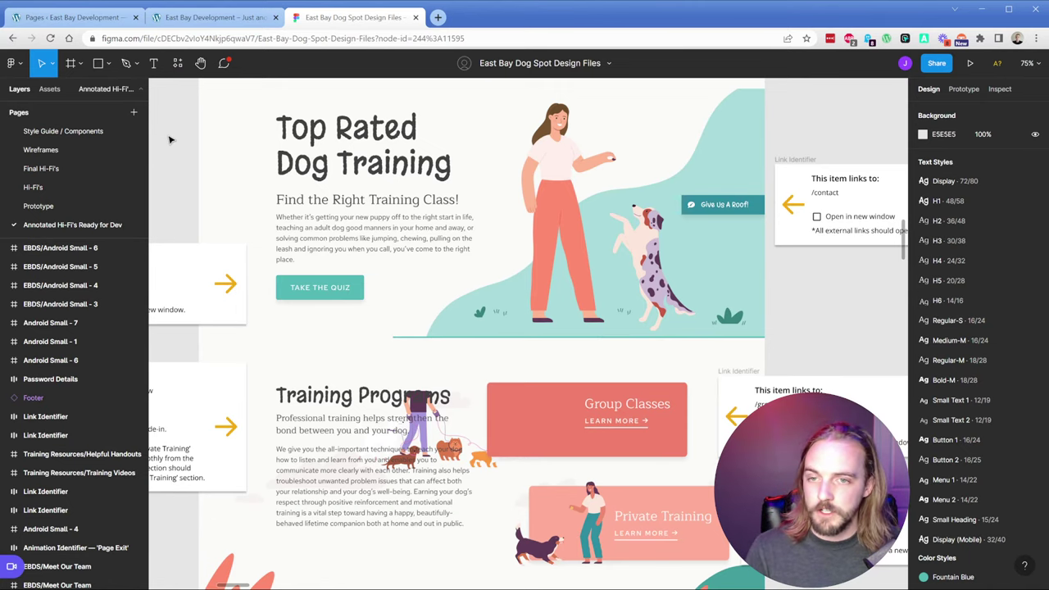
# Step: Leave the Figma homepage design and switch to the live East Bay Development homepage
pyautogui.scroll(2, 174, 171)
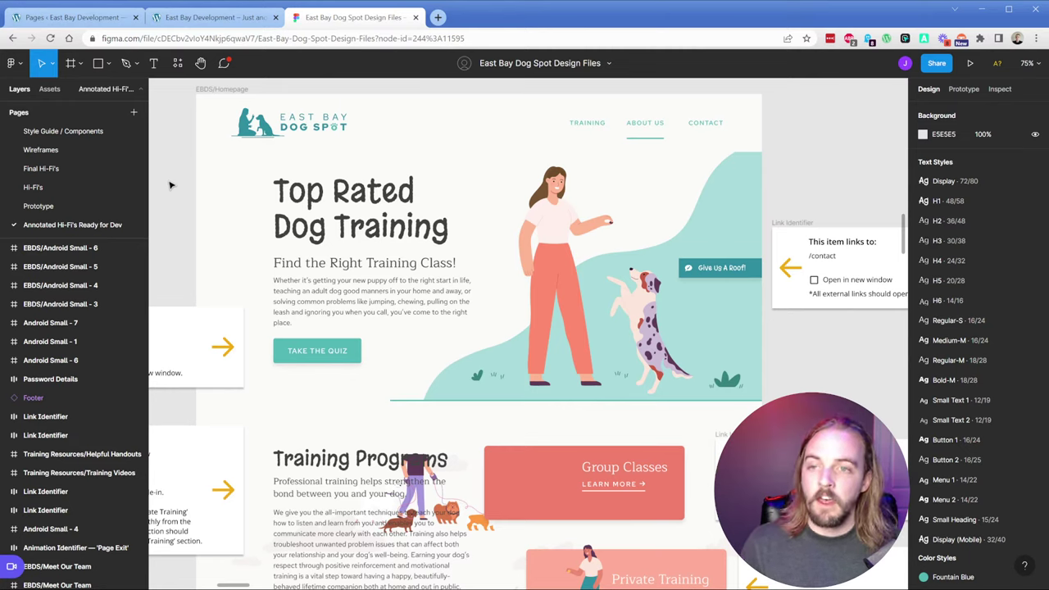
pyautogui.click(232, 19)
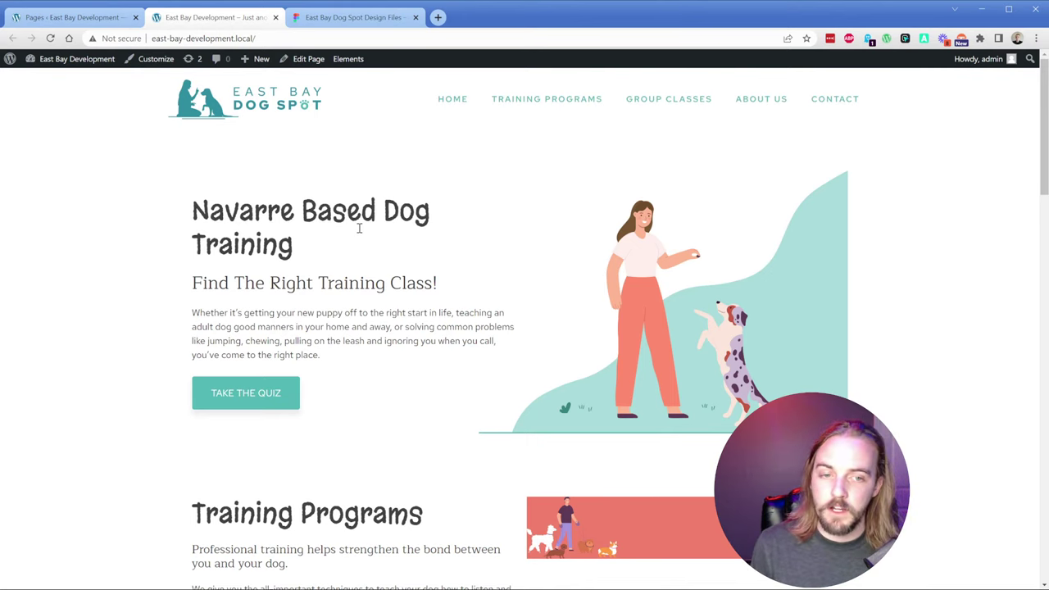
# Step: Scroll the live homepage down to its Contact Us footer, then return to the Figma file
pyautogui.scroll(-3, 358, 229)
pyautogui.scroll(-4, 377, 276)
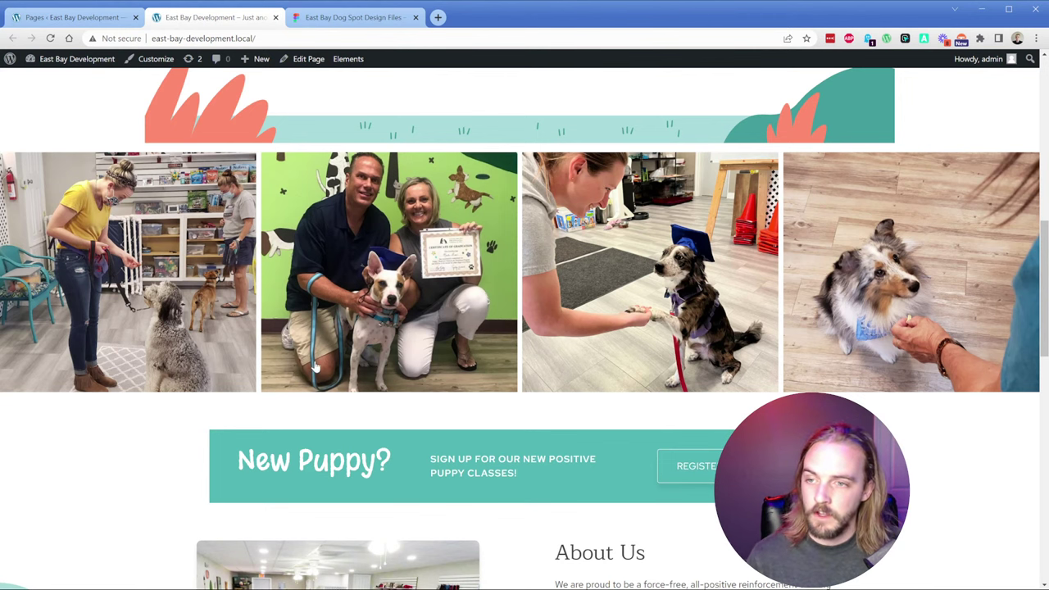
pyautogui.scroll(-2, 397, 356)
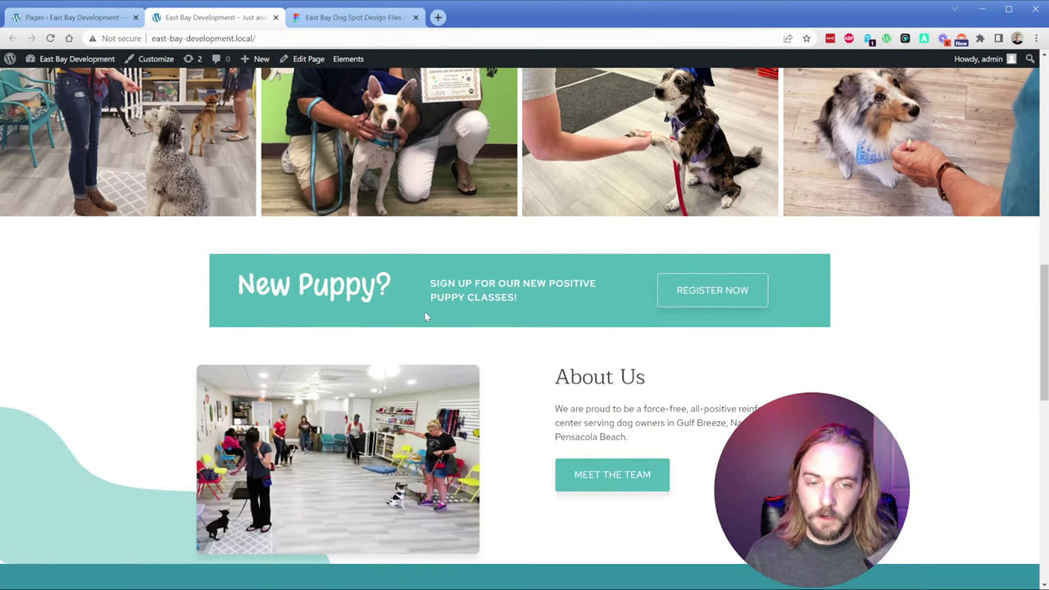
pyautogui.scroll(-5, 486, 307)
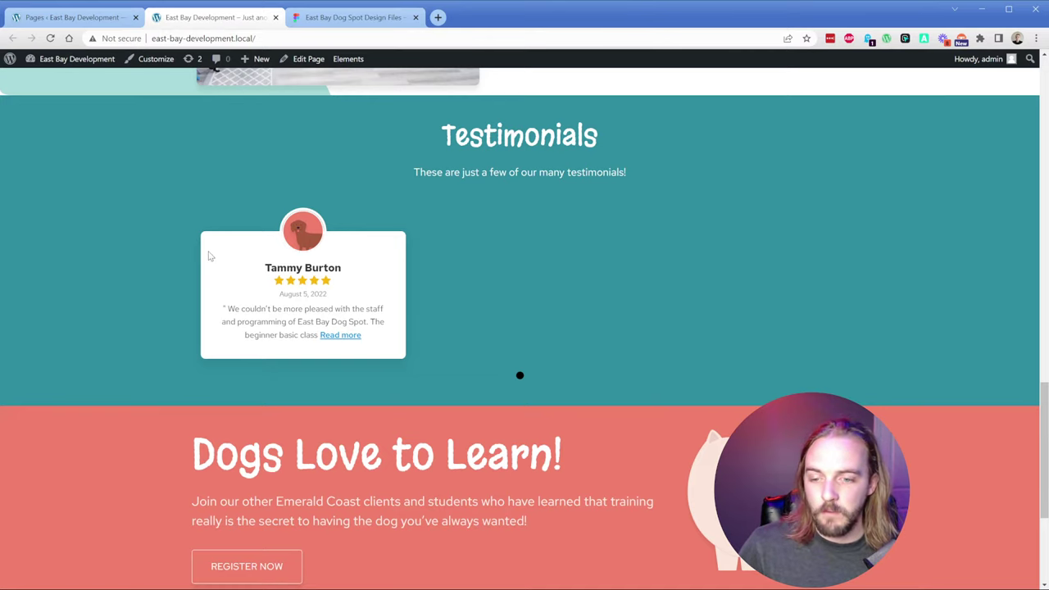
pyautogui.scroll(7, 169, 292)
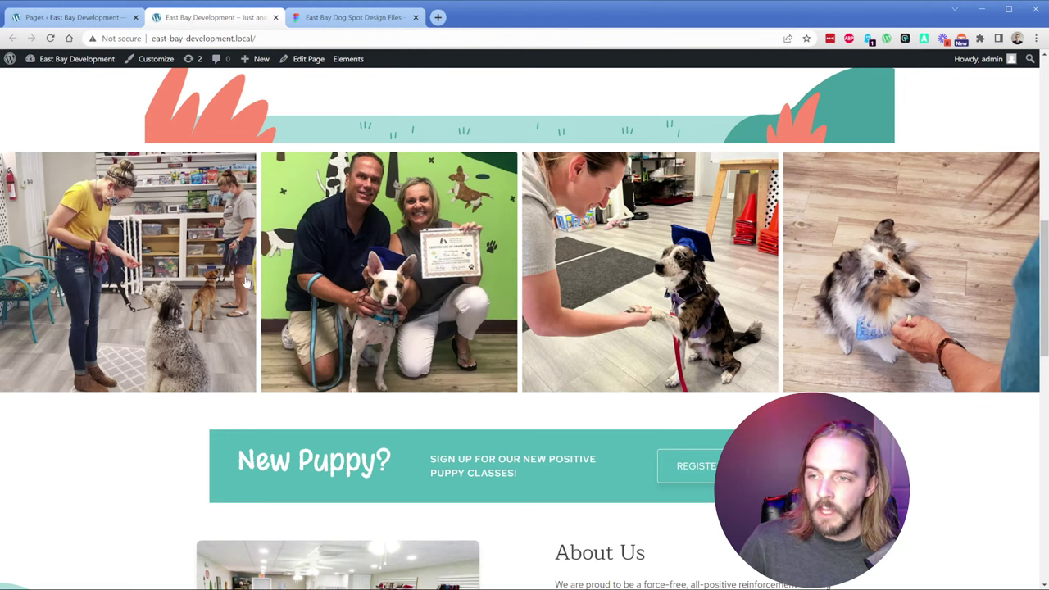
pyautogui.scroll(-2, 174, 342)
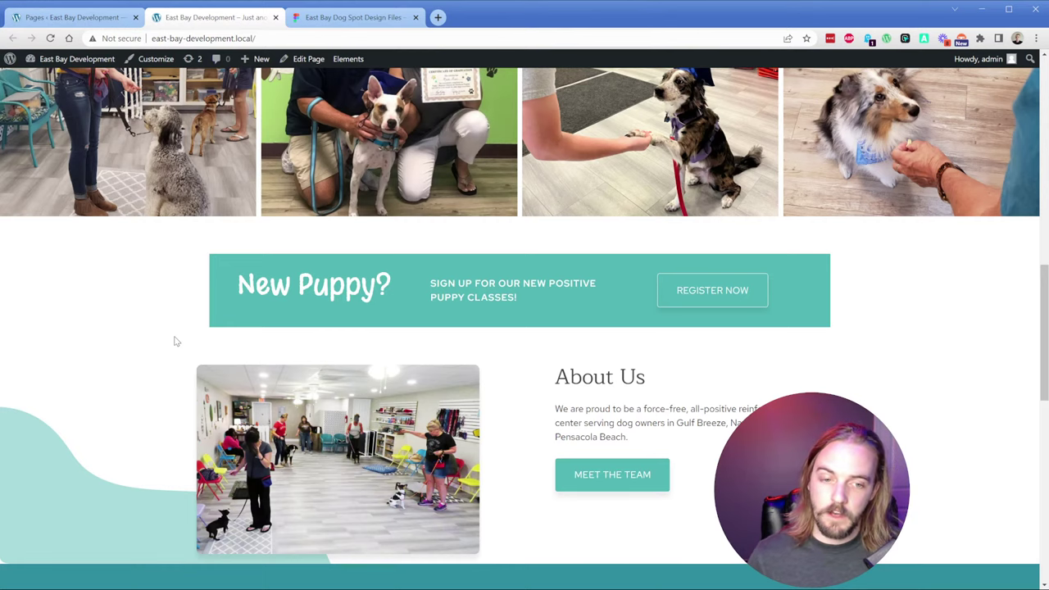
pyautogui.scroll(-3, 183, 356)
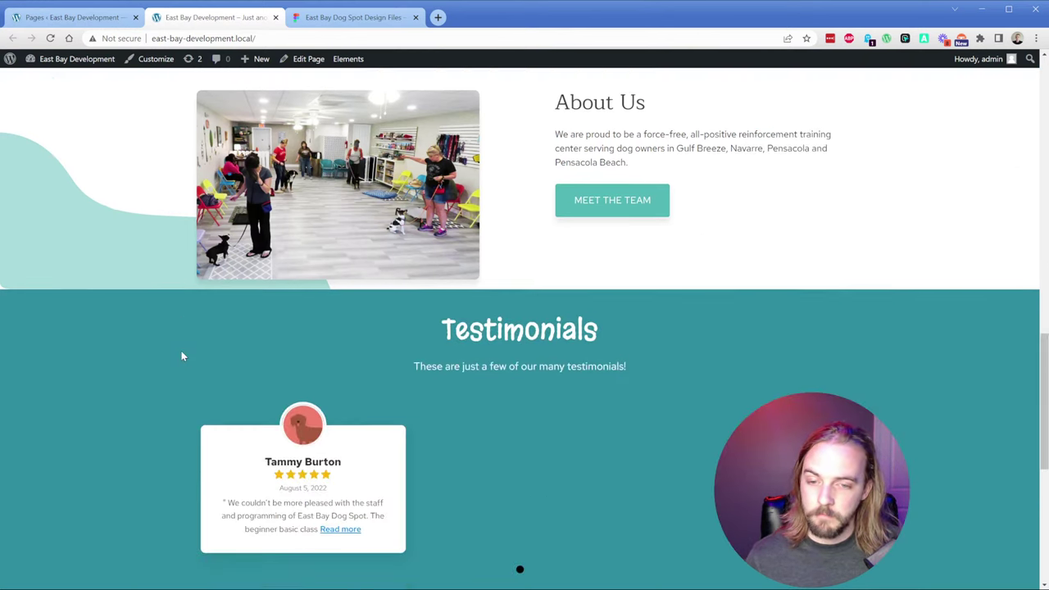
pyautogui.scroll(-4, 181, 356)
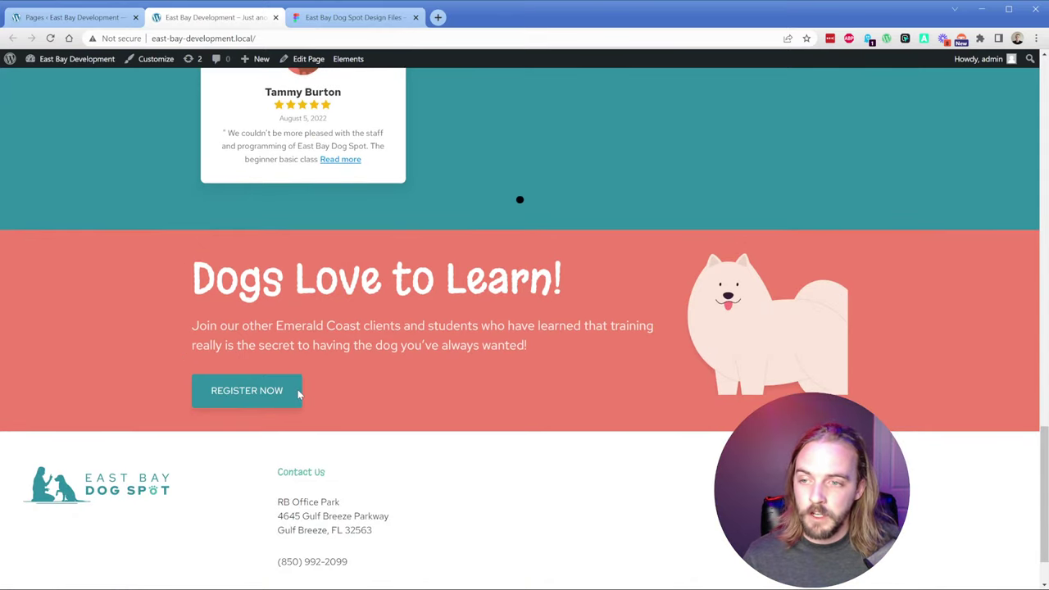
pyautogui.click(352, 17)
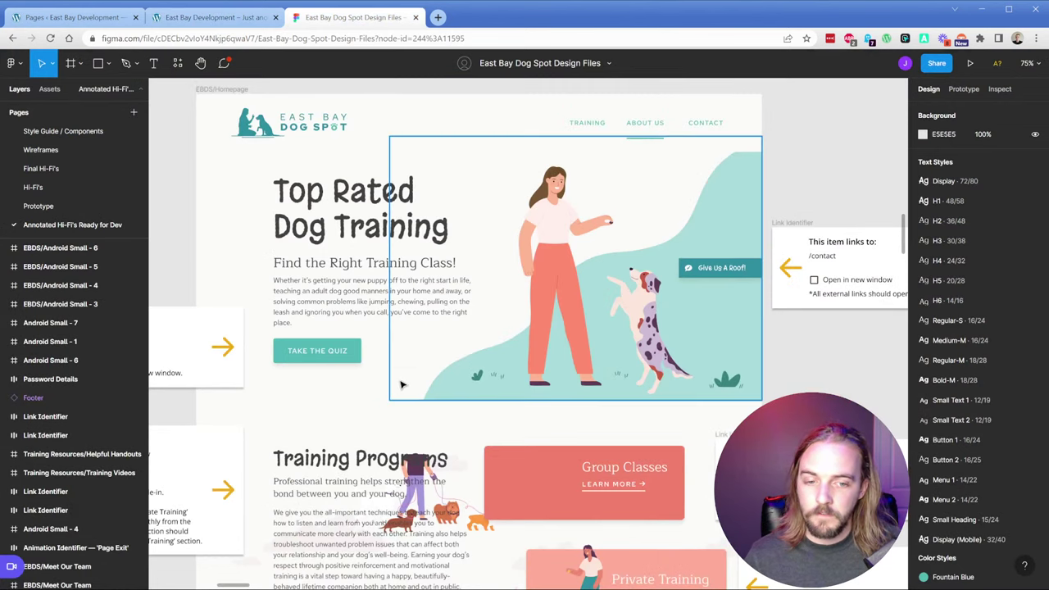
# Step: Inspect the Figma Testimonials frame and the footer's bottom copyright bar
pyautogui.scroll(-6, 401, 384)
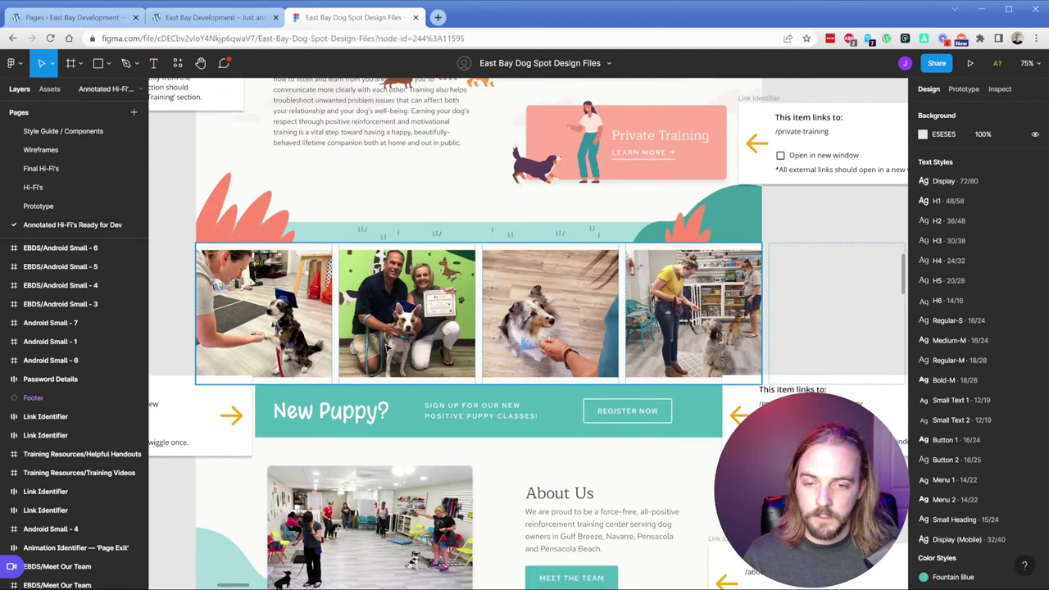
pyautogui.scroll(-1, 264, 424)
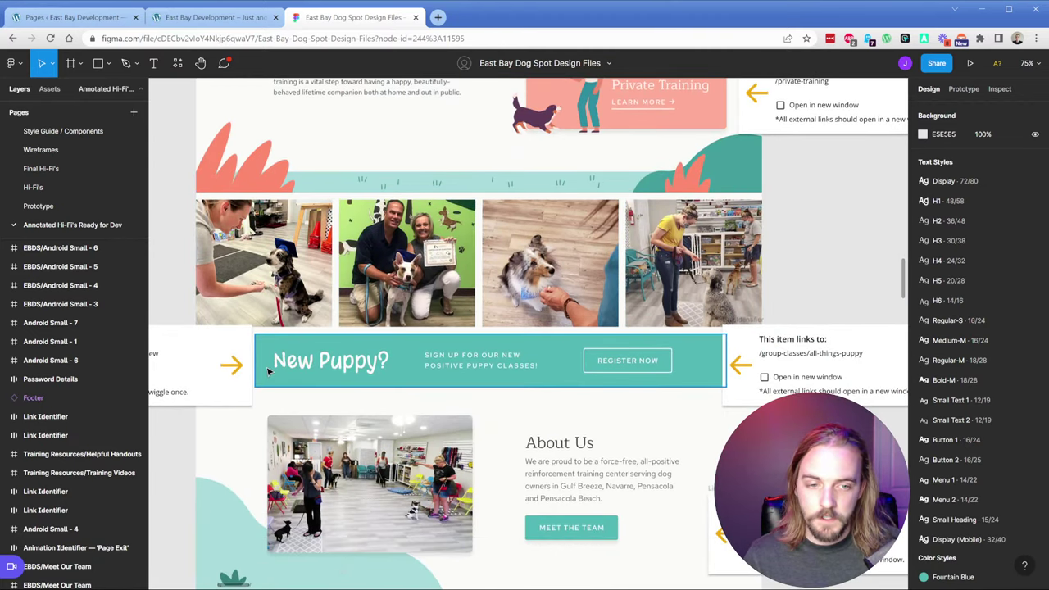
pyautogui.scroll(-2, 268, 371)
pyautogui.scroll(-4, 254, 352)
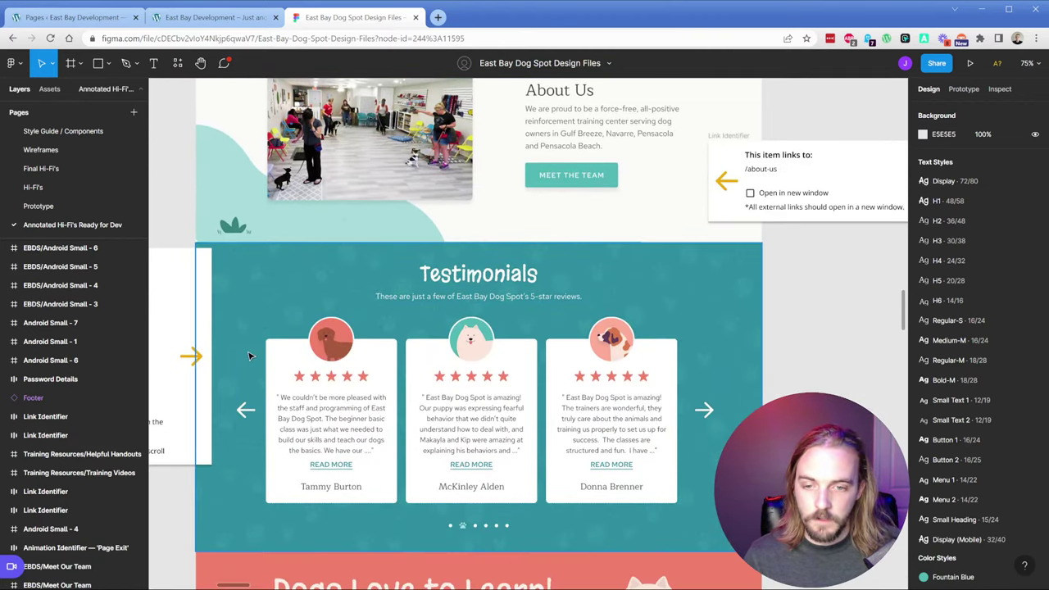
pyautogui.click(234, 312)
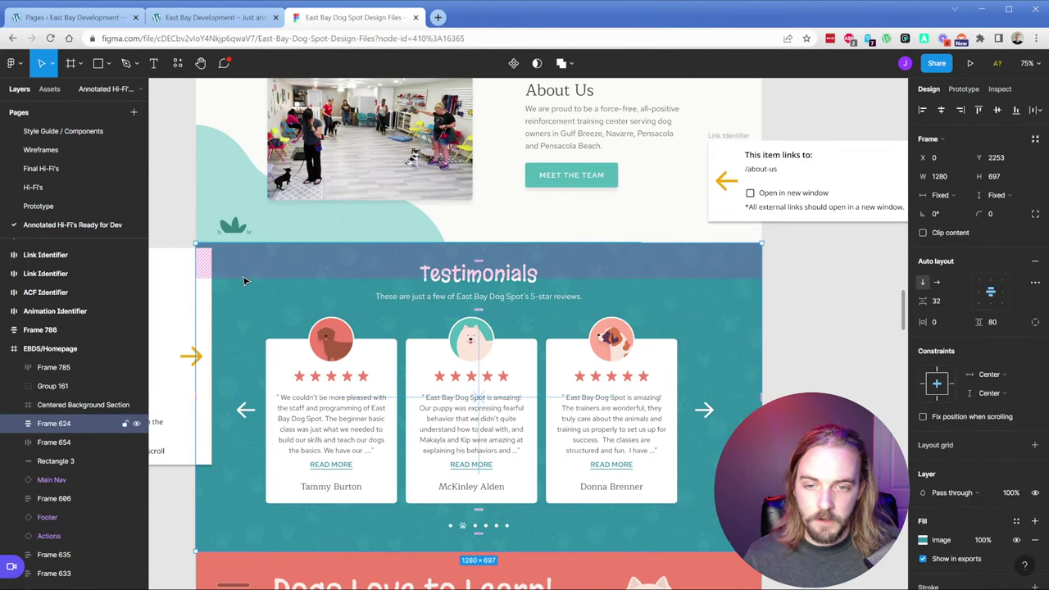
pyautogui.scroll(-4, 492, 344)
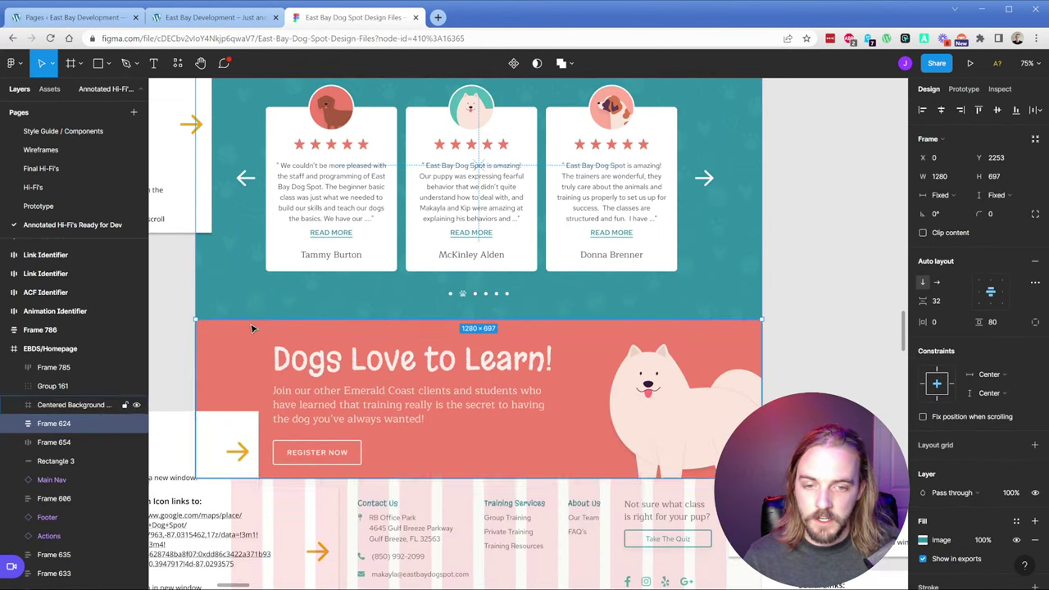
pyautogui.scroll(-2, 414, 405)
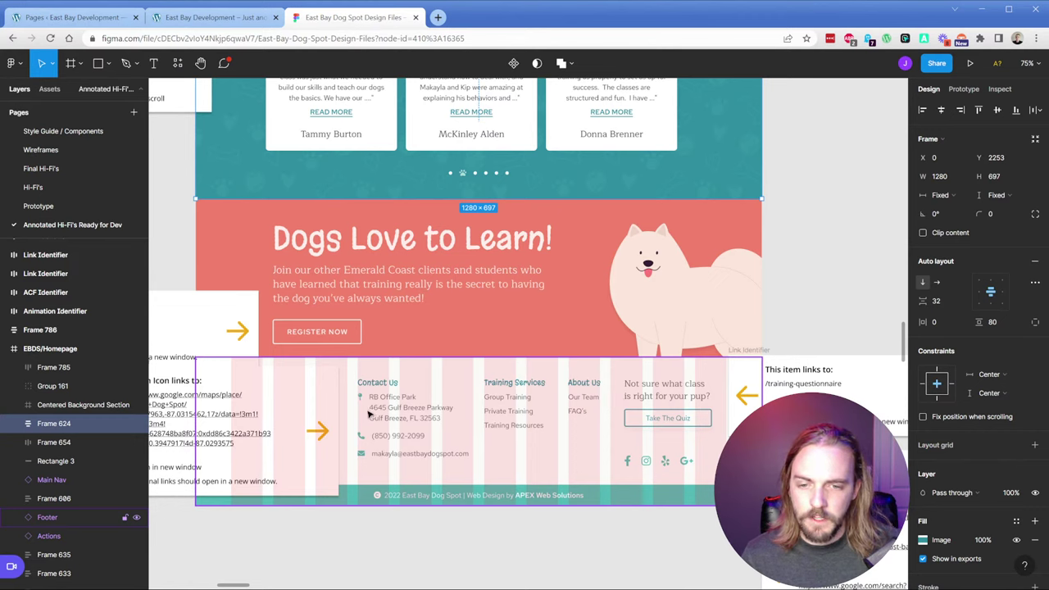
pyautogui.doubleClick(643, 500)
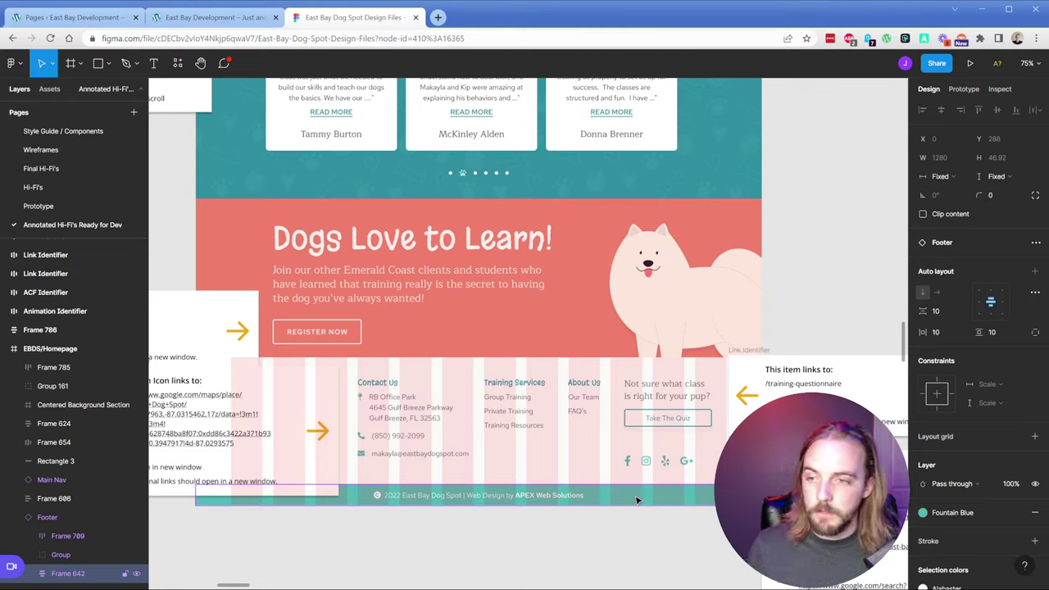
pyautogui.click(817, 184)
# Step: Inspect the hero's Take the Quiz button, then go back to the live site
pyautogui.scroll(4, 777, 118)
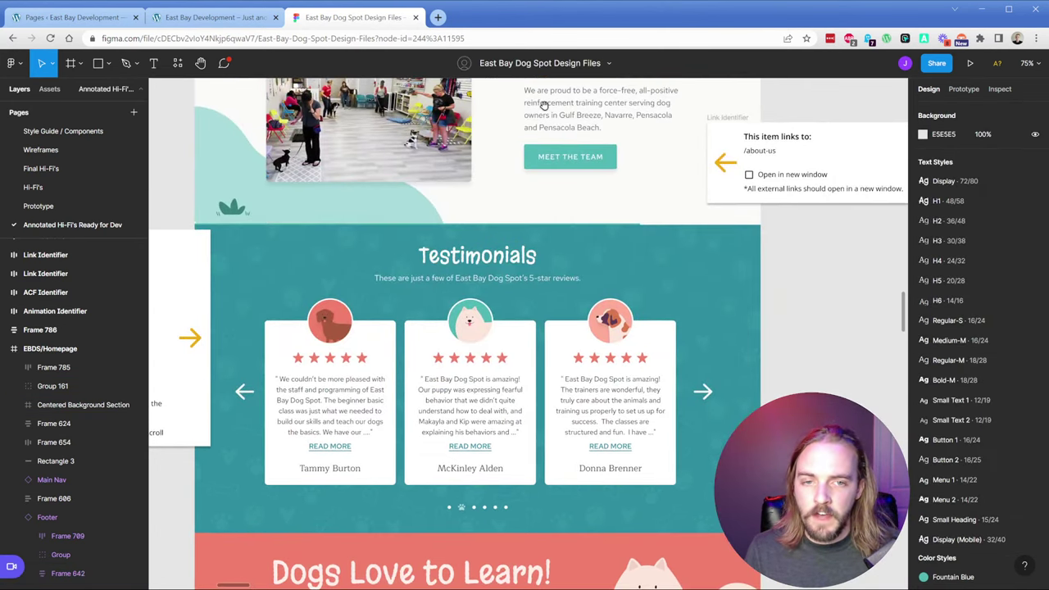
pyautogui.scroll(10, 543, 105)
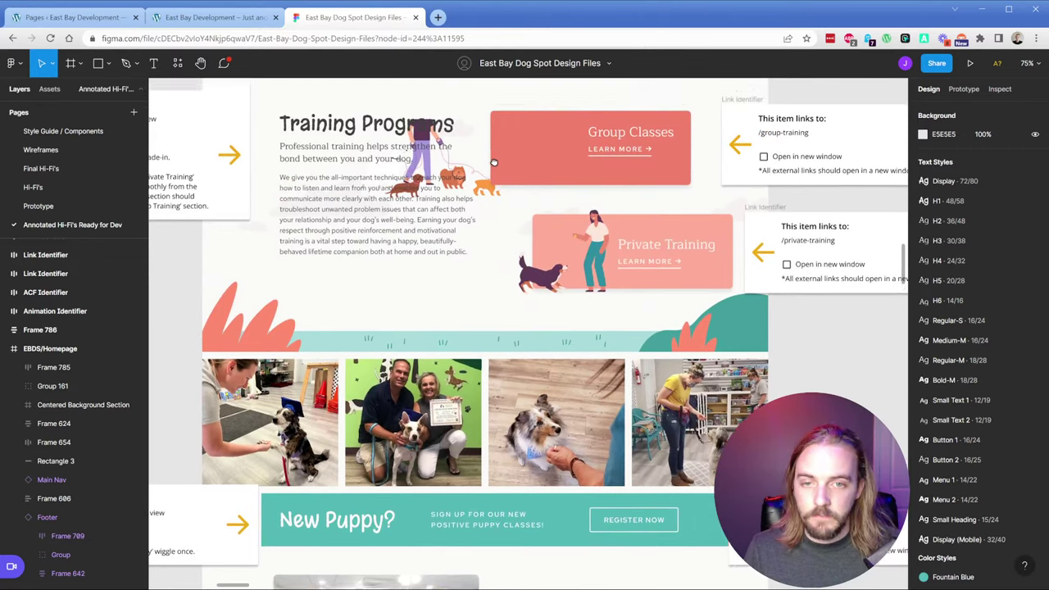
pyautogui.scroll(8, 493, 162)
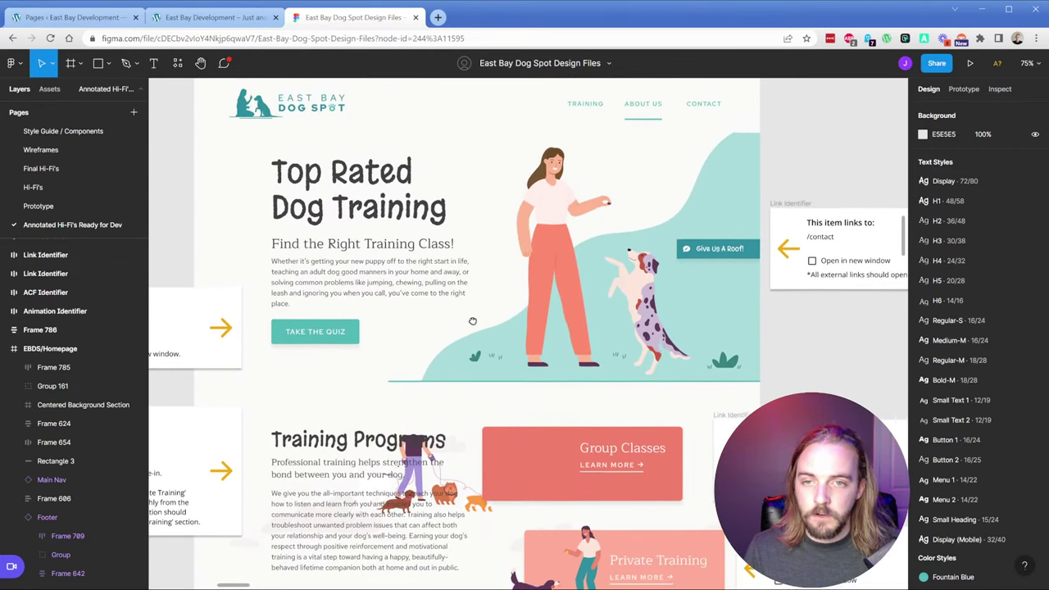
pyautogui.scroll(1, 472, 321)
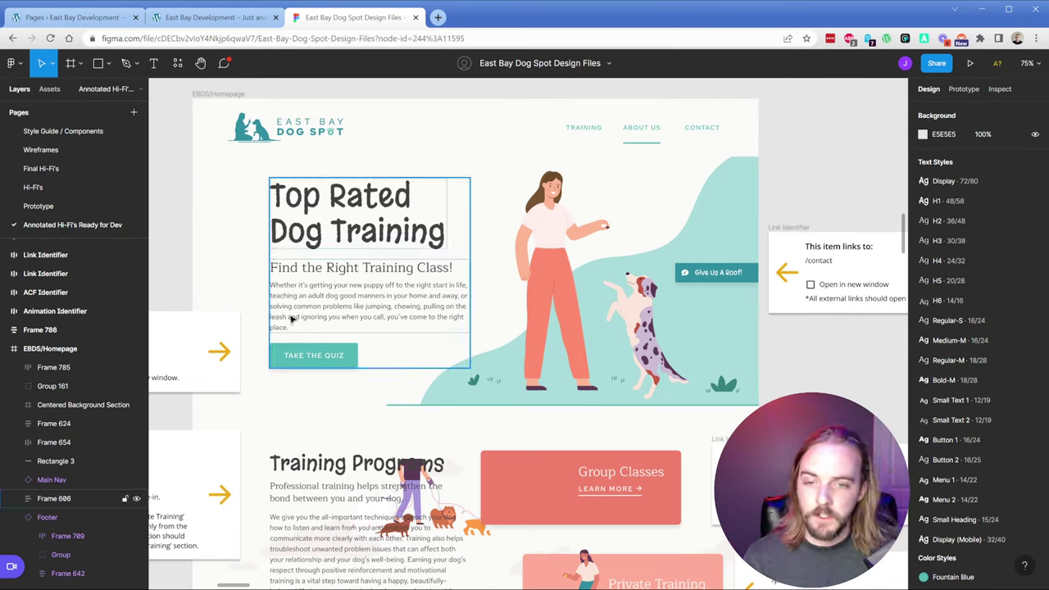
pyautogui.doubleClick(354, 365)
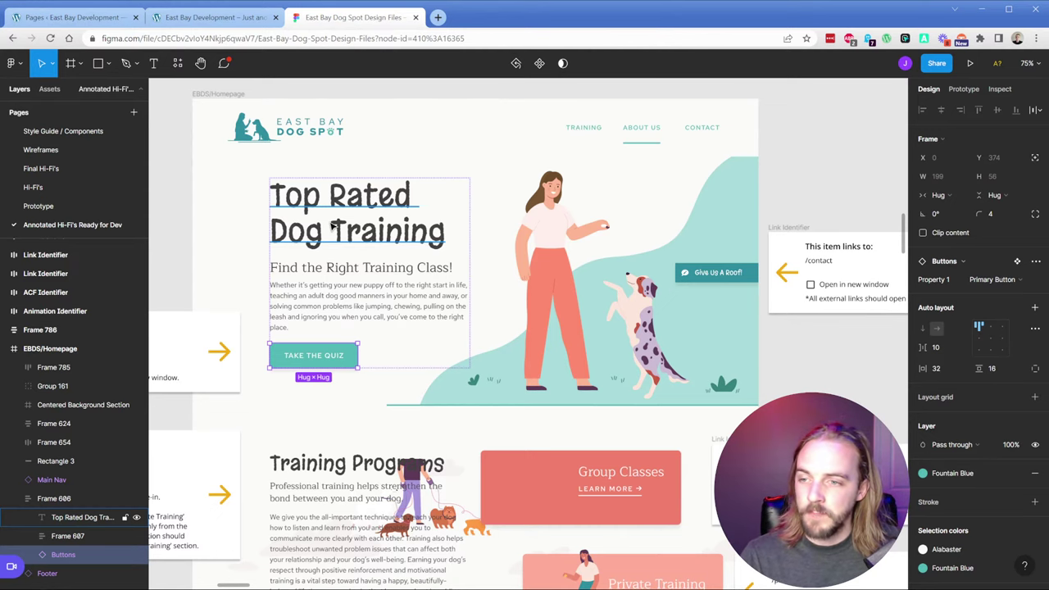
pyautogui.click(203, 18)
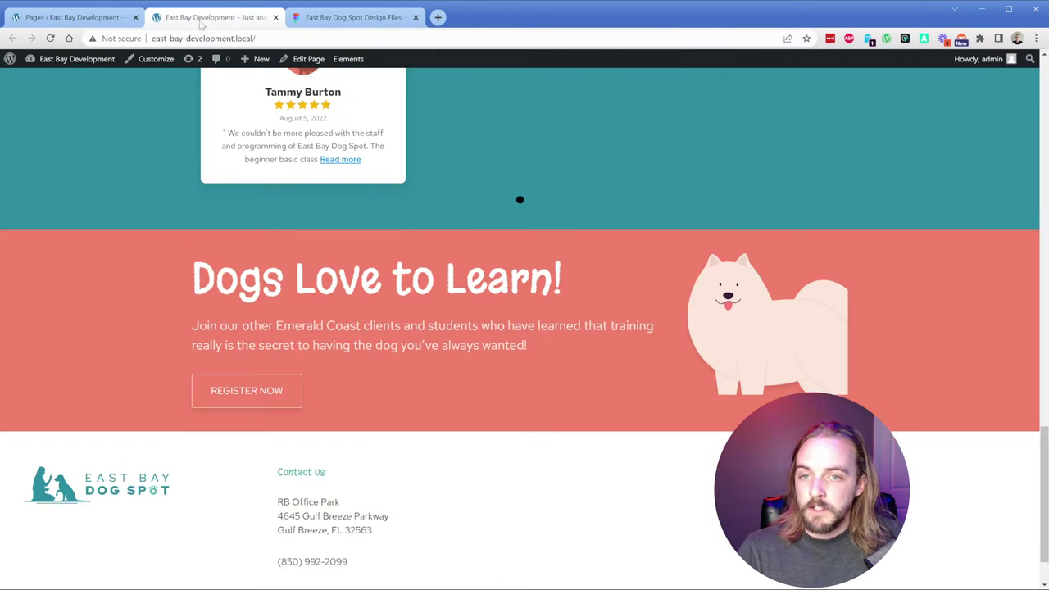
# Step: Bring up the WordPress admin Pages list with its seven pages
pyautogui.click(92, 18)
pyautogui.moveTo(67, 386)
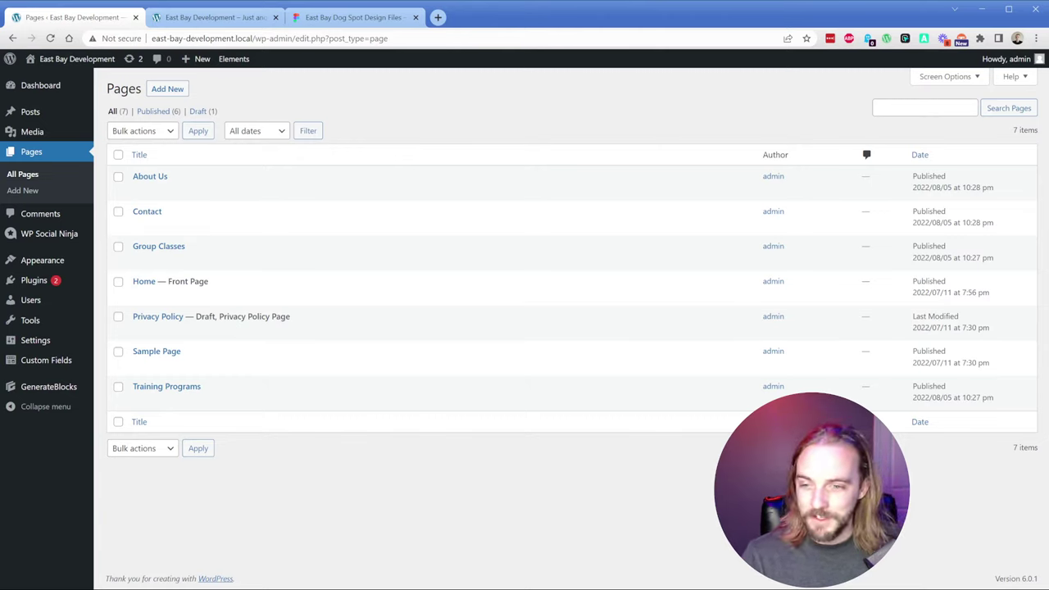
# Step: Edit the Headings style from the GenerateBlocks Global Styles list
pyautogui.moveTo(51, 396)
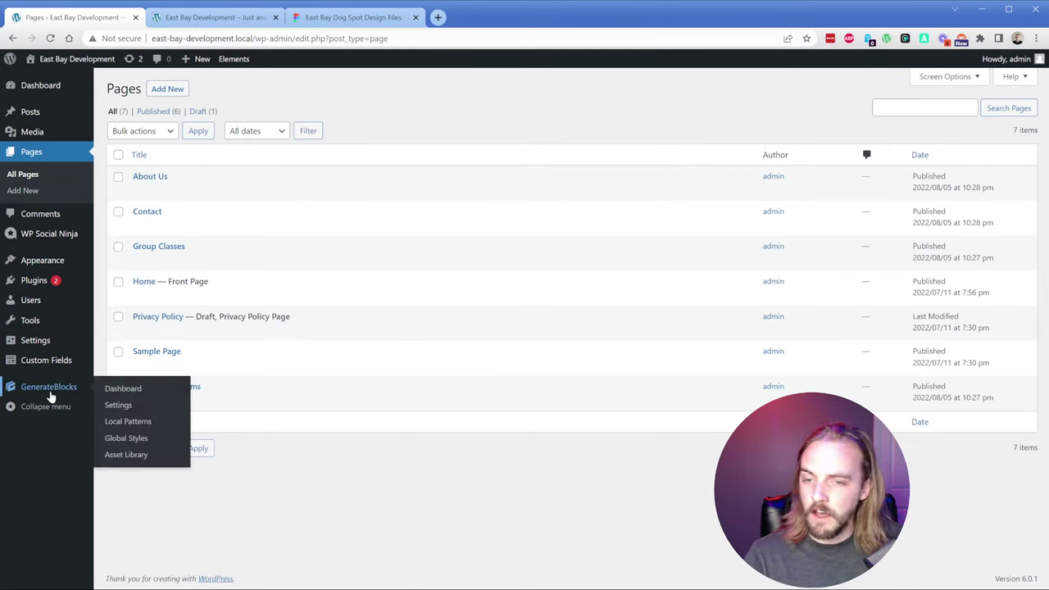
pyautogui.click(124, 440)
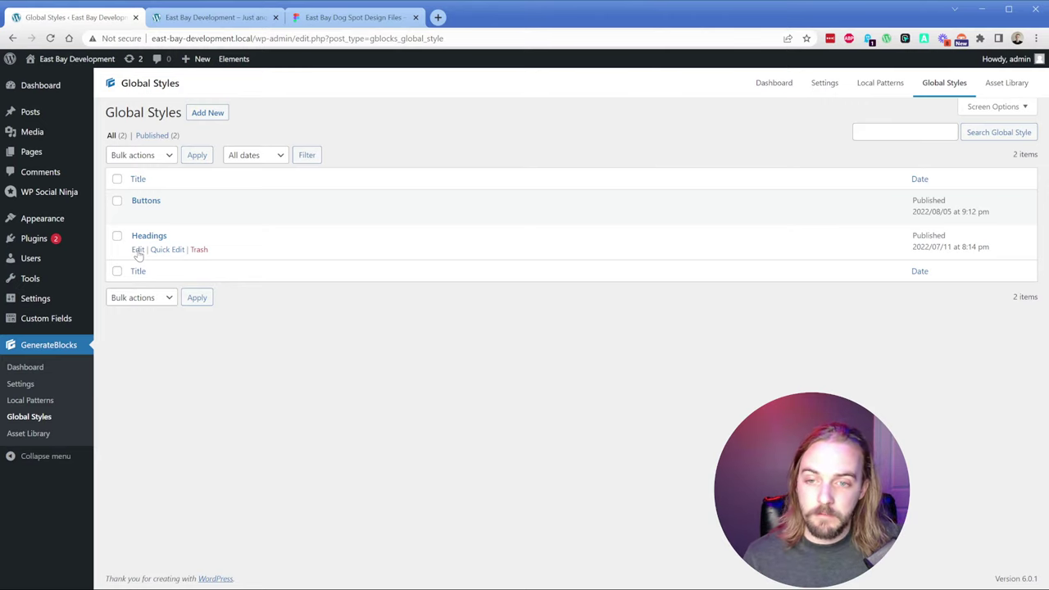
pyautogui.click(138, 251)
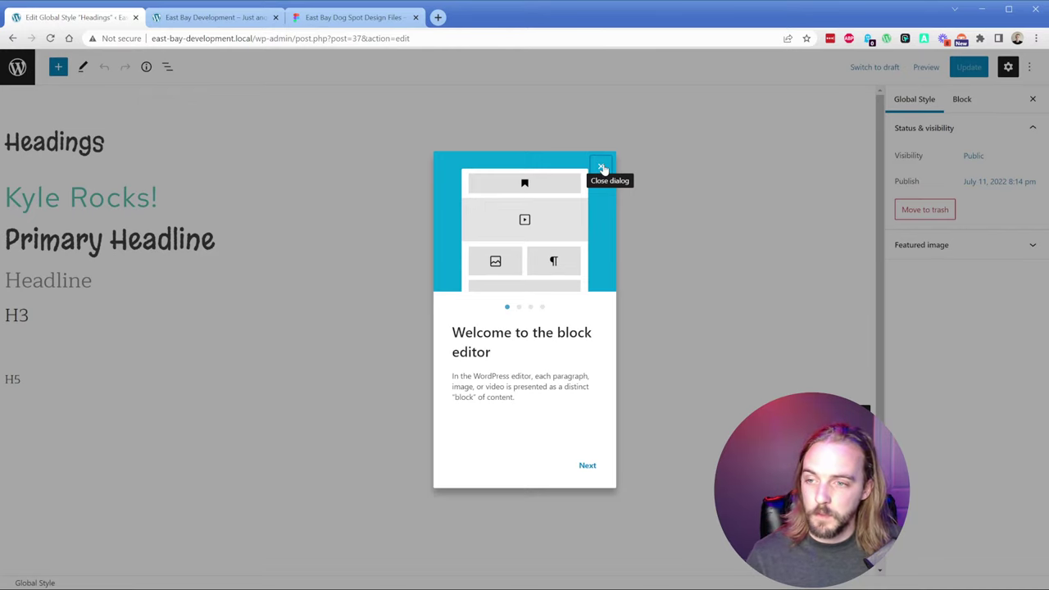
# Step: Inspect the teal secondary heading style's label, tag and typography settings
pyautogui.click(603, 168)
pyautogui.tripleClick(59, 197)
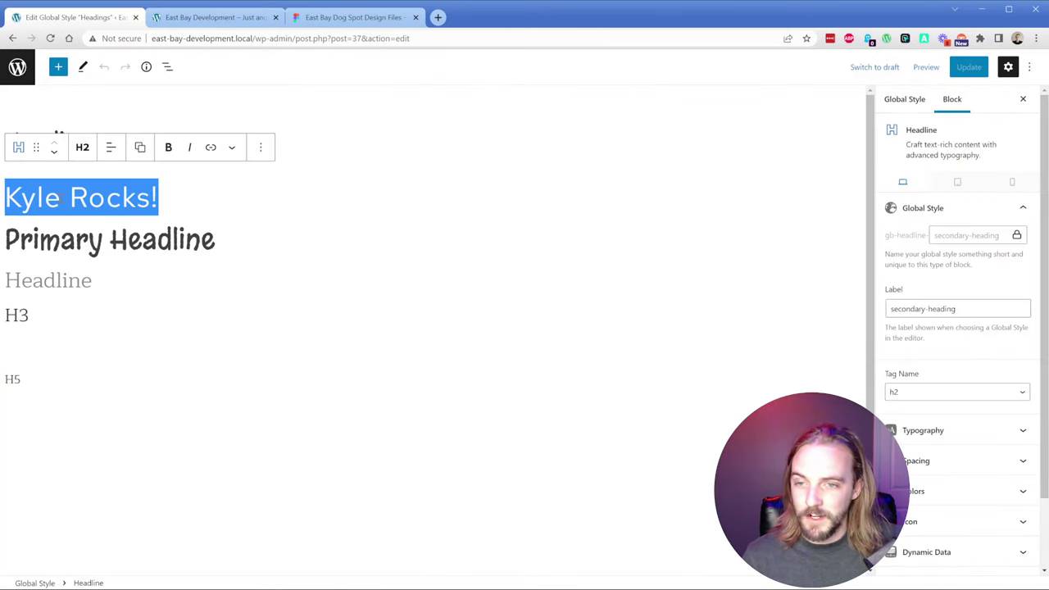
pyautogui.click(189, 204)
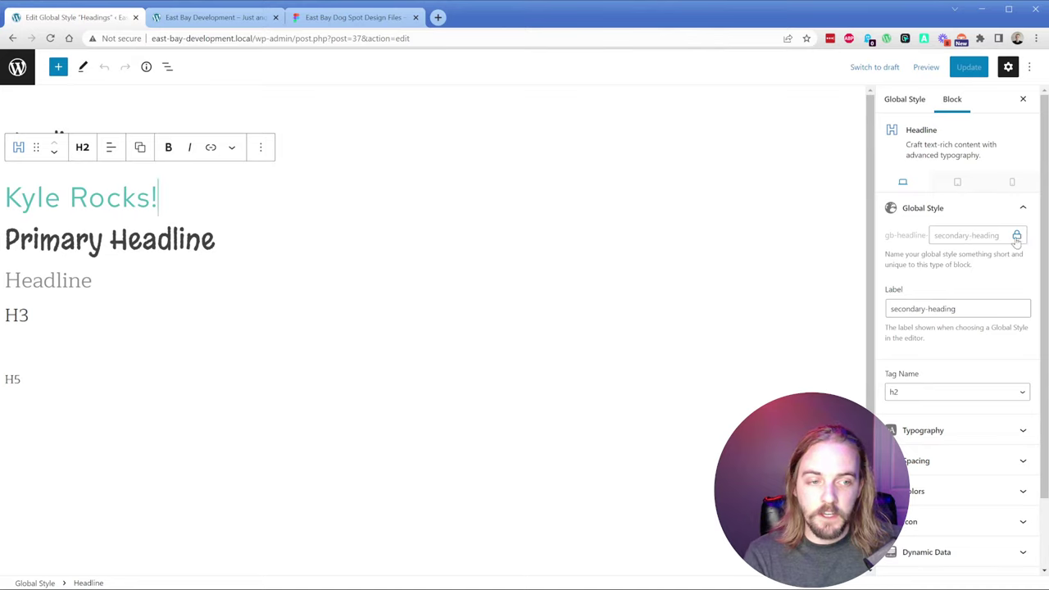
pyautogui.click(961, 312)
pyautogui.hotkey('ctrl', 'a')
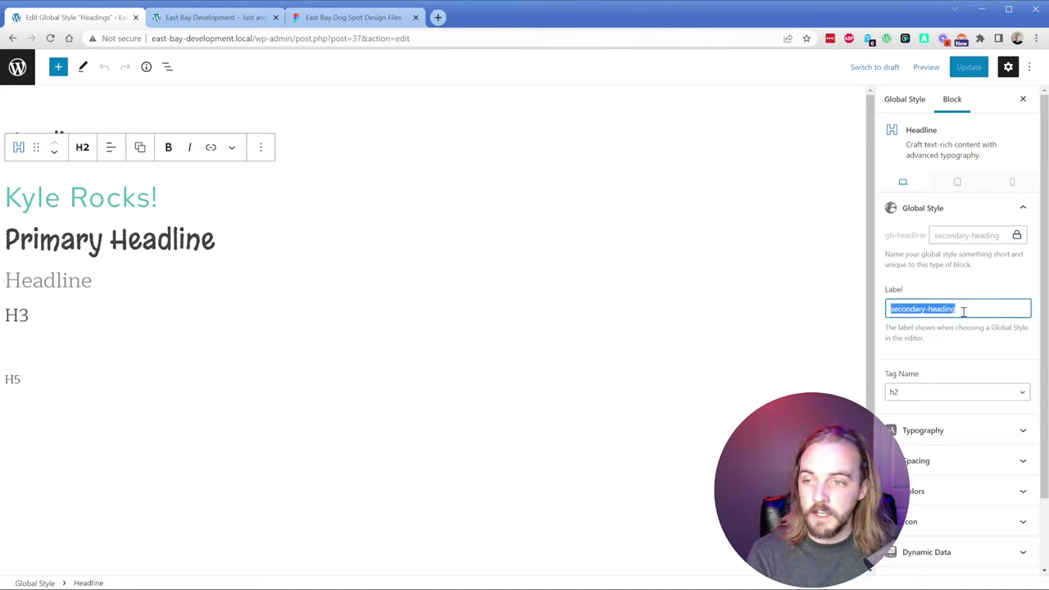
pyautogui.hotkey('alt', 'Tab')
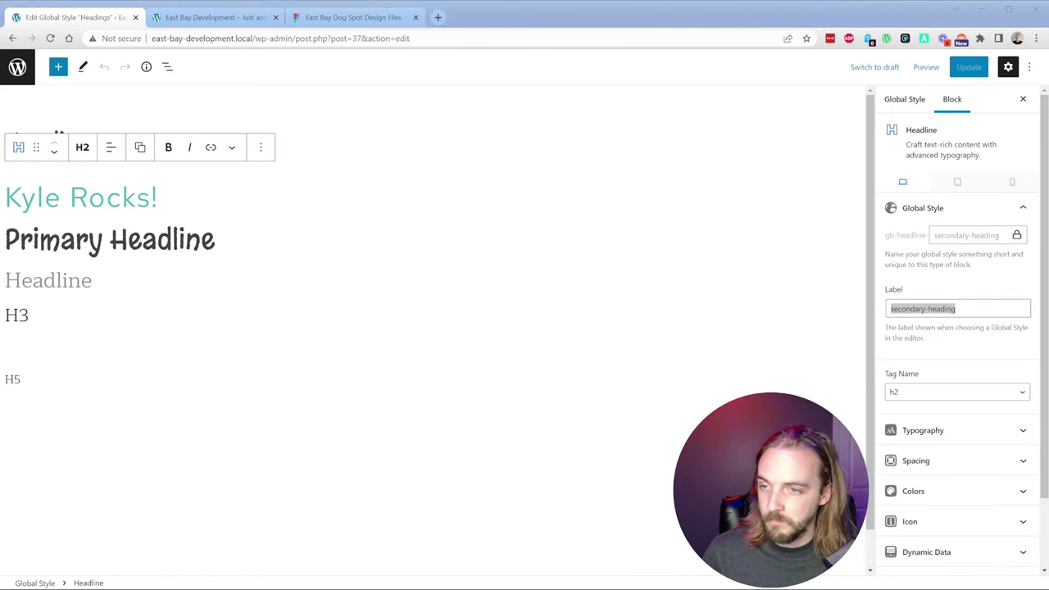
pyautogui.click(940, 393)
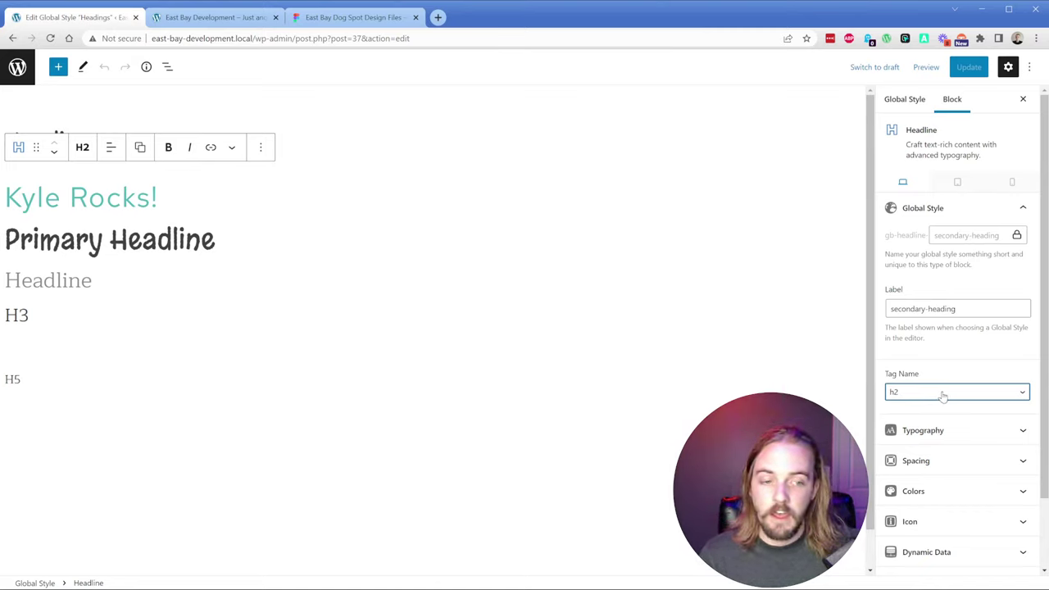
pyautogui.click(934, 429)
pyautogui.scroll(-2, 950, 385)
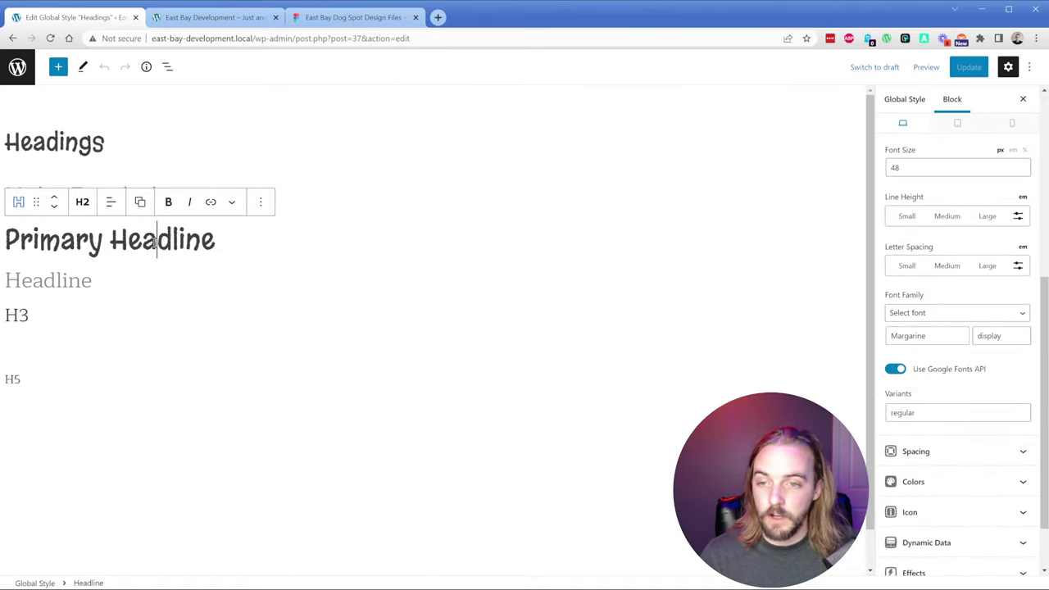
# Step: Check the Headline, H3 and H5 blocks' font settings, then edit the Home page
pyautogui.click(57, 282)
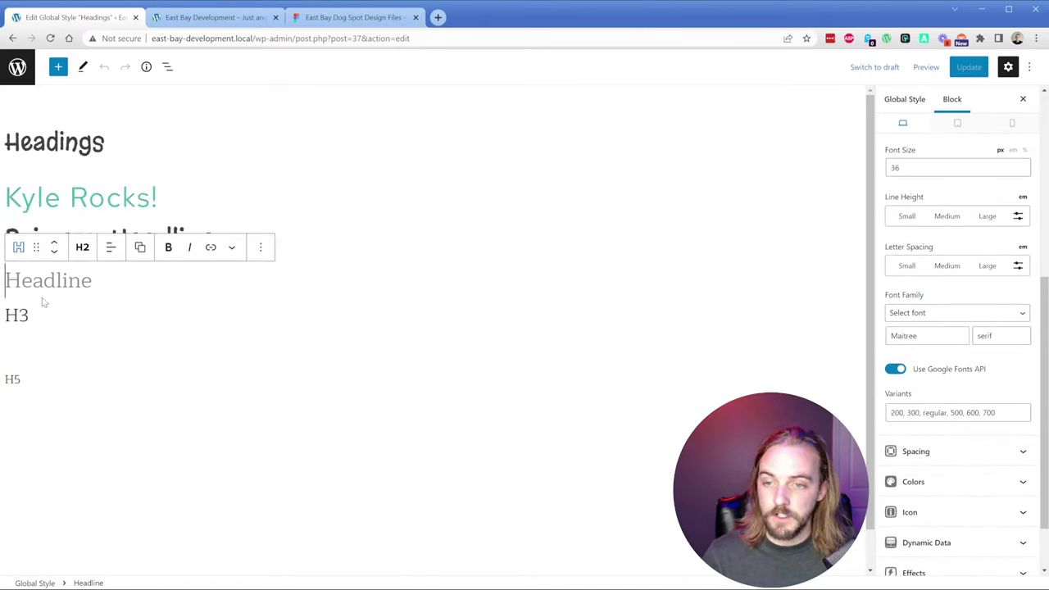
pyautogui.click(18, 316)
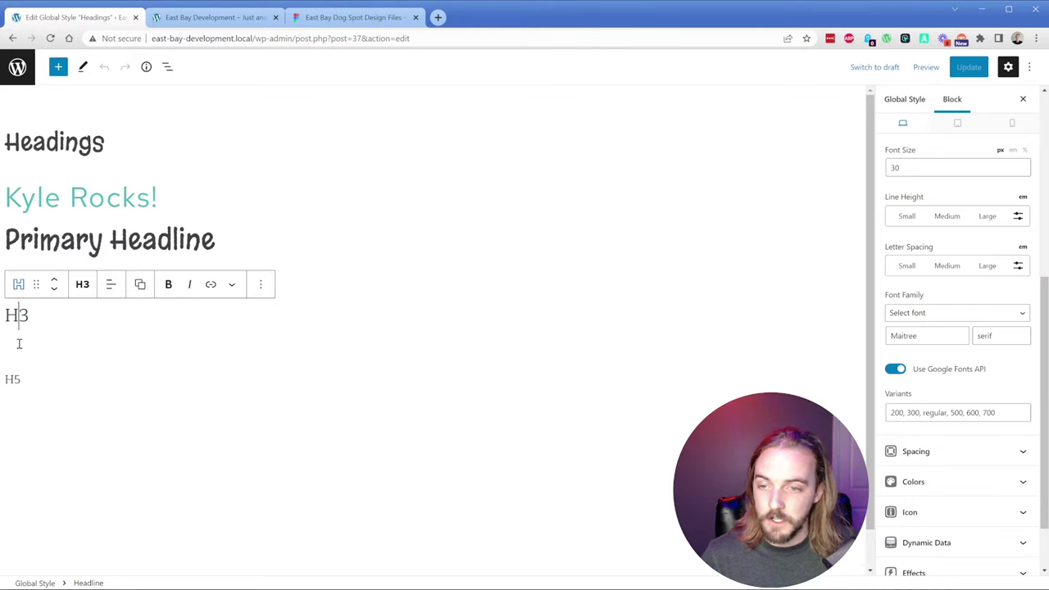
pyautogui.doubleClick(20, 346)
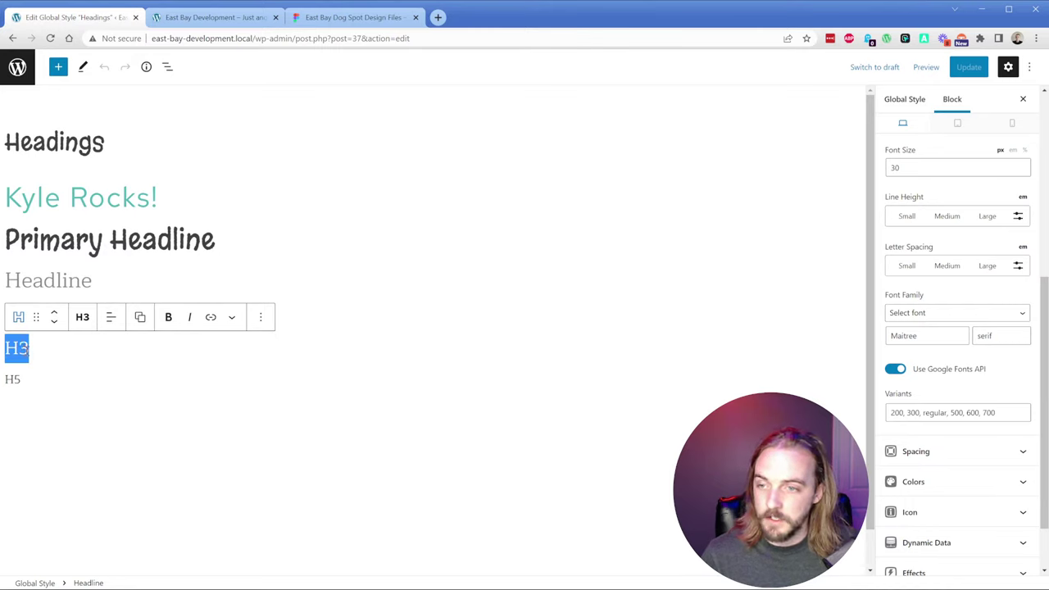
pyautogui.doubleClick(16, 377)
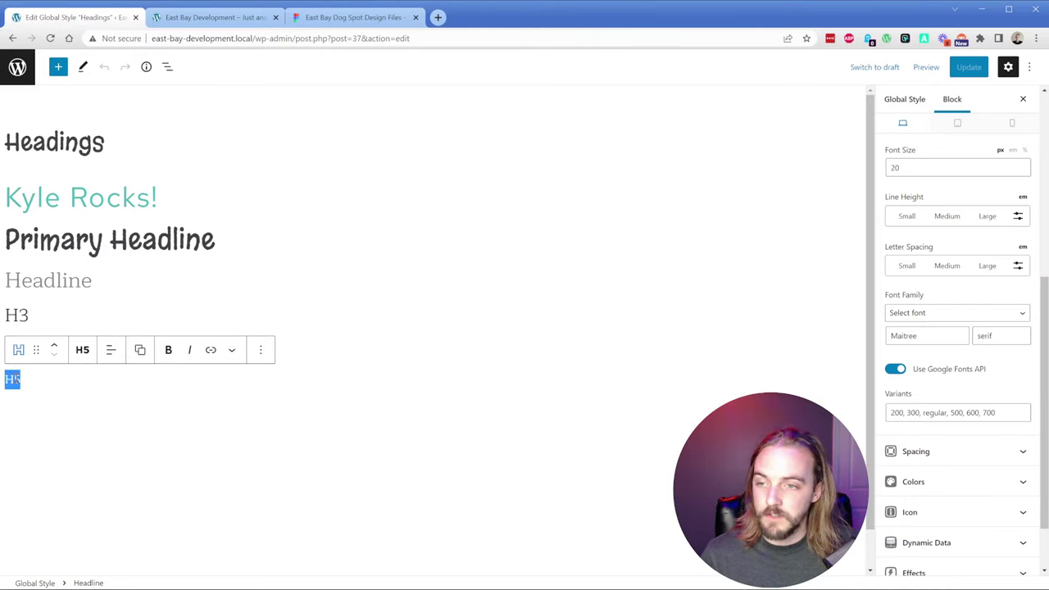
pyautogui.click(75, 381)
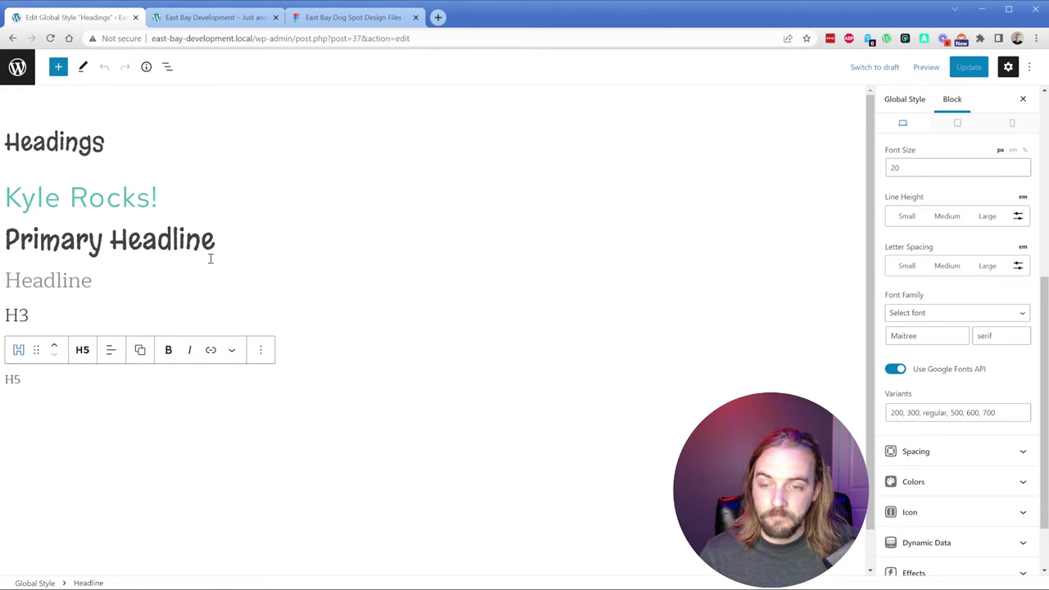
pyautogui.click(179, 15)
pyautogui.click(316, 60)
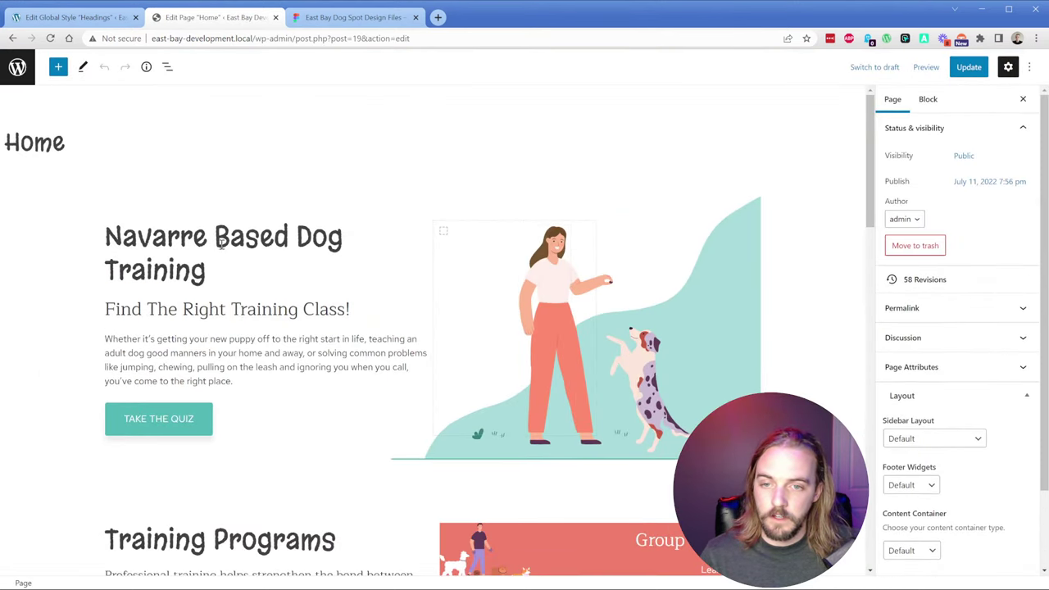
# Step: Inspect the Navarre Based Dog Training headline style and the hero illustration's container and grid
pyautogui.tripleClick(217, 244)
pyautogui.click(230, 241)
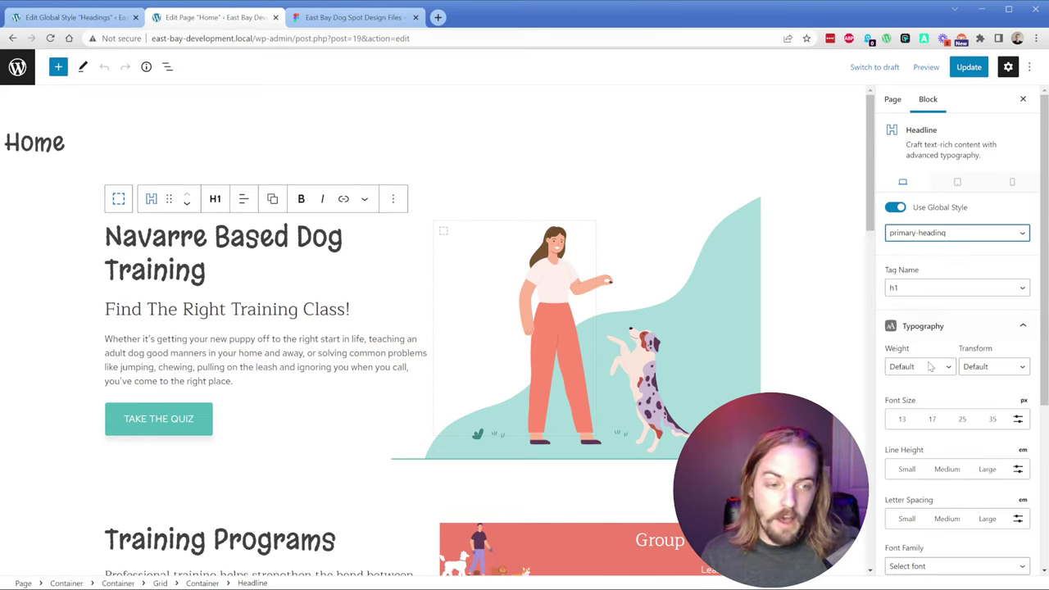
pyautogui.scroll(-3, 931, 366)
pyautogui.scroll(3, 946, 351)
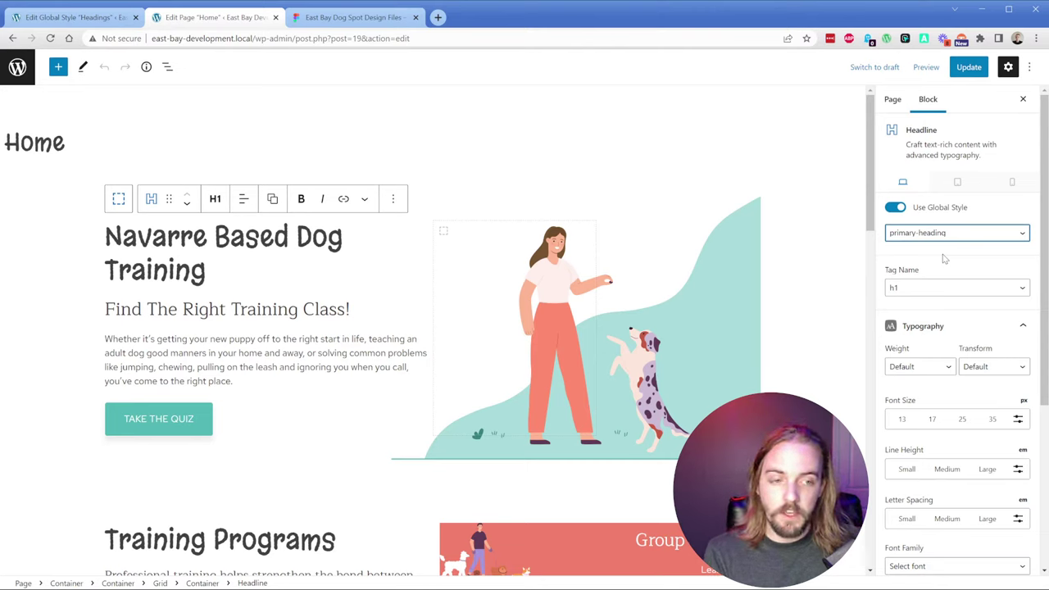
pyautogui.scroll(-3, 941, 312)
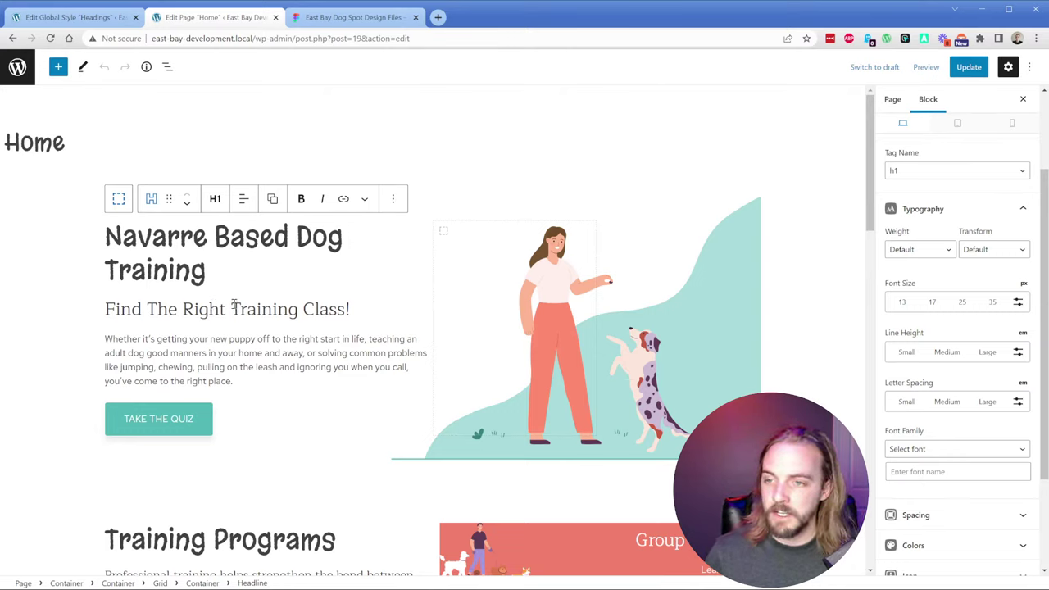
pyautogui.click(495, 311)
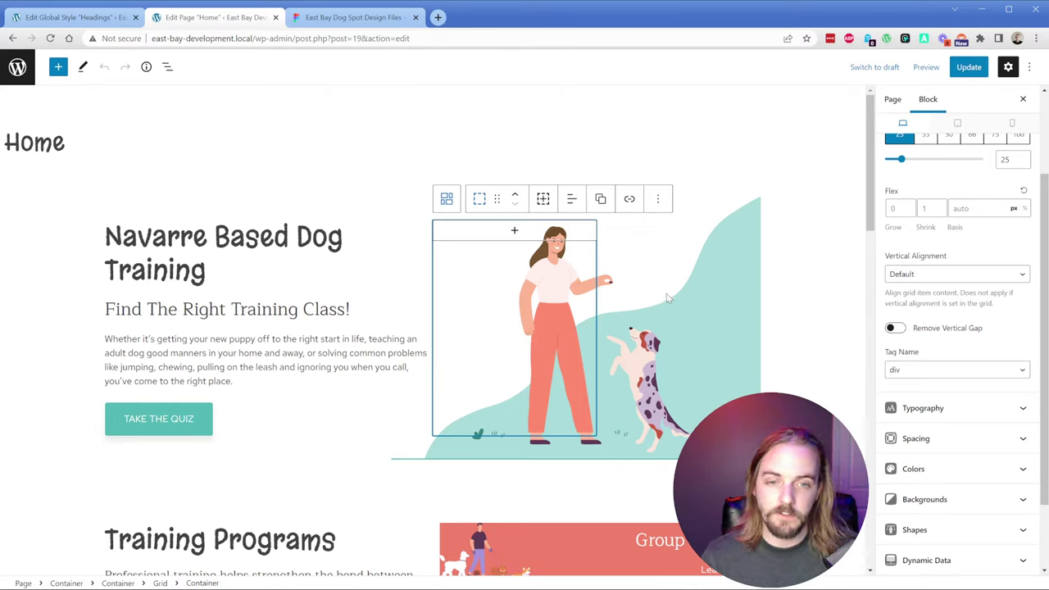
pyautogui.click(667, 298)
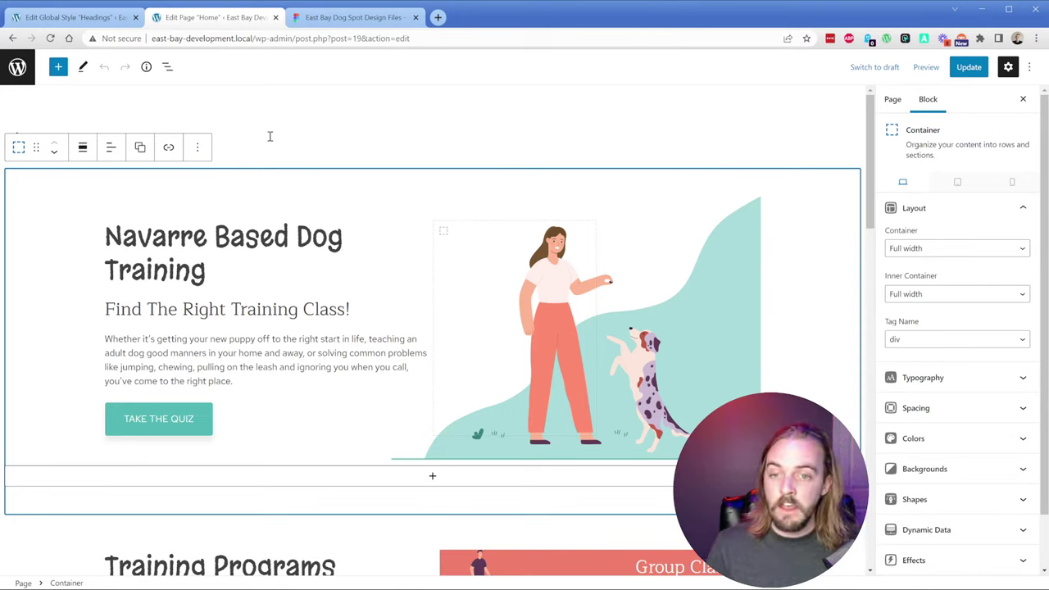
# Step: In List View, expand the top Container down to its inner Container and Grid
pyautogui.click(167, 67)
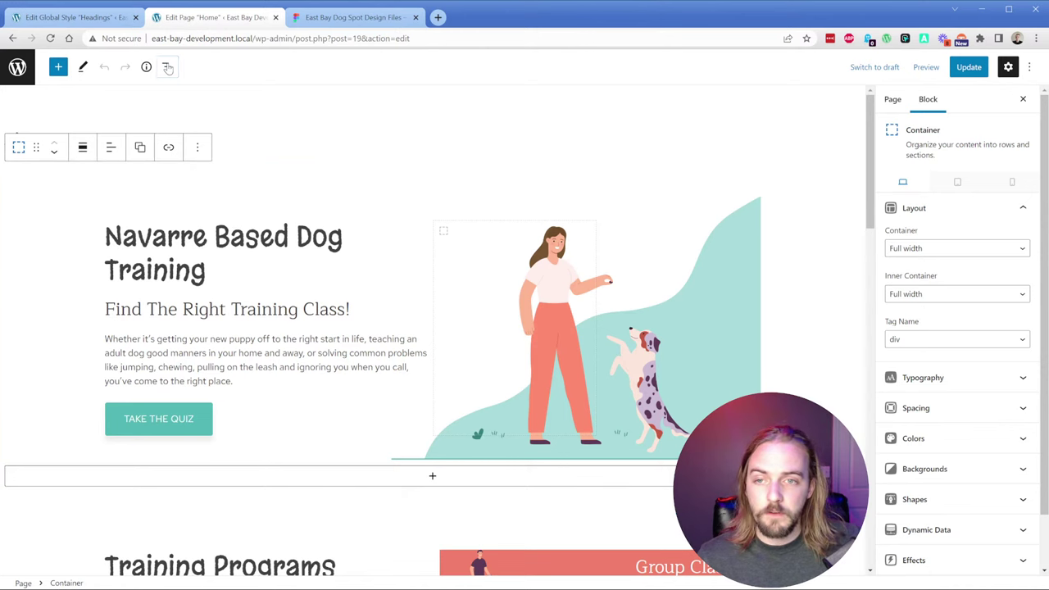
pyautogui.click(10, 128)
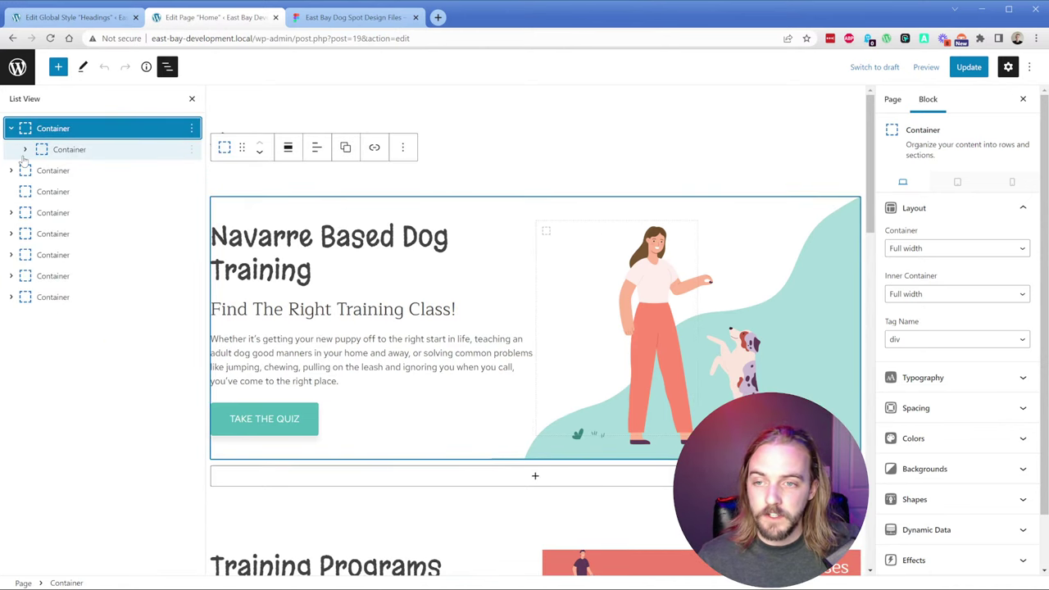
pyautogui.click(25, 150)
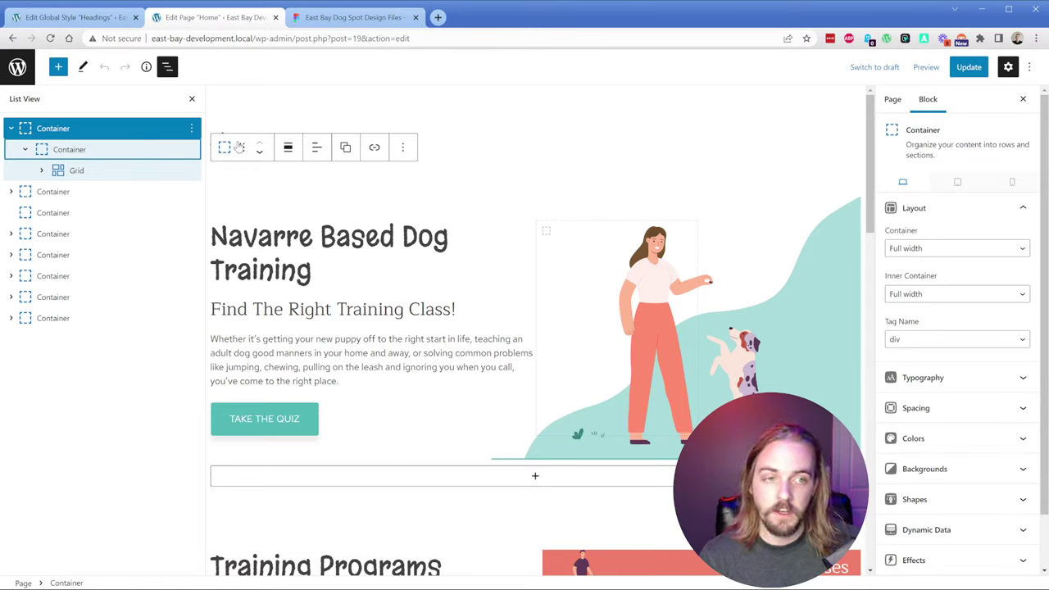
pyautogui.scroll(-1, 951, 331)
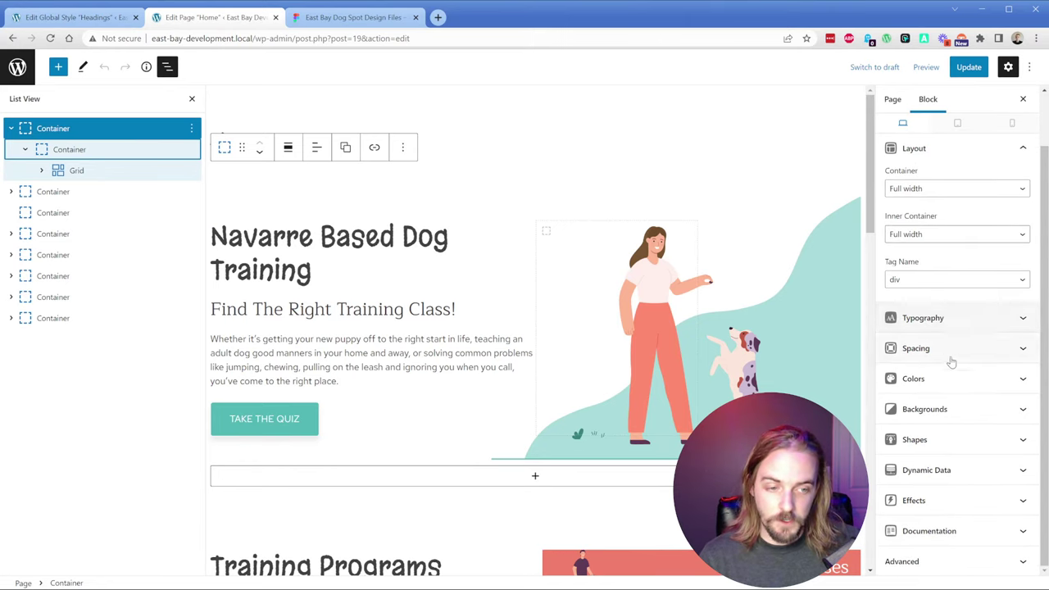
pyautogui.scroll(1, 949, 360)
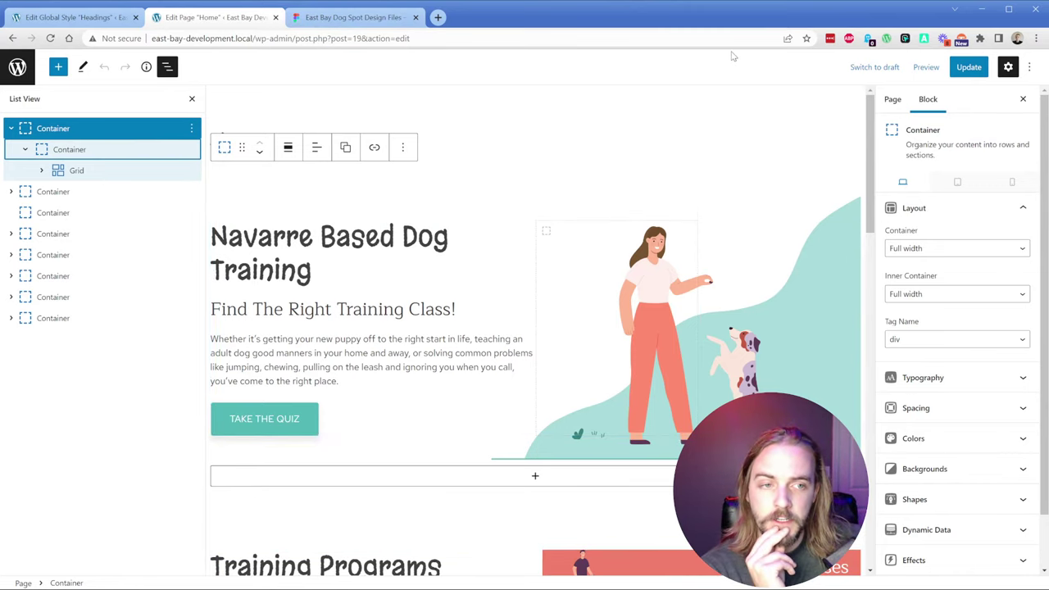
pyautogui.click(925, 67)
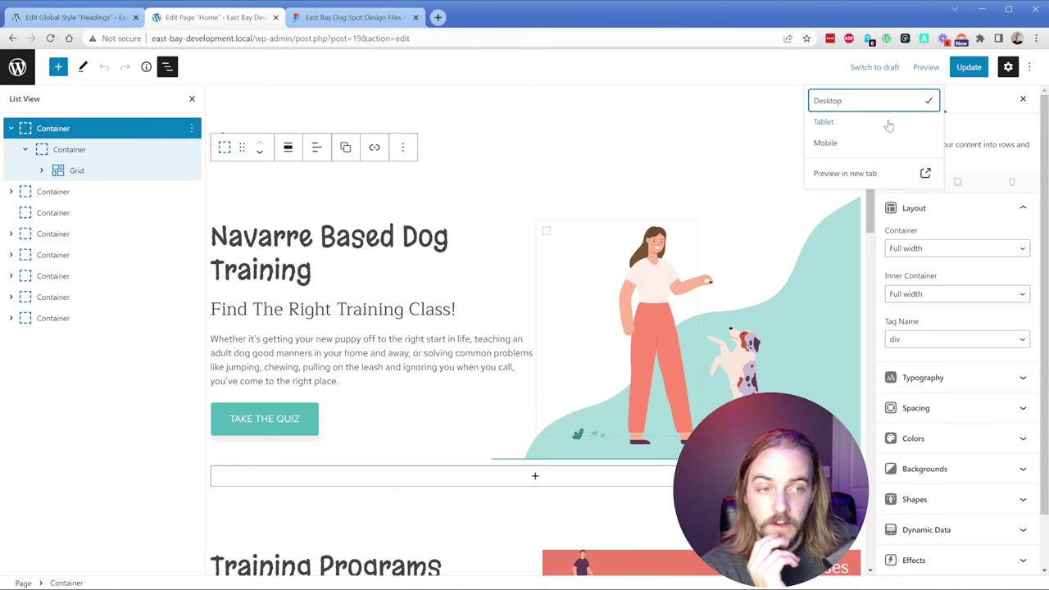
# Step: Preview the Home page in a new tab and scroll down to the Contact Us footer
pyautogui.click(835, 179)
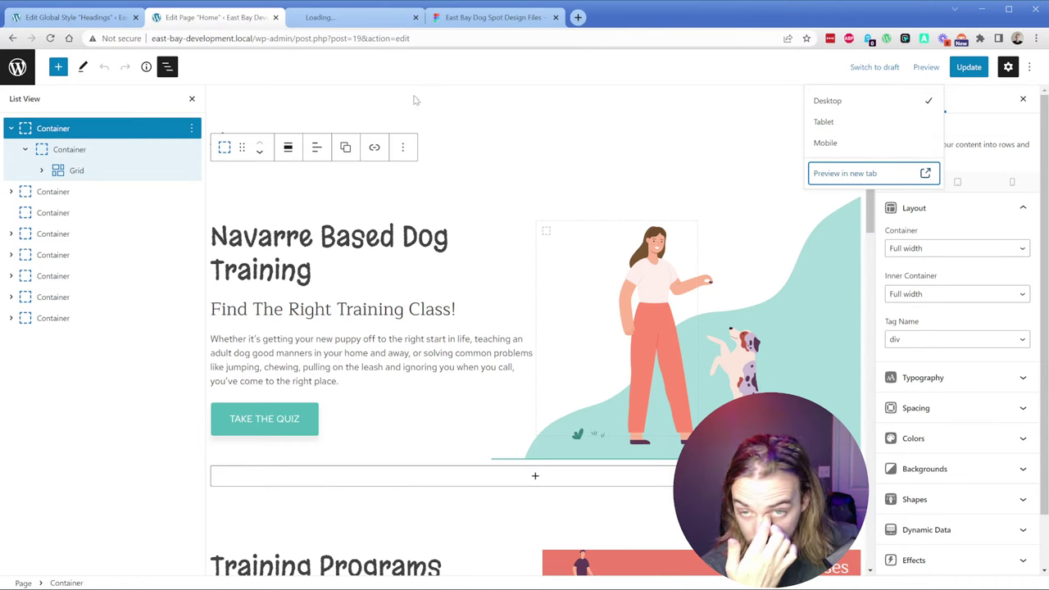
pyautogui.click(336, 16)
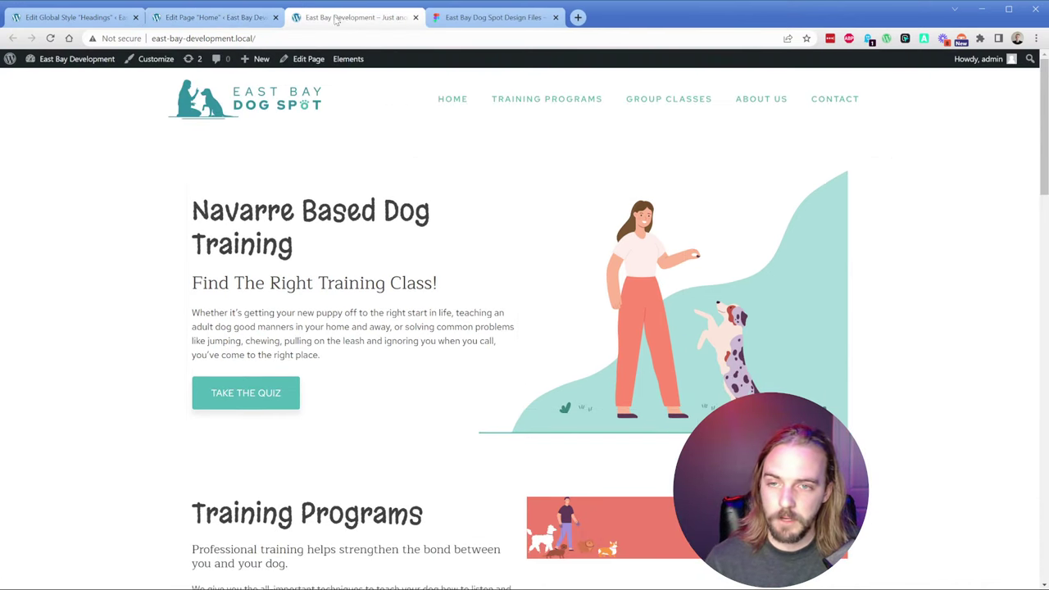
pyautogui.click(217, 16)
pyautogui.click(862, 177)
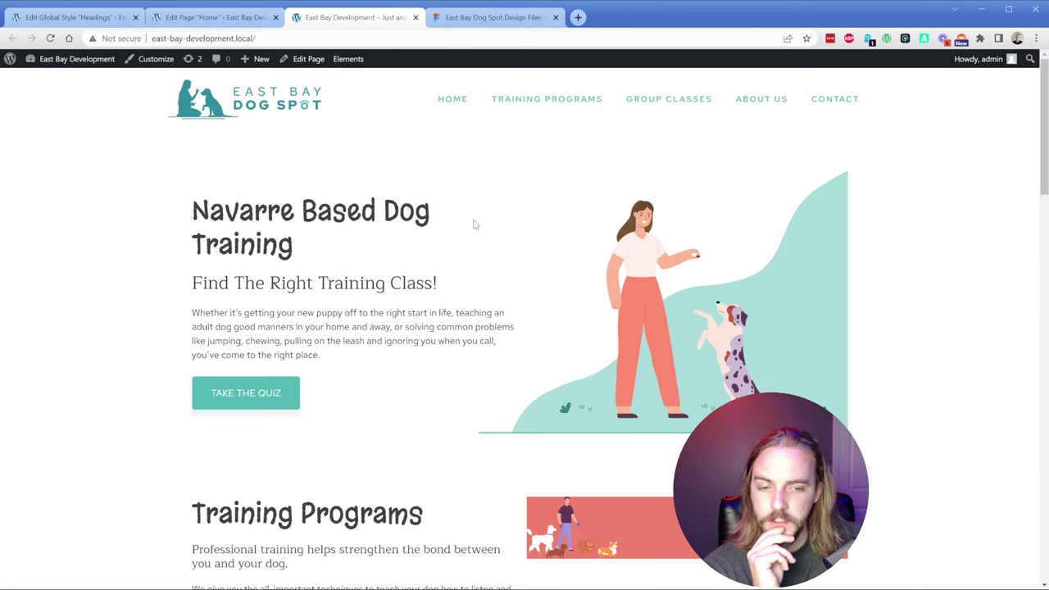
pyautogui.scroll(-2, 474, 225)
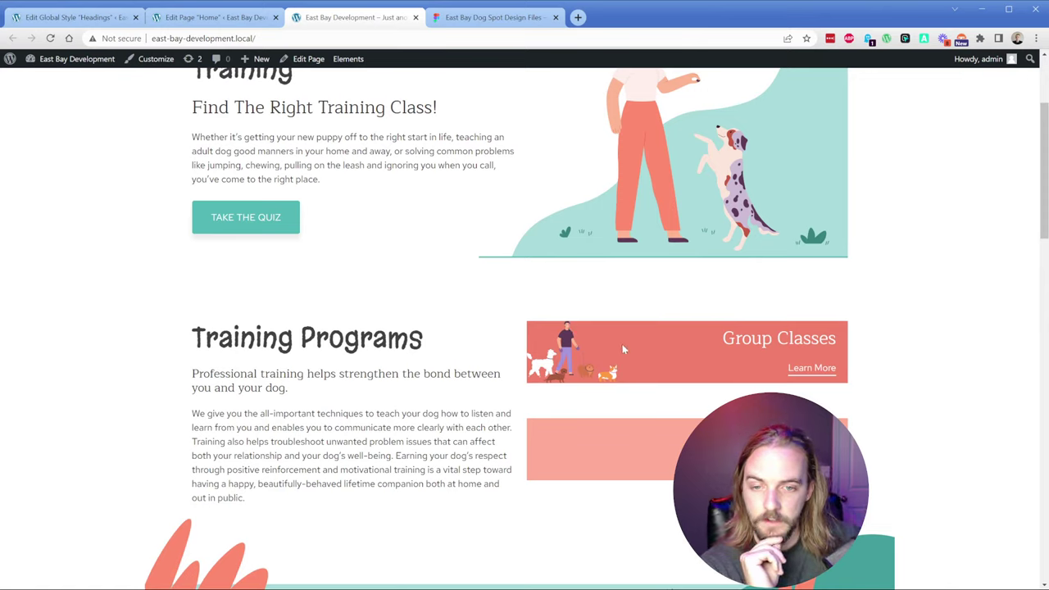
pyautogui.scroll(-2, 626, 336)
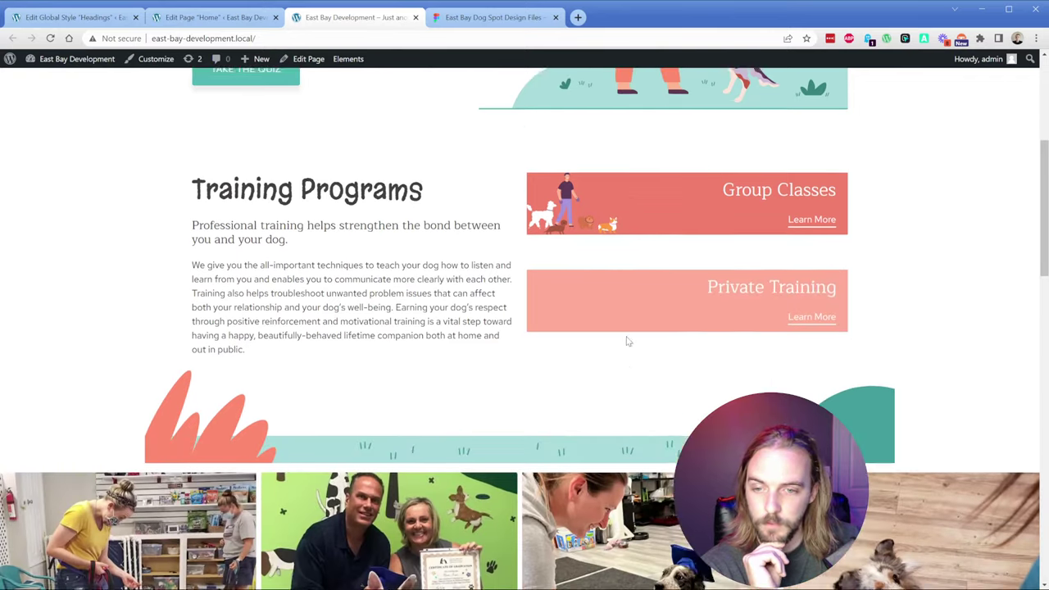
pyautogui.scroll(-2, 626, 336)
pyautogui.scroll(-9, 624, 338)
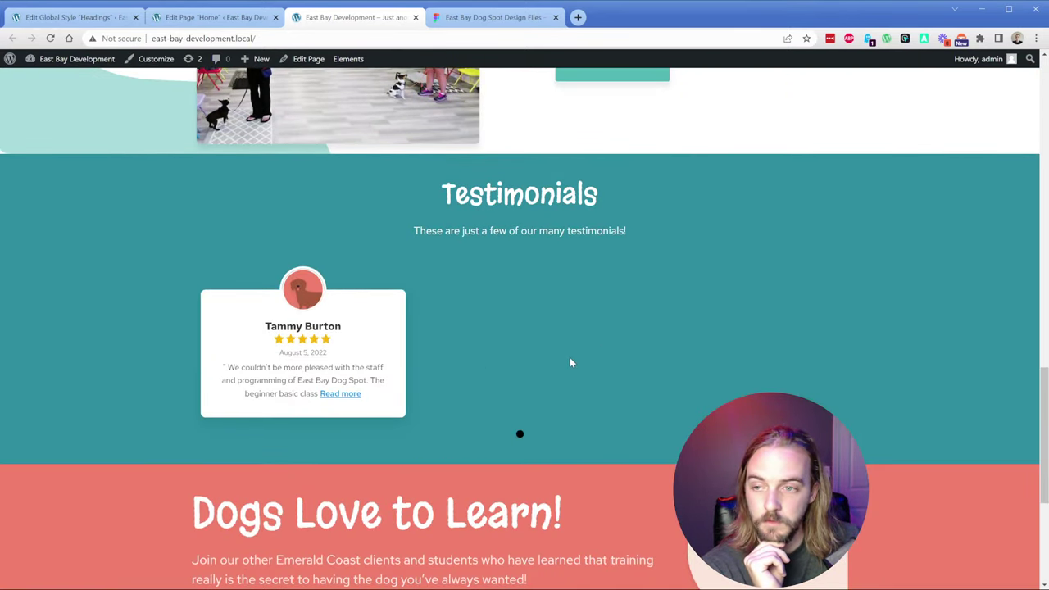
pyautogui.scroll(-3, 566, 358)
pyautogui.scroll(-1, 563, 359)
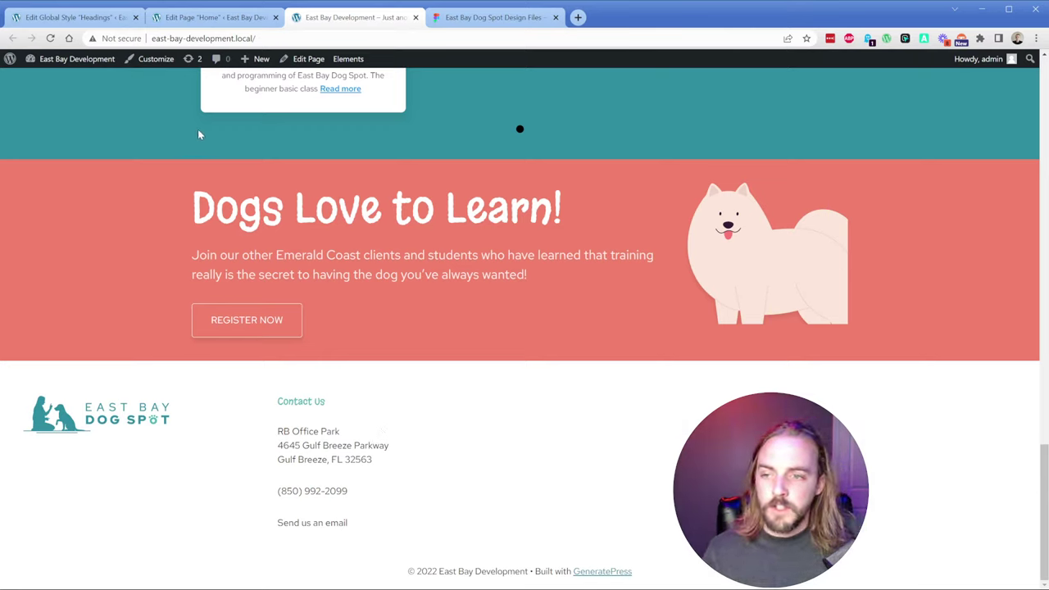
# Step: Exit the Headings style editor, dismiss the Widgets welcome, and open the GeneratePress Customizer
pyautogui.click(82, 17)
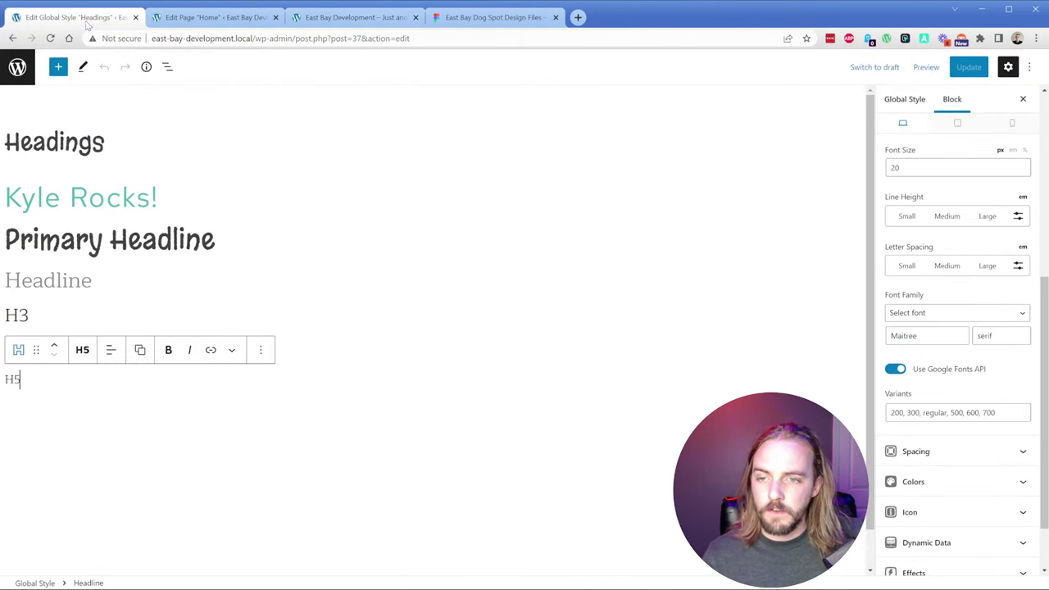
pyautogui.click(23, 72)
pyautogui.moveTo(28, 216)
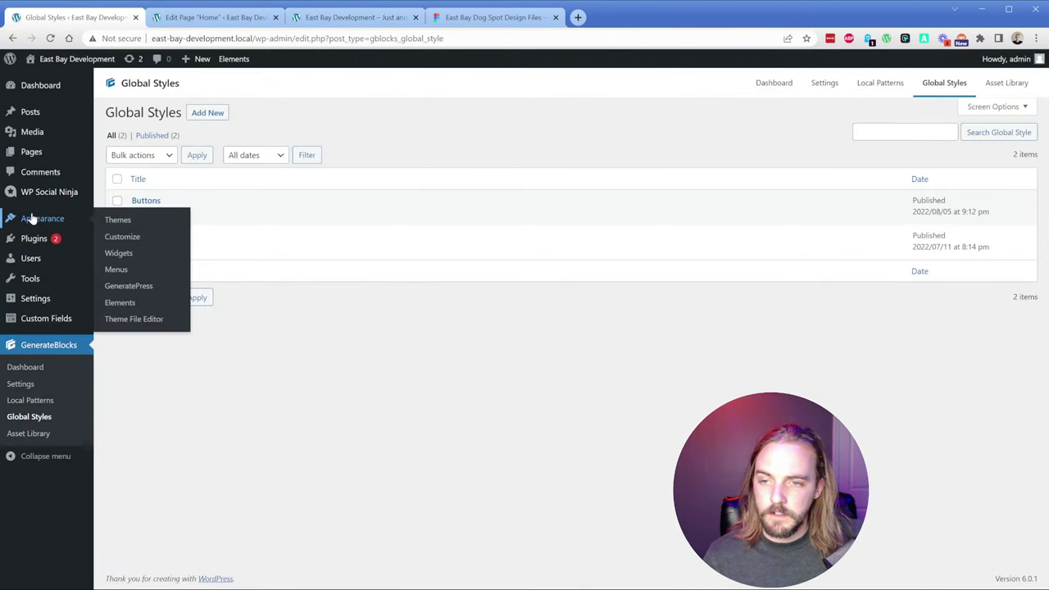
pyautogui.click(117, 256)
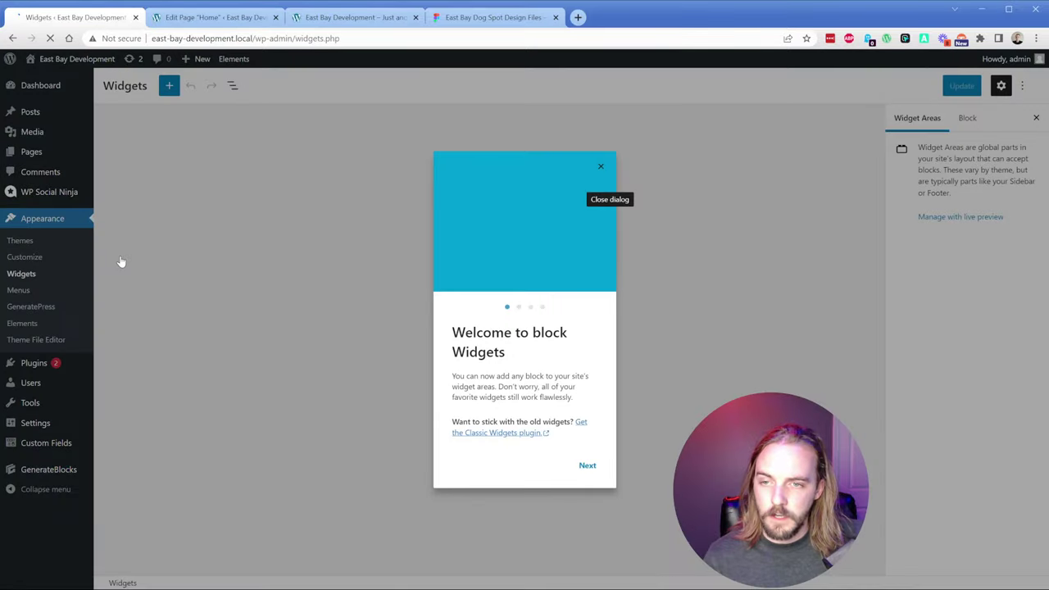
pyautogui.click(601, 167)
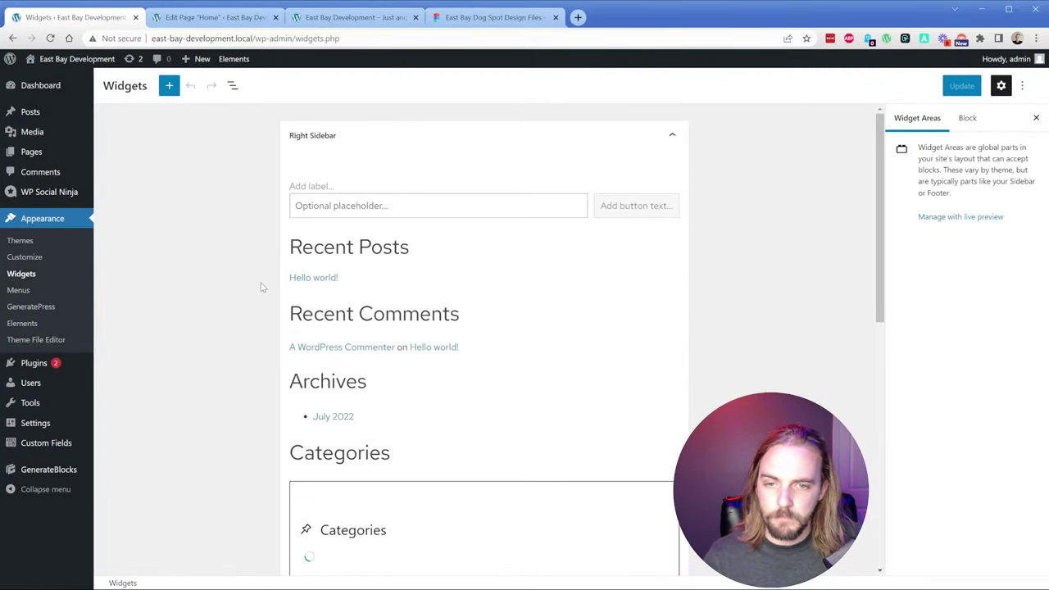
pyautogui.click(26, 258)
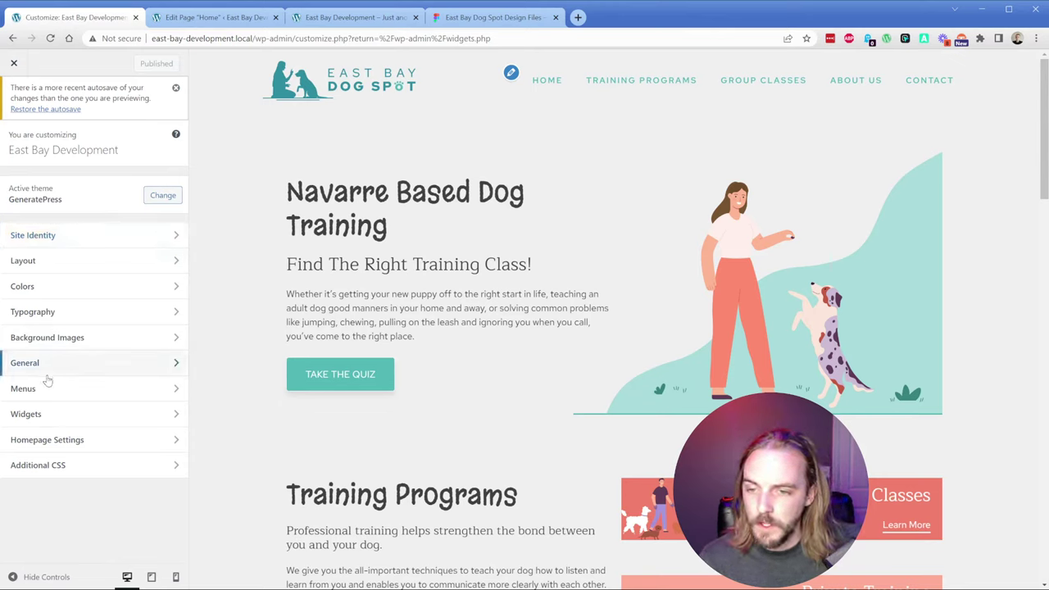
# Step: Review Footer Widget 1, 2 and 3 in the Customizer, then go to Appearance > Elements
pyautogui.click(29, 414)
pyautogui.click(66, 299)
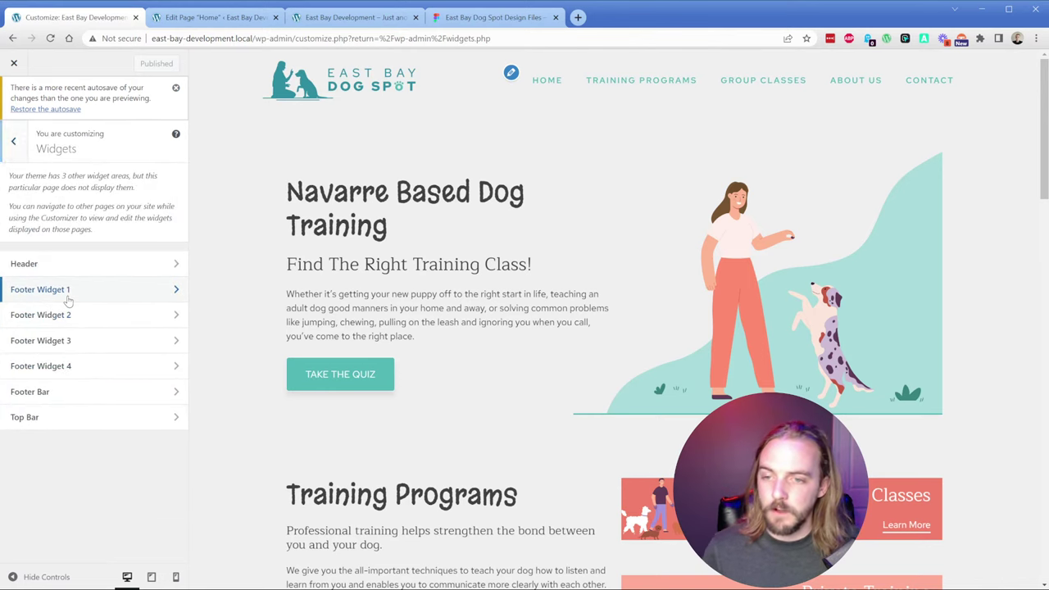
pyautogui.click(93, 421)
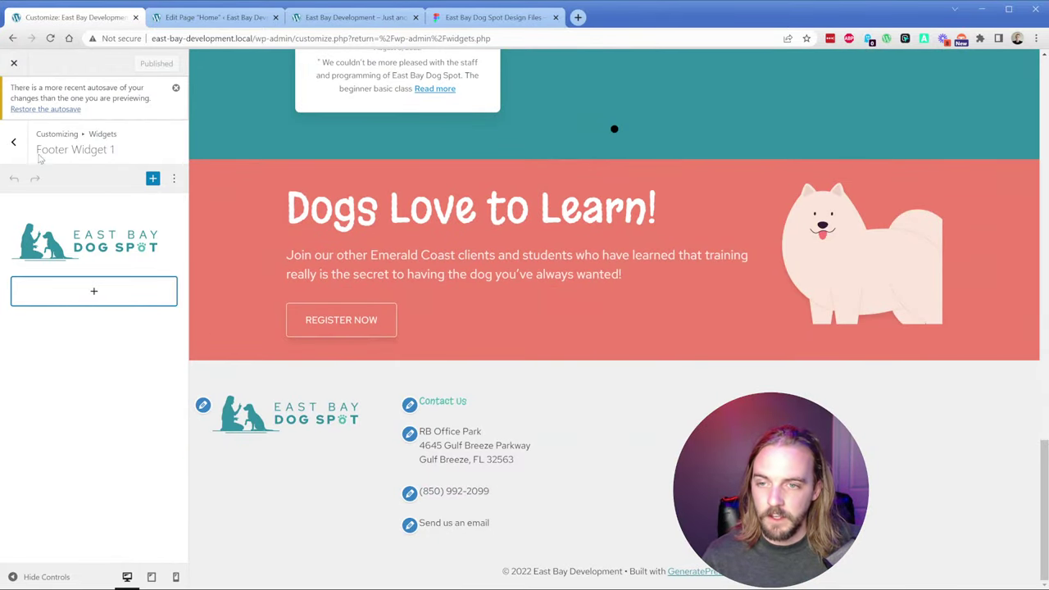
pyautogui.click(14, 141)
pyautogui.click(73, 316)
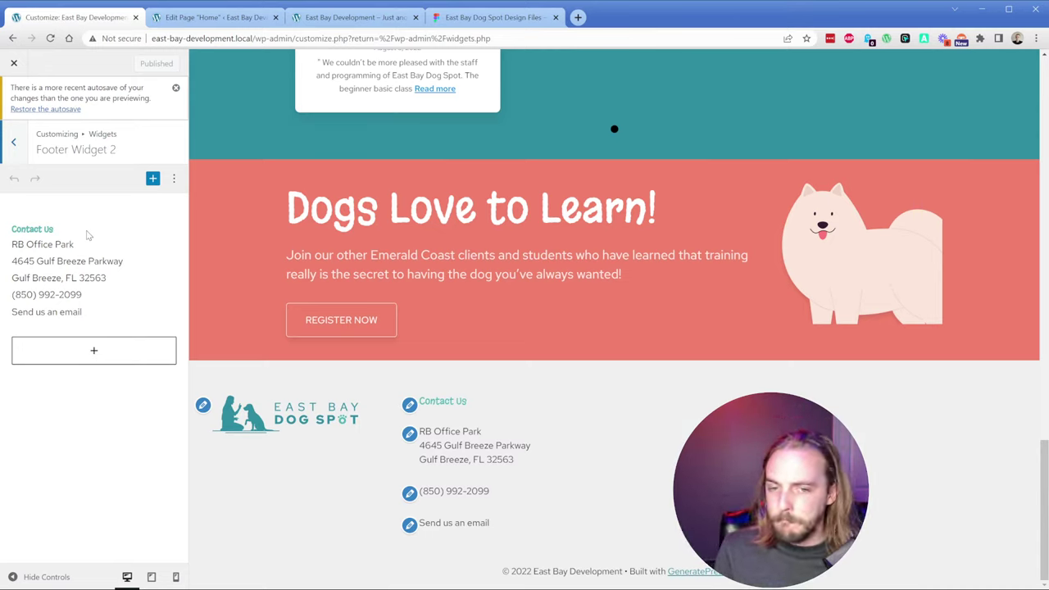
pyautogui.click(13, 141)
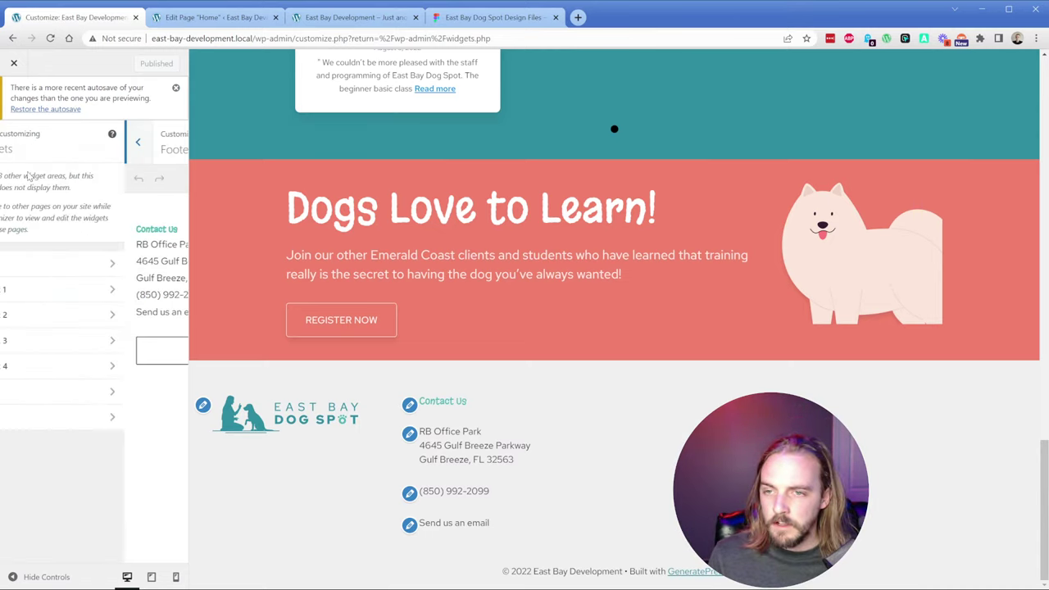
pyautogui.click(72, 339)
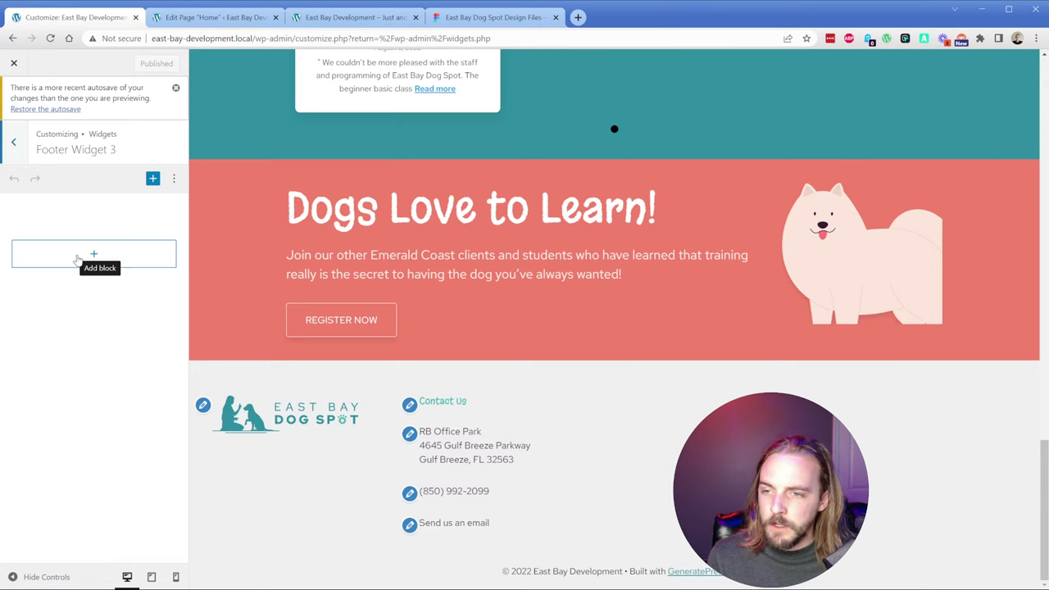
pyautogui.click(14, 66)
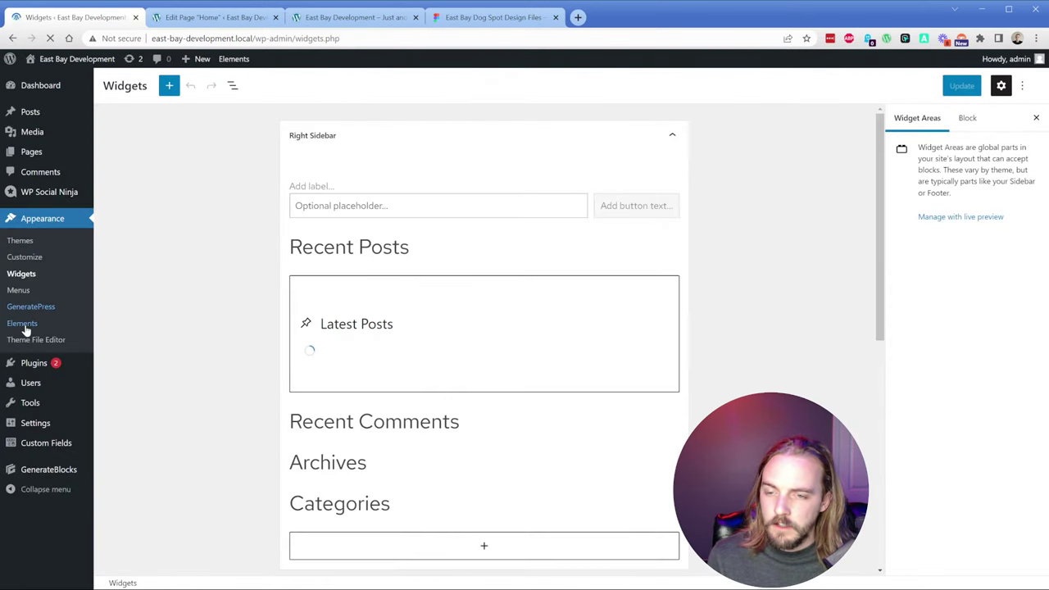
pyautogui.click(23, 326)
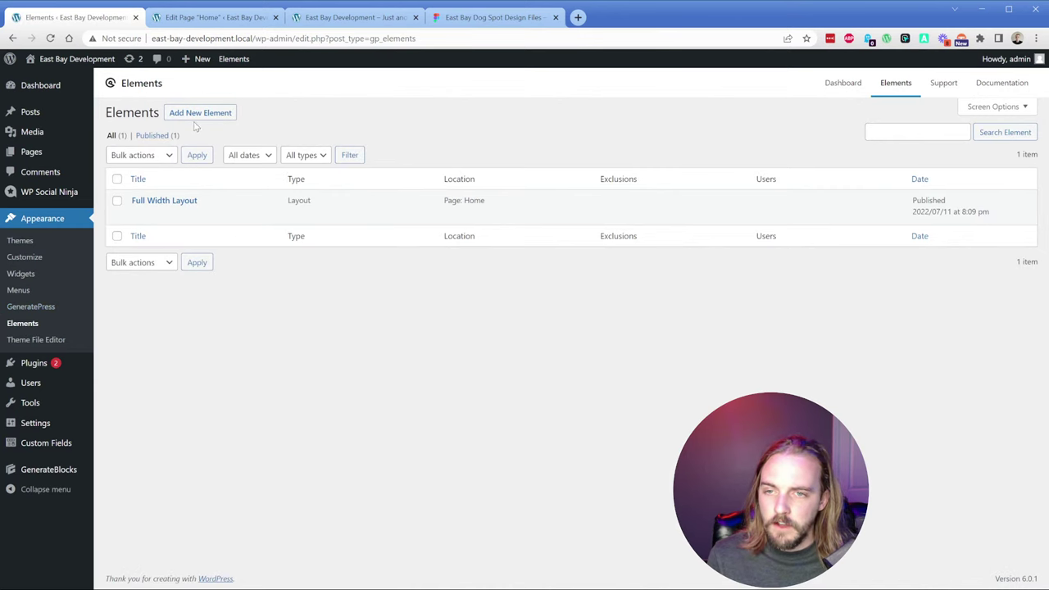
# Step: Create a new Layout element with its footer set to 4 widget columns
pyautogui.click(200, 112)
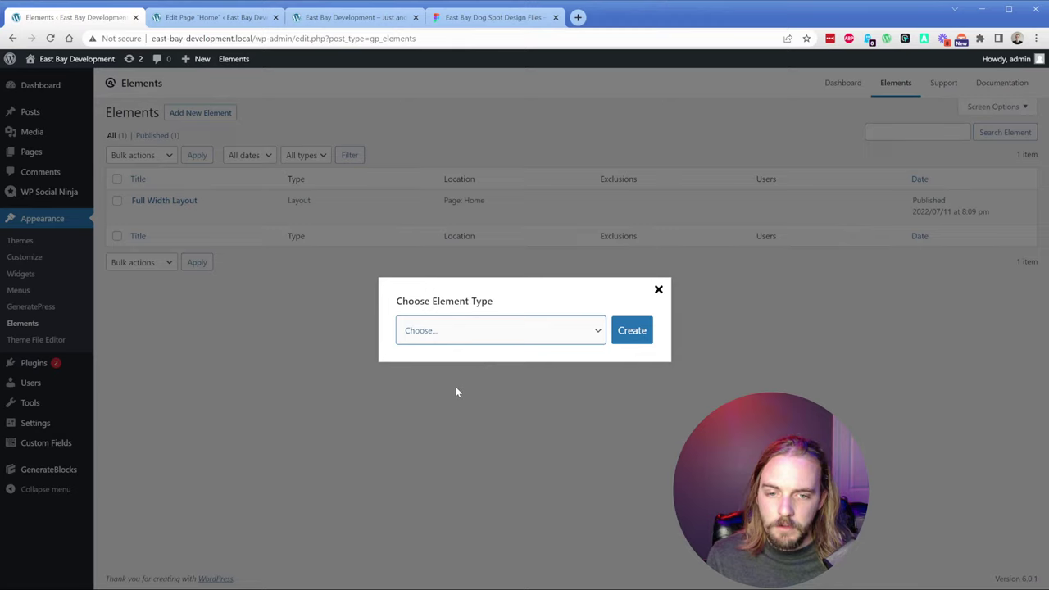
pyautogui.press('l')
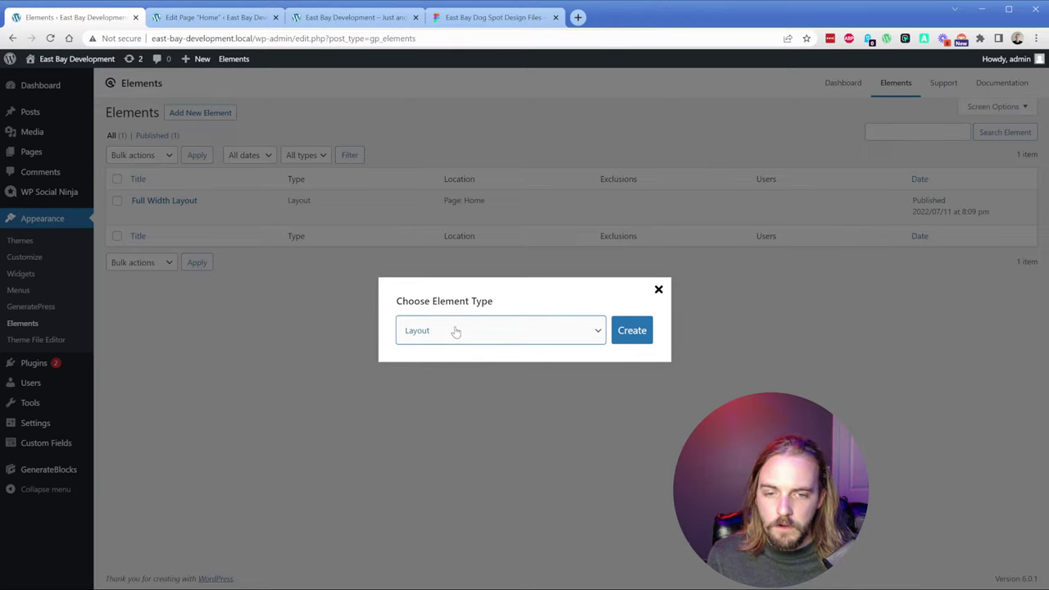
pyautogui.click(629, 334)
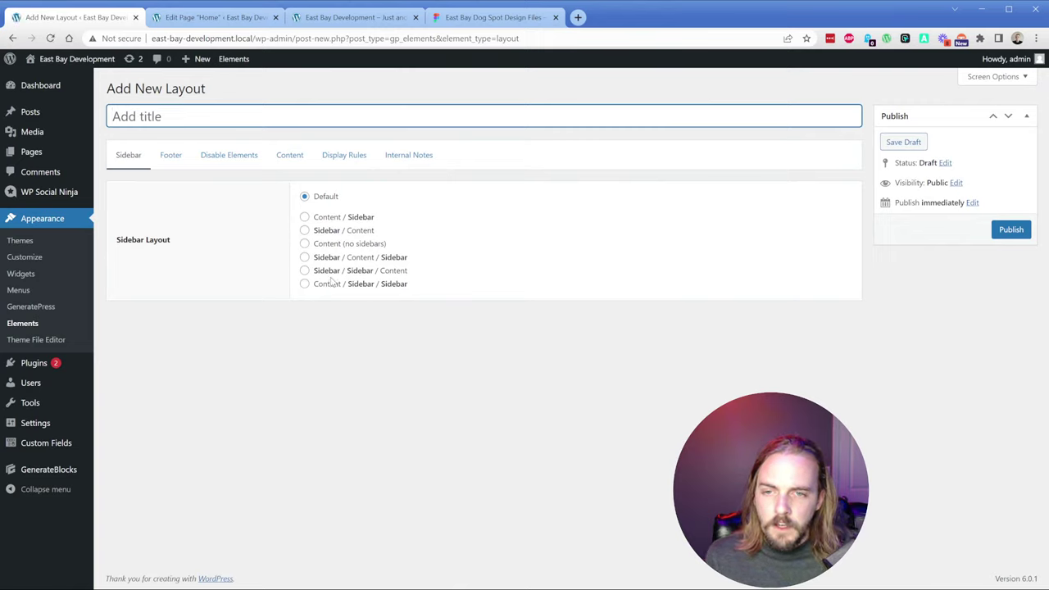
pyautogui.click(160, 160)
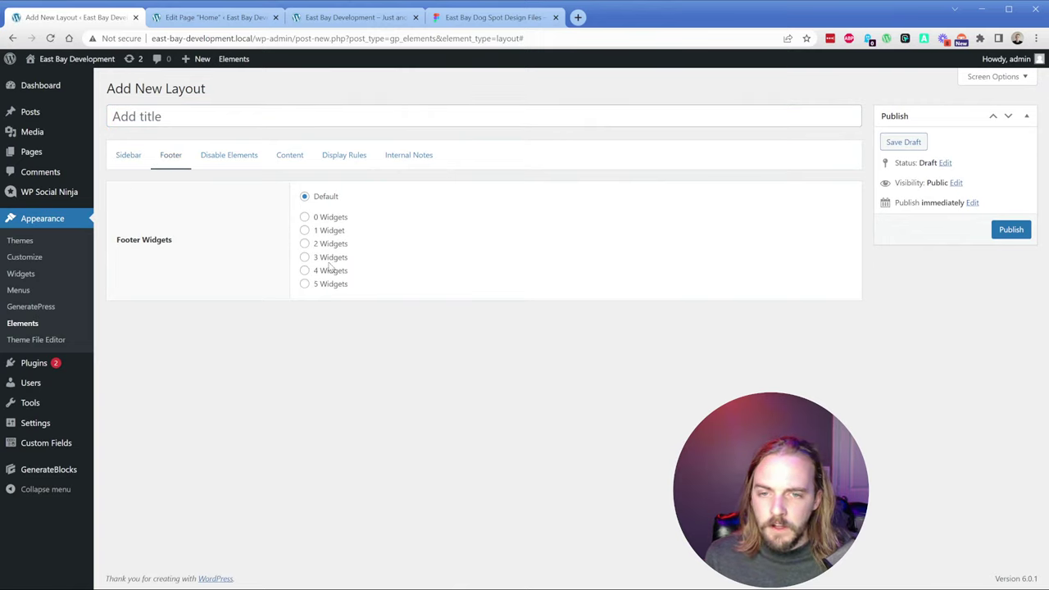
pyautogui.click(331, 272)
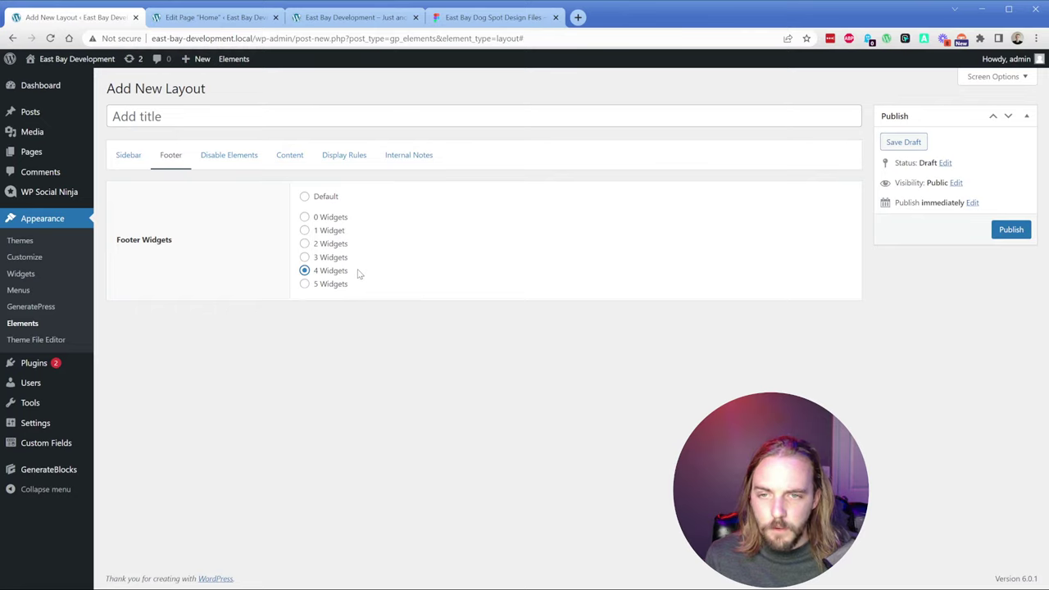
# Step: Title the new layout element 'Footer'
pyautogui.click(138, 114)
pyautogui.write('f')
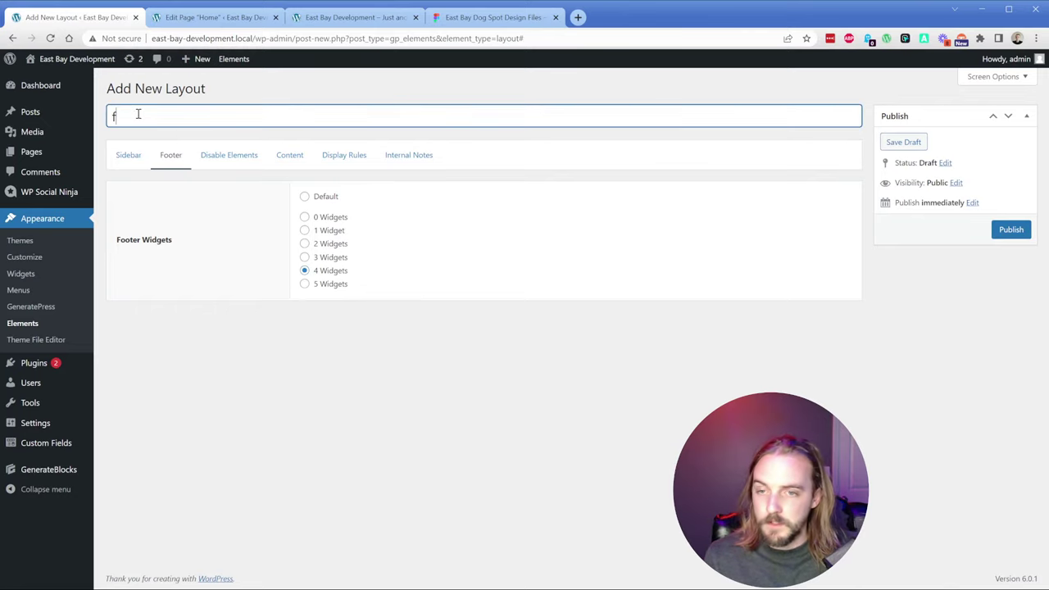
pyautogui.write('ooter')
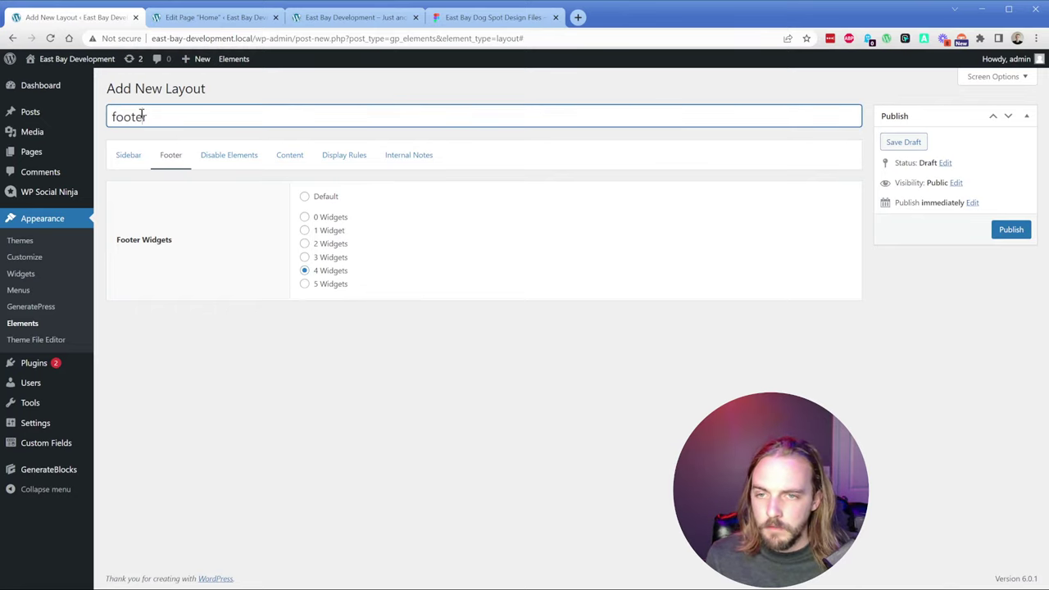
pyautogui.write('Footer')
pyautogui.hotkey('ctrl', 'a')
pyautogui.write('Footer')
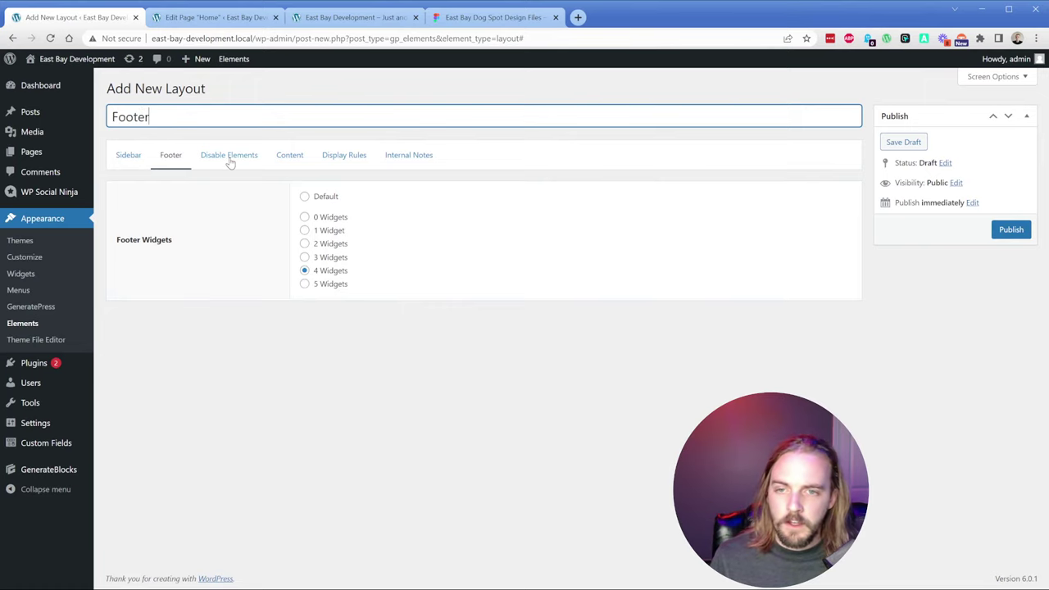
# Step: Set the layout's display location to Entire Site and publish it
pyautogui.click(230, 162)
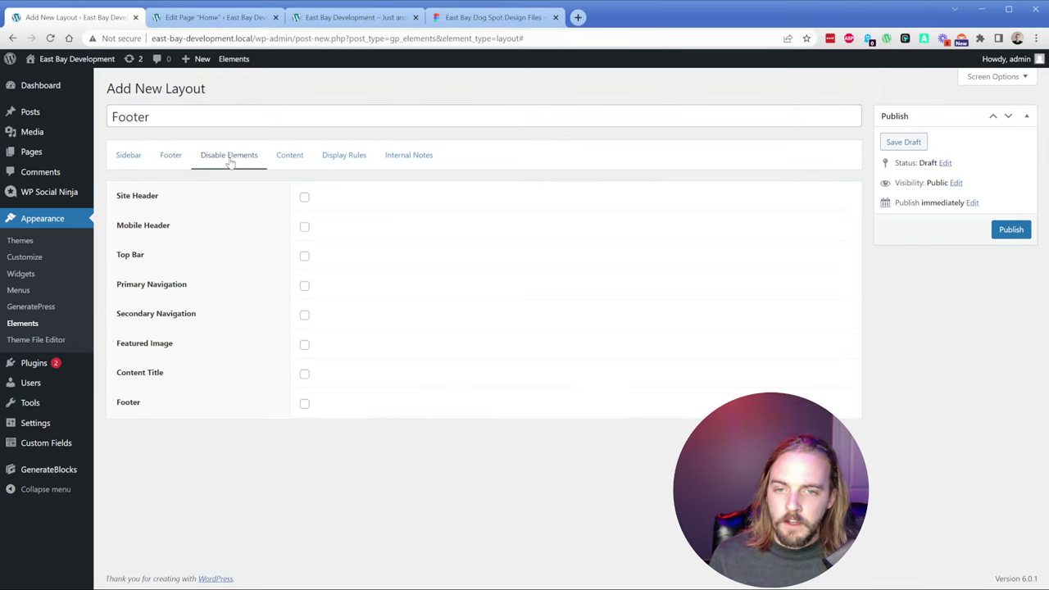
pyautogui.click(288, 152)
pyautogui.click(331, 157)
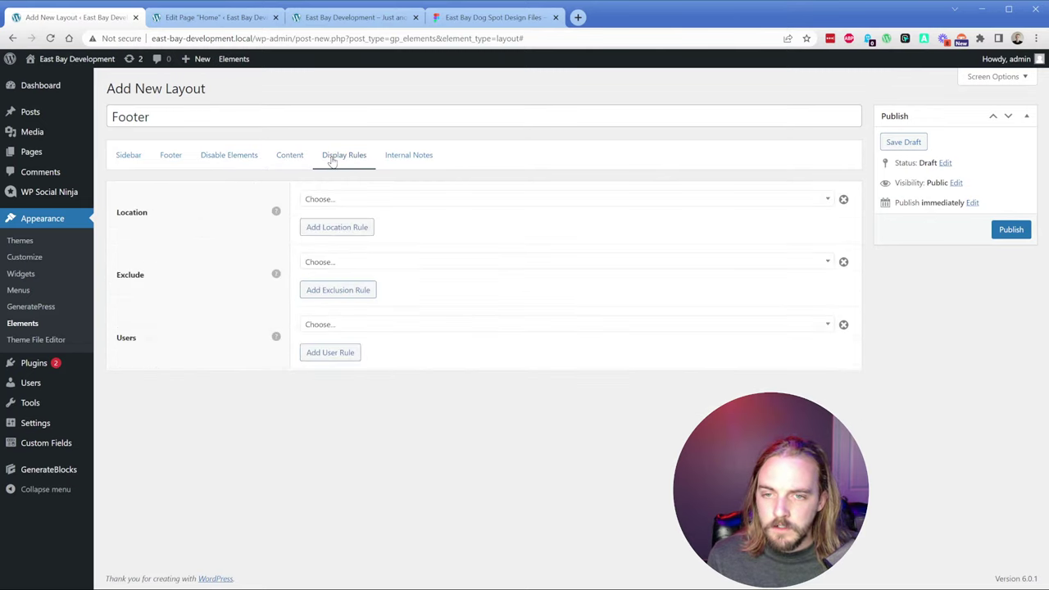
pyautogui.click(389, 207)
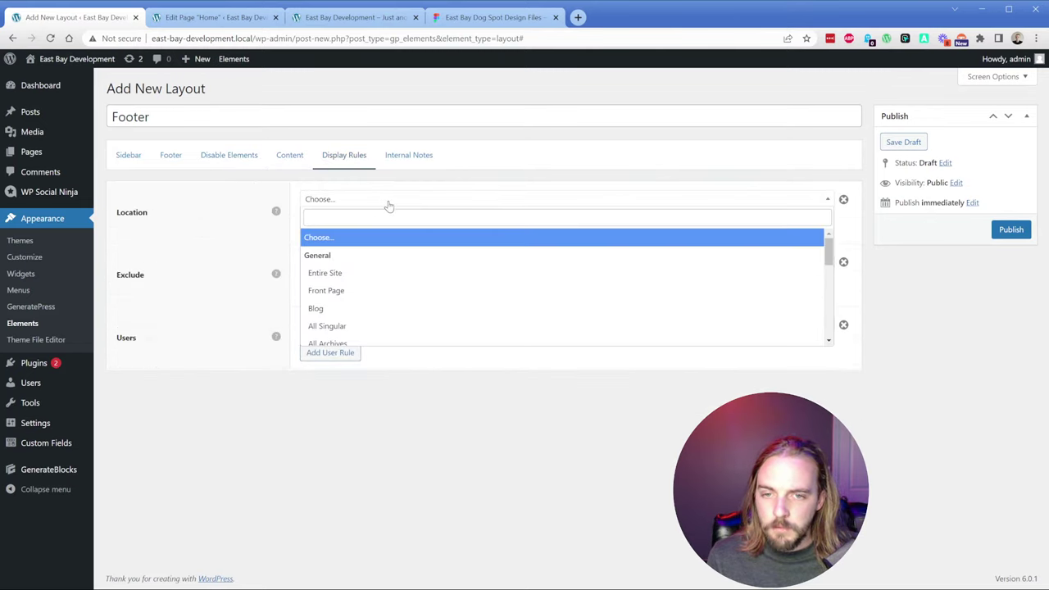
pyautogui.click(370, 274)
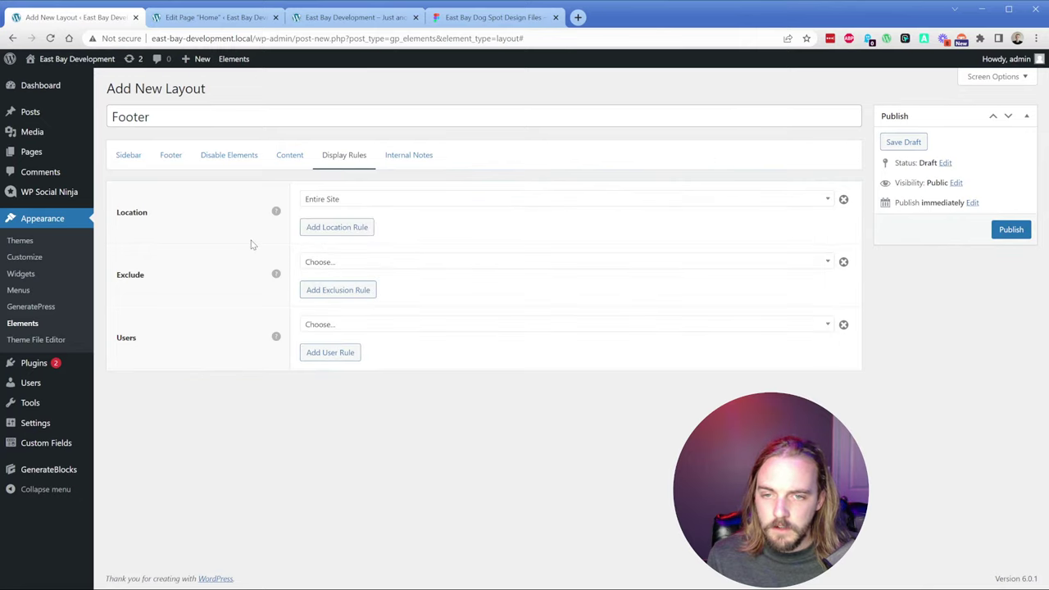
pyautogui.click(394, 166)
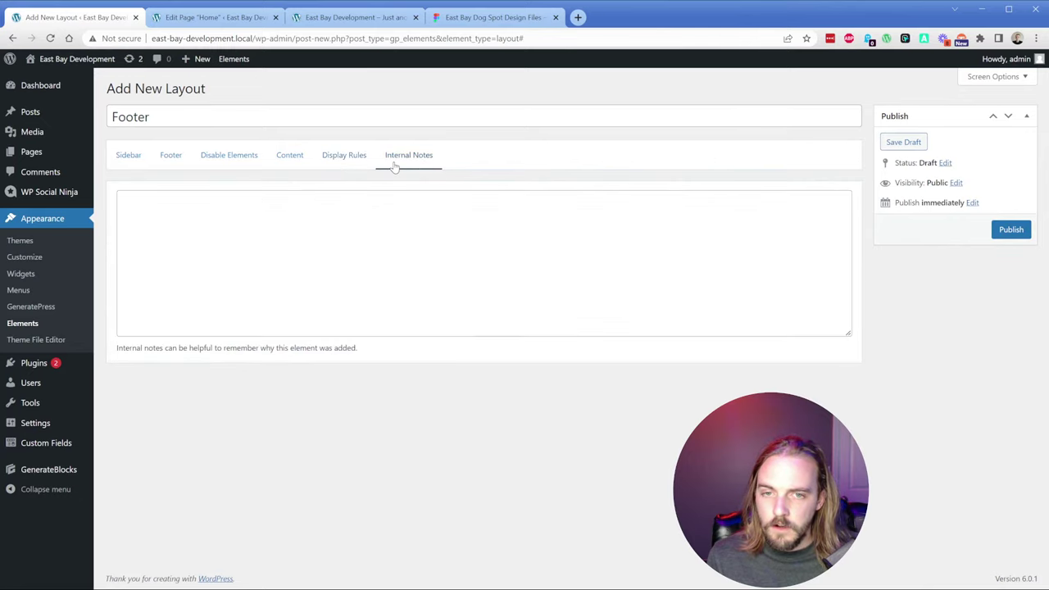
pyautogui.click(135, 159)
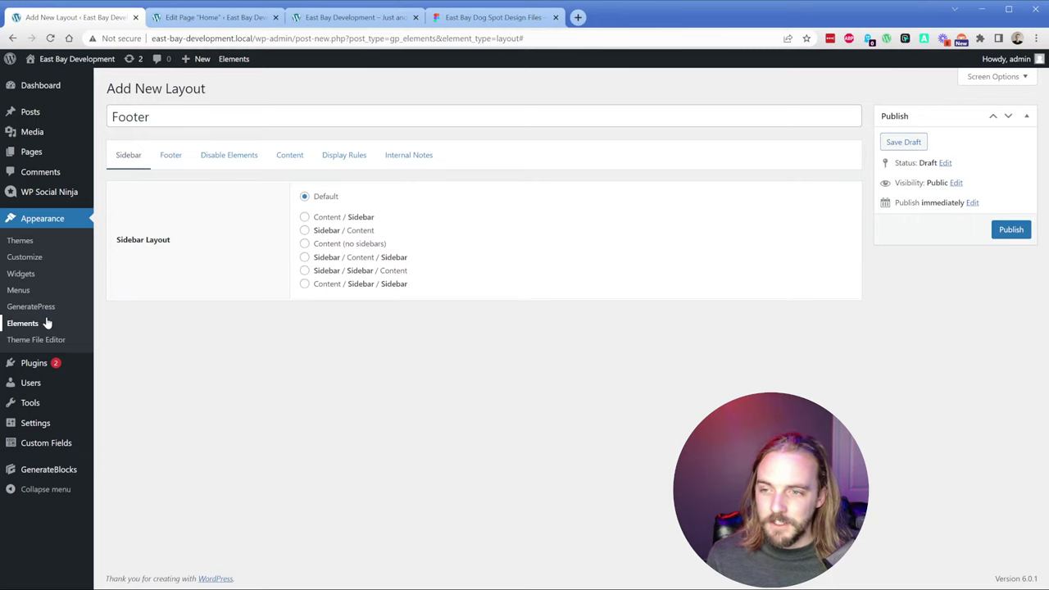
pyautogui.click(1010, 230)
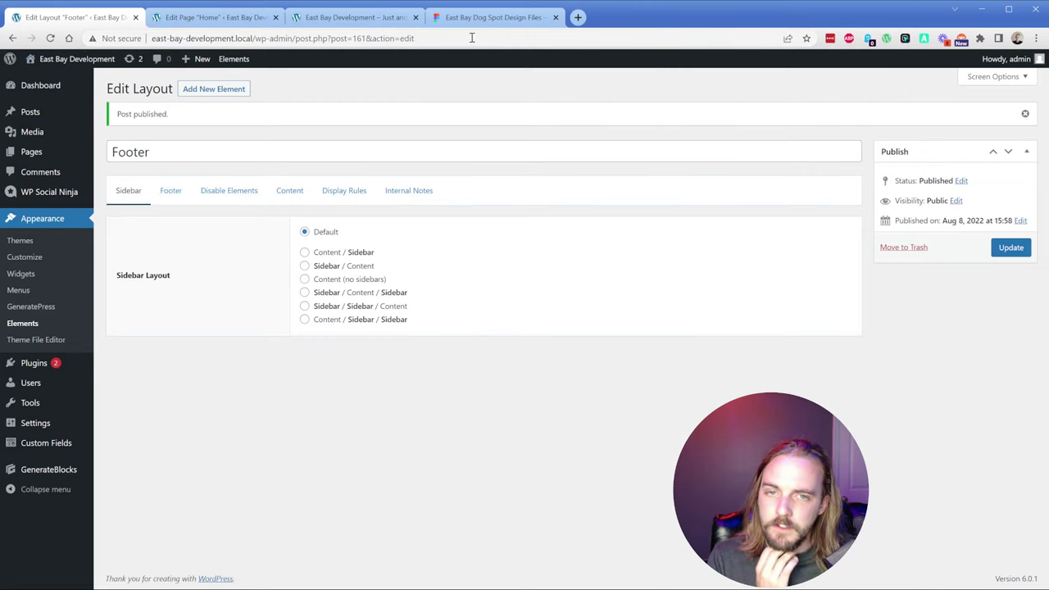
# Step: Search the web for 'generatepress elements footer' and read the forum thread on custom footers
pyautogui.click(577, 18)
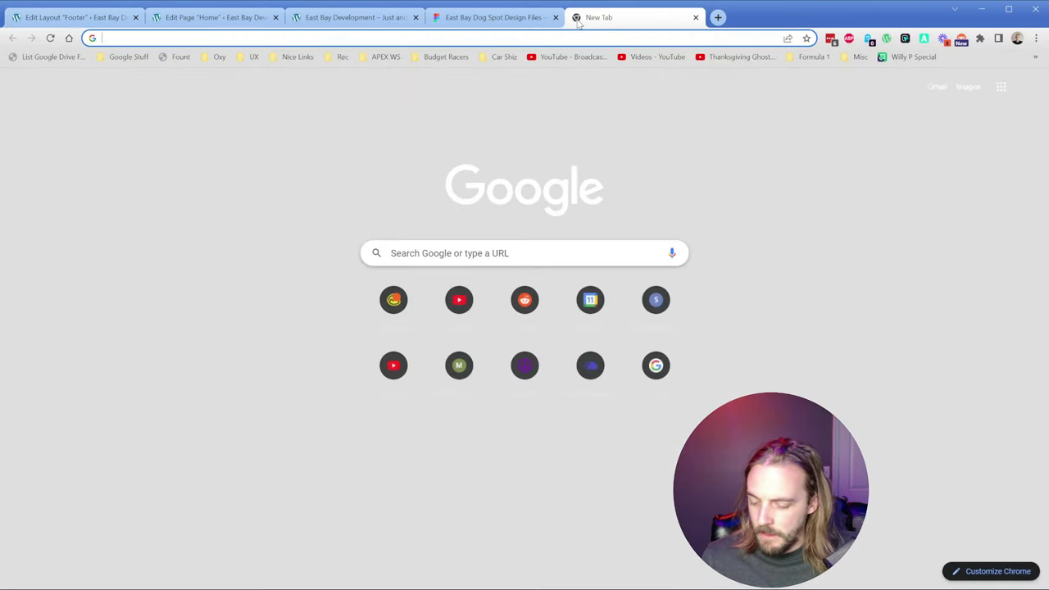
pyautogui.write('generatepress elements ')
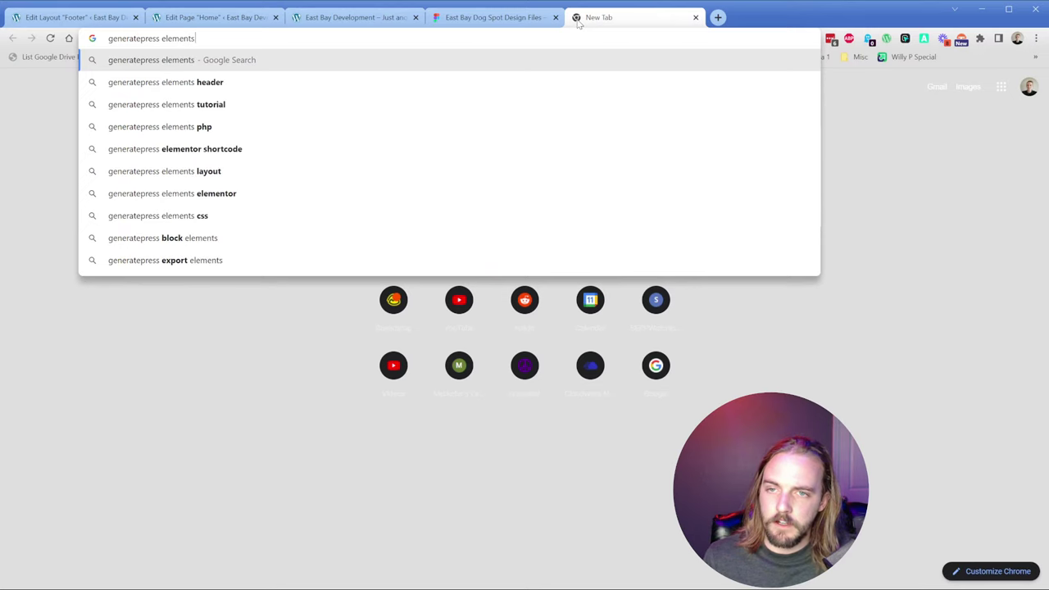
pyautogui.write('footer')
pyautogui.press('Return')
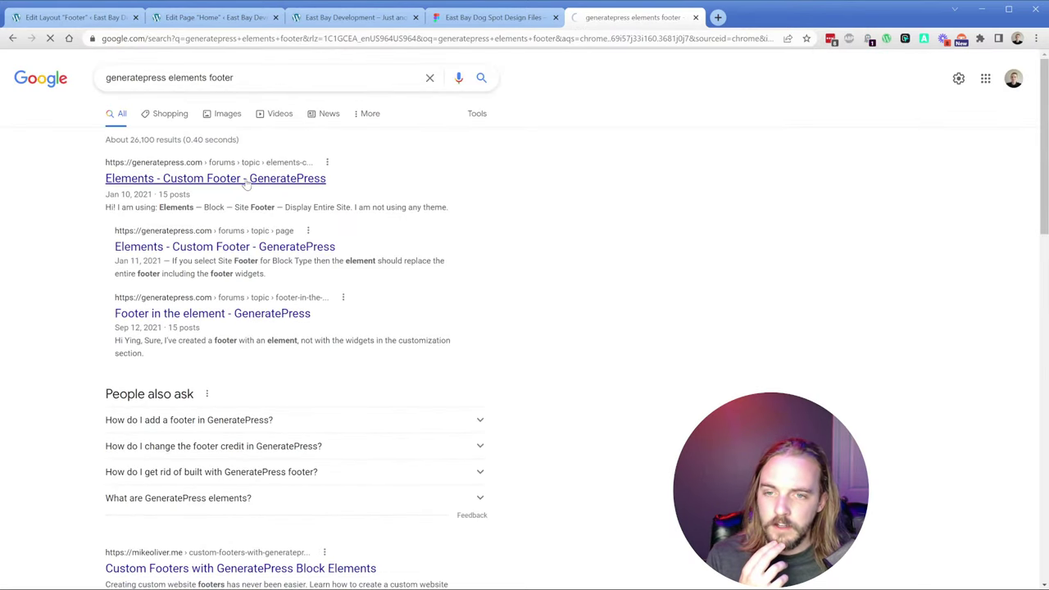
pyautogui.scroll(-2, 335, 340)
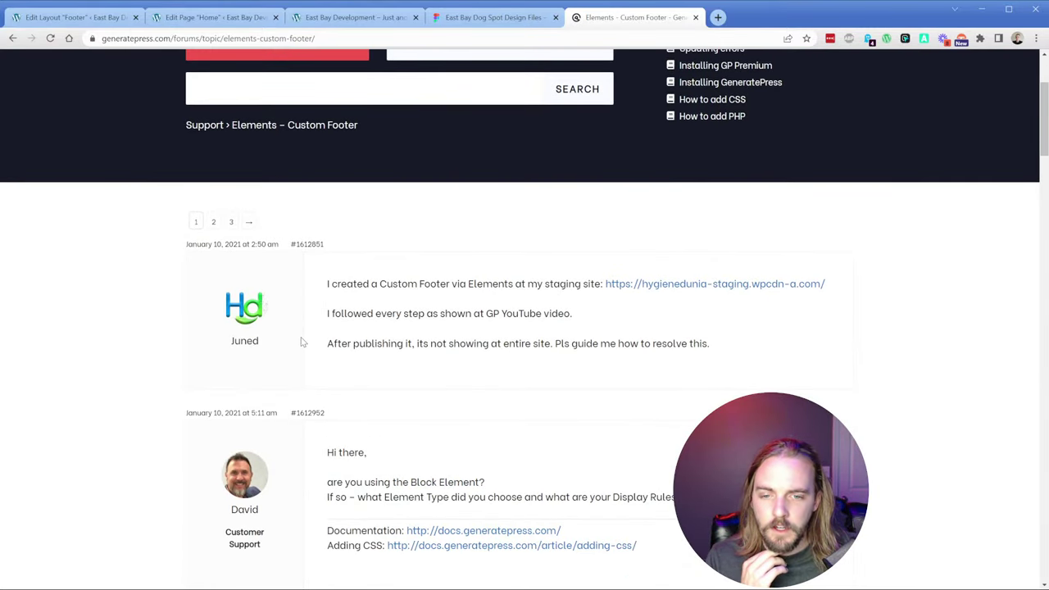
pyautogui.scroll(-2, 301, 341)
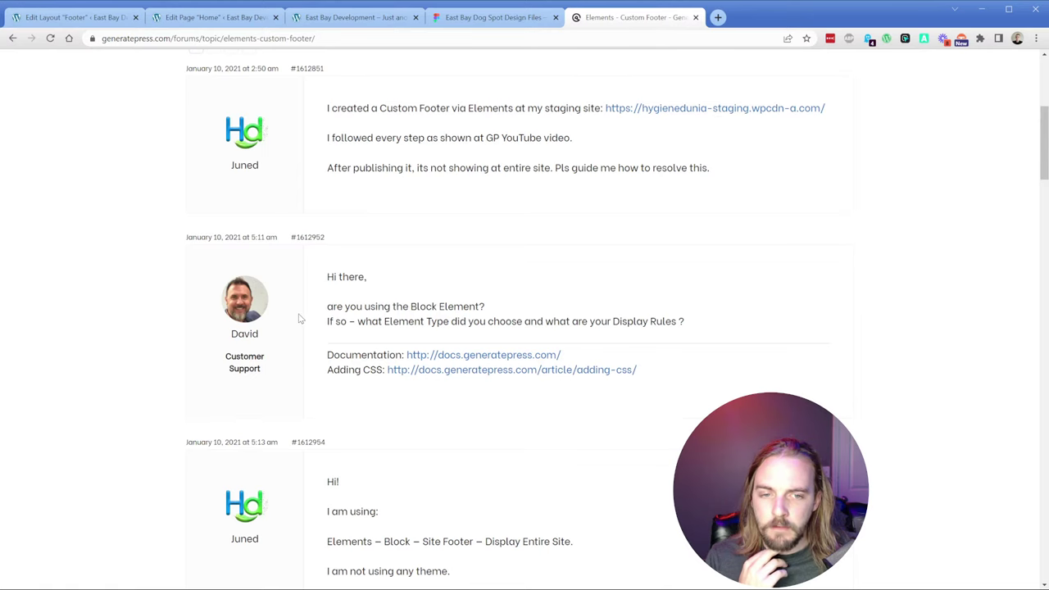
pyautogui.scroll(-3, 300, 319)
pyautogui.scroll(-5, 303, 295)
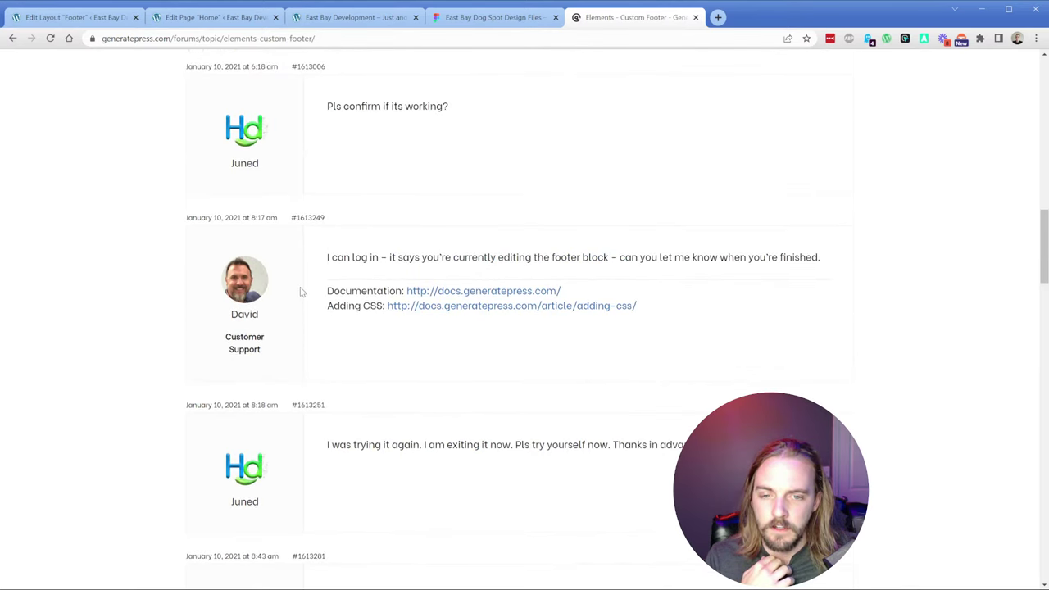
# Step: Check the live site's footer, then return to the Footer layout editor
pyautogui.click(296, 25)
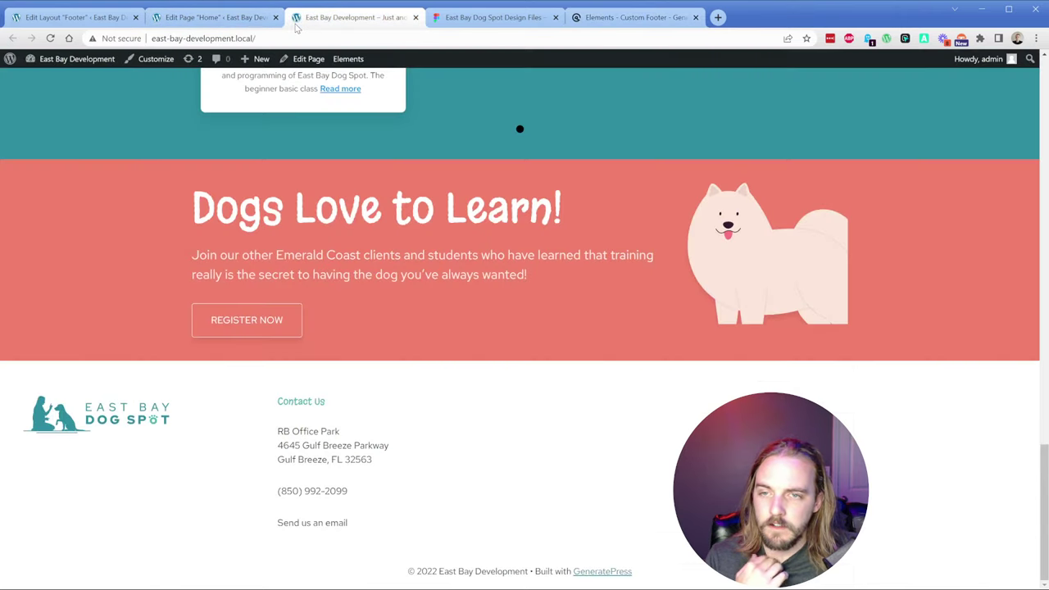
pyautogui.click(215, 18)
pyautogui.click(76, 18)
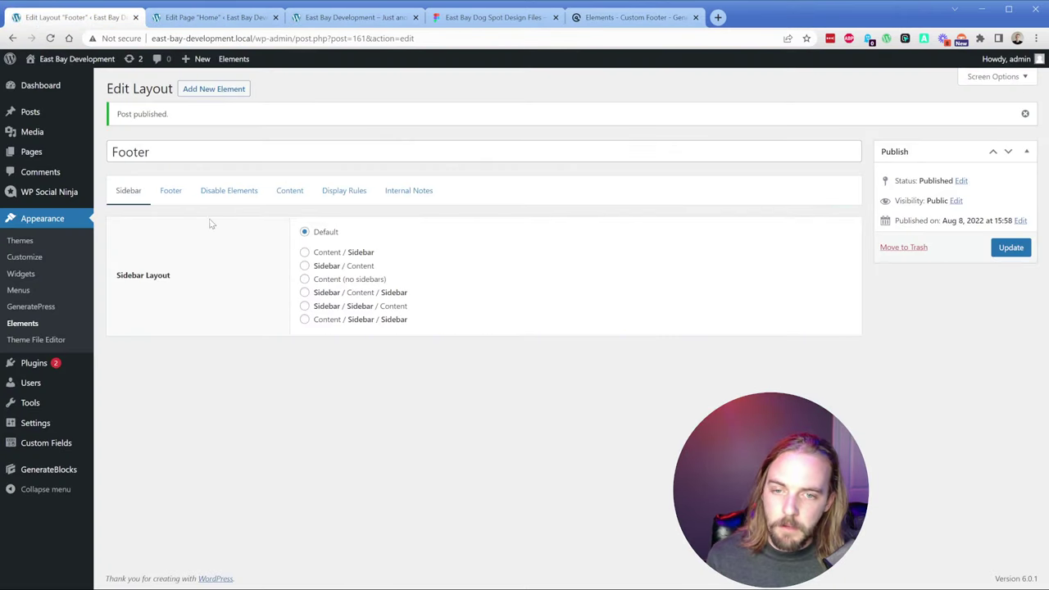
# Step: Trash the old Footer element and create a new Block element titled 'Footer'
pyautogui.click(22, 322)
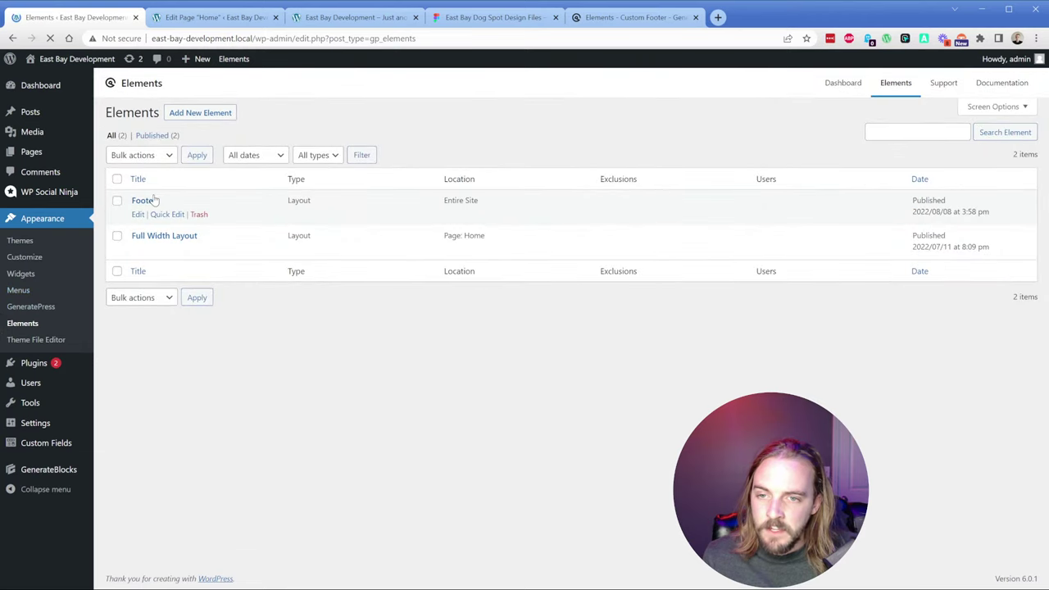
pyautogui.click(198, 214)
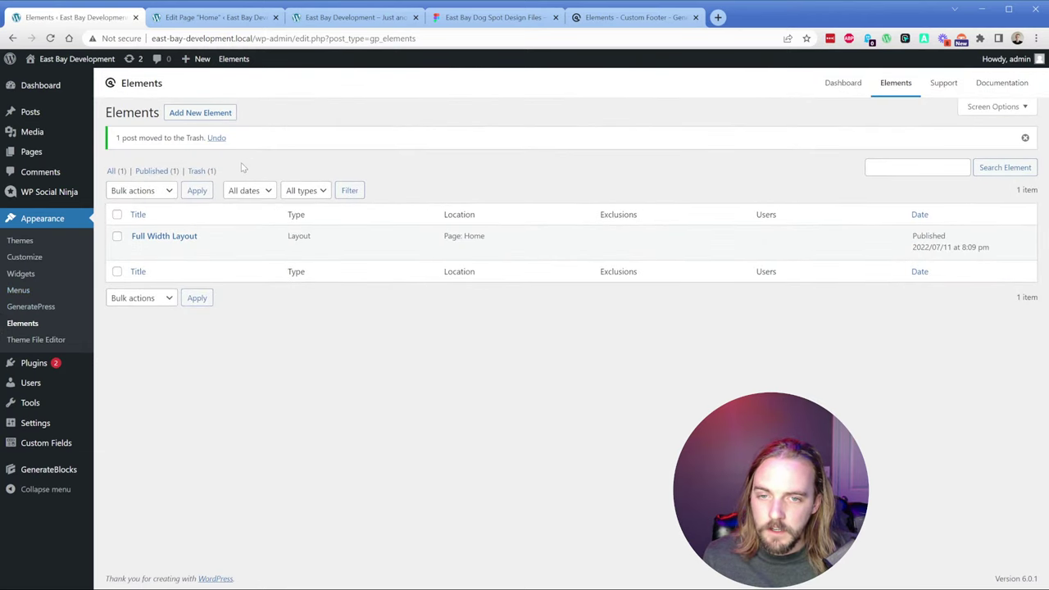
pyautogui.click(211, 116)
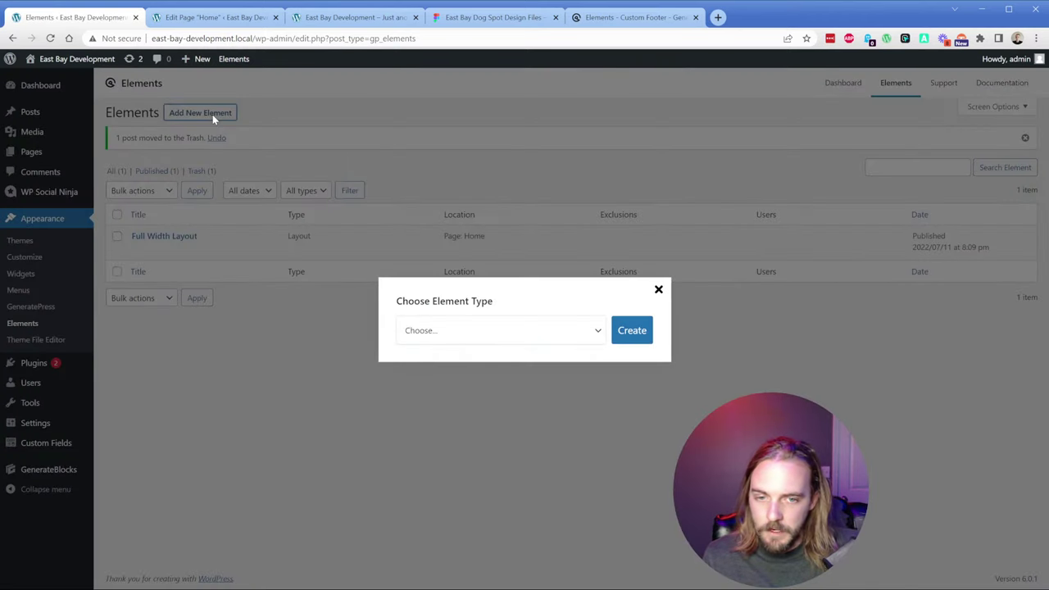
pyautogui.click(478, 335)
pyautogui.click(462, 366)
pyautogui.click(637, 335)
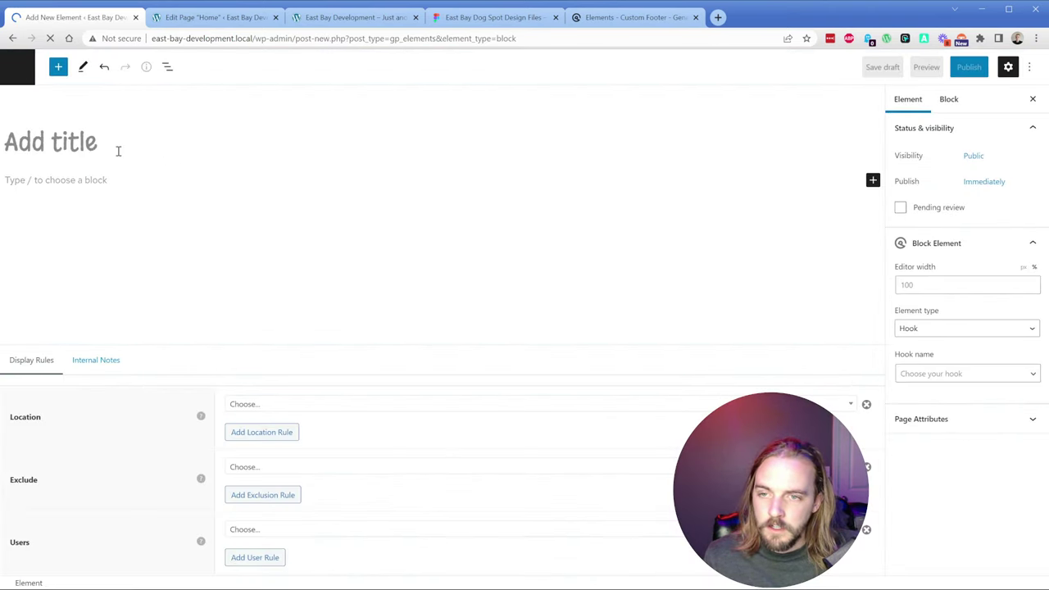
pyautogui.write('Footer')
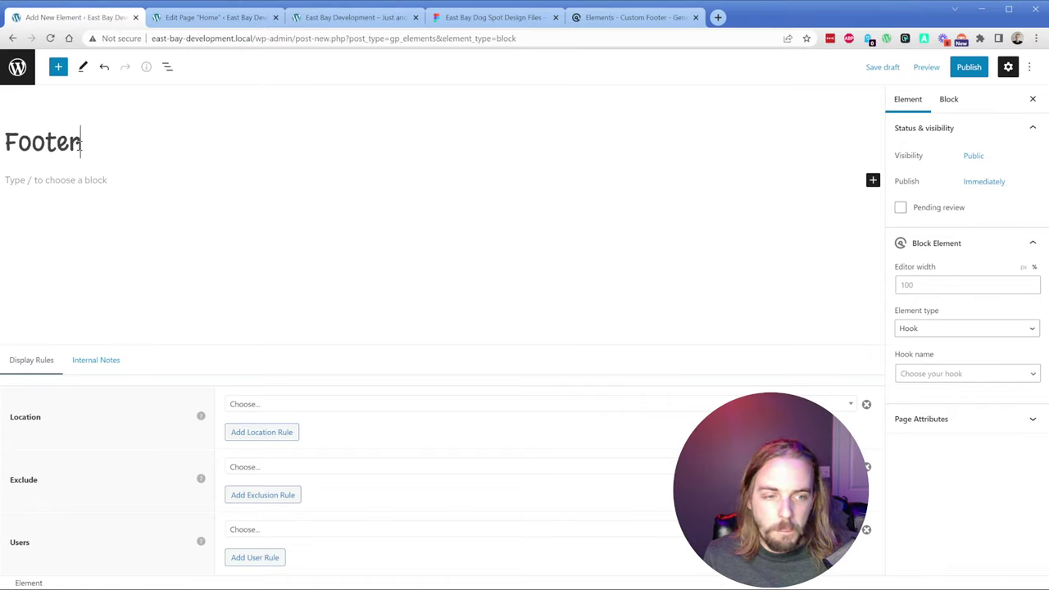
# Step: Set the block element's display location to Entire Site
pyautogui.click(272, 404)
pyautogui.click(268, 477)
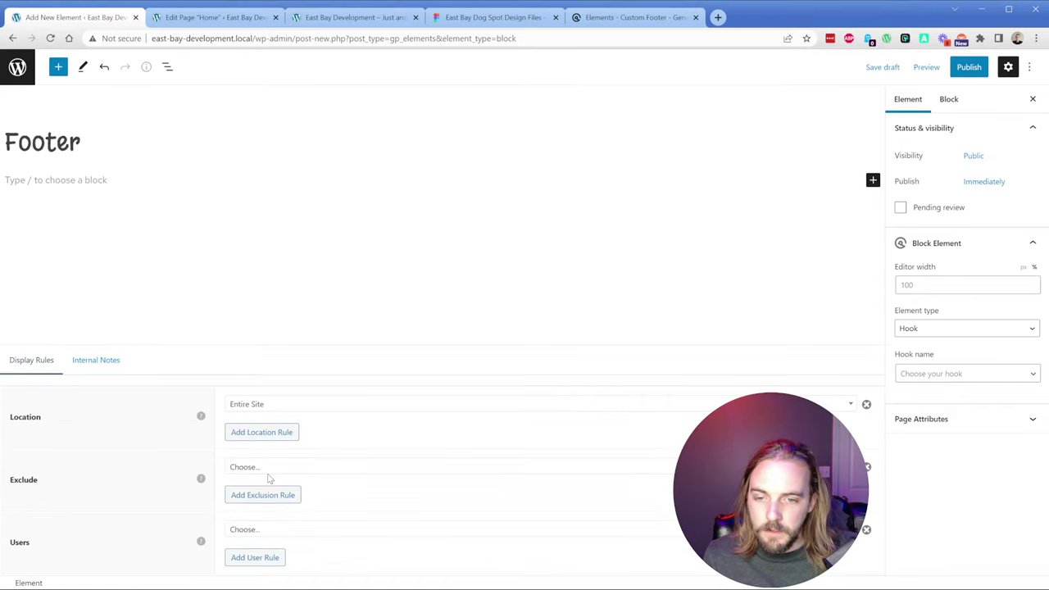
pyautogui.click(96, 366)
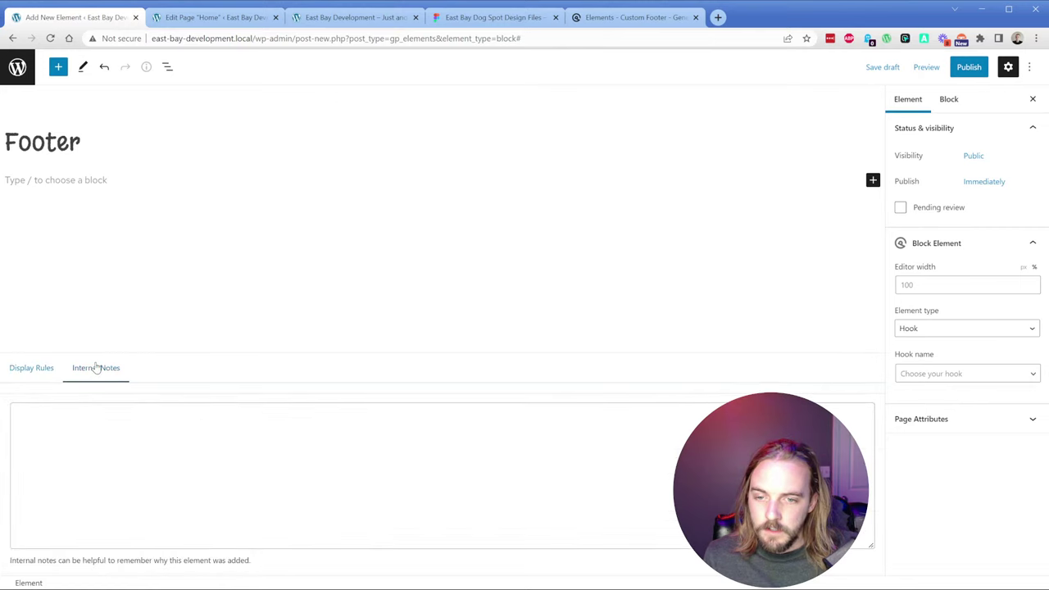
pyautogui.click(45, 357)
# Step: Insert an empty Container block into the element's content via /con
pyautogui.click(78, 179)
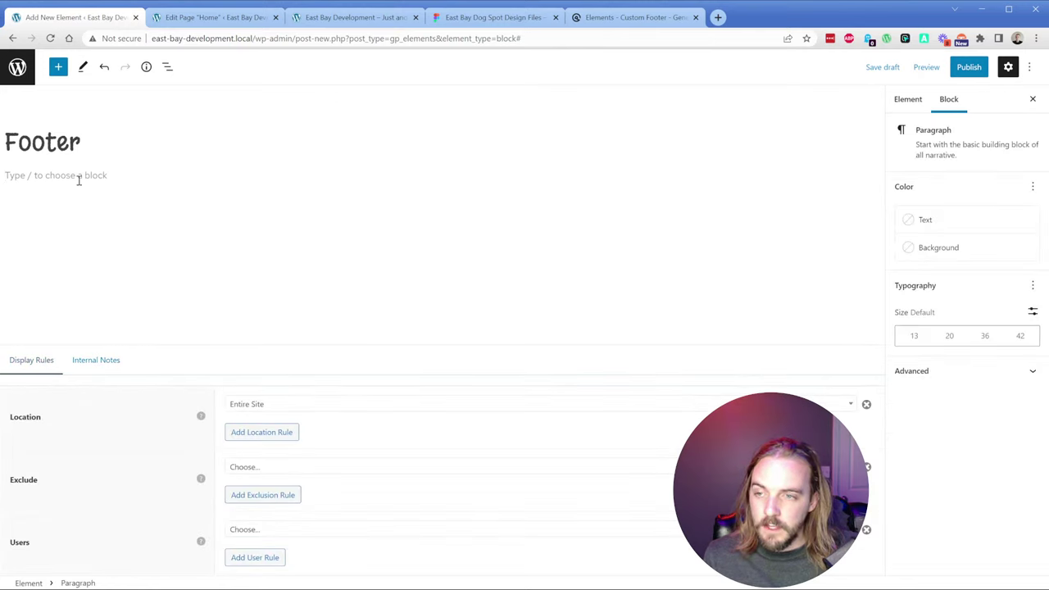
pyautogui.write('/')
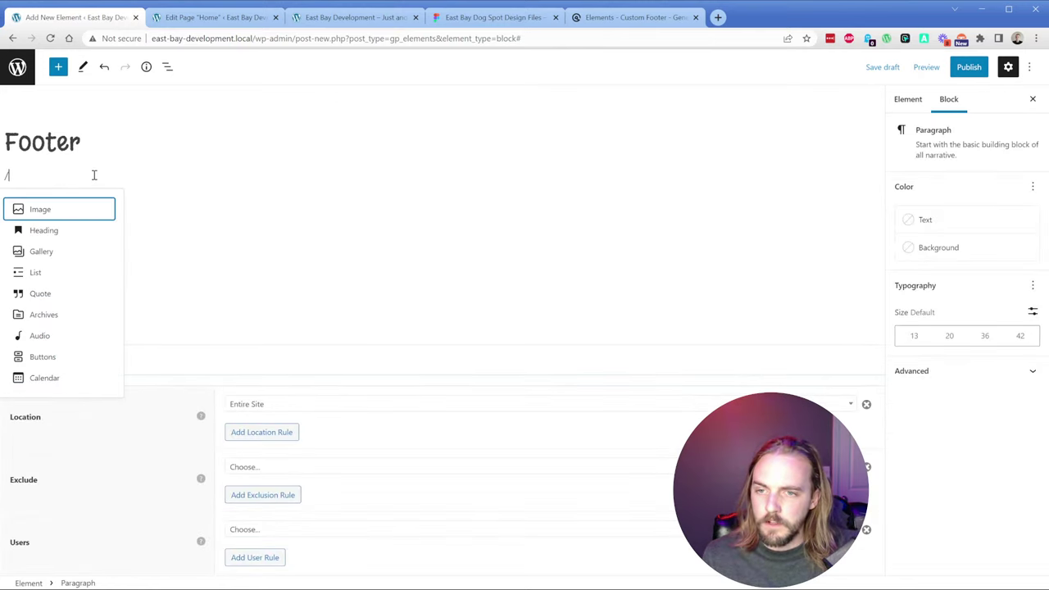
pyautogui.write('con')
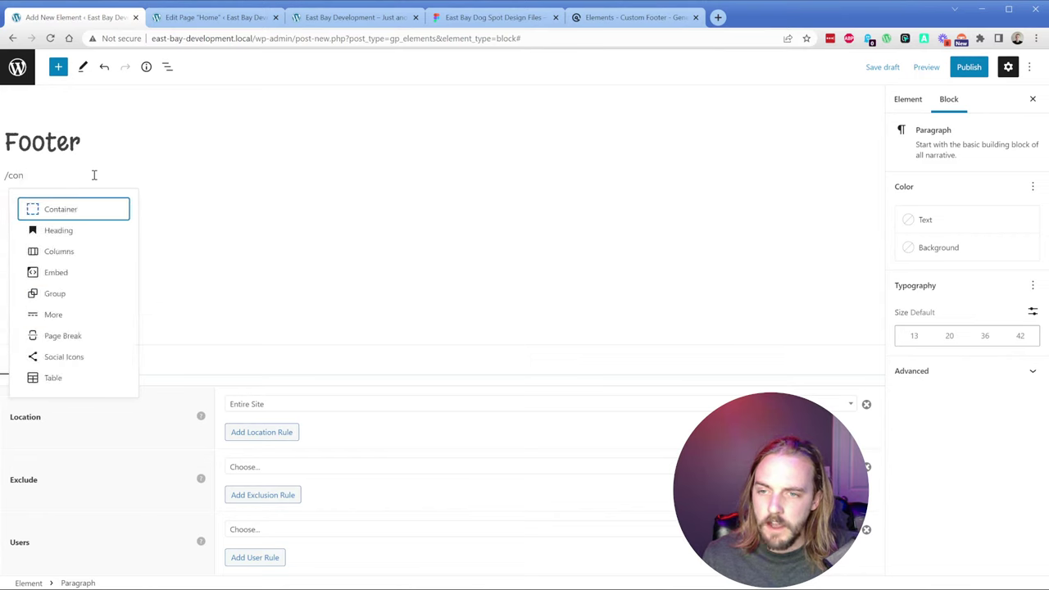
pyautogui.press('Return')
pyautogui.click(429, 181)
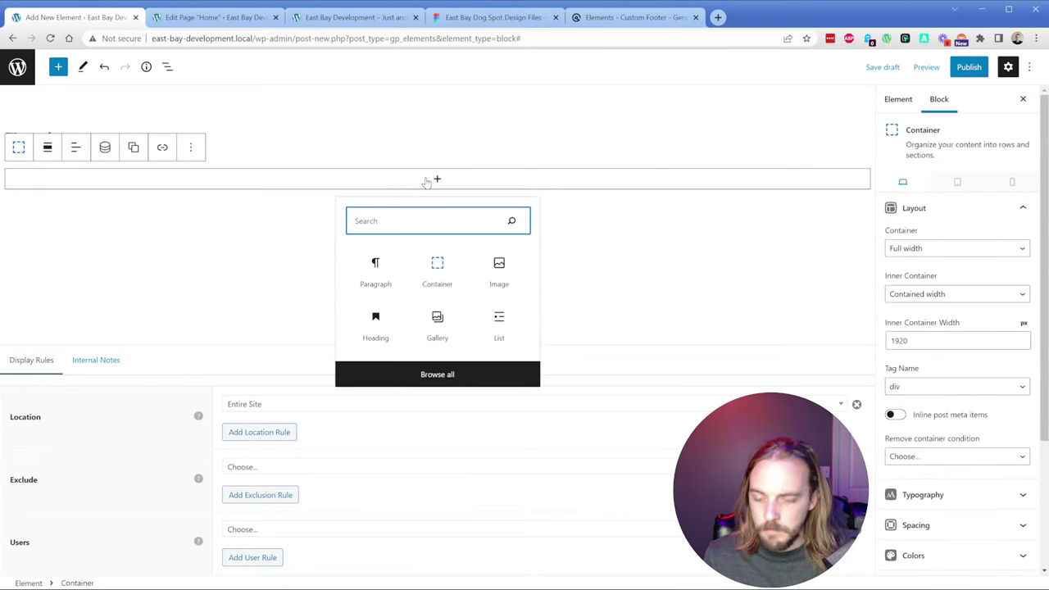
# Step: Insert a Grid block into the container with four equal 25% columns
pyautogui.write('grid')
pyautogui.click(371, 293)
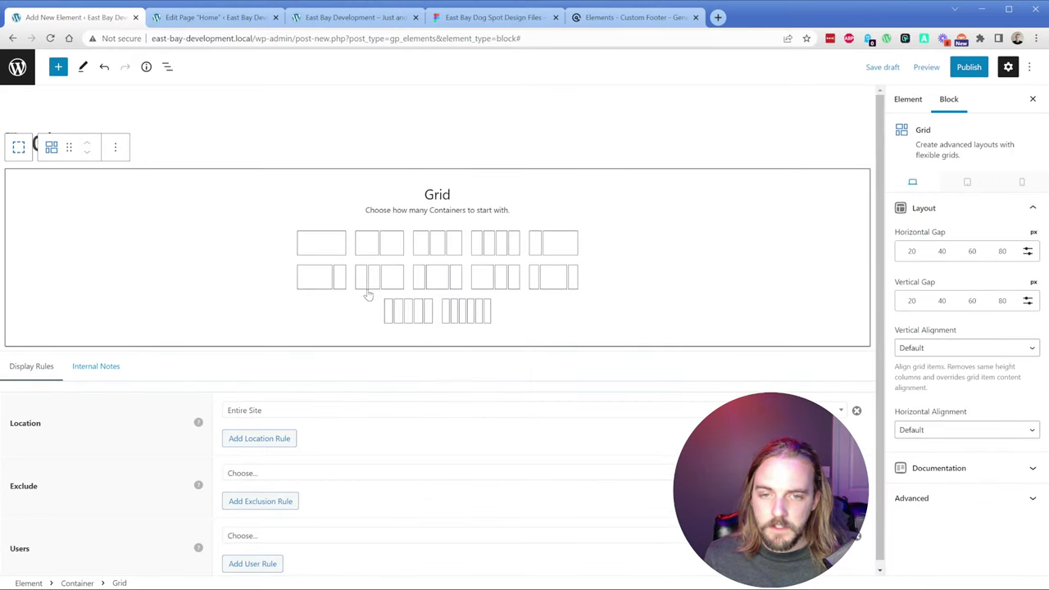
pyautogui.click(495, 254)
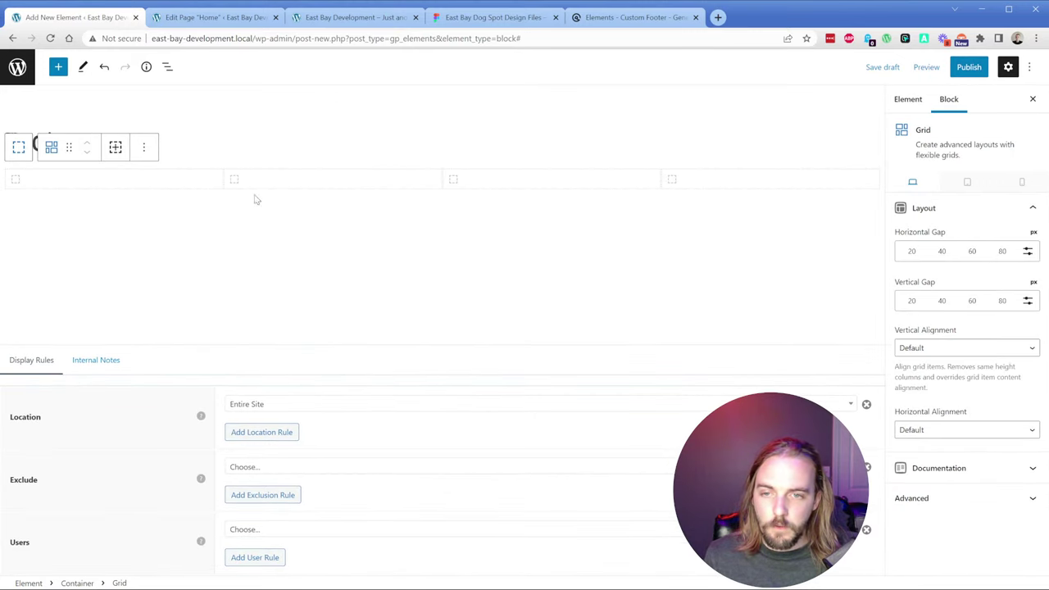
# Step: Inspect the Grid's four column containers in List View, then view the live site's footer
pyautogui.click(168, 66)
pyautogui.click(25, 152)
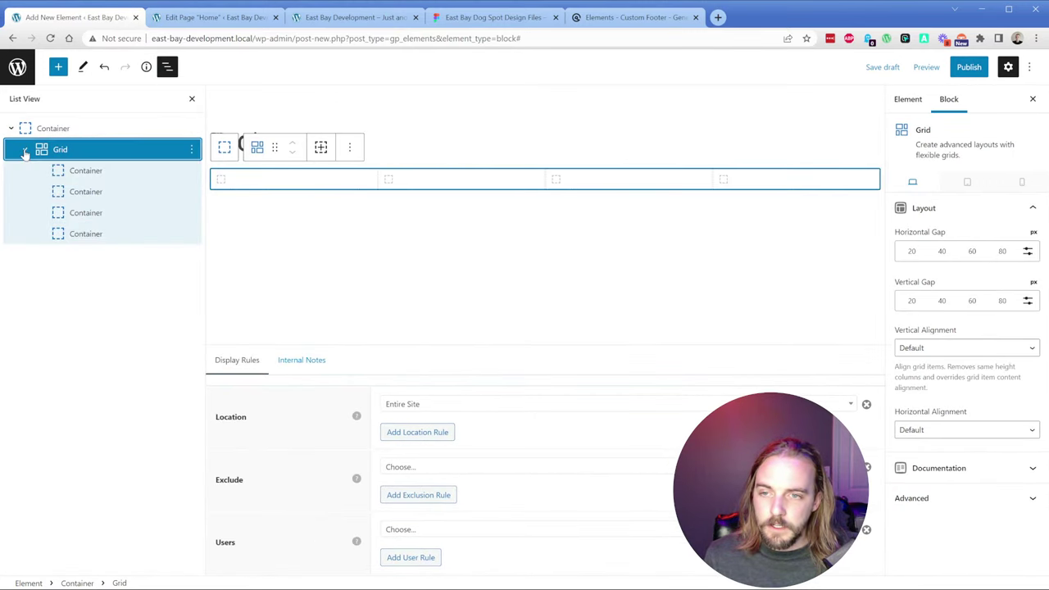
pyautogui.click(103, 175)
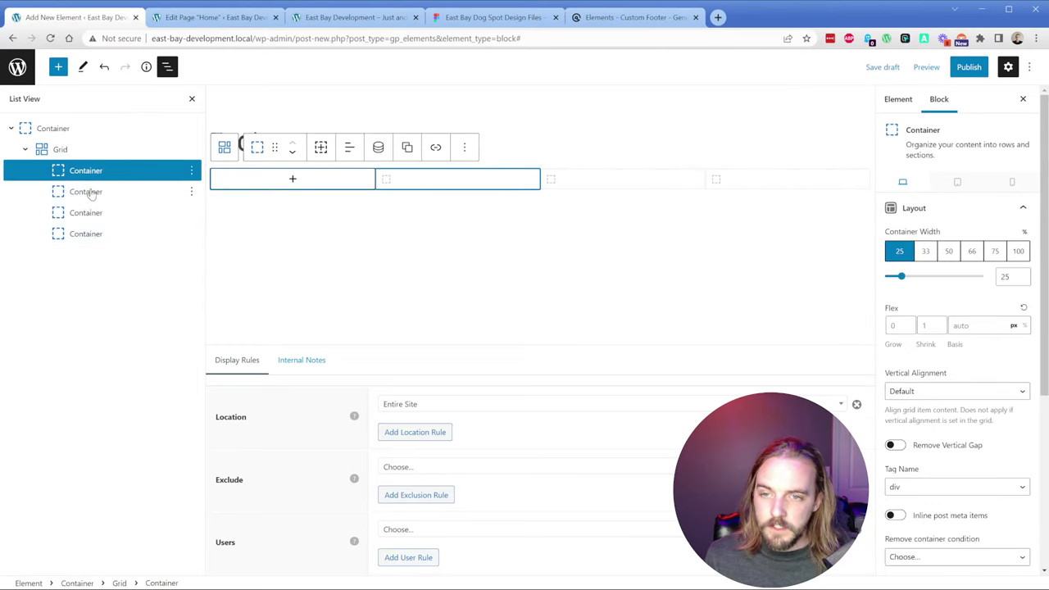
pyautogui.click(72, 151)
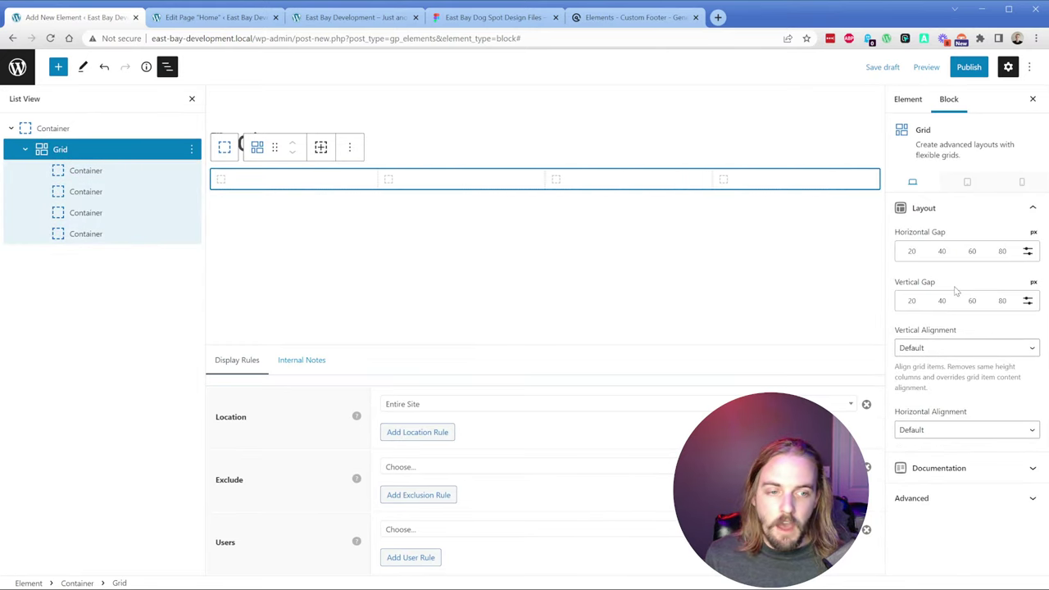
pyautogui.click(97, 176)
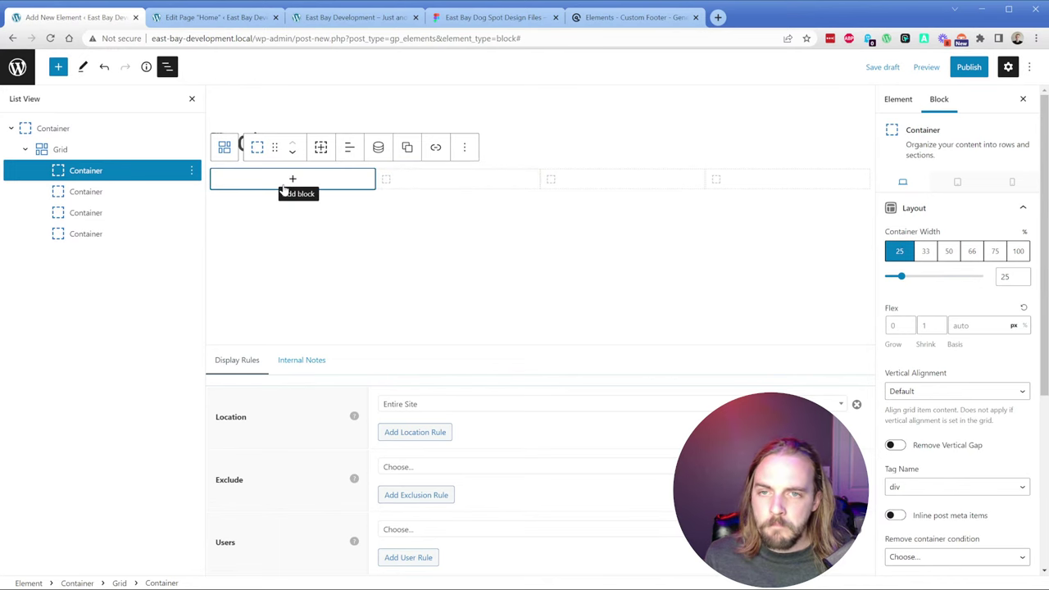
pyautogui.click(336, 18)
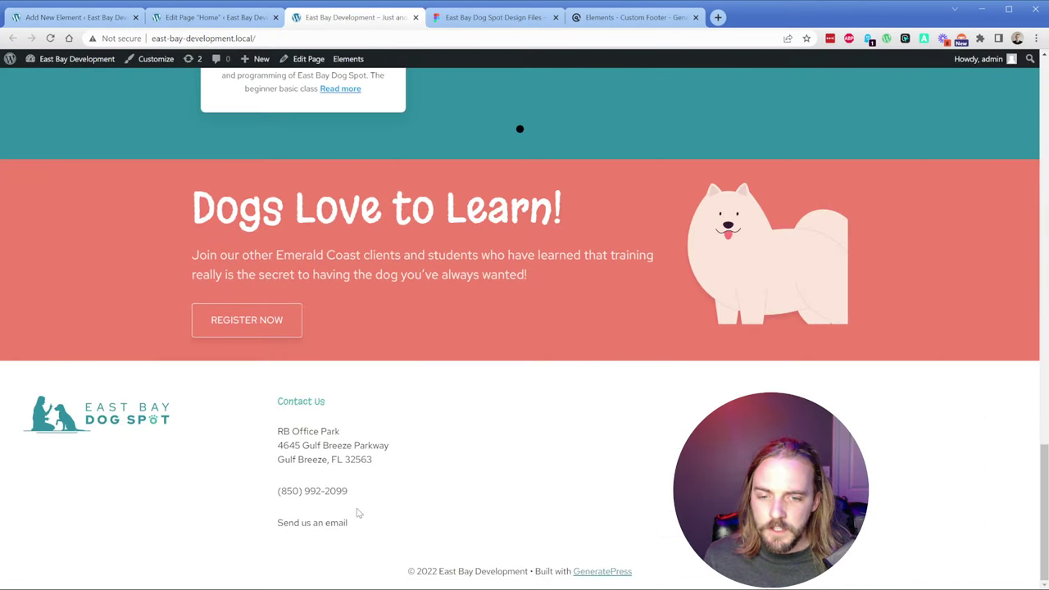
pyautogui.moveTo(358, 528); pyautogui.dragTo(277, 408)
pyautogui.click(123, 17)
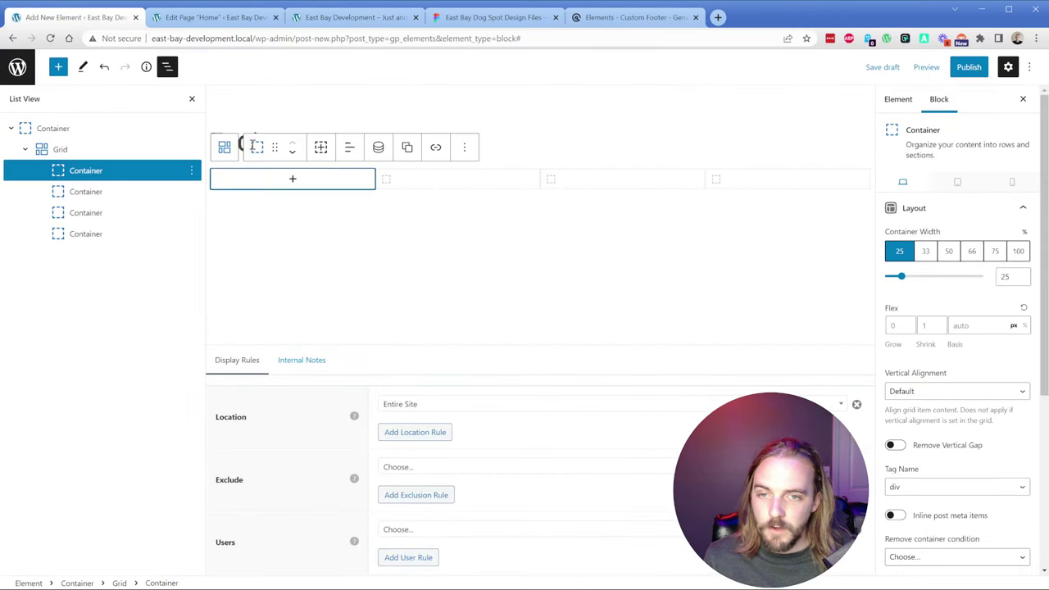
pyautogui.click(291, 180)
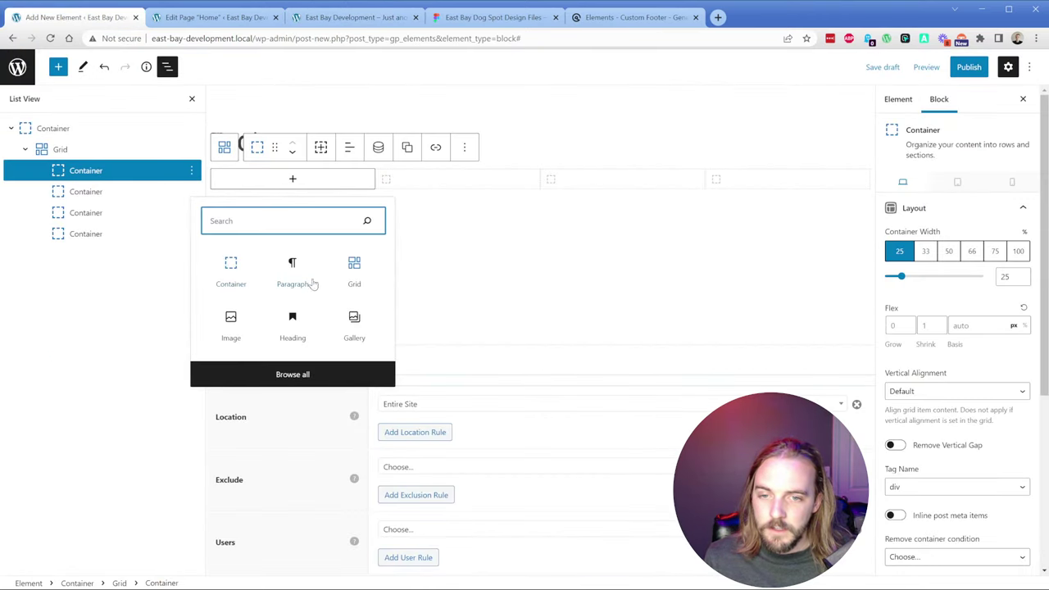
pyautogui.write('headline')
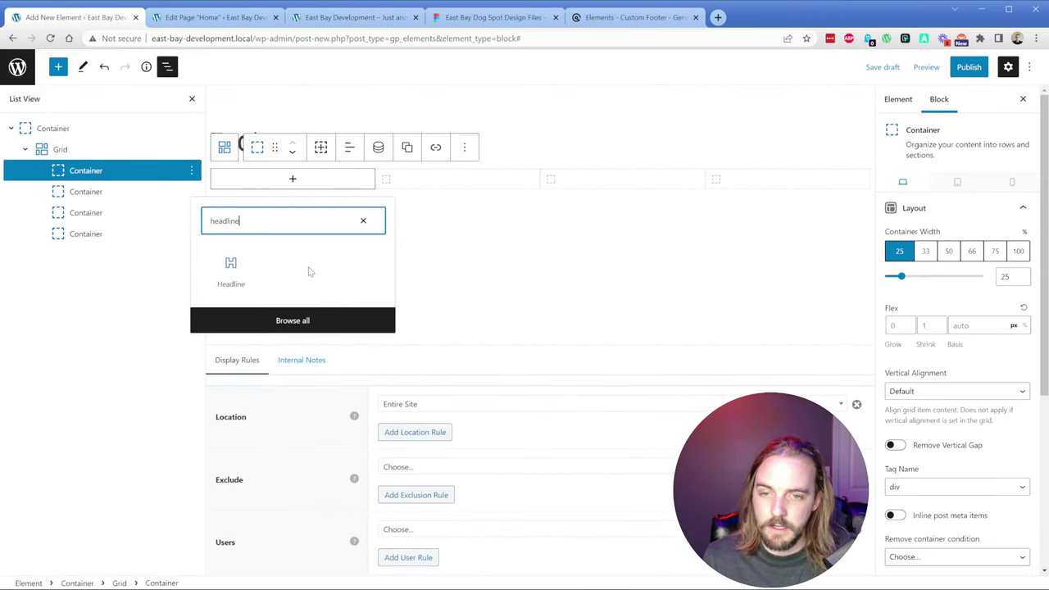
pyautogui.click(231, 269)
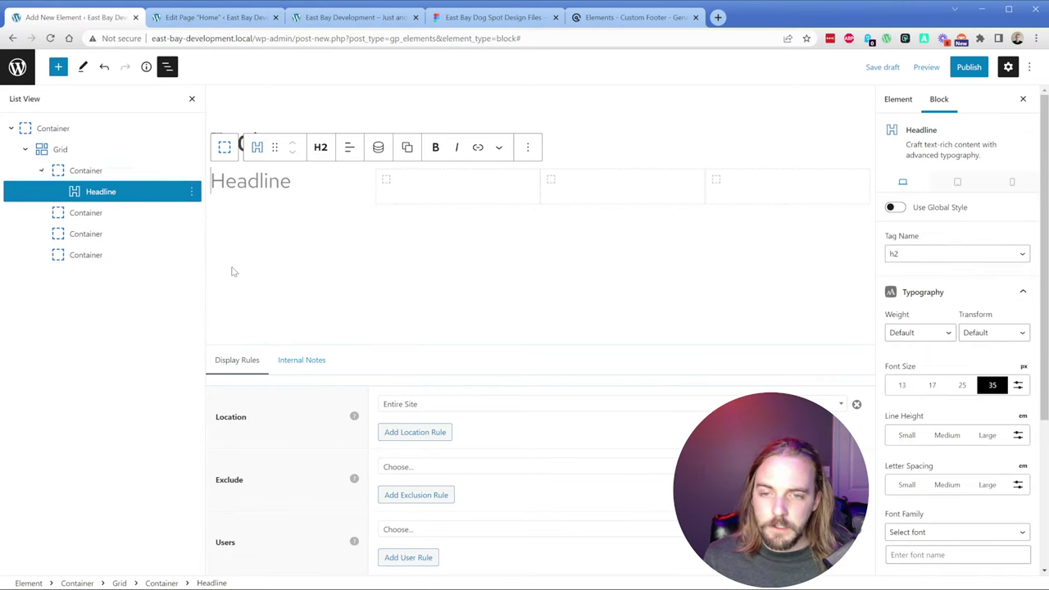
pyautogui.click(320, 148)
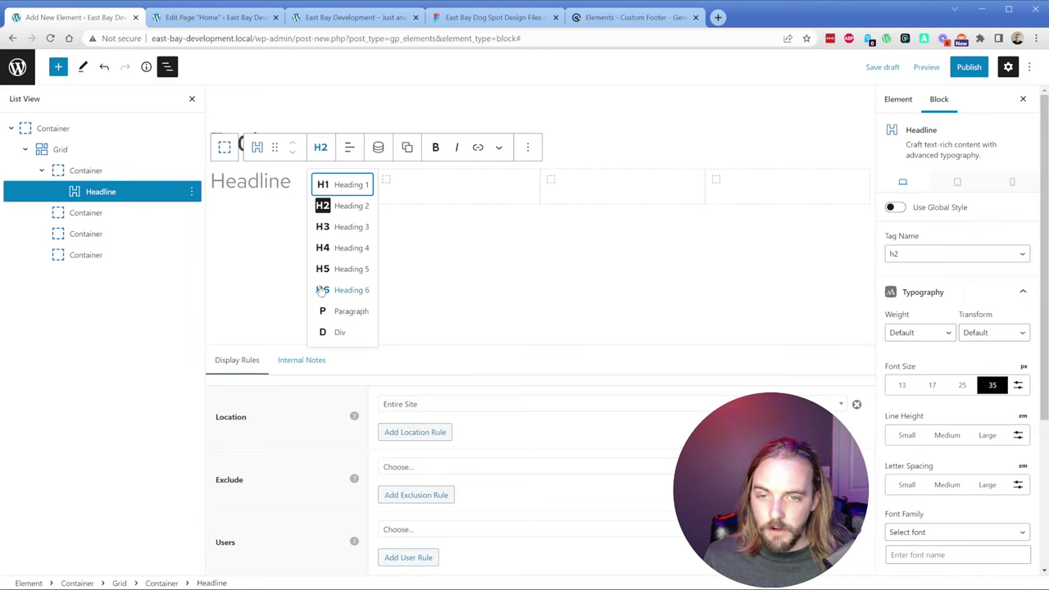
pyautogui.click(241, 182)
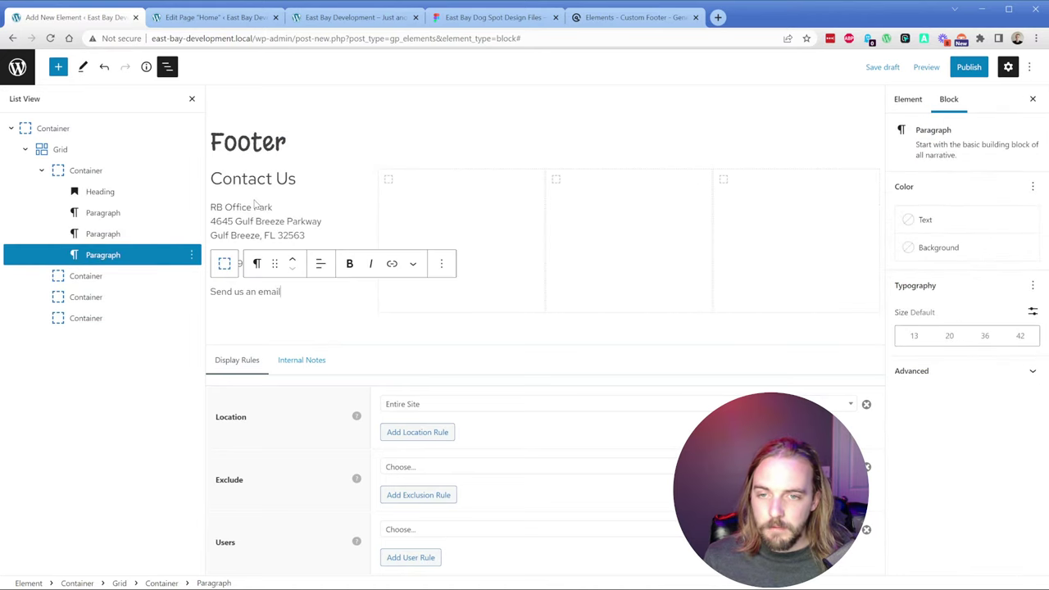
pyautogui.click(262, 218)
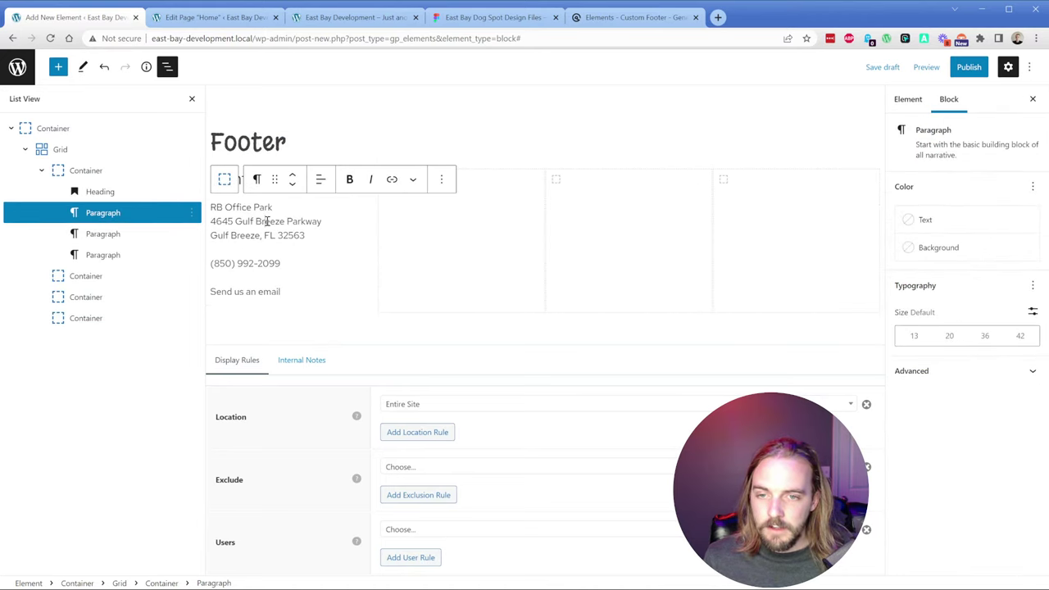
pyautogui.click(257, 263)
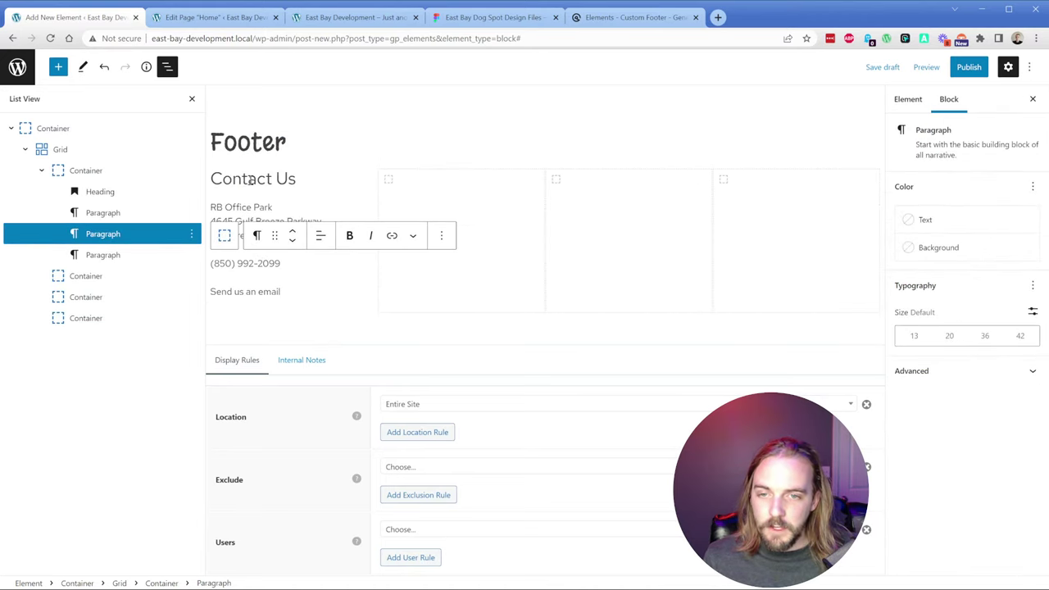
pyautogui.click(100, 192)
pyautogui.click(102, 194)
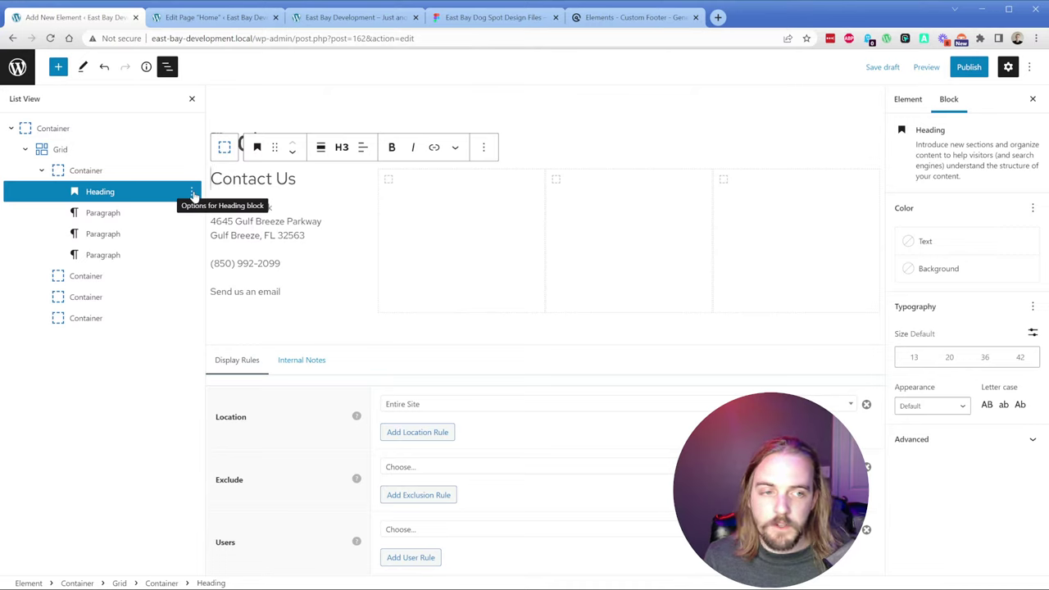
pyautogui.click(194, 195)
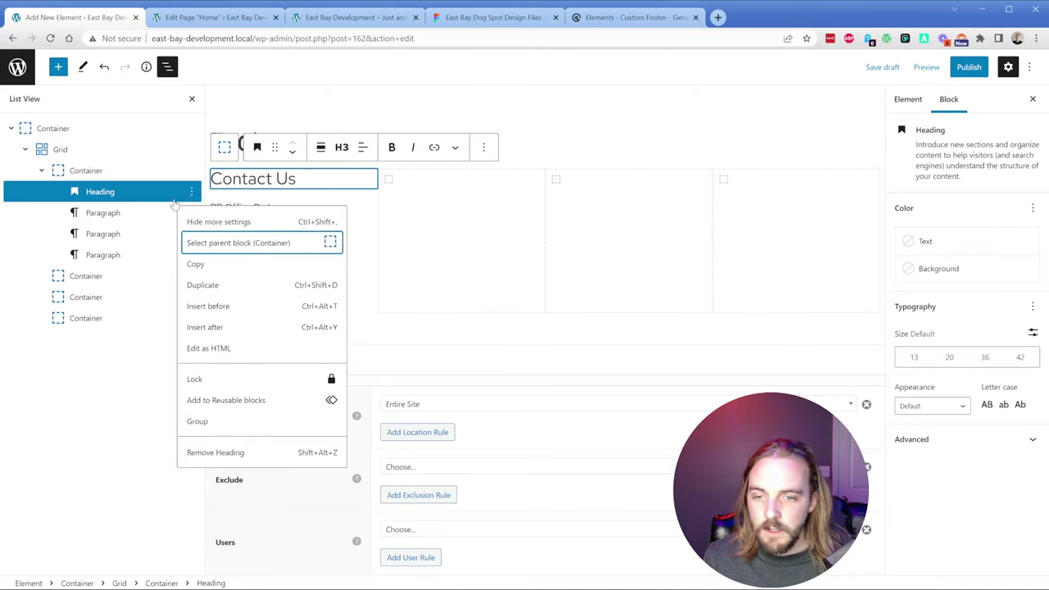
pyautogui.click(109, 215)
pyautogui.press('BackSpace')
pyautogui.click(109, 194)
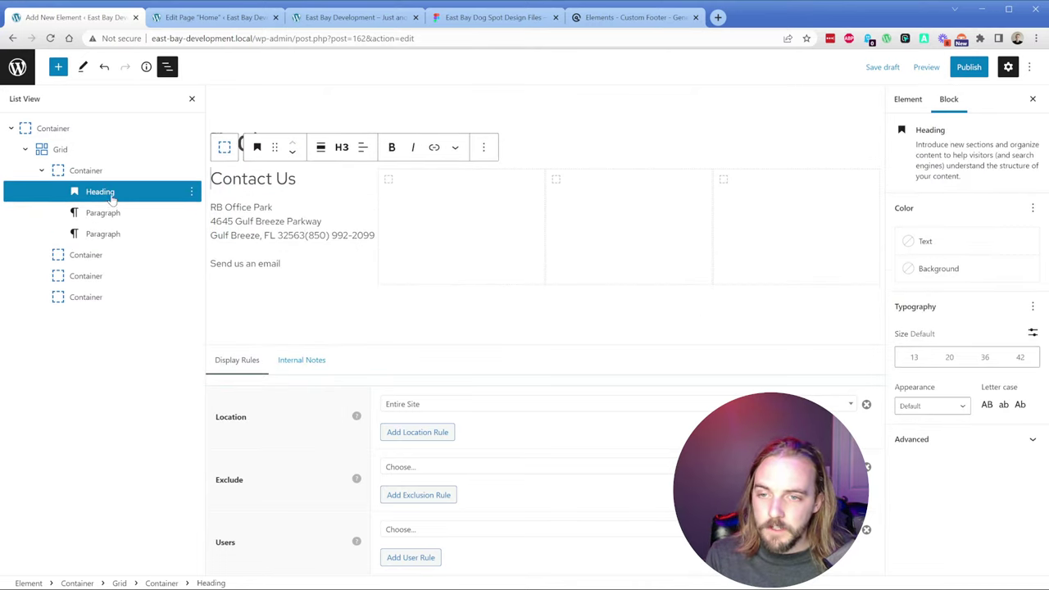
pyautogui.click(112, 213)
pyautogui.click(112, 234)
pyautogui.press('BackSpace')
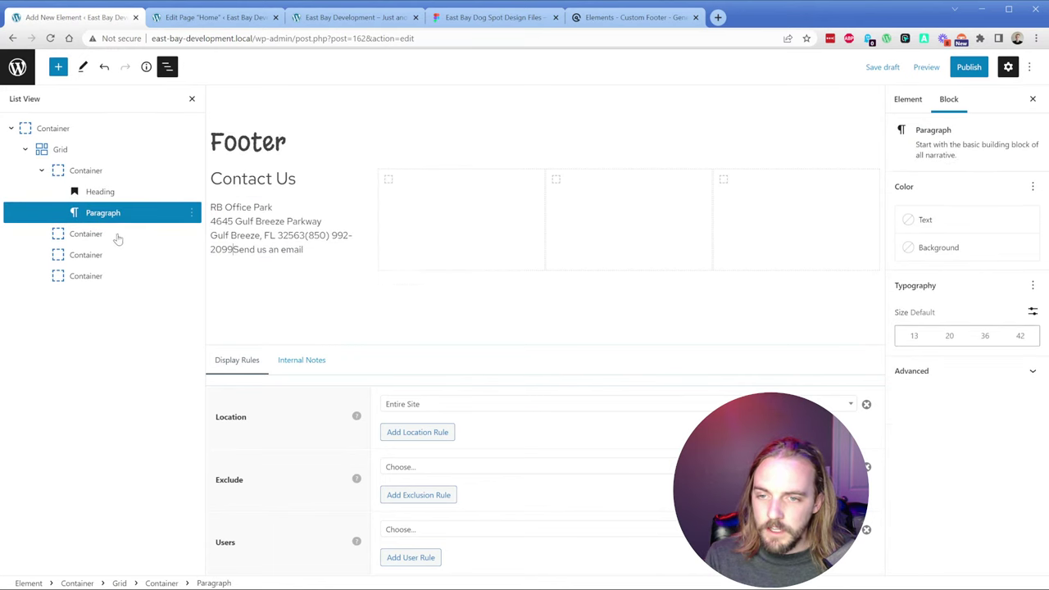
pyautogui.click(117, 234)
pyautogui.click(112, 213)
pyautogui.press('BackSpace')
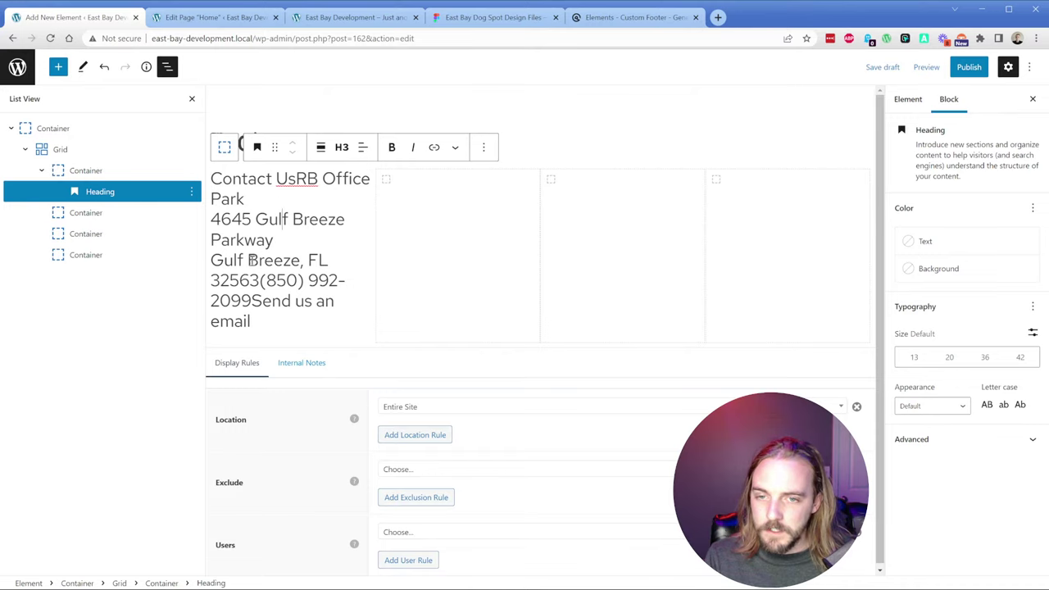
pyautogui.moveTo(211, 259); pyautogui.dragTo(250, 322)
pyautogui.click(242, 227)
pyautogui.moveTo(212, 177); pyautogui.dragTo(251, 322)
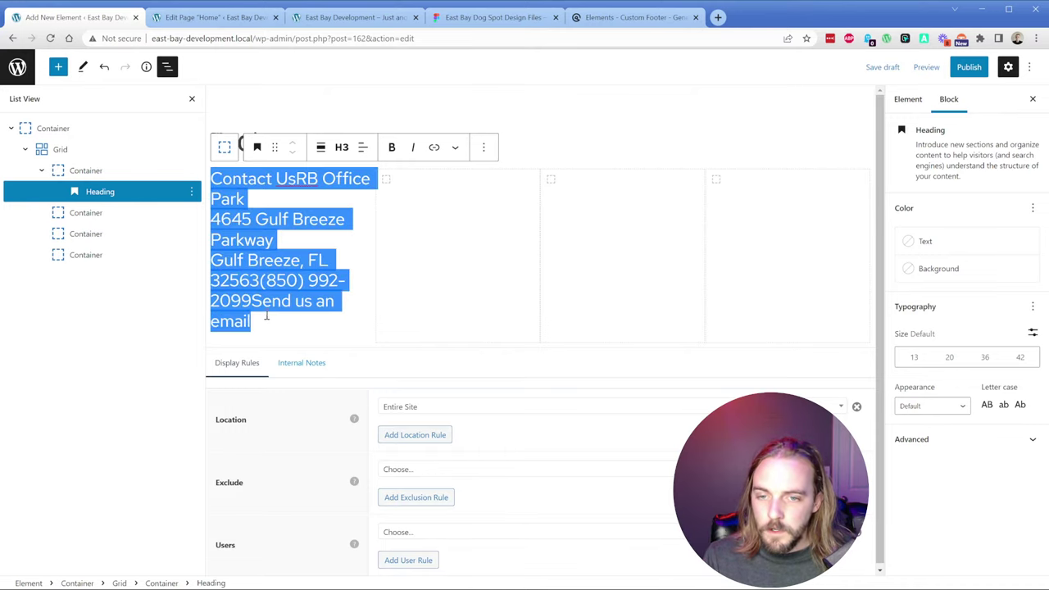
pyautogui.press('BackSpace')
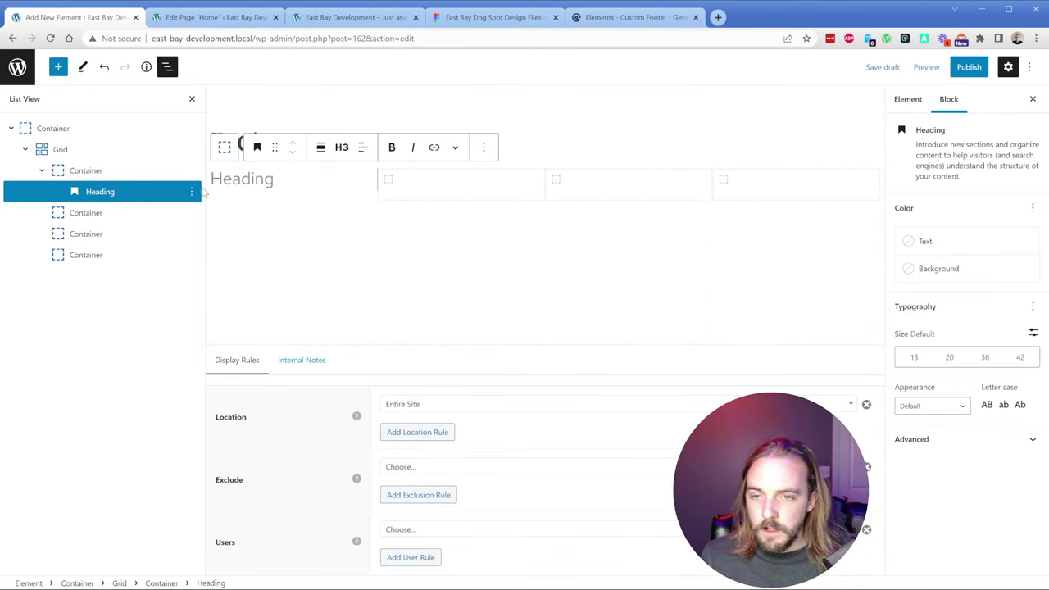
pyautogui.click(191, 191)
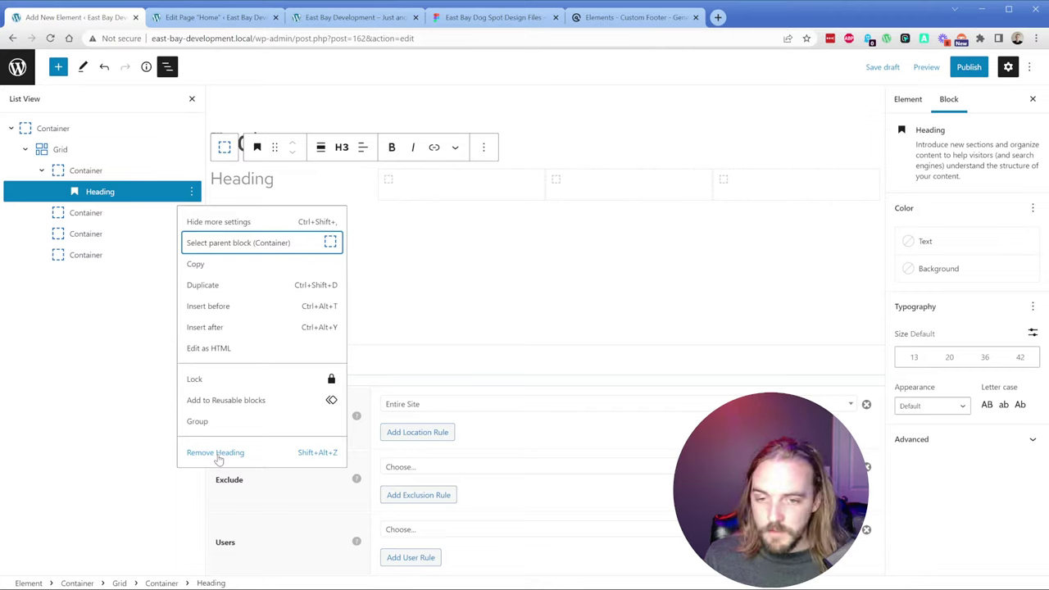
pyautogui.press('Escape')
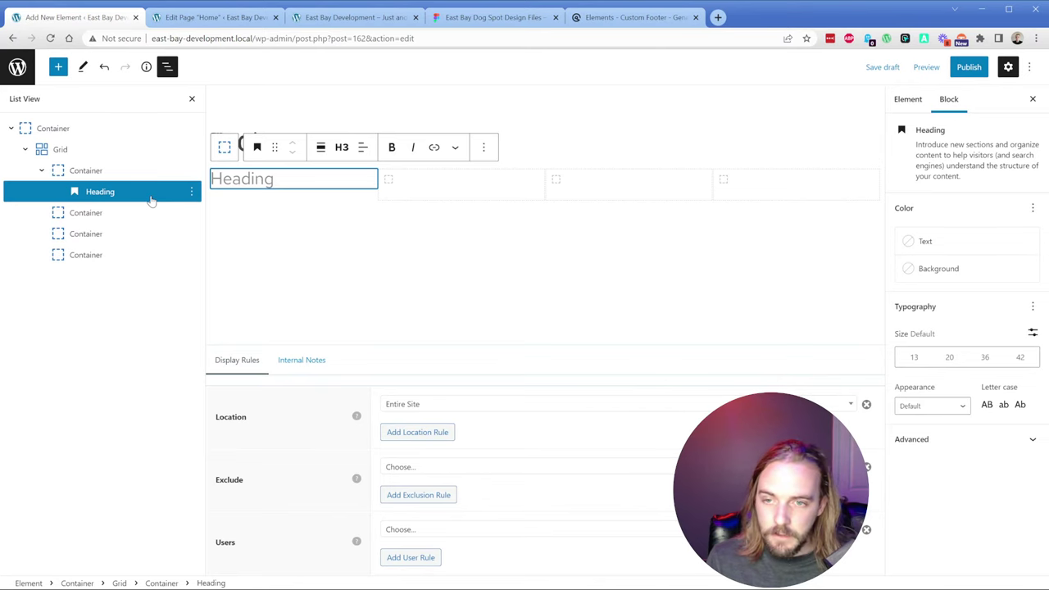
# Step: Add a Headline block inside the first footer column's container
pyautogui.click(114, 177)
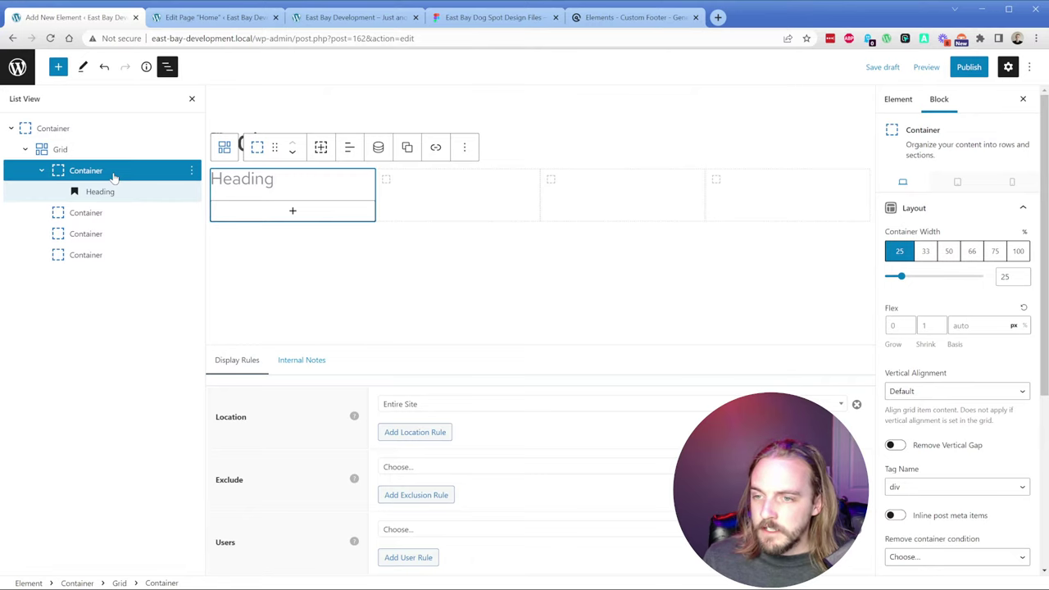
pyautogui.click(293, 212)
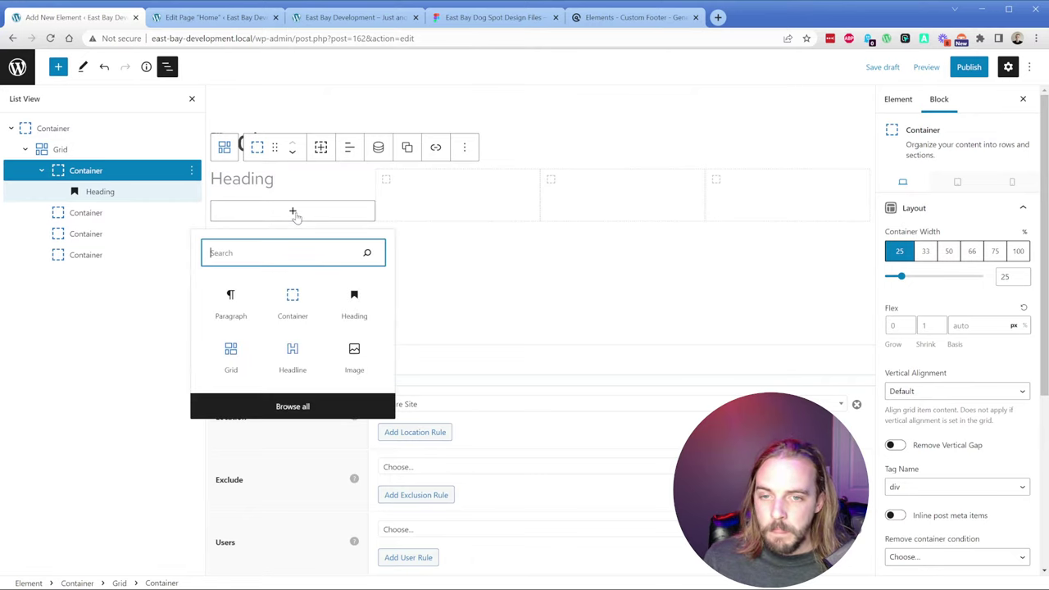
pyautogui.click(289, 360)
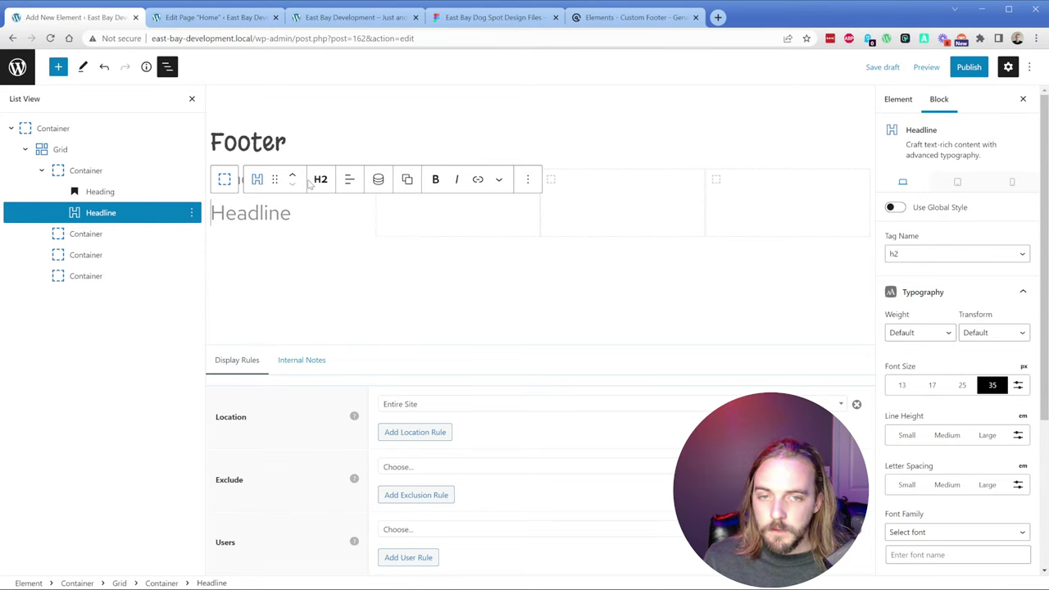
# Step: Copy 'Contact Us' from the live footer and paste it into the new headline
pyautogui.click(338, 20)
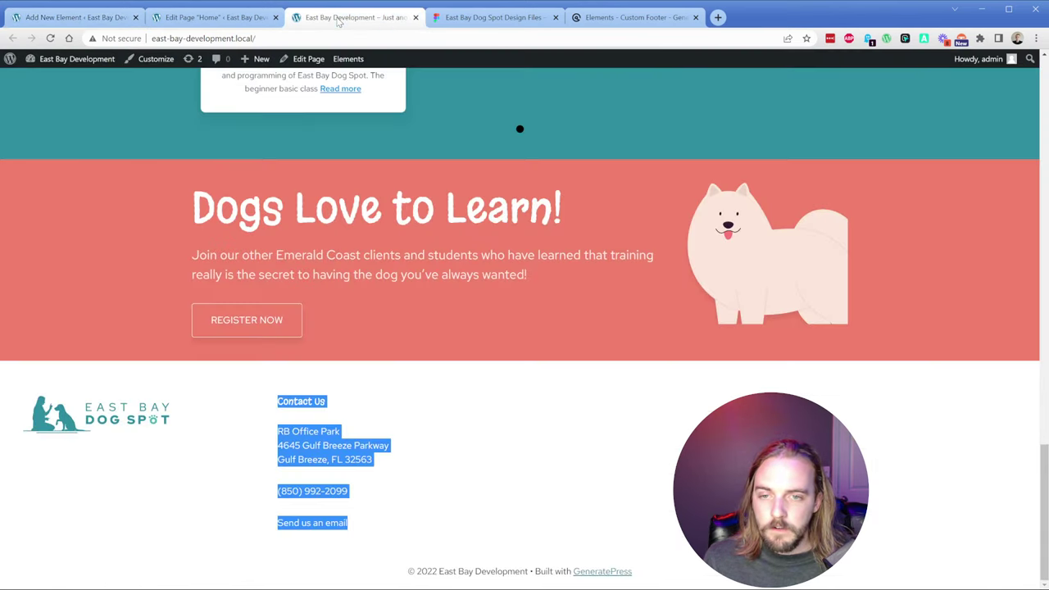
pyautogui.tripleClick(301, 400)
pyautogui.hotkey('ctrl', 'c')
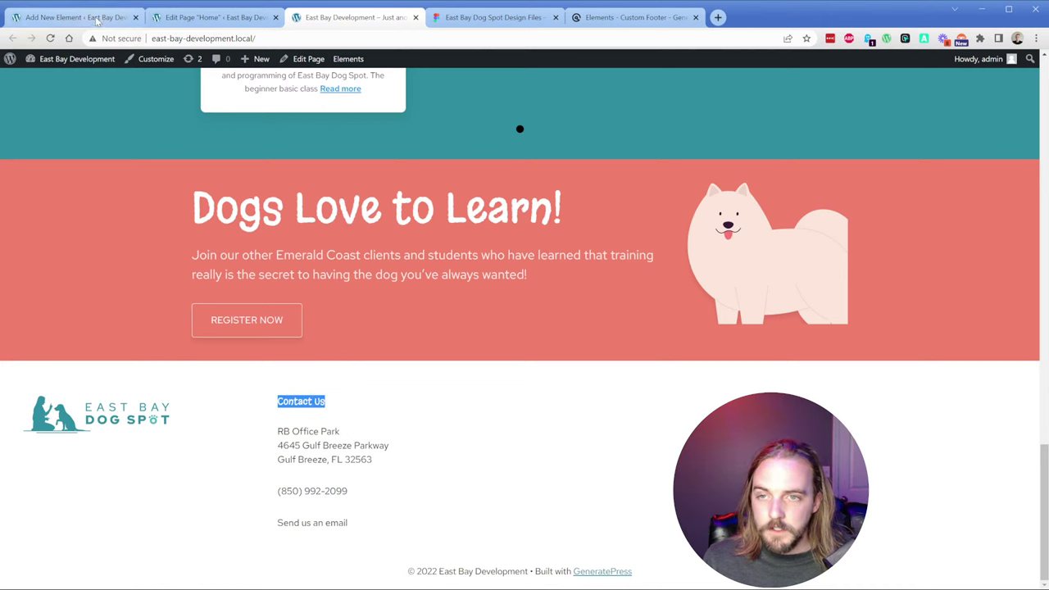
pyautogui.click(74, 17)
pyautogui.hotkey('ctrl', 'v')
# Step: Try the secondary-heading global style on the headline, then switch global styling back off
pyautogui.click(894, 207)
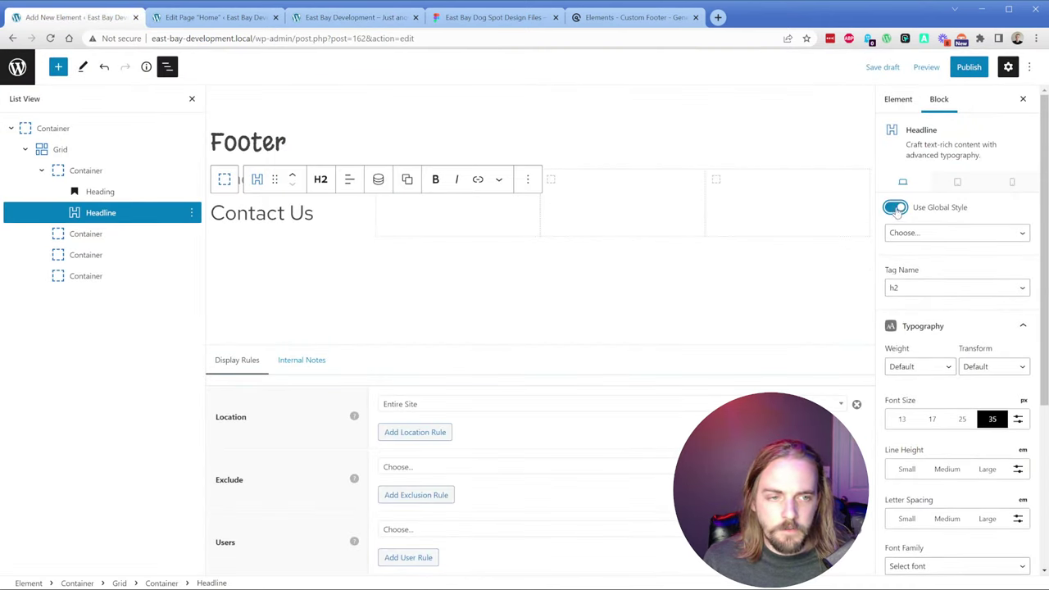
pyautogui.click(940, 233)
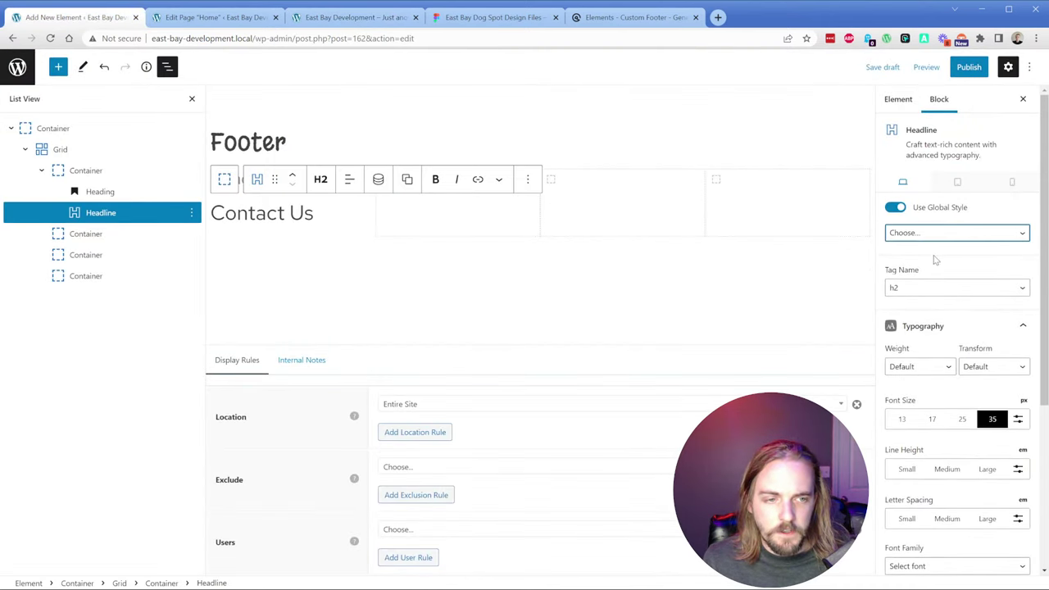
pyautogui.click(936, 261)
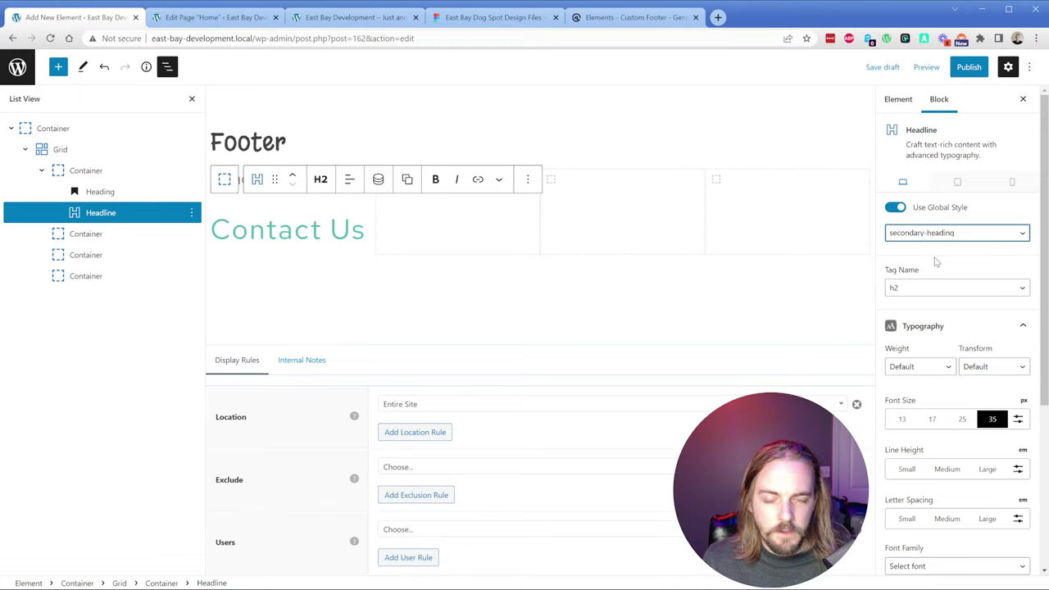
pyautogui.click(896, 208)
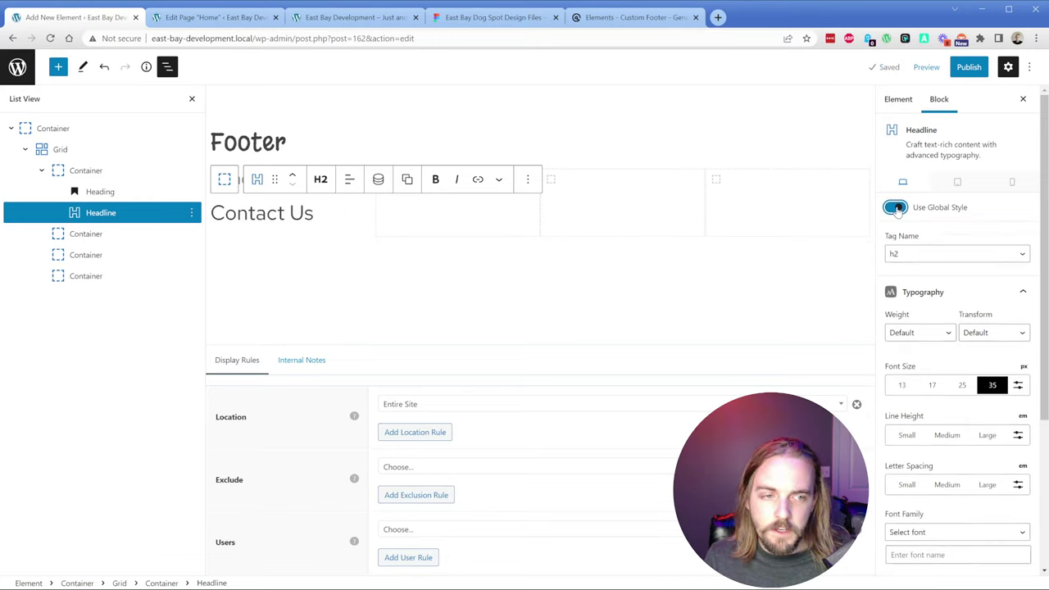
pyautogui.tripleClick(260, 216)
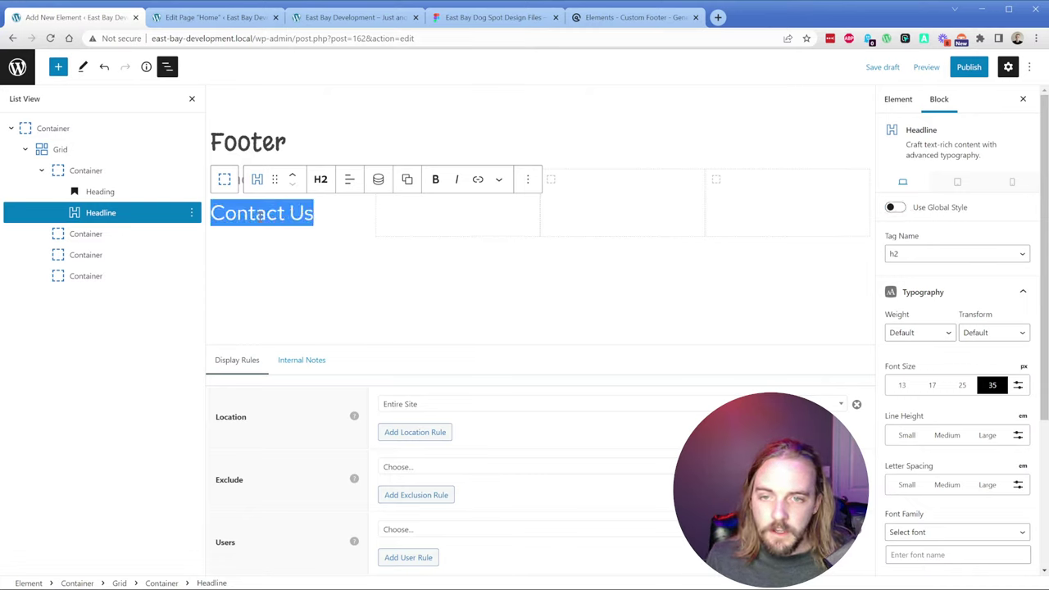
pyautogui.click(320, 178)
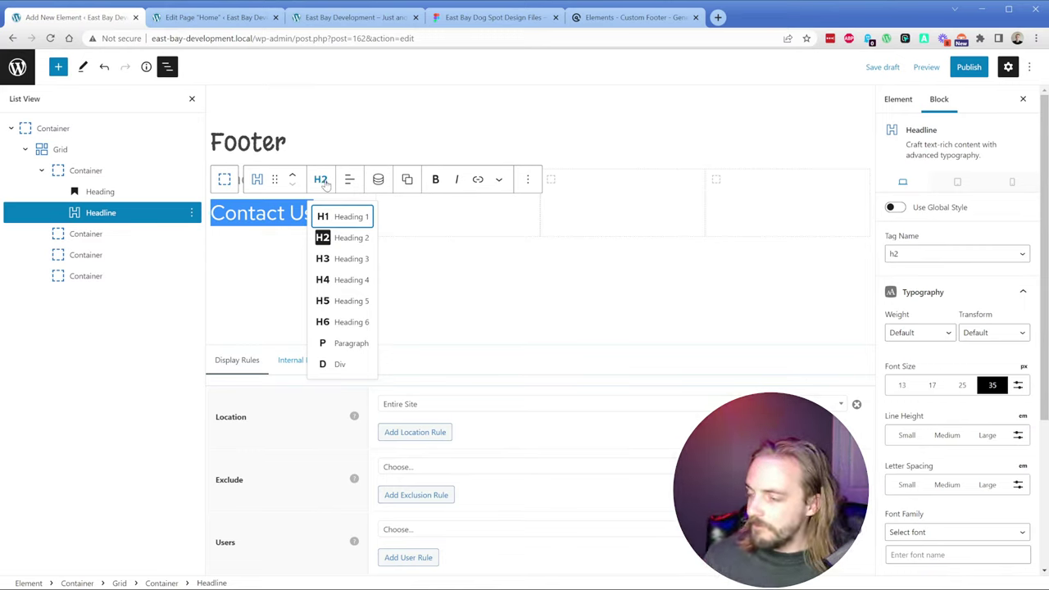
pyautogui.hotkey('ctrl', '4')
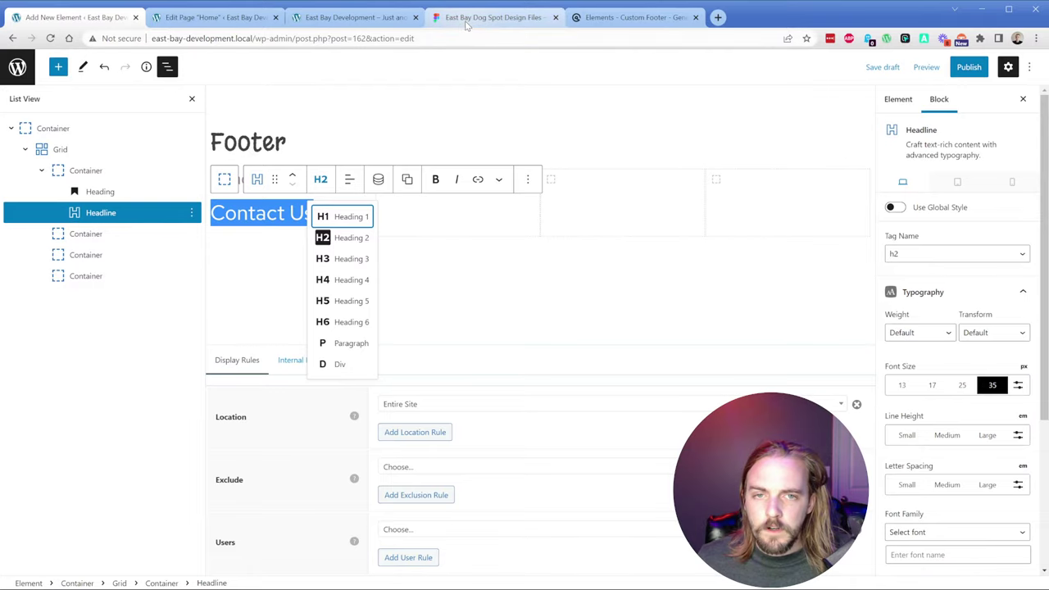
# Step: Inspect Figma's footer Contact Us text: Margarine, weight 400, 18px, Astral #2E8D9E
pyautogui.scroll(-15, 324, 408)
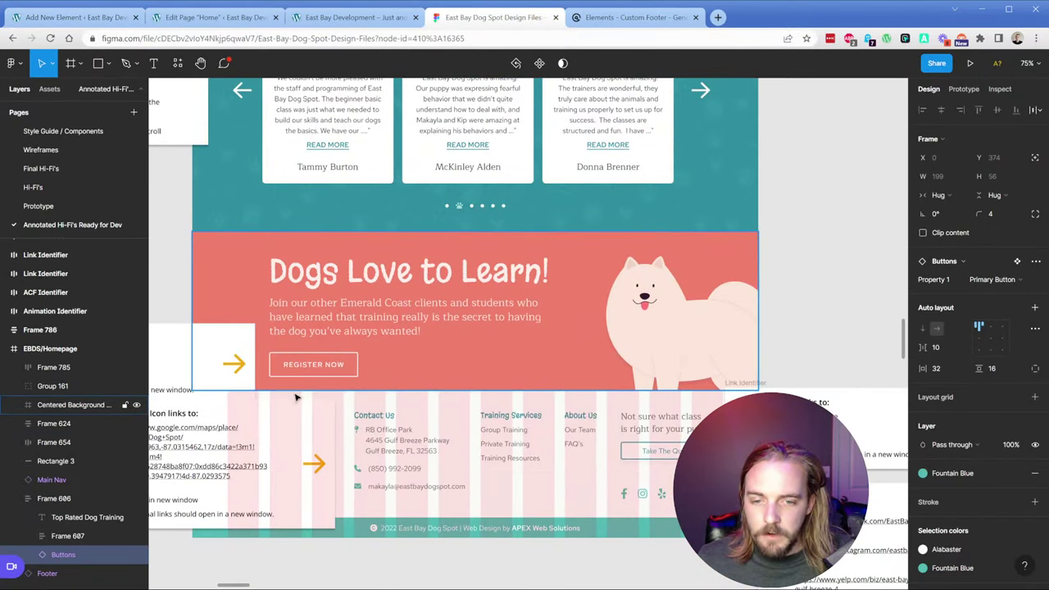
pyautogui.keyDown('ctrl'); pyautogui.click(379, 415); pyautogui.keyUp('ctrl')
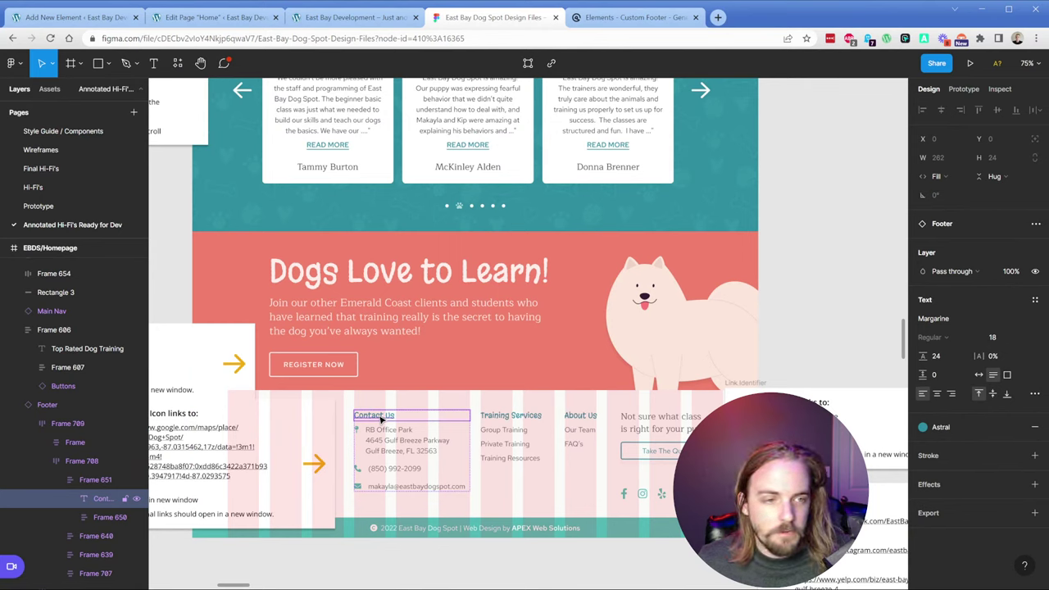
pyautogui.click(998, 88)
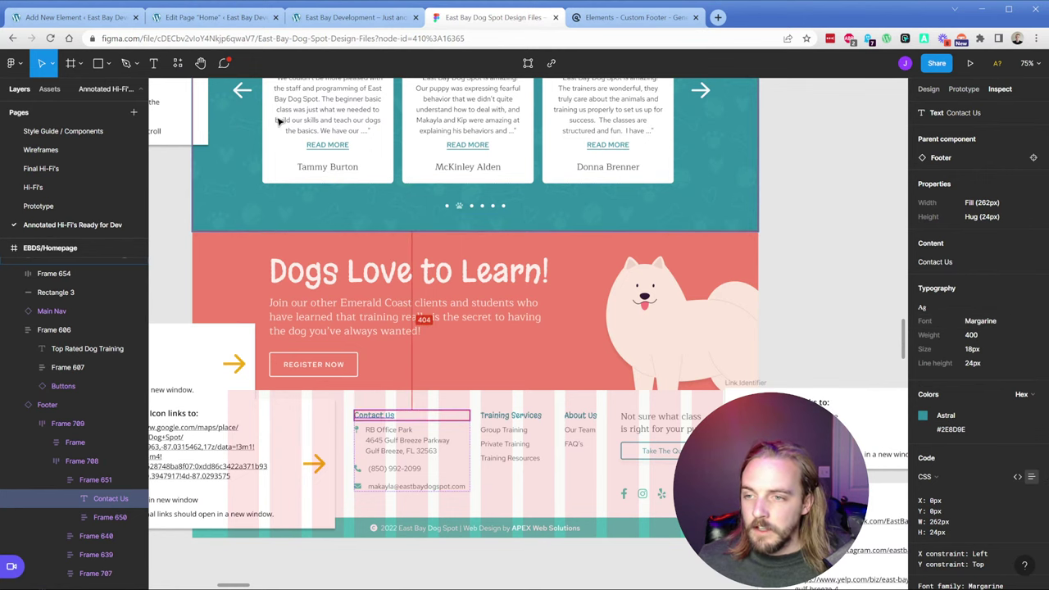
pyautogui.click(221, 21)
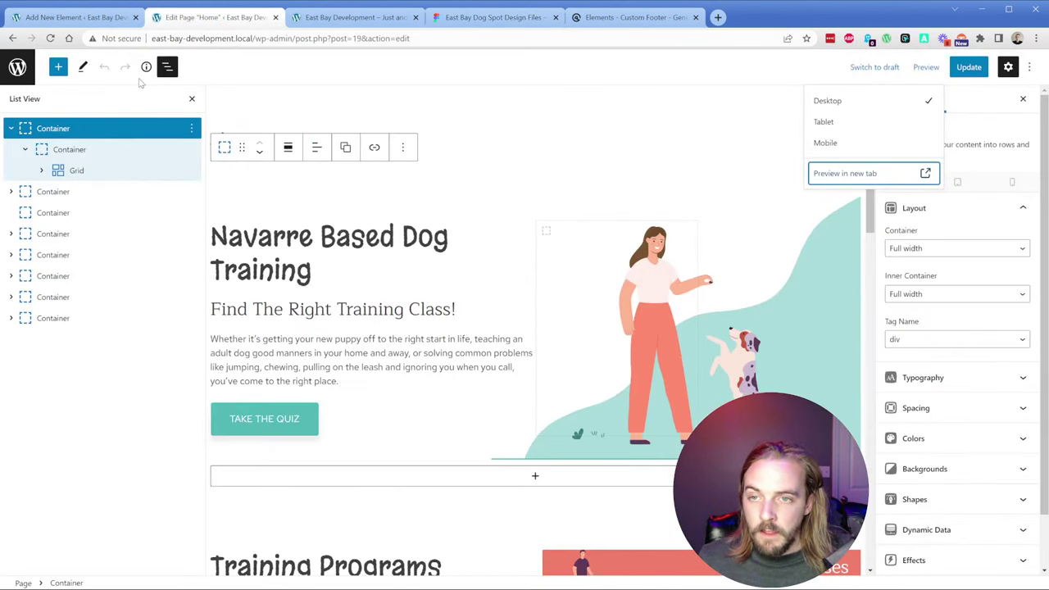
# Step: Bring back the Footer element editor showing the Contact Us H2 headline
pyautogui.click(74, 17)
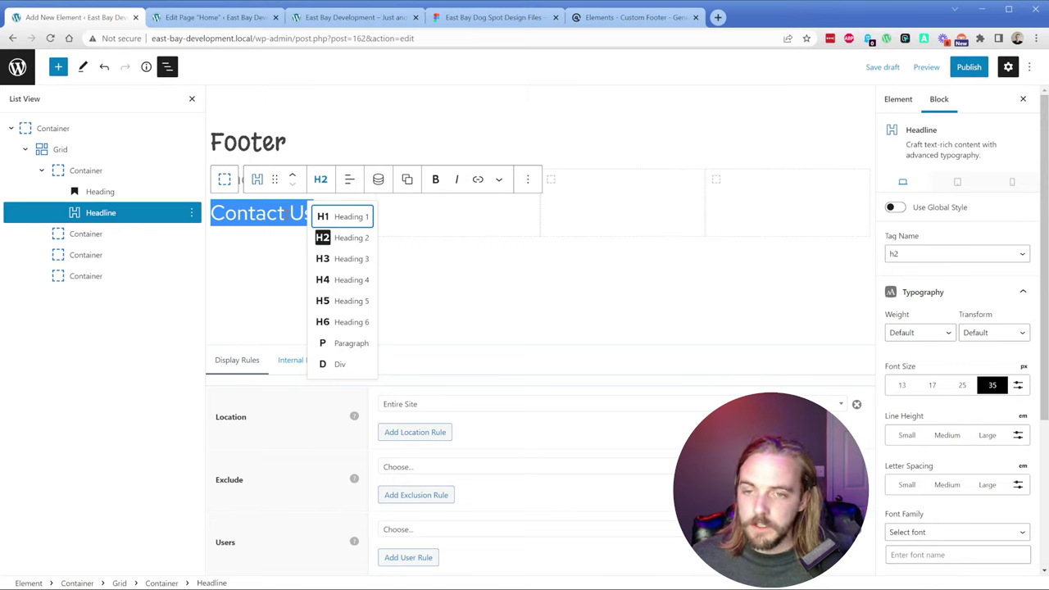
# Step: Save the footer element as a draft and change the Contact Us headline to H4
pyautogui.click(285, 213)
pyautogui.hotkey('ctrl', 's')
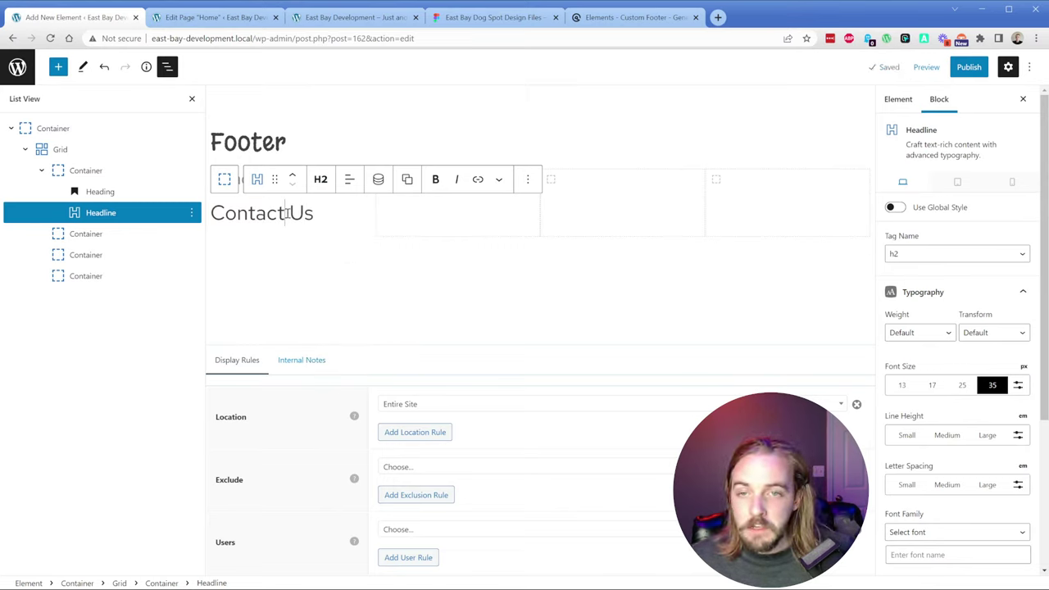
pyautogui.tripleClick(286, 213)
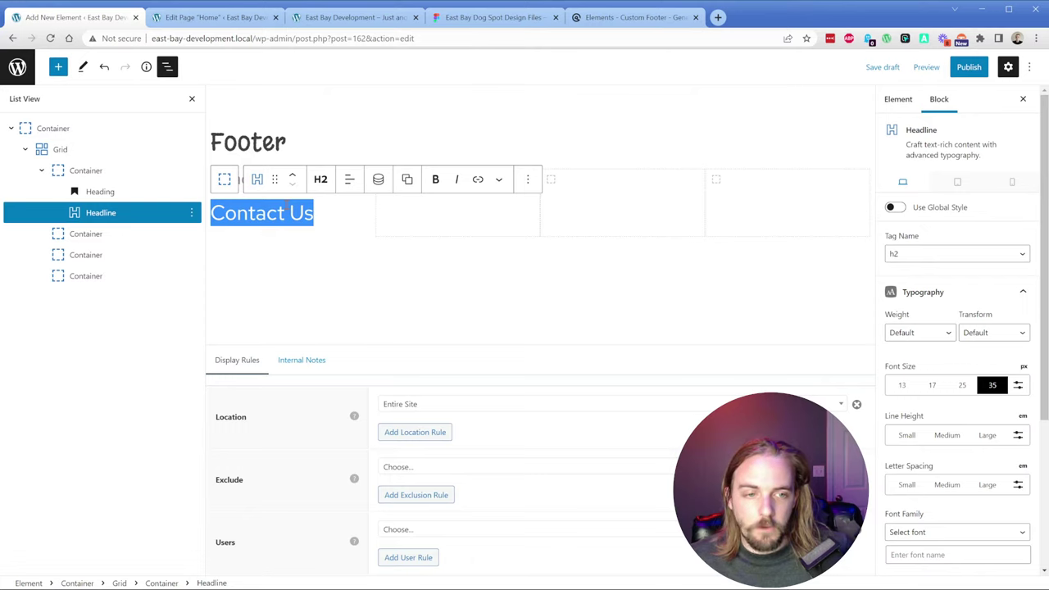
pyautogui.click(916, 256)
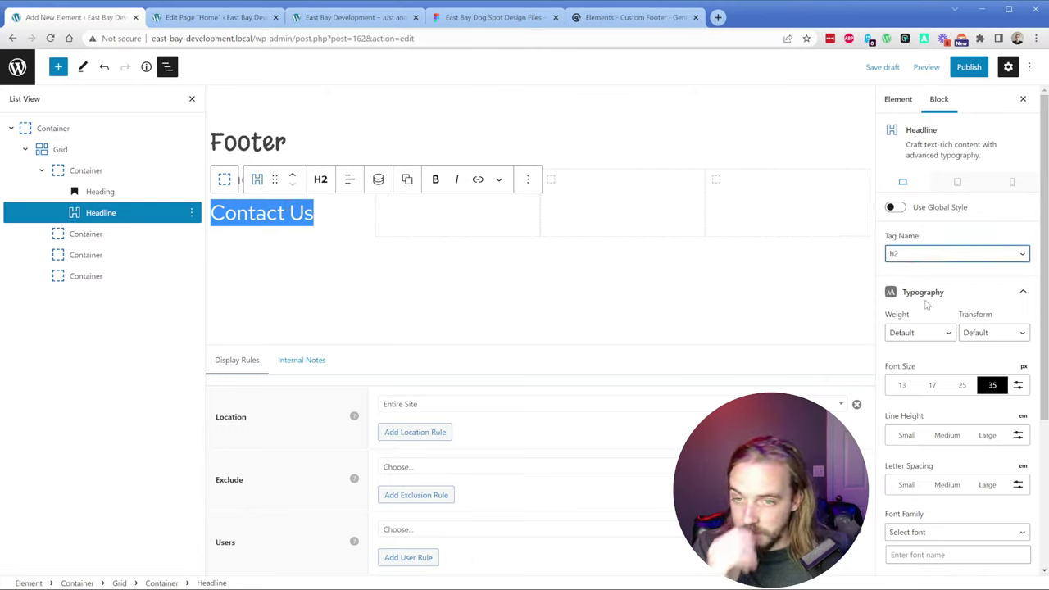
pyautogui.press('Down')
pyautogui.press('Down')
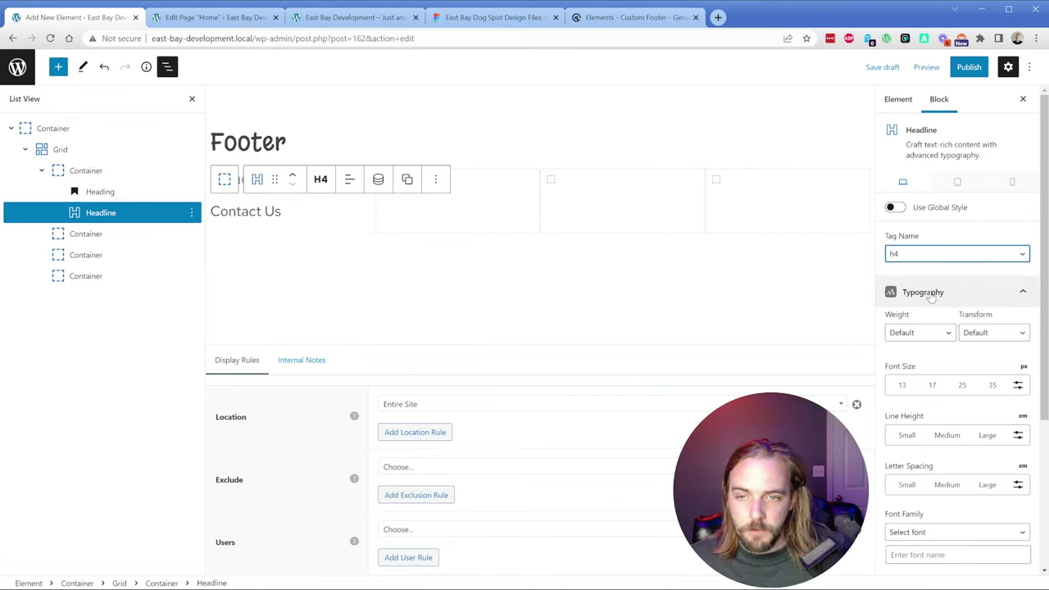
# Step: Give the headline a custom 17px font size and the Margarine Google font
pyautogui.scroll(-1, 955, 374)
pyautogui.click(1018, 325)
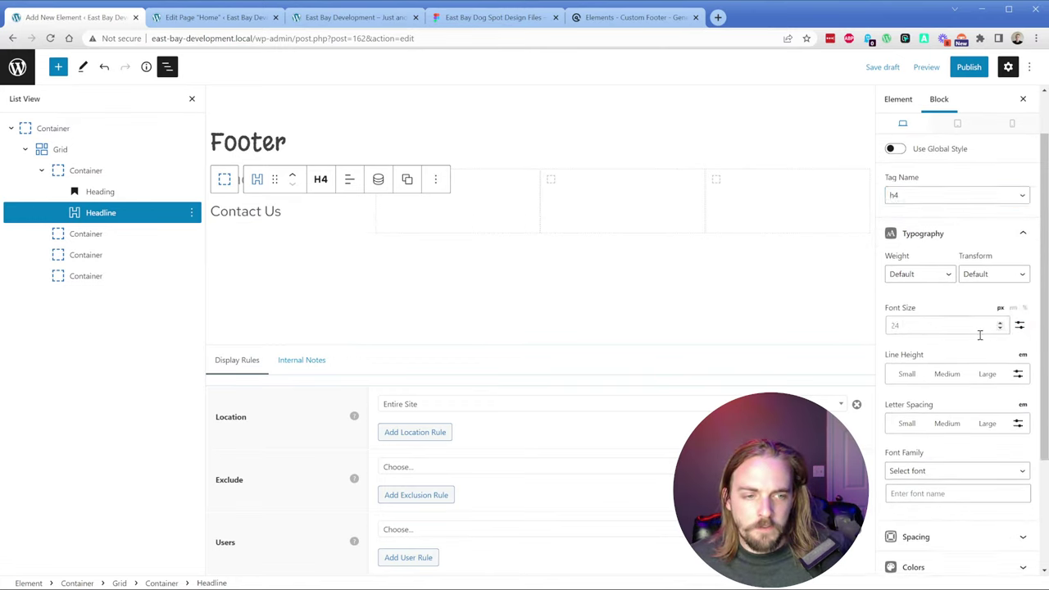
pyautogui.click(944, 326)
pyautogui.write('18')
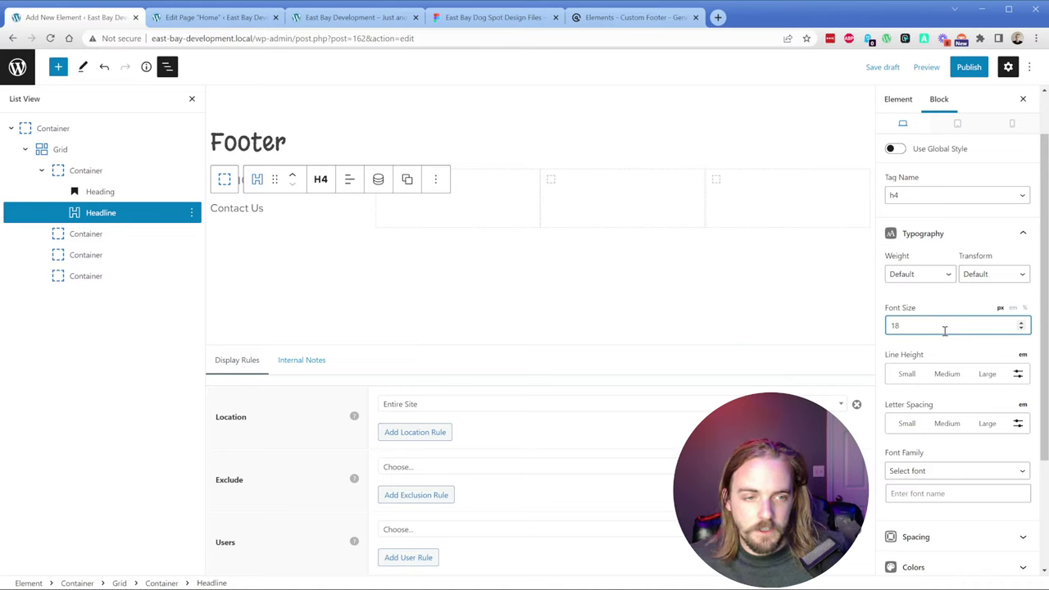
pyautogui.scroll(-2, 944, 330)
pyautogui.click(940, 336)
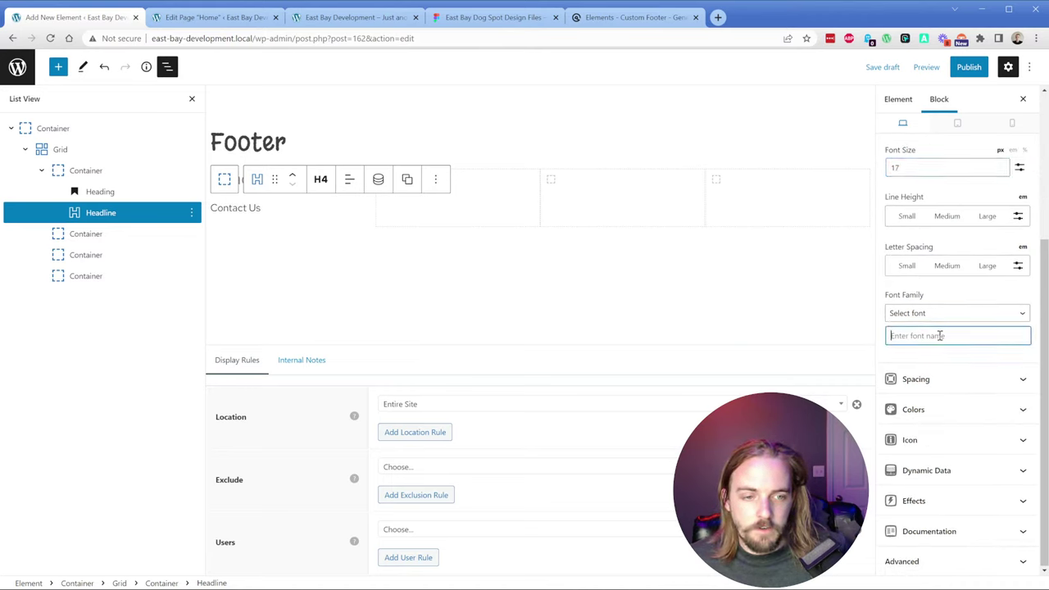
pyautogui.write('Margar')
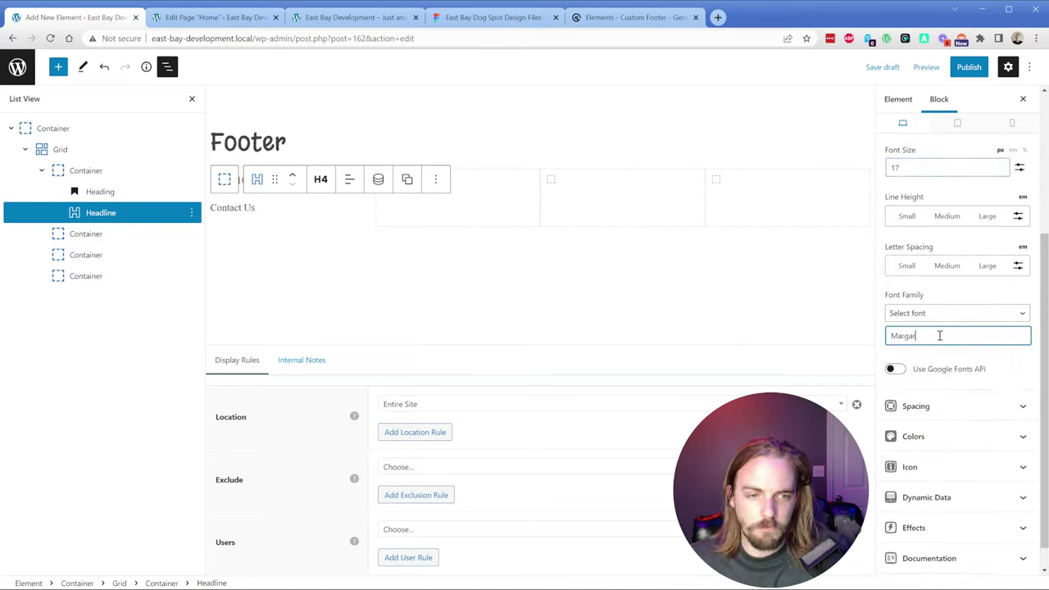
pyautogui.write('ine')
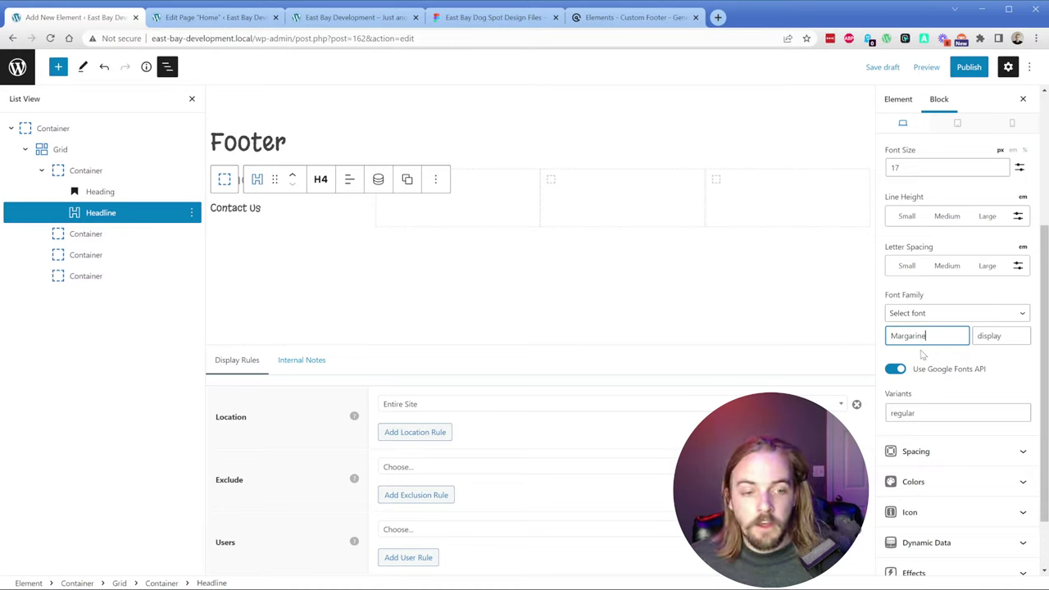
# Step: Open the headline's text colour picker under Colors
pyautogui.scroll(-1, 925, 349)
pyautogui.click(936, 412)
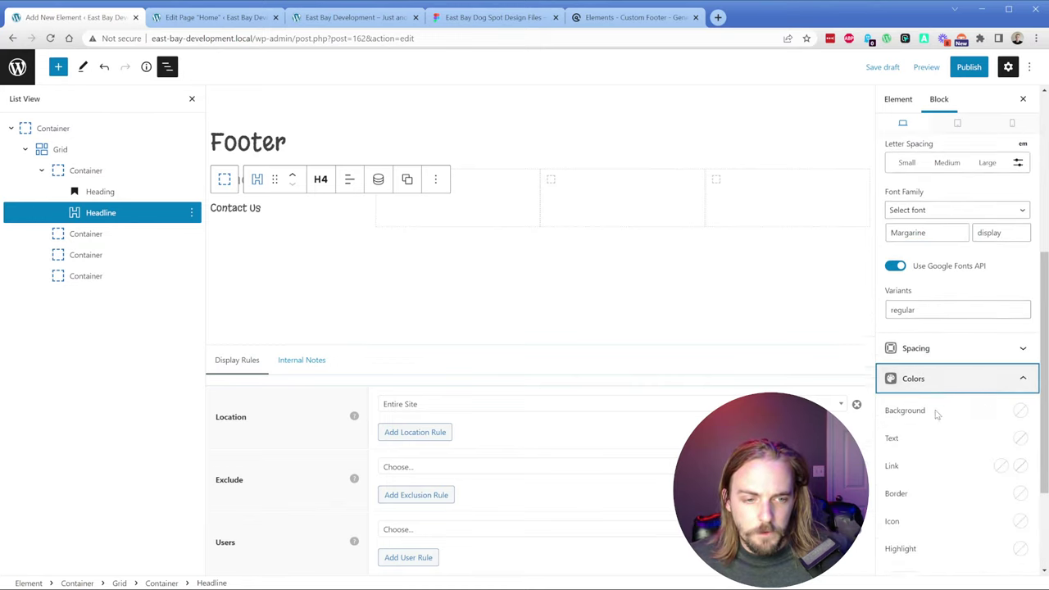
pyautogui.scroll(-2, 936, 414)
pyautogui.click(1020, 263)
pyautogui.click(1021, 294)
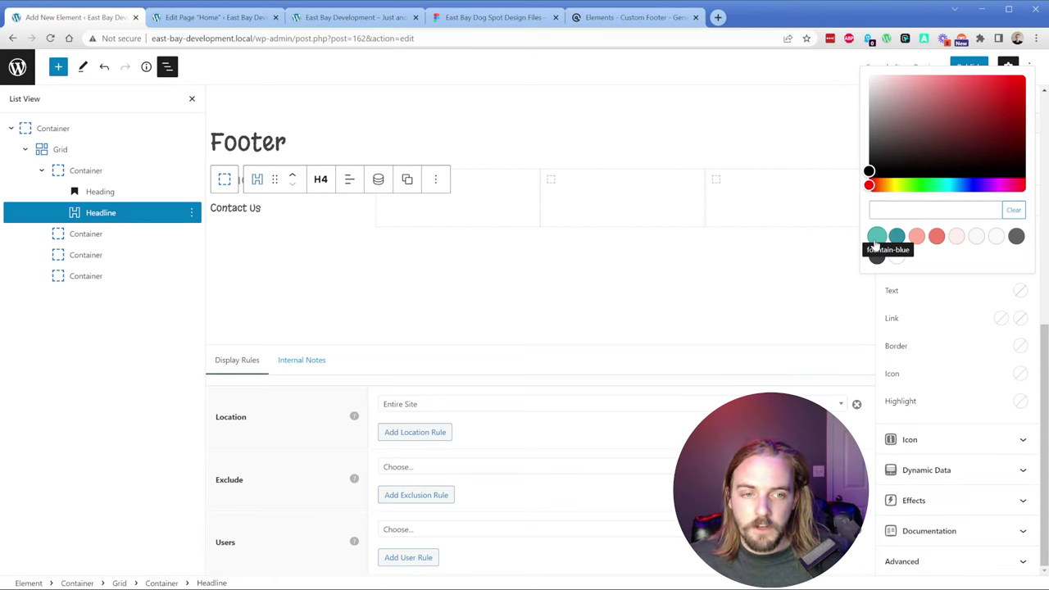
pyautogui.click(208, 18)
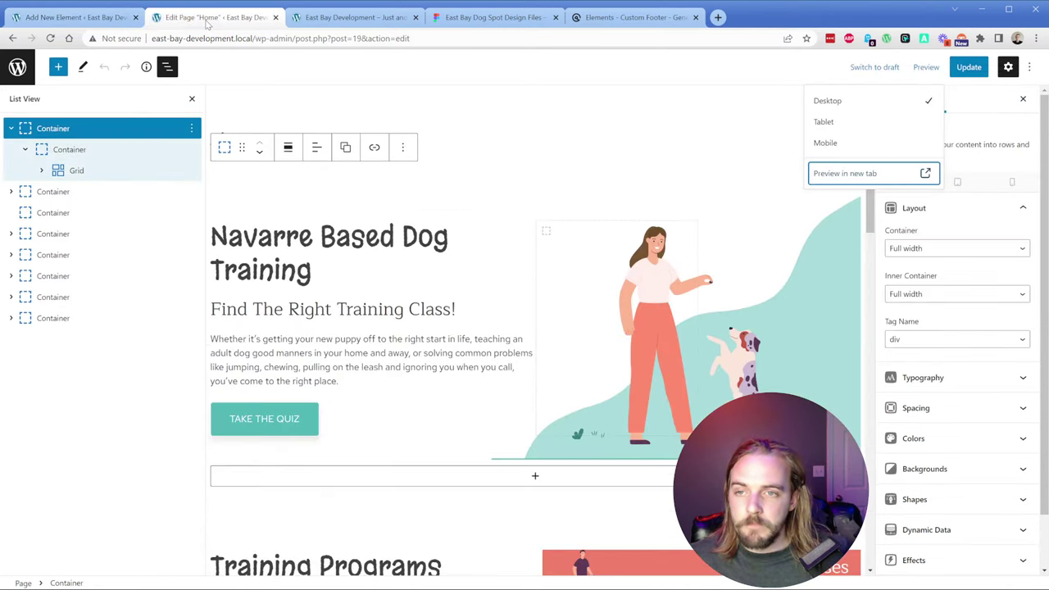
# Step: Check the fountain-blue value among the Customizer's global colours
pyautogui.click(17, 66)
pyautogui.moveTo(72, 264)
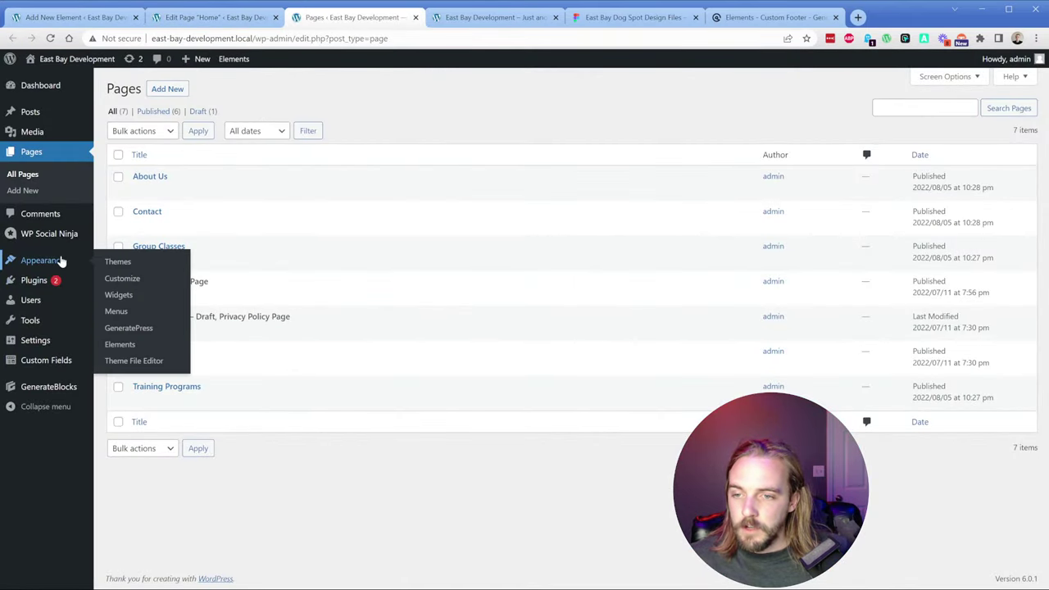
pyautogui.click(136, 279)
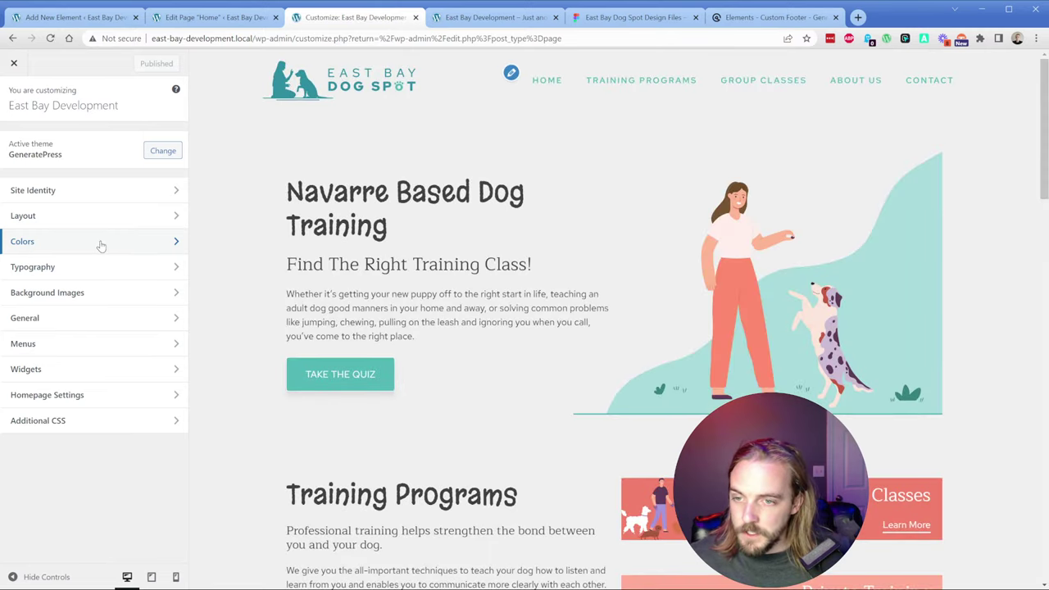
pyautogui.click(158, 245)
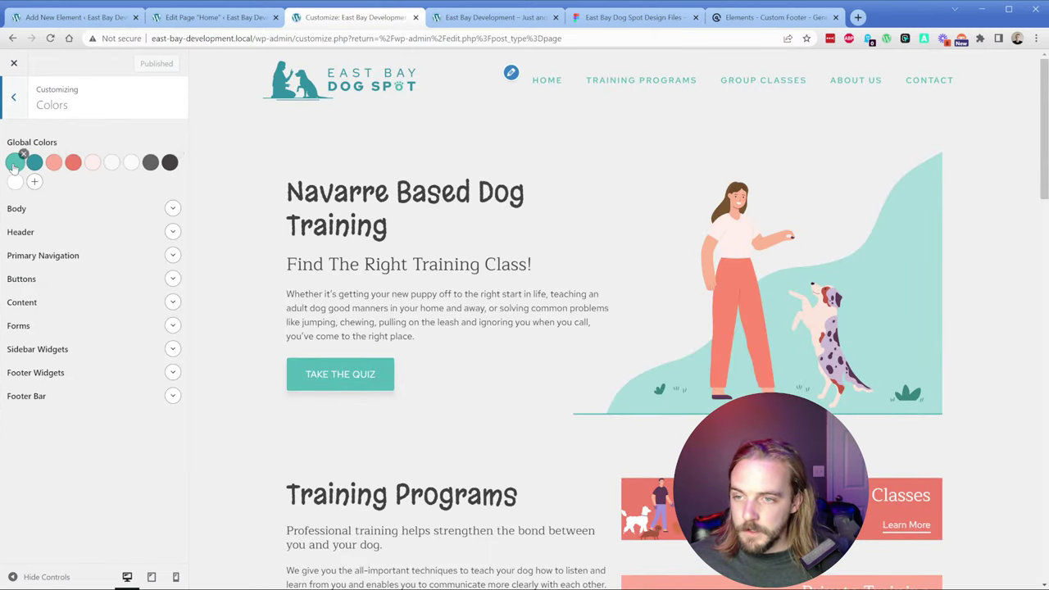
pyautogui.click(15, 163)
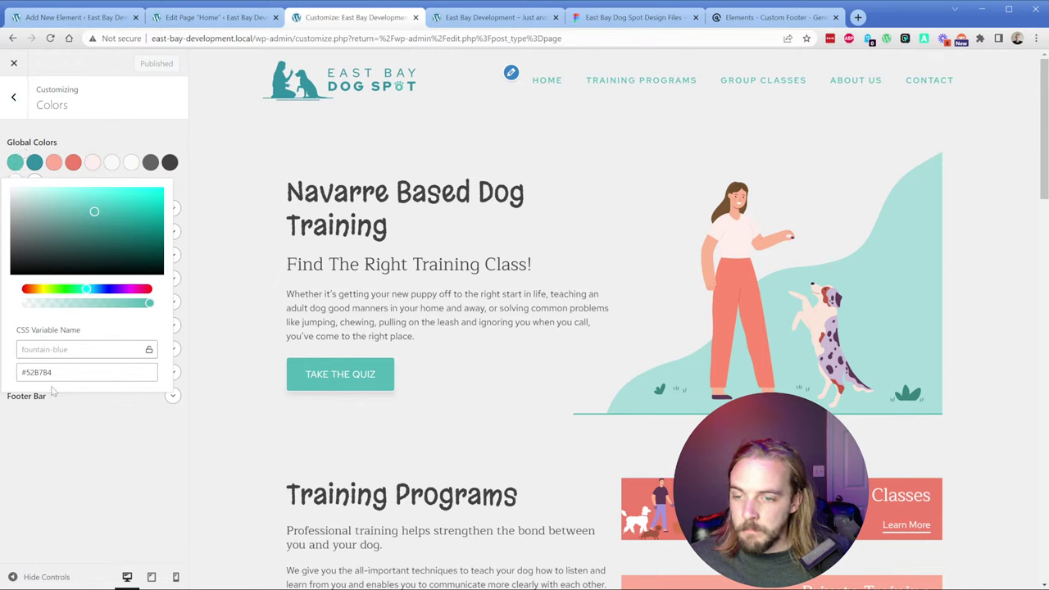
pyautogui.click(62, 453)
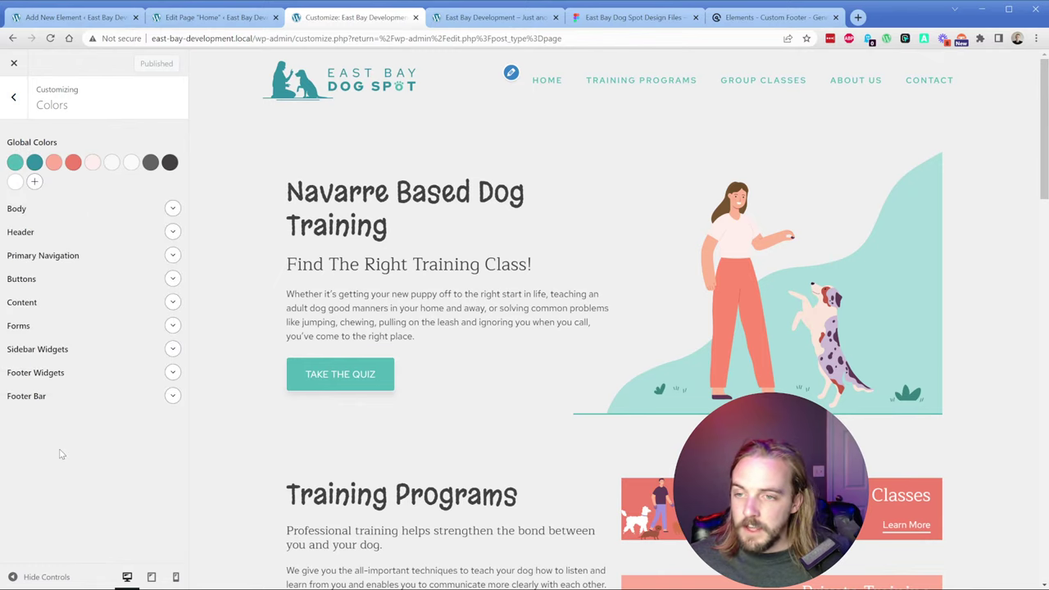
pyautogui.click(16, 162)
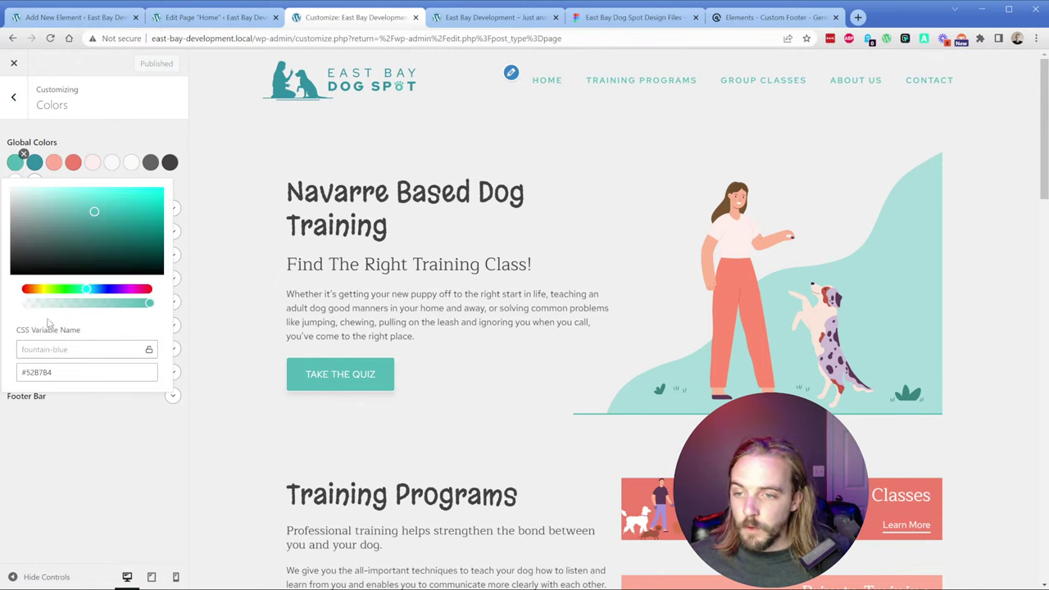
pyautogui.click(59, 457)
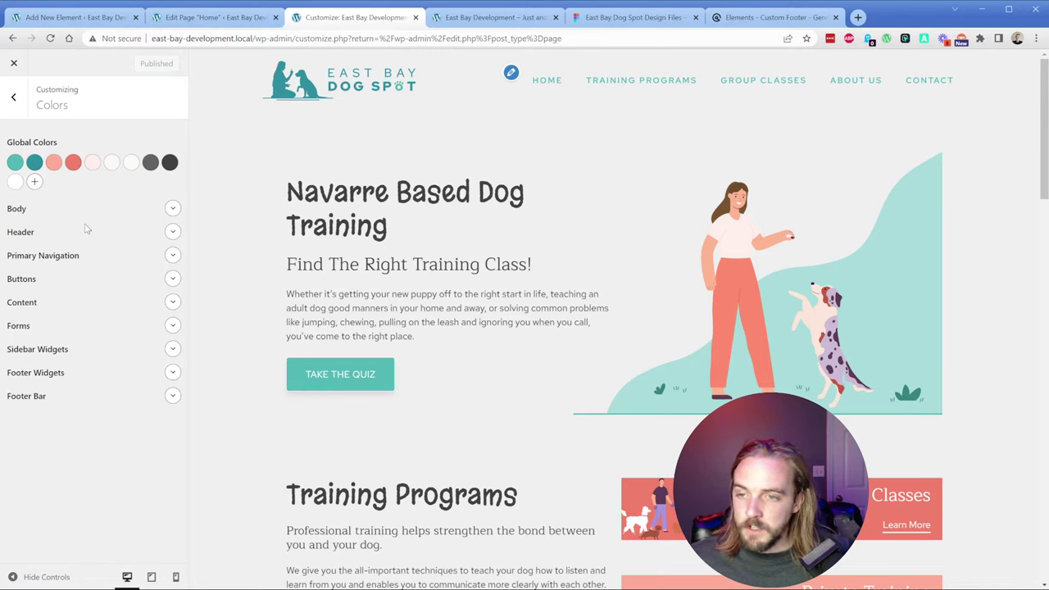
# Step: Review the Header and Body colour sections, then return to the Footer element editor
pyautogui.click(170, 232)
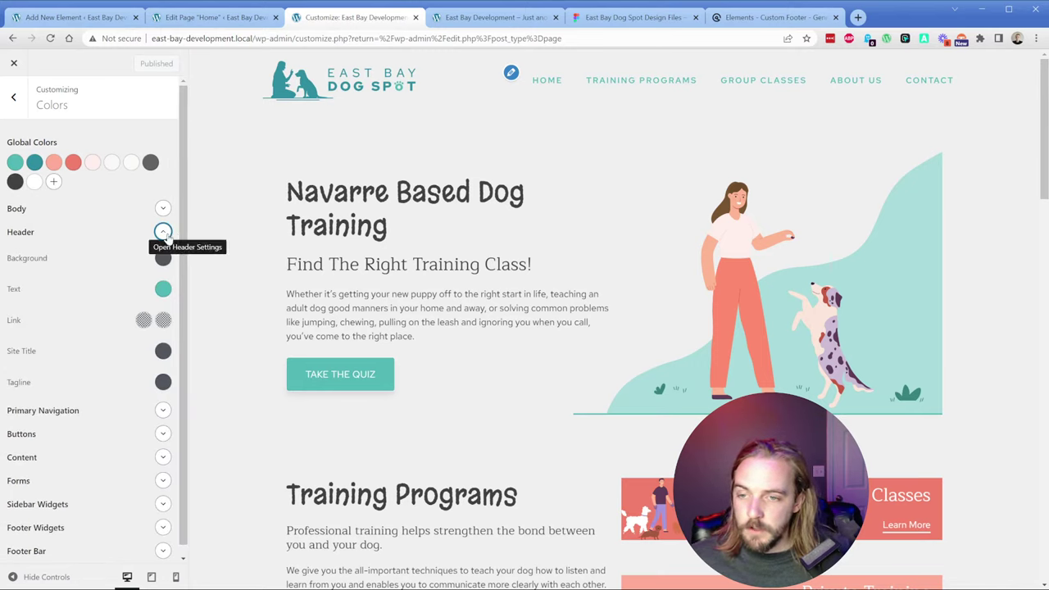
pyautogui.click(164, 232)
pyautogui.click(172, 209)
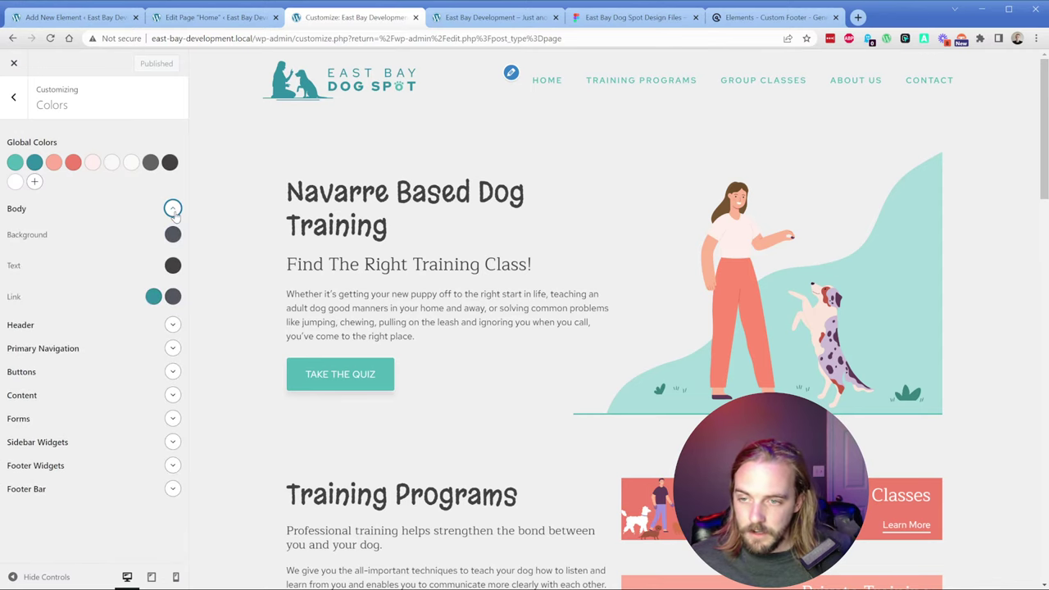
pyautogui.click(172, 209)
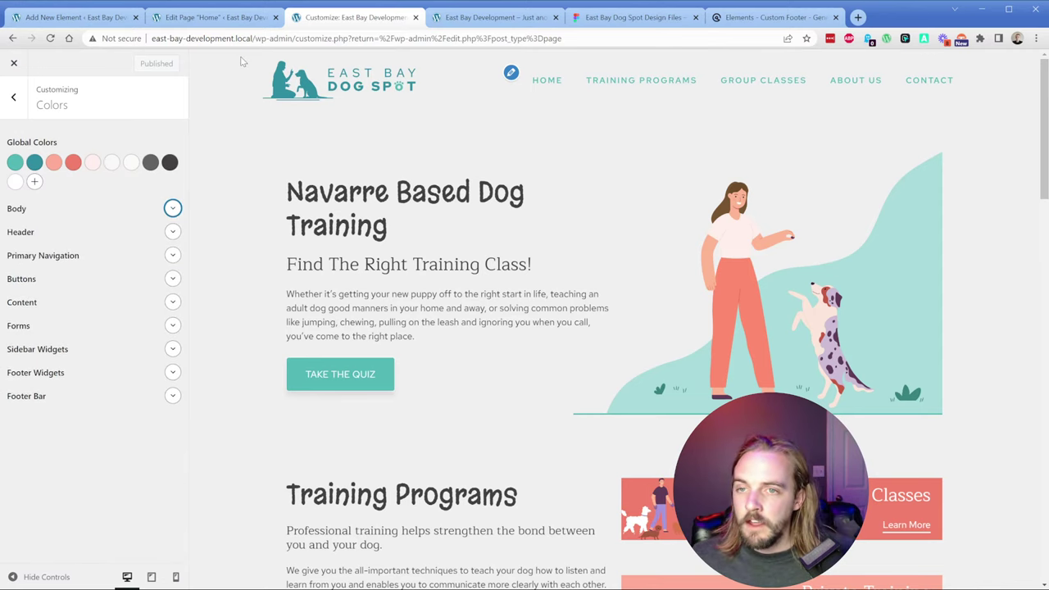
pyautogui.click(123, 17)
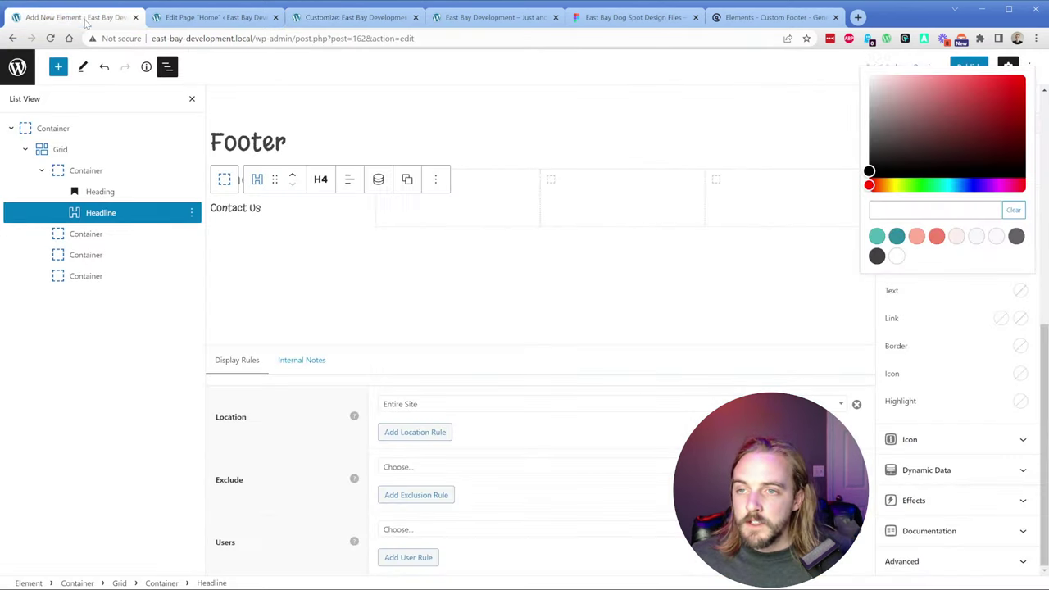
# Step: Colour the Contact Us headline fountain-blue teal and paste duplicates of it
pyautogui.click(877, 236)
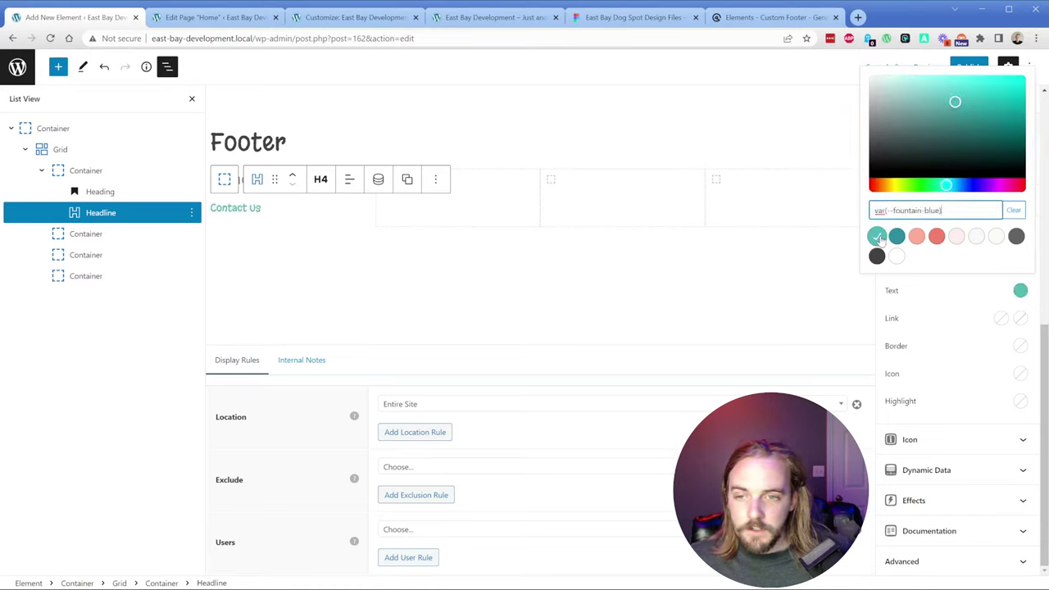
pyautogui.click(883, 303)
pyautogui.click(102, 213)
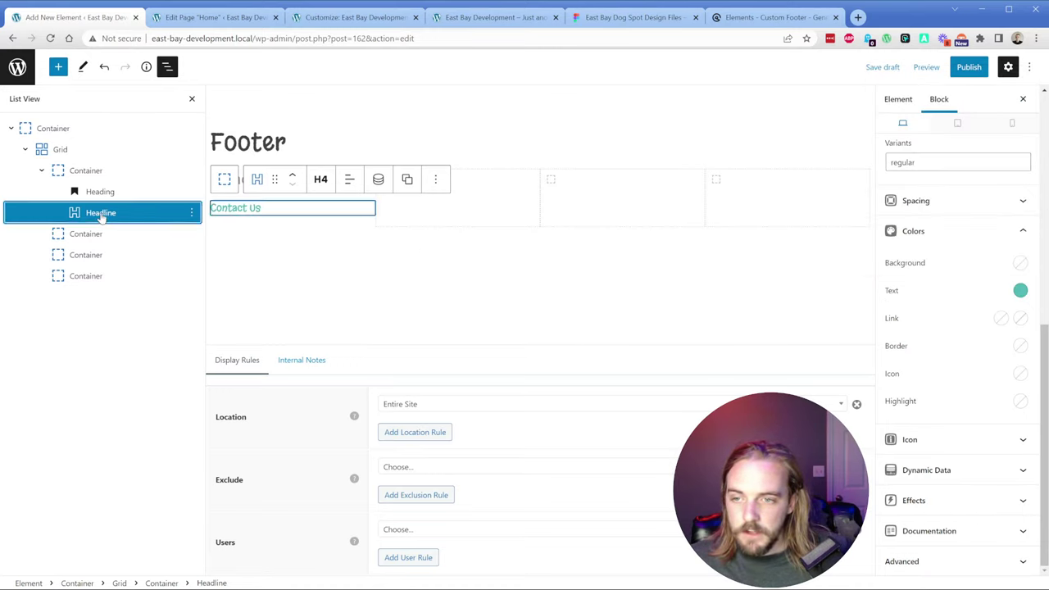
pyautogui.hotkey('ctrl', 'c')
pyautogui.hotkey('ctrl', 'v')
pyautogui.hotkey('ctrl', 'v')
pyautogui.hotkey('ctrl', 'v')
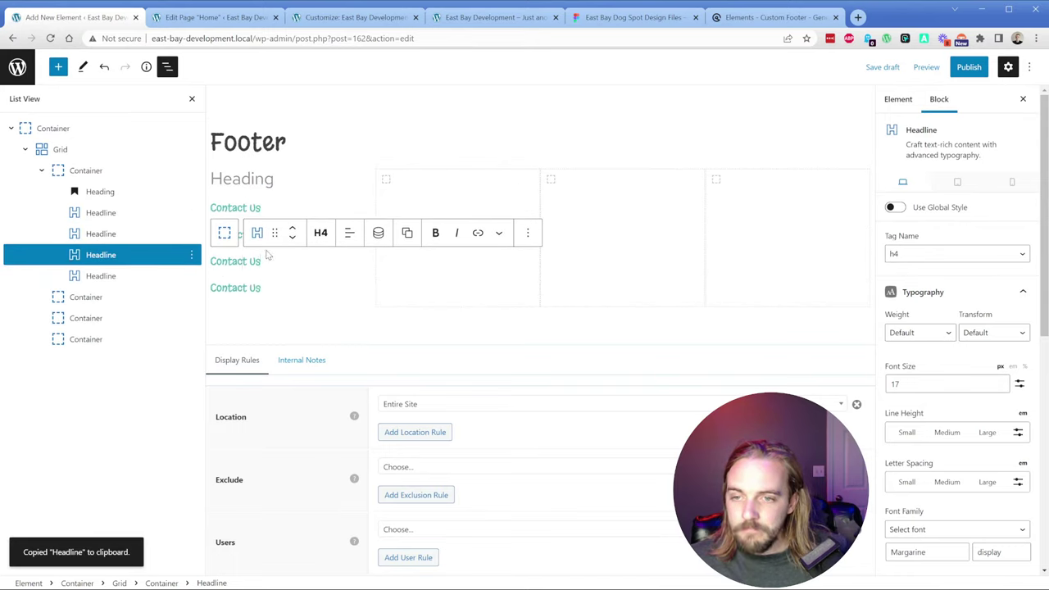
# Step: Move the duplicate Contact Us headlines into the second, third and fourth columns
pyautogui.moveTo(275, 233); pyautogui.dragTo(441, 190)
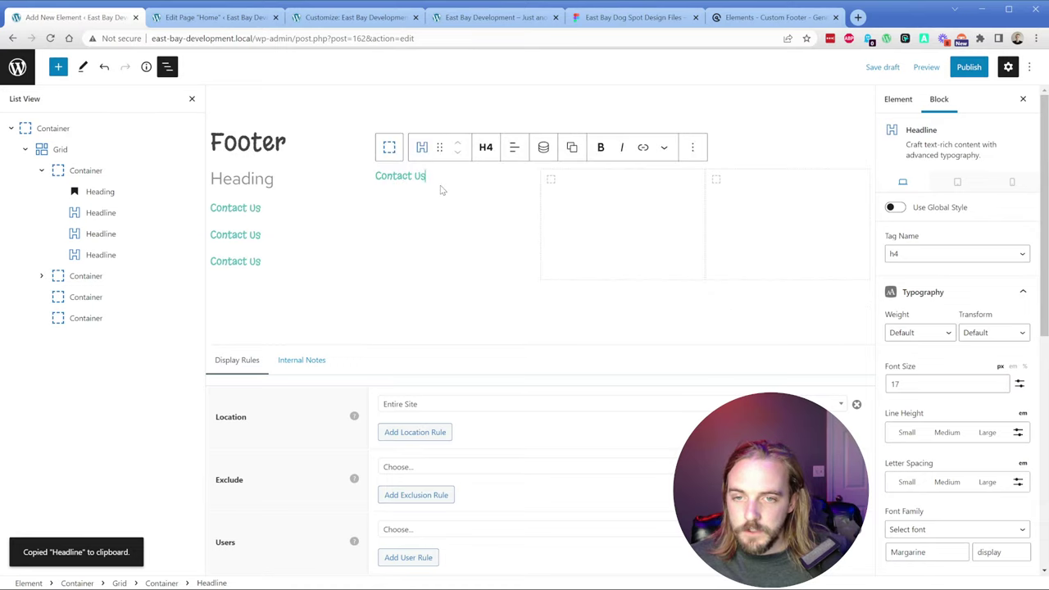
pyautogui.click(122, 234)
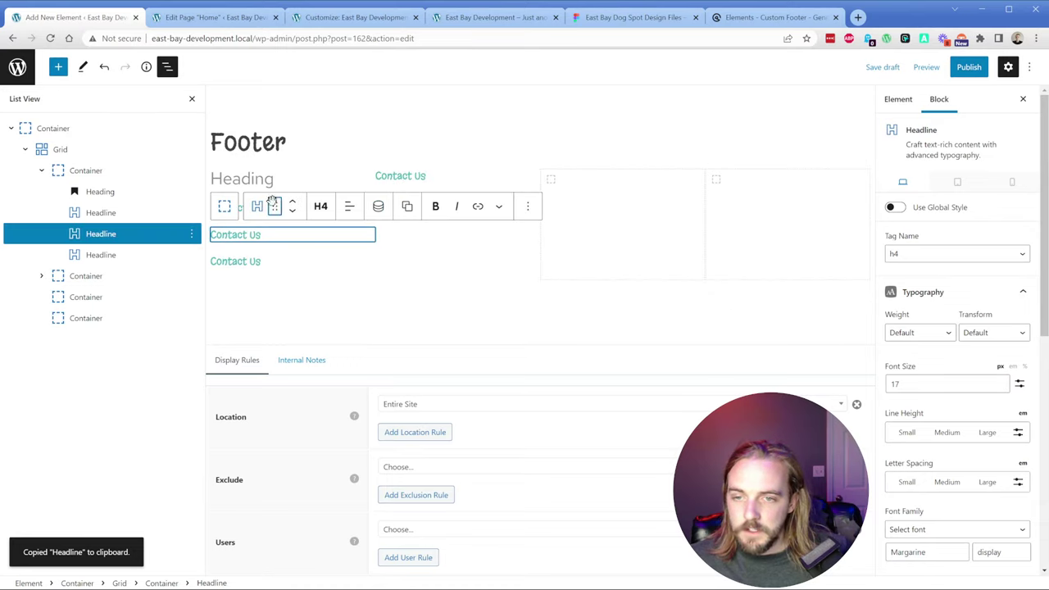
pyautogui.moveTo(273, 201); pyautogui.dragTo(599, 199)
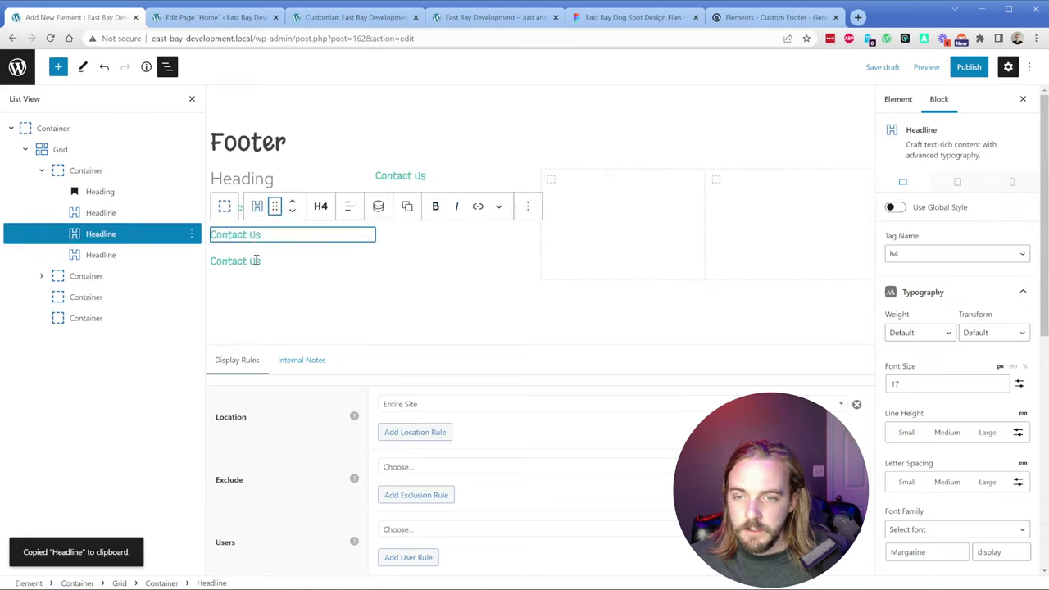
pyautogui.moveTo(275, 234); pyautogui.dragTo(774, 207)
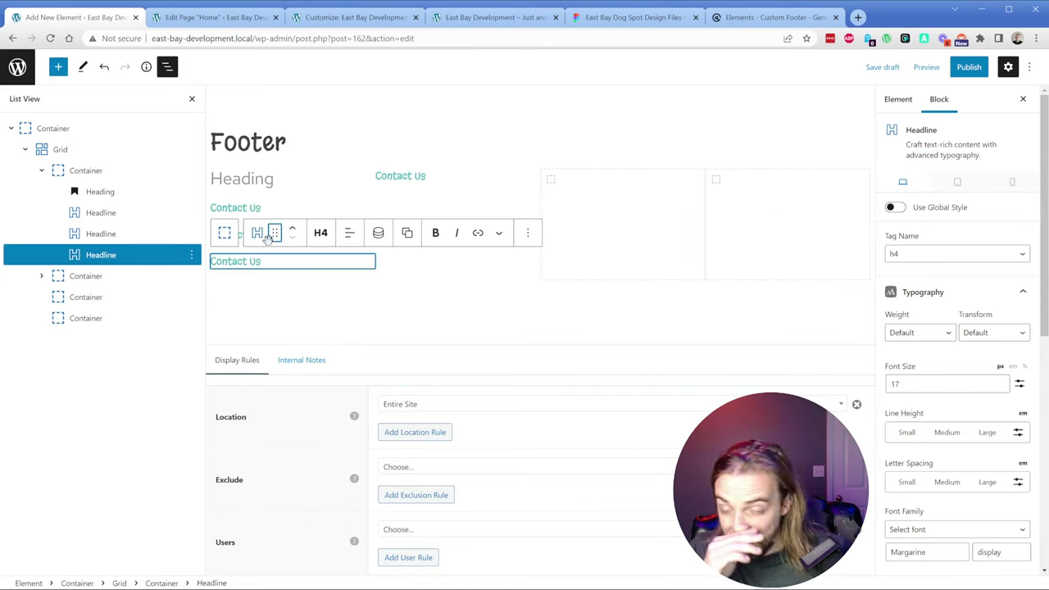
pyautogui.moveTo(274, 234); pyautogui.dragTo(554, 182)
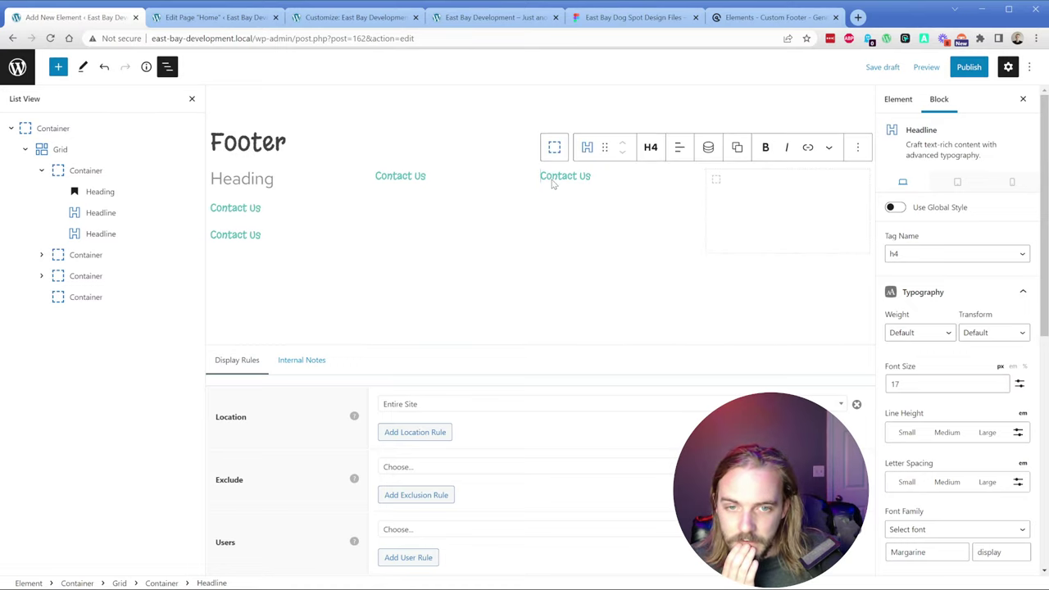
pyautogui.click(215, 236)
pyautogui.moveTo(273, 206); pyautogui.dragTo(731, 208)
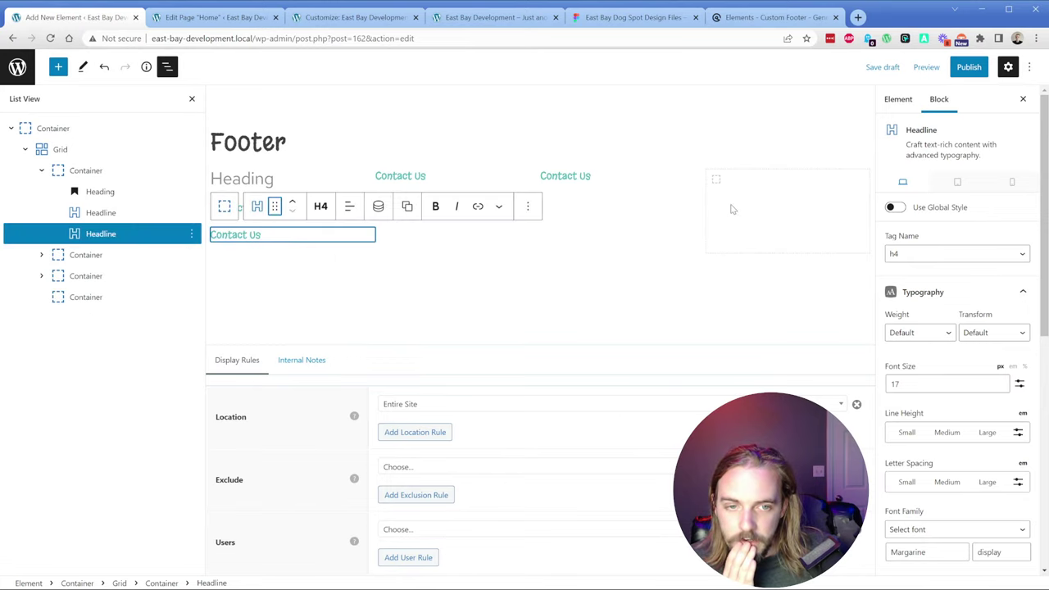
pyautogui.click(275, 206)
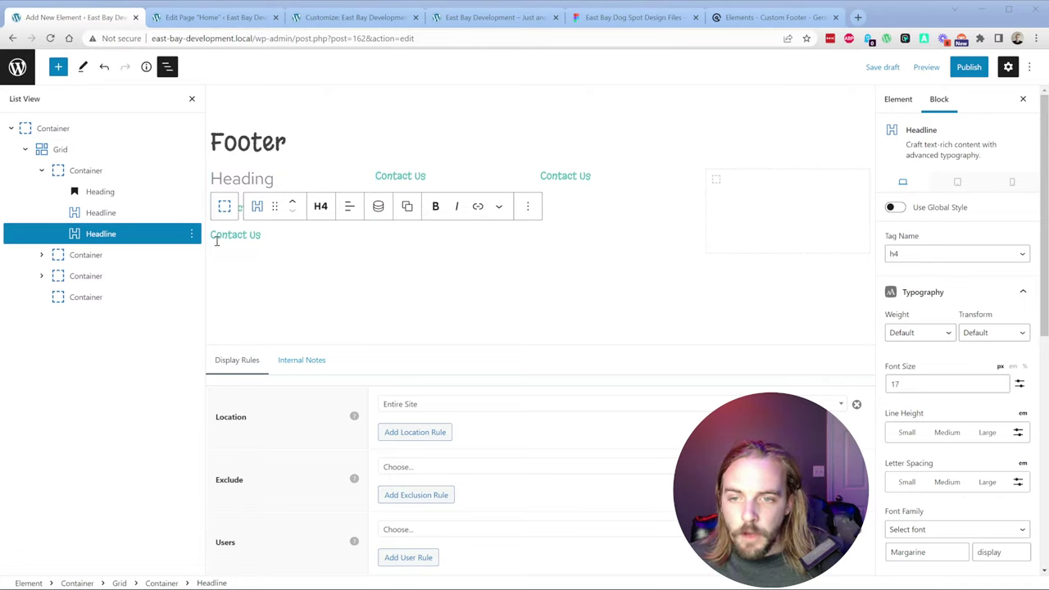
pyautogui.click(276, 234)
pyautogui.moveTo(274, 205); pyautogui.dragTo(719, 185)
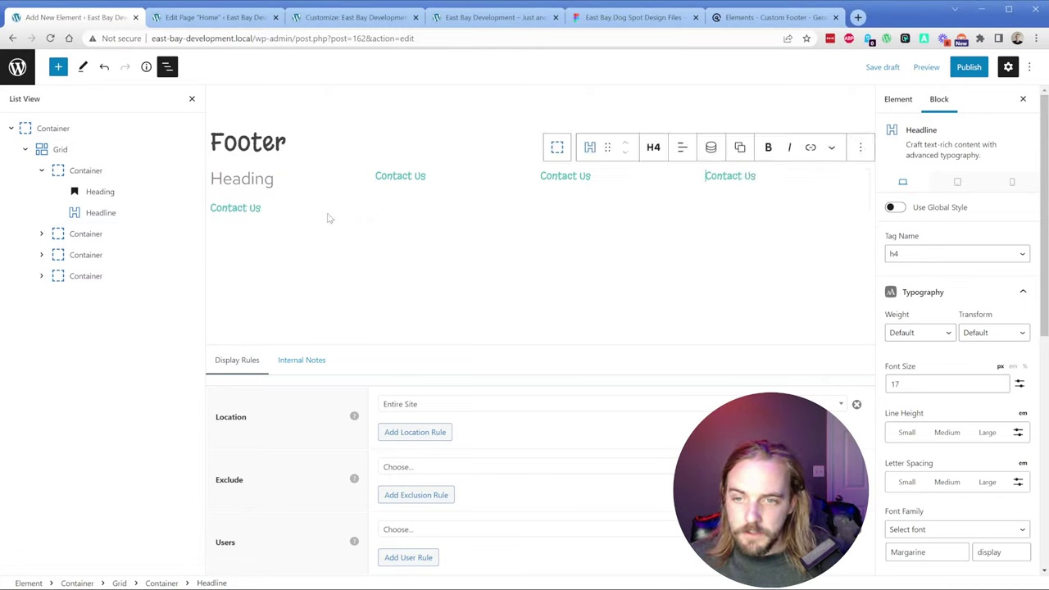
# Step: Remove the empty Heading placeholder block from the first column
pyautogui.click(270, 190)
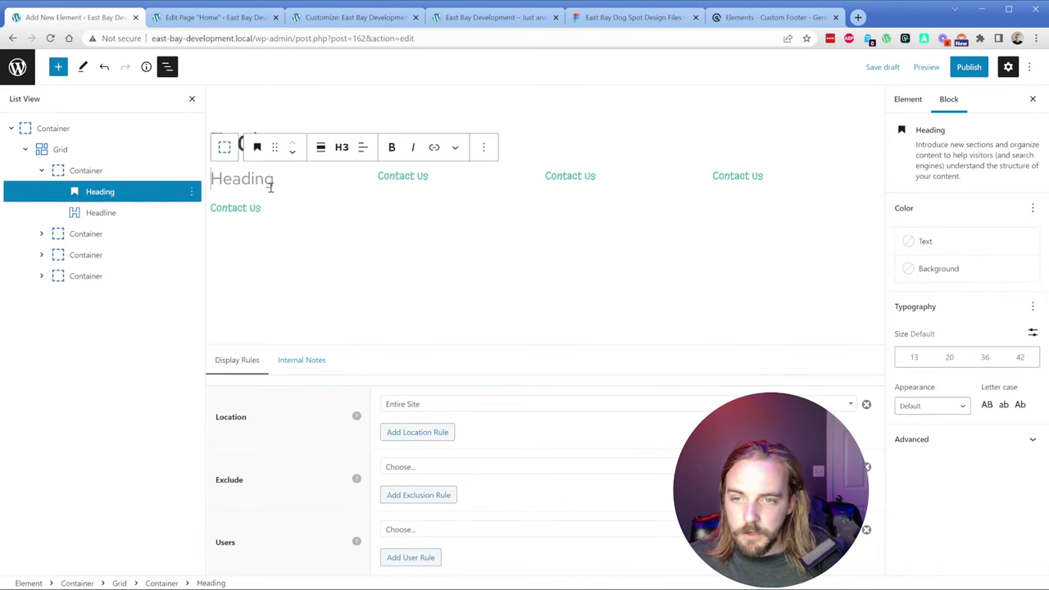
pyautogui.click(191, 192)
pyautogui.click(217, 452)
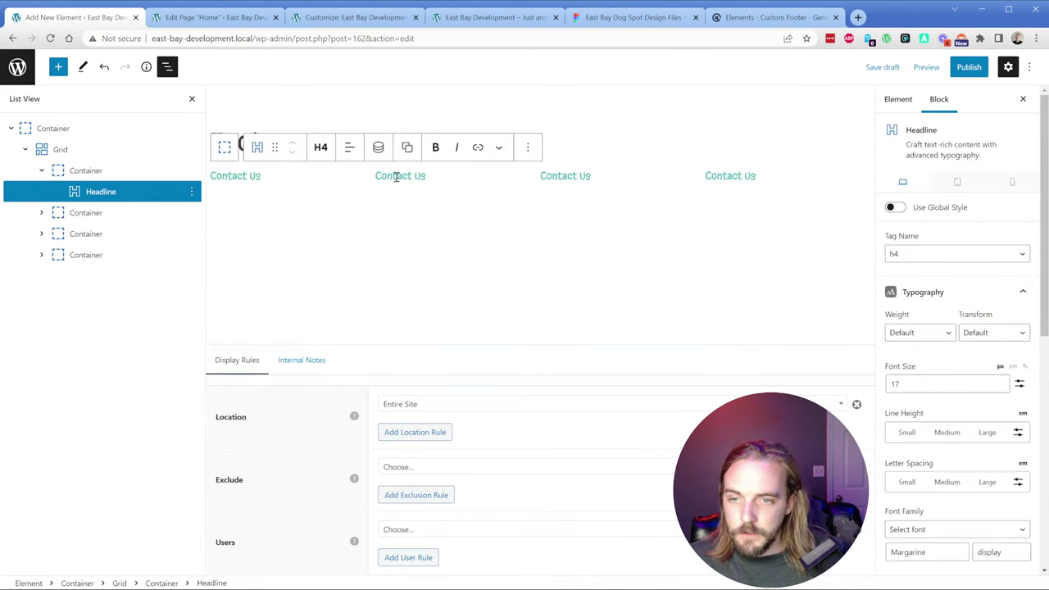
# Step: Add a paragraph under the first Contact Us headline holding the three-line office address copied from Figma
pyautogui.click(283, 182)
pyautogui.press('Return')
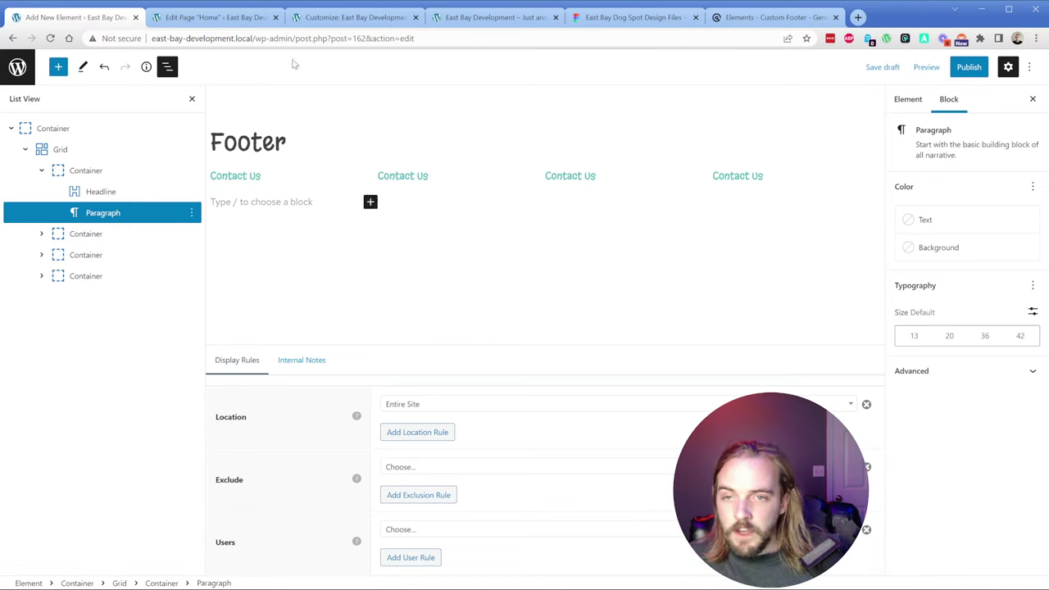
pyautogui.click(623, 18)
pyautogui.click(413, 449)
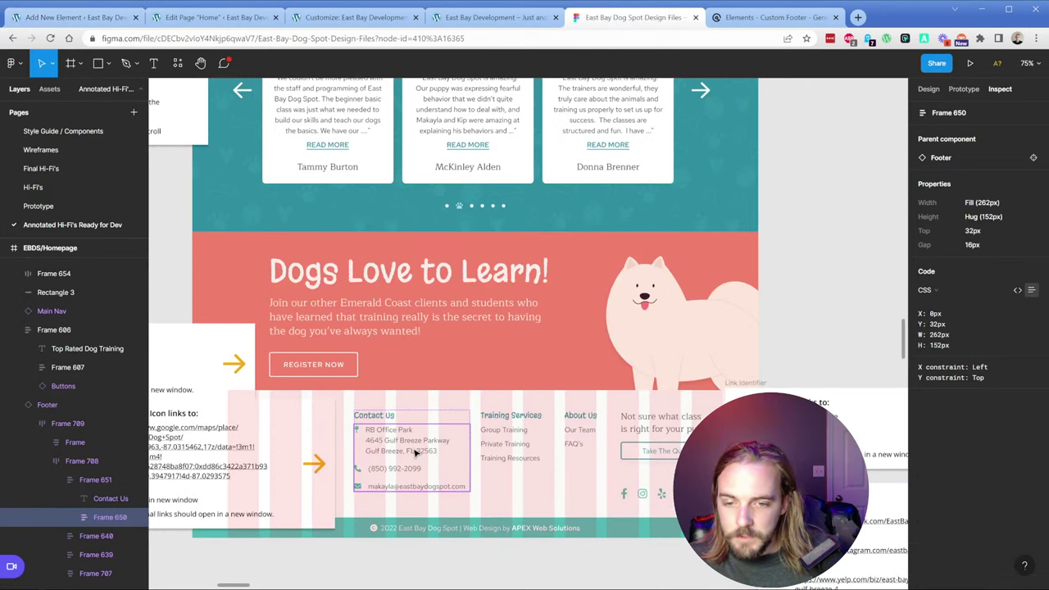
pyautogui.click(415, 451)
pyautogui.hotkey('ctrl', 'c')
pyautogui.click(69, 17)
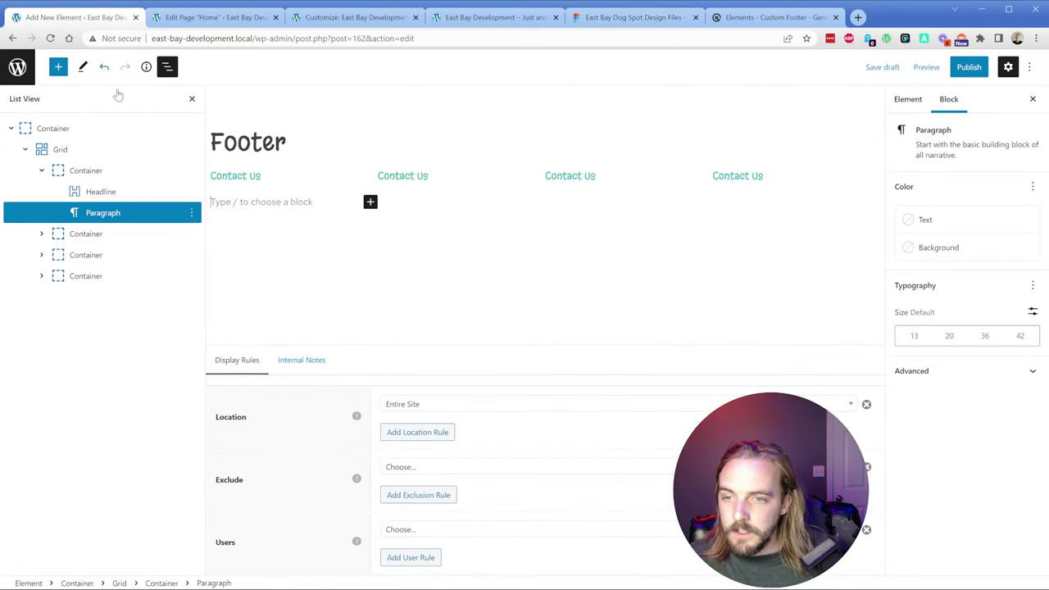
pyautogui.click(268, 201)
pyautogui.hotkey('ctrl', 'v')
pyautogui.click(289, 230)
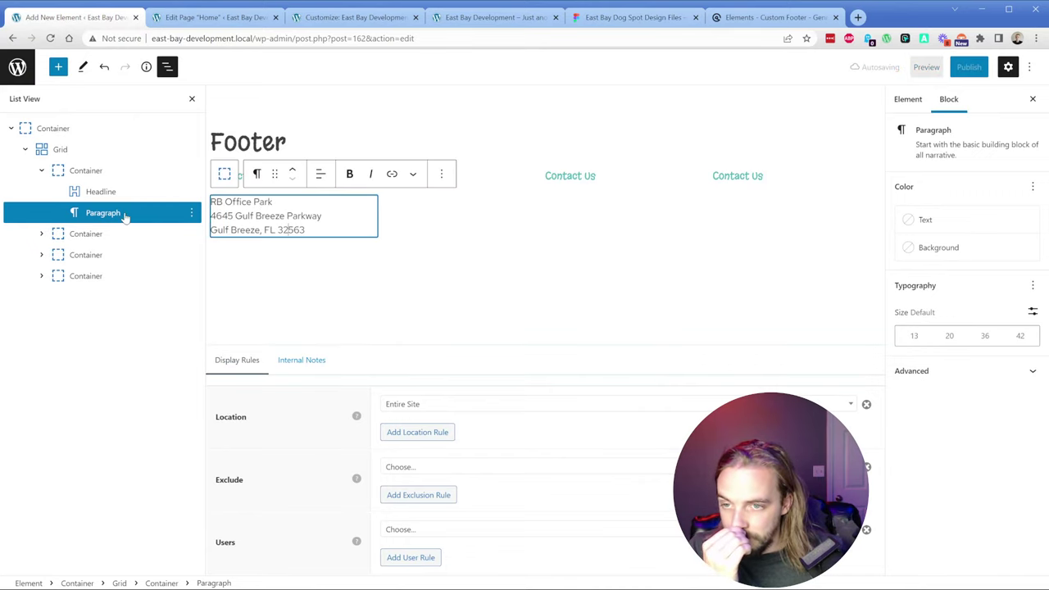
pyautogui.click(98, 191)
pyautogui.scroll(-5, 943, 444)
# Step: Delete the plain address paragraph from the first footer column
pyautogui.click(943, 442)
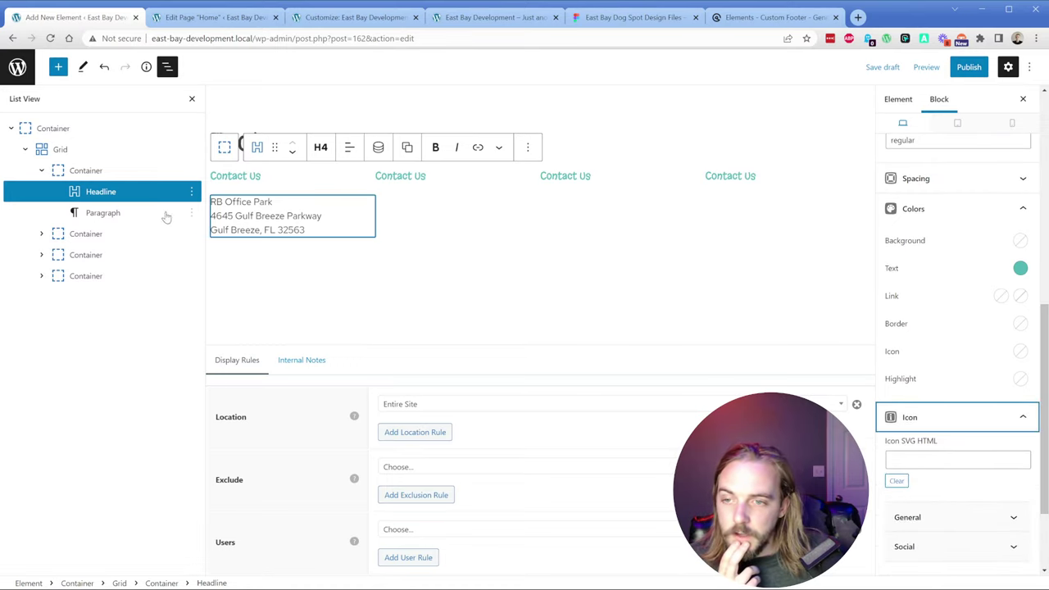
pyautogui.click(282, 217)
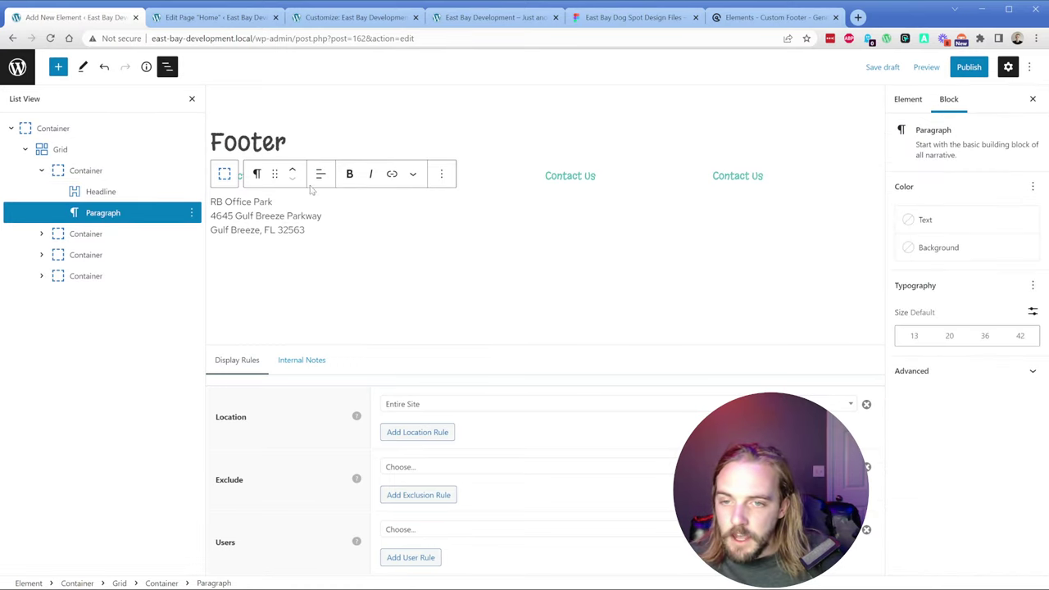
pyautogui.click(441, 174)
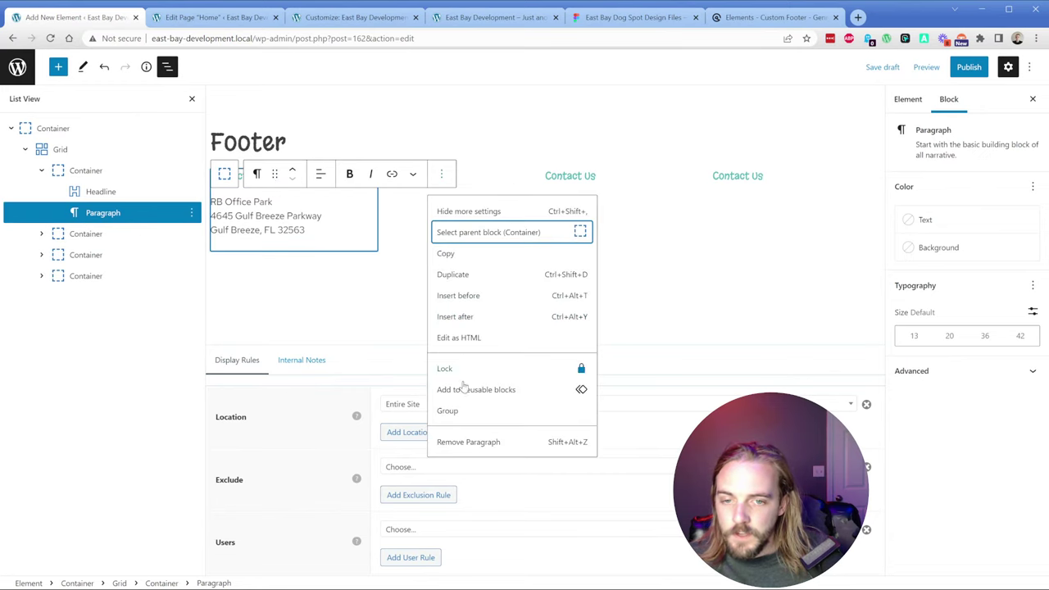
pyautogui.click(469, 441)
# Step: Insert a Headline block below Contact Us, paste the address, and change its tag to Paragraph
pyautogui.press('Return')
pyautogui.write('/headline')
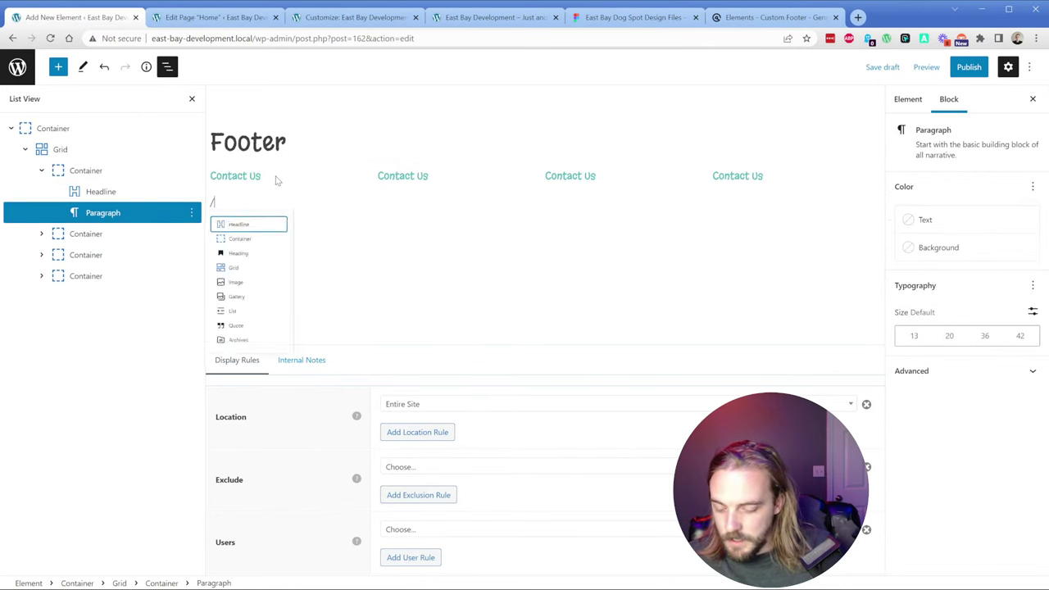
pyautogui.press('Return')
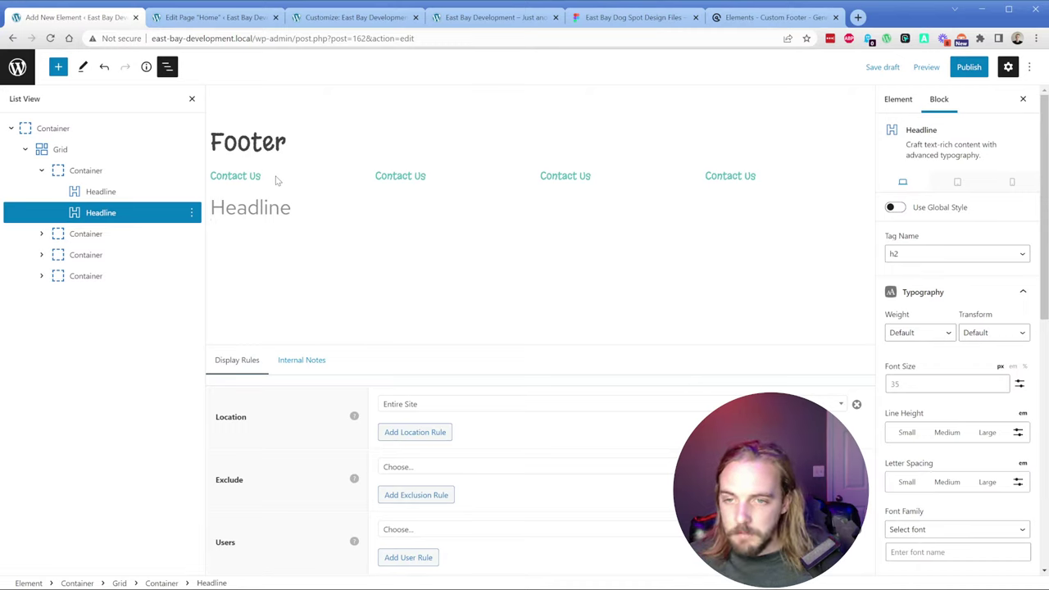
pyautogui.click(274, 201)
pyautogui.hotkey('ctrl', 'v')
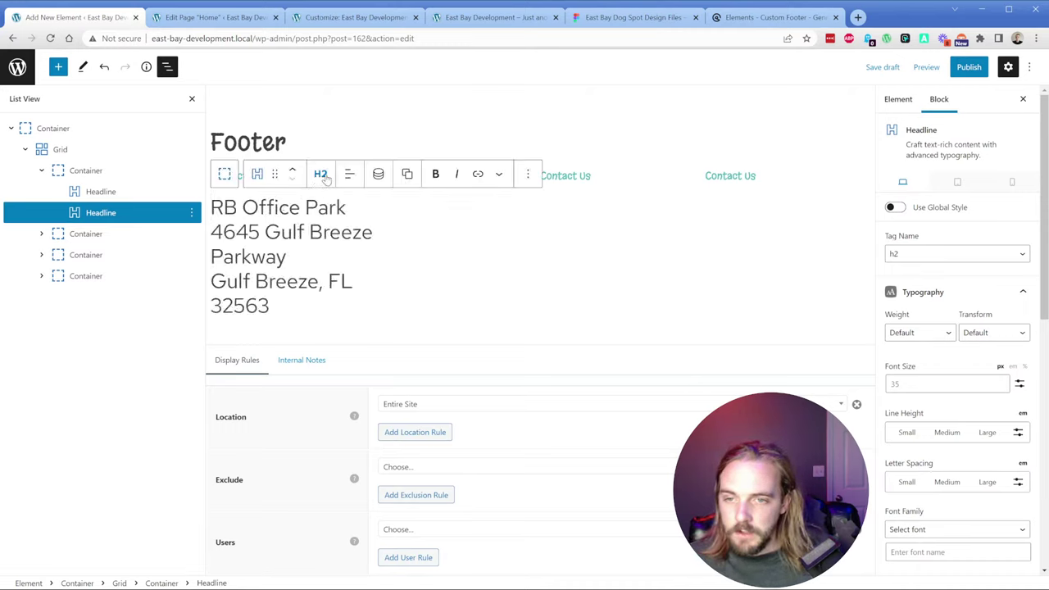
pyautogui.click(321, 175)
pyautogui.click(348, 338)
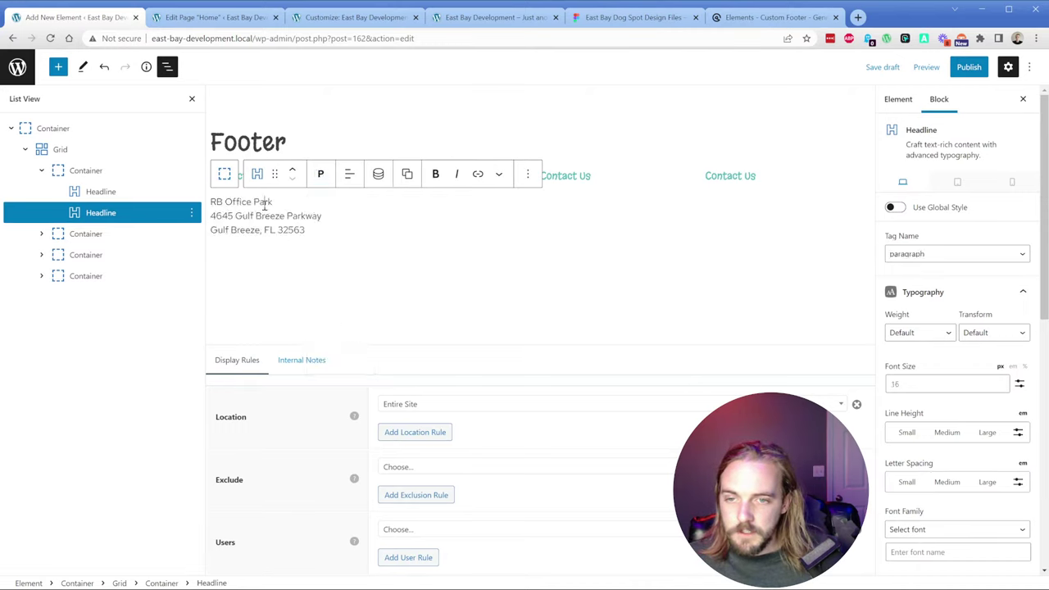
# Step: Scroll to the address block's Icon settings and expand the General icon set
pyautogui.scroll(-10, 910, 418)
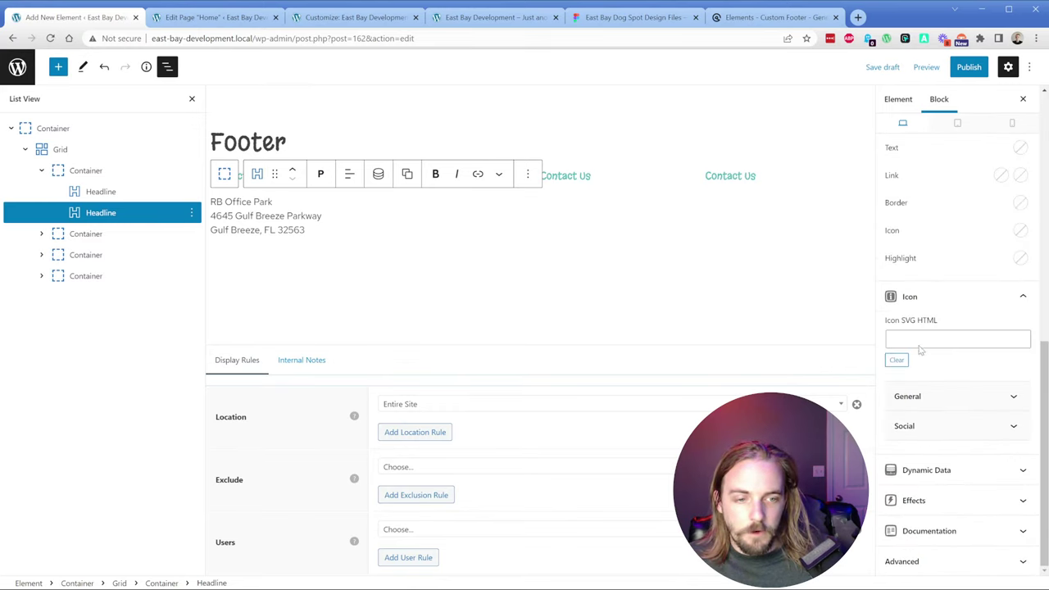
pyautogui.click(924, 398)
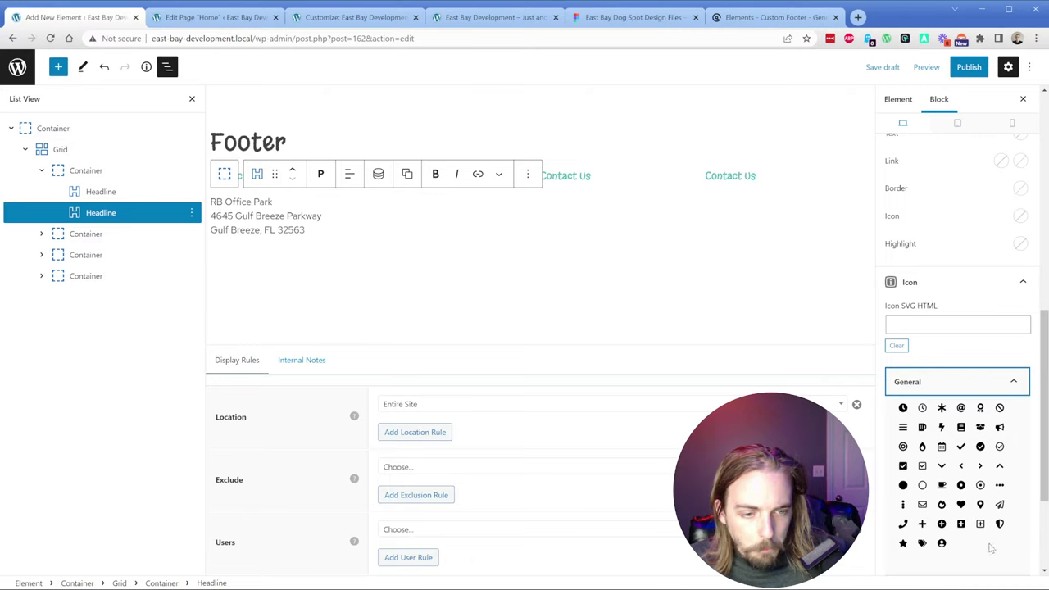
pyautogui.scroll(-3, 967, 524)
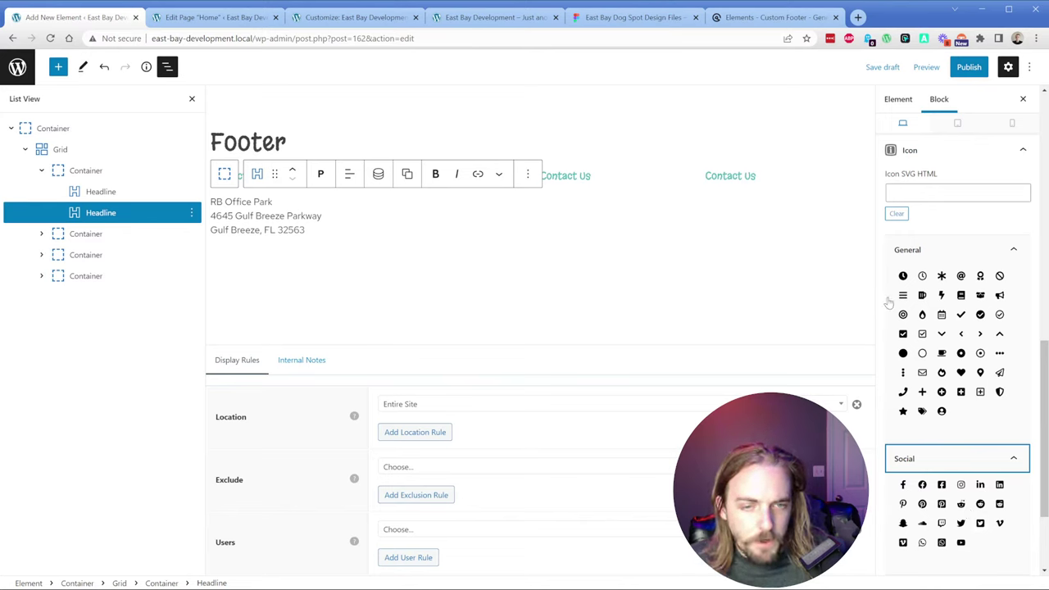
# Step: Copy the location pin icon frame from the Figma footer design as SVG
pyautogui.click(600, 17)
pyautogui.click(358, 433)
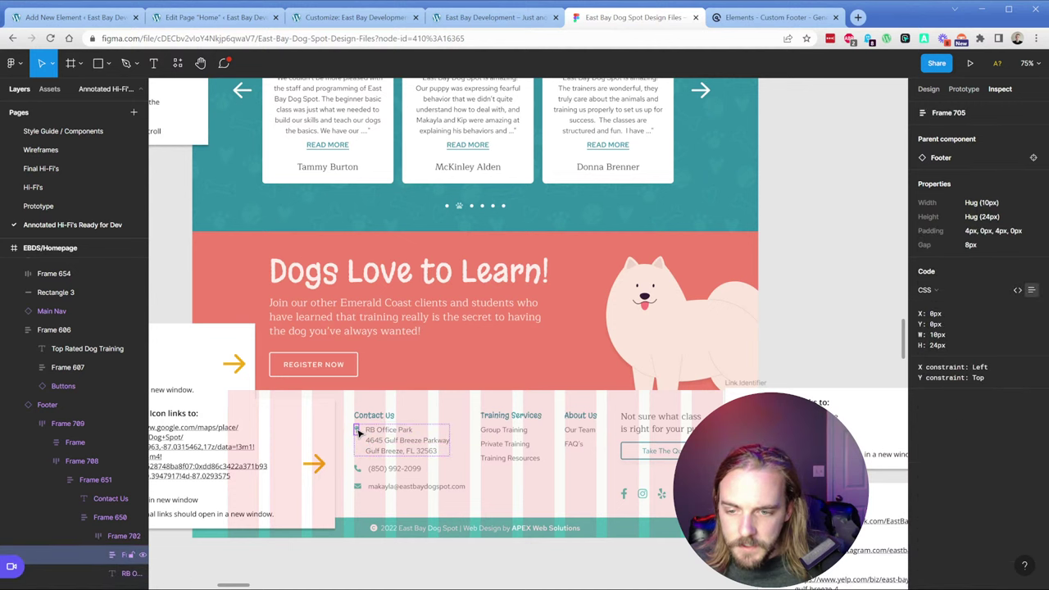
pyautogui.click(100, 555)
pyautogui.scroll(-5, 101, 512)
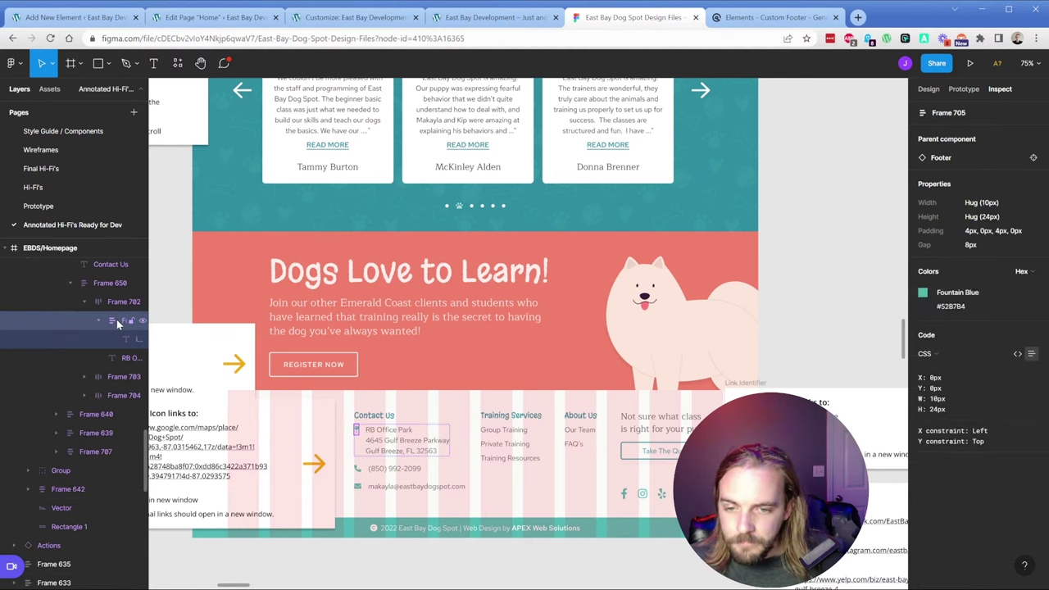
pyautogui.rightClick(119, 320)
pyautogui.moveTo(164, 360)
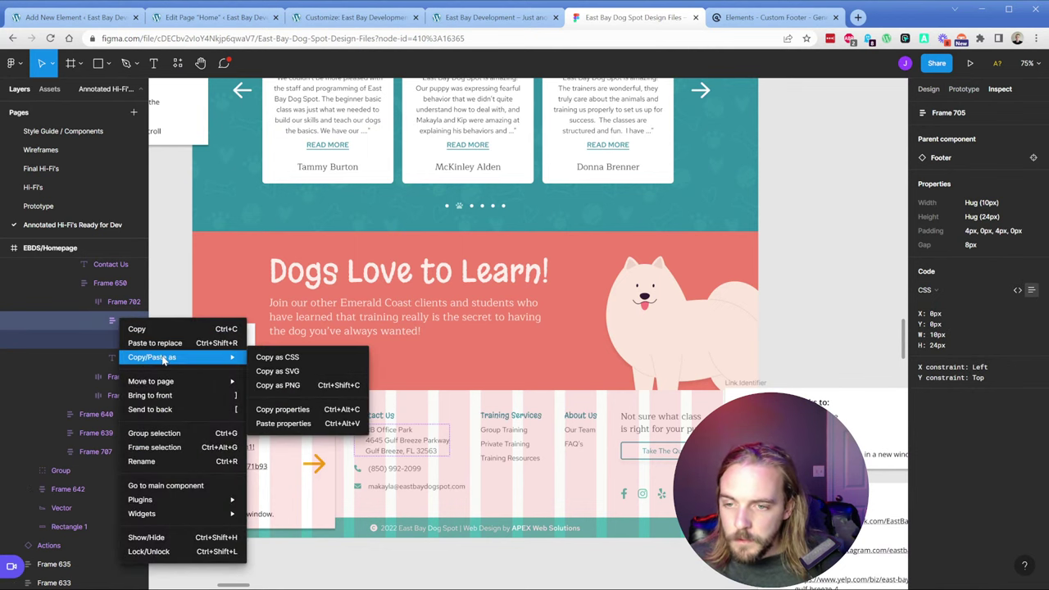
pyautogui.click(304, 375)
# Step: Paste the pin SVG into the address block's icon and collapse the General and Social icon sets
pyautogui.click(74, 16)
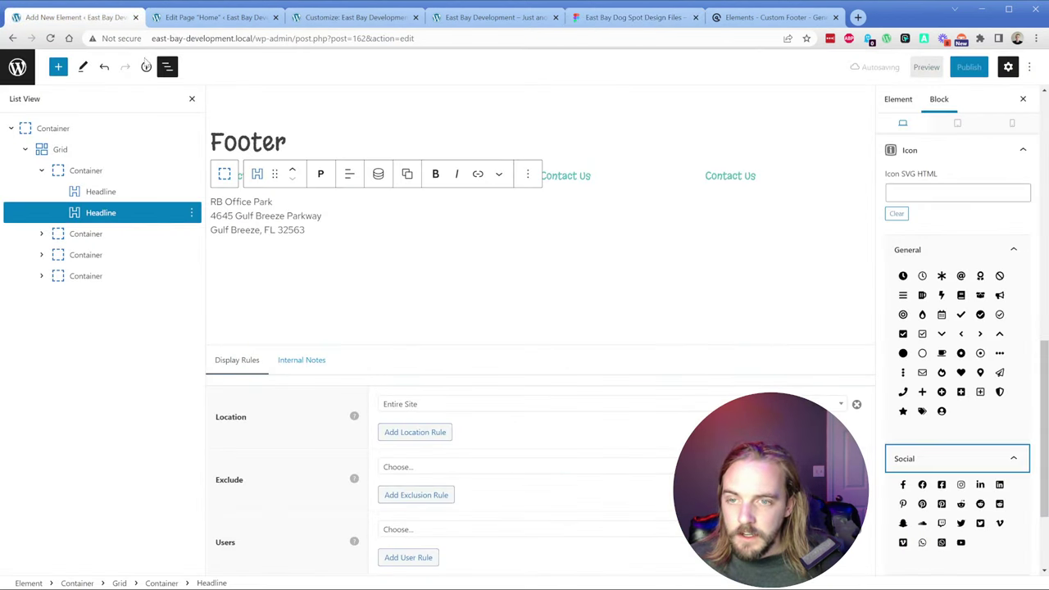
pyautogui.hotkey('ctrl', 'v')
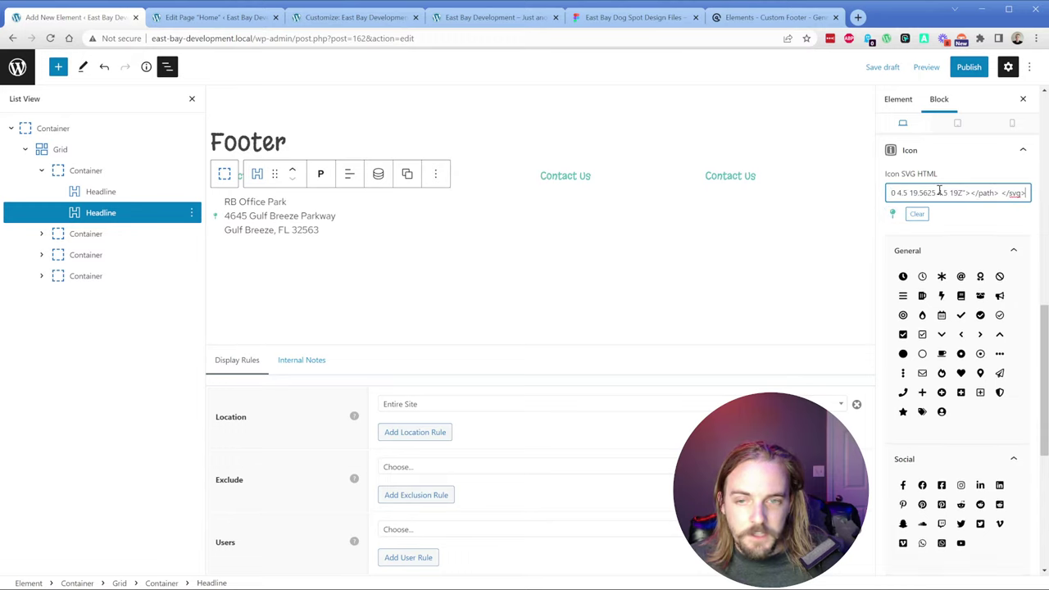
pyautogui.click(983, 253)
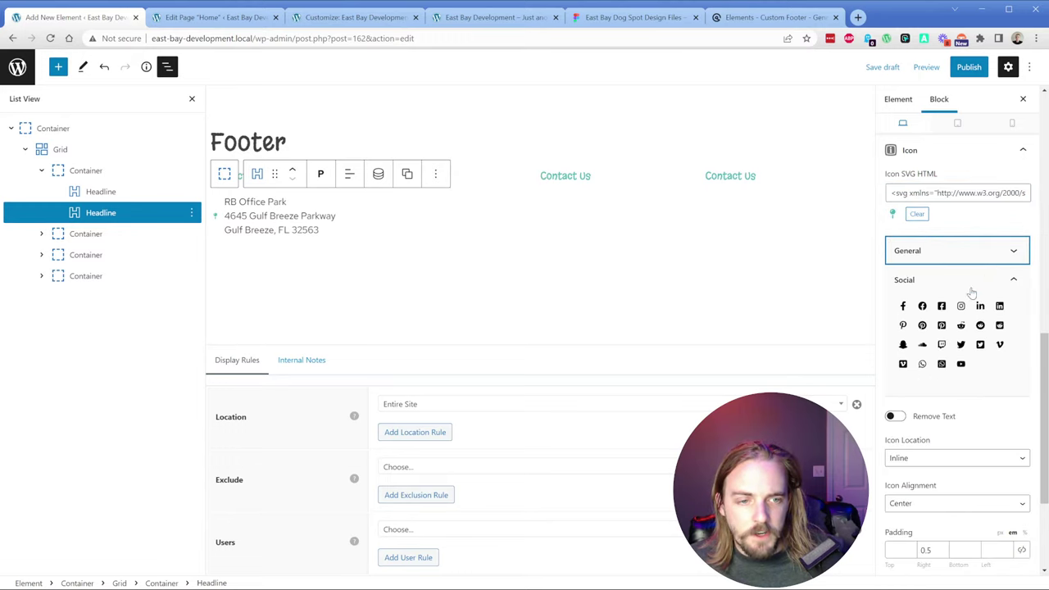
pyautogui.click(969, 289)
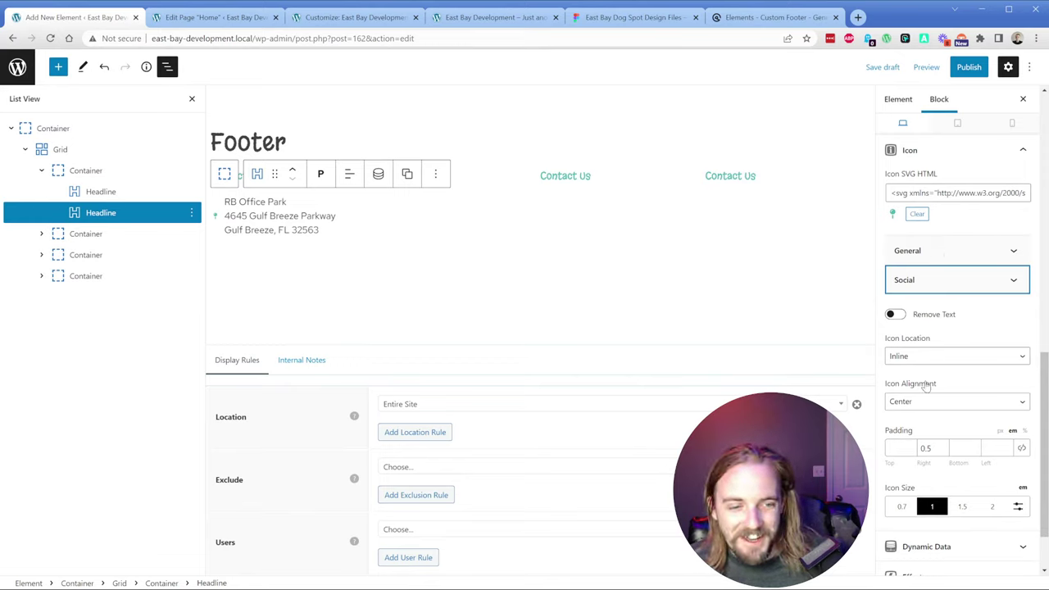
# Step: Set the address icon's alignment to Top and its size to 1.5
pyautogui.click(928, 406)
pyautogui.press('Up')
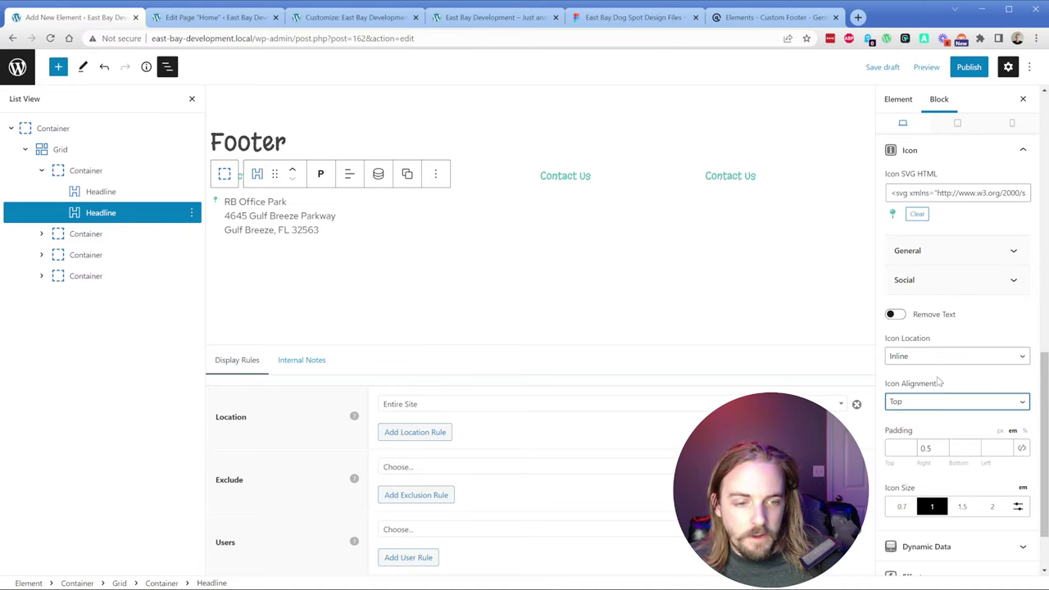
pyautogui.scroll(-1, 937, 381)
pyautogui.click(962, 448)
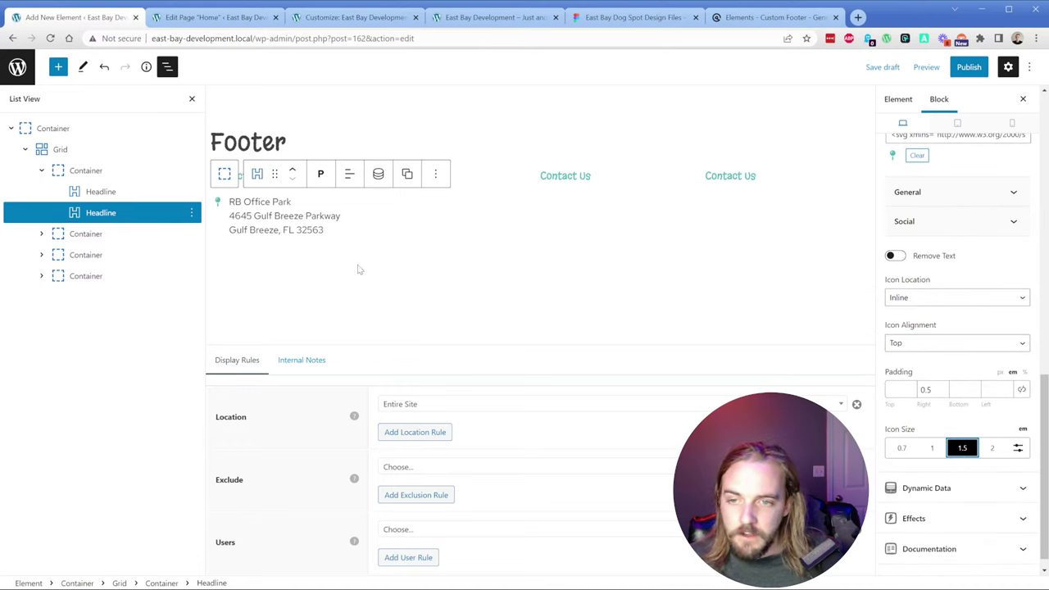
# Step: Inspect the address text in Figma: Red Hat Text, 16px, 24px line height, #636363
pyautogui.click(278, 226)
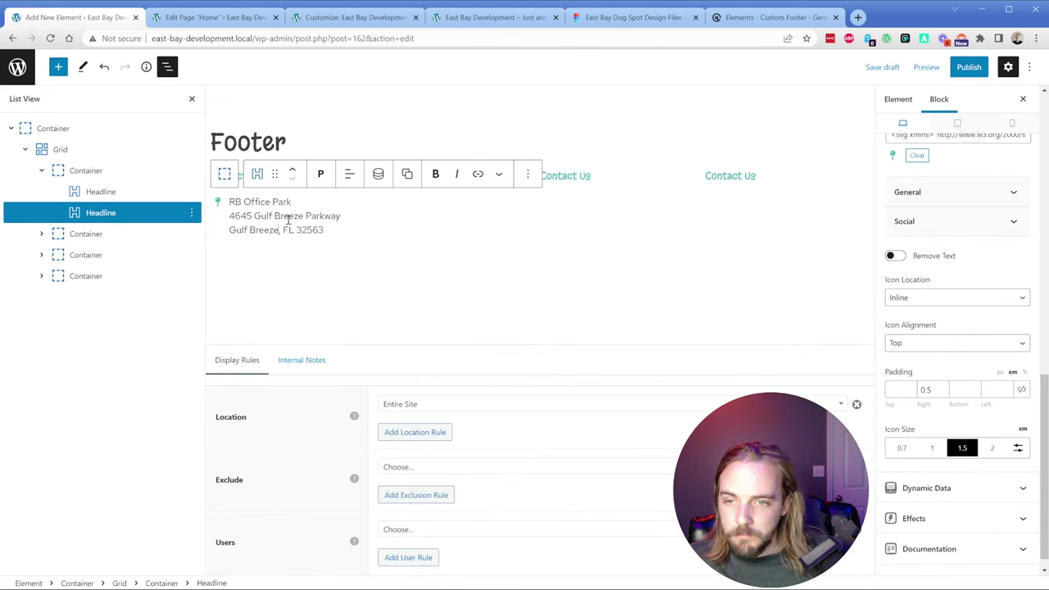
pyautogui.click(635, 18)
pyautogui.click(397, 445)
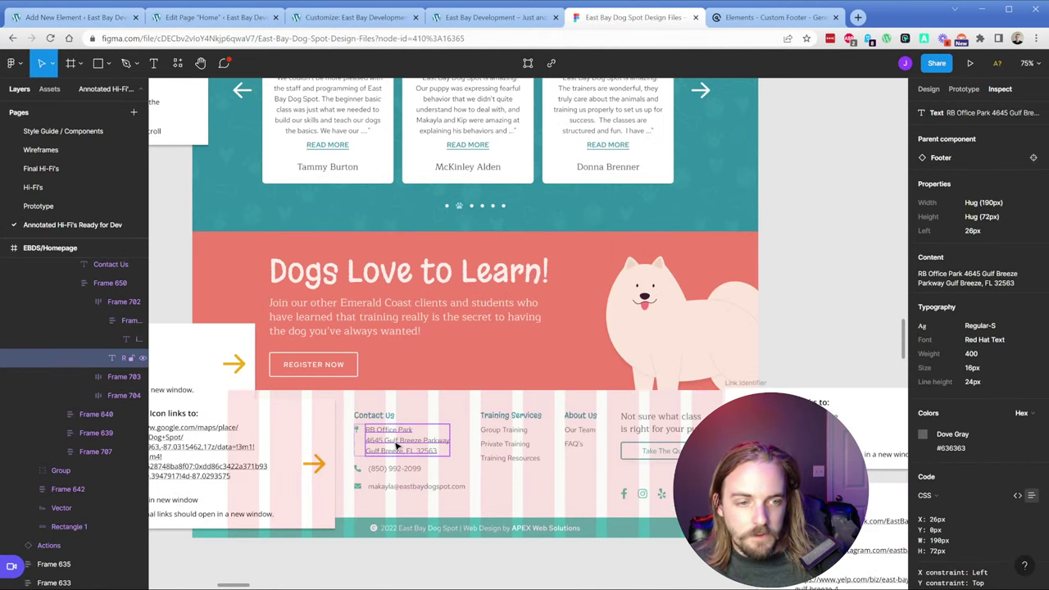
# Step: Back in WordPress, select the pin-marked address Headline and open its block options menu
pyautogui.click(82, 18)
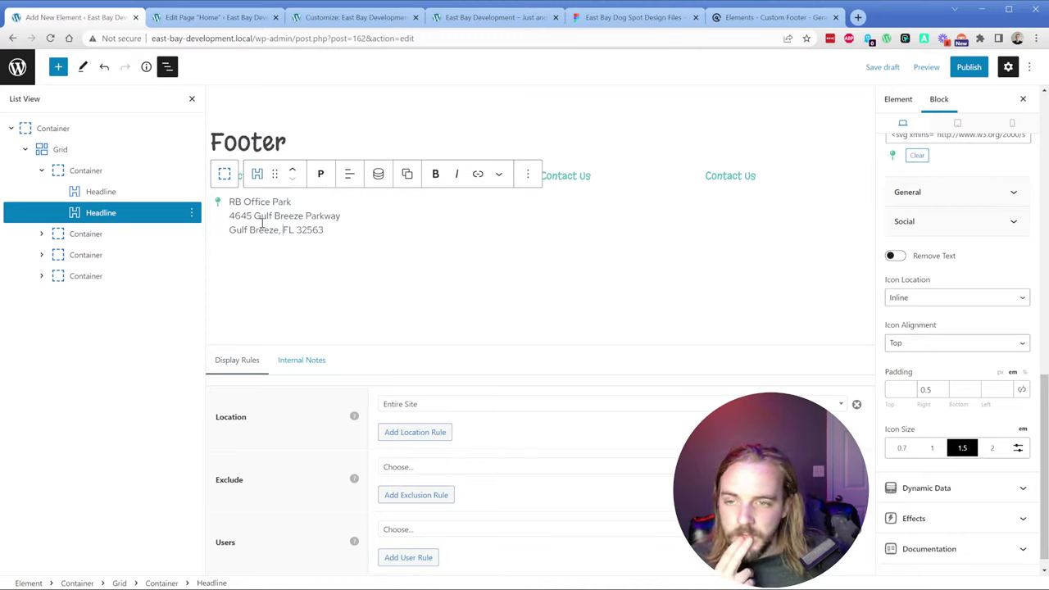
pyautogui.click(90, 214)
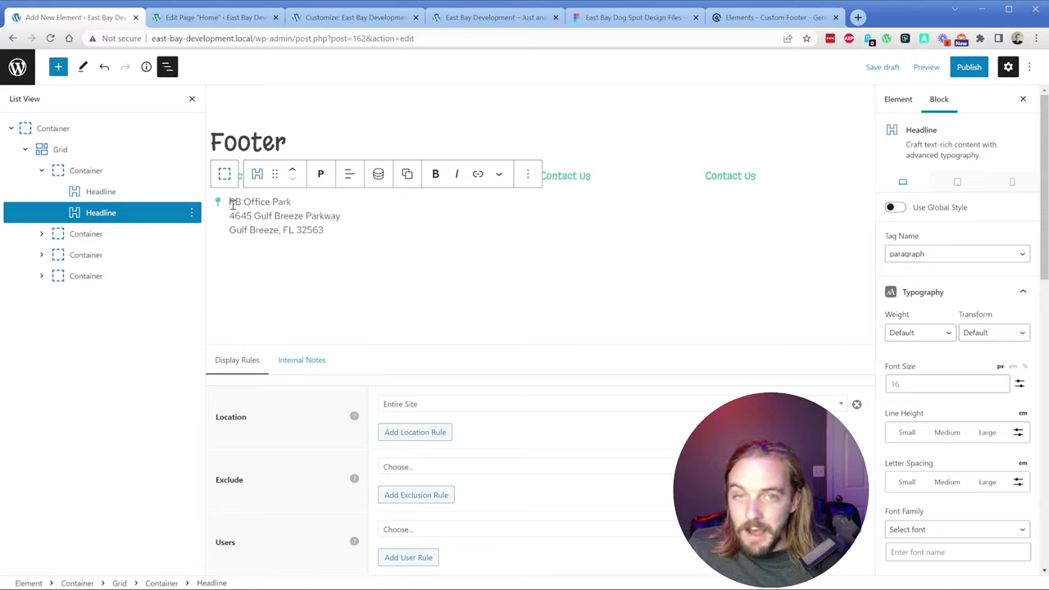
pyautogui.click(139, 217)
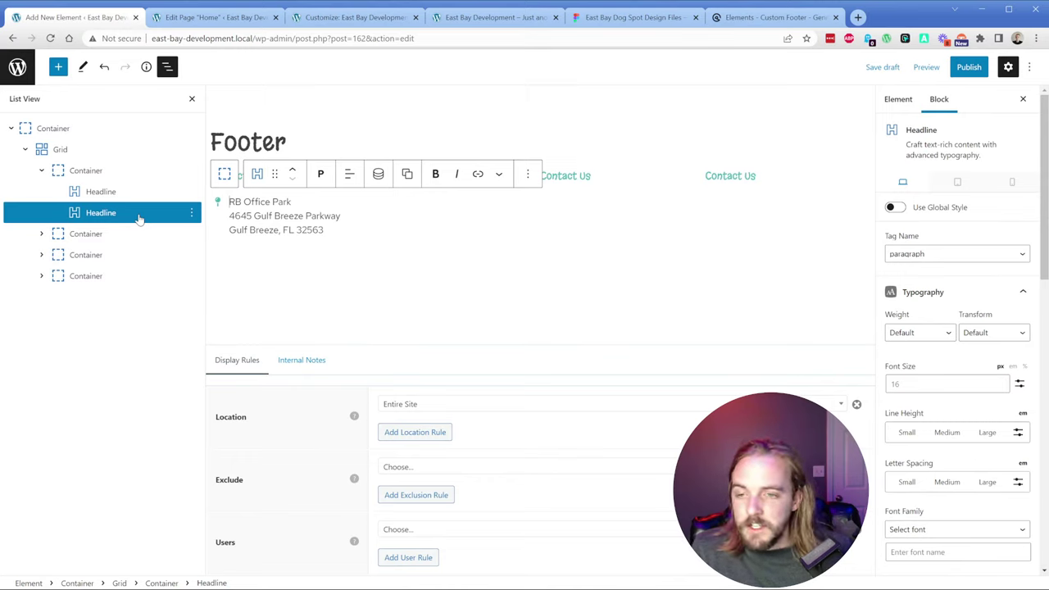
pyautogui.click(139, 217)
pyautogui.click(132, 214)
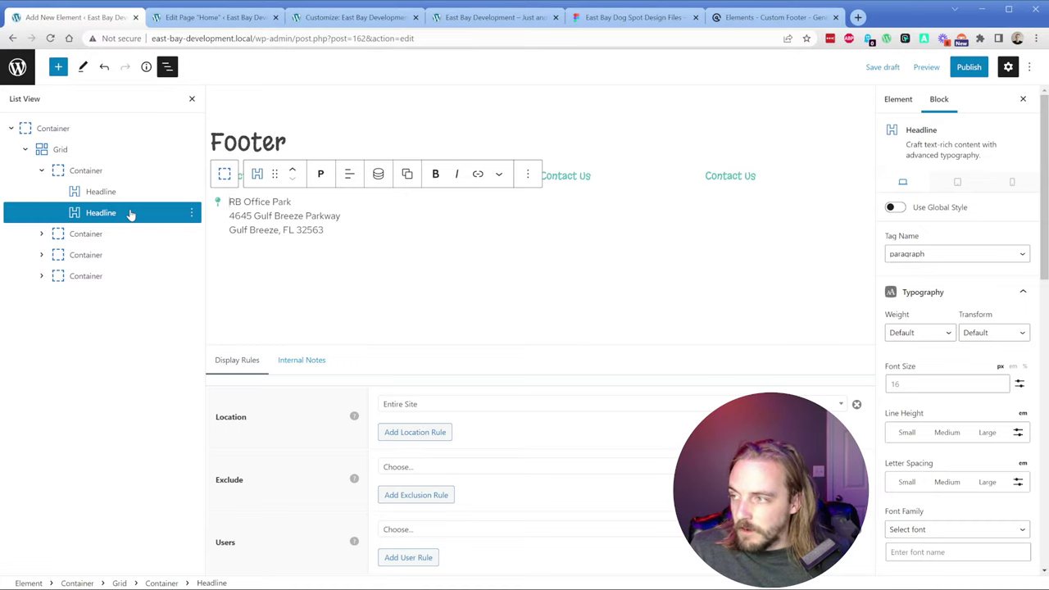
pyautogui.click(527, 173)
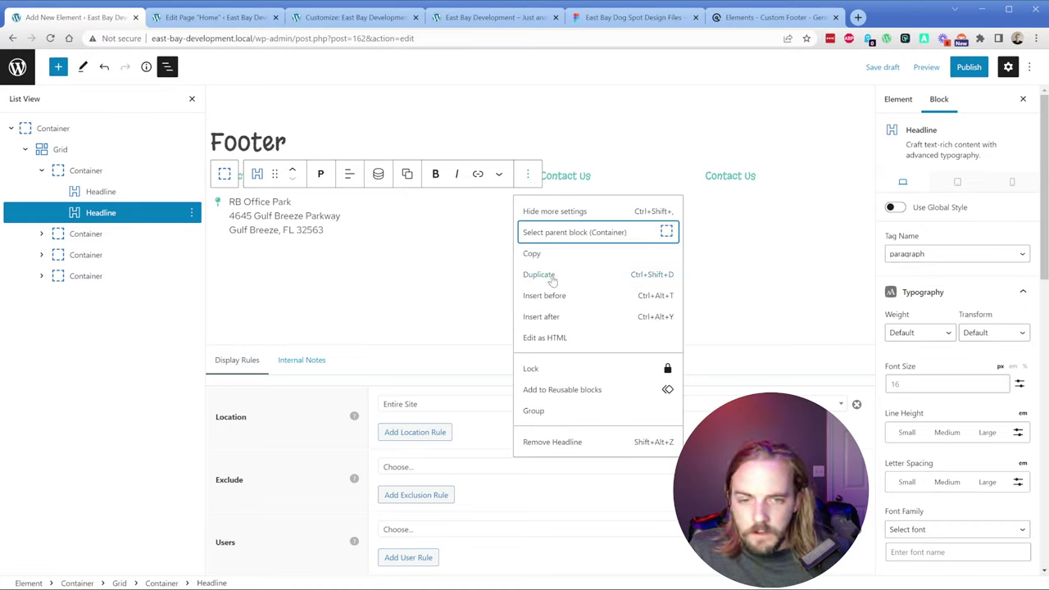
# Step: Duplicate the pin-marked address Headline block twice
pyautogui.click(118, 214)
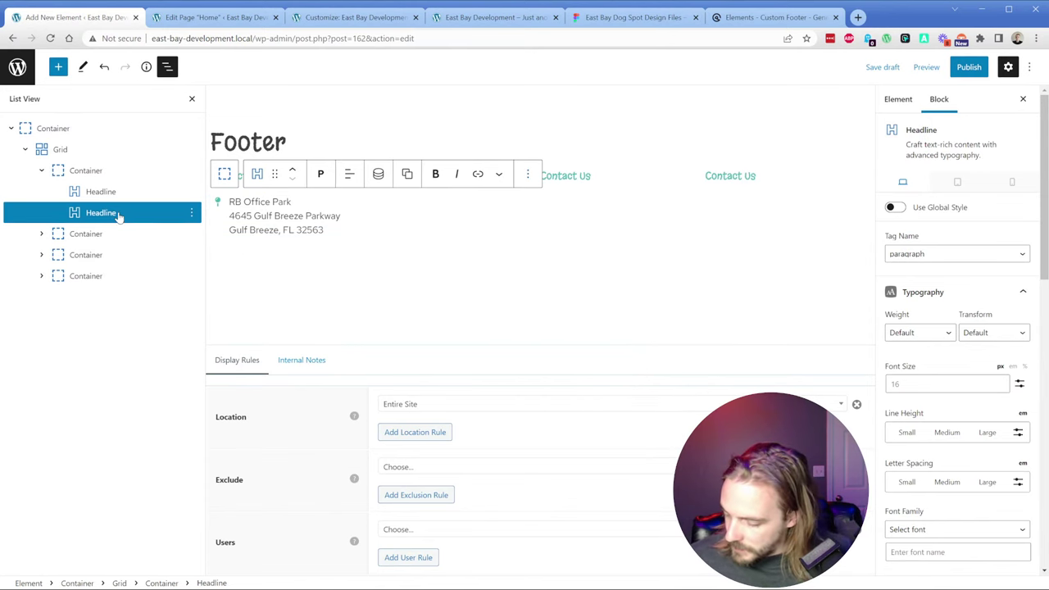
pyautogui.hotkey('ctrl', 'shift', 'd')
pyautogui.hotkey('ctrl', 'shift', 'd')
pyautogui.hotkey('ctrl', 's')
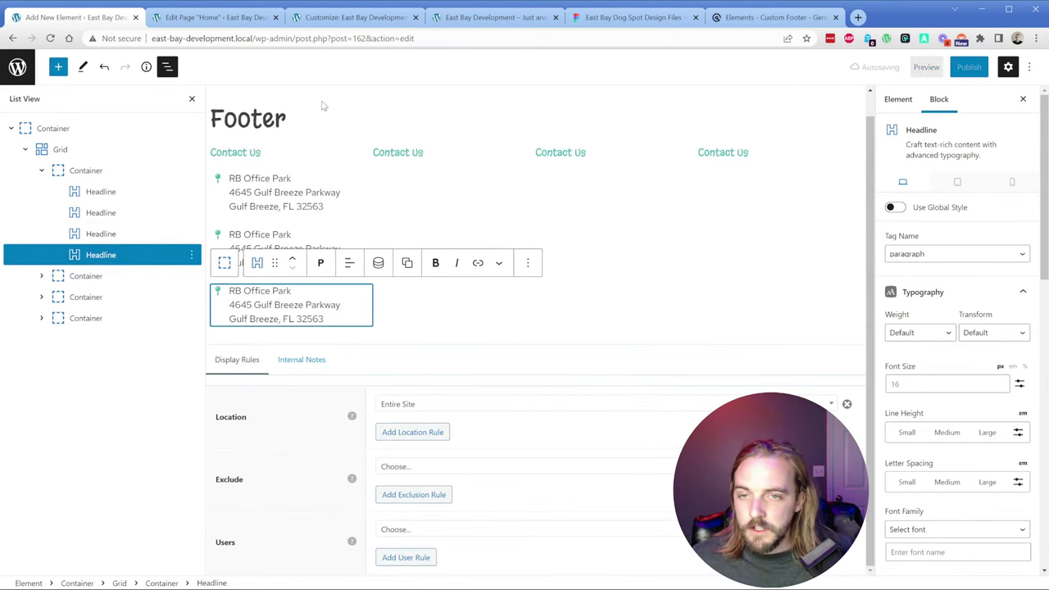
# Step: Replace the second block's text with the business phone number copied from Figma
pyautogui.click(580, 20)
pyautogui.click(399, 472)
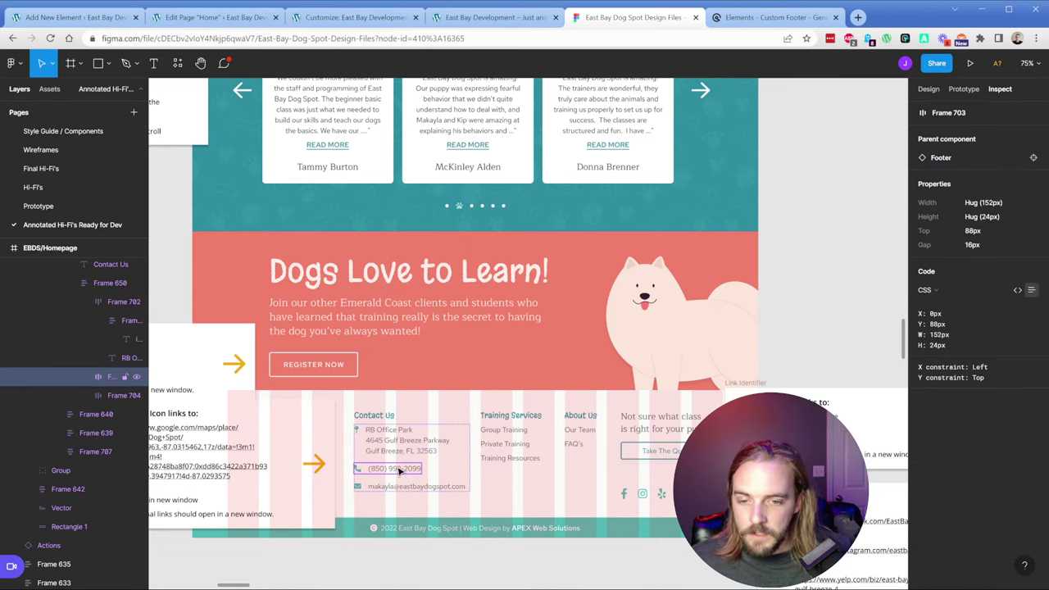
pyautogui.click(399, 472)
pyautogui.hotkey('ctrl', '1')
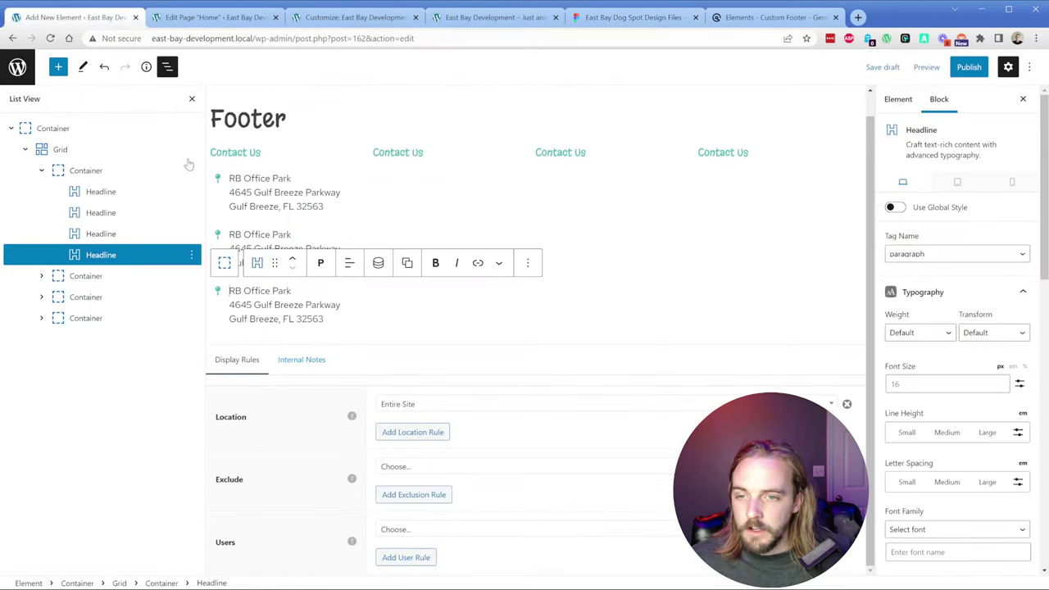
pyautogui.tripleClick(261, 235)
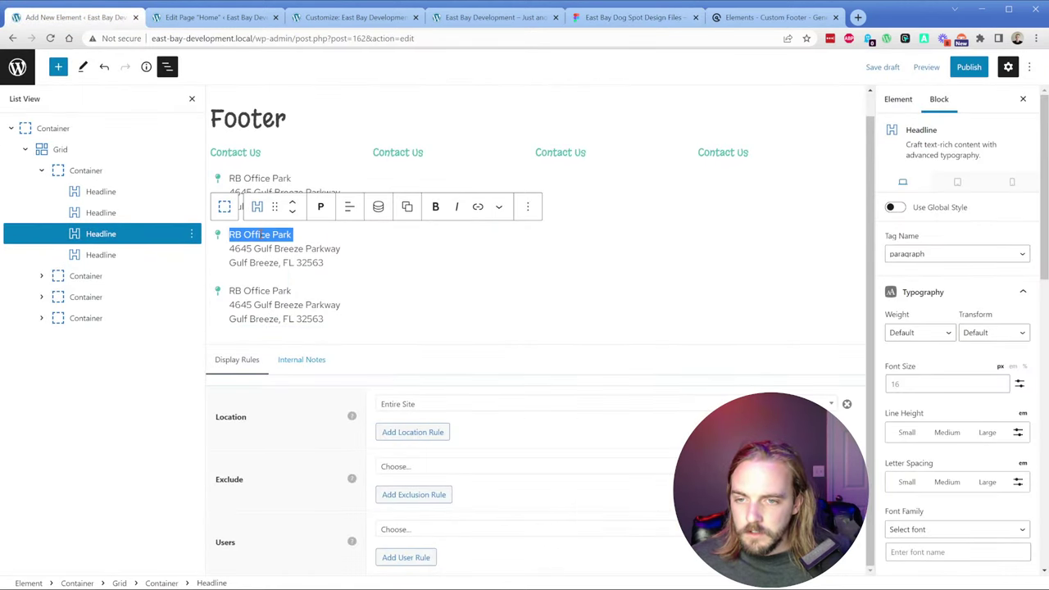
pyautogui.hotkey('ctrl', 'a')
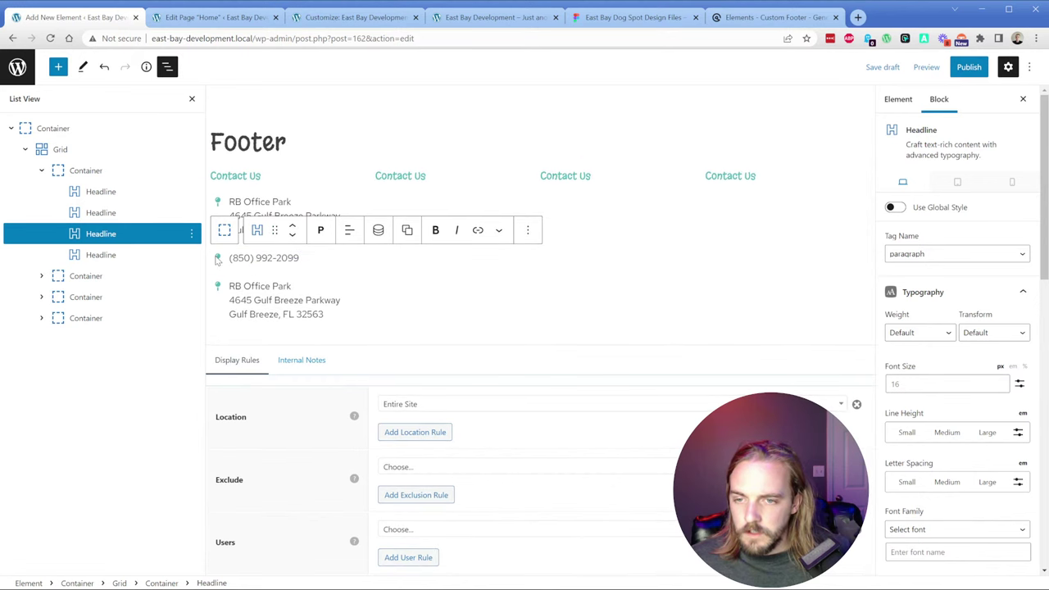
# Step: Locate and select the phone Icon layer in Figma's Layers panel
pyautogui.click(627, 17)
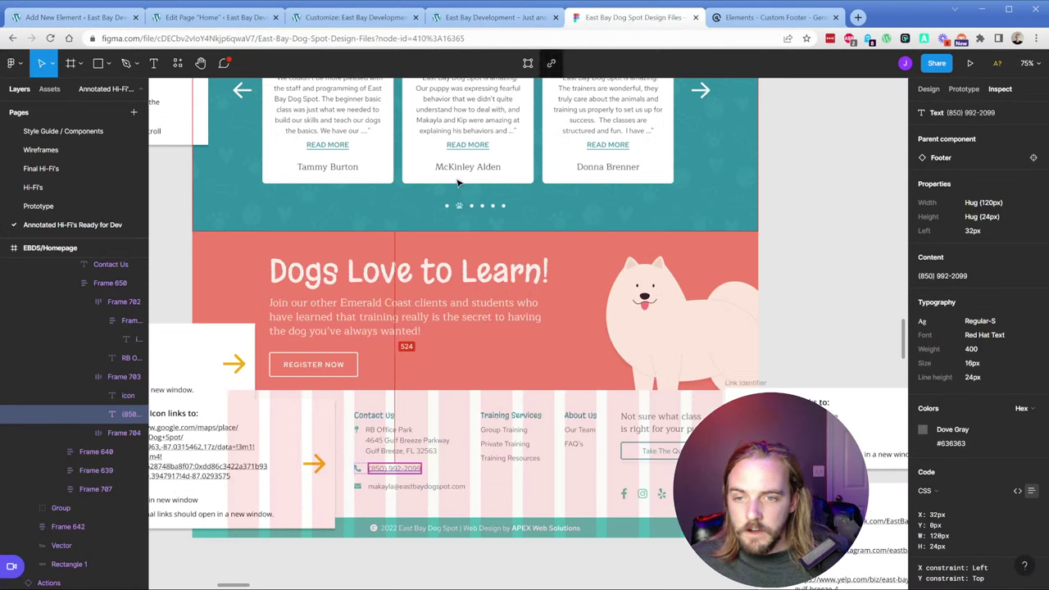
pyautogui.click(106, 381)
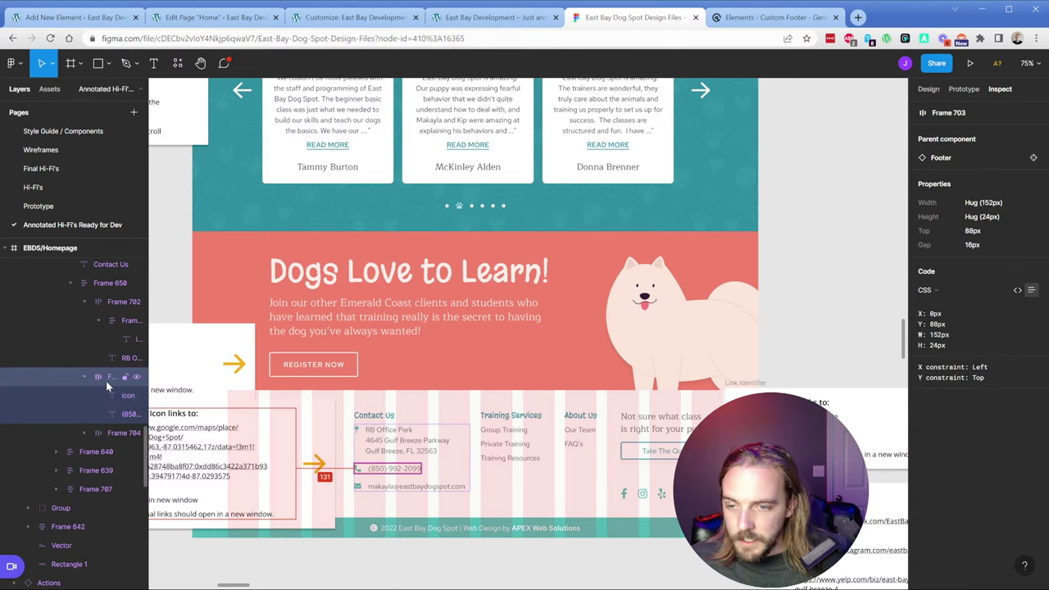
pyautogui.click(119, 394)
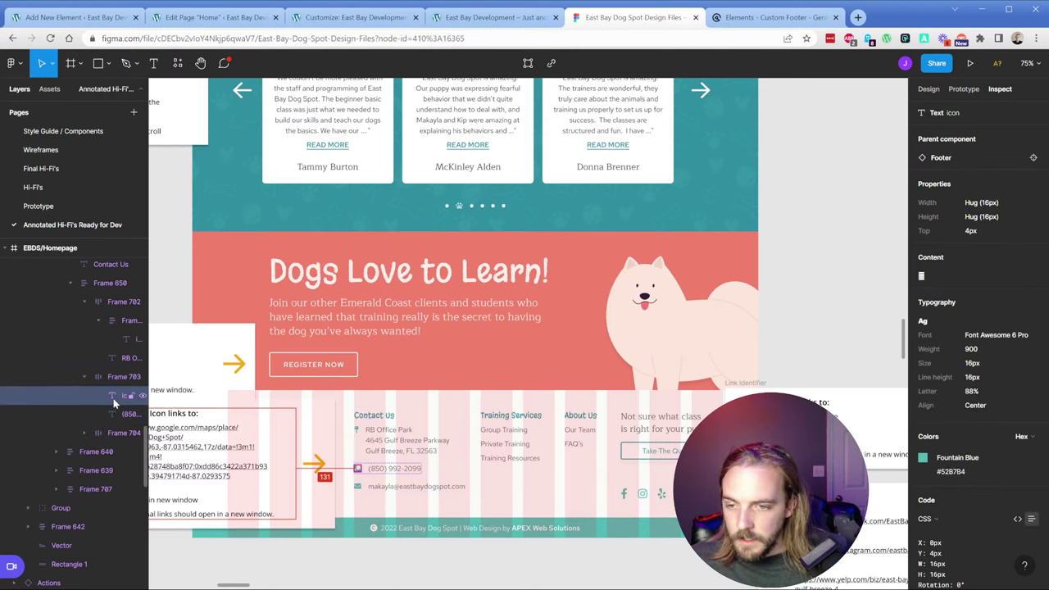
pyautogui.click(110, 321)
pyautogui.click(108, 398)
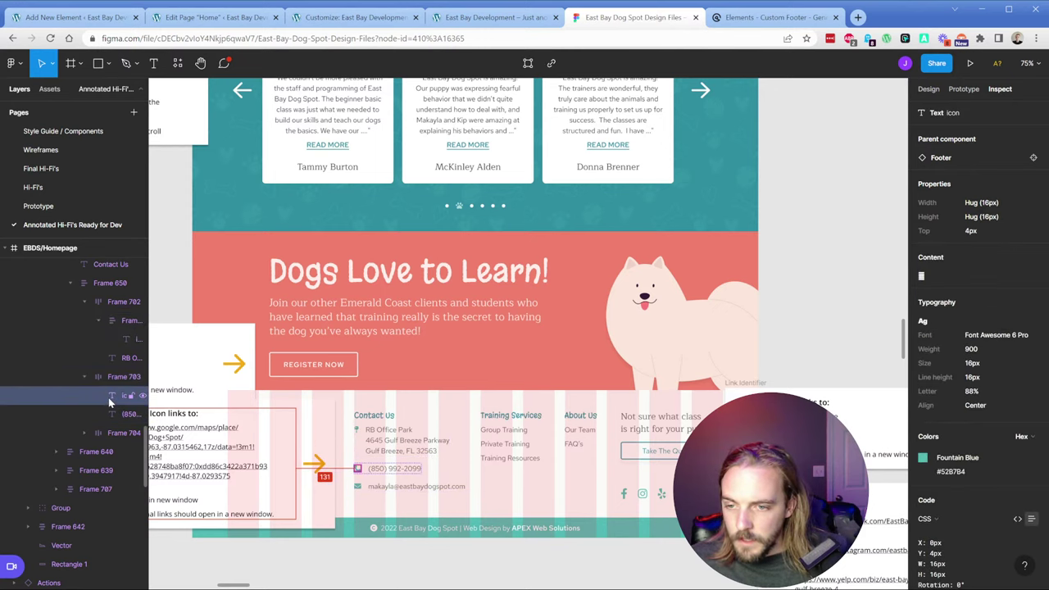
pyautogui.rightClick(108, 398)
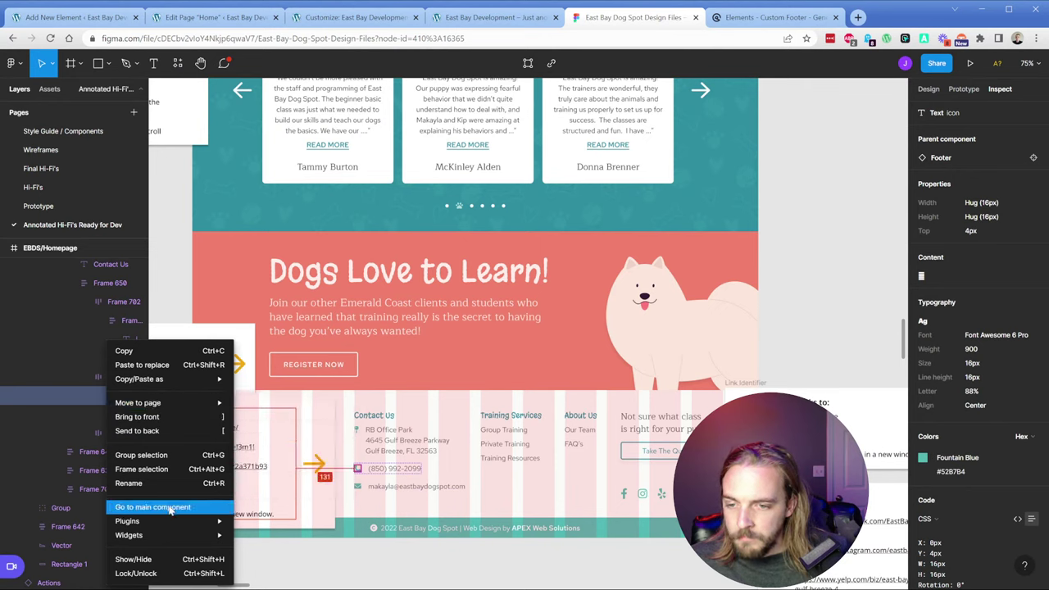
pyautogui.press('Escape')
pyautogui.rightClick(109, 398)
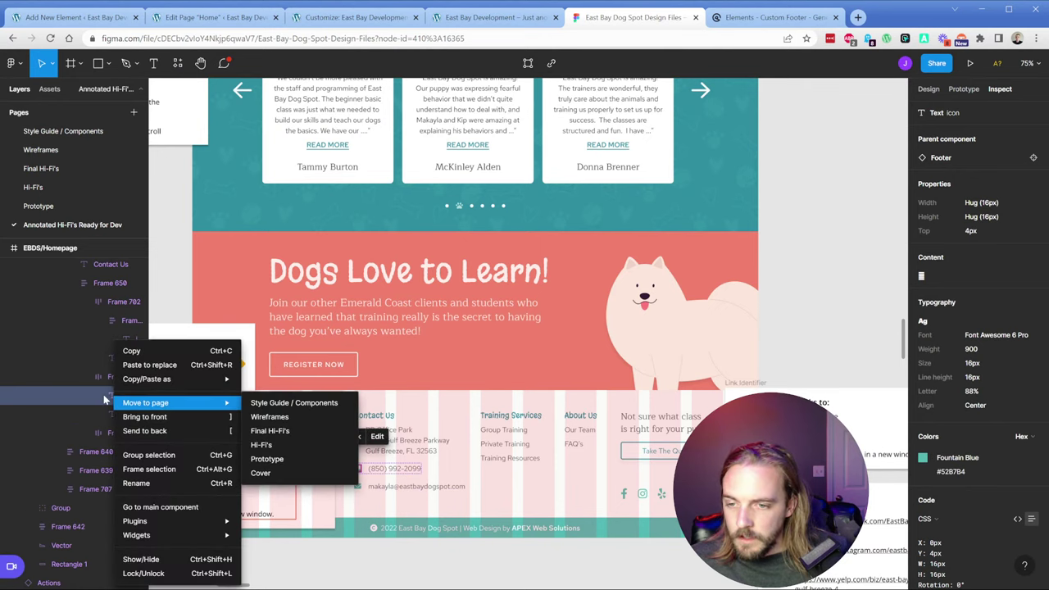
pyautogui.press('Escape')
pyautogui.rightClick(112, 398)
pyautogui.press('Escape')
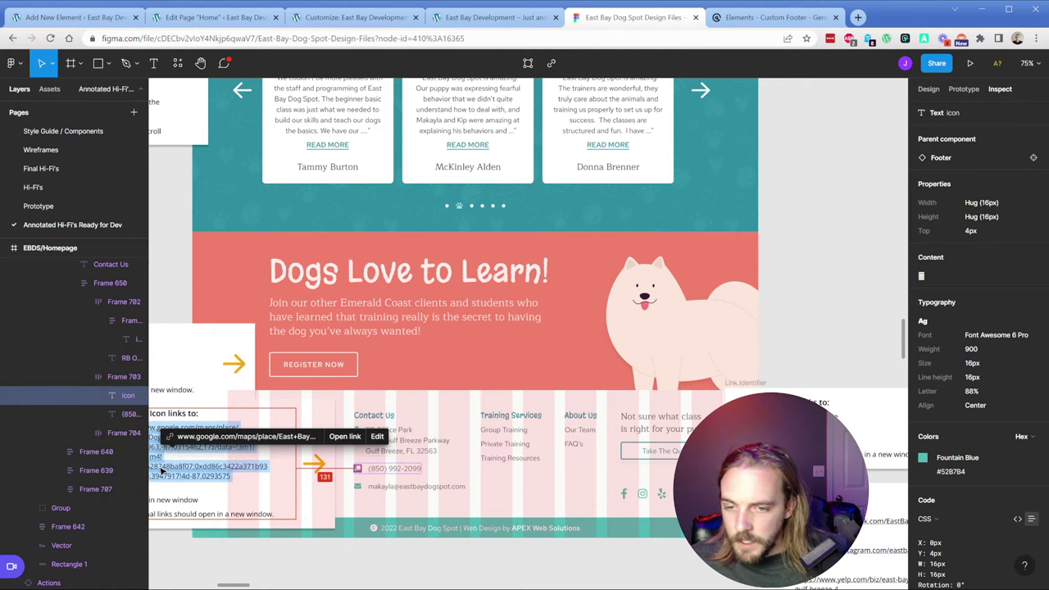
# Step: Copy the phone icon layer as SVG and return to the WordPress footer editor
pyautogui.click(160, 471)
pyautogui.press('Escape')
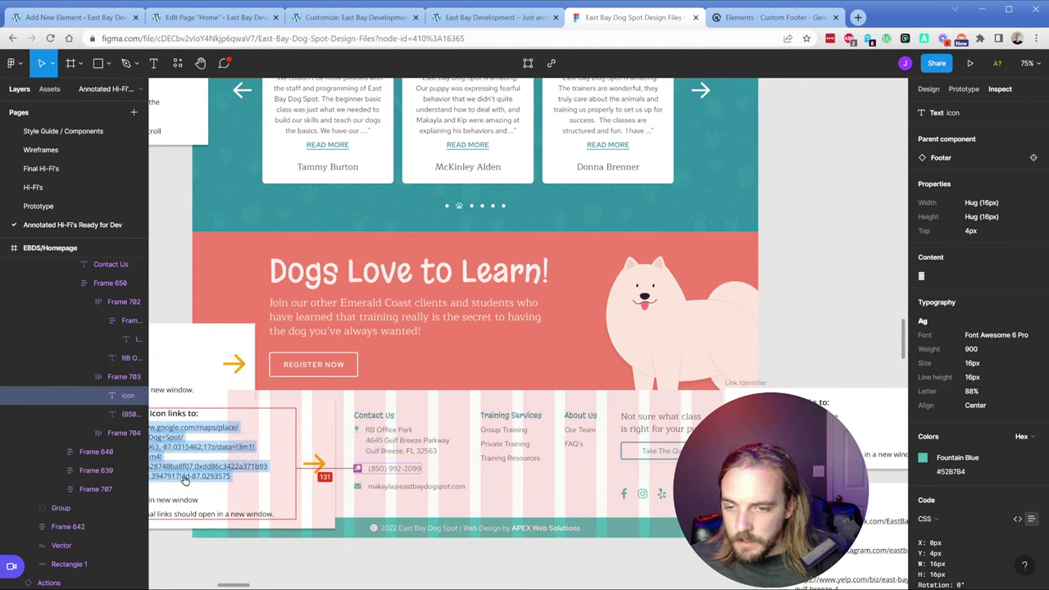
pyautogui.doubleClick(205, 450)
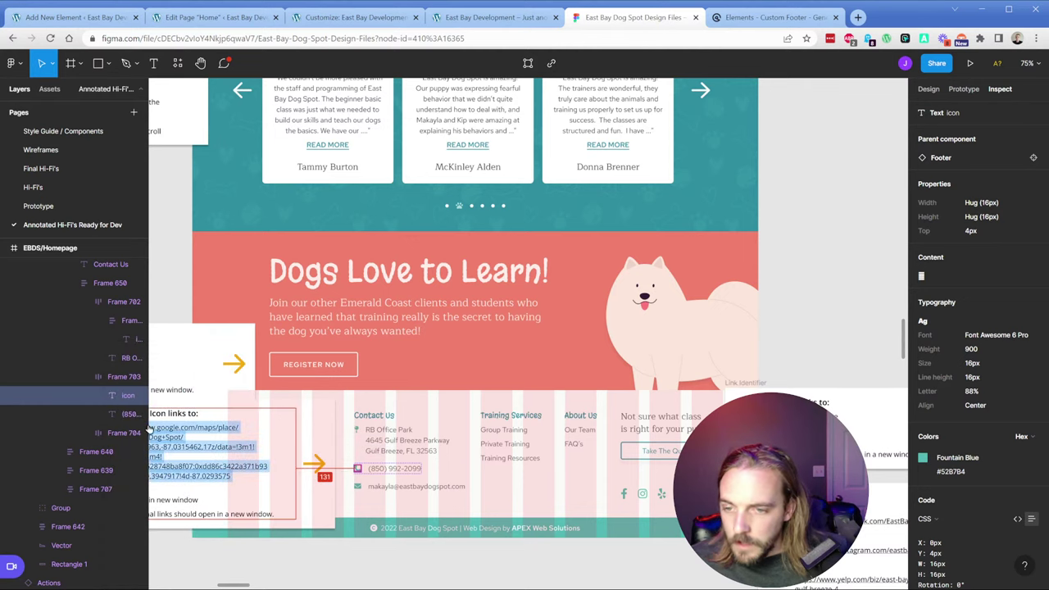
pyautogui.rightClick(110, 397)
pyautogui.moveTo(164, 379)
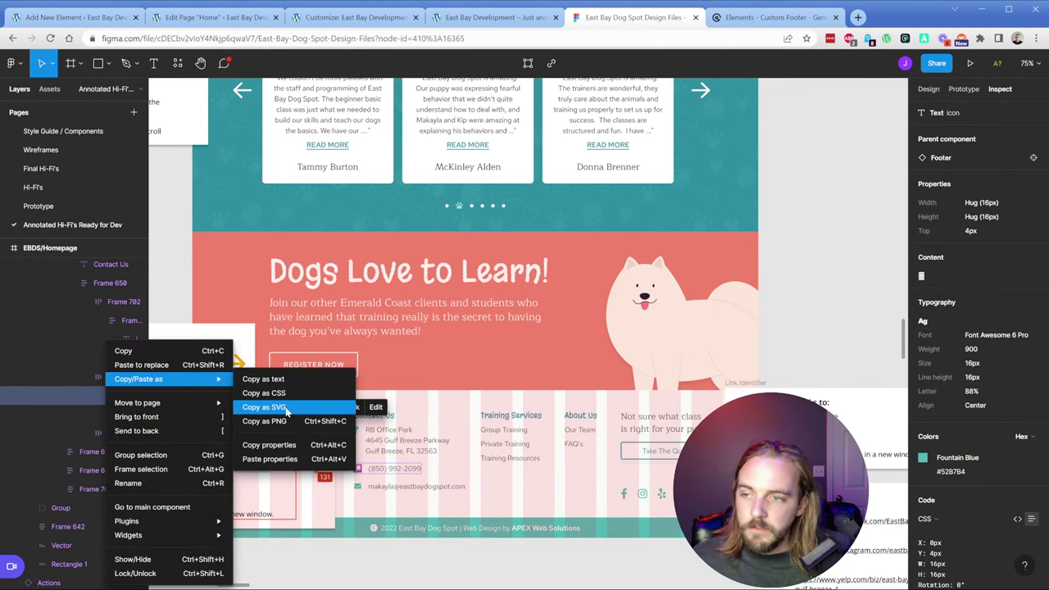
pyautogui.click(286, 410)
pyautogui.hotkey('ctrl', '1')
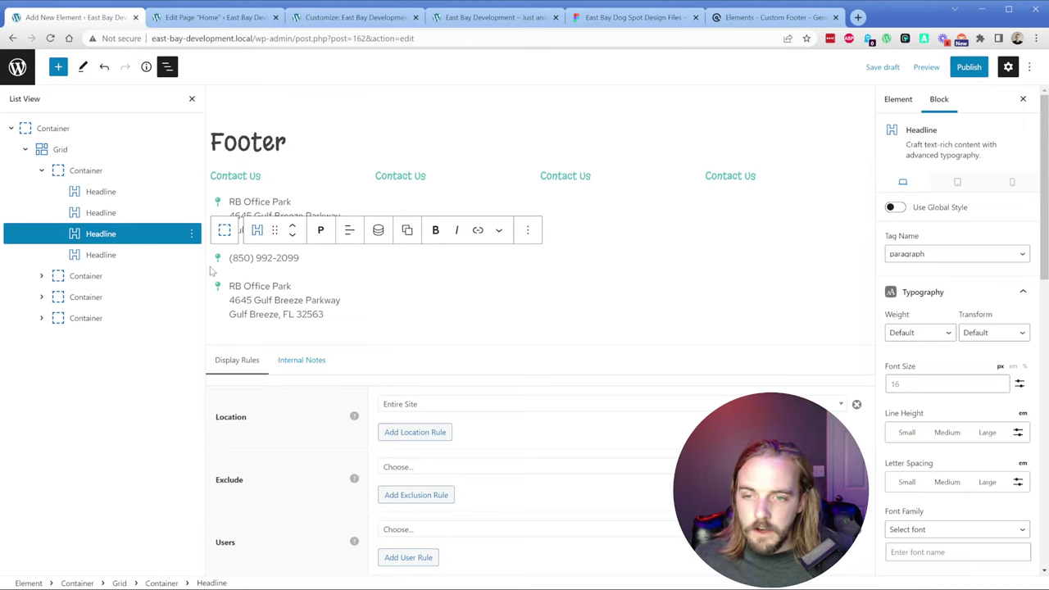
# Step: Replace the phone block's icon SVG with the phone icon, at size 1 and centred vertically
pyautogui.scroll(-6, 955, 360)
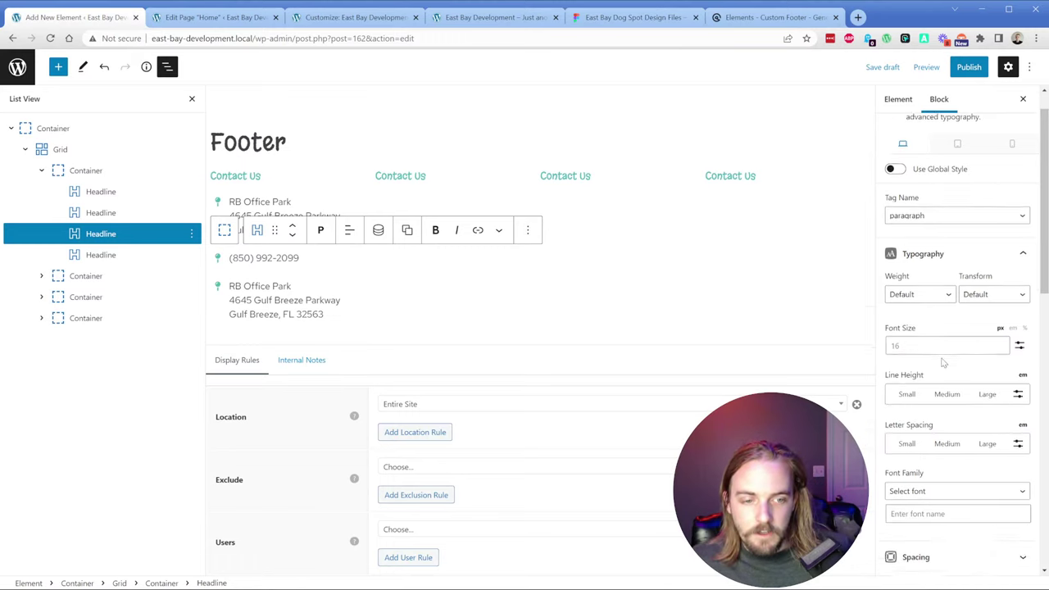
pyautogui.click(934, 291)
pyautogui.hotkey('ctrl', 'a')
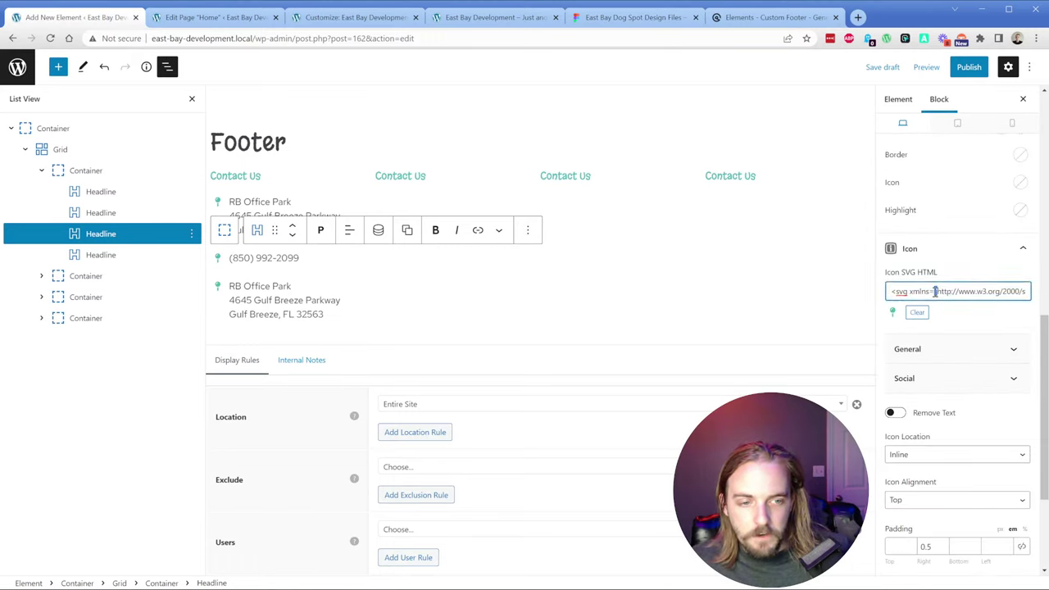
pyautogui.hotkey('ctrl', 'v')
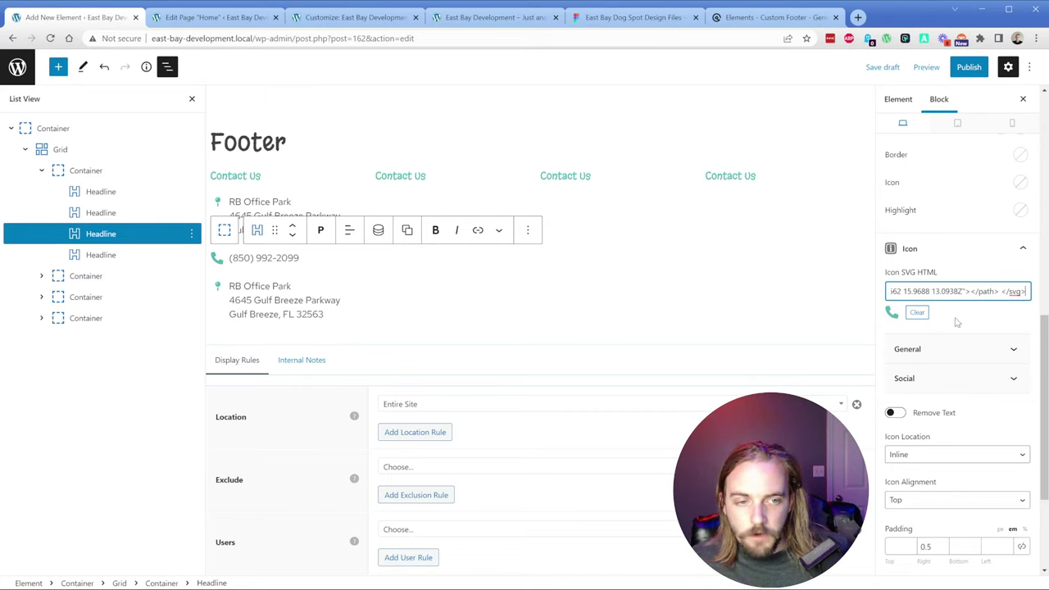
pyautogui.scroll(-3, 934, 435)
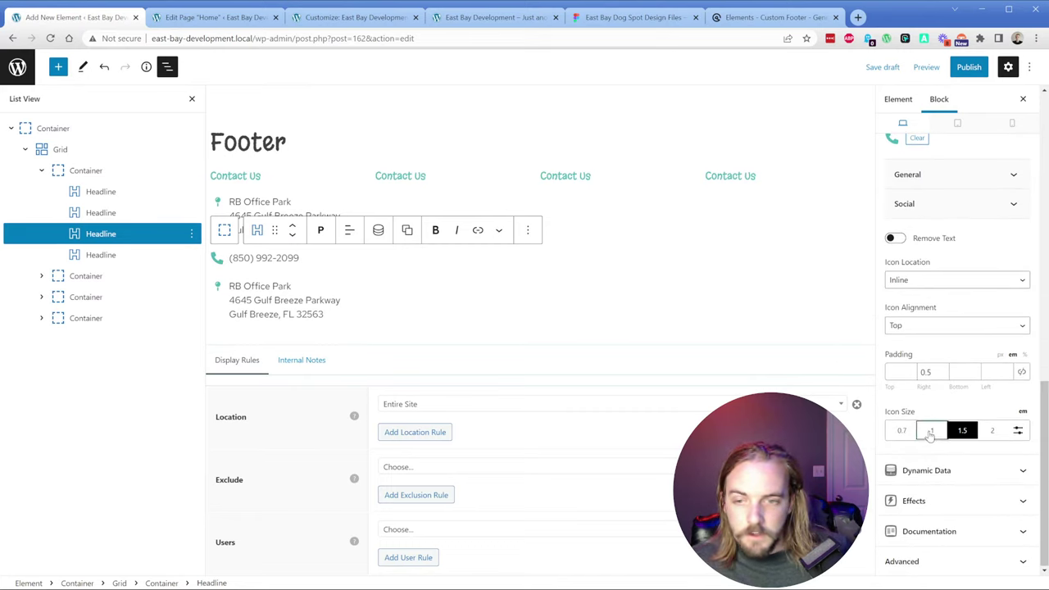
pyautogui.click(931, 431)
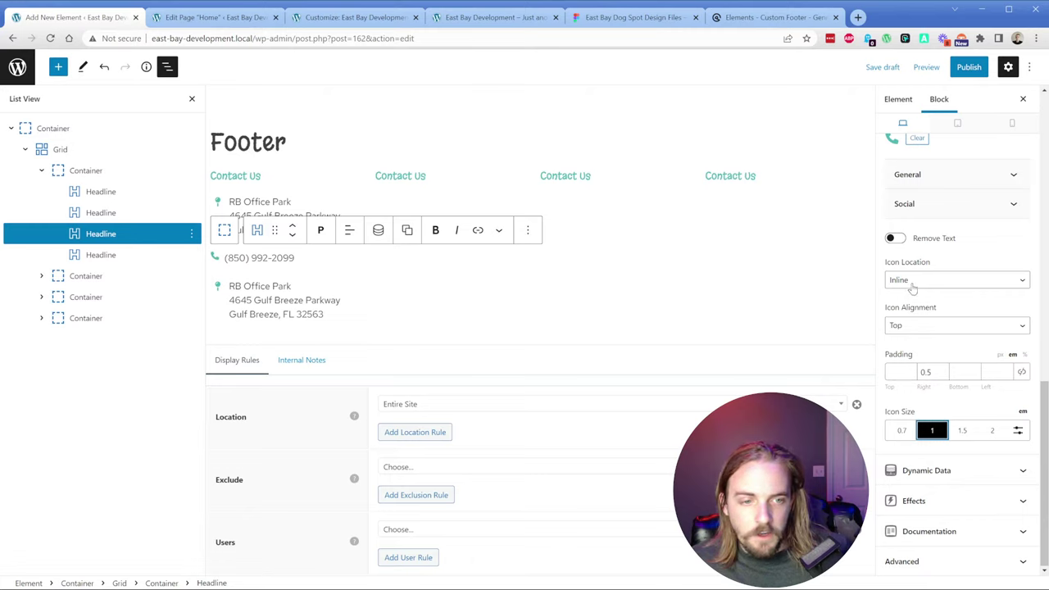
pyautogui.click(921, 328)
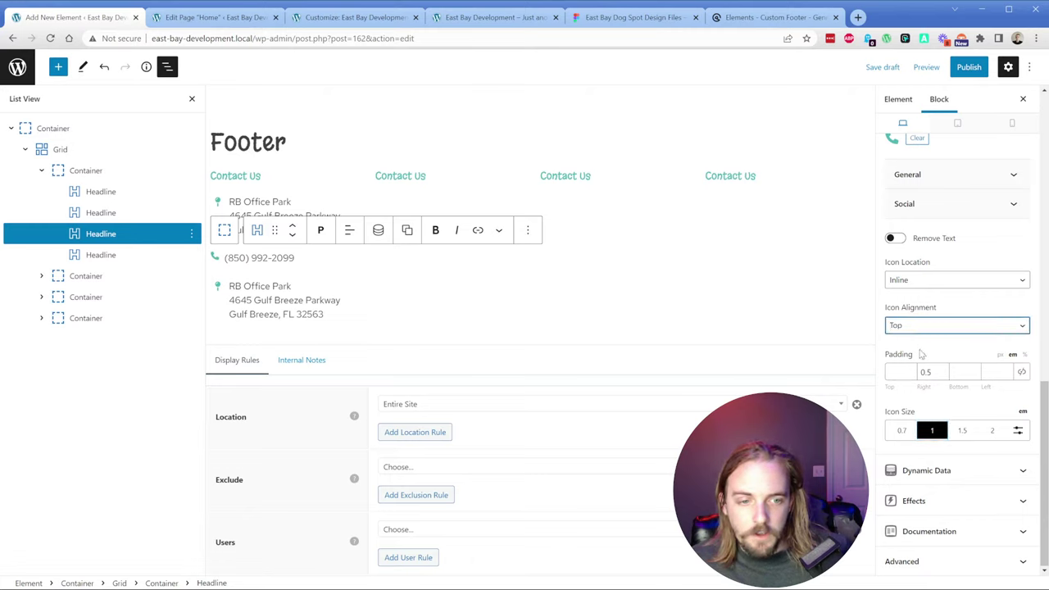
pyautogui.click(922, 354)
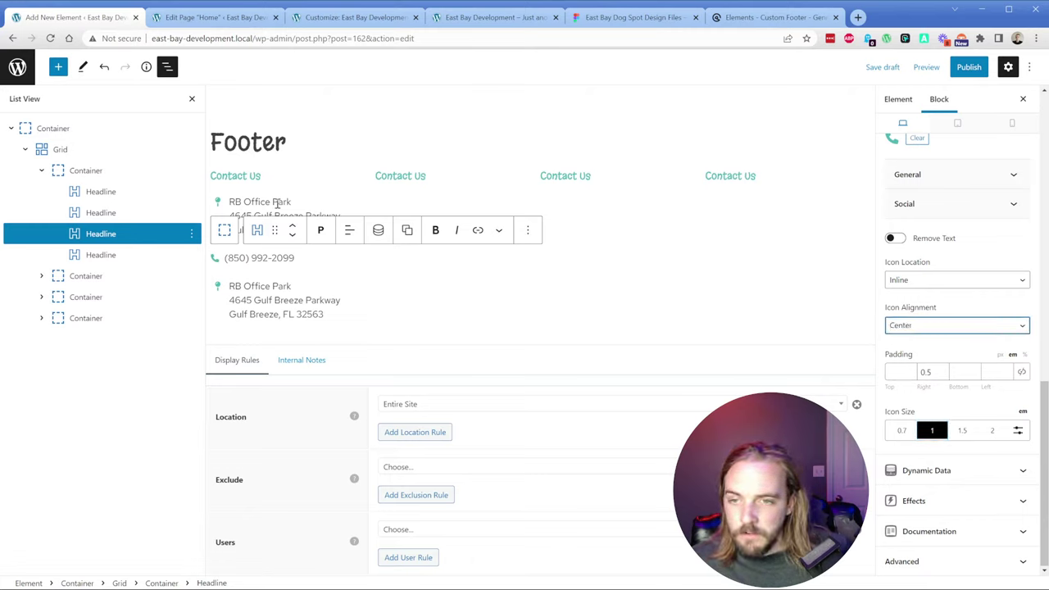
# Step: Select the fourth footer line, then the email line's frame in the Figma design
pyautogui.click(255, 289)
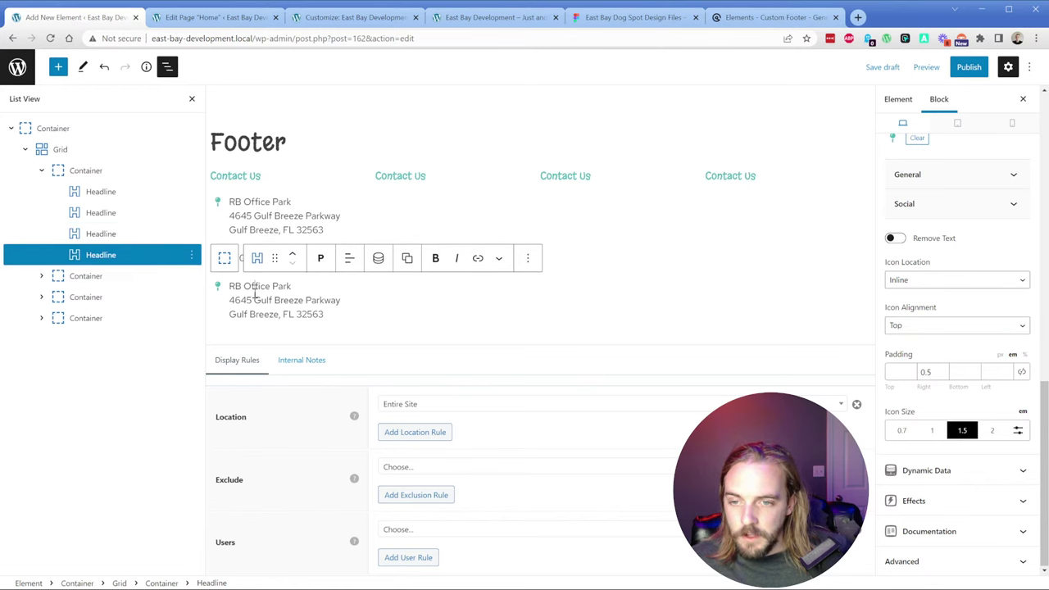
pyautogui.click(571, 17)
pyautogui.click(418, 489)
# Step: Replace the fourth line's address text with the contact email copied from Figma
pyautogui.doubleClick(418, 489)
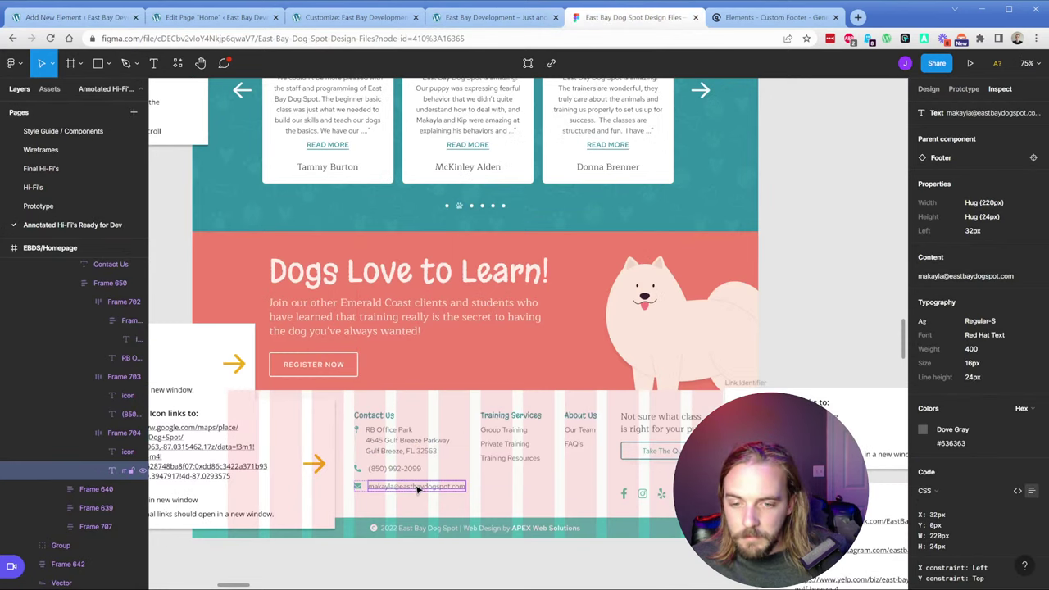
pyautogui.click(74, 16)
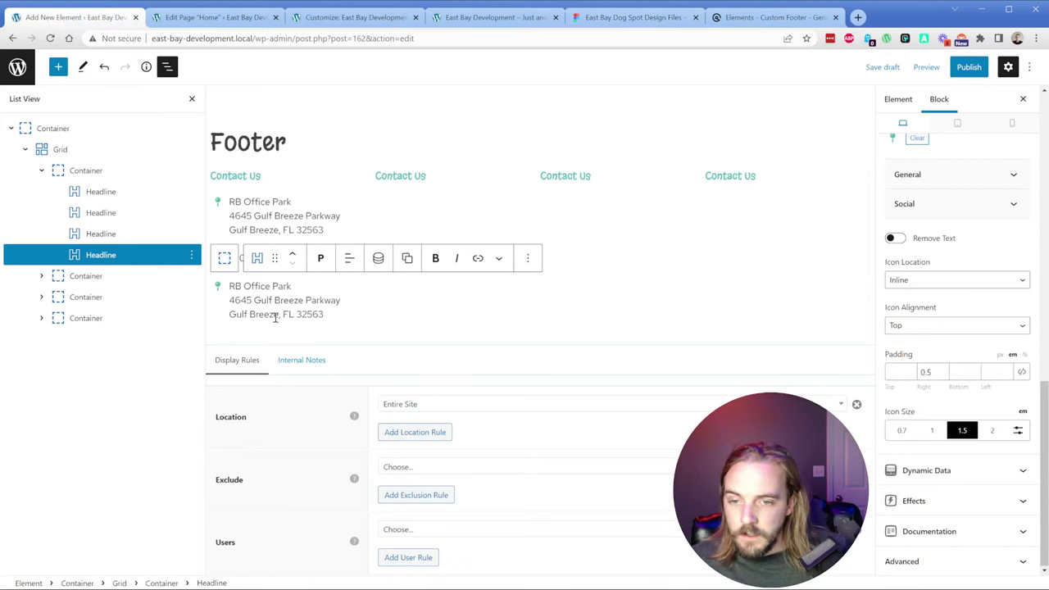
pyautogui.tripleClick(272, 300)
pyautogui.hotkey('ctrl', 'v')
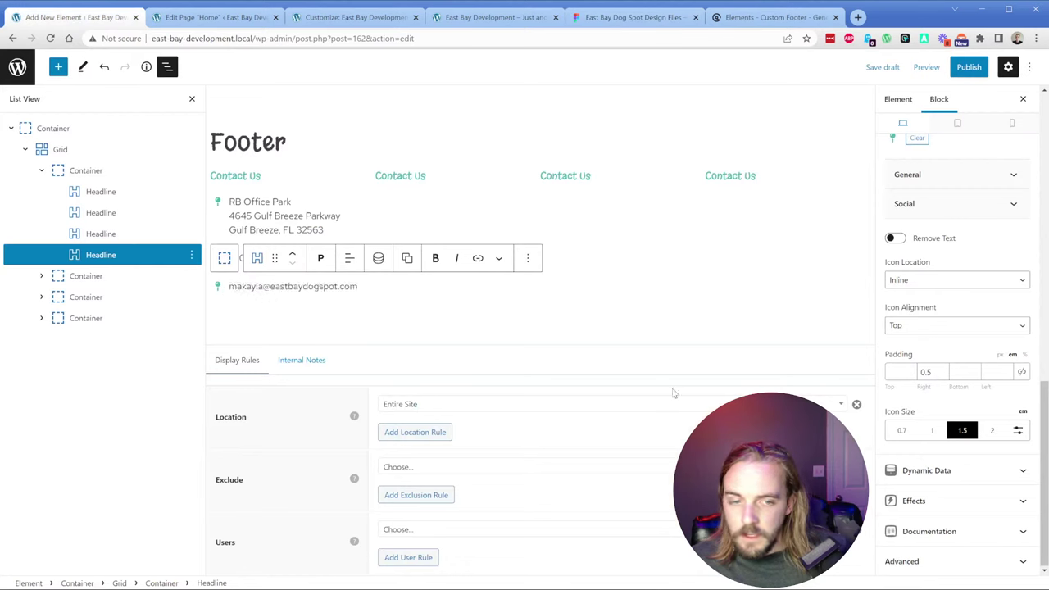
# Step: Copy the envelope icon from the Figma design as SVG
pyautogui.click(635, 17)
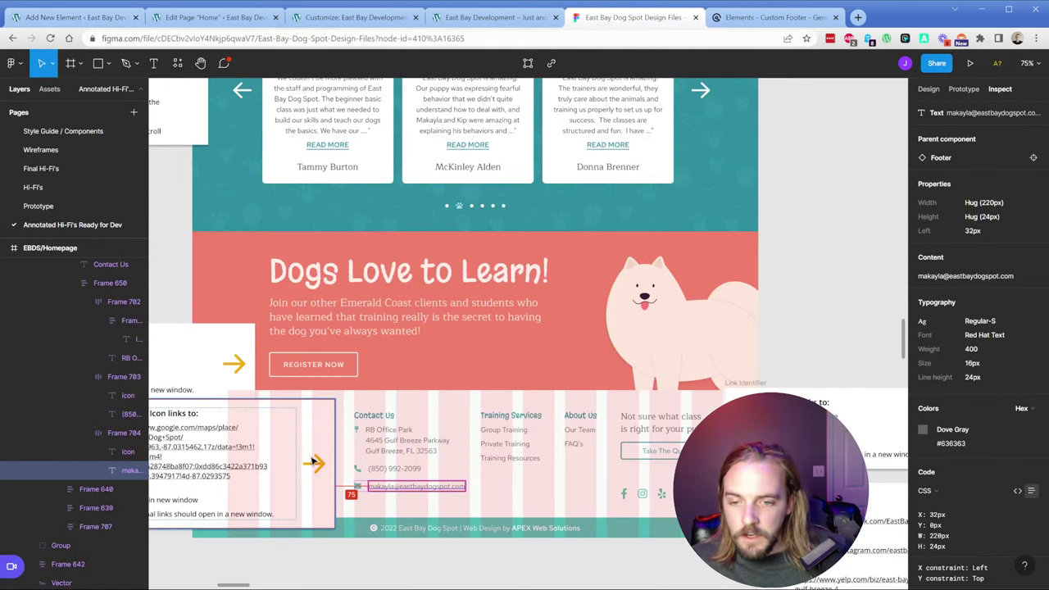
pyautogui.click(357, 488)
pyautogui.rightClick(115, 451)
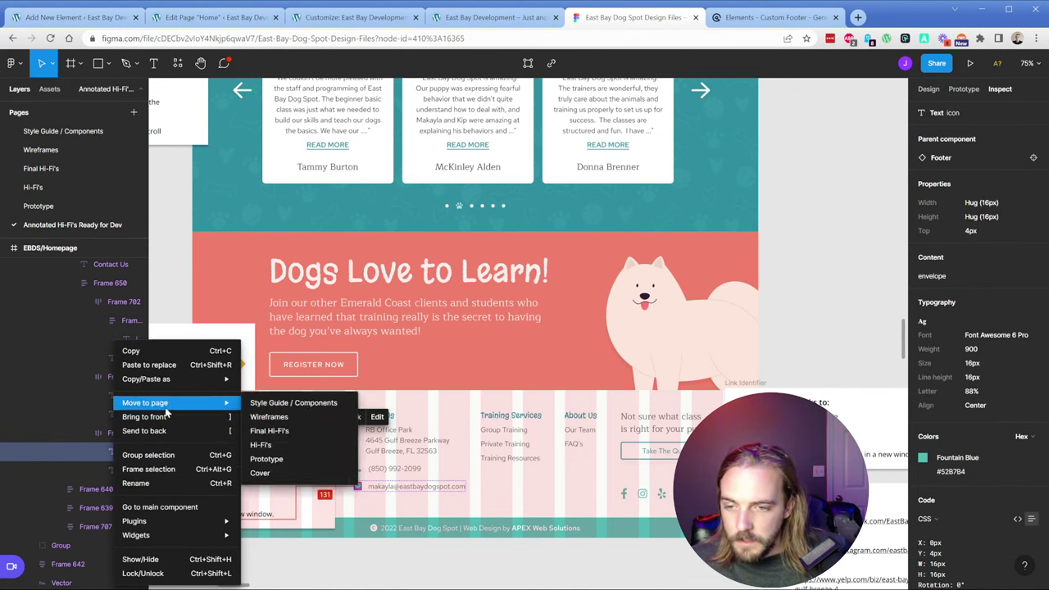
pyautogui.moveTo(168, 379)
pyautogui.click(298, 408)
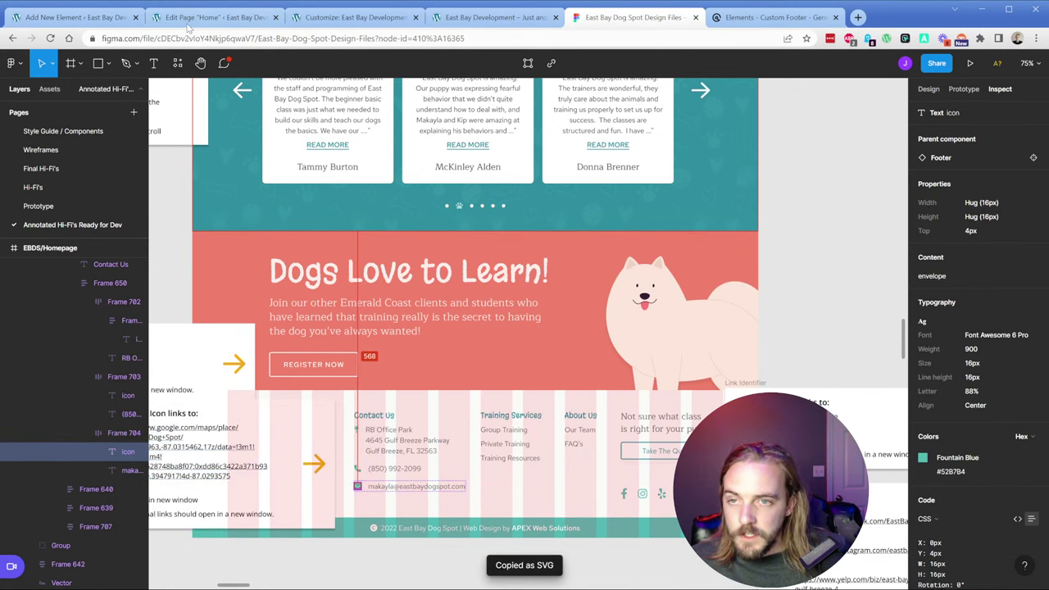
# Step: Swap the fourth line's icon SVG for the envelope, at size 1 and centred vertically
pyautogui.click(74, 16)
pyautogui.scroll(3, 997, 407)
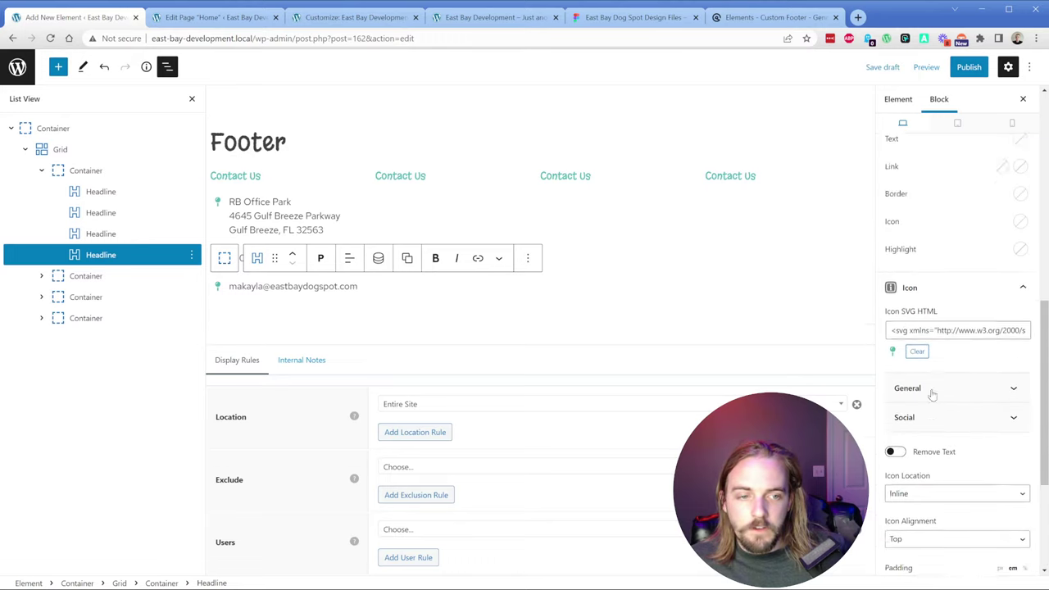
pyautogui.click(946, 350)
pyautogui.hotkey('ctrl', 'a')
pyautogui.hotkey('ctrl', 'v')
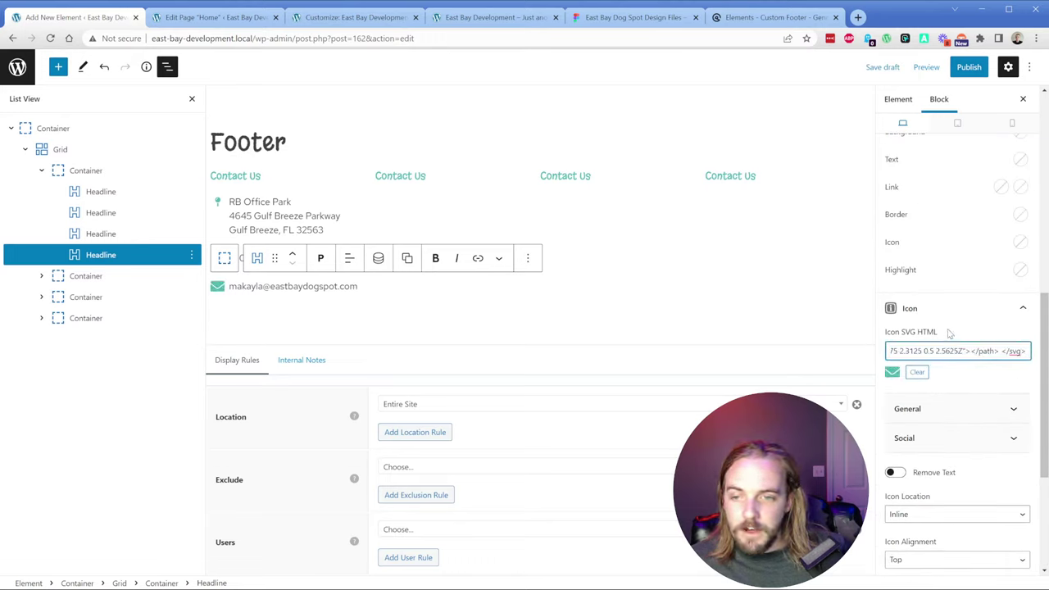
pyautogui.scroll(-3, 942, 426)
pyautogui.click(935, 430)
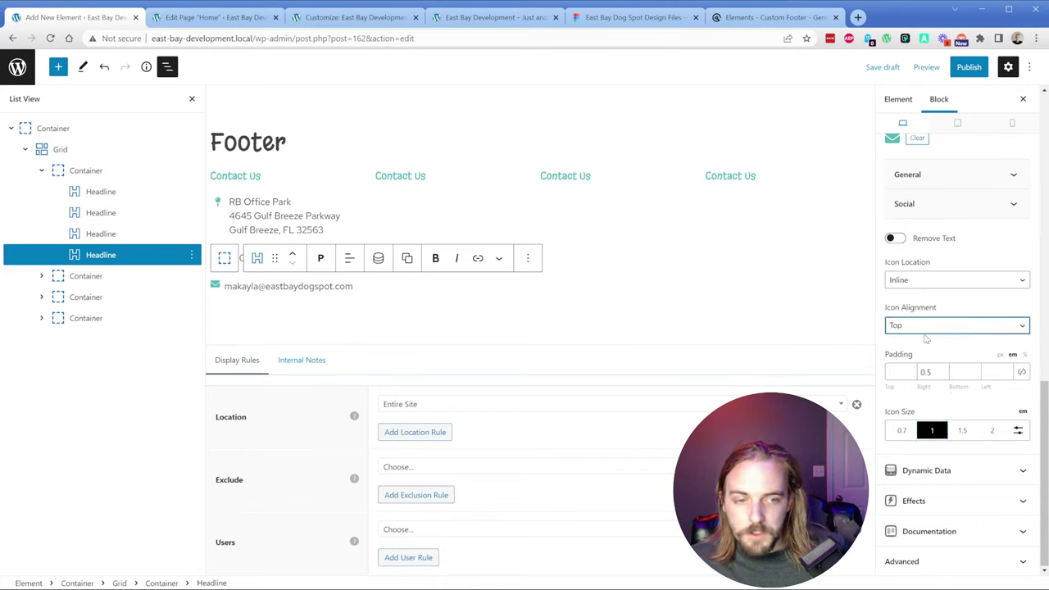
pyautogui.click(925, 353)
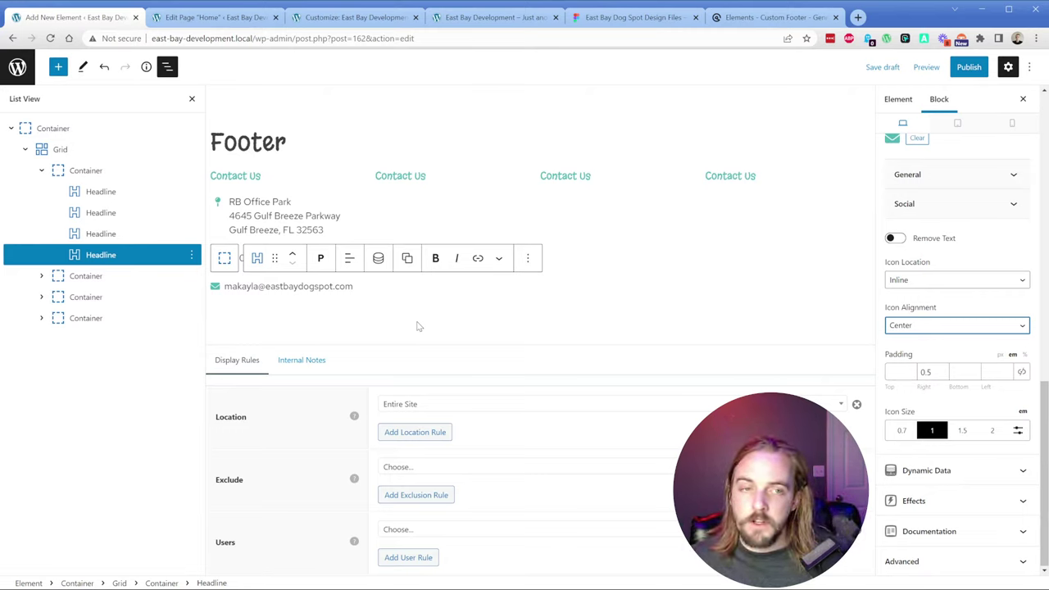
pyautogui.click(270, 215)
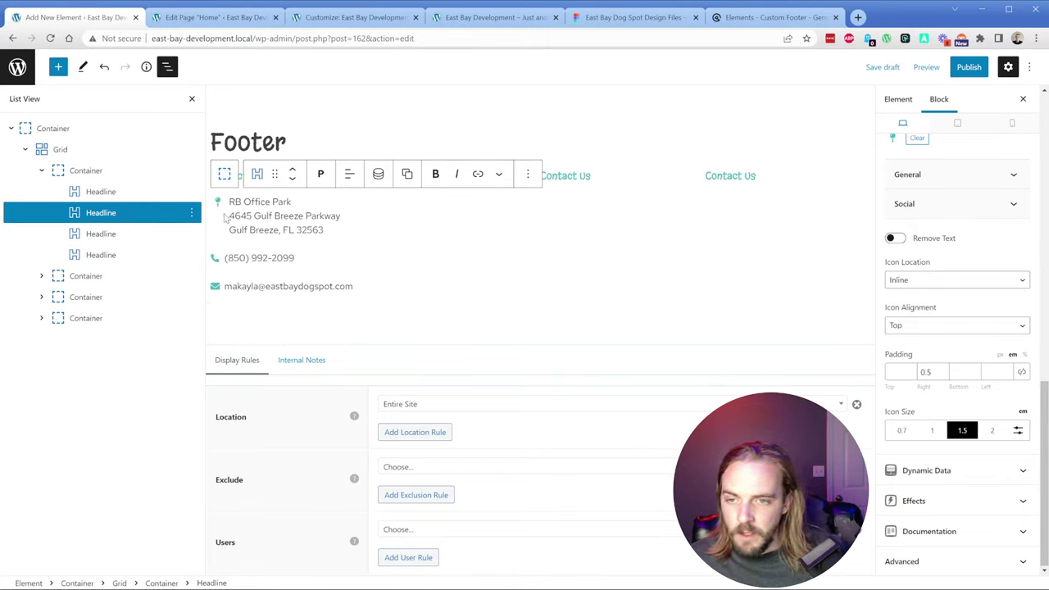
# Step: Compare with the phone line and set the address pin icon size to 1
pyautogui.click(223, 262)
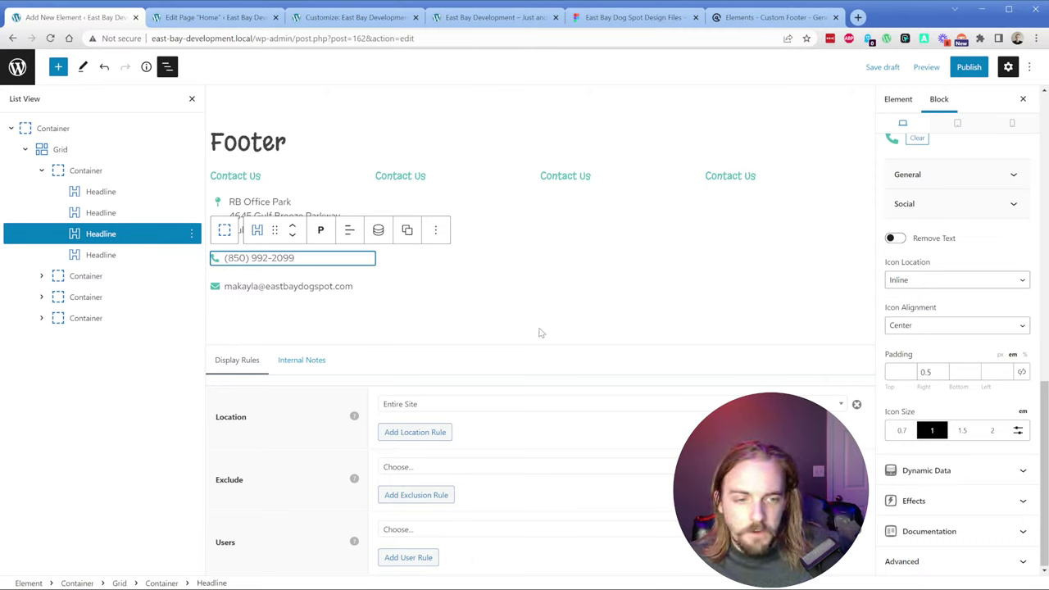
pyautogui.click(273, 208)
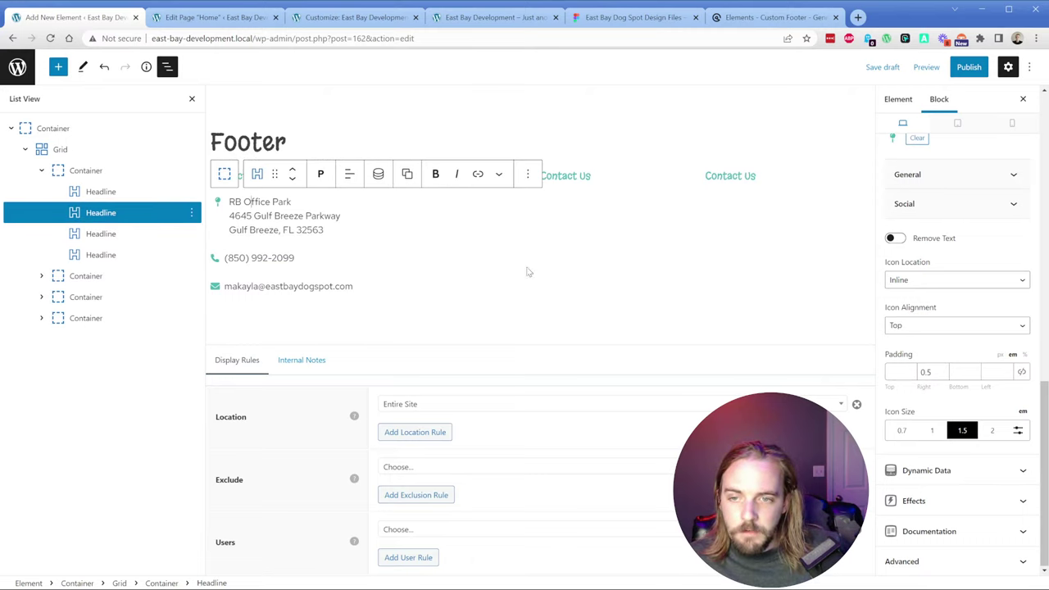
pyautogui.click(932, 431)
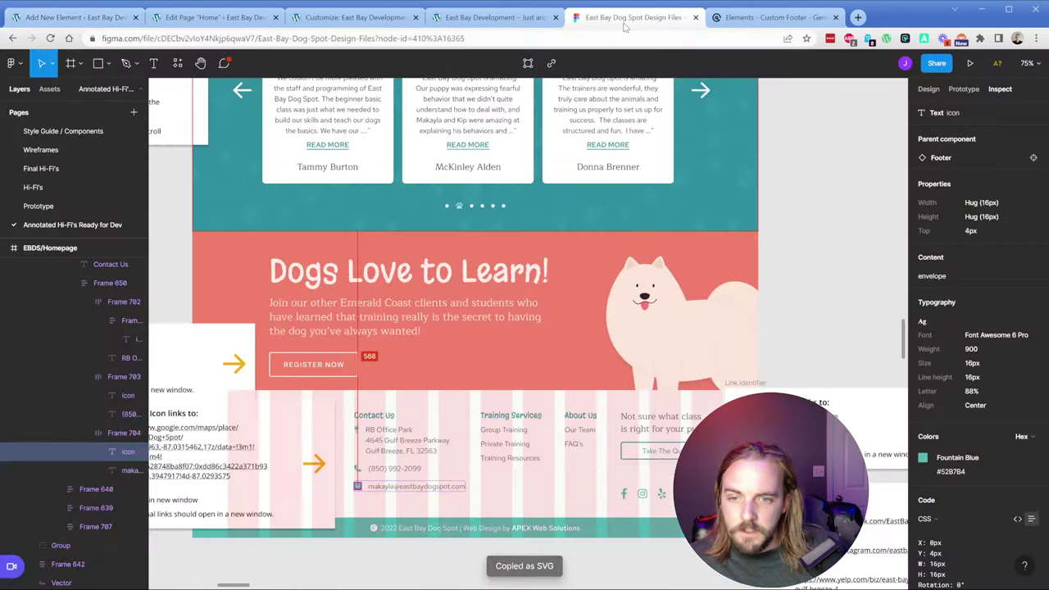
# Step: Copy the location icon from the Figma footer design as SVG
pyautogui.click(627, 17)
pyautogui.click(356, 430)
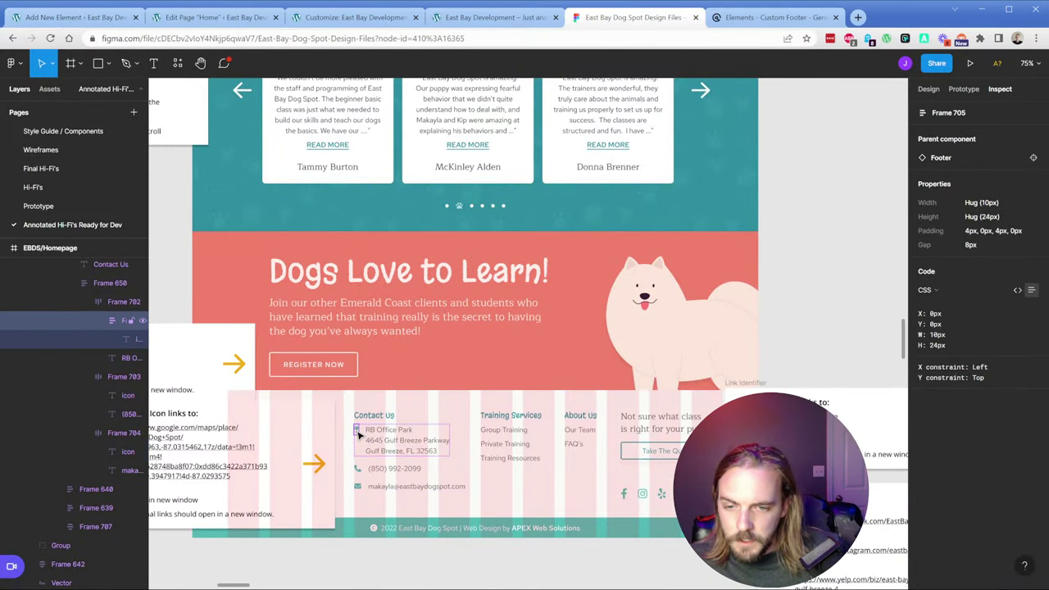
pyautogui.rightClick(125, 344)
pyautogui.moveTo(172, 375)
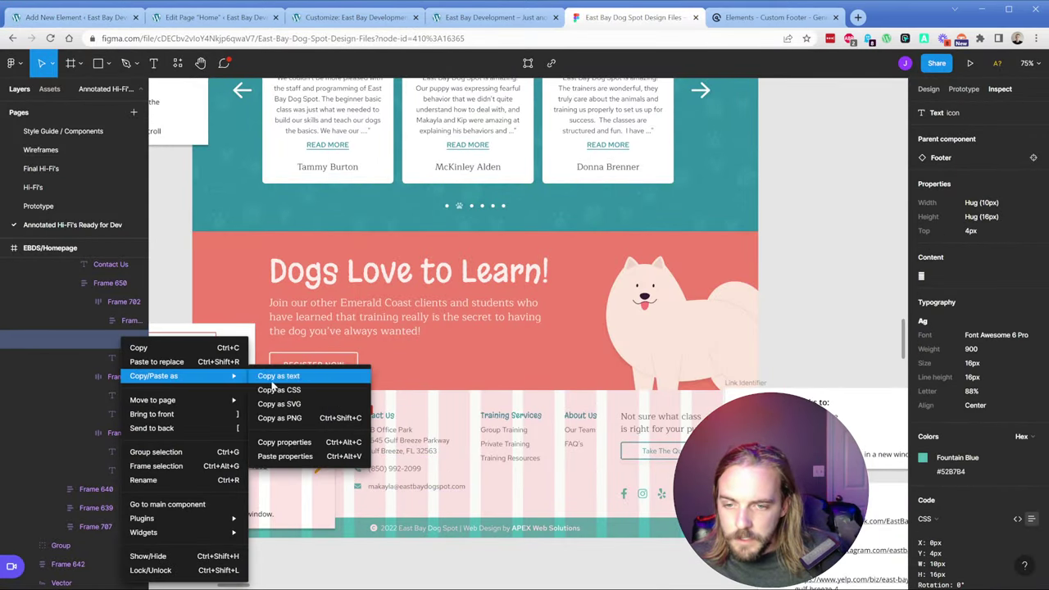
pyautogui.click(327, 404)
# Step: Paste the location SVG into the address line's Icon SVG HTML and give it 0.3em top padding
pyautogui.click(74, 18)
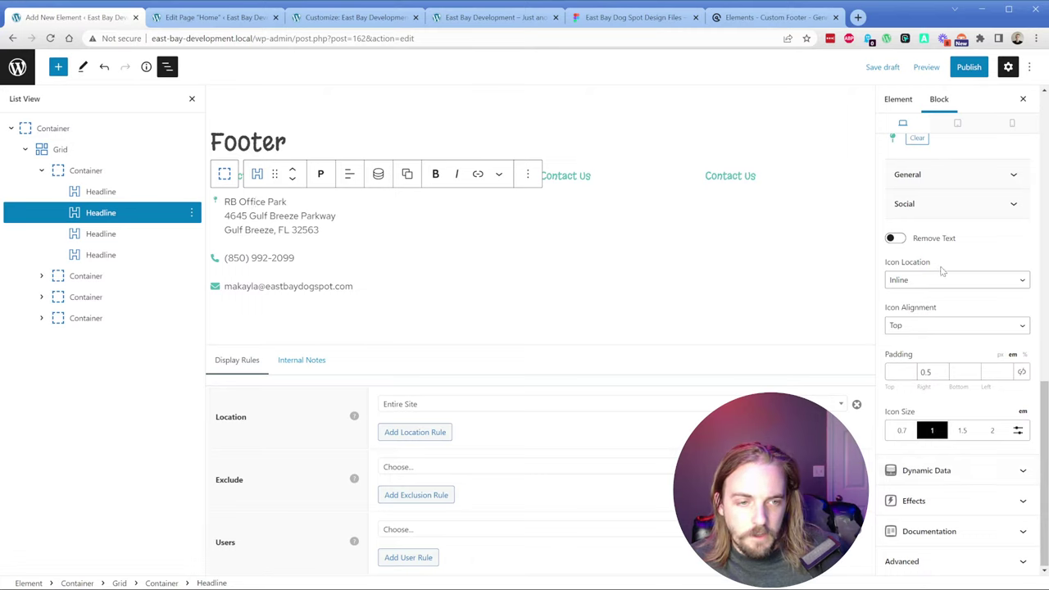
pyautogui.scroll(2, 931, 204)
pyautogui.click(960, 234)
pyautogui.hotkey('ctrl', 'v')
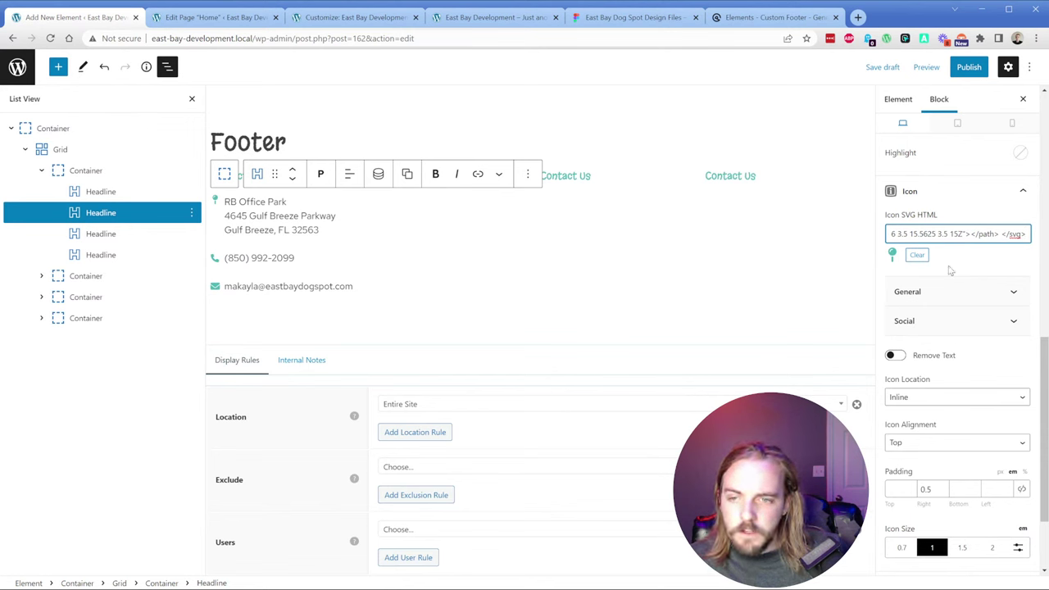
pyautogui.click(631, 21)
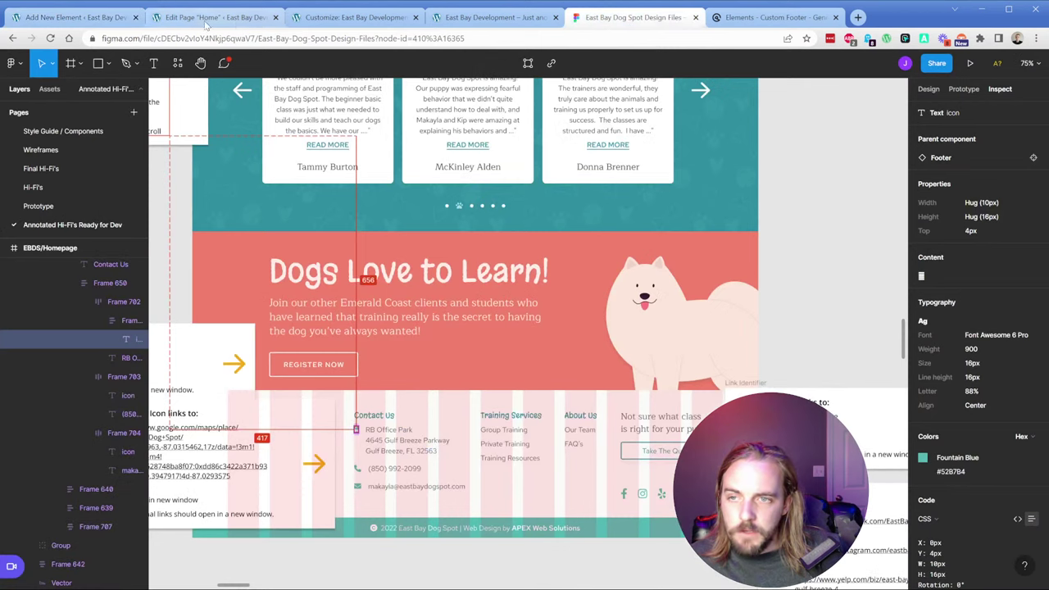
pyautogui.click(79, 23)
pyautogui.click(893, 431)
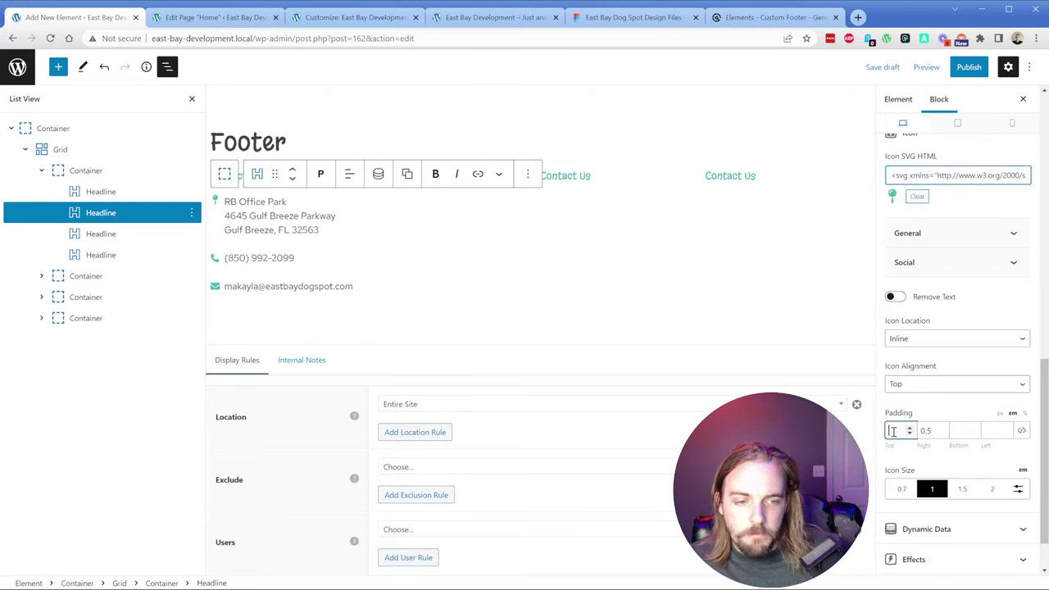
pyautogui.write('0')
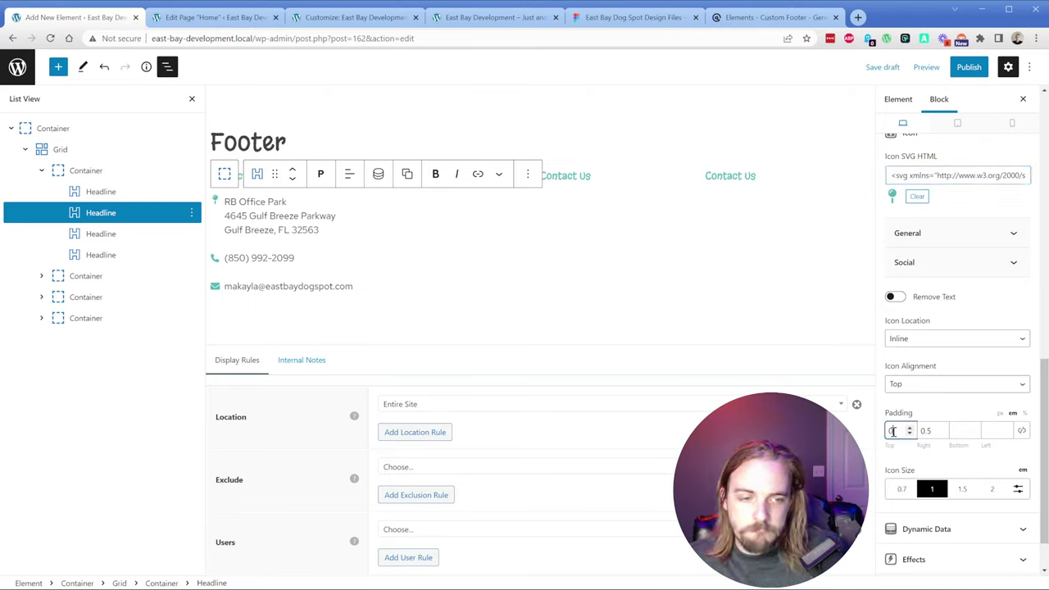
pyautogui.write('.3')
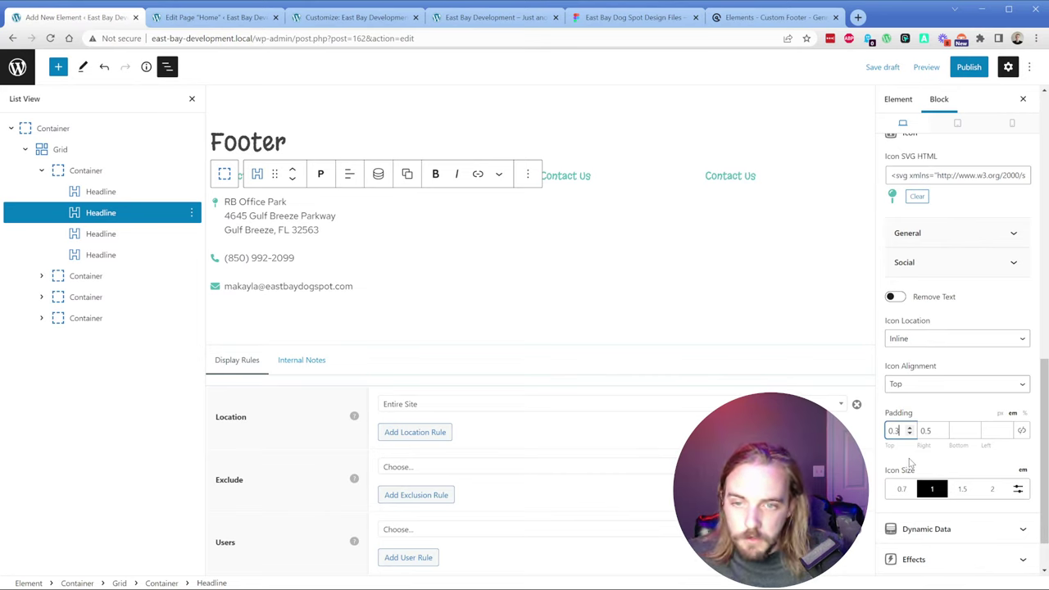
pyautogui.click(435, 273)
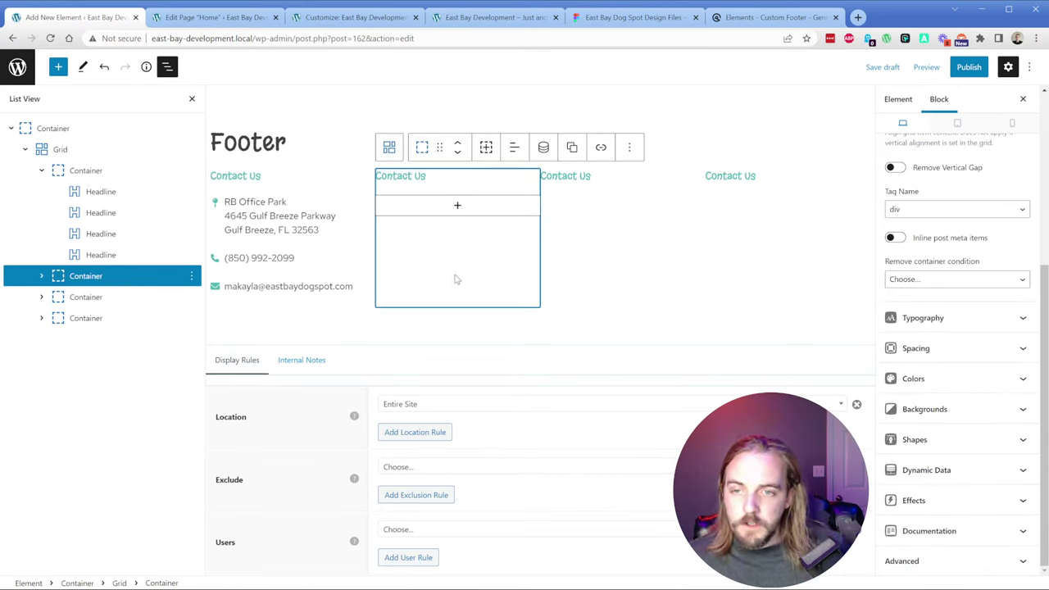
# Step: Compare the first column's Contact Us heading against the Figma footer design
pyautogui.click(323, 183)
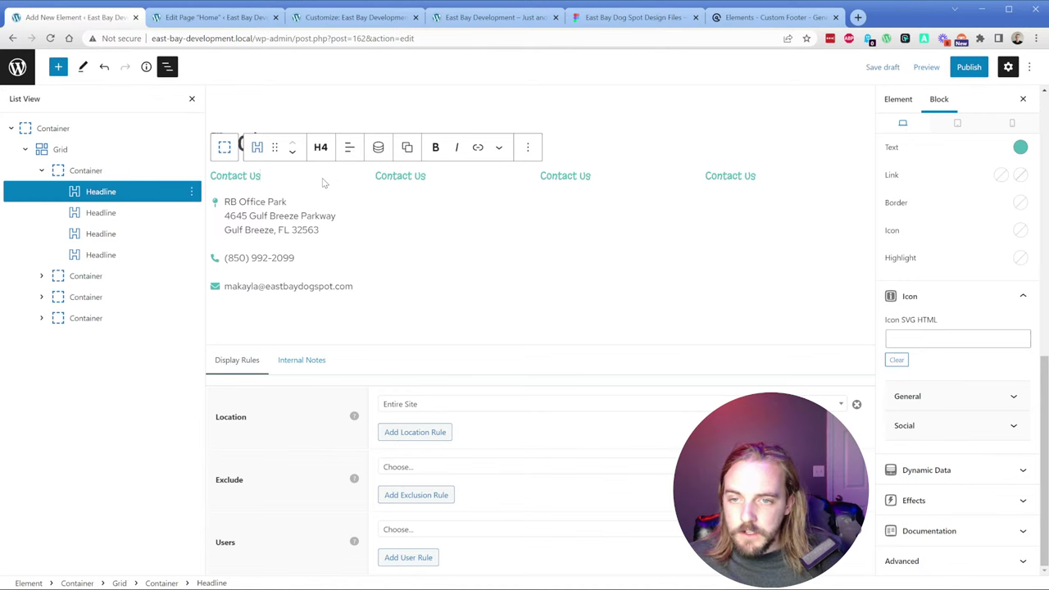
pyautogui.click(627, 17)
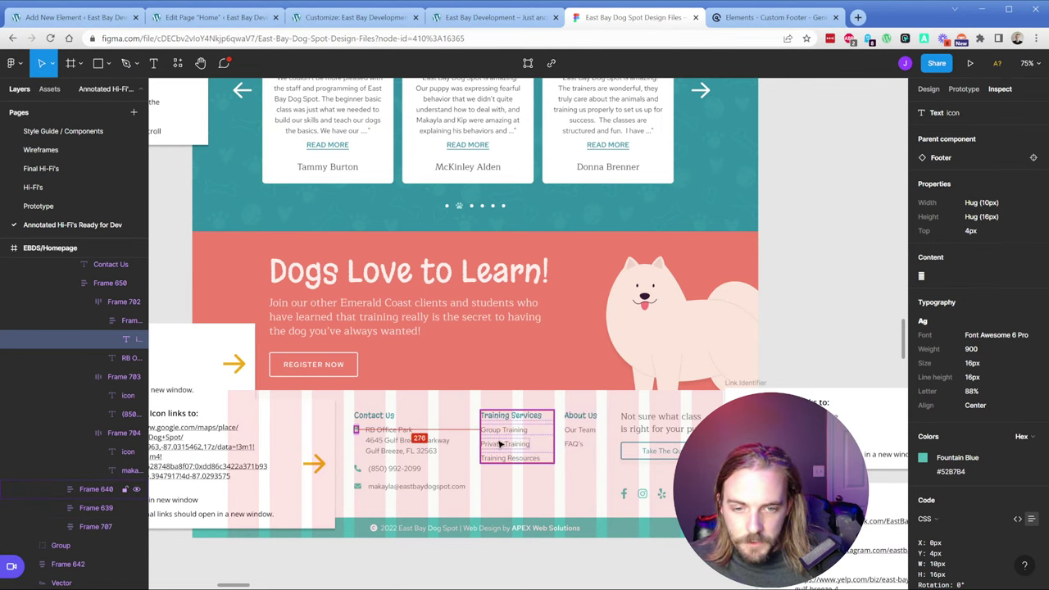
pyautogui.click(84, 25)
# Step: Add a Headline with tag P reading 'Contact Us' to the second footer column
pyautogui.click(443, 205)
pyautogui.click(457, 206)
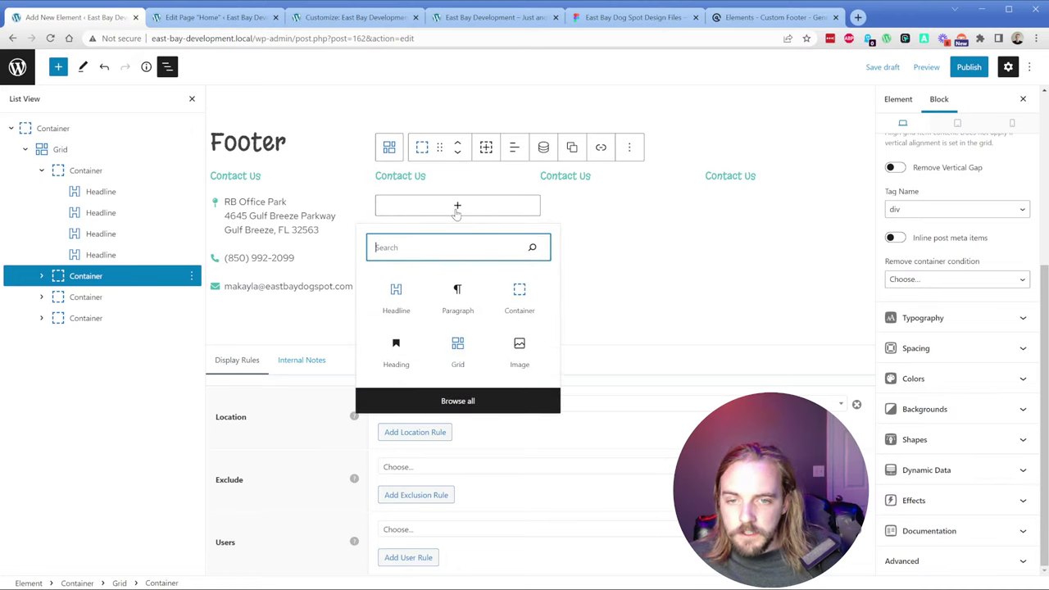
pyautogui.click(399, 285)
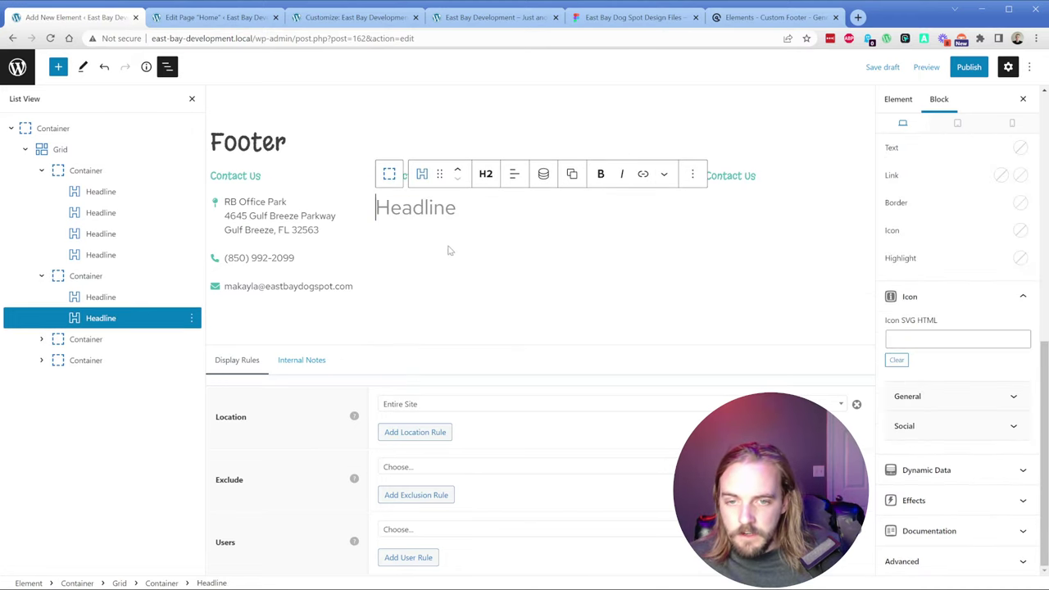
pyautogui.click(486, 174)
pyautogui.click(517, 343)
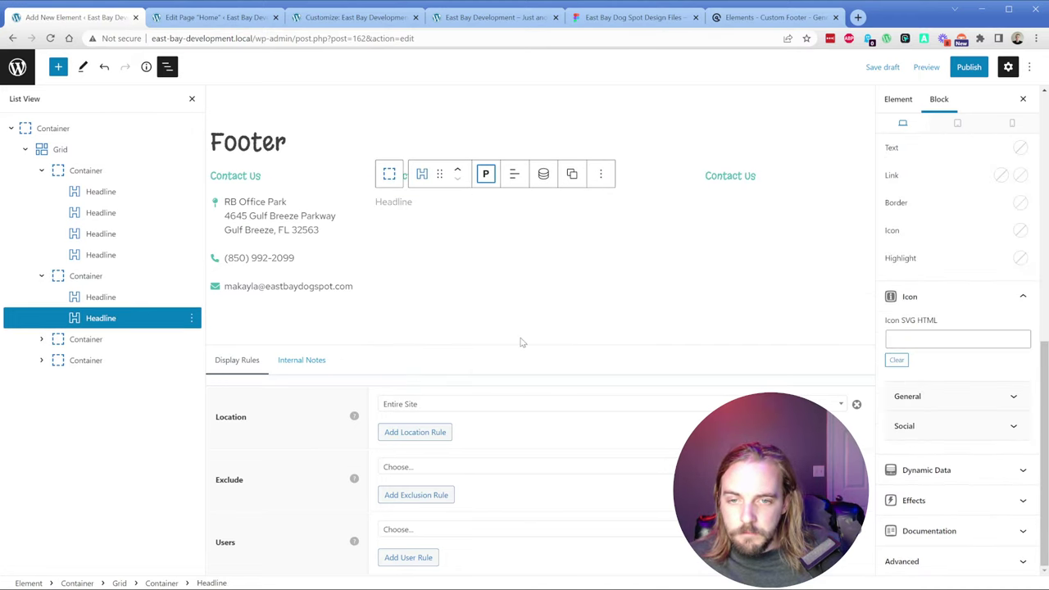
pyautogui.click(401, 203)
pyautogui.write('Contact')
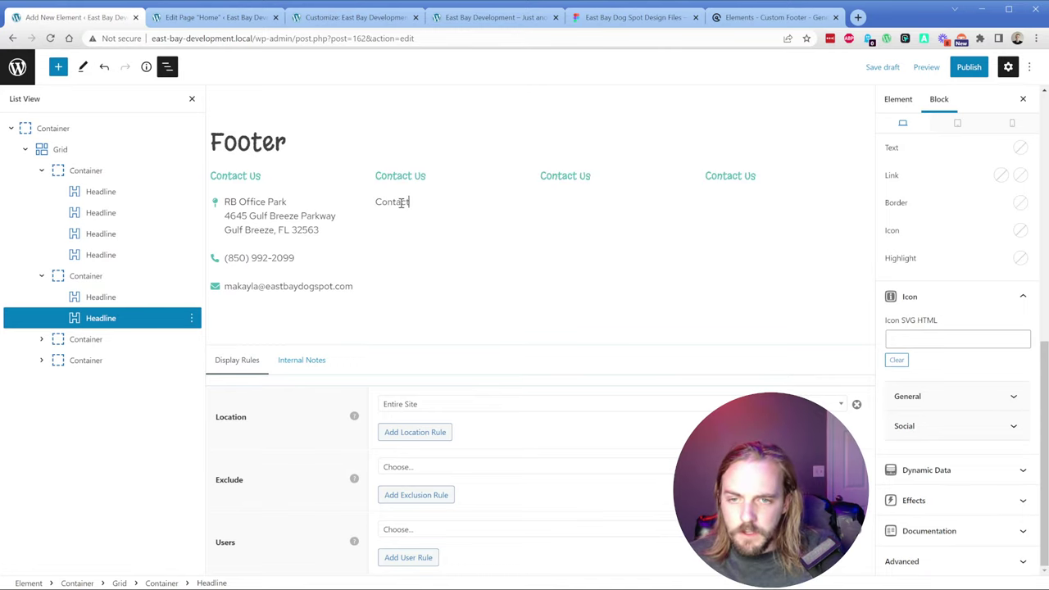
pyautogui.write(' Us')
pyautogui.press('Return')
pyautogui.press('Return')
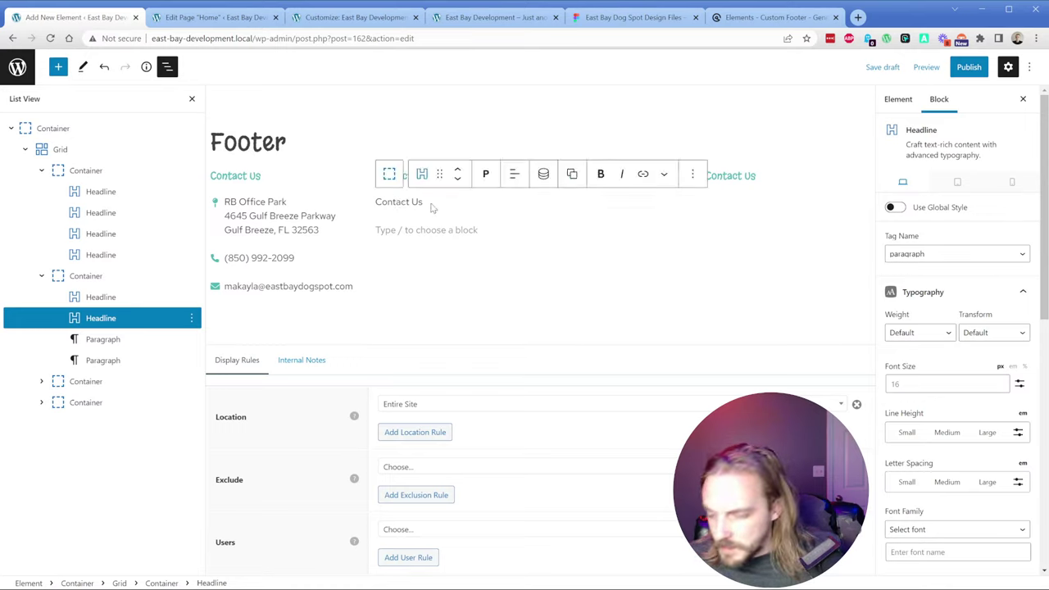
# Step: Duplicate the Contact Us line twice, delete both empty paragraphs, and select the first line's text
pyautogui.click(692, 175)
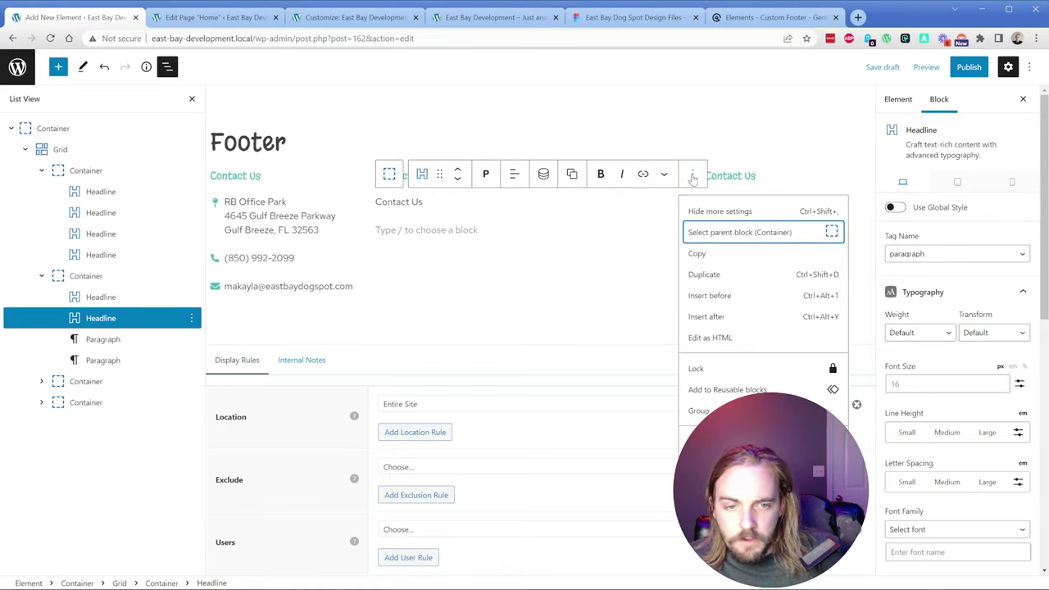
pyautogui.click(407, 203)
pyautogui.hotkey('ctrl', 'shift', 'd')
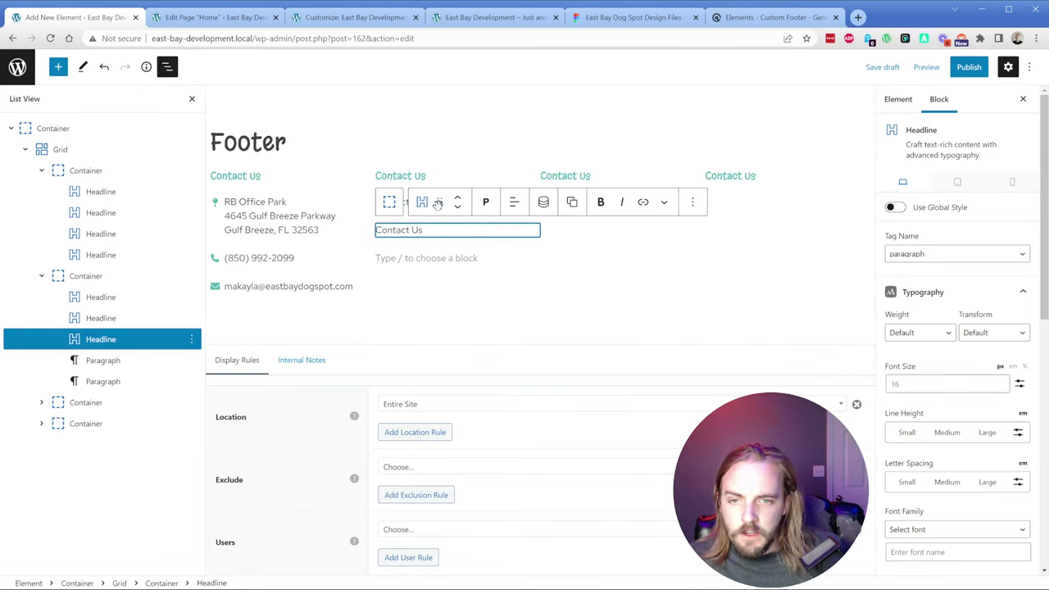
pyautogui.hotkey('ctrl', 'shift', 'd')
pyautogui.click(128, 382)
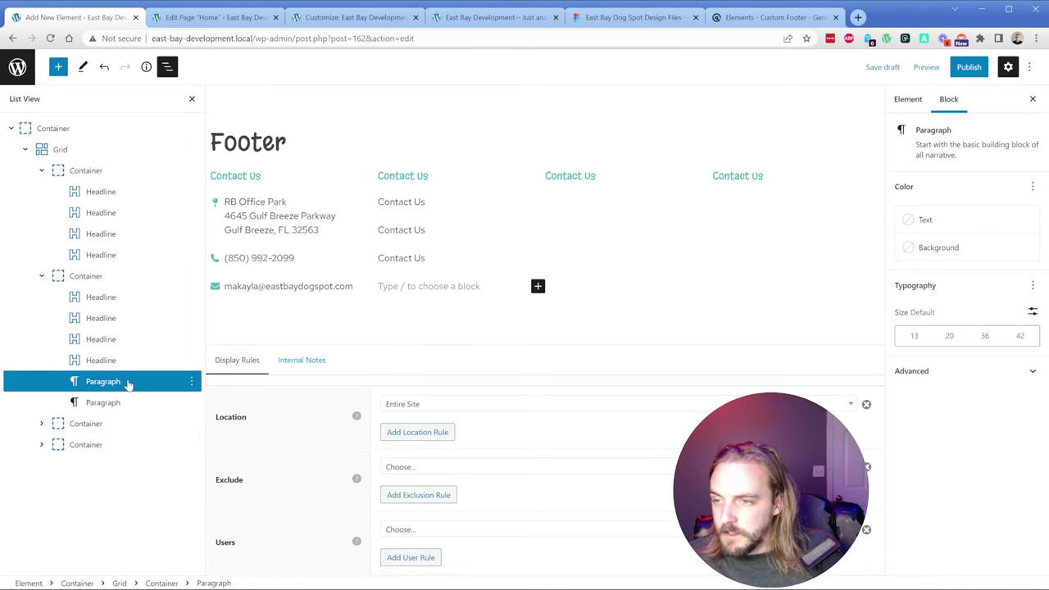
pyautogui.hotkey('shift', 'alt', 'z')
pyautogui.click(128, 383)
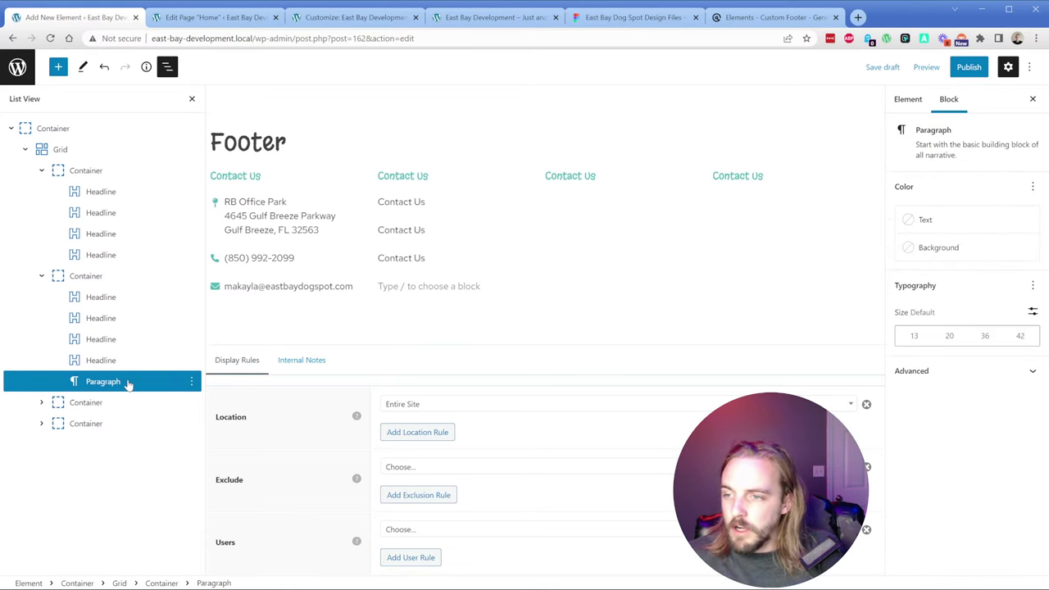
pyautogui.hotkey('shift', 'alt', 'z')
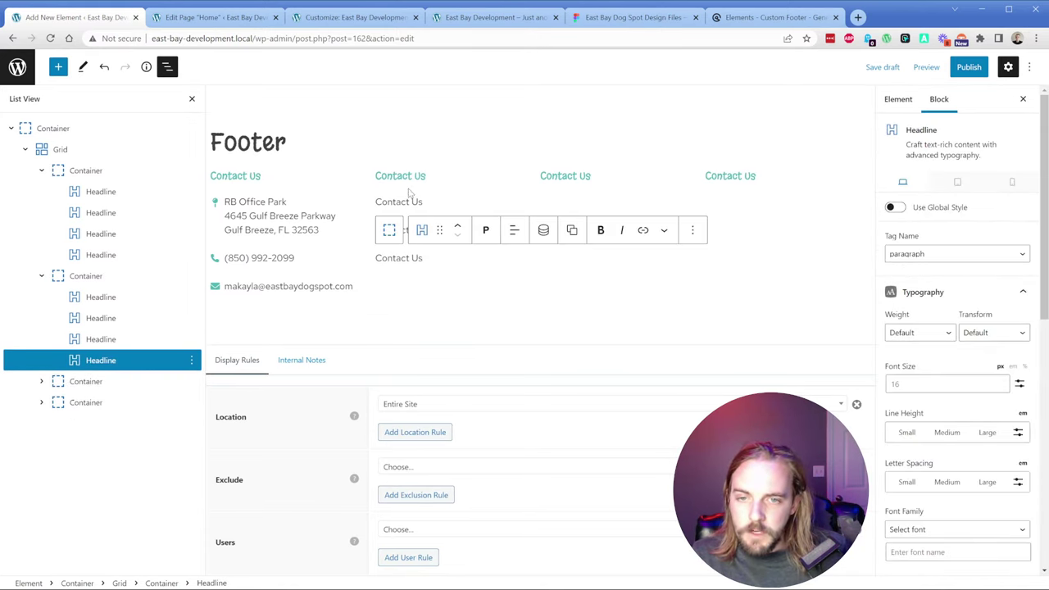
pyautogui.tripleClick(407, 202)
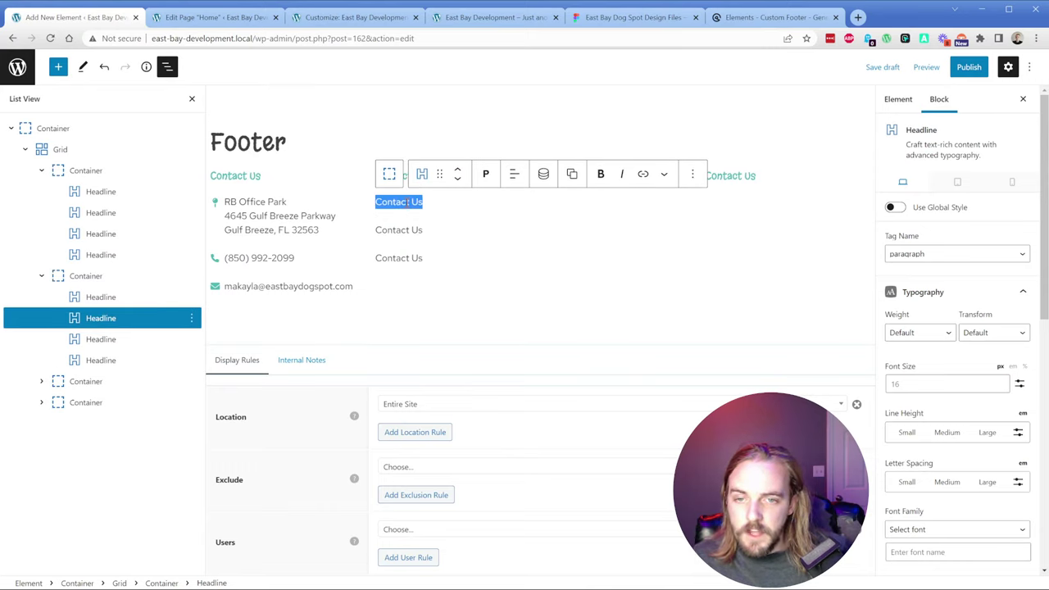
pyautogui.moveTo(464, 226)
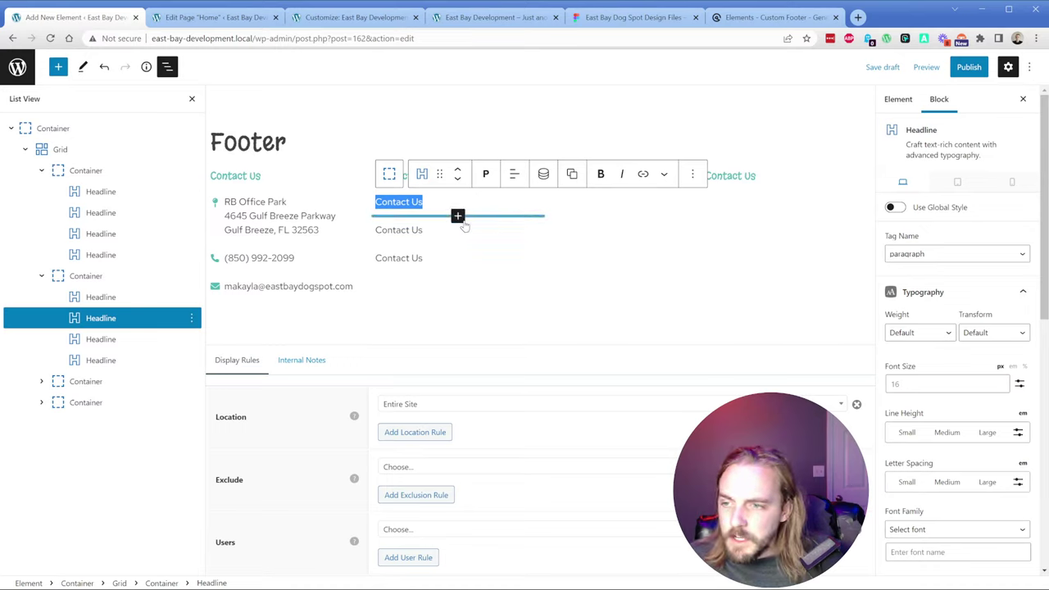
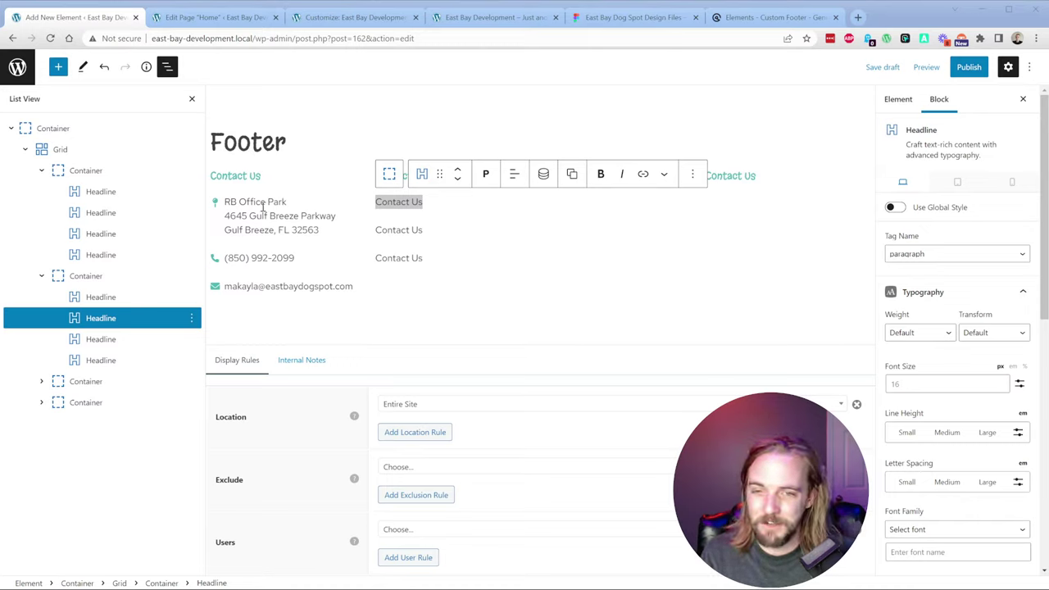
# Step: Delete the stray empty block below the first Contact Us item
pyautogui.tripleClick(422, 204)
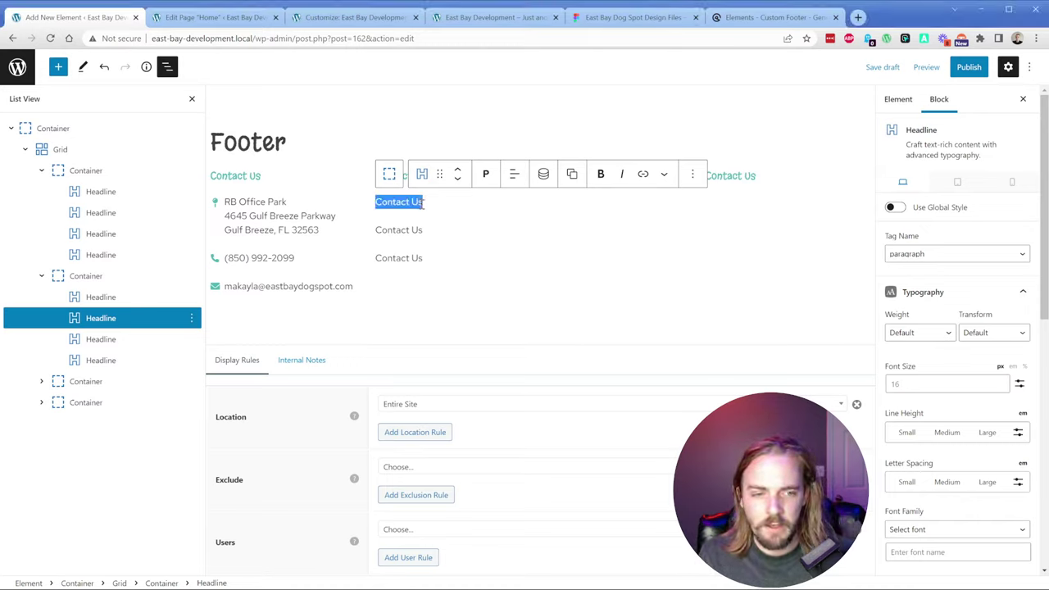
pyautogui.click(421, 205)
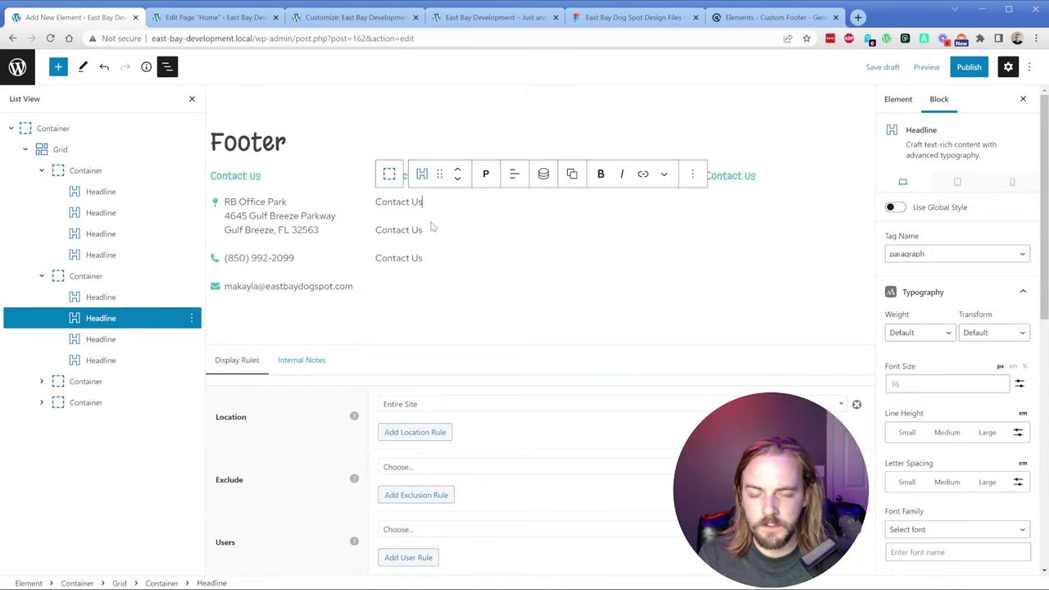
pyautogui.press('Return')
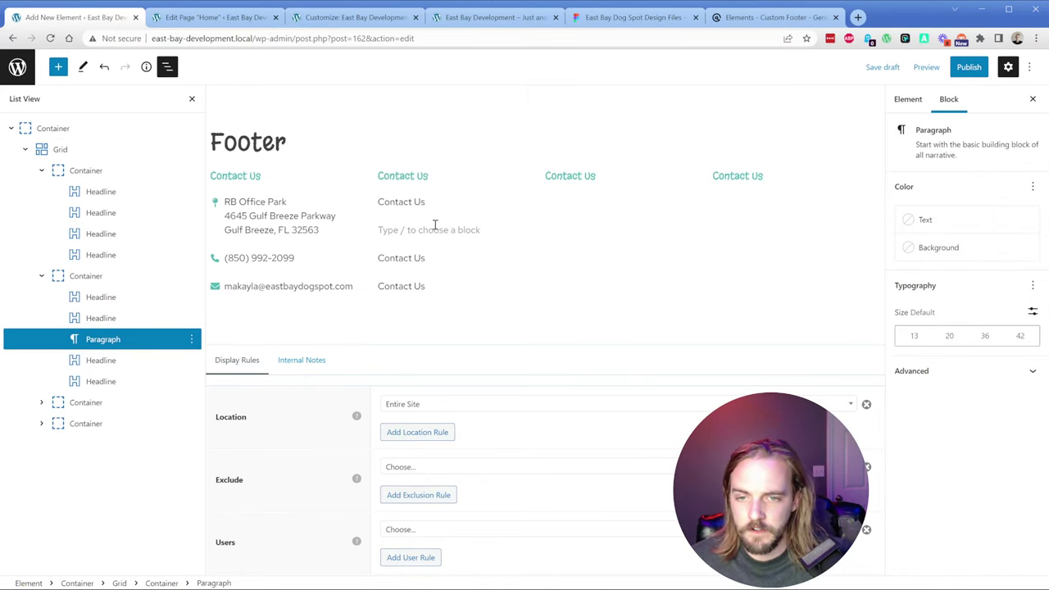
pyautogui.click(427, 204)
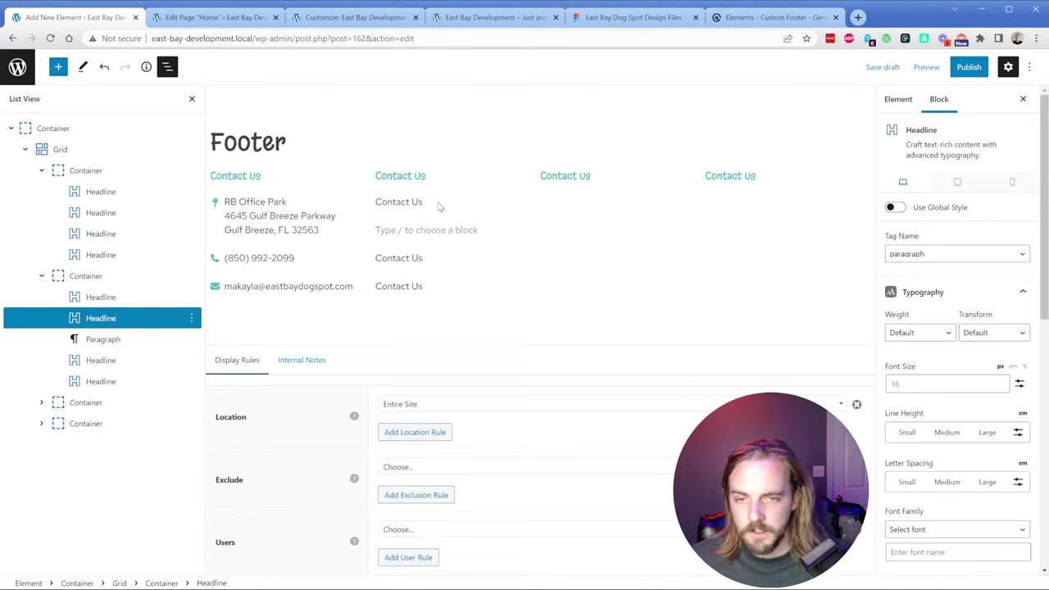
pyautogui.click(411, 233)
pyautogui.press('BackSpace')
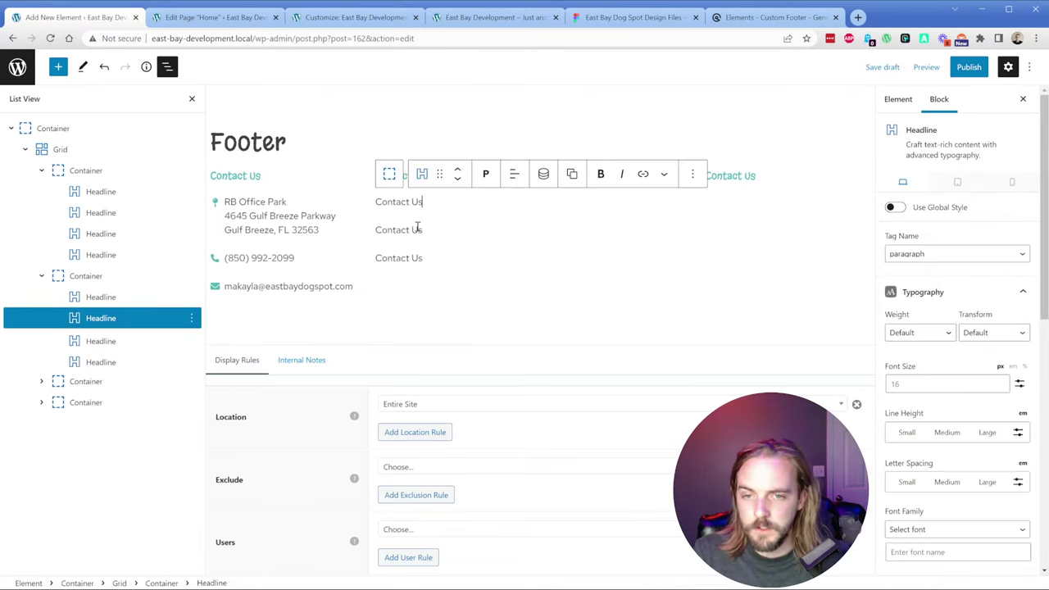
# Step: Set Line Height to Small on all three Contact Us items in the second column
pyautogui.scroll(-2, 942, 393)
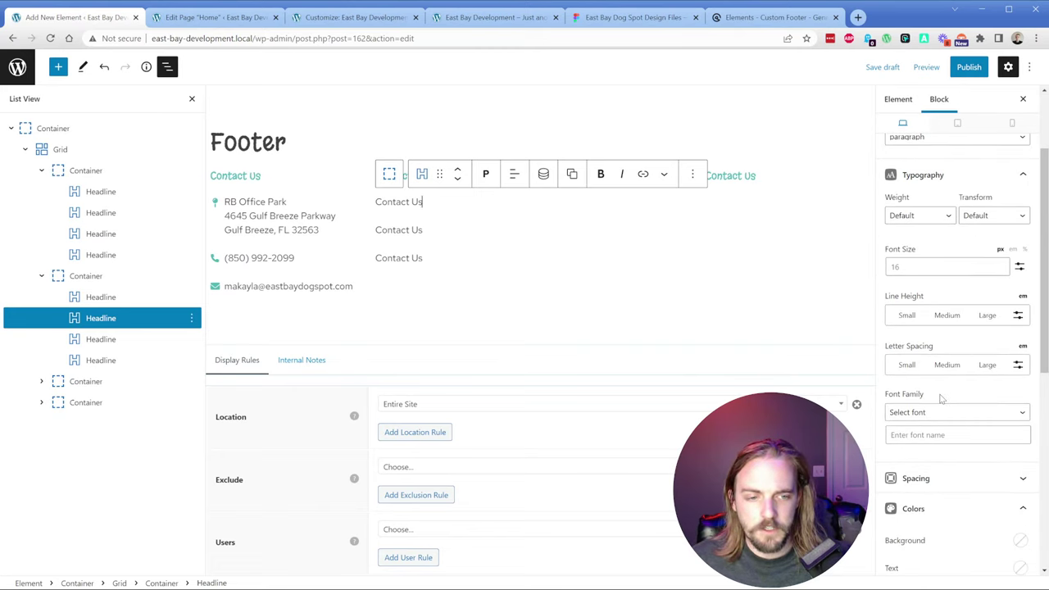
pyautogui.click(907, 318)
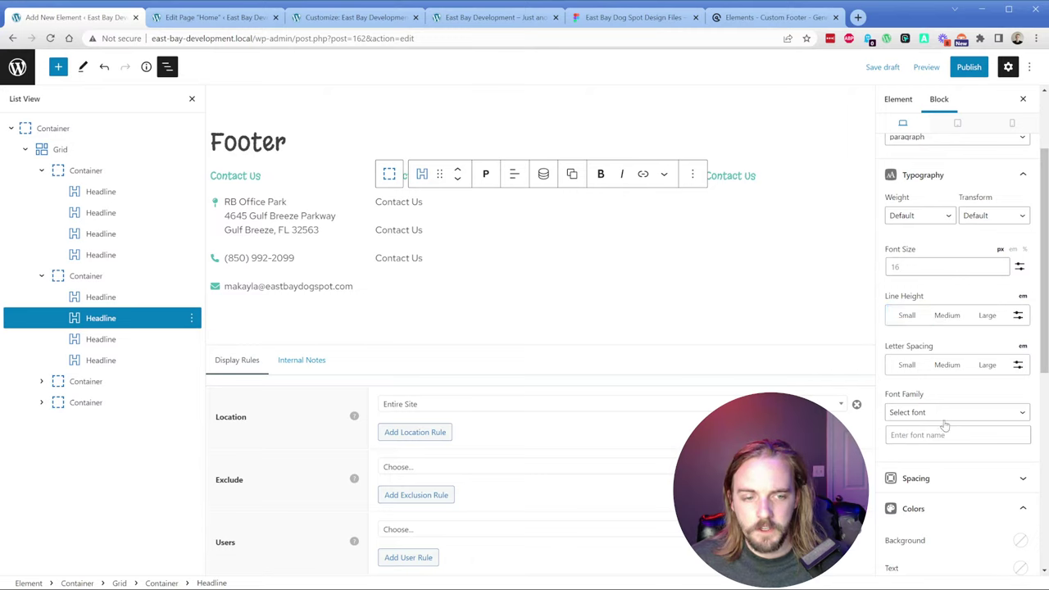
pyautogui.scroll(3, 945, 385)
pyautogui.scroll(-5, 934, 328)
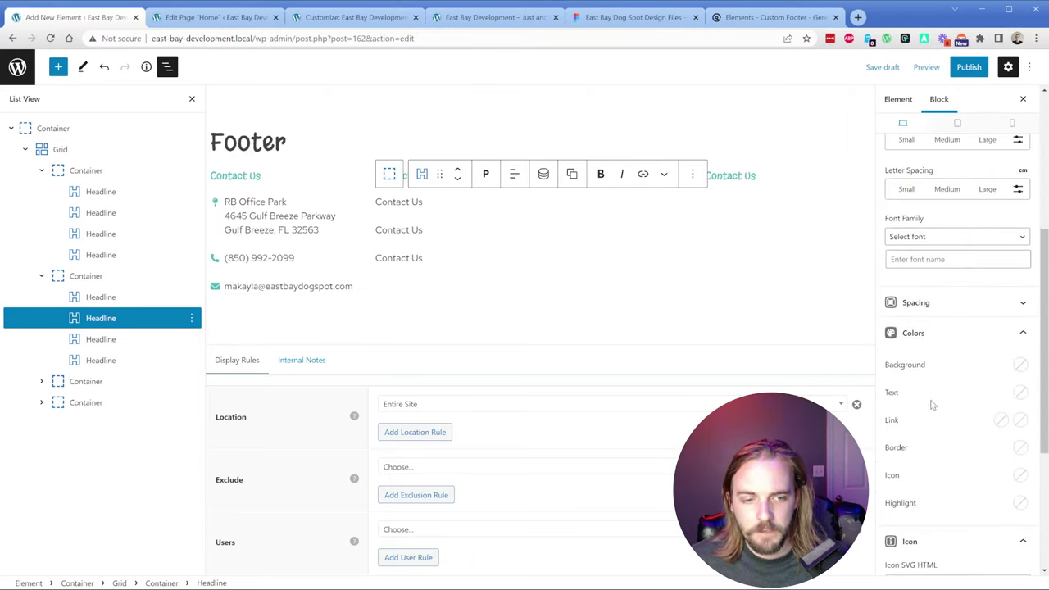
pyautogui.scroll(-4, 932, 403)
pyautogui.scroll(6, 934, 399)
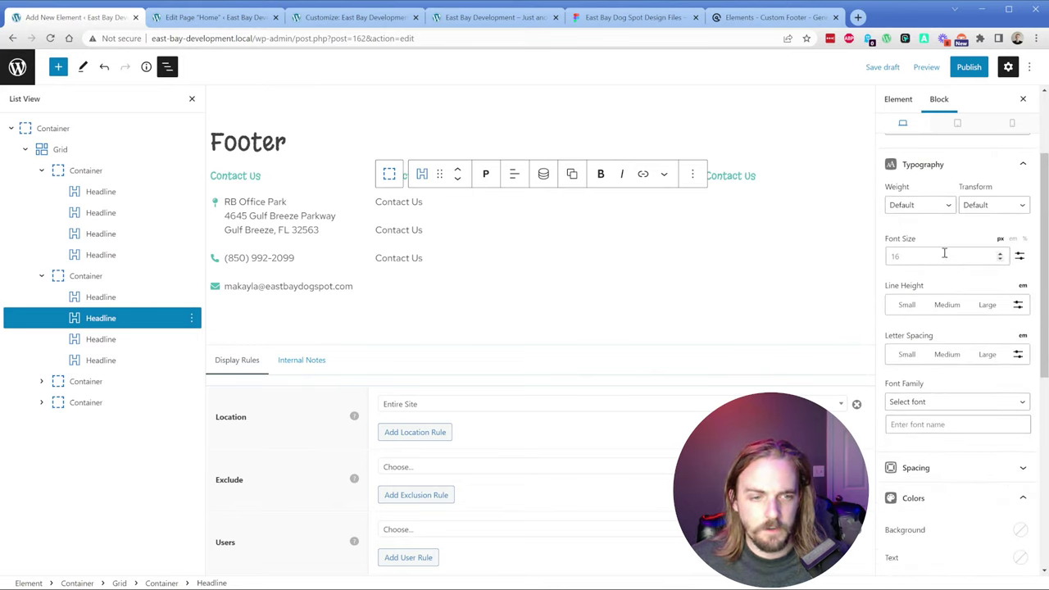
pyautogui.click(907, 306)
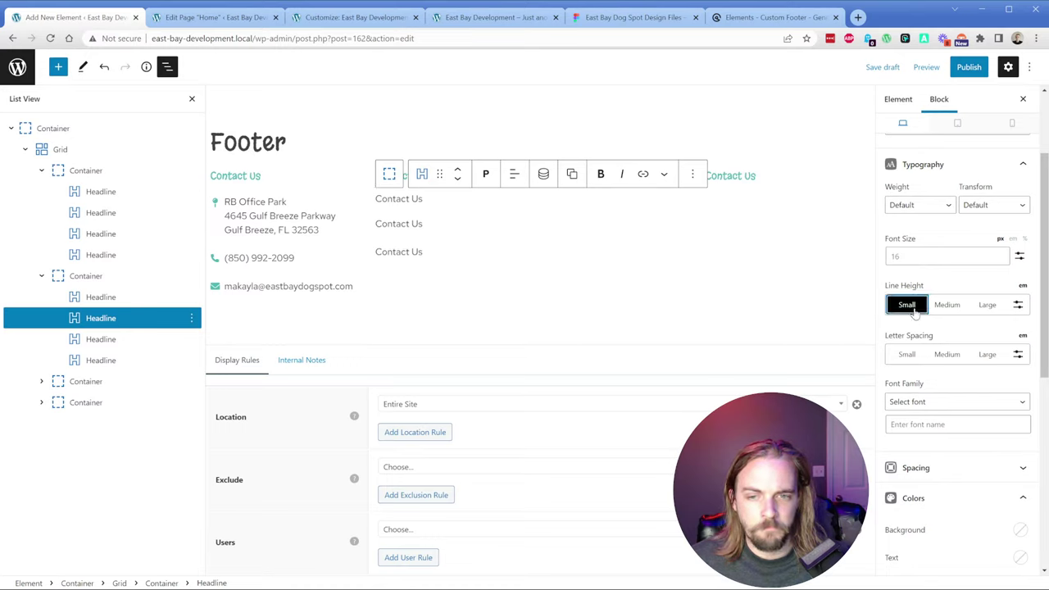
pyautogui.click(393, 229)
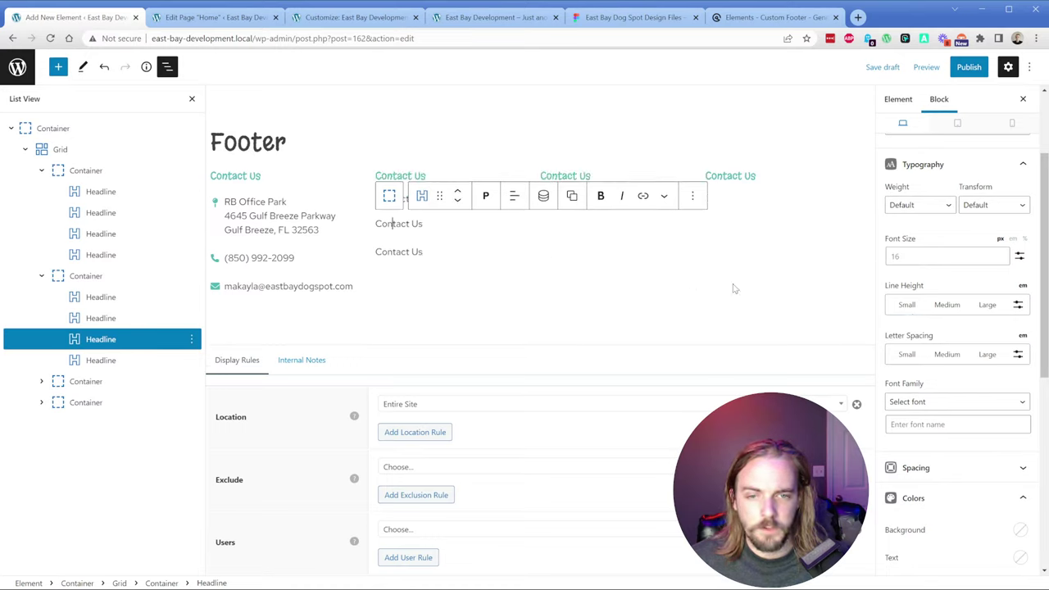
pyautogui.click(907, 306)
pyautogui.click(383, 244)
pyautogui.click(904, 307)
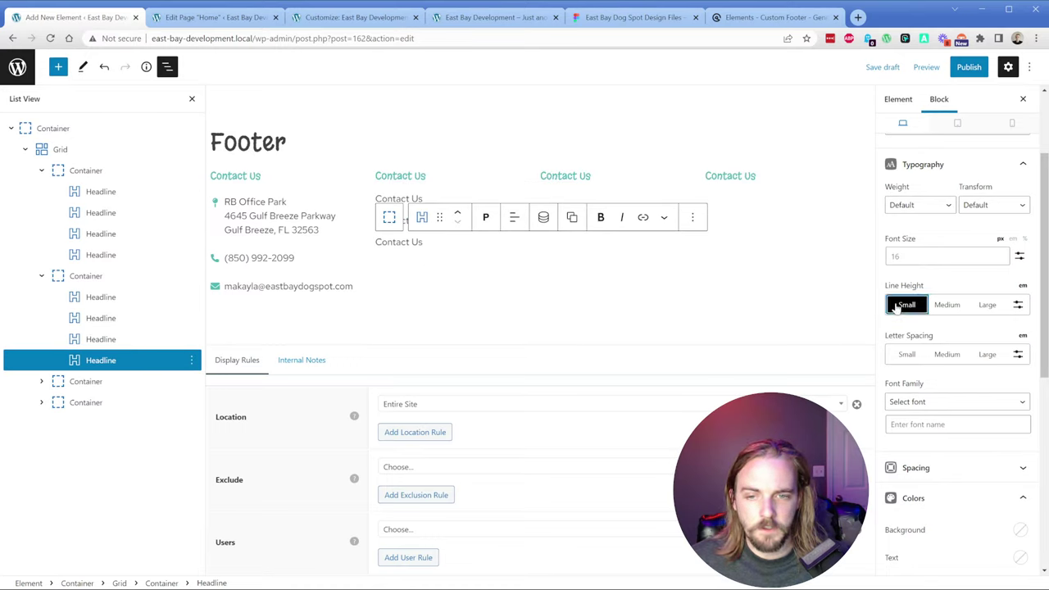
pyautogui.click(406, 258)
pyautogui.moveTo(440, 233)
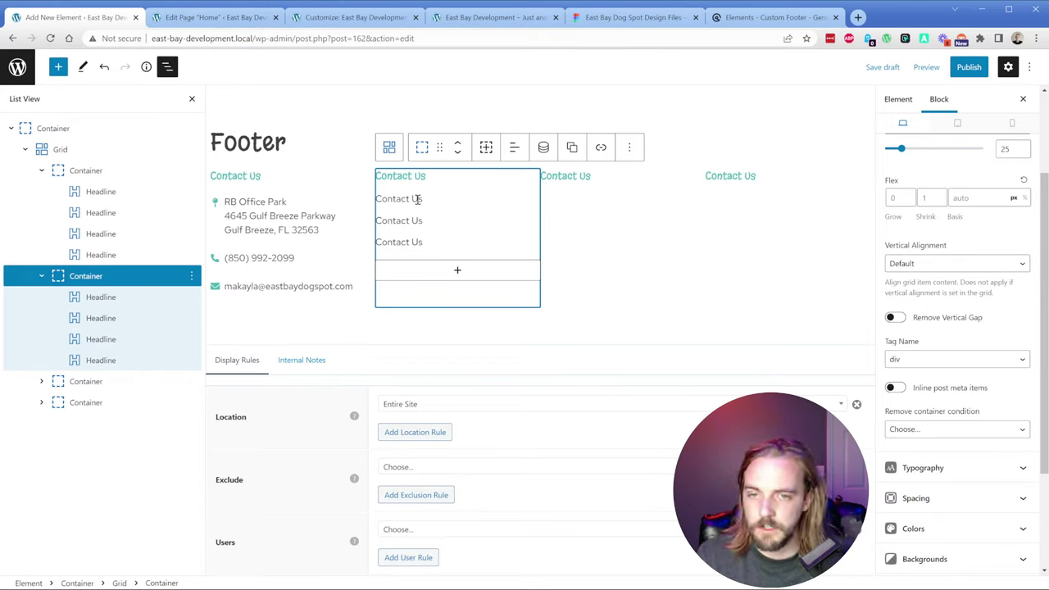
# Step: Replace the three items with Group Training (pasted from Figma), Private Training and Training Resources
pyautogui.click(596, 18)
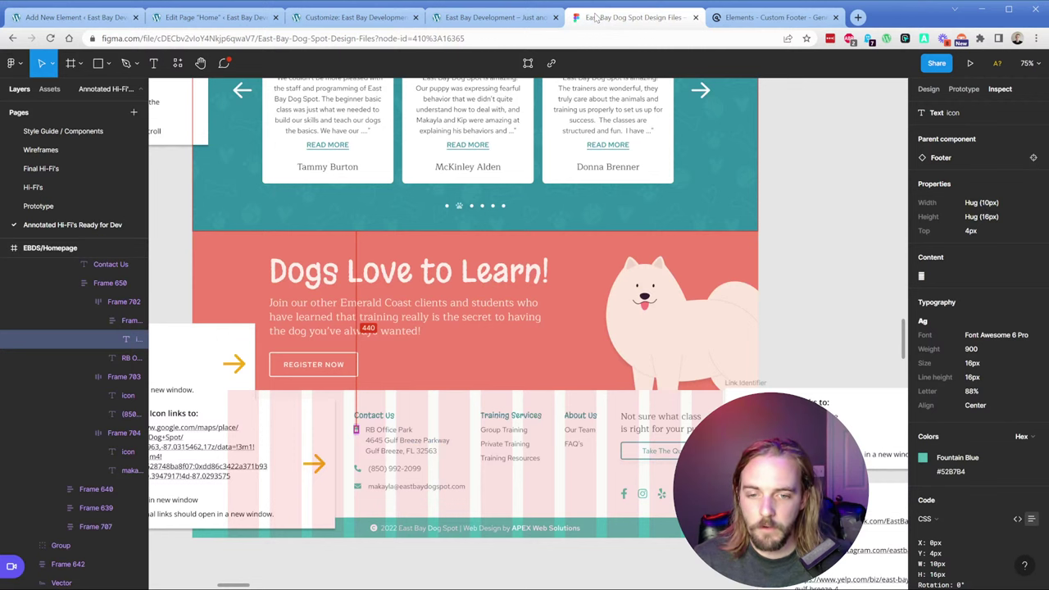
pyautogui.click(503, 430)
pyautogui.click(503, 430)
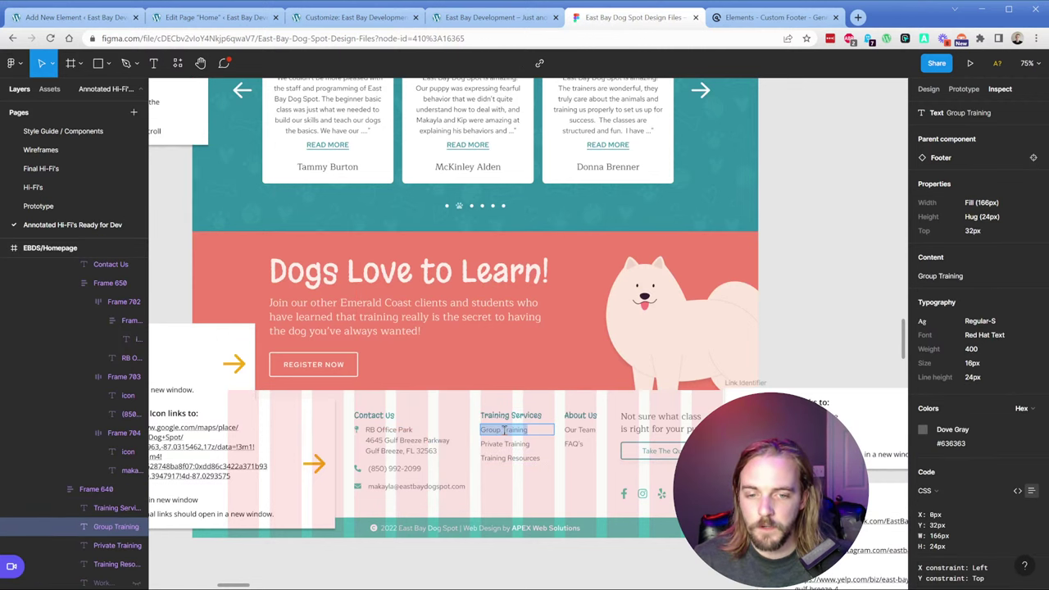
pyautogui.hotkey('ctrl', '1')
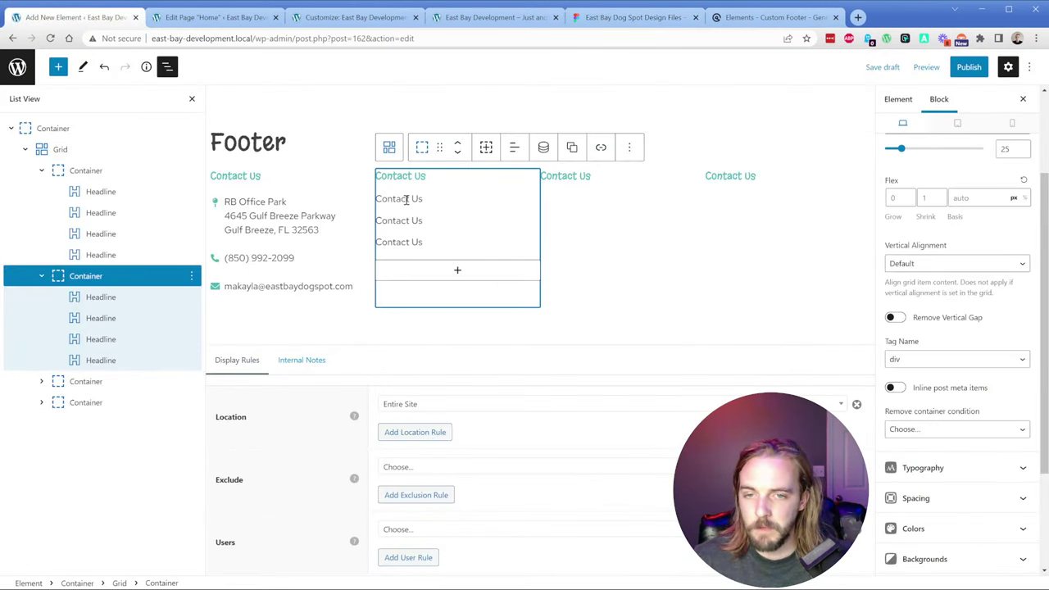
pyautogui.tripleClick(407, 201)
pyautogui.write('Group Training')
pyautogui.tripleClick(407, 221)
pyautogui.write('Prv')
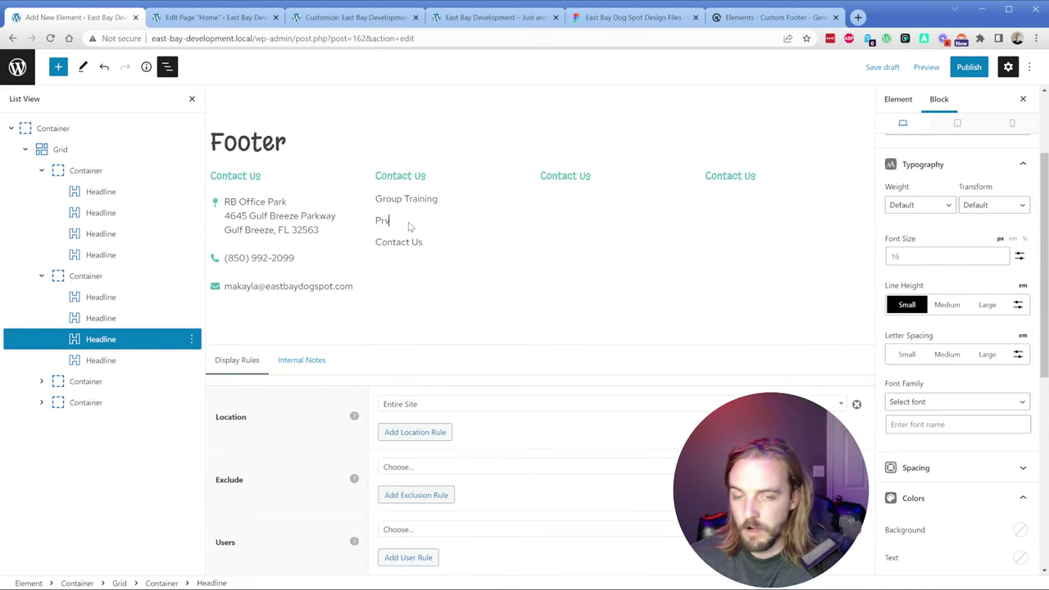
pyautogui.write('iate Training')
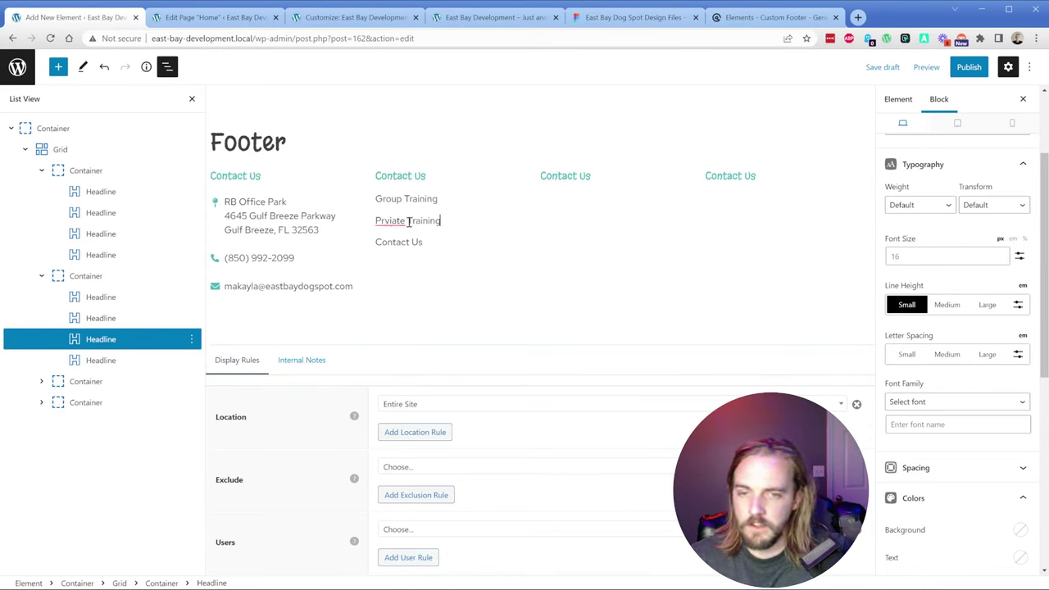
pyautogui.tripleClick(398, 243)
pyautogui.write('Training Resource')
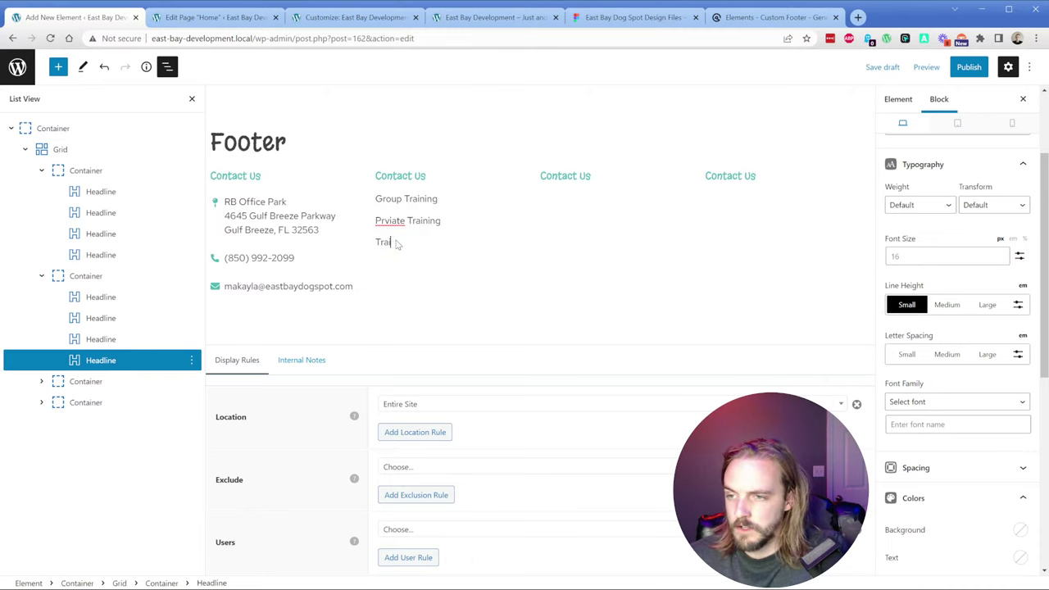
pyautogui.write('s')
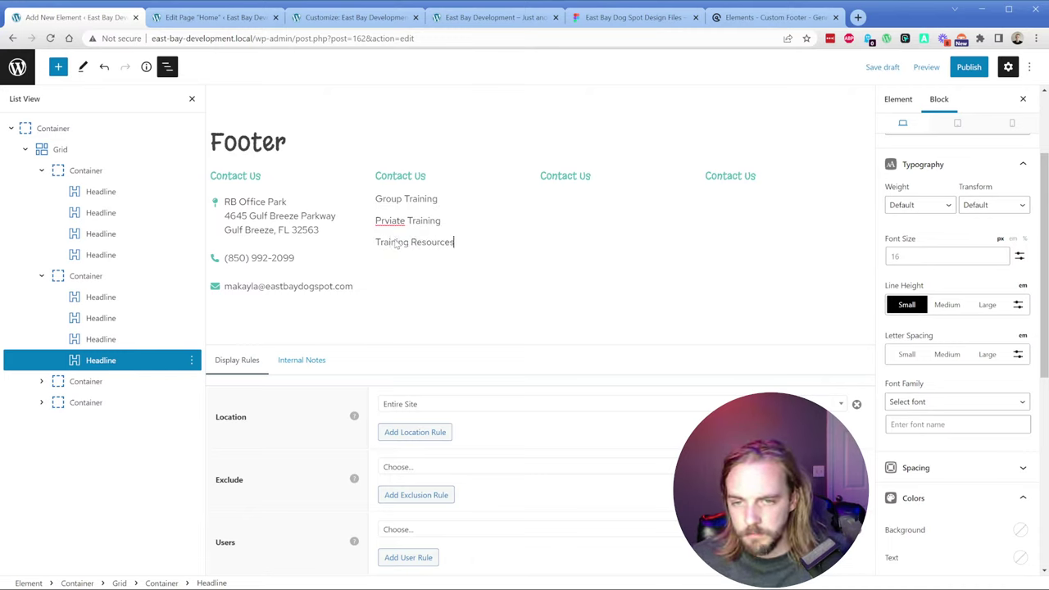
# Step: Correct the misspelled 'Prviate' to 'Private' and compare the column with the Figma footer
pyautogui.click(455, 255)
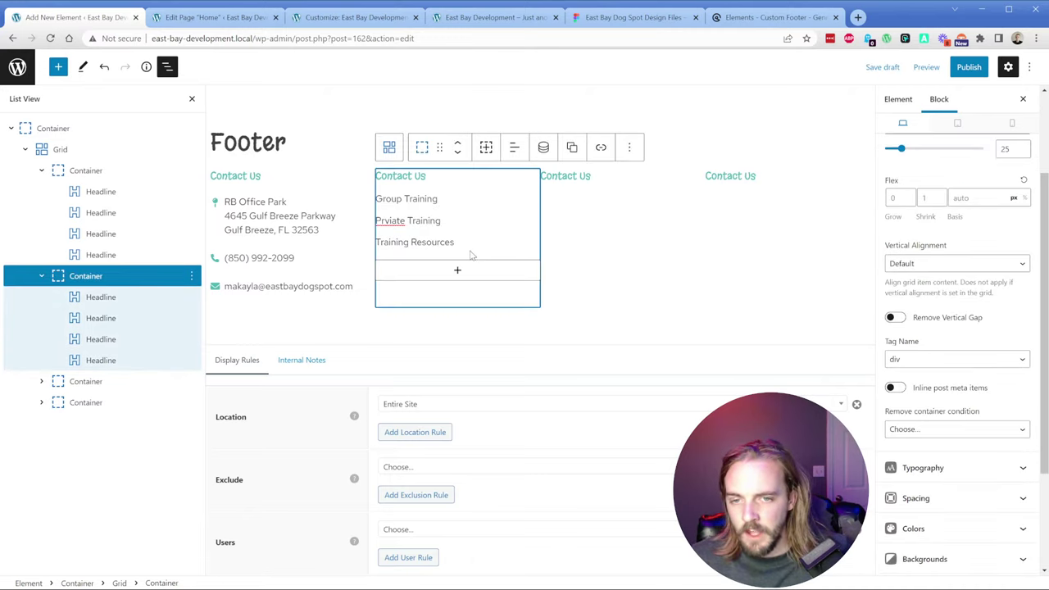
pyautogui.doubleClick(387, 219)
pyautogui.write('Private')
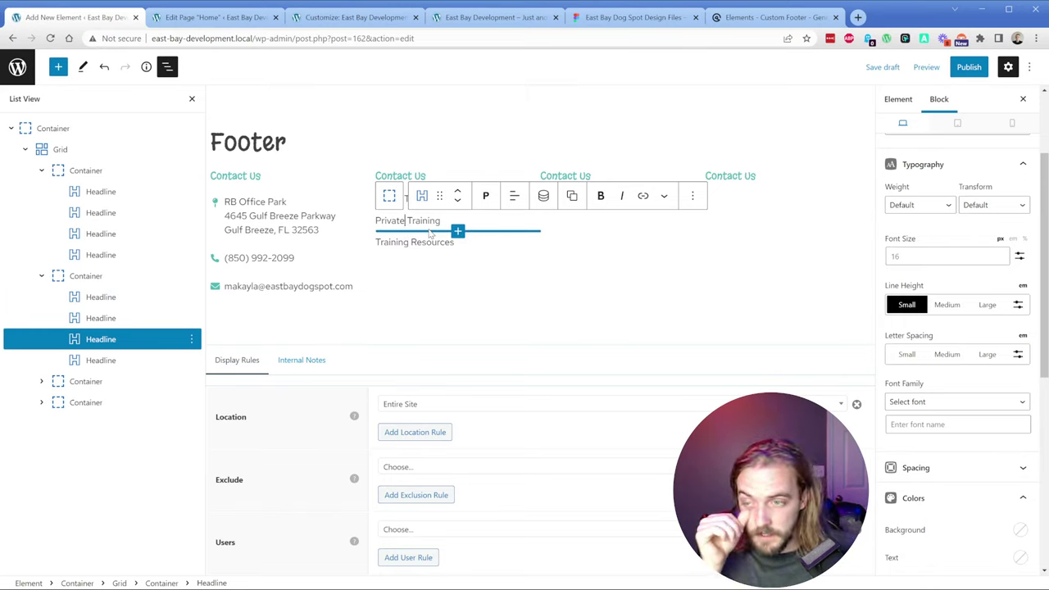
pyautogui.click(471, 248)
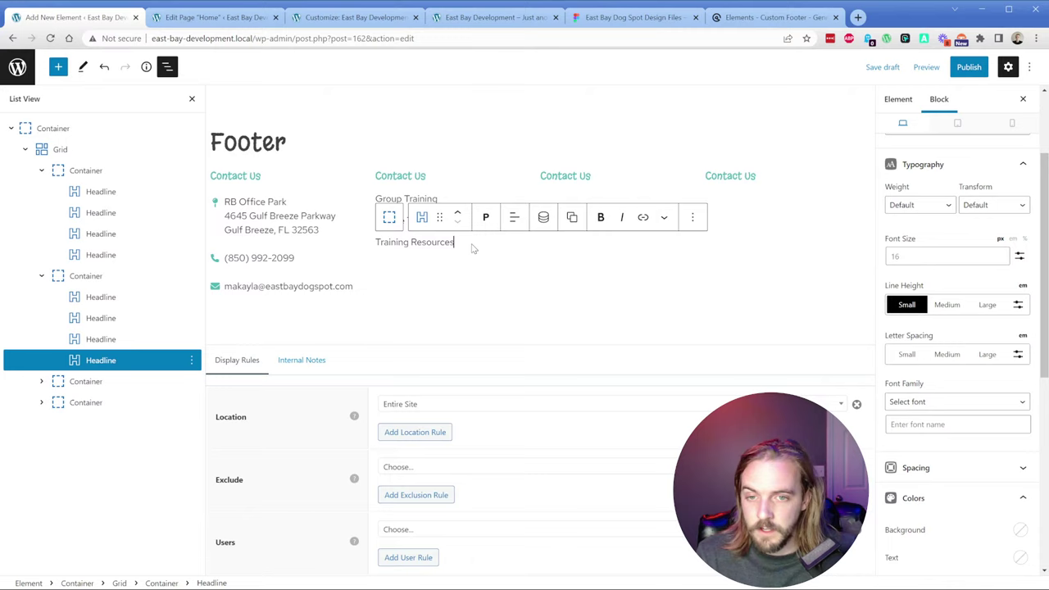
pyautogui.click(437, 199)
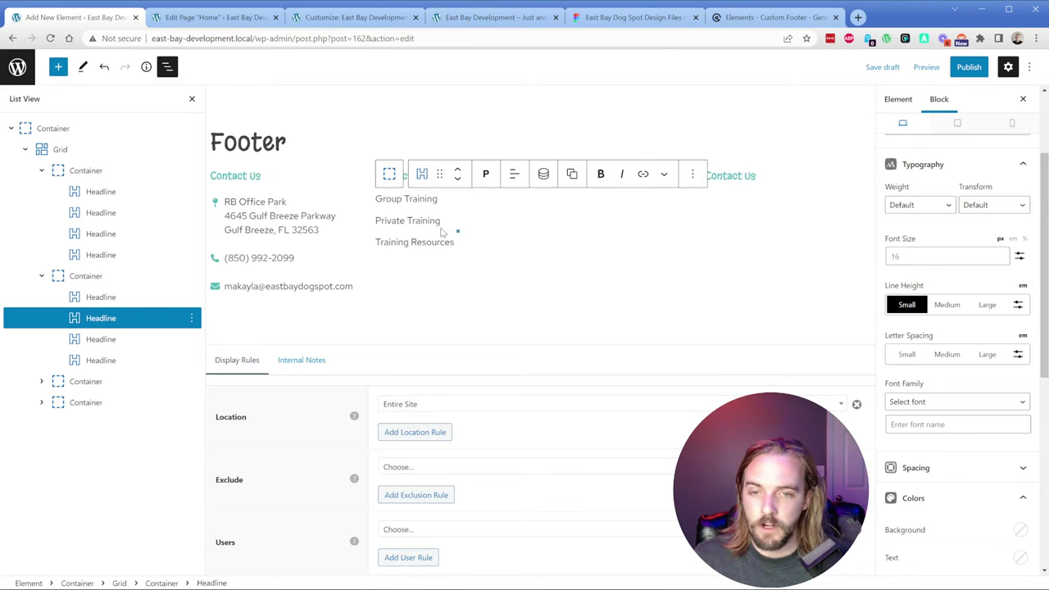
pyautogui.moveTo(426, 209)
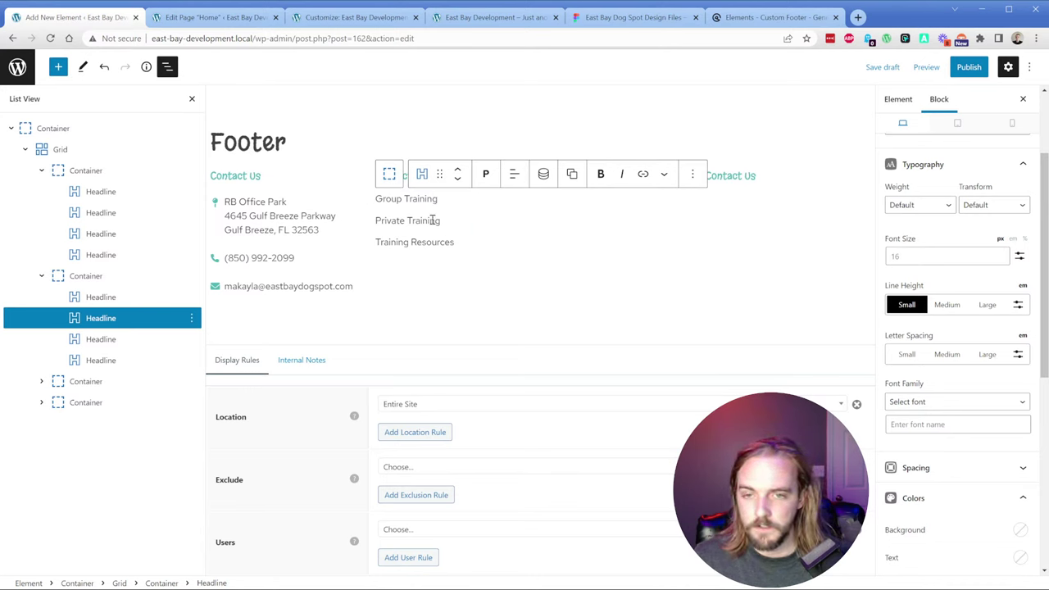
pyautogui.click(623, 17)
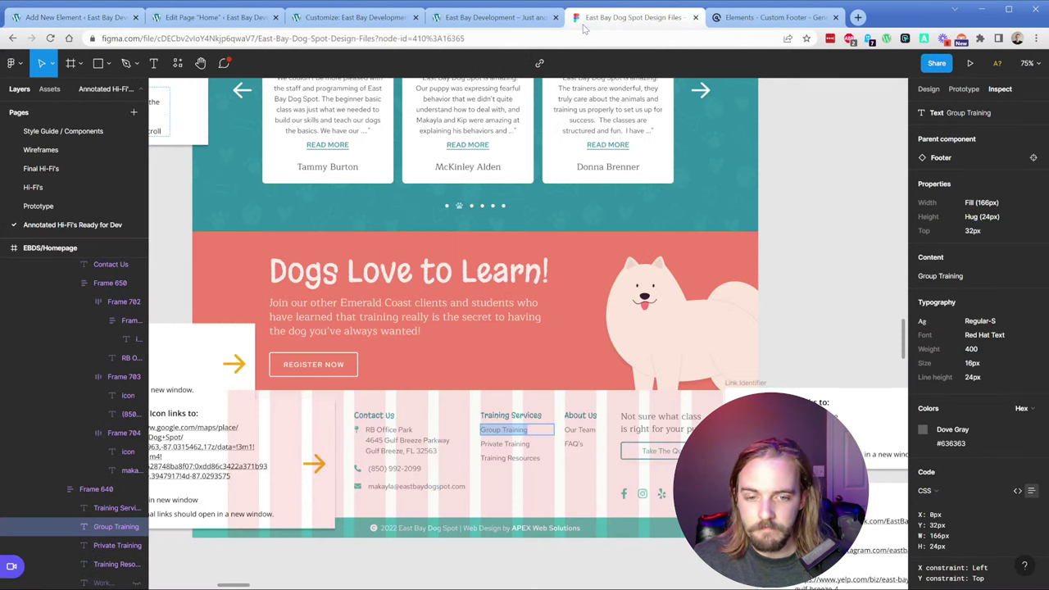
pyautogui.hotkey('ctrl', '1')
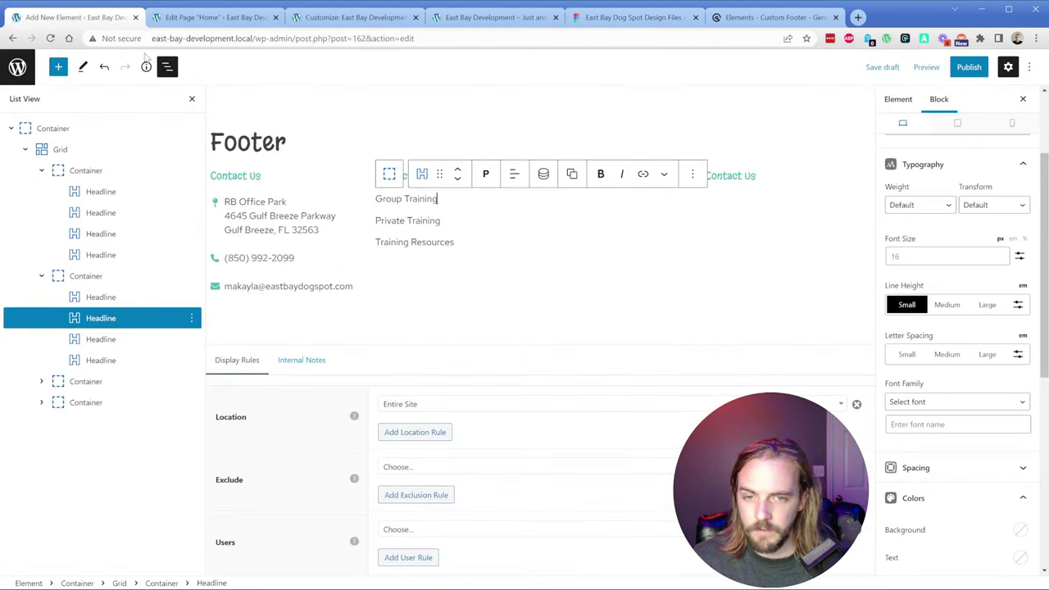
# Step: Duplicate the second column and rename the new column's heading to About Us
pyautogui.click(90, 277)
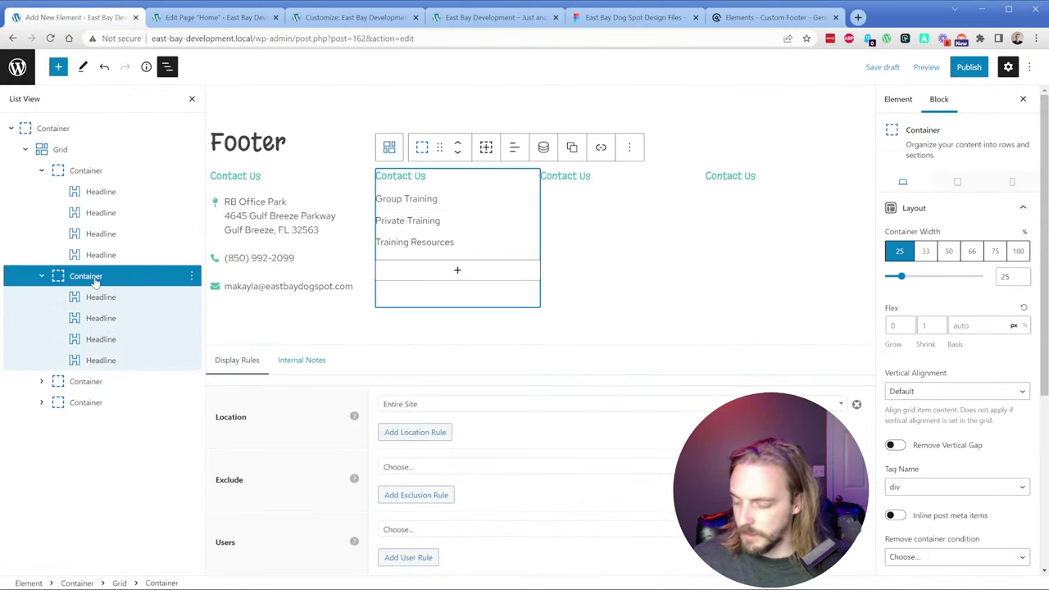
pyautogui.click(572, 147)
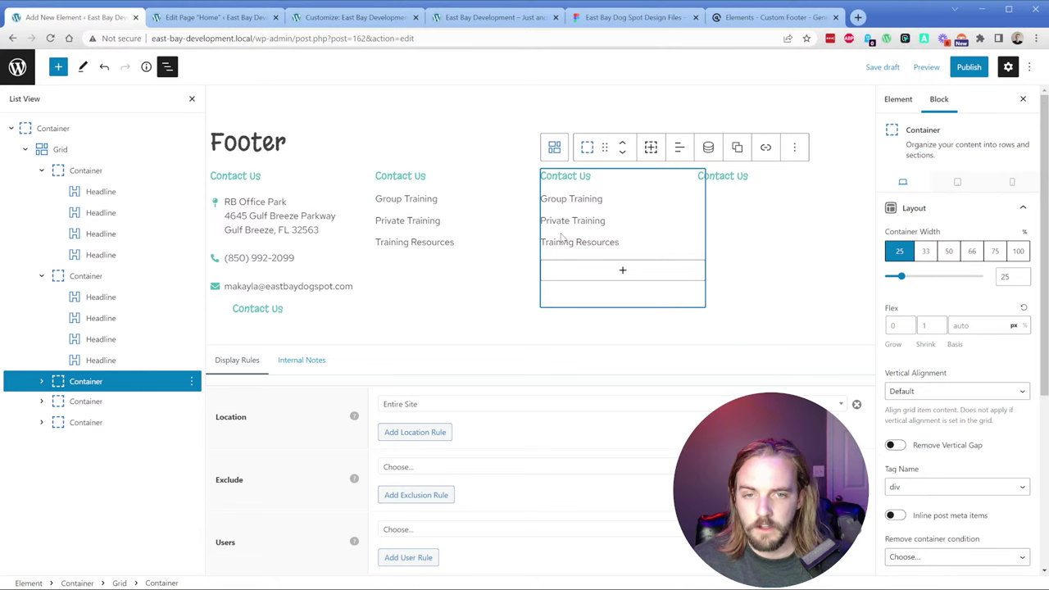
pyautogui.click(574, 176)
pyautogui.hotkey('ctrl', 'a')
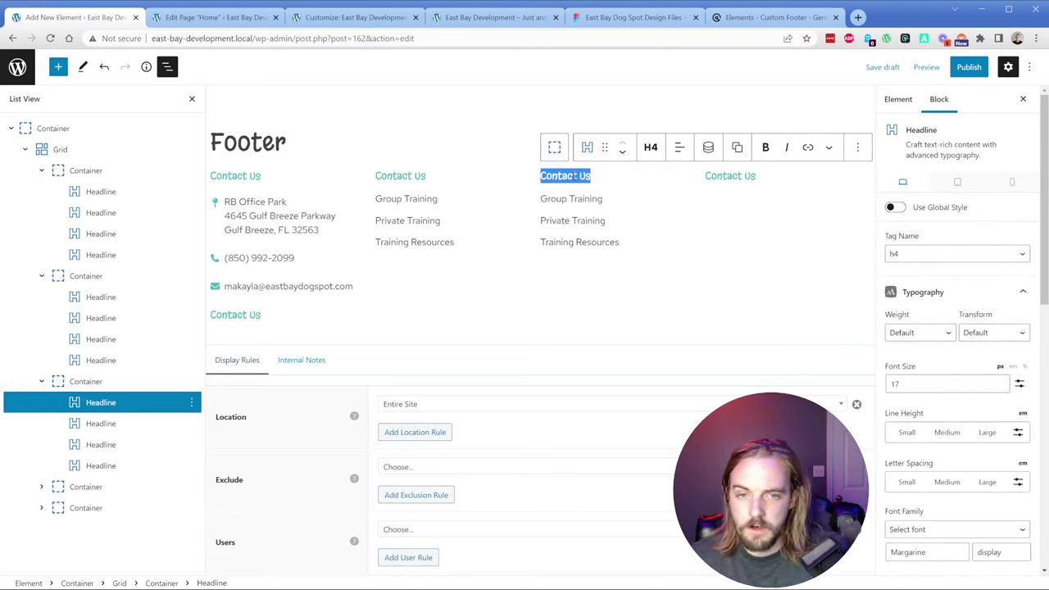
pyautogui.press('BackSpace')
pyautogui.write('About Us')
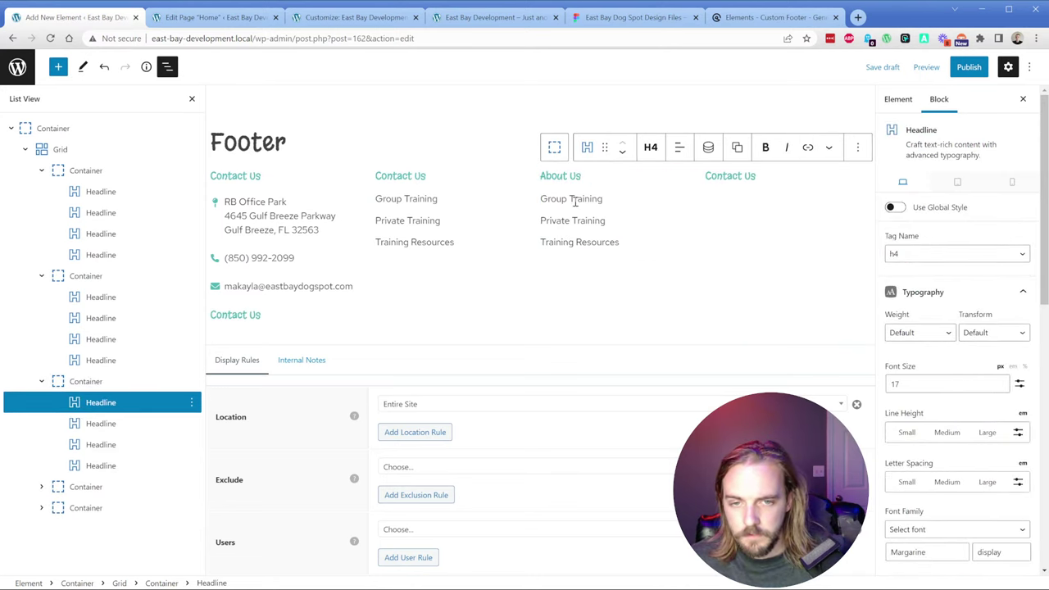
# Step: Change the About Us column's first two items to Our Team and FAQs
pyautogui.click(575, 202)
pyautogui.hotkey('ctrl', 'a')
pyautogui.write('Our Team')
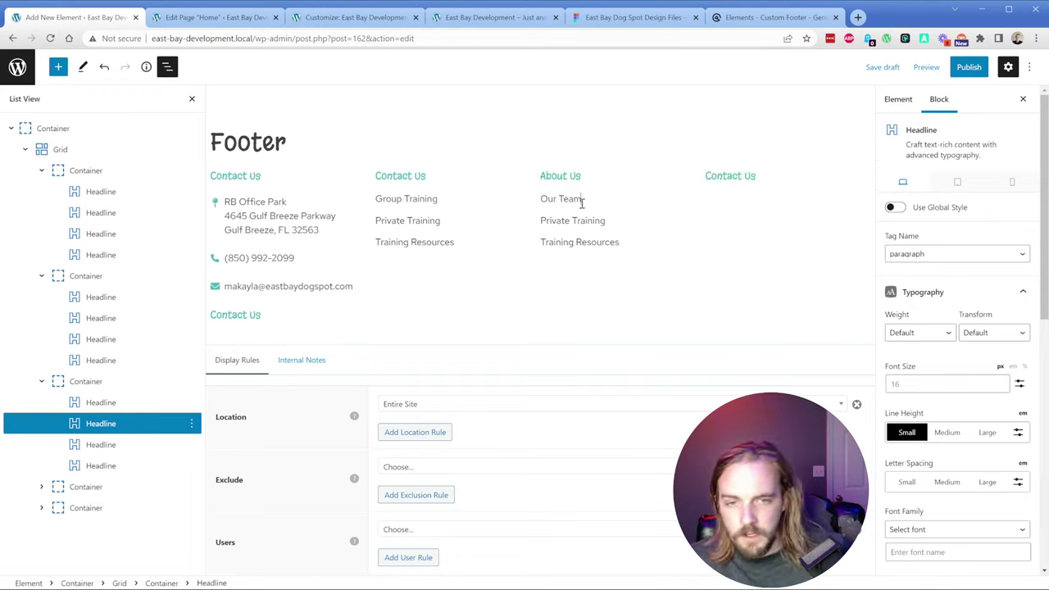
pyautogui.click(585, 220)
pyautogui.hotkey('ctrl', 'a')
pyautogui.write('FAQs')
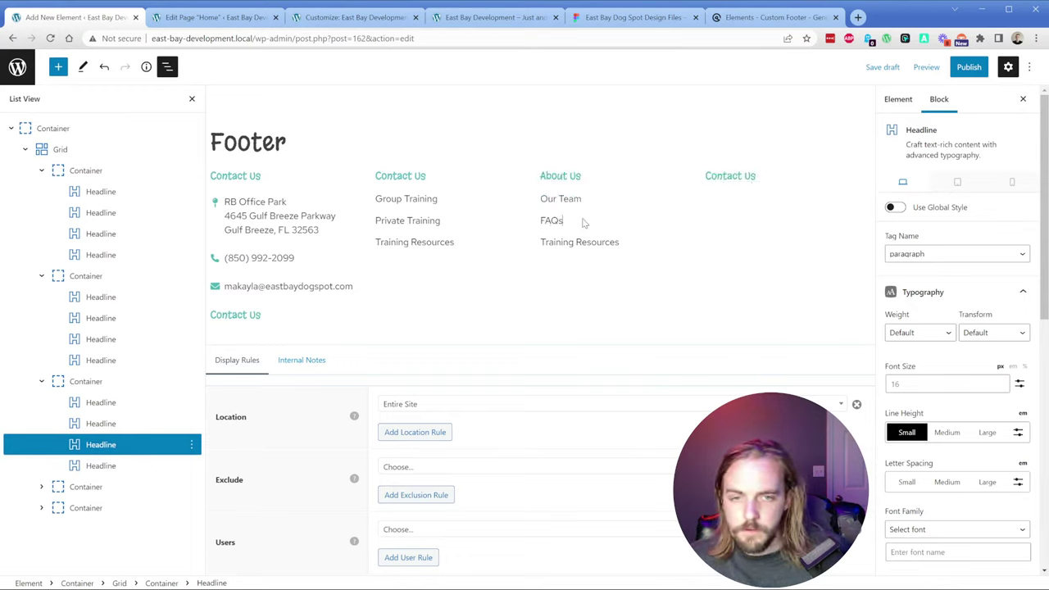
# Step: Delete the Training Resources item from the About Us column
pyautogui.doubleClick(577, 243)
pyautogui.click(101, 467)
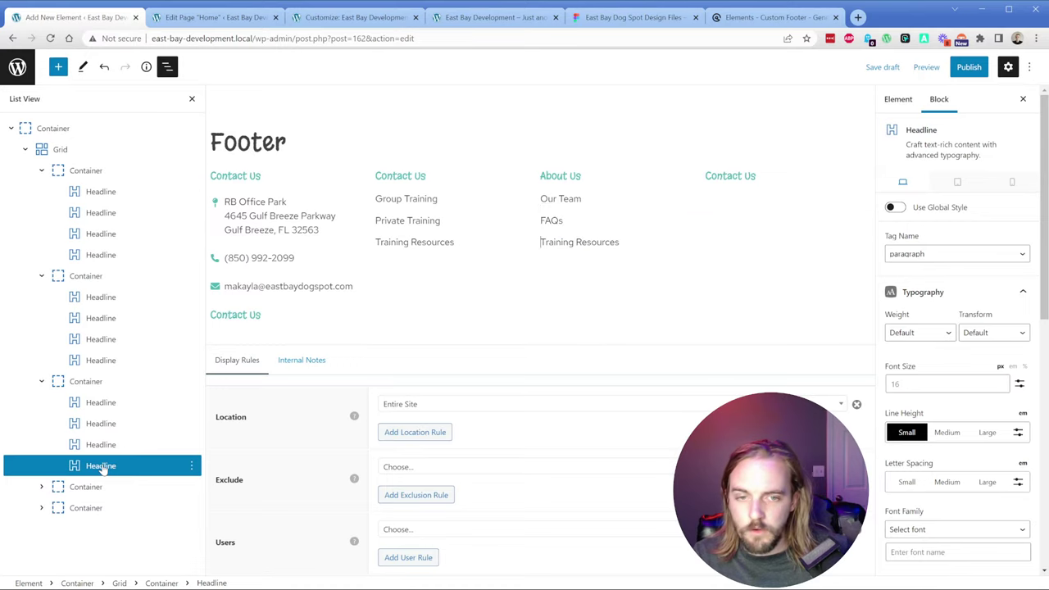
pyautogui.click(99, 468)
pyautogui.click(95, 471)
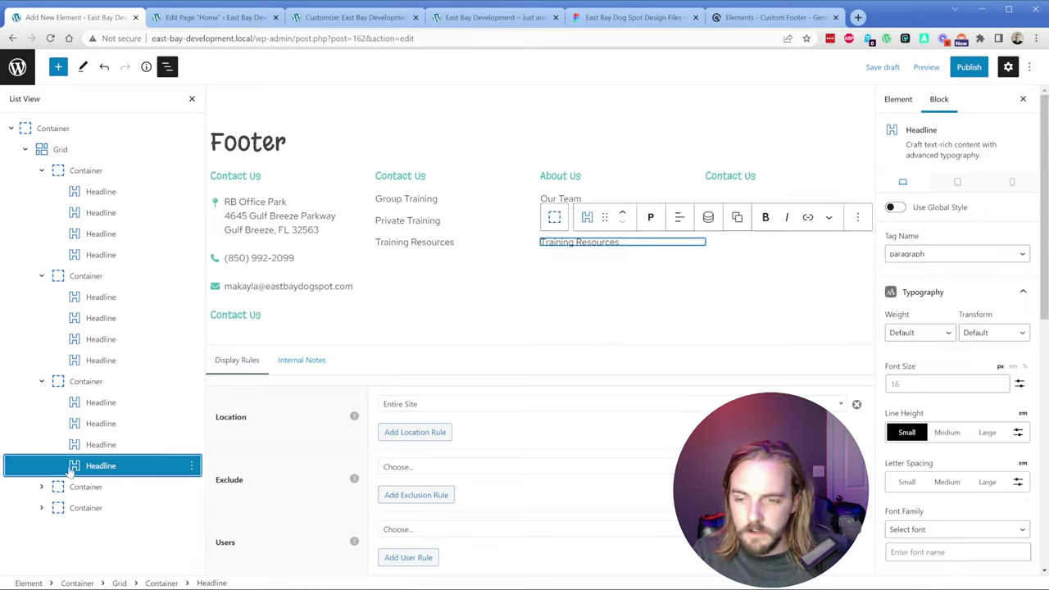
pyautogui.click(74, 467)
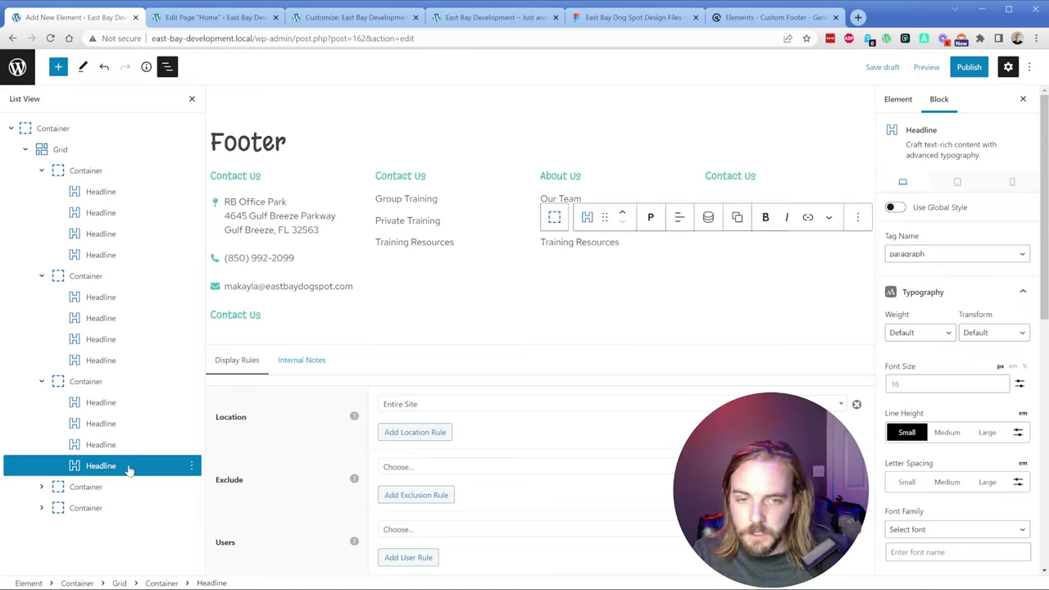
pyautogui.click(191, 466)
pyautogui.click(216, 436)
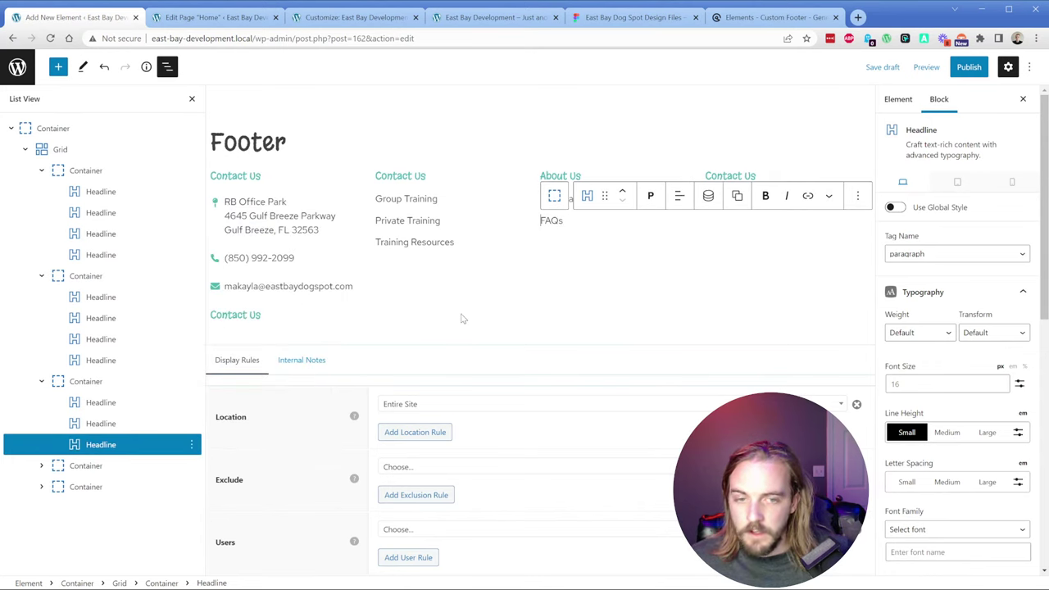
# Step: Check the About Us column against Figma, then duplicate the whole column
pyautogui.click(656, 173)
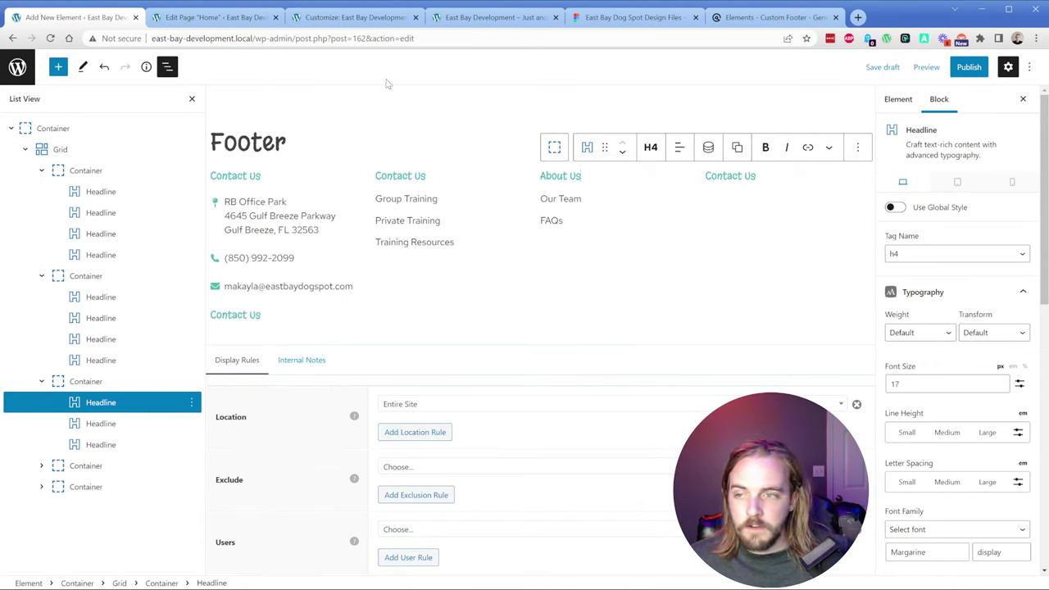
pyautogui.click(624, 18)
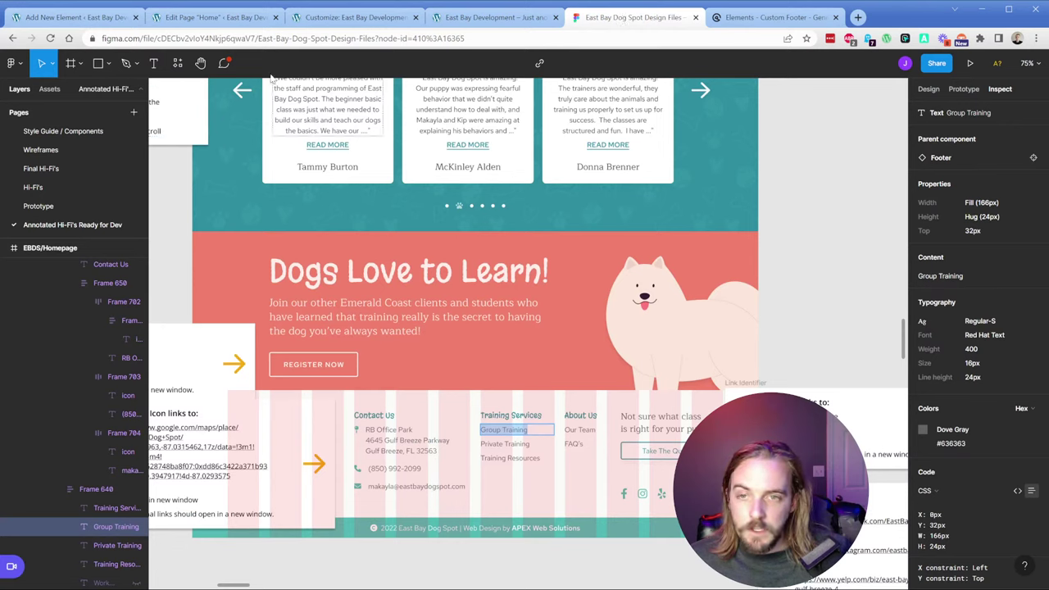
pyautogui.click(90, 17)
pyautogui.click(618, 199)
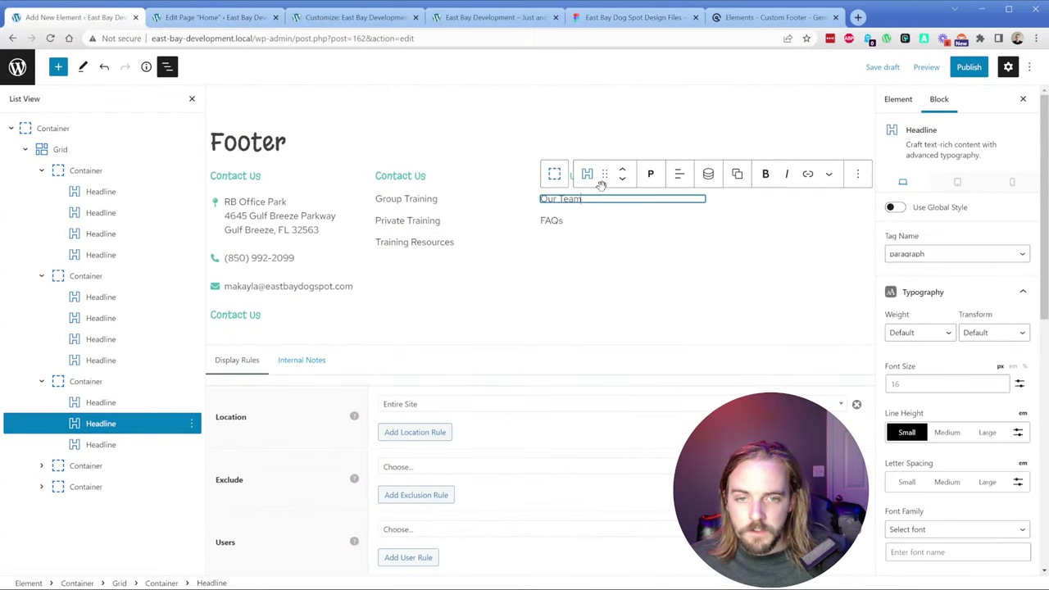
pyautogui.click(54, 381)
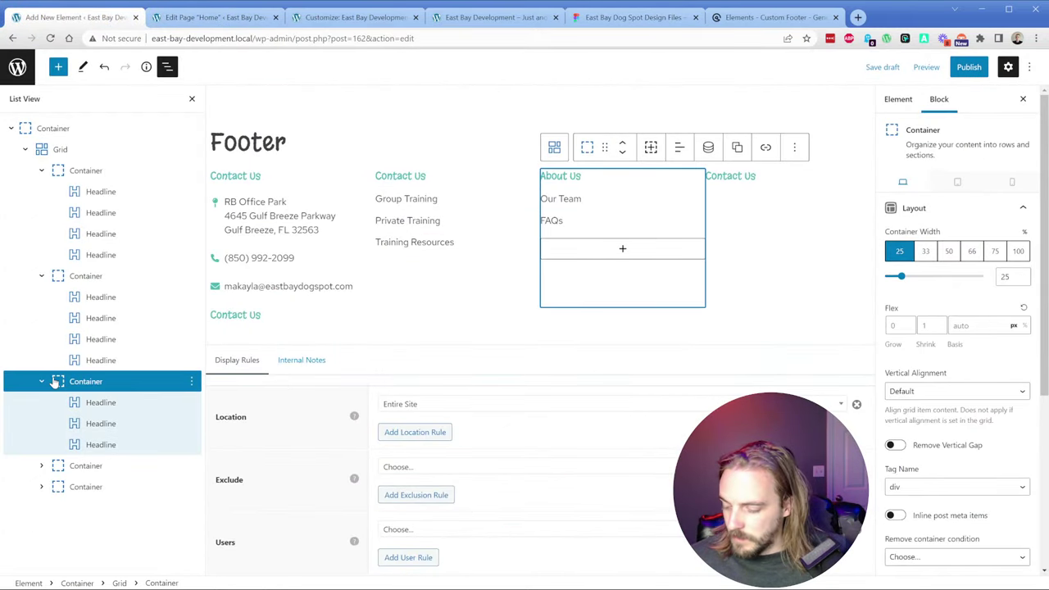
pyautogui.hotkey('ctrl', 'shift', 'd')
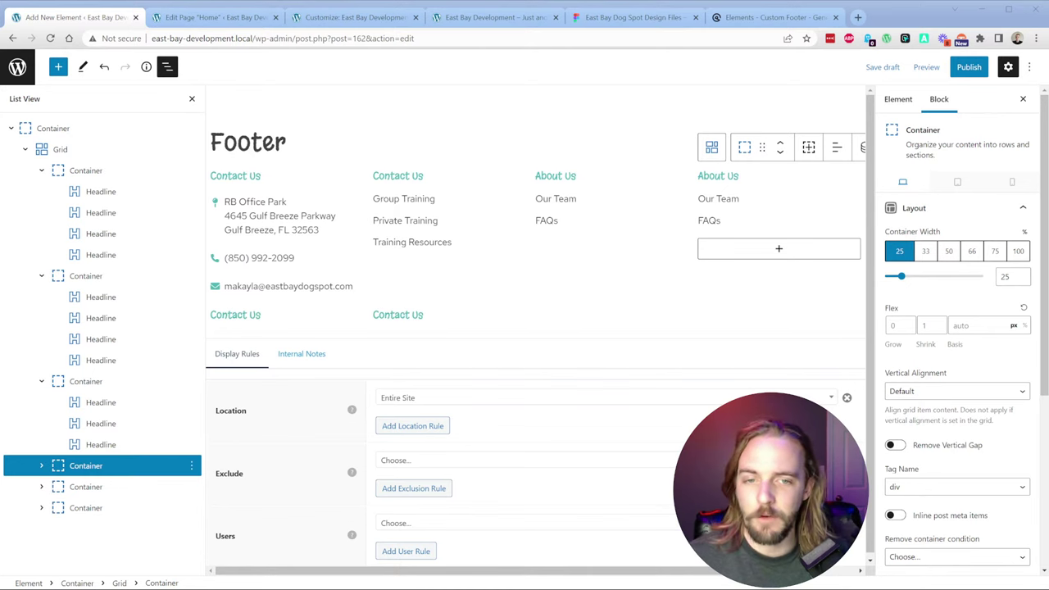
# Step: Clear the About Us column's width and set the fourth column's Container Width to 15%
pyautogui.click(597, 202)
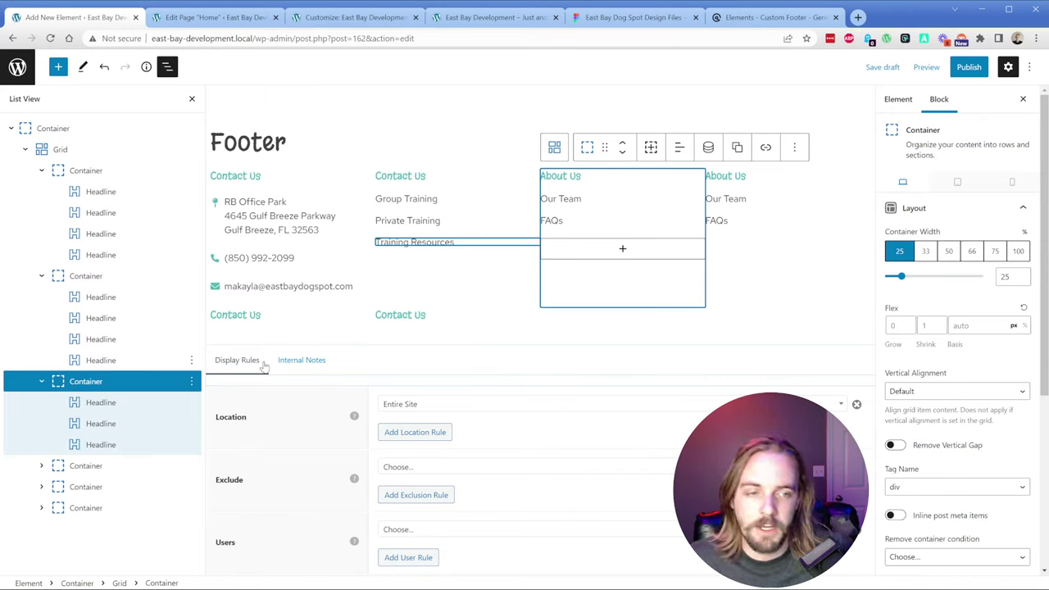
pyautogui.doubleClick(1004, 276)
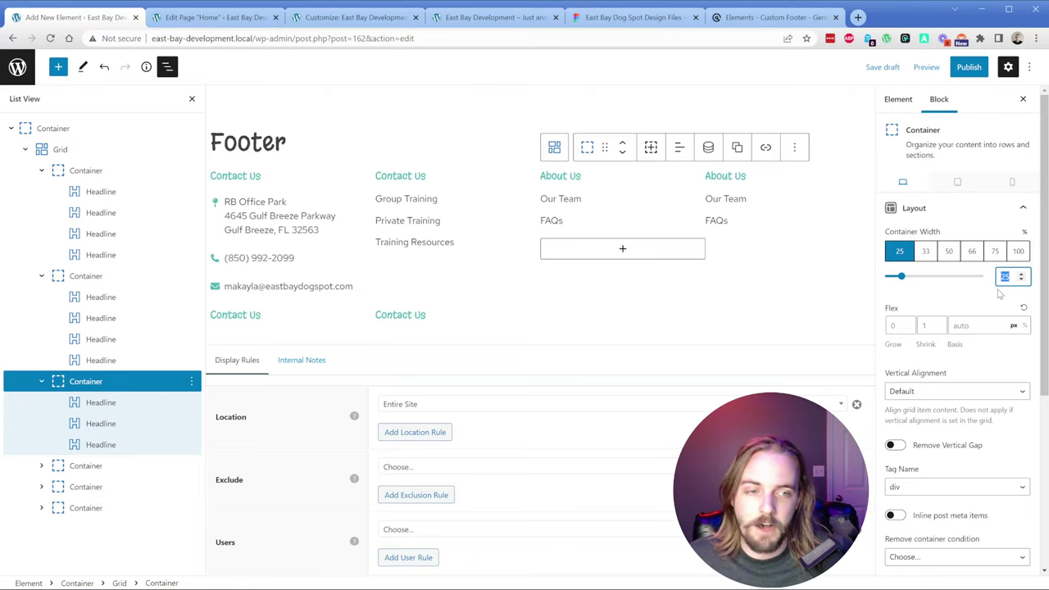
pyautogui.press('BackSpace')
pyautogui.click(716, 202)
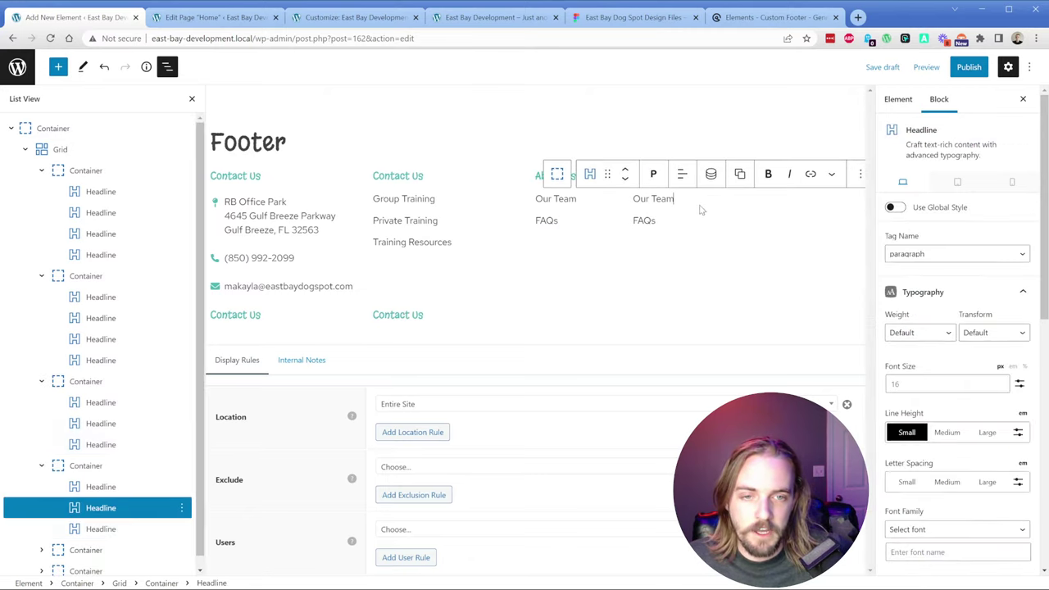
pyautogui.click(705, 278)
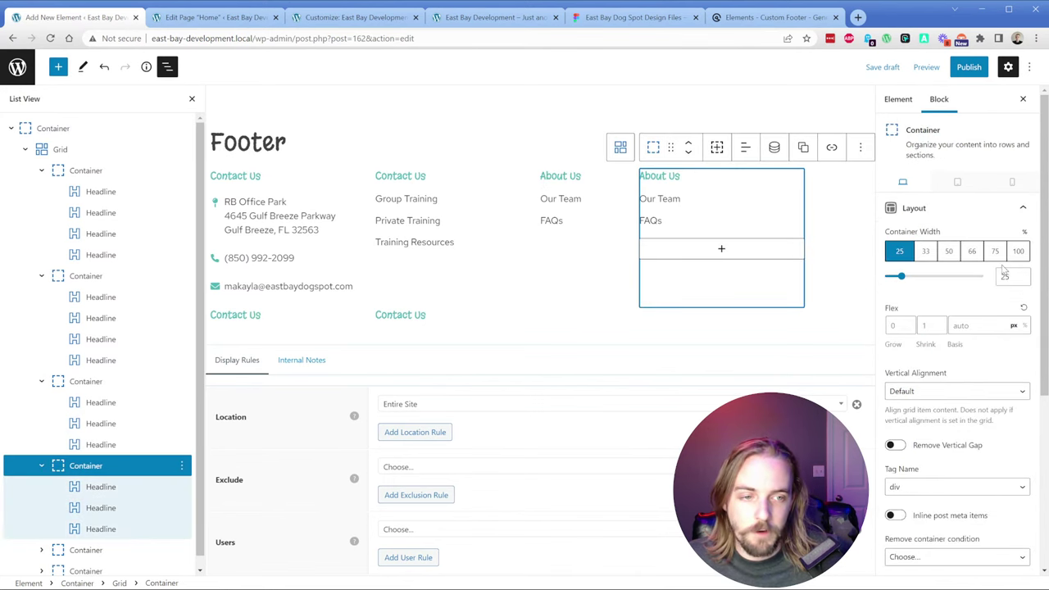
pyautogui.click(1005, 276)
pyautogui.write('15')
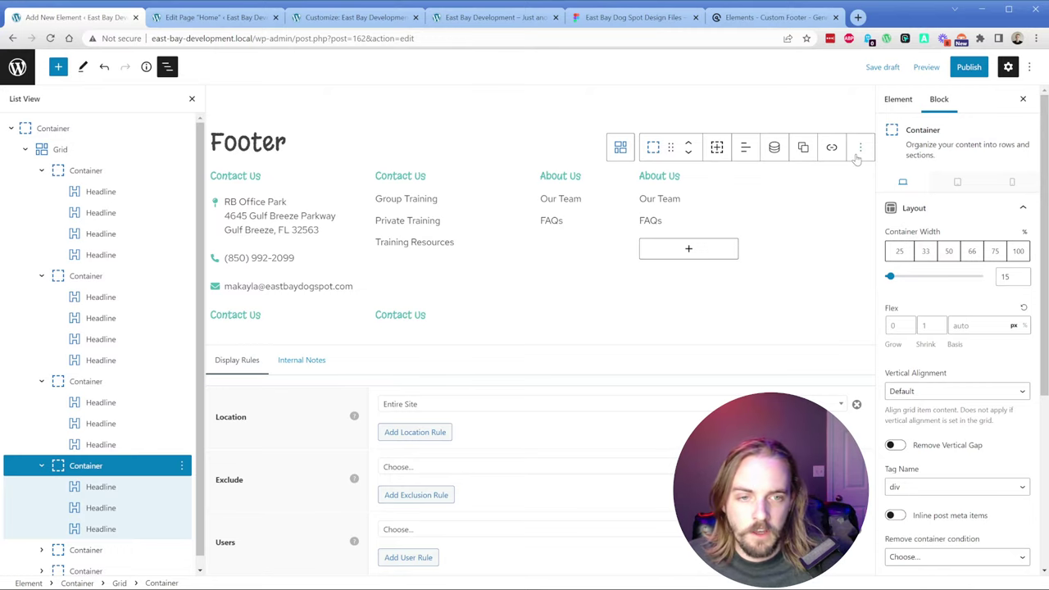
# Step: Collapse the four footer columns in the List View outline
pyautogui.click(69, 152)
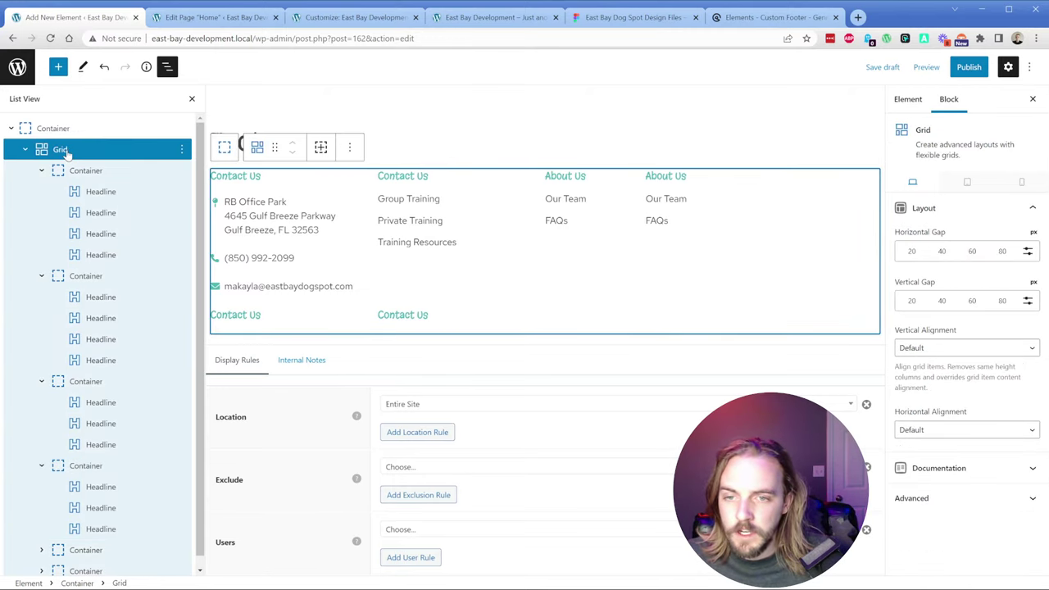
pyautogui.click(41, 171)
pyautogui.click(41, 191)
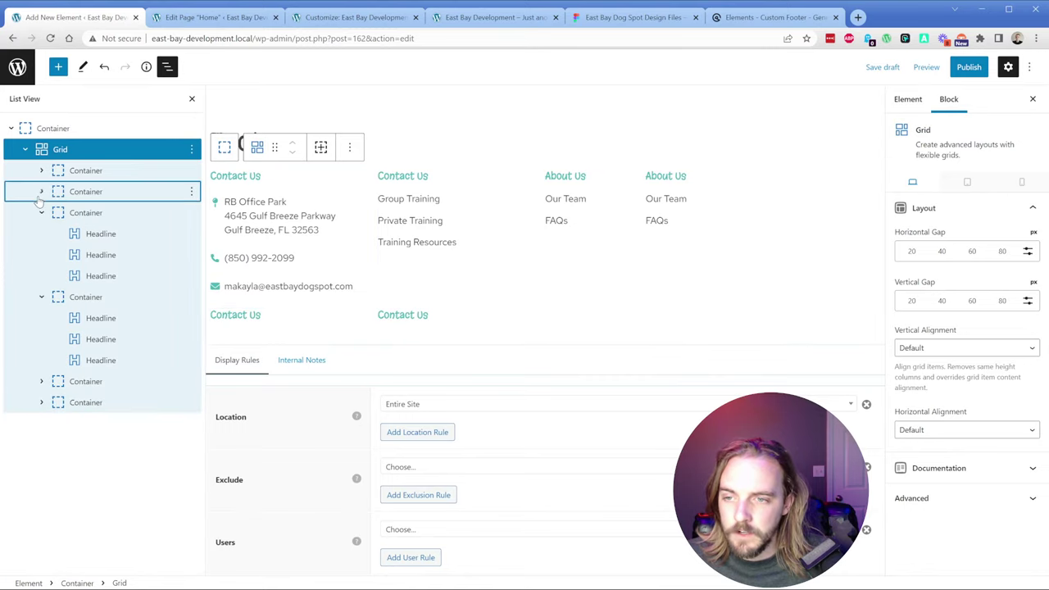
pyautogui.click(41, 213)
pyautogui.click(41, 233)
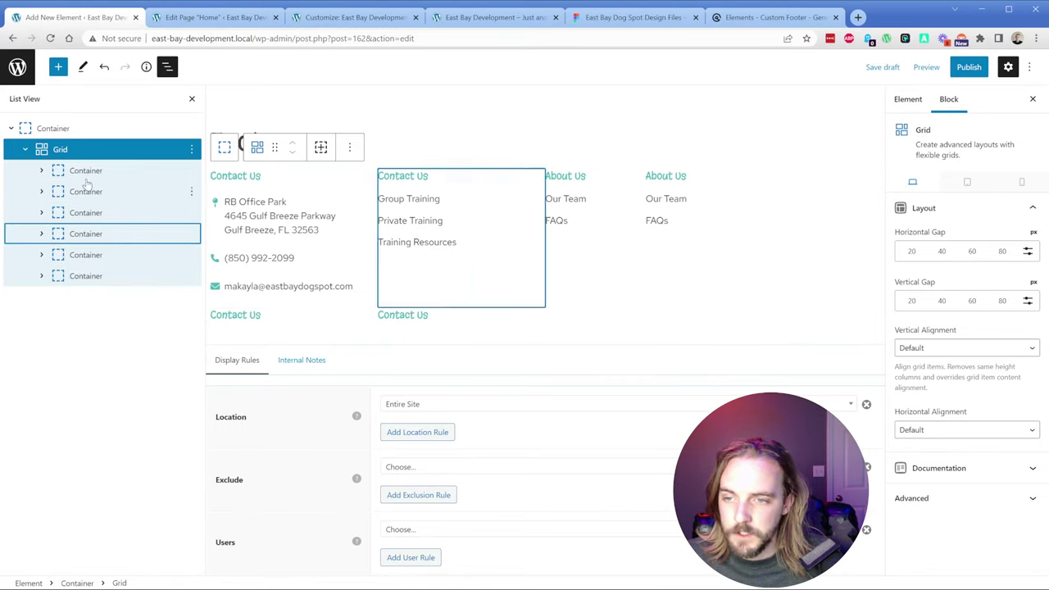
# Step: Set the lower Contact Us container's width to 20% so it joins the row as column five
pyautogui.click(82, 256)
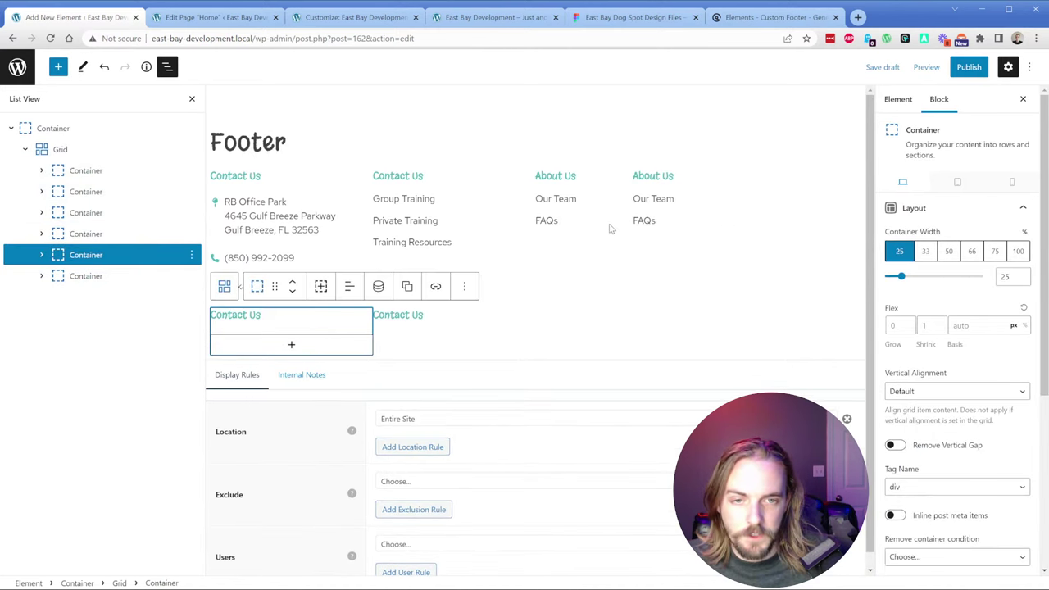
pyautogui.click(482, 205)
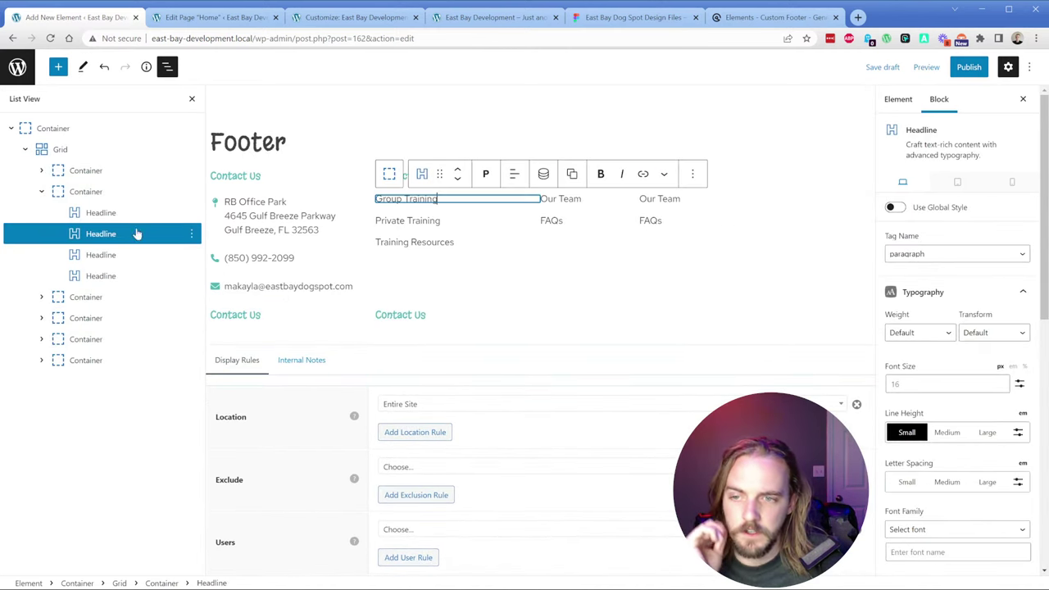
pyautogui.click(100, 213)
pyautogui.click(41, 191)
pyautogui.click(71, 177)
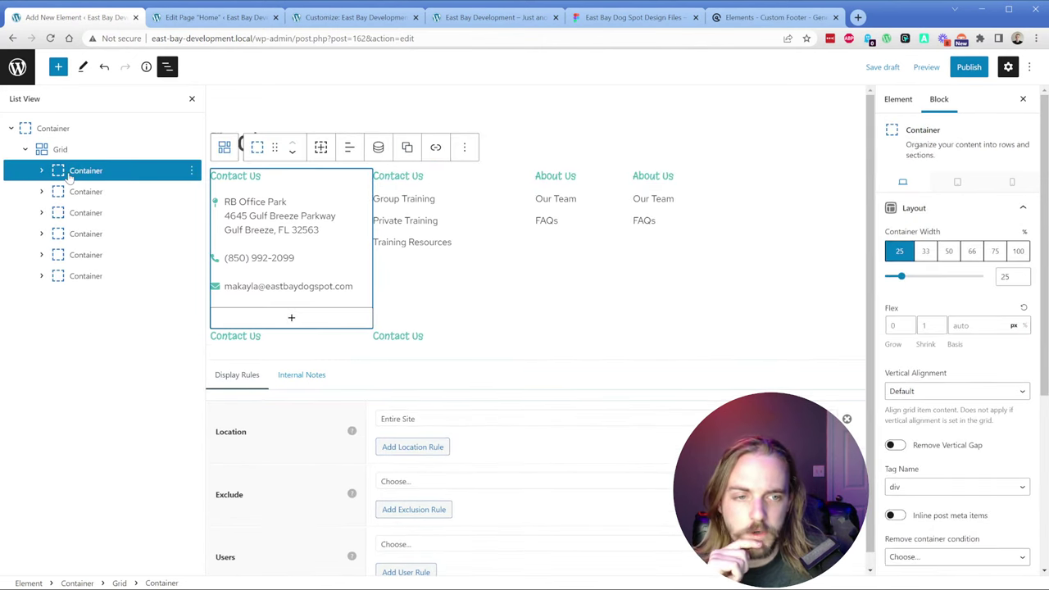
pyautogui.click(86, 194)
pyautogui.click(91, 215)
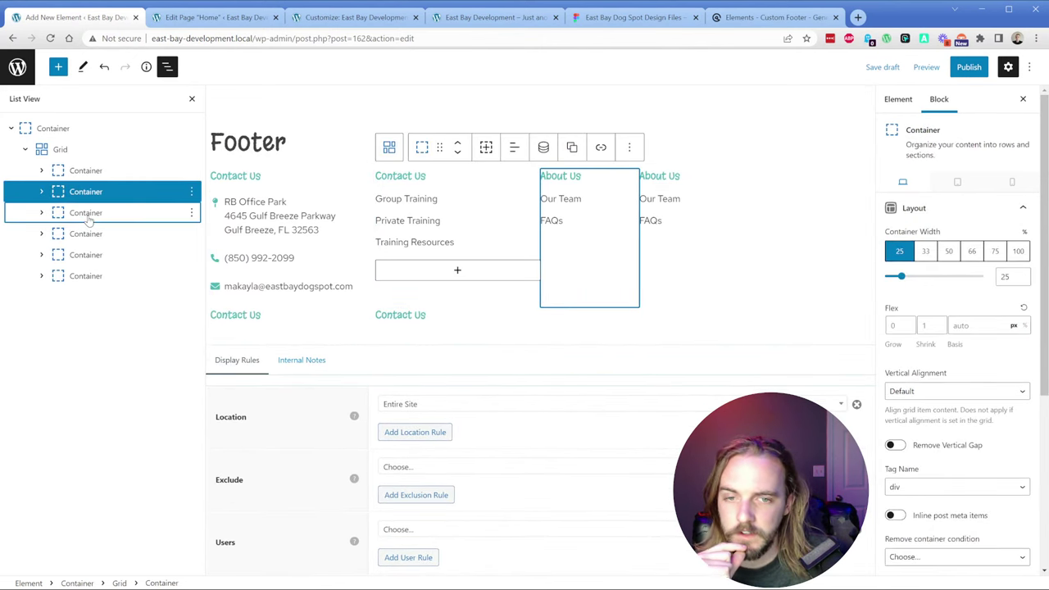
pyautogui.click(87, 235)
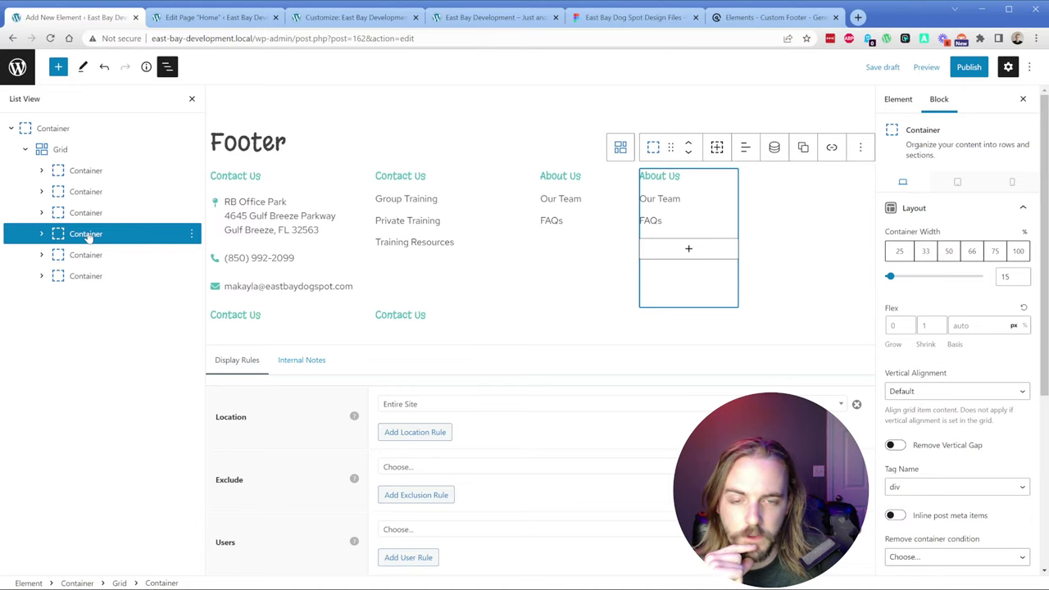
pyautogui.click(86, 255)
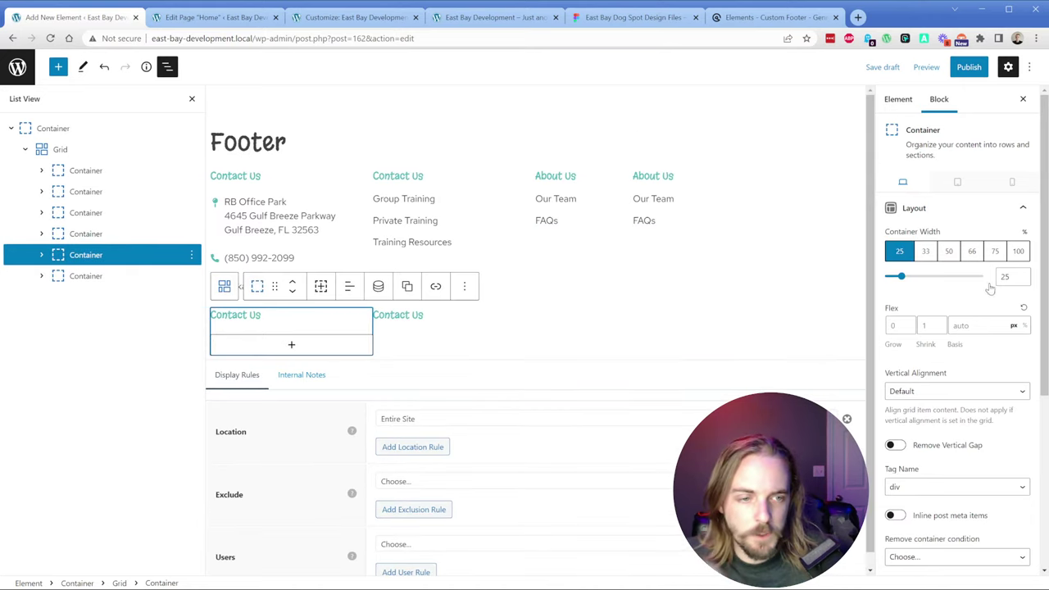
pyautogui.click(1015, 277)
pyautogui.write('20')
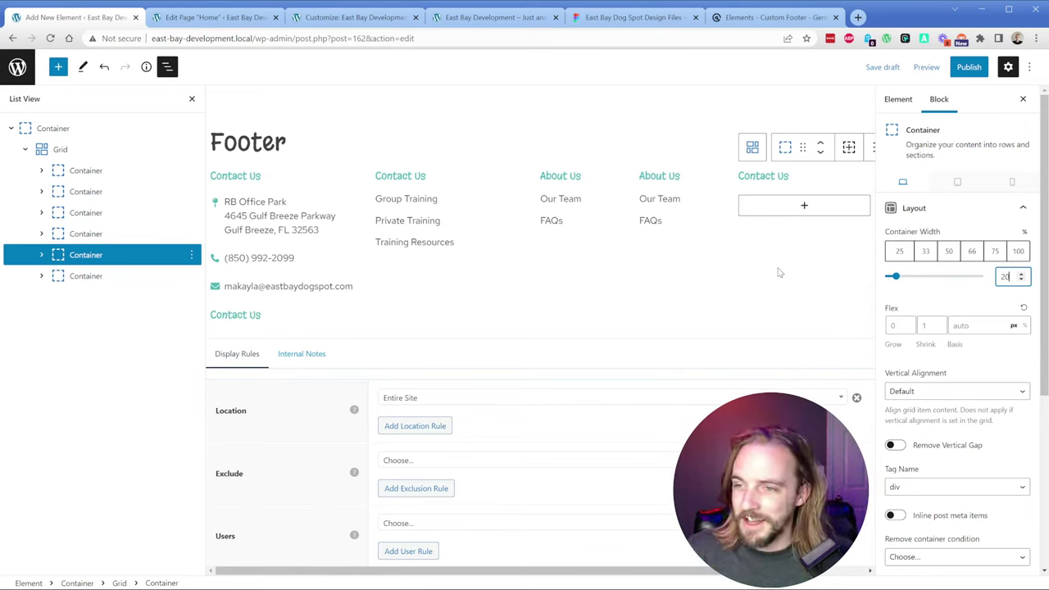
# Step: Remove the leftover bottom Contact Us container, leaving five footer columns
pyautogui.click(76, 276)
pyautogui.click(192, 276)
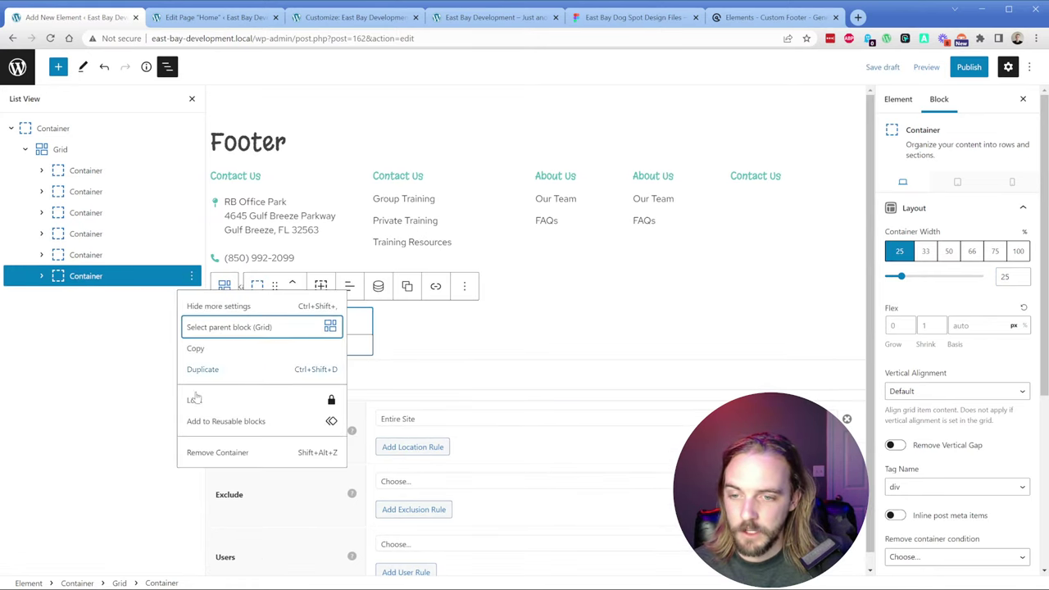
pyautogui.click(217, 453)
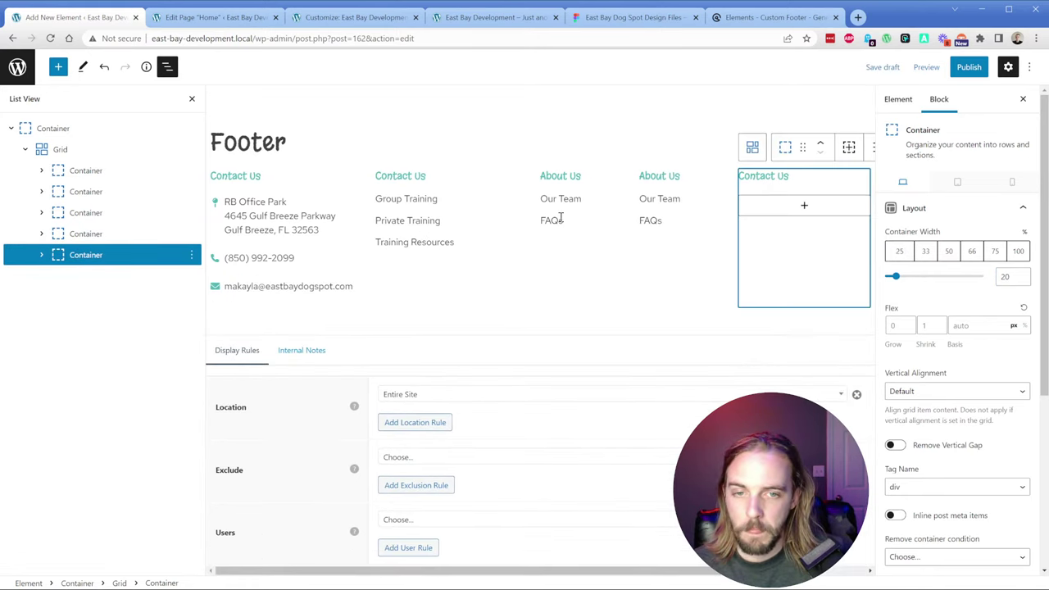
pyautogui.click(778, 180)
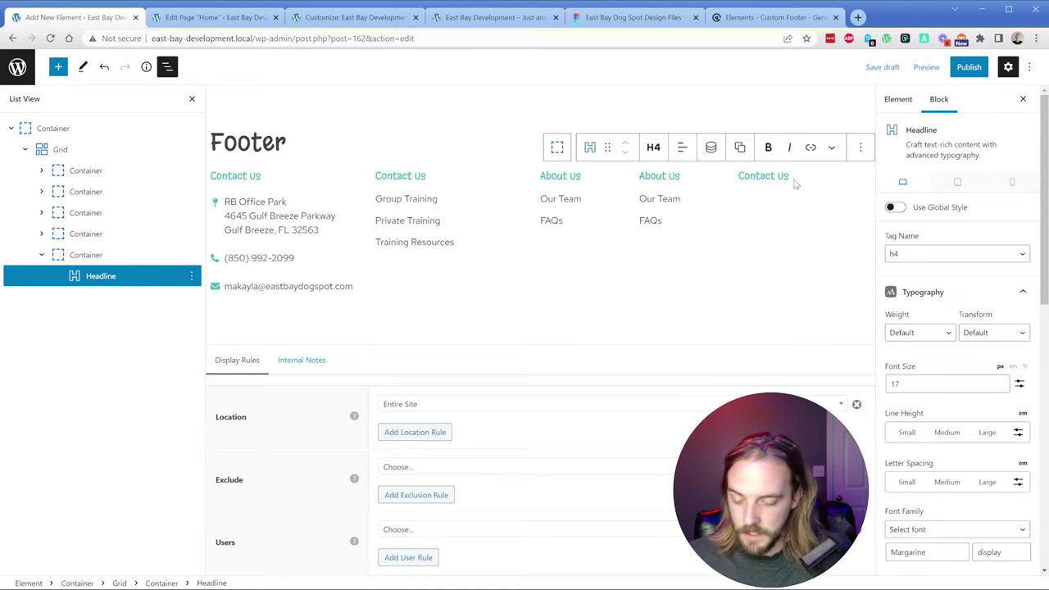
# Step: Add a paragraph-tag headline with 'Not sure what class is right for your pup?' copied from Figma
pyautogui.press('Return')
pyautogui.write('/headli')
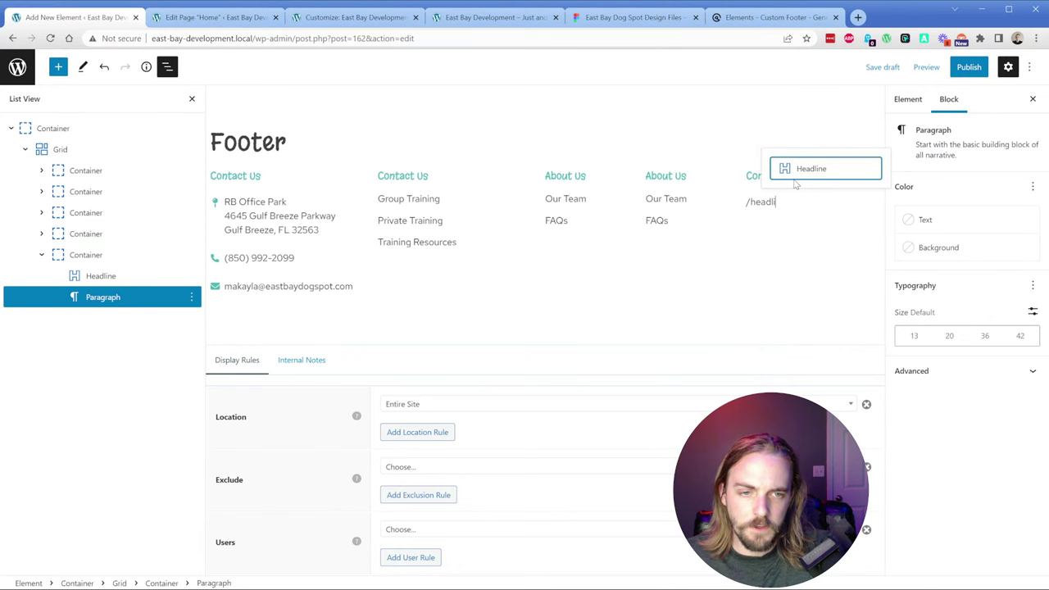
pyautogui.press('Return')
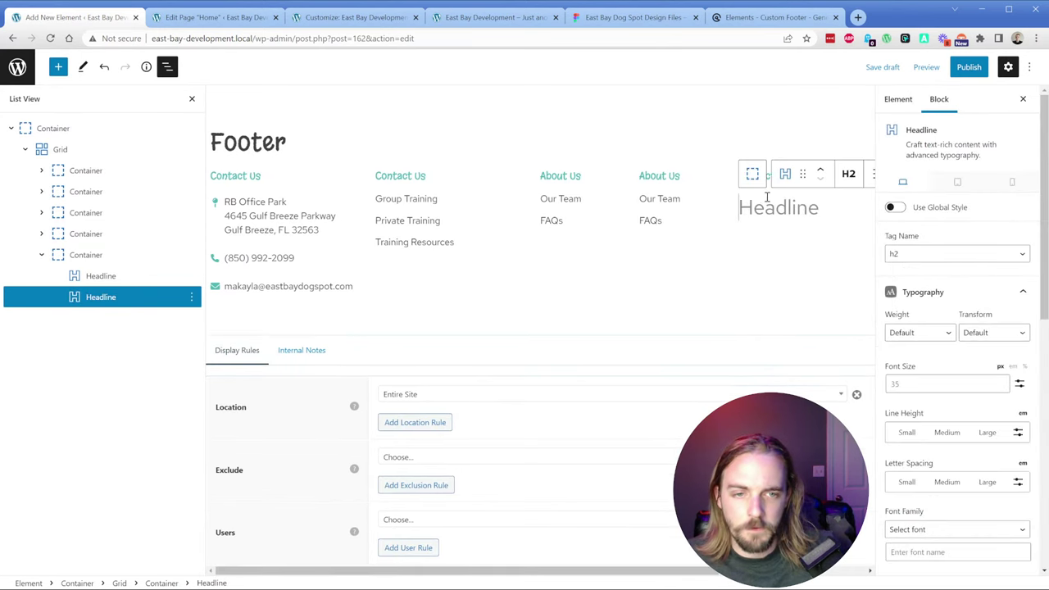
pyautogui.click(849, 175)
pyautogui.click(870, 341)
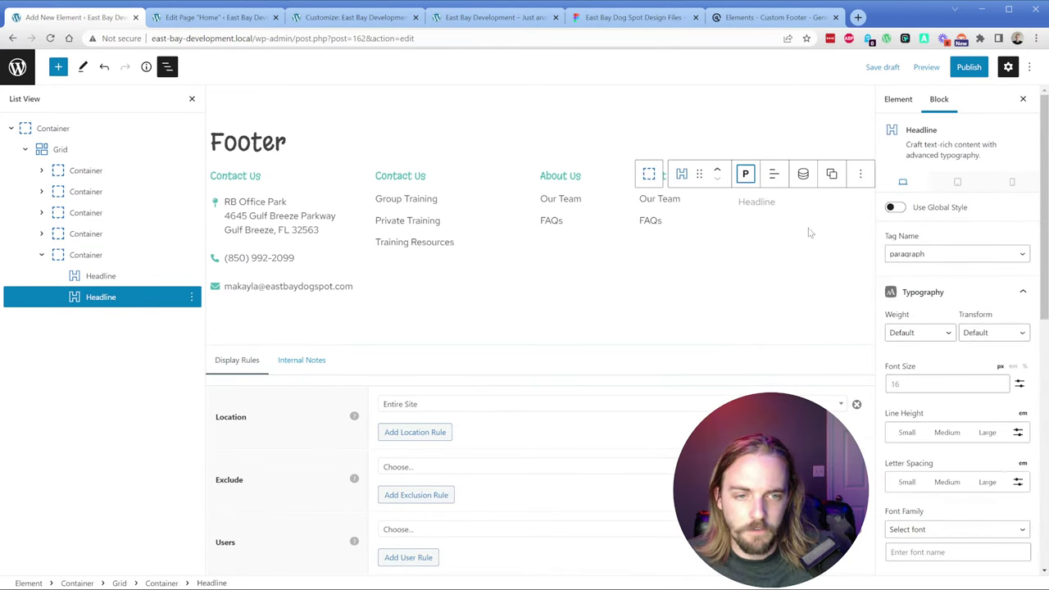
pyautogui.click(633, 18)
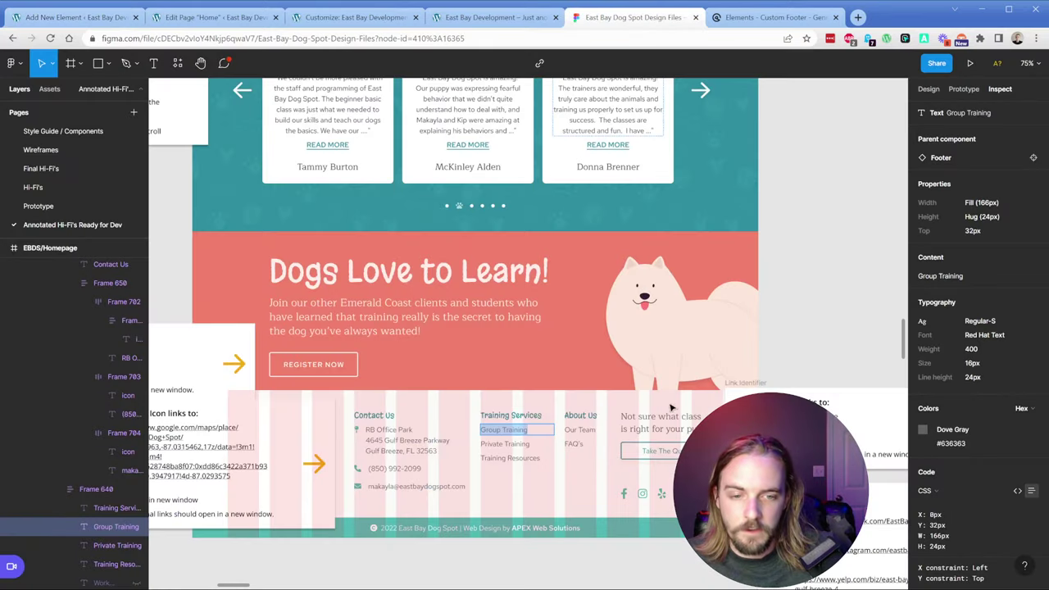
pyautogui.hotkey('ctrl', 'a')
pyautogui.hotkey('ctrl', 'c')
pyautogui.hotkey('ctrl', '1')
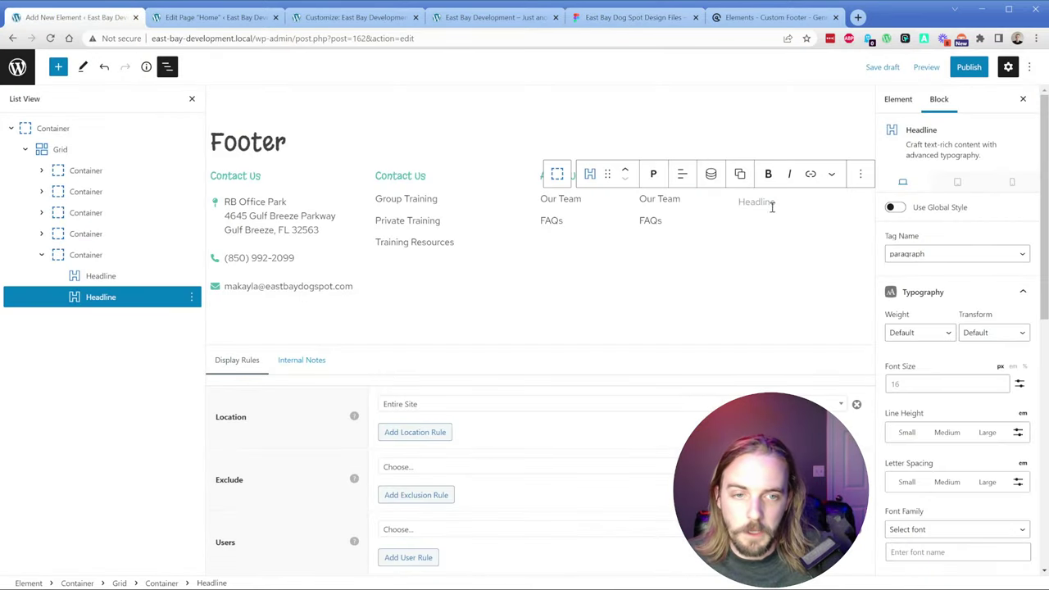
pyautogui.click(771, 205)
pyautogui.hotkey('ctrl', 'v')
# Step: Add a Buttons block below it using the global primary button style
pyautogui.press('Return')
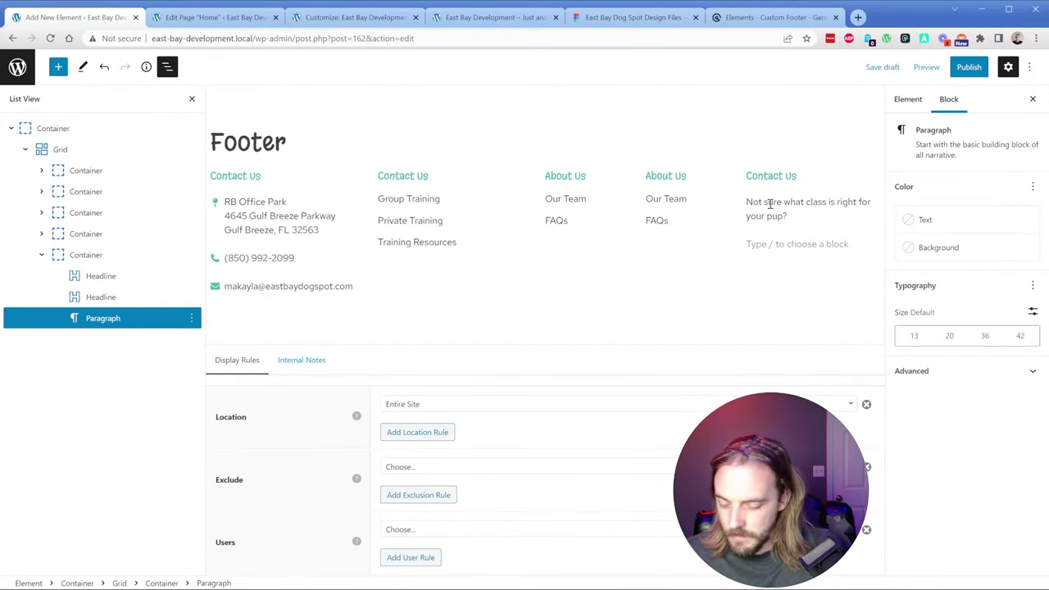
pyautogui.write('/button')
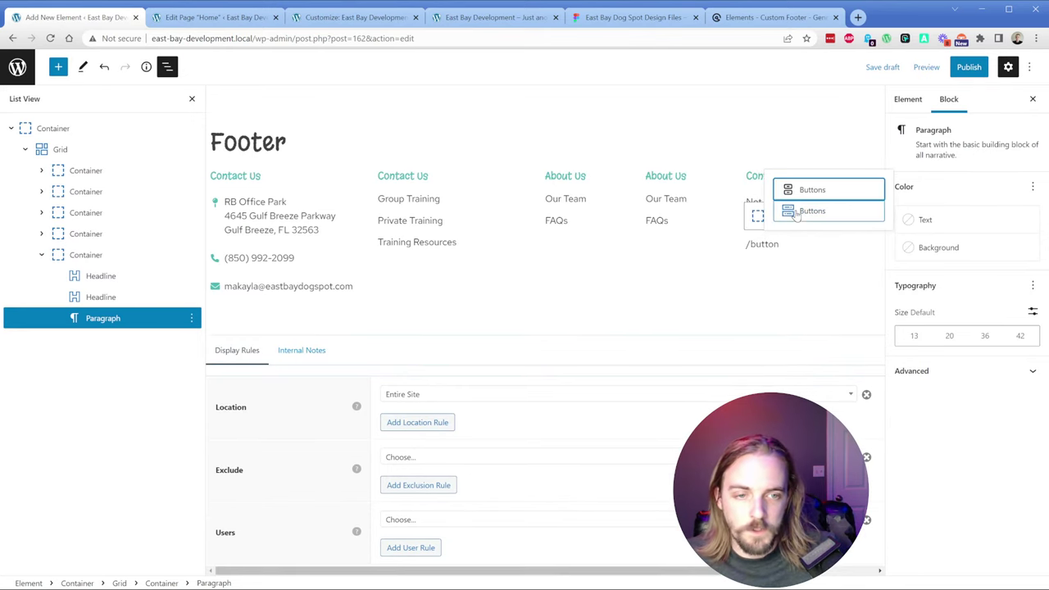
pyautogui.click(795, 212)
pyautogui.click(905, 208)
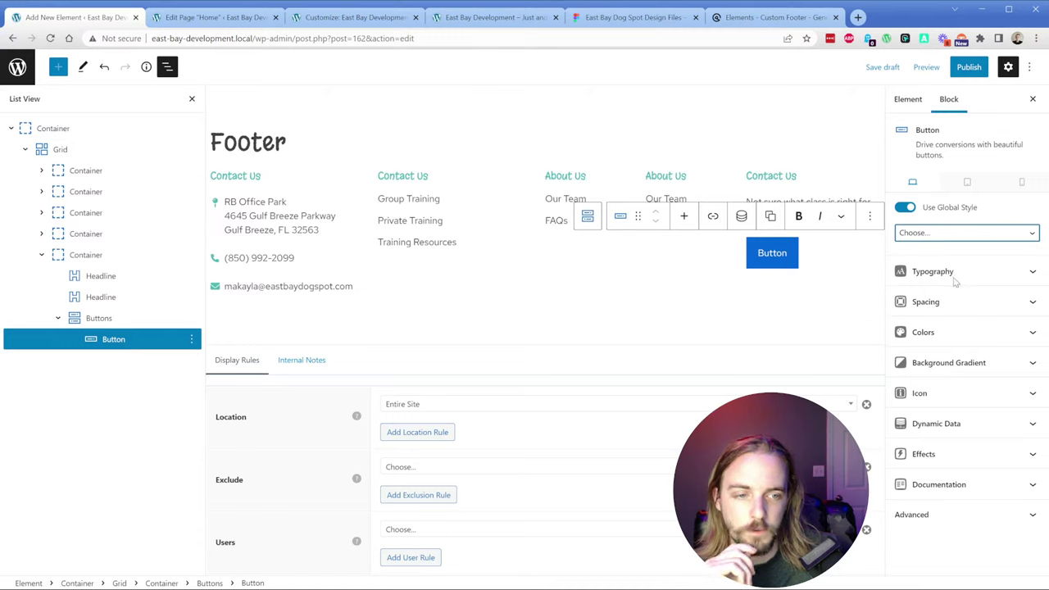
pyautogui.press('Down')
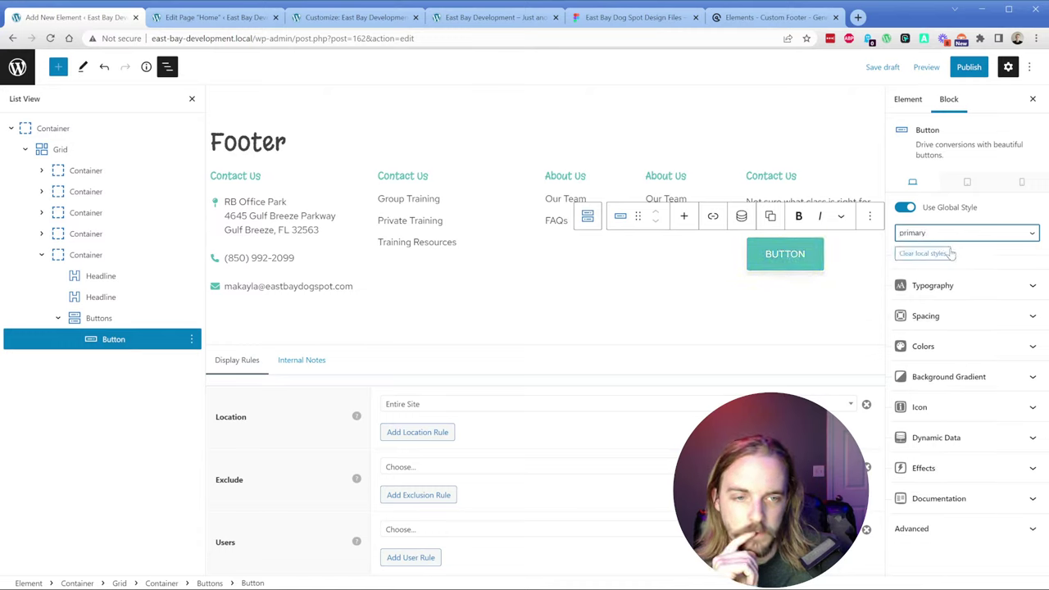
pyautogui.press('Down')
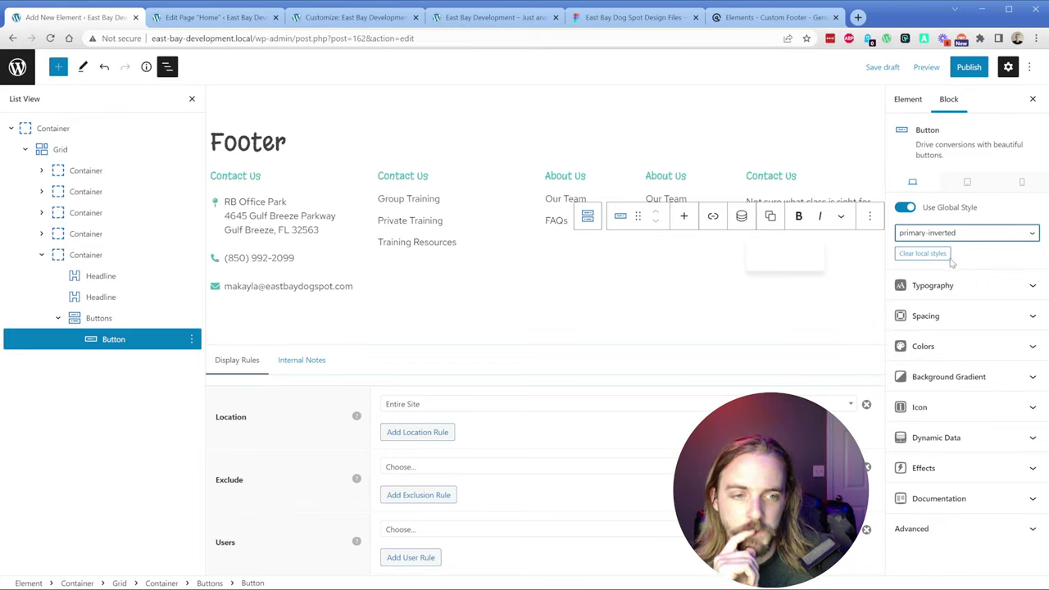
pyautogui.press('Up')
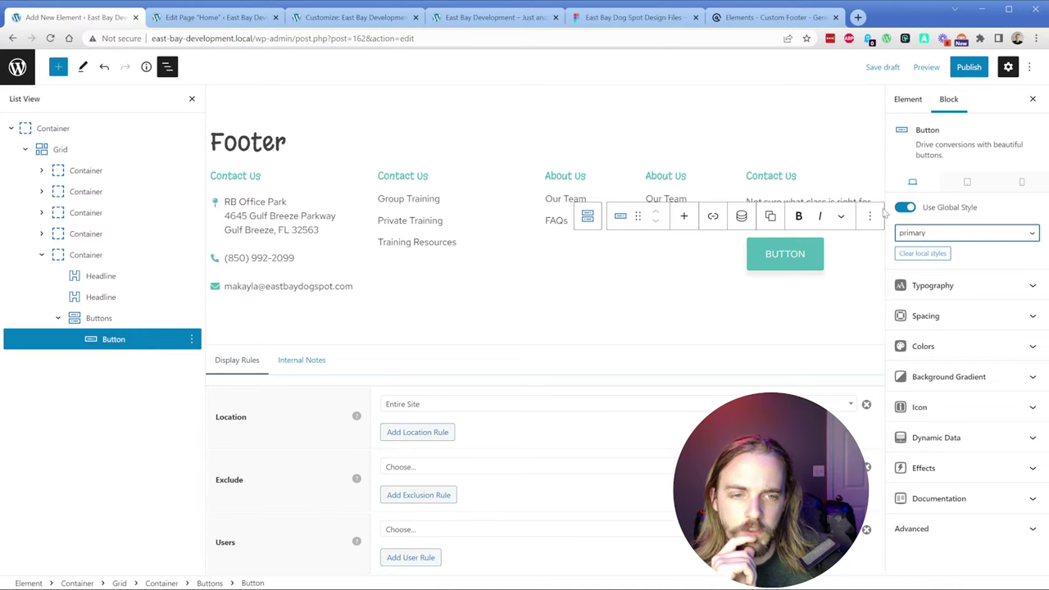
# Step: Delete the Contact Us heading from the fifth column
pyautogui.click(796, 199)
pyautogui.click(713, 233)
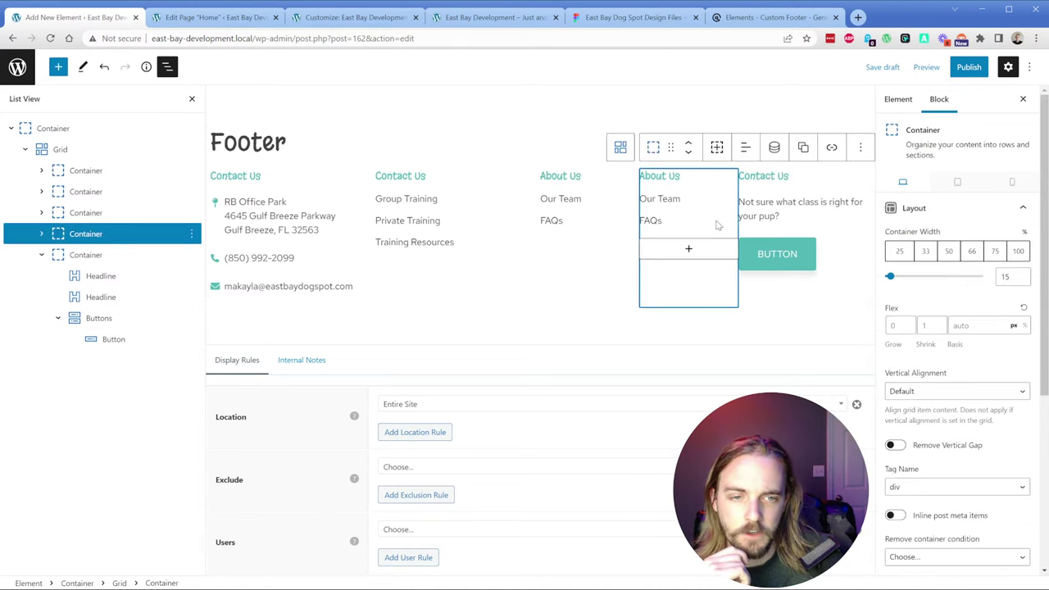
pyautogui.click(774, 179)
pyautogui.click(858, 151)
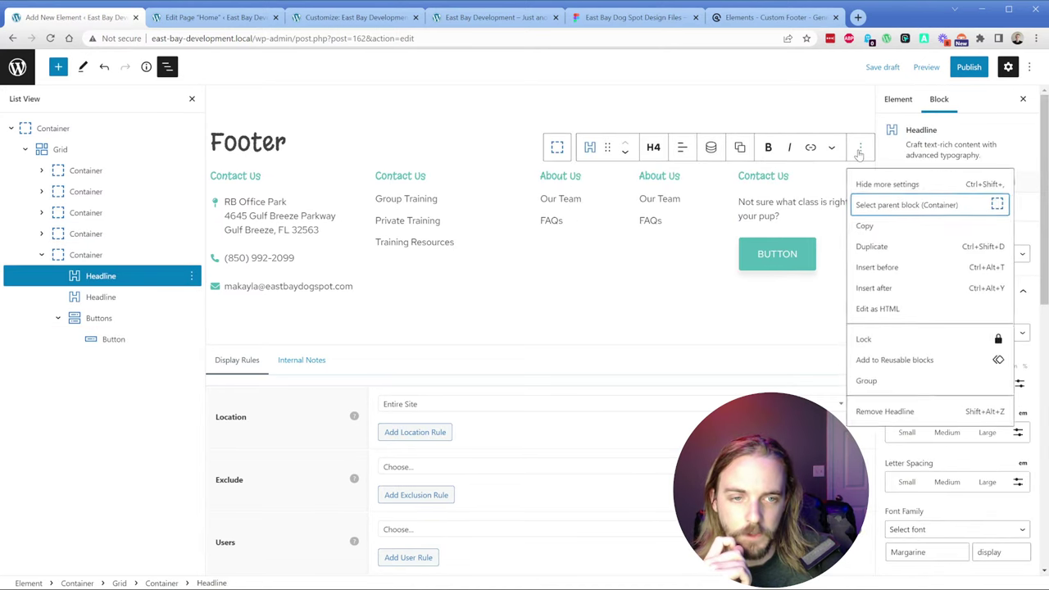
pyautogui.click(885, 411)
# Step: Set the question text's font to Maitree at size 20, as in the Figma design
pyautogui.tripleClick(776, 173)
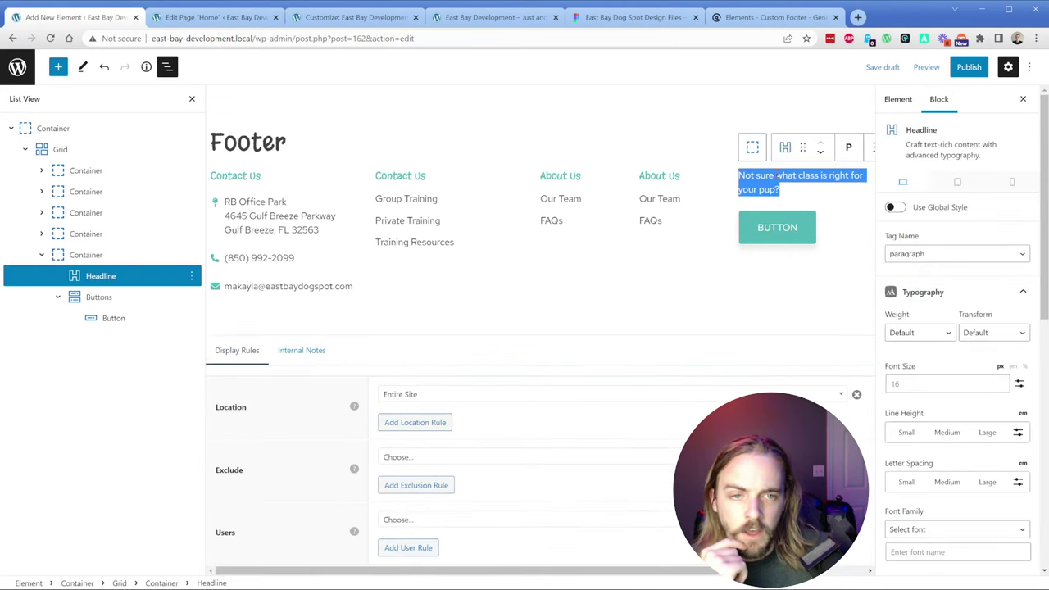
pyautogui.click(630, 17)
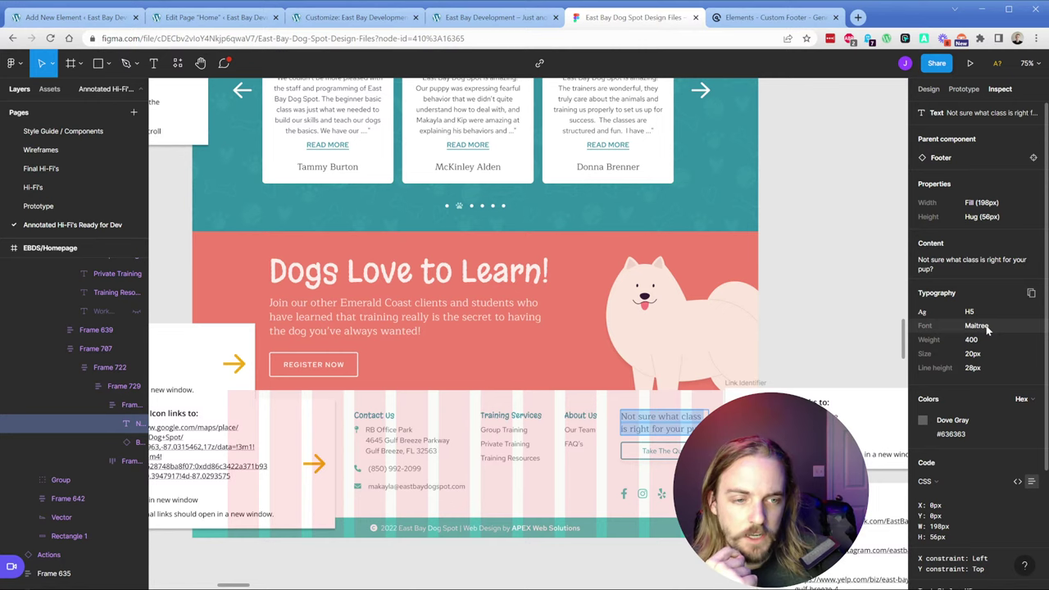
pyautogui.click(81, 18)
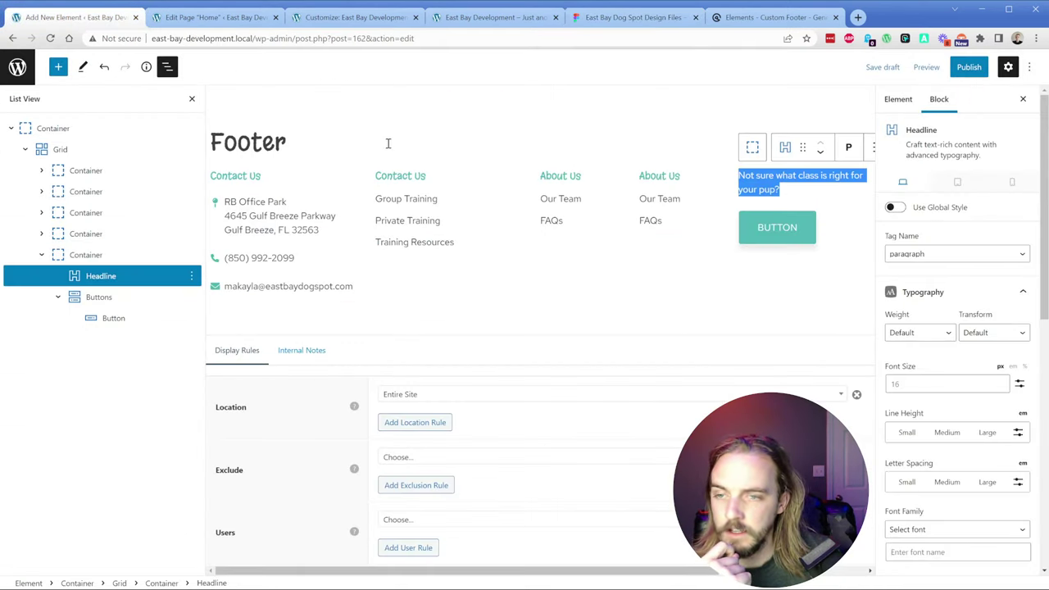
pyautogui.scroll(-2, 936, 364)
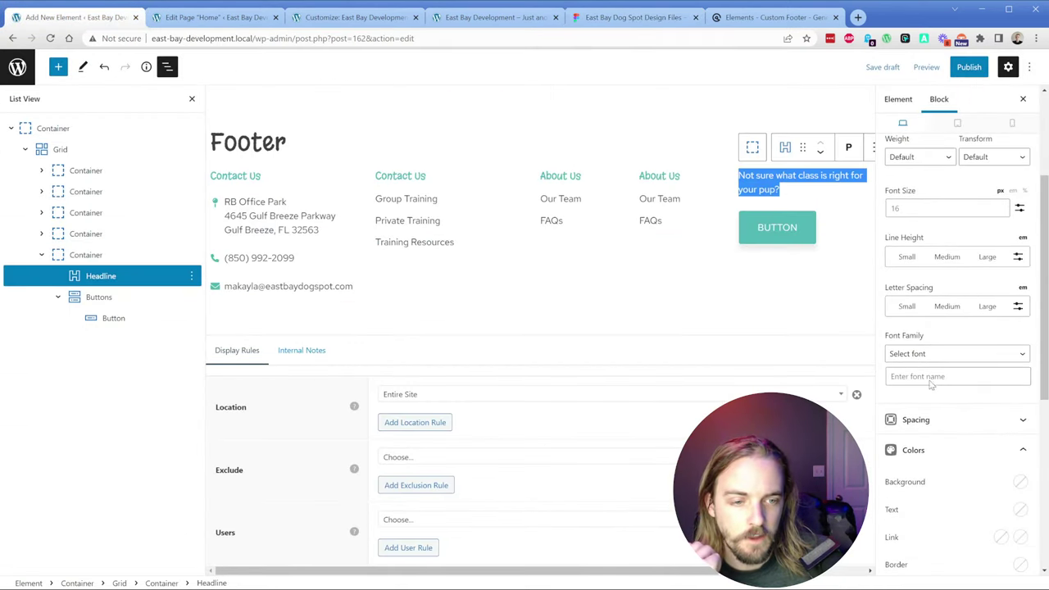
pyautogui.click(931, 376)
pyautogui.write('Maitere')
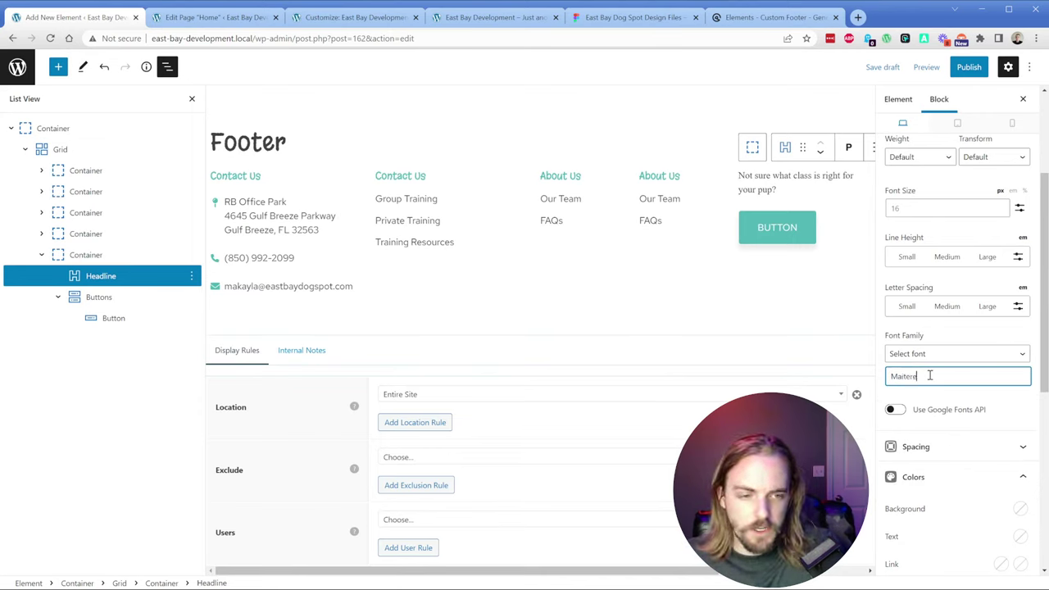
pyautogui.press('BackSpace')
pyautogui.press('BackSpace')
pyautogui.press('BackSpace')
pyautogui.write('ree')
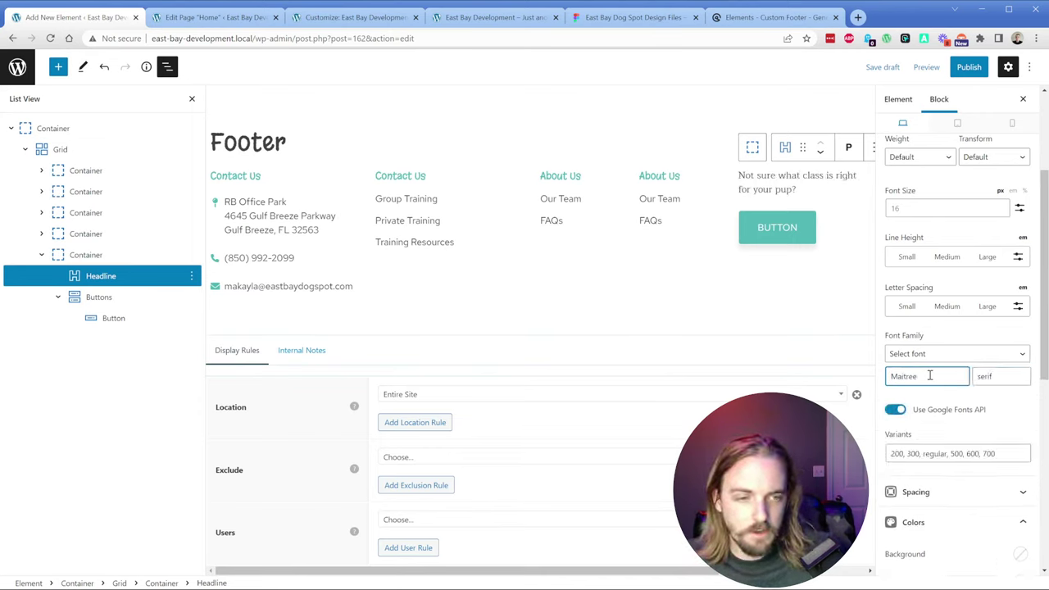
pyautogui.click(916, 208)
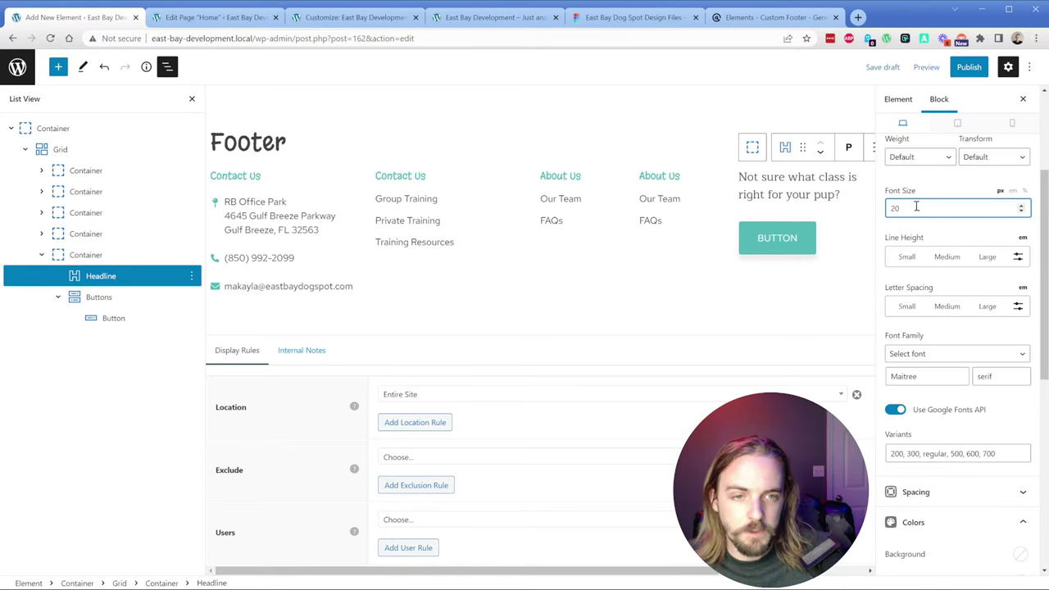
# Step: Retype the button label as TAKE THE QUIZ
pyautogui.doubleClick(785, 236)
pyautogui.write('TAKE')
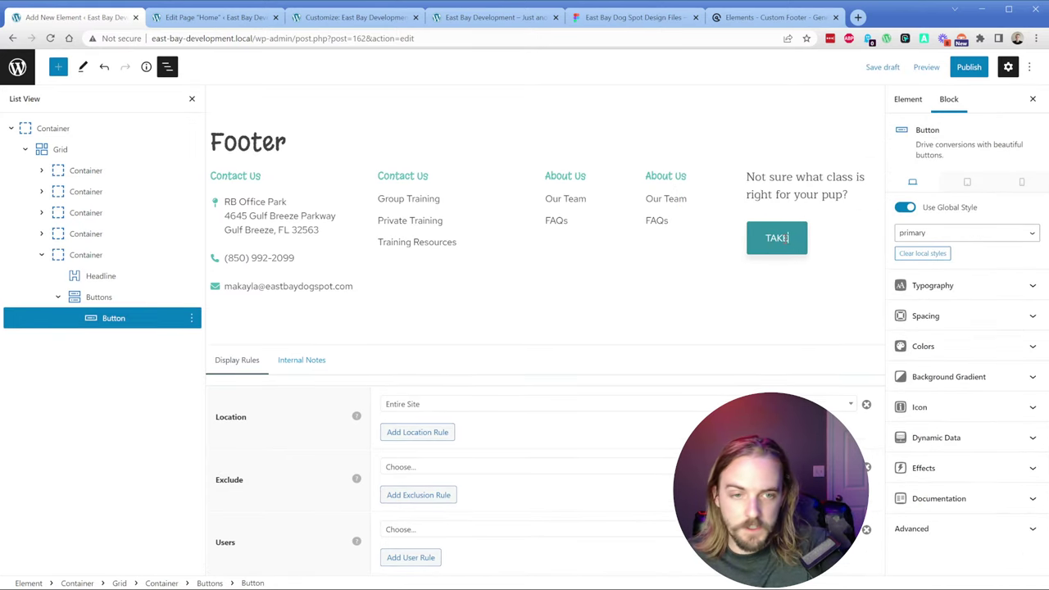
pyautogui.write(' THE QUICZ')
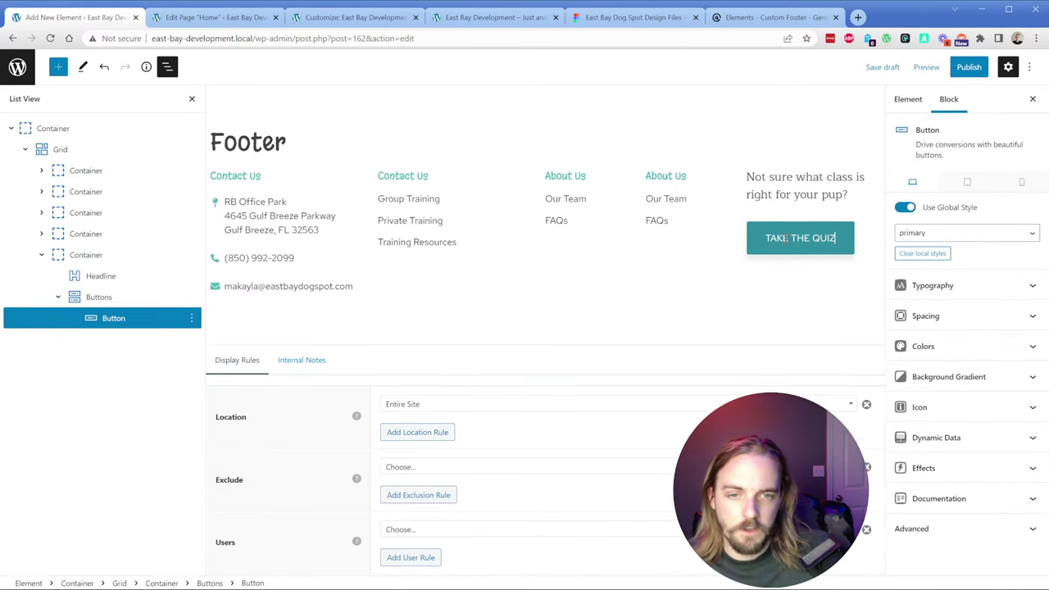
pyautogui.click(466, 284)
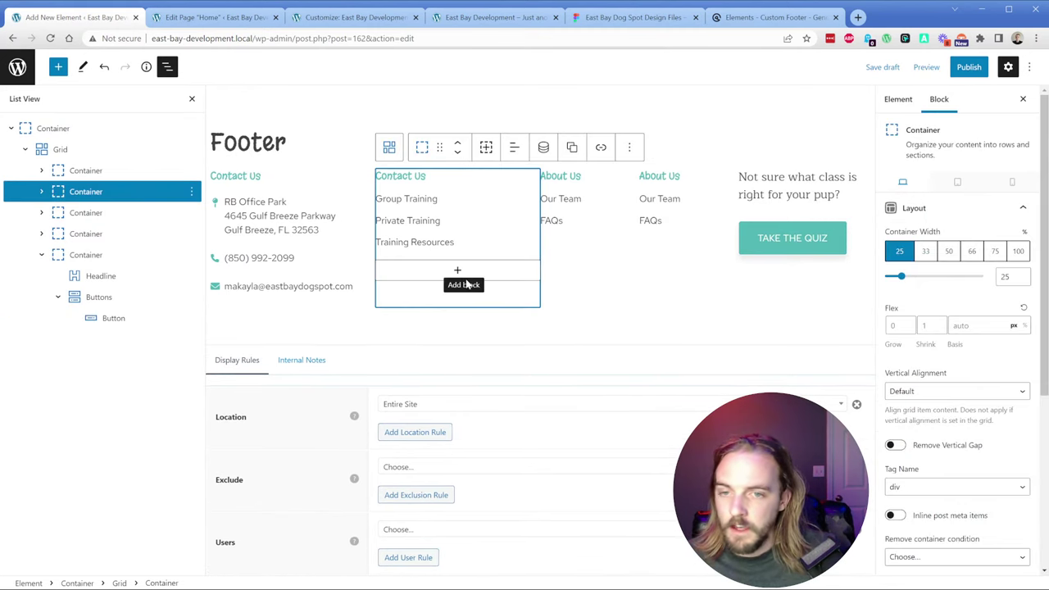
# Step: Compare the About Us columns against the Figma footer design
pyautogui.click(632, 17)
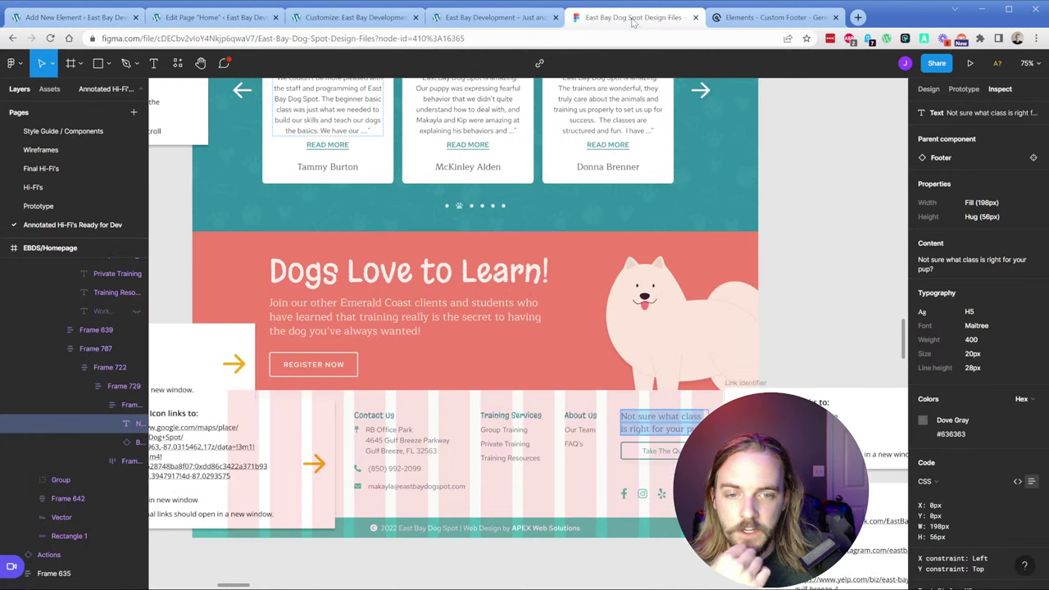
pyautogui.click(72, 17)
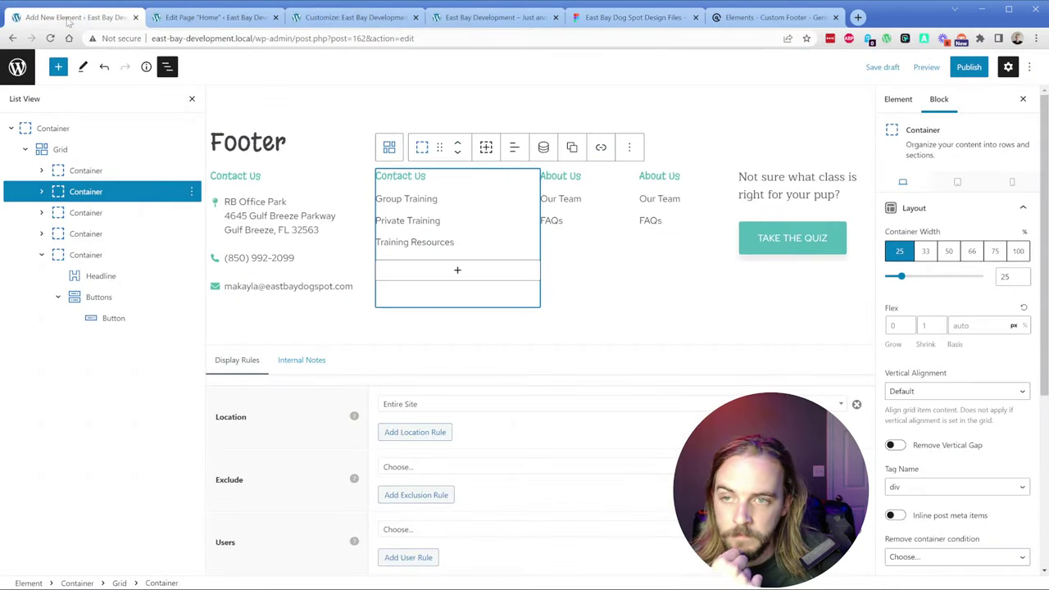
pyautogui.click(584, 199)
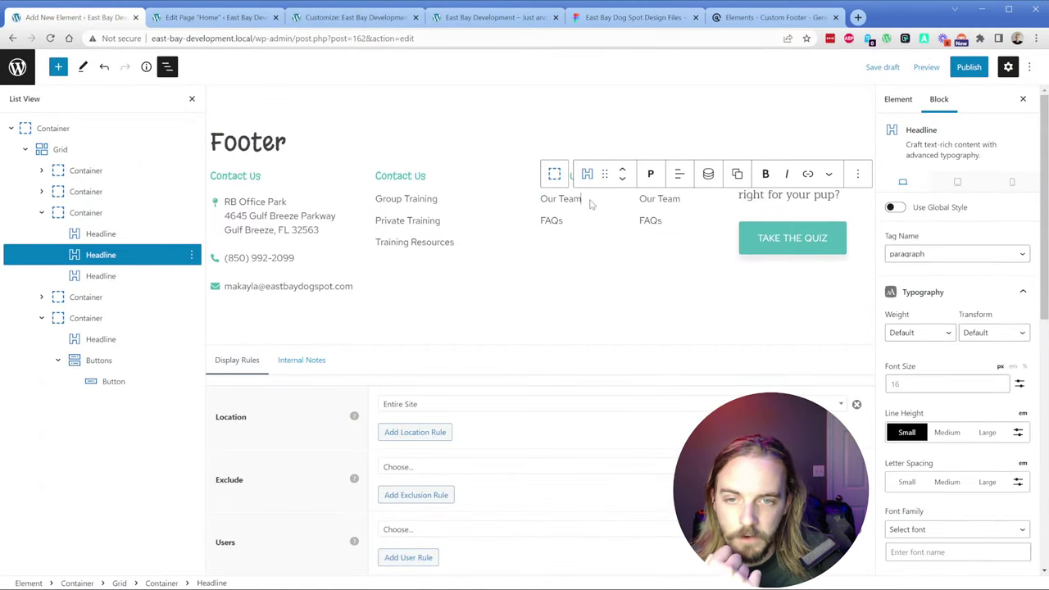
pyautogui.click(607, 272)
pyautogui.click(636, 18)
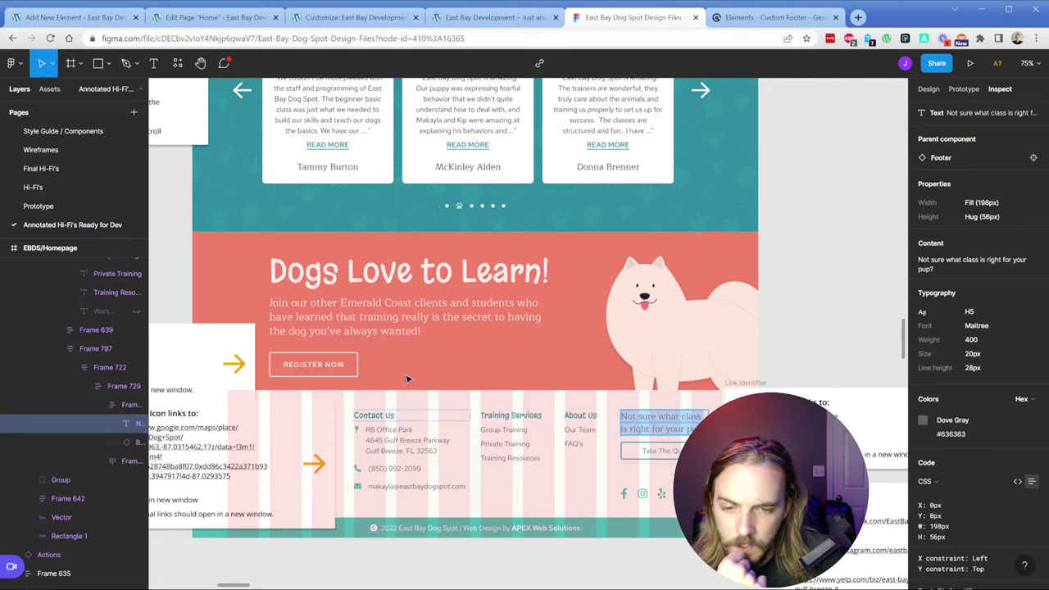
pyautogui.hotkey('ctrl', '1')
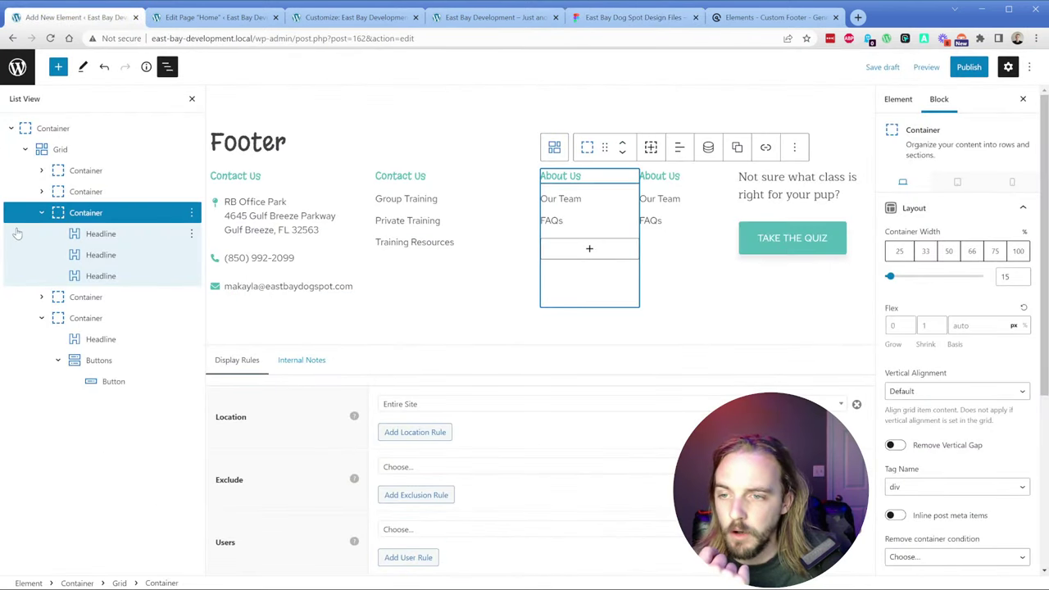
pyautogui.click(41, 212)
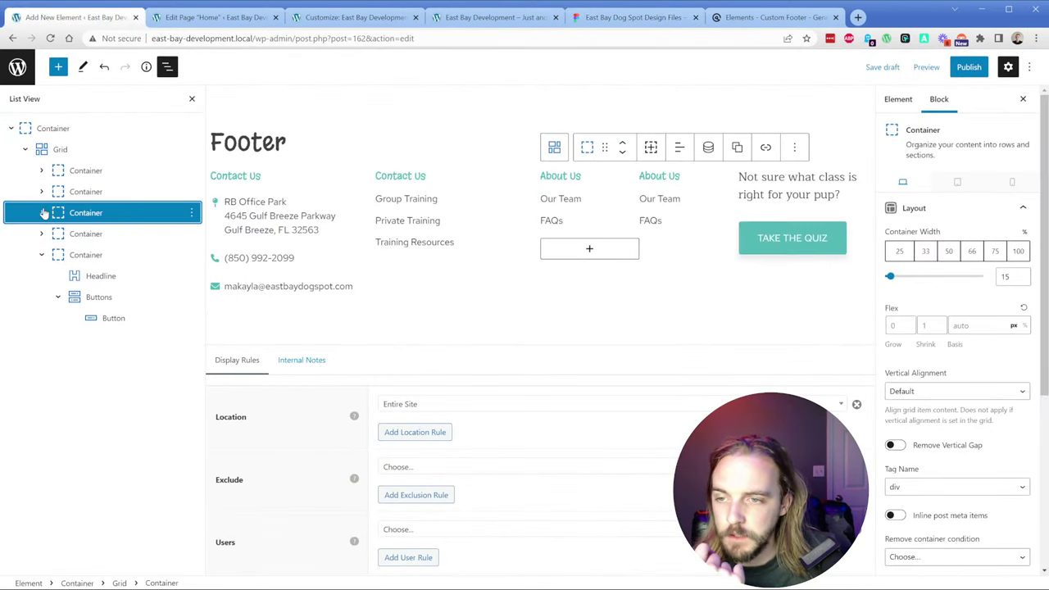
pyautogui.click(669, 199)
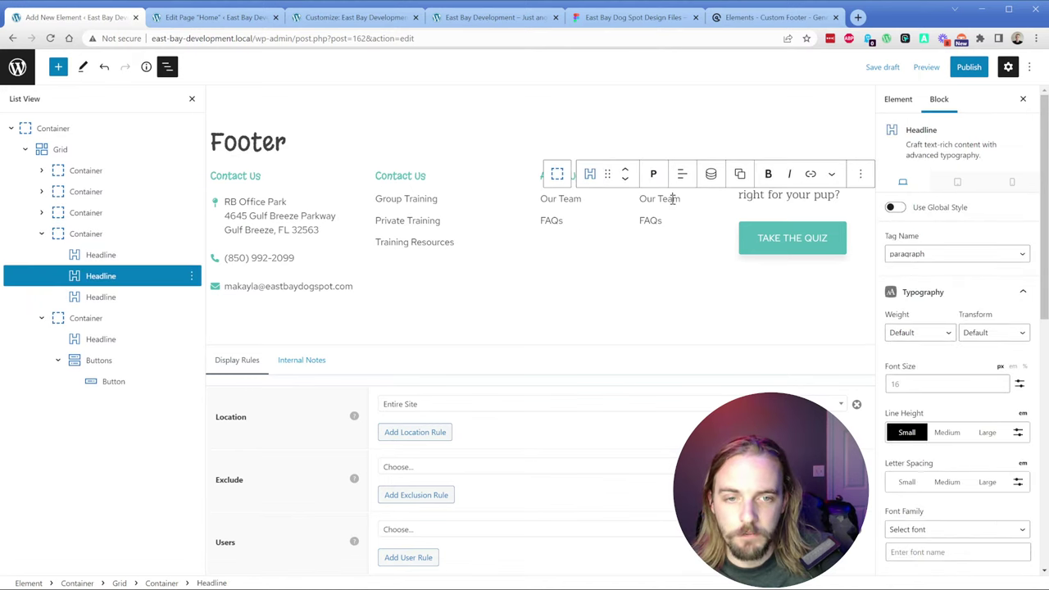
# Step: Remove the duplicate About Us column and save the footer as a draft
pyautogui.click(84, 236)
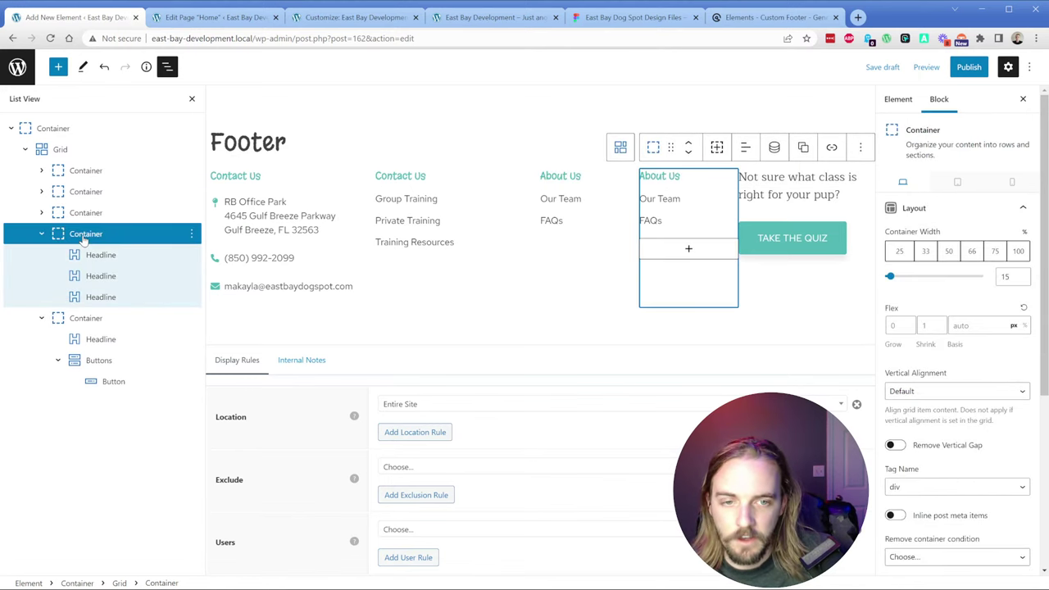
pyautogui.click(193, 235)
pyautogui.click(214, 415)
pyautogui.click(761, 194)
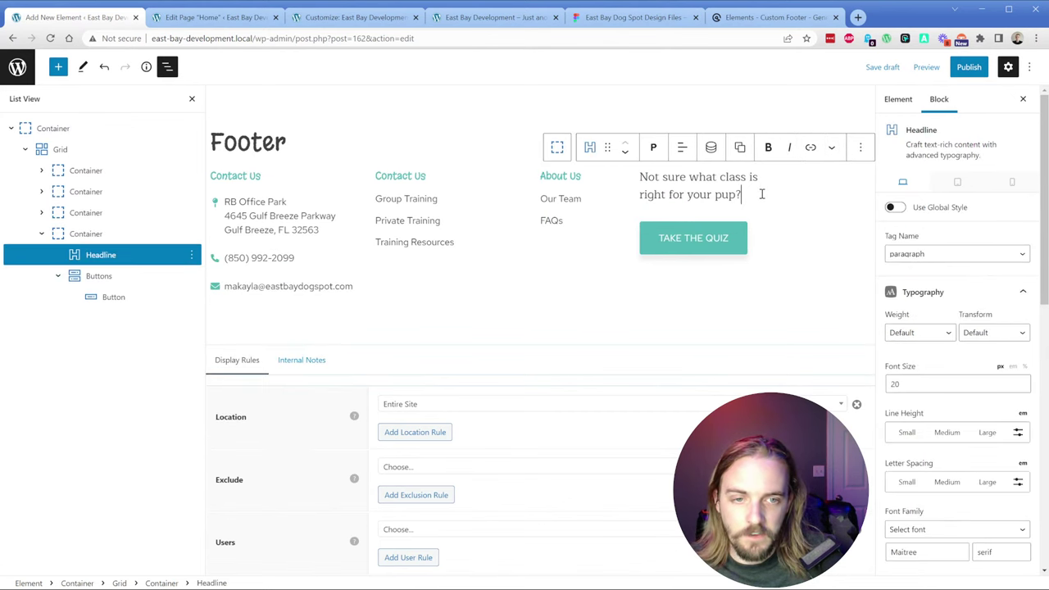
pyautogui.click(49, 234)
pyautogui.click(40, 235)
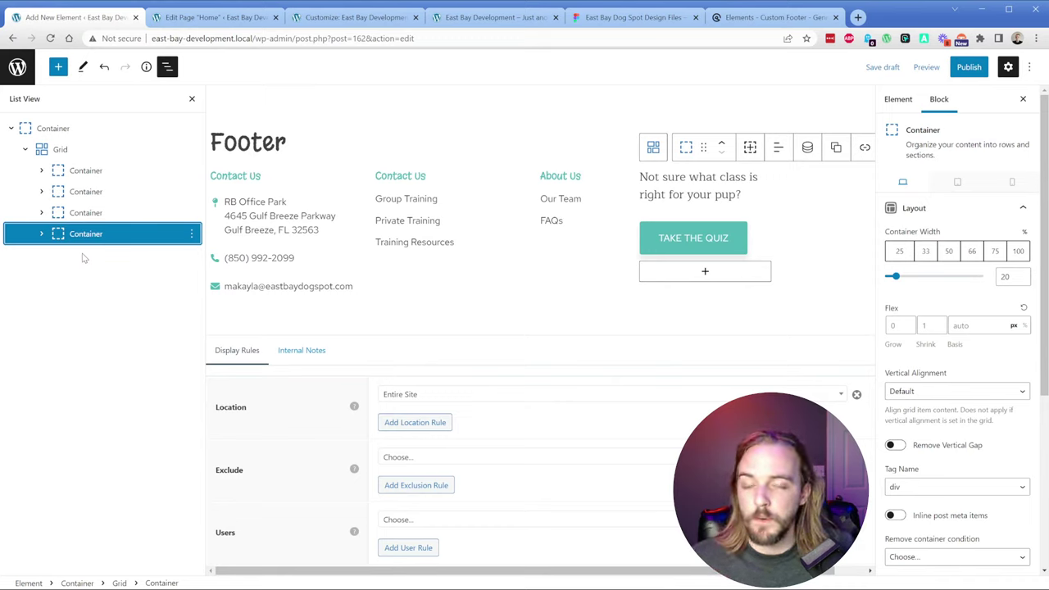
pyautogui.hotkey('ctrl', 's')
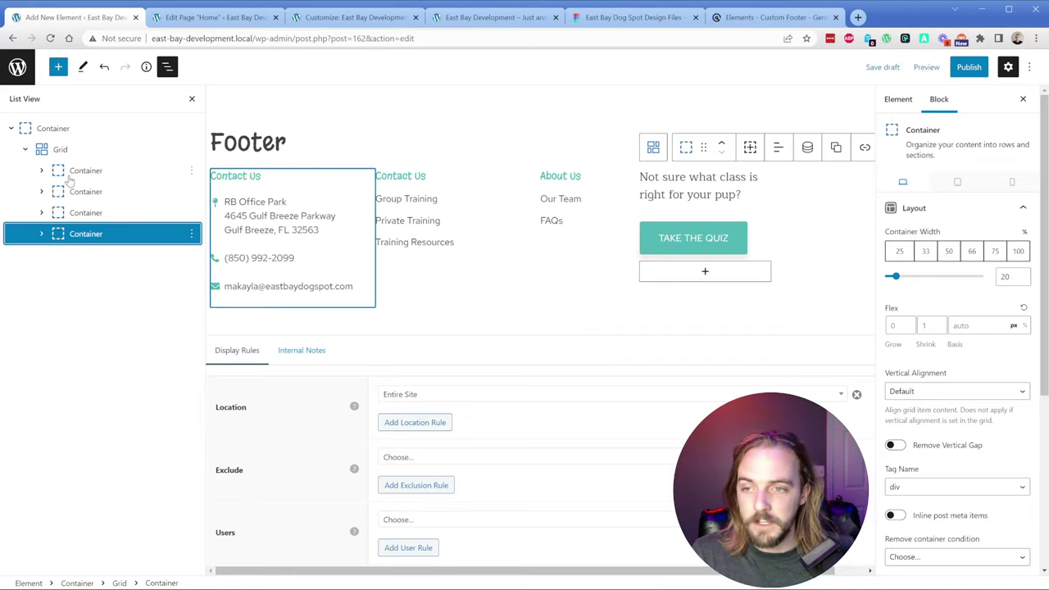
# Step: Add a new grid item to the footer, move it to first place, and make it 25% wide
pyautogui.click(62, 151)
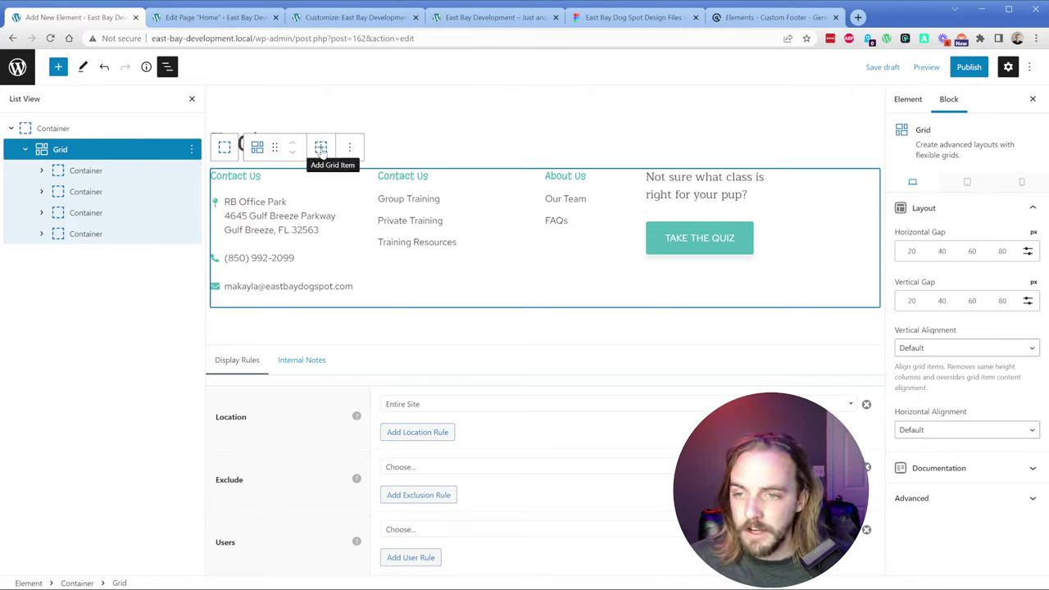
pyautogui.click(321, 149)
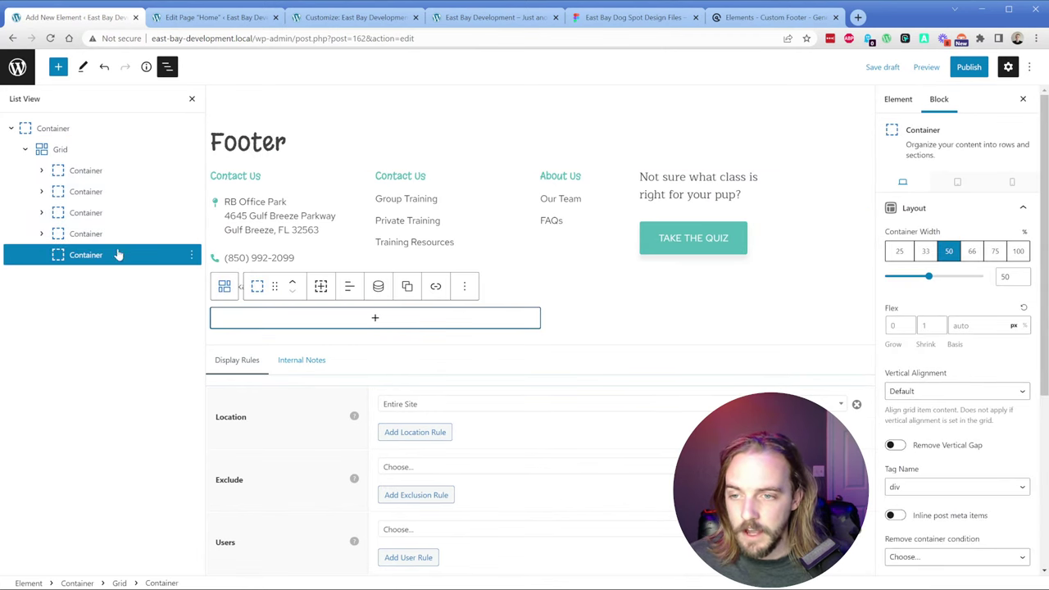
pyautogui.moveTo(60, 259); pyautogui.dragTo(86, 170)
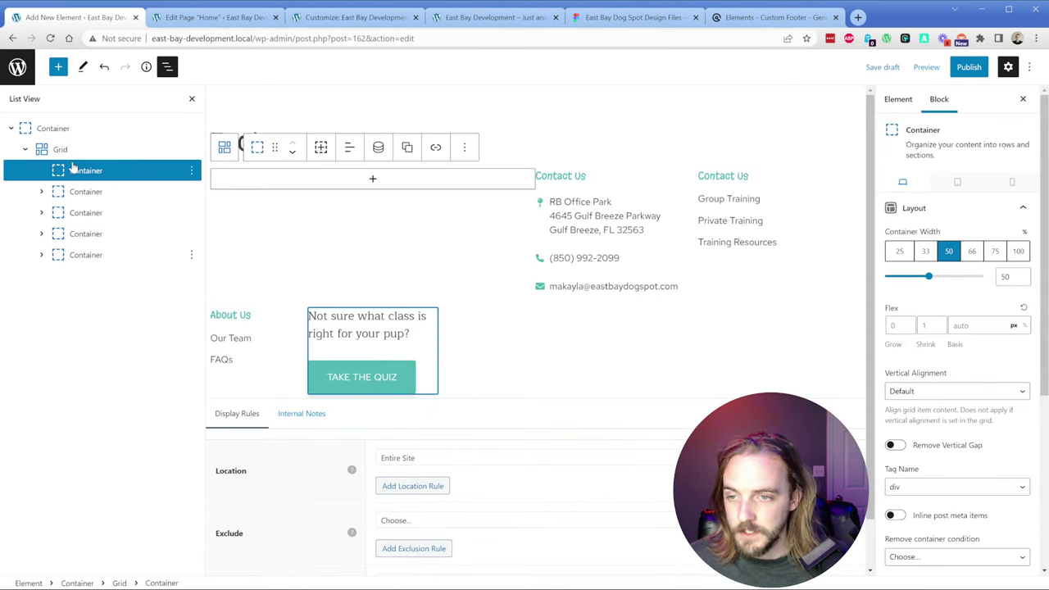
pyautogui.click(897, 254)
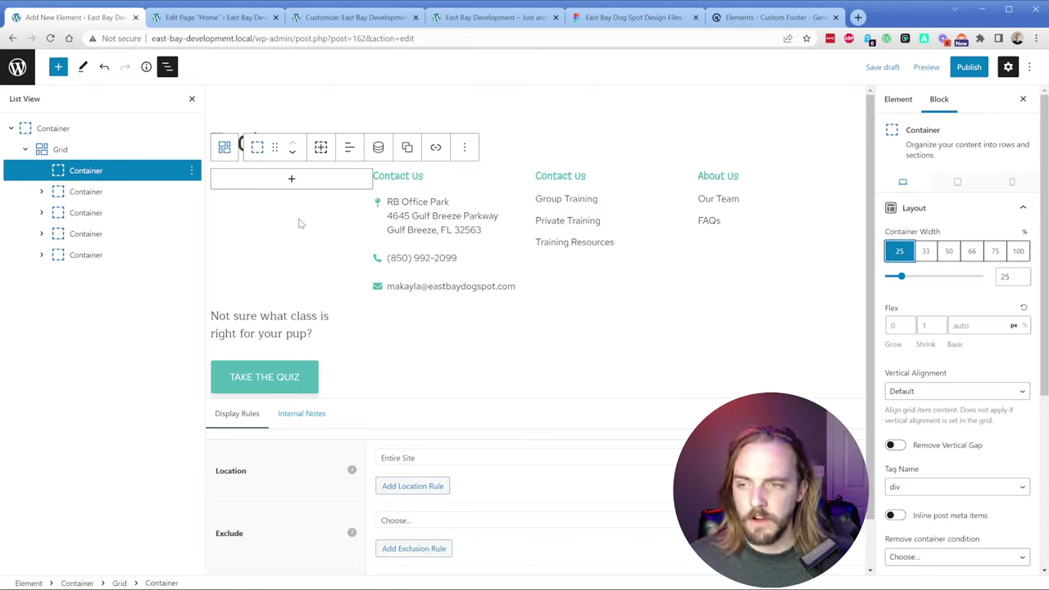
# Step: Insert an Image block in the new column showing the East Bay Dog Spot Logo.png
pyautogui.click(283, 181)
pyautogui.write('image')
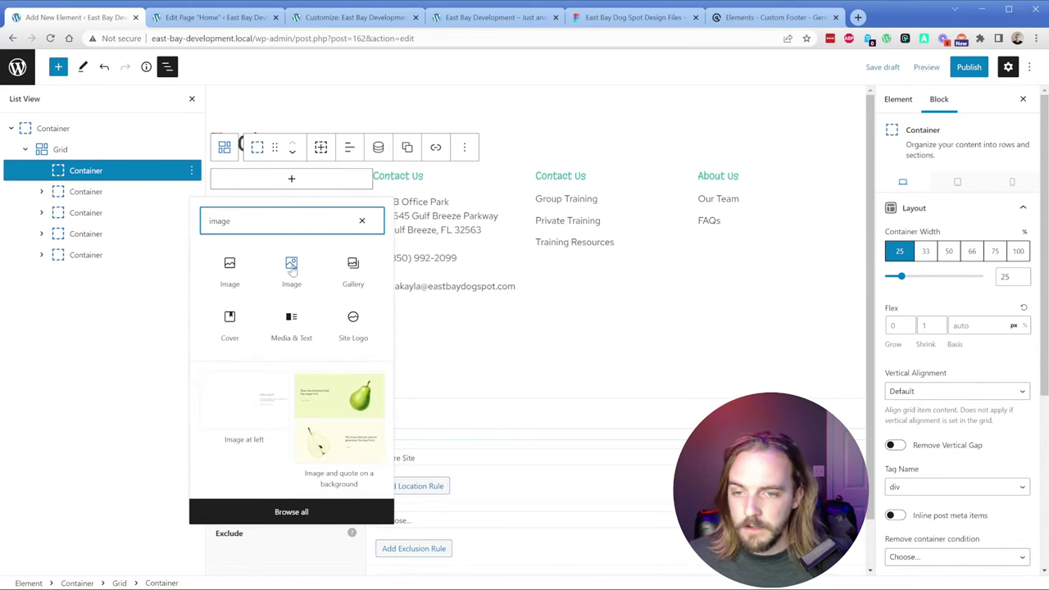
pyautogui.click(291, 267)
pyautogui.click(246, 238)
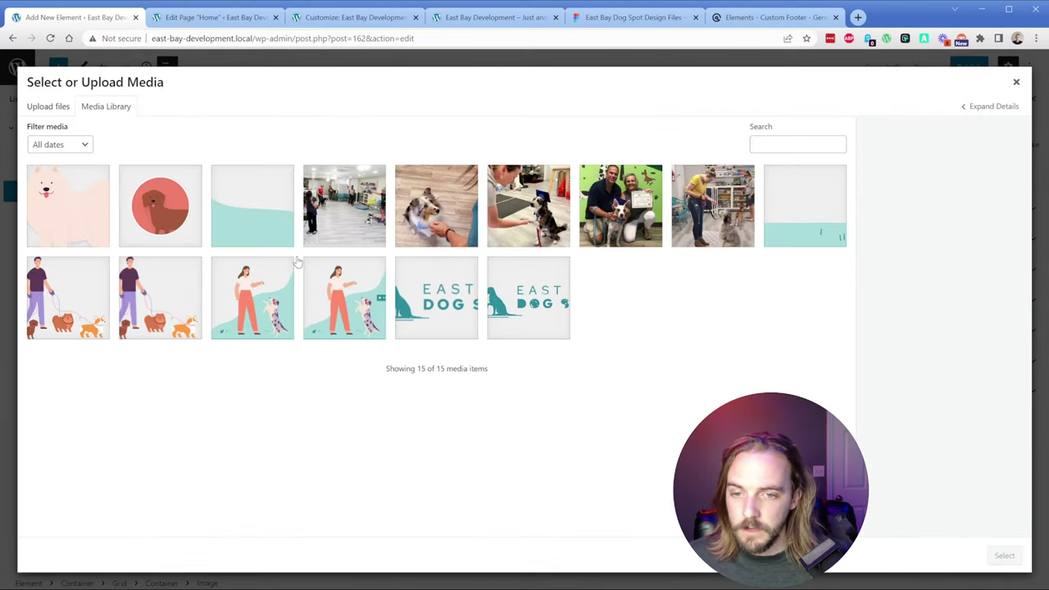
pyautogui.click(436, 297)
pyautogui.click(536, 310)
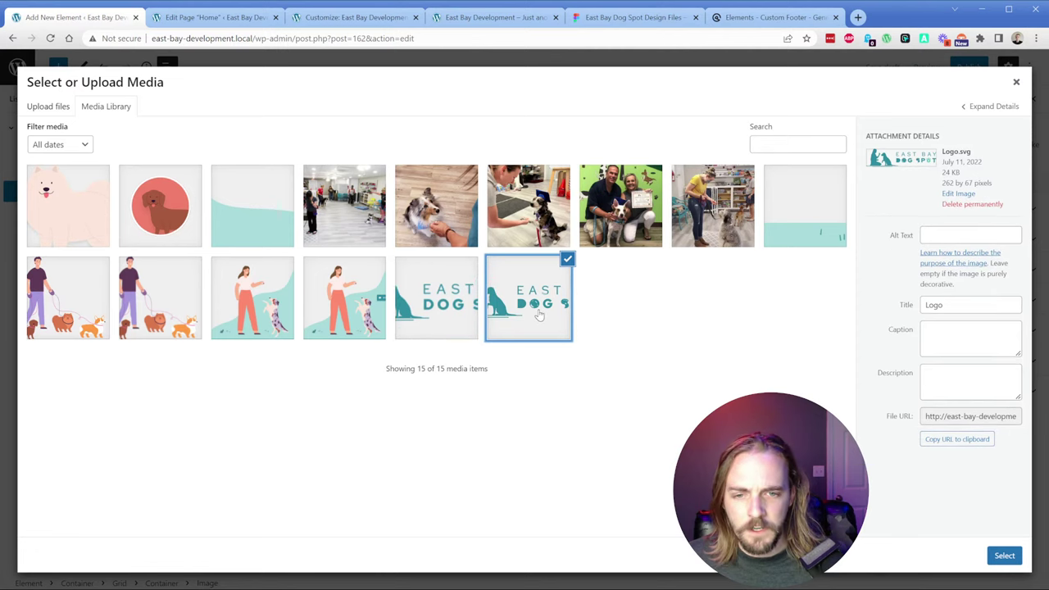
pyautogui.click(442, 302)
pyautogui.click(1004, 555)
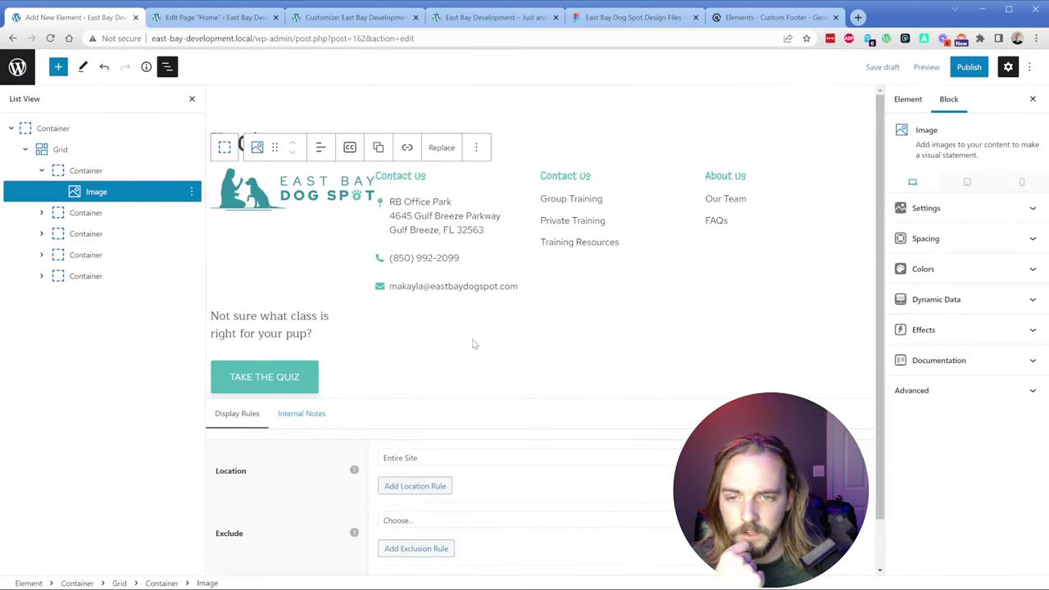
# Step: Give the logo column's container 20px of right padding
pyautogui.click(93, 171)
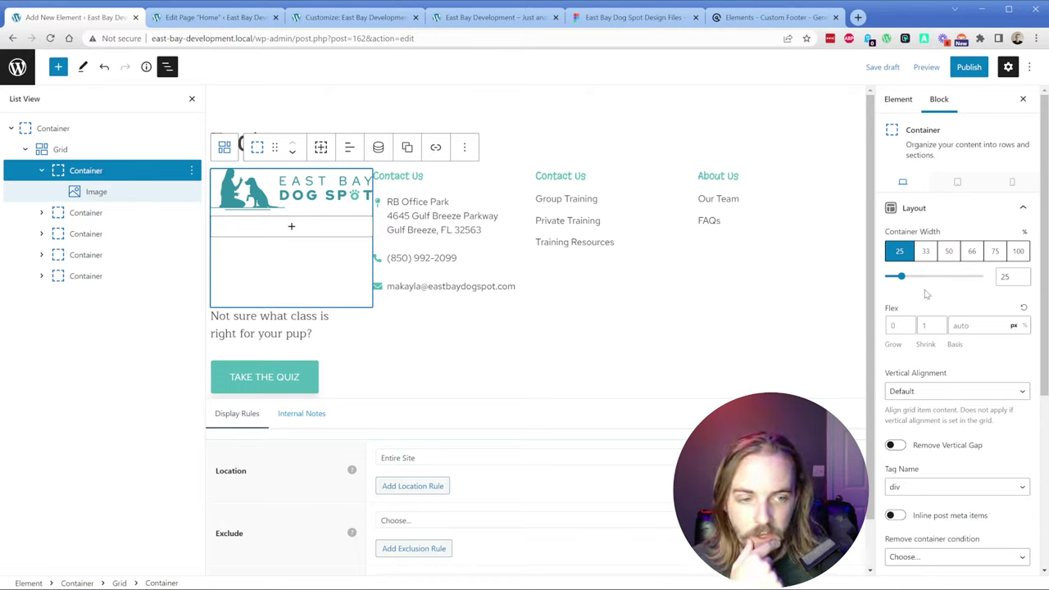
pyautogui.scroll(-5, 927, 307)
pyautogui.click(937, 347)
pyautogui.scroll(-3, 938, 336)
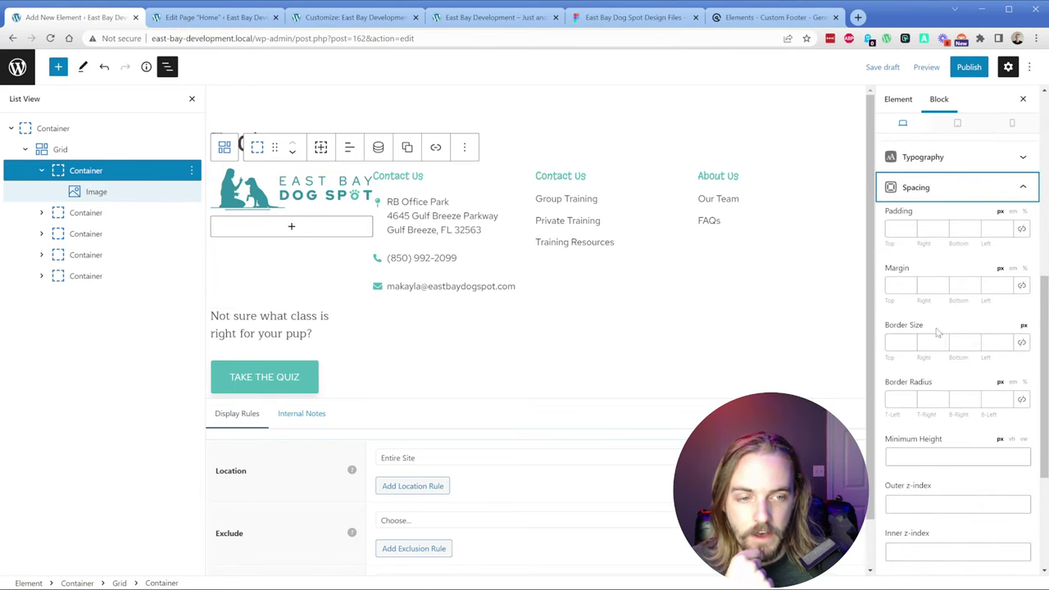
pyautogui.click(921, 229)
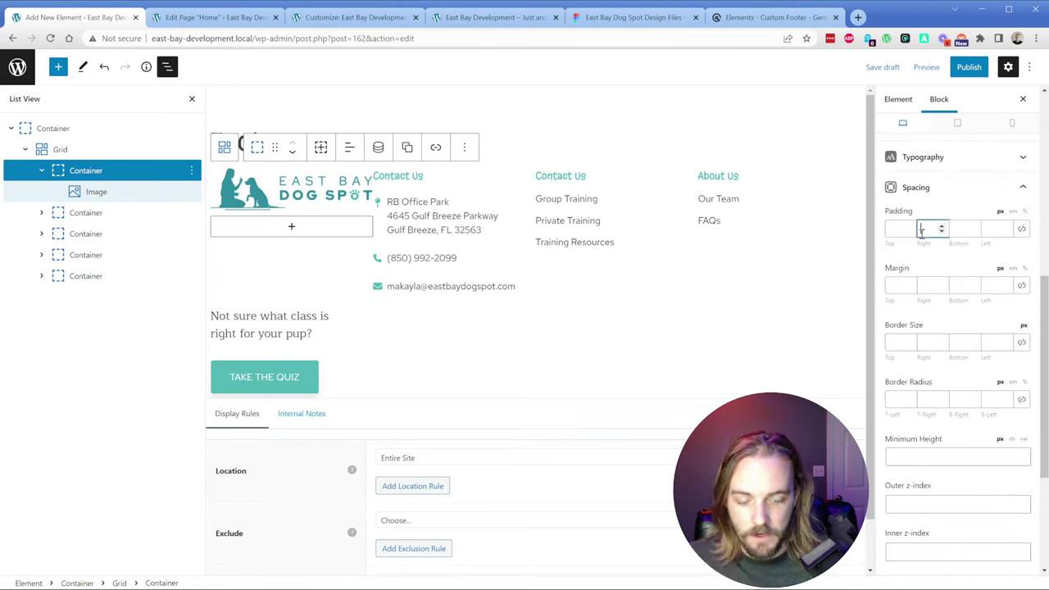
pyautogui.write('20')
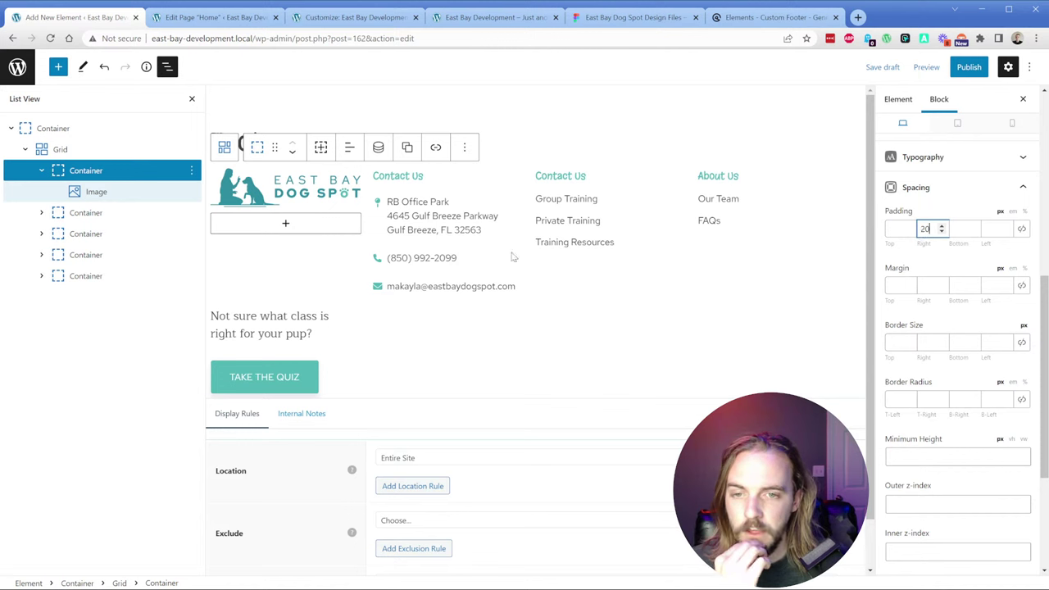
pyautogui.click(631, 18)
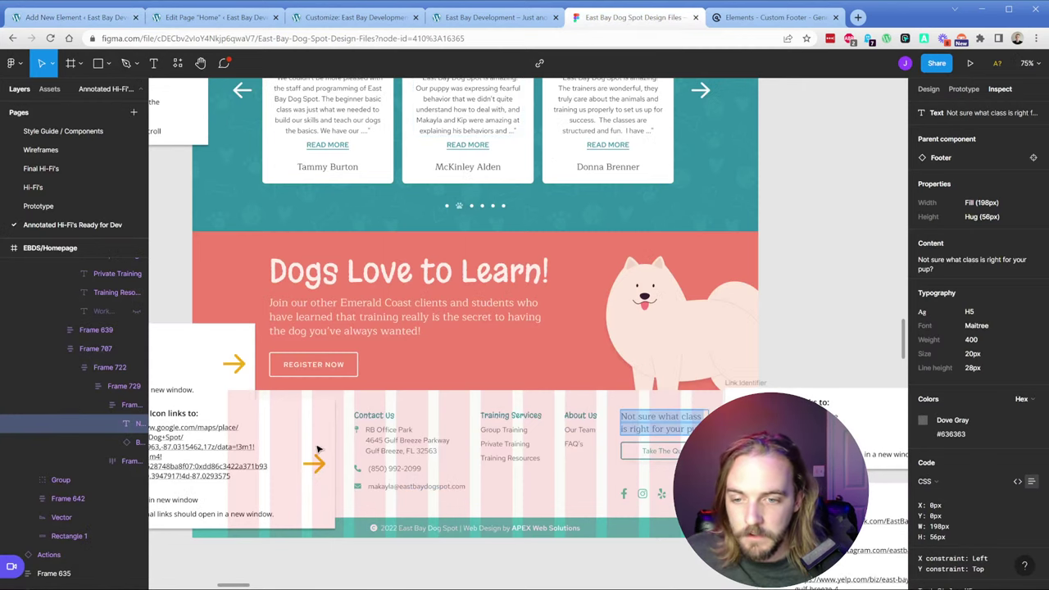
# Step: Review the Figma footer layout, then clear the logo column's right padding
pyautogui.hscroll(5, 714, 348)
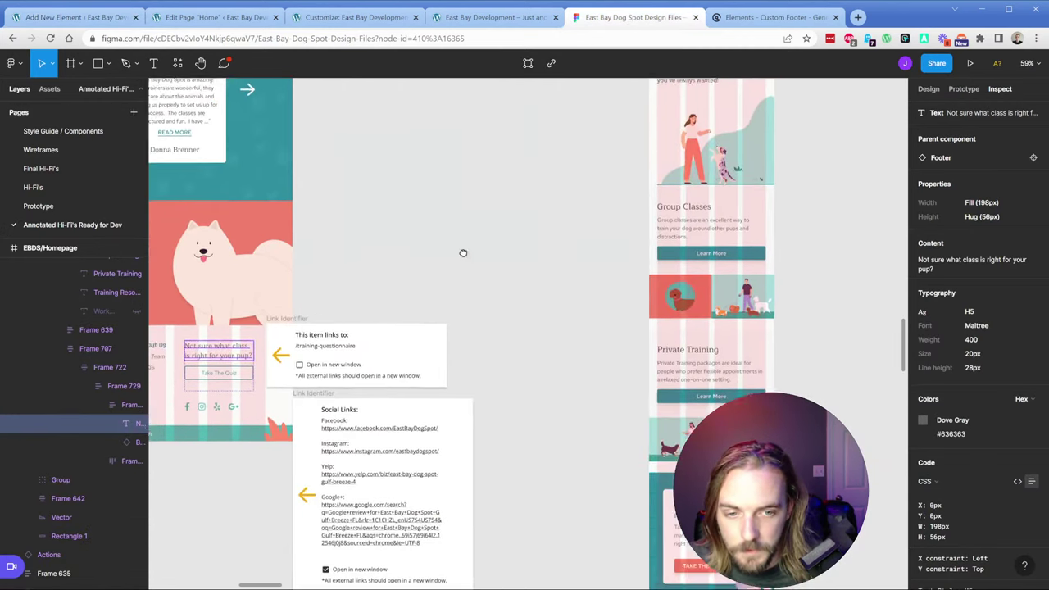
pyautogui.scroll(-3, 298, 215)
pyautogui.scroll(3, 468, 371)
pyautogui.scroll(-3, 468, 370)
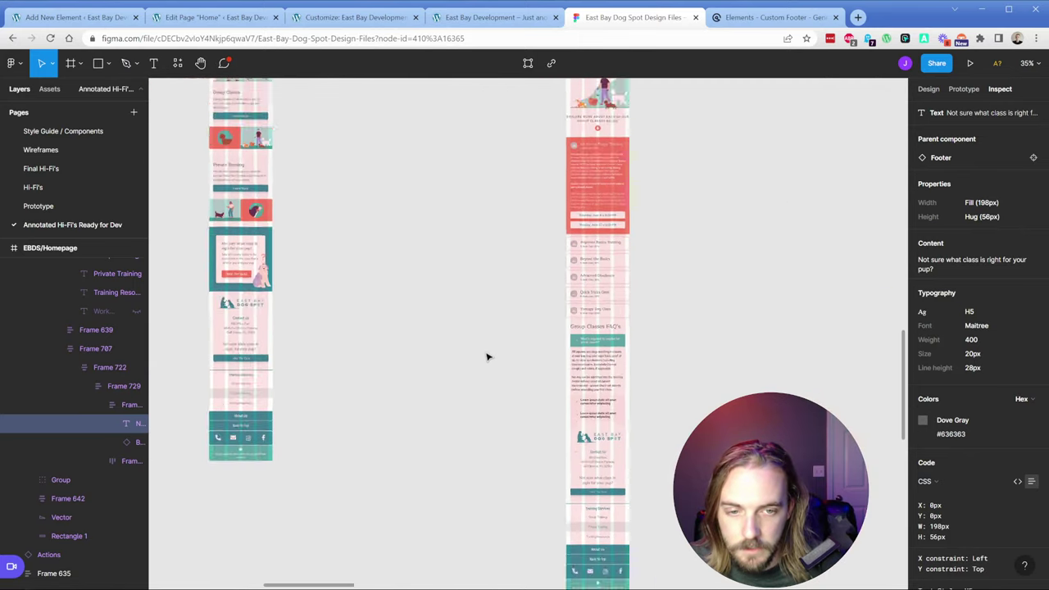
pyautogui.scroll(-3, 487, 355)
pyautogui.scroll(1, 435, 302)
pyautogui.scroll(10, 435, 302)
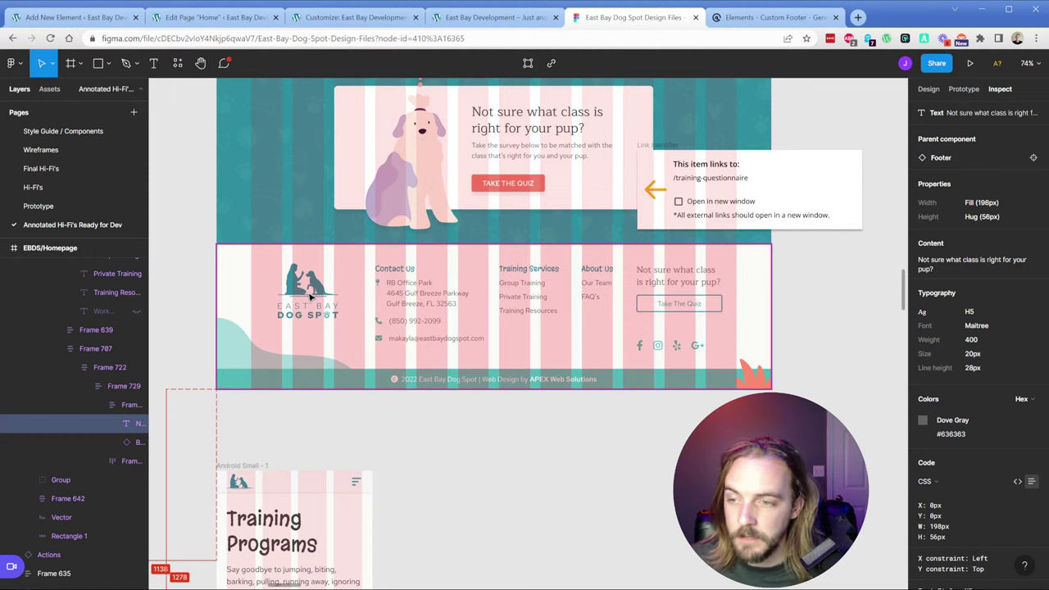
pyautogui.click(78, 17)
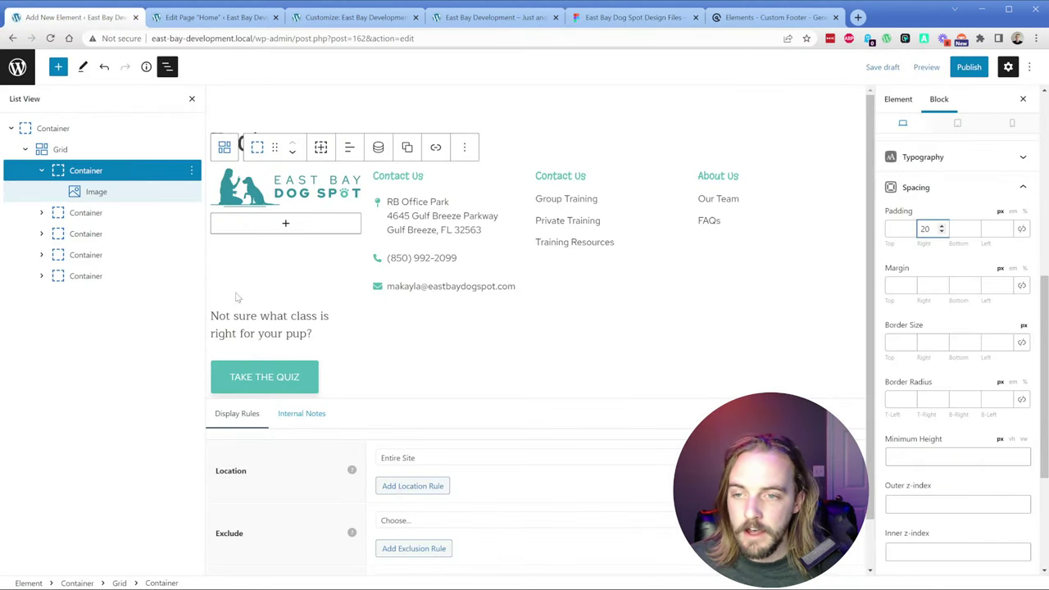
pyautogui.press('BackSpace')
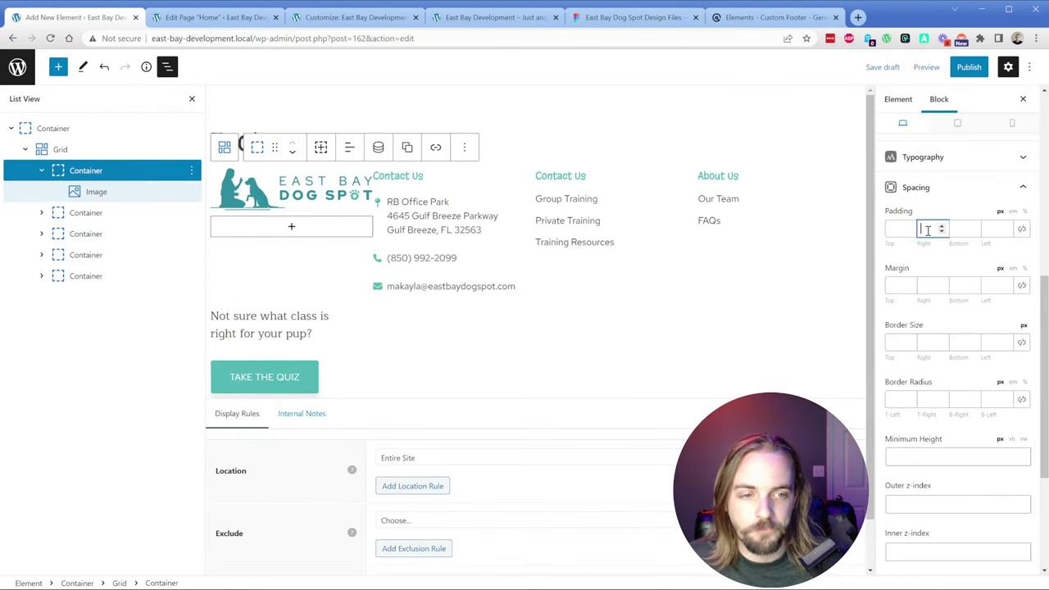
# Step: Measure Frame 708's spacing in Figma and check the Home page hero grid's gap settings
pyautogui.click(106, 152)
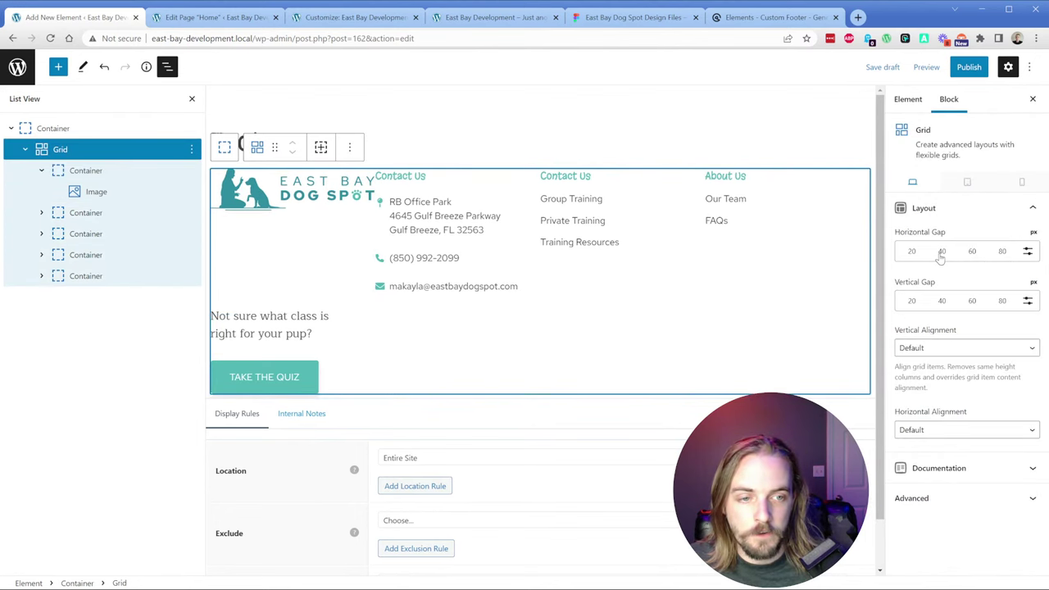
pyautogui.click(635, 17)
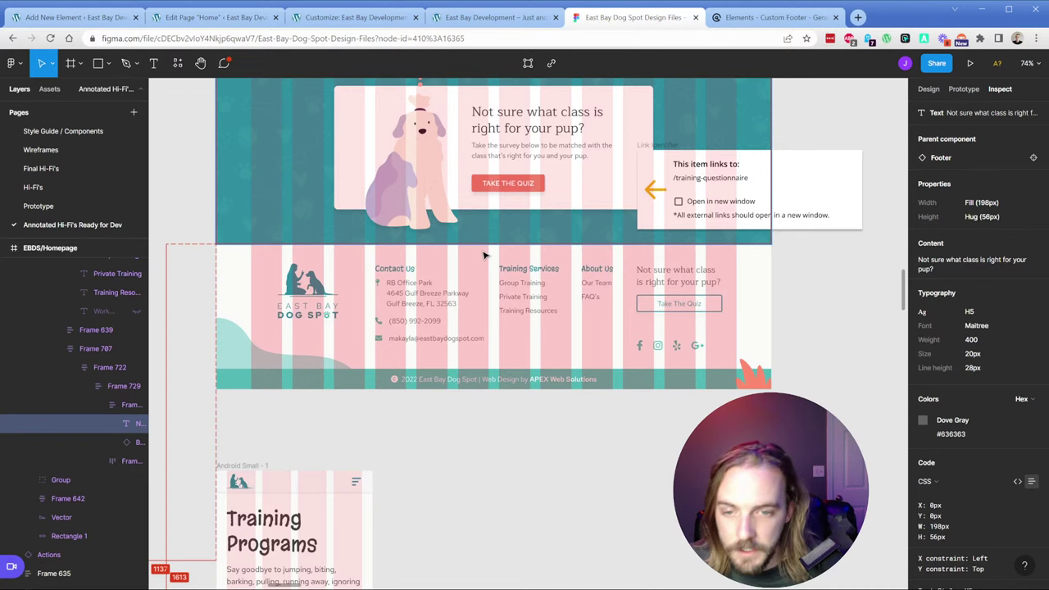
pyautogui.click(402, 293)
pyautogui.press('alt')
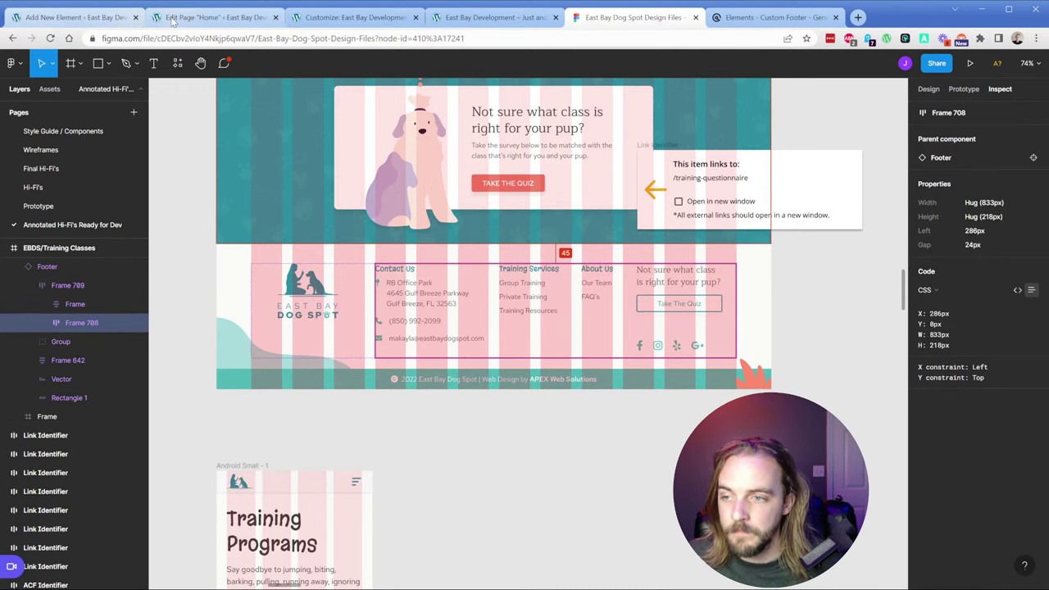
pyautogui.click(211, 17)
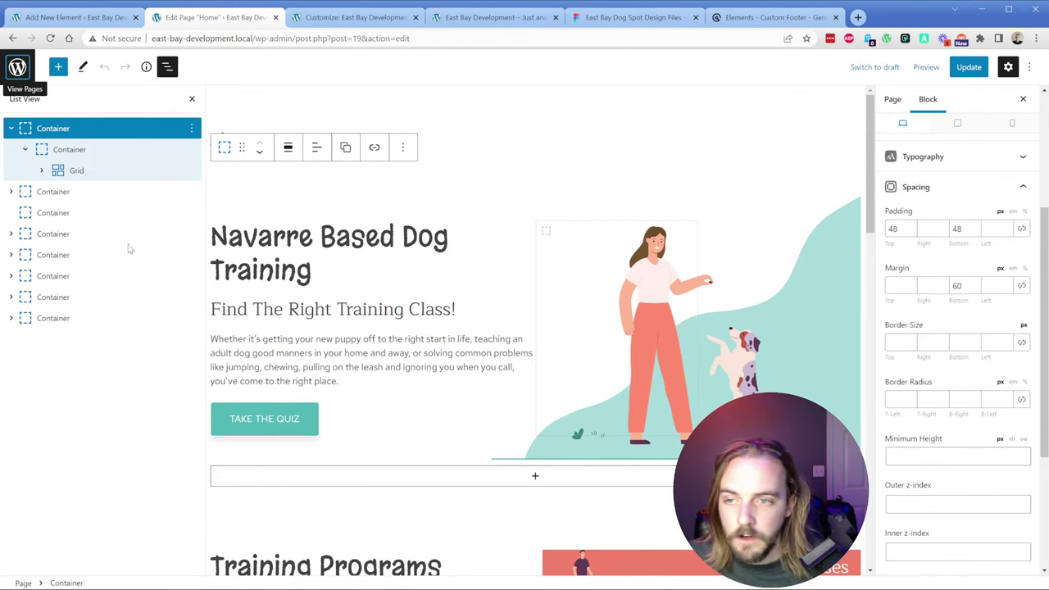
pyautogui.click(18, 153)
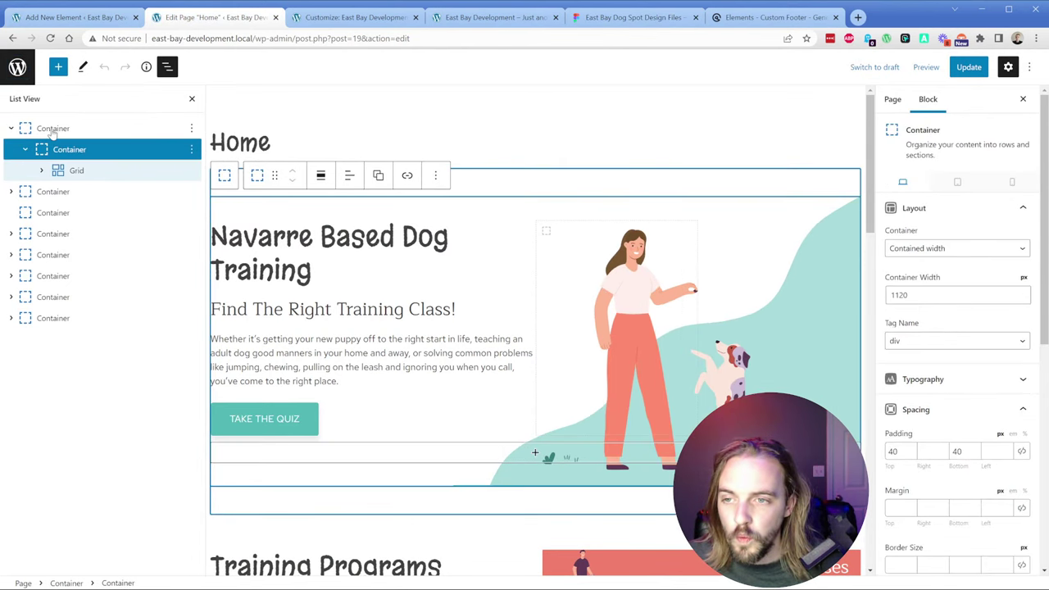
pyautogui.click(66, 172)
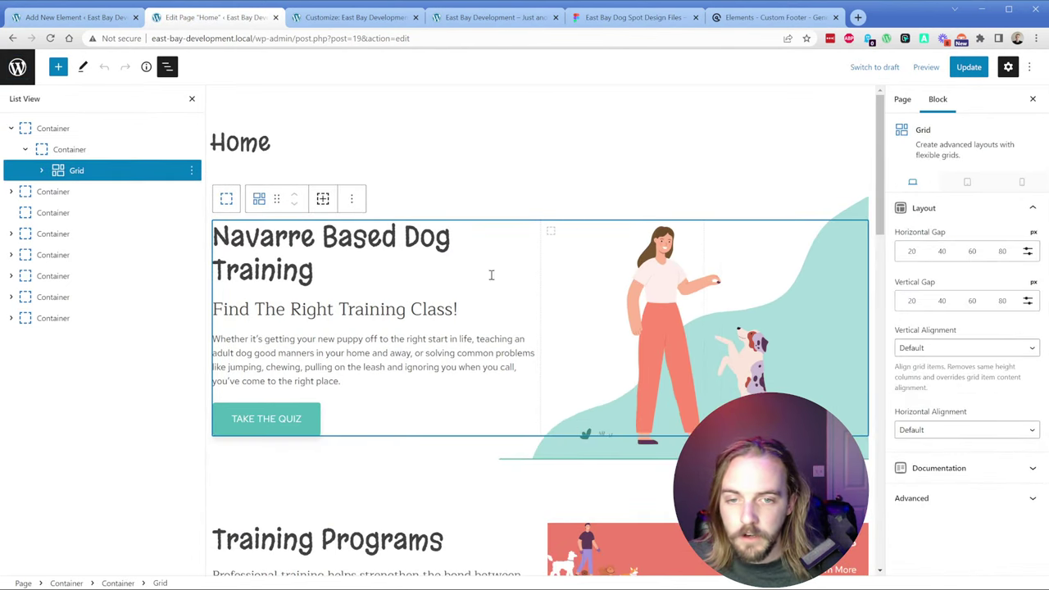
pyautogui.click(74, 18)
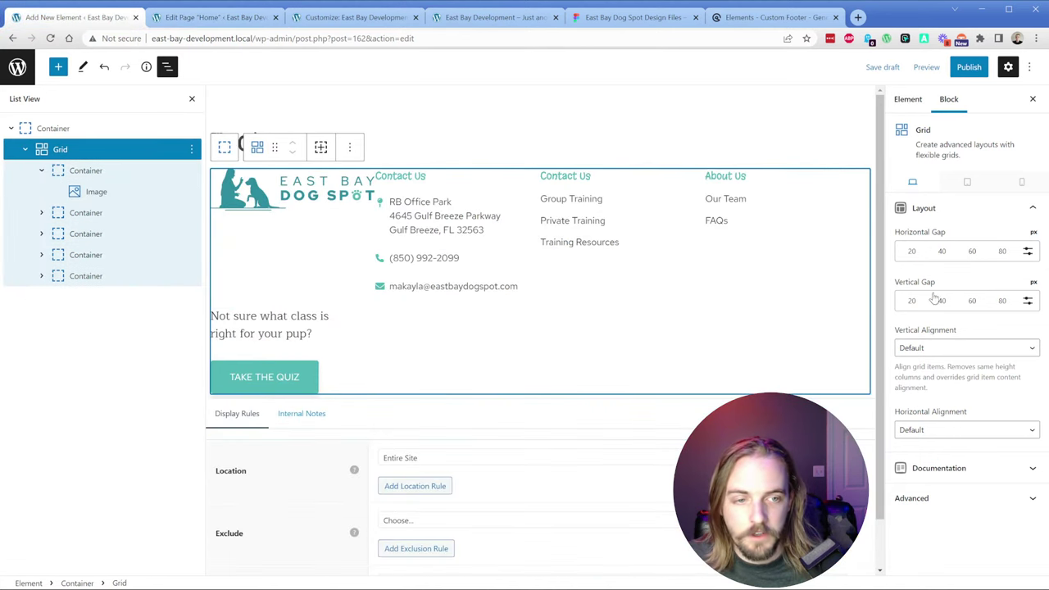
# Step: Set the footer grid's horizontal gap to a custom 24px
pyautogui.click(1028, 251)
pyautogui.click(929, 256)
pyautogui.write('24')
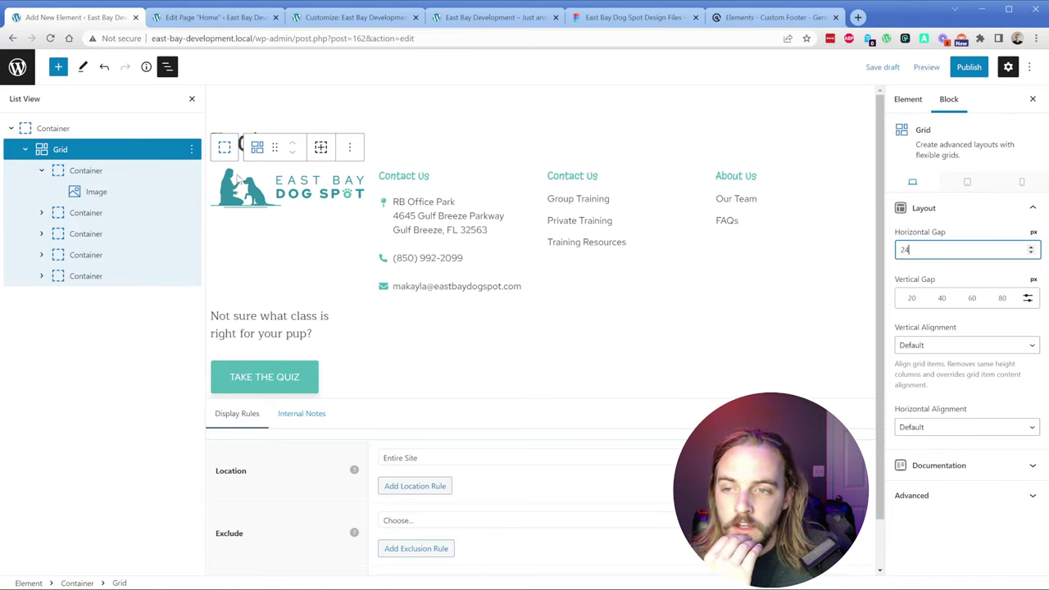
pyautogui.click(39, 171)
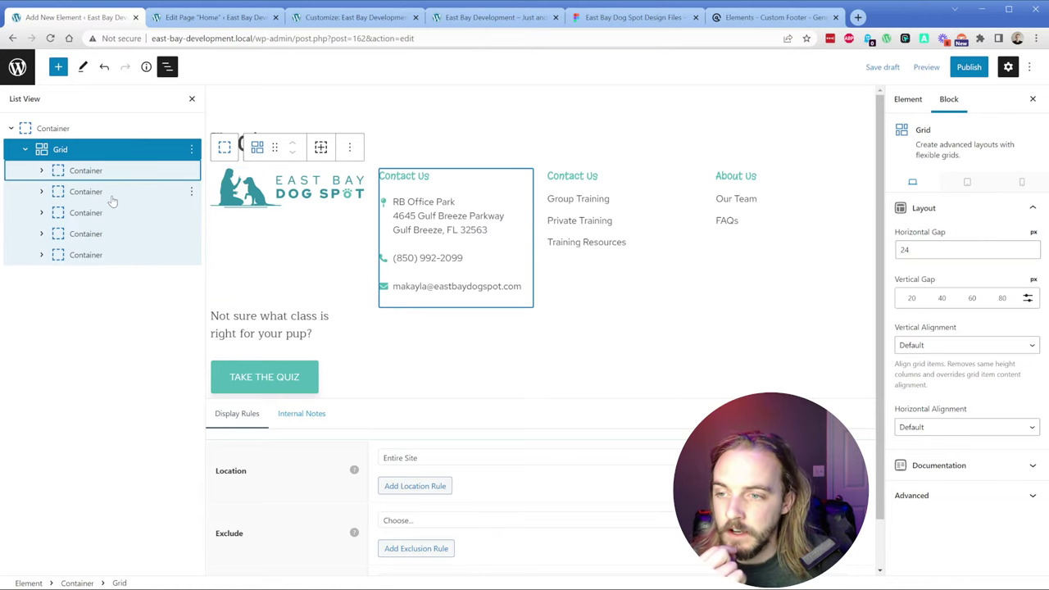
# Step: Set the Contact Us column's Container Width to 15%
pyautogui.click(476, 172)
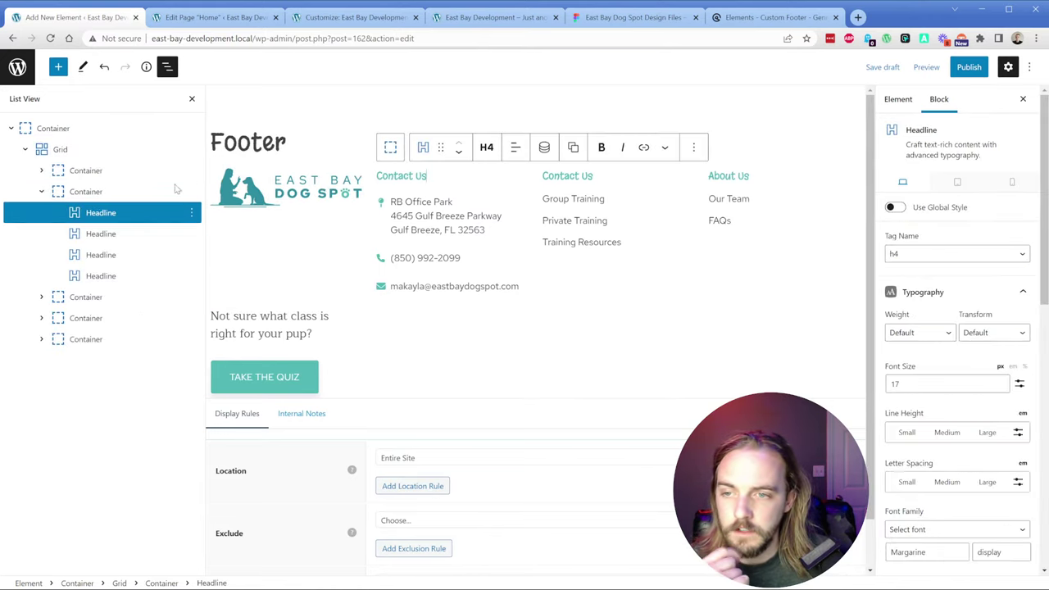
pyautogui.click(41, 191)
pyautogui.click(82, 192)
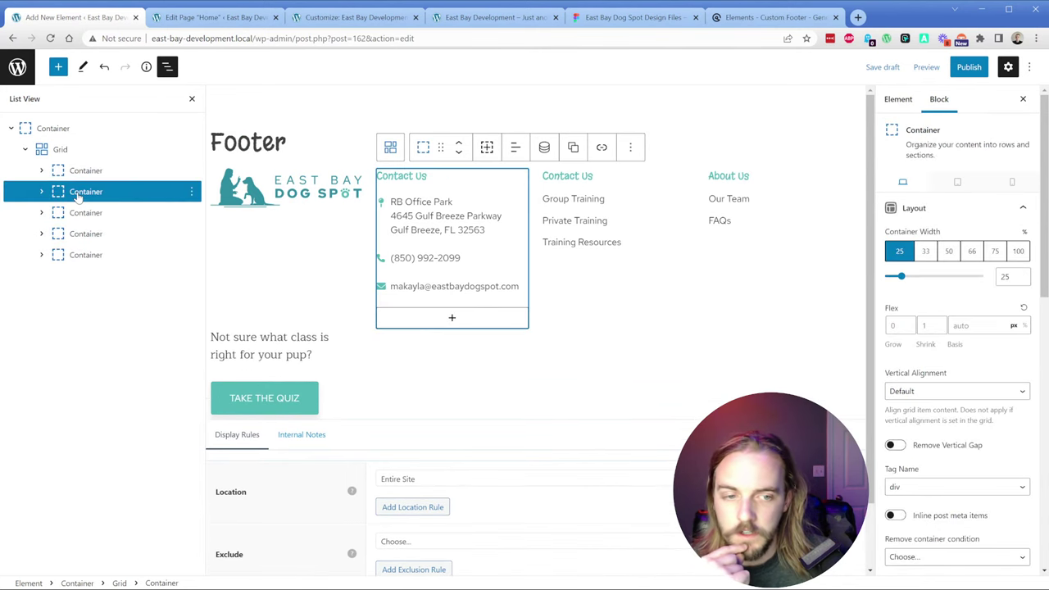
pyautogui.click(1008, 277)
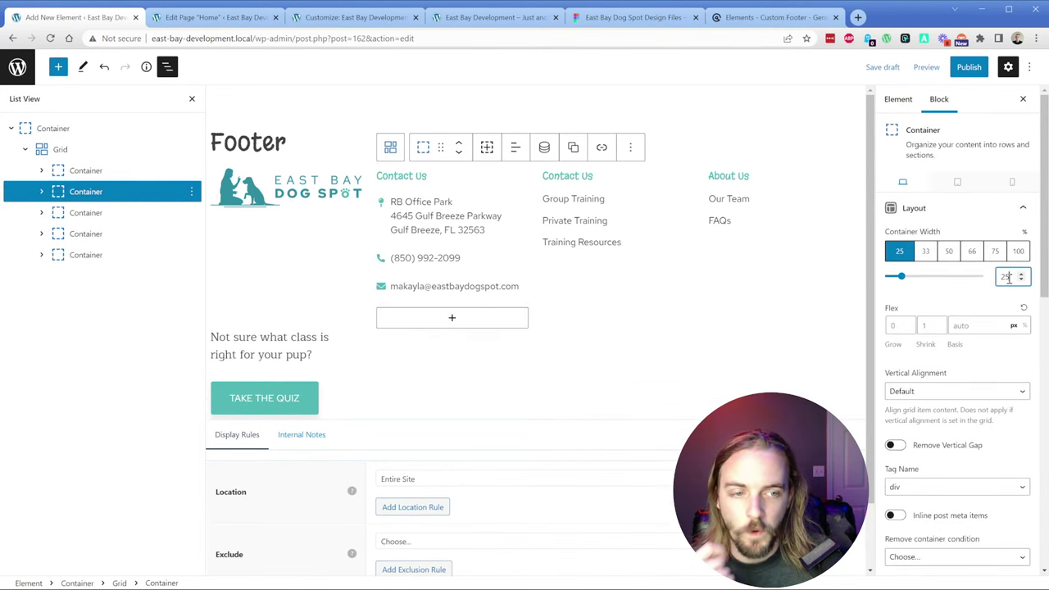
pyautogui.write('10')
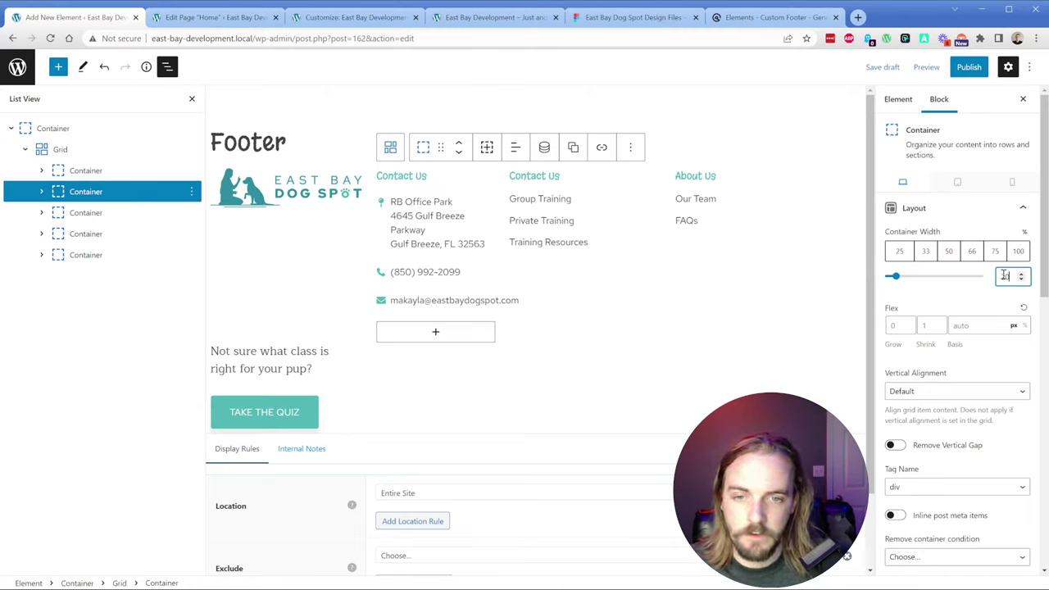
pyautogui.doubleClick(1004, 275)
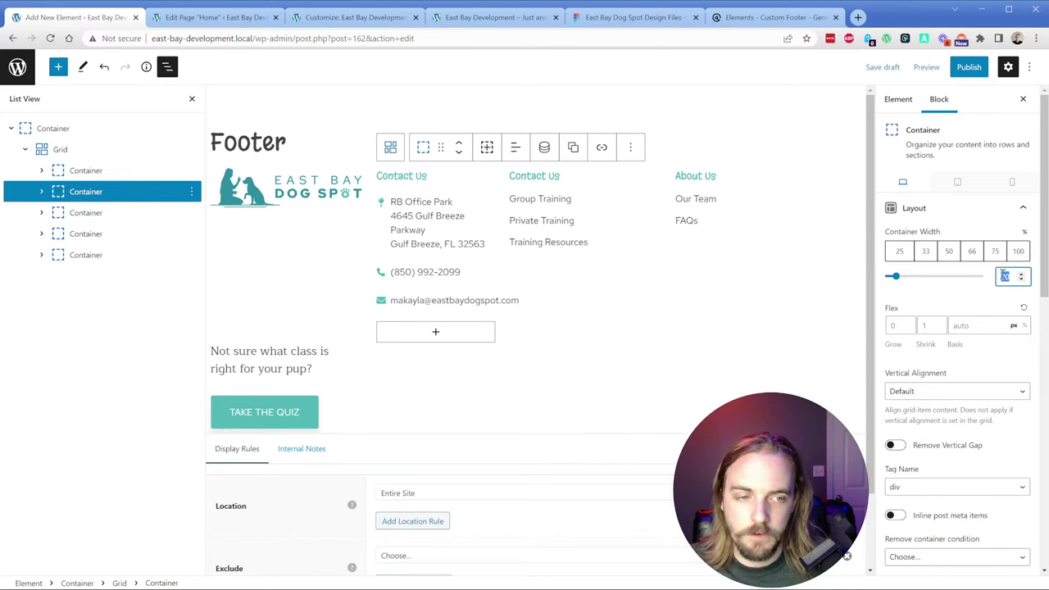
pyautogui.write('15')
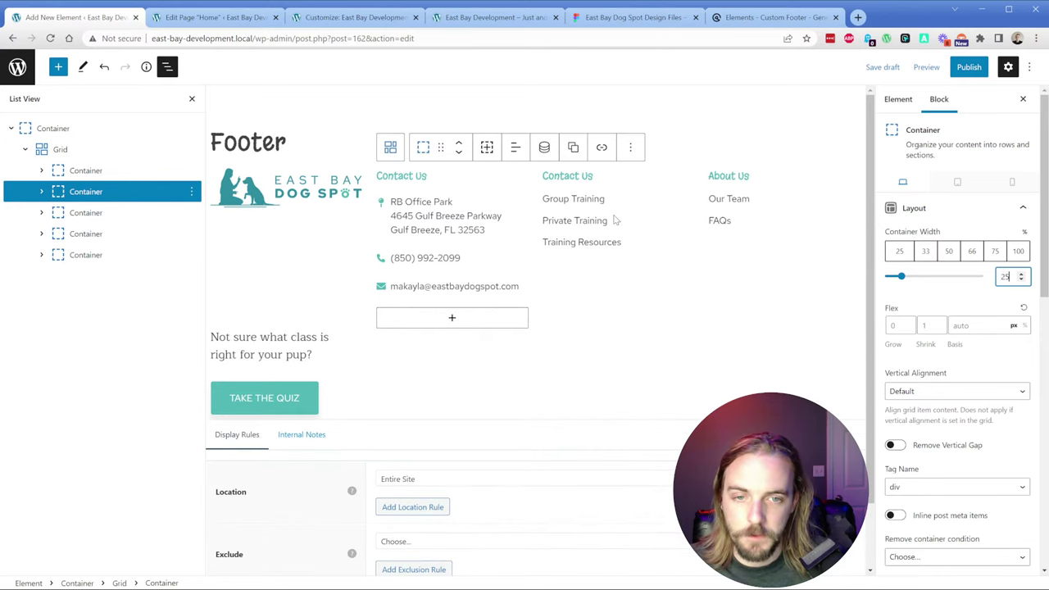
# Step: Narrow the Training Services links column to 15% and select the About Us column container
pyautogui.click(616, 198)
pyautogui.click(94, 213)
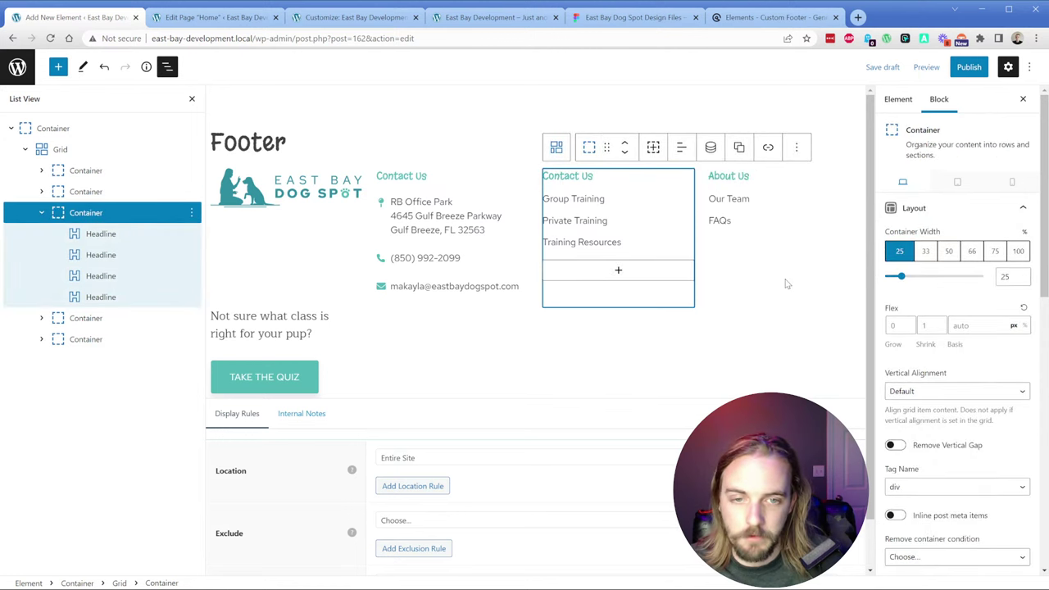
pyautogui.click(1011, 279)
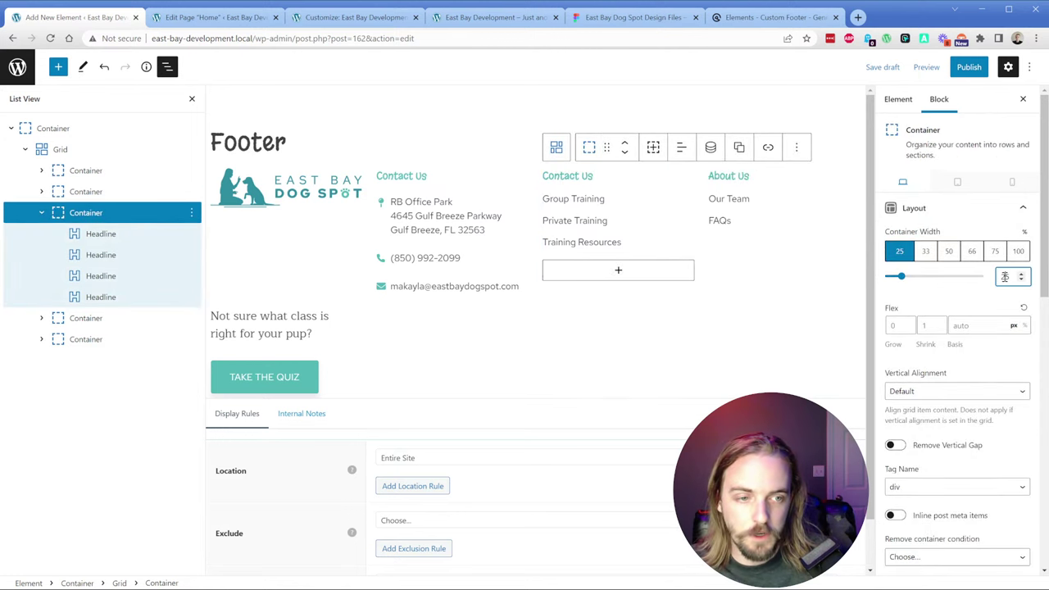
pyautogui.write('20')
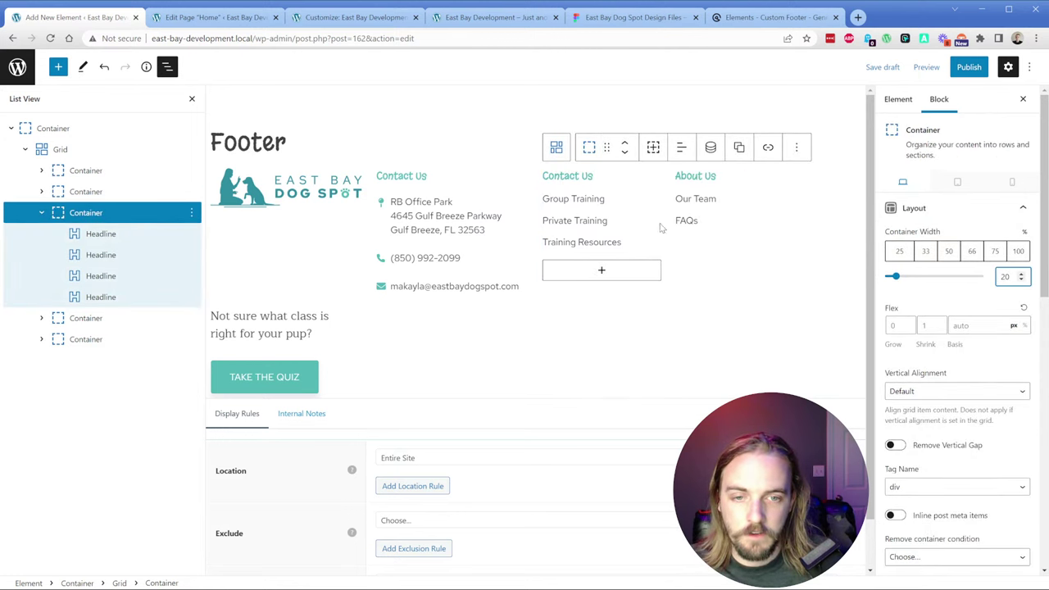
pyautogui.write('15')
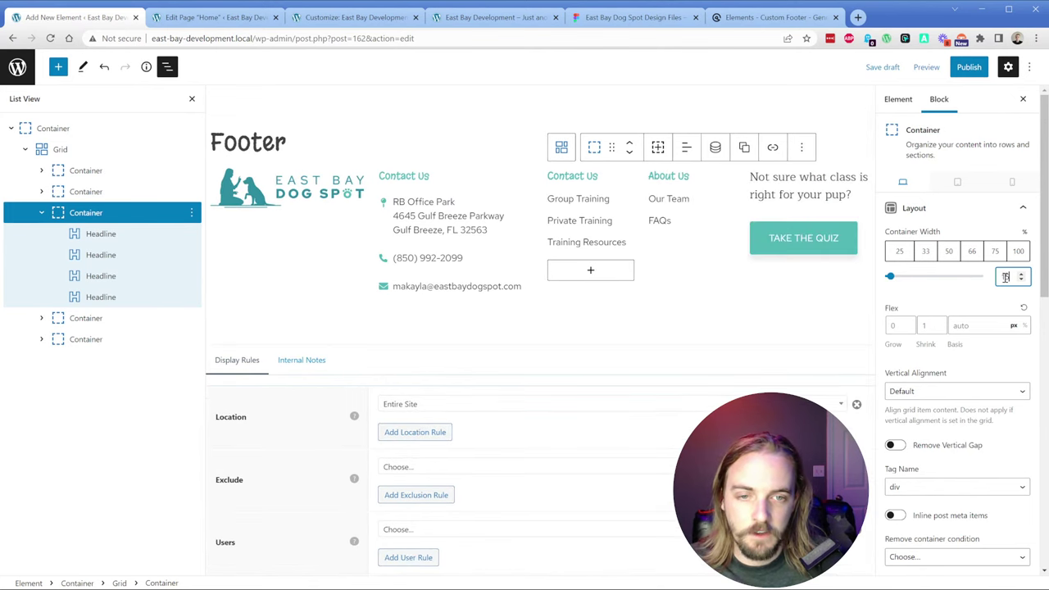
pyautogui.click(706, 184)
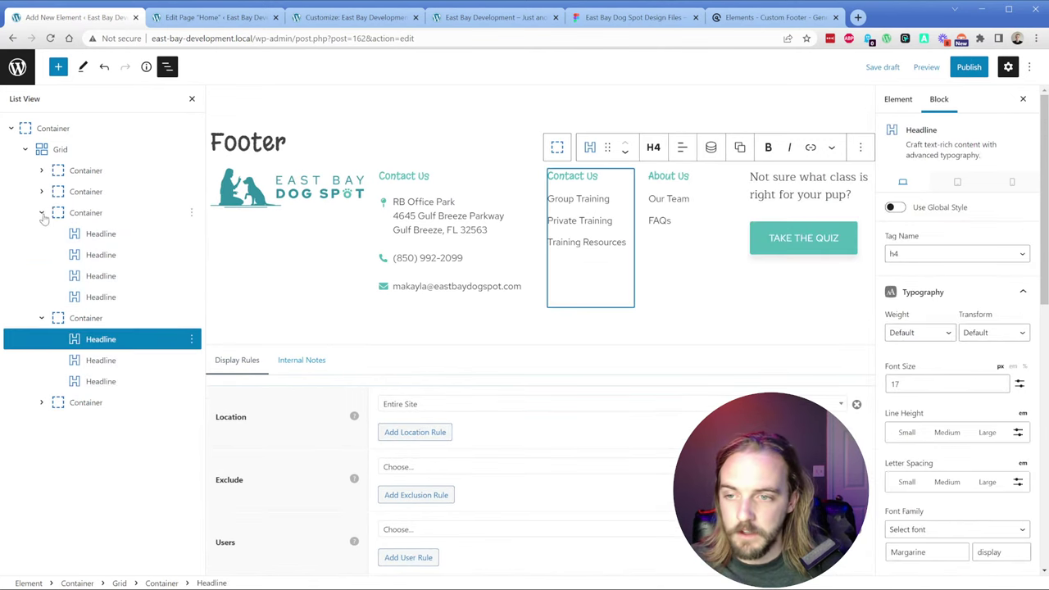
pyautogui.click(84, 215)
pyautogui.click(41, 212)
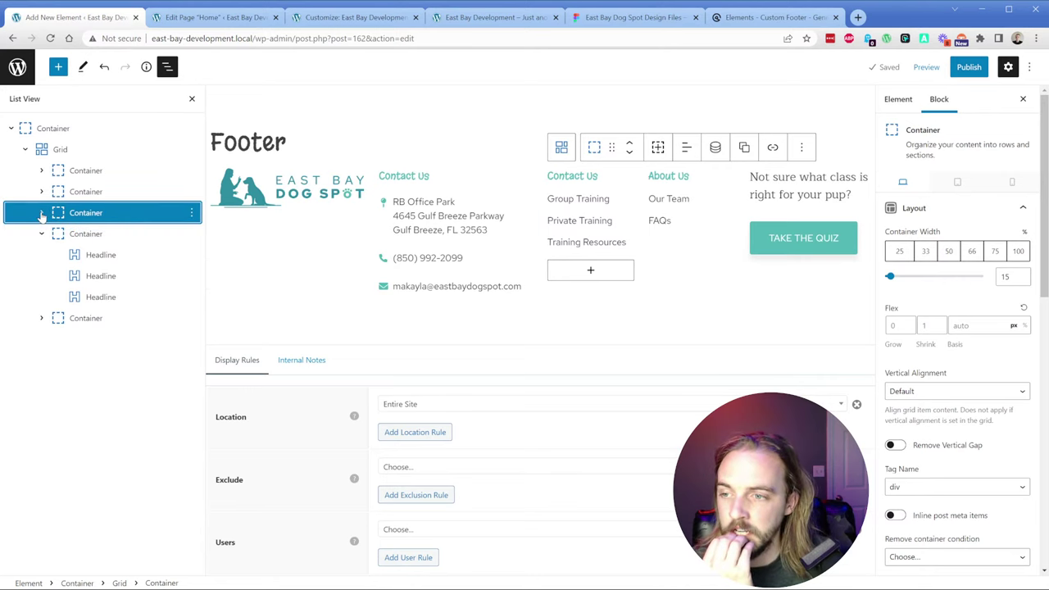
pyautogui.click(72, 235)
pyautogui.click(41, 234)
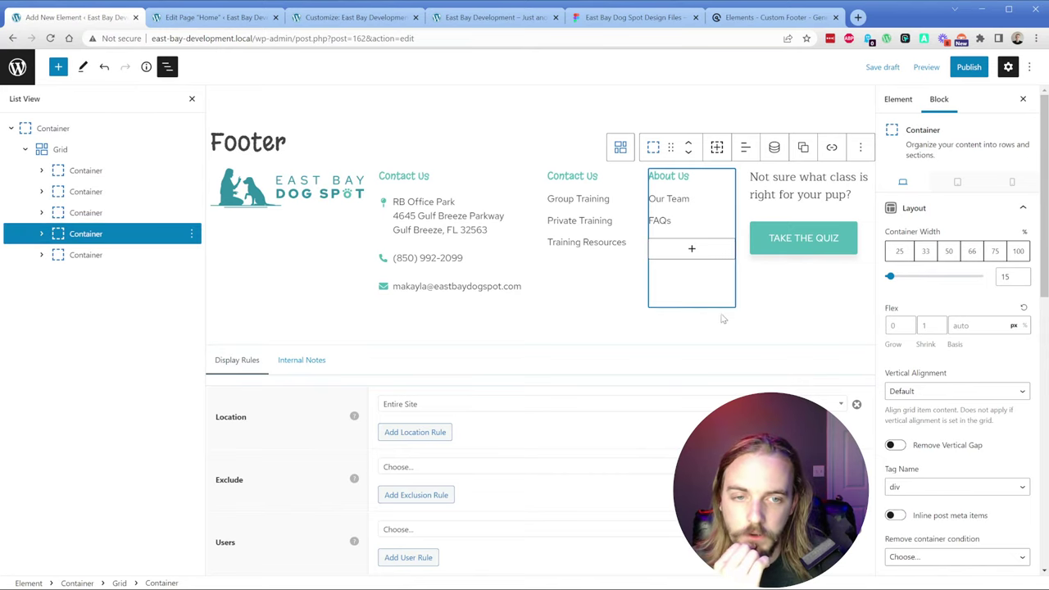
# Step: Publish the Footer element
pyautogui.click(771, 330)
pyautogui.click(968, 68)
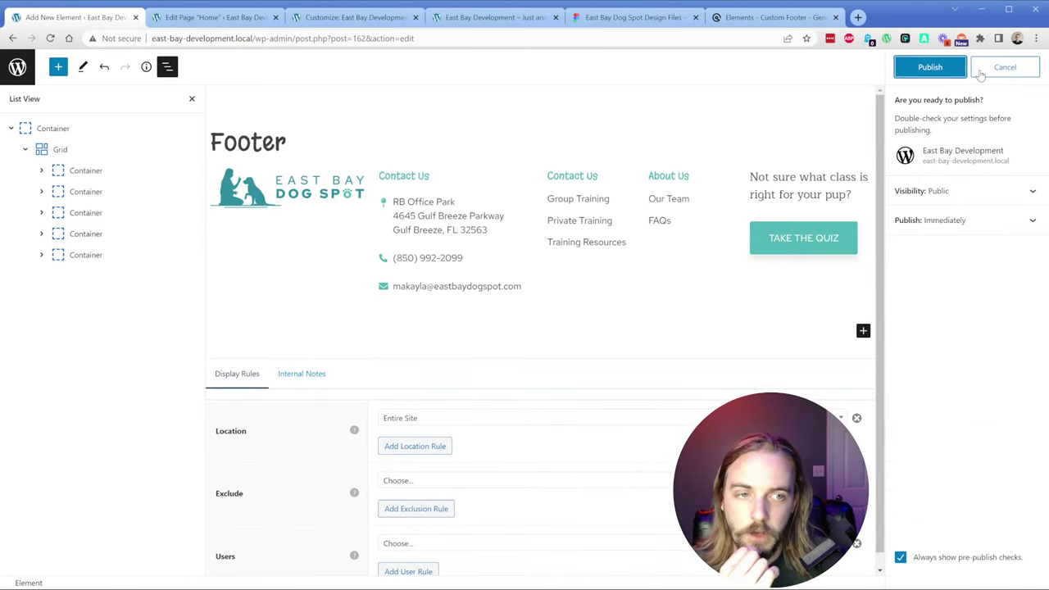
pyautogui.click(924, 70)
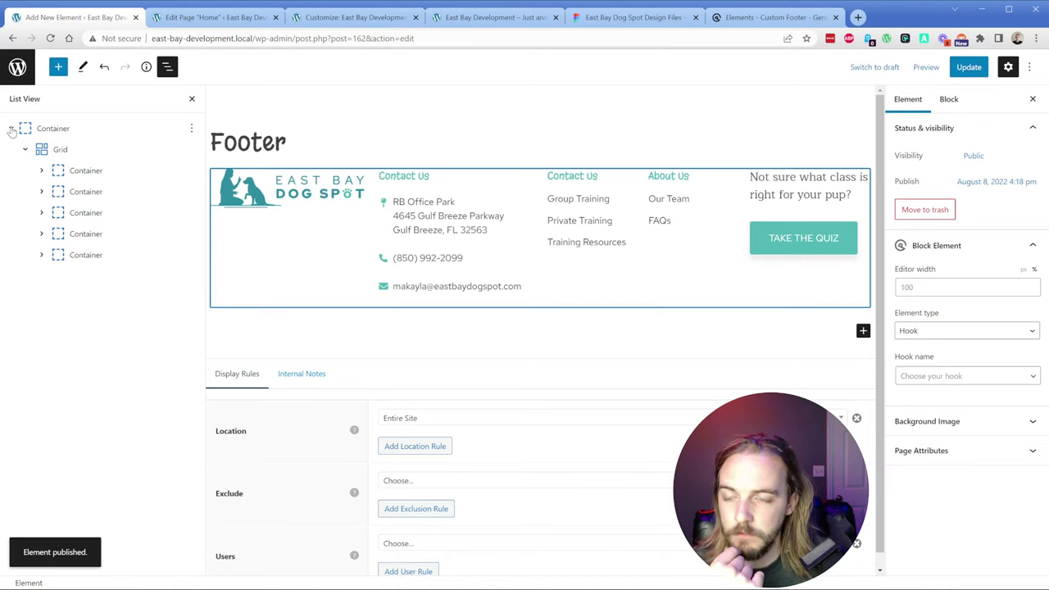
# Step: Reopen Footer from the Elements list, change its type from Hook to Site Footer, and update
pyautogui.click(18, 67)
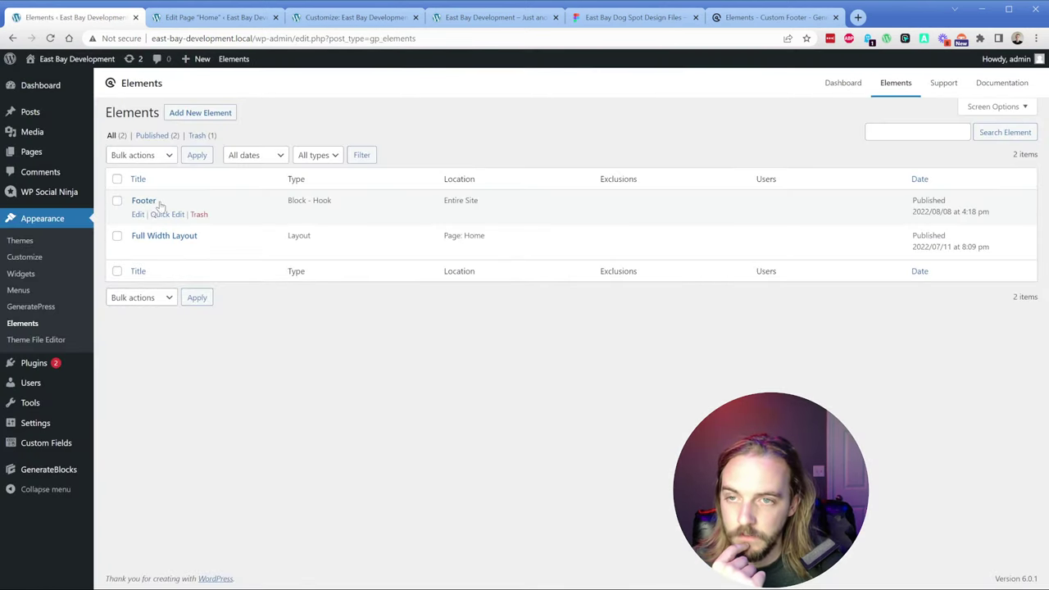
pyautogui.click(211, 18)
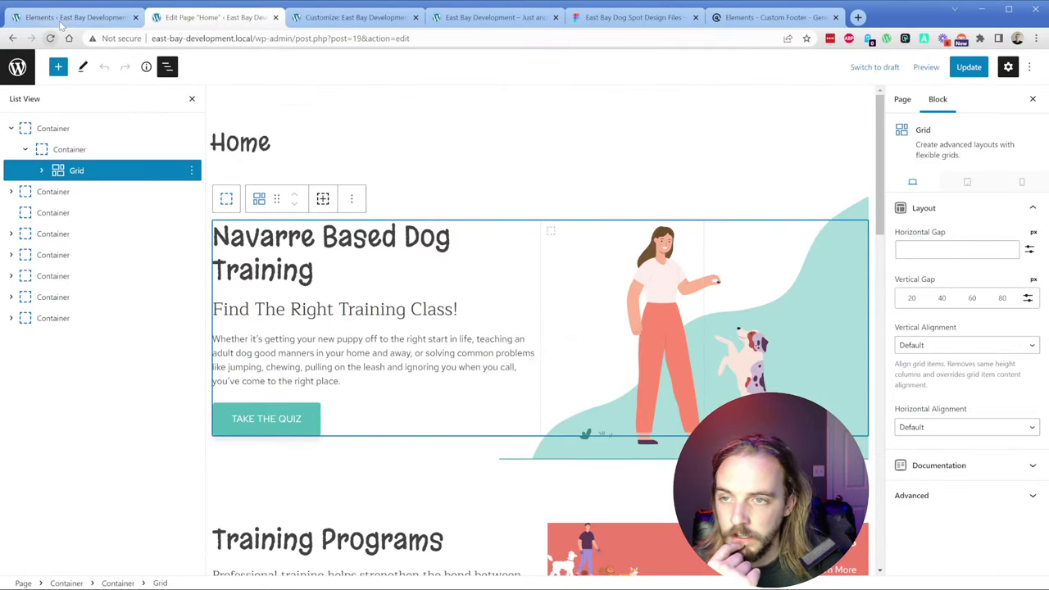
pyautogui.click(62, 19)
pyautogui.click(138, 215)
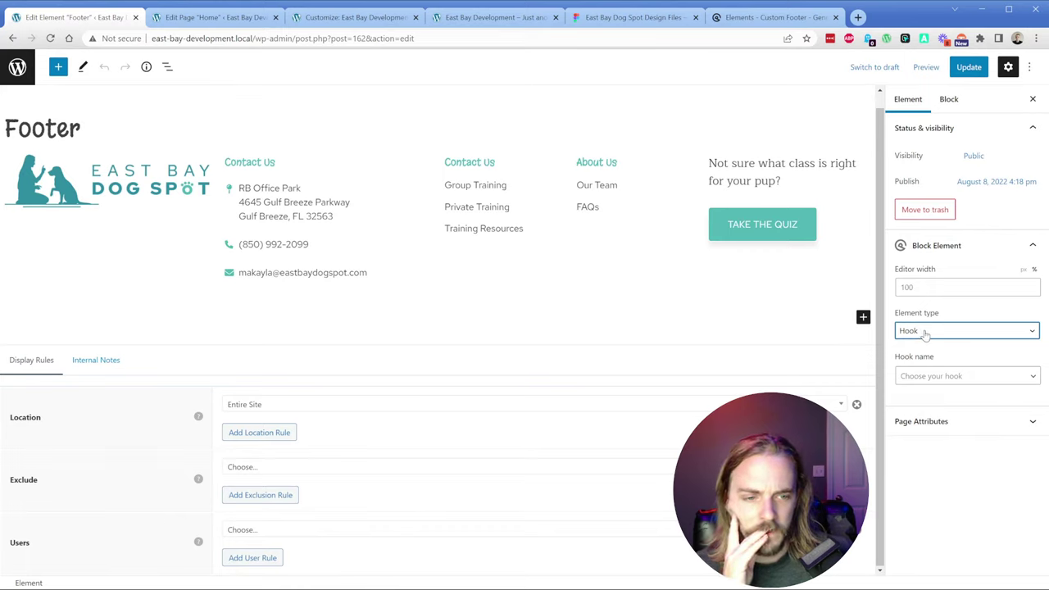
pyautogui.click(936, 450)
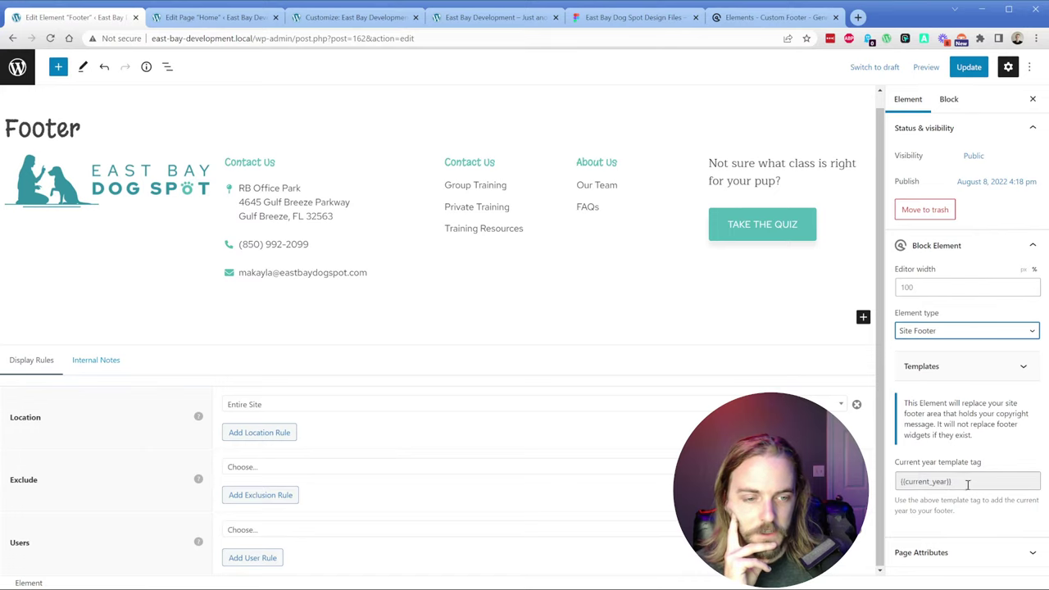
pyautogui.click(969, 67)
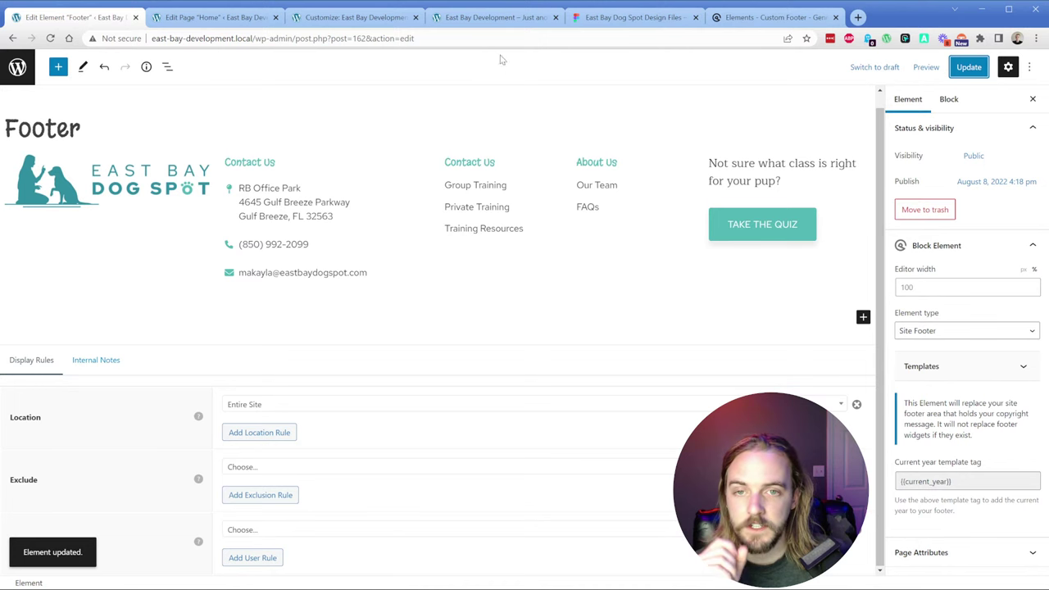
pyautogui.click(493, 17)
pyautogui.click(50, 38)
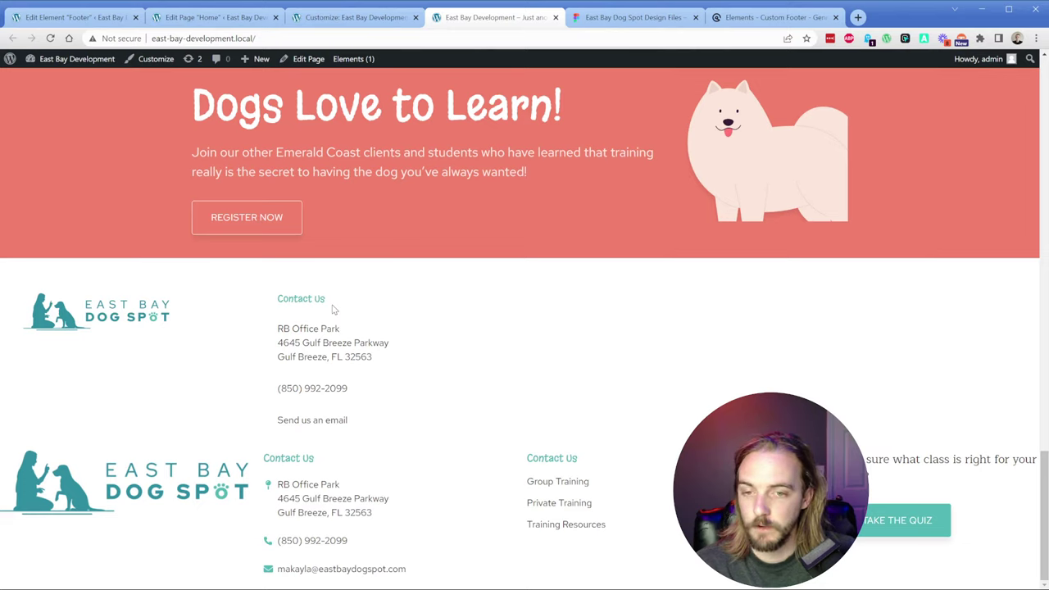
pyautogui.moveTo(279, 301); pyautogui.dragTo(366, 427)
pyautogui.click(376, 412)
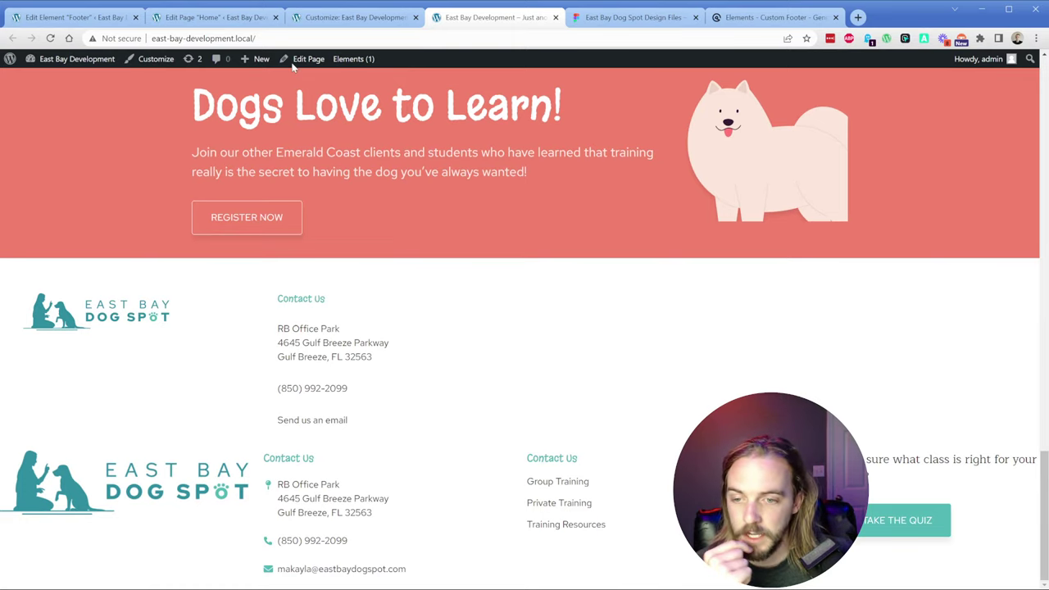
pyautogui.click(74, 17)
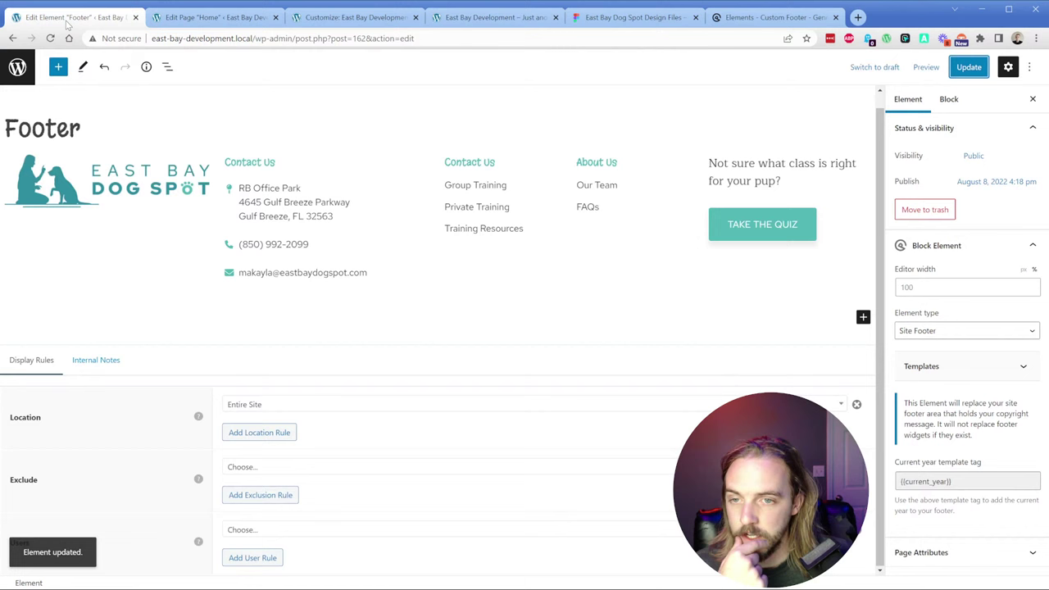
# Step: Change a footer column's Container Width to 20
pyautogui.click(158, 209)
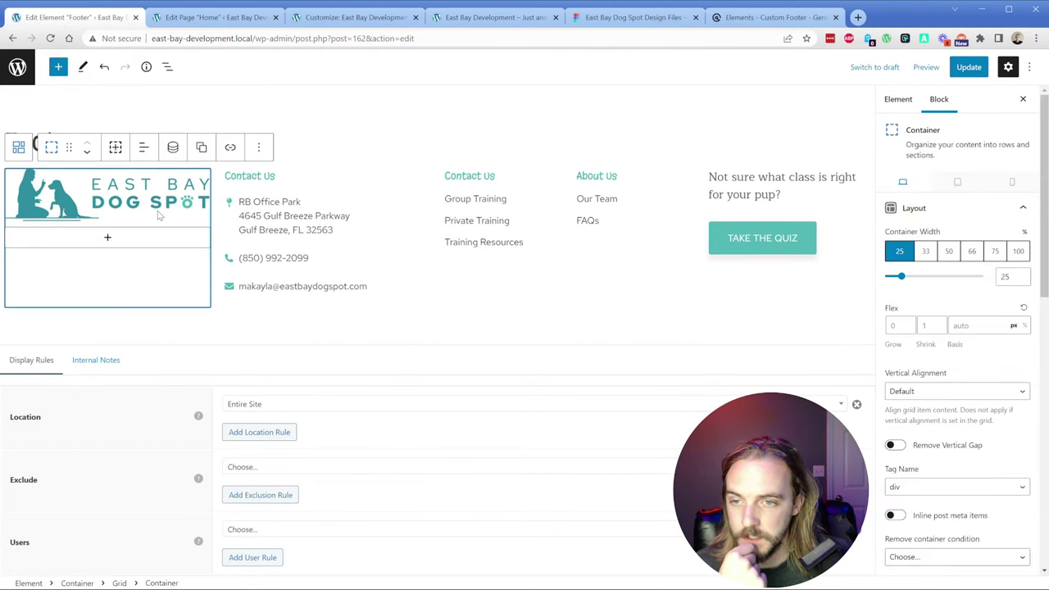
pyautogui.doubleClick(1004, 276)
pyautogui.write('20')
pyautogui.click(291, 197)
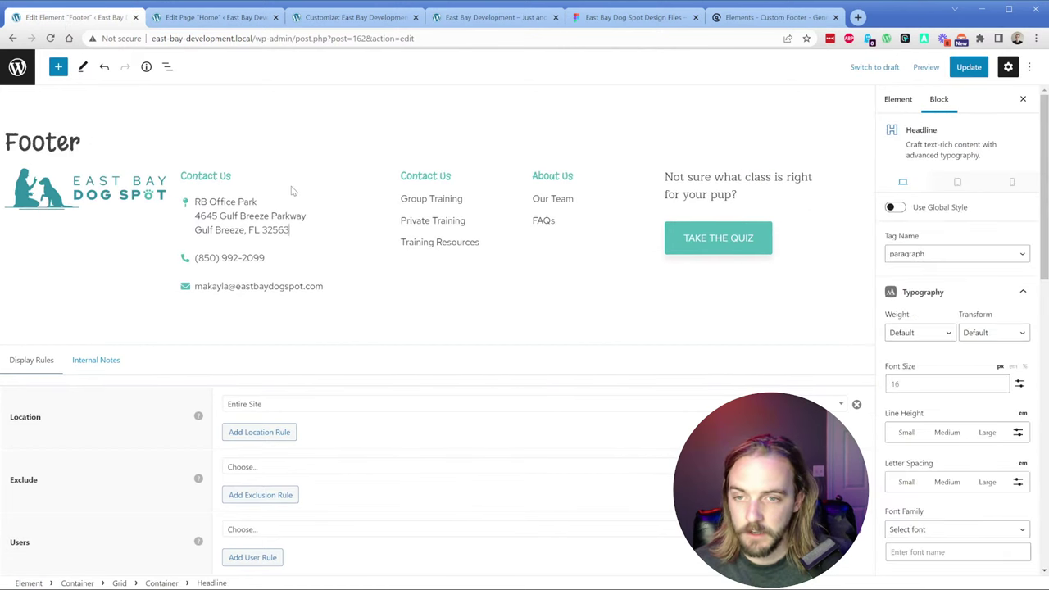
# Step: Inspect the footer grid's column containers and block options in List View
pyautogui.click(165, 68)
pyautogui.click(42, 191)
pyautogui.click(86, 192)
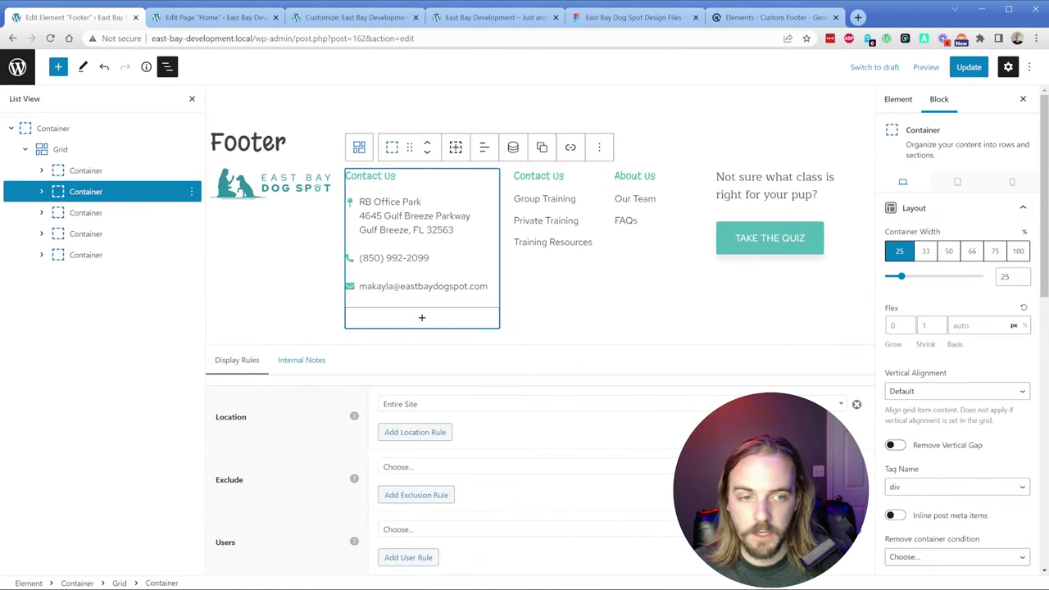
pyautogui.click(65, 212)
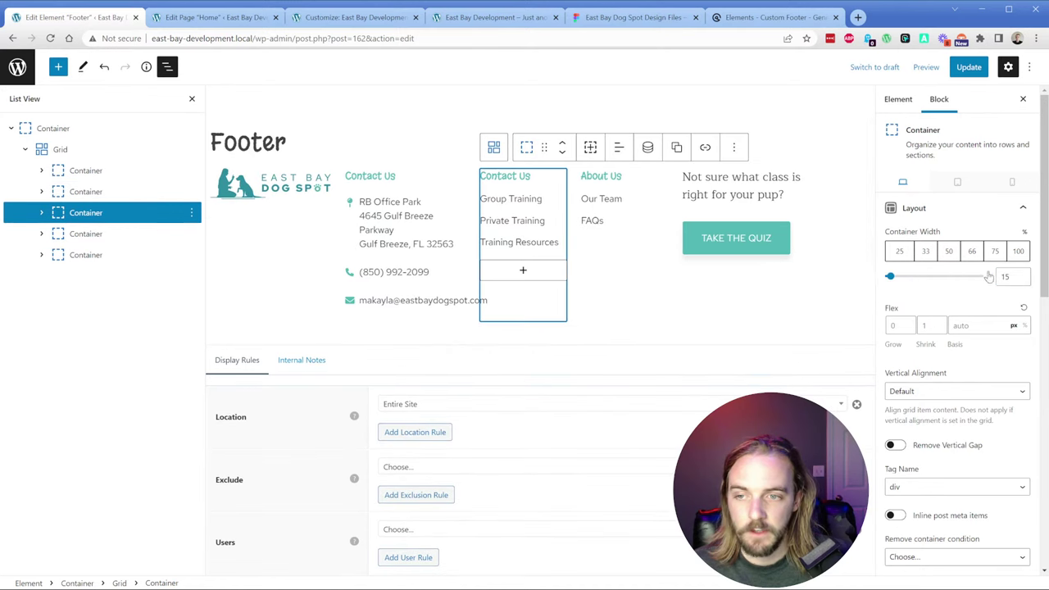
pyautogui.click(53, 153)
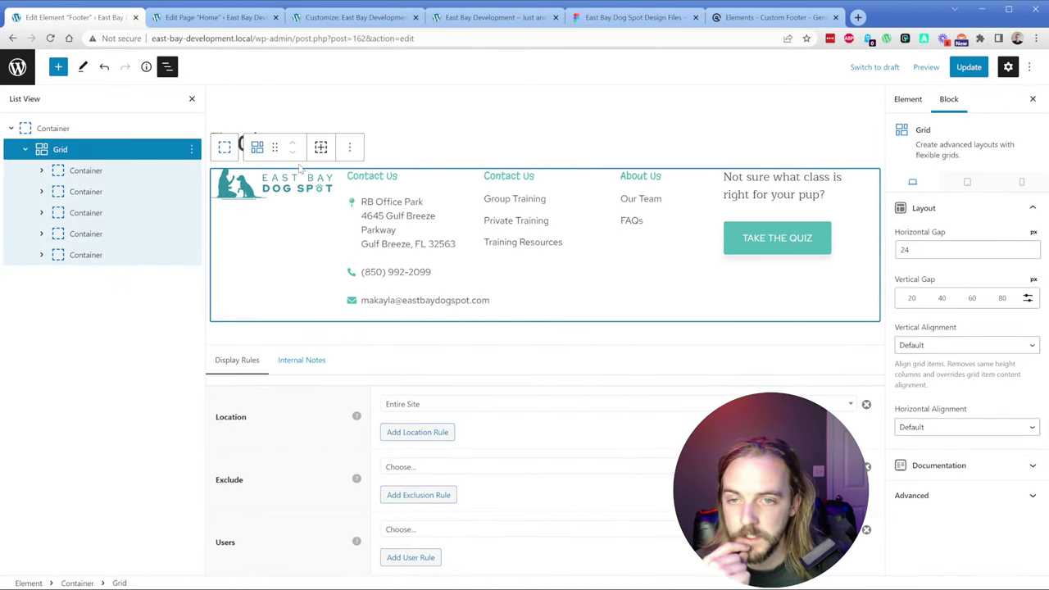
pyautogui.click(257, 150)
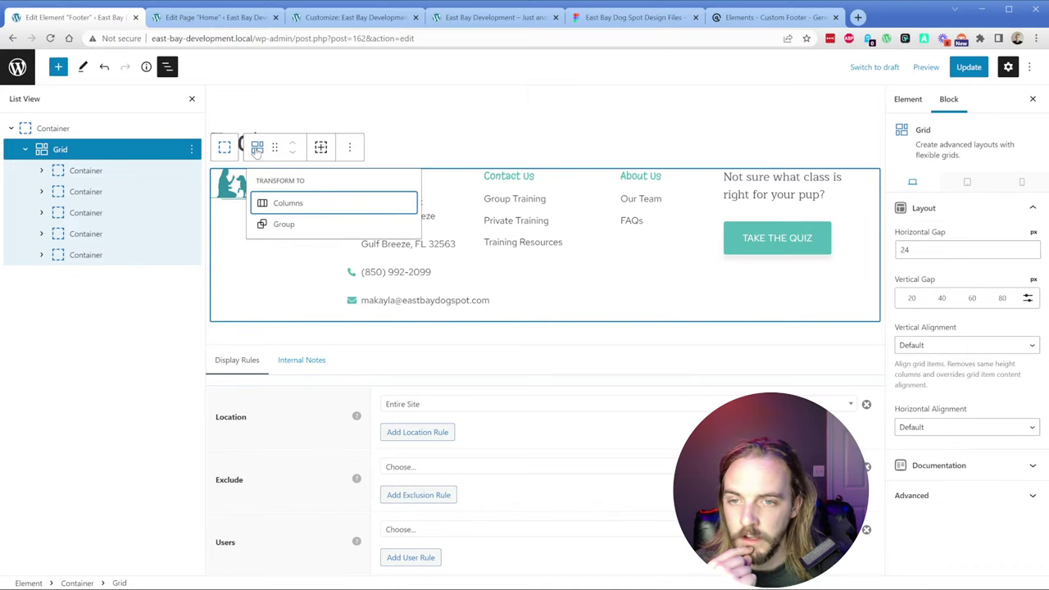
pyautogui.click(349, 147)
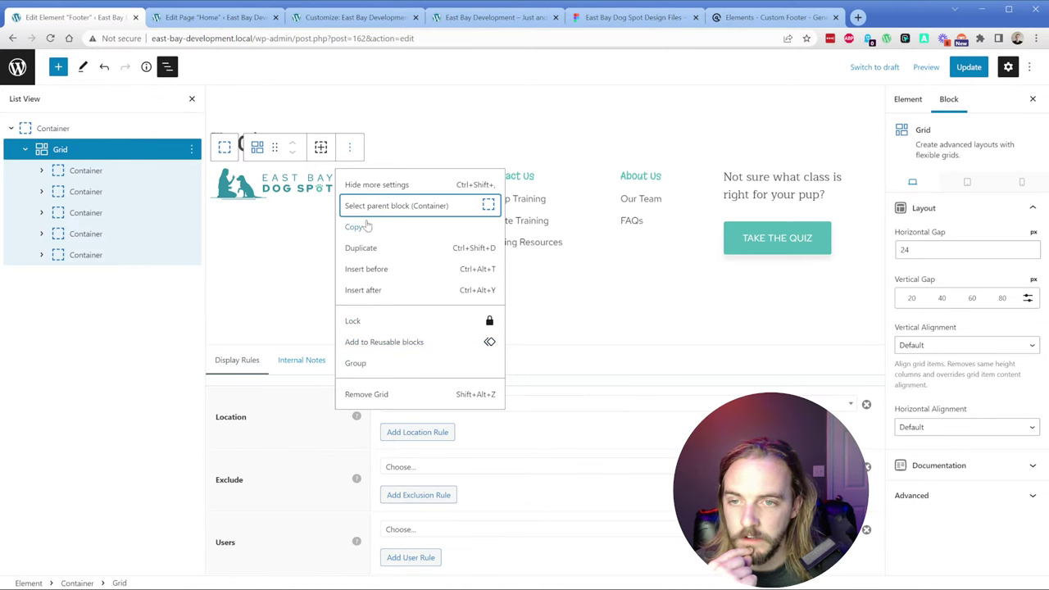
# Step: Widen the About Us column to 20% and save the footer element
pyautogui.click(86, 212)
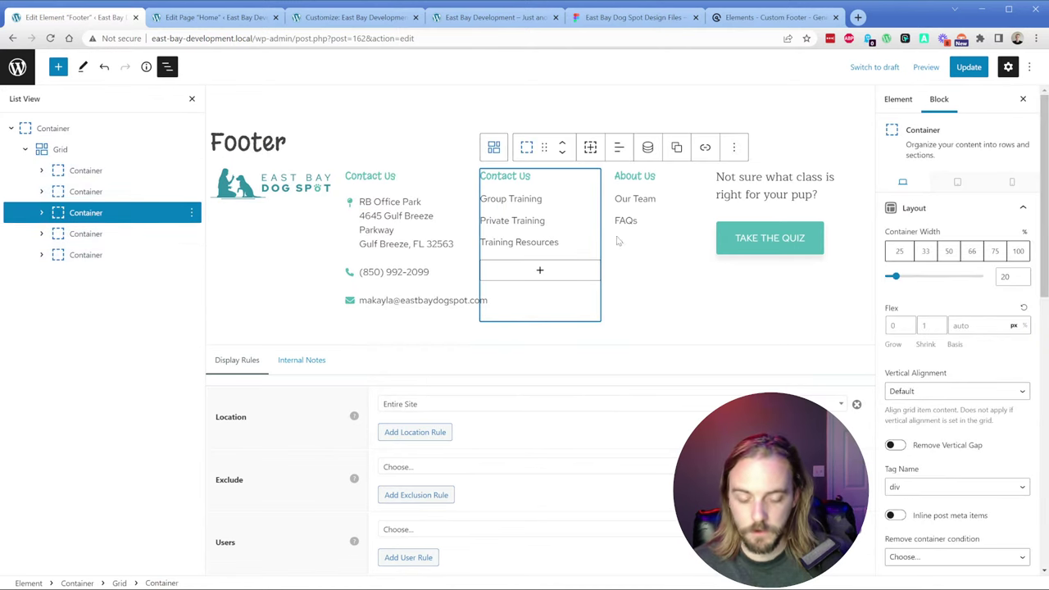
pyautogui.click(92, 236)
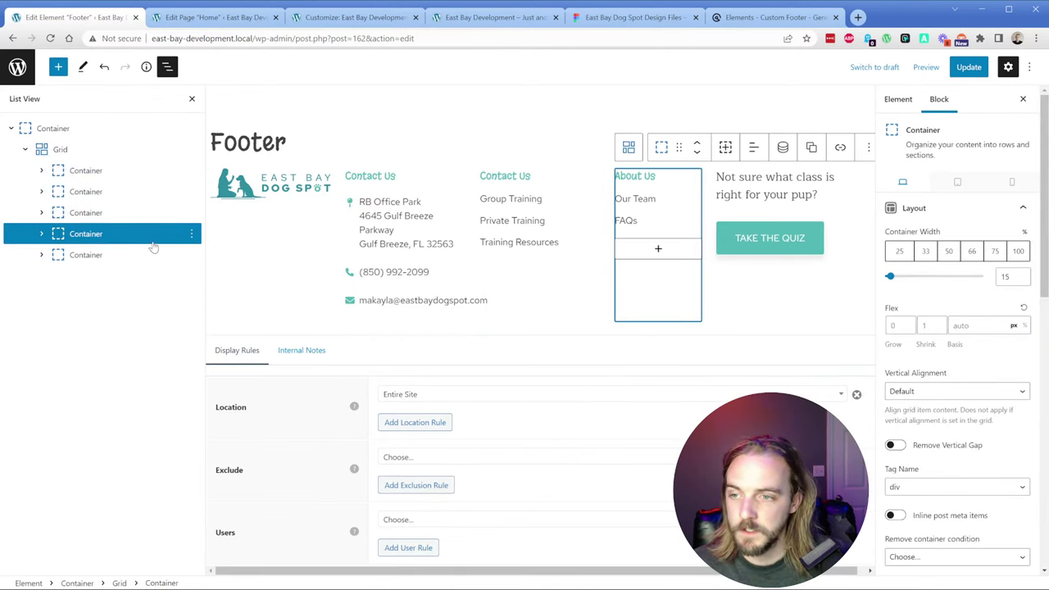
pyautogui.press('Up')
pyautogui.press('Up')
pyautogui.press('Up')
pyautogui.press('Up')
pyautogui.press('Up')
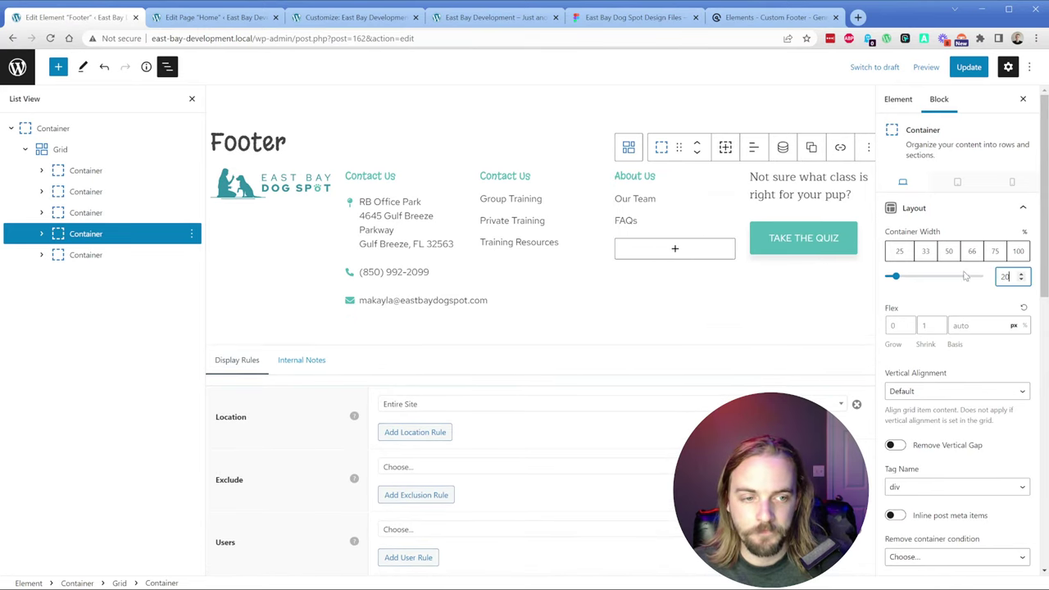
pyautogui.click(91, 264)
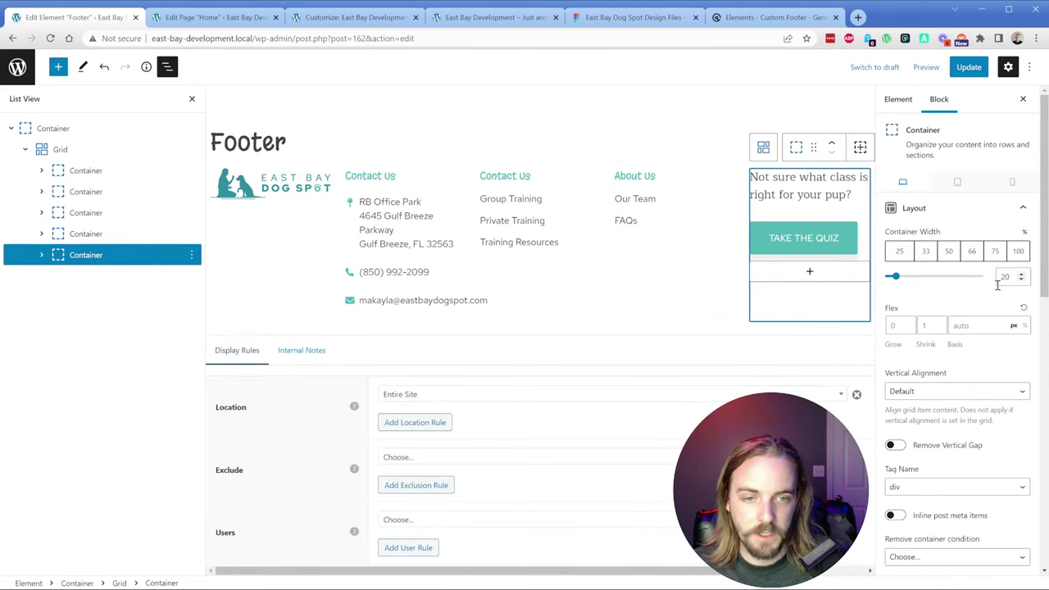
pyautogui.click(698, 198)
pyautogui.click(974, 71)
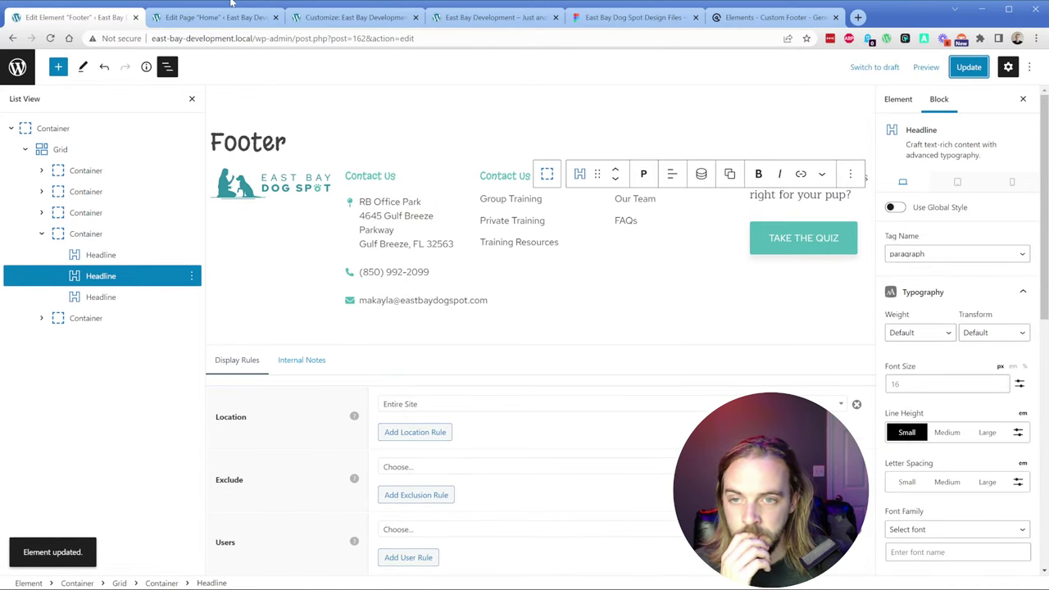
pyautogui.click(13, 133)
# Step: Change the outer container's Inner Container Width from 1920 to 1120 and update the footer element
pyautogui.click(11, 128)
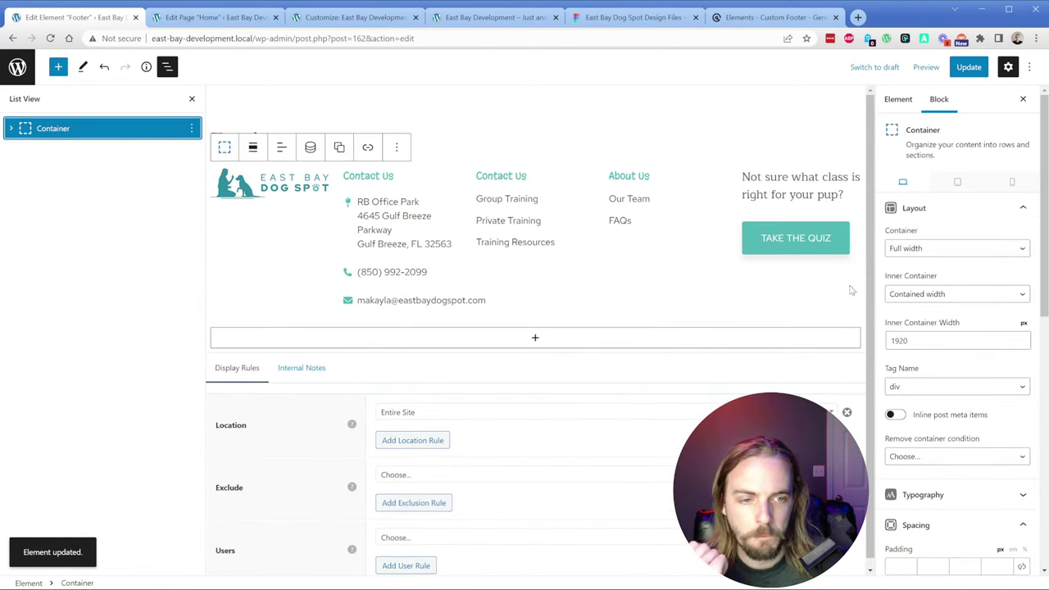
pyautogui.click(11, 129)
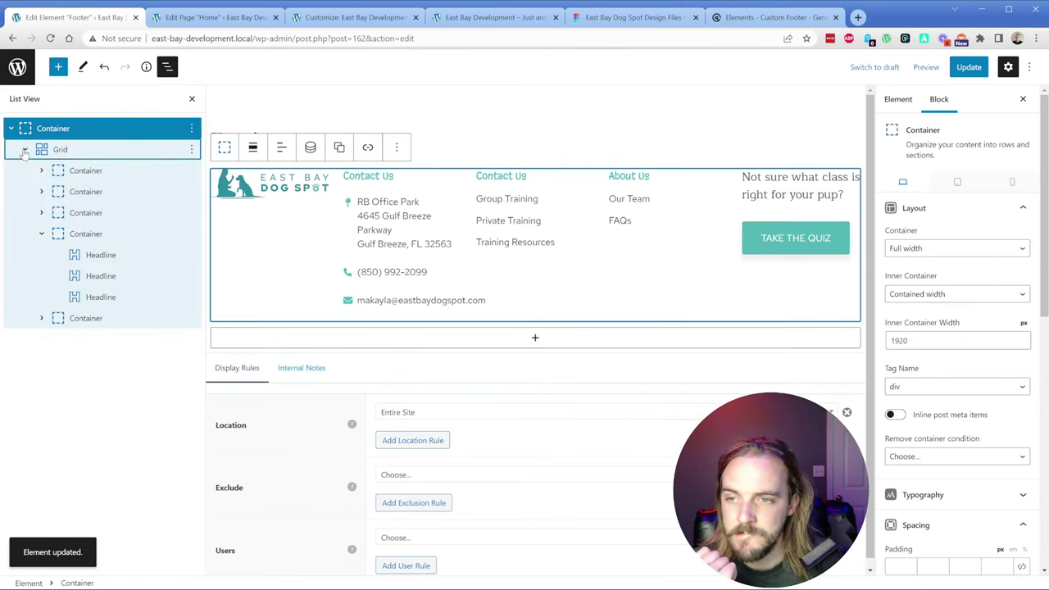
pyautogui.click(25, 149)
pyautogui.doubleClick(929, 339)
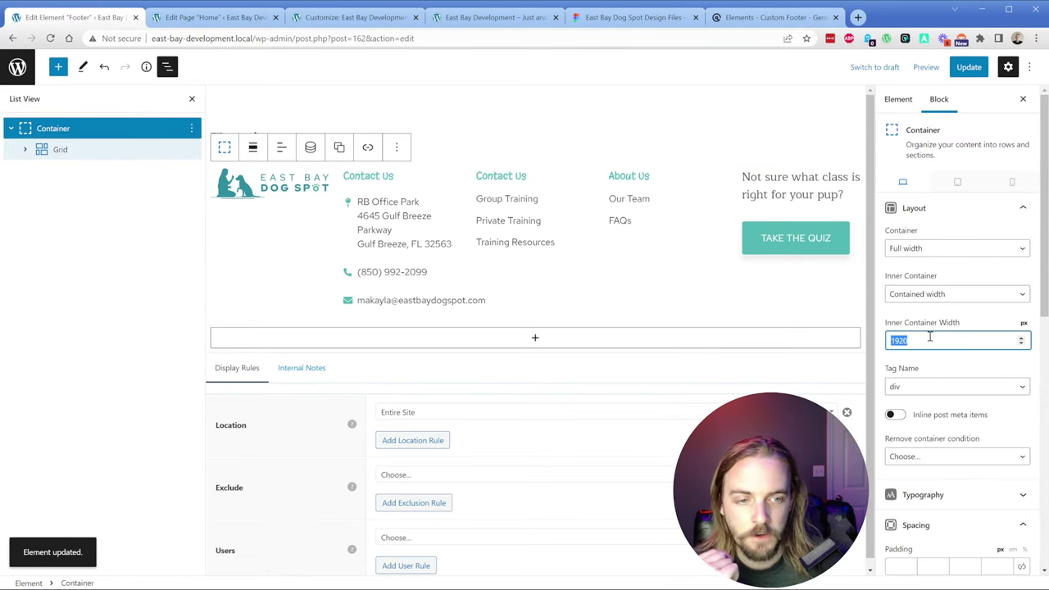
pyautogui.write('1120')
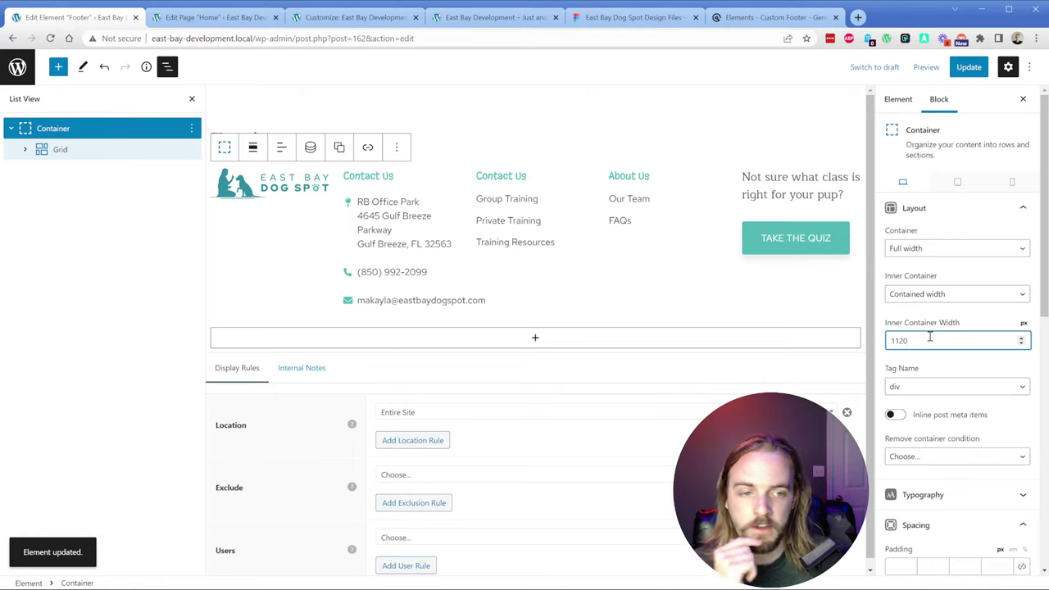
pyautogui.click(937, 254)
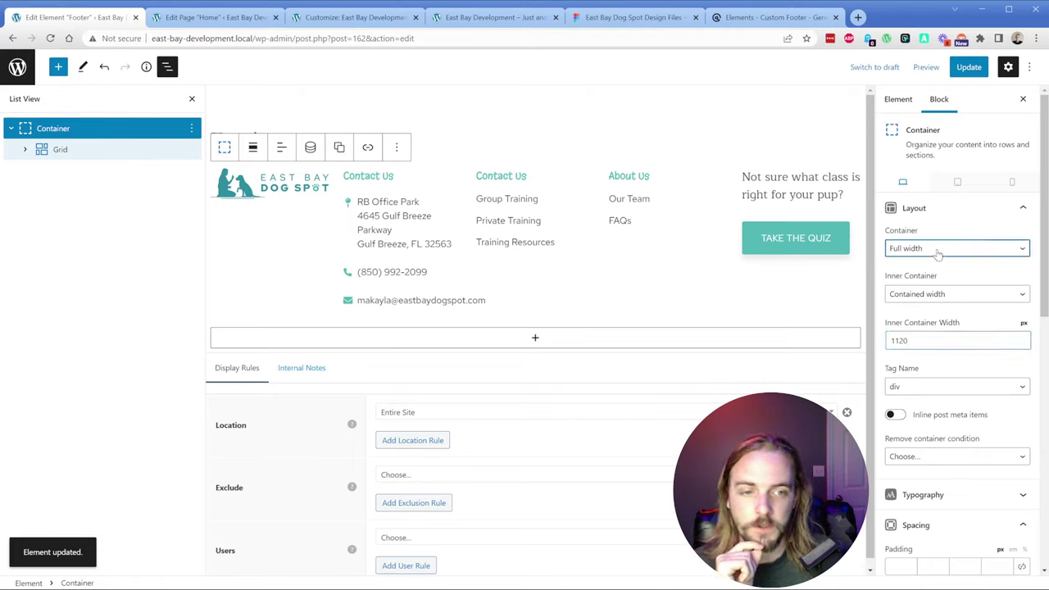
pyautogui.click(933, 297)
pyautogui.click(919, 344)
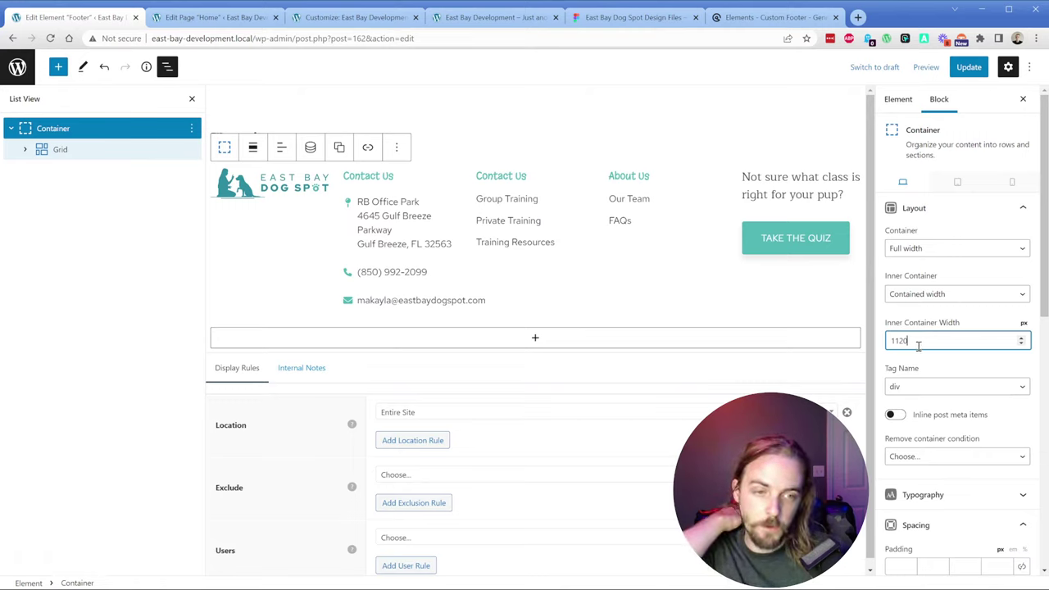
pyautogui.click(913, 391)
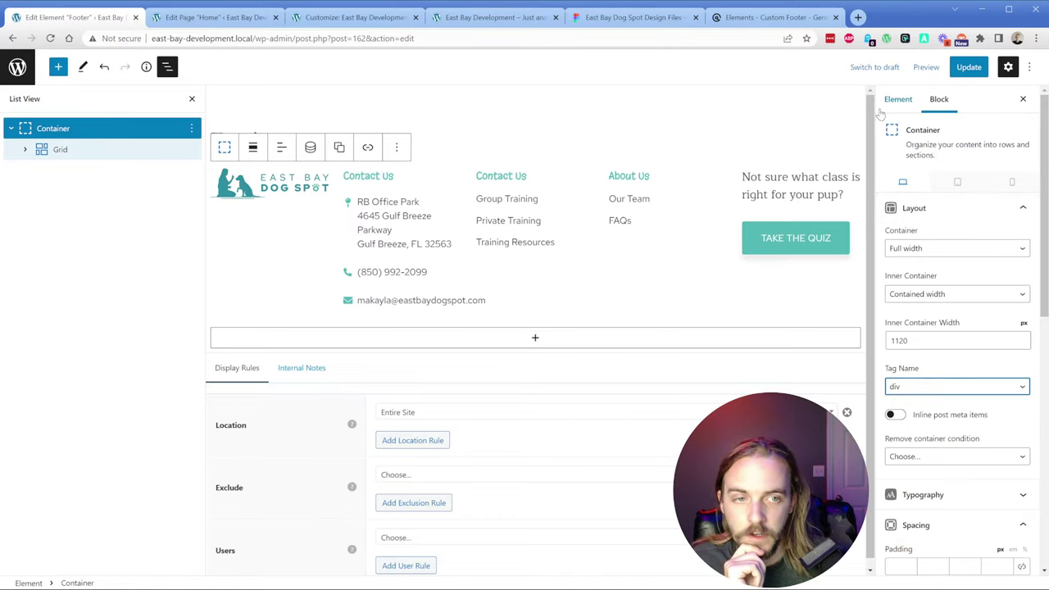
pyautogui.click(898, 102)
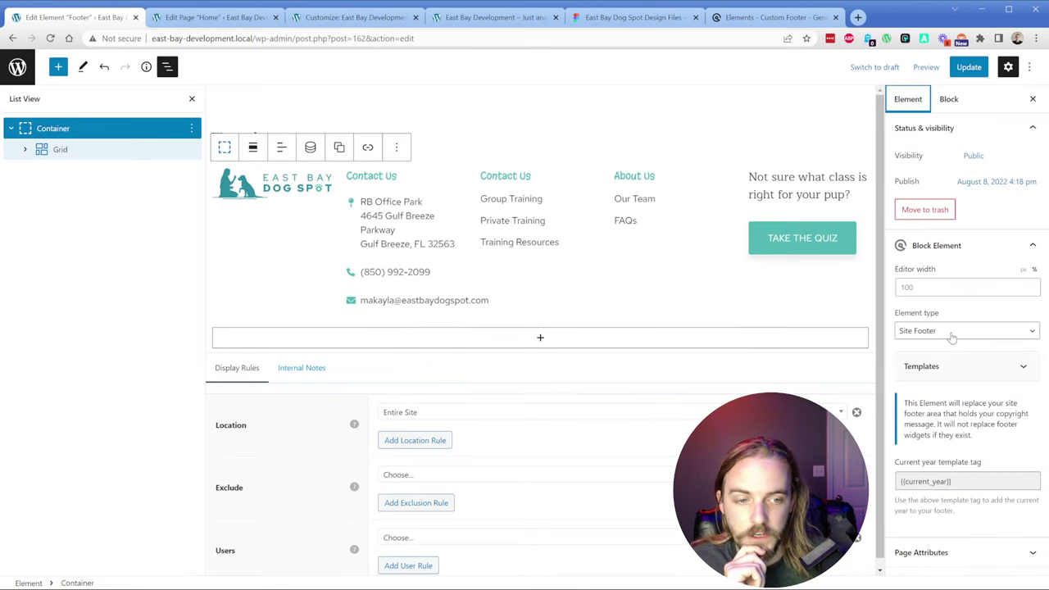
pyautogui.click(968, 67)
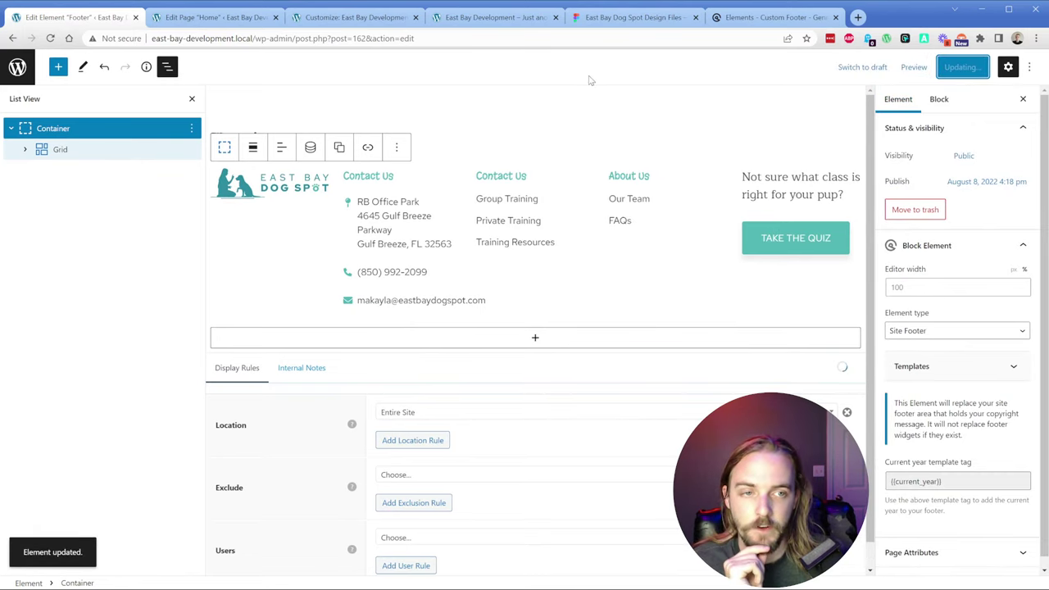
# Step: Reload the live site and open DevTools in responsive device mode
pyautogui.click(463, 20)
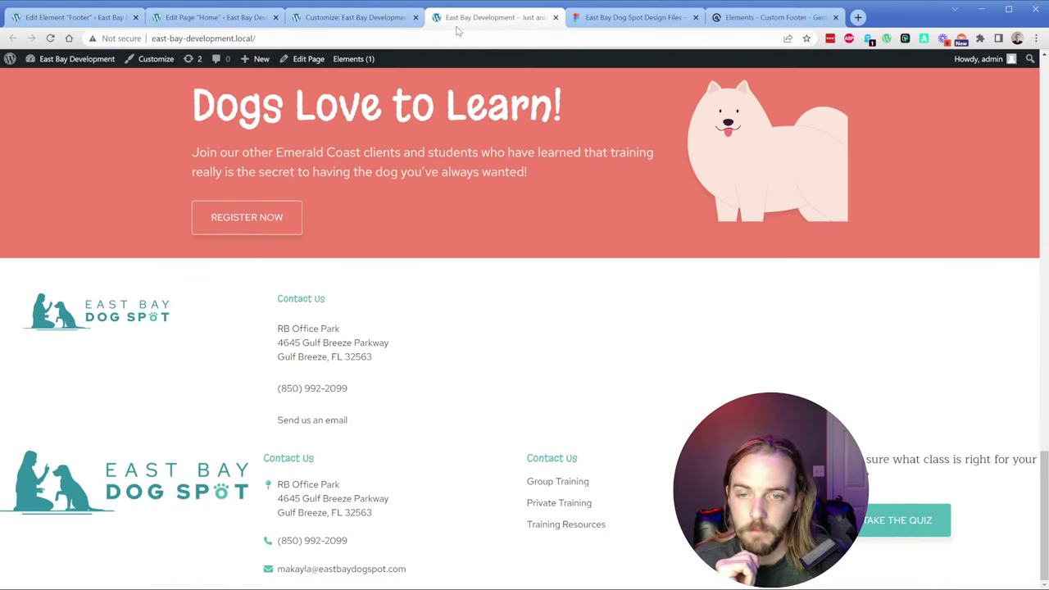
pyautogui.click(50, 39)
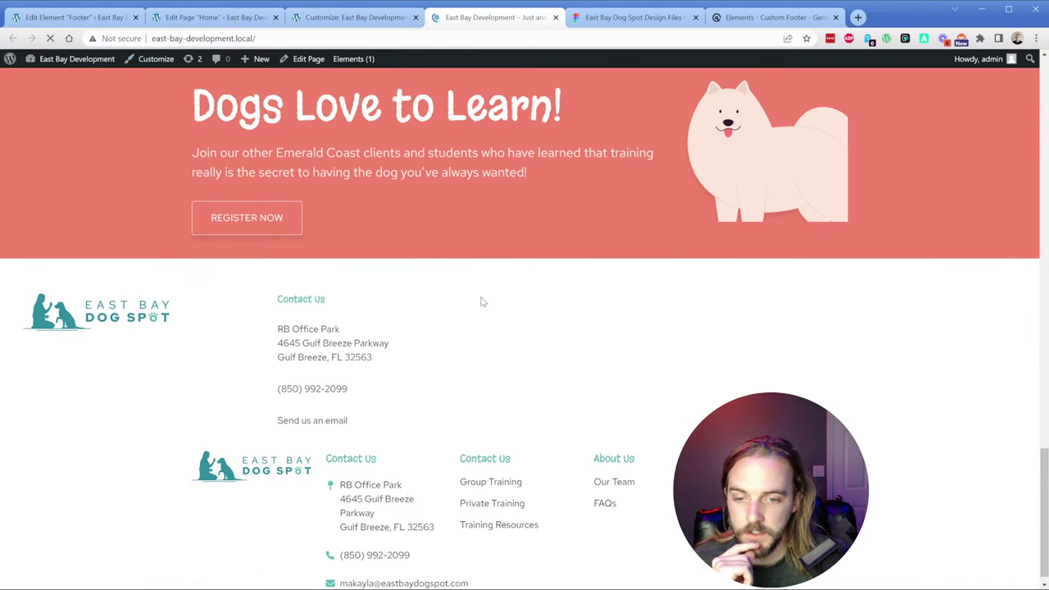
pyautogui.scroll(-1, 483, 300)
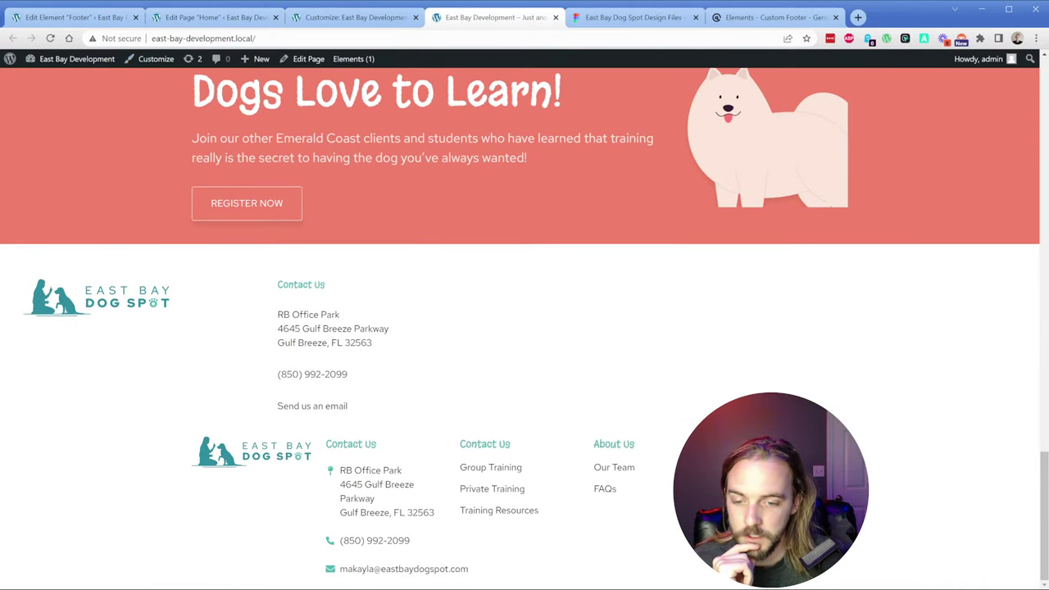
pyautogui.hotkey('ctrl', 'shift', 'i')
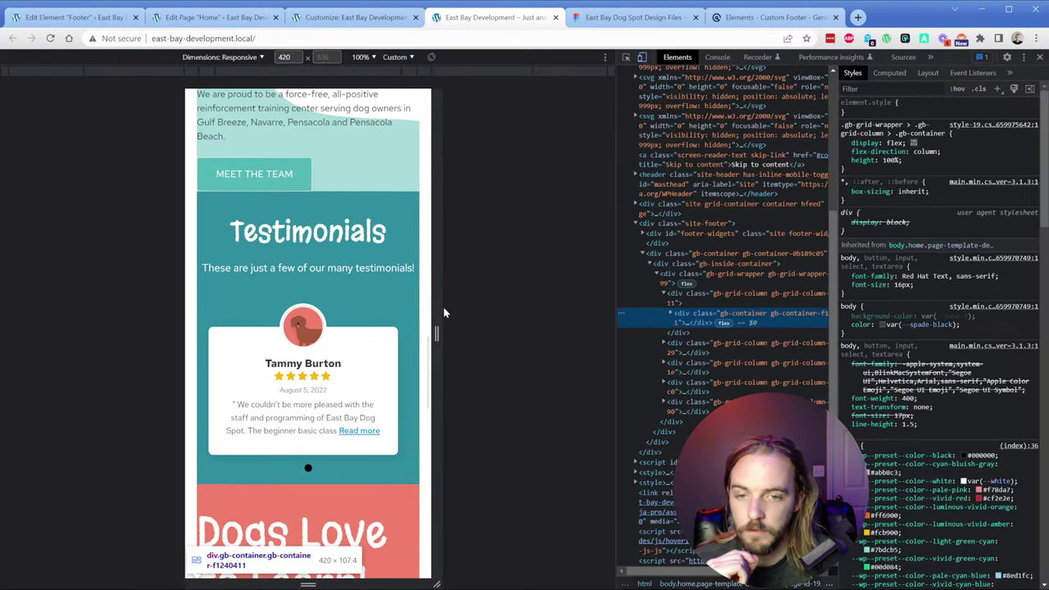
pyautogui.scroll(-2, 281, 344)
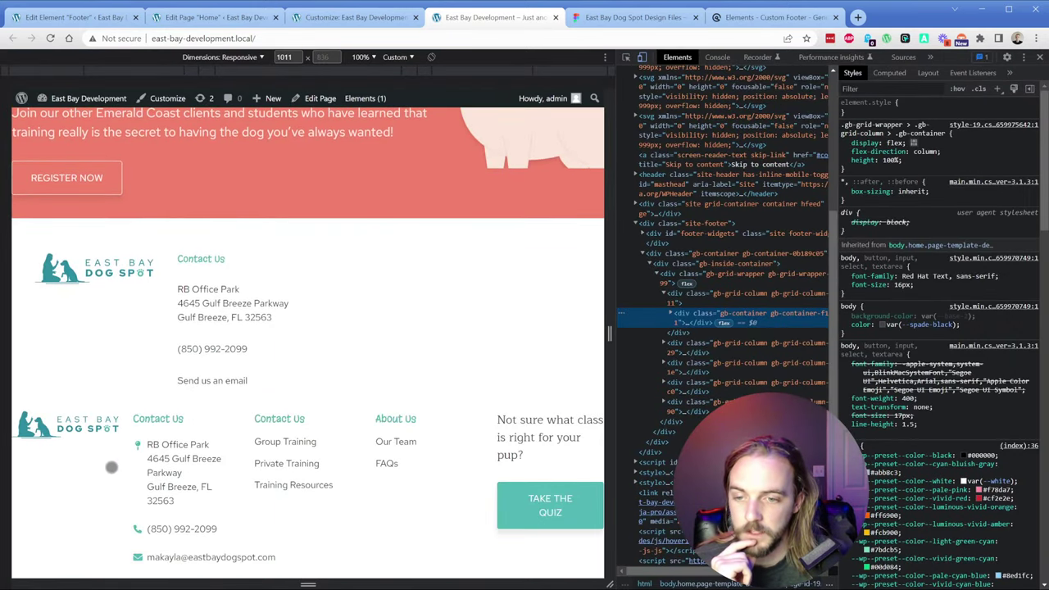
# Step: Delete div#footer-widgets in the Elements panel, leaving only the new custom footer
pyautogui.click(721, 274)
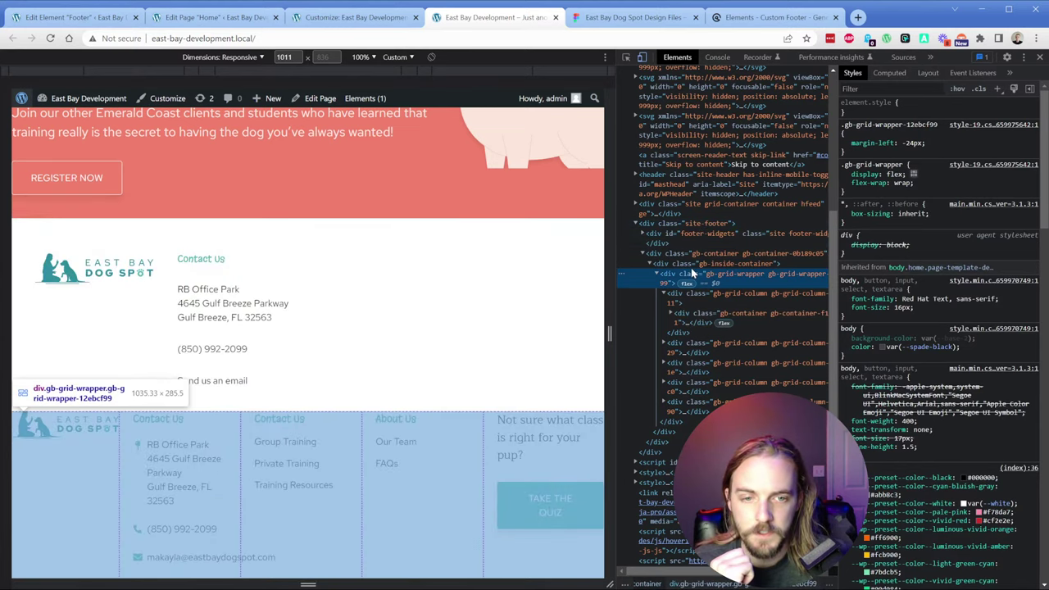
pyautogui.click(707, 224)
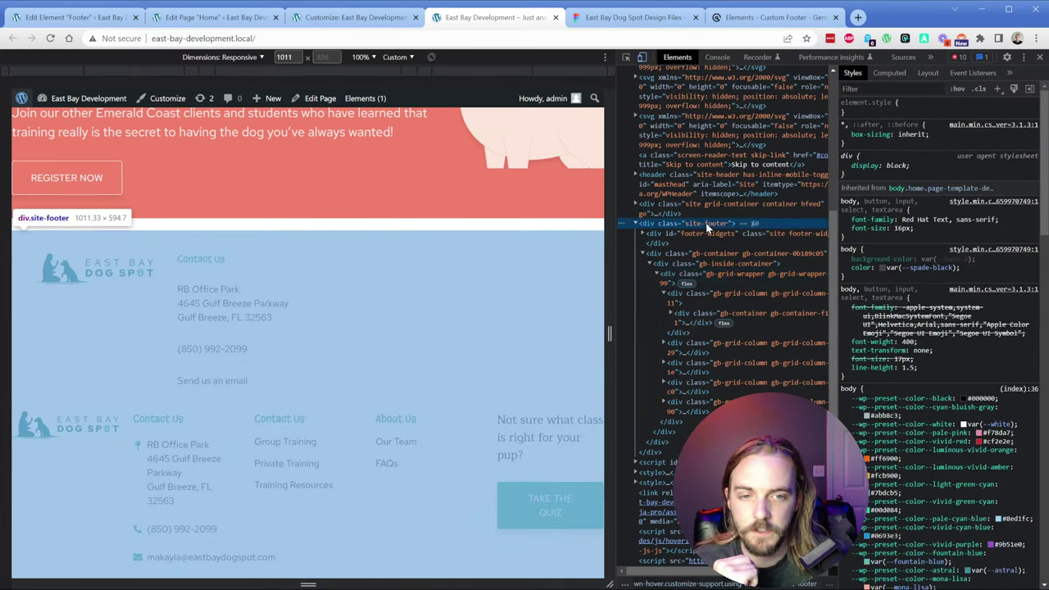
pyautogui.click(644, 235)
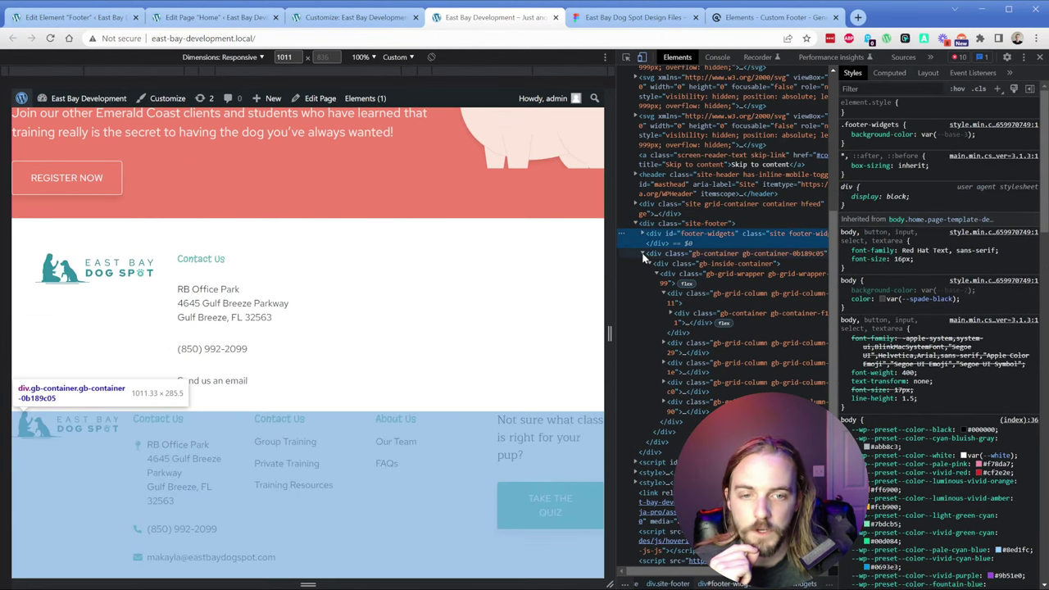
pyautogui.press('Delete')
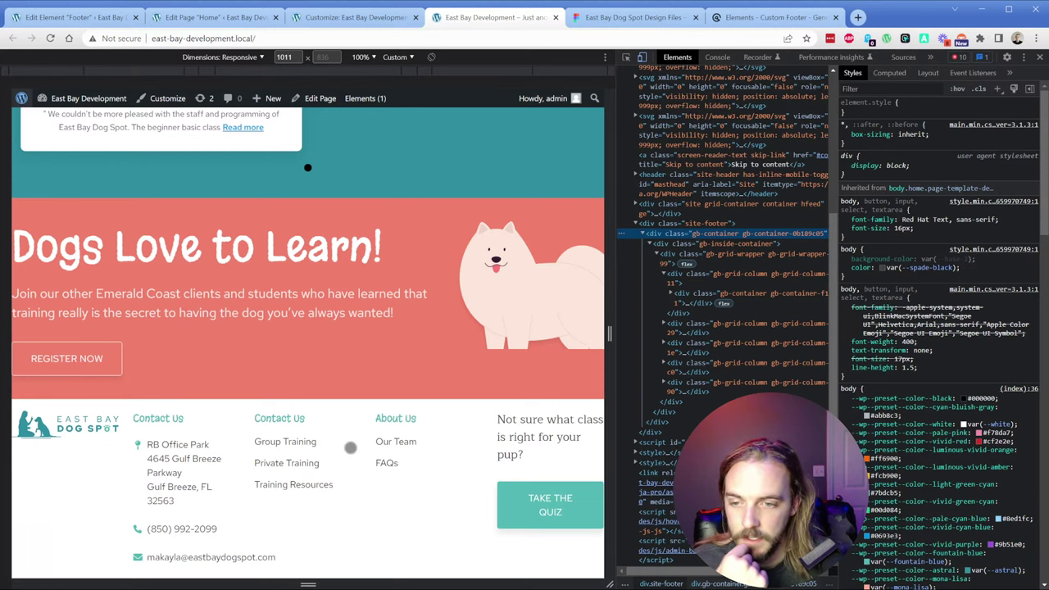
pyautogui.click(692, 225)
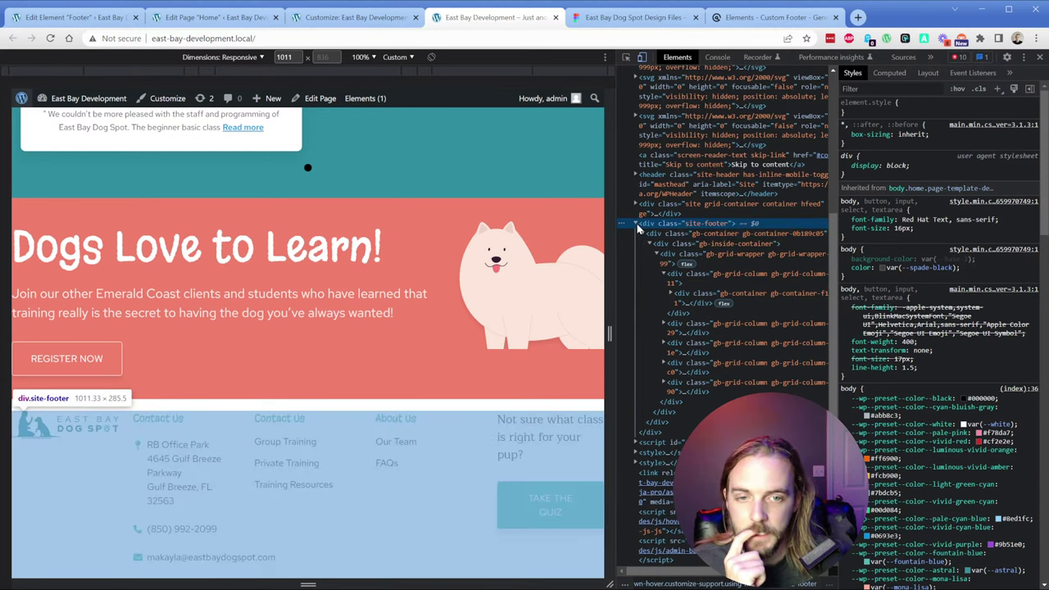
pyautogui.click(688, 234)
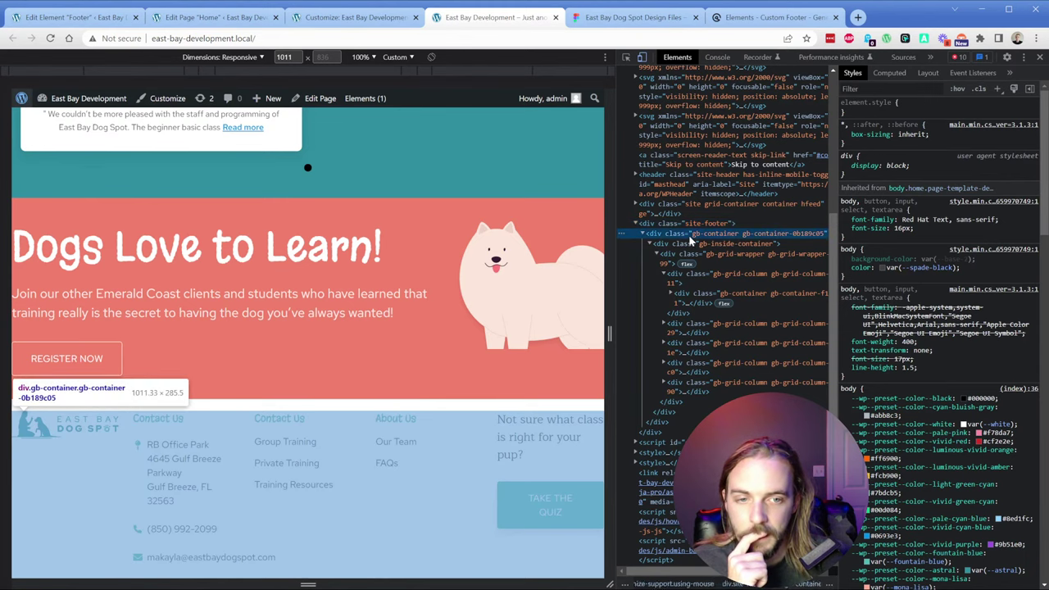
pyautogui.click(77, 17)
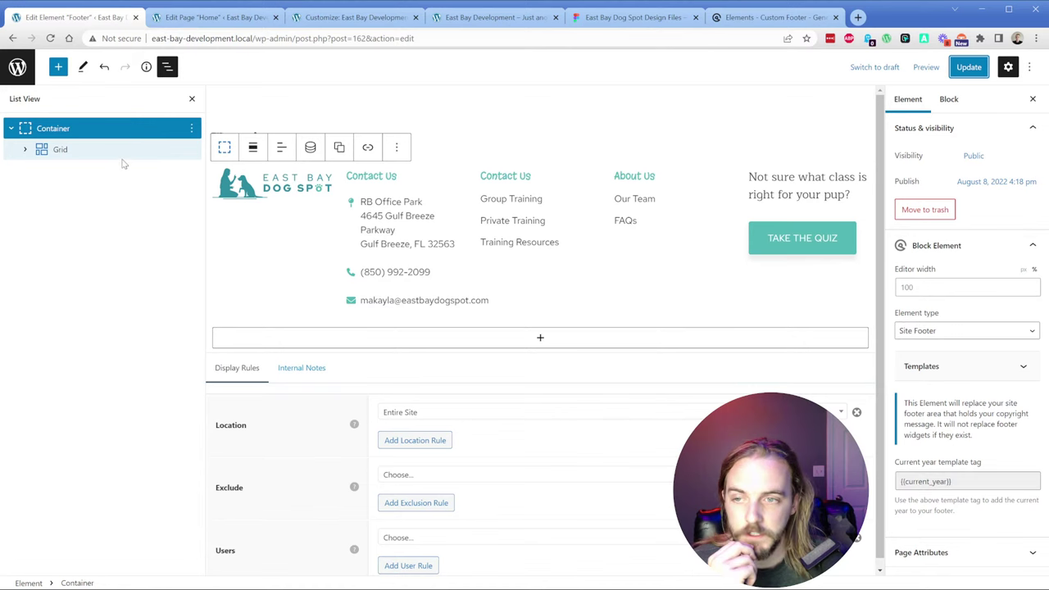
# Step: Set the footer container's HTML tag to footer, update, and reload the live homepage
pyautogui.click(72, 131)
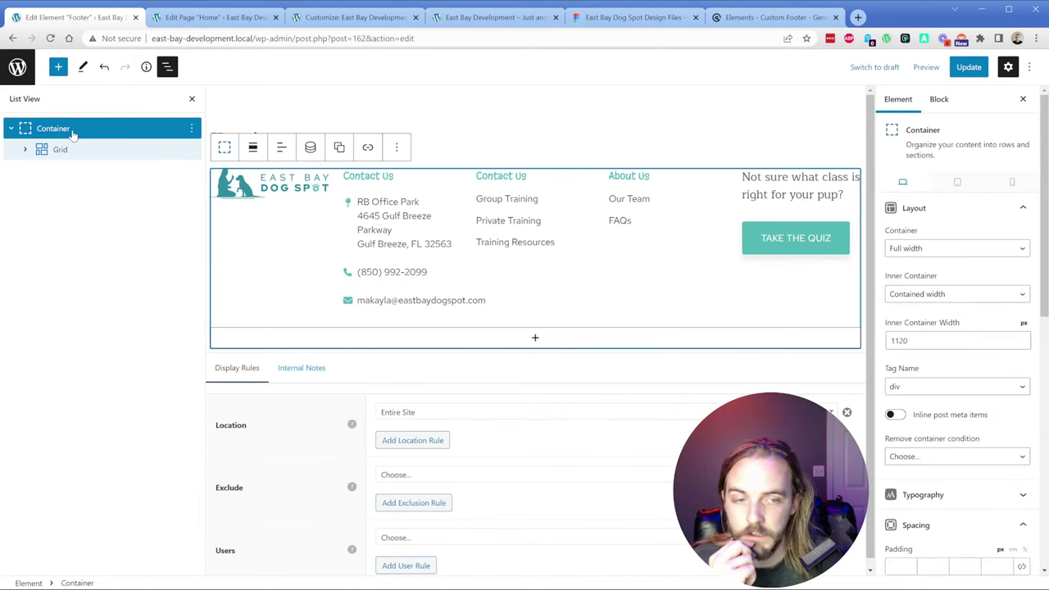
pyautogui.click(932, 387)
pyautogui.press('f')
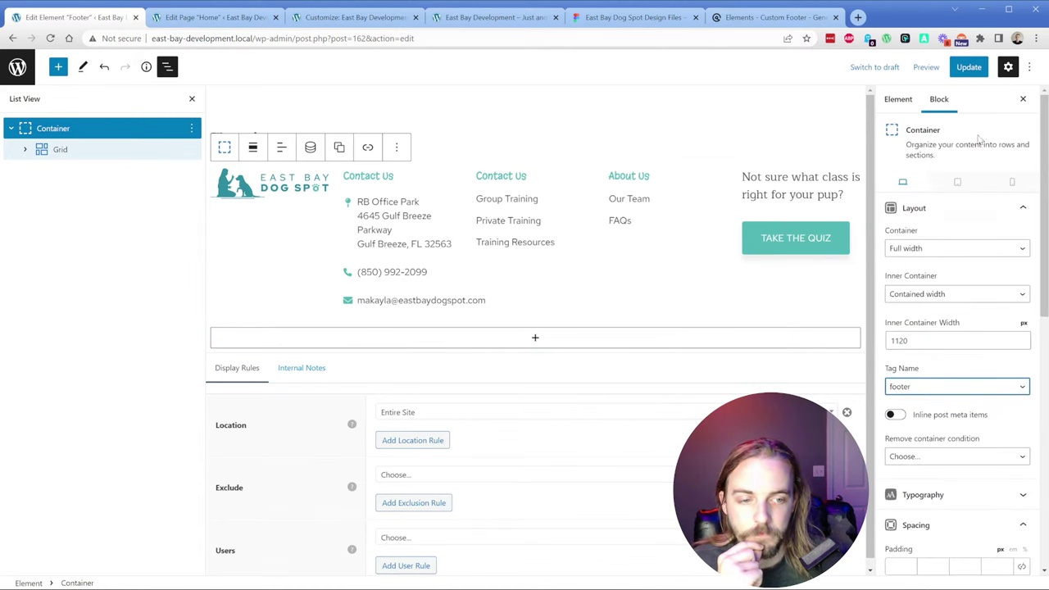
pyautogui.click(969, 66)
pyautogui.click(491, 17)
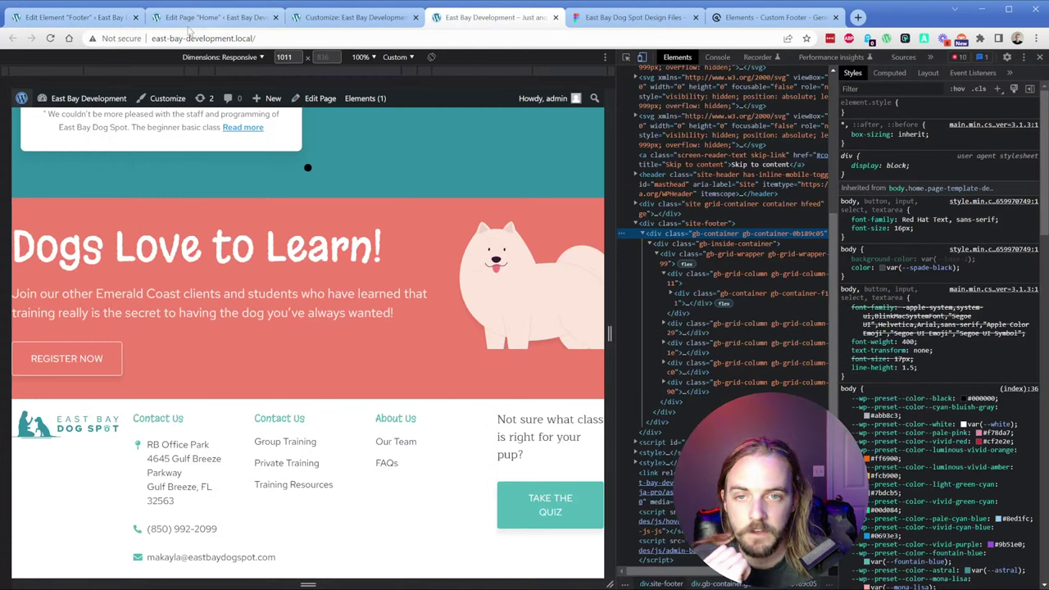
pyautogui.click(50, 38)
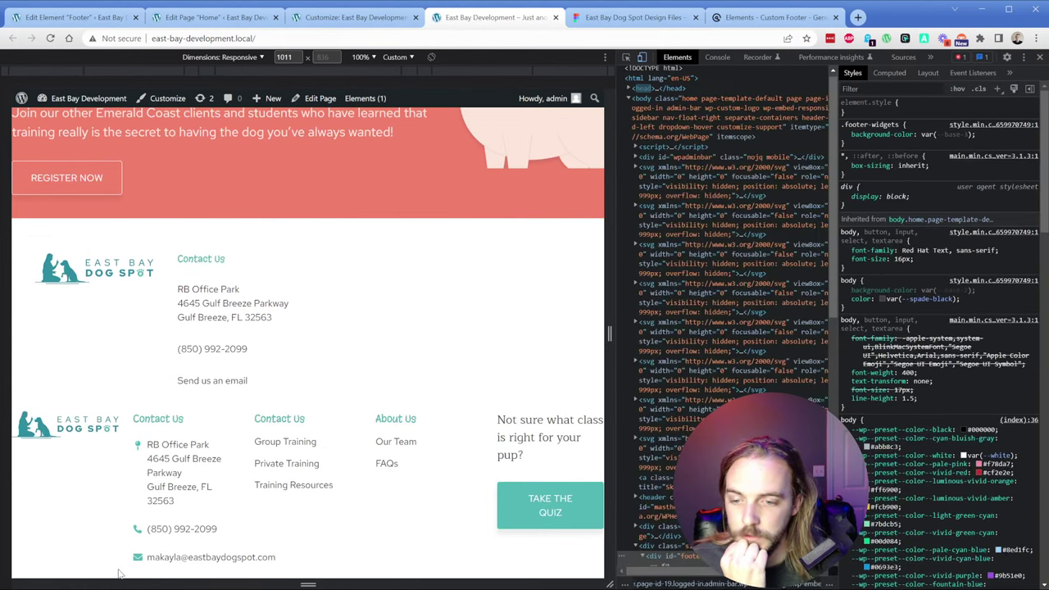
# Step: Delete div#footer-widgets from the live page and review its computed styles
pyautogui.click(691, 242)
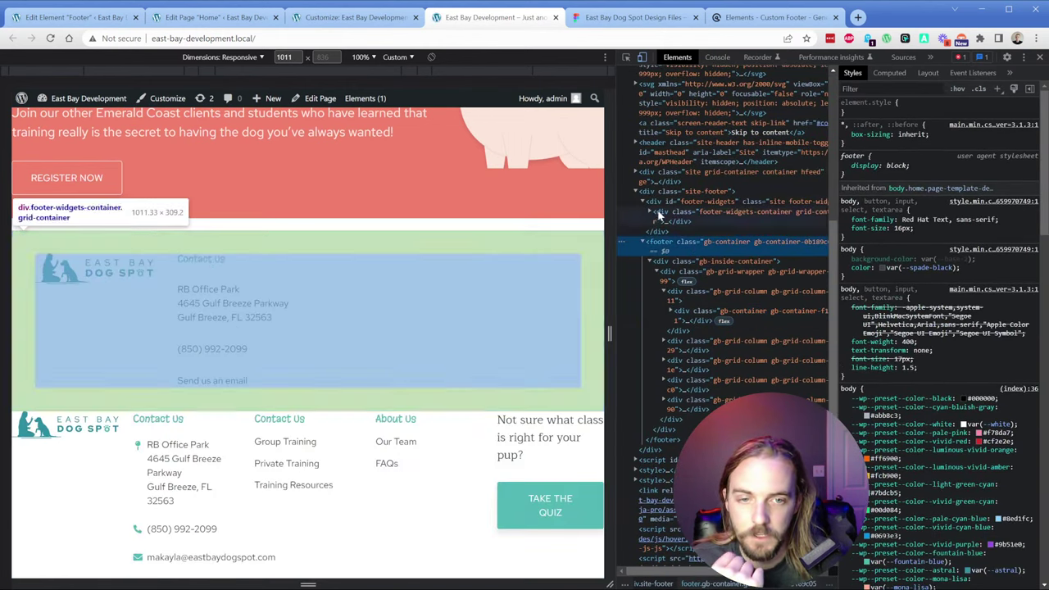
pyautogui.click(665, 202)
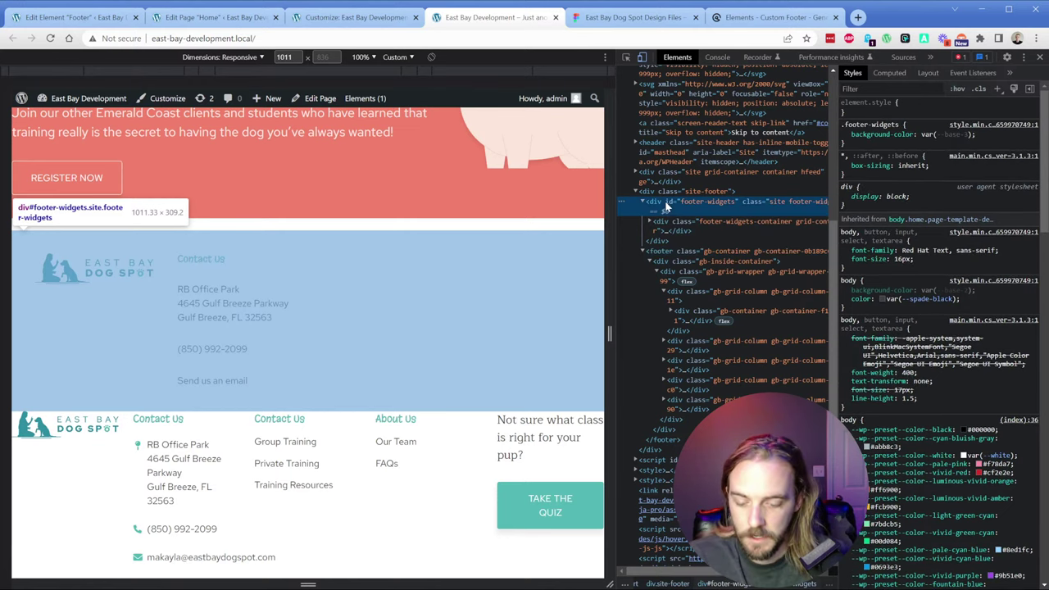
pyautogui.press('Delete')
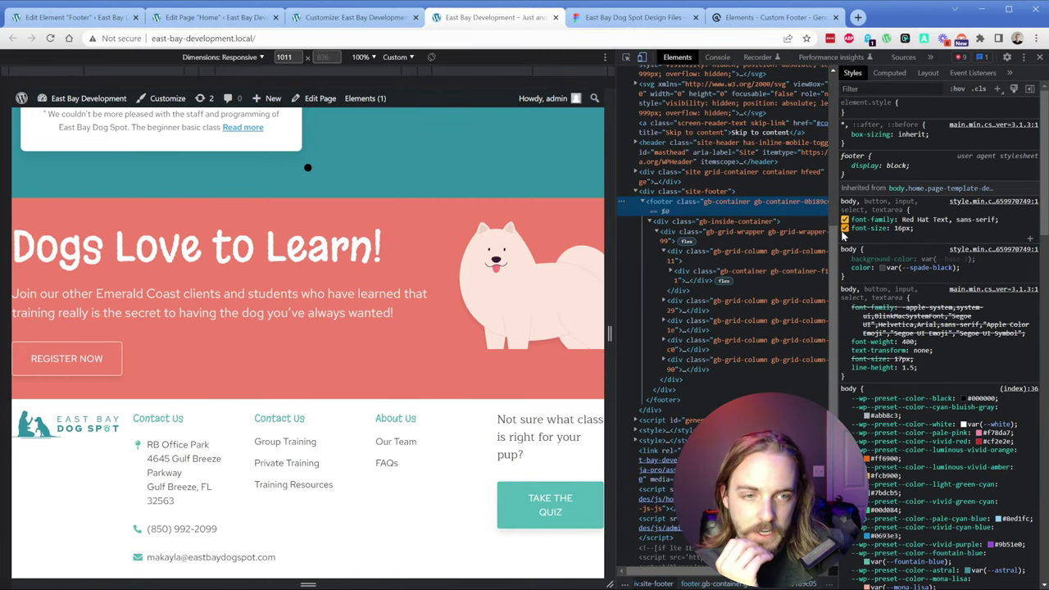
pyautogui.moveTo(834, 259); pyautogui.dragTo(771, 257)
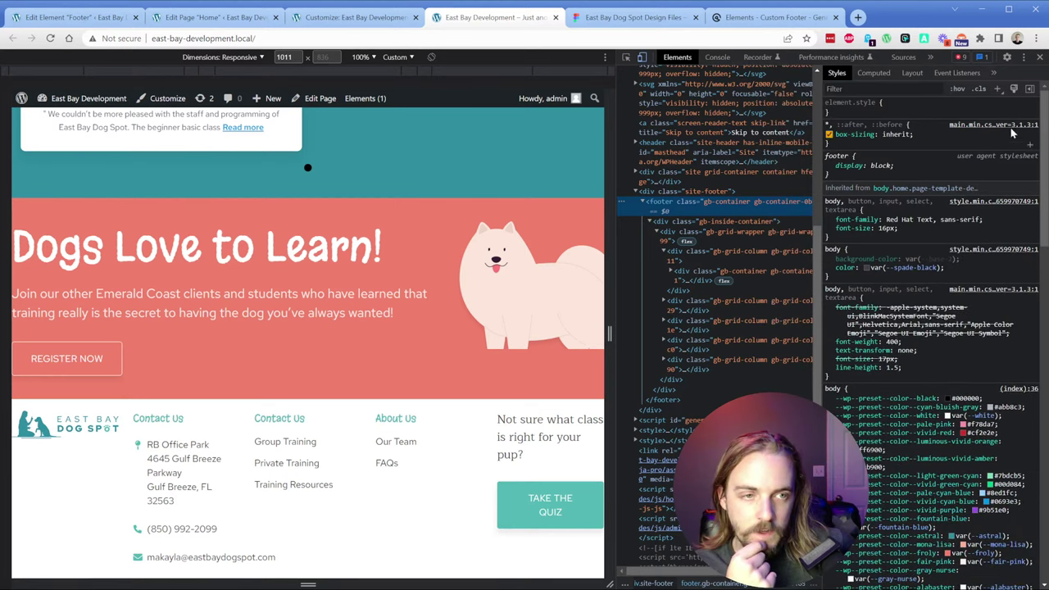
pyautogui.click(1030, 89)
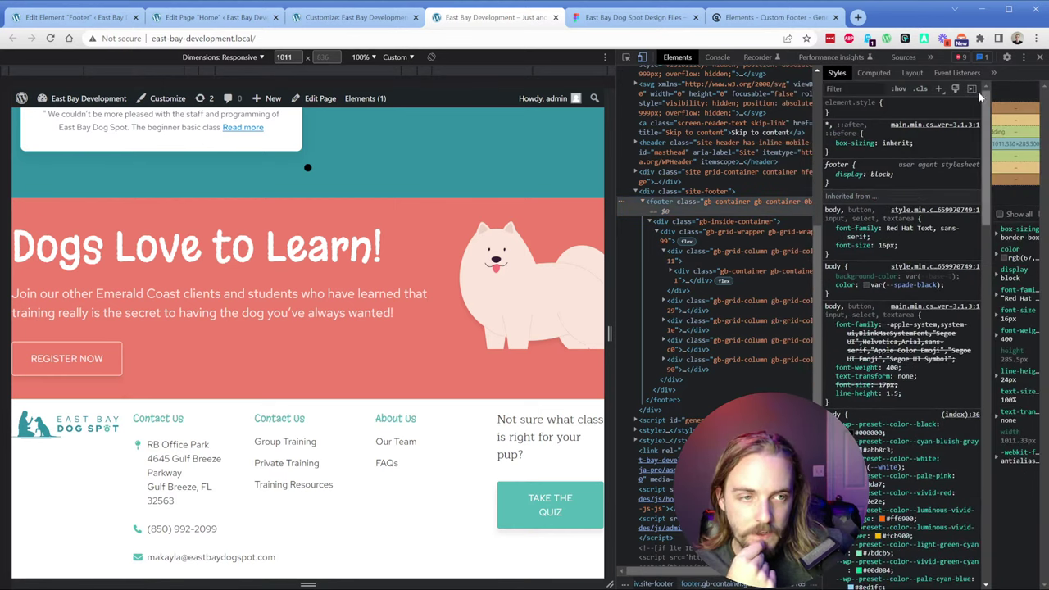
pyautogui.click(971, 90)
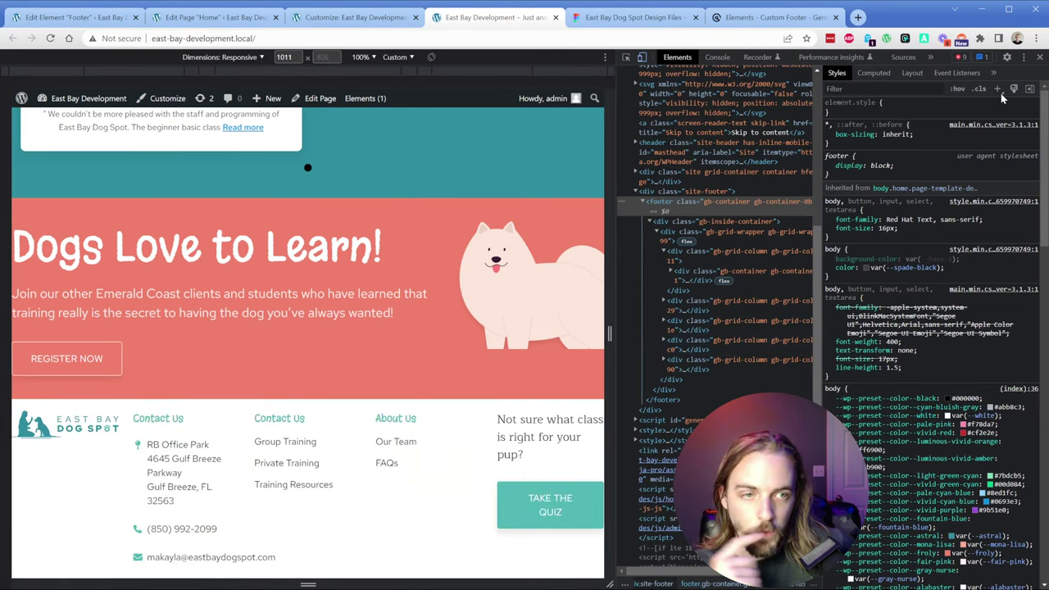
pyautogui.click(1039, 57)
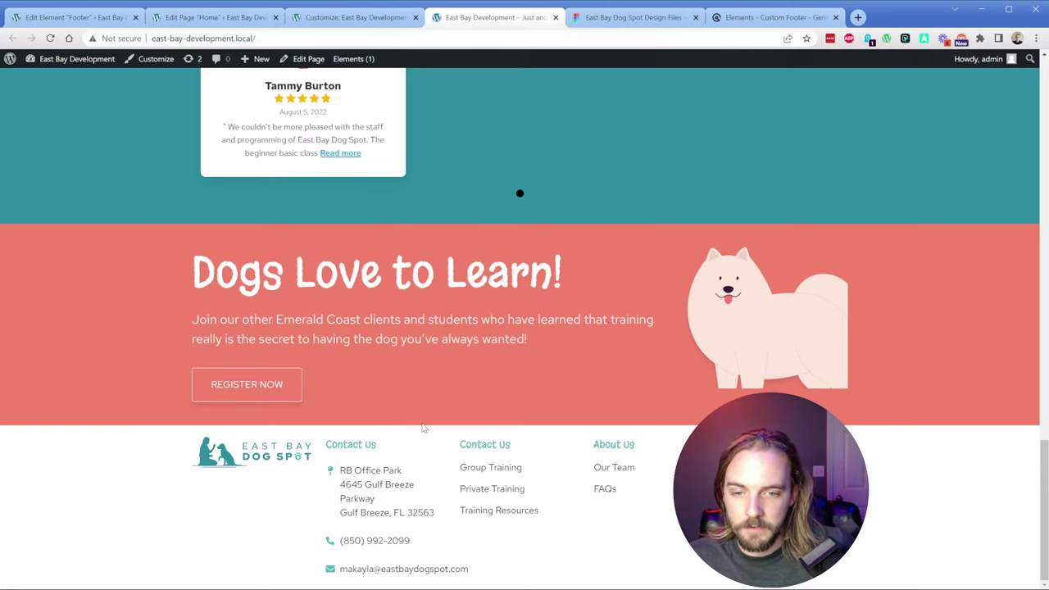
# Step: Reopen DevTools to resize the responsive preview and check the Layout pane
pyautogui.hotkey('ctrl', 'shift', 'i')
pyautogui.moveTo(608, 334); pyautogui.dragTo(727, 348)
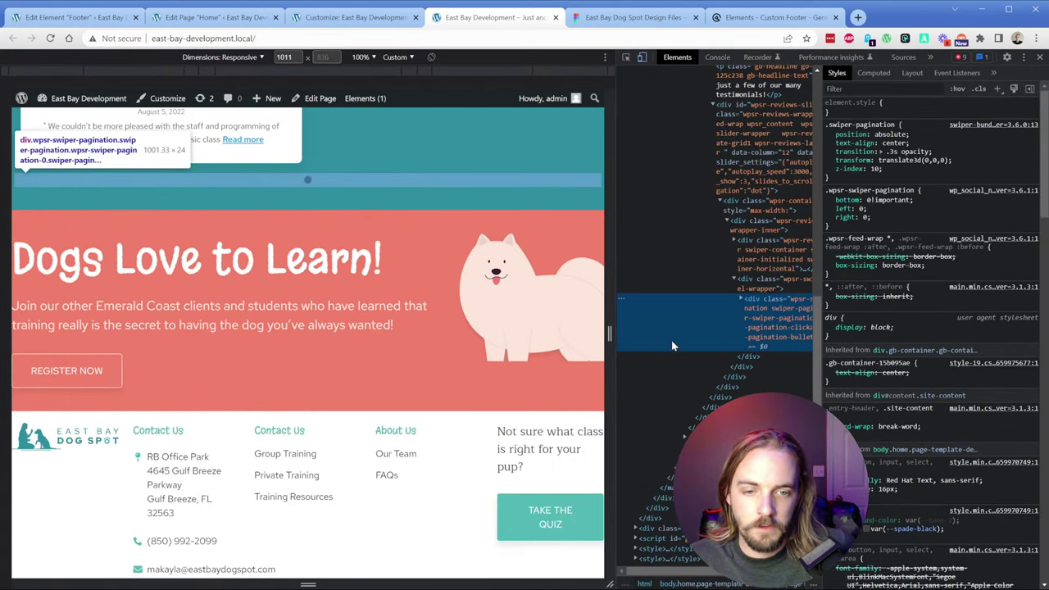
pyautogui.moveTo(820, 293); pyautogui.dragTo(817, 321)
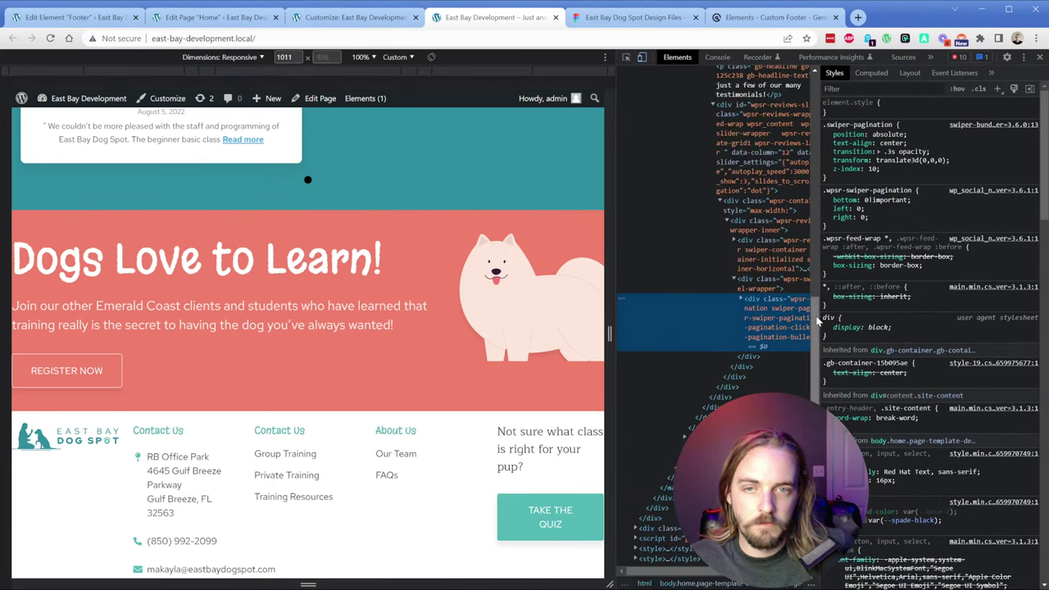
pyautogui.click(916, 74)
pyautogui.click(834, 73)
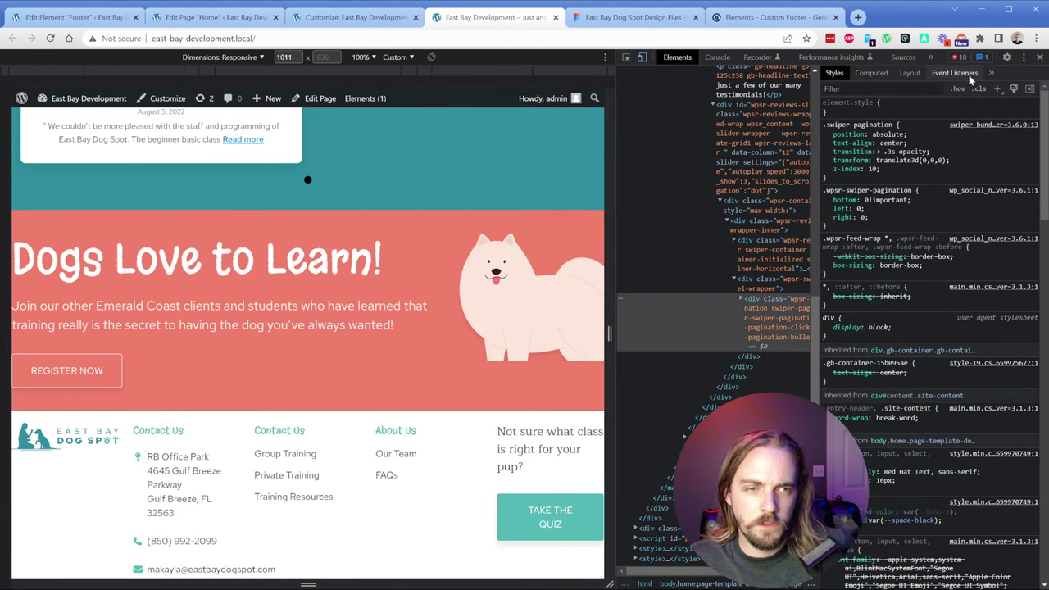
pyautogui.click(1040, 61)
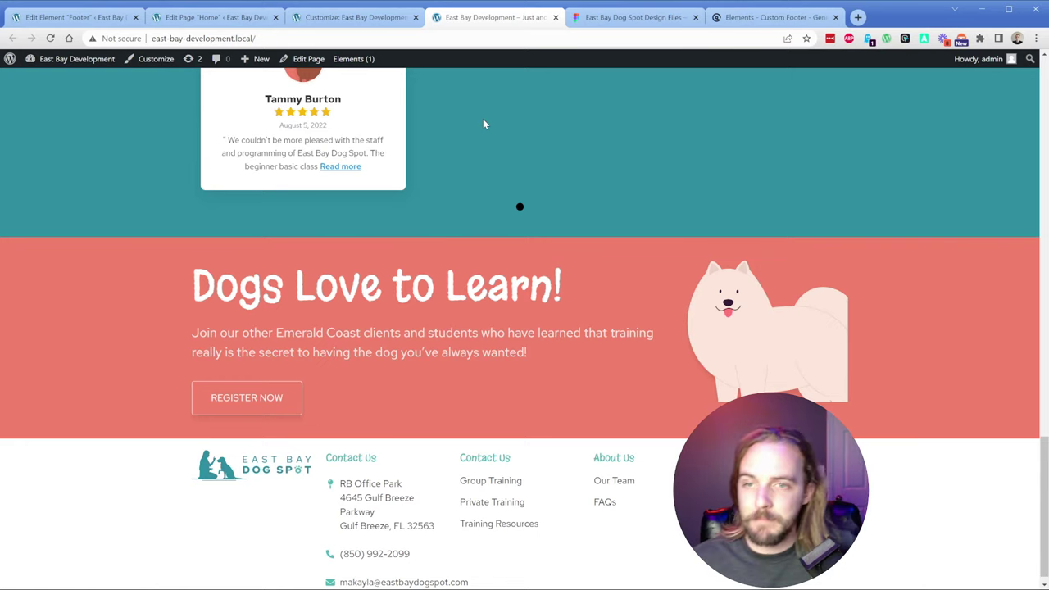
# Step: Measure the footer frame's 45px top offset in the Figma design
pyautogui.click(74, 18)
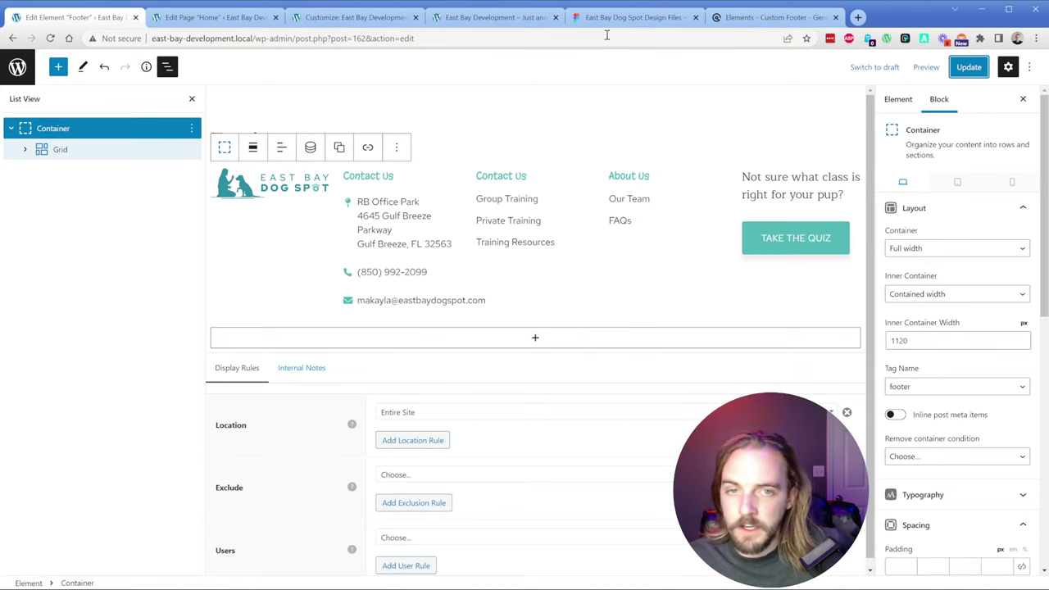
pyautogui.click(626, 17)
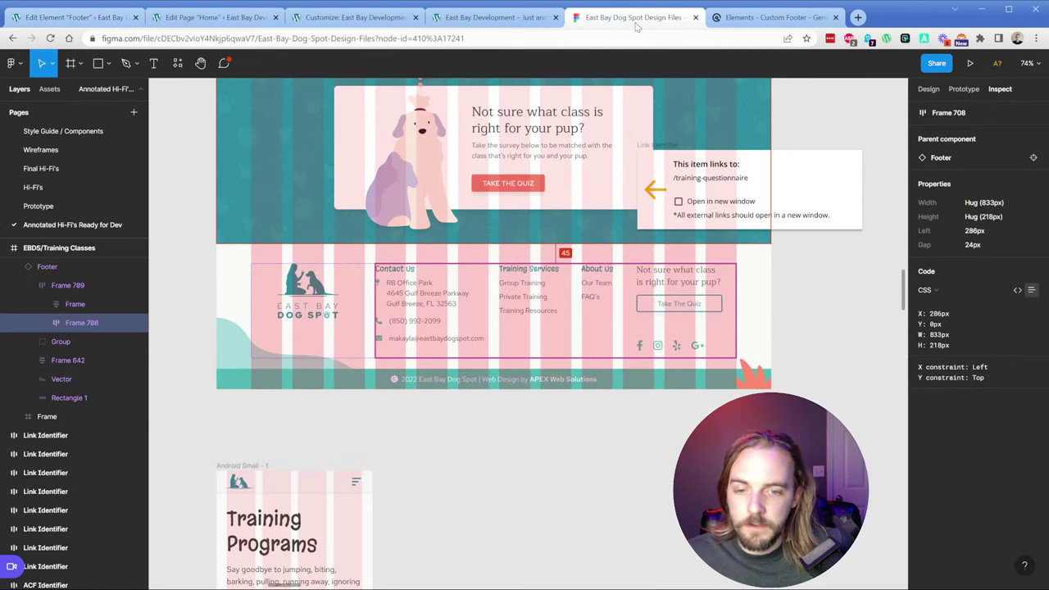
pyautogui.click(371, 255)
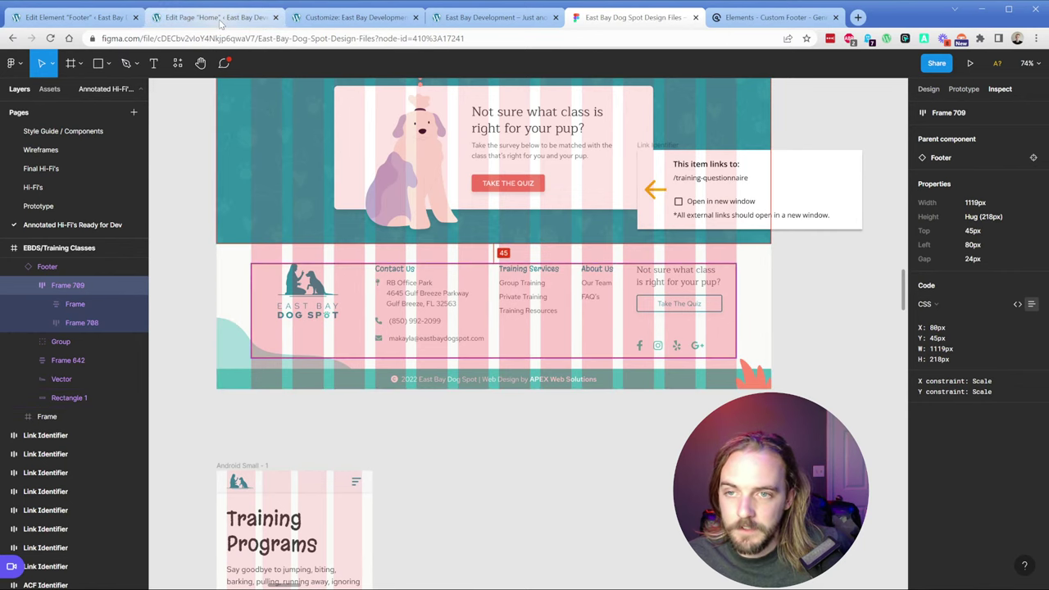
pyautogui.click(123, 19)
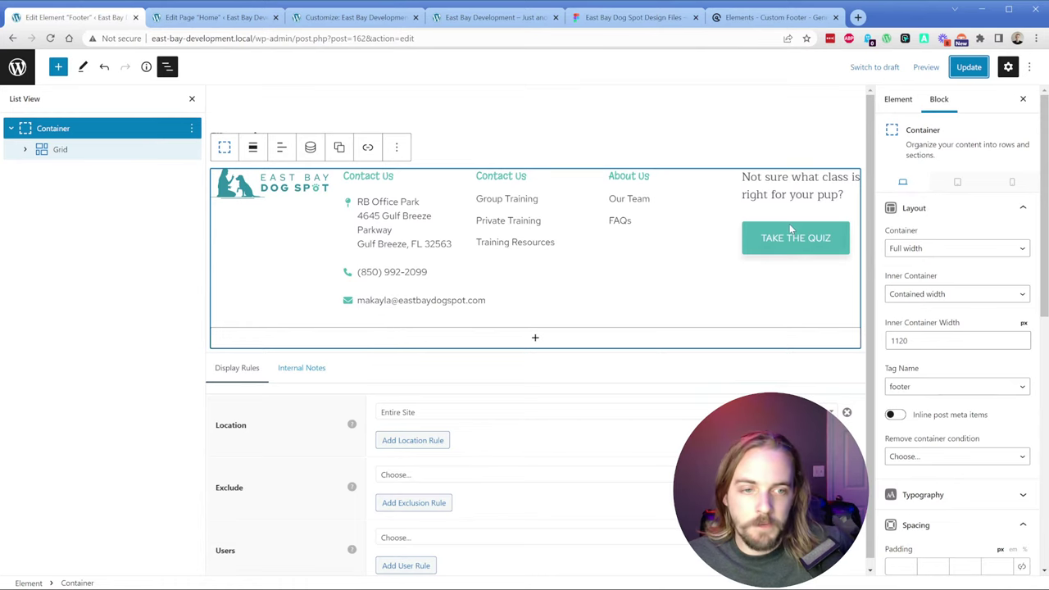
# Step: Give the footer container 45px top and bottom padding and save it
pyautogui.scroll(-3, 910, 344)
pyautogui.click(905, 333)
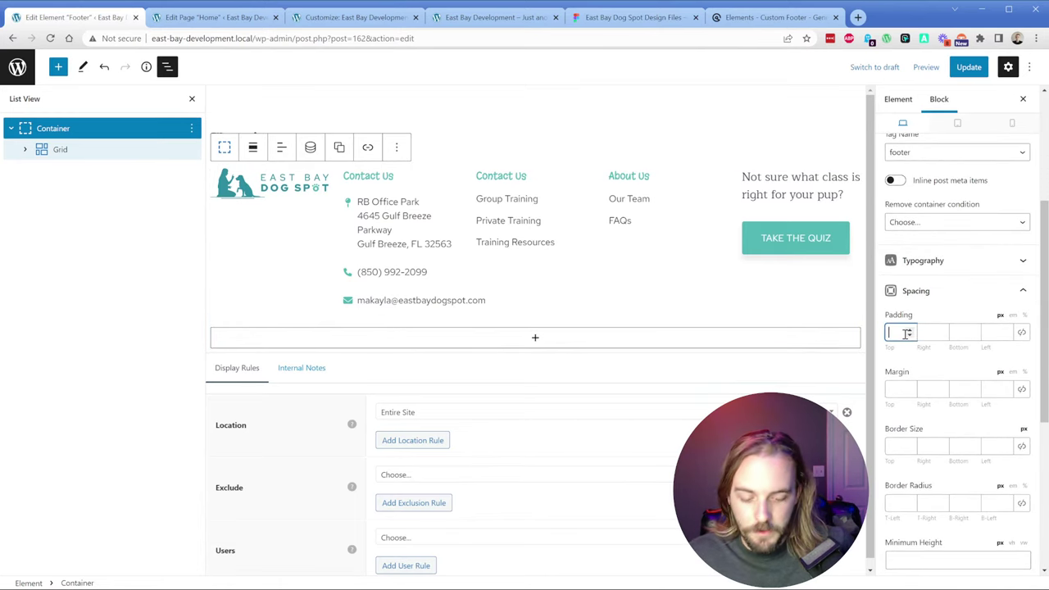
pyautogui.write('45')
pyautogui.click(954, 332)
pyautogui.write('45')
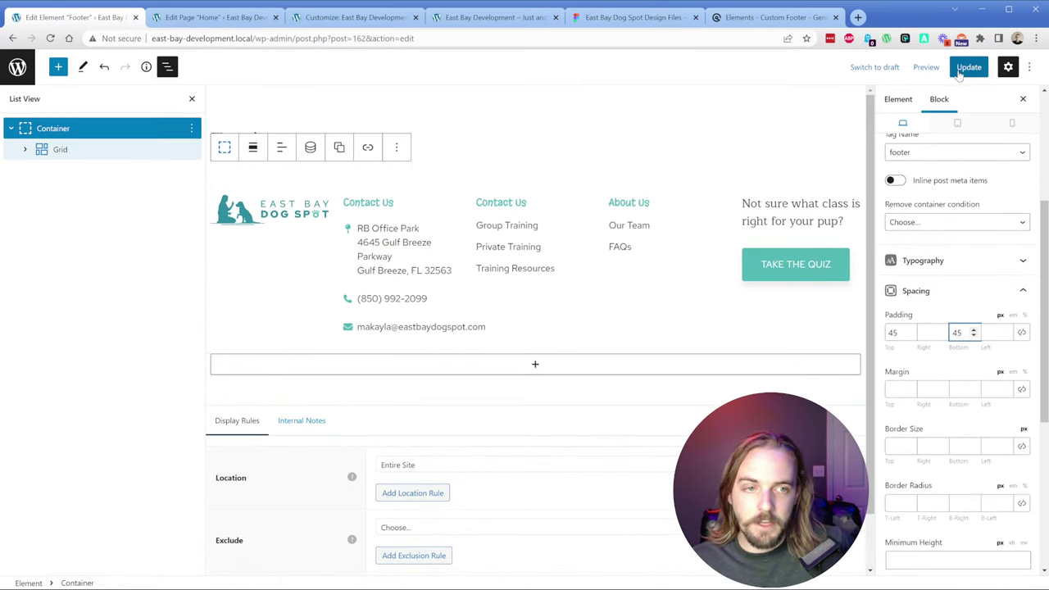
pyautogui.click(965, 68)
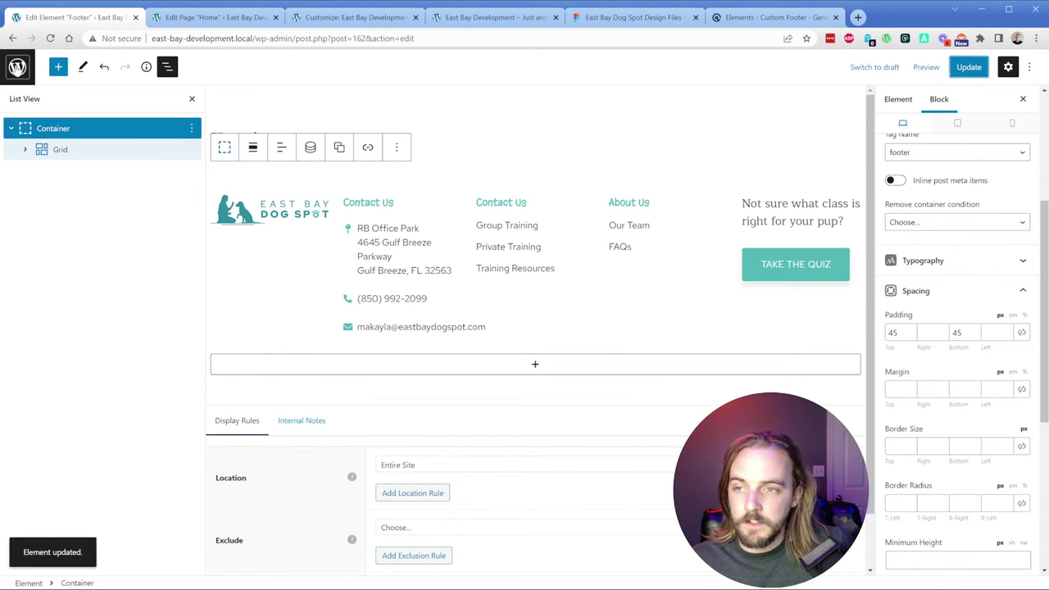
pyautogui.click(16, 69)
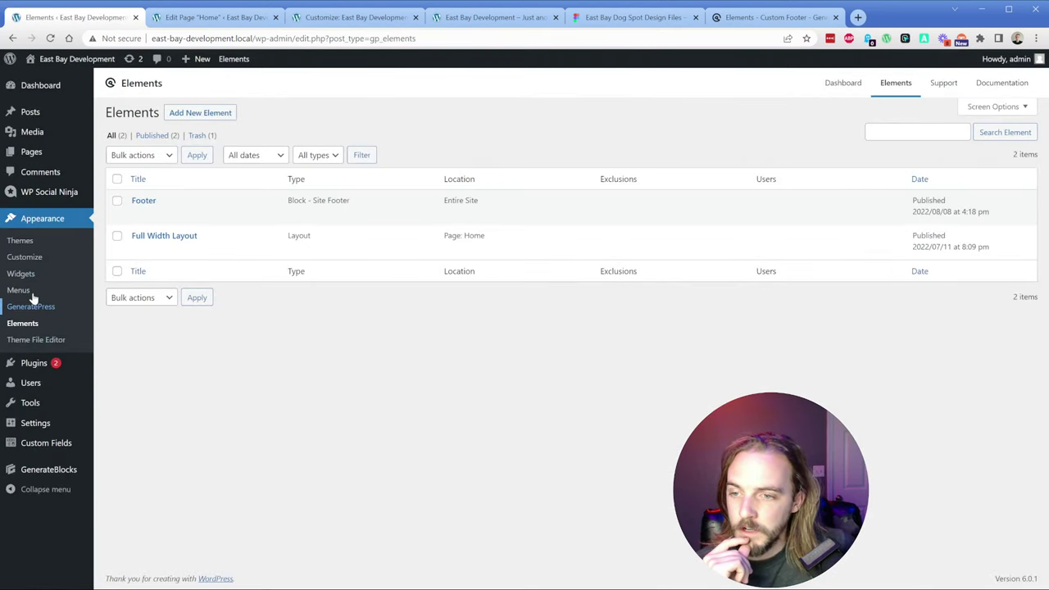
# Step: In the Customizer, remove the logo image block from Footer Widget 1 and publish
pyautogui.click(33, 259)
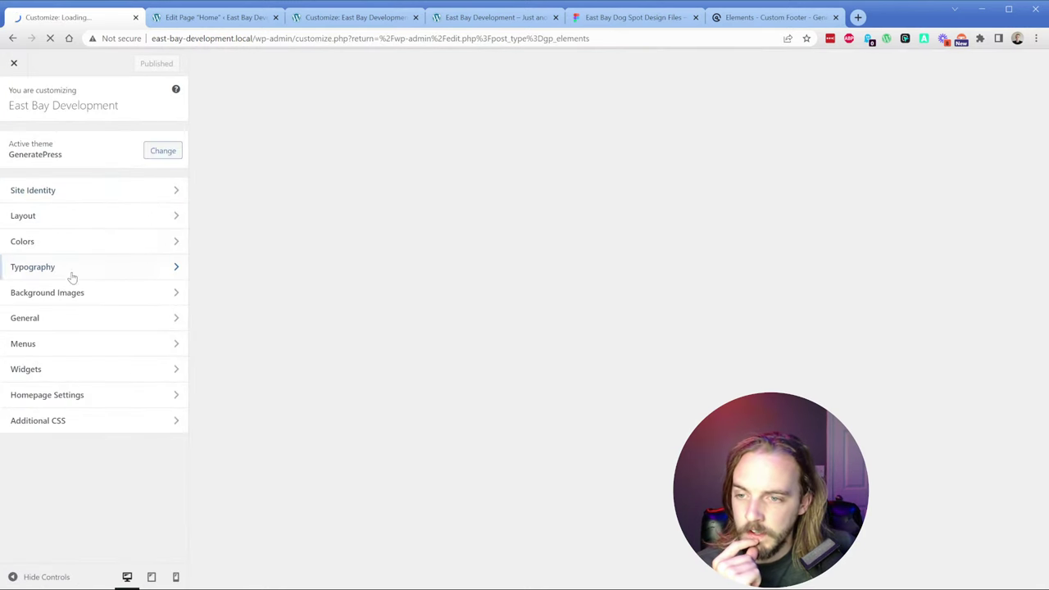
pyautogui.click(62, 373)
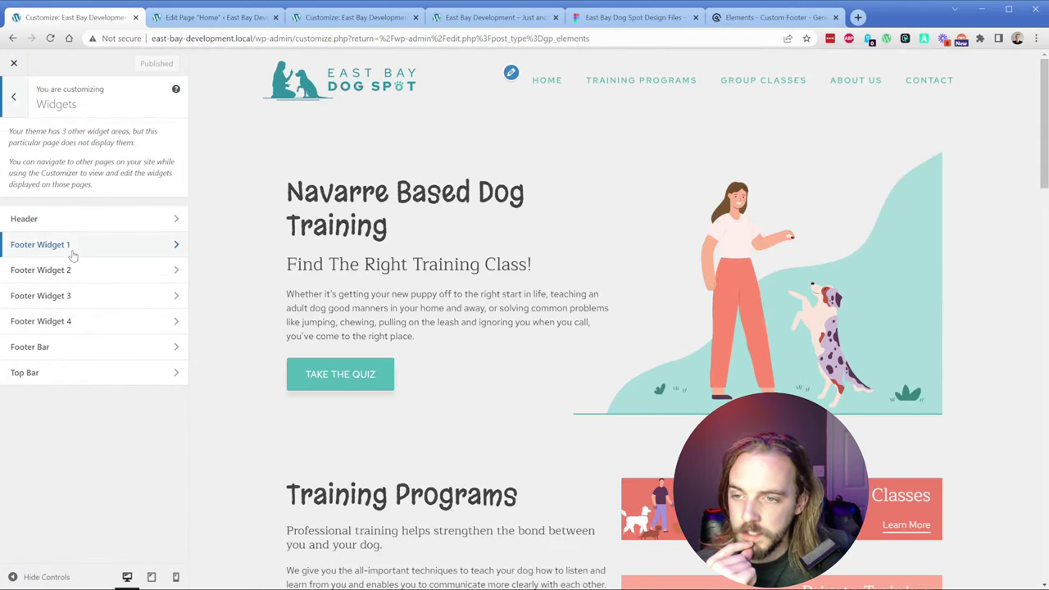
pyautogui.click(76, 249)
pyautogui.click(174, 134)
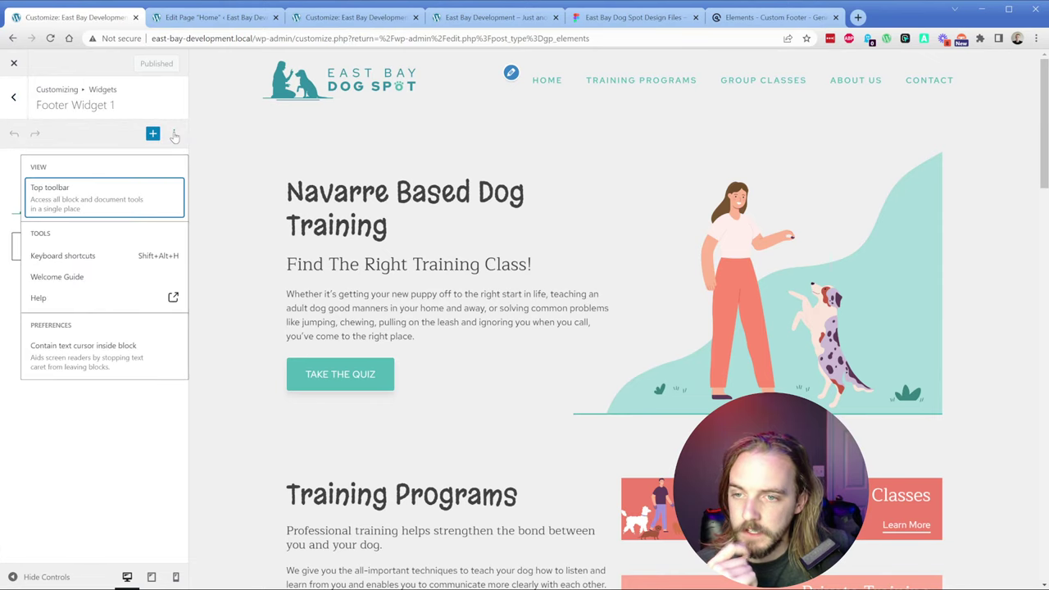
pyautogui.click(174, 134)
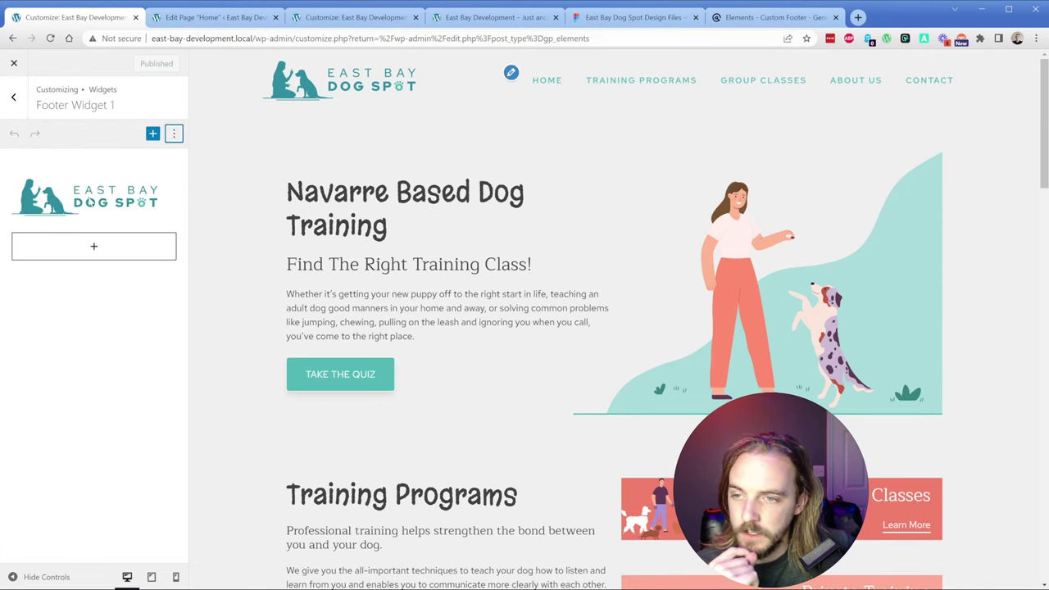
pyautogui.click(115, 191)
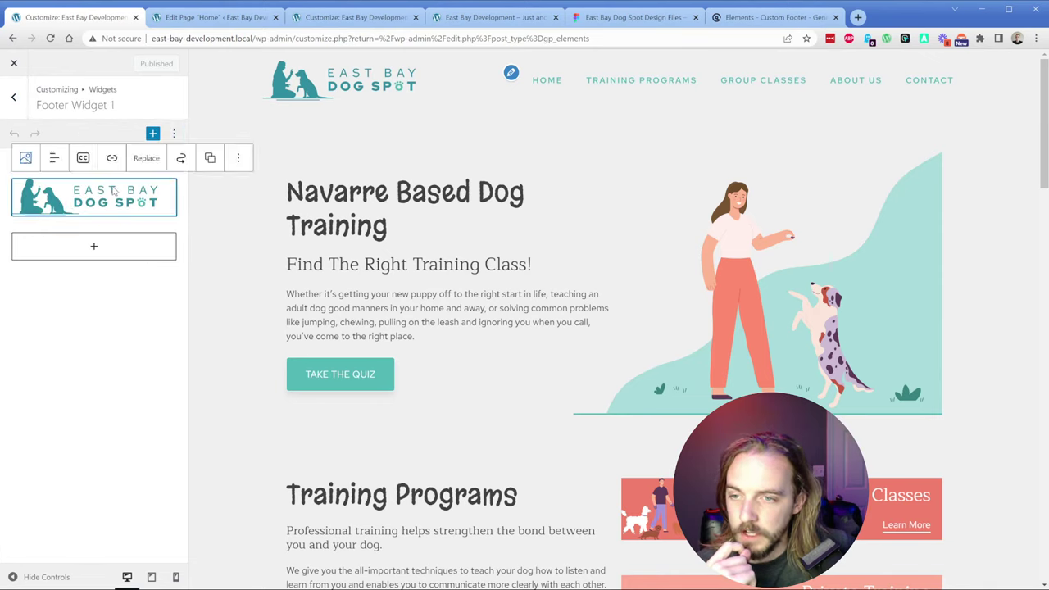
pyautogui.click(239, 158)
pyautogui.click(258, 359)
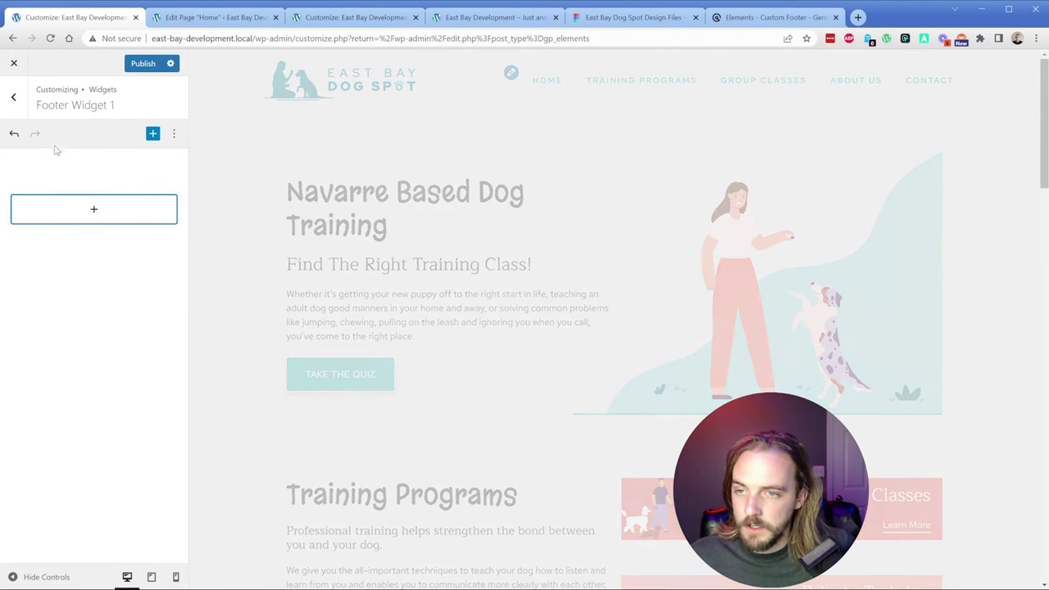
pyautogui.click(132, 67)
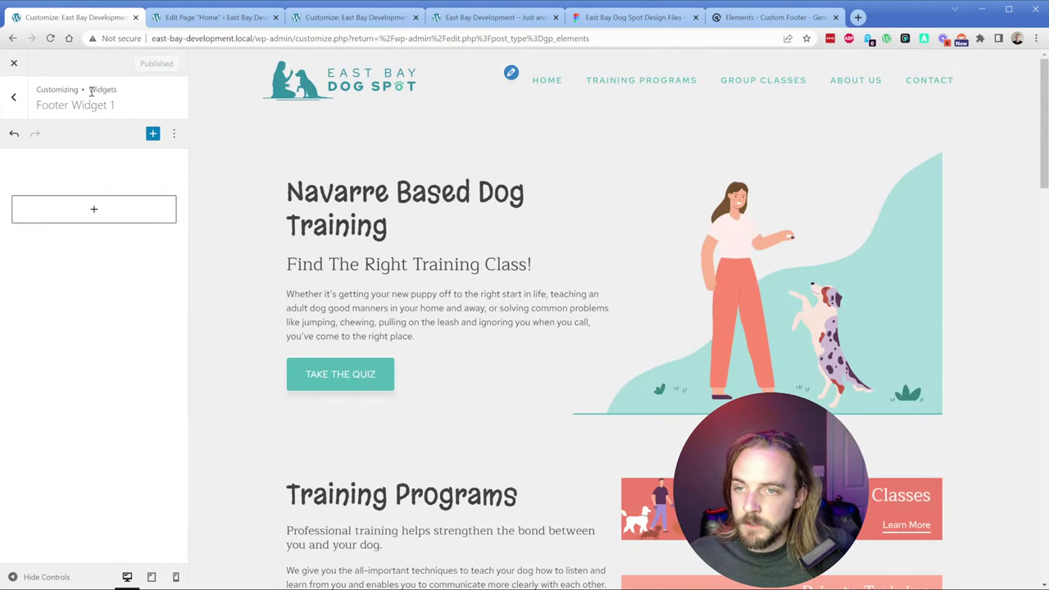
# Step: Delete all blocks in Footer Widget 2, save, and close the Customizer
pyautogui.click(14, 98)
pyautogui.click(82, 275)
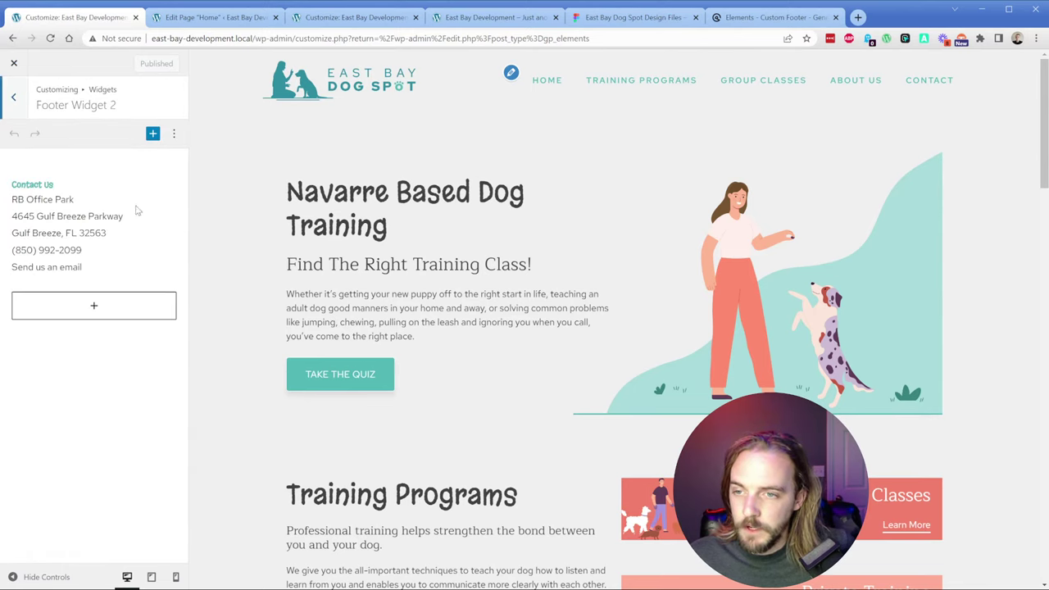
pyautogui.hotkey('ctrl', 'a')
pyautogui.hotkey('ctrl', 'a')
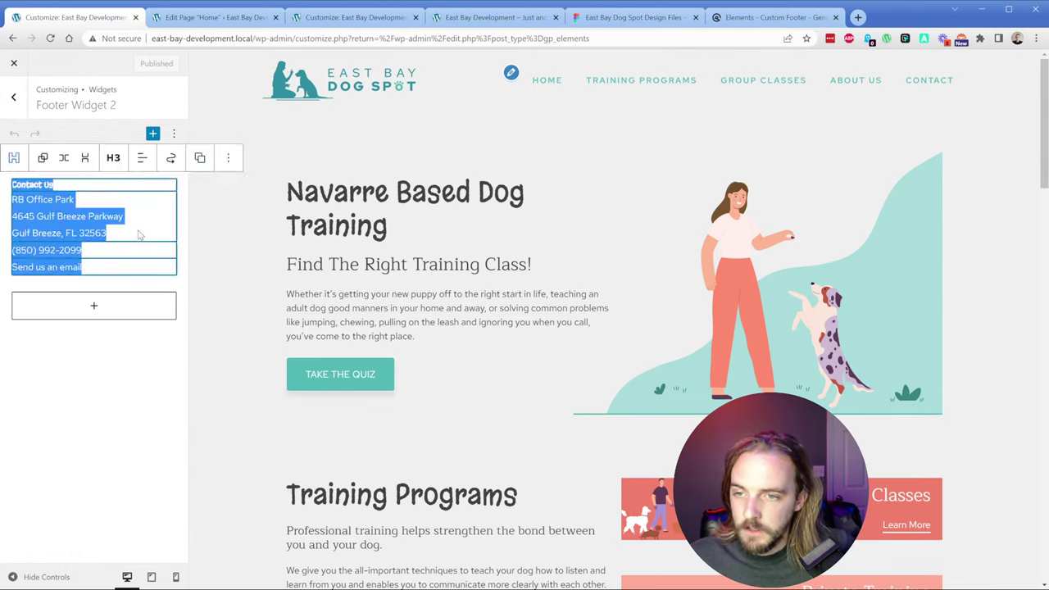
pyautogui.press('Delete')
pyautogui.hotkey('ctrl', 's')
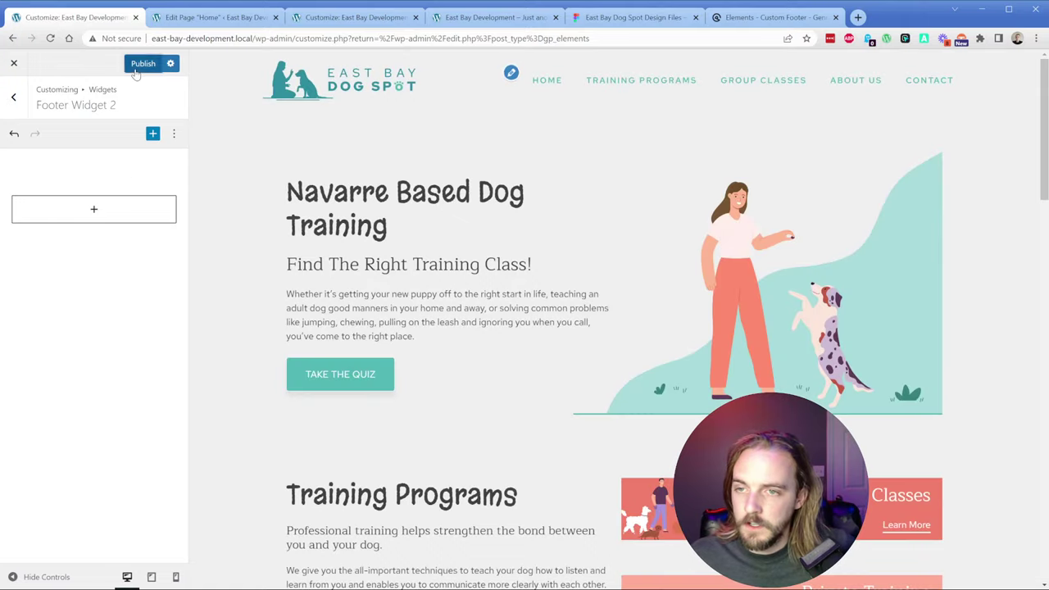
pyautogui.scroll(-20, 345, 211)
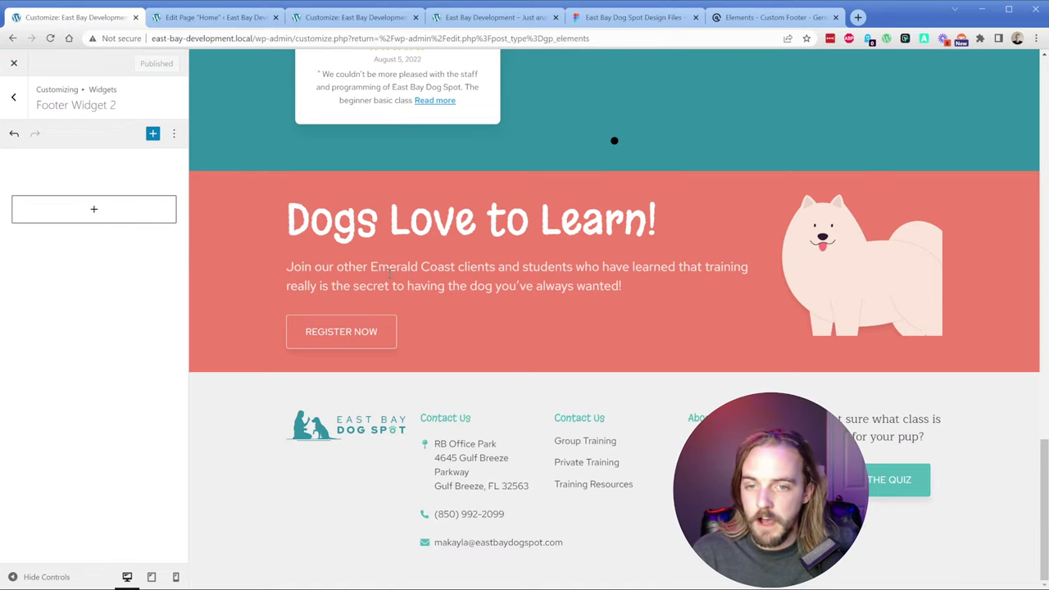
pyautogui.scroll(15, 453, 256)
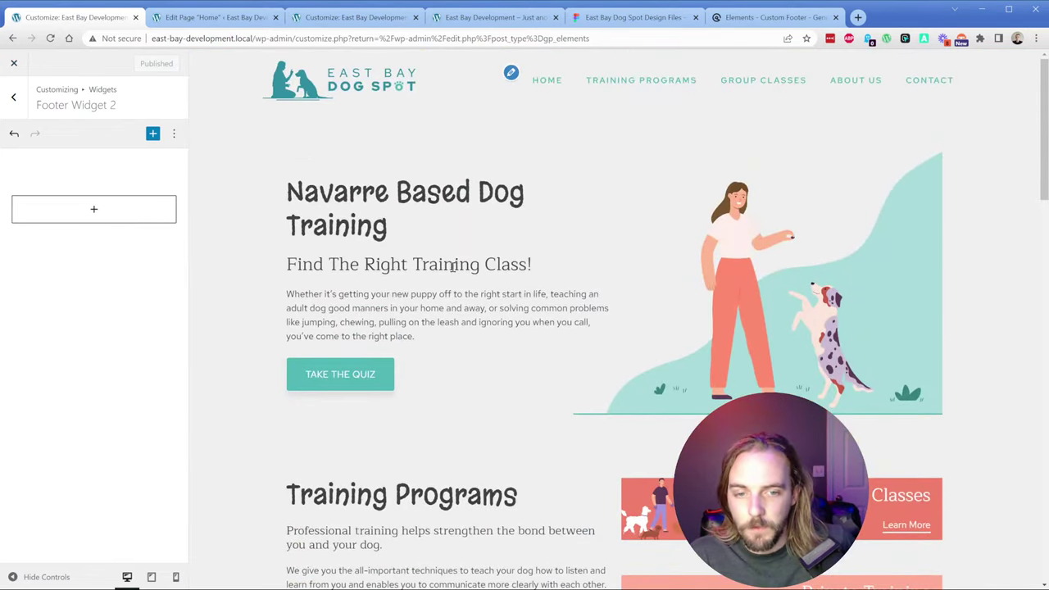
pyautogui.scroll(-12, 453, 266)
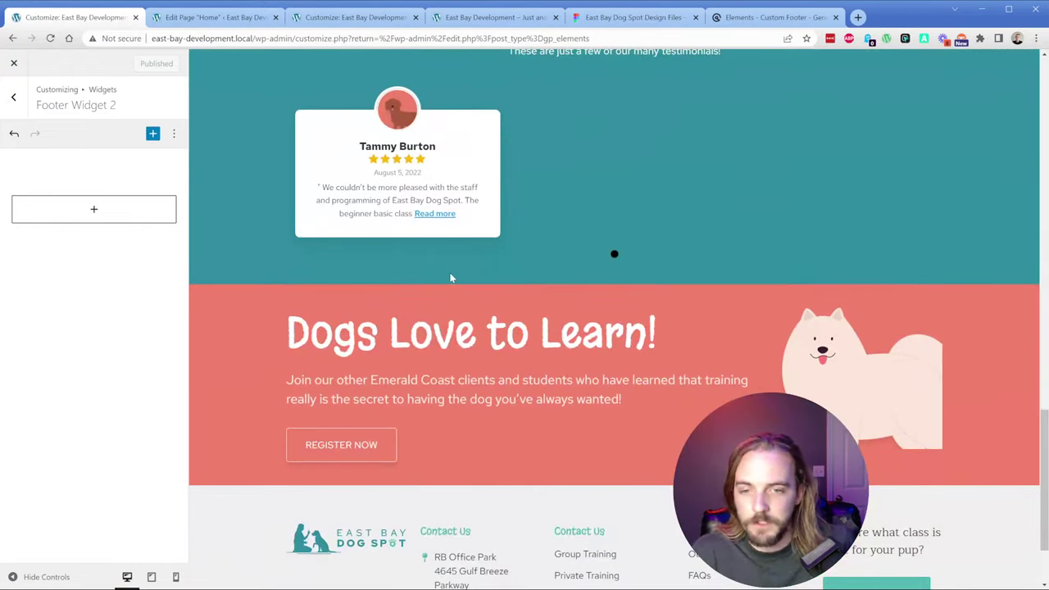
pyautogui.click(14, 64)
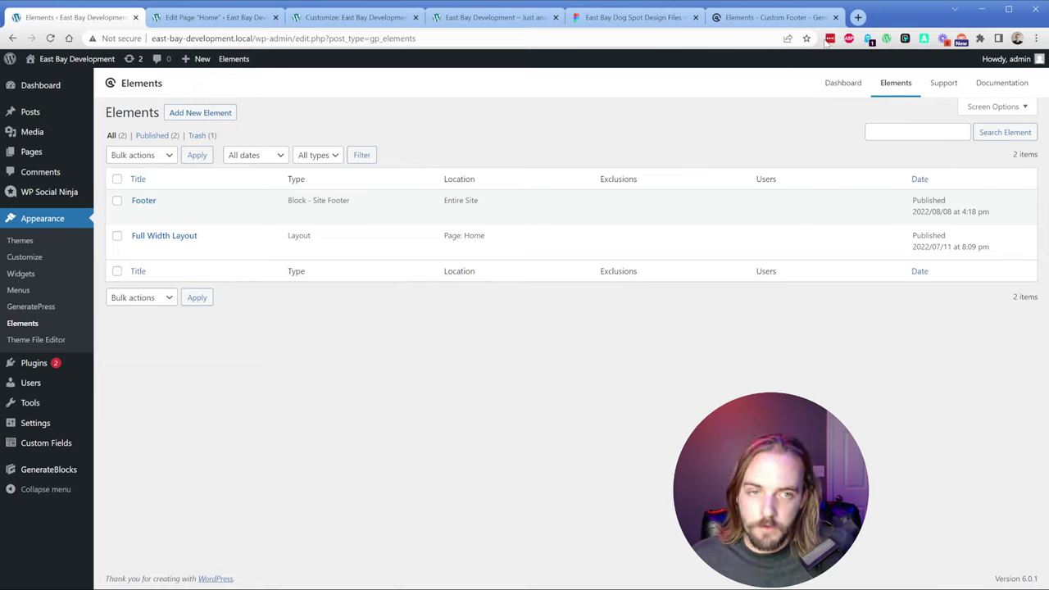
# Step: Close the extra footer editing tab and reload the live East Bay Development site
pyautogui.click(836, 17)
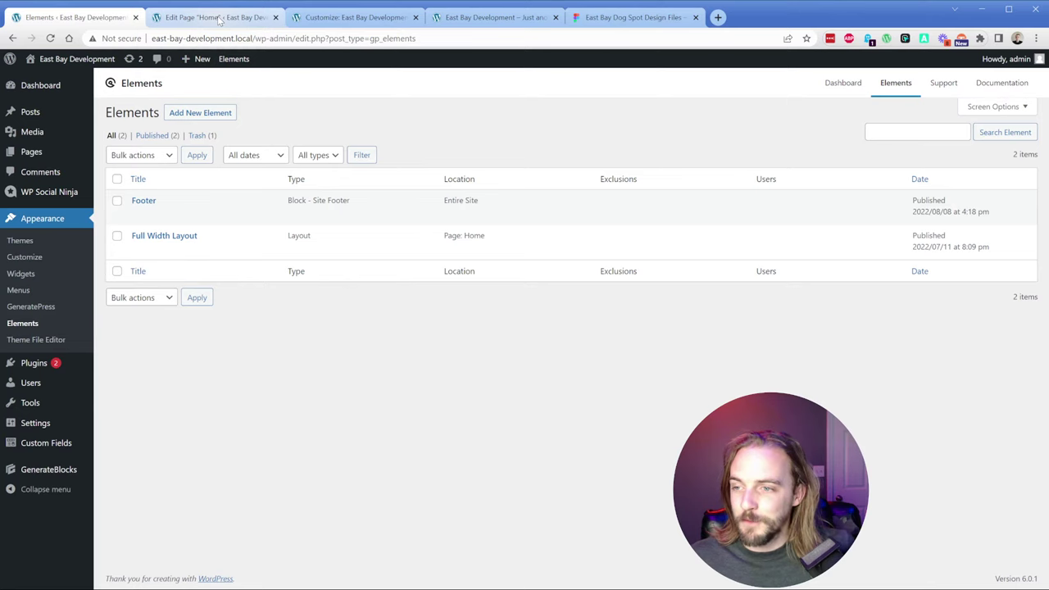
pyautogui.click(458, 18)
pyautogui.hotkey('ctrl', 'r')
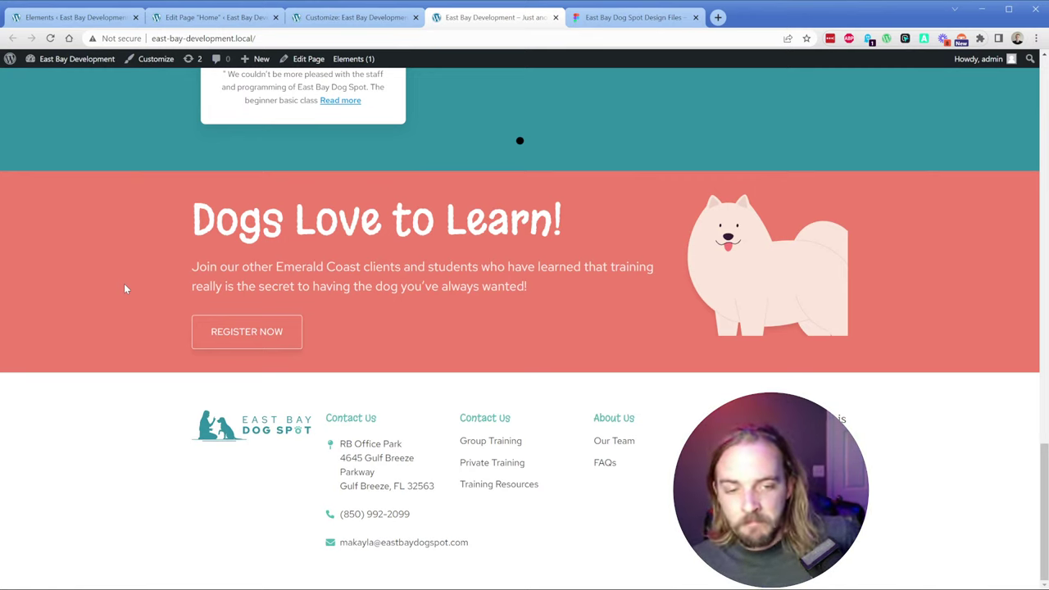
# Step: In Figma, drill into the footer's quiz column to the Take The Quiz button instance
pyautogui.click(630, 19)
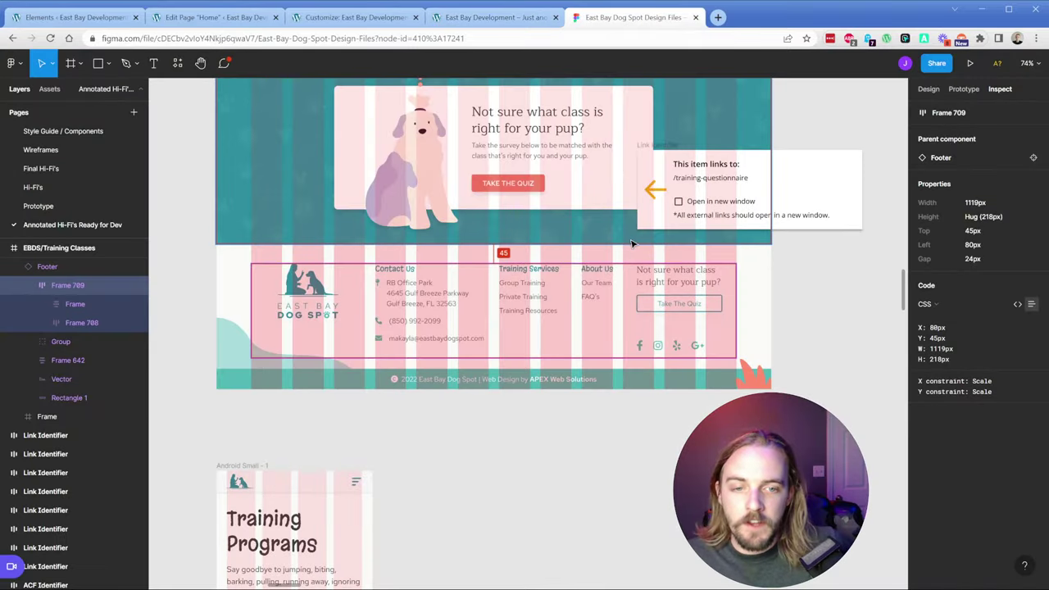
pyautogui.doubleClick(710, 318)
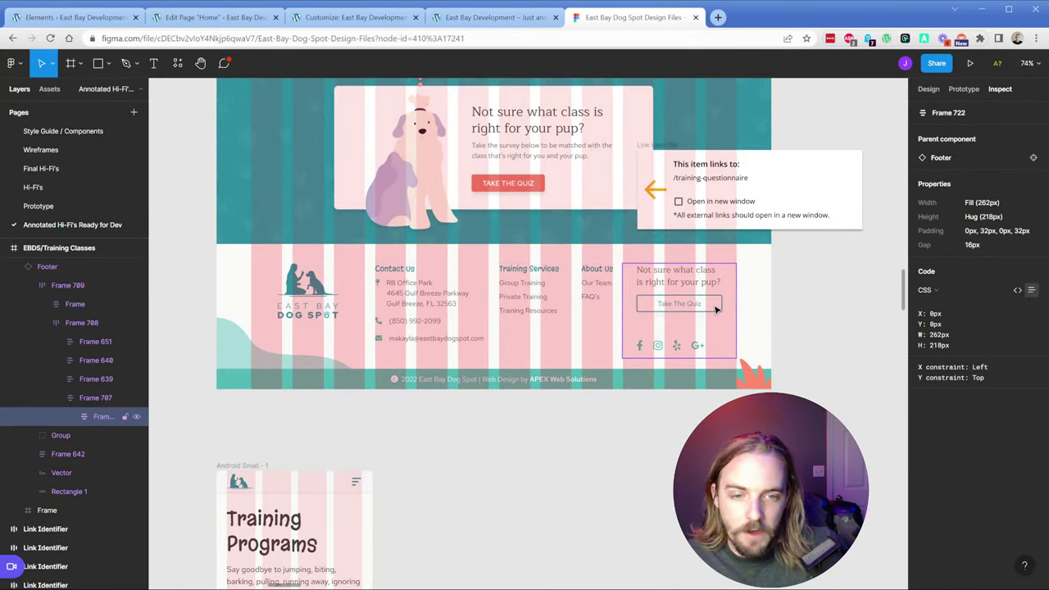
pyautogui.doubleClick(715, 309)
pyautogui.doubleClick(715, 308)
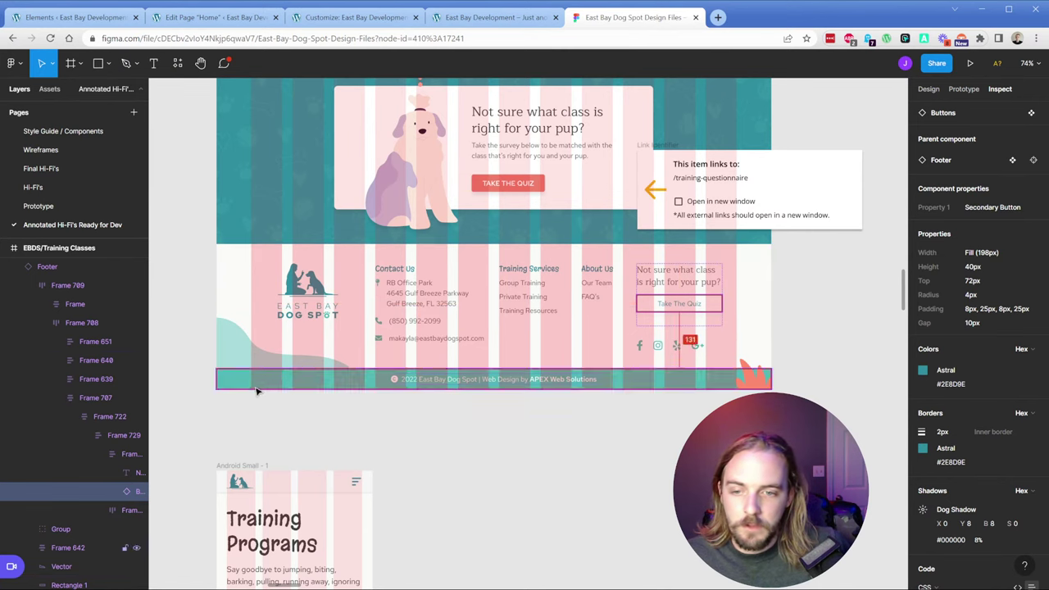
# Step: Select the EBDS/Training Classes frame and hide its layout grid stripes
pyautogui.click(227, 385)
pyautogui.click(227, 363)
pyautogui.click(182, 292)
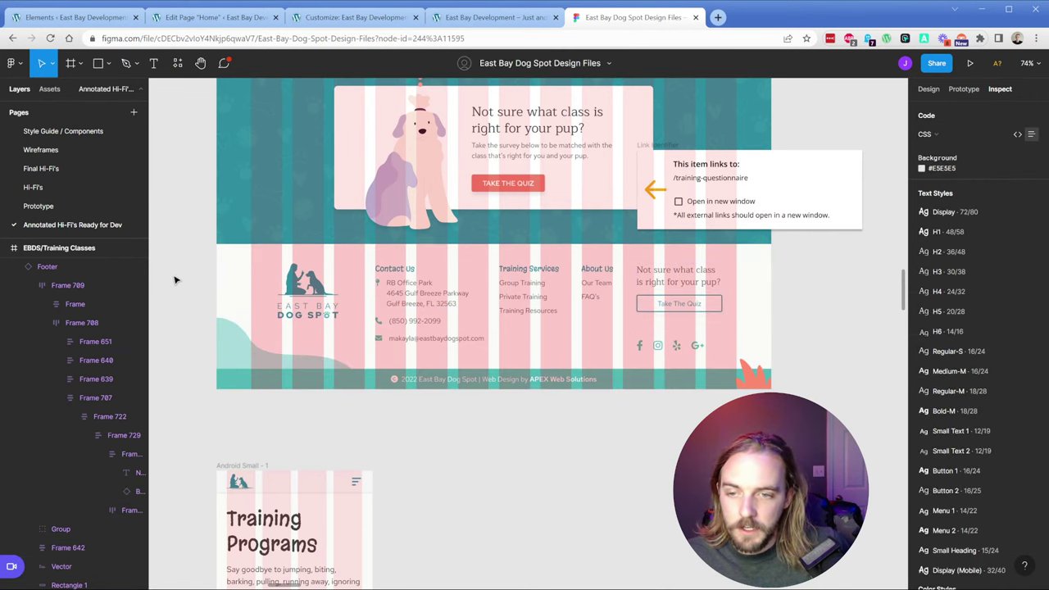
pyautogui.click(47, 268)
pyautogui.click(57, 248)
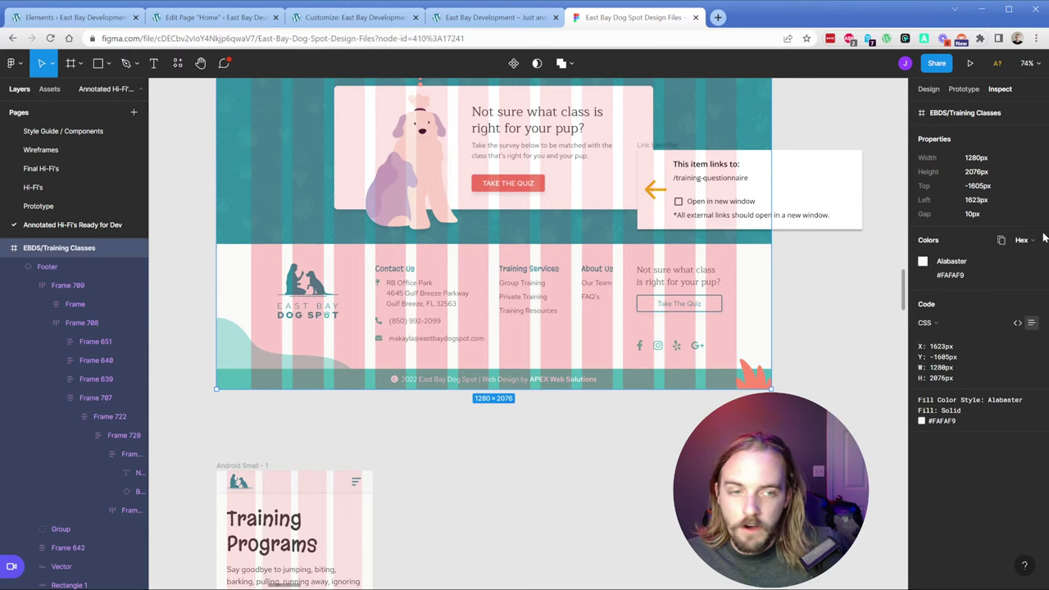
pyautogui.click(928, 89)
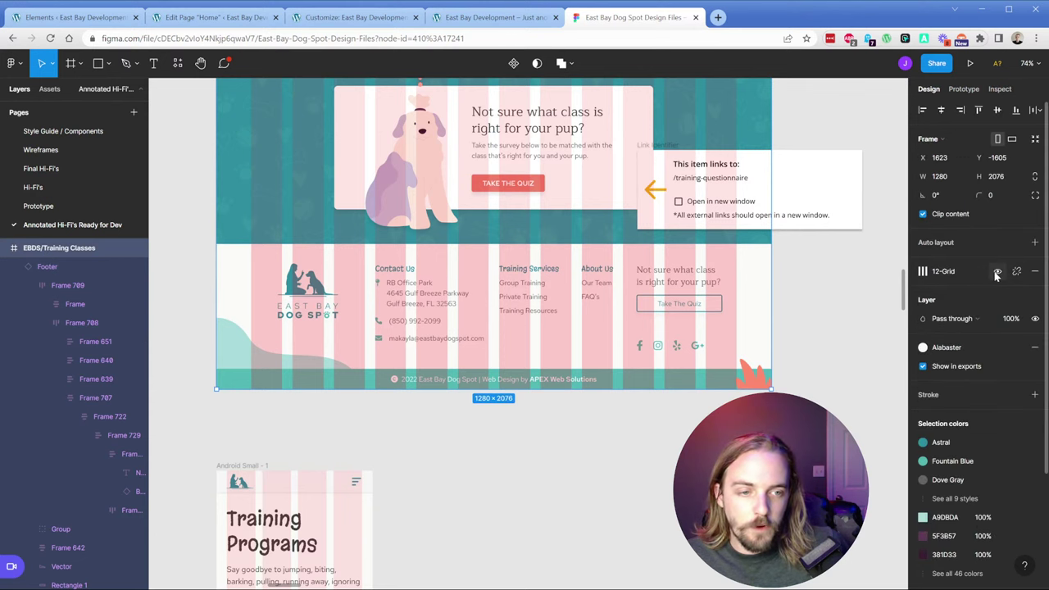
pyautogui.hotkey('ctrl', 'shift', '4')
# Step: Zoom in and reselect the Take The Quiz button to check its secondary style
pyautogui.scroll(2, 725, 297)
pyautogui.scroll(3, 725, 297)
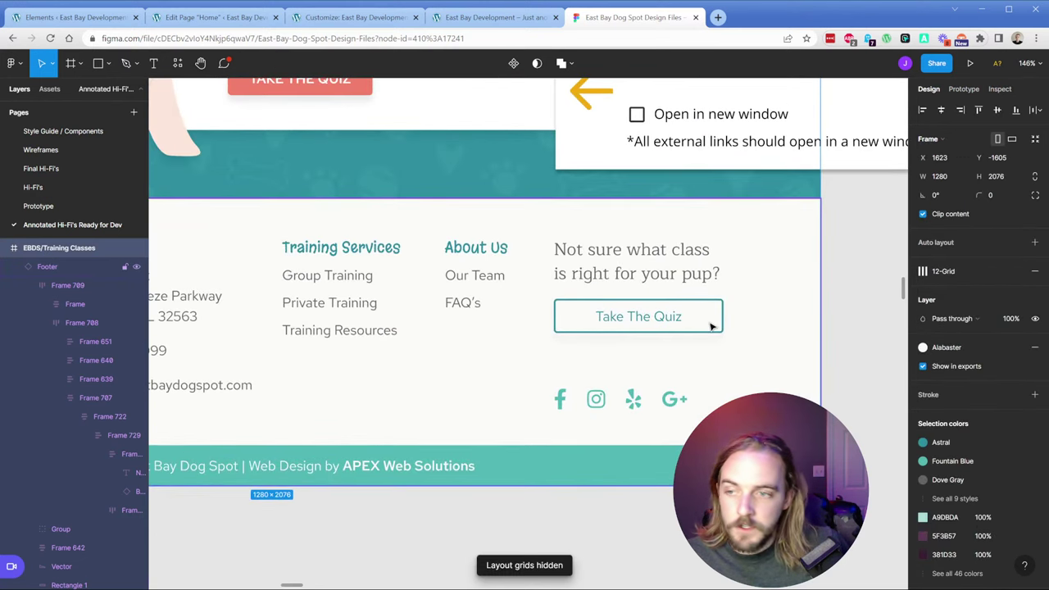
pyautogui.doubleClick(710, 327)
pyautogui.doubleClick(711, 327)
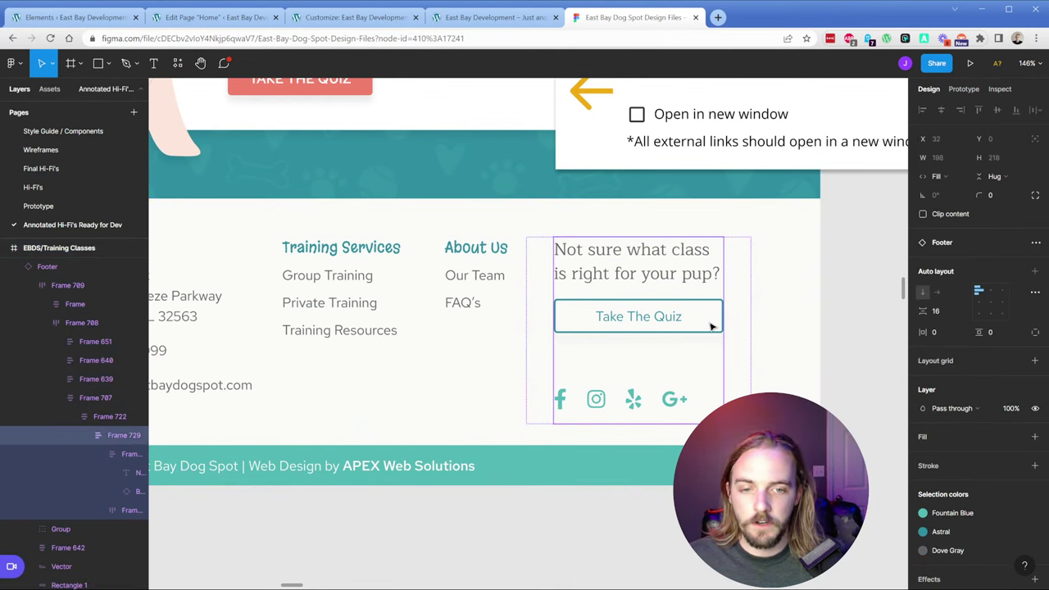
pyautogui.doubleClick(711, 326)
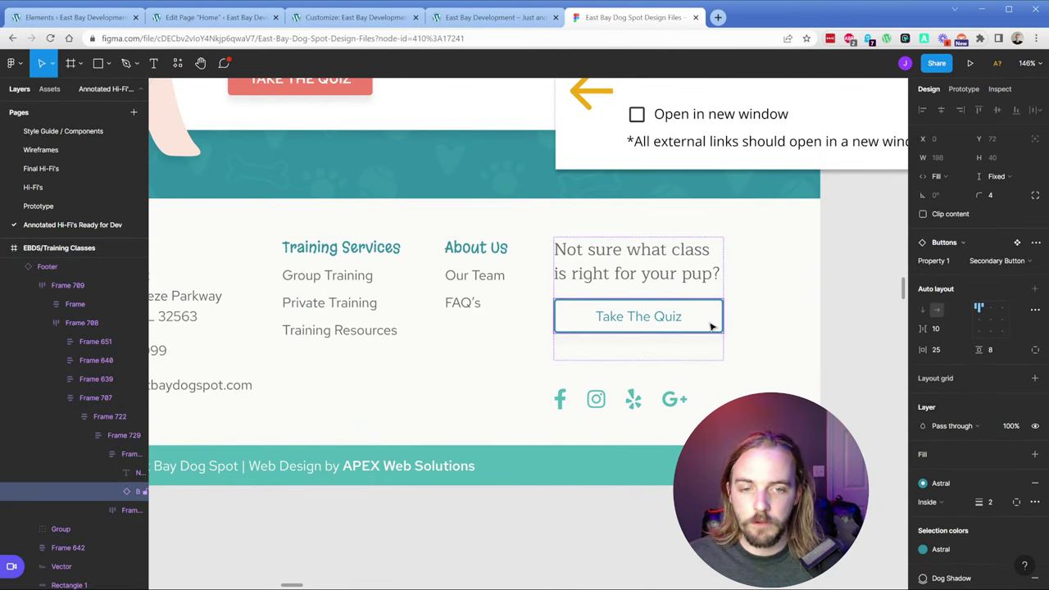
pyautogui.click(79, 17)
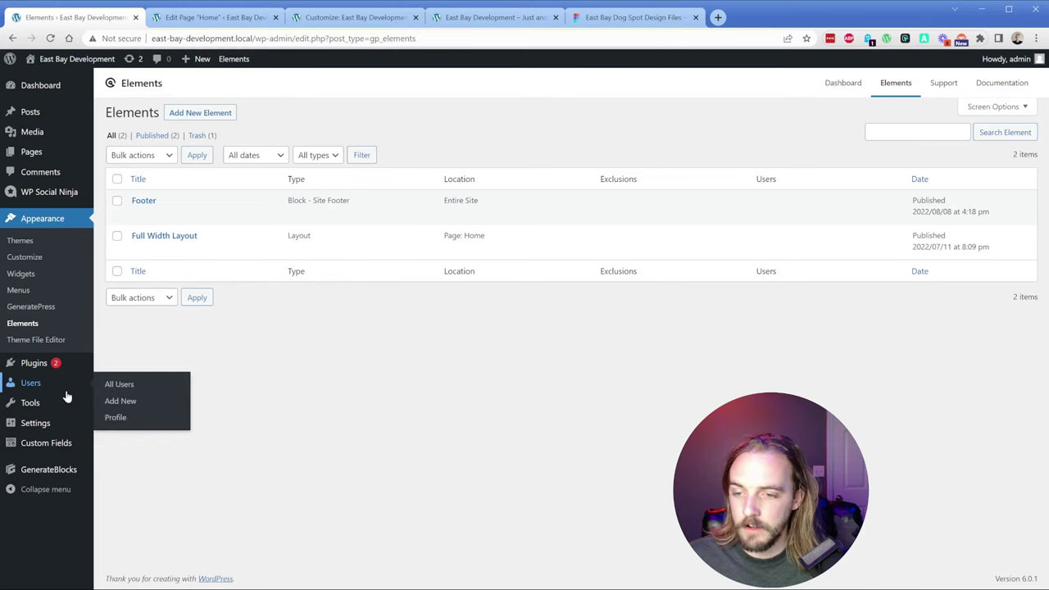
# Step: Insert a Button block via /button below the existing button in GenerateBlocks' Buttons global style
pyautogui.moveTo(33, 470)
pyautogui.click(133, 515)
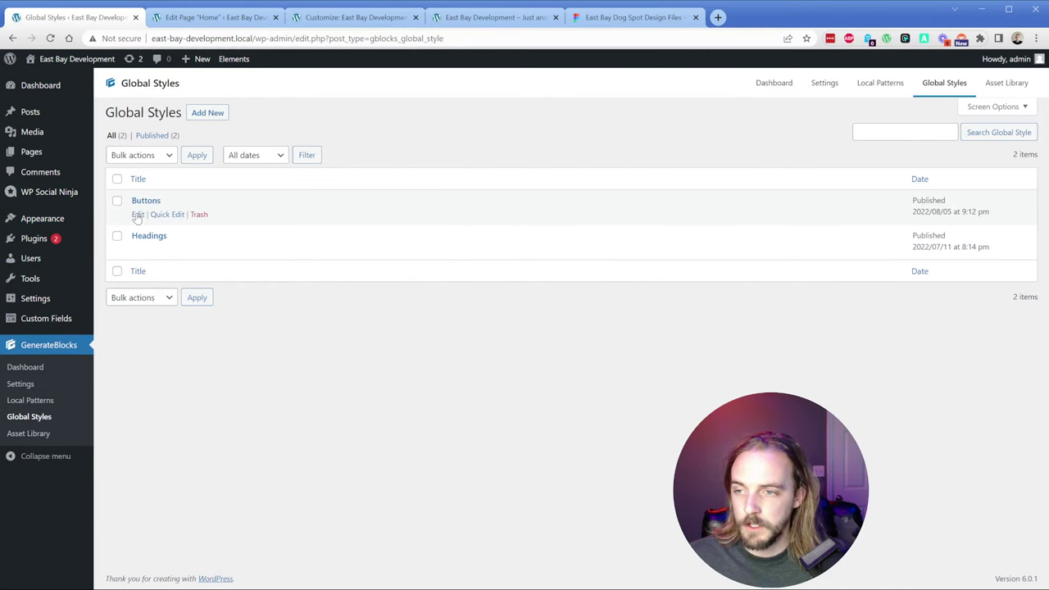
pyautogui.click(138, 214)
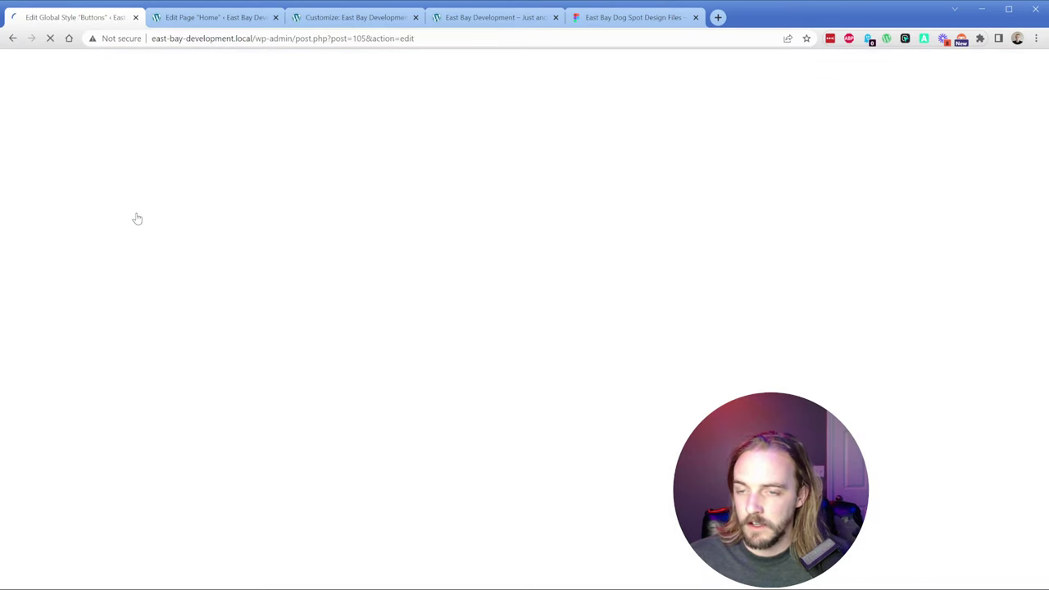
pyautogui.click(126, 234)
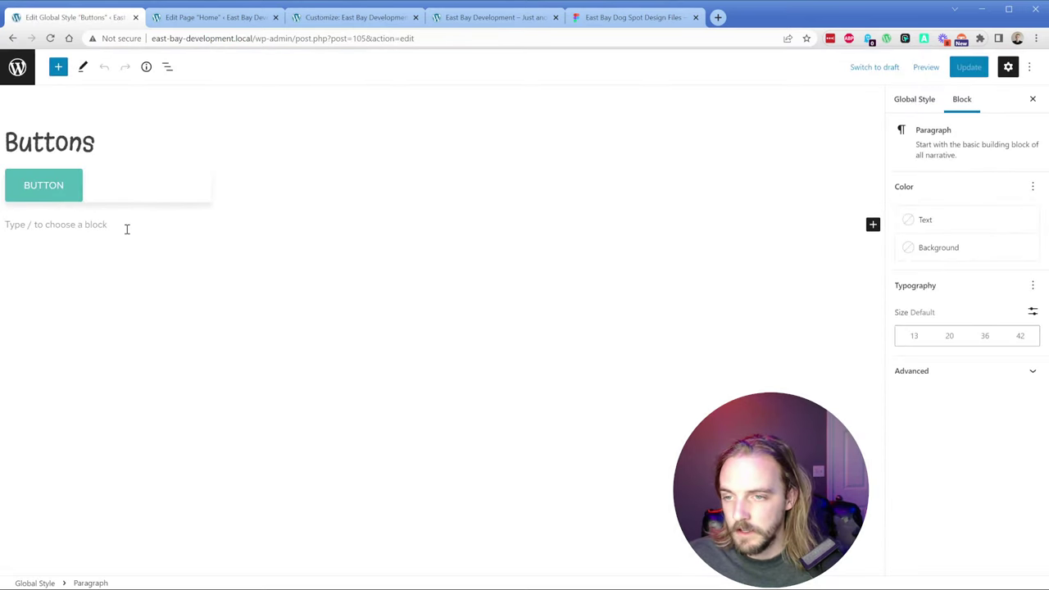
pyautogui.write('/button')
pyautogui.press('Down')
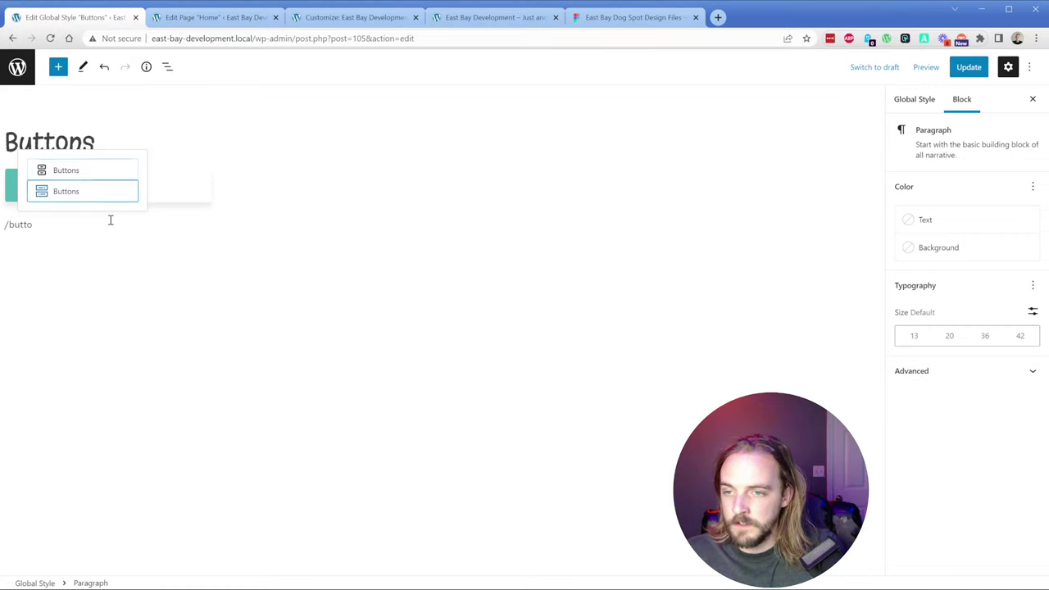
pyautogui.press('Return')
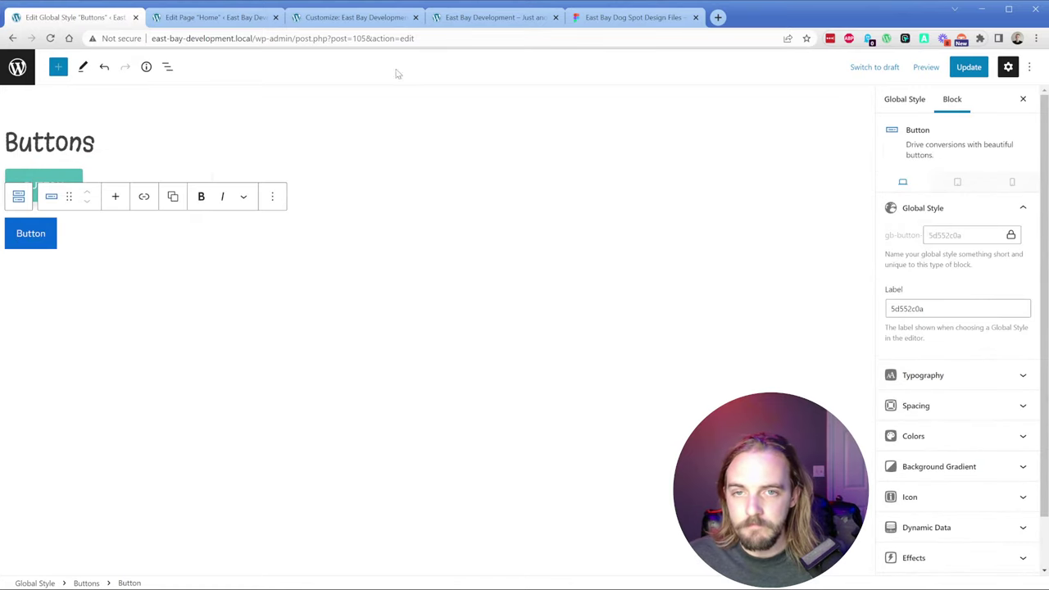
pyautogui.click(468, 18)
pyautogui.click(616, 18)
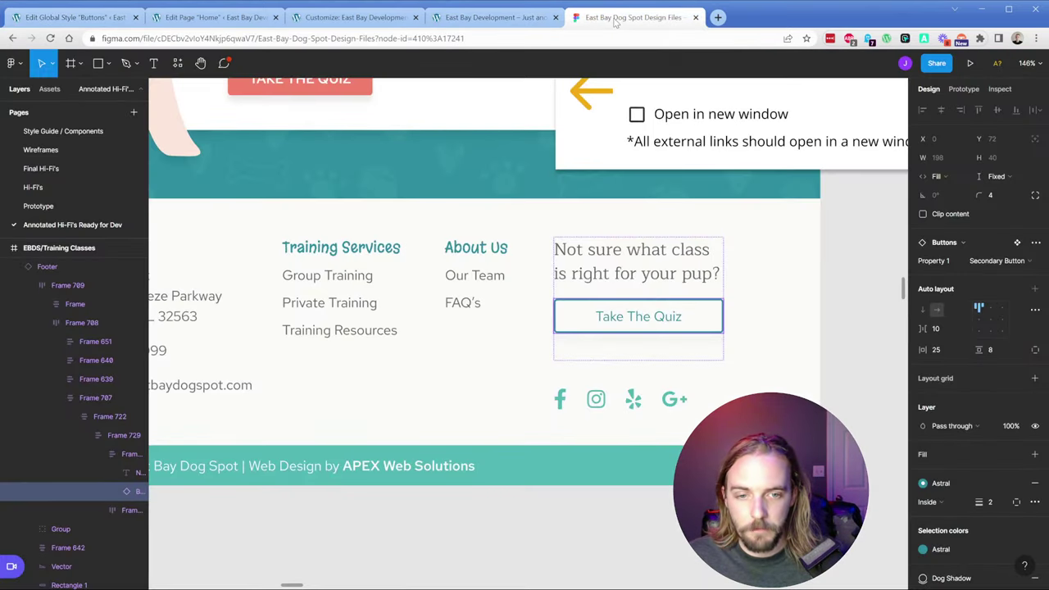
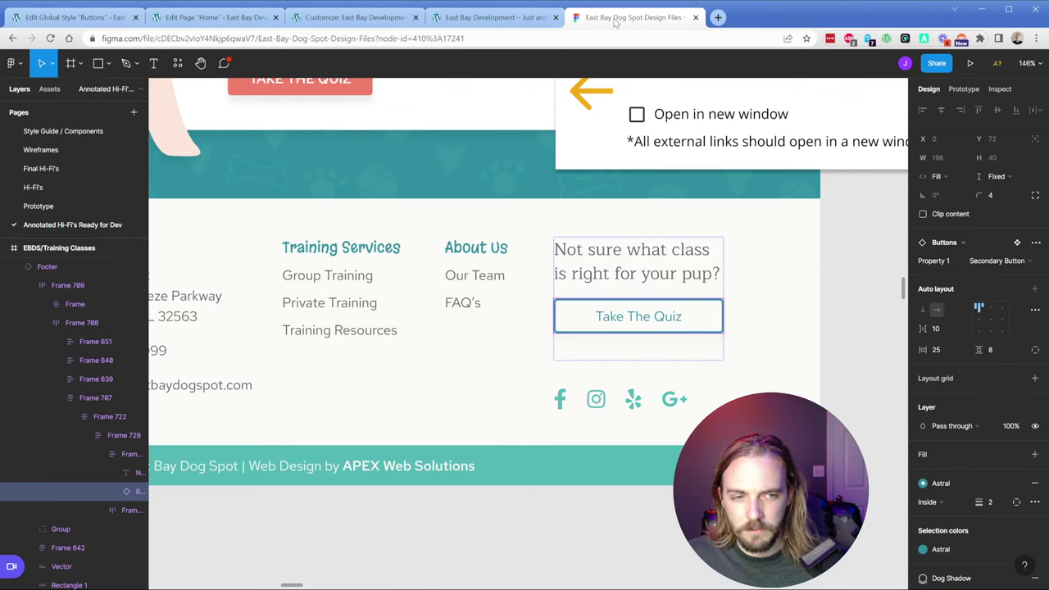
# Step: Change the blue button's global style ID to 'secondary-button' and show its typography settings
pyautogui.click(70, 23)
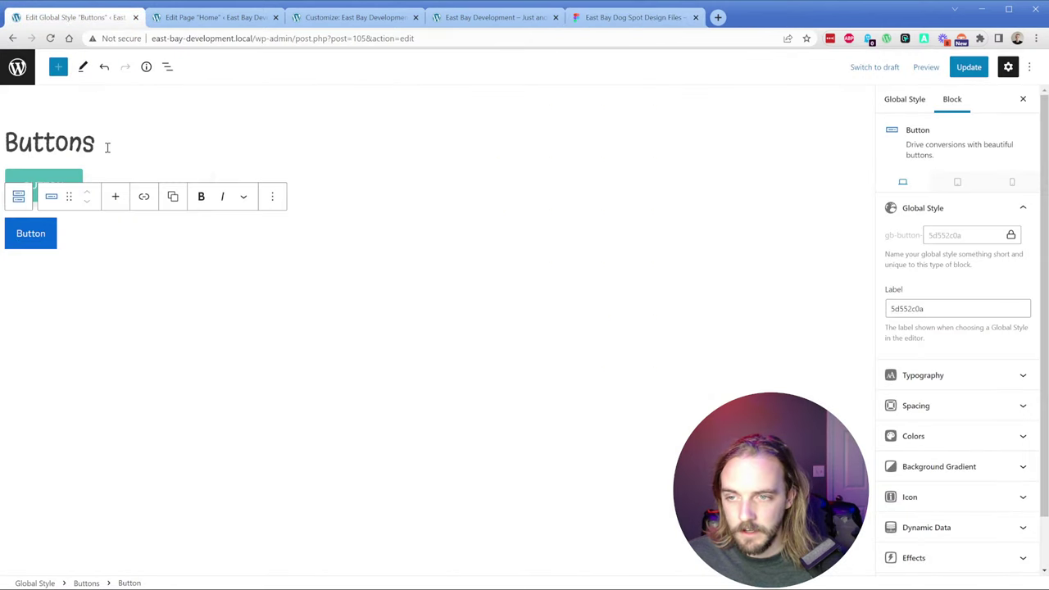
pyautogui.click(120, 186)
pyautogui.hotkey('ctrl', 'z')
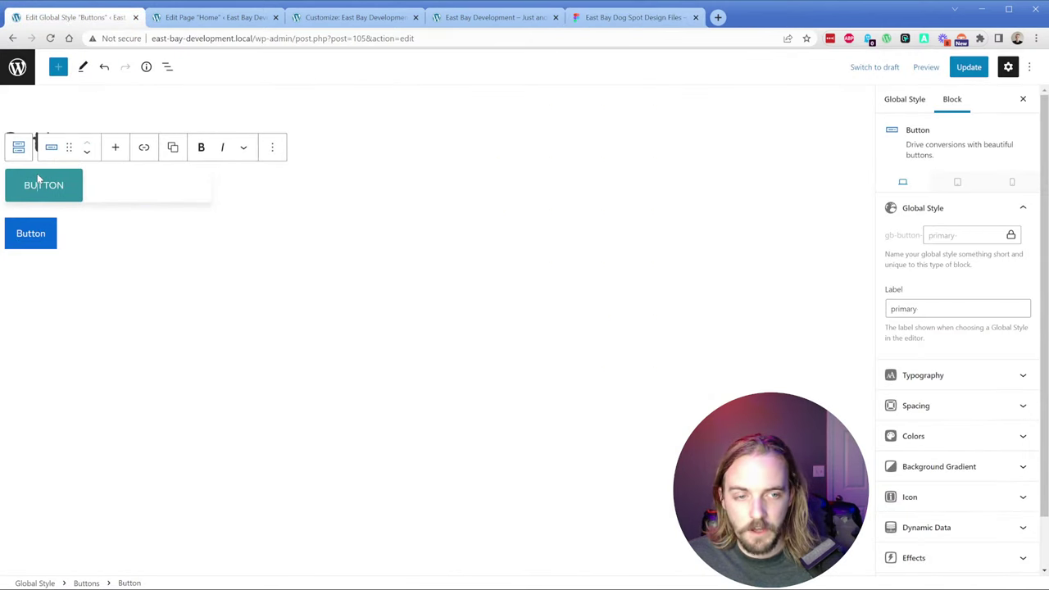
pyautogui.click(47, 222)
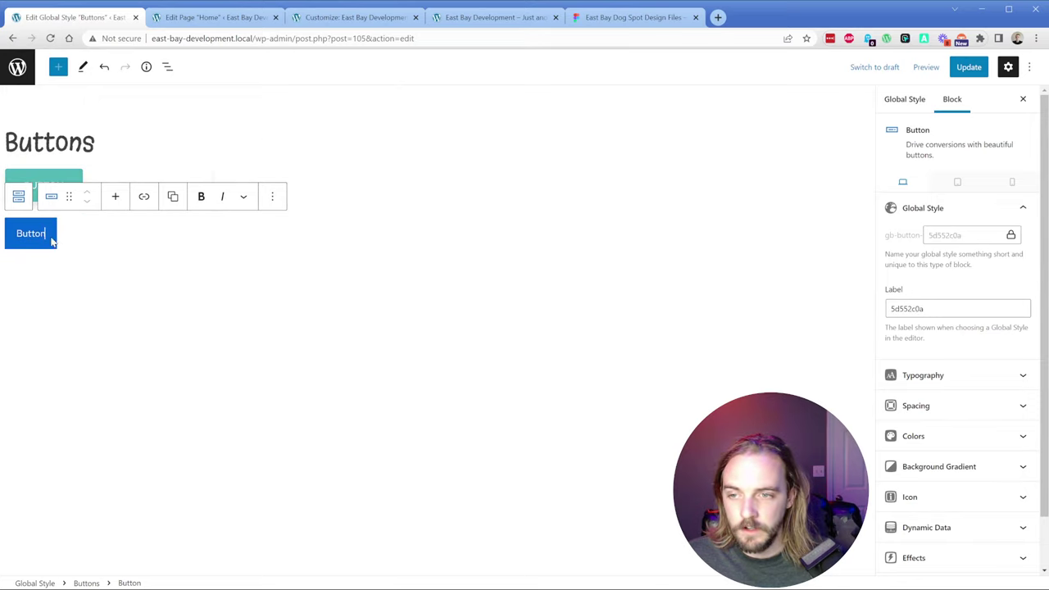
pyautogui.click(1010, 235)
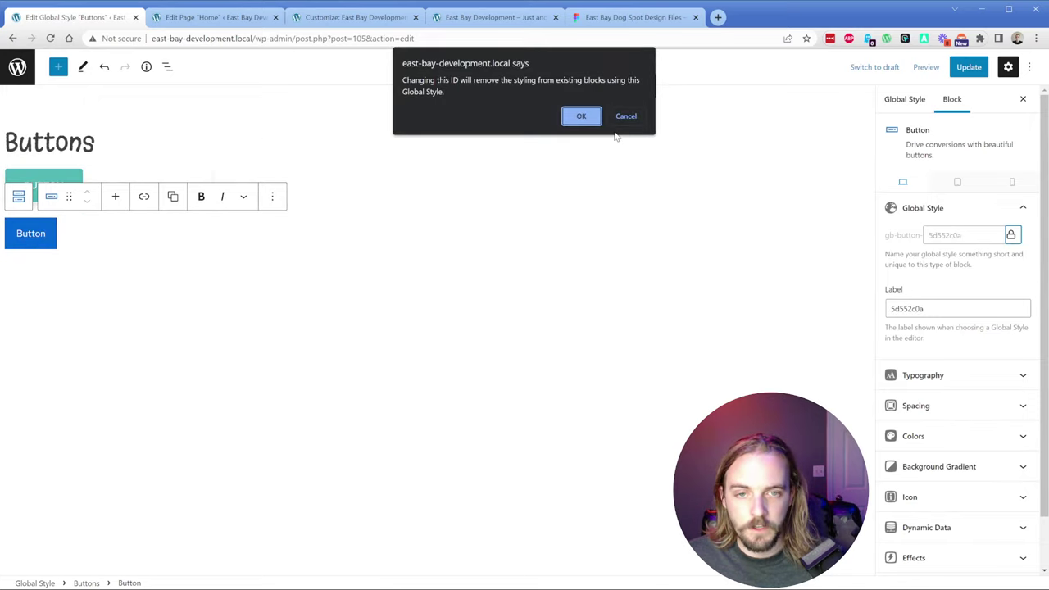
pyautogui.click(581, 114)
pyautogui.hotkey('ctrl', 'a')
pyautogui.write('second')
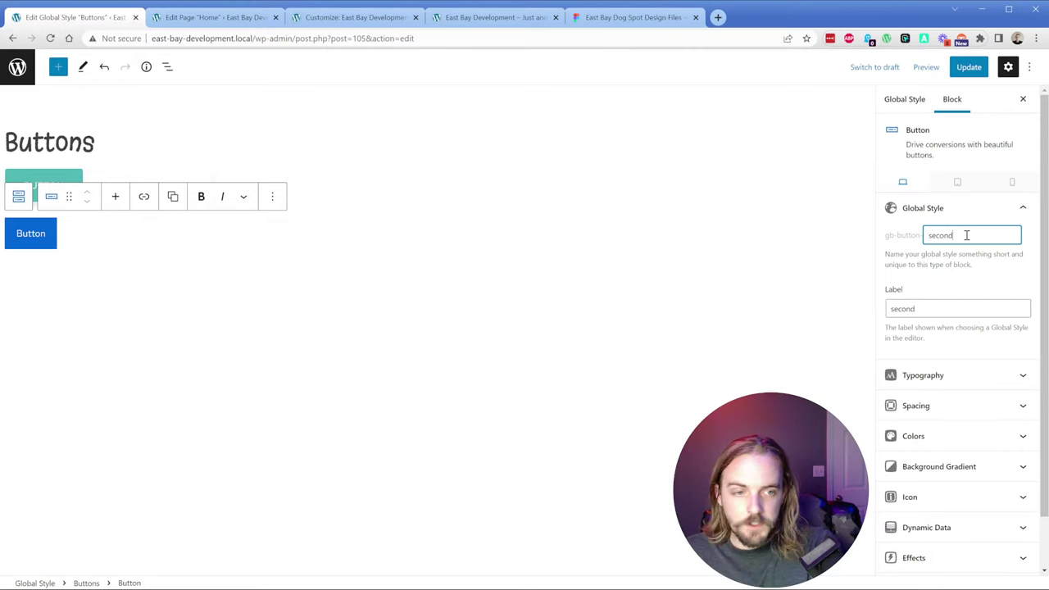
pyautogui.write('ary-button')
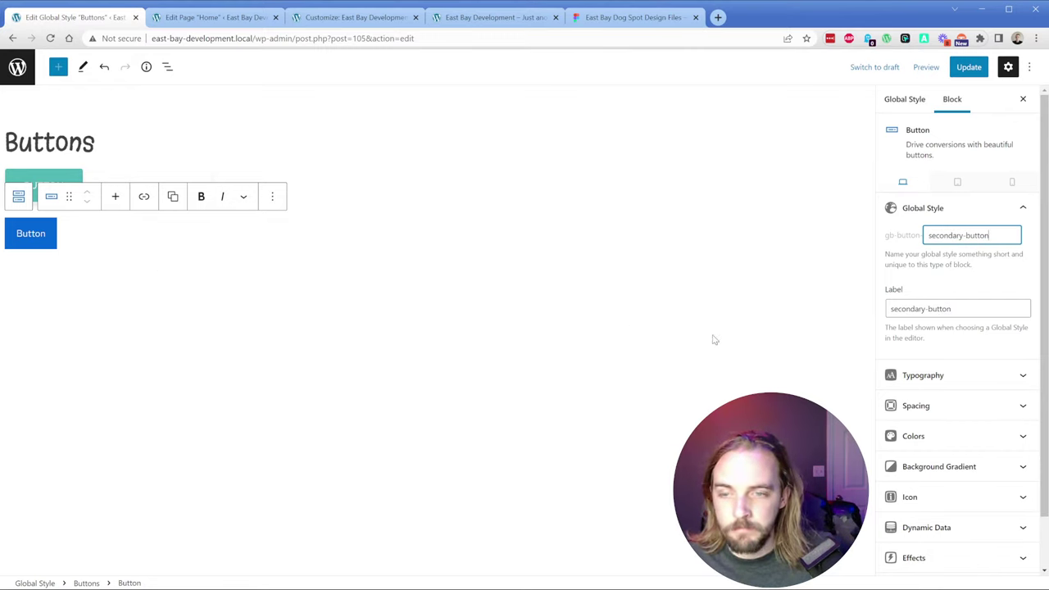
pyautogui.click(940, 381)
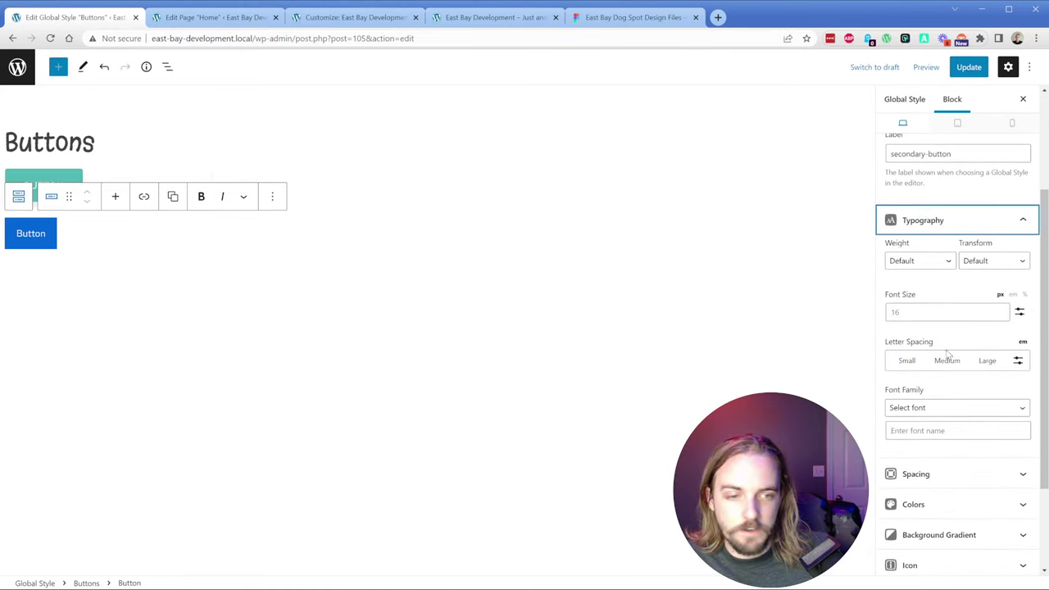
# Step: Make the secondary button text uppercase with font weight 400, checked against the Figma text layer
pyautogui.click(989, 268)
pyautogui.click(998, 293)
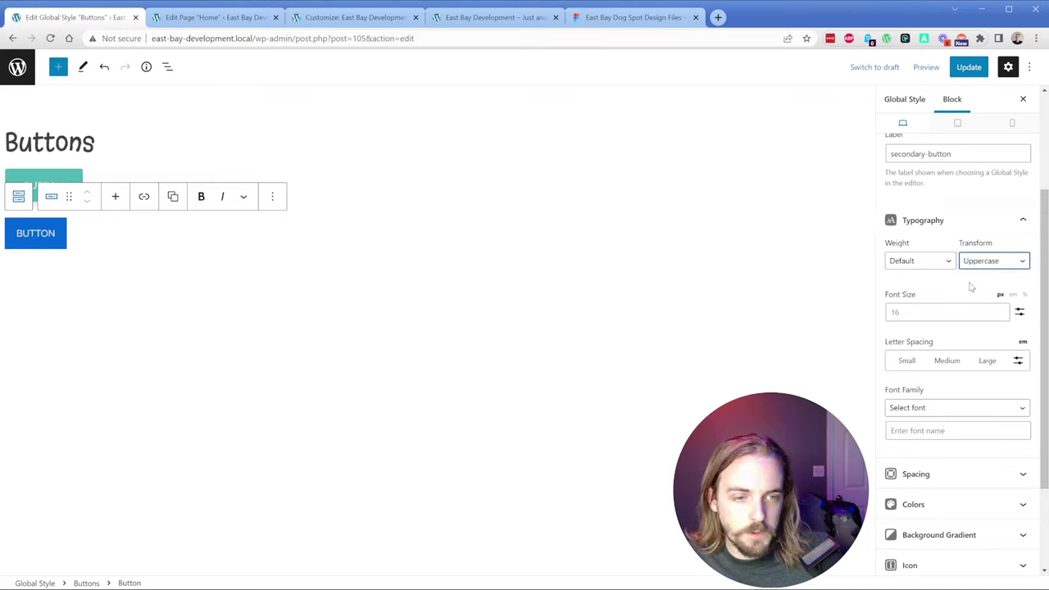
pyautogui.click(929, 267)
pyautogui.click(914, 358)
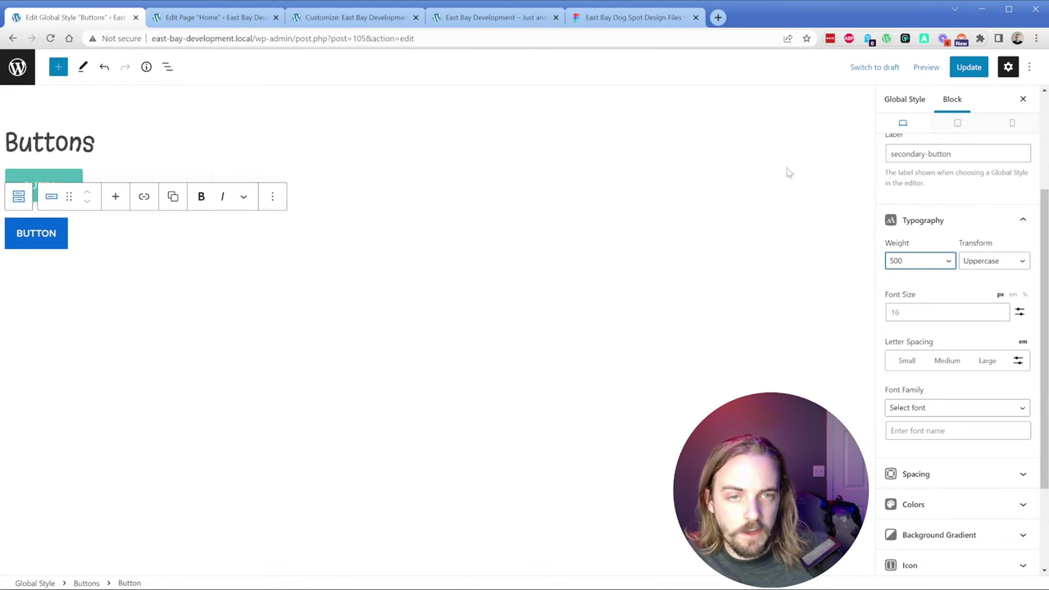
pyautogui.click(635, 17)
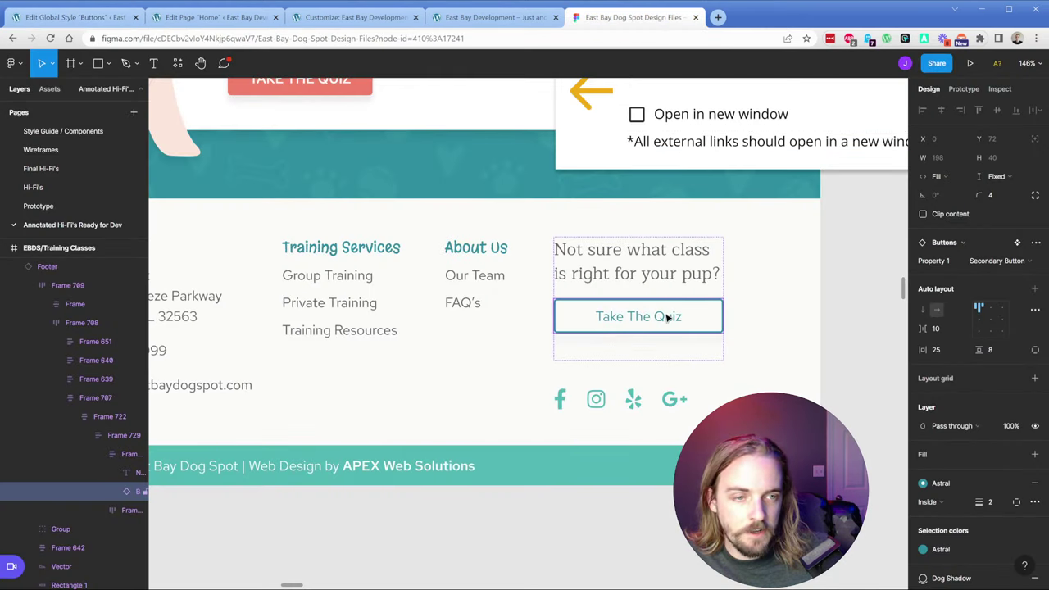
pyautogui.doubleClick(667, 318)
pyautogui.click(998, 88)
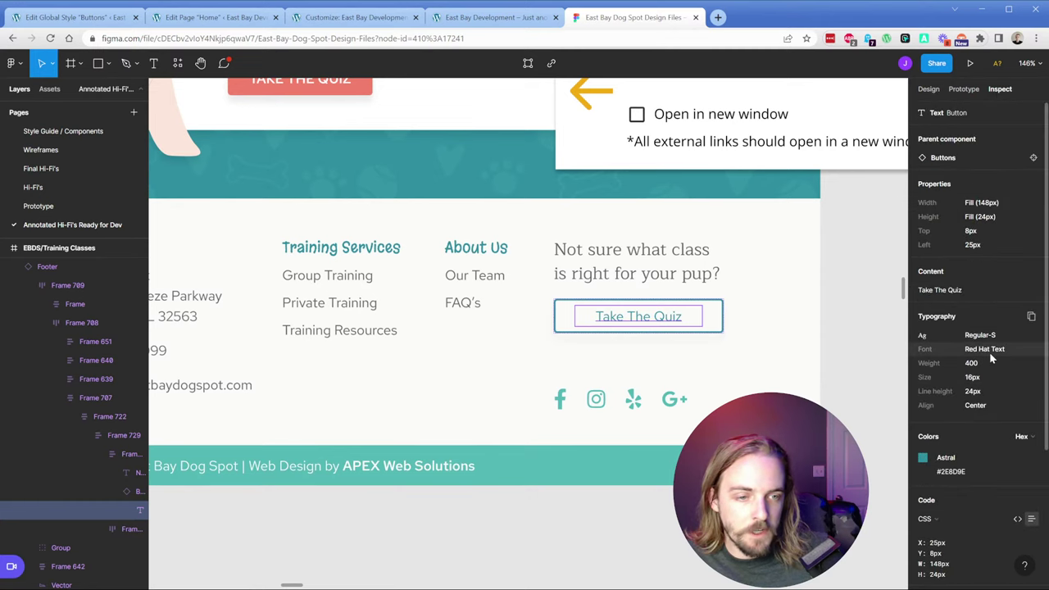
pyautogui.click(129, 21)
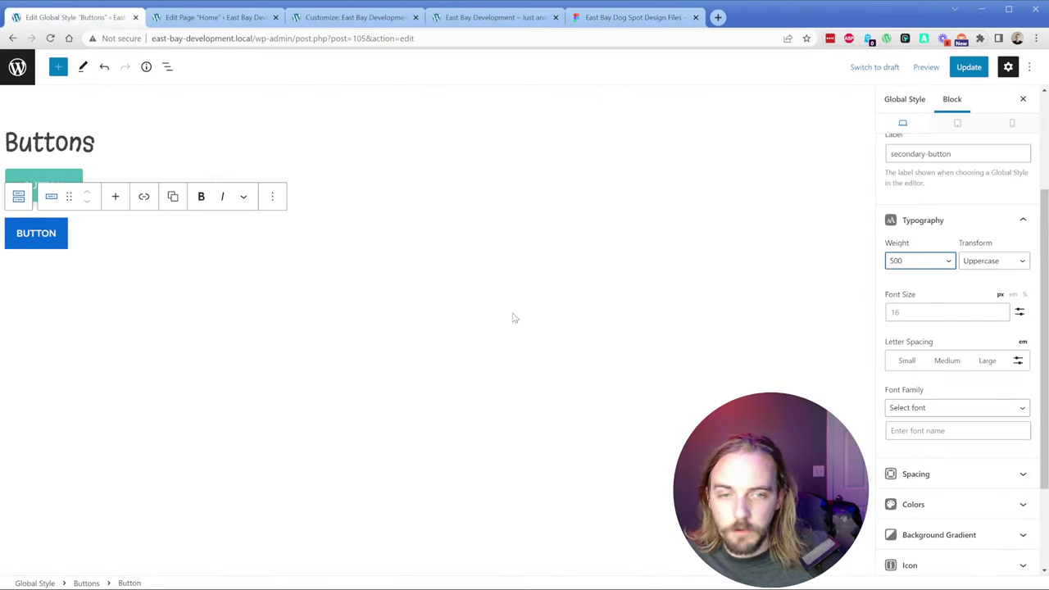
pyautogui.scroll(-3, 942, 358)
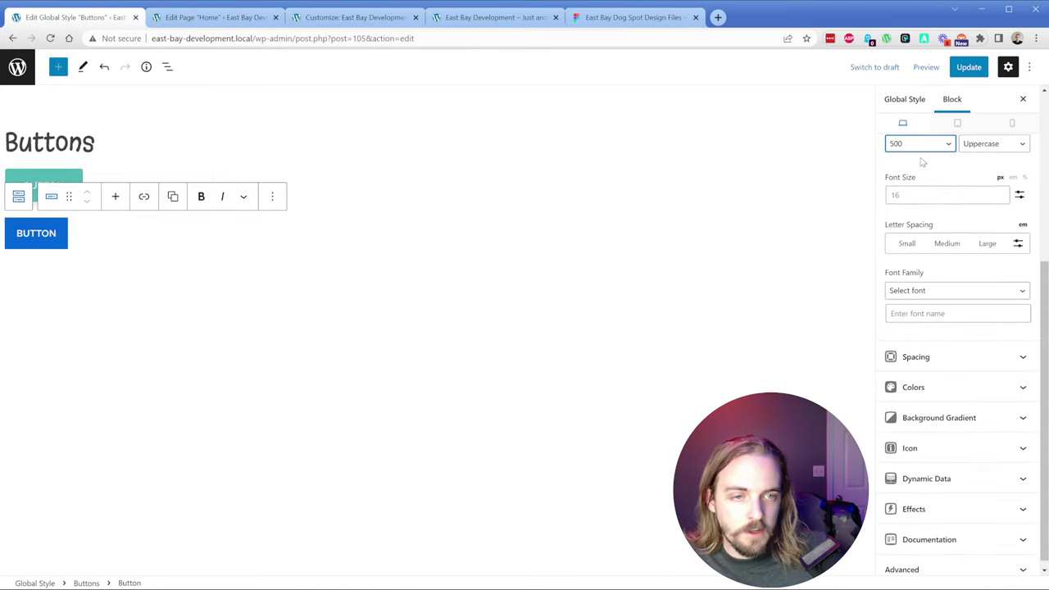
pyautogui.press('Up')
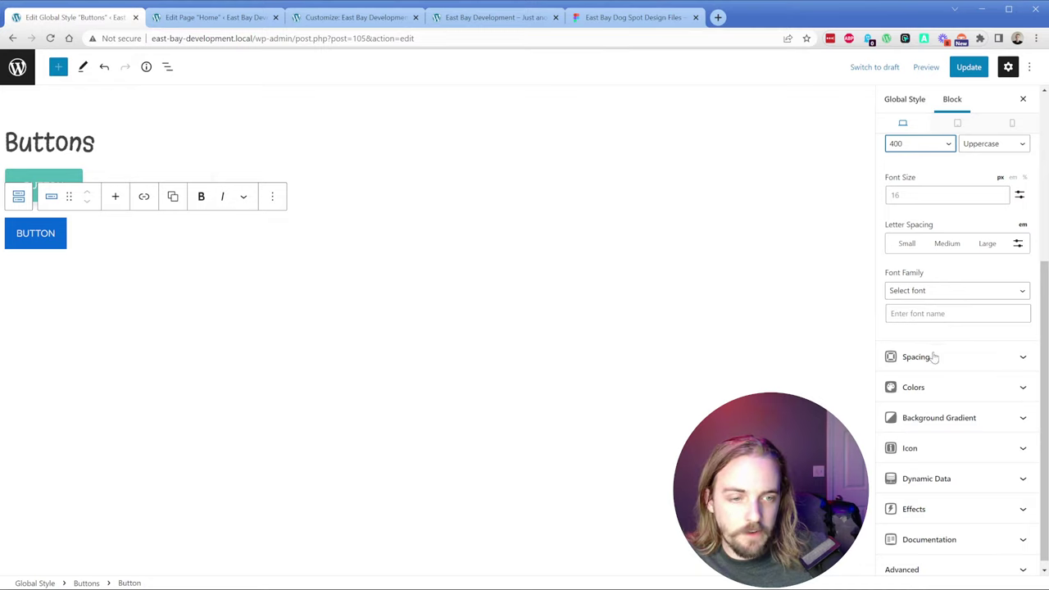
# Step: Clear the button background and set its hover background to fountain-blue
pyautogui.click(934, 387)
pyautogui.scroll(-2, 967, 352)
pyautogui.click(1002, 316)
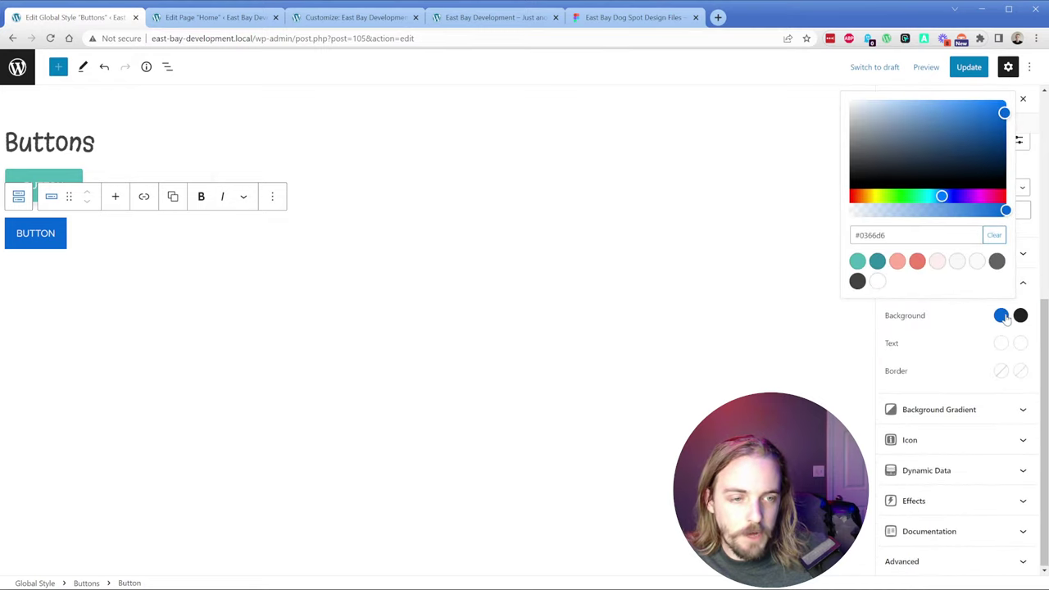
pyautogui.click(993, 236)
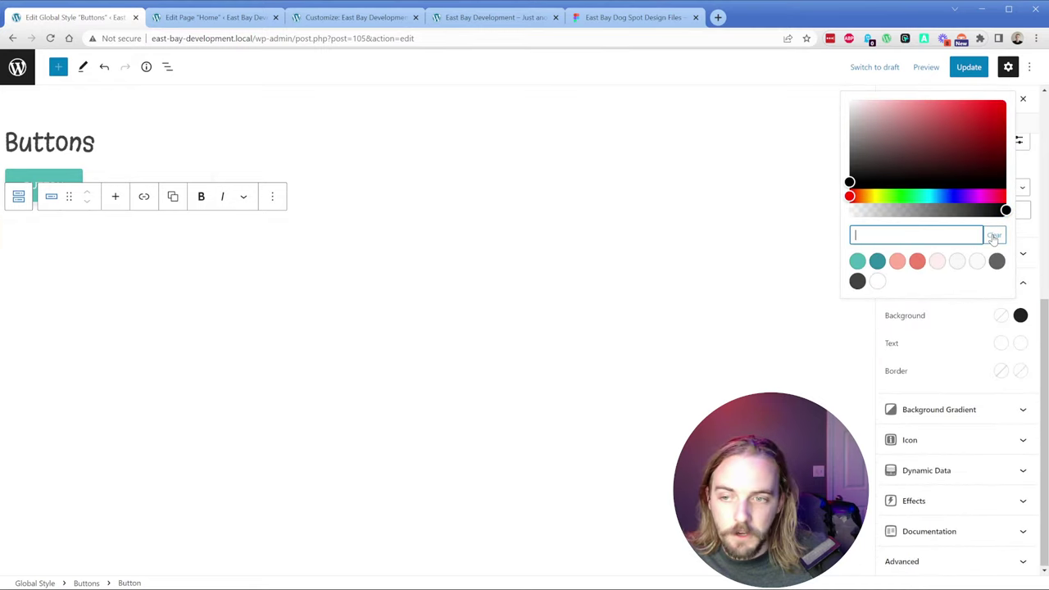
pyautogui.click(1020, 316)
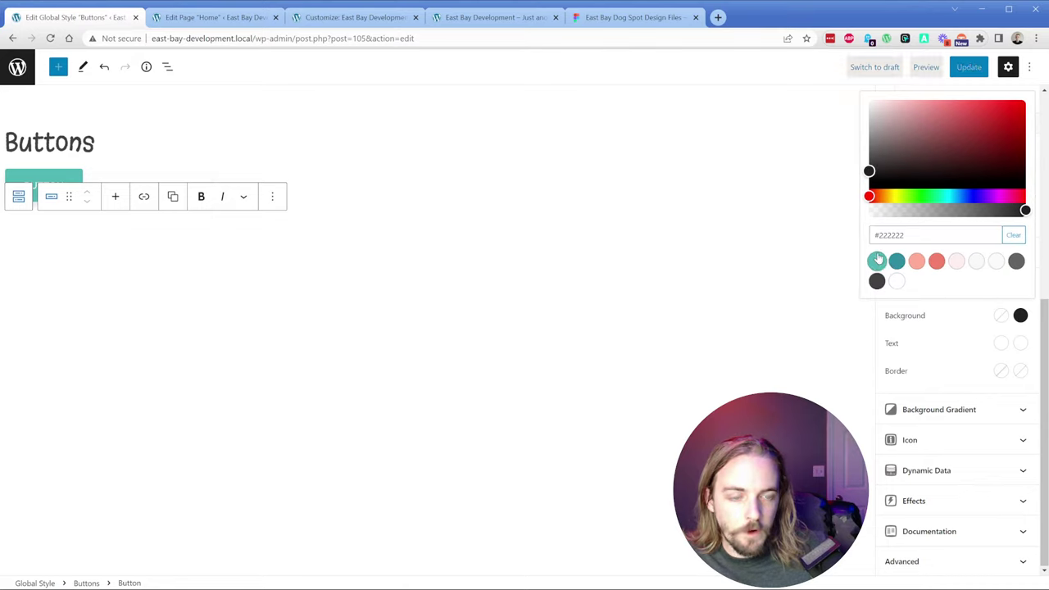
pyautogui.click(877, 262)
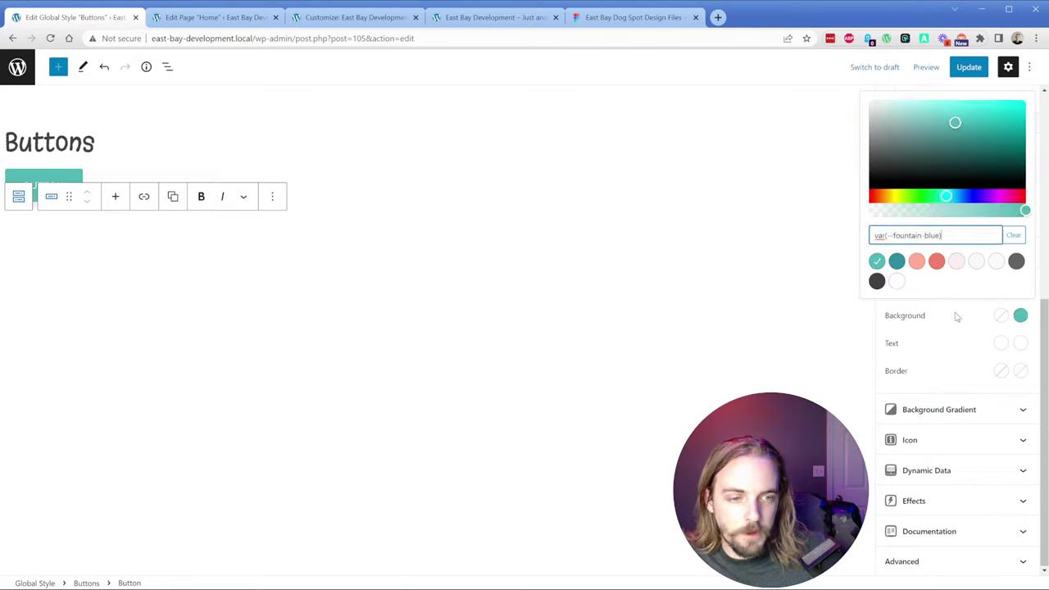
pyautogui.click(980, 330)
# Step: Set the button text colour to fountain-blue, turning white on hover
pyautogui.click(1001, 346)
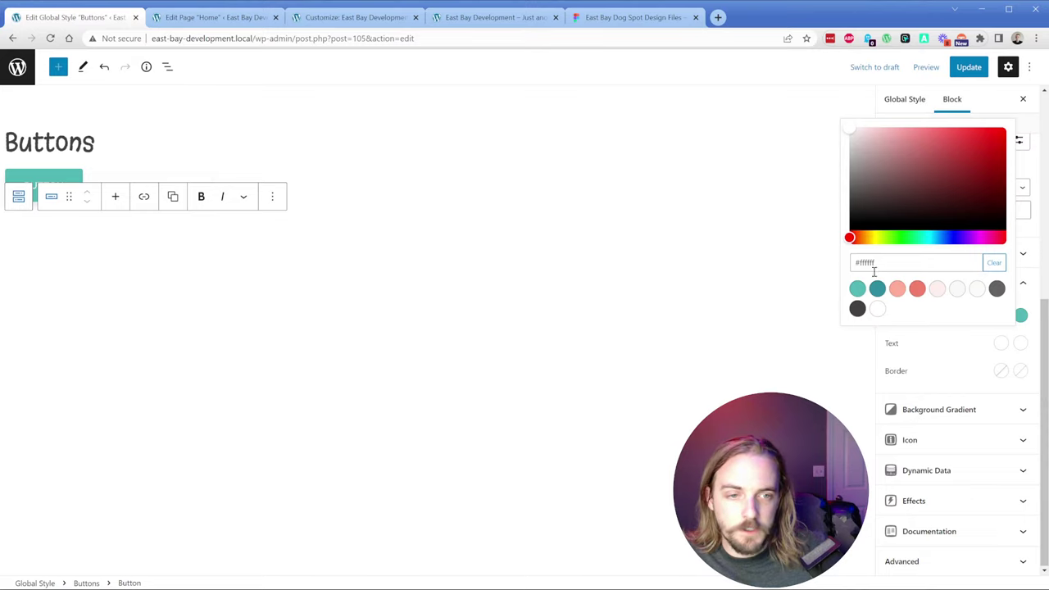
pyautogui.click(857, 289)
pyautogui.click(1021, 344)
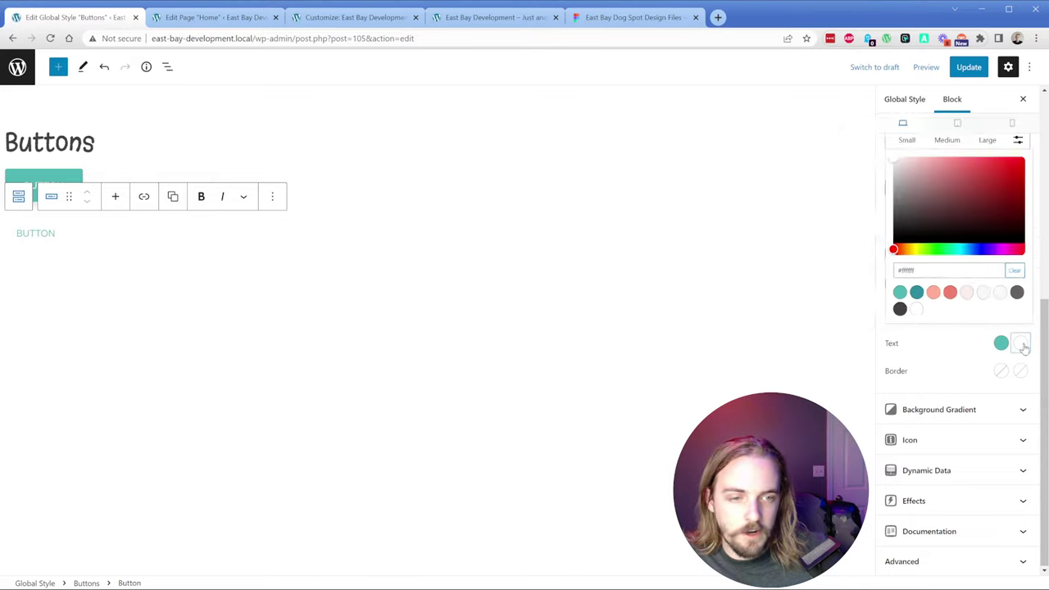
pyautogui.click(896, 309)
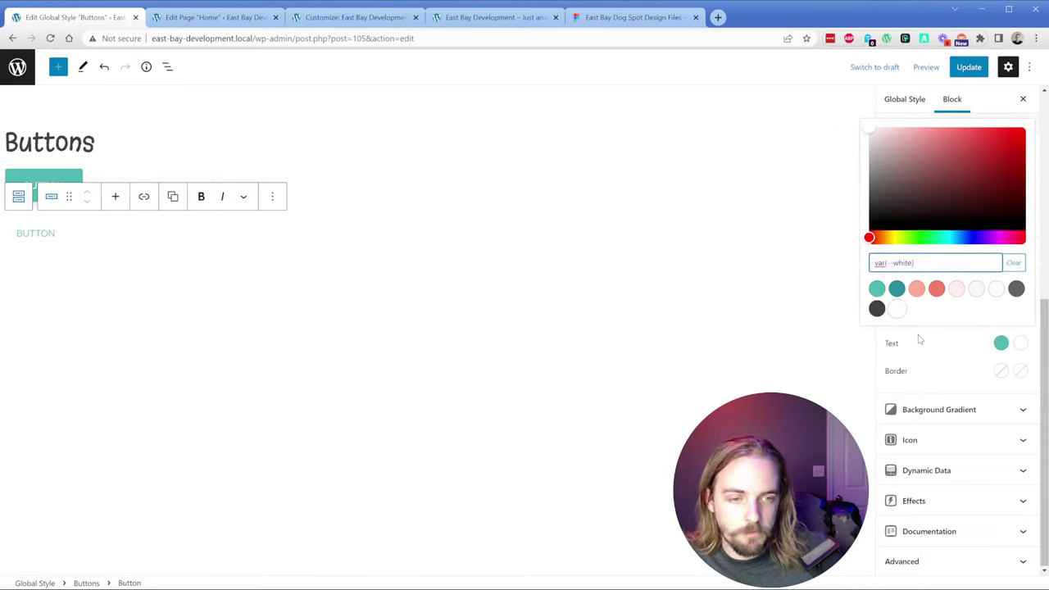
pyautogui.click(930, 384)
# Step: Set the button border colour to fountain-blue, turning white on hover
pyautogui.click(1001, 373)
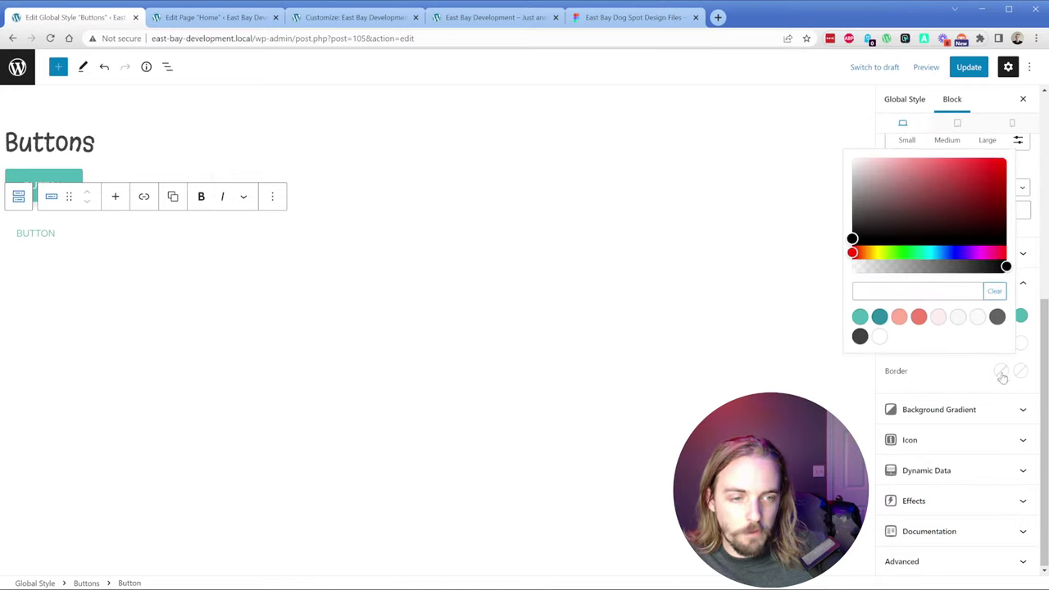
pyautogui.click(858, 317)
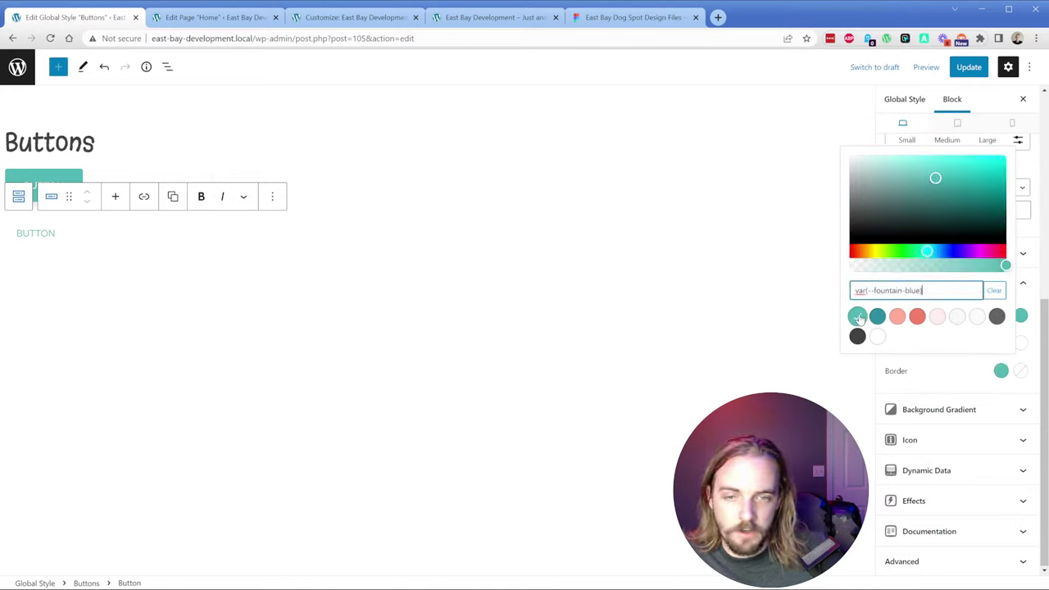
pyautogui.click(1019, 372)
pyautogui.click(1019, 372)
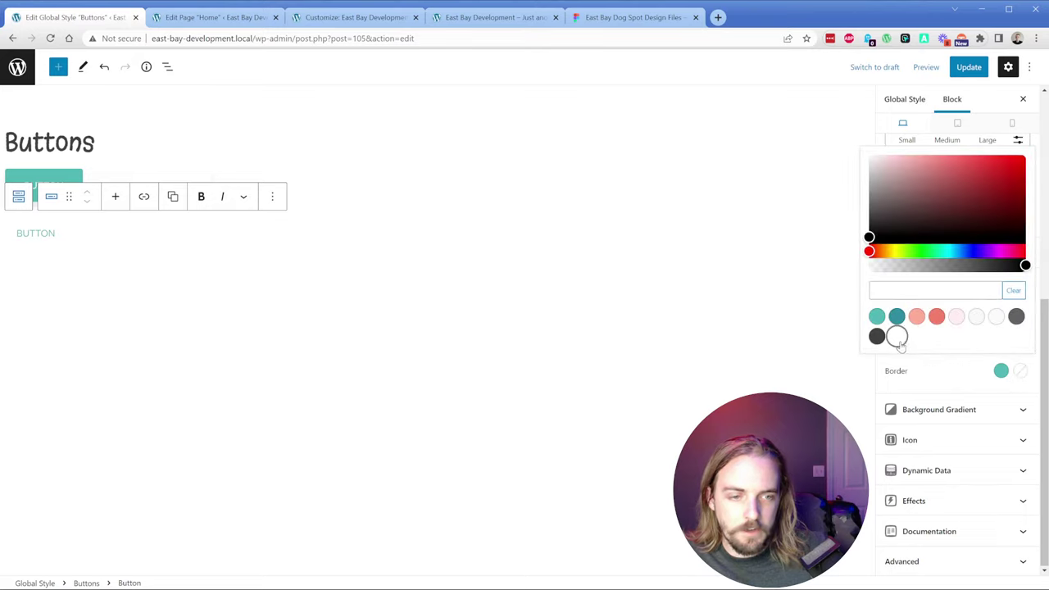
pyautogui.click(896, 335)
pyautogui.click(938, 397)
pyautogui.scroll(5, 938, 397)
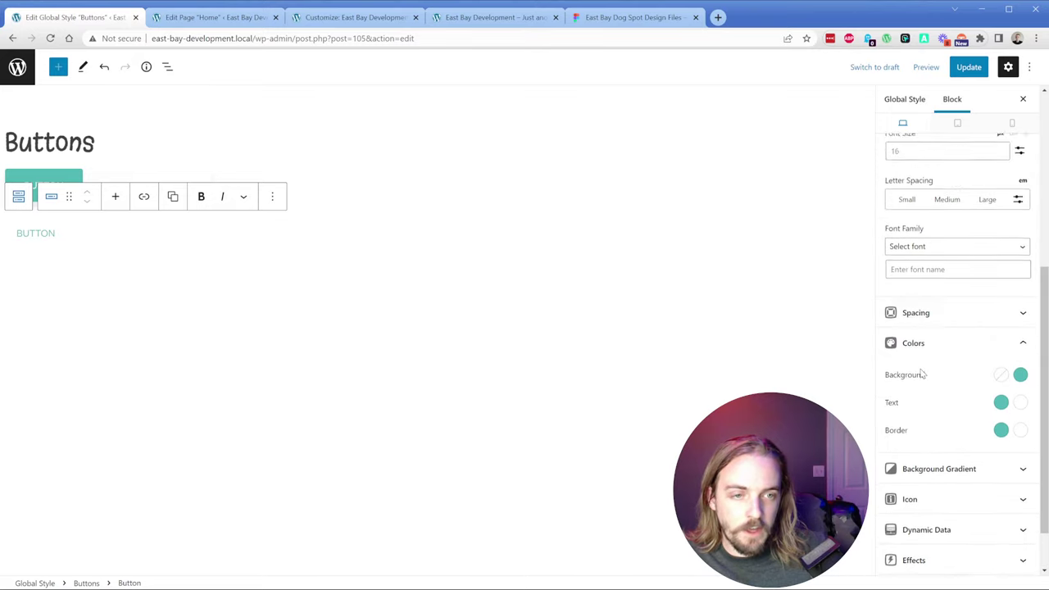
pyautogui.scroll(-4, 922, 373)
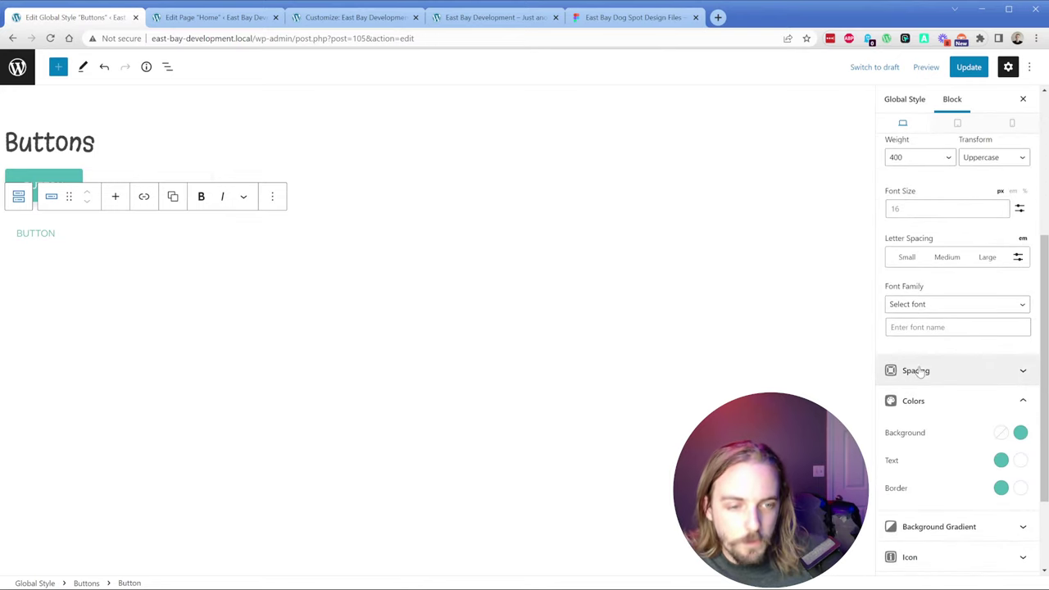
# Step: Give the secondary button a 1 px border on all sides
pyautogui.click(926, 253)
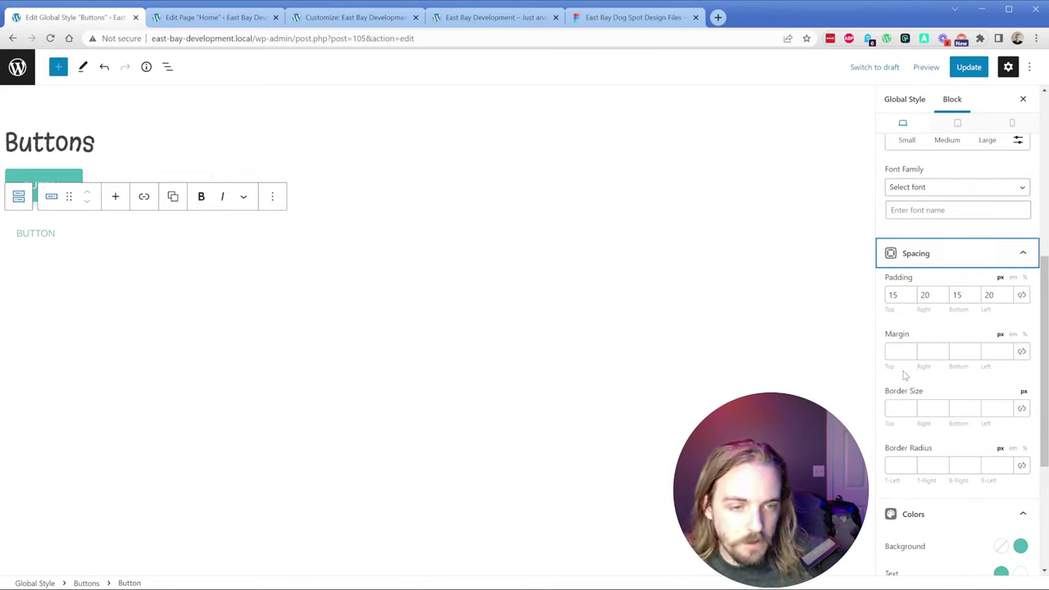
pyautogui.scroll(-1, 899, 442)
pyautogui.click(909, 347)
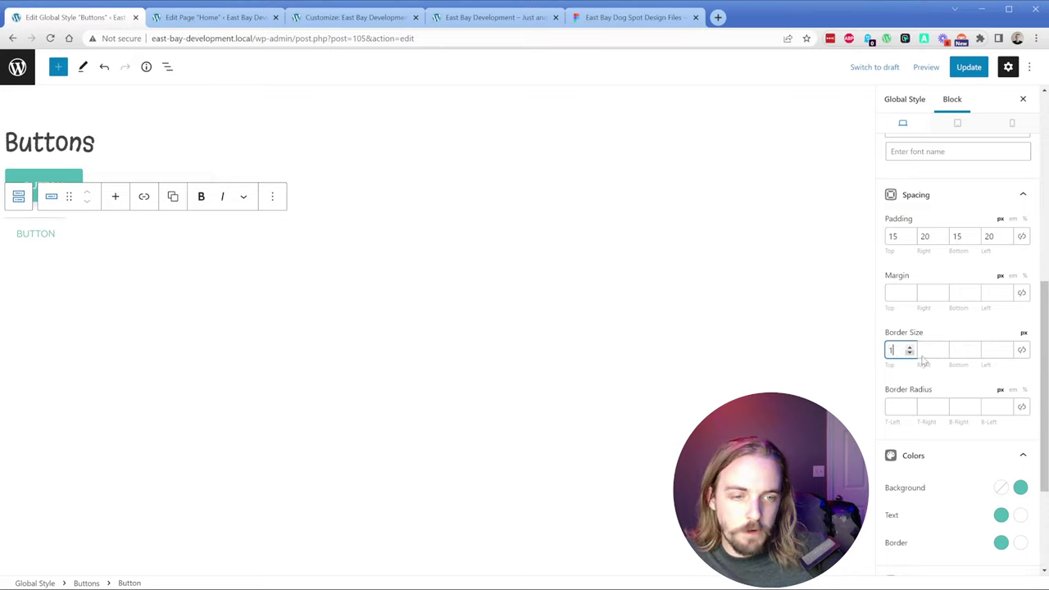
pyautogui.click(1021, 351)
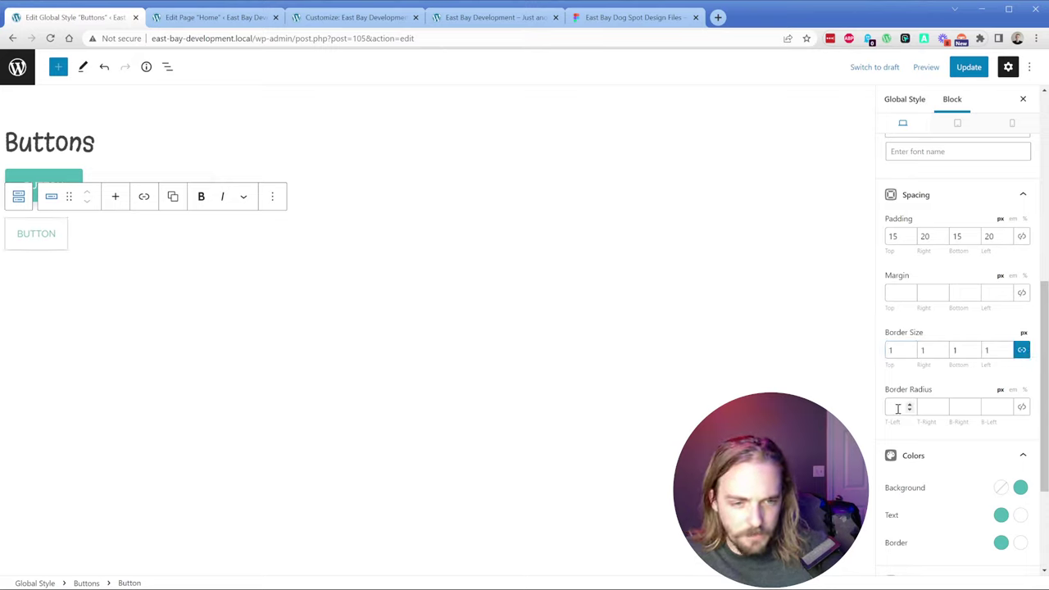
# Step: Set all four corner radii to 4, matching the Figma Take The Quiz button
pyautogui.click(624, 17)
pyautogui.click(712, 316)
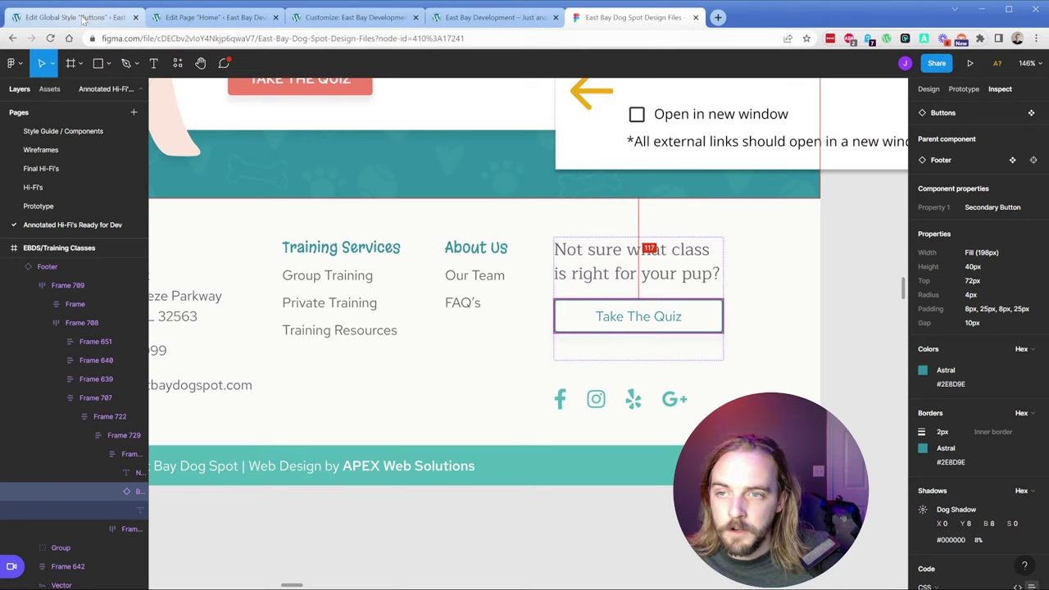
pyautogui.click(82, 18)
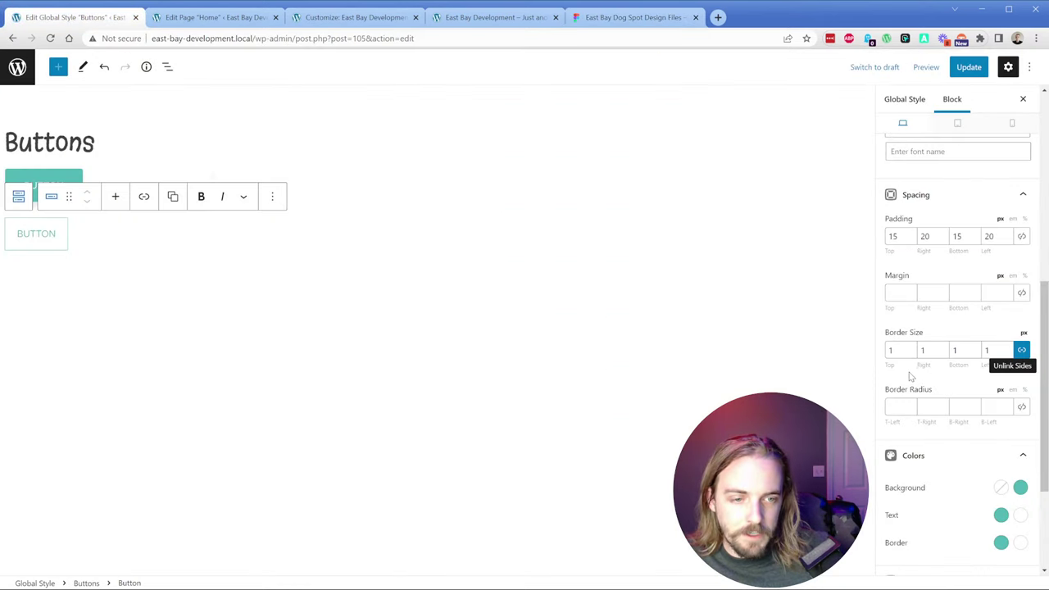
pyautogui.click(899, 406)
pyautogui.write('4')
pyautogui.click(1021, 406)
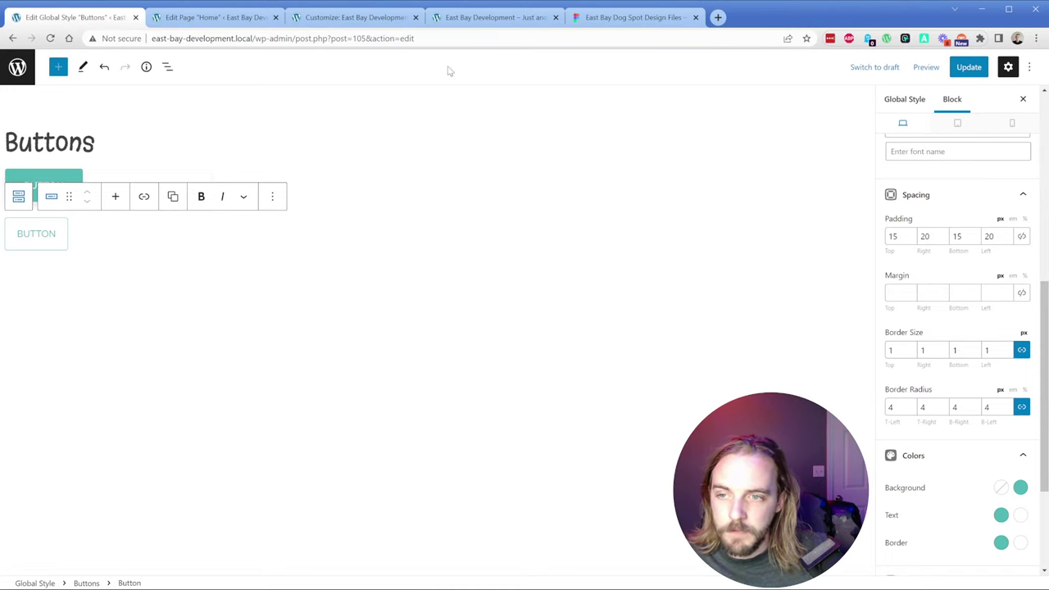
pyautogui.click(631, 17)
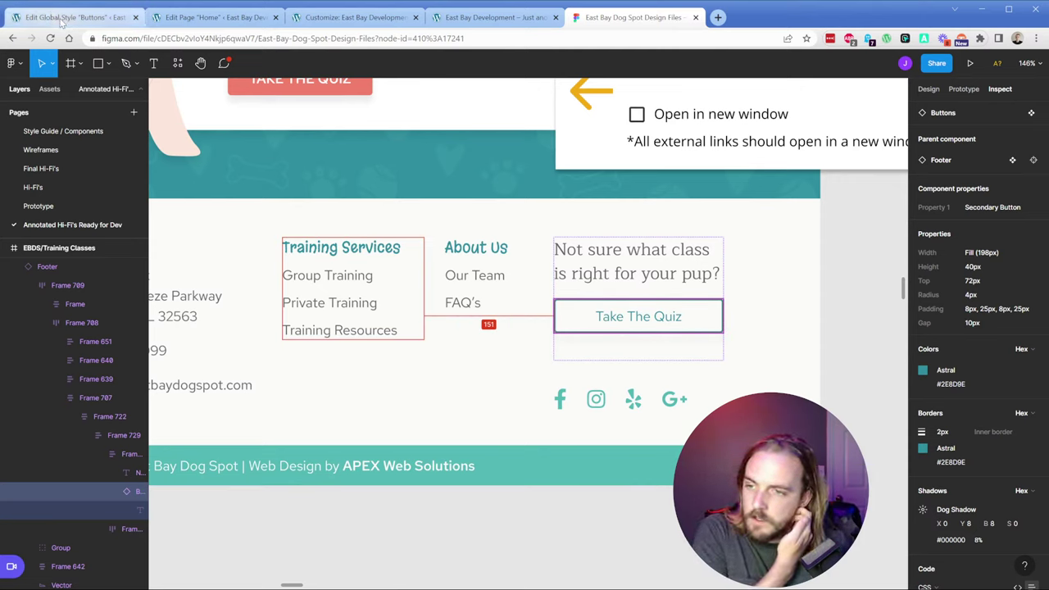
pyautogui.click(61, 18)
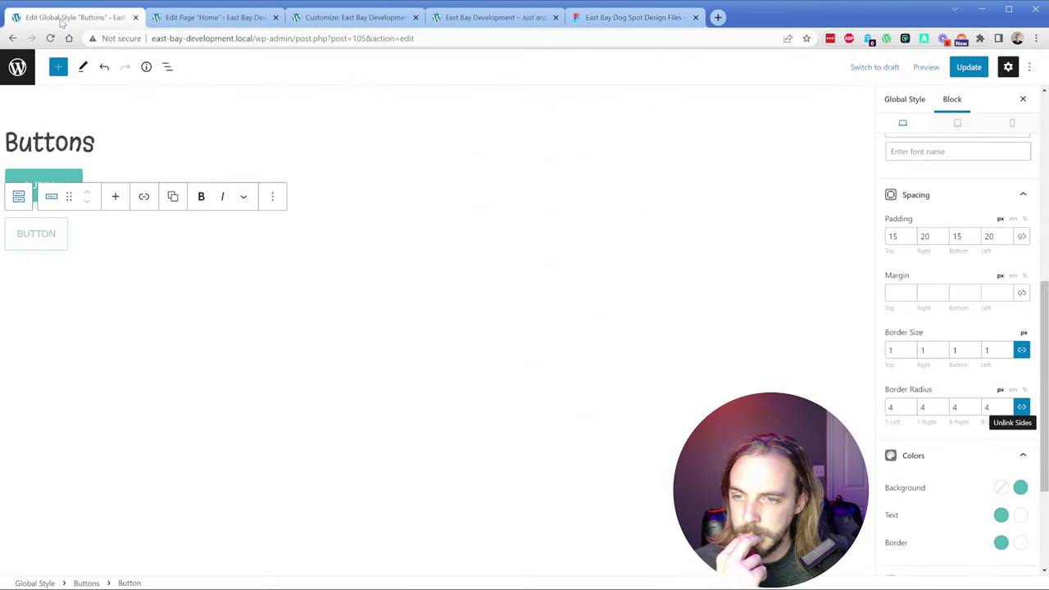
# Step: Expand the Effects settings and compare with the primary button before reselecting the secondary button
pyautogui.scroll(2, 960, 309)
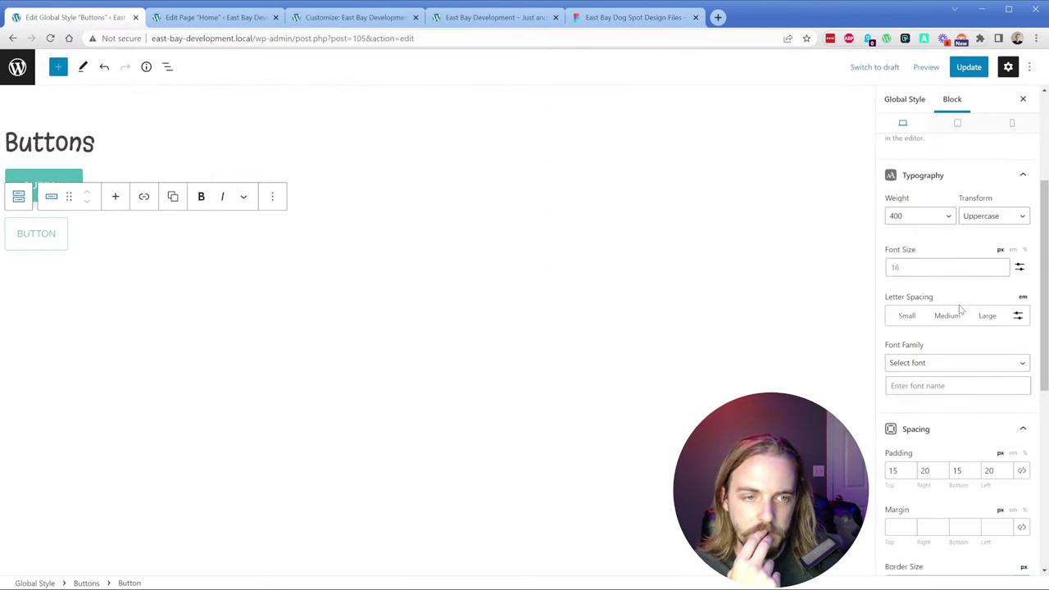
pyautogui.scroll(-5, 959, 303)
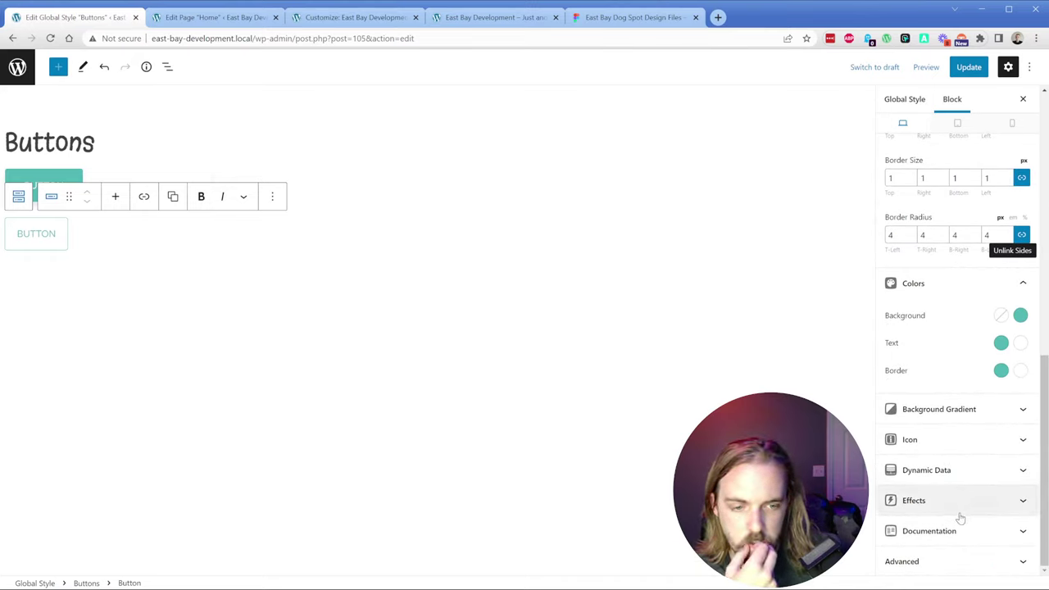
pyautogui.click(958, 513)
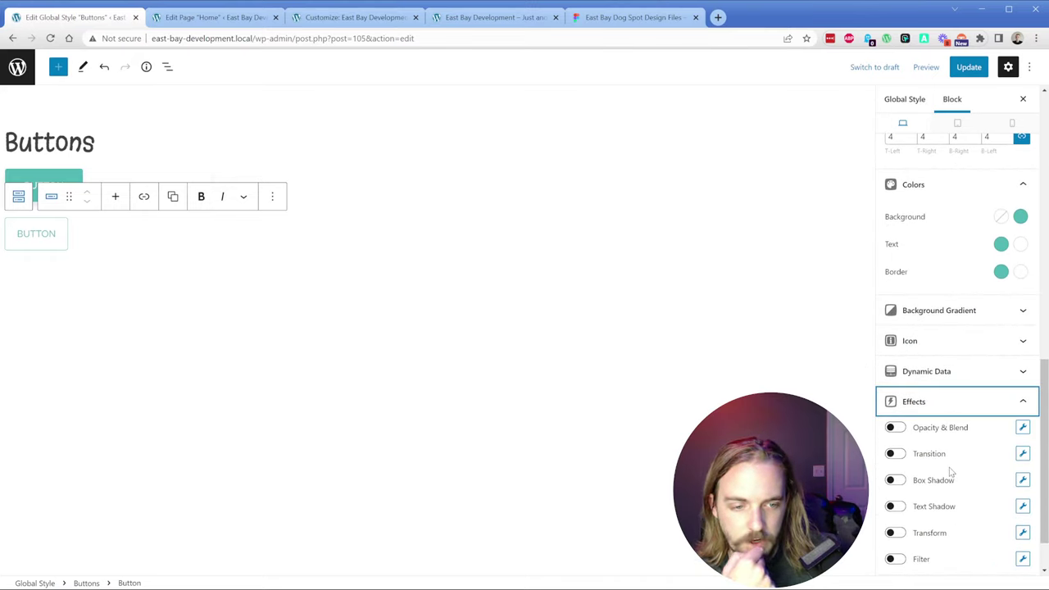
pyautogui.scroll(10, 950, 471)
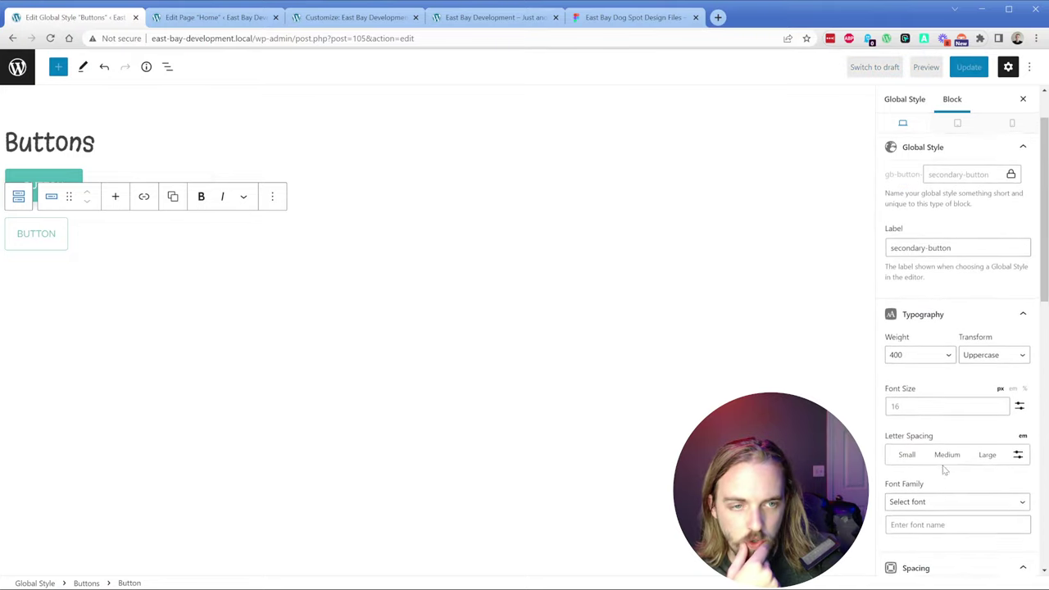
pyautogui.scroll(1, 942, 467)
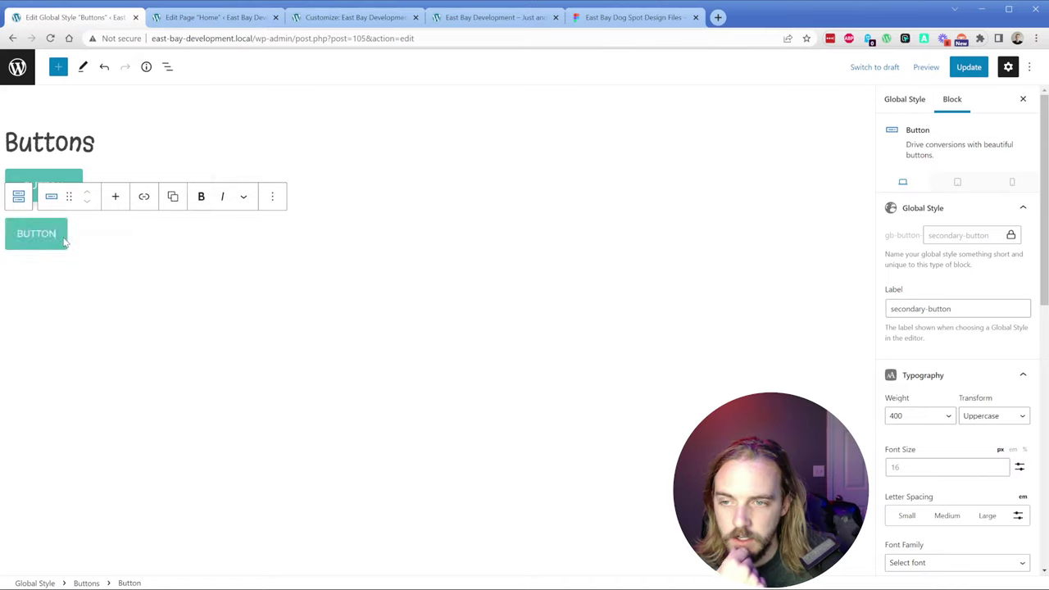
pyautogui.click(273, 197)
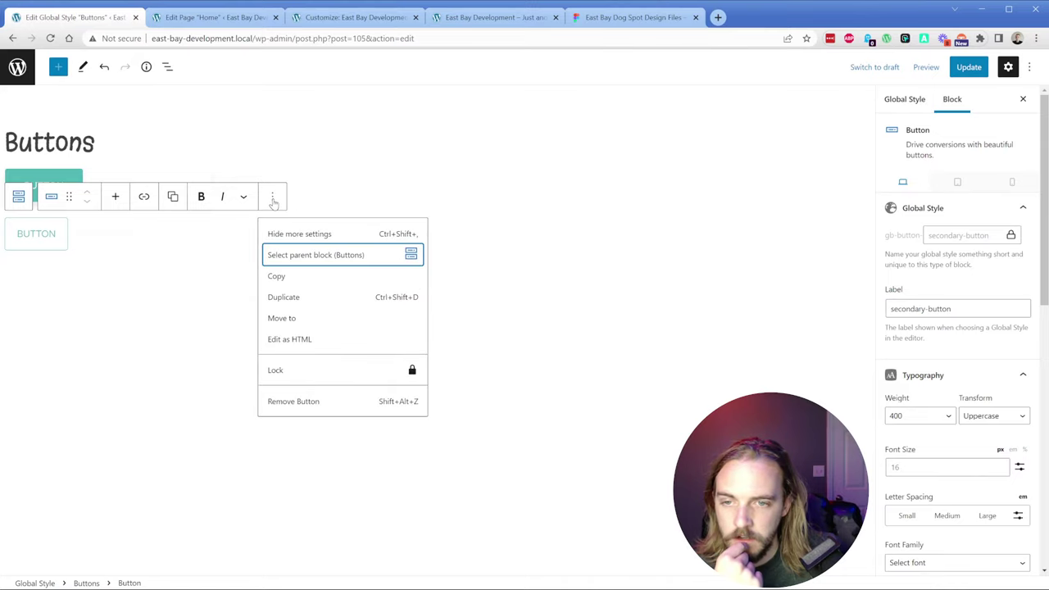
pyautogui.click(272, 197)
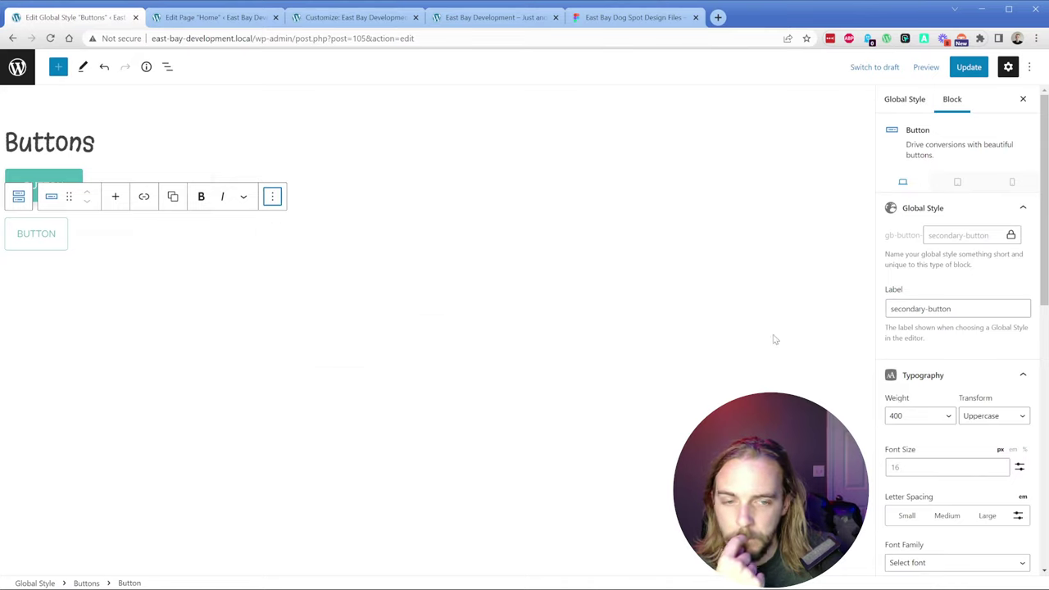
pyautogui.click(155, 309)
pyautogui.click(68, 189)
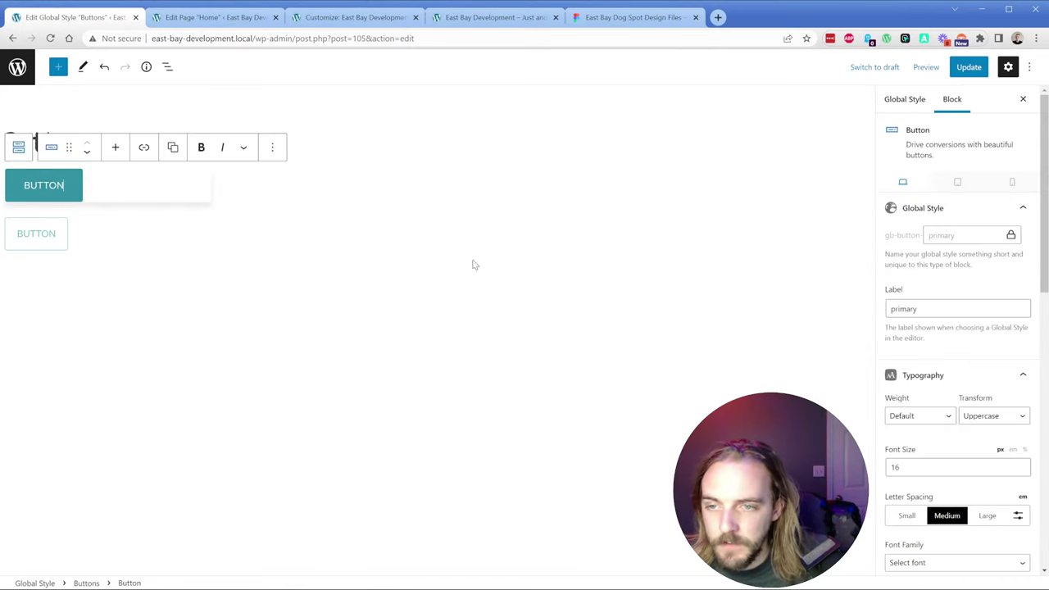
pyautogui.scroll(-4, 950, 344)
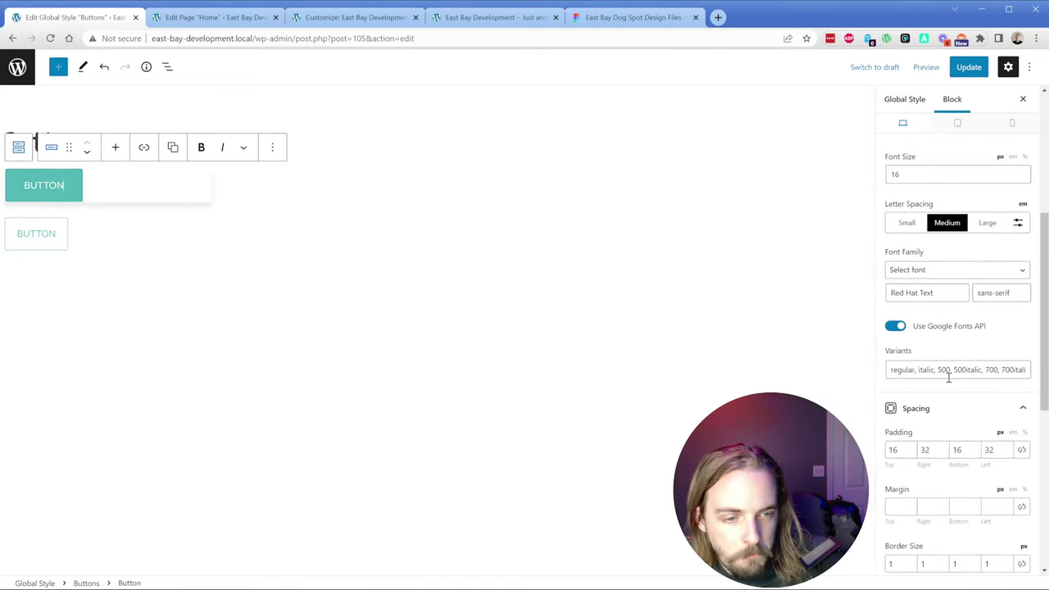
pyautogui.scroll(-2, 948, 378)
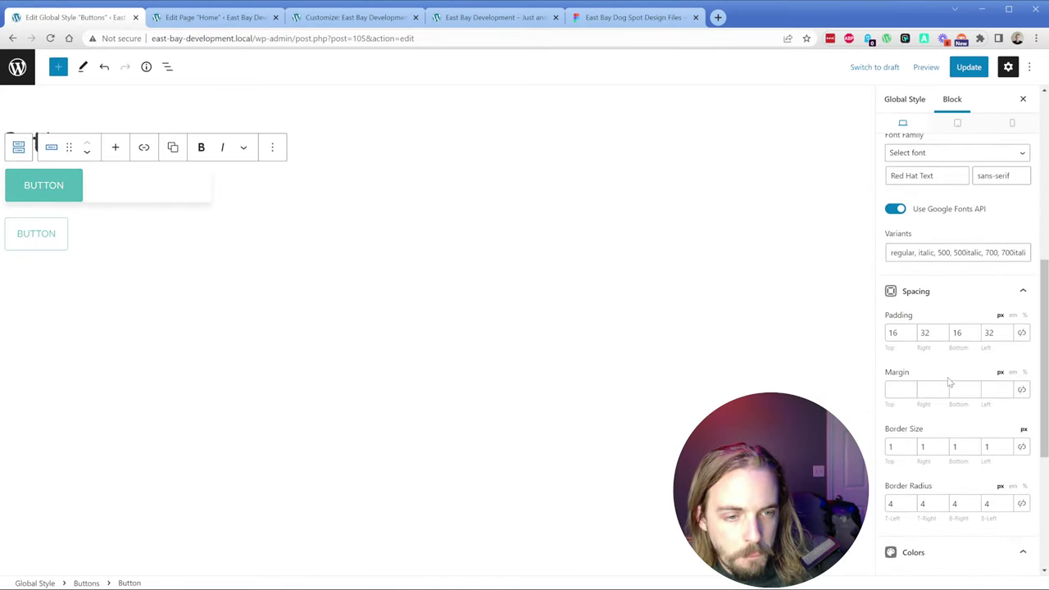
pyautogui.click(72, 244)
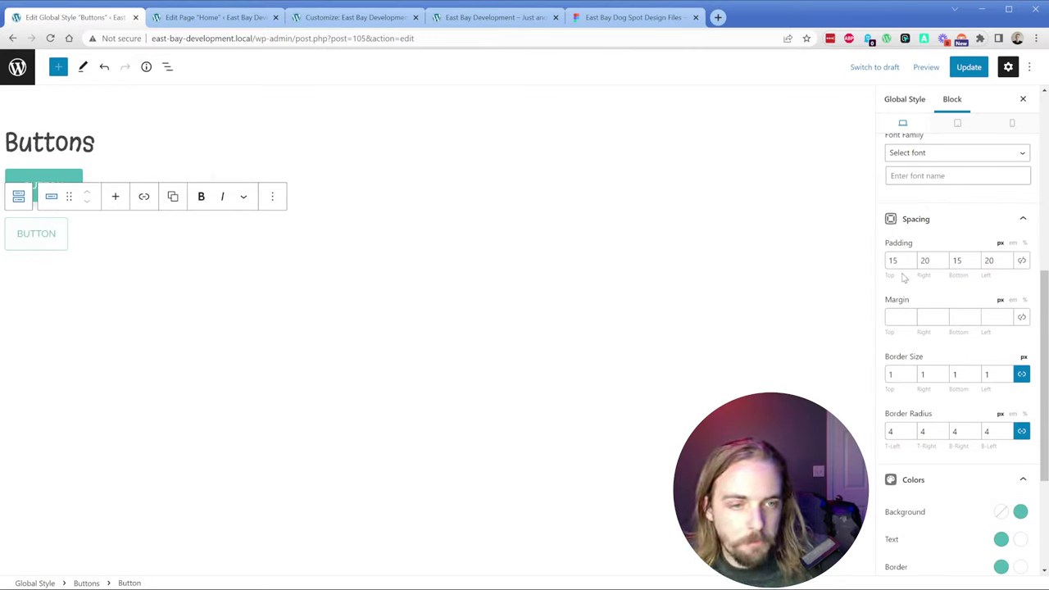
# Step: Set the button padding to 16/32/16/32, verified against the Figma design
pyautogui.click(928, 260)
pyautogui.click(893, 260)
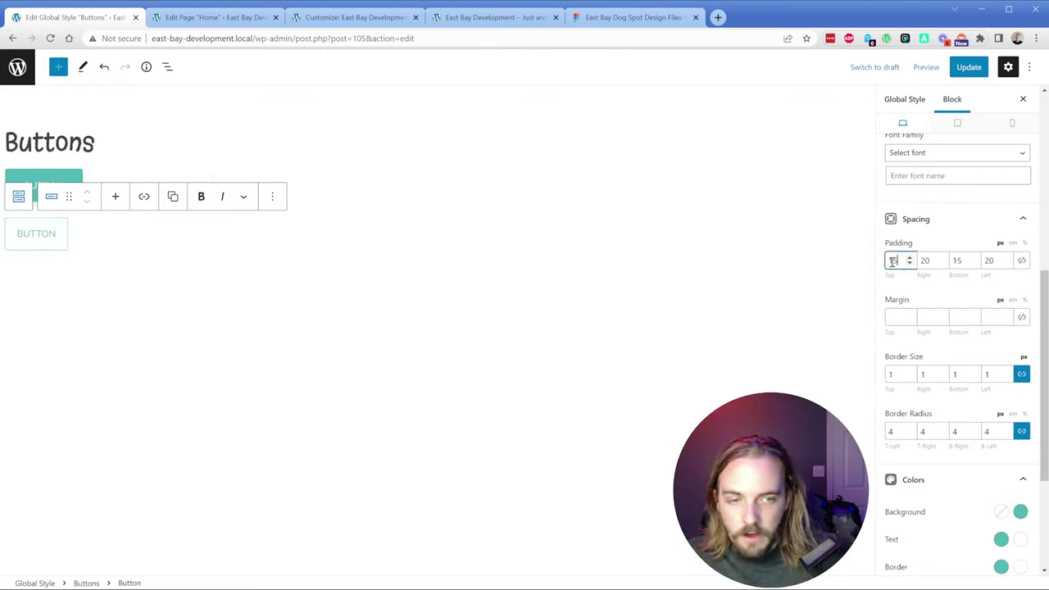
pyautogui.write('16')
pyautogui.click(956, 260)
pyautogui.write('16')
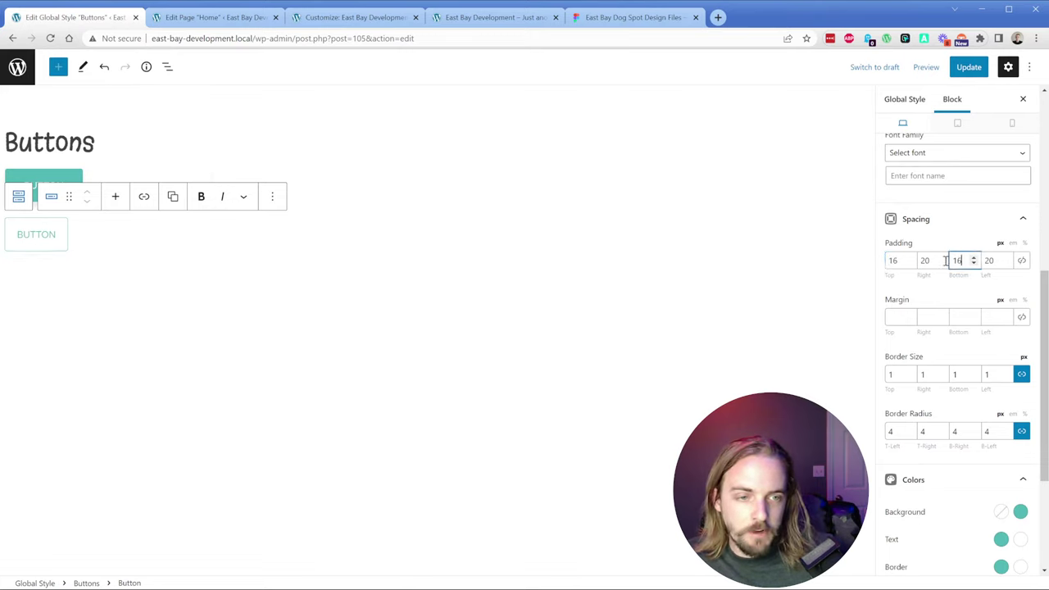
pyautogui.click(924, 261)
pyautogui.write('32')
pyautogui.click(990, 260)
pyautogui.write('32')
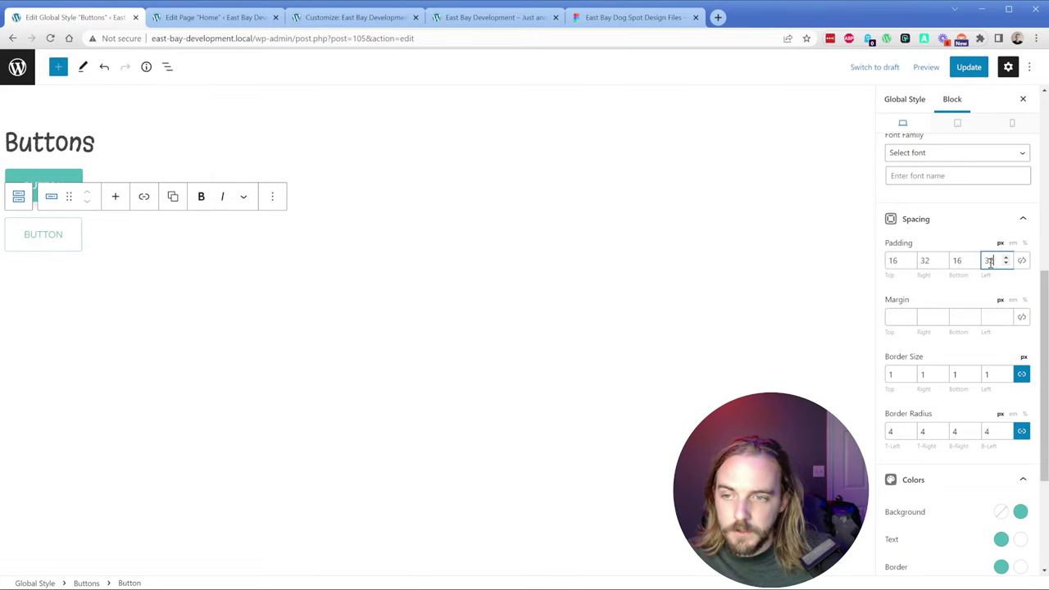
pyautogui.click(598, 18)
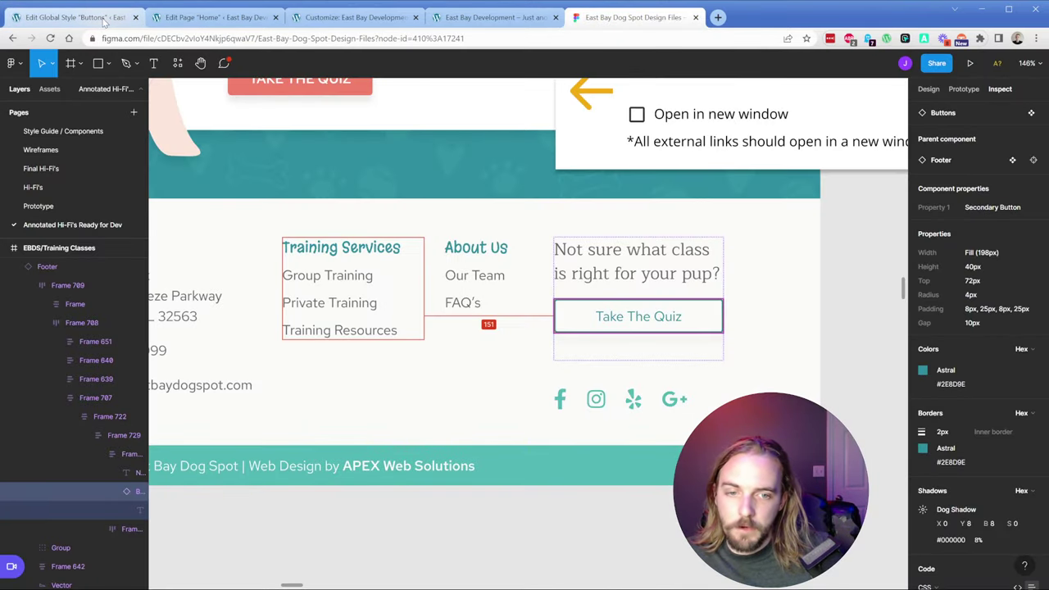
pyautogui.click(104, 18)
# Step: Change the text transform to Capitalize and save the secondary-button style
pyautogui.scroll(3, 959, 237)
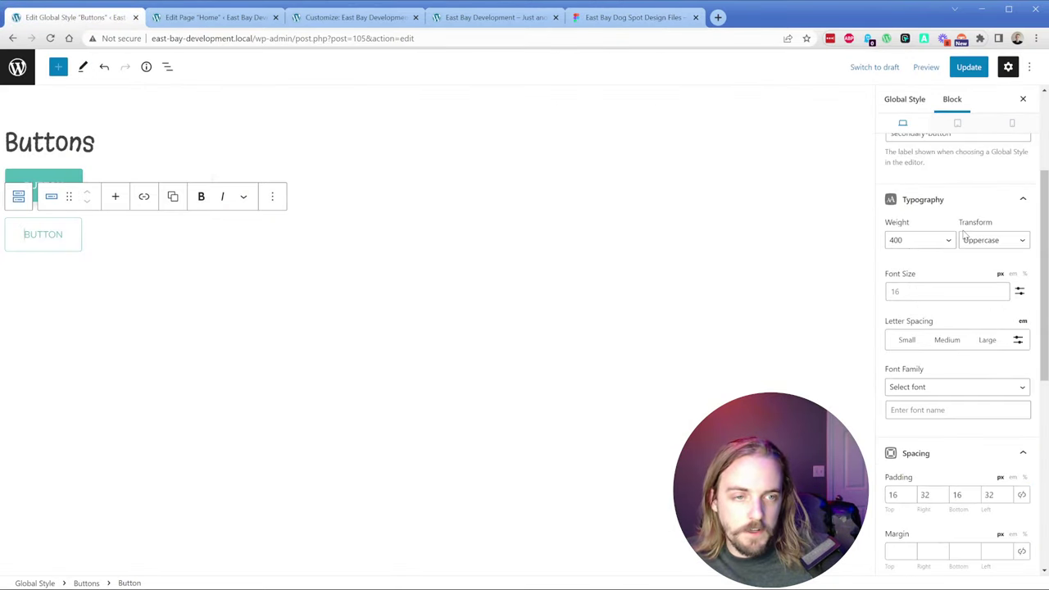
pyautogui.click(983, 246)
pyautogui.click(985, 297)
pyautogui.click(968, 67)
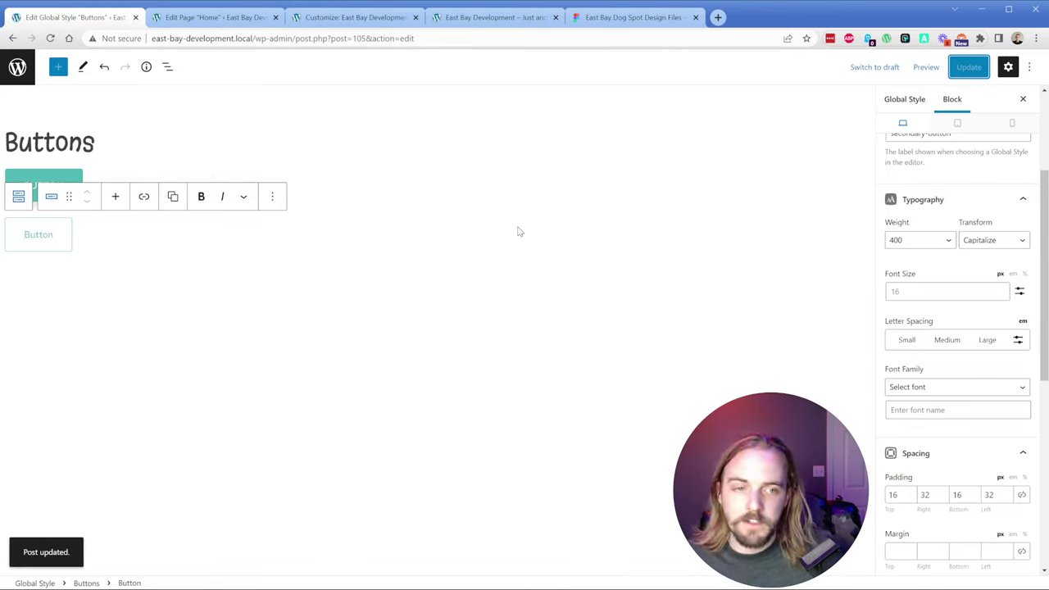
pyautogui.scroll(4, 926, 268)
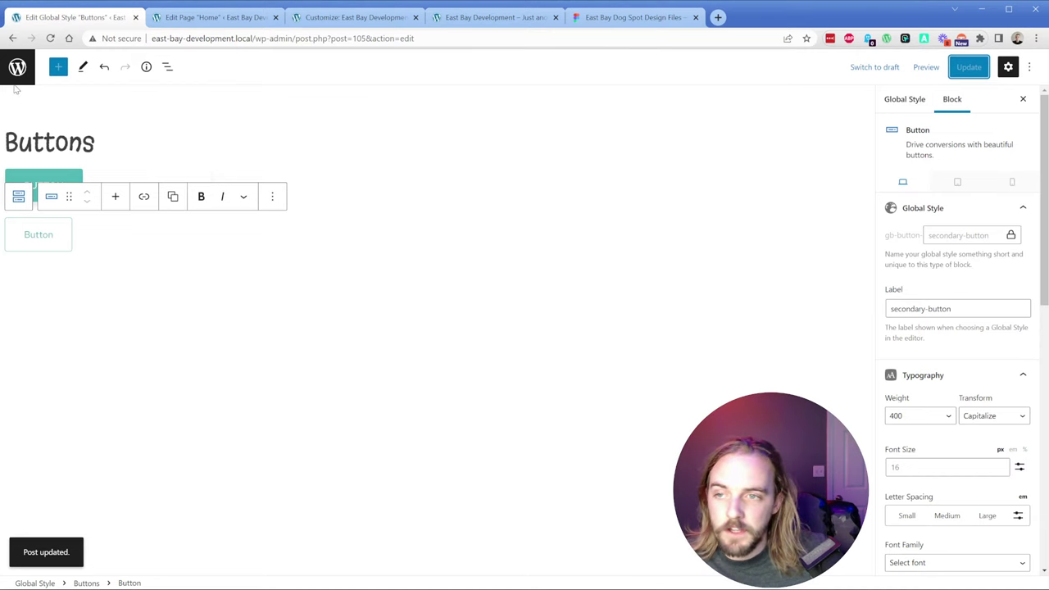
# Step: Open the Footer element from the GeneratePress Elements list
pyautogui.click(196, 19)
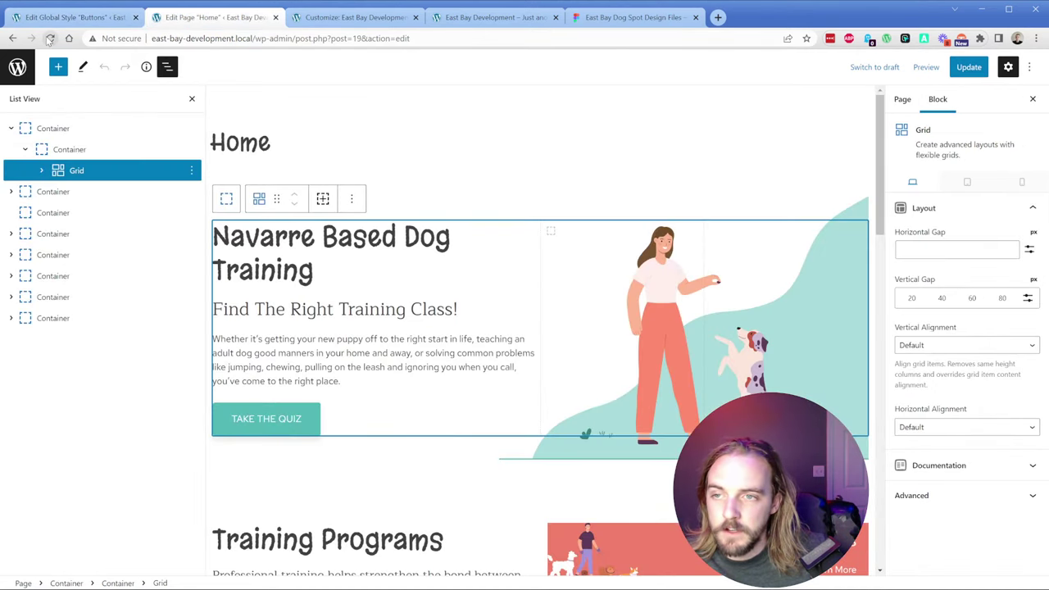
pyautogui.click(115, 17)
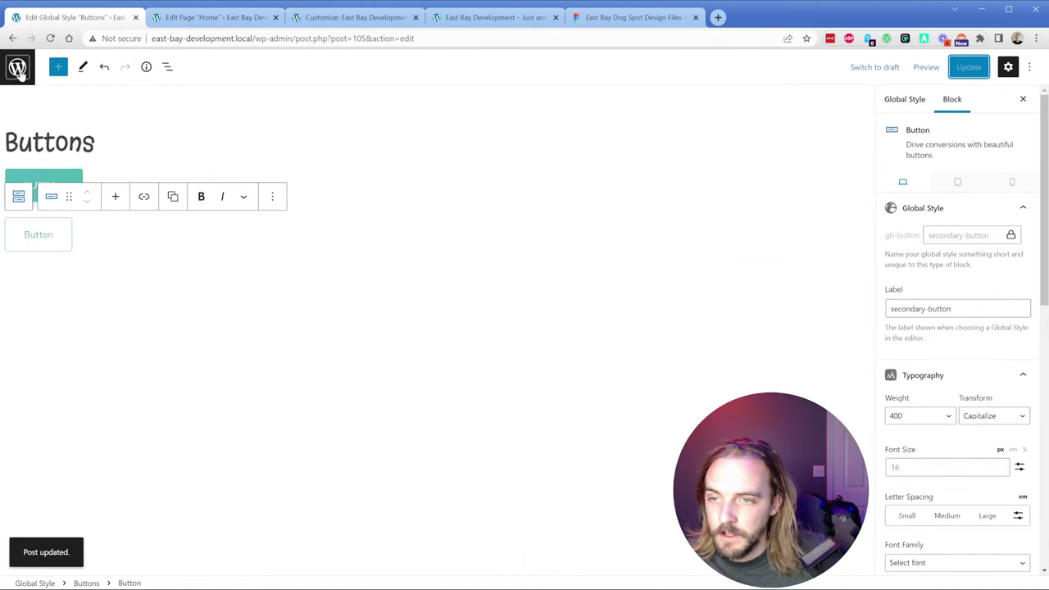
pyautogui.click(19, 68)
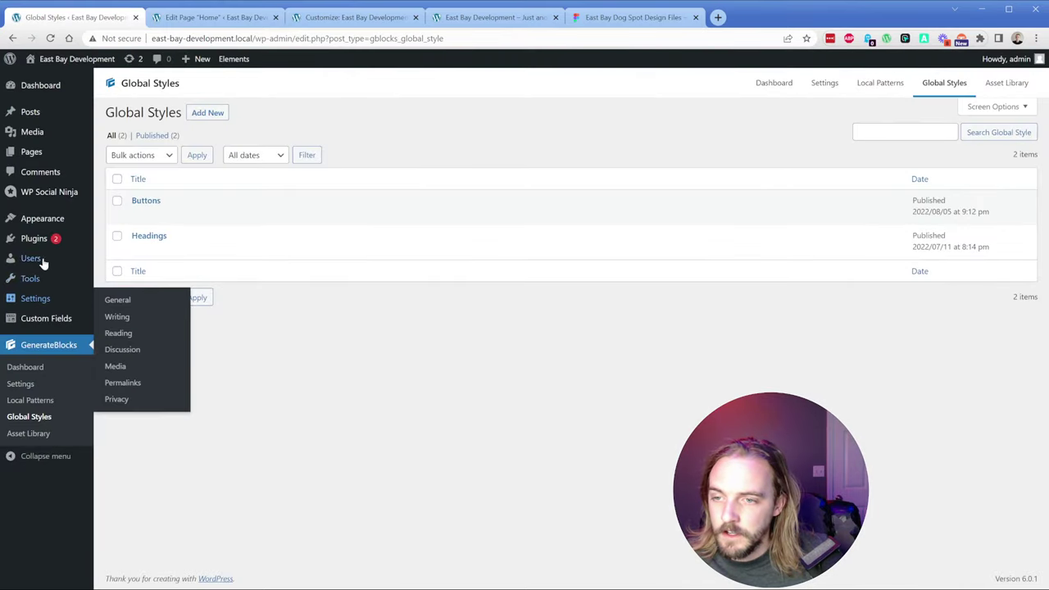
pyautogui.moveTo(47, 218)
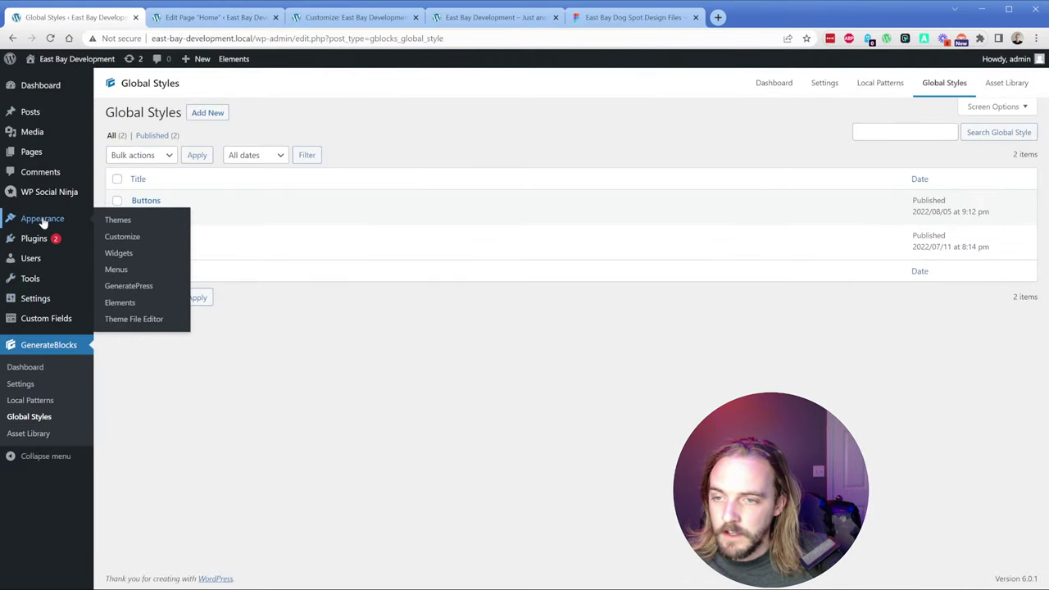
pyautogui.click(127, 303)
pyautogui.click(137, 215)
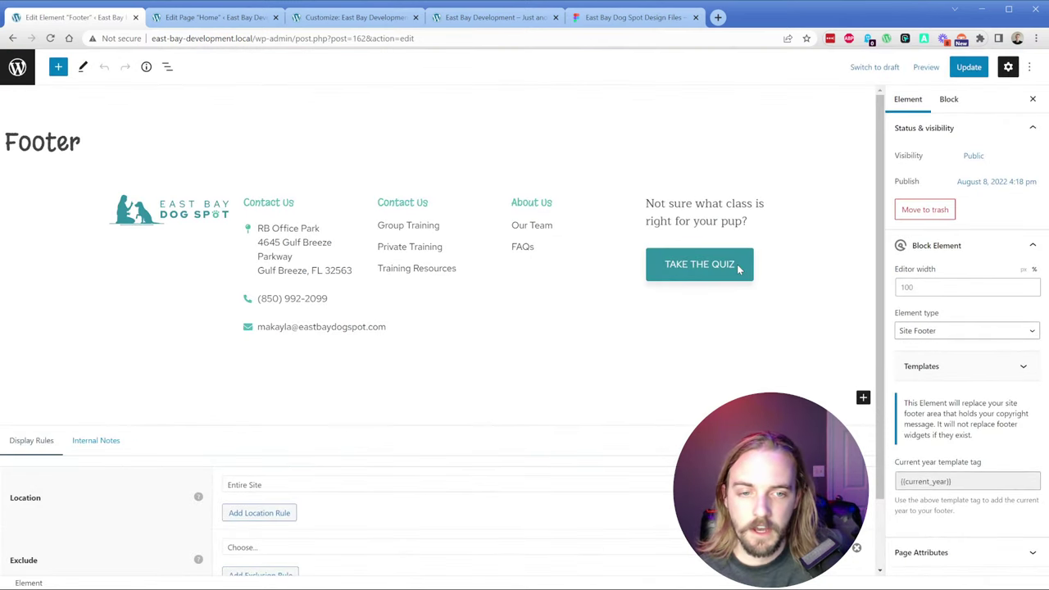
# Step: Apply the secondary-button style to the footer's quiz button, fix 'TAke' to 'Take', and save
pyautogui.click(725, 264)
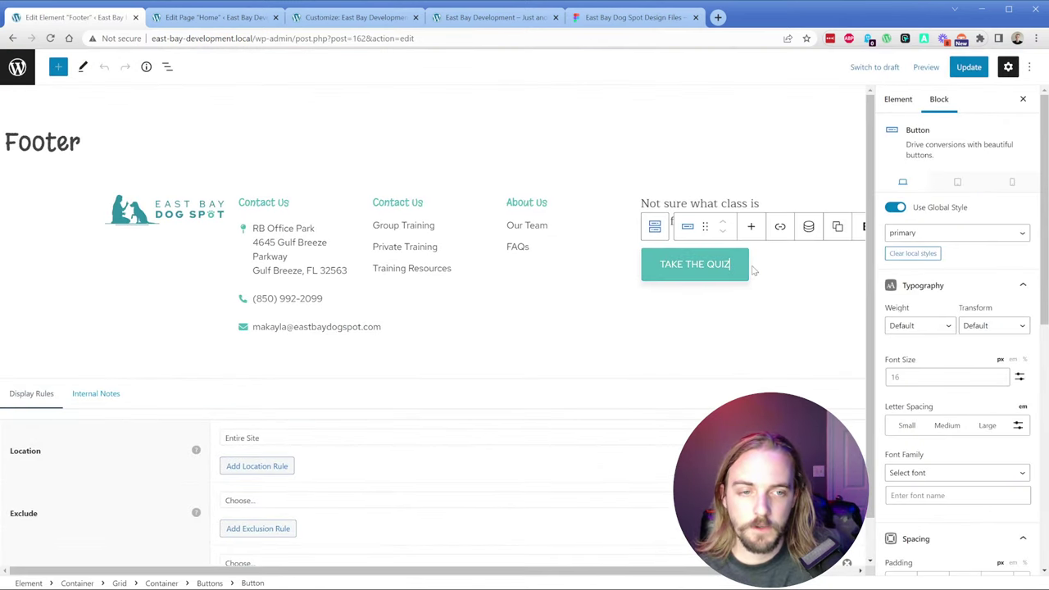
pyautogui.click(952, 295)
pyautogui.click(669, 264)
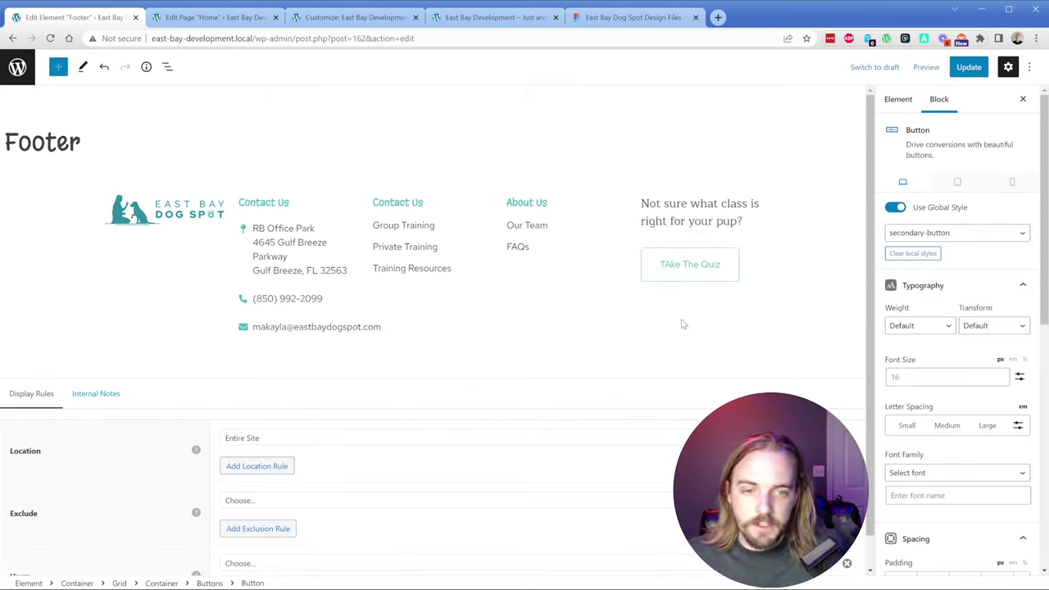
pyautogui.press('BackSpace')
pyautogui.write('a')
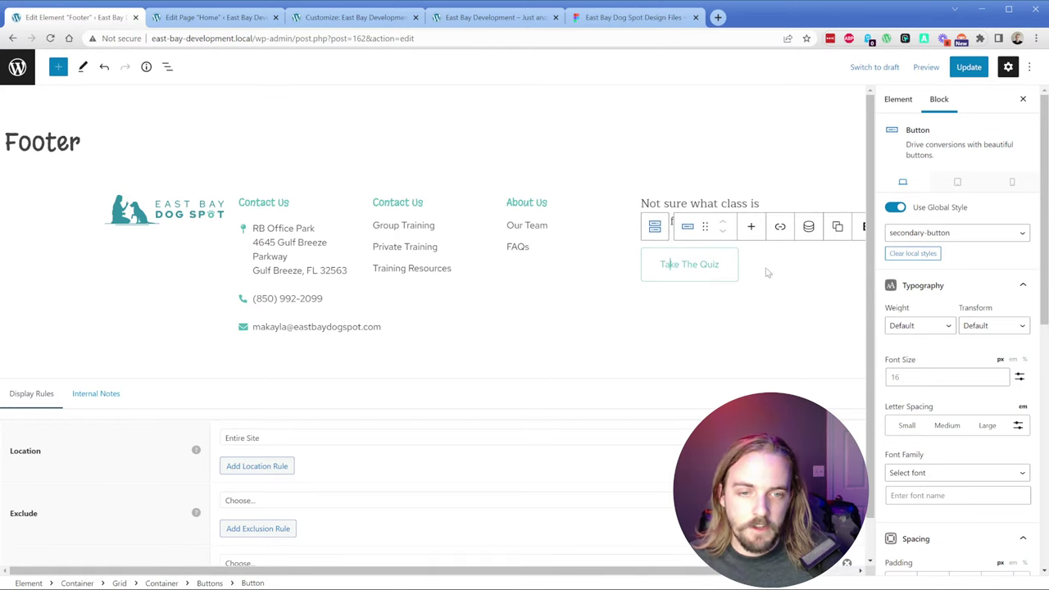
pyautogui.click(967, 67)
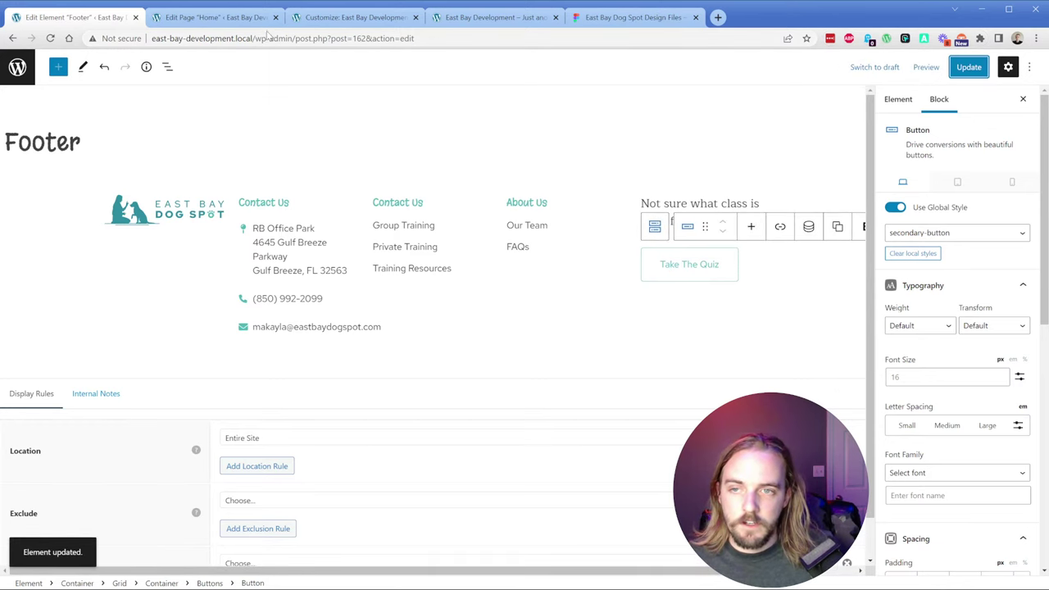
pyautogui.click(457, 27)
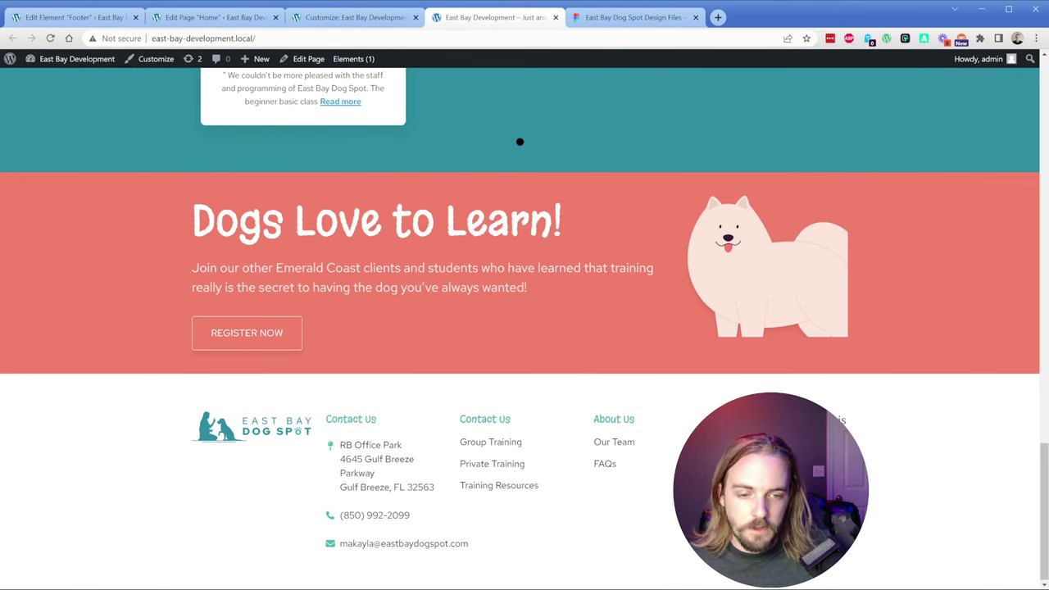
# Step: After checking the Figma quiz button, open the Buttons global style in a new admin tab
pyautogui.click(631, 17)
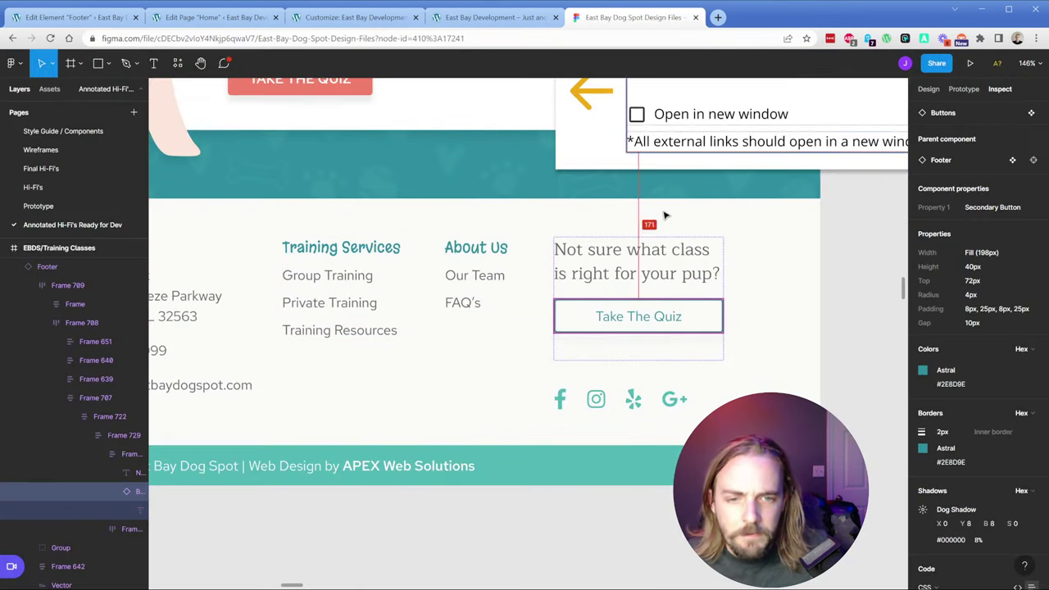
pyautogui.click(710, 320)
pyautogui.click(97, 18)
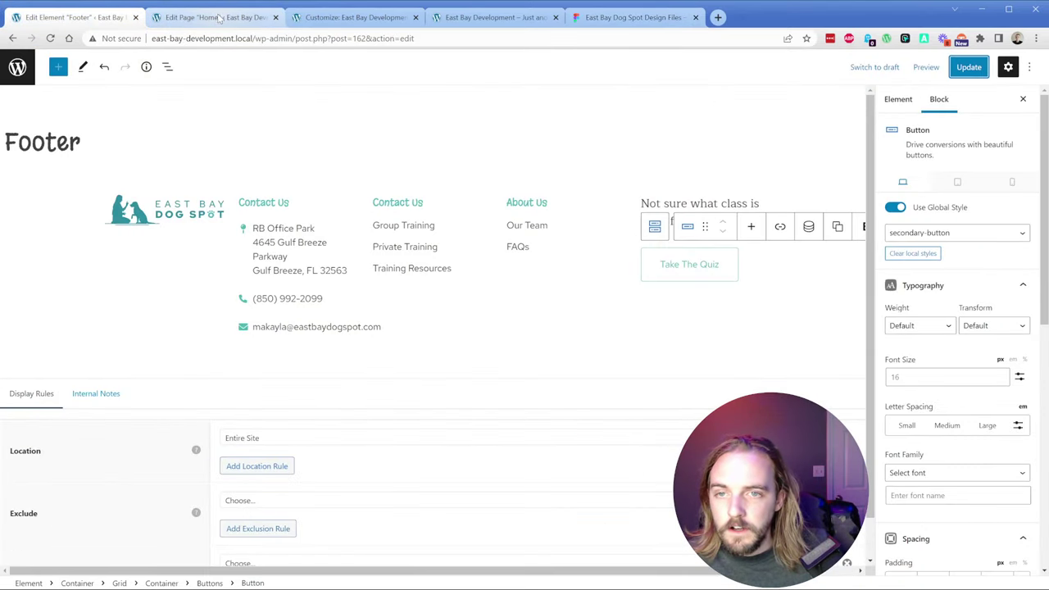
pyautogui.middleClick(12, 71)
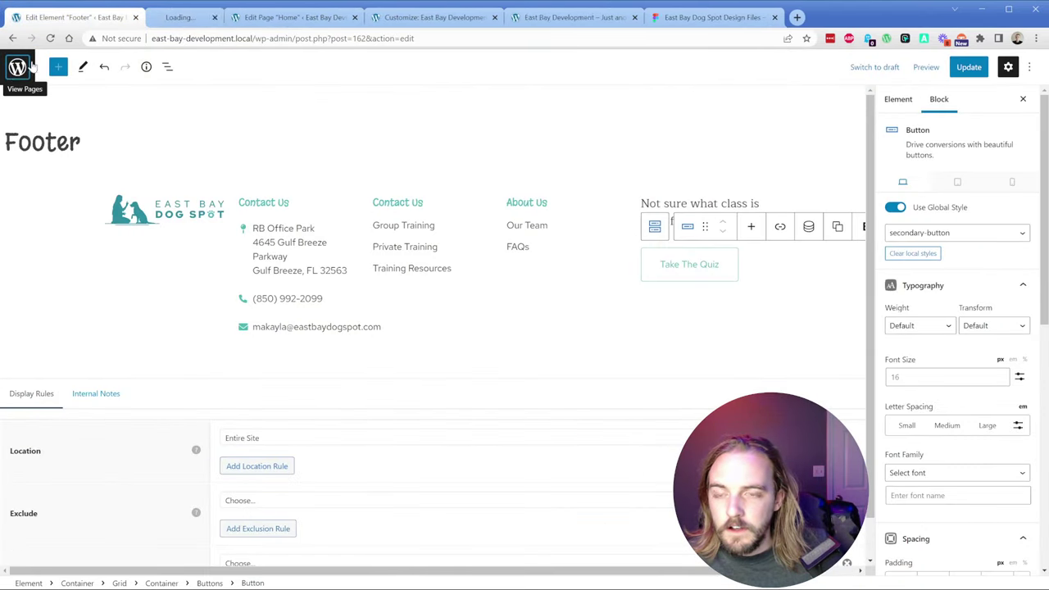
pyautogui.click(158, 18)
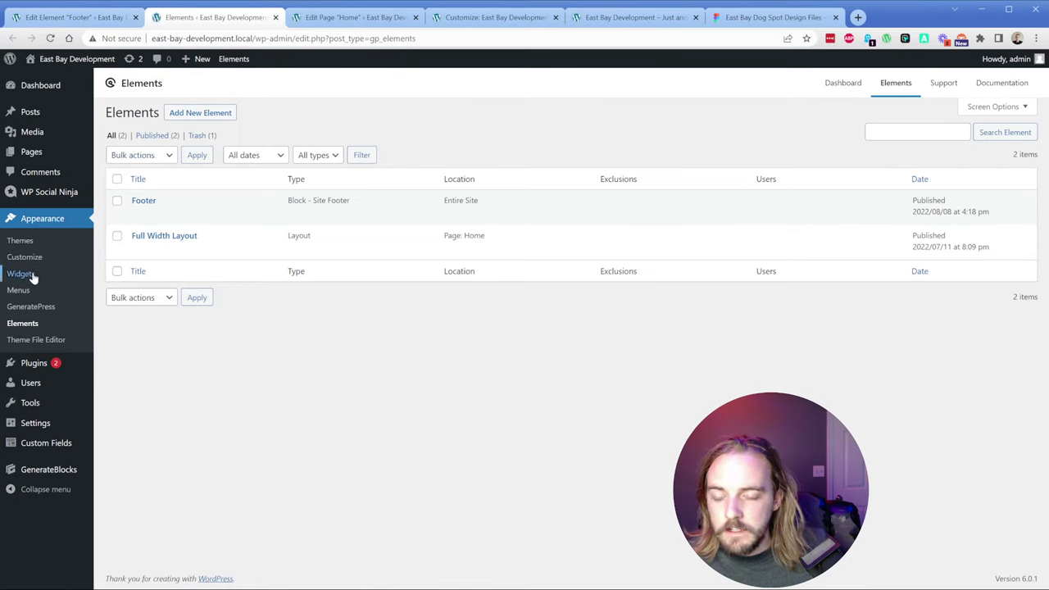
pyautogui.moveTo(54, 471)
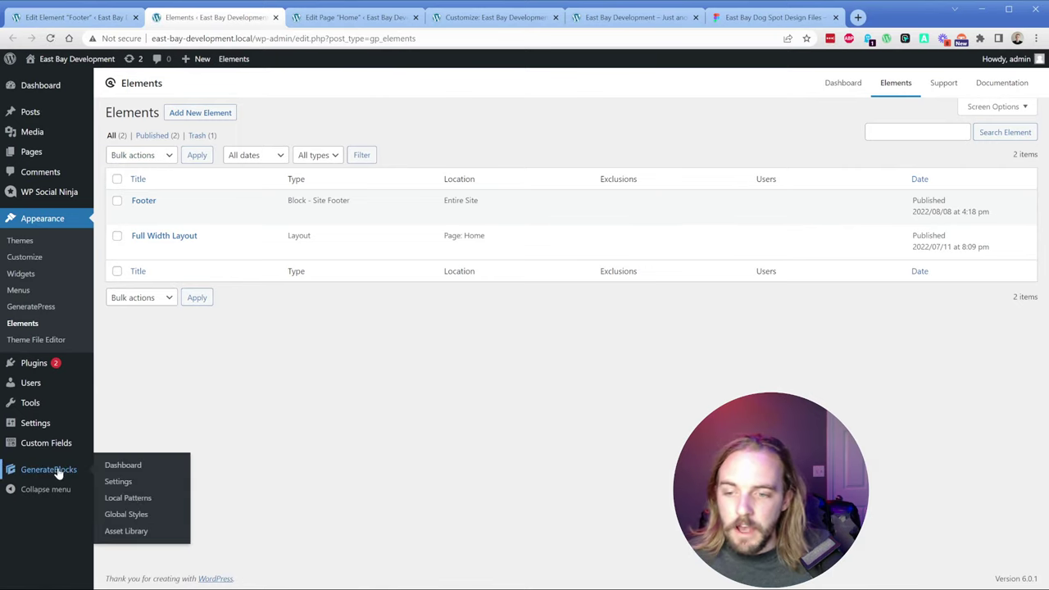
pyautogui.click(126, 515)
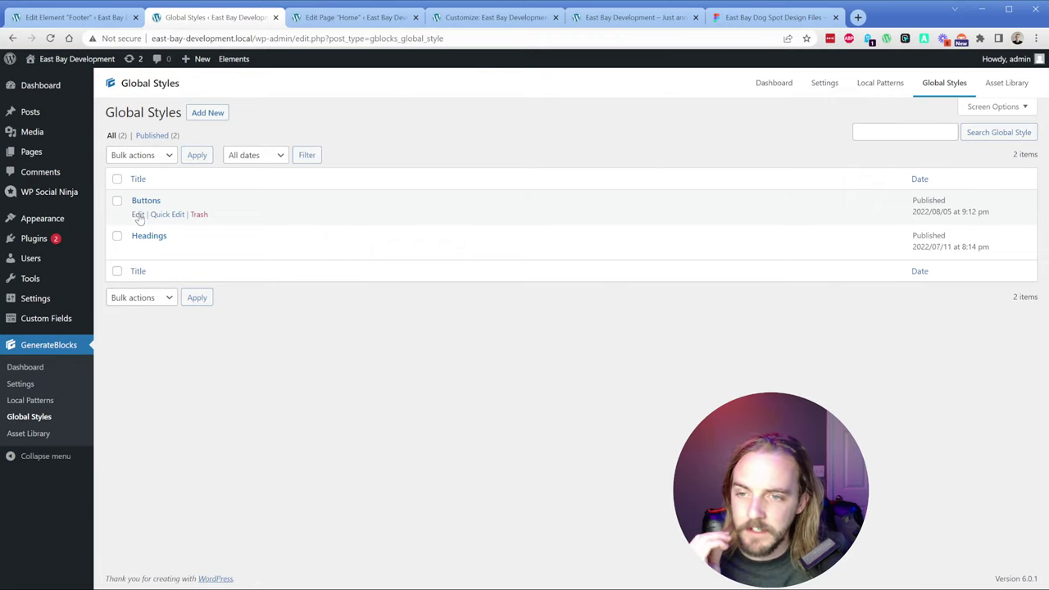
pyautogui.click(138, 214)
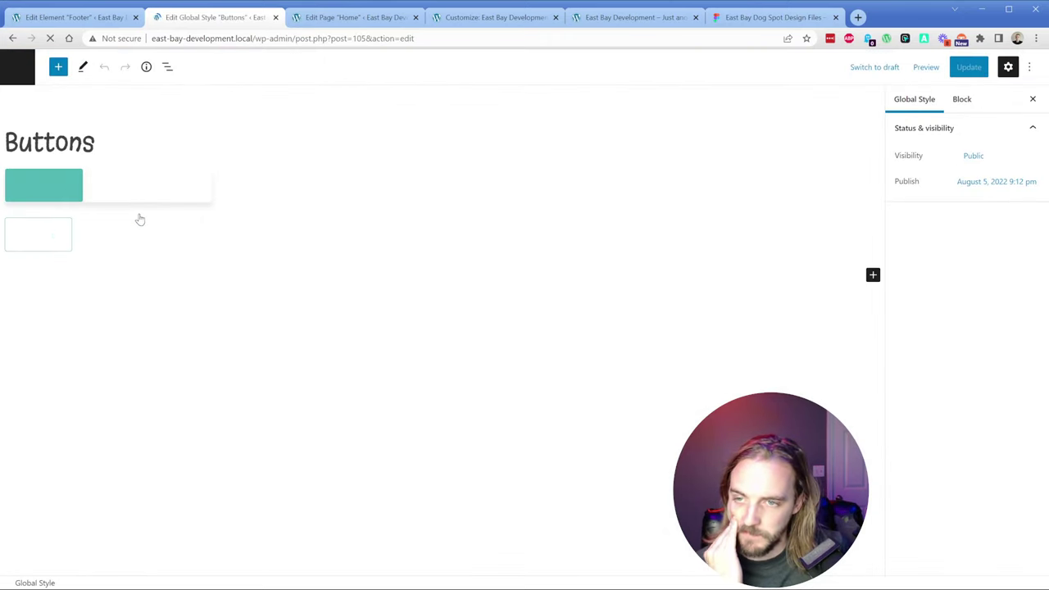
# Step: Turn on a box shadow for the secondary button with black at 8% opacity
pyautogui.click(71, 236)
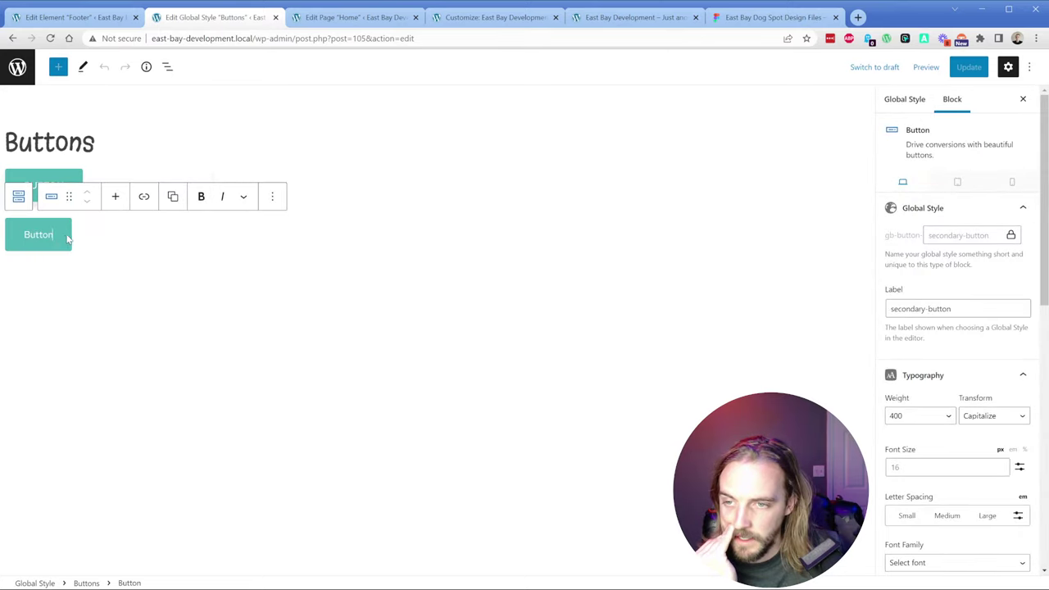
pyautogui.scroll(-10, 937, 386)
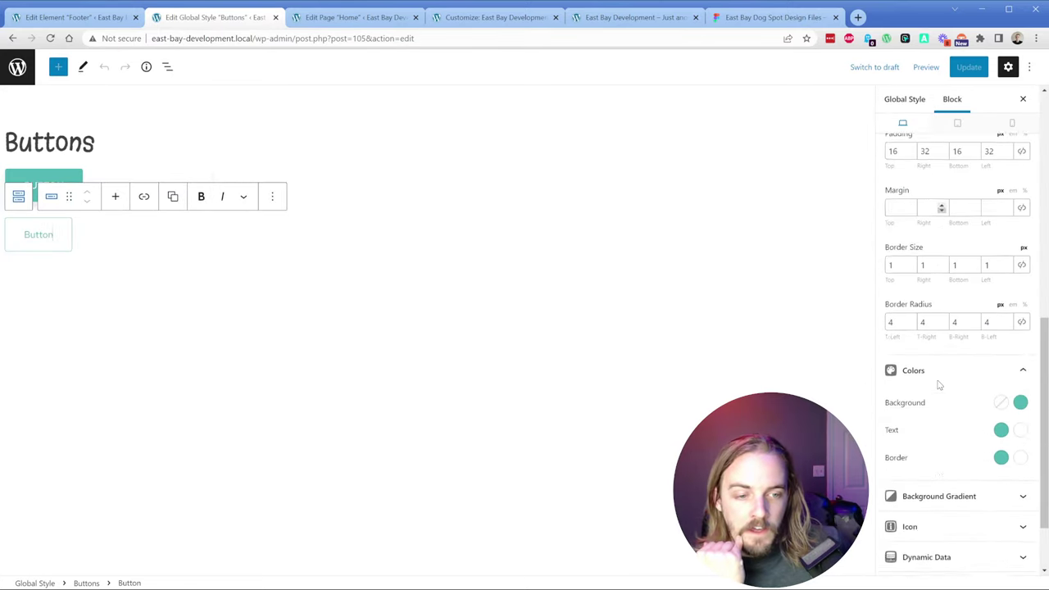
pyautogui.click(942, 531)
pyautogui.click(948, 418)
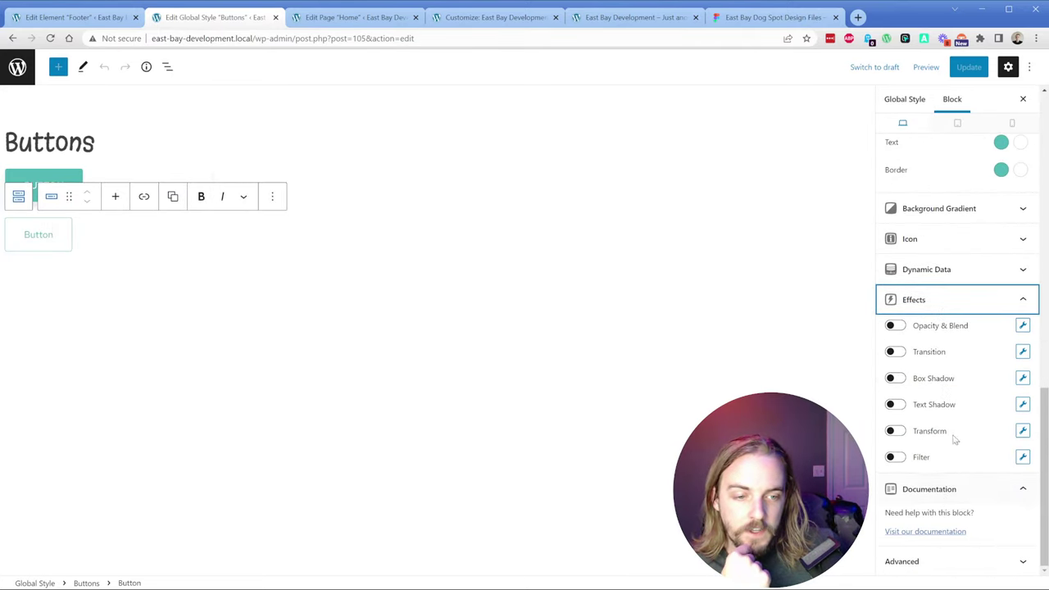
pyautogui.click(911, 382)
pyautogui.click(1023, 378)
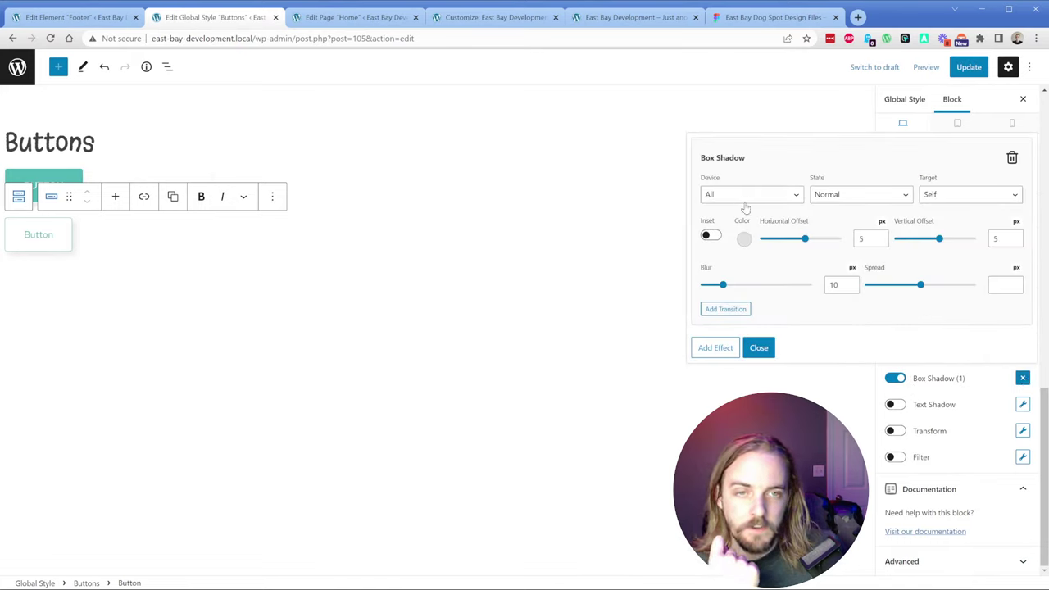
pyautogui.click(743, 239)
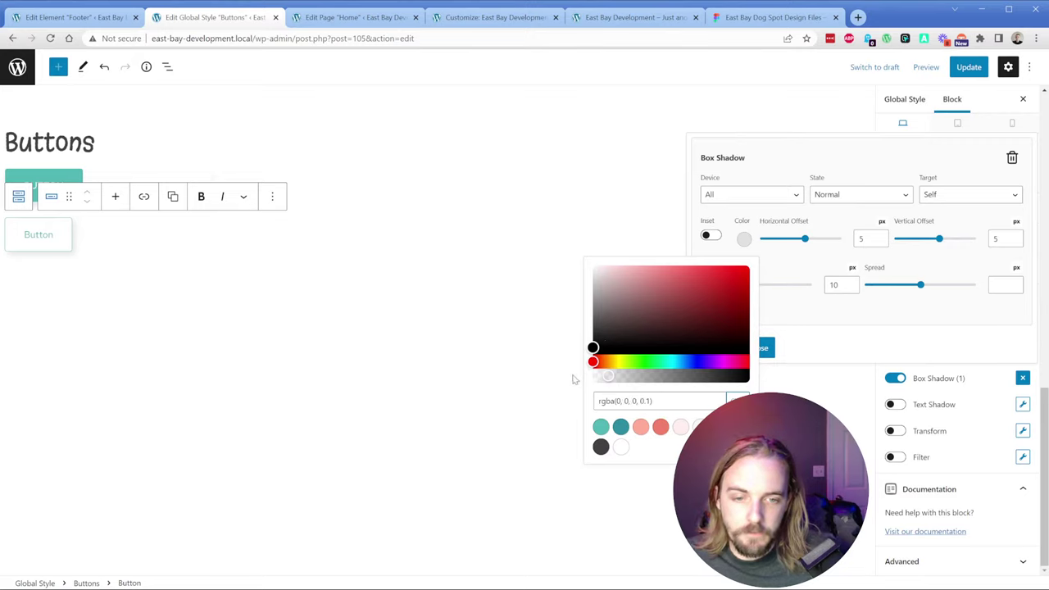
pyautogui.click(605, 378)
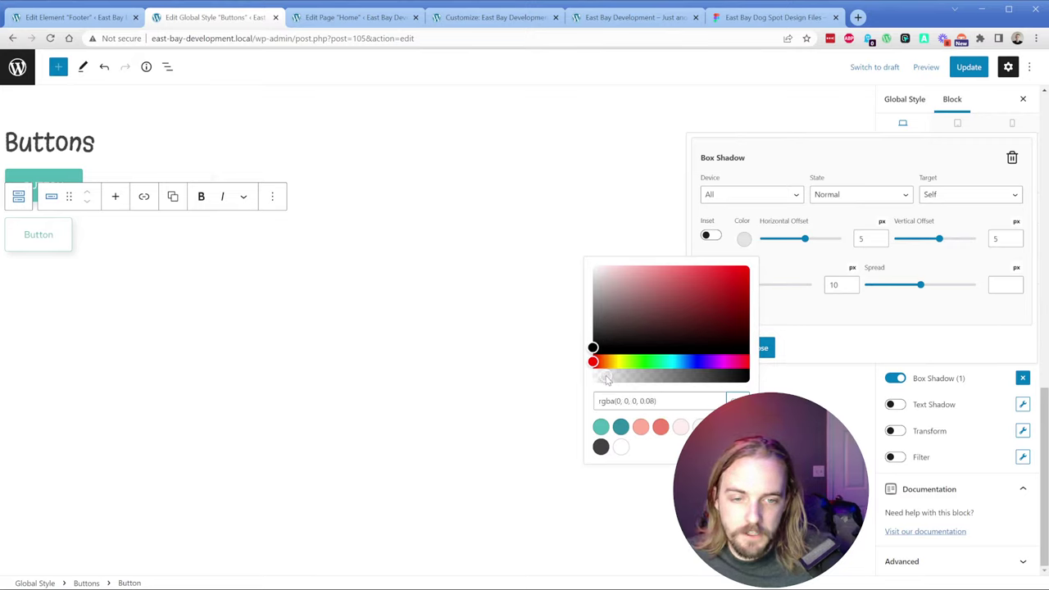
pyautogui.click(847, 324)
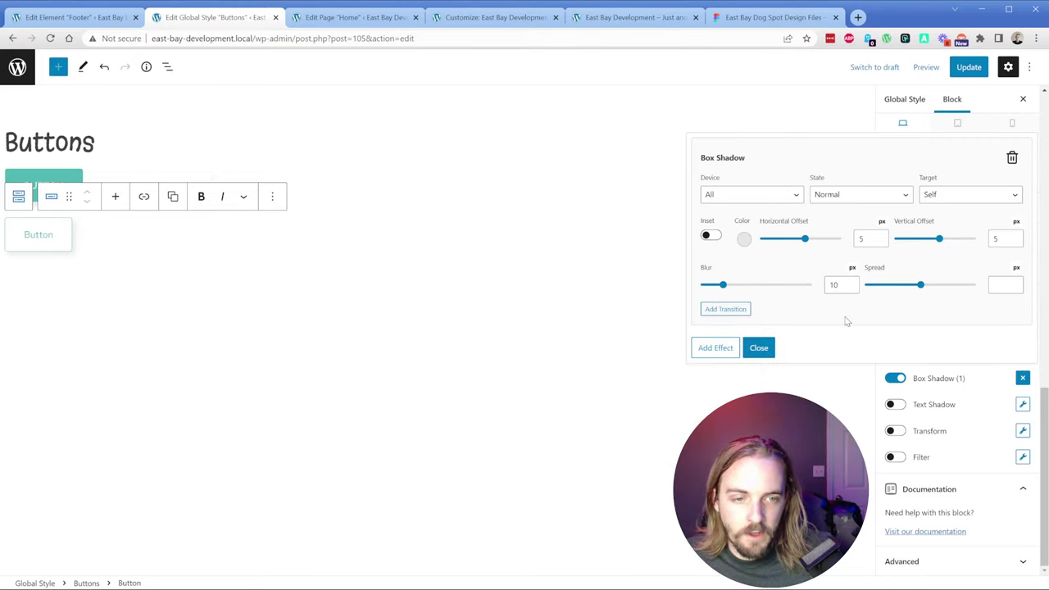
# Step: Set the shadow offsets to 0 and 8 with 8 px blur, then save the Buttons style
pyautogui.doubleClick(858, 238)
pyautogui.write('0')
pyautogui.doubleClick(1000, 238)
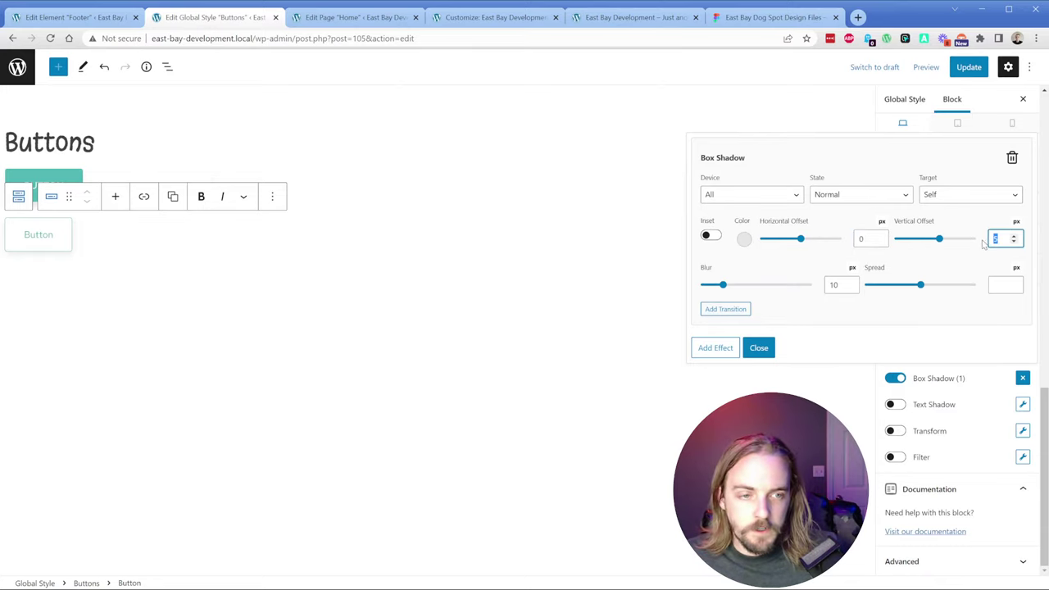
pyautogui.write('8')
pyautogui.doubleClick(834, 284)
pyautogui.write('8')
pyautogui.click(996, 284)
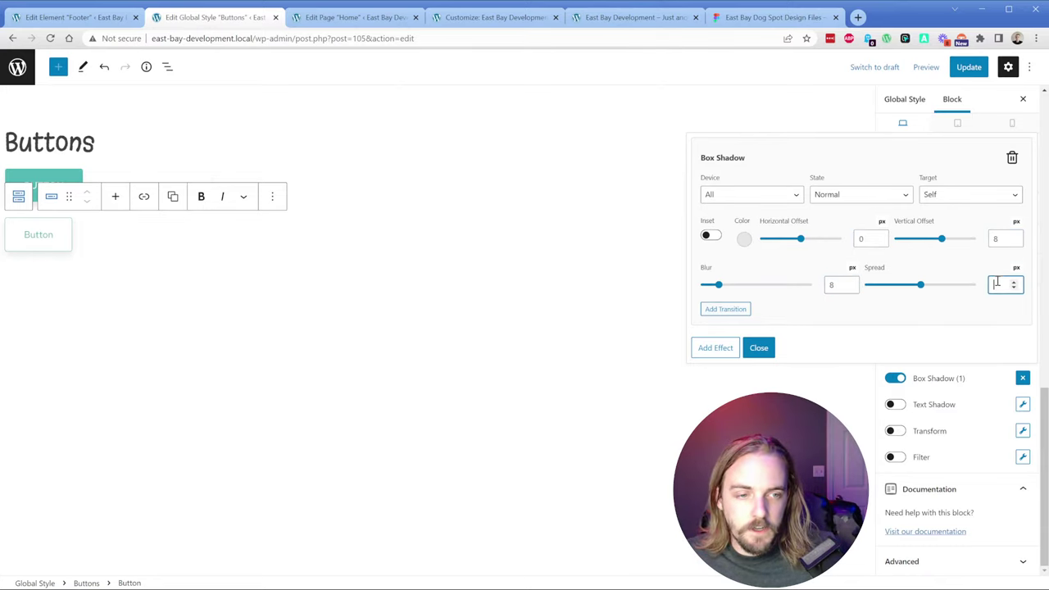
pyautogui.click(754, 24)
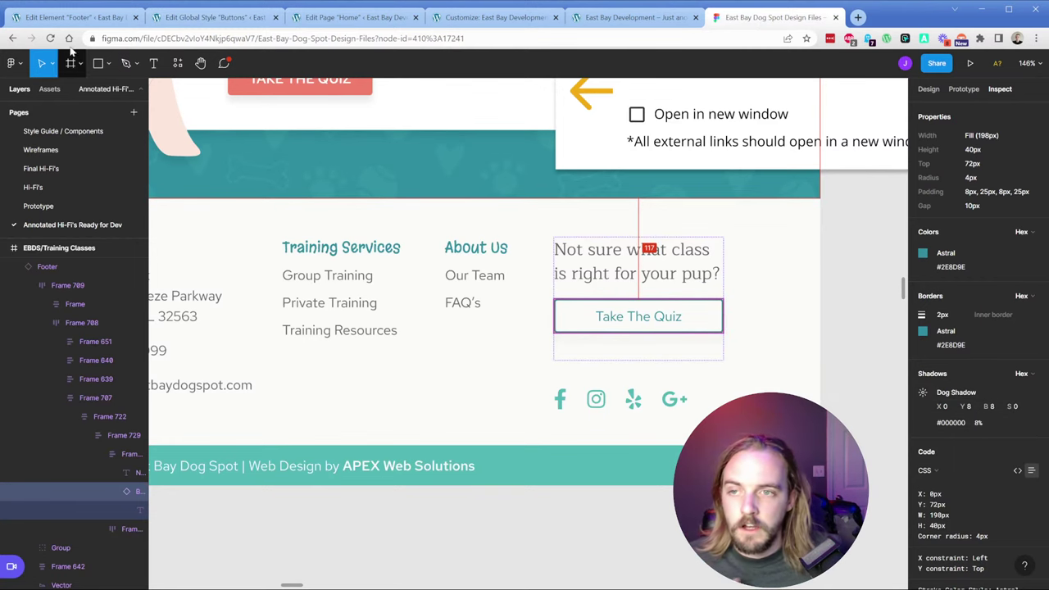
pyautogui.click(82, 20)
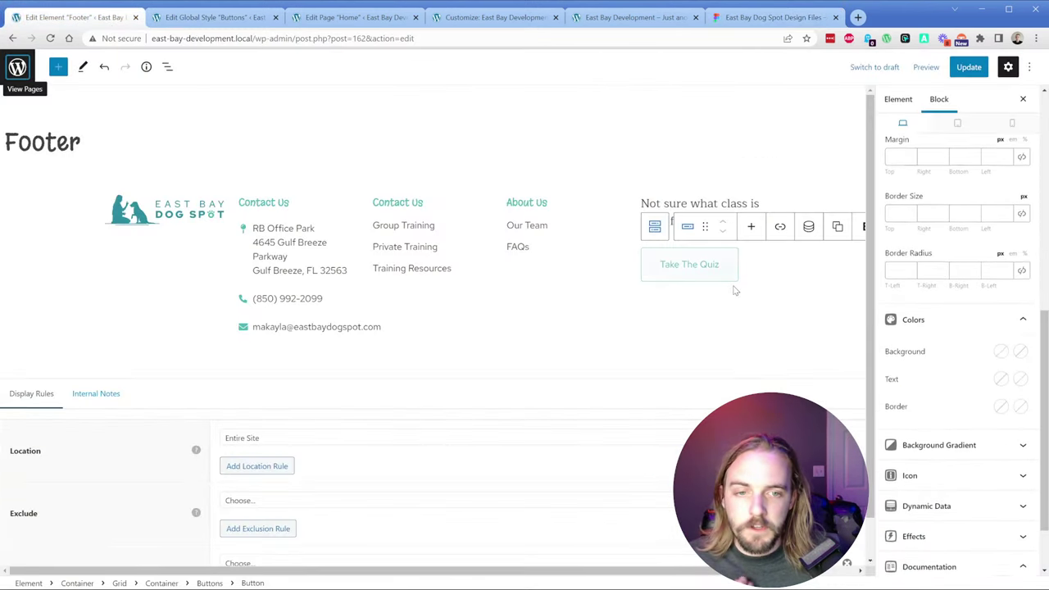
pyautogui.click(220, 25)
pyautogui.click(758, 348)
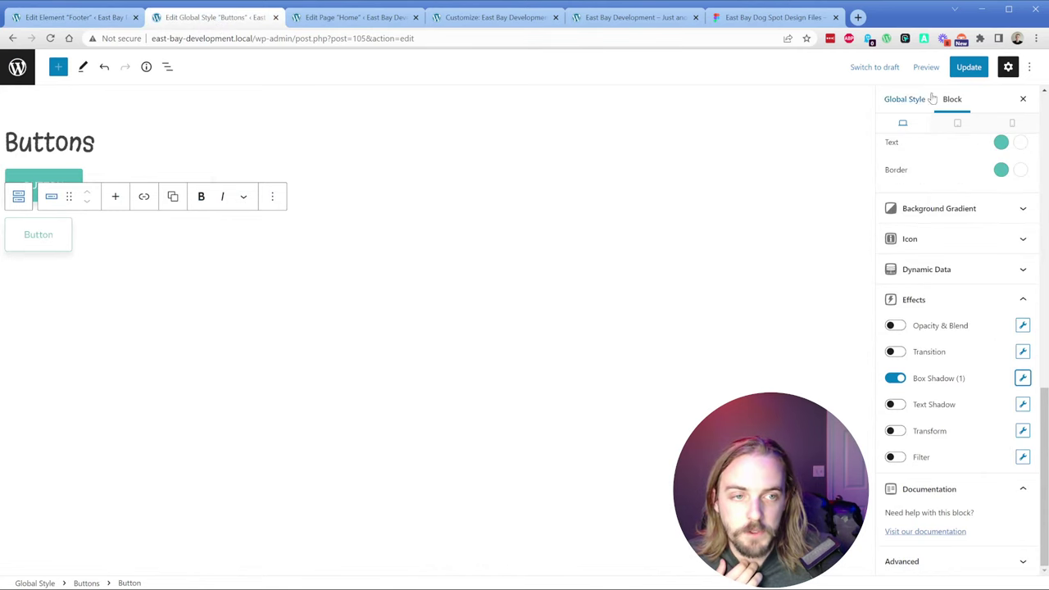
pyautogui.click(966, 68)
pyautogui.click(620, 20)
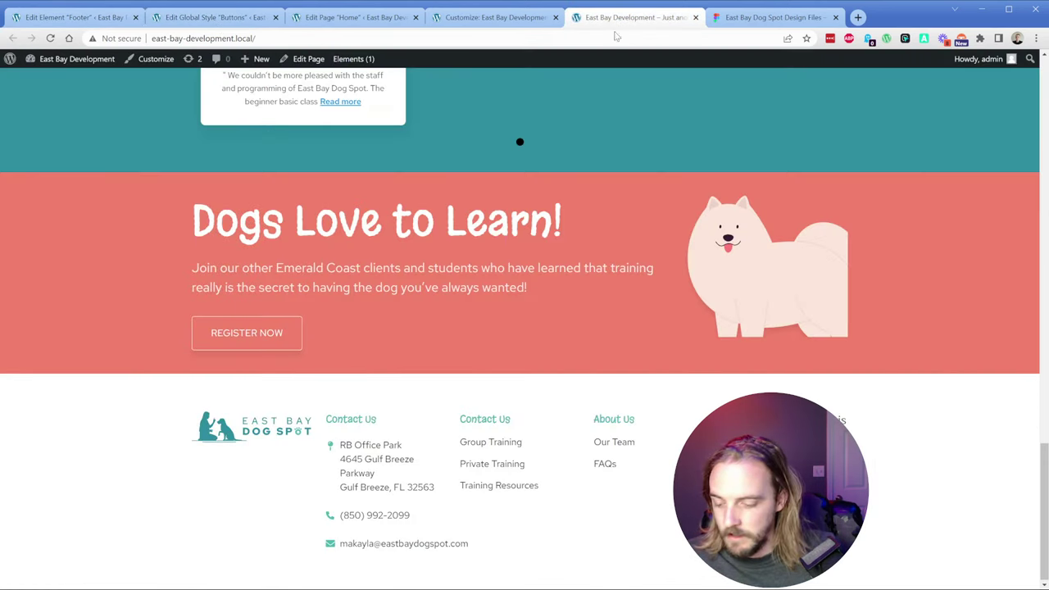
# Step: Reload the homepage and scroll up to see the hero Take the Quiz button's shadow
pyautogui.press('F5')
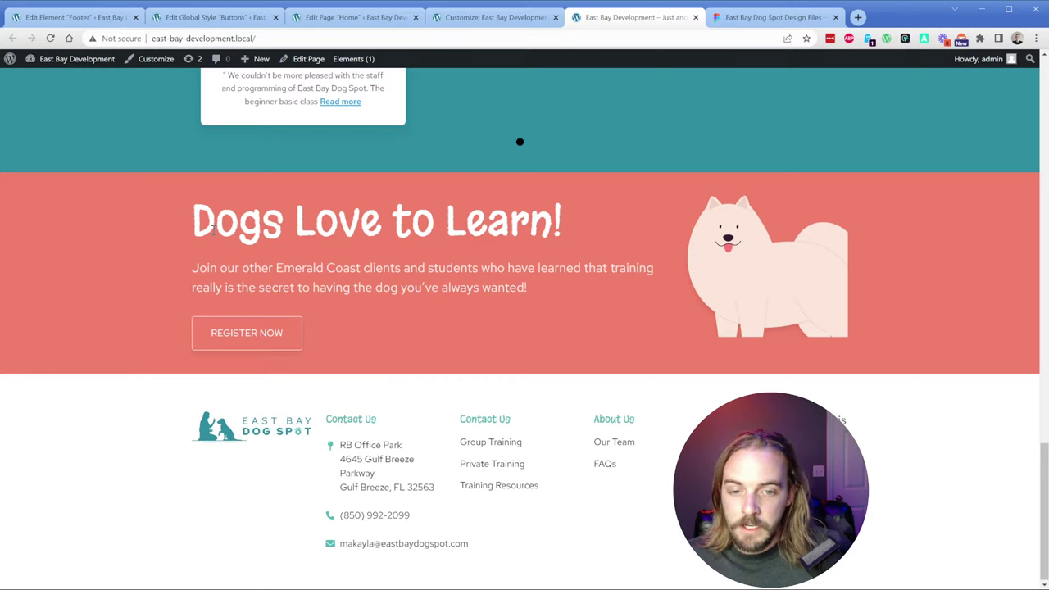
pyautogui.scroll(10, 213, 231)
pyautogui.scroll(8, 438, 361)
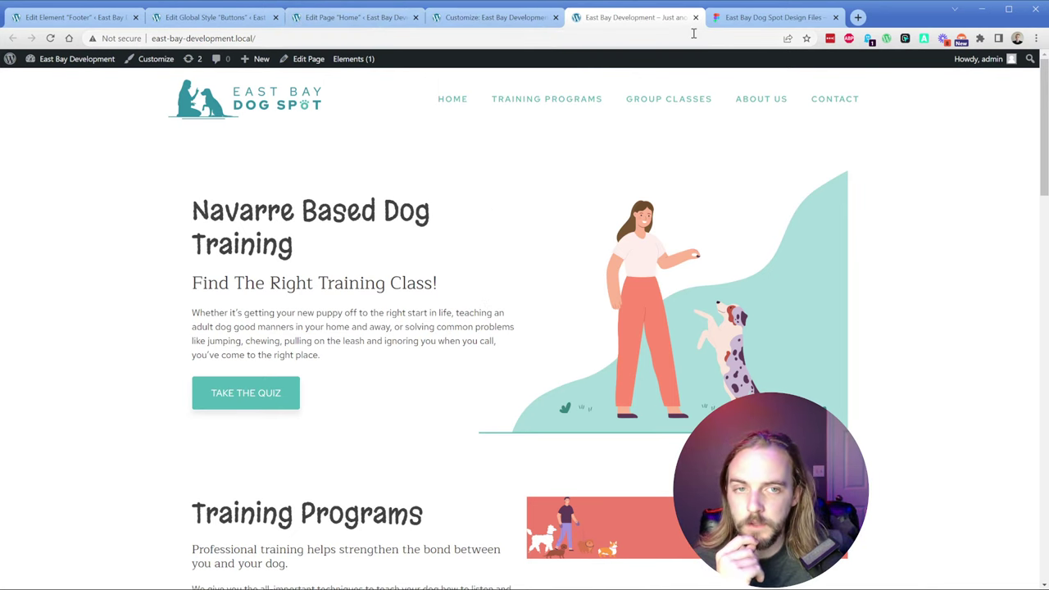
# Step: Inspect the Figma footer's wave shape and its 1280×46.92 px Fountain Blue copyright bar
pyautogui.click(770, 17)
pyautogui.scroll(-4, 451, 192)
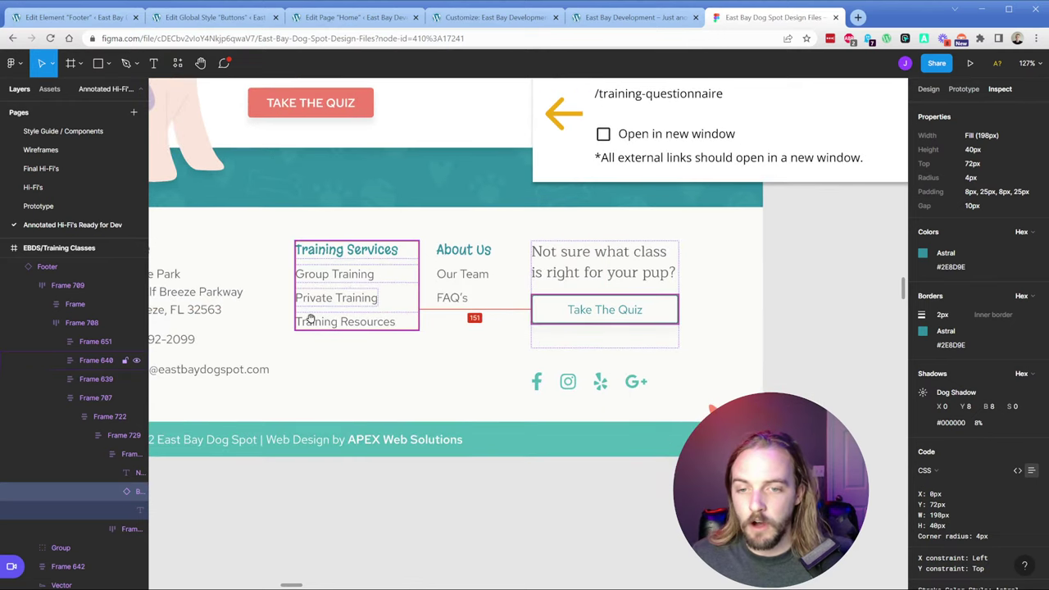
pyautogui.scroll(-5, 455, 240)
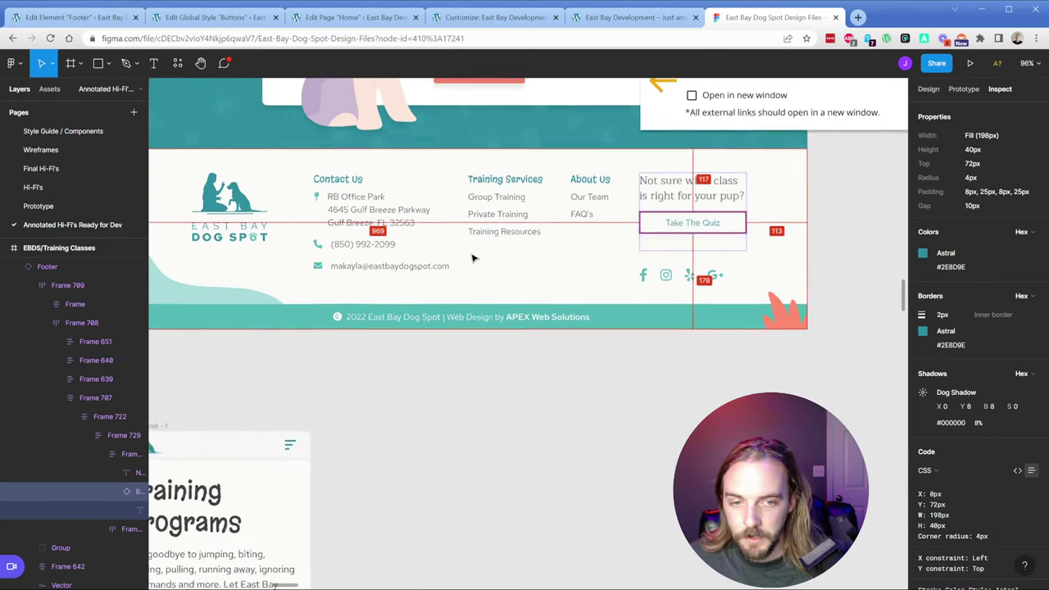
pyautogui.moveTo(284, 271); pyautogui.dragTo(326, 276)
pyautogui.click(219, 296)
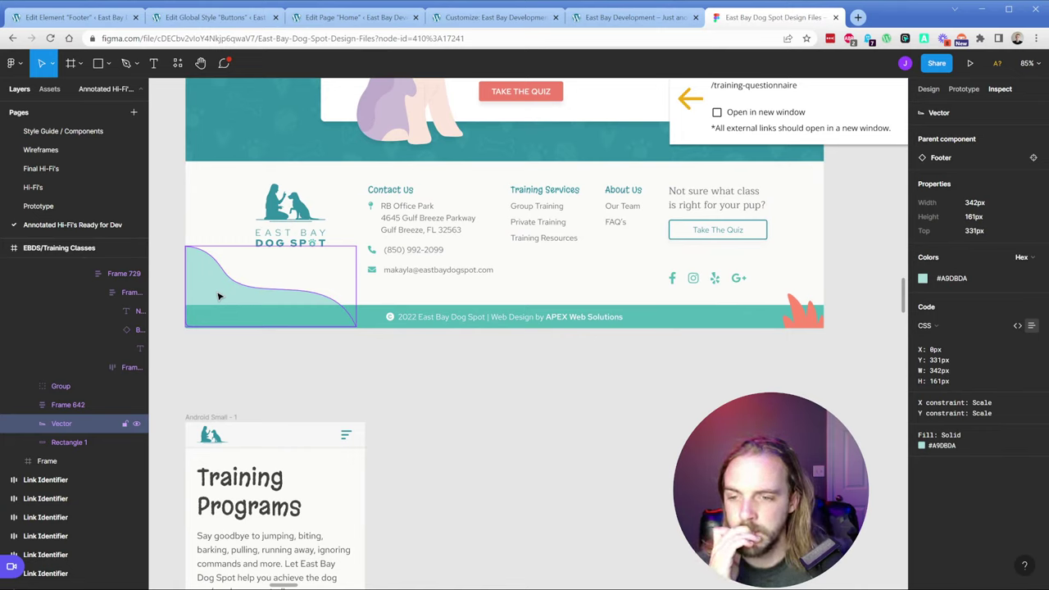
pyautogui.click(355, 320)
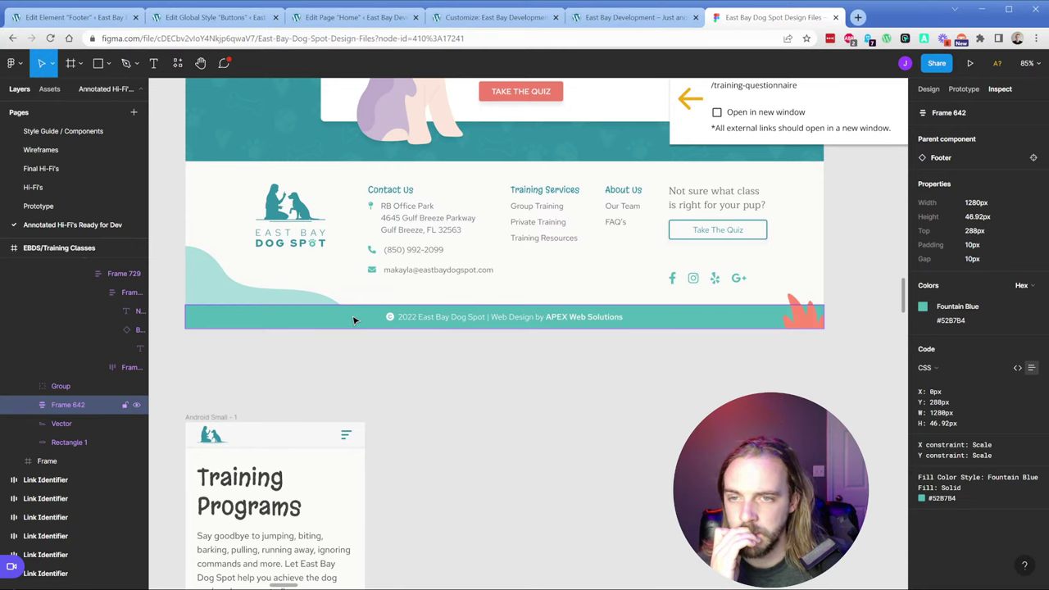
# Step: Insert a new GenerateBlocks Container below the footer grid in the Footer element
pyautogui.click(107, 18)
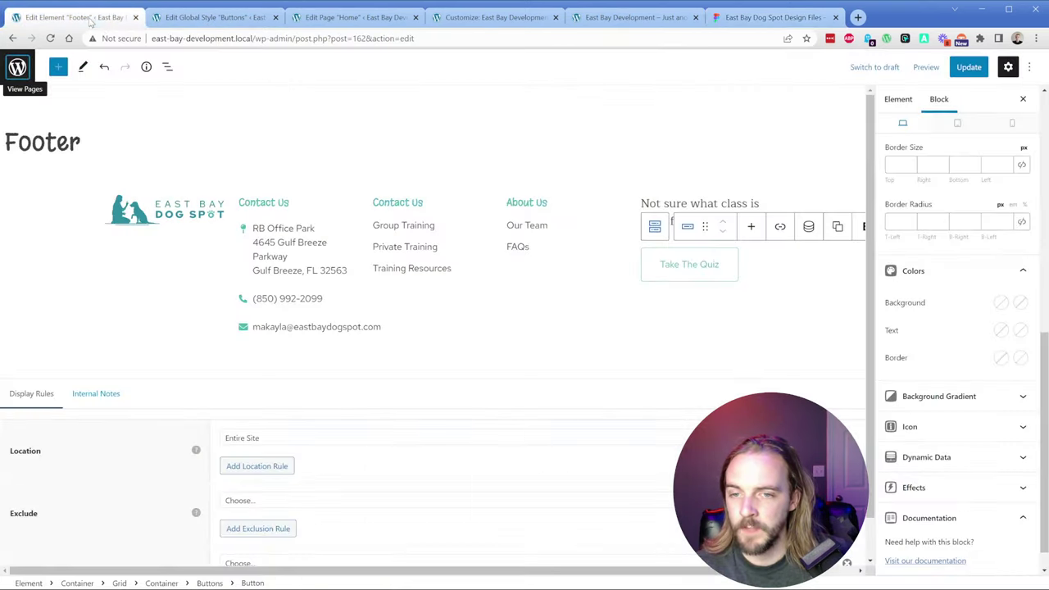
pyautogui.click(166, 68)
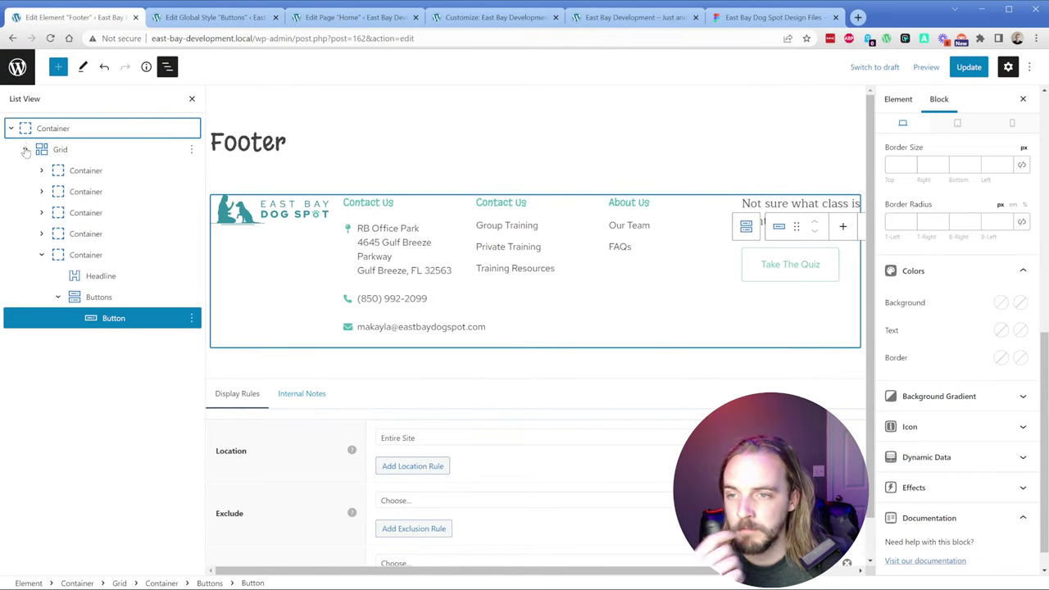
pyautogui.click(25, 149)
pyautogui.click(10, 128)
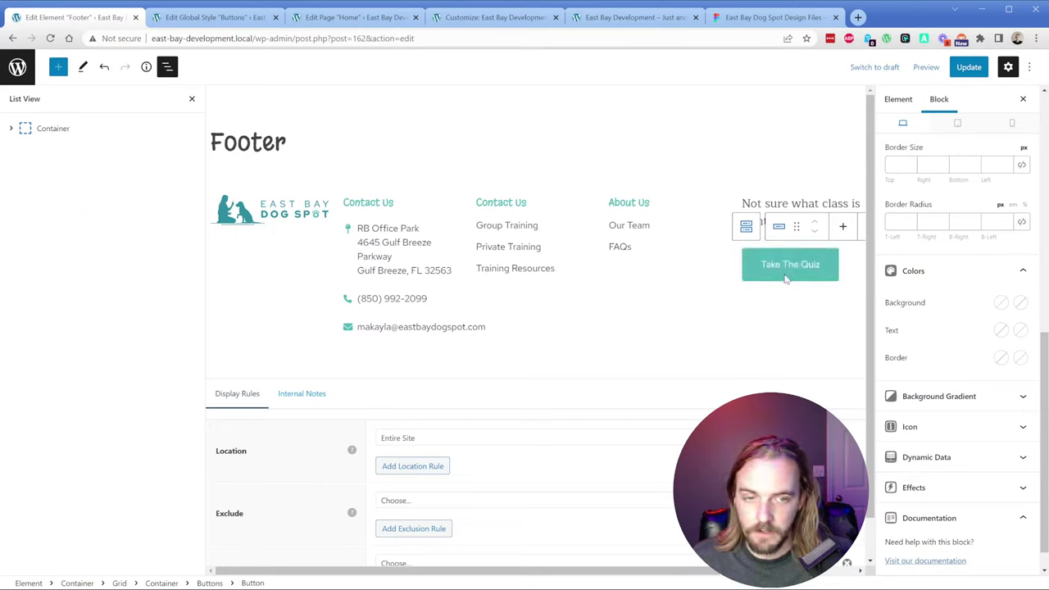
pyautogui.click(29, 583)
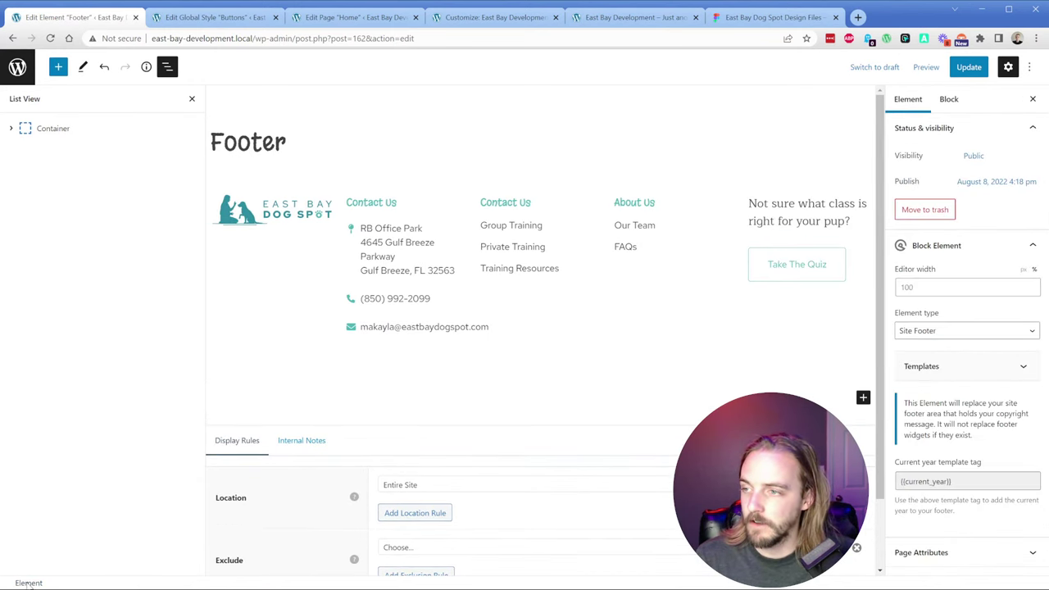
pyautogui.click(58, 67)
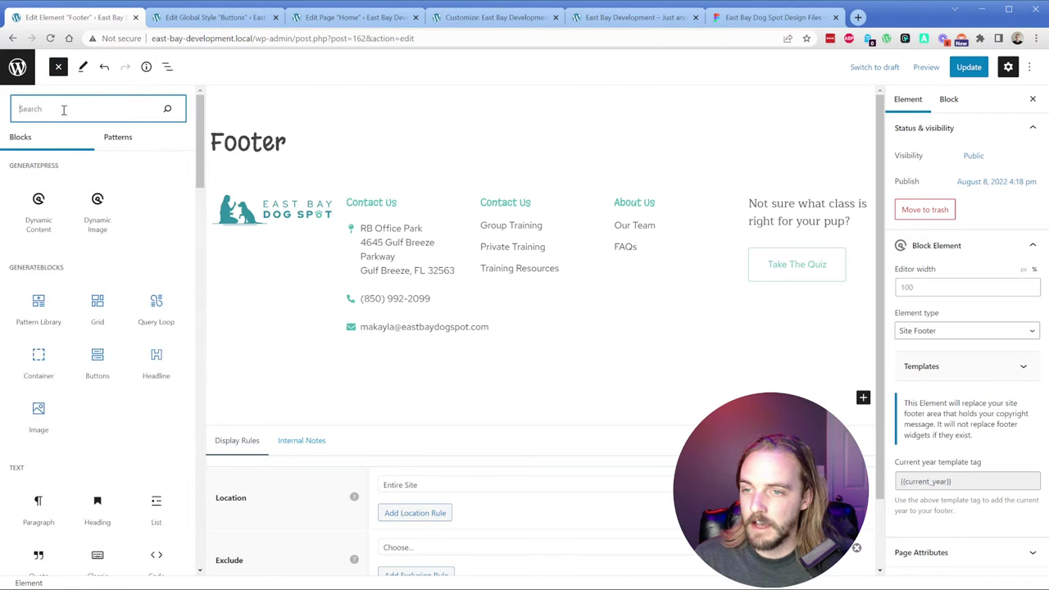
pyautogui.click(43, 370)
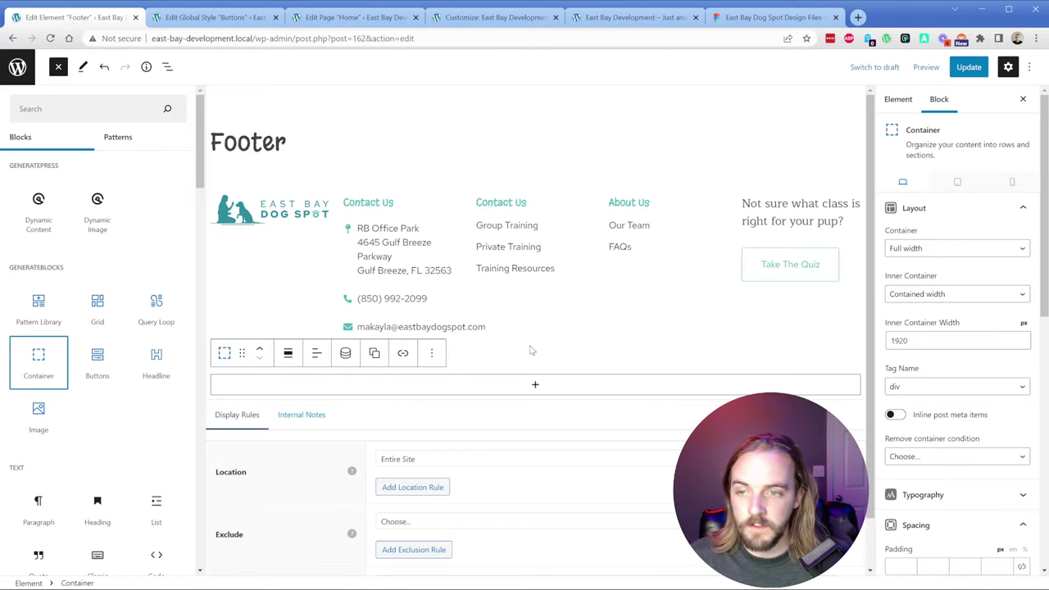
# Step: Give the new container the Fountain Blue background and compare it with the Figma footer
pyautogui.click(167, 67)
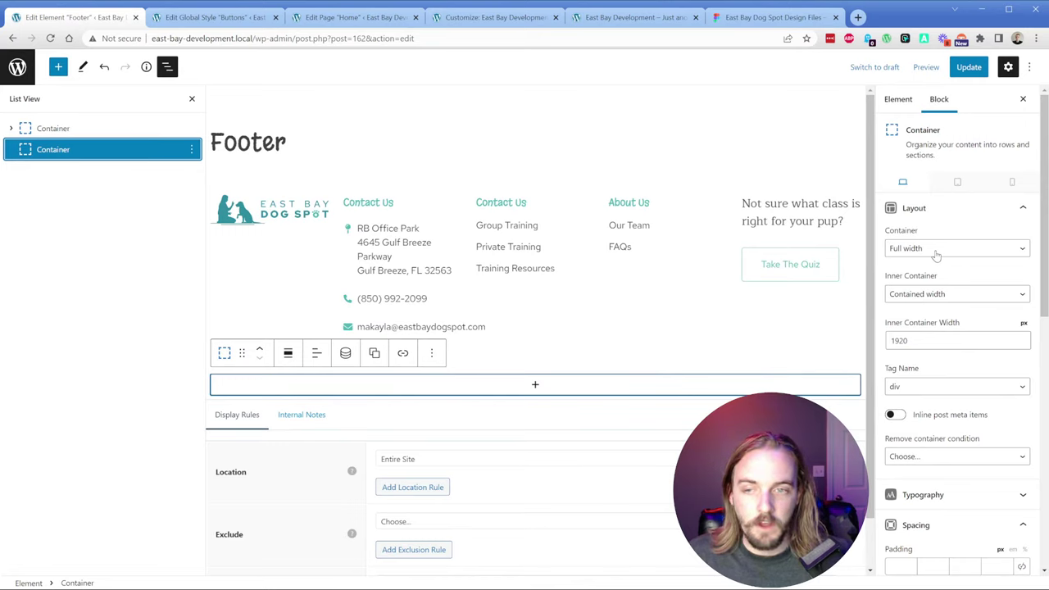
pyautogui.scroll(-10, 942, 381)
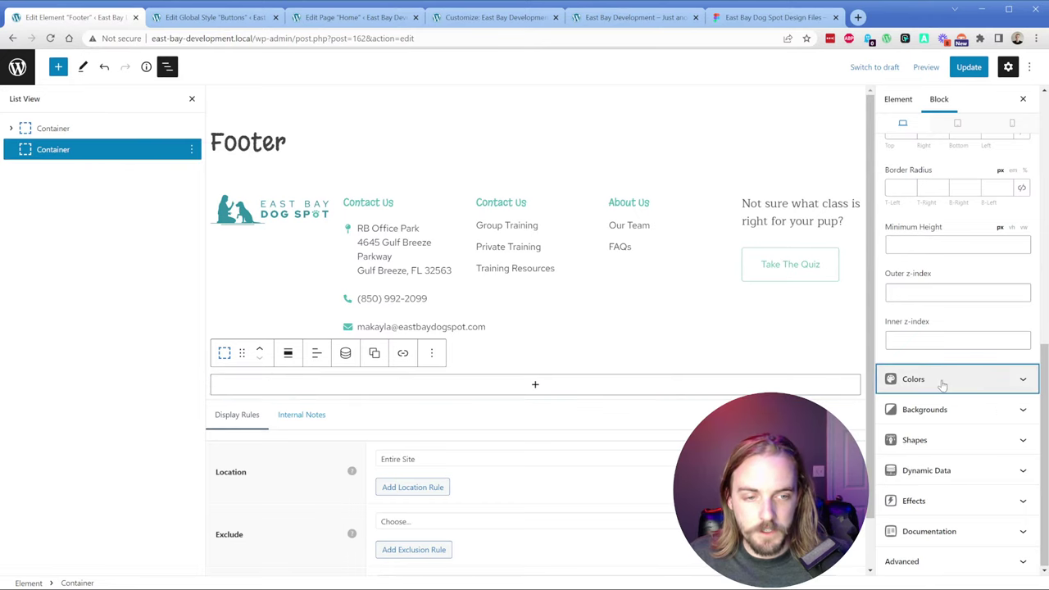
pyautogui.click(943, 381)
pyautogui.click(1001, 410)
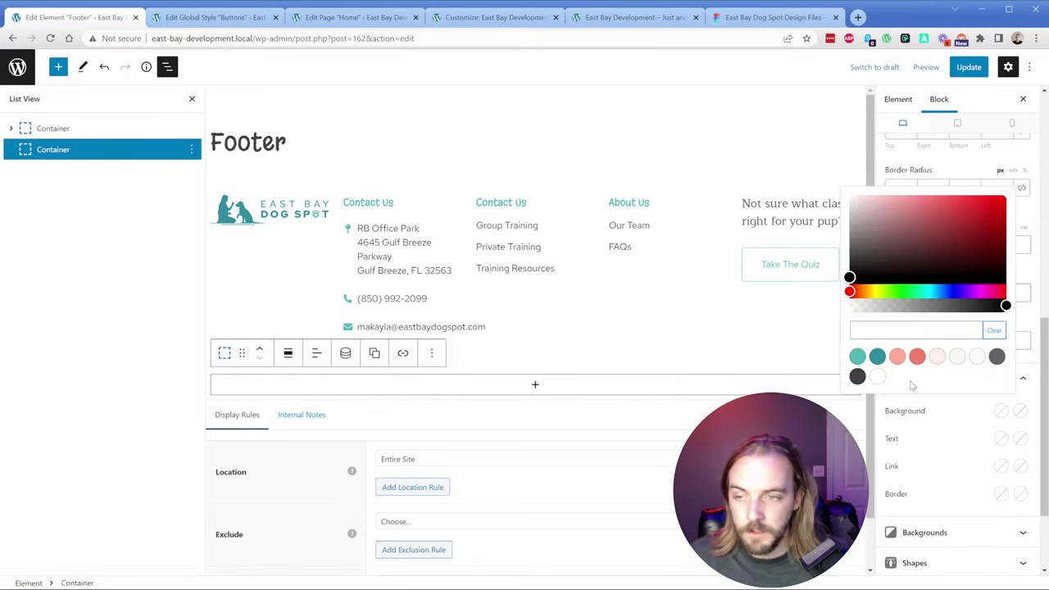
pyautogui.click(857, 355)
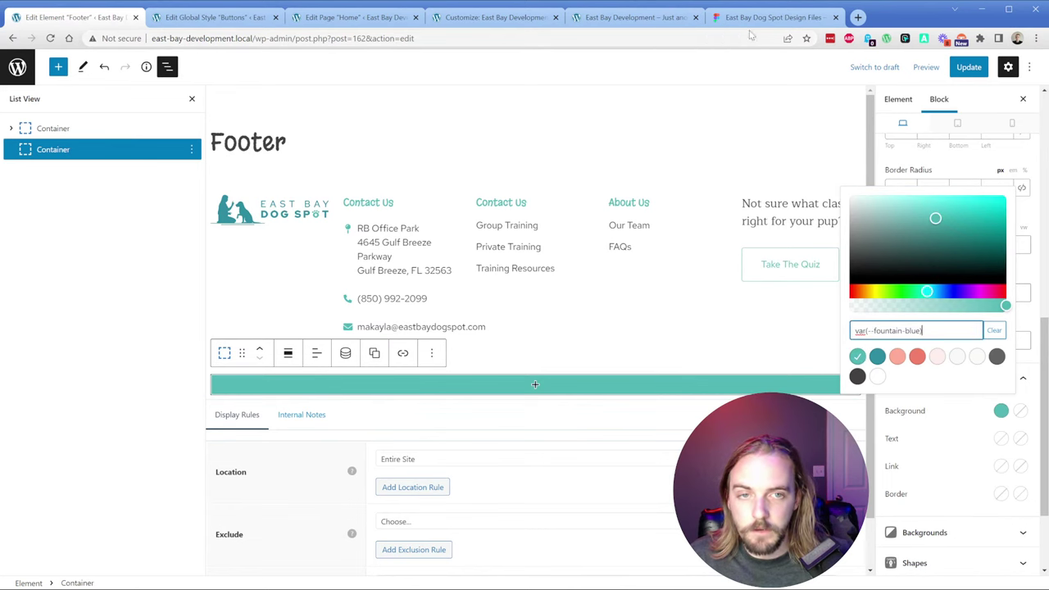
pyautogui.click(762, 17)
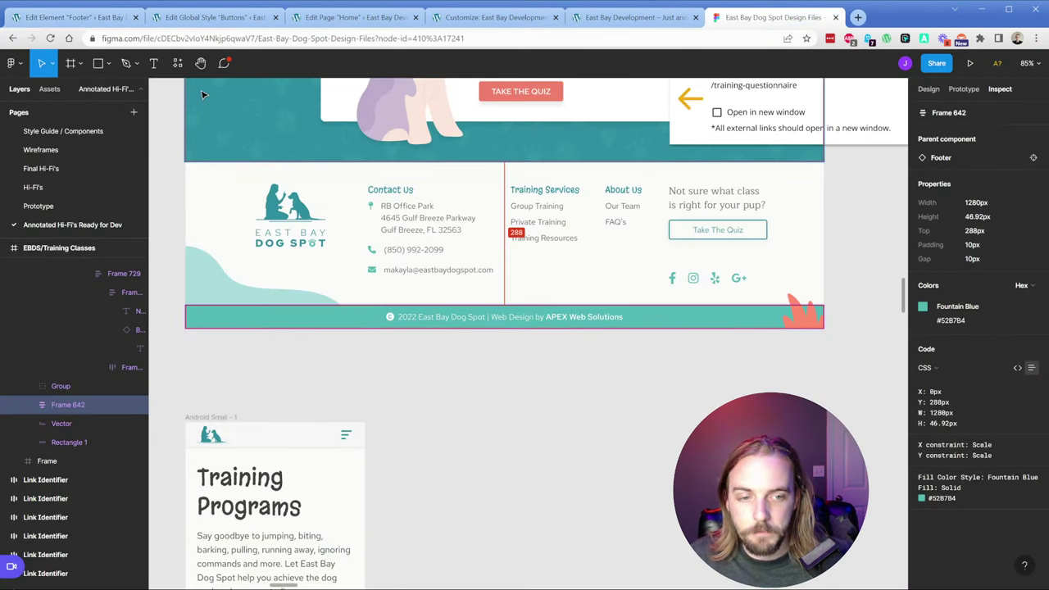
pyautogui.click(74, 17)
pyautogui.click(535, 384)
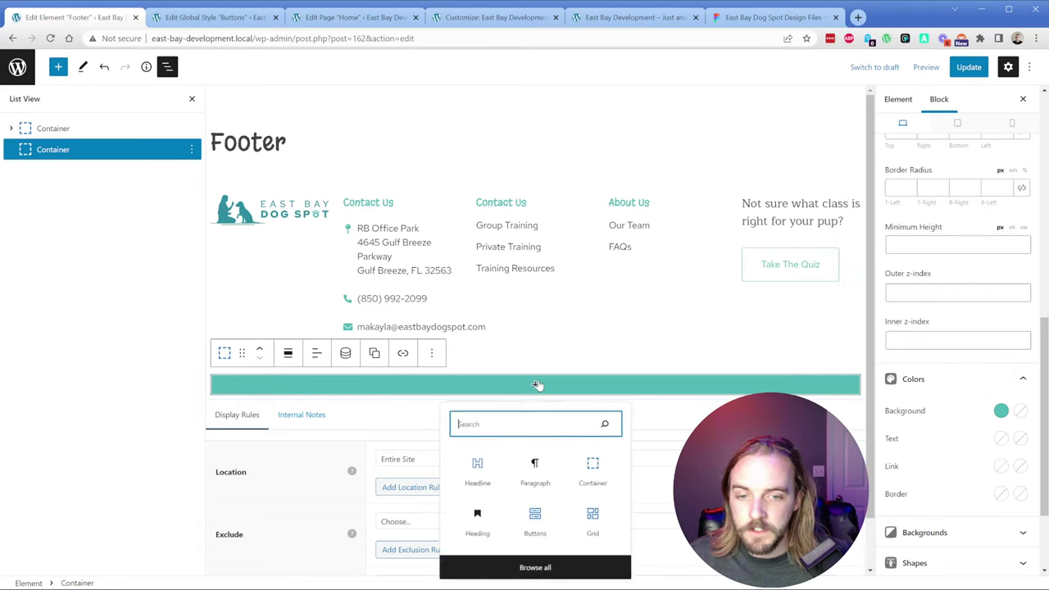
# Step: Add a centred Headline holding the Figma copyright text, set to the Paragraph tag
pyautogui.click(475, 479)
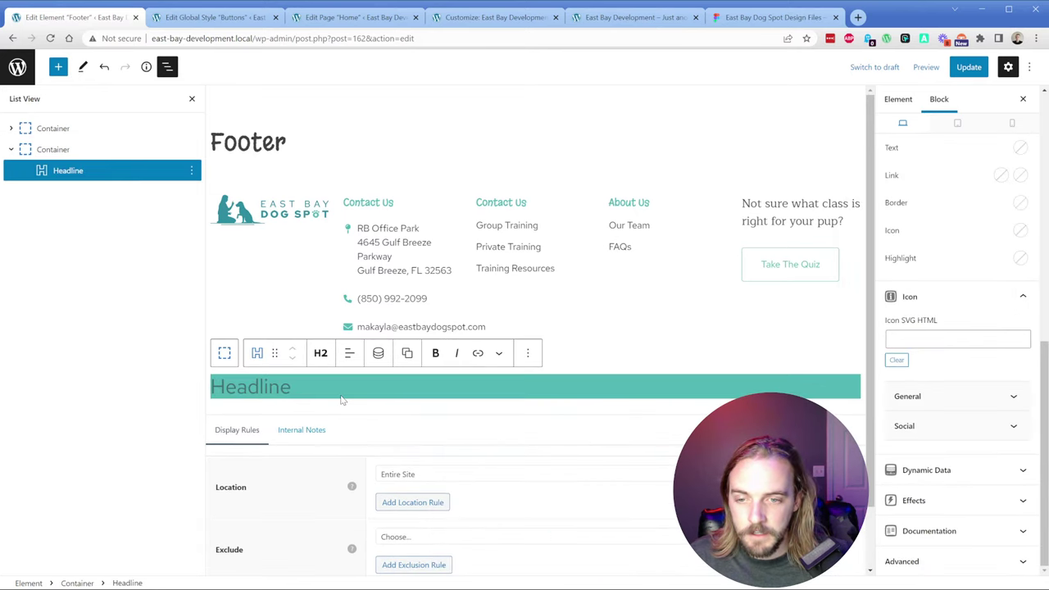
pyautogui.click(353, 355)
pyautogui.click(373, 412)
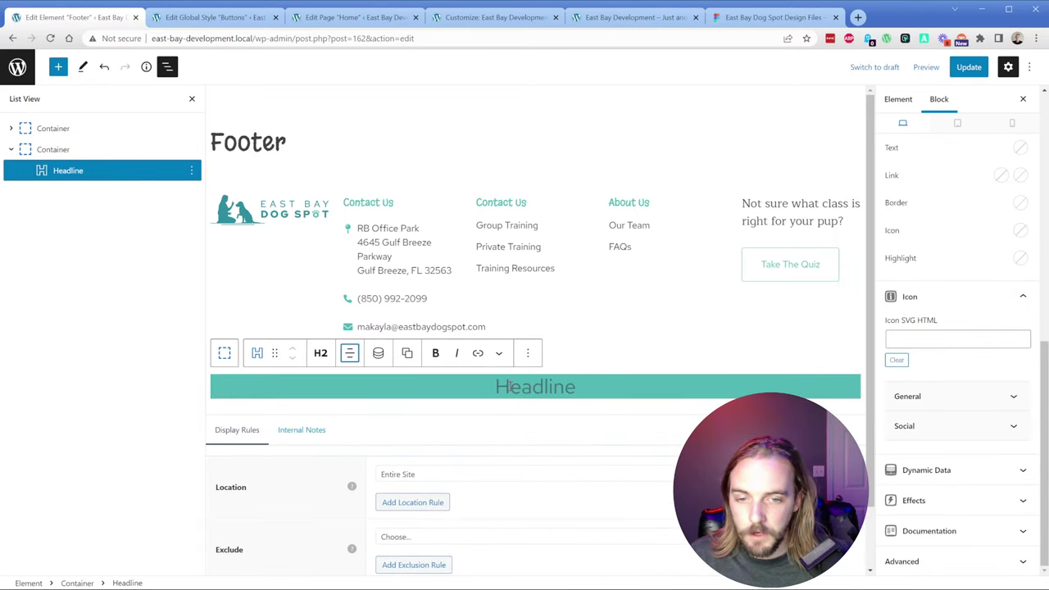
pyautogui.click(733, 23)
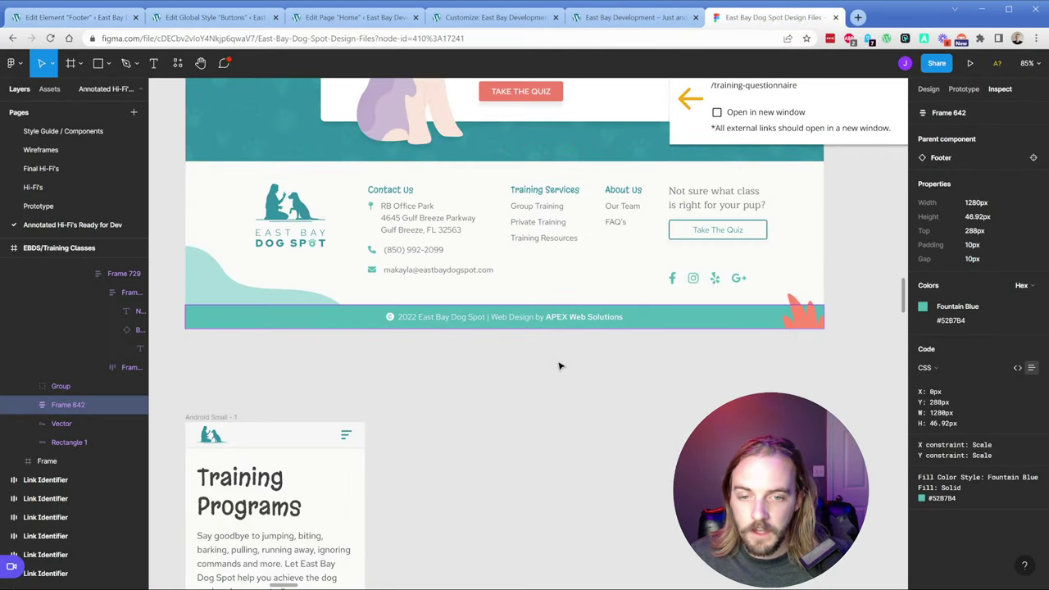
pyautogui.click(458, 322)
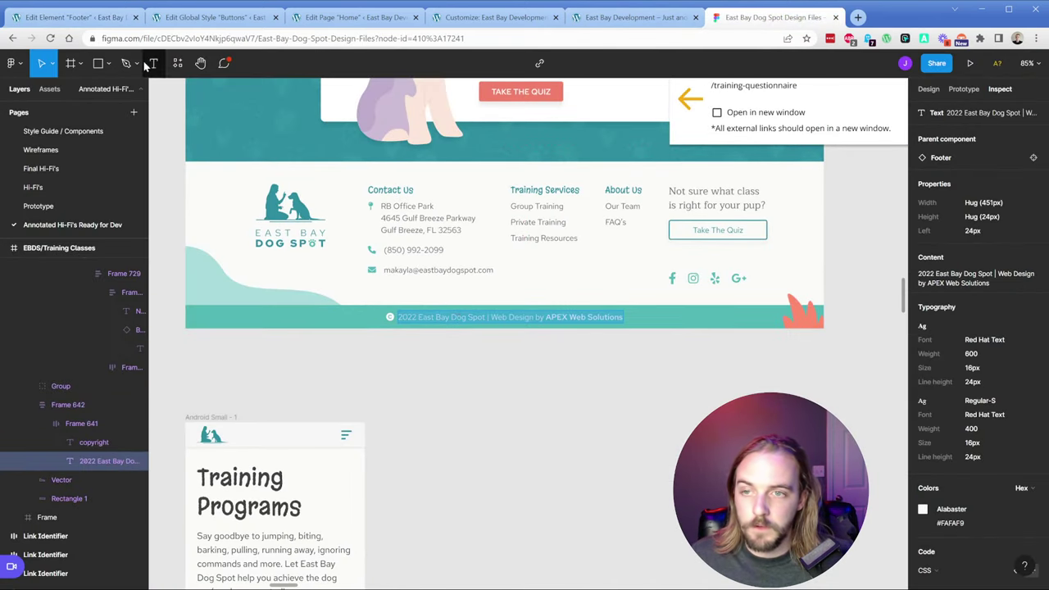
pyautogui.hotkey('ctrl', '1')
pyautogui.write('2022 East Bay Dog Spot | Web Design by APEX Web Solutions')
pyautogui.hotkey('ctrl', 'a')
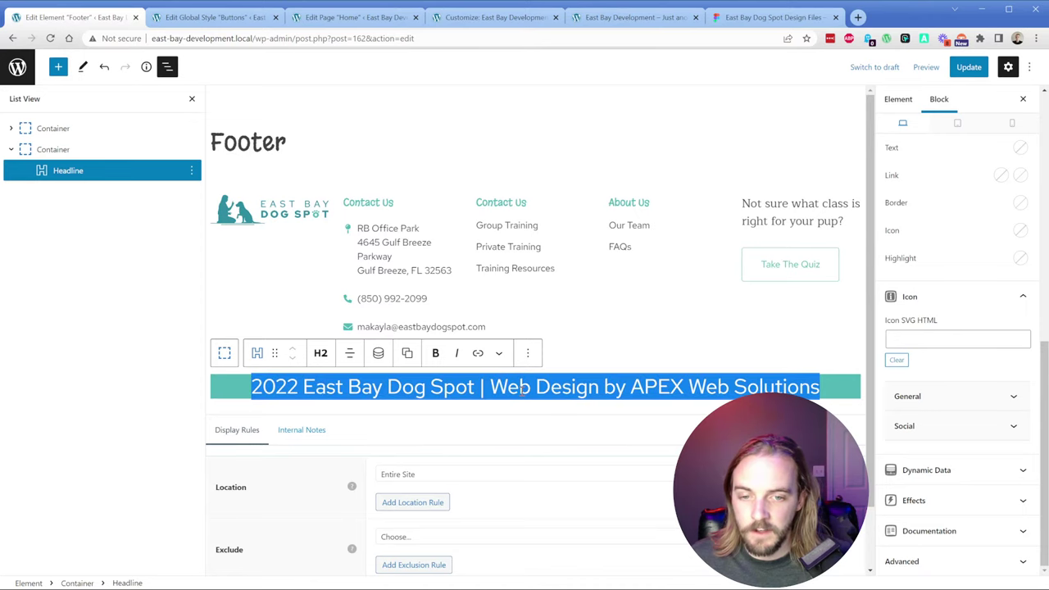
pyautogui.click(320, 353)
pyautogui.click(351, 517)
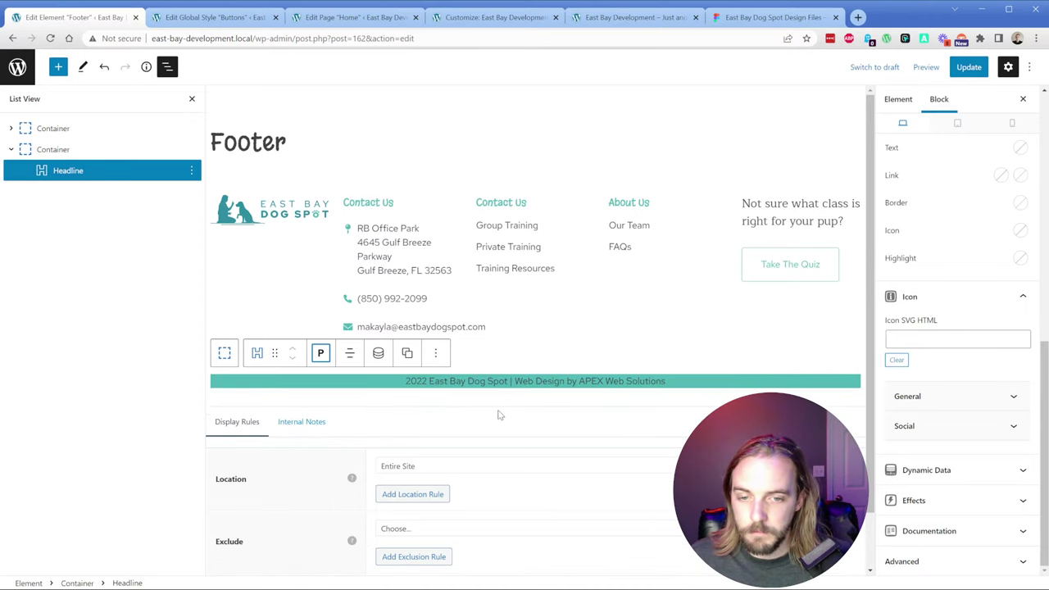
# Step: Make the copyright line's text colour white
pyautogui.tripleClick(488, 382)
pyautogui.scroll(2, 926, 393)
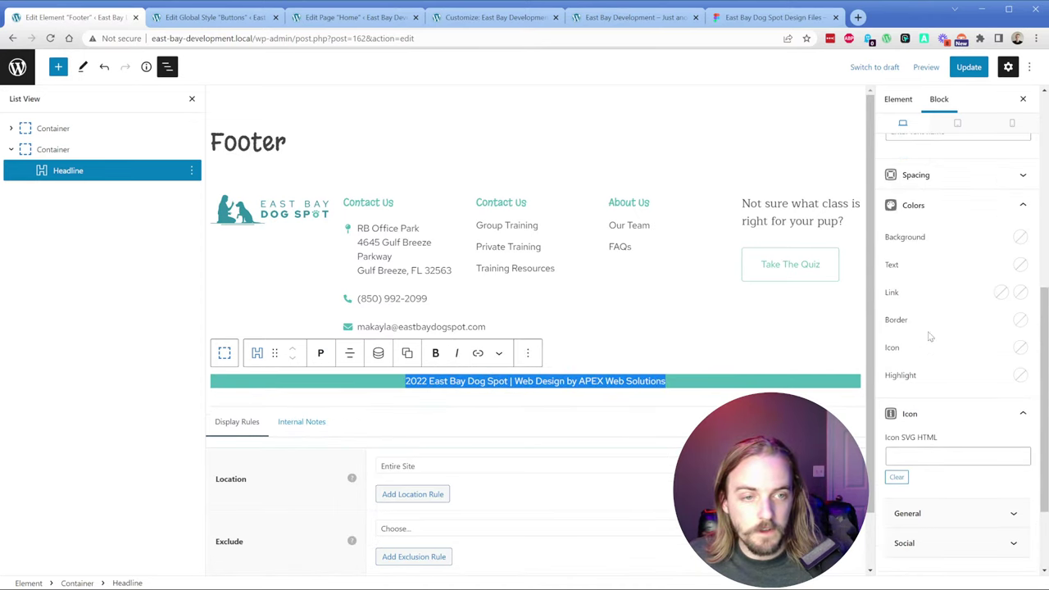
pyautogui.click(1020, 266)
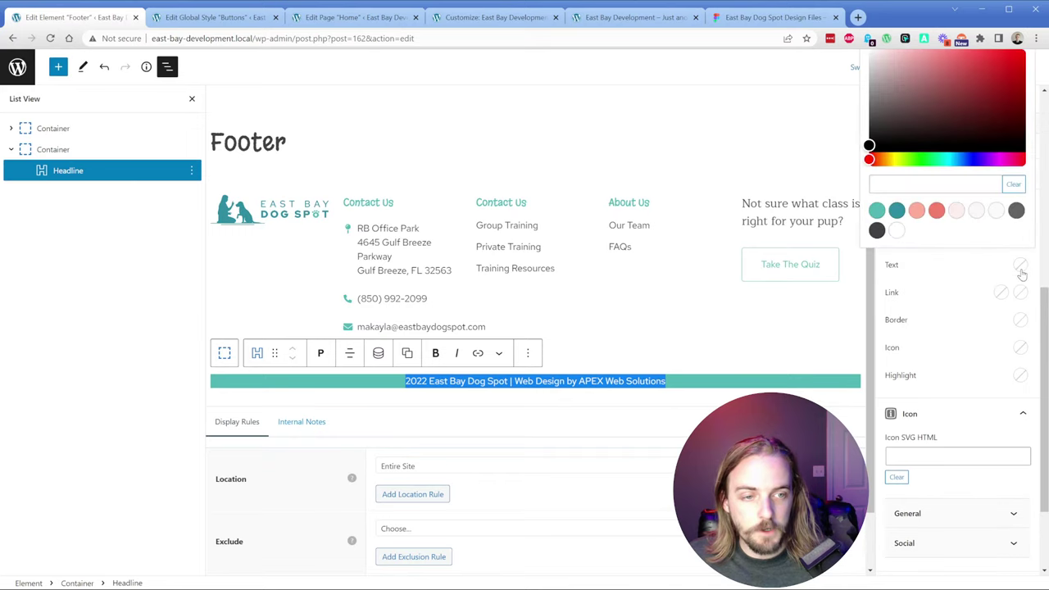
pyautogui.click(896, 231)
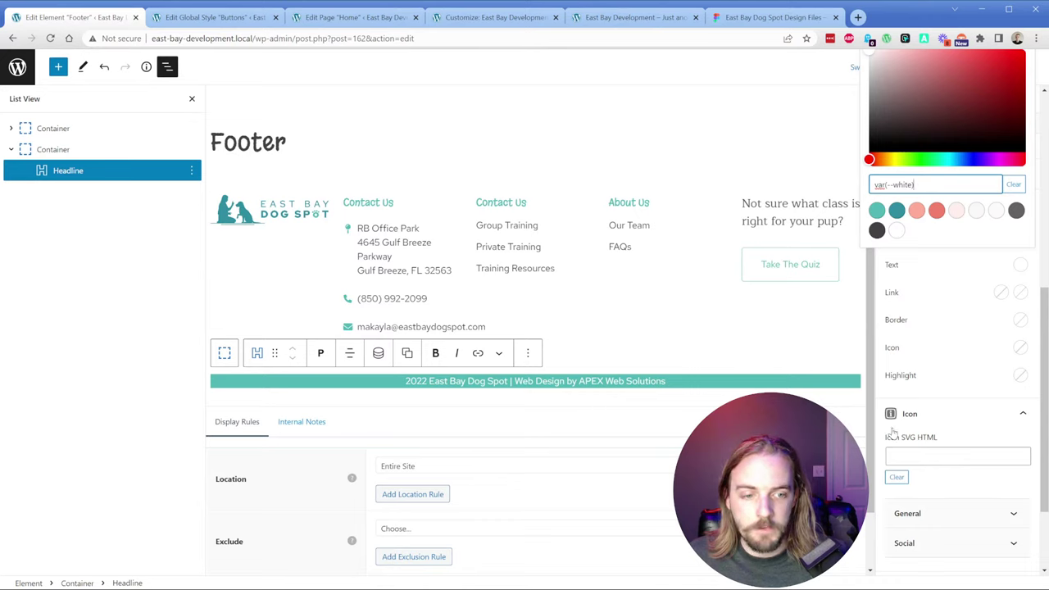
pyautogui.scroll(2, 913, 448)
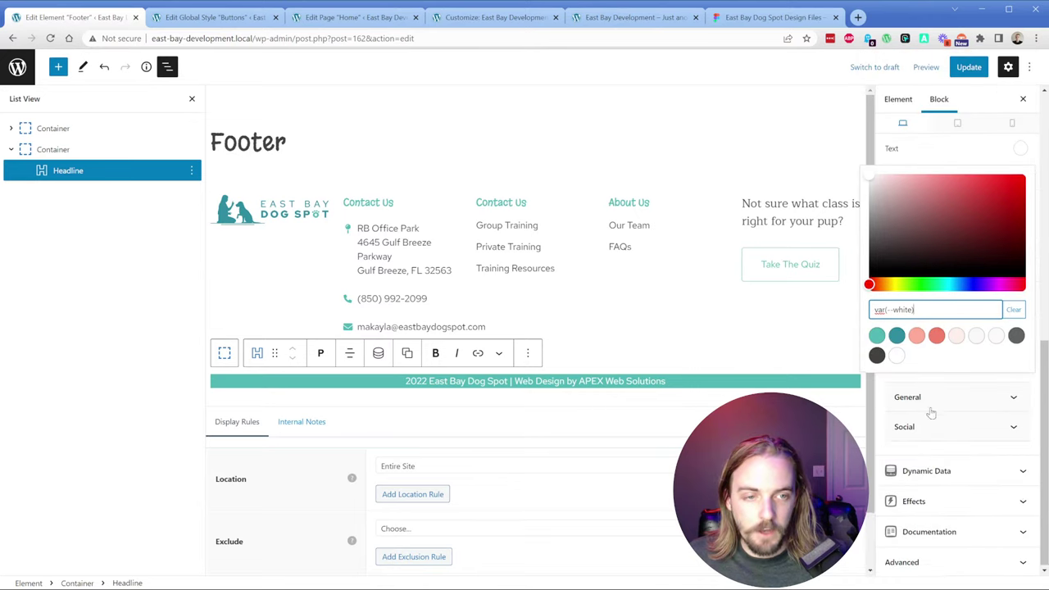
pyautogui.scroll(3, 929, 412)
pyautogui.click(885, 168)
pyautogui.scroll(5, 925, 295)
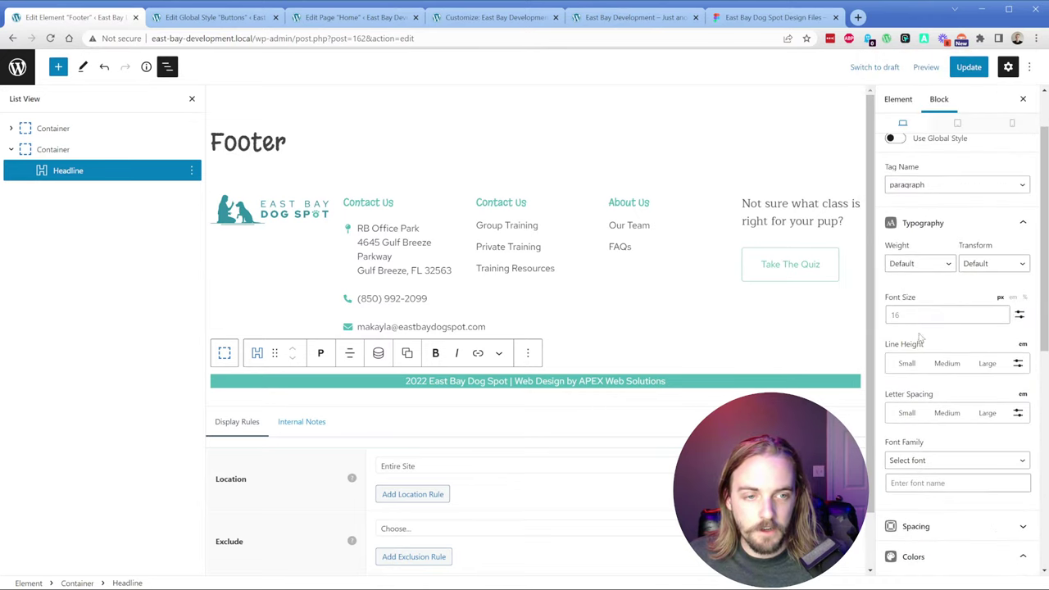
# Step: Give the copyright line 8px top and bottom padding
pyautogui.click(930, 297)
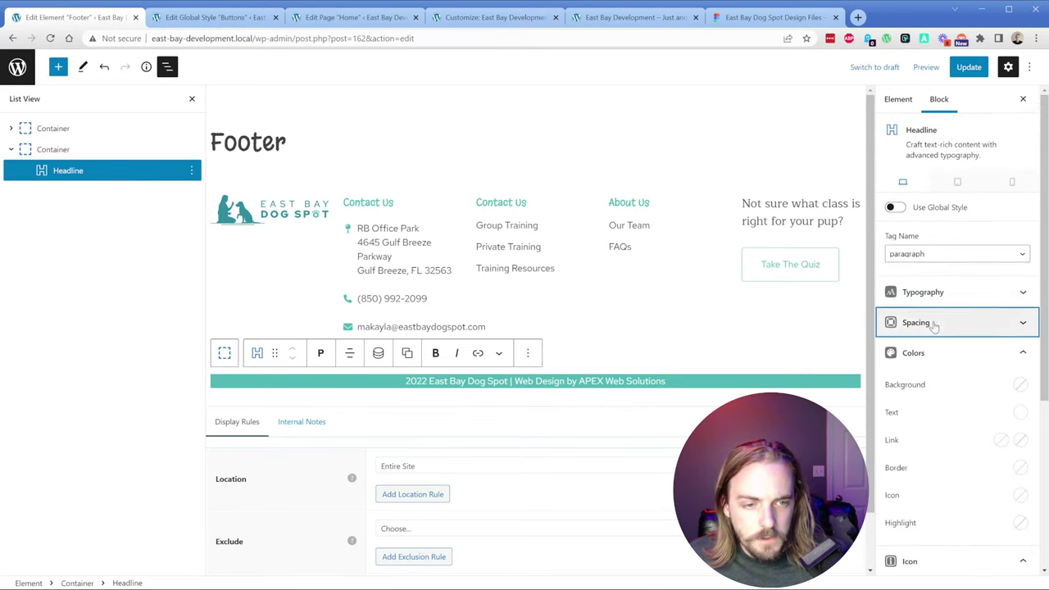
pyautogui.click(932, 321)
pyautogui.click(893, 344)
pyautogui.write('8')
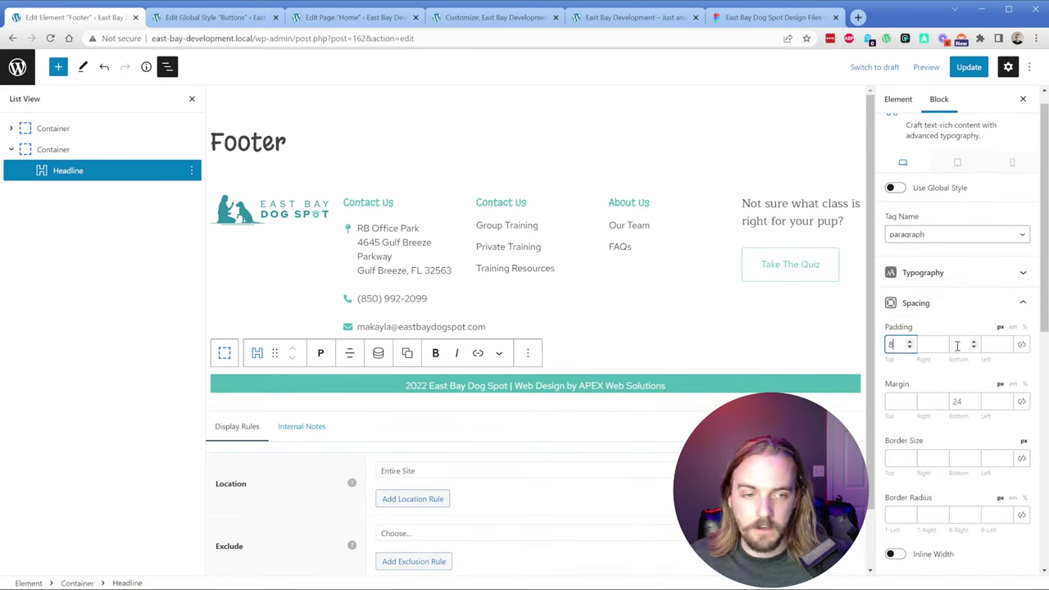
pyautogui.click(959, 344)
pyautogui.write('8')
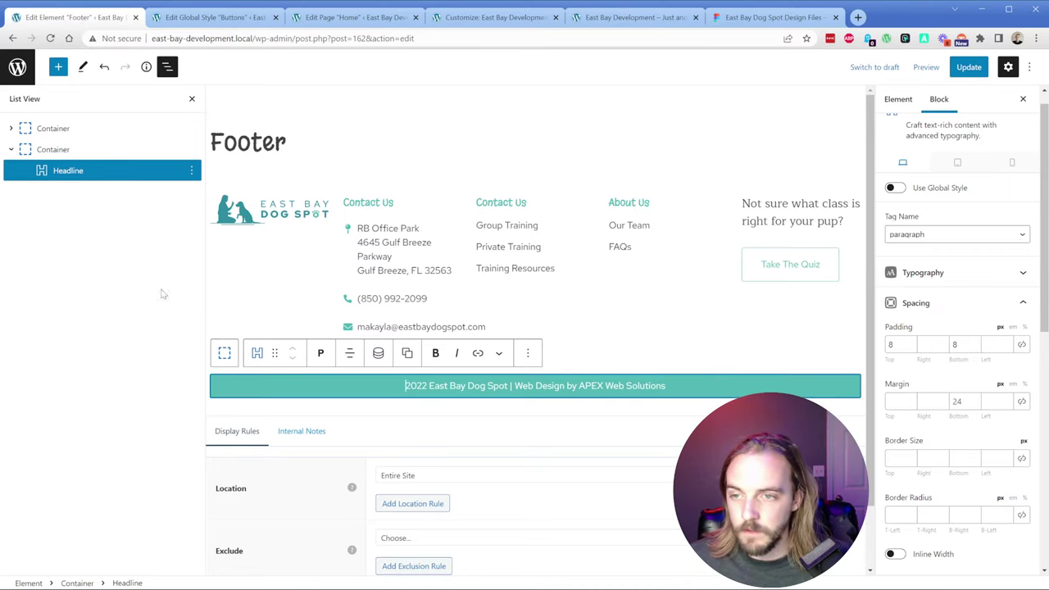
pyautogui.click(51, 153)
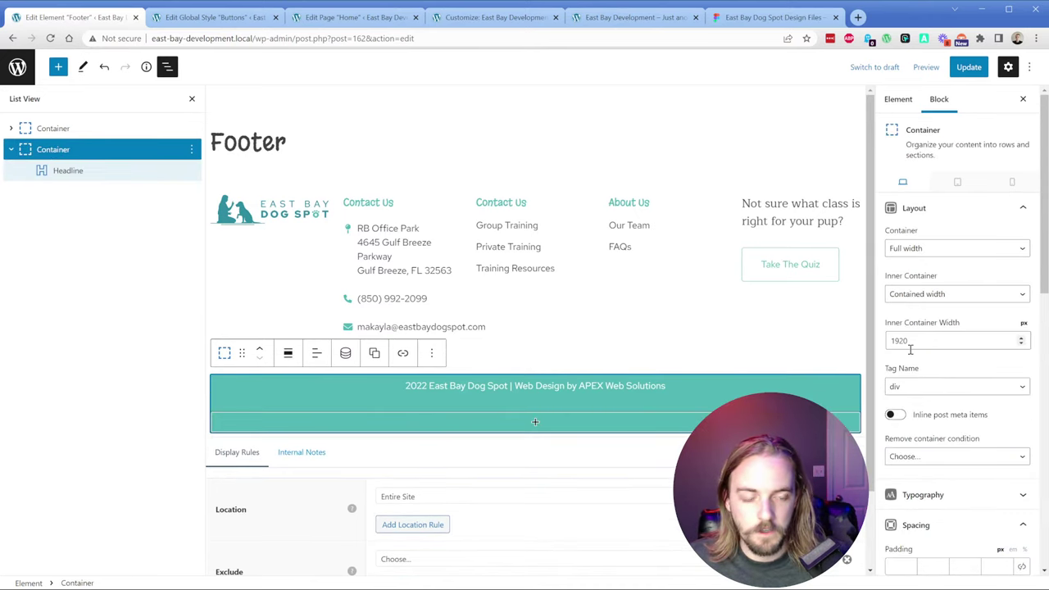
# Step: Make the teal container's inner area full width and save the Footer element
pyautogui.click(955, 302)
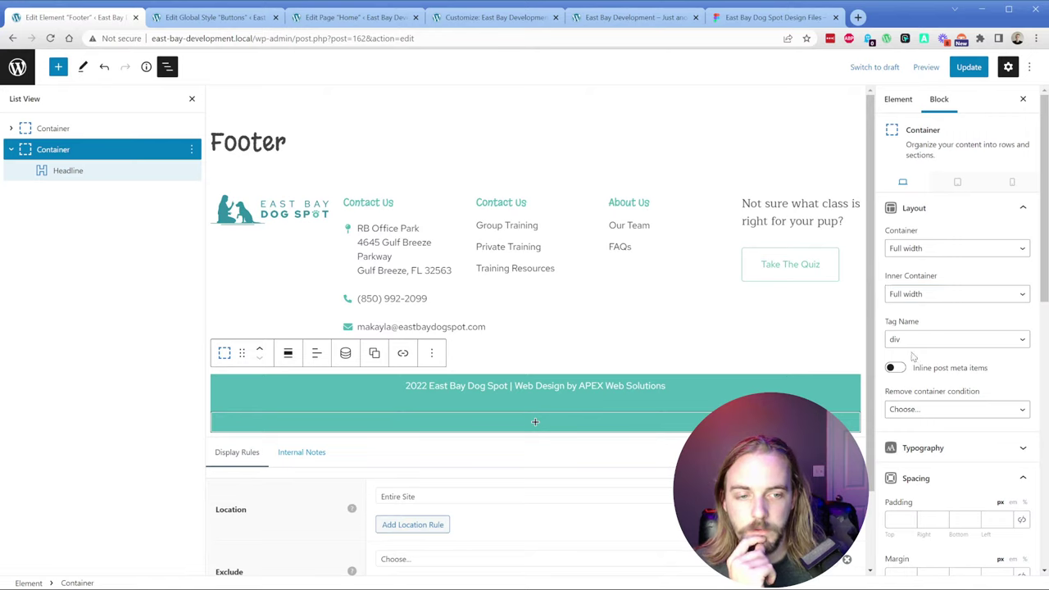
pyautogui.click(923, 408)
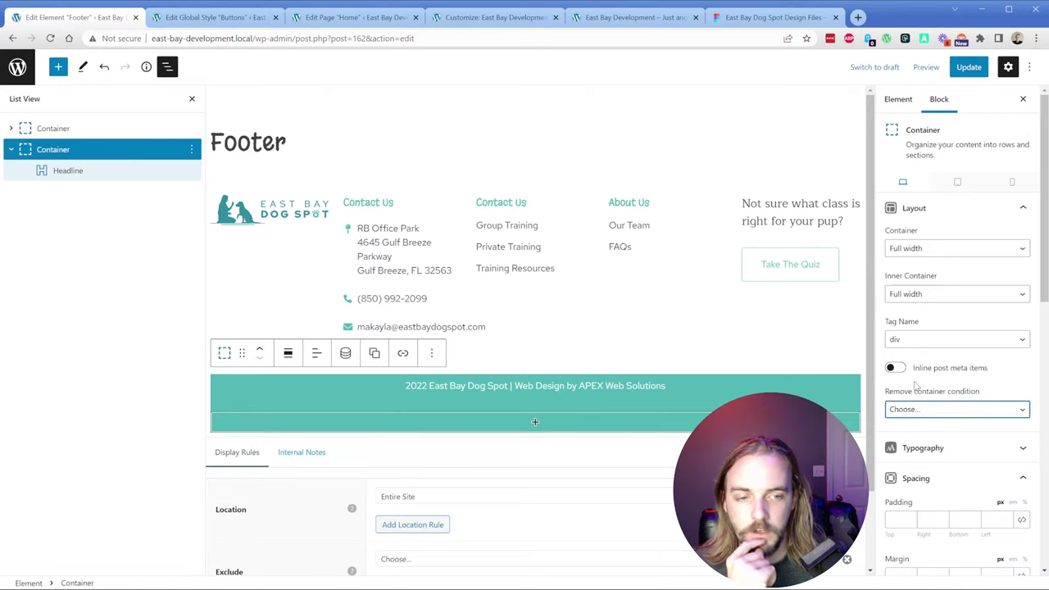
pyautogui.click(911, 386)
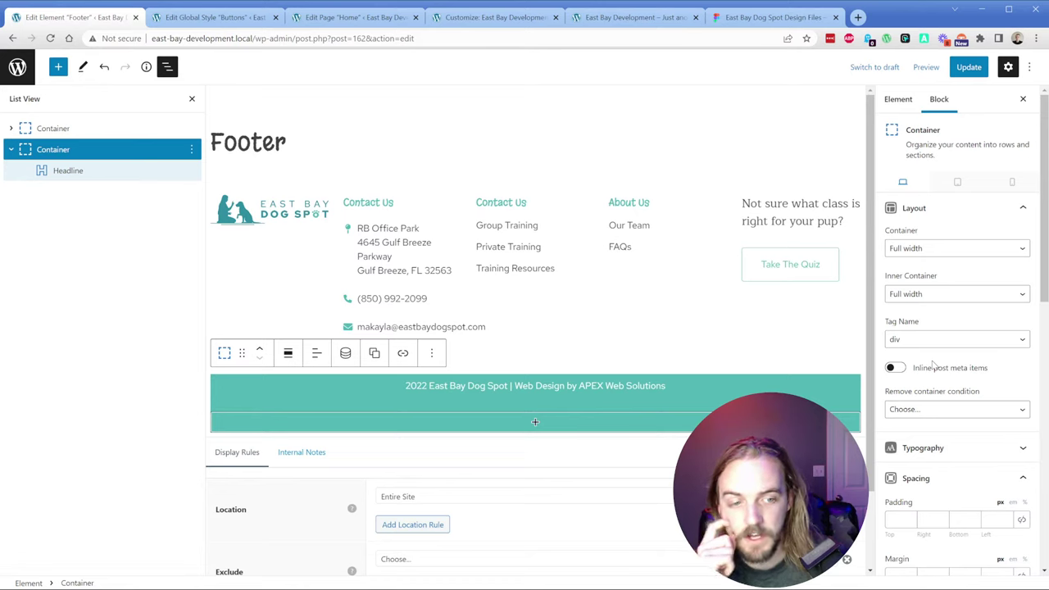
pyautogui.scroll(-2, 932, 351)
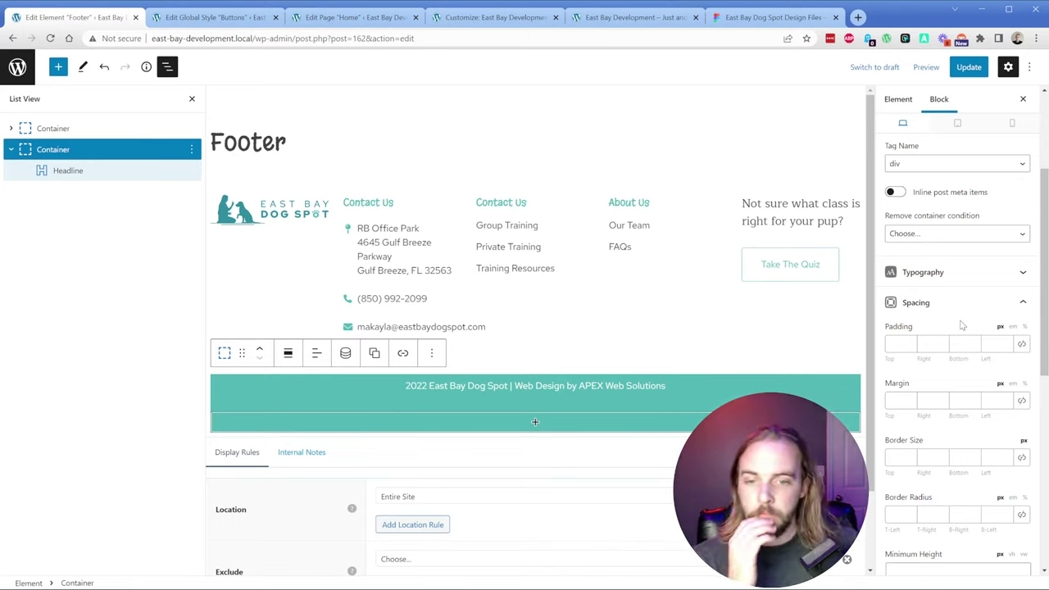
pyautogui.click(968, 68)
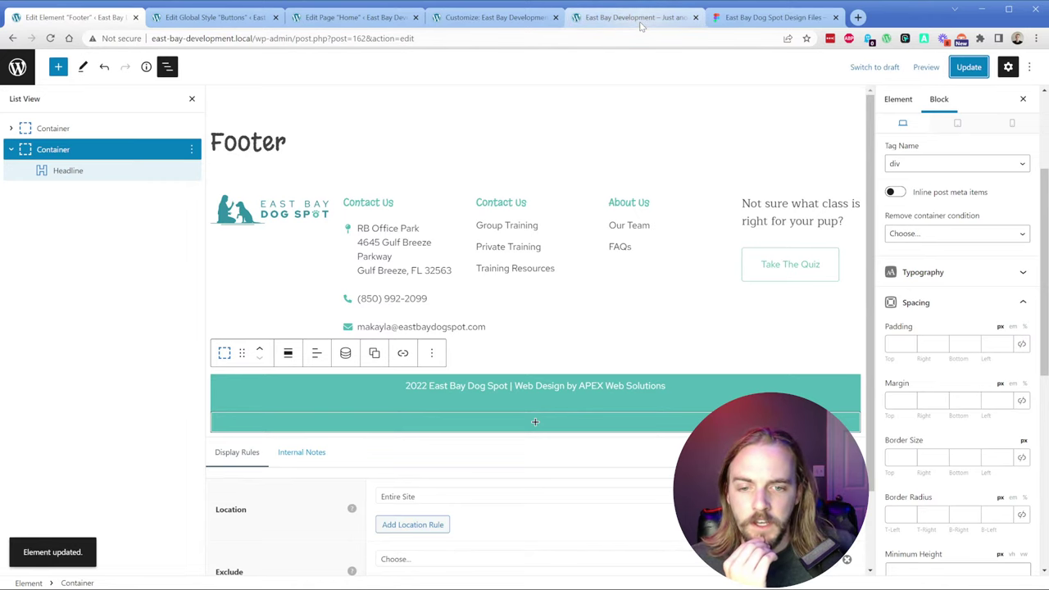
pyautogui.click(441, 386)
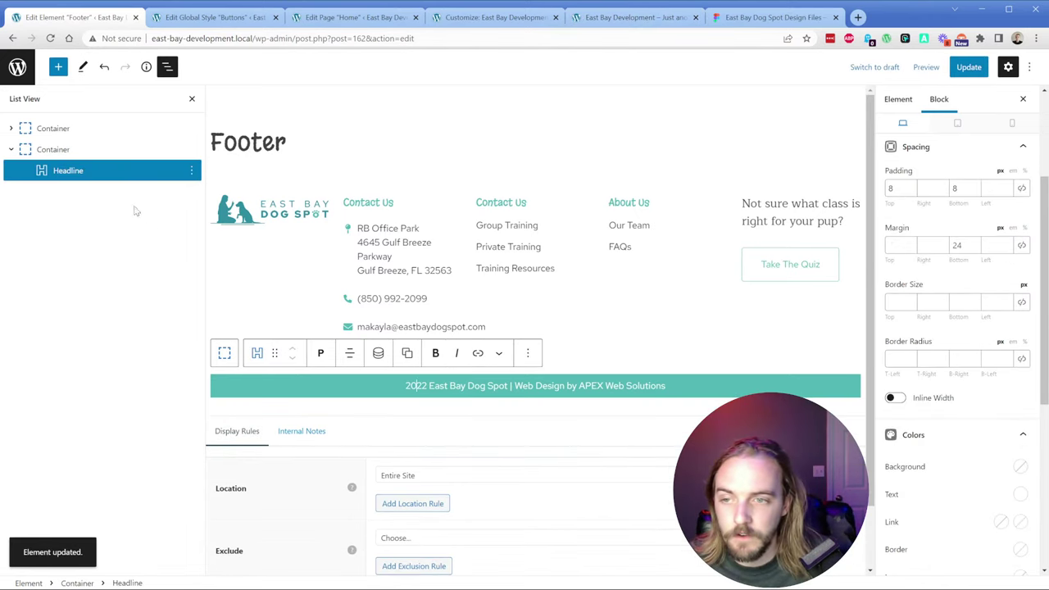
# Step: Replace 2022 in the copyright line with the {{current_year}} template tag
pyautogui.click(39, 151)
pyautogui.click(896, 98)
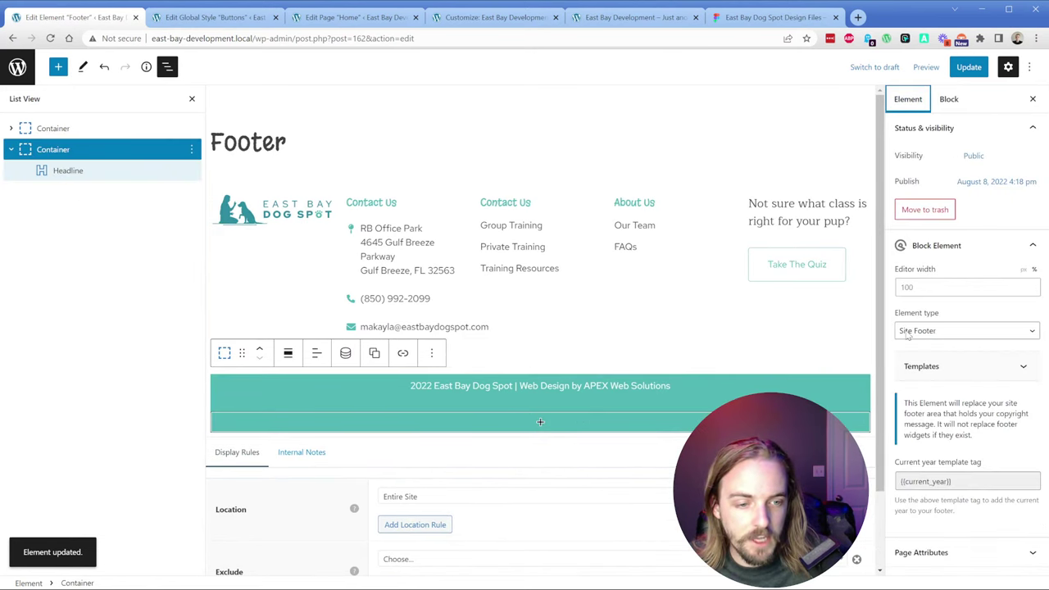
pyautogui.click(939, 480)
pyautogui.hotkey('ctrl', 'c')
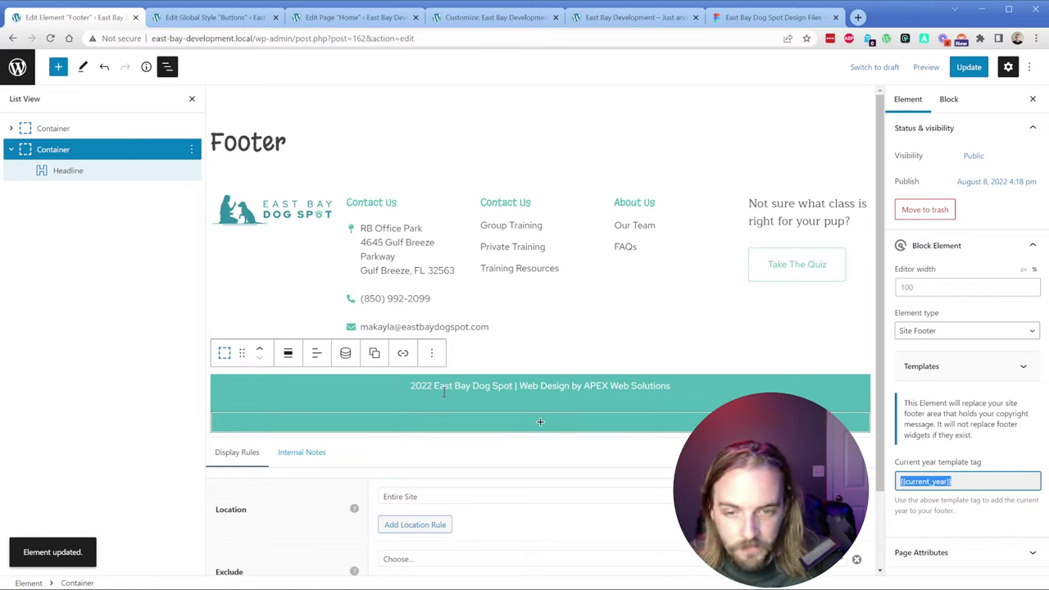
pyautogui.doubleClick(421, 385)
pyautogui.hotkey('ctrl', 'v')
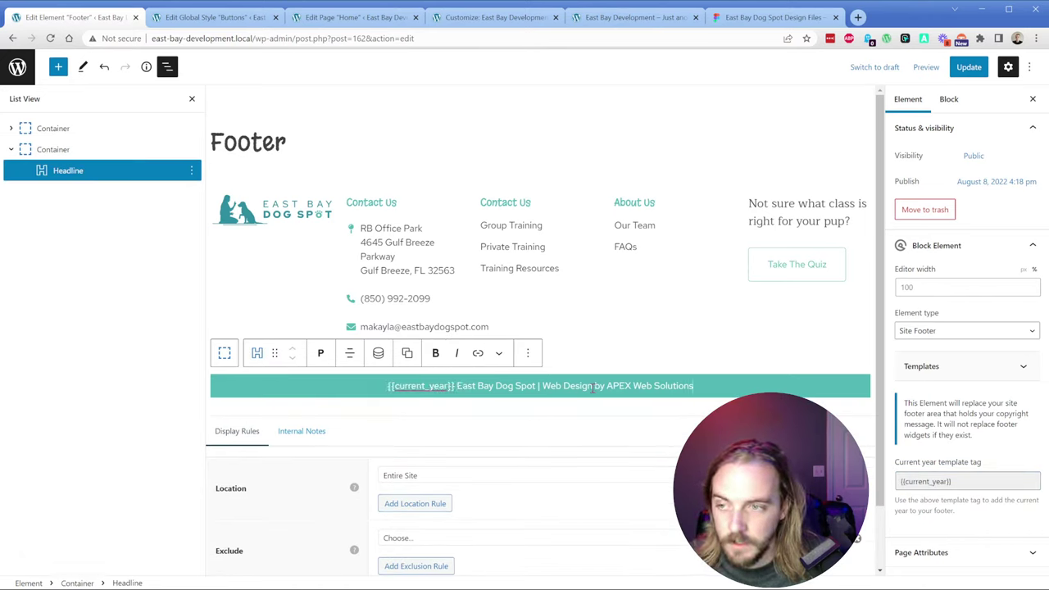
# Step: Make APEX Web Solutions bold and save the Footer element
pyautogui.moveTo(607, 386); pyautogui.dragTo(699, 391)
pyautogui.hotkey('ctrl', 'b')
pyautogui.click(712, 384)
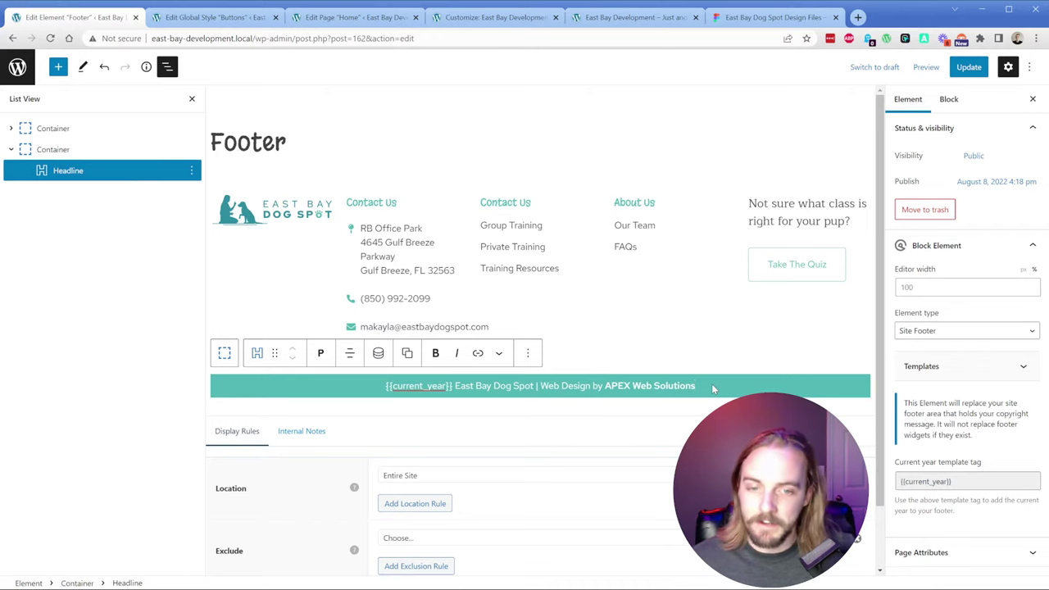
pyautogui.click(969, 66)
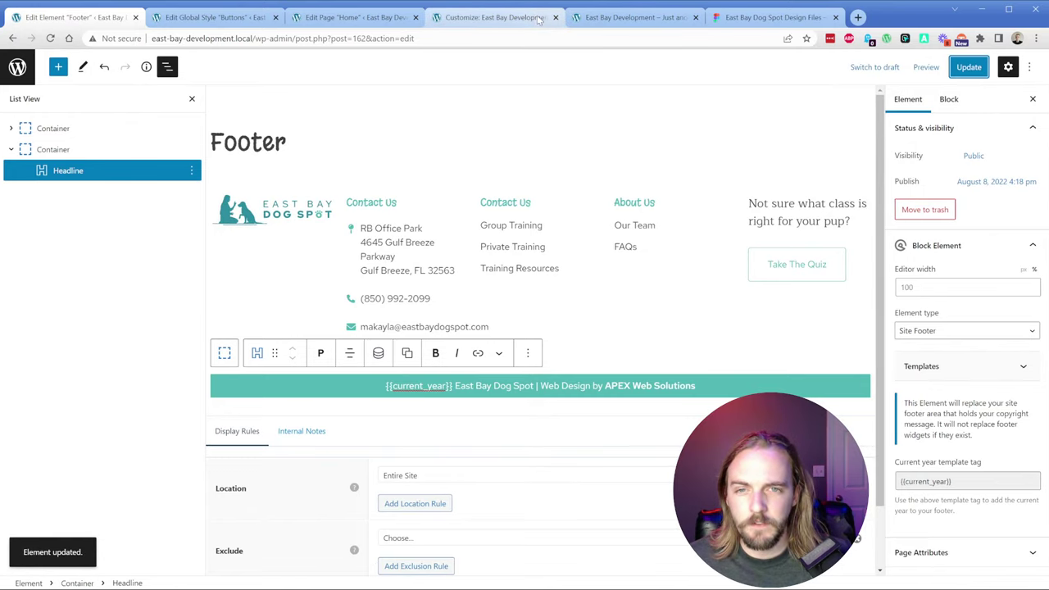
# Step: Review the copyright bar in the live site footer and open DevTools to inspect it
pyautogui.click(588, 24)
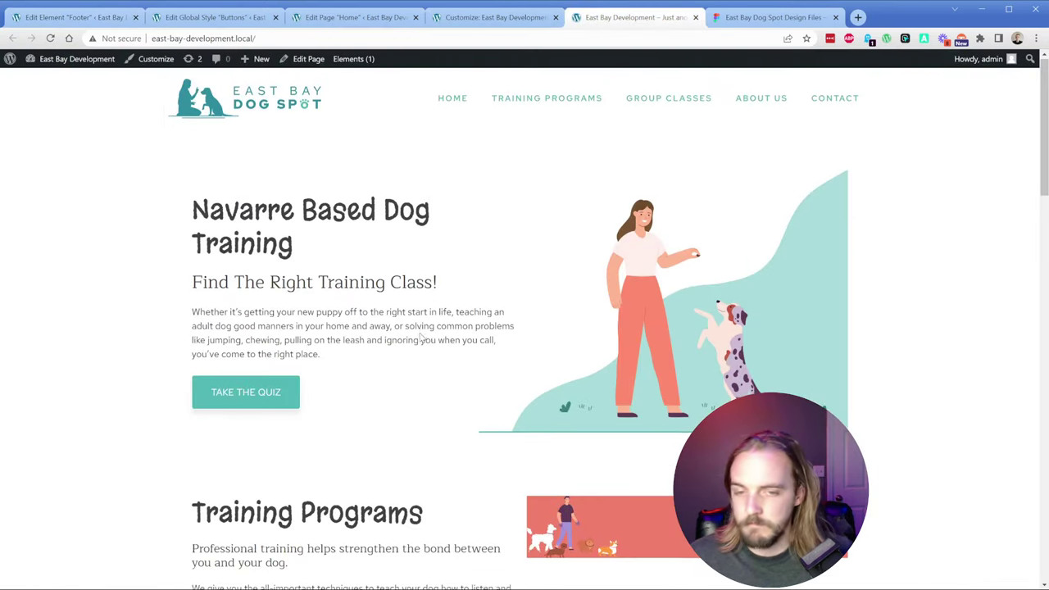
pyautogui.scroll(-20, 410, 312)
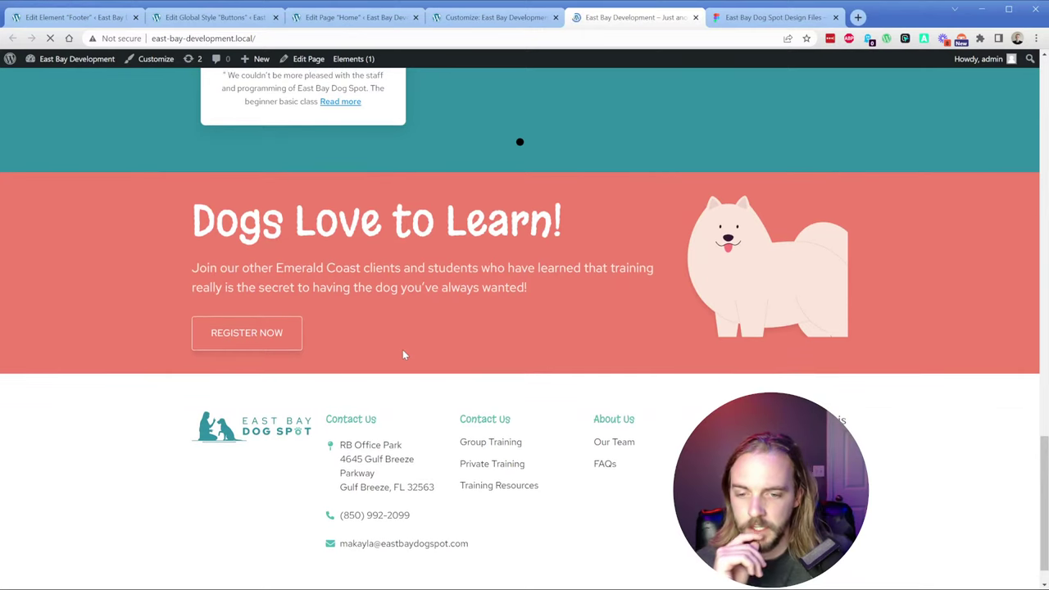
pyautogui.scroll(-1, 406, 353)
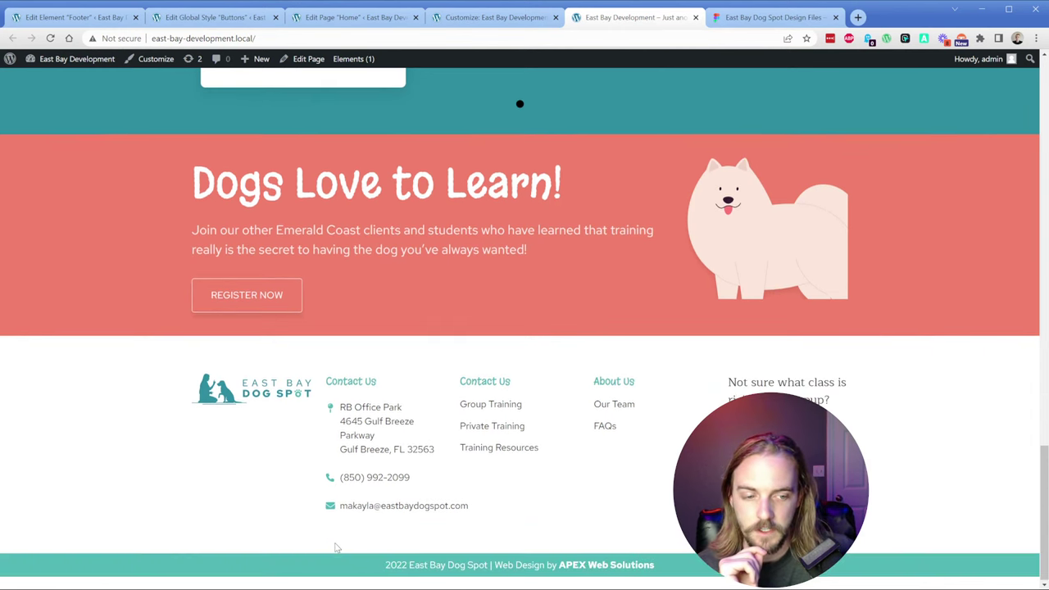
pyautogui.click(74, 18)
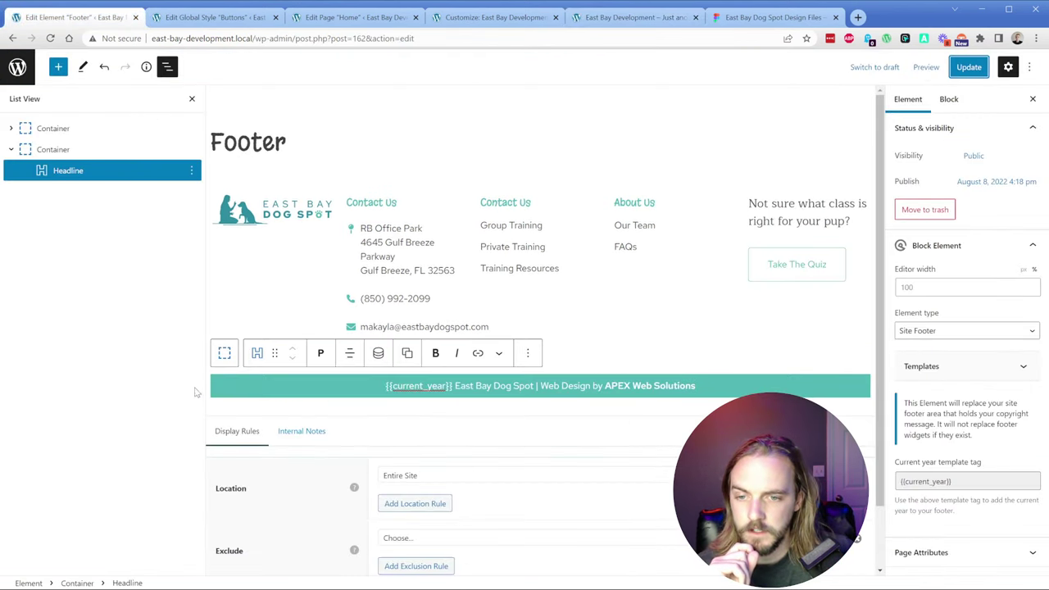
pyautogui.click(56, 154)
pyautogui.scroll(-3, 909, 353)
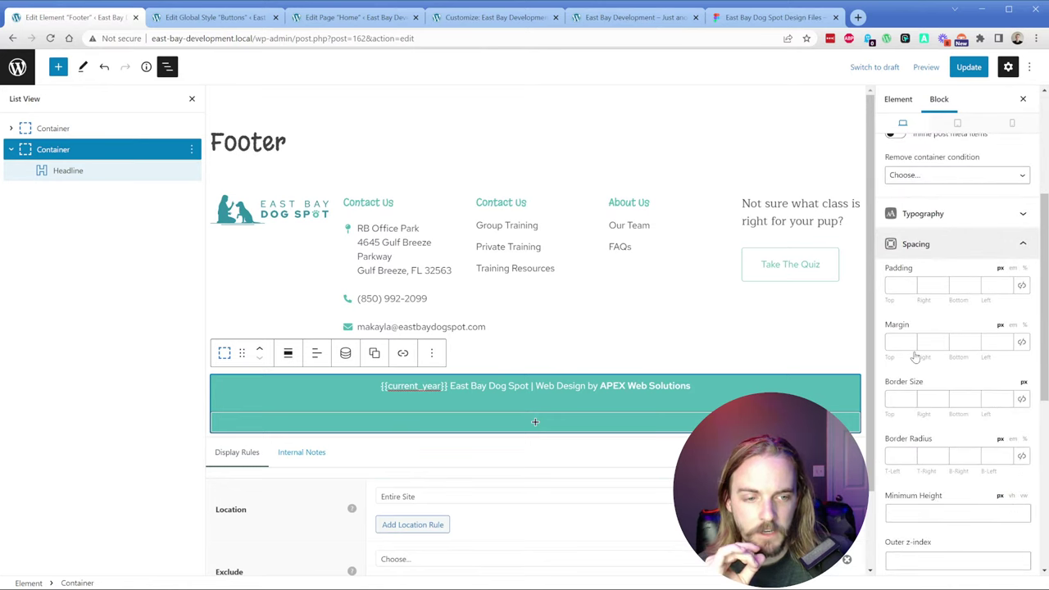
pyautogui.scroll(-5, 916, 356)
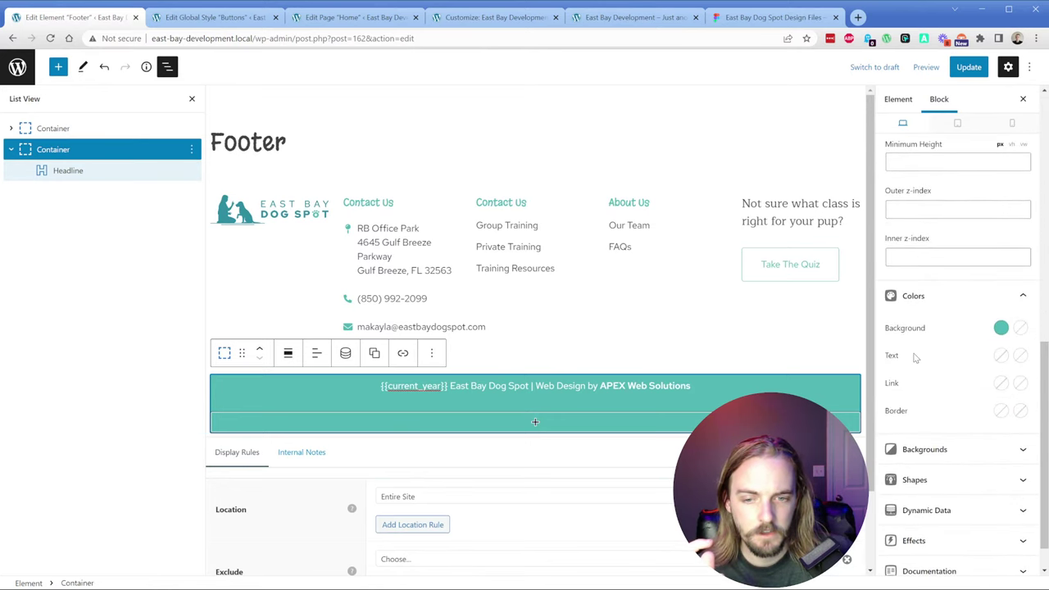
pyautogui.click(591, 18)
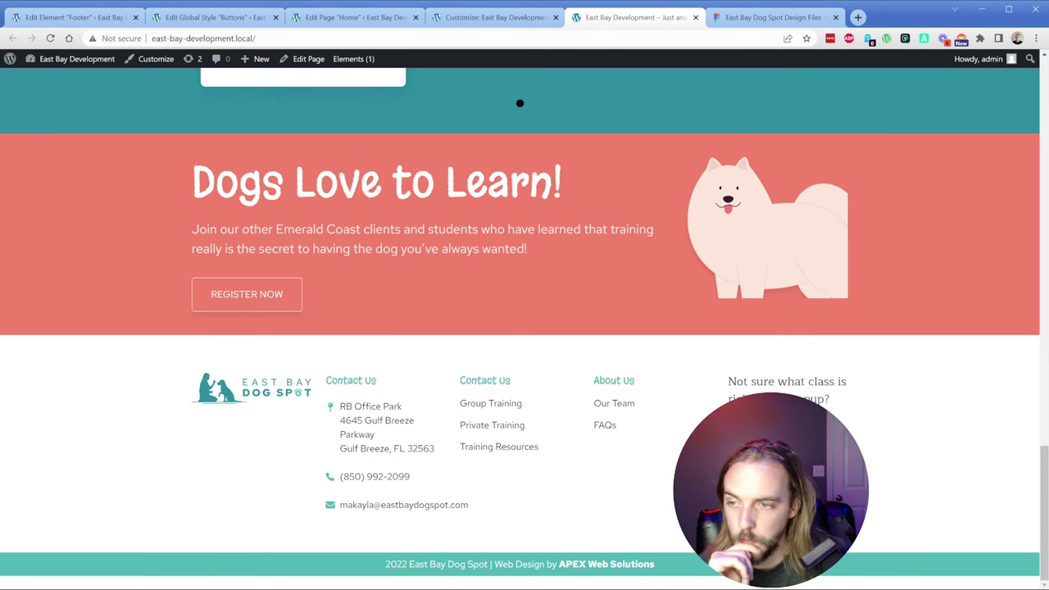
pyautogui.hotkey('ctrl', 'shift', 'c')
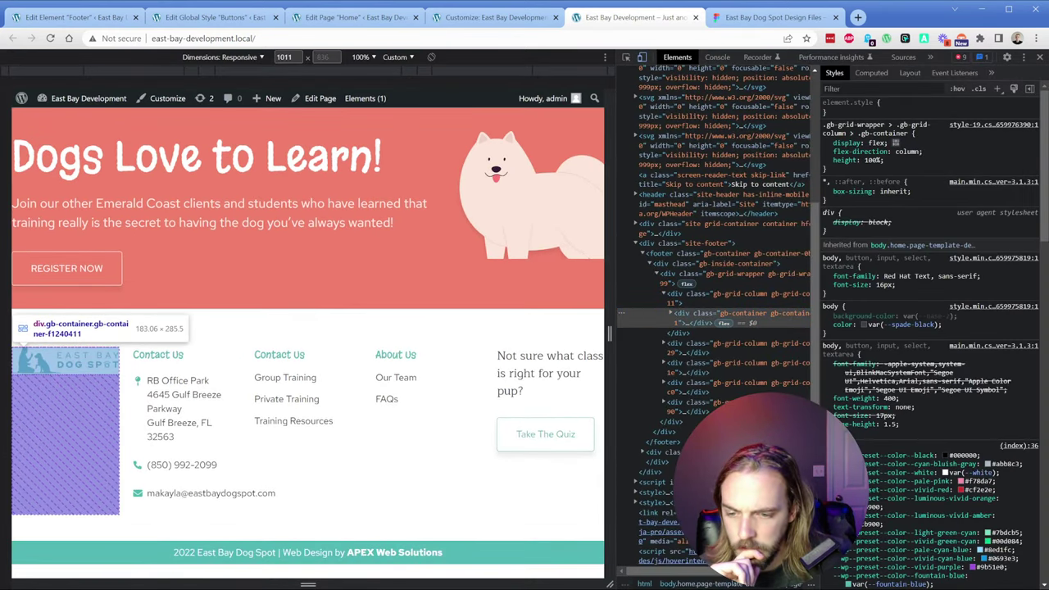
# Step: Toggle the copyright paragraph's margin-bottom: 1.5em rule off, on, and off again
pyautogui.click(307, 552)
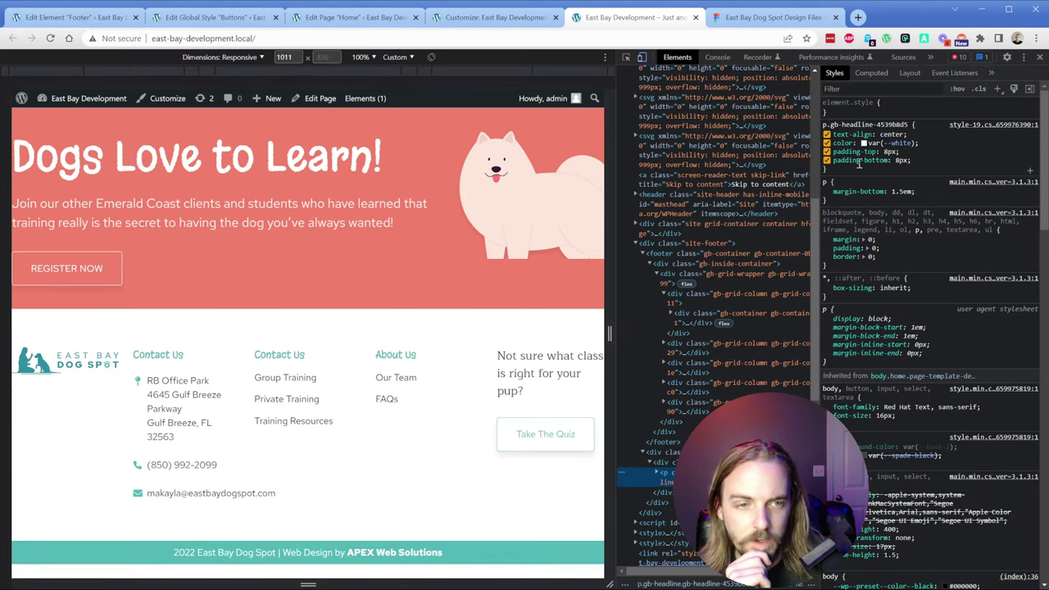
pyautogui.click(826, 191)
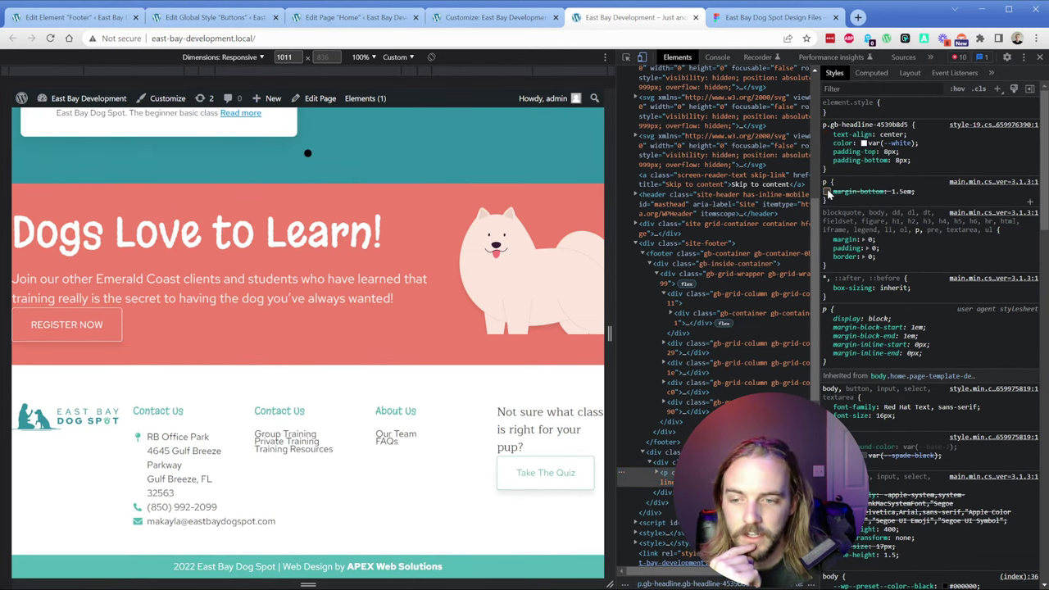
pyautogui.click(827, 191)
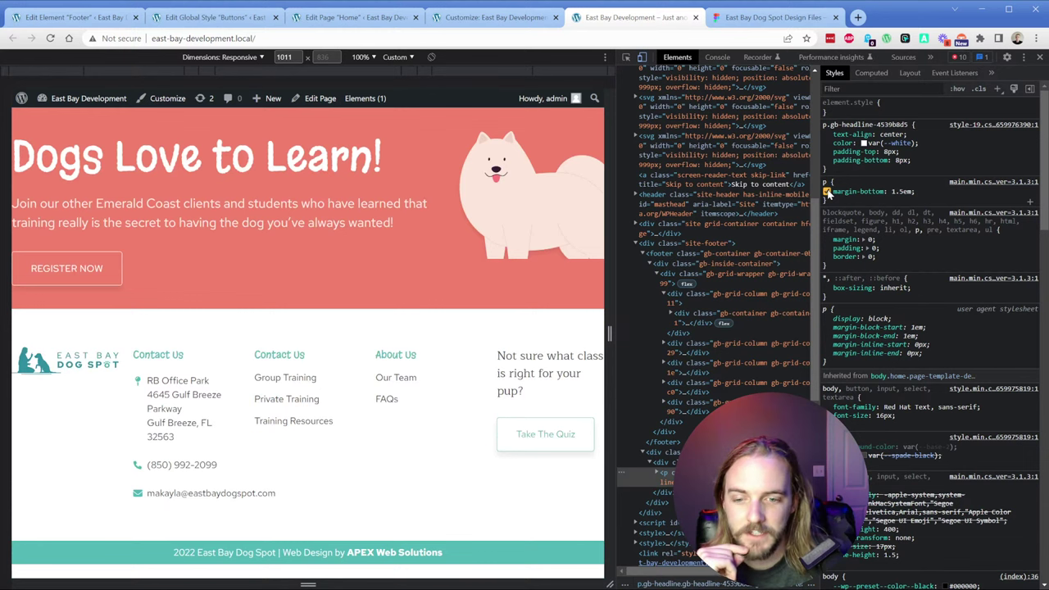
pyautogui.click(827, 191)
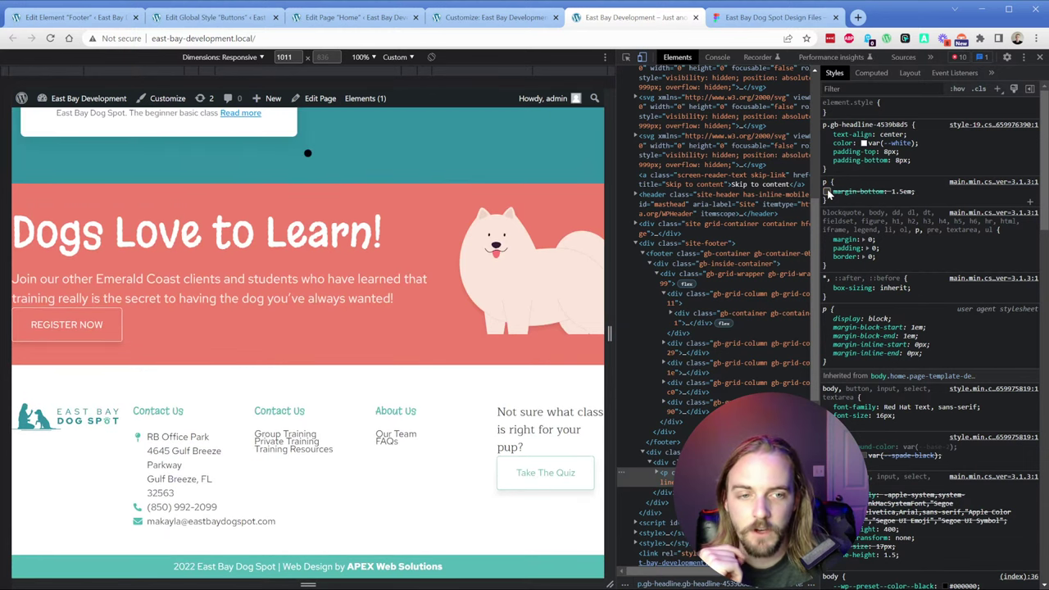
# Step: Compare the copyright line in the editor and Figma, then return to the live site
pyautogui.click(74, 17)
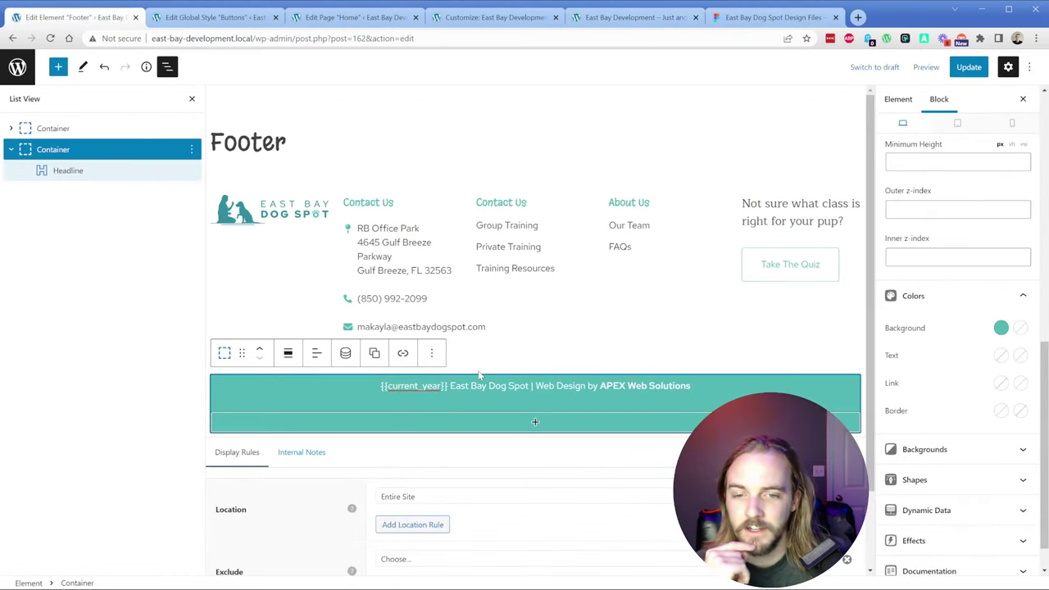
pyautogui.tripleClick(548, 385)
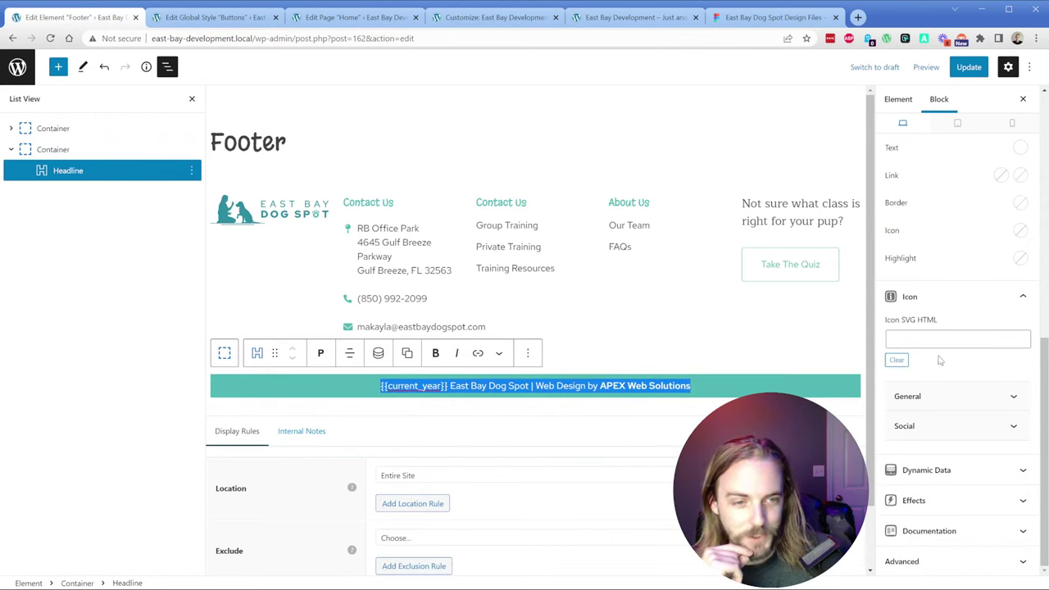
pyautogui.scroll(2, 939, 356)
pyautogui.scroll(3, 939, 356)
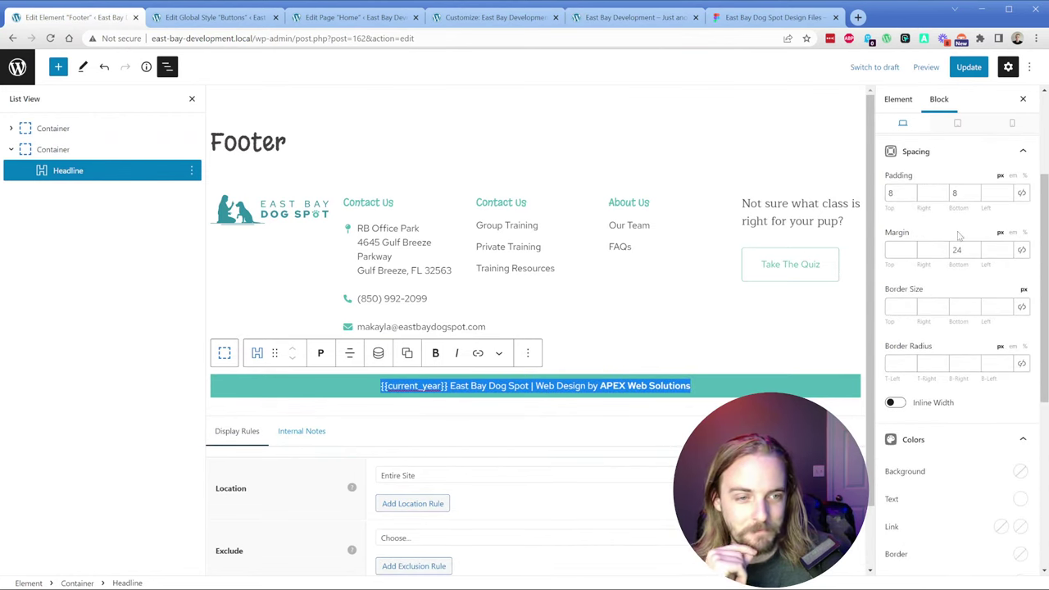
pyautogui.click(770, 16)
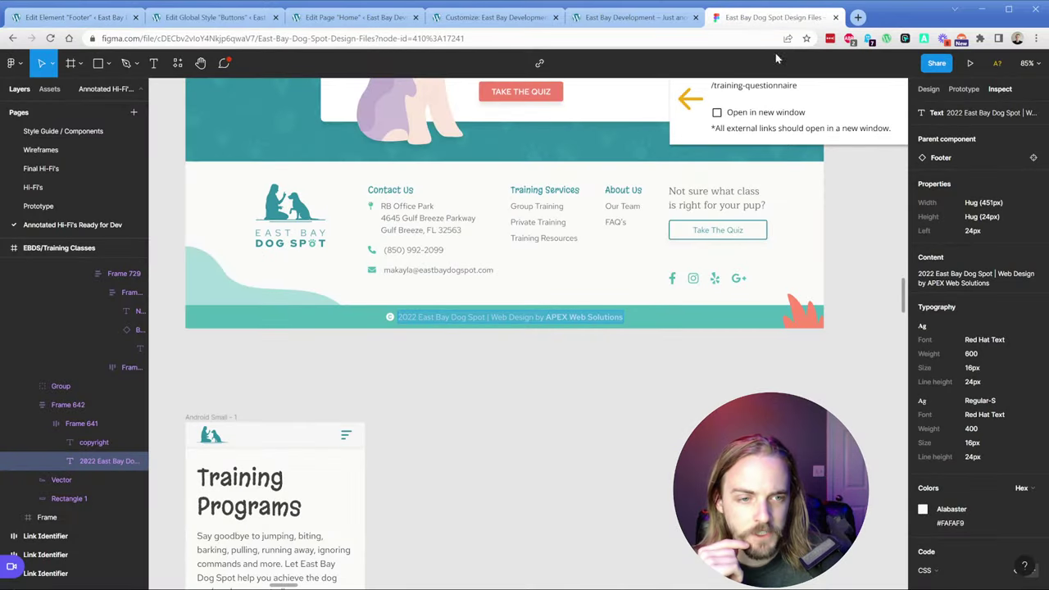
pyautogui.click(627, 16)
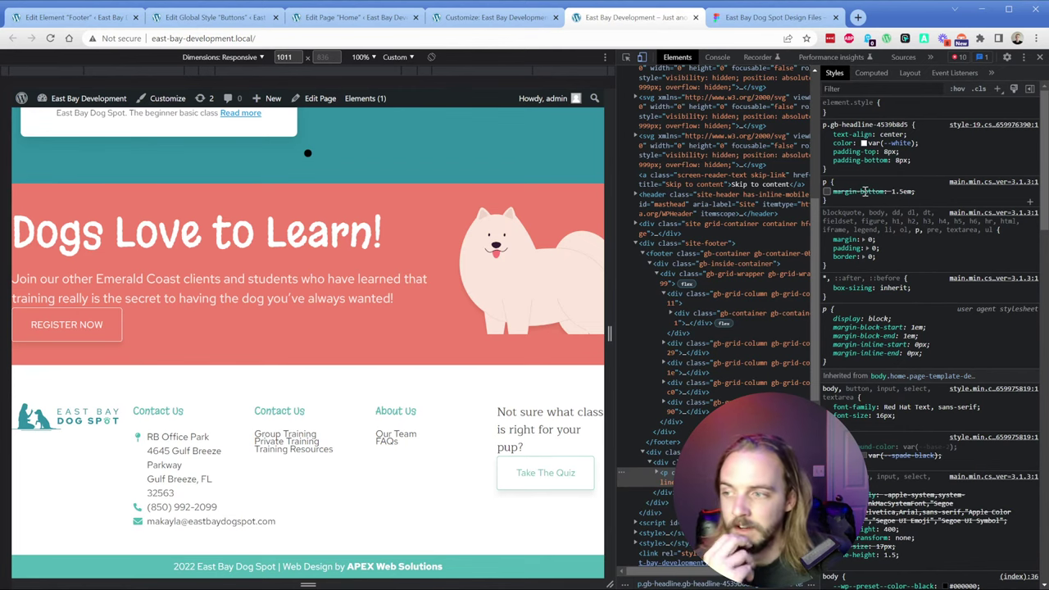
# Step: Set the copyright line's bottom margin to 0, save the Footer element, and view the live site
pyautogui.hotkey('ctrl', '1')
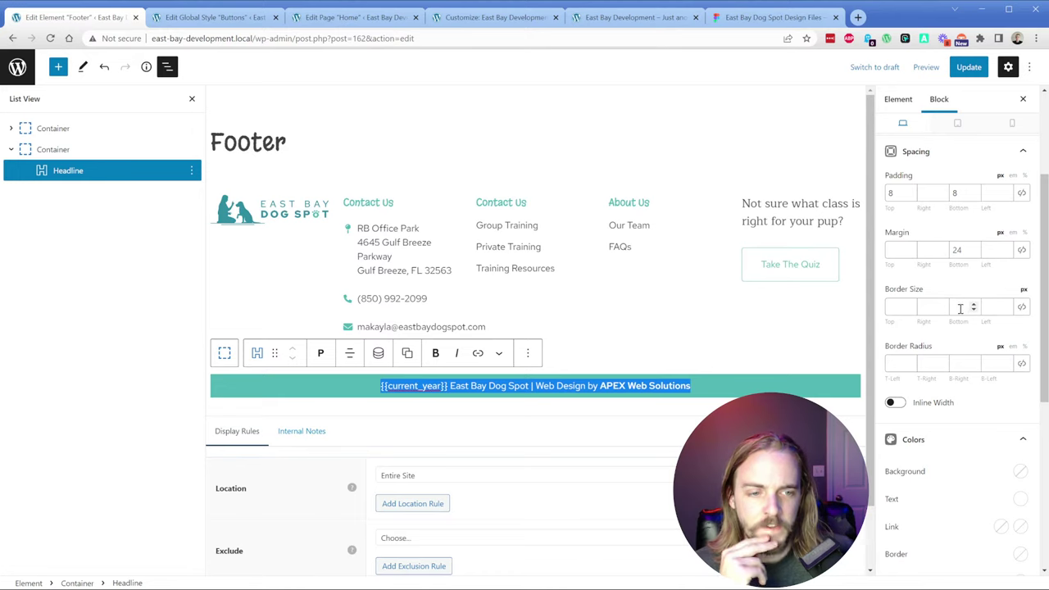
pyautogui.scroll(1, 950, 312)
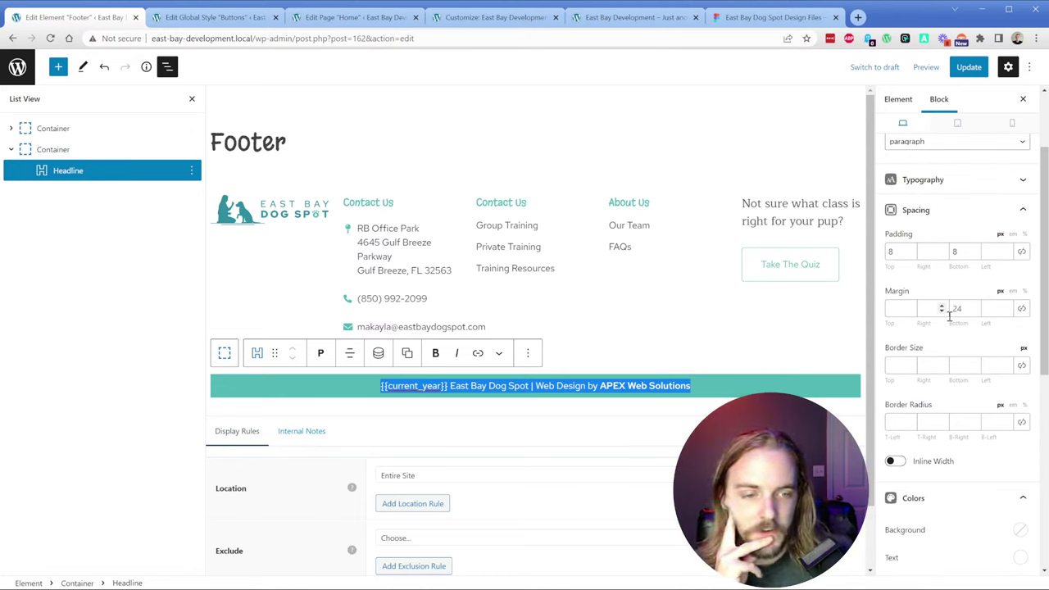
pyautogui.click(958, 309)
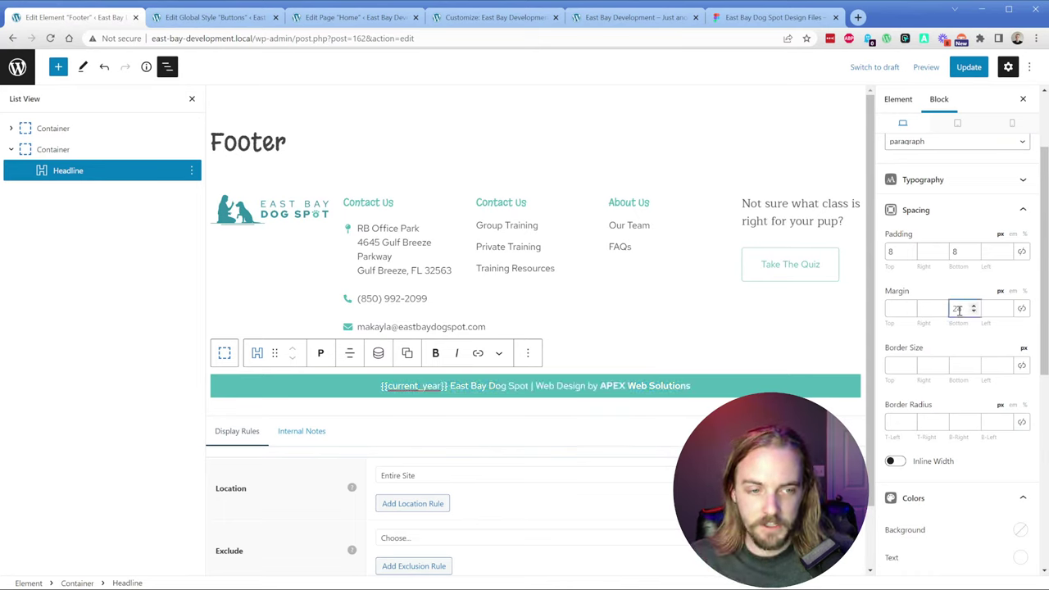
pyautogui.write('16')
pyautogui.press('BackSpace')
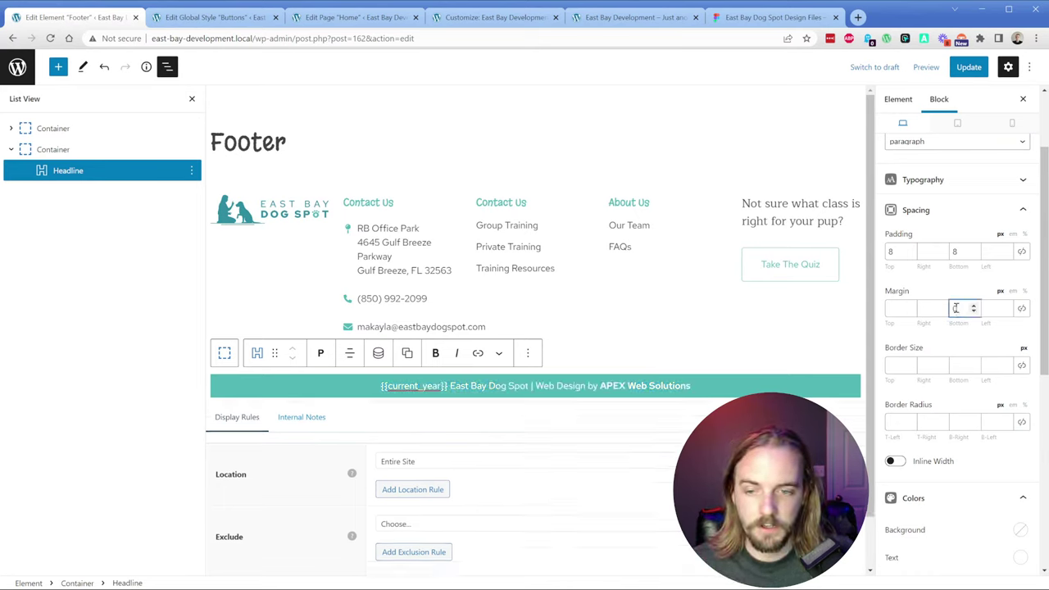
pyautogui.press('BackSpace')
pyautogui.write('0')
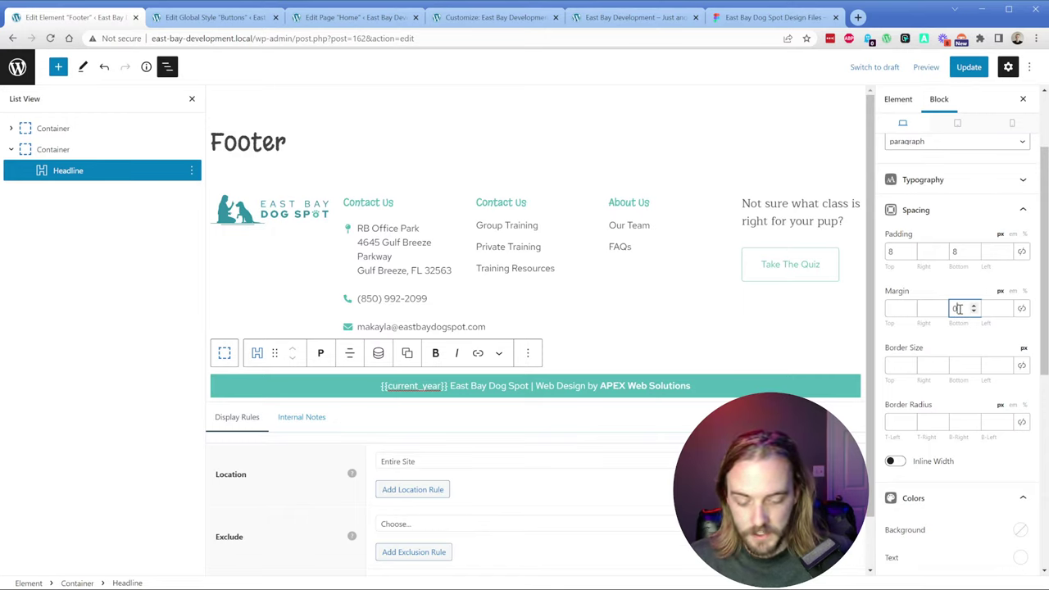
pyautogui.write('24')
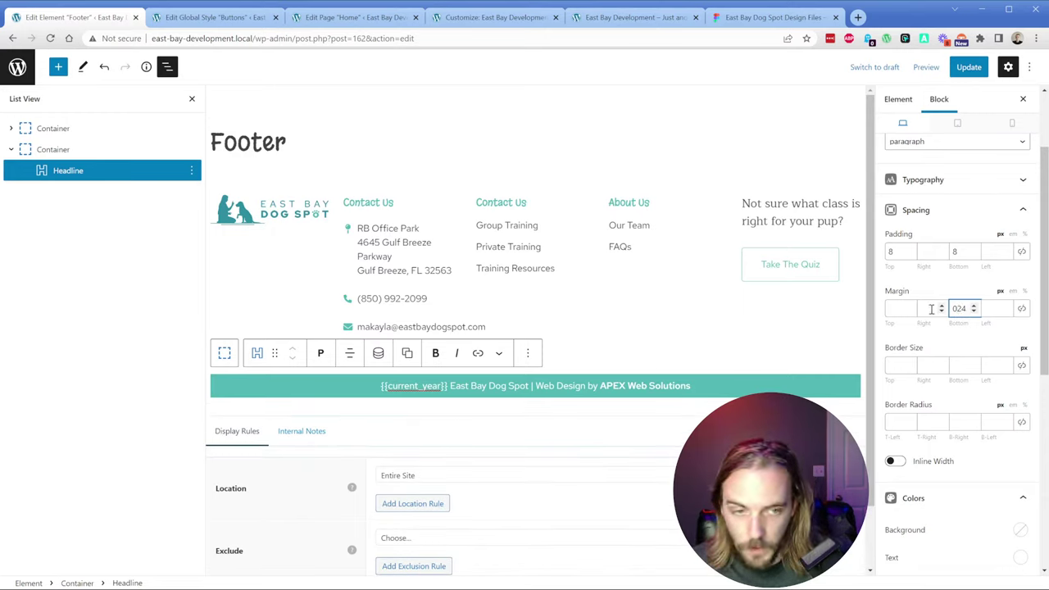
pyautogui.doubleClick(958, 308)
pyautogui.write('0')
pyautogui.click(971, 68)
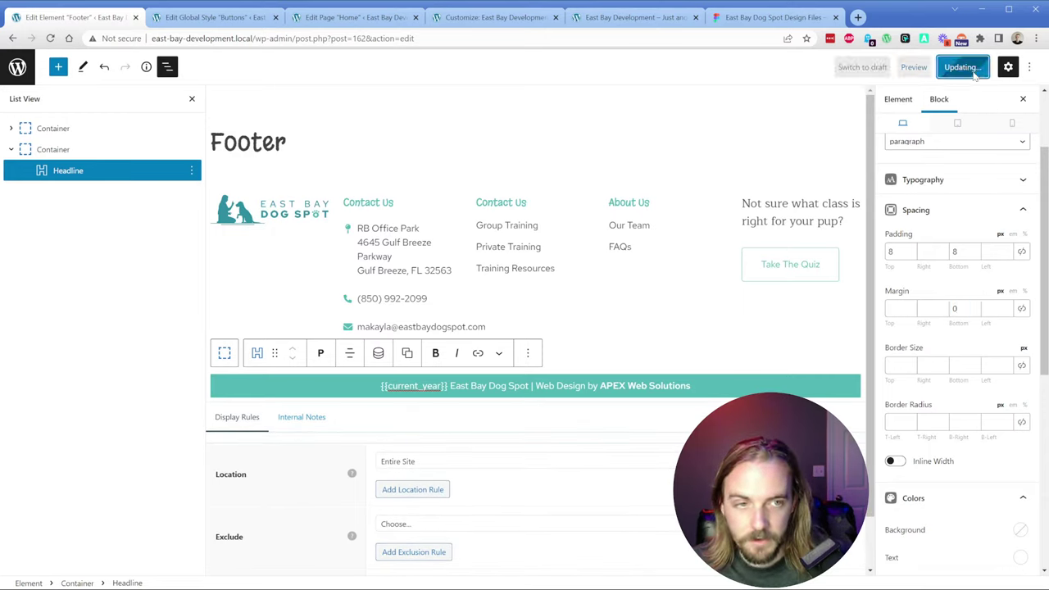
pyautogui.click(635, 17)
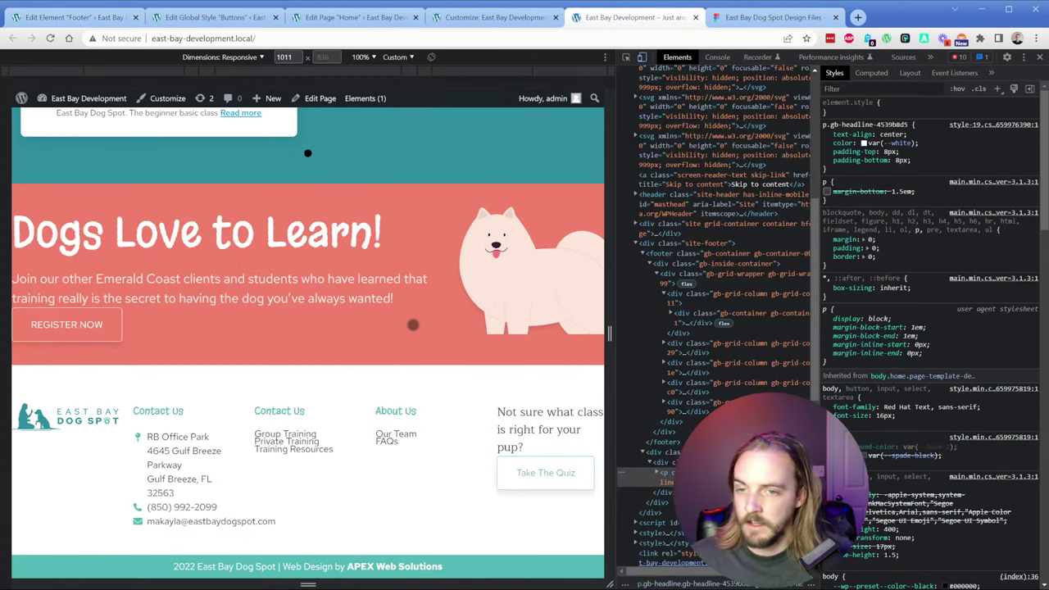
# Step: Reload the live page, reopen DevTools, and toggle the body font size to compare
pyautogui.hotkey('ctrl', 'r')
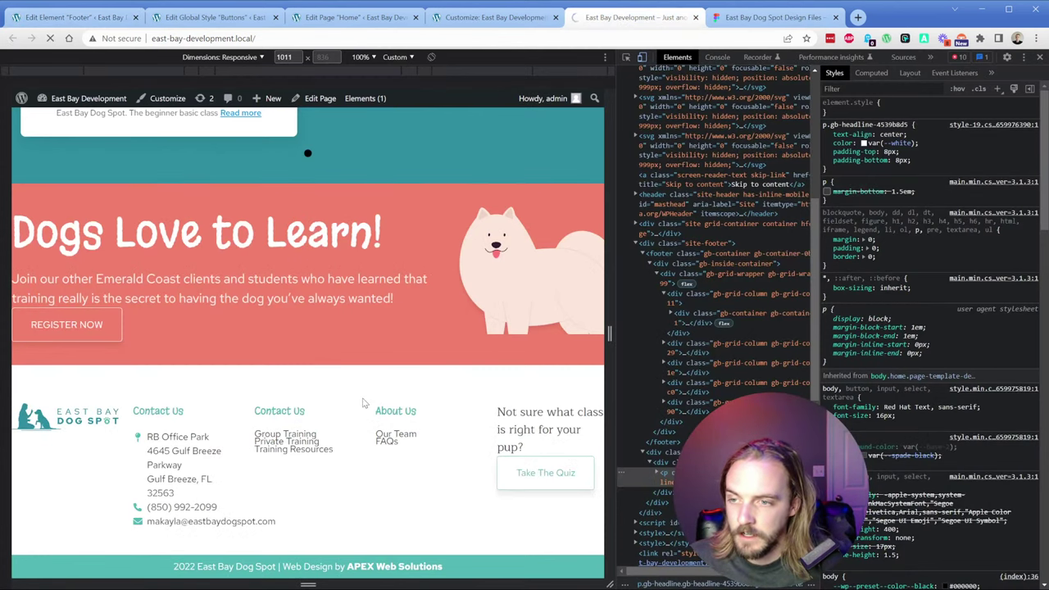
pyautogui.click(1039, 56)
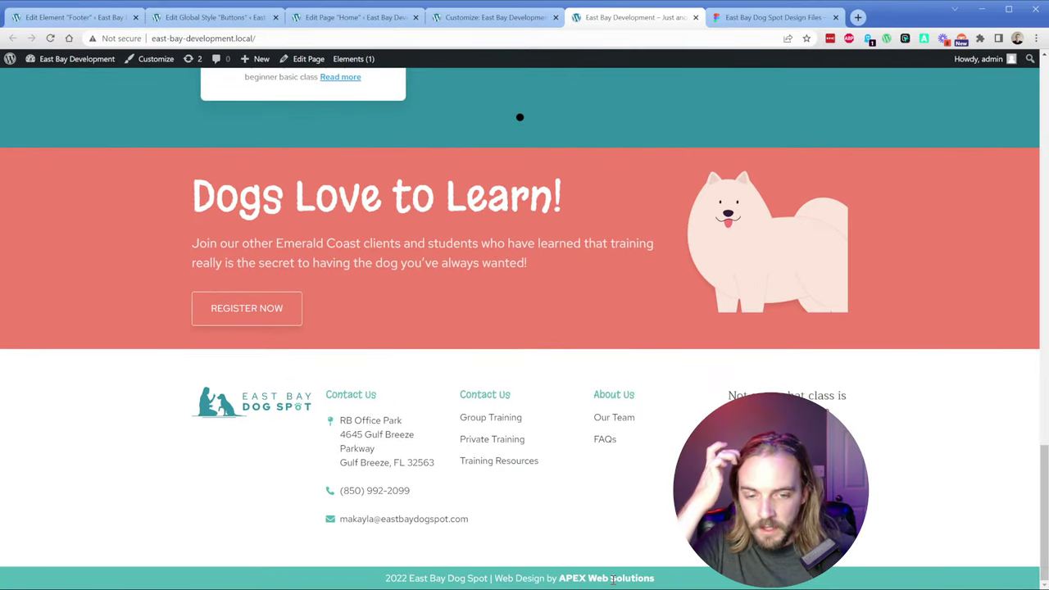
pyautogui.doubleClick(614, 579)
pyautogui.click(634, 552)
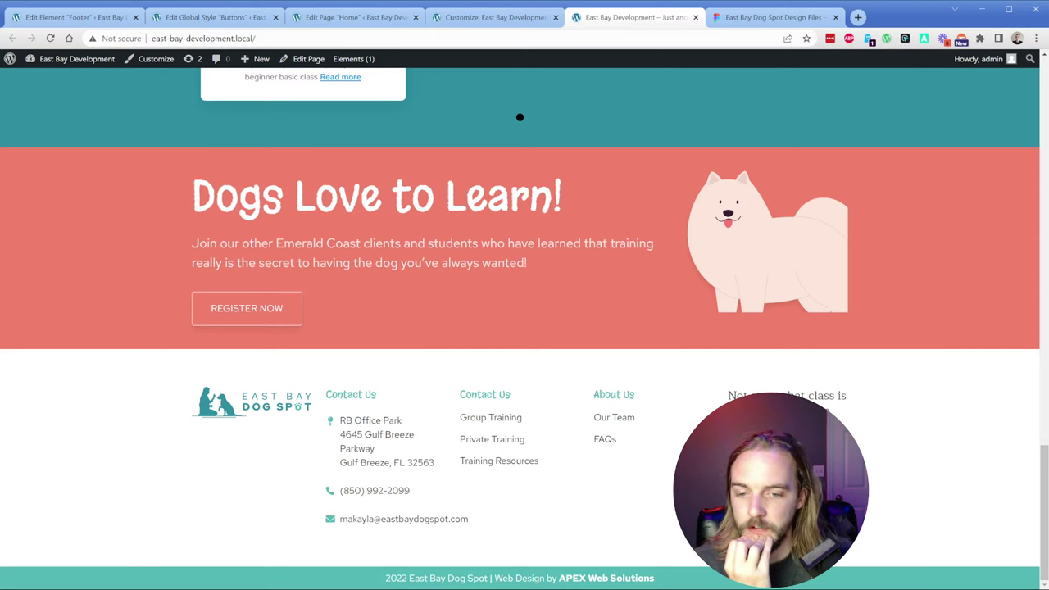
pyautogui.hotkey('ctrl', 'shift', 'i')
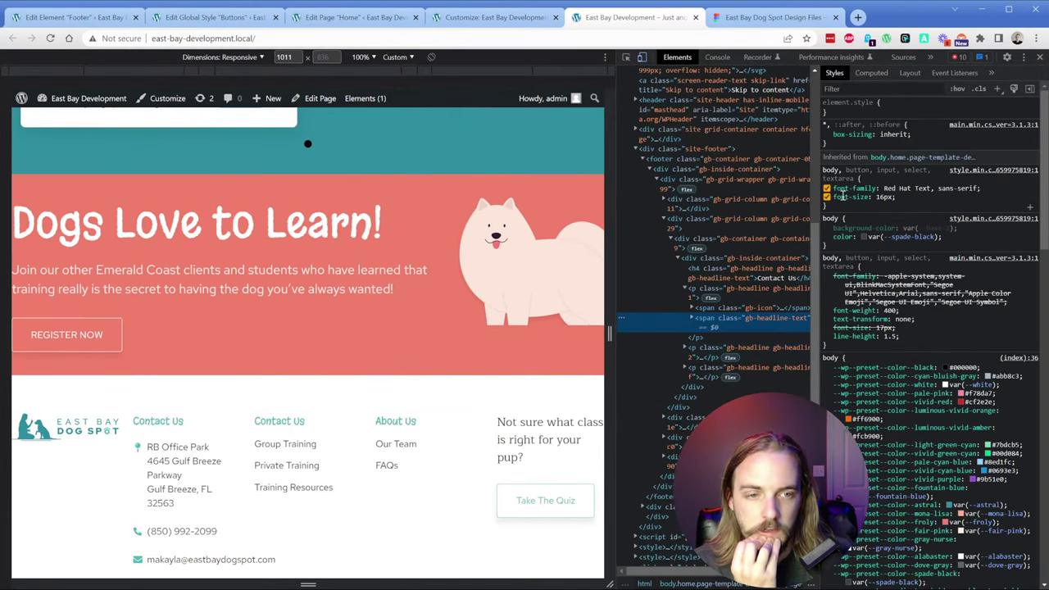
pyautogui.click(827, 200)
pyautogui.click(828, 200)
pyautogui.click(827, 200)
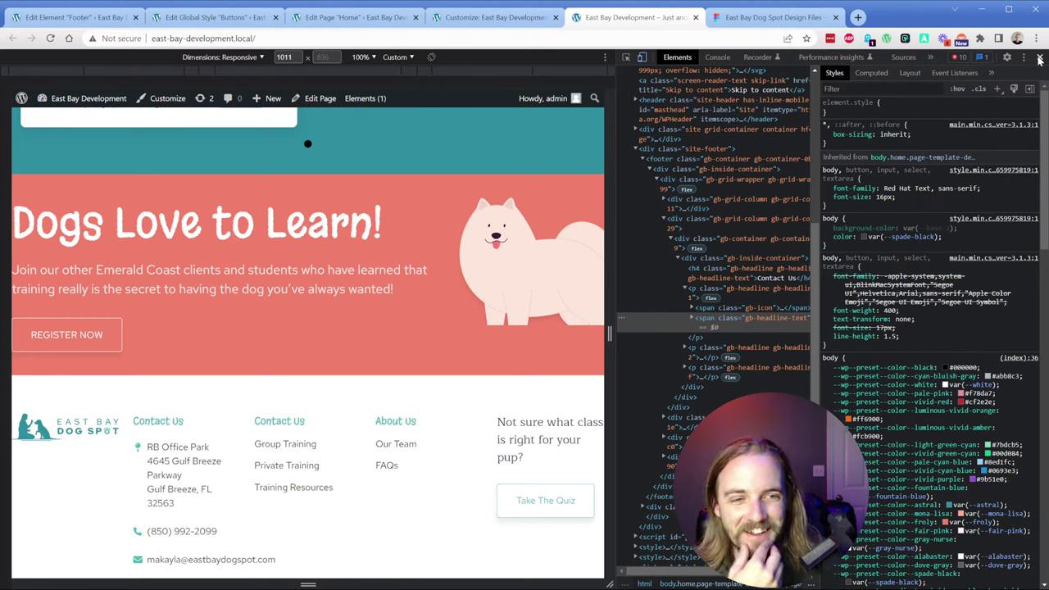
# Step: Toggle the Contact Us heading's 17px font size to compare, then close DevTools
pyautogui.hotkey('ctrl', 'shift', 'c')
pyautogui.click(157, 420)
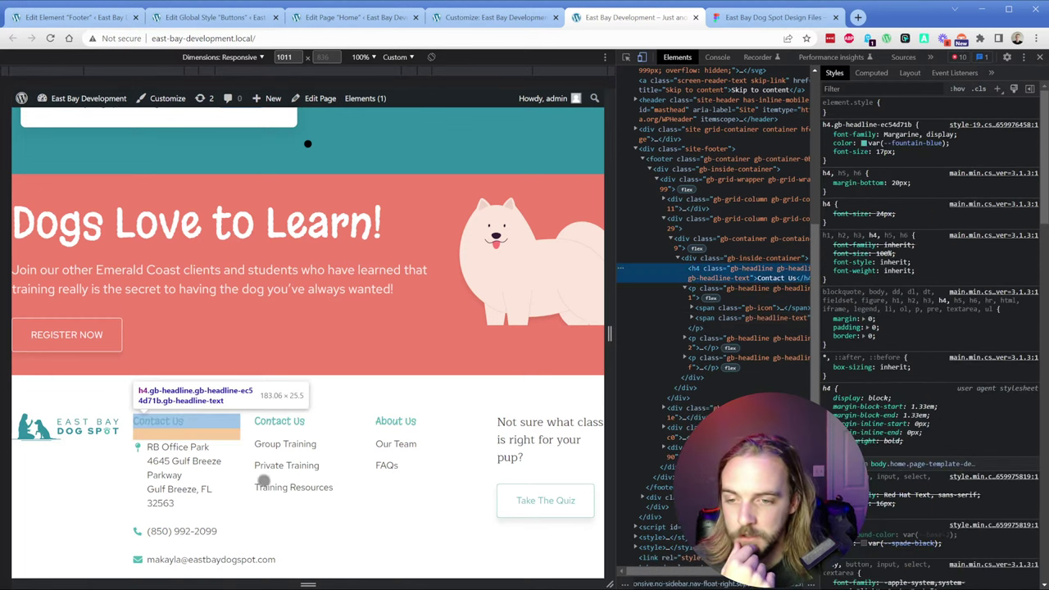
pyautogui.click(826, 152)
pyautogui.click(826, 153)
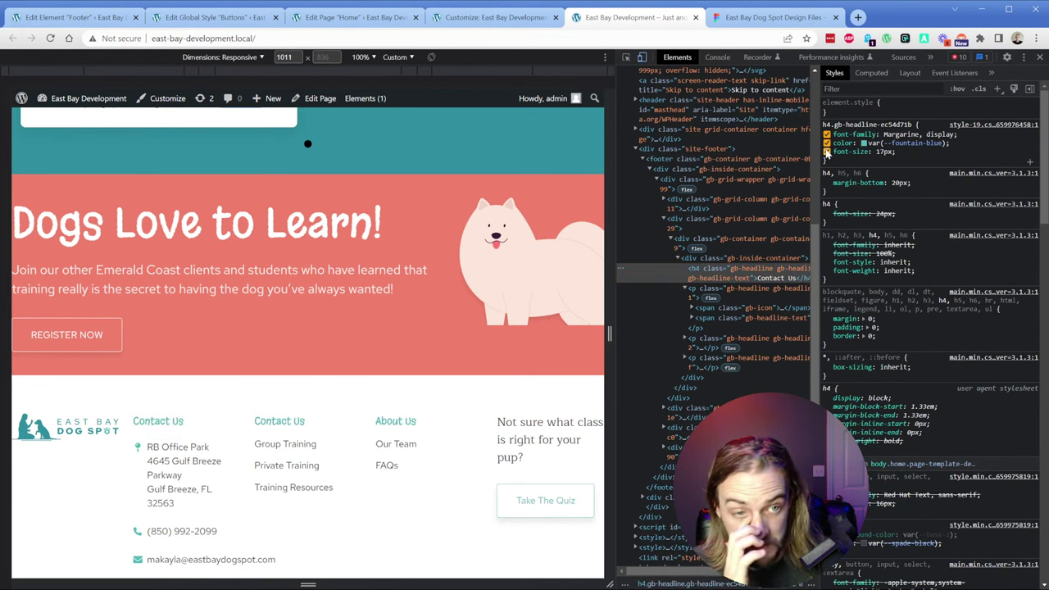
pyautogui.click(1039, 57)
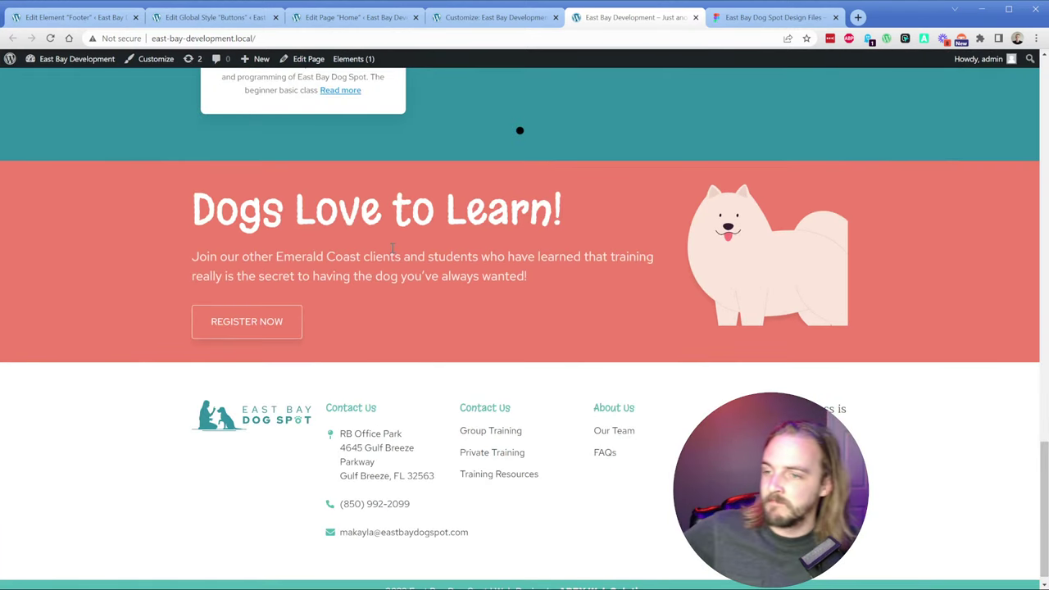
# Step: Scroll down to the live footer's teal copyright bar crediting APEX Web Solutions
pyautogui.scroll(-1, 401, 281)
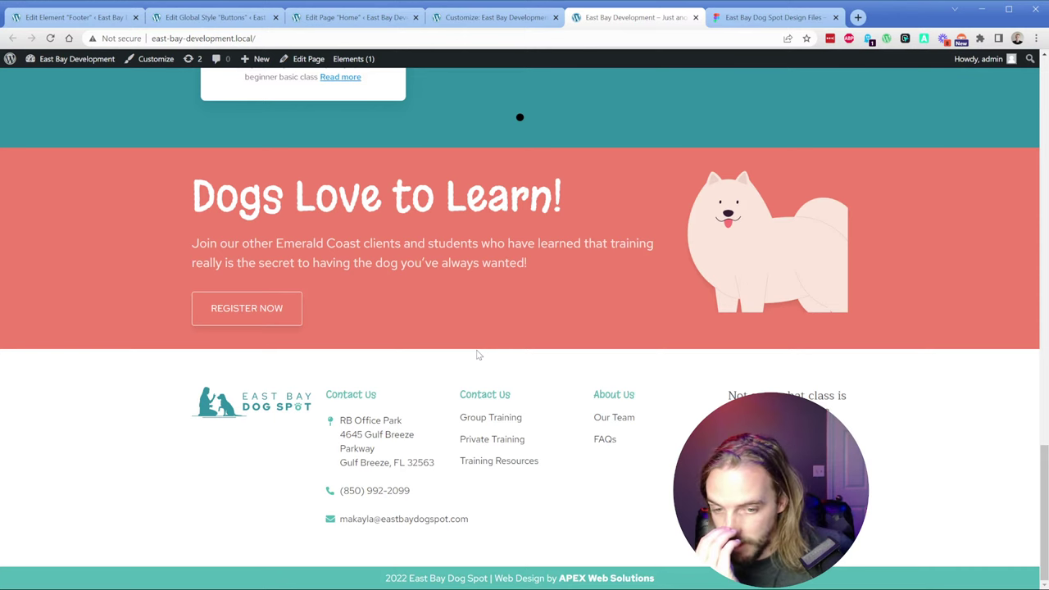
# Step: Copy the Figma copyright icon layer as CSS
pyautogui.click(719, 20)
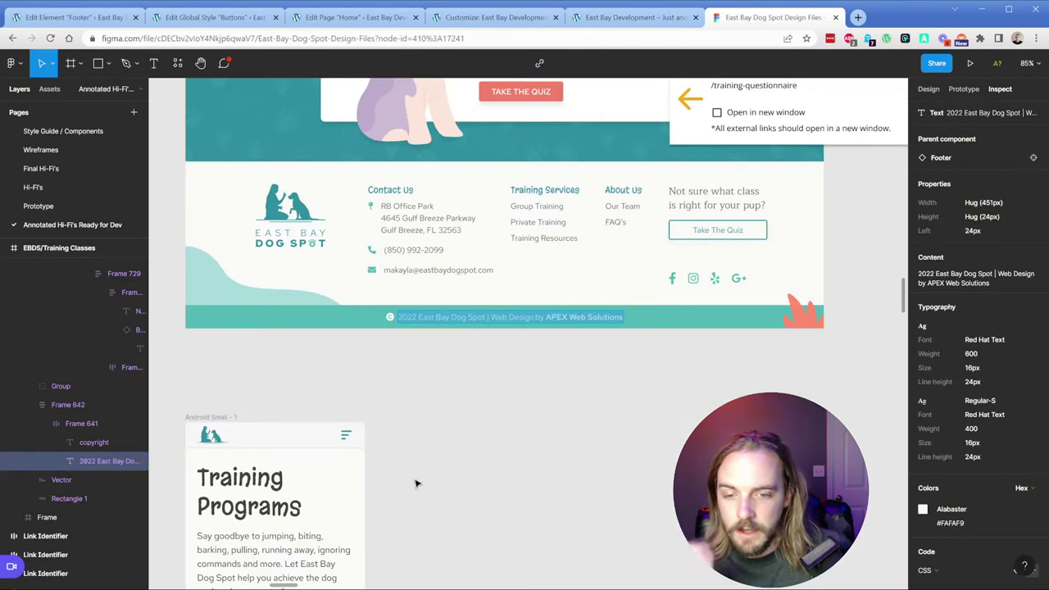
pyautogui.click(388, 320)
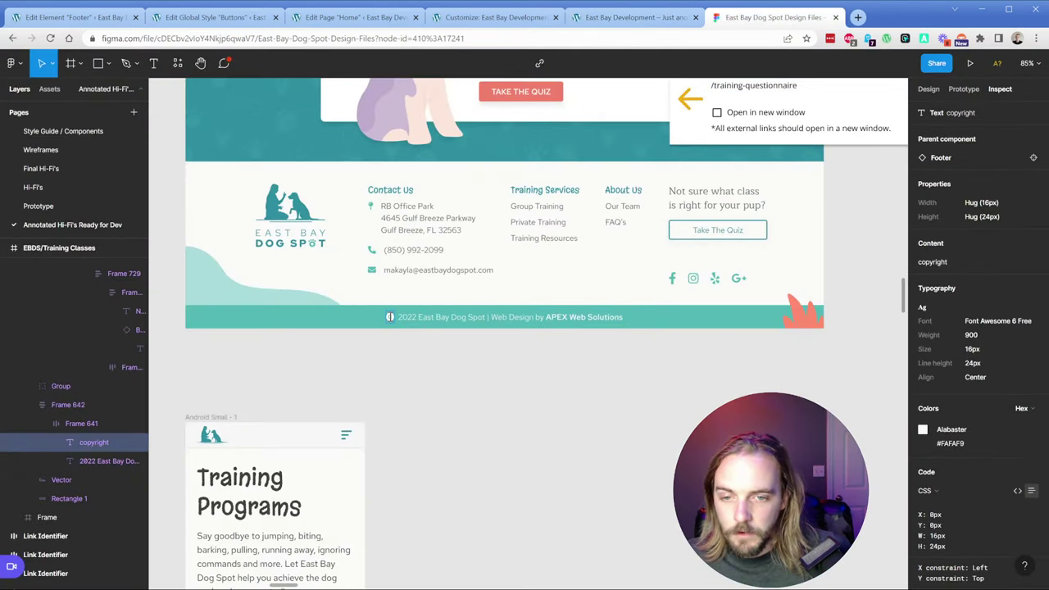
pyautogui.rightClick(82, 440)
pyautogui.moveTo(82, 441)
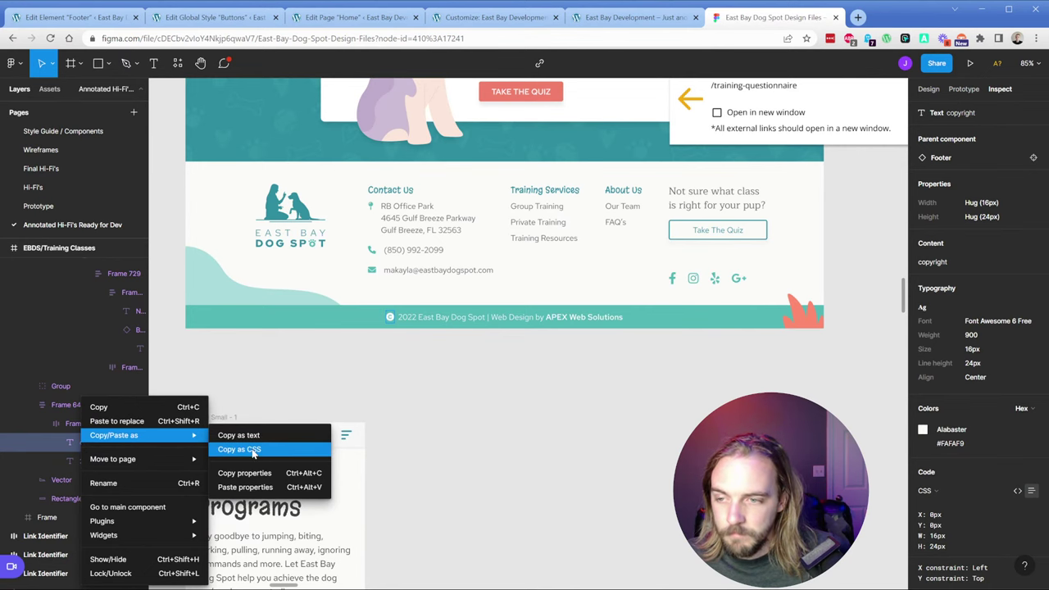
pyautogui.click(254, 451)
# Step: Place the caret at the start of the footer's copyright line
pyautogui.click(103, 21)
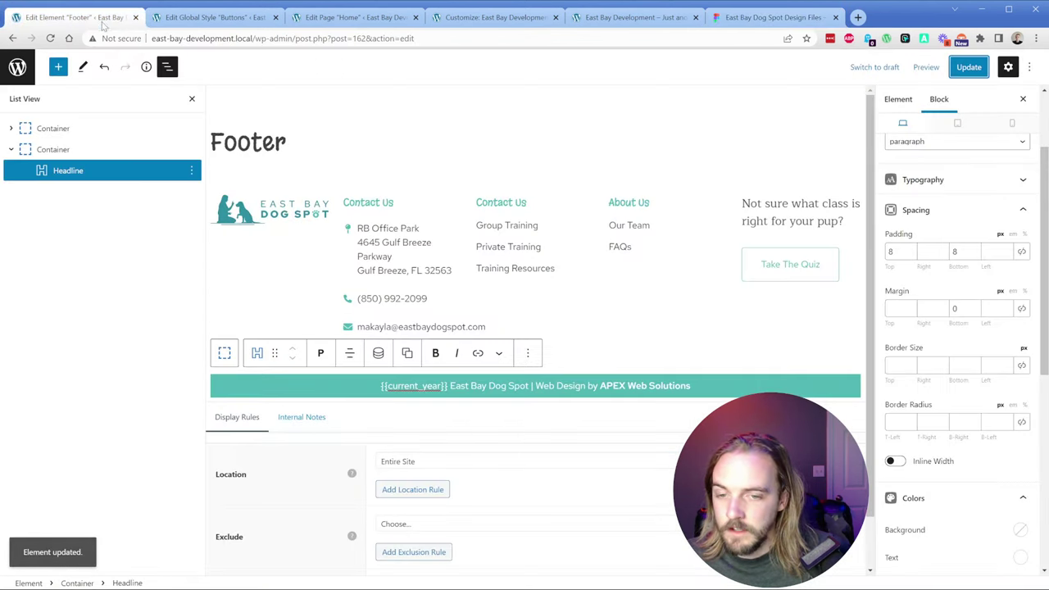
pyautogui.tripleClick(376, 388)
pyautogui.click(374, 388)
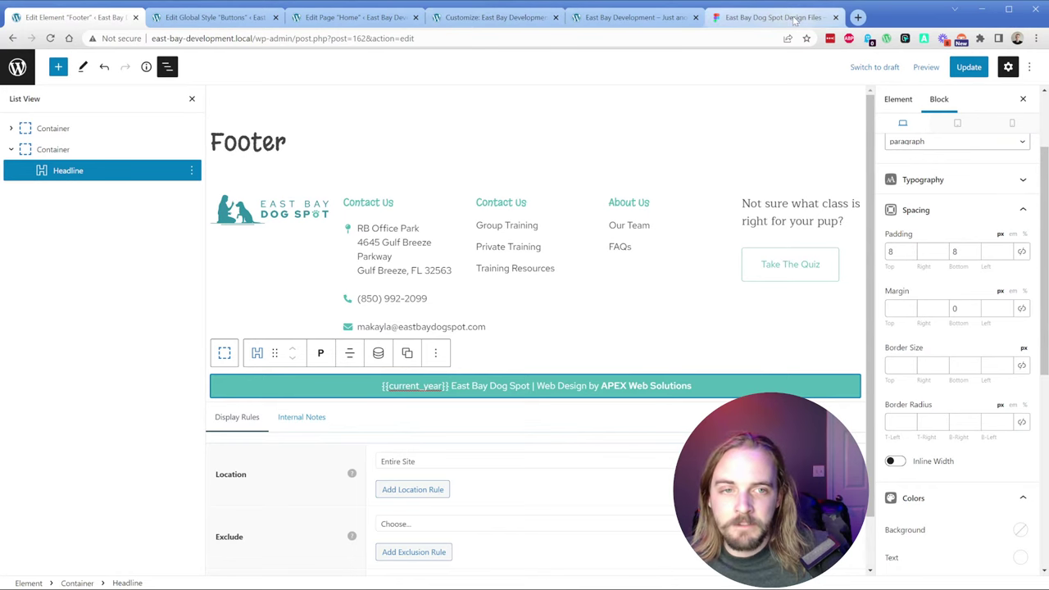
# Step: Search Google for 'copyright alt code' in a new tab
pyautogui.click(857, 18)
pyautogui.write('copyright alt')
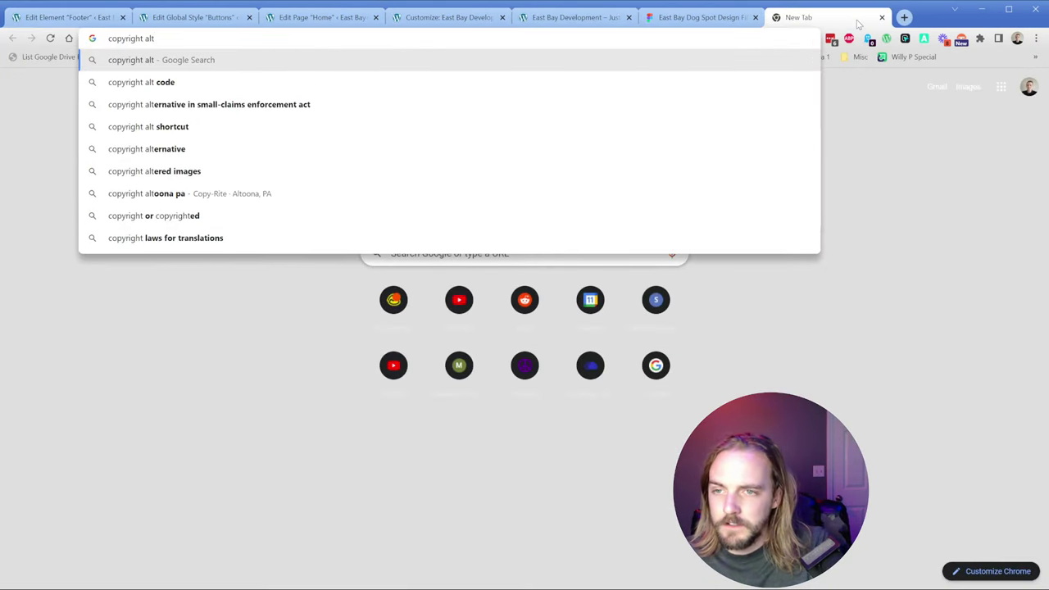
pyautogui.press('Down')
pyautogui.press('Return')
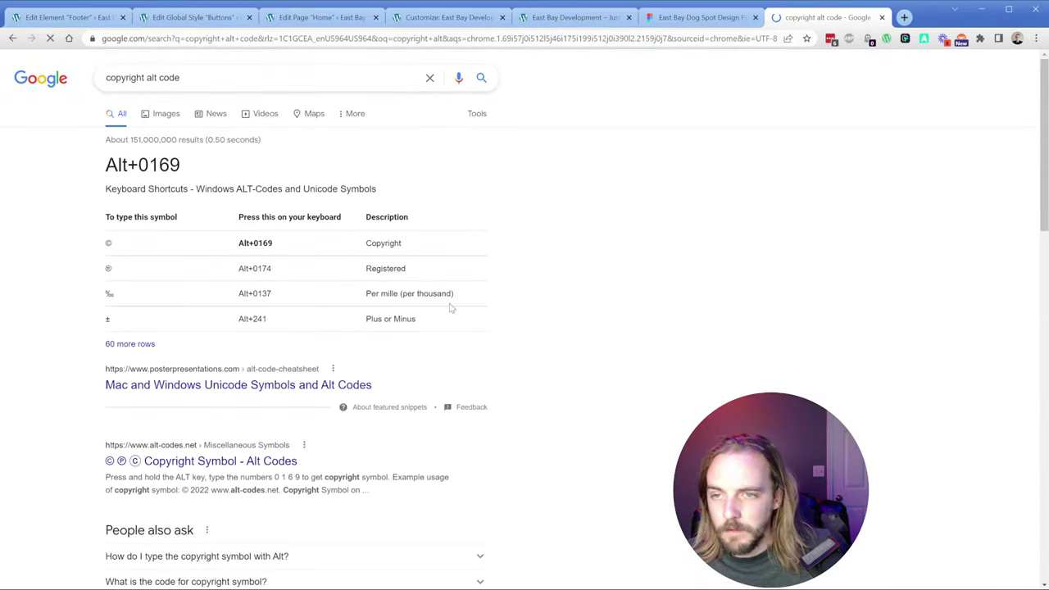
# Step: Insert a © symbol before {{current_year}} in the footer copyright line, then view the Figma design
pyautogui.click(75, 19)
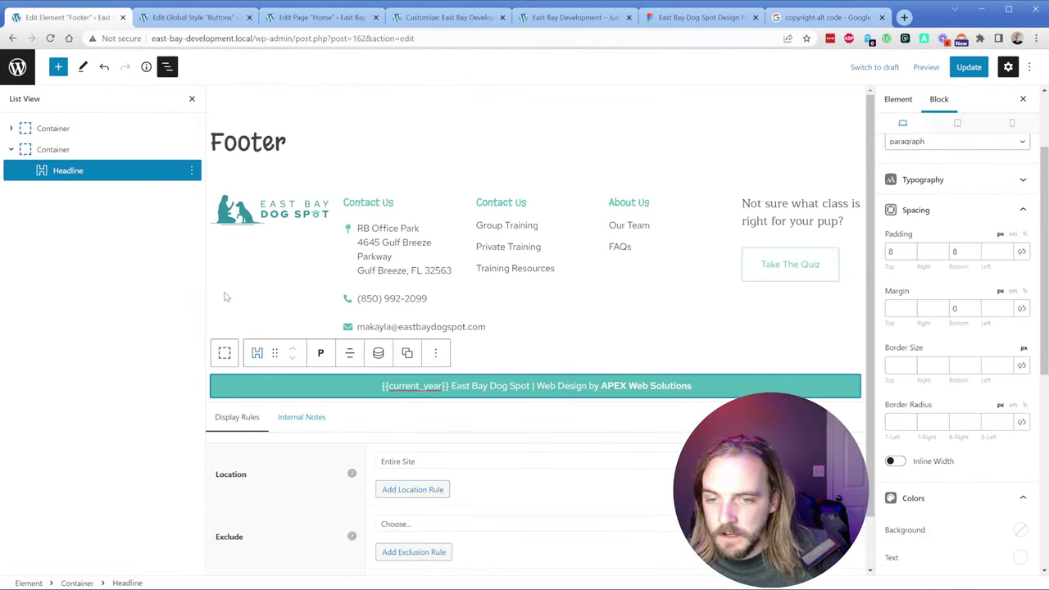
pyautogui.click(379, 392)
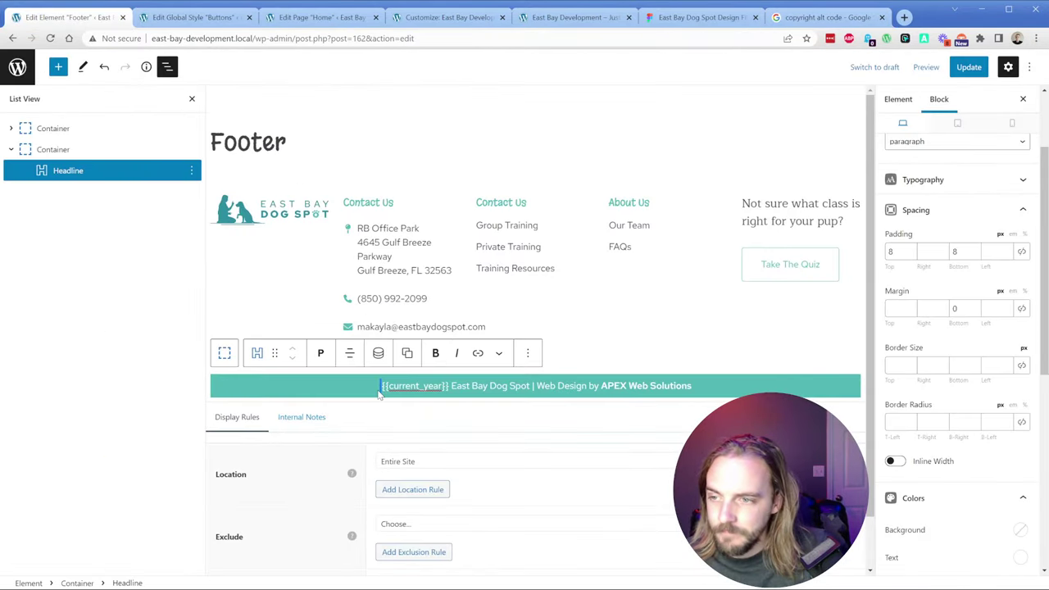
pyautogui.press('alt')
pyautogui.click(378, 394)
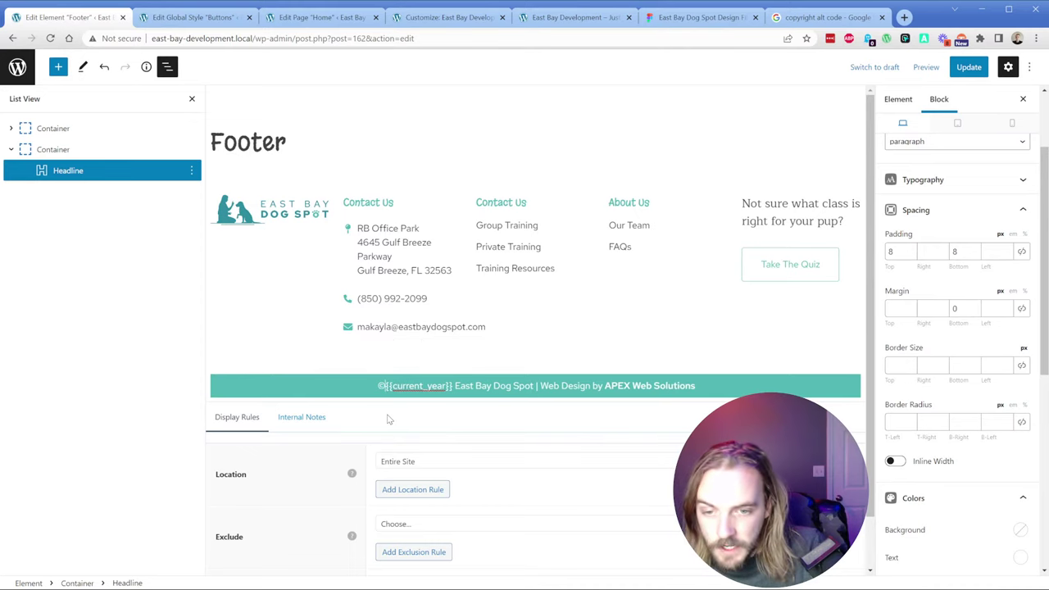
pyautogui.write('©')
pyautogui.click(713, 390)
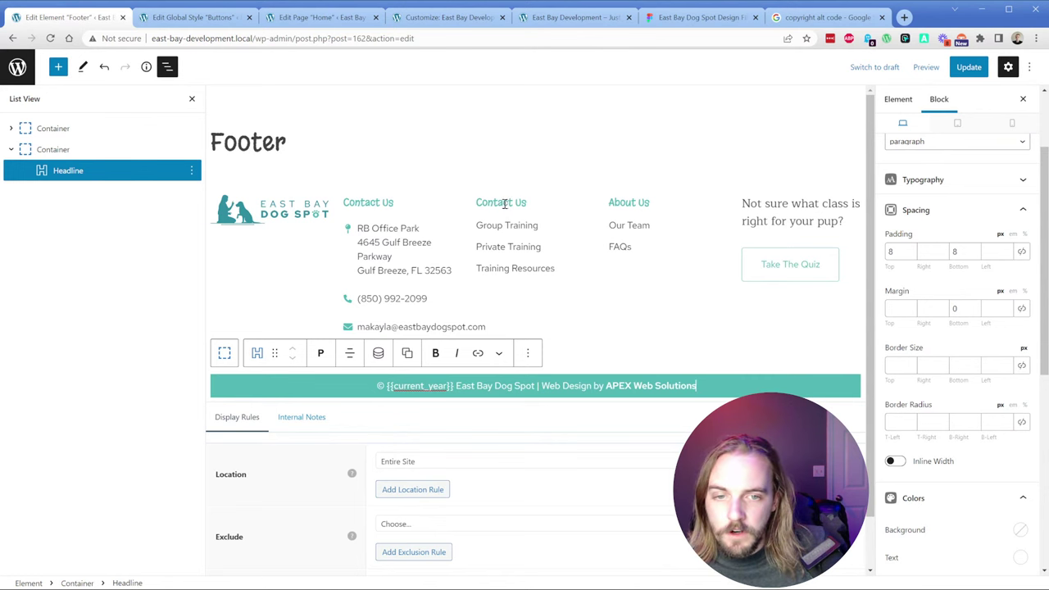
pyautogui.click(680, 16)
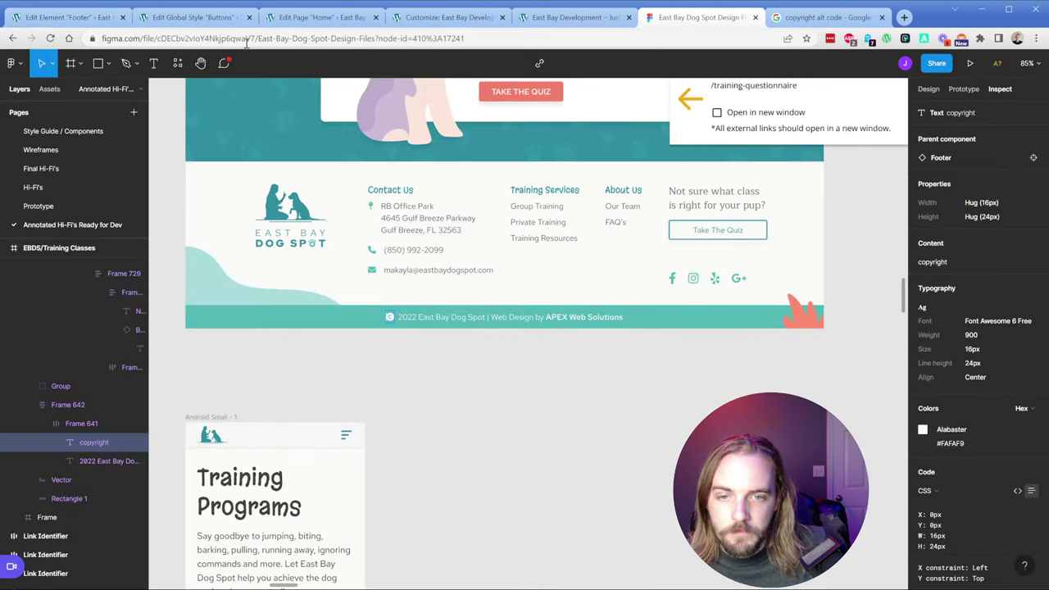
# Step: Rename the second Contact Us column heading to 'Training Services'
pyautogui.click(107, 18)
pyautogui.tripleClick(501, 203)
pyautogui.press('BackSpace')
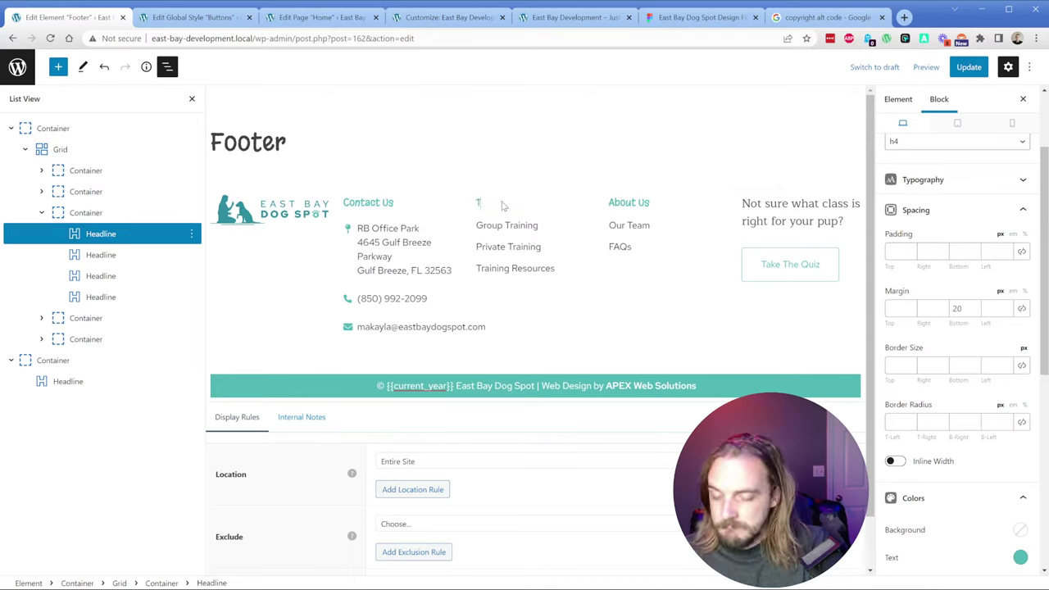
pyautogui.write('Training Services')
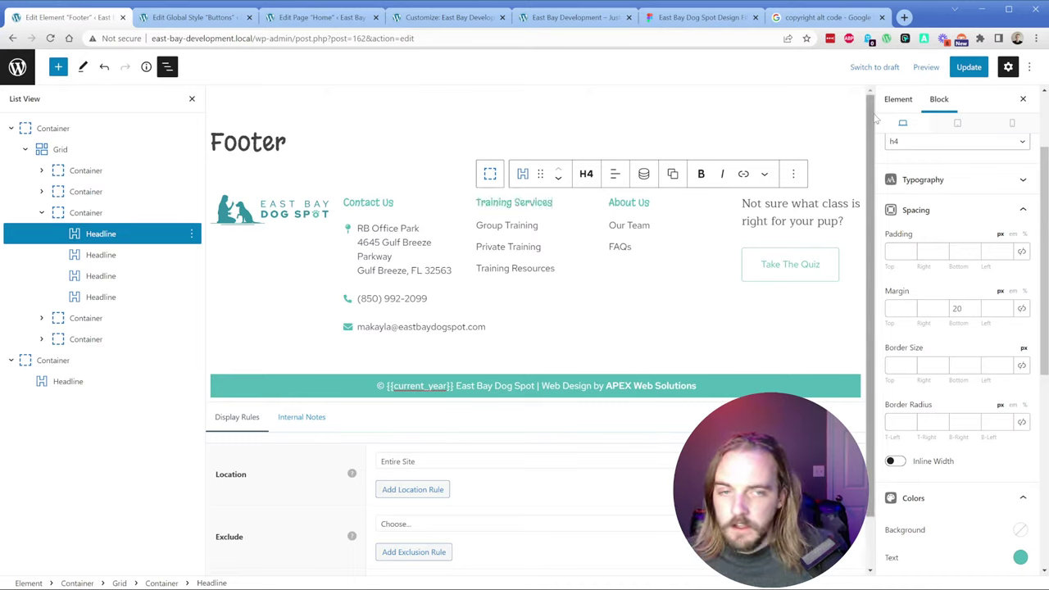
# Step: Save the footer element and reload the live site to confirm © 2022 appears
pyautogui.click(975, 69)
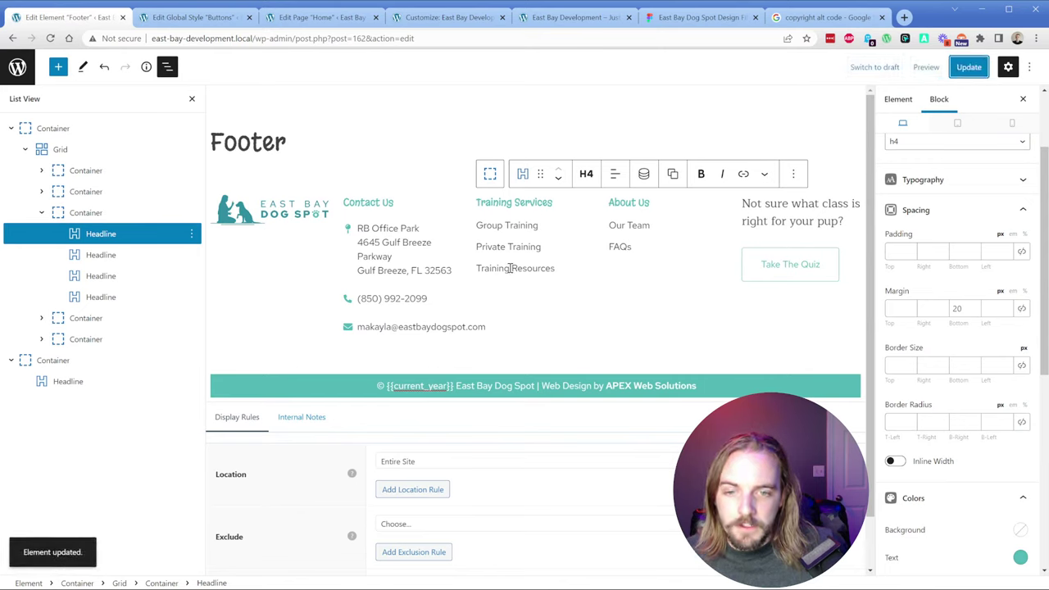
pyautogui.click(536, 18)
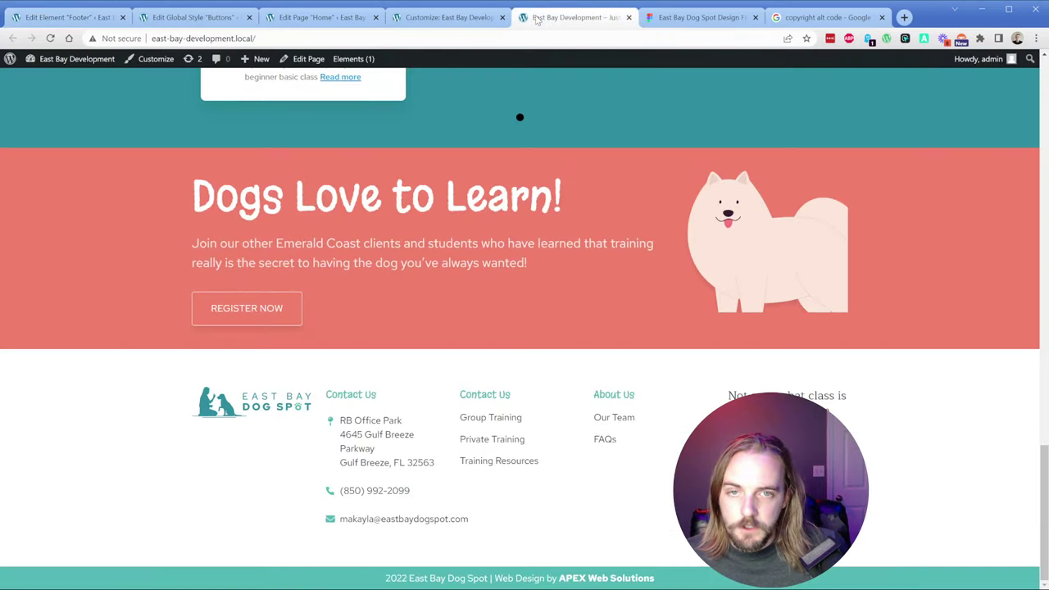
pyautogui.press('F5')
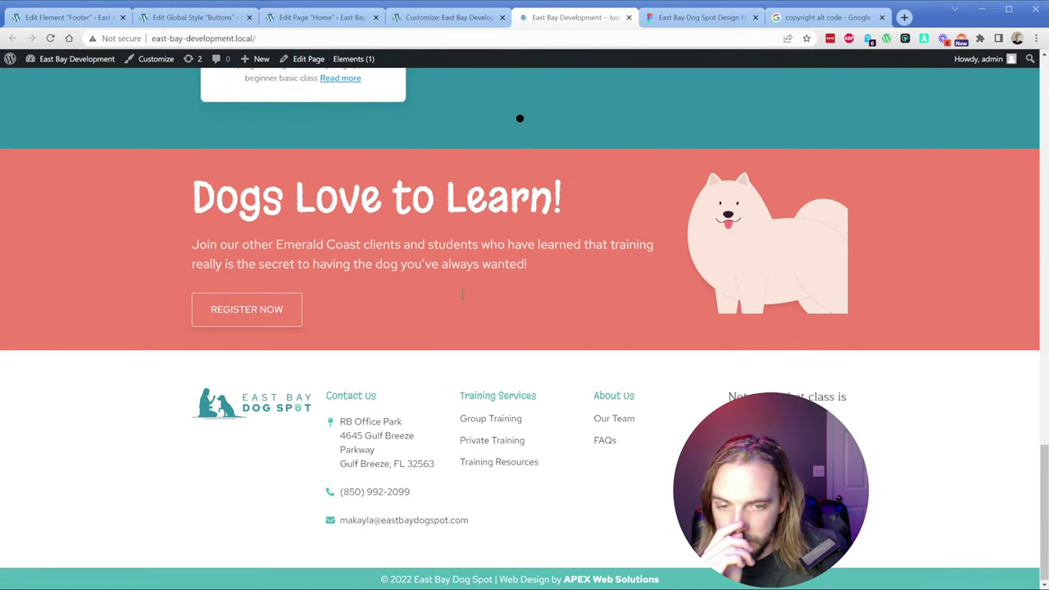
# Step: Link the Group Training item to the existing Group Classes page
pyautogui.click(72, 18)
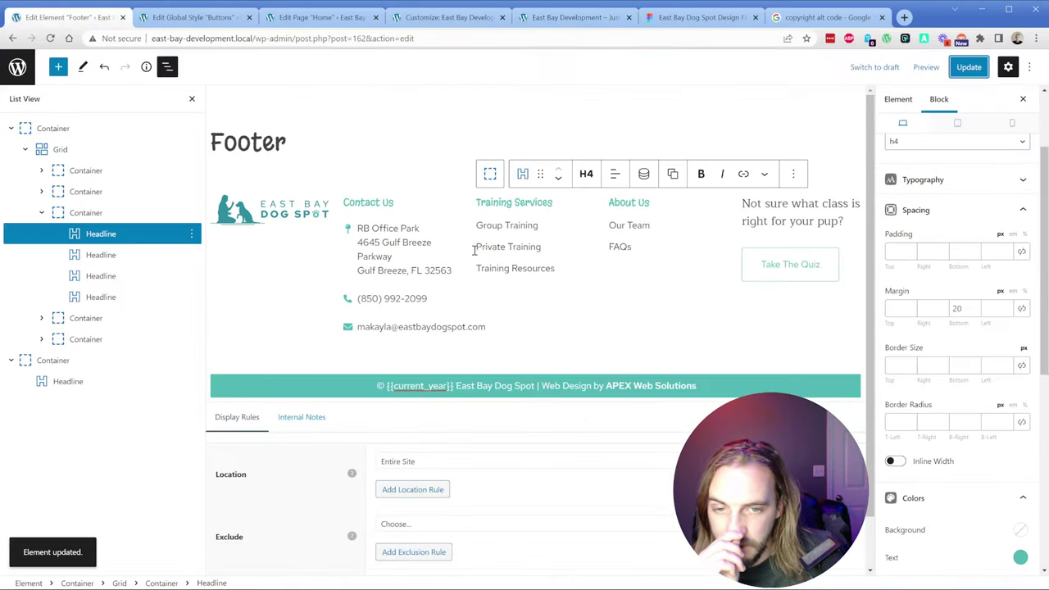
pyautogui.tripleClick(502, 224)
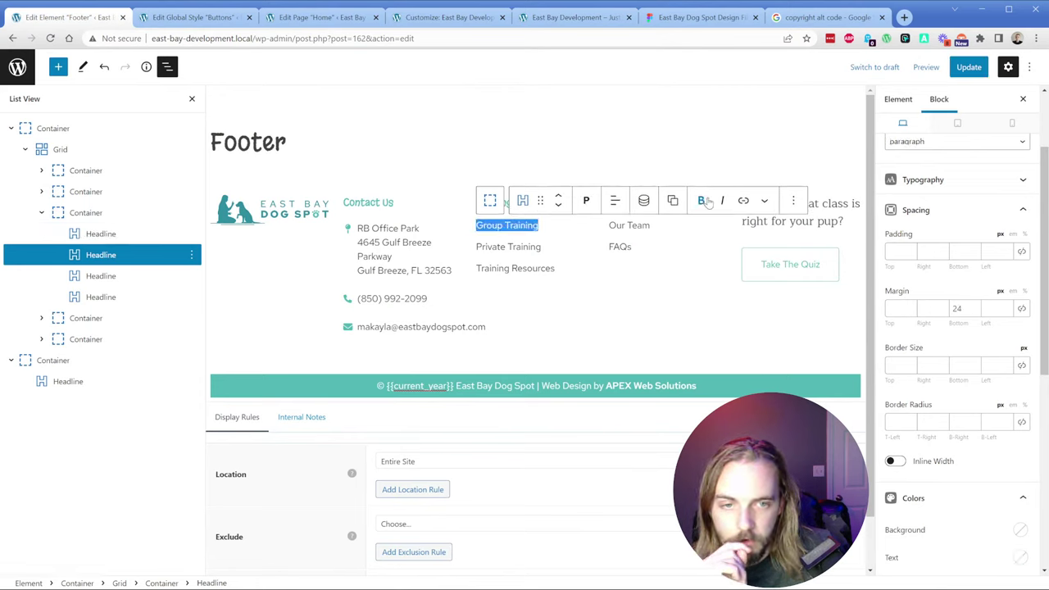
pyautogui.click(740, 201)
pyautogui.write('group')
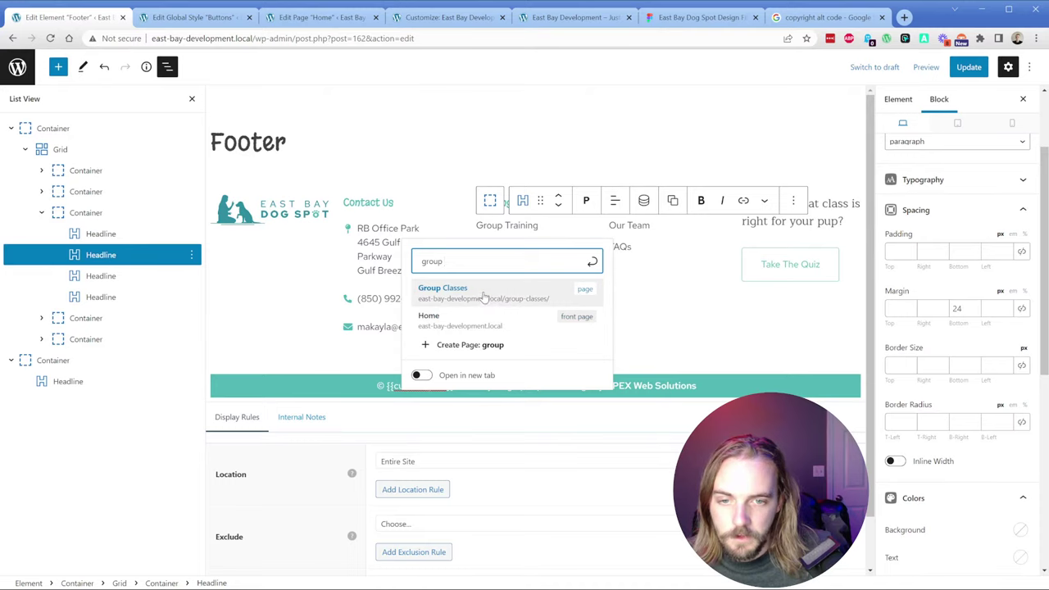
pyautogui.click(483, 295)
# Step: Link Private Training to a newly created 'Private Training' page
pyautogui.tripleClick(527, 250)
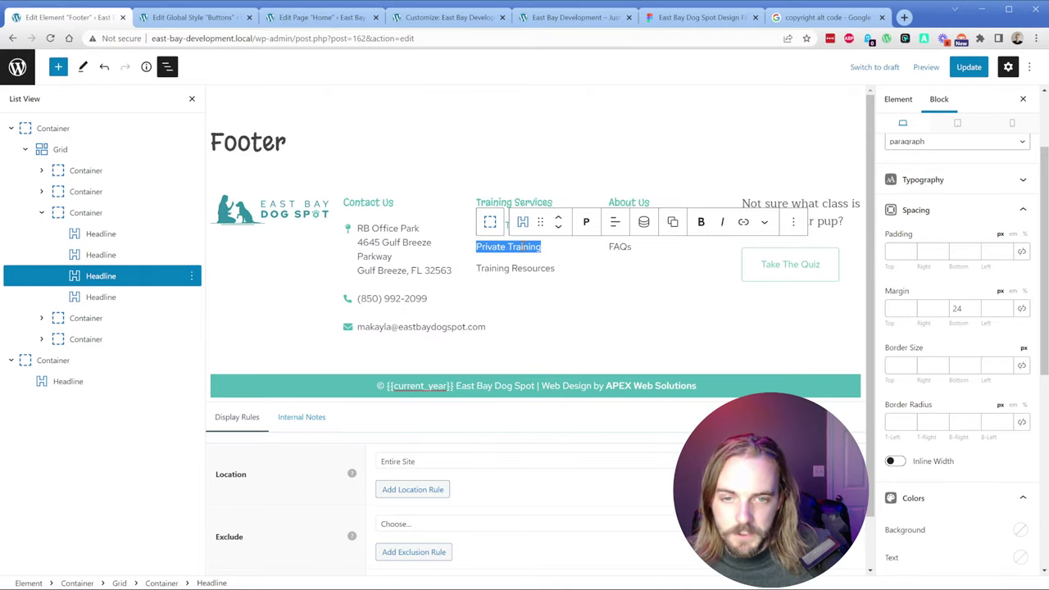
pyautogui.click(743, 222)
pyautogui.write('group')
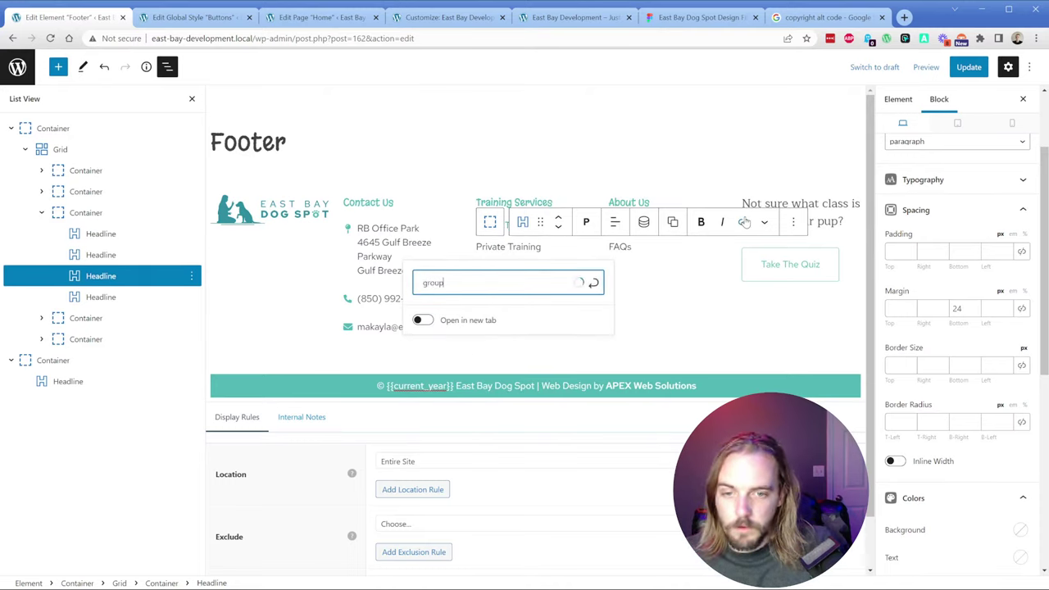
pyautogui.press('BackSpace')
pyautogui.press('BackSpace')
pyautogui.press('BackSpace')
pyautogui.press('BackSpace')
pyautogui.press('BackSpace')
pyautogui.write('priv')
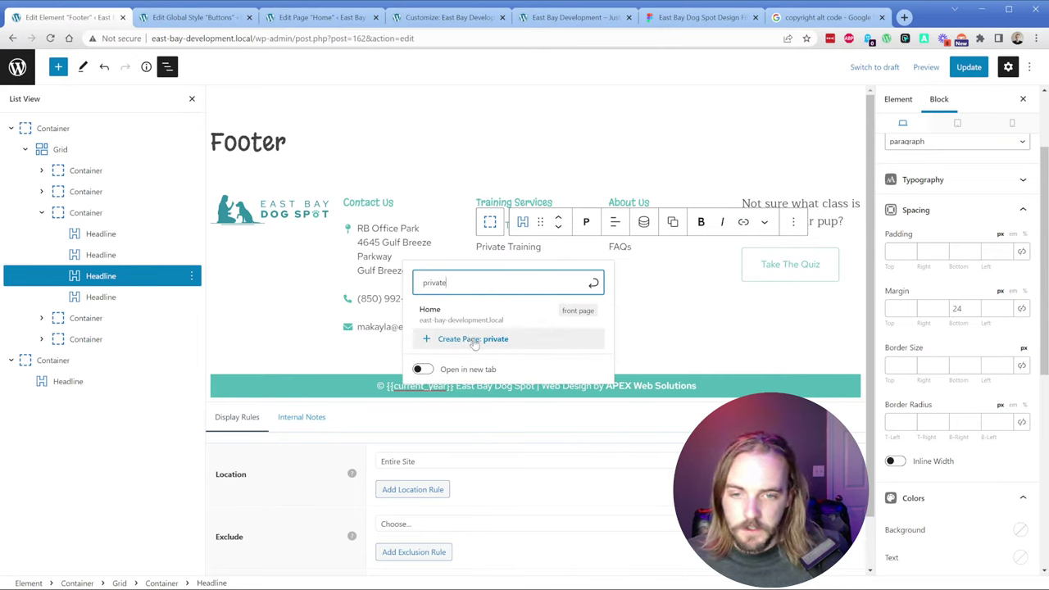
pyautogui.write('ate')
pyautogui.hotkey('ctrl', 'a')
pyautogui.write('Private ')
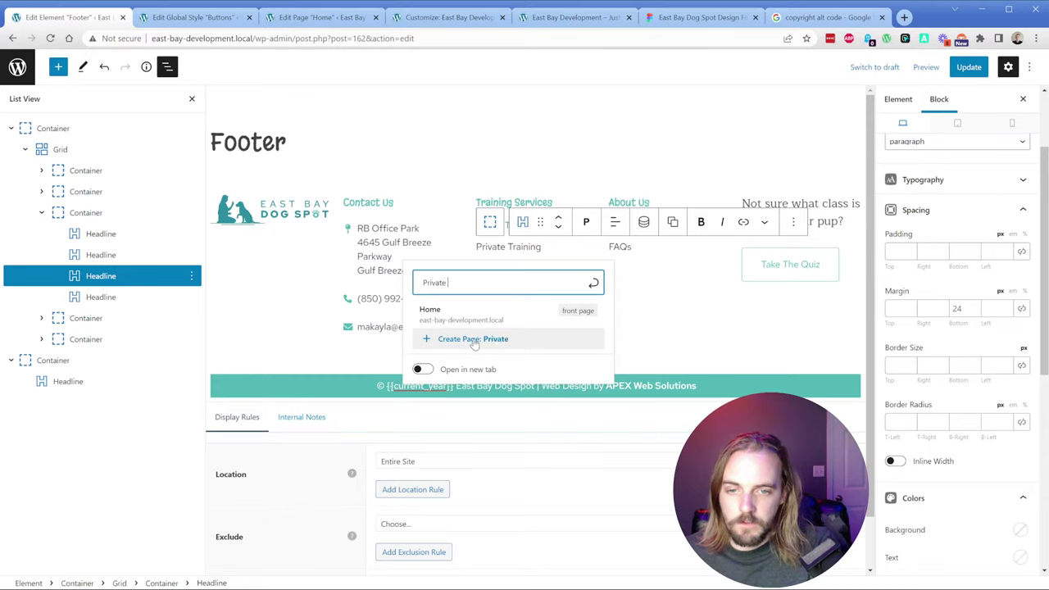
pyautogui.write('Training')
pyautogui.click(475, 340)
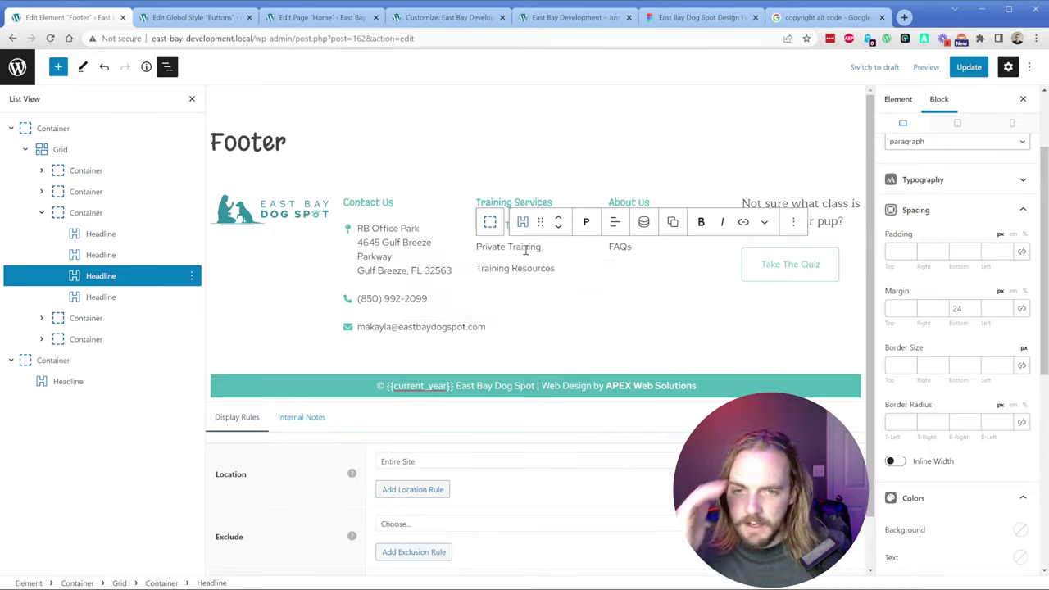
# Step: Link Training Resources to a newly created page, save the footer, and go to the admin area
pyautogui.click(511, 264)
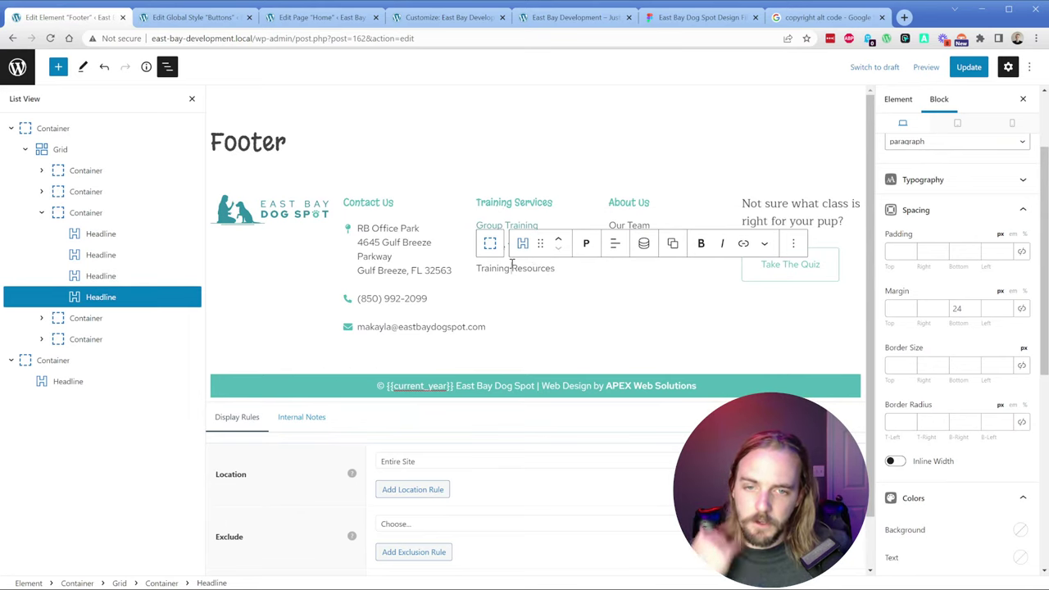
pyautogui.tripleClick(516, 266)
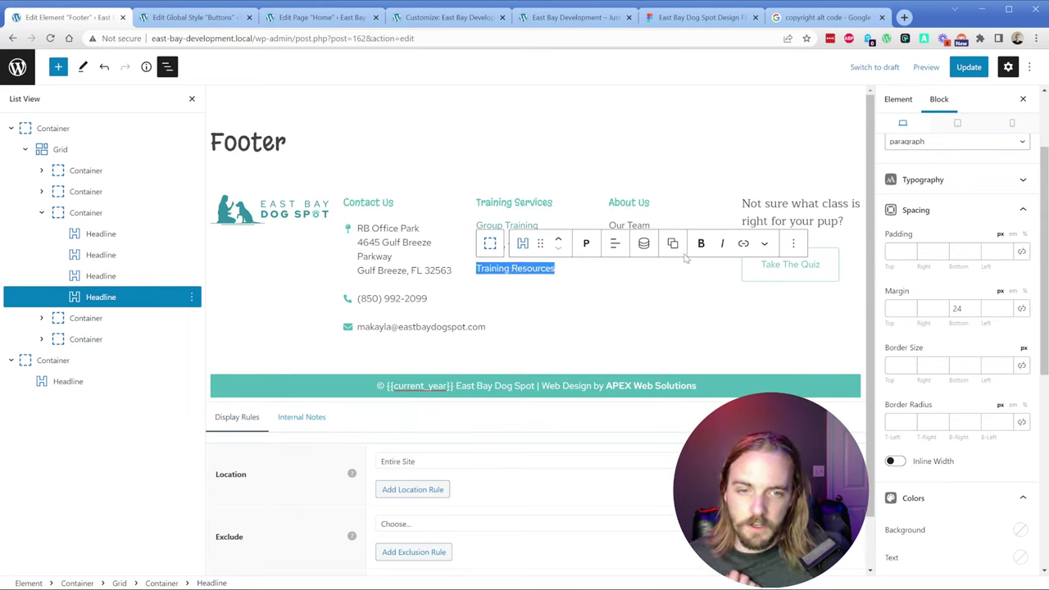
pyautogui.click(743, 244)
pyautogui.write('Training Resources')
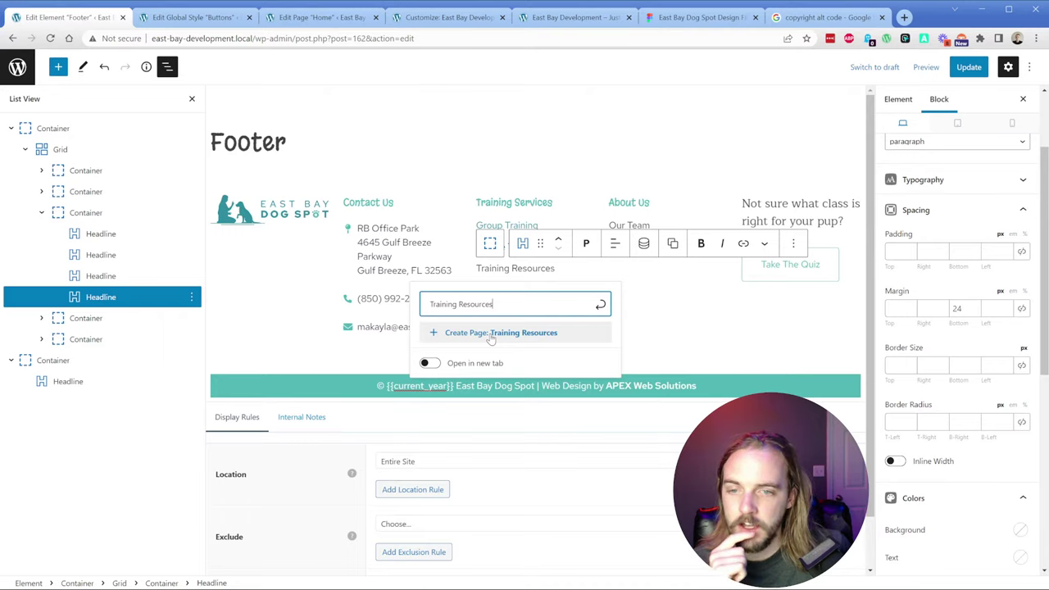
pyautogui.click(490, 334)
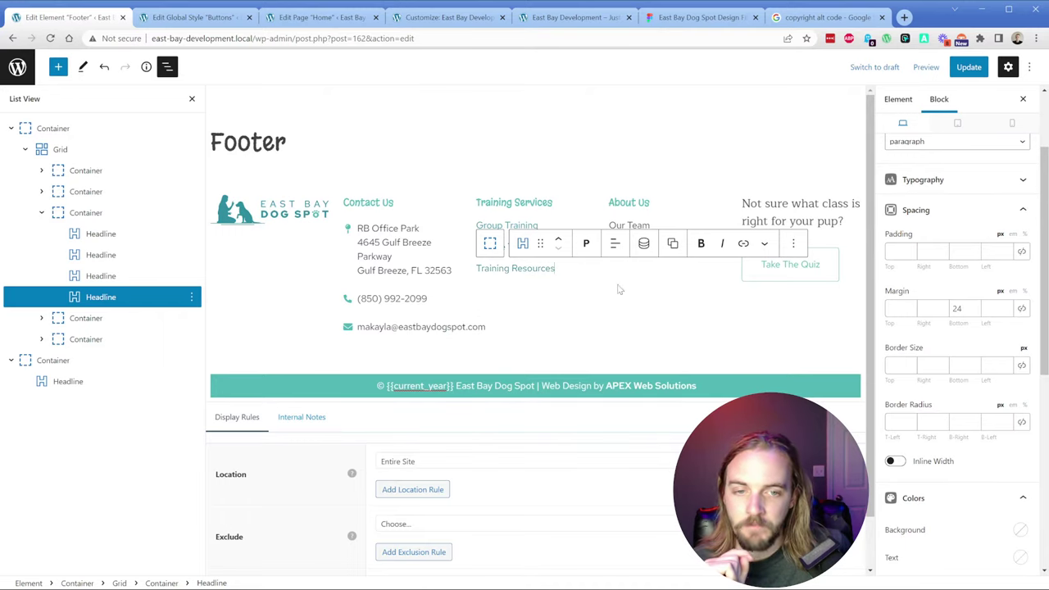
pyautogui.click(968, 66)
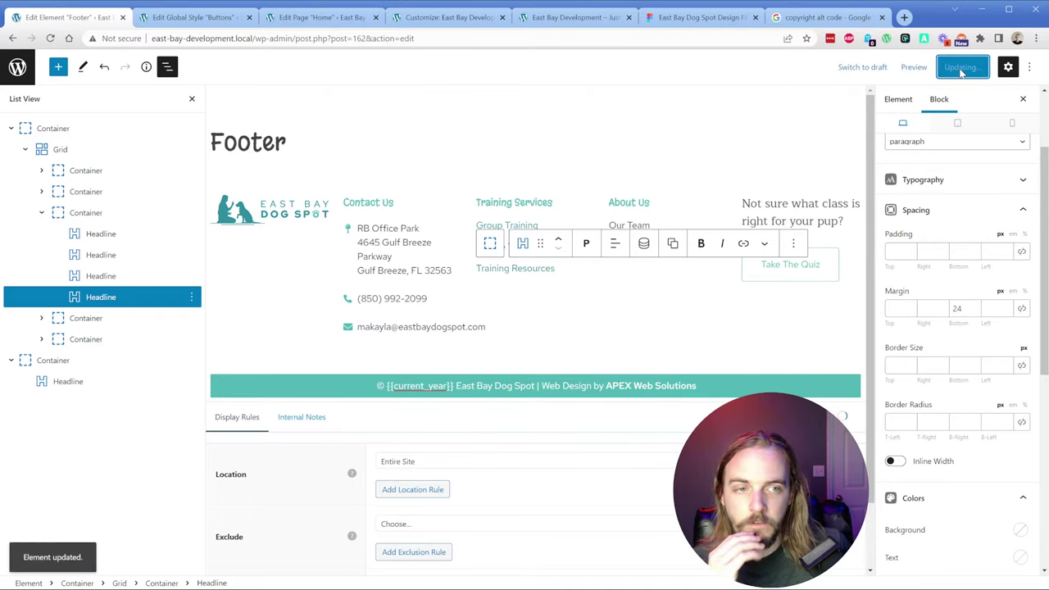
pyautogui.click(215, 18)
pyautogui.click(17, 67)
# Step: Review the Pages list, including Group Classes, Training Programs and the Private Training draft, then return to the footer editor
pyautogui.moveTo(28, 154)
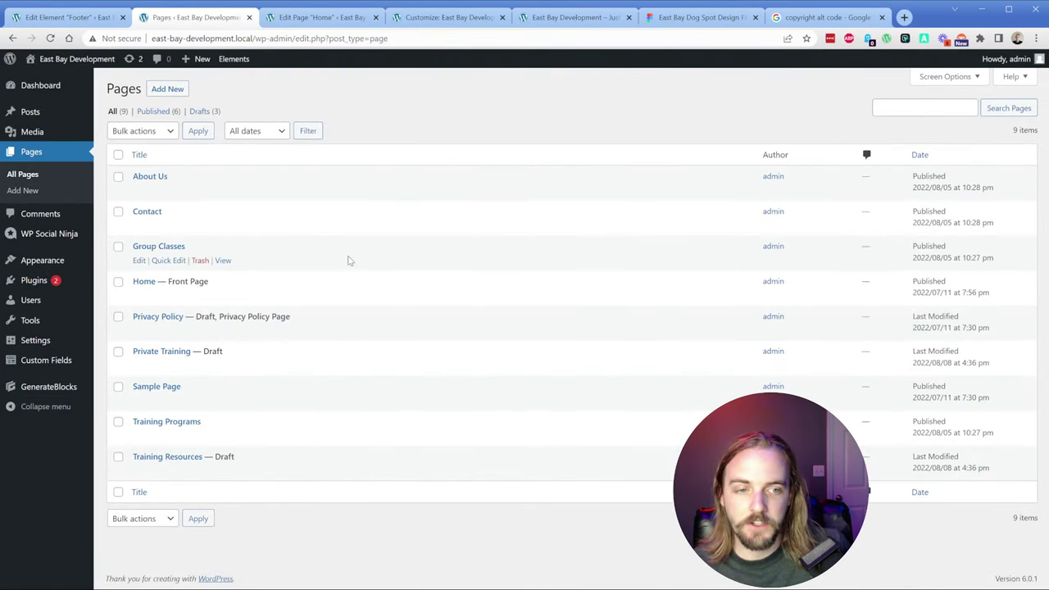
pyautogui.tripleClick(240, 250)
pyautogui.click(257, 438)
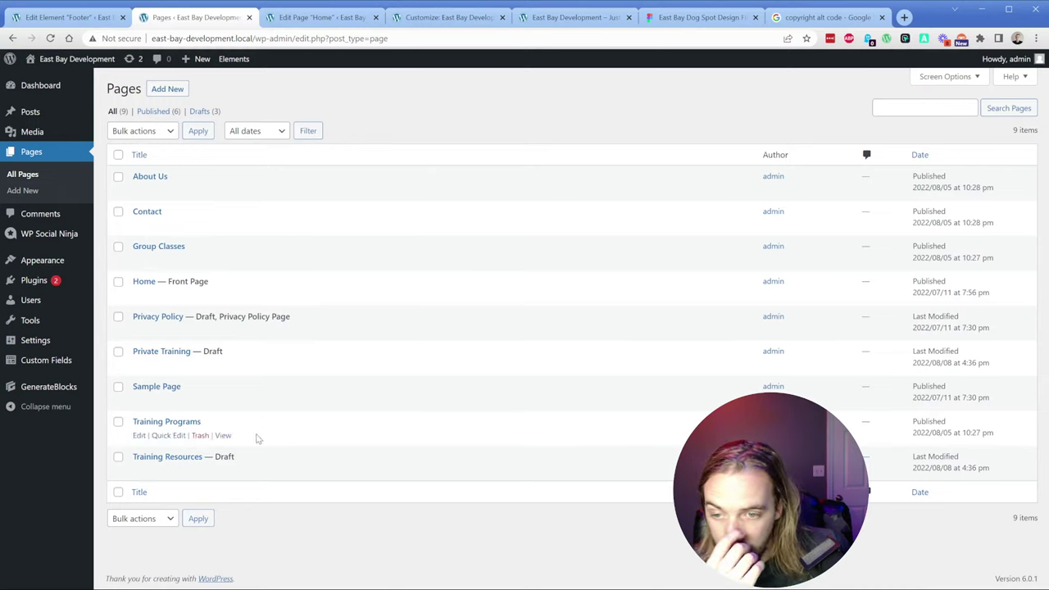
pyautogui.tripleClick(259, 434)
pyautogui.tripleClick(262, 430)
pyautogui.click(276, 344)
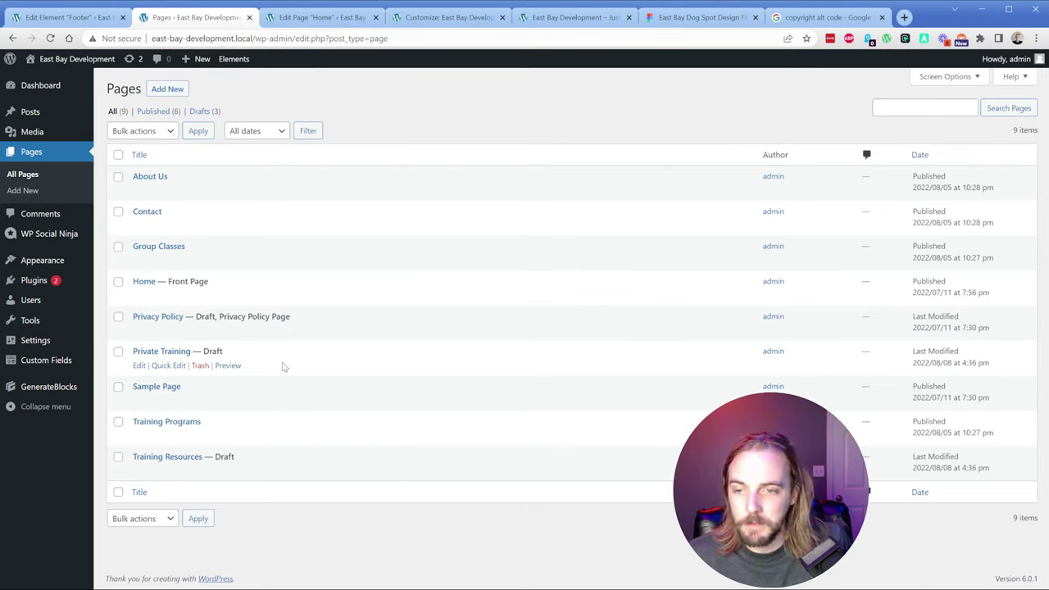
pyautogui.tripleClick(250, 356)
pyautogui.click(251, 354)
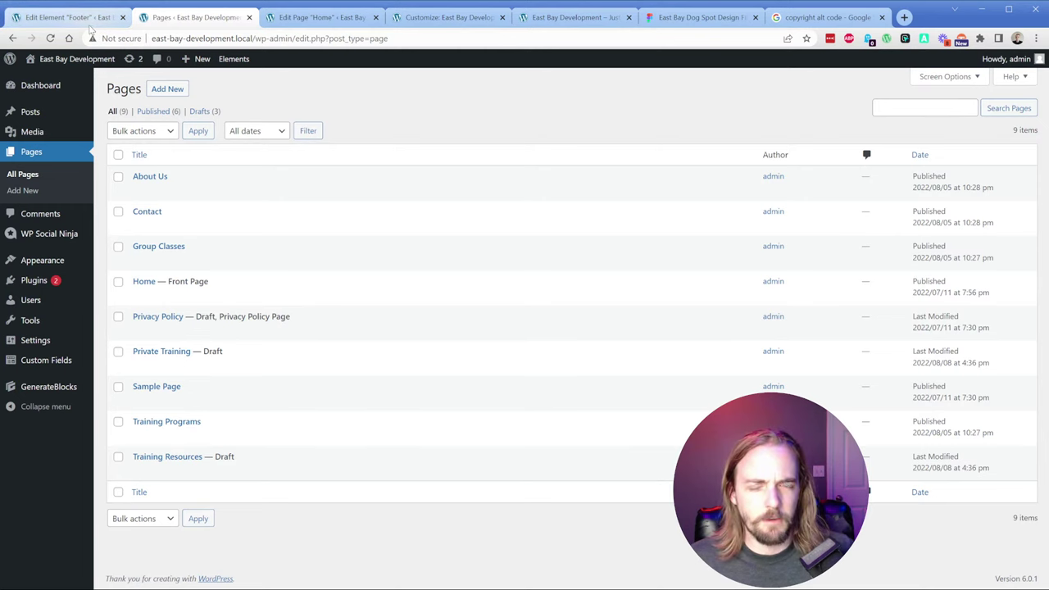
pyautogui.click(46, 16)
# Step: Check the Group Training link in the Training Services column, then go back to the Pages list
pyautogui.click(541, 294)
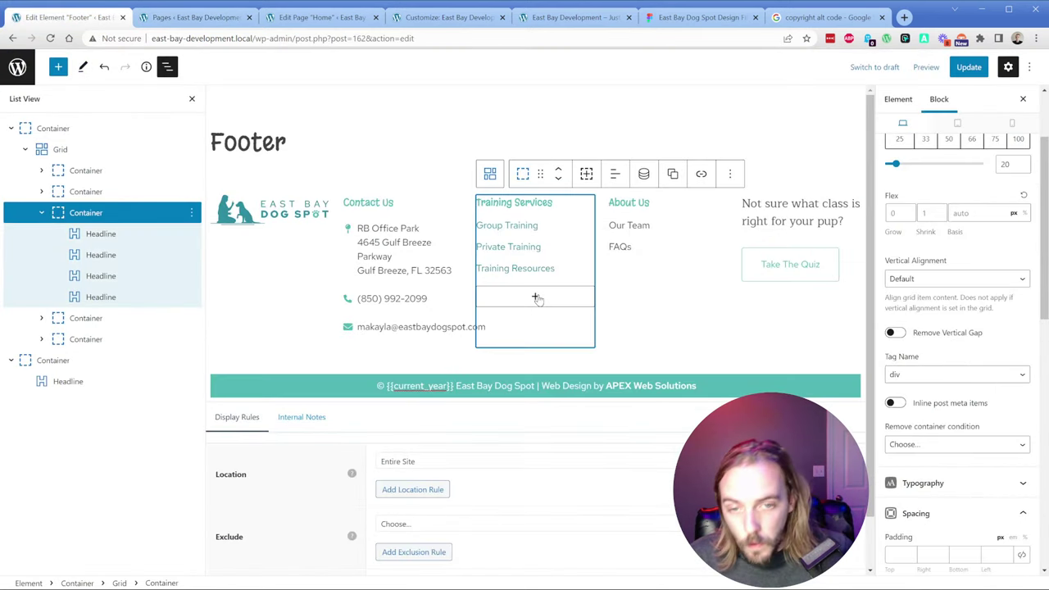
pyautogui.click(564, 232)
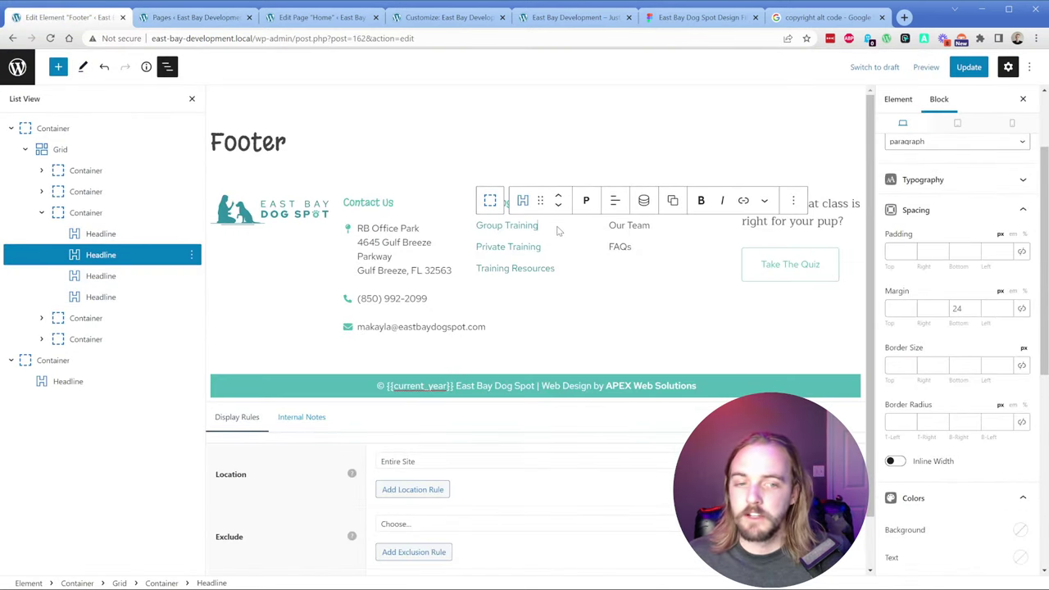
pyautogui.scroll(2, 938, 358)
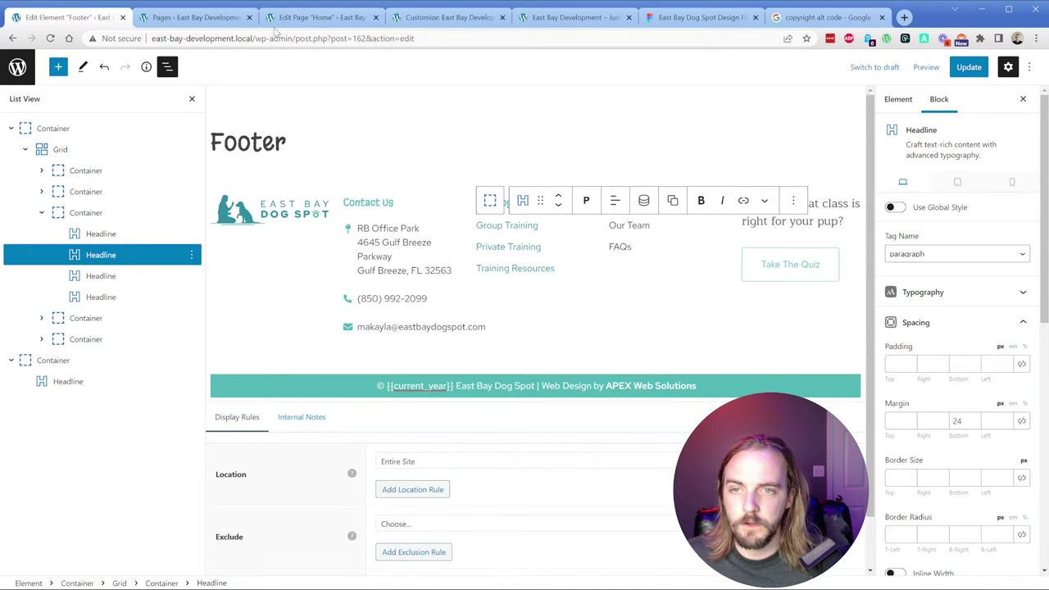
pyautogui.click(189, 18)
pyautogui.moveTo(82, 260)
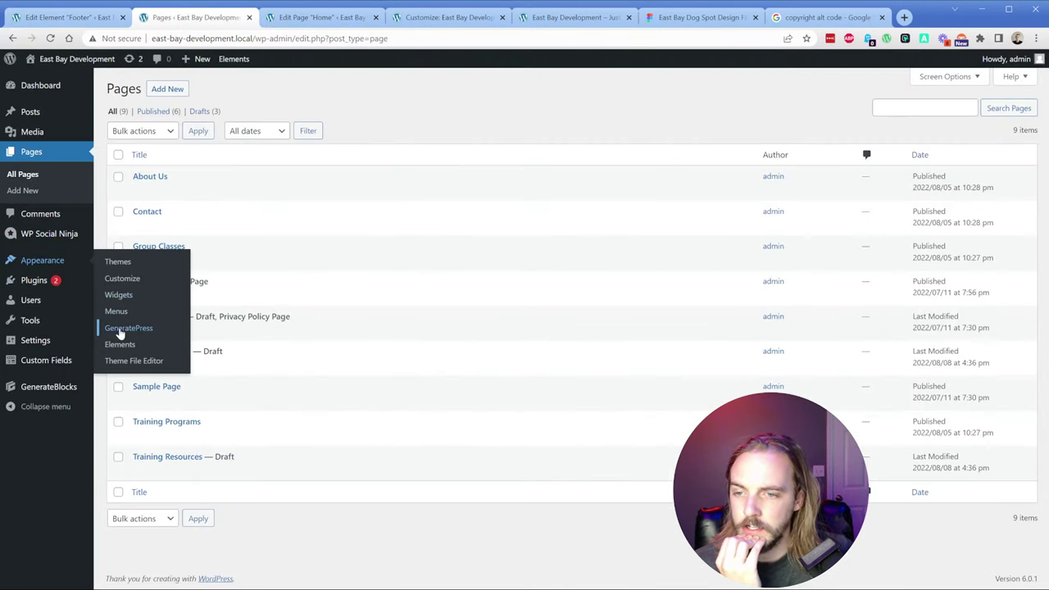
# Step: Open the Customizer's Colors panel and expand the Content colour settings
pyautogui.click(119, 282)
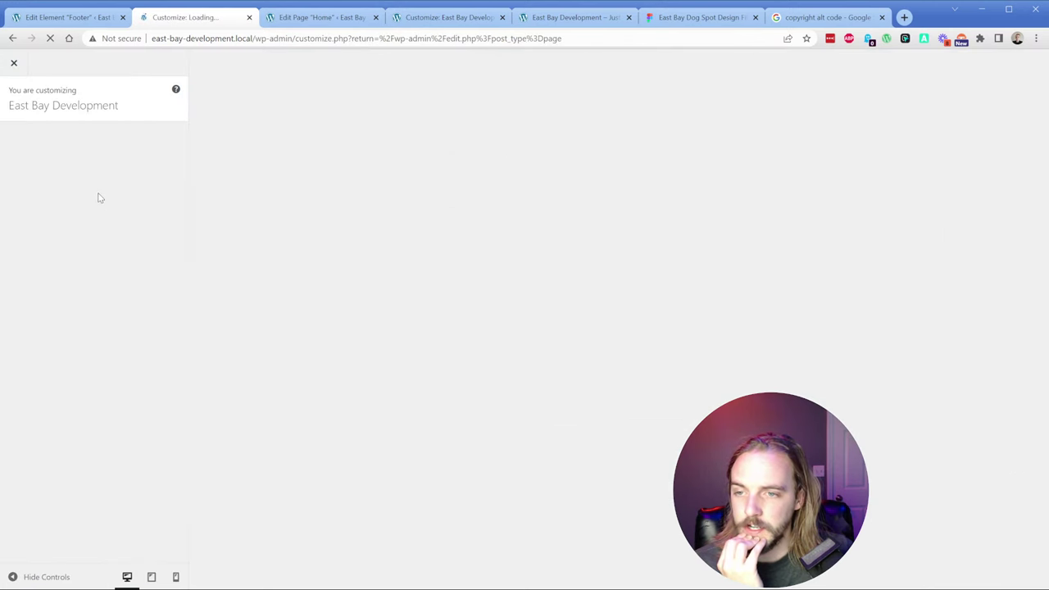
pyautogui.click(62, 246)
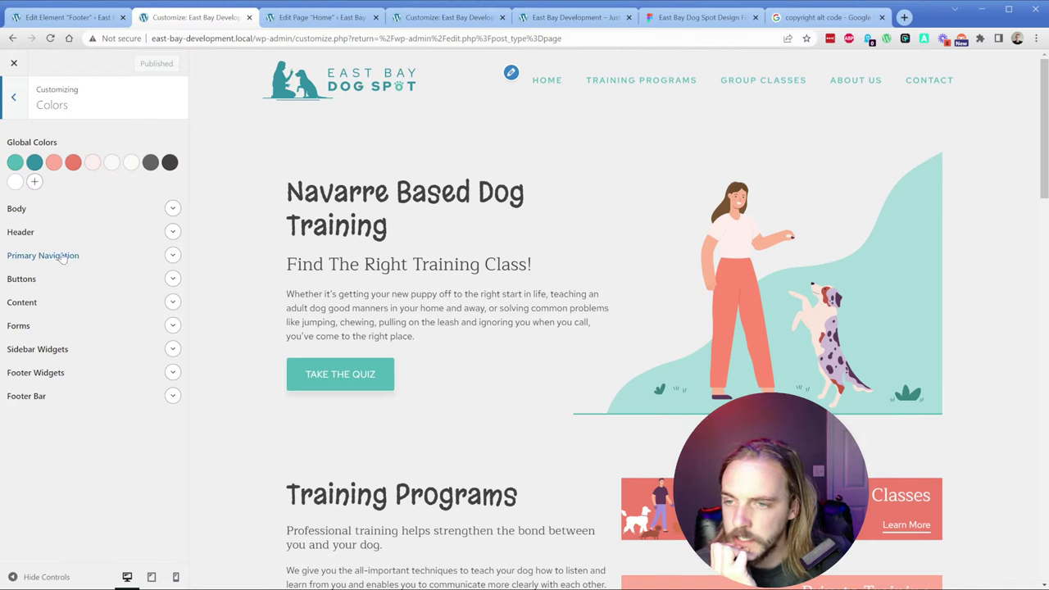
pyautogui.click(27, 282)
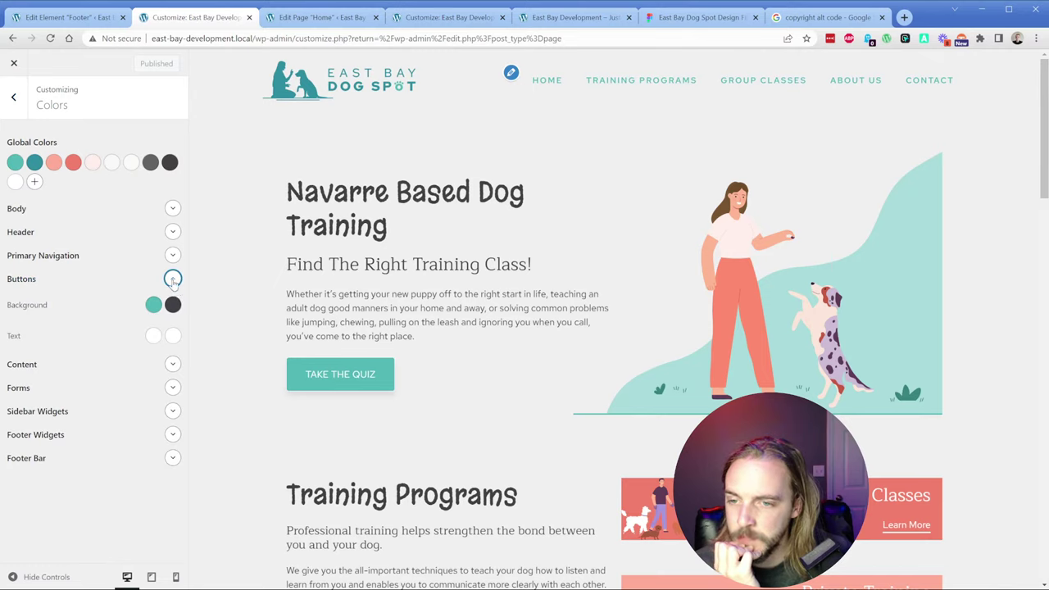
pyautogui.click(173, 279)
pyautogui.click(172, 300)
pyautogui.scroll(-3, 105, 342)
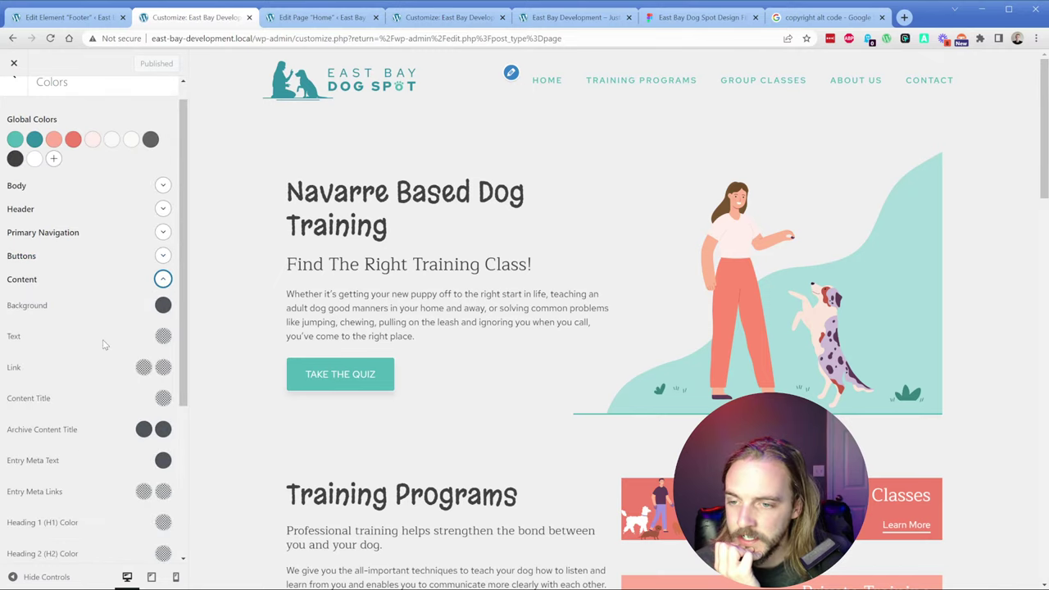
pyautogui.scroll(-1, 105, 342)
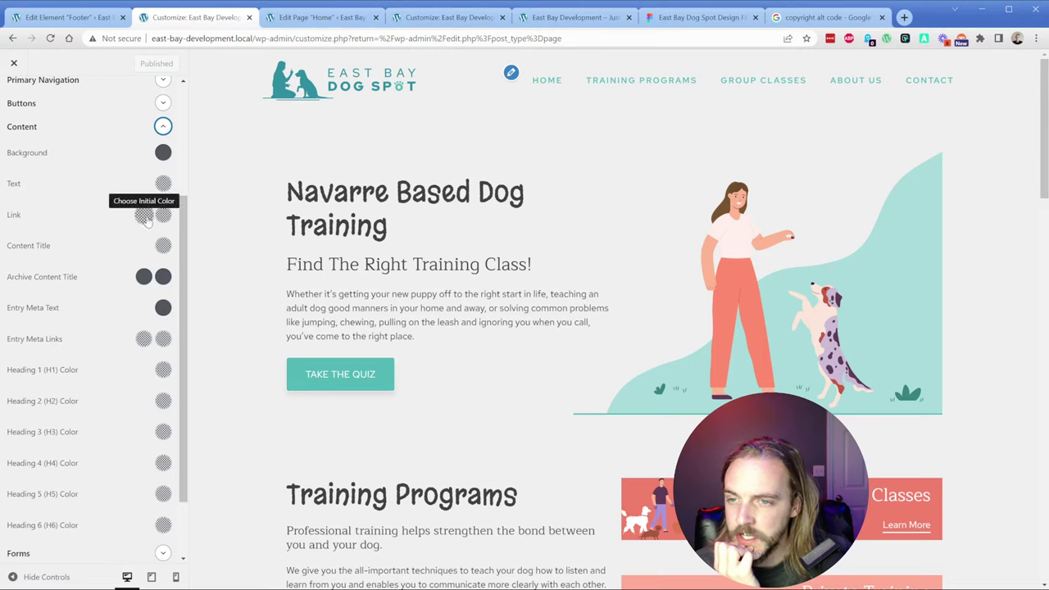
# Step: Set the Content link colour to the dark spade-black swatch, publish, and view the live site
pyautogui.click(145, 217)
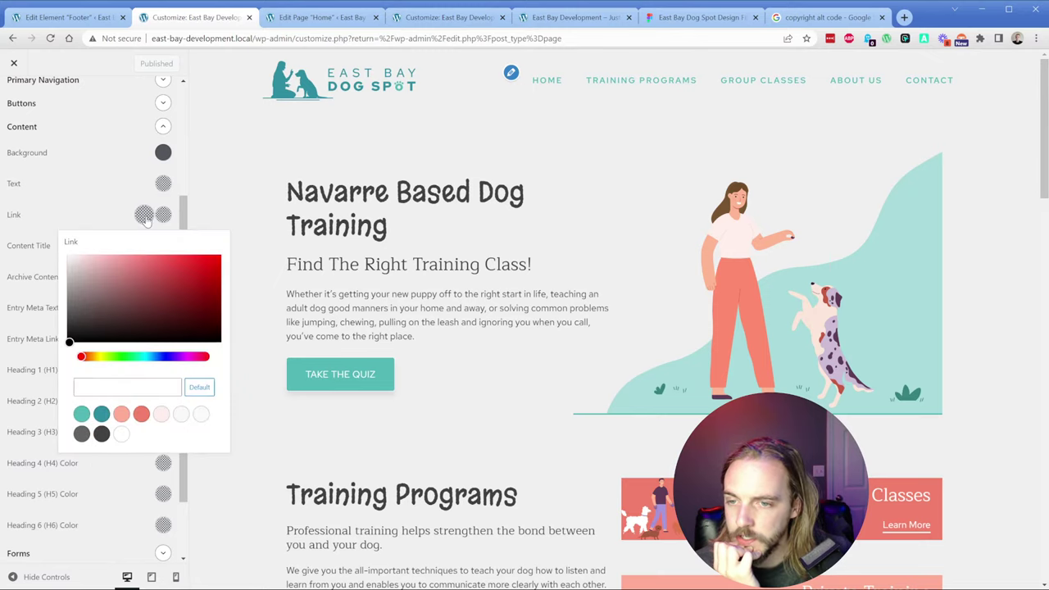
pyautogui.click(102, 433)
pyautogui.click(46, 218)
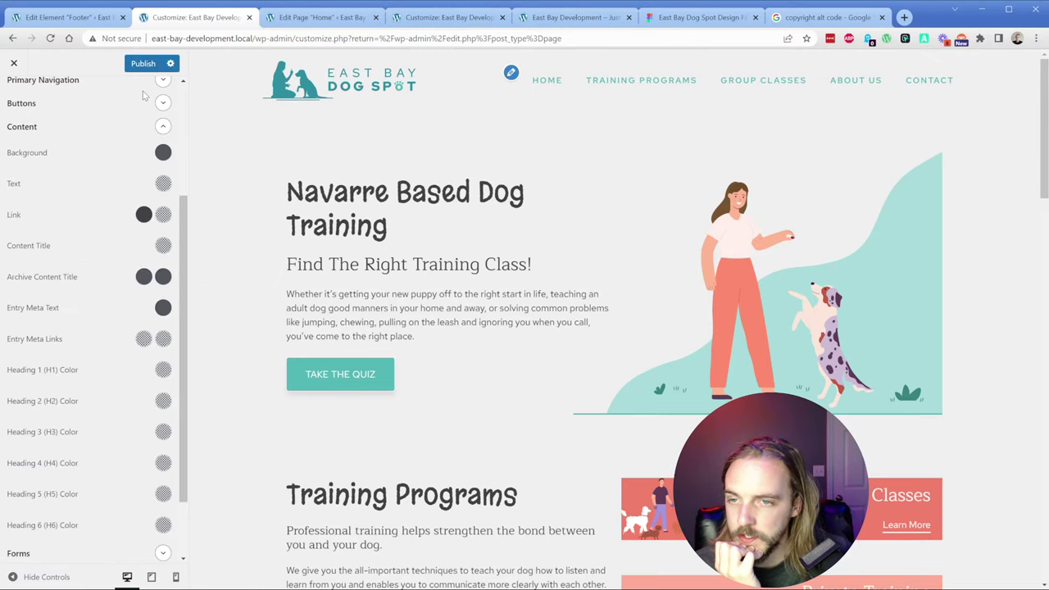
pyautogui.click(143, 63)
pyautogui.click(549, 18)
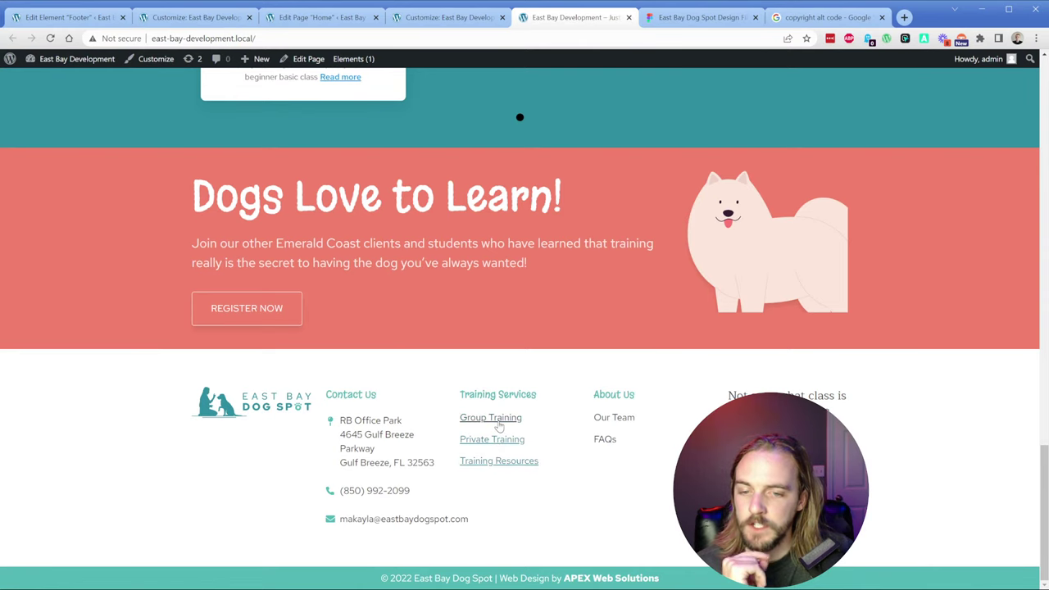
# Step: In Customizer Colors, collapse Content and expand the Footer Widgets and Footer Bar sections
pyautogui.click(319, 18)
pyautogui.click(66, 16)
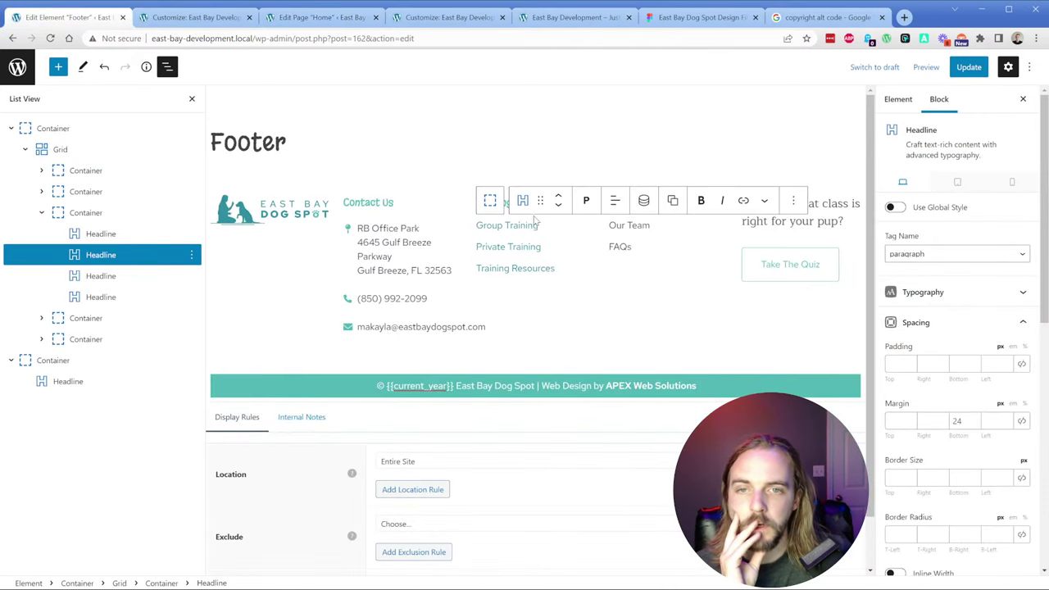
pyautogui.click(446, 17)
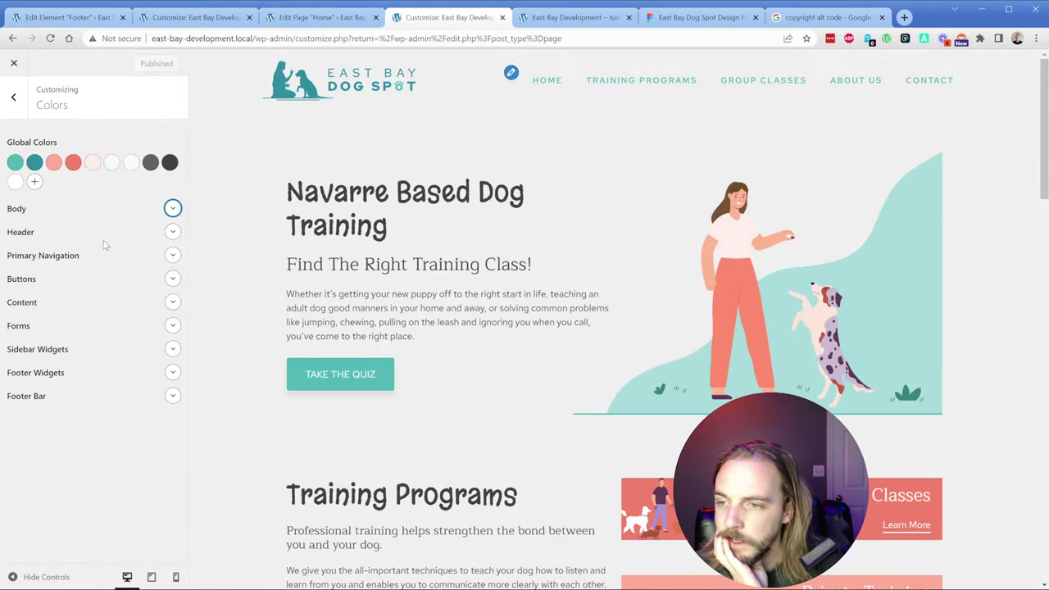
pyautogui.click(172, 302)
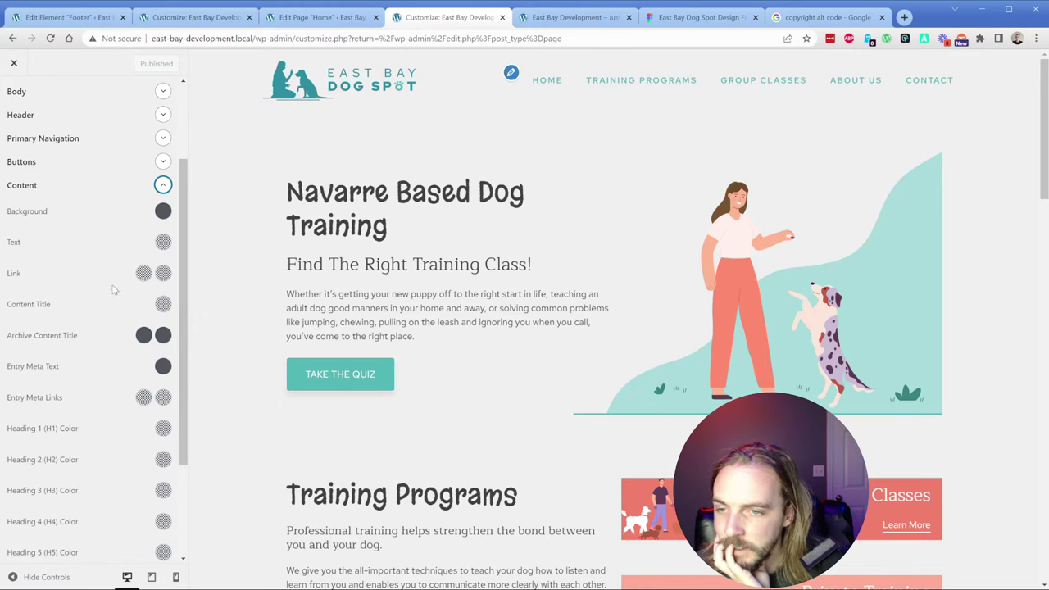
pyautogui.scroll(3, 115, 290)
pyautogui.click(170, 303)
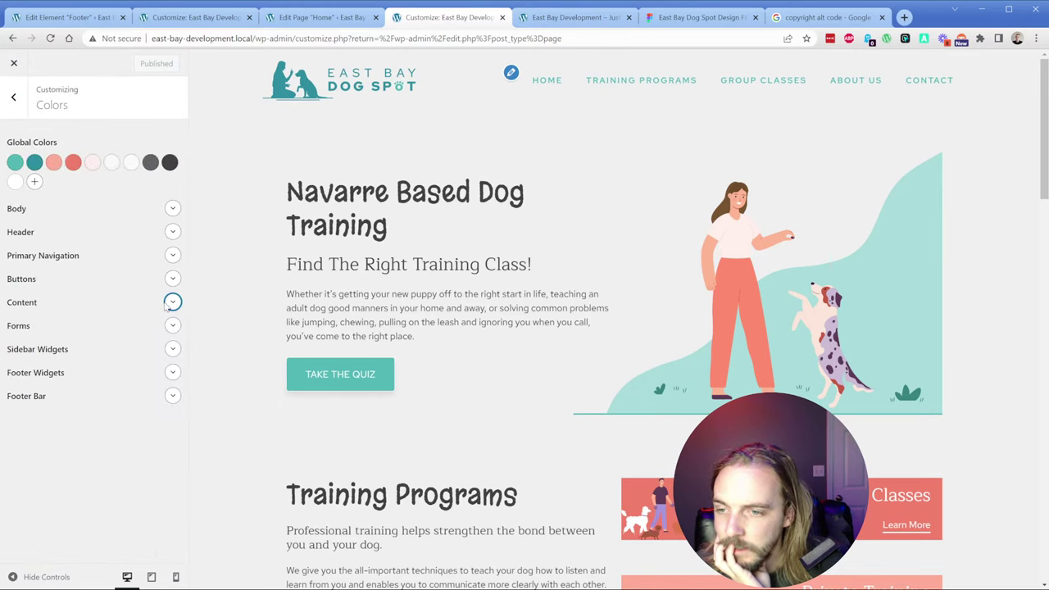
pyautogui.click(170, 373)
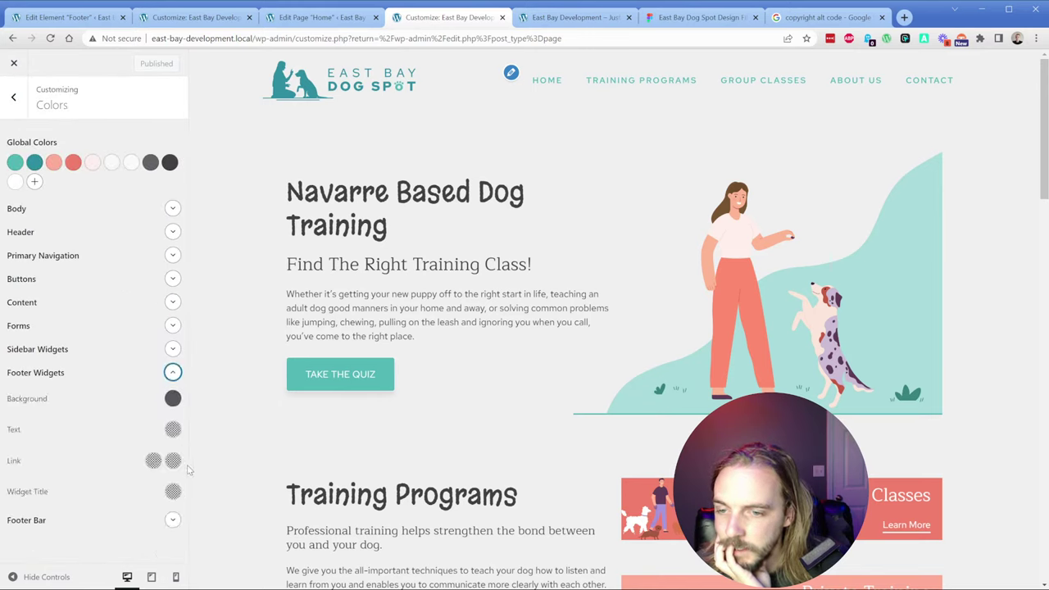
pyautogui.click(171, 520)
pyautogui.scroll(-1, 128, 470)
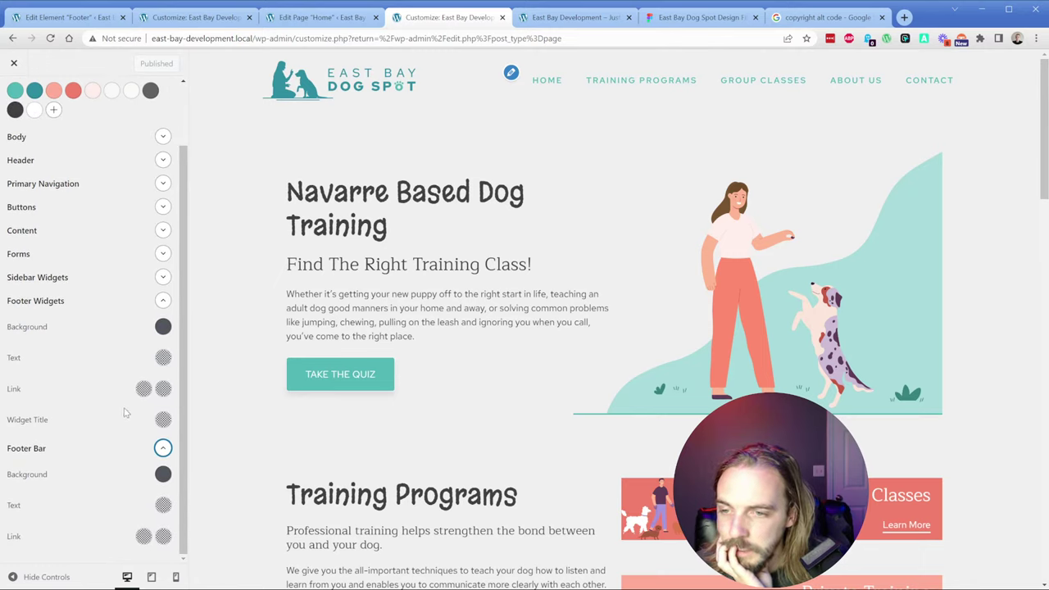
# Step: Set Footer Widgets and Footer Bar link colours to black var(--spade-black), publish, and reload the live site
pyautogui.click(143, 388)
pyautogui.click(102, 354)
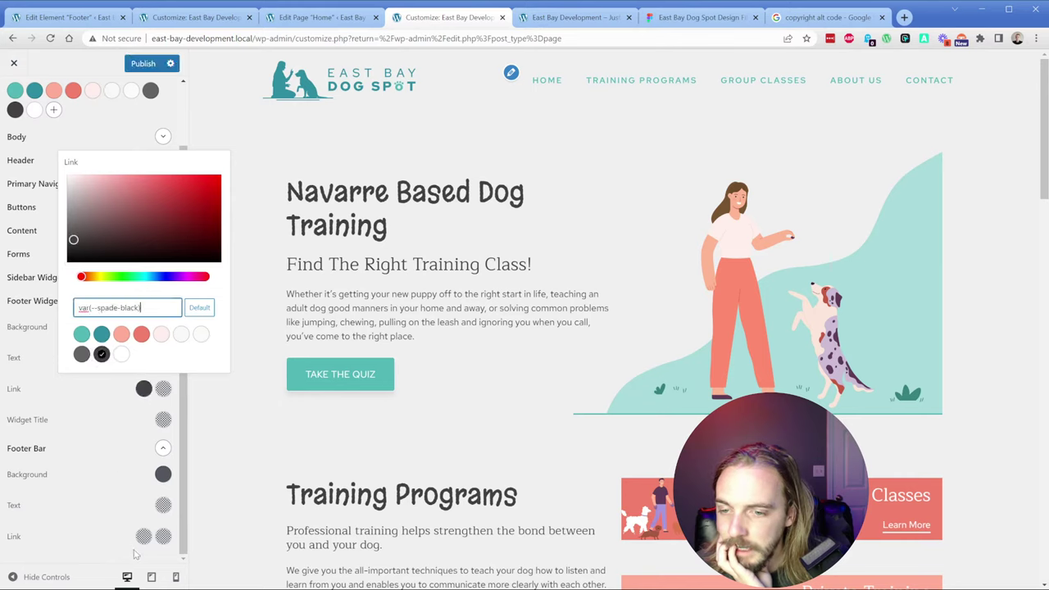
pyautogui.click(144, 536)
pyautogui.click(102, 502)
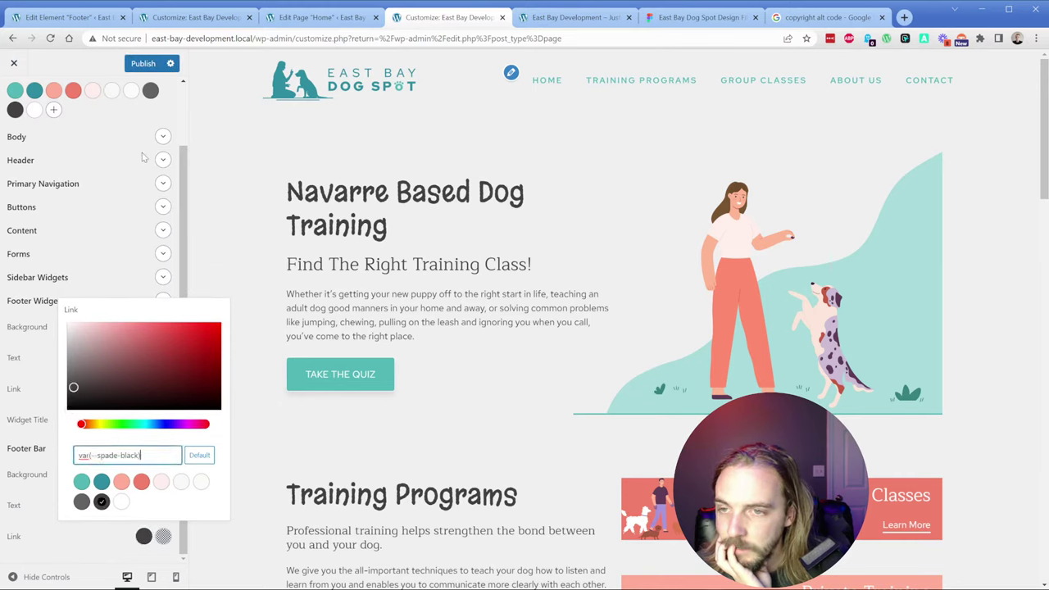
pyautogui.click(141, 67)
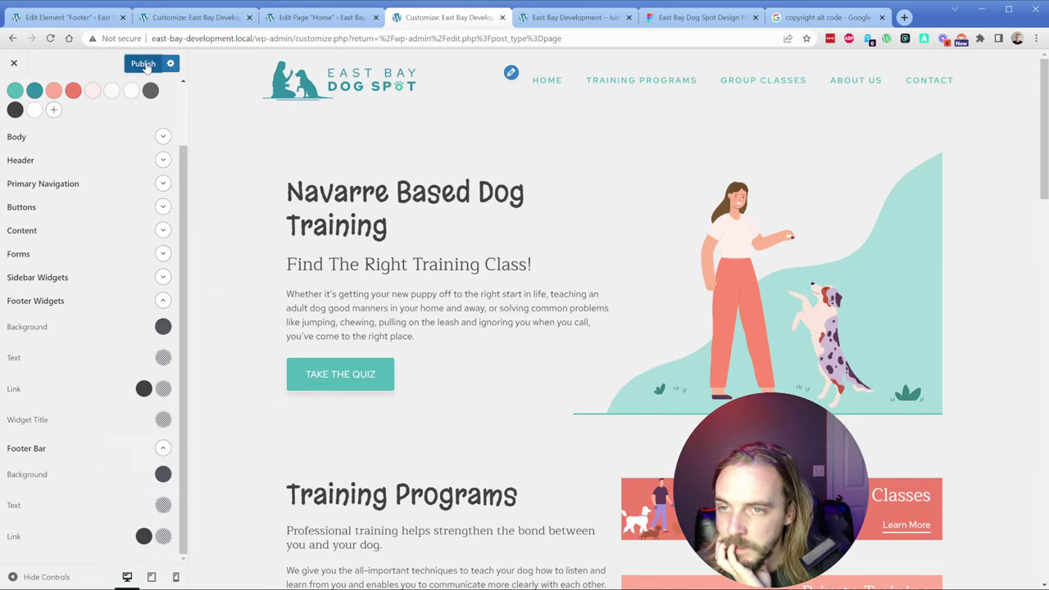
pyautogui.click(548, 23)
pyautogui.press('F5')
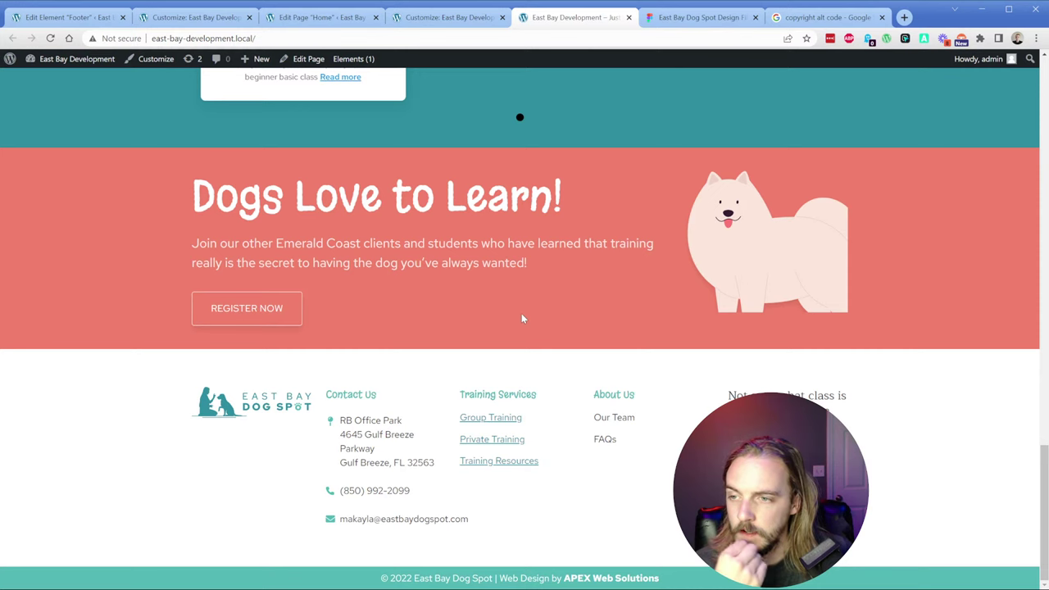
# Step: Set the Body link colour to the dark preset and link hover to teal, publish, and reload the live site
pyautogui.click(172, 18)
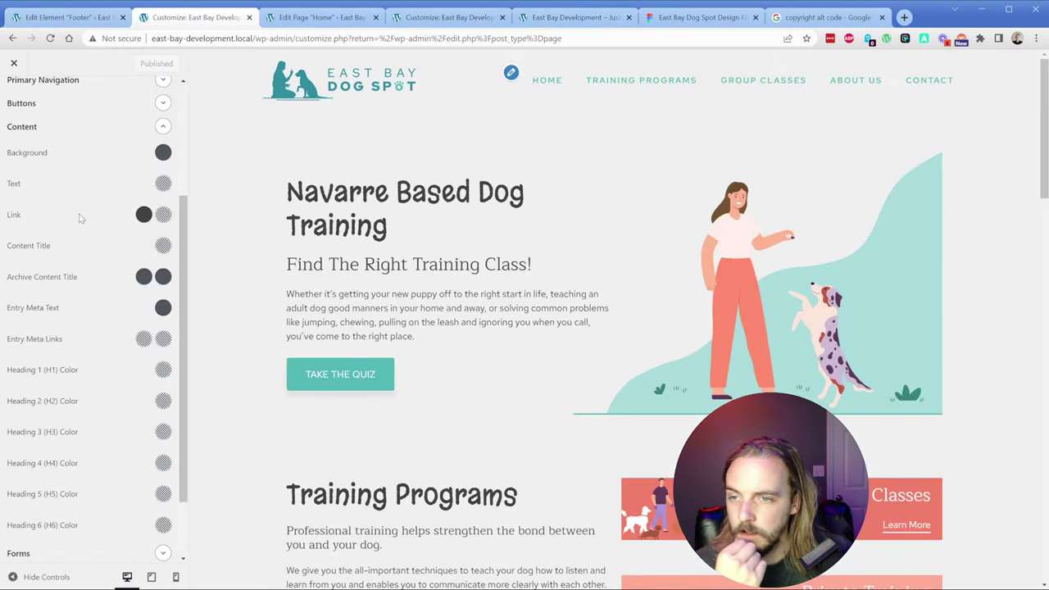
pyautogui.click(162, 208)
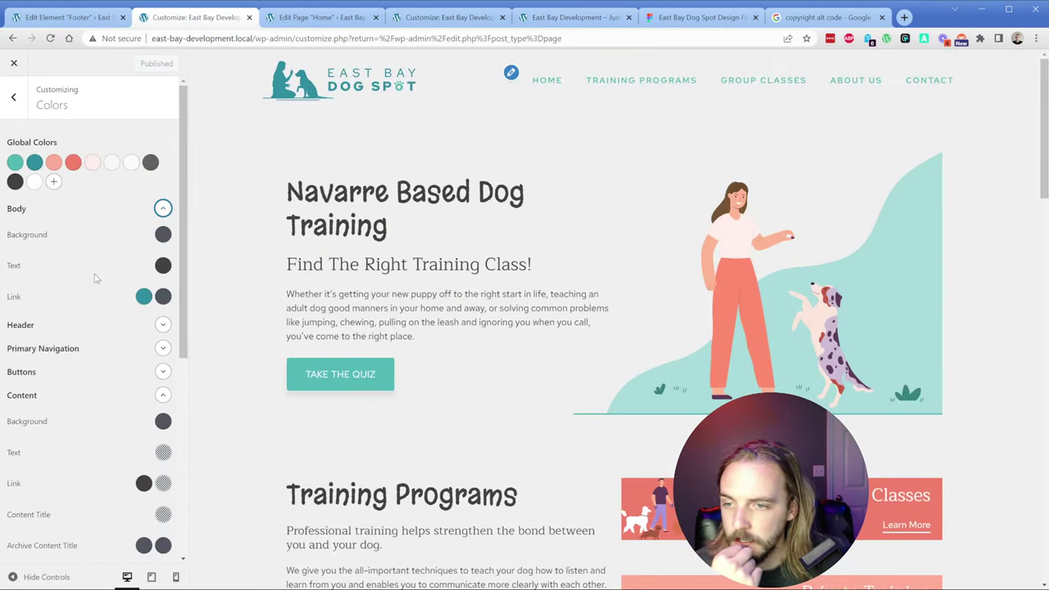
pyautogui.click(143, 297)
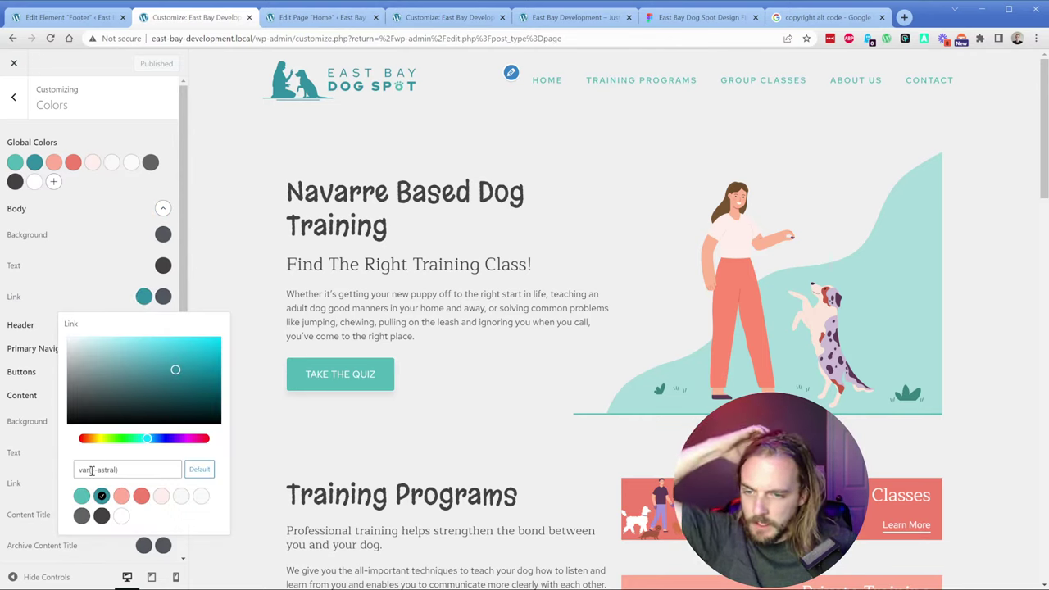
pyautogui.click(100, 515)
pyautogui.click(163, 297)
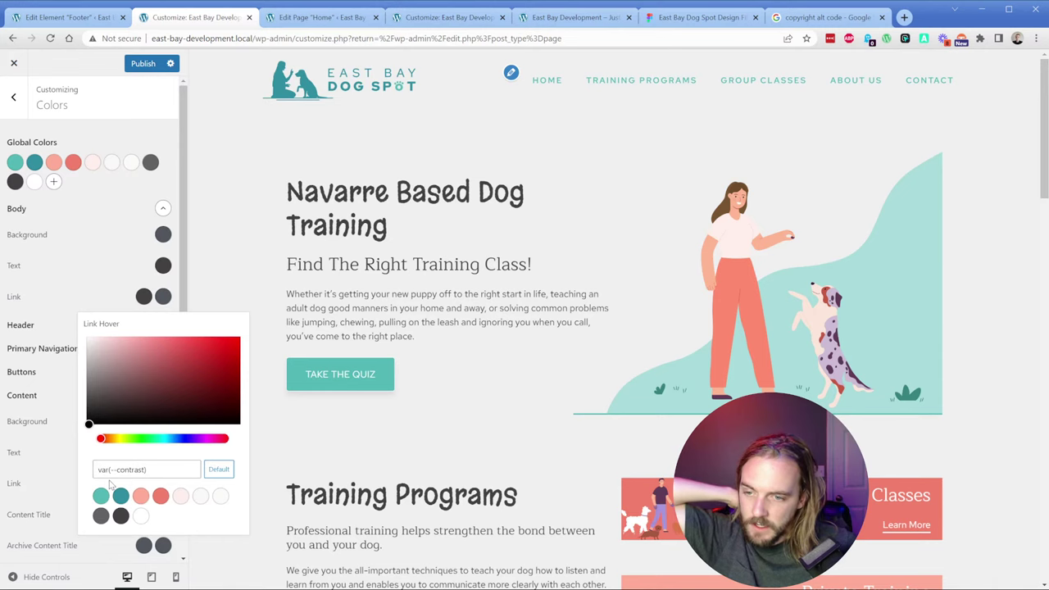
pyautogui.click(101, 496)
pyautogui.click(143, 63)
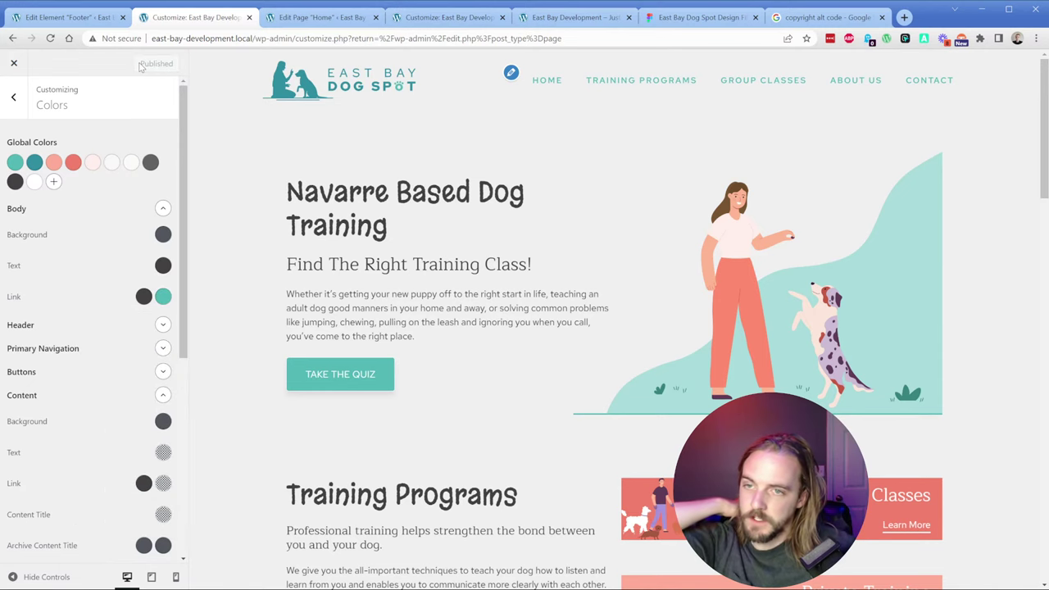
pyautogui.click(573, 17)
pyautogui.press('F5')
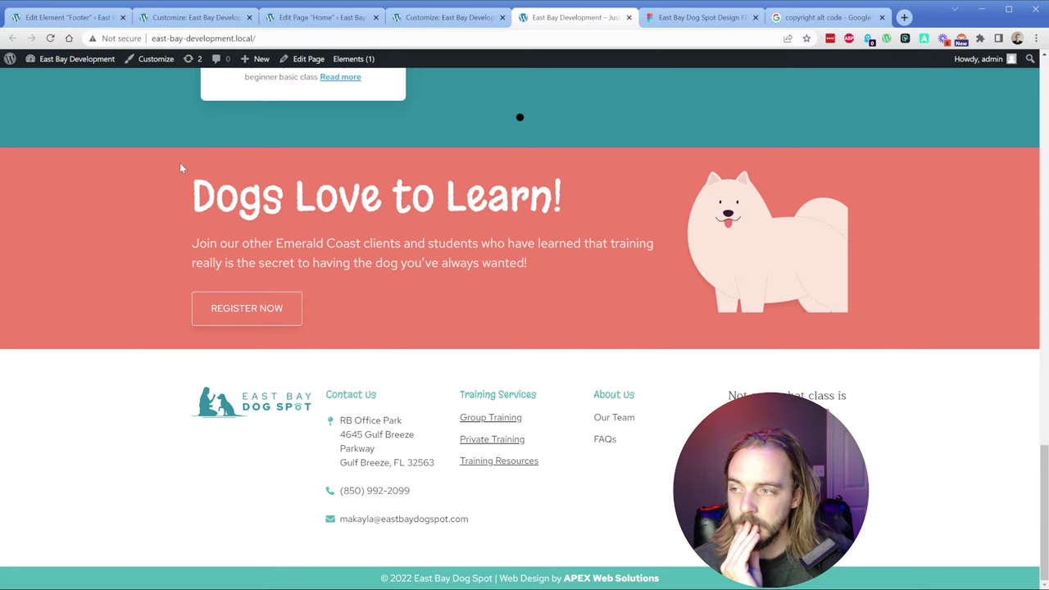
# Step: Link the Our Team item in the About Us column to the About Us page
pyautogui.click(105, 20)
pyautogui.tripleClick(623, 226)
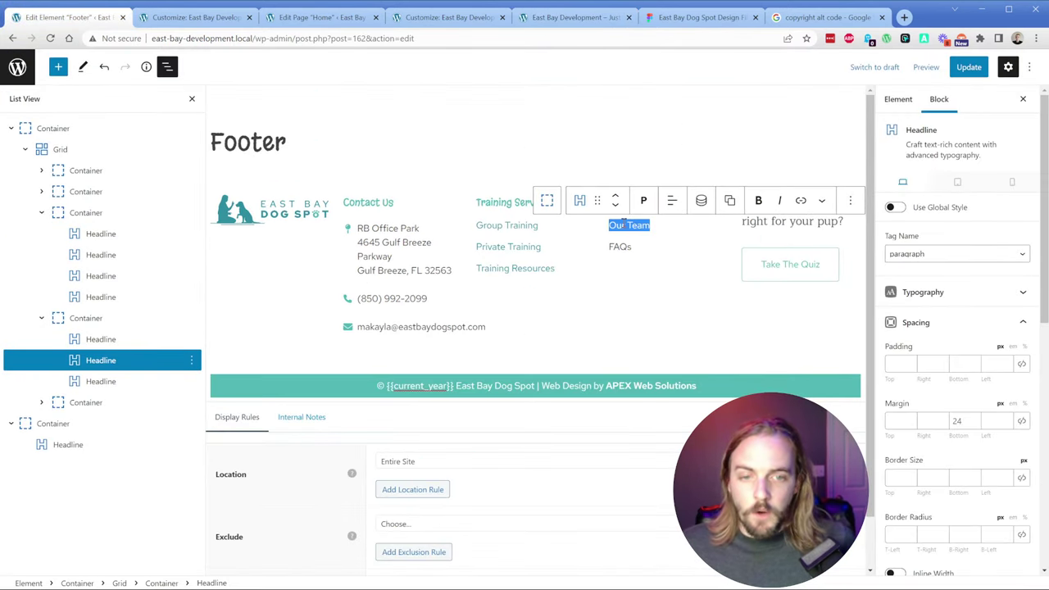
pyautogui.click(799, 204)
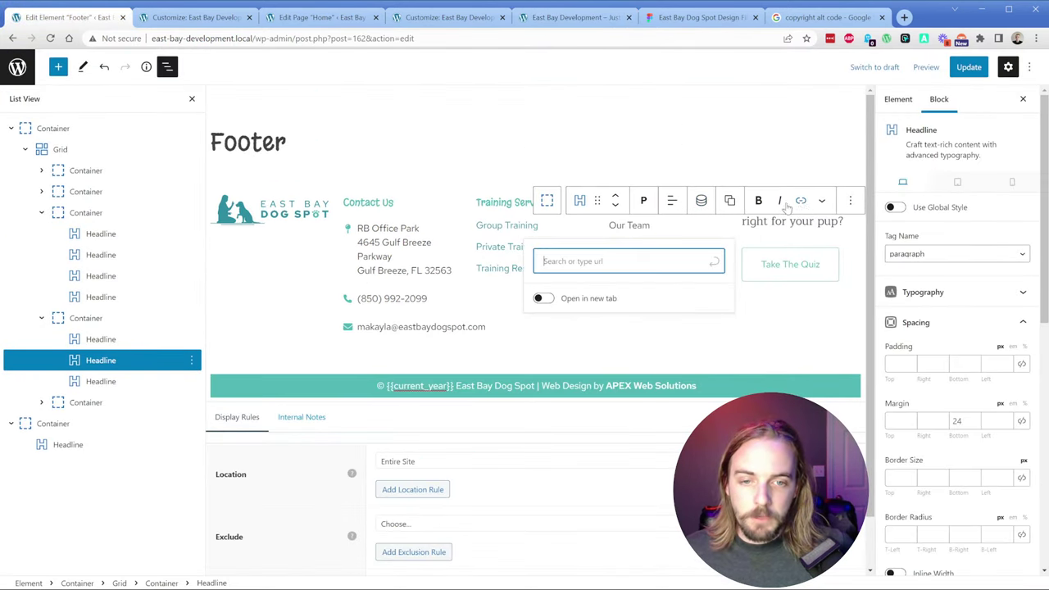
pyautogui.write('About Us')
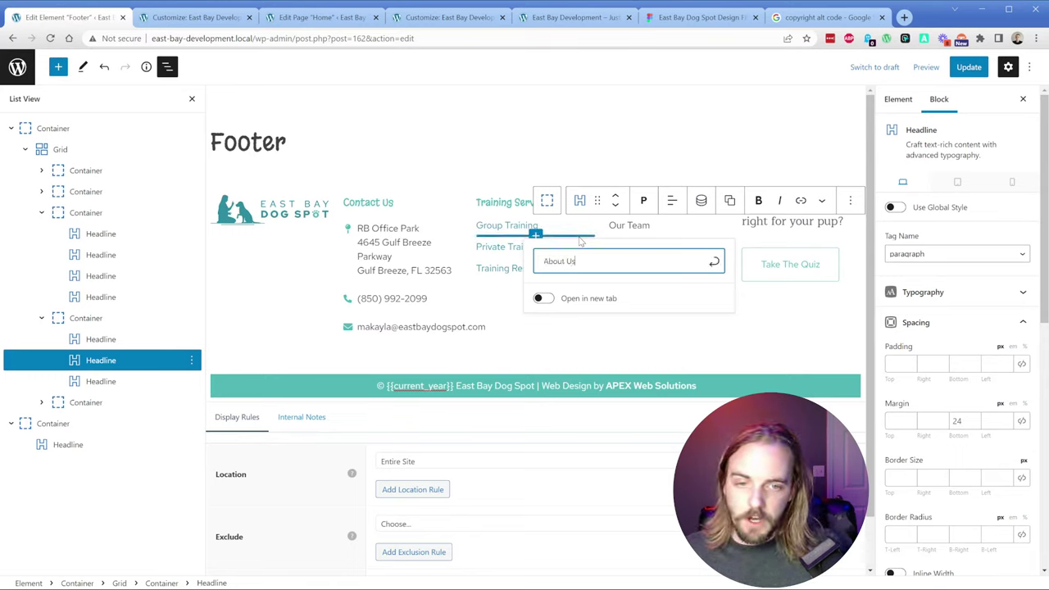
pyautogui.click(597, 294)
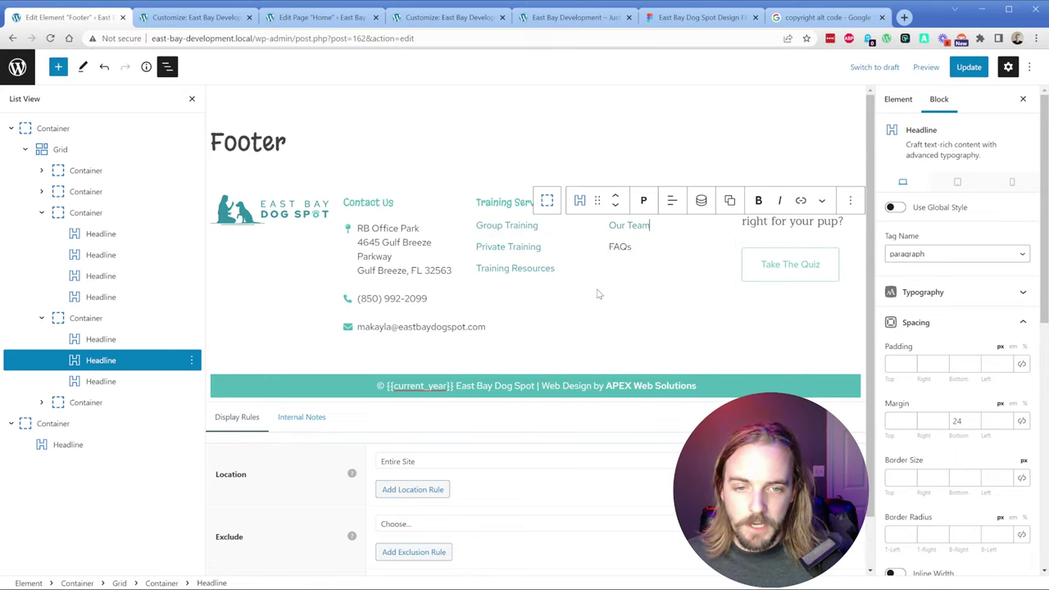
pyautogui.tripleClick(650, 227)
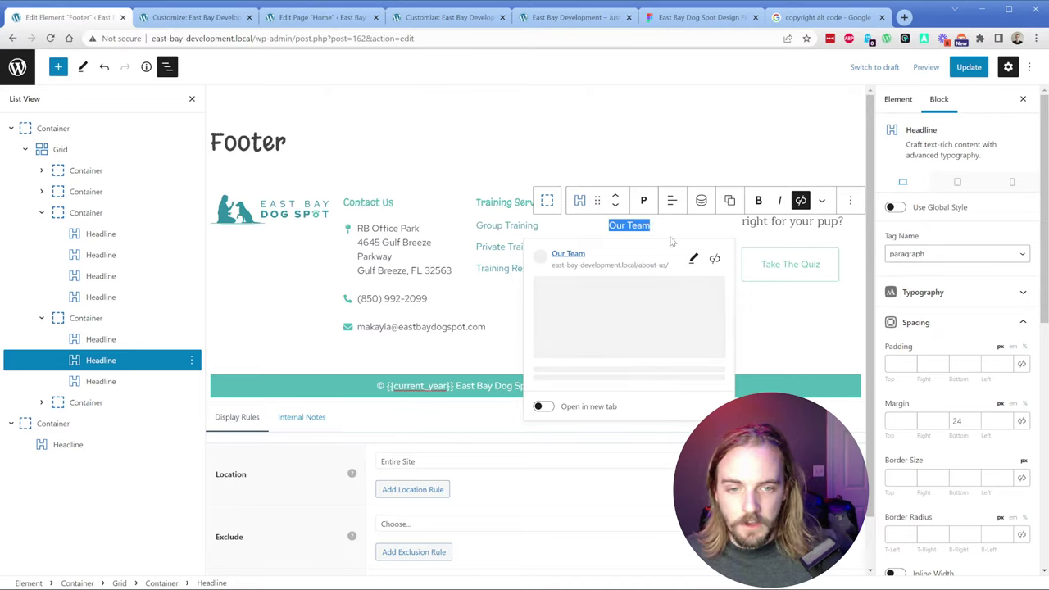
pyautogui.press('Escape')
pyautogui.hotkey('ctrl', 'k')
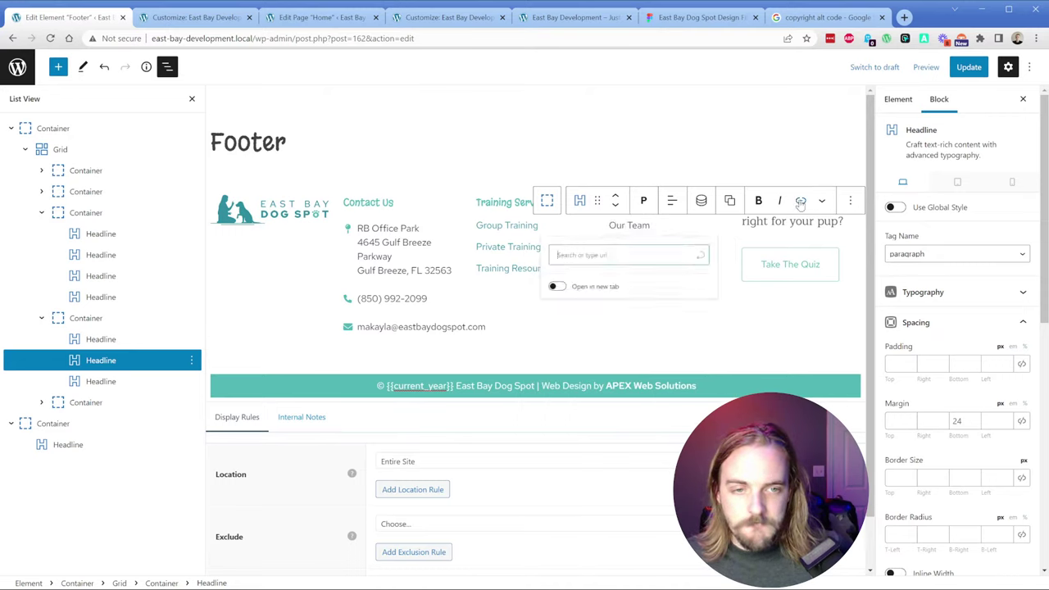
pyautogui.write('About Us')
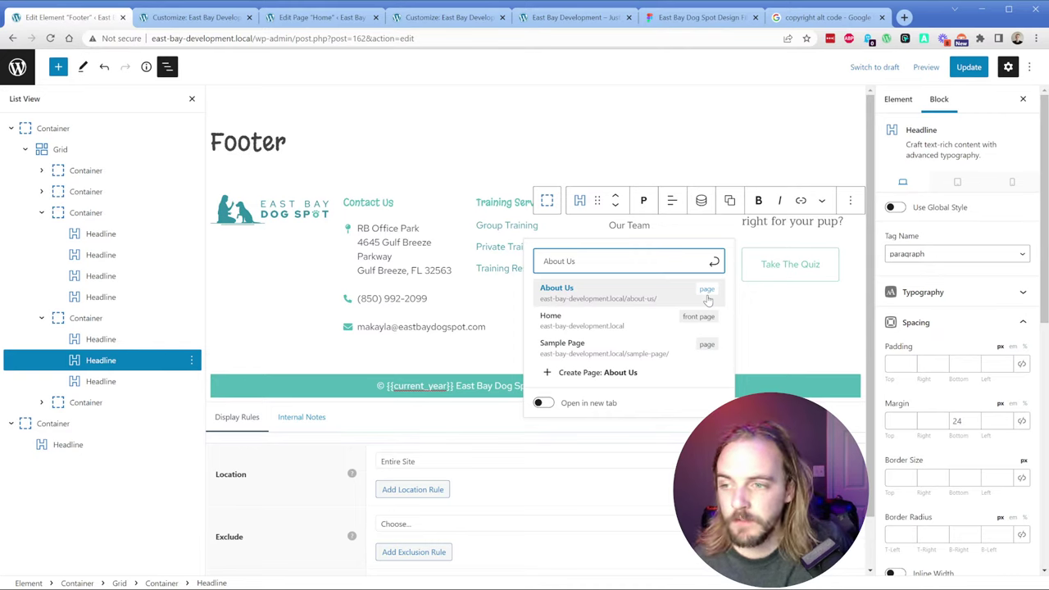
pyautogui.click(621, 292)
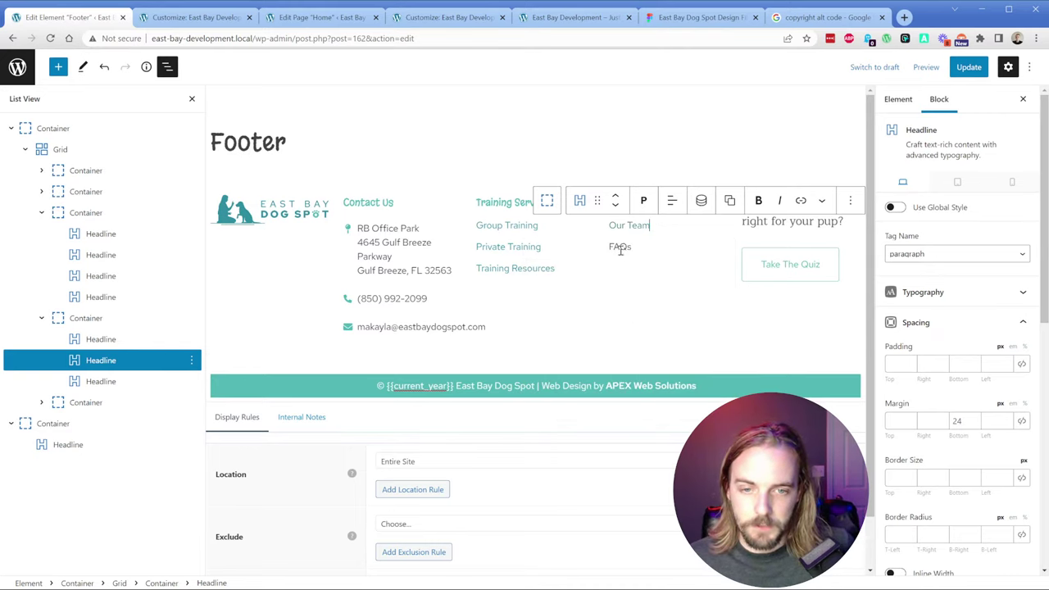
# Step: Link FAQs to a newly created FAQs page, save the footer, and reload the live site
pyautogui.doubleClick(620, 247)
pyautogui.click(801, 221)
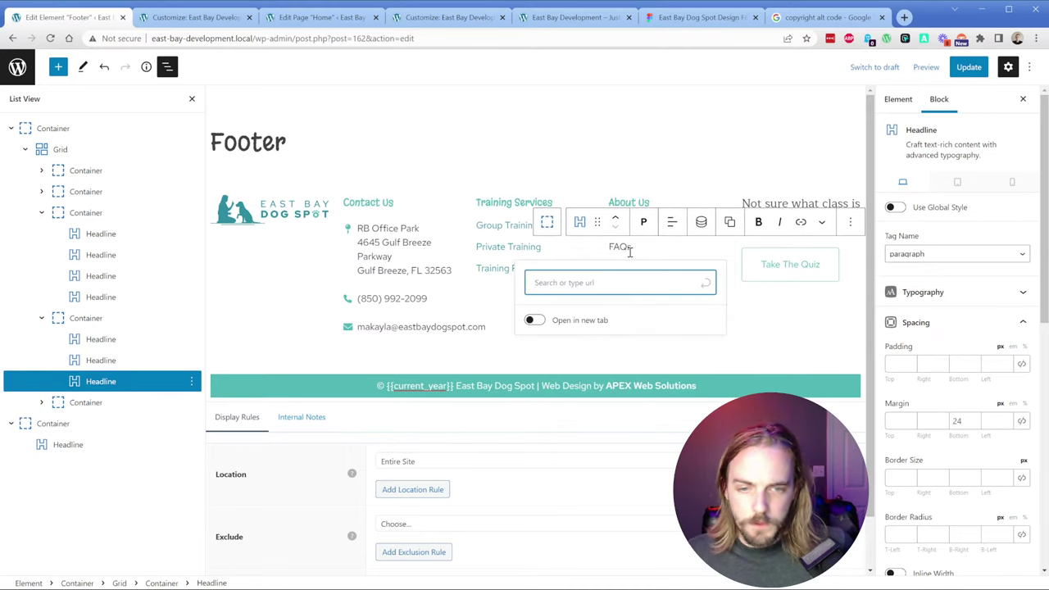
pyautogui.write('FAQs')
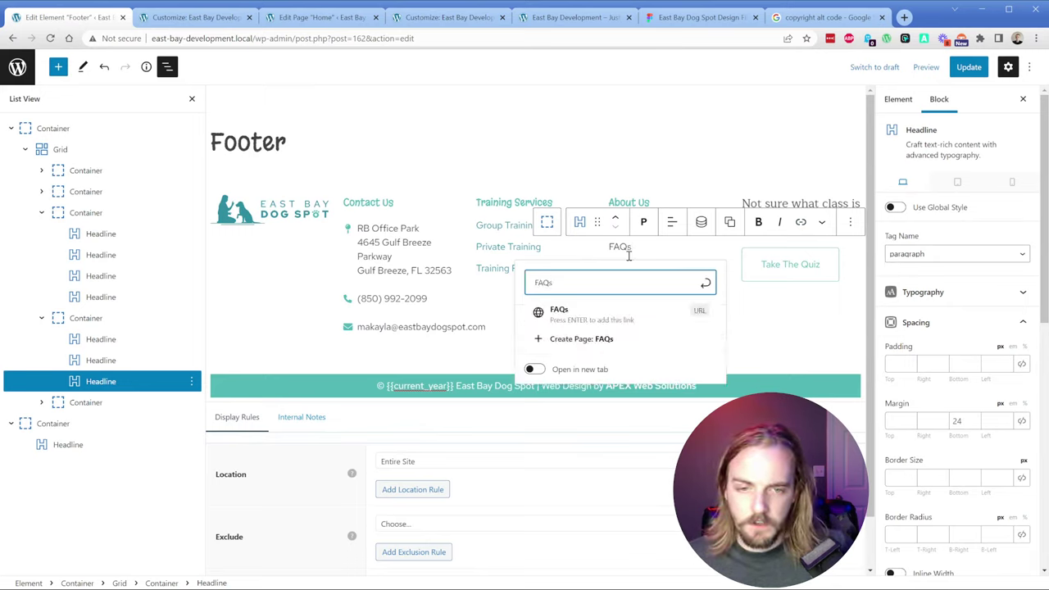
pyautogui.click(600, 343)
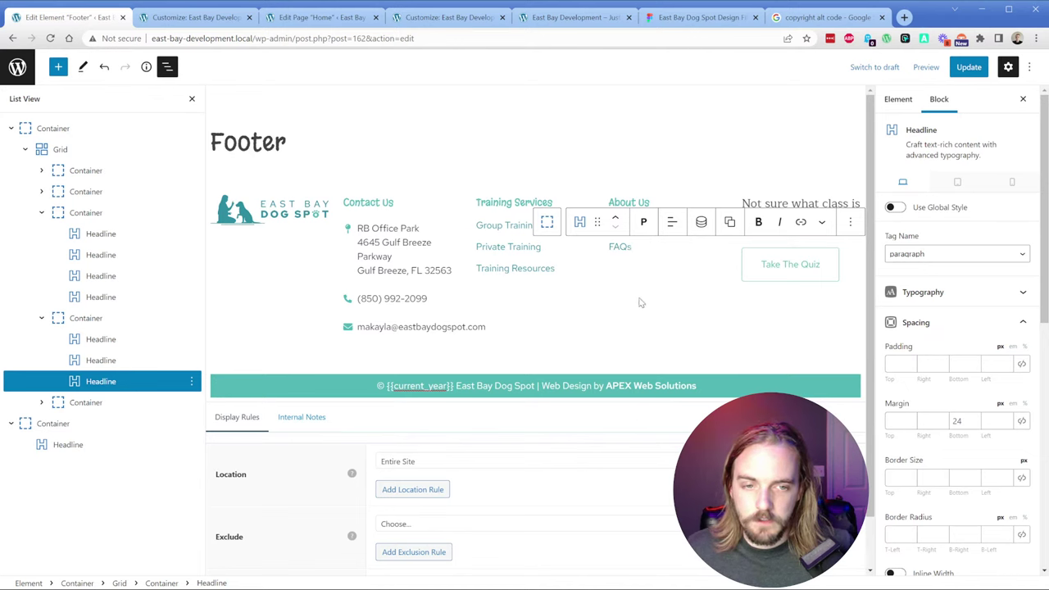
pyautogui.click(655, 290)
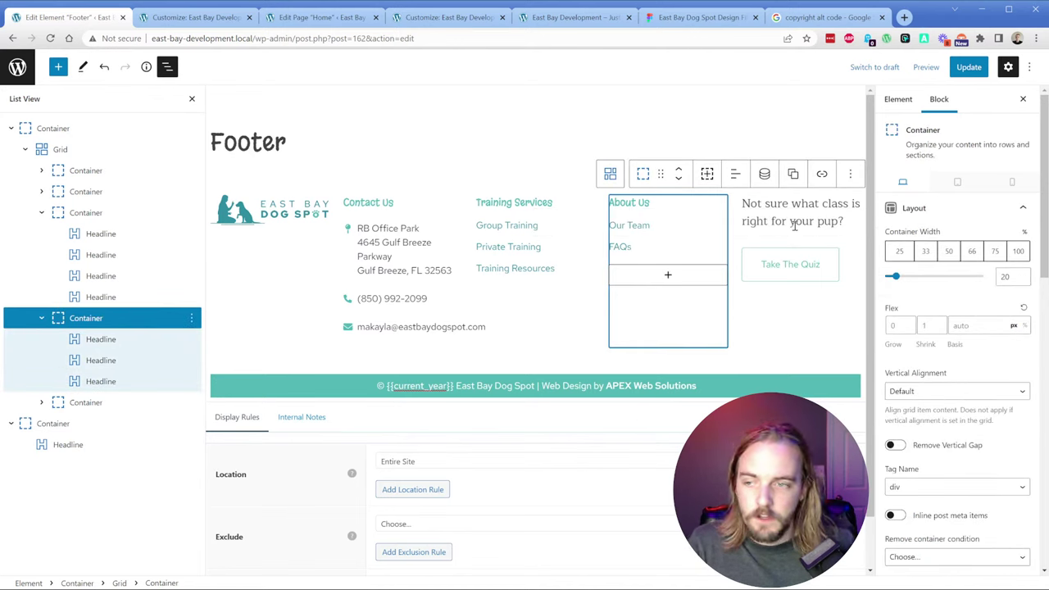
pyautogui.click(968, 67)
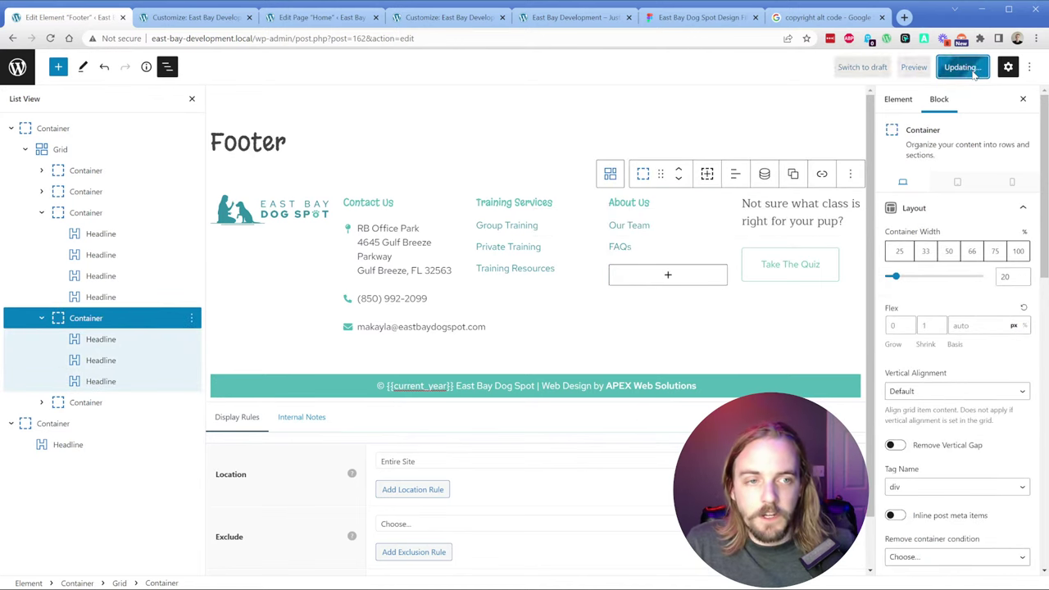
pyautogui.click(571, 17)
pyautogui.click(50, 39)
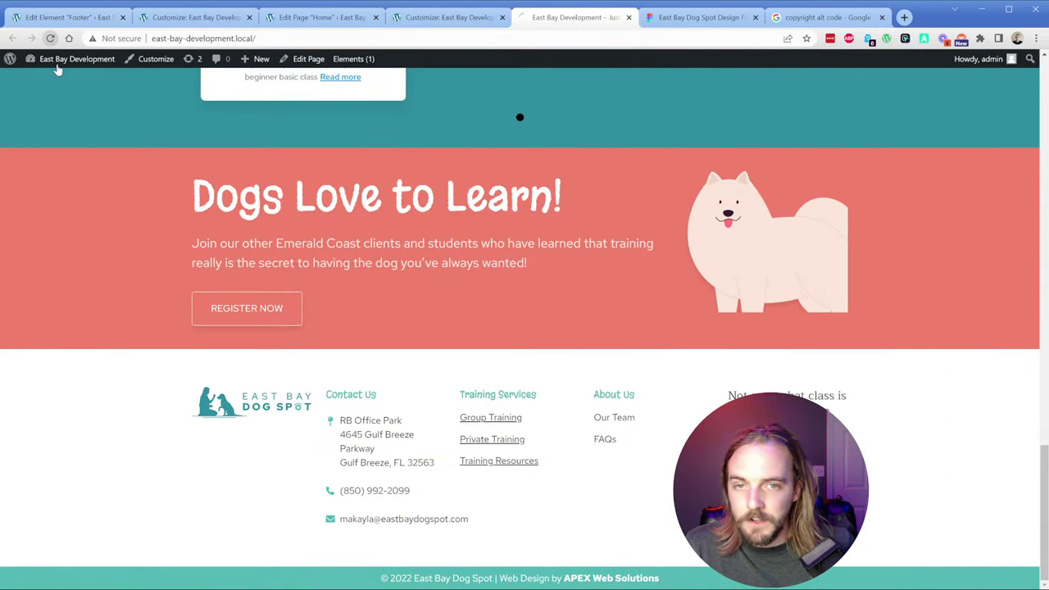
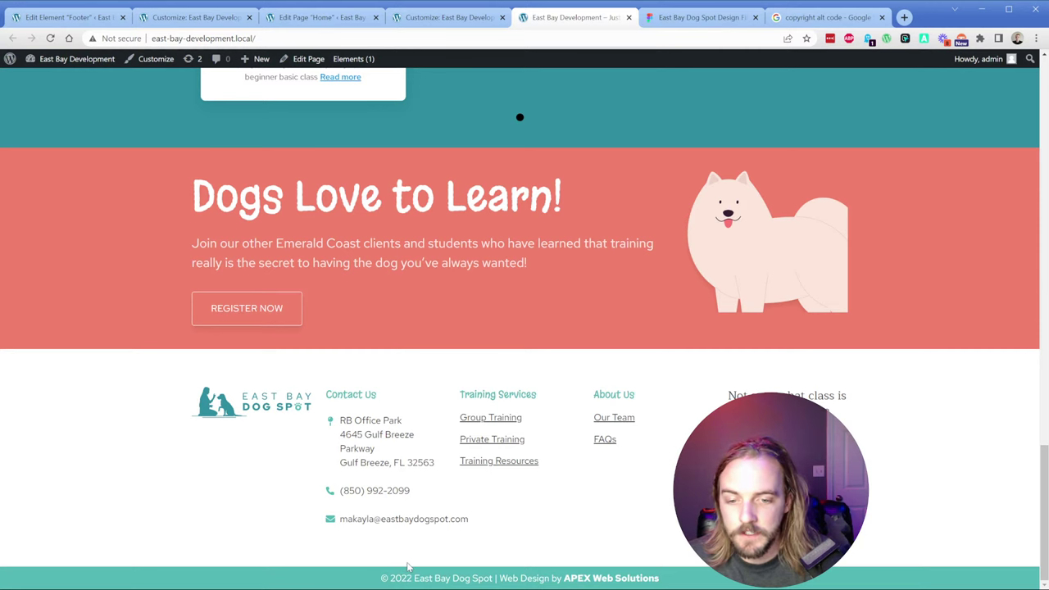
# Step: Preview the homepage at iPhone 12 Pro width in DevTools device mode, then restore the desktop view
pyautogui.hotkey('ctrl', 'shift', 'i')
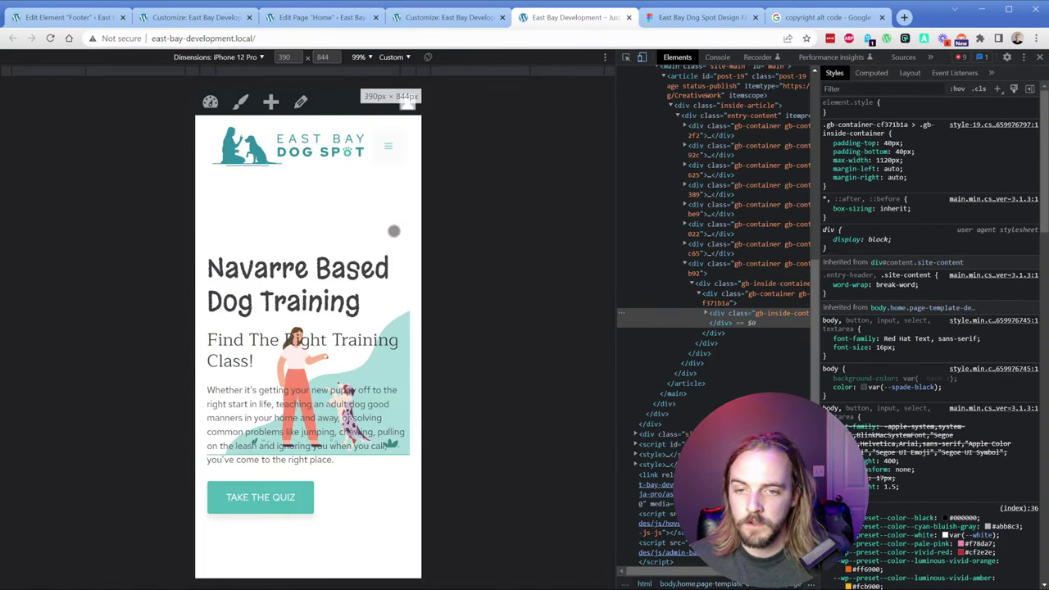
pyautogui.scroll(-10, 394, 231)
pyautogui.scroll(-15, 327, 257)
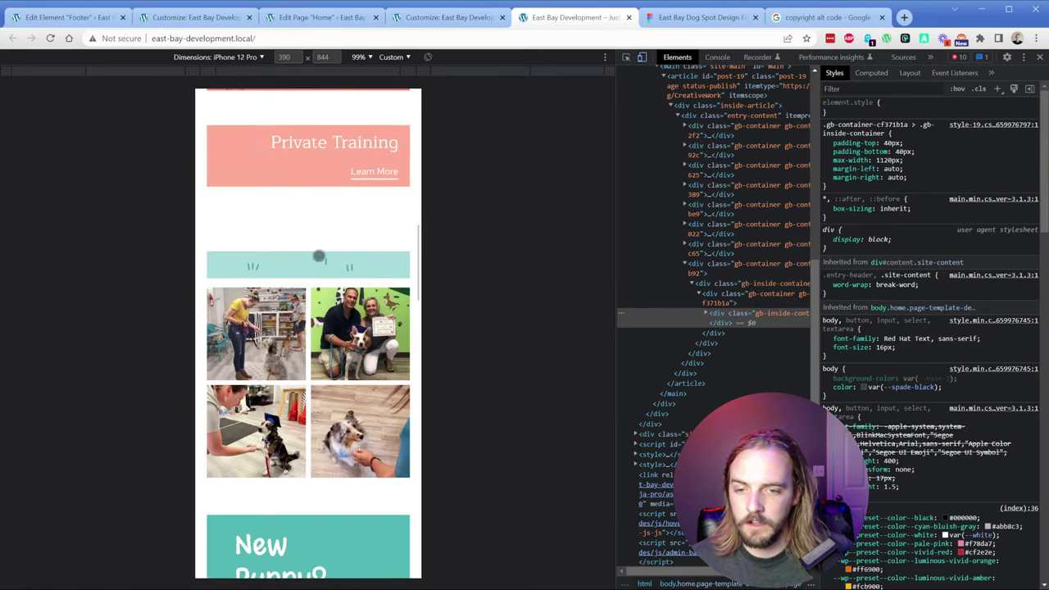
pyautogui.scroll(-2, 305, 251)
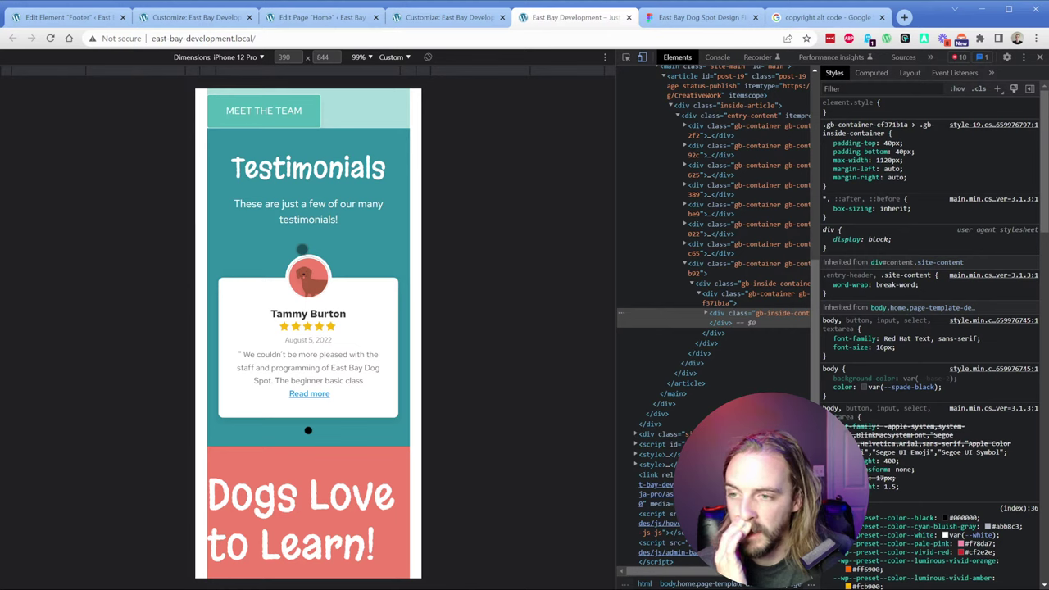
pyautogui.scroll(-12, 301, 250)
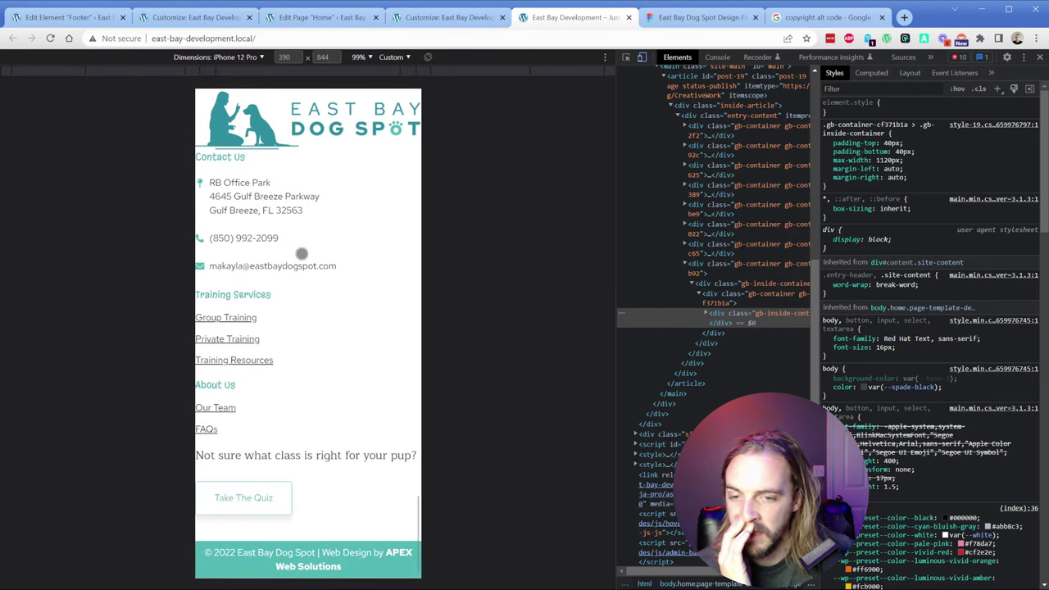
pyautogui.scroll(20, 301, 253)
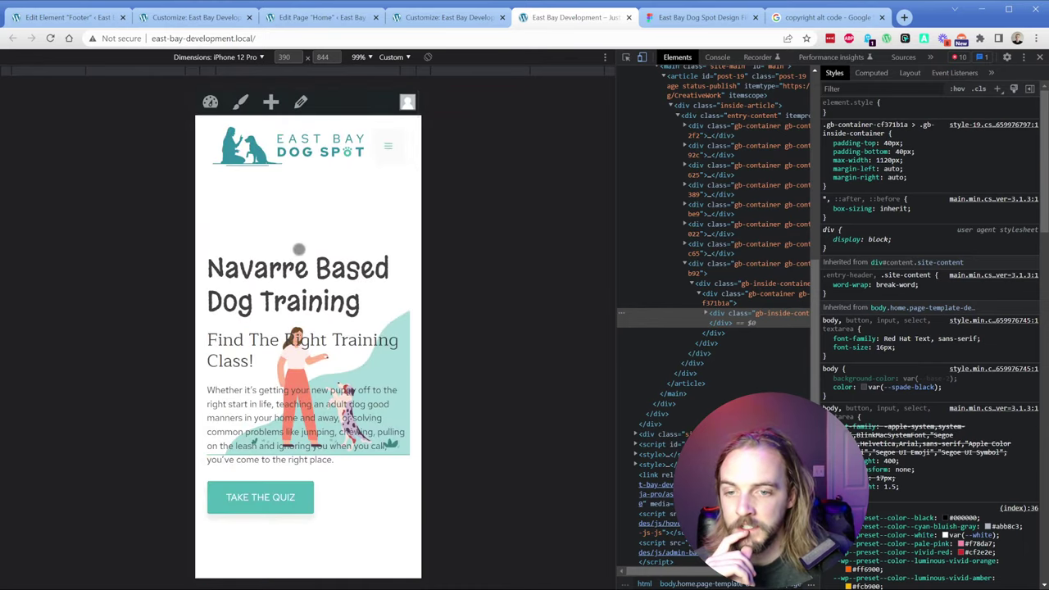
pyautogui.scroll(-5, 298, 248)
pyautogui.scroll(4, 348, 212)
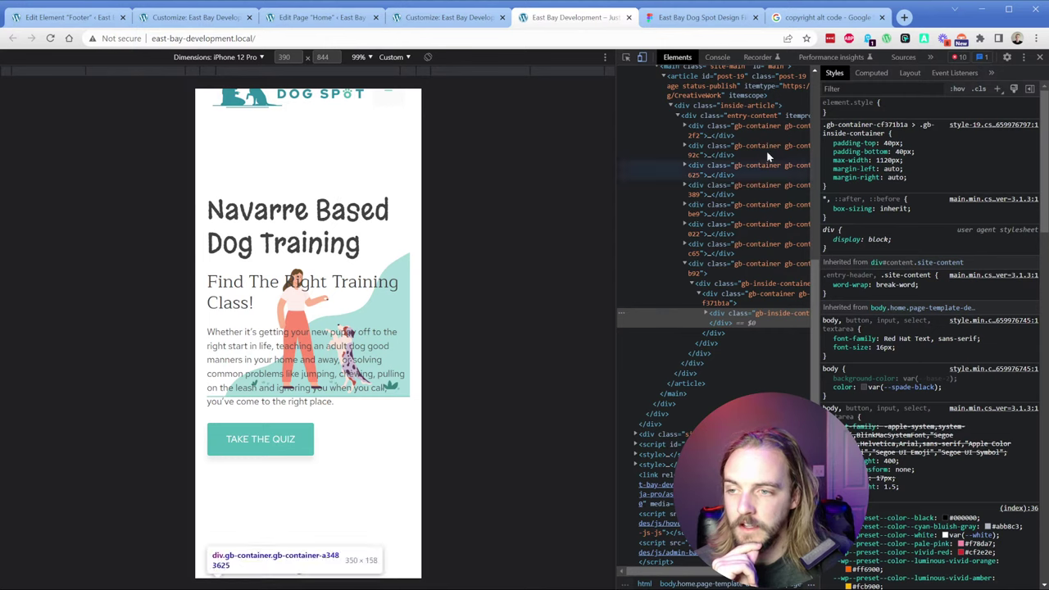
pyautogui.click(1040, 58)
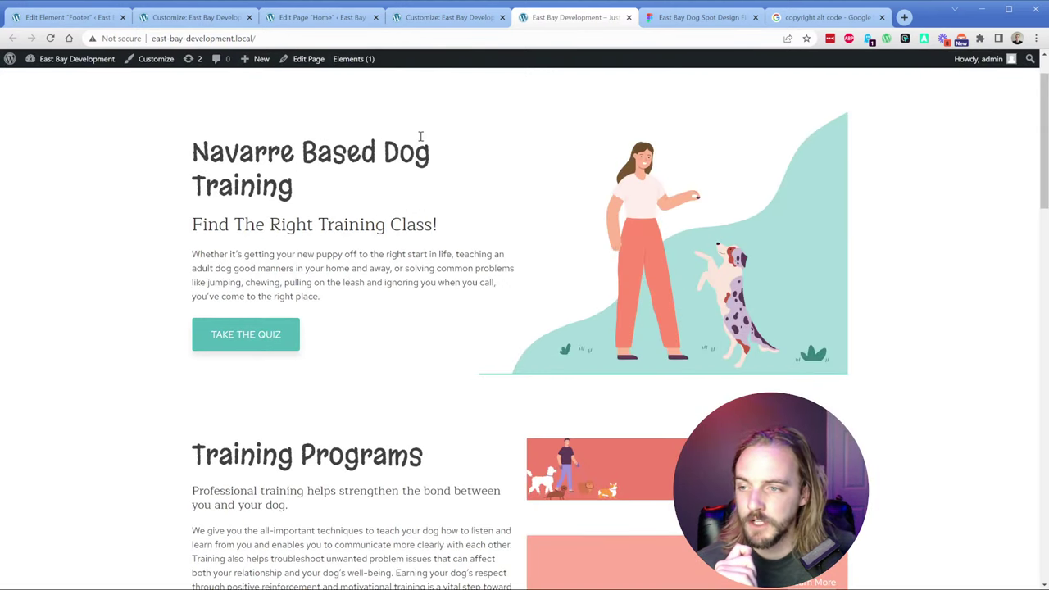
# Step: Publish the Private Training page from the Pages list
pyautogui.hotkey('ctrl', '1')
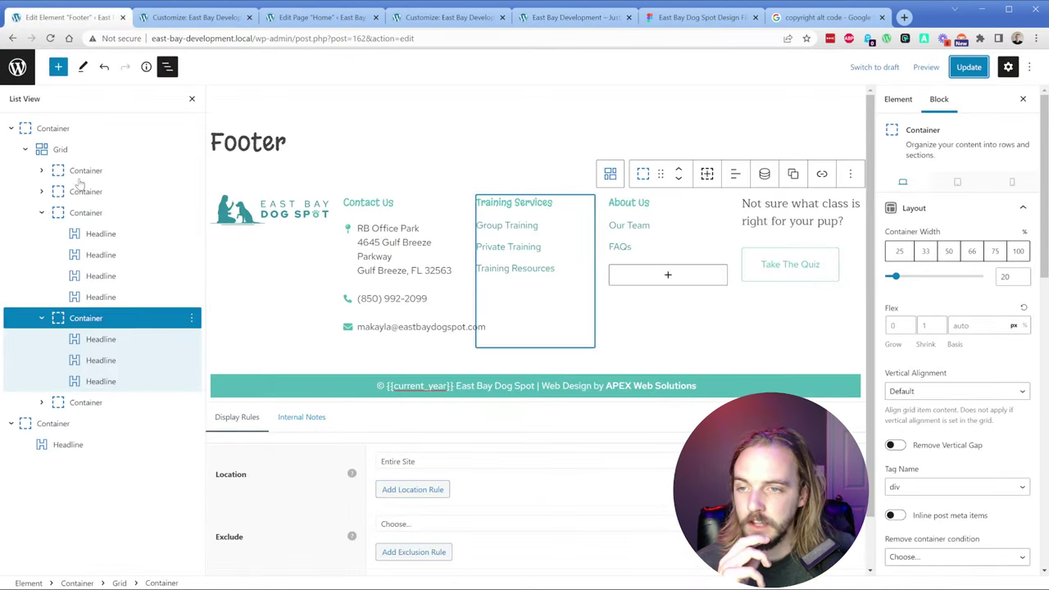
pyautogui.click(191, 17)
pyautogui.click(18, 65)
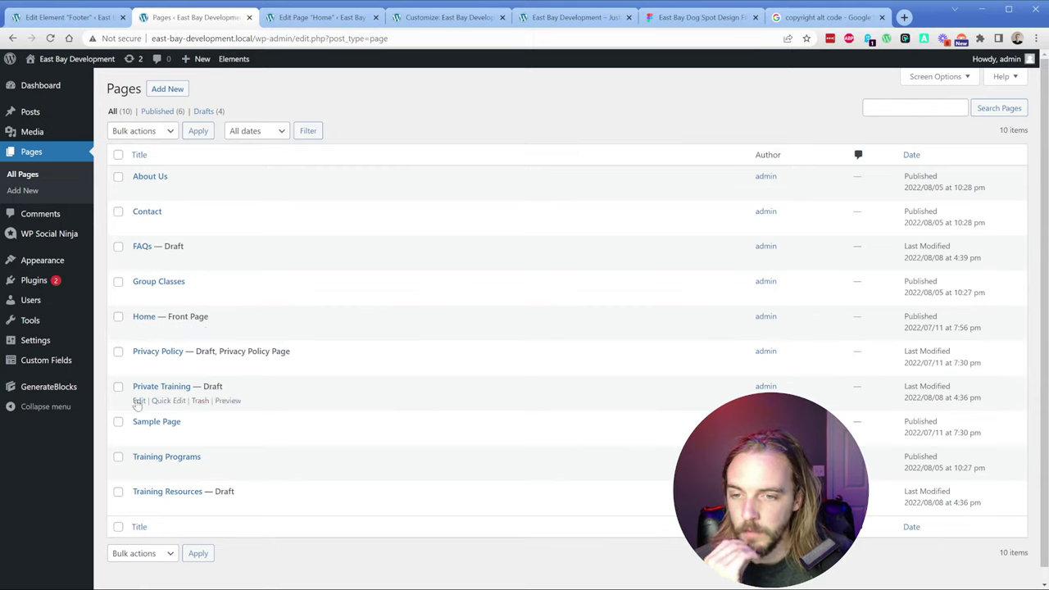
pyautogui.click(138, 400)
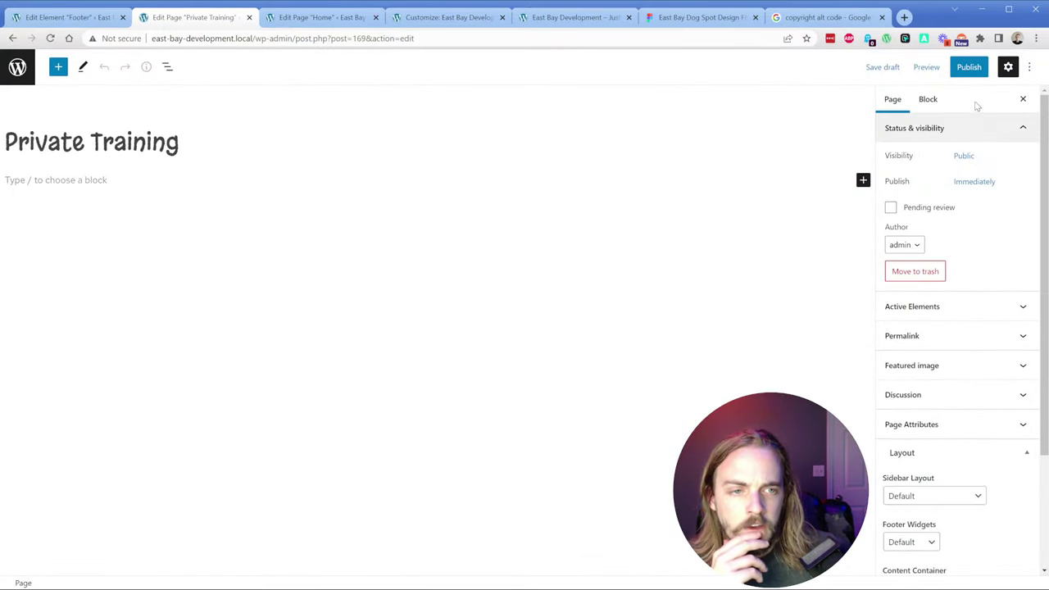
pyautogui.click(969, 66)
pyautogui.click(949, 69)
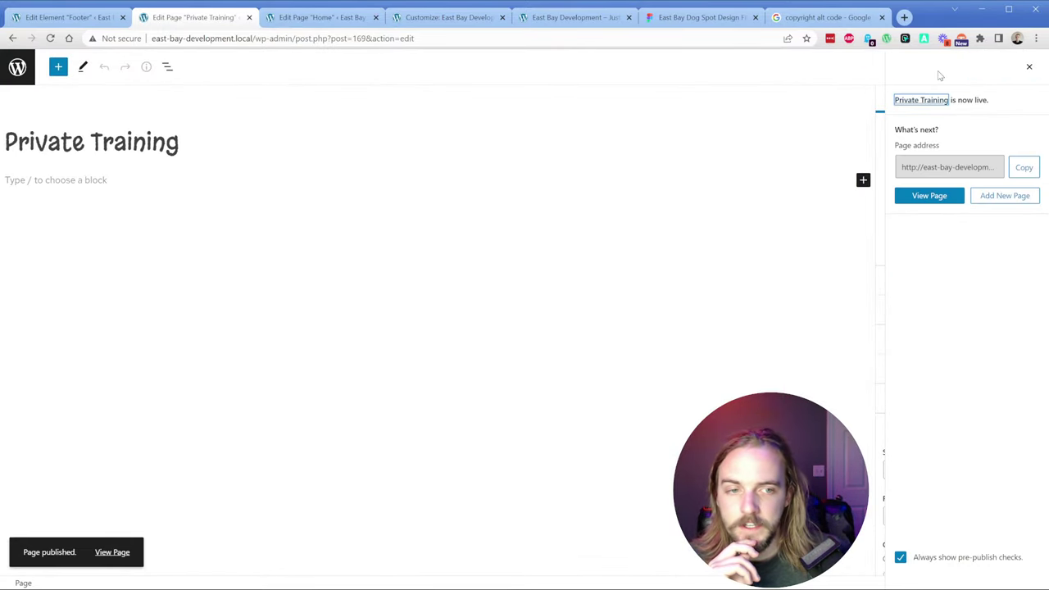
# Step: Reload the live homepage footer and view the published Private Training page
pyautogui.click(581, 20)
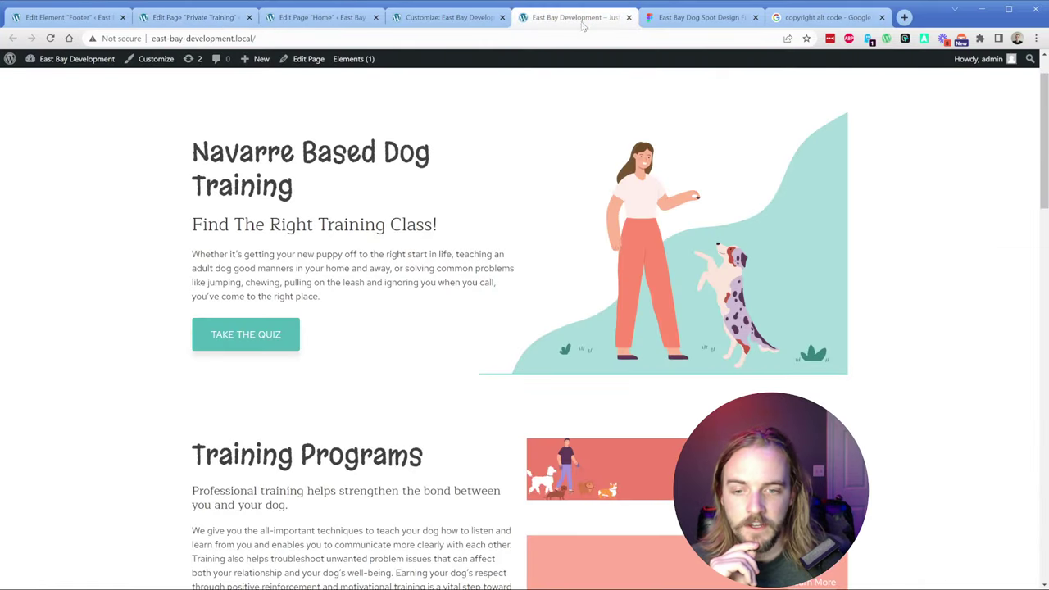
pyautogui.click(50, 38)
pyautogui.scroll(-20, 156, 328)
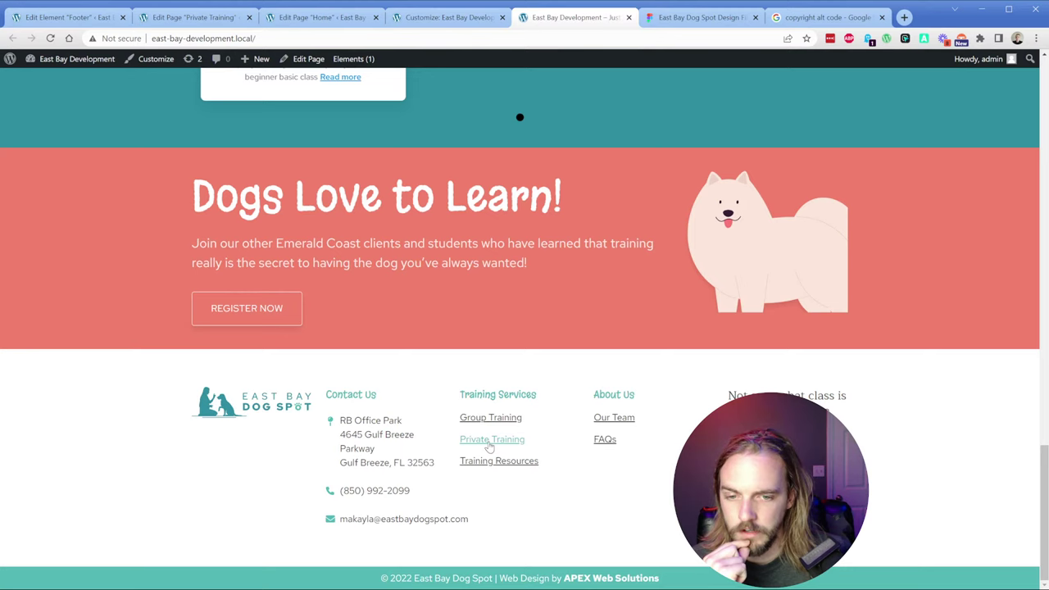
pyautogui.click(185, 17)
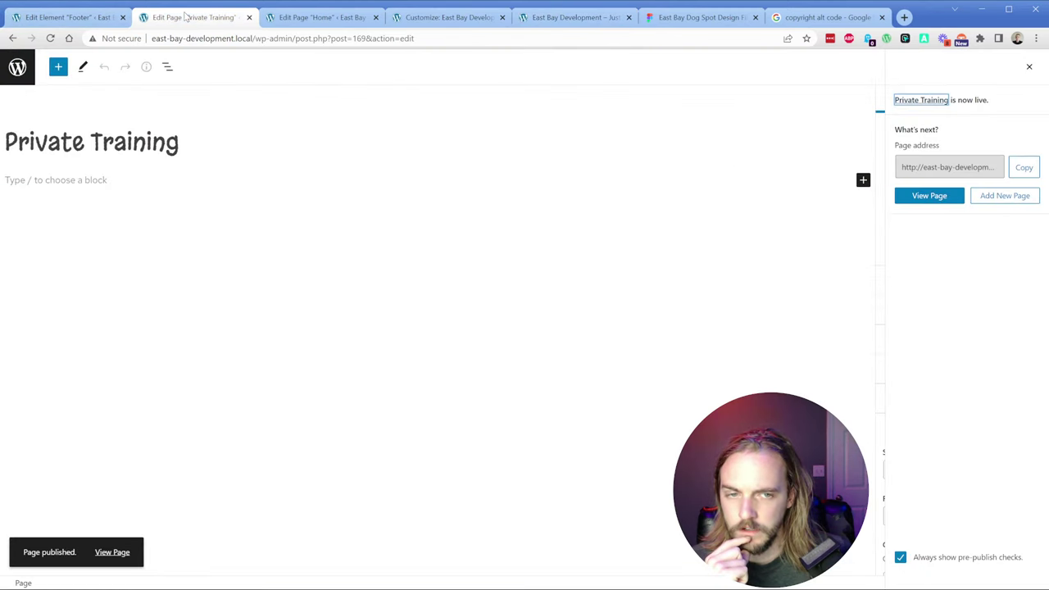
pyautogui.click(941, 196)
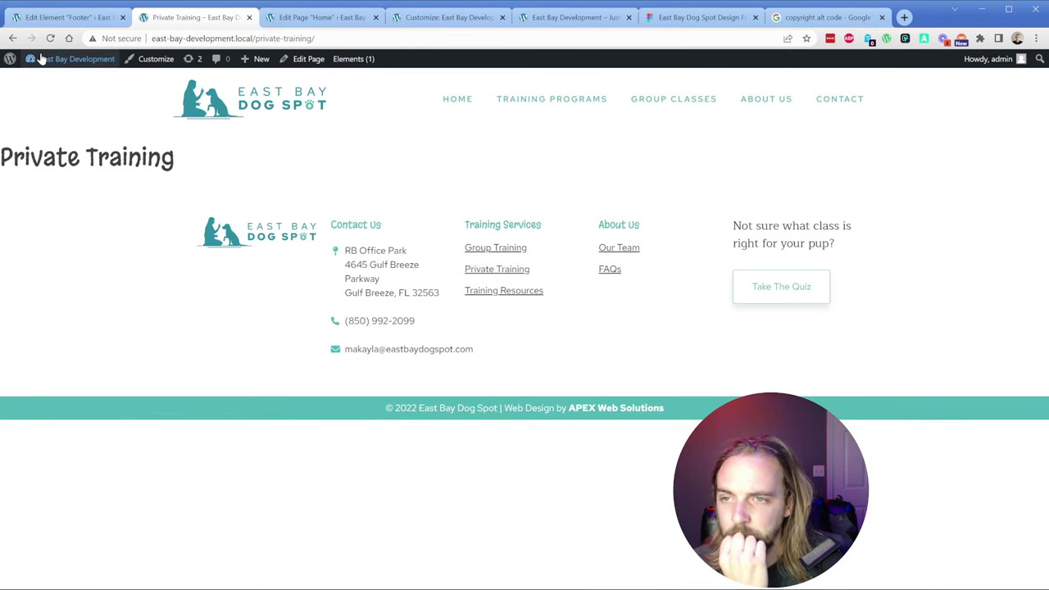
# Step: Re-save the permalink structure under Settings > Permalinks
pyautogui.click(44, 79)
pyautogui.moveTo(42, 339)
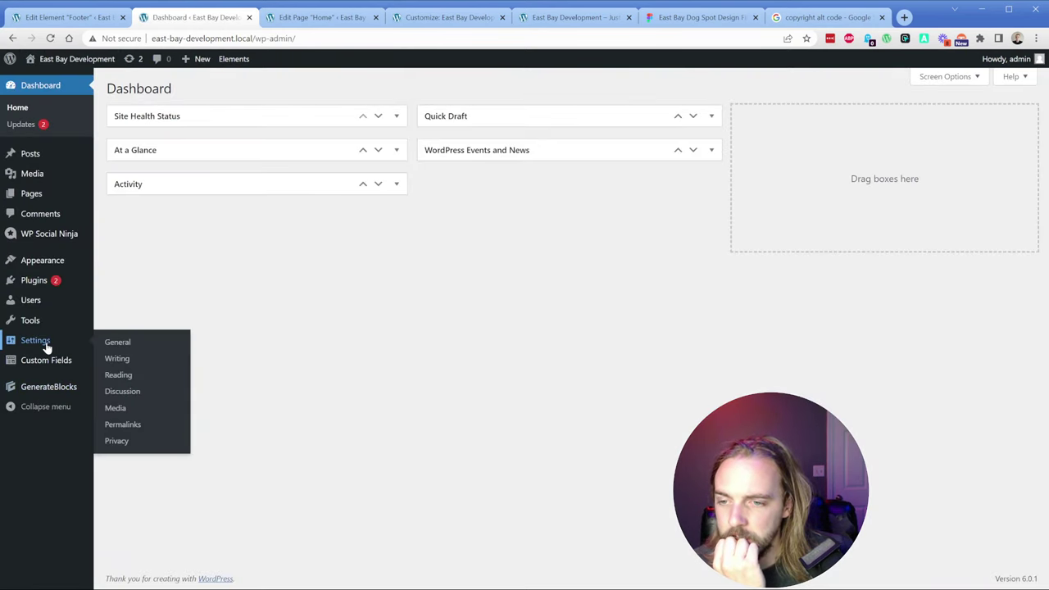
pyautogui.click(126, 432)
pyautogui.scroll(-1, 143, 492)
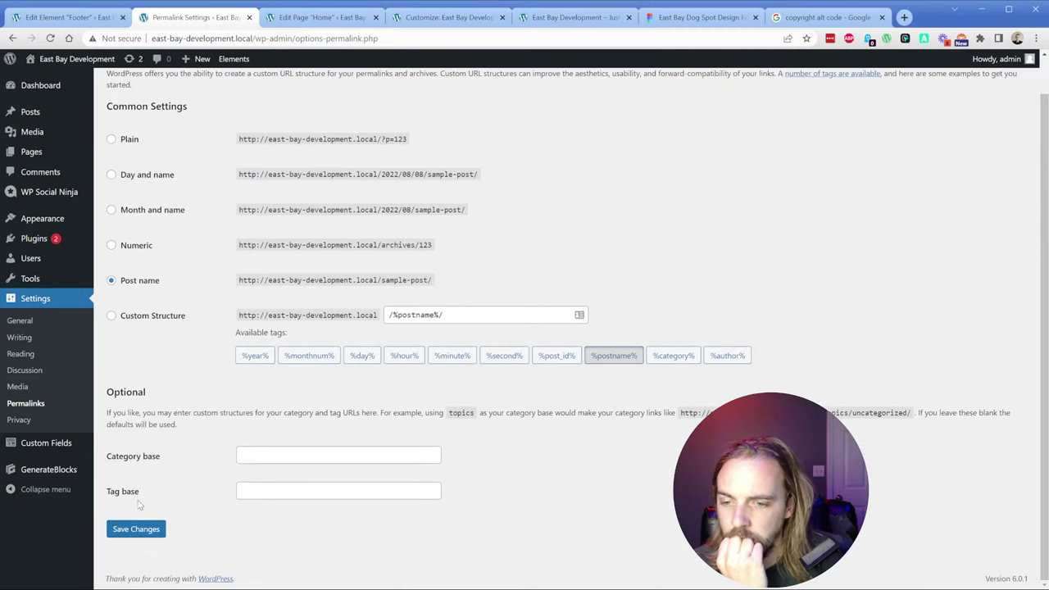
pyautogui.click(132, 530)
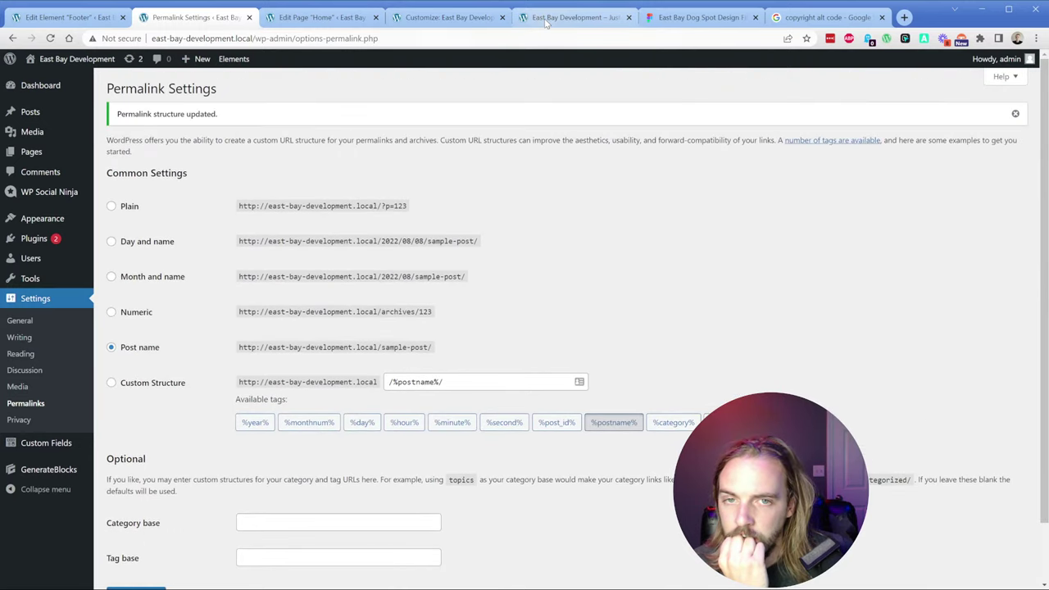
pyautogui.click(573, 18)
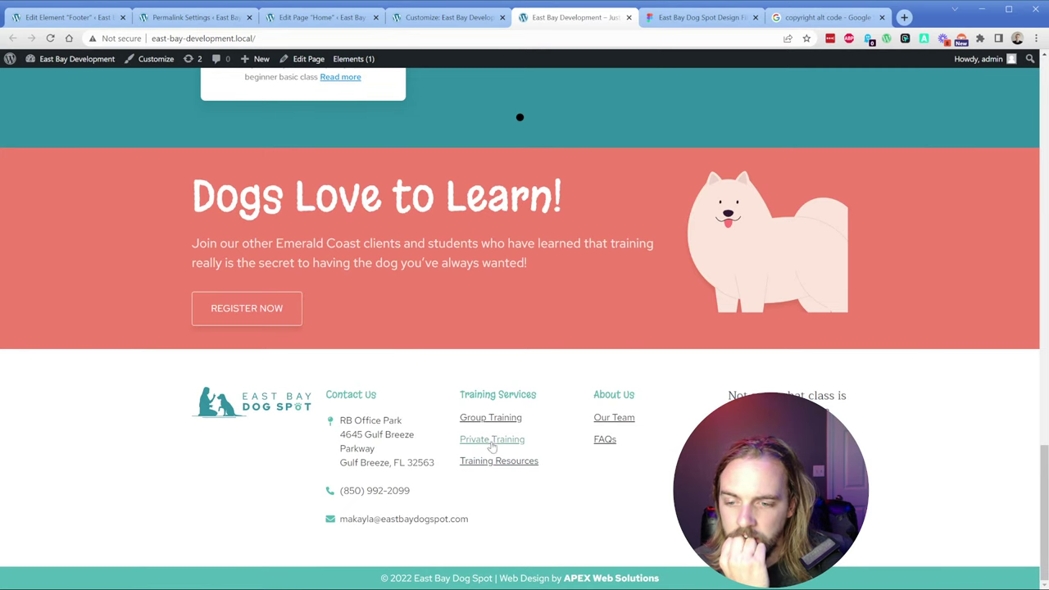
pyautogui.click(303, 27)
# Step: Reload and update the Footer element, then reload the live homepage to check it
pyautogui.click(71, 18)
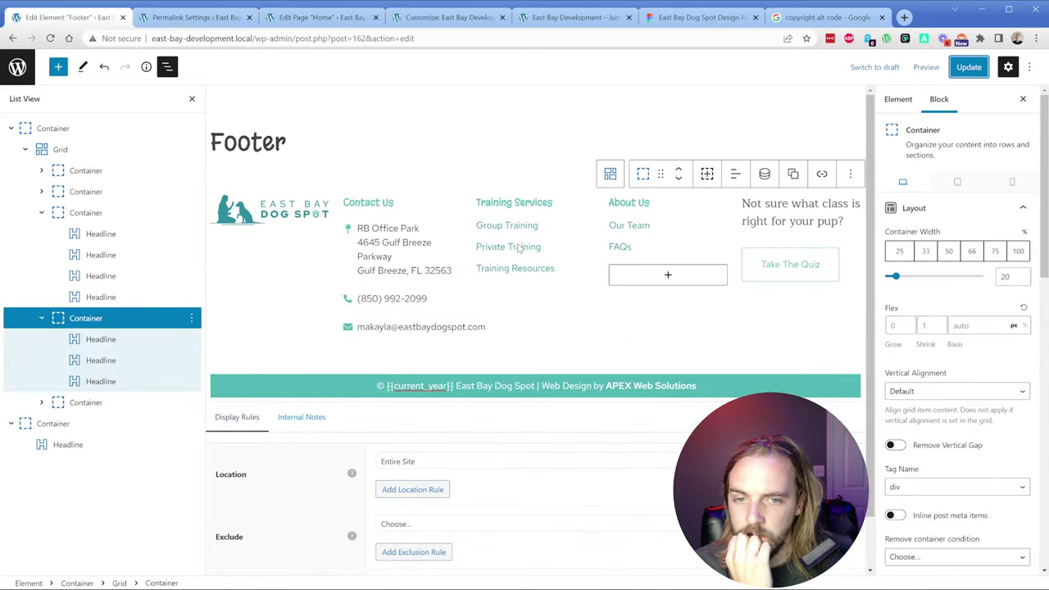
pyautogui.click(517, 248)
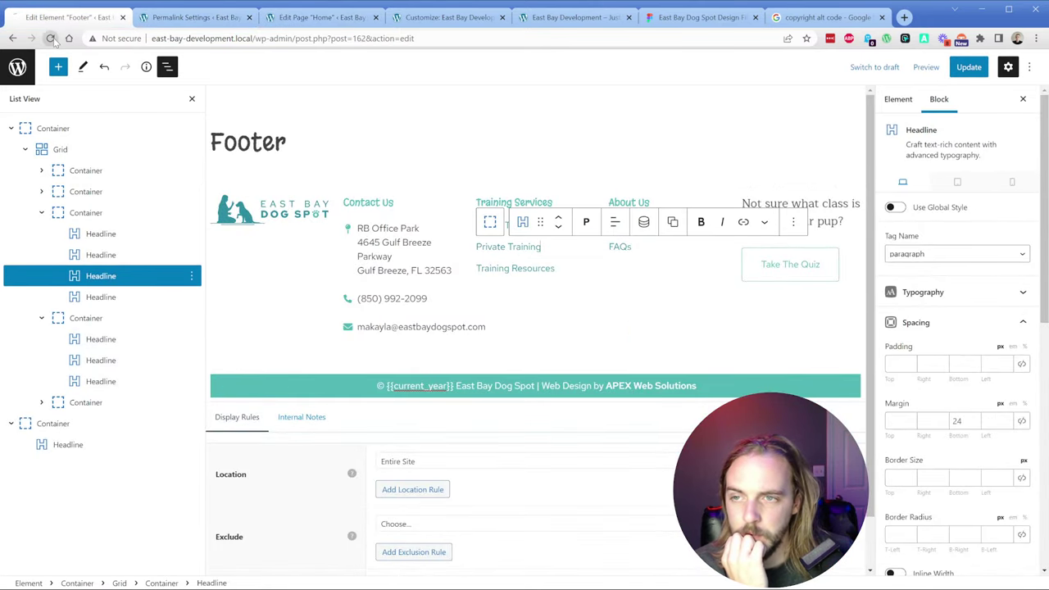
pyautogui.press('F5')
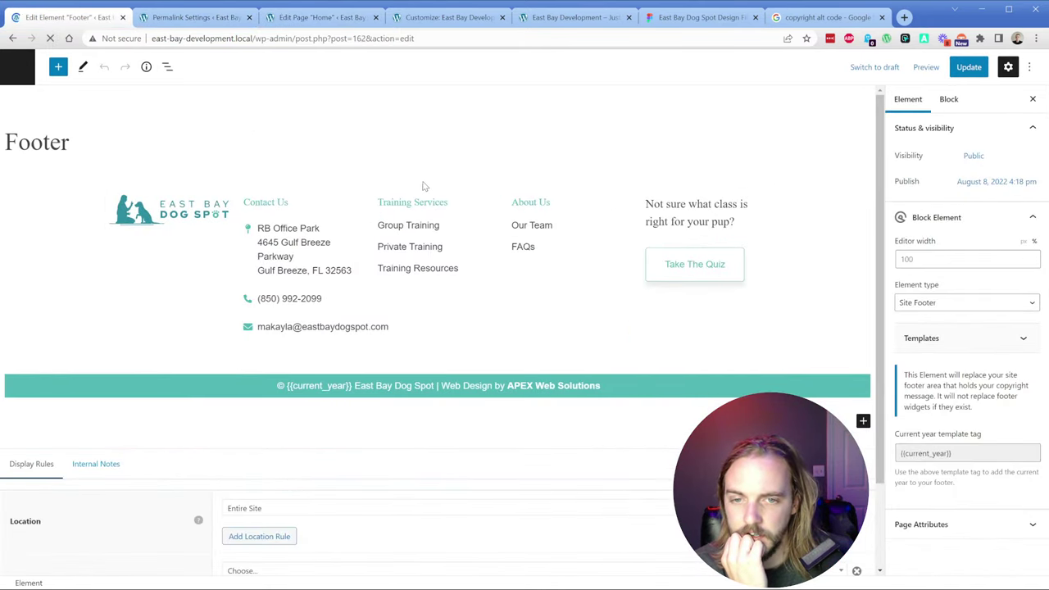
pyautogui.click(968, 66)
pyautogui.click(573, 18)
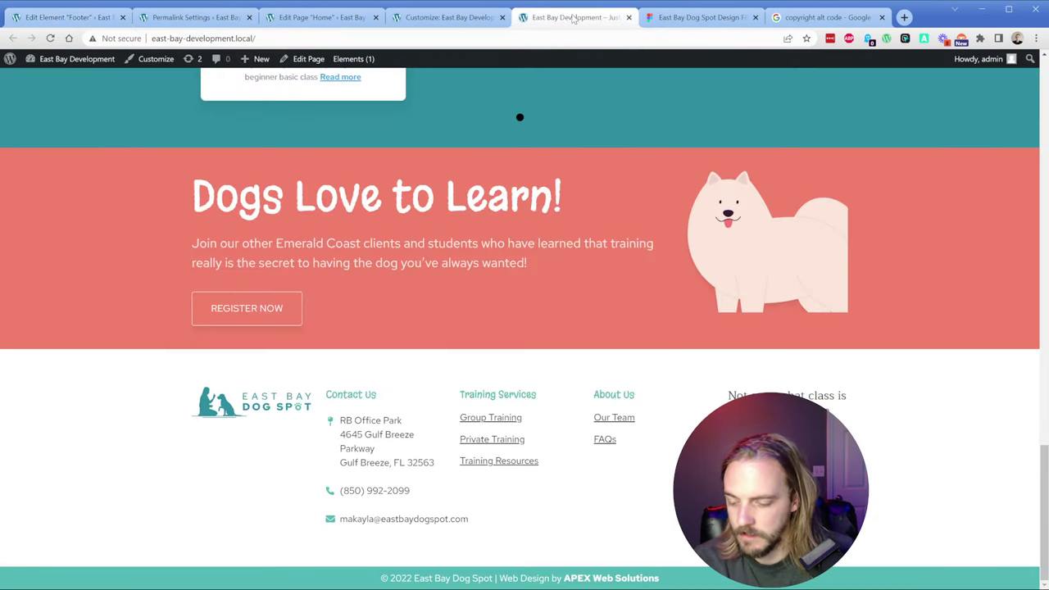
pyautogui.press('F5')
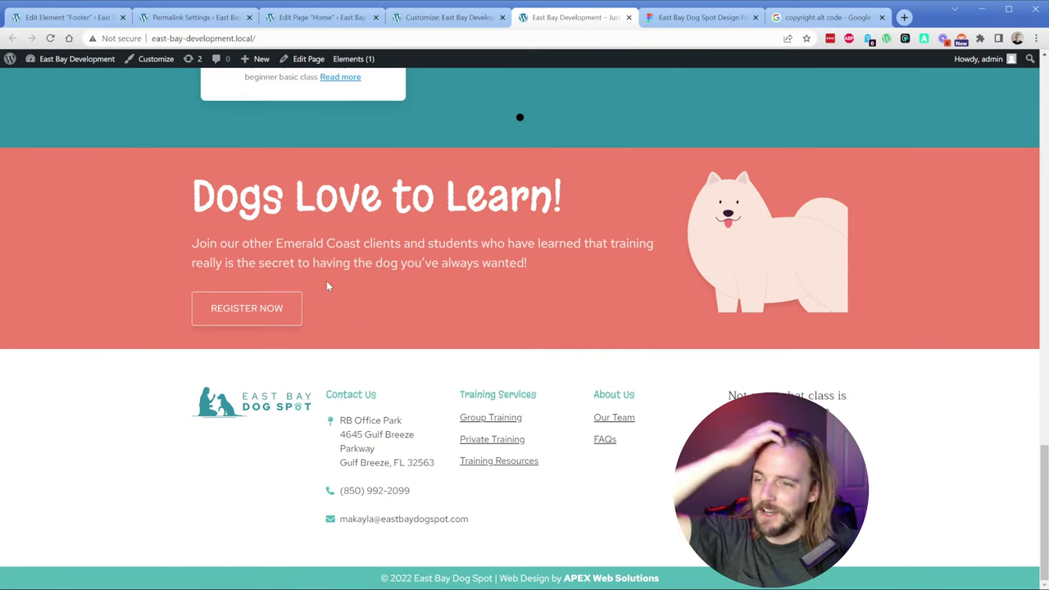
# Step: Clear the old link address and remove the existing link from the Private Training footer entry
pyautogui.click(80, 16)
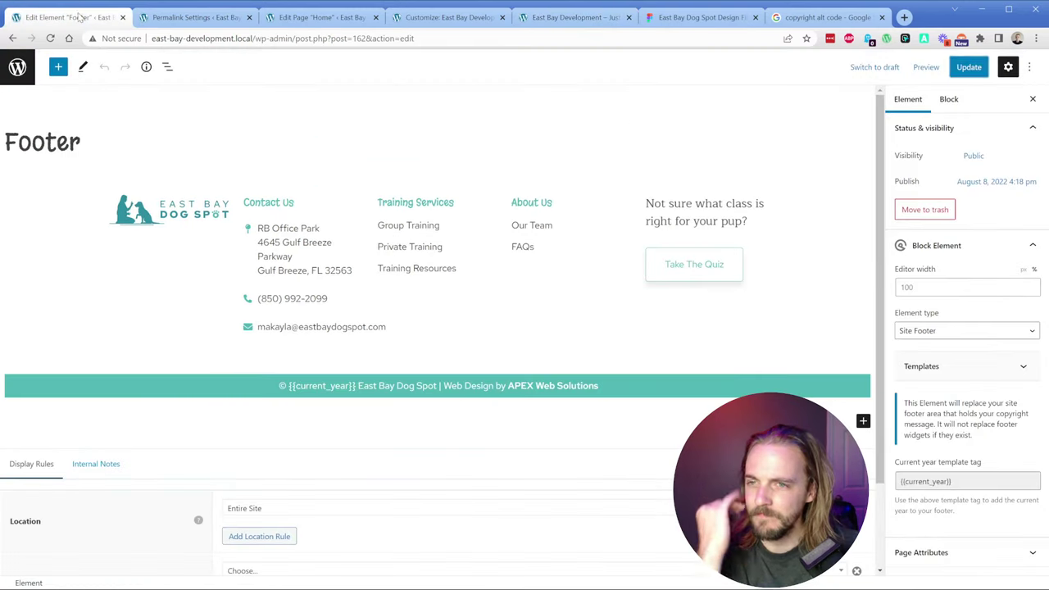
pyautogui.click(422, 246)
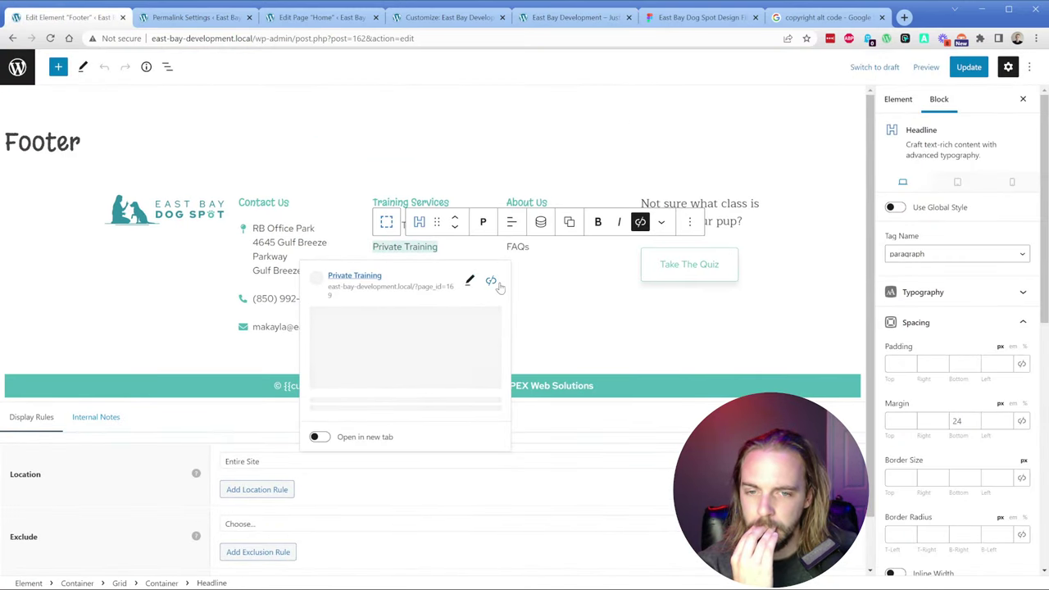
pyautogui.click(468, 278)
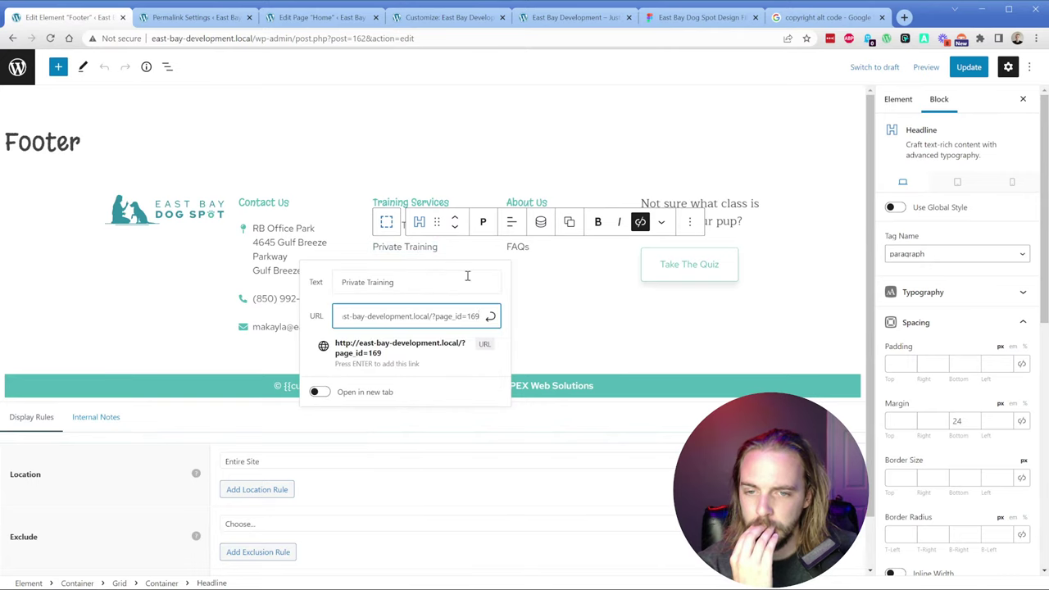
pyautogui.moveTo(398, 320); pyautogui.dragTo(321, 324)
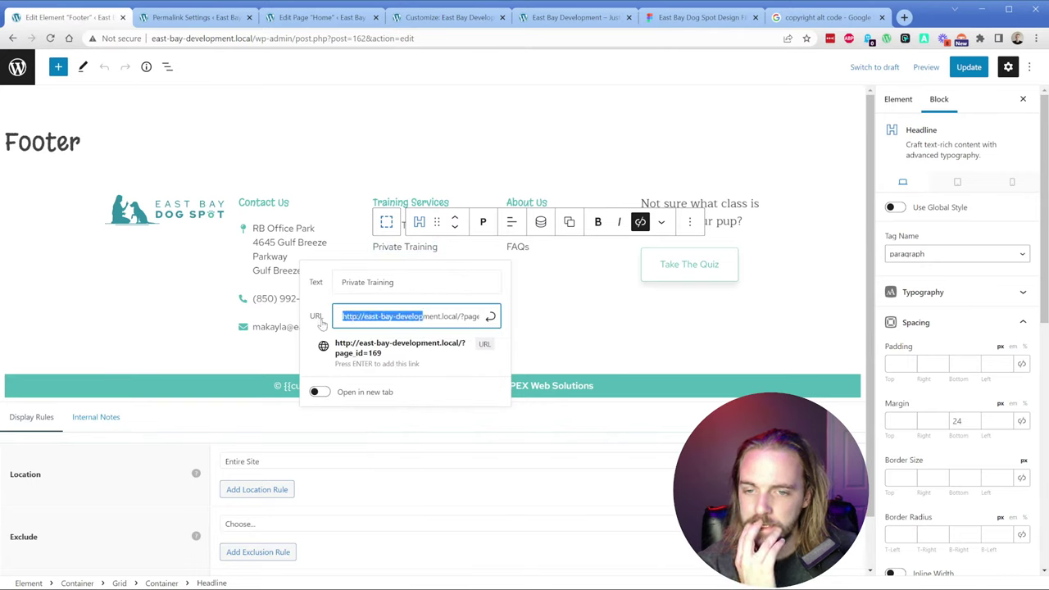
pyautogui.moveTo(407, 318); pyautogui.dragTo(503, 316)
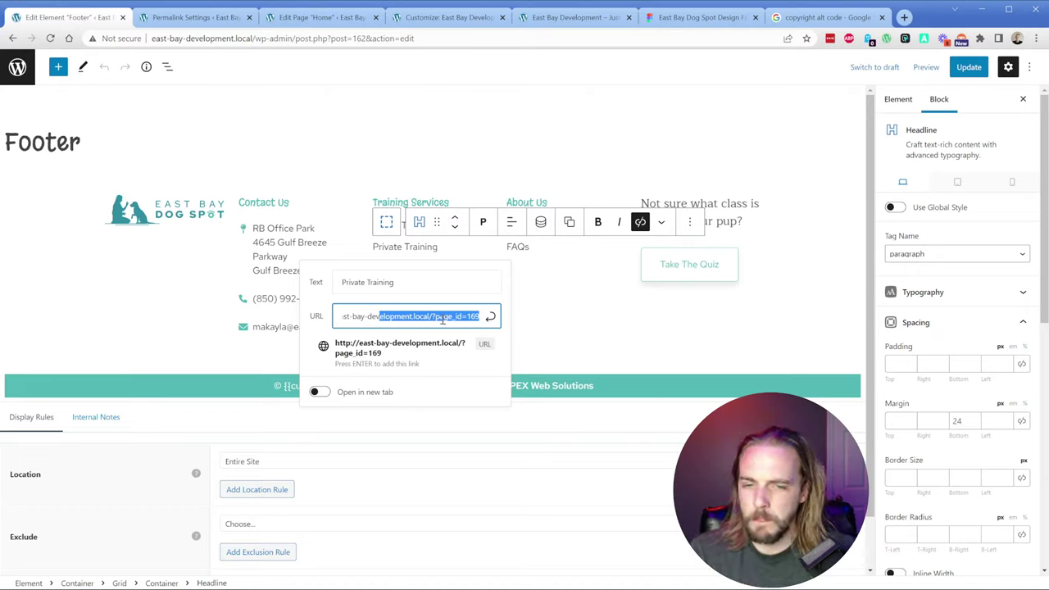
pyautogui.hotkey('ctrl', 'a')
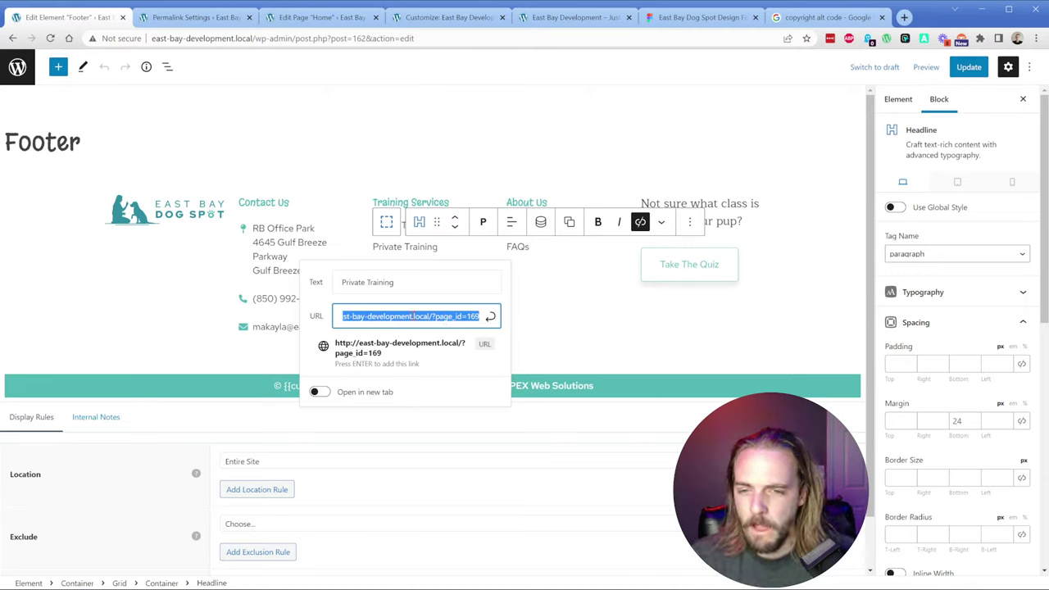
pyautogui.press('BackSpace')
pyautogui.hotkey('shift', 'Tab')
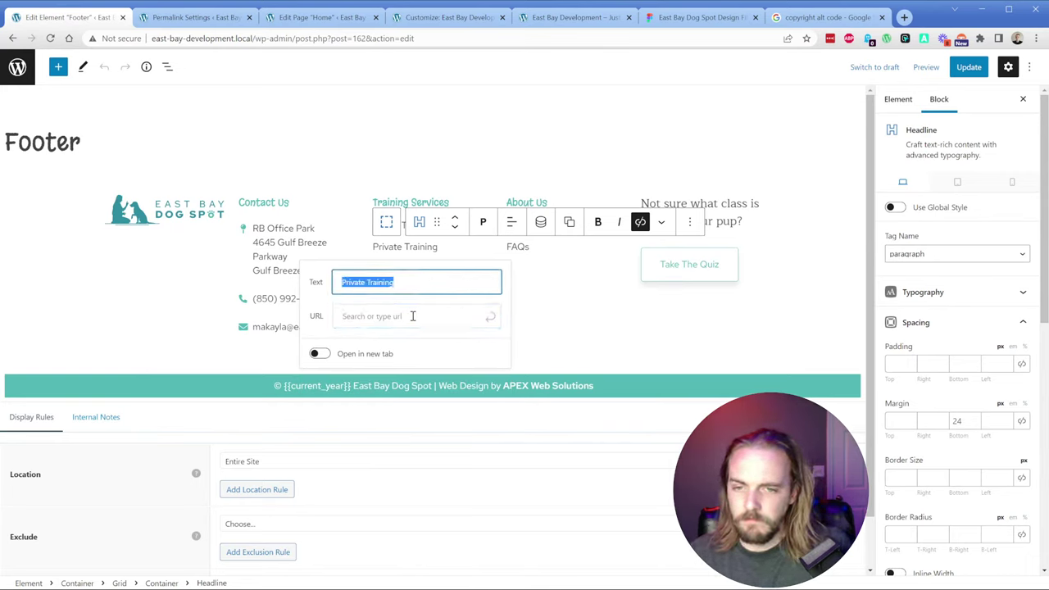
pyautogui.press('Right')
pyautogui.press('BackSpace')
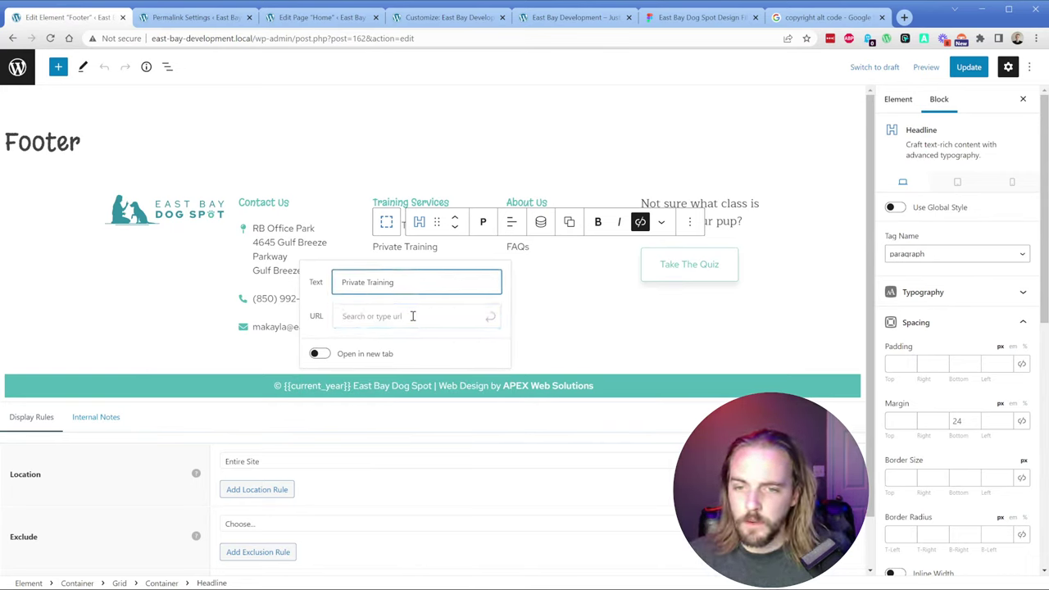
pyautogui.click(408, 246)
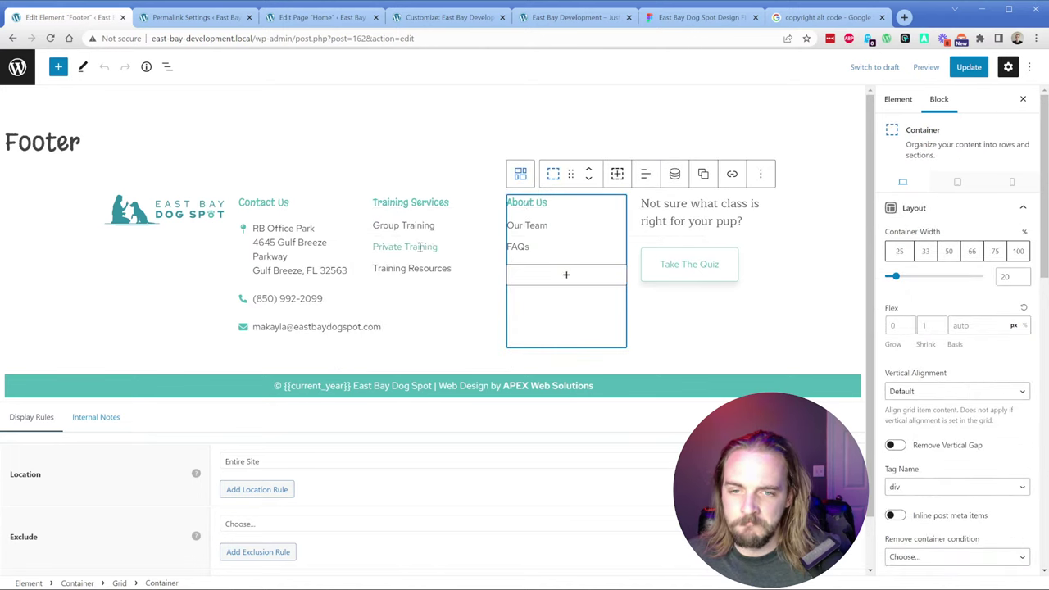
pyautogui.click(491, 286)
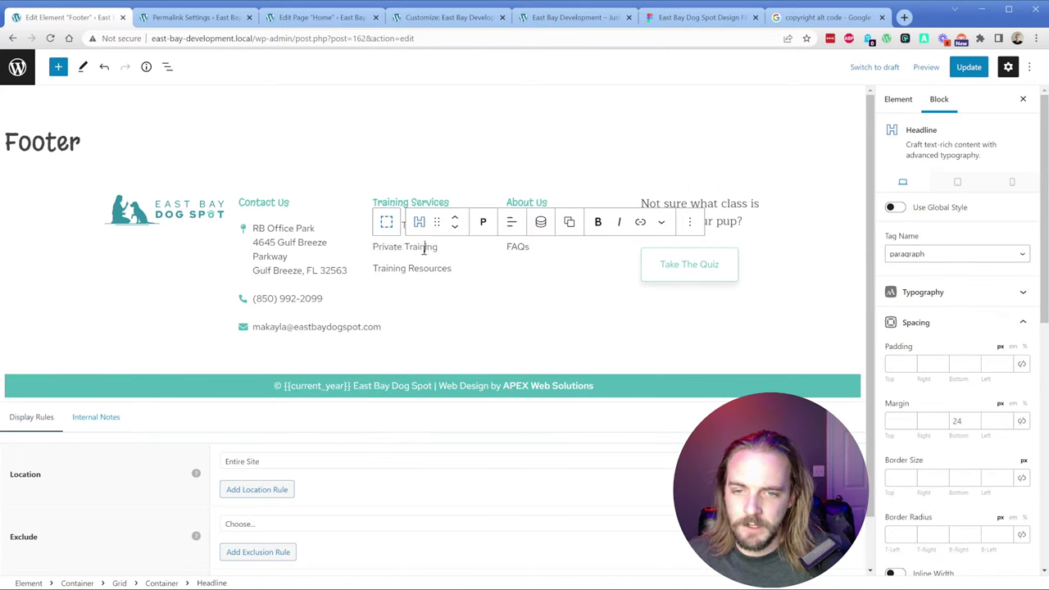
# Step: Link Private Training to the Private Training page via search and update the footer
pyautogui.click(640, 222)
pyautogui.write('prviate tra')
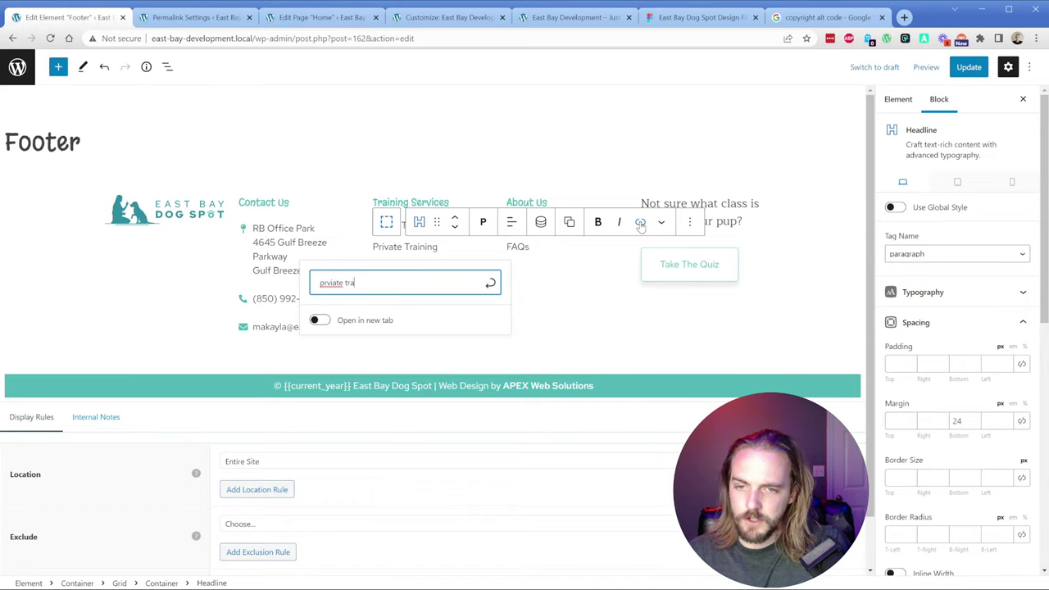
pyautogui.hotkey('ctrl', 'a')
pyautogui.write('private t')
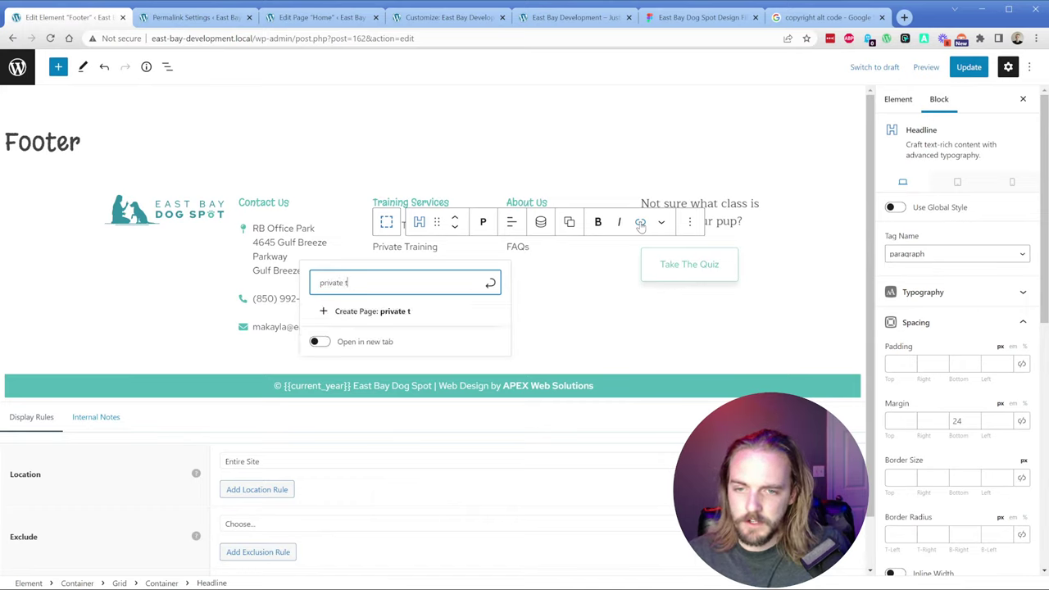
pyautogui.press('Down')
pyautogui.press('Return')
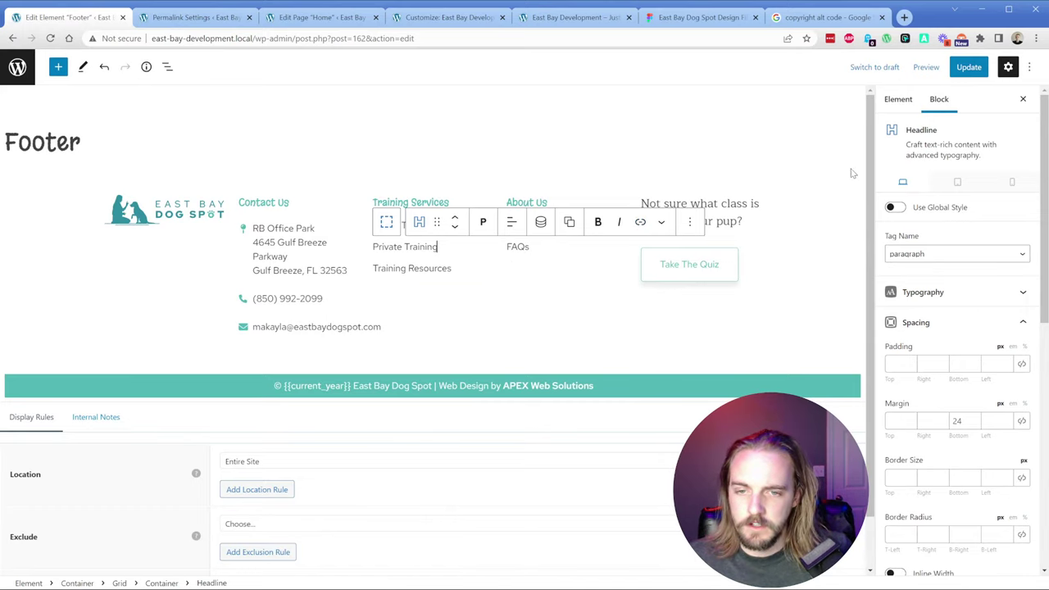
pyautogui.click(967, 67)
# Step: Reload the live homepage and review the footer and Training Programs cards
pyautogui.click(573, 17)
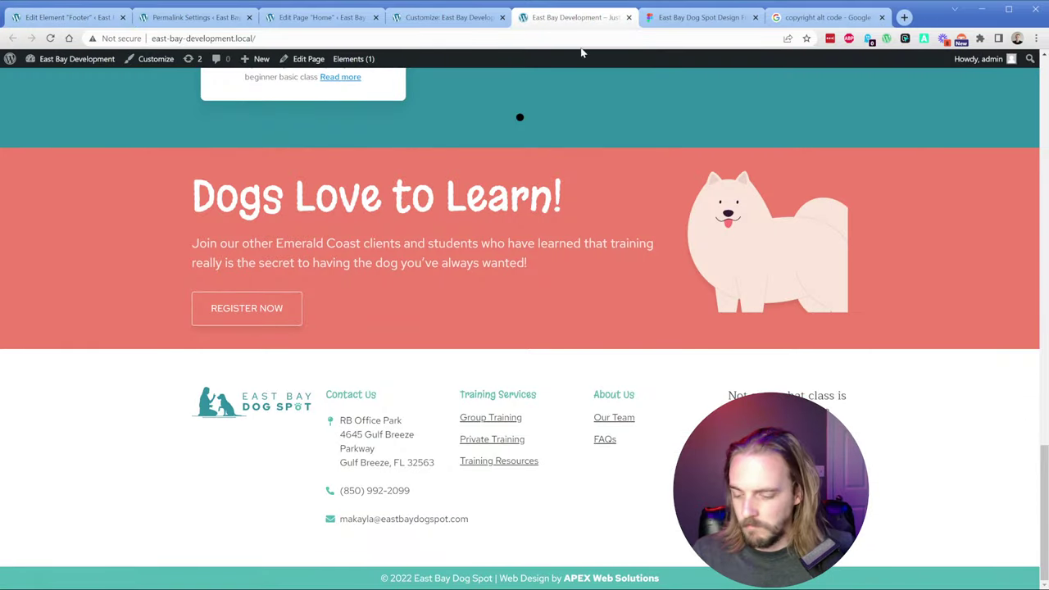
pyautogui.hotkey('ctrl', 'r')
pyautogui.scroll(-15, 555, 313)
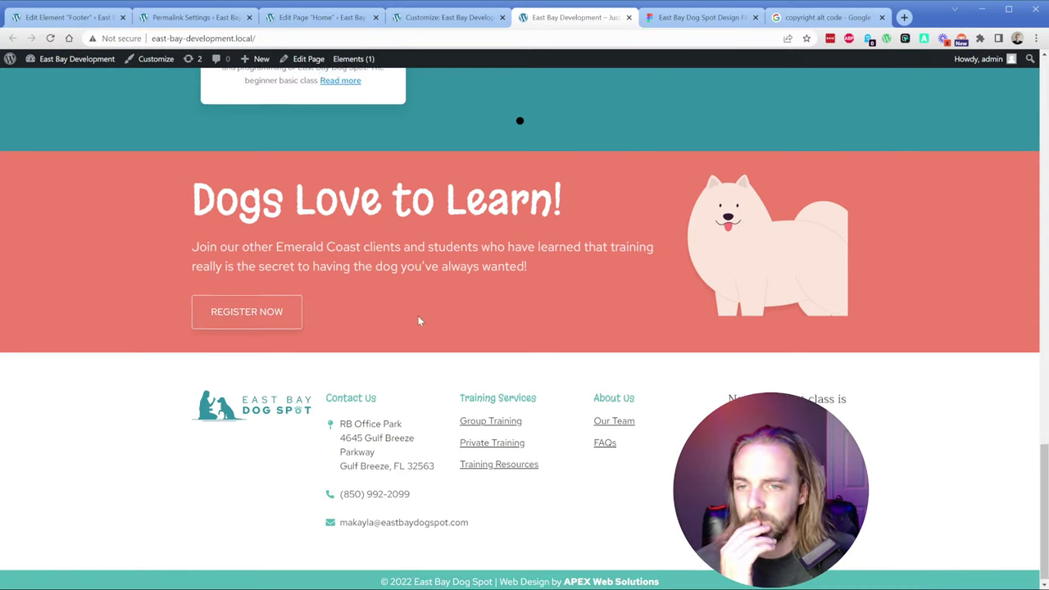
pyautogui.scroll(12, 419, 320)
pyautogui.scroll(6, 407, 354)
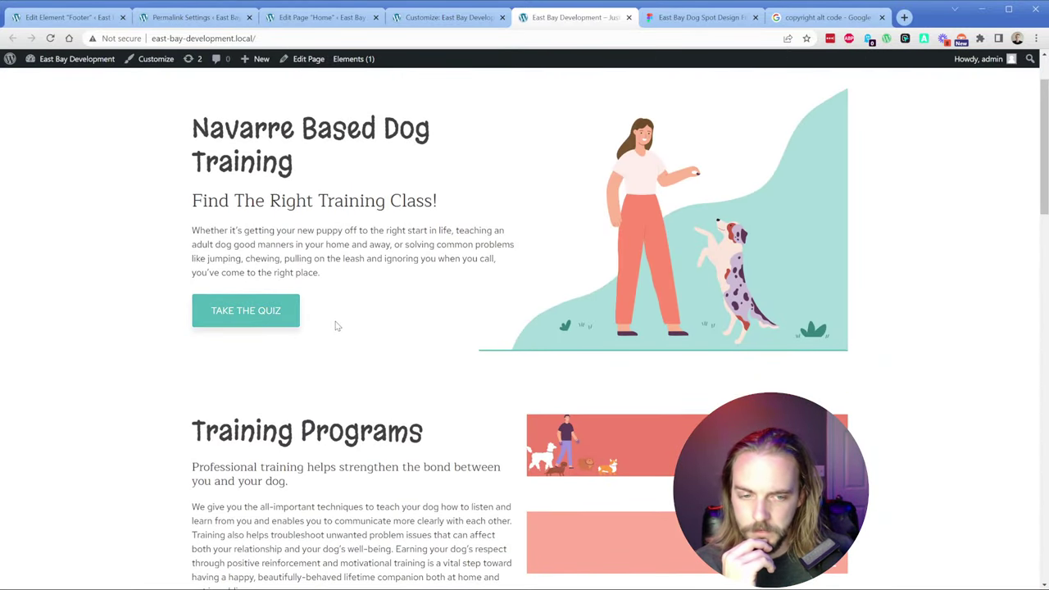
pyautogui.scroll(1, 386, 363)
pyautogui.scroll(-4, 625, 342)
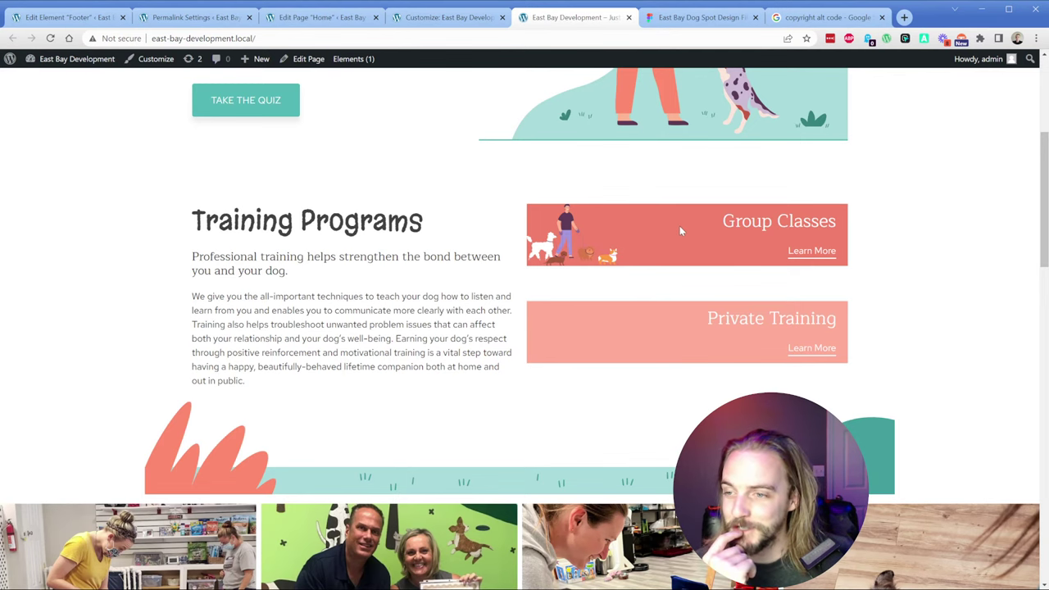
pyautogui.scroll(-15, 678, 231)
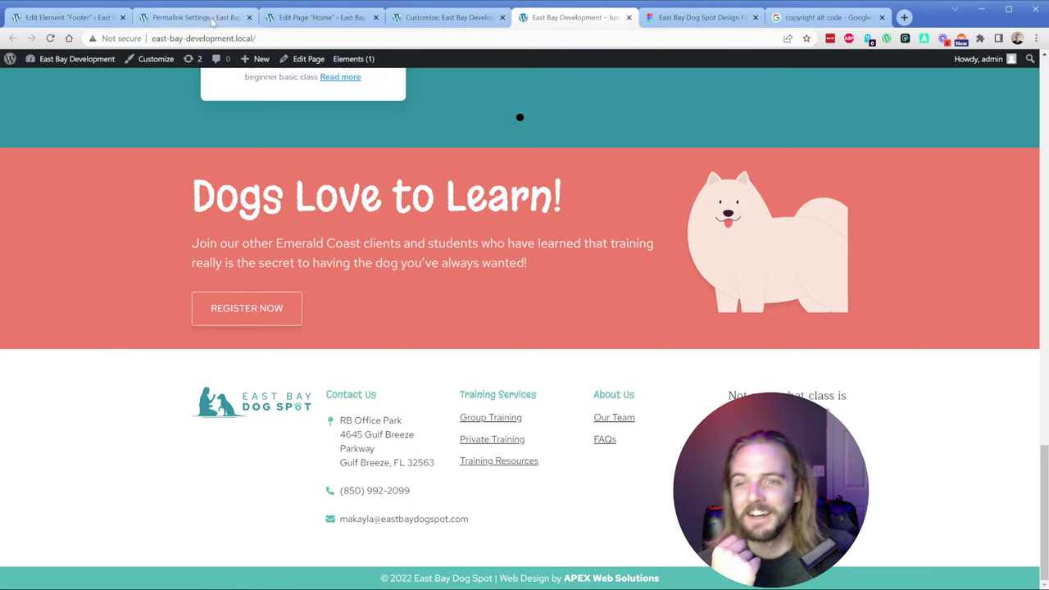
# Step: Close the footer editor and set the Dogs Love to Learn image's object-fit to Contain
pyautogui.click(117, 19)
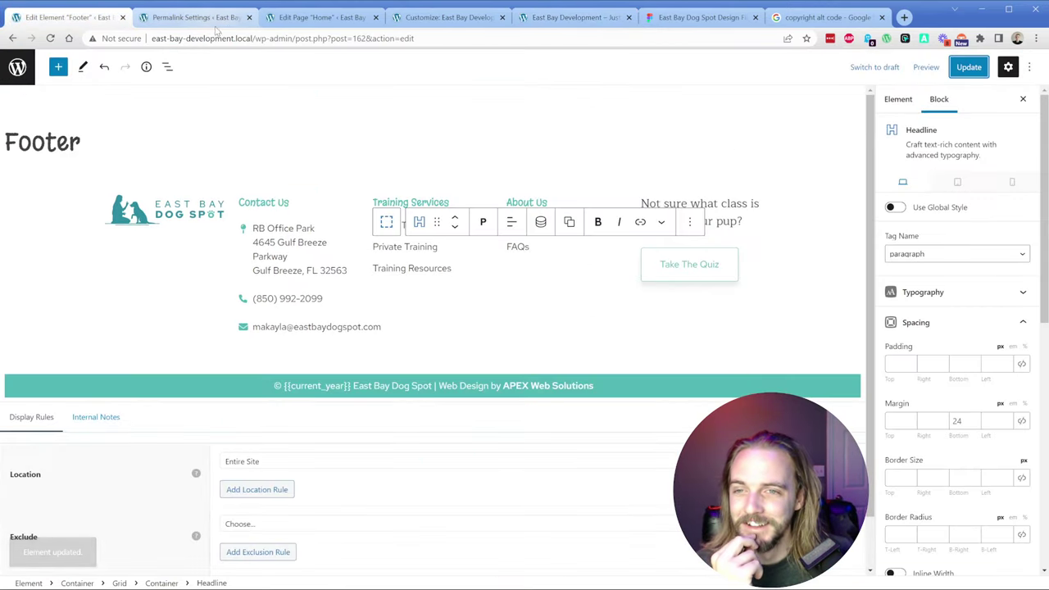
pyautogui.click(122, 17)
pyautogui.click(218, 22)
pyautogui.scroll(-13, 541, 328)
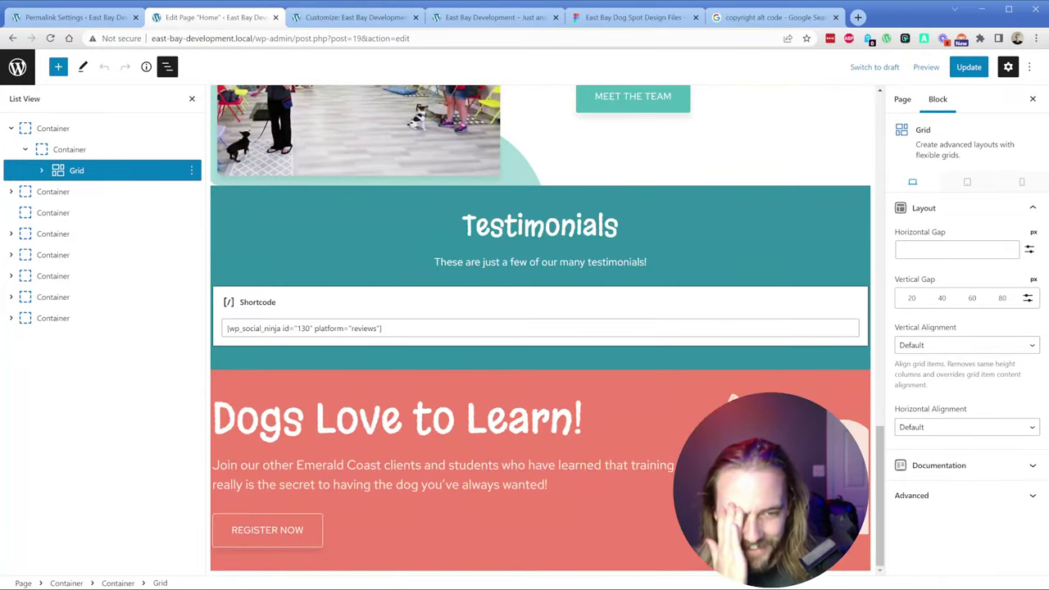
pyautogui.click(778, 459)
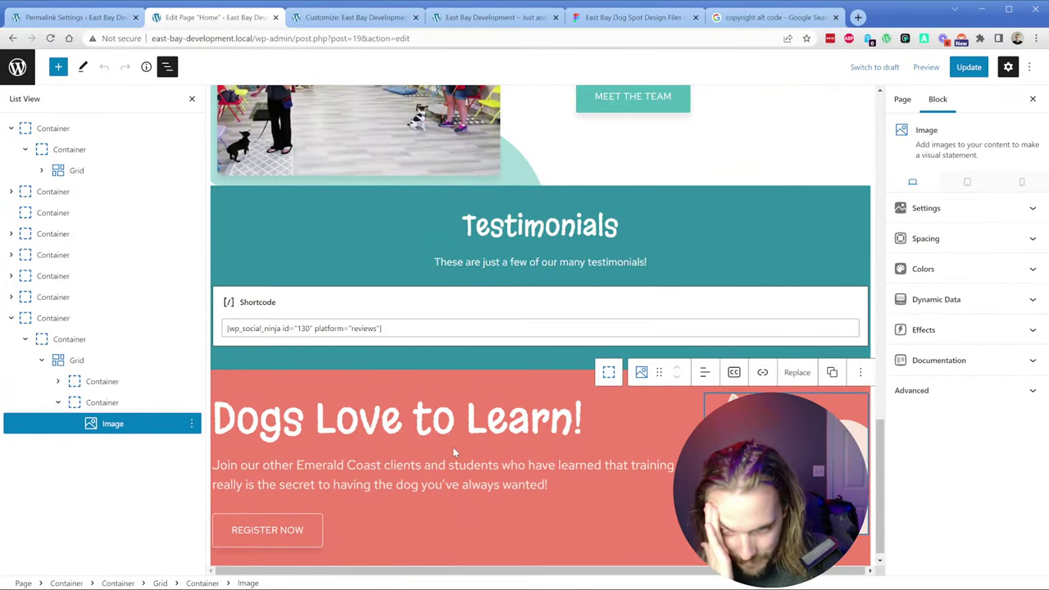
pyautogui.click(931, 207)
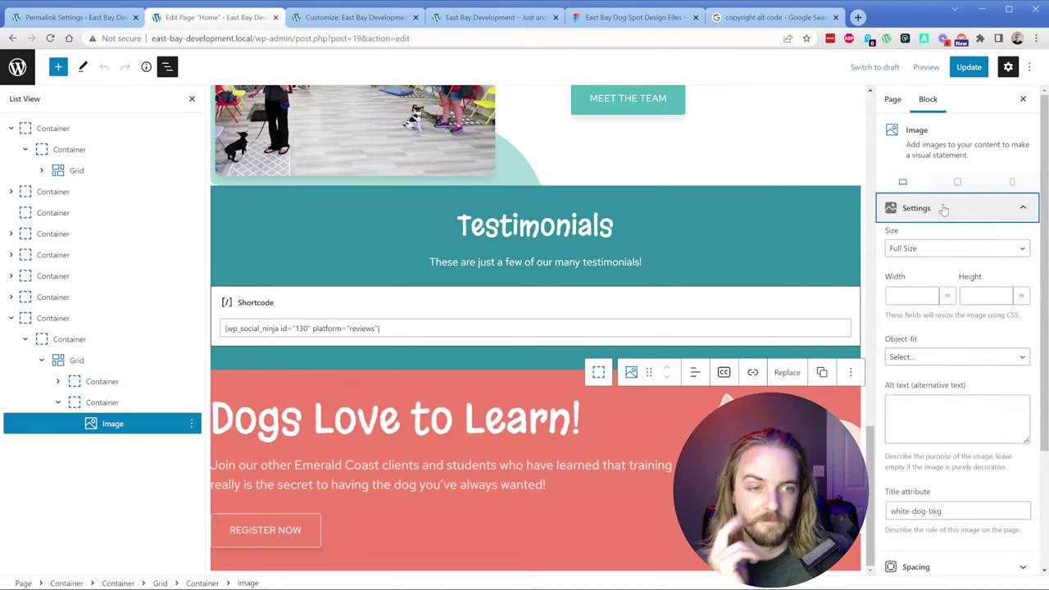
pyautogui.click(930, 358)
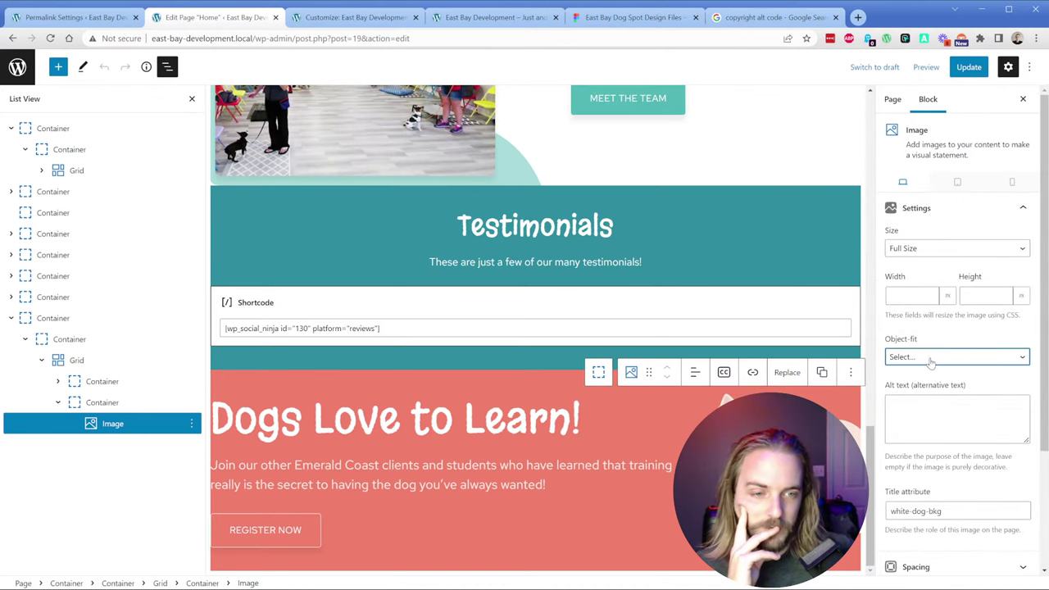
pyautogui.click(924, 406)
pyautogui.press('Down')
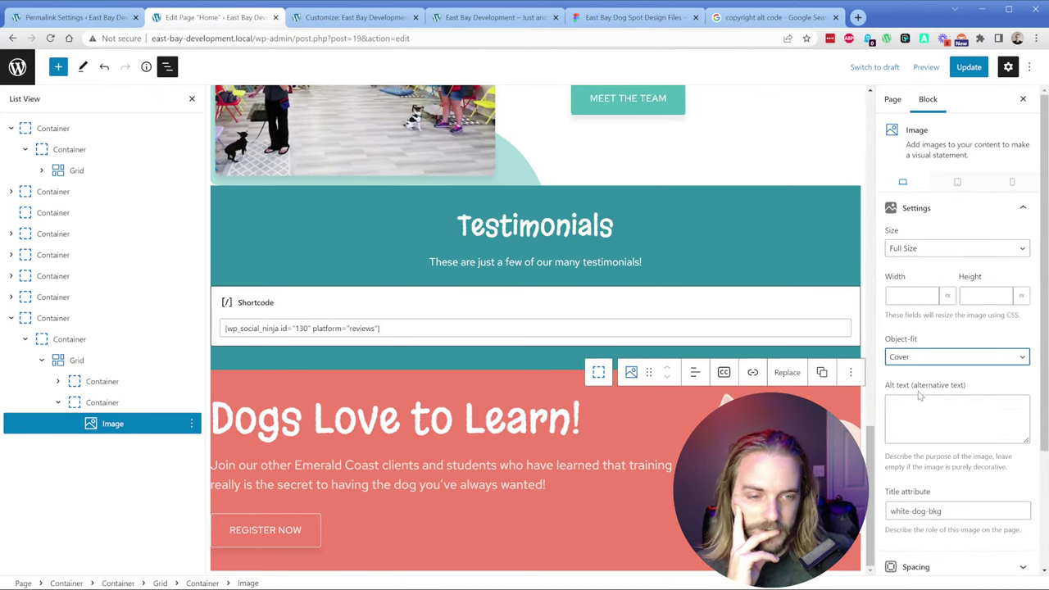
pyautogui.press('Up')
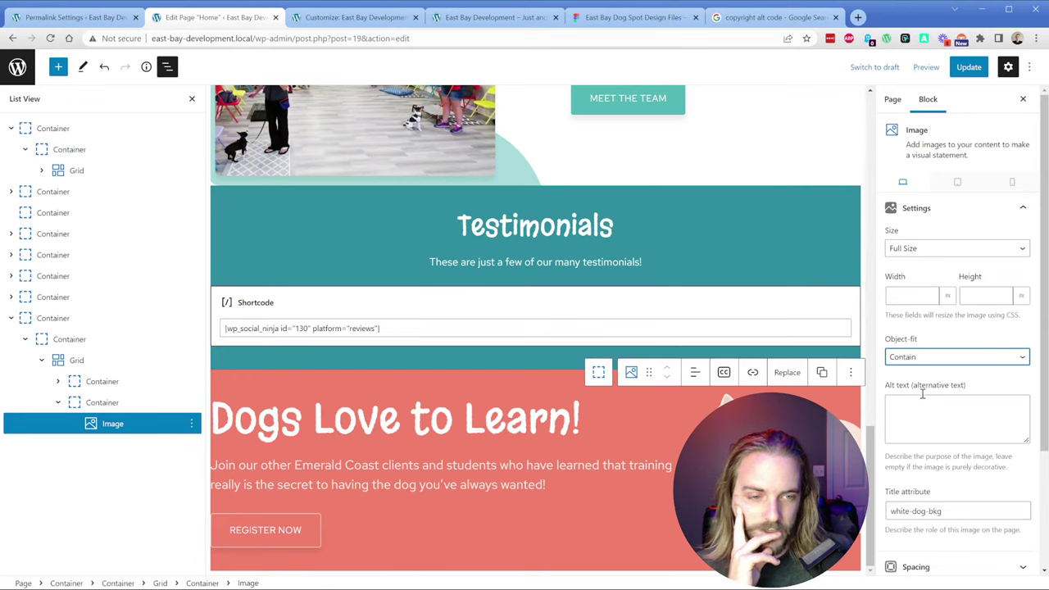
pyautogui.click(929, 378)
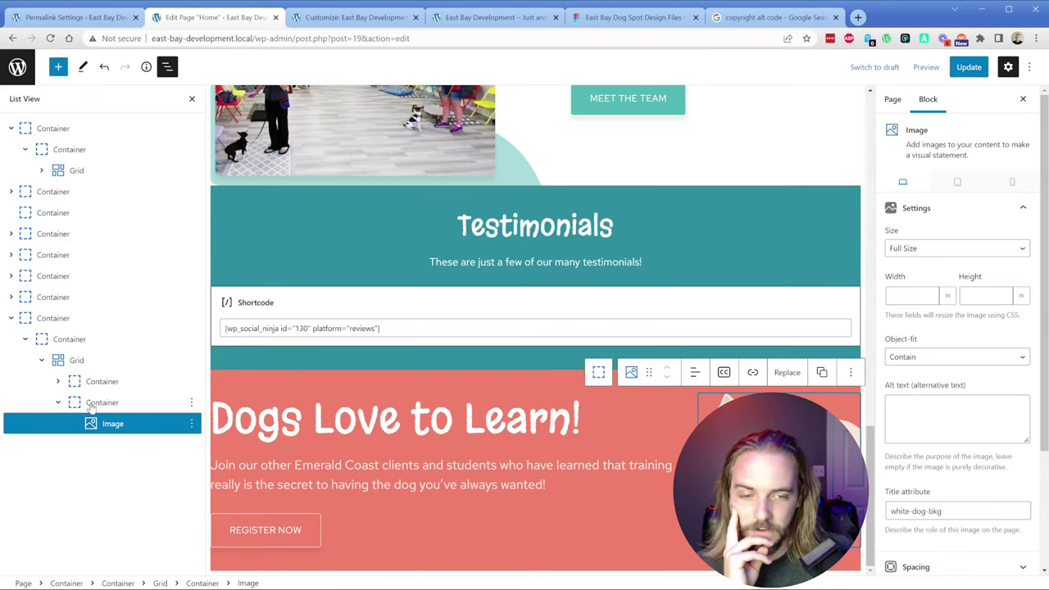
# Step: Set the dog image width to 100%
pyautogui.click(911, 297)
pyautogui.write('100')
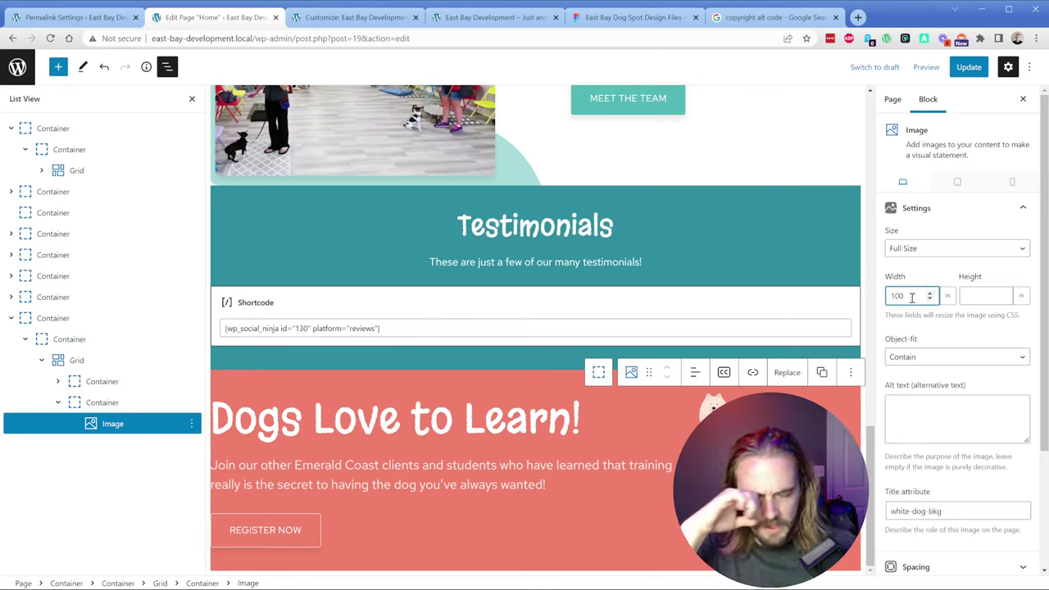
pyautogui.click(948, 296)
pyautogui.click(954, 315)
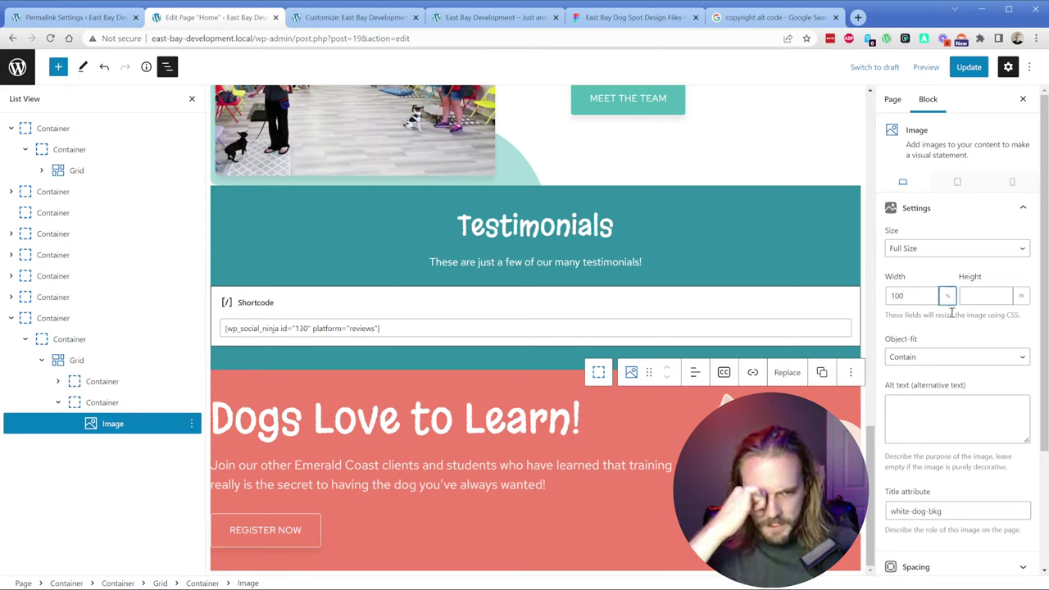
# Step: Navigate the Figma canvas to the mockup's Dogs Love to Learn section
pyautogui.click(631, 17)
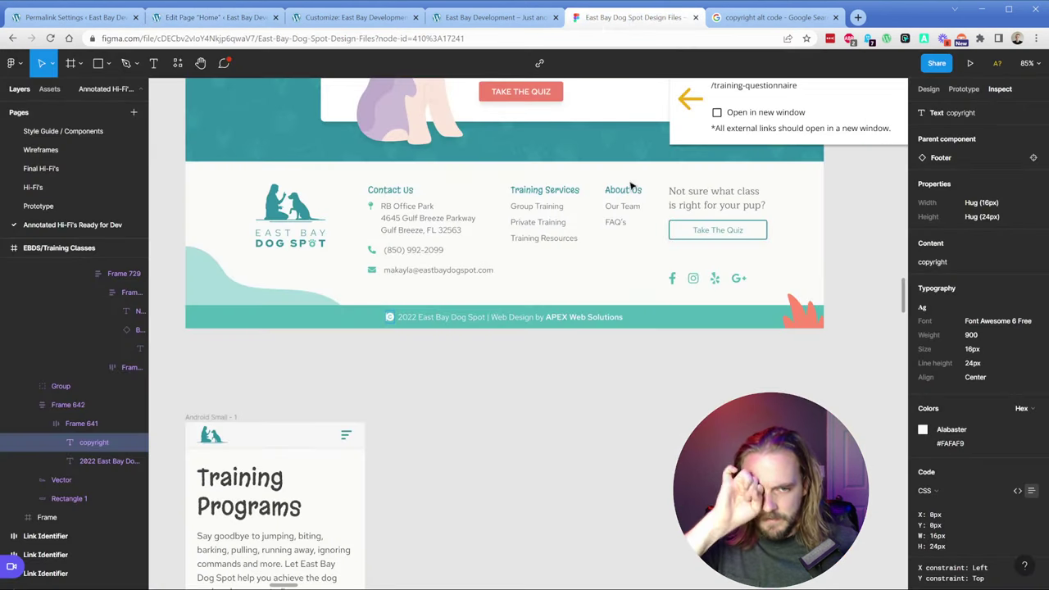
pyautogui.hscroll(-5, 425, 343)
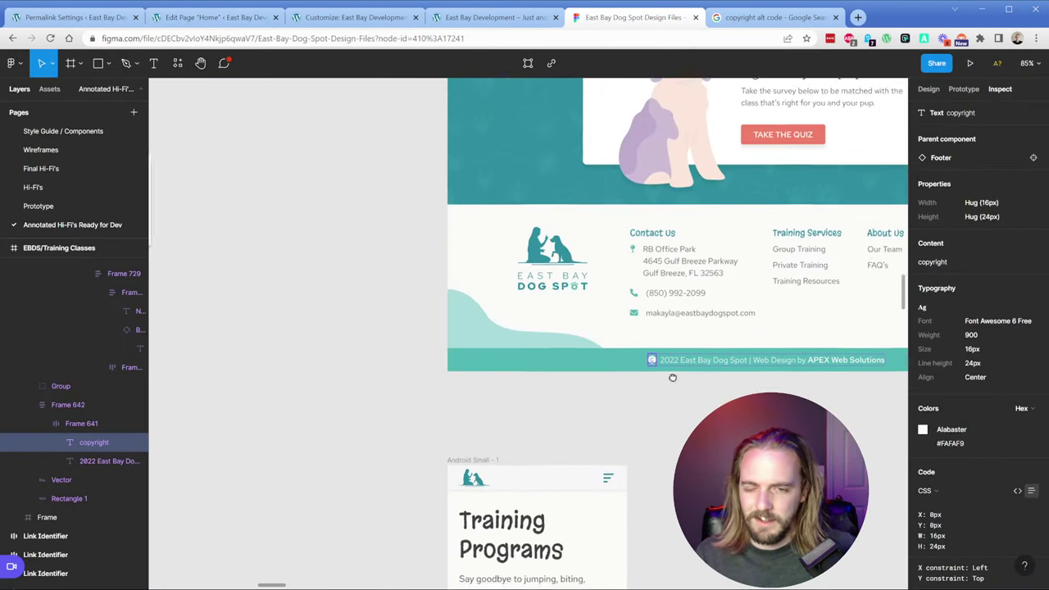
pyautogui.scroll(-5, 384, 351)
pyautogui.scroll(-5, 384, 351)
pyautogui.scroll(-5, 353, 323)
pyautogui.click(276, 379)
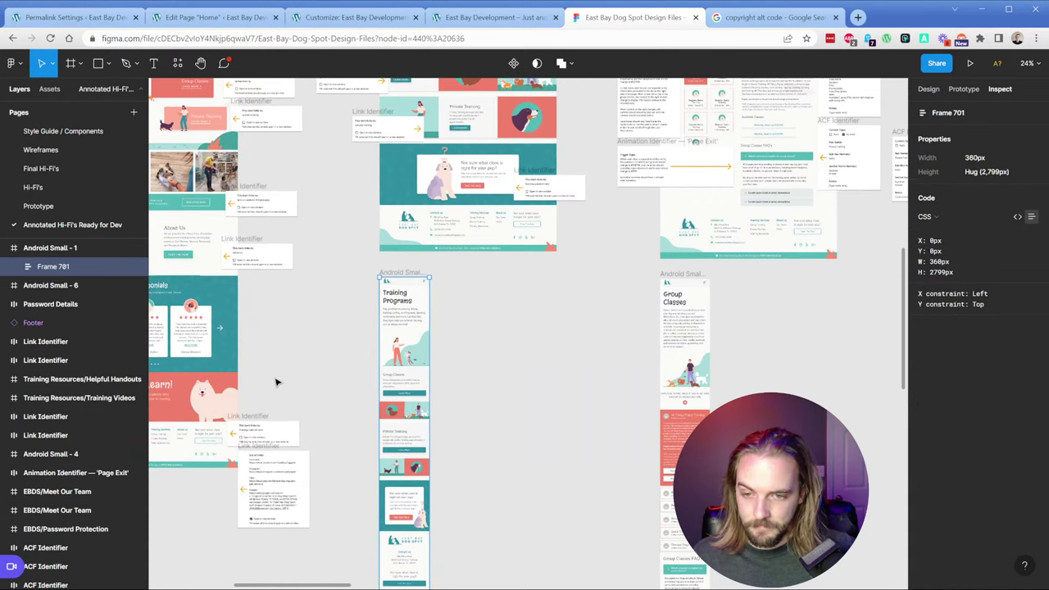
pyautogui.press('Escape')
pyautogui.scroll(6, 499, 311)
pyautogui.hscroll(-3, 409, 328)
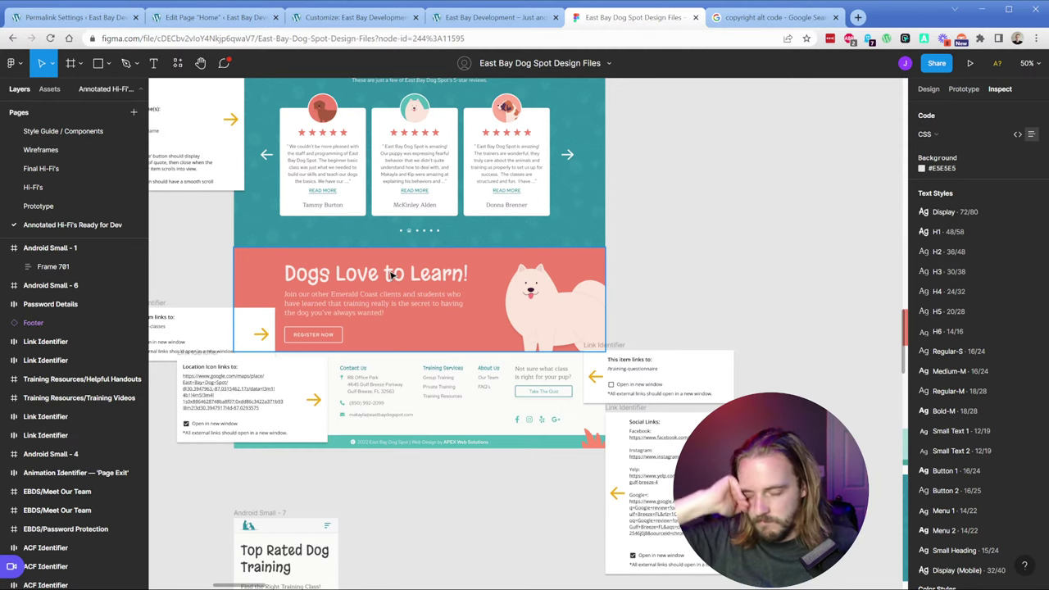
# Step: Compare with the WordPress editor, customizer and live site footer before returning to Figma
pyautogui.click(234, 18)
pyautogui.click(324, 18)
pyautogui.click(496, 17)
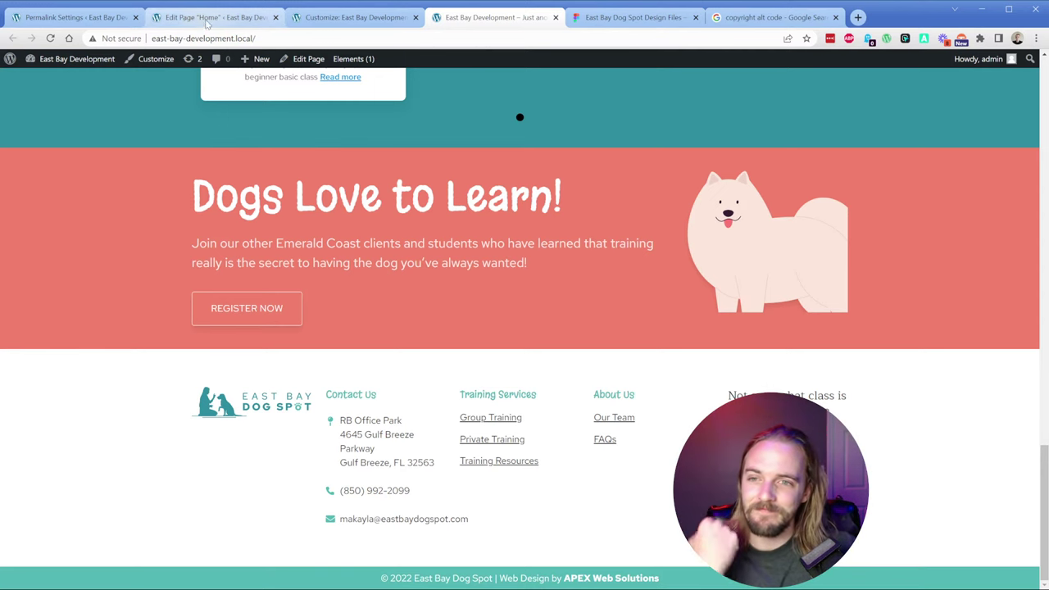
pyautogui.click(635, 17)
# Step: Select the Dogs image in the mockup and move it onto the empty canvas
pyautogui.click(573, 309)
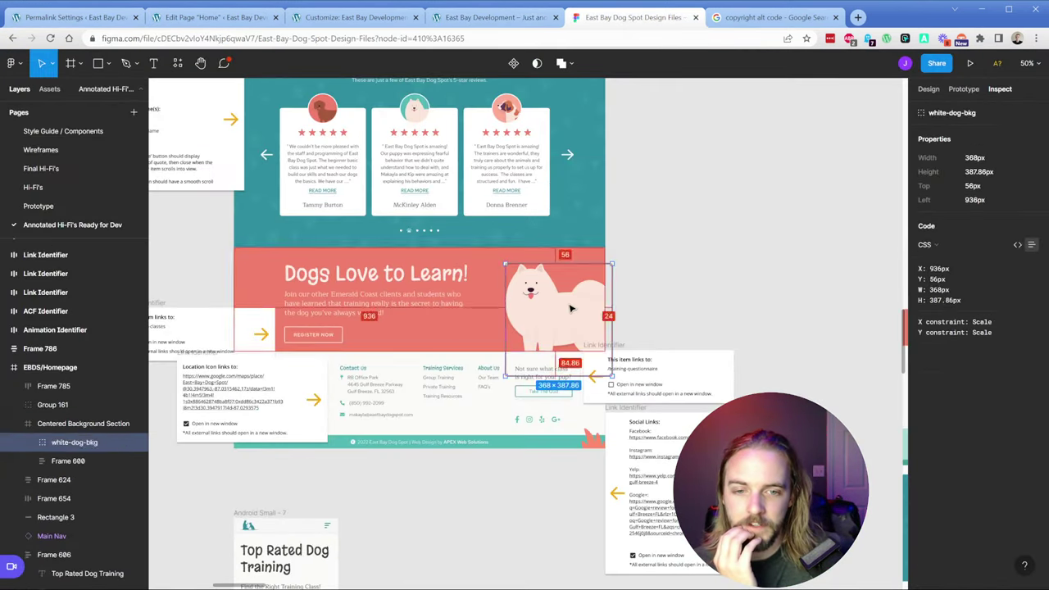
pyautogui.click(573, 309)
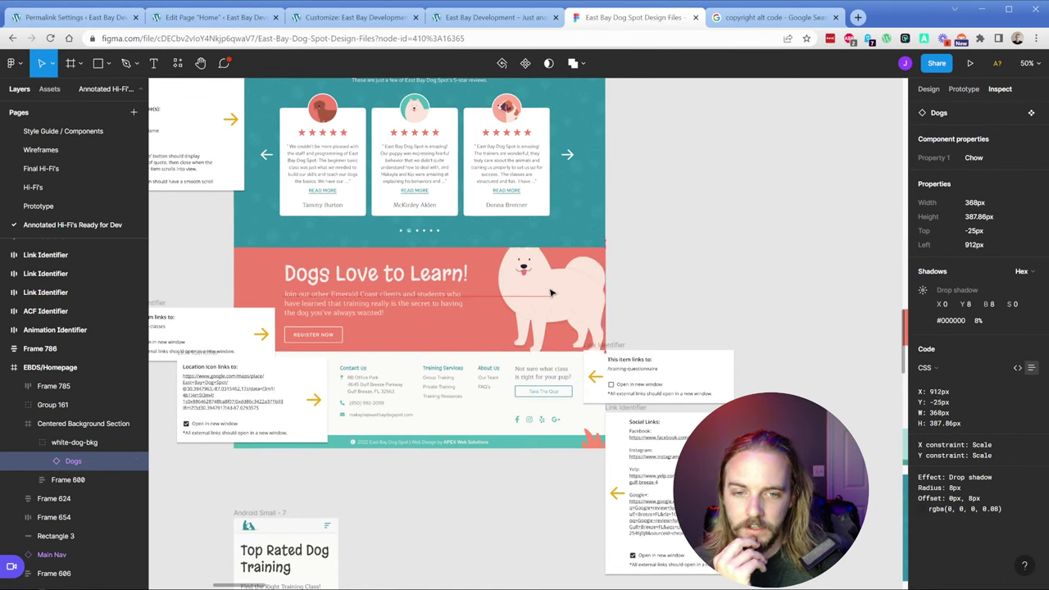
pyautogui.moveTo(560, 296); pyautogui.dragTo(692, 267)
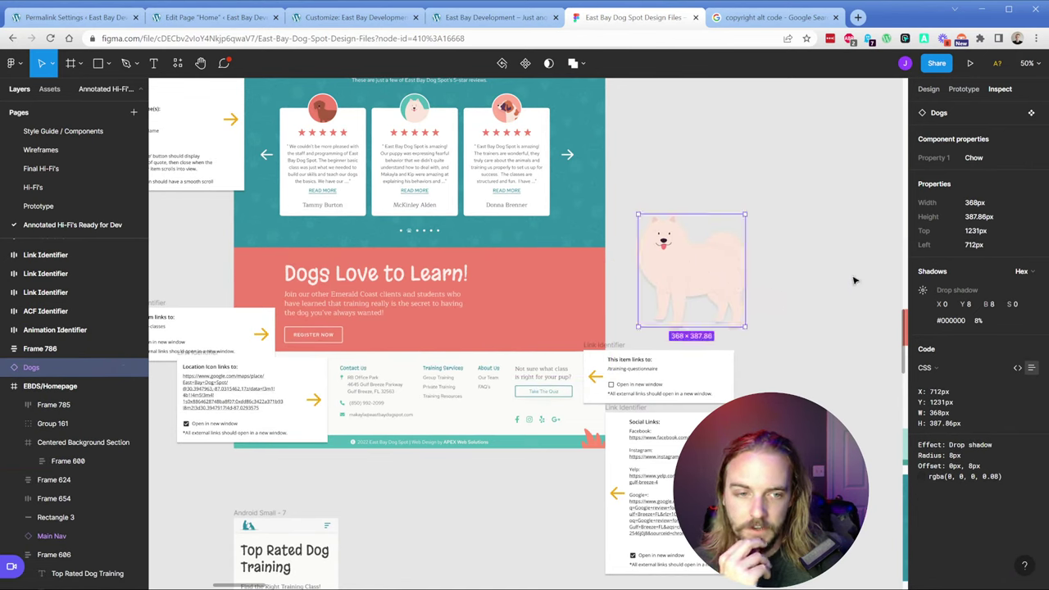
# Step: Export the Dogs frame as Dogs.svg with an SVG export setting
pyautogui.click(929, 89)
pyautogui.click(955, 551)
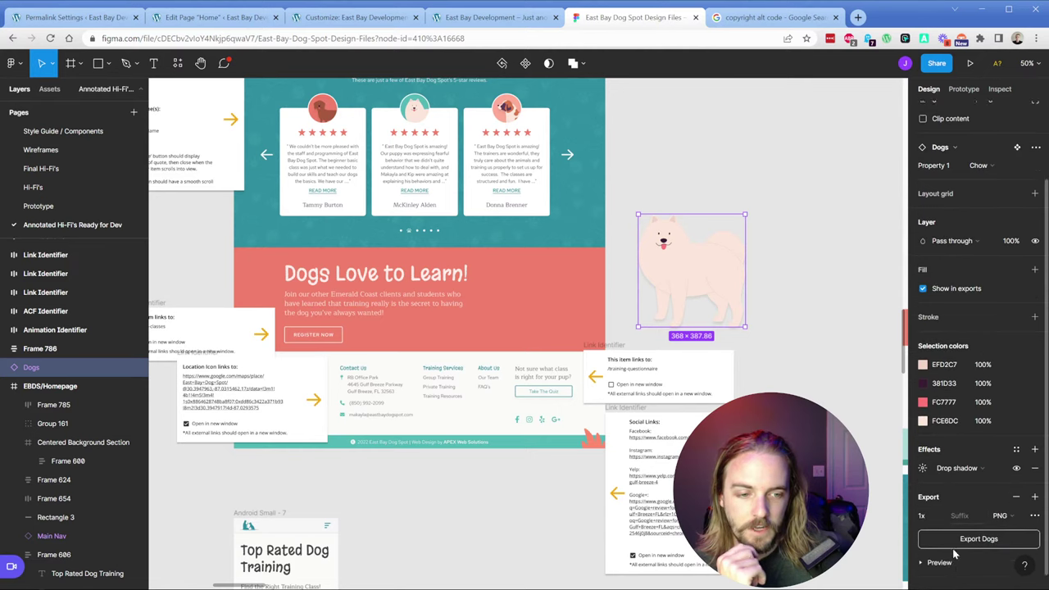
pyautogui.click(1014, 499)
pyautogui.click(1014, 528)
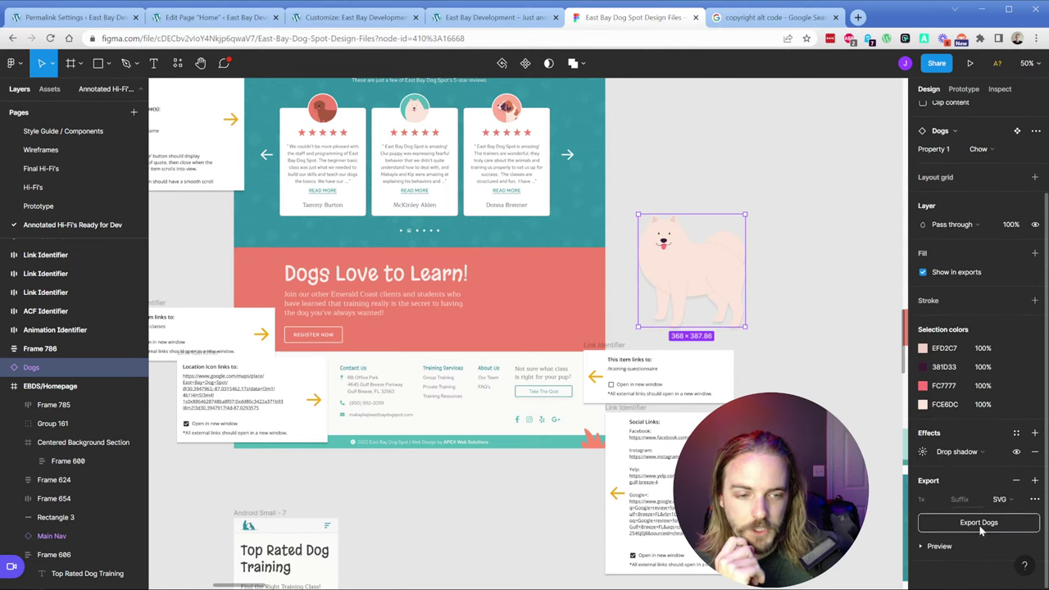
pyautogui.click(978, 522)
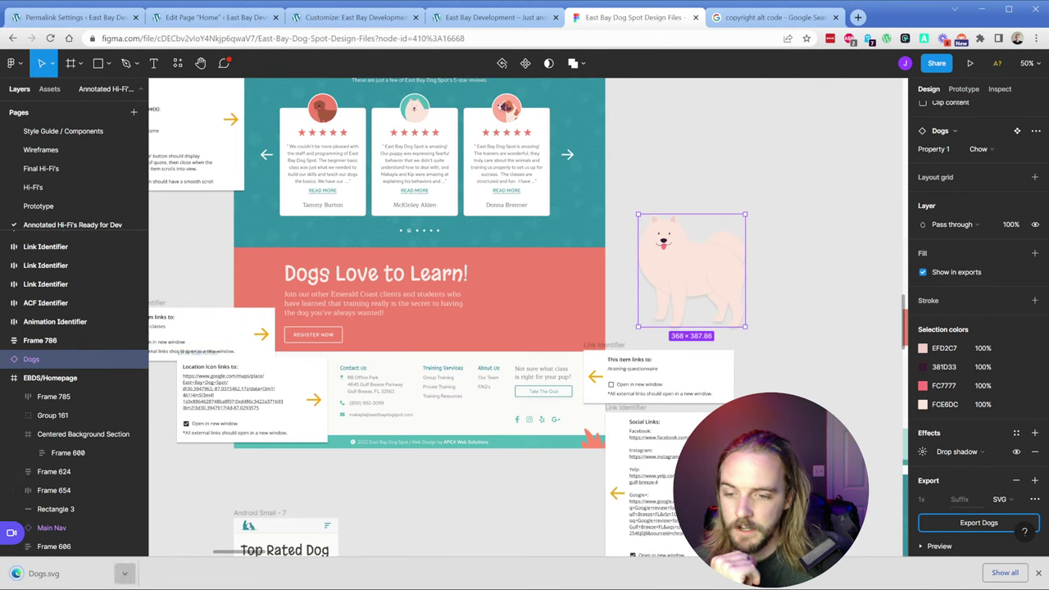
pyautogui.click(124, 574)
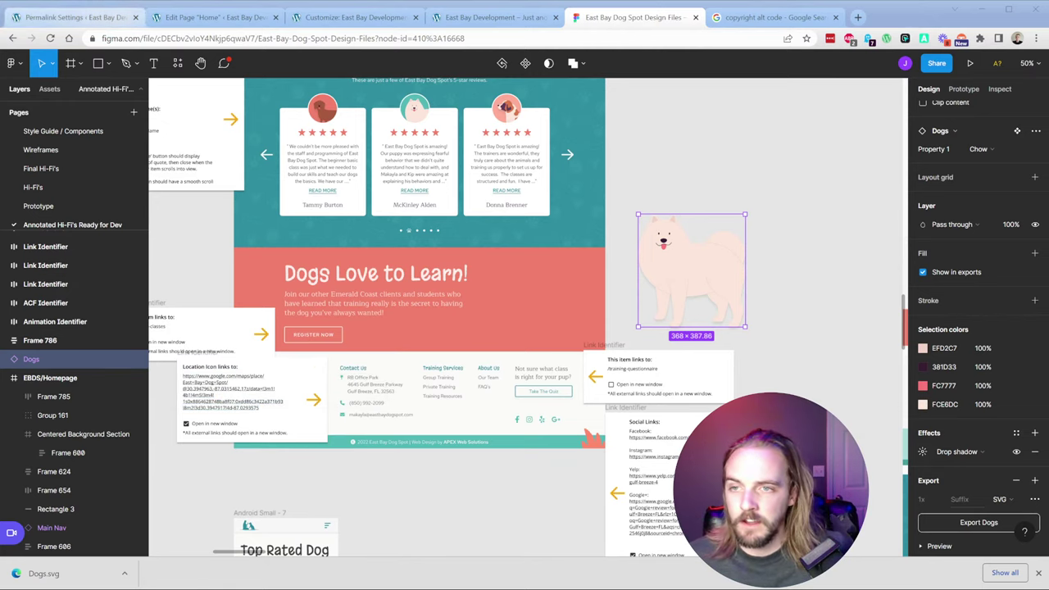
pyautogui.click(184, 18)
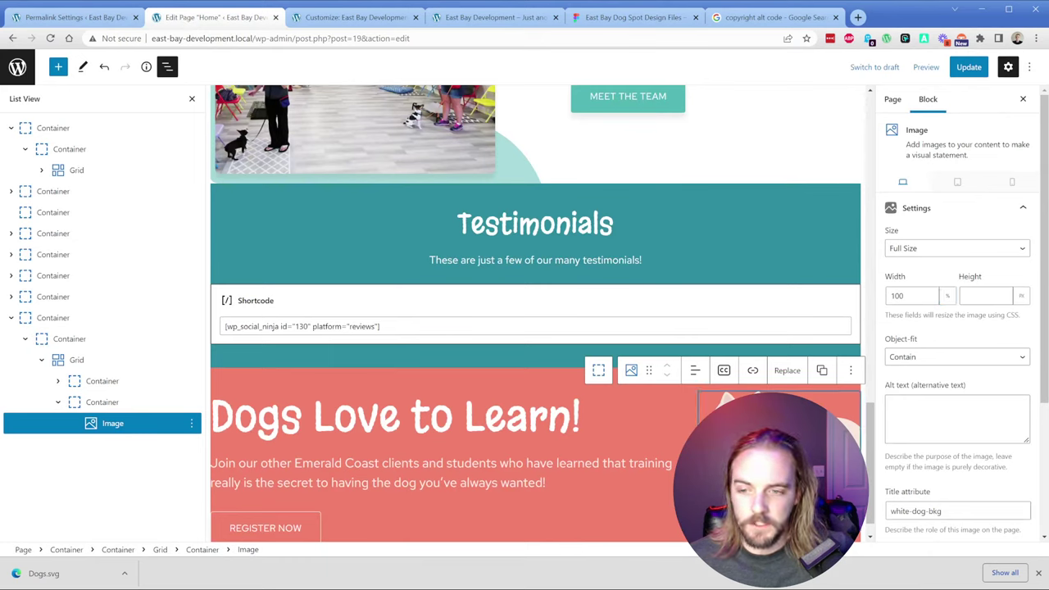
# Step: Replace the section image with the white dog and select the Dogs Love to Learn container
pyautogui.click(787, 371)
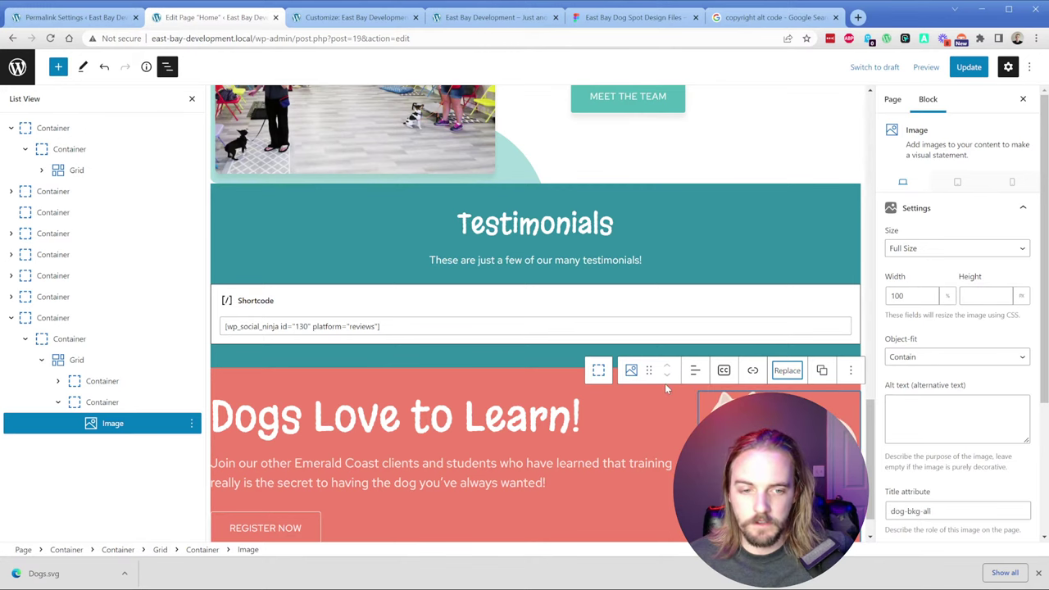
pyautogui.scroll(-1, 541, 328)
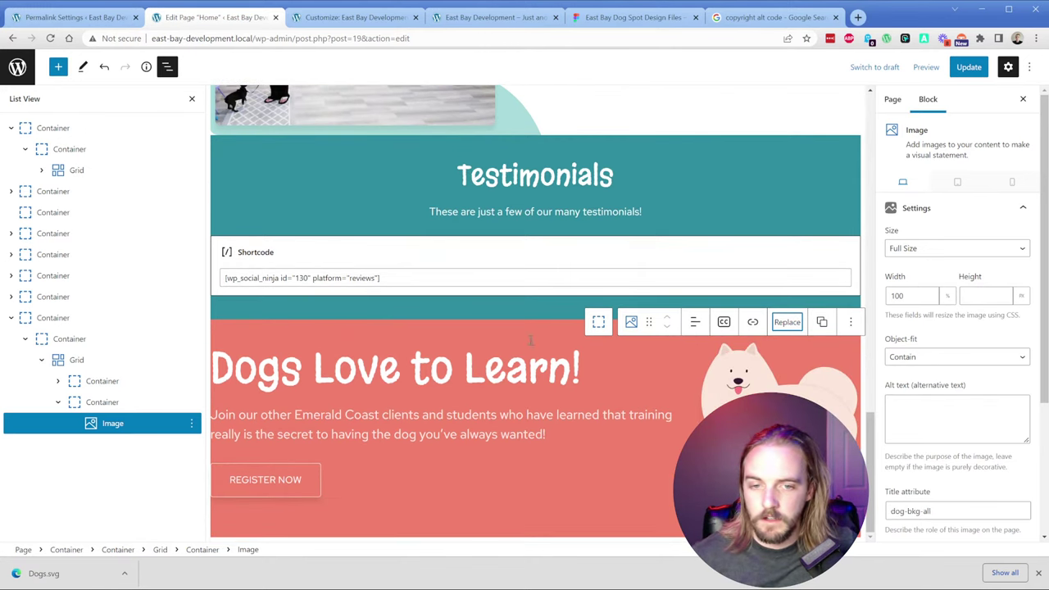
pyautogui.click(101, 402)
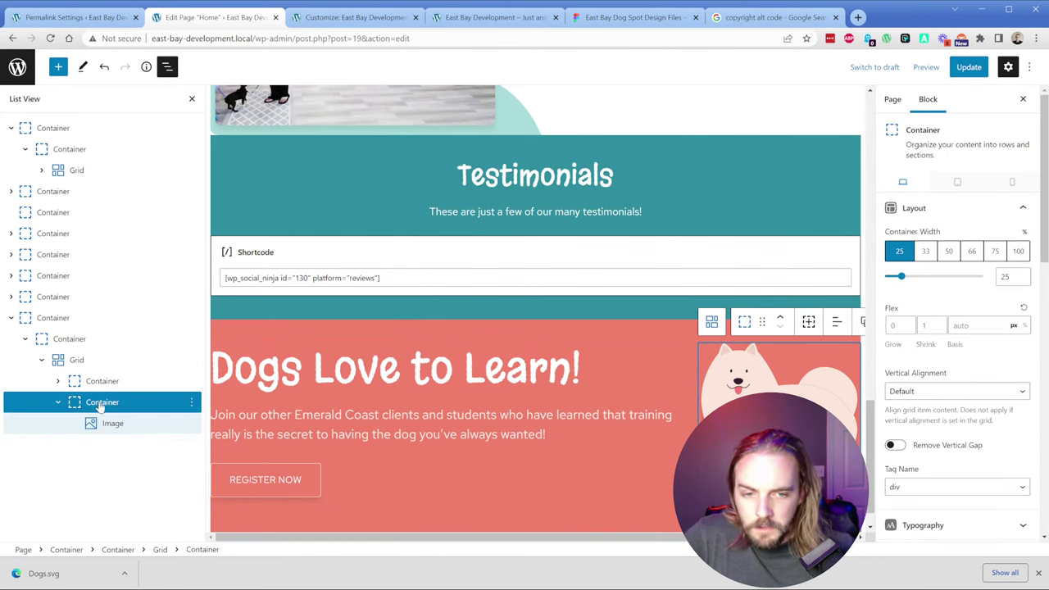
pyautogui.click(55, 318)
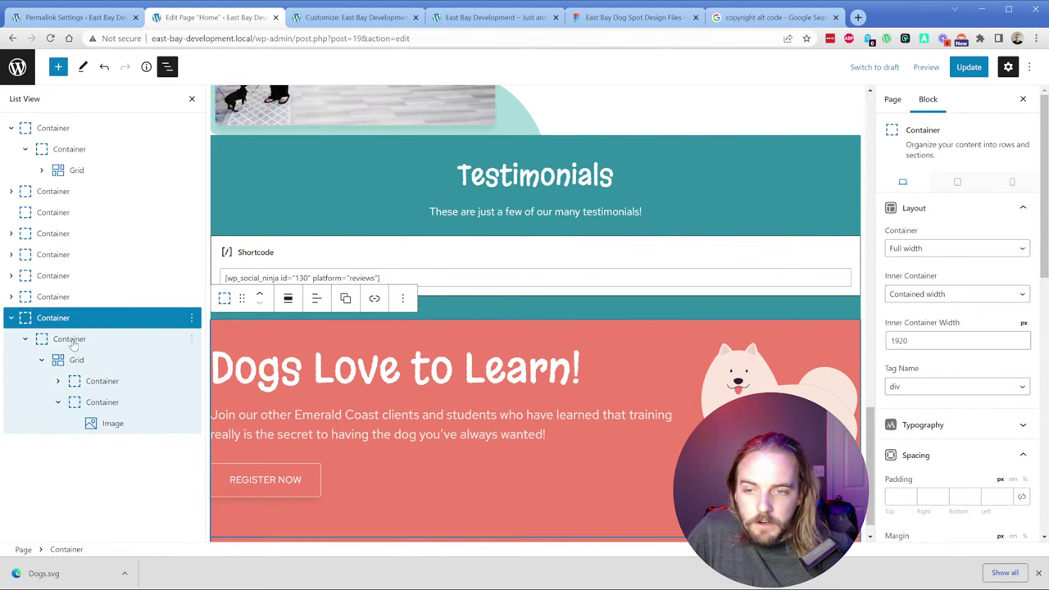
# Step: Turn on advanced backgrounds for the container and add a new background layer
pyautogui.click(958, 210)
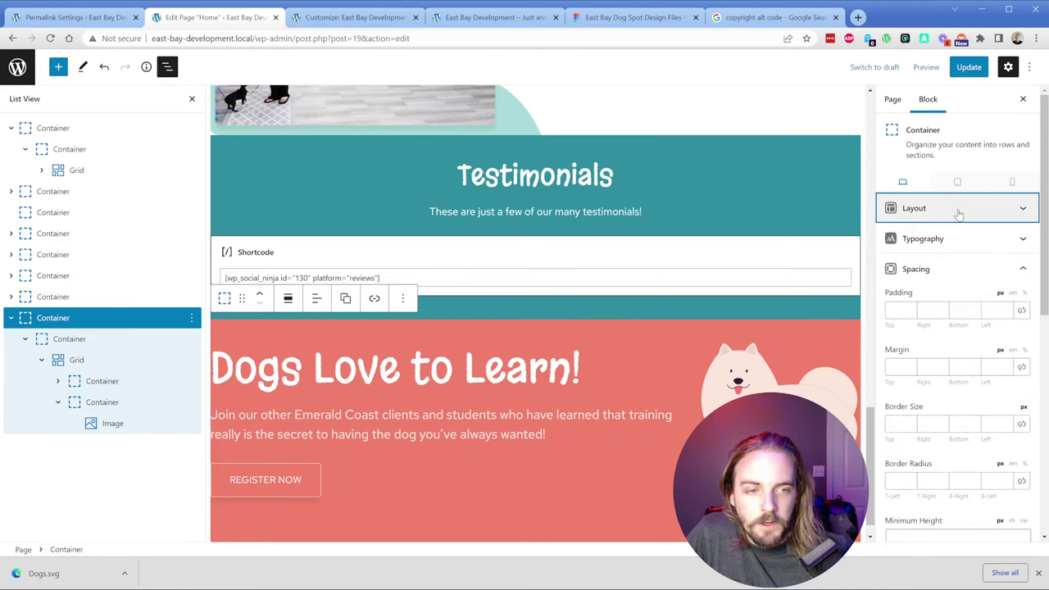
pyautogui.click(942, 269)
pyautogui.scroll(-1, 942, 303)
pyautogui.click(942, 375)
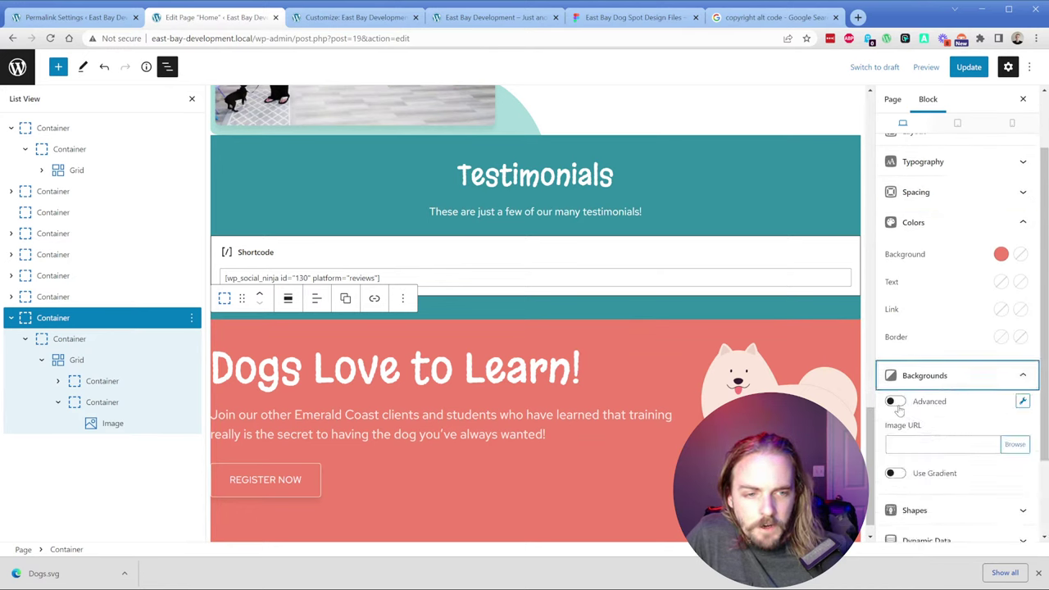
pyautogui.click(895, 401)
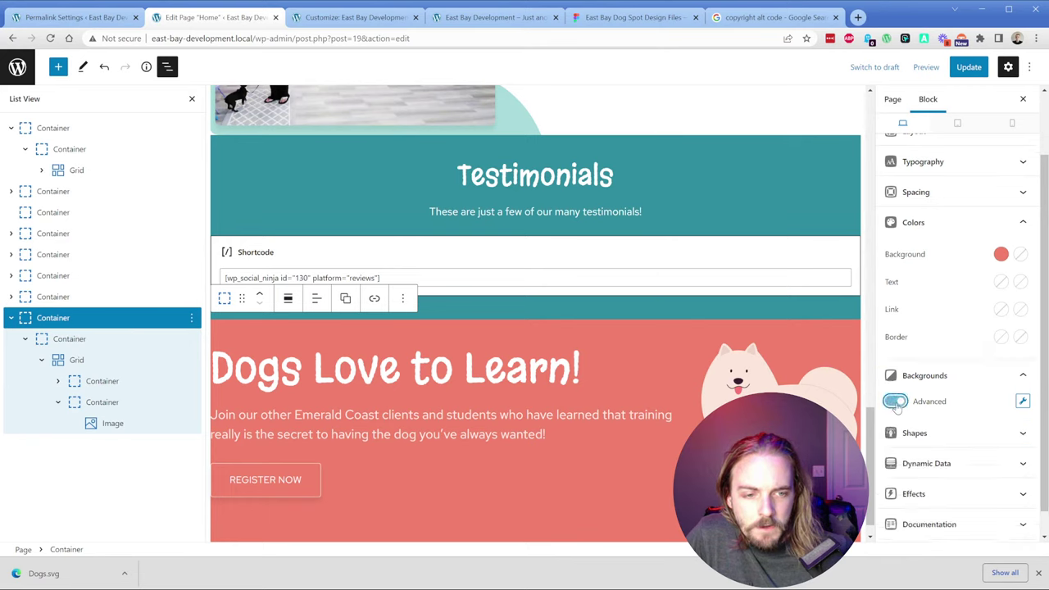
pyautogui.click(1023, 402)
pyautogui.click(727, 370)
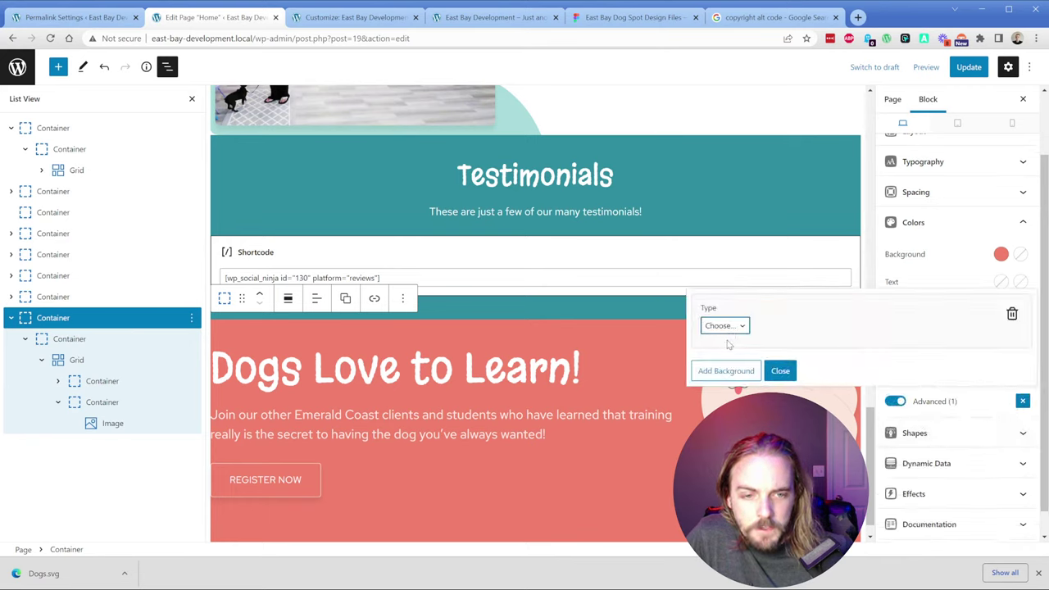
# Step: Make the new background an image using dog-bkg-all from the Media Library, then select its position value
pyautogui.click(728, 344)
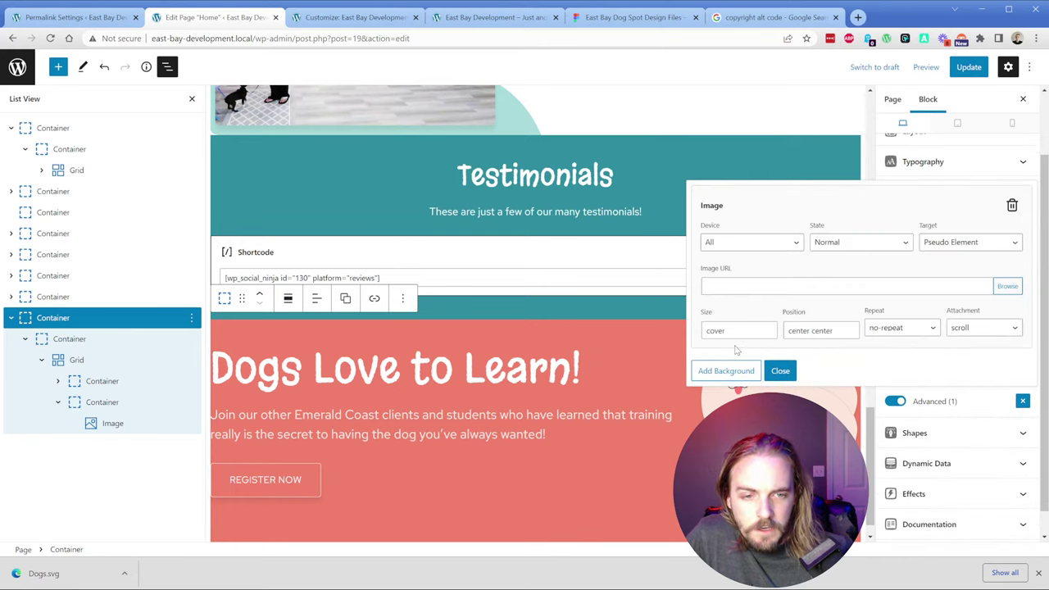
pyautogui.click(1007, 286)
pyautogui.click(75, 204)
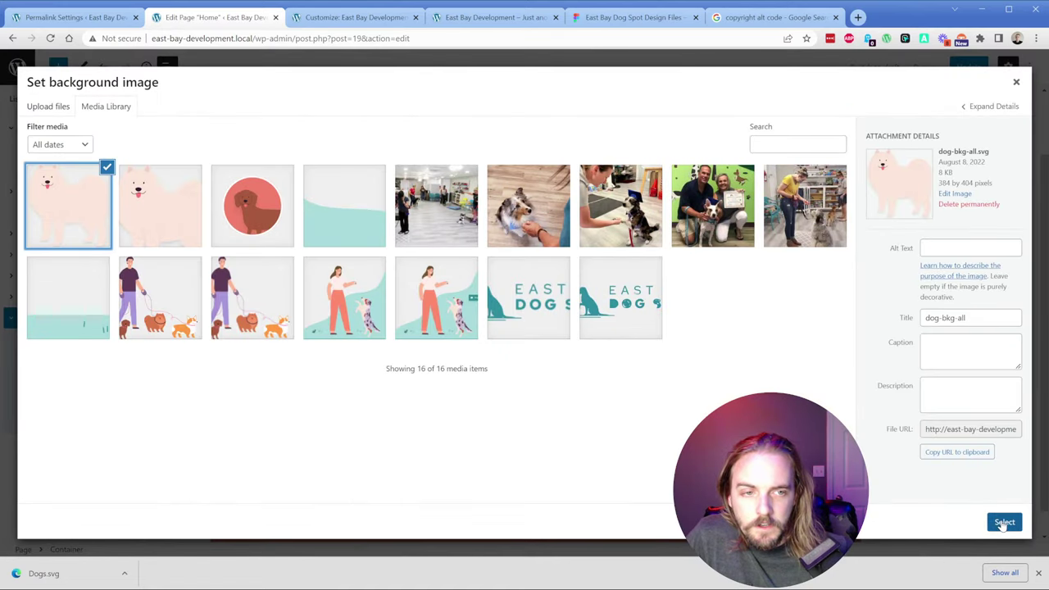
pyautogui.click(164, 218)
pyautogui.click(68, 217)
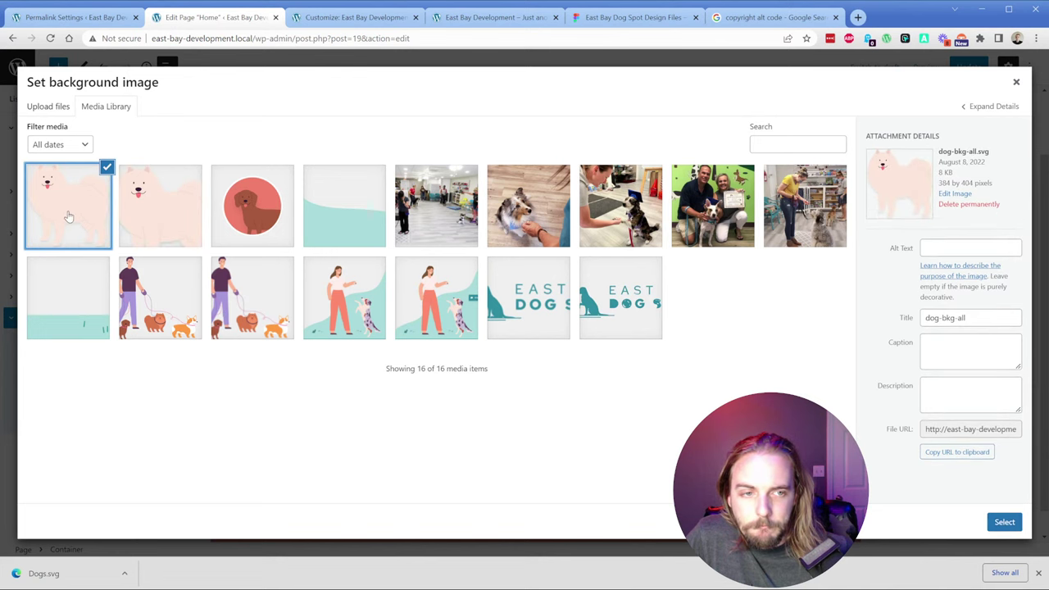
pyautogui.click(1004, 522)
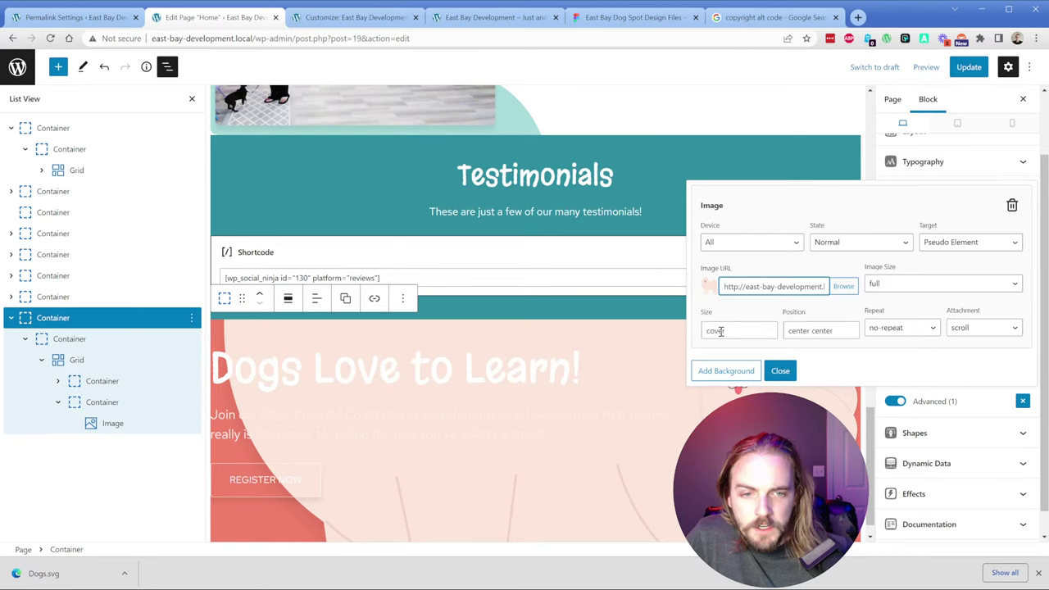
pyautogui.tripleClick(804, 330)
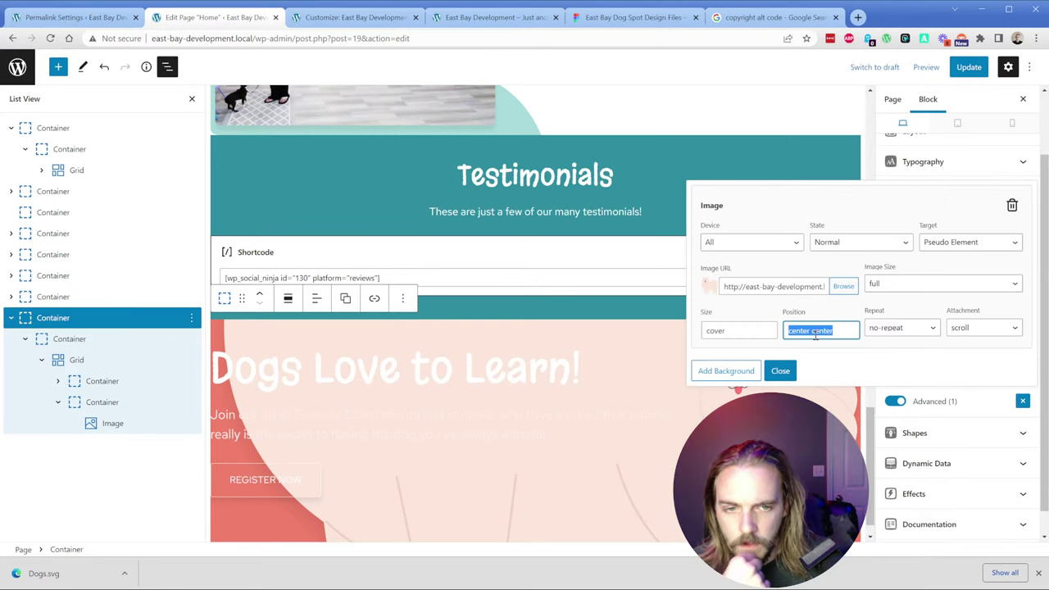
# Step: Search Google for 'generatepress background position' and read the GeneratePress forum thread's advice
pyautogui.hotkey('ctrl', 't')
pyautogui.write('generatepress')
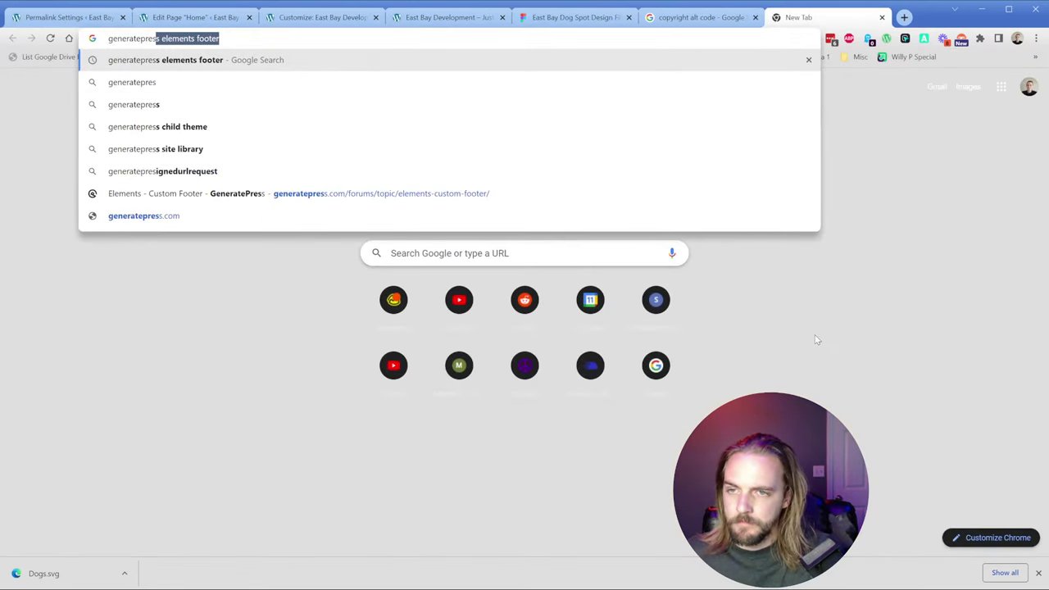
pyautogui.write(' p')
pyautogui.press('BackSpace')
pyautogui.write('back')
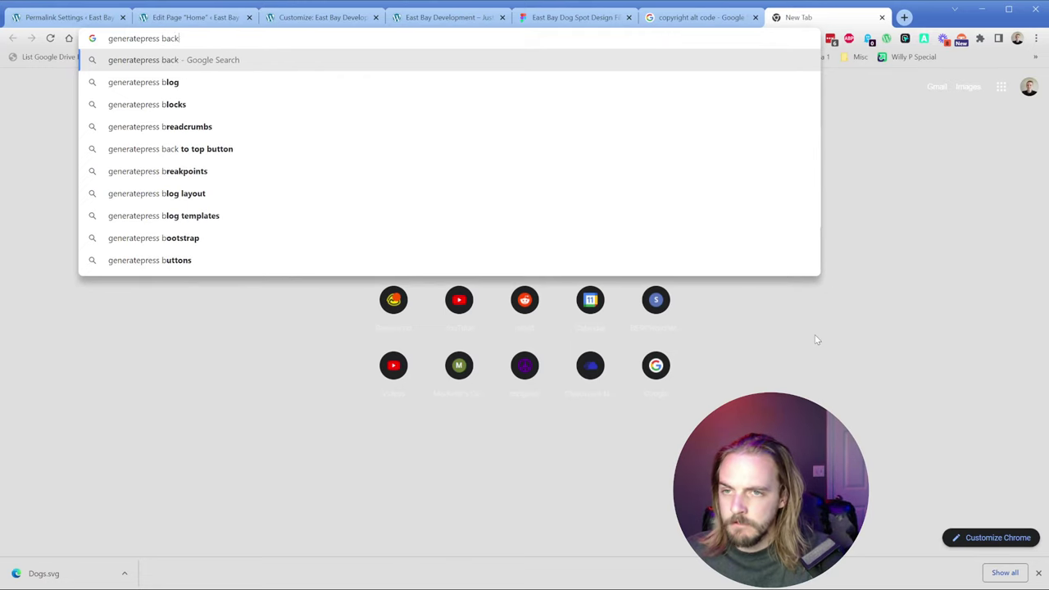
pyautogui.write('ground position')
pyautogui.press('Return')
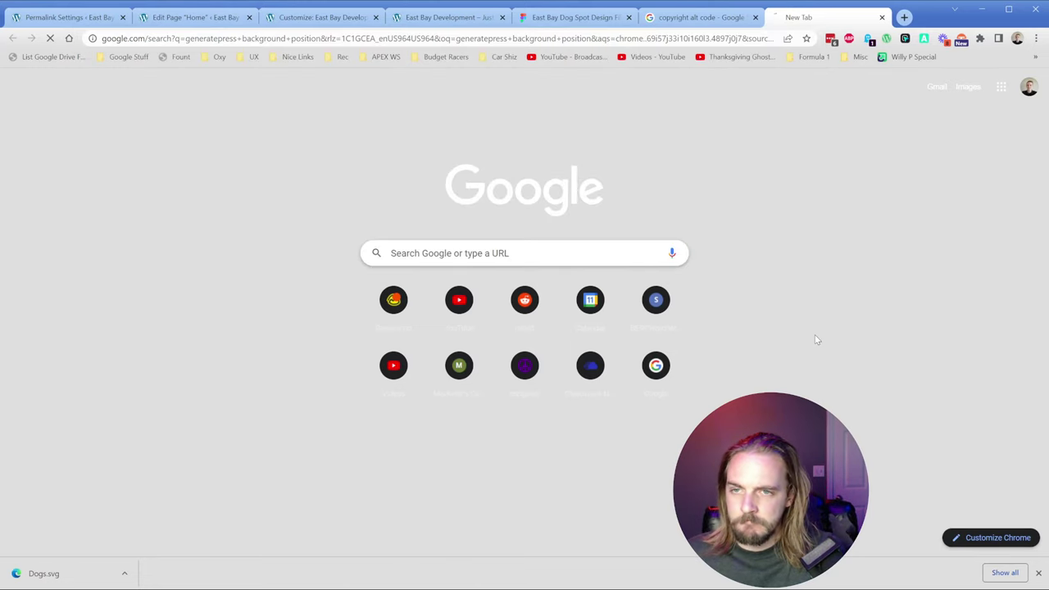
pyautogui.click(236, 180)
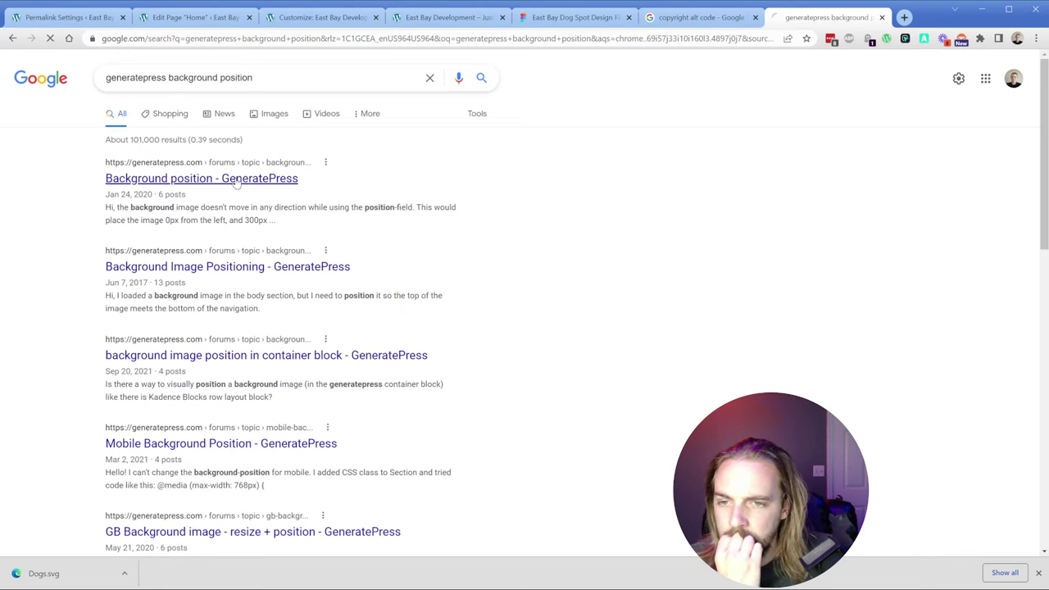
pyautogui.scroll(-4, 311, 241)
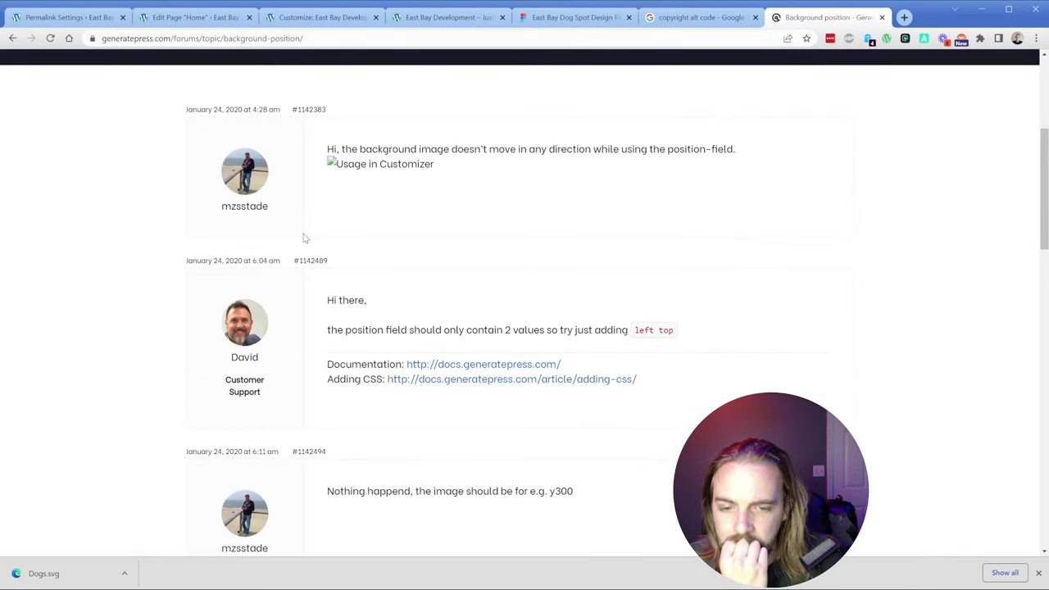
pyautogui.scroll(-1, 304, 237)
pyautogui.tripleClick(592, 271)
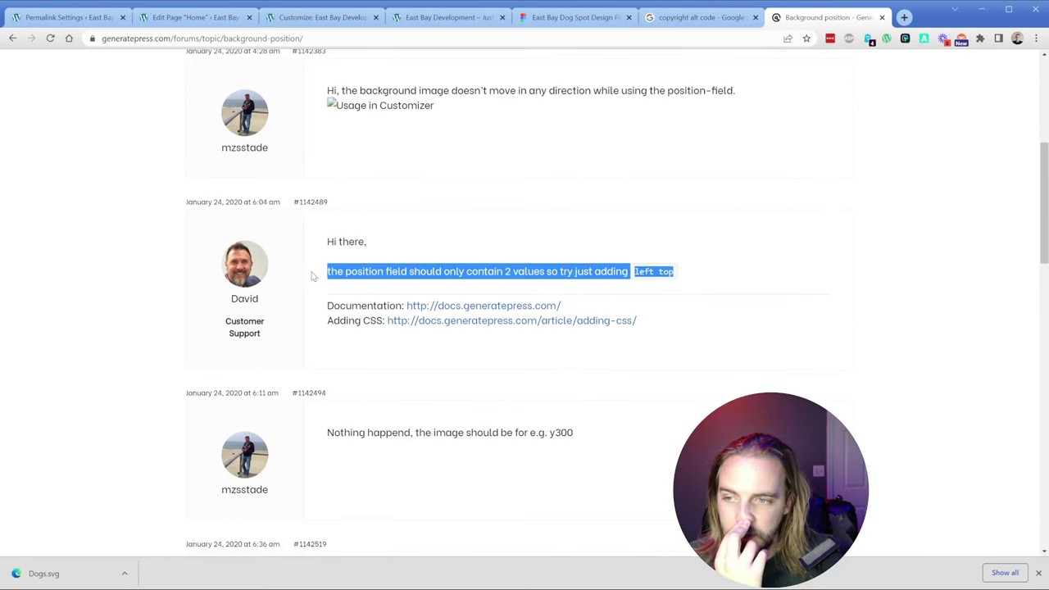
pyautogui.scroll(-5, 312, 276)
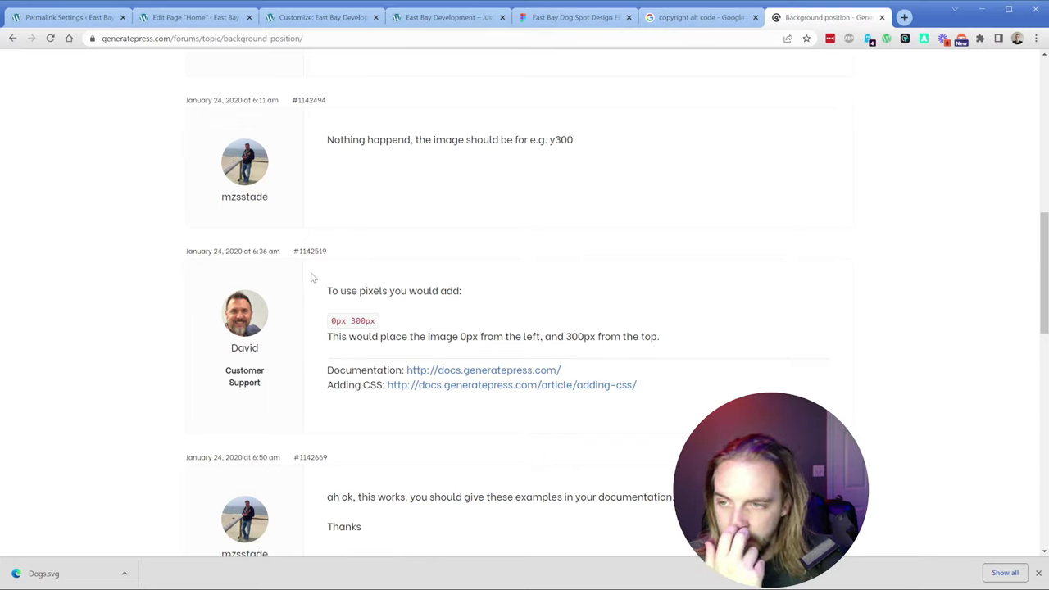
pyautogui.click(70, 17)
# Step: Set the section's background image size to 'contain' and its position to 'bottom right'
pyautogui.click(205, 18)
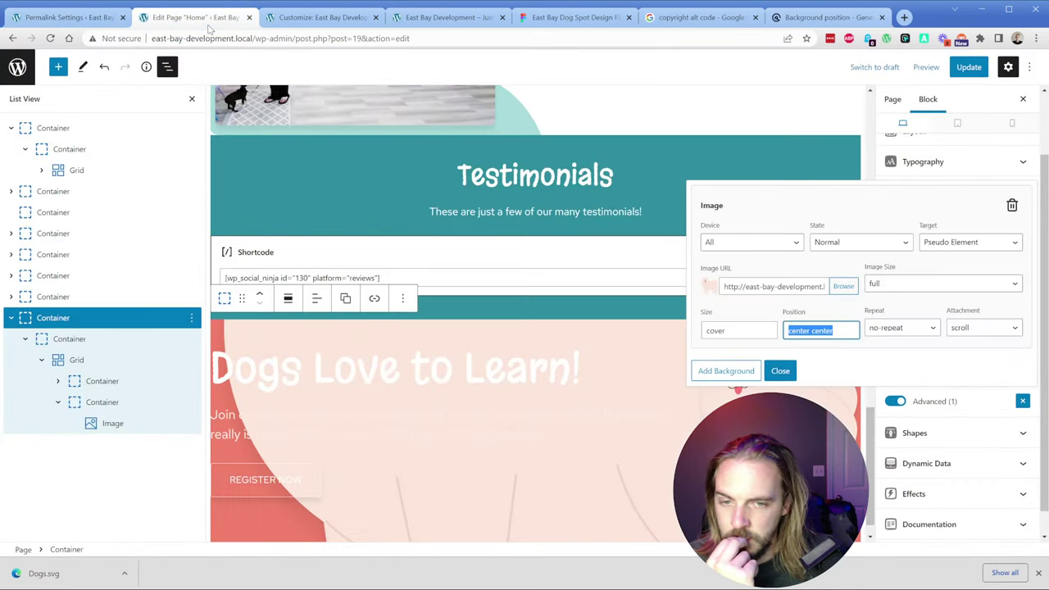
pyautogui.doubleClick(759, 330)
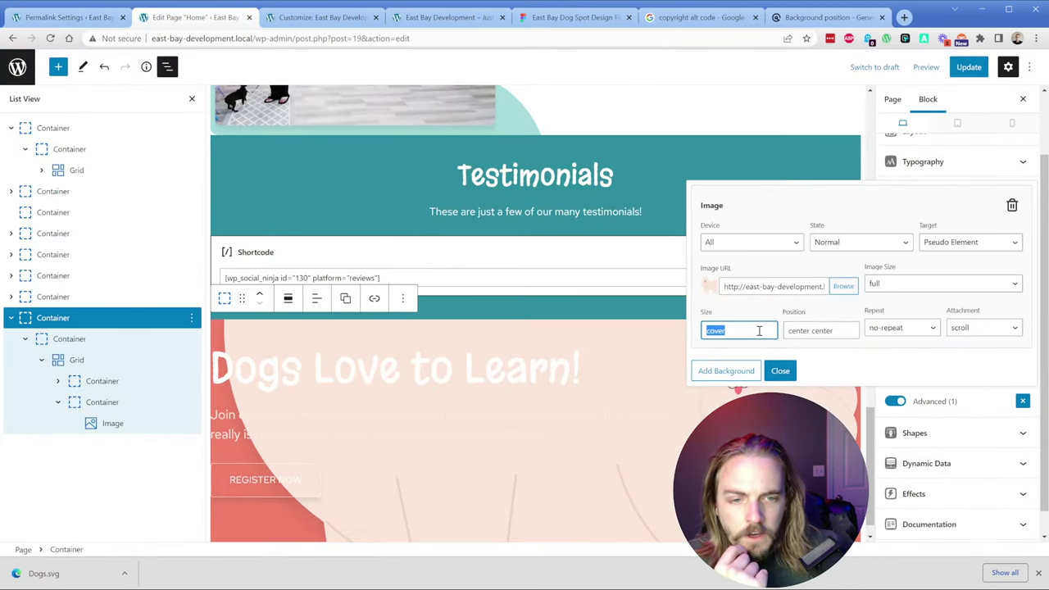
pyautogui.write('con')
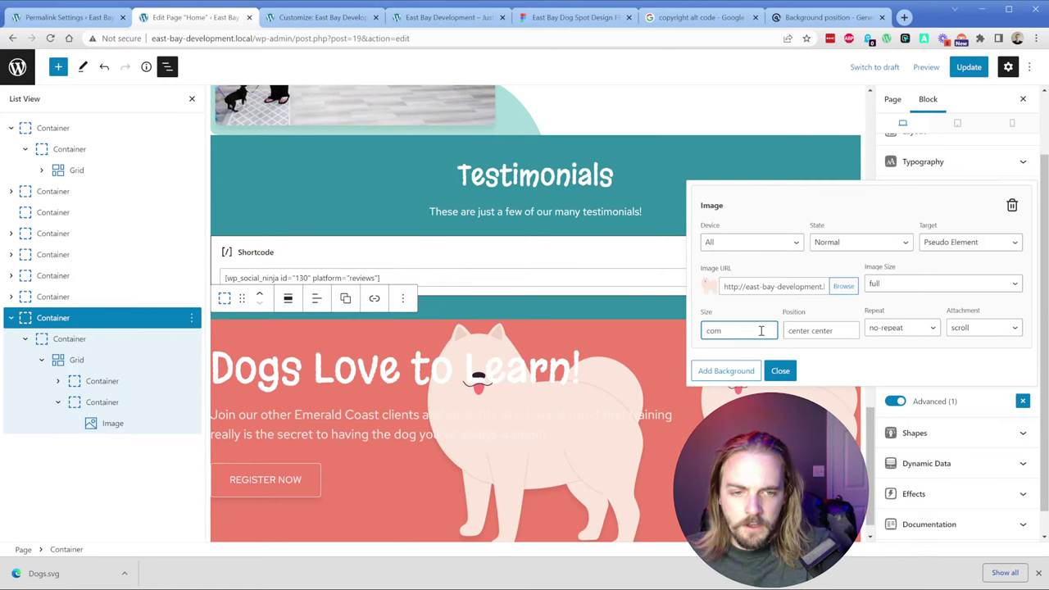
pyautogui.write('tain')
pyautogui.press('Tab')
pyautogui.write('bottom right')
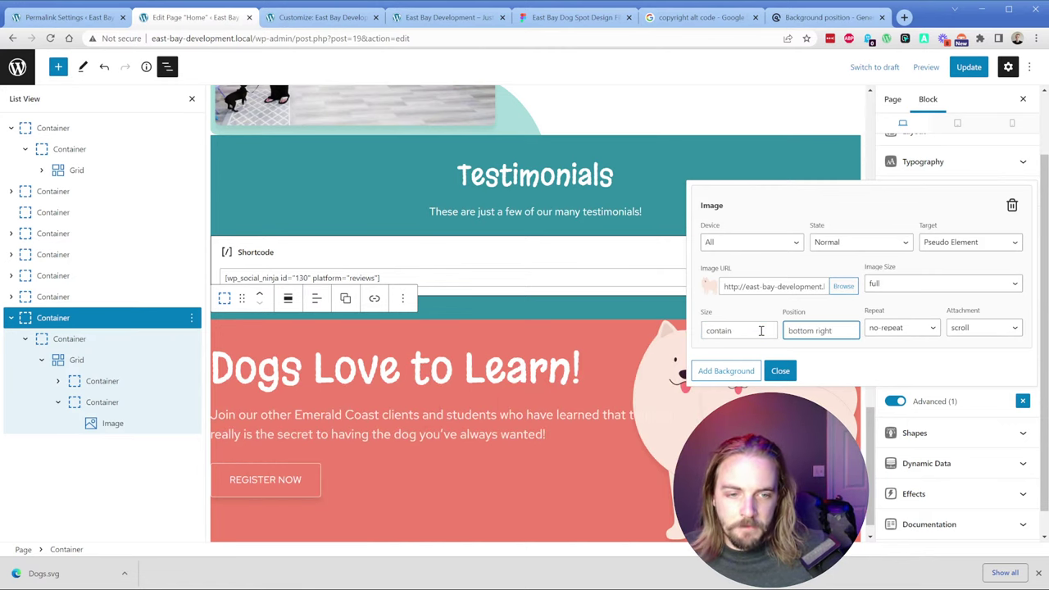
pyautogui.click(780, 371)
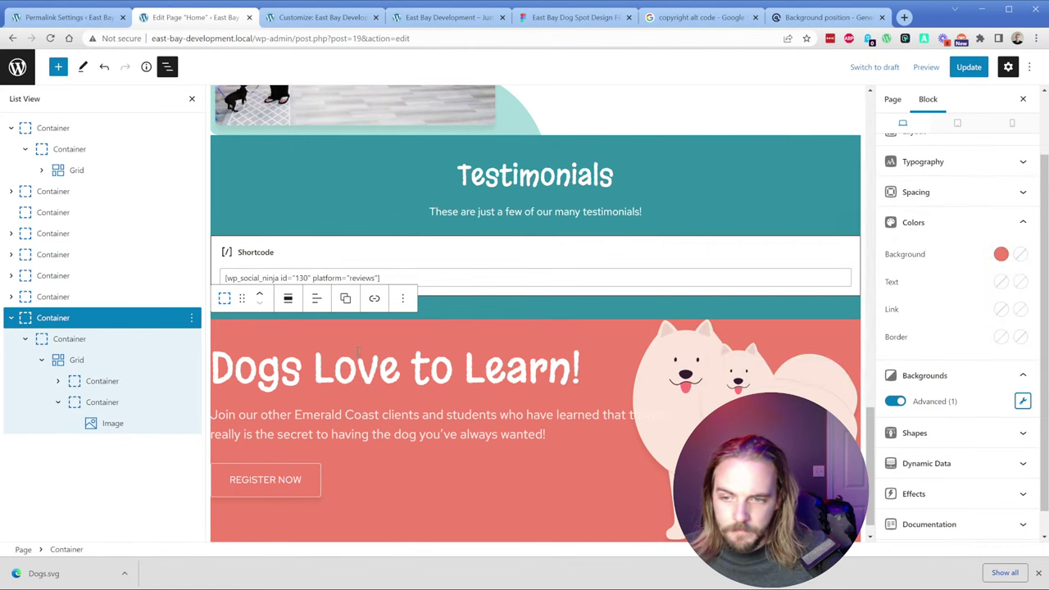
# Step: Remove the separate dog Image block and select the section's parent Container
pyautogui.click(105, 424)
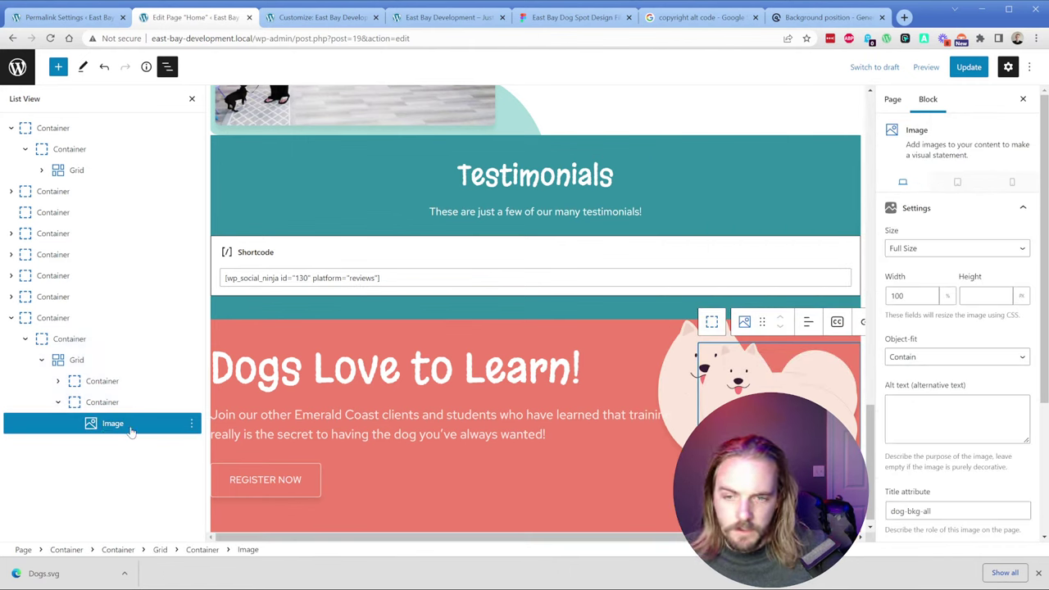
pyautogui.click(191, 423)
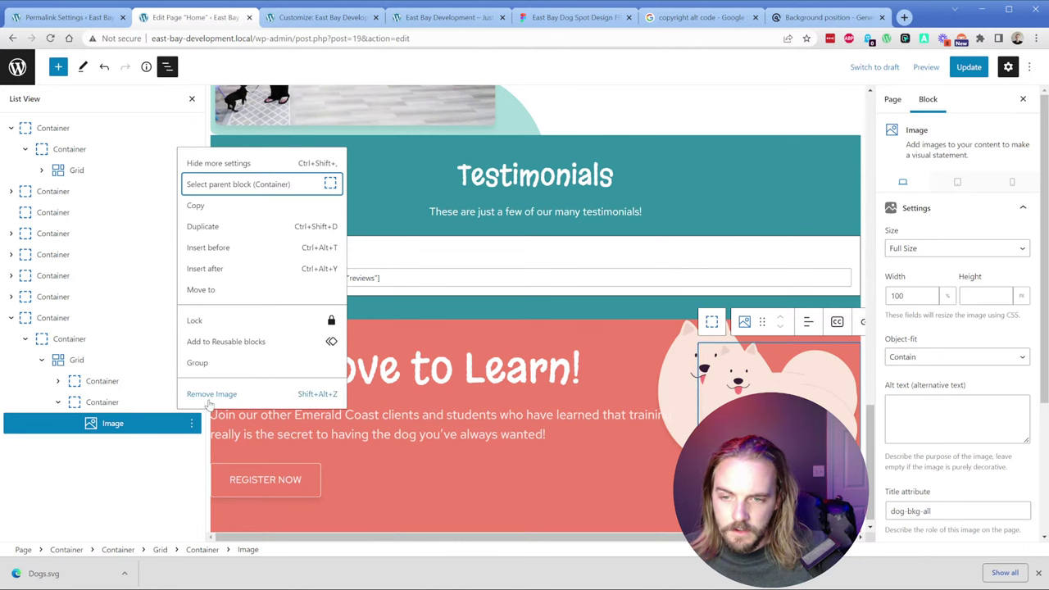
pyautogui.click(211, 394)
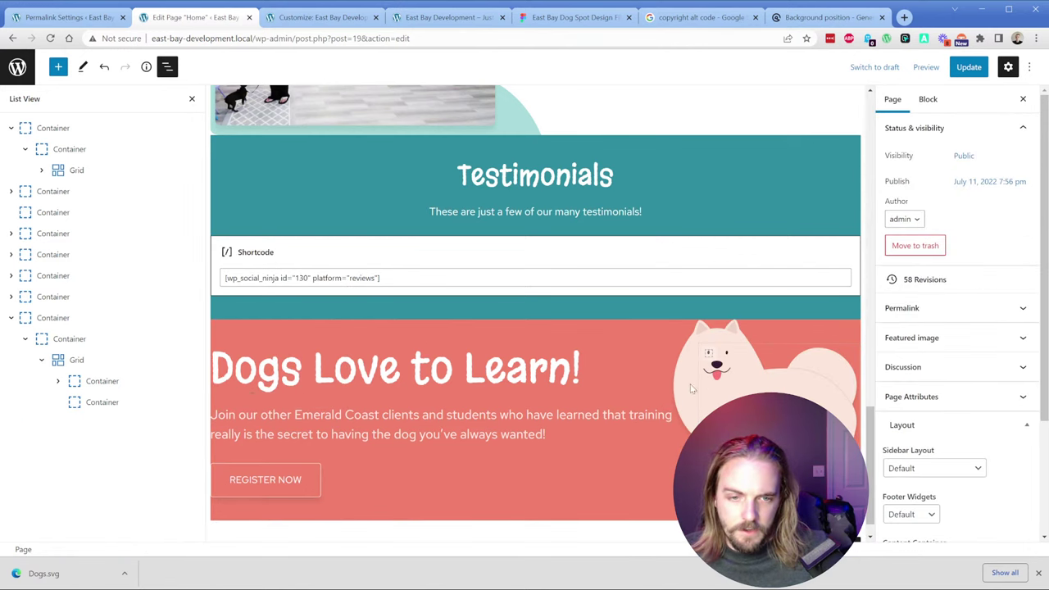
pyautogui.click(80, 320)
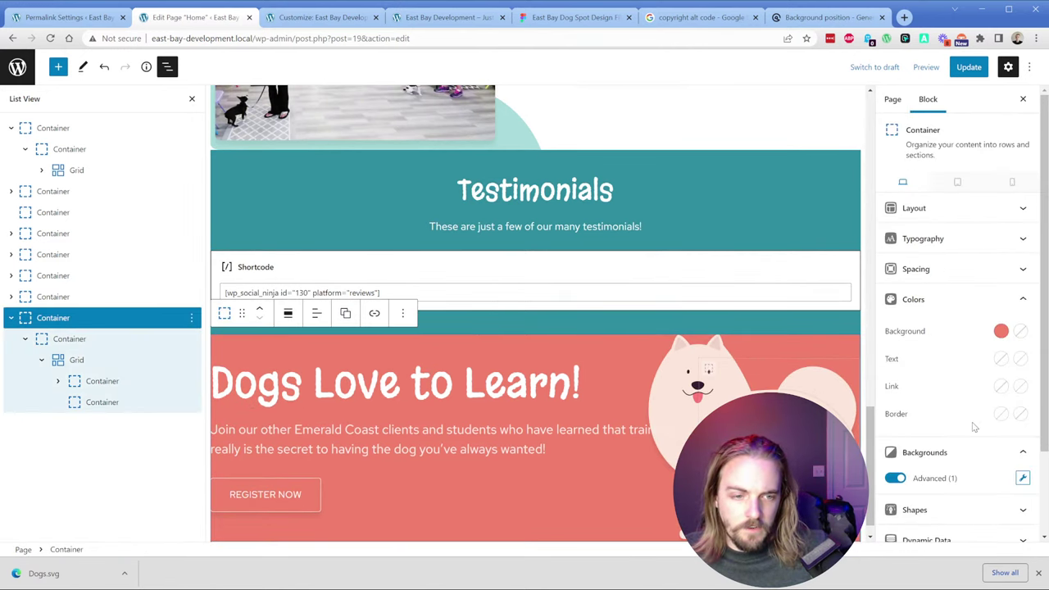
pyautogui.click(1022, 477)
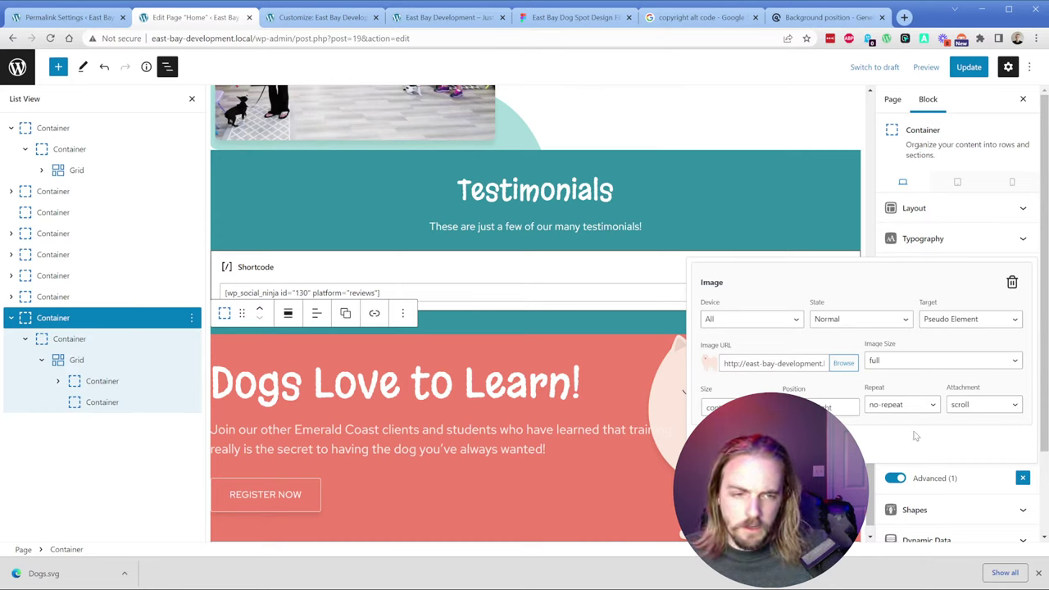
pyautogui.click(902, 414)
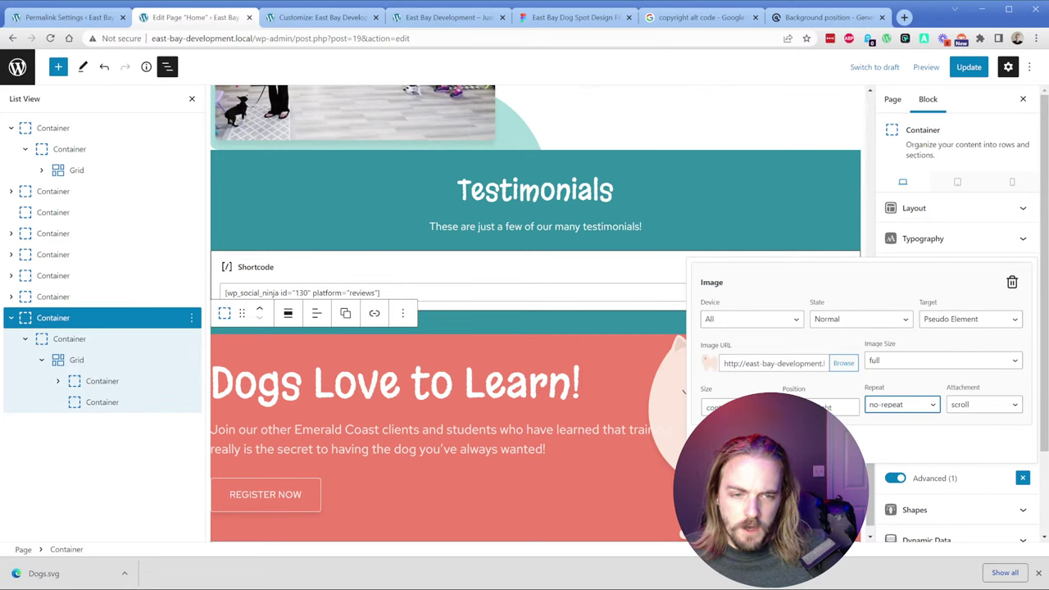
pyautogui.click(684, 392)
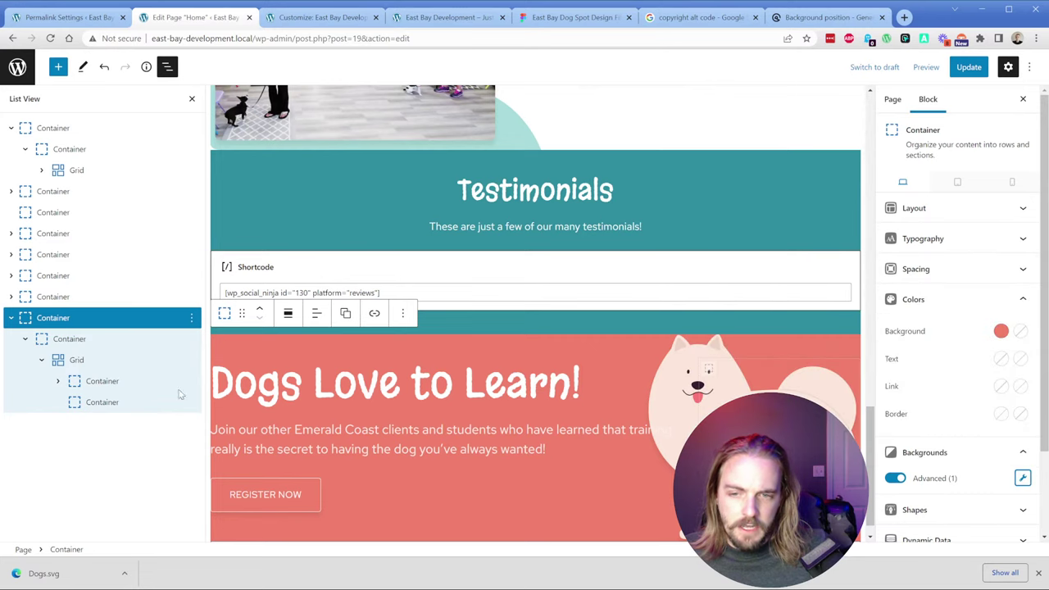
pyautogui.click(932, 270)
pyautogui.click(895, 195)
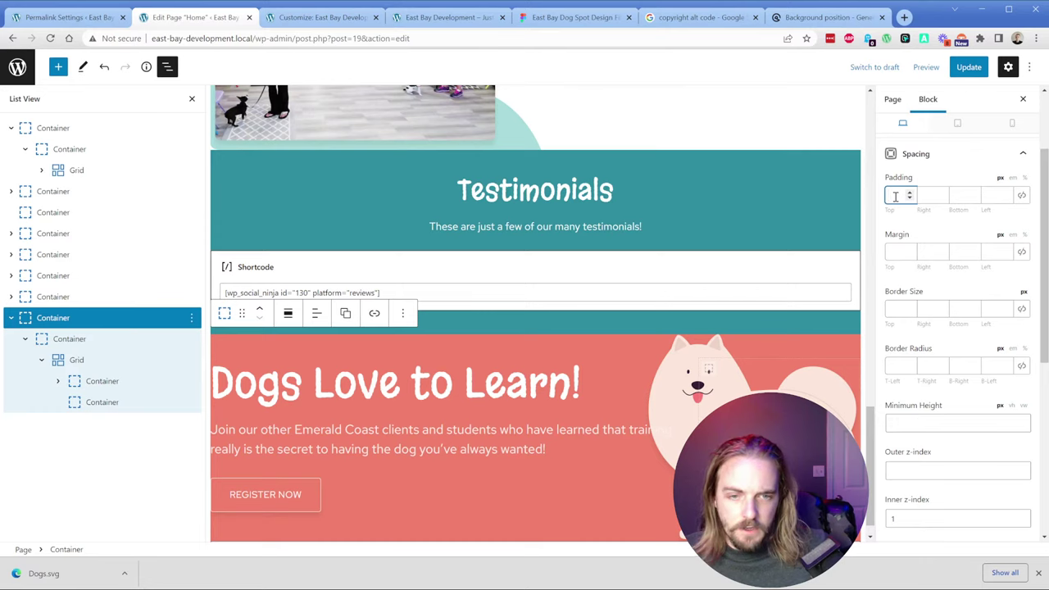
pyautogui.write('40')
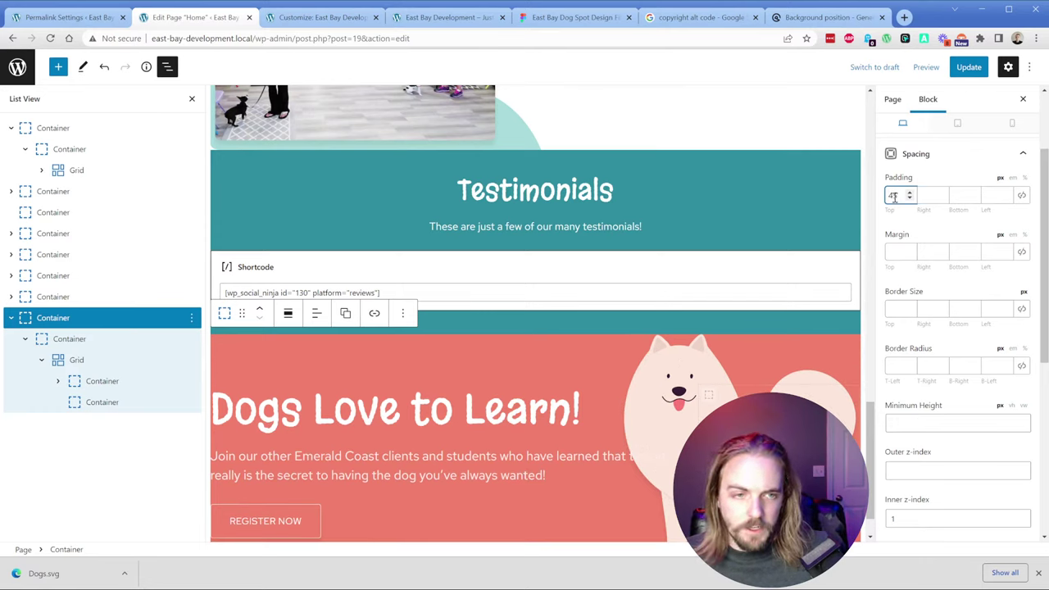
pyautogui.press('BackSpace')
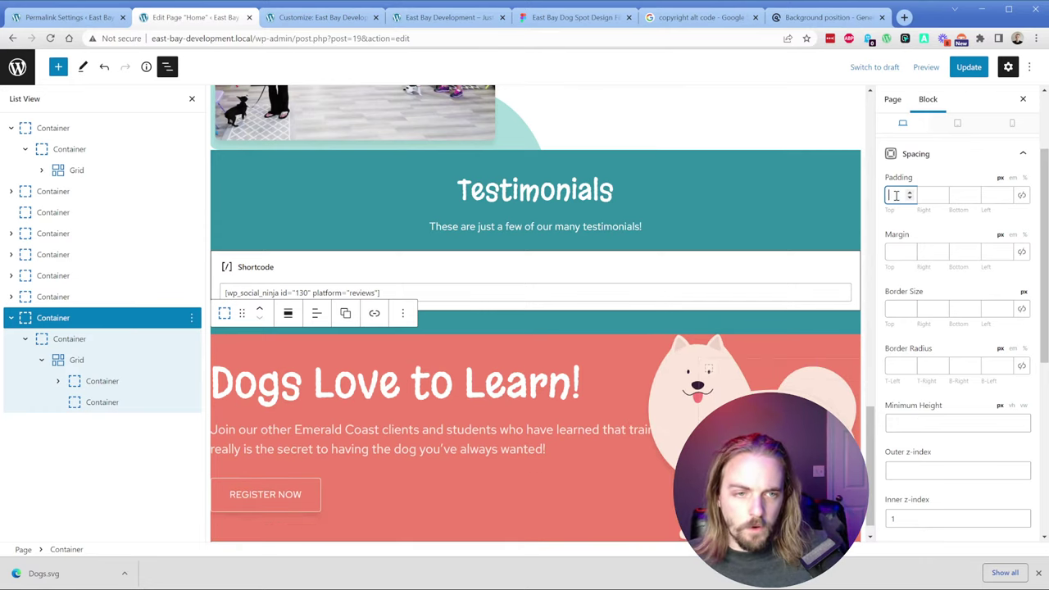
pyautogui.click(900, 252)
pyautogui.write('45')
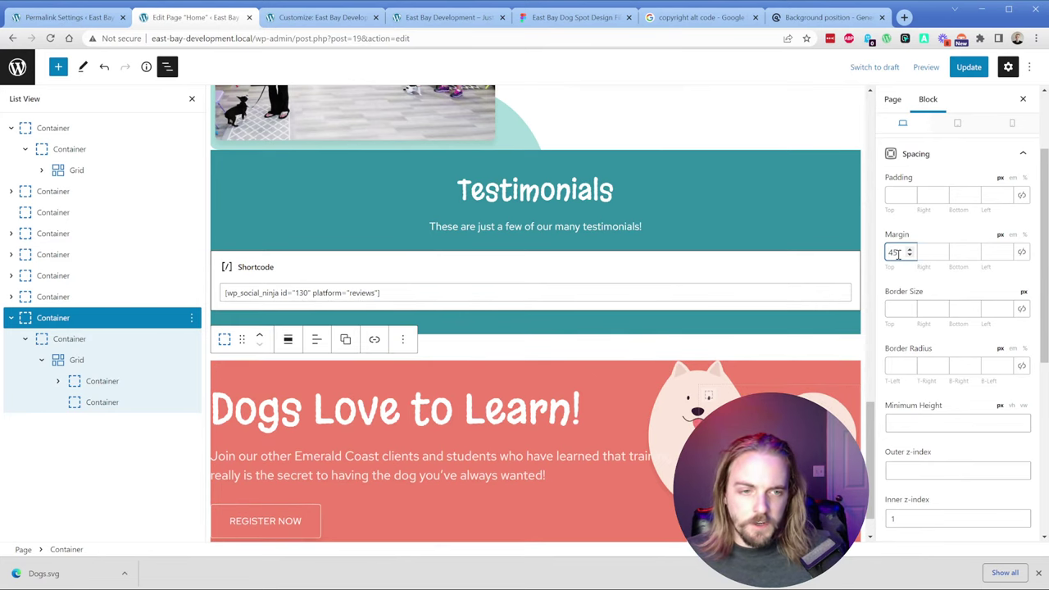
pyautogui.press('BackSpace')
pyautogui.press('BackSpace')
pyautogui.scroll(-1, 662, 394)
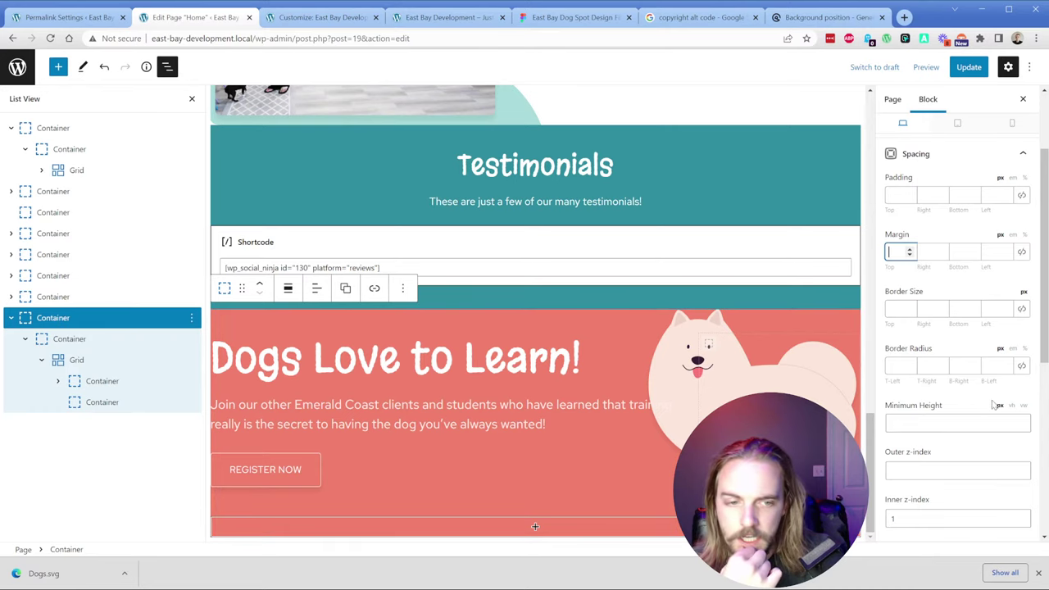
pyautogui.scroll(3, 926, 377)
pyautogui.click(924, 269)
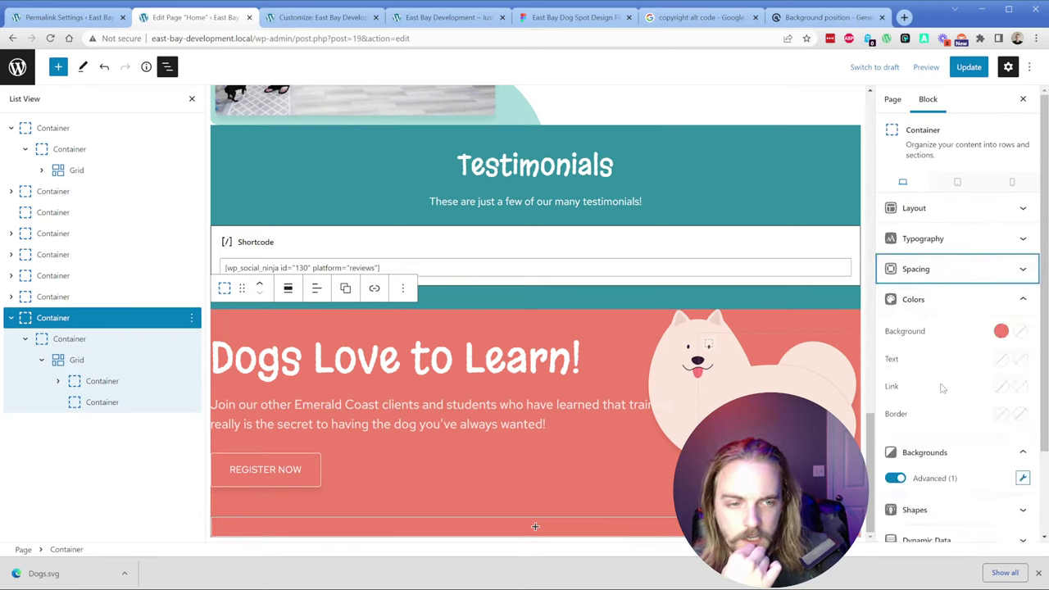
pyautogui.scroll(-2, 1012, 414)
pyautogui.click(1022, 373)
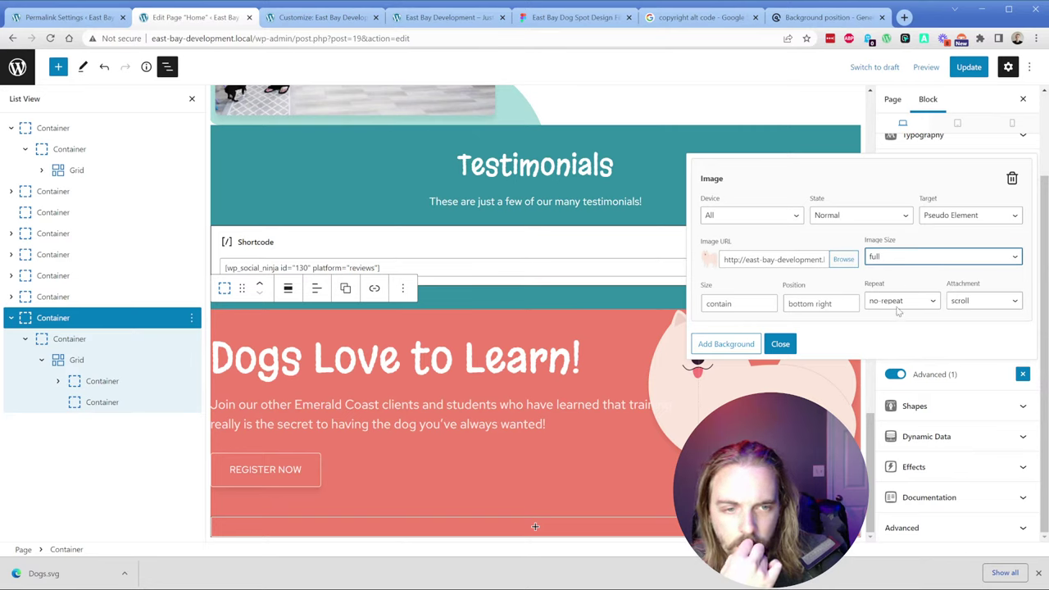
pyautogui.press('t')
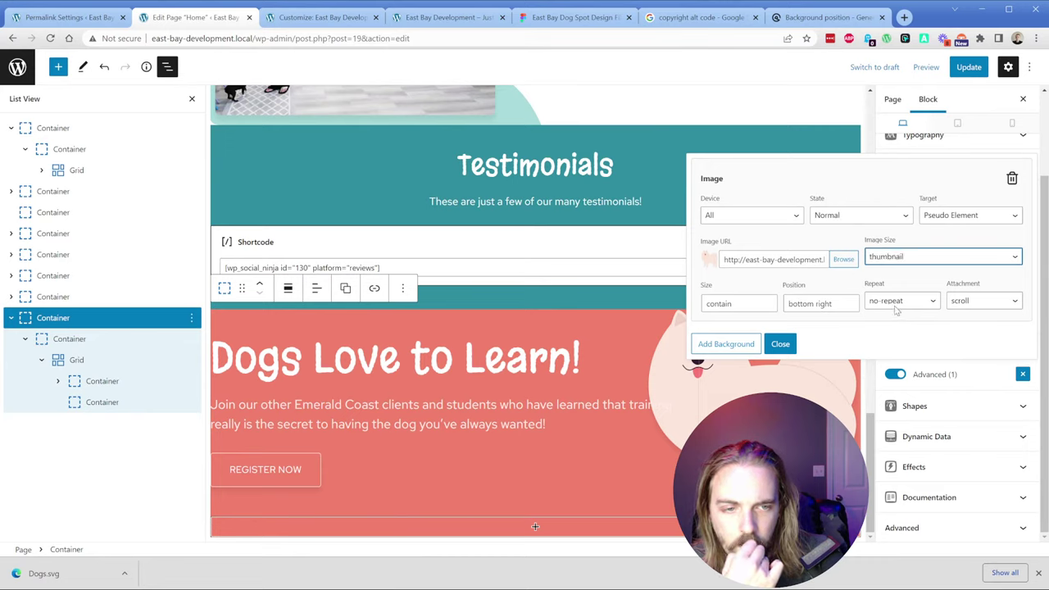
pyautogui.click(783, 345)
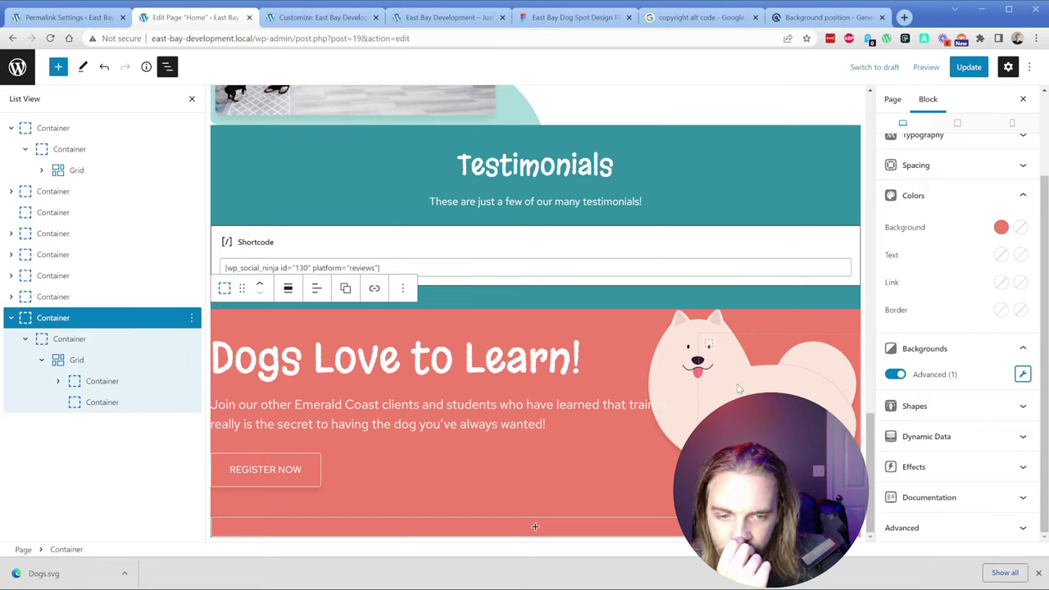
pyautogui.click(1023, 375)
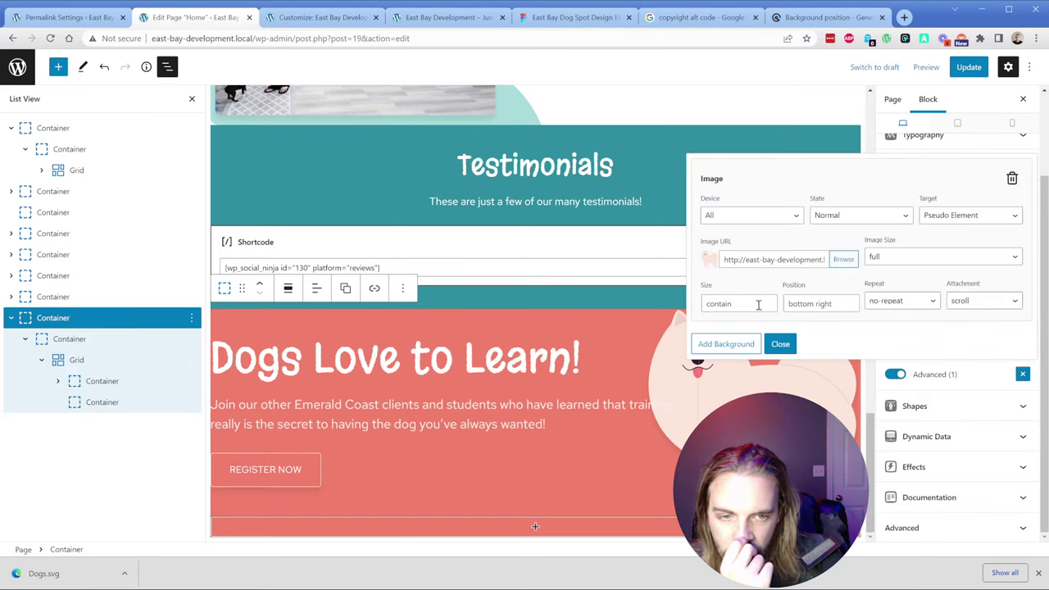
pyautogui.click(783, 343)
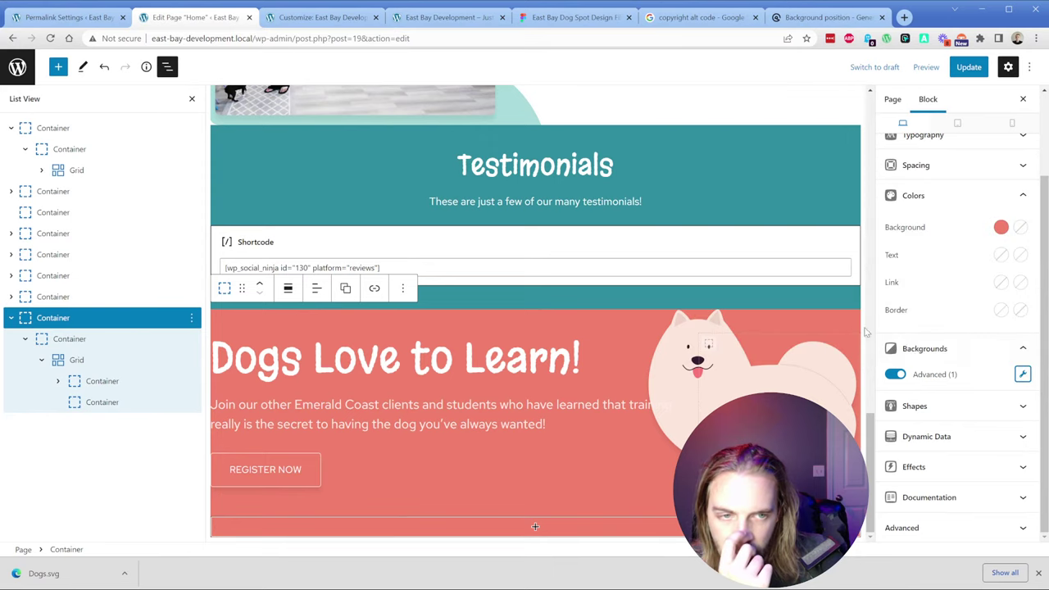
pyautogui.scroll(3, 950, 344)
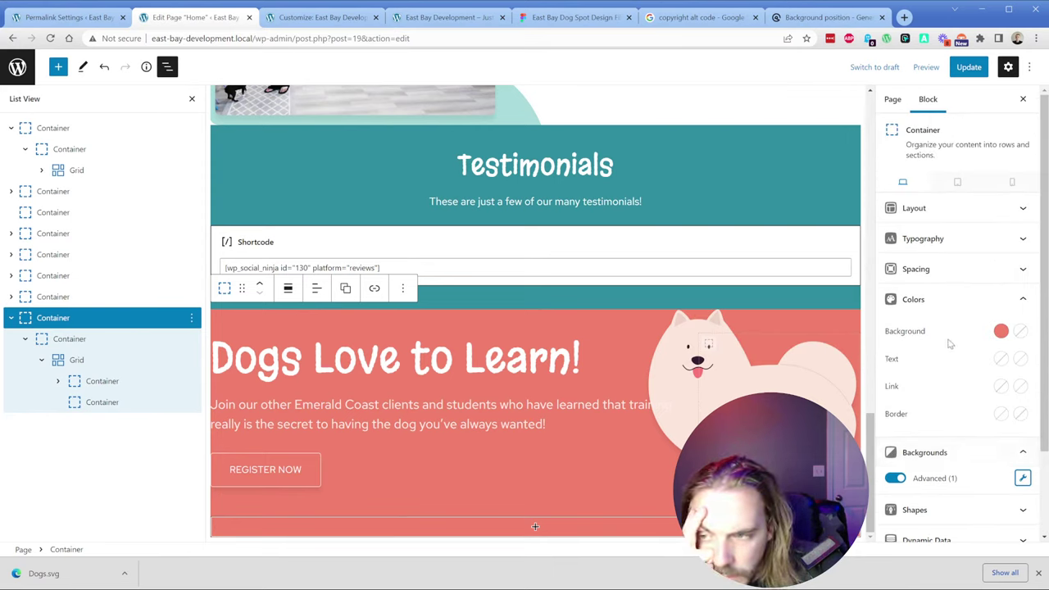
pyautogui.click(947, 270)
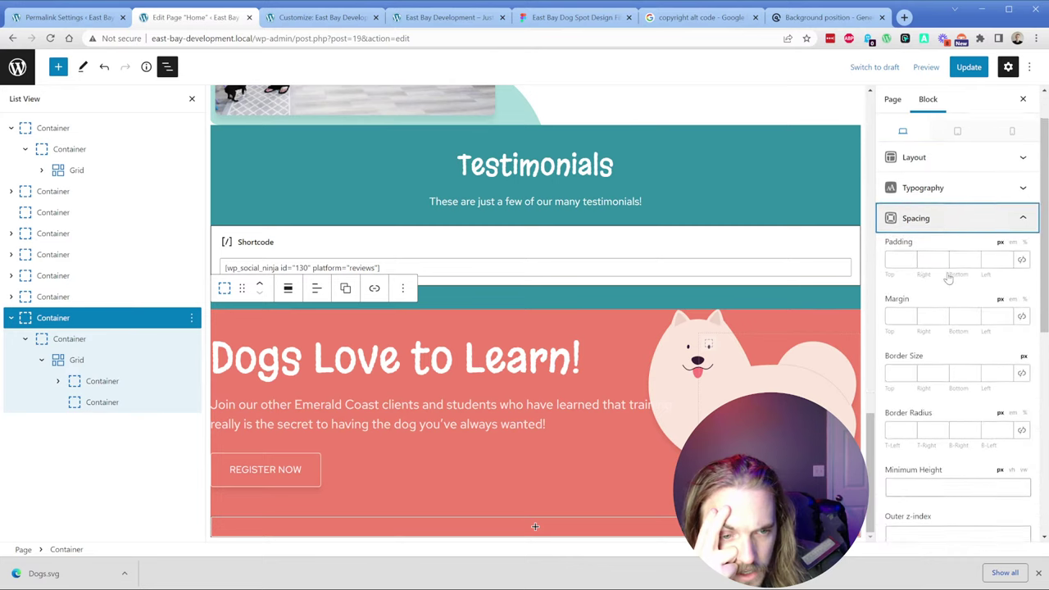
pyautogui.scroll(-1, 948, 279)
pyautogui.scroll(-3, 931, 370)
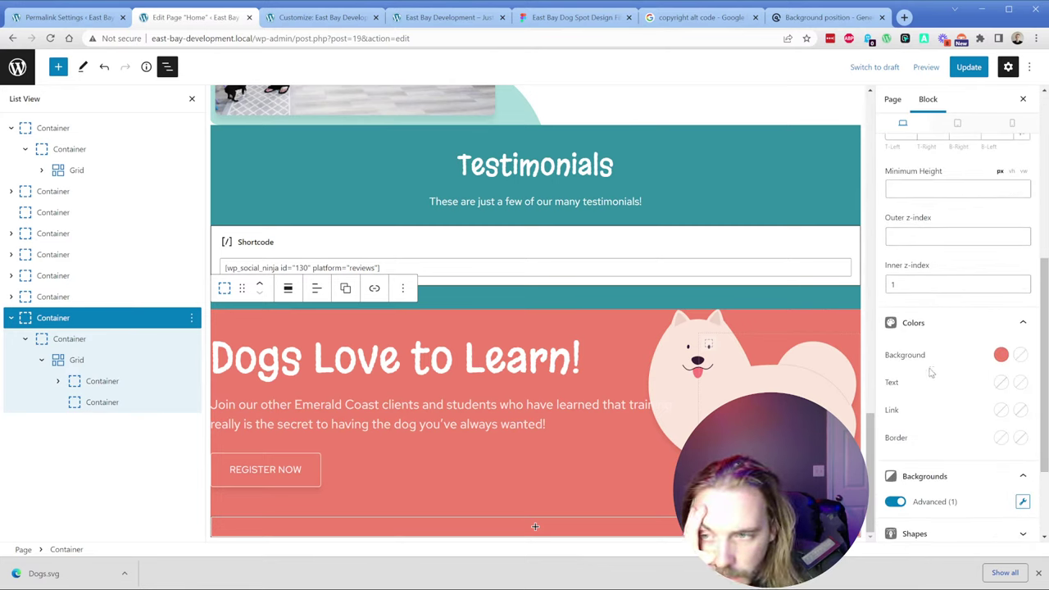
pyautogui.click(617, 408)
# Step: Narrow the Dogs Love to Learn text column container to 50% width
pyautogui.click(57, 381)
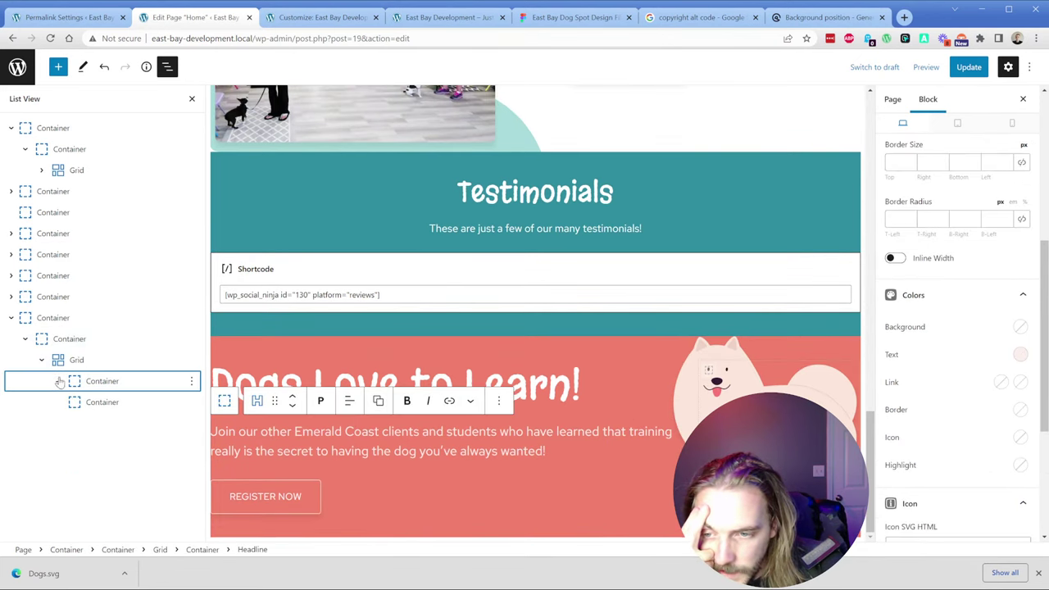
pyautogui.click(90, 362)
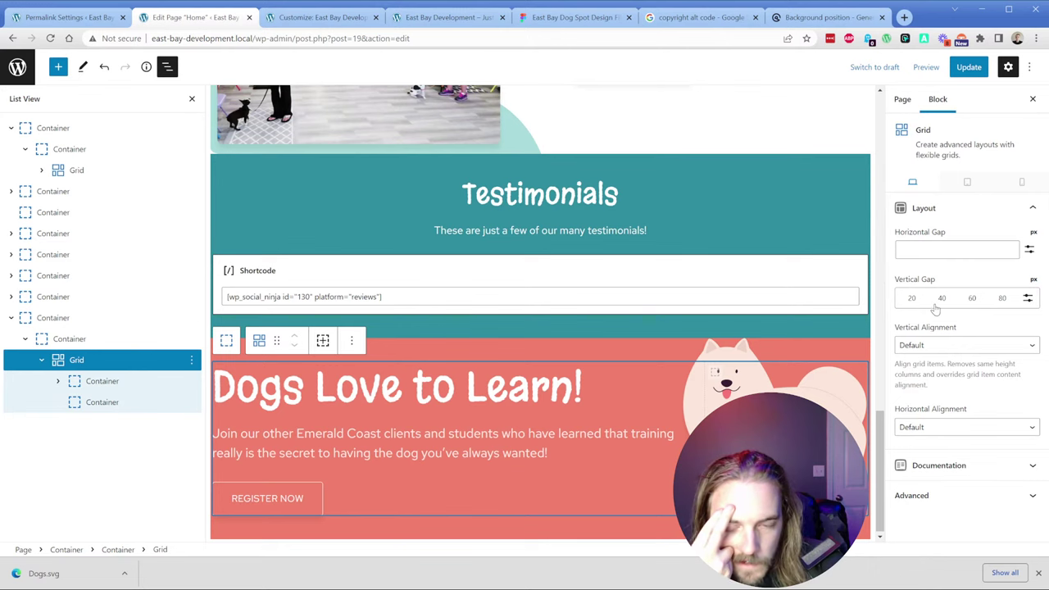
pyautogui.click(113, 382)
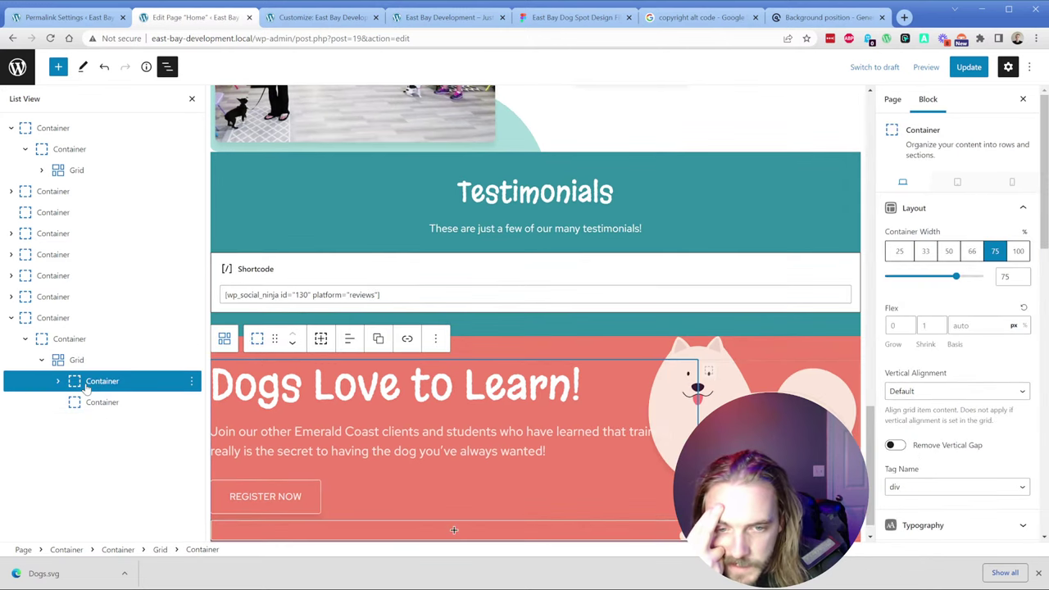
pyautogui.click(948, 251)
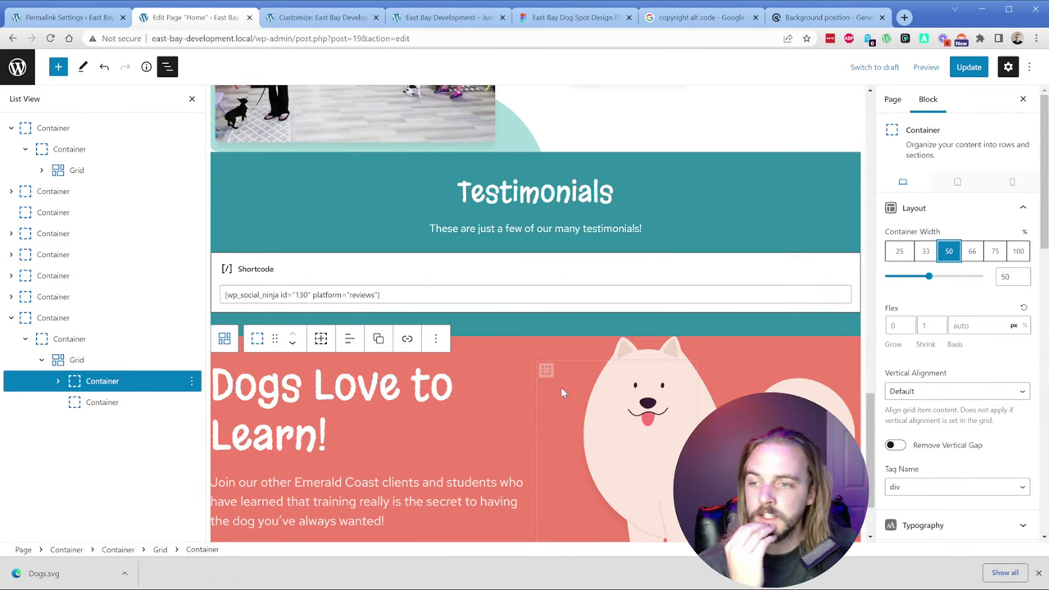
# Step: Add a new Container block at the end of the Home page by searching 'contain'
pyautogui.scroll(-1, 560, 386)
pyautogui.click(11, 318)
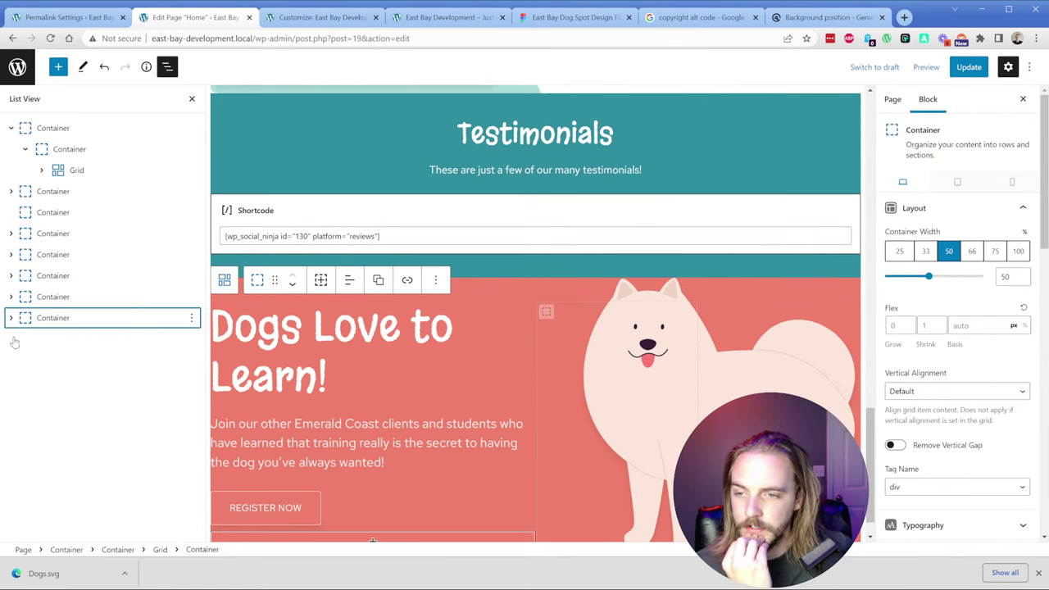
pyautogui.click(16, 549)
pyautogui.click(58, 66)
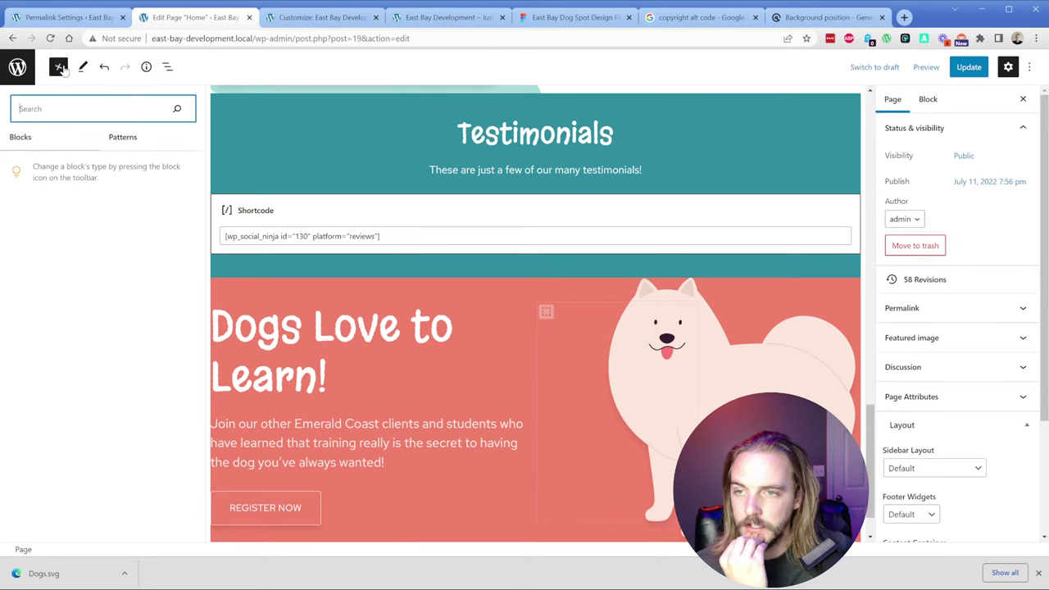
pyautogui.write('div')
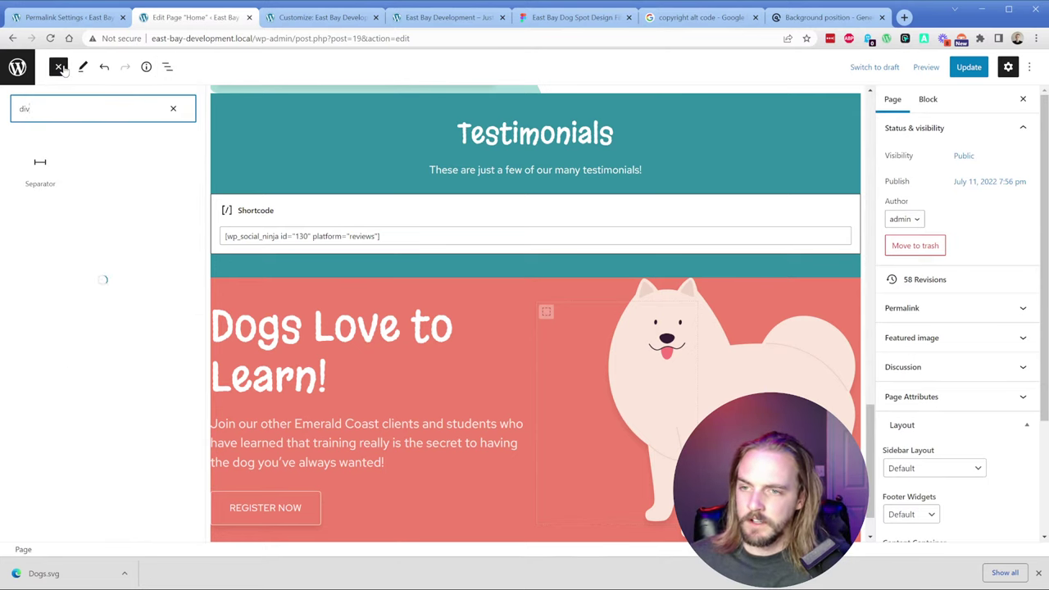
pyautogui.press('BackSpace')
pyautogui.press('BackSpace')
pyautogui.press('BackSpace')
pyautogui.write('con')
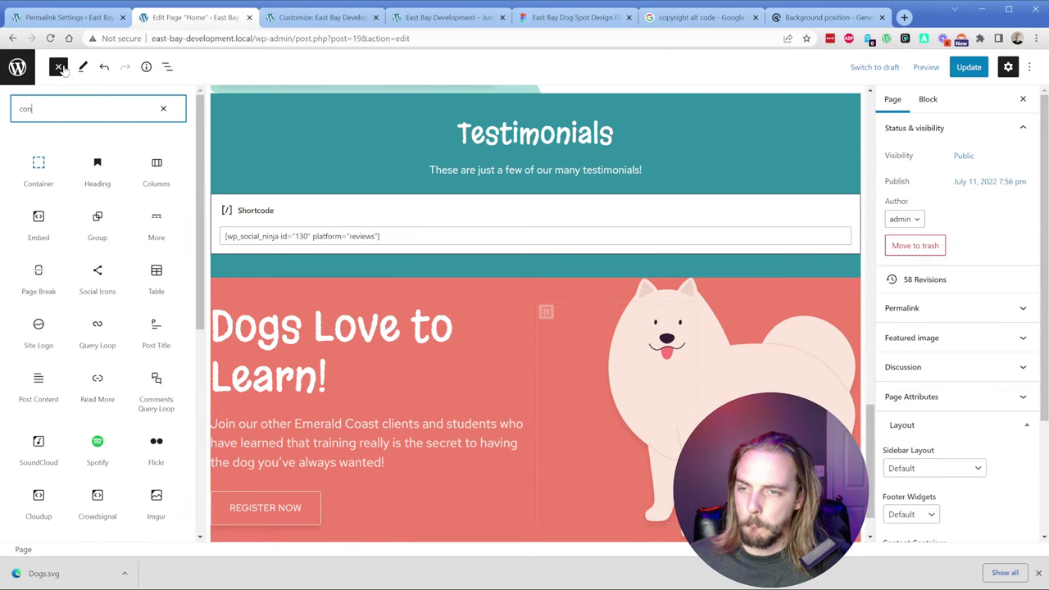
pyautogui.write('tain')
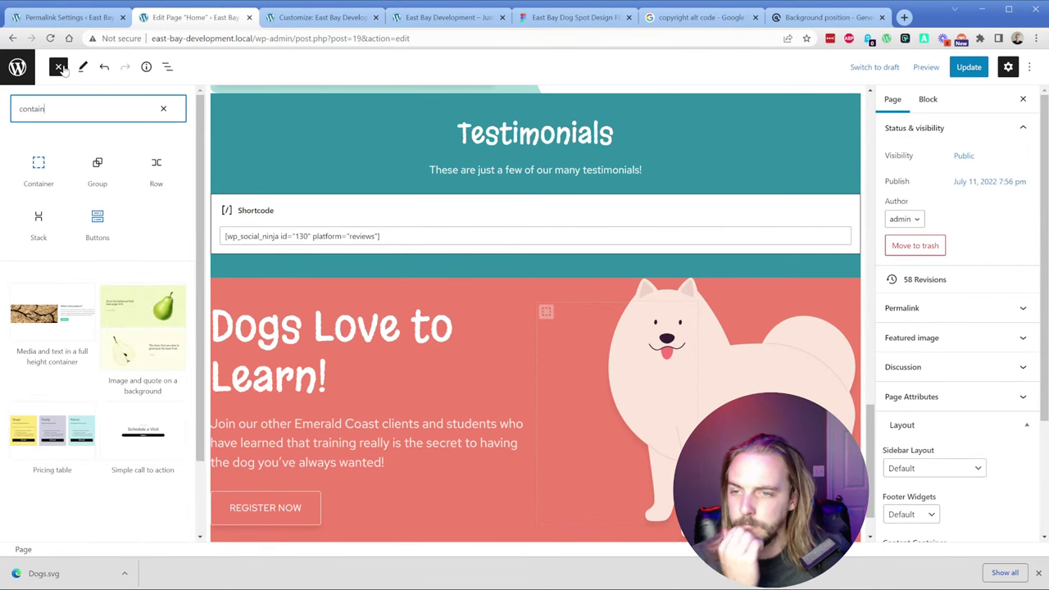
pyautogui.click(39, 168)
# Step: In List View, expand the Dogs Love to Learn section container and select the outer container
pyautogui.click(166, 69)
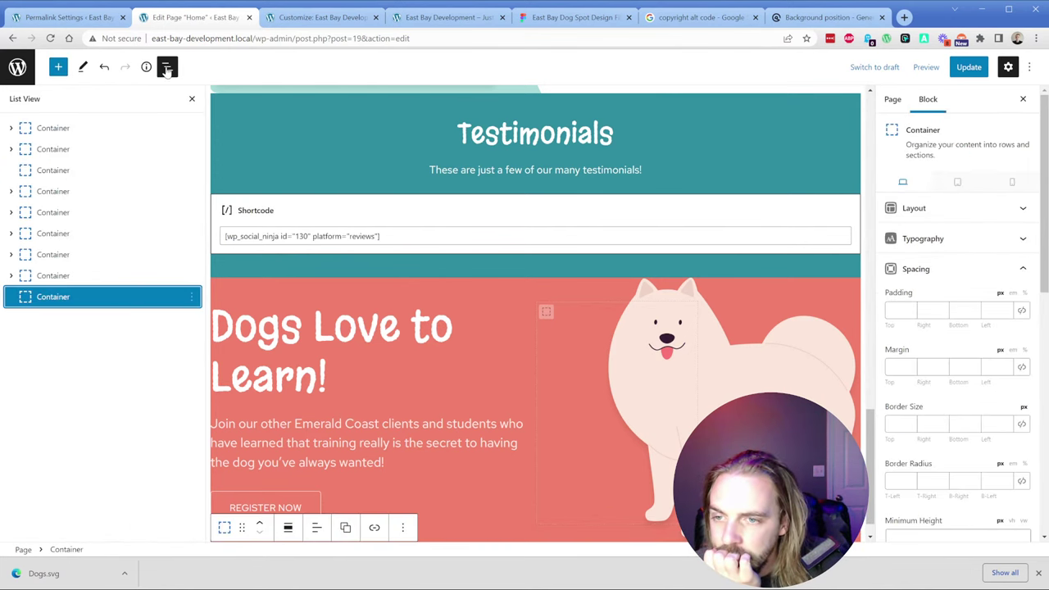
pyautogui.click(10, 276)
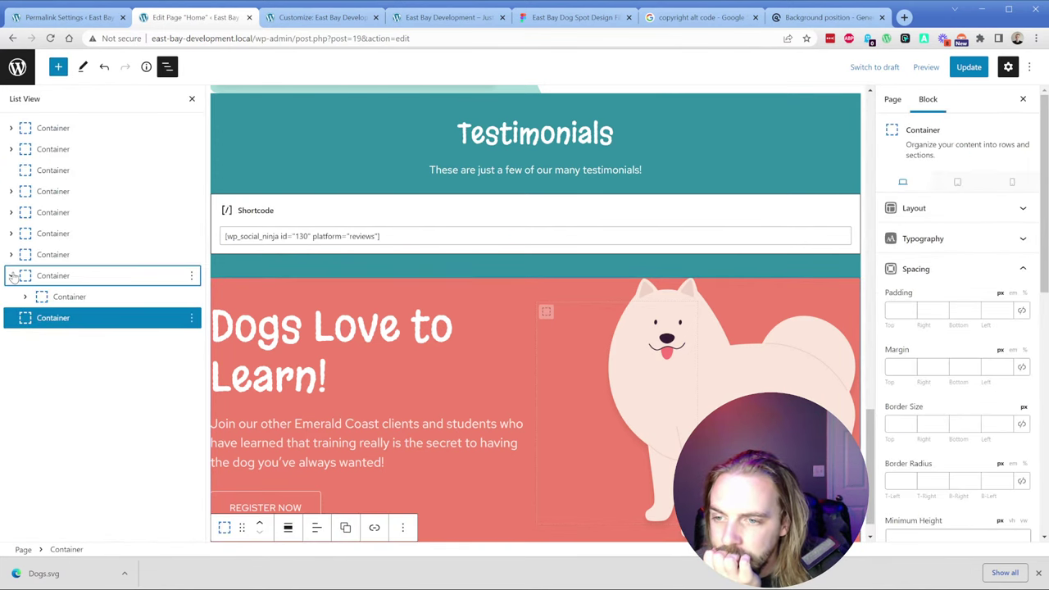
pyautogui.click(55, 299)
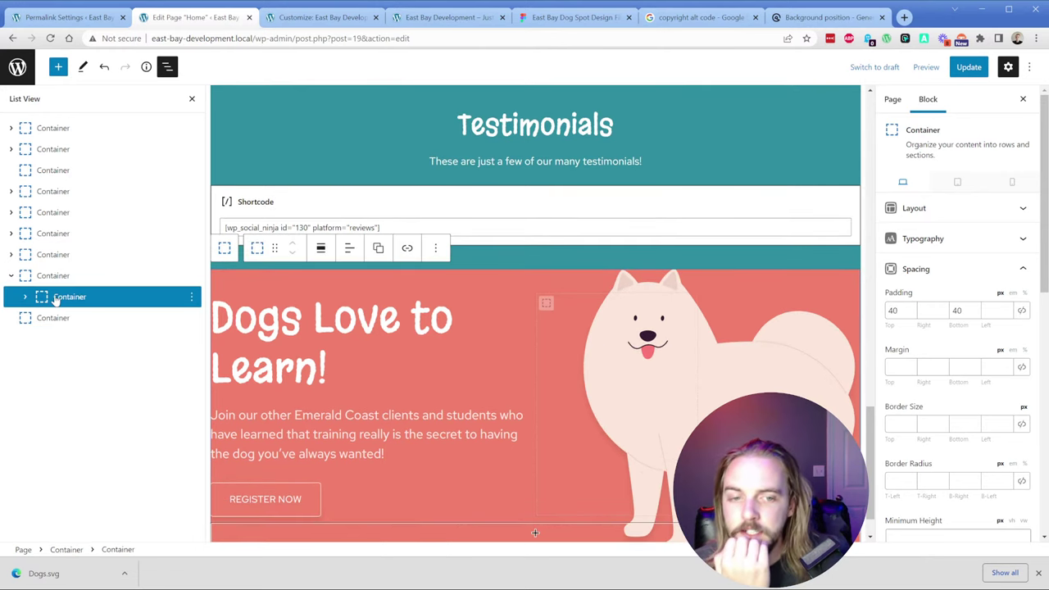
pyautogui.click(25, 298)
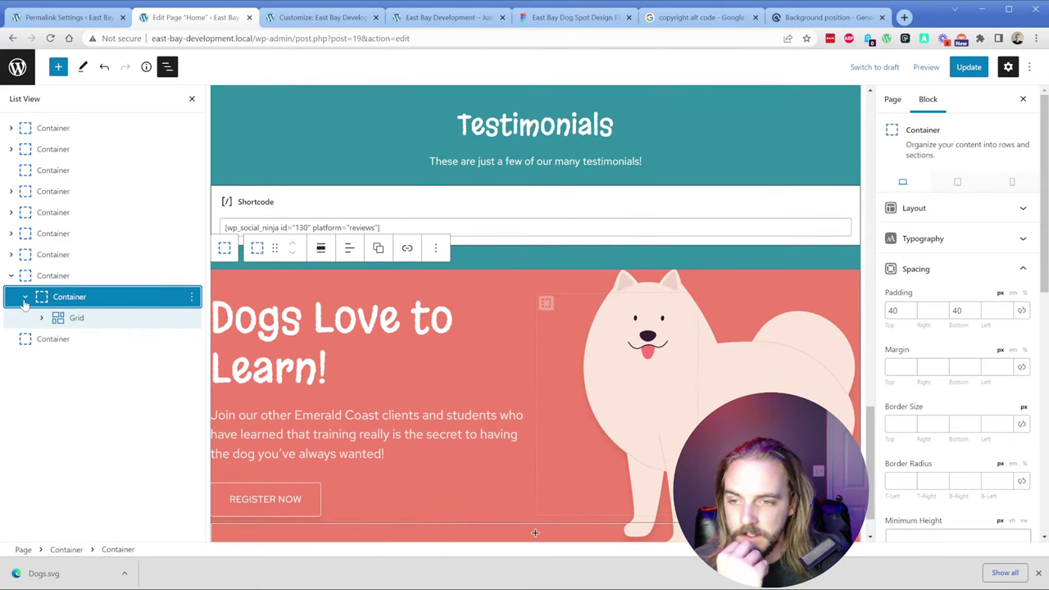
pyautogui.click(24, 299)
pyautogui.click(143, 276)
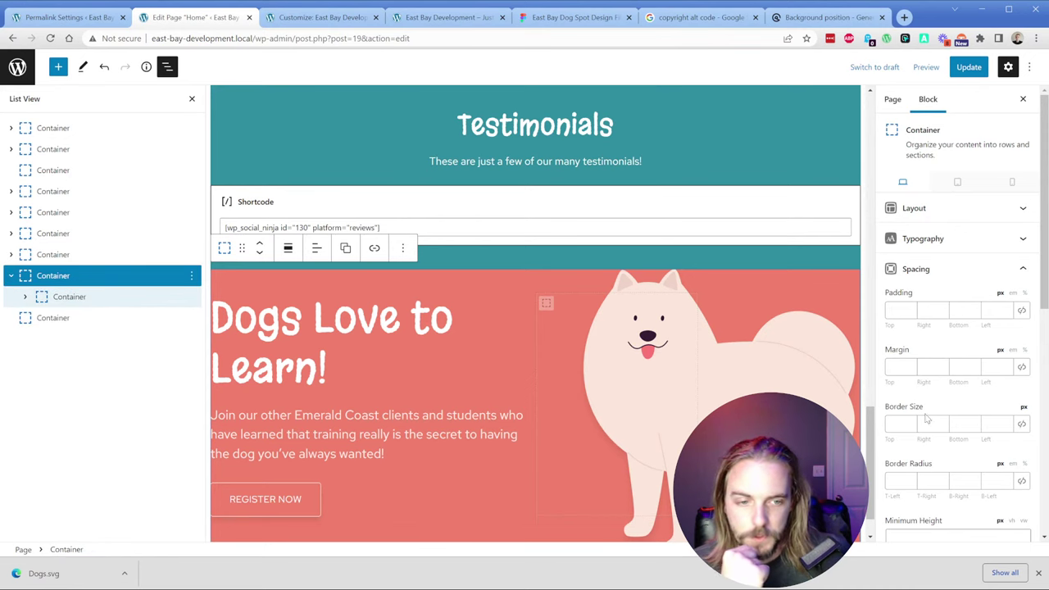
# Step: Inspect the section's advanced background image URL, then close the settings and reselect the outer container
pyautogui.scroll(-5, 927, 415)
pyautogui.click(1022, 382)
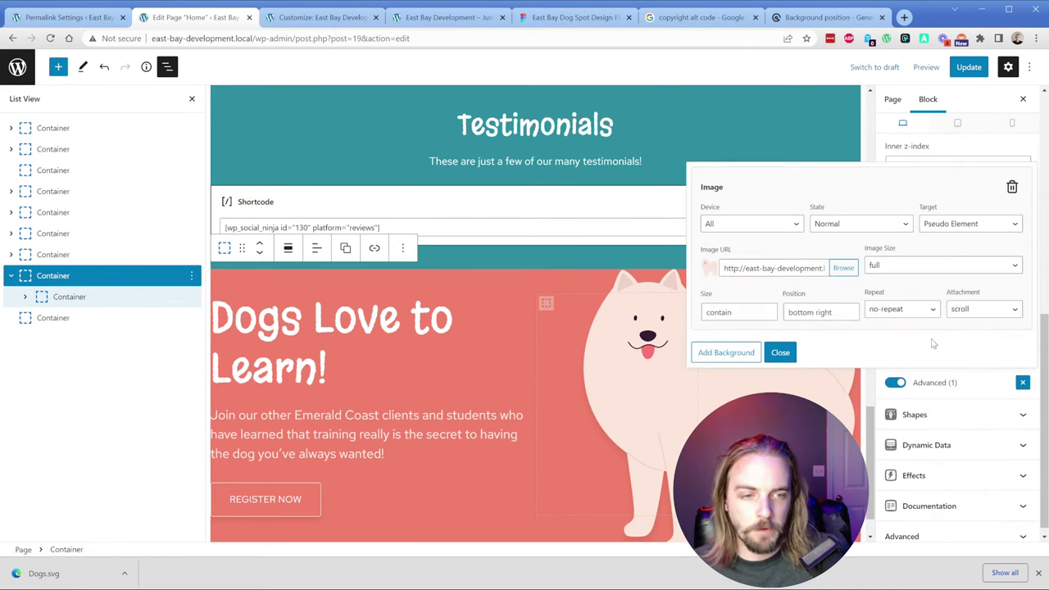
pyautogui.doubleClick(805, 270)
pyautogui.tripleClick(805, 271)
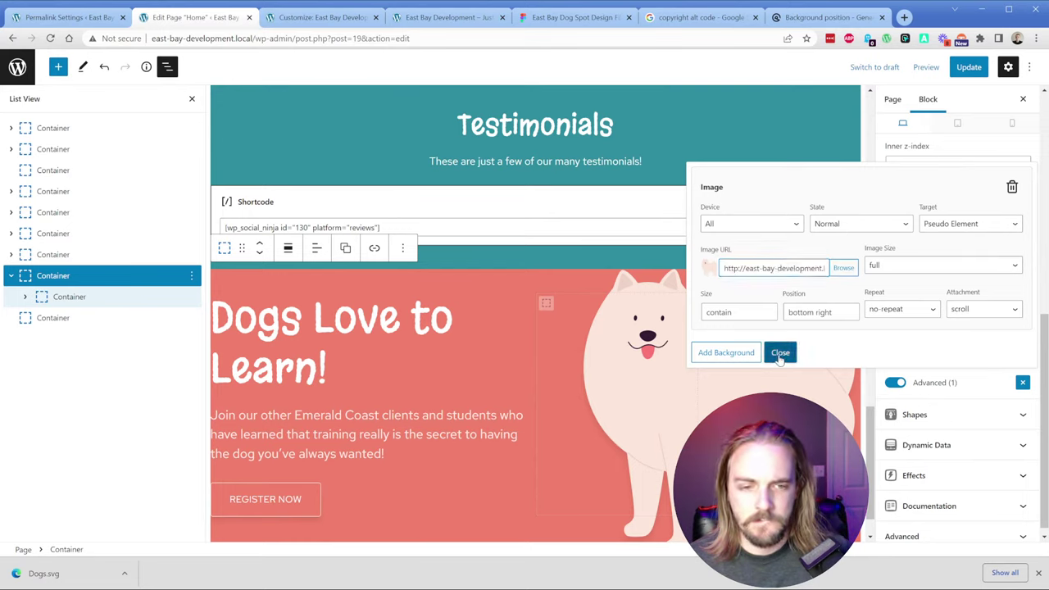
pyautogui.click(779, 355)
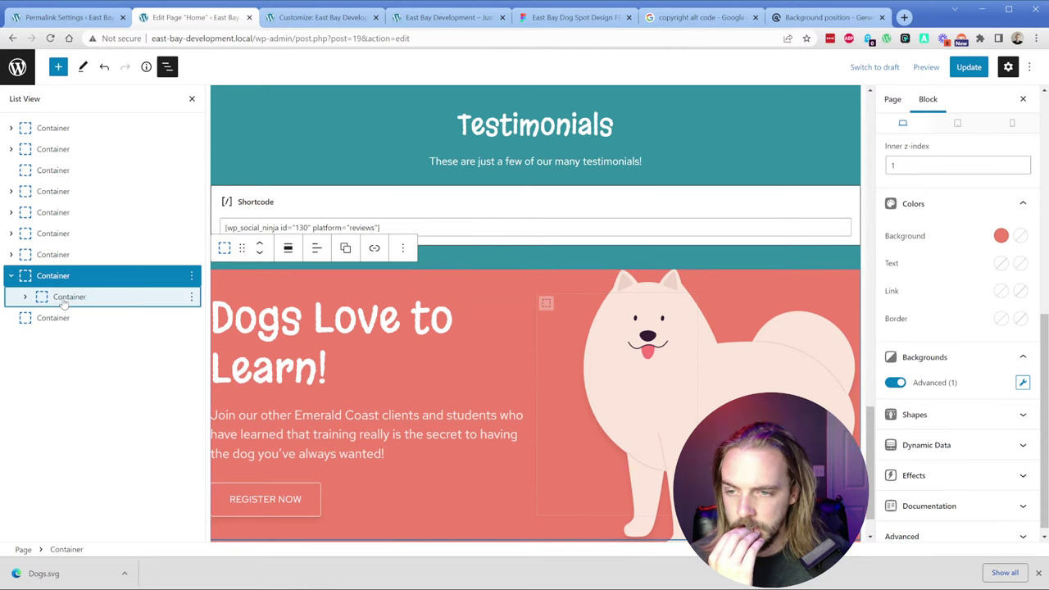
pyautogui.click(62, 299)
pyautogui.click(59, 277)
pyautogui.click(611, 8)
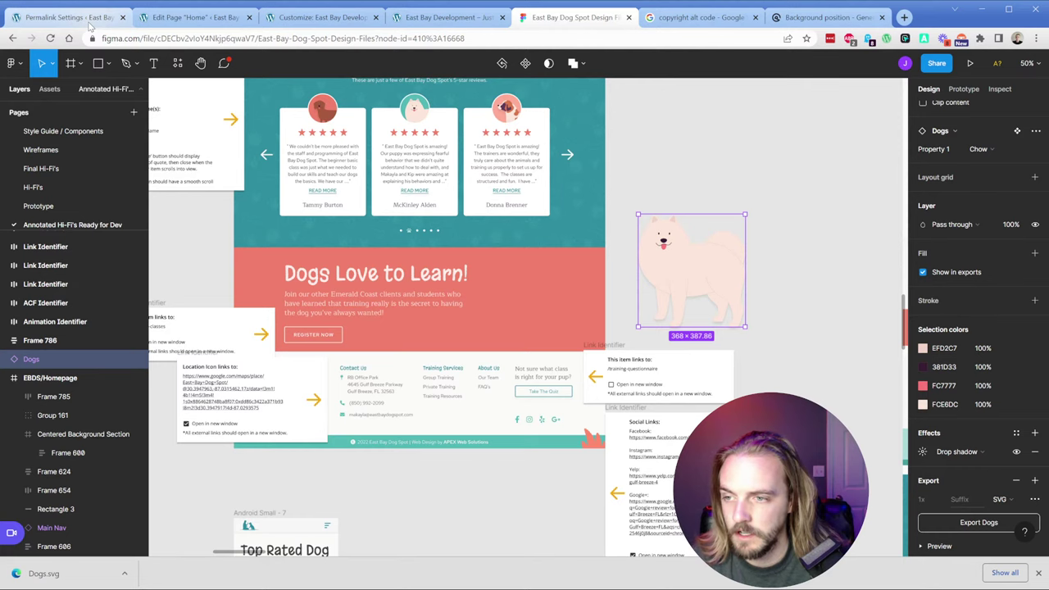
pyautogui.click(210, 24)
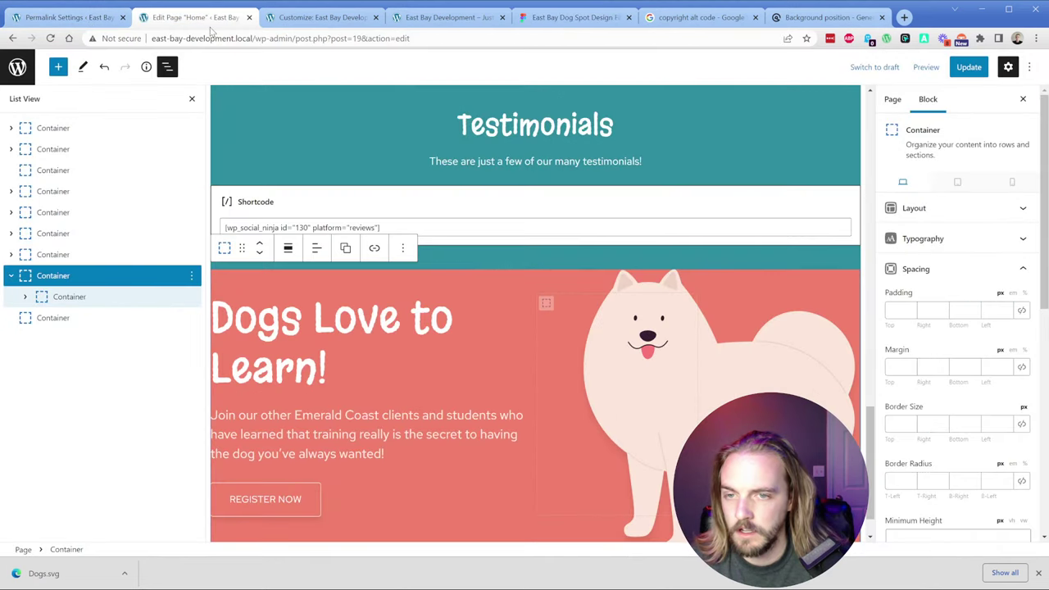
# Step: Turn off the section's dog background image and clear its image URL
pyautogui.click(78, 278)
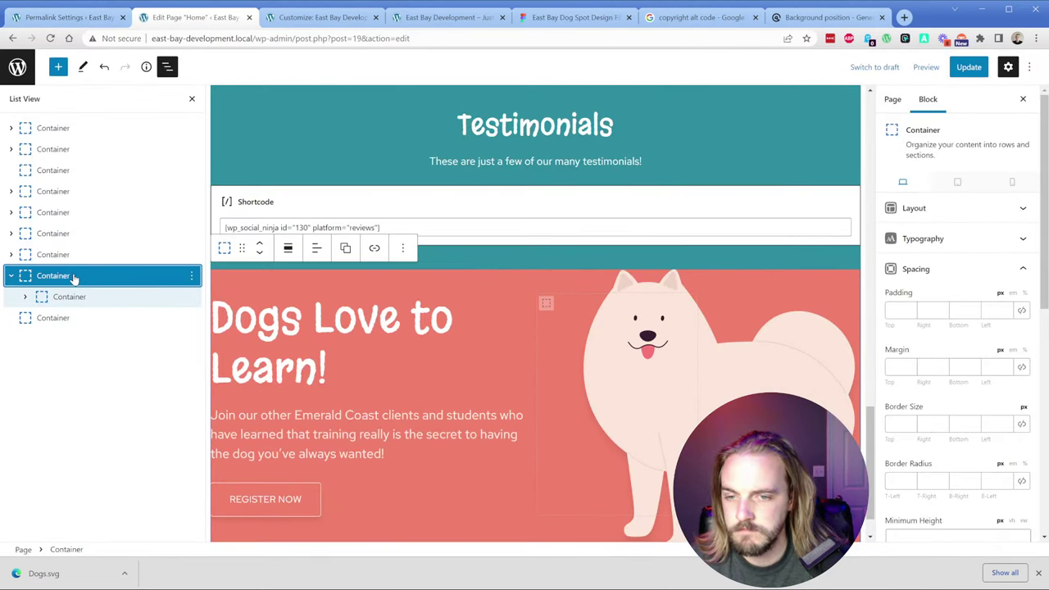
pyautogui.scroll(-5, 943, 369)
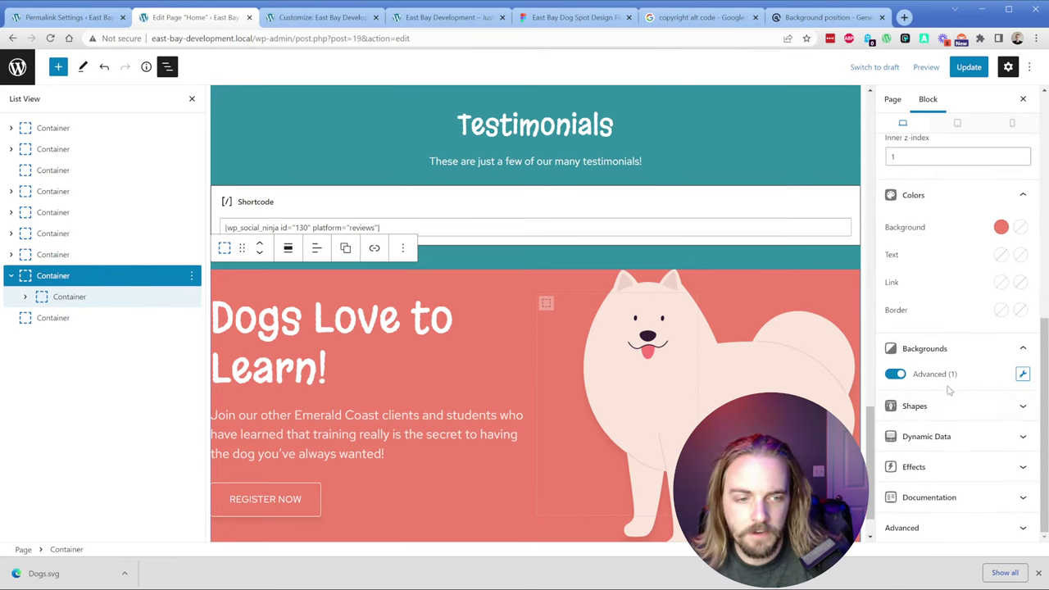
pyautogui.click(893, 375)
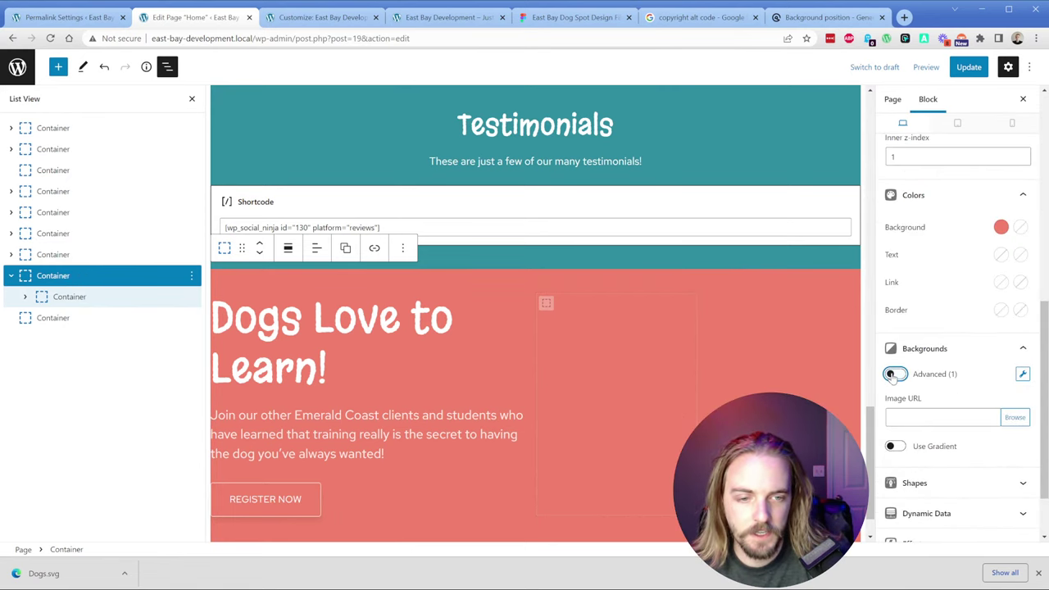
pyautogui.click(1021, 374)
pyautogui.tripleClick(806, 260)
pyautogui.press('BackSpace')
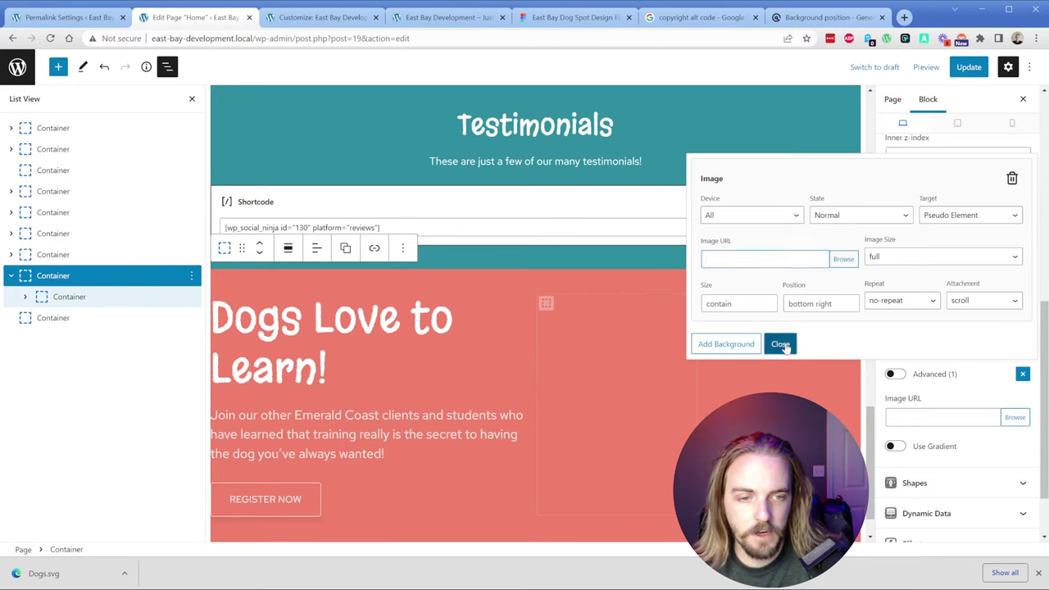
pyautogui.click(780, 343)
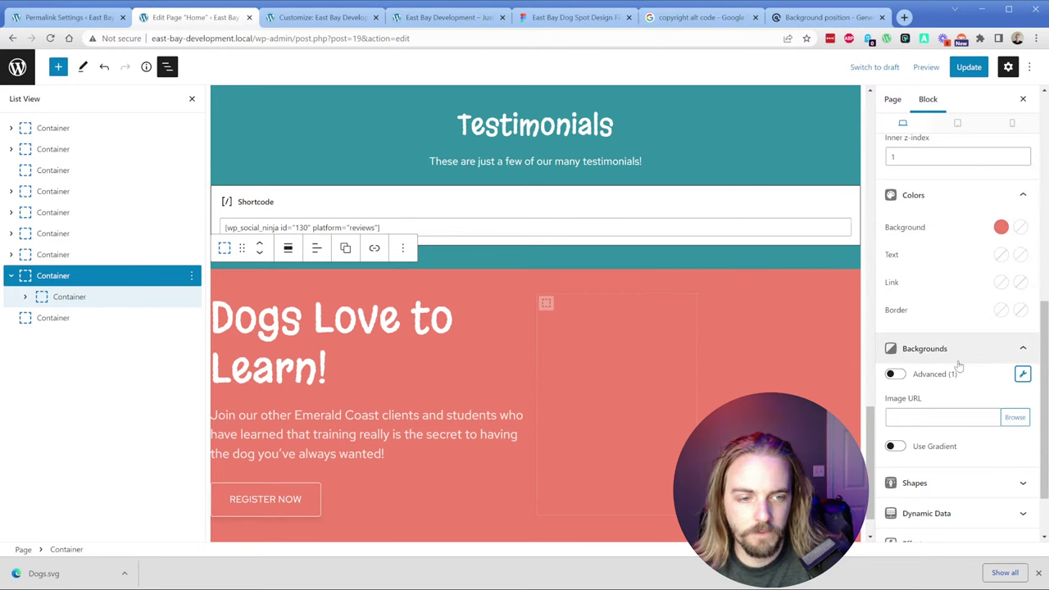
# Step: Set the Grid's right-hand column container to 50% width
pyautogui.click(24, 297)
pyautogui.click(43, 318)
pyautogui.click(102, 360)
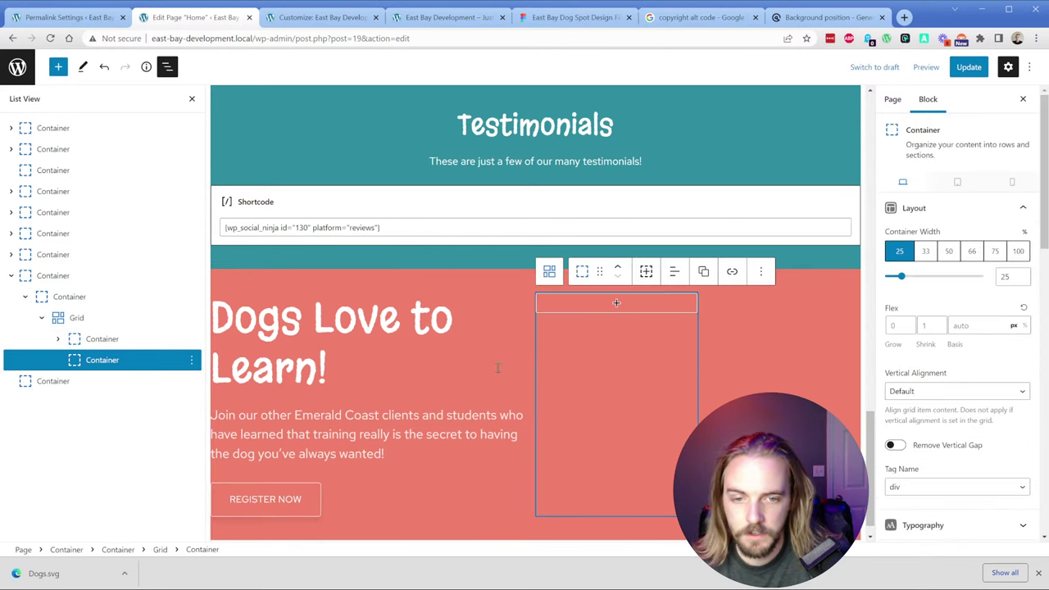
pyautogui.click(948, 250)
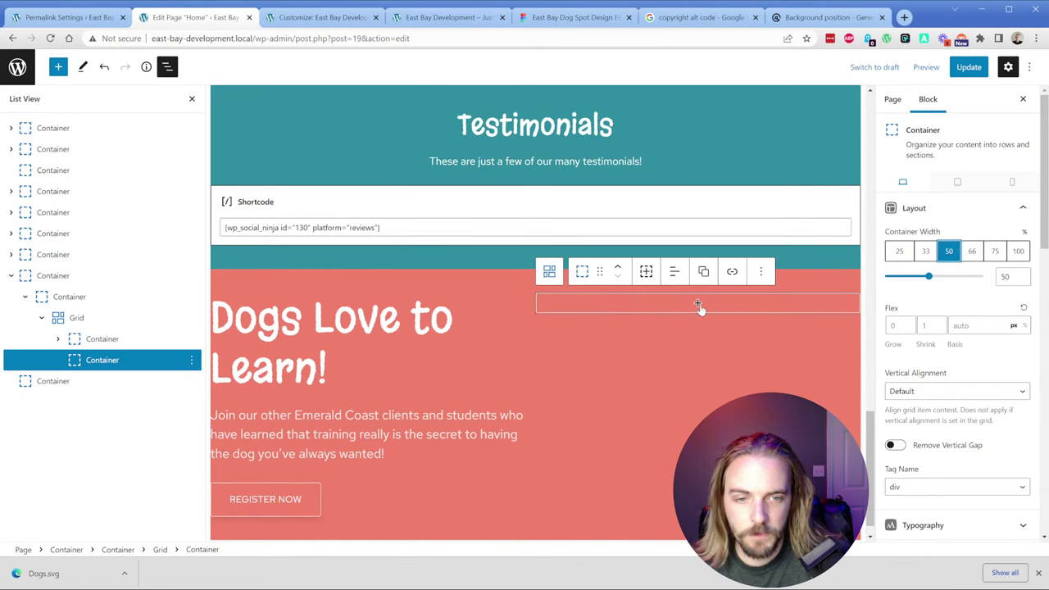
# Step: Insert an Image block with the white dog illustration, centred in the right column
pyautogui.click(699, 303)
pyautogui.write('image')
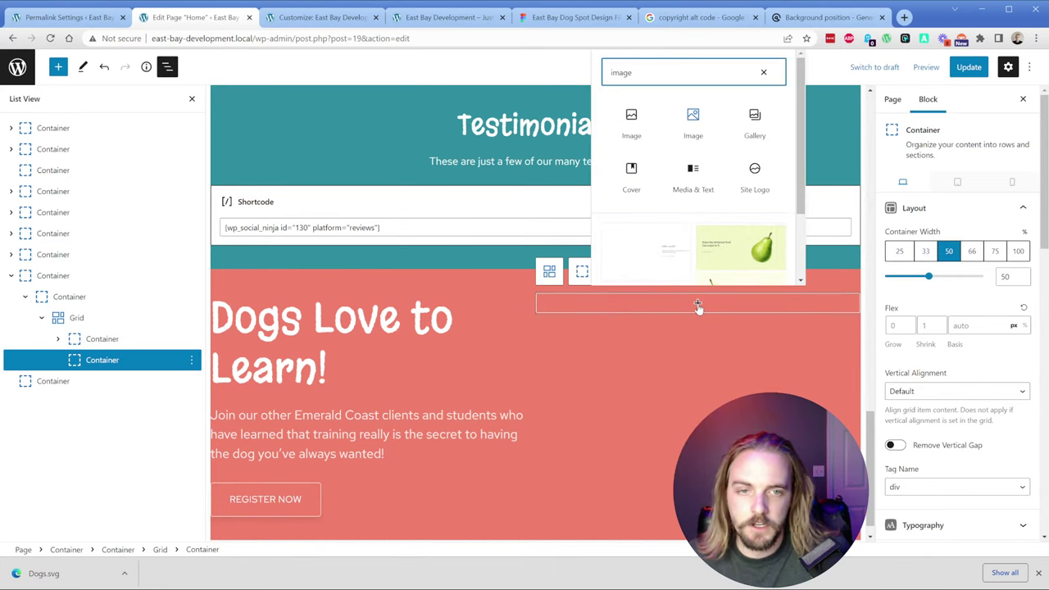
pyautogui.click(693, 118)
pyautogui.click(627, 375)
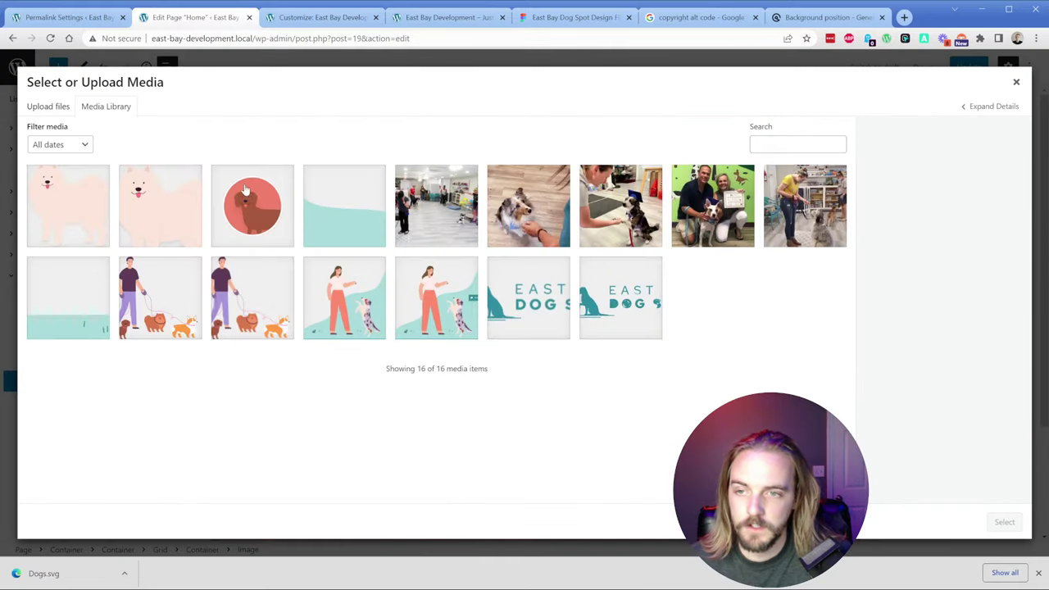
pyautogui.click(67, 205)
pyautogui.click(1003, 520)
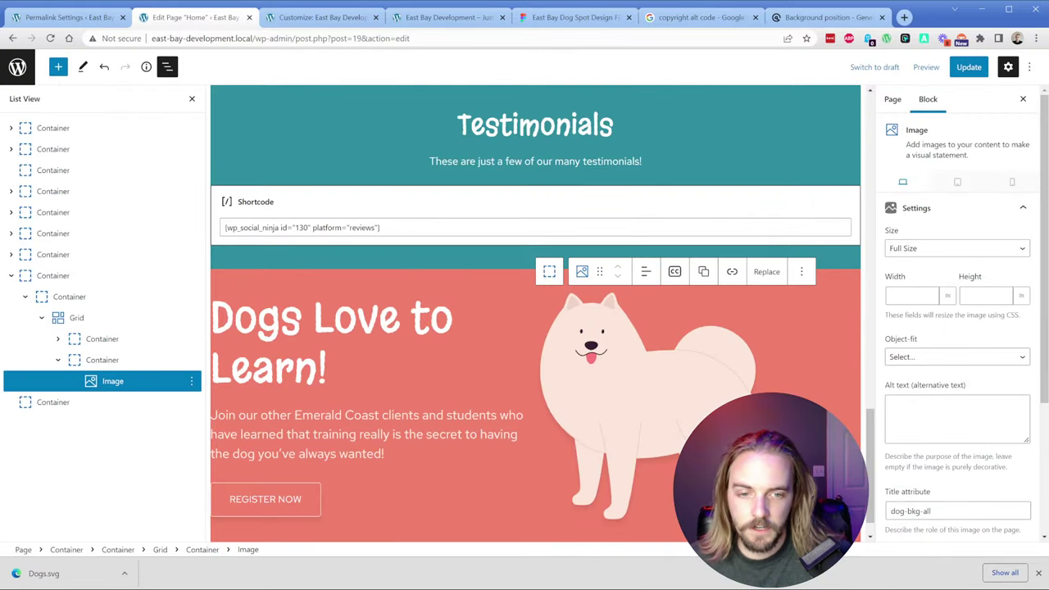
pyautogui.click(129, 365)
pyautogui.click(672, 273)
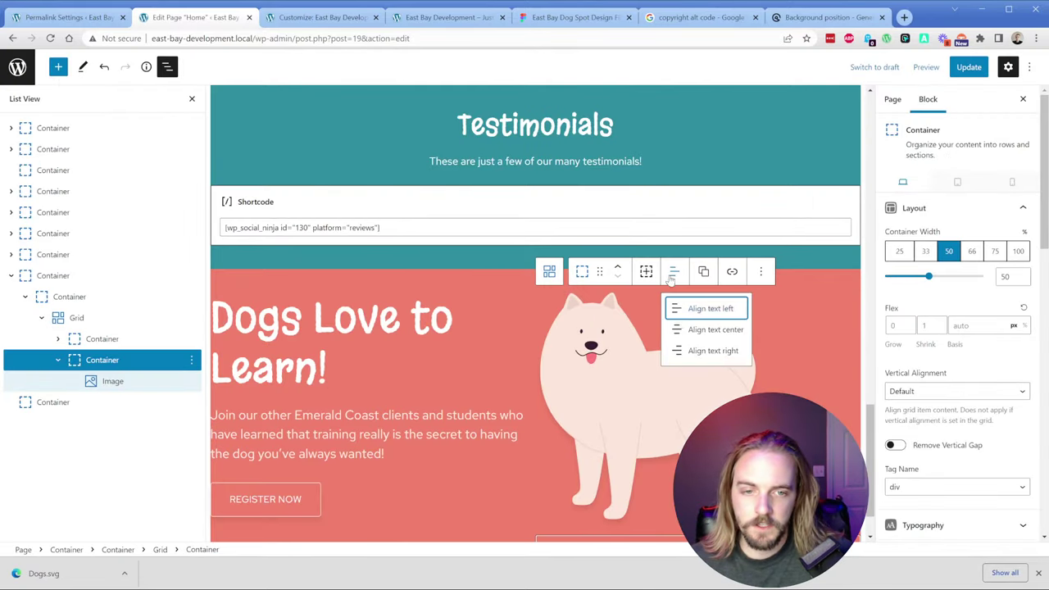
pyautogui.click(705, 331)
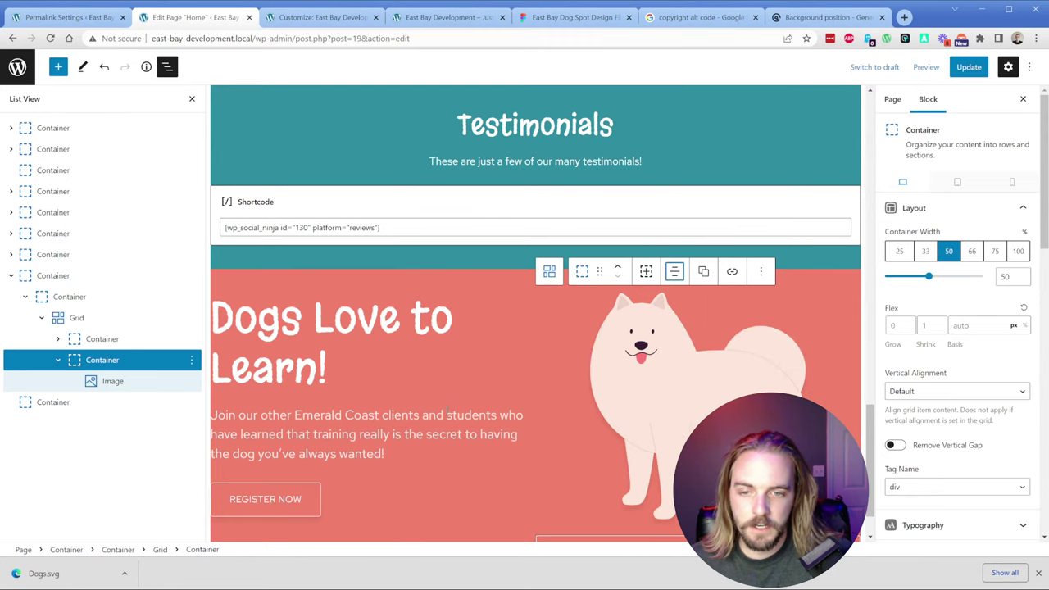
# Step: Save the page with Update and reload the live homepage
pyautogui.click(969, 66)
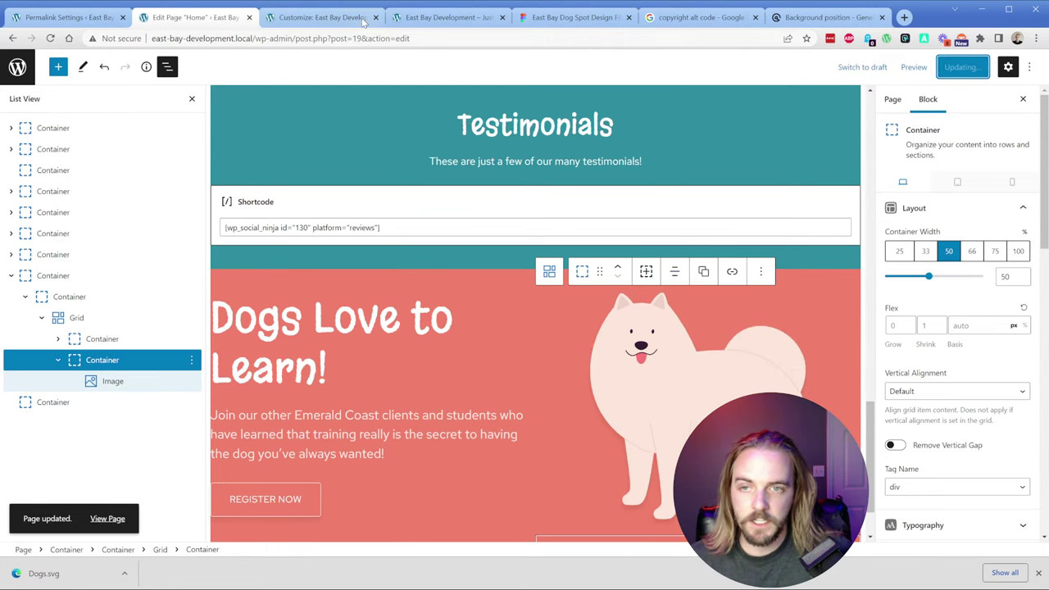
pyautogui.click(438, 18)
pyautogui.press('F5')
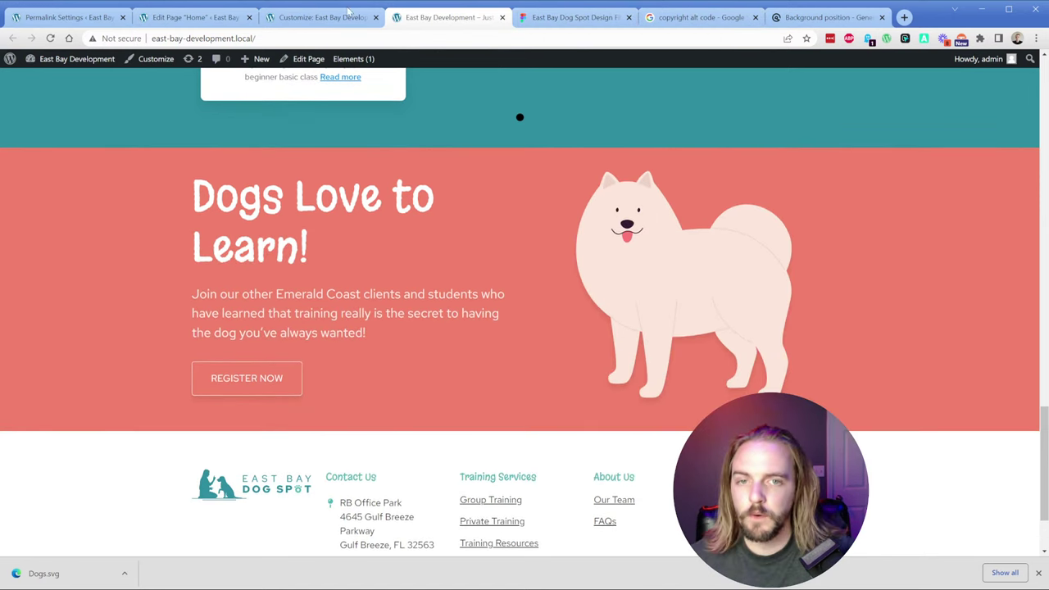
# Step: Check the white-dog-bkg layer's 368 × 387.86 size in Figma, then return to the WordPress editor
pyautogui.click(577, 22)
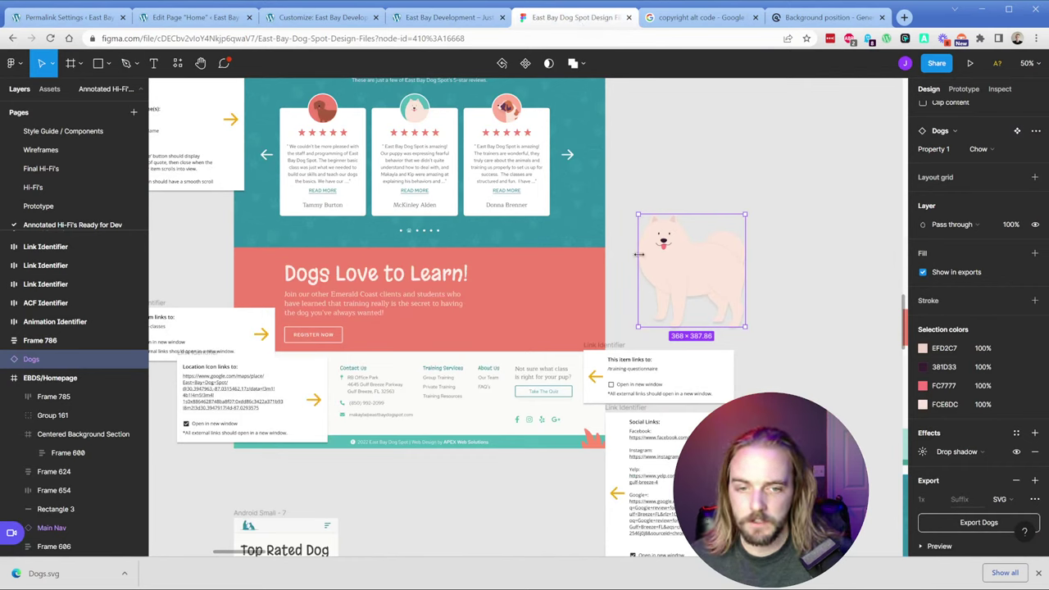
pyautogui.click(628, 183)
pyautogui.hotkey('ctrl', 'z')
pyautogui.hotkey('ctrl', 'z')
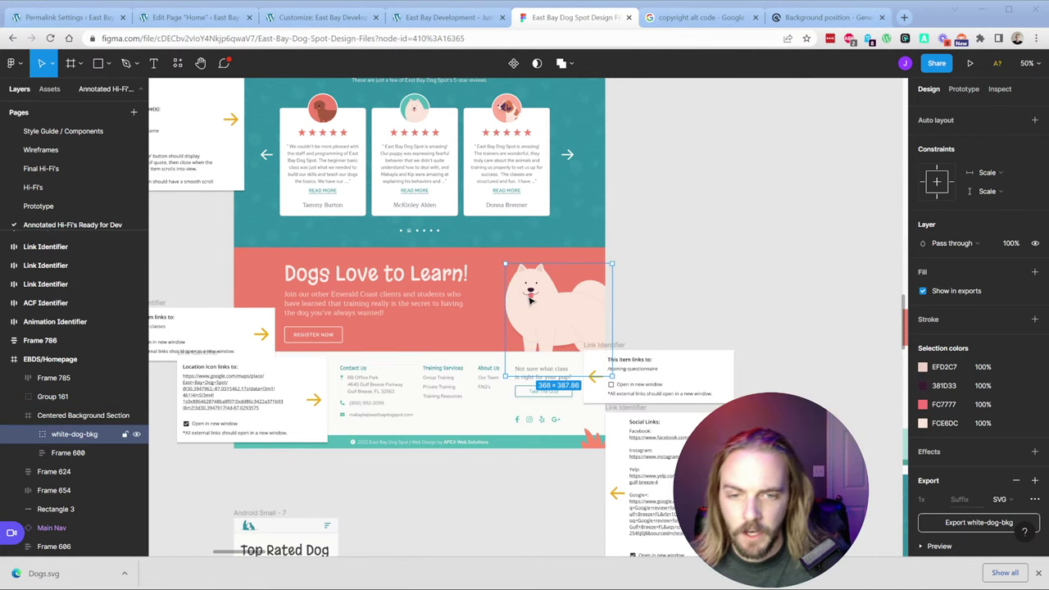
pyautogui.click(210, 23)
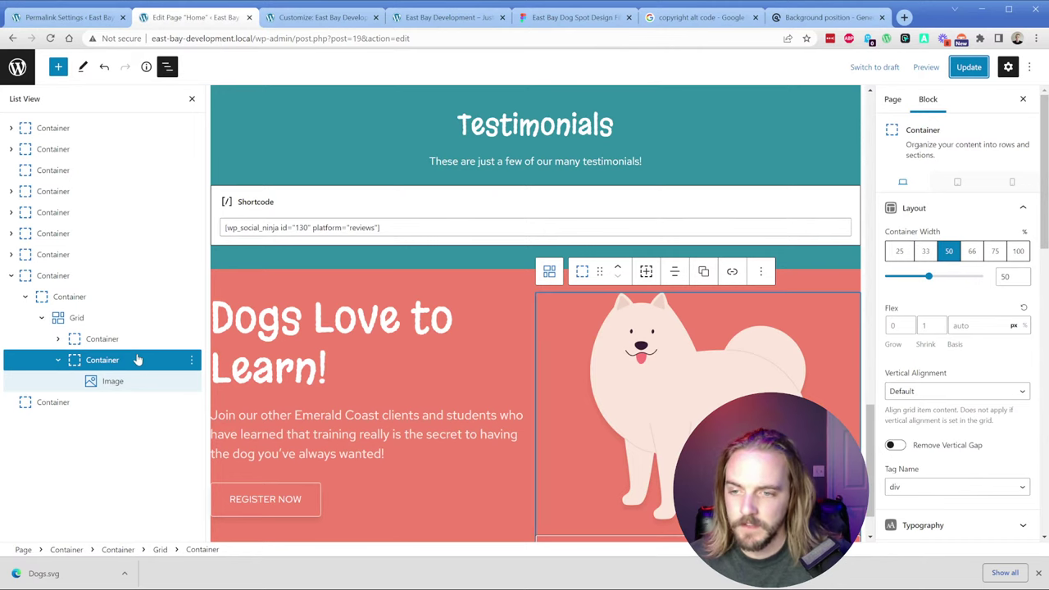
# Step: Try 66%/33% column widths and set the Grid's horizontal gap to 45
pyautogui.click(89, 340)
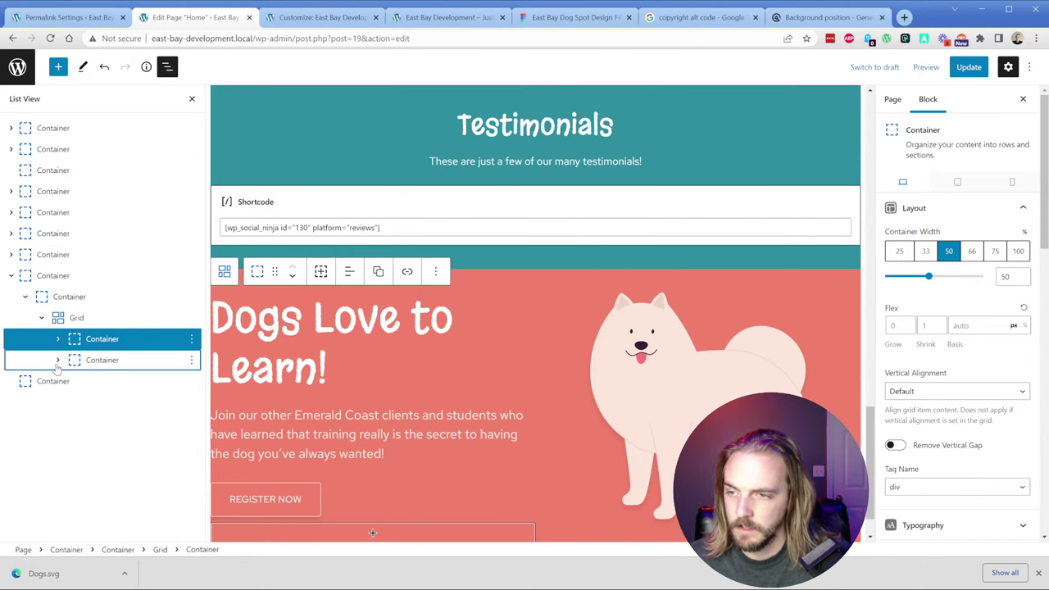
pyautogui.click(971, 250)
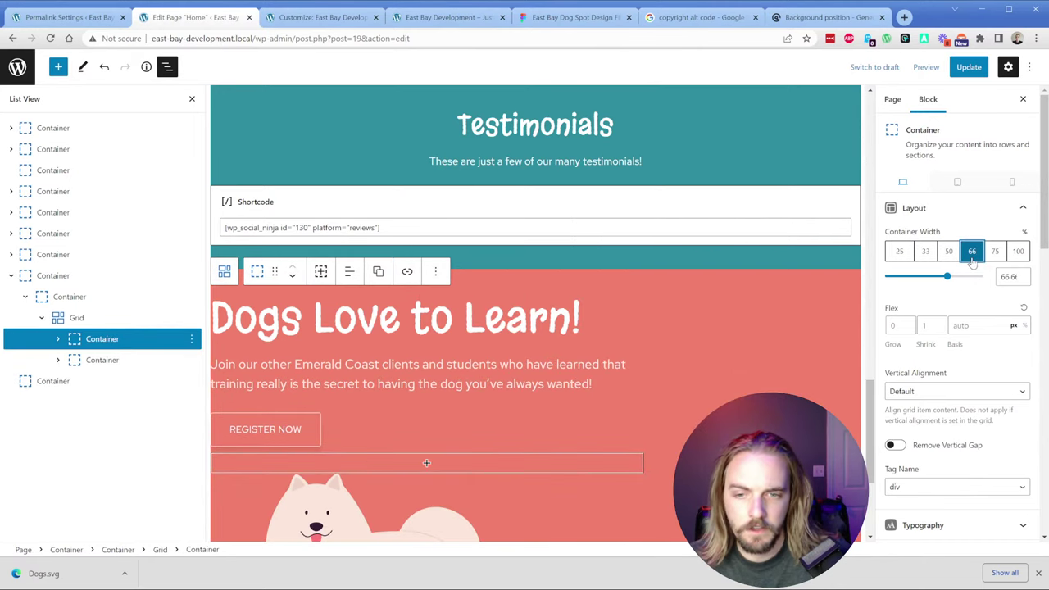
pyautogui.click(113, 368)
pyautogui.click(925, 252)
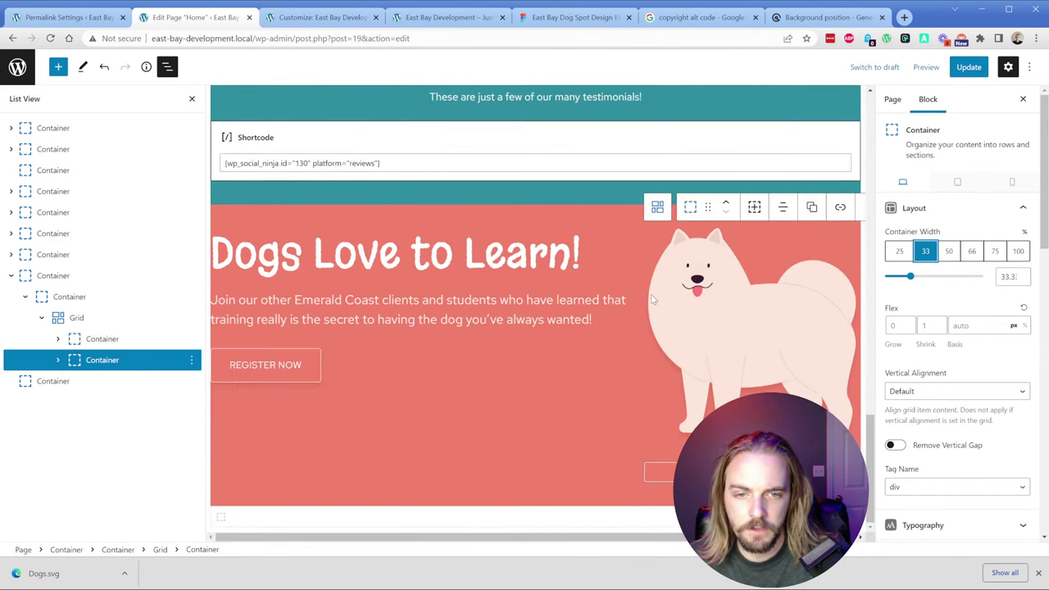
pyautogui.click(77, 318)
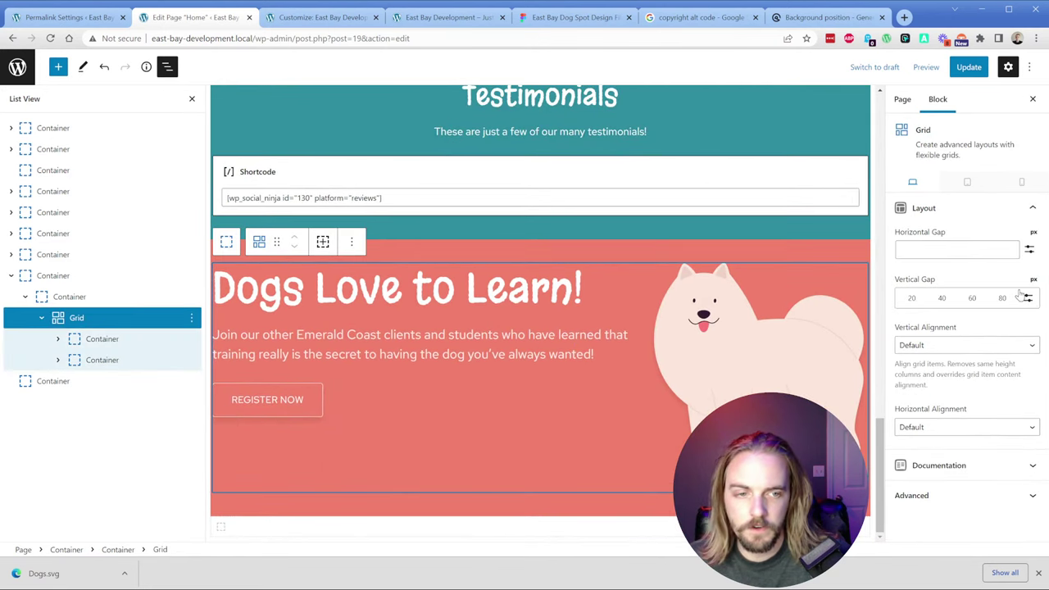
pyautogui.click(950, 248)
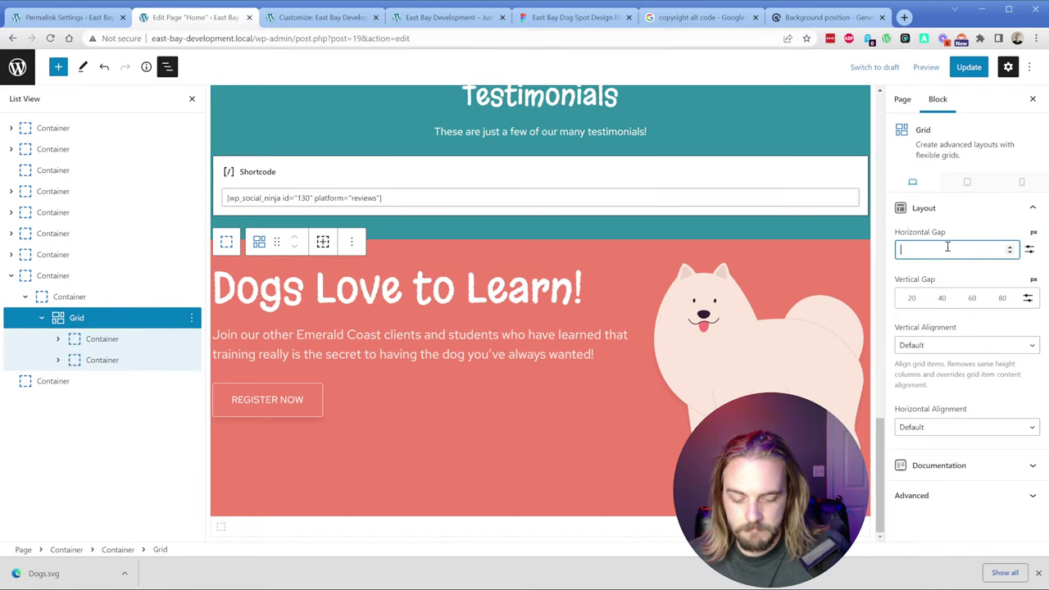
pyautogui.write('45')
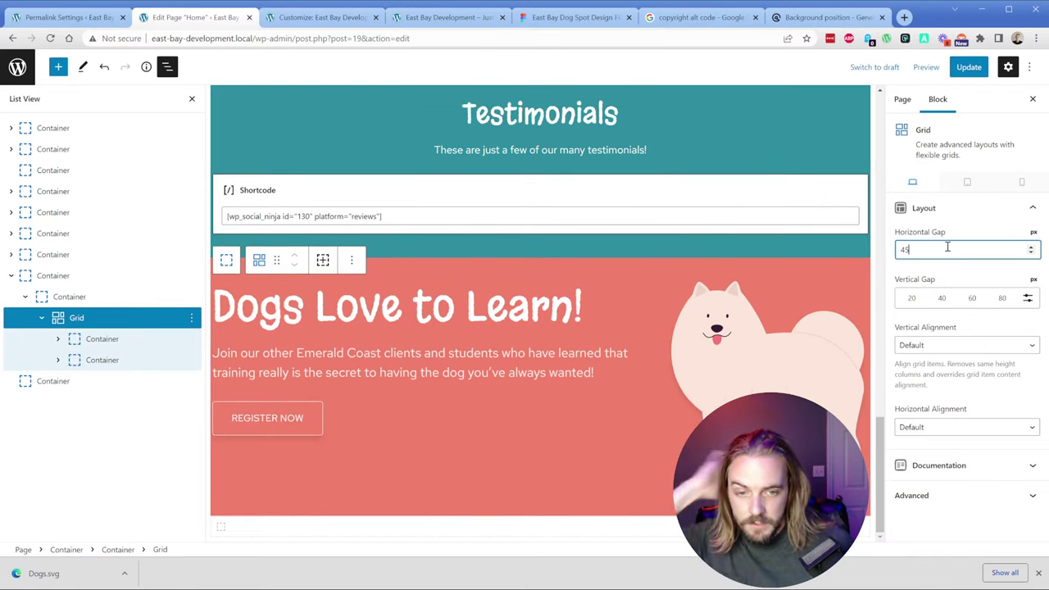
# Step: Resize the columns to 75% text and 25% dog, save, and reload the live homepage
pyautogui.click(96, 339)
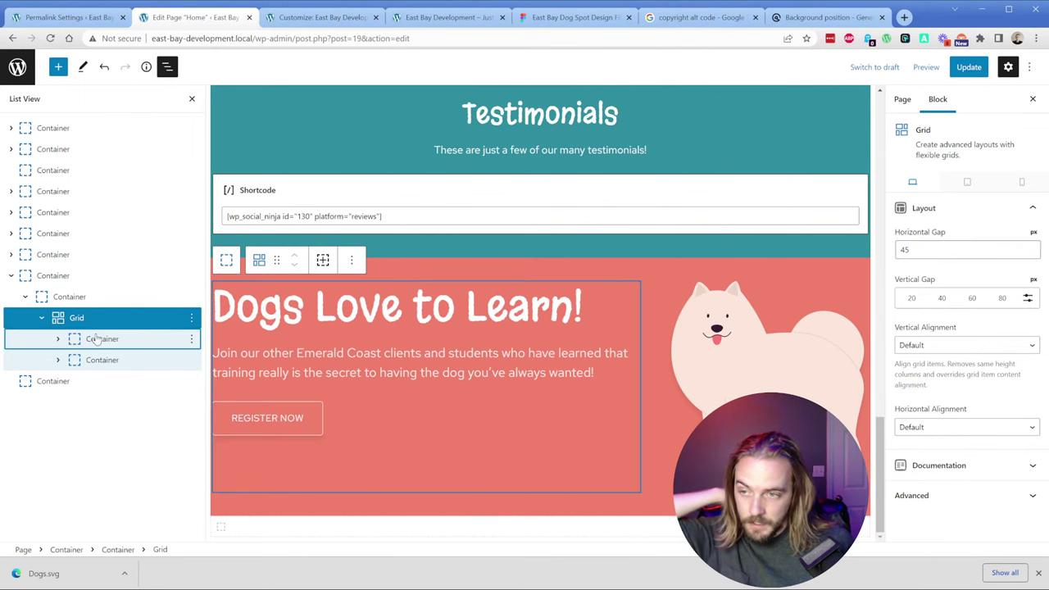
pyautogui.click(988, 260)
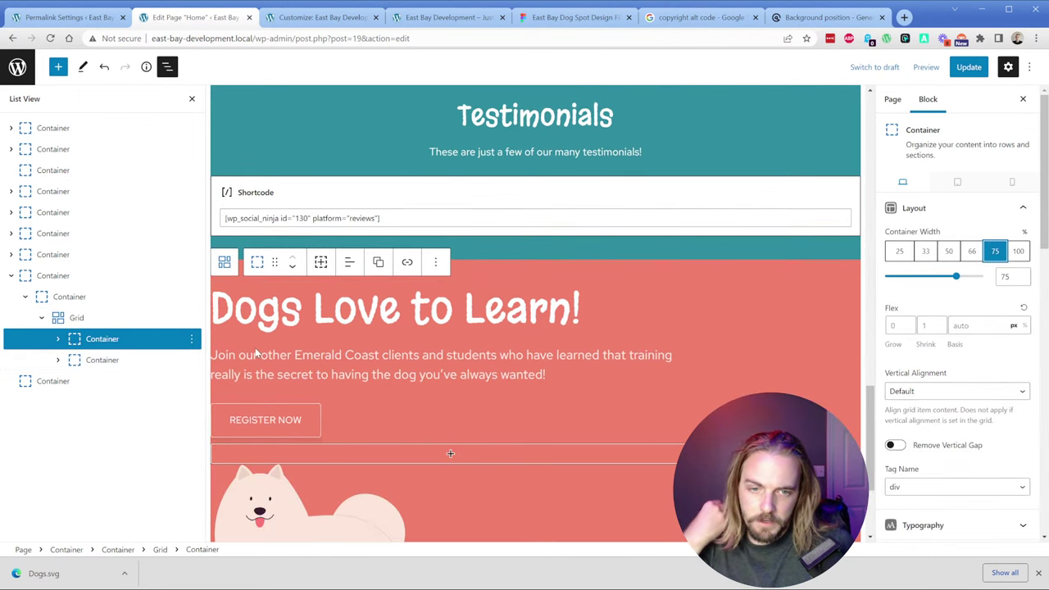
pyautogui.click(100, 359)
pyautogui.click(898, 250)
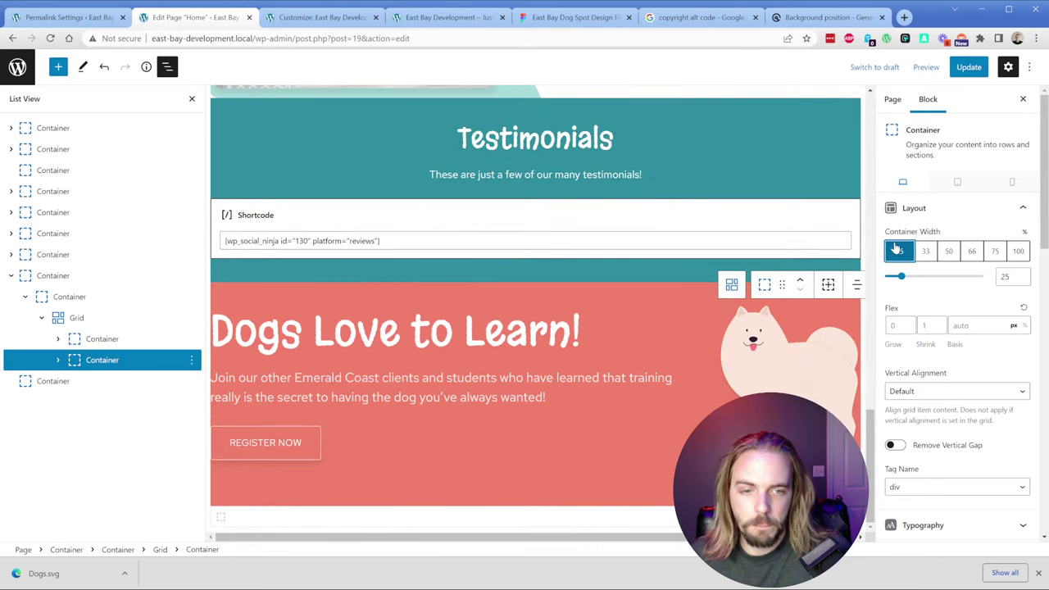
pyautogui.click(968, 66)
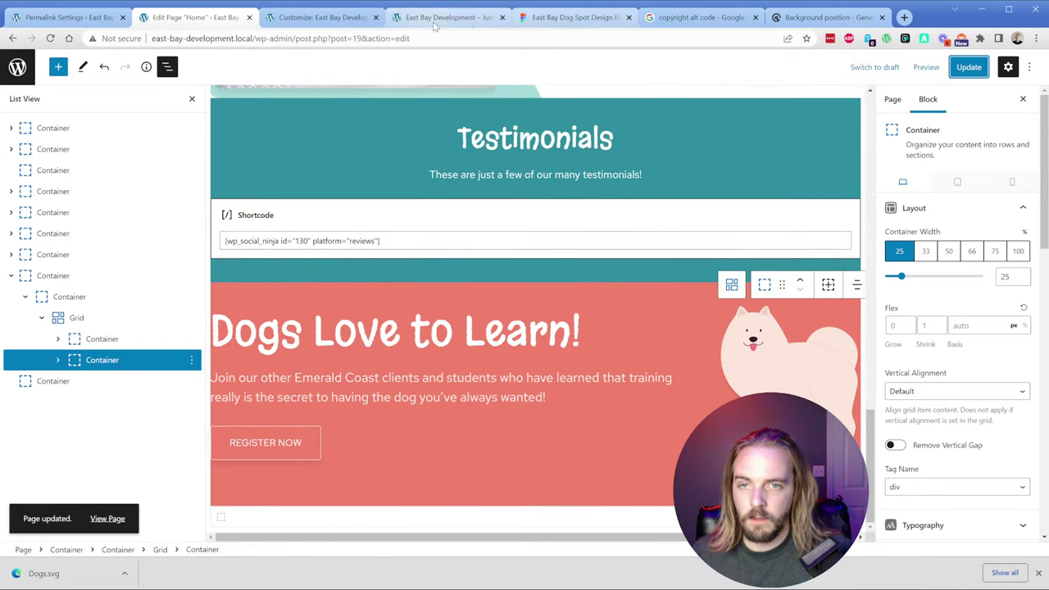
pyautogui.click(442, 17)
pyautogui.press('F5')
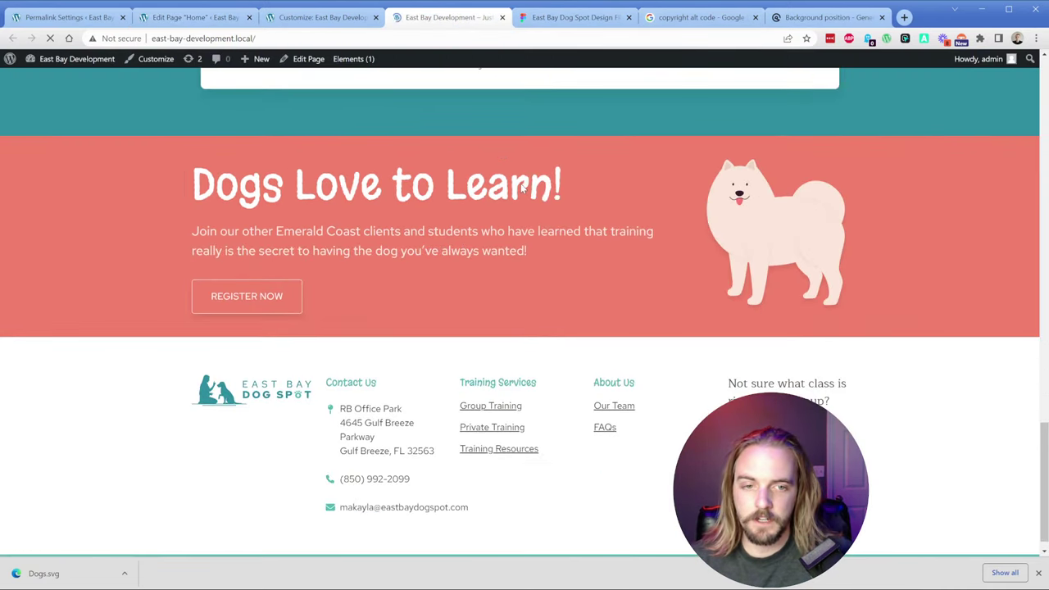
# Step: Review the live homepage against the Figma design, then return to the Home page editor
pyautogui.scroll(2, 541, 229)
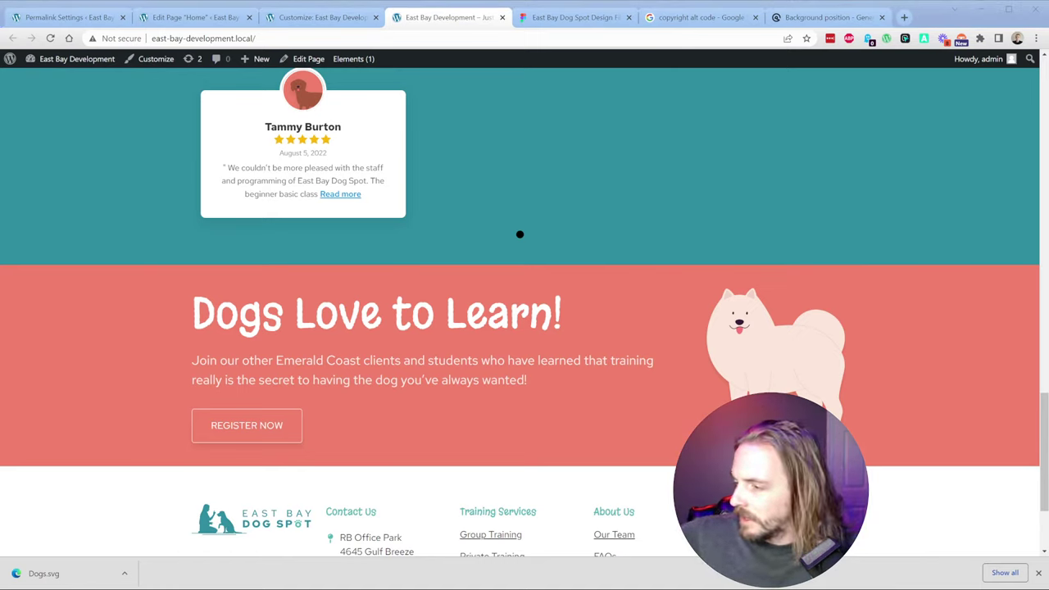
pyautogui.click(554, 206)
pyautogui.scroll(1, 543, 274)
pyautogui.scroll(-1, 548, 287)
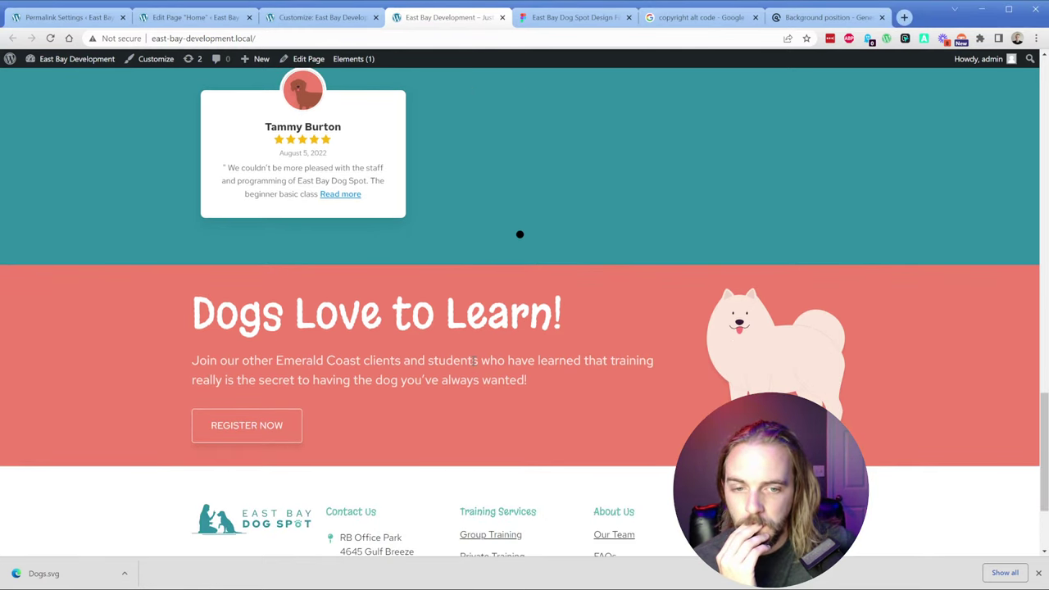
pyautogui.click(564, 20)
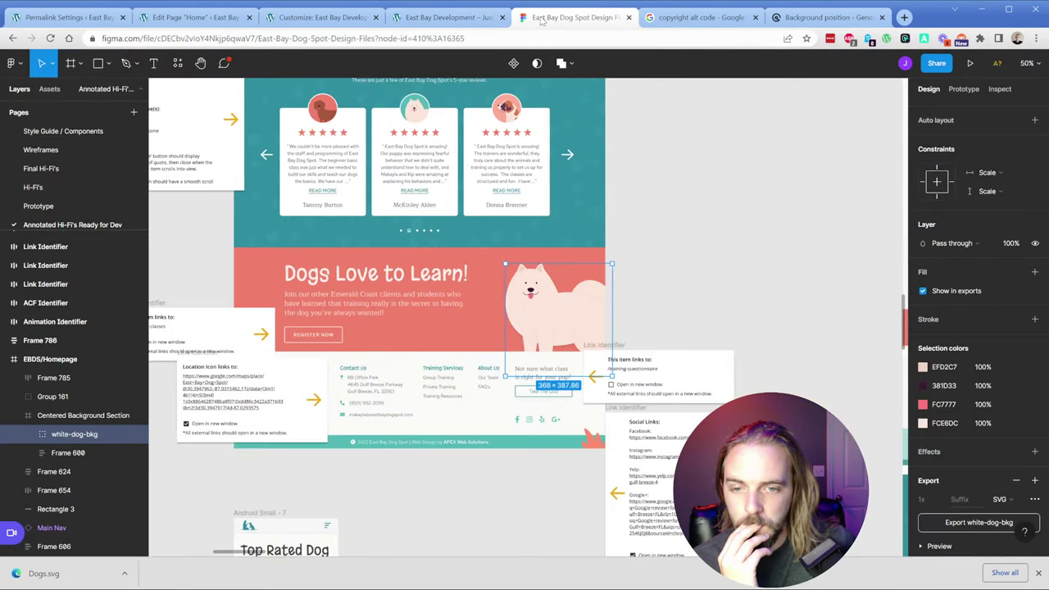
pyautogui.click(467, 18)
pyautogui.click(348, 18)
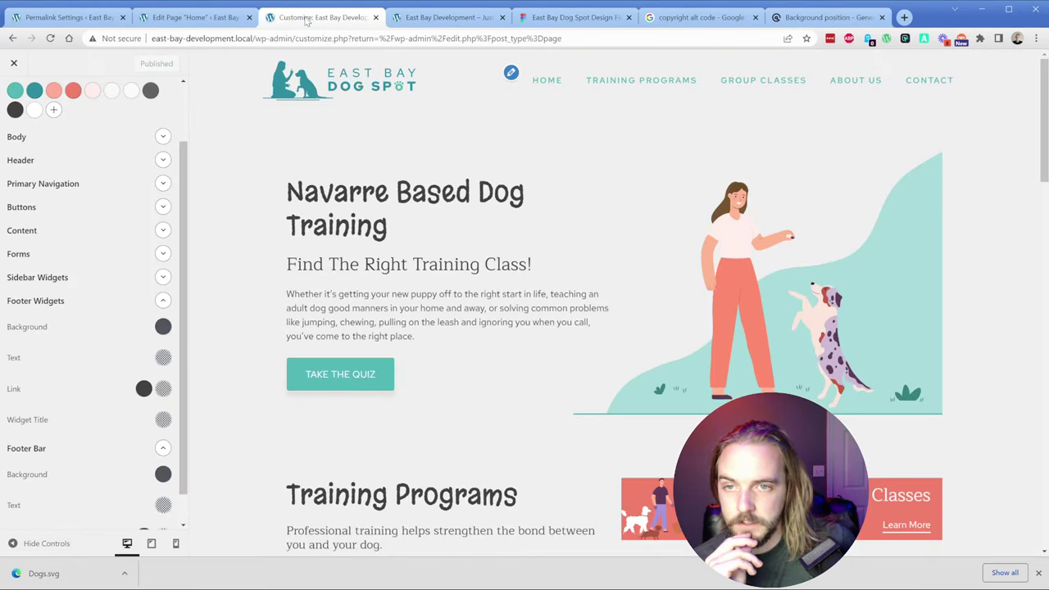
pyautogui.click(215, 17)
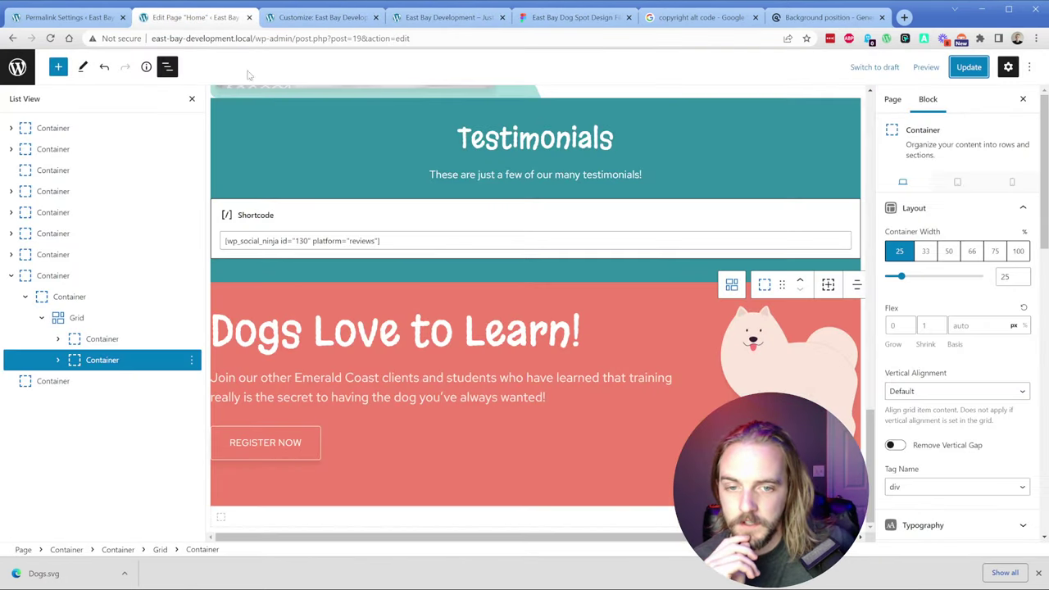
# Step: Set the text column to 50% and the dog column to 25% width
pyautogui.click(100, 340)
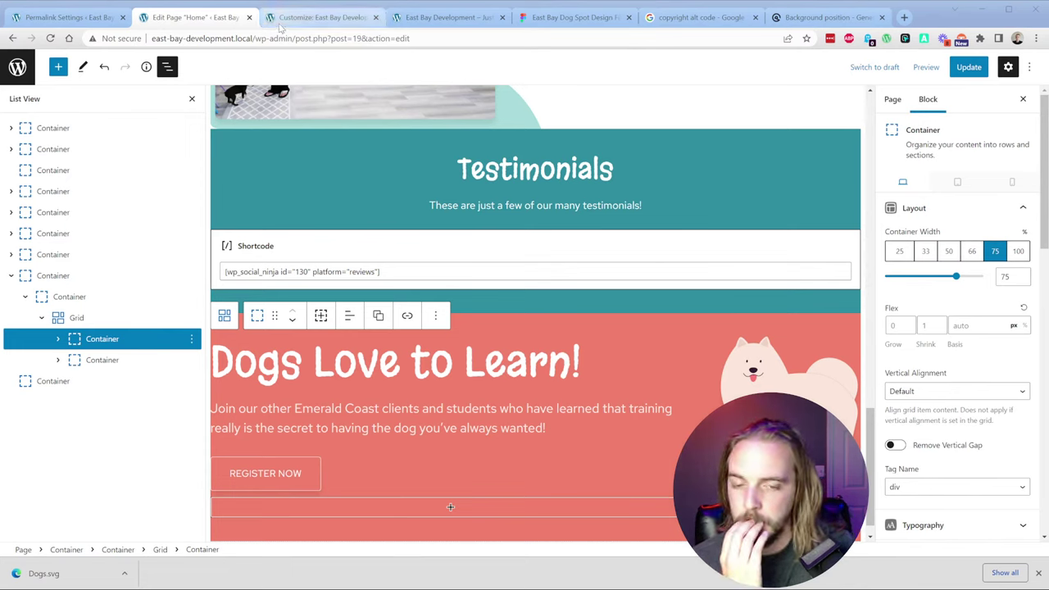
pyautogui.click(948, 250)
pyautogui.click(108, 365)
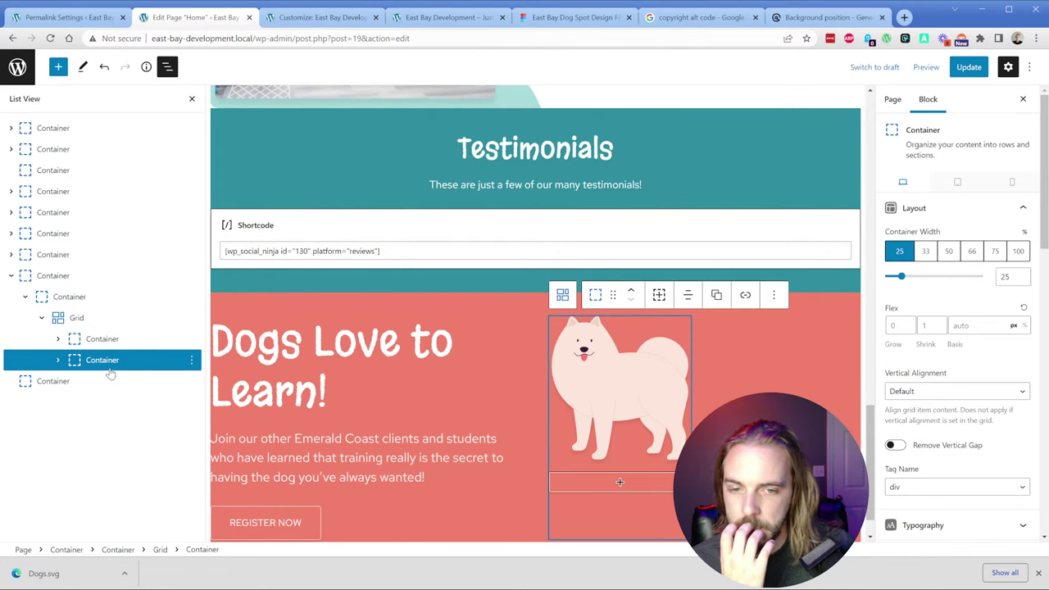
pyautogui.click(902, 277)
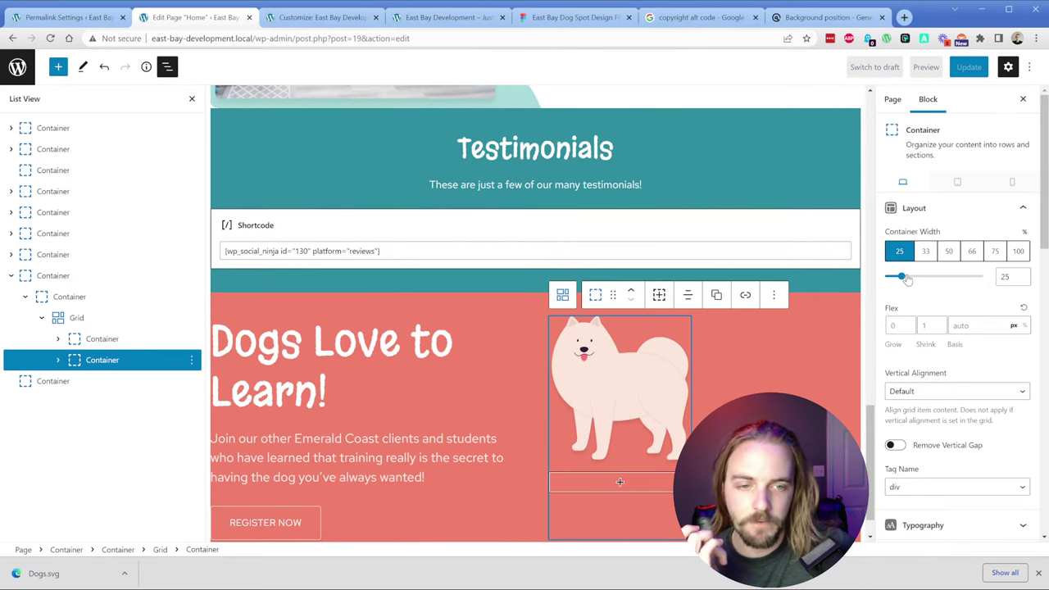
# Step: Add an empty 25%-wide spacer Container to the Grid between the text and dog columns
pyautogui.click(105, 318)
pyautogui.click(322, 298)
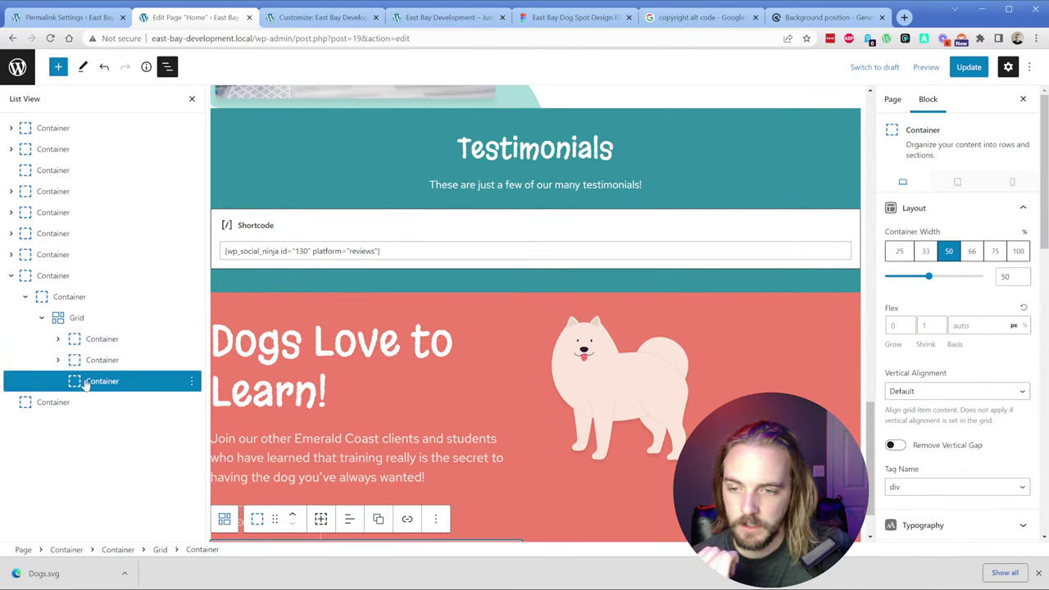
pyautogui.moveTo(85, 380); pyautogui.dragTo(91, 330)
pyautogui.click(58, 339)
pyautogui.click(58, 362)
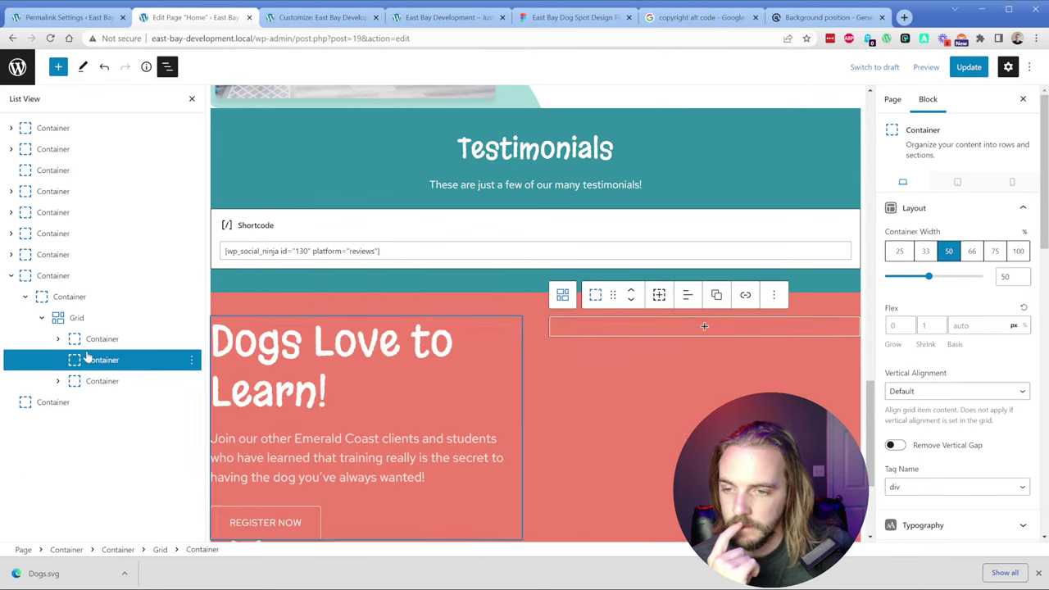
pyautogui.click(898, 251)
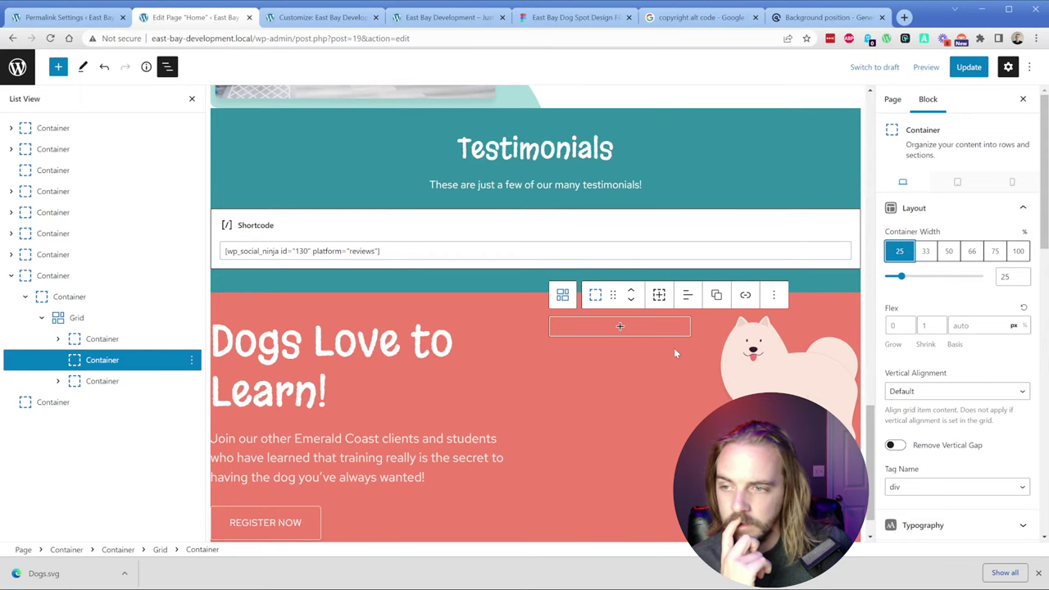
# Step: Save the page, check the new layout live and against Figma, then return to the editor
pyautogui.click(969, 66)
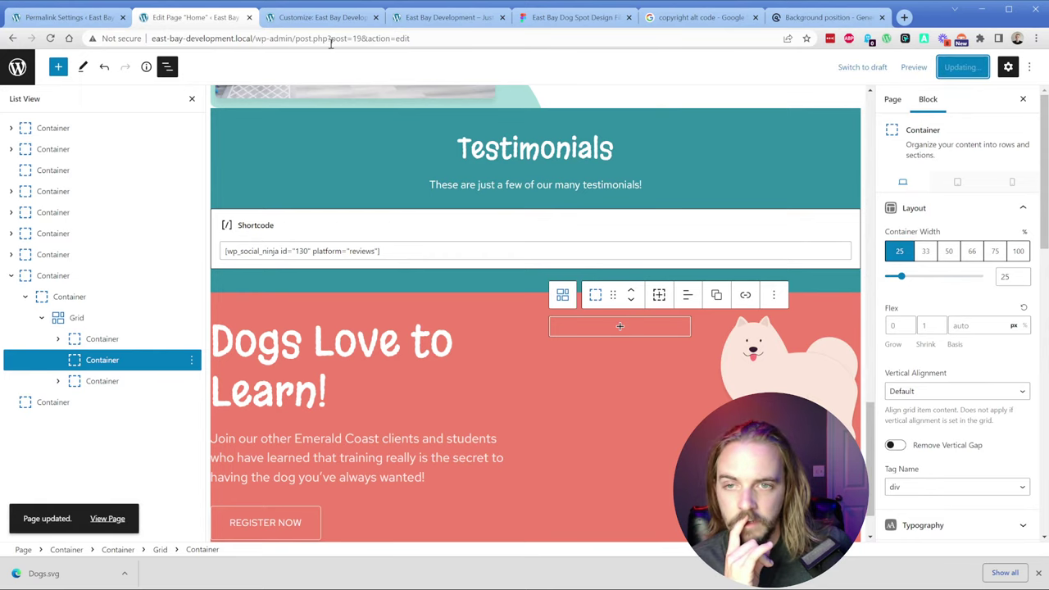
pyautogui.click(440, 12)
pyautogui.click(54, 39)
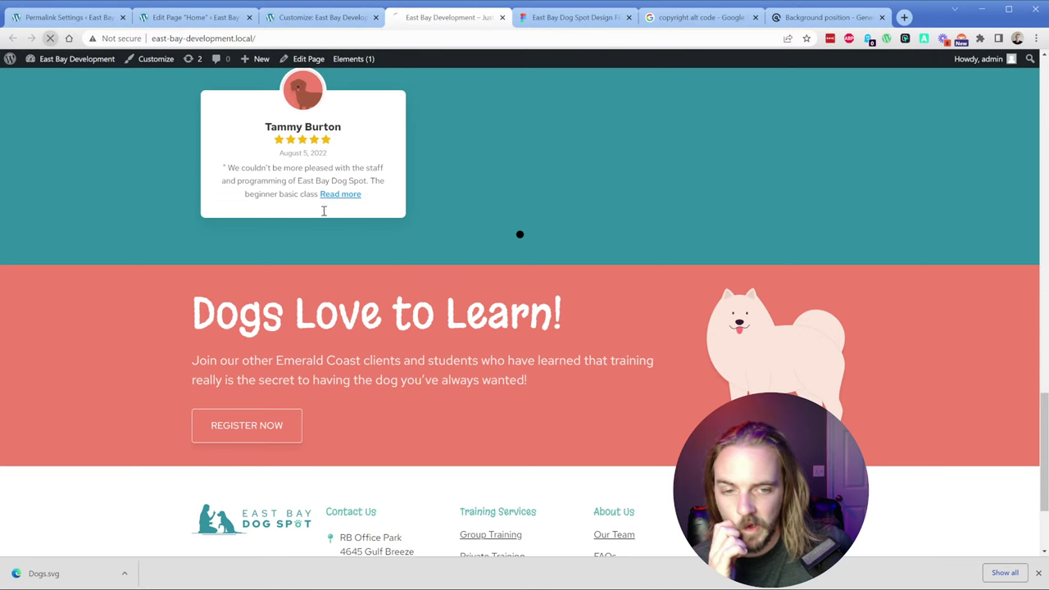
pyautogui.scroll(-1, 726, 387)
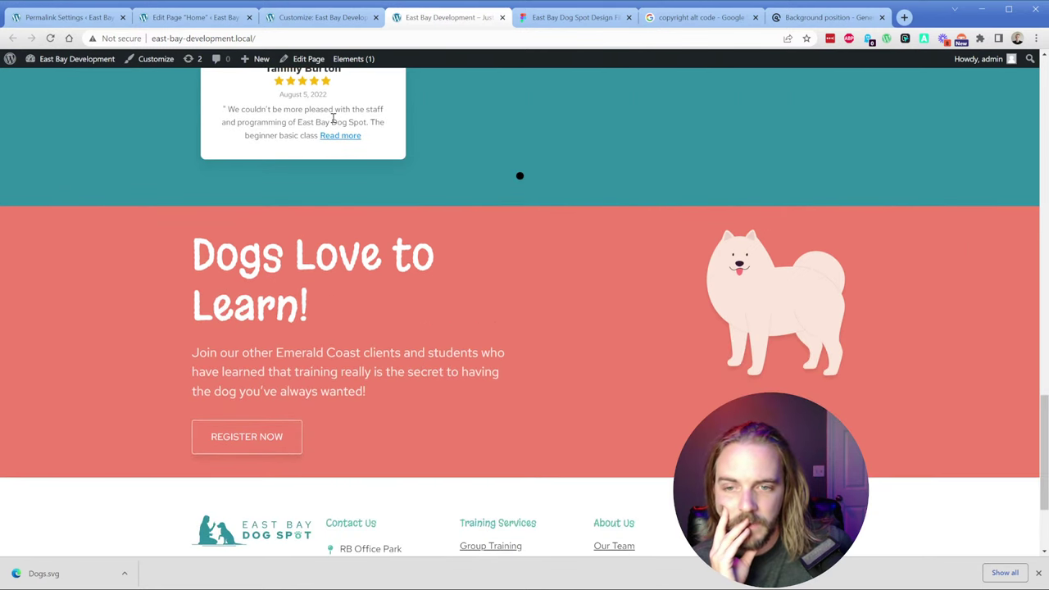
pyautogui.click(566, 16)
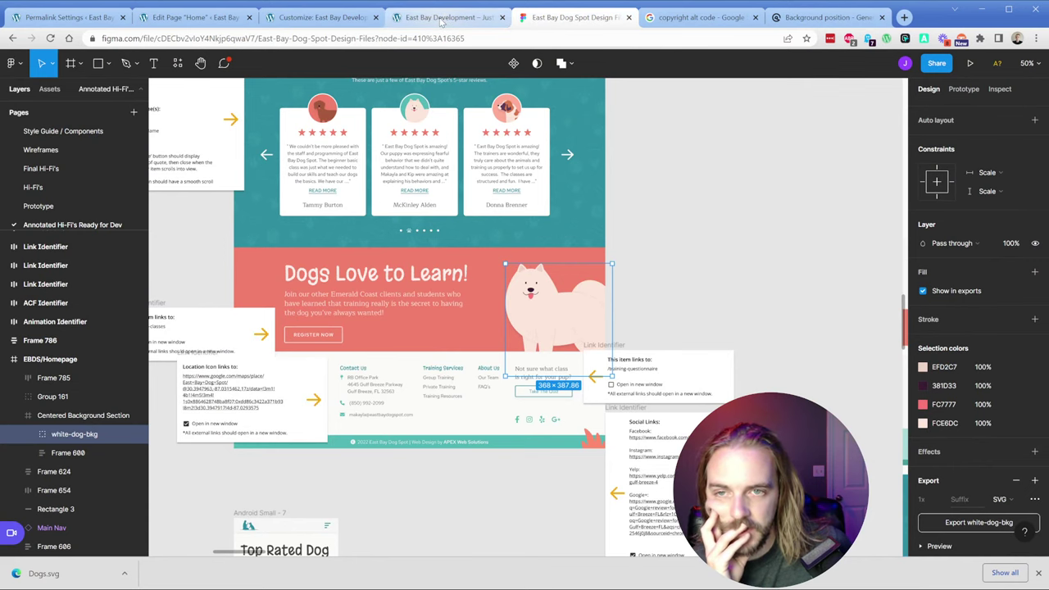
pyautogui.click(320, 17)
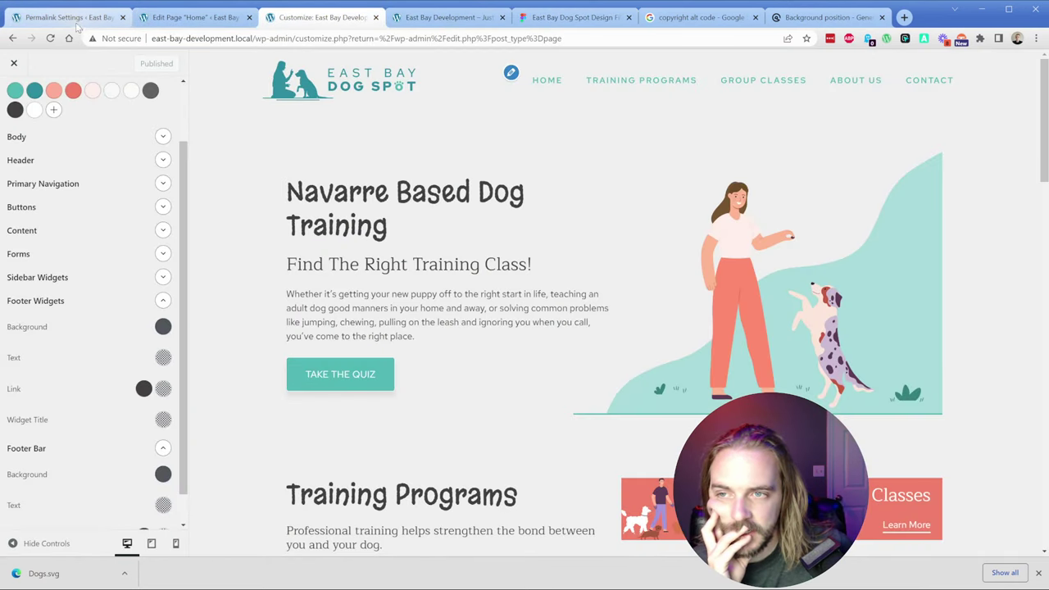
pyautogui.click(190, 17)
pyautogui.click(426, 391)
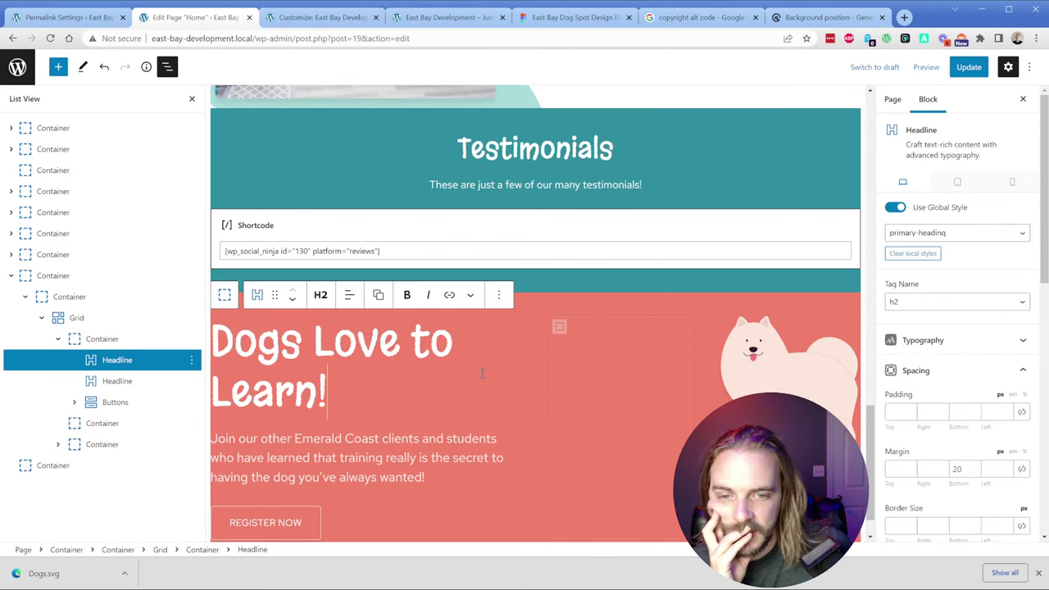
# Step: Set the empty middle spacer column's width to 15%
pyautogui.click(56, 340)
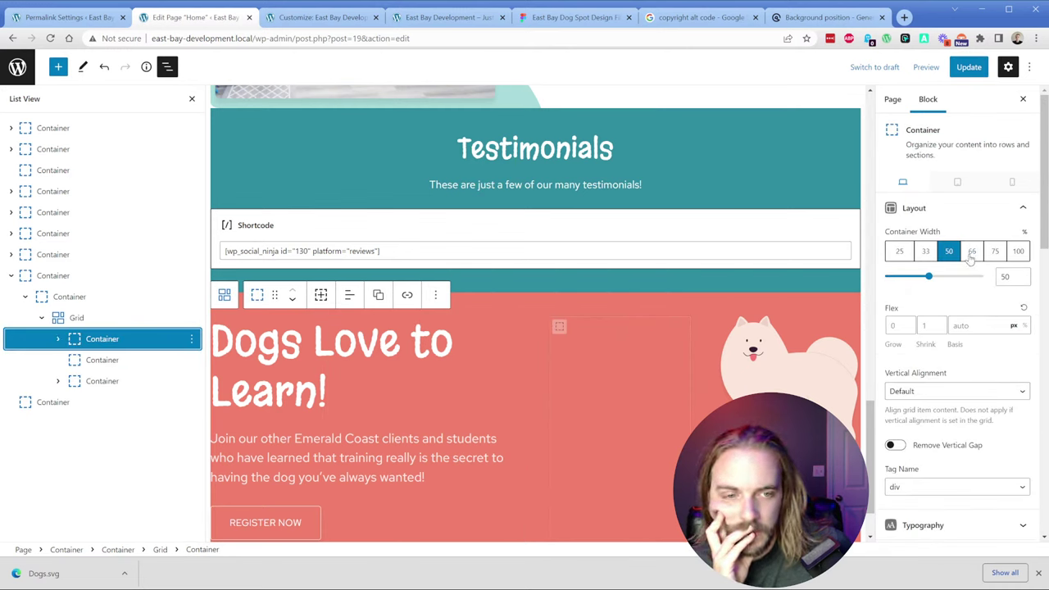
pyautogui.click(631, 399)
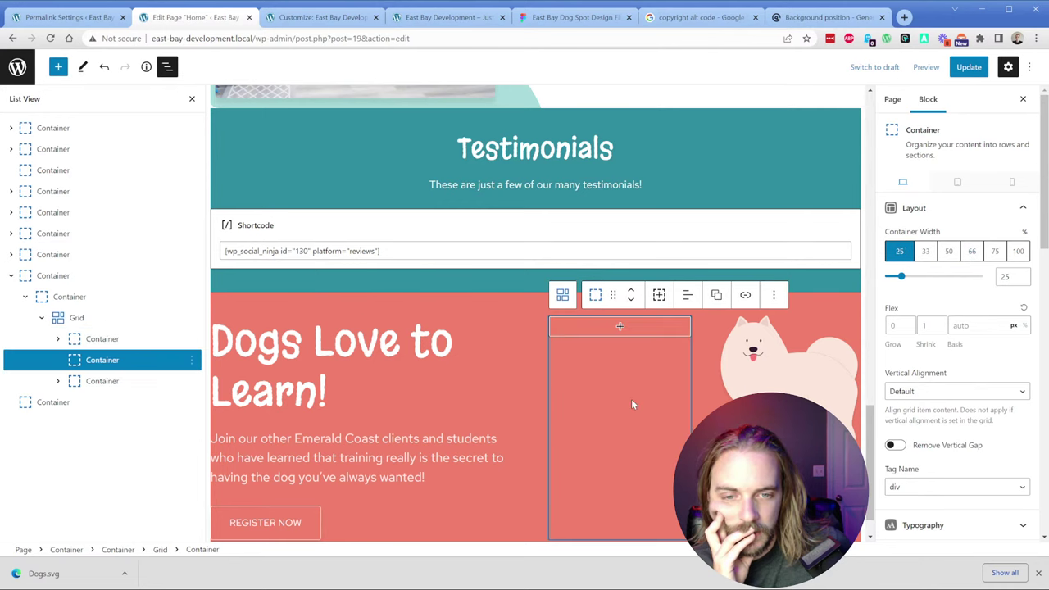
pyautogui.scroll(-1, 642, 368)
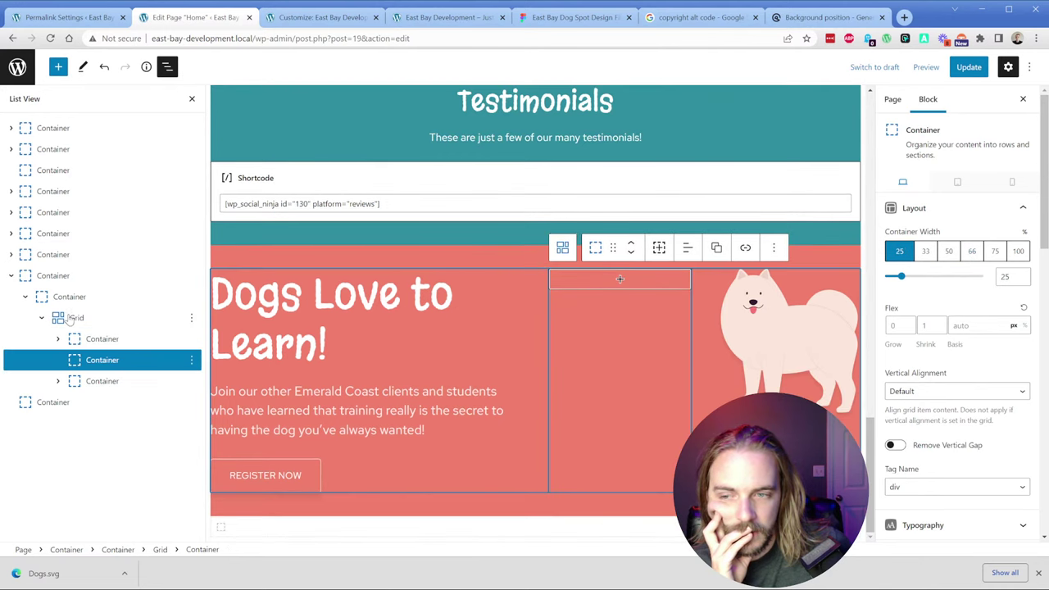
pyautogui.click(69, 318)
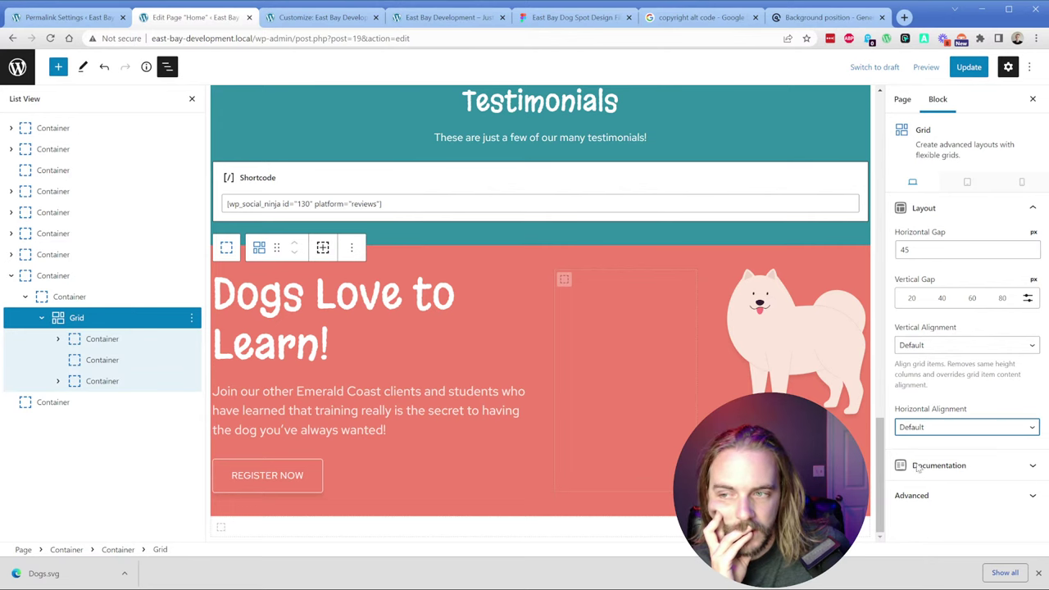
pyautogui.click(635, 326)
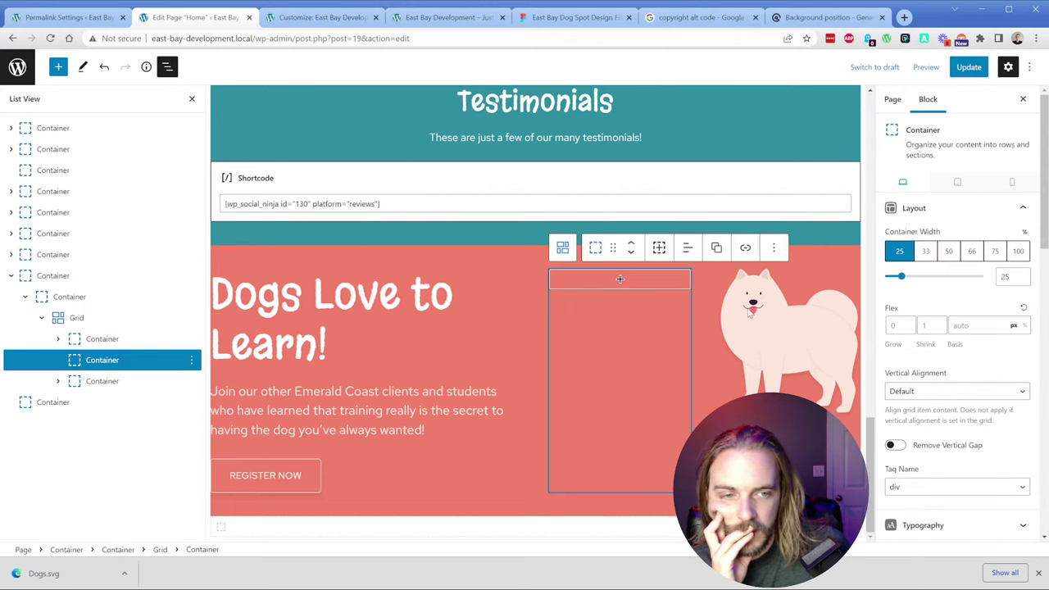
pyautogui.click(1005, 278)
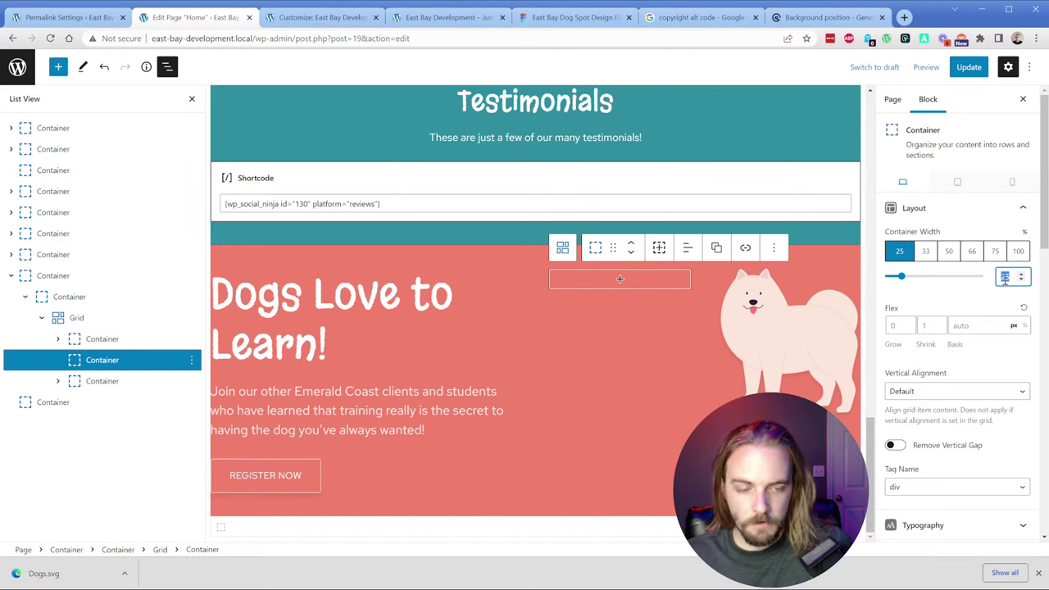
pyautogui.write('1')
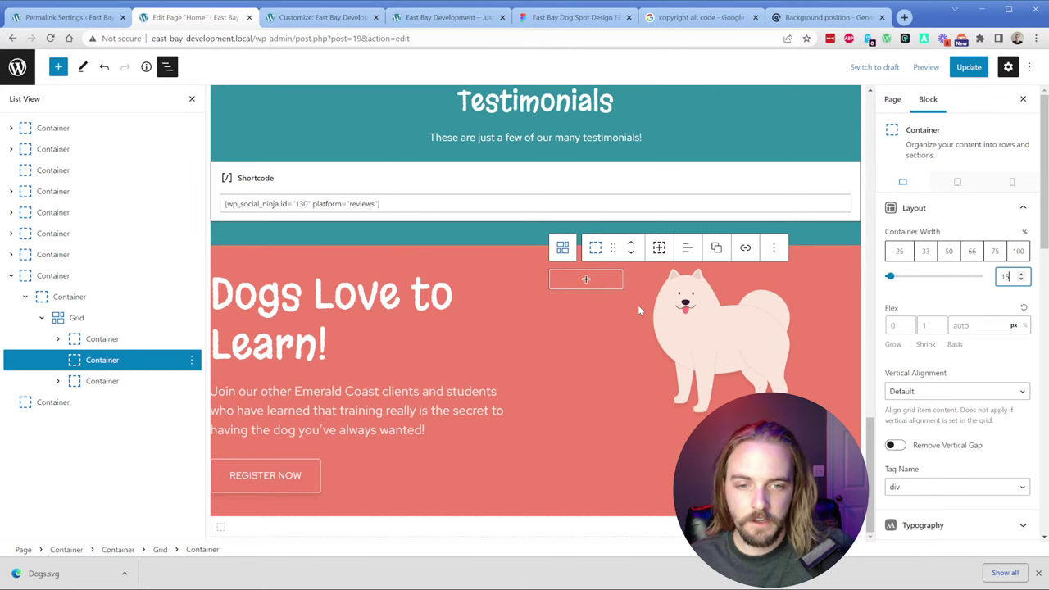
# Step: Check the column widths in List View and widen the text column to the 75% preset
pyautogui.click(634, 311)
pyautogui.click(41, 318)
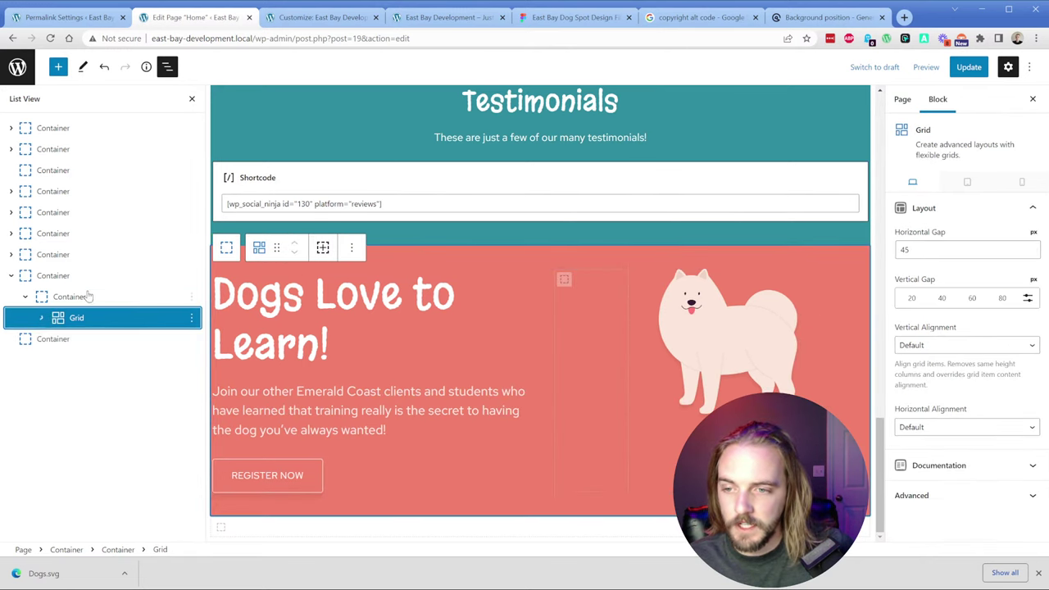
pyautogui.click(82, 297)
pyautogui.click(41, 318)
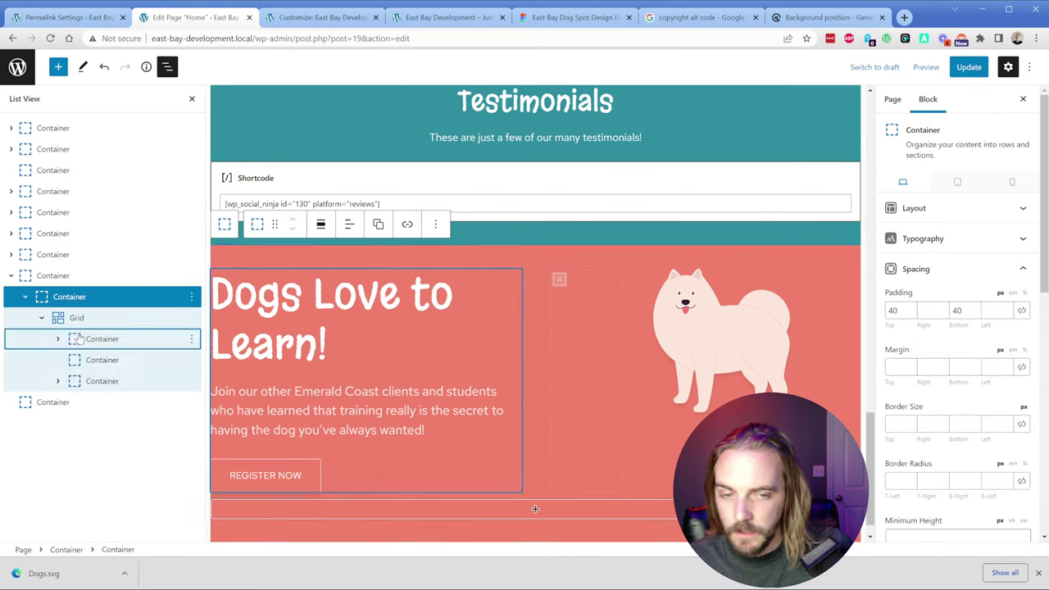
pyautogui.click(86, 338)
pyautogui.click(84, 382)
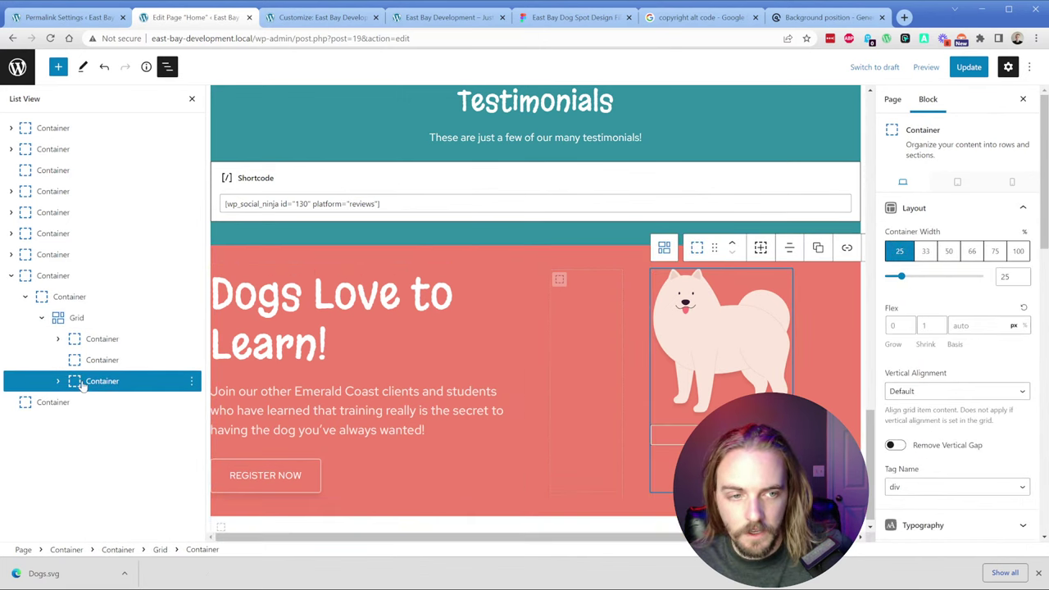
pyautogui.click(99, 361)
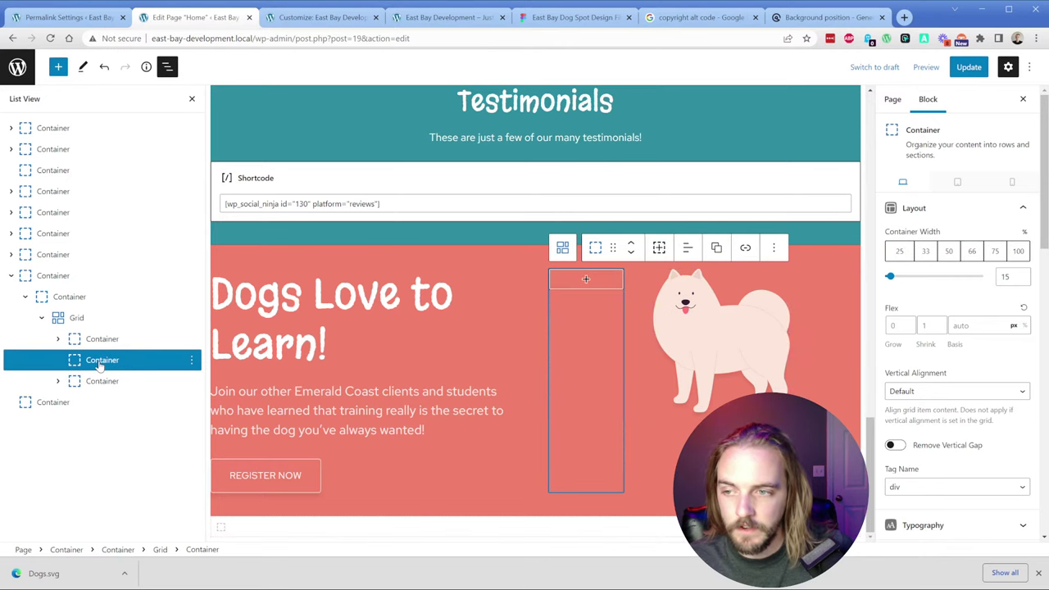
pyautogui.click(96, 341)
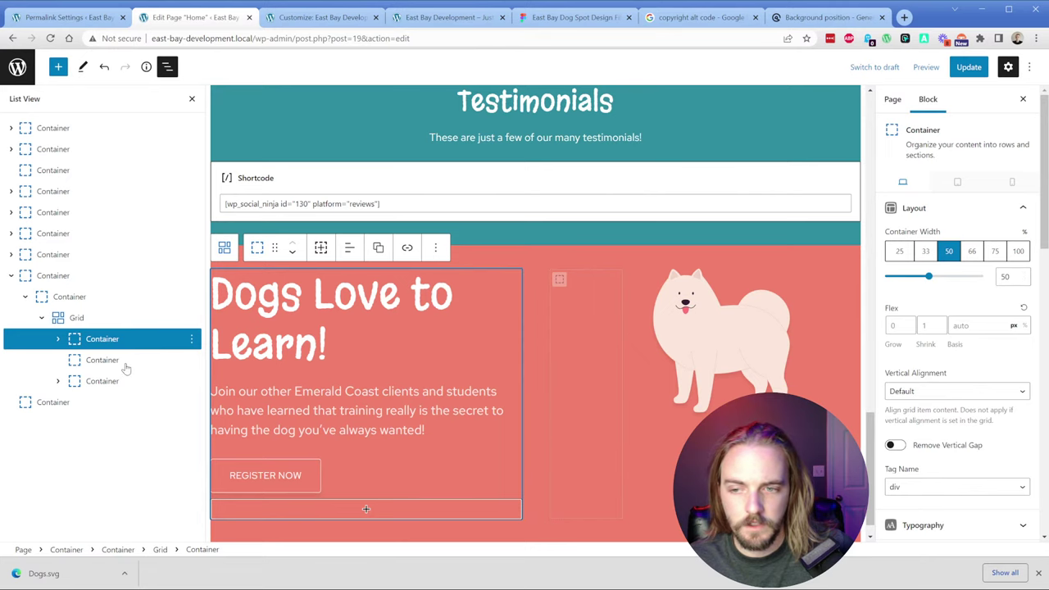
pyautogui.click(993, 252)
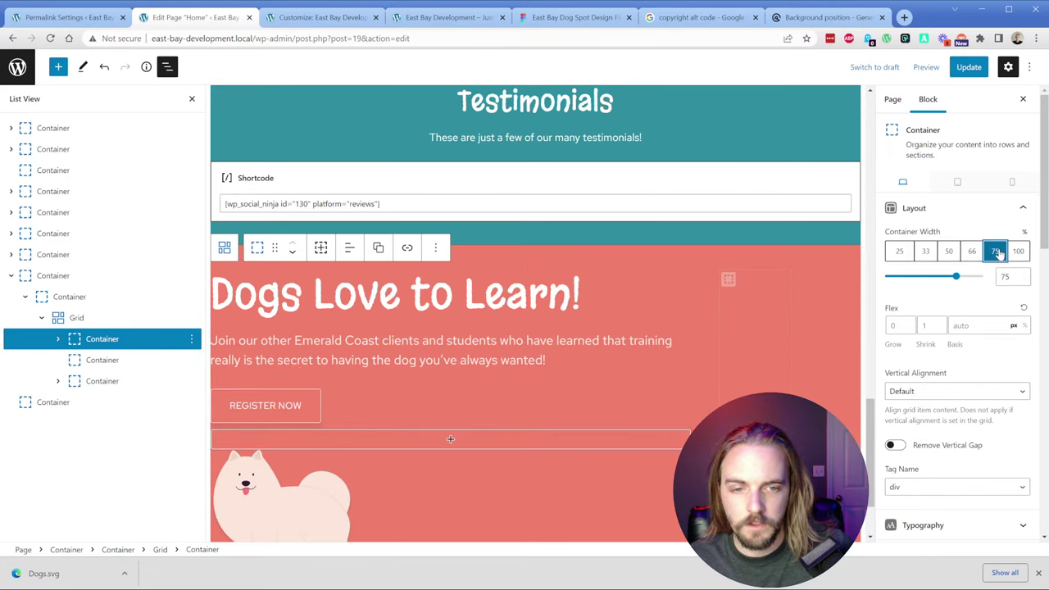
# Step: Delete the empty middle spacer container with the Delete key, leaving the text and dog columns
pyautogui.click(172, 361)
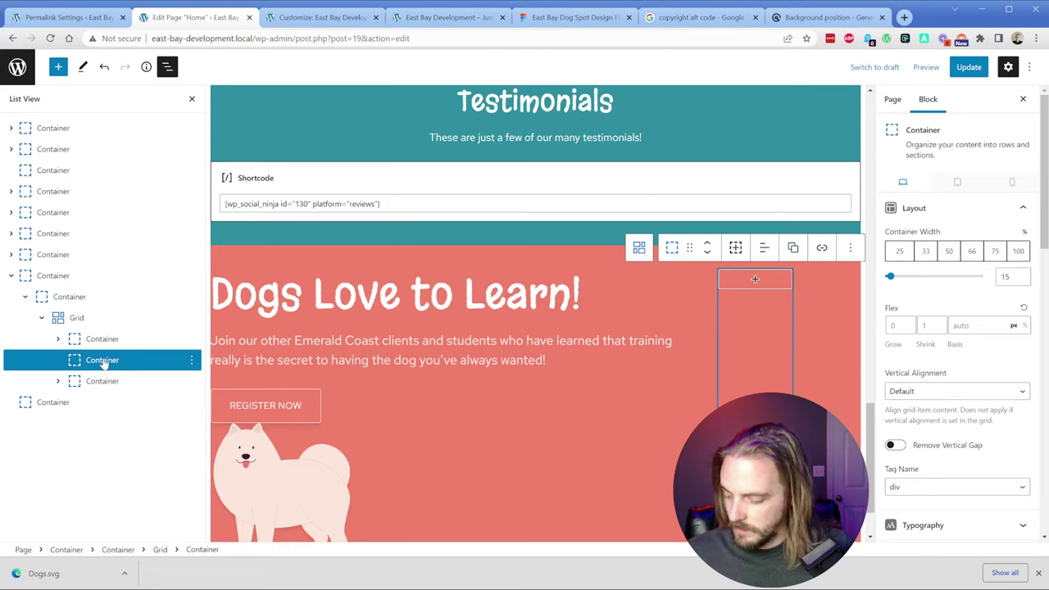
pyautogui.click(191, 360)
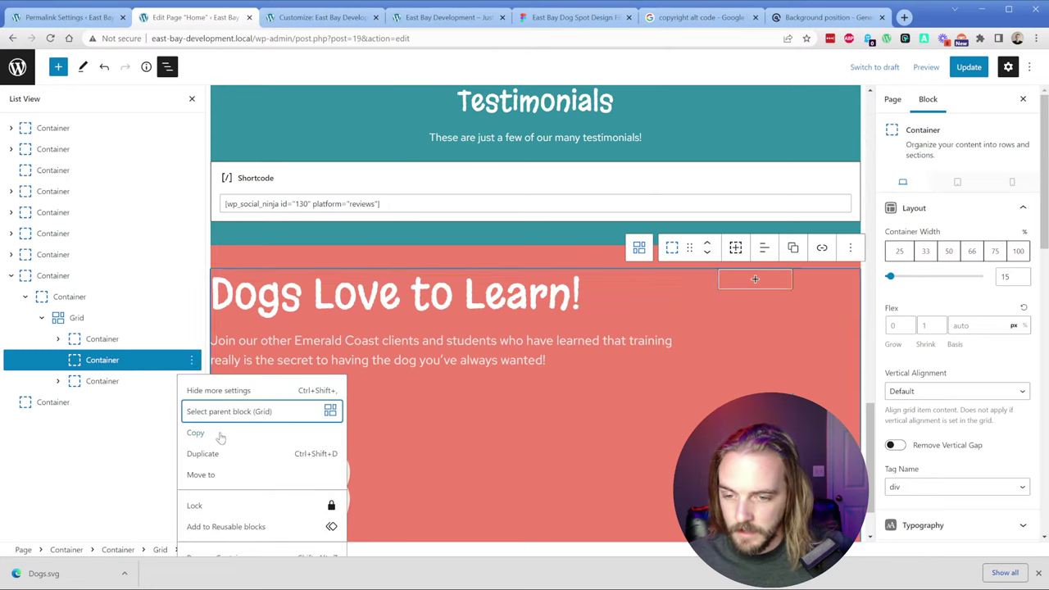
pyautogui.click(1038, 573)
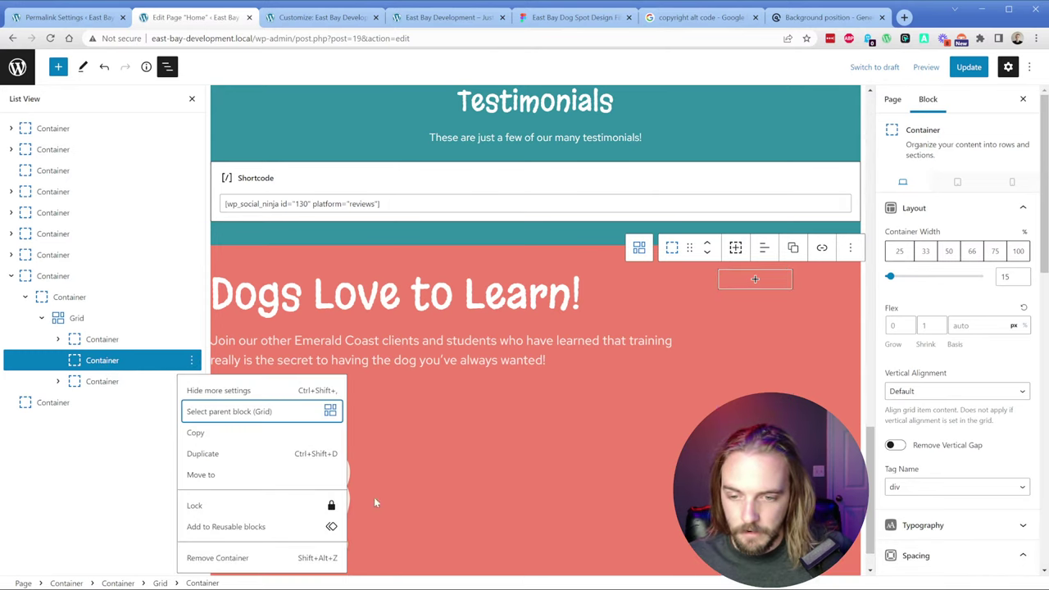
pyautogui.click(122, 363)
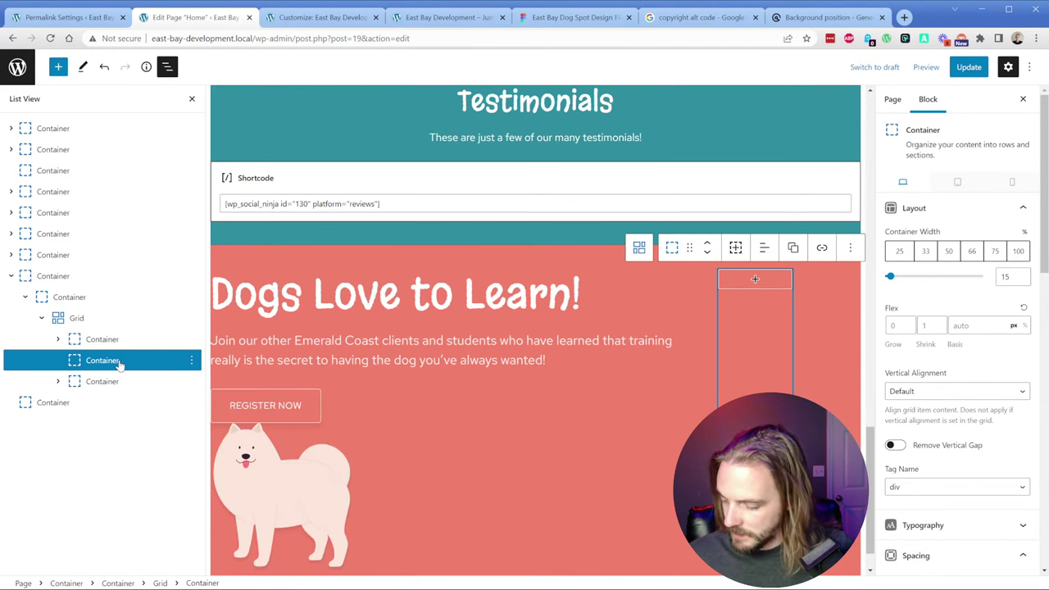
pyautogui.press('Delete')
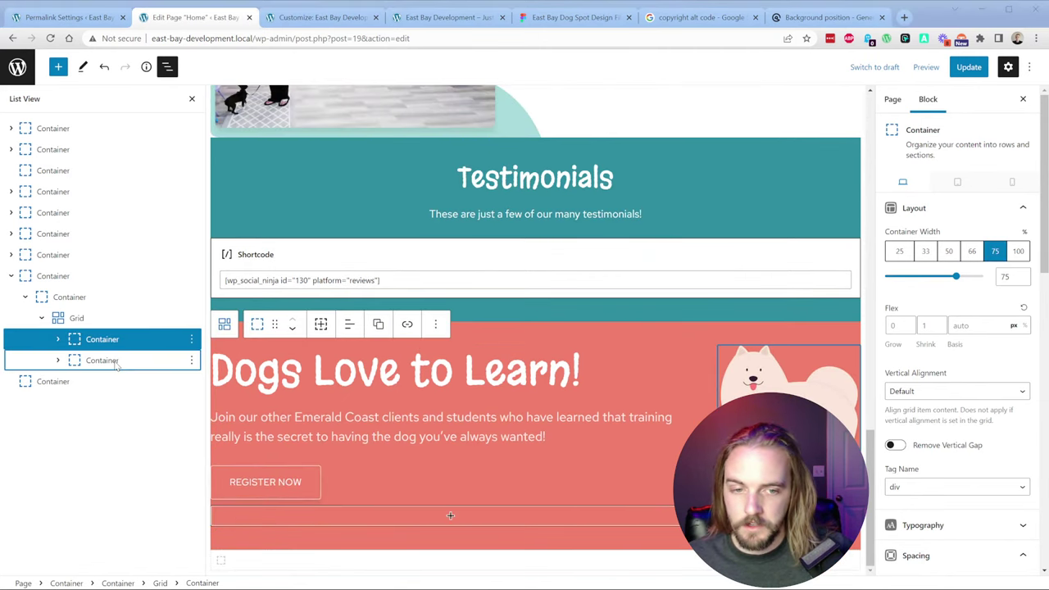
pyautogui.click(117, 361)
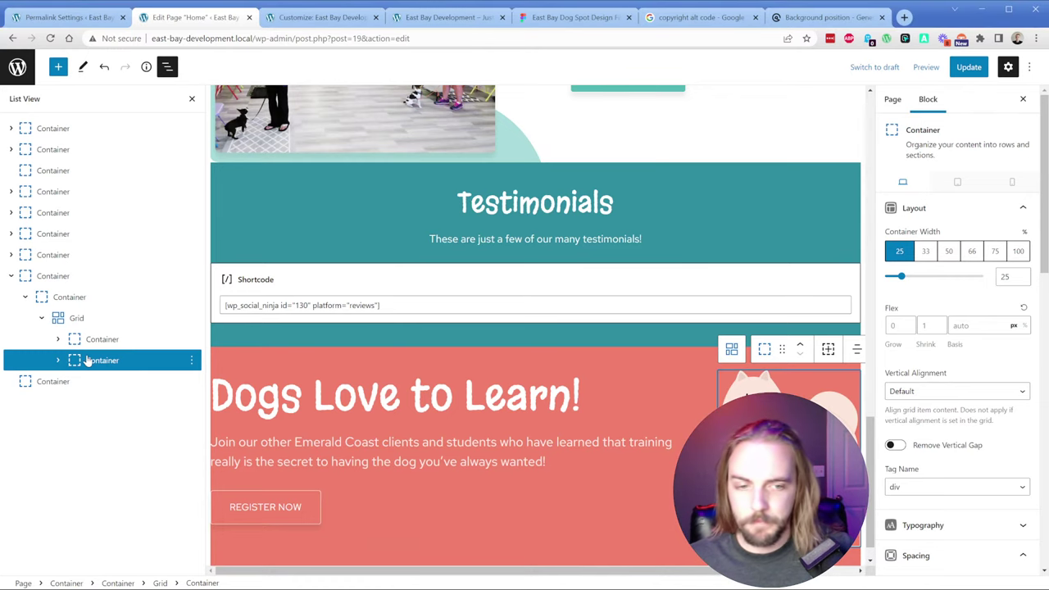
pyautogui.click(611, 434)
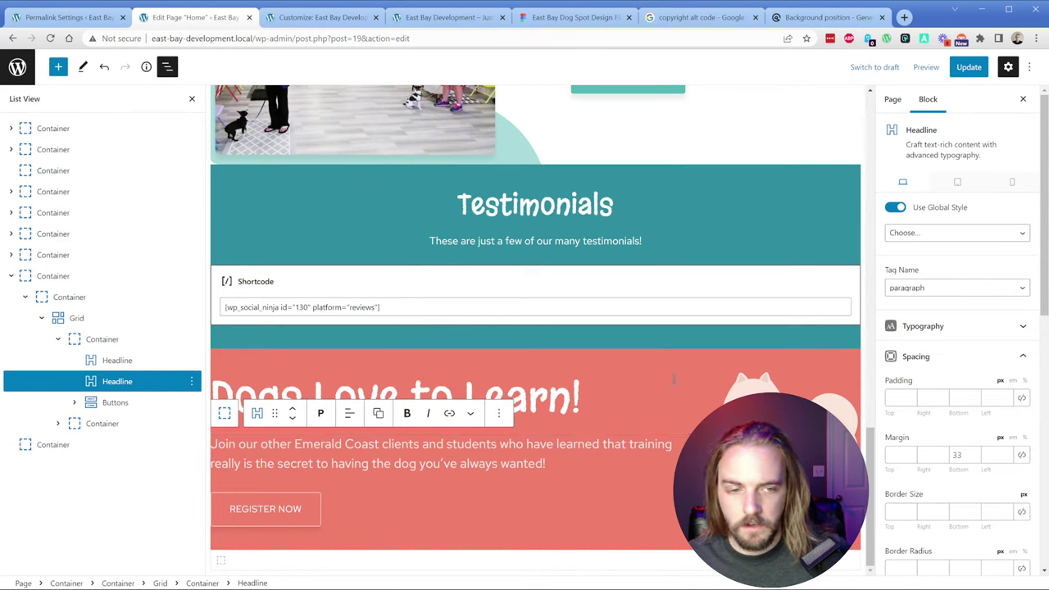
# Step: Review the Spacing settings of the Headline paragraph
pyautogui.click(916, 356)
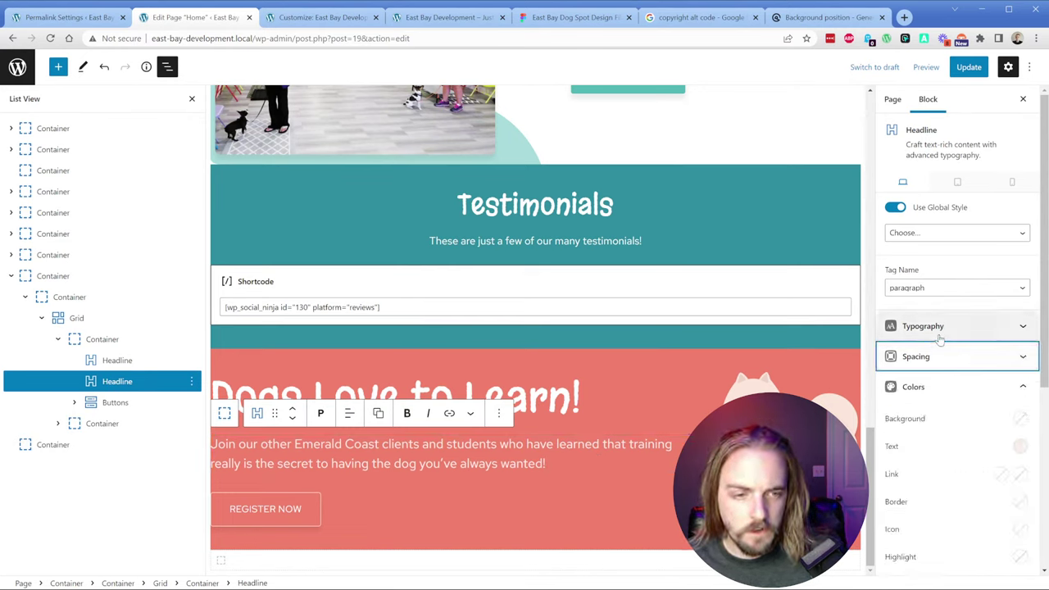
pyautogui.click(940, 354)
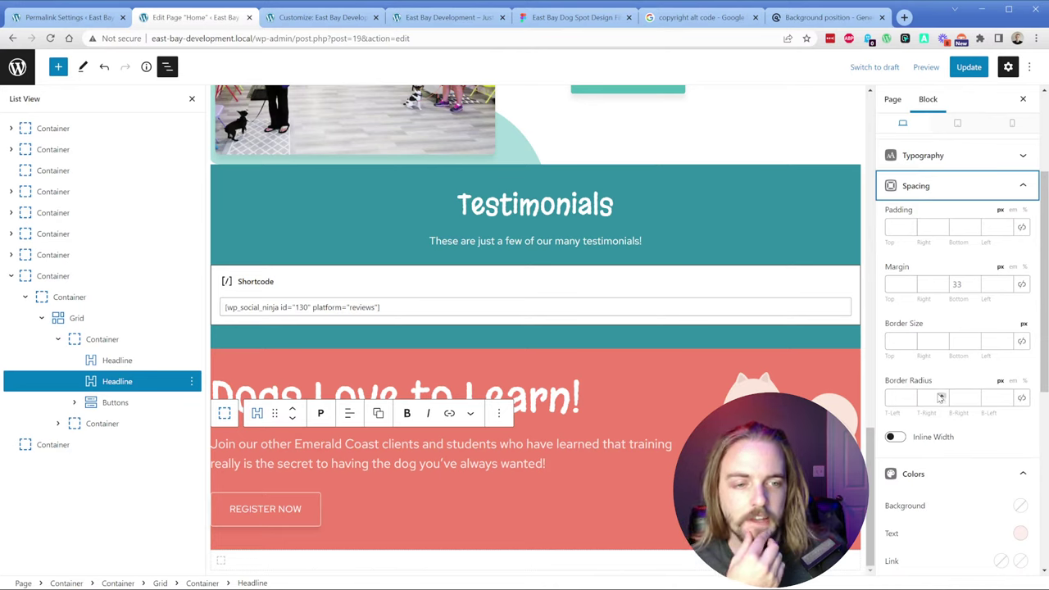
pyautogui.scroll(-5, 942, 395)
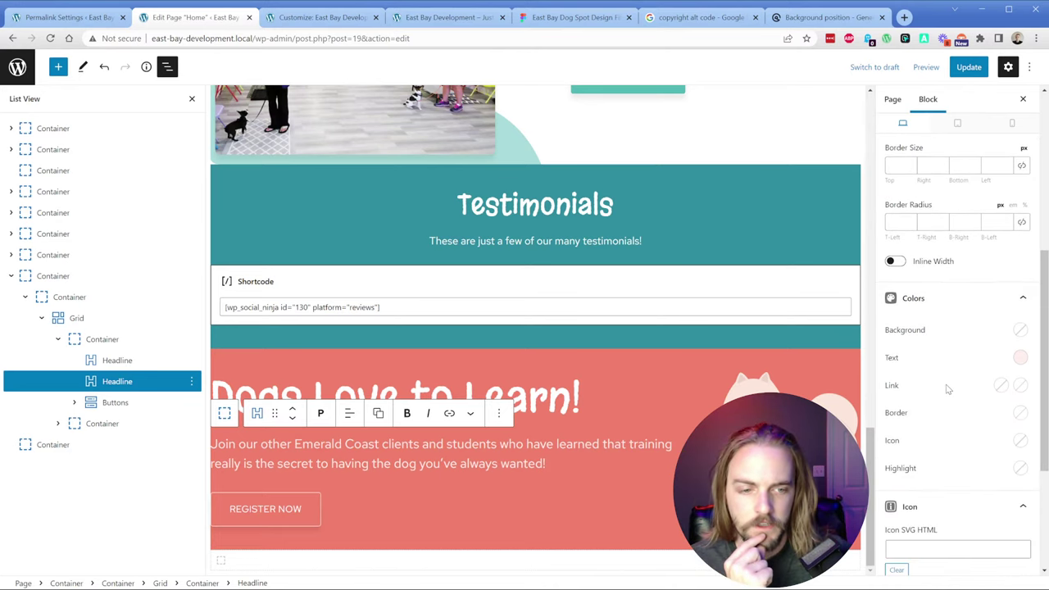
pyautogui.scroll(6, 947, 391)
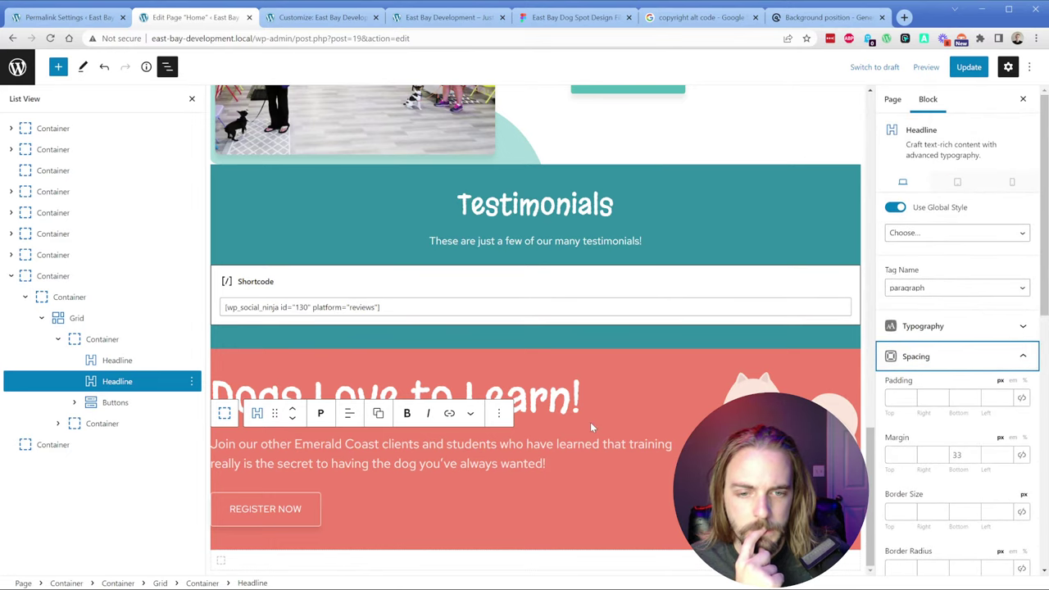
# Step: Save the Home page and reload the live homepage to check the one-line heading
pyautogui.click(975, 71)
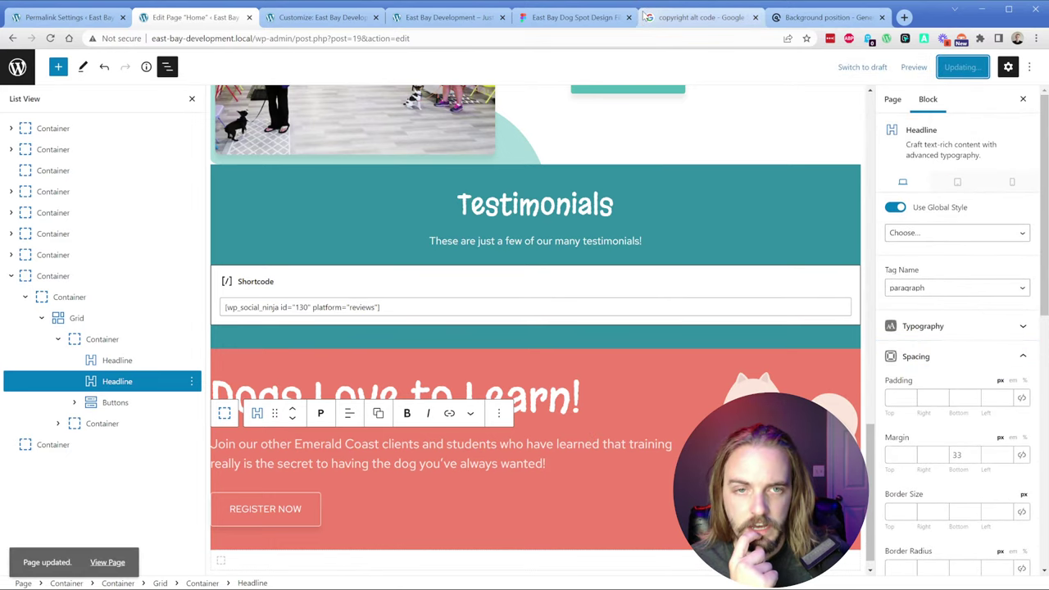
pyautogui.click(447, 17)
pyautogui.hotkey('ctrl', 'r')
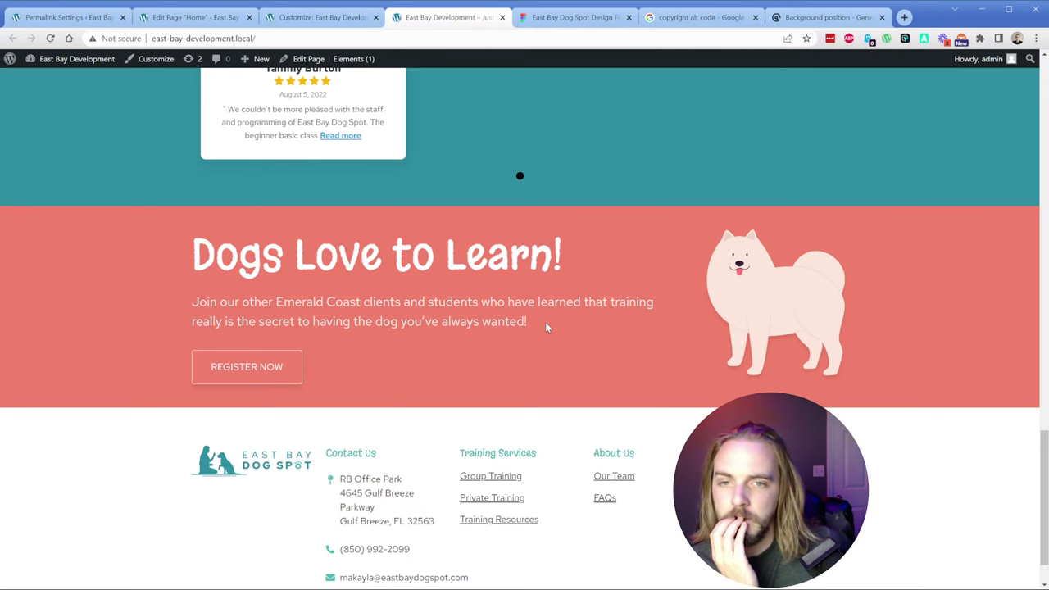
# Step: Scroll the live homepage to review the Training Programs section
pyautogui.scroll(-1, 523, 321)
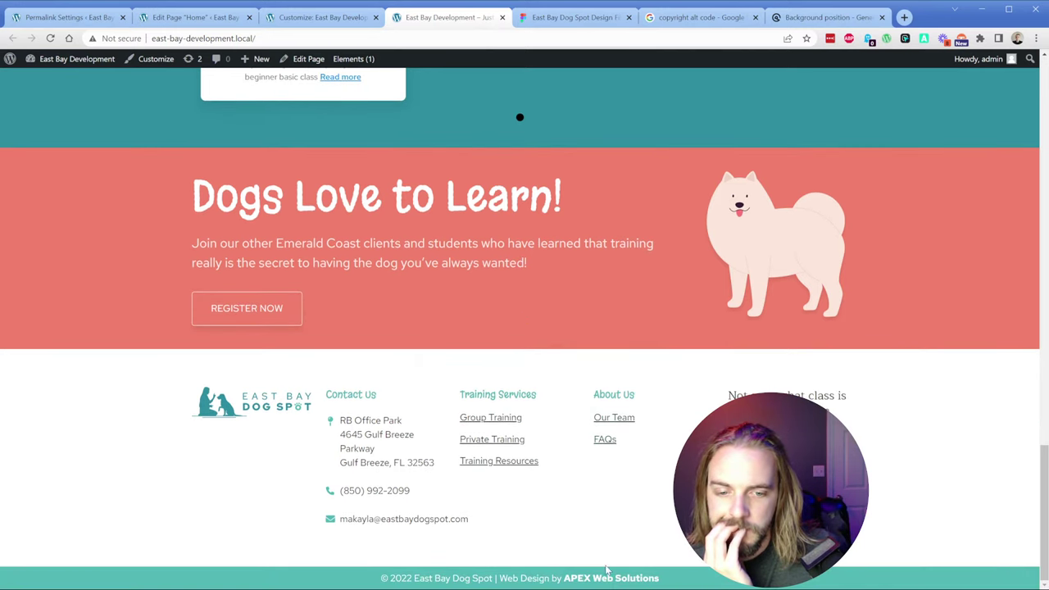
pyautogui.scroll(10, 550, 263)
pyautogui.scroll(3, 550, 263)
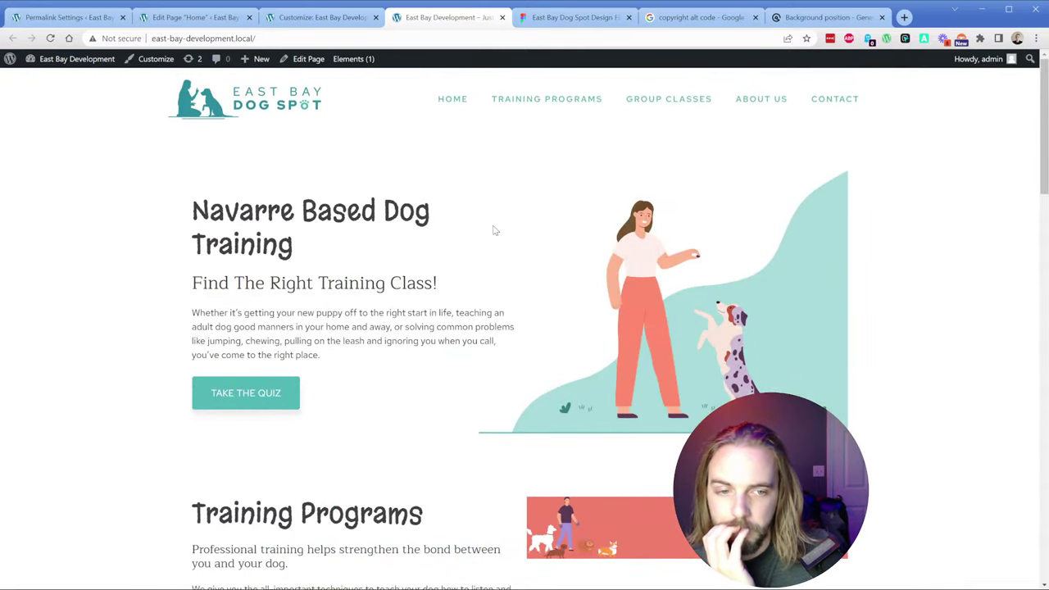
pyautogui.scroll(-4, 651, 294)
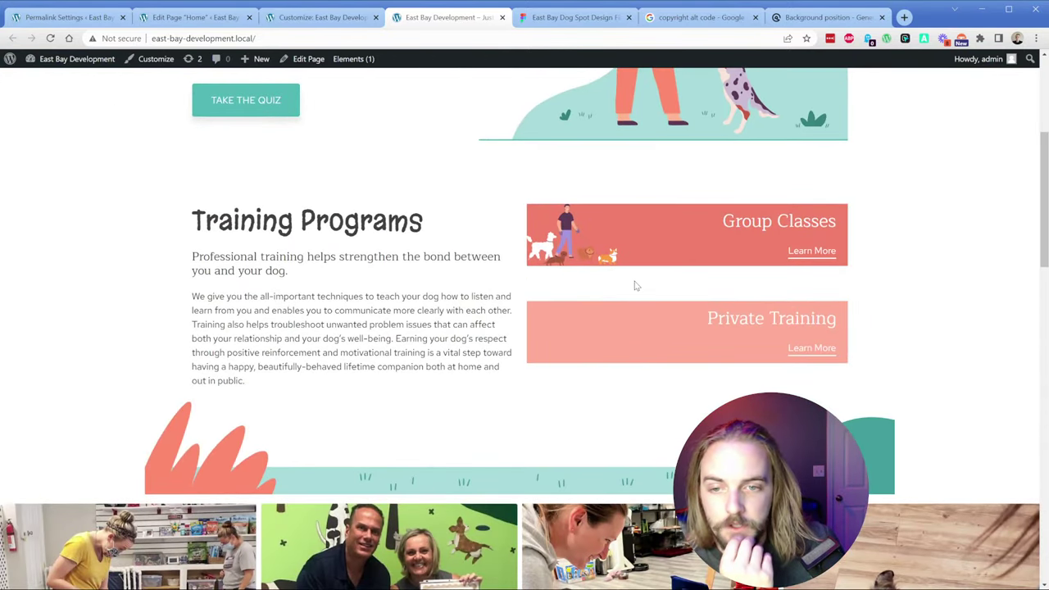
# Step: Back in the page editor, select the Group Classes heading
pyautogui.click(192, 17)
pyautogui.scroll(5, 579, 440)
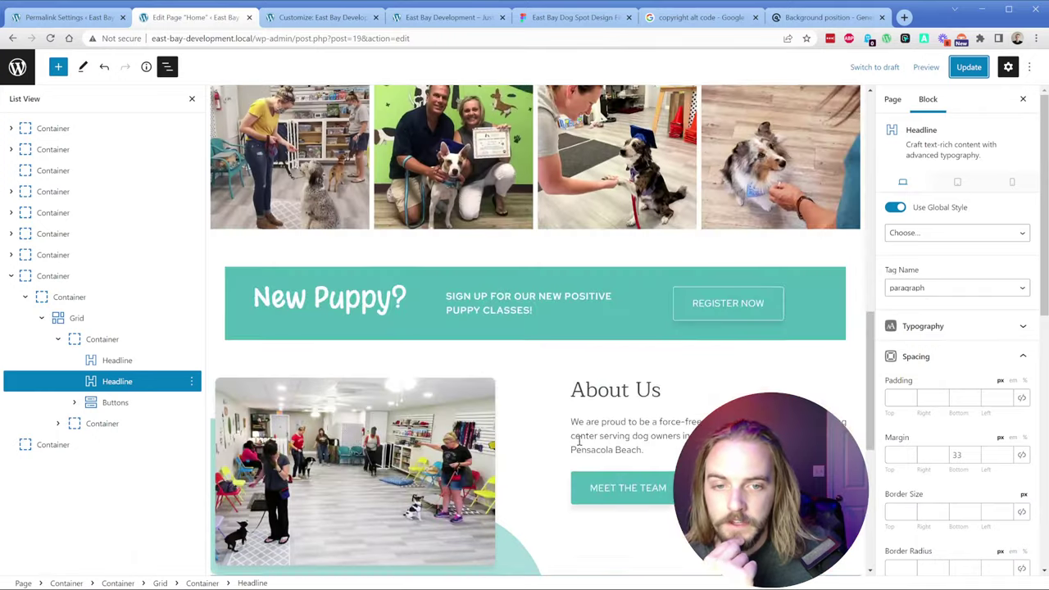
pyautogui.scroll(5, 622, 327)
pyautogui.click(687, 181)
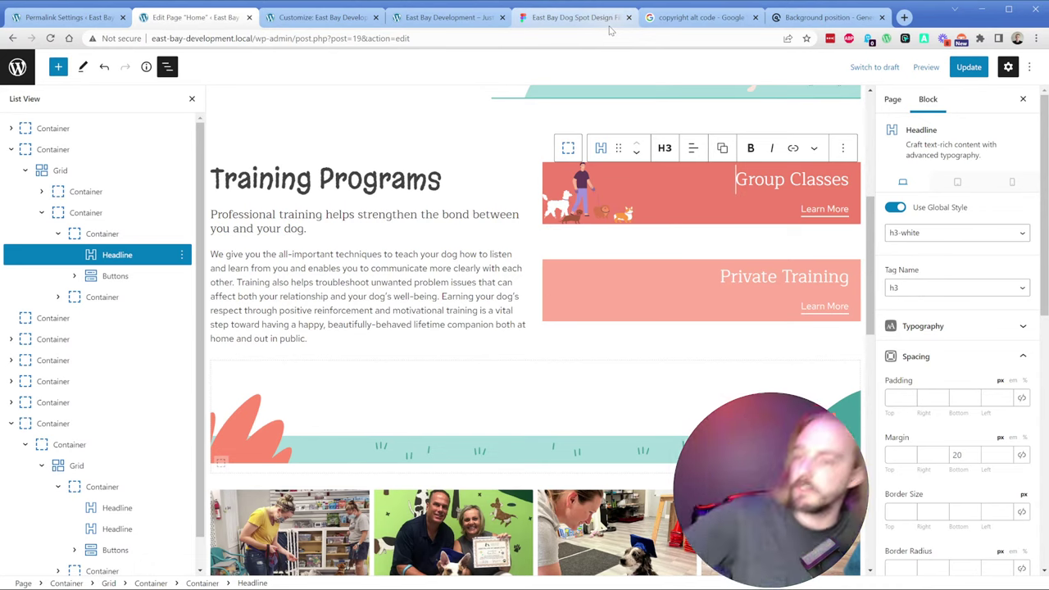
# Step: In Figma, move the Dog Walker illustration behind the Group Classes card and inspect its text frame's Auto layout
pyautogui.click(578, 19)
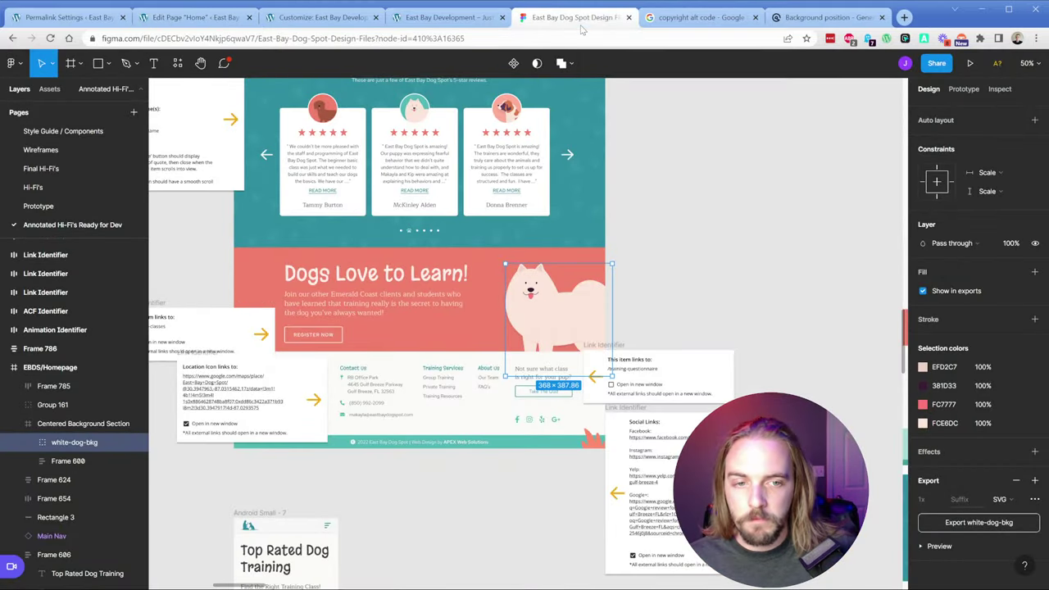
pyautogui.scroll(5, 371, 282)
pyautogui.scroll(5, 371, 282)
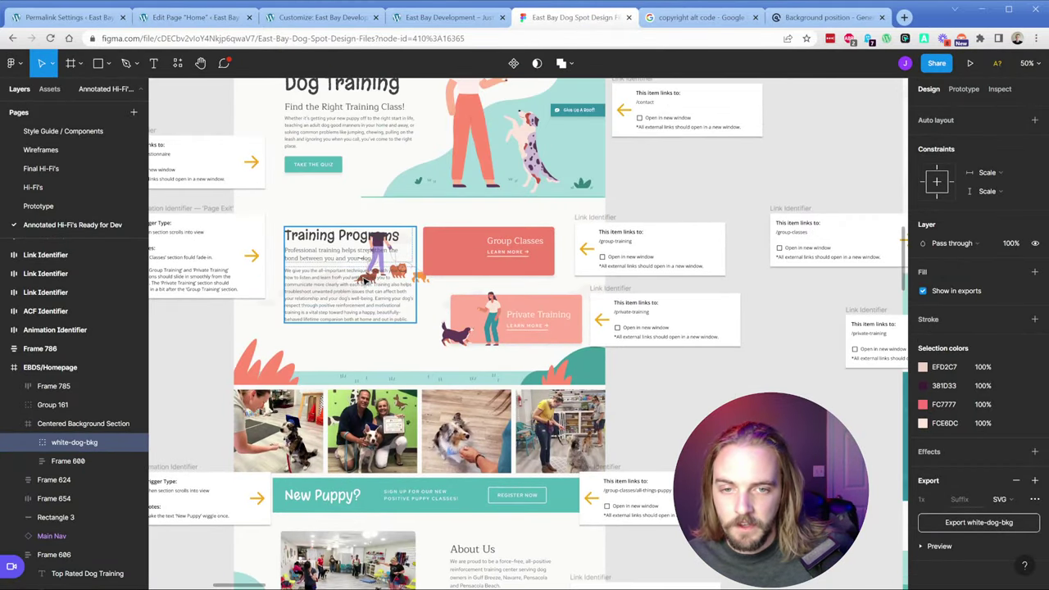
pyautogui.scroll(5, 410, 209)
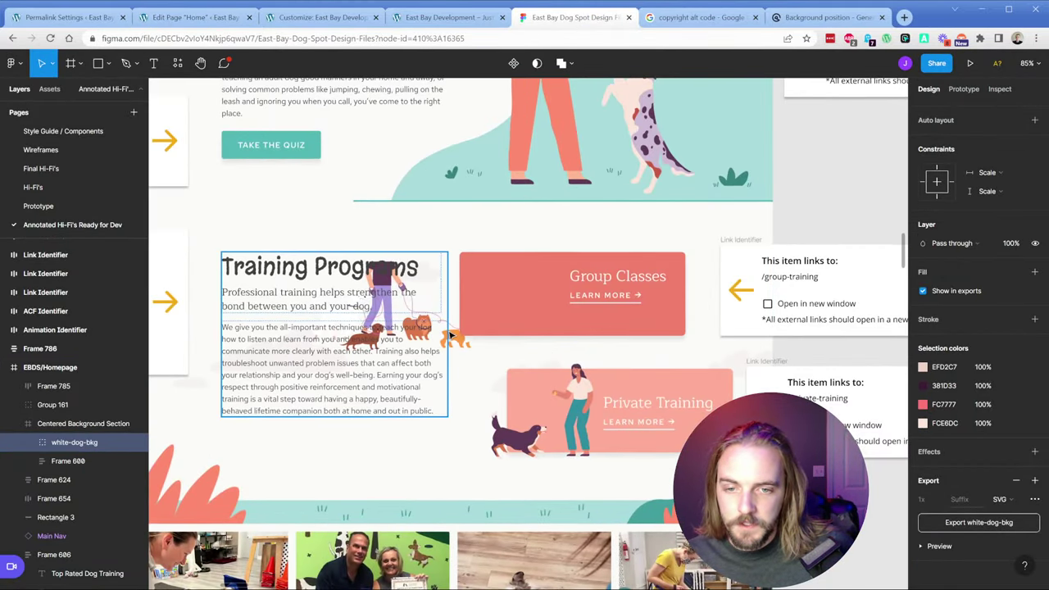
pyautogui.click(435, 339)
pyautogui.click(456, 339)
pyautogui.moveTo(473, 338); pyautogui.dragTo(593, 325)
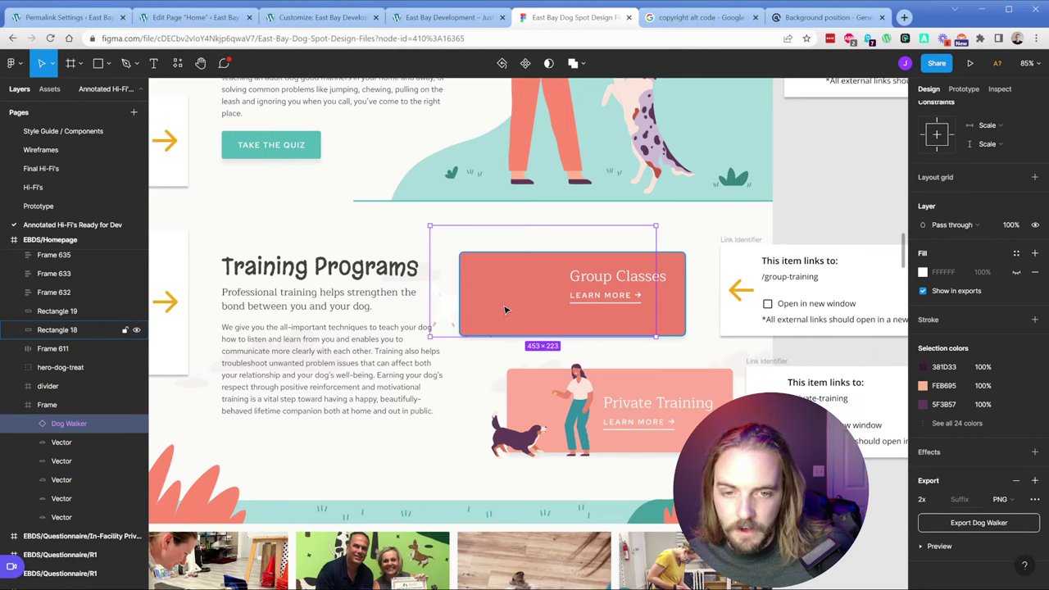
pyautogui.click(647, 287)
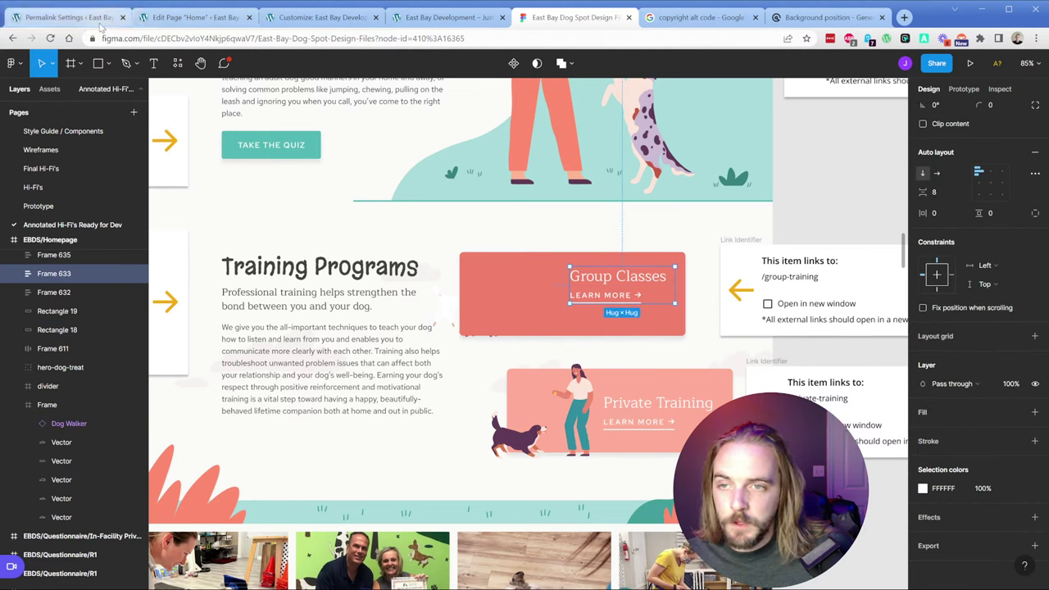
pyautogui.click(193, 17)
pyautogui.click(702, 204)
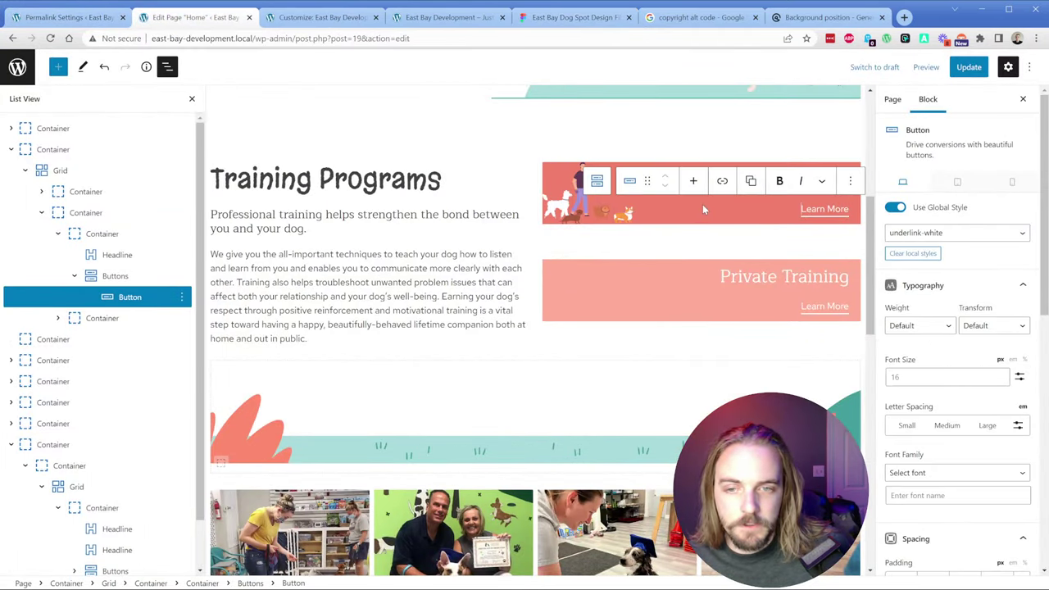
pyautogui.click(85, 235)
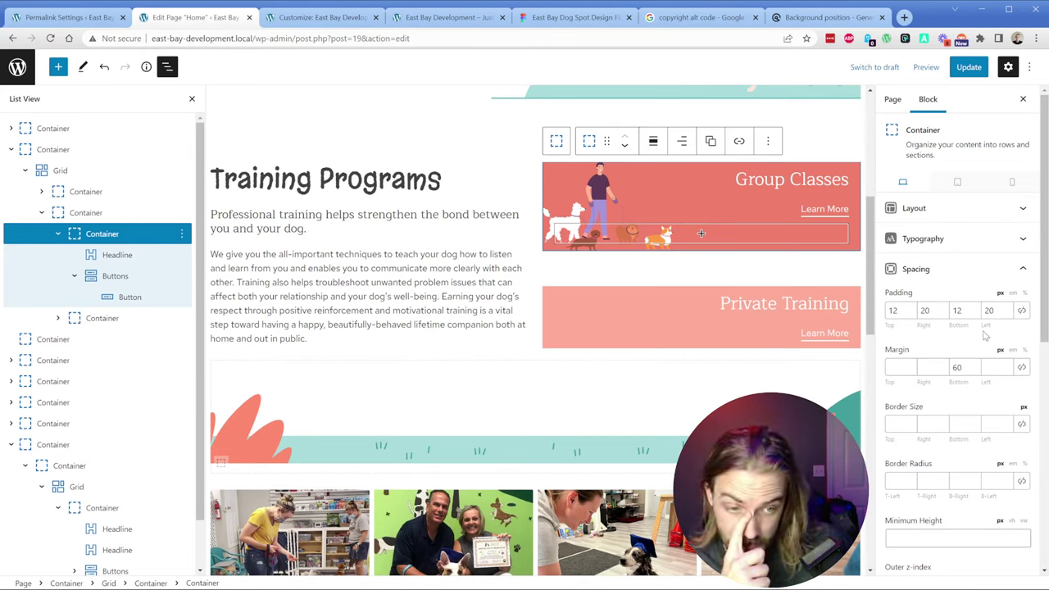
pyautogui.scroll(-5, 970, 394)
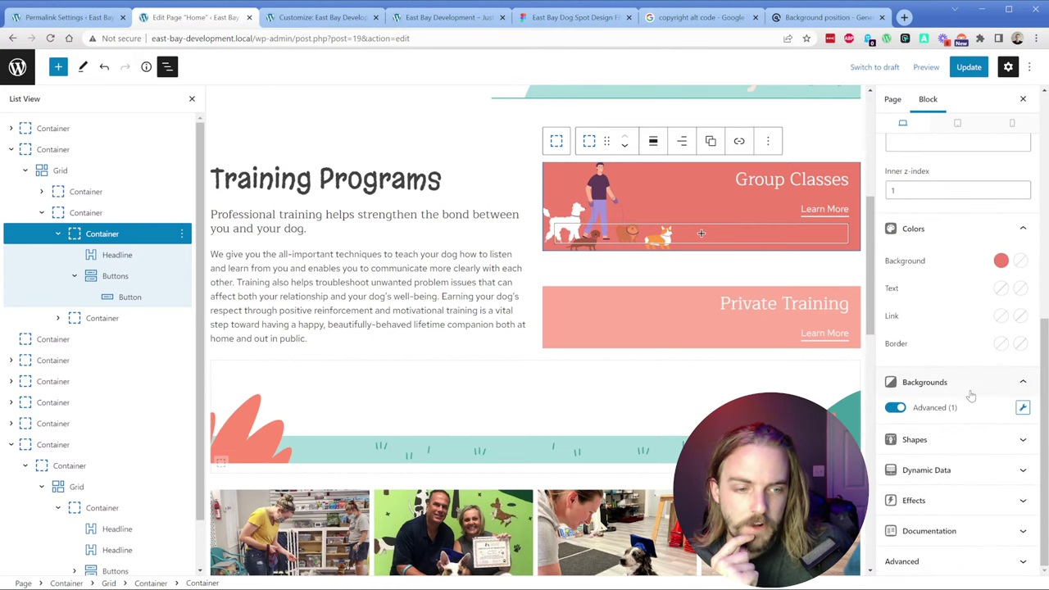
pyautogui.click(1023, 407)
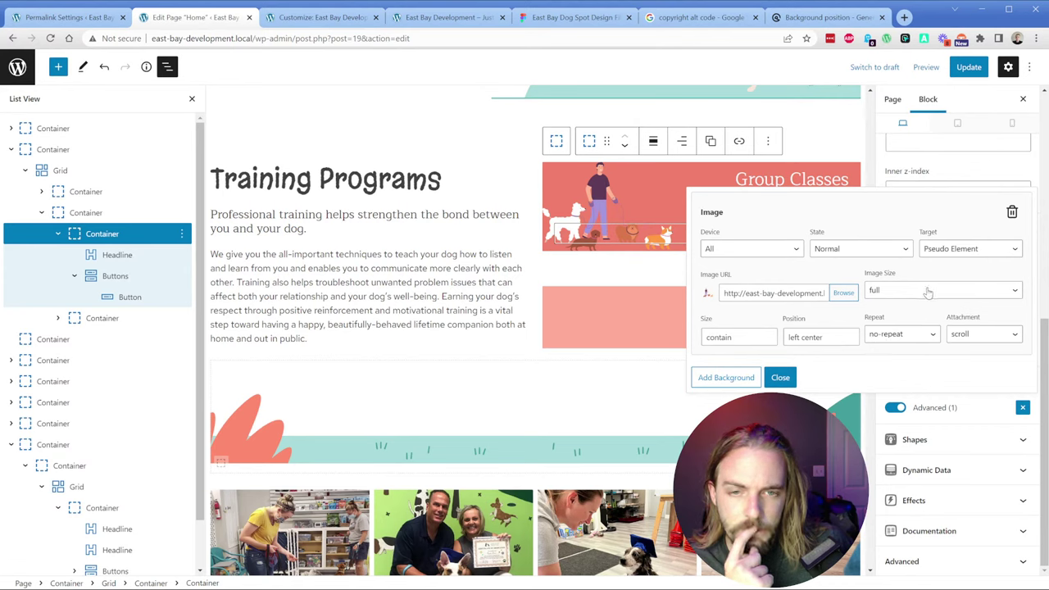
pyautogui.click(782, 378)
pyautogui.click(182, 234)
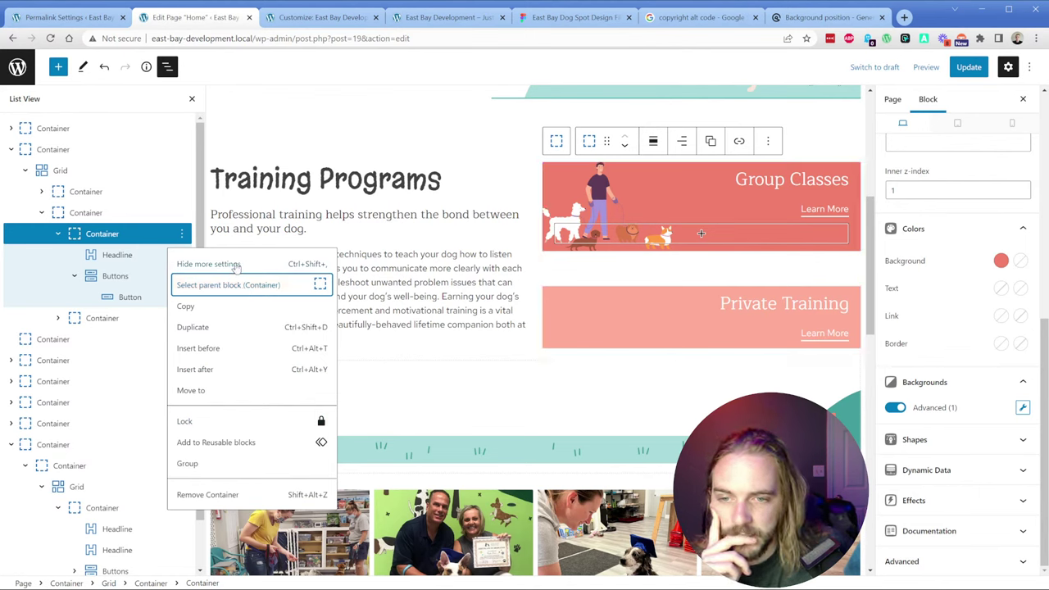
# Step: Add a new Container to the cards column, placed above the Group Classes card
pyautogui.click(59, 236)
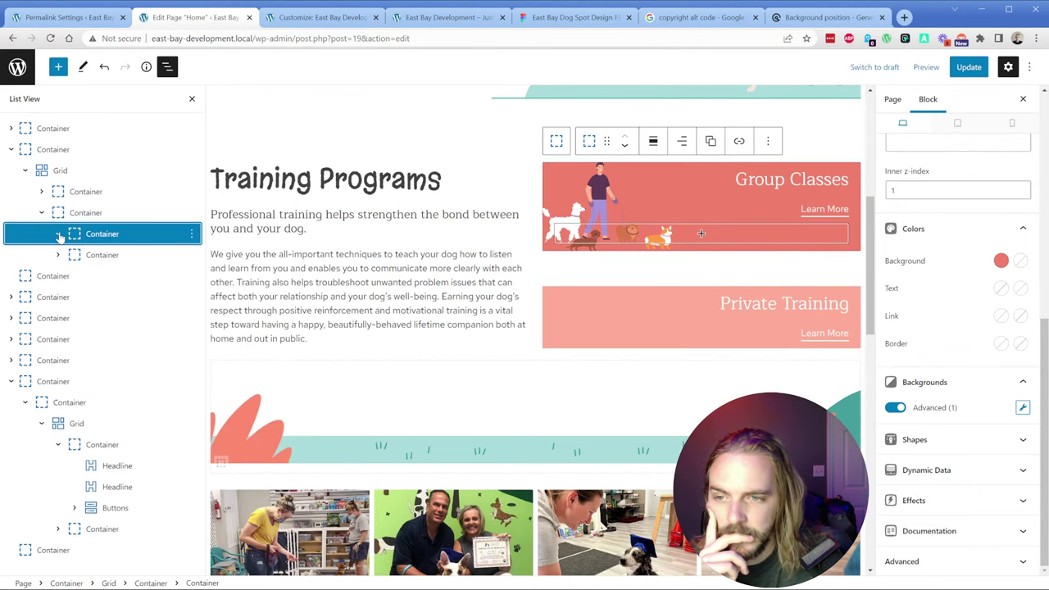
pyautogui.click(85, 215)
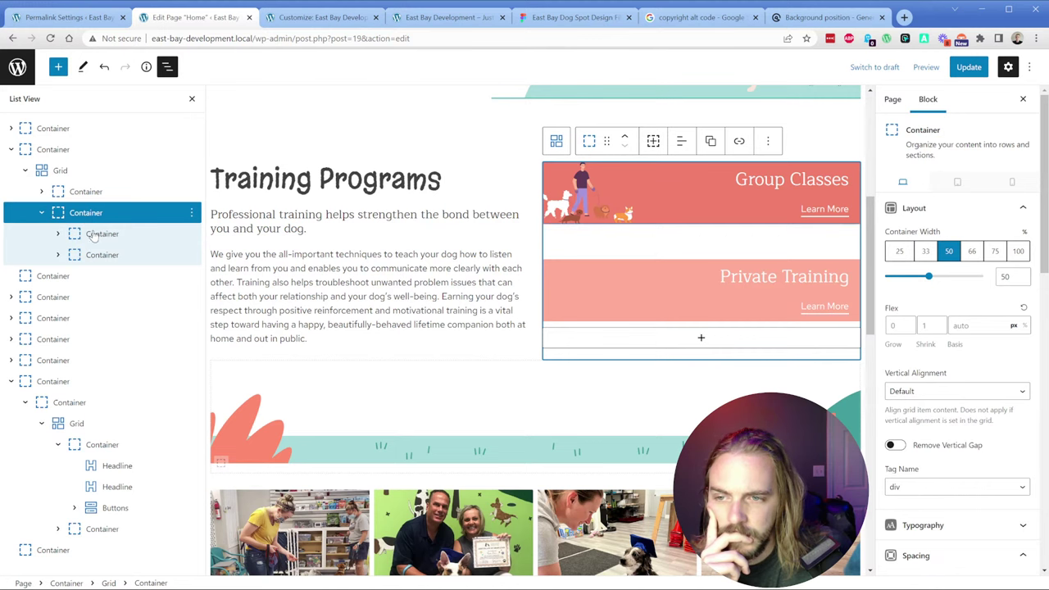
pyautogui.click(91, 235)
pyautogui.click(86, 213)
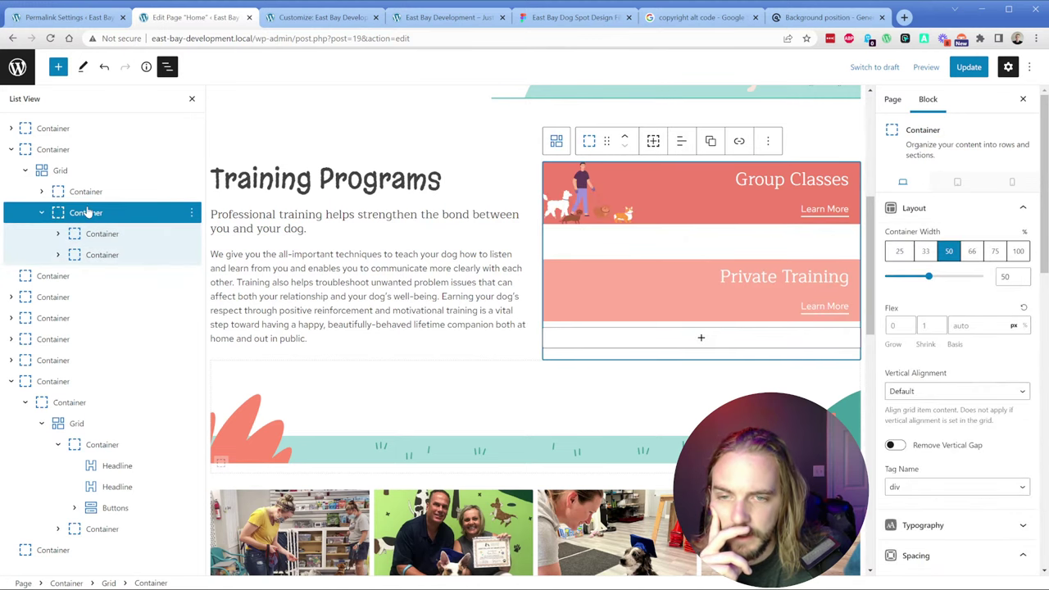
pyautogui.click(717, 343)
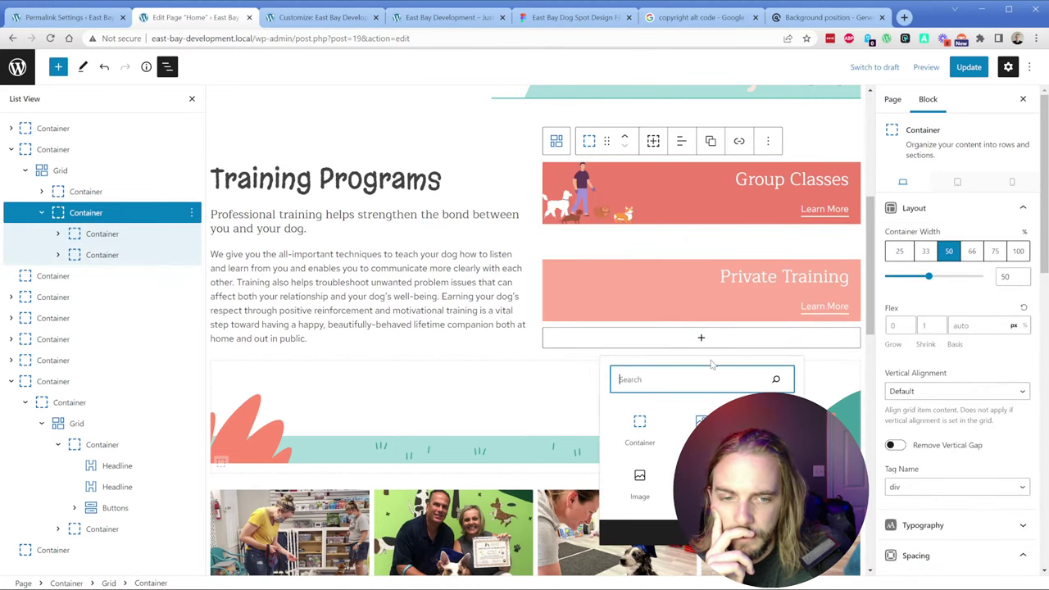
pyautogui.click(640, 430)
pyautogui.moveTo(52, 276); pyautogui.dragTo(62, 256)
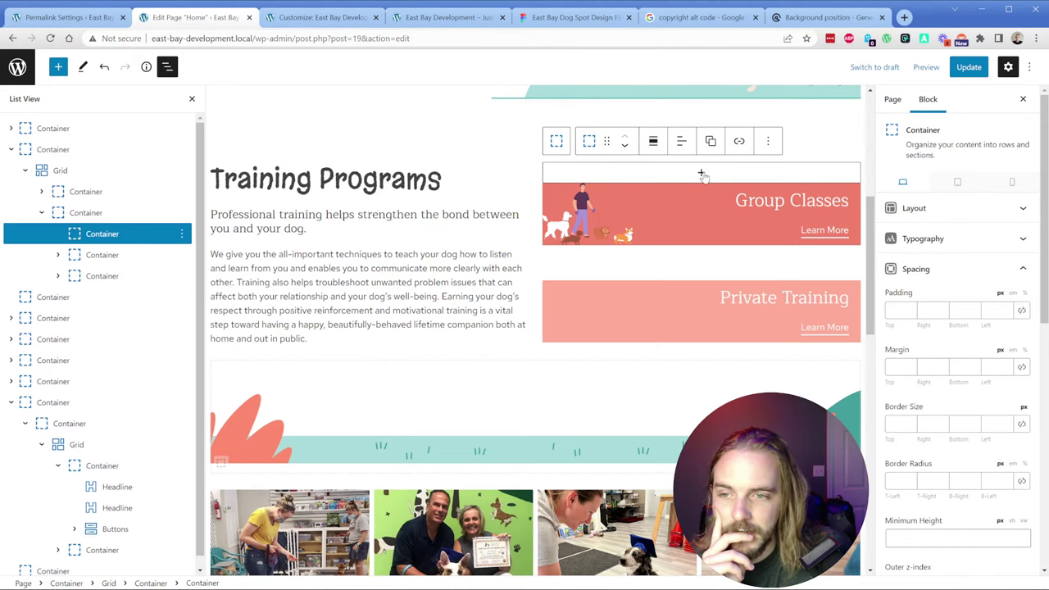
# Step: Move the Group Classes card into the new wrapper and delete the placeholder paragraph
pyautogui.click(700, 175)
pyautogui.click(759, 273)
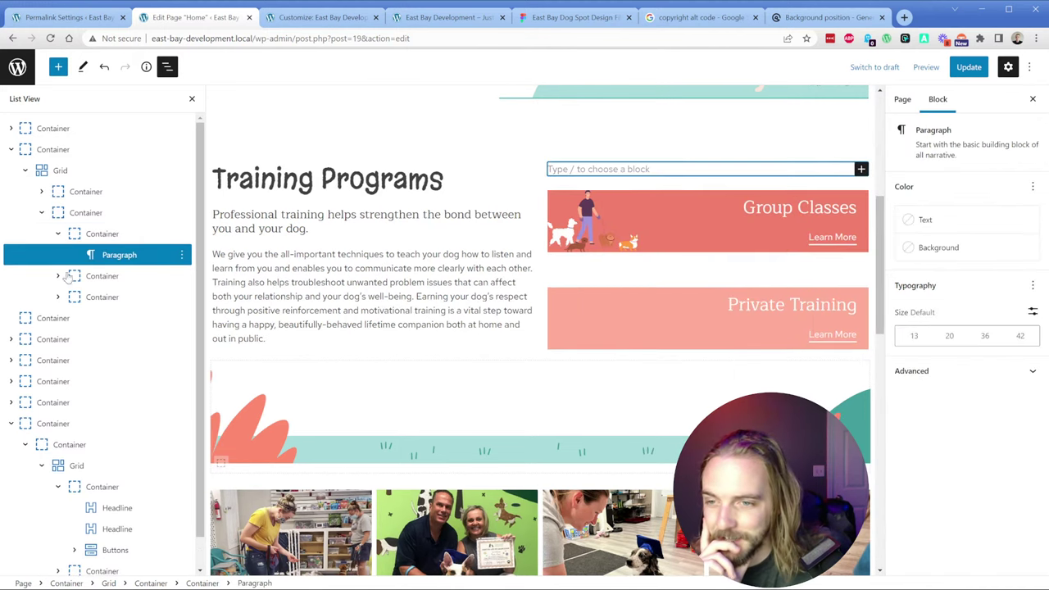
pyautogui.moveTo(115, 254); pyautogui.dragTo(122, 252)
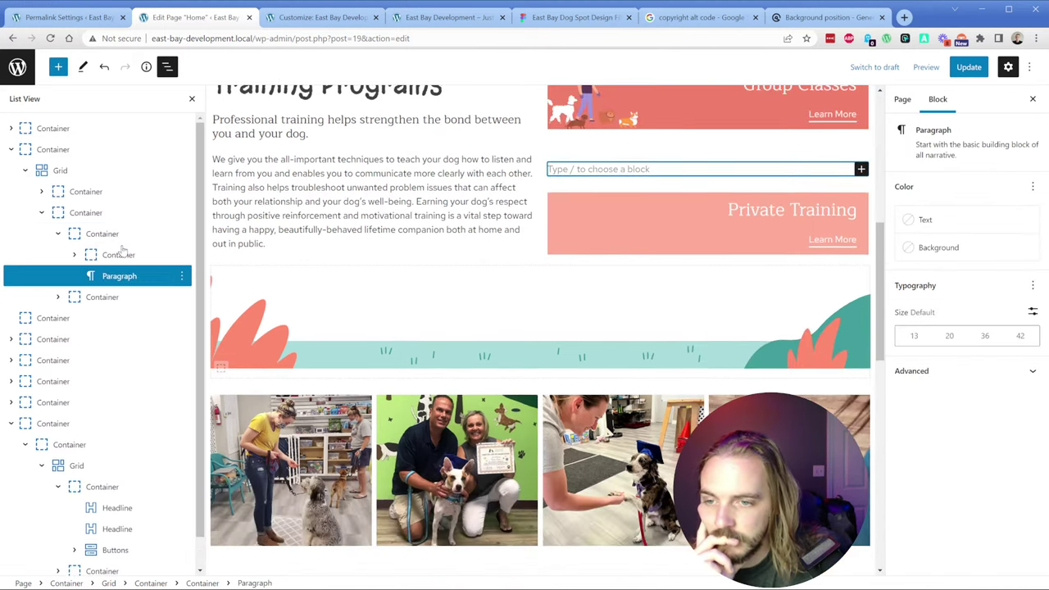
pyautogui.click(182, 276)
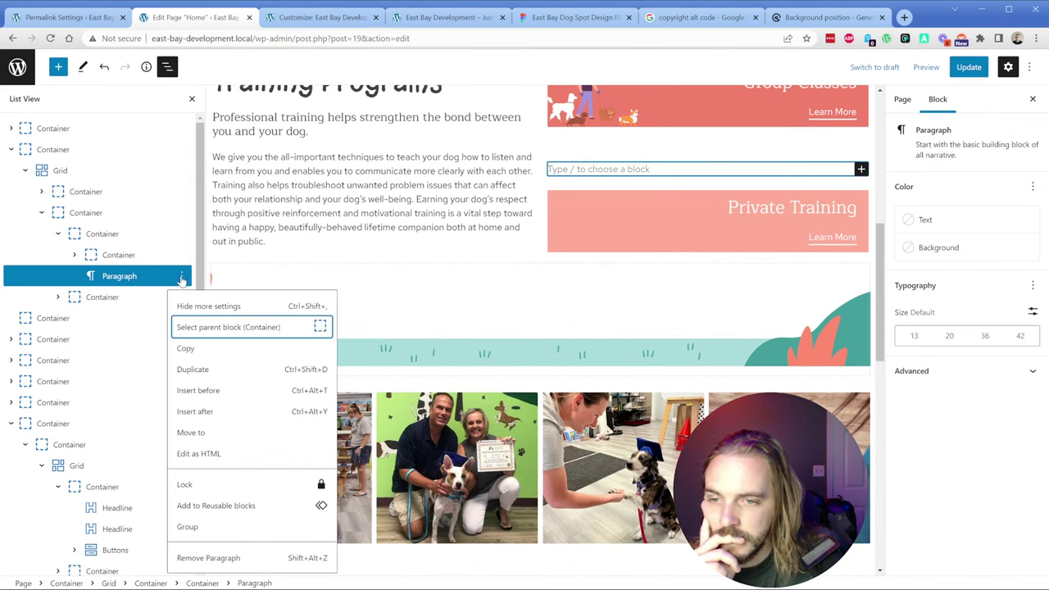
pyautogui.click(208, 558)
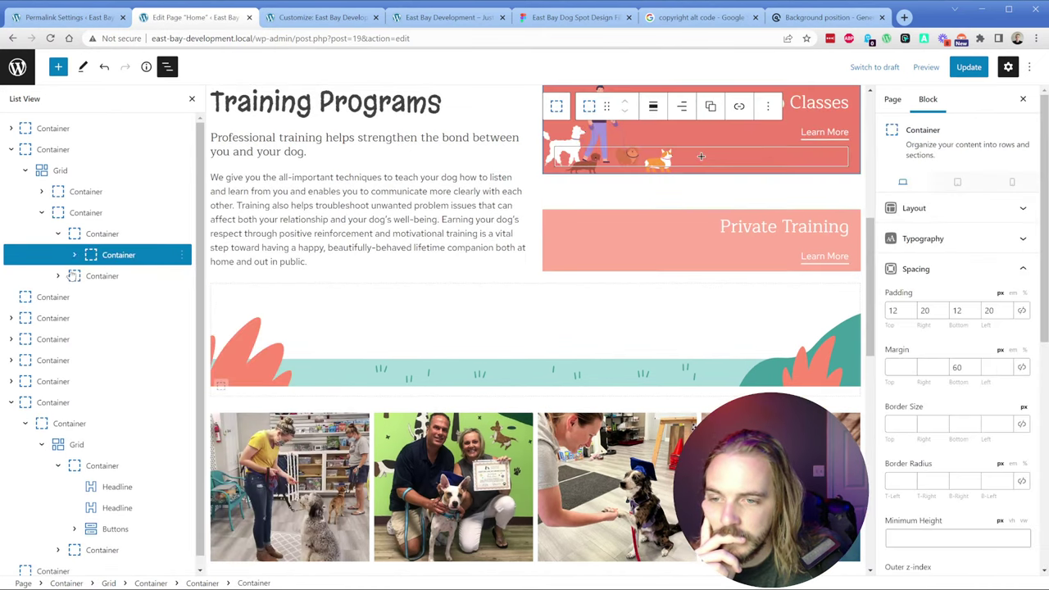
pyautogui.click(102, 234)
pyautogui.scroll(3, 705, 287)
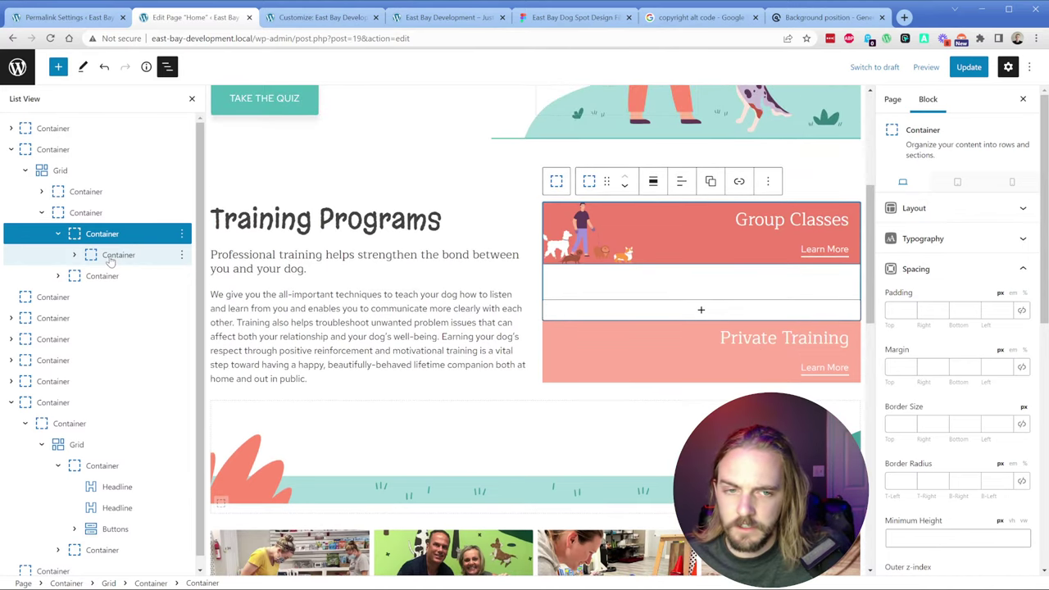
# Step: Give the wrapper 24 px linked padding and the froly coral background
pyautogui.click(901, 311)
pyautogui.write('25')
pyautogui.click(1021, 310)
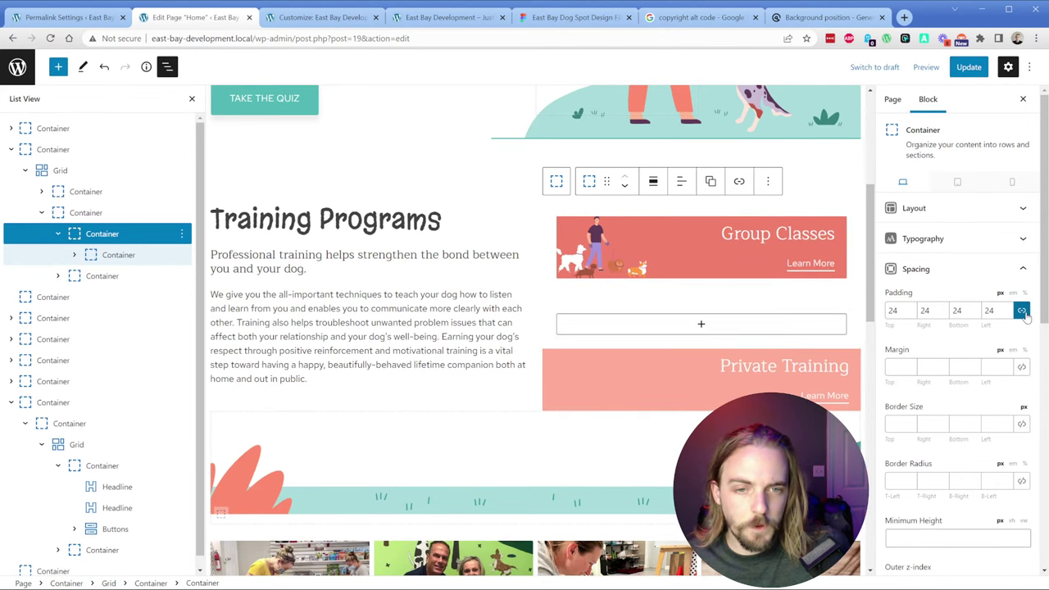
pyautogui.scroll(-4, 907, 411)
pyautogui.click(1001, 411)
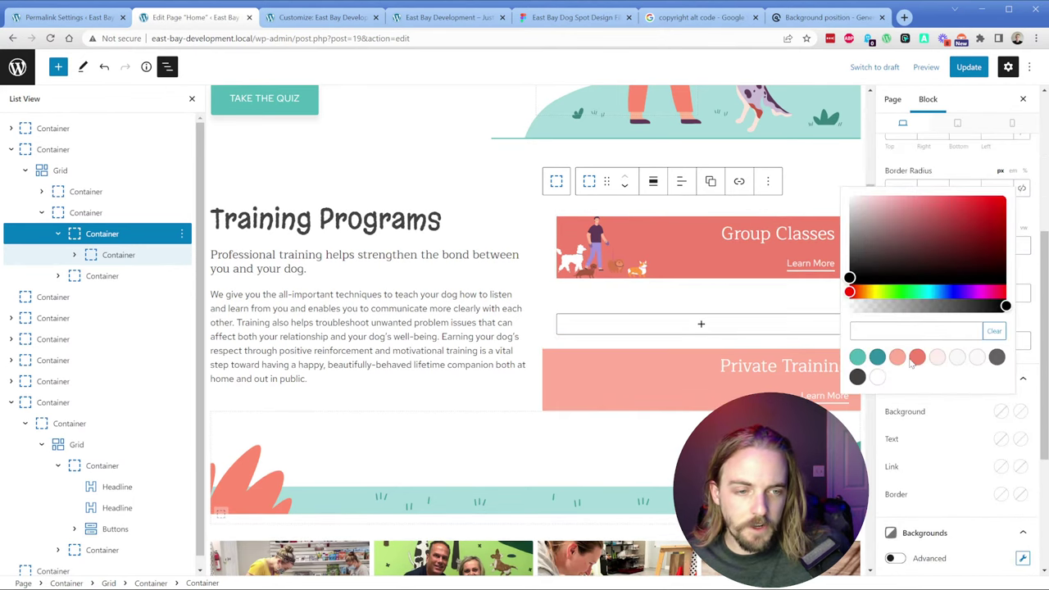
pyautogui.click(921, 360)
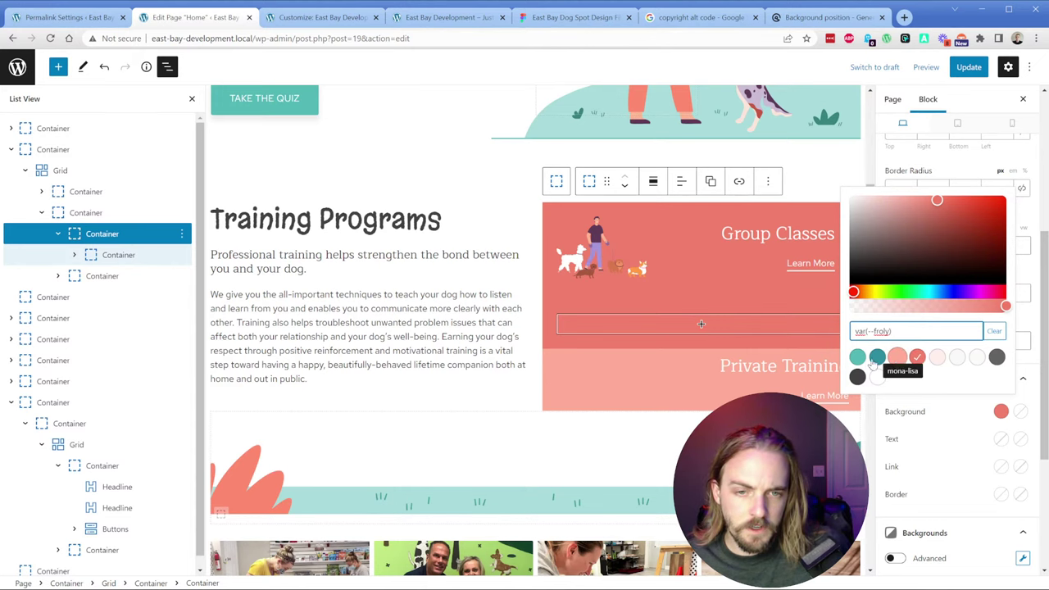
# Step: Move the 60 bottom margin from the inner Group Classes card to the wrapper
pyautogui.click(103, 256)
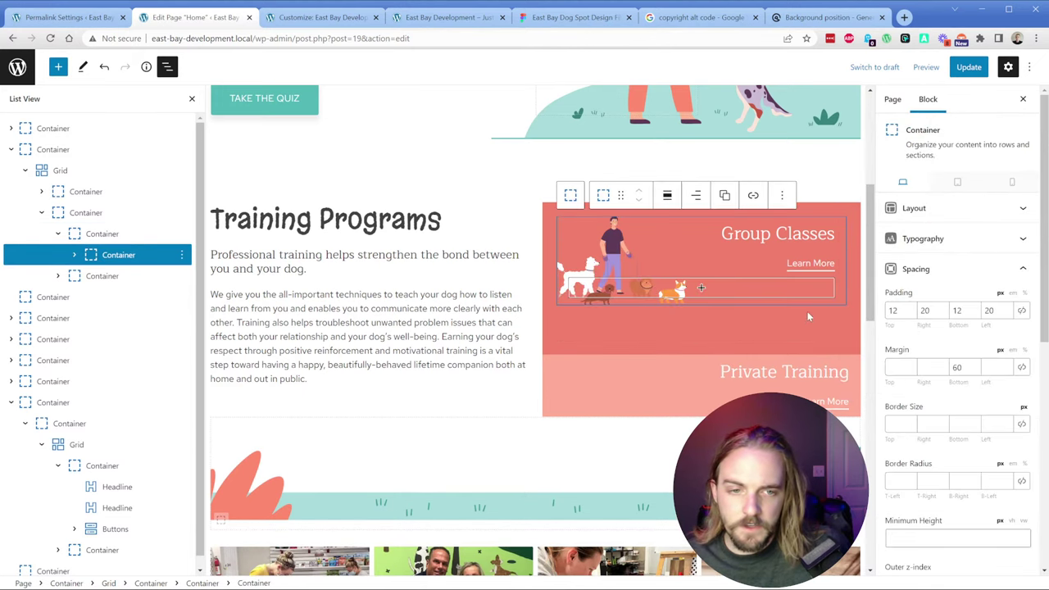
pyautogui.click(957, 367)
pyautogui.press('BackSpace')
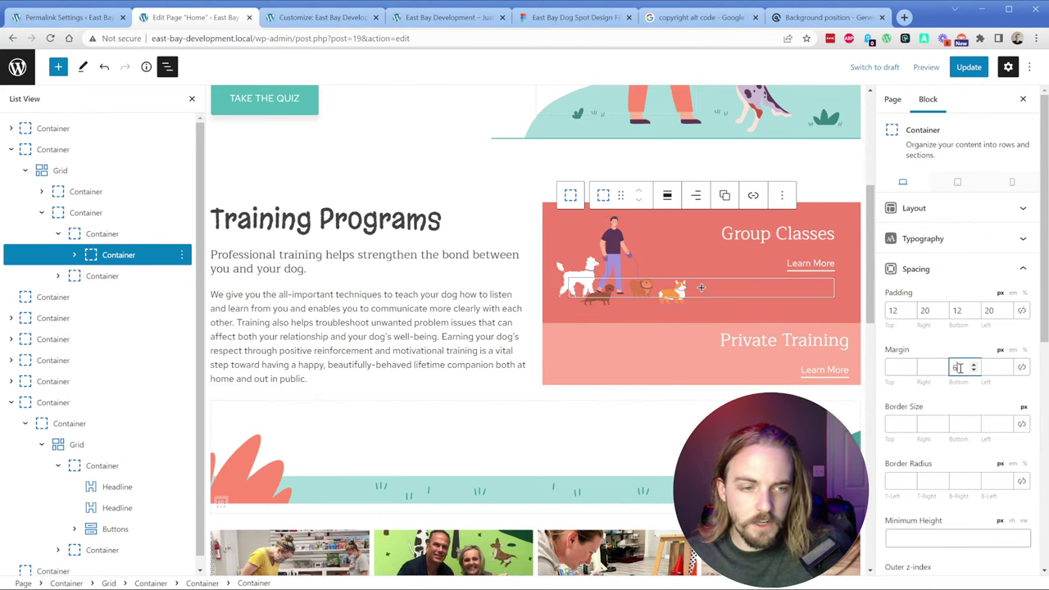
pyautogui.press('BackSpace')
pyautogui.click(622, 312)
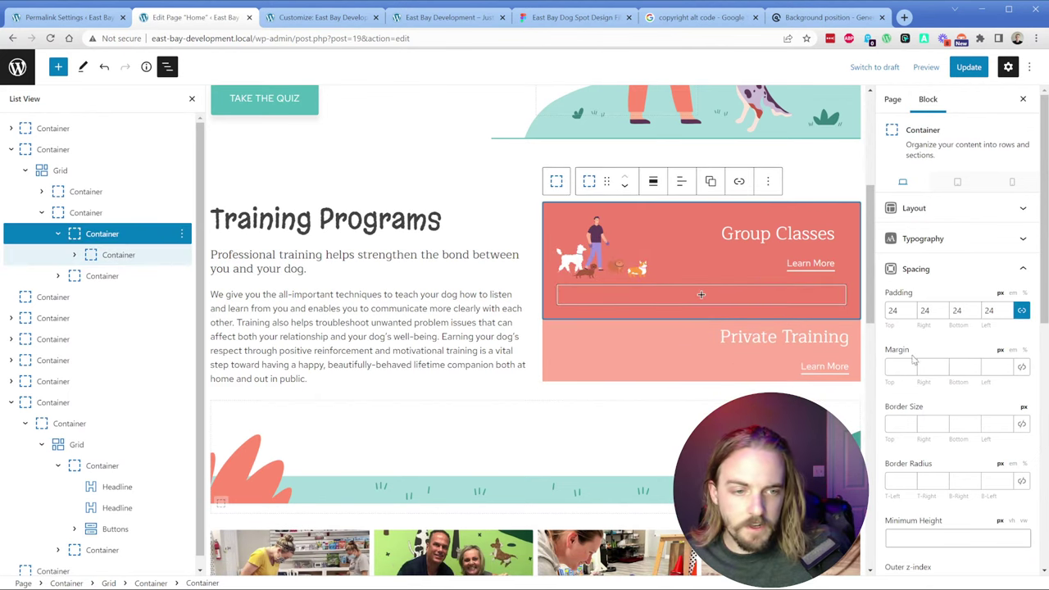
pyautogui.click(955, 367)
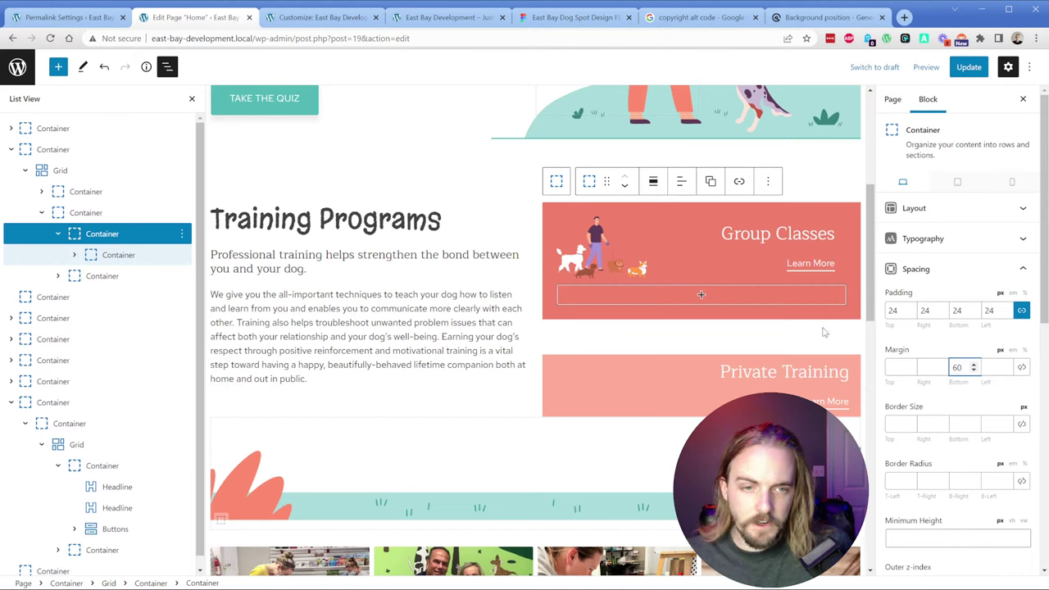
pyautogui.click(795, 332)
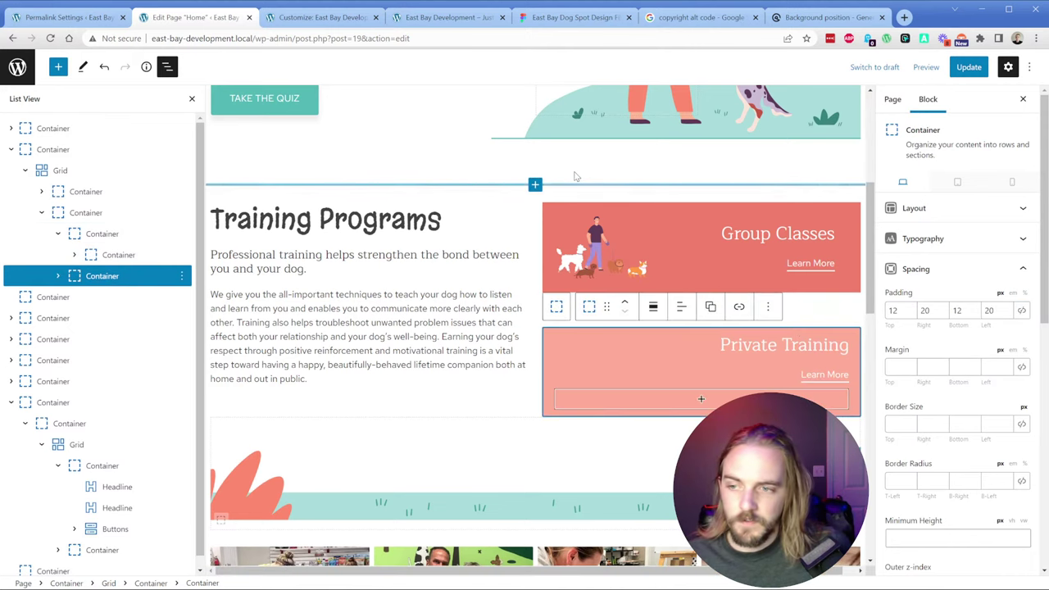
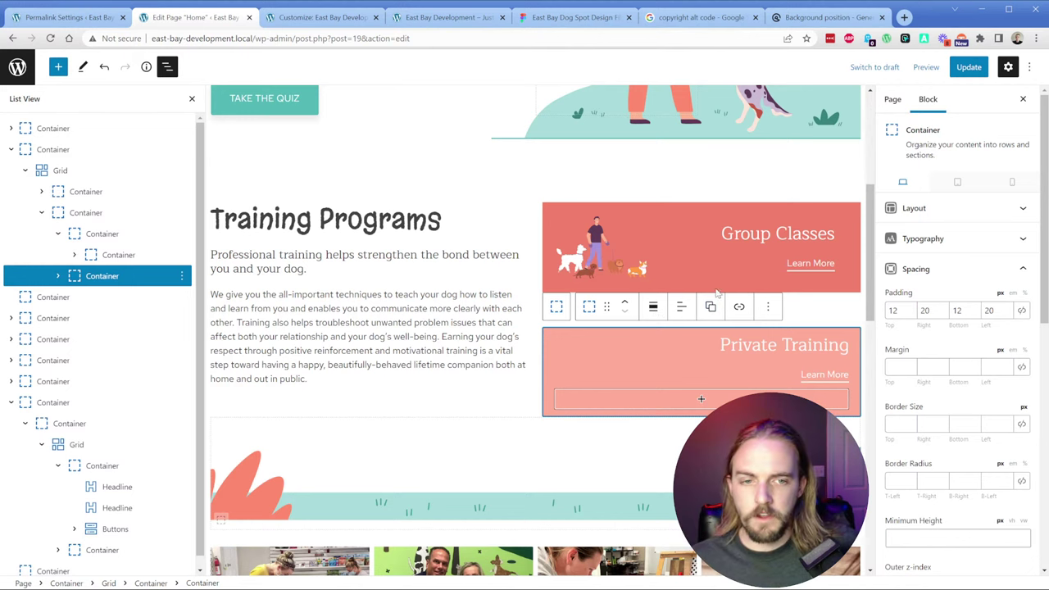
# Step: Inspect the Group Classes Learn More button and heading block settings
pyautogui.click(710, 269)
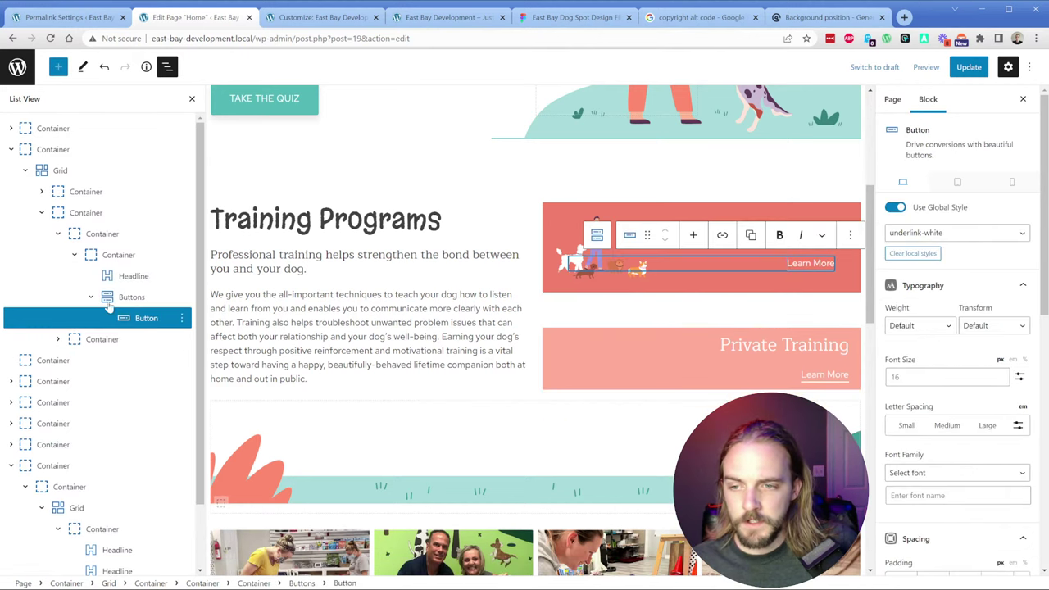
pyautogui.click(133, 277)
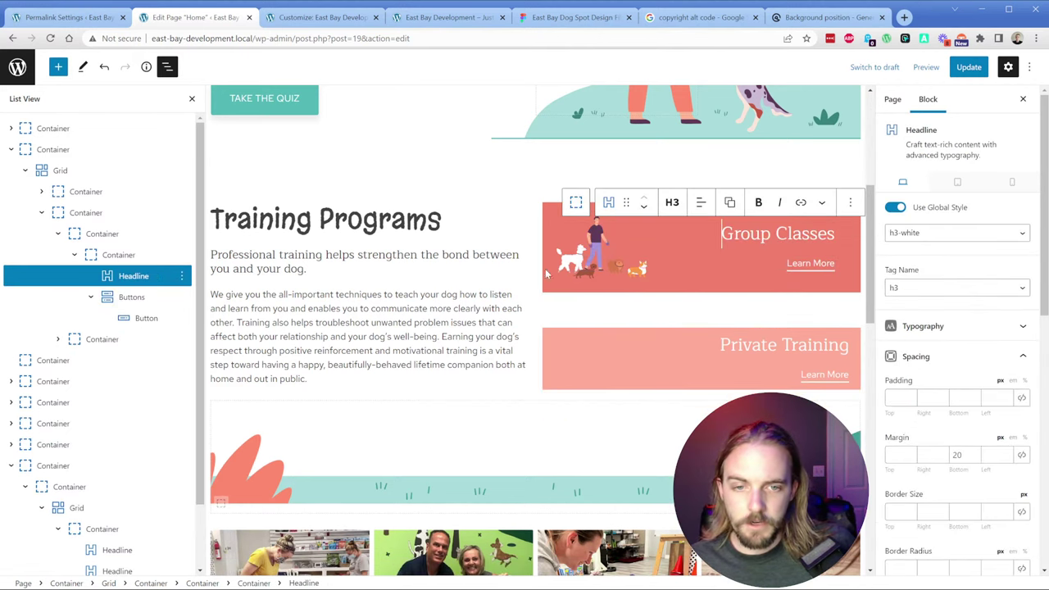
pyautogui.click(677, 269)
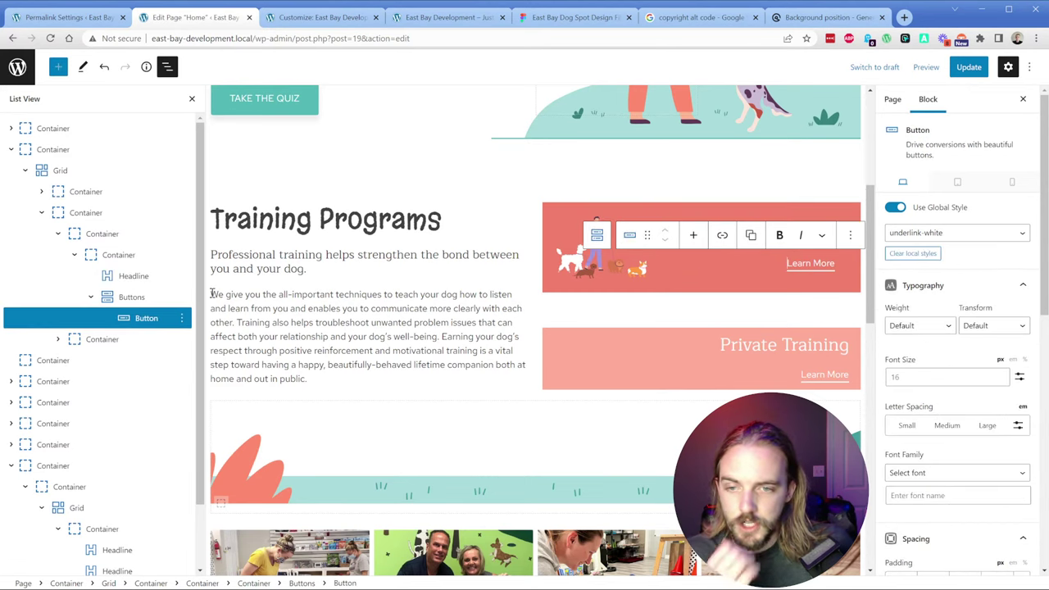
# Step: Compare the Group Classes card with the Figma design, then close the Permalink Settings tab
pyautogui.click(573, 17)
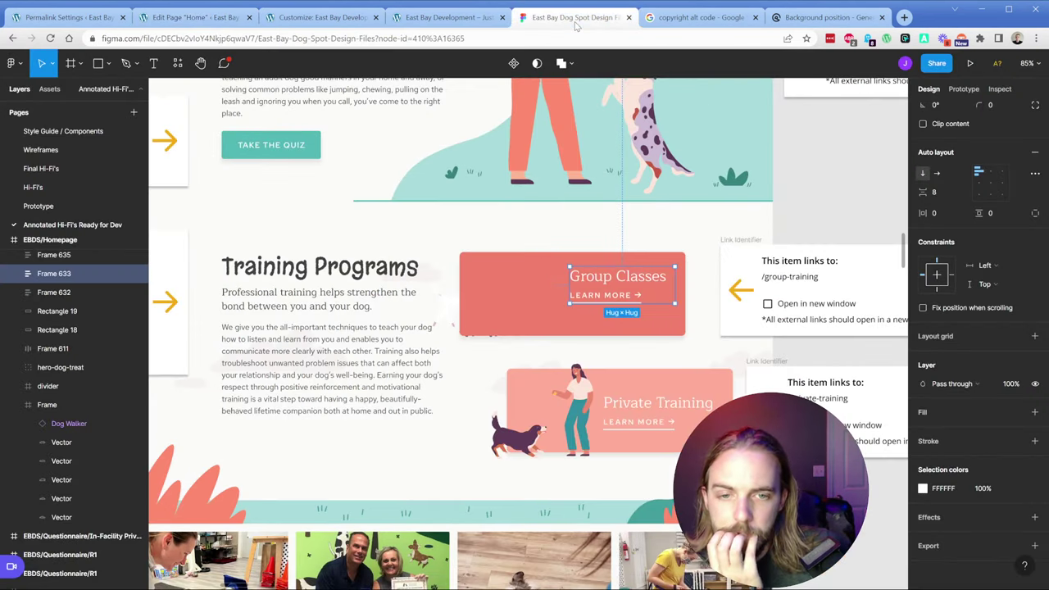
pyautogui.click(518, 284)
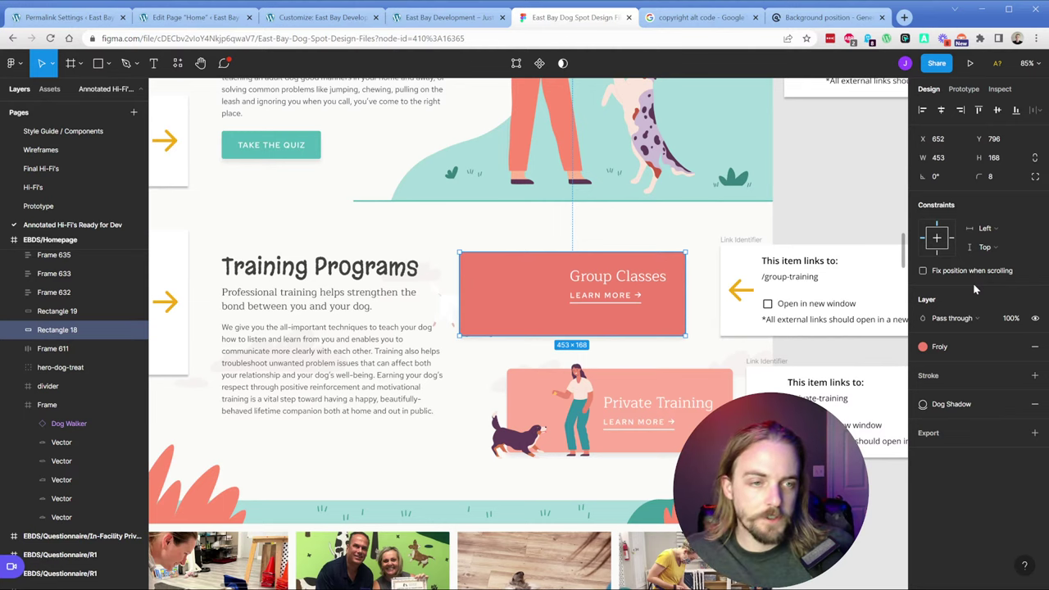
pyautogui.click(66, 18)
pyautogui.click(143, 18)
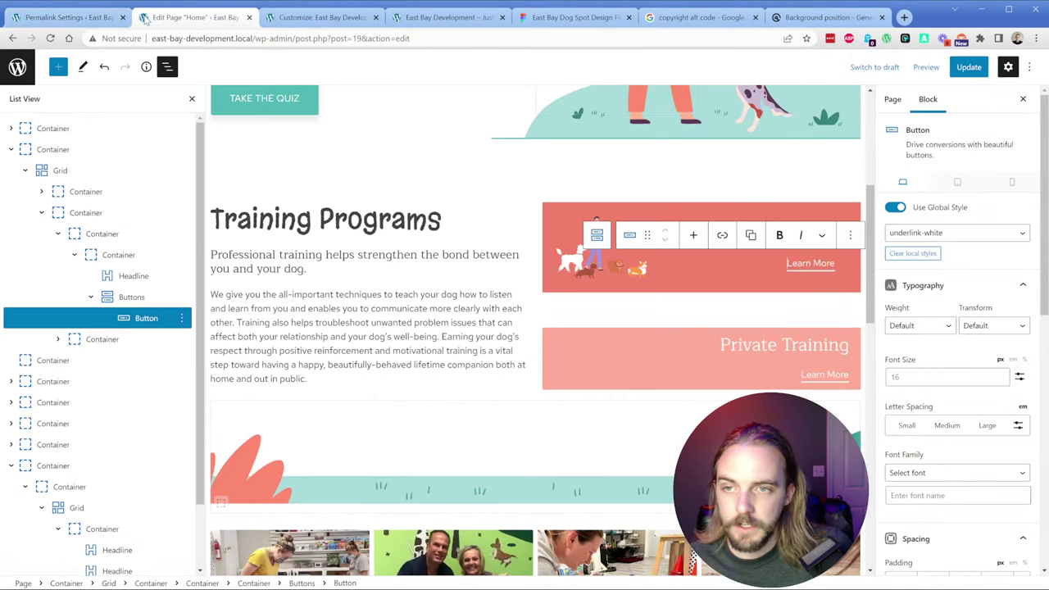
pyautogui.click(122, 17)
# Step: Give the Group Classes card container an 8 px border radius on all corners
pyautogui.click(91, 213)
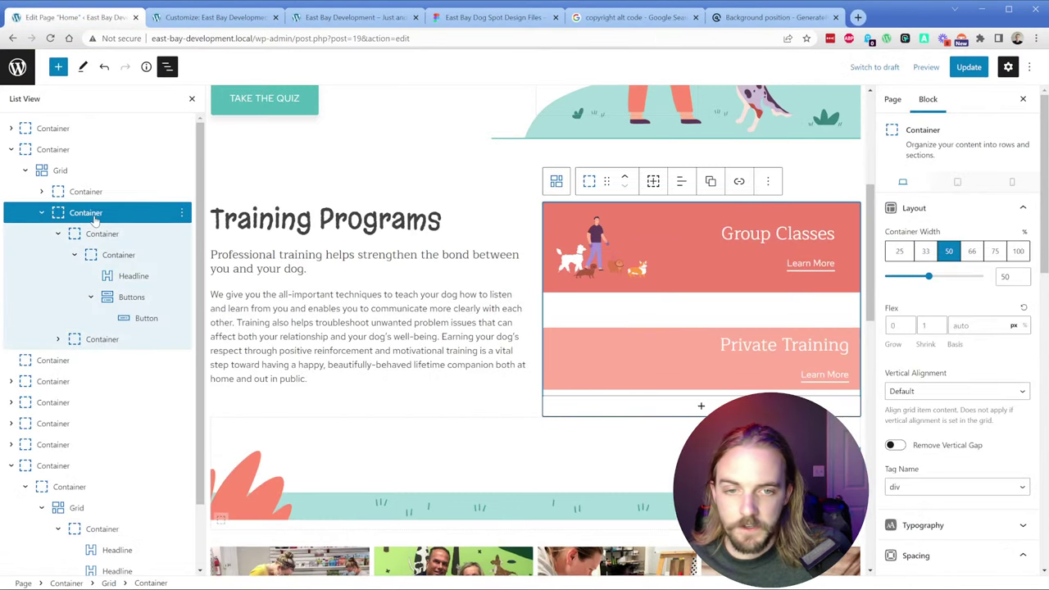
pyautogui.click(95, 234)
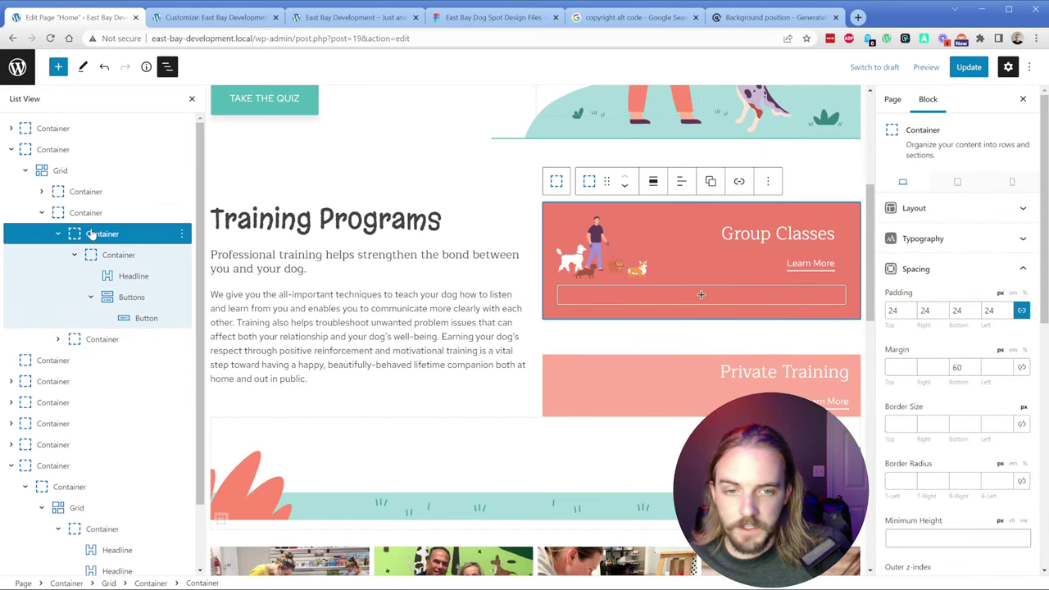
pyautogui.click(893, 481)
pyautogui.write('8')
pyautogui.click(1021, 481)
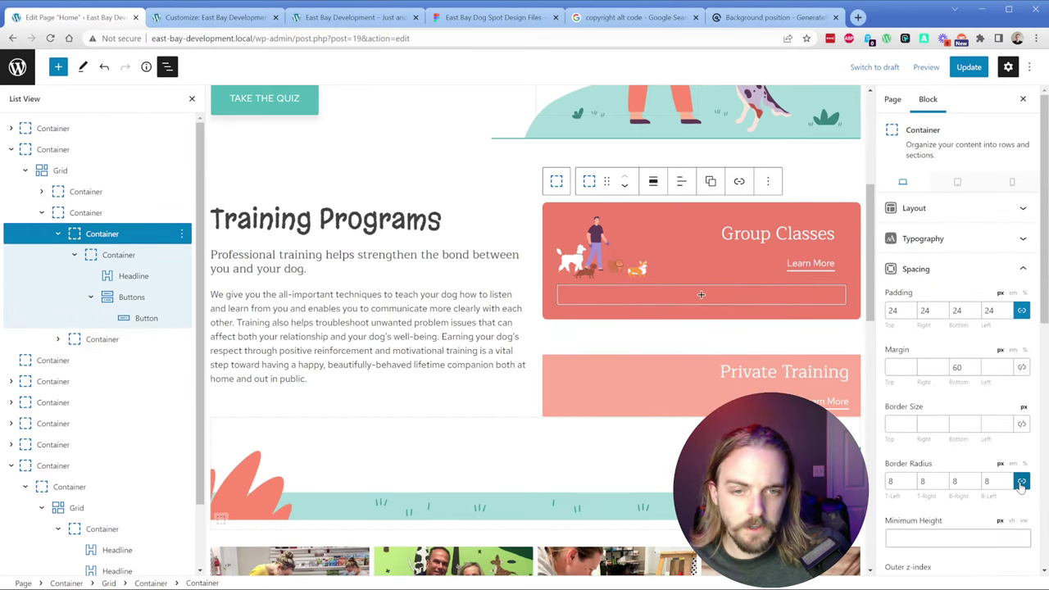
# Step: Collapse the Group Classes card in List View and duplicate it with Ctrl+Shift+D
pyautogui.click(73, 255)
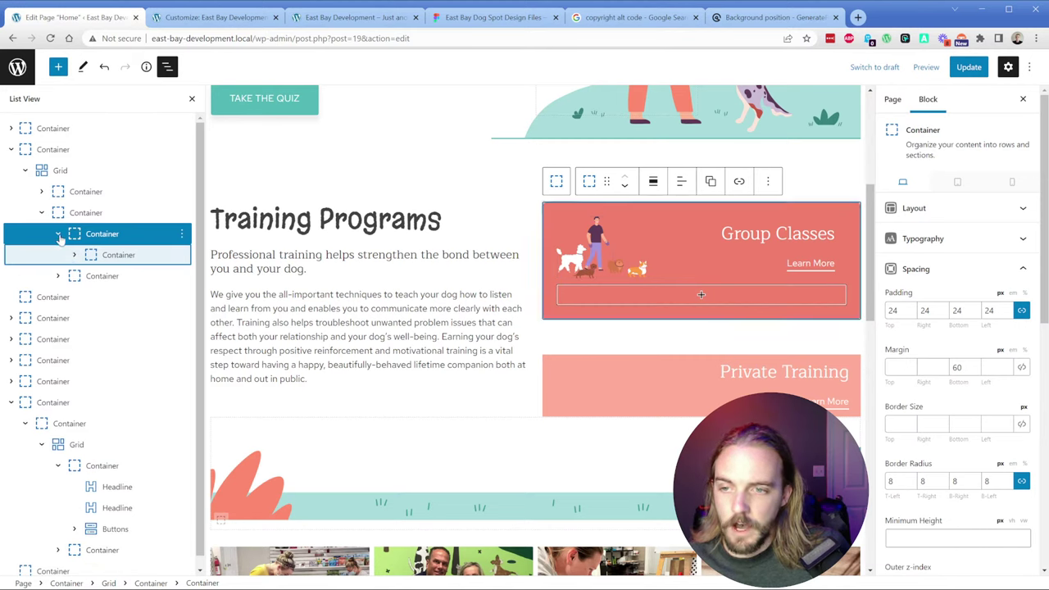
pyautogui.click(57, 235)
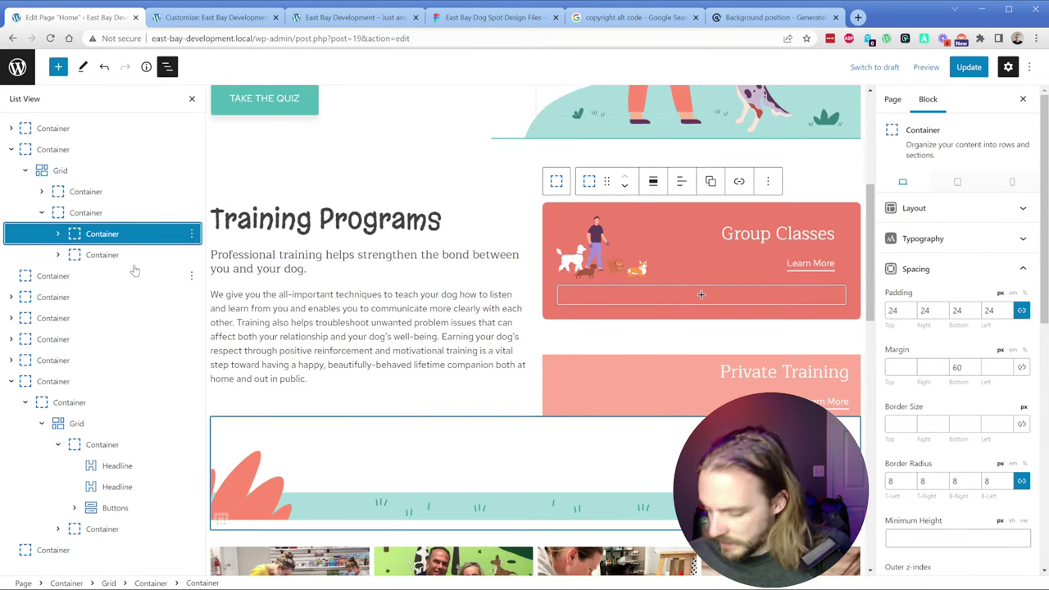
pyautogui.click(190, 234)
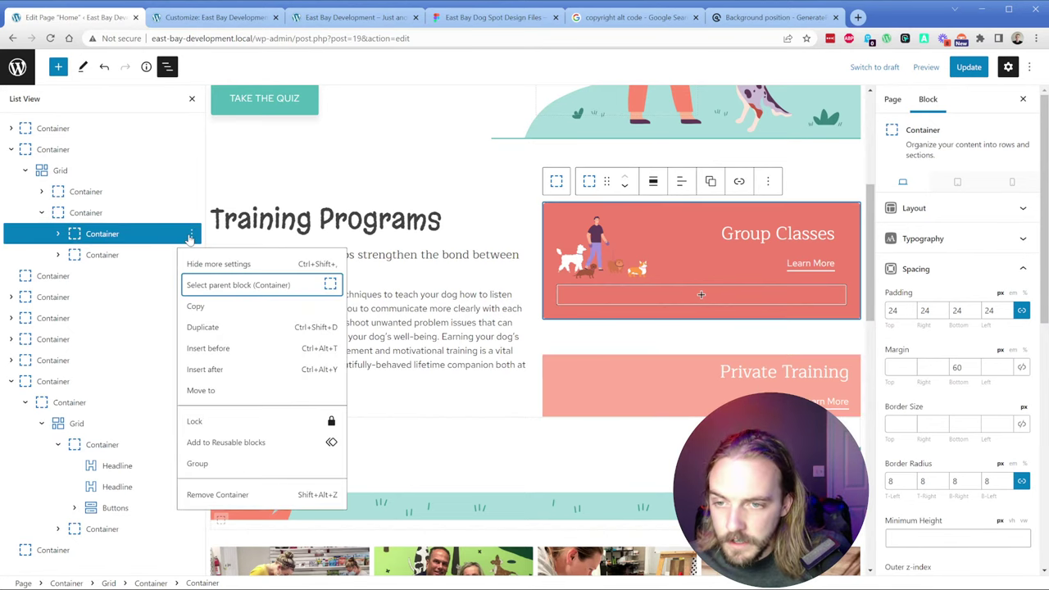
pyautogui.click(190, 236)
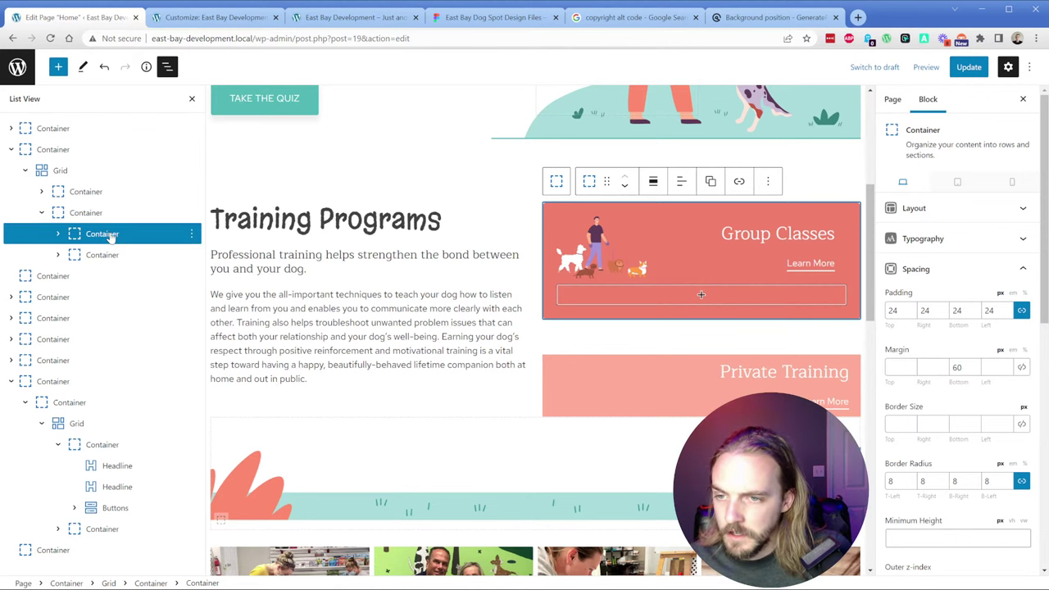
pyautogui.hotkey('ctrl', 'shift', 'd')
# Step: Delete the leftover empty card and retitle the duplicated card's heading 'Private Training'
pyautogui.click(107, 275)
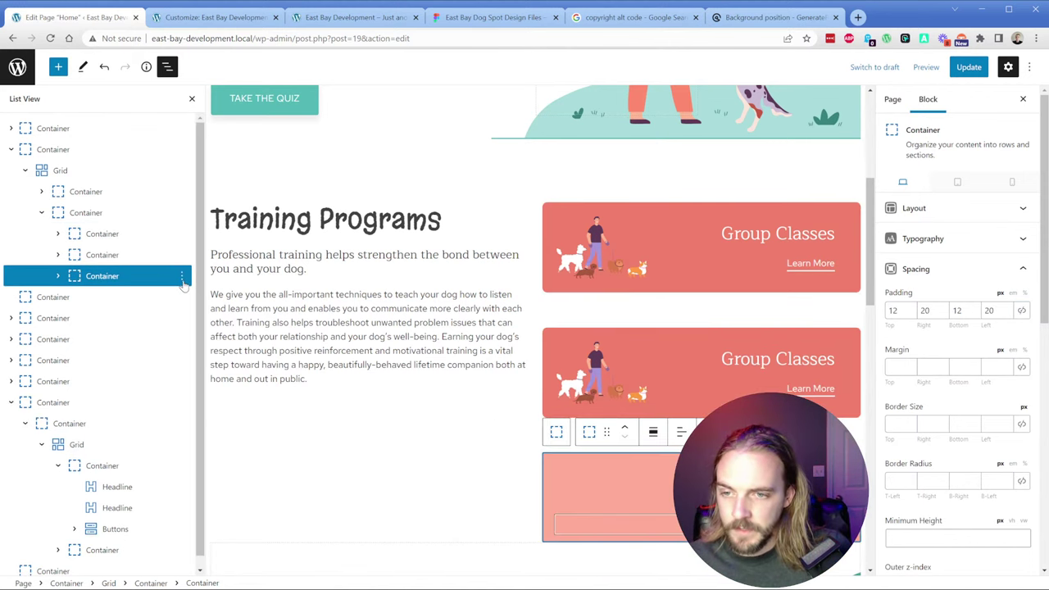
pyautogui.hotkey('shift', 'alt', 'z')
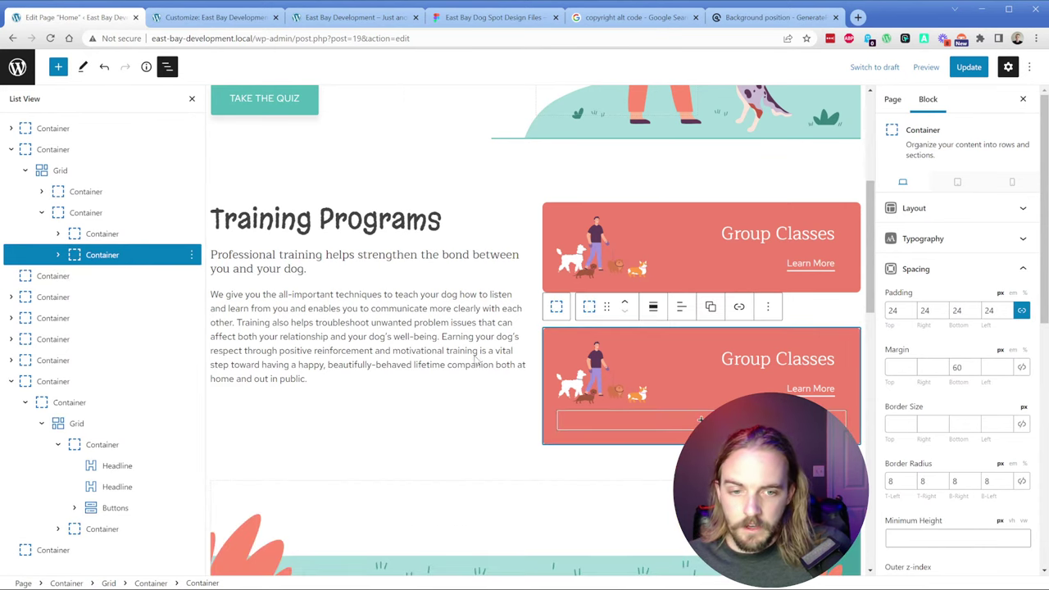
pyautogui.click(787, 360)
pyautogui.doubleClick(786, 360)
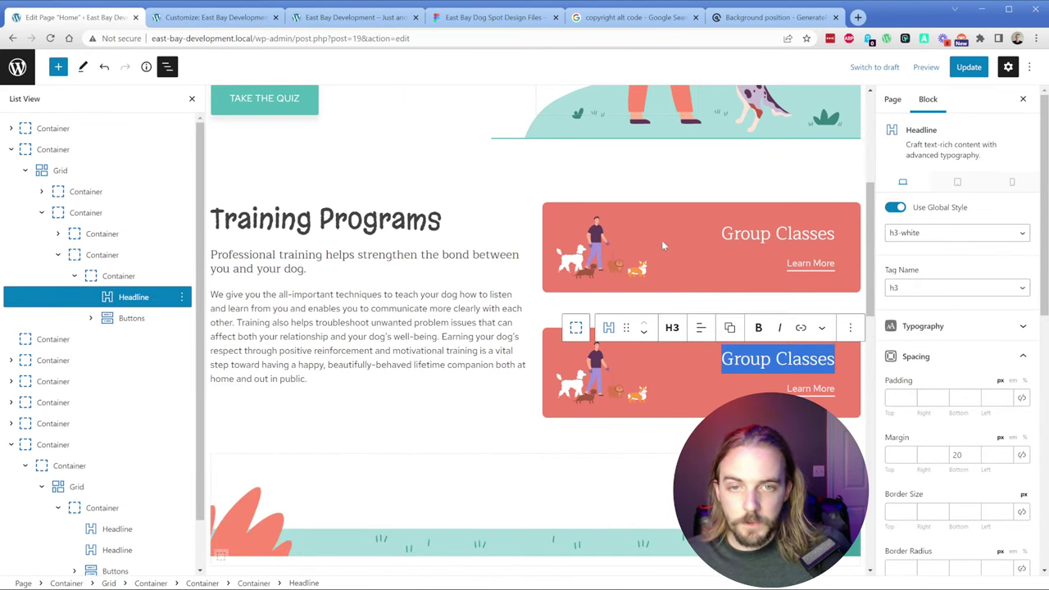
pyautogui.click(525, 21)
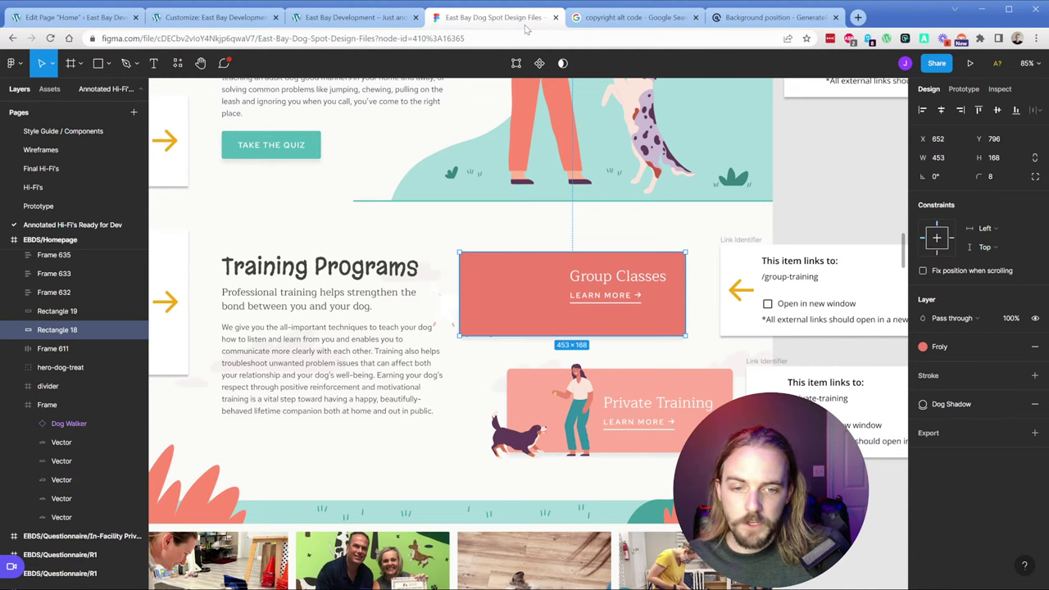
pyautogui.click(70, 17)
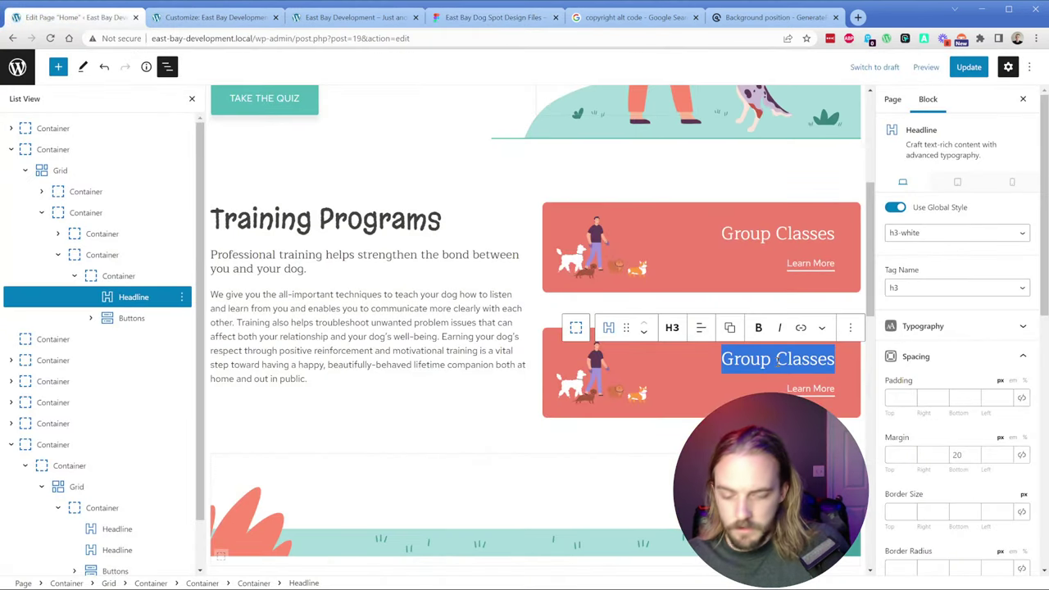
pyautogui.write('PRivate Training')
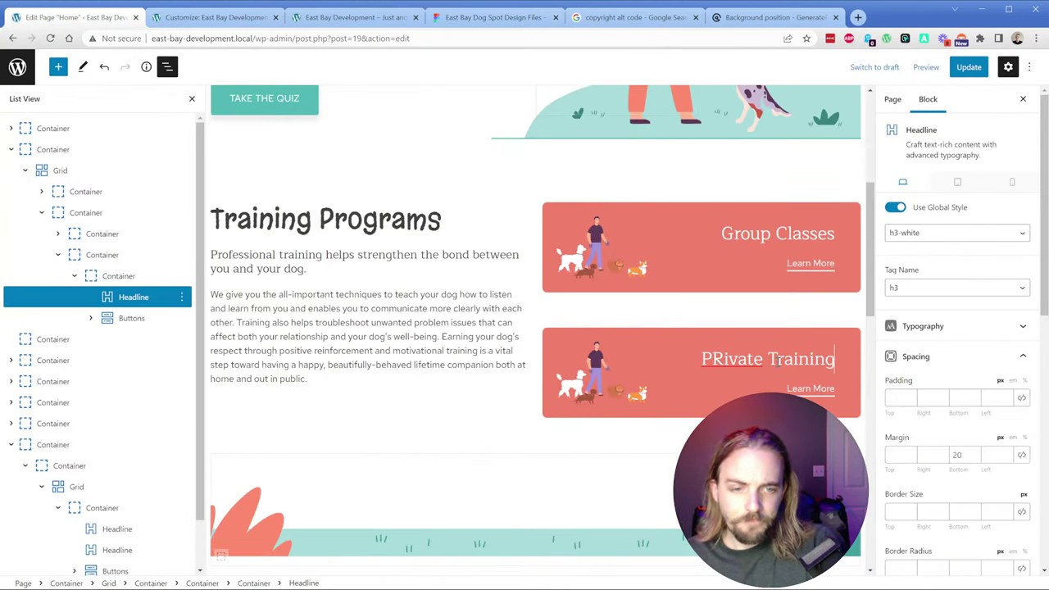
pyautogui.click(722, 359)
pyautogui.press('BackSpace')
pyautogui.write('r')
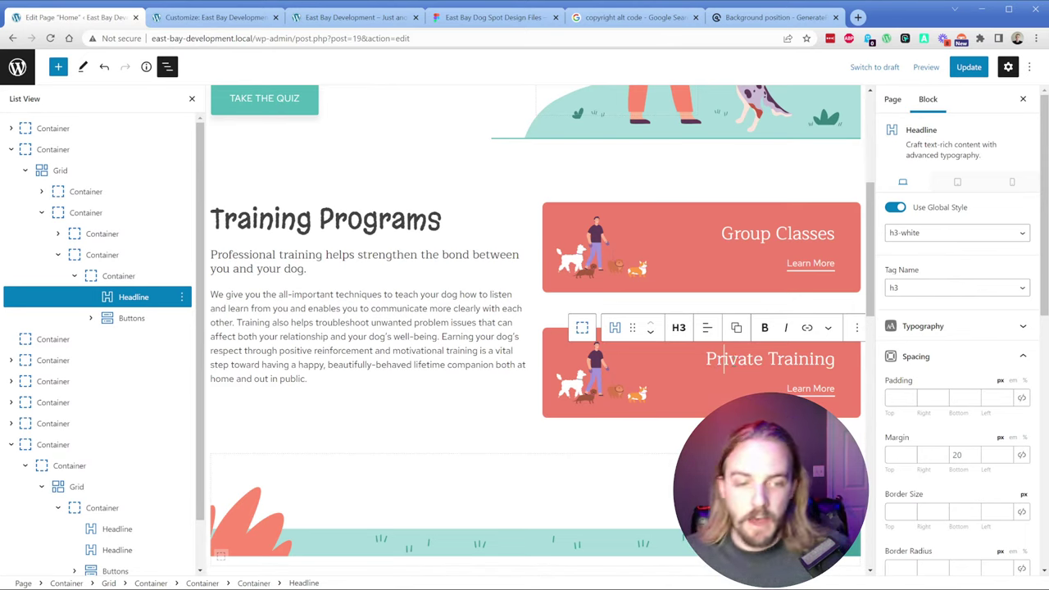
# Step: Open the second Learn More button's icon settings and copy Figma's arrow-right icon as SVG
pyautogui.click(810, 388)
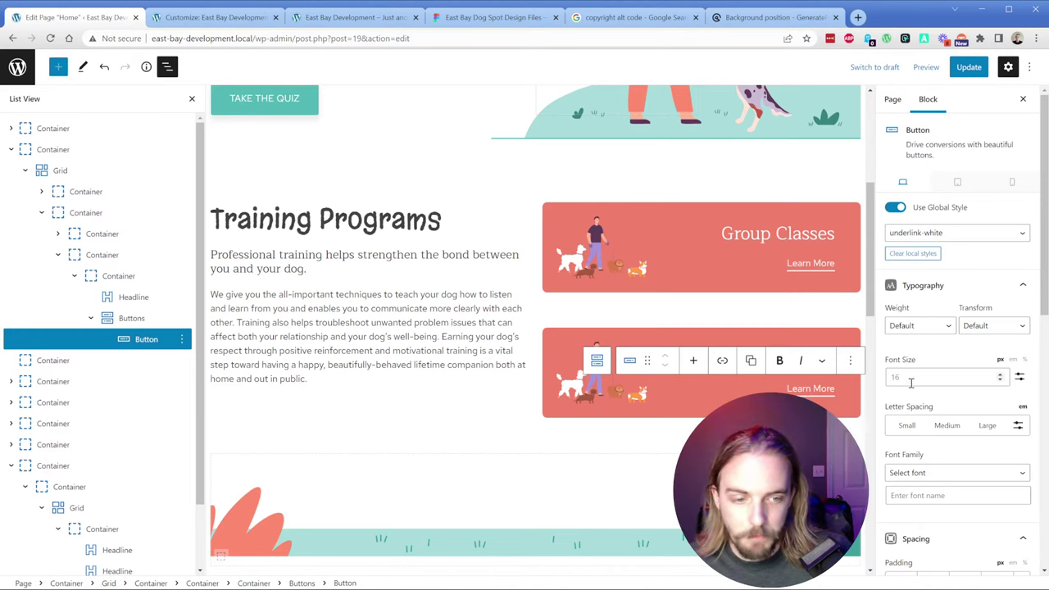
pyautogui.scroll(-8, 910, 383)
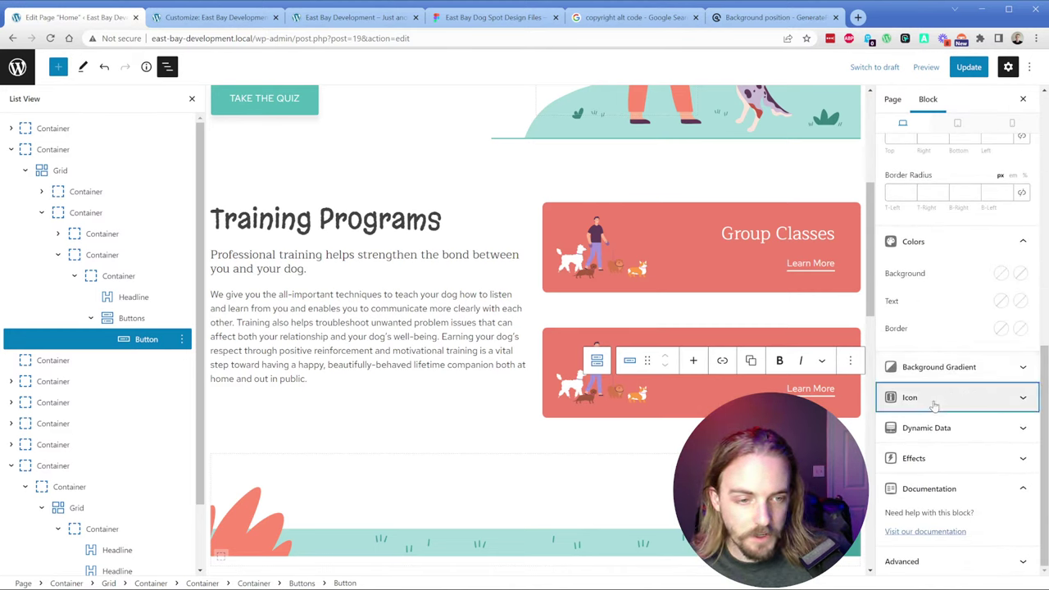
pyautogui.click(933, 405)
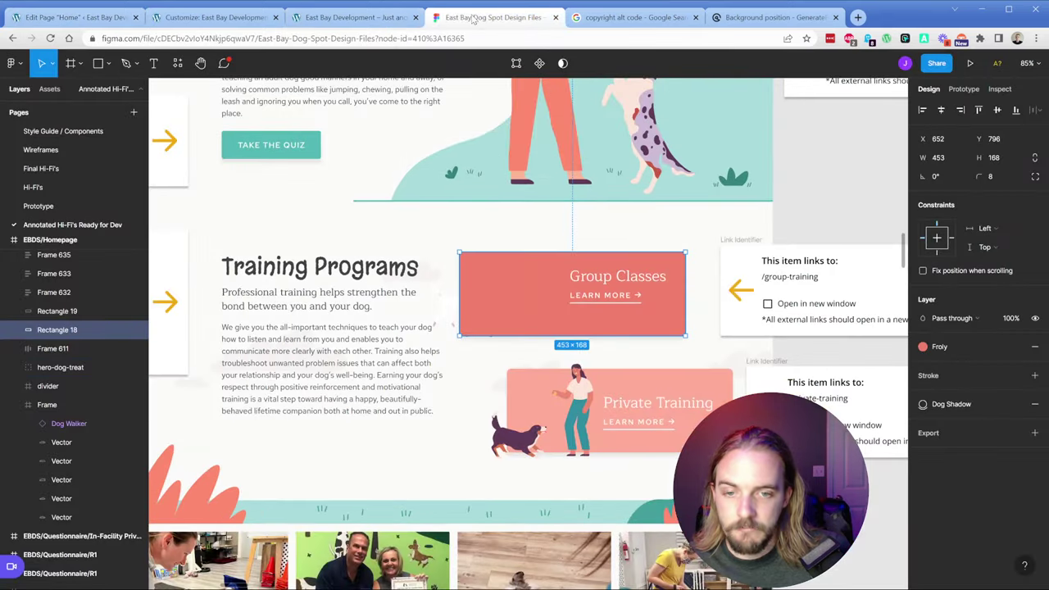
pyautogui.click(483, 17)
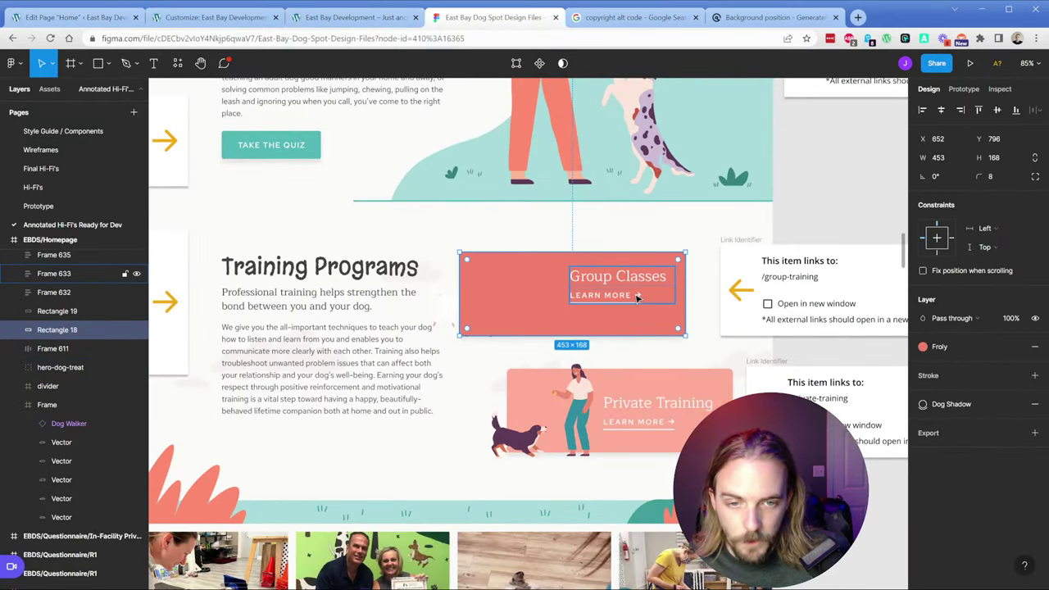
pyautogui.doubleClick(638, 297)
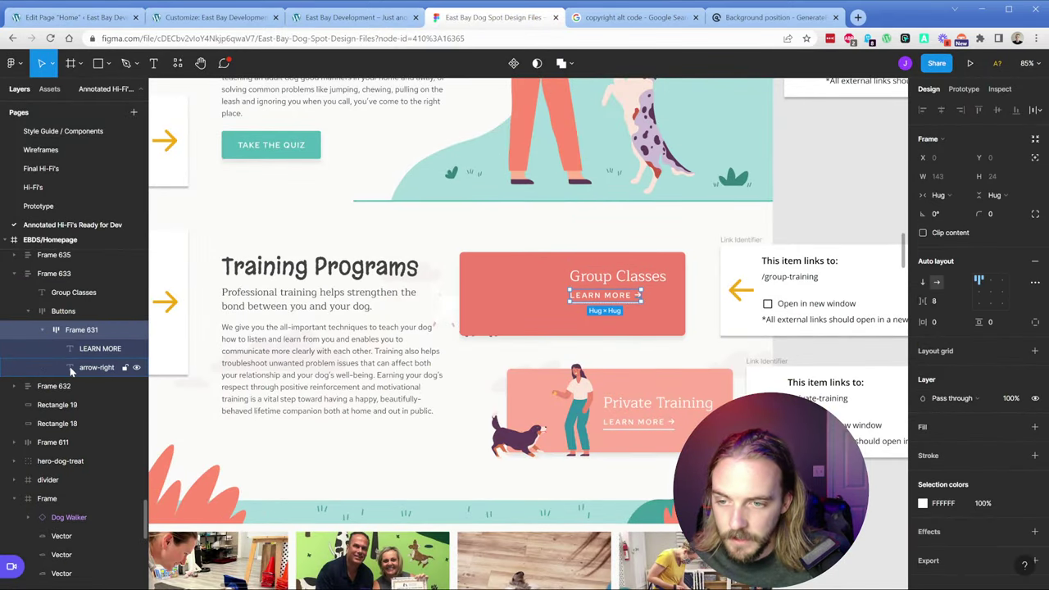
pyautogui.click(72, 370)
pyautogui.rightClick(82, 369)
pyautogui.moveTo(172, 285)
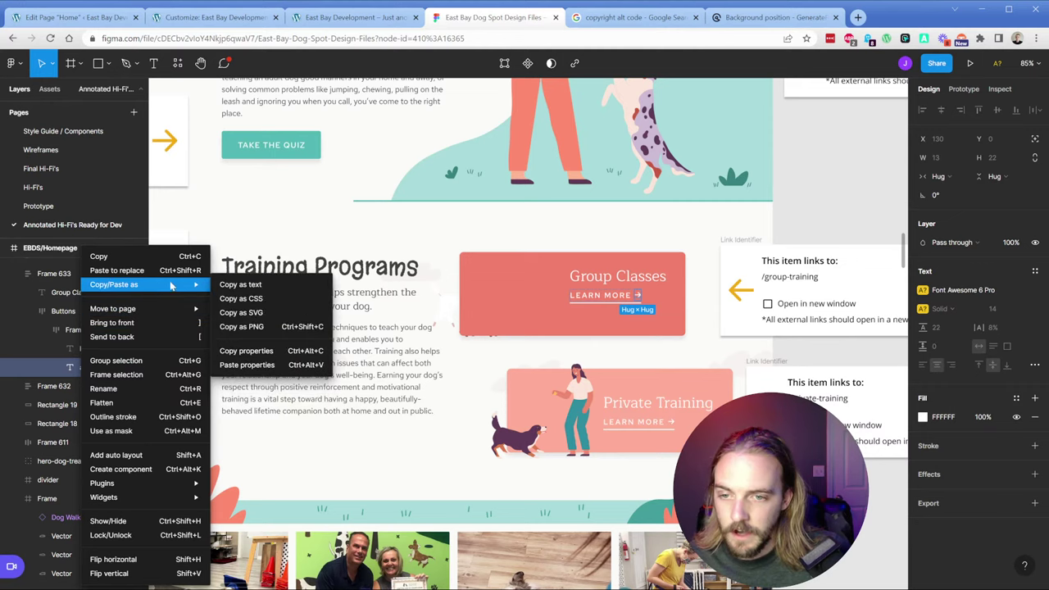
pyautogui.click(240, 312)
# Step: Paste the arrow SVG as the Private Training button's icon, placed on the right
pyautogui.click(74, 18)
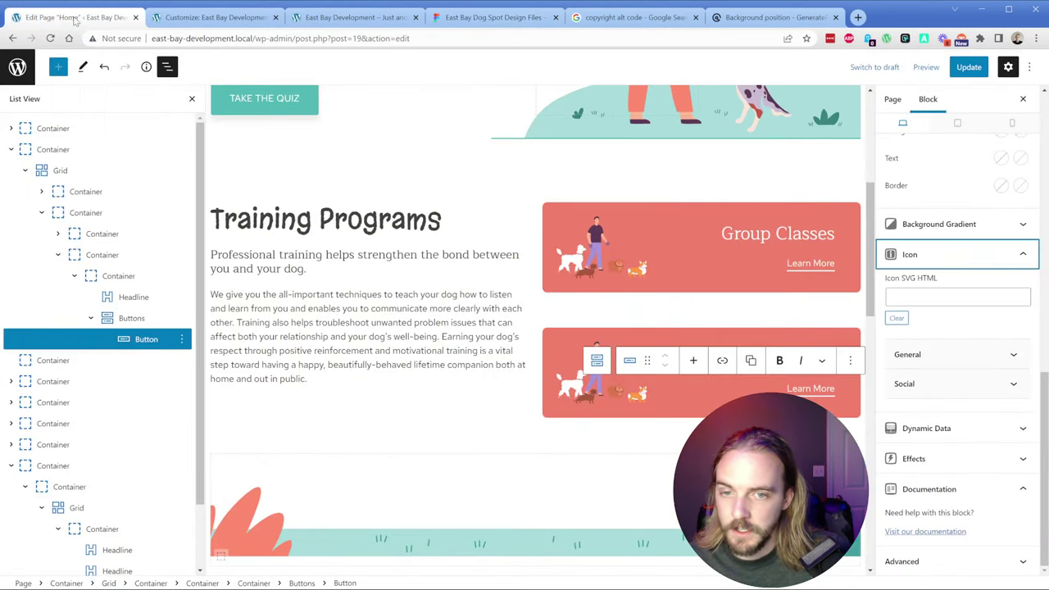
pyautogui.click(934, 297)
pyautogui.hotkey('ctrl', 'v')
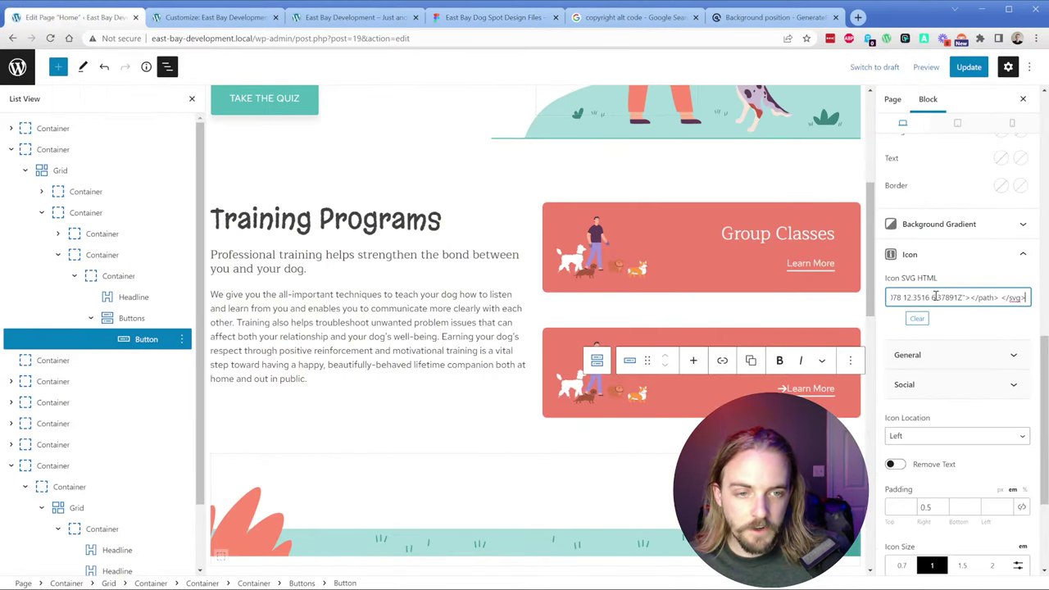
pyautogui.click(948, 436)
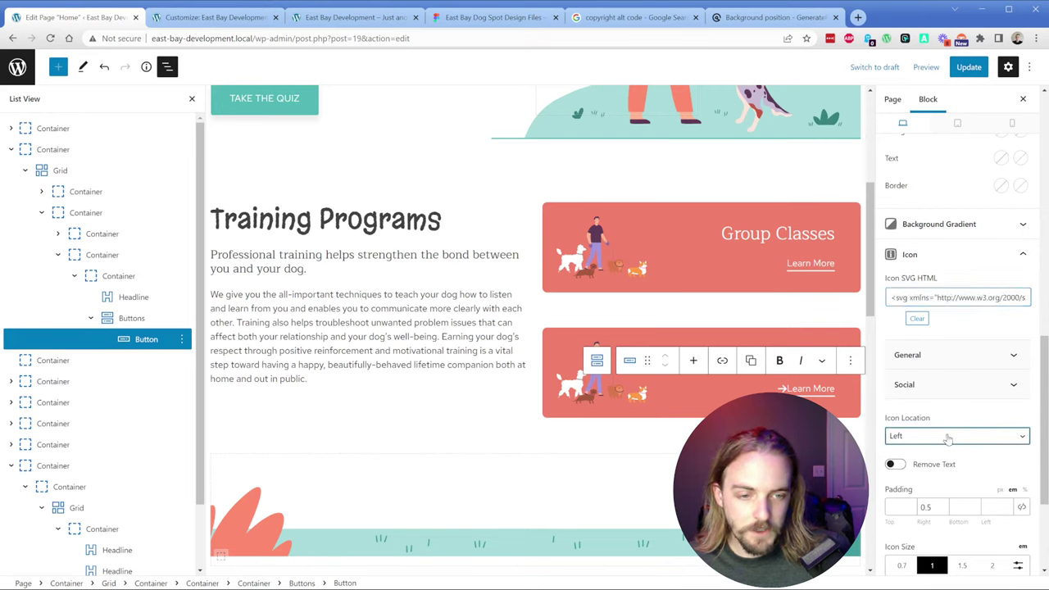
pyautogui.click(927, 464)
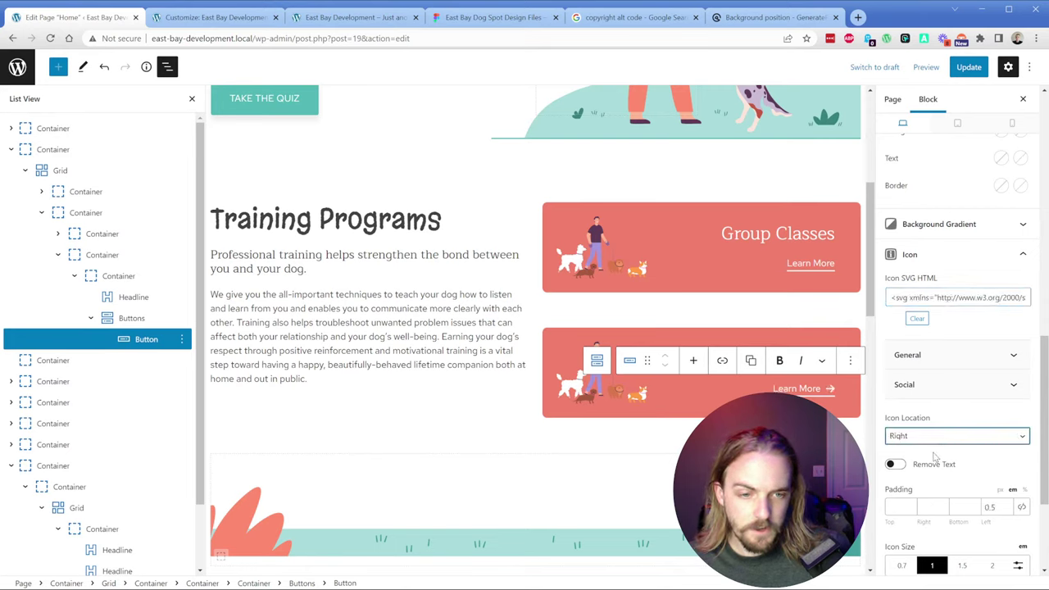
# Step: Add the arrow SVG icon to the Group Classes Learn More button, trying left and right placement
pyautogui.click(814, 263)
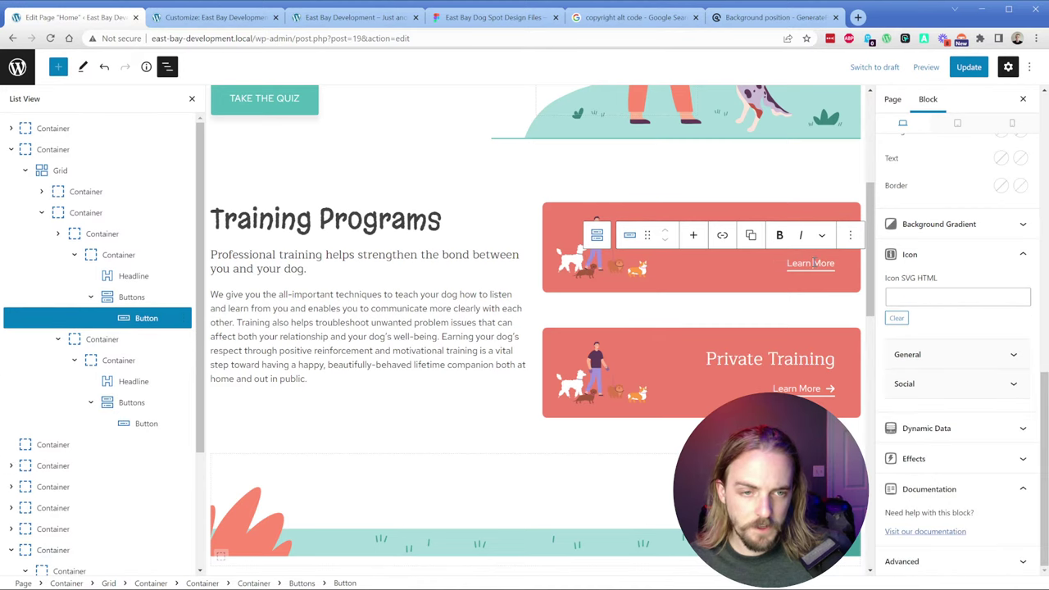
pyautogui.click(930, 295)
pyautogui.hotkey('ctrl', 'v')
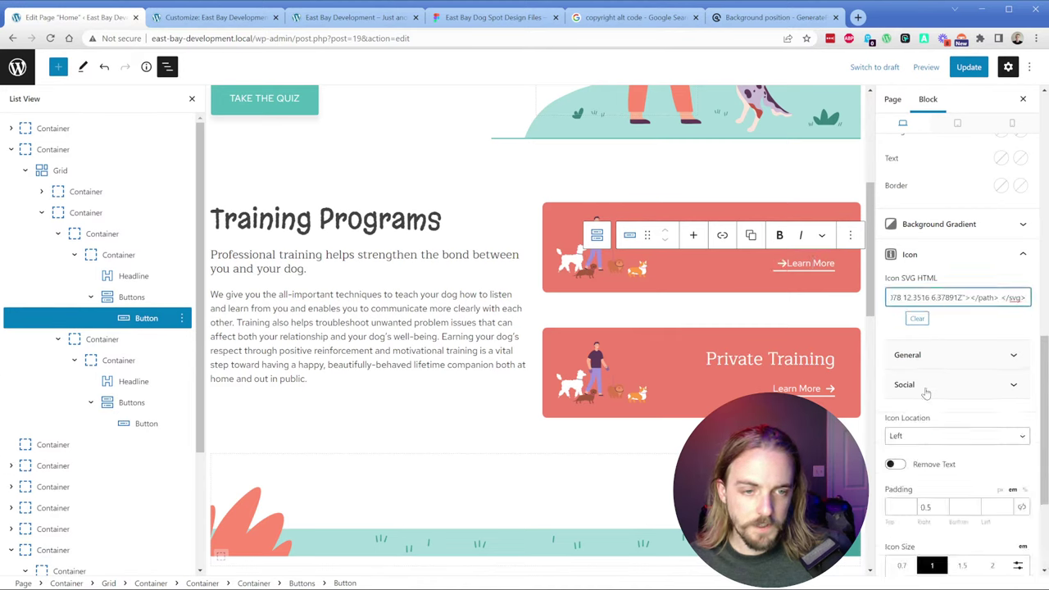
pyautogui.click(922, 435)
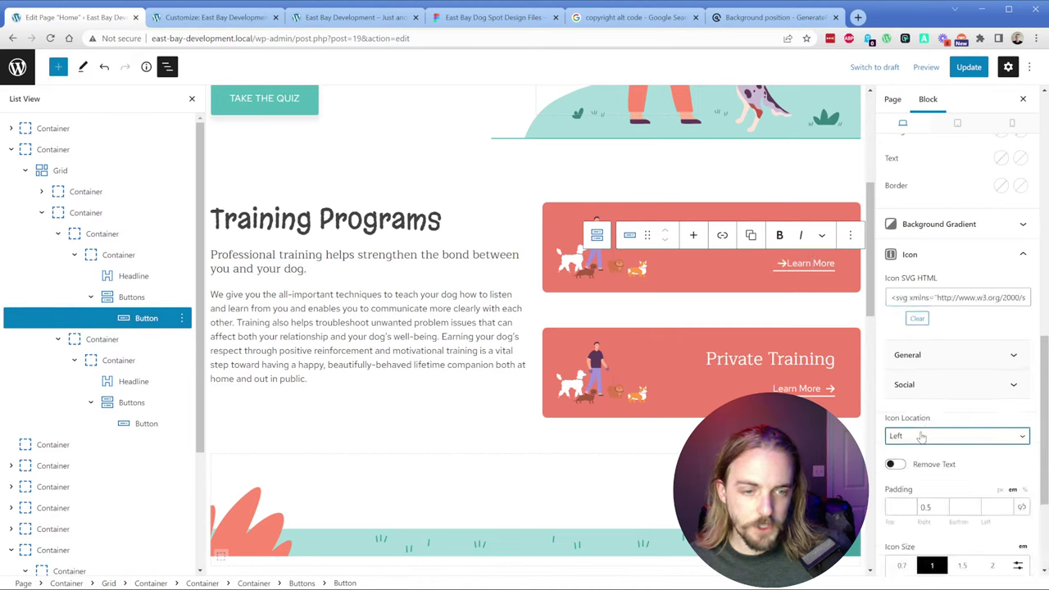
pyautogui.click(916, 464)
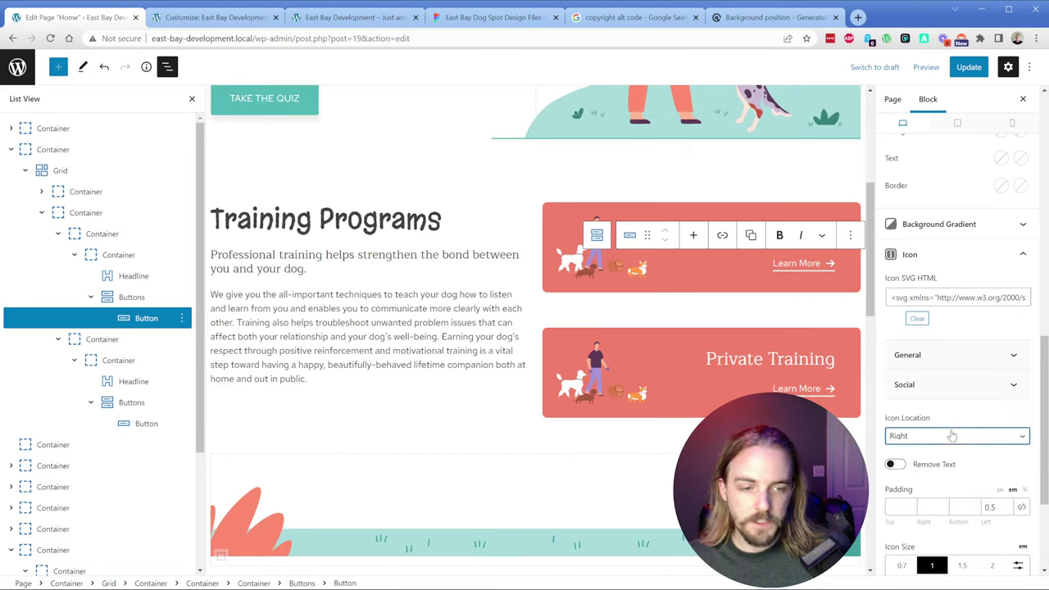
pyautogui.scroll(-1, 950, 435)
pyautogui.doubleClick(991, 448)
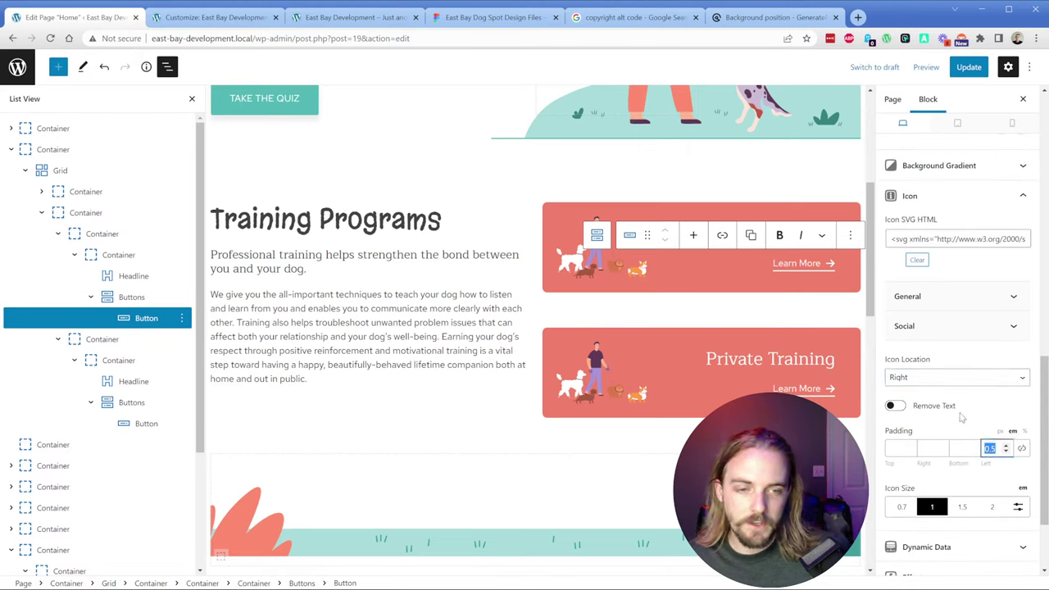
pyautogui.click(934, 378)
pyautogui.click(932, 391)
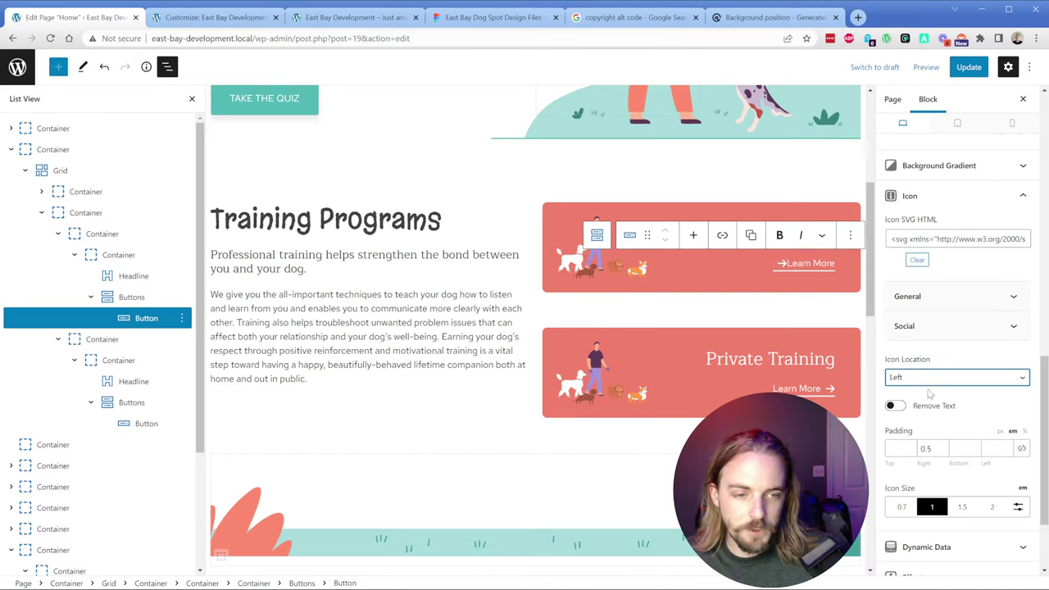
pyautogui.click(930, 378)
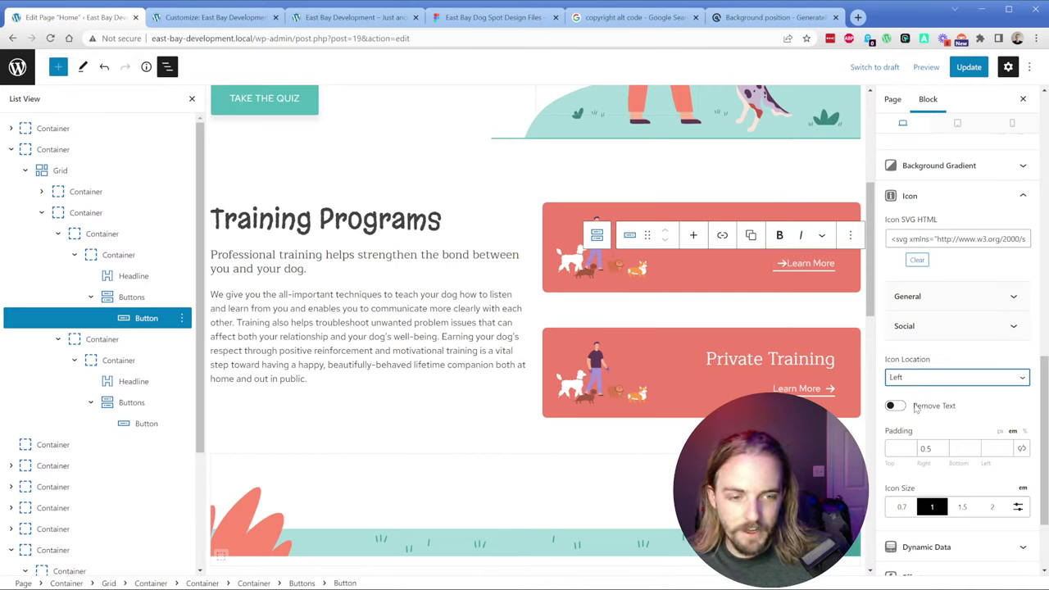
pyautogui.click(917, 413)
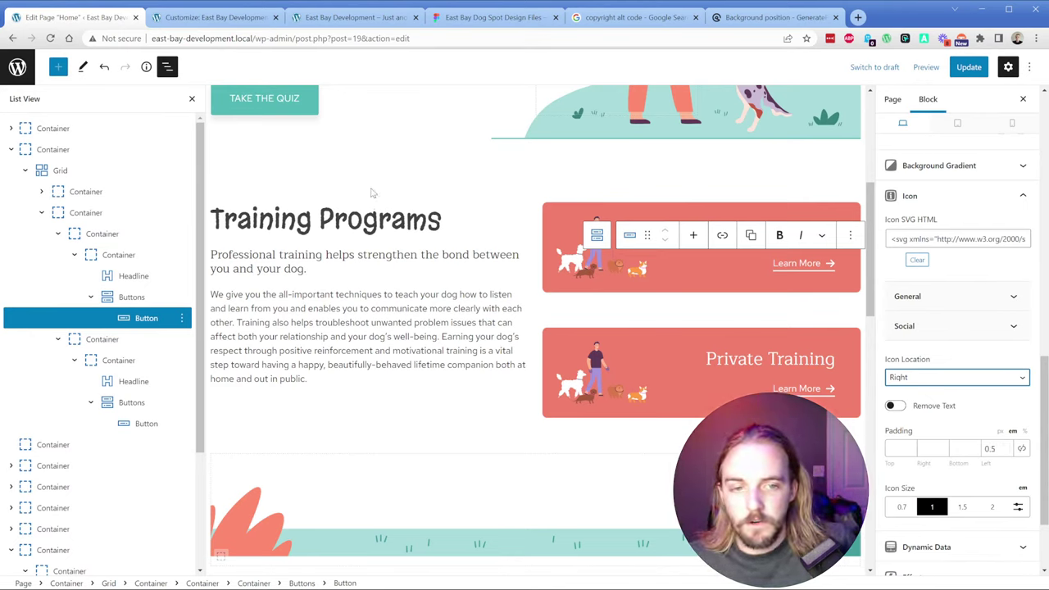
# Step: Check the LEARN MORE text in Figma and give the button 5 px bottom padding
pyautogui.click(508, 16)
pyautogui.click(600, 300)
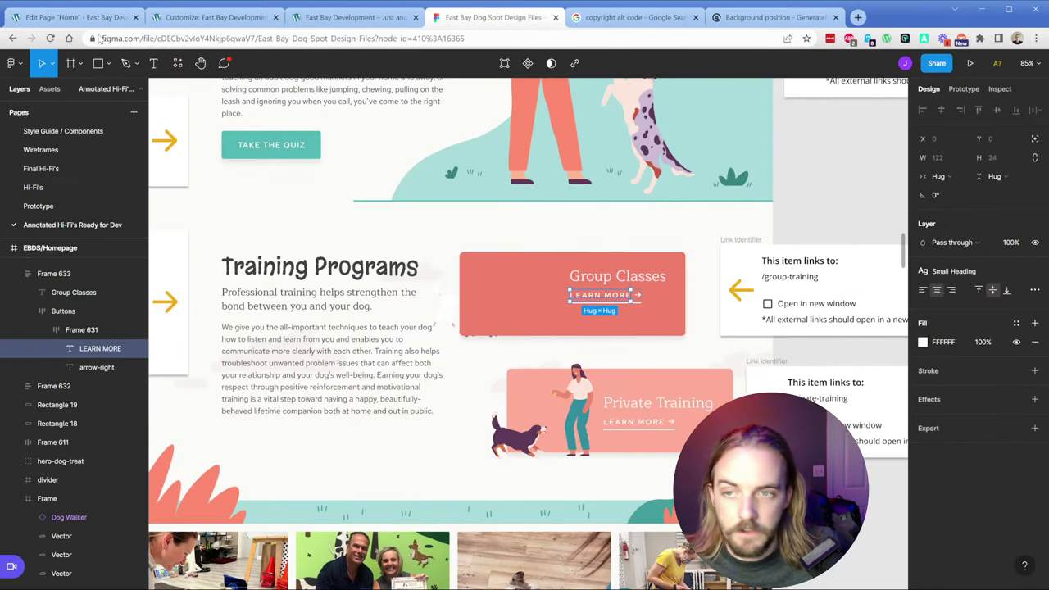
pyautogui.click(54, 21)
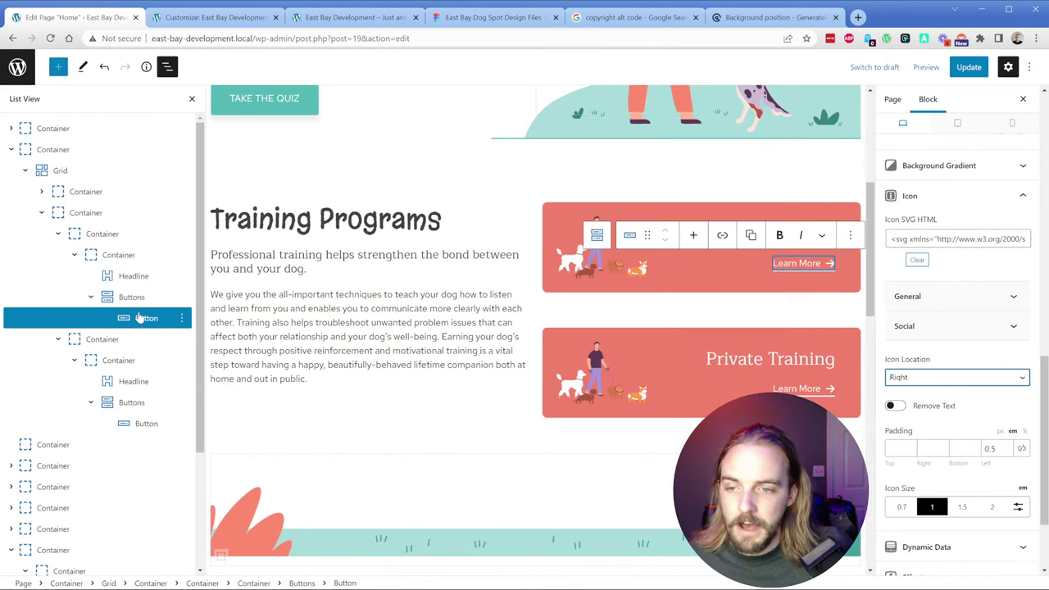
pyautogui.scroll(7, 930, 345)
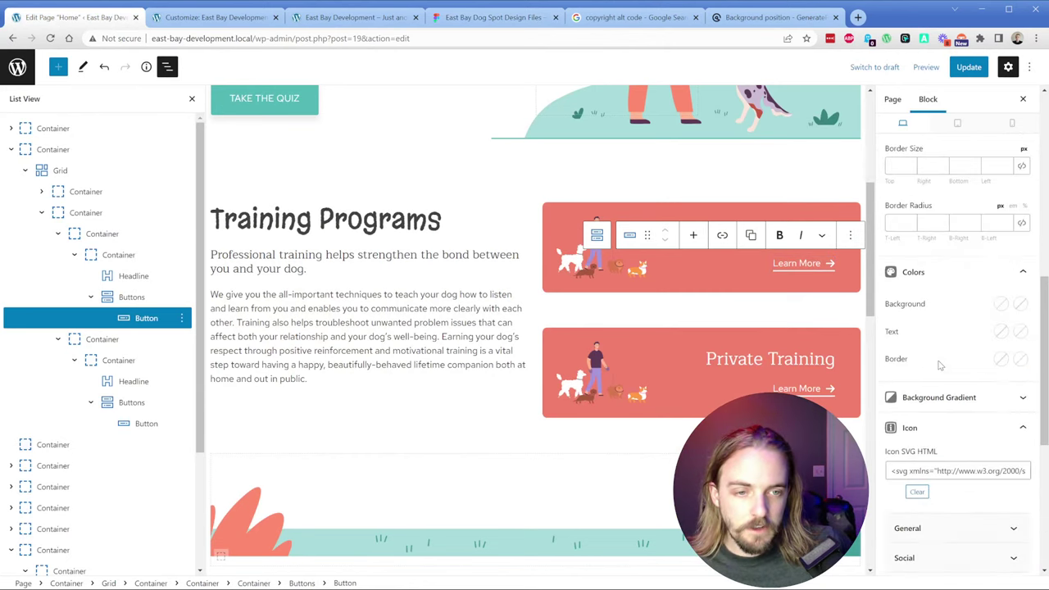
pyautogui.click(959, 348)
pyautogui.write('5')
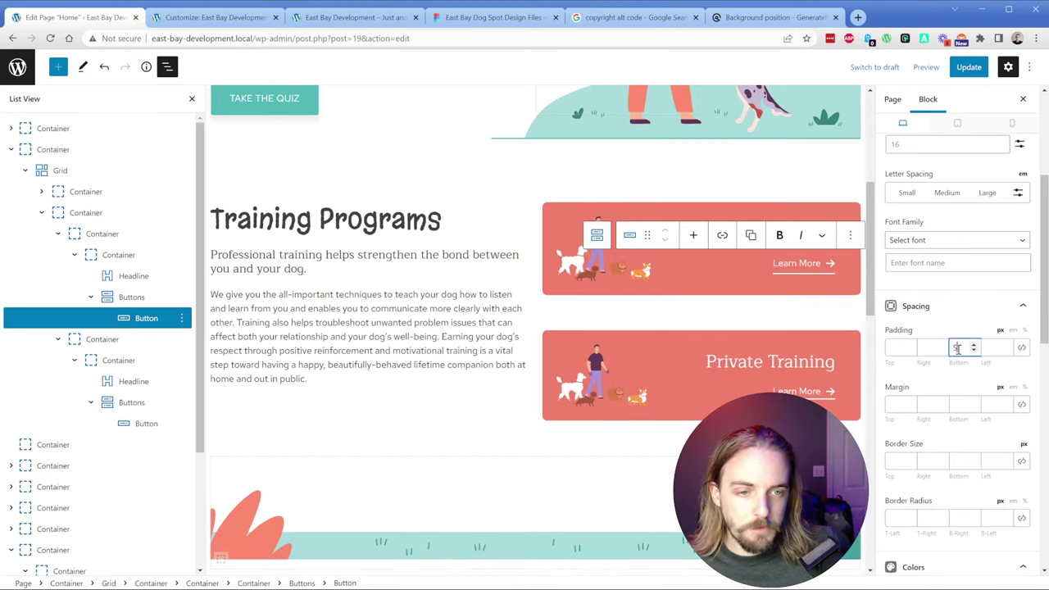
# Step: Try uppercase text transform on the Learn More button, then revert it to normal case
pyautogui.scroll(3, 959, 263)
pyautogui.click(987, 212)
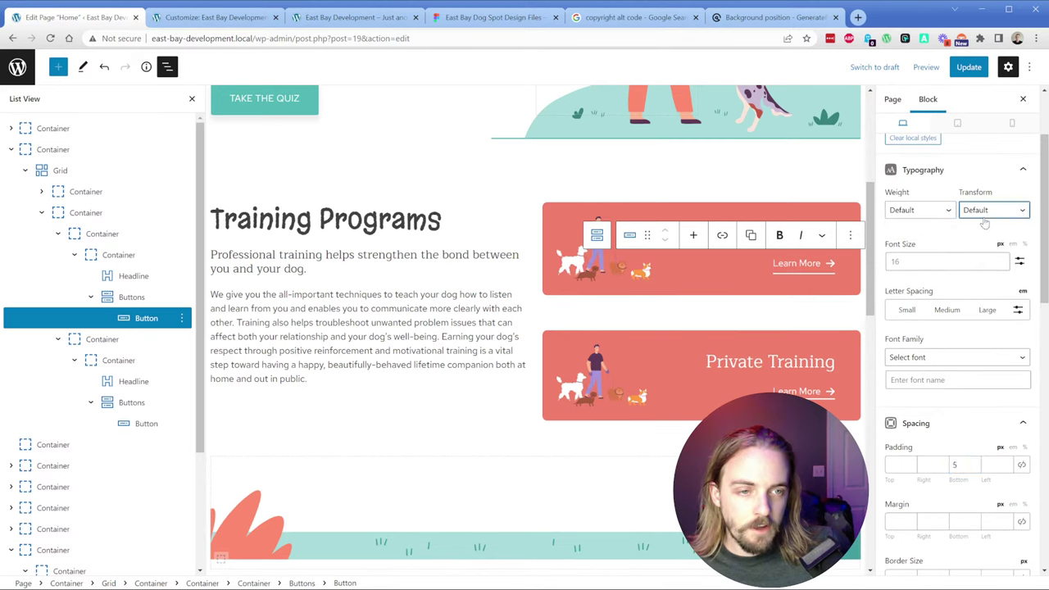
pyautogui.click(987, 240)
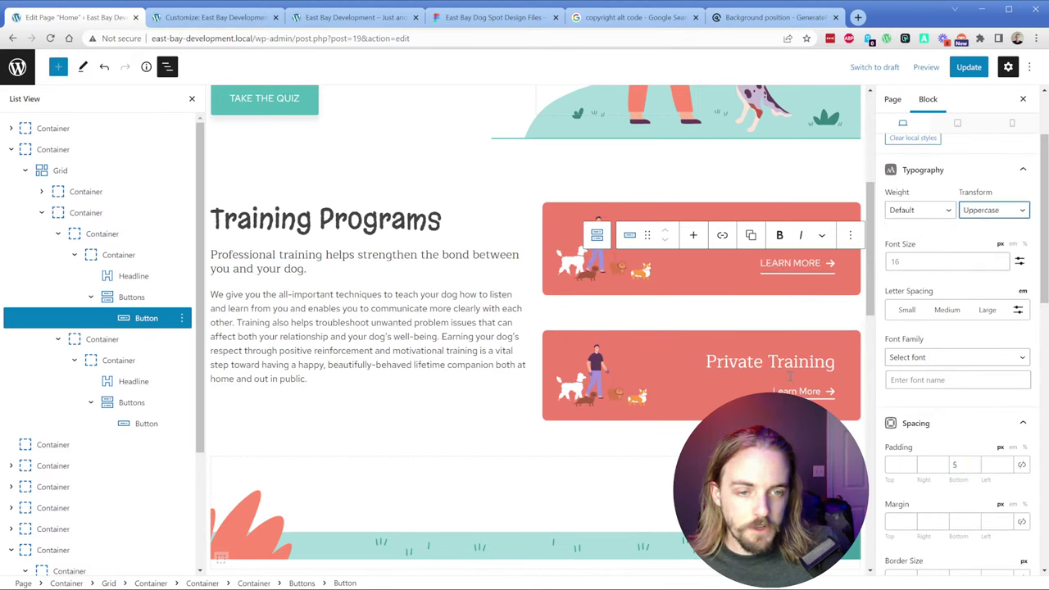
pyautogui.scroll(2, 960, 337)
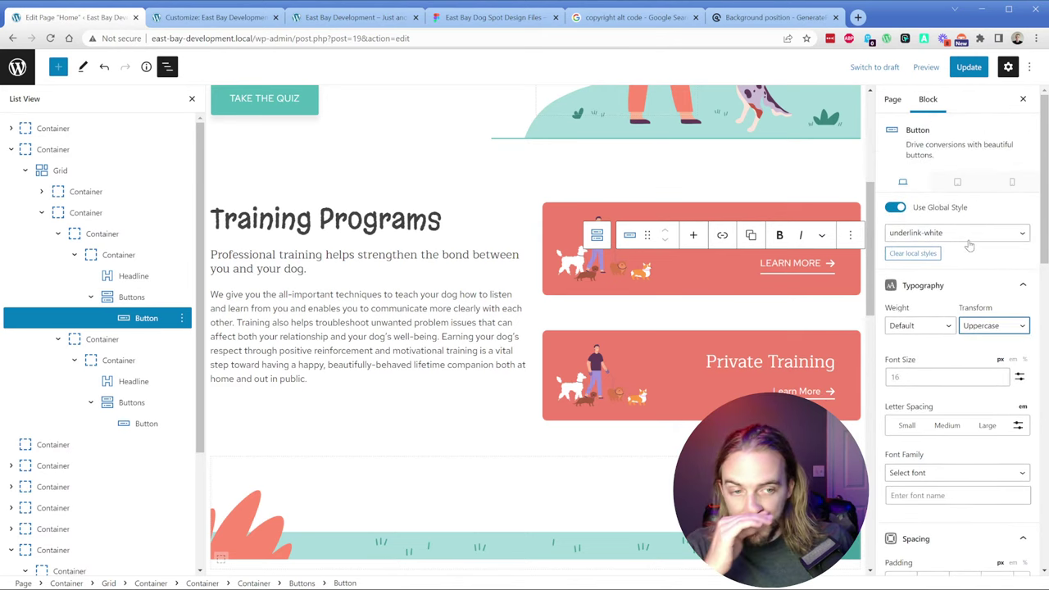
pyautogui.click(989, 328)
pyautogui.click(991, 342)
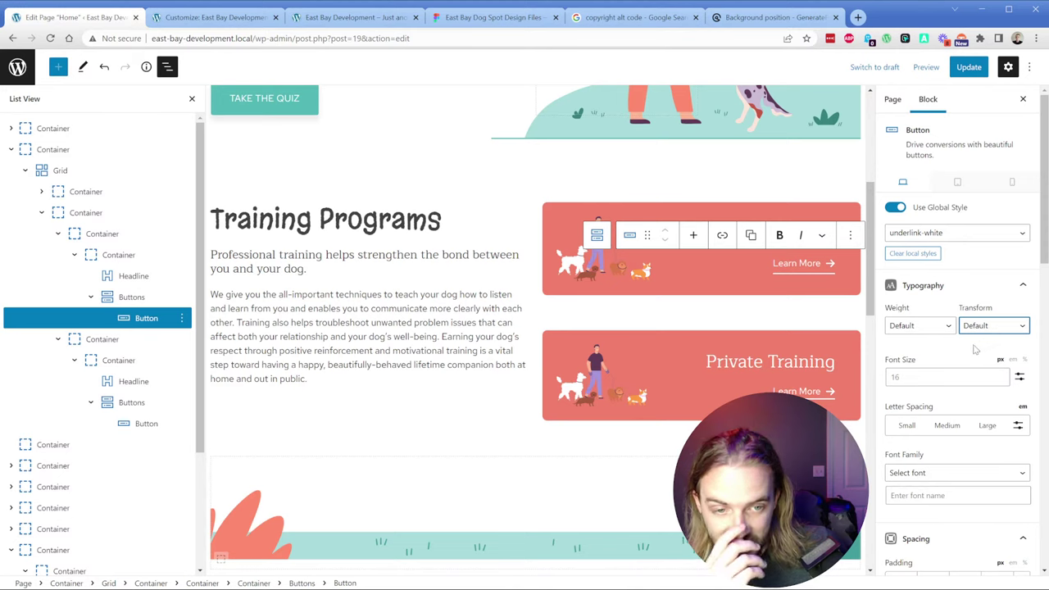
# Step: Clear the arrow icons from both Learn More buttons, update the page, and return to Pages
pyautogui.scroll(-10, 959, 369)
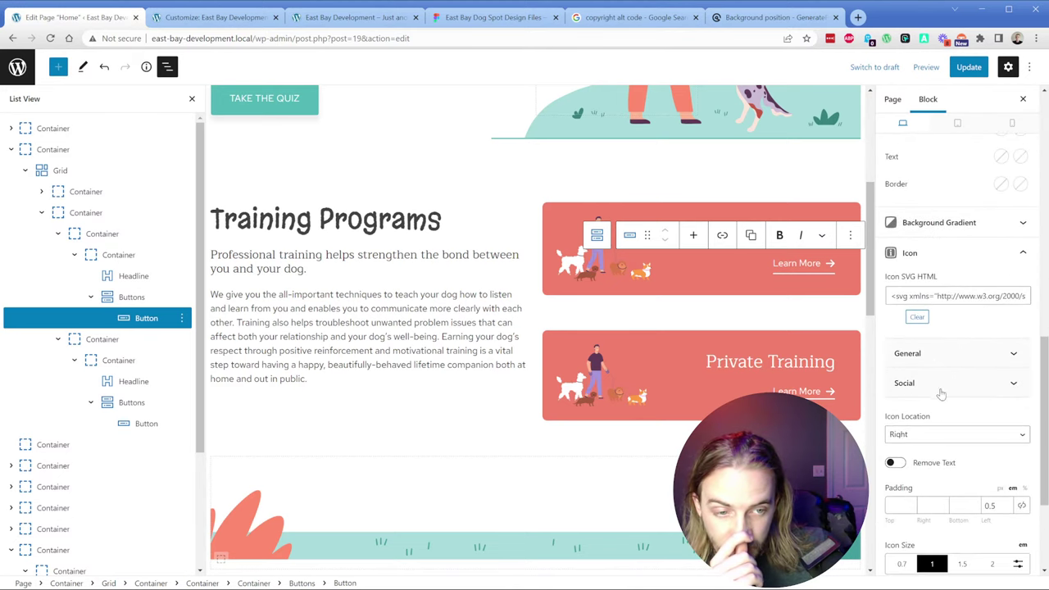
pyautogui.click(916, 318)
pyautogui.click(805, 391)
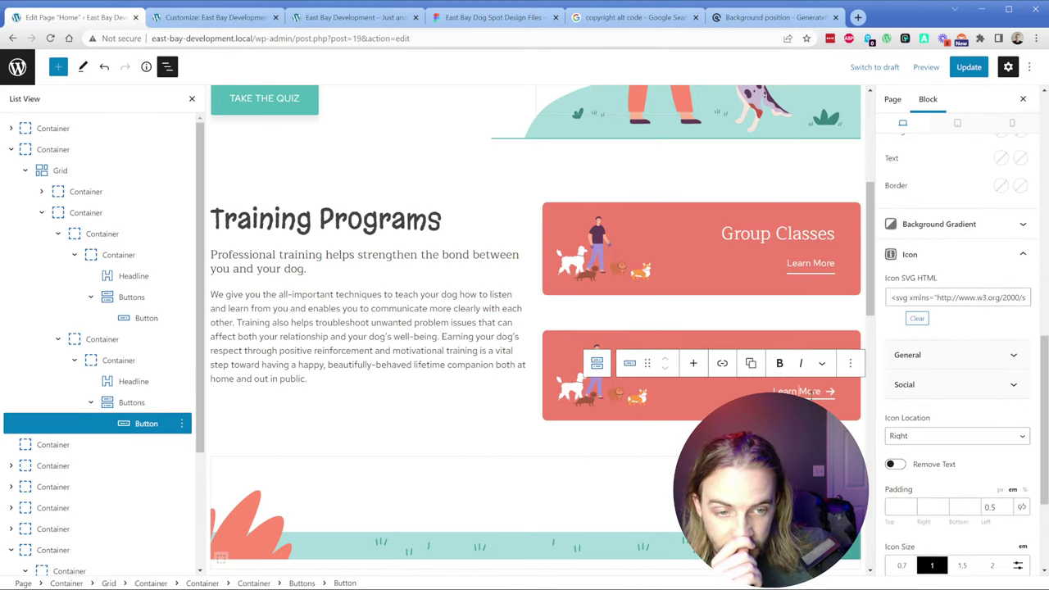
pyautogui.click(913, 319)
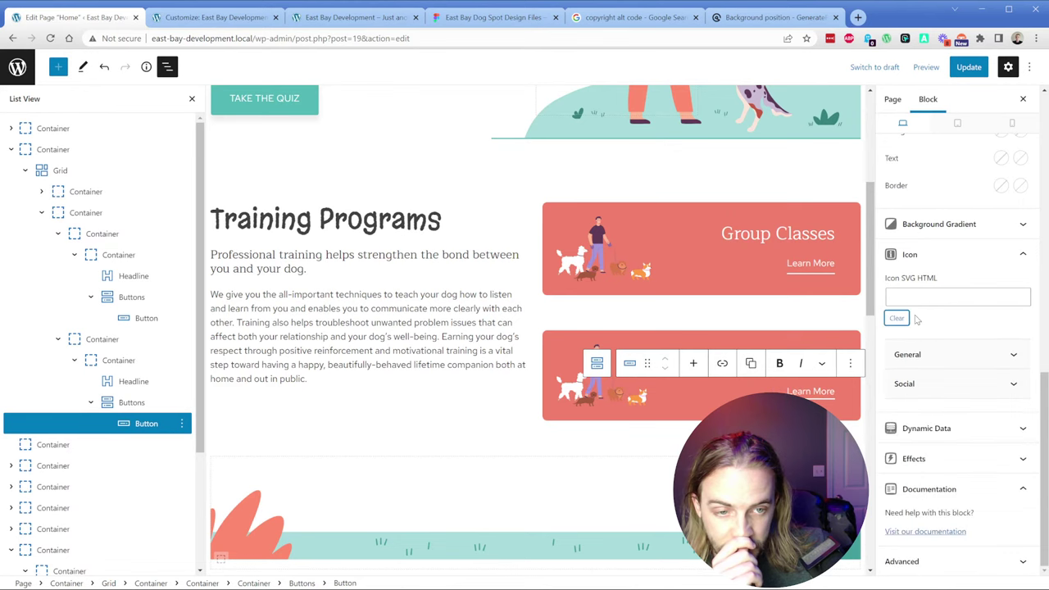
pyautogui.click(965, 71)
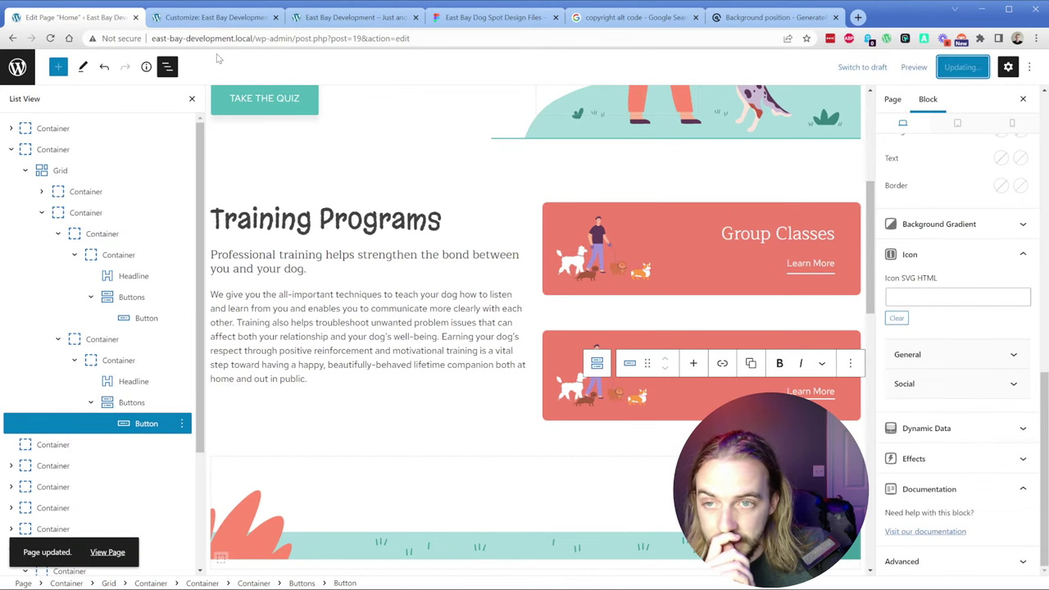
pyautogui.click(215, 17)
pyautogui.click(14, 63)
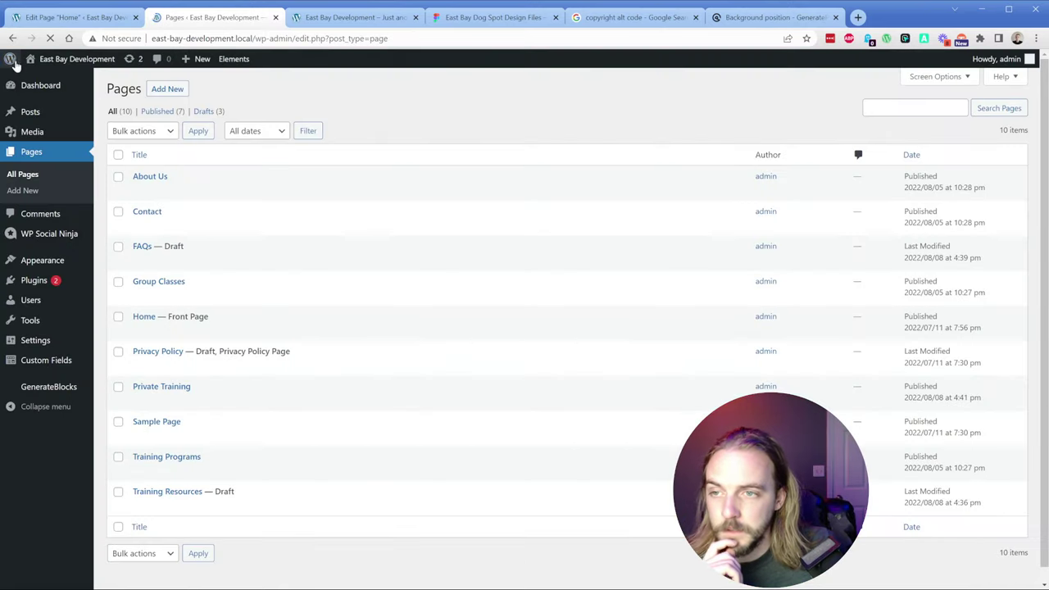
# Step: In GenerateBlocks global styles, replace the Buttons style's icon SVG with the new arrow code
pyautogui.moveTo(45, 260)
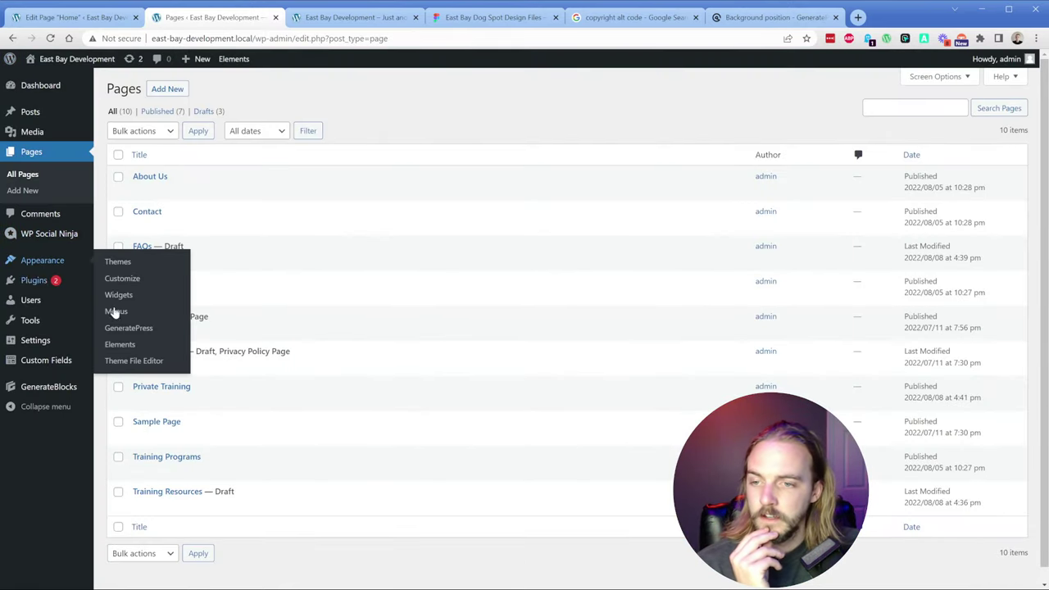
pyautogui.moveTo(71, 391)
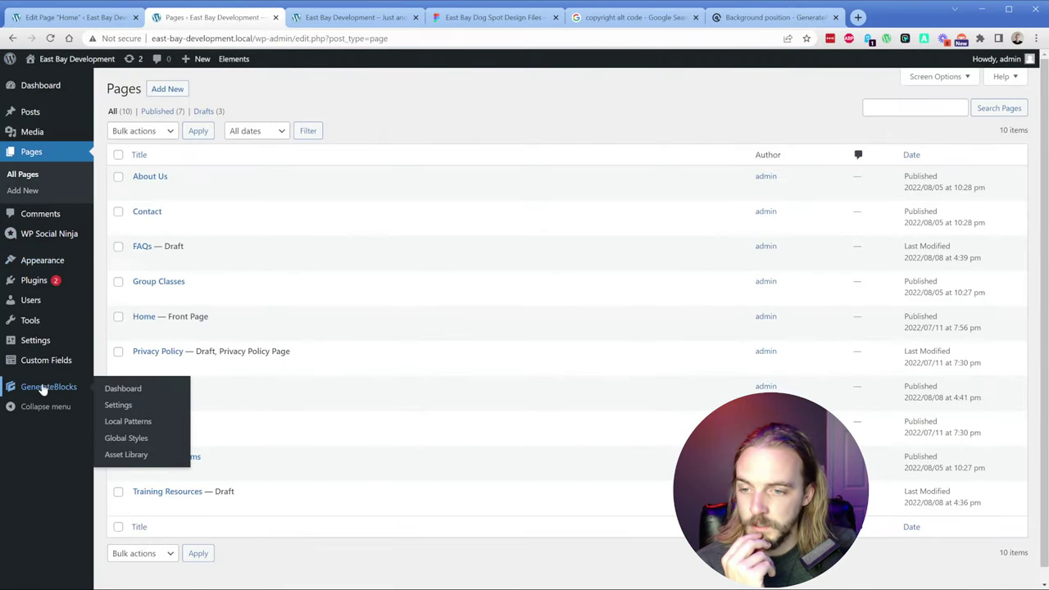
pyautogui.click(118, 436)
pyautogui.click(138, 215)
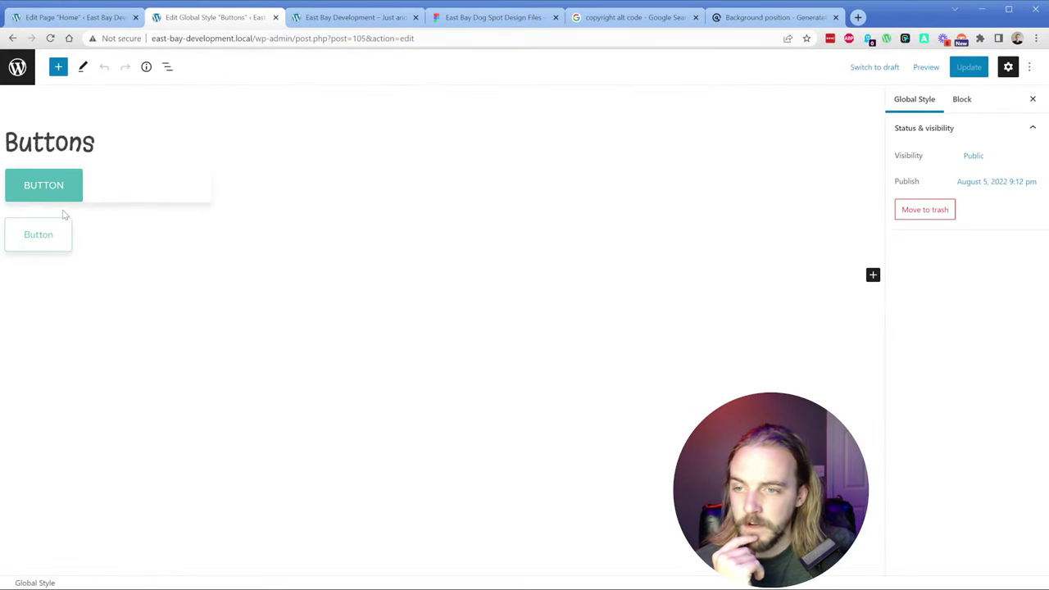
pyautogui.click(49, 211)
pyautogui.tripleClick(47, 211)
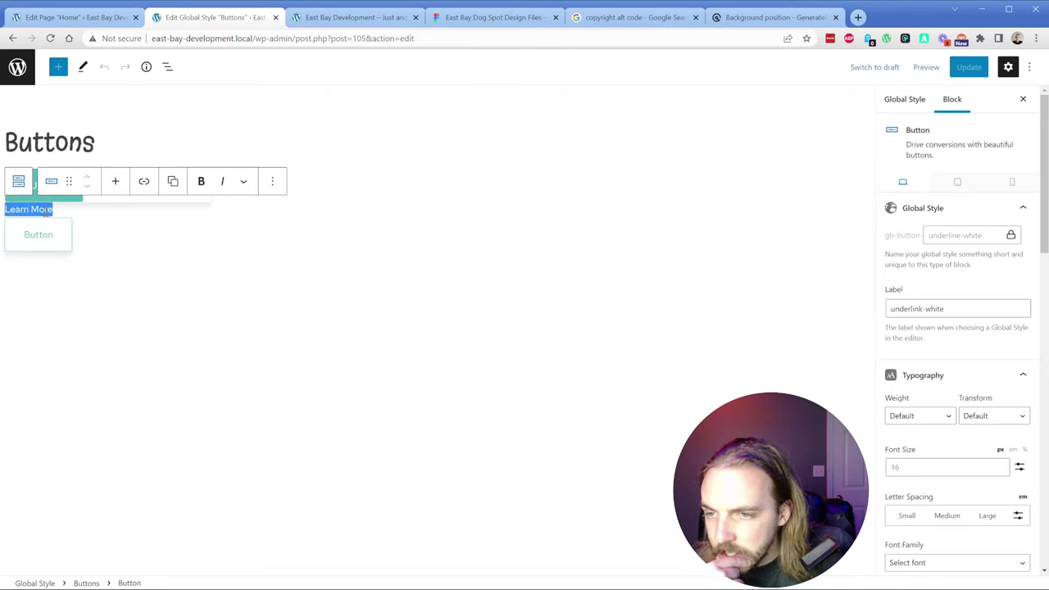
pyautogui.scroll(-10, 989, 347)
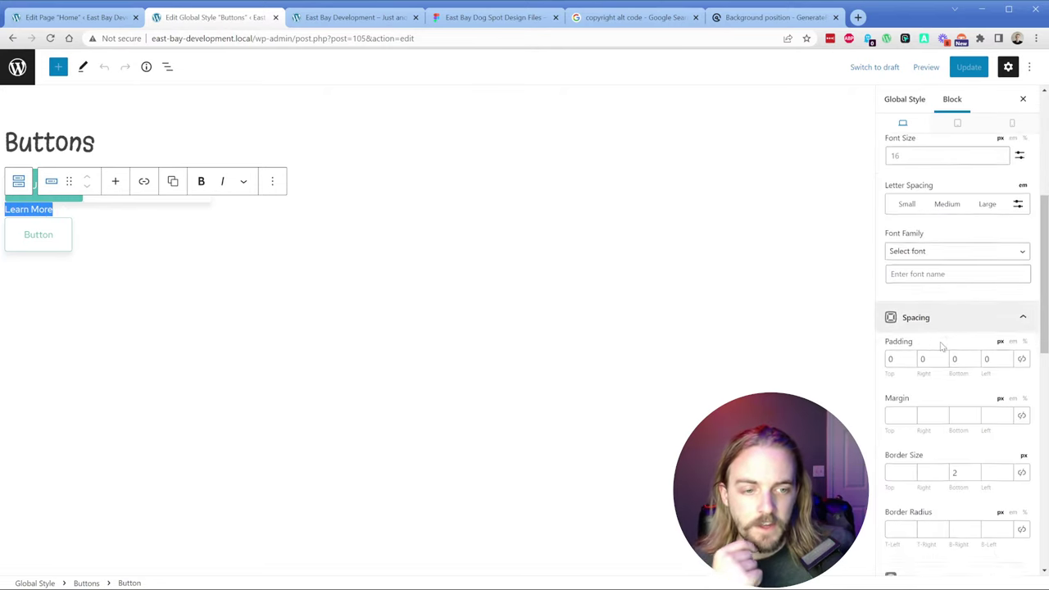
pyautogui.click(942, 386)
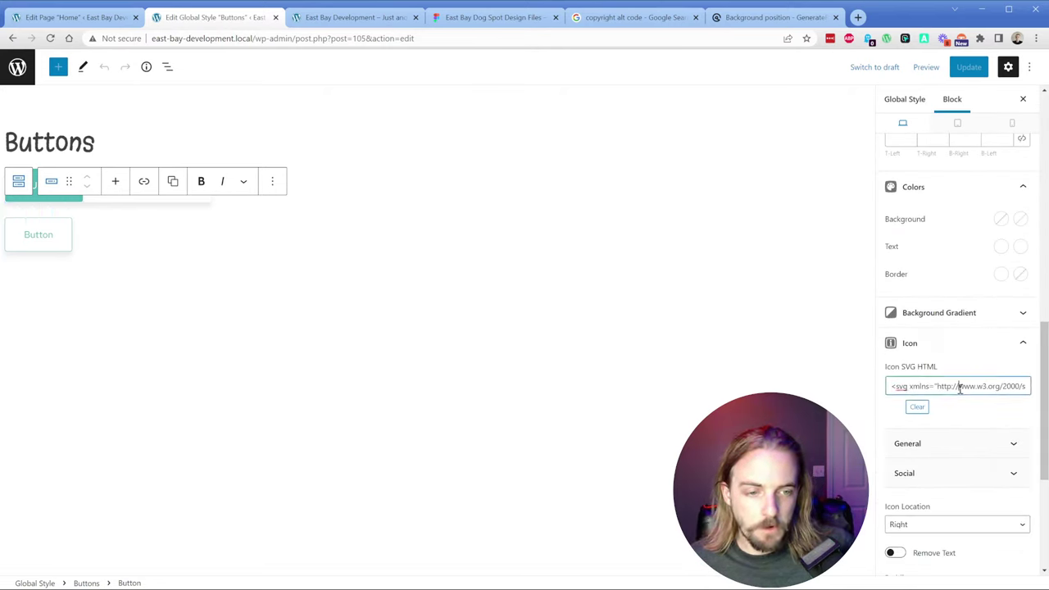
pyautogui.hotkey('ctrl', 'a')
pyautogui.hotkey('ctrl', 'v')
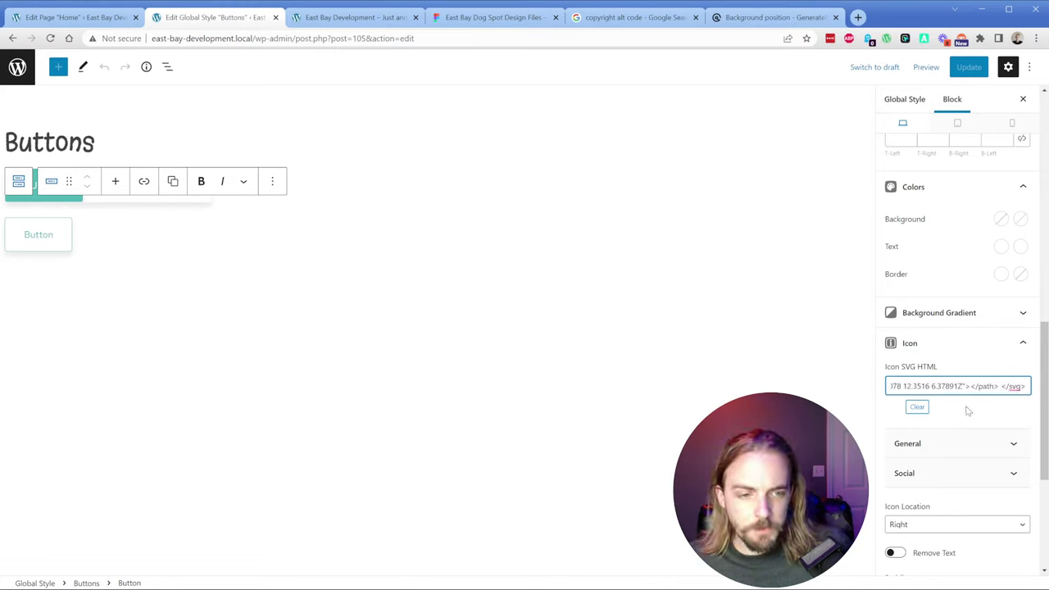
pyautogui.click(967, 420)
# Step: Set the Buttons style's bottom padding to 5, update it, and view the live site
pyautogui.scroll(-3, 967, 419)
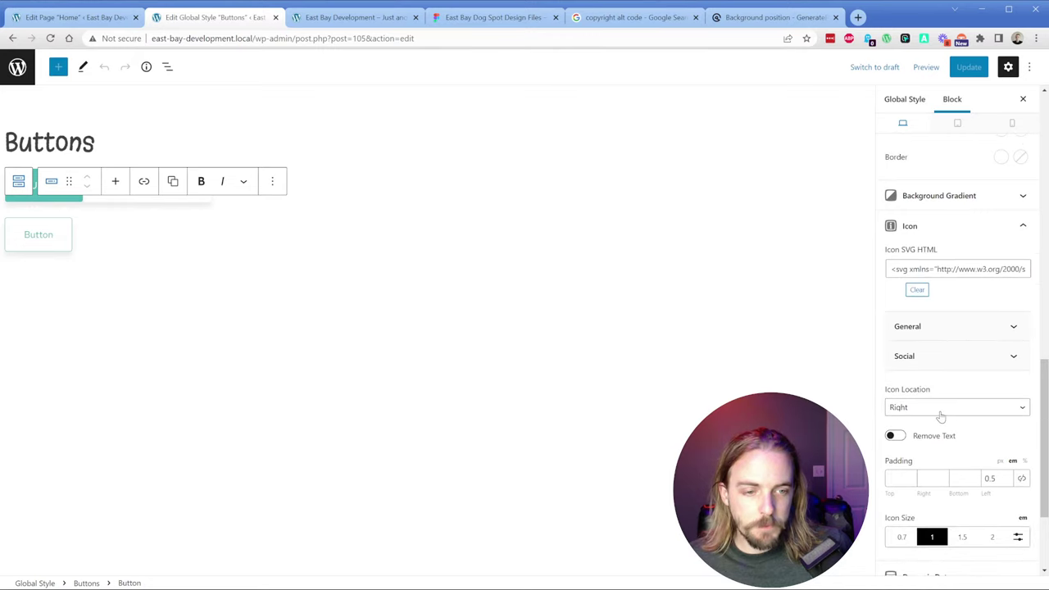
pyautogui.scroll(8, 941, 418)
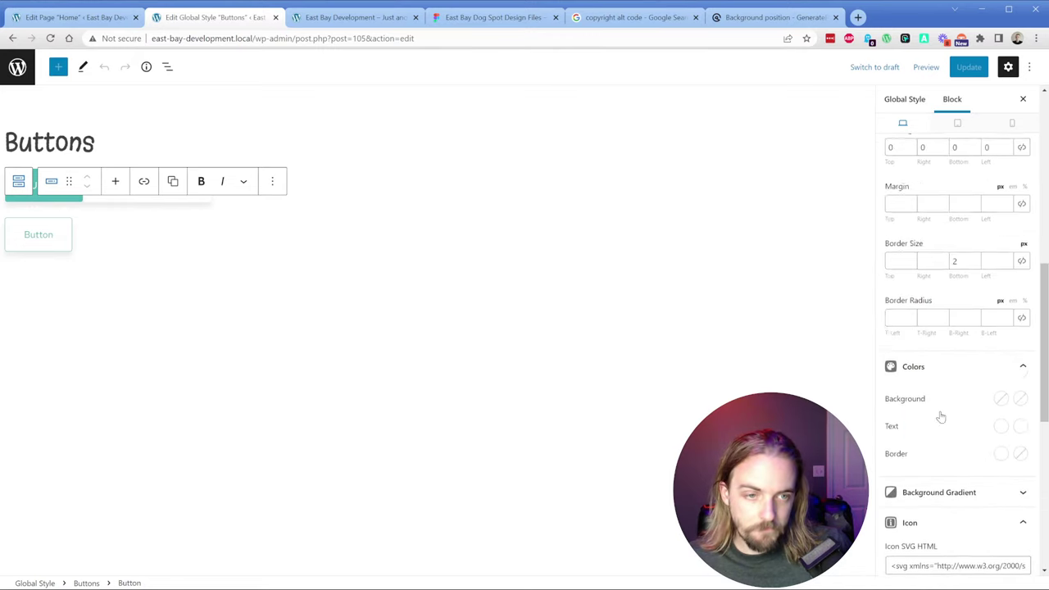
pyautogui.click(956, 436)
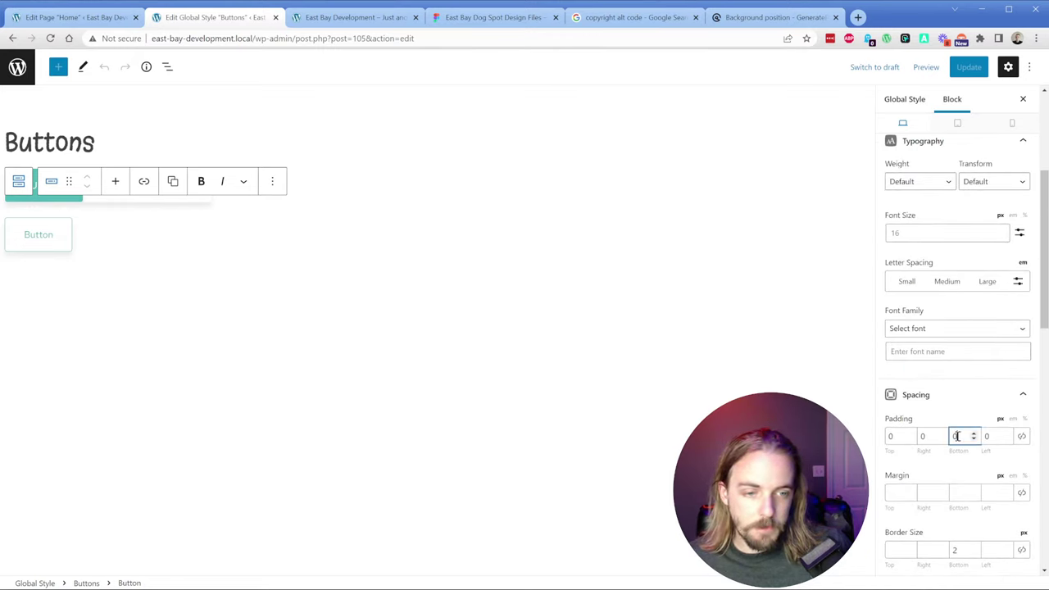
pyautogui.write('5')
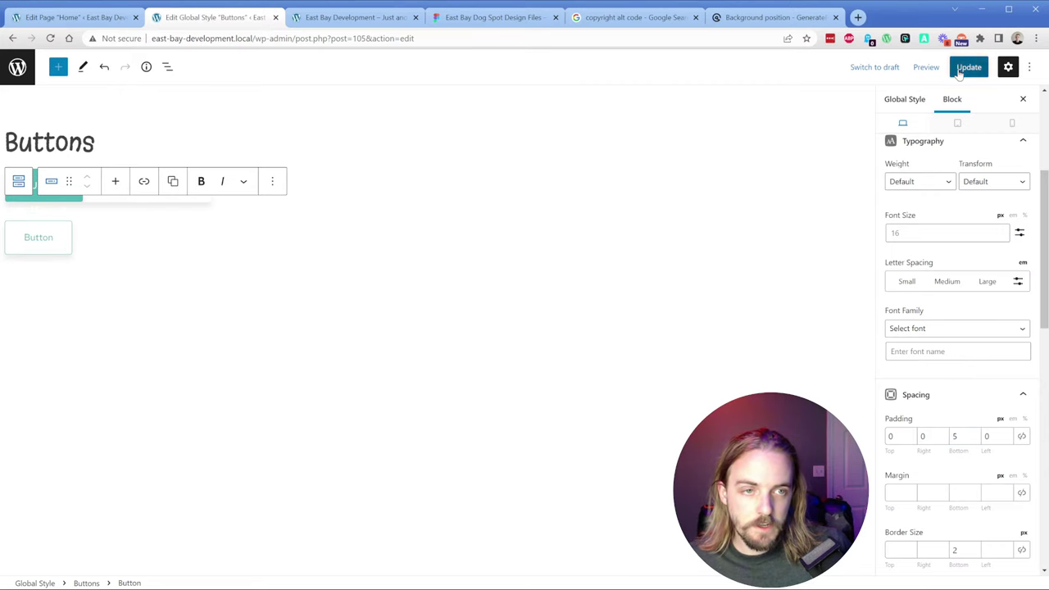
pyautogui.click(969, 67)
pyautogui.click(324, 16)
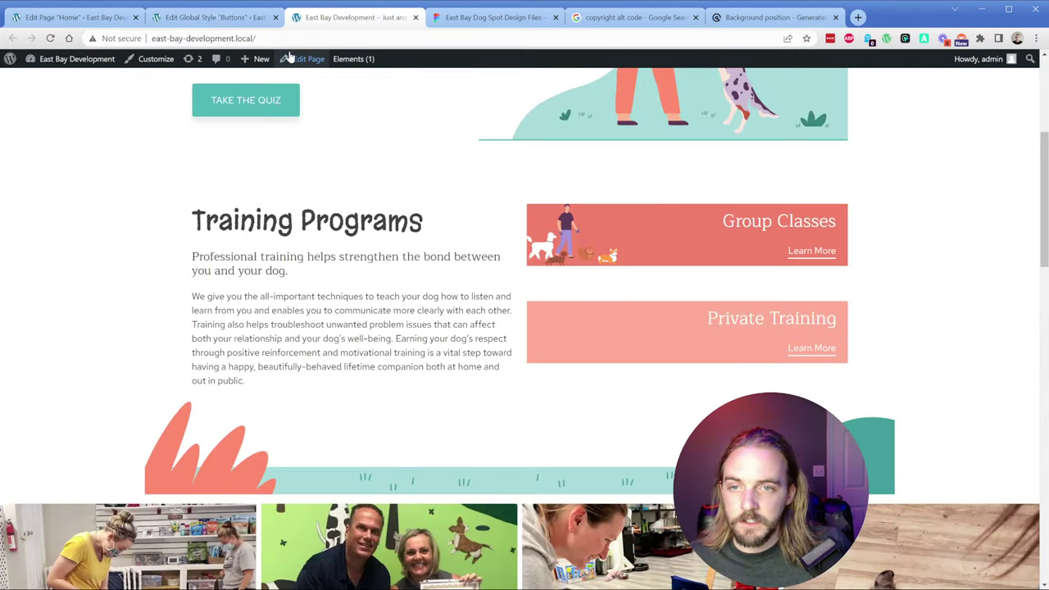
# Step: Paste the arrow SVG into Icon SVG HTML for both the Group Classes and Private Training Learn More buttons
pyautogui.click(74, 17)
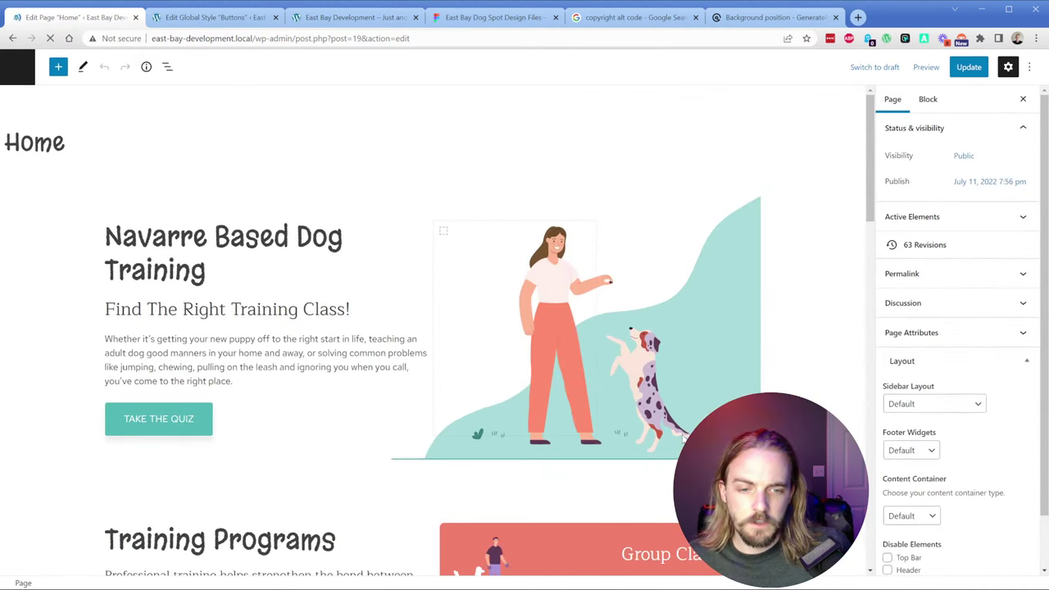
pyautogui.scroll(-3, 737, 328)
pyautogui.click(707, 351)
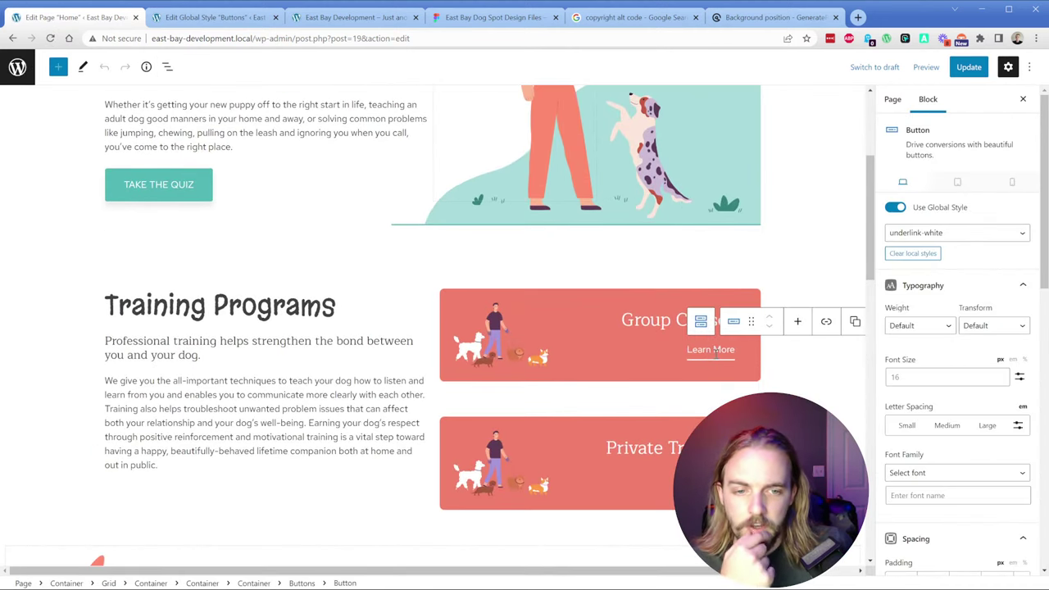
pyautogui.tripleClick(714, 350)
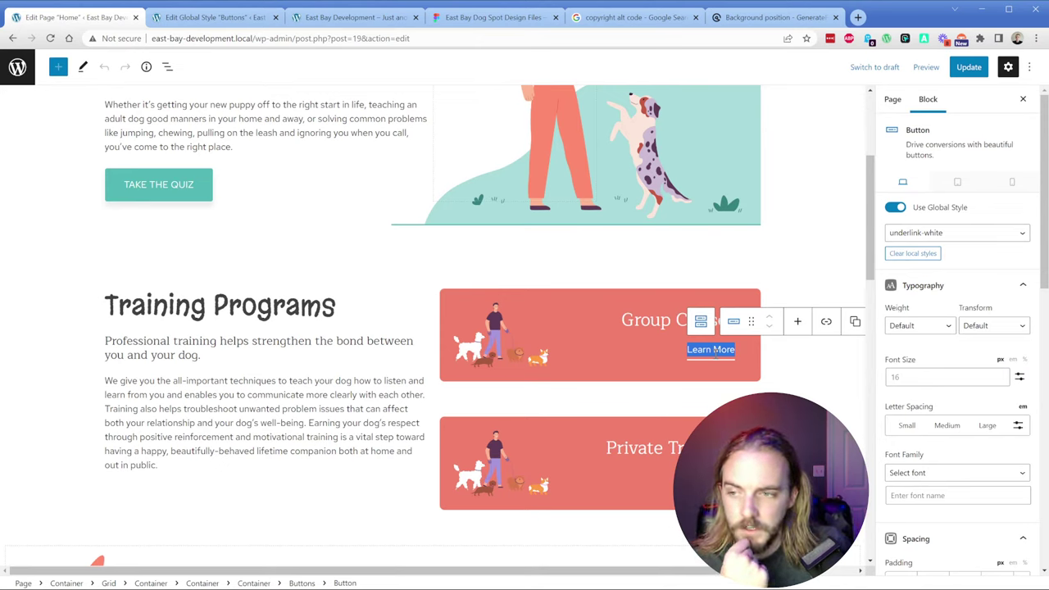
pyautogui.scroll(-10, 938, 352)
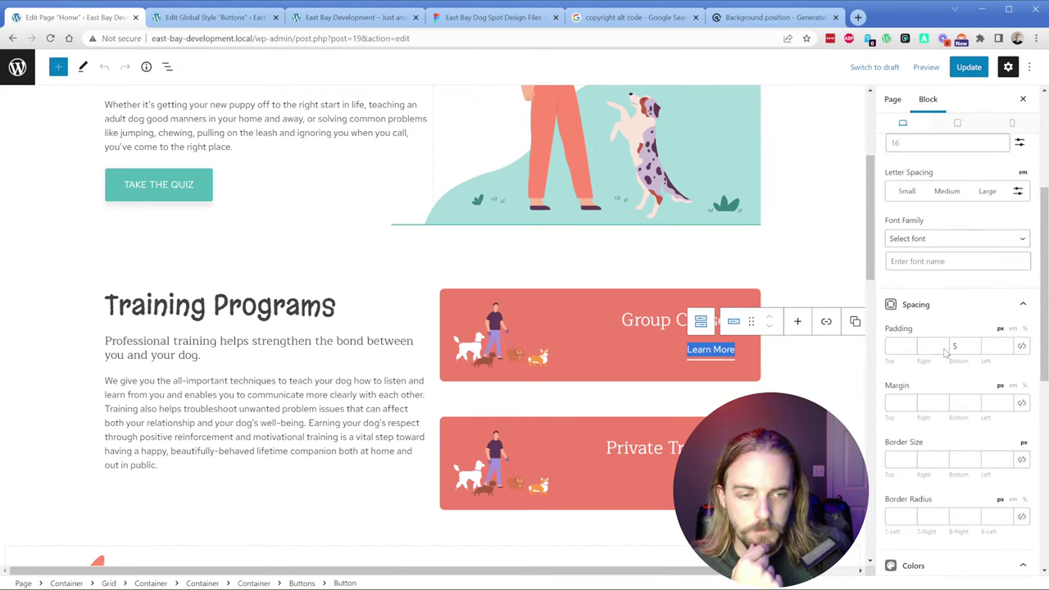
pyautogui.click(942, 353)
pyautogui.hotkey('ctrl', 'v')
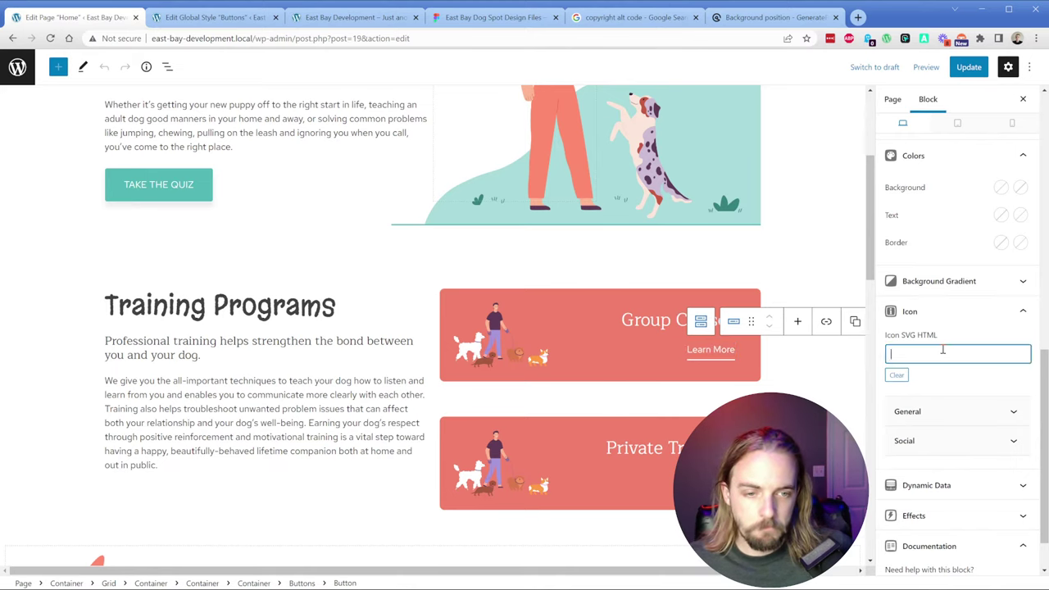
pyautogui.click(700, 477)
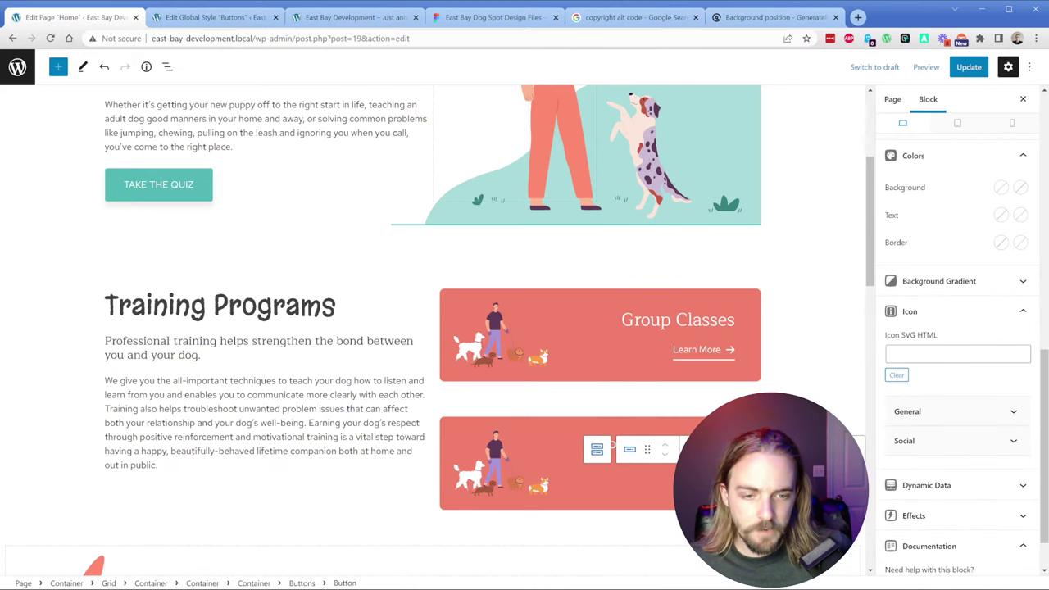
pyautogui.click(938, 352)
pyautogui.hotkey('ctrl', 'v')
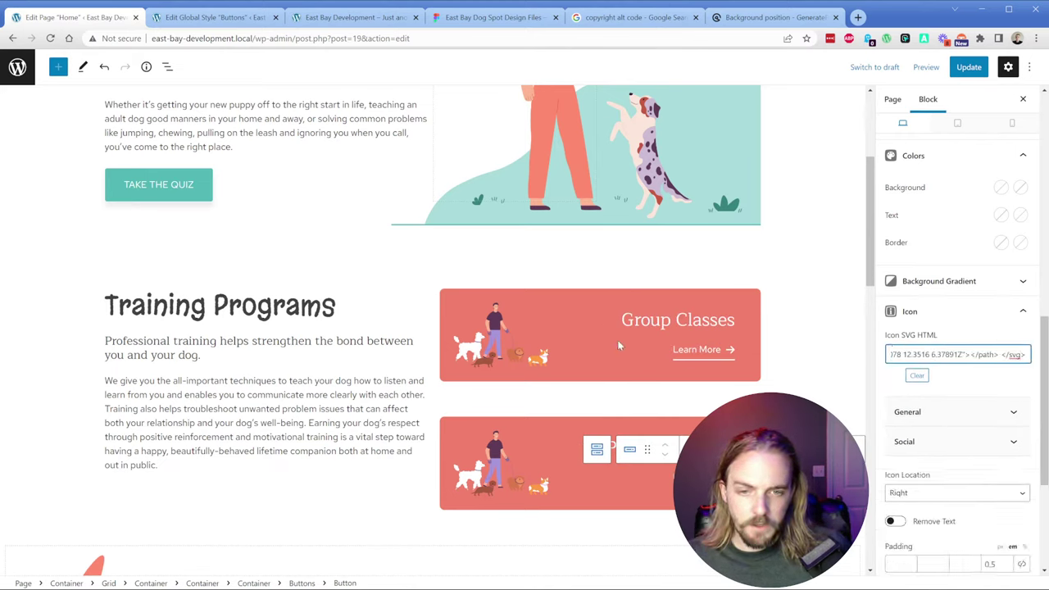
pyautogui.click(507, 449)
# Step: Select the Private Training container and browse the media library for its background image
pyautogui.click(499, 467)
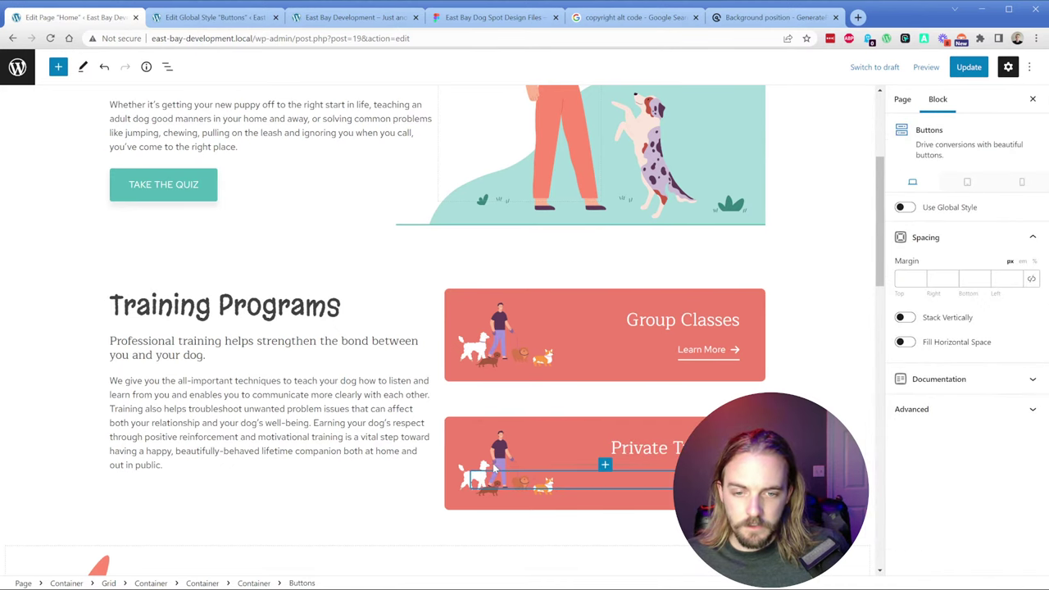
pyautogui.click(459, 440)
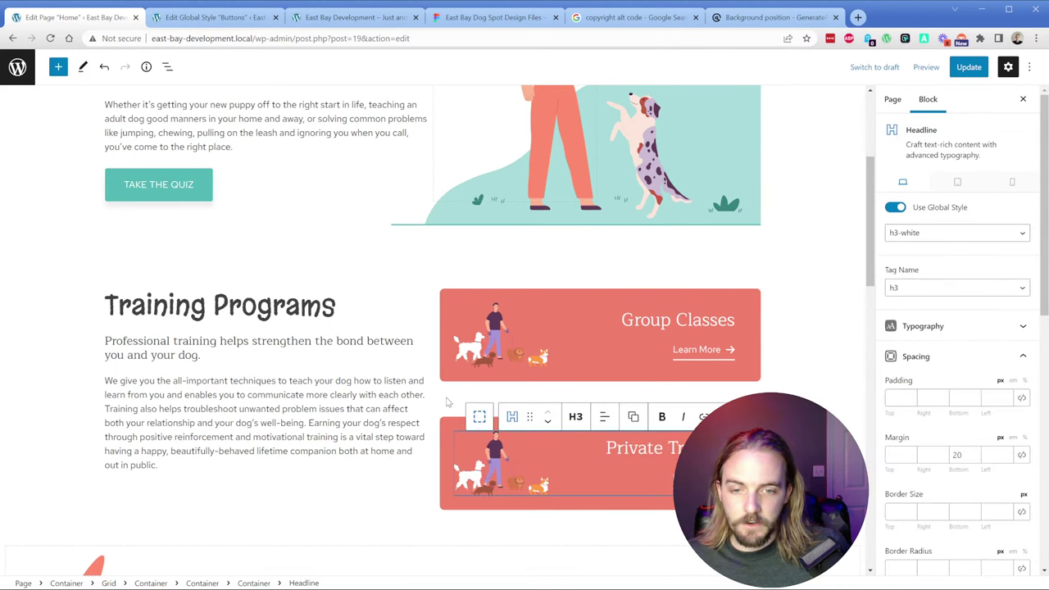
pyautogui.click(167, 67)
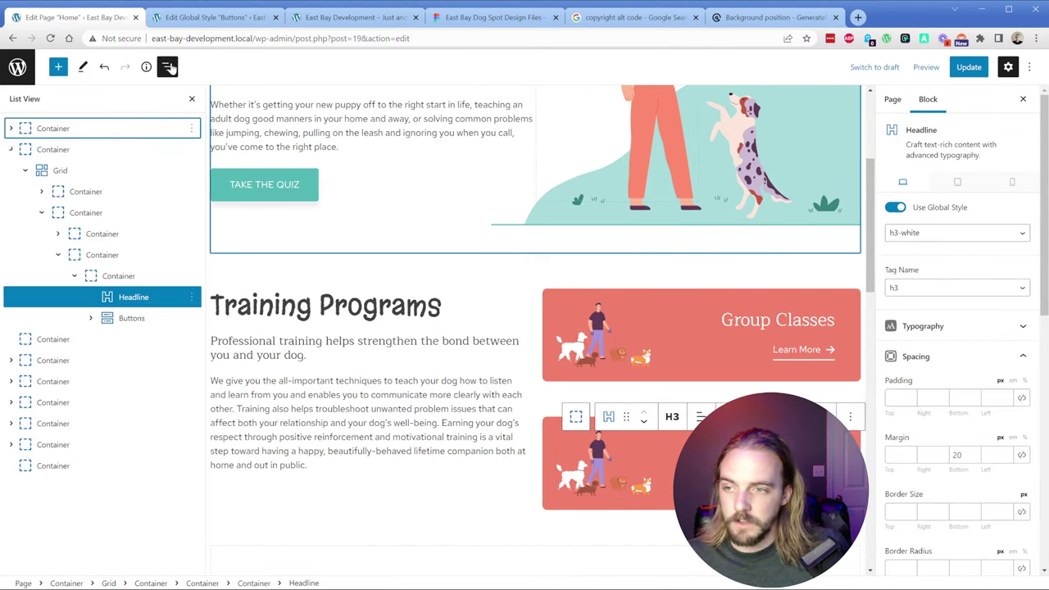
pyautogui.click(102, 277)
pyautogui.scroll(-5, 959, 420)
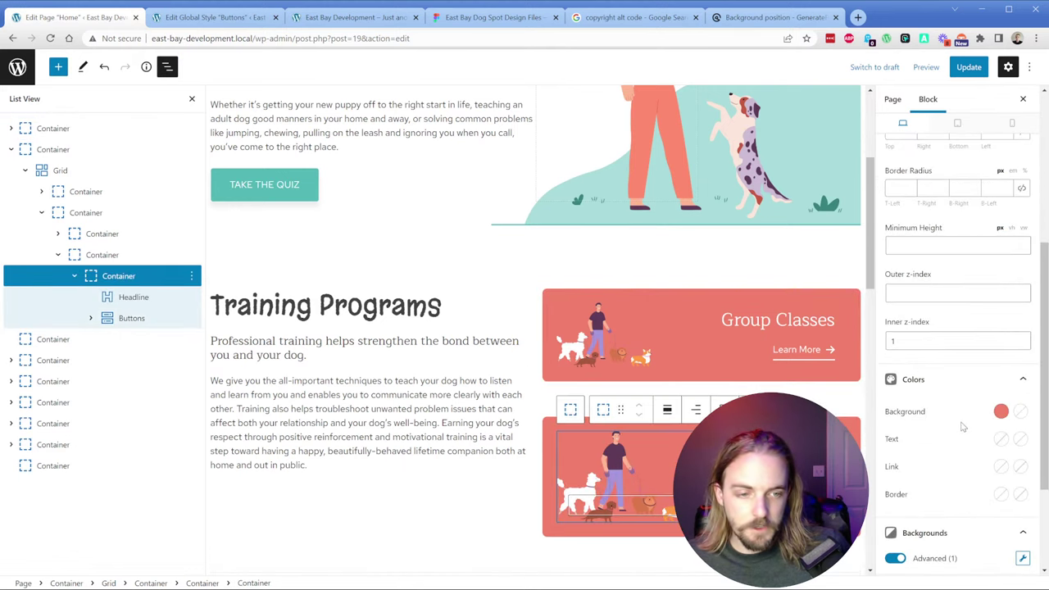
pyautogui.scroll(-1, 958, 421)
pyautogui.click(1022, 407)
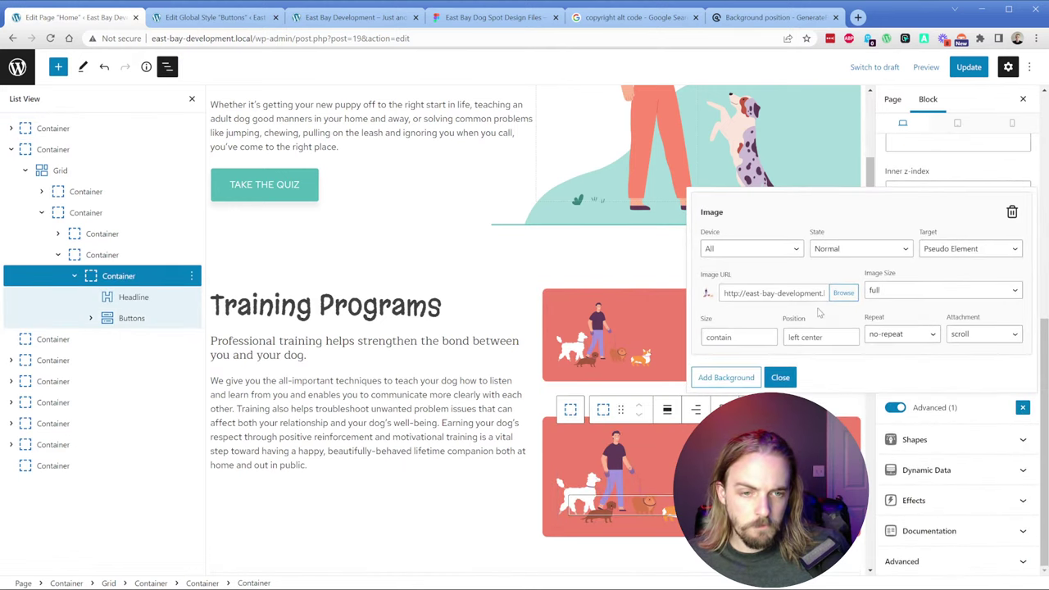
pyautogui.click(844, 293)
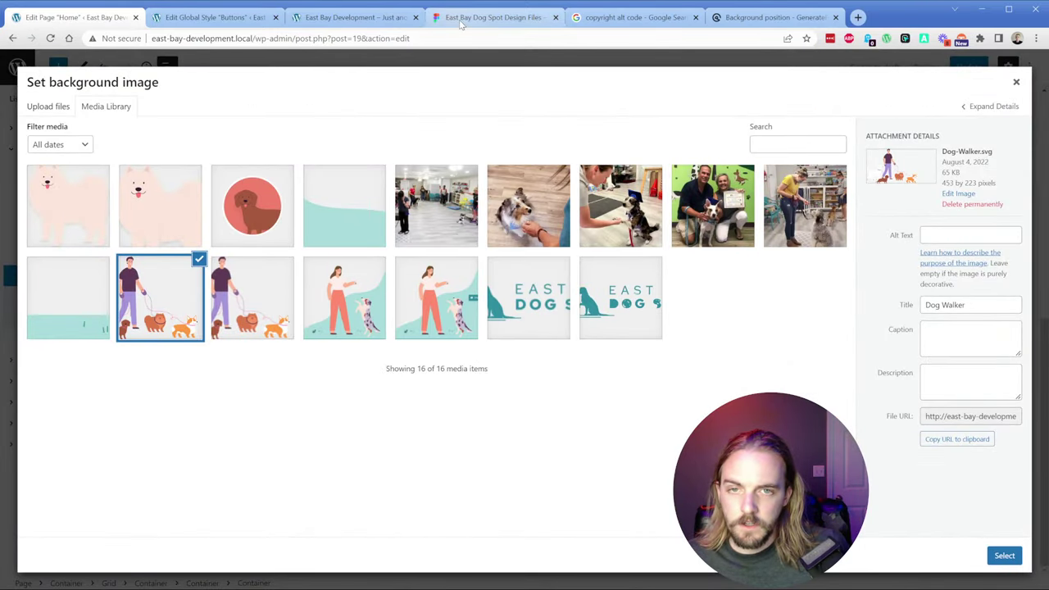
# Step: Export the Actions illustration from Figma as SVG
pyautogui.click(492, 17)
pyautogui.click(557, 393)
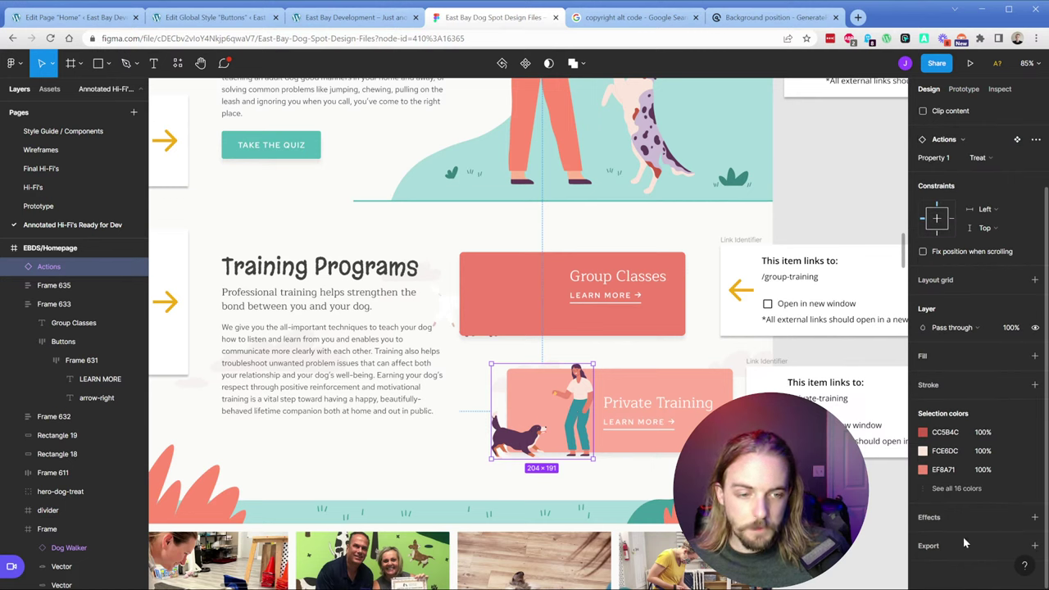
pyautogui.click(1034, 546)
pyautogui.click(1001, 498)
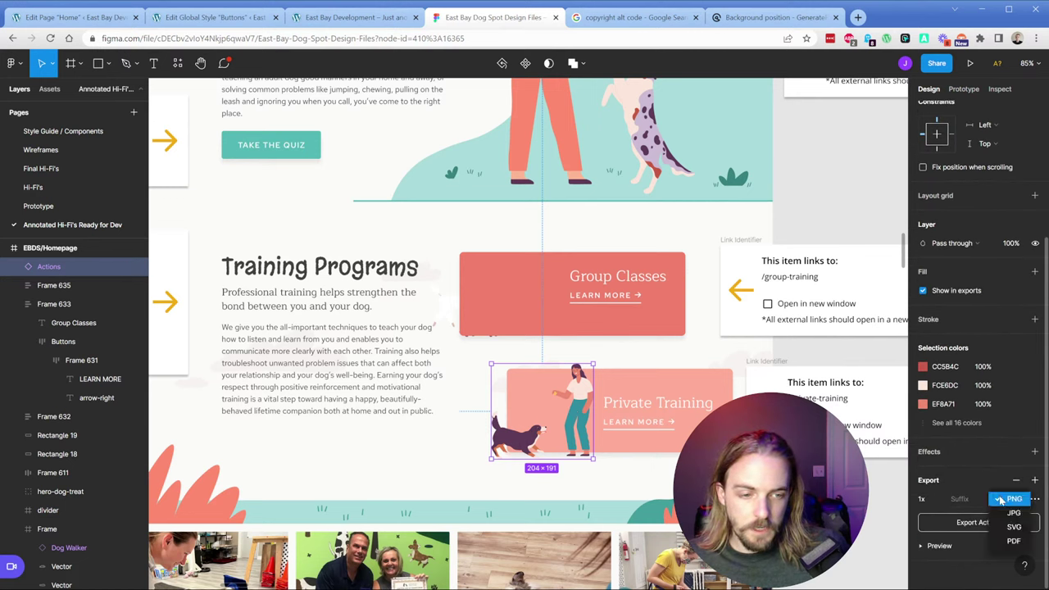
pyautogui.click(1003, 522)
pyautogui.click(978, 523)
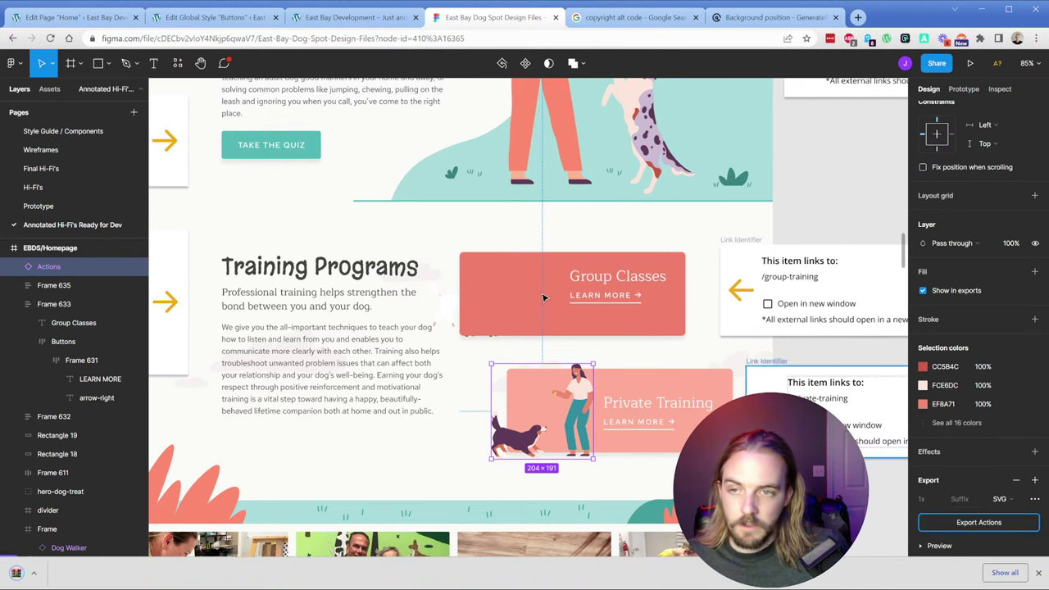
pyautogui.click(70, 17)
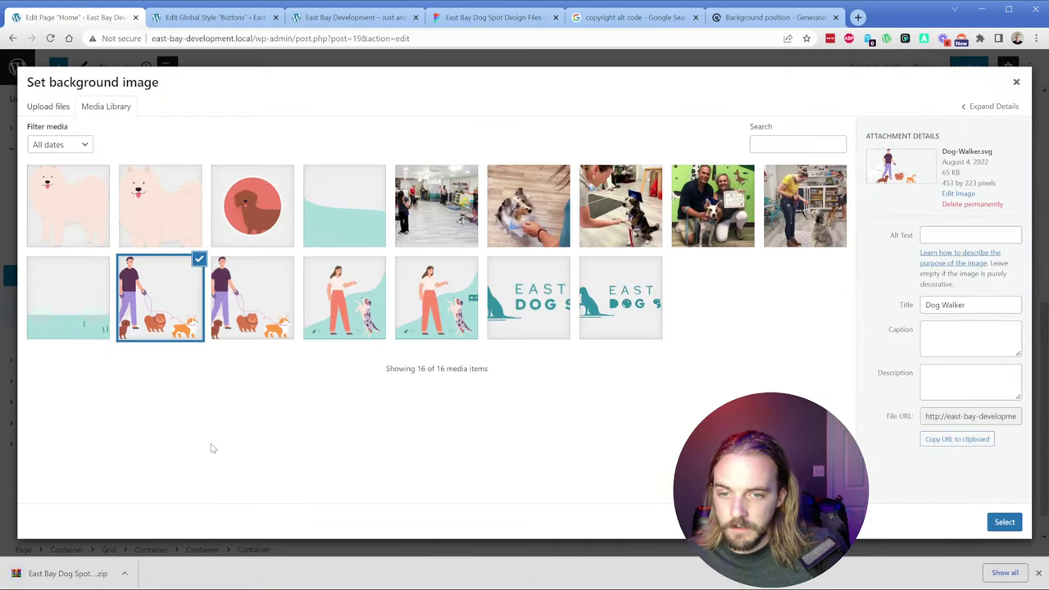
# Step: Upload Actions.svg from the downloaded zip and set it as the Private Training card's background
pyautogui.click(58, 573)
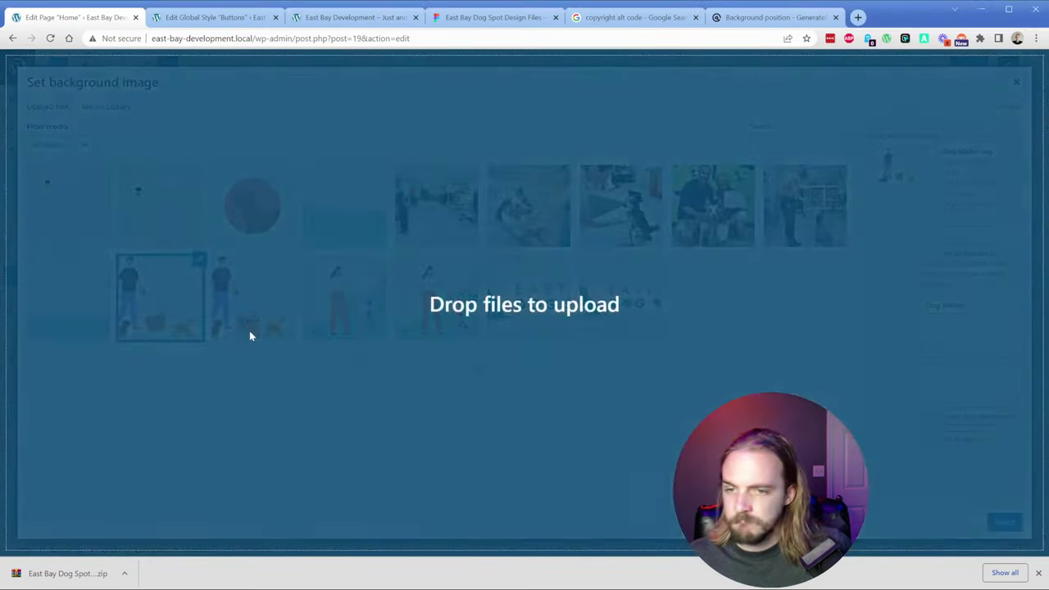
pyautogui.moveTo(249, 330); pyautogui.dragTo(264, 345)
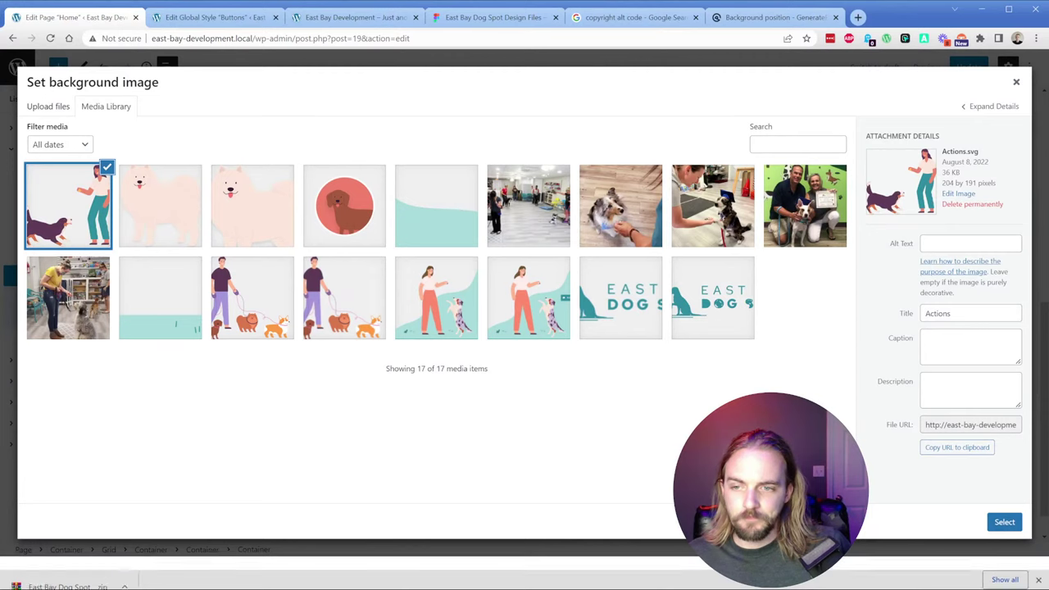
pyautogui.click(1002, 556)
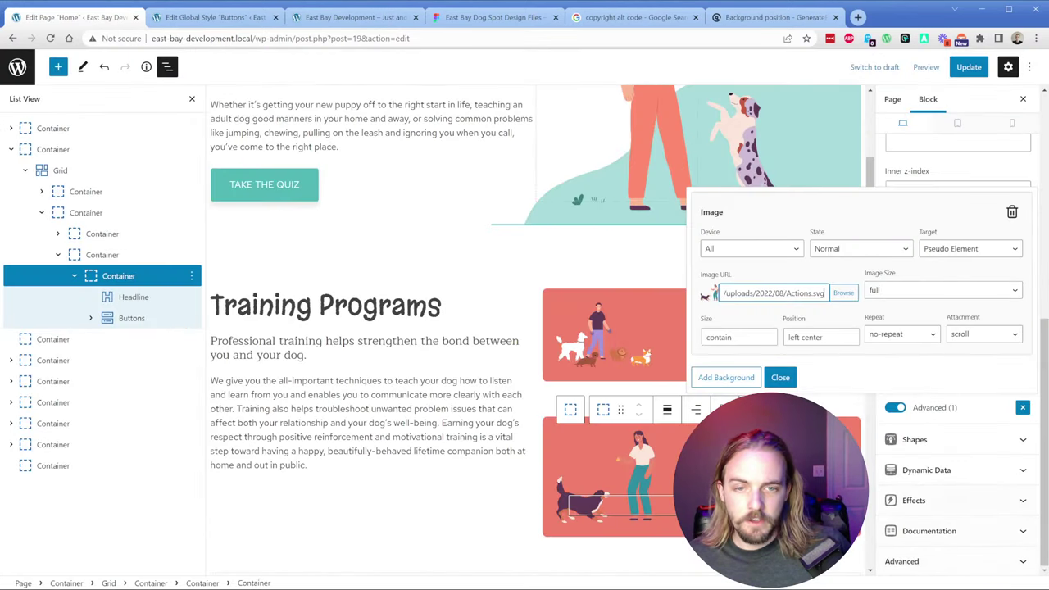
pyautogui.click(780, 378)
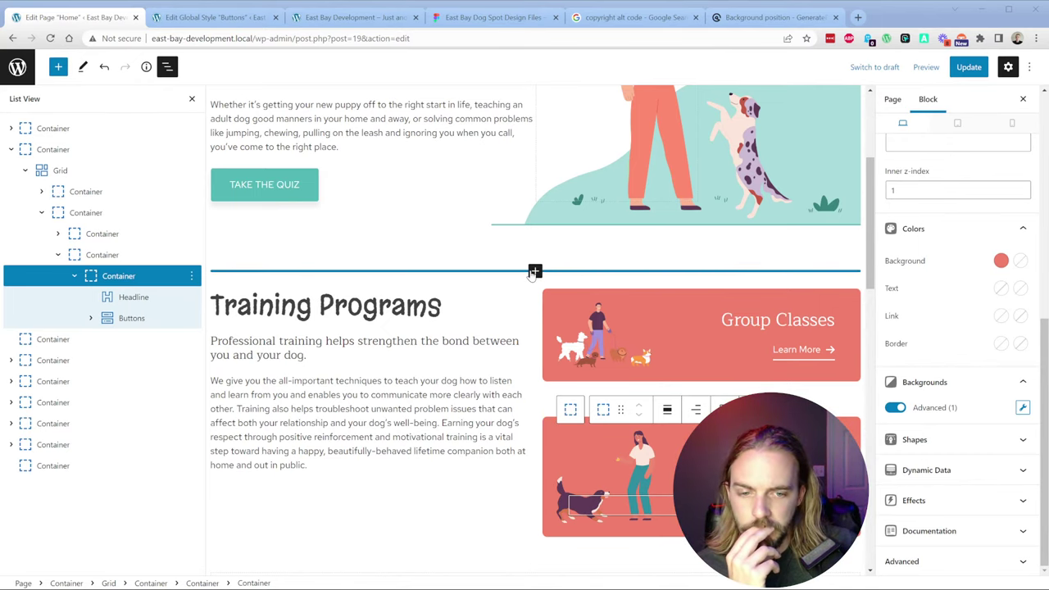
# Step: Save the current Home page changes
pyautogui.click(616, 467)
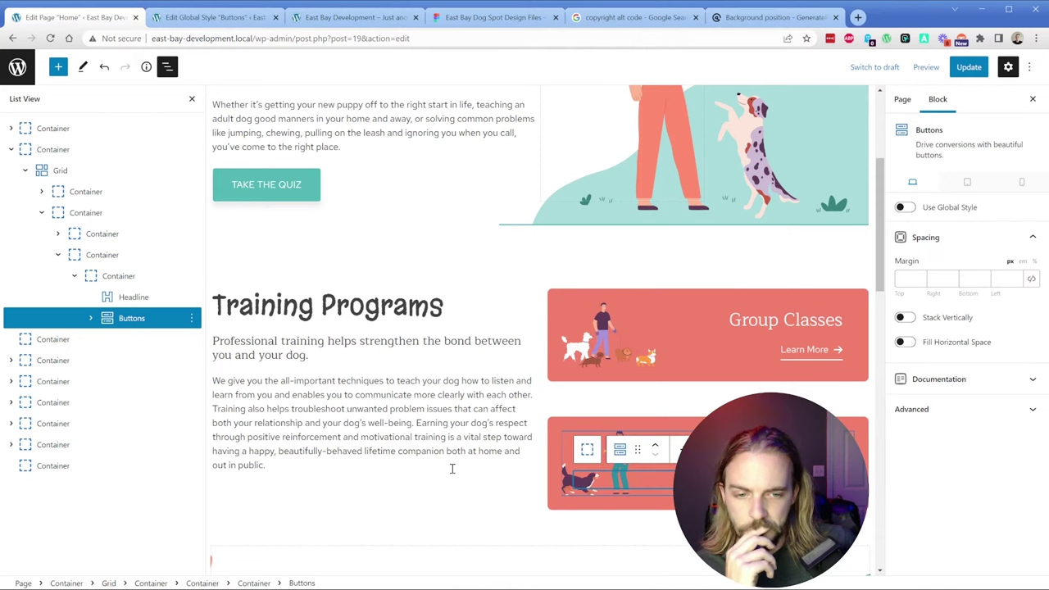
pyautogui.click(432, 510)
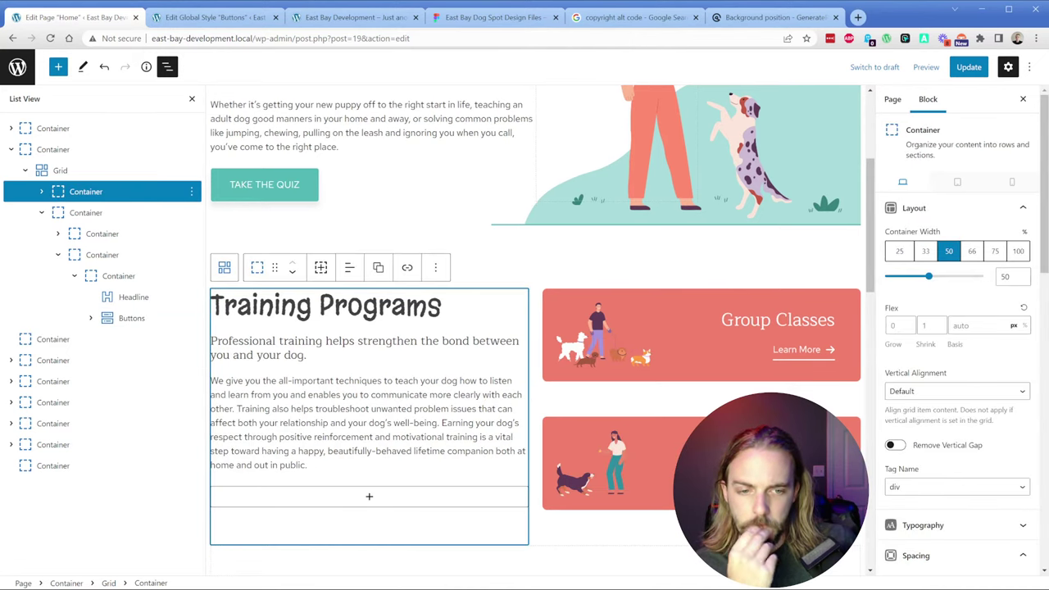
pyautogui.click(967, 68)
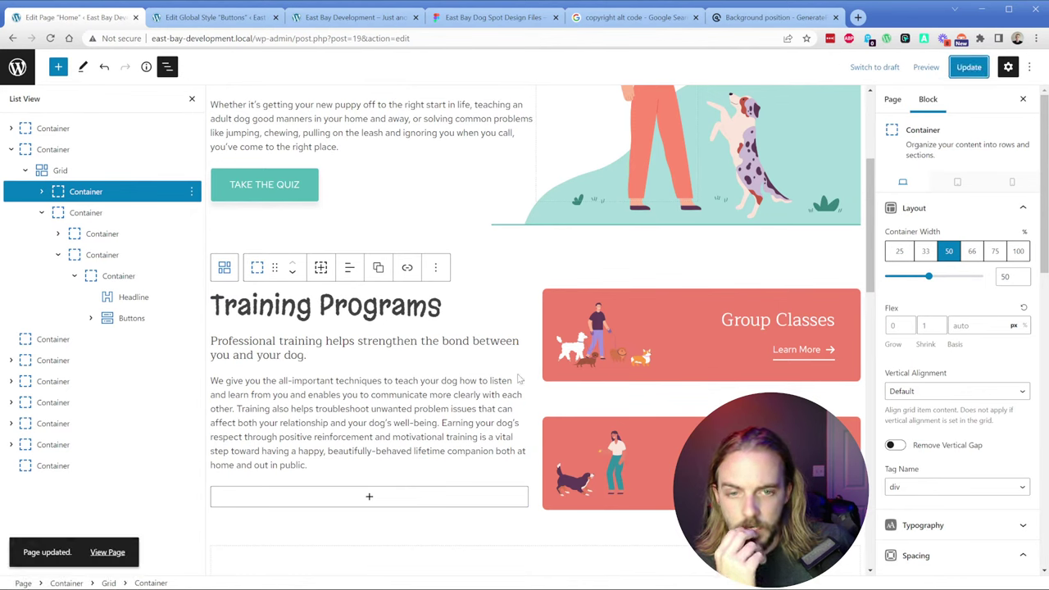
# Step: Set the lower pink card's background to salmon after checking the card colours in the design file
pyautogui.click(614, 459)
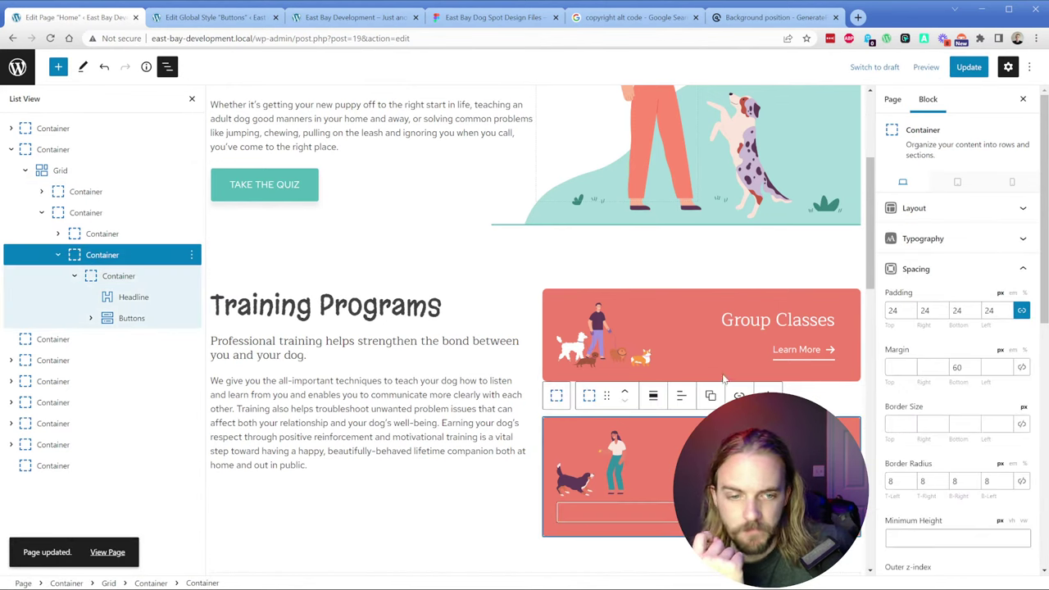
pyautogui.scroll(-4, 919, 421)
pyautogui.click(1001, 353)
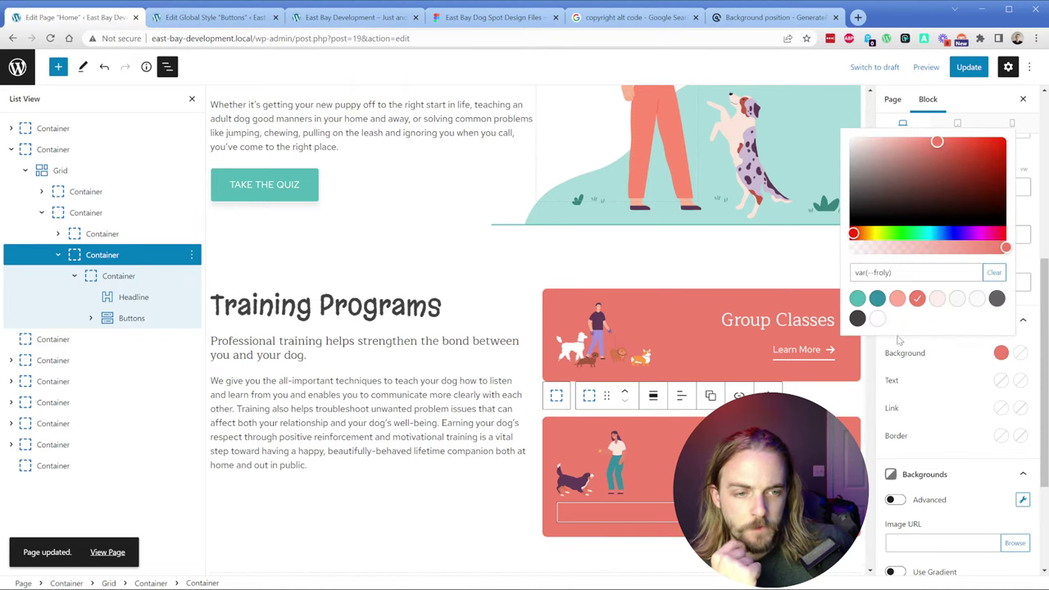
pyautogui.click(856, 298)
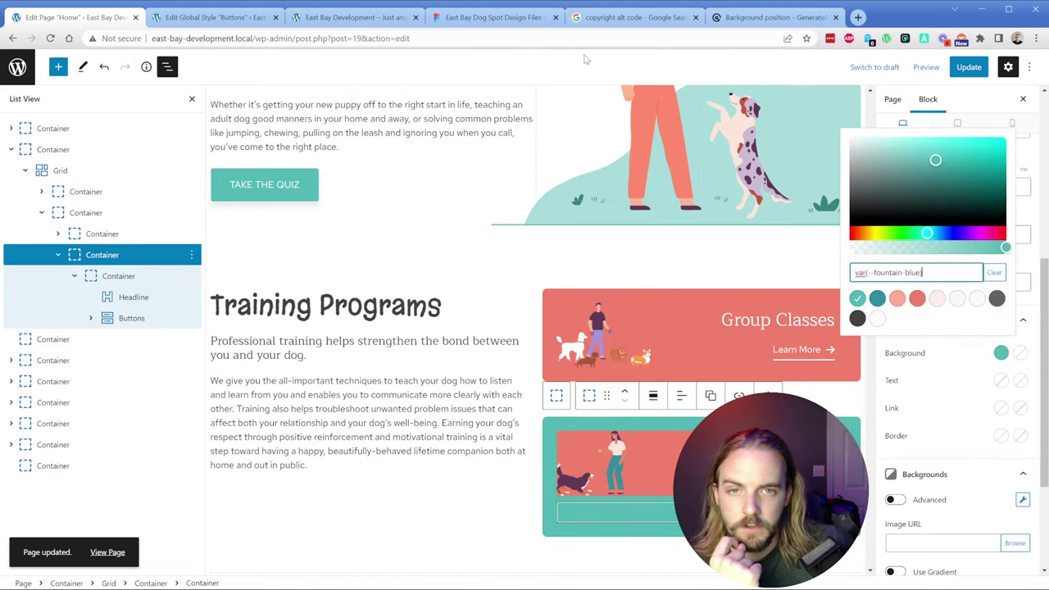
pyautogui.click(492, 18)
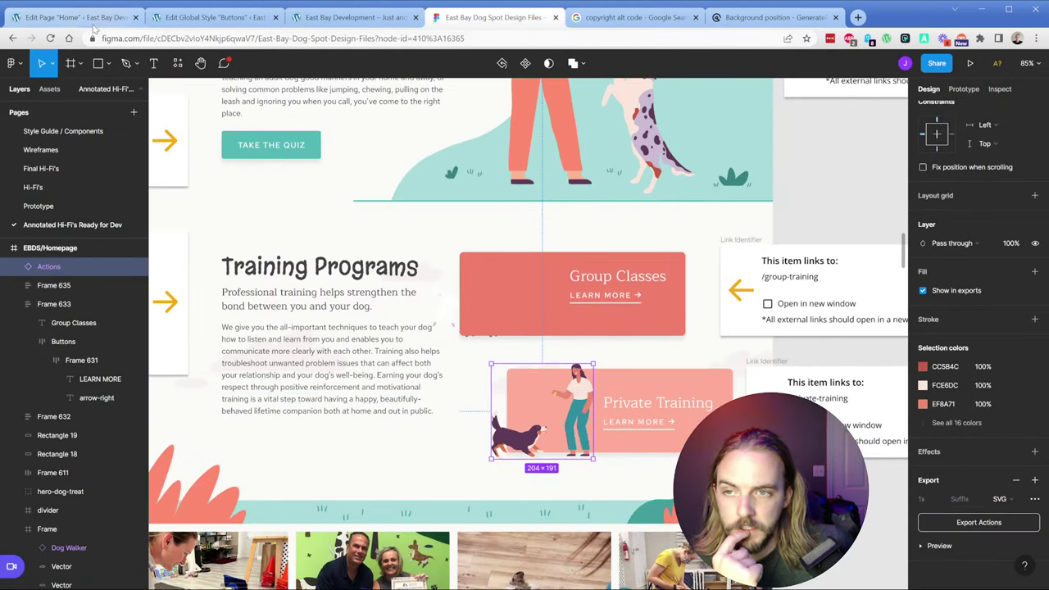
pyautogui.hotkey('ctrl', '1')
pyautogui.click(912, 301)
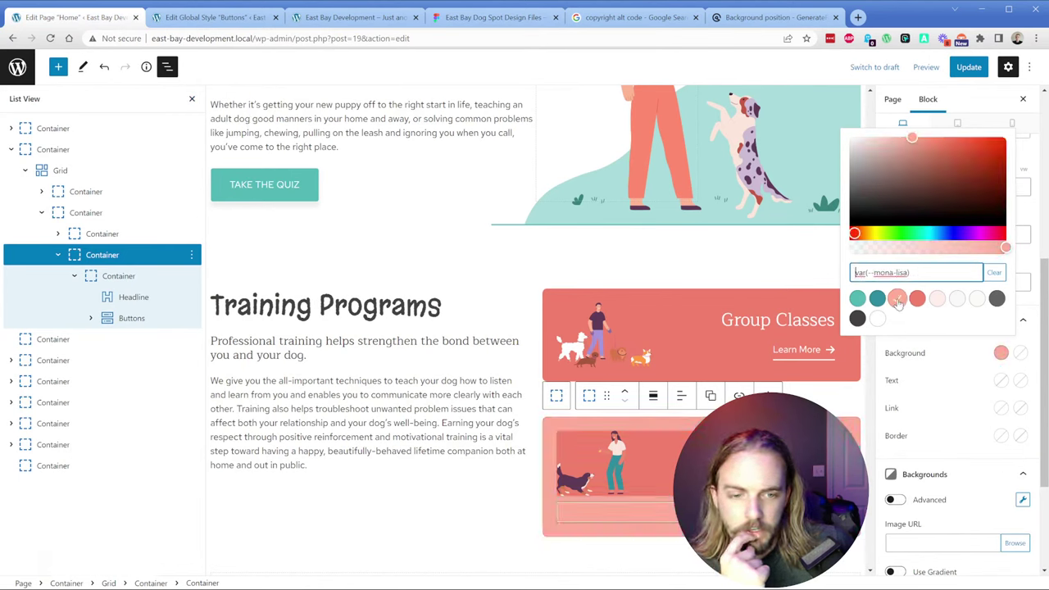
# Step: Clear the background colour from the inner containers of the lower pink card and the Group Classes card
pyautogui.click(837, 373)
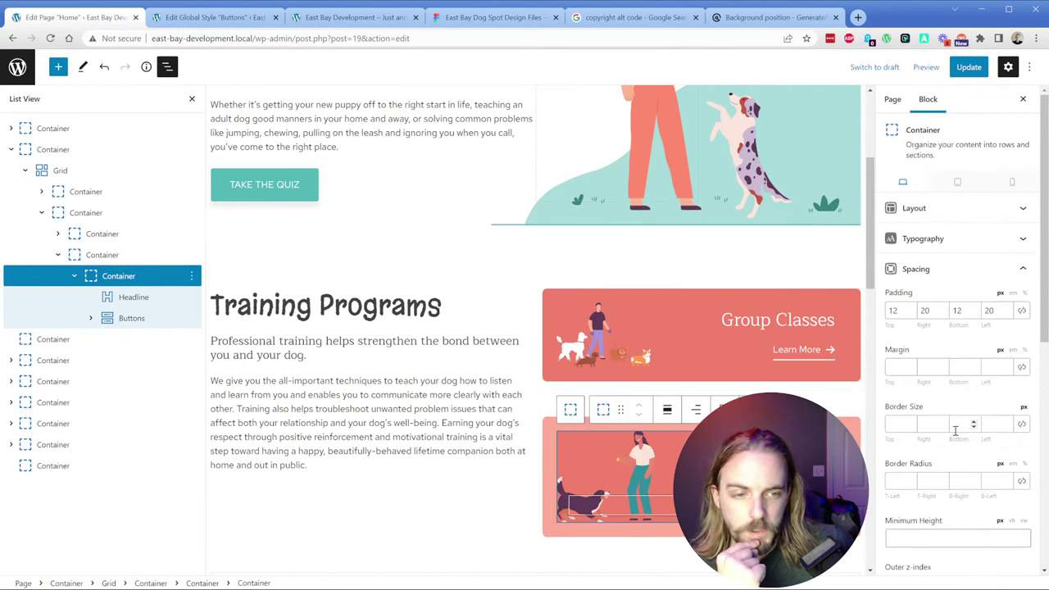
pyautogui.scroll(-3, 950, 369)
pyautogui.click(1001, 470)
pyautogui.click(994, 389)
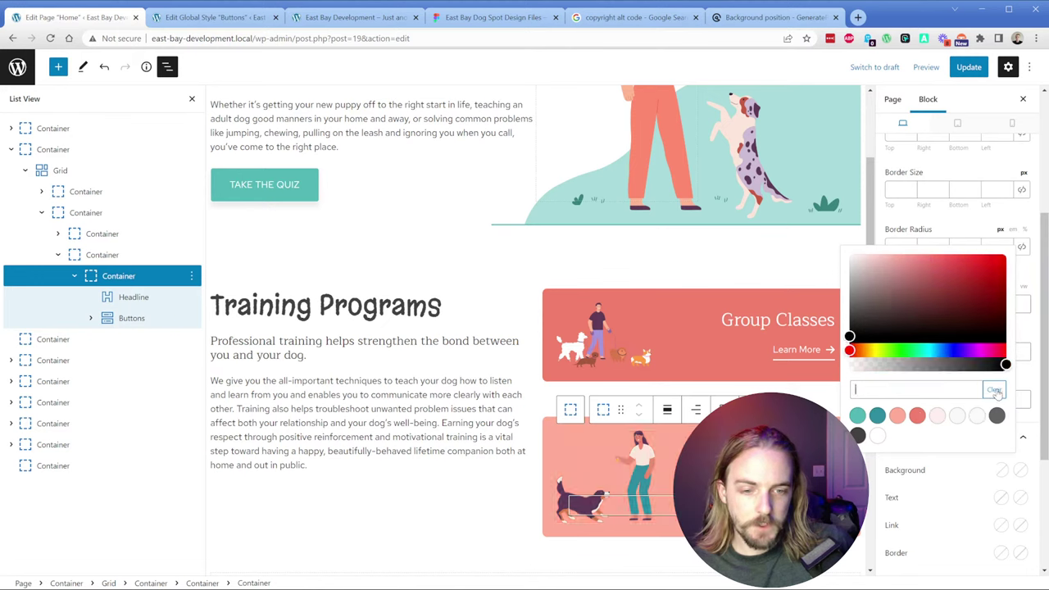
pyautogui.click(92, 235)
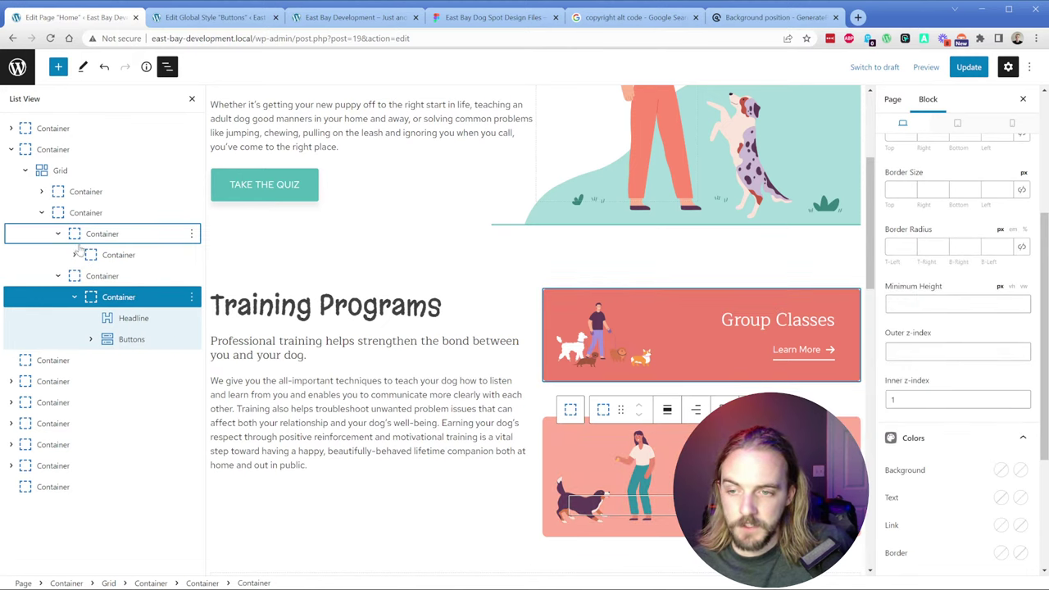
pyautogui.scroll(-3, 960, 457)
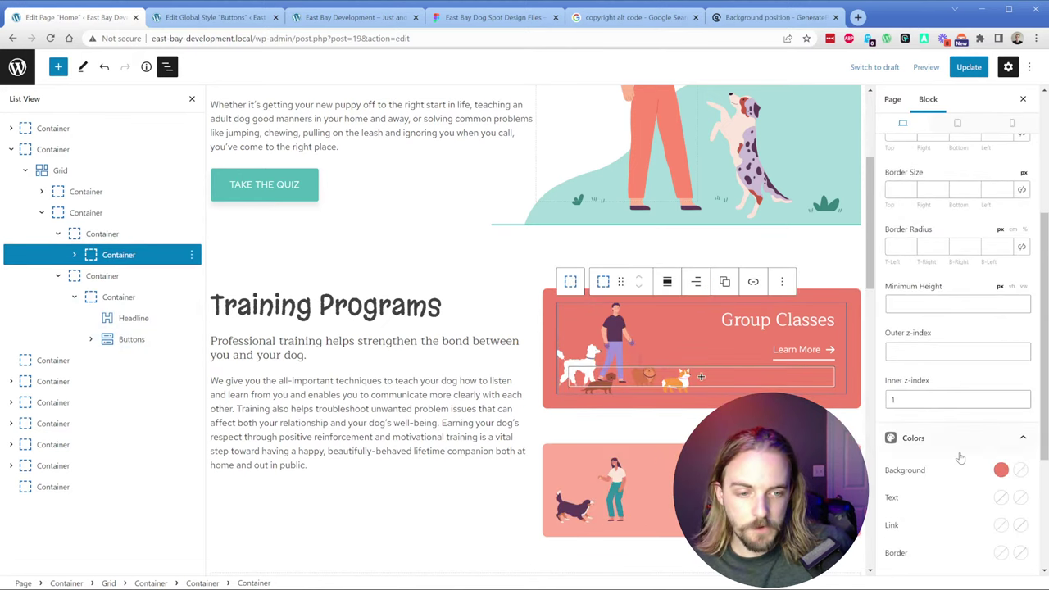
pyautogui.click(1000, 470)
pyautogui.click(993, 390)
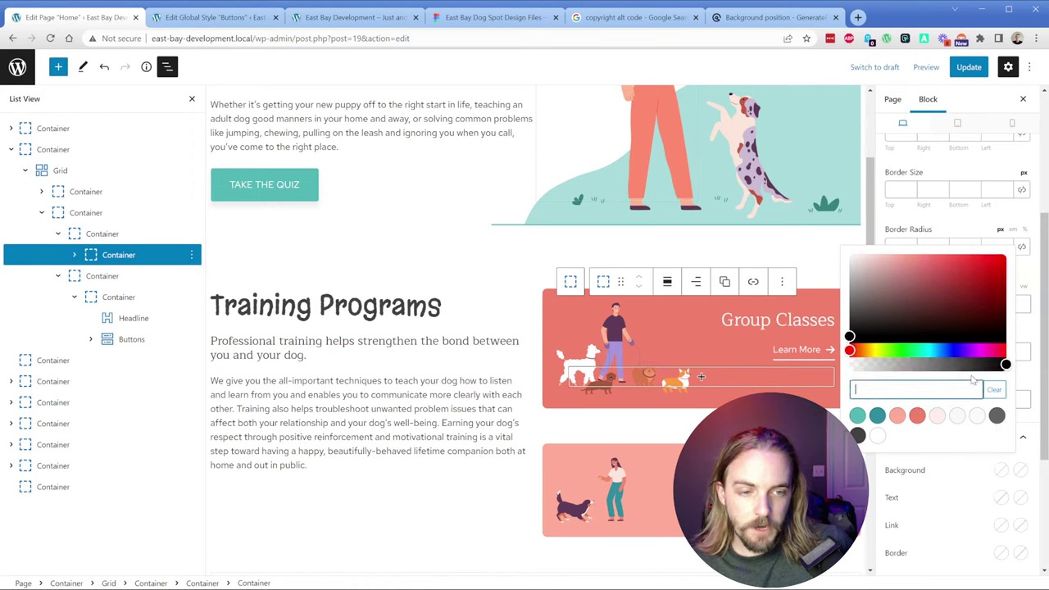
pyautogui.click(885, 224)
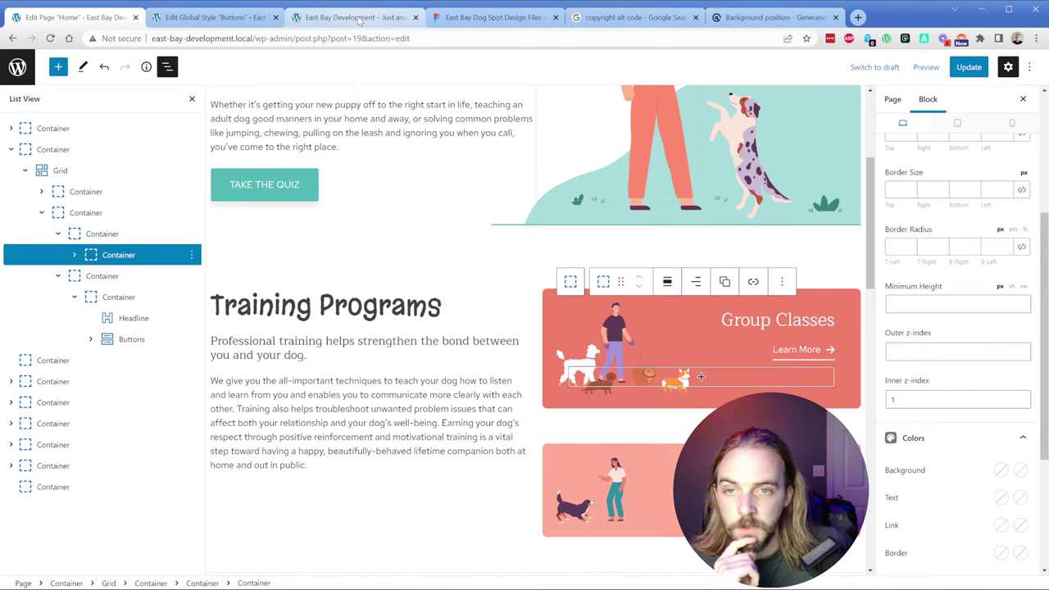
# Step: Inspect the Group Classes rectangle's size and fill in the design file
pyautogui.click(491, 17)
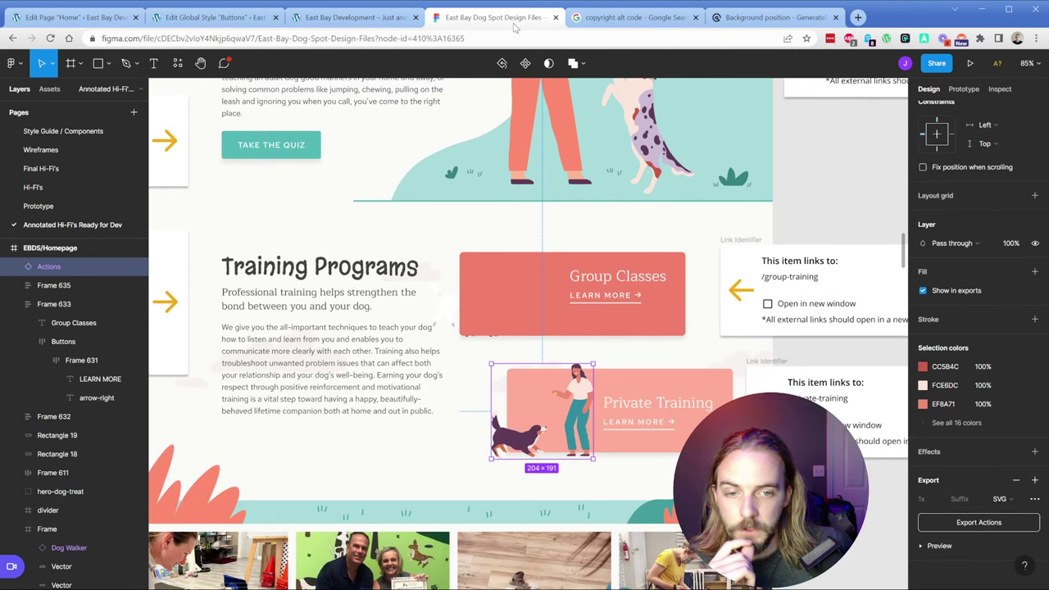
pyautogui.click(608, 331)
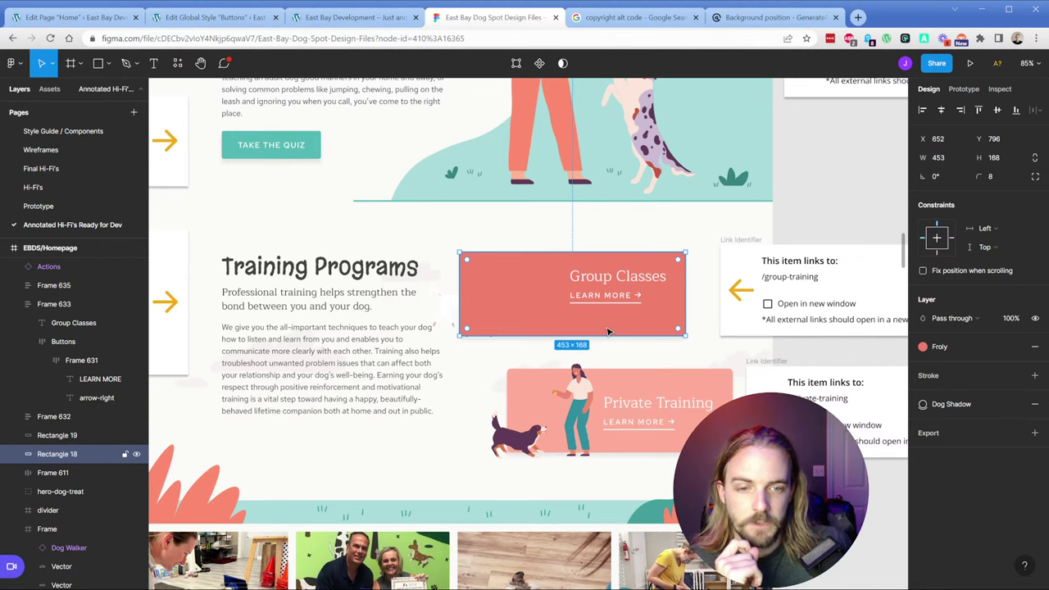
pyautogui.click(78, 17)
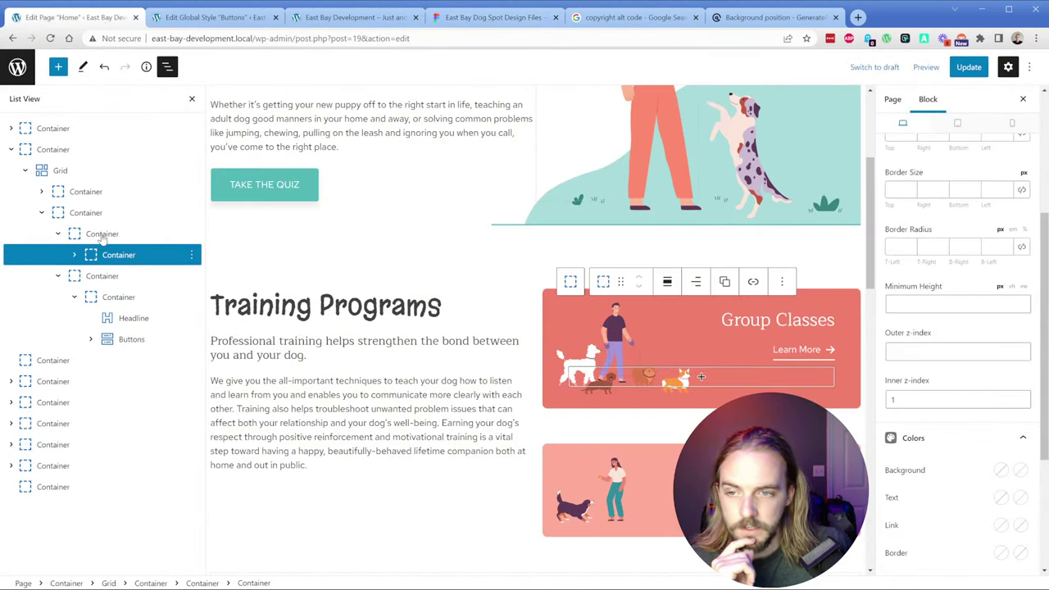
# Step: Collapse both cards' nested containers in List View and review the Group Classes card's layout settings
pyautogui.click(57, 235)
pyautogui.click(57, 256)
pyautogui.click(70, 215)
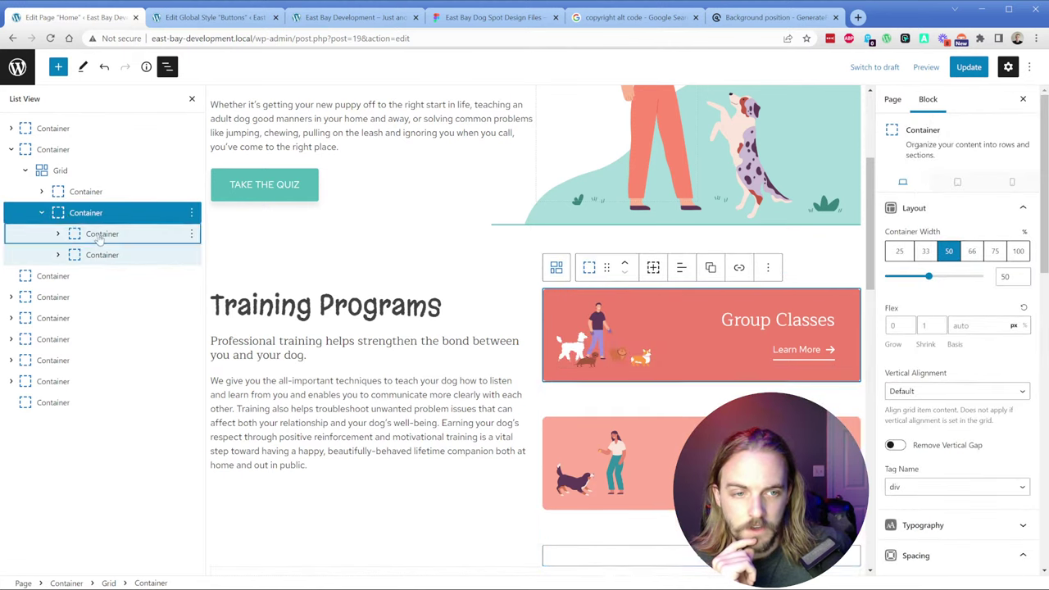
pyautogui.click(98, 236)
pyautogui.click(950, 271)
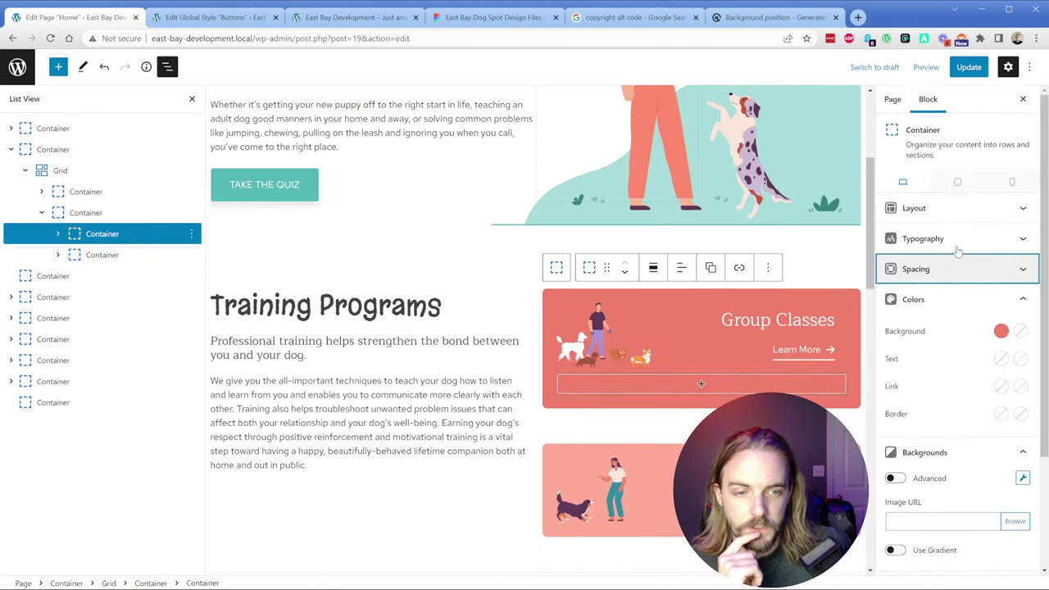
pyautogui.click(954, 211)
pyautogui.click(955, 295)
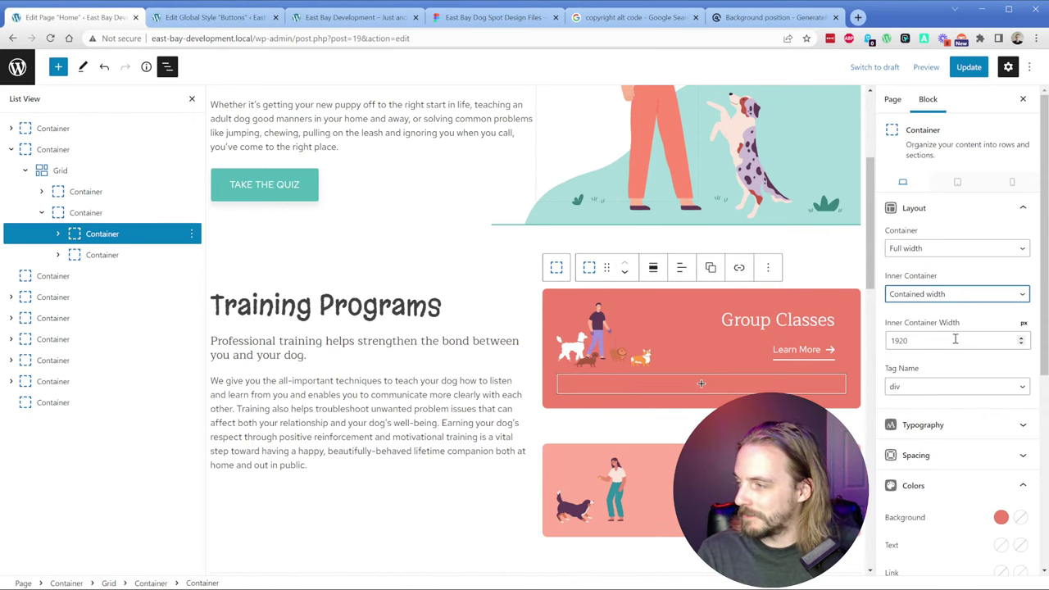
pyautogui.scroll(-1, 688, 433)
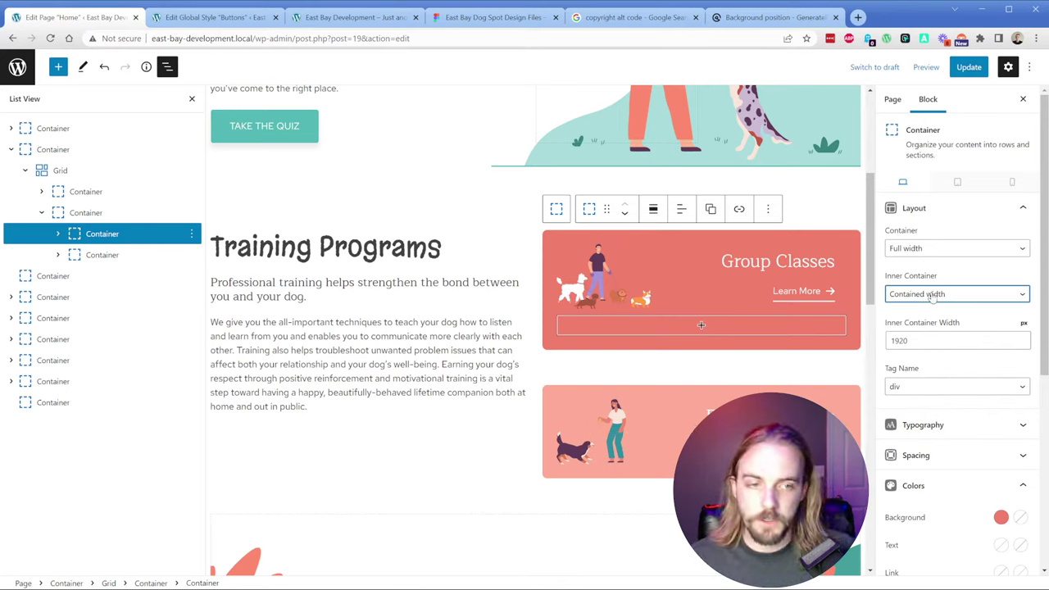
# Step: Show the Group Classes card's spacing settings and measure the gap beside it in the design file
pyautogui.click(928, 214)
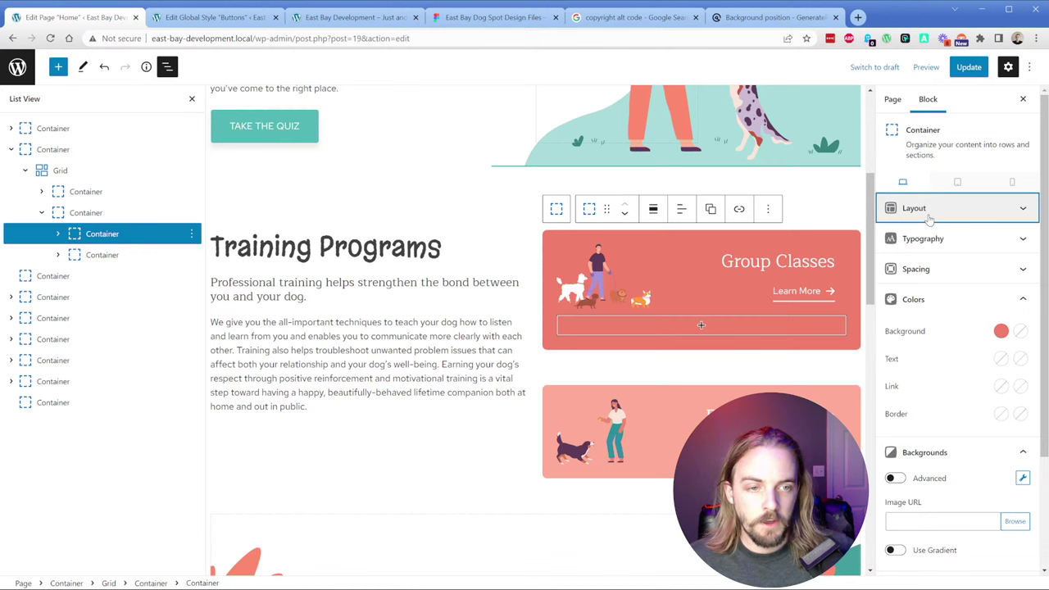
pyautogui.click(934, 271)
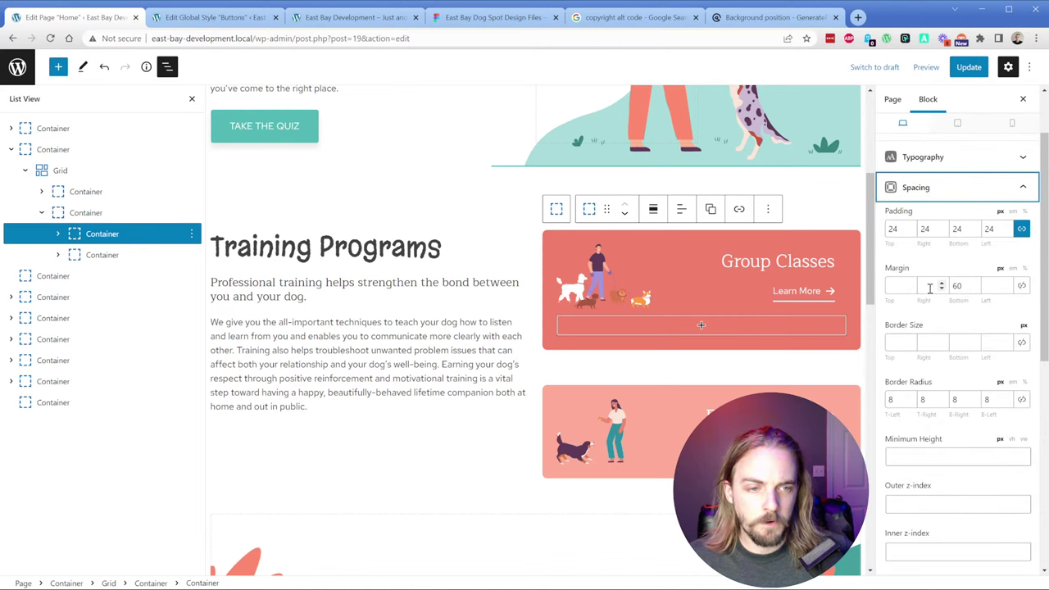
pyautogui.click(492, 19)
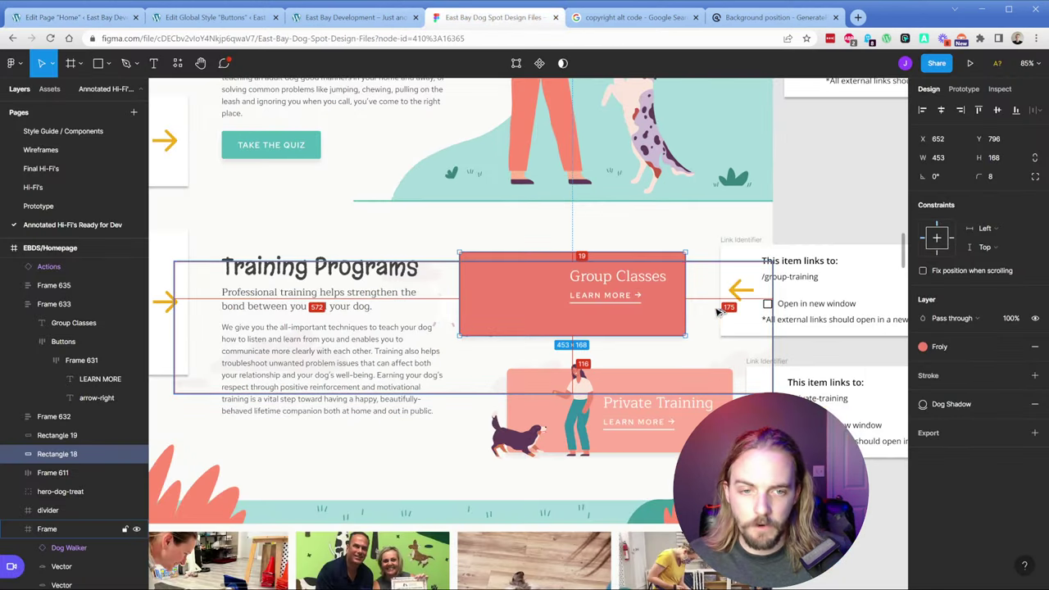
pyautogui.press('alt')
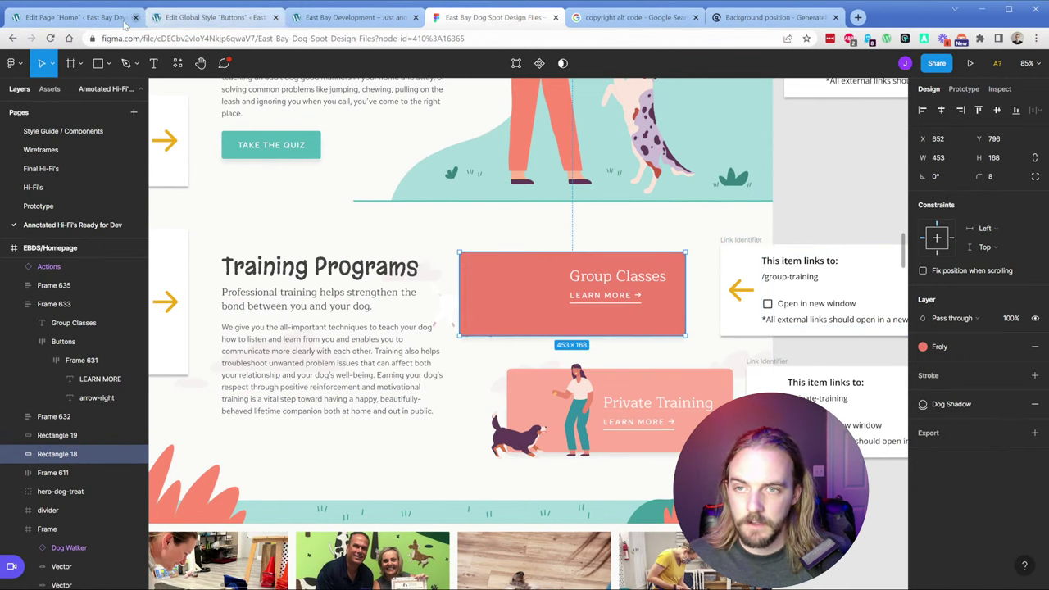
pyautogui.hotkey('ctrl', '1')
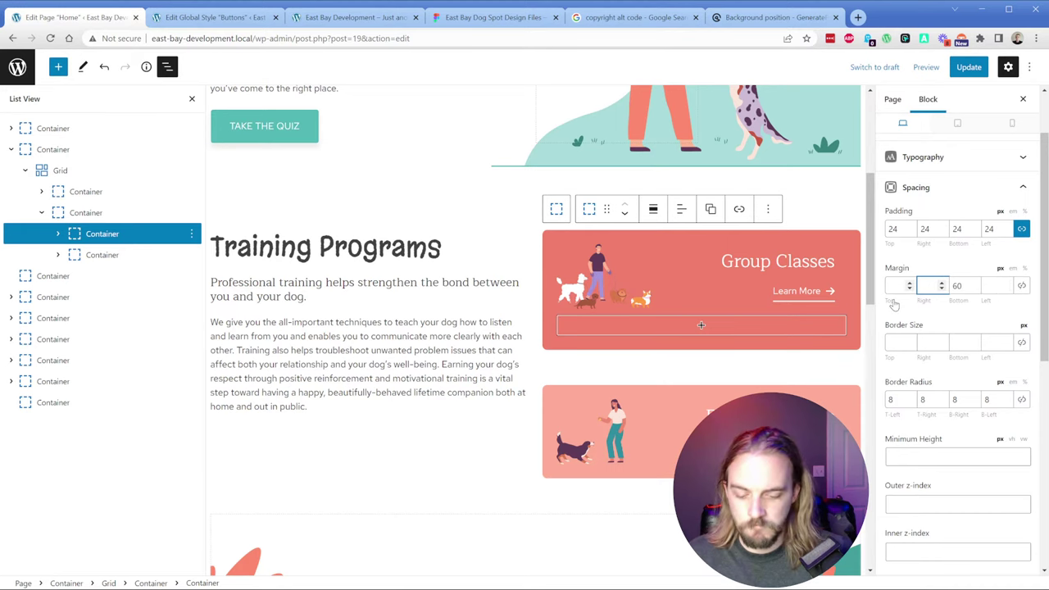
# Step: Give the Group Classes card an 80 right margin and the Private Training card an 80 left margin
pyautogui.write('80')
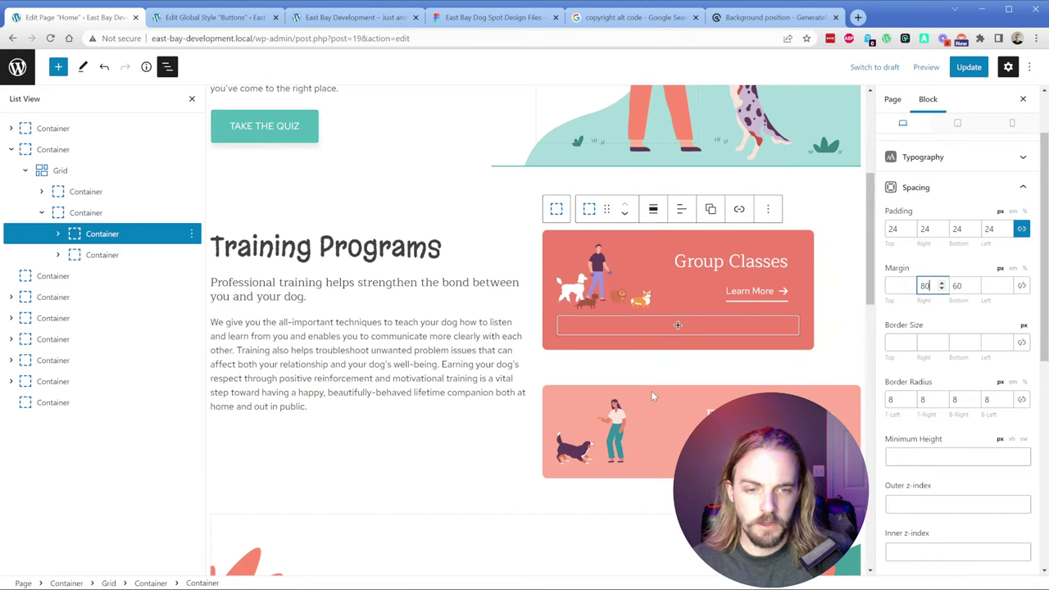
pyautogui.click(653, 393)
pyautogui.click(576, 358)
pyautogui.click(574, 356)
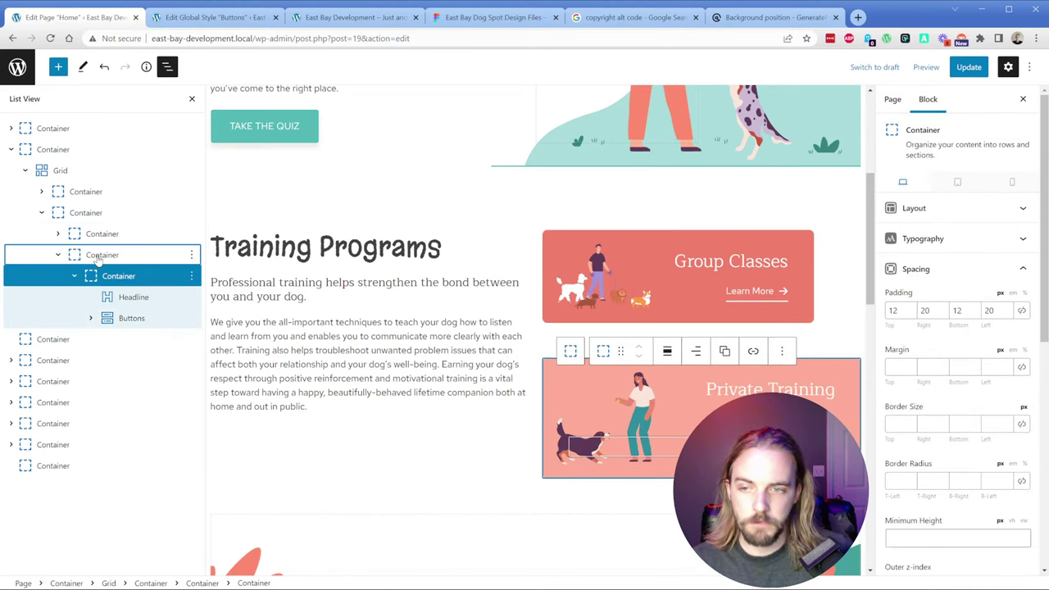
pyautogui.click(994, 367)
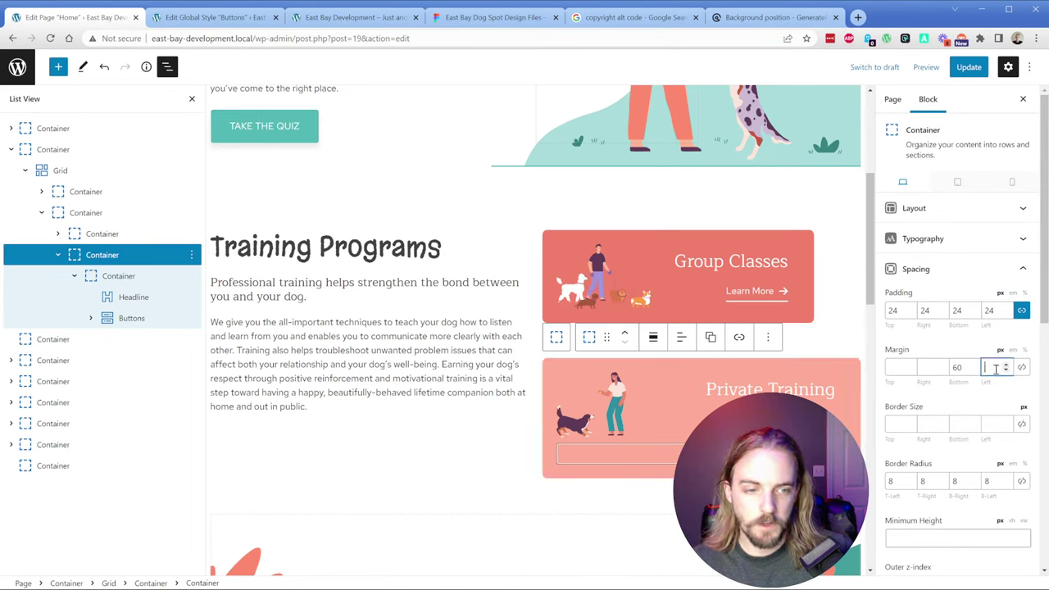
pyautogui.write('80')
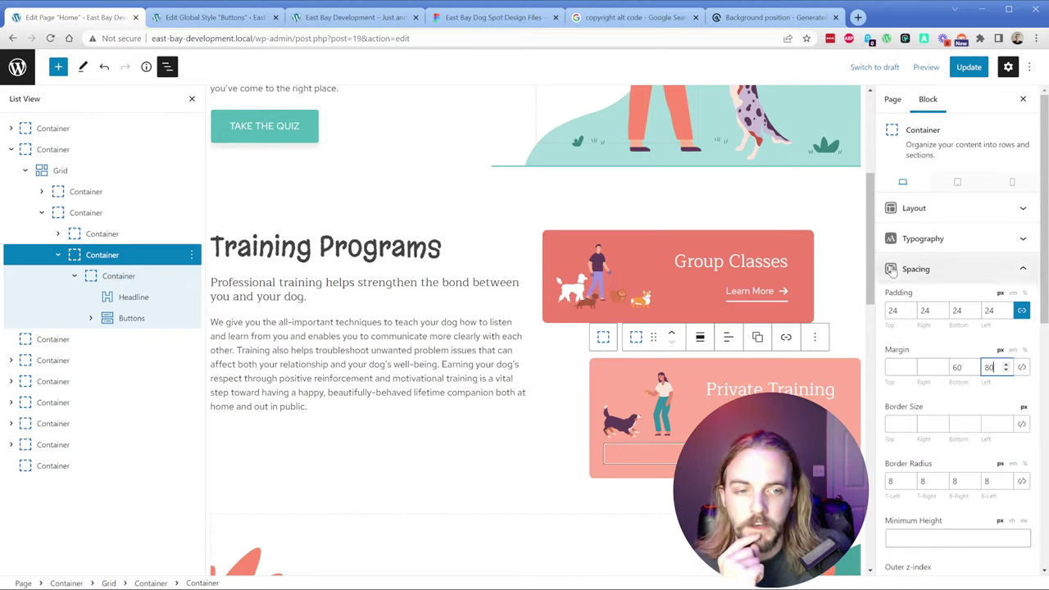
pyautogui.click(913, 279)
pyautogui.click(914, 299)
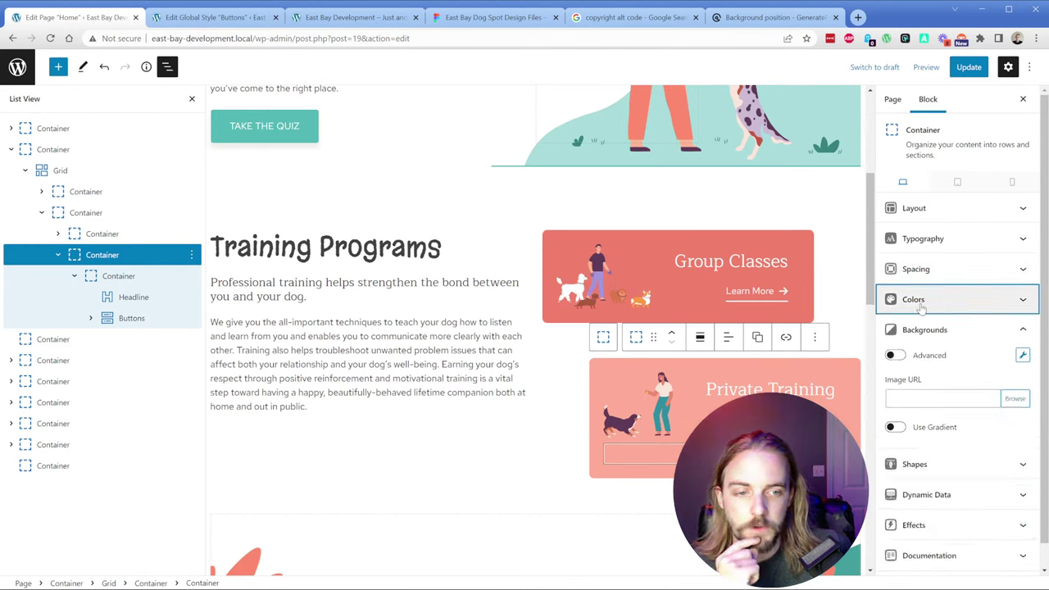
pyautogui.click(758, 389)
pyautogui.scroll(-5, 934, 382)
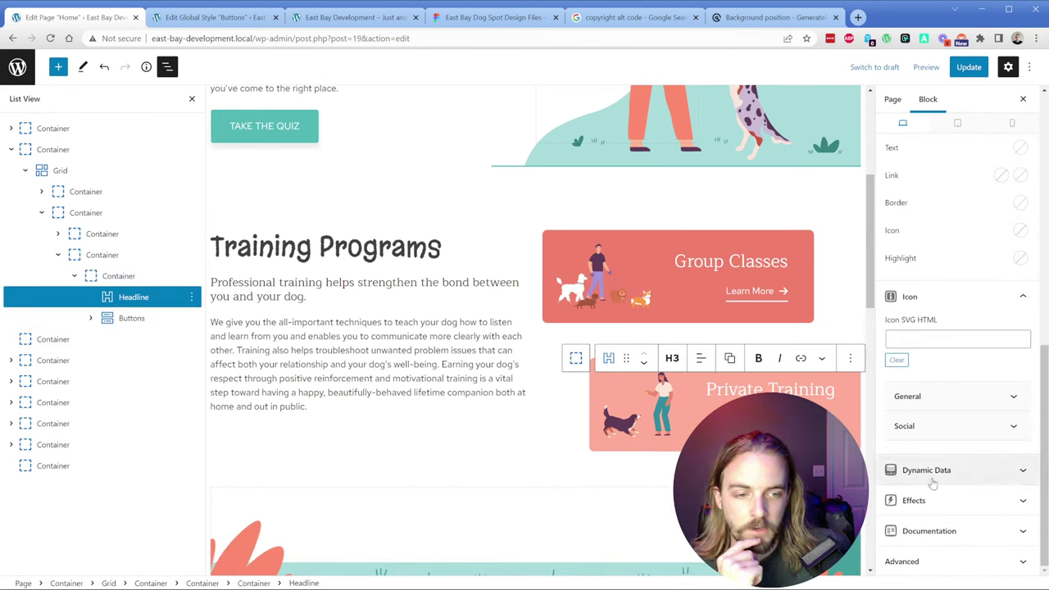
pyautogui.click(931, 472)
pyautogui.scroll(-1, 931, 482)
pyautogui.click(895, 463)
pyautogui.scroll(-2, 941, 410)
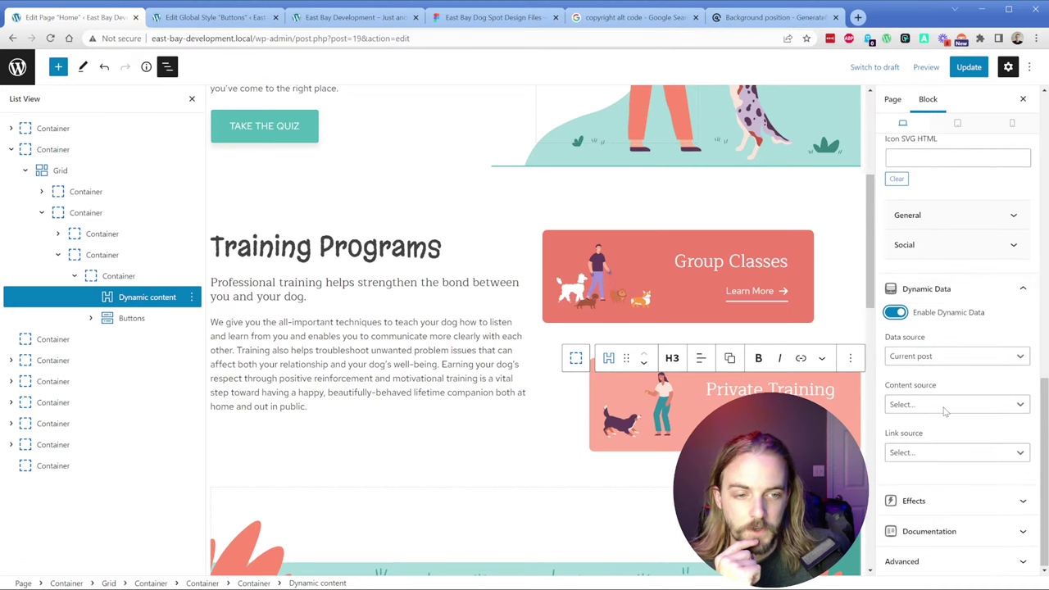
pyautogui.click(941, 357)
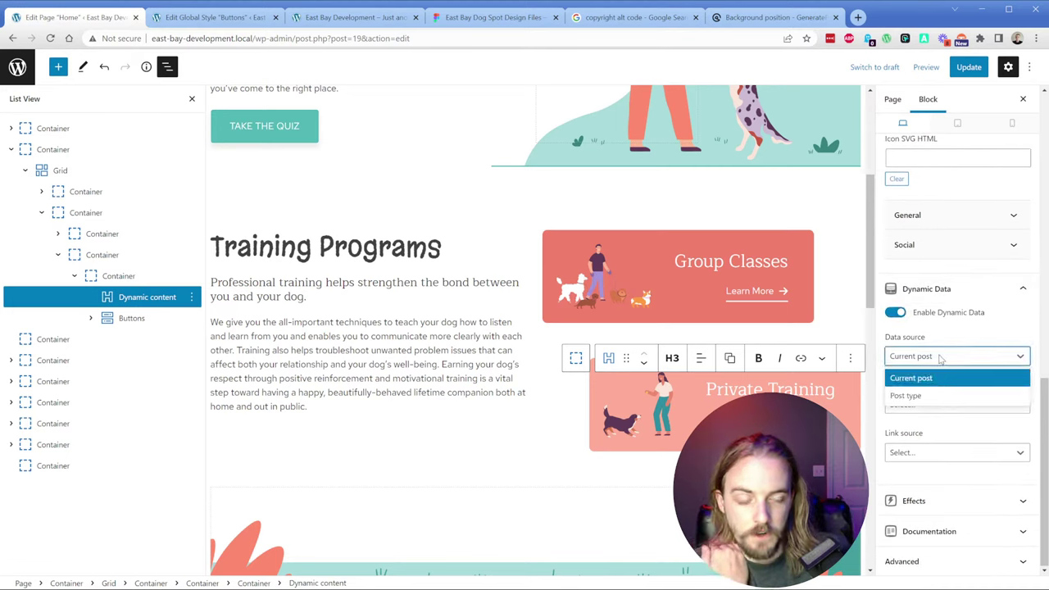
pyautogui.click(939, 358)
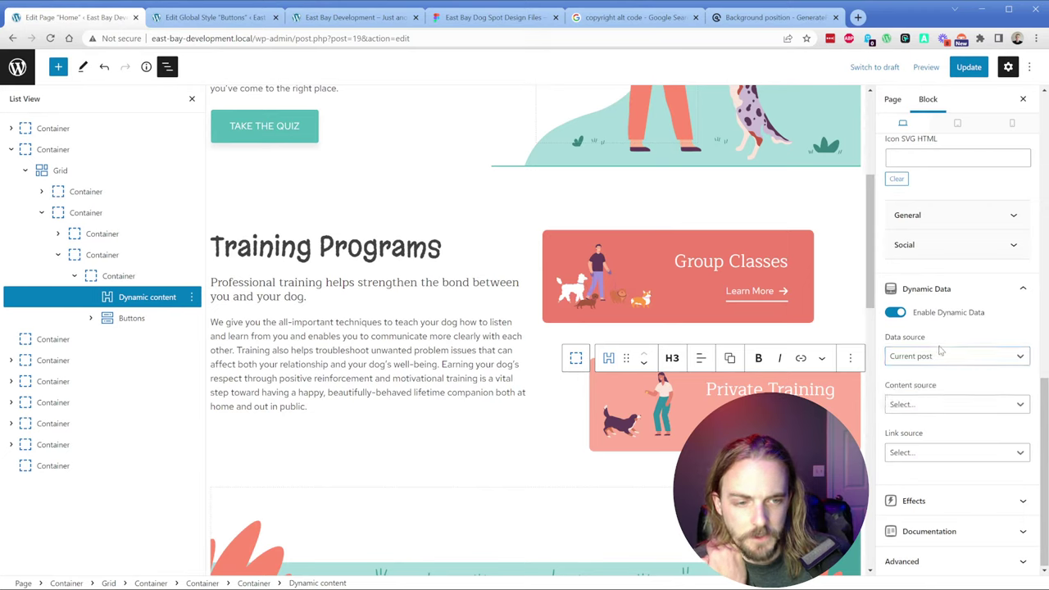
pyautogui.click(938, 405)
pyautogui.scroll(-1, 946, 459)
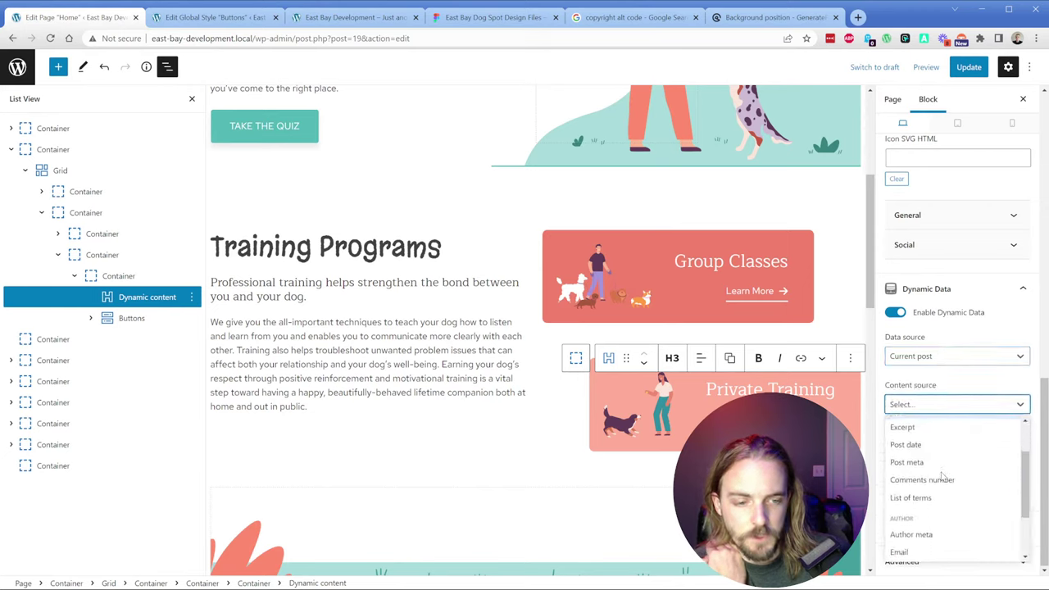
pyautogui.scroll(-1, 942, 476)
pyautogui.scroll(2, 943, 476)
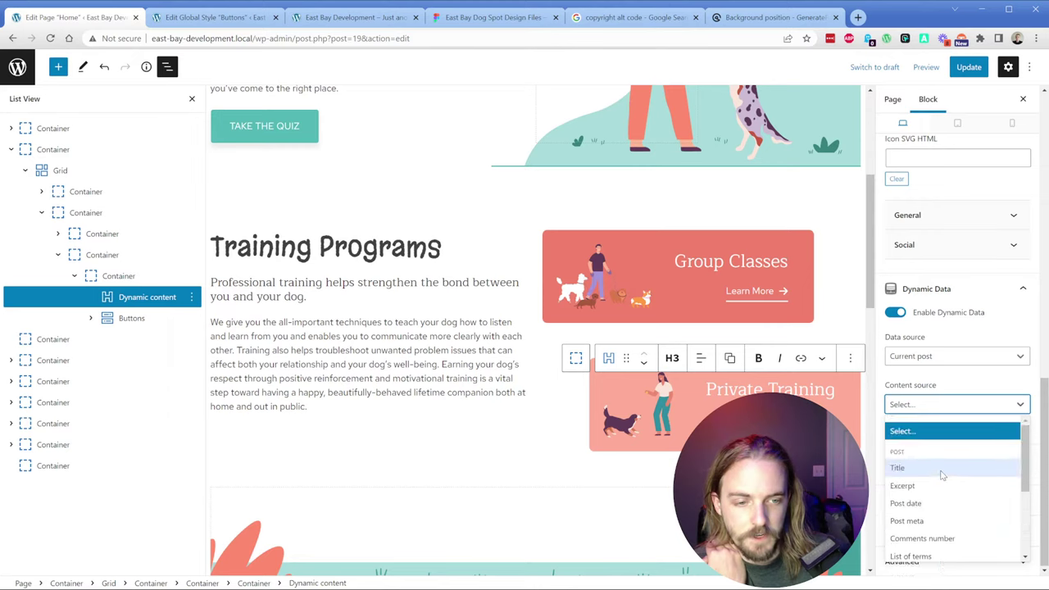
pyautogui.scroll(-2, 942, 467)
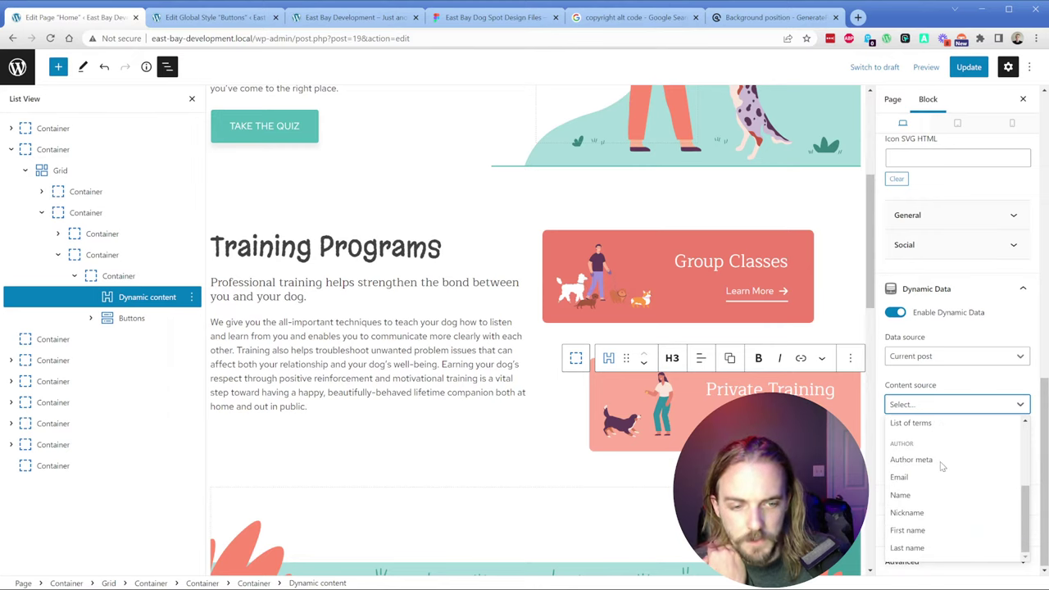
pyautogui.scroll(3, 944, 471)
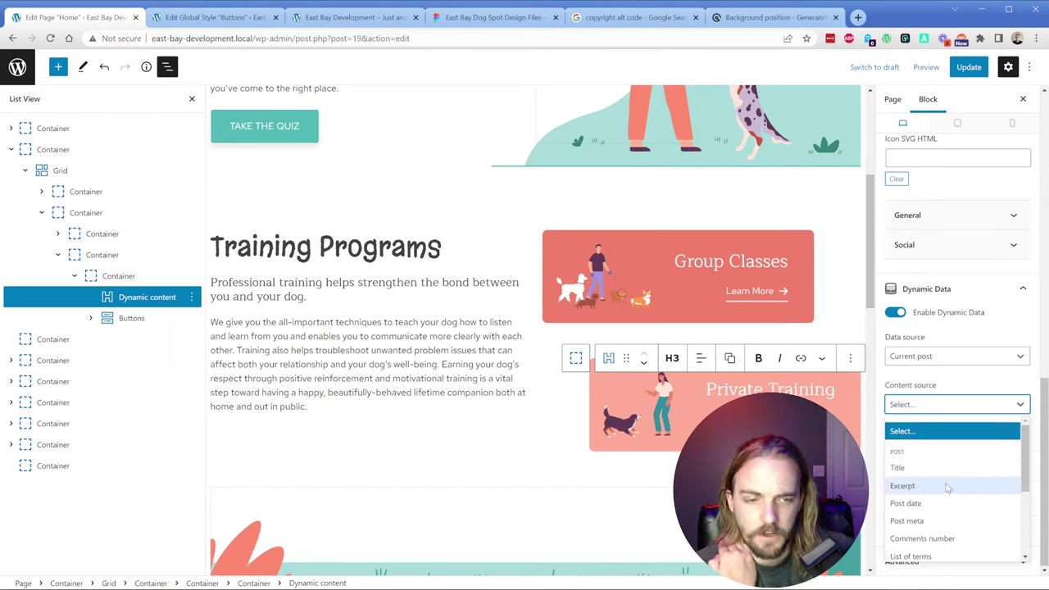
pyautogui.click(926, 402)
pyautogui.click(948, 452)
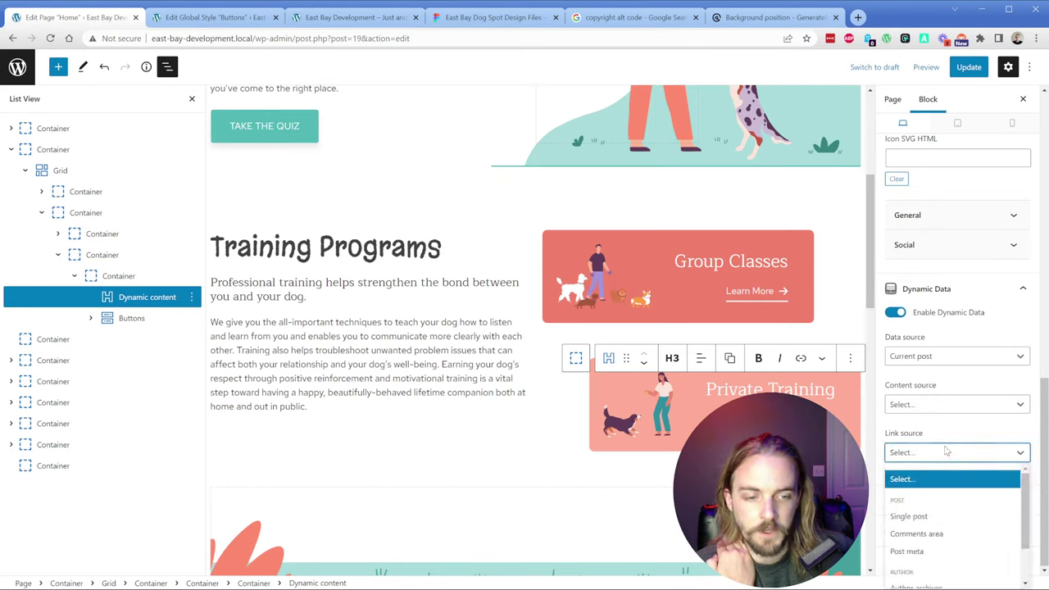
pyautogui.scroll(-1, 934, 519)
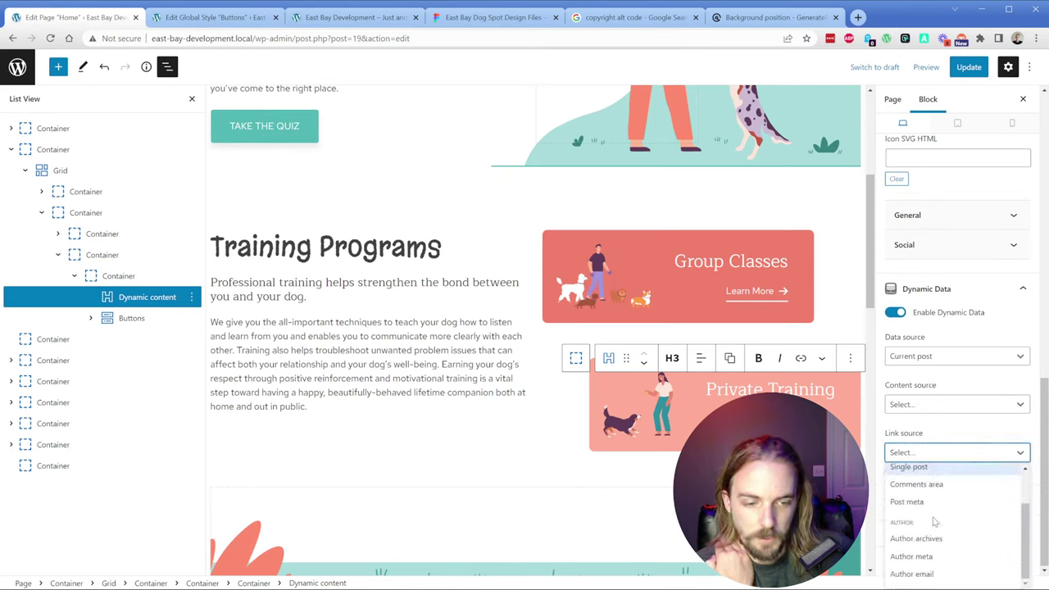
pyautogui.scroll(1, 934, 520)
pyautogui.click(934, 435)
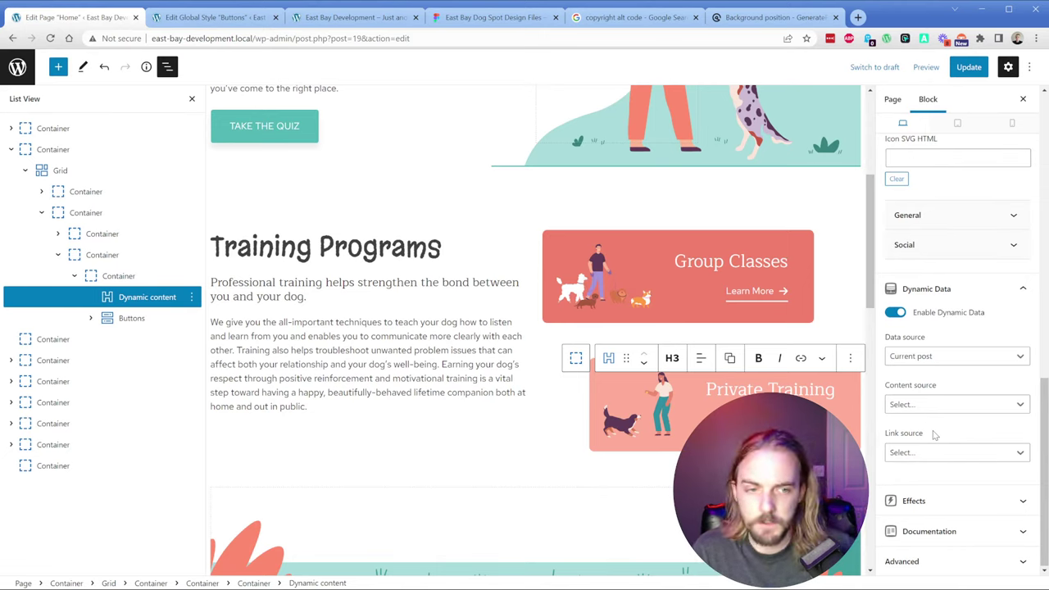
pyautogui.click(899, 312)
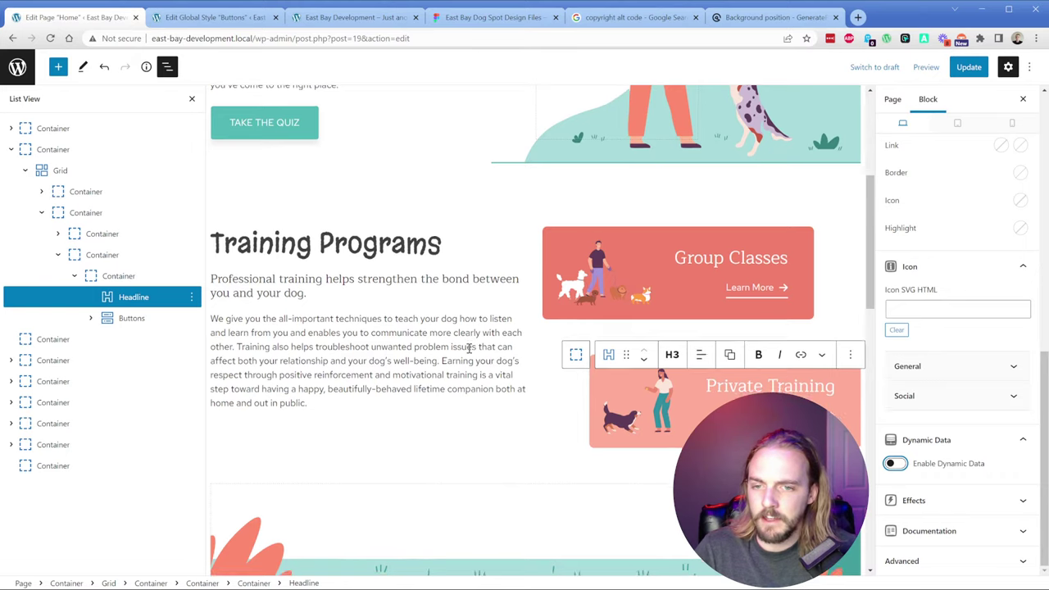
pyautogui.scroll(-3, 472, 353)
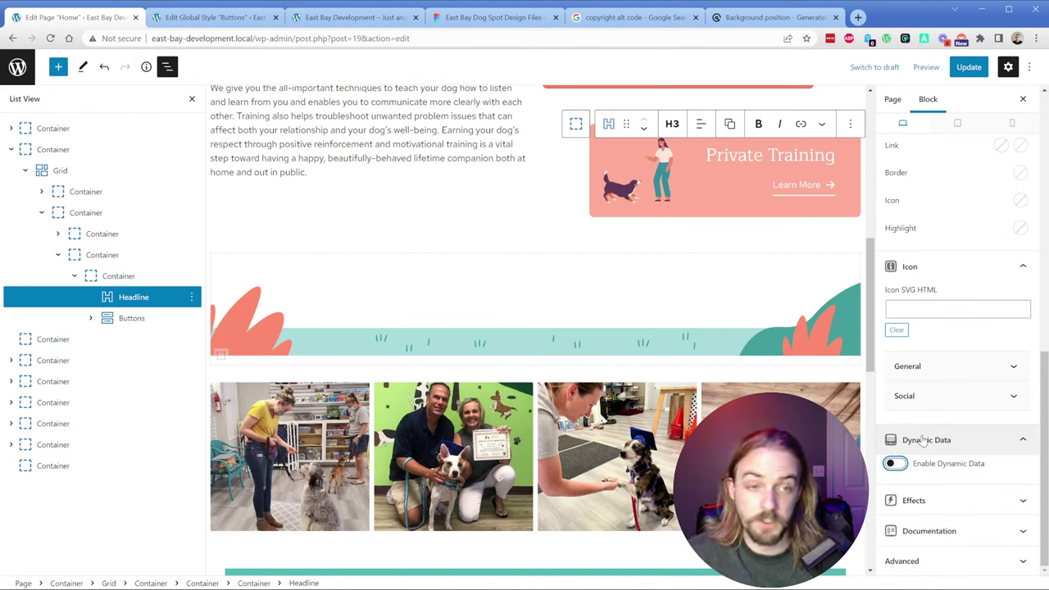
# Step: Try Post meta as the heading's dynamic content source, find no field, and turn Dynamic Data off
pyautogui.click(894, 463)
pyautogui.scroll(-2, 942, 417)
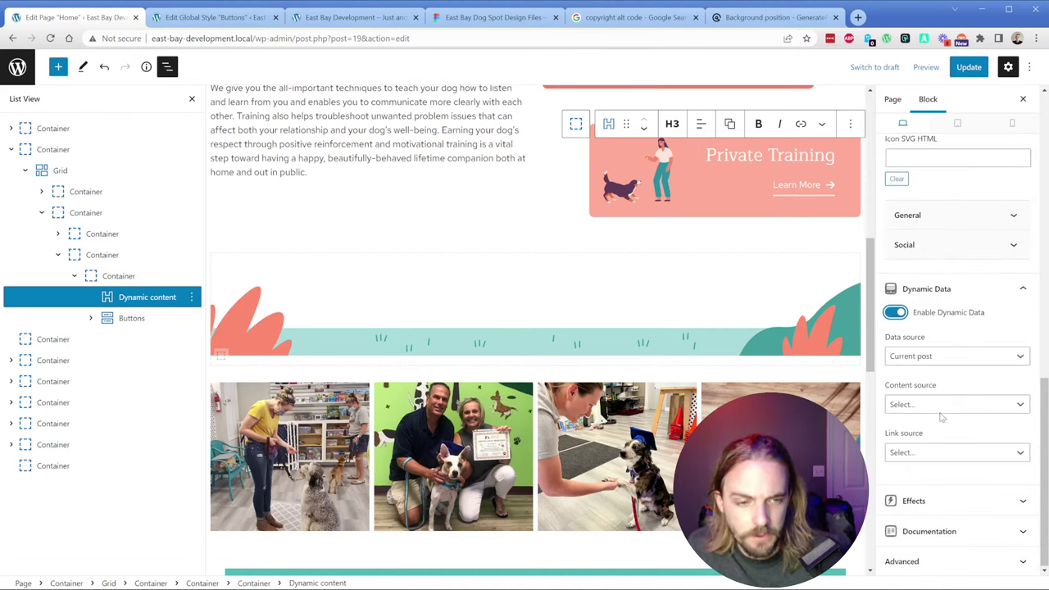
pyautogui.click(942, 357)
pyautogui.click(941, 378)
pyautogui.click(940, 405)
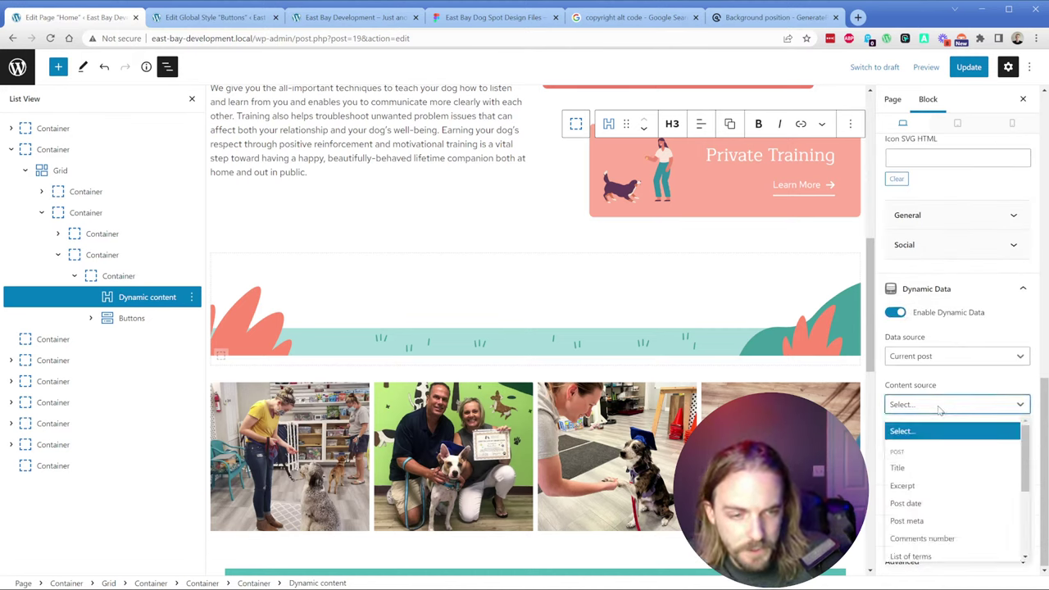
pyautogui.click(926, 520)
pyautogui.click(940, 455)
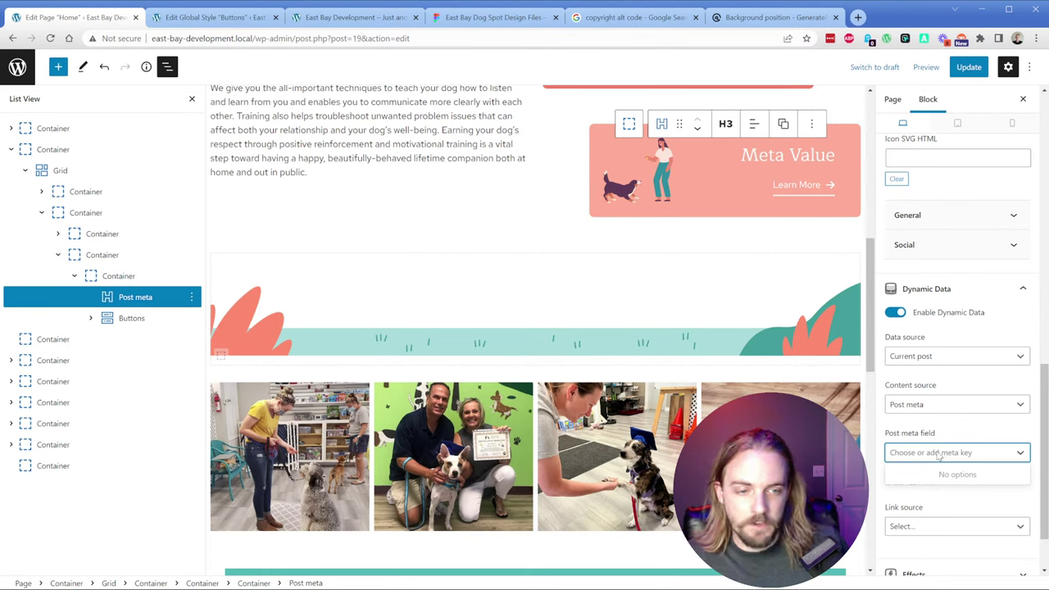
pyautogui.click(940, 437)
pyautogui.click(953, 451)
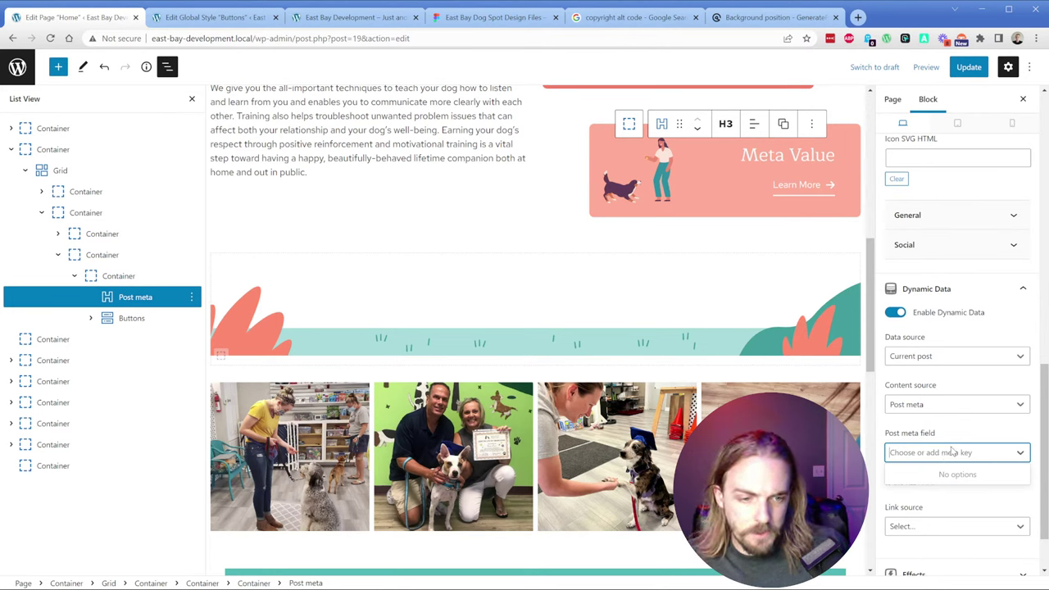
pyautogui.click(961, 435)
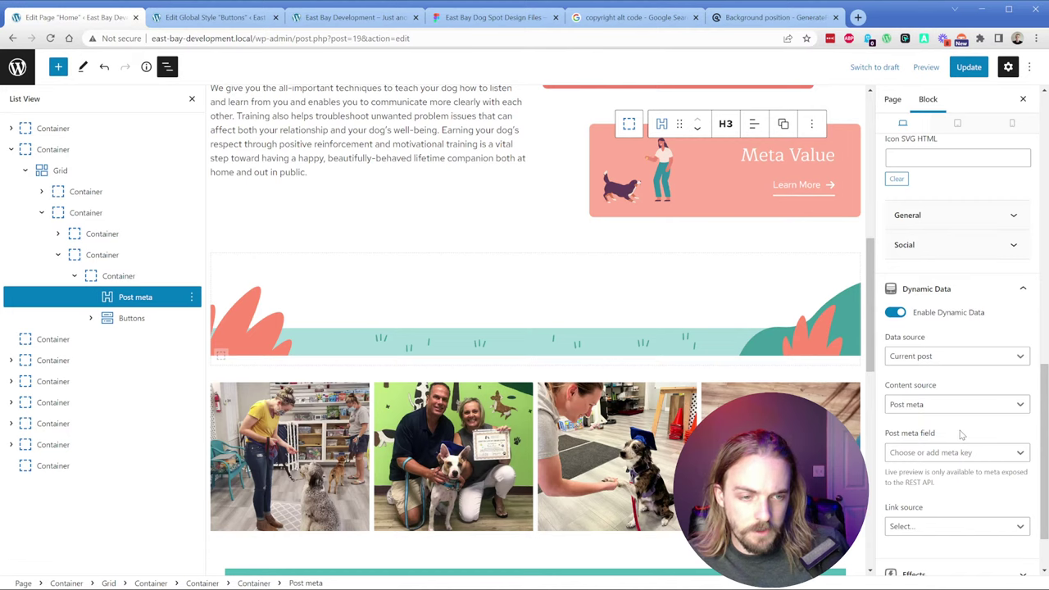
pyautogui.click(942, 408)
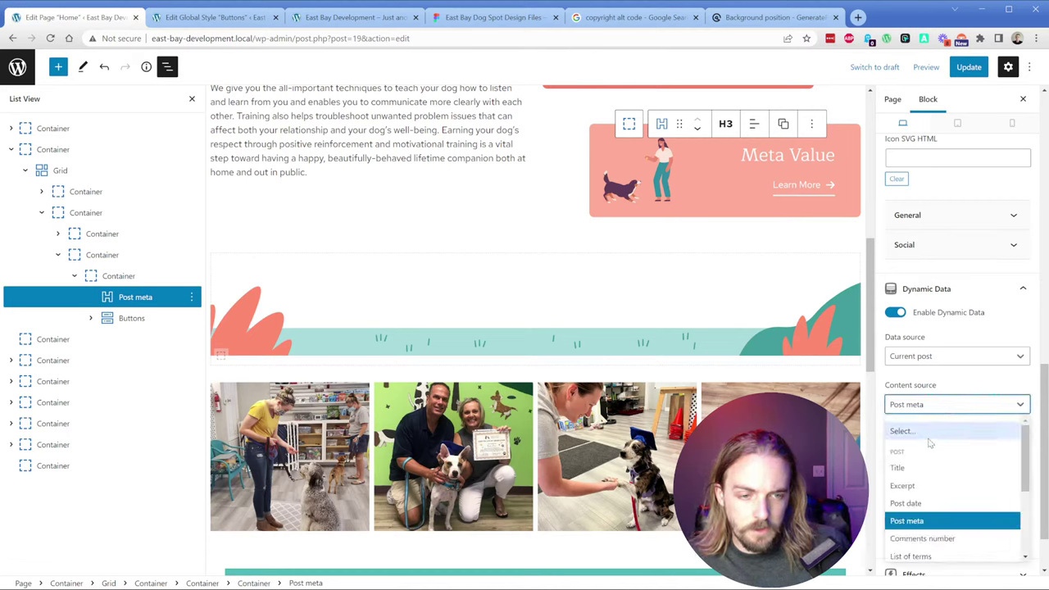
pyautogui.click(932, 428)
pyautogui.click(896, 312)
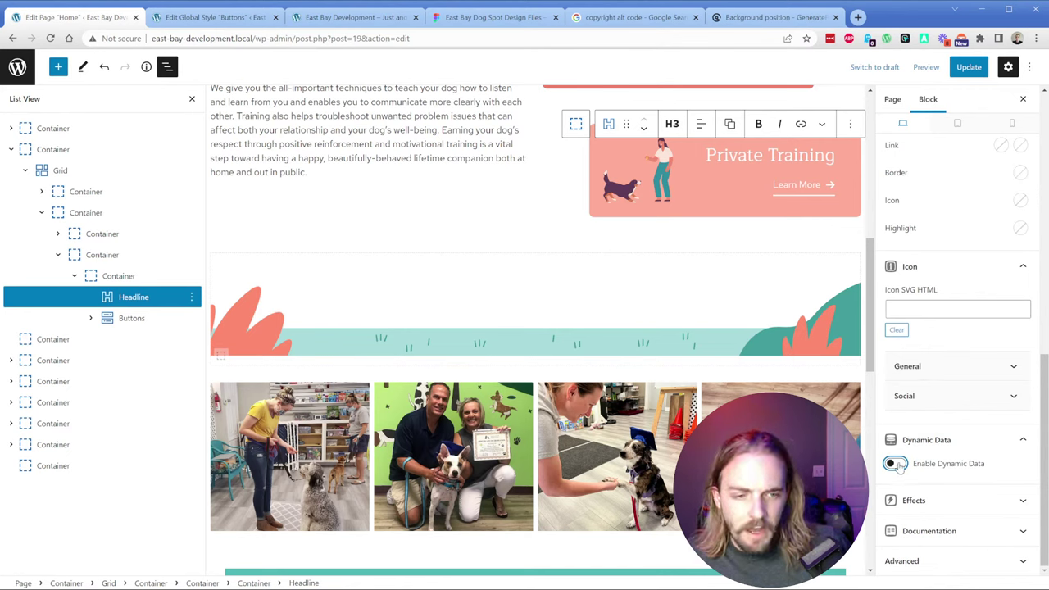
# Step: Retry a Post meta field for the heading, abandon it, and save the page with Ctrl+S
pyautogui.click(897, 465)
pyautogui.click(935, 404)
pyautogui.click(934, 521)
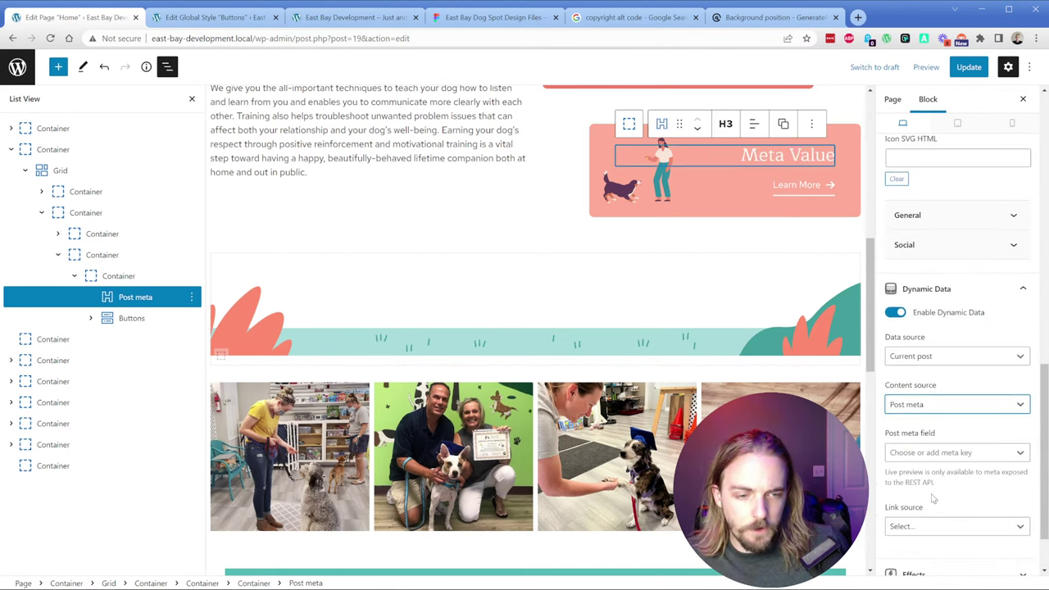
pyautogui.click(938, 455)
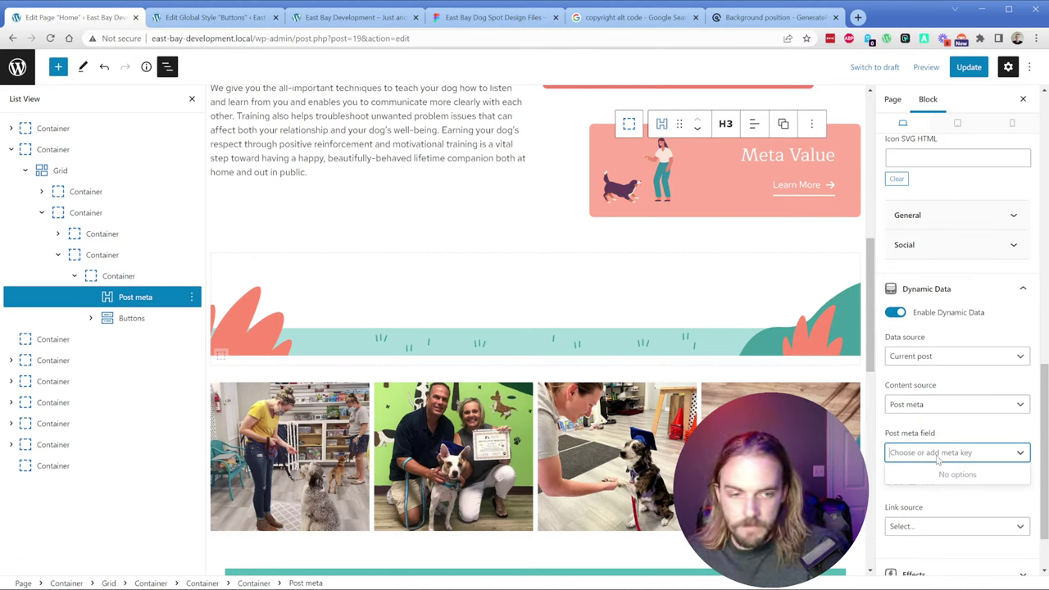
pyautogui.write('l')
pyautogui.write('in')
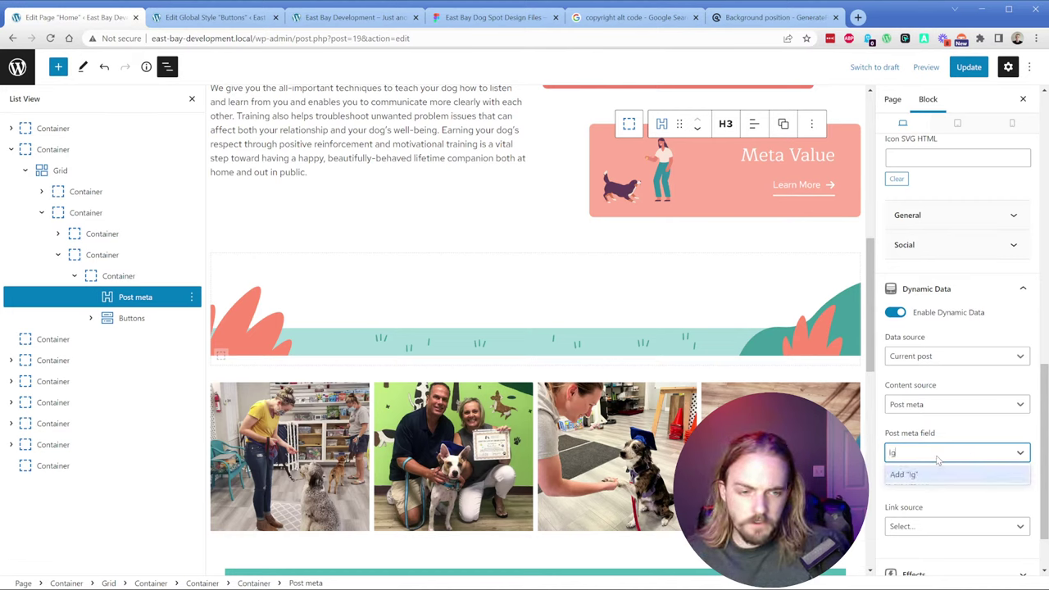
pyautogui.press('BackSpace')
pyautogui.press('BackSpace')
pyautogui.press('BackSpace')
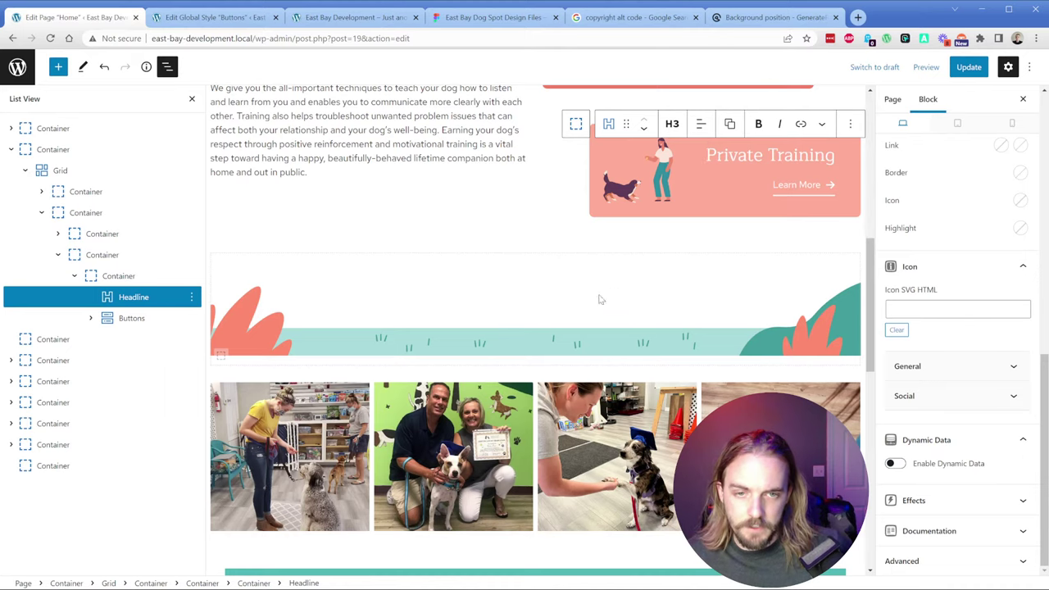
pyautogui.scroll(2, 599, 300)
pyautogui.click(677, 292)
pyautogui.hotkey('ctrl', 's')
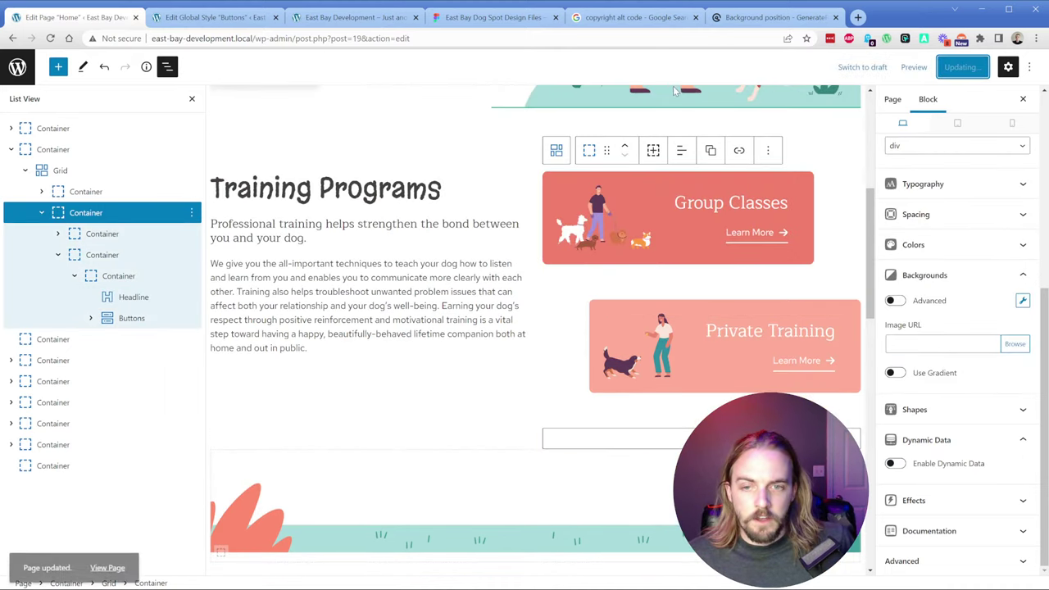
pyautogui.scroll(-3, 674, 92)
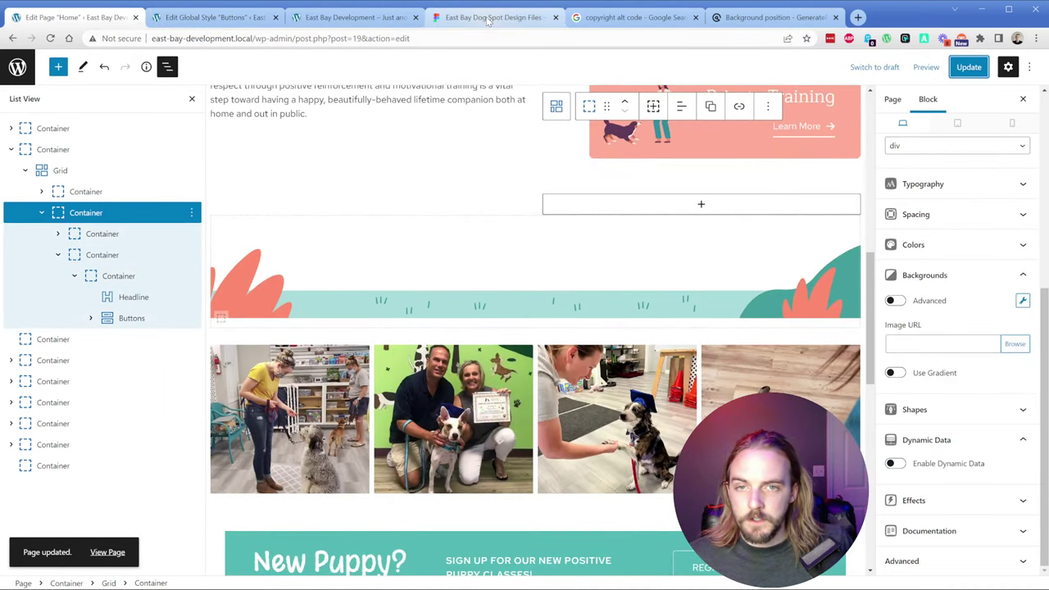
# Step: Close the copyright and background-position help tabs and scroll the live site to the New Puppy banner
pyautogui.click(690, 18)
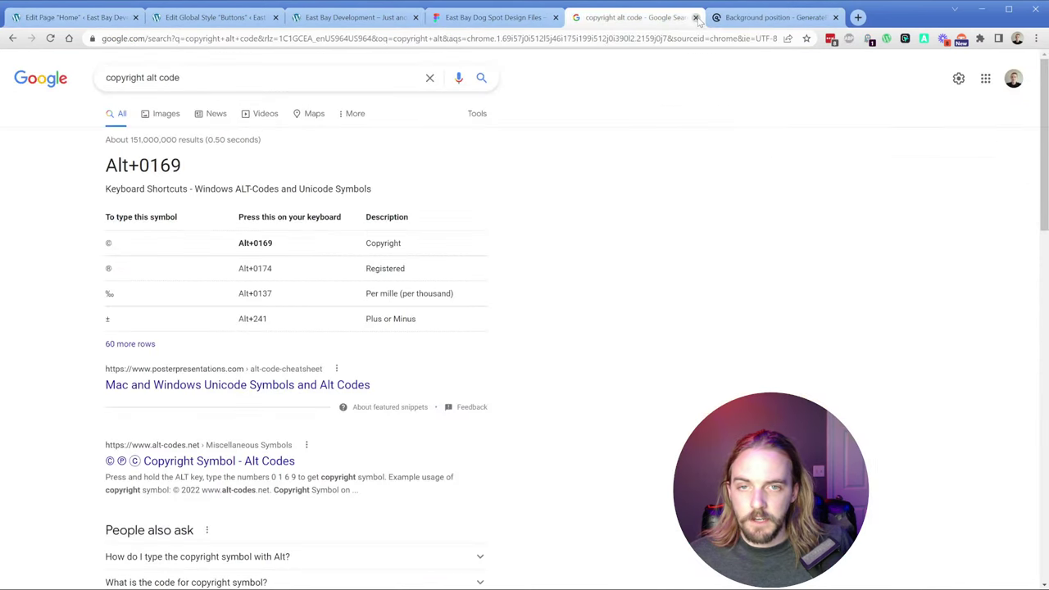
pyautogui.click(696, 17)
pyautogui.click(696, 18)
pyautogui.click(331, 18)
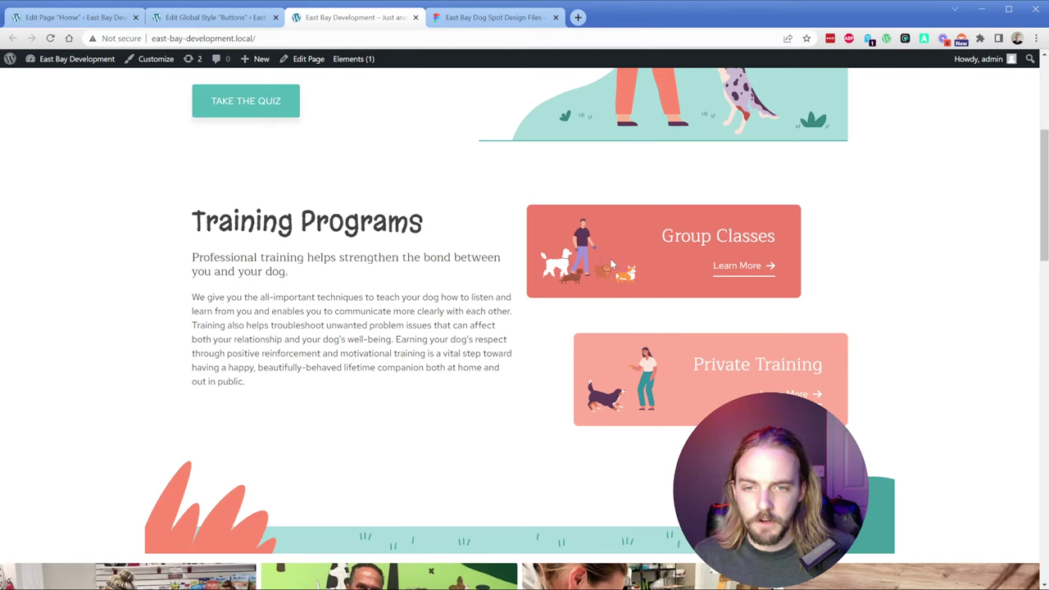
pyautogui.scroll(-2, 609, 262)
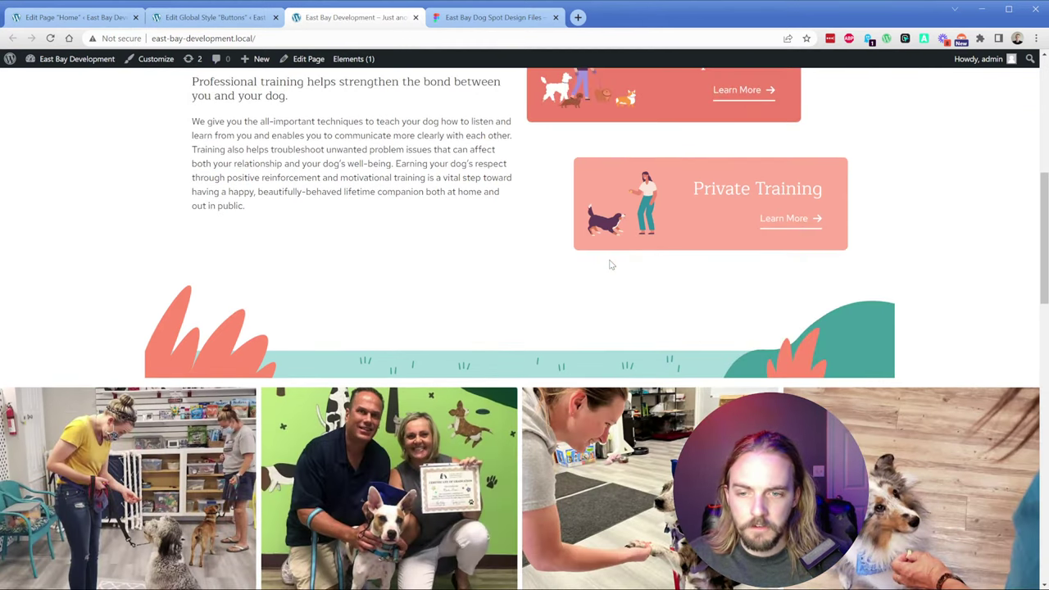
pyautogui.scroll(-3, 610, 265)
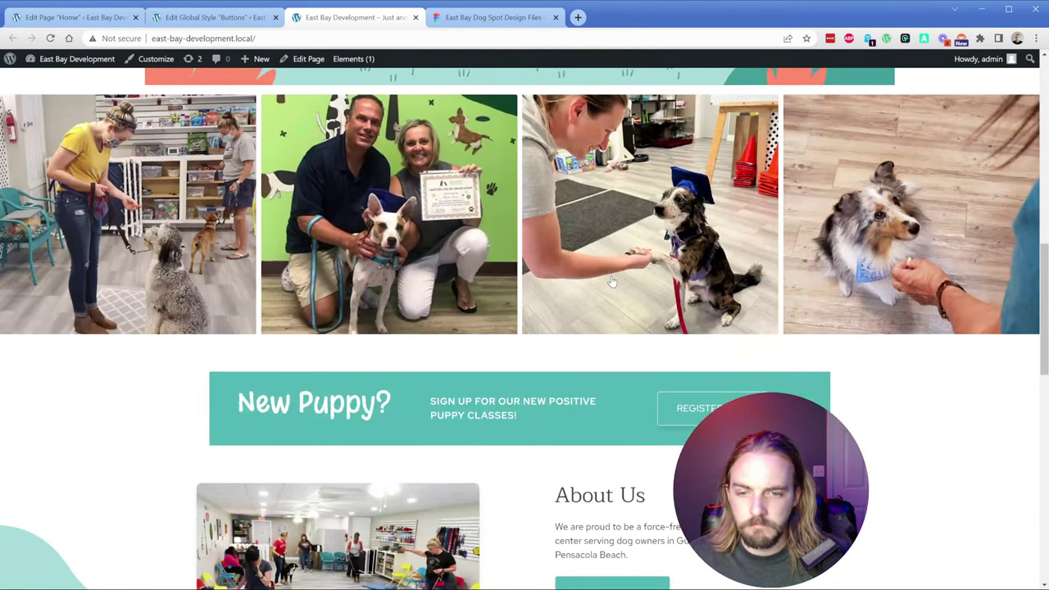
# Step: Read the New Puppy banner rectangle's 1066 × 120 size in the design file
pyautogui.click(503, 17)
pyautogui.scroll(-5, 328, 368)
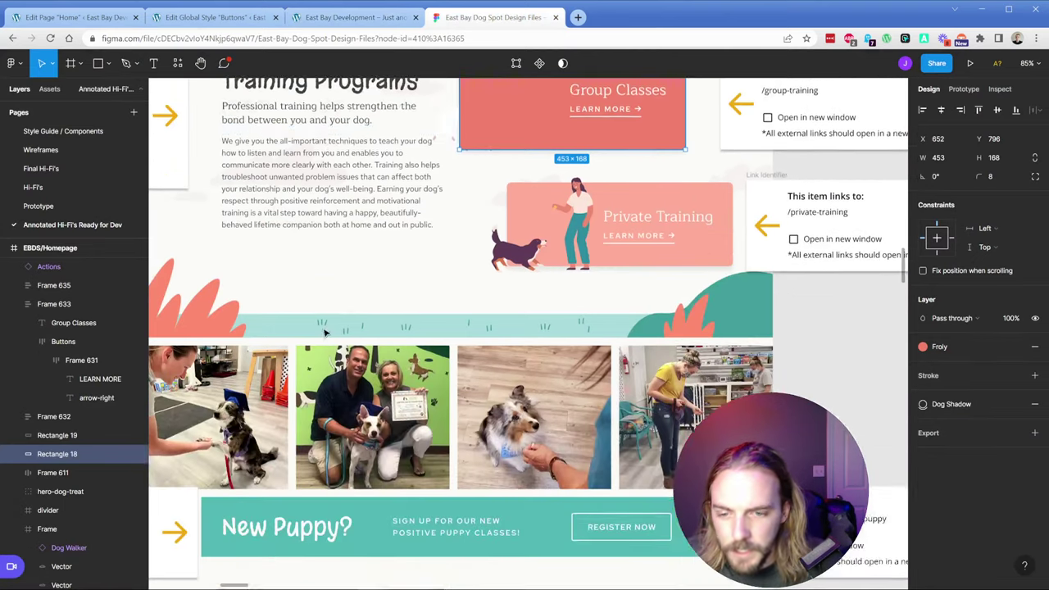
pyautogui.click(215, 402)
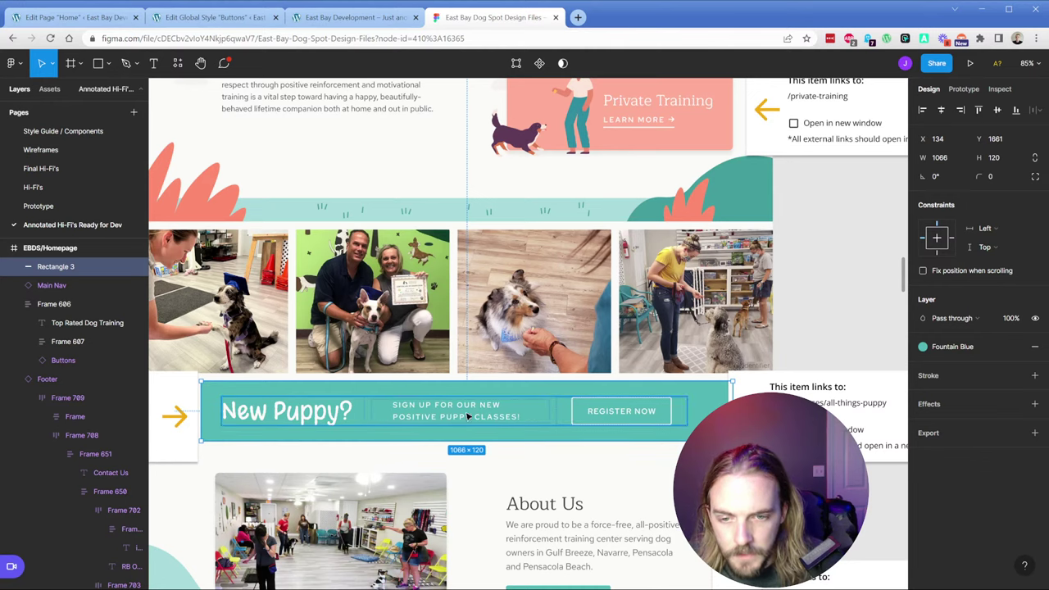
pyautogui.click(74, 18)
# Step: Set the New Puppy? headline's line height to a custom value of 0
pyautogui.scroll(-3, 358, 272)
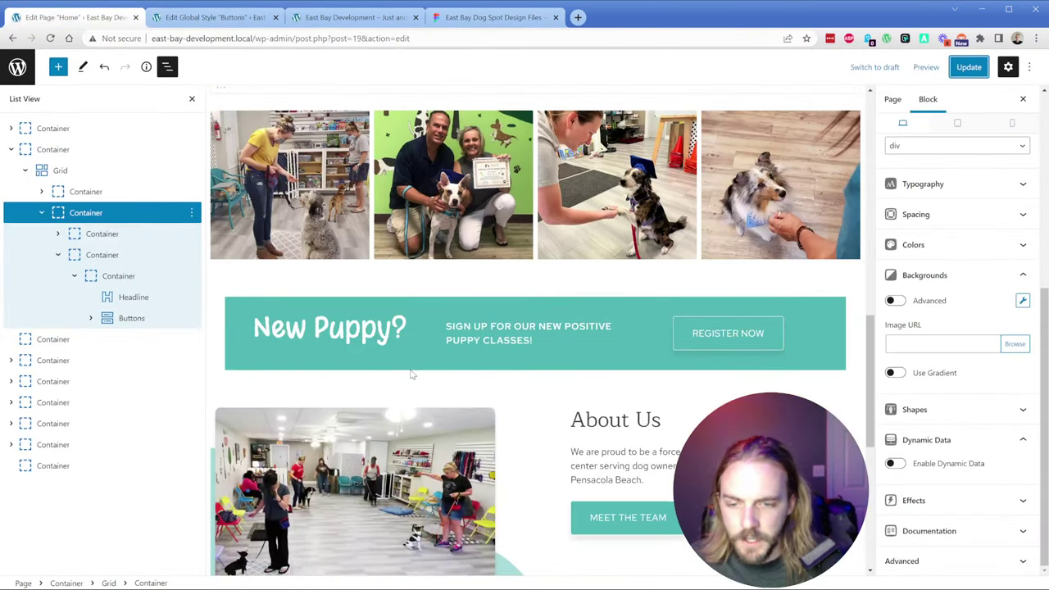
pyautogui.click(431, 339)
pyautogui.tripleClick(371, 331)
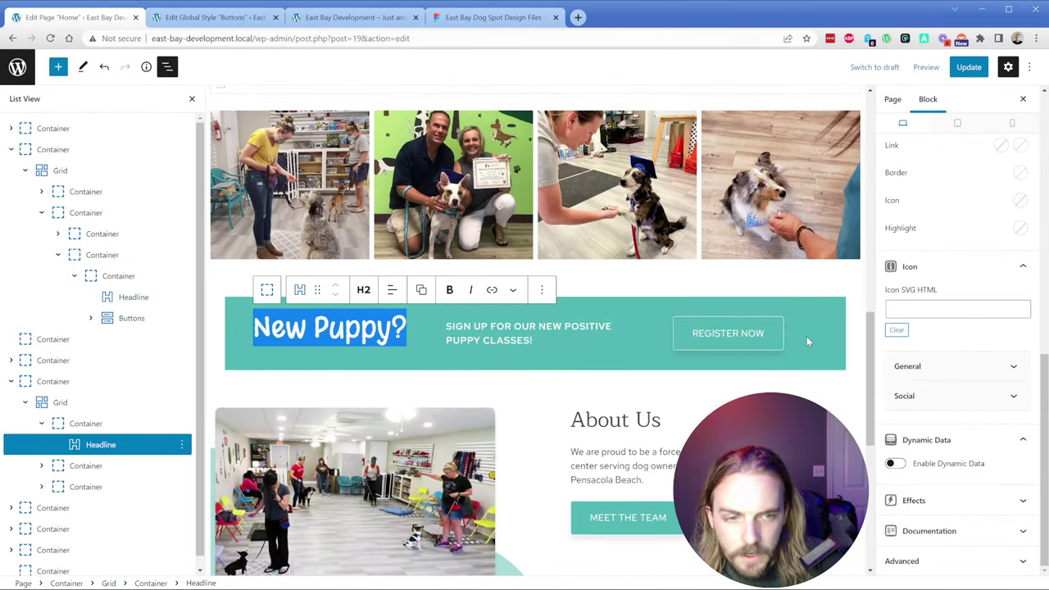
pyautogui.scroll(5, 926, 301)
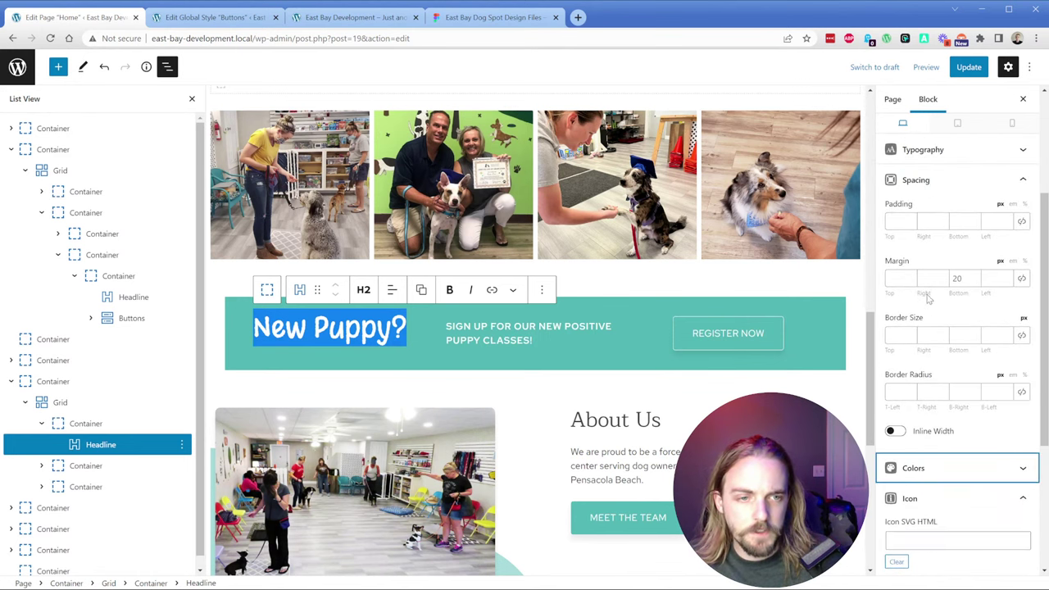
pyautogui.scroll(3, 928, 300)
pyautogui.click(917, 266)
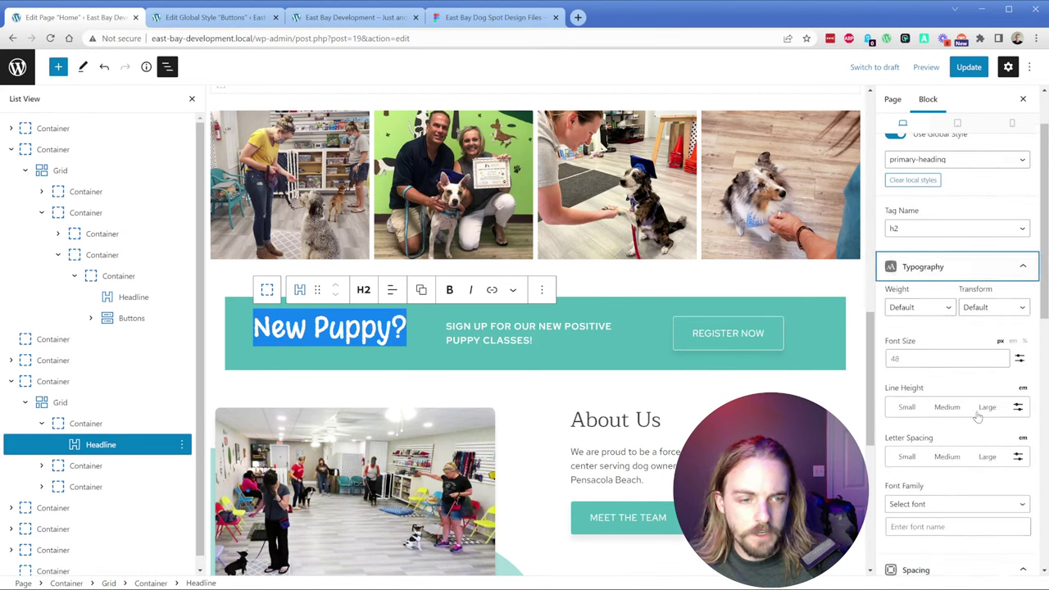
pyautogui.click(1018, 406)
pyautogui.click(950, 409)
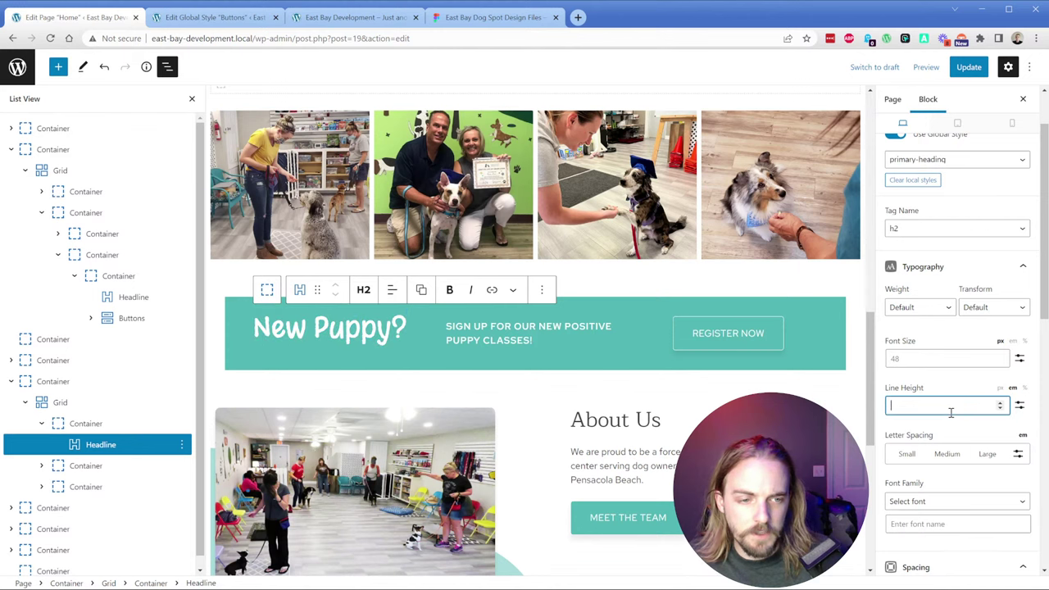
pyautogui.write('0')
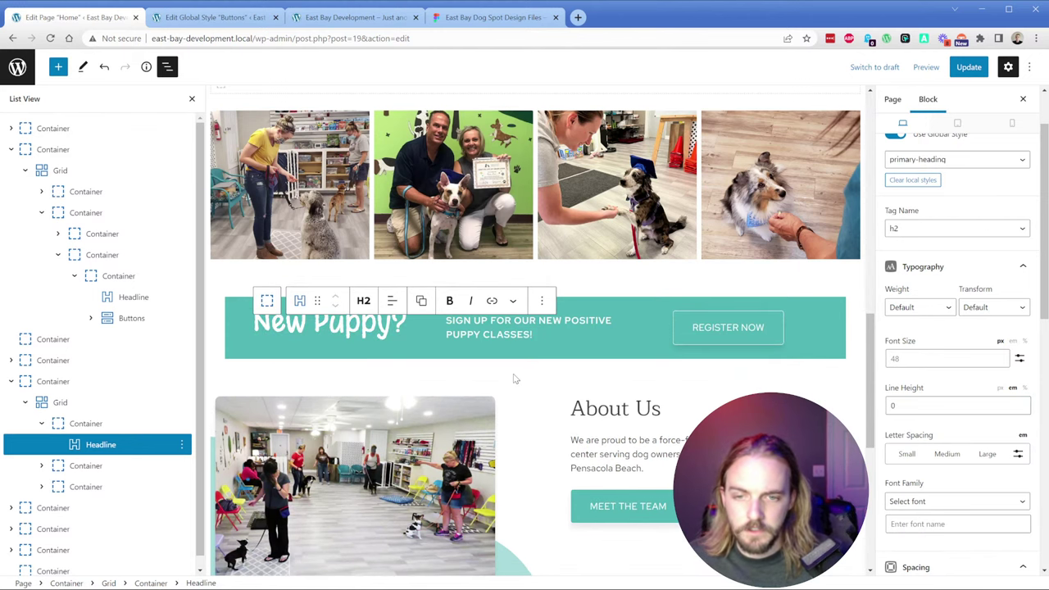
# Step: Compare the spacing around the New Puppy banner against the design file
pyautogui.click(521, 389)
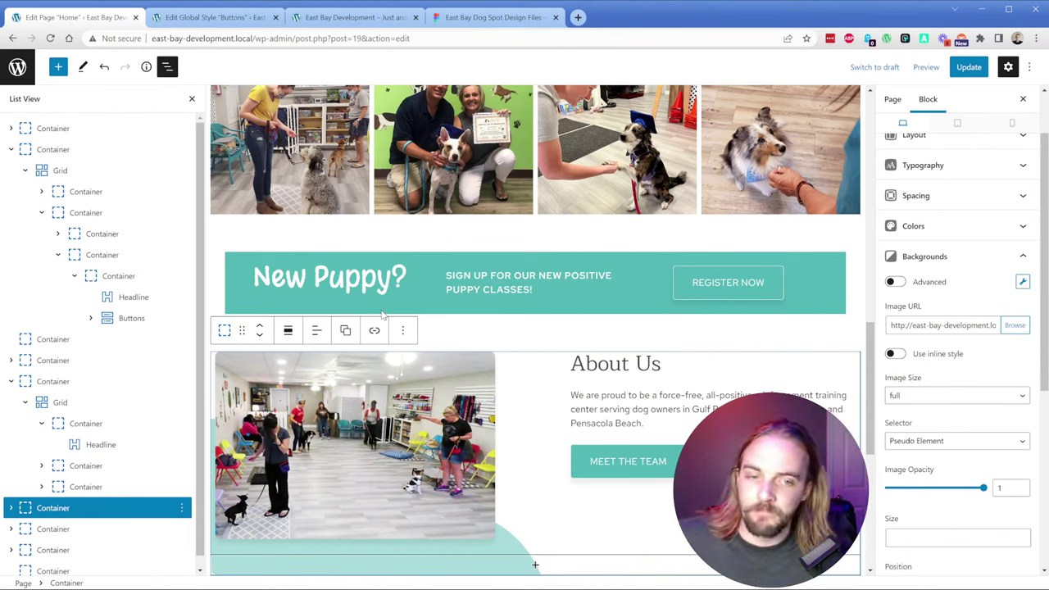
pyautogui.click(806, 295)
pyautogui.click(490, 17)
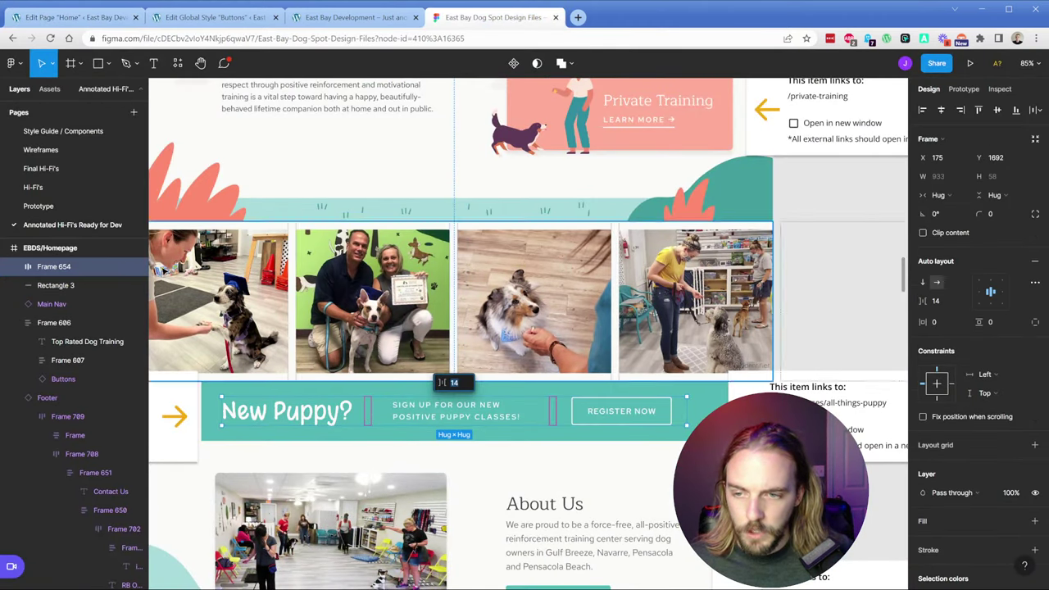
pyautogui.press('alt')
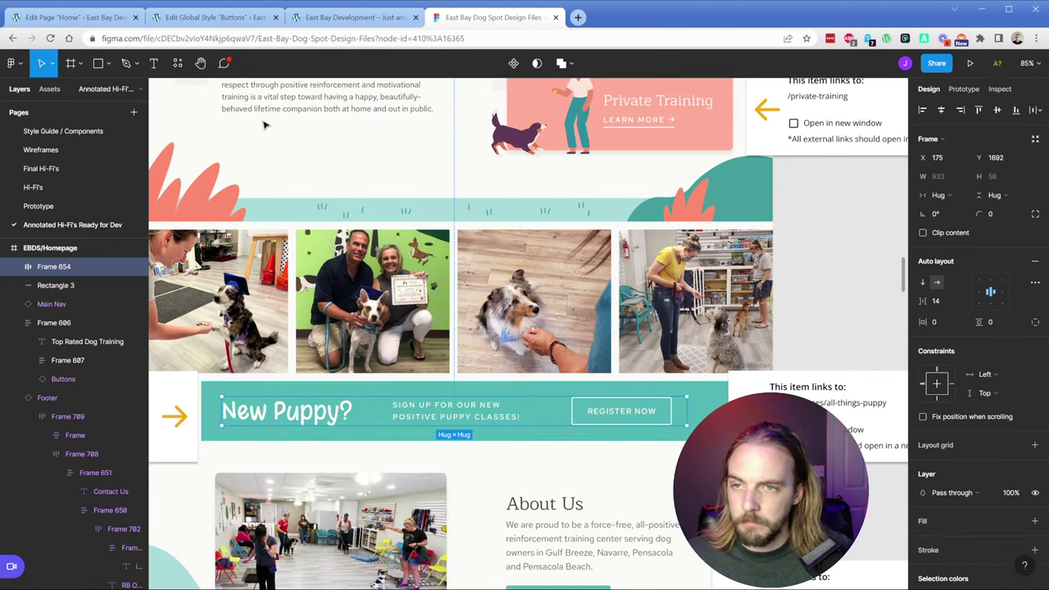
pyautogui.click(85, 18)
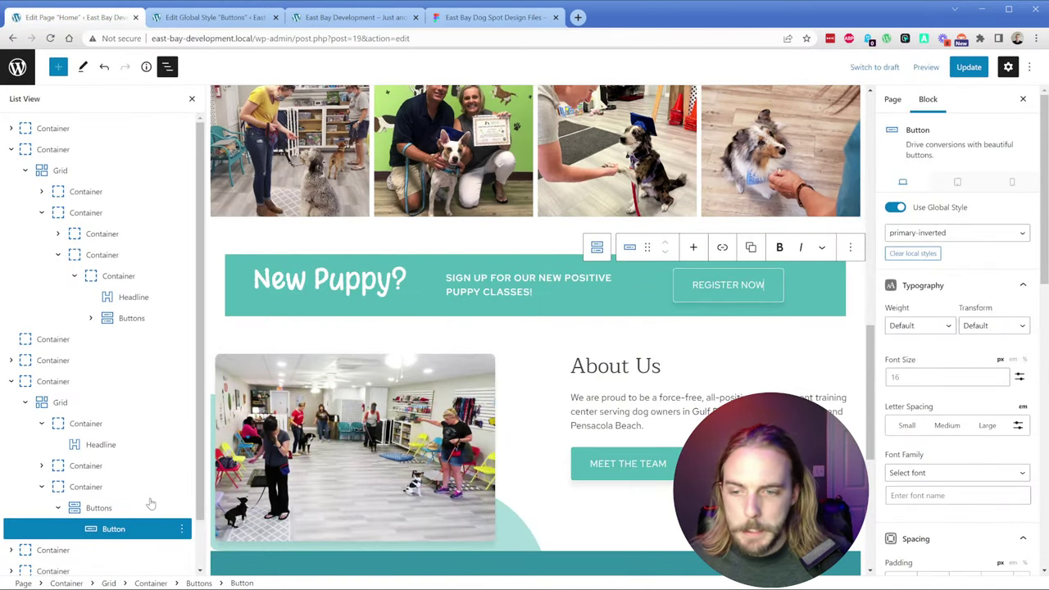
pyautogui.click(95, 489)
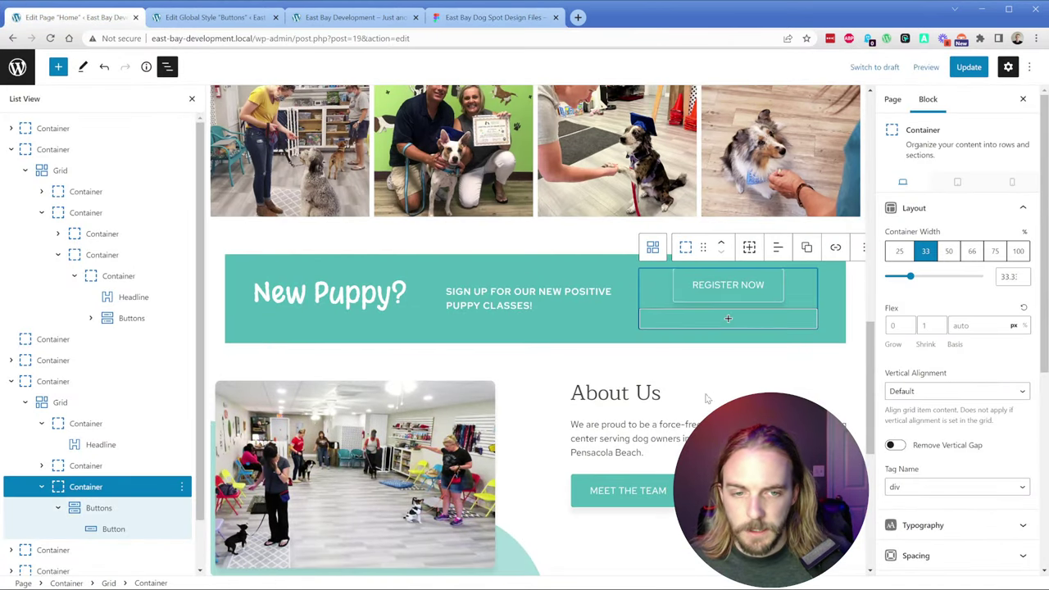
# Step: Remove the New Puppy? headline's bottom margin
pyautogui.click(59, 402)
pyautogui.click(52, 381)
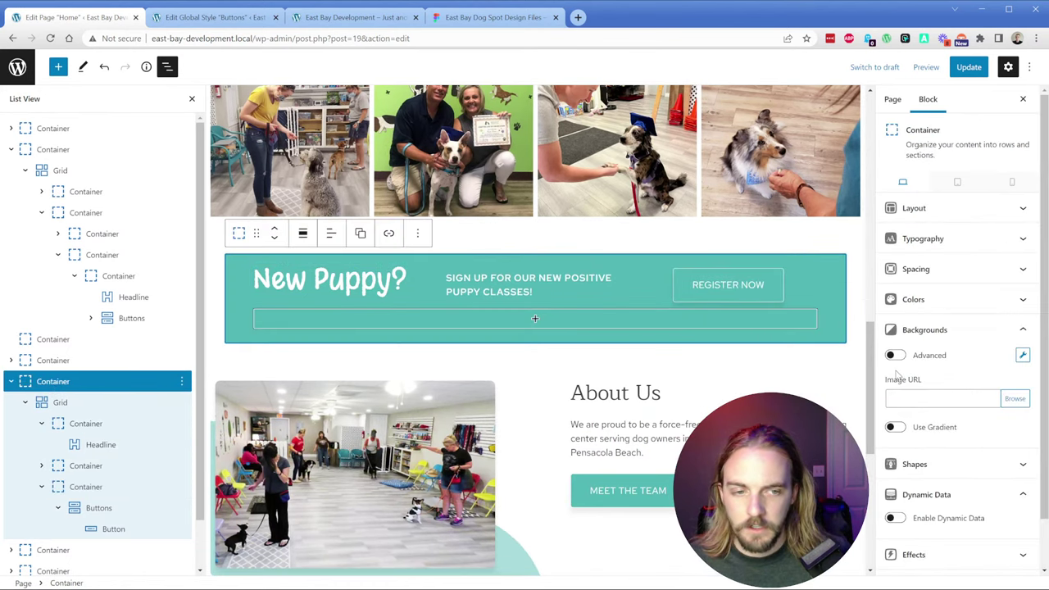
pyautogui.click(379, 280)
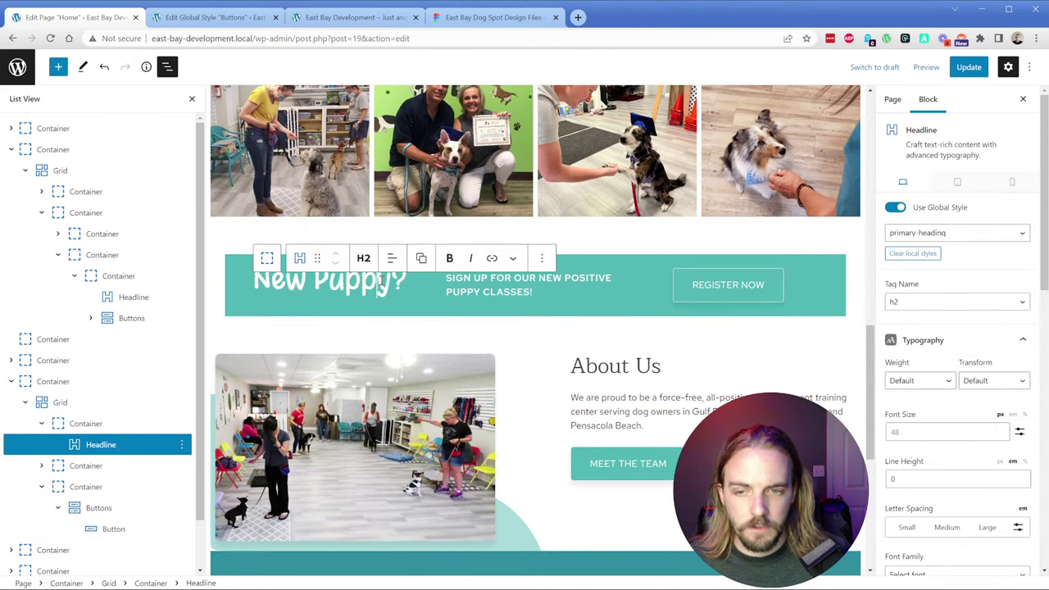
pyautogui.scroll(-5, 940, 398)
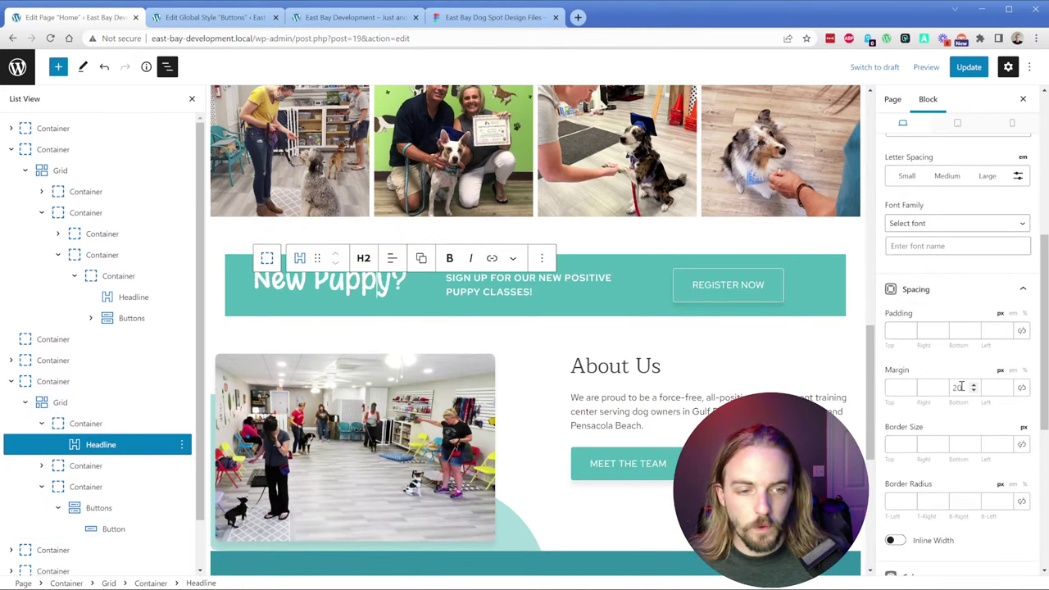
pyautogui.click(958, 388)
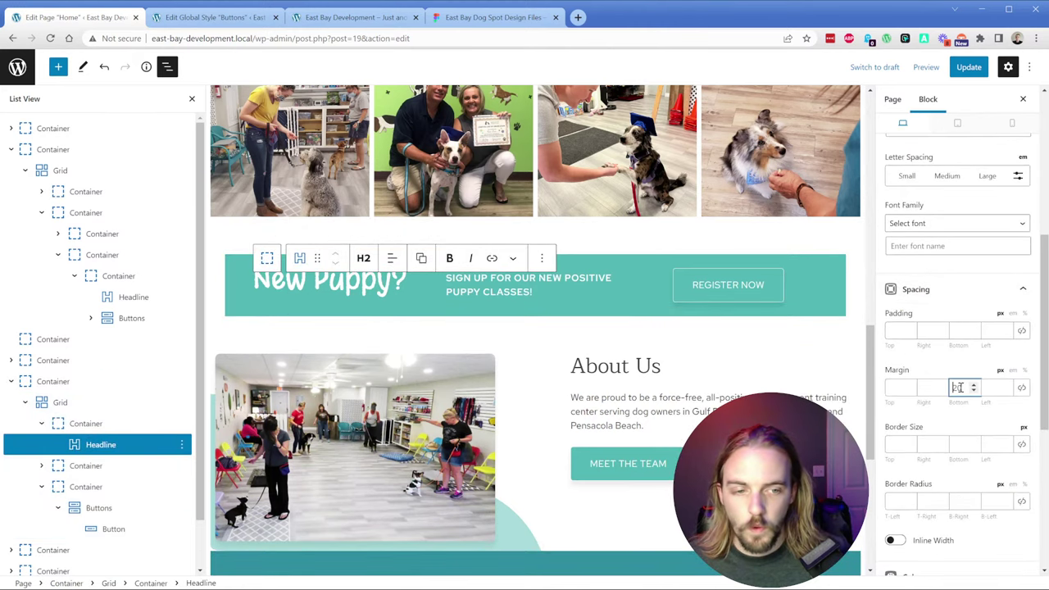
pyautogui.press('BackSpace')
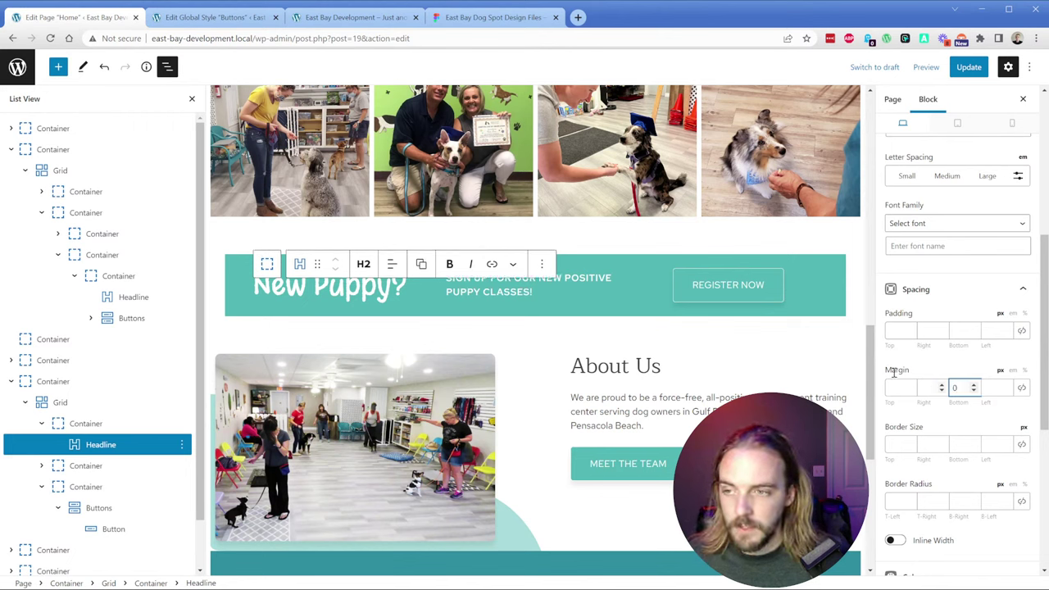
# Step: Set the banner container's top and bottom padding to 32
pyautogui.click(489, 292)
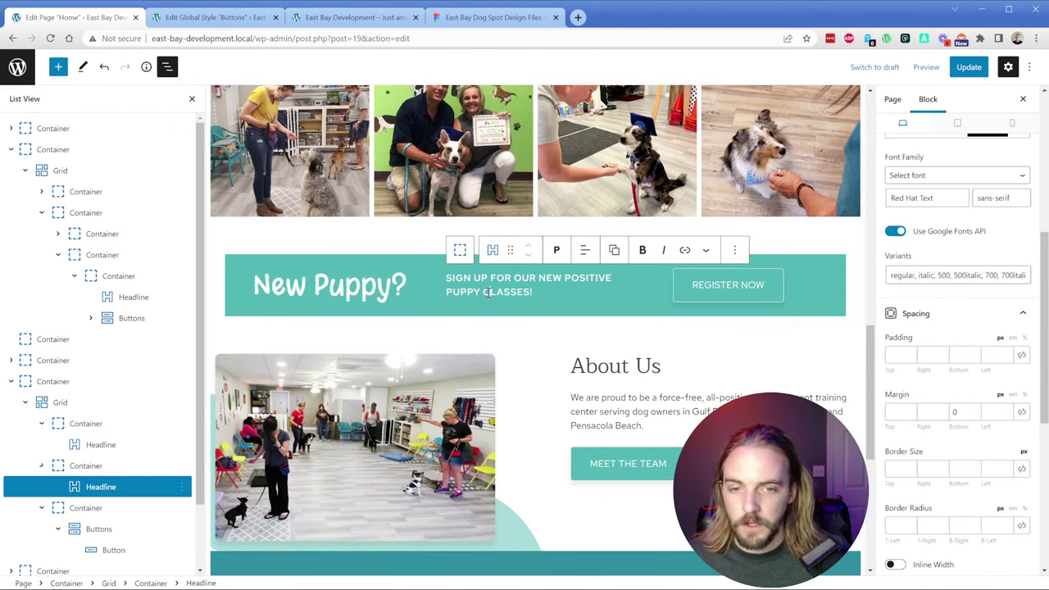
pyautogui.tripleClick(531, 291)
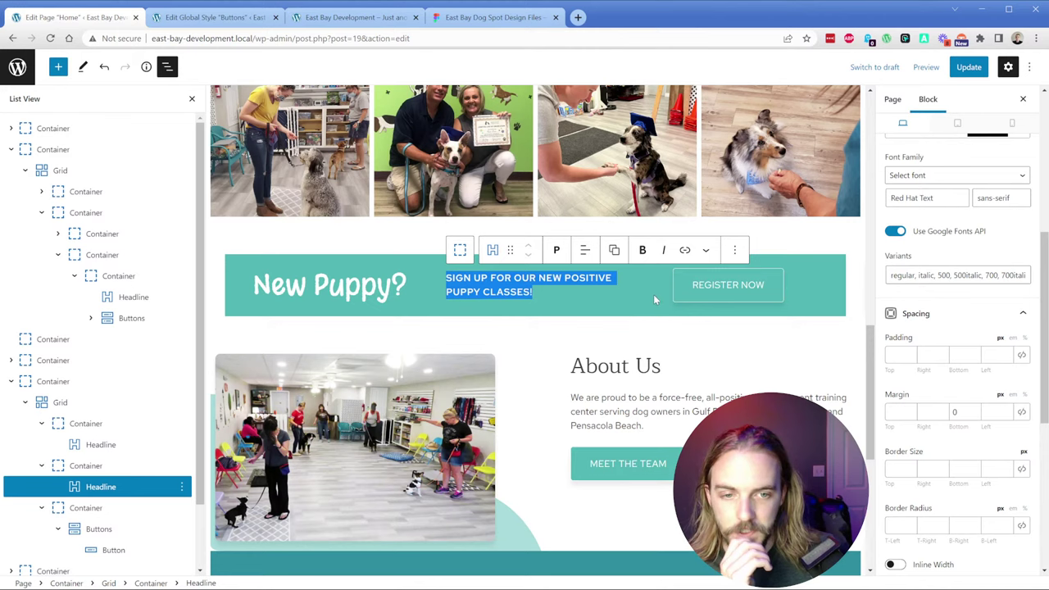
pyautogui.click(682, 293)
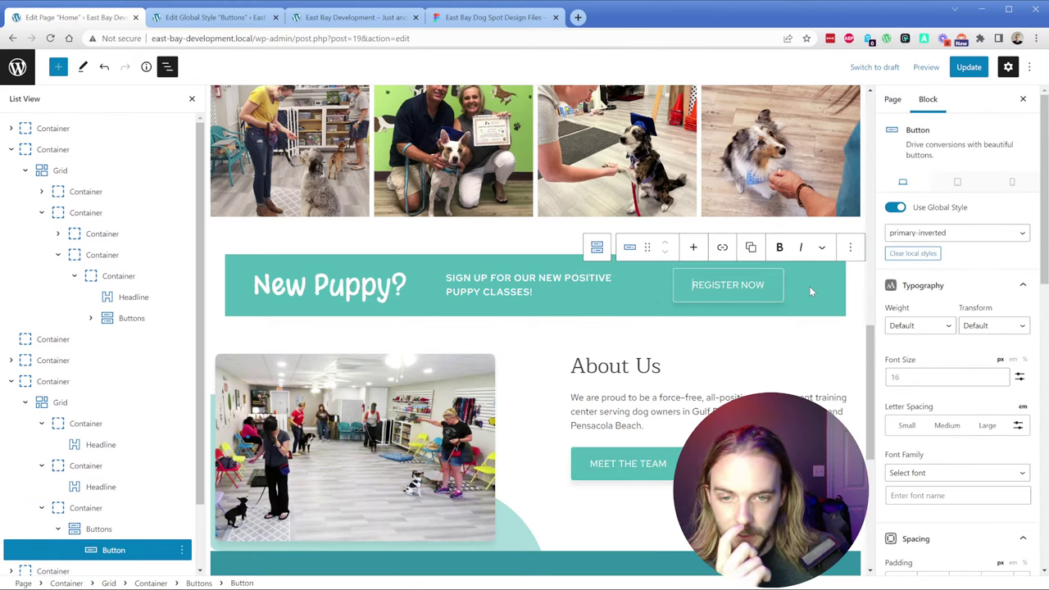
pyautogui.click(54, 382)
pyautogui.click(917, 269)
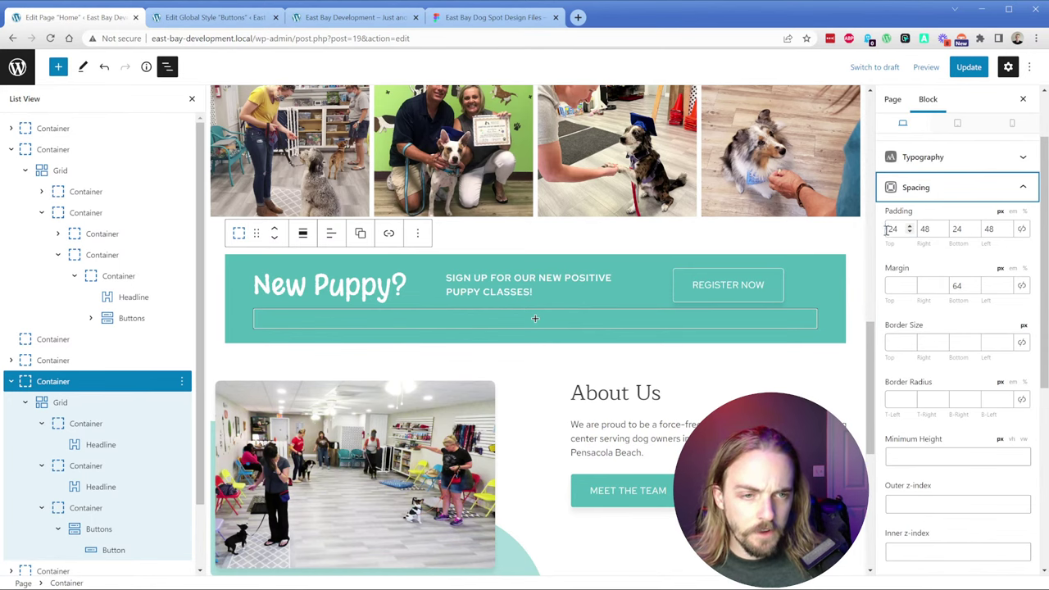
pyautogui.moveTo(892, 228); pyautogui.dragTo(894, 234)
pyautogui.write('32')
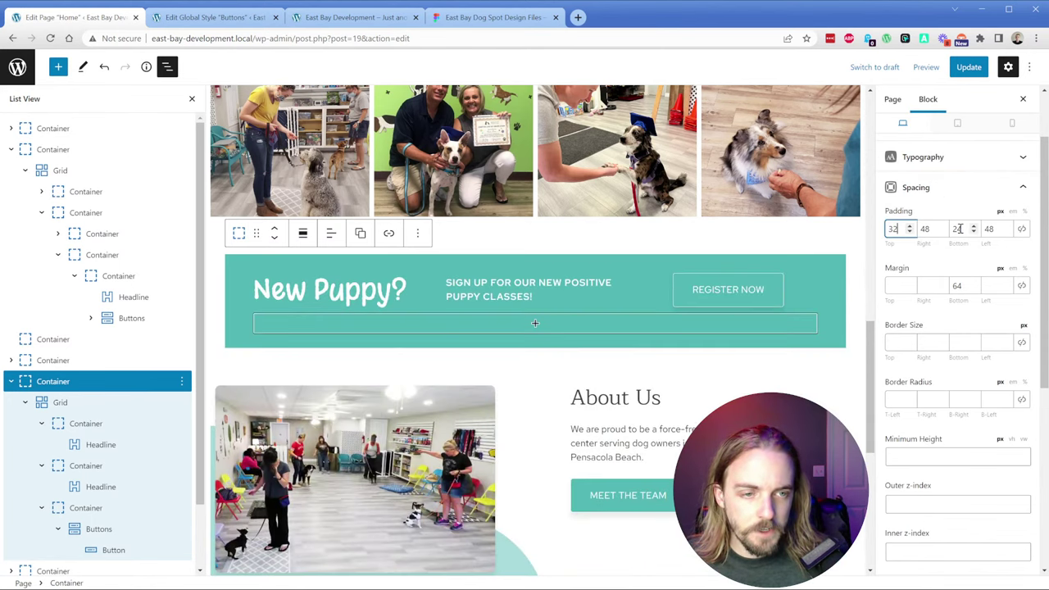
pyautogui.click(957, 229)
pyautogui.write('3')
pyautogui.doubleClick(957, 229)
pyautogui.write('32')
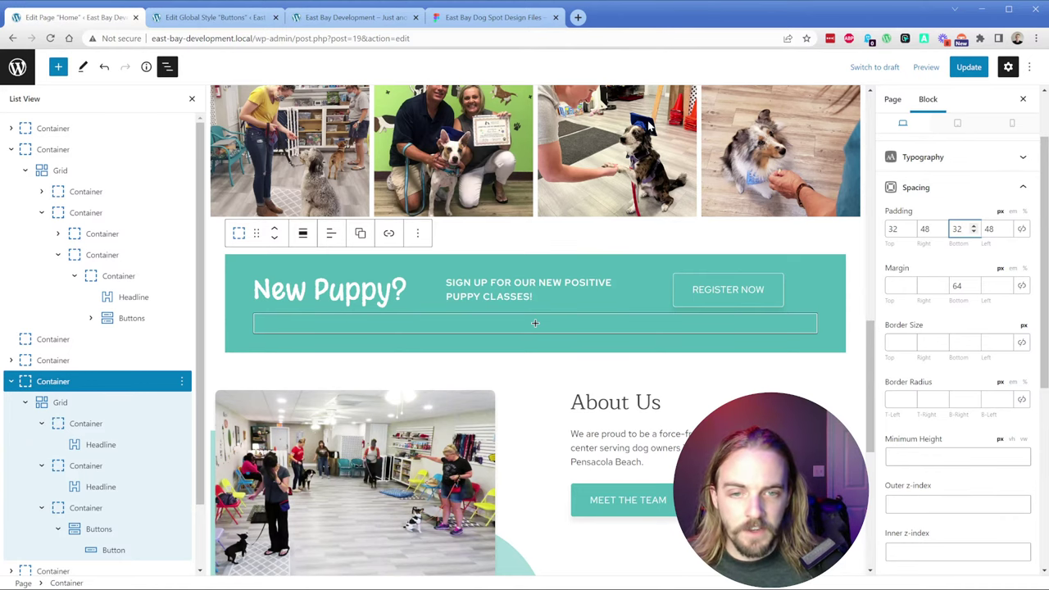
# Step: Check the banner padding in the design file and save the page
pyautogui.click(479, 24)
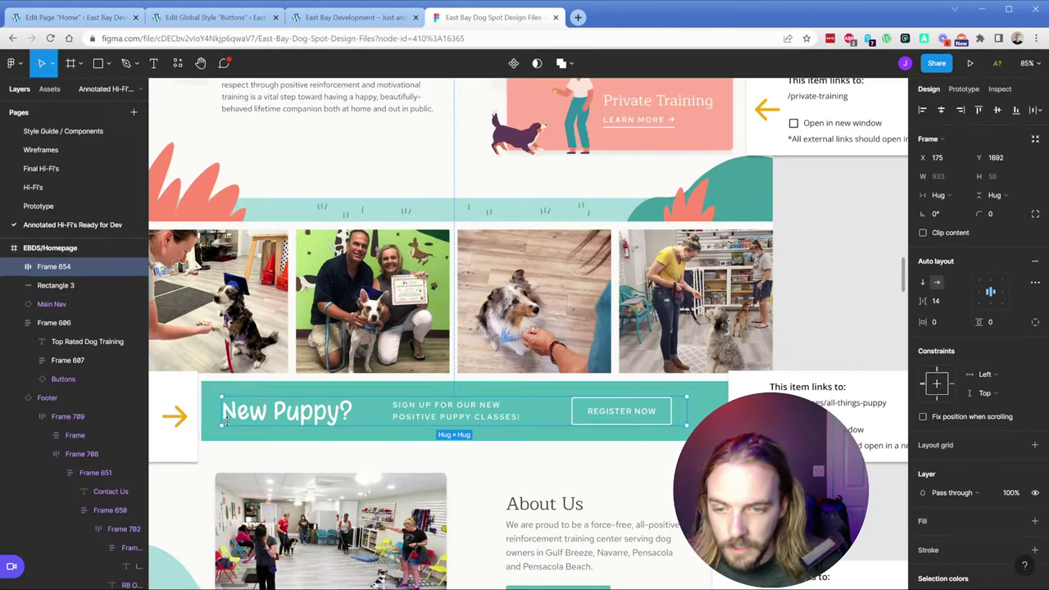
pyautogui.press('alt')
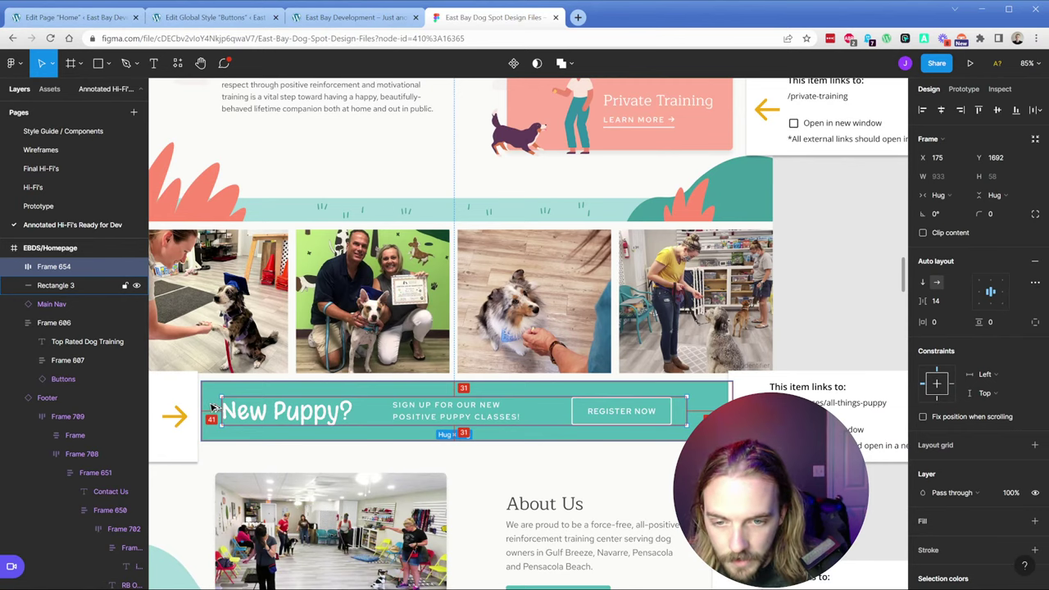
pyautogui.click(66, 18)
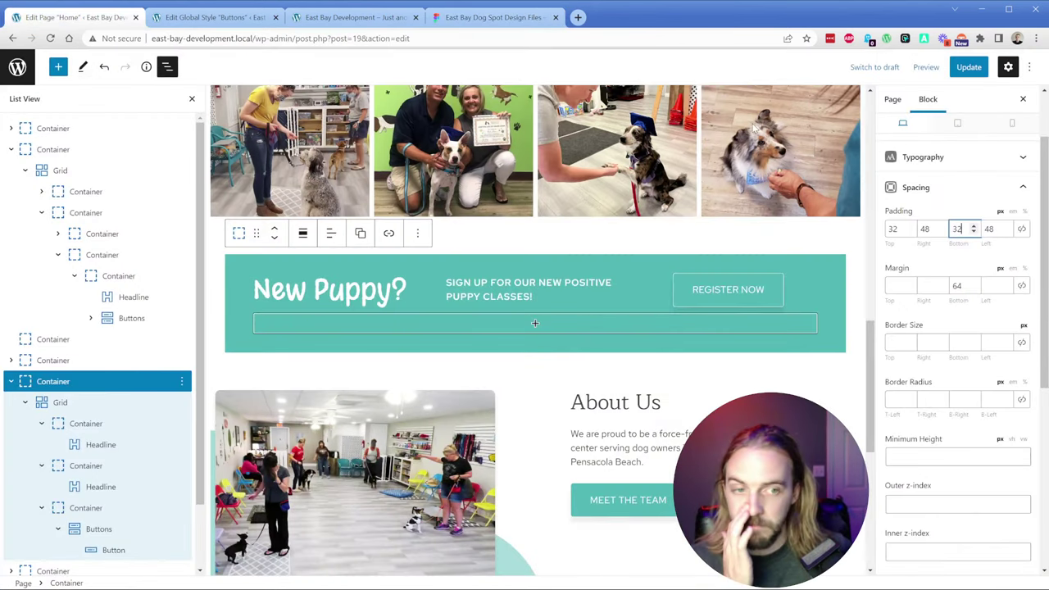
pyautogui.click(968, 66)
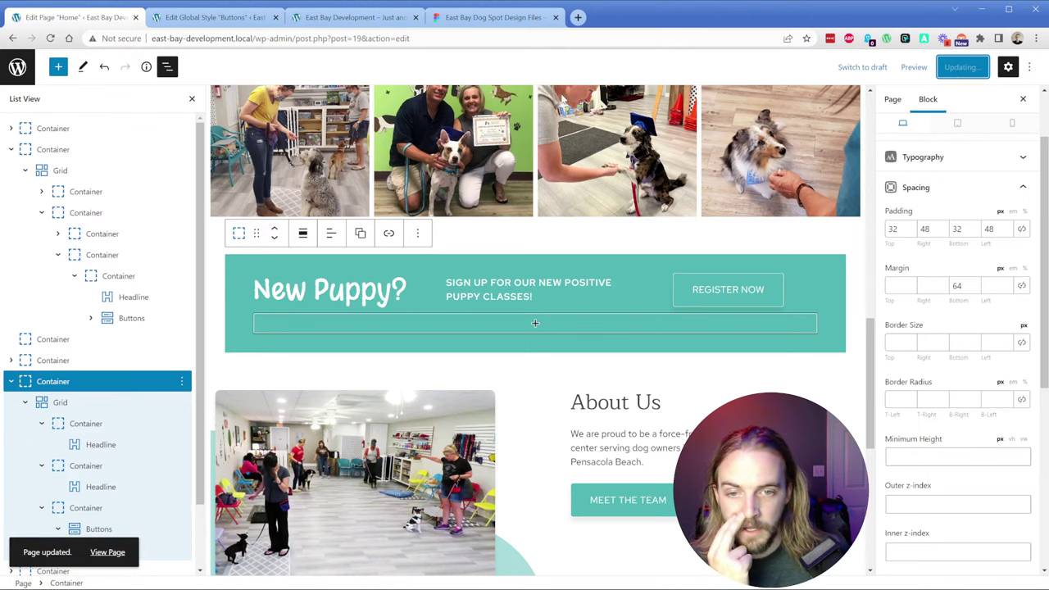
# Step: Delete the empty block below the banner, try then clear a 0 subheading line height, and save
pyautogui.press('BackSpace')
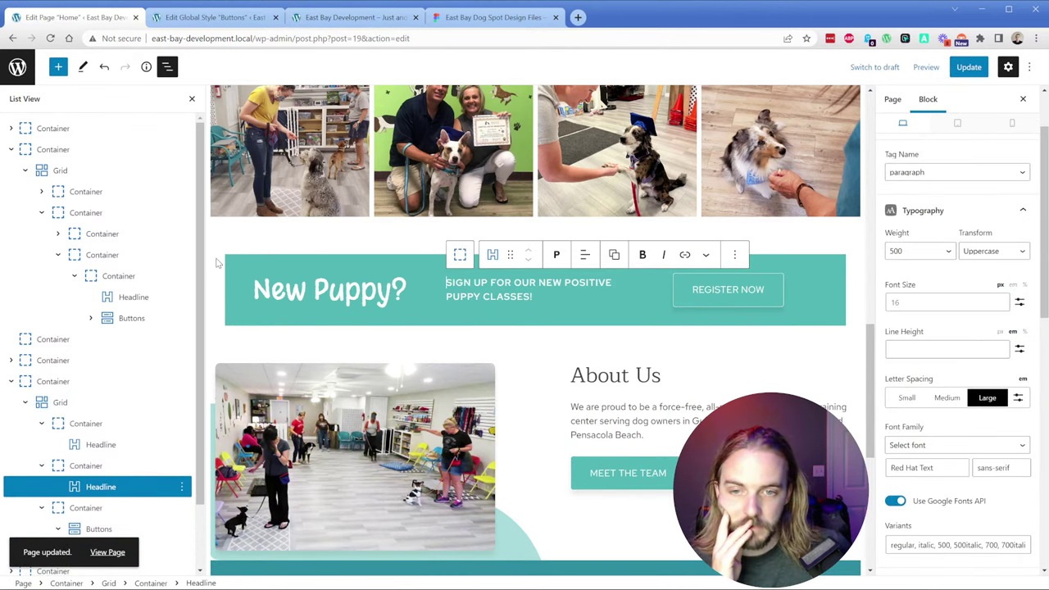
pyautogui.tripleClick(532, 298)
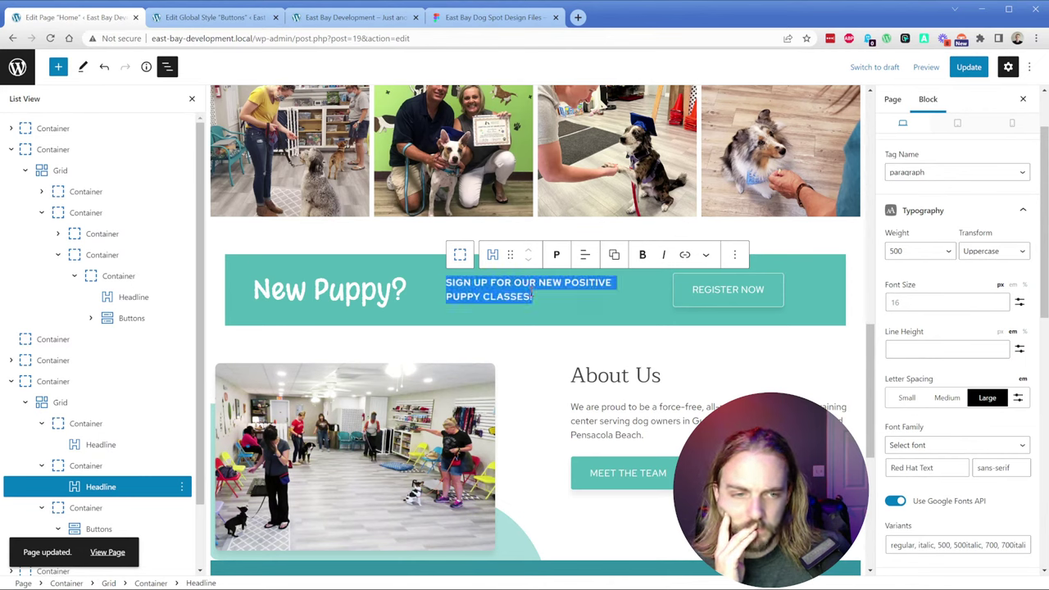
pyautogui.scroll(-3, 926, 390)
pyautogui.scroll(-2, 942, 390)
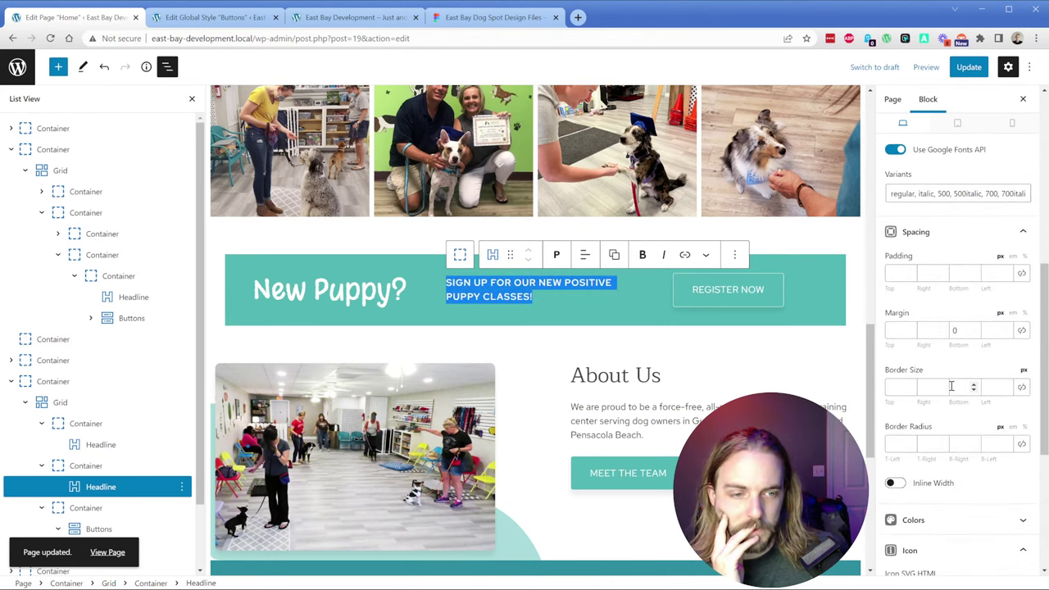
pyautogui.scroll(4, 953, 381)
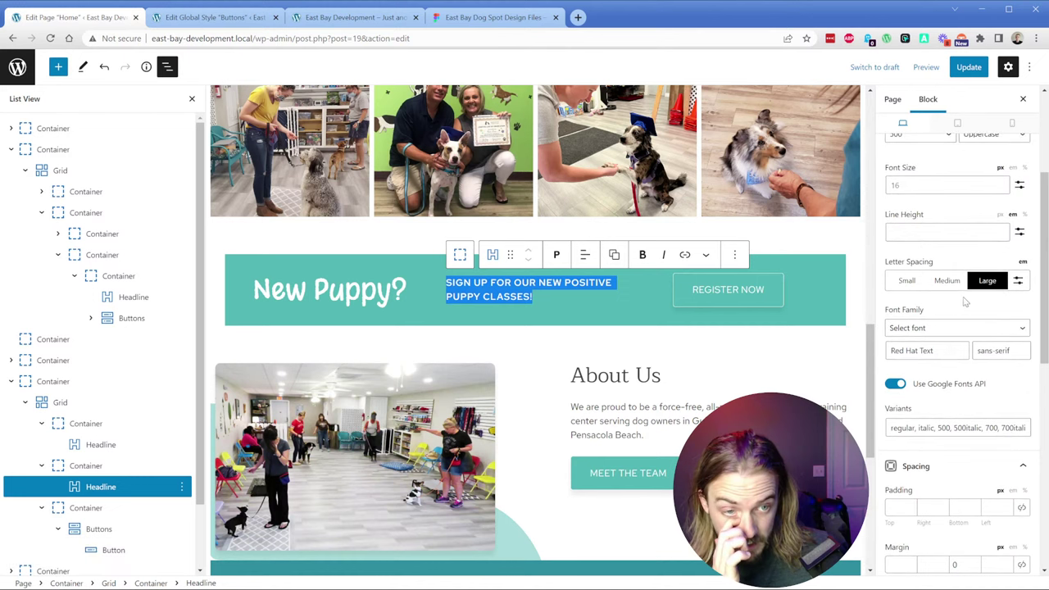
pyautogui.click(951, 233)
pyautogui.write('0')
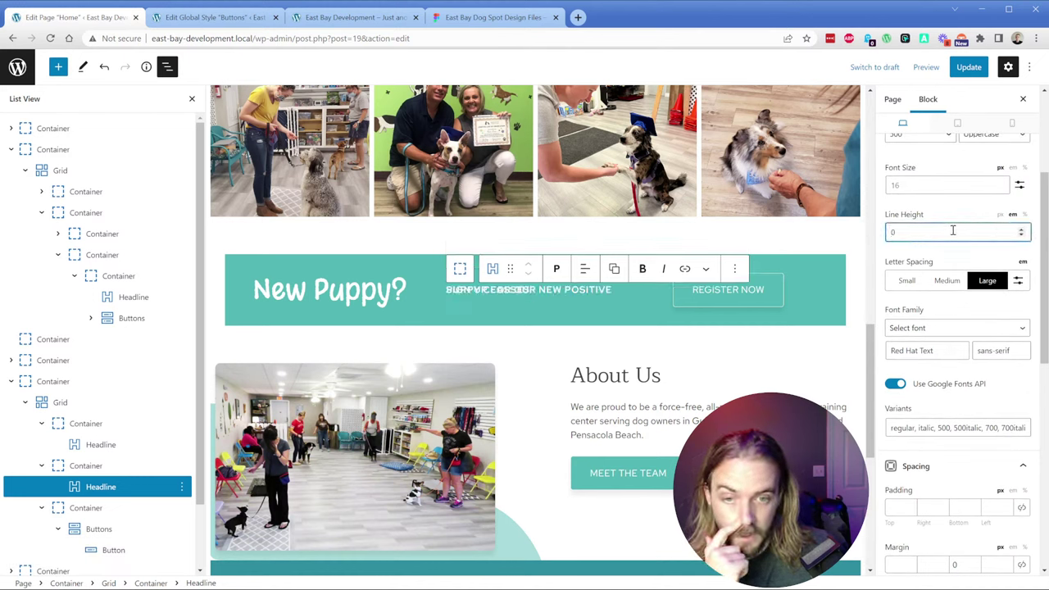
pyautogui.press('BackSpace')
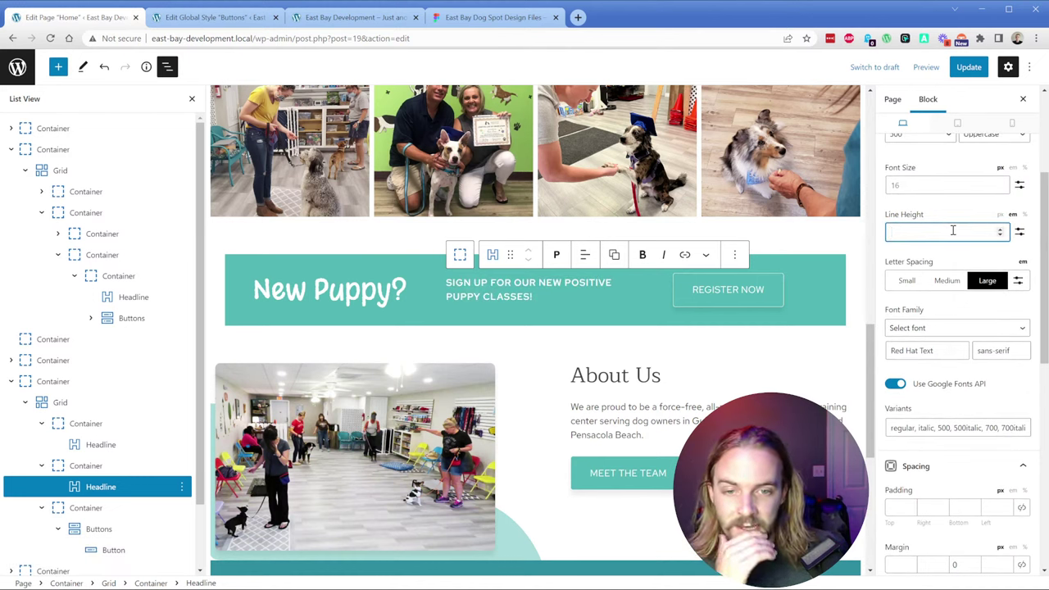
pyautogui.click(968, 66)
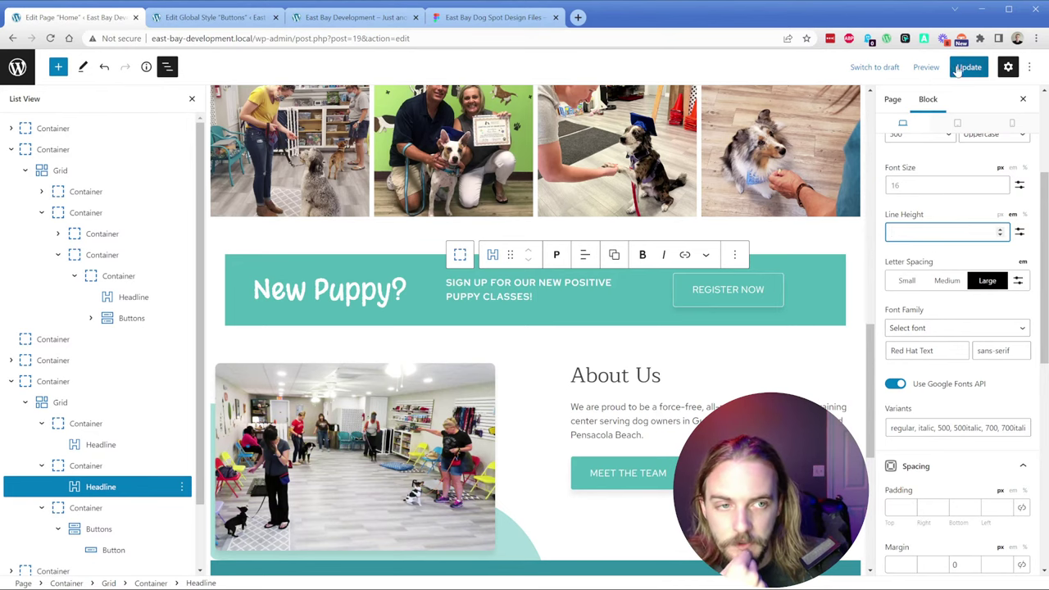
pyautogui.click(344, 19)
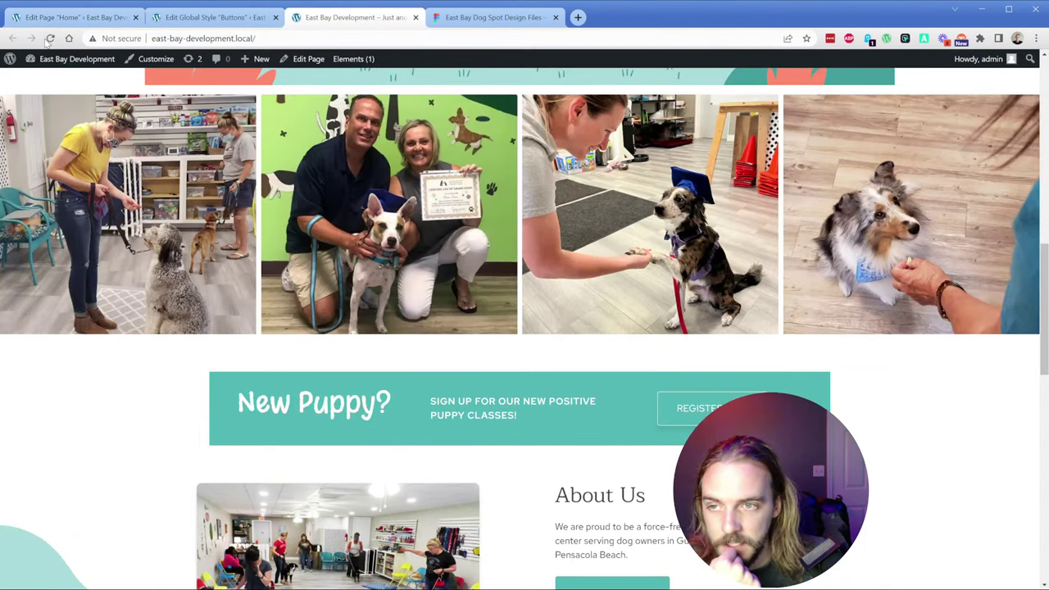
# Step: Reload the live homepage and scroll up to the divider above the photo gallery
pyautogui.click(50, 39)
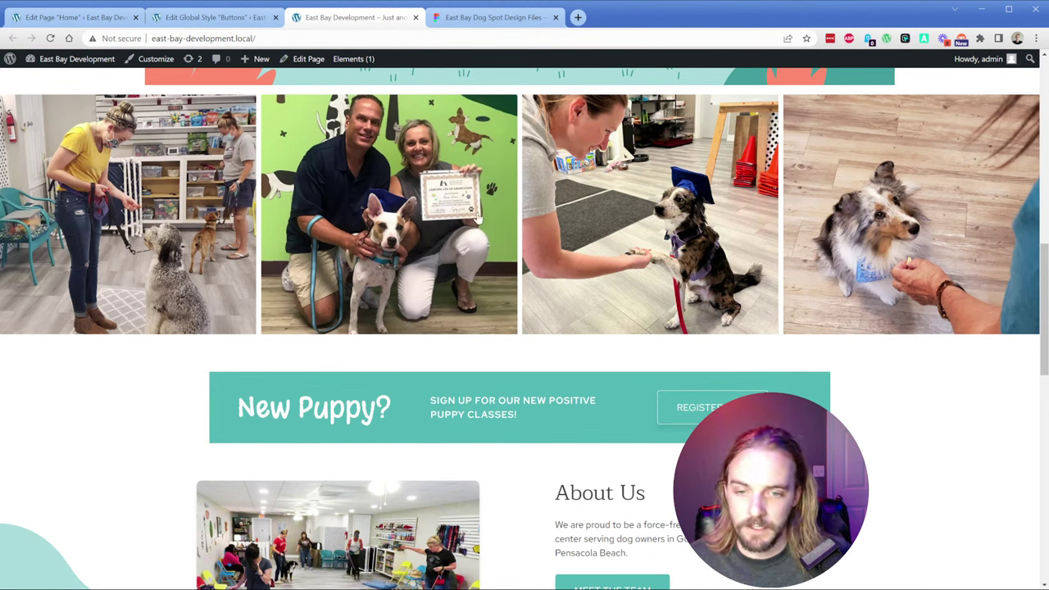
pyautogui.scroll(2, 445, 180)
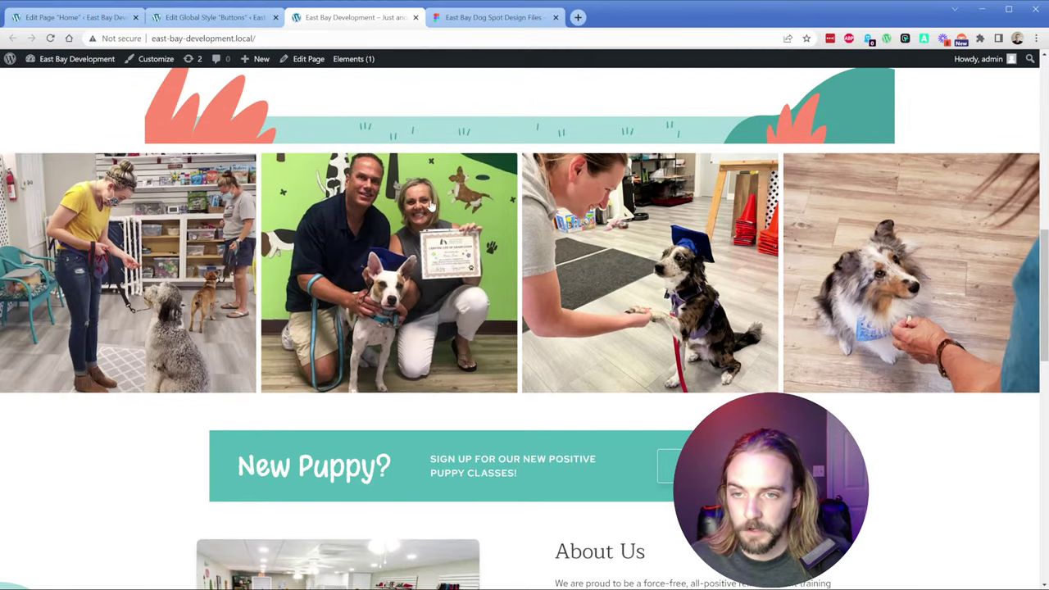
pyautogui.scroll(1, 445, 180)
# Step: Inspect the decorative divider frame (1280 × 158.87) and the photo gallery cards in Figma
pyautogui.hotkey('ctrl', 'Tab')
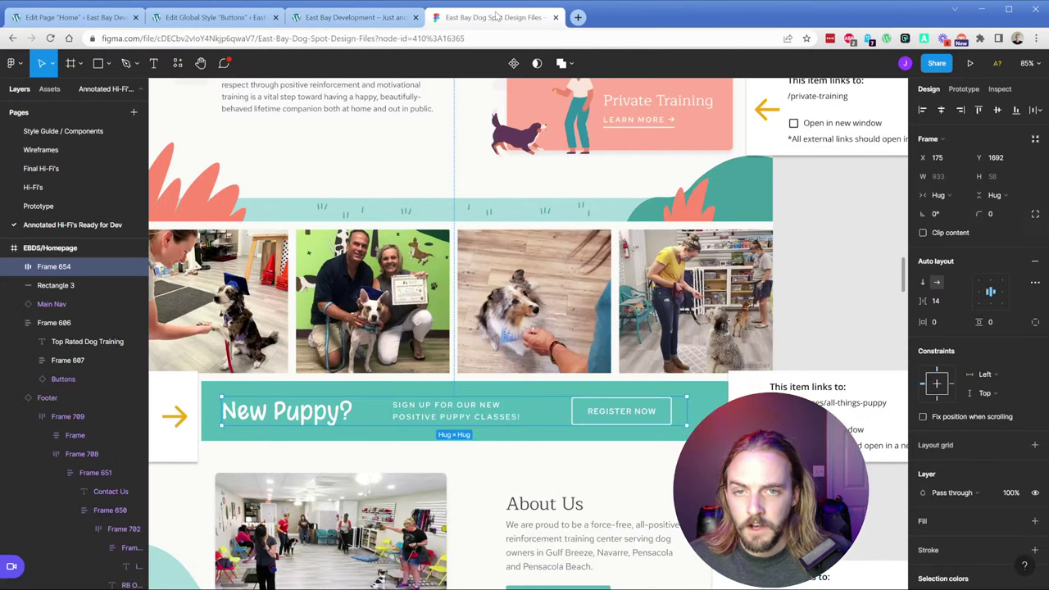
pyautogui.click(400, 213)
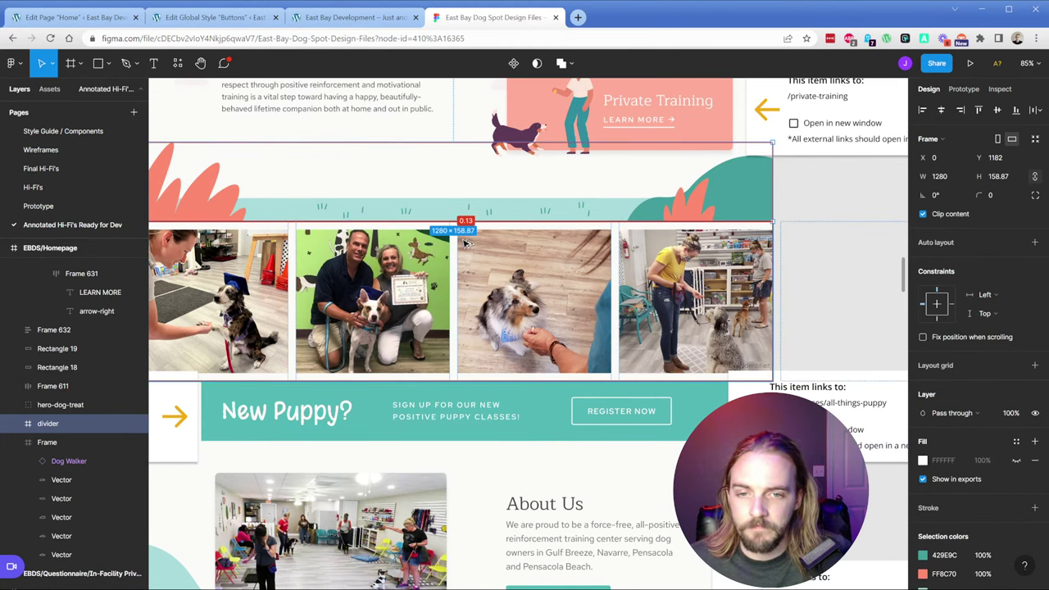
pyautogui.scroll(5, 465, 244)
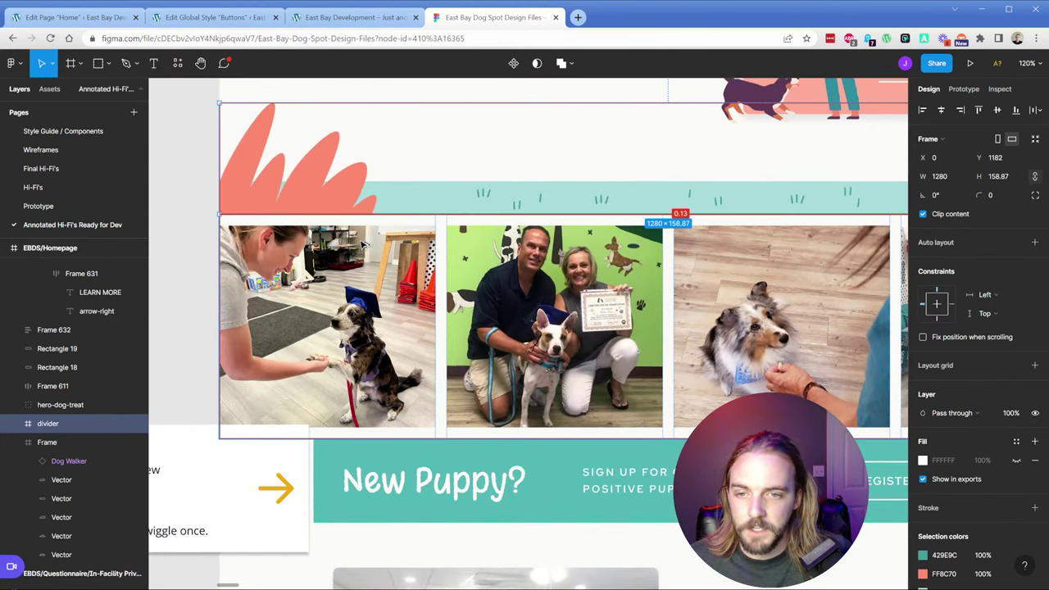
pyautogui.click(292, 239)
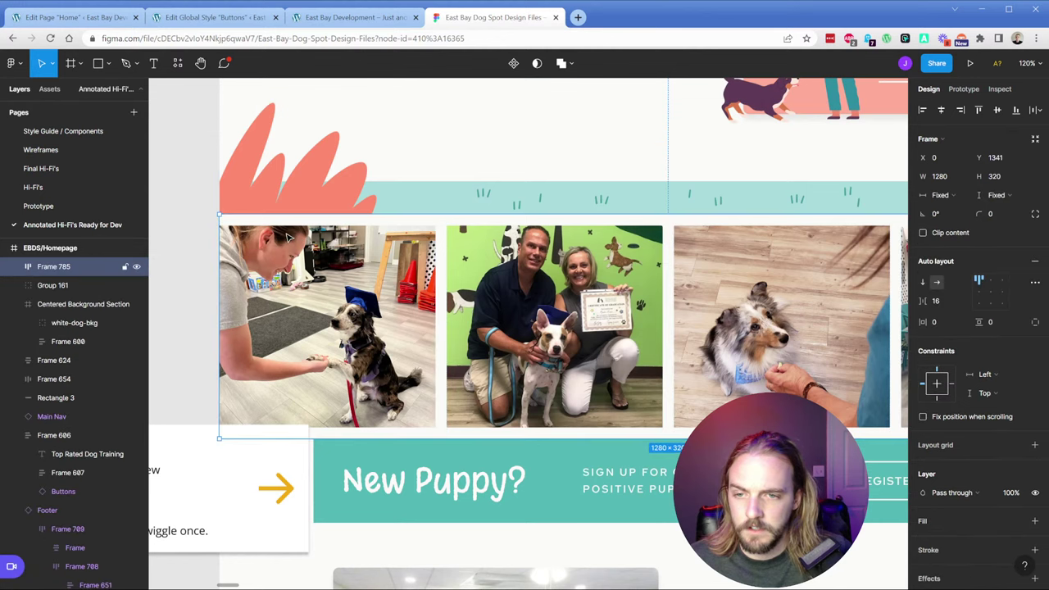
pyautogui.click(289, 246)
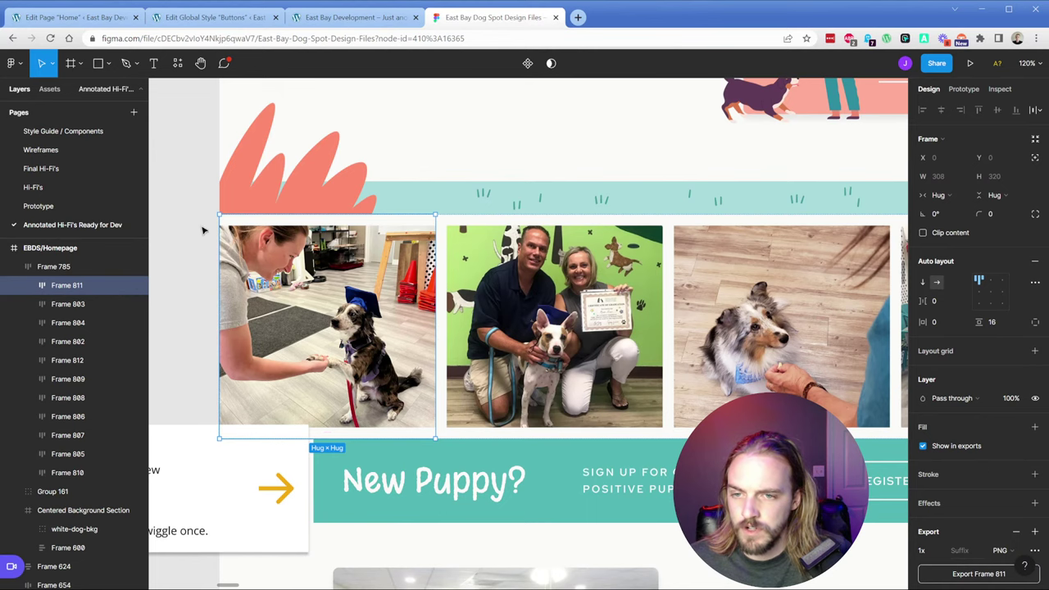
pyautogui.click(352, 204)
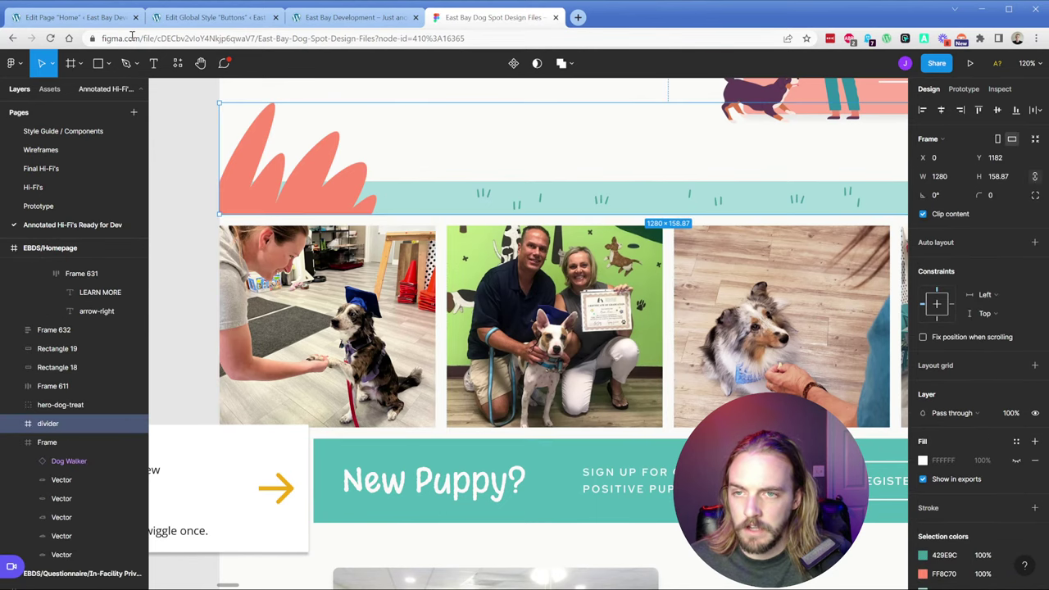
# Step: Go to the WordPress Pages list, then scroll Figma to the Training Classes and Group Classes mockups
pyautogui.click(115, 18)
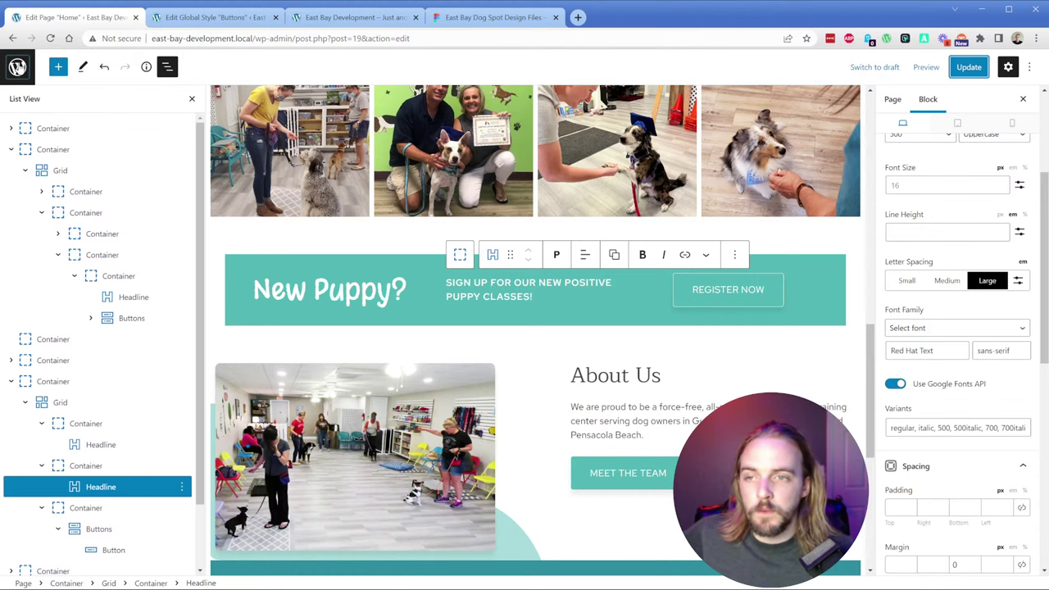
pyautogui.click(17, 67)
pyautogui.click(492, 17)
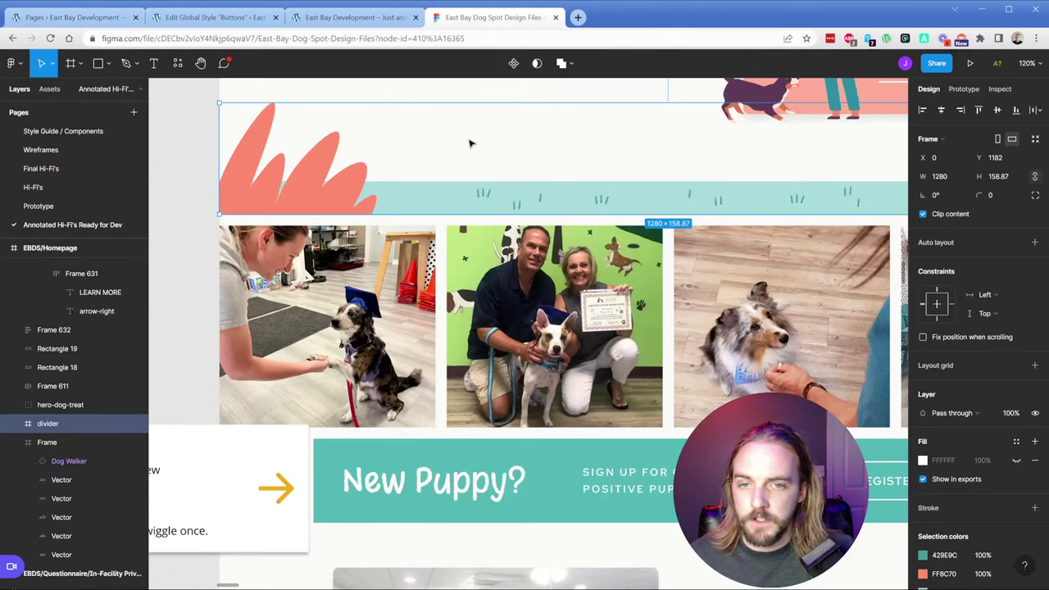
pyautogui.scroll(-5, 480, 178)
pyautogui.scroll(-3, 682, 198)
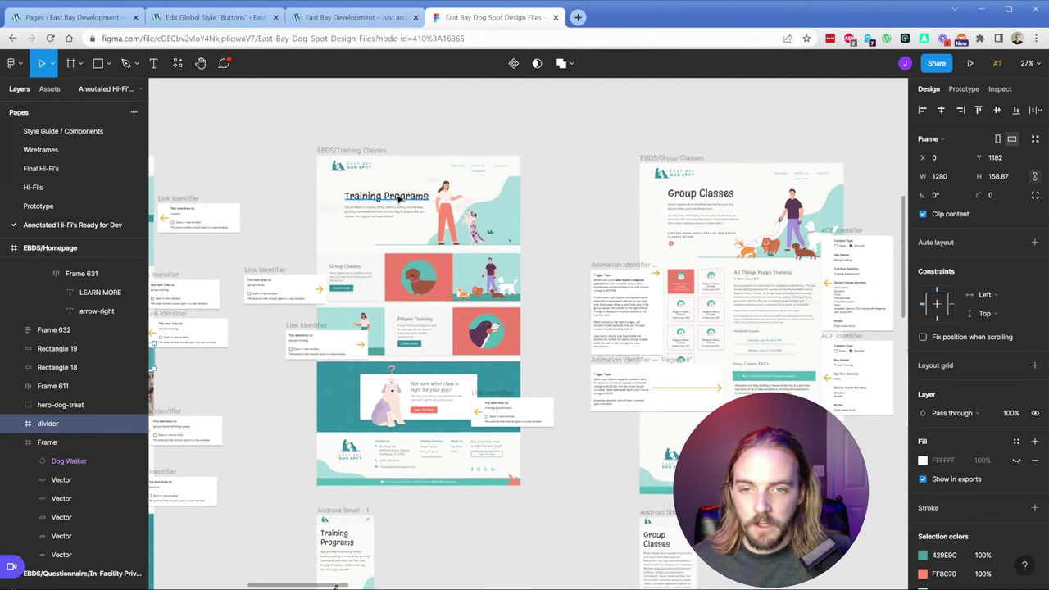
# Step: Pan and zoom the Figma canvas to show the Homepage and Training Programs designs side by side
pyautogui.scroll(5, 393, 189)
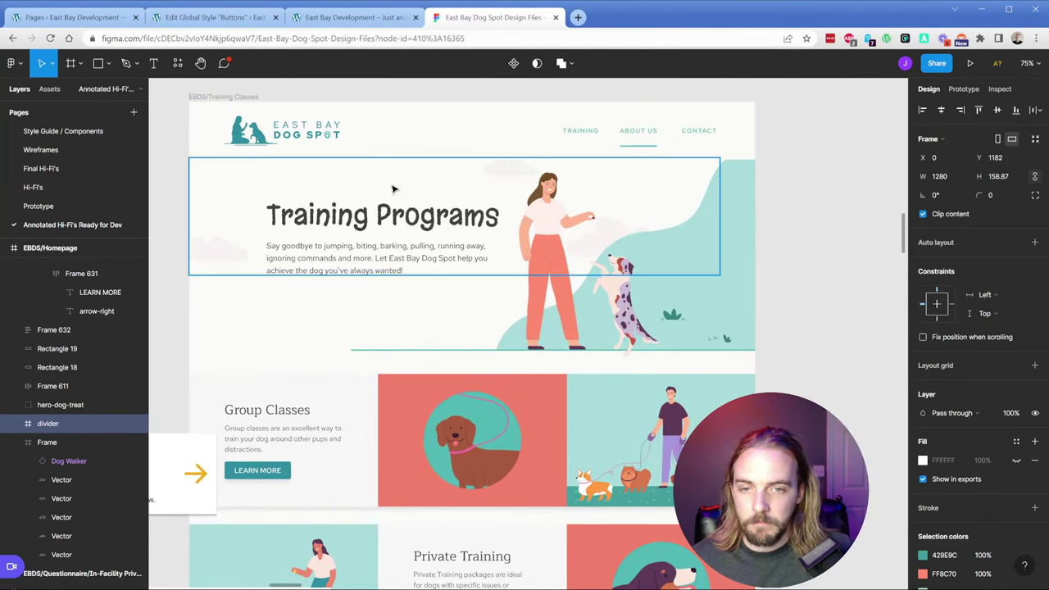
pyautogui.moveTo(303, 194); pyautogui.dragTo(424, 194)
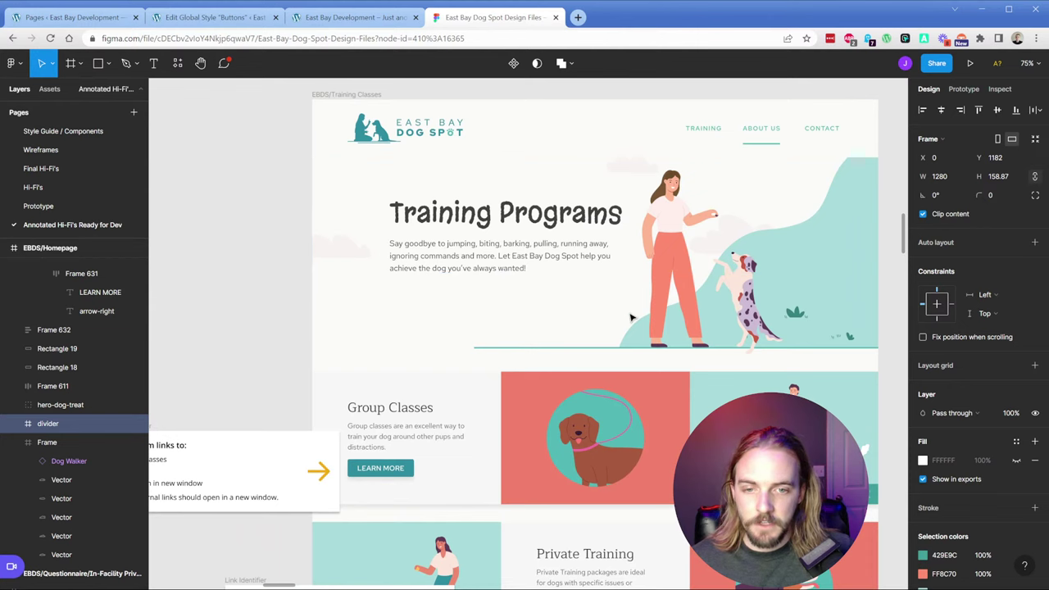
pyautogui.scroll(-5, 633, 317)
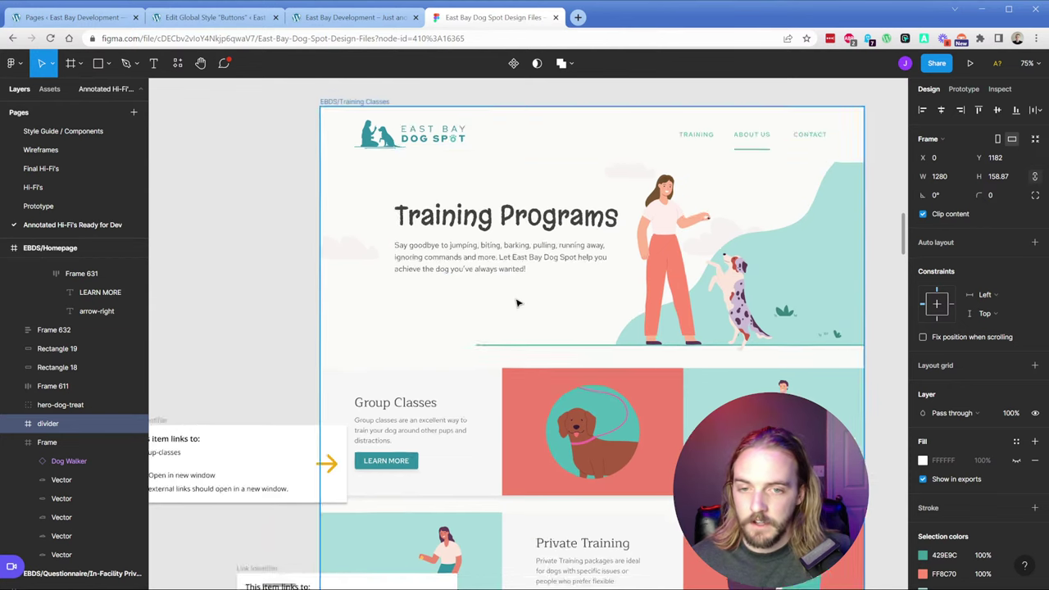
pyautogui.moveTo(339, 218); pyautogui.dragTo(281, 201)
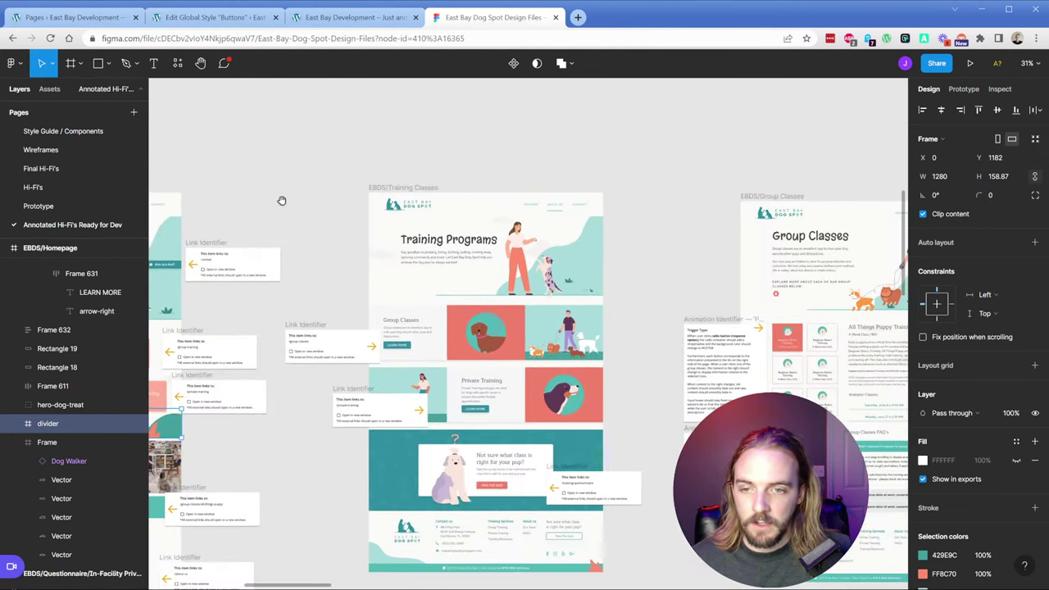
pyautogui.moveTo(844, 184); pyautogui.dragTo(721, 171)
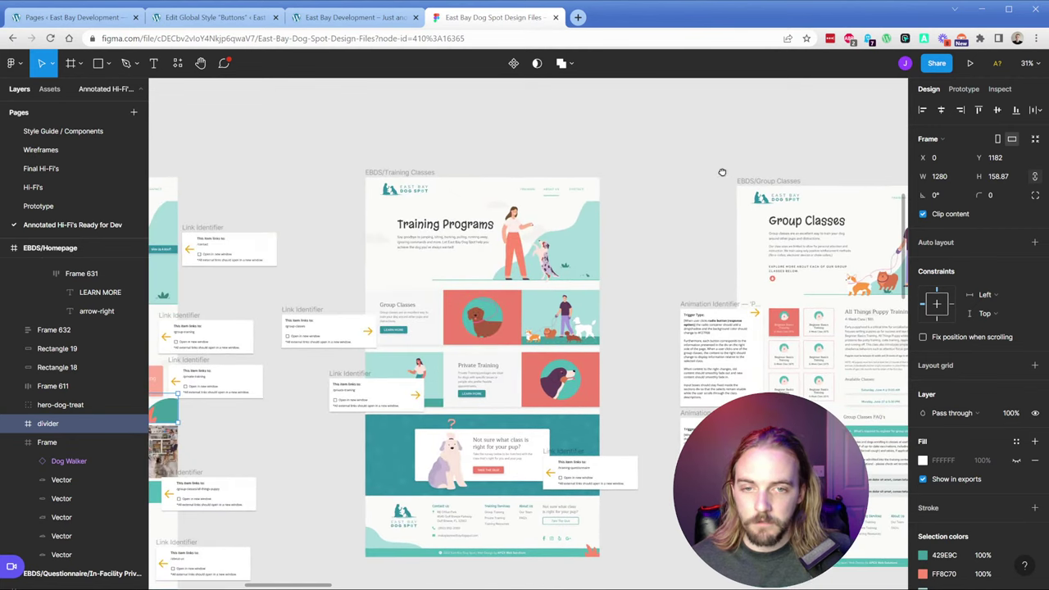
pyautogui.moveTo(492, 143); pyautogui.dragTo(720, 129)
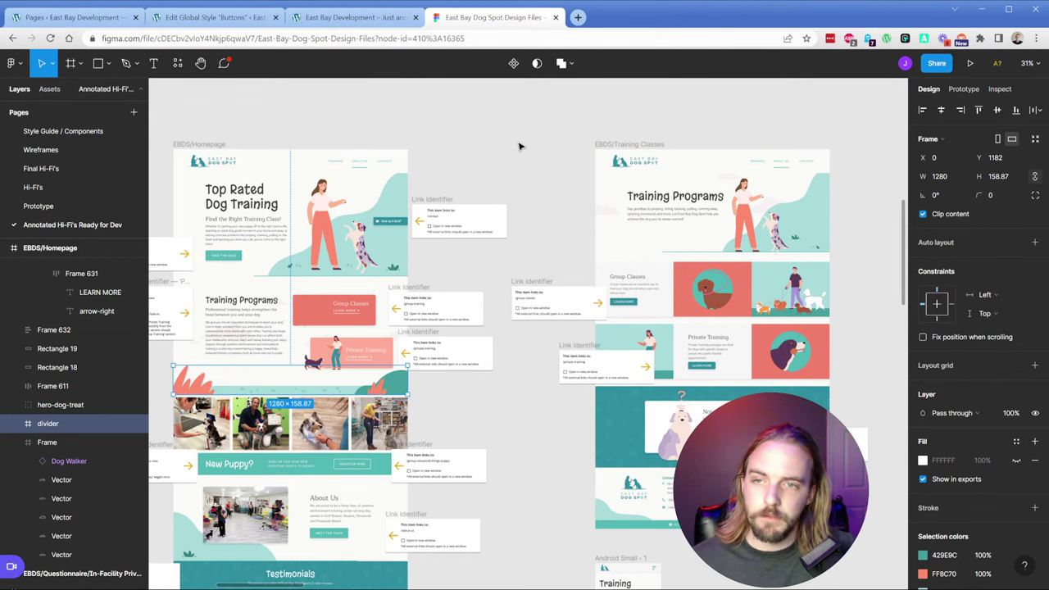
pyautogui.click(77, 23)
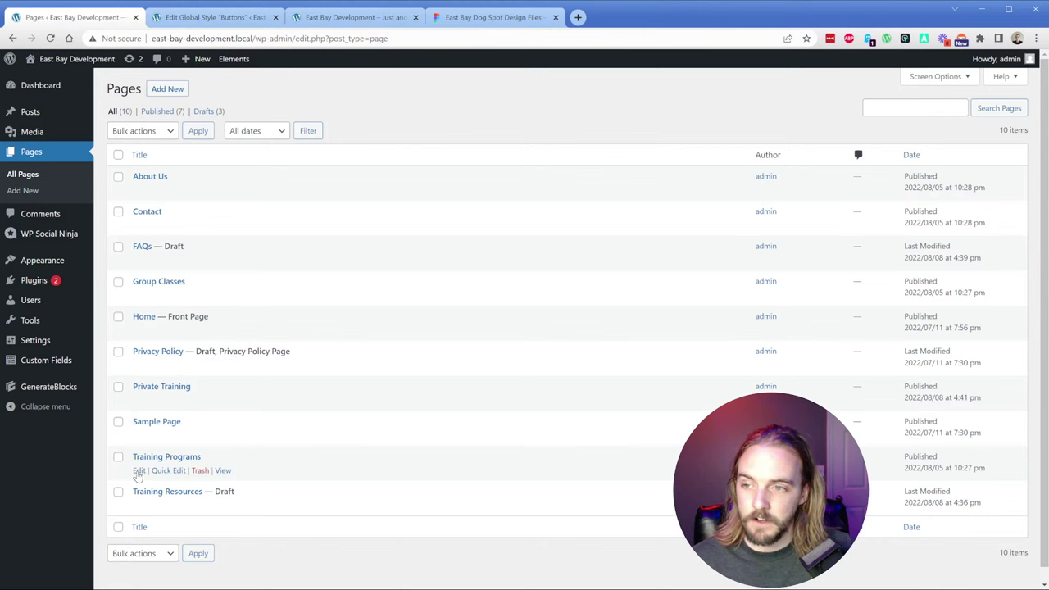
# Step: Open the empty Training Programs page in the block editor
pyautogui.click(472, 19)
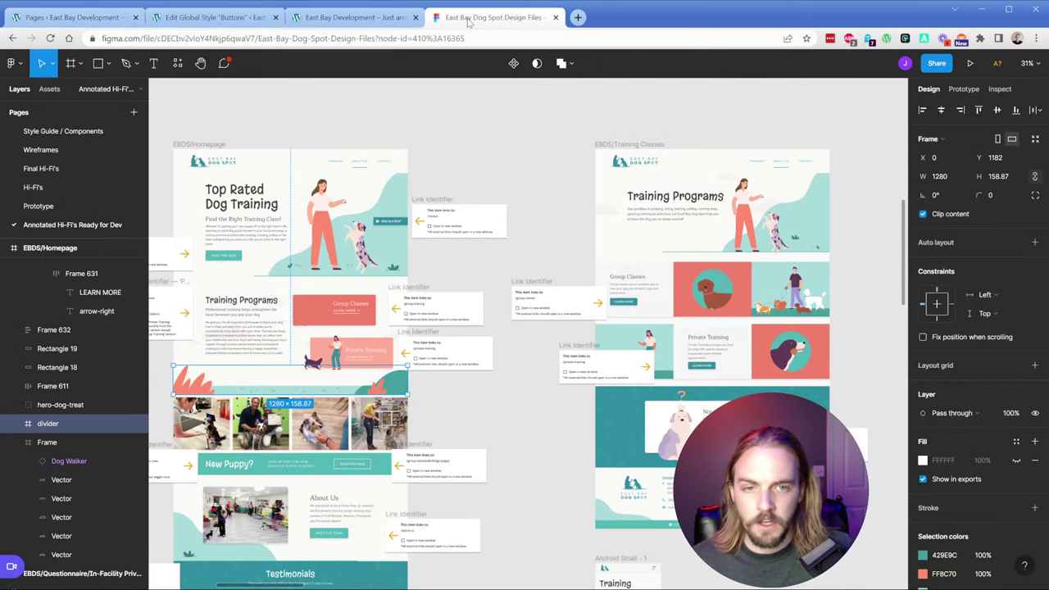
pyautogui.click(77, 17)
pyautogui.click(139, 471)
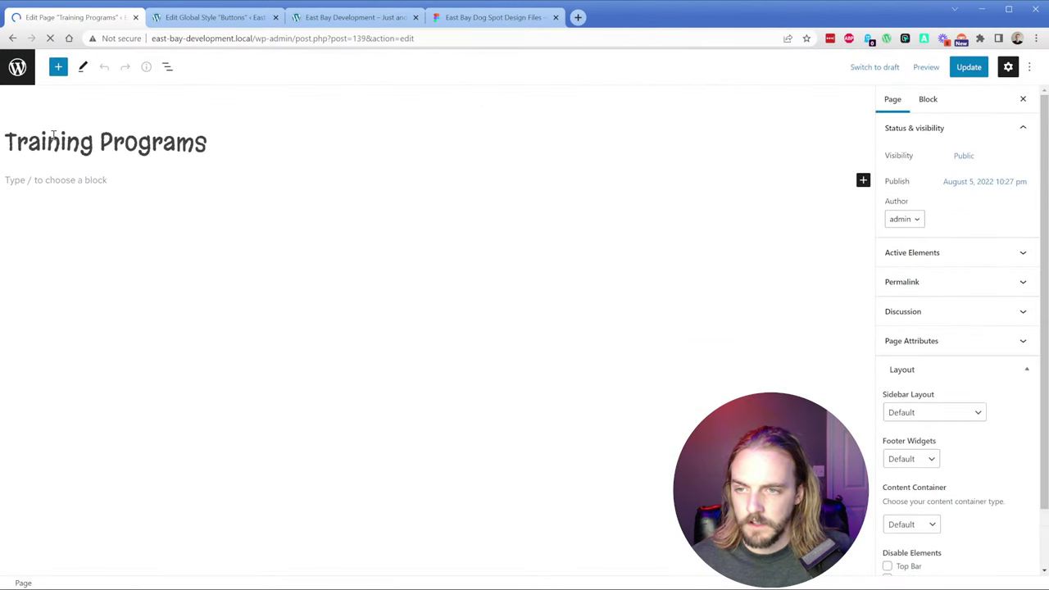
# Step: Open the Home page in the block editor in a second tab
pyautogui.middleClick(17, 67)
pyautogui.click(215, 18)
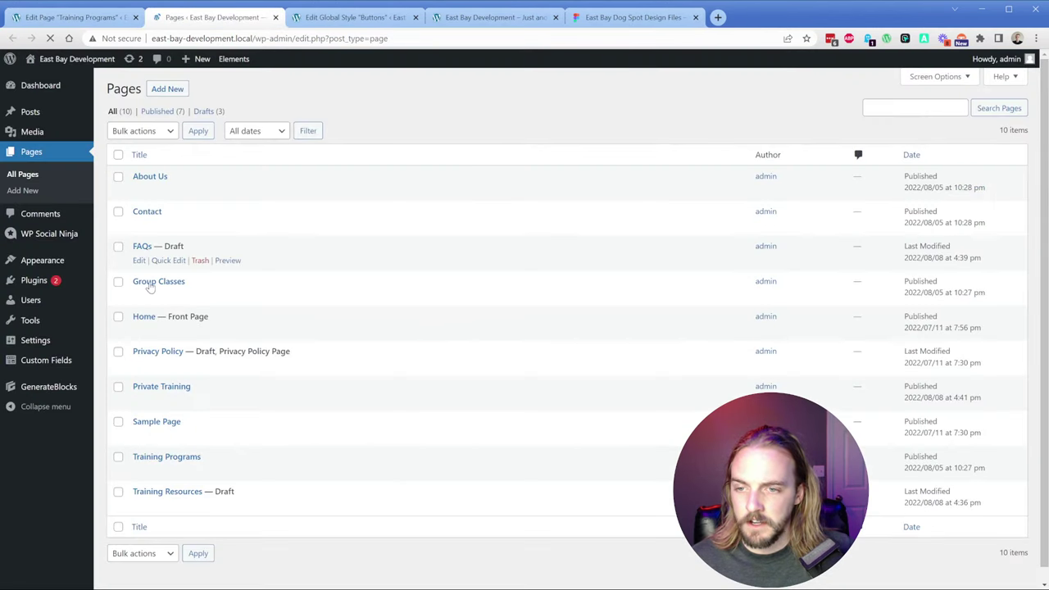
pyautogui.click(138, 330)
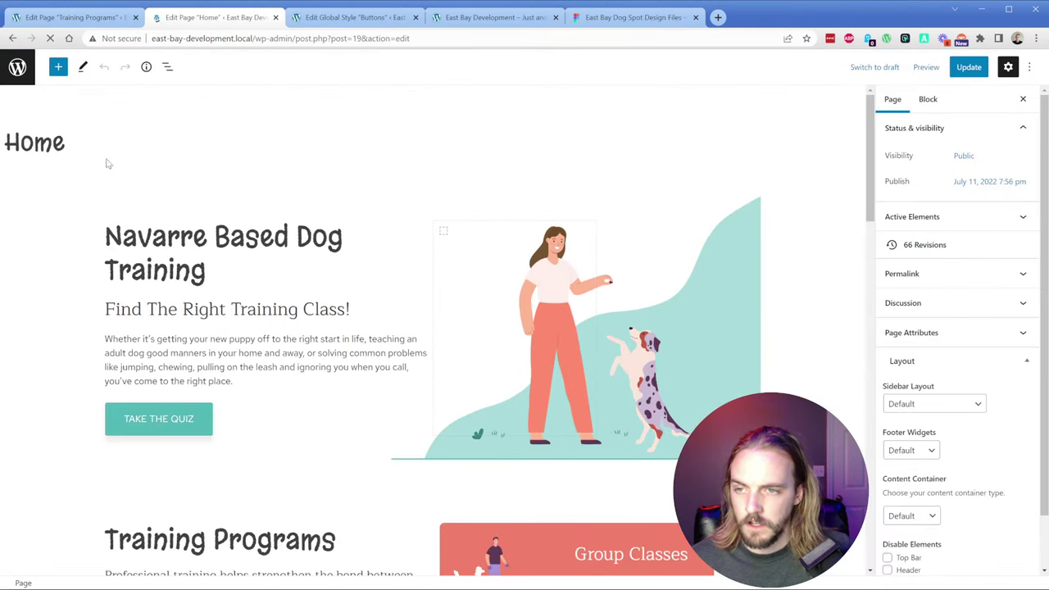
# Step: Copy the Home page's top hero Container from List View
pyautogui.click(167, 67)
pyautogui.click(68, 130)
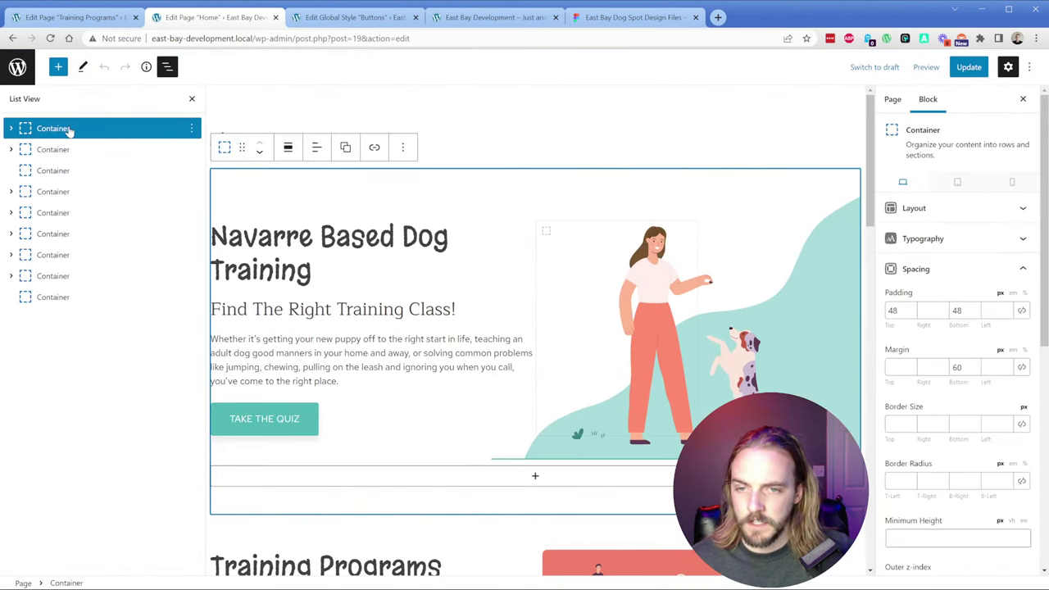
pyautogui.hotkey('ctrl', 'c')
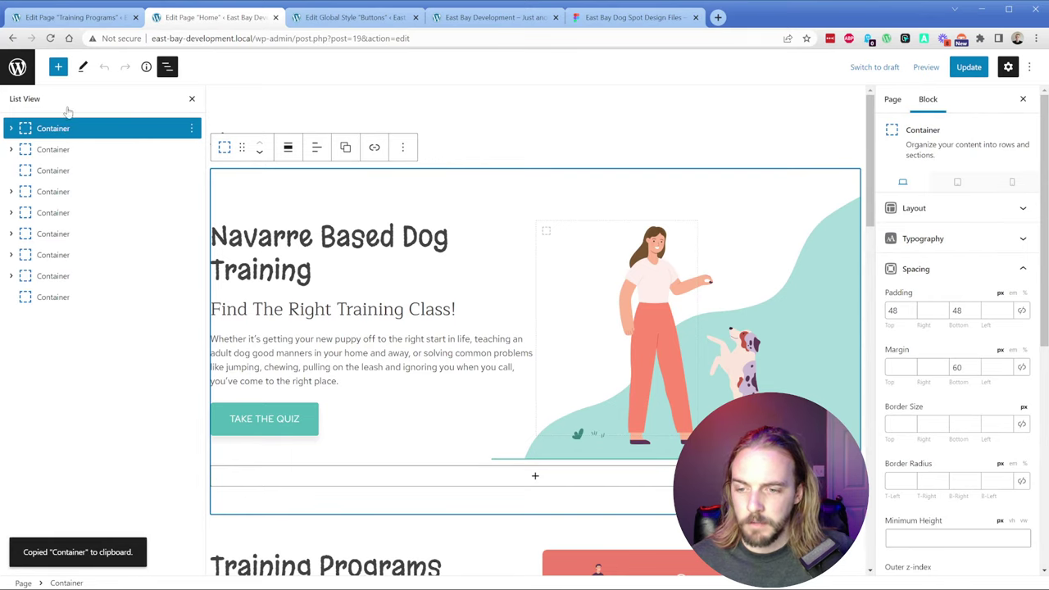
# Step: Paste the copied hero Container into the empty Training Programs page
pyautogui.click(68, 19)
pyautogui.click(166, 67)
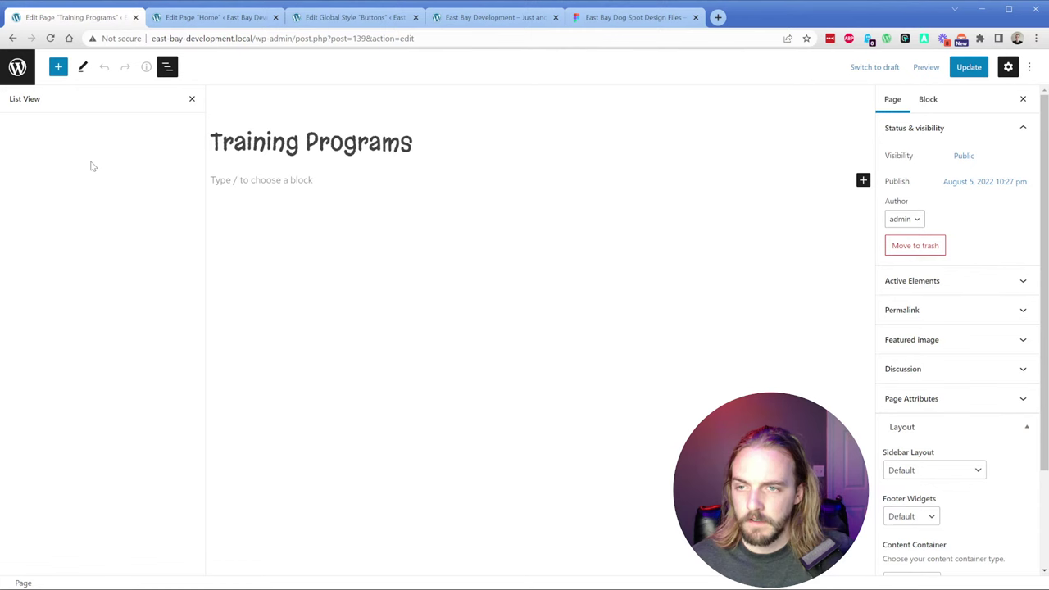
pyautogui.click(246, 177)
pyautogui.hotkey('ctrl', 'v')
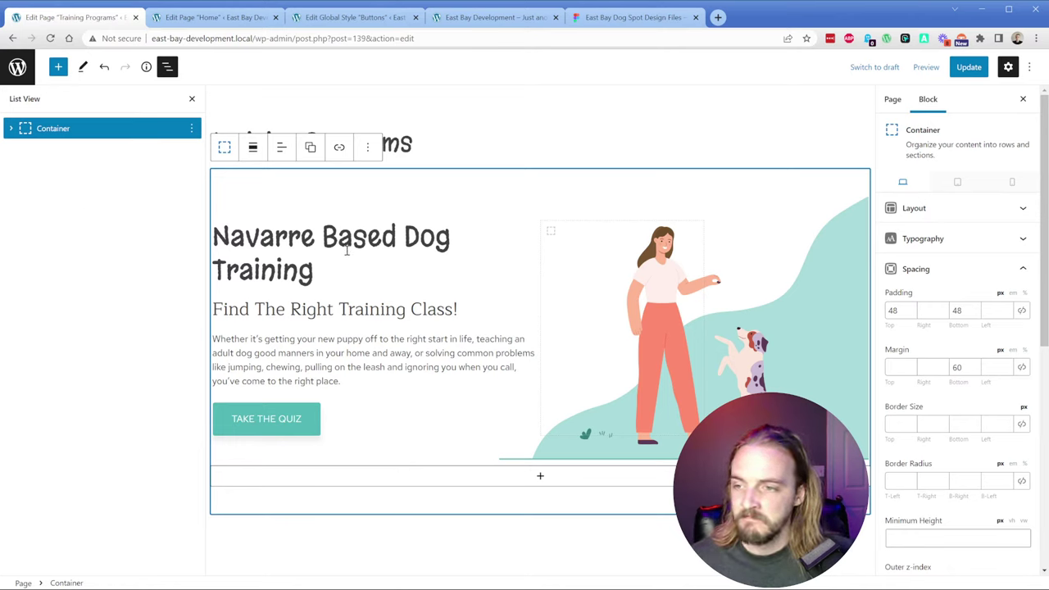
# Step: Replace the hero intro with the Figma 'Say goodbye' text and retitle the heading 'Training Programs'
pyautogui.click(629, 18)
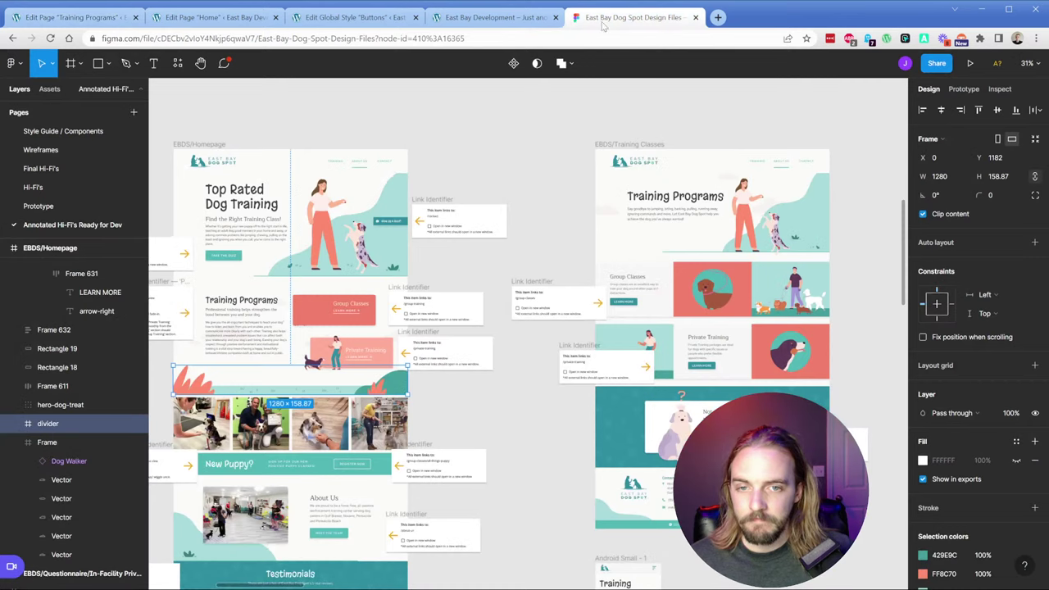
pyautogui.hscroll(3, 715, 196)
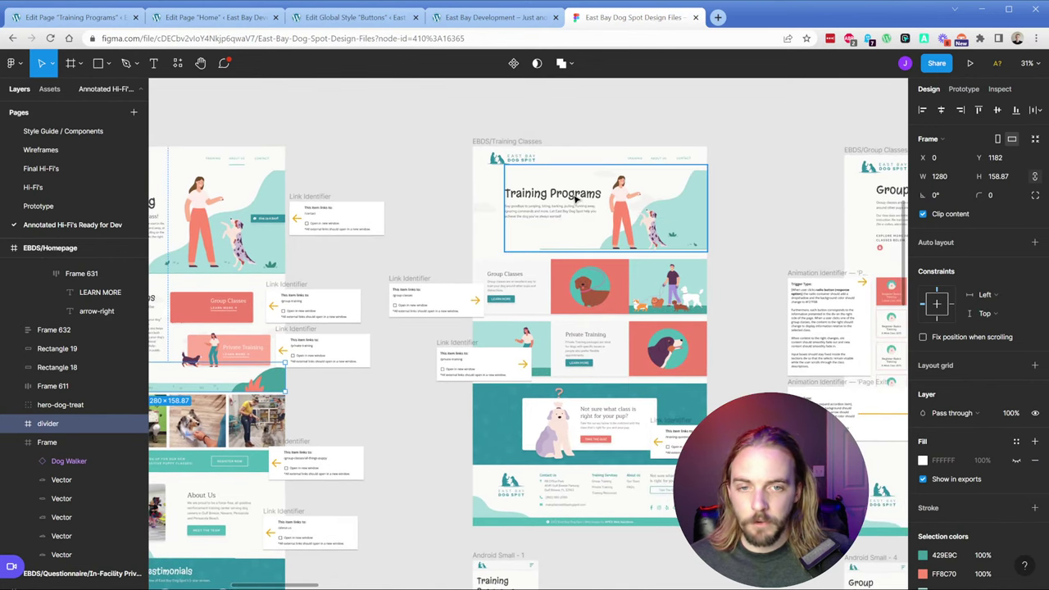
pyautogui.click(563, 215)
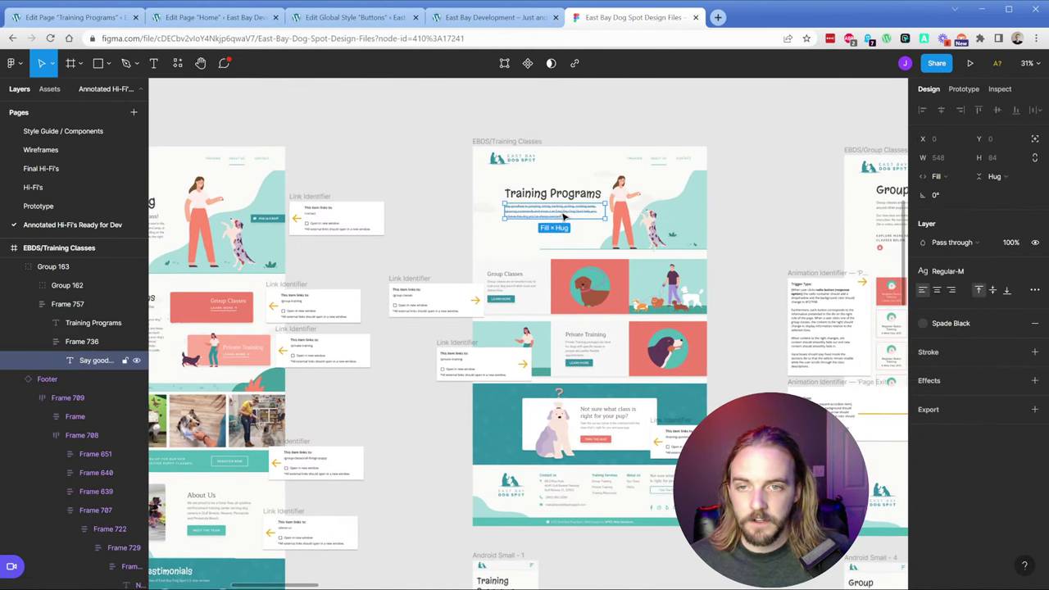
pyautogui.click(114, 18)
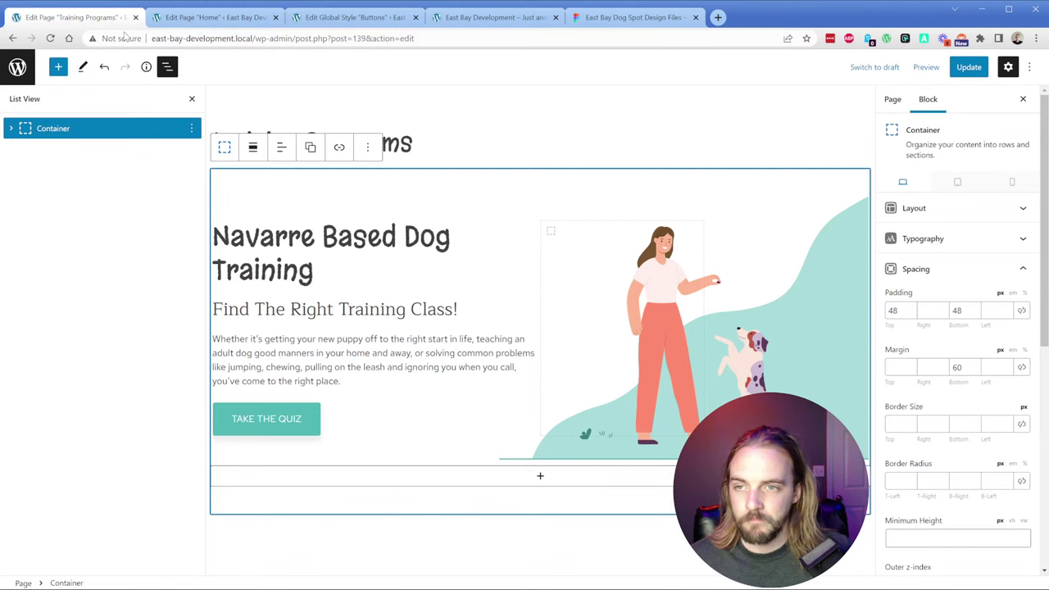
pyautogui.tripleClick(313, 345)
pyautogui.hotkey('ctrl', 'v')
pyautogui.tripleClick(316, 251)
pyautogui.write('T')
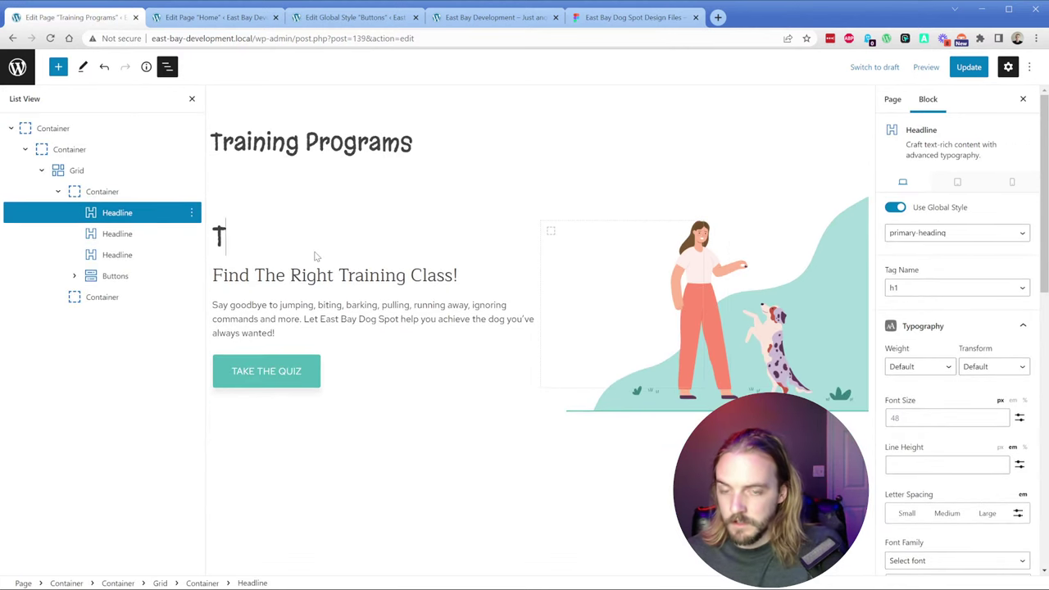
pyautogui.write('raining Programs')
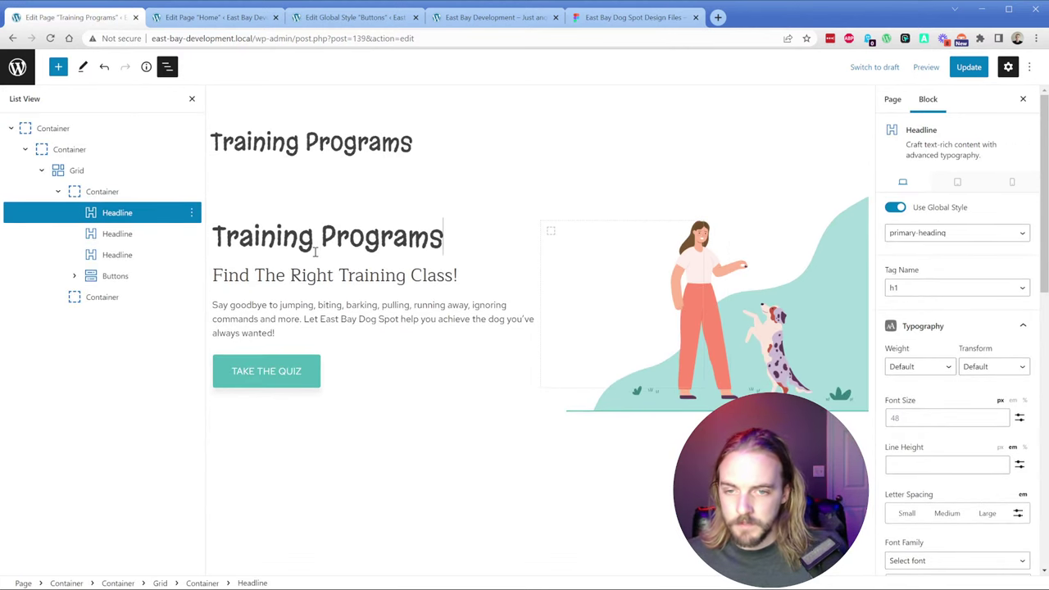
# Step: Delete the 'Find The Right Training Class!' subheading, plus an accidental duplicate of it
pyautogui.click(306, 275)
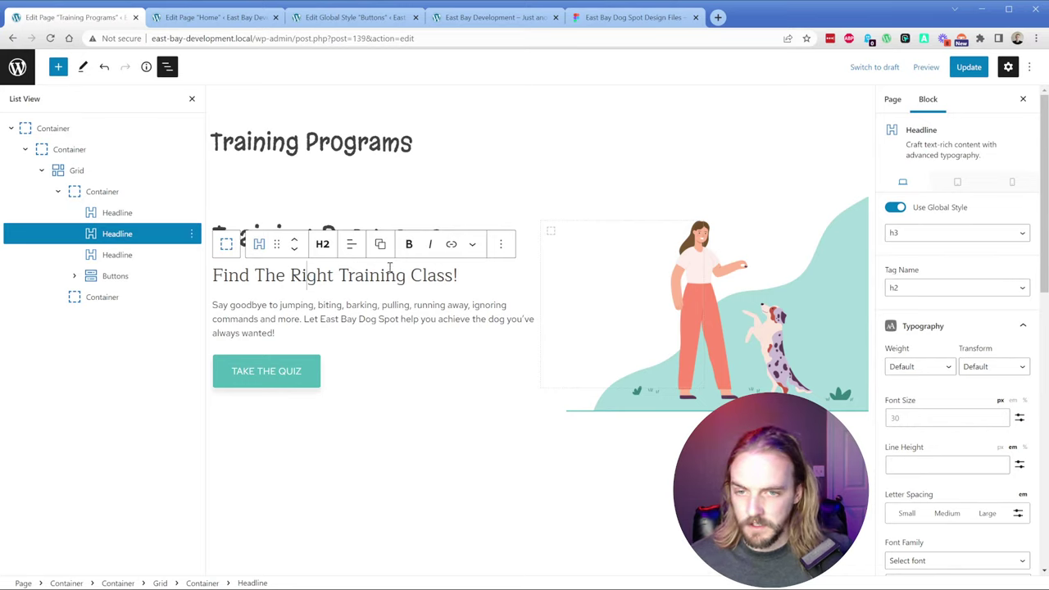
pyautogui.click(499, 246)
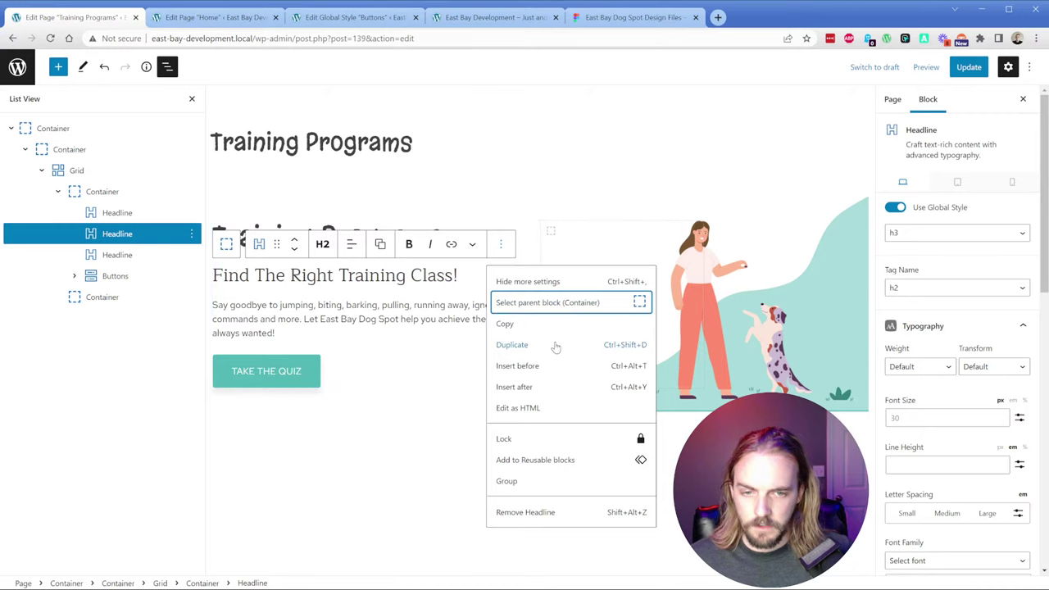
pyautogui.click(114, 235)
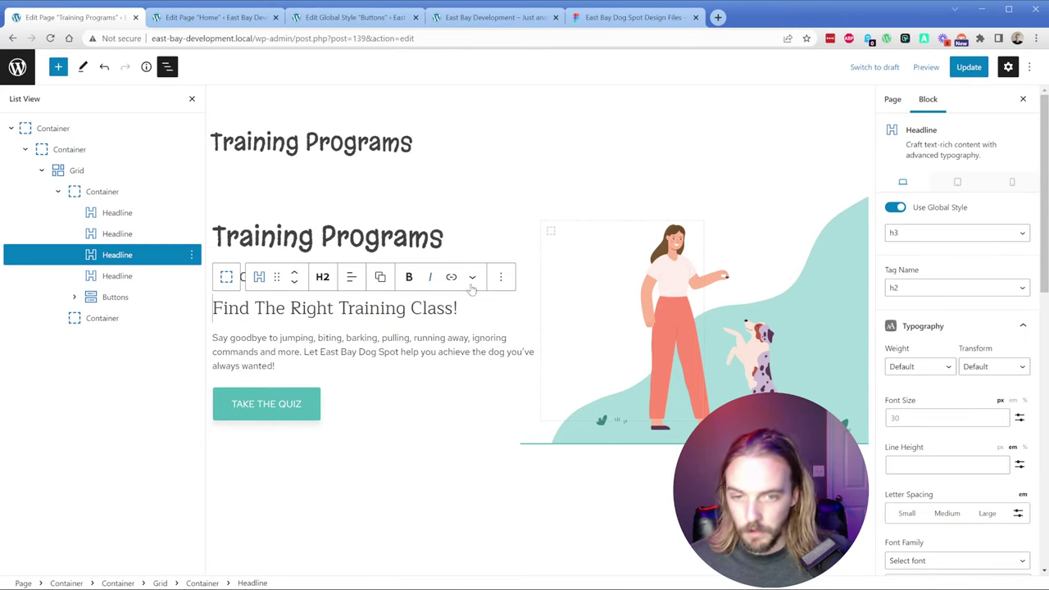
pyautogui.click(500, 276)
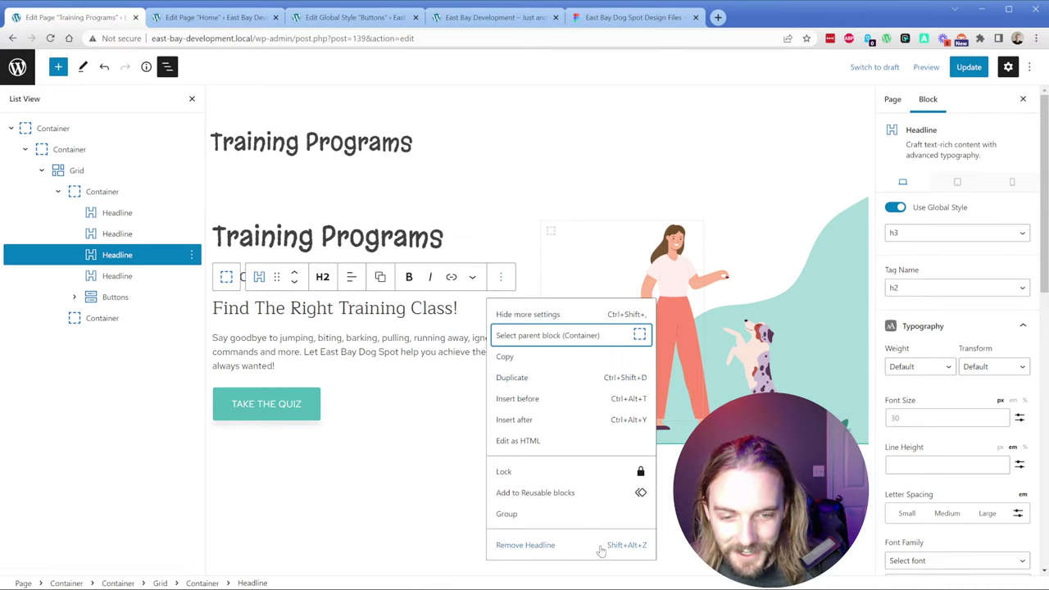
pyautogui.click(92, 257)
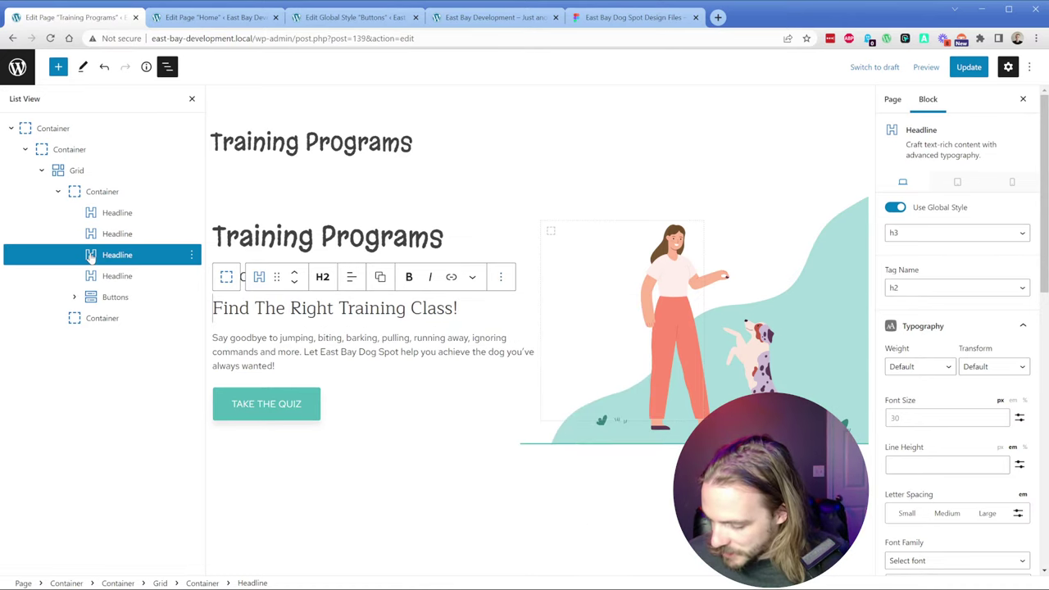
pyautogui.press('Delete')
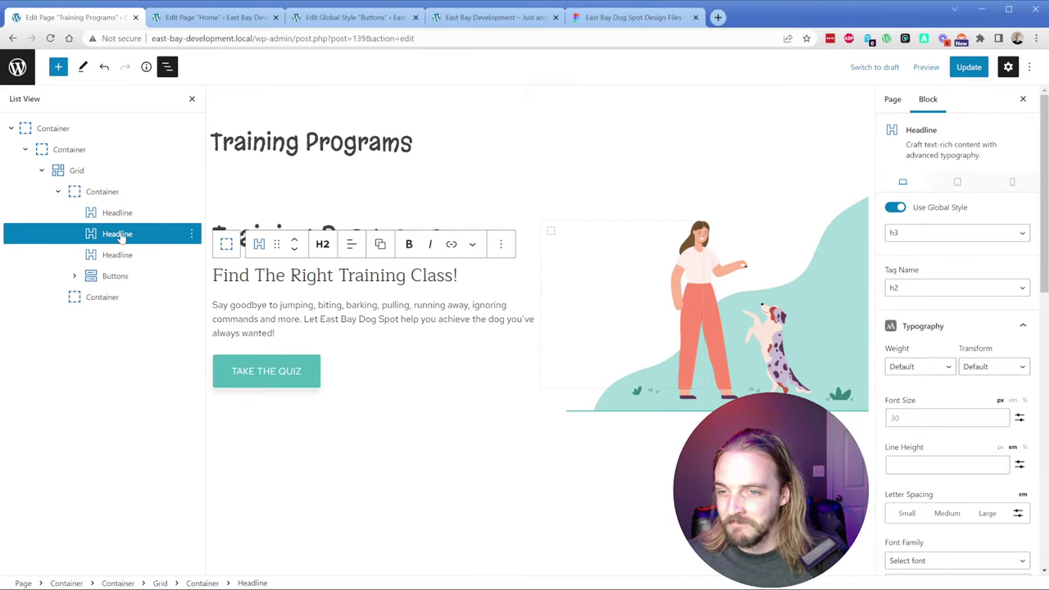
pyautogui.press('Delete')
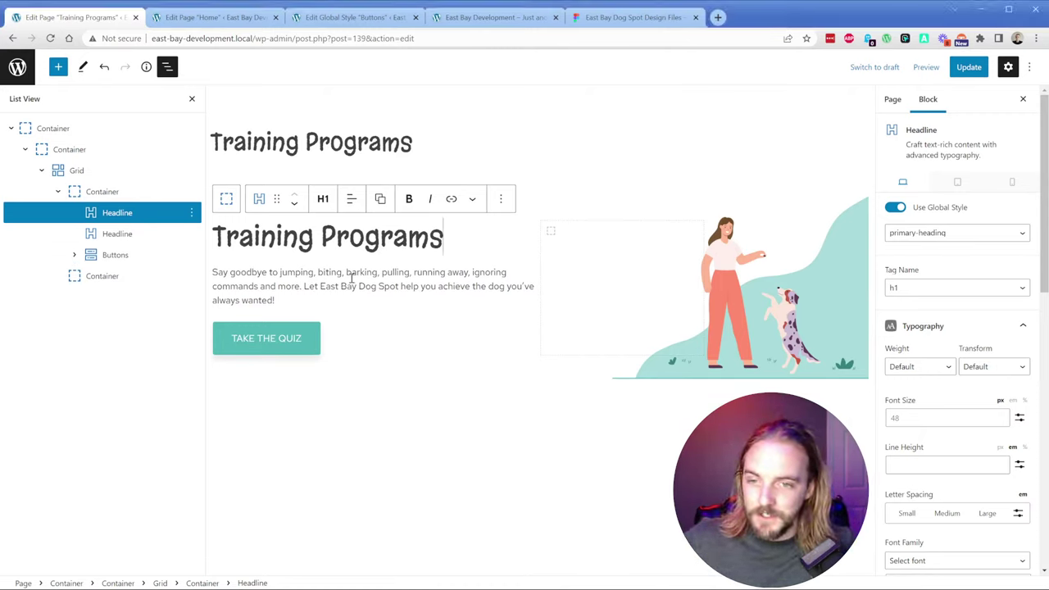
pyautogui.click(607, 164)
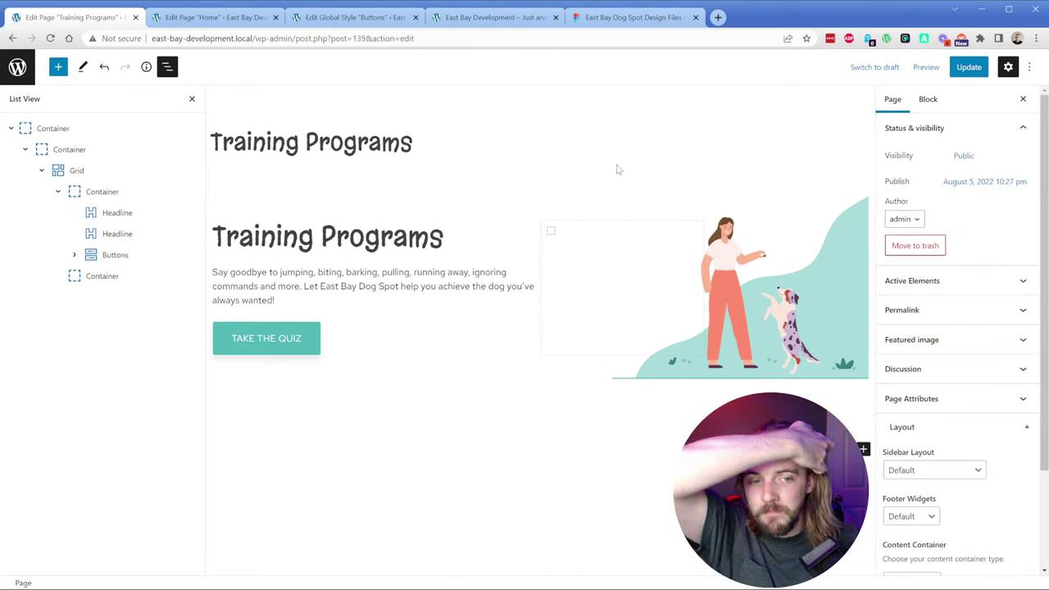
# Step: Tick Content Title under Disable Elements and update the Training Programs page
pyautogui.tripleClick(383, 141)
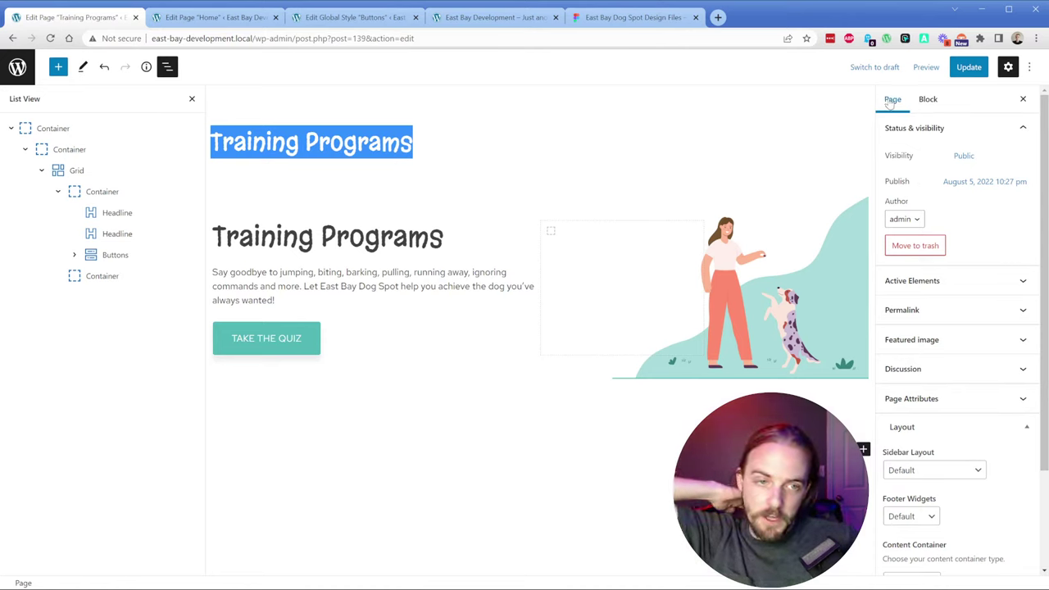
pyautogui.scroll(-2, 939, 325)
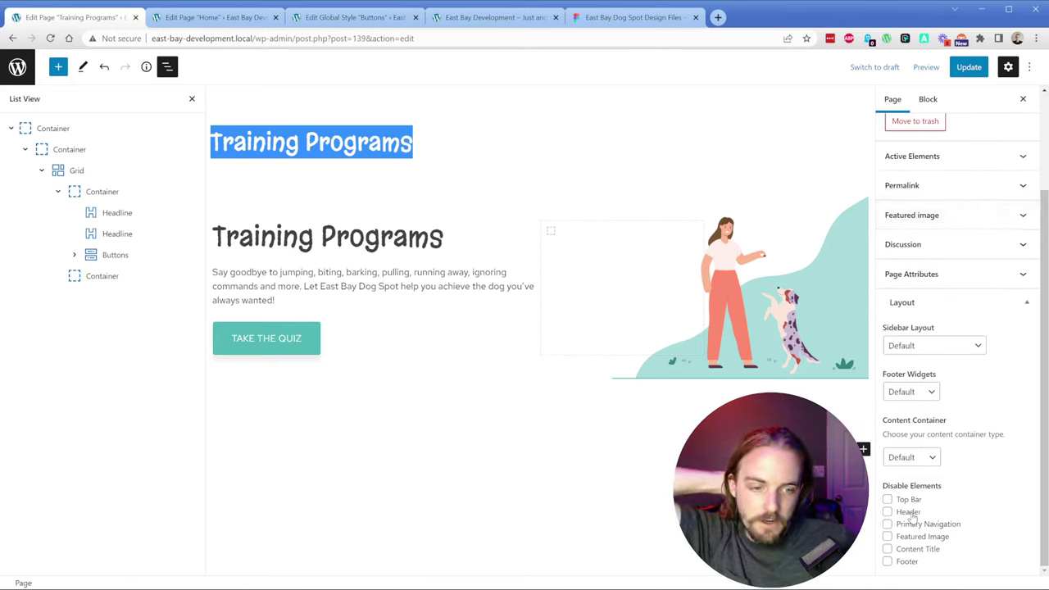
pyautogui.click(914, 551)
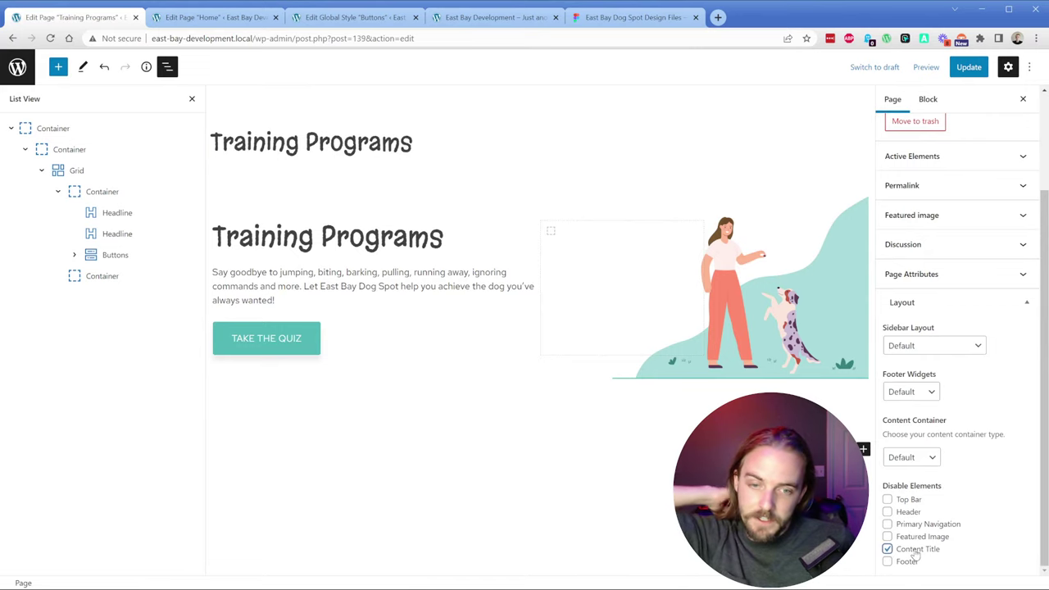
pyautogui.click(967, 67)
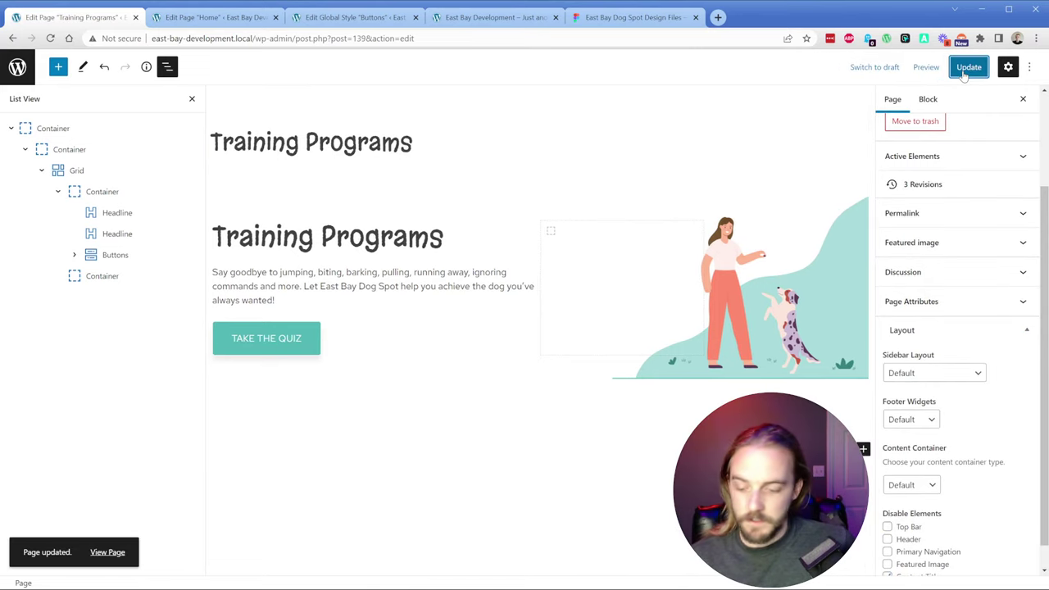
# Step: Reload the editor to confirm the saved page and its title setting
pyautogui.press('F5')
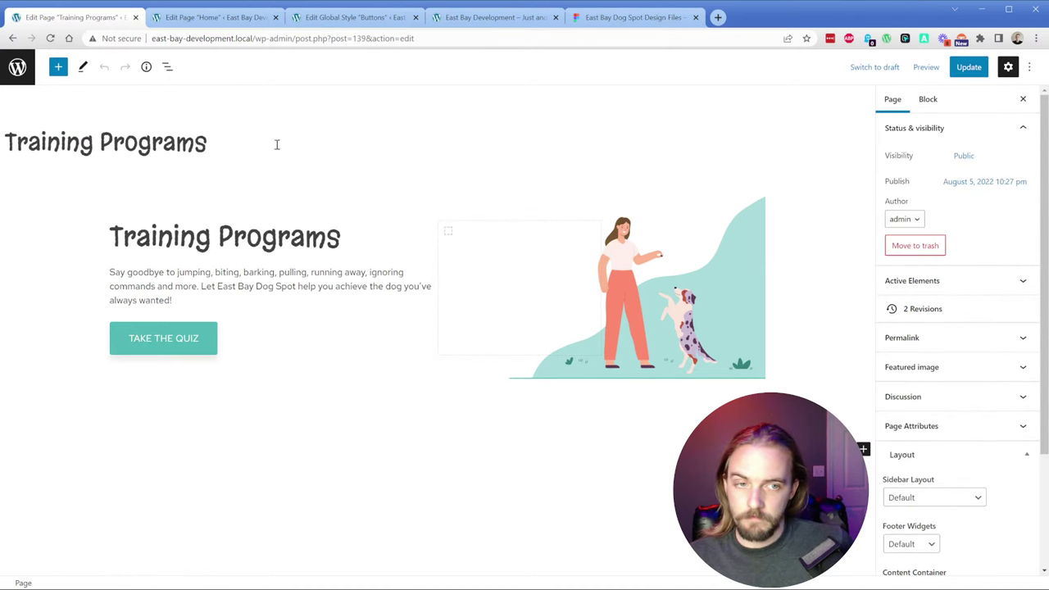
pyautogui.scroll(-1, 934, 461)
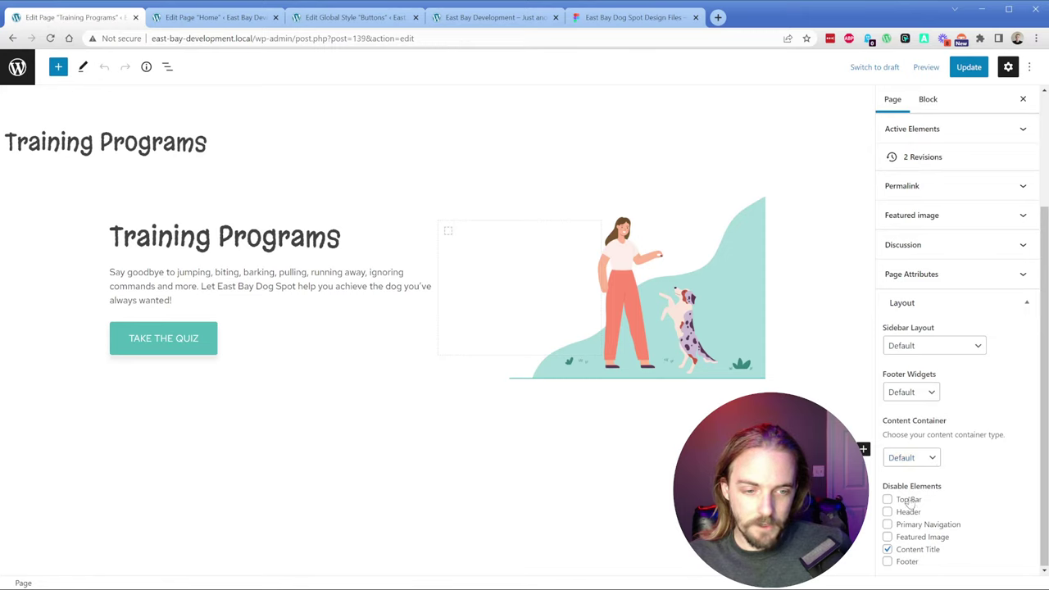
pyautogui.scroll(3, 975, 488)
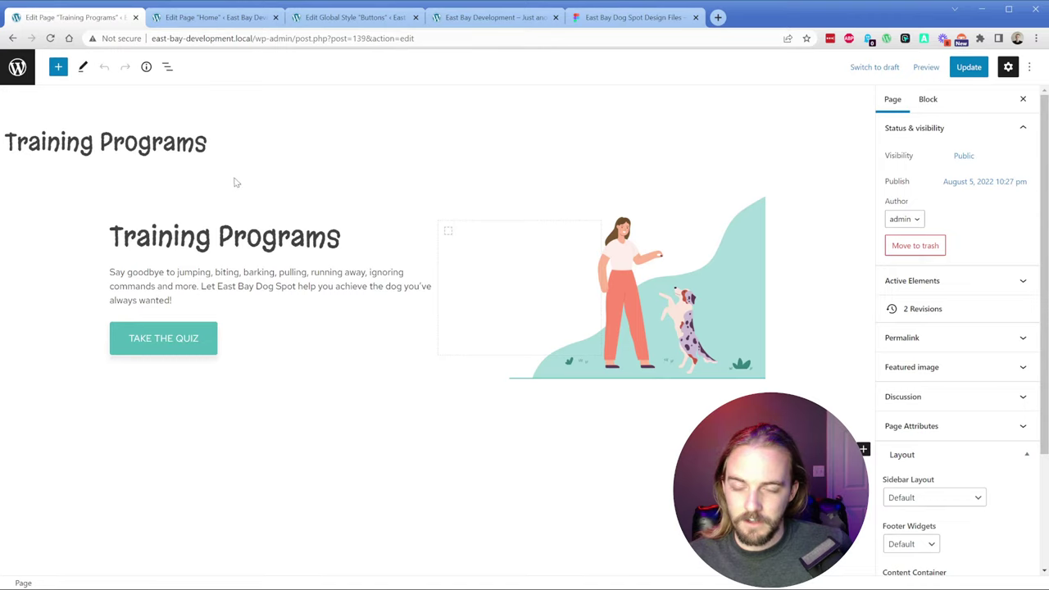
pyautogui.click(162, 142)
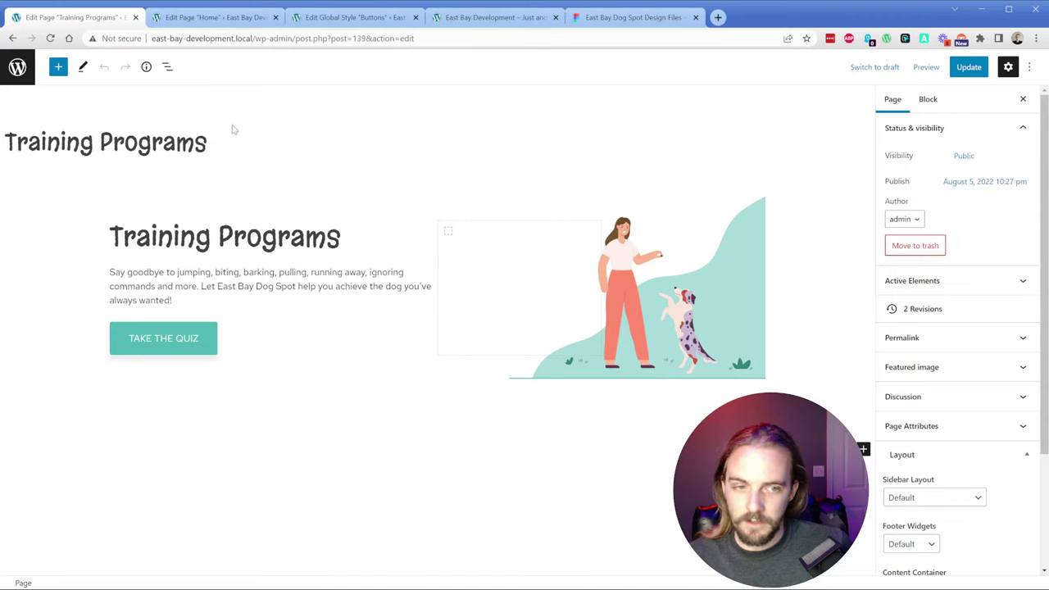
pyautogui.scroll(-3, 951, 447)
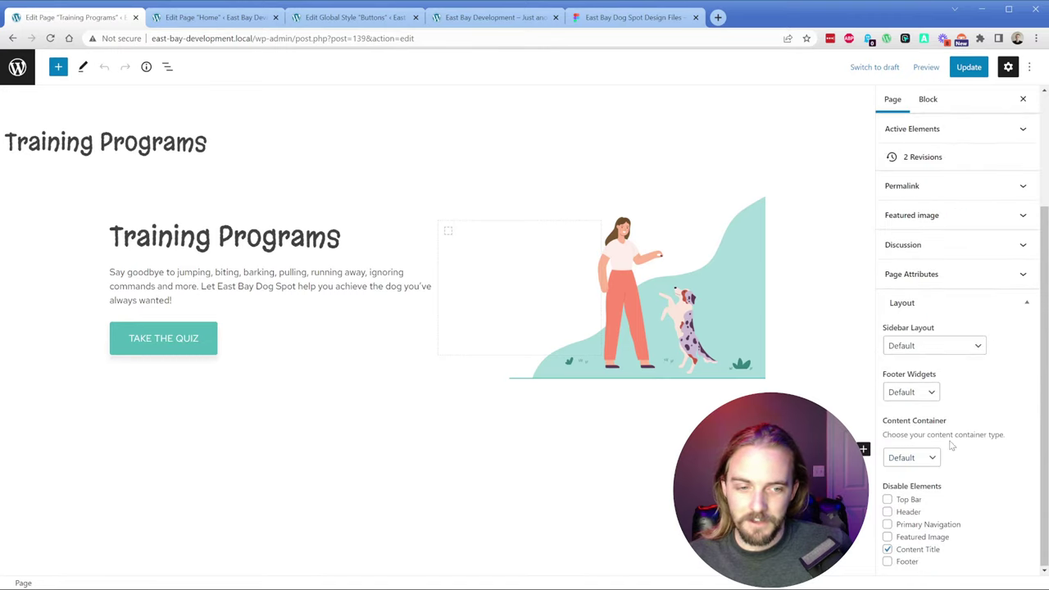
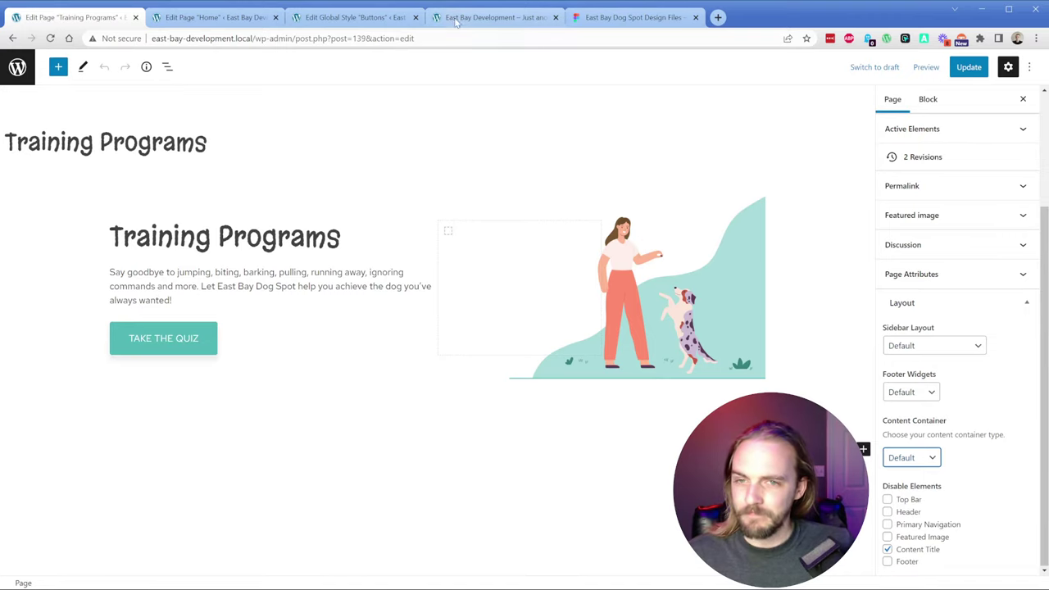
# Step: Preview the Training Programs page in a new tab, then switch to the Figma design file
pyautogui.click(923, 73)
pyautogui.click(857, 173)
pyautogui.click(371, 17)
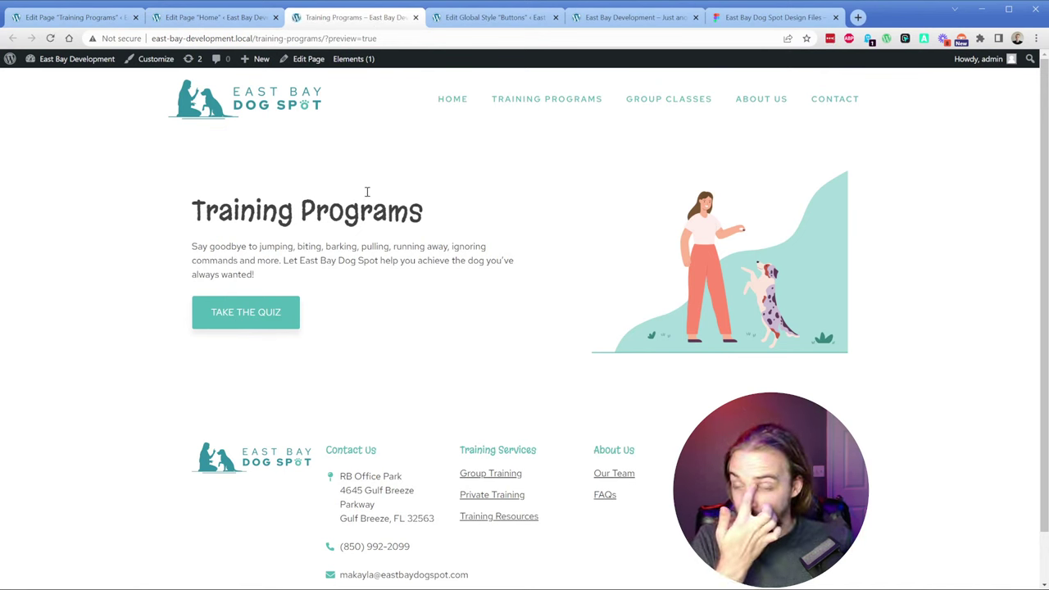
pyautogui.click(770, 17)
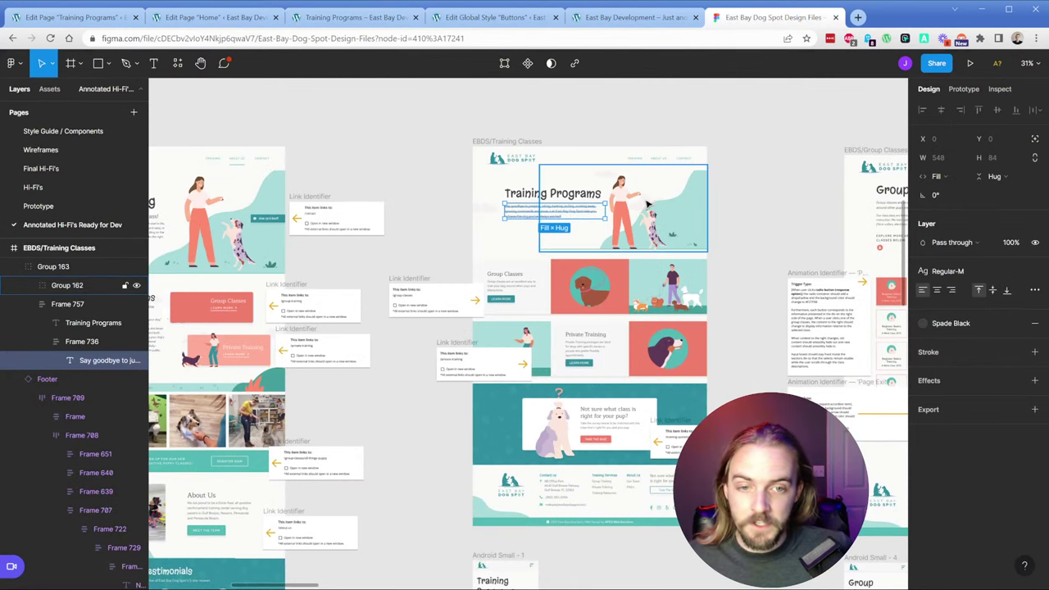
# Step: Center the hero design in Figma and inspect the hero frame by hiding and showing it
pyautogui.scroll(5, 527, 143)
pyautogui.moveTo(527, 143); pyautogui.dragTo(457, 177)
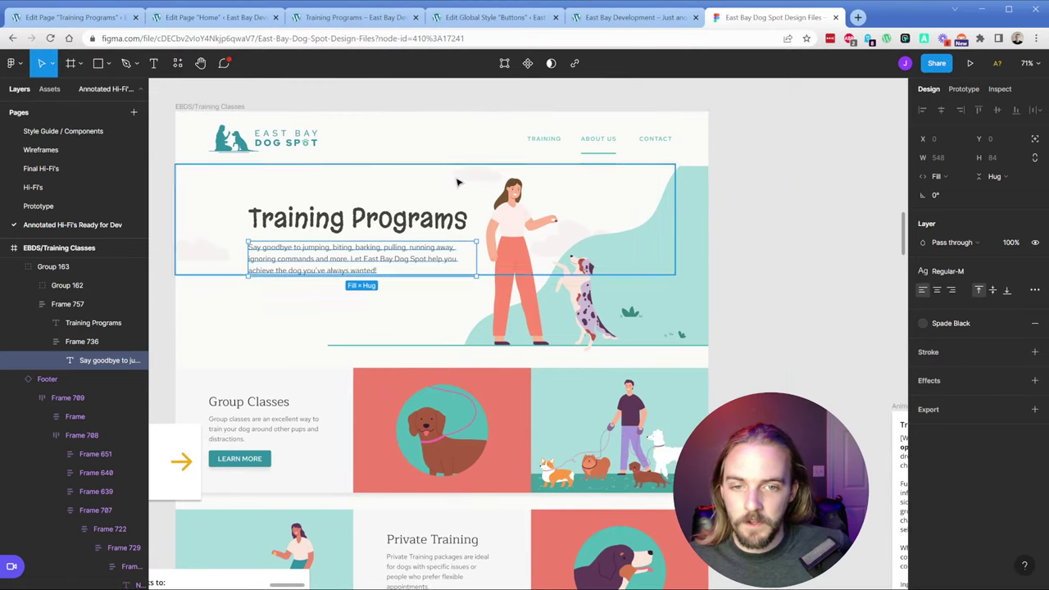
pyautogui.click(480, 179)
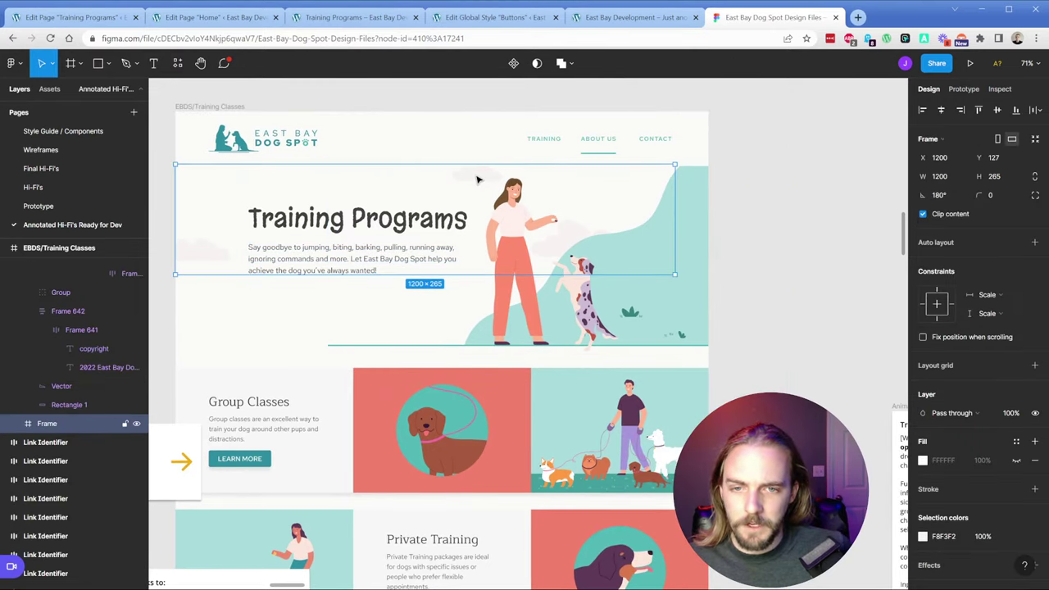
pyautogui.click(137, 424)
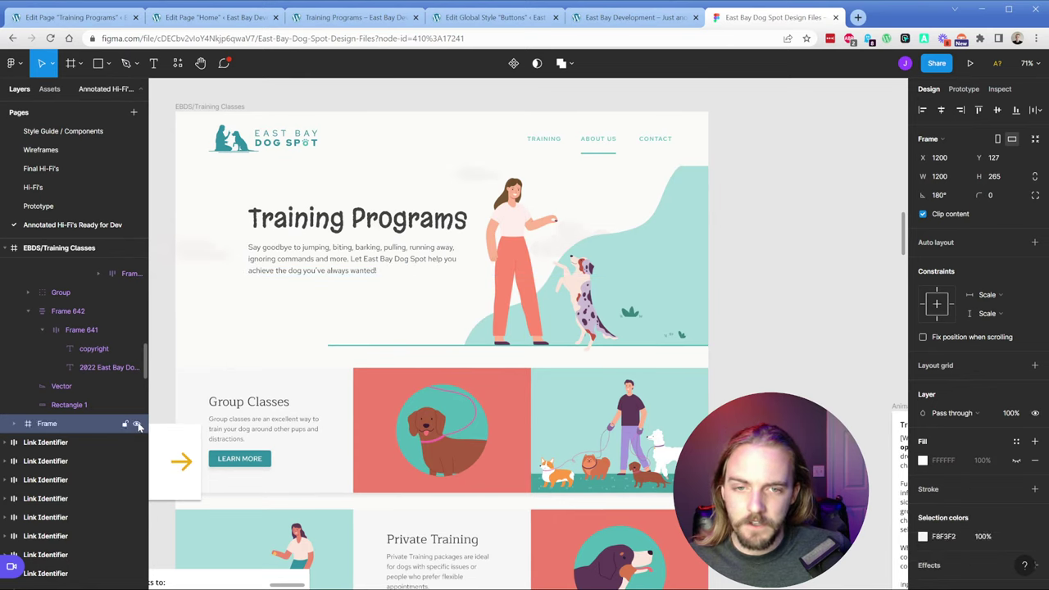
pyautogui.click(137, 424)
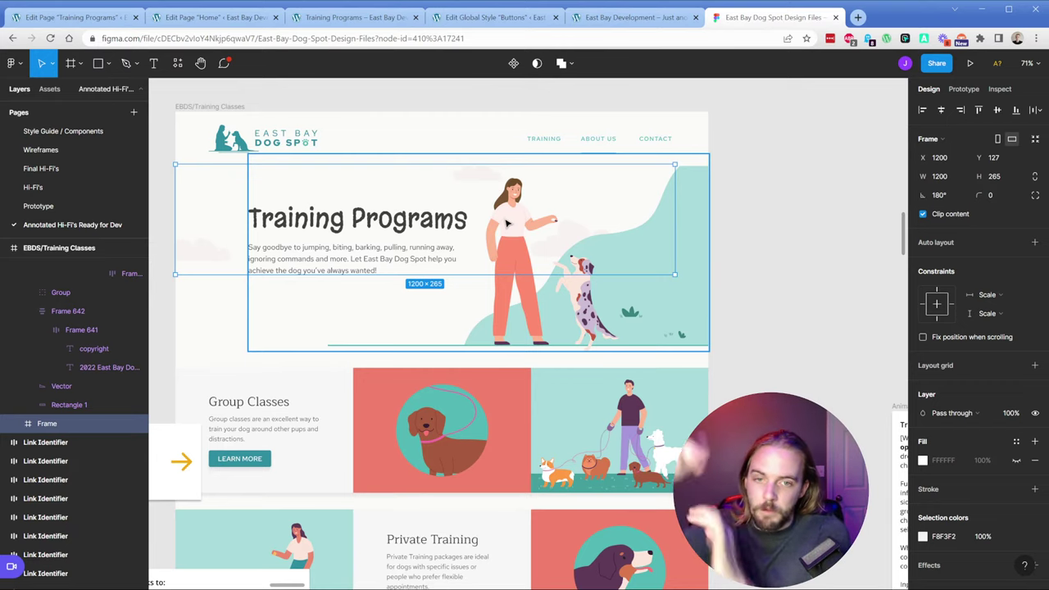
pyautogui.click(608, 295)
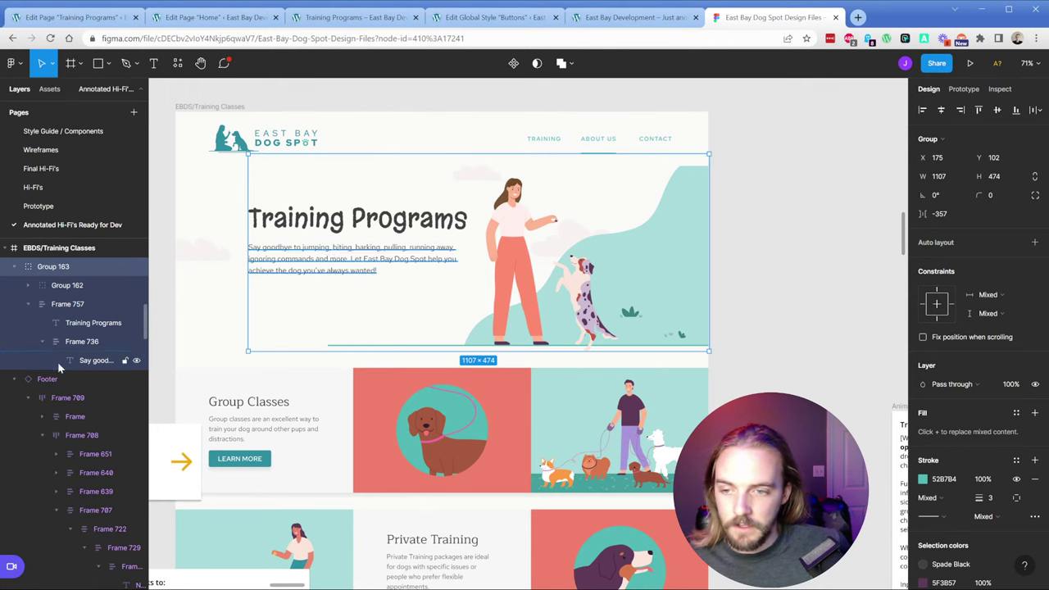
pyautogui.click(378, 183)
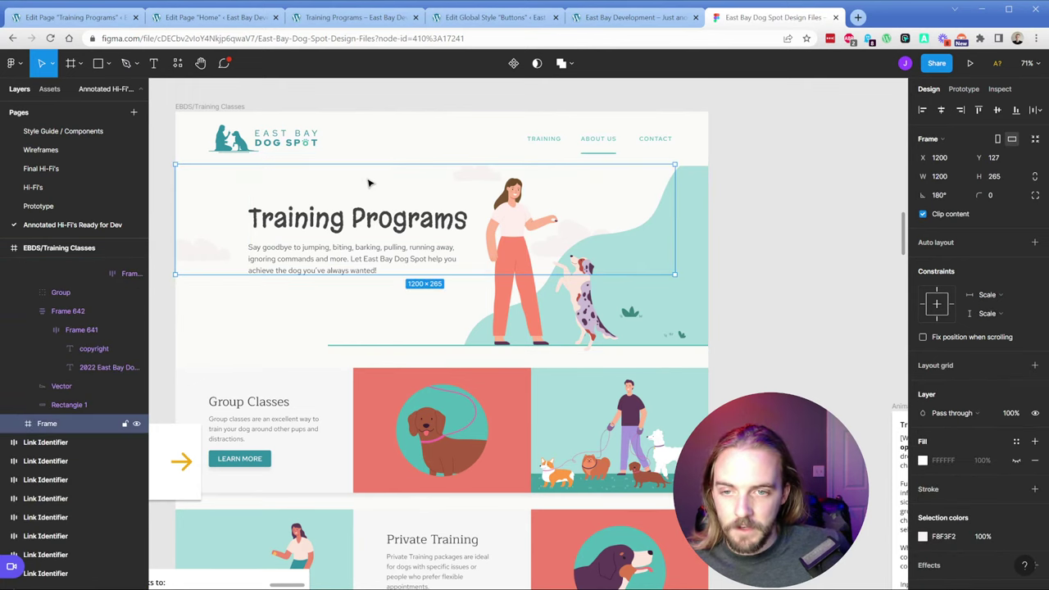
# Step: Tidy the layer list, select the hero group, then return to the WordPress page editor
pyautogui.click(45, 419)
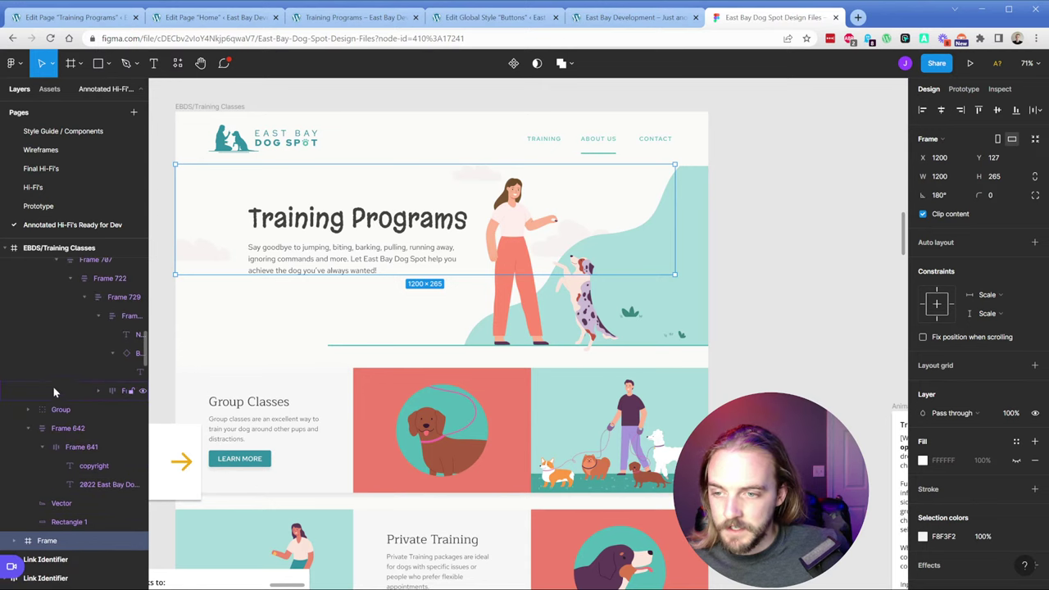
pyautogui.click(31, 322)
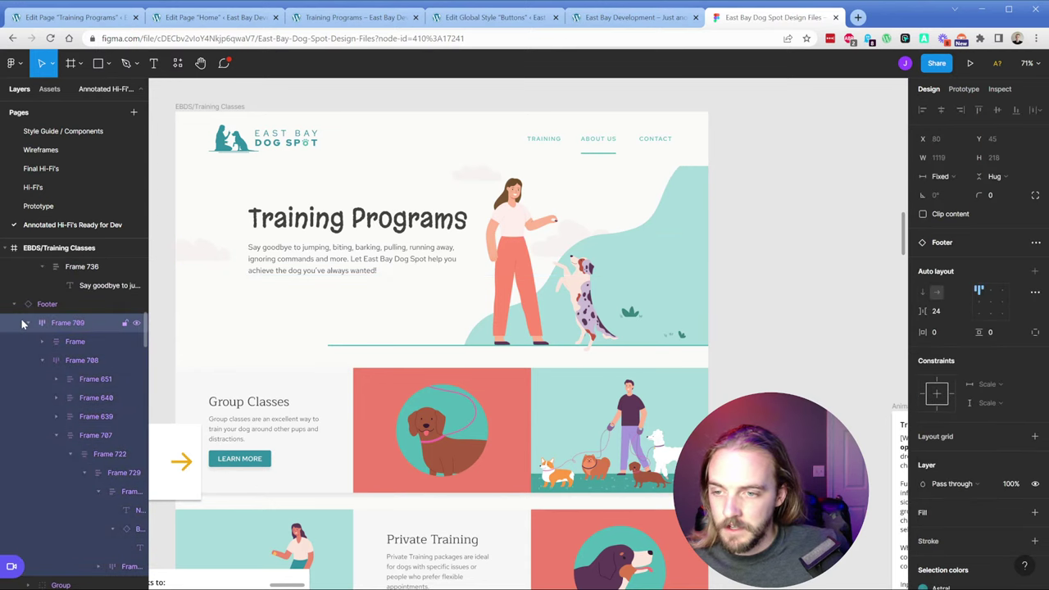
pyautogui.click(28, 322)
pyautogui.click(589, 283)
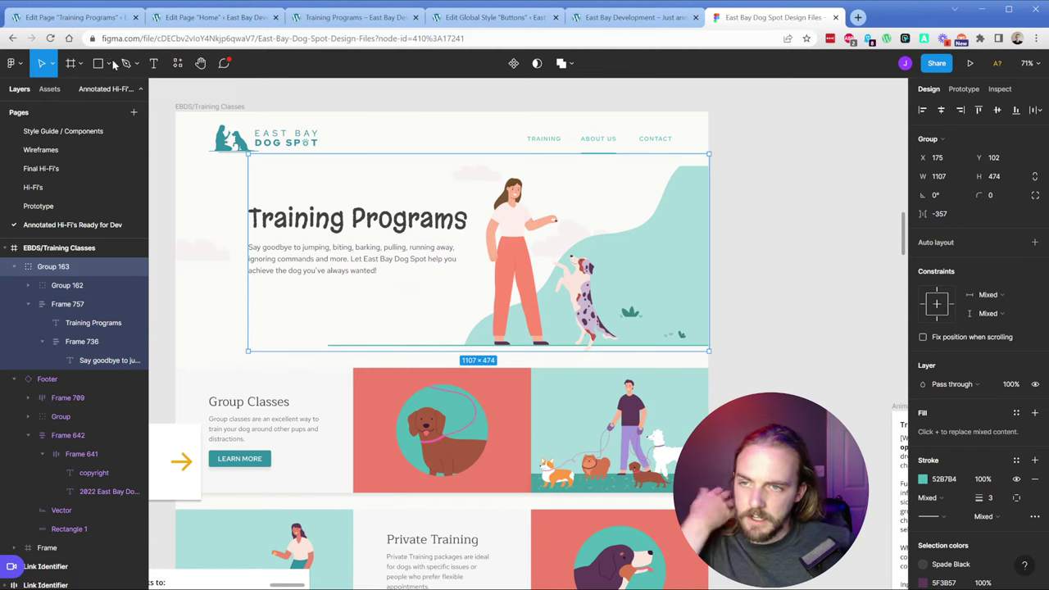
pyautogui.click(74, 17)
pyautogui.click(18, 88)
# Step: Open the Full Width Layout element from Appearance > Elements
pyautogui.keyDown('ctrl'); pyautogui.keyDown('shift'); pyautogui.click(18, 72); pyautogui.keyUp('shift'); pyautogui.keyUp('ctrl')
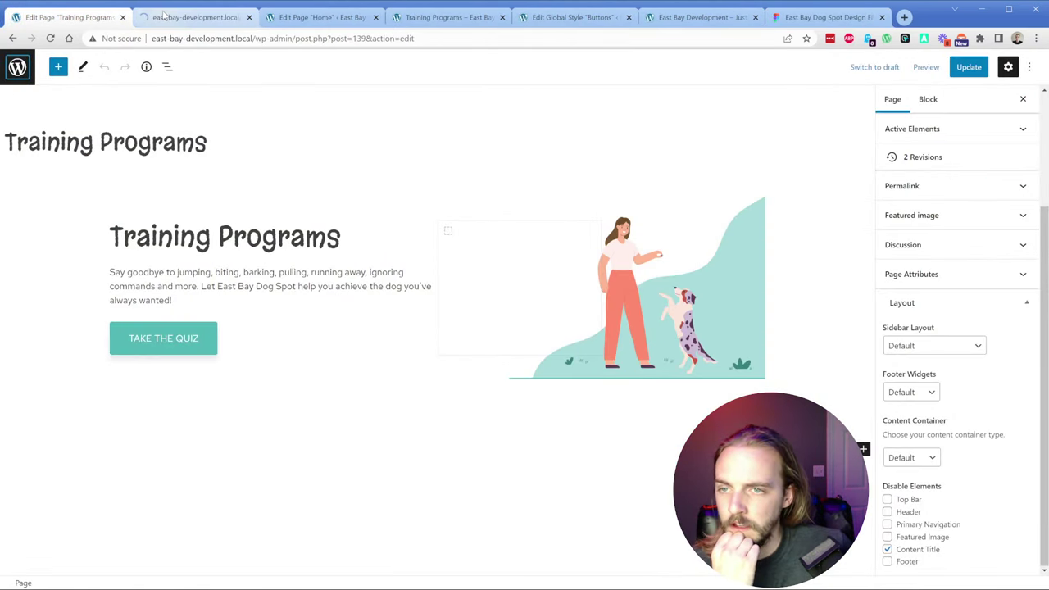
pyautogui.moveTo(46, 389)
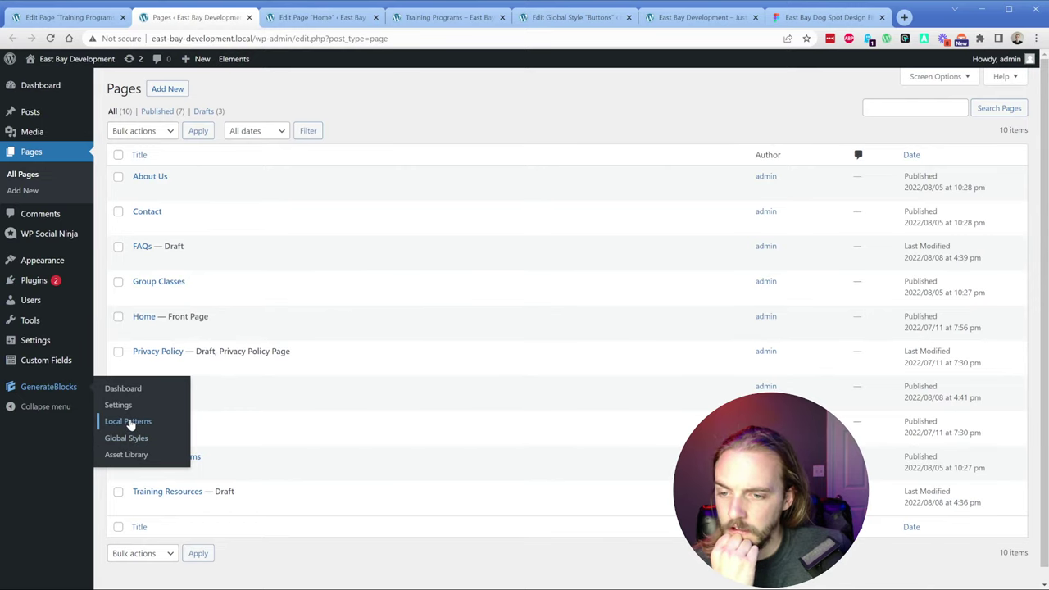
pyautogui.moveTo(54, 258)
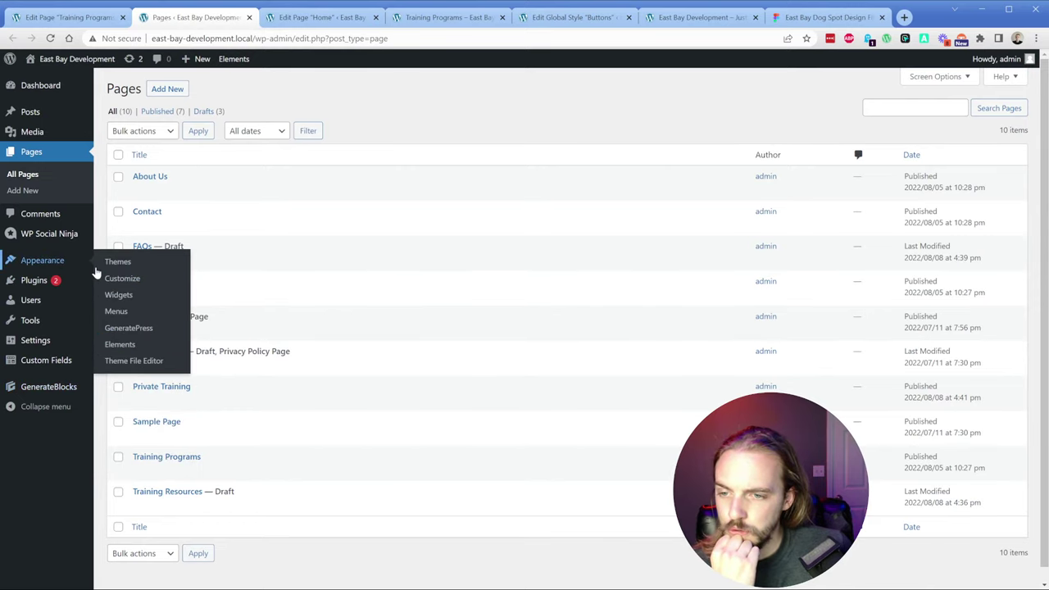
pyautogui.click(128, 346)
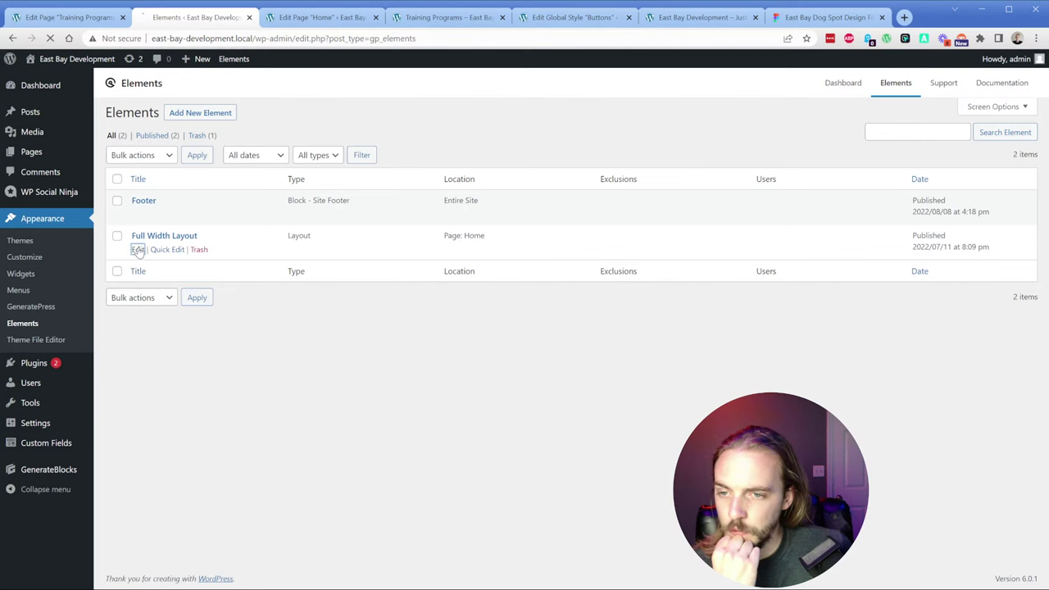
pyautogui.click(139, 255)
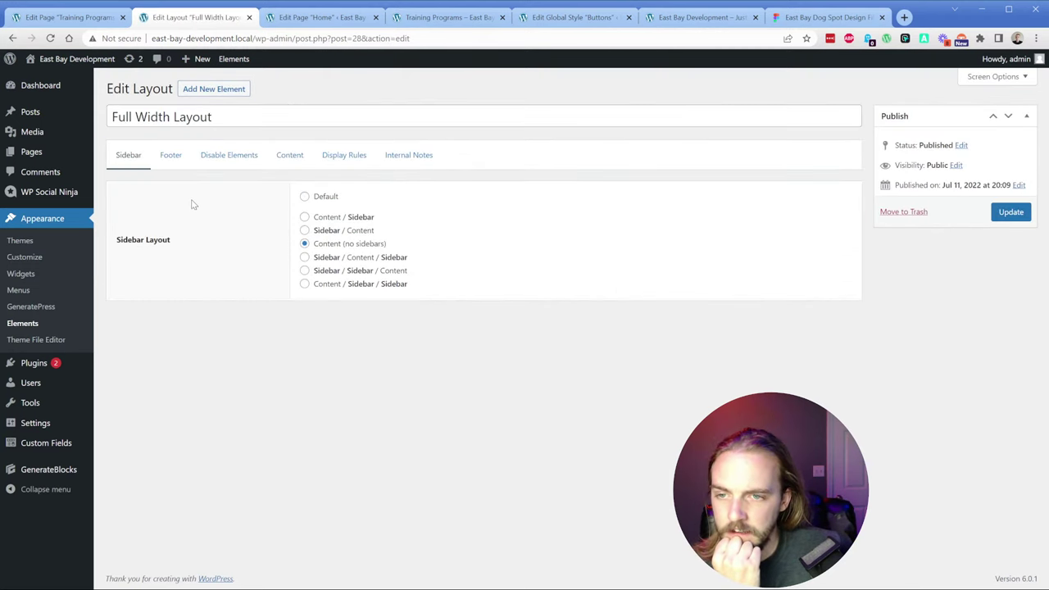
pyautogui.click(234, 157)
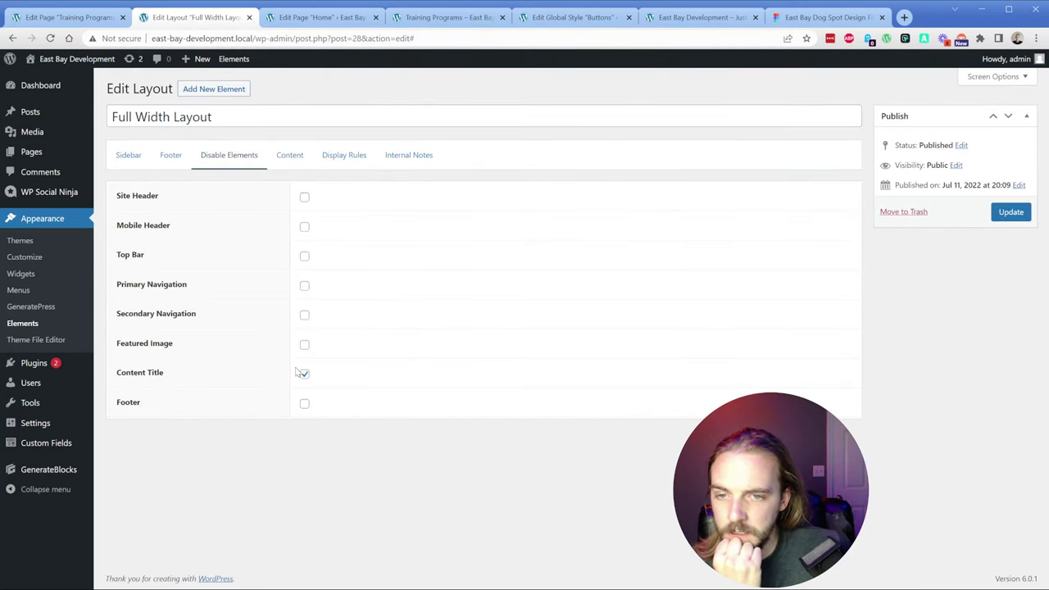
# Step: Replace the Page: Home display rule with Entire Site and update the element
pyautogui.click(344, 169)
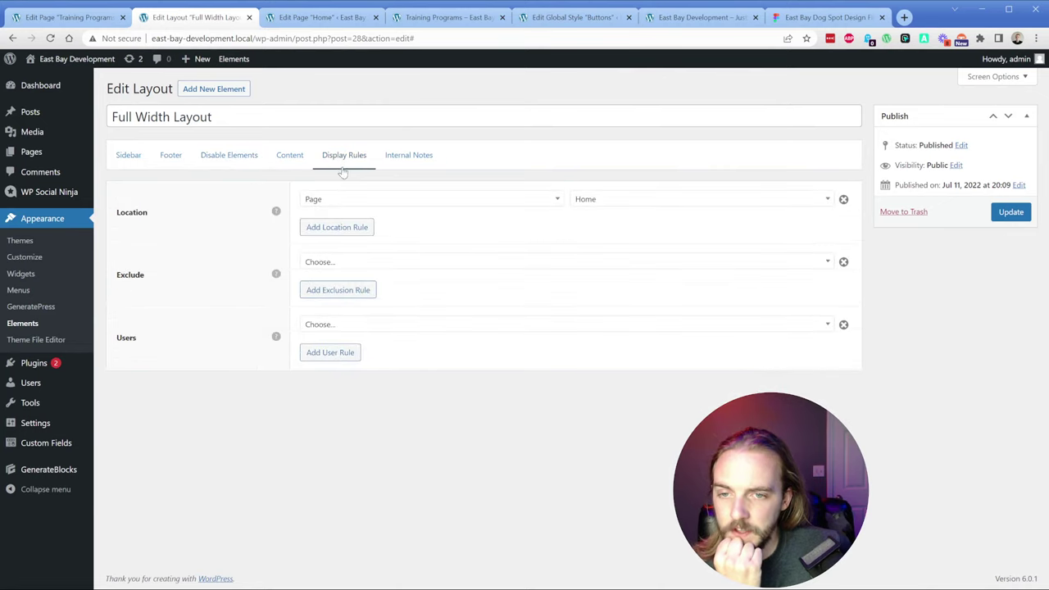
pyautogui.click(843, 199)
pyautogui.click(361, 204)
pyautogui.click(365, 202)
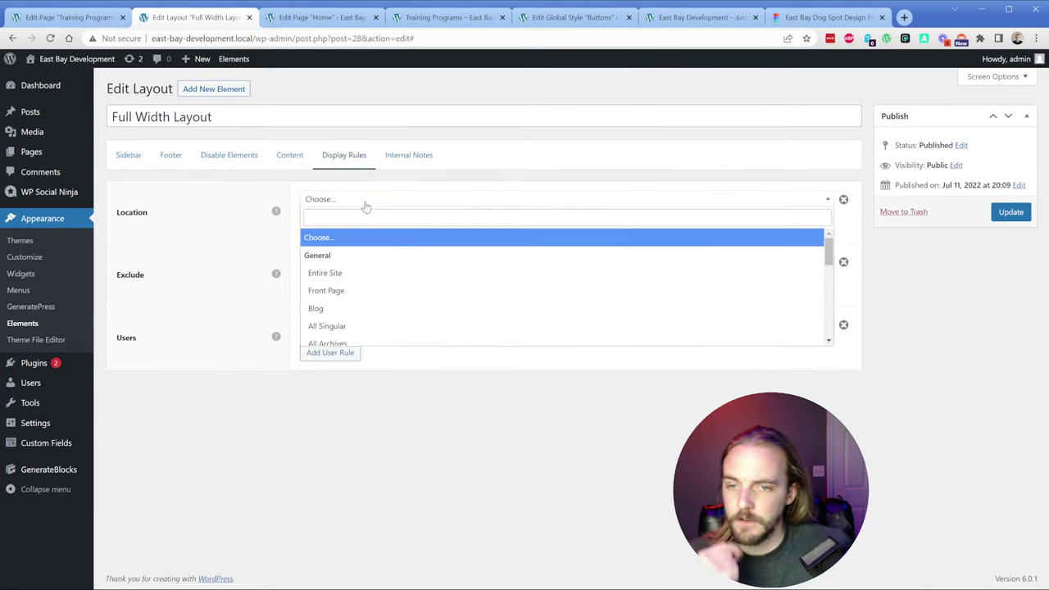
pyautogui.click(448, 272)
pyautogui.click(1013, 210)
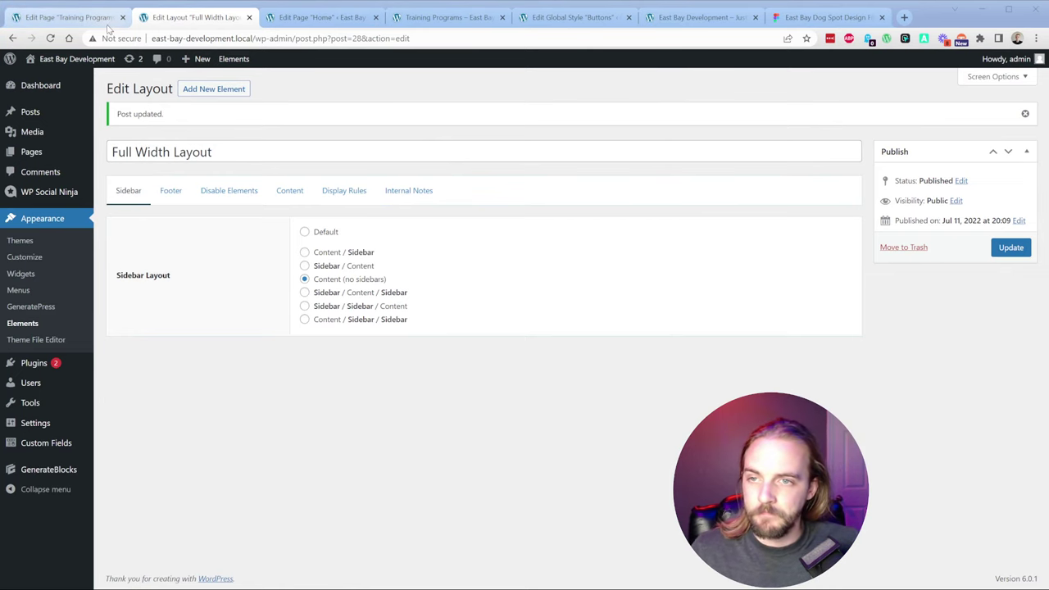
# Step: Reload the Training Programs editor, then switch back to the Figma design
pyautogui.click(65, 17)
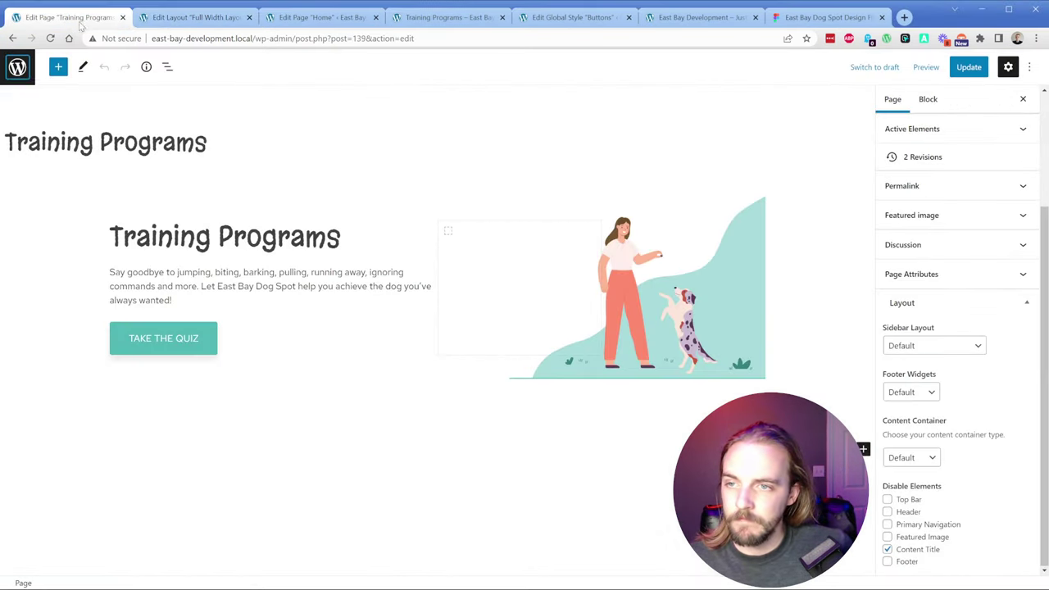
pyautogui.click(50, 37)
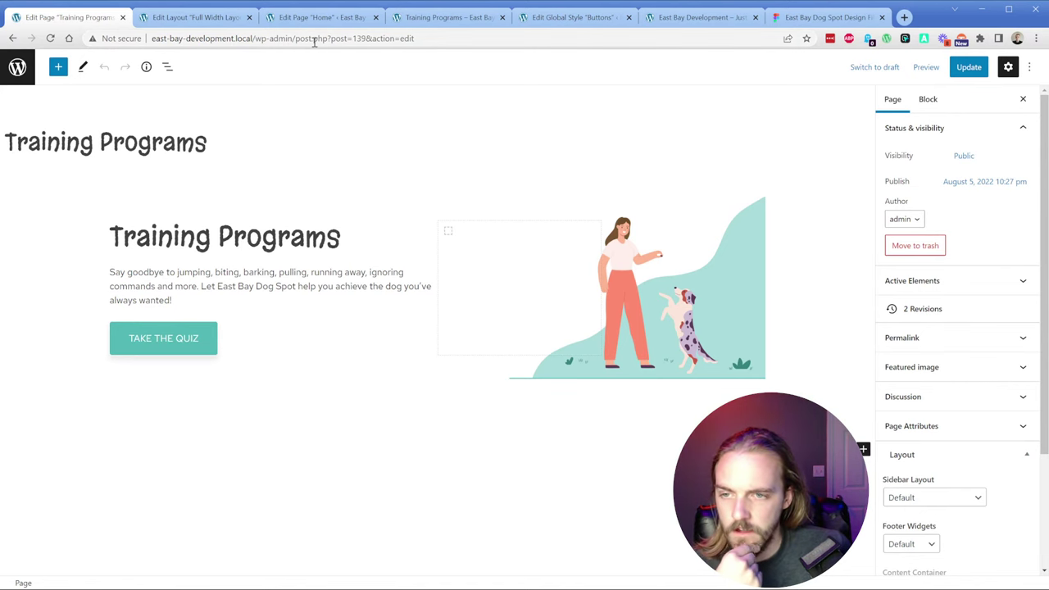
pyautogui.click(828, 17)
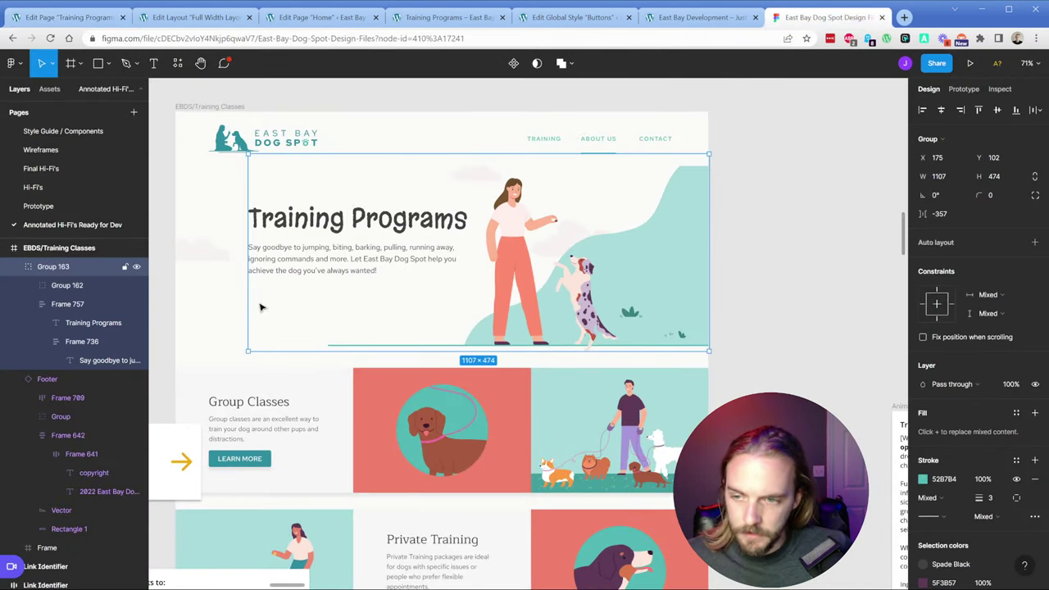
# Step: Group the hero frame and hero group together into one group
pyautogui.click(14, 266)
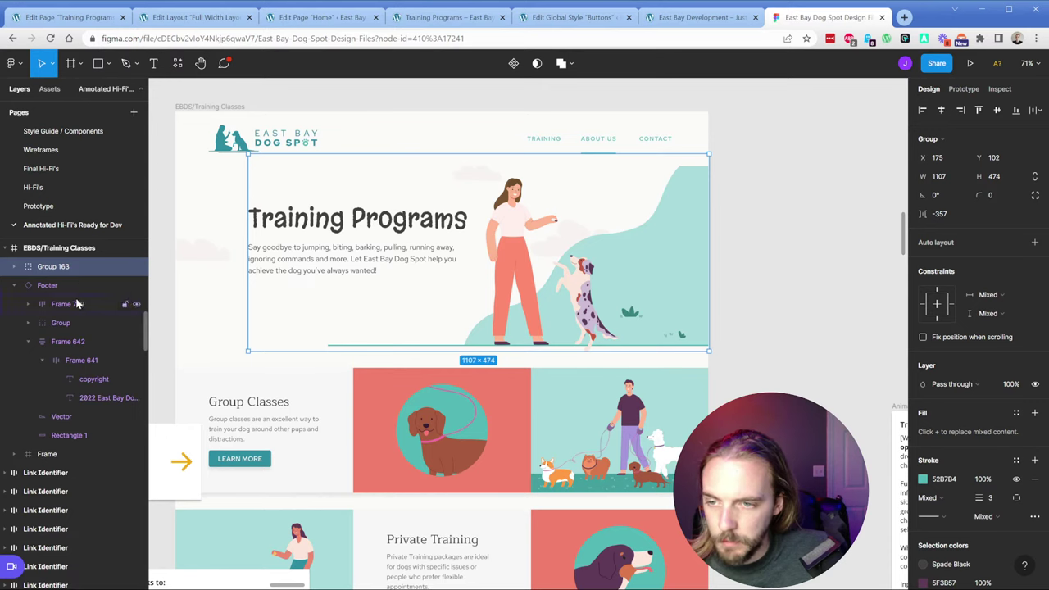
pyautogui.scroll(2, 74, 282)
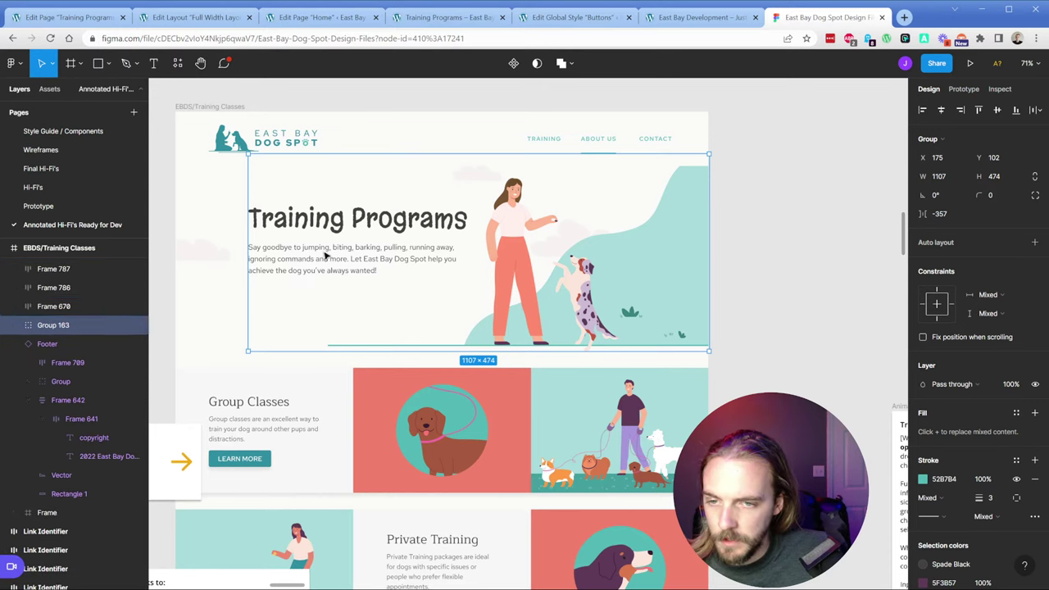
pyautogui.click(194, 195)
pyautogui.click(14, 325)
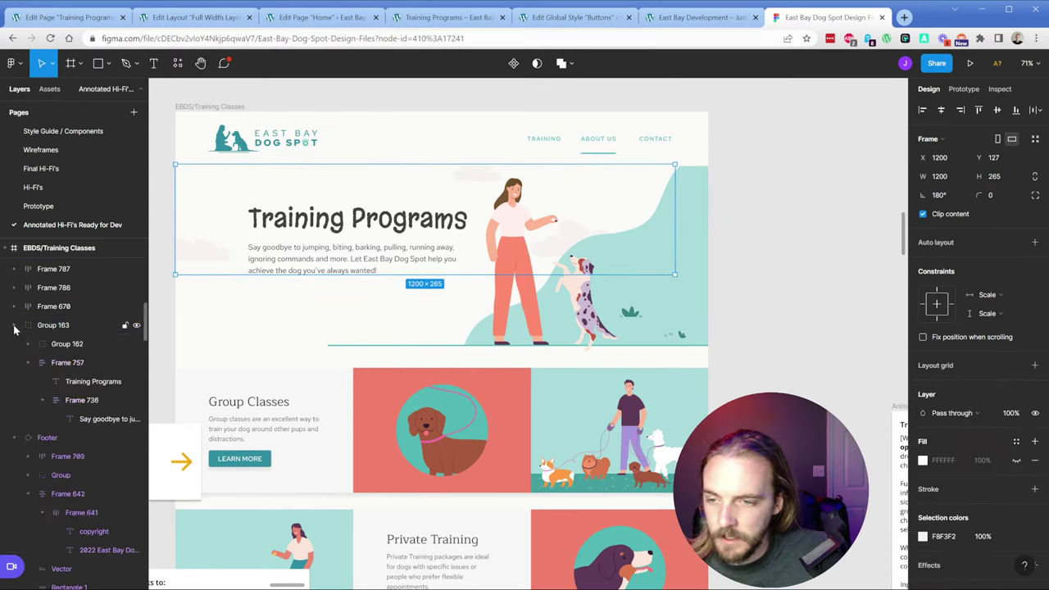
pyautogui.click(14, 348)
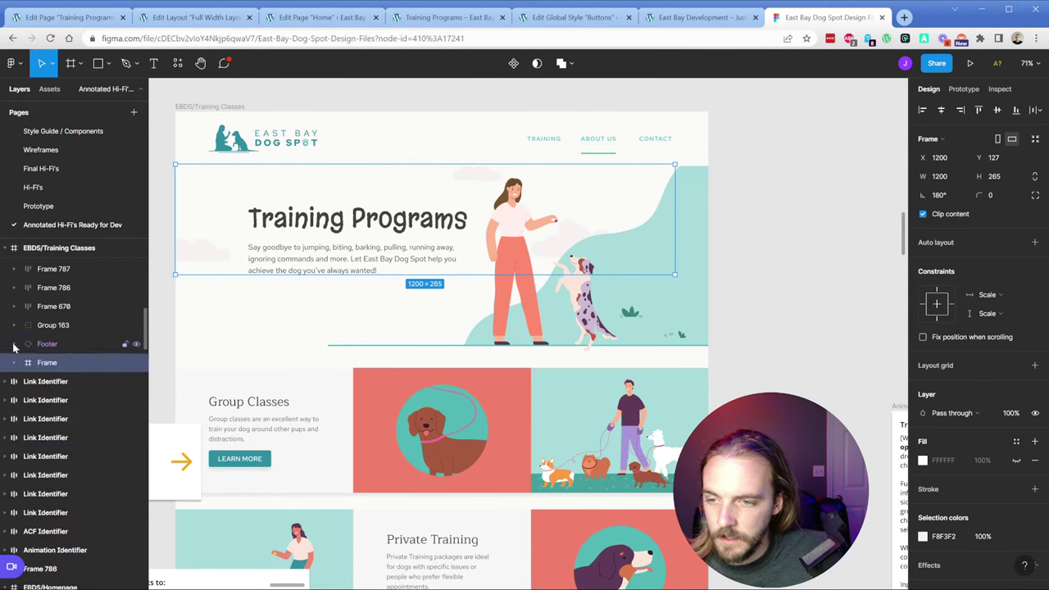
pyautogui.keyDown('shift'); pyautogui.click(55, 326); pyautogui.keyUp('shift')
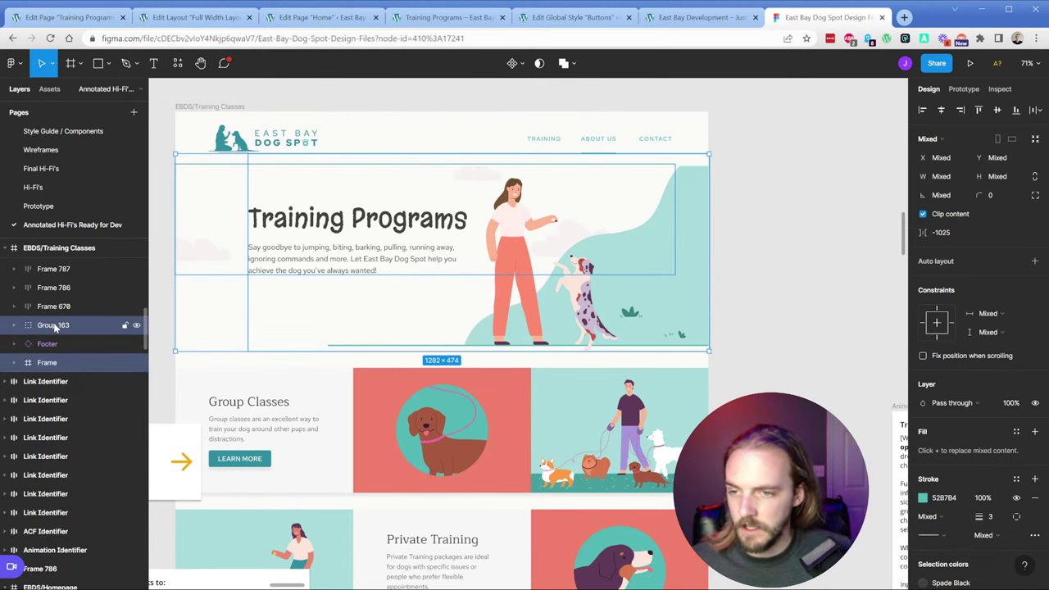
pyautogui.hotkey('ctrl', 'g')
pyautogui.click(137, 326)
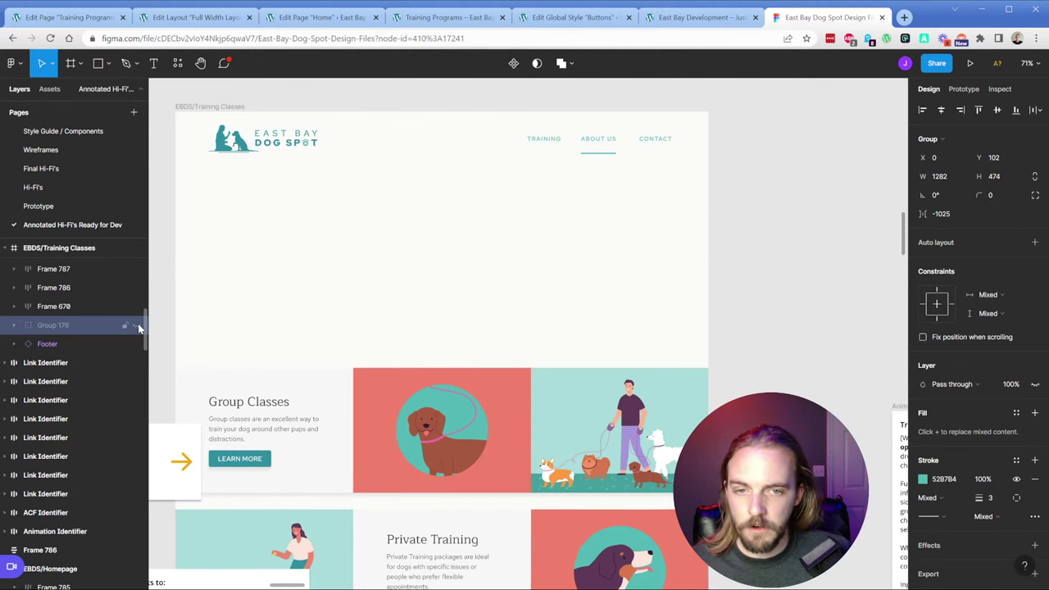
pyautogui.click(137, 325)
# Step: Inspect Group 176's contents, including Group 163's headline and intro paragraph layers
pyautogui.click(11, 326)
pyautogui.click(42, 345)
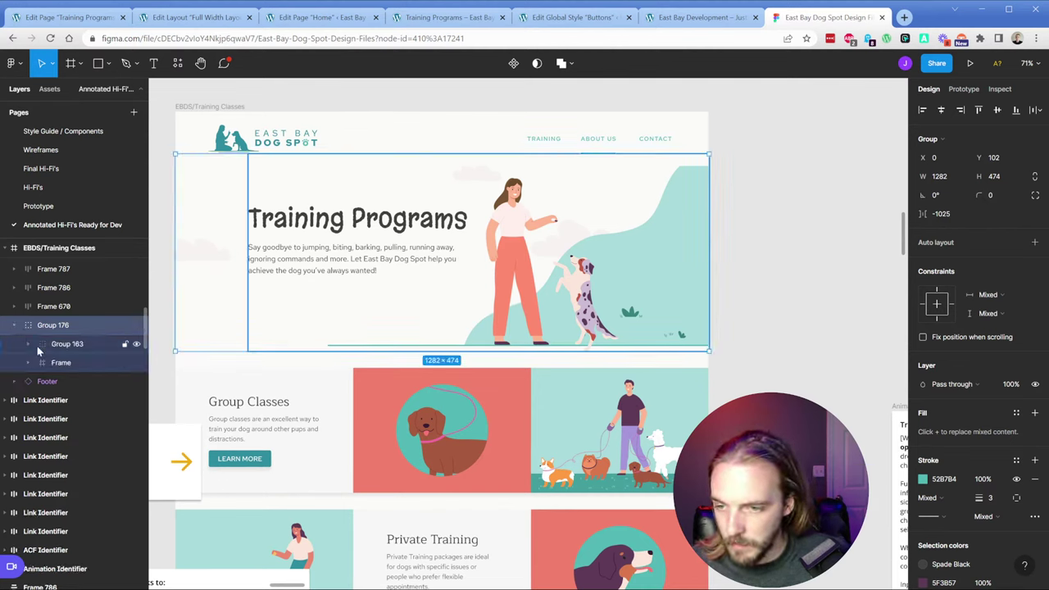
pyautogui.hotkey('shift', 'Return')
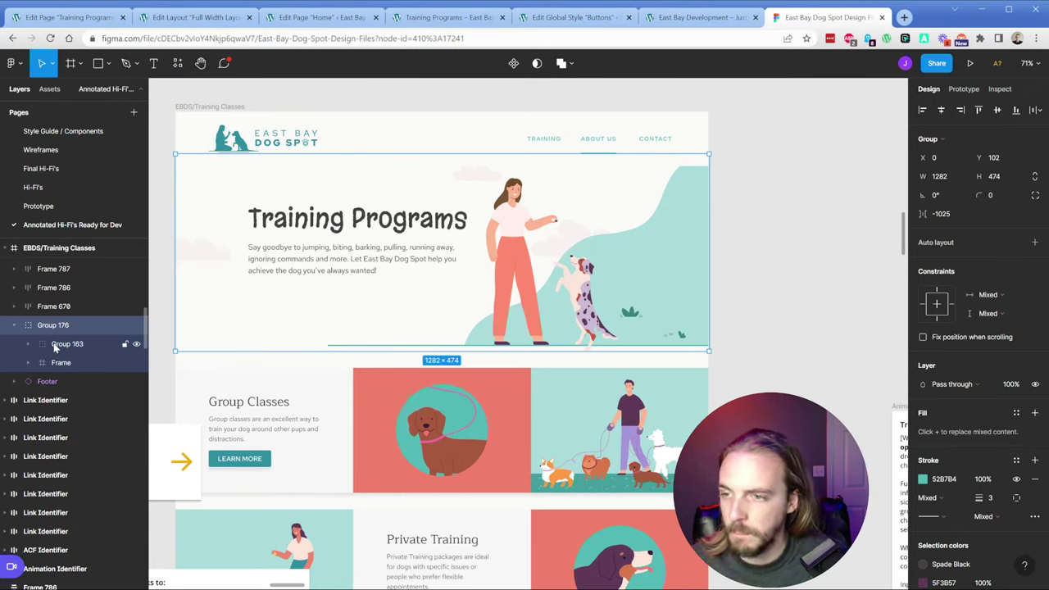
pyautogui.hotkey('ctrl', 'shift', 'h')
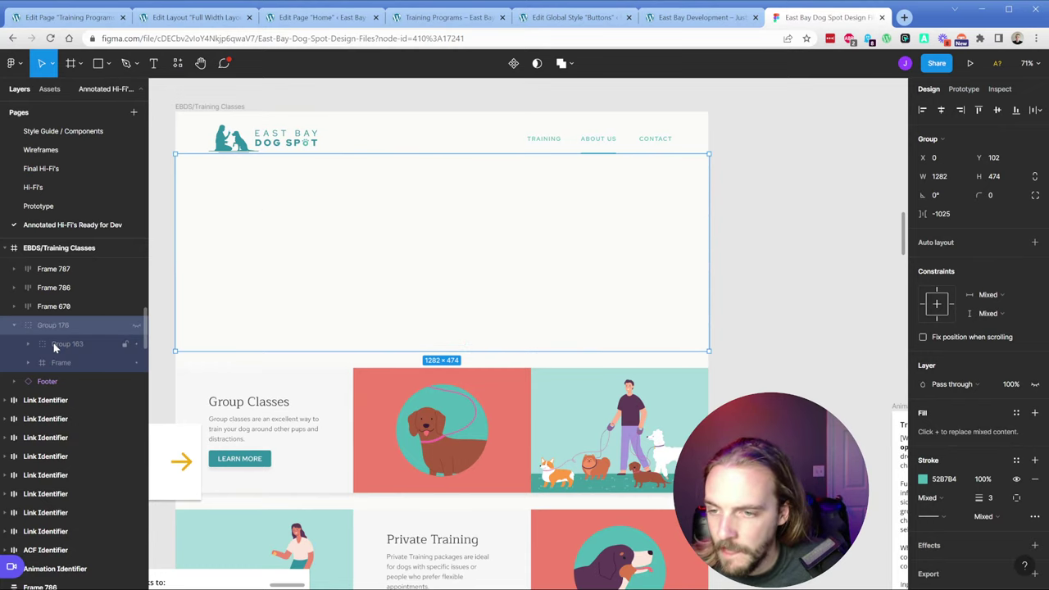
pyautogui.click(138, 325)
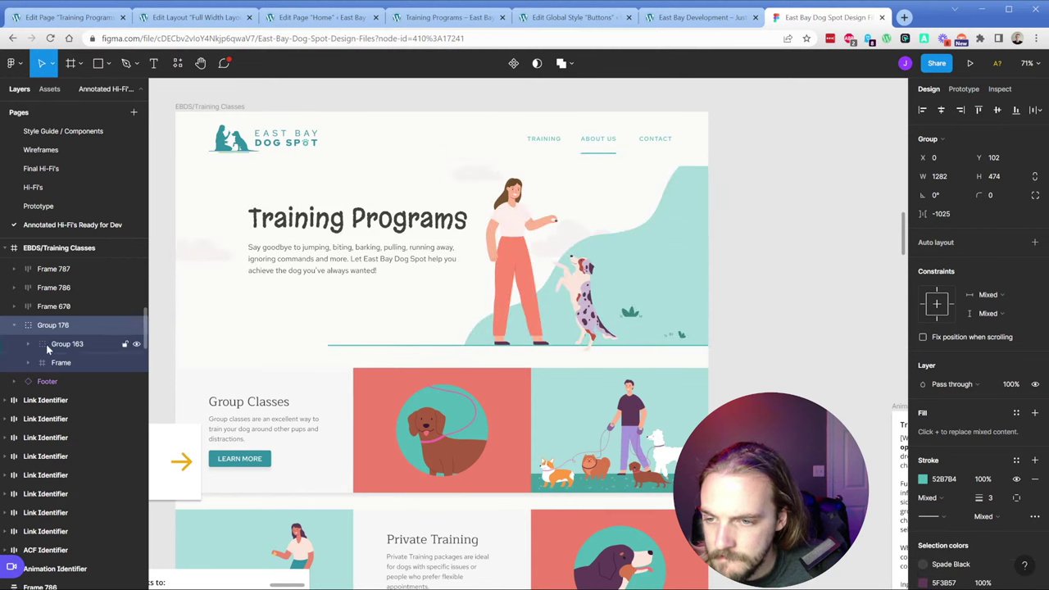
pyautogui.click(28, 344)
pyautogui.click(80, 381)
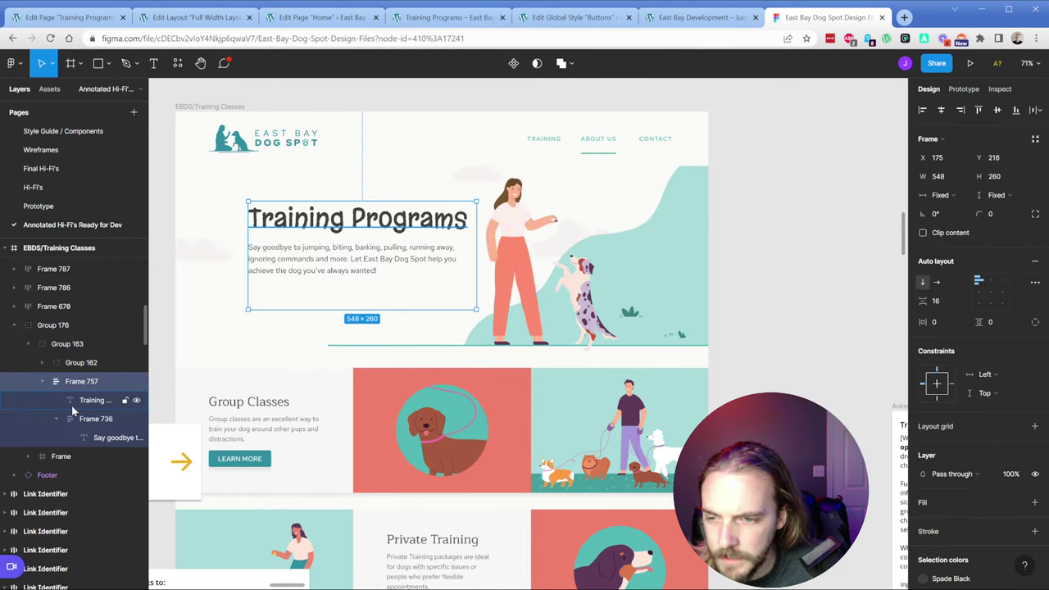
pyautogui.click(97, 439)
# Step: Inspect Group 162's illustration parts: plant, background artwork, woman-and-dog, and 1200×265 cloud frame
pyautogui.click(72, 363)
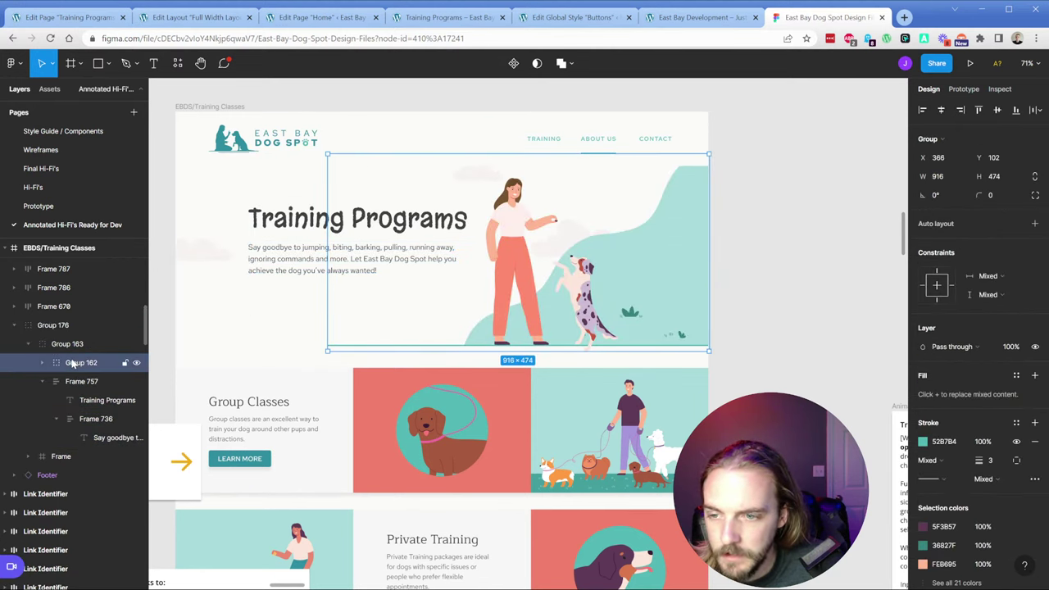
pyautogui.click(43, 363)
pyautogui.click(88, 400)
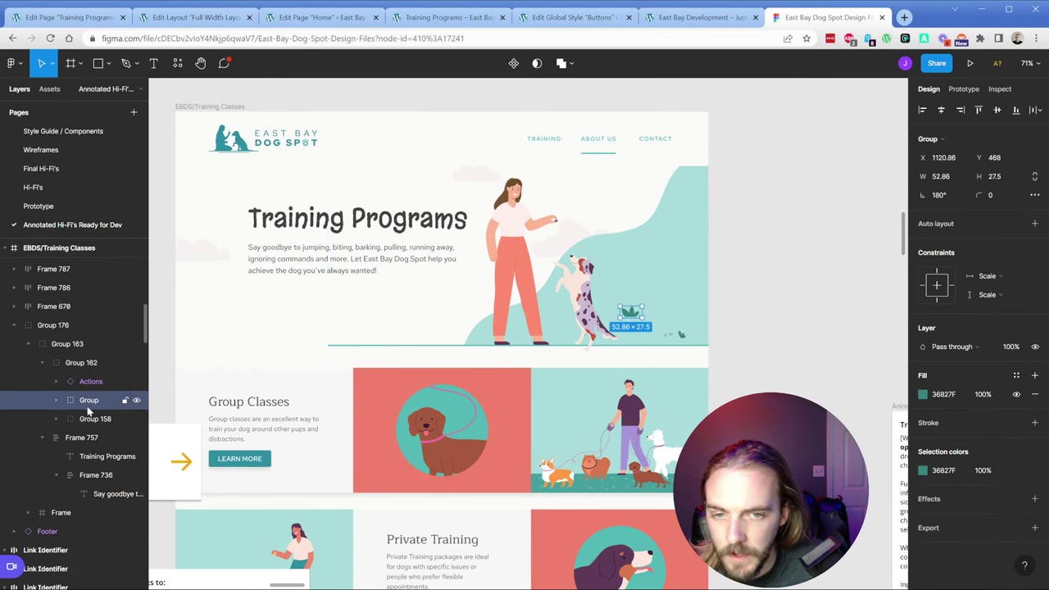
pyautogui.click(88, 419)
pyautogui.click(90, 382)
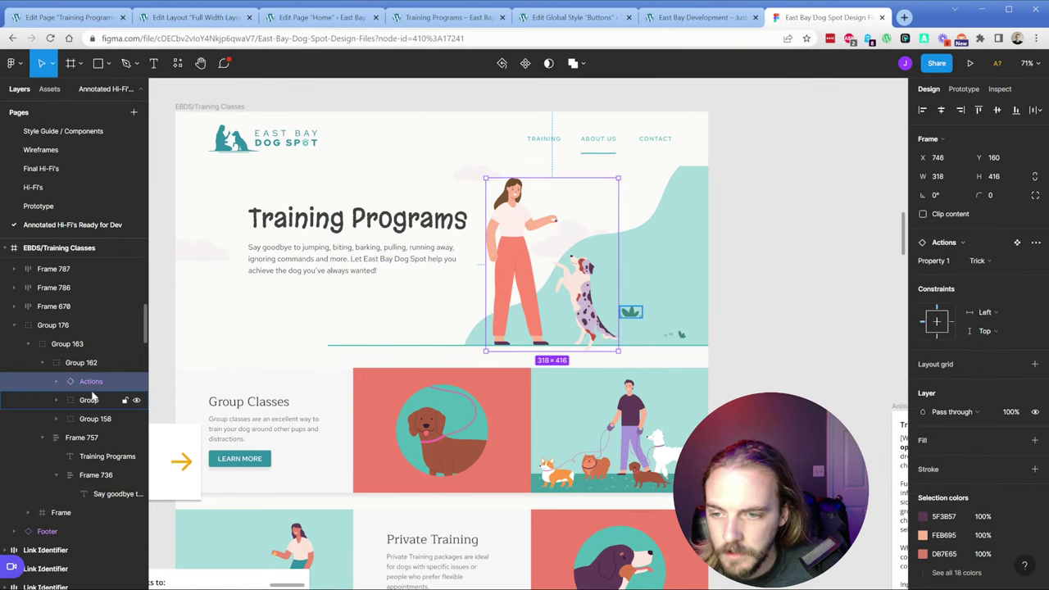
pyautogui.click(137, 383)
pyautogui.click(92, 418)
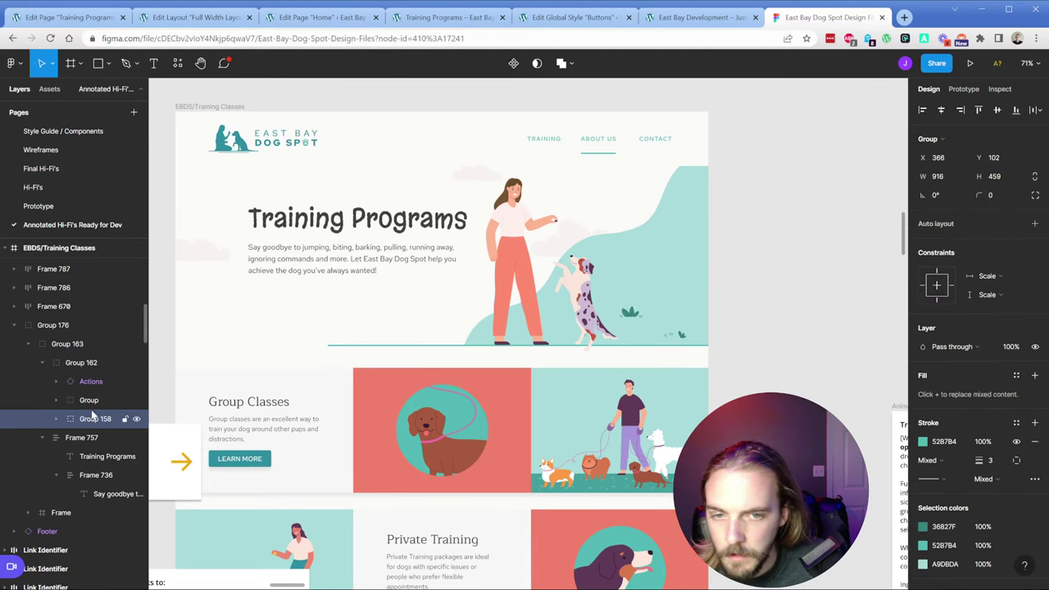
pyautogui.click(91, 400)
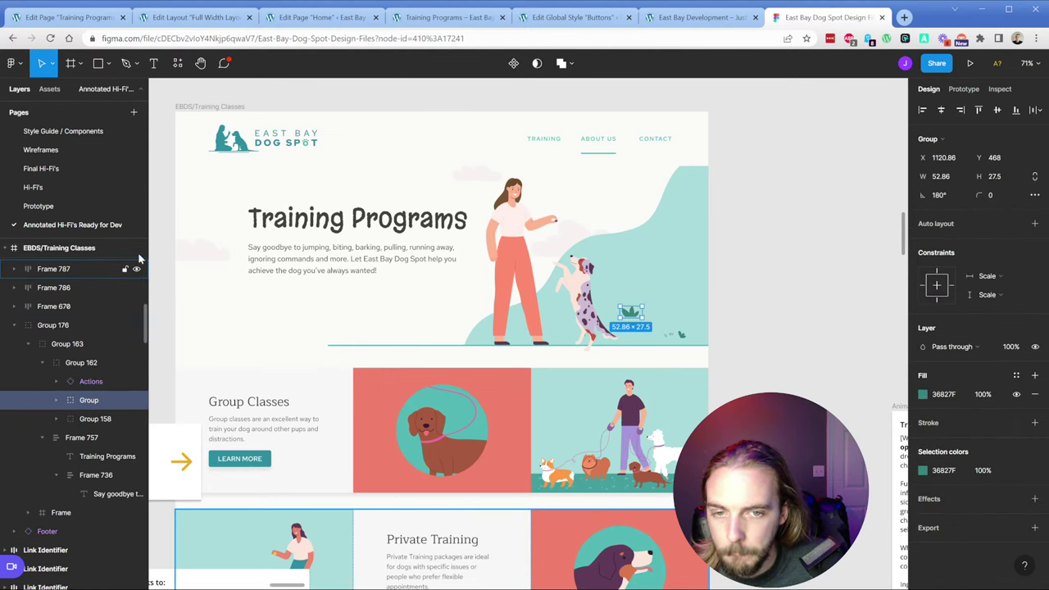
pyautogui.click(57, 512)
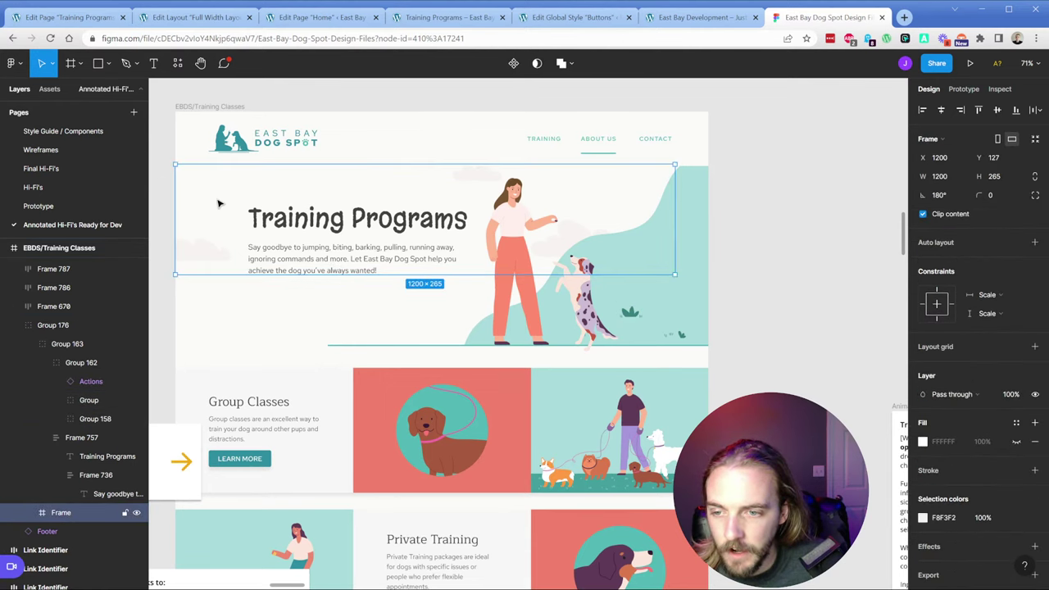
pyautogui.click(42, 362)
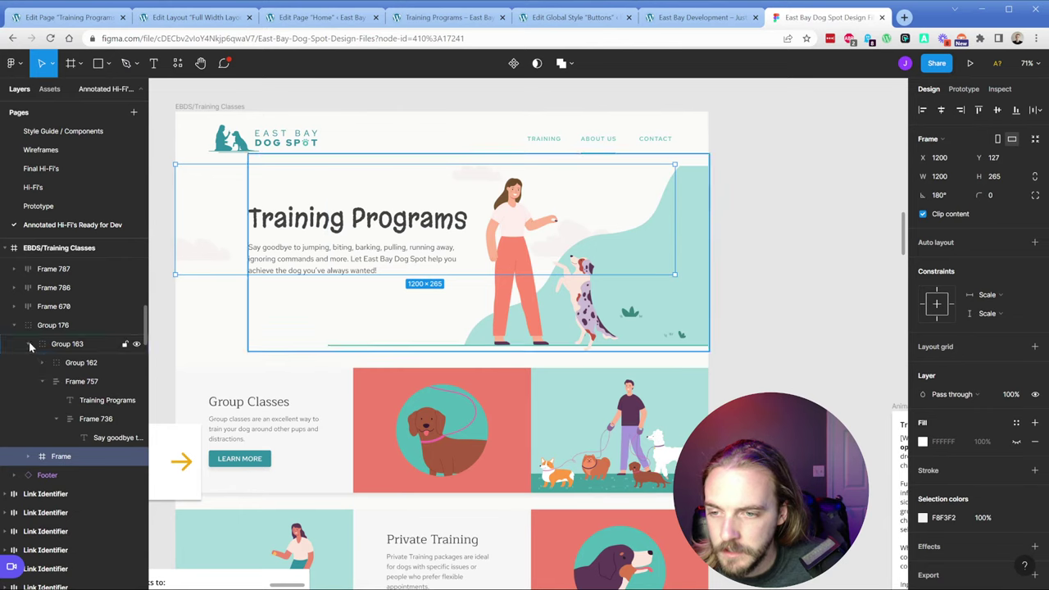
# Step: Move the 1200×265 cloud frame up beside Group 162 in the layer order
pyautogui.click(80, 363)
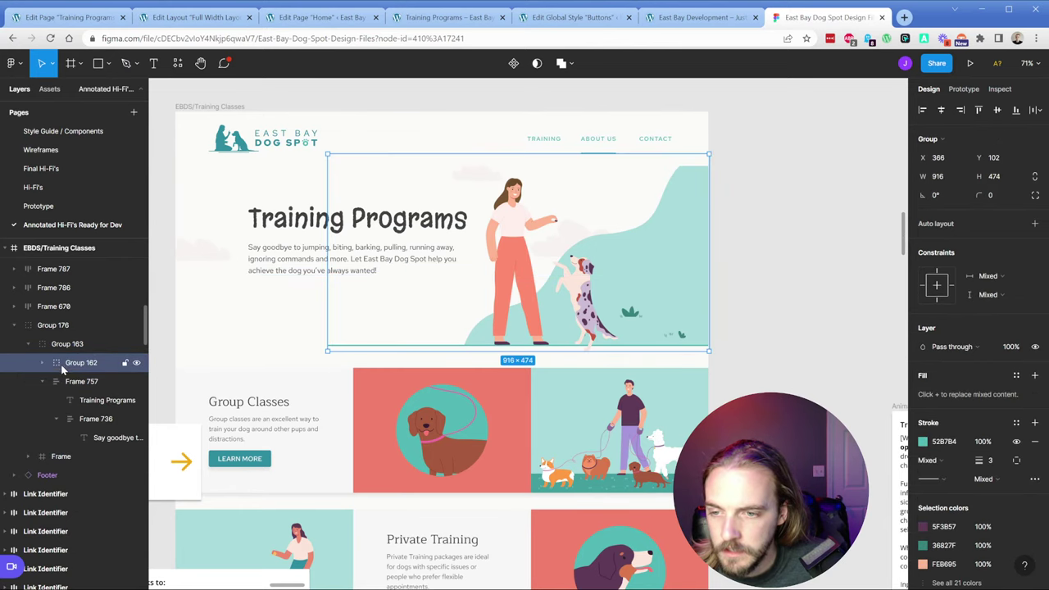
pyautogui.click(137, 362)
pyautogui.click(137, 362)
pyautogui.click(49, 456)
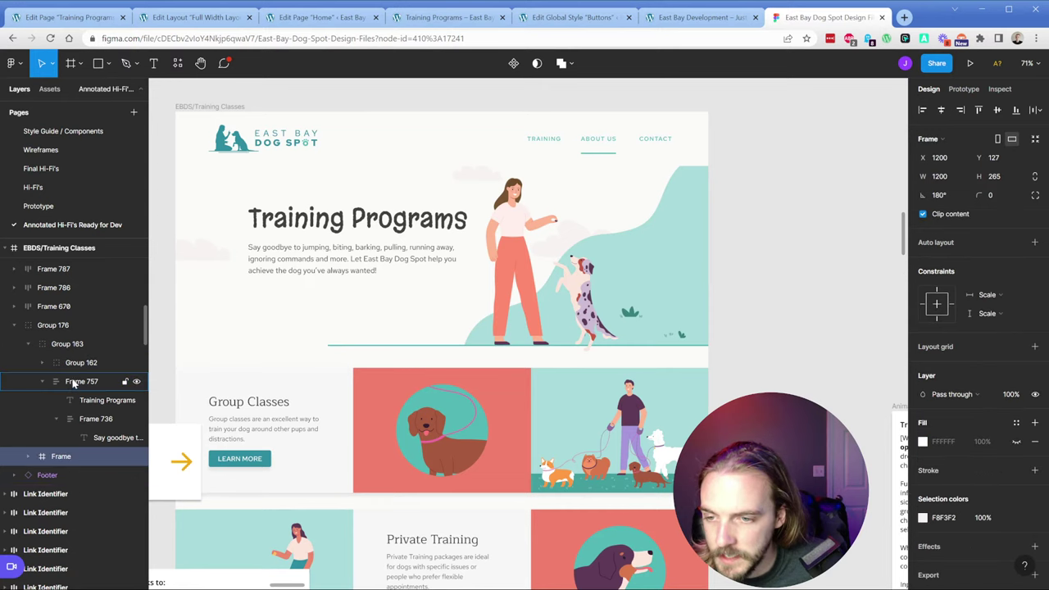
pyautogui.hotkey('ctrl', ']')
pyautogui.click(75, 367)
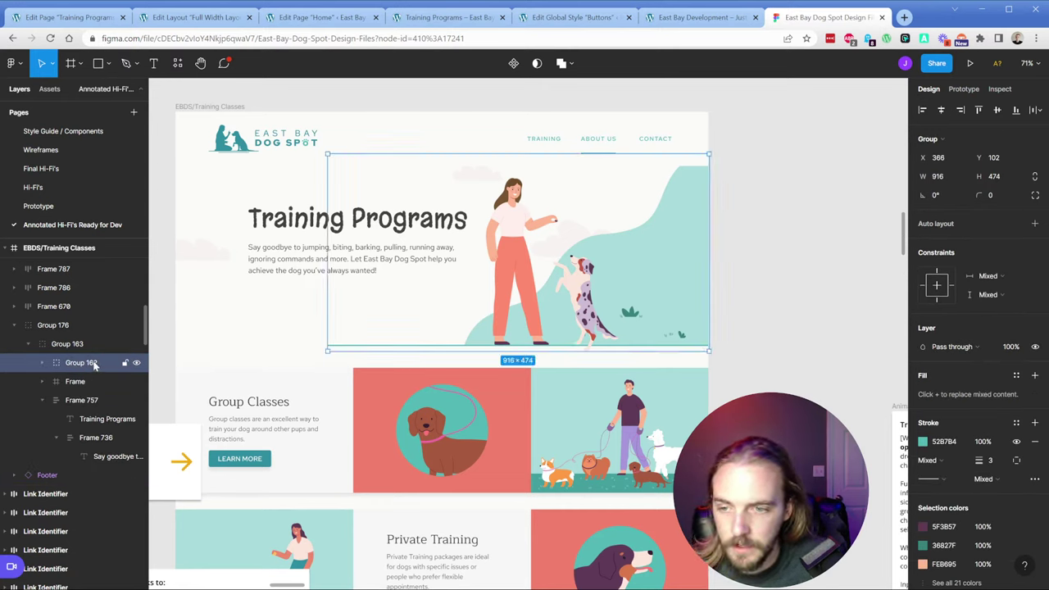
pyautogui.click(136, 362)
pyautogui.click(136, 362)
# Step: Group Group 162 with the cloud frame and name the group 'trainer-with-clouds'
pyautogui.click(79, 382)
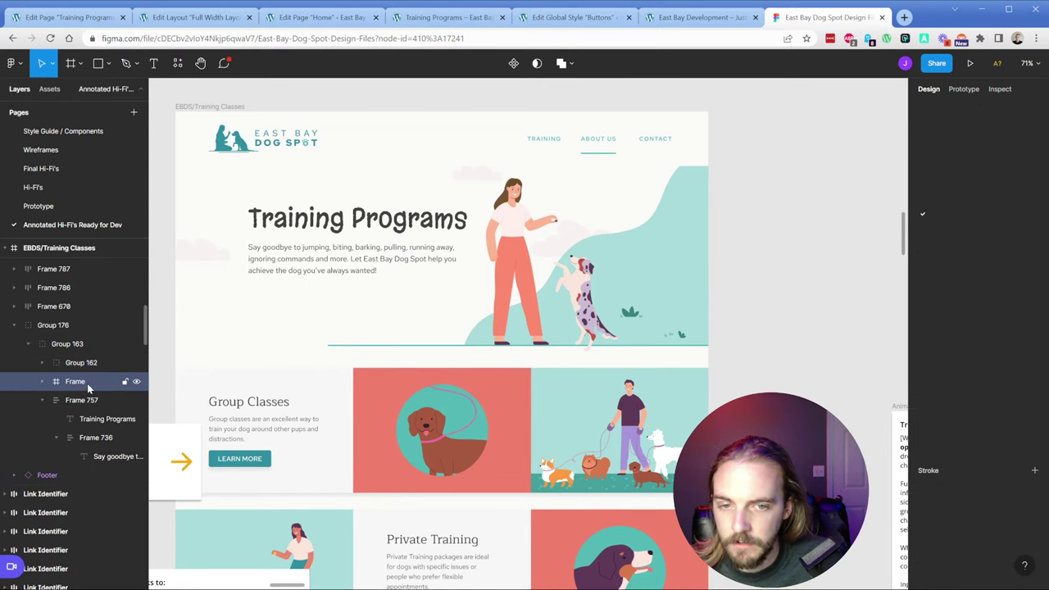
pyautogui.keyDown('shift'); pyautogui.click(71, 371); pyautogui.keyUp('shift')
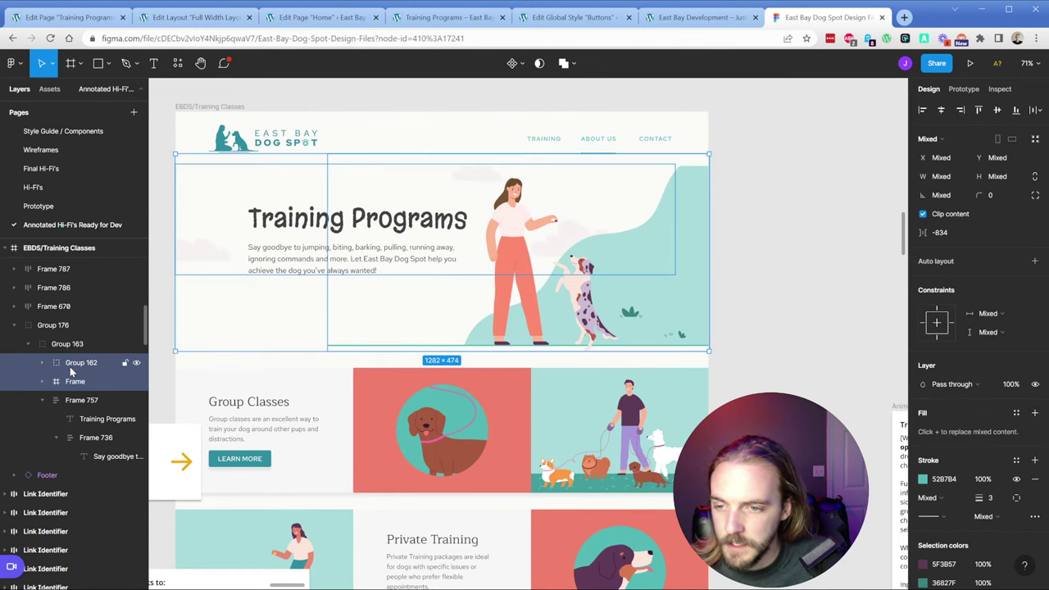
pyautogui.hotkey('ctrl', 'g')
pyautogui.doubleClick(81, 365)
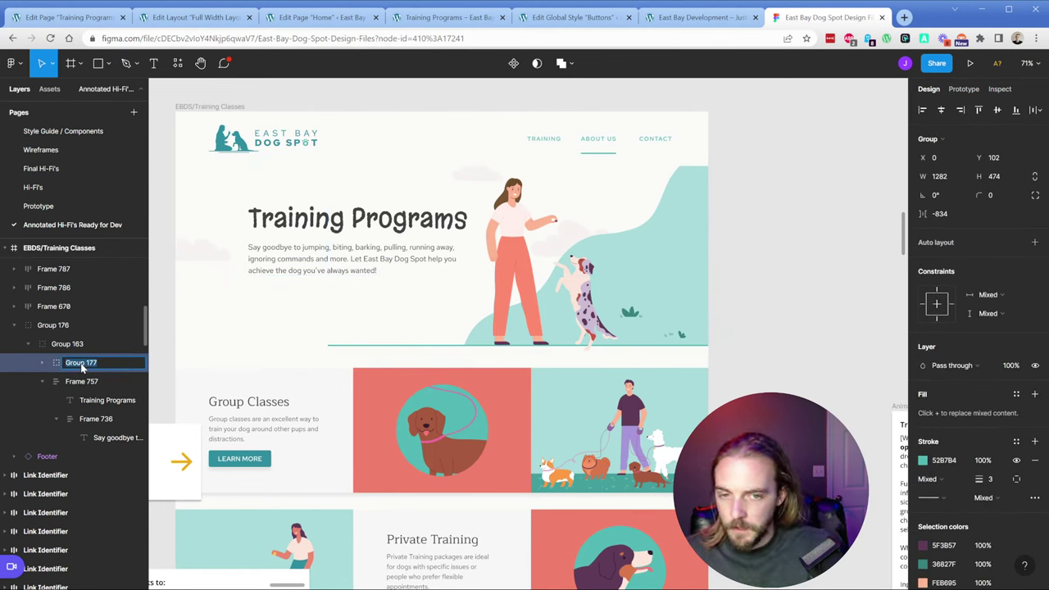
pyautogui.write('trainer-with-cl')
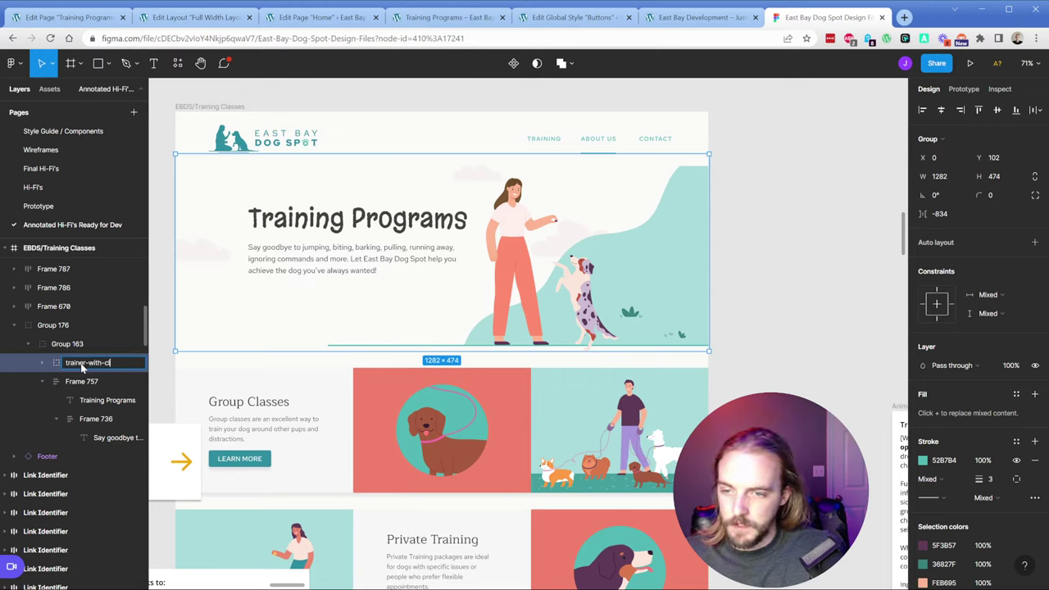
pyautogui.write('ouds')
pyautogui.press('Return')
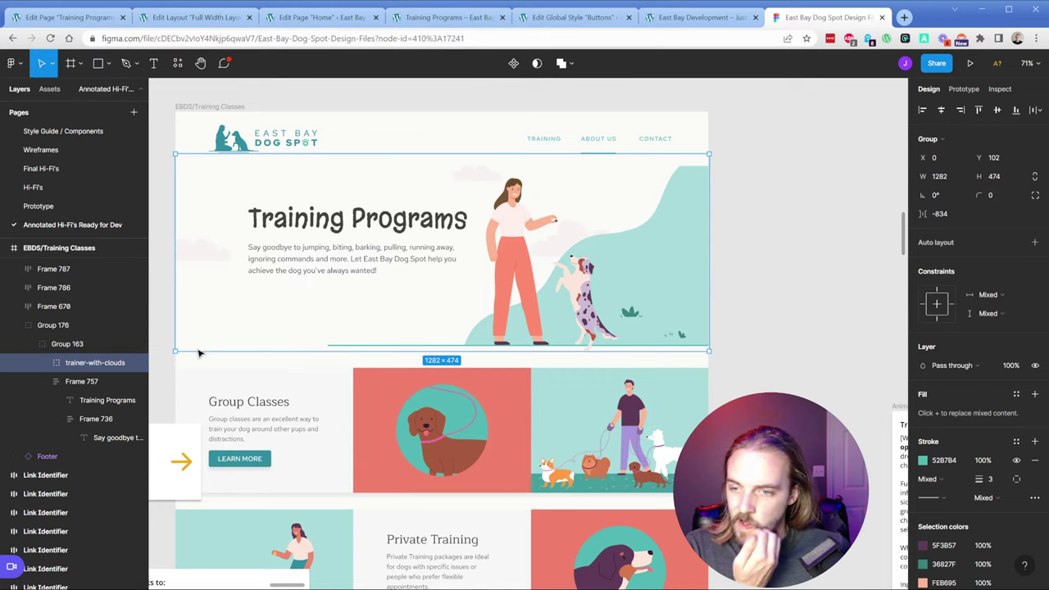
# Step: Try narrowing trainer-with-clouds and shrinking its cloud frame to 515 wide, undoing both
pyautogui.doubleClick(136, 363)
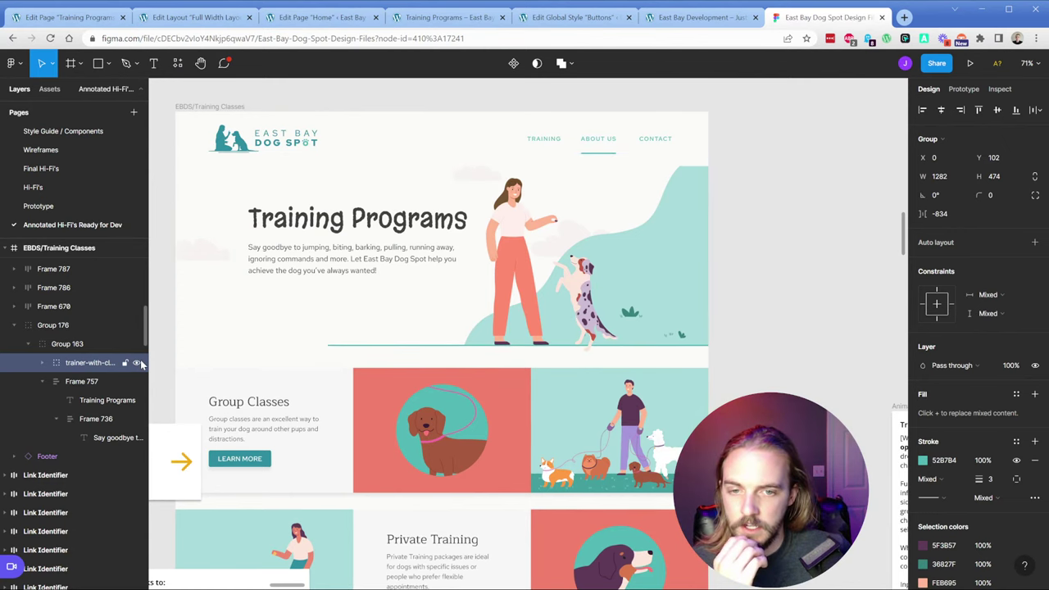
pyautogui.click(98, 362)
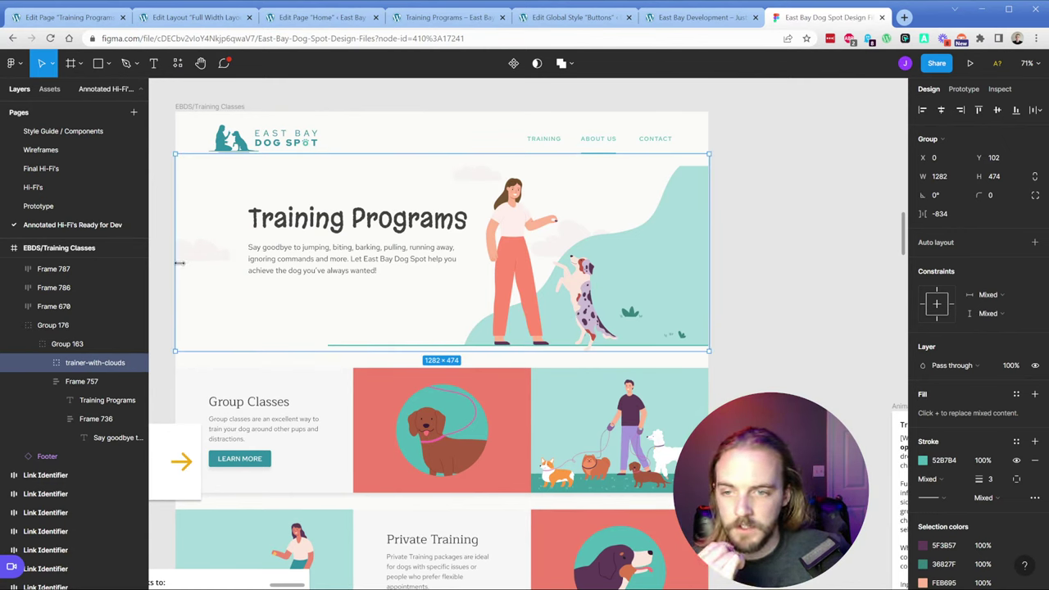
pyautogui.moveTo(175, 264); pyautogui.dragTo(368, 260)
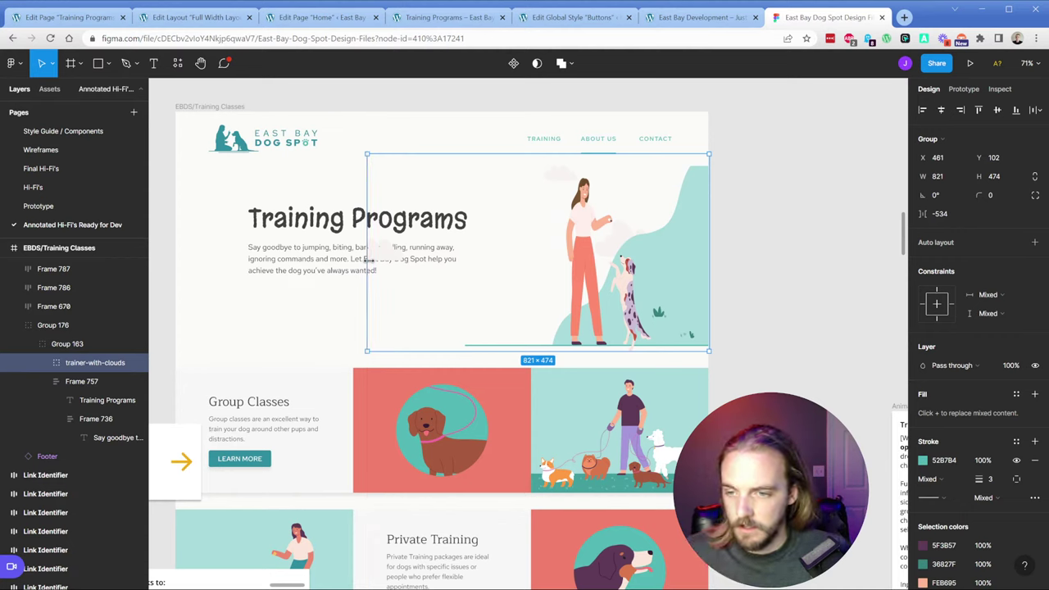
pyautogui.hotkey('ctrl', 'z')
pyautogui.click(42, 362)
pyautogui.click(78, 381)
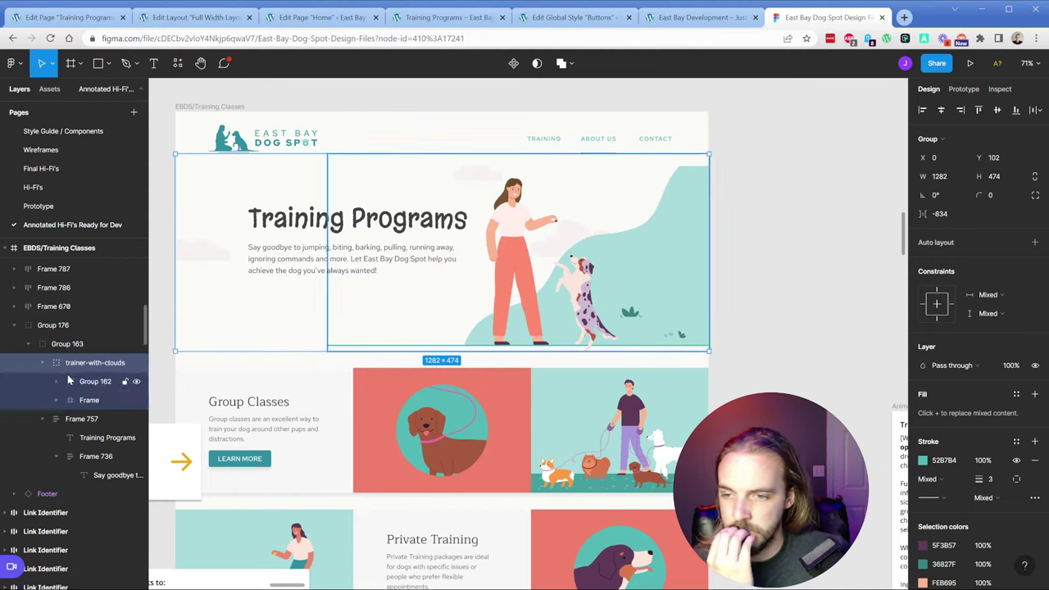
pyautogui.click(71, 399)
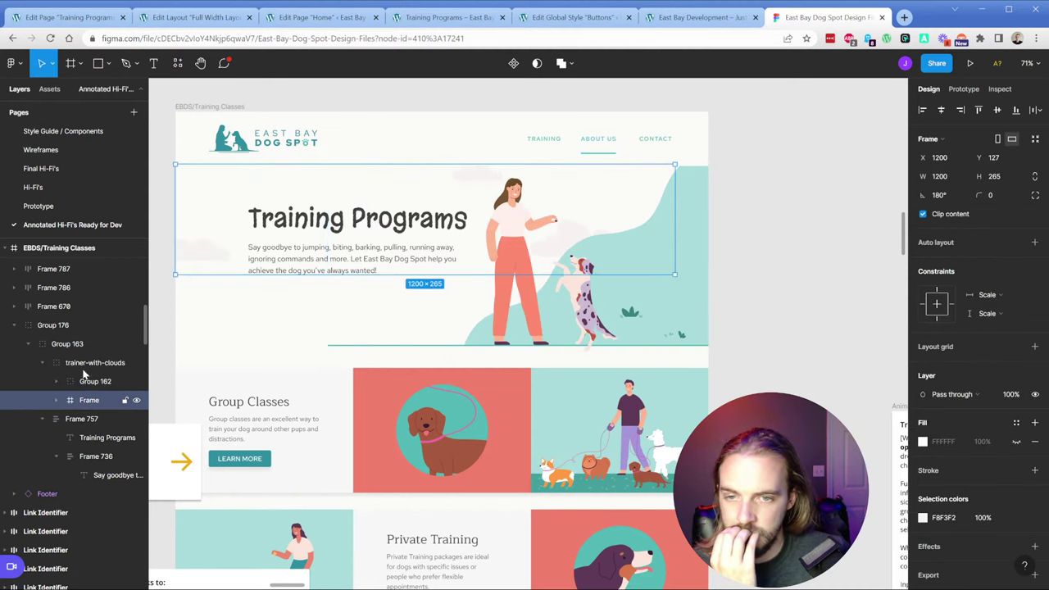
pyautogui.moveTo(174, 209); pyautogui.dragTo(463, 215)
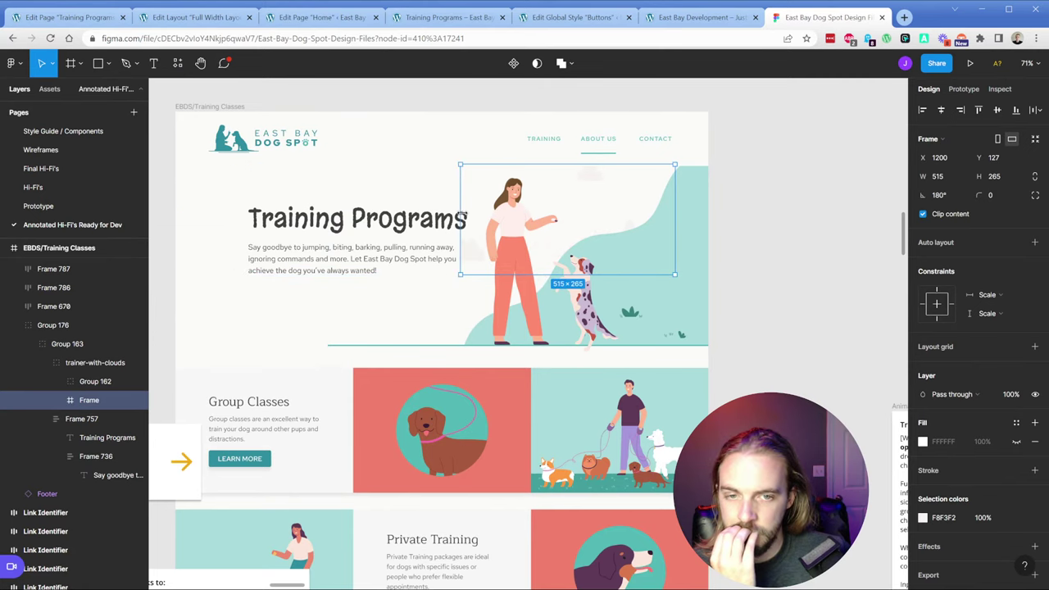
pyautogui.hotkey('ctrl', 'z')
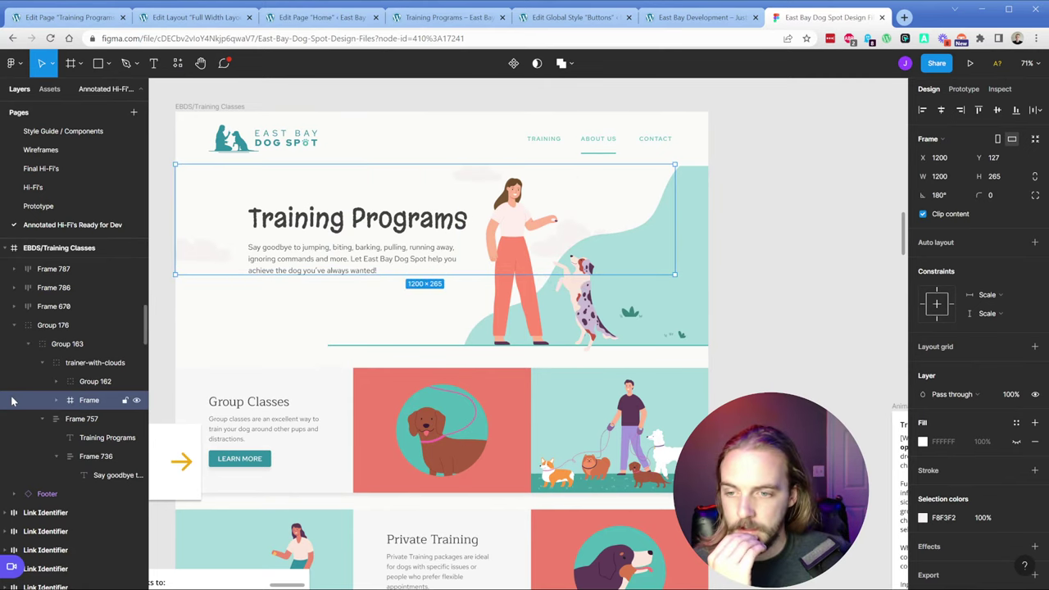
pyautogui.click(60, 326)
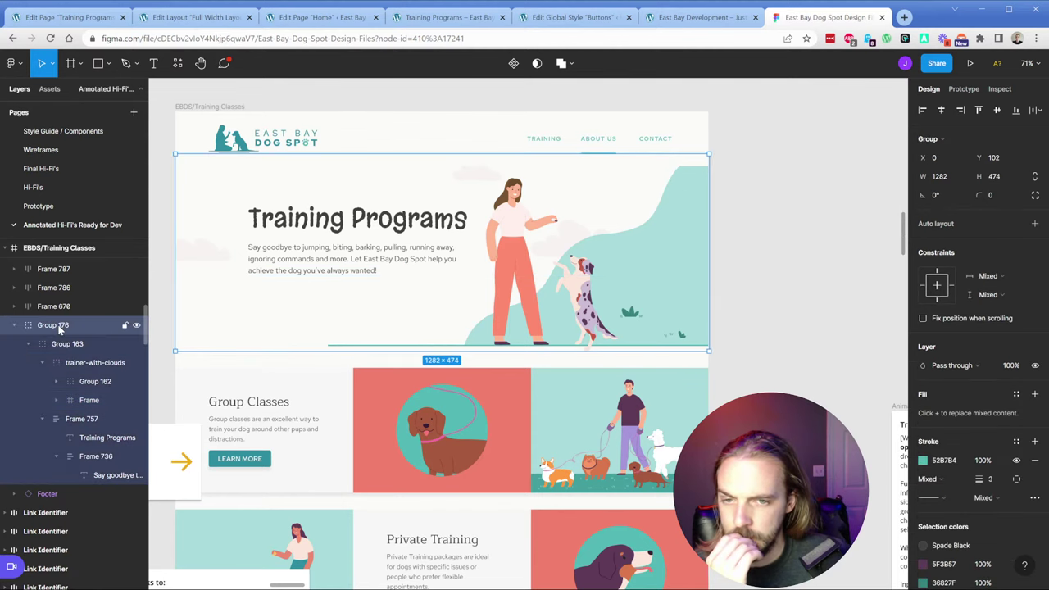
pyautogui.click(88, 366)
pyautogui.click(43, 363)
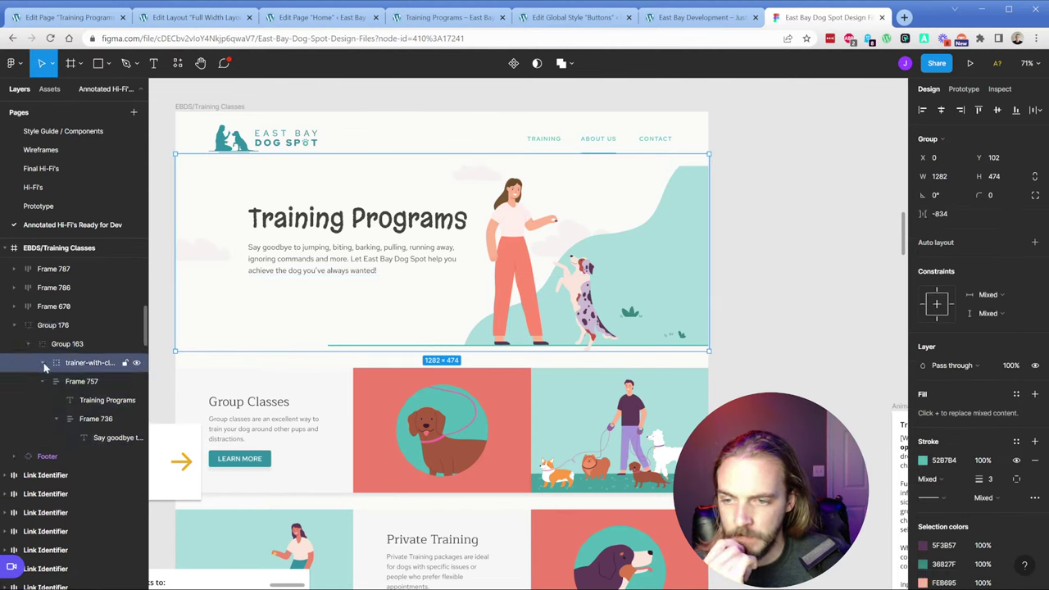
# Step: Export the trainer-with-clouds group as SVG
pyautogui.scroll(-3, 975, 368)
pyautogui.click(946, 540)
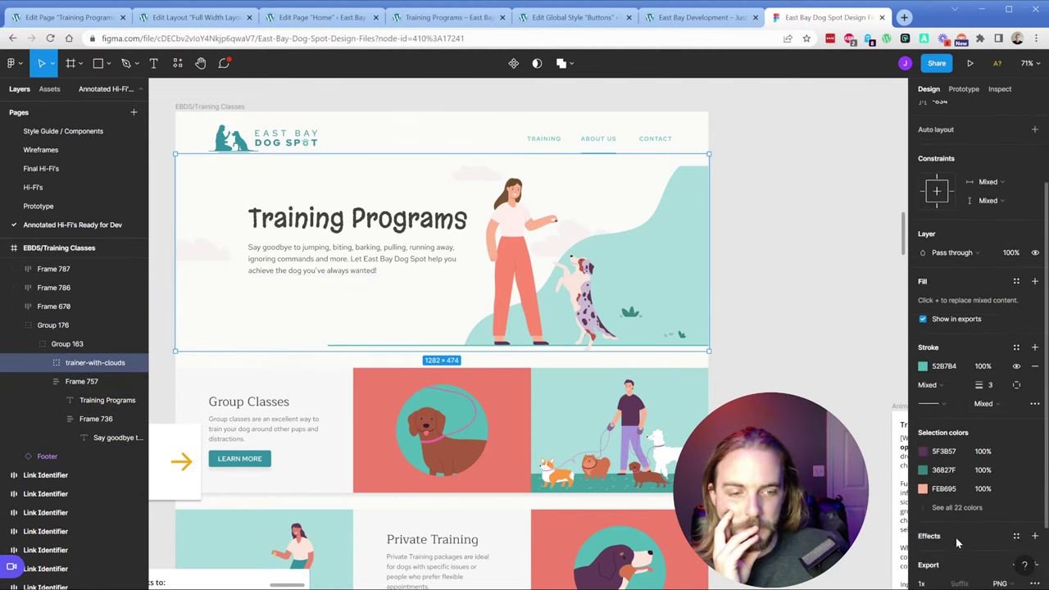
pyautogui.scroll(-2, 984, 508)
pyautogui.click(1001, 499)
pyautogui.click(1008, 529)
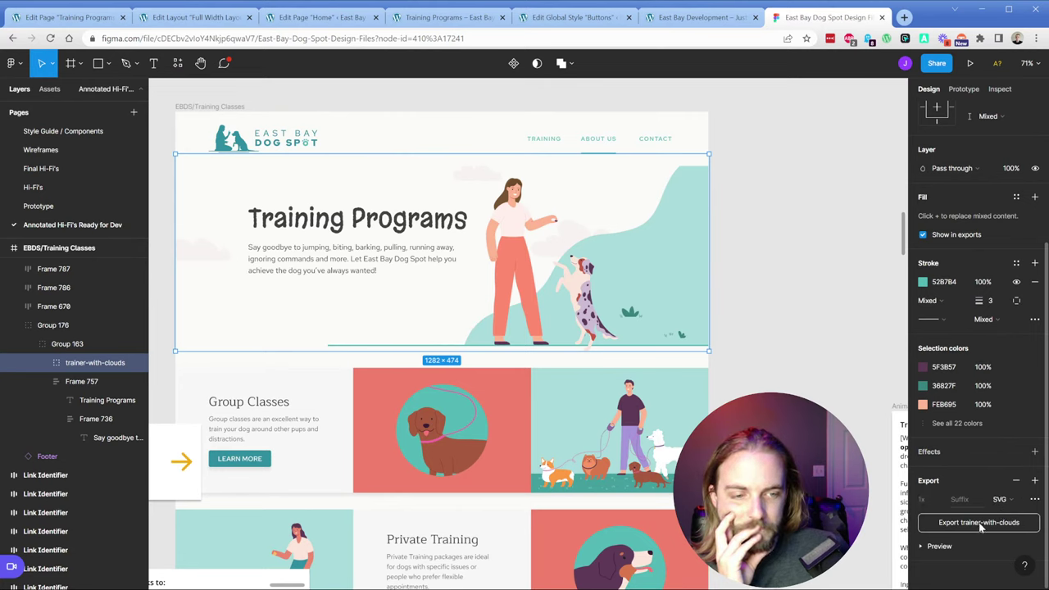
pyautogui.click(983, 523)
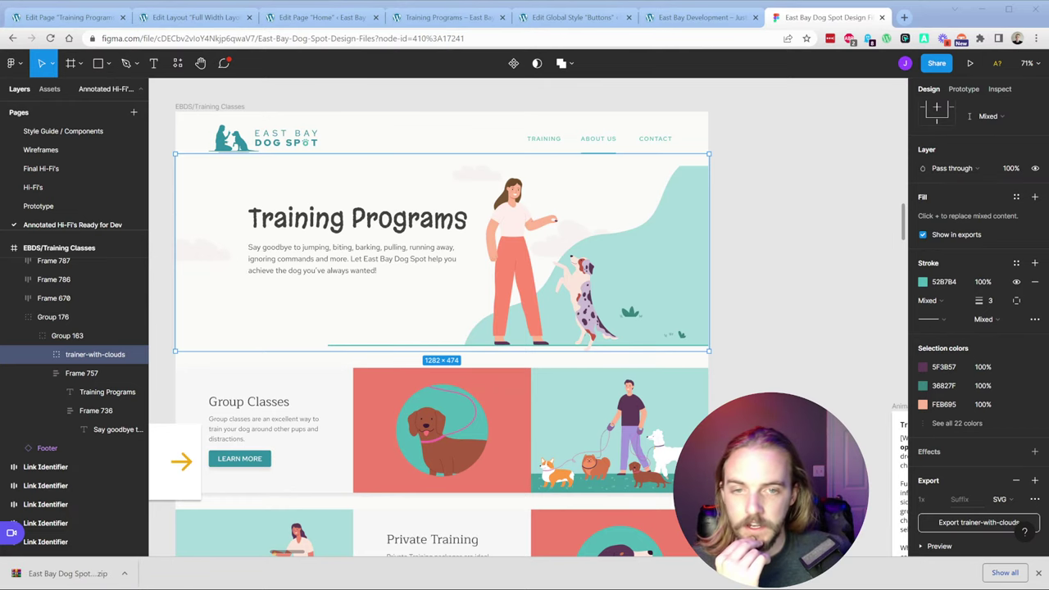
pyautogui.click(214, 18)
# Step: Upload trainer-with-clouds.svg as the inner hero container's background image and update the page
pyautogui.click(70, 17)
pyautogui.click(717, 299)
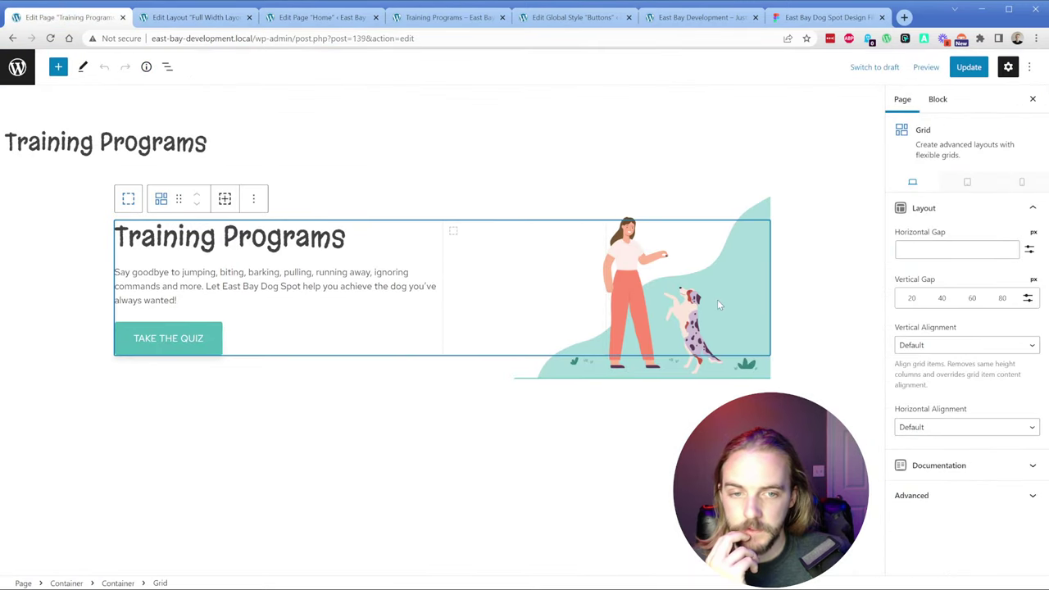
pyautogui.click(737, 211)
pyautogui.click(167, 66)
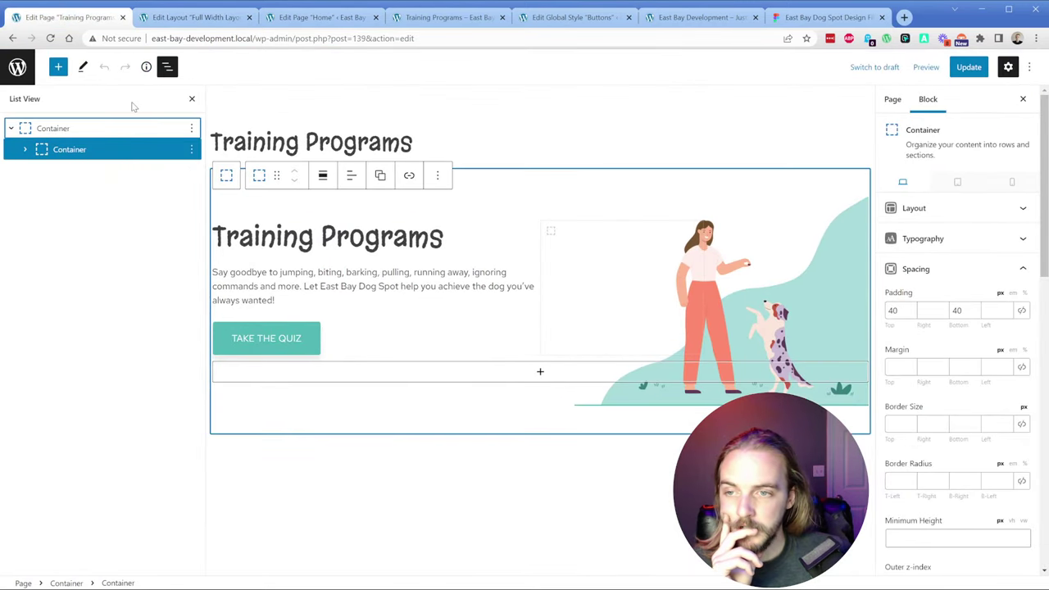
pyautogui.scroll(-5, 942, 385)
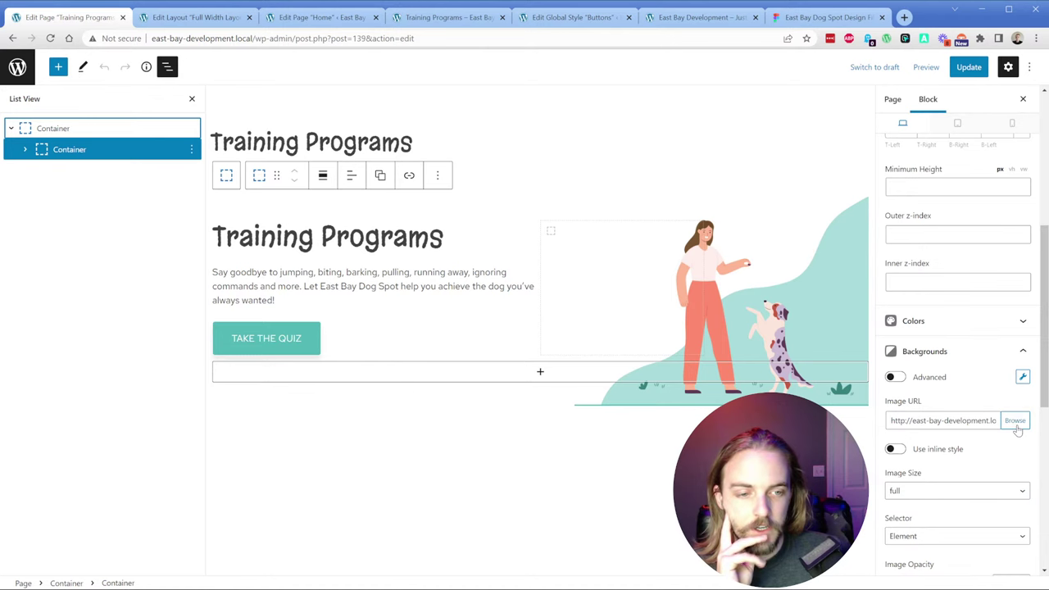
pyautogui.click(1018, 431)
pyautogui.click(44, 108)
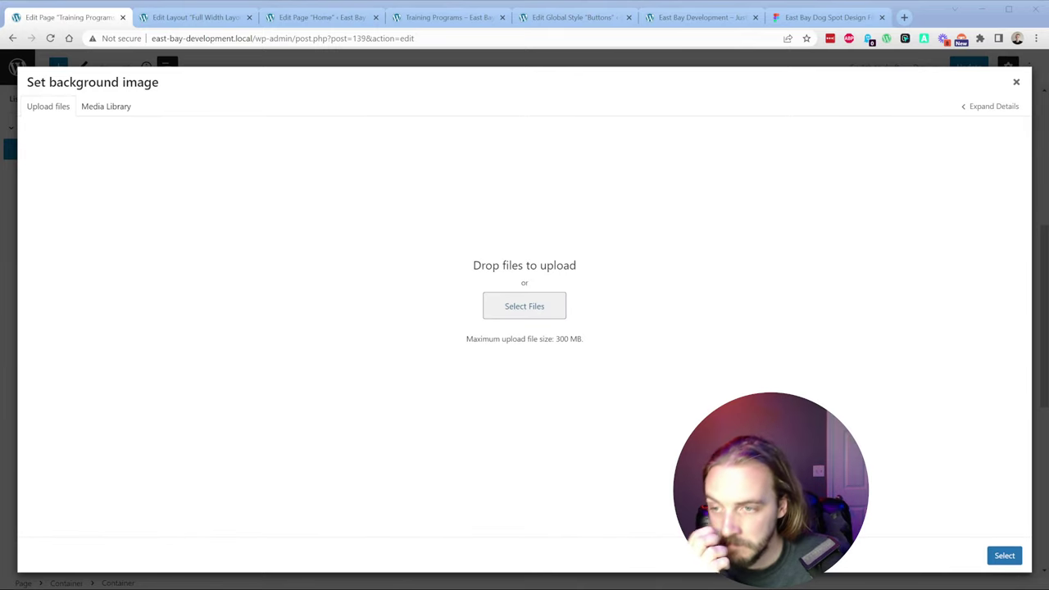
pyautogui.press('Return')
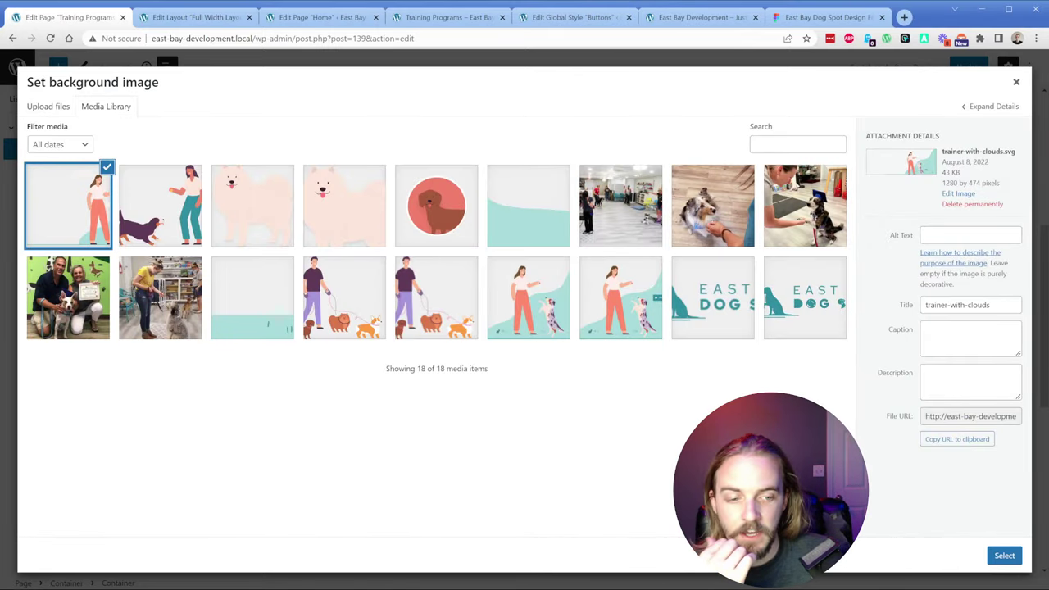
pyautogui.click(1005, 556)
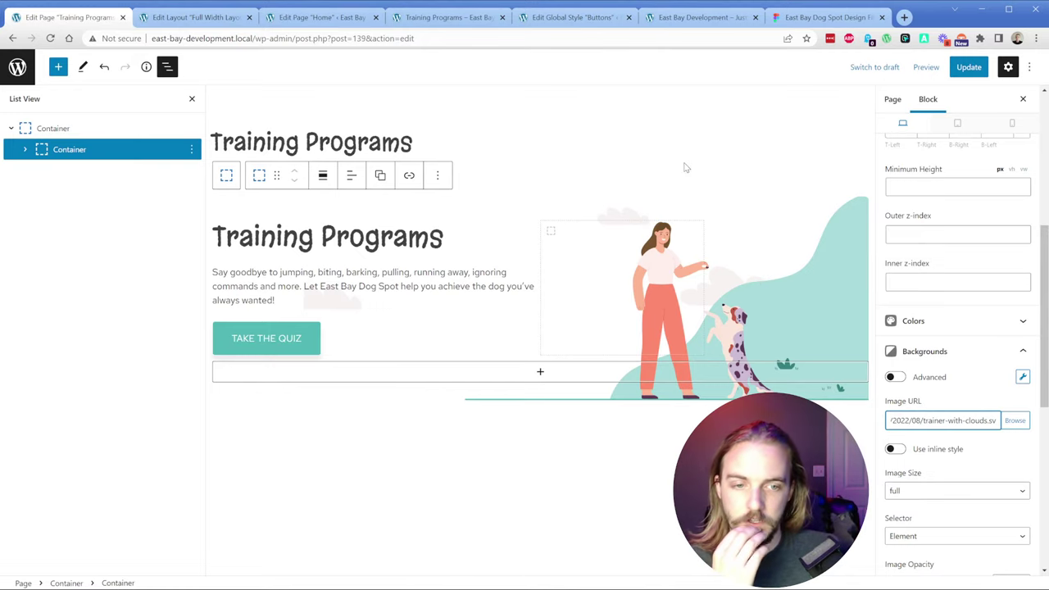
pyautogui.click(968, 67)
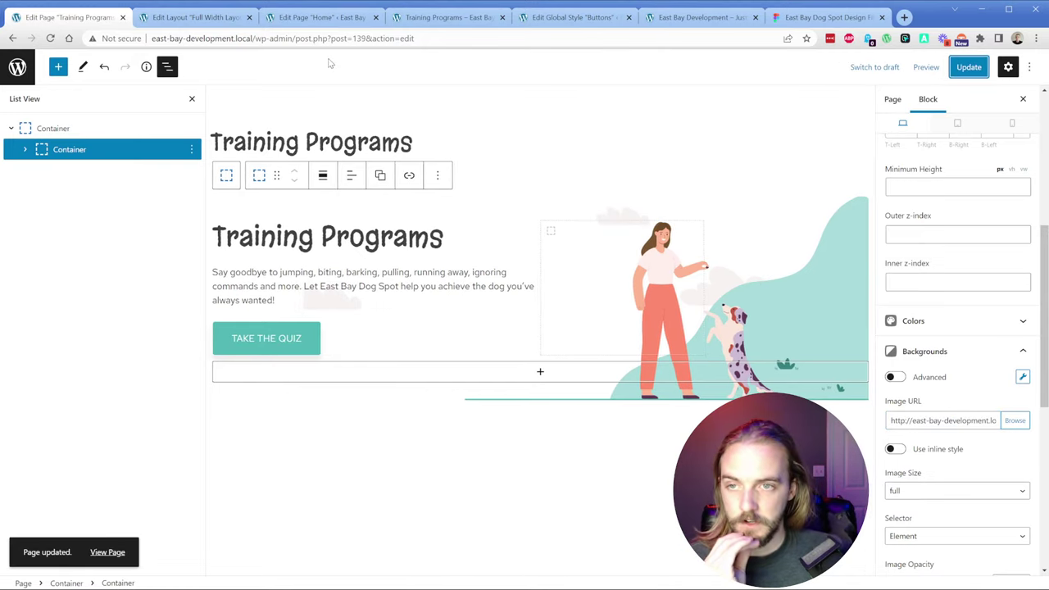
# Step: Set the Home page's inner hero container background to trainer-with-clouds.svg and update
pyautogui.click(323, 25)
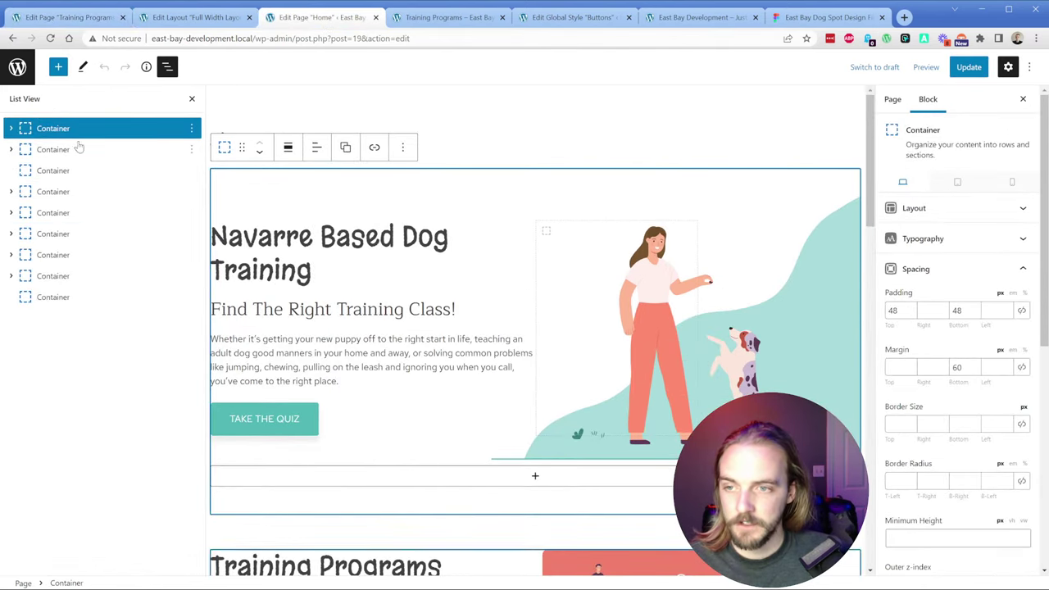
pyautogui.click(11, 130)
pyautogui.click(96, 150)
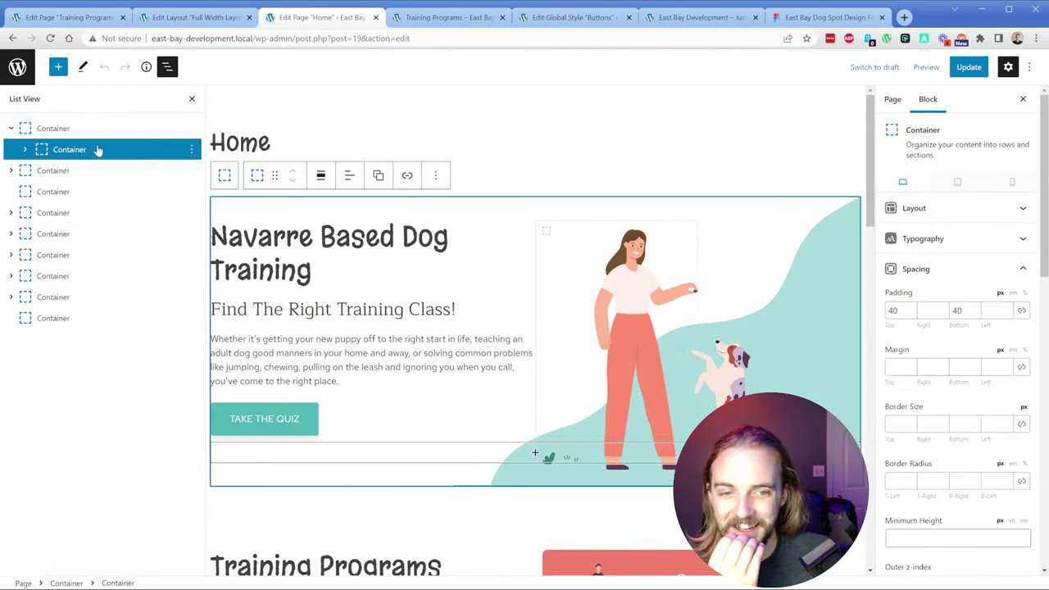
pyautogui.scroll(-6, 936, 404)
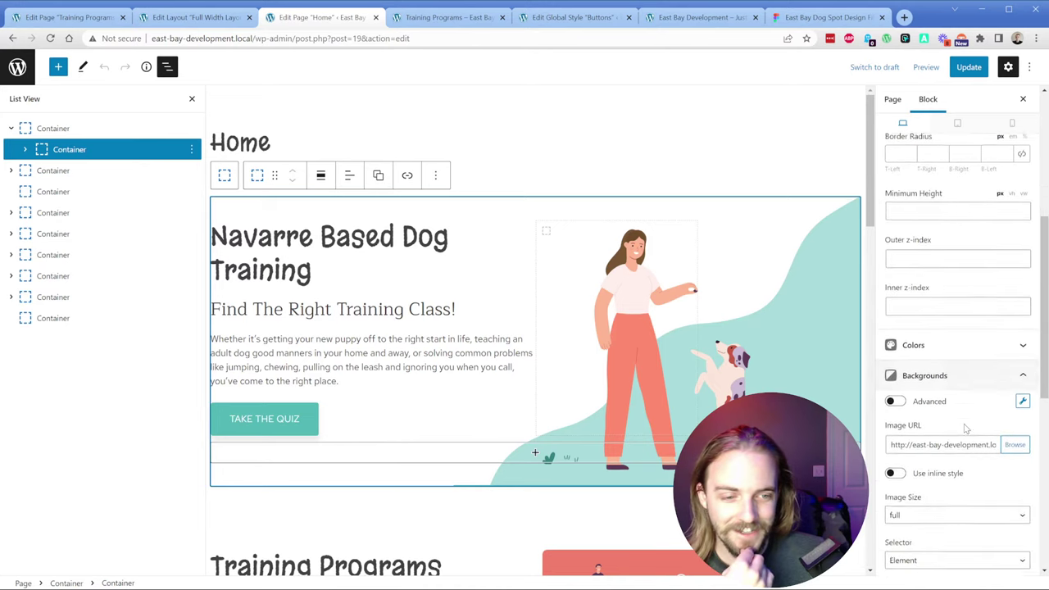
pyautogui.click(1014, 303)
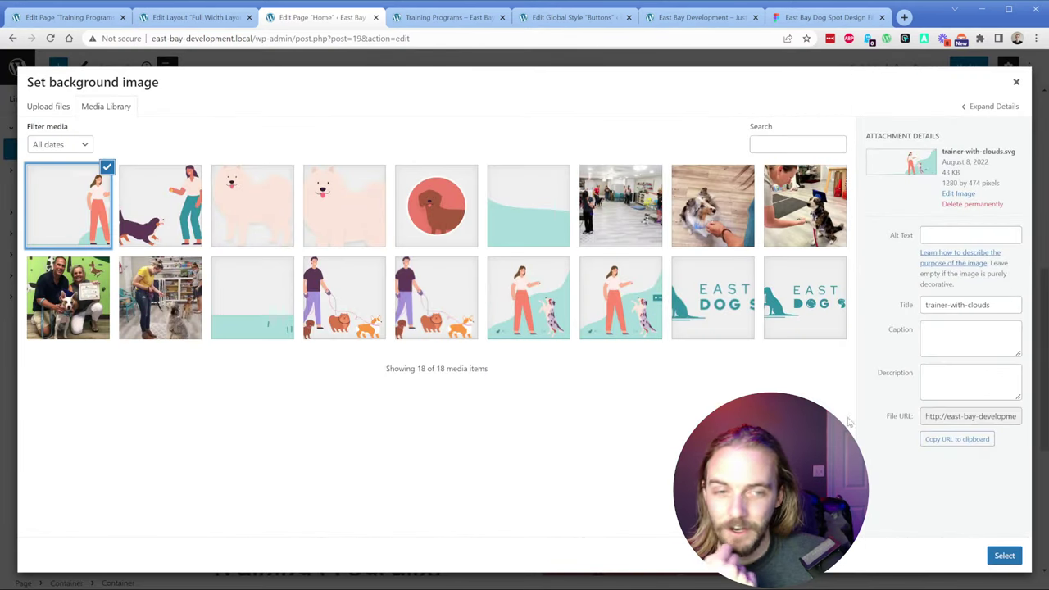
pyautogui.click(1004, 555)
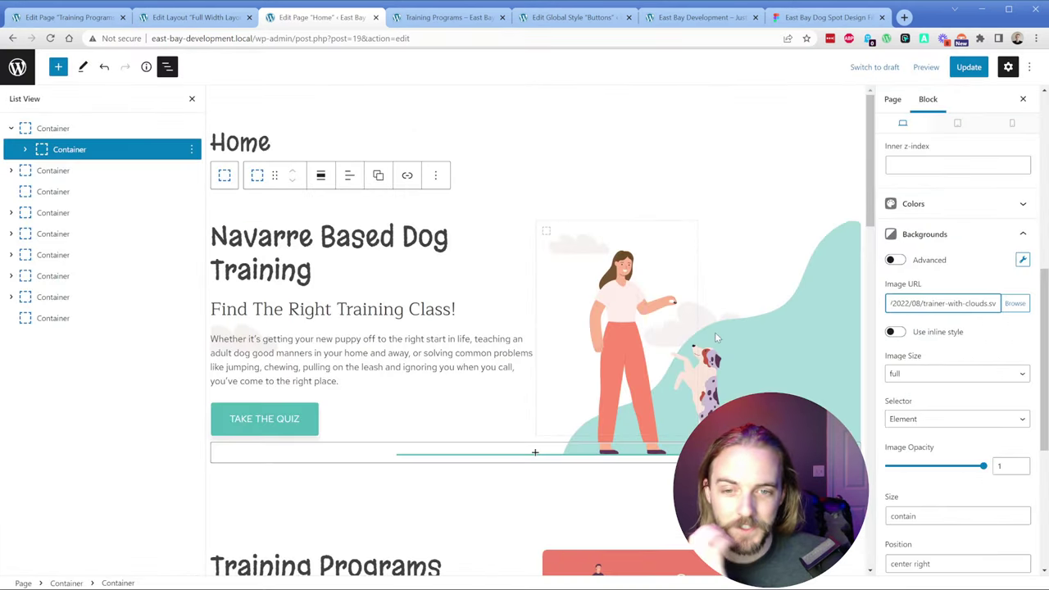
pyautogui.click(968, 67)
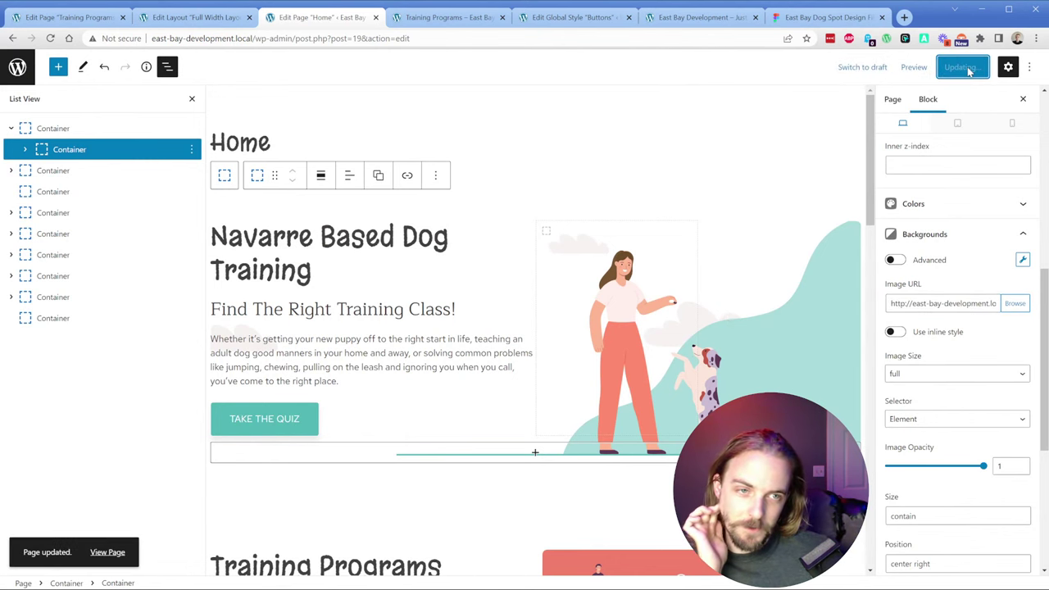
# Step: Close the Home editor and reload the live home page and Training Programs preview to check the clouds
pyautogui.click(375, 17)
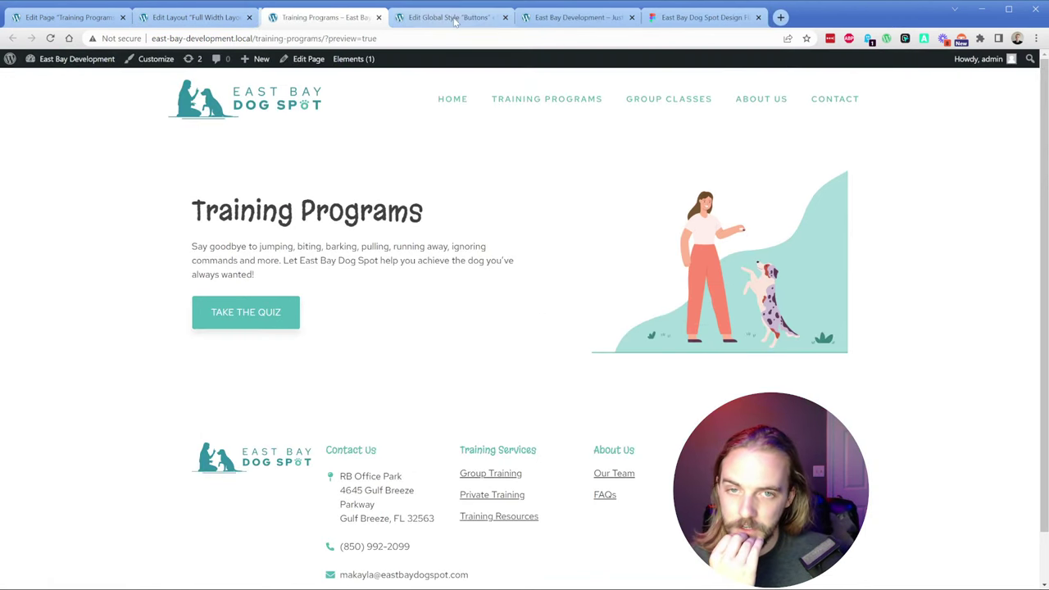
pyautogui.click(574, 17)
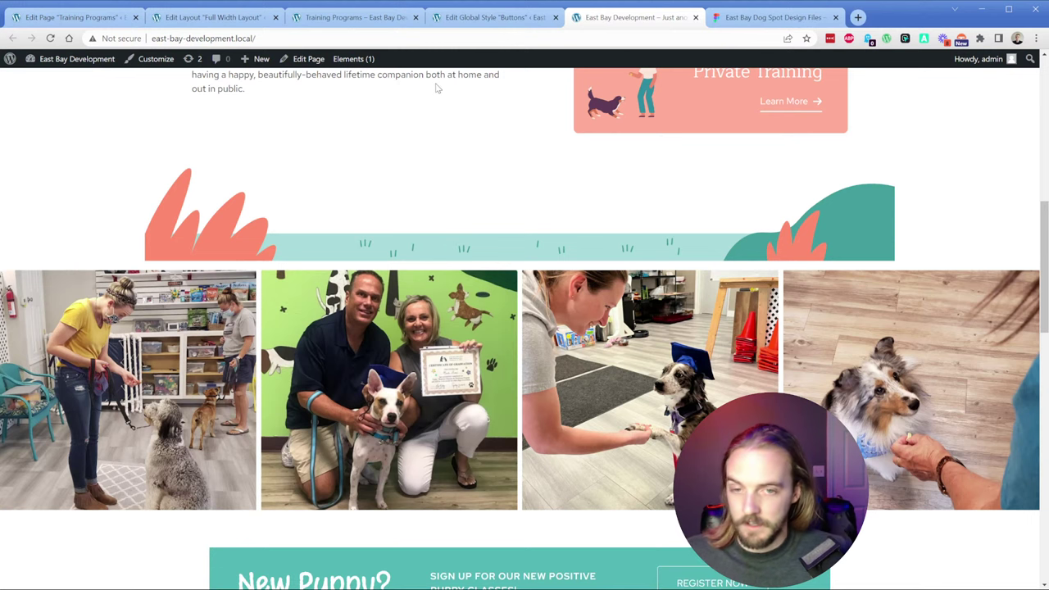
pyautogui.press('F5')
pyautogui.press('F5')
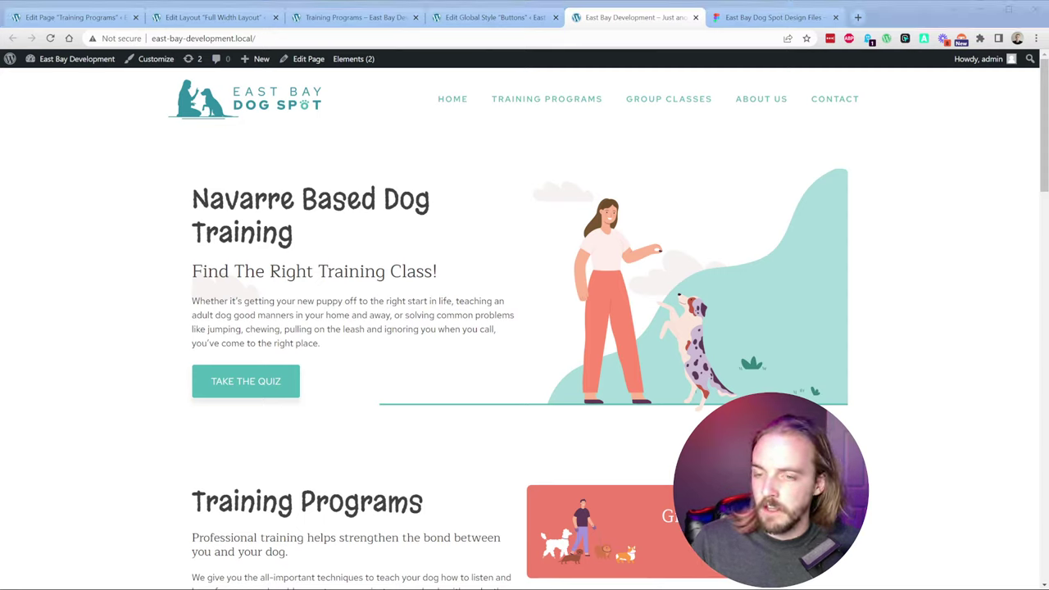
pyautogui.click(154, 260)
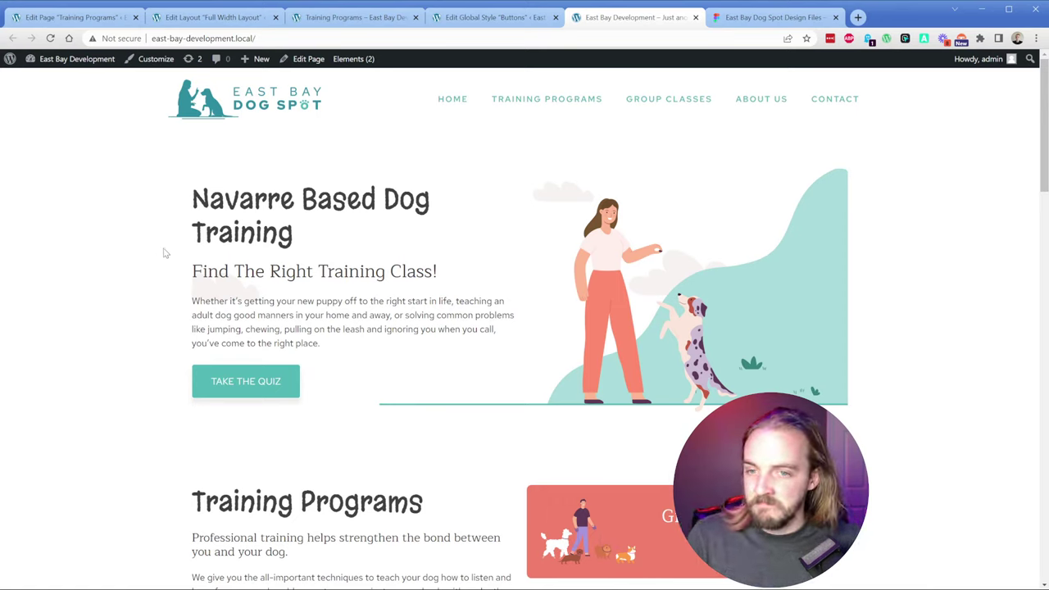
pyautogui.click(318, 25)
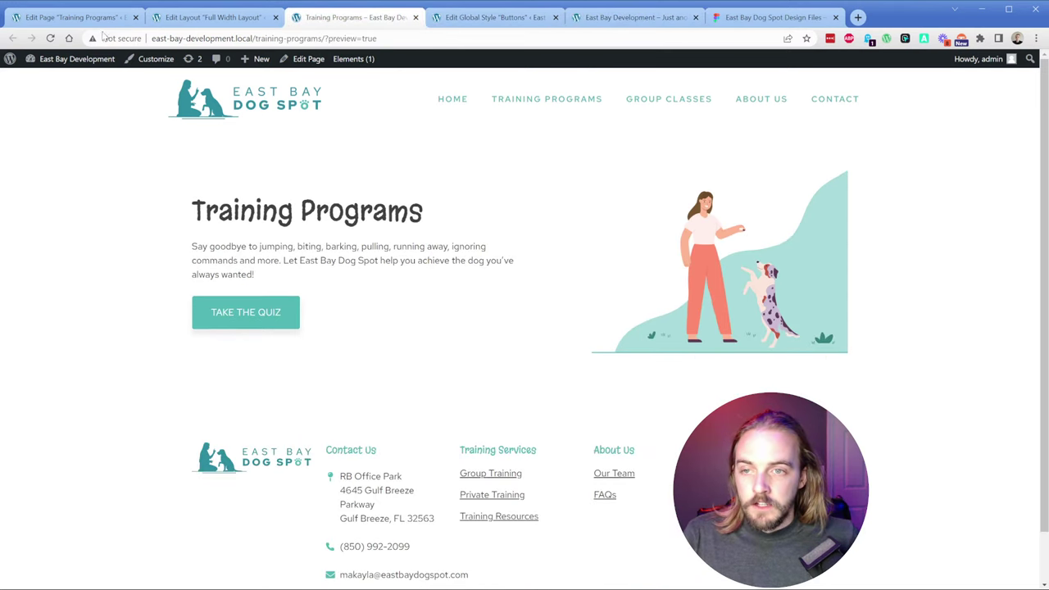
pyautogui.click(50, 37)
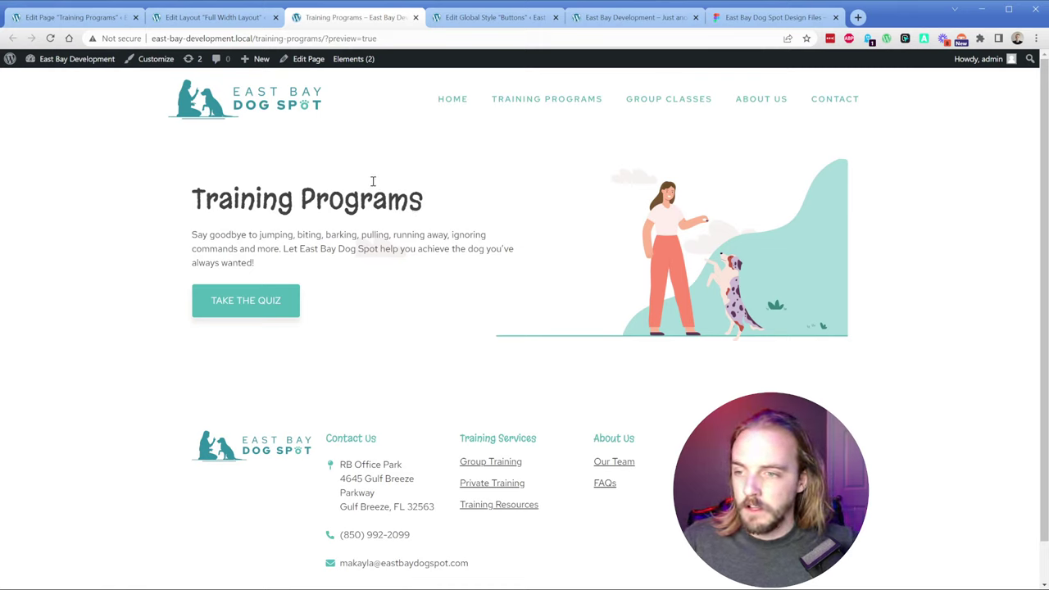
# Step: Remove the Take the Quiz button from the Training Programs hero and update the page
pyautogui.click(85, 23)
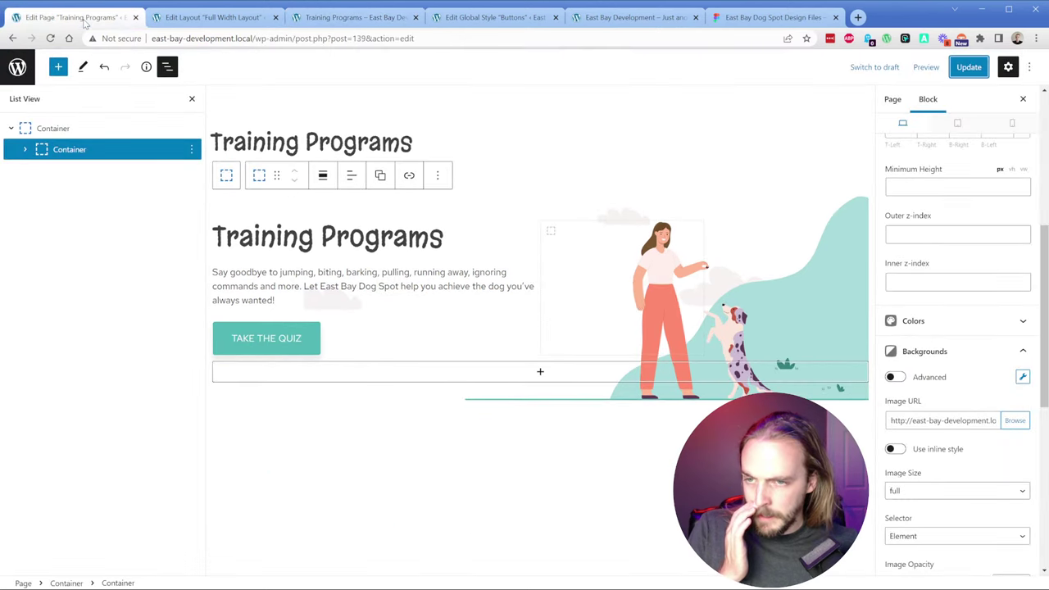
pyautogui.click(316, 348)
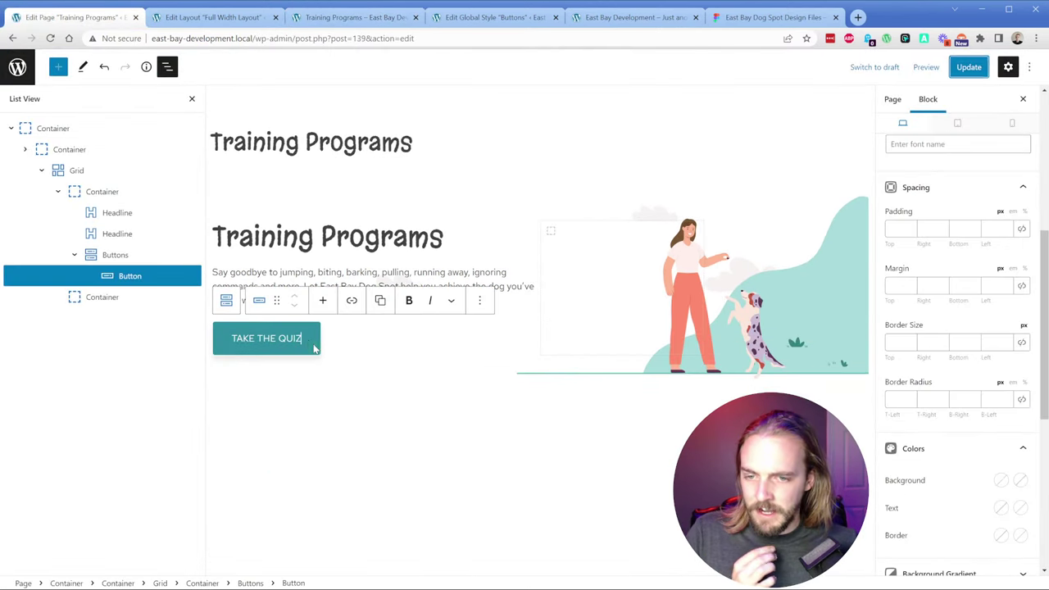
pyautogui.click(479, 301)
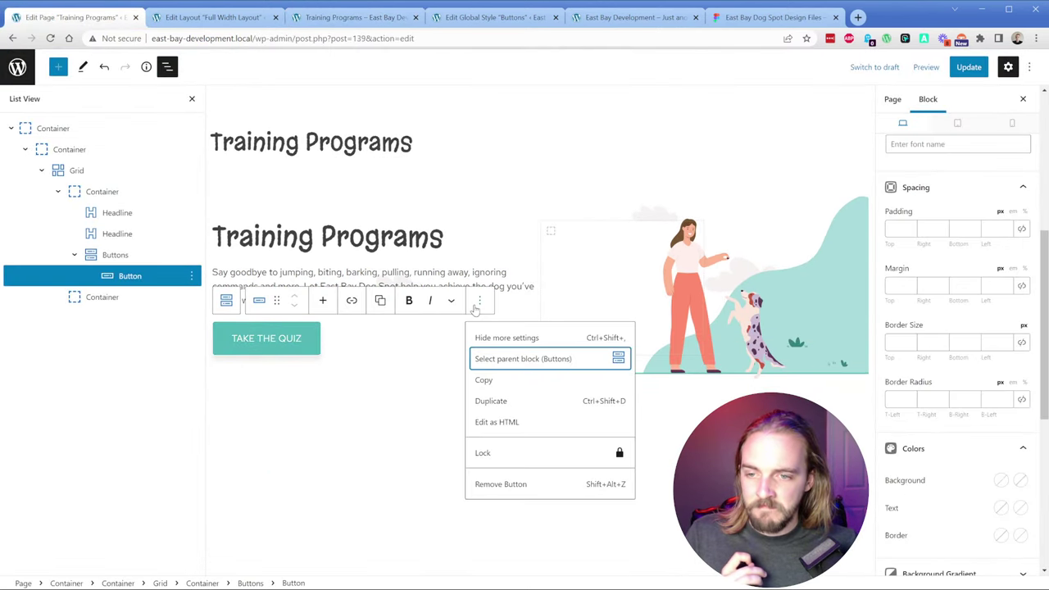
pyautogui.click(533, 490)
pyautogui.click(967, 67)
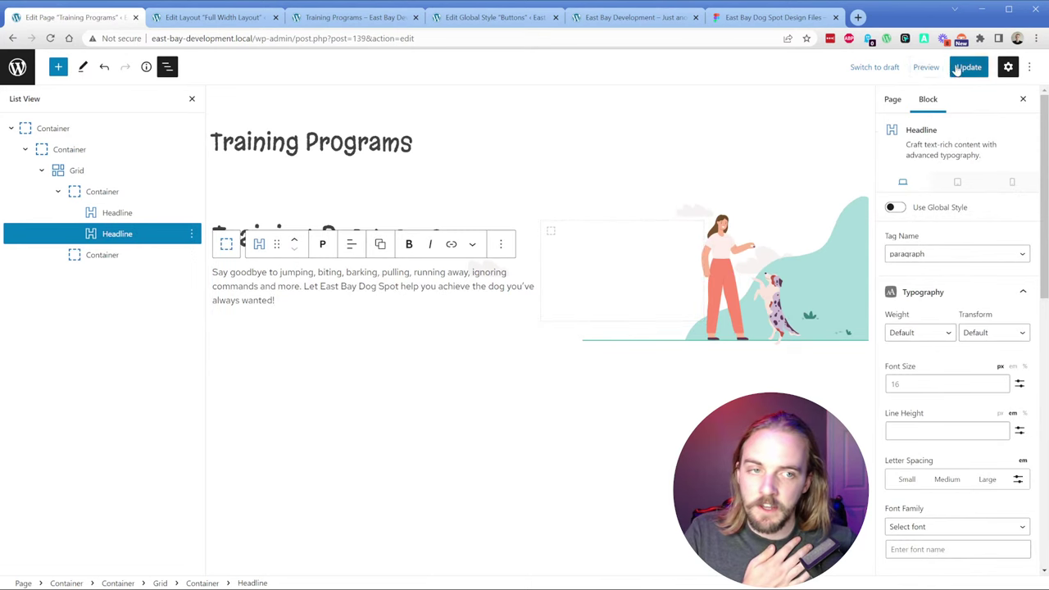
pyautogui.click(245, 11)
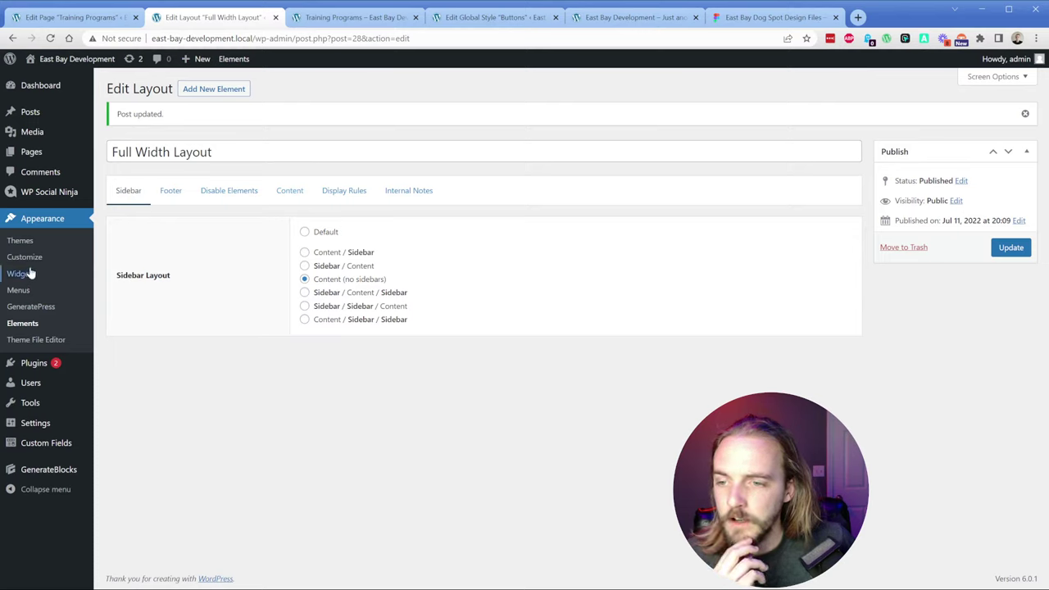
# Step: Activate the Menu Plus module on the GeneratePress dashboard and open its settings
pyautogui.moveTo(49, 474)
pyautogui.click(118, 484)
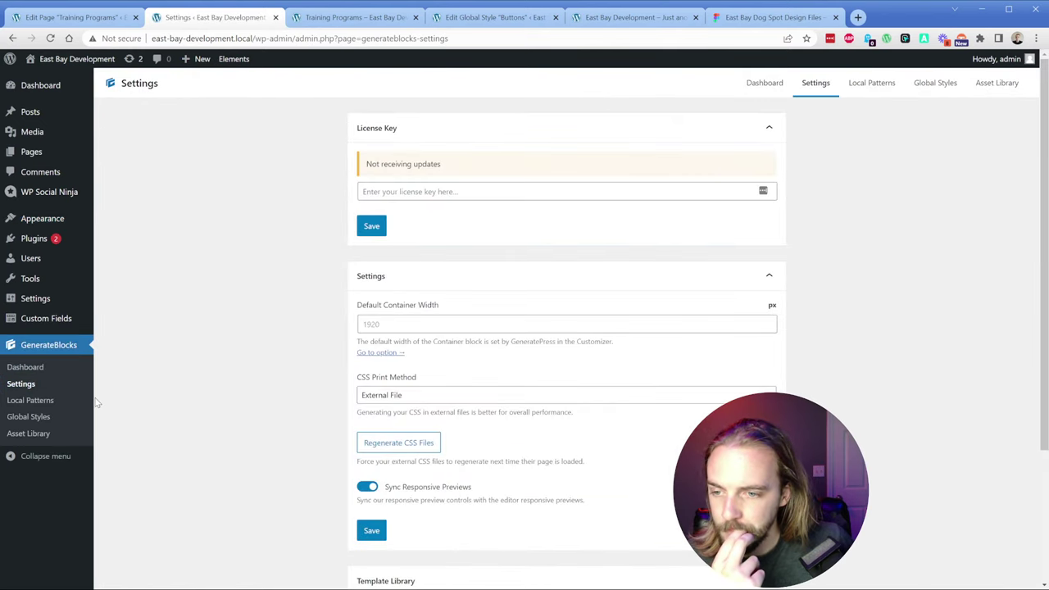
pyautogui.moveTo(50, 220)
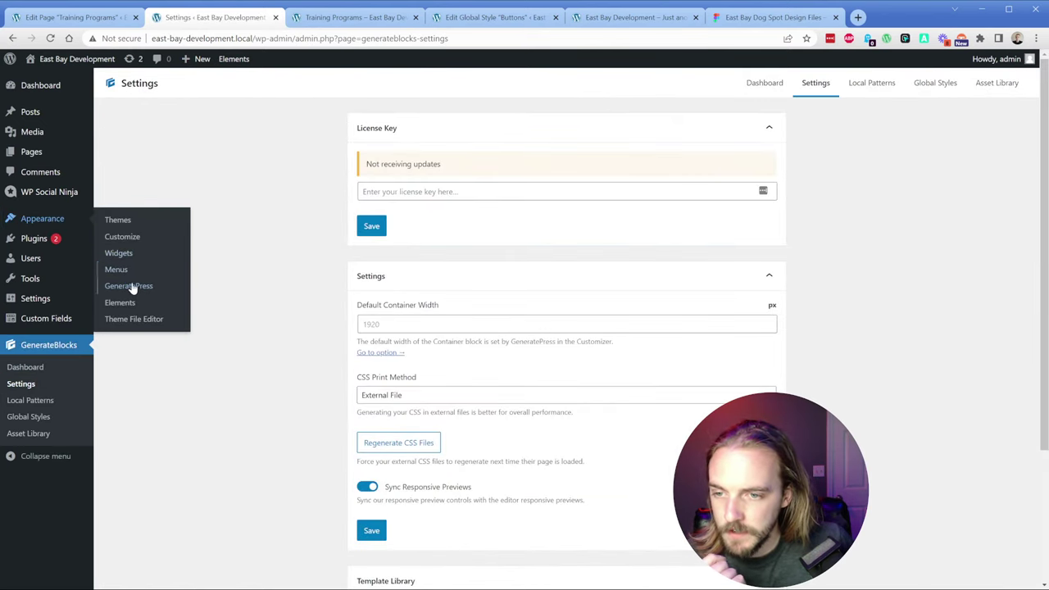
pyautogui.click(185, 286)
pyautogui.scroll(-2, 264, 282)
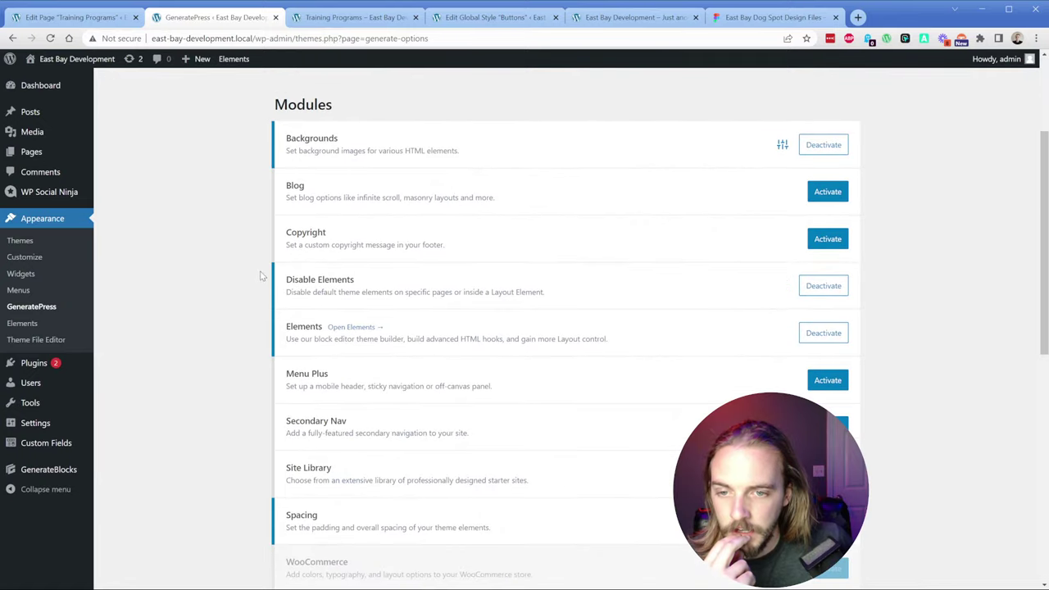
pyautogui.tripleClick(318, 374)
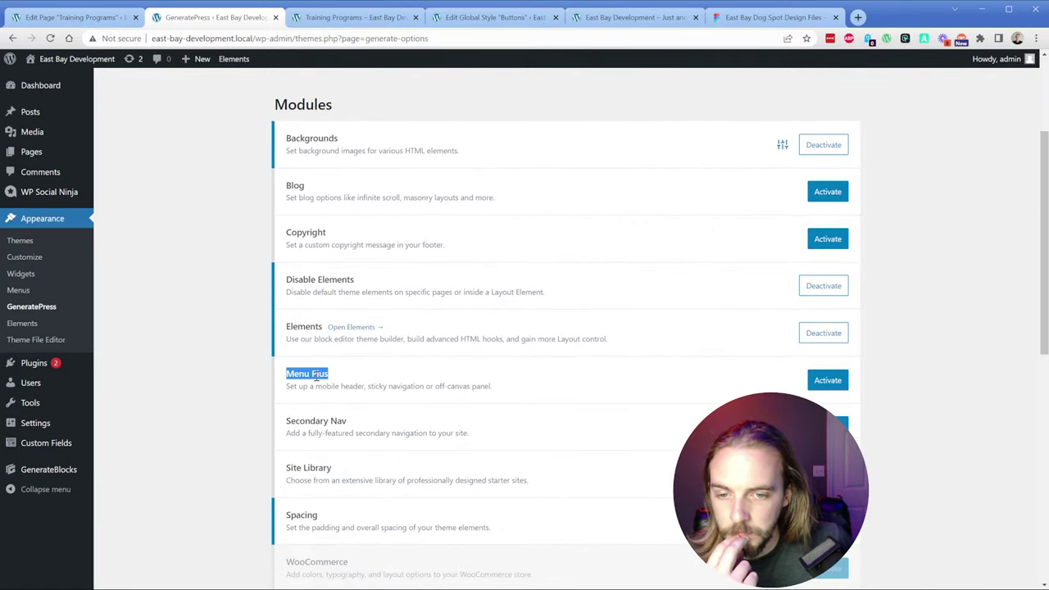
pyautogui.click(378, 376)
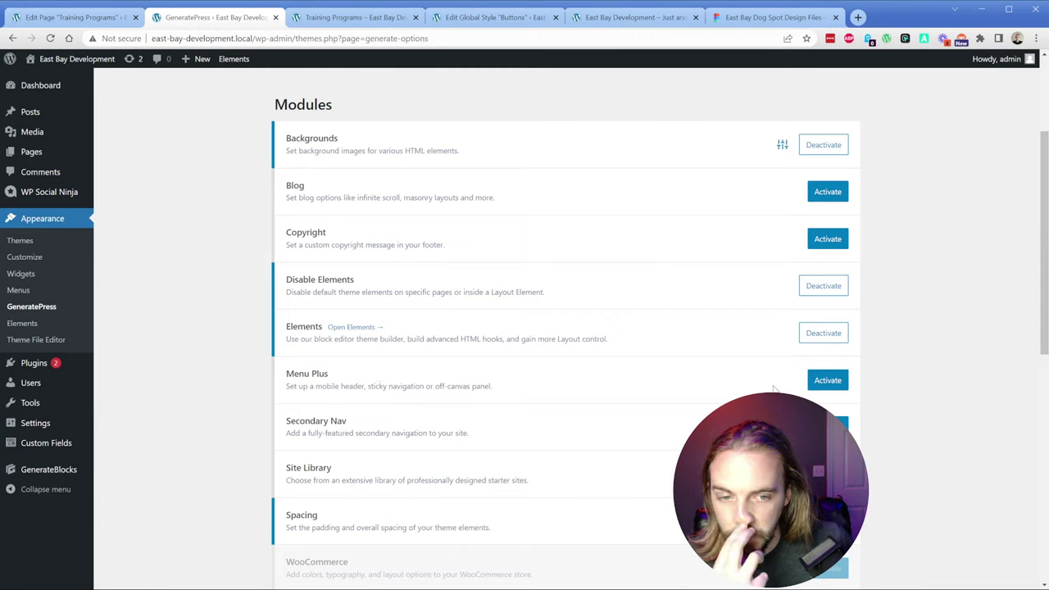
pyautogui.click(827, 380)
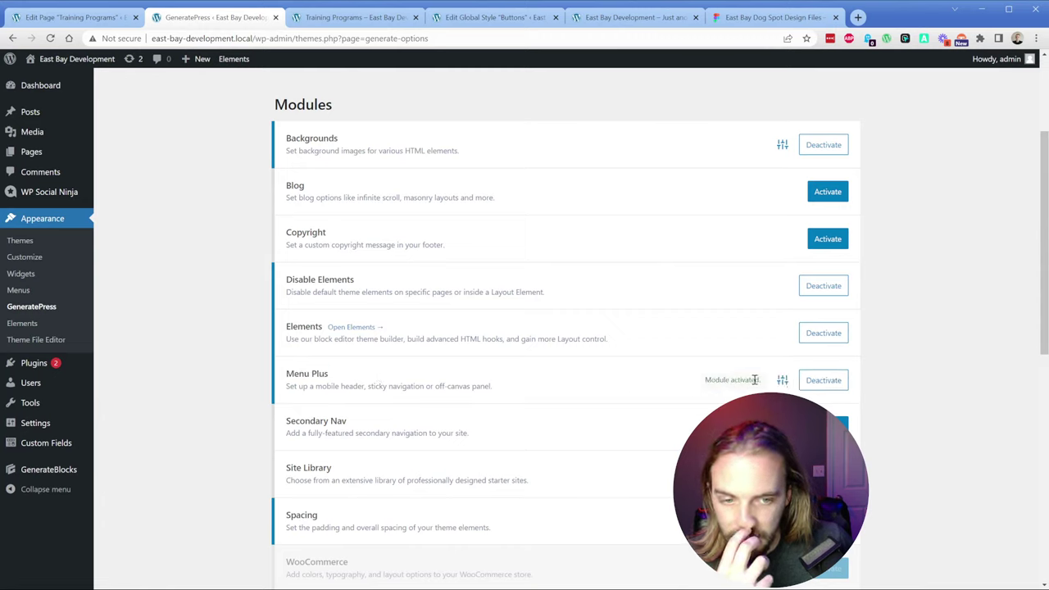
pyautogui.click(783, 379)
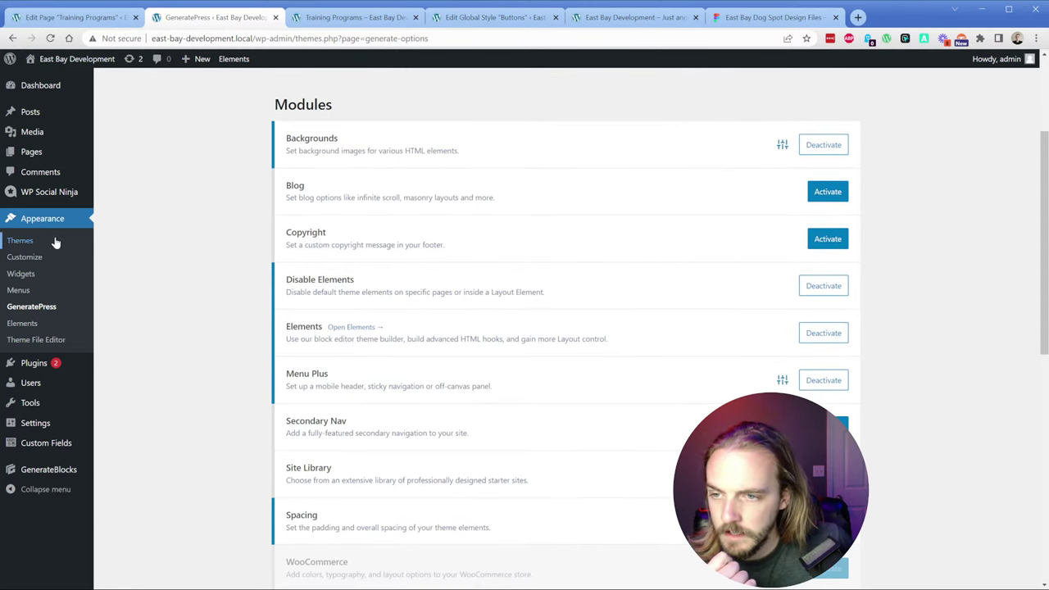
pyautogui.click(31, 261)
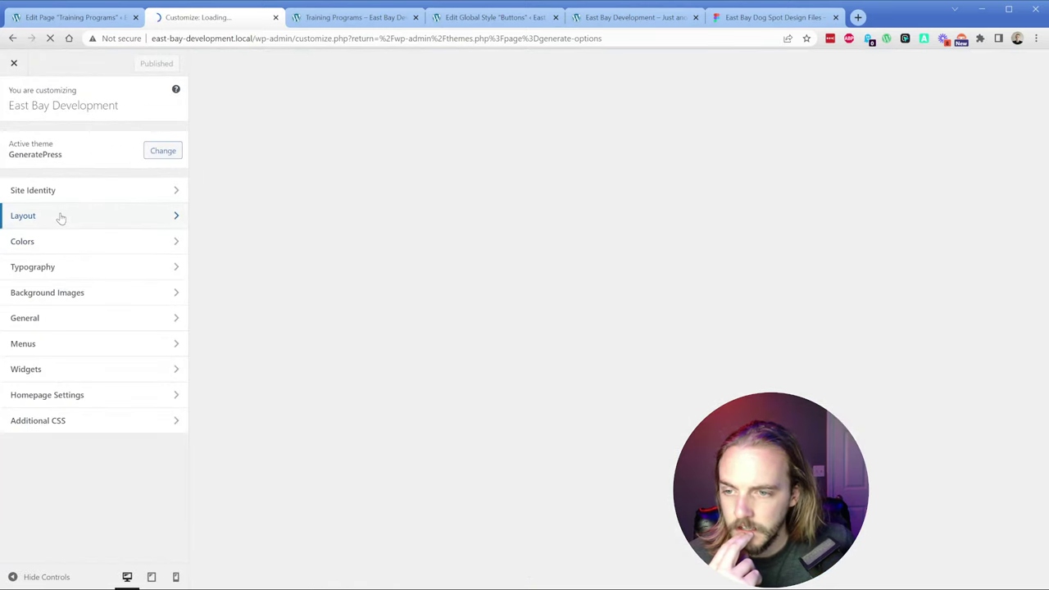
pyautogui.click(65, 344)
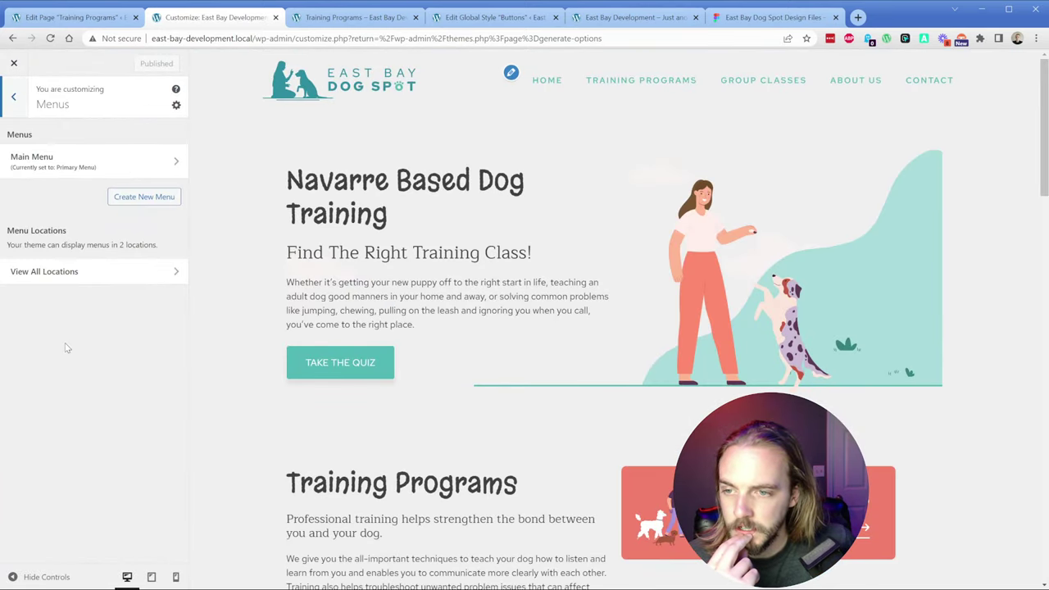
pyautogui.click(32, 161)
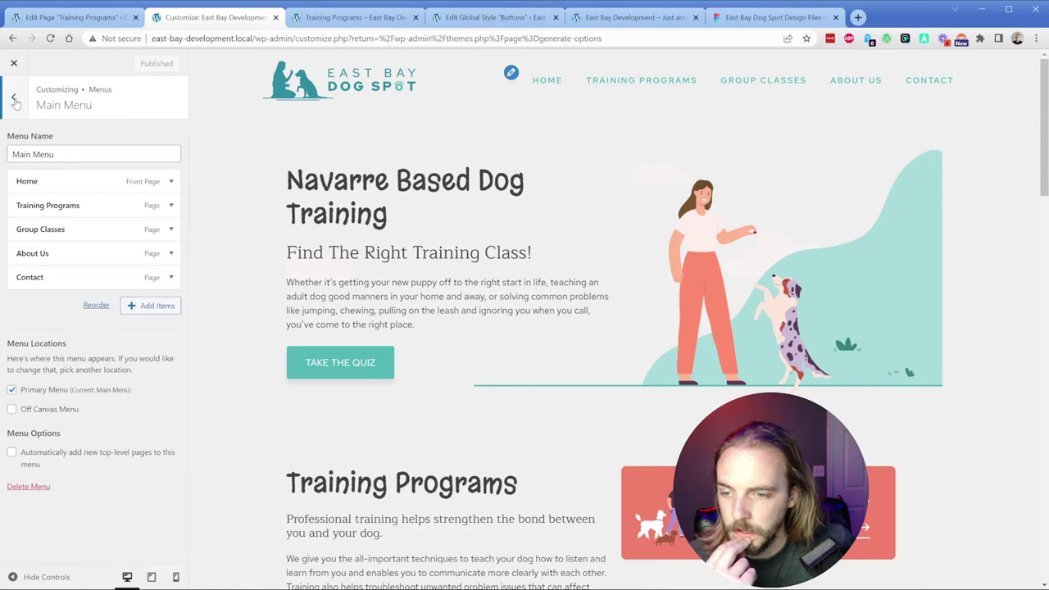
pyautogui.click(41, 410)
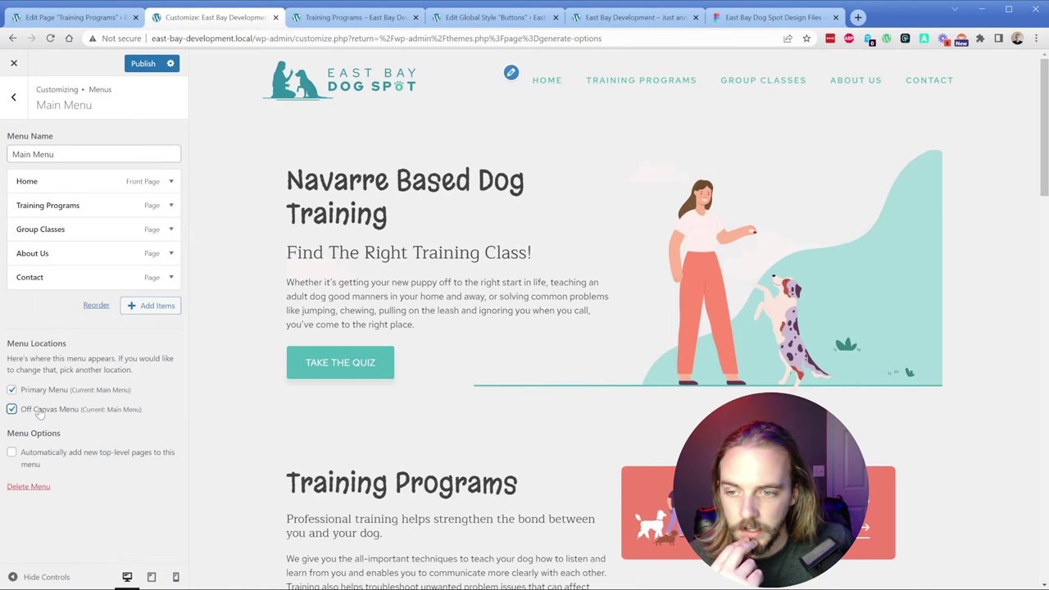
pyautogui.click(141, 64)
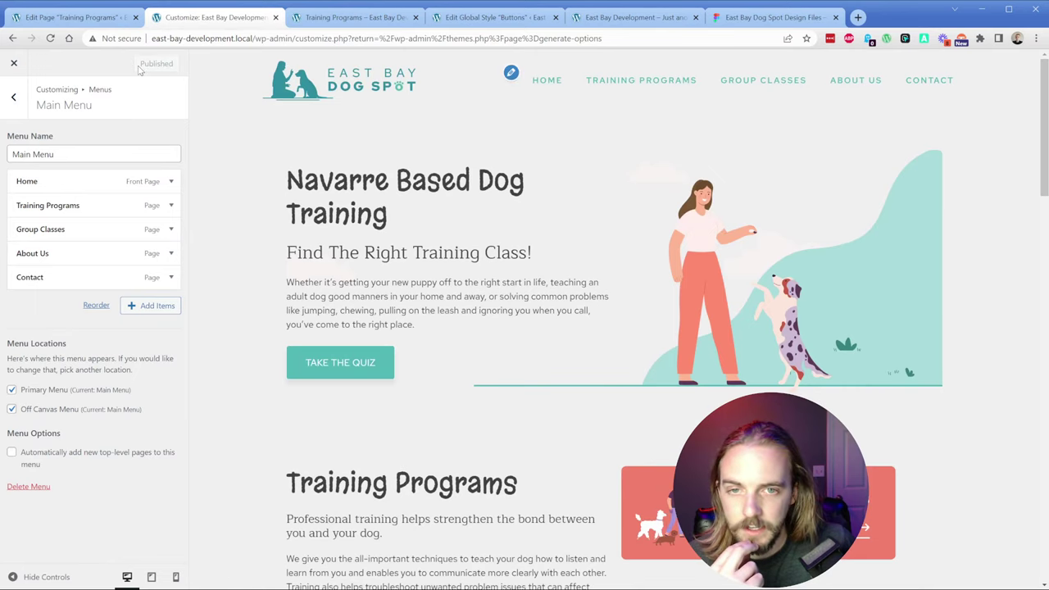
pyautogui.click(352, 17)
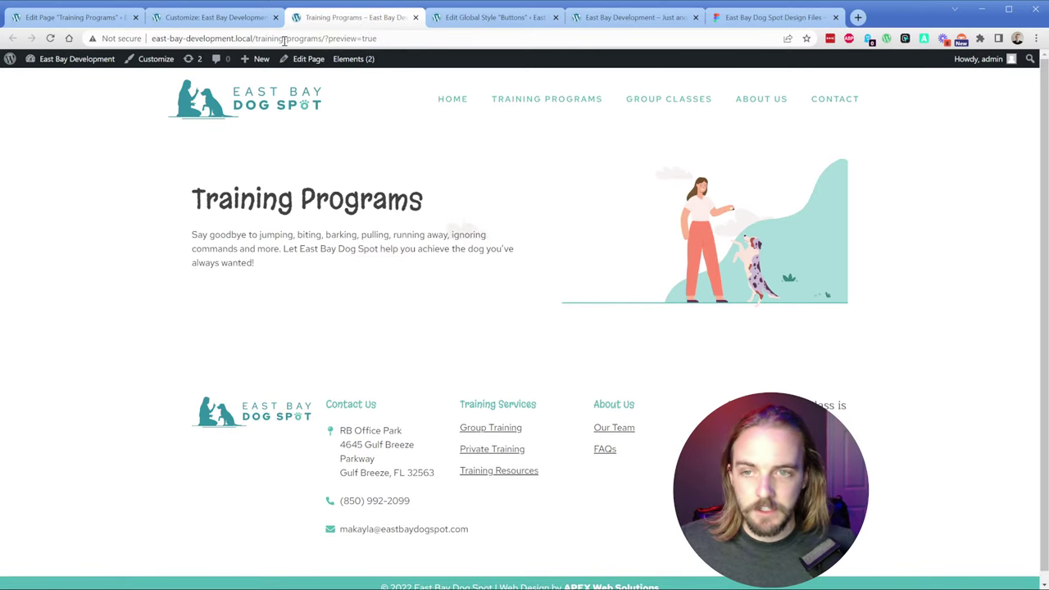
pyautogui.click(230, 23)
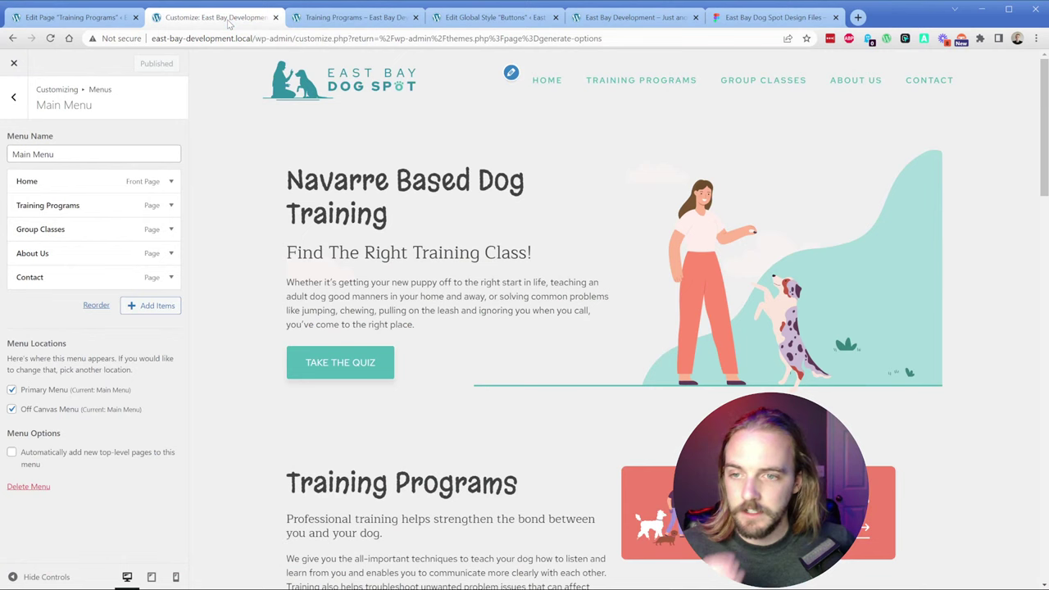
pyautogui.click(46, 411)
pyautogui.click(143, 63)
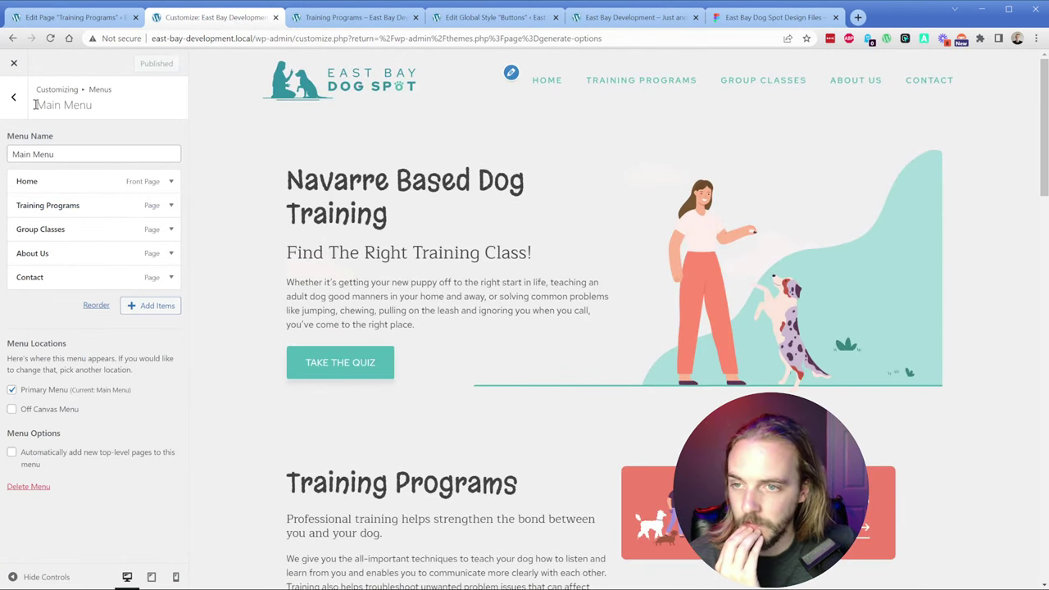
pyautogui.click(14, 98)
pyautogui.click(16, 97)
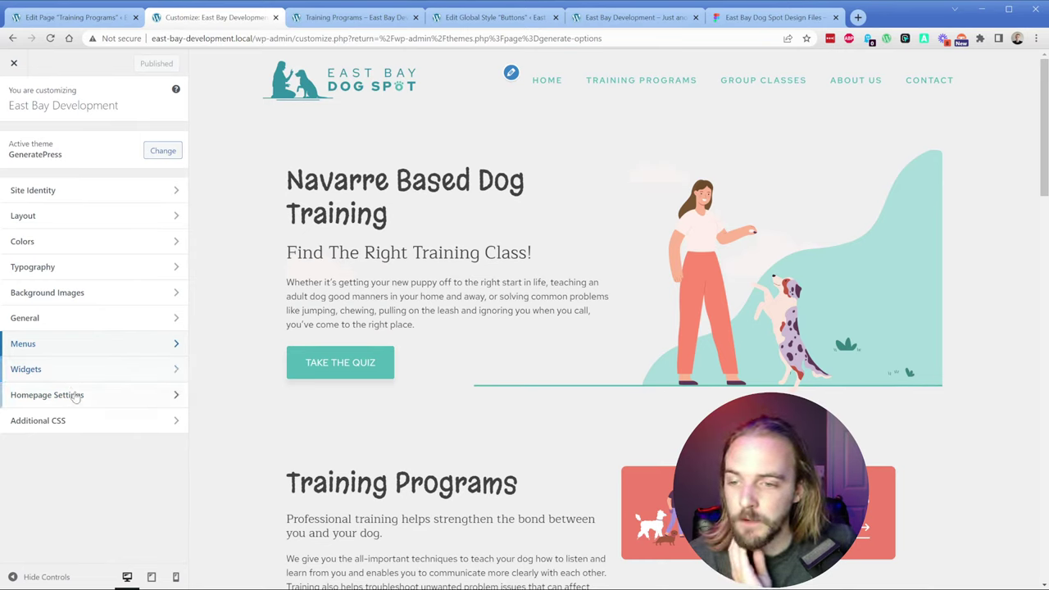
pyautogui.click(14, 62)
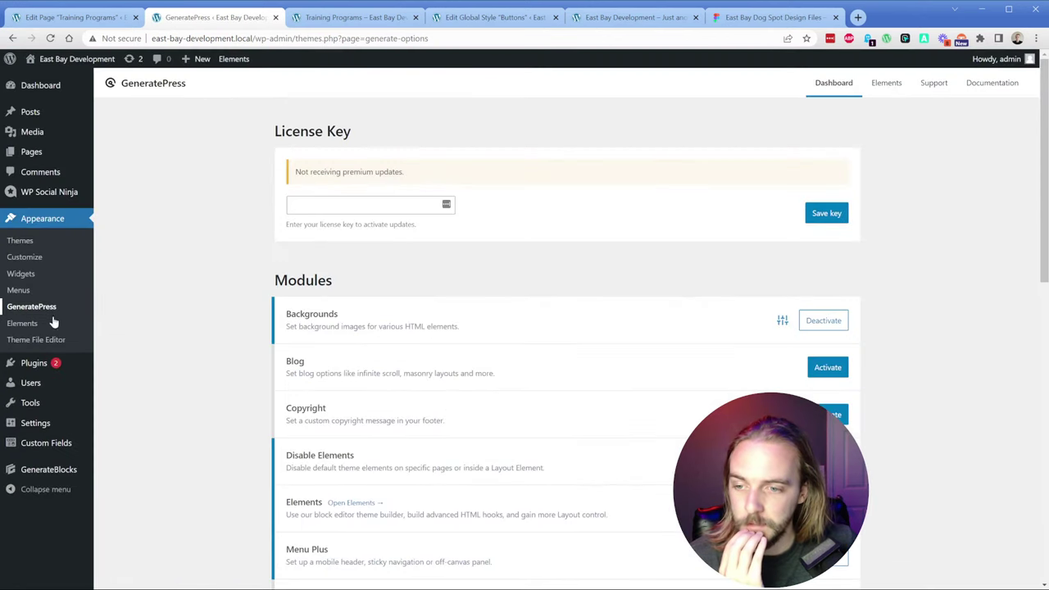
# Step: Enable Navigation Search in Layout > Primary Navigation and publish
pyautogui.moveTo(64, 401)
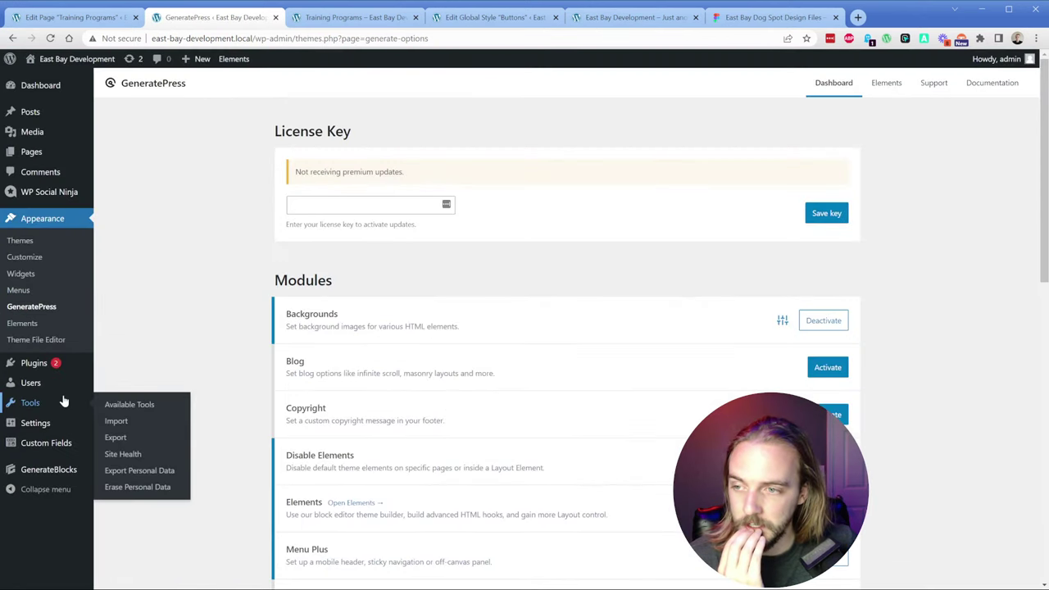
pyautogui.click(37, 258)
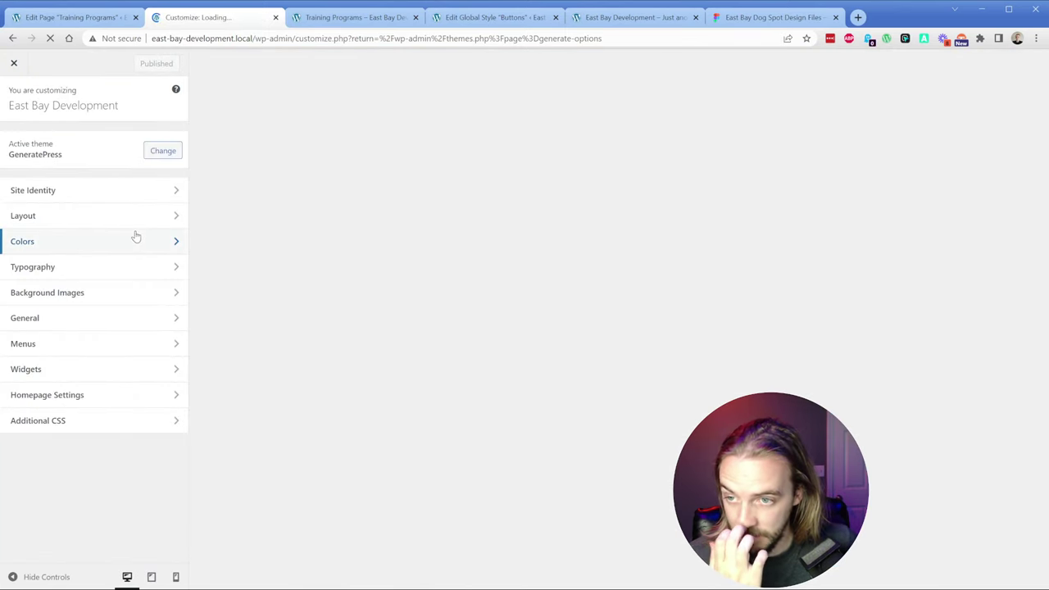
pyautogui.click(105, 216)
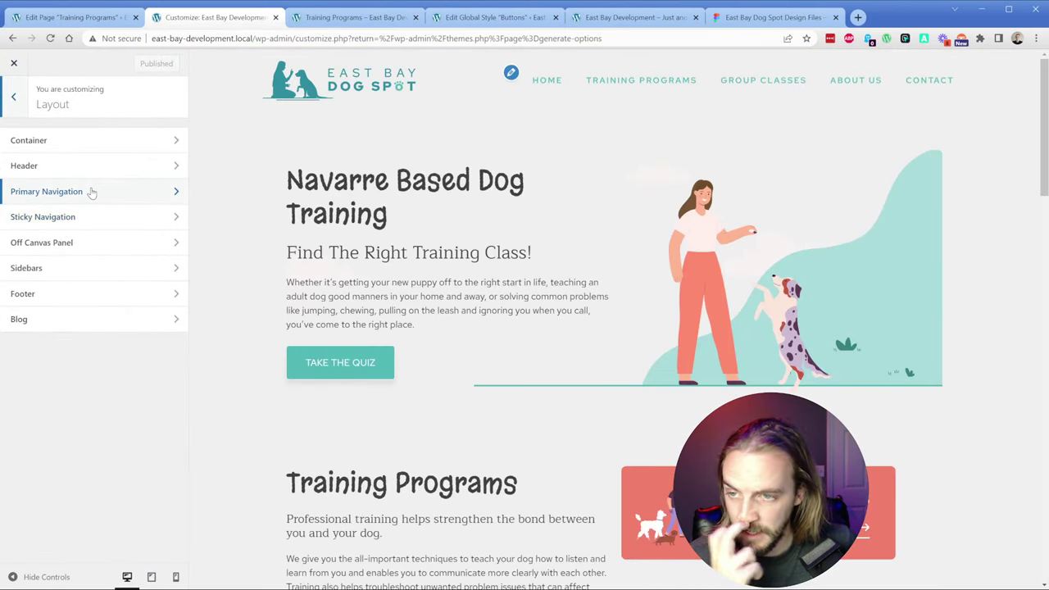
pyautogui.click(90, 192)
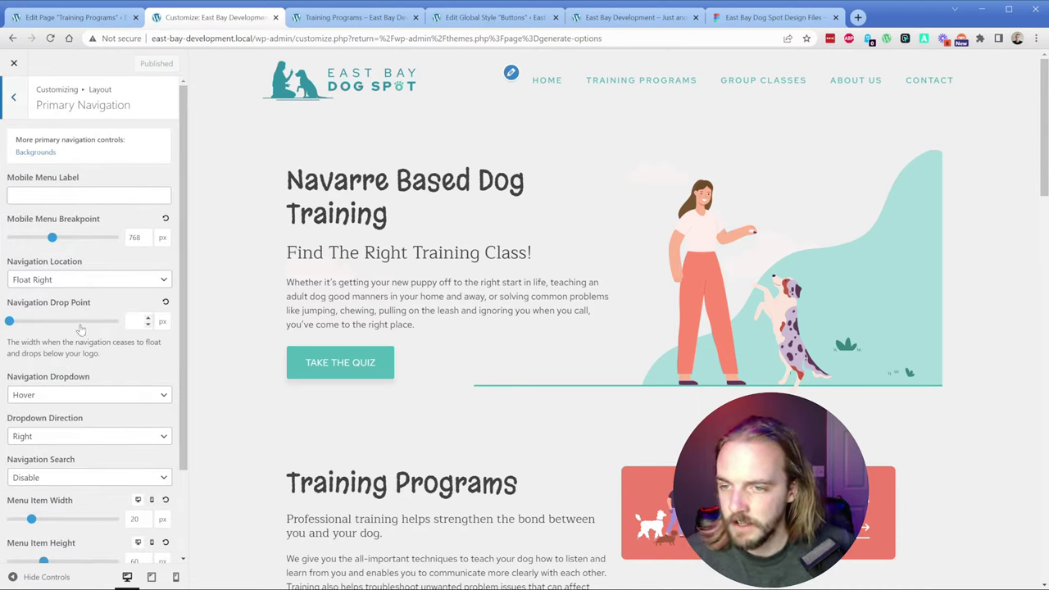
pyautogui.scroll(-1, 80, 324)
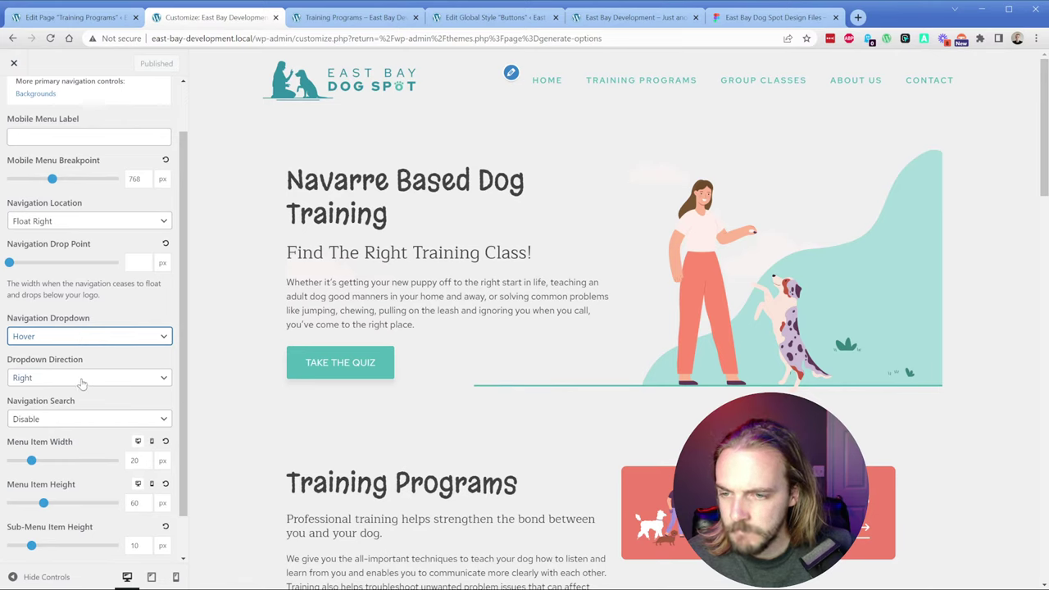
pyautogui.click(81, 419)
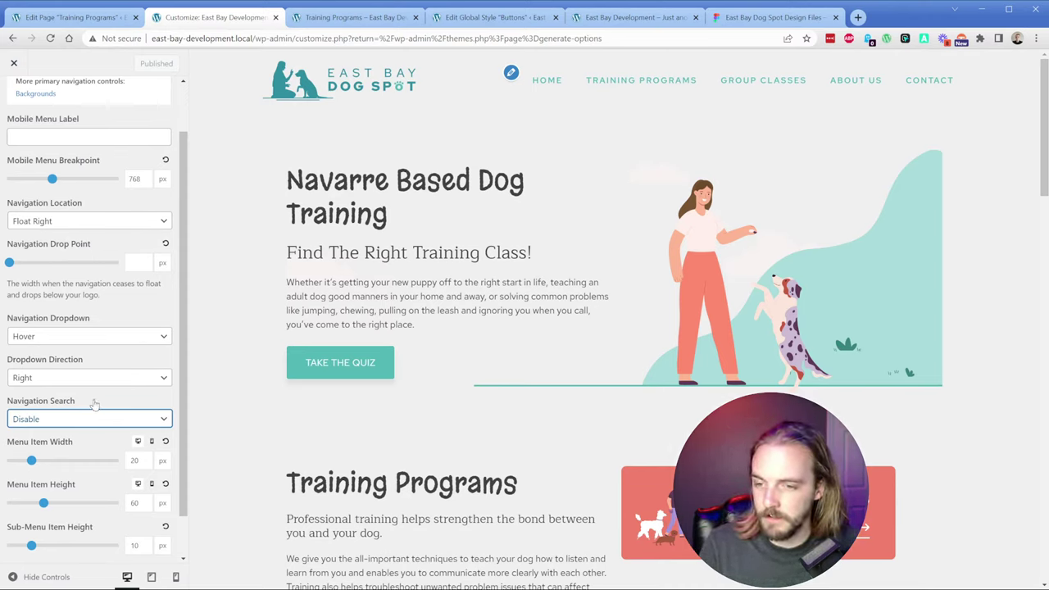
pyautogui.scroll(-1, 94, 405)
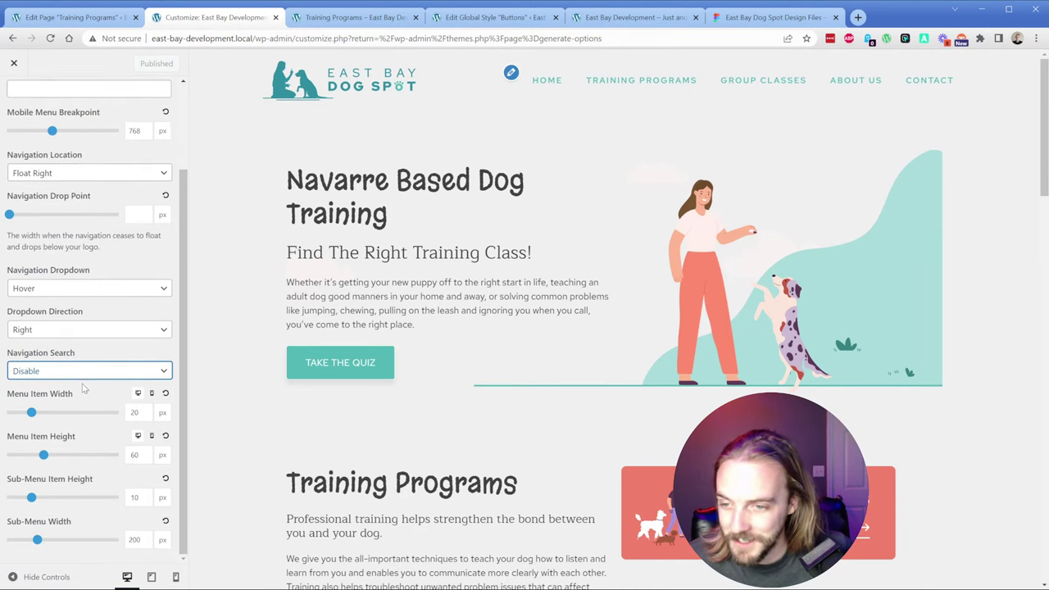
pyautogui.press('Up')
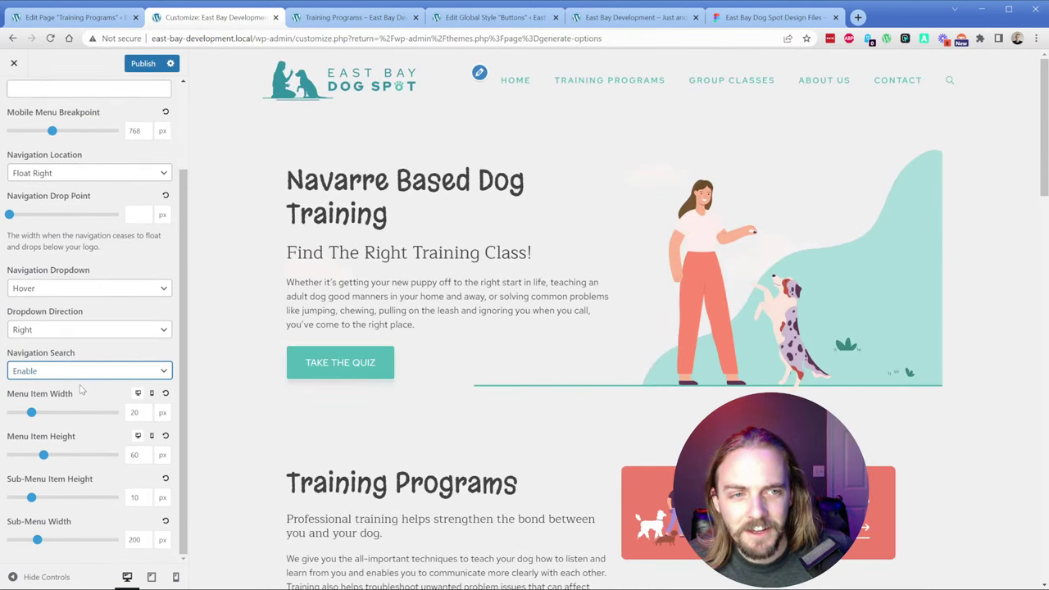
pyautogui.click(143, 64)
# Step: Reload the Training Programs page and try the new header search icon
pyautogui.click(348, 18)
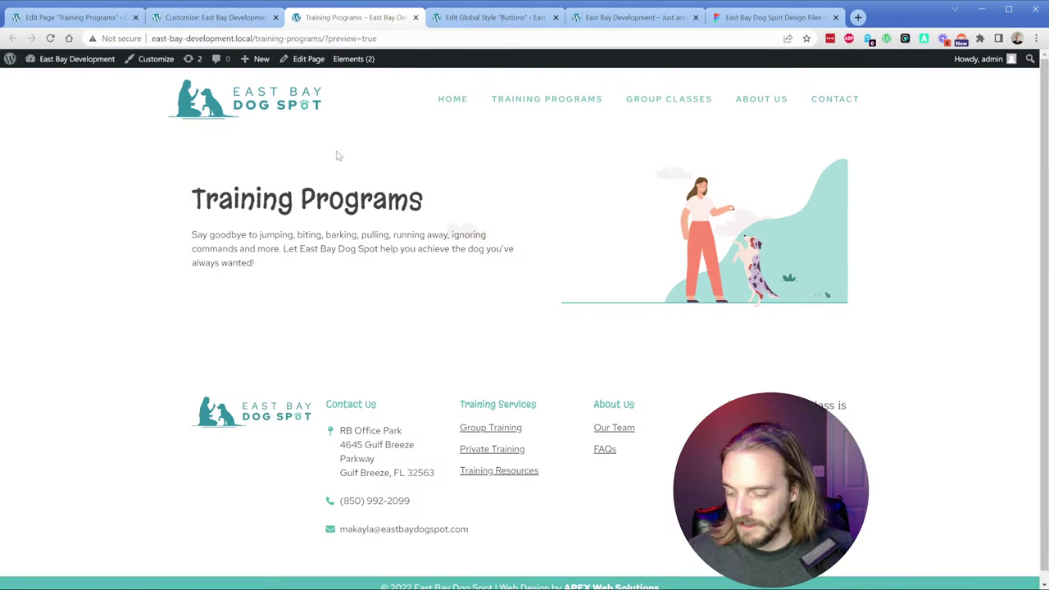
pyautogui.press('F5')
pyautogui.click(856, 101)
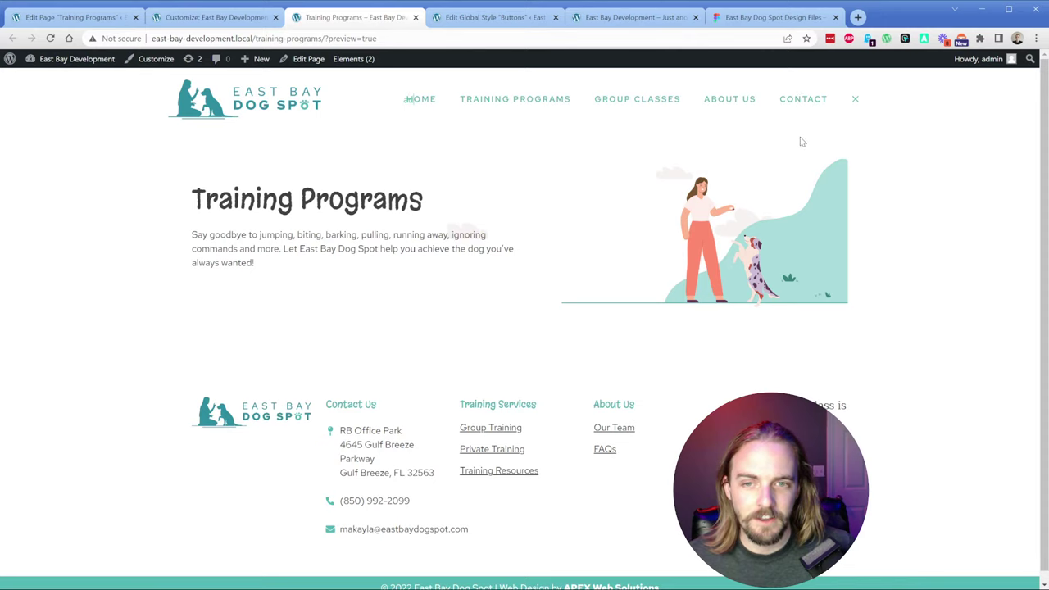
pyautogui.click(856, 106)
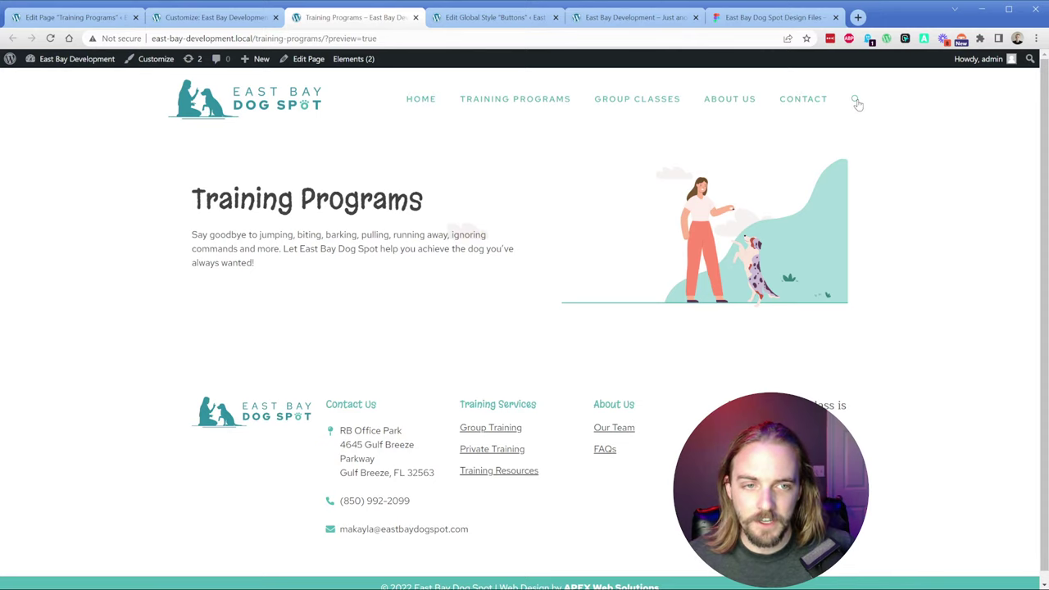
# Step: Set Navigation Search back to Disable and publish
pyautogui.click(215, 17)
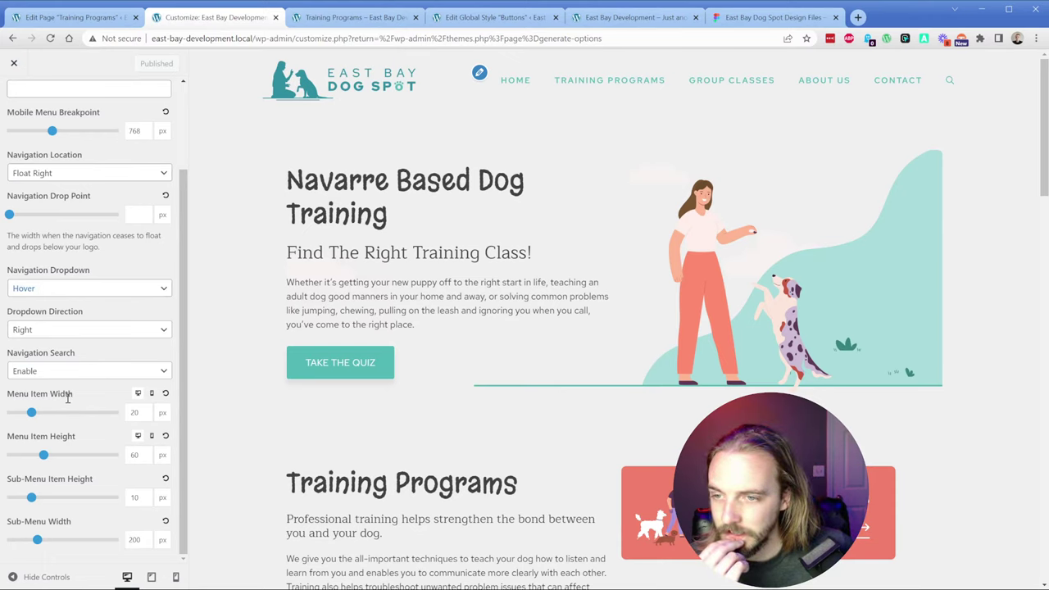
pyautogui.scroll(2, 68, 398)
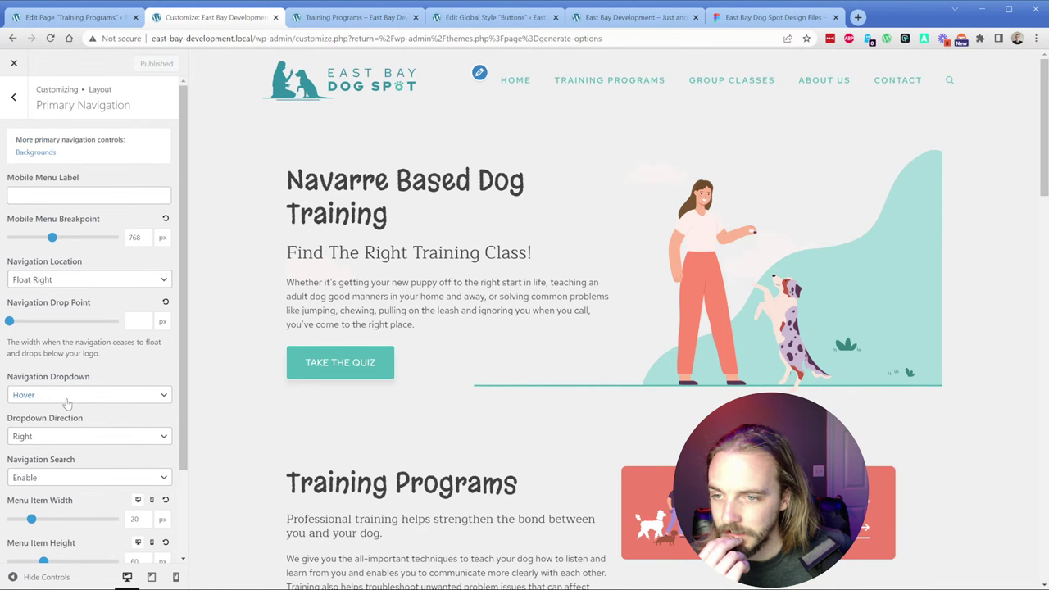
pyautogui.click(55, 502)
pyautogui.click(140, 64)
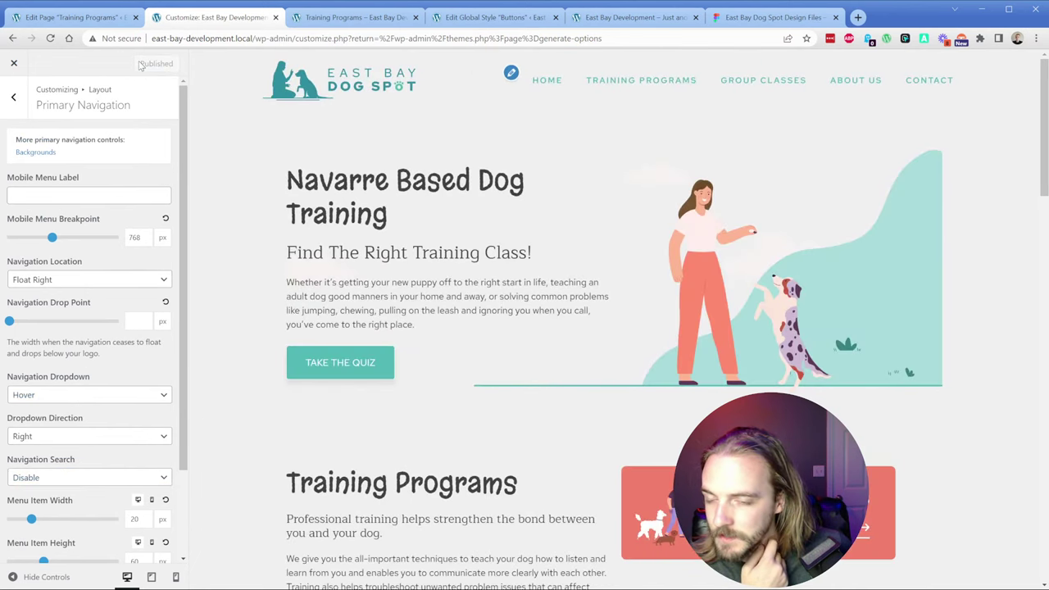
pyautogui.click(27, 103)
# Step: Turn the Off Canvas Panel on, publish, and preview it
pyautogui.click(51, 242)
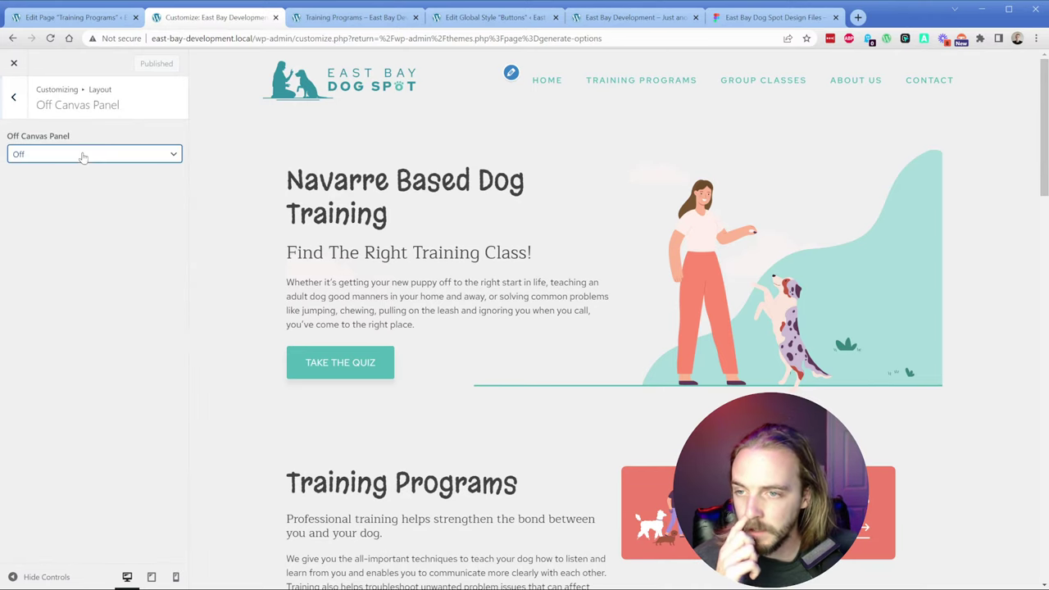
pyautogui.press('Down')
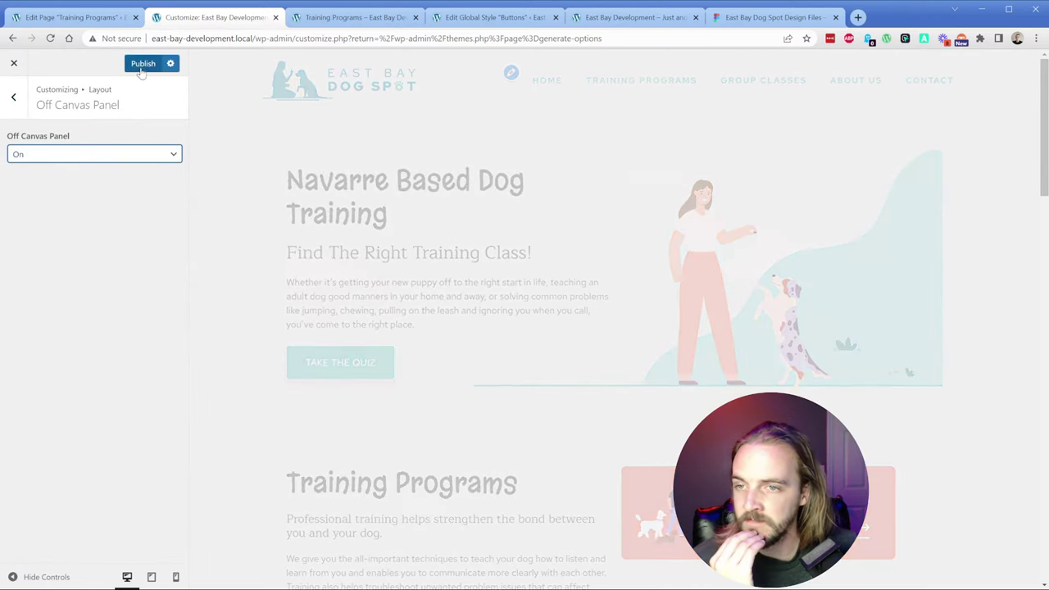
pyautogui.click(141, 67)
pyautogui.click(16, 104)
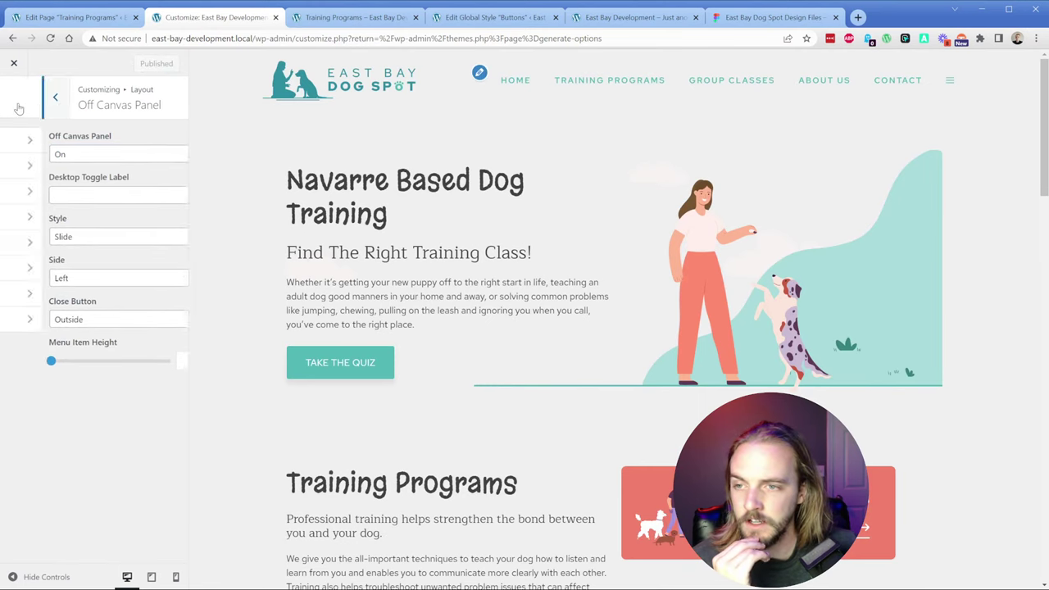
pyautogui.click(948, 82)
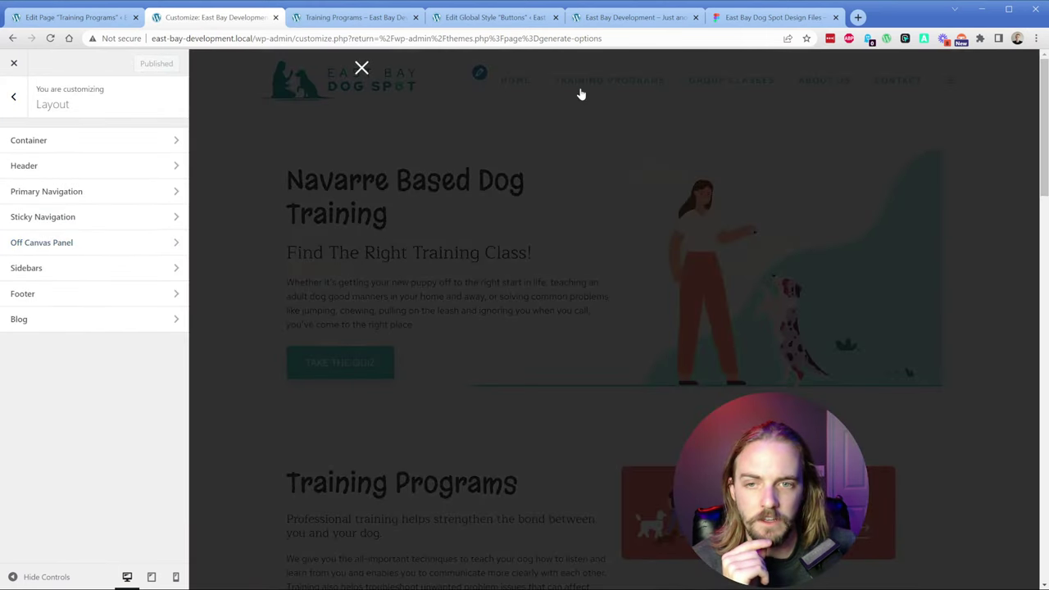
pyautogui.click(363, 68)
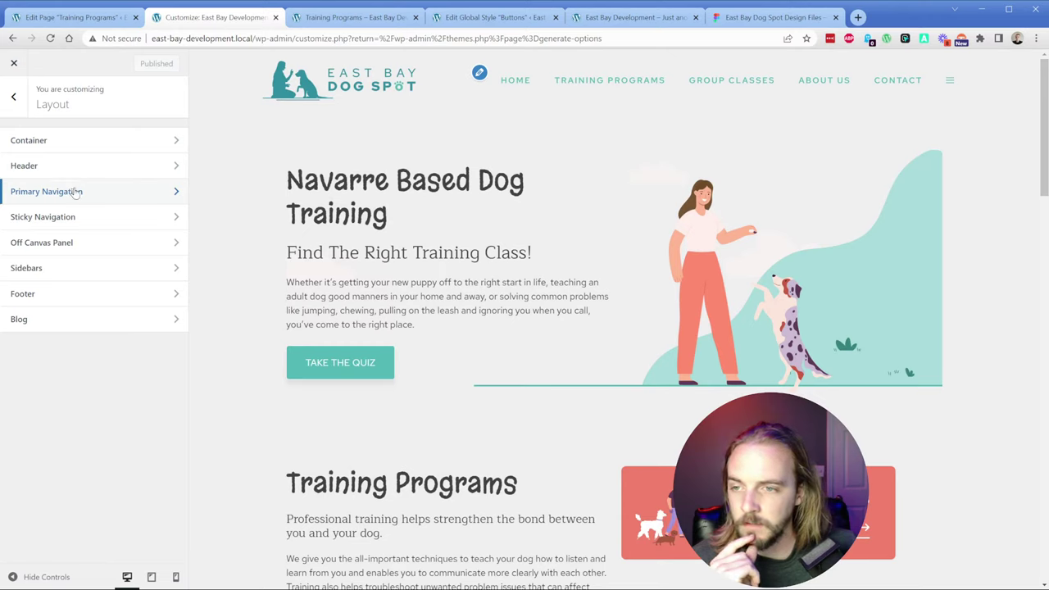
# Step: Assign the Main Menu to the Off Canvas Menu location, publish, and preview it
pyautogui.click(74, 192)
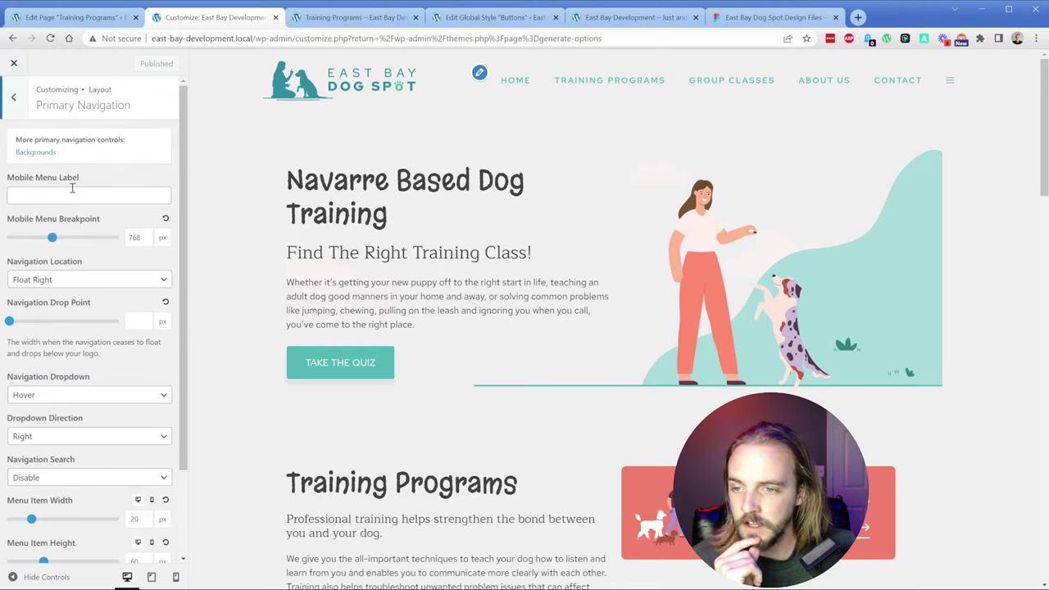
pyautogui.click(15, 98)
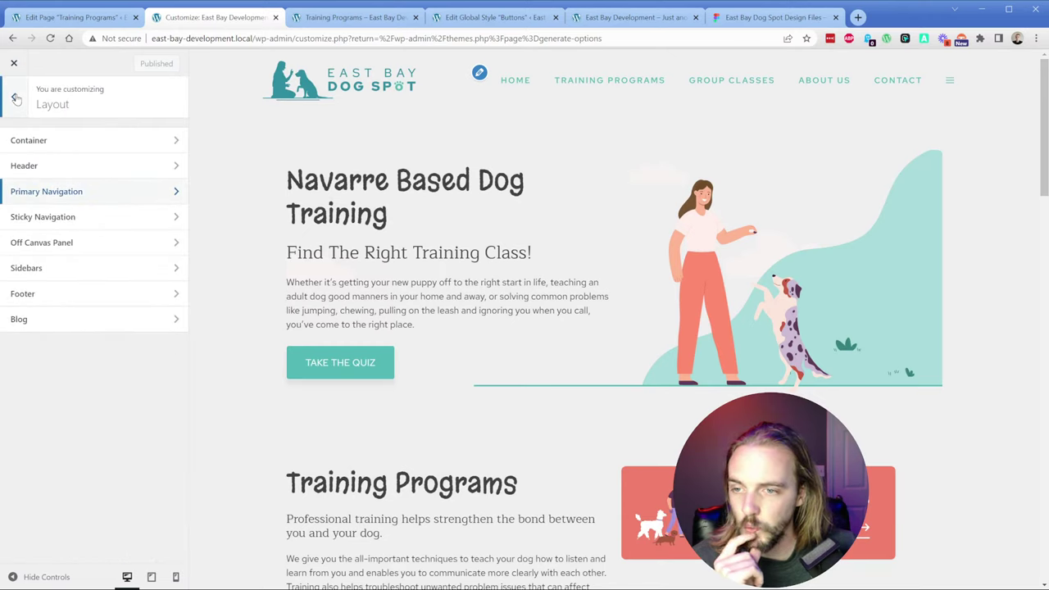
pyautogui.click(15, 98)
pyautogui.click(42, 342)
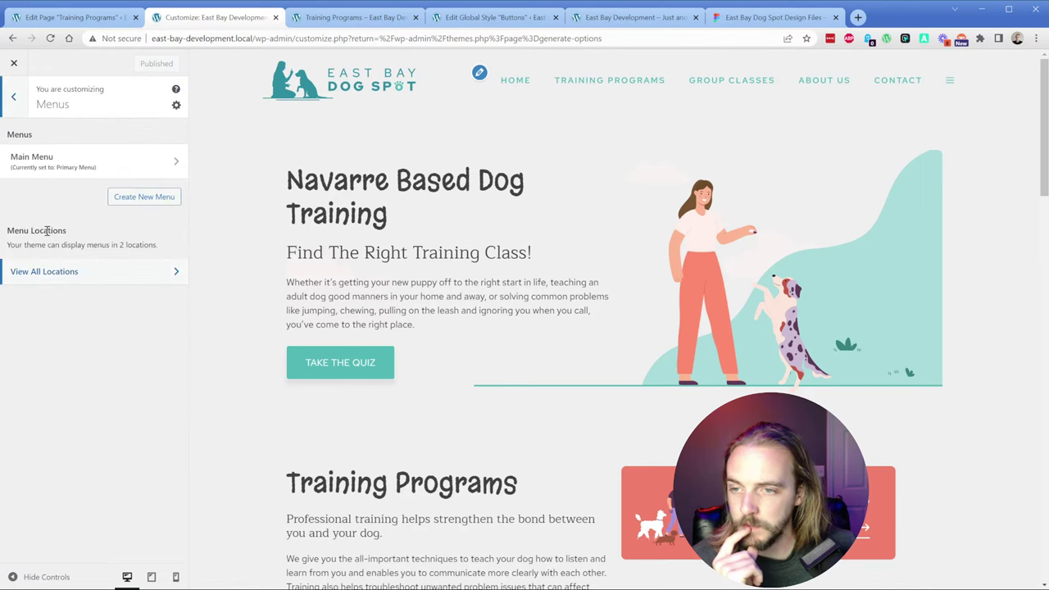
pyautogui.click(37, 161)
pyautogui.click(45, 412)
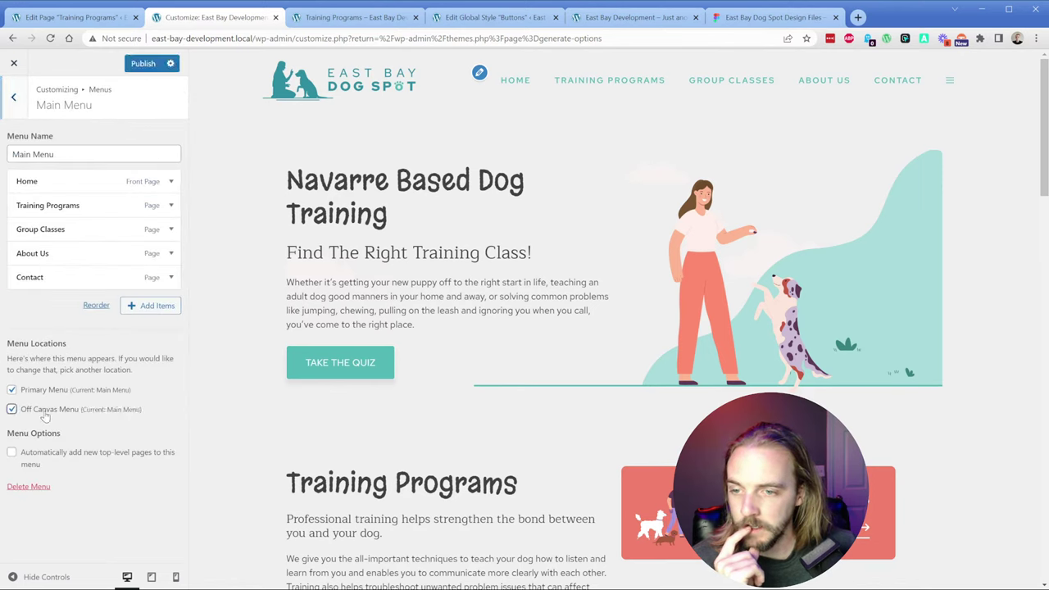
pyautogui.click(143, 63)
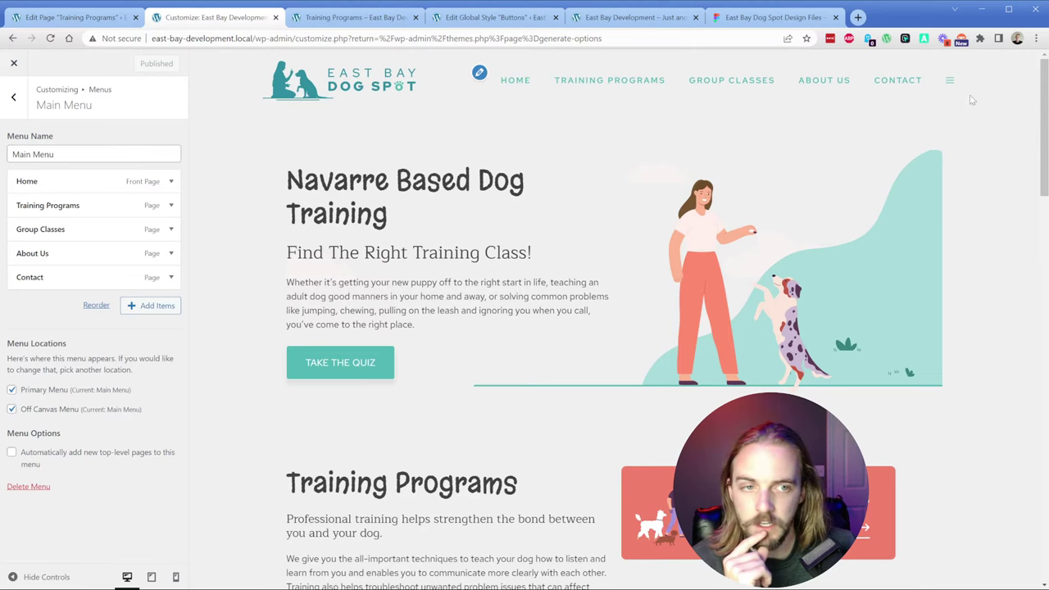
pyautogui.click(950, 81)
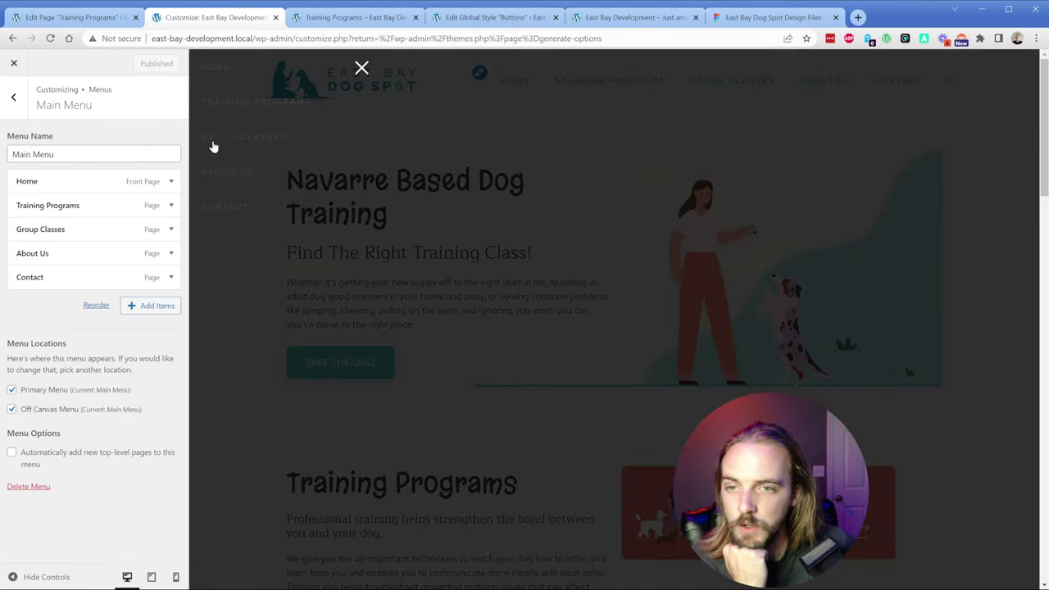
pyautogui.click(17, 105)
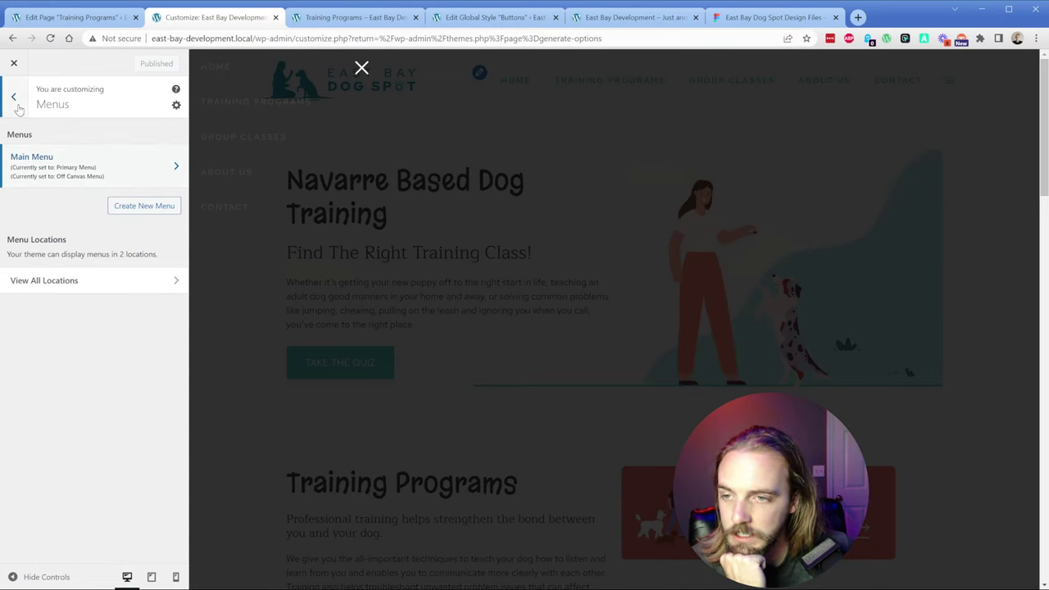
pyautogui.click(18, 106)
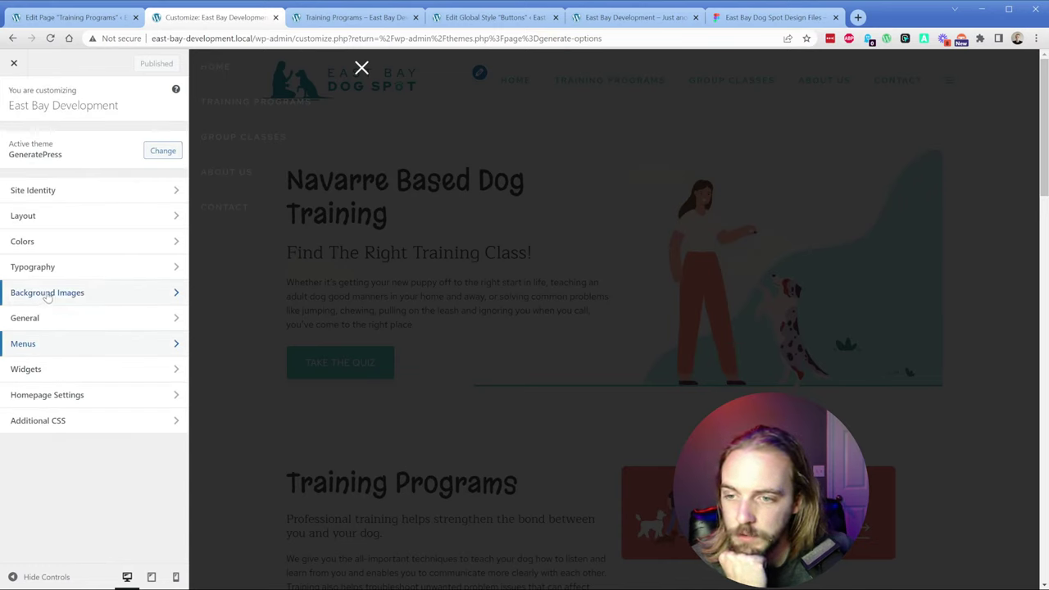
pyautogui.click(36, 218)
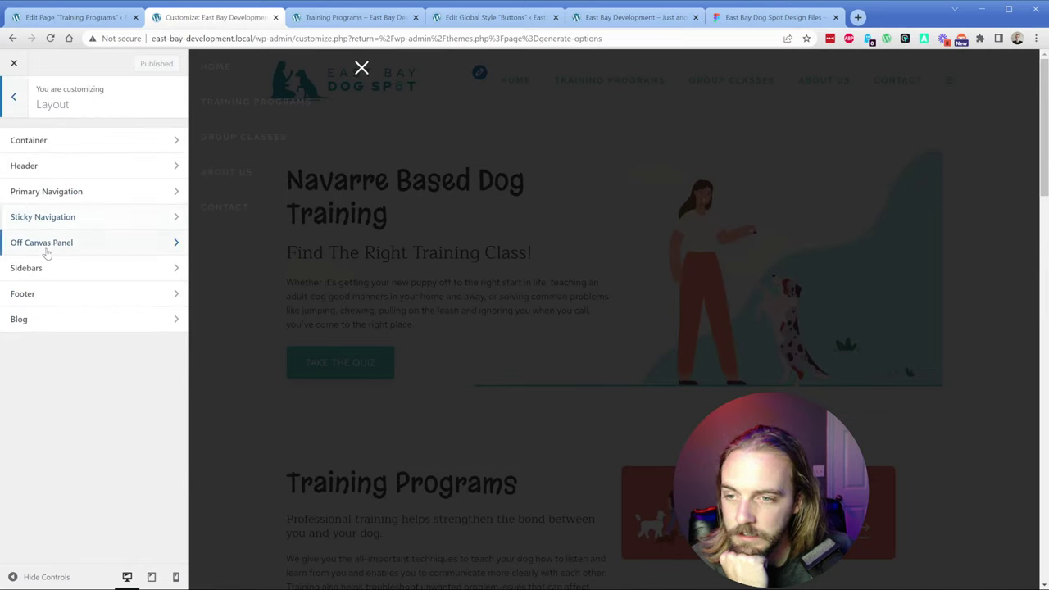
pyautogui.click(46, 243)
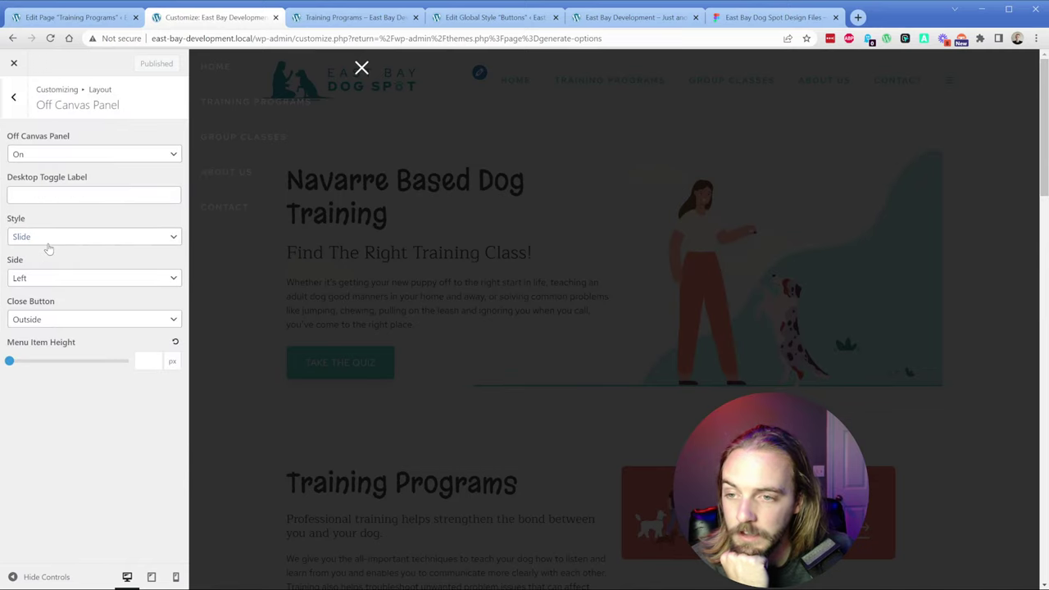
pyautogui.click(61, 198)
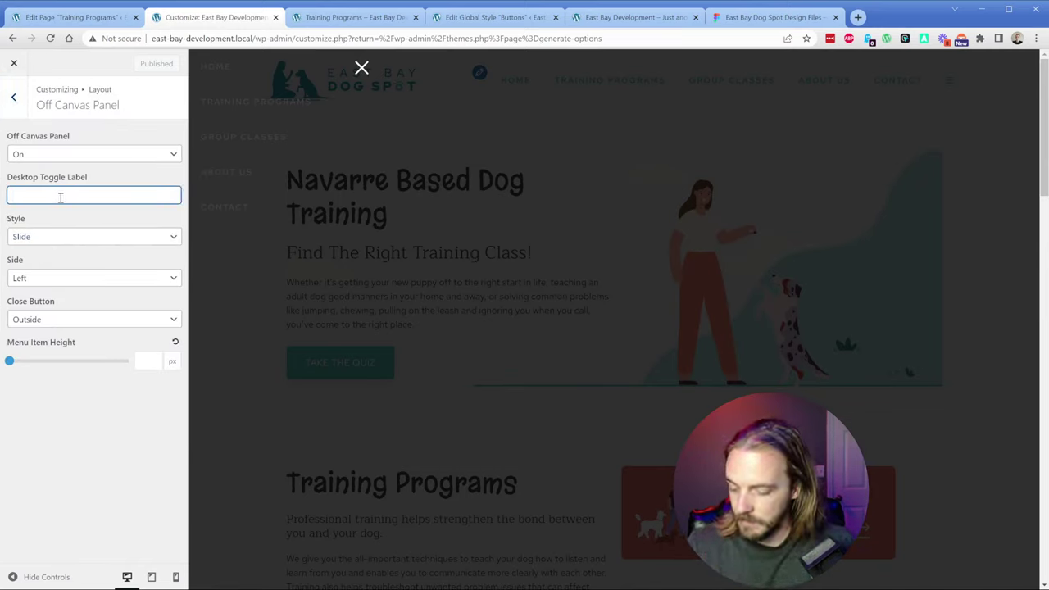
pyautogui.write('Close')
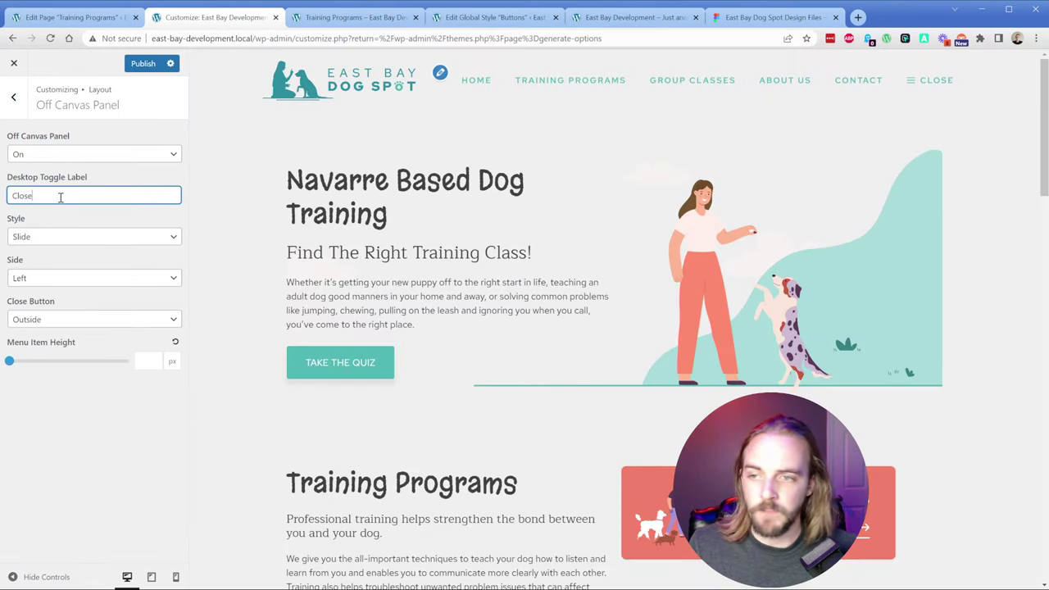
pyautogui.hotkey('ctrl', 'a')
pyautogui.write('MEnu')
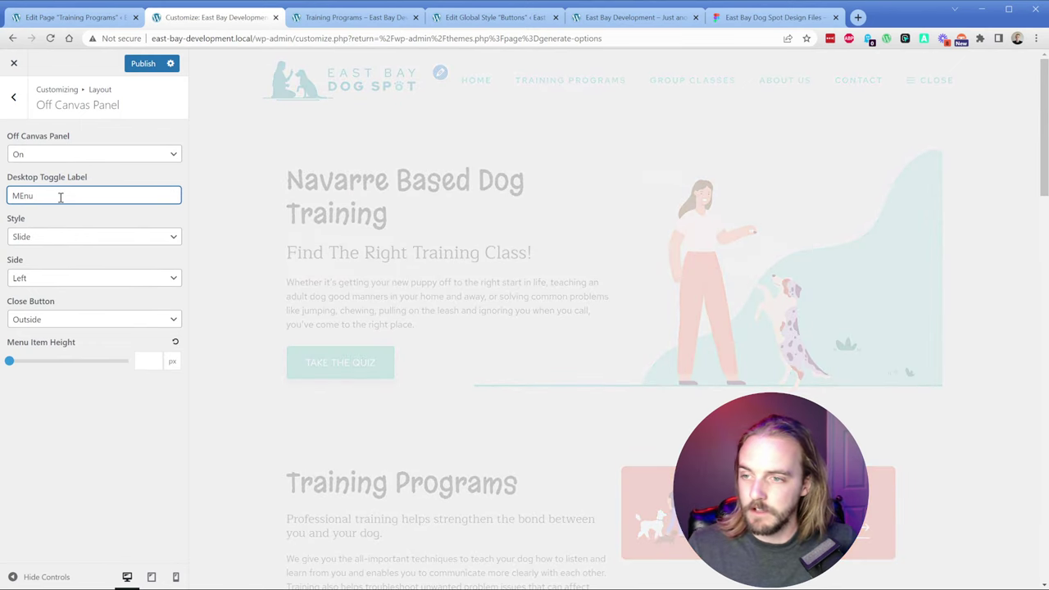
pyautogui.press('BackSpace')
pyautogui.press('BackSpace')
pyautogui.press('BackSpace')
pyautogui.write('enu')
# Step: Set the panel to slide from the Right with the close button Inside, and publish
pyautogui.press('Tab')
pyautogui.press('Tab')
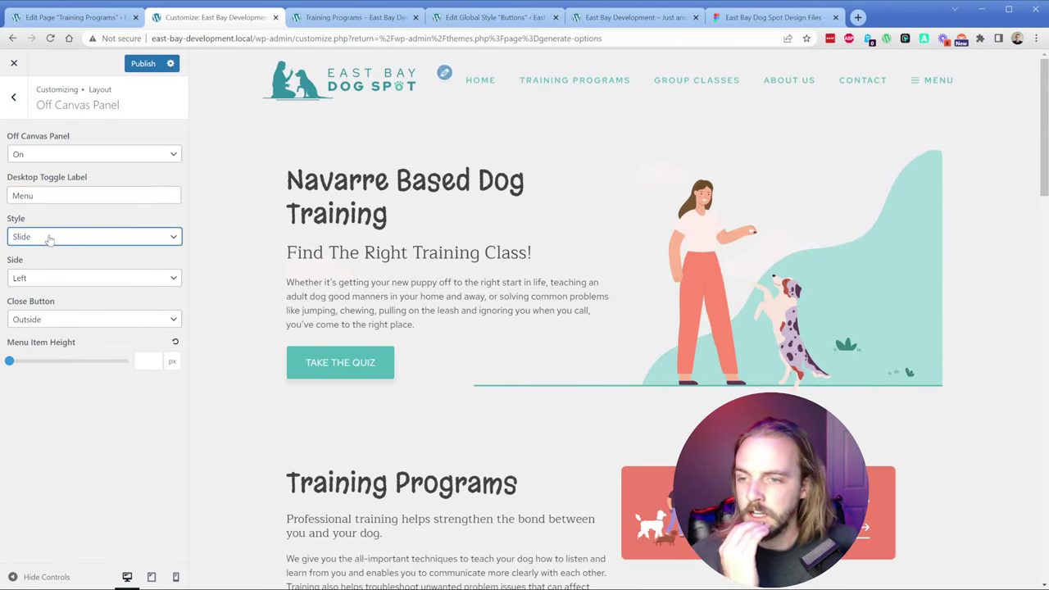
pyautogui.press('Down')
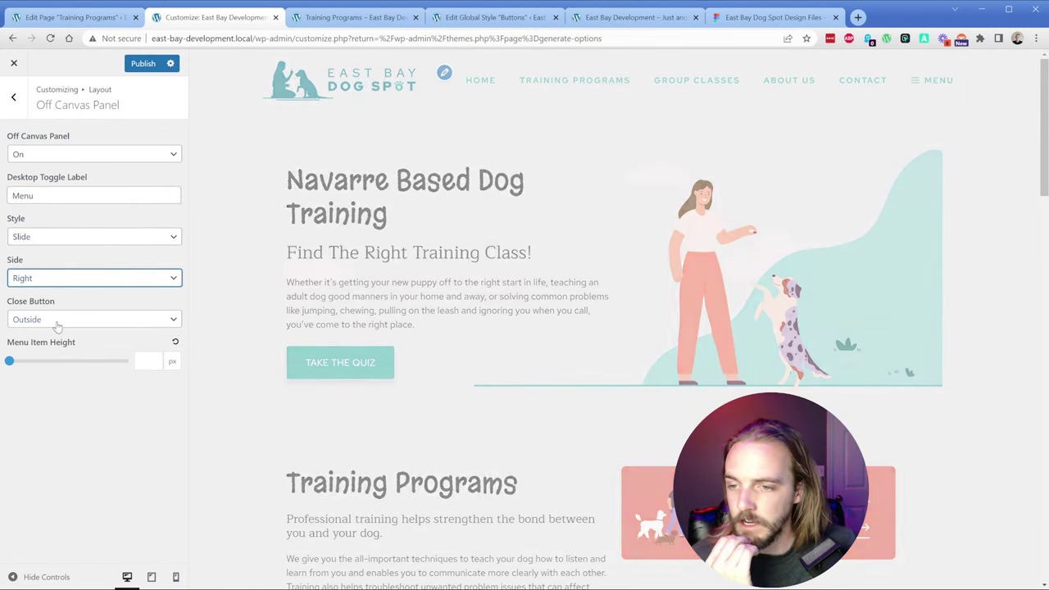
pyautogui.press('Tab')
pyautogui.press('Down')
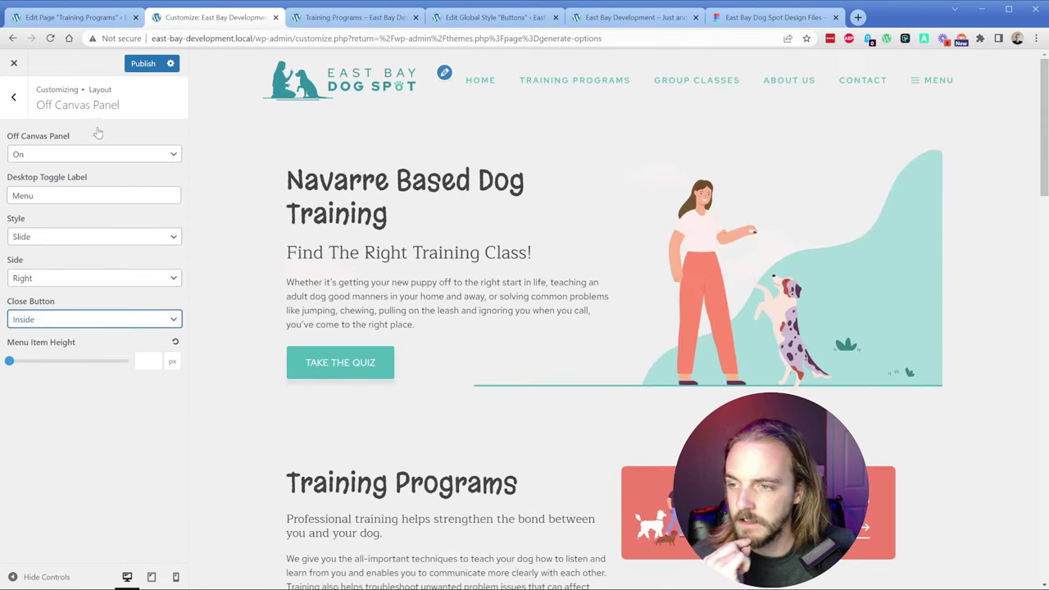
pyautogui.click(144, 64)
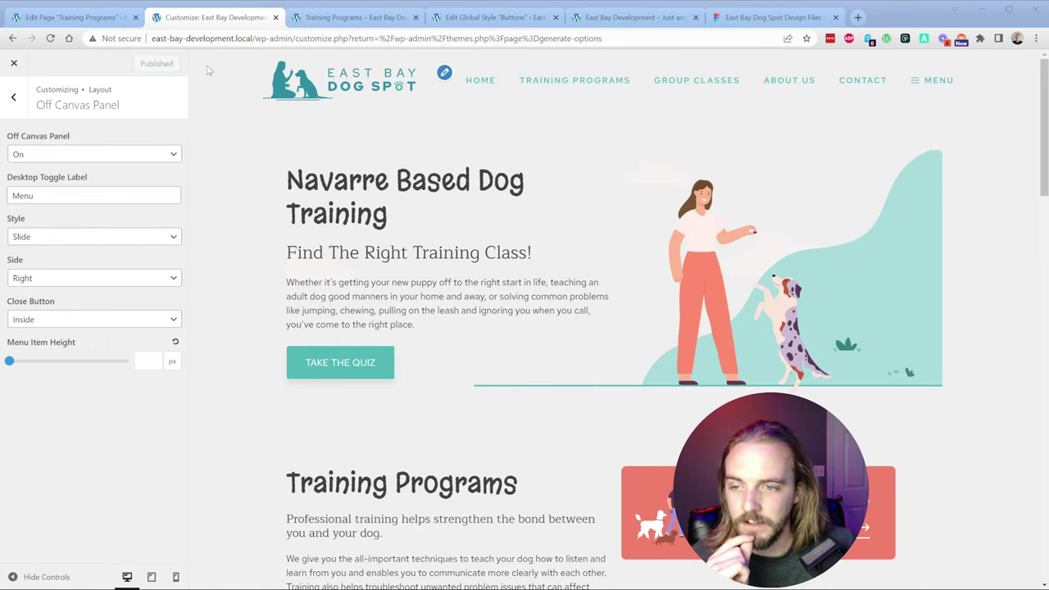
# Step: Reload the live site and test the MENU toggle opening the off-canvas panel
pyautogui.click(605, 24)
pyautogui.press('F5')
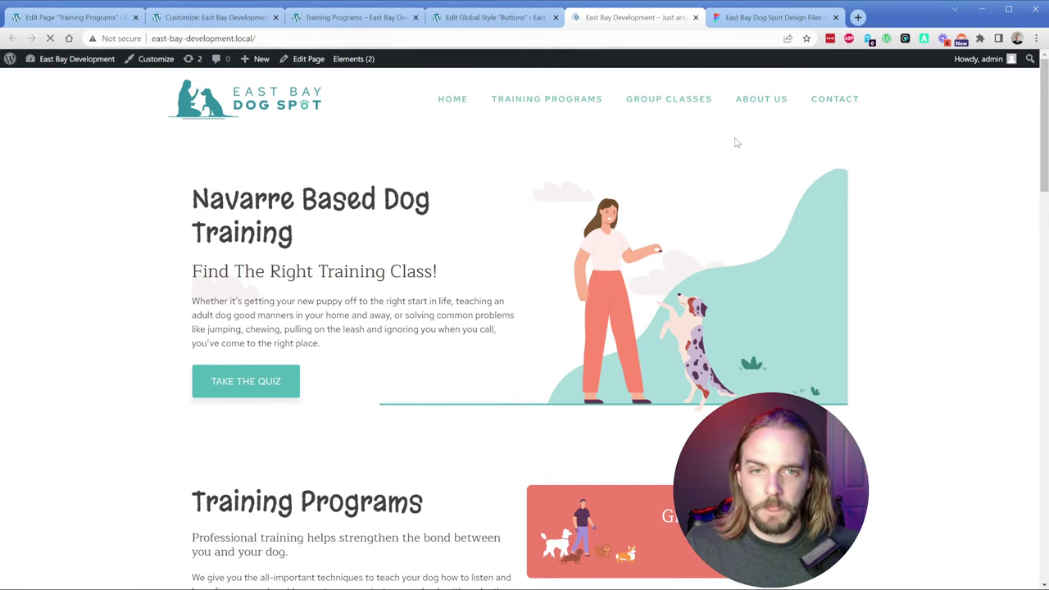
pyautogui.click(841, 100)
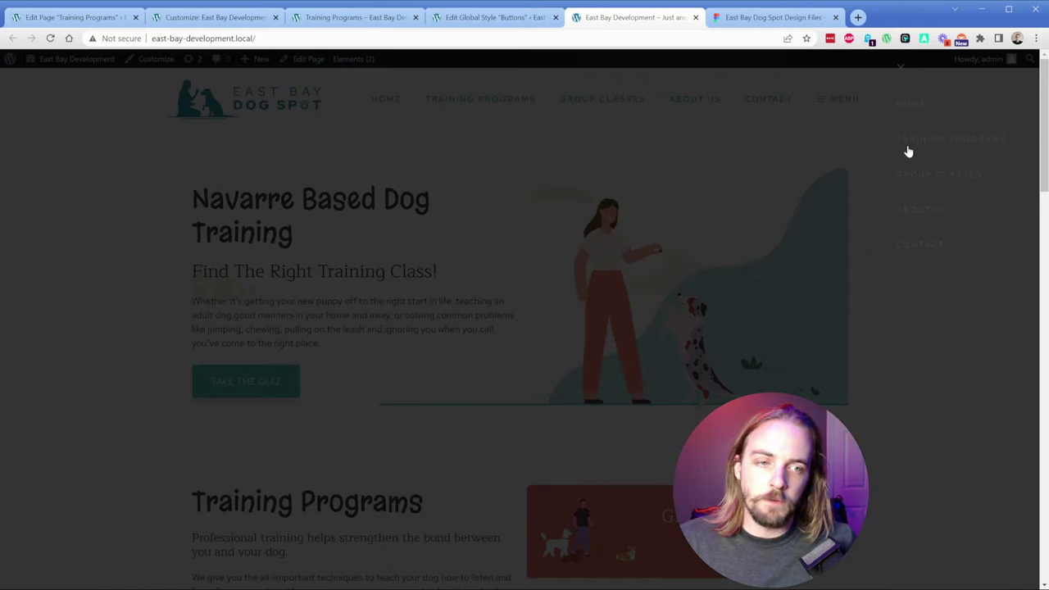
pyautogui.click(900, 70)
# Step: Return to the Customizer's Layout section list
pyautogui.click(115, 18)
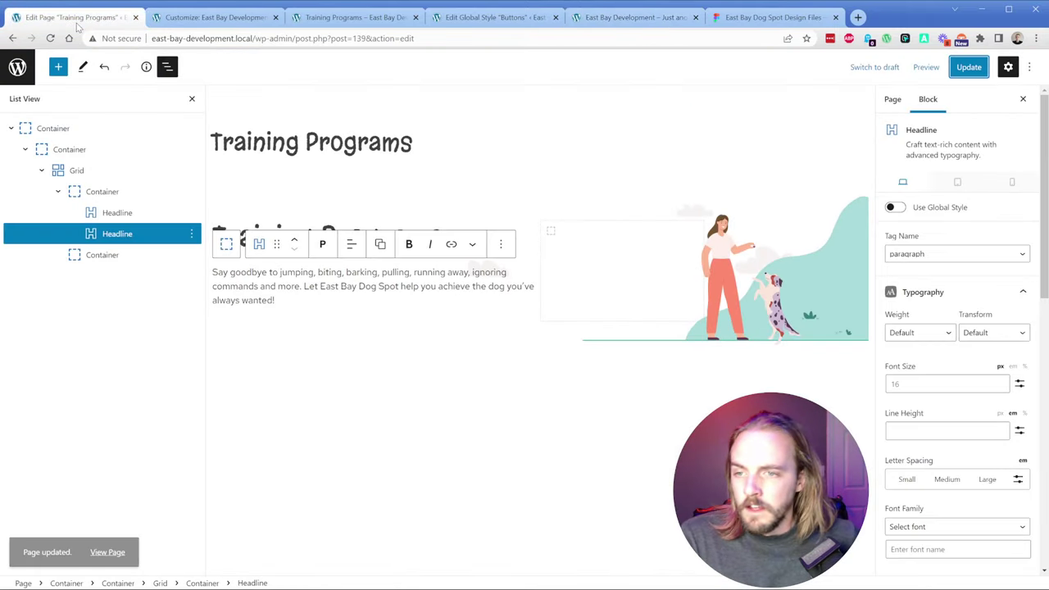
pyautogui.click(164, 20)
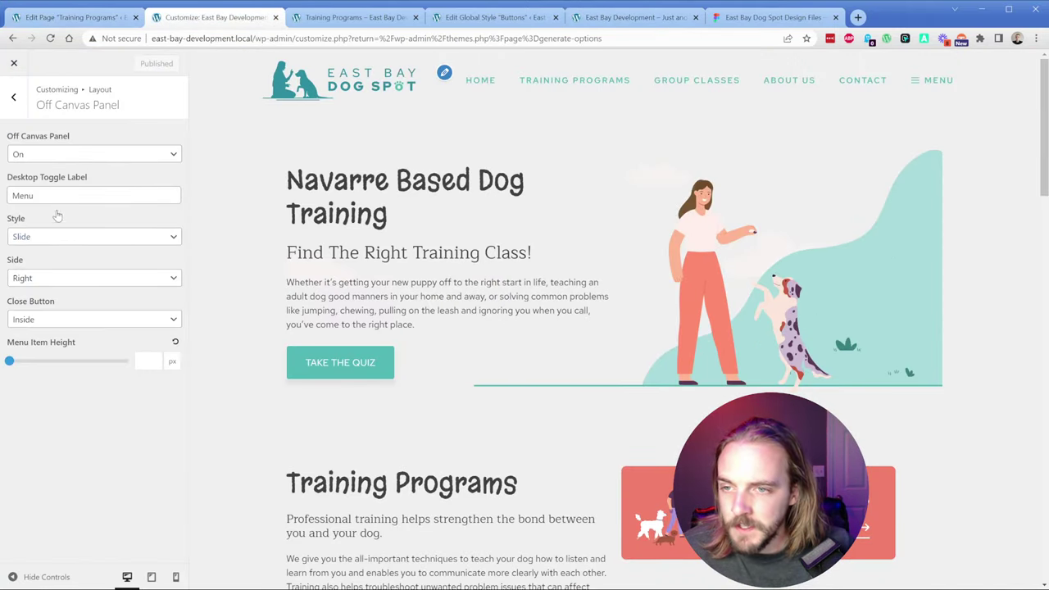
pyautogui.click(14, 99)
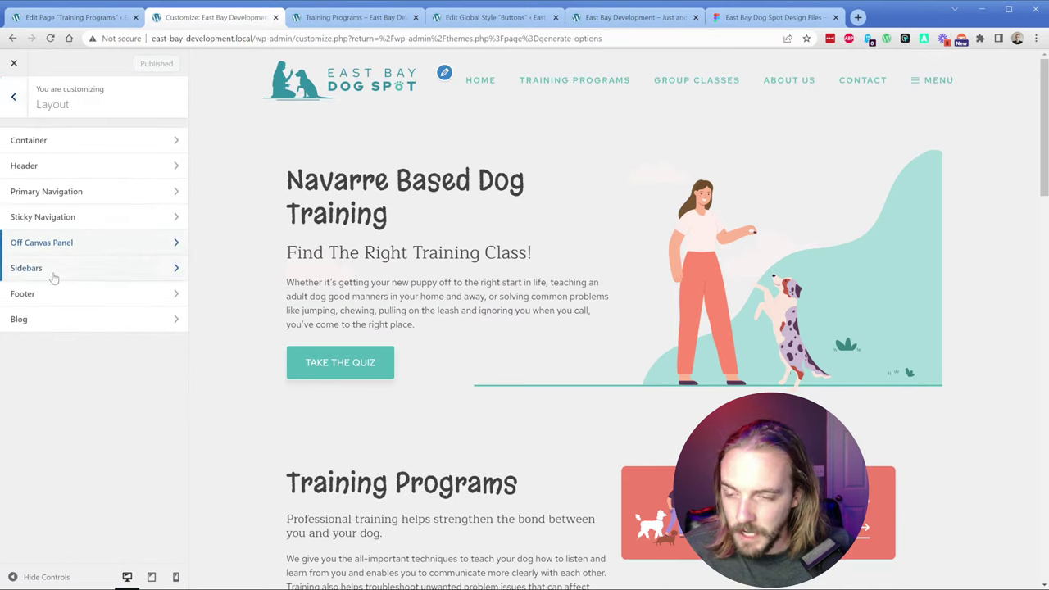
pyautogui.click(70, 244)
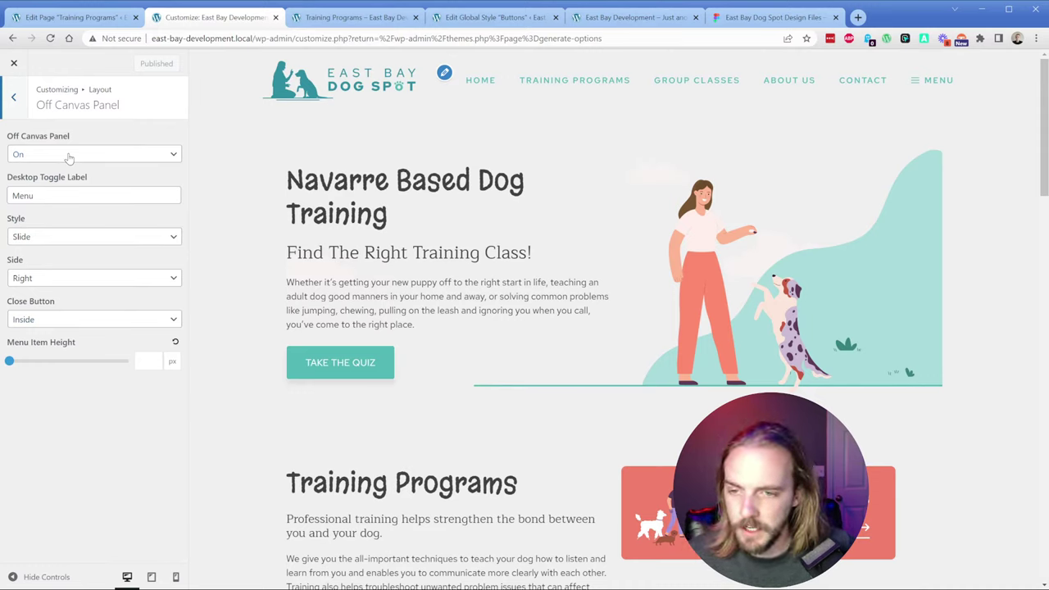
pyautogui.click(13, 98)
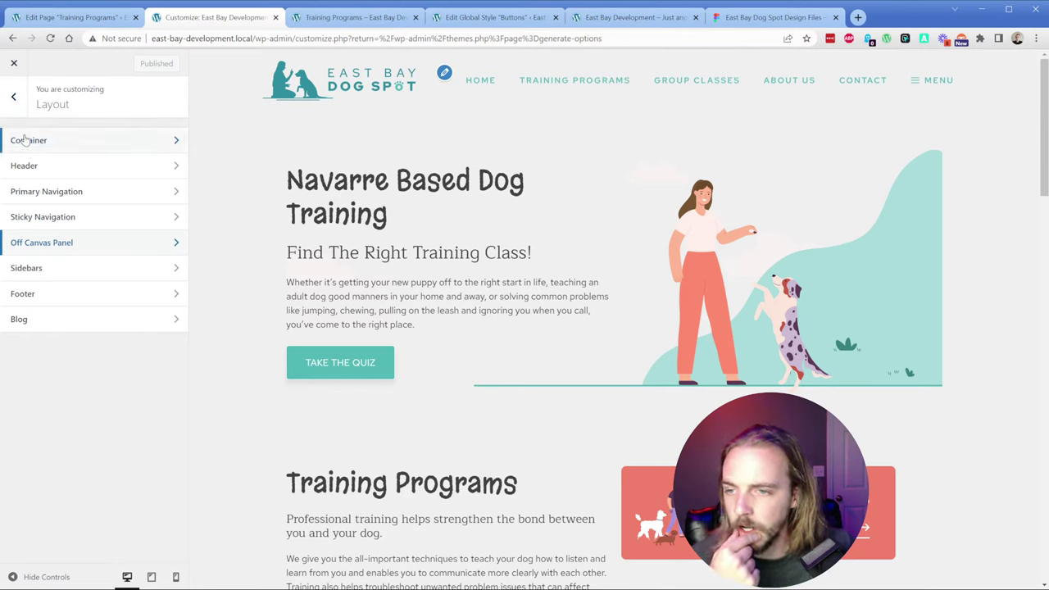
# Step: Add a Headline reading 'Test' to the Off Canvas Panel widget area and preview it
pyautogui.click(13, 98)
pyautogui.click(44, 369)
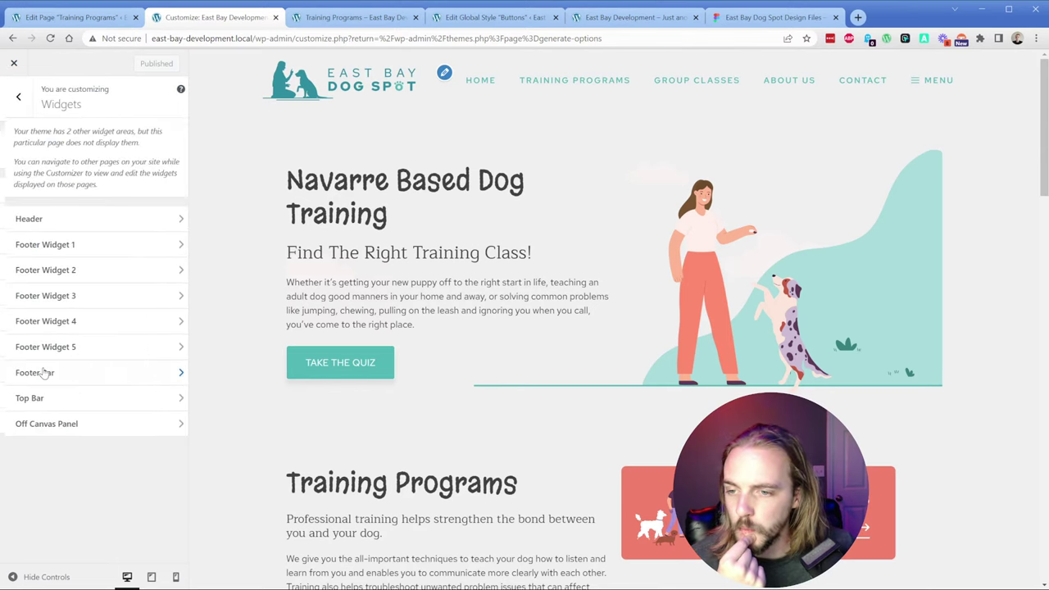
pyautogui.click(75, 422)
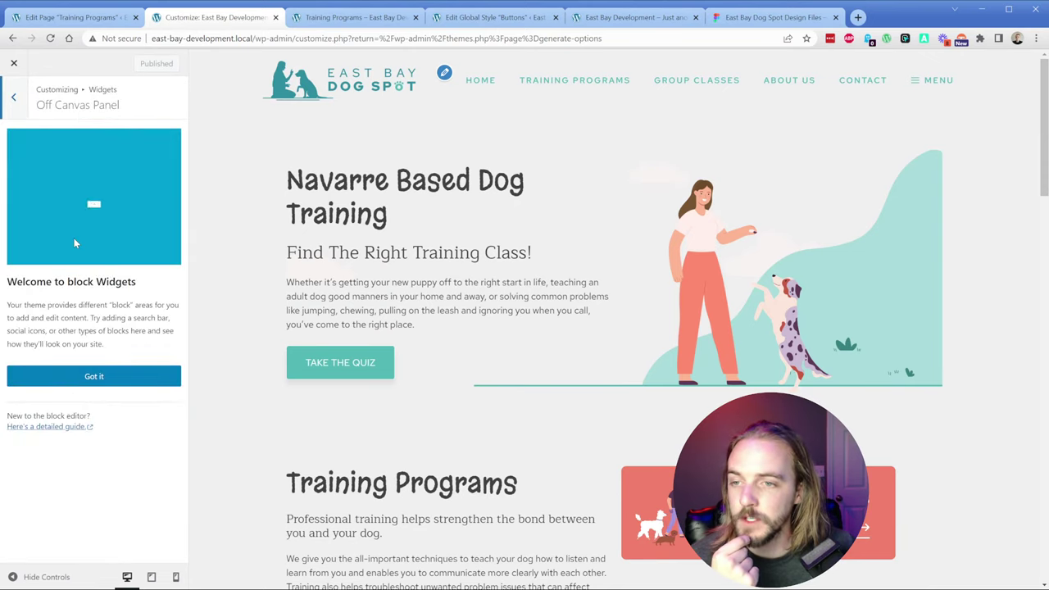
pyautogui.click(78, 376)
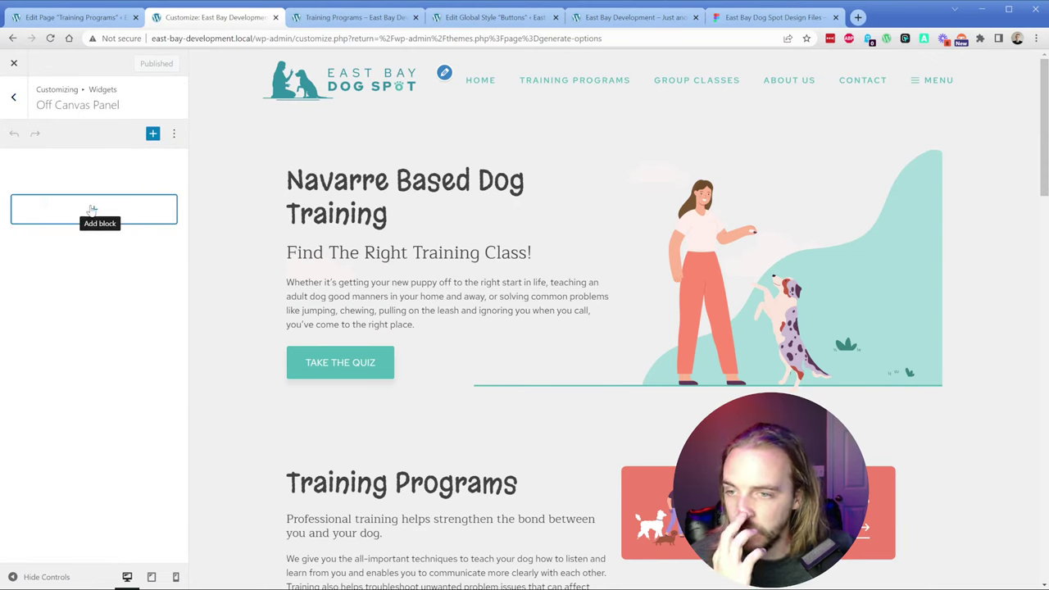
pyautogui.click(94, 209)
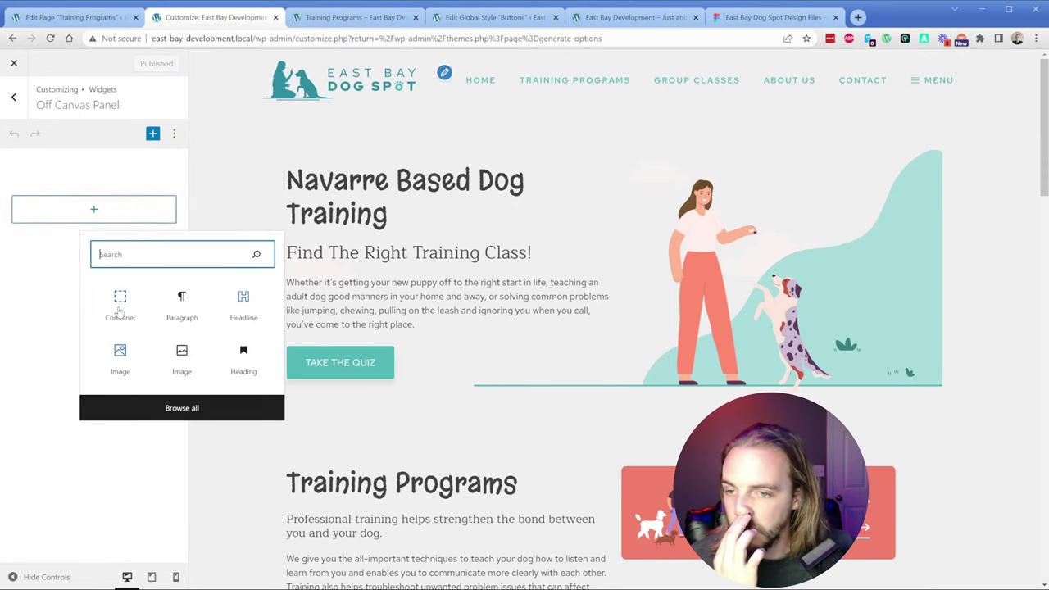
pyautogui.click(238, 304)
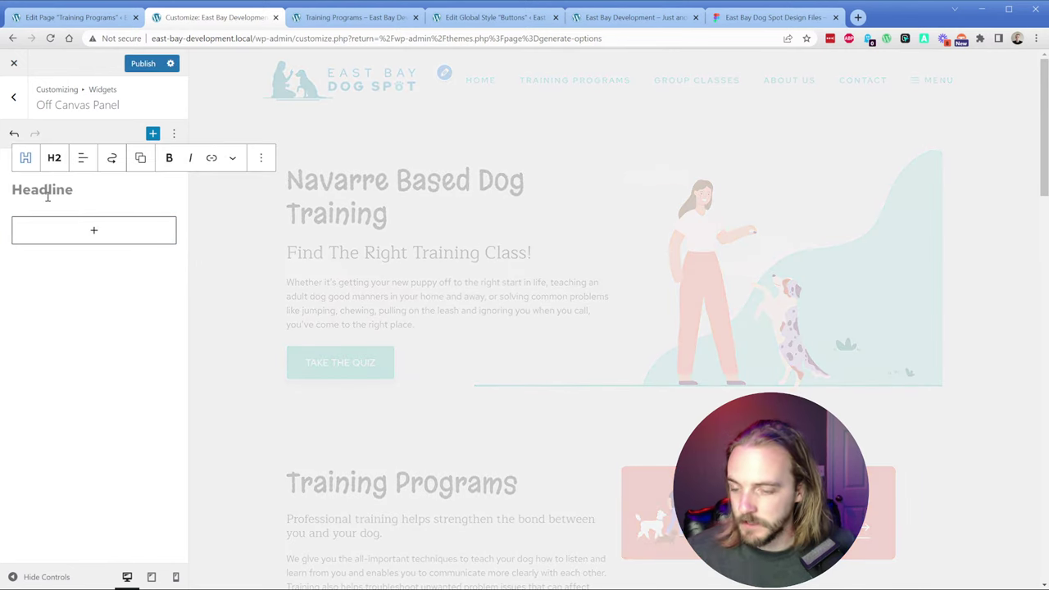
pyautogui.write('Test')
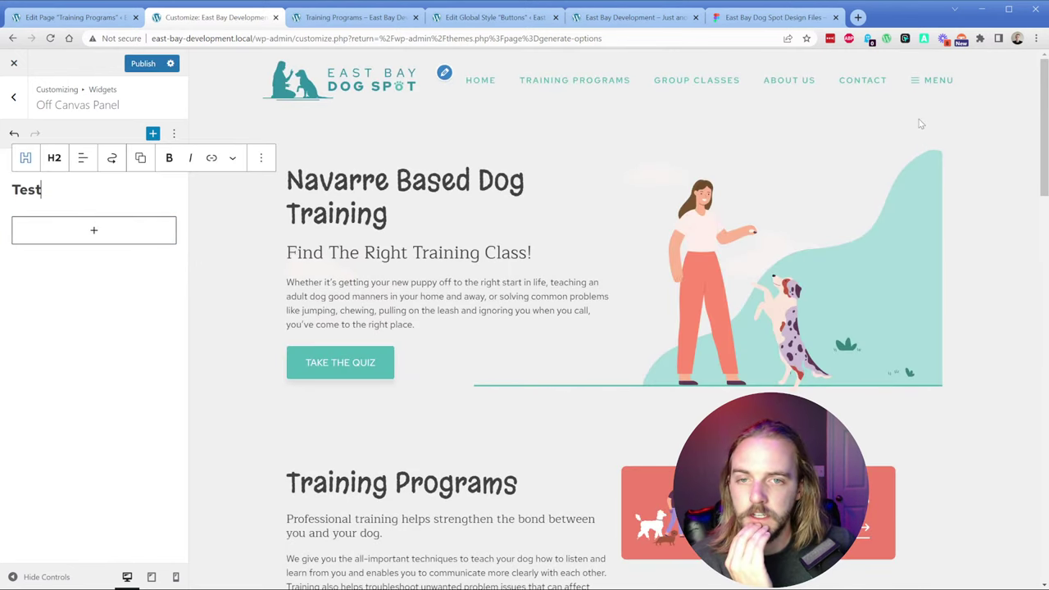
pyautogui.click(941, 82)
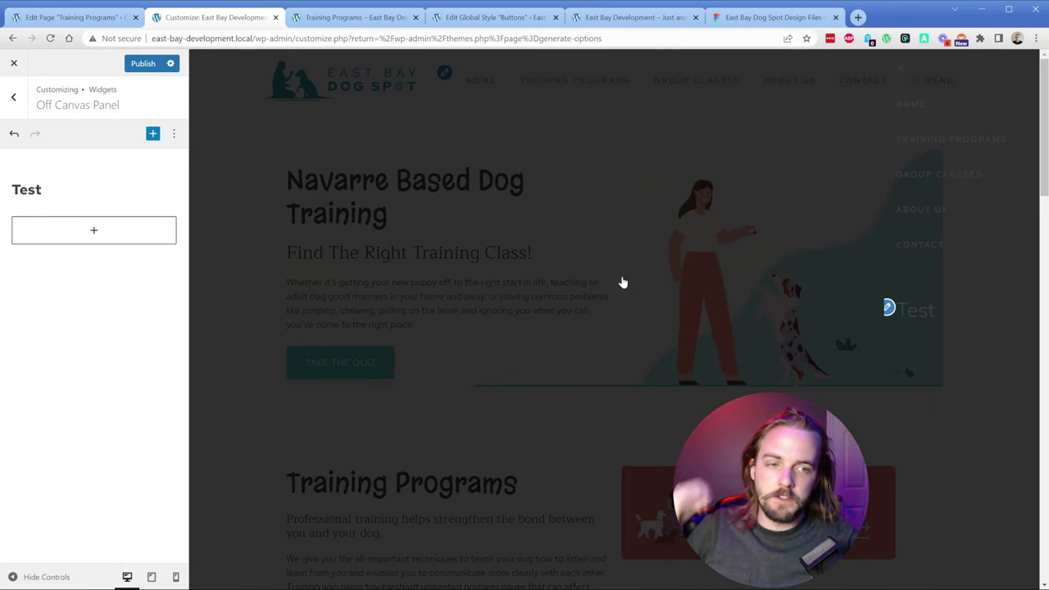
pyautogui.click(116, 239)
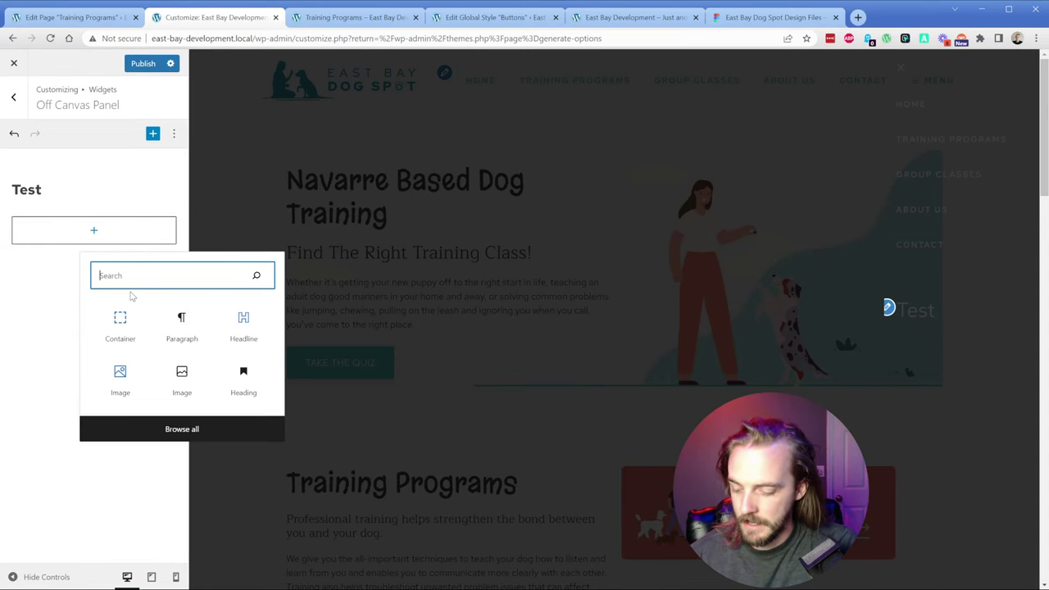
# Step: Insert an Image block with the Actions.svg illustration below the Test headline and preview it
pyautogui.write('ima')
pyautogui.click(179, 324)
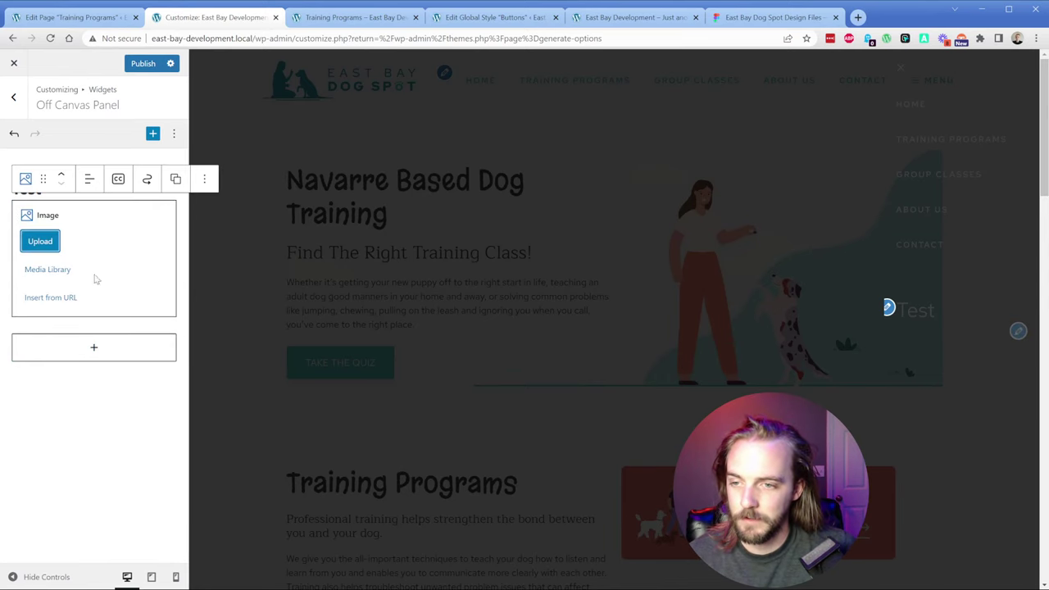
pyautogui.click(47, 270)
pyautogui.click(159, 217)
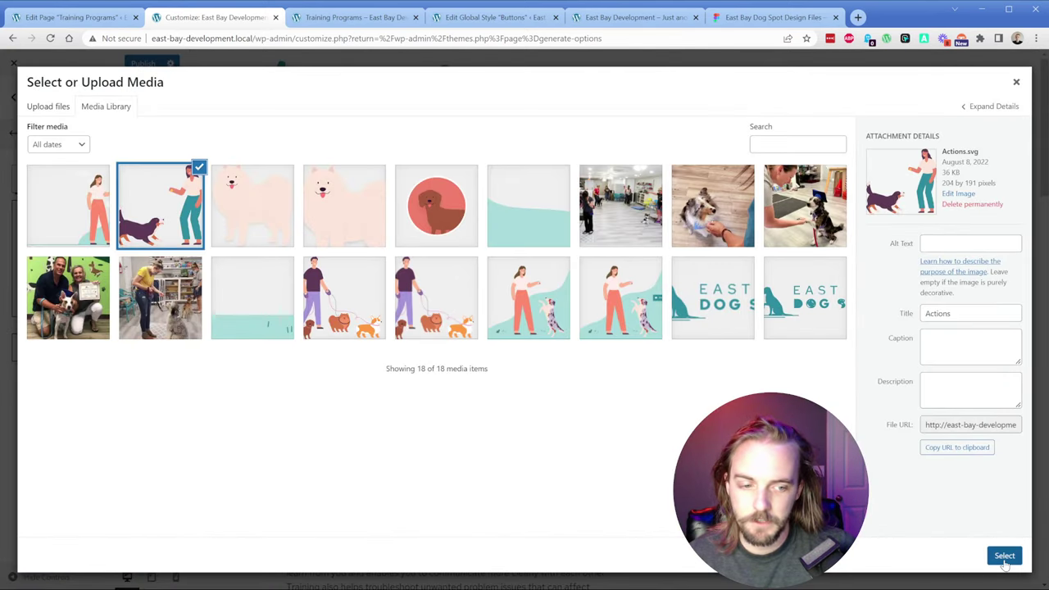
pyautogui.click(1005, 557)
pyautogui.click(93, 412)
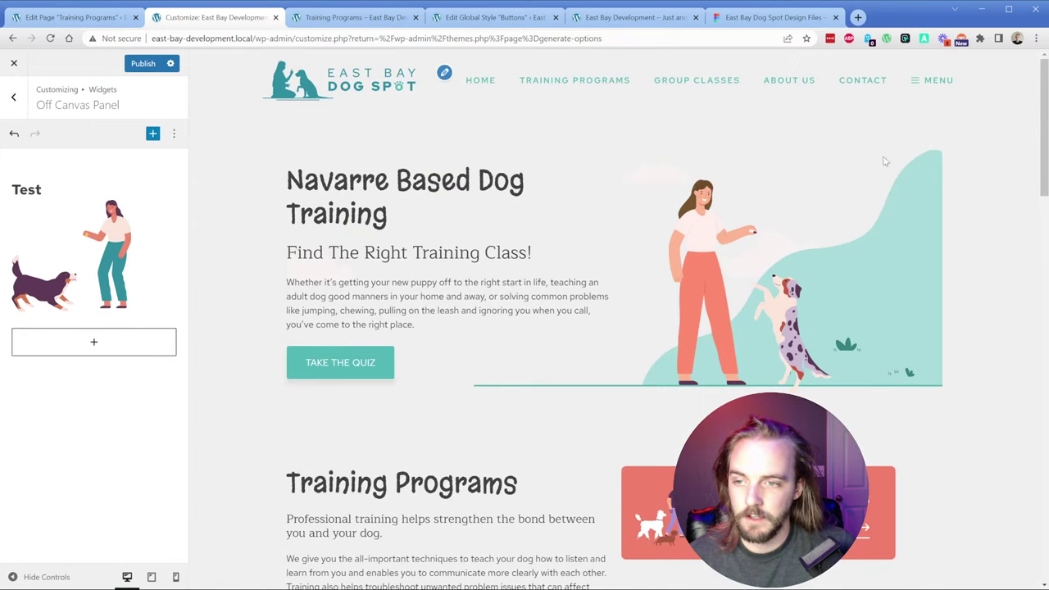
pyautogui.click(934, 79)
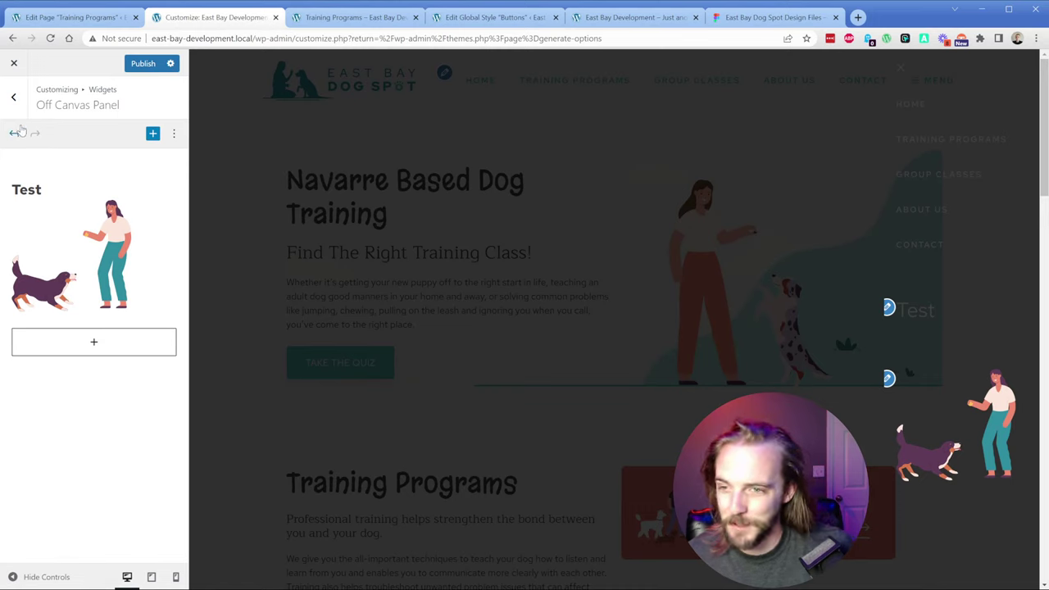
# Step: Publish the Off Canvas Panel widget changes
pyautogui.click(14, 98)
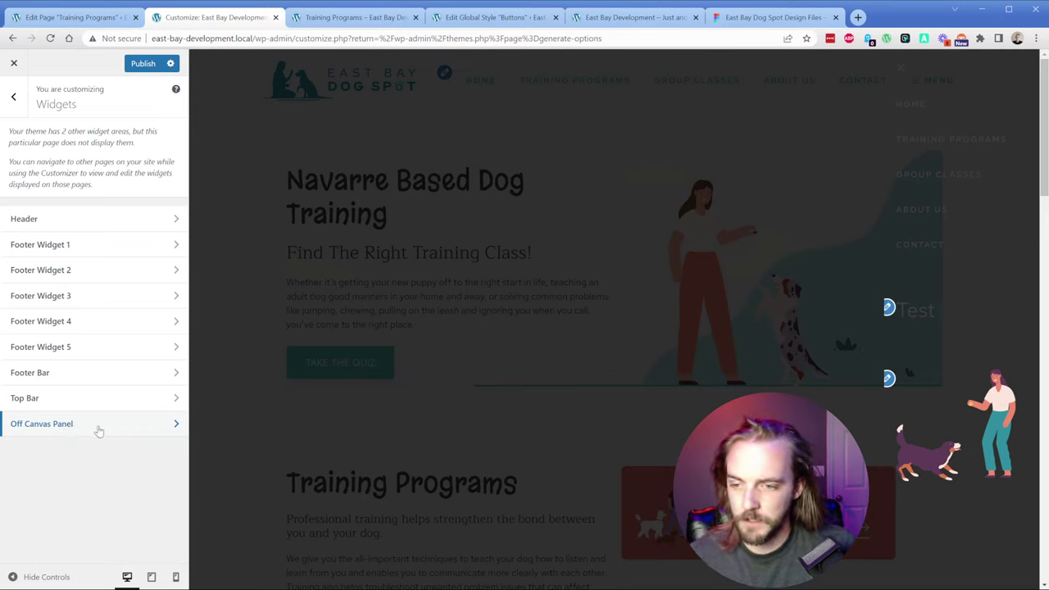
pyautogui.click(98, 429)
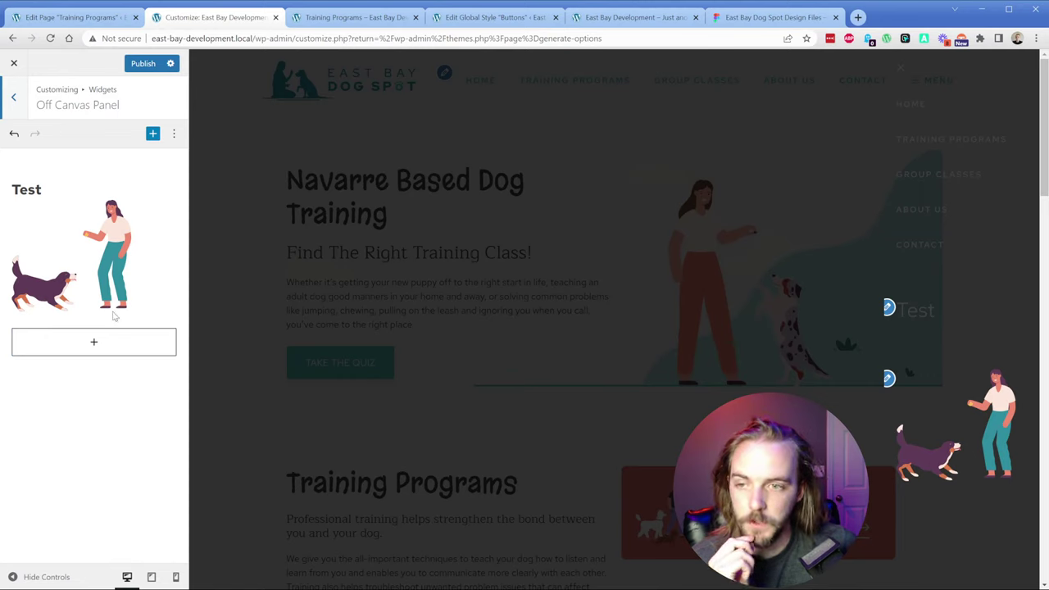
pyautogui.click(131, 67)
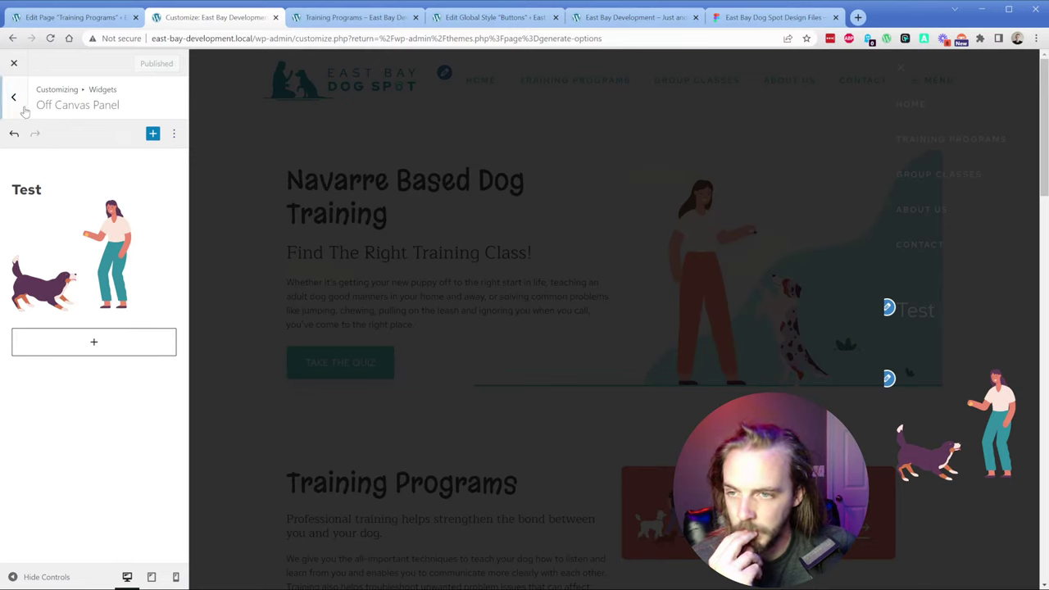
# Step: Give the Test headline the h3-white global style, then return to the widget areas list
pyautogui.click(29, 184)
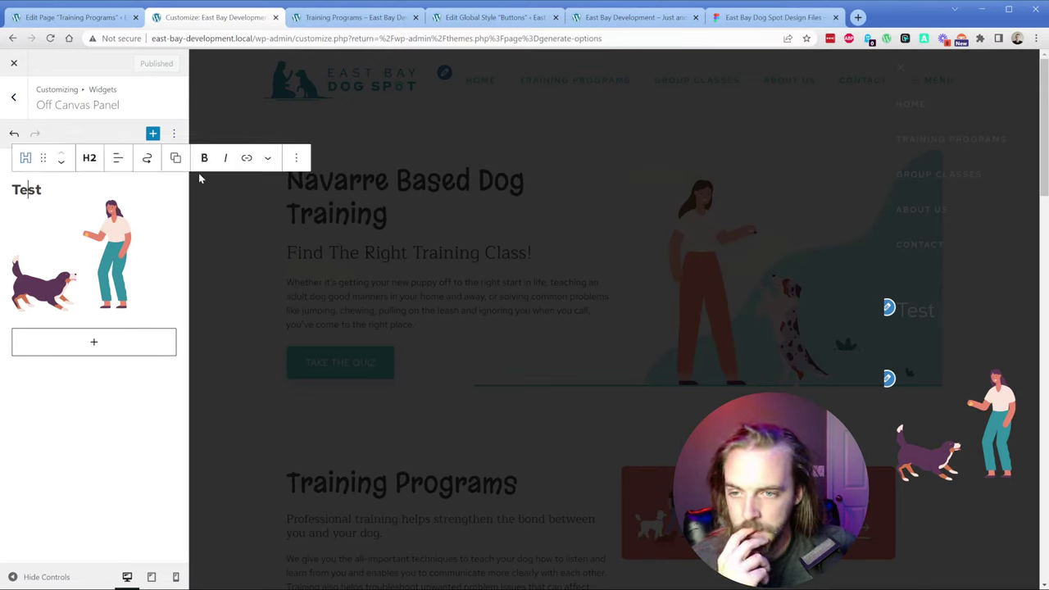
pyautogui.click(295, 159)
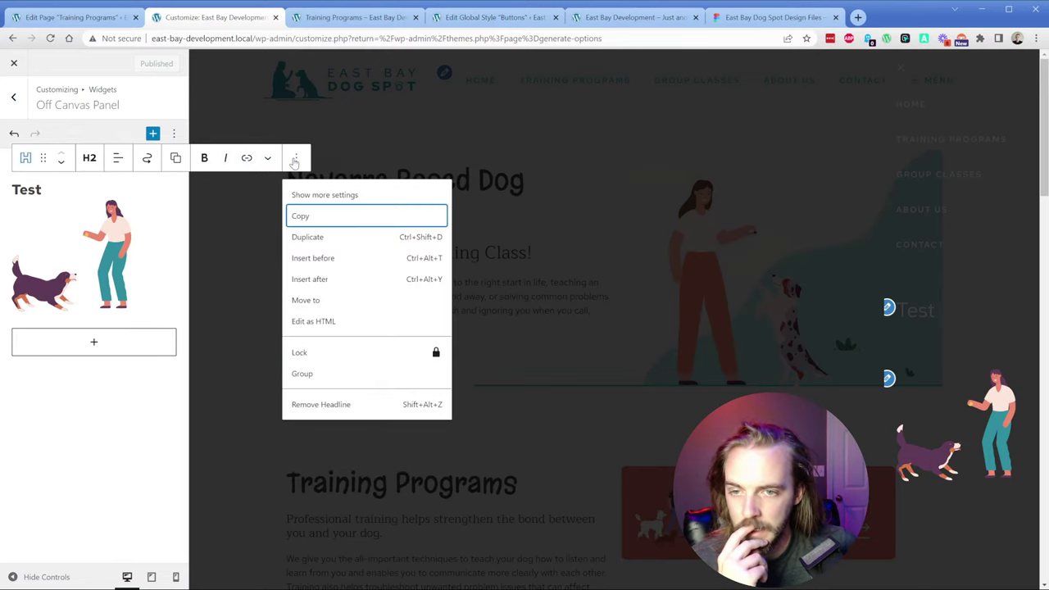
pyautogui.click(320, 195)
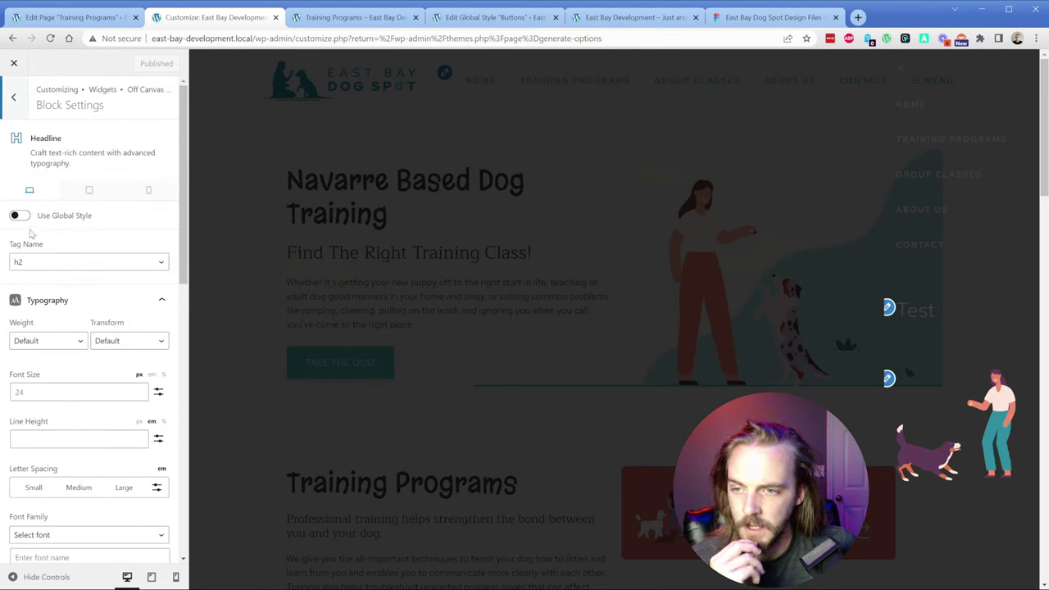
pyautogui.click(20, 215)
pyautogui.click(67, 281)
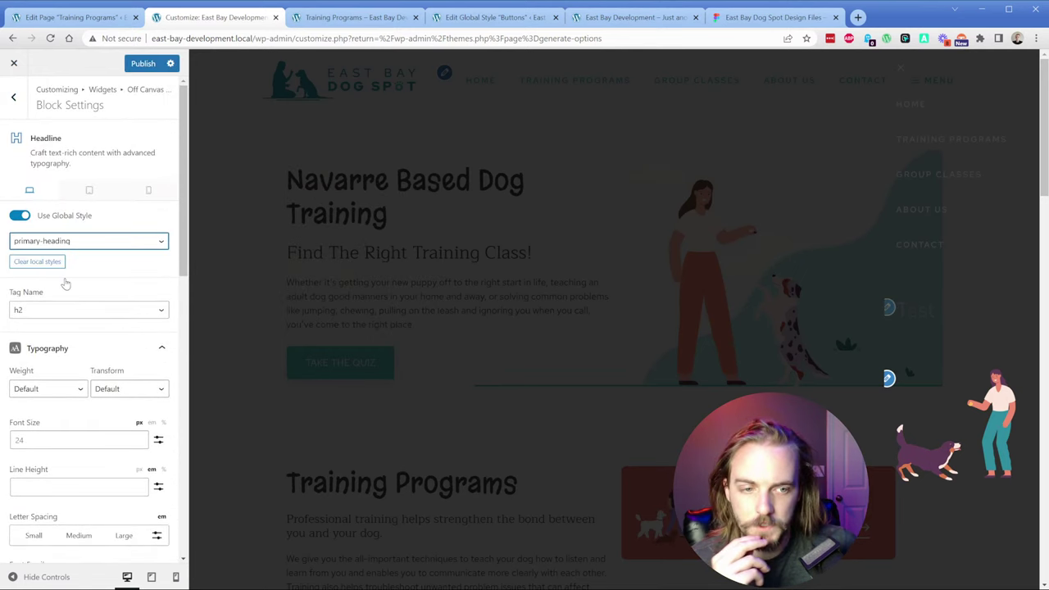
pyautogui.click(66, 242)
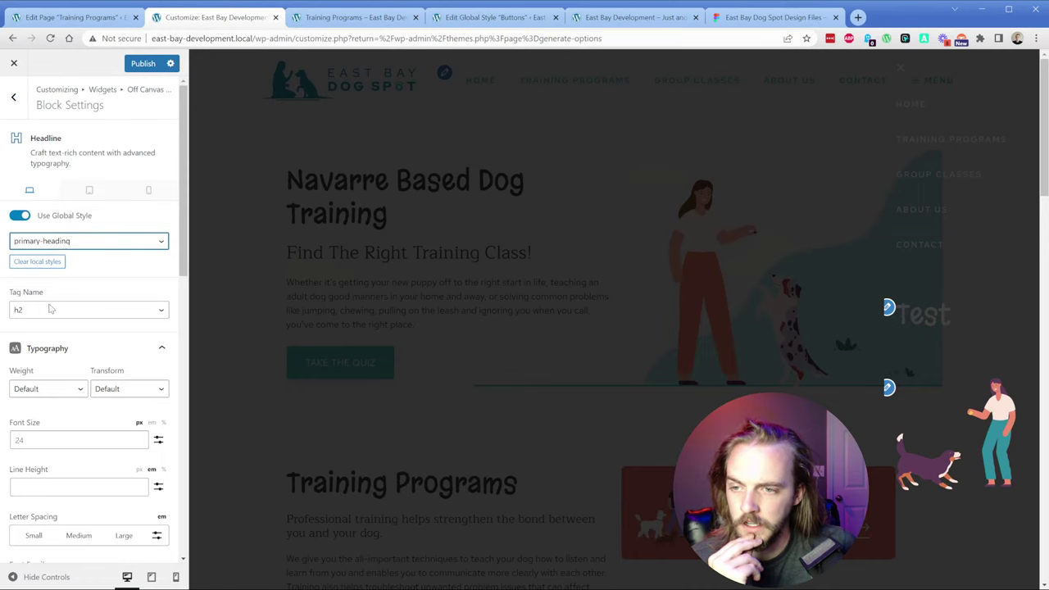
pyautogui.click(52, 309)
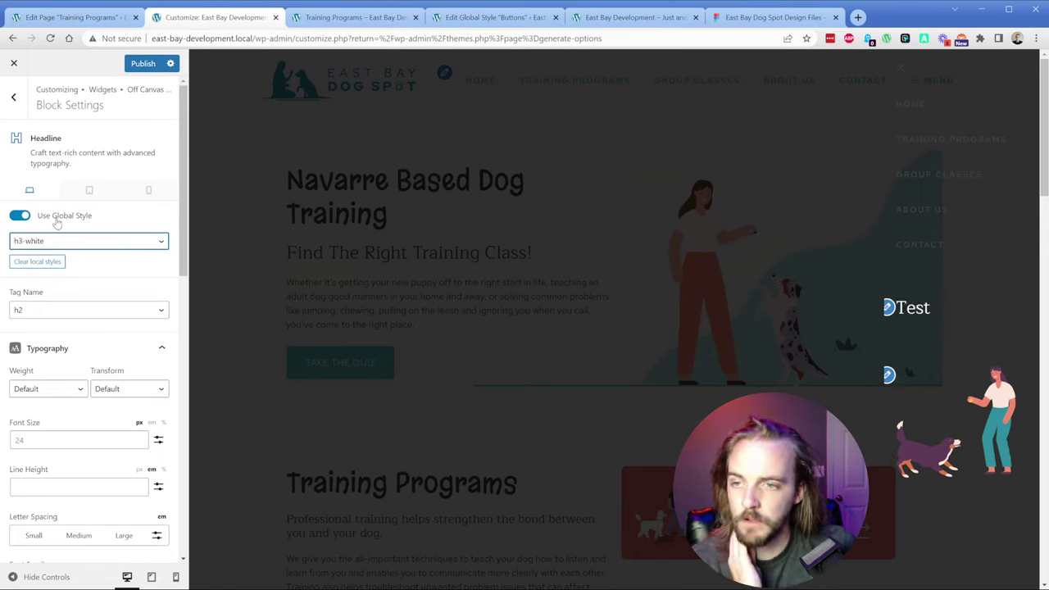
pyautogui.scroll(-10, 49, 328)
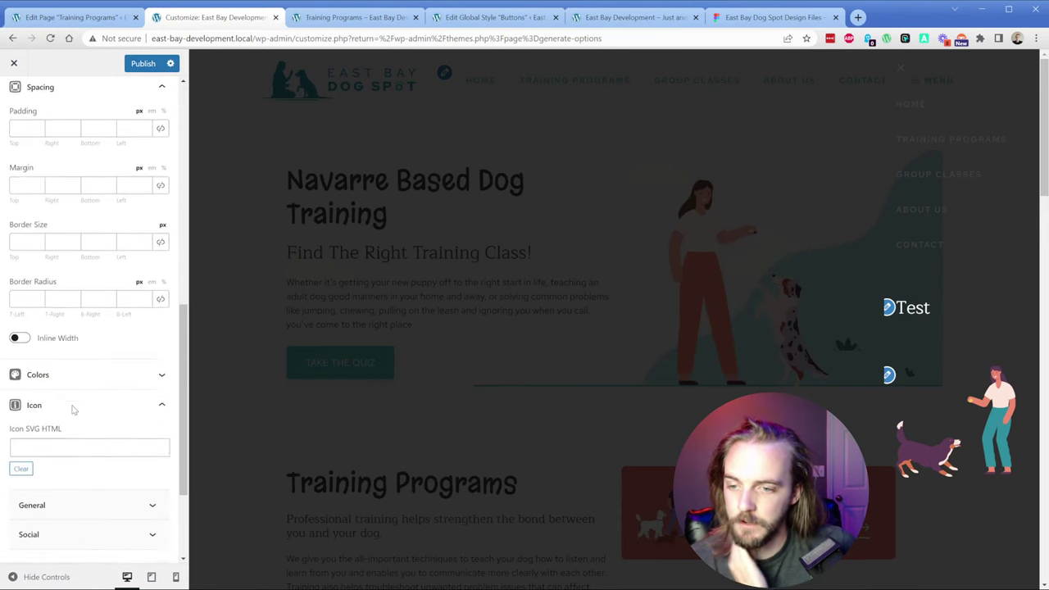
pyautogui.scroll(10, 66, 393)
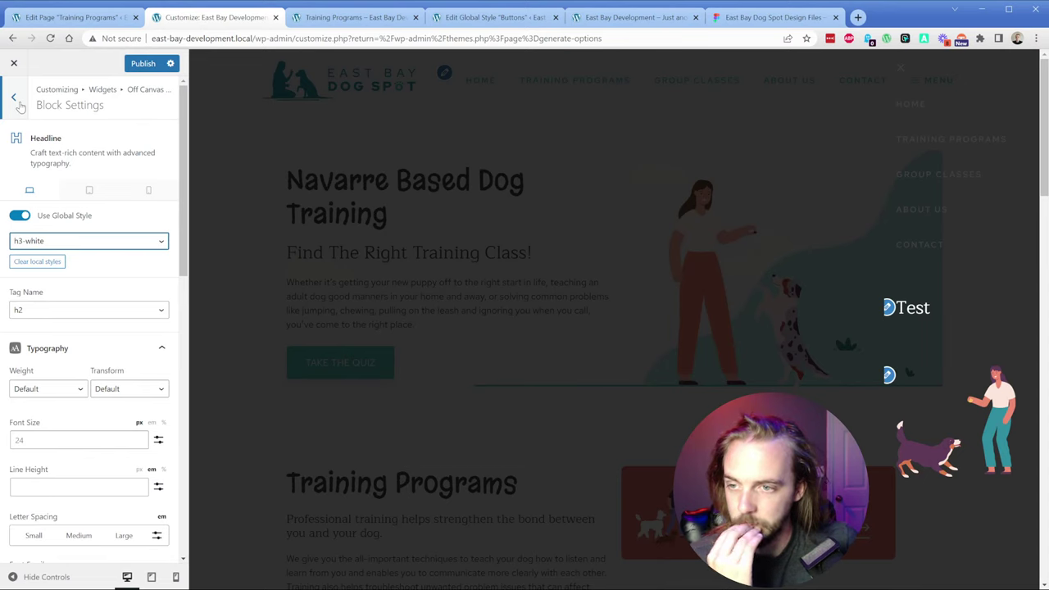
pyautogui.click(14, 98)
pyautogui.click(16, 98)
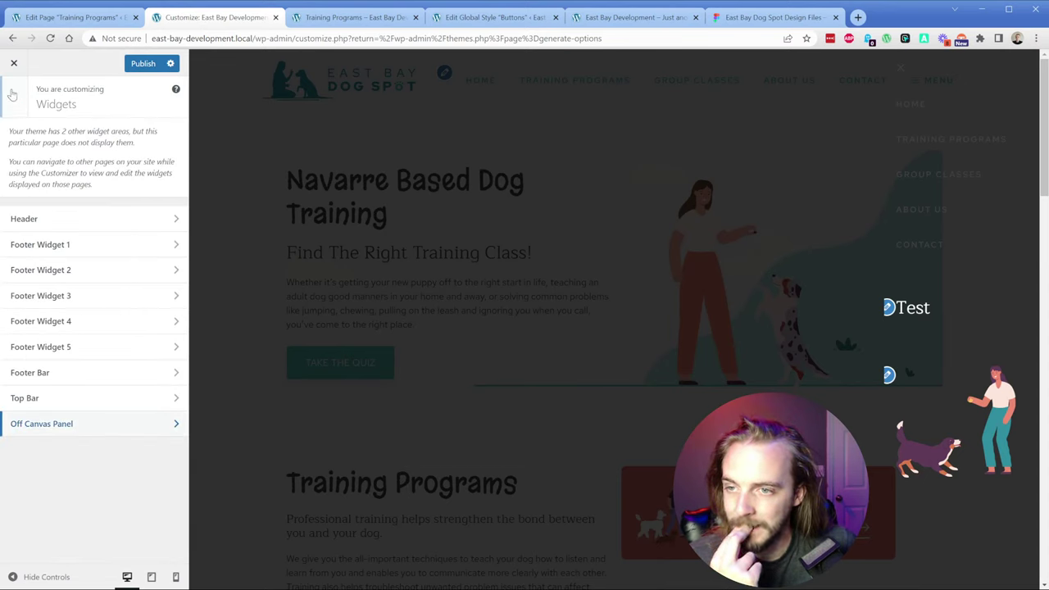
# Step: Browse the General and Additional CSS customizer sections
pyautogui.click(12, 95)
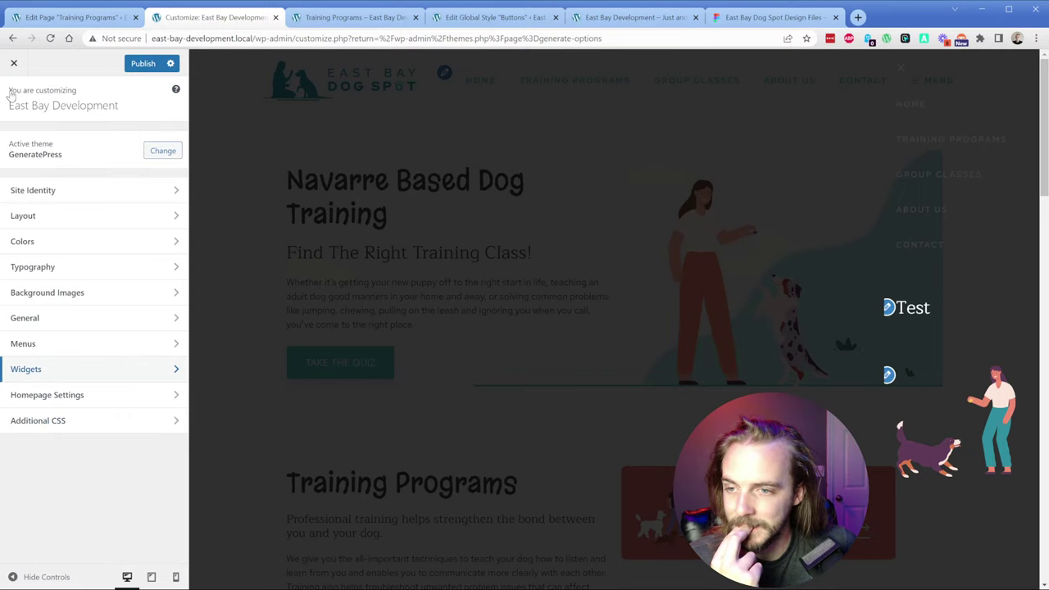
pyautogui.click(94, 324)
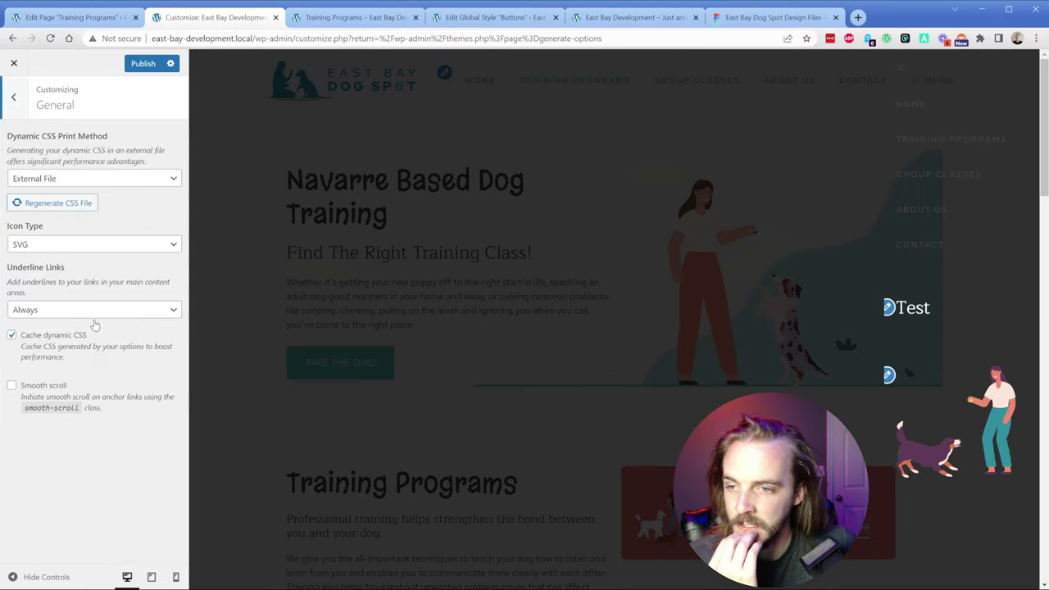
pyautogui.click(14, 110)
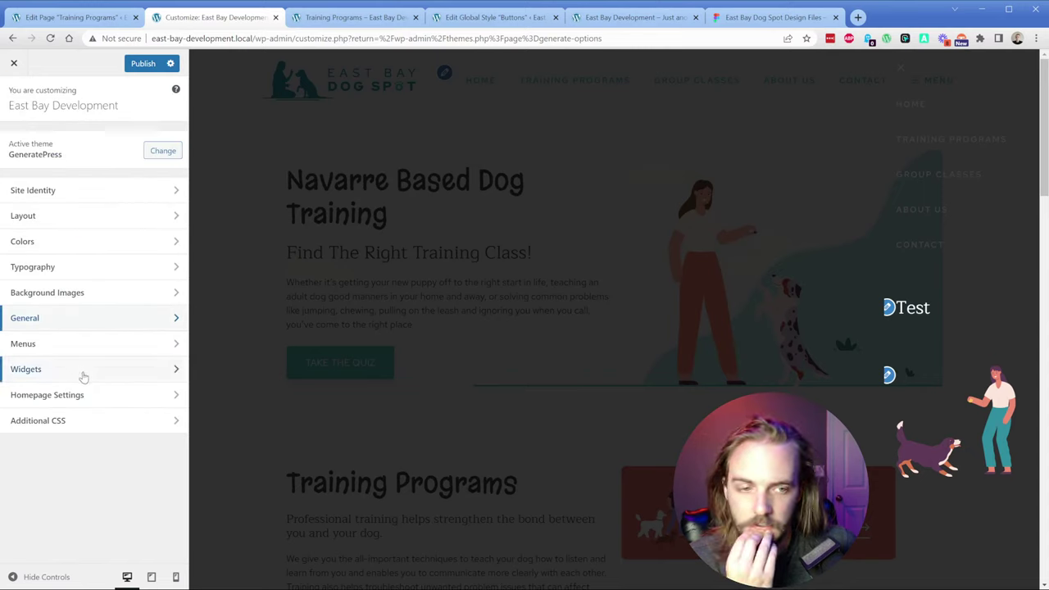
pyautogui.click(90, 420)
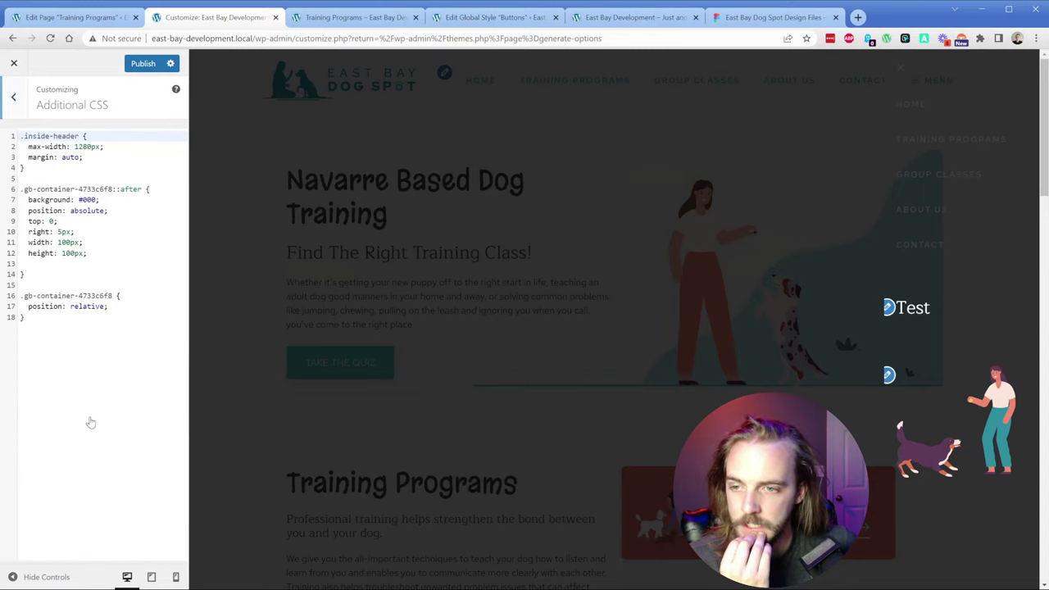
pyautogui.click(13, 98)
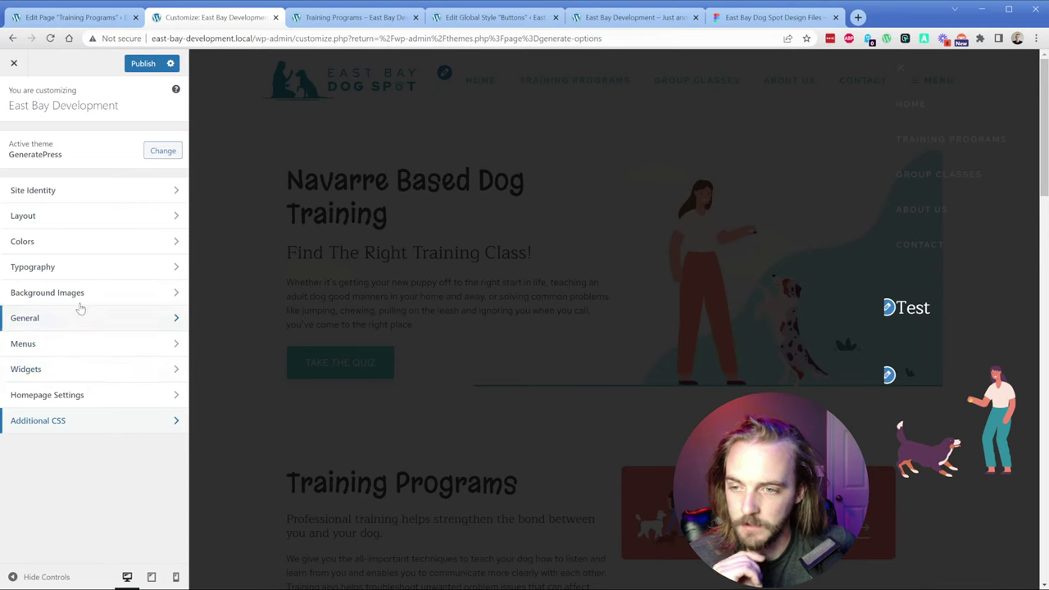
# Step: Review Sticky Navigation, then the Off Canvas Panel layout settings and its Slide style
pyautogui.click(72, 218)
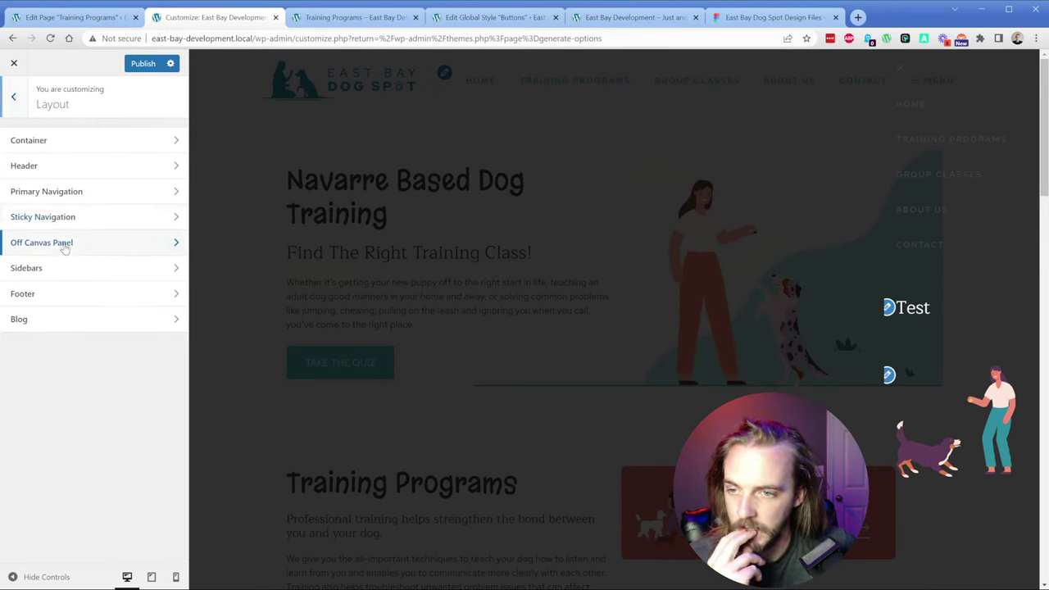
pyautogui.click(64, 244)
pyautogui.click(19, 105)
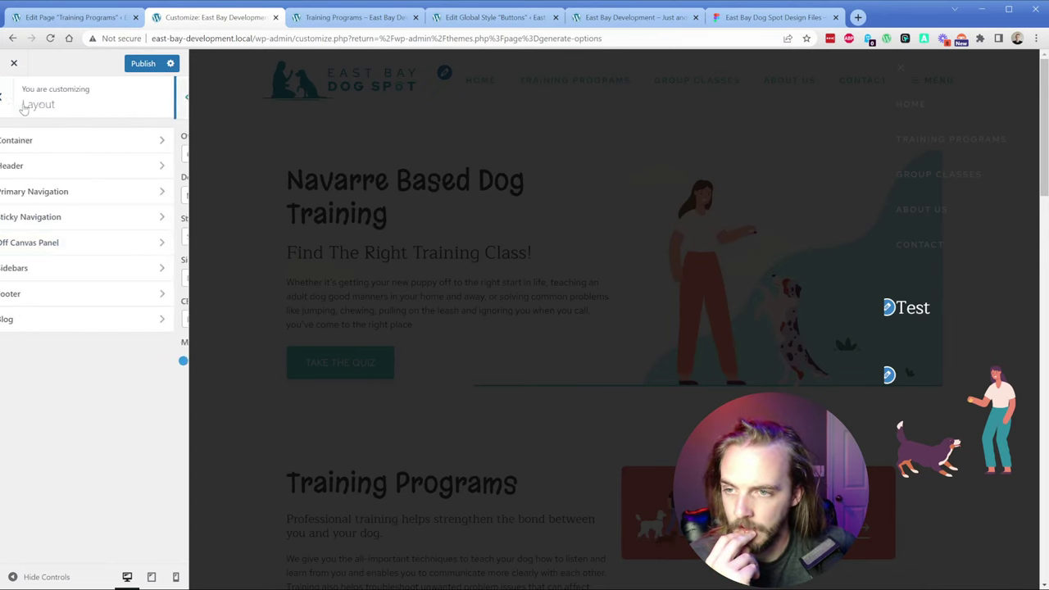
pyautogui.click(82, 227)
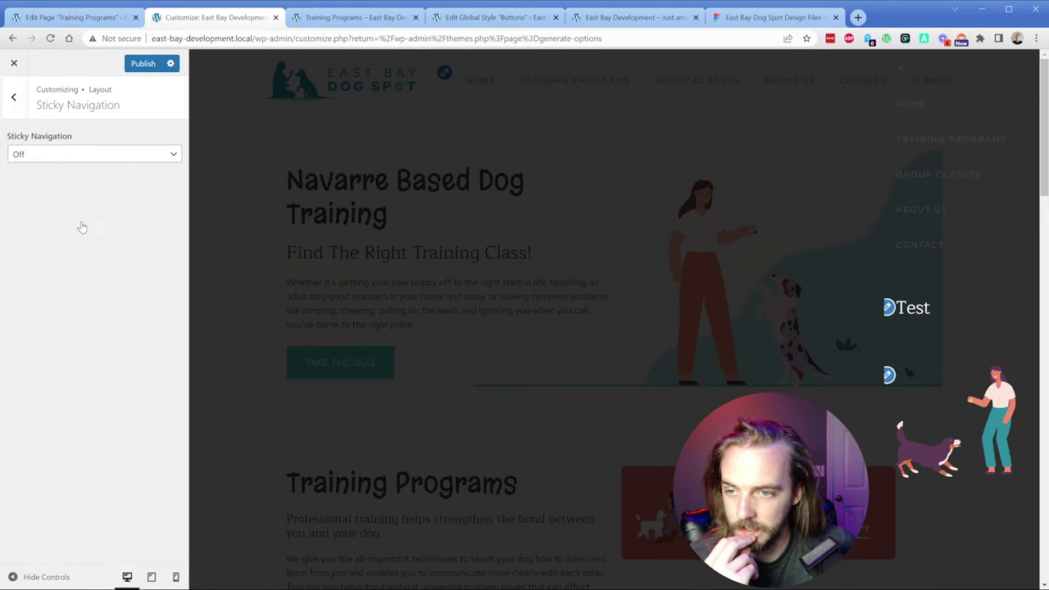
pyautogui.click(46, 155)
pyautogui.press('Escape')
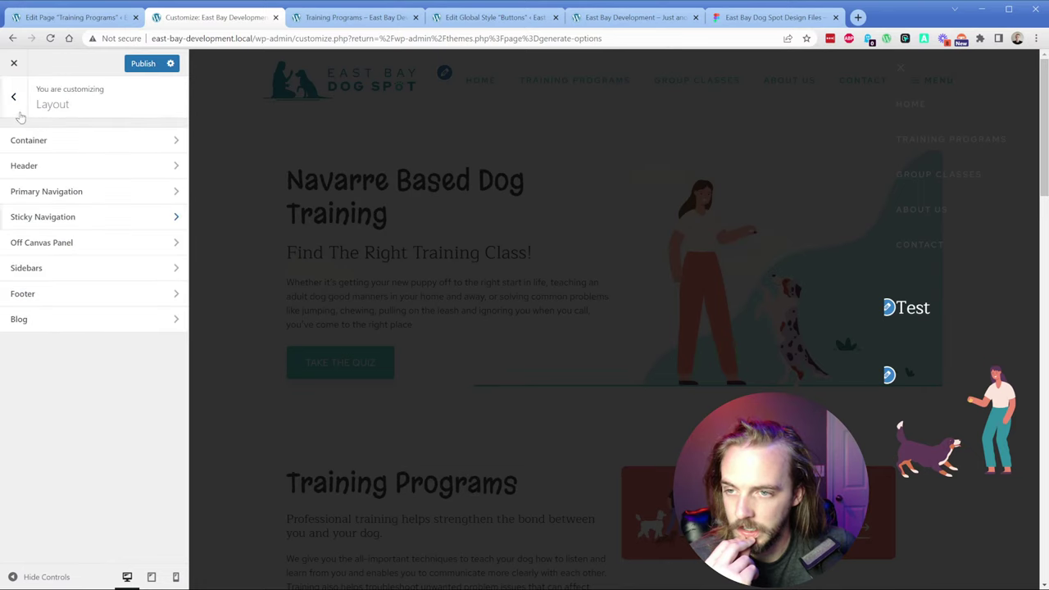
pyautogui.click(50, 243)
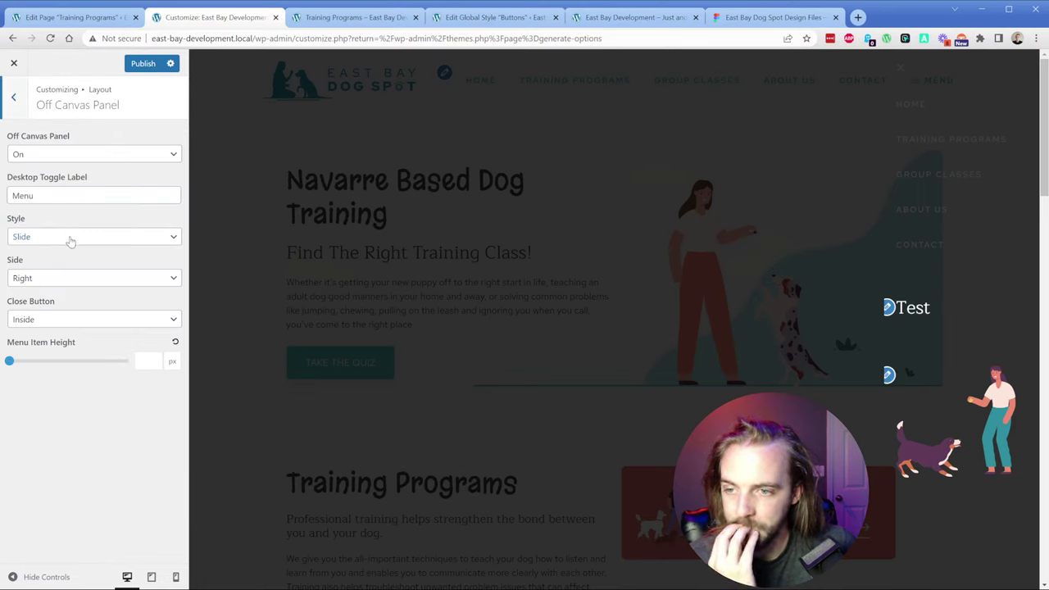
pyautogui.click(70, 237)
# Step: Try the Overlay style, cancel the overlay defaults, revert to Slide, and publish
pyautogui.click(68, 264)
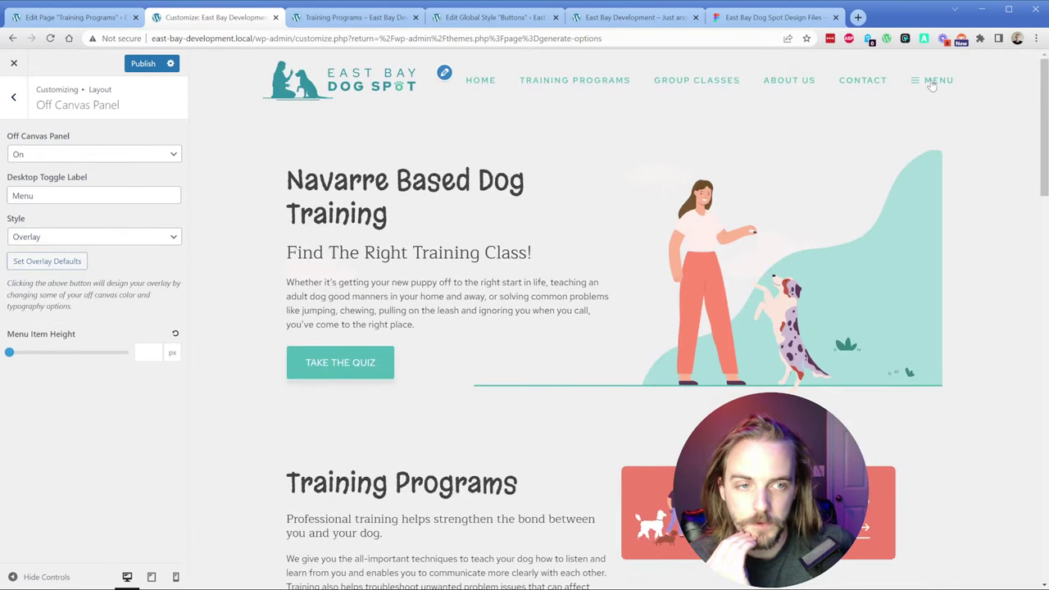
pyautogui.click(931, 82)
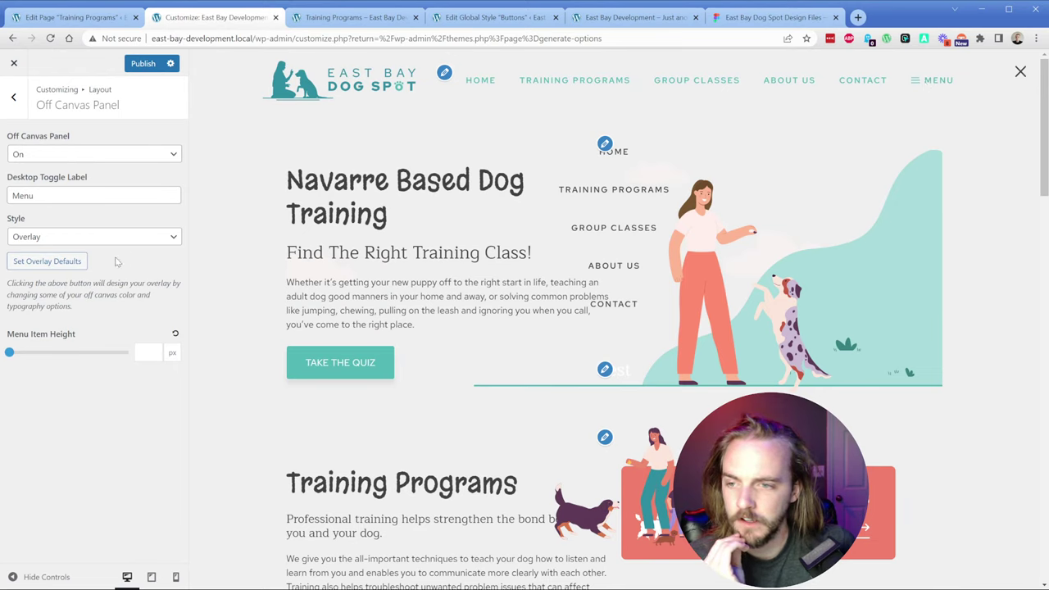
pyautogui.click(52, 264)
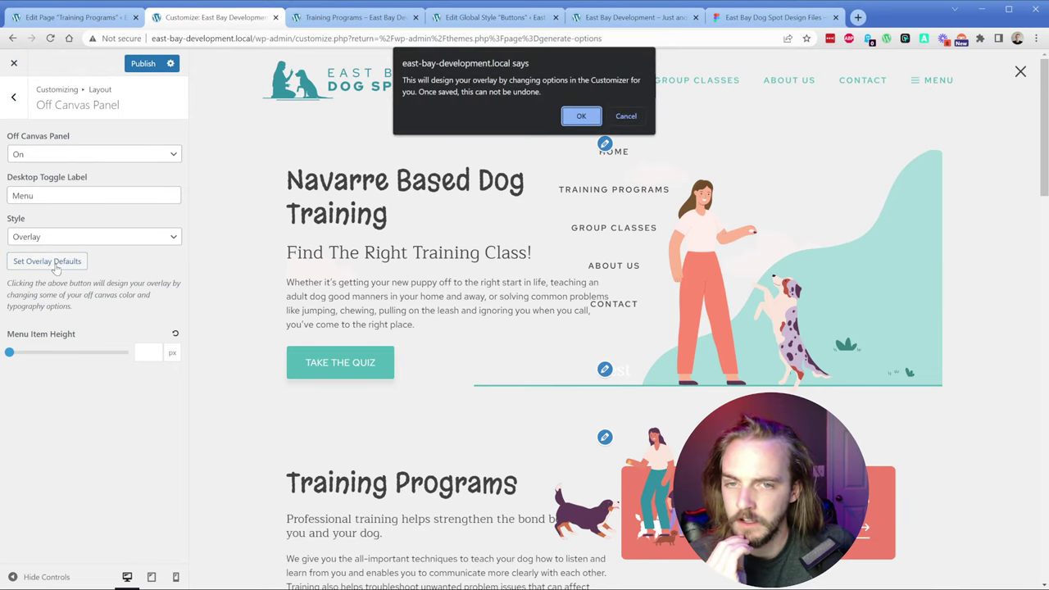
pyautogui.click(624, 115)
pyautogui.click(90, 243)
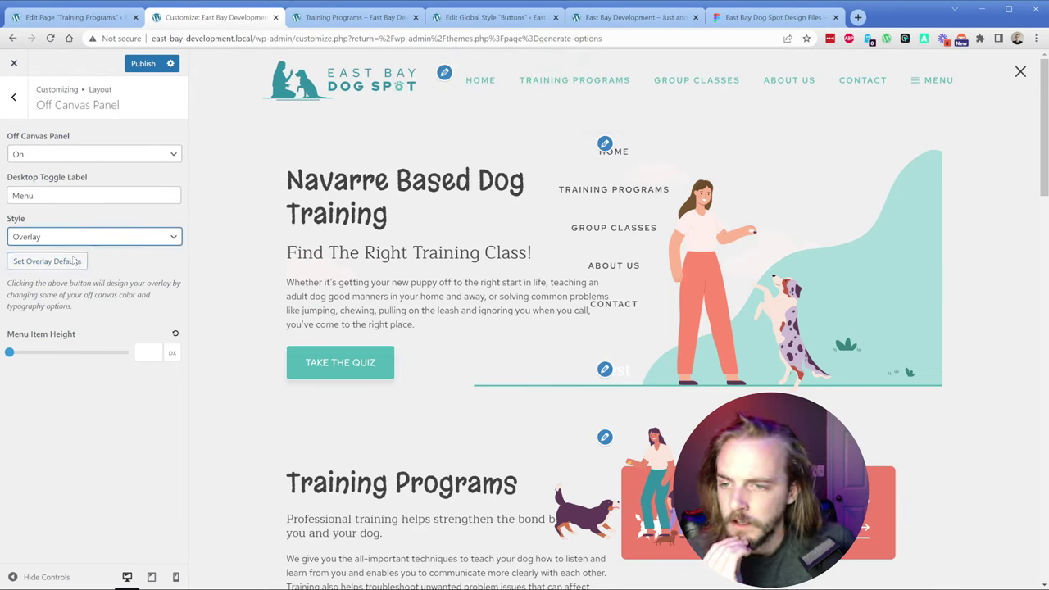
pyautogui.click(76, 259)
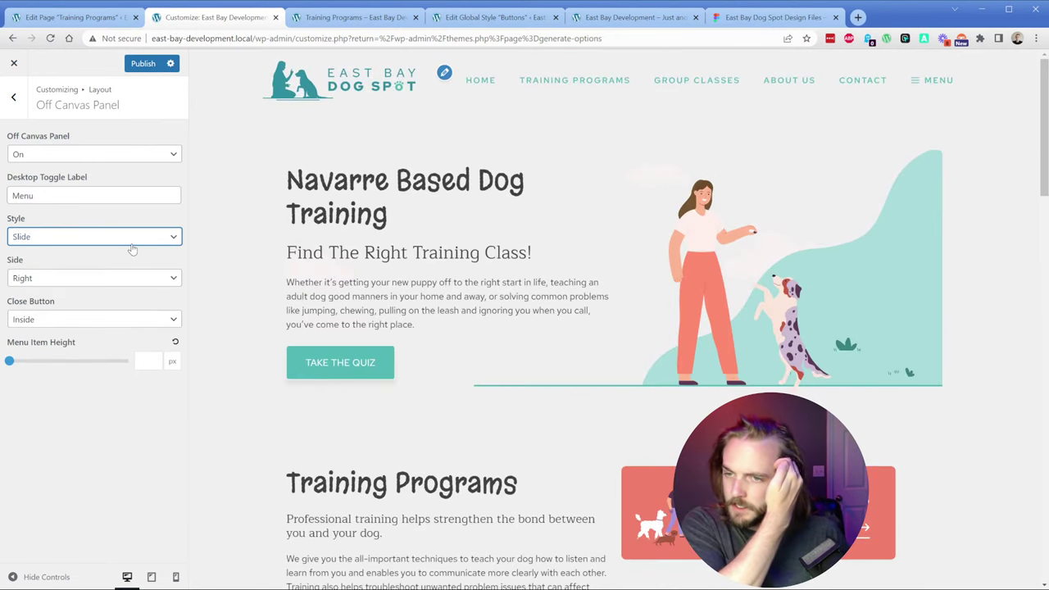
pyautogui.click(141, 64)
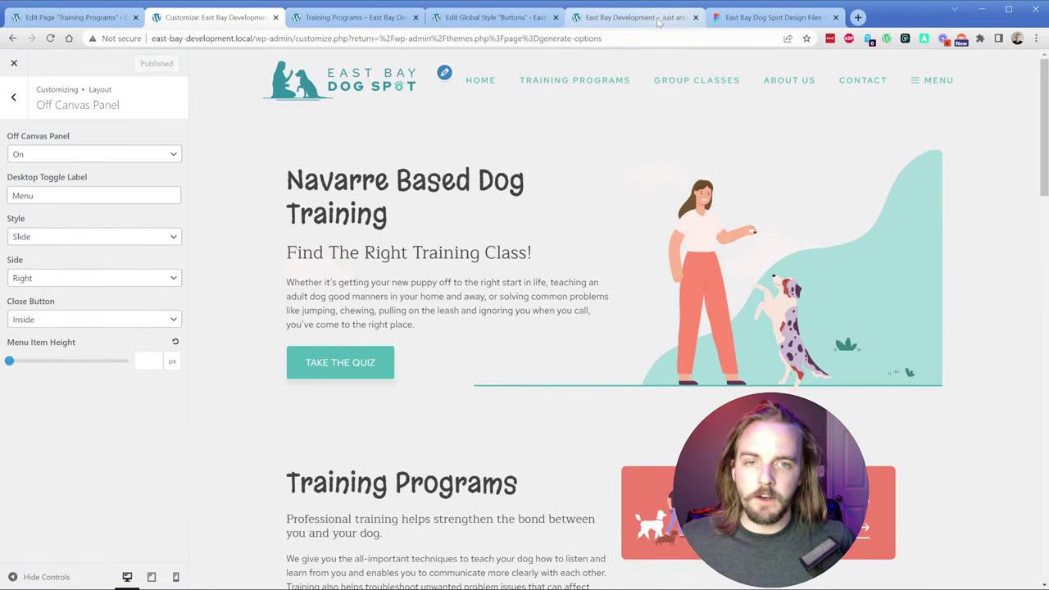
# Step: Reload the East Bay Development tab and open a new browser tab
pyautogui.click(625, 18)
pyautogui.press('F5')
pyautogui.hotkey('ctrl', 't')
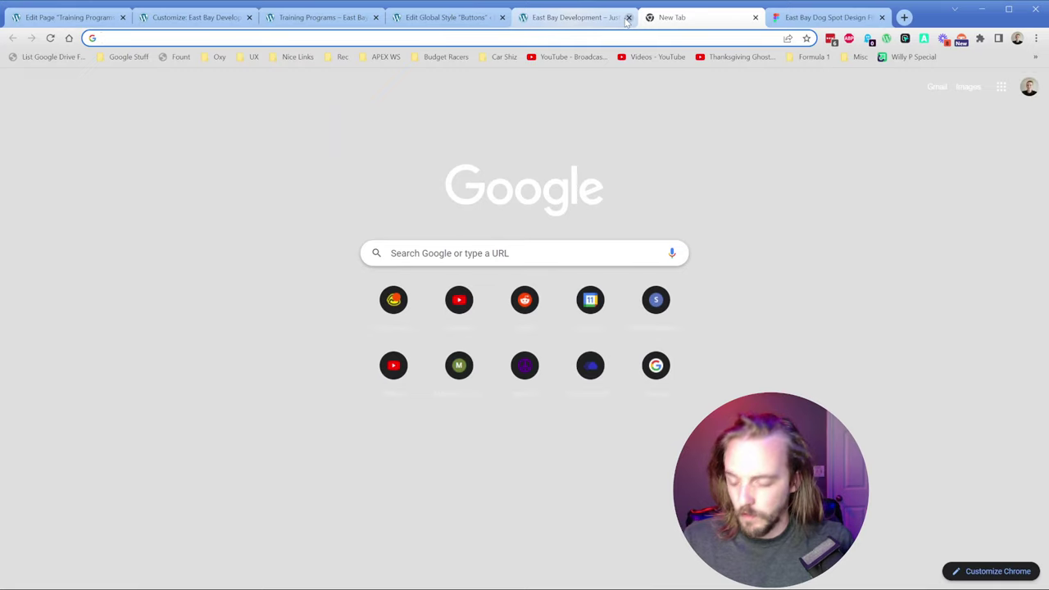
# Step: Search 'generatepress offcanvas styling', read the off-canvas styling and width forum threads, then close them
pyautogui.write('generatepre')
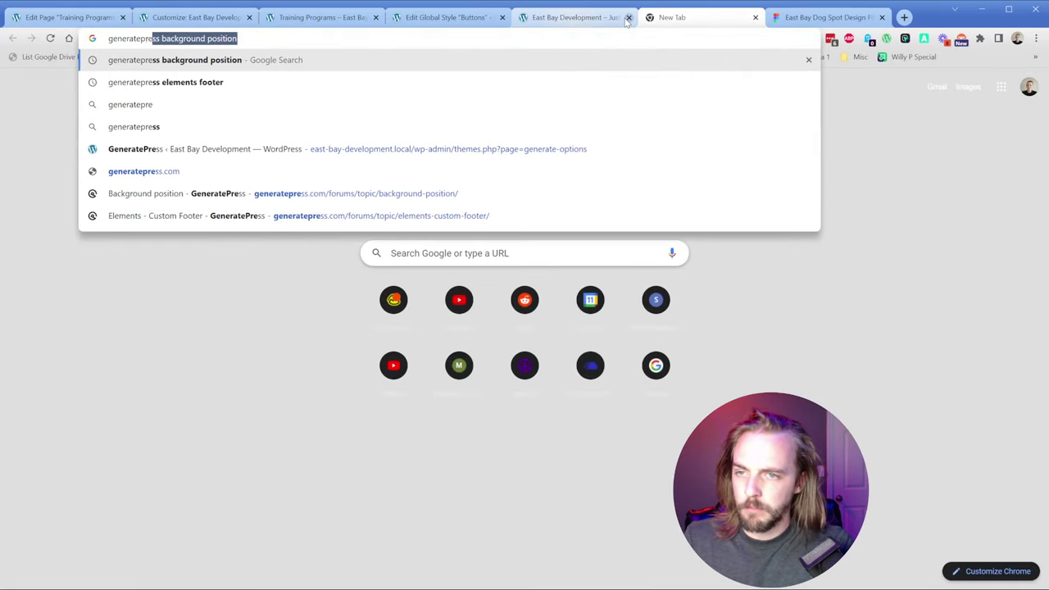
pyautogui.write('ss offcanvas styling')
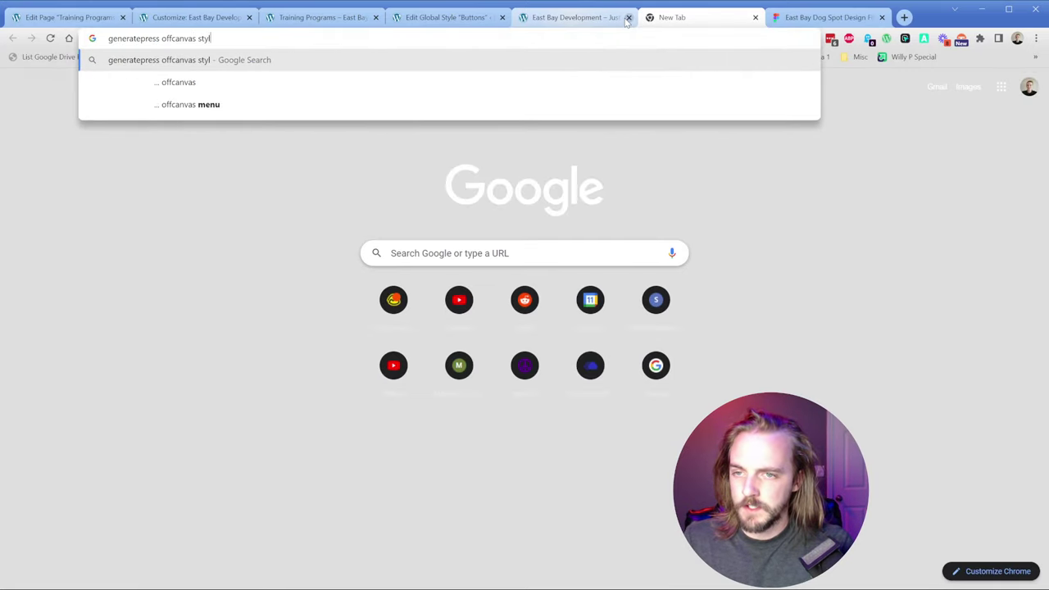
pyautogui.press('Return')
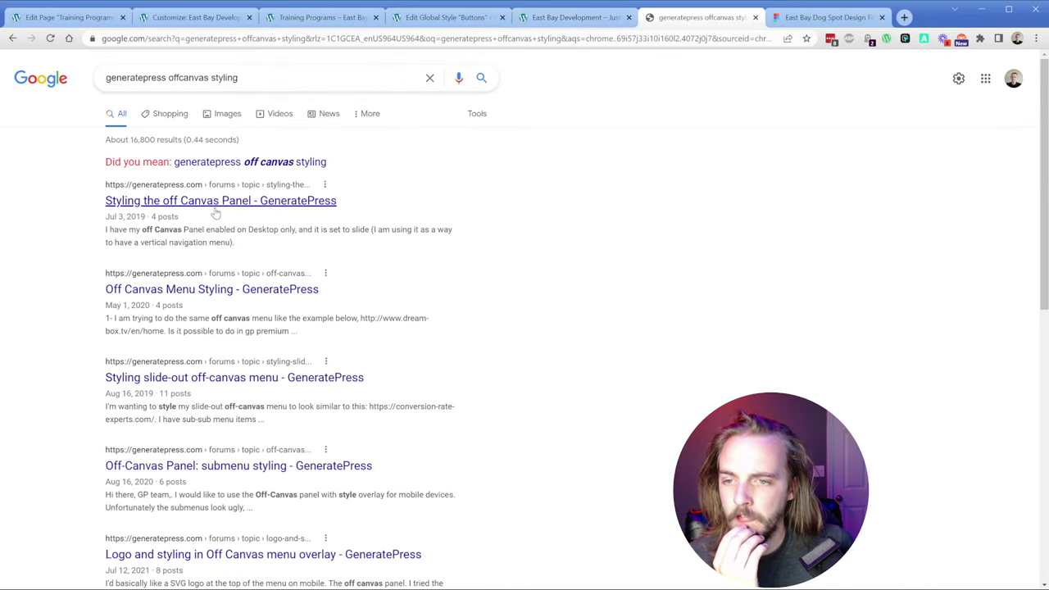
pyautogui.click(215, 203)
pyautogui.scroll(-3, 306, 320)
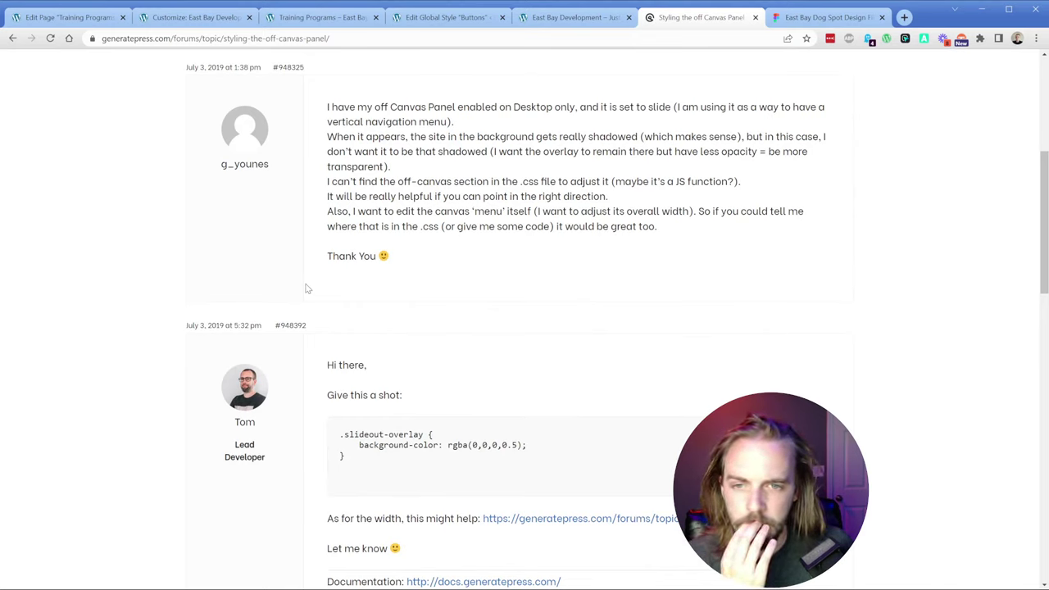
pyautogui.scroll(-2, 307, 288)
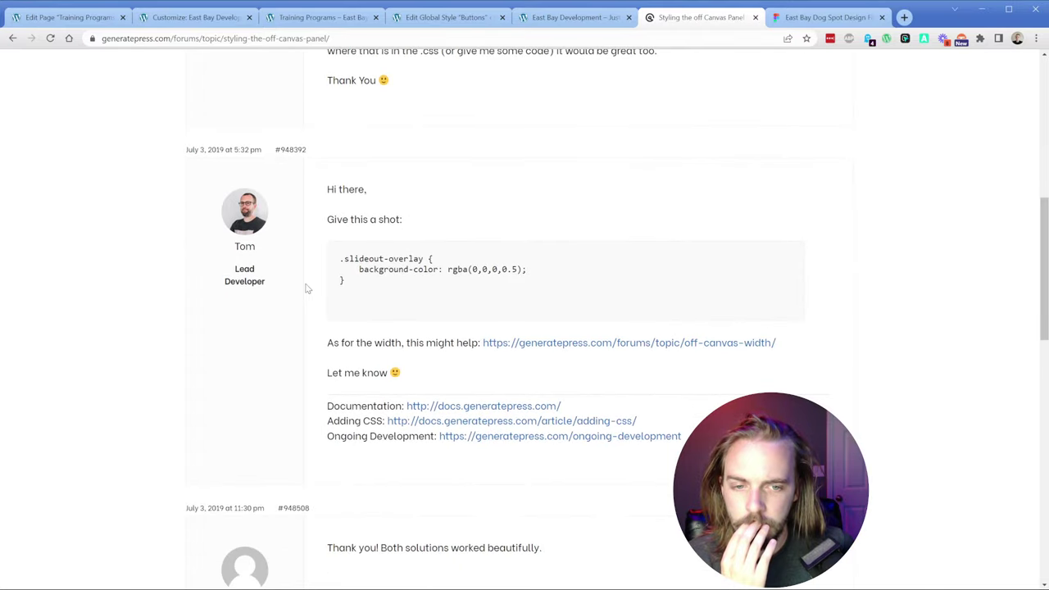
pyautogui.click(596, 344)
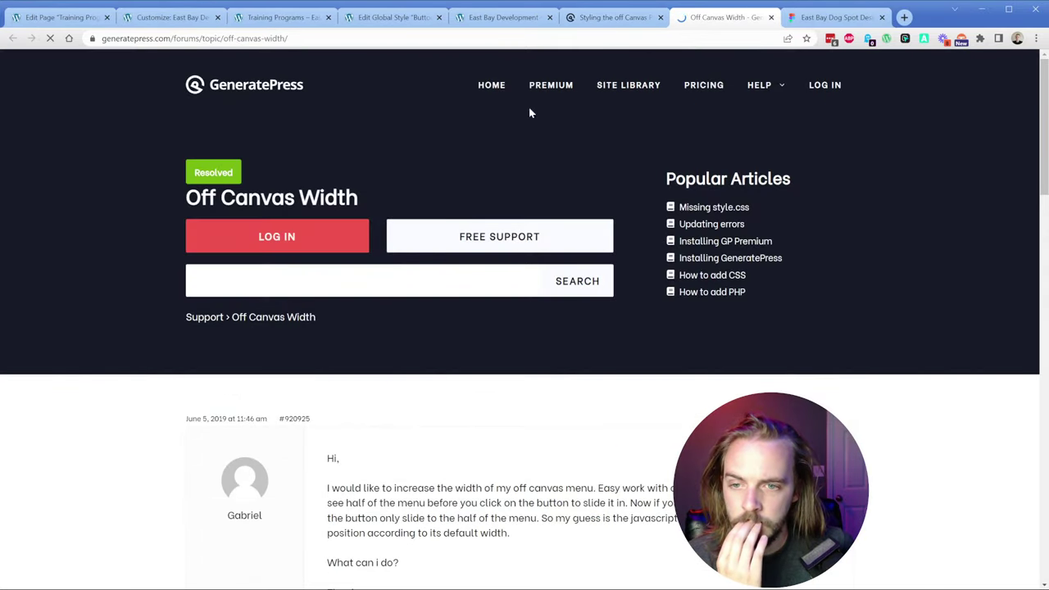
pyautogui.scroll(-6, 328, 305)
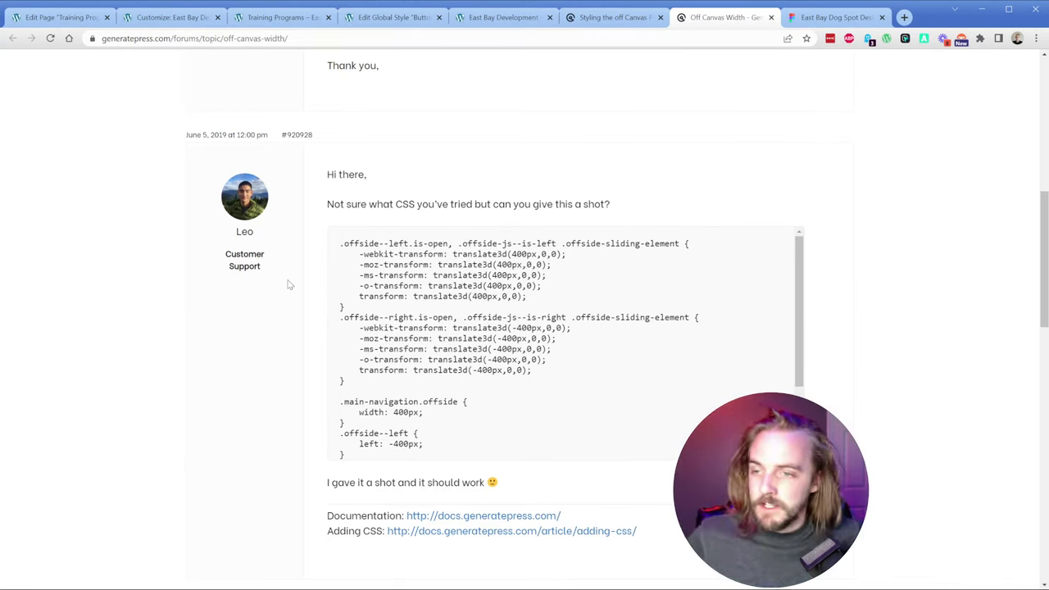
pyautogui.scroll(-2, 340, 327)
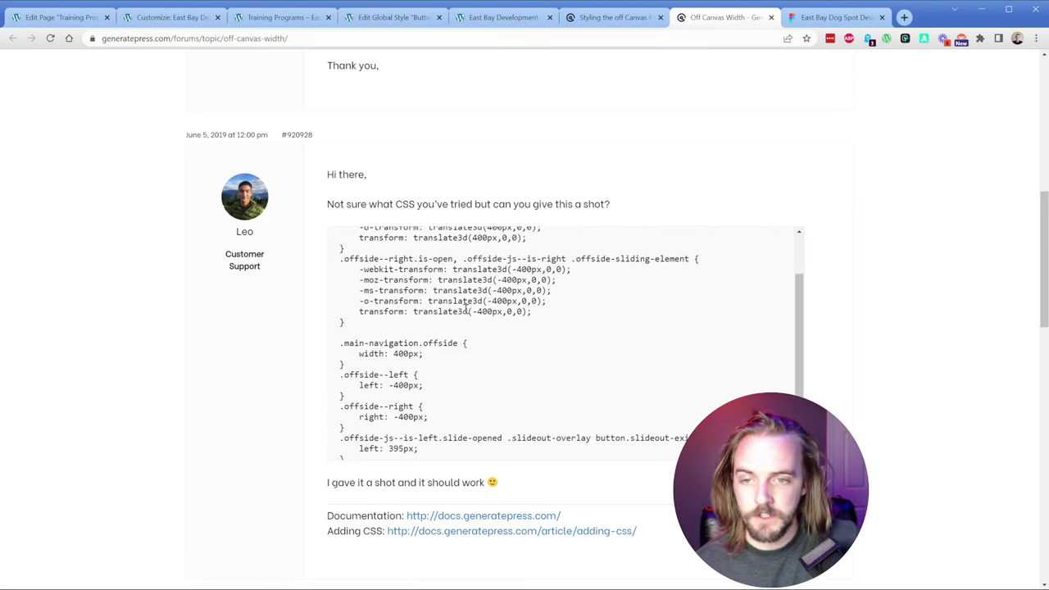
pyautogui.scroll(2, 465, 305)
pyautogui.click(659, 17)
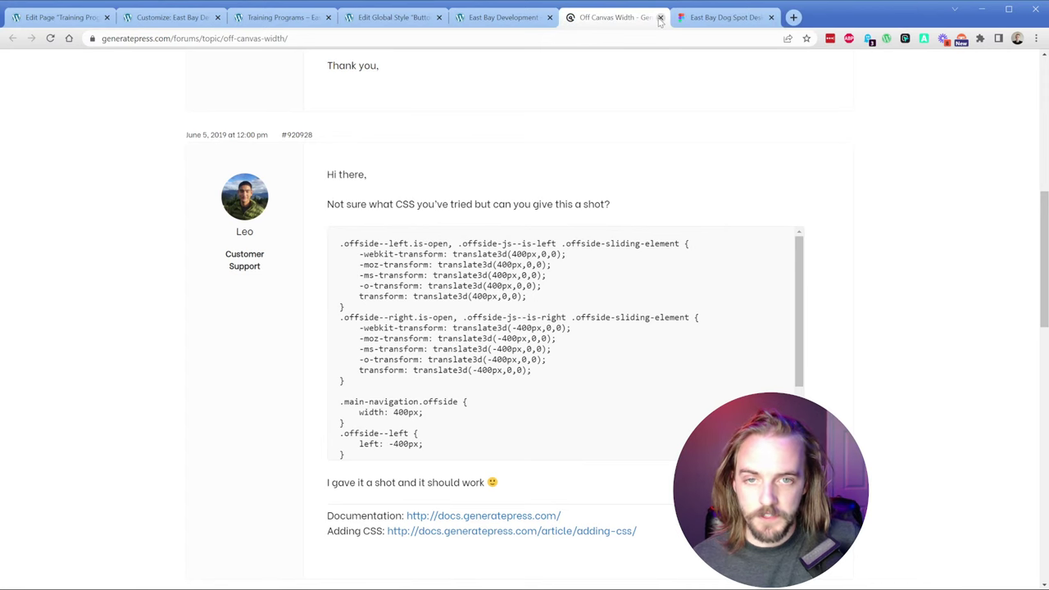
pyautogui.click(660, 17)
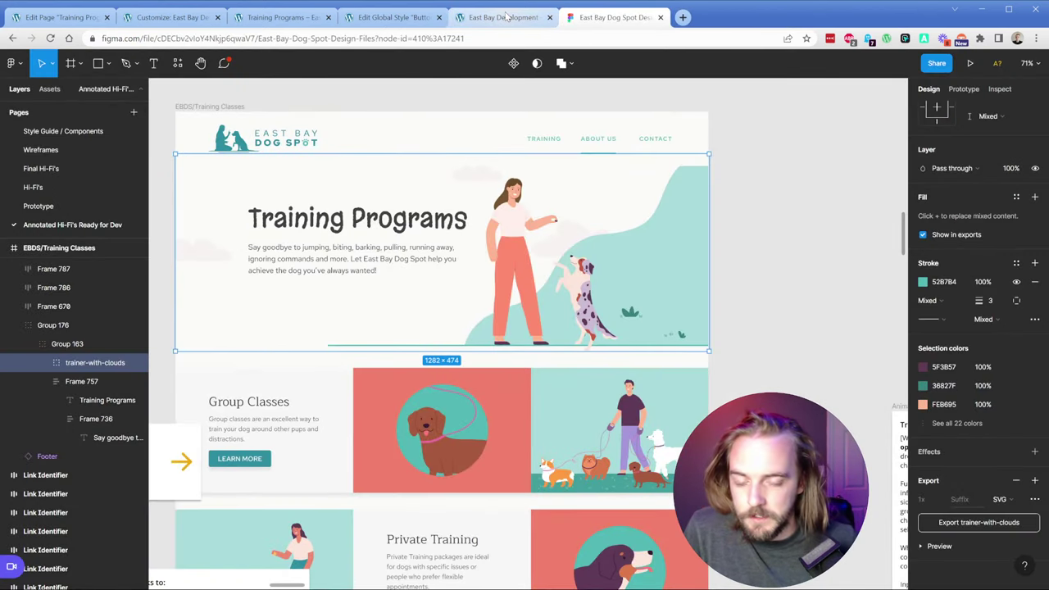
# Step: Turn the Off Canvas Panel off and publish
pyautogui.click(168, 17)
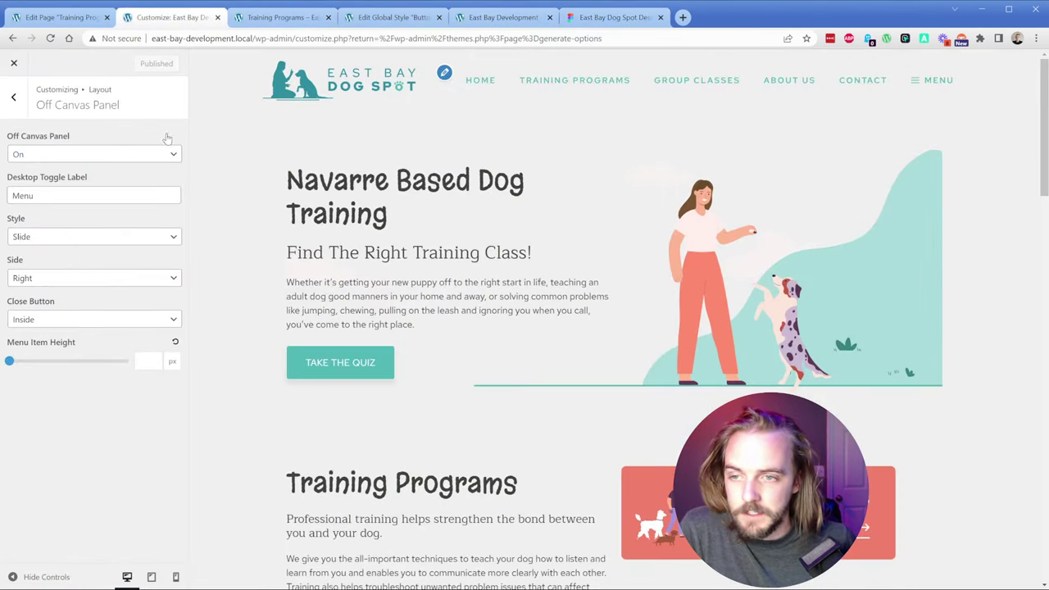
pyautogui.press('Down')
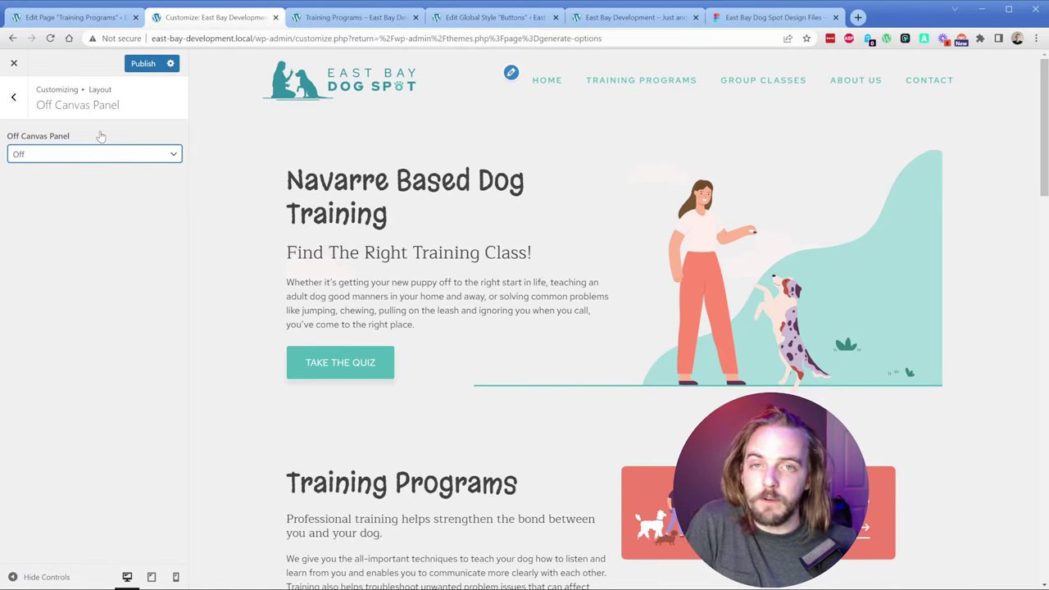
pyautogui.click(139, 65)
pyautogui.click(15, 105)
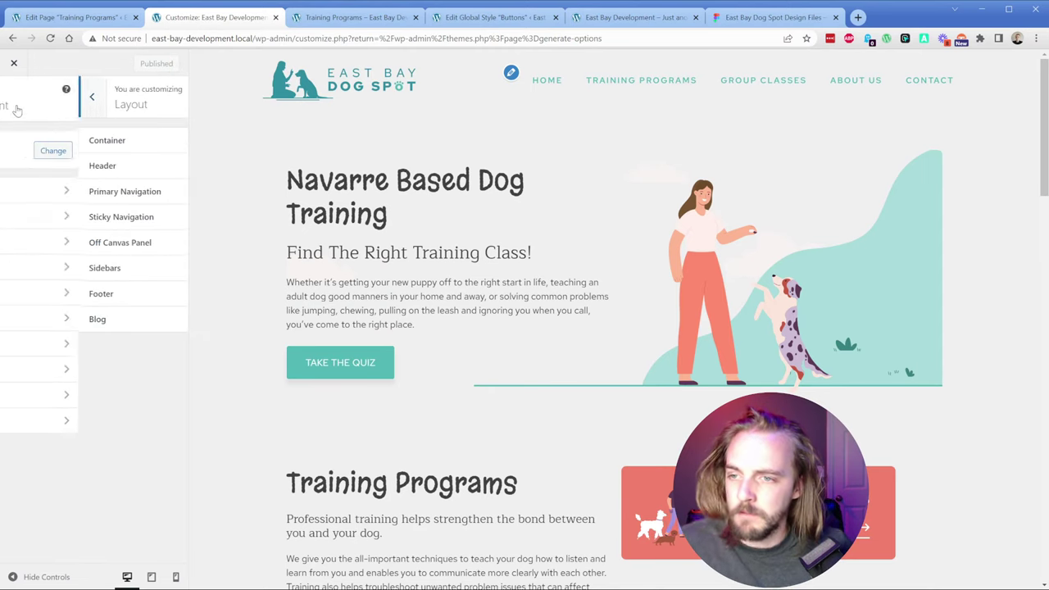
# Step: Add a test Headline 'dsfgd' to the Header widget area
pyautogui.click(73, 371)
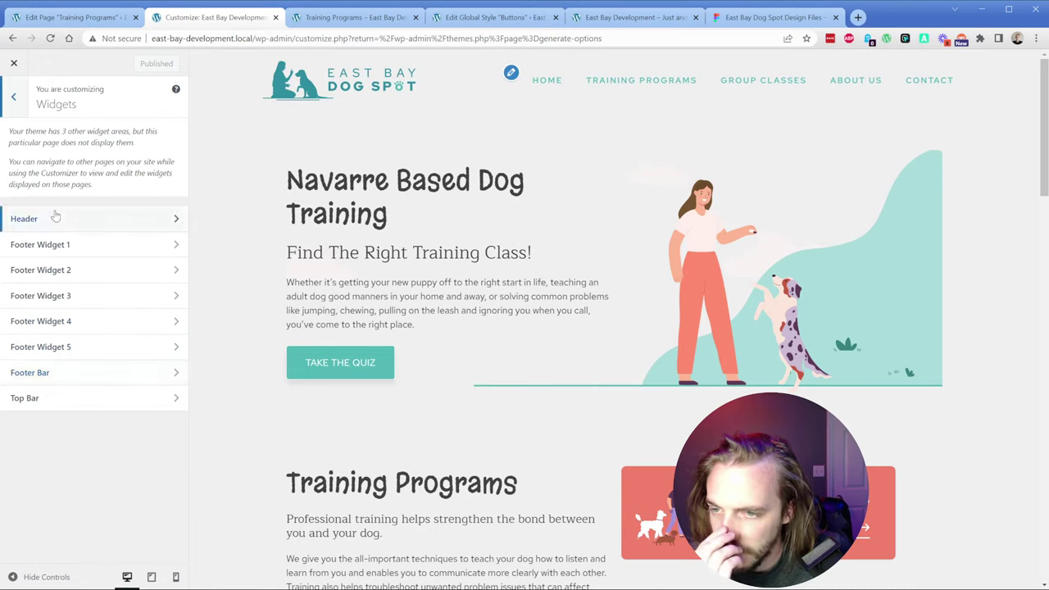
pyautogui.click(55, 216)
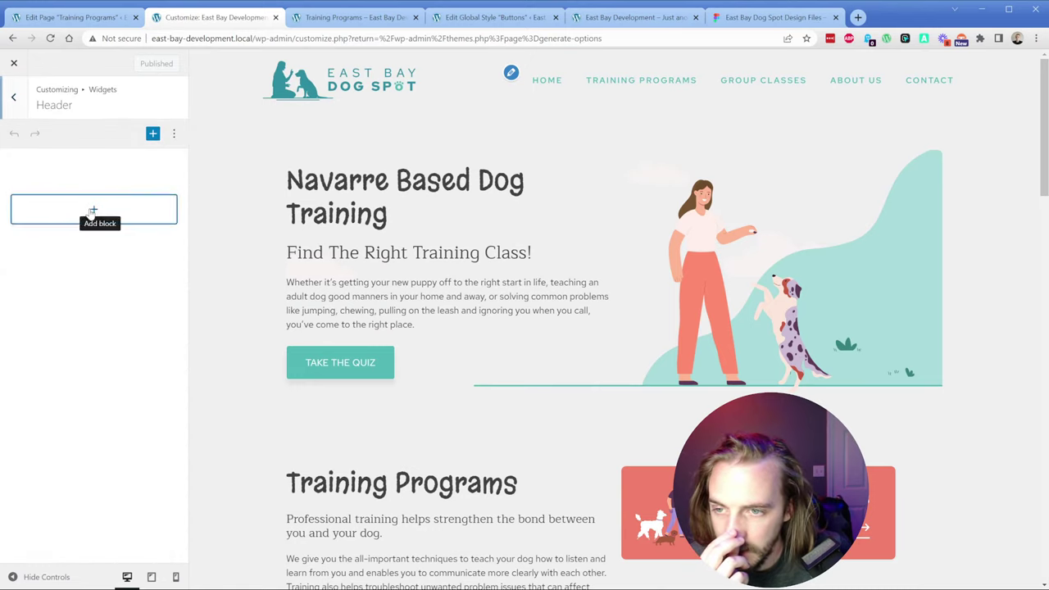
pyautogui.click(92, 212)
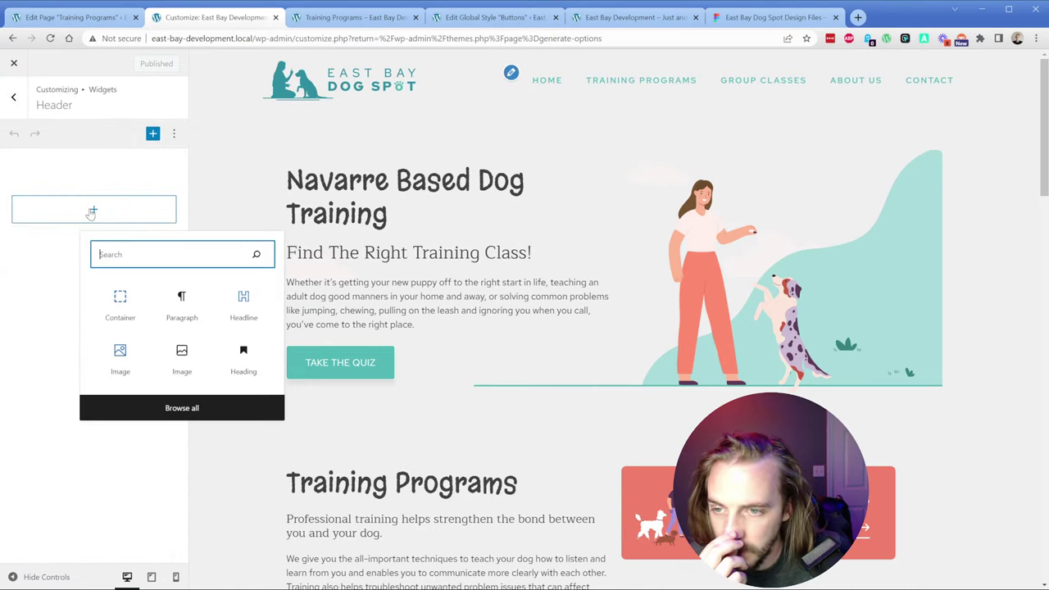
pyautogui.click(269, 306)
pyautogui.write('dsfgd')
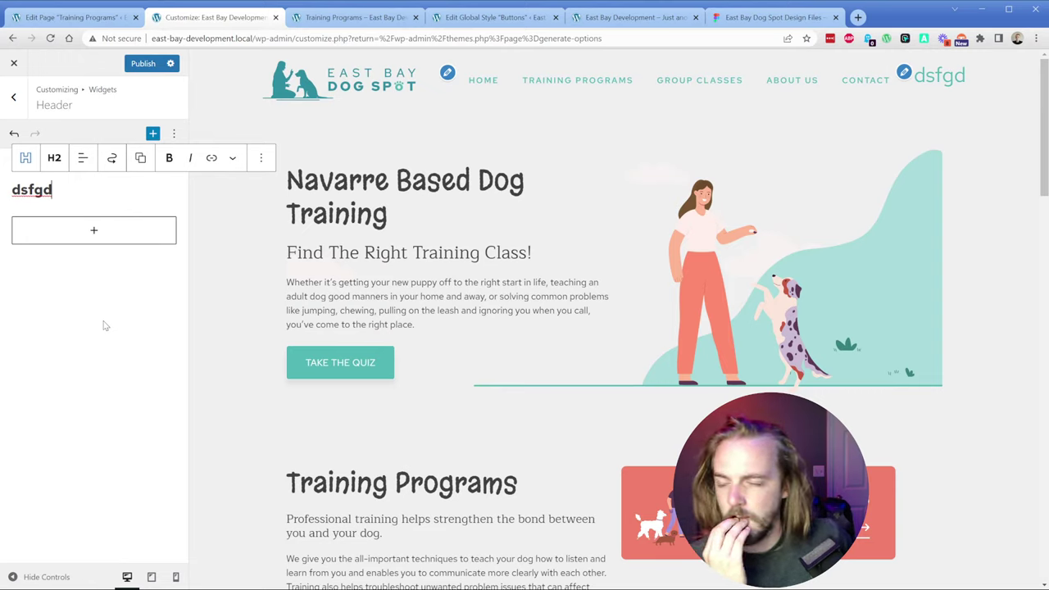
pyautogui.click(104, 326)
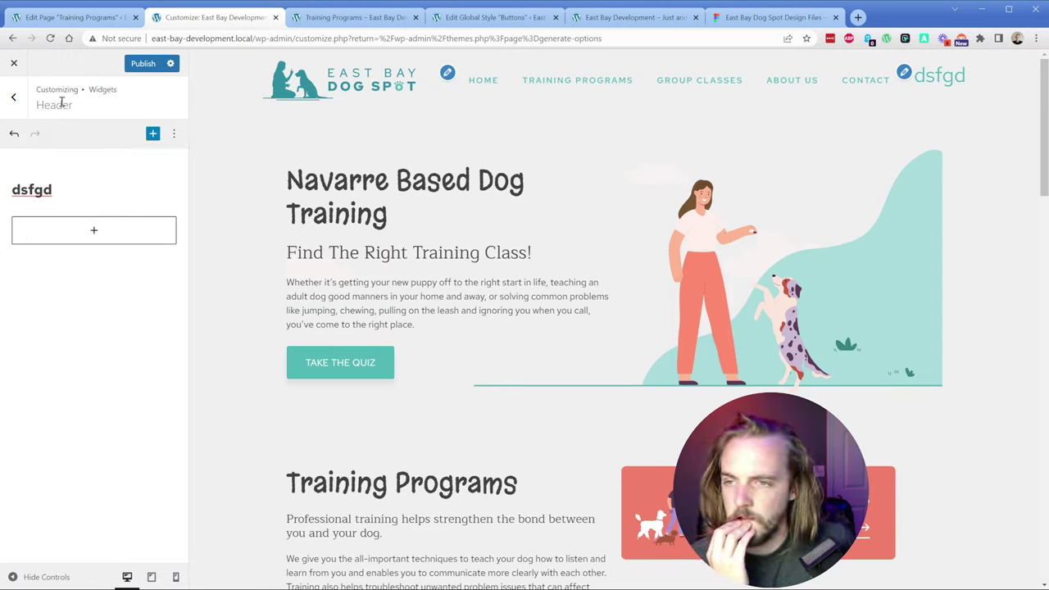
# Step: Delete the dsfgd headline from the Header widget area and publish
pyautogui.click(13, 97)
pyautogui.click(73, 224)
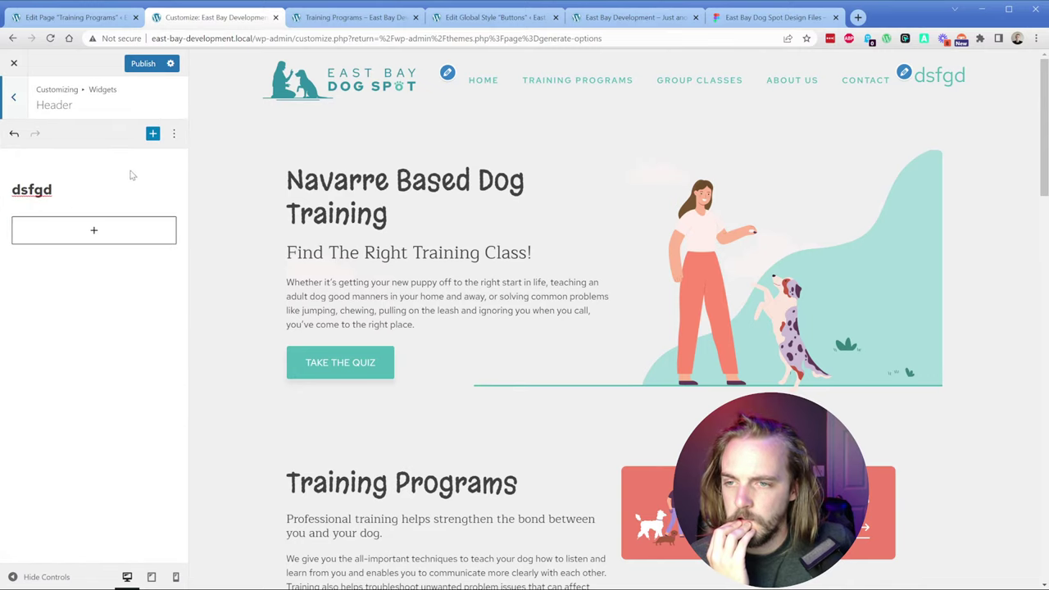
pyautogui.click(132, 177)
pyautogui.click(249, 158)
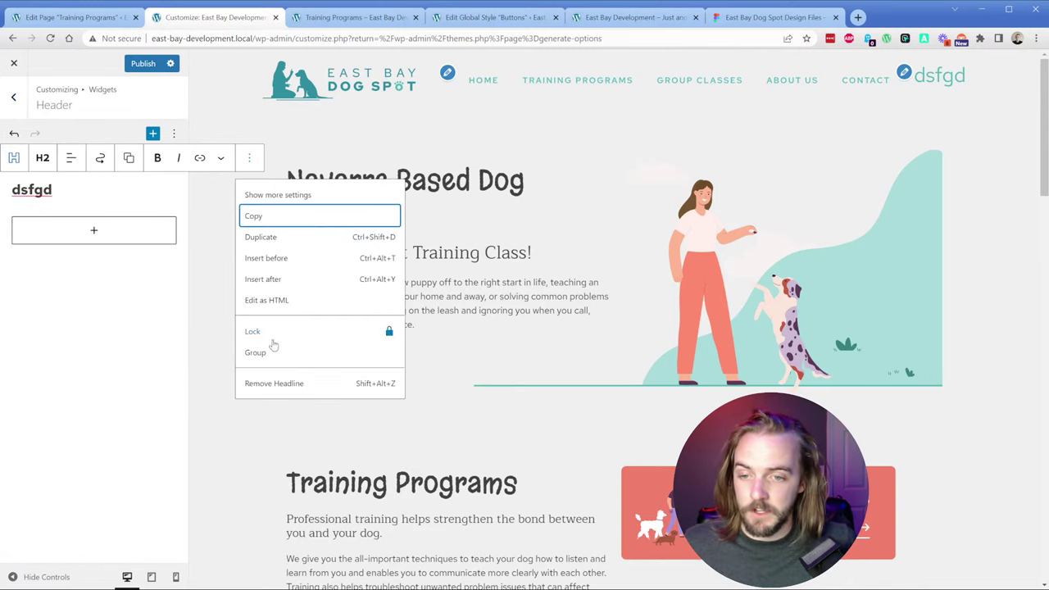
pyautogui.click(277, 383)
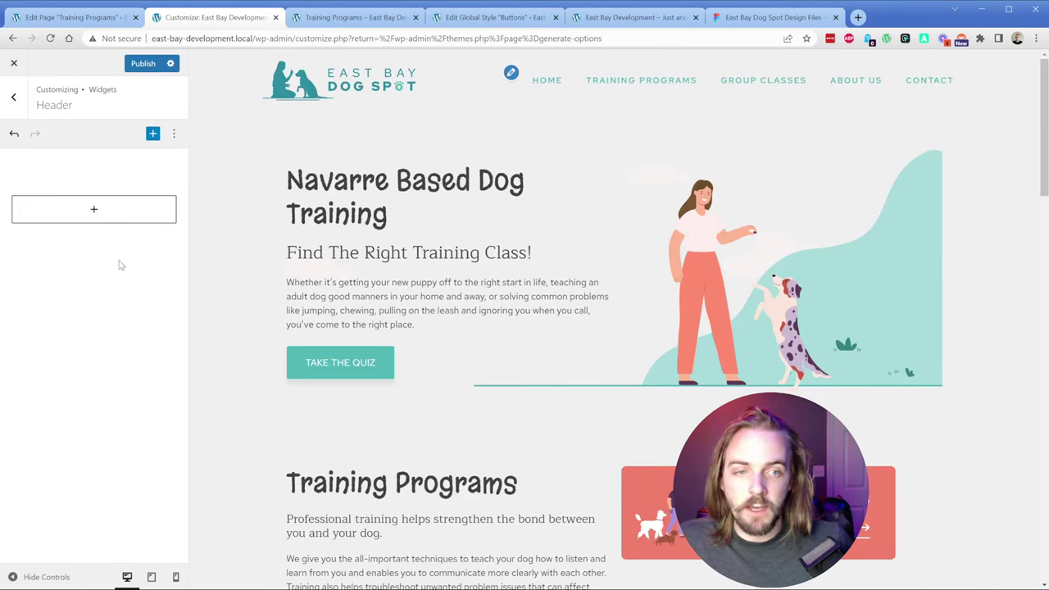
pyautogui.click(142, 66)
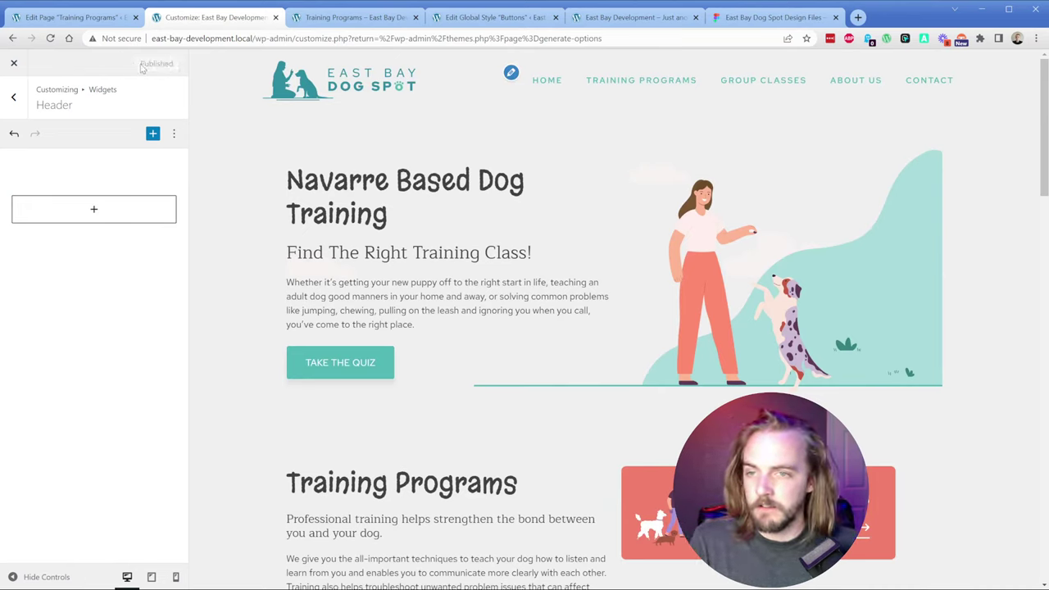
pyautogui.click(13, 97)
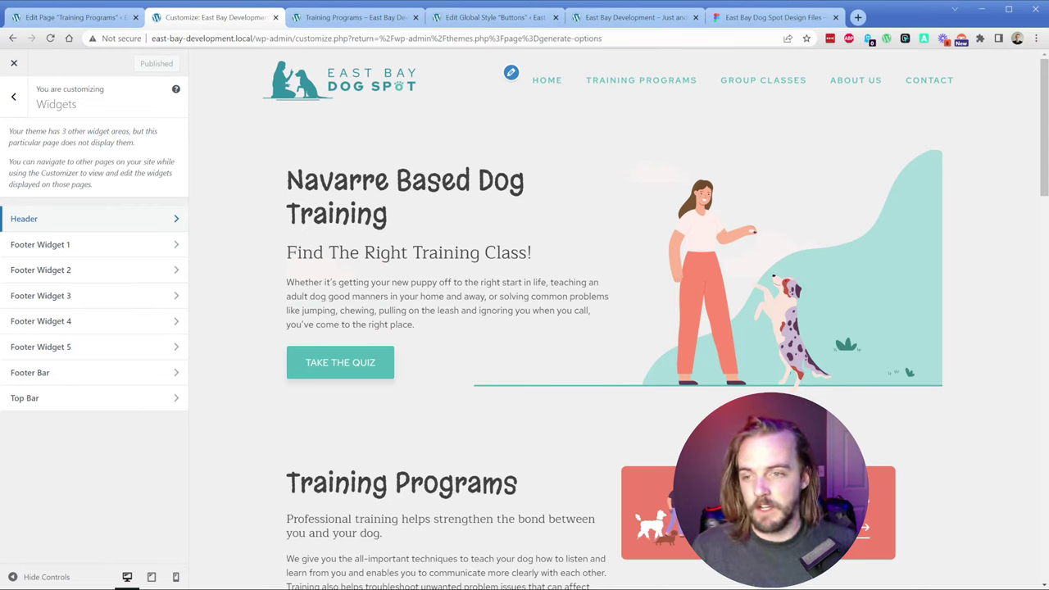
# Step: Leave the GeneratePress Customizer and return to the Training Programs page editor
pyautogui.click(13, 96)
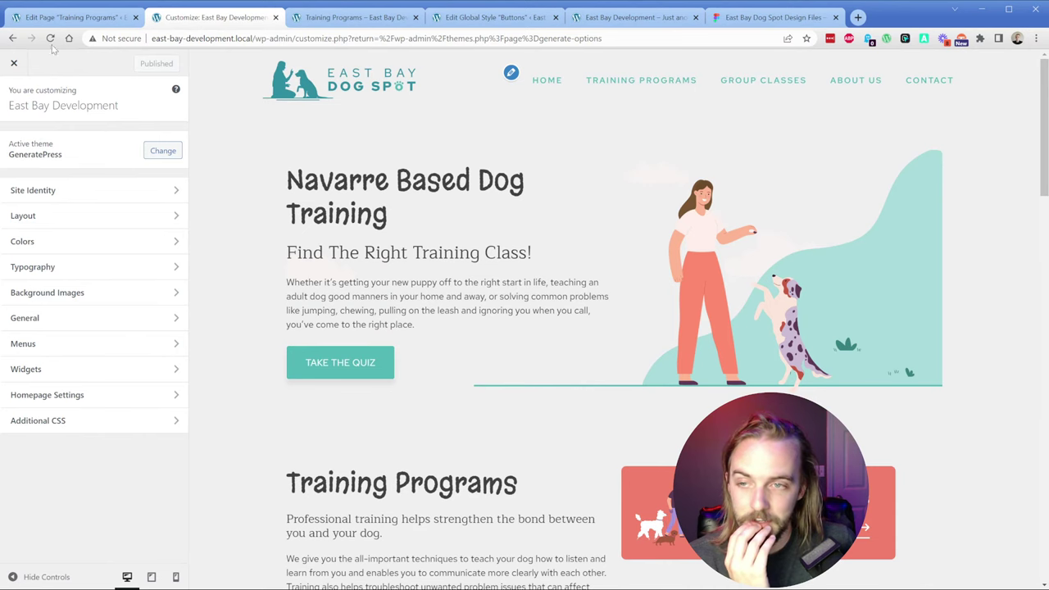
pyautogui.click(105, 18)
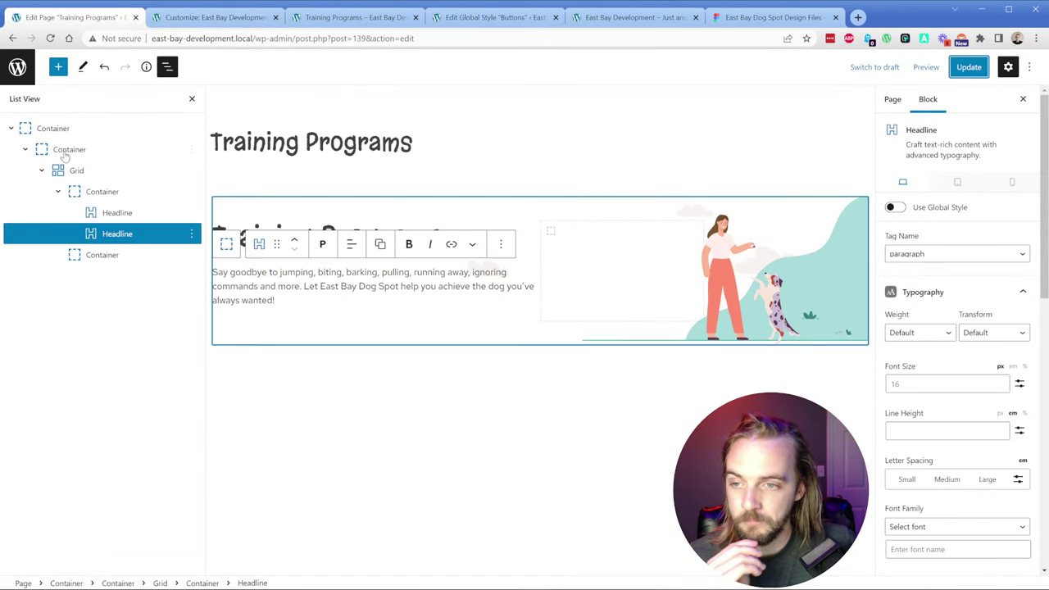
pyautogui.click(11, 128)
pyautogui.click(745, 18)
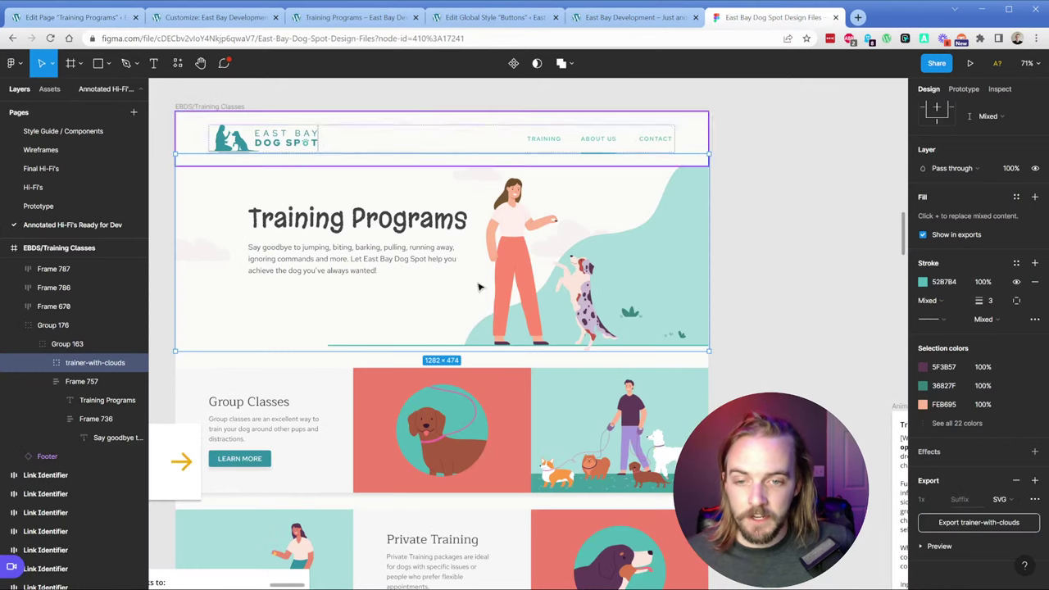
pyautogui.scroll(-5, 335, 258)
pyautogui.scroll(-2, 335, 257)
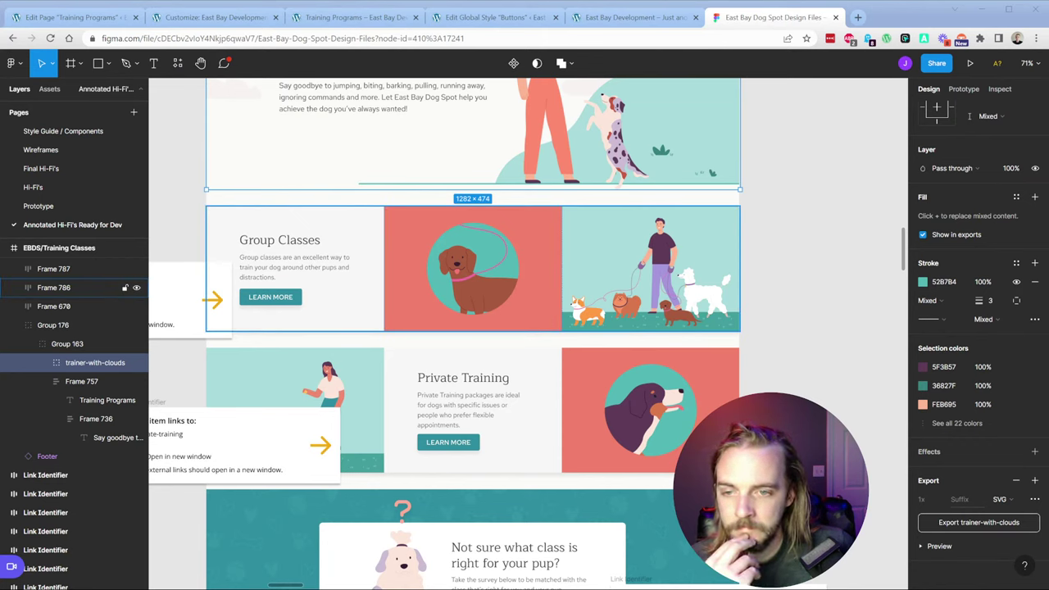
pyautogui.click(412, 250)
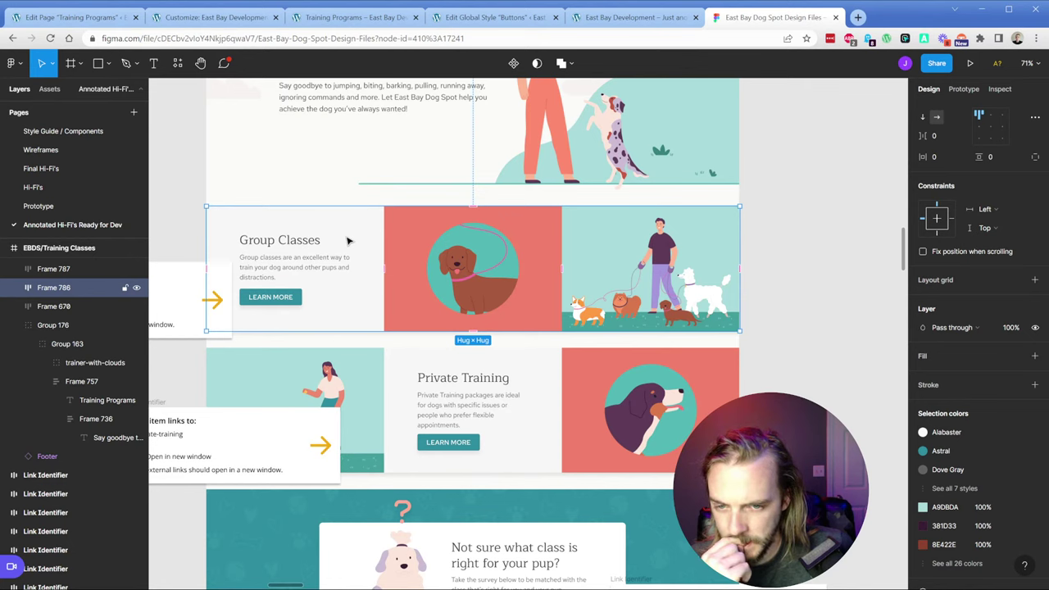
pyautogui.click(775, 311)
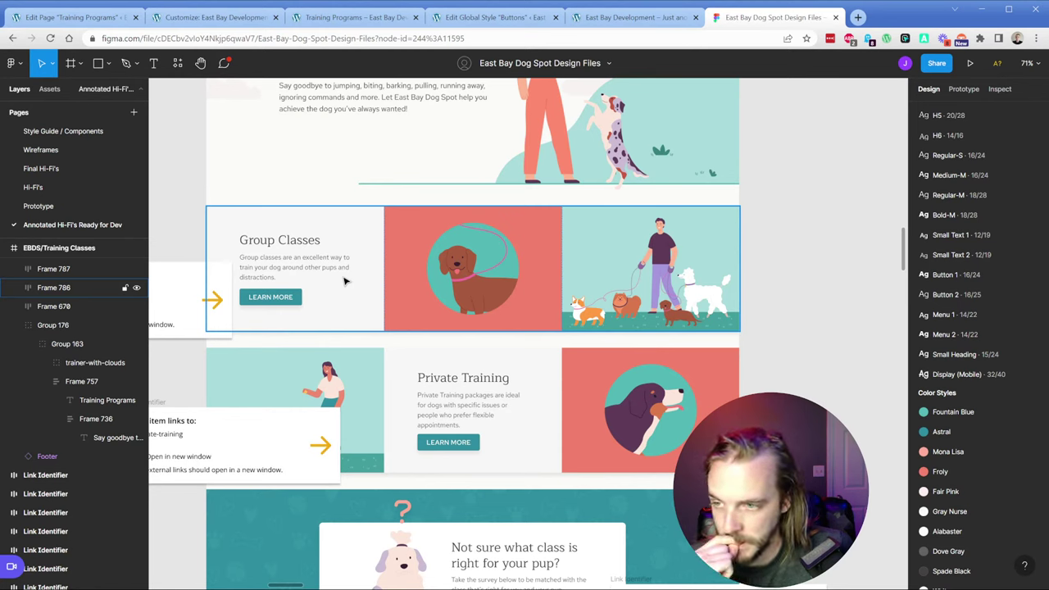
pyautogui.doubleClick(295, 300)
pyautogui.click(293, 300)
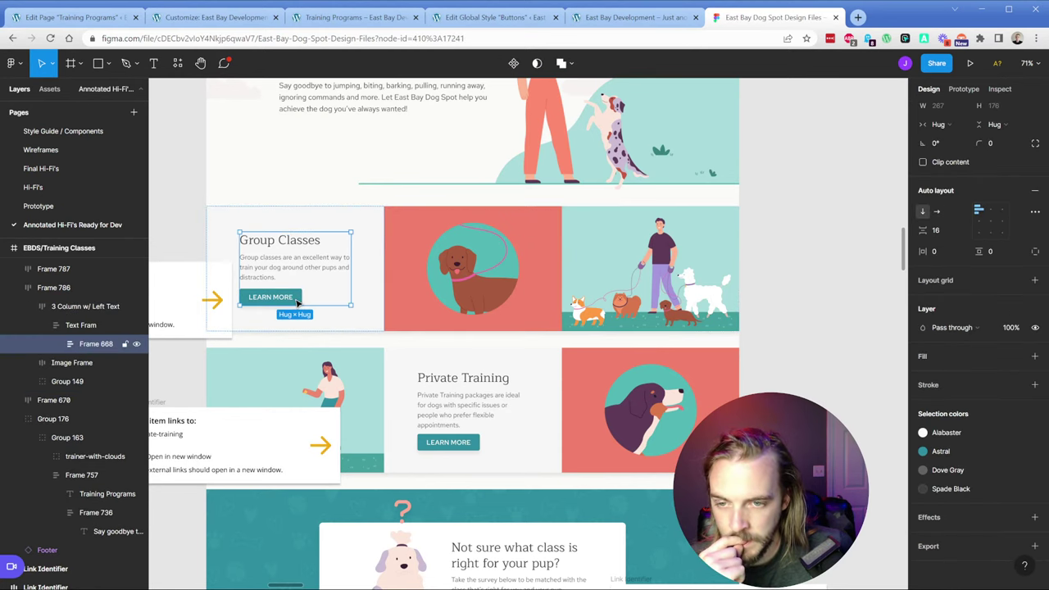
pyautogui.click(56, 343)
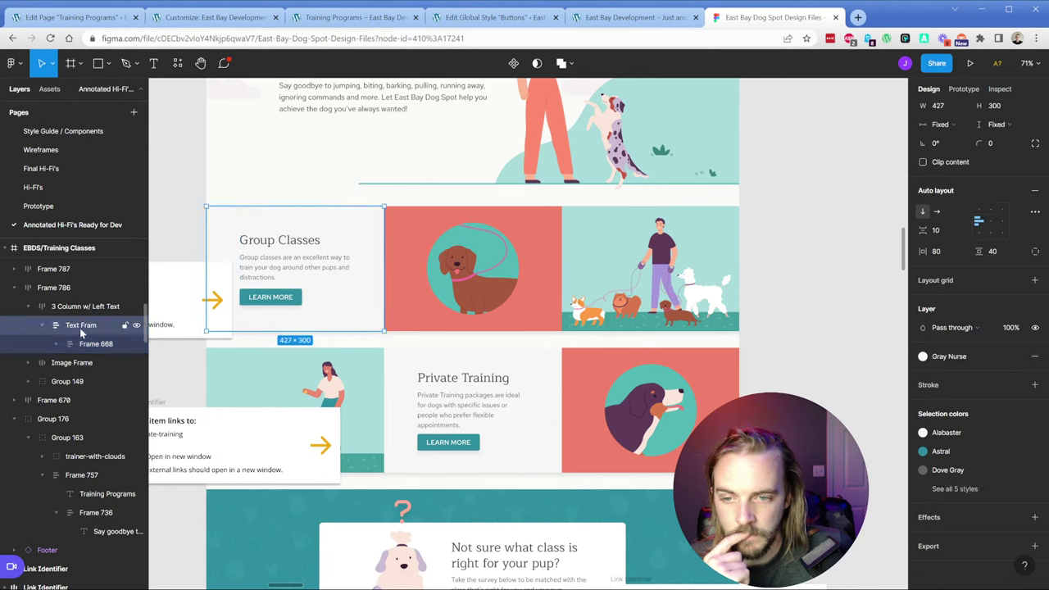
pyautogui.click(105, 381)
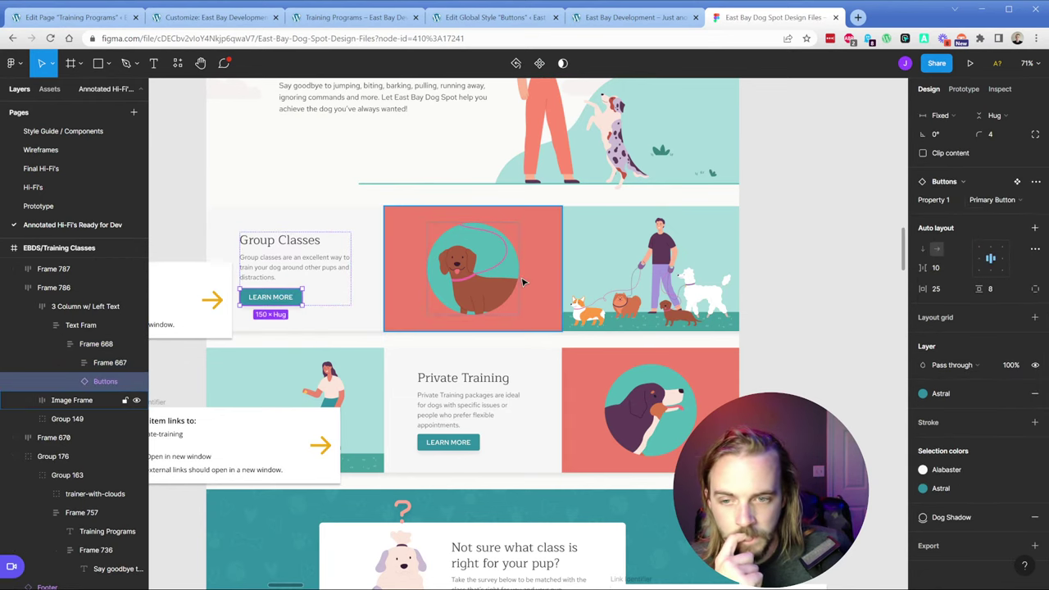
pyautogui.click(364, 260)
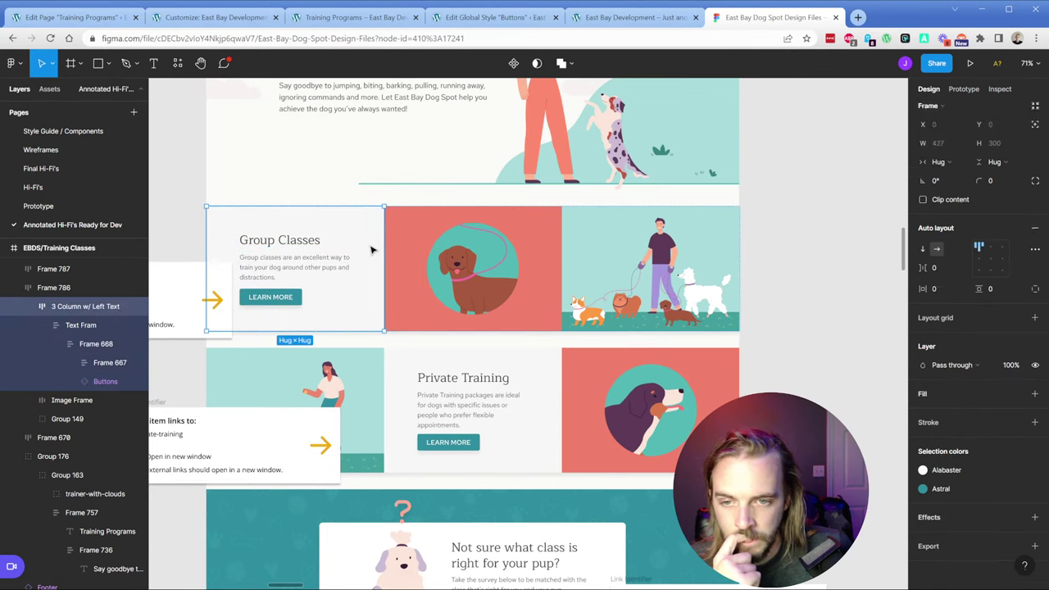
pyautogui.click(413, 230)
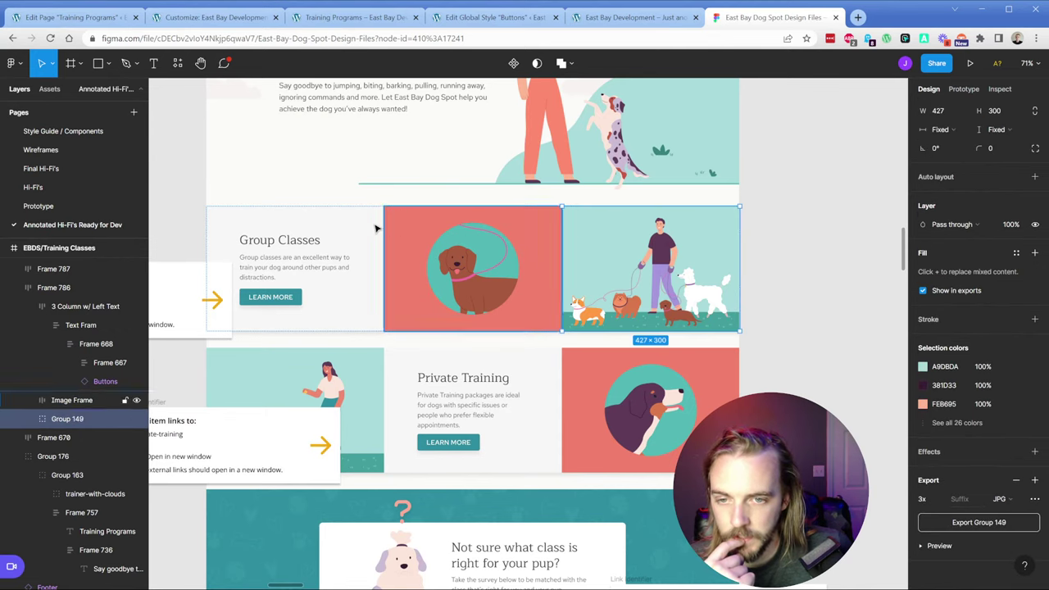
pyautogui.click(348, 228)
pyautogui.click(409, 226)
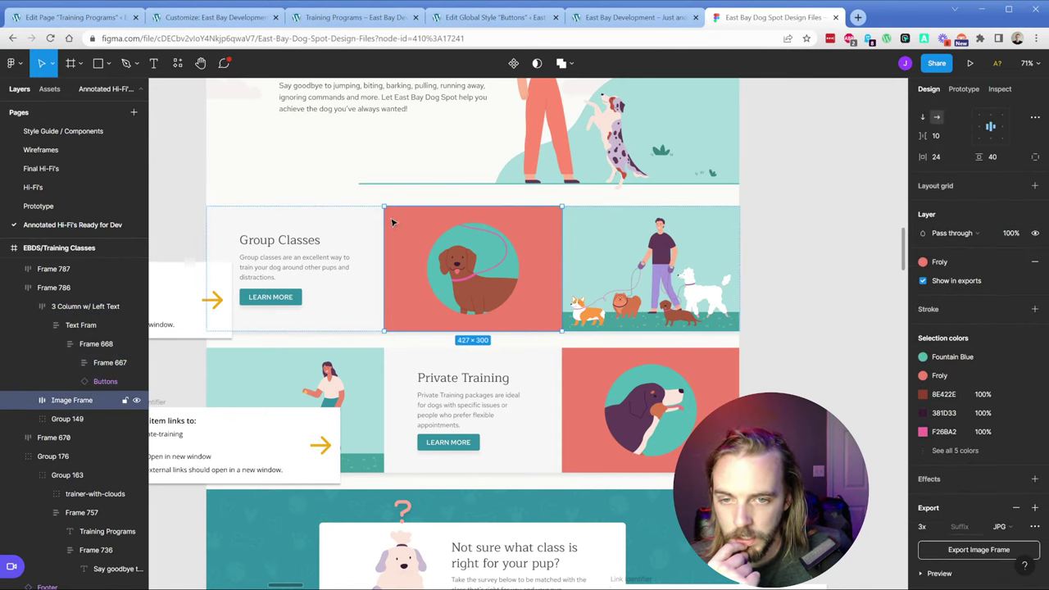
pyautogui.click(338, 223)
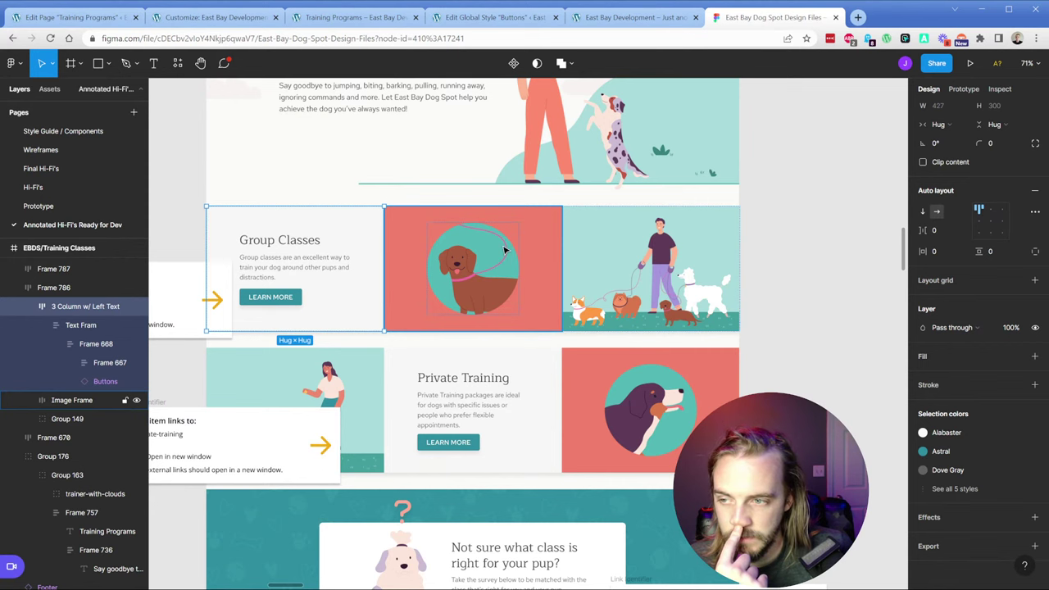
pyautogui.click(72, 17)
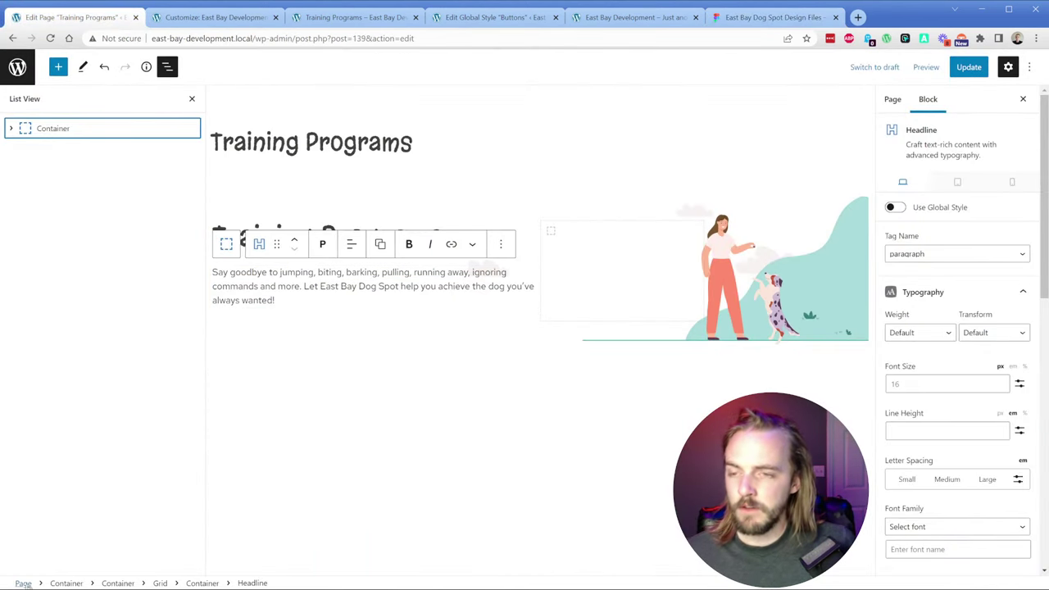
pyautogui.click(23, 582)
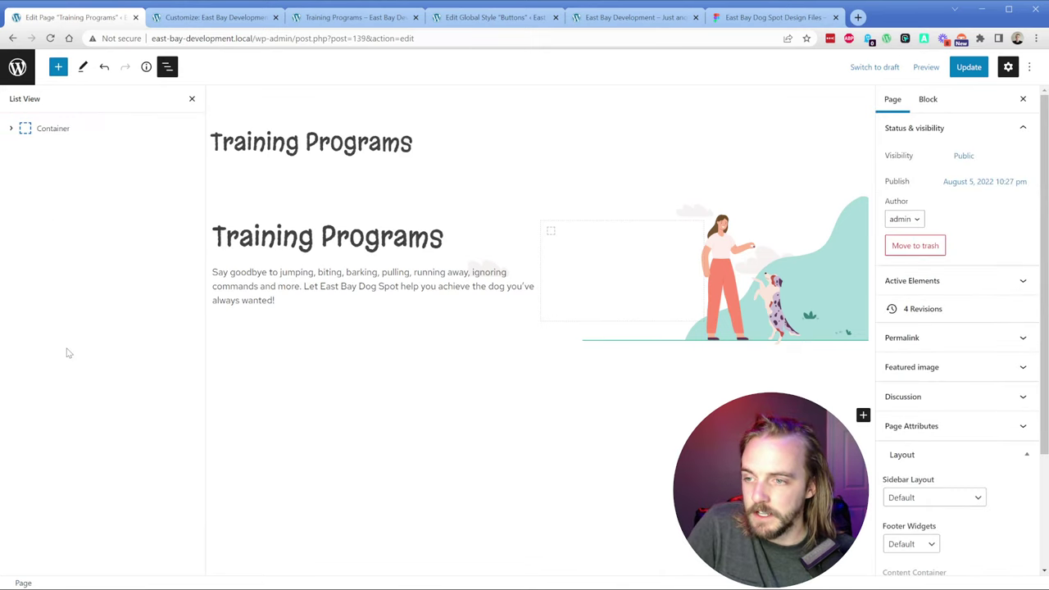
pyautogui.click(549, 358)
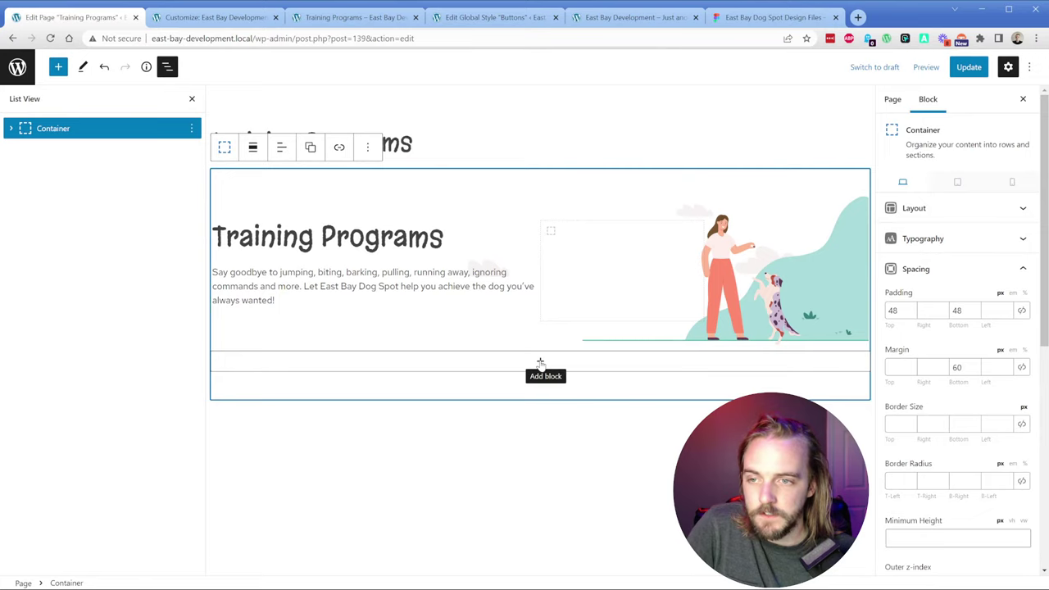
# Step: Add a new GenerateBlocks Container at the end of the page, below the hero
pyautogui.click(524, 368)
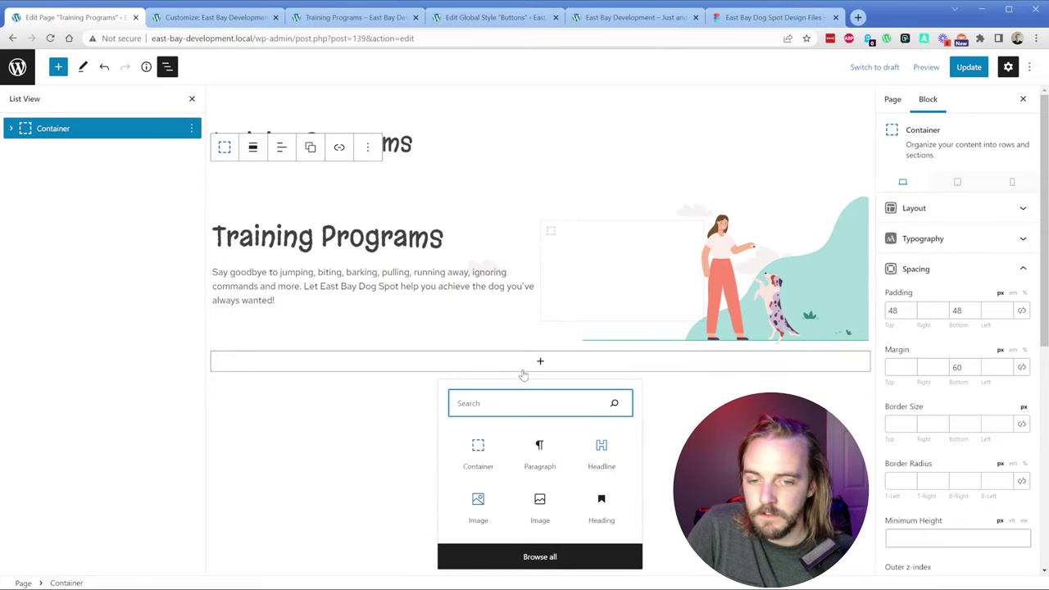
pyautogui.click(99, 212)
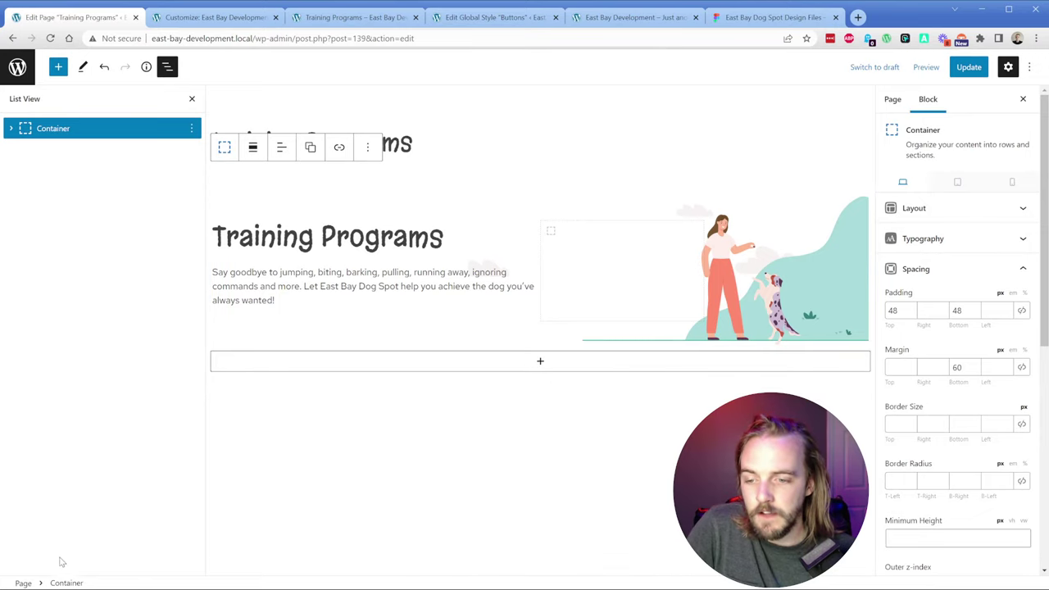
pyautogui.click(23, 582)
pyautogui.click(59, 67)
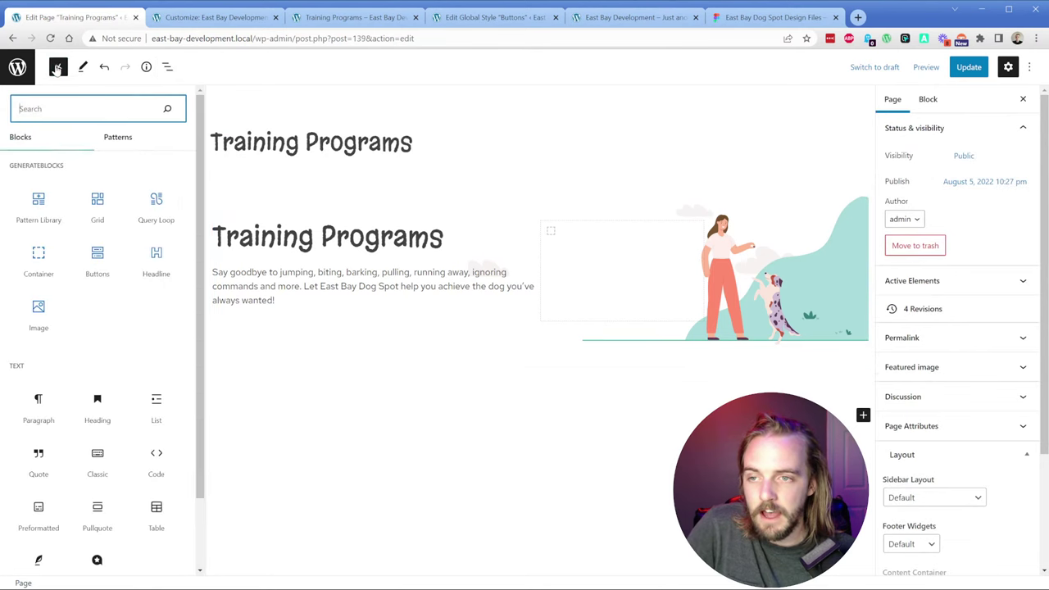
pyautogui.click(49, 258)
# Step: Insert a Grid block into the new Container with three equal columns
pyautogui.click(540, 418)
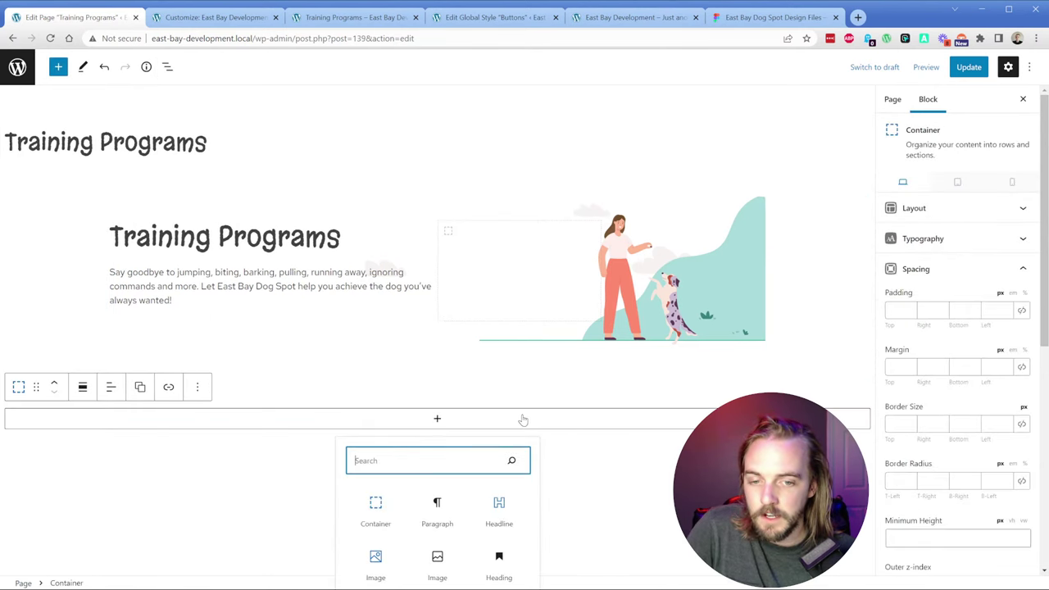
pyautogui.write('grid')
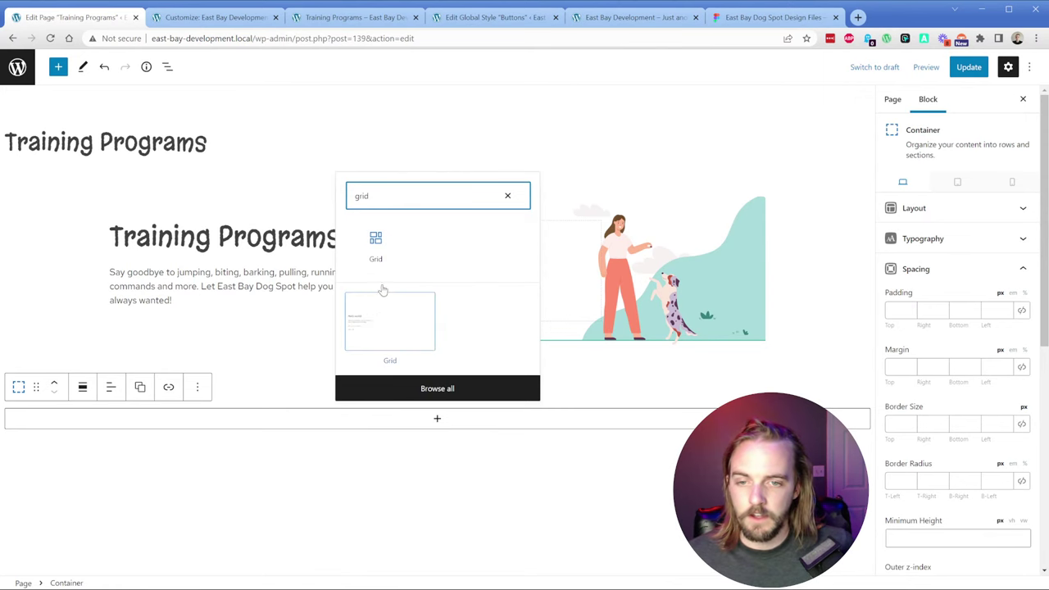
pyautogui.click(383, 255)
pyautogui.click(442, 484)
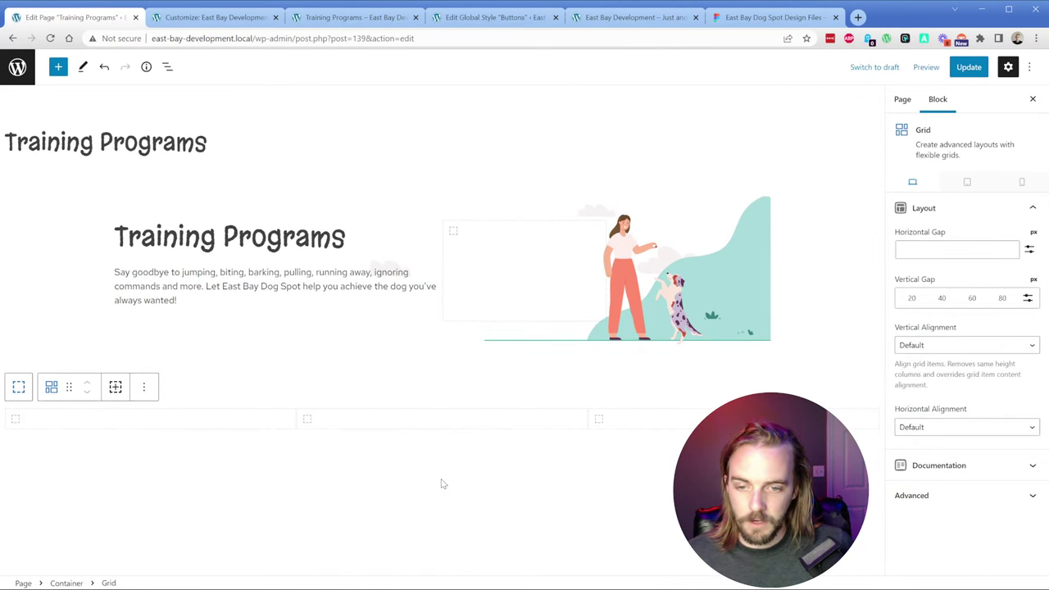
# Step: Add a Headline reading 'Group Classes' in the first grid column
pyautogui.click(232, 421)
pyautogui.click(183, 420)
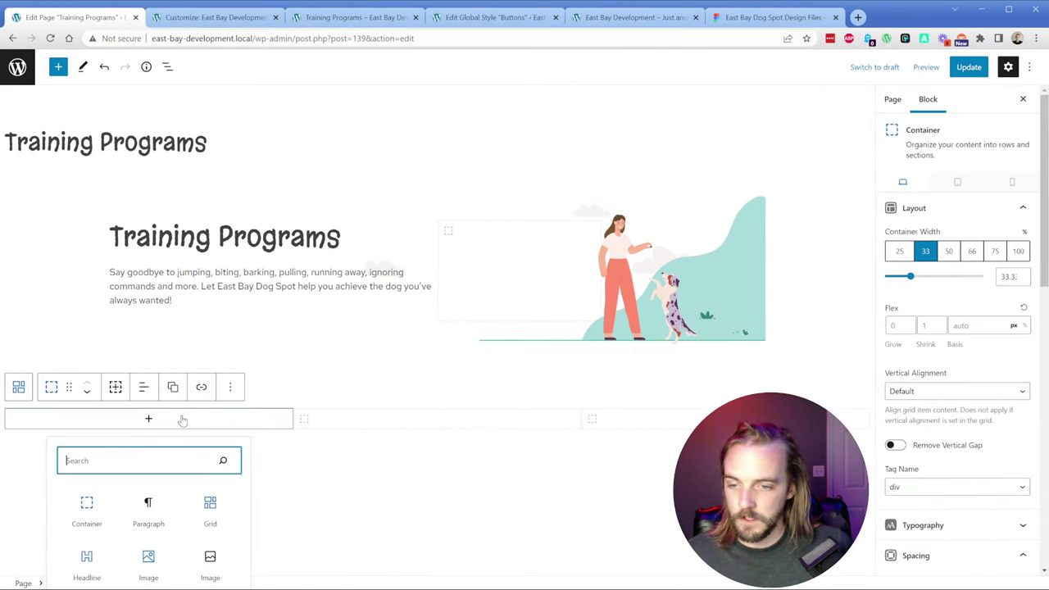
pyautogui.write('headline')
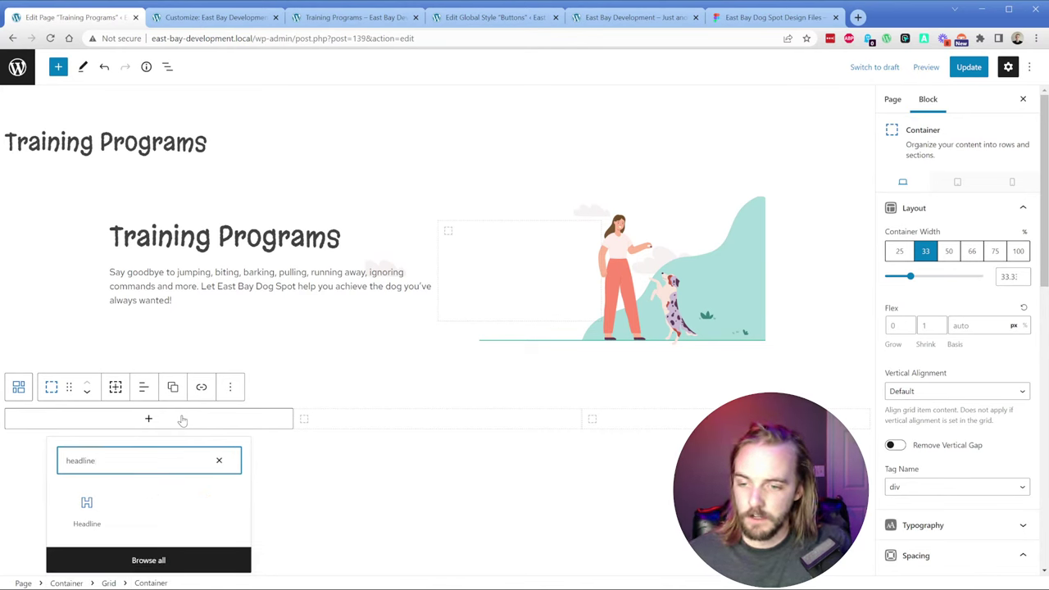
pyautogui.press('Tab')
pyautogui.press('Tab')
pyautogui.press('Return')
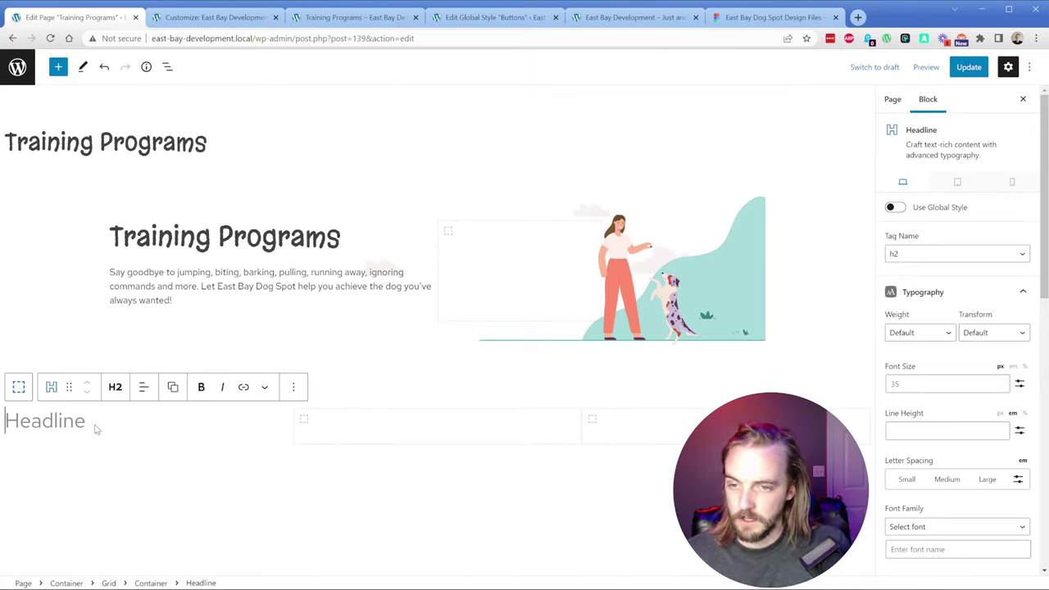
pyautogui.write('Group Classes')
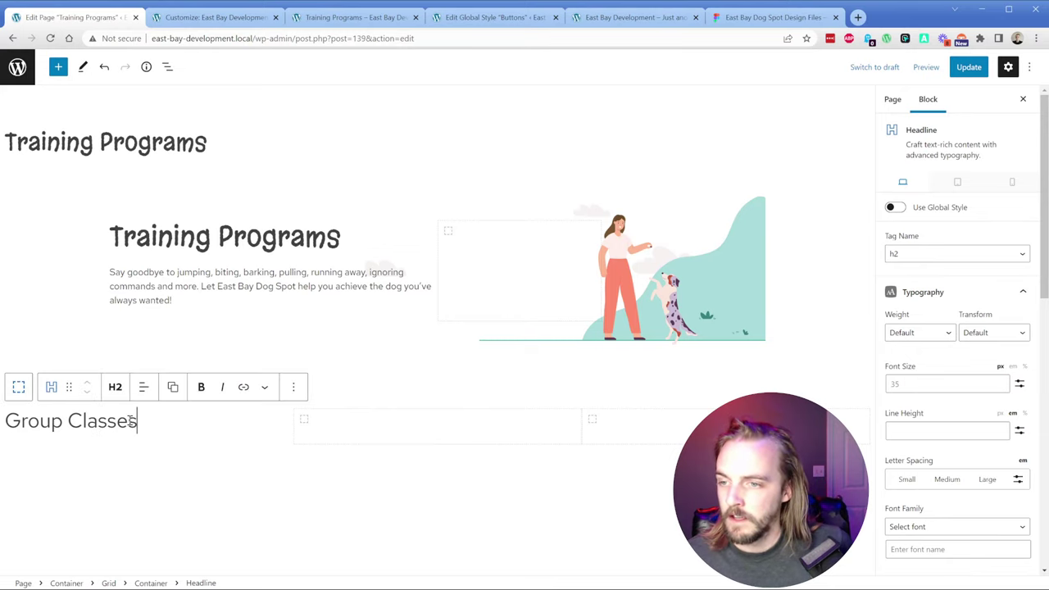
# Step: Save the page, reload the front-end preview, and open DevTools at a widened responsive width
pyautogui.click(969, 67)
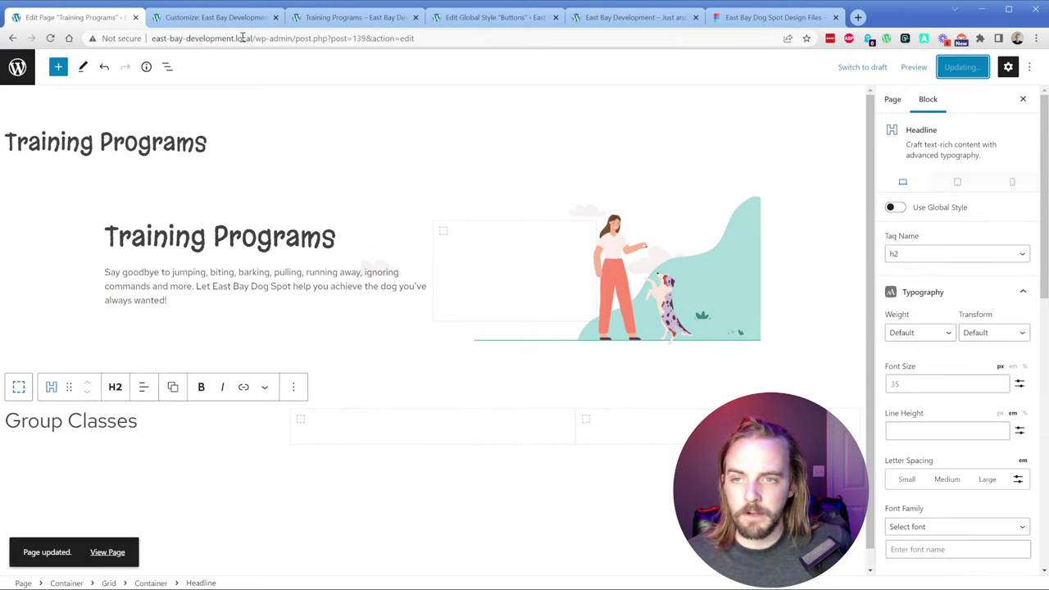
pyautogui.click(339, 19)
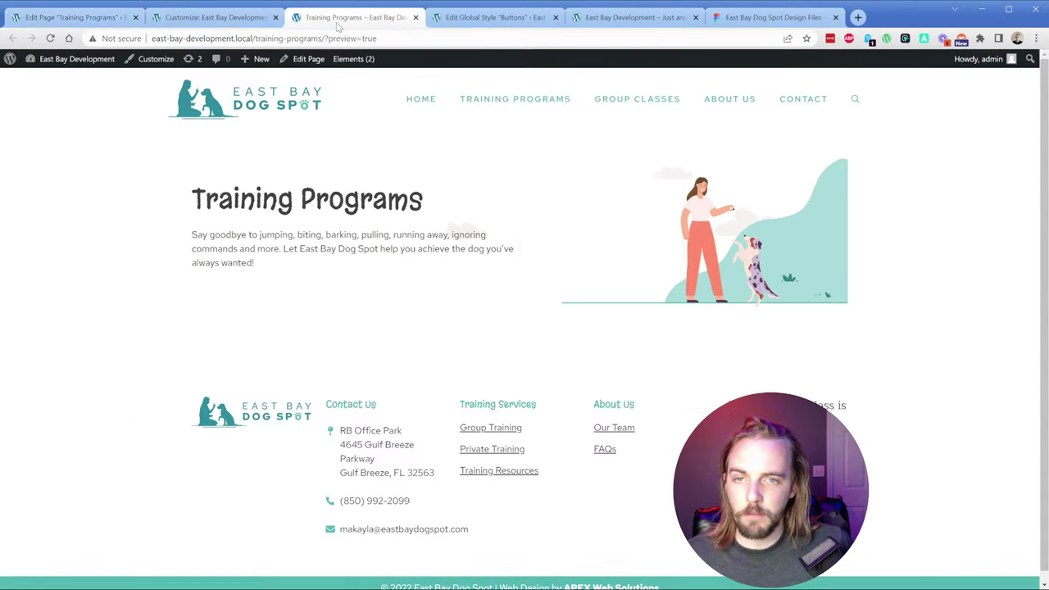
pyautogui.click(50, 39)
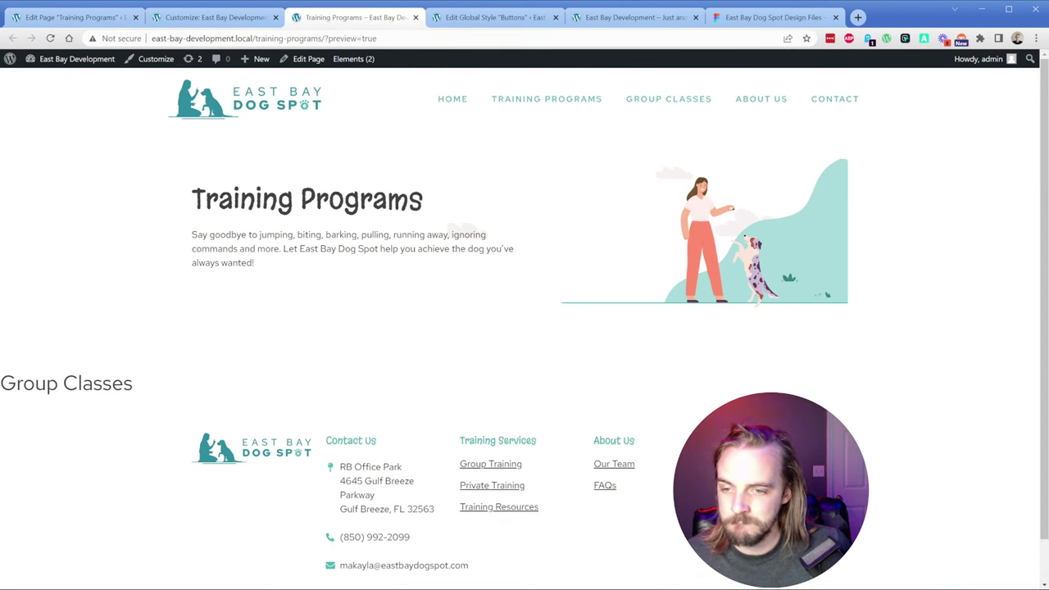
pyautogui.hotkey('ctrl', 'shift', 'i')
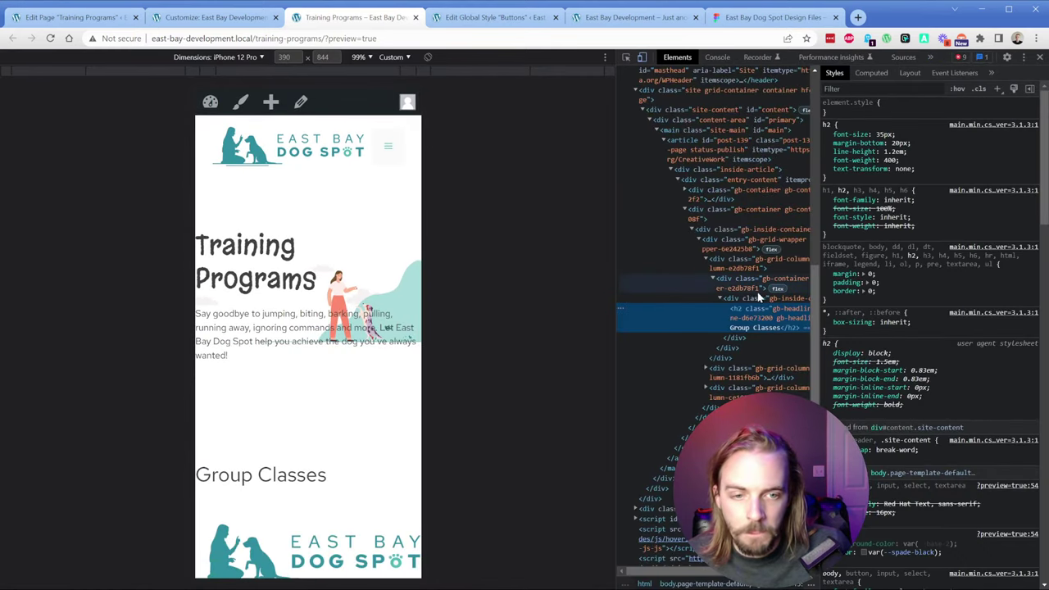
pyautogui.click(219, 56)
pyautogui.click(216, 73)
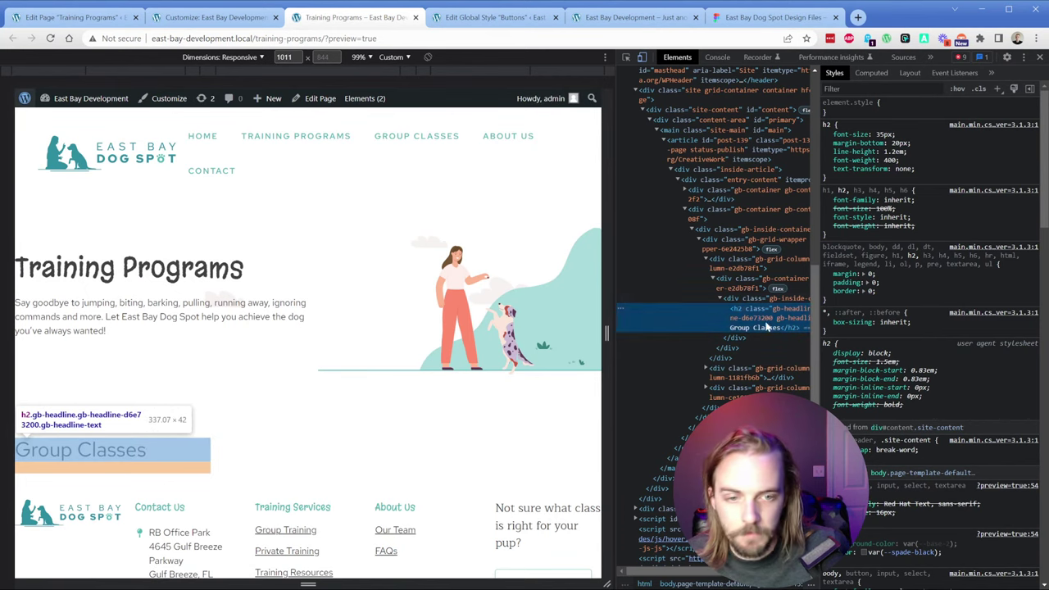
# Step: Inspect gb-grid-wrapper flex rules and the gb-grid-column 33.33% widths, then close DevTools
pyautogui.click(726, 240)
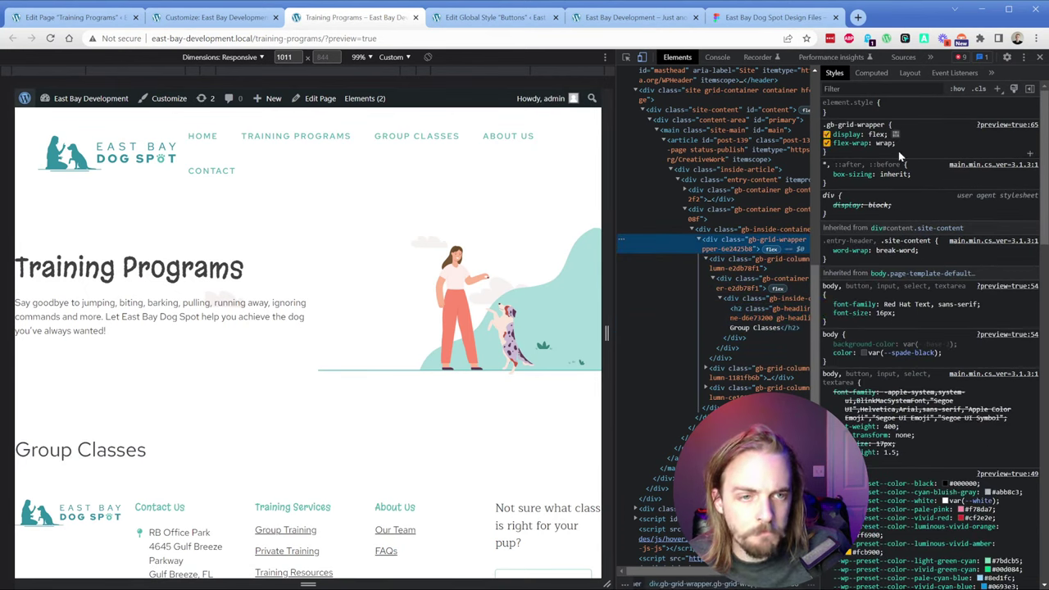
pyautogui.click(705, 259)
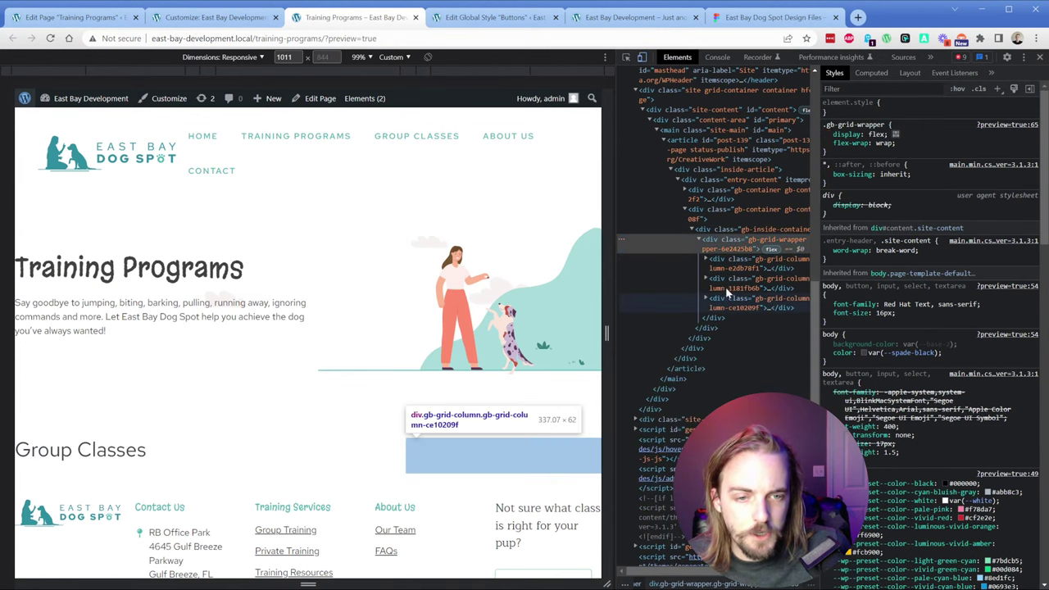
pyautogui.click(722, 230)
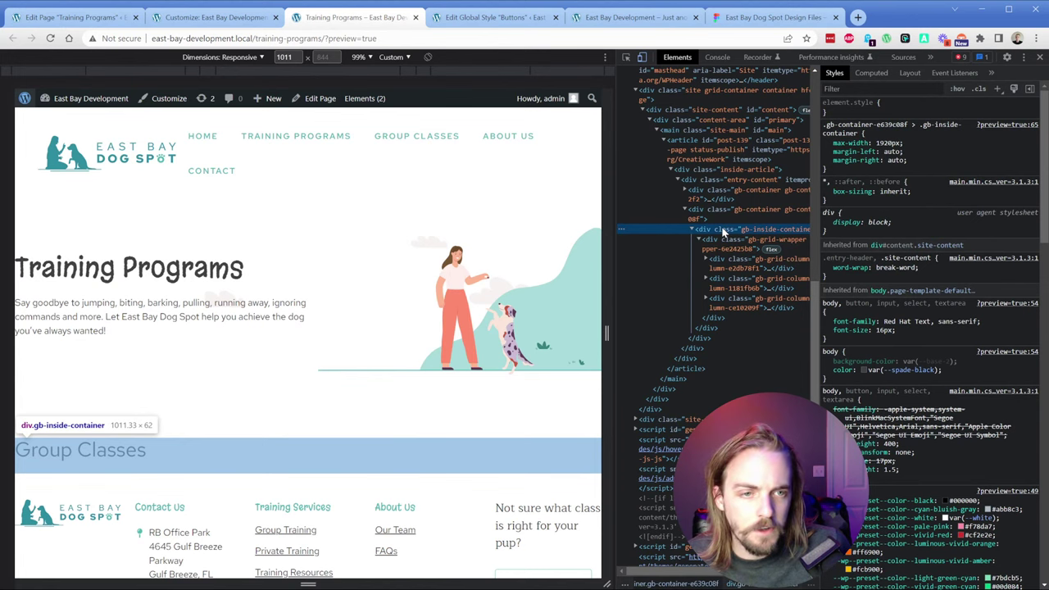
pyautogui.click(721, 240)
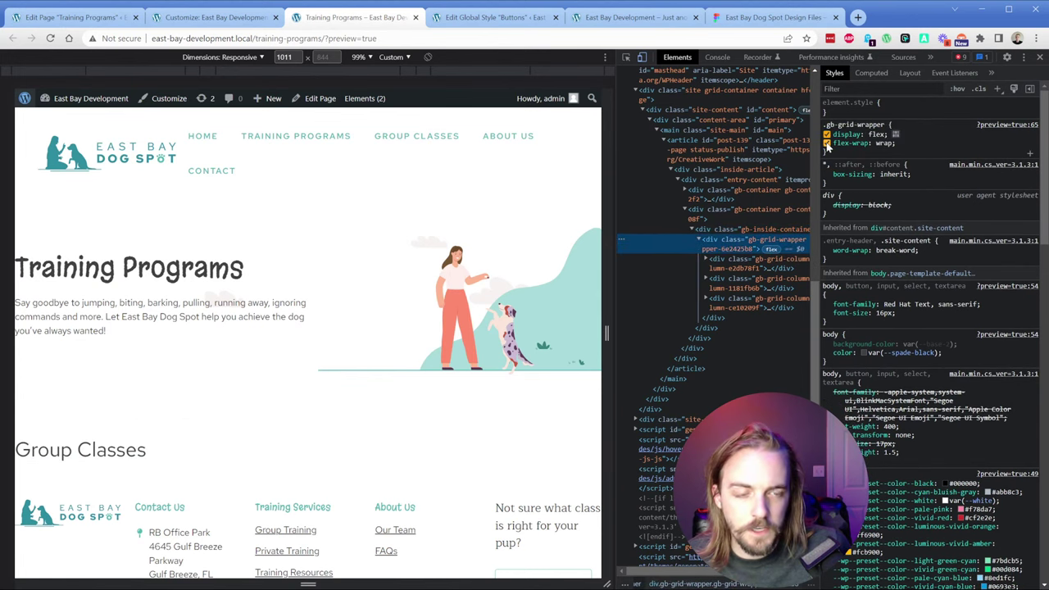
pyautogui.press('Down')
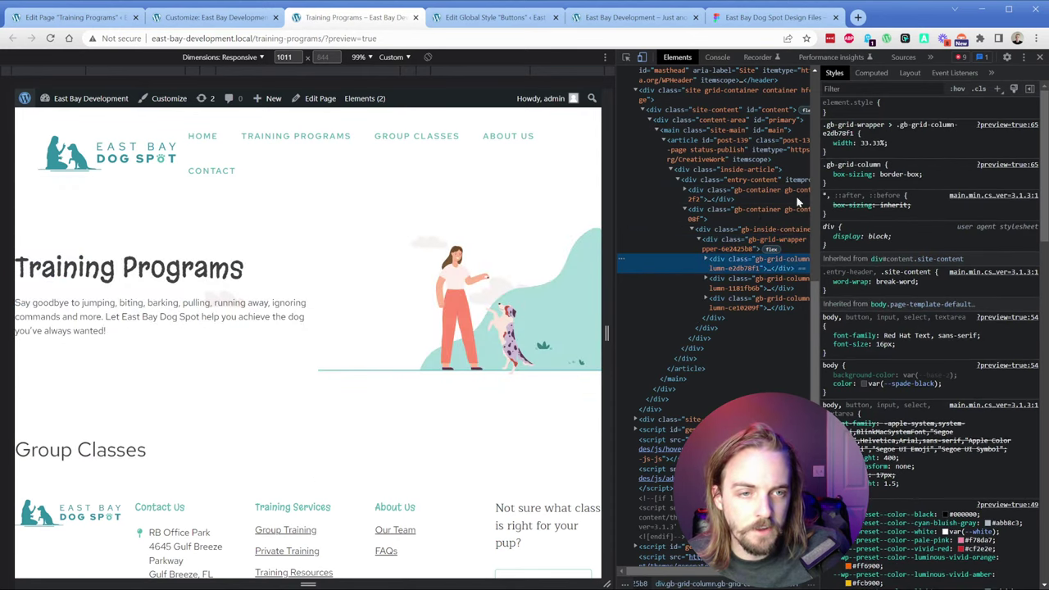
pyautogui.click(732, 287)
pyautogui.click(733, 303)
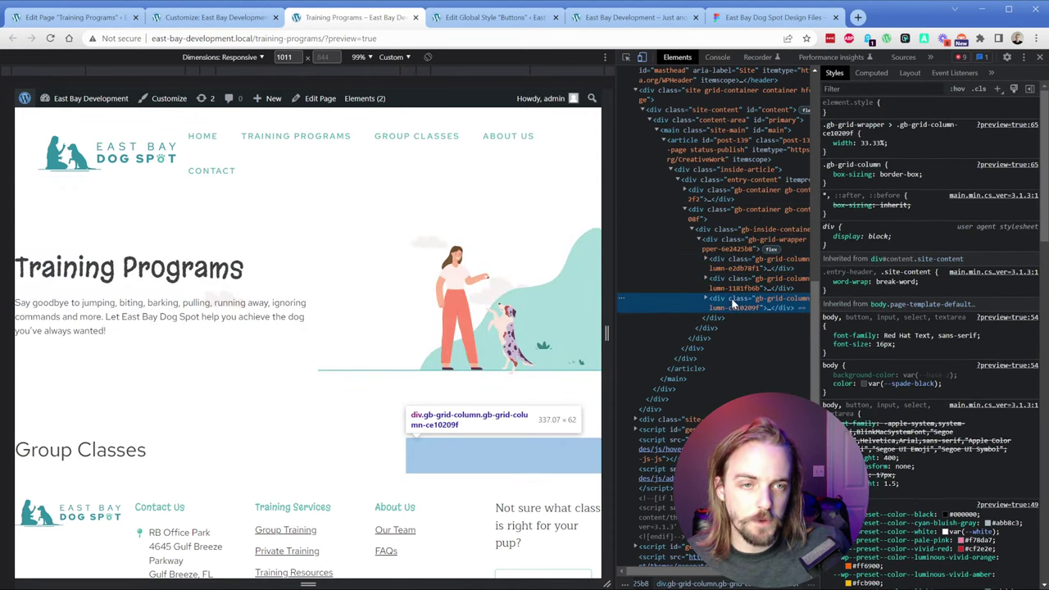
pyautogui.click(734, 267)
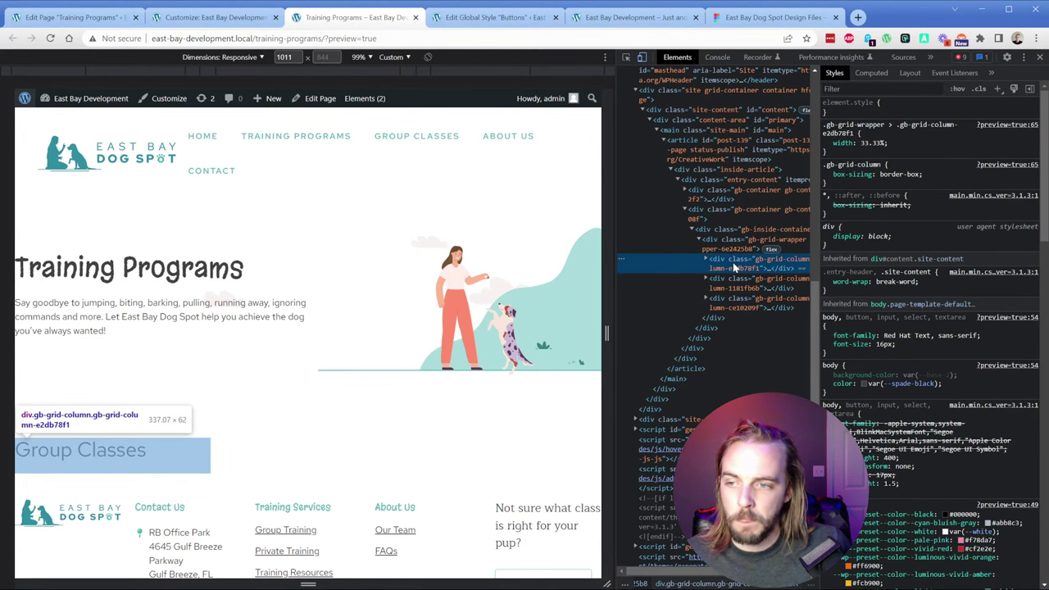
pyautogui.click(730, 242)
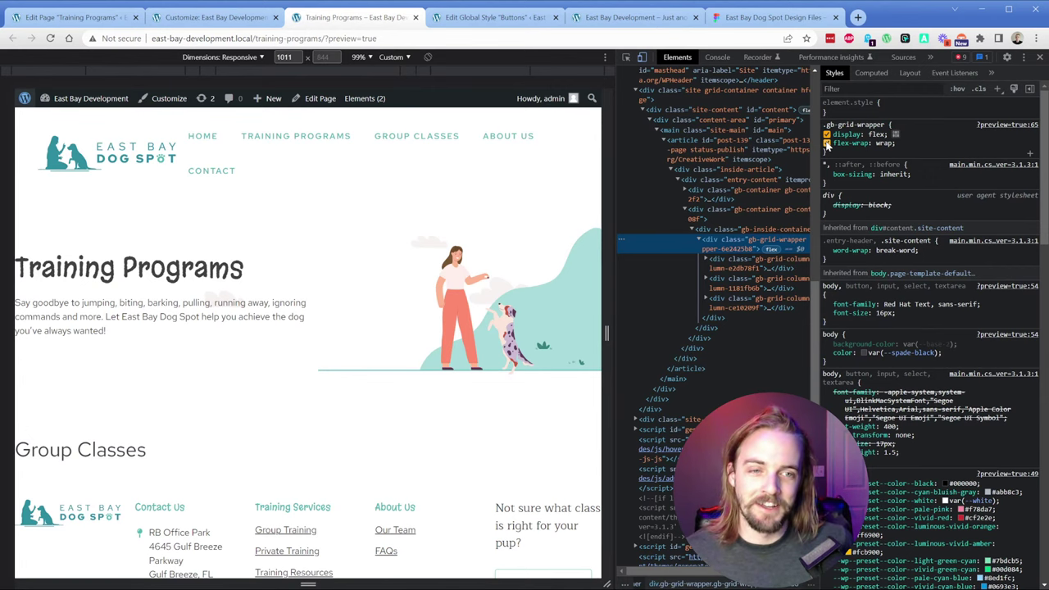
pyautogui.click(723, 266)
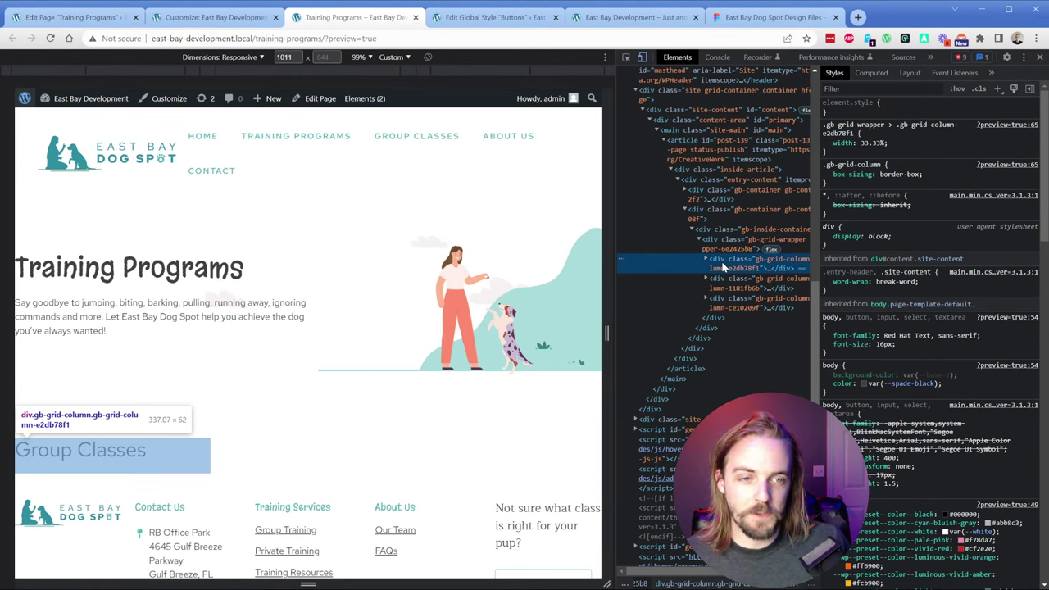
pyautogui.click(729, 303)
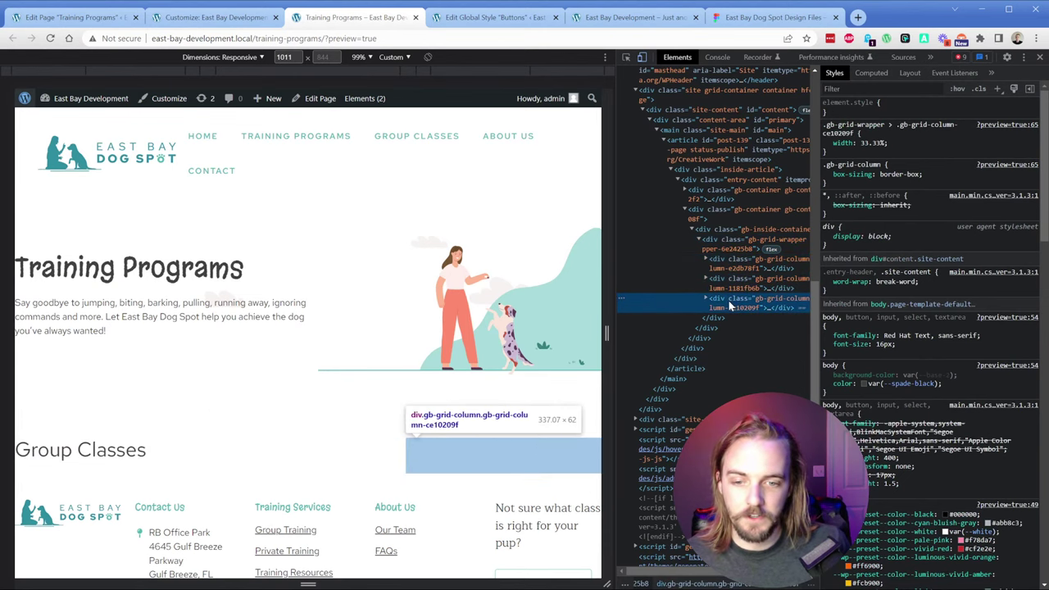
pyautogui.press('F12')
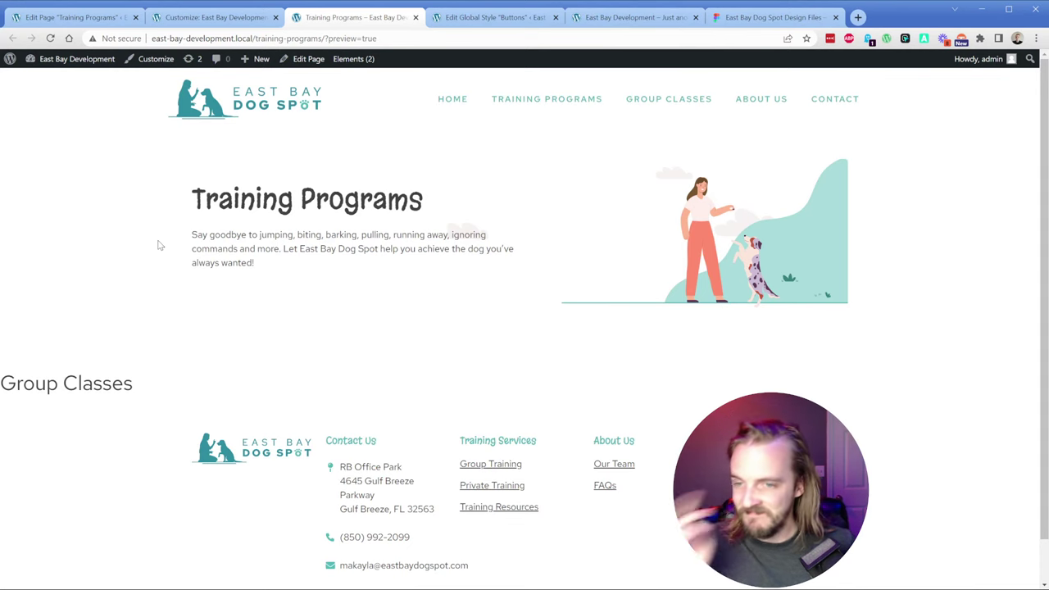
# Step: Select the outer section Container in List View and set its Inner Container Width to 1120
pyautogui.click(206, 22)
pyautogui.click(114, 22)
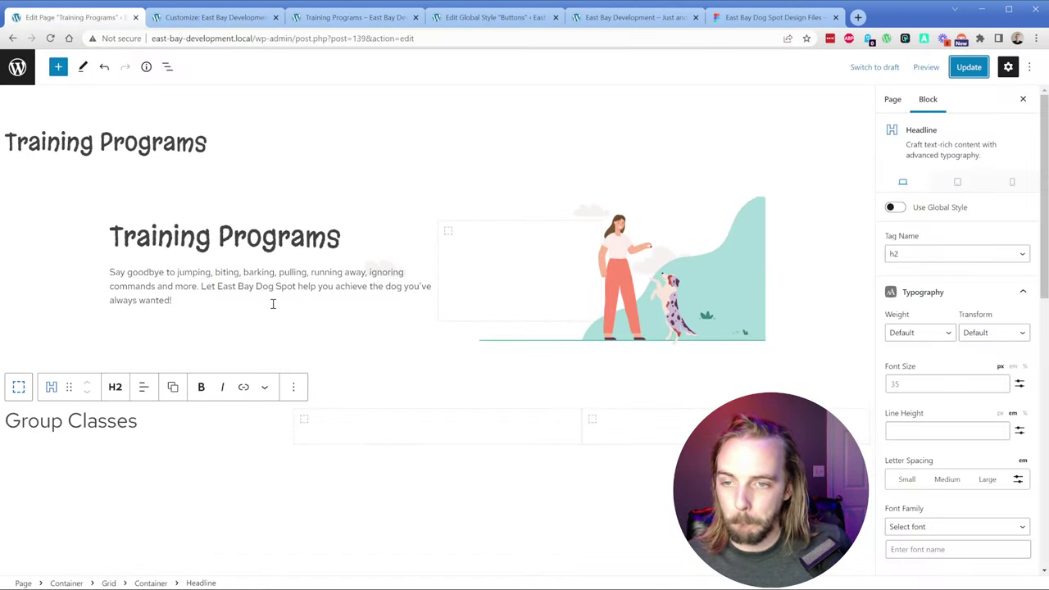
pyautogui.click(167, 66)
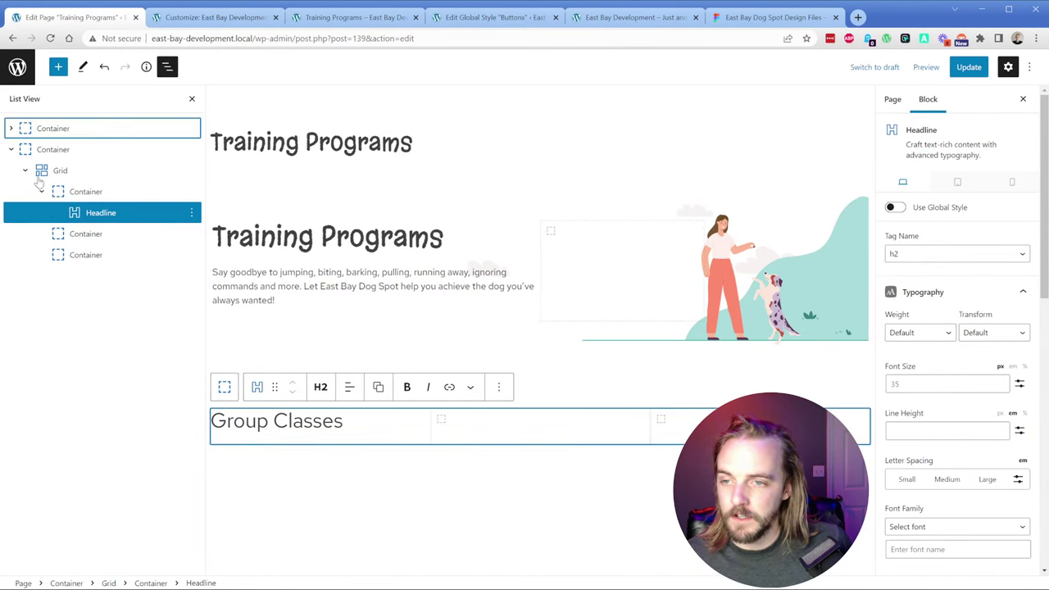
pyautogui.click(51, 152)
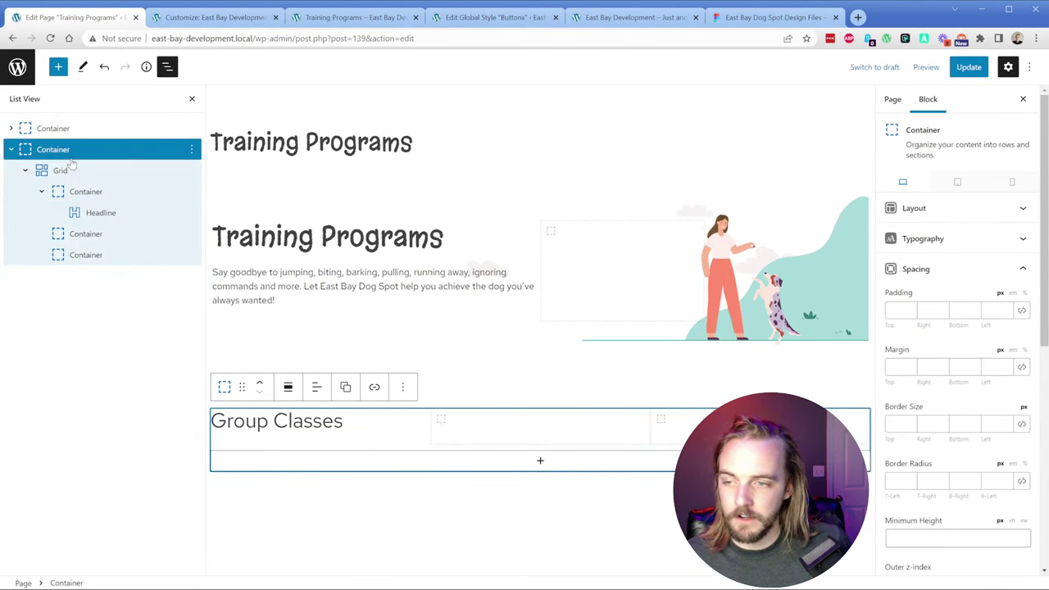
pyautogui.click(934, 208)
pyautogui.click(920, 342)
pyautogui.moveTo(919, 342); pyautogui.dragTo(893, 344)
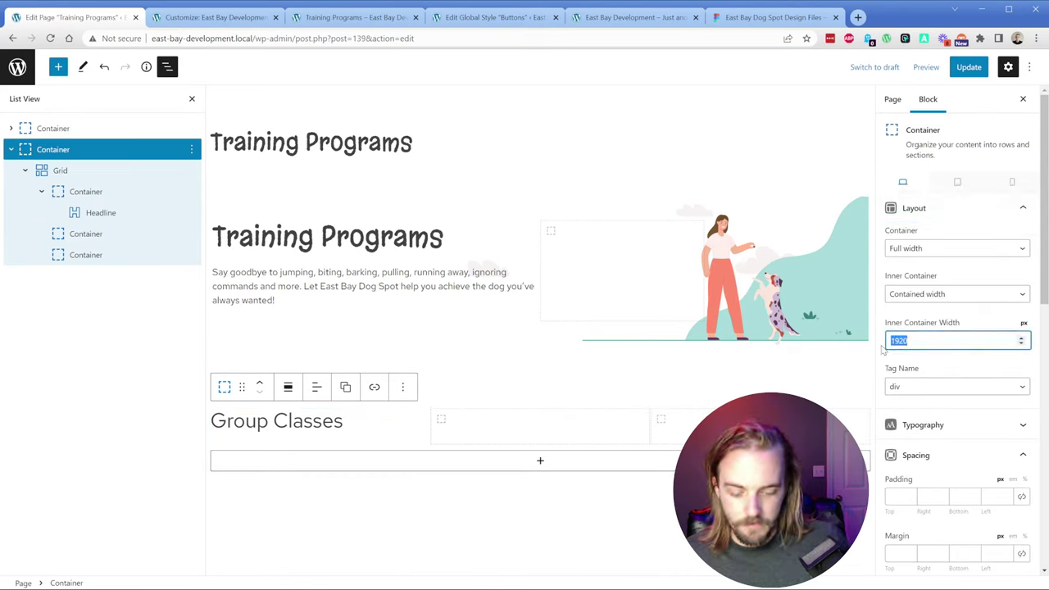
pyautogui.write('1120')
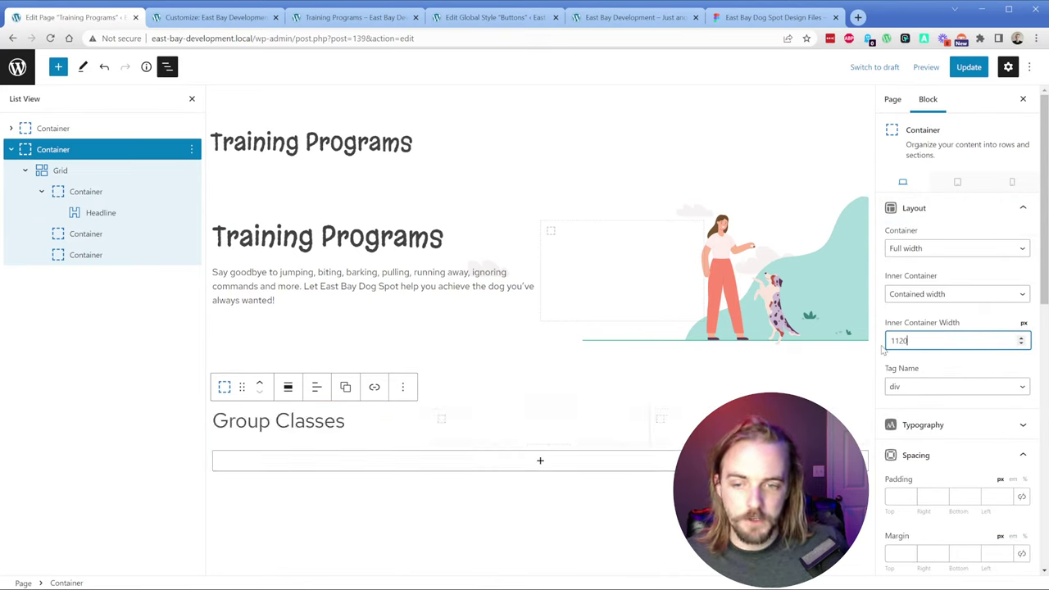
# Step: Add an 'asdasd' headline below Group Classes and change it to a Paragraph
pyautogui.click(316, 423)
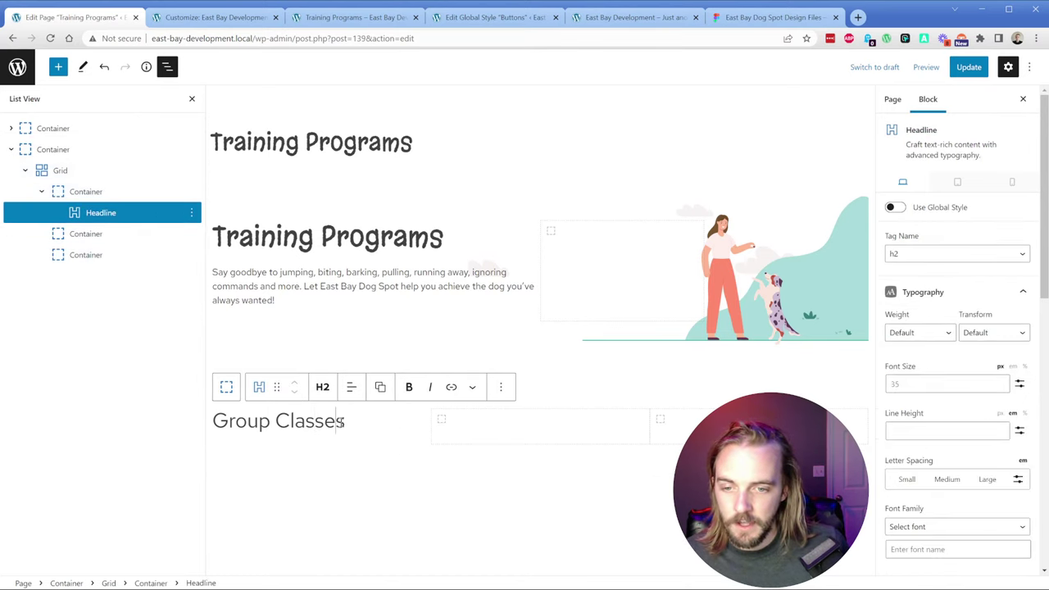
pyautogui.press('Return')
pyautogui.write('/')
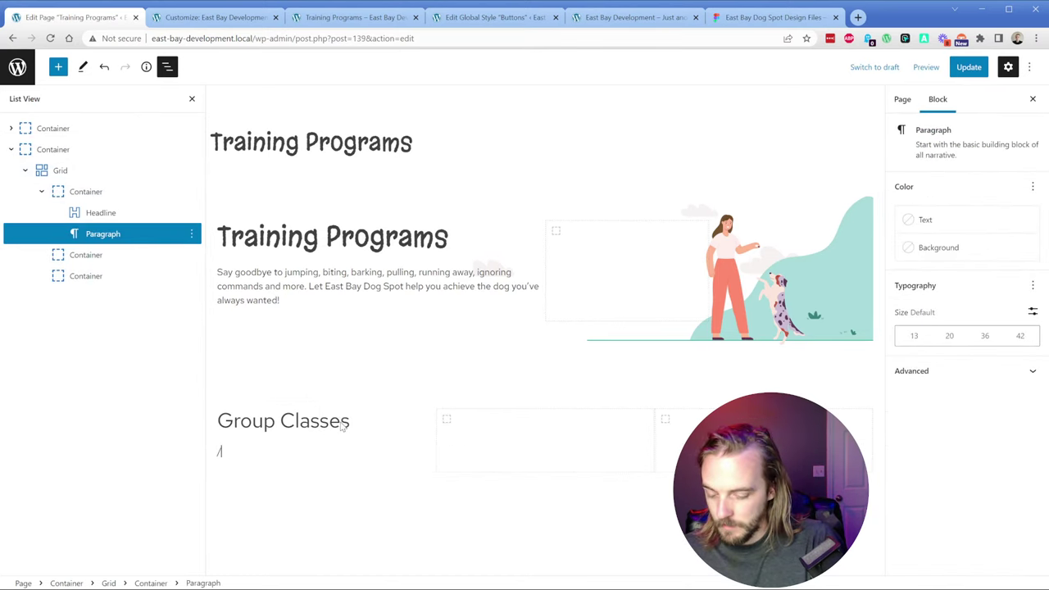
pyautogui.write('headline')
pyautogui.press('Return')
pyautogui.write('asdasd')
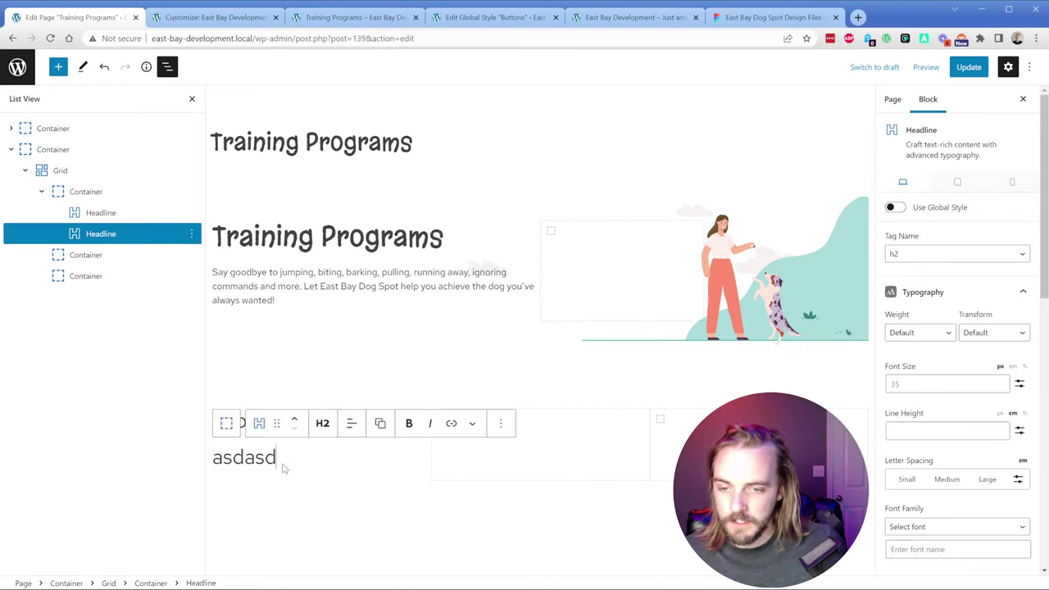
pyautogui.doubleClick(273, 458)
pyautogui.click(323, 428)
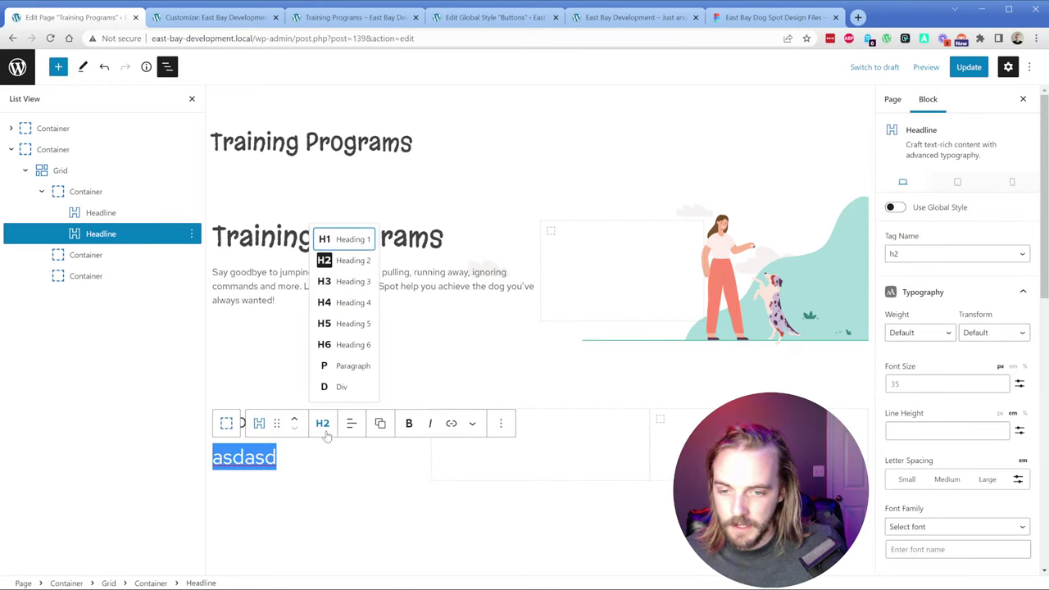
pyautogui.click(347, 377)
pyautogui.click(510, 438)
# Step: Insert an empty Image block into each of the second and third grid columns
pyautogui.click(518, 422)
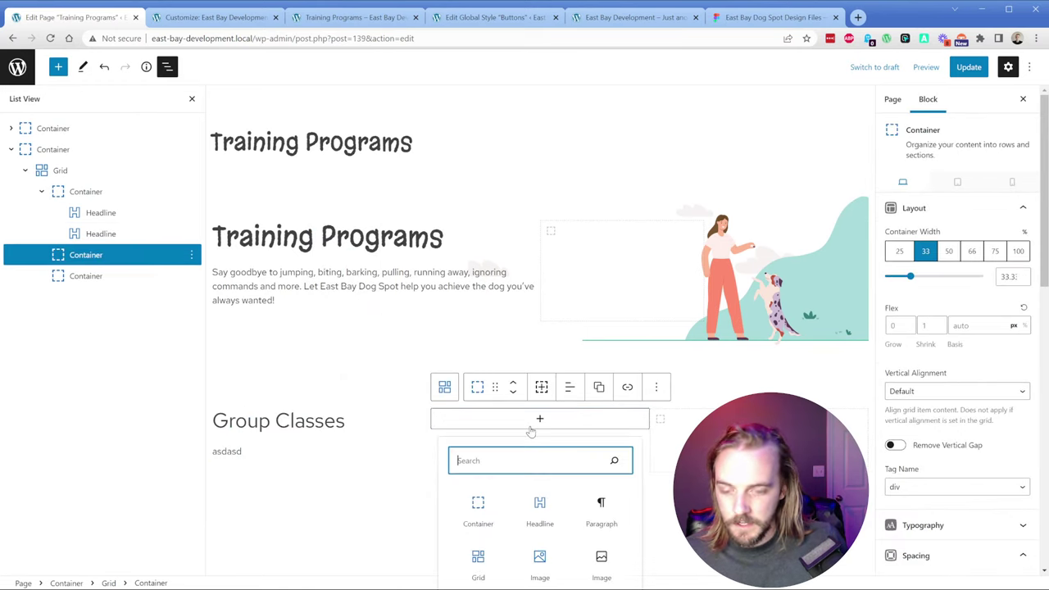
pyautogui.write('im')
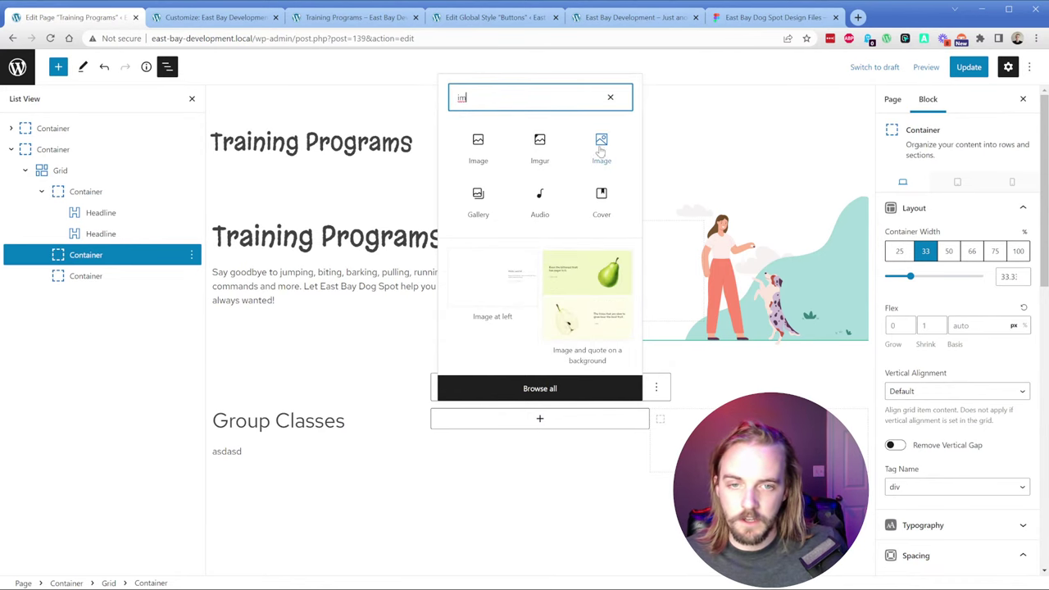
pyautogui.press('Return')
pyautogui.click(660, 422)
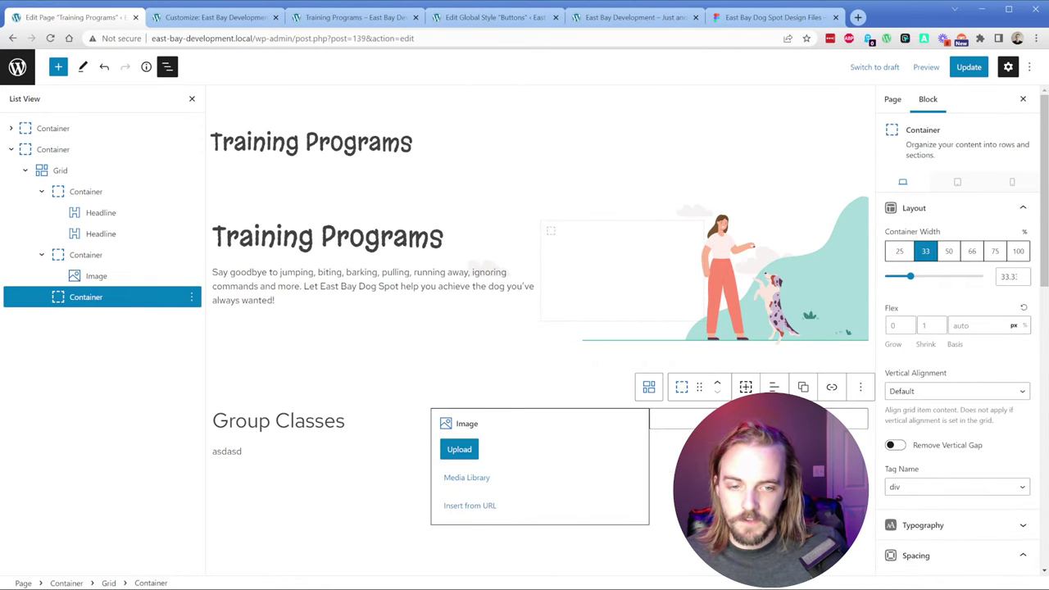
pyautogui.click(678, 459)
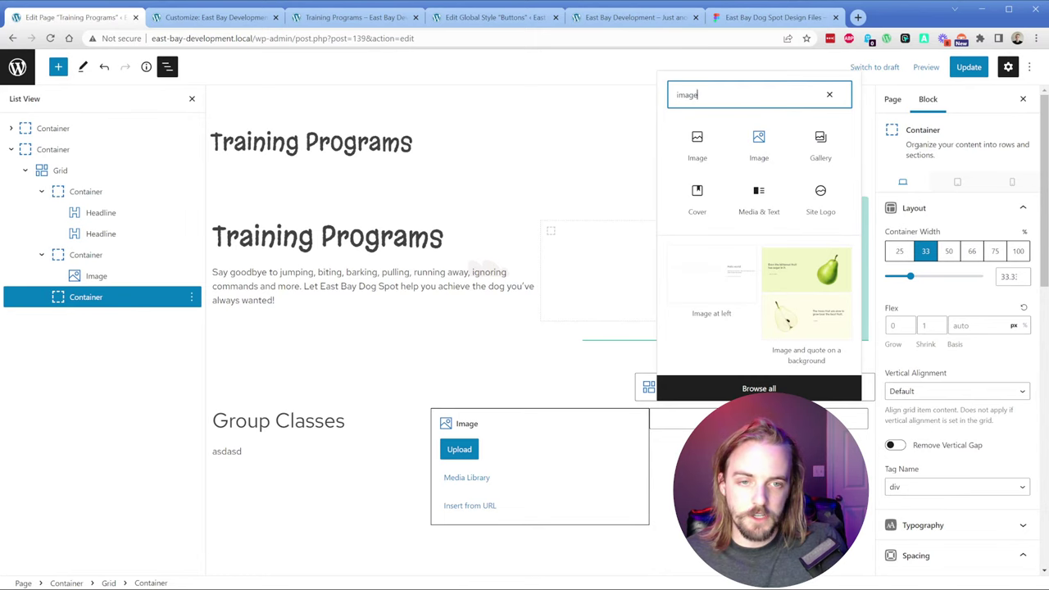
pyautogui.press('Tab')
pyautogui.press('Right')
pyautogui.press('Return')
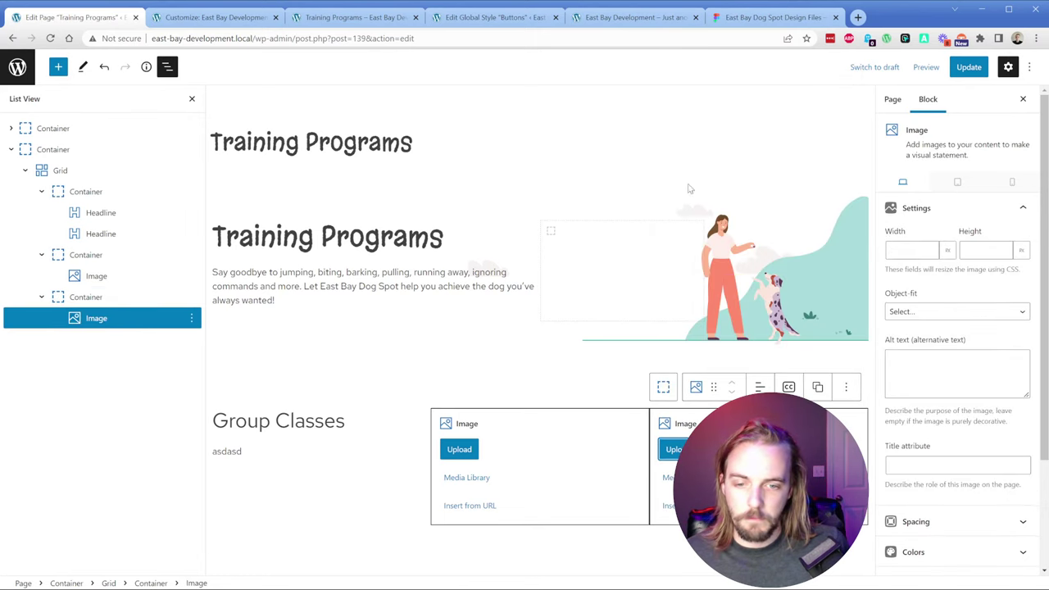
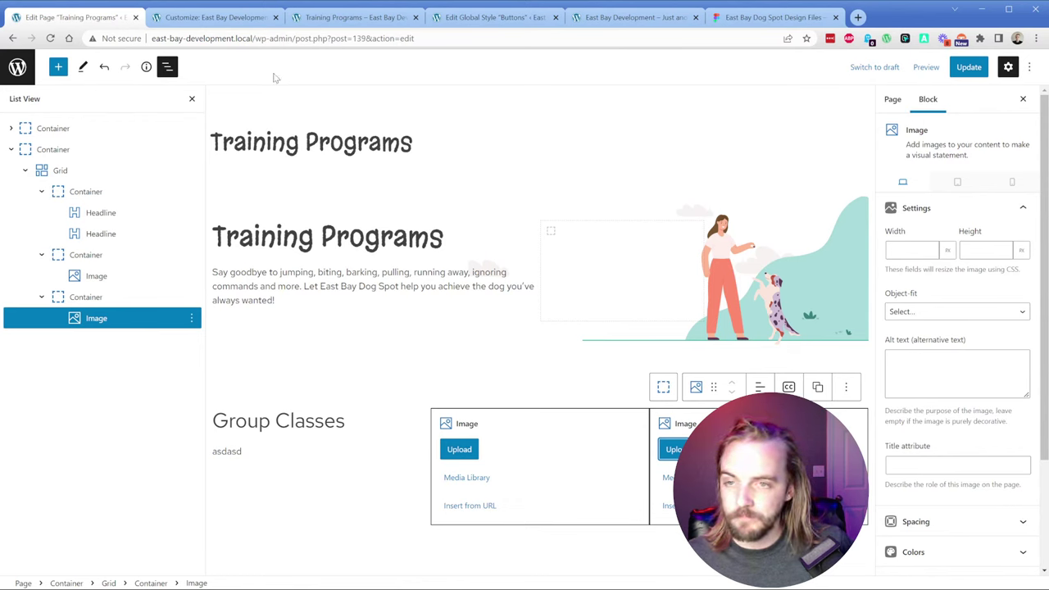
# Step: In the Figma design, set the red dog image frame's export format to SVG
pyautogui.click(770, 17)
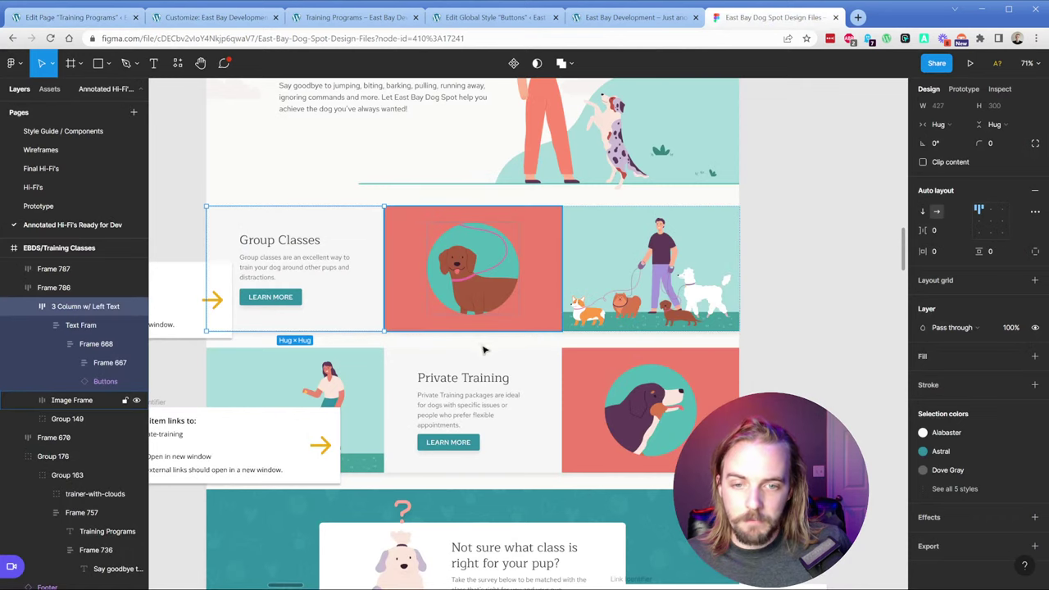
pyautogui.click(136, 399)
pyautogui.click(136, 400)
pyautogui.scroll(-3, 1008, 410)
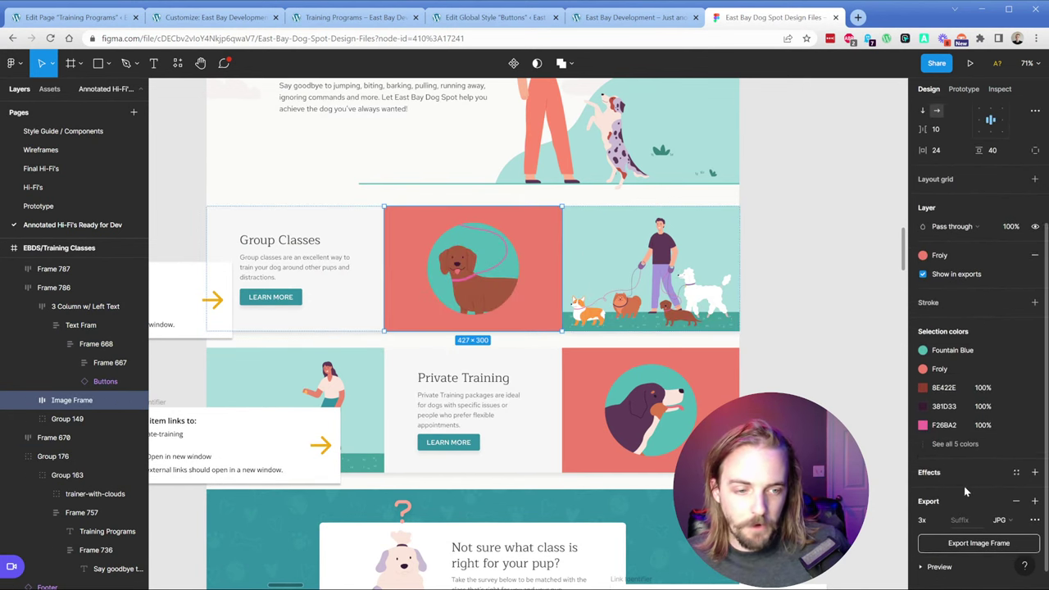
pyautogui.click(1016, 500)
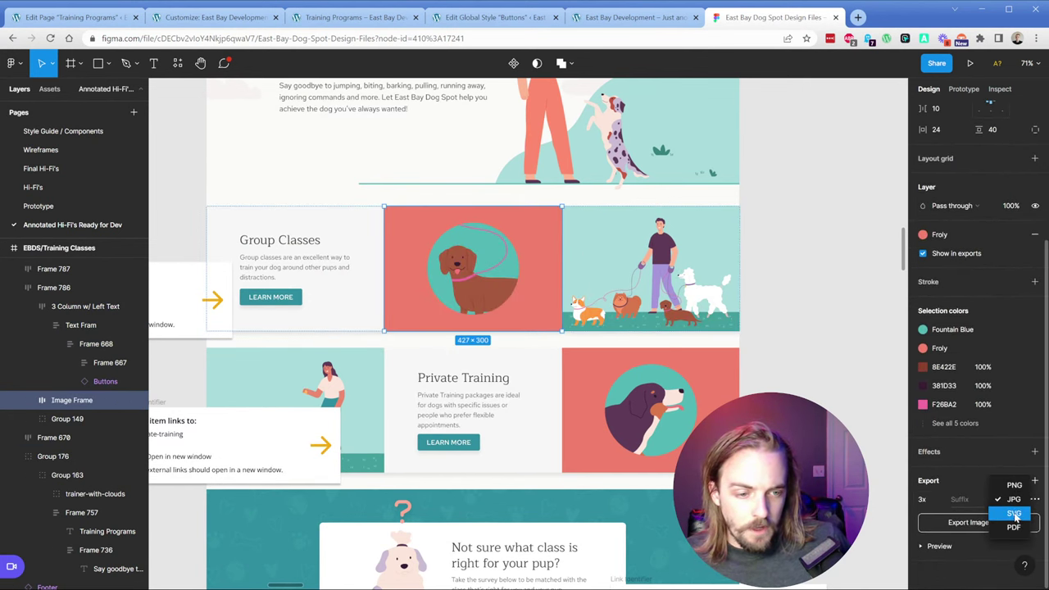
pyautogui.click(1016, 519)
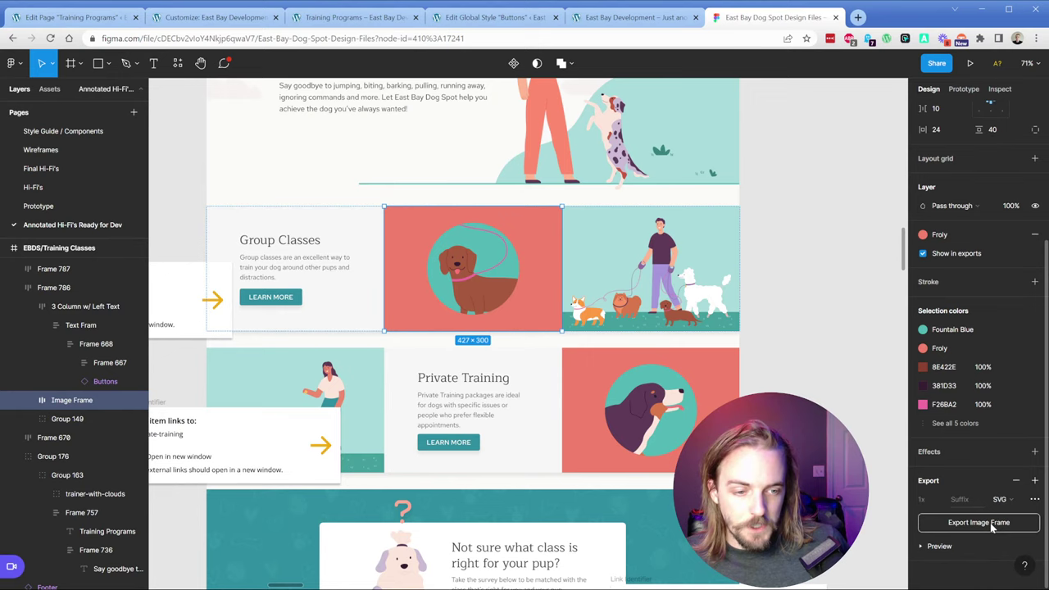
# Step: Rename the red dog and dog-walker image layers 'Lab' and 'Dog Walker', and add an export setting
pyautogui.doubleClick(68, 400)
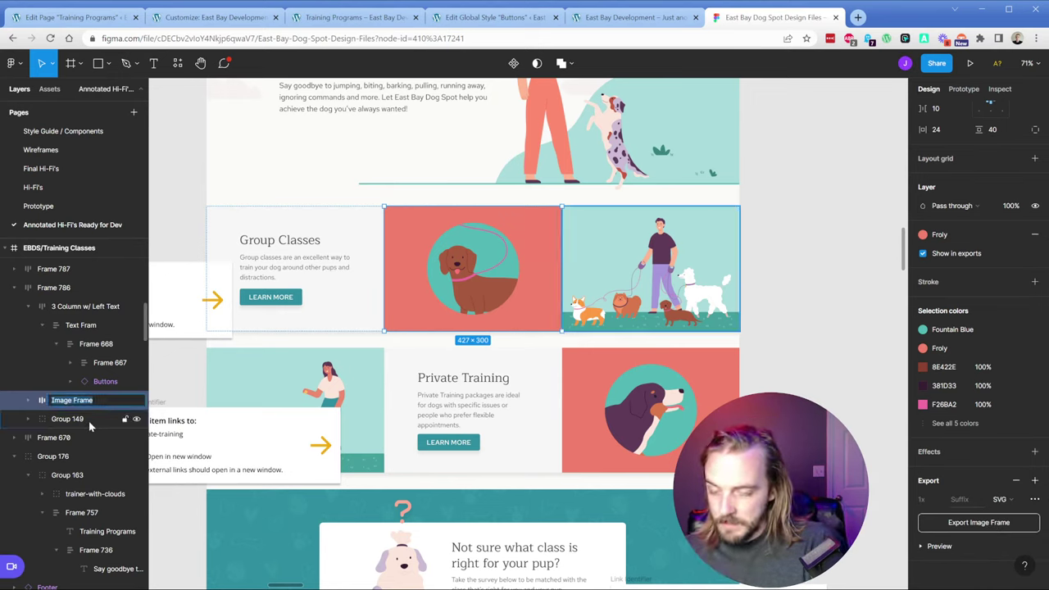
pyautogui.write('Lab')
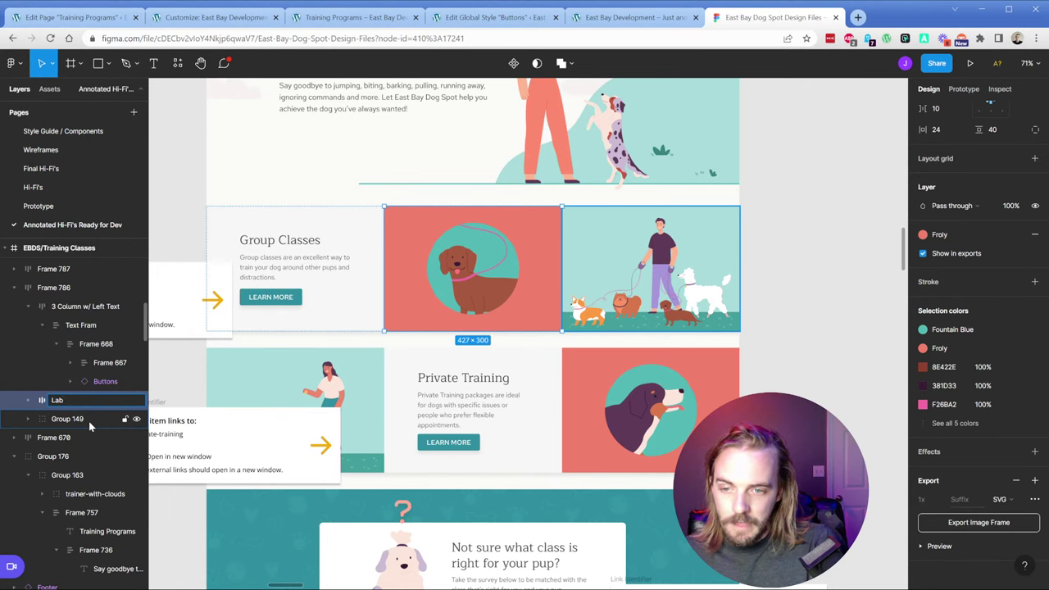
pyautogui.click(594, 253)
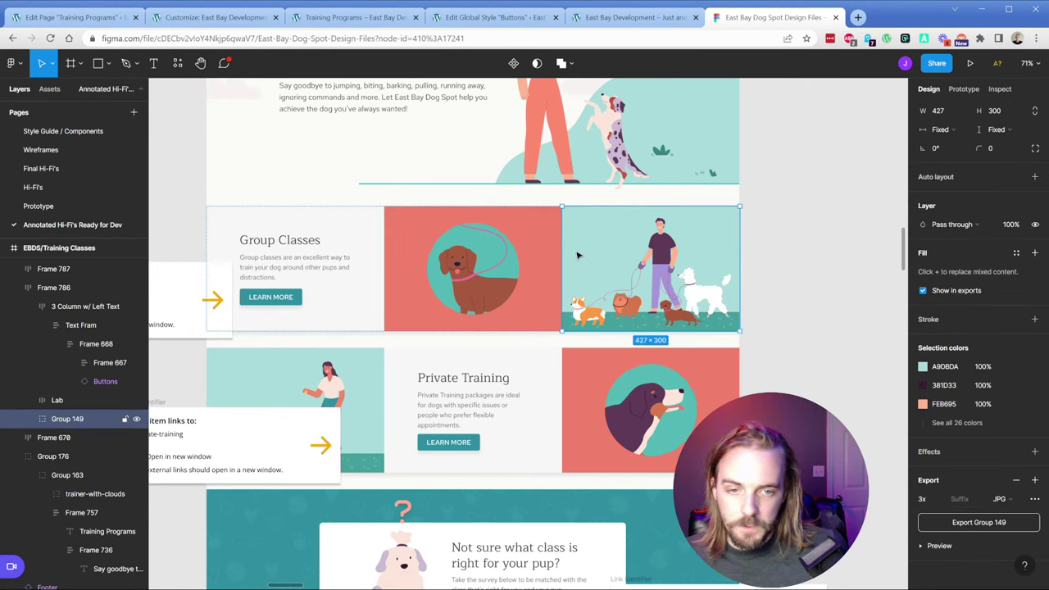
pyautogui.doubleClick(60, 418)
pyautogui.write('Dog Walker')
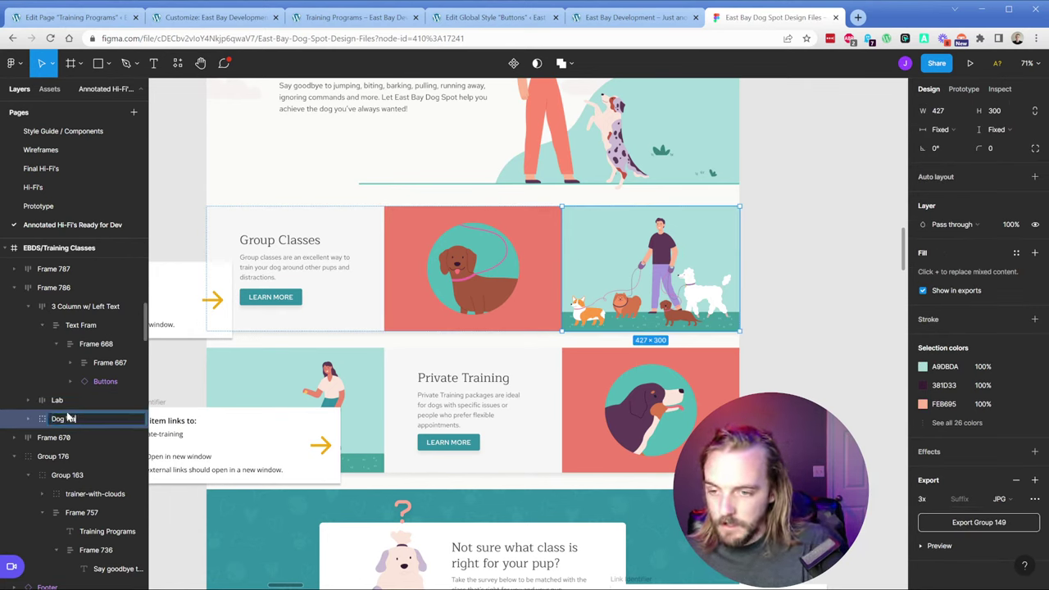
pyautogui.press('Return')
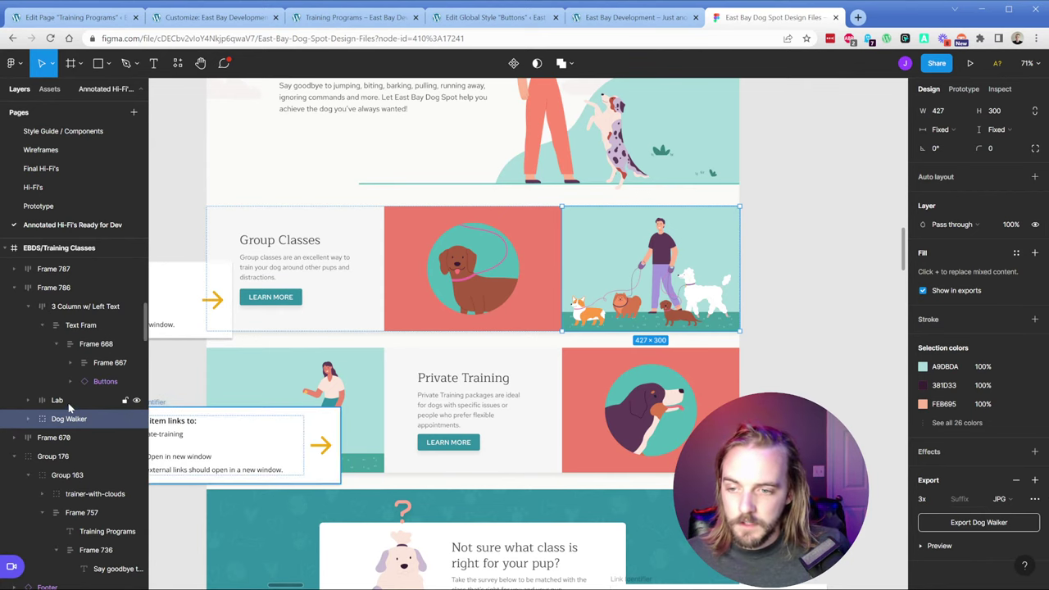
pyautogui.keyDown('shift'); pyautogui.click(68, 400); pyautogui.keyUp('shift')
pyautogui.click(952, 556)
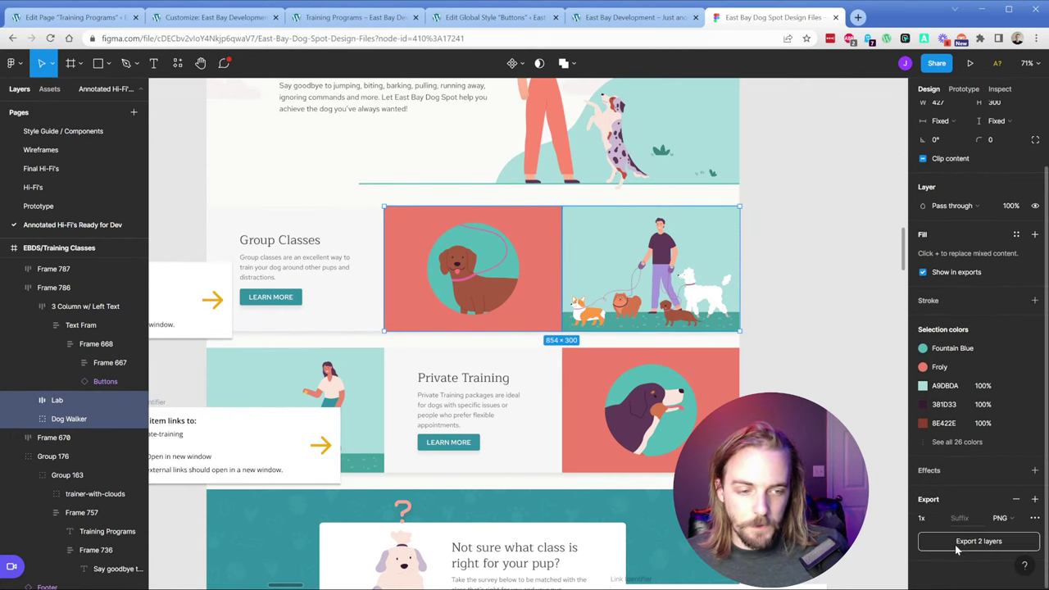
# Step: Rename the woman-with-dog and Private Training dog layers 'Playing with dog' and 'Dog lounge'
pyautogui.doubleClick(273, 378)
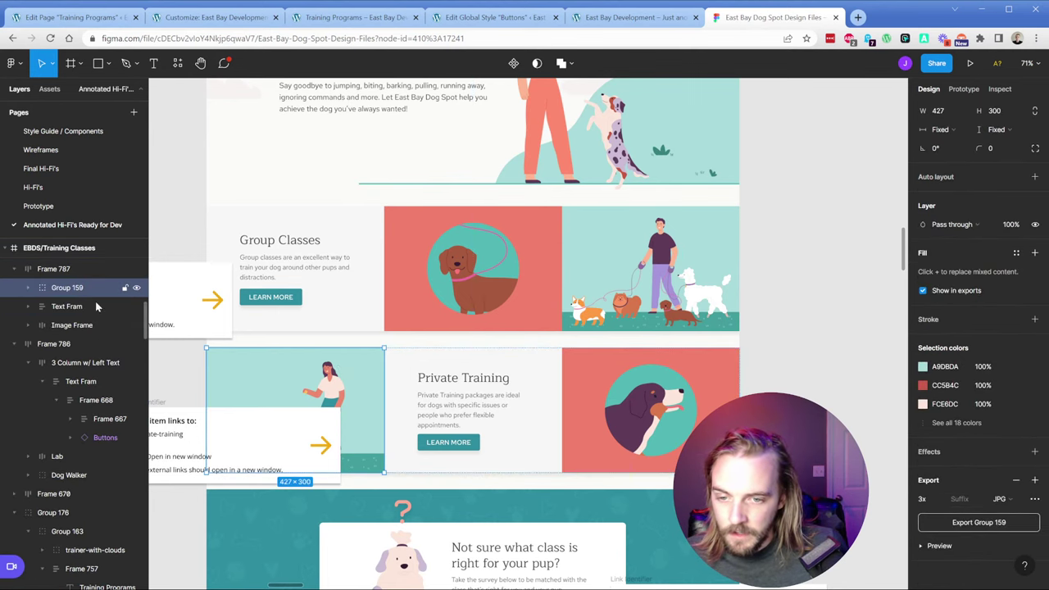
pyautogui.moveTo(194, 424); pyautogui.dragTo(123, 443)
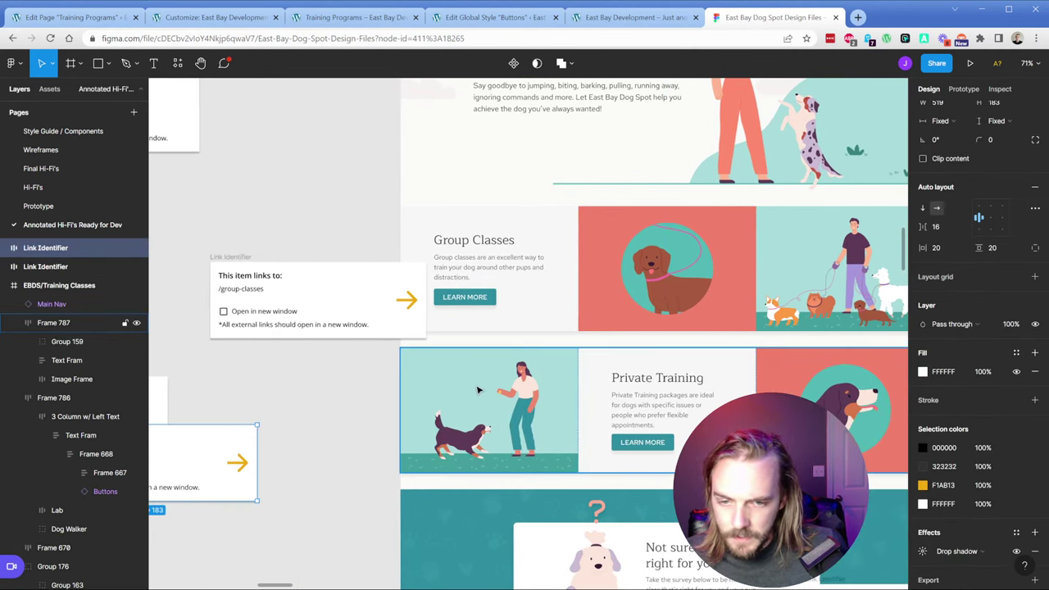
pyautogui.click(478, 390)
pyautogui.click(71, 342)
pyautogui.doubleClick(71, 344)
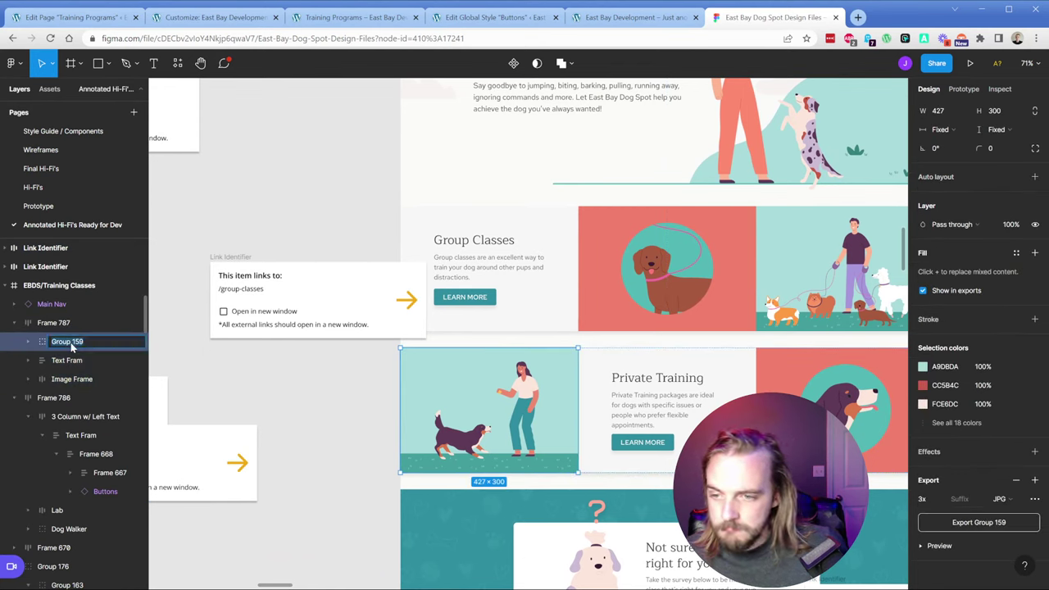
pyautogui.write('P')
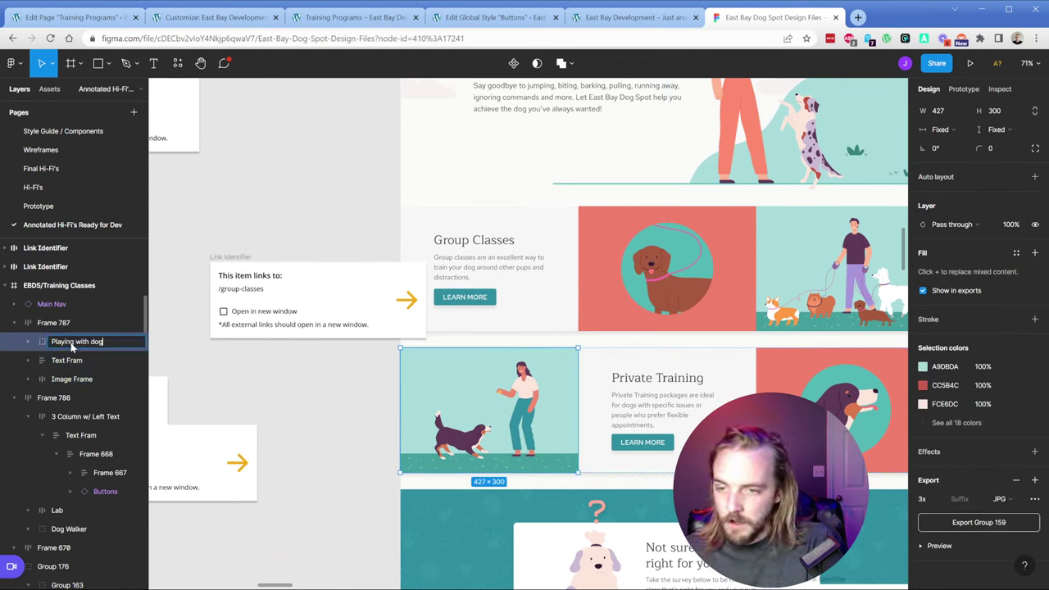
pyautogui.write('laying with dog')
pyautogui.press('Return')
pyautogui.click(69, 380)
pyautogui.doubleClick(69, 384)
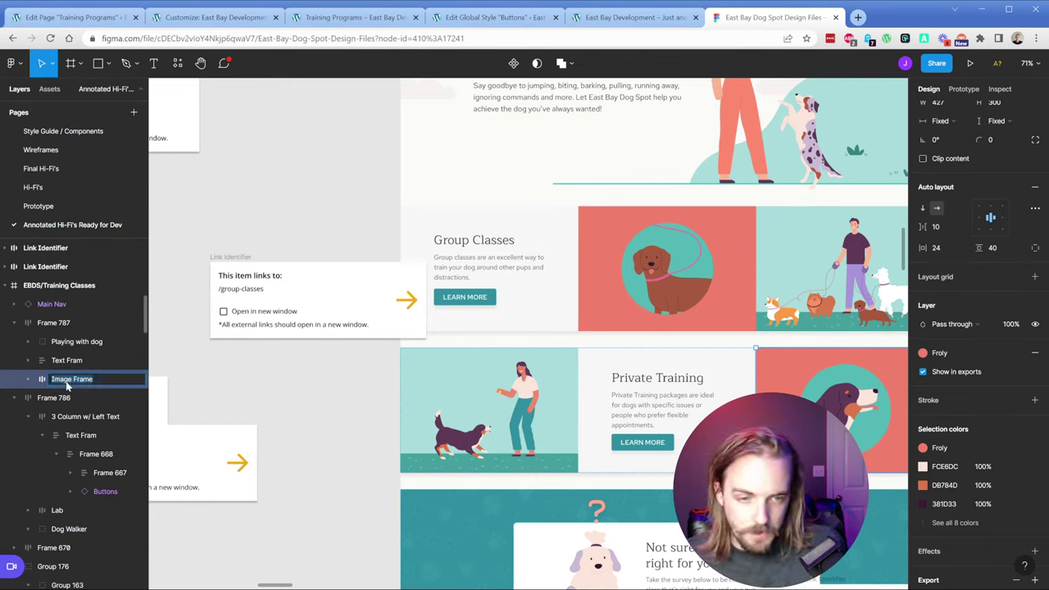
pyautogui.write('Dog')
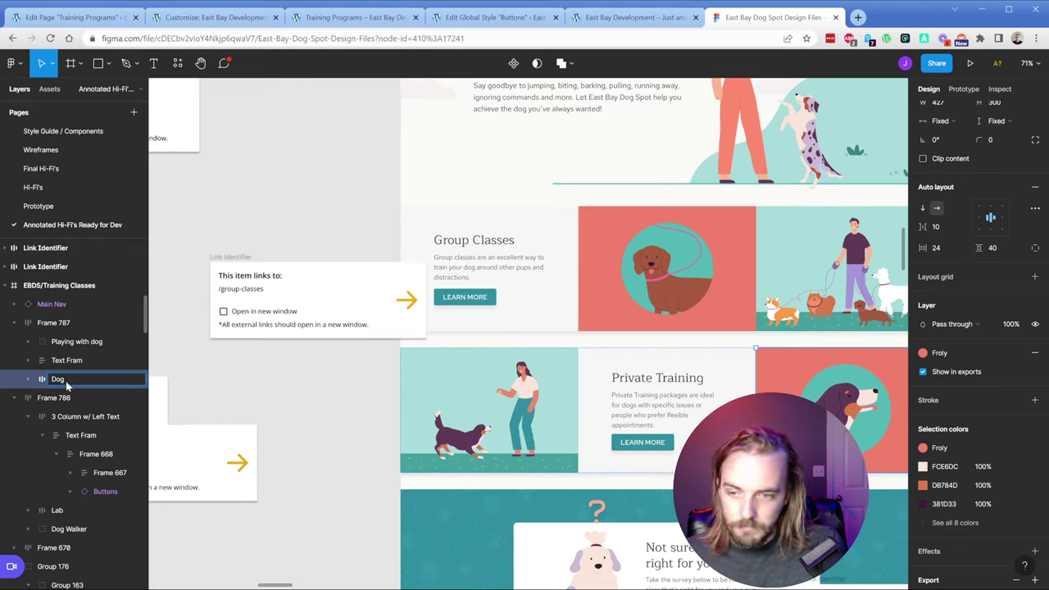
pyautogui.write(' lounge')
pyautogui.press('Return')
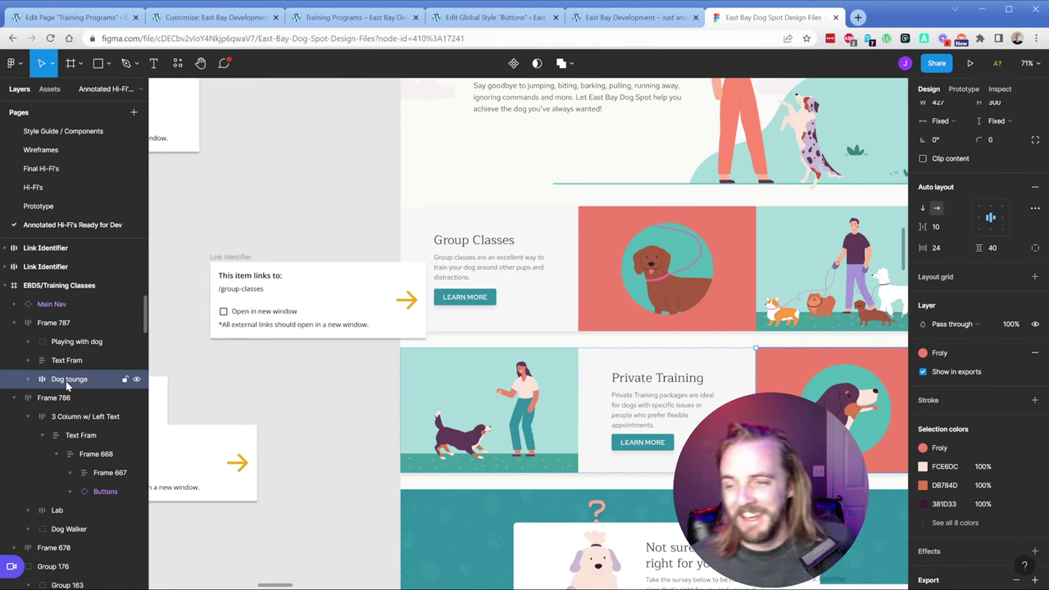
# Step: Select the four illustration layers: Playing with dog, Dog tounge, Lab and Dog Walker
pyautogui.keyDown('shift'); pyautogui.click(63, 342); pyautogui.keyUp('shift')
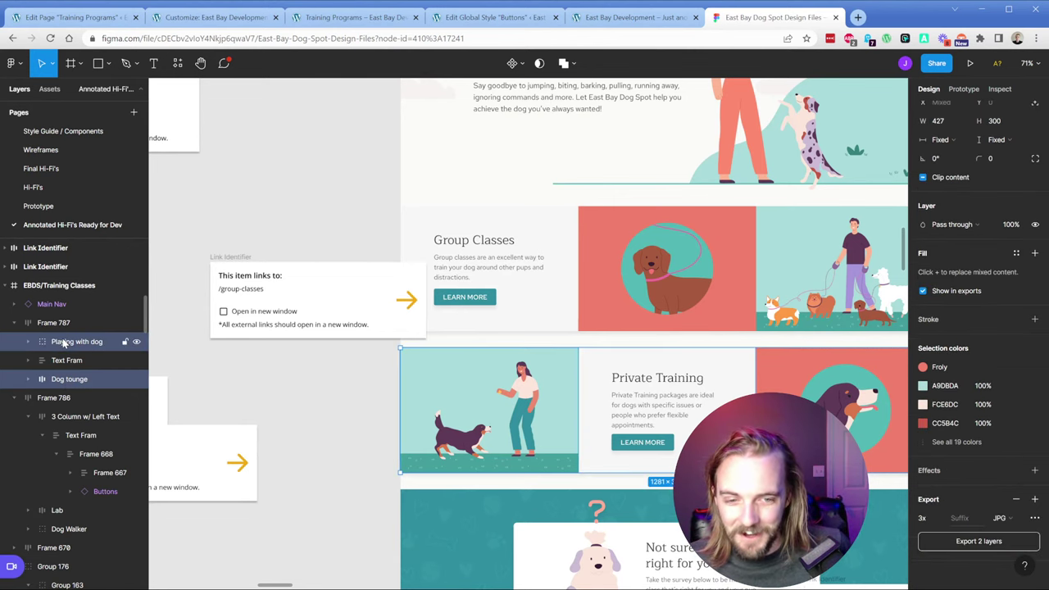
pyautogui.click(785, 235)
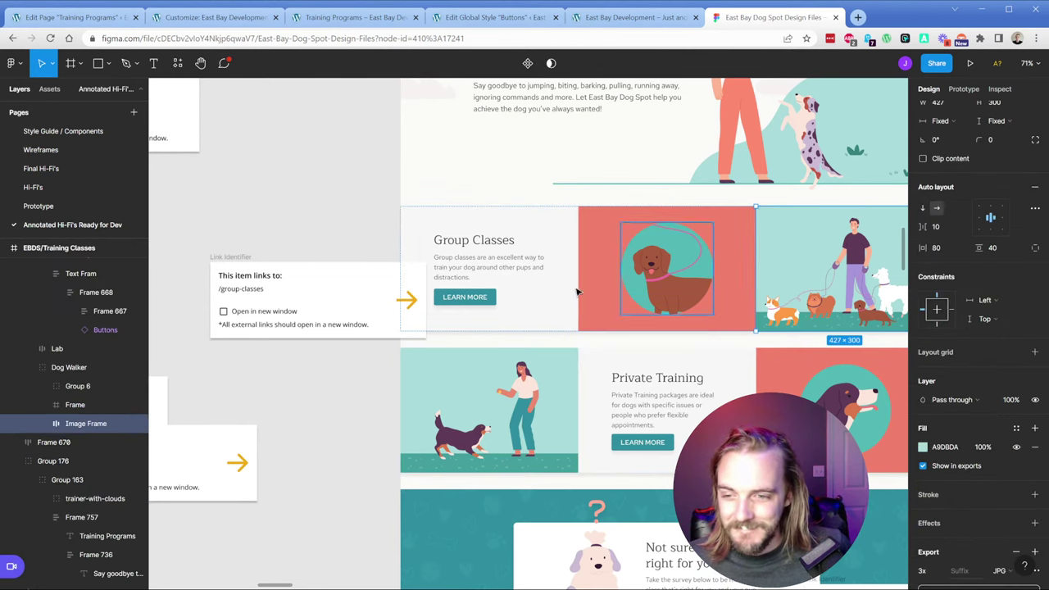
pyautogui.click(29, 368)
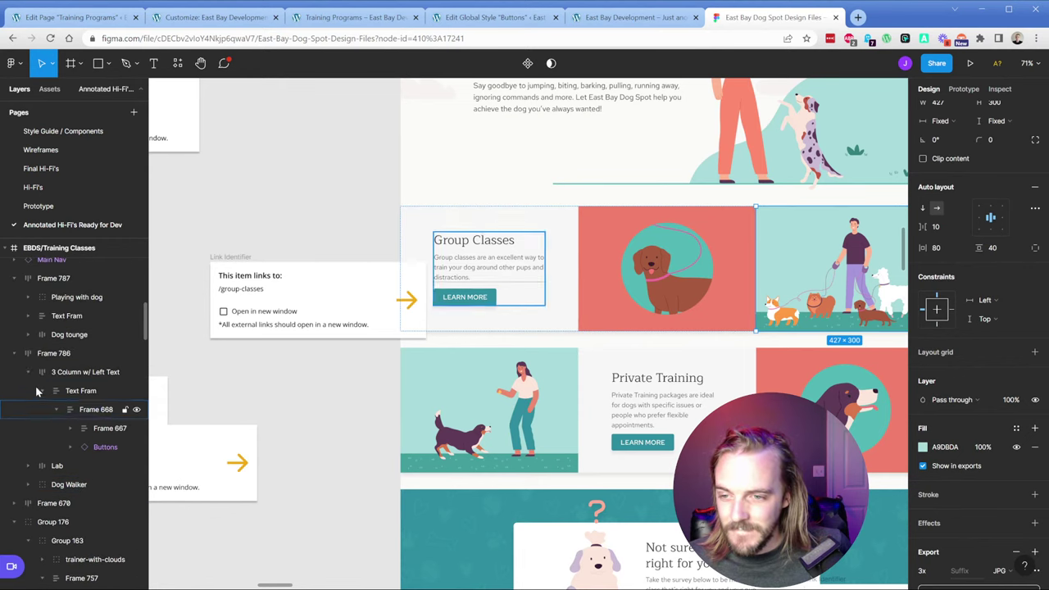
pyautogui.click(687, 252)
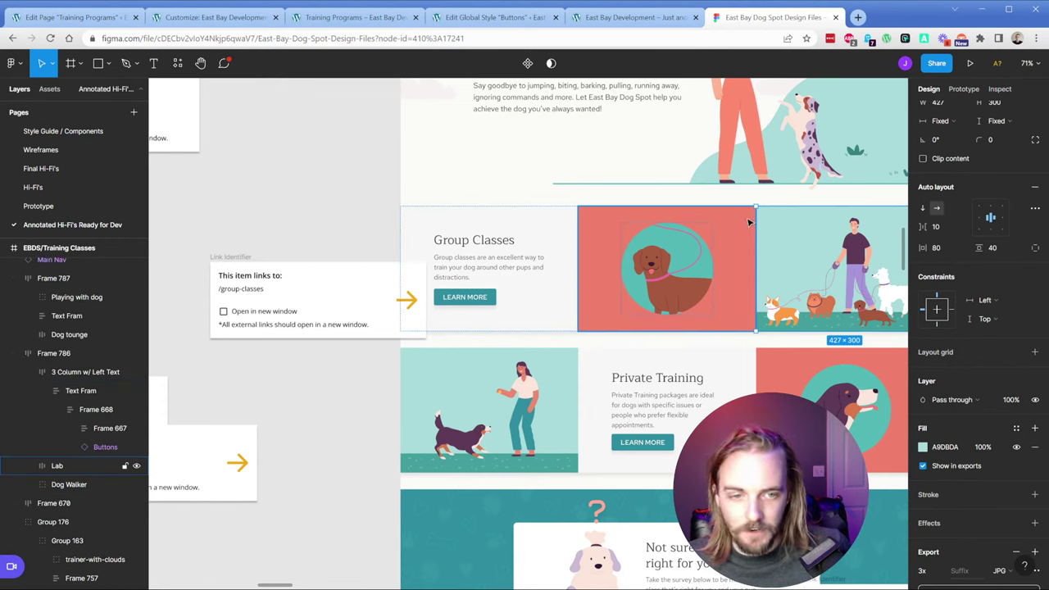
pyautogui.keyDown('shift'); pyautogui.click(488, 278); pyautogui.keyUp('shift')
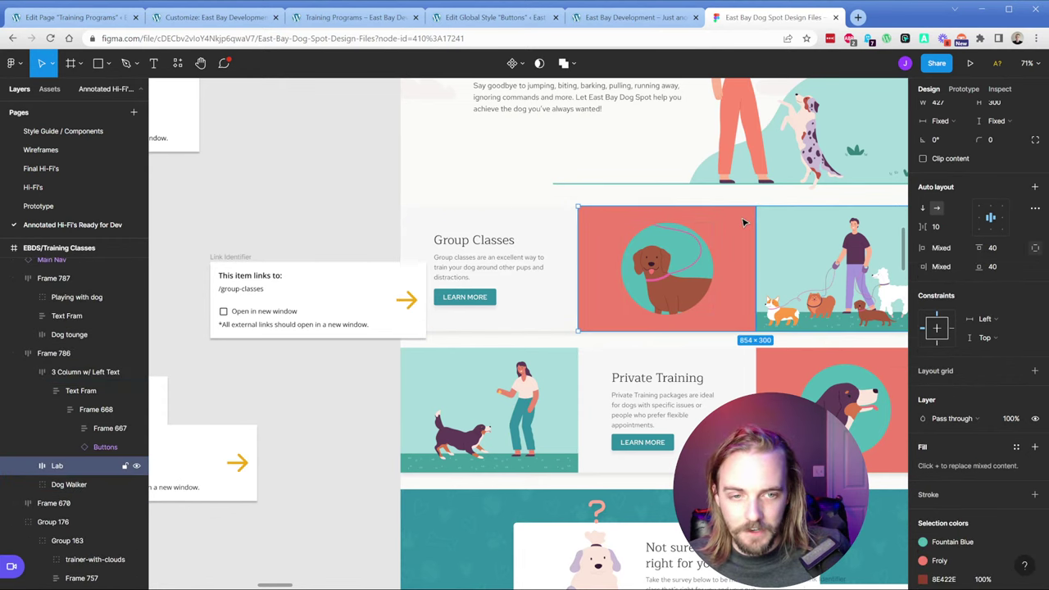
pyautogui.click(28, 372)
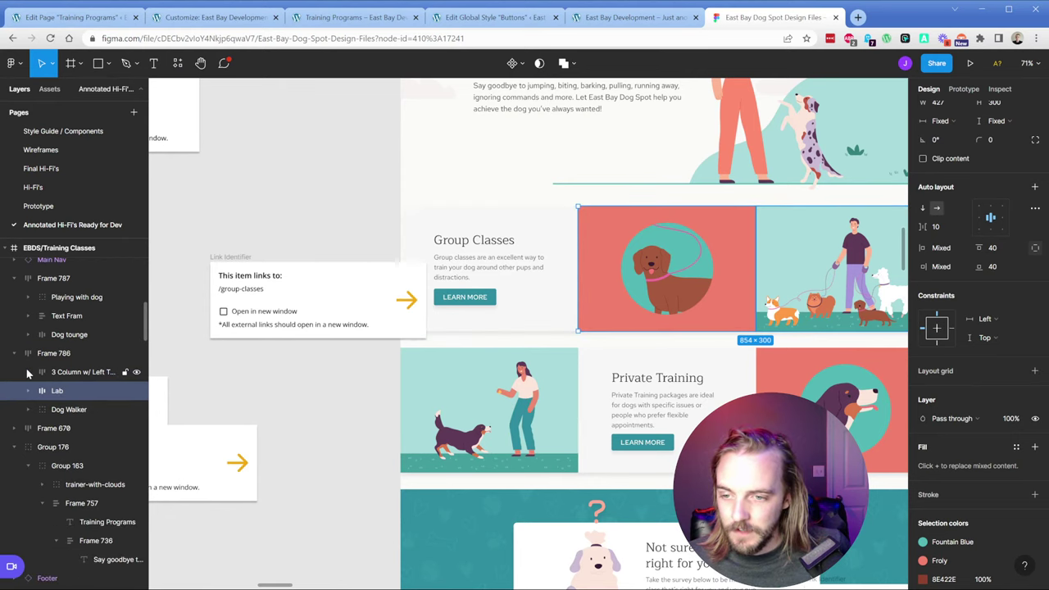
pyautogui.click(72, 300)
pyautogui.keyDown('ctrl'); pyautogui.click(69, 334); pyautogui.keyUp('ctrl')
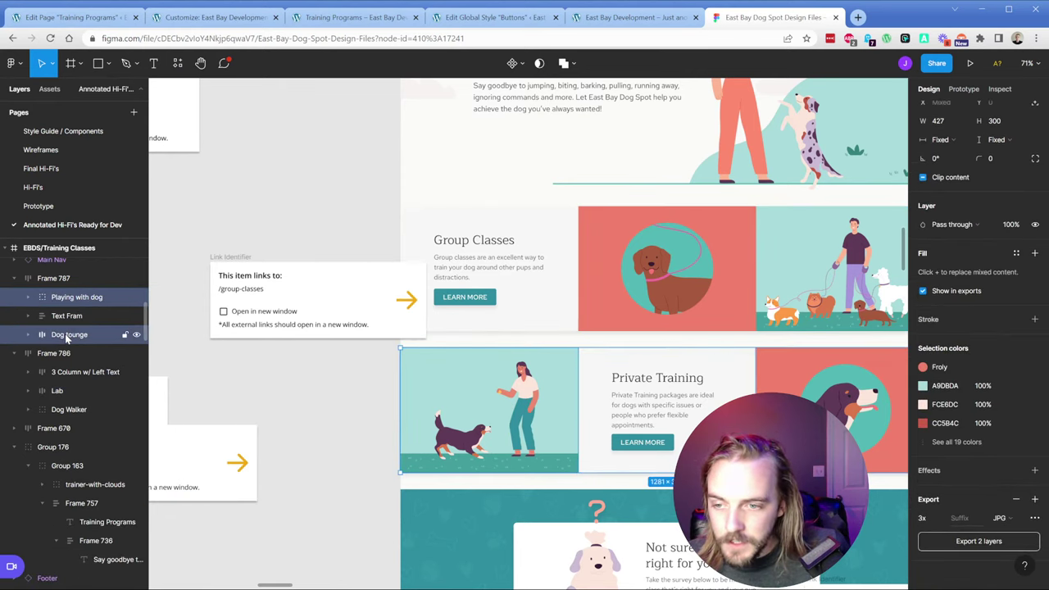
pyautogui.keyDown('ctrl'); pyautogui.click(64, 391); pyautogui.keyUp('ctrl')
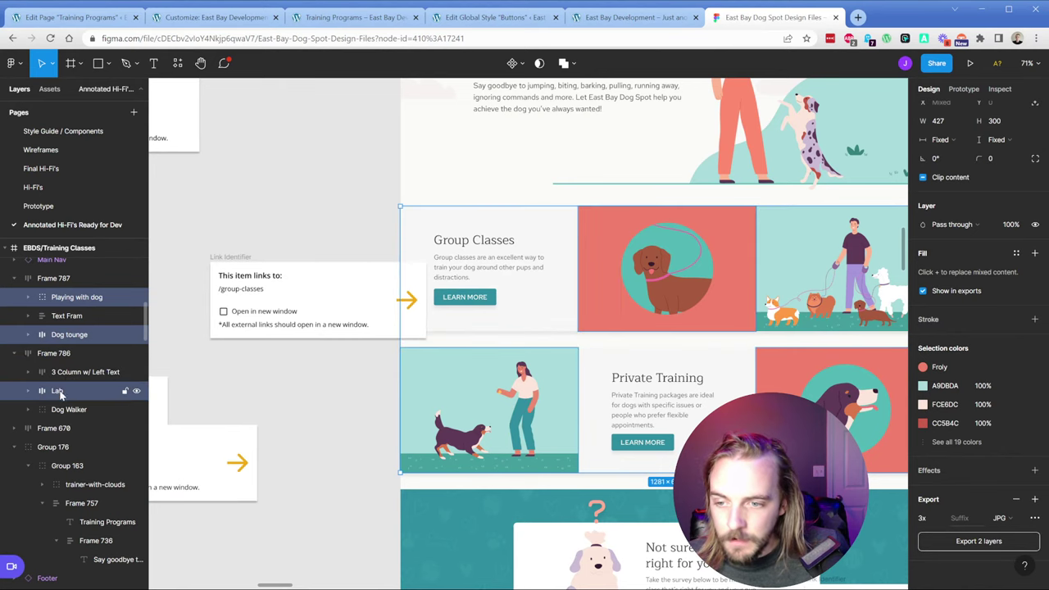
pyautogui.keyDown('ctrl'); pyautogui.click(63, 410); pyautogui.keyUp('ctrl')
# Step: Export the four selected layers as SVG and open the downloaded zip
pyautogui.scroll(-2, 933, 545)
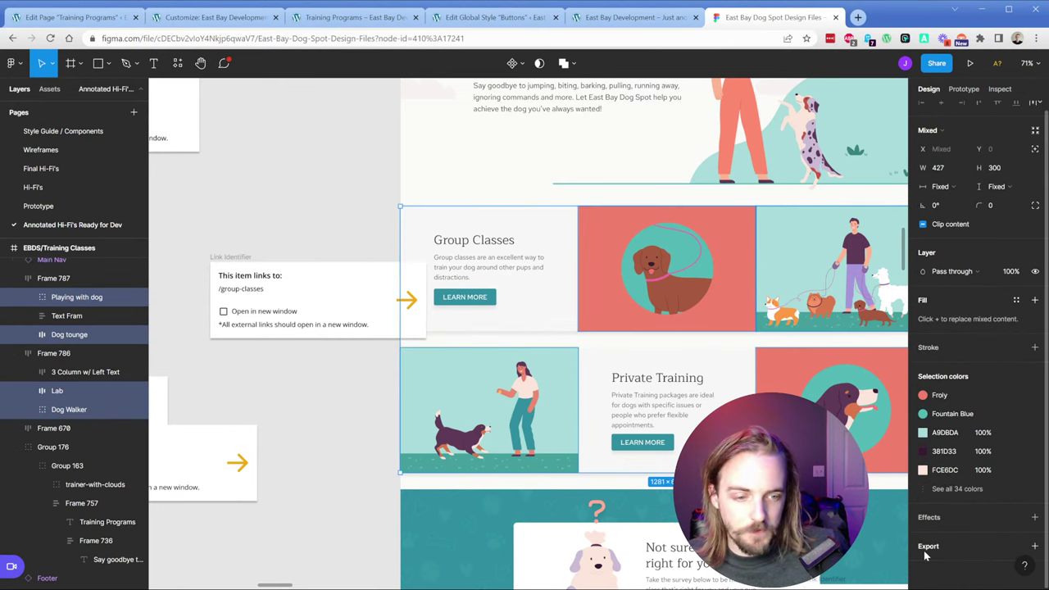
pyautogui.click(1001, 518)
pyautogui.click(1004, 552)
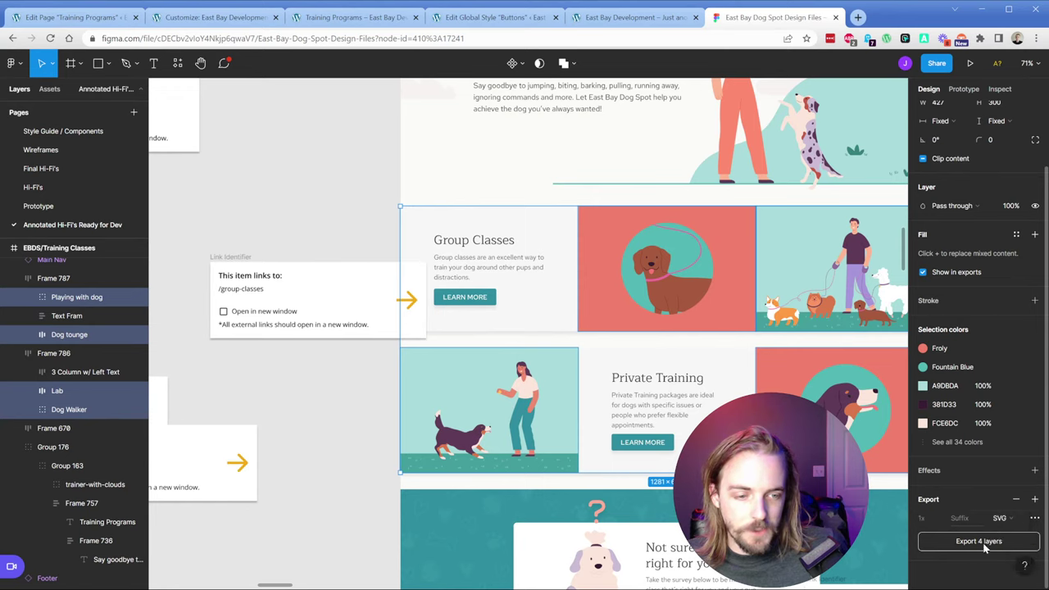
pyautogui.click(978, 541)
pyautogui.click(50, 573)
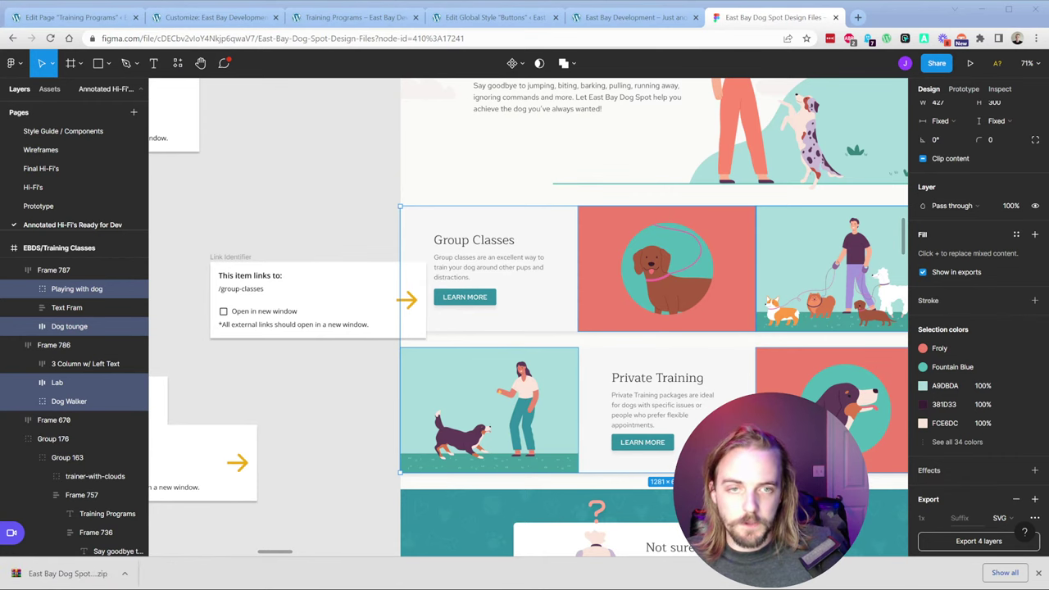
# Step: In the Training Programs editor, start an upload for the left image block, then cancel it
pyautogui.click(80, 21)
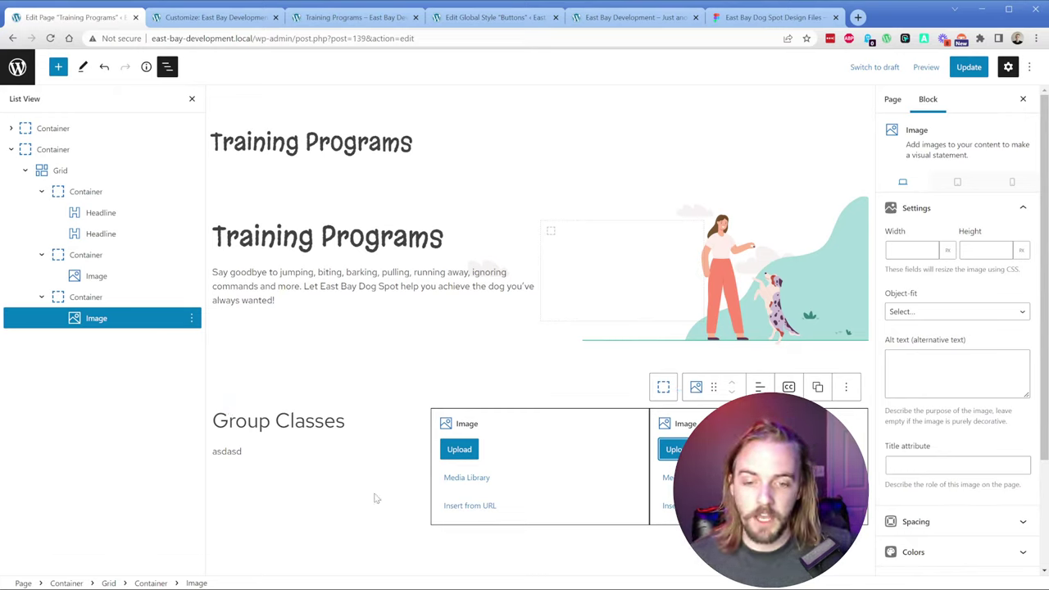
pyautogui.click(460, 450)
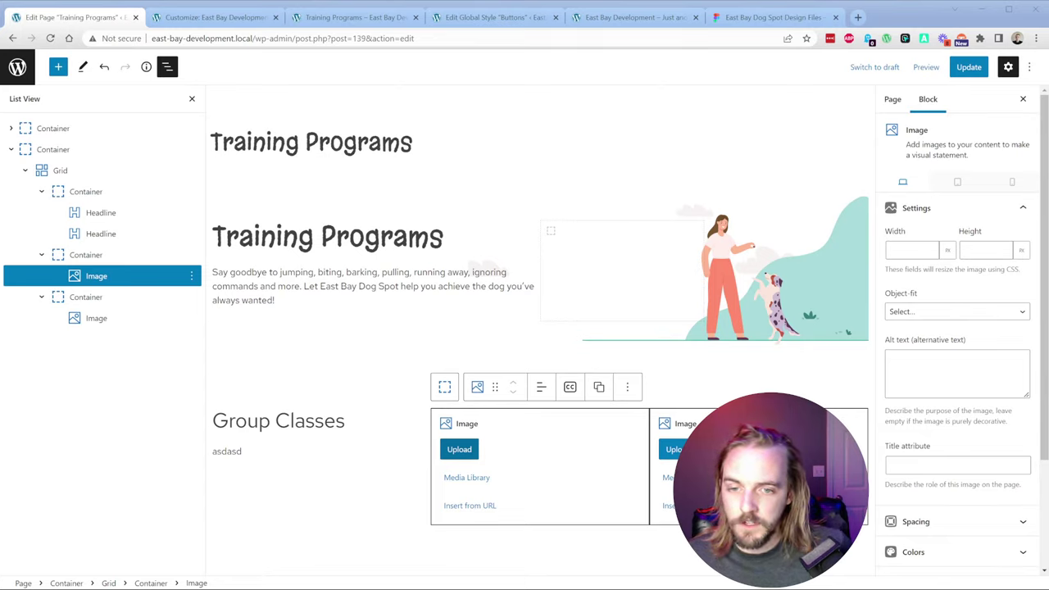
pyautogui.press('Escape')
# Step: Go to the Media Library's Add New area and choose image files to upload
pyautogui.click(197, 17)
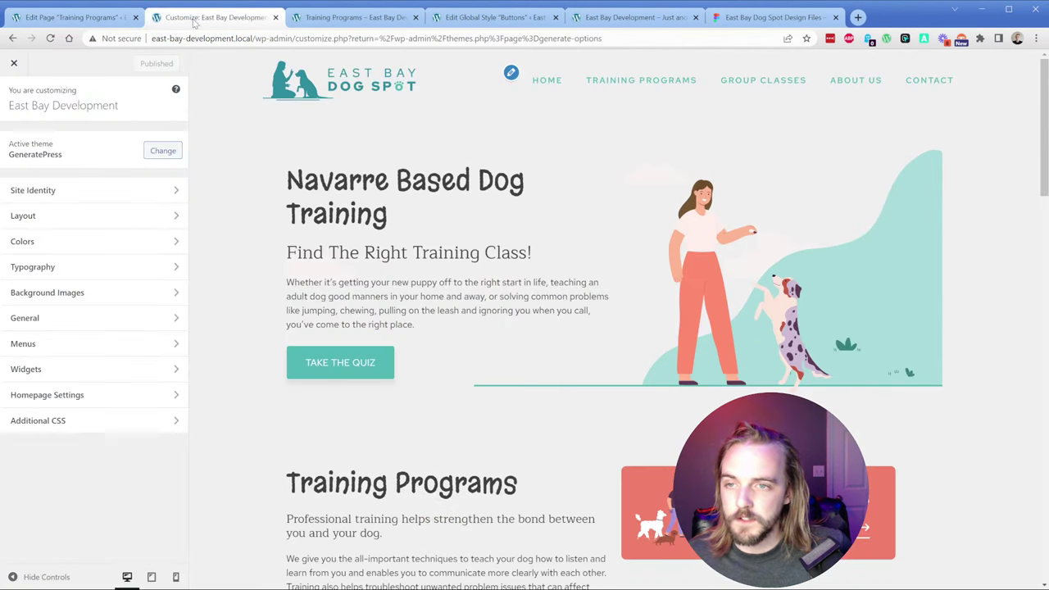
pyautogui.click(14, 63)
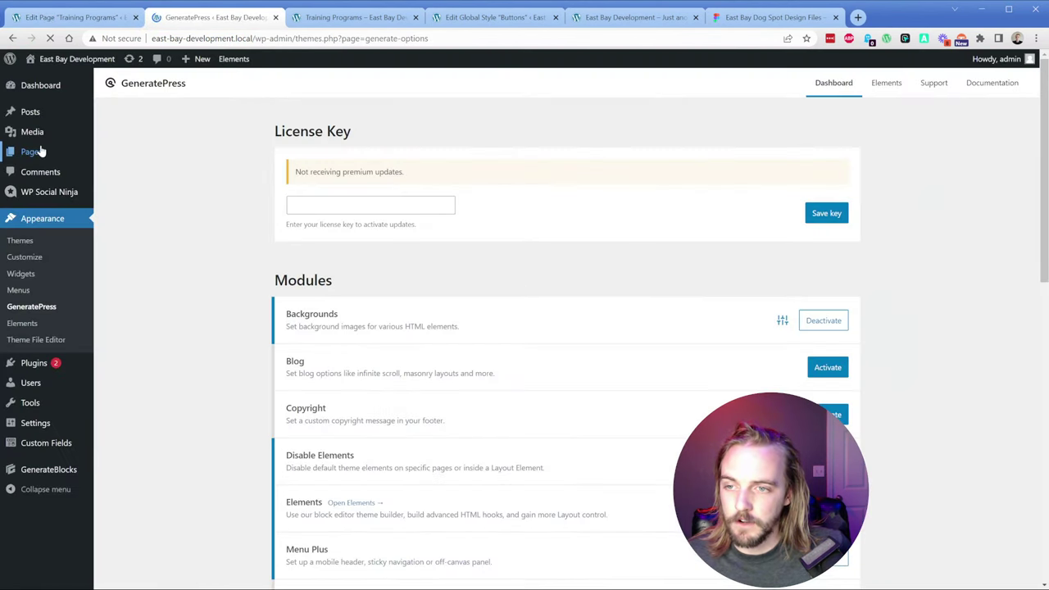
pyautogui.moveTo(32, 135)
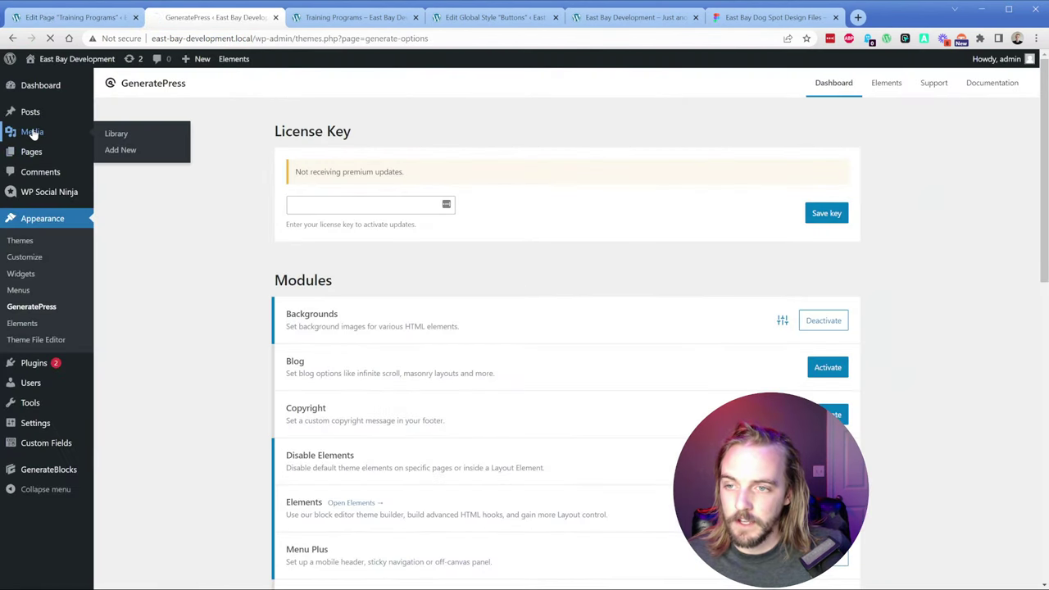
pyautogui.click(218, 90)
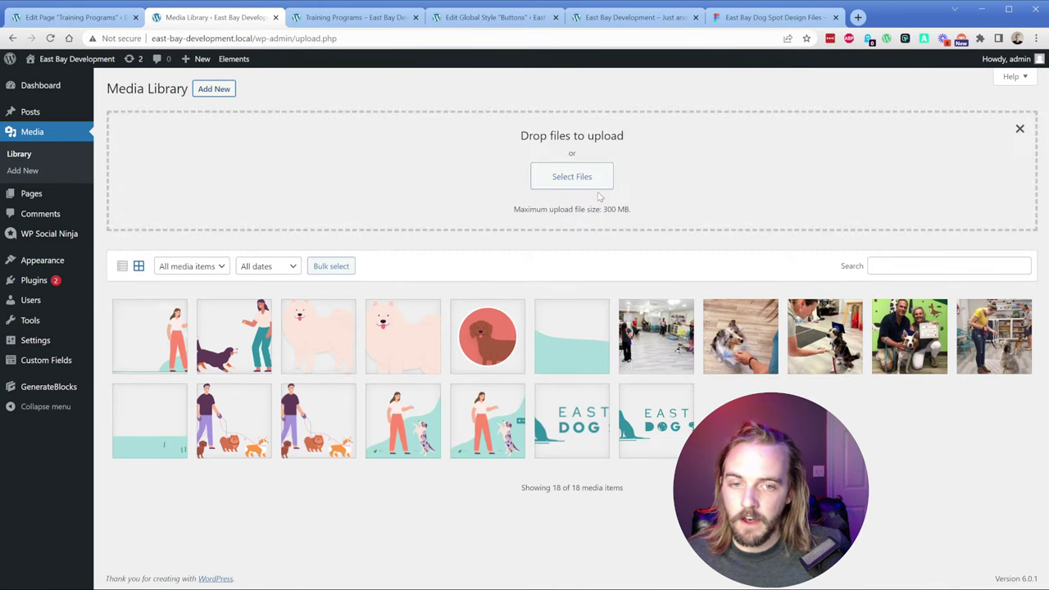
pyautogui.click(598, 179)
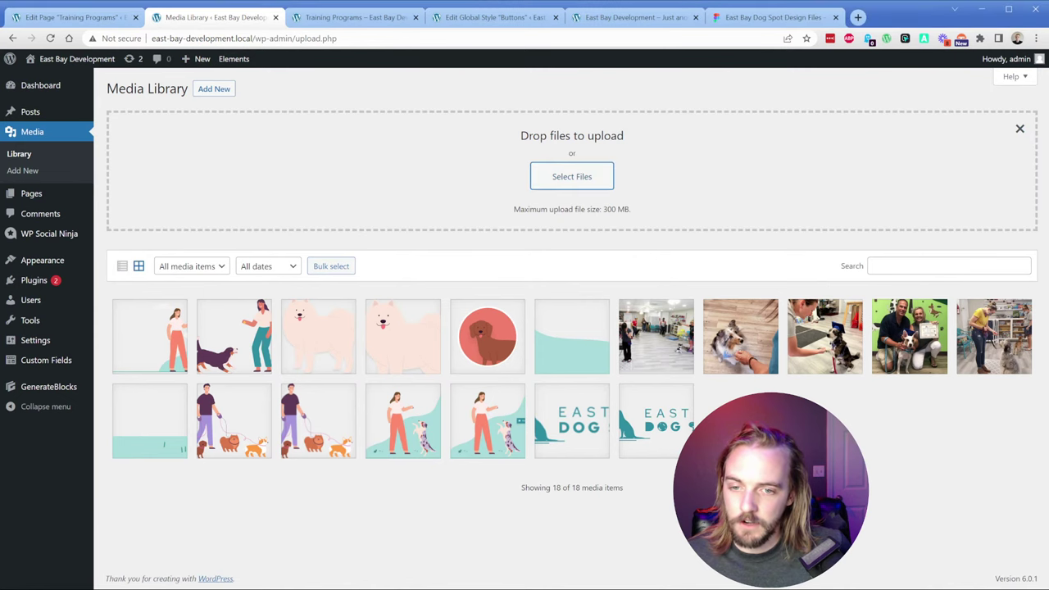
# Step: Fill the two Group Classes image slots with the Lab and Dog Walker illustrations
pyautogui.click(82, 18)
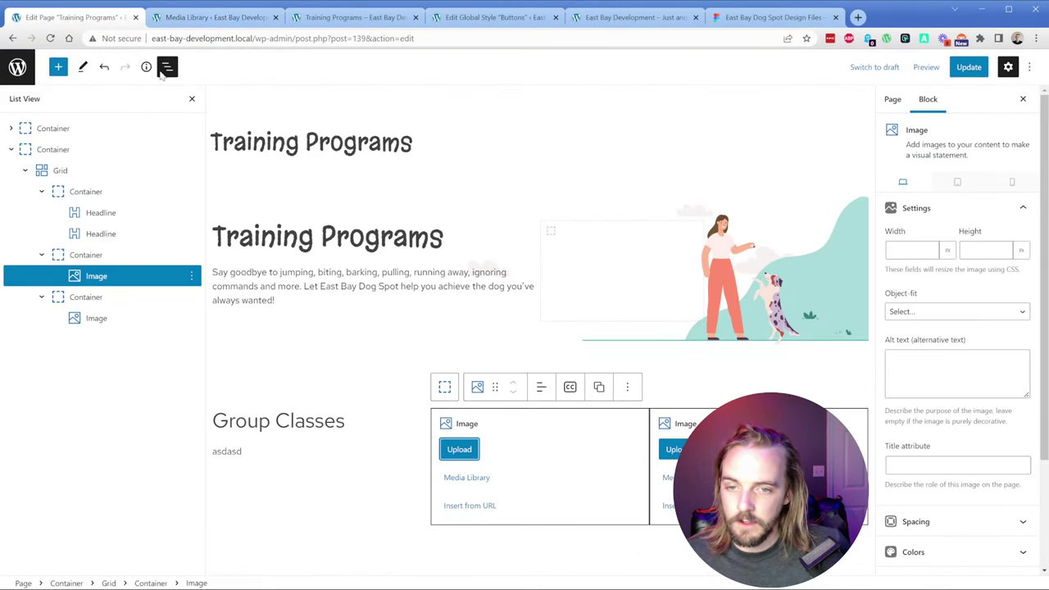
pyautogui.click(465, 477)
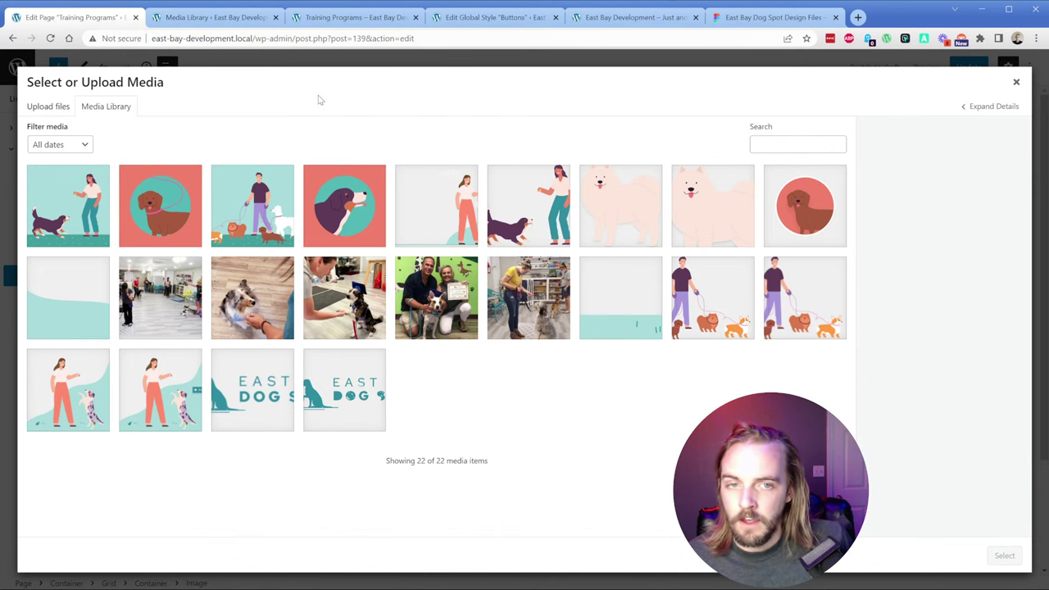
pyautogui.hotkey('ctrl', 'shift', 'Tab')
pyautogui.click(291, 195)
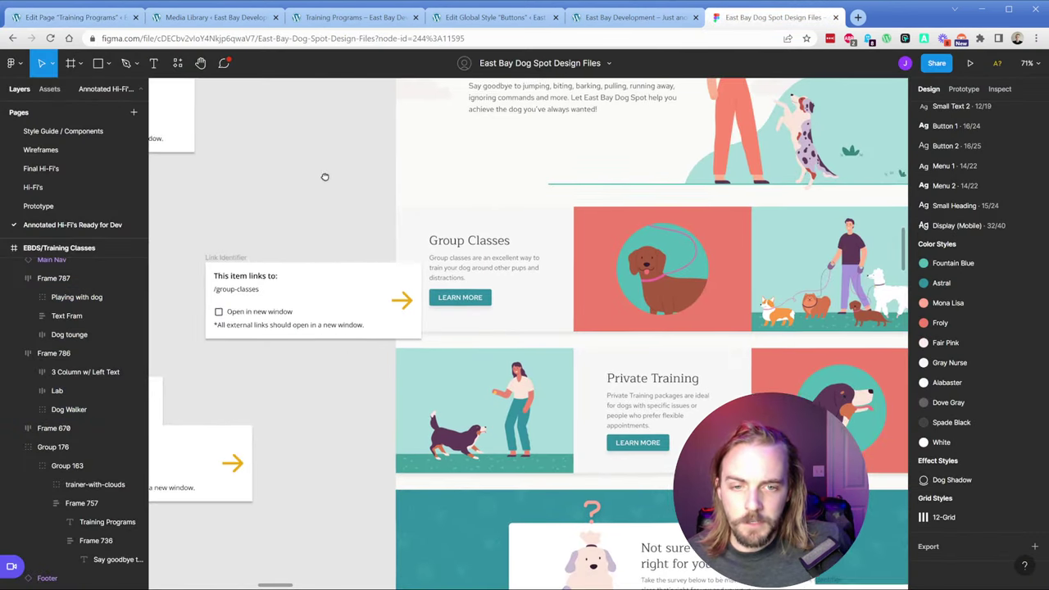
pyautogui.scroll(-2, 326, 175)
pyautogui.click(103, 18)
pyautogui.click(160, 205)
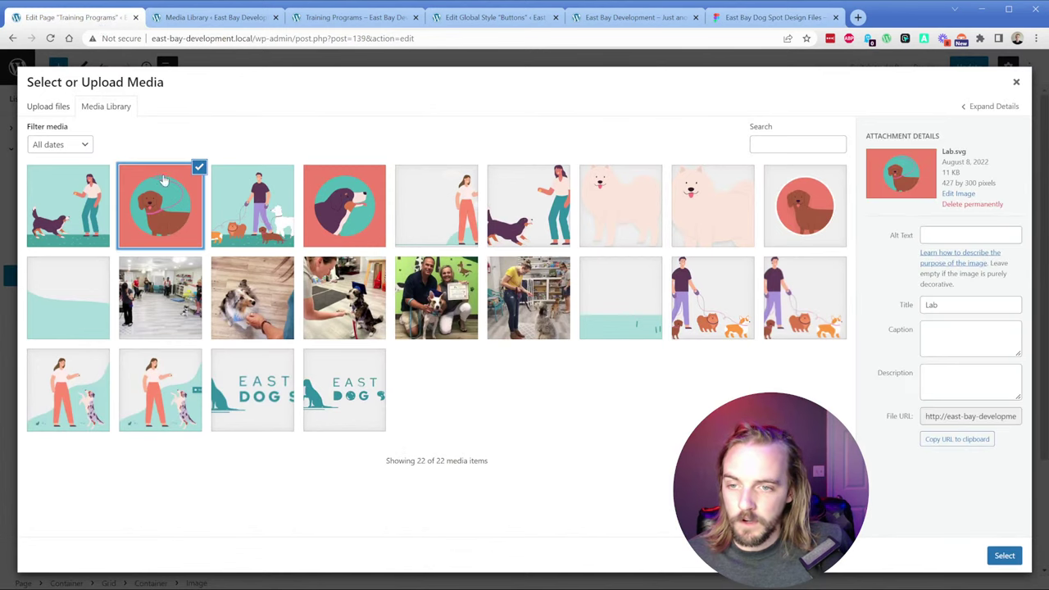
pyautogui.click(1005, 556)
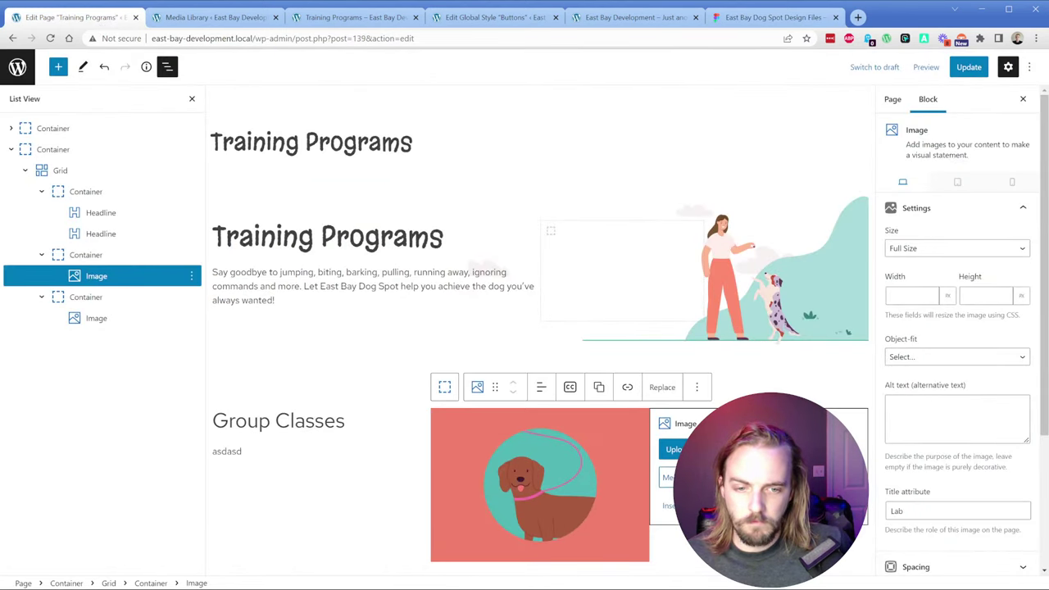
pyautogui.click(667, 477)
pyautogui.click(252, 205)
pyautogui.click(1004, 556)
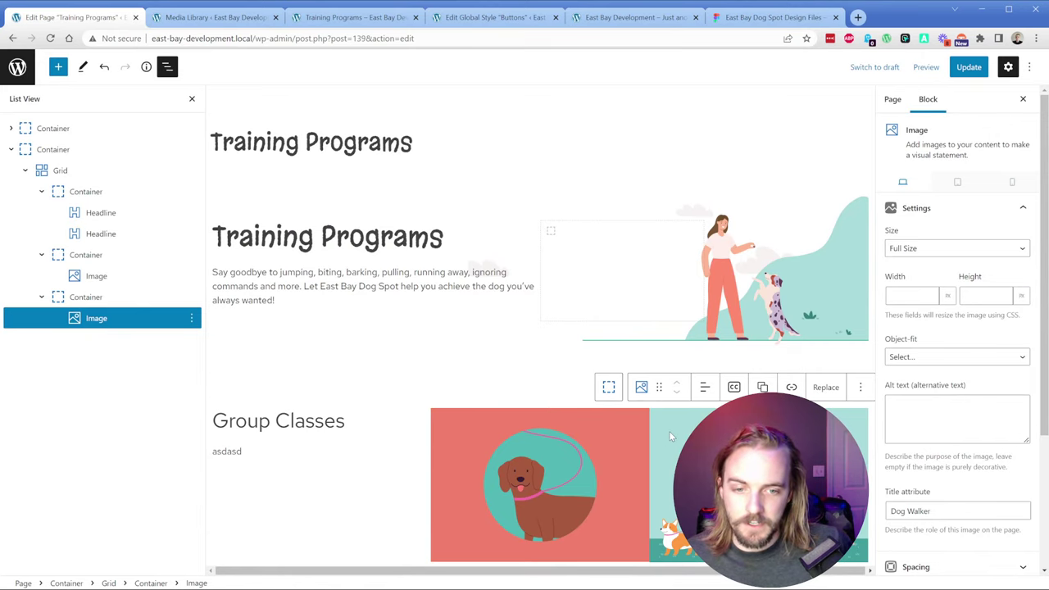
# Step: Duplicate the Group Classes grid and move the copy's image container to the first column
pyautogui.click(40, 191)
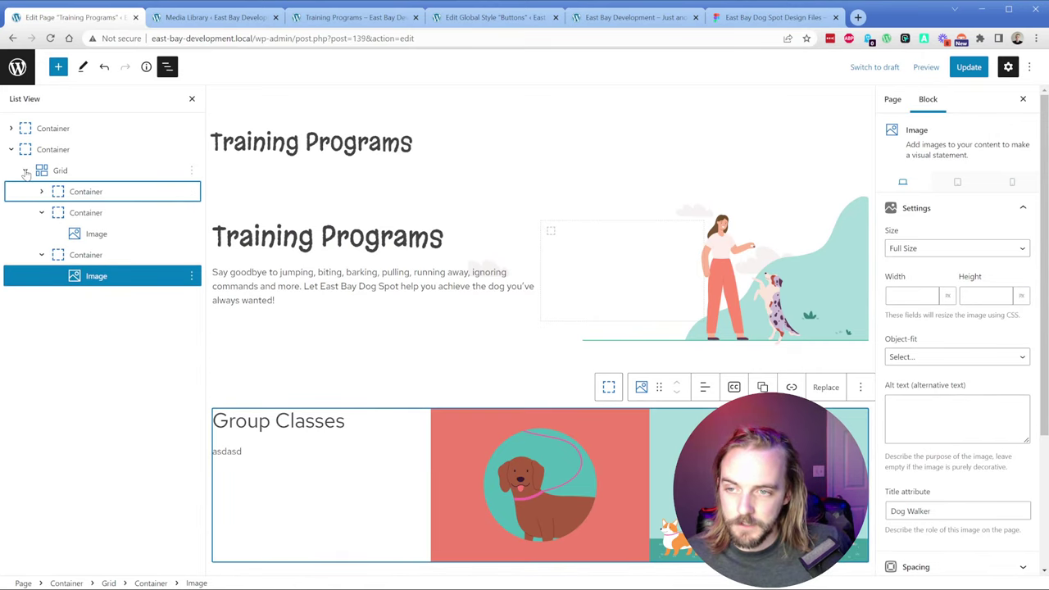
pyautogui.click(24, 170)
pyautogui.click(61, 172)
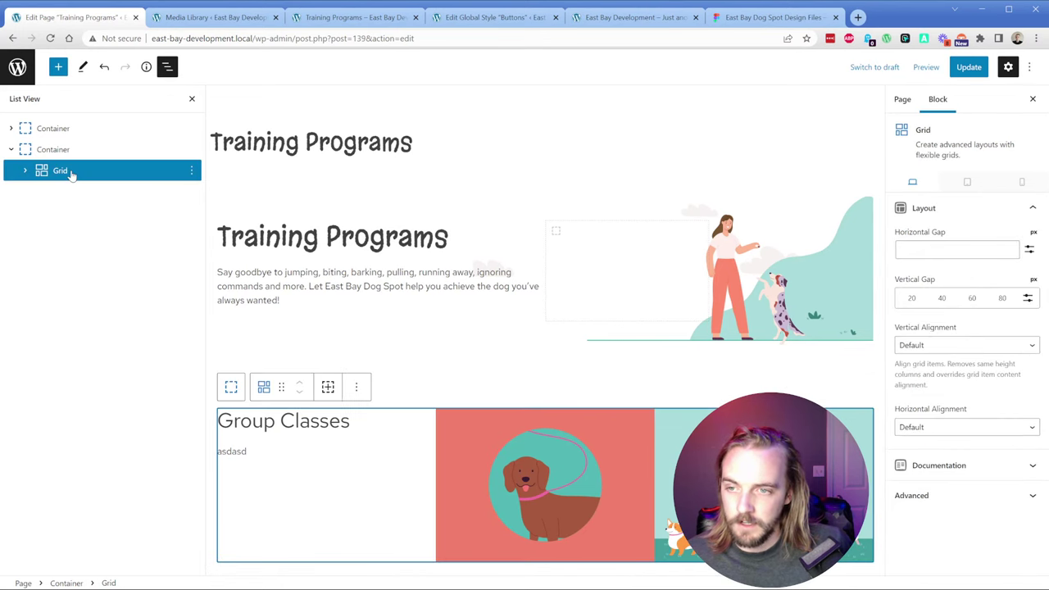
pyautogui.click(191, 170)
pyautogui.click(211, 263)
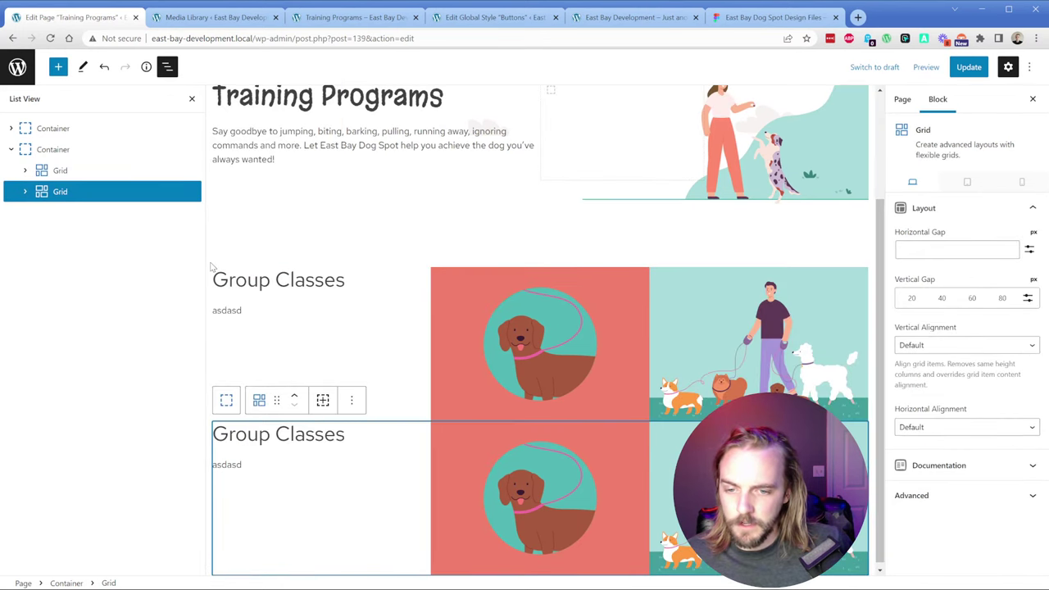
pyautogui.click(25, 191)
pyautogui.click(82, 212)
pyautogui.moveTo(82, 212); pyautogui.dragTo(77, 210)
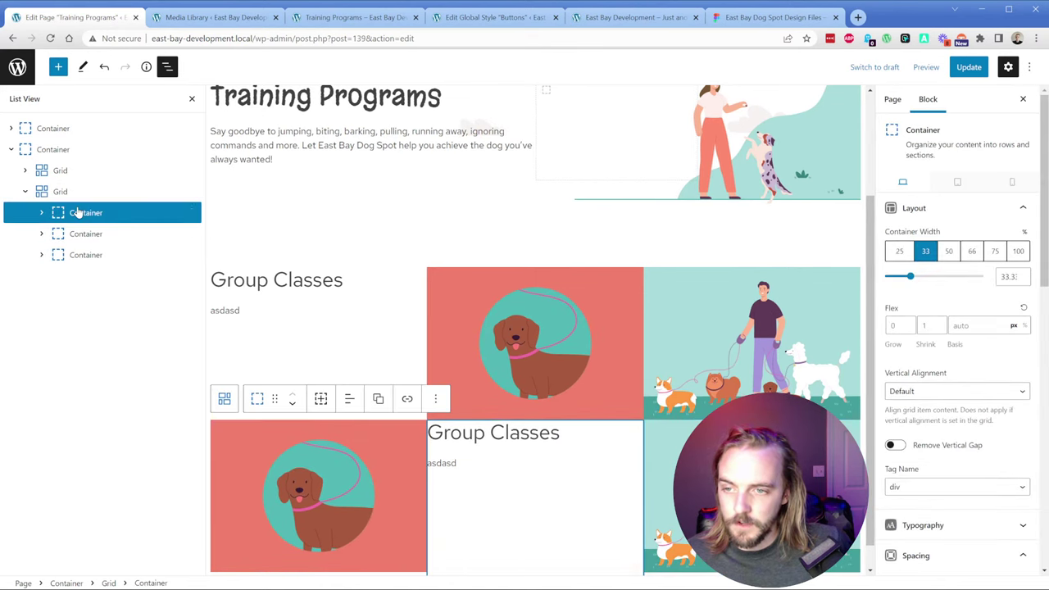
# Step: Replace the copied row's images with the Playing with dog and Dog tounge illustrations
pyautogui.click(338, 464)
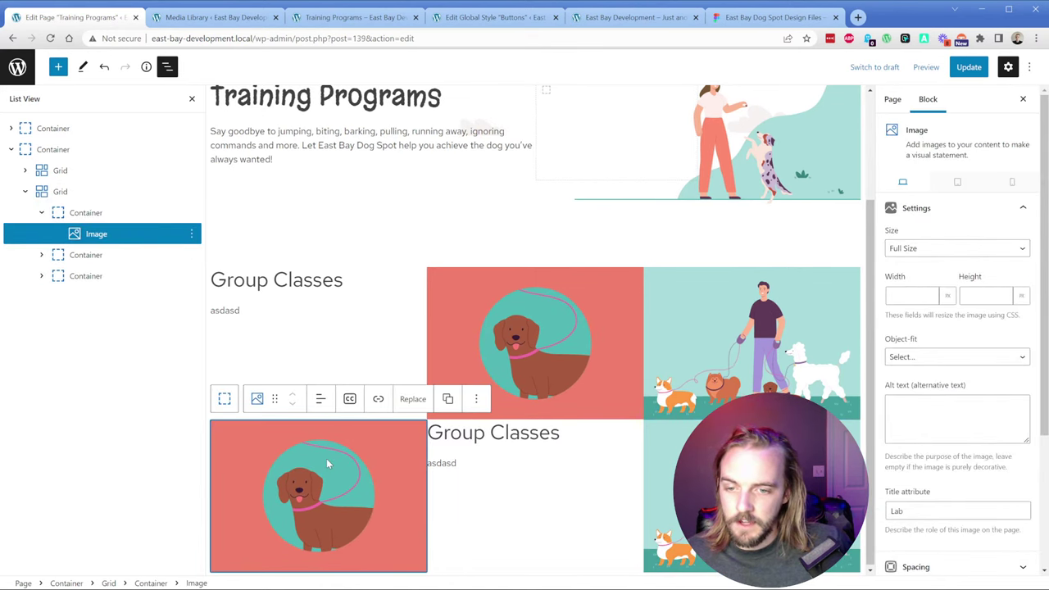
pyautogui.click(409, 399)
pyautogui.click(454, 446)
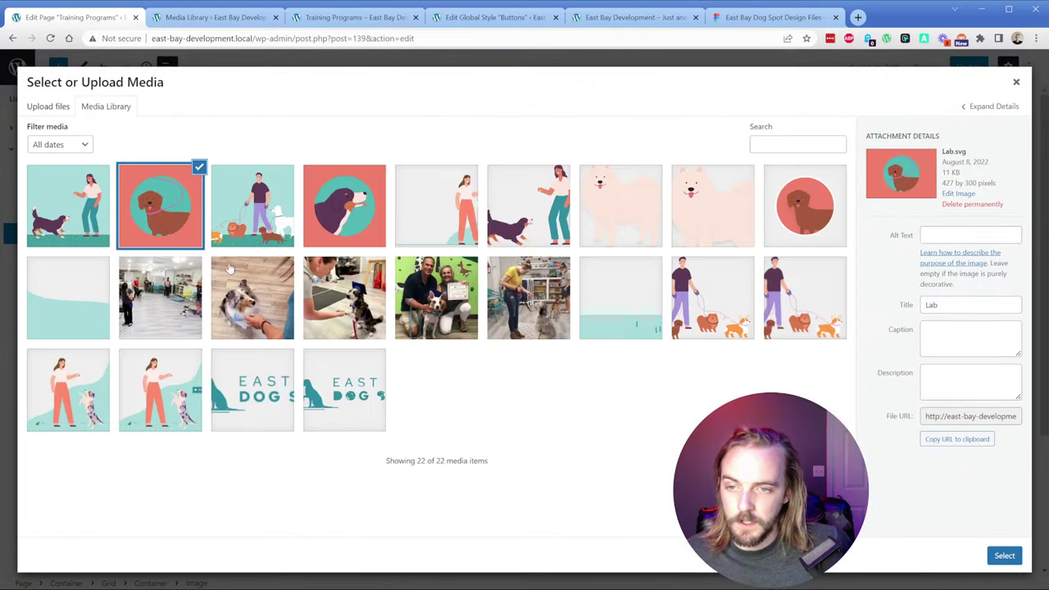
pyautogui.click(68, 205)
pyautogui.click(992, 559)
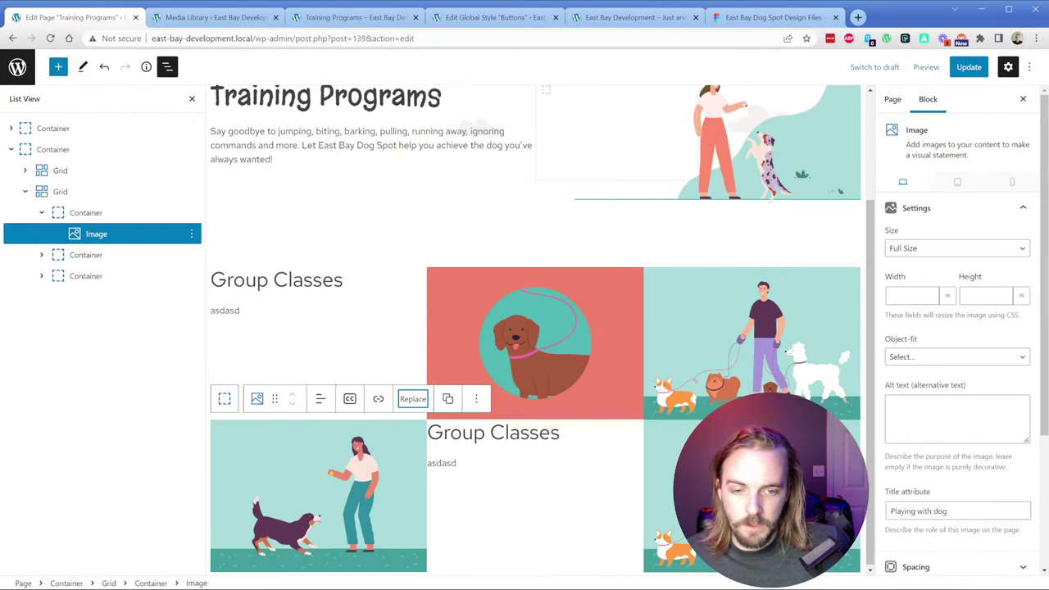
pyautogui.click(783, 398)
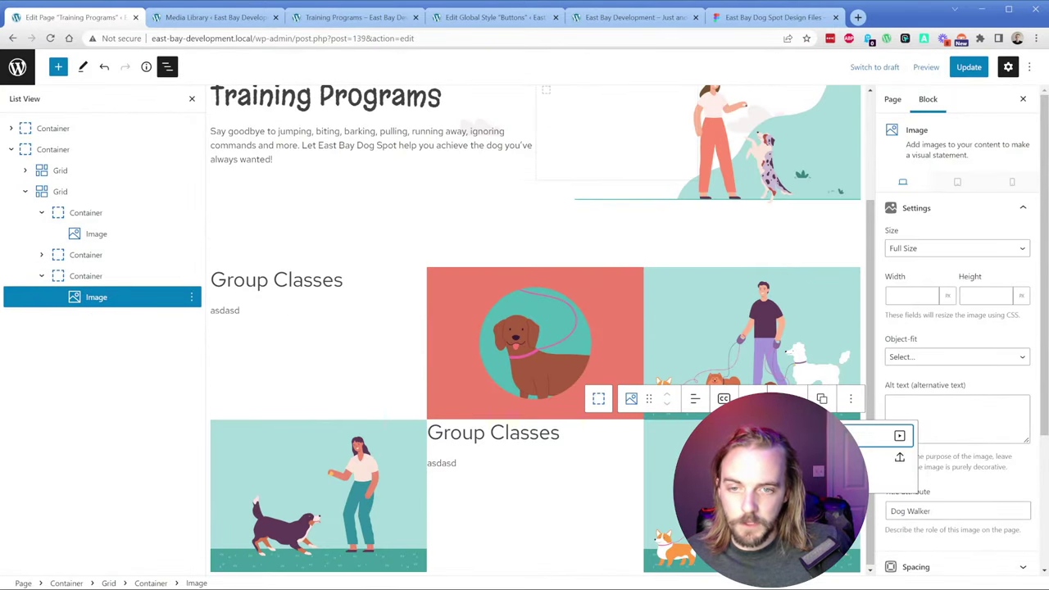
pyautogui.click(868, 435)
pyautogui.click(345, 204)
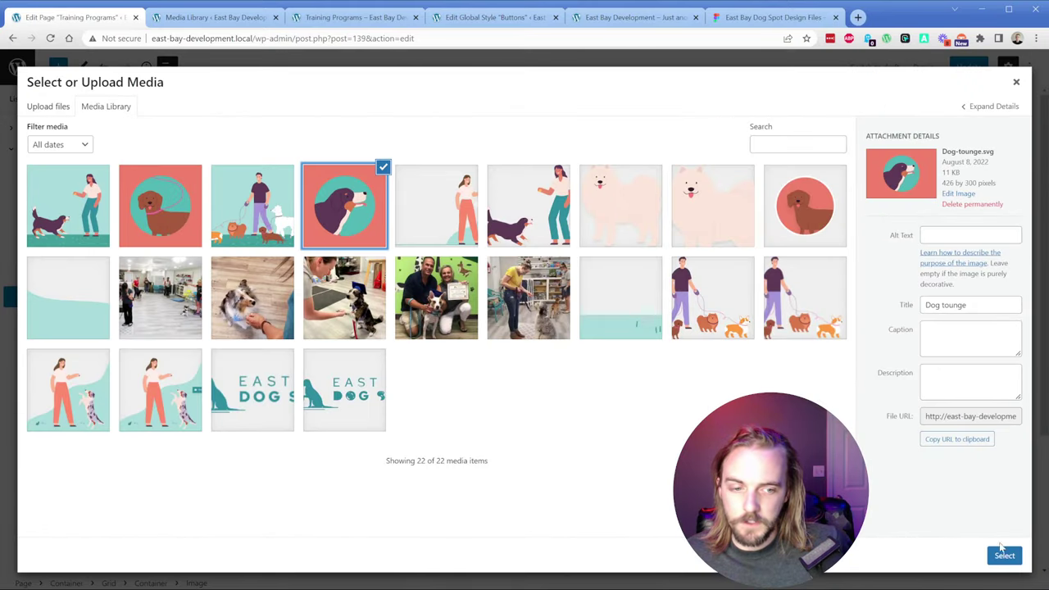
pyautogui.click(998, 557)
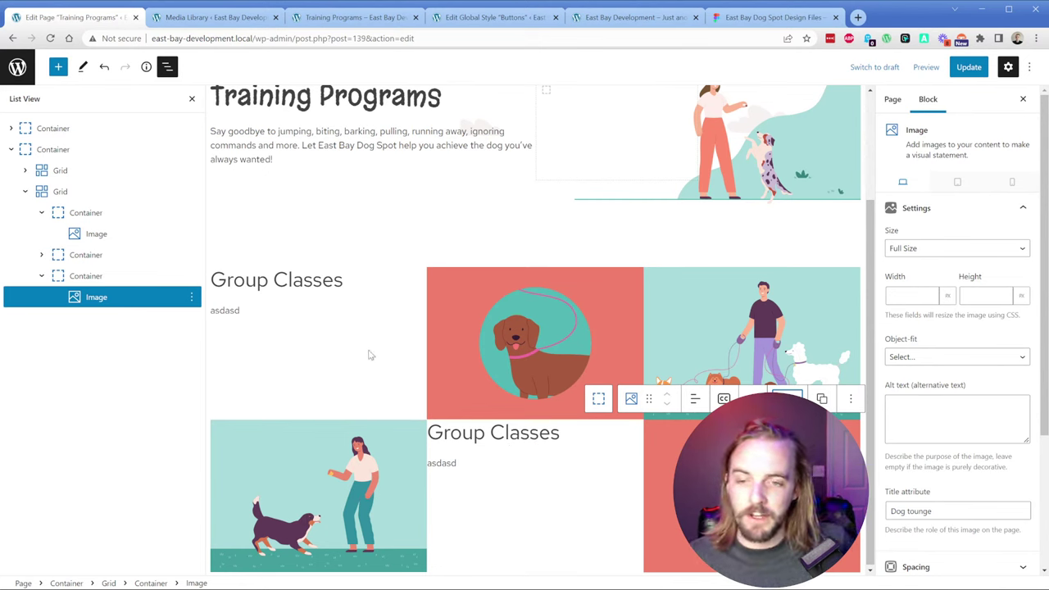
pyautogui.click(325, 326)
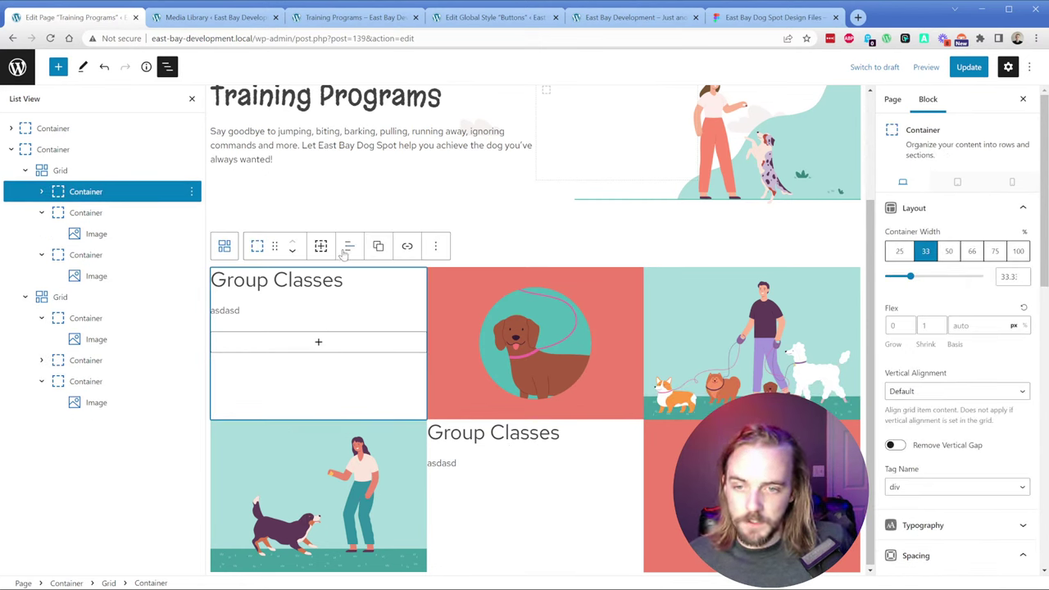
# Step: Vertically centre the upper Group Classes text container
pyautogui.click(934, 393)
pyautogui.click(930, 430)
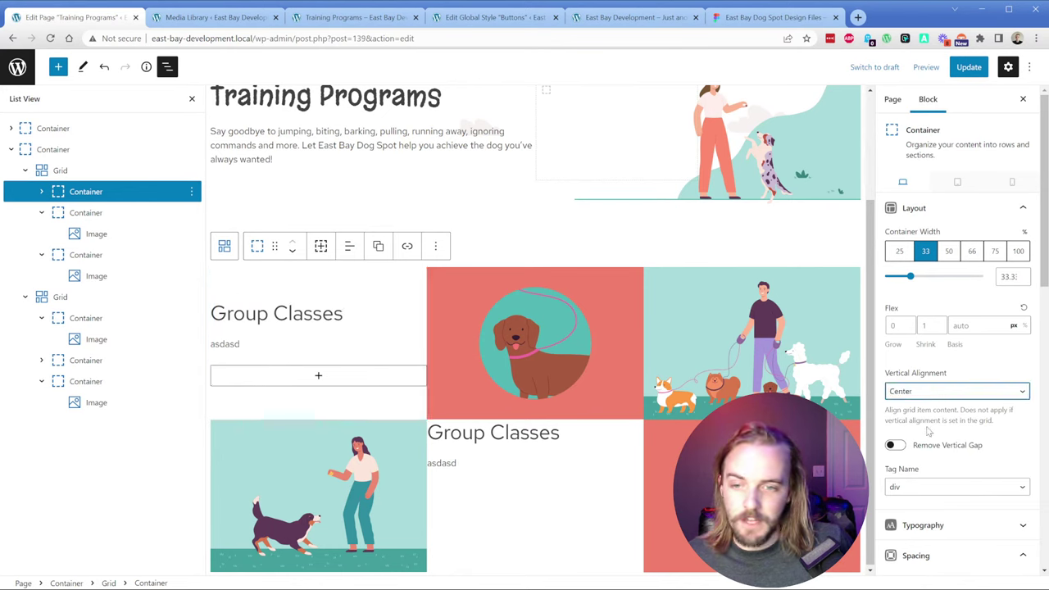
pyautogui.click(528, 462)
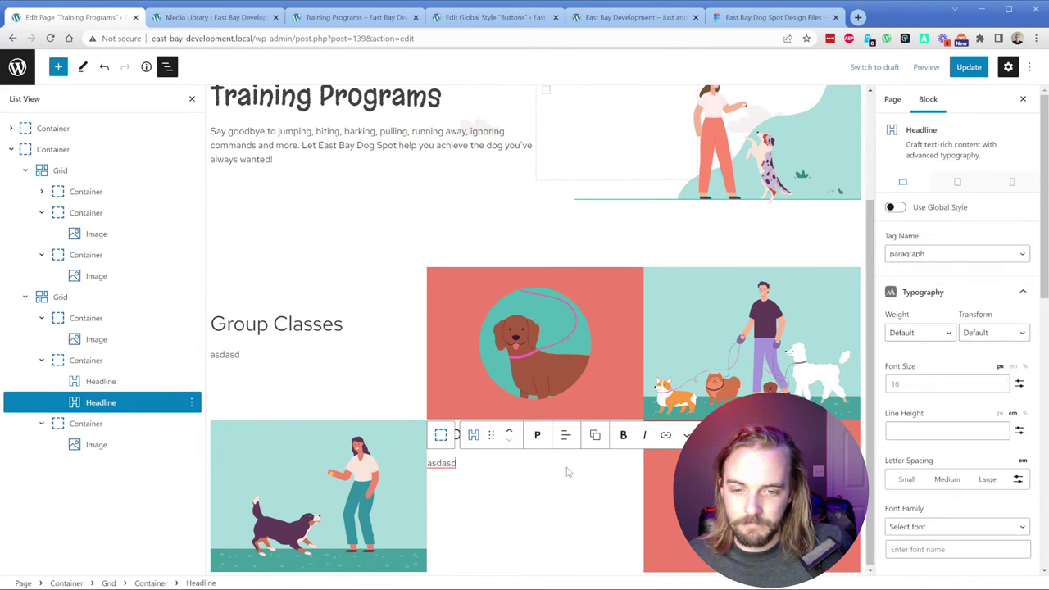
pyautogui.click(119, 360)
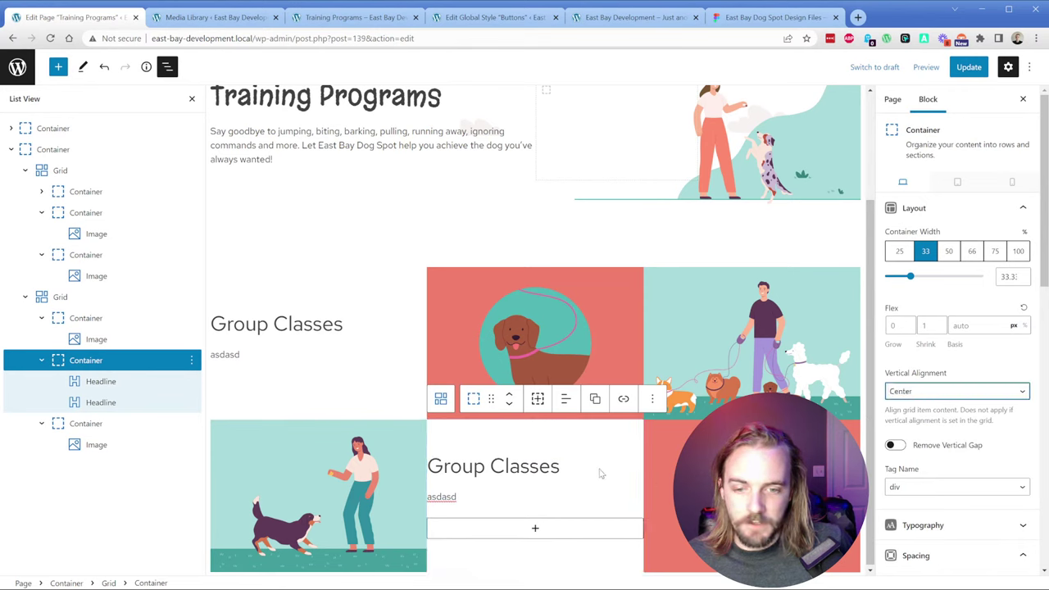
pyautogui.click(373, 329)
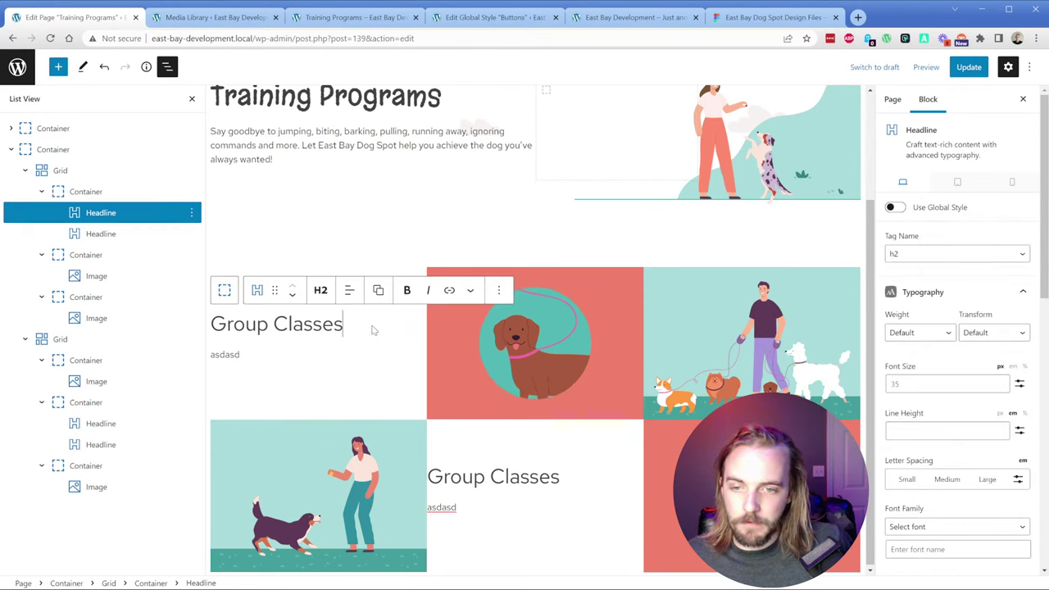
pyautogui.click(113, 195)
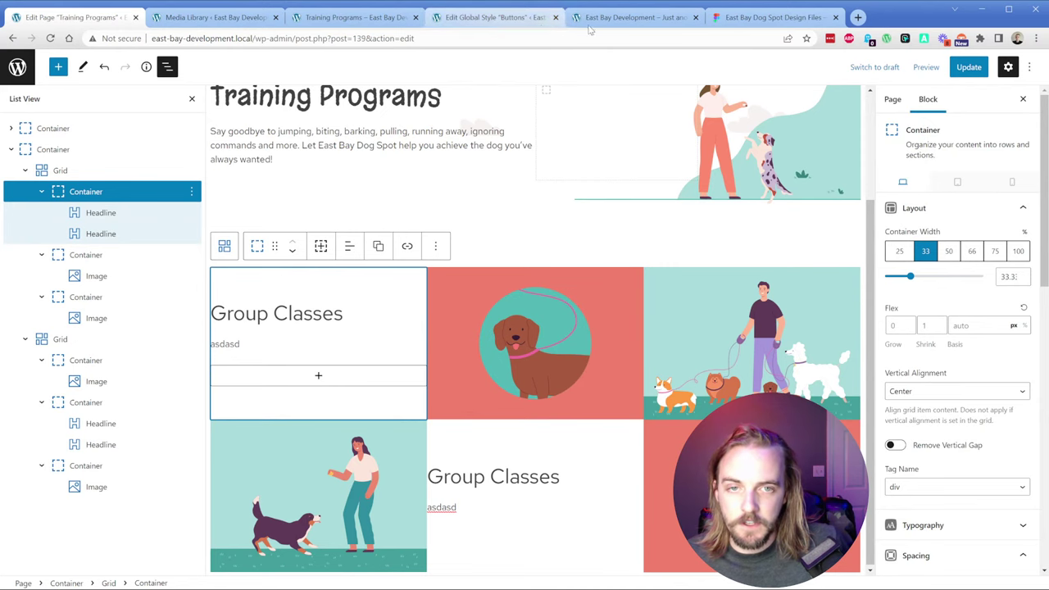
# Step: Inspect the Group Classes text block's padding in the Figma design
pyautogui.click(771, 17)
pyautogui.click(278, 239)
pyautogui.click(278, 238)
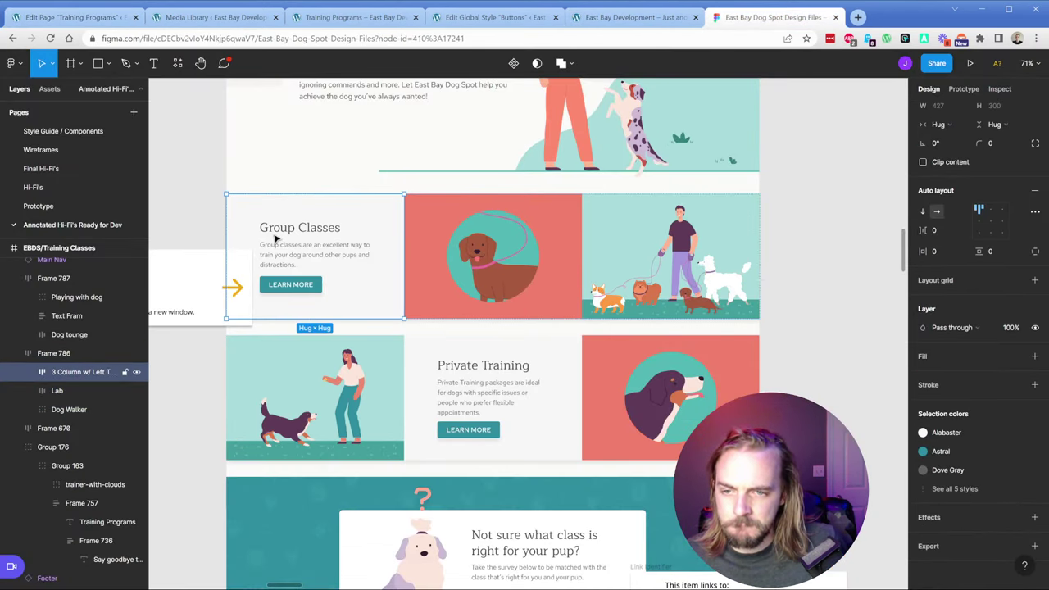
pyautogui.click(238, 229)
pyautogui.click(243, 229)
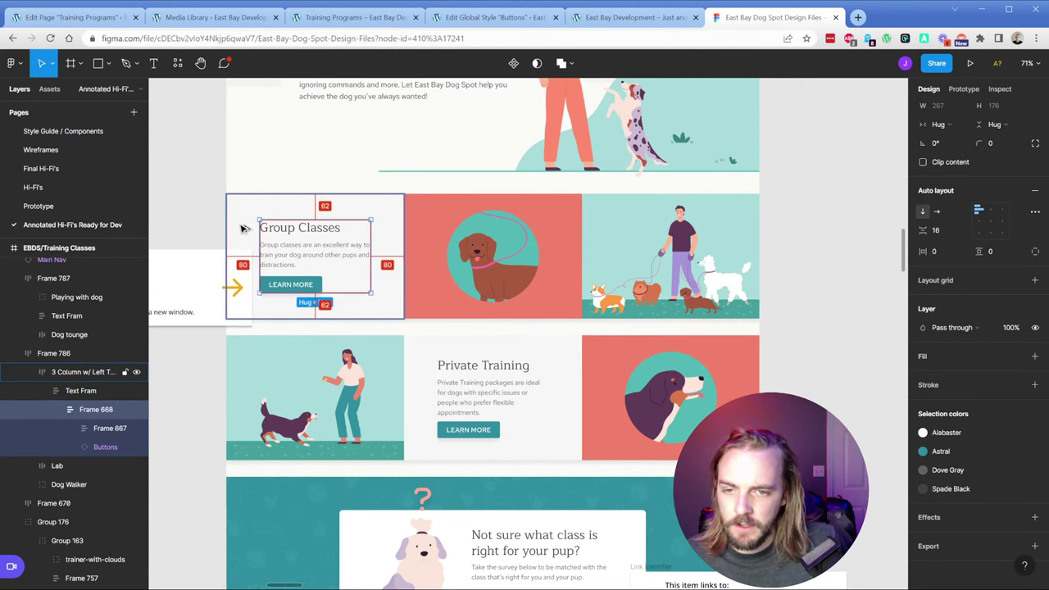
pyautogui.click(90, 17)
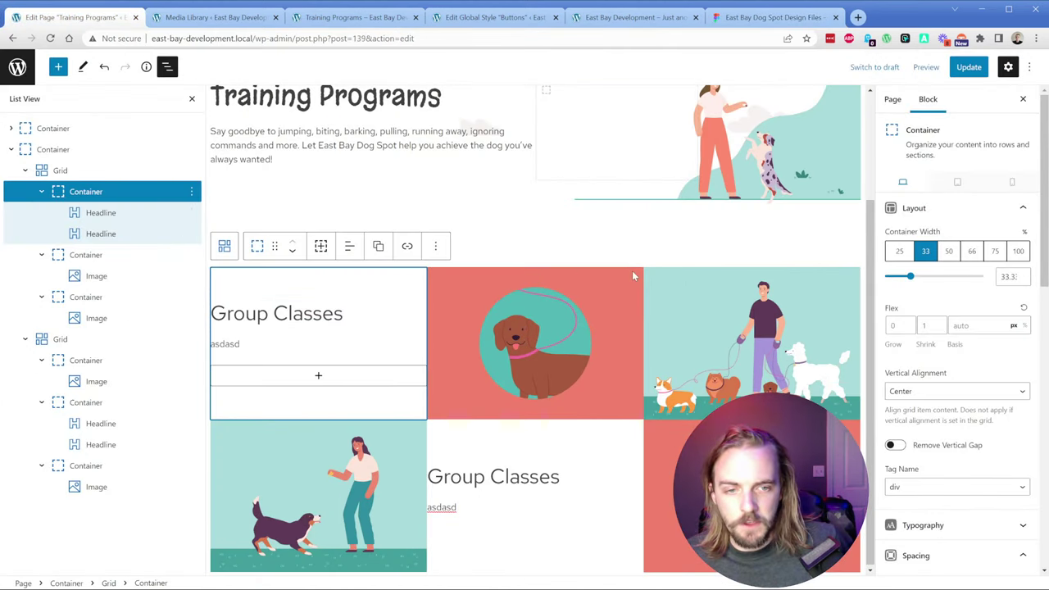
# Step: Give the upper and lower text containers 40 padding on all sides
pyautogui.scroll(-4, 976, 370)
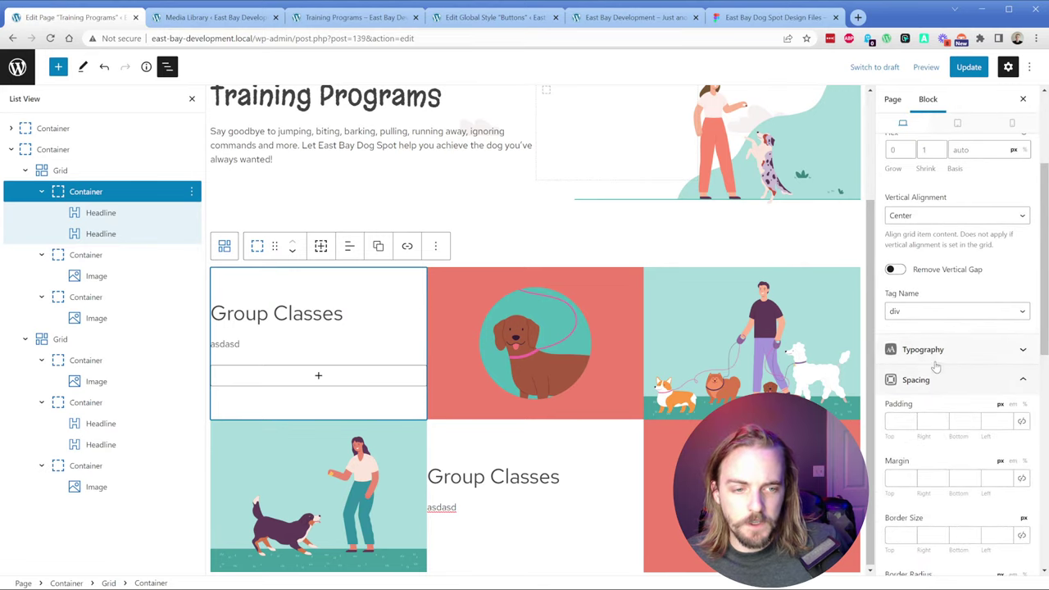
pyautogui.click(899, 250)
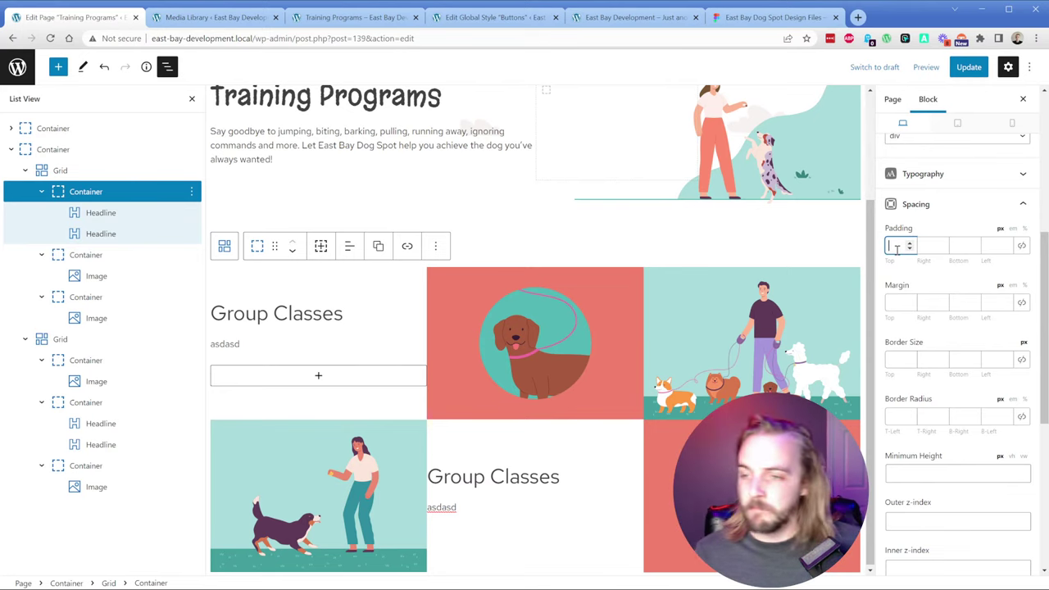
pyautogui.write('40')
pyautogui.click(1021, 246)
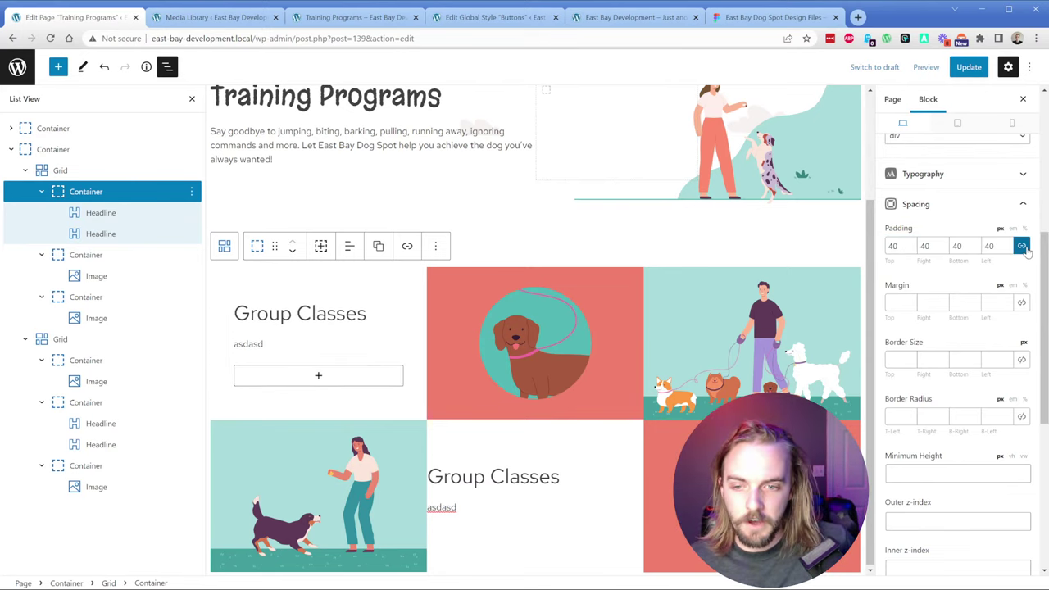
pyautogui.click(574, 455)
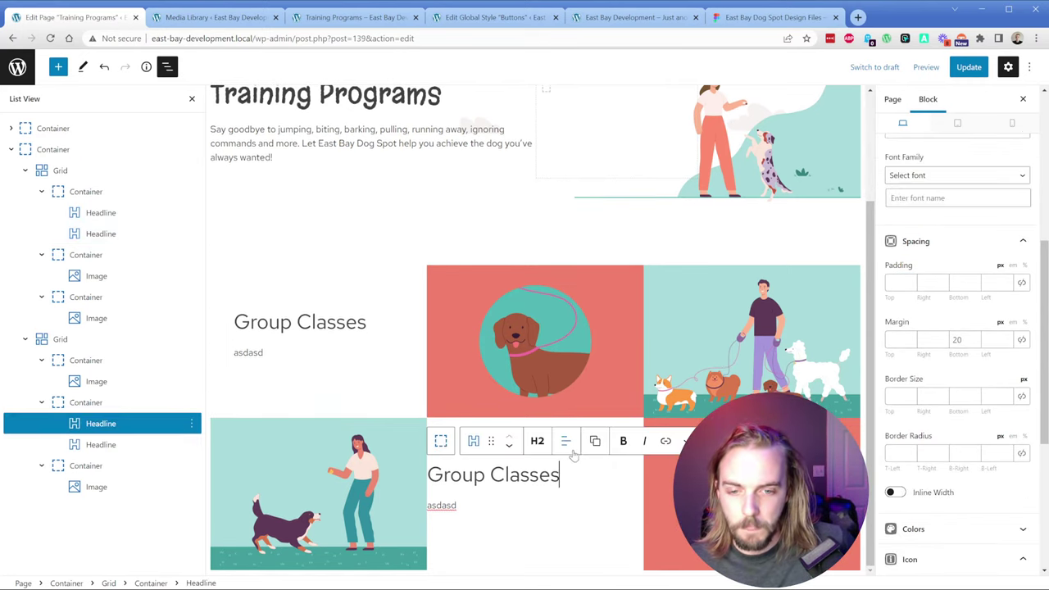
pyautogui.click(70, 402)
pyautogui.scroll(-3, 911, 332)
pyautogui.click(924, 351)
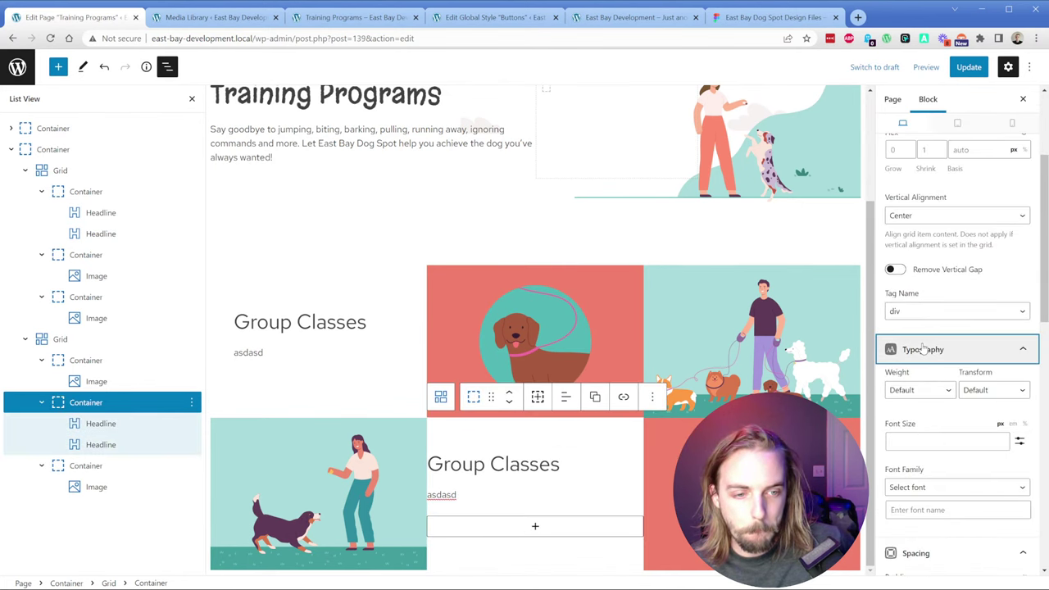
pyautogui.click(923, 349)
pyautogui.click(900, 421)
pyautogui.write('40')
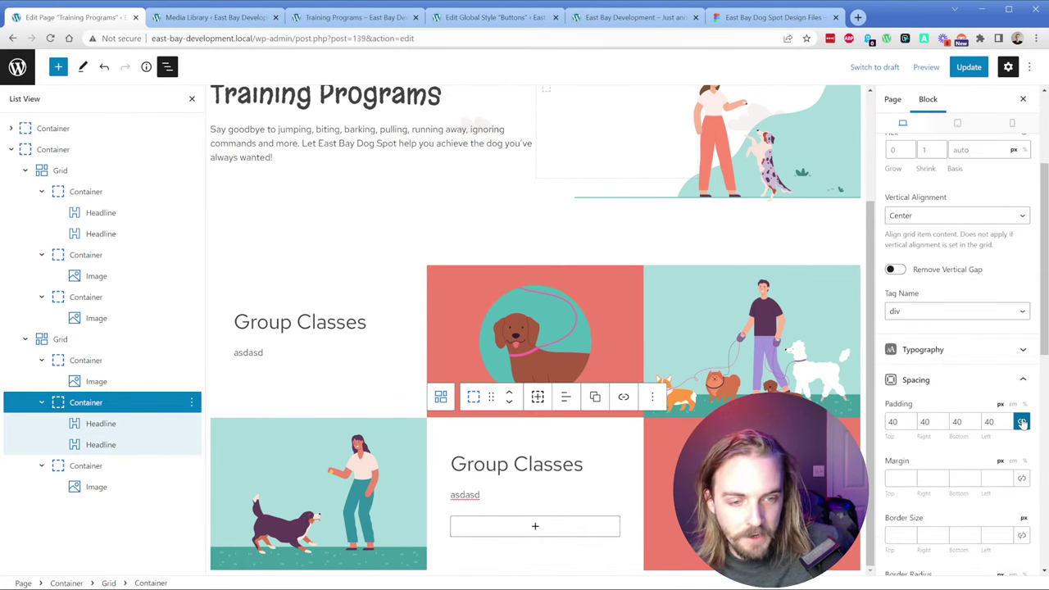
# Step: Replace the Group Classes placeholder with the description copied from Figma
pyautogui.click(737, 17)
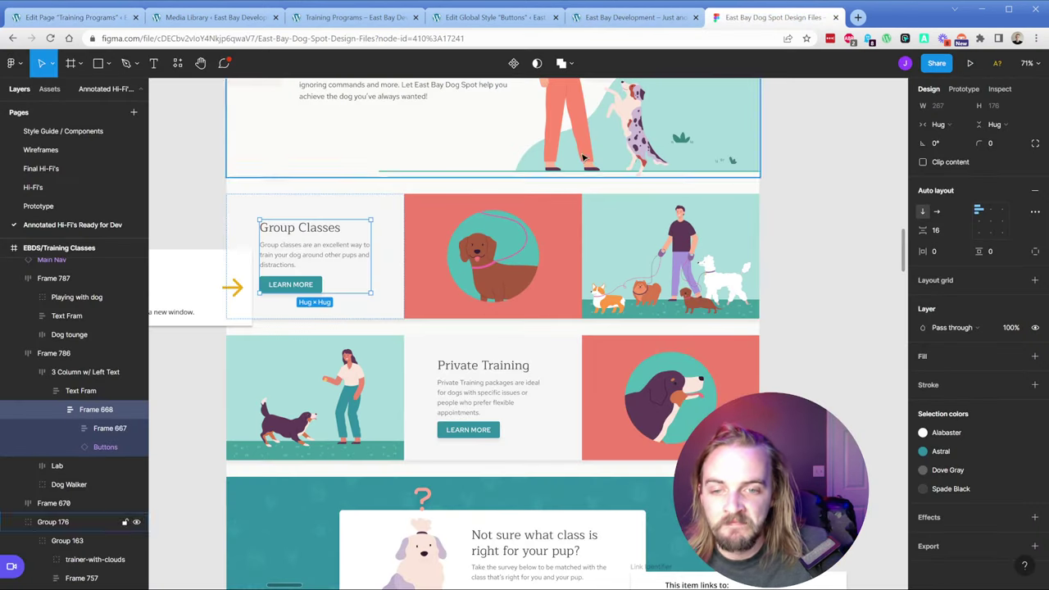
pyautogui.doubleClick(308, 255)
pyautogui.hotkey('ctrl', 'c')
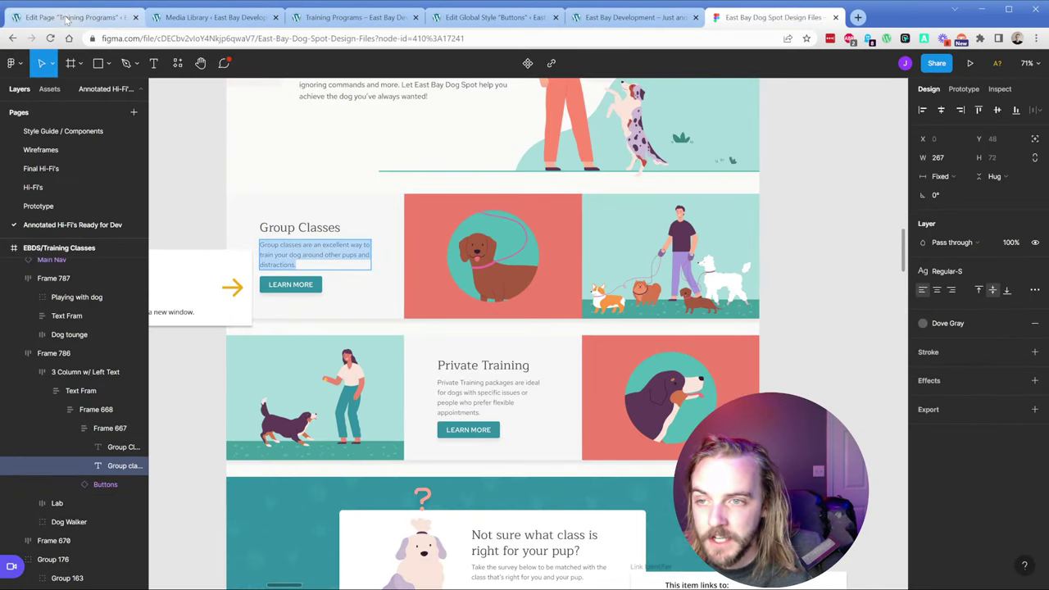
pyautogui.click(73, 17)
pyautogui.click(252, 350)
pyautogui.doubleClick(252, 351)
pyautogui.hotkey('ctrl', 'v')
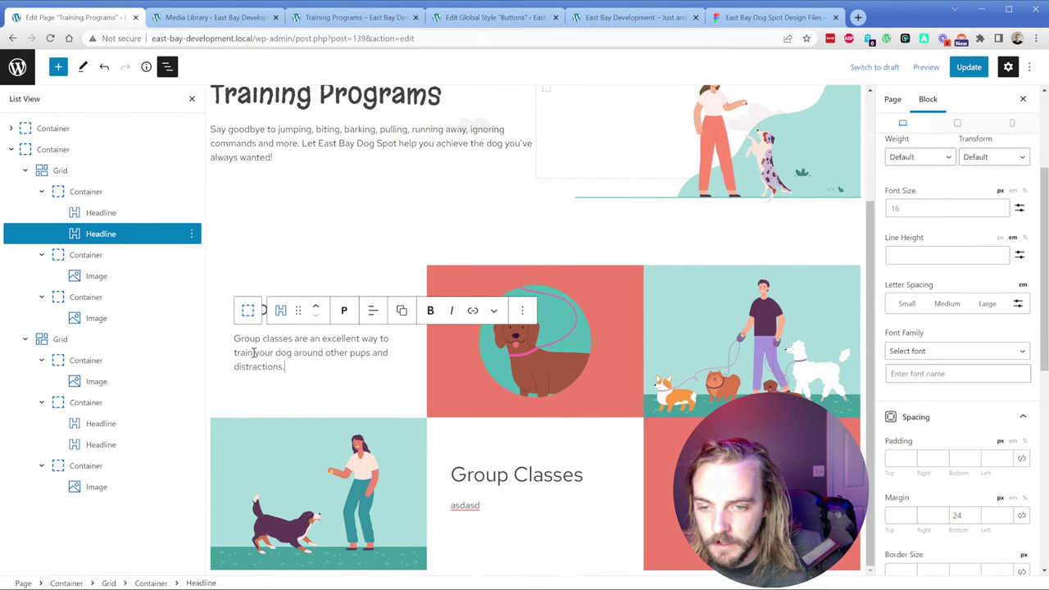
# Step: Copy the Private Training description from Figma and retype the lower heading as 'Private Training'
pyautogui.doubleClick(467, 505)
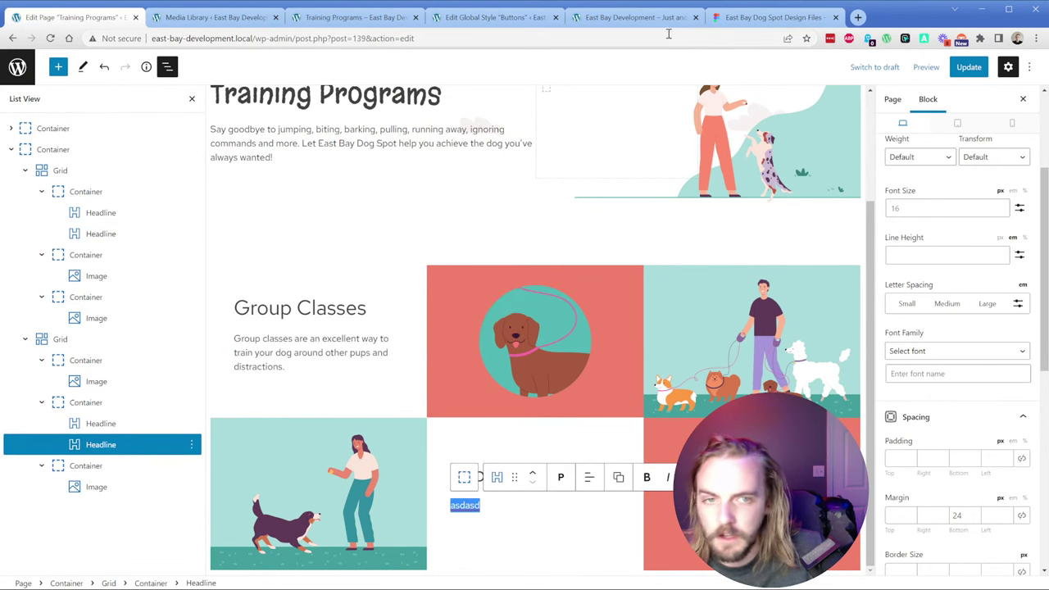
pyautogui.click(738, 18)
pyautogui.click(478, 392)
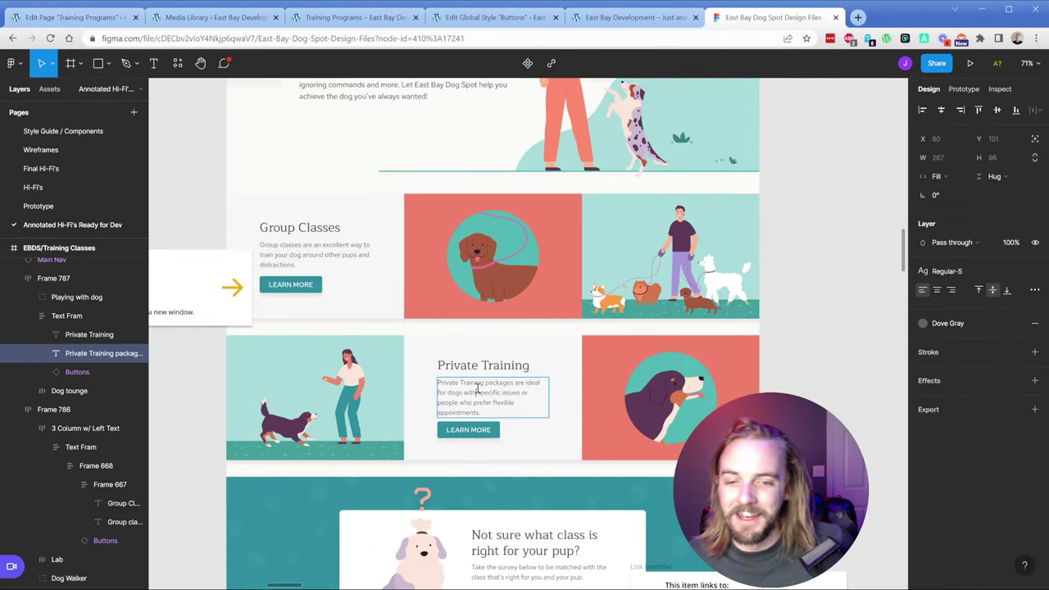
pyautogui.doubleClick(478, 392)
pyautogui.hotkey('ctrl', 'c')
pyautogui.click(74, 17)
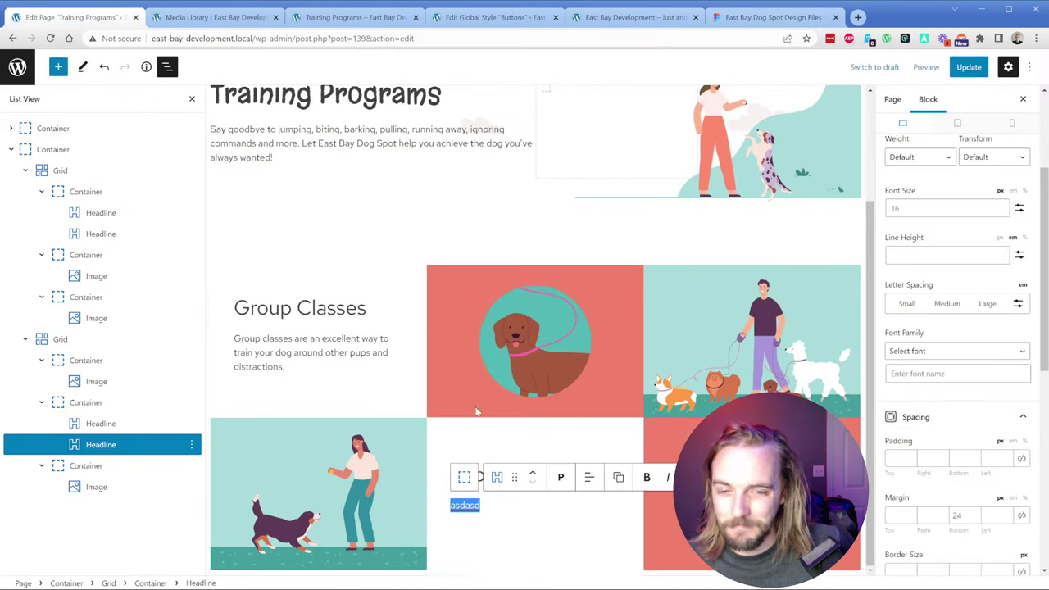
pyautogui.write('Group Classes')
pyautogui.hotkey('ctrl', 'a')
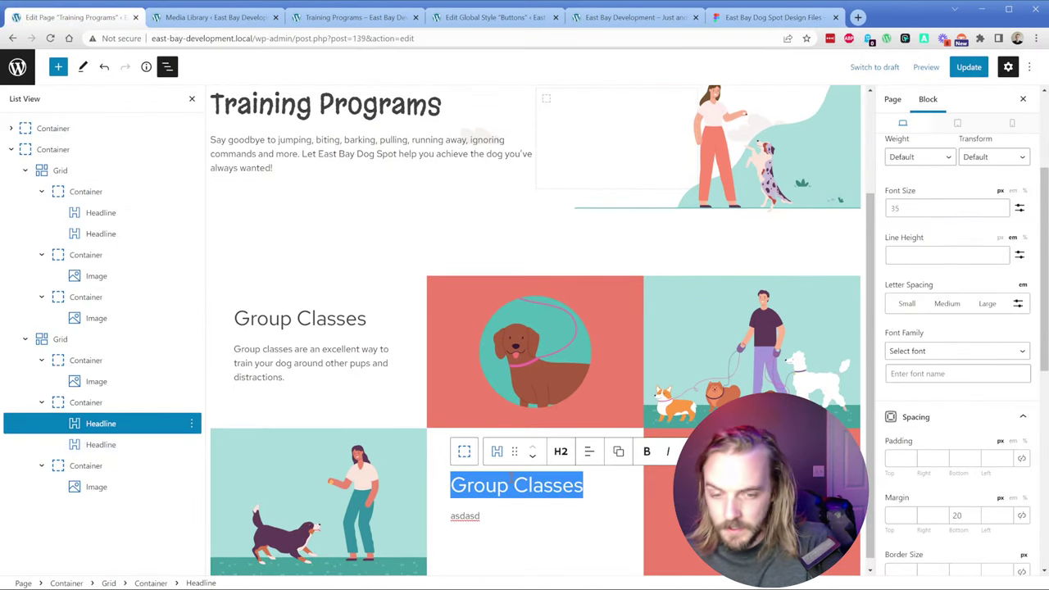
pyautogui.write('Private Tra')
pyautogui.write('g')
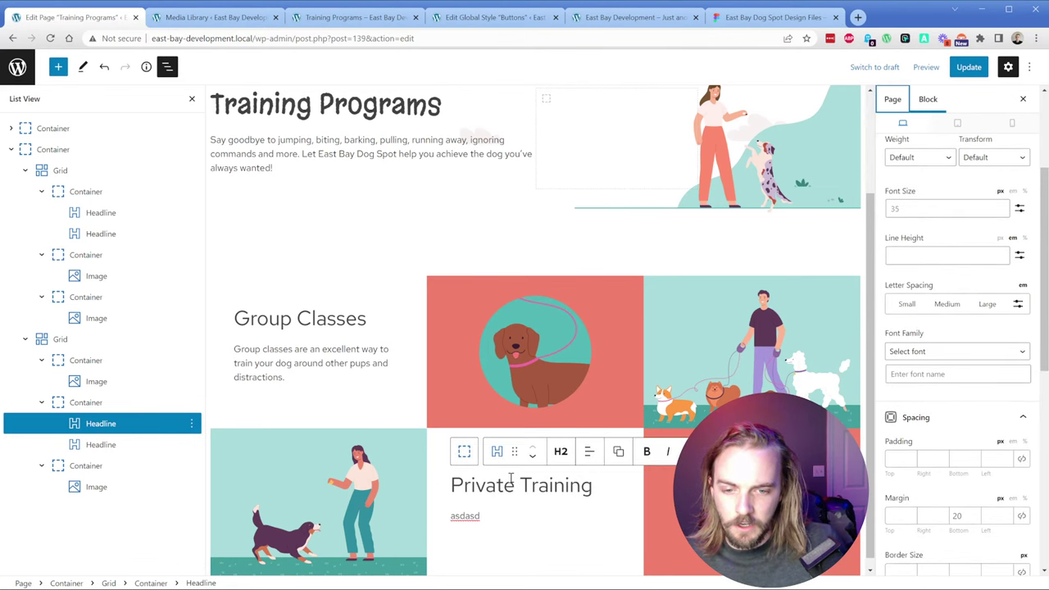
# Step: Paste the Private Training description over the lower placeholder and start a new block below
pyautogui.doubleClick(470, 515)
pyautogui.click(471, 515)
pyautogui.hotkey('ctrl', 'v')
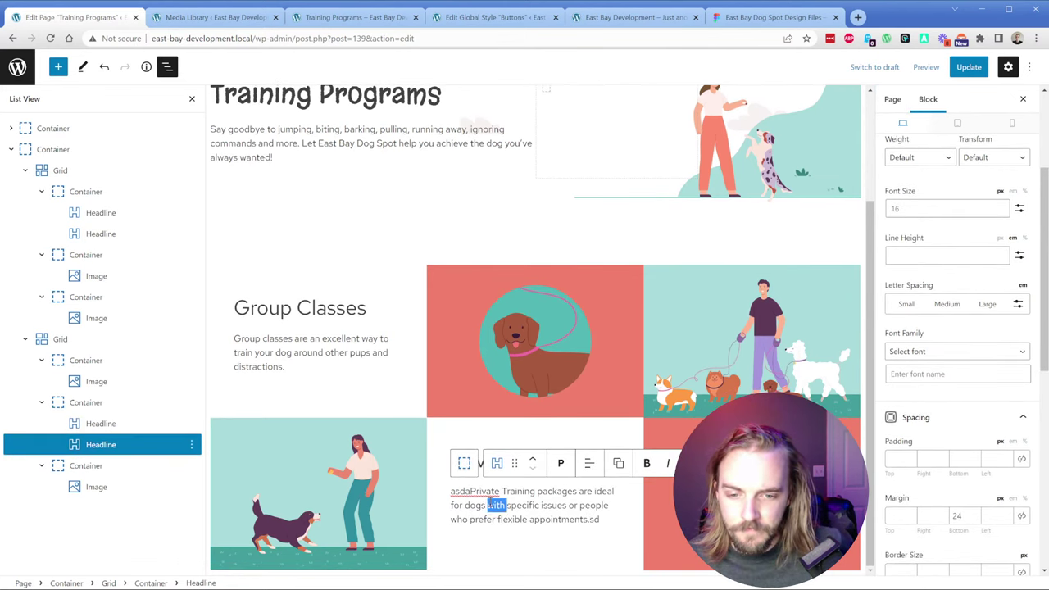
pyautogui.tripleClick(487, 505)
pyautogui.hotkey('ctrl', 'v')
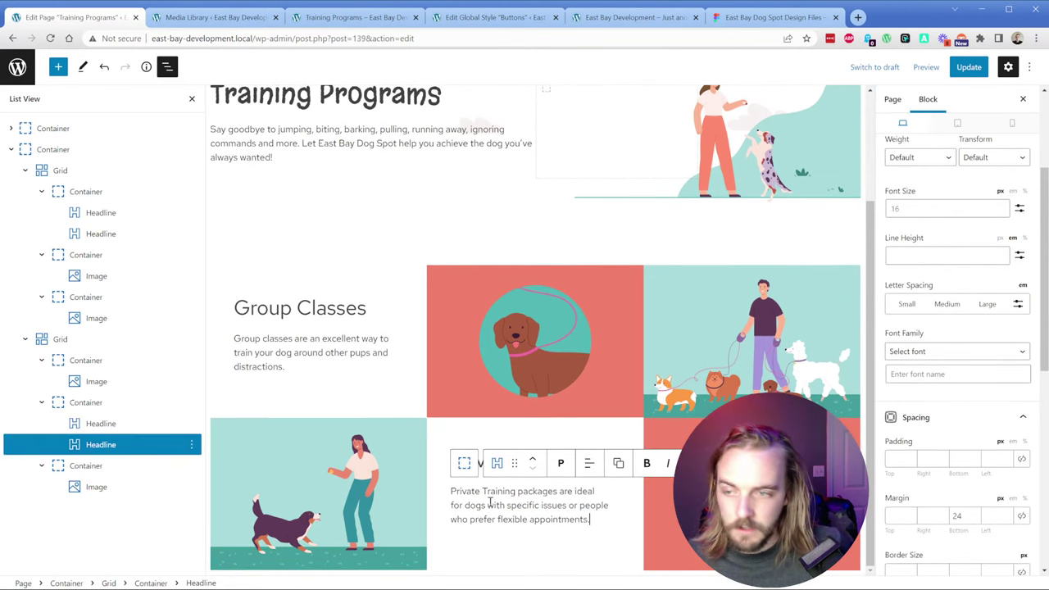
pyautogui.press('Return')
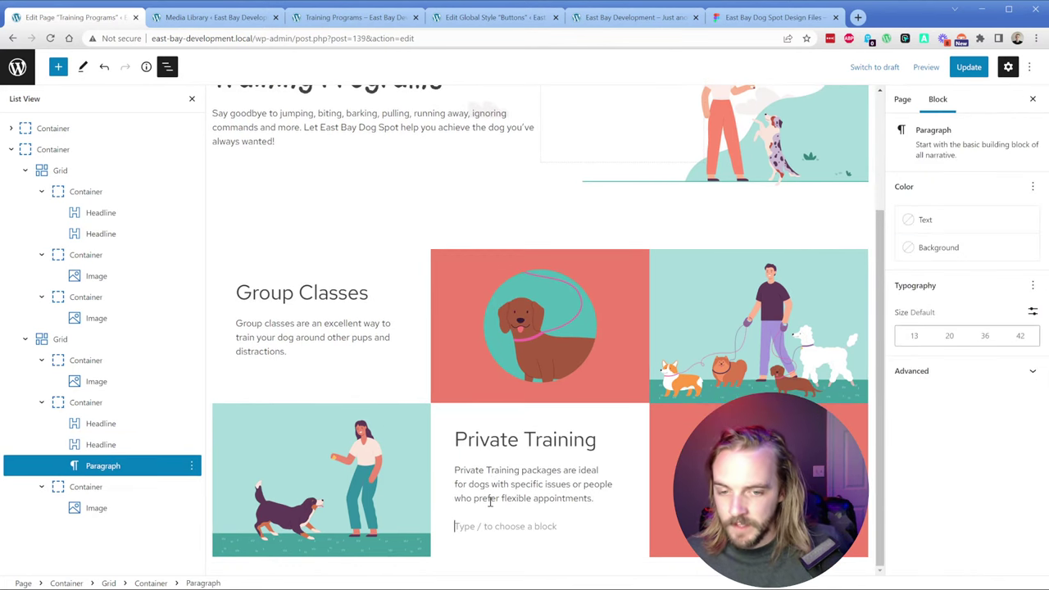
# Step: Insert a button under Private Training with /butt and give it the global primary style
pyautogui.write('/butto')
pyautogui.press('Return')
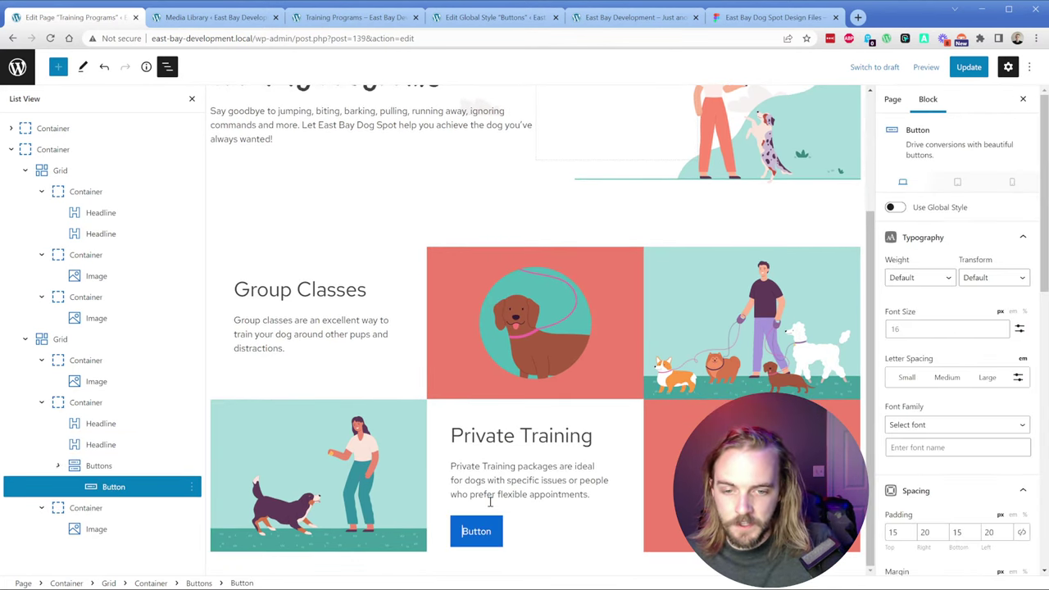
pyautogui.click(897, 208)
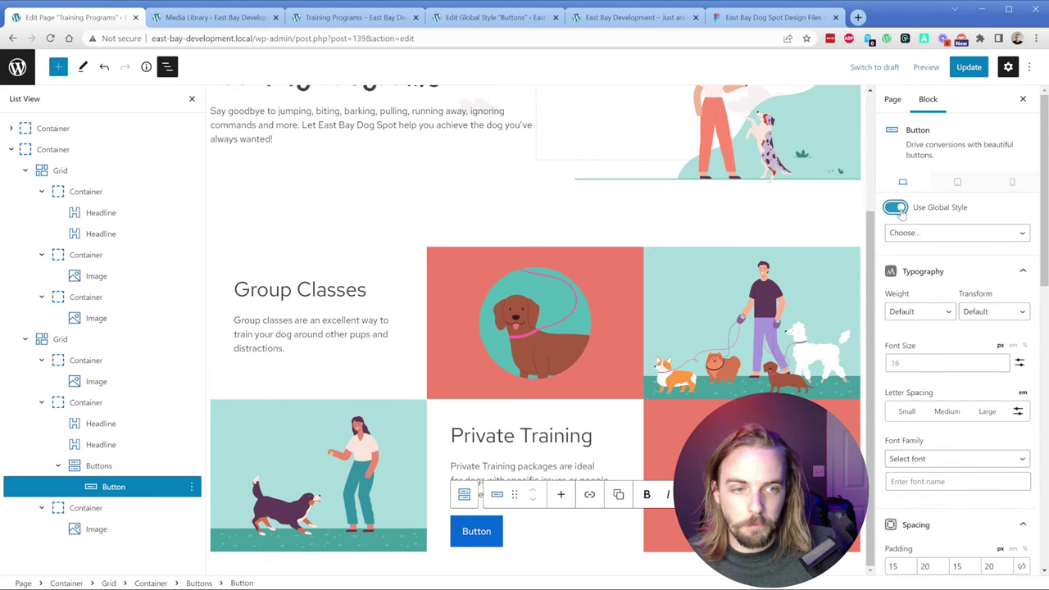
pyautogui.click(939, 263)
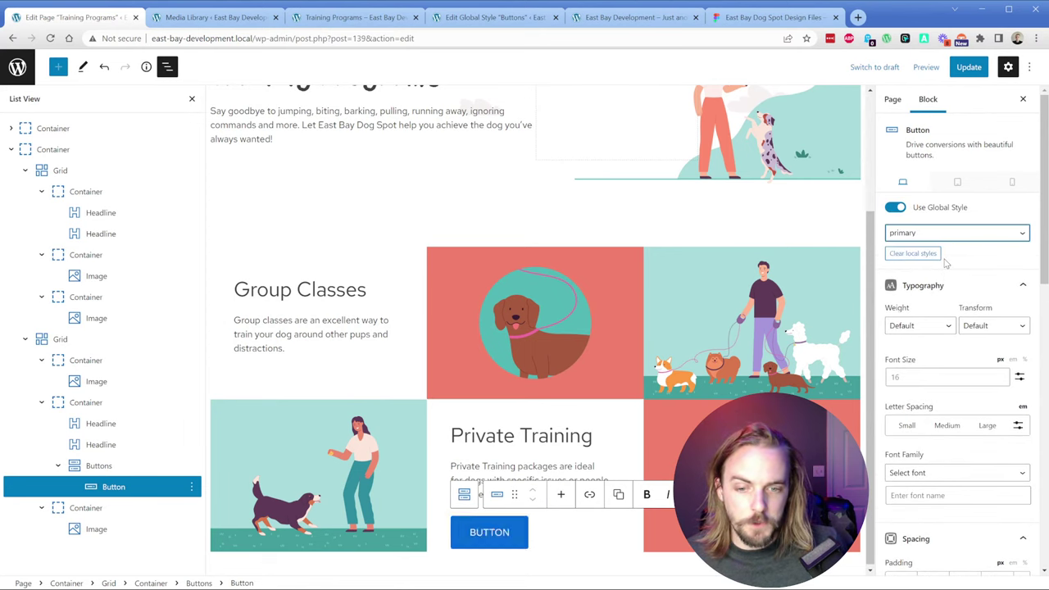
# Step: Add a primary-style global button under the Group Classes description
pyautogui.click(311, 333)
pyautogui.press('Return')
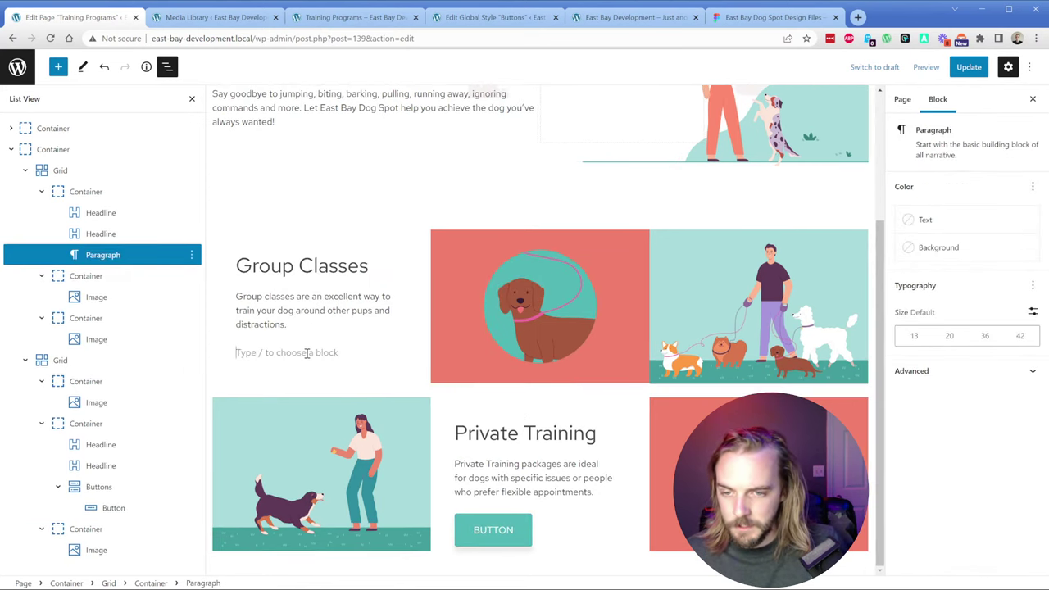
pyautogui.write('/butt')
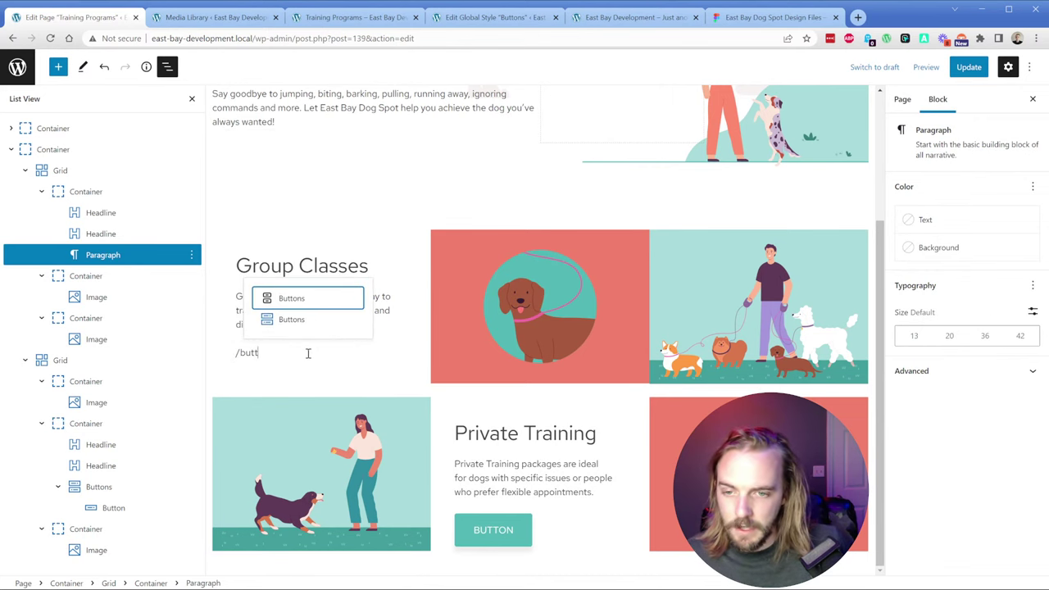
pyautogui.click(292, 320)
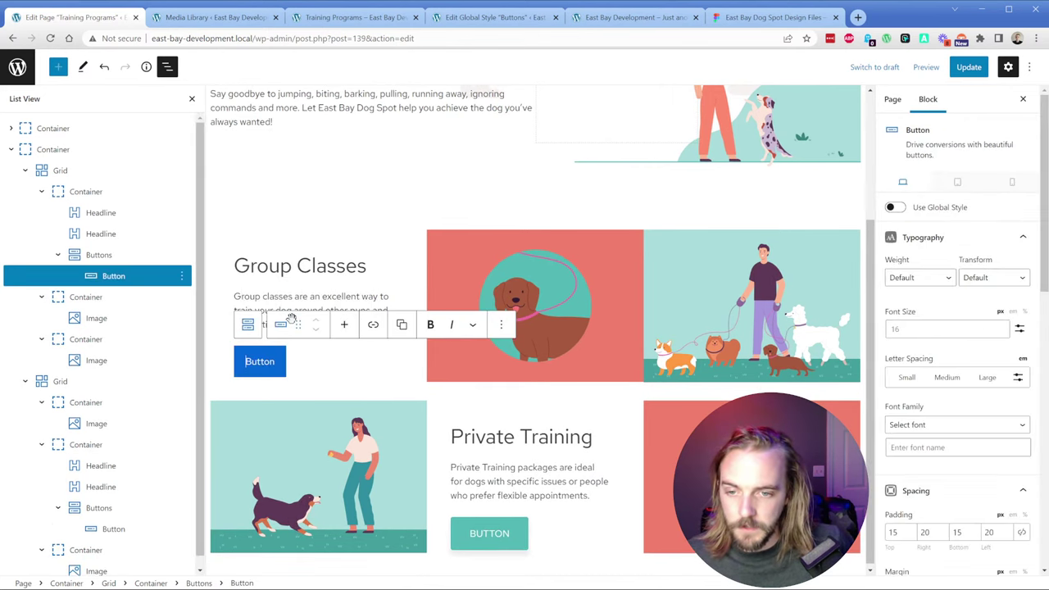
pyautogui.click(894, 207)
pyautogui.click(946, 233)
pyautogui.click(936, 261)
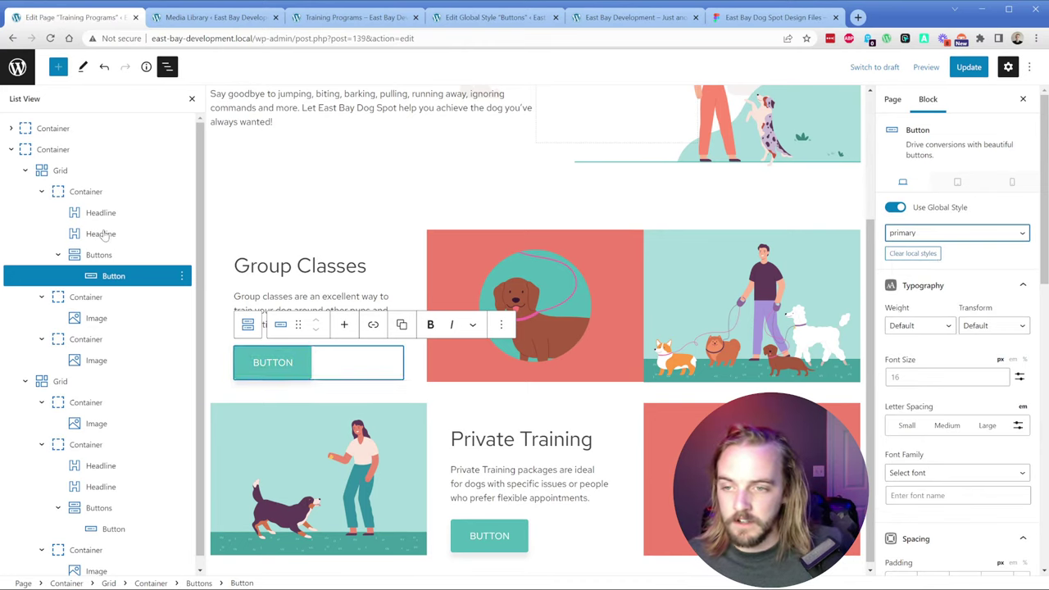
# Step: Collapse the containers and both grids in the List View outline
pyautogui.click(41, 191)
pyautogui.click(41, 212)
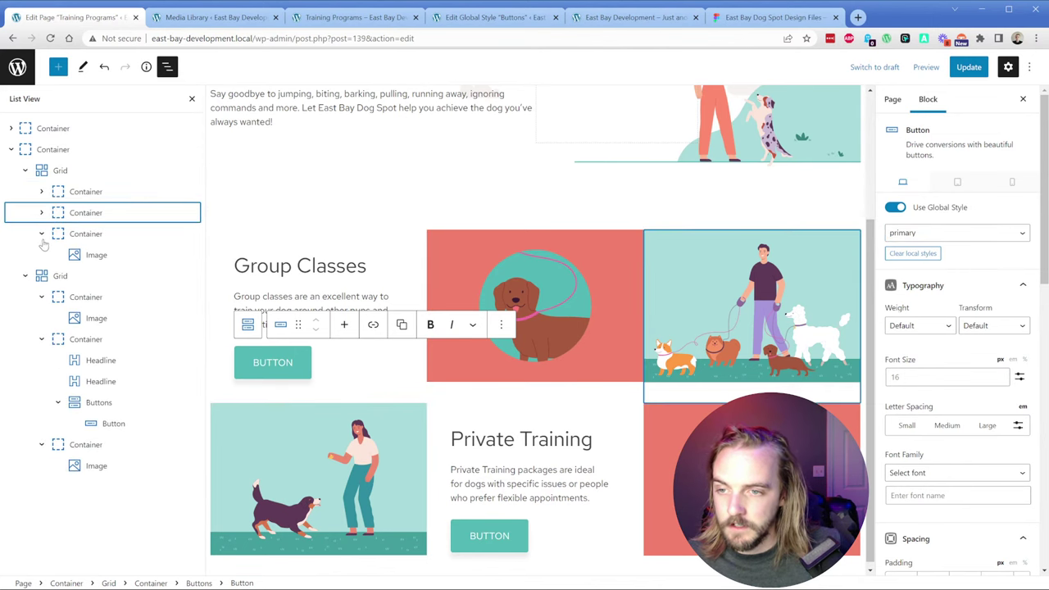
pyautogui.click(41, 233)
pyautogui.click(40, 172)
pyautogui.click(24, 170)
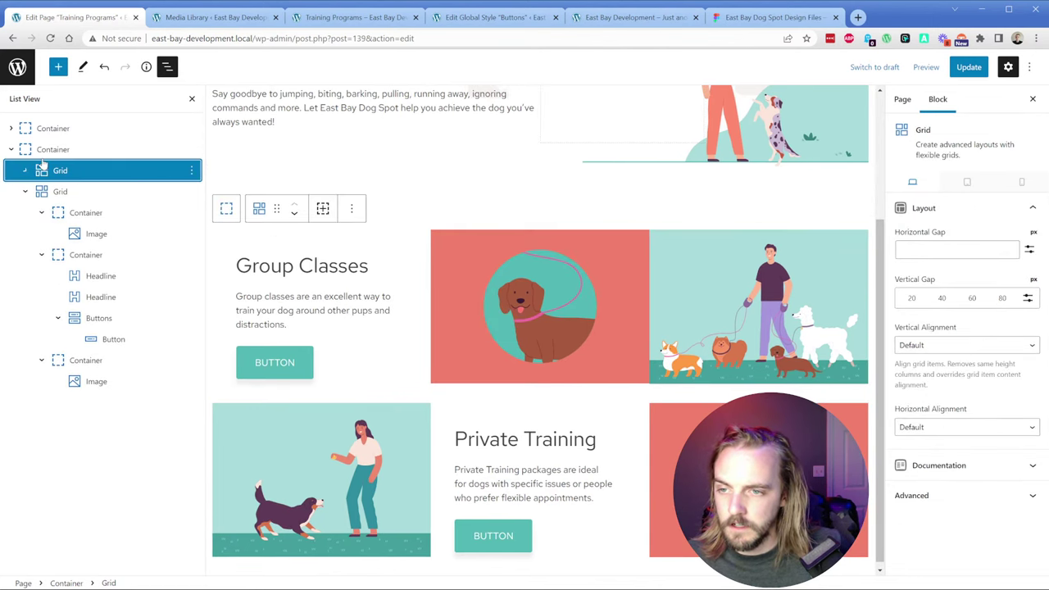
pyautogui.click(24, 191)
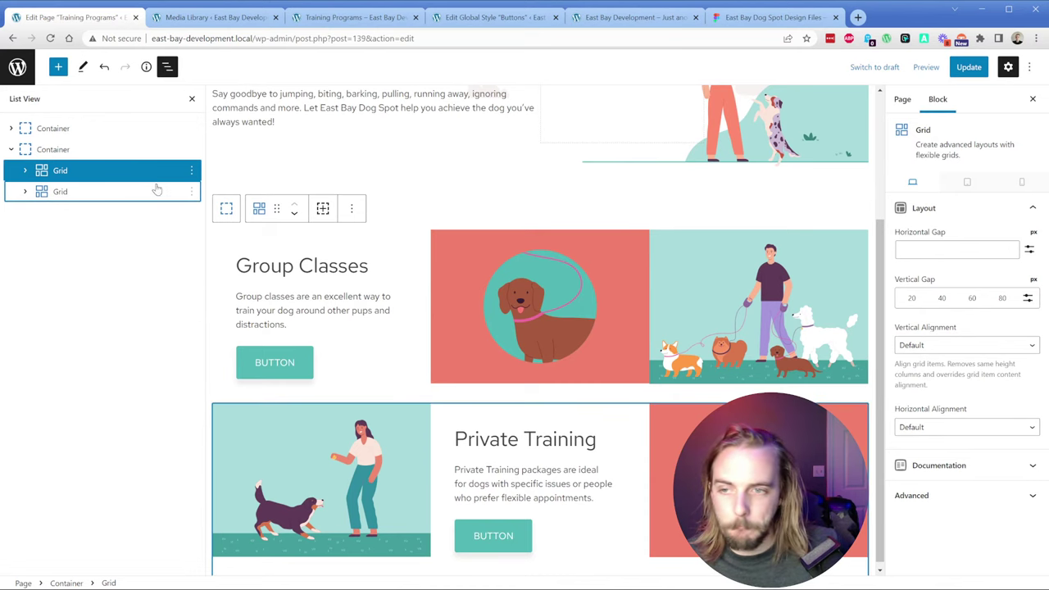
pyautogui.click(66, 190)
pyautogui.click(74, 171)
pyautogui.click(73, 151)
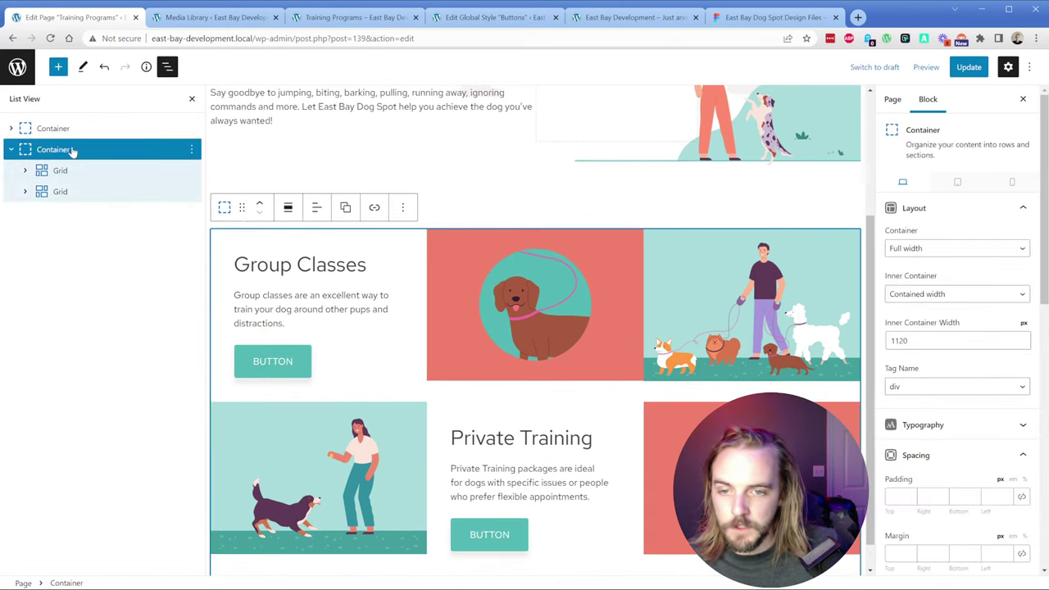
pyautogui.scroll(-5, 983, 374)
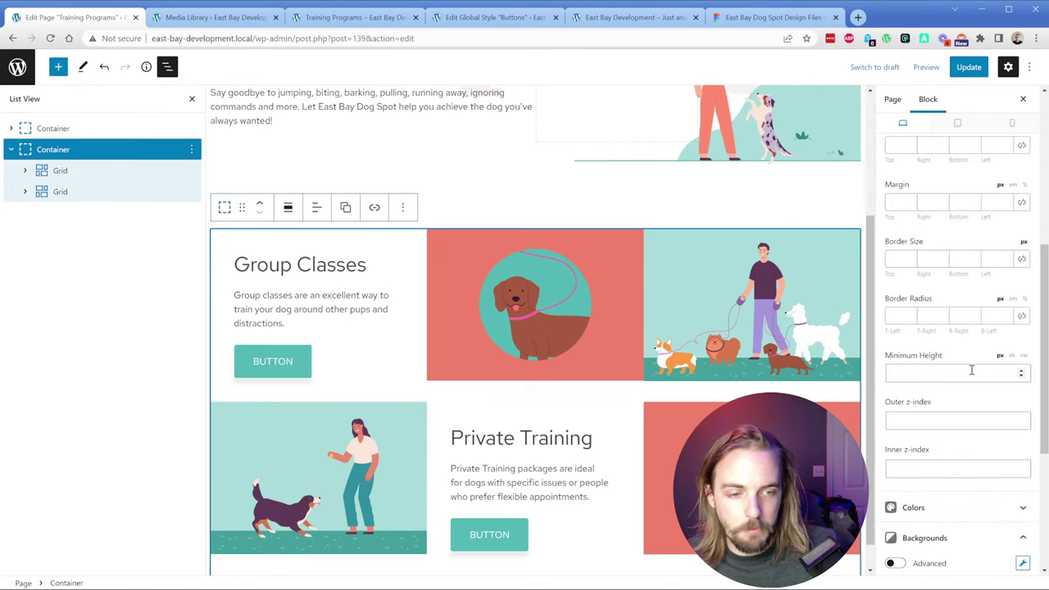
pyautogui.scroll(5, 971, 371)
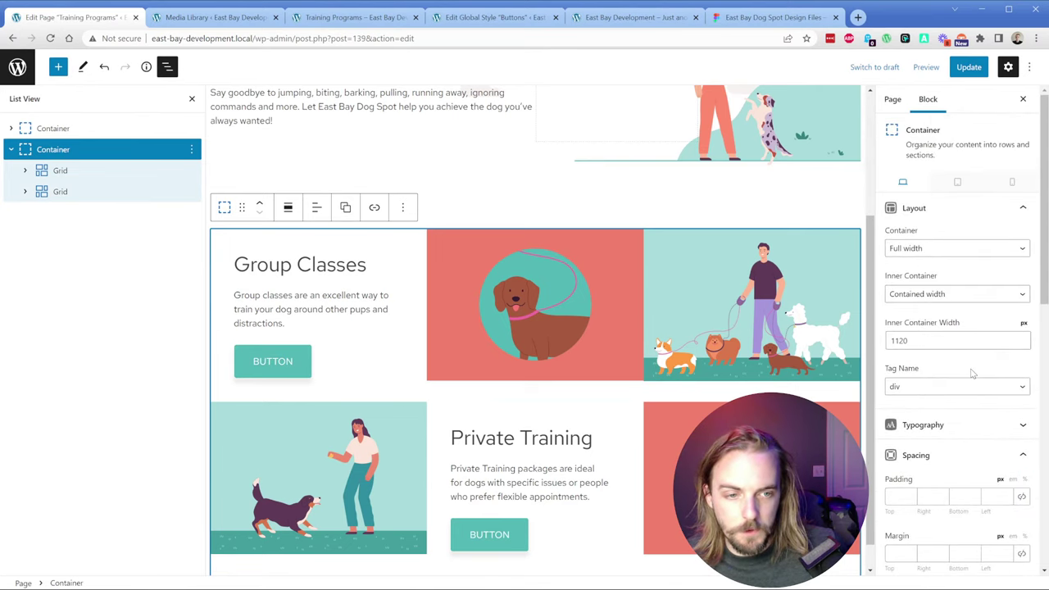
pyautogui.click(59, 170)
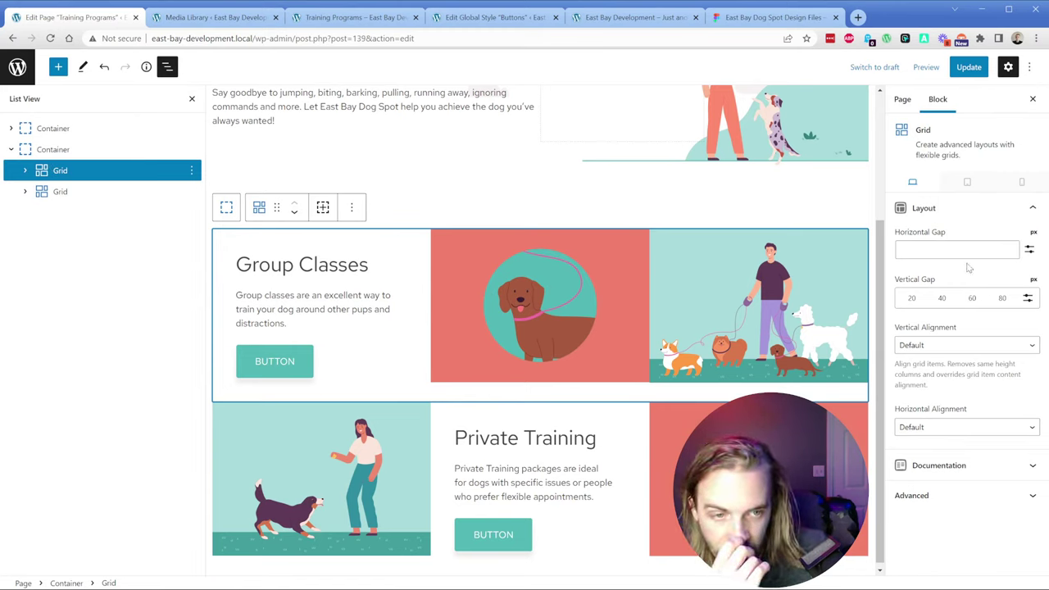
pyautogui.click(923, 501)
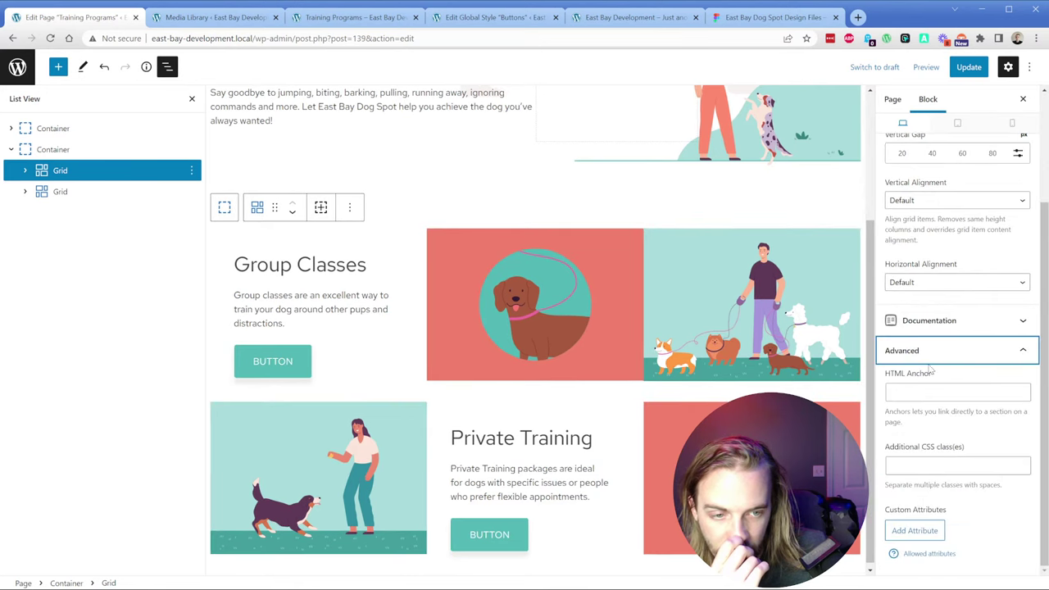
pyautogui.click(929, 357)
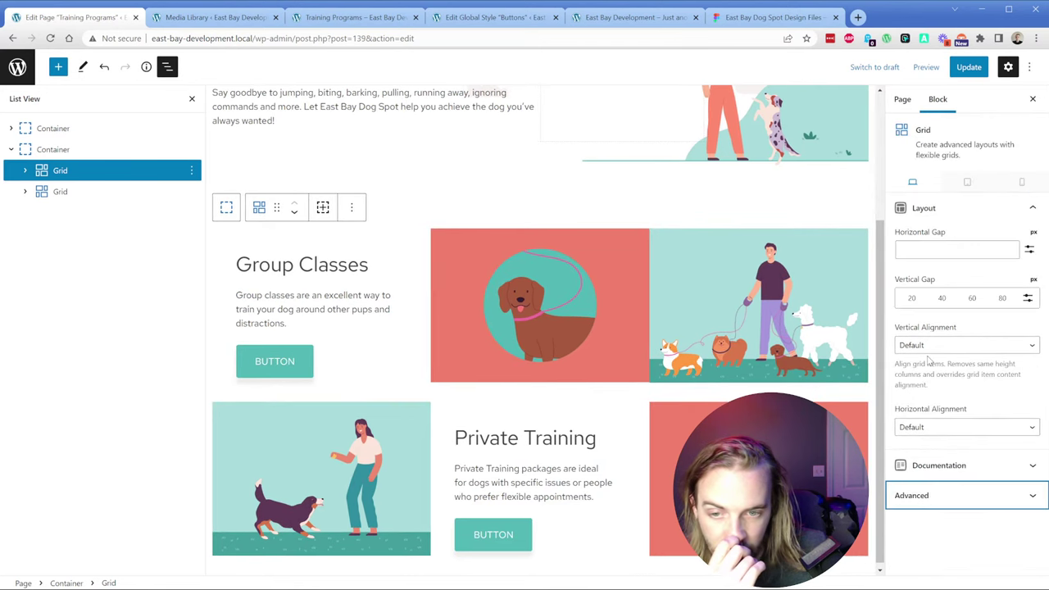
pyautogui.click(1028, 300)
pyautogui.click(943, 300)
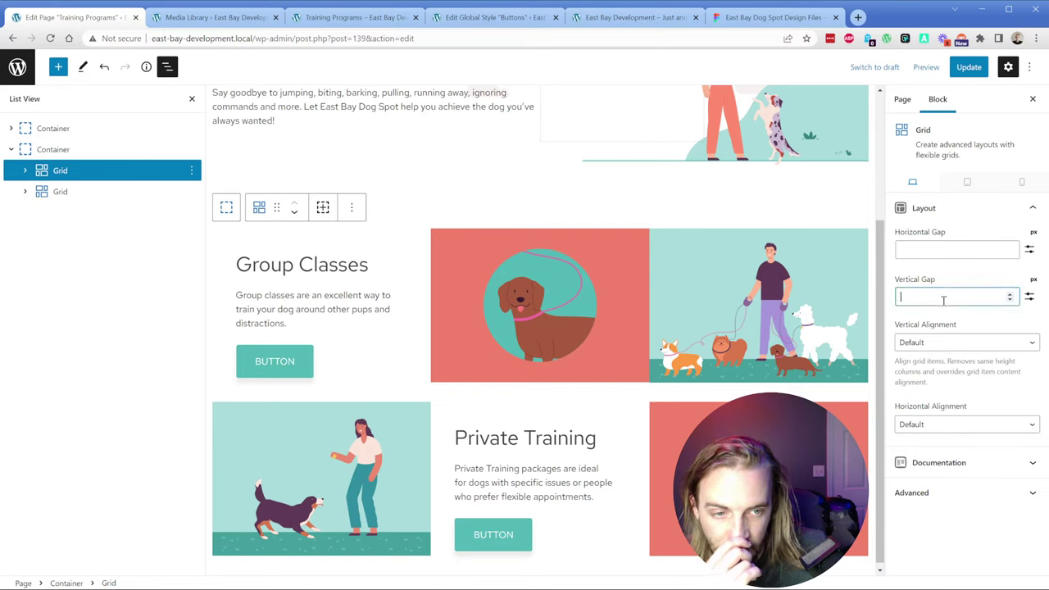
pyautogui.write('0')
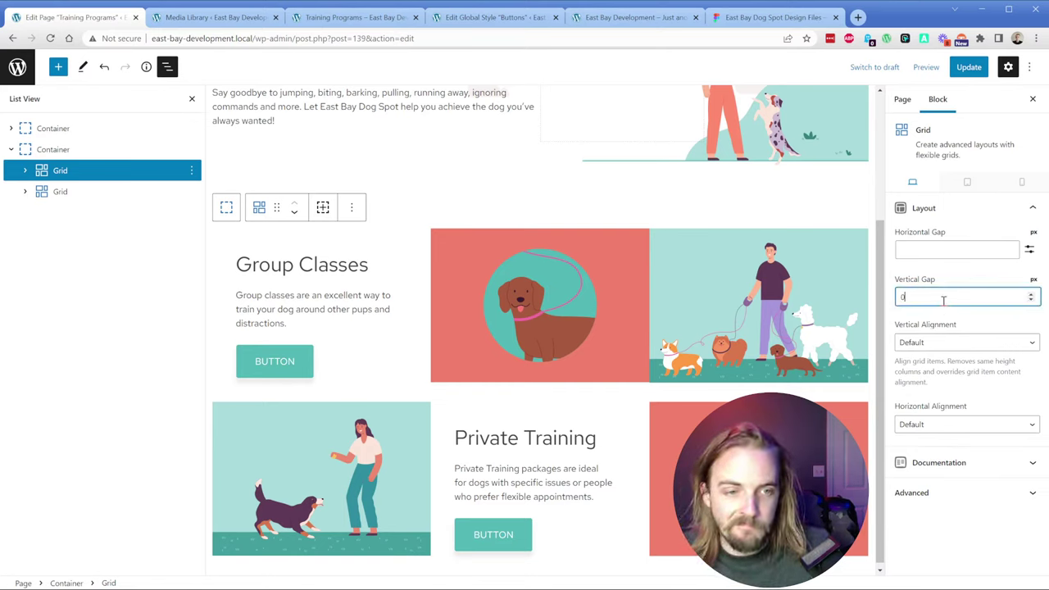
pyautogui.press('BackSpace')
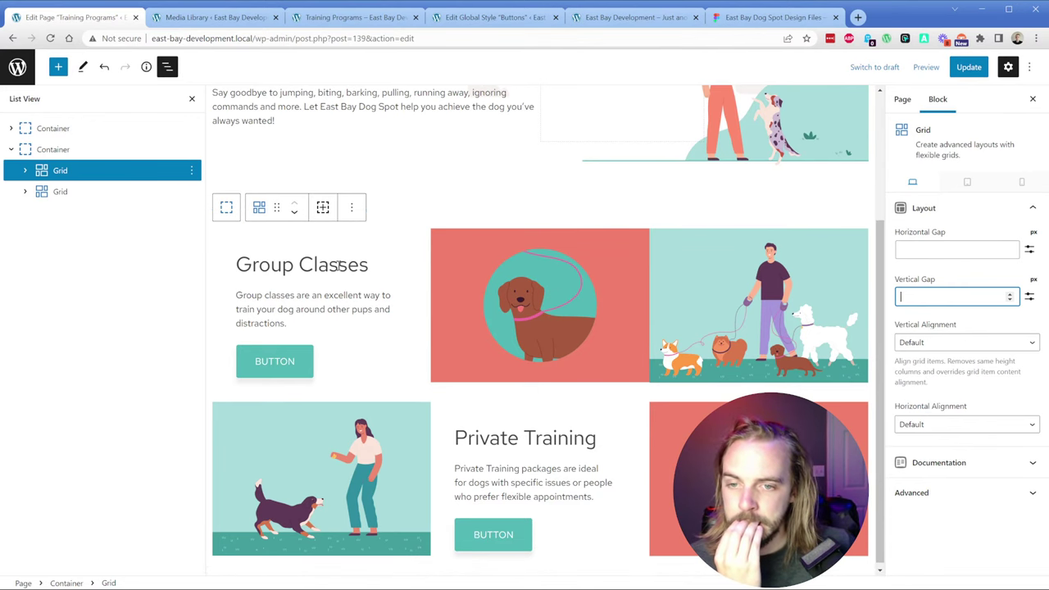
# Step: Expand both grids in List View and move the woman-with-dog image container into the first grid
pyautogui.click(62, 150)
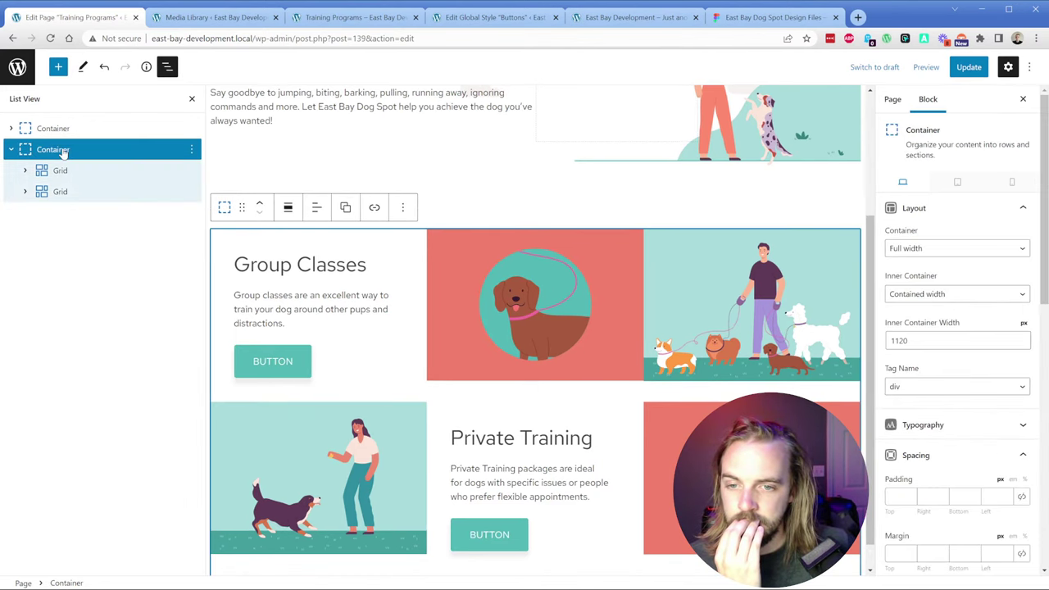
pyautogui.scroll(-2, 975, 395)
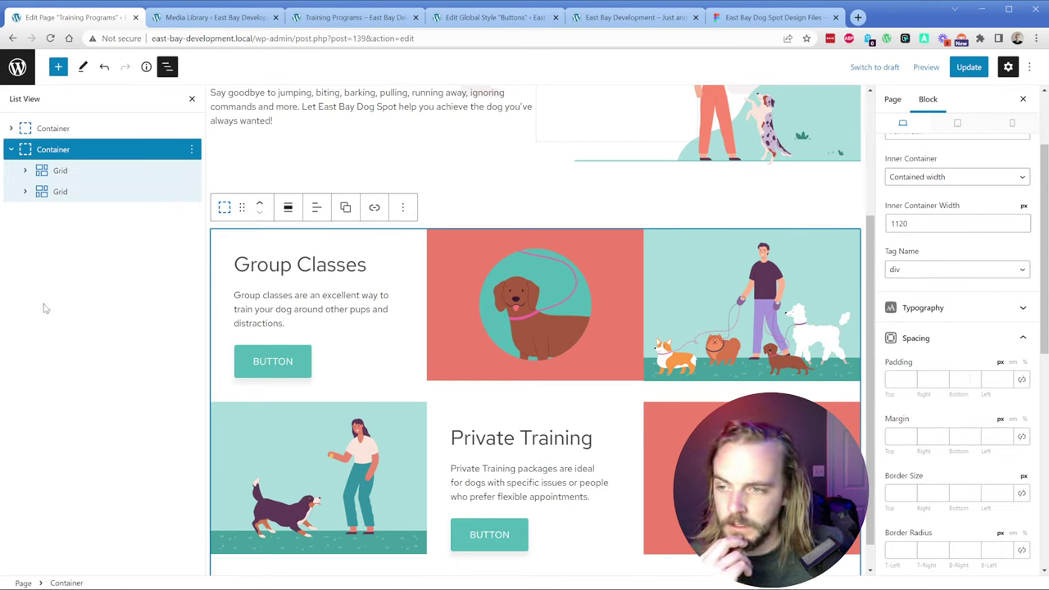
pyautogui.click(25, 170)
pyautogui.click(24, 255)
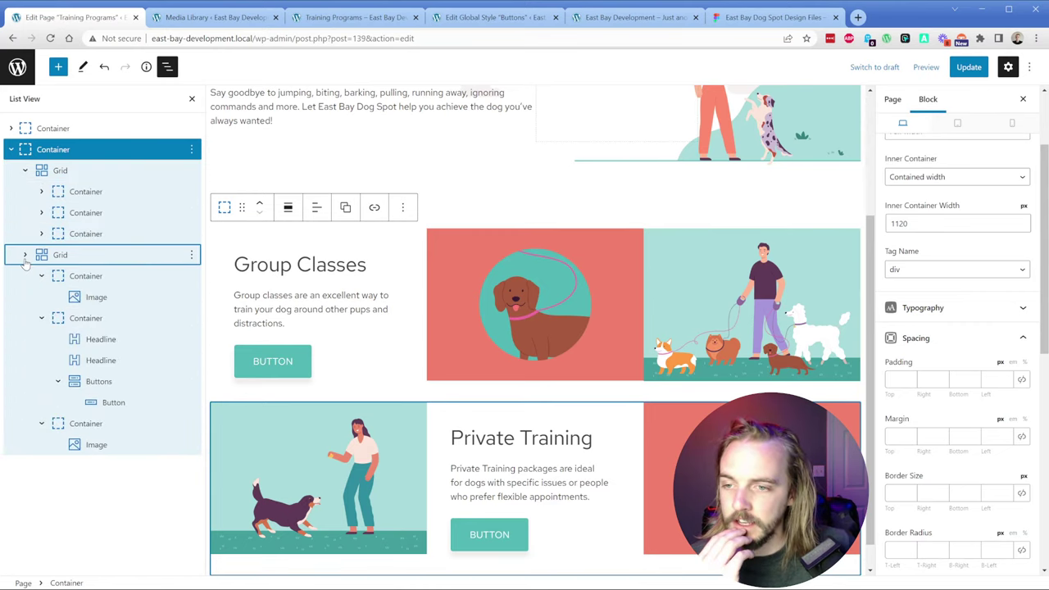
pyautogui.click(41, 276)
pyautogui.click(40, 296)
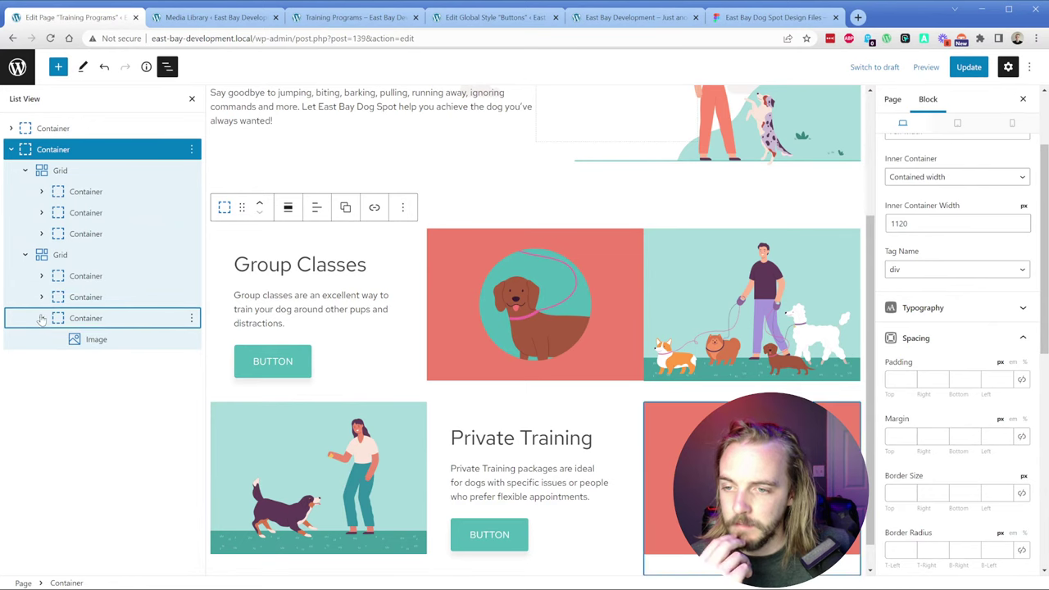
pyautogui.click(41, 317)
pyautogui.moveTo(69, 278); pyautogui.dragTo(92, 243)
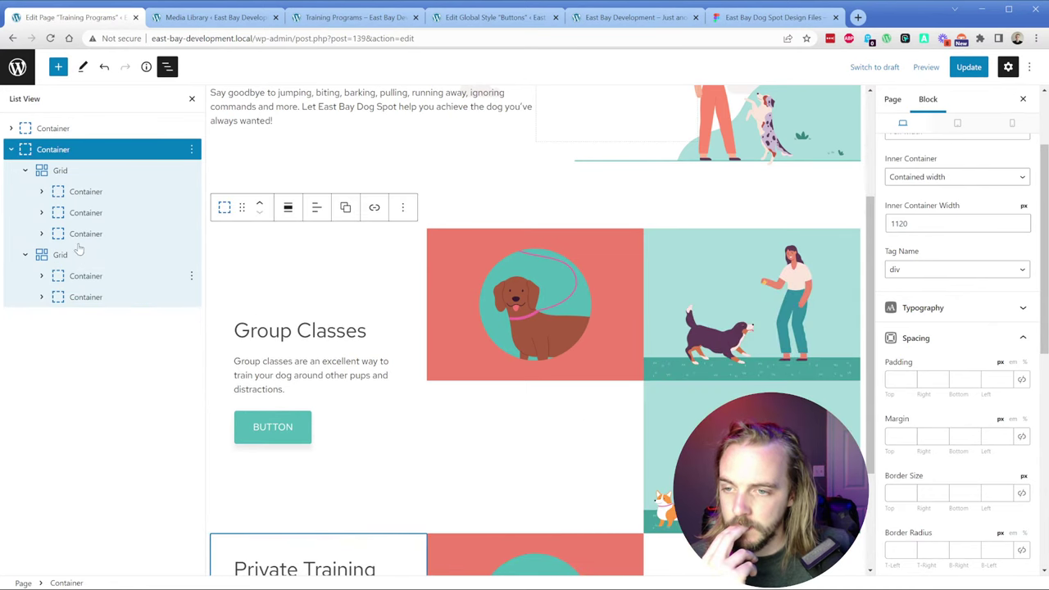
# Step: Move the man-with-dogs image container into the first grid as well
pyautogui.click(41, 276)
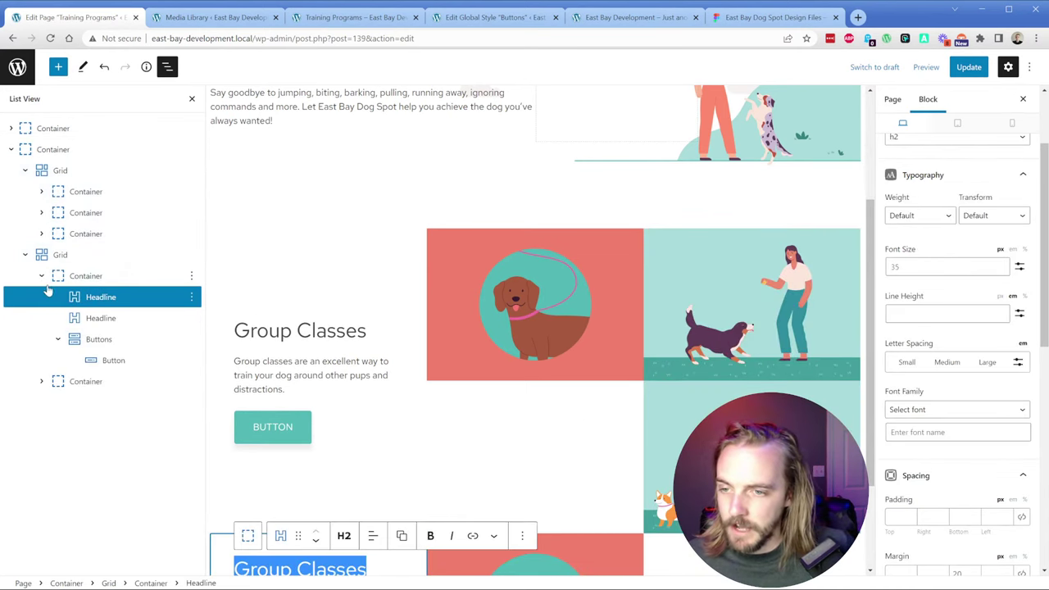
pyautogui.scroll(-2, 334, 419)
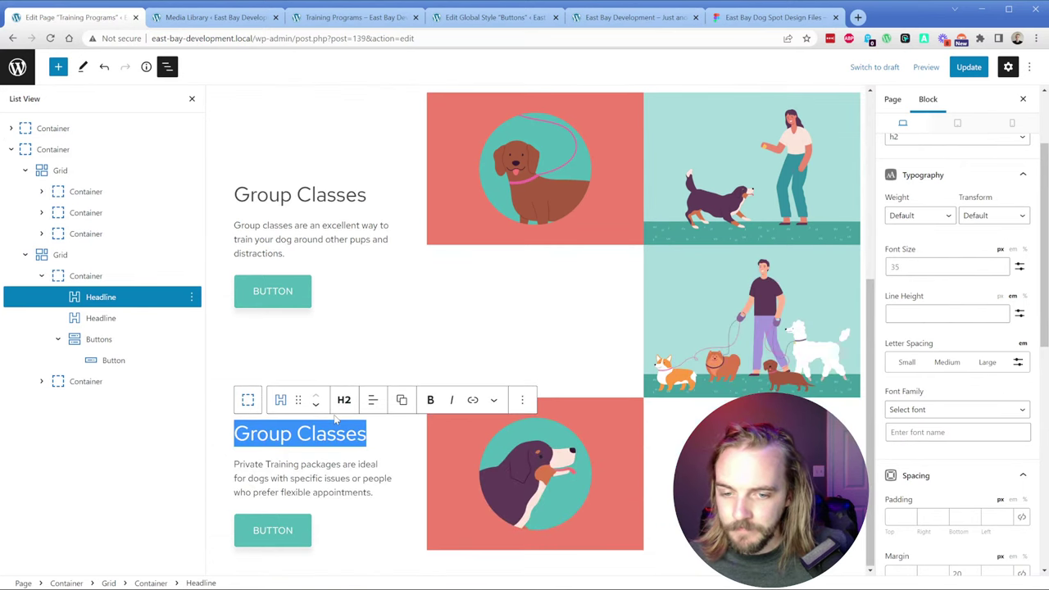
pyautogui.click(653, 303)
pyautogui.click(106, 258)
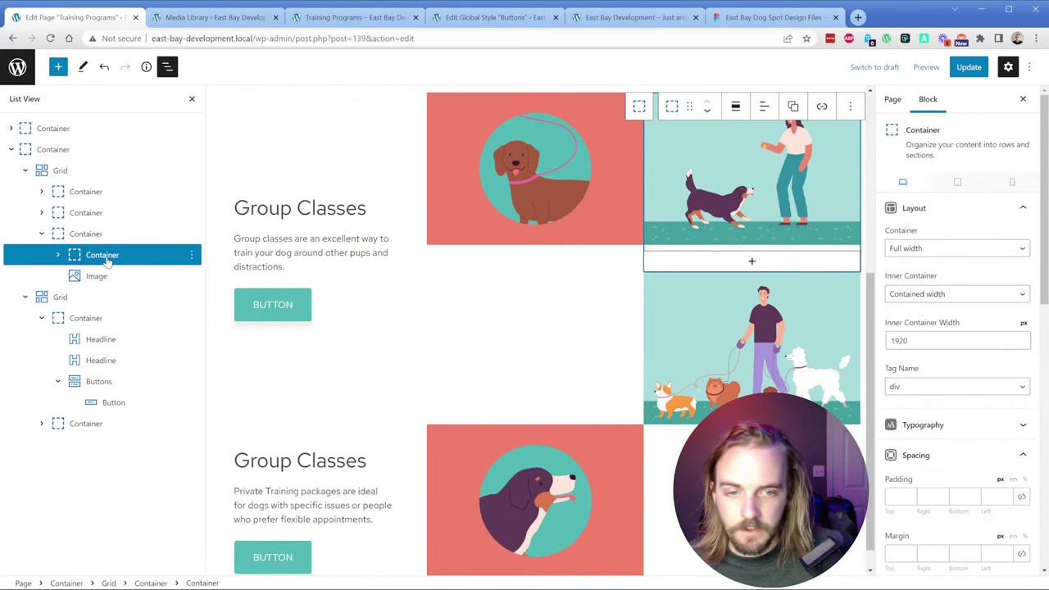
pyautogui.click(97, 276)
pyautogui.click(93, 257)
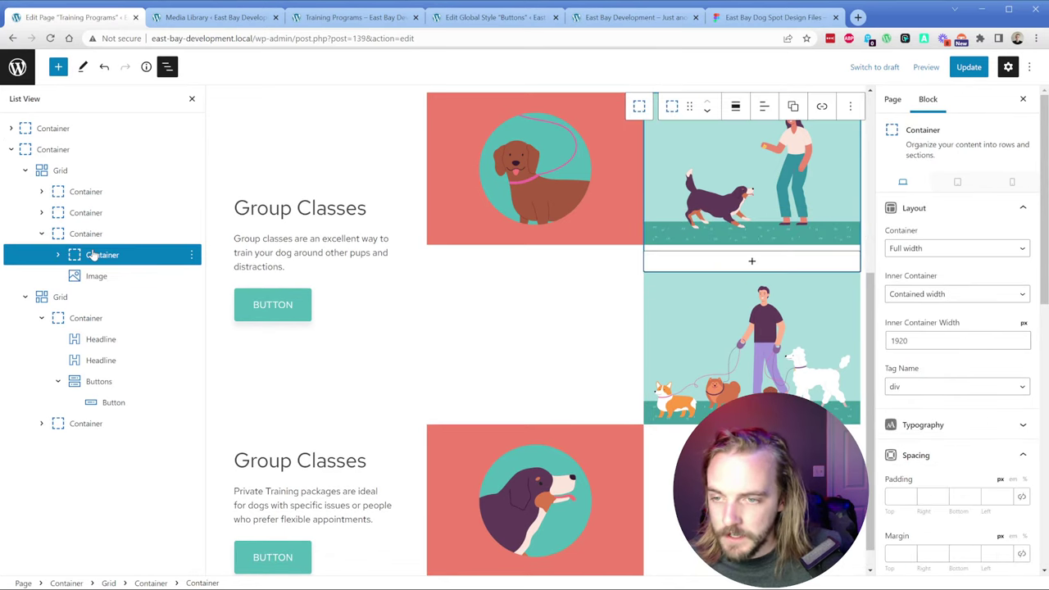
pyautogui.click(59, 256)
pyautogui.click(59, 255)
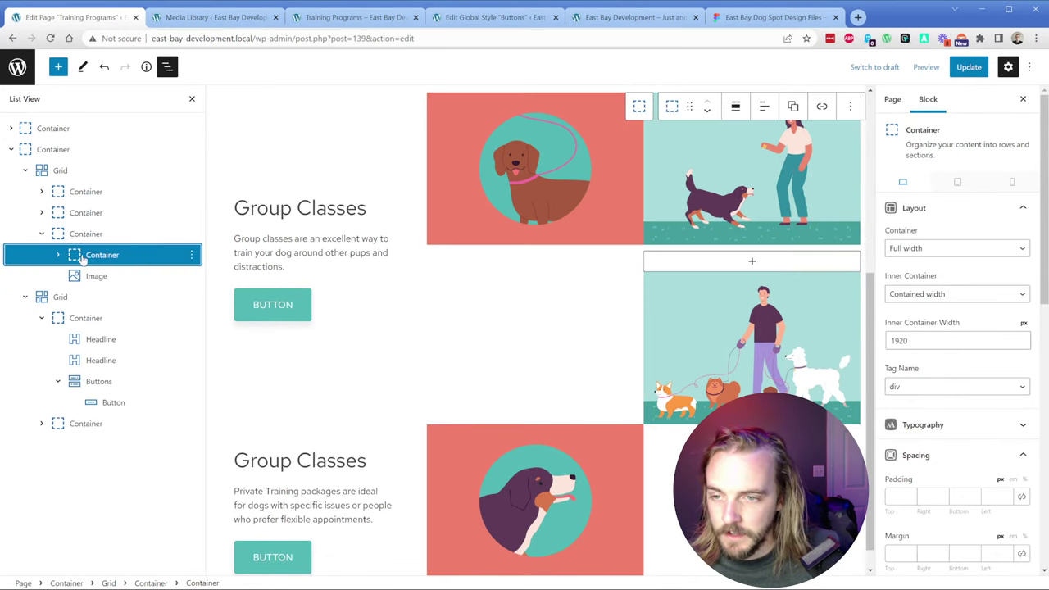
pyautogui.moveTo(83, 257); pyautogui.dragTo(74, 199)
# Step: Drag the remaining containers into the first grid, with the text container first
pyautogui.click(42, 255)
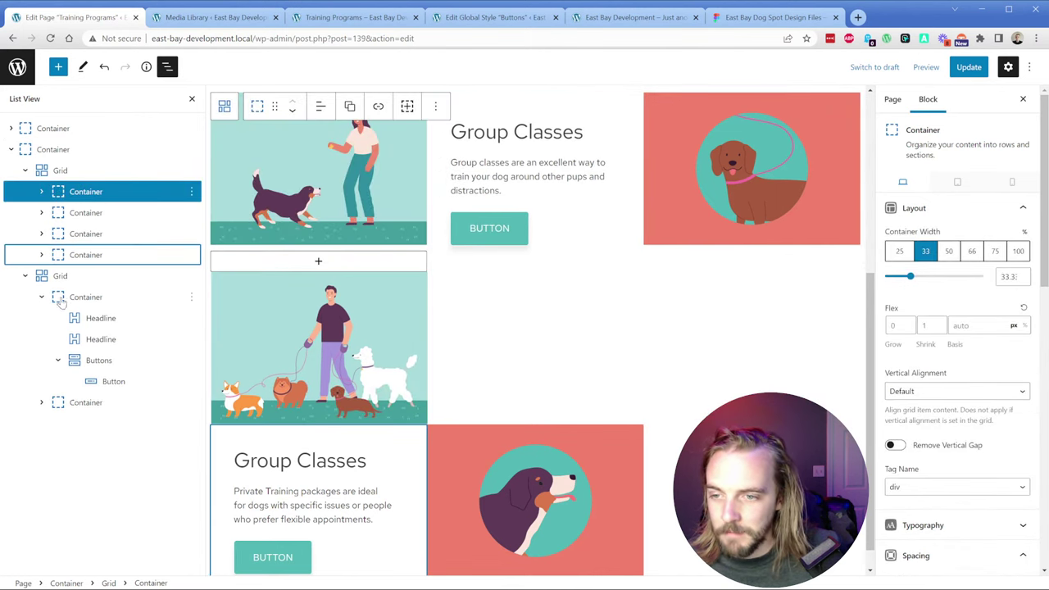
pyautogui.click(42, 296)
pyautogui.moveTo(52, 300); pyautogui.dragTo(67, 272)
pyautogui.moveTo(63, 317); pyautogui.dragTo(66, 187)
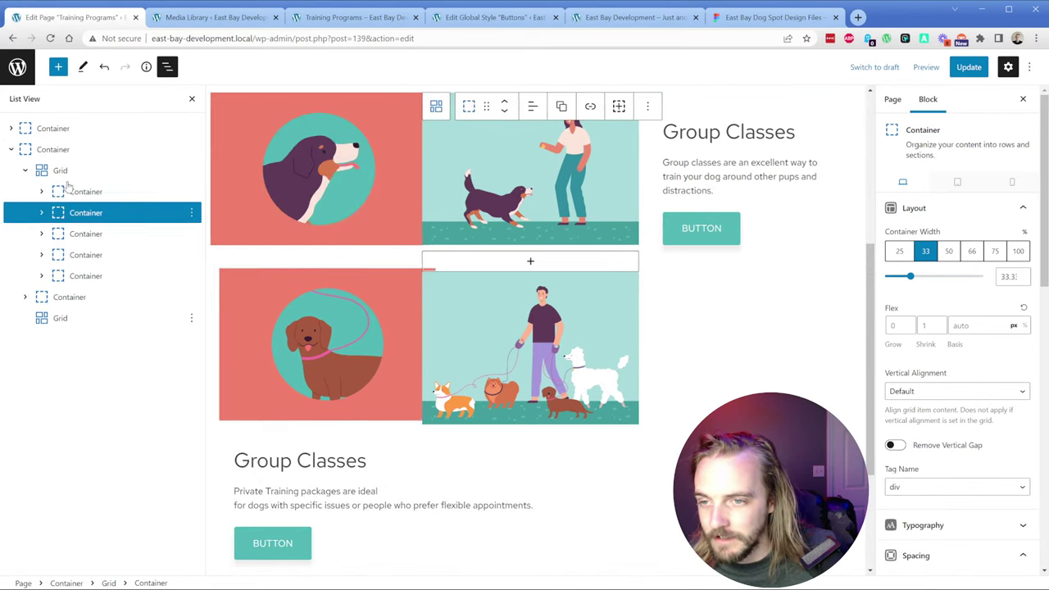
pyautogui.moveTo(63, 299); pyautogui.dragTo(80, 195)
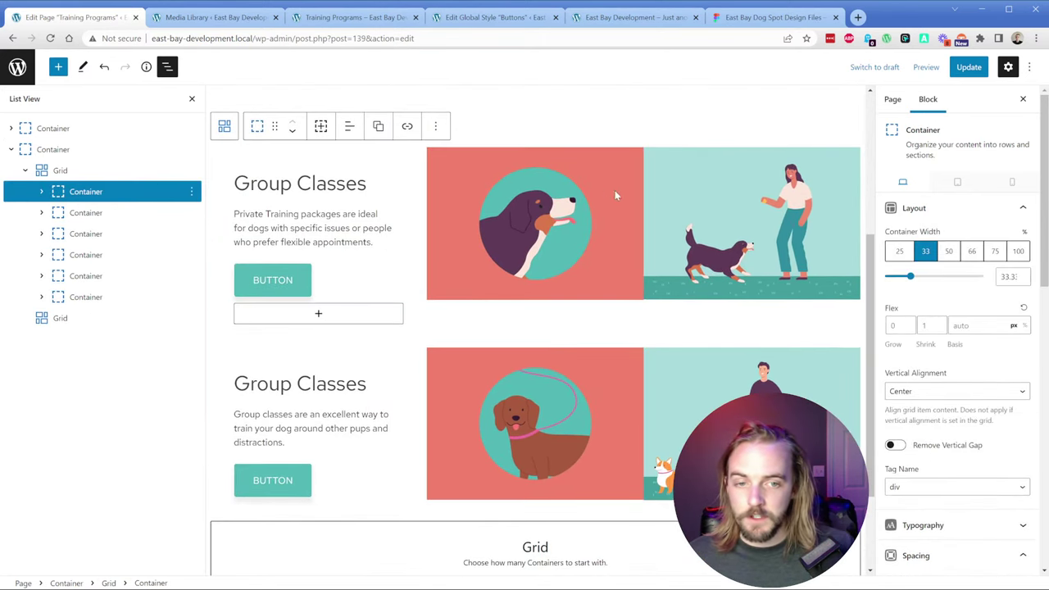
# Step: Move the coral Bernese image one place right and the dachshund container to second position
pyautogui.click(80, 235)
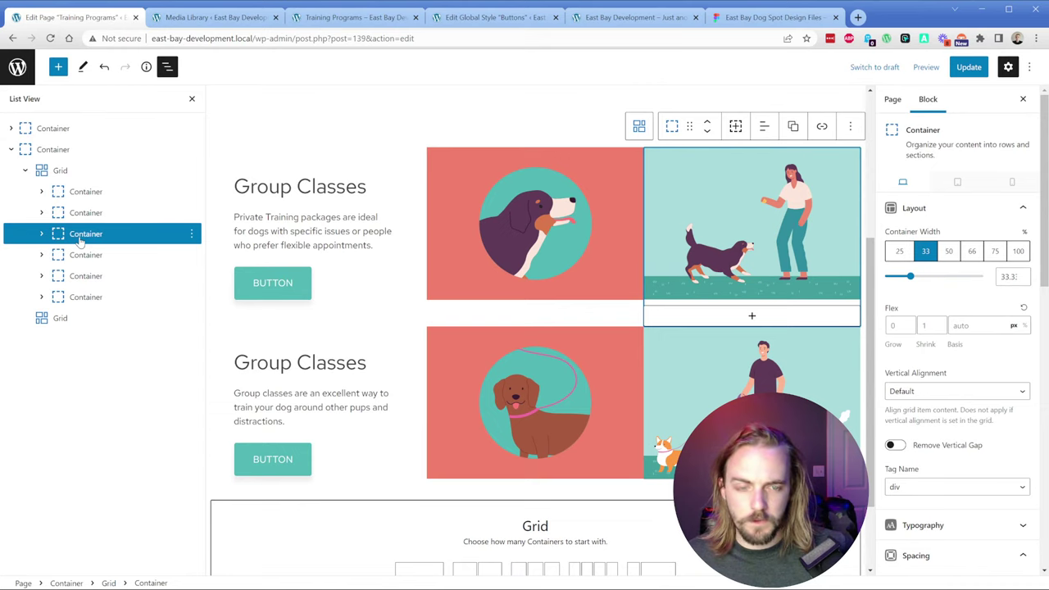
pyautogui.click(73, 214)
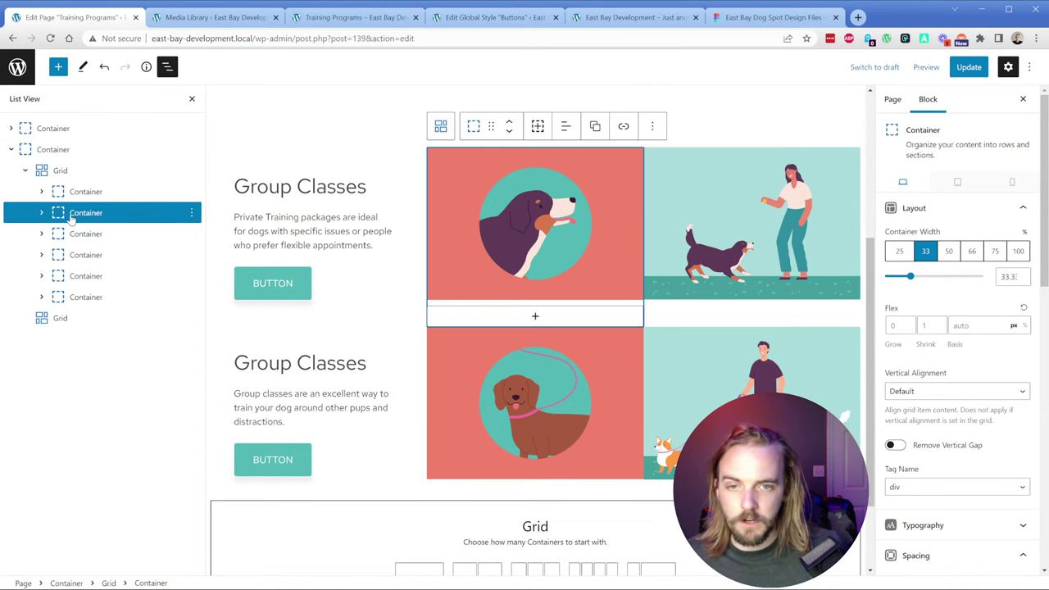
pyautogui.click(509, 132)
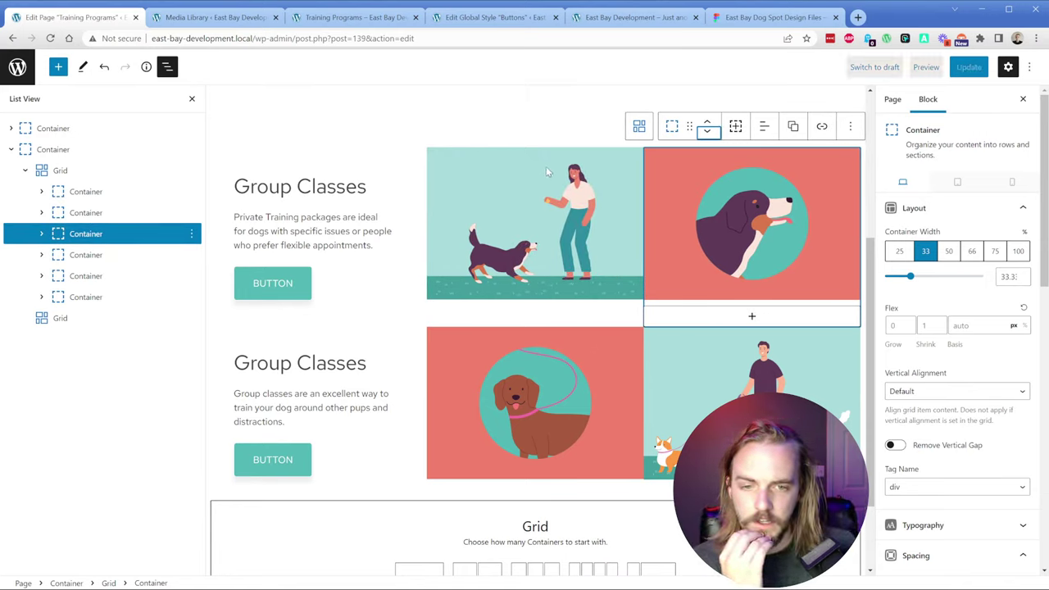
pyautogui.click(464, 356)
pyautogui.click(43, 277)
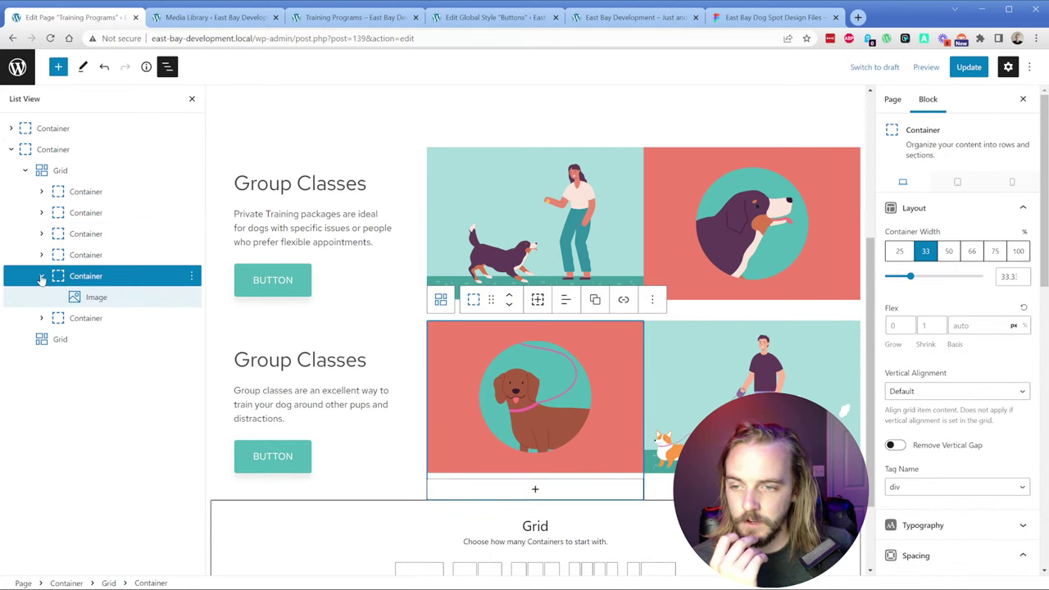
pyautogui.click(41, 277)
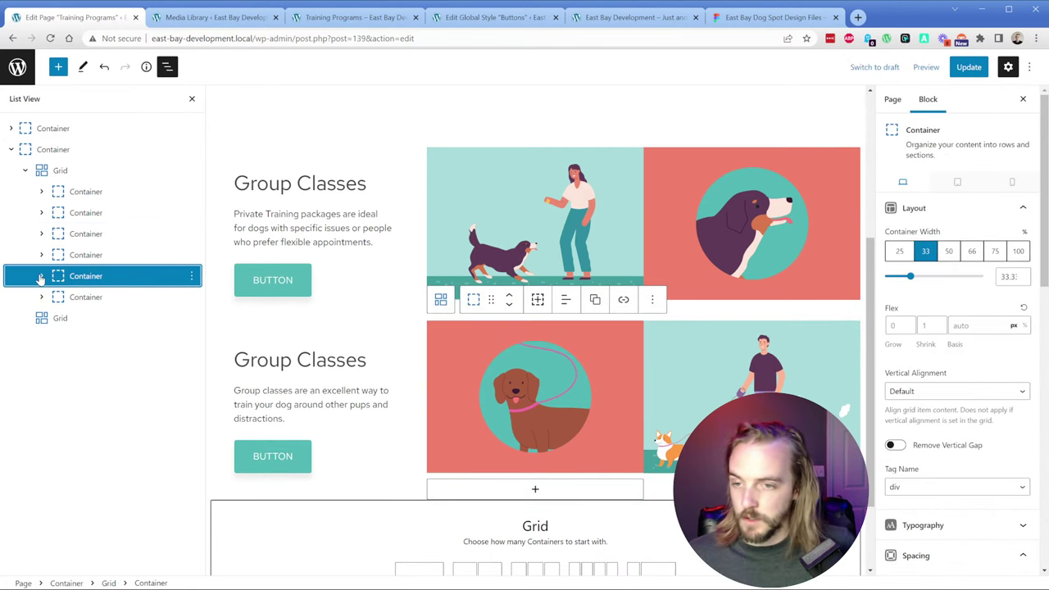
pyautogui.click(507, 295)
pyautogui.click(290, 297)
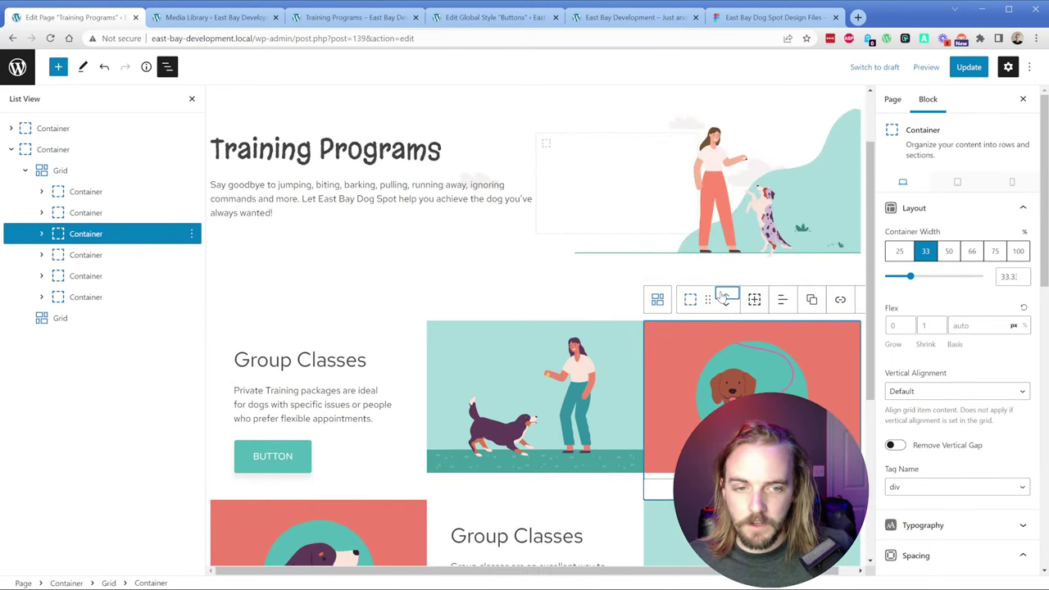
pyautogui.click(723, 296)
# Step: Move the dog-walker container to third position and the Bernese container one place later
pyautogui.scroll(-2, 440, 354)
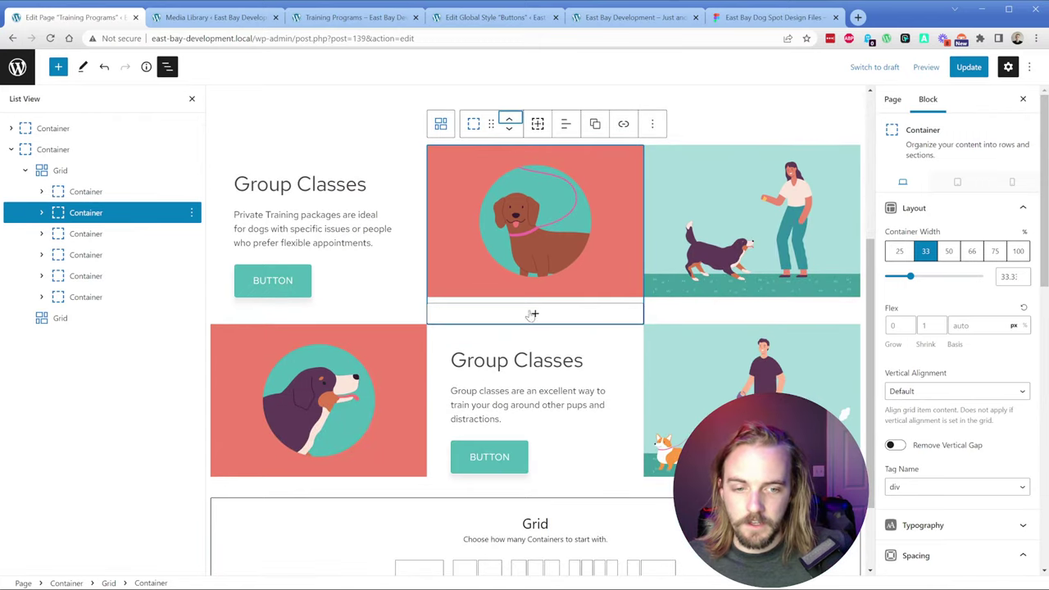
pyautogui.click(709, 357)
pyautogui.click(109, 296)
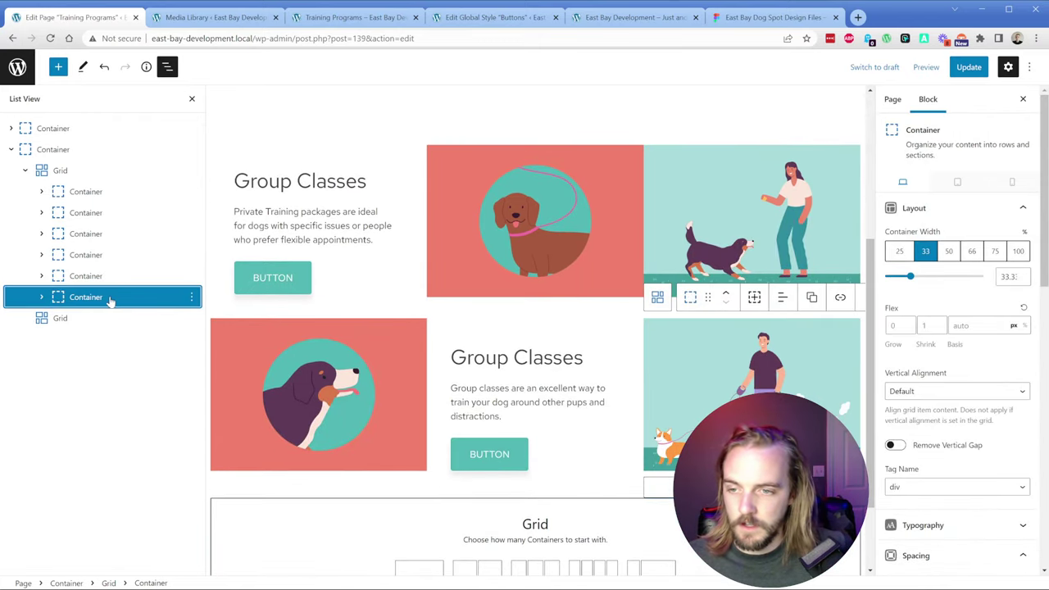
pyautogui.click(725, 299)
pyautogui.click(511, 297)
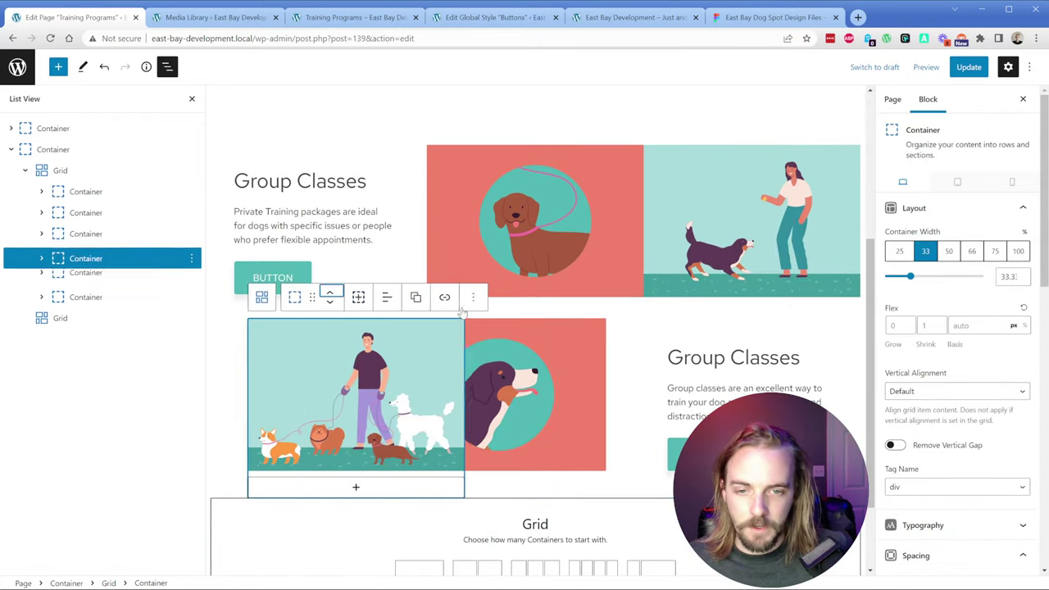
pyautogui.click(326, 297)
pyautogui.scroll(-2, 429, 366)
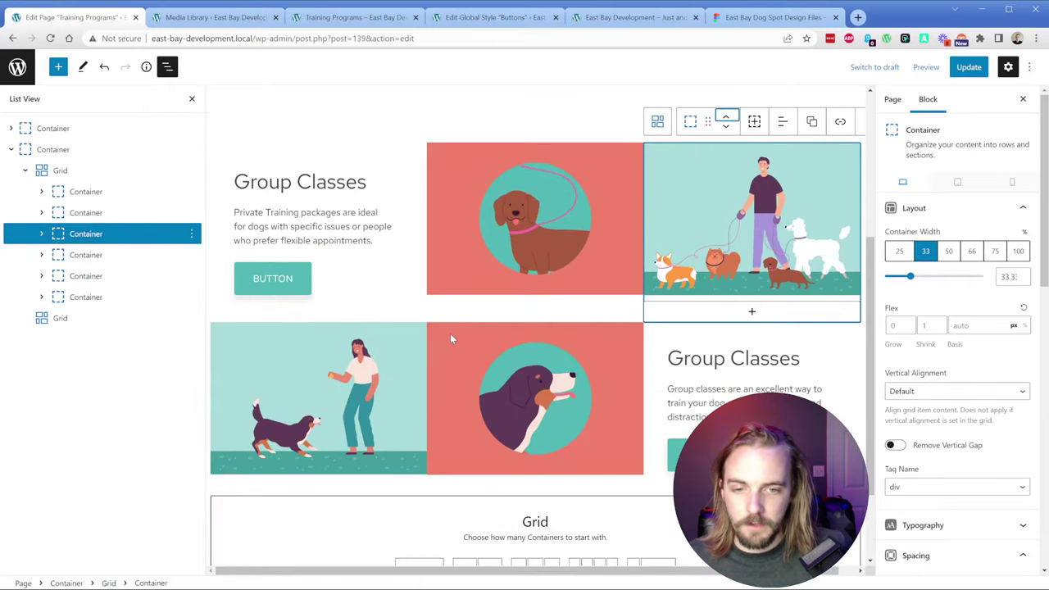
pyautogui.click(450, 333)
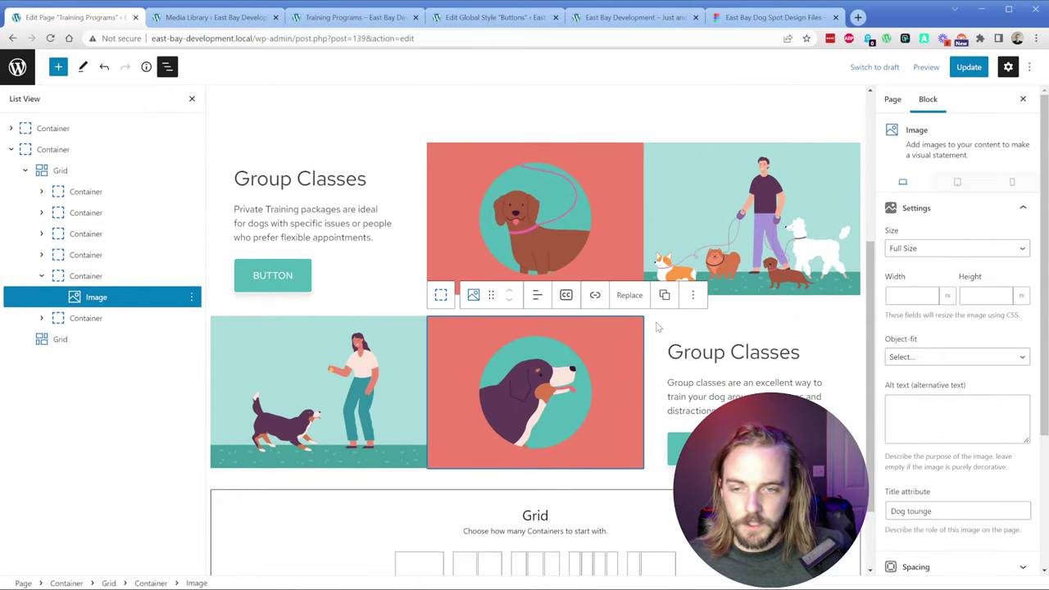
pyautogui.click(440, 295)
pyautogui.click(508, 300)
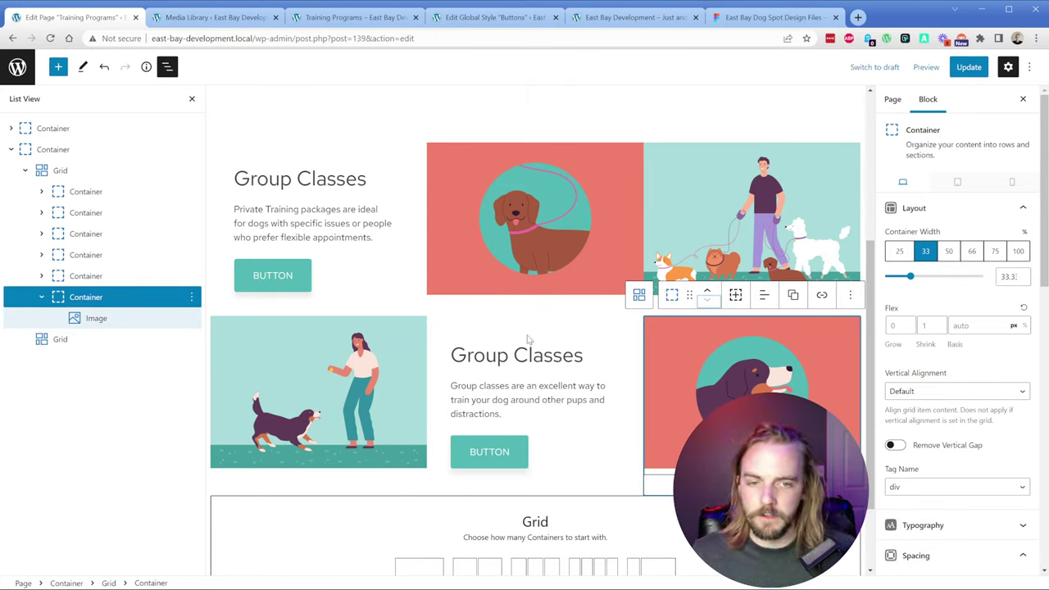
pyautogui.click(42, 297)
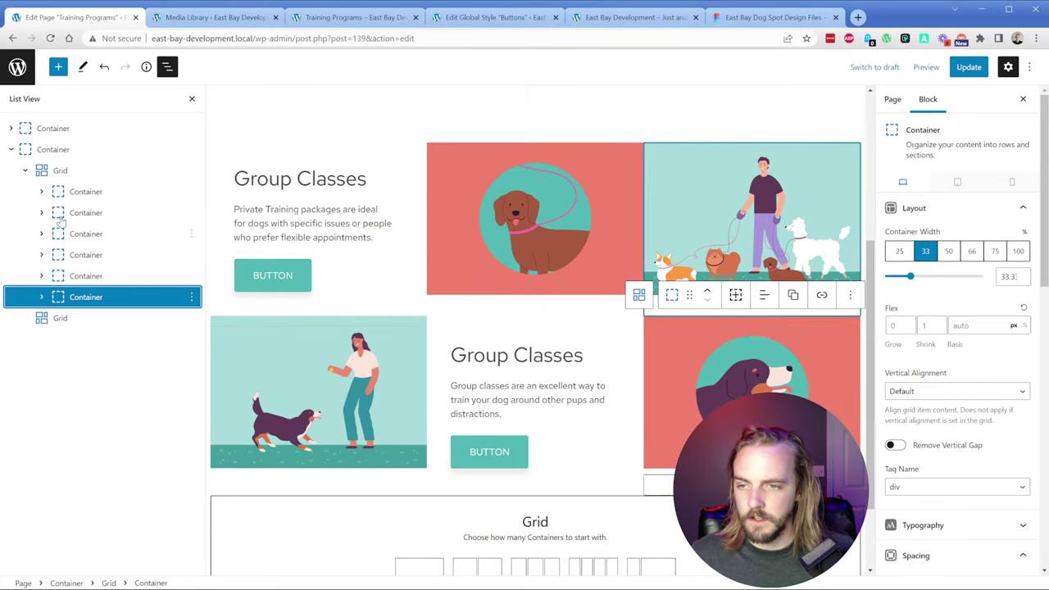
# Step: Delete the empty second grid
pyautogui.click(61, 319)
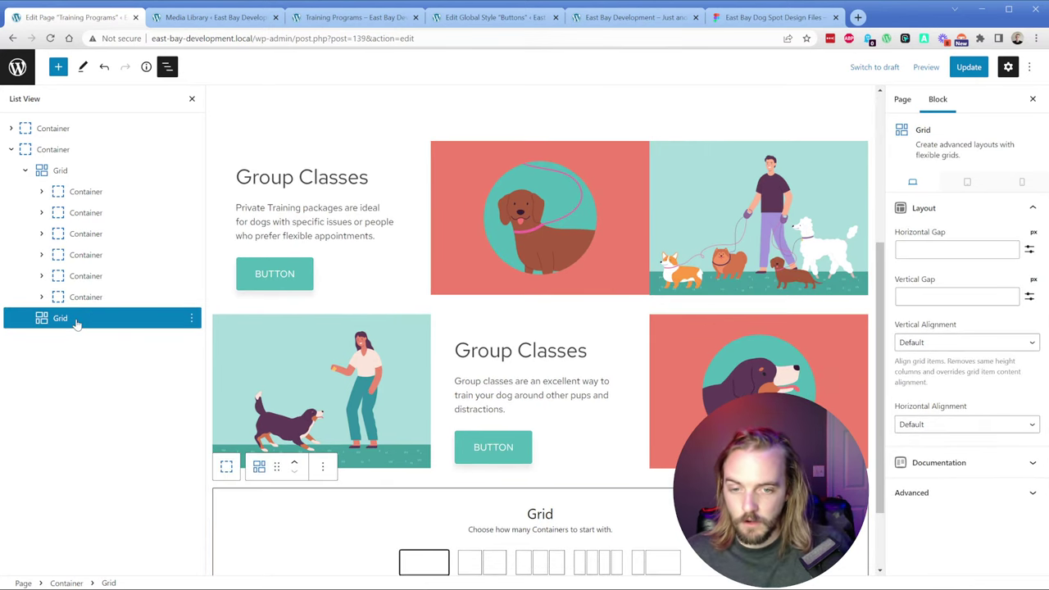
pyautogui.click(190, 317)
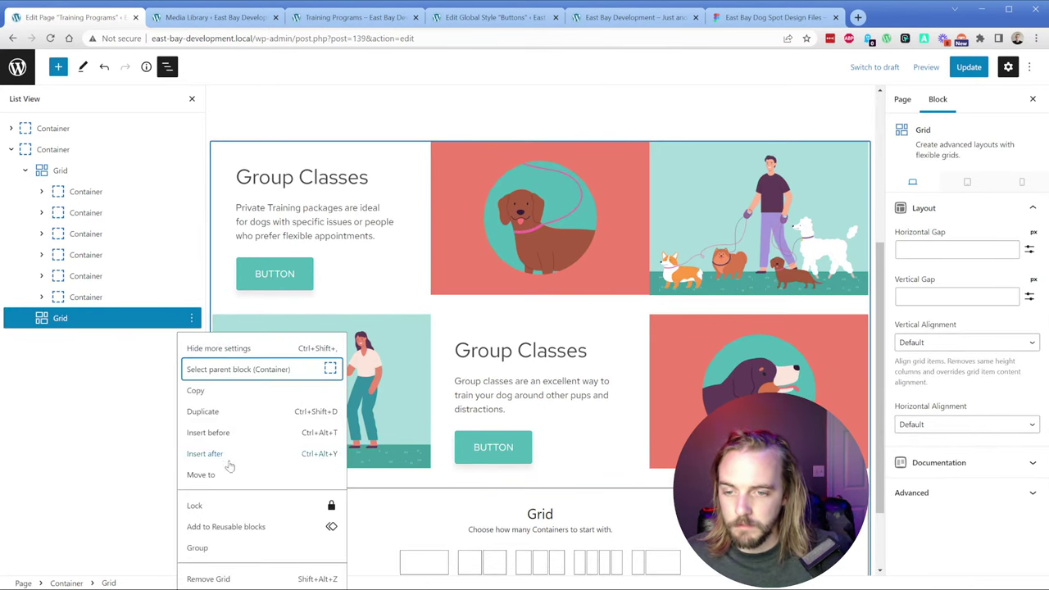
pyautogui.click(229, 579)
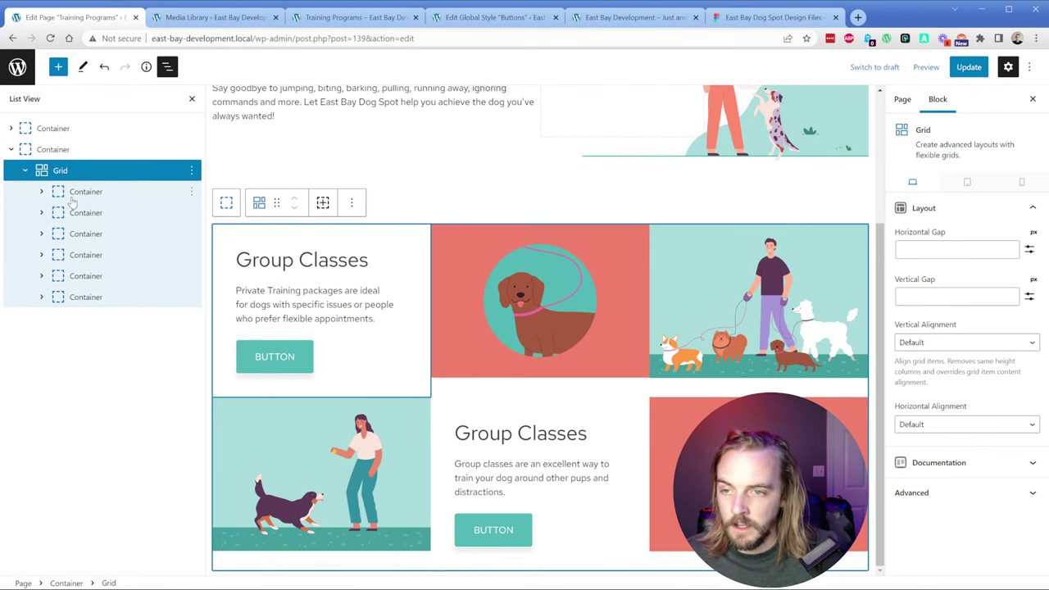
# Step: Give the first Group Classes text container 40 padding on top, right and left
pyautogui.click(313, 369)
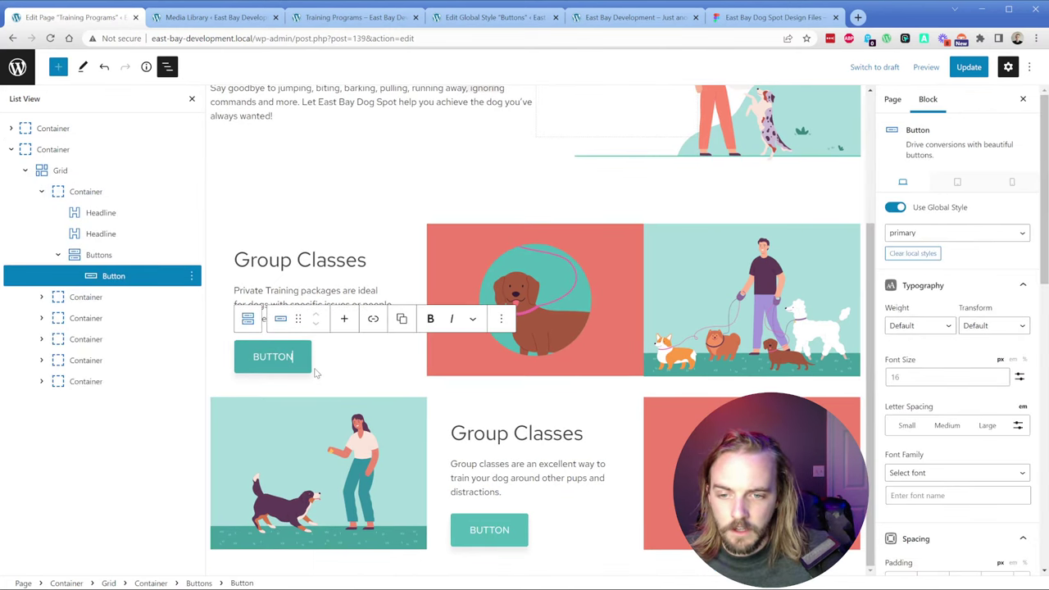
pyautogui.click(369, 365)
pyautogui.click(414, 367)
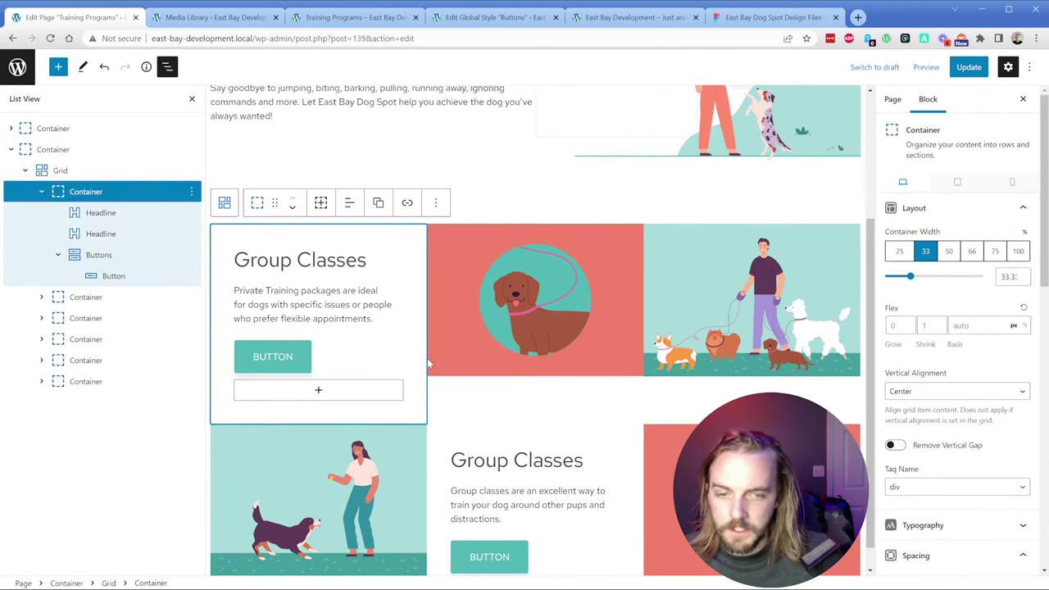
pyautogui.scroll(-2, 966, 360)
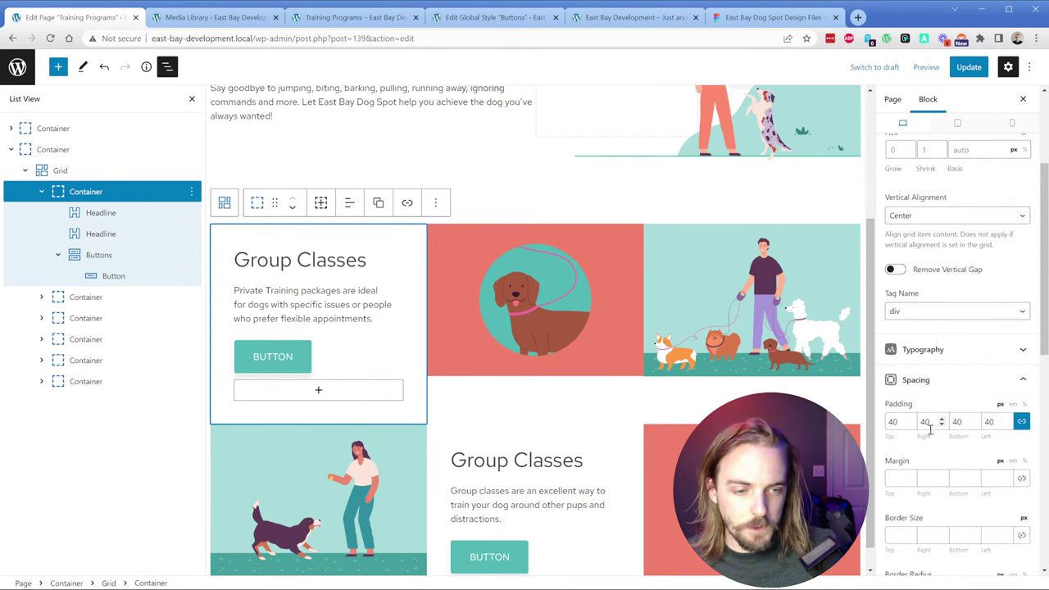
pyautogui.click(956, 422)
pyautogui.write('0')
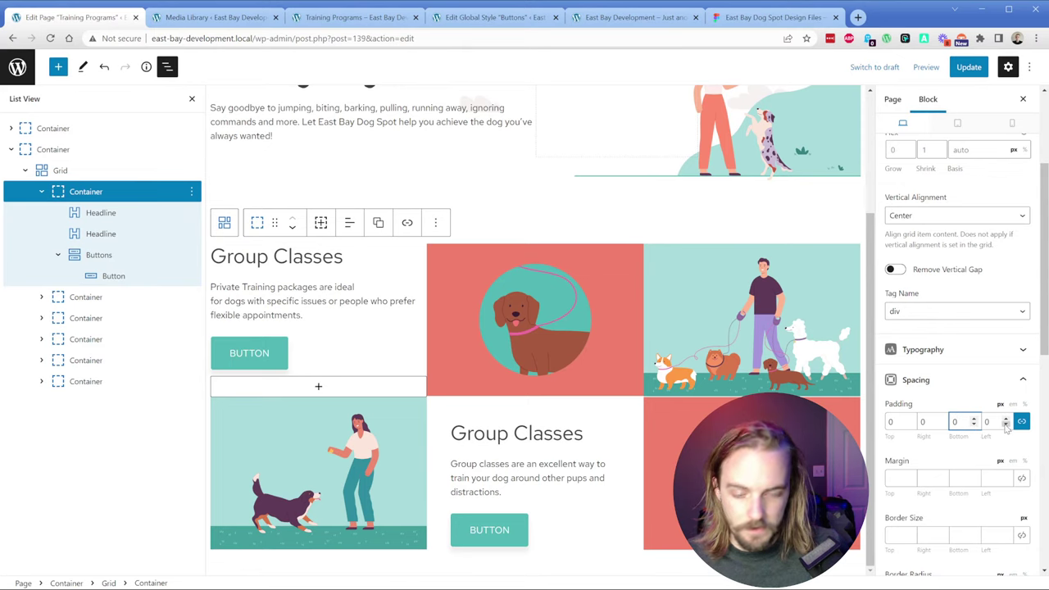
pyautogui.doubleClick(959, 422)
pyautogui.write('40')
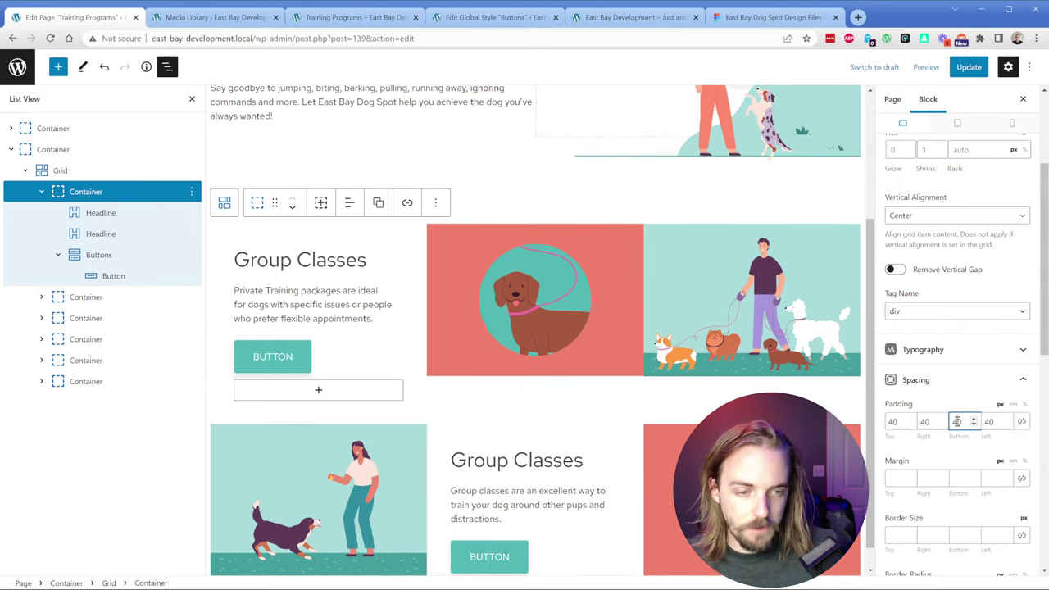
pyautogui.write('0')
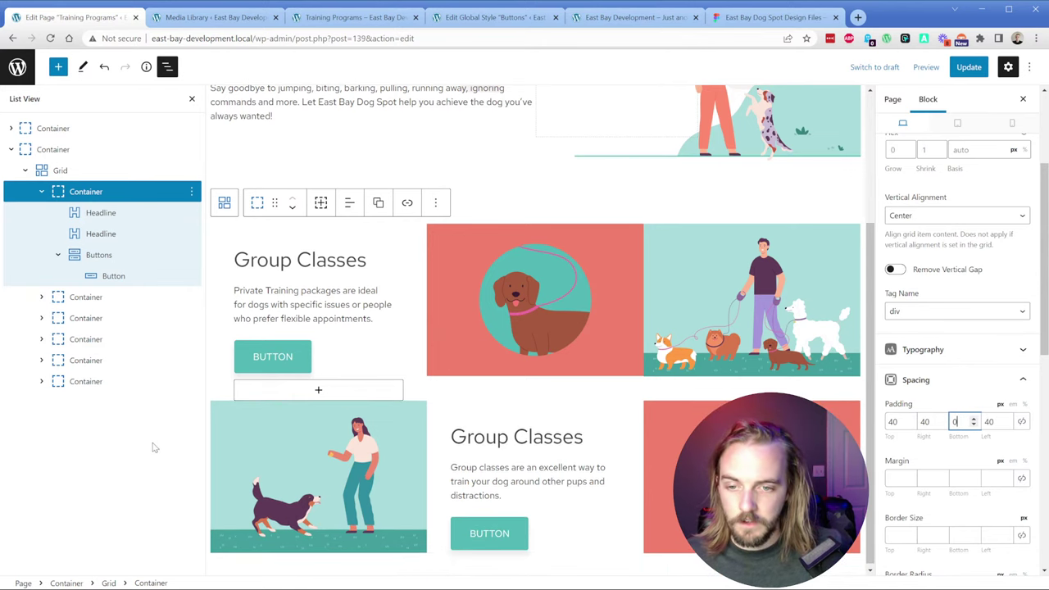
# Step: Raise that text container's bottom padding from 0 to 40
pyautogui.click(62, 149)
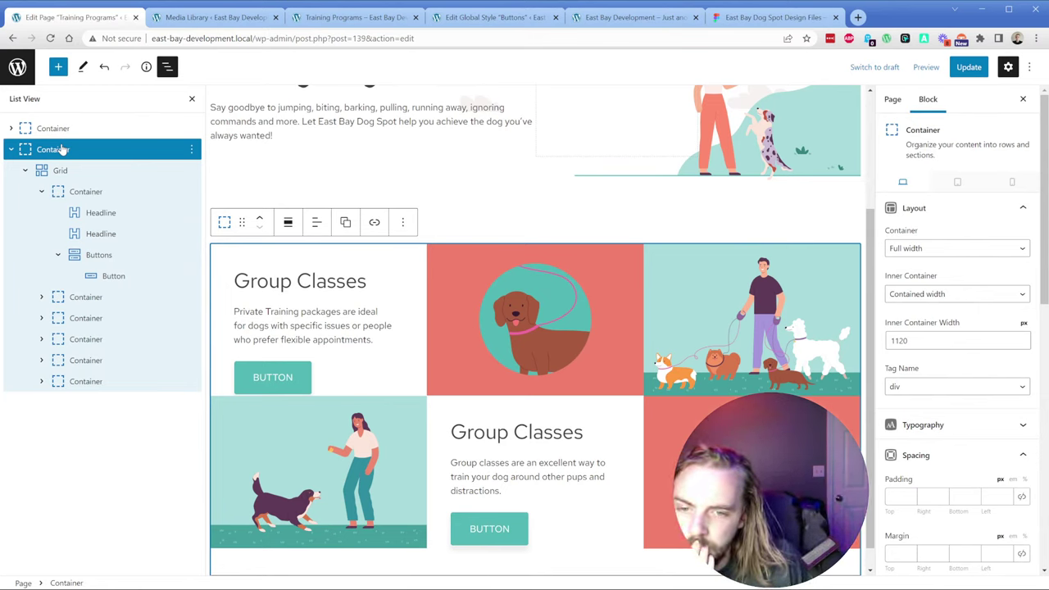
pyautogui.moveTo(348, 361)
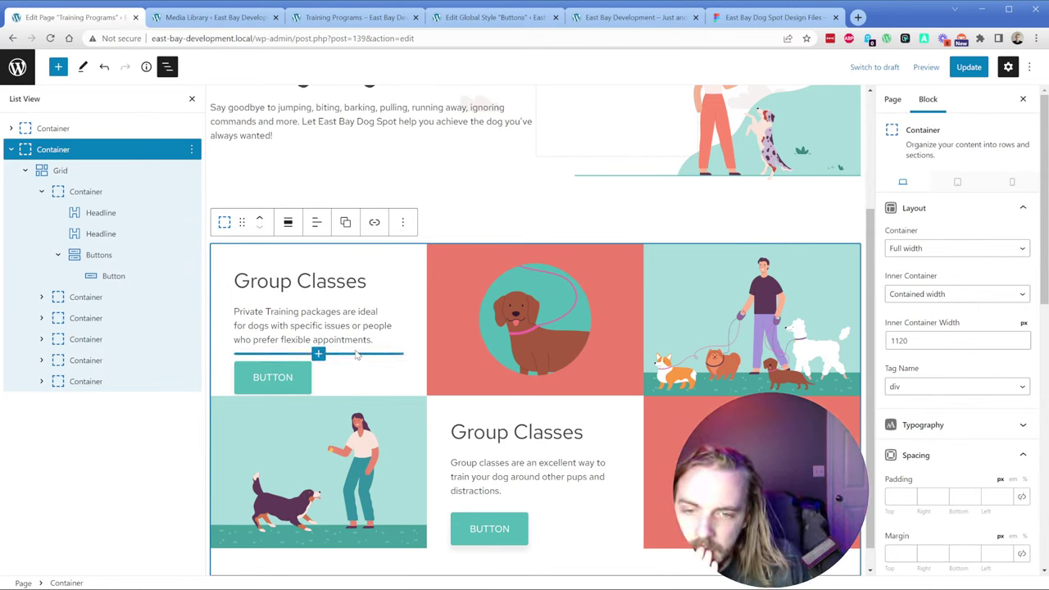
pyautogui.click(80, 195)
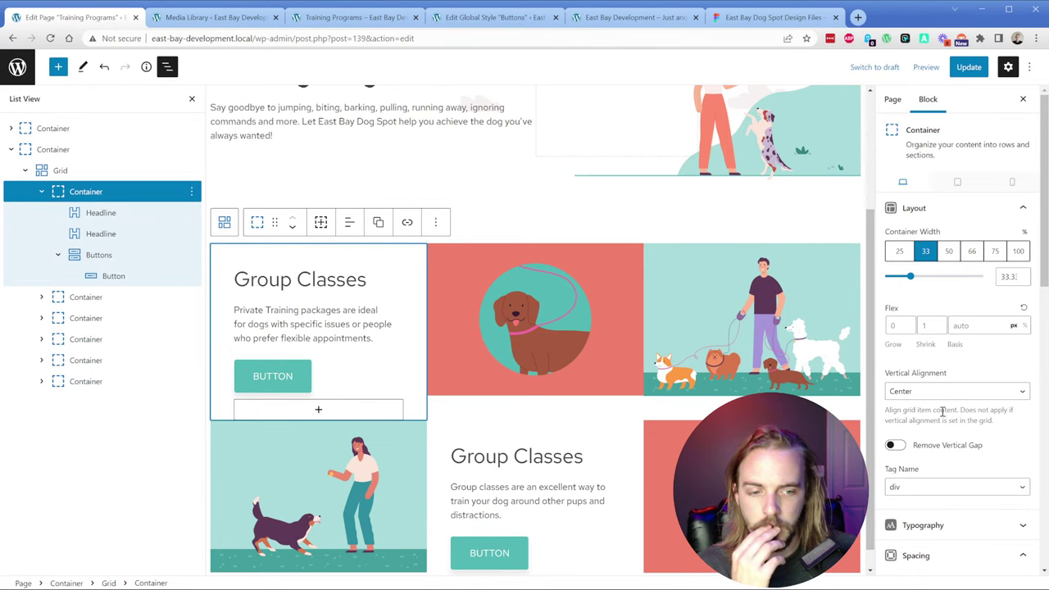
pyautogui.scroll(-2, 942, 411)
pyautogui.scroll(2, 983, 307)
pyautogui.scroll(-2, 954, 290)
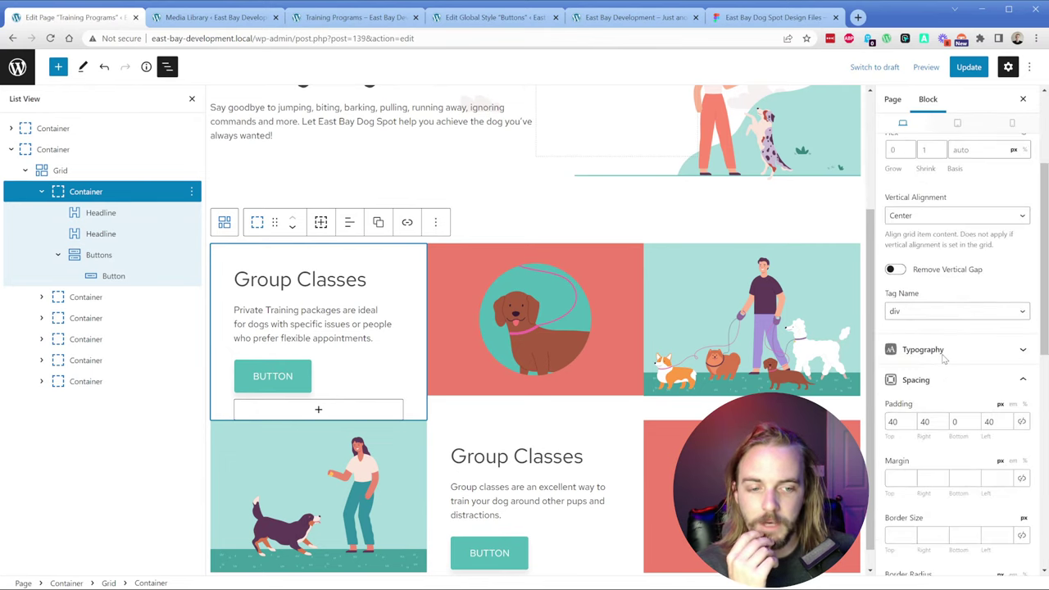
pyautogui.doubleClick(955, 421)
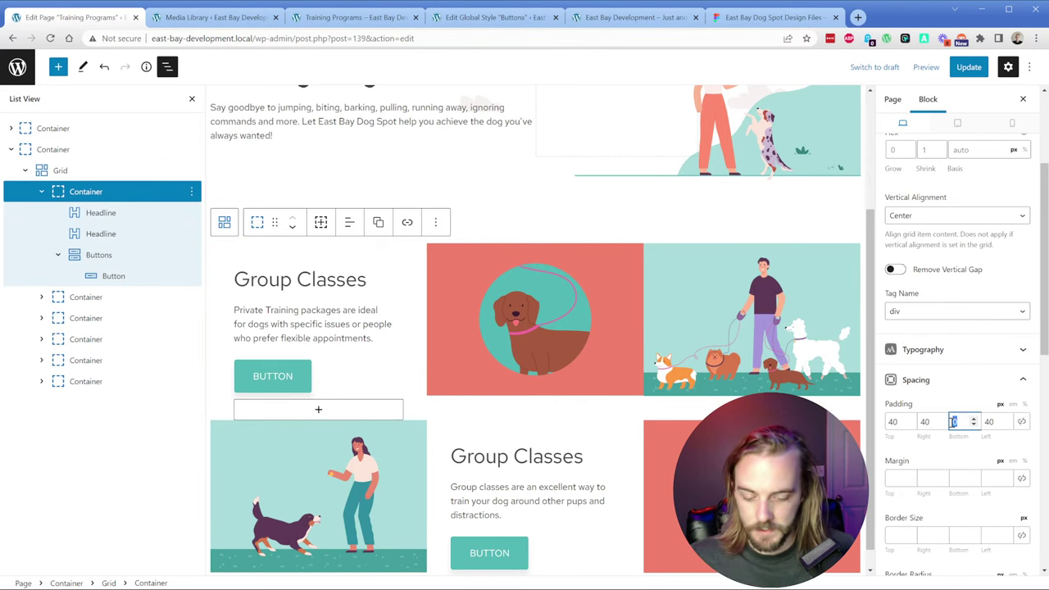
pyautogui.write('40')
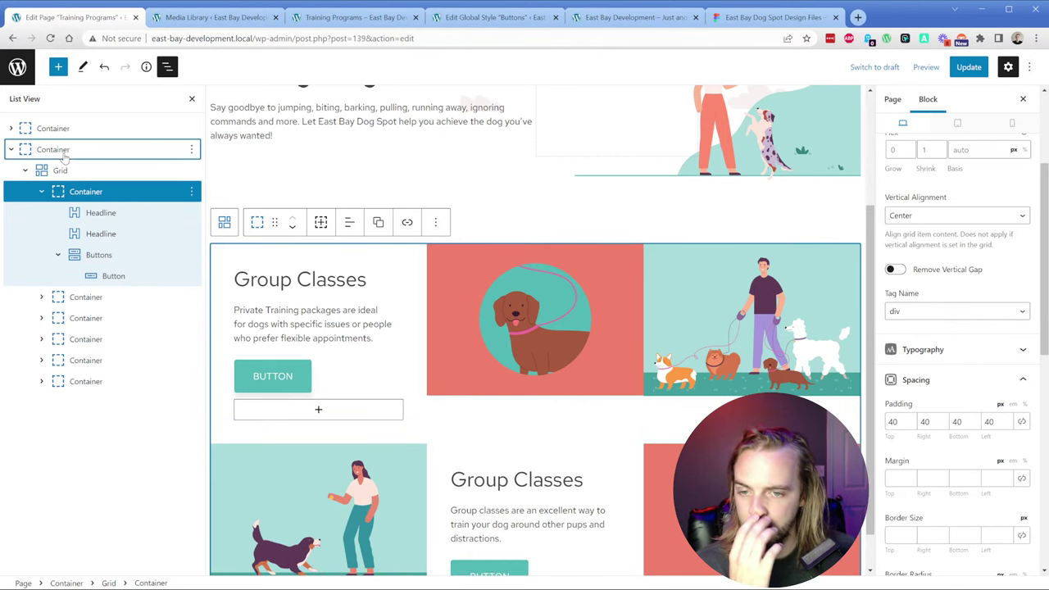
pyautogui.click(62, 154)
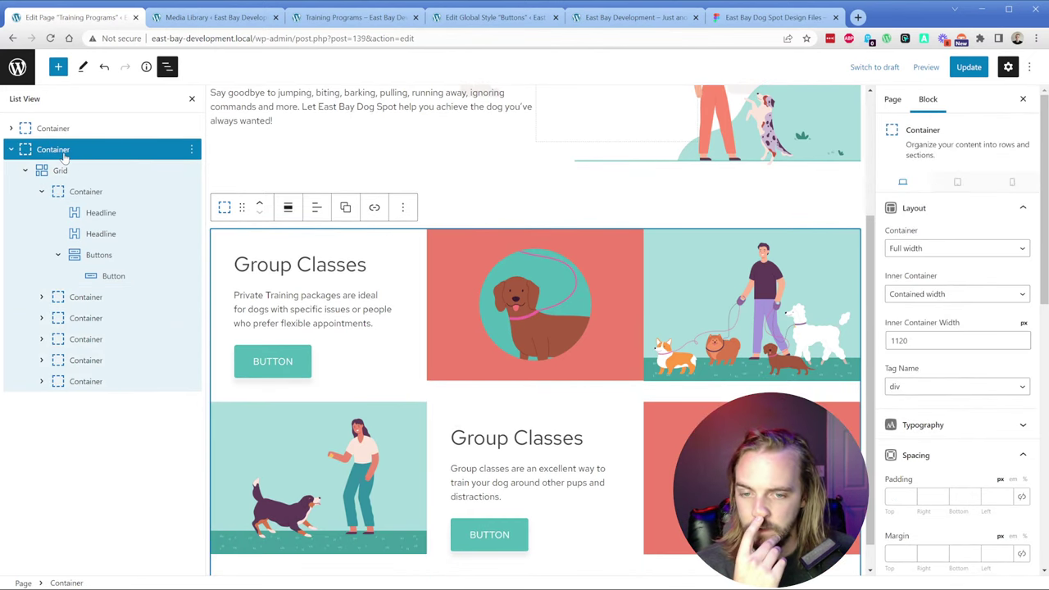
# Step: Try 40 bottom padding on the dog image's container, then remove it again
pyautogui.click(445, 353)
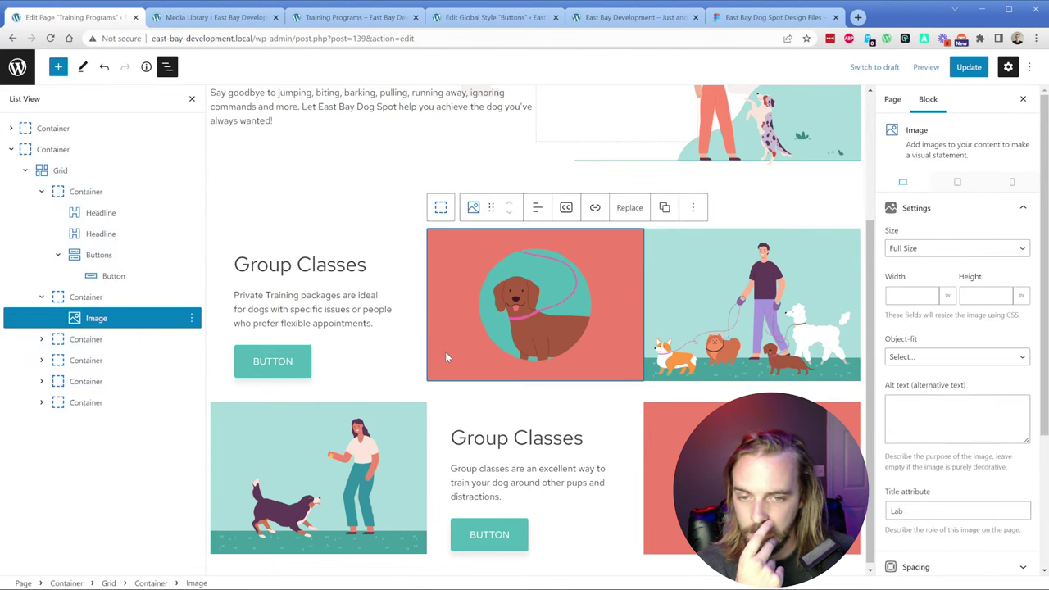
pyautogui.click(86, 299)
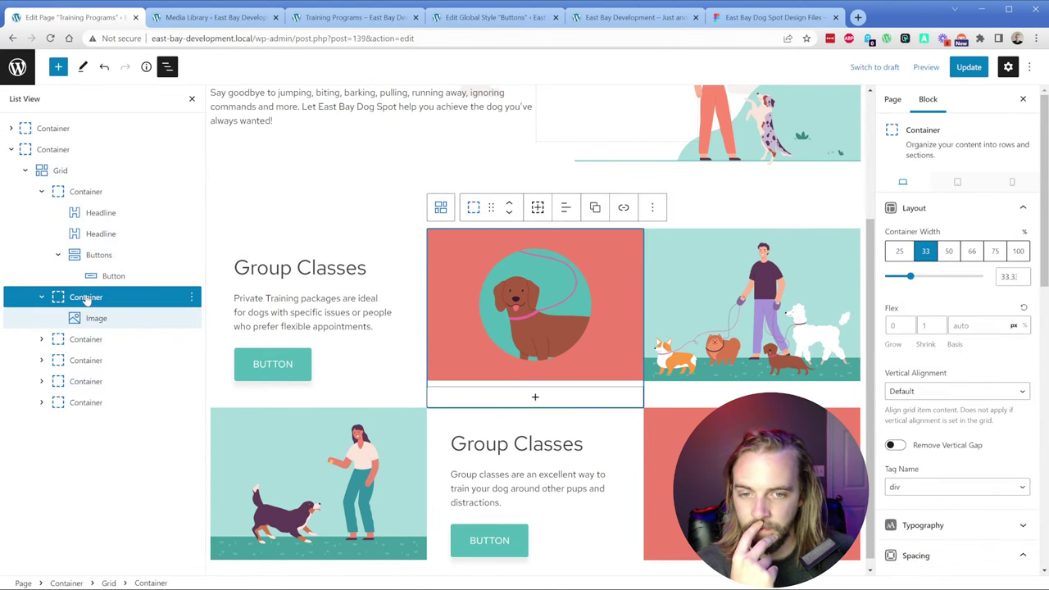
pyautogui.scroll(-2, 950, 422)
pyautogui.click(962, 421)
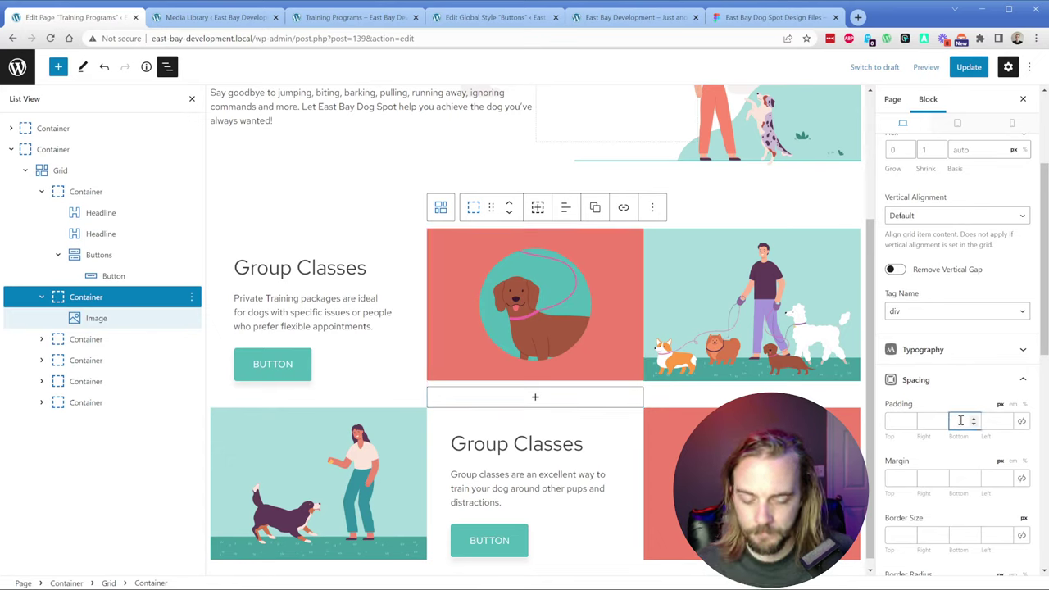
pyautogui.write('40')
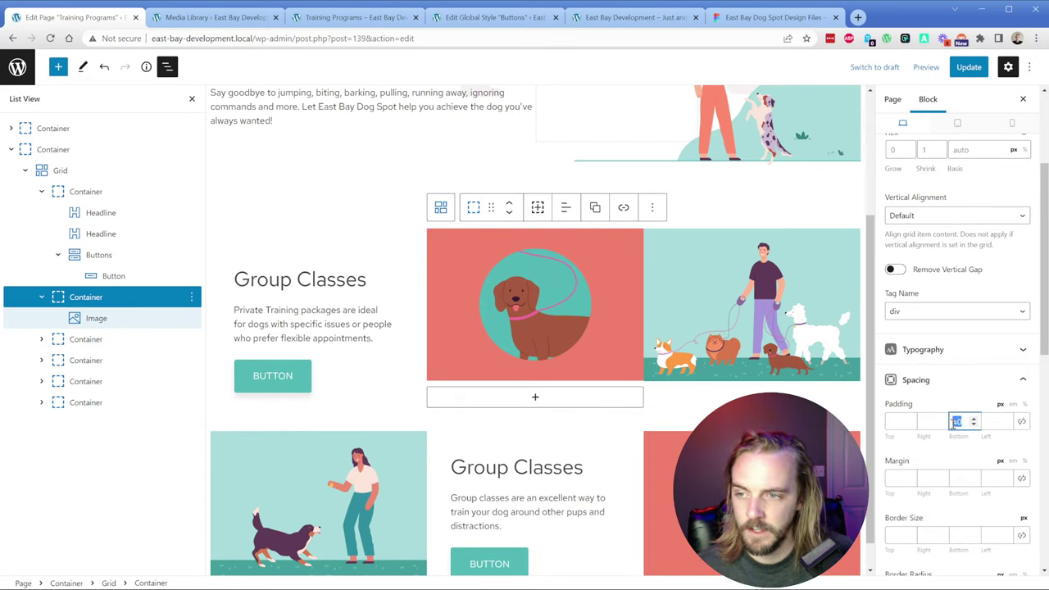
pyautogui.press('BackSpace')
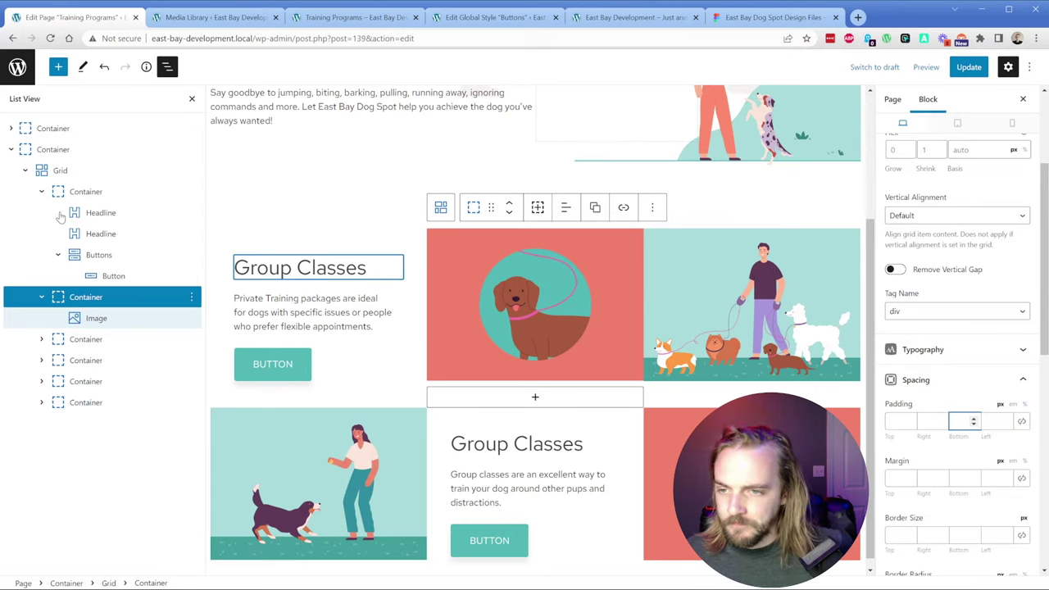
# Step: Collapse the List View outline and update the Training Programs page
pyautogui.click(41, 194)
pyautogui.click(42, 214)
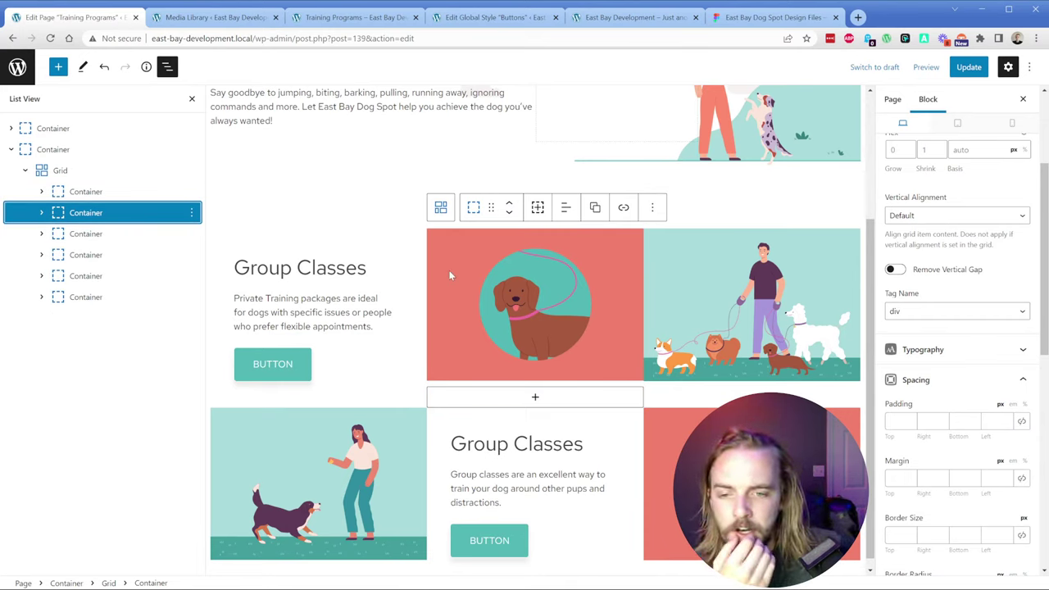
pyautogui.click(375, 268)
pyautogui.click(968, 66)
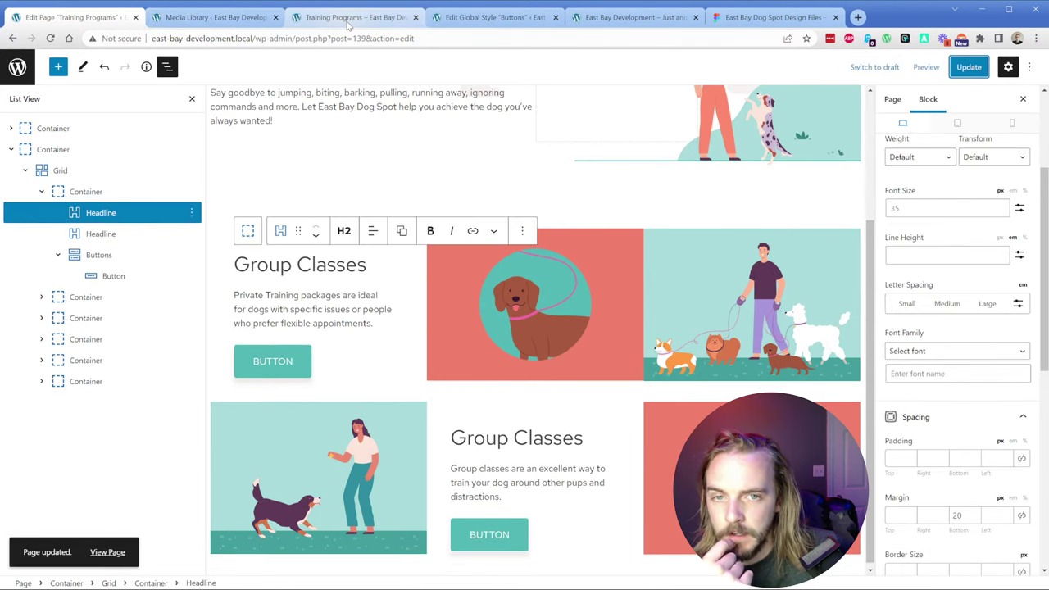
# Step: Check the grid block's vertical alignment options and update the page again
pyautogui.click(60, 170)
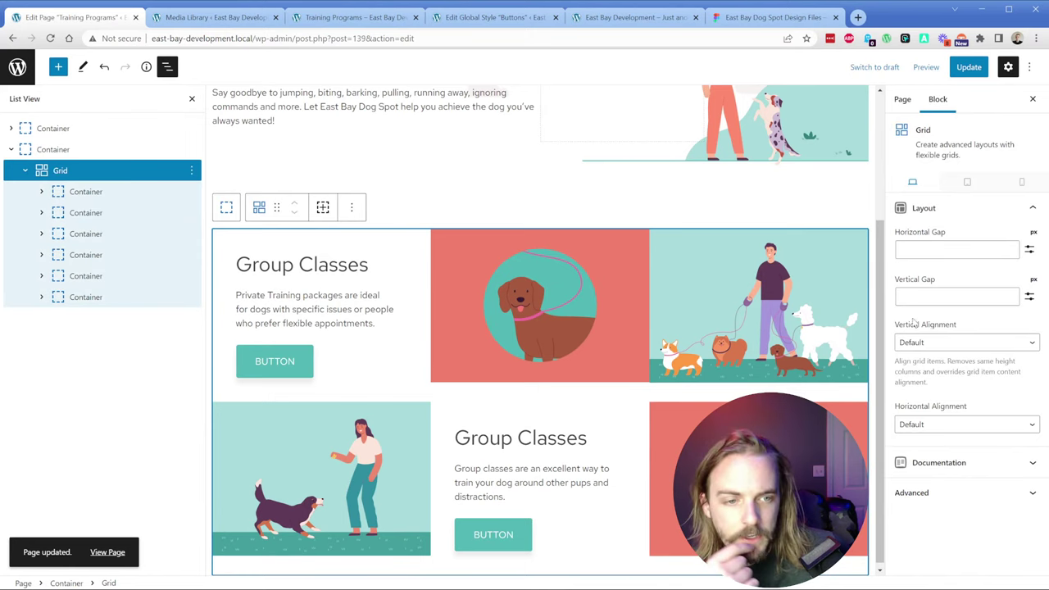
pyautogui.click(964, 343)
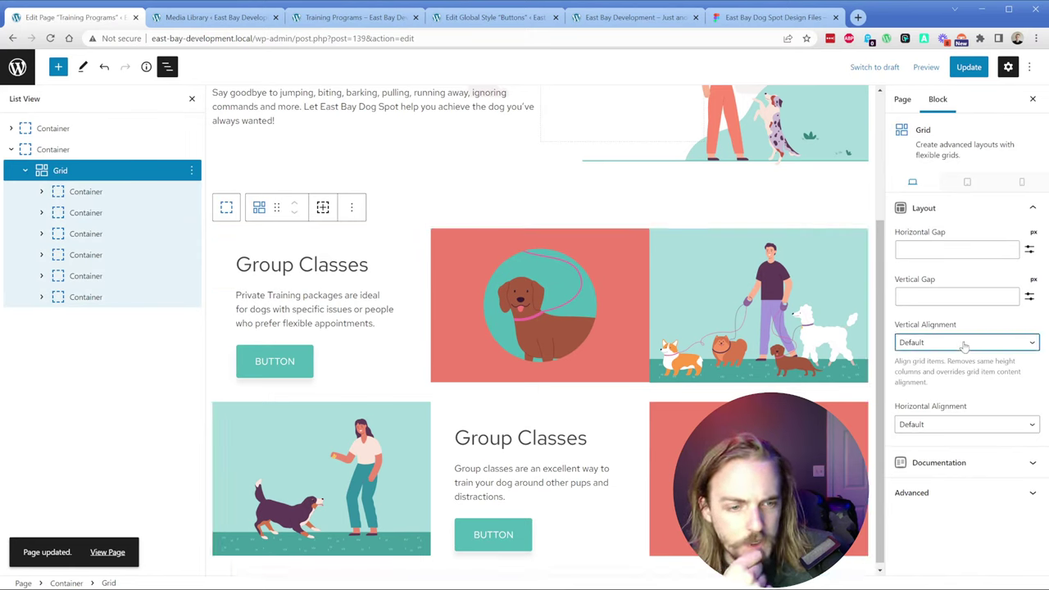
pyautogui.click(969, 67)
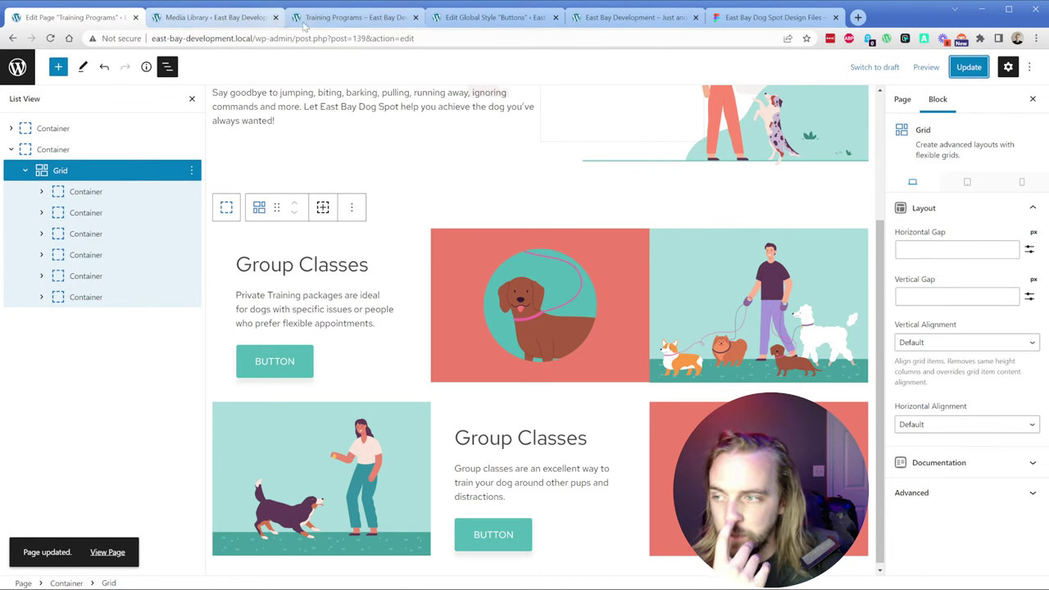
# Step: Reload the front-end preview, scroll to the grid, and open developer tools
pyautogui.click(336, 18)
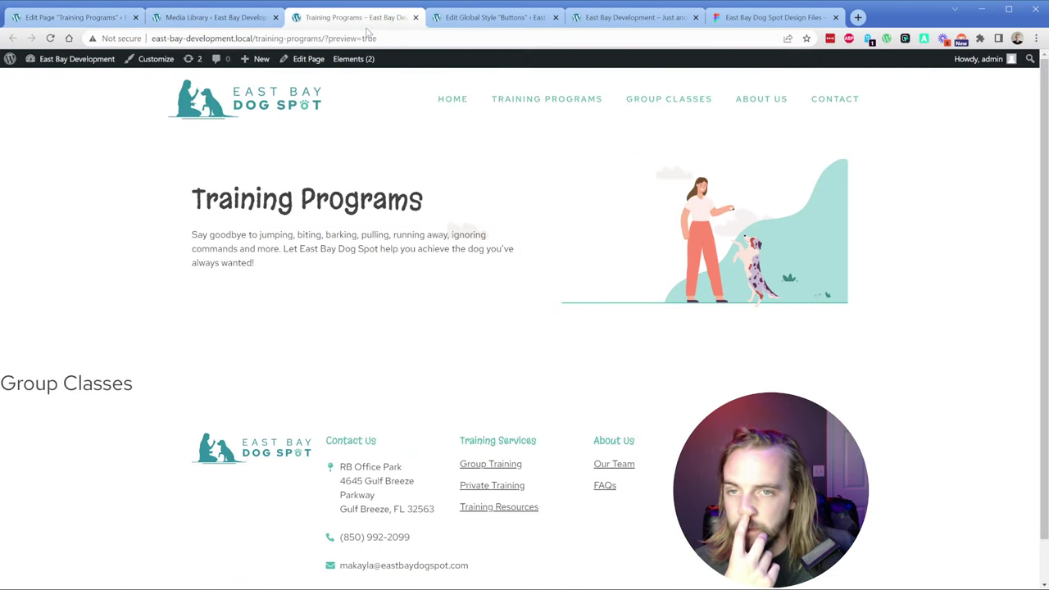
pyautogui.click(50, 38)
pyautogui.scroll(-2, 365, 270)
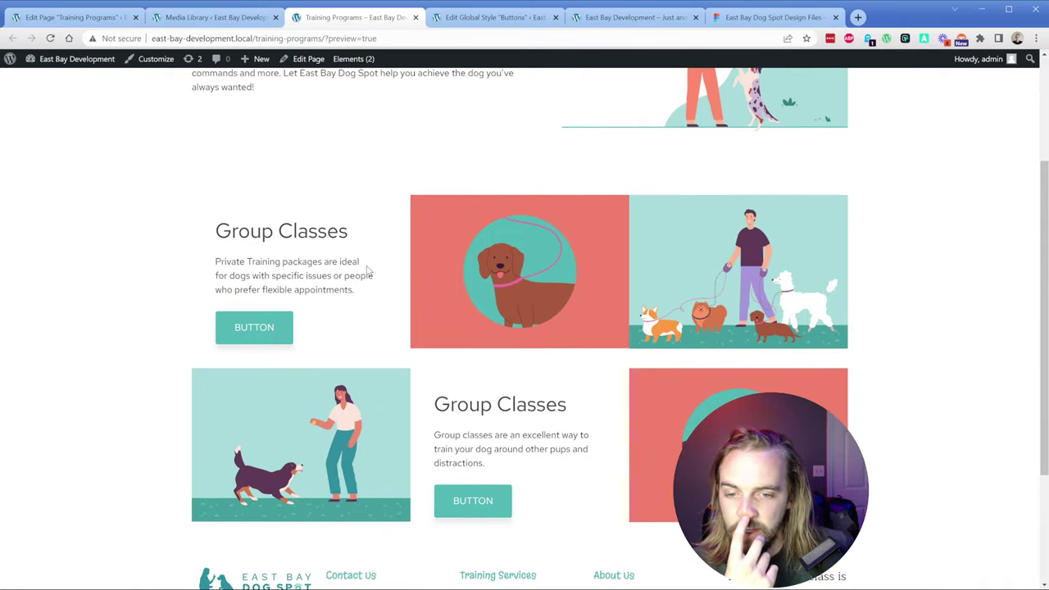
pyautogui.hotkey('ctrl', 'shift', 'i')
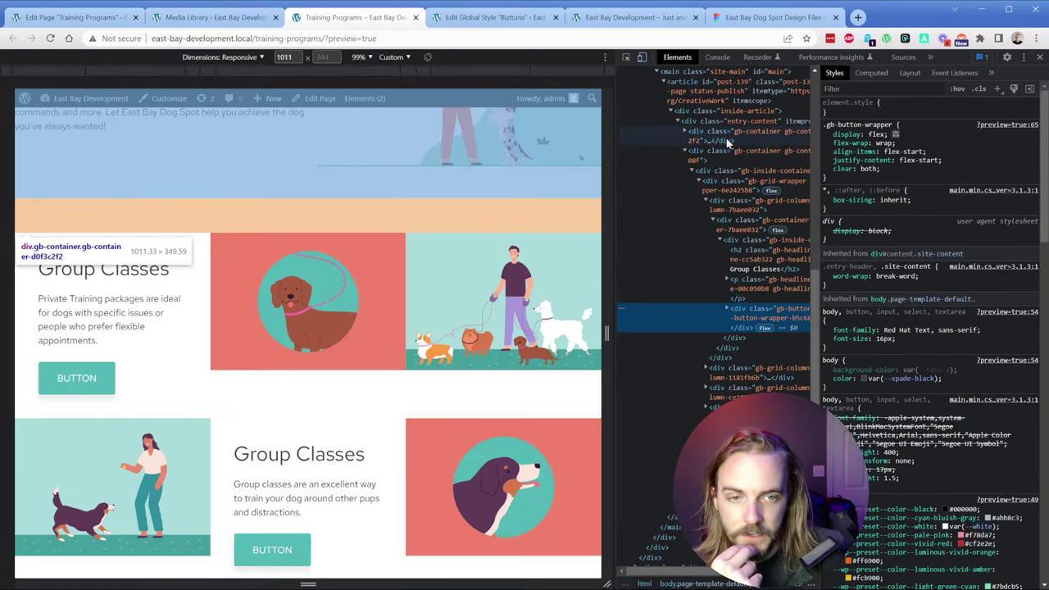
# Step: Inspect the nested containers down to the .gb-grid-wrapper element
pyautogui.click(692, 154)
pyautogui.click(689, 173)
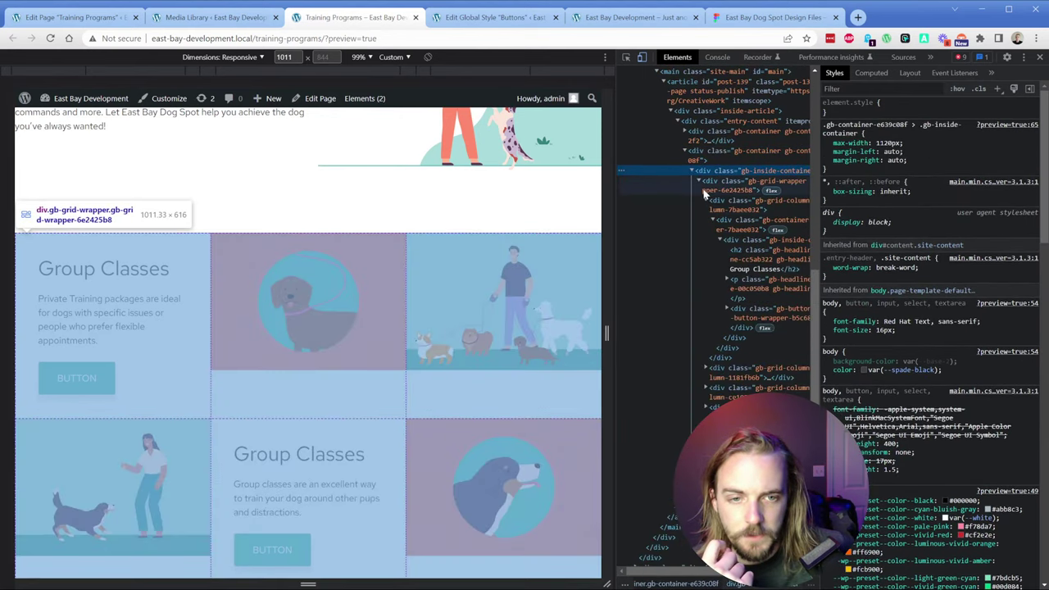
pyautogui.click(712, 192)
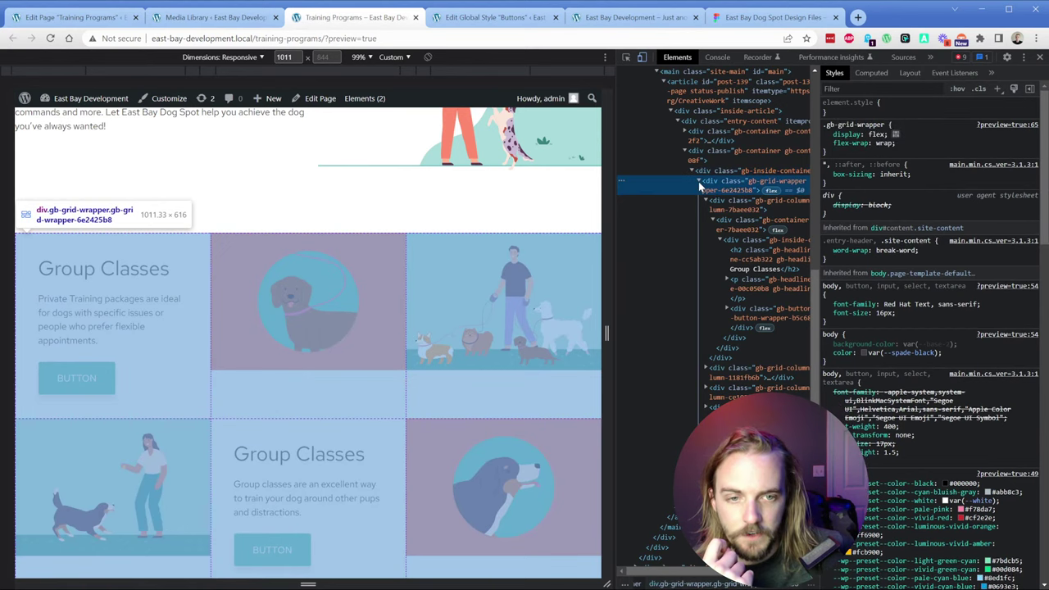
pyautogui.click(704, 202)
pyautogui.click(704, 202)
pyautogui.click(715, 193)
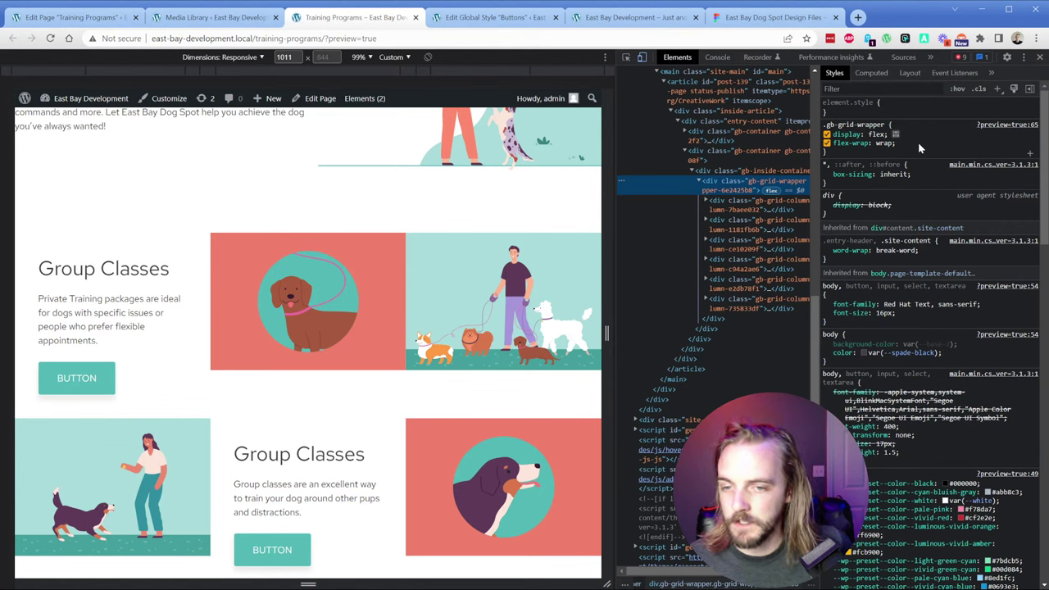
# Step: Add justify-content: stretch and align-content: stretch to .gb-grid-wrapper
pyautogui.click(917, 146)
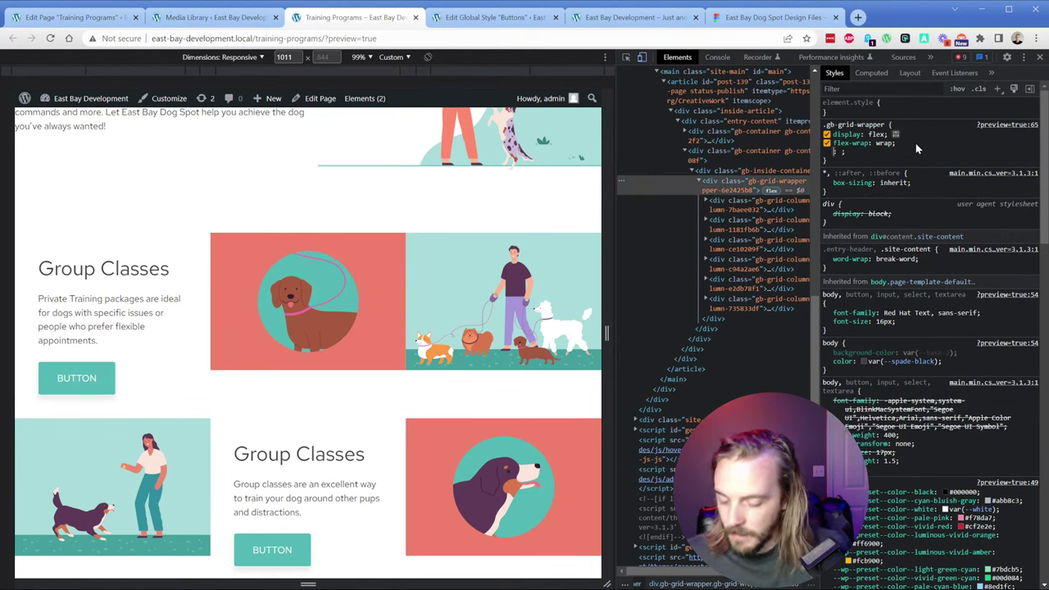
pyautogui.write('just')
pyautogui.press('Up')
pyautogui.press('Up')
pyautogui.press('Up')
pyautogui.press('Up')
pyautogui.press('Up')
pyautogui.press('Up')
pyautogui.press('Up')
pyautogui.press('Up')
pyautogui.press('Up')
pyautogui.press('Up')
pyautogui.press('Up')
pyautogui.press('Up')
pyautogui.press('Up')
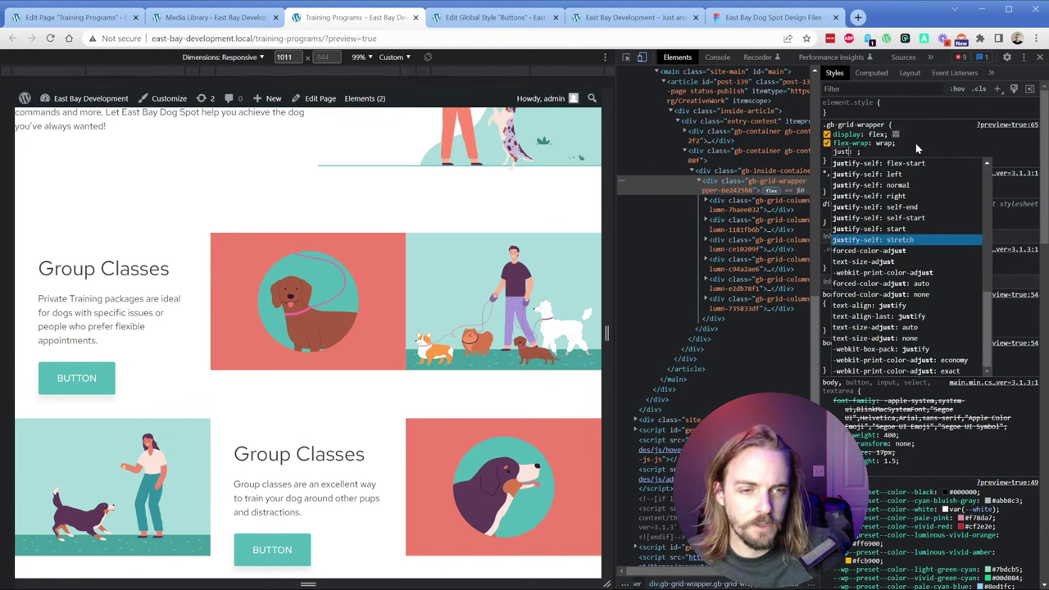
pyautogui.write('ify-content')
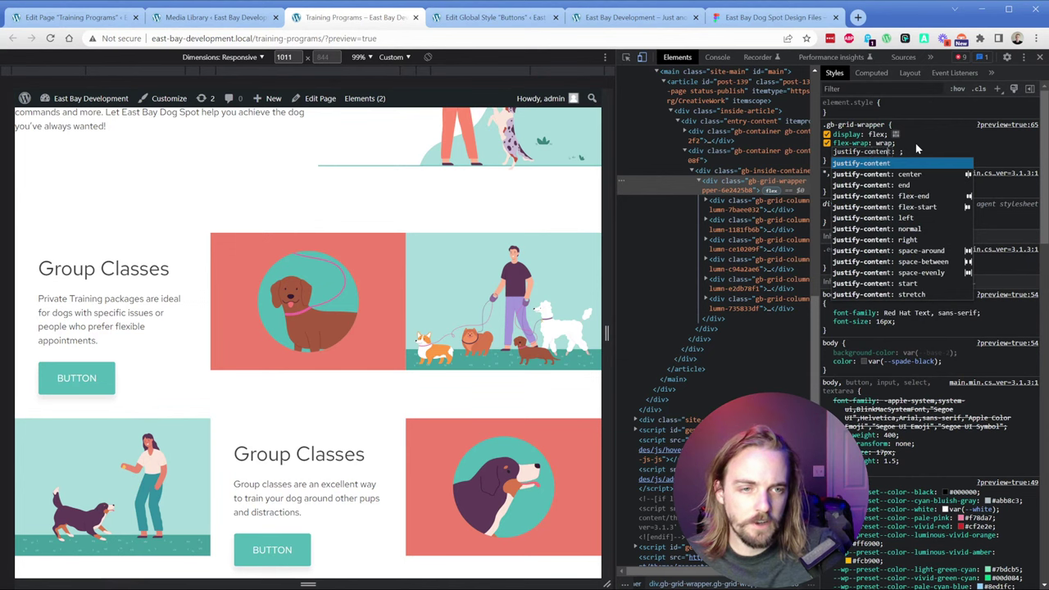
pyautogui.press('Down')
pyautogui.press('Down')
pyautogui.press('Down')
pyautogui.press('Down')
pyautogui.press('Down')
pyautogui.press('Down')
pyautogui.press('Down')
pyautogui.press('Down')
pyautogui.press('Down')
pyautogui.press('Down')
pyautogui.press('Down')
pyautogui.press('Down')
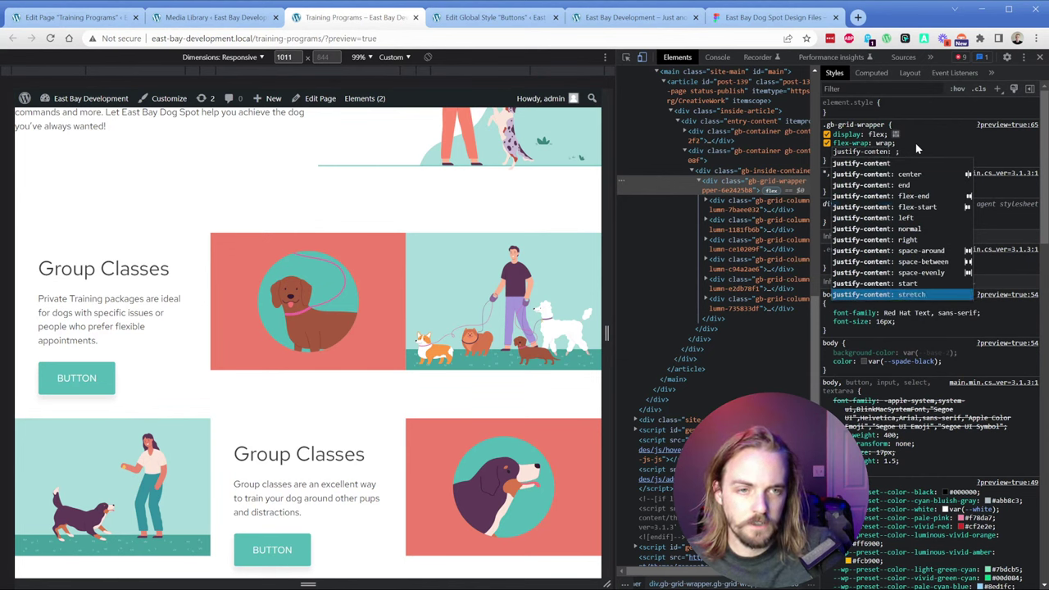
pyautogui.press('Return')
pyautogui.press('Return')
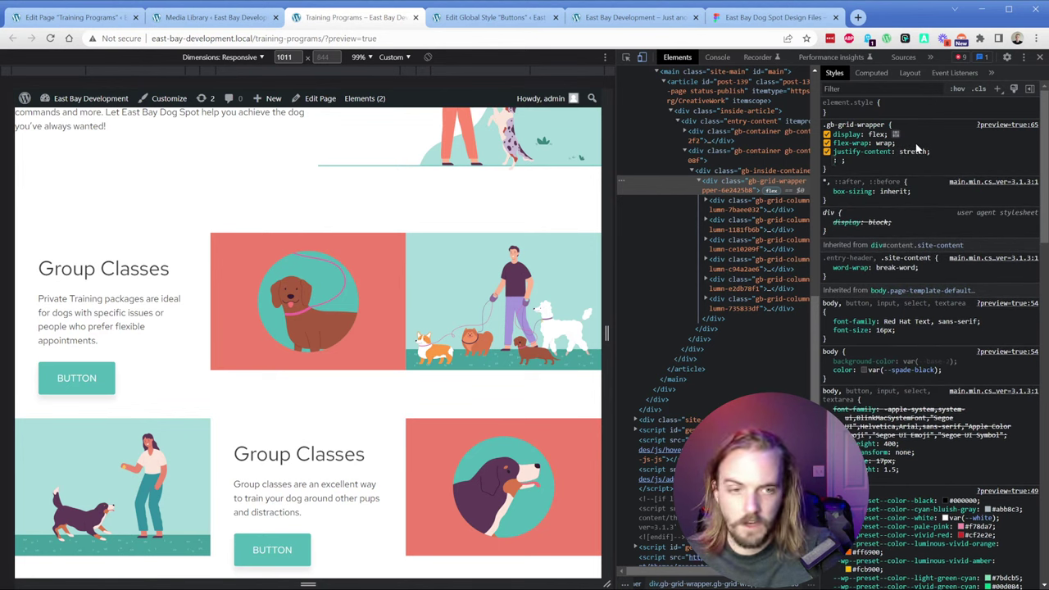
pyautogui.write('al')
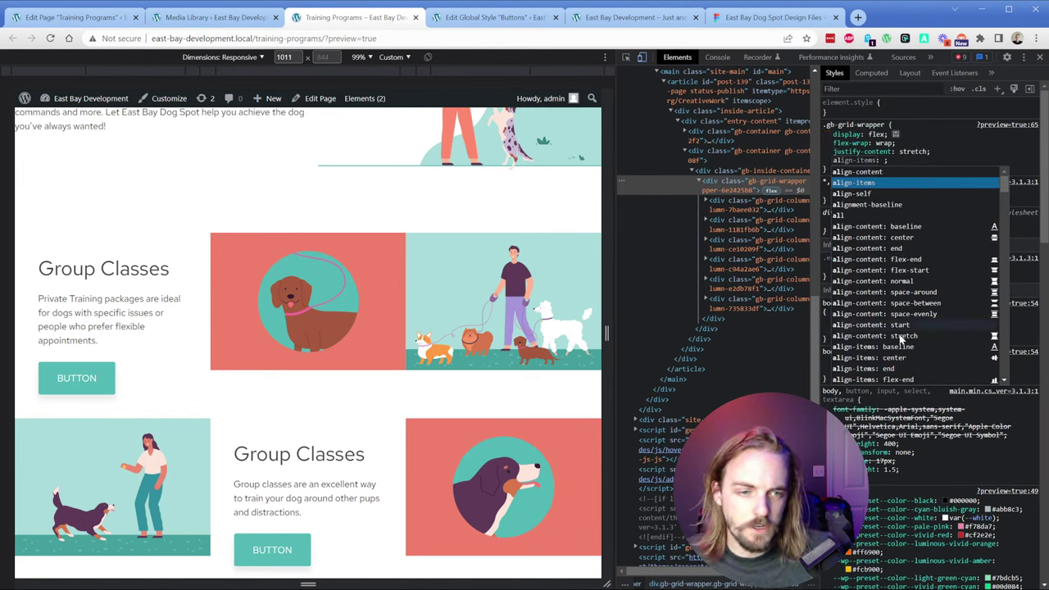
pyautogui.click(901, 336)
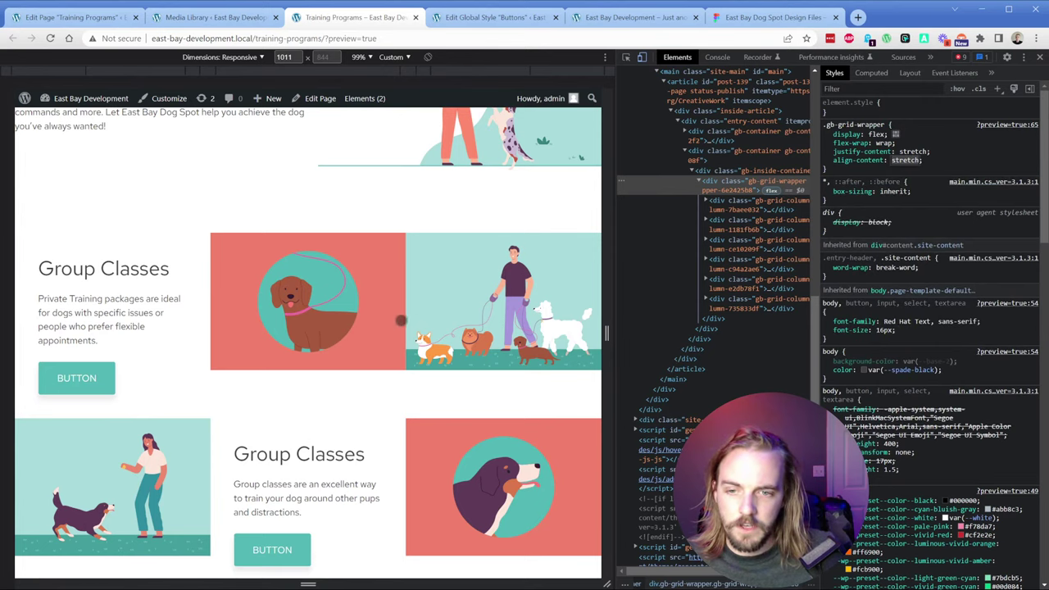
# Step: Toggle the dachshund image's max-width: 100% off and back on, then close DevTools
pyautogui.hotkey('ctrl', 'shift', 'c')
pyautogui.click(391, 328)
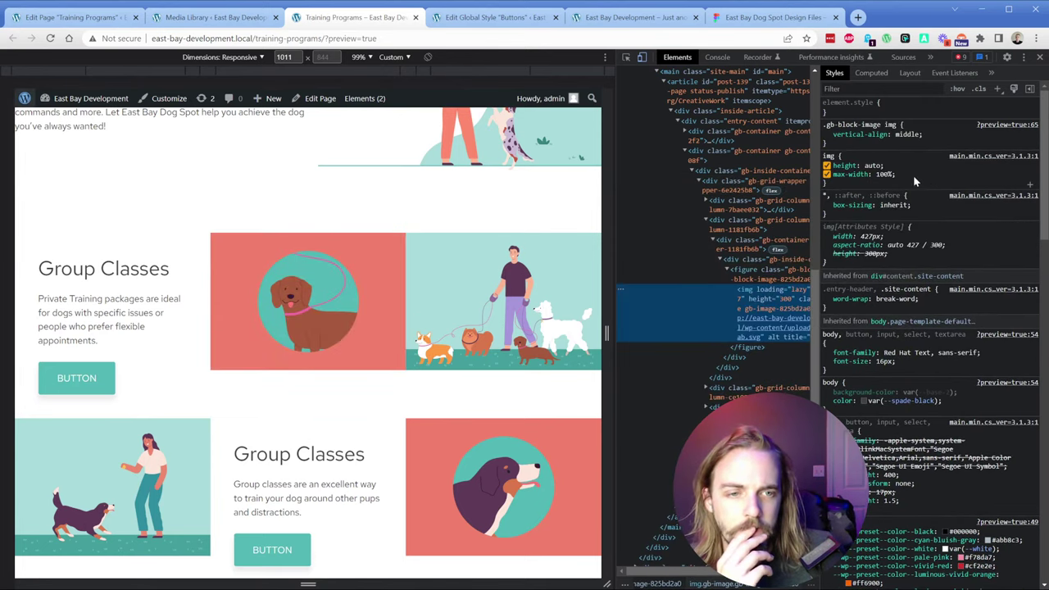
pyautogui.click(827, 174)
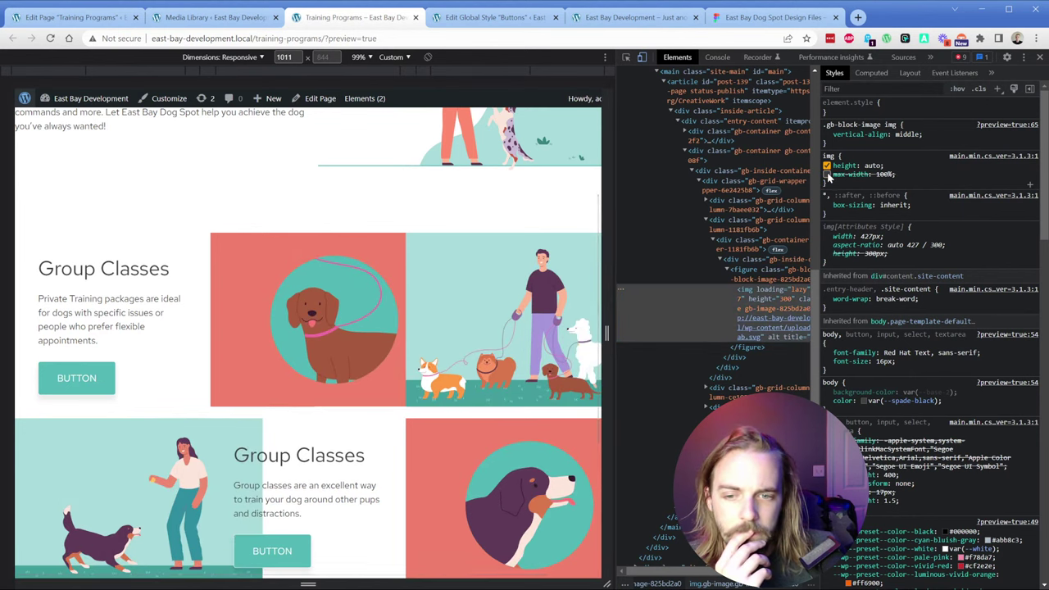
pyautogui.click(827, 175)
pyautogui.click(827, 174)
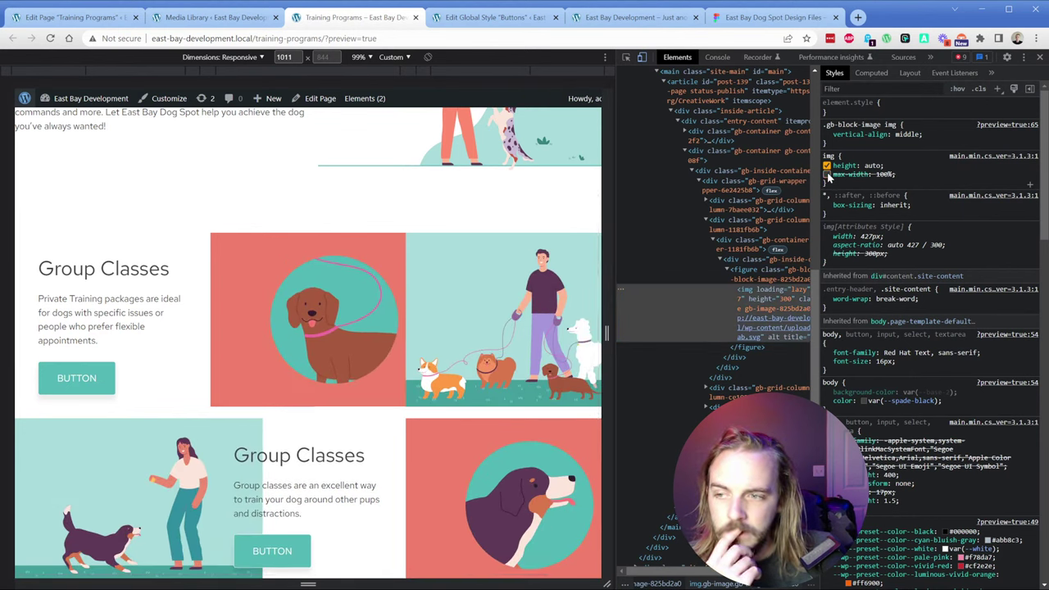
pyautogui.click(827, 175)
pyautogui.click(827, 175)
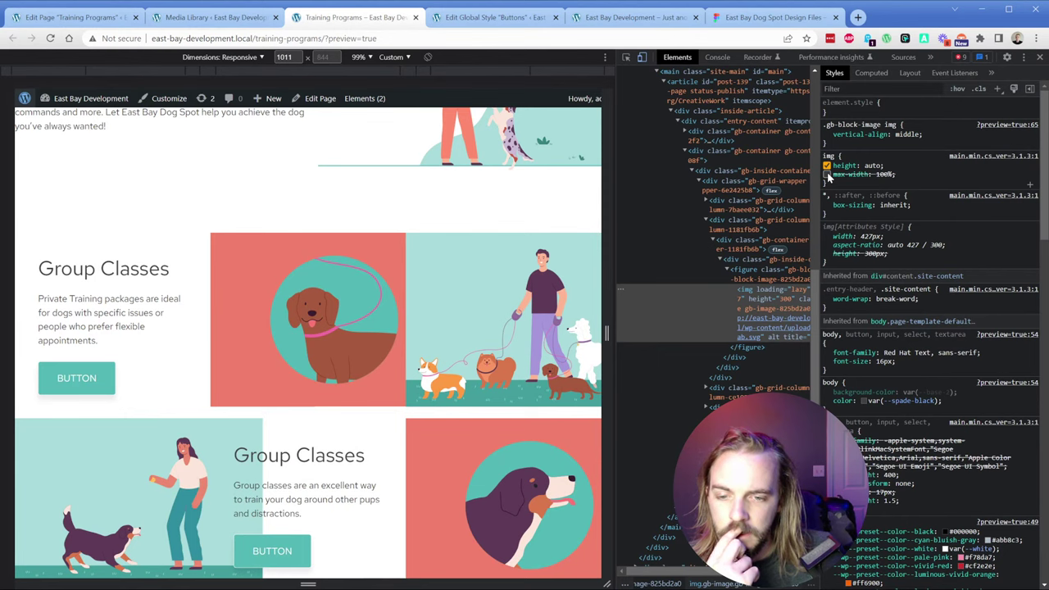
pyautogui.click(827, 174)
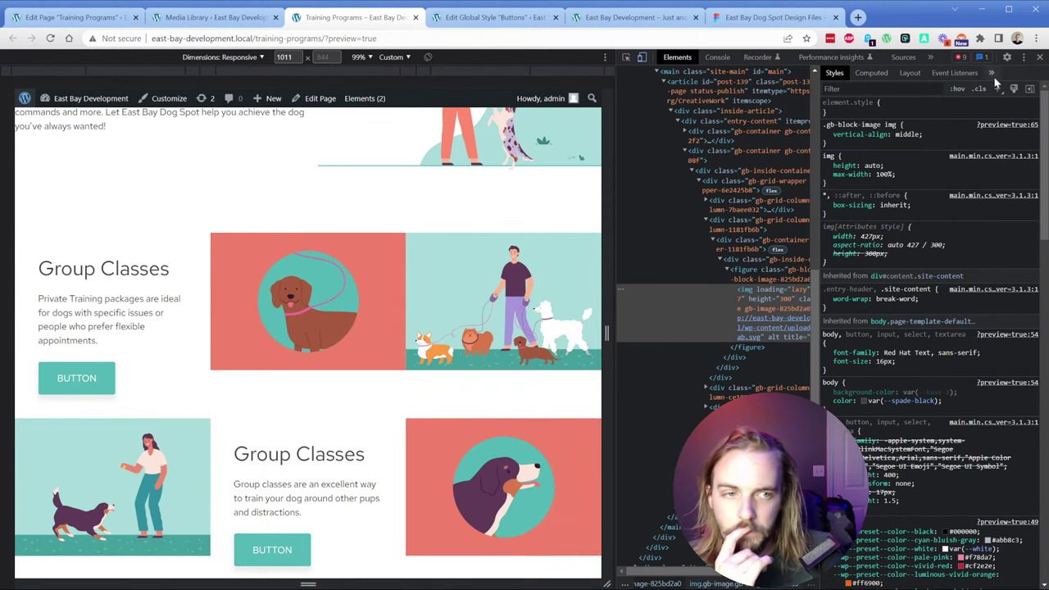
pyautogui.click(1040, 57)
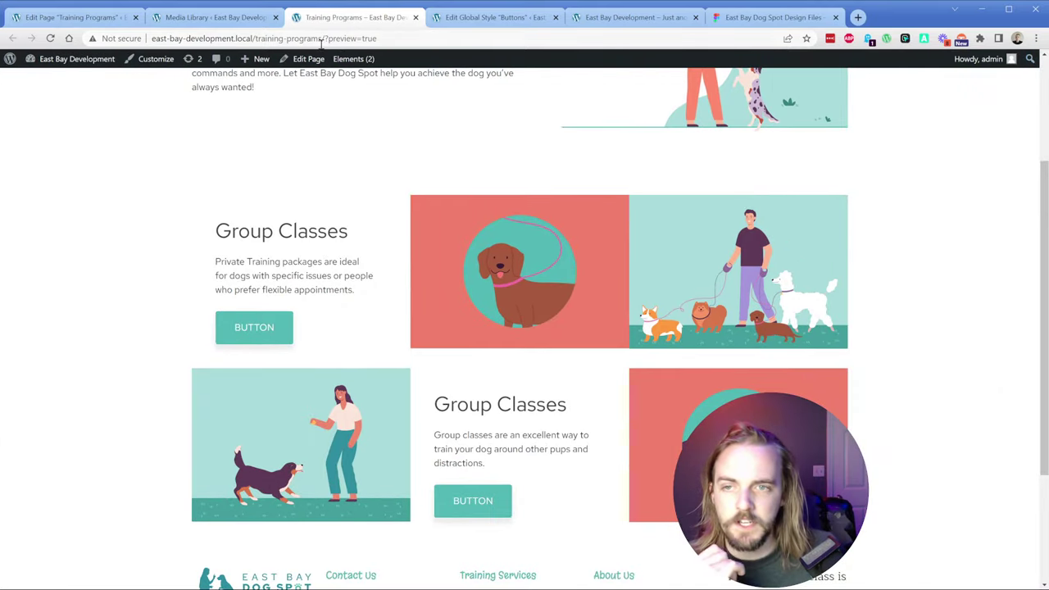
# Step: Set the Lab illustration as the dachshund container's background and delete its Image block
pyautogui.click(210, 19)
pyautogui.click(90, 18)
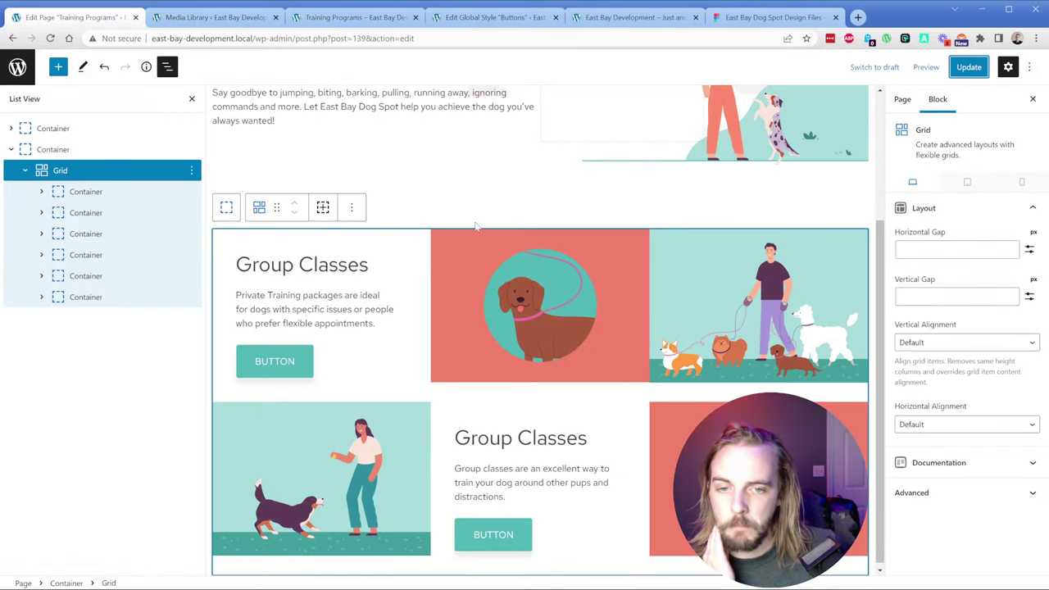
pyautogui.moveTo(474, 222)
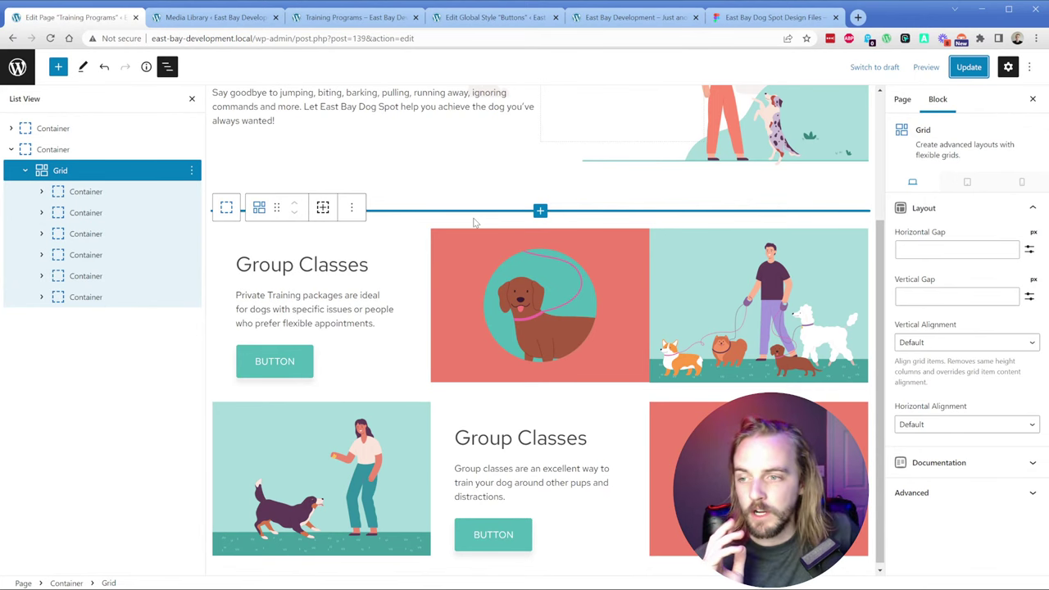
pyautogui.click(461, 281)
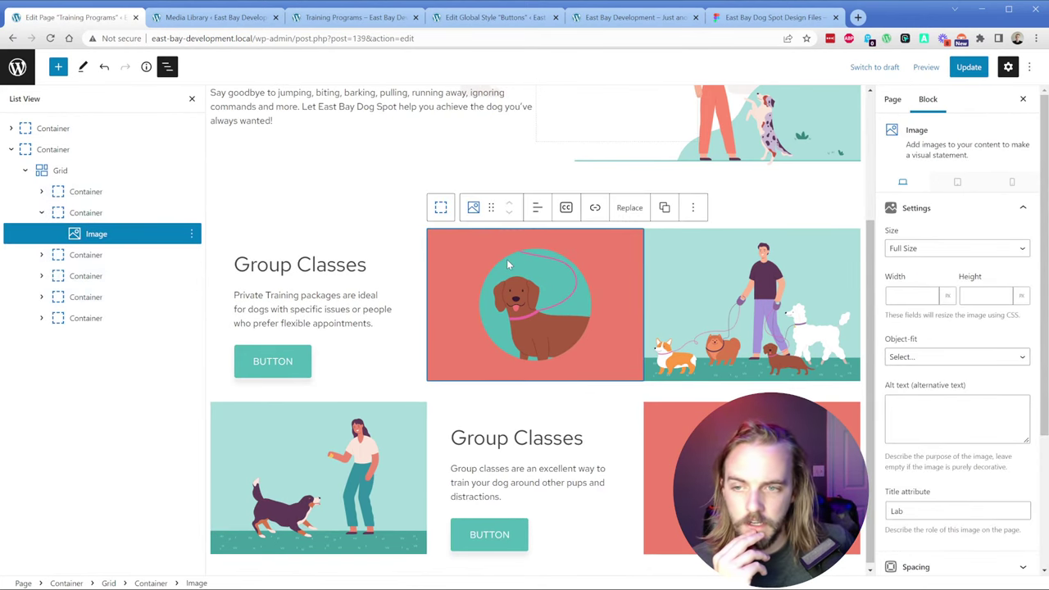
pyautogui.click(110, 215)
pyautogui.scroll(-10, 907, 385)
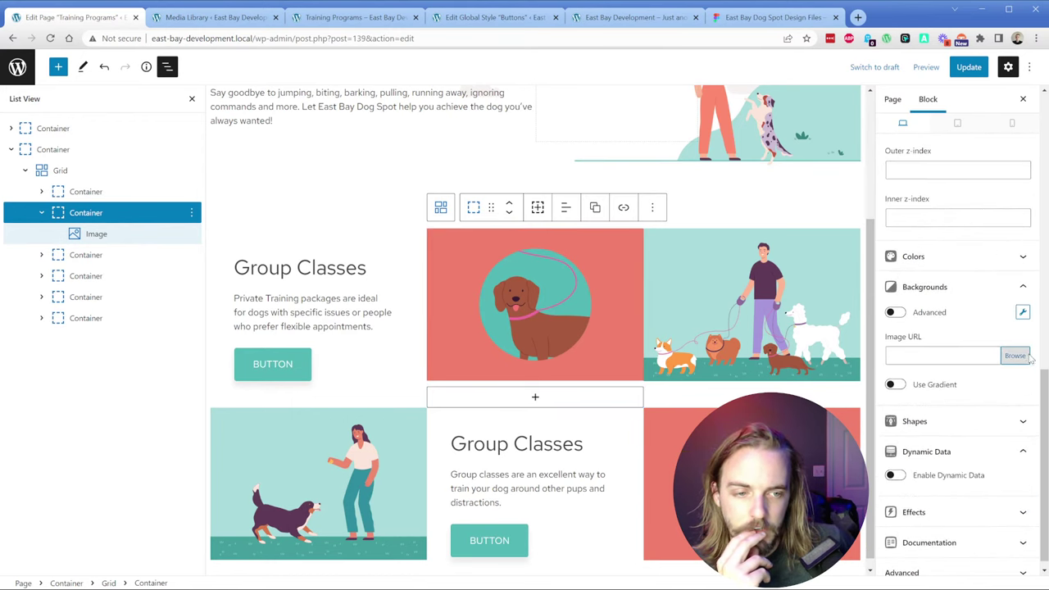
pyautogui.click(1014, 356)
pyautogui.click(188, 221)
pyautogui.click(1004, 555)
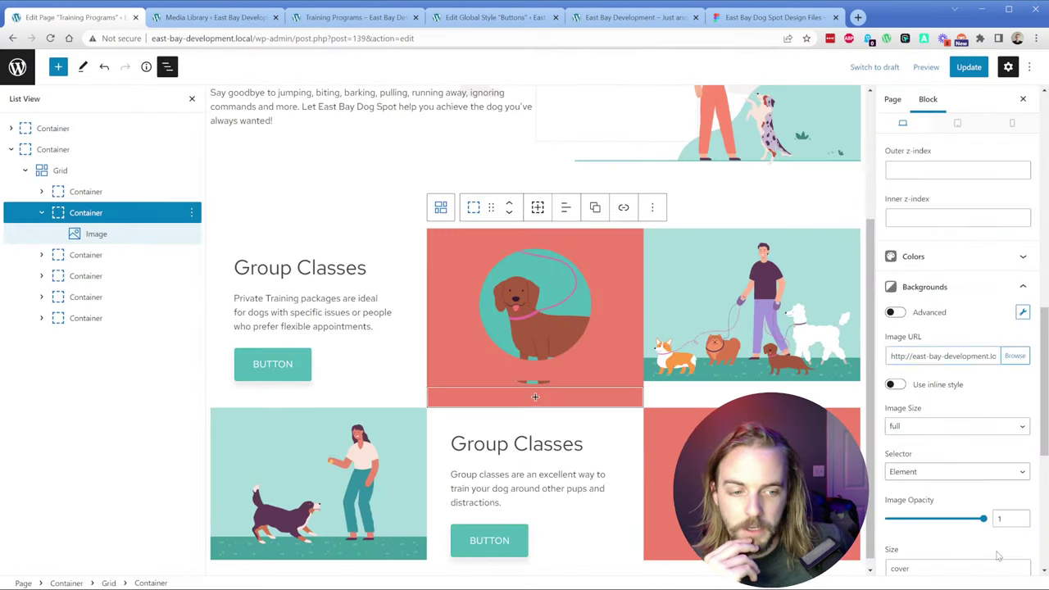
pyautogui.click(97, 235)
pyautogui.press('Delete')
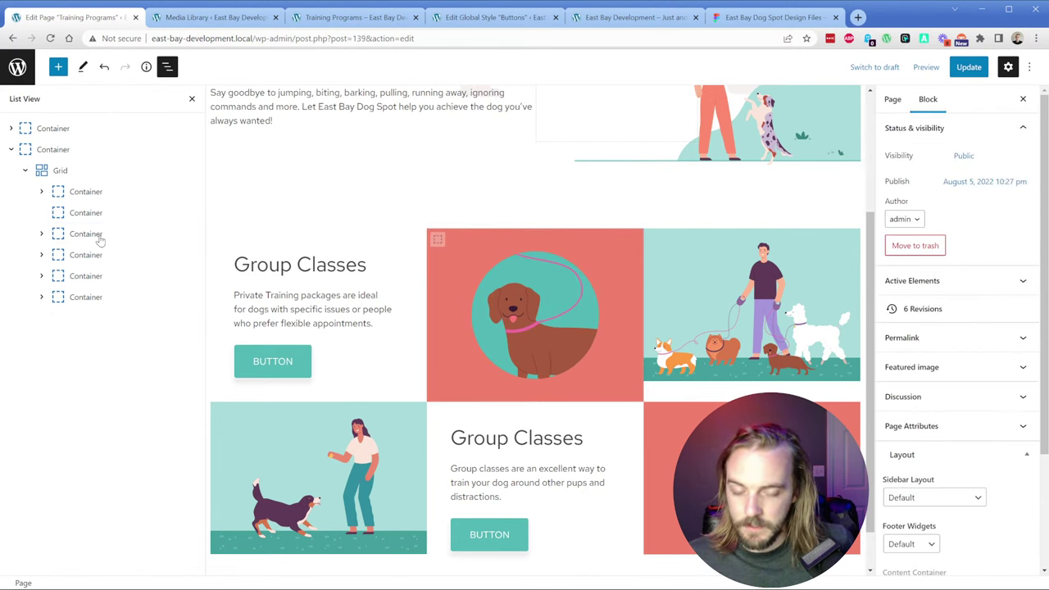
# Step: Try contain as the container's background size, then set it back to cover
pyautogui.click(86, 212)
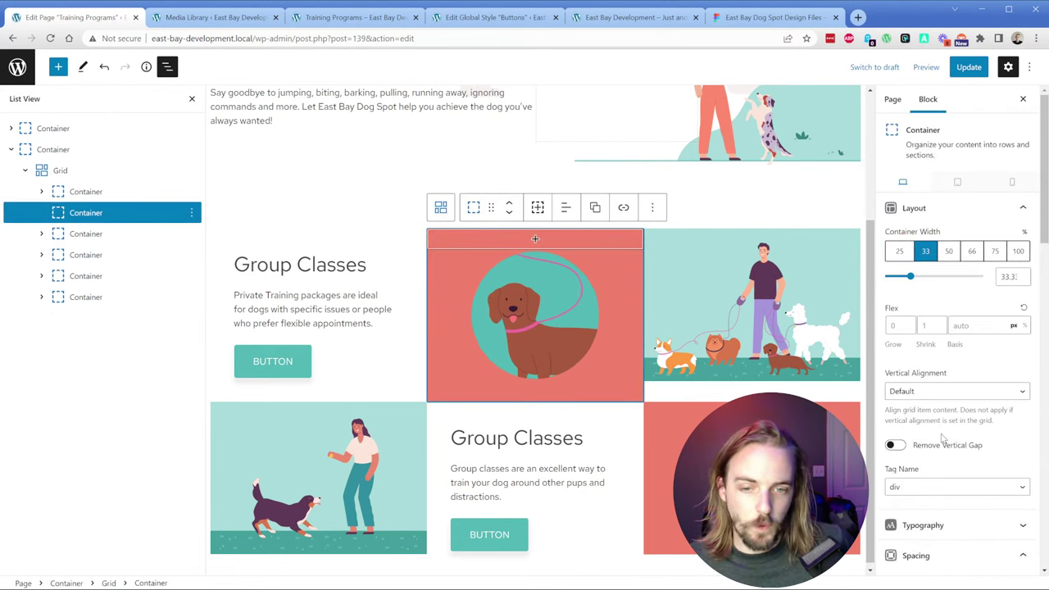
pyautogui.scroll(-1, 941, 403)
pyautogui.scroll(-8, 941, 403)
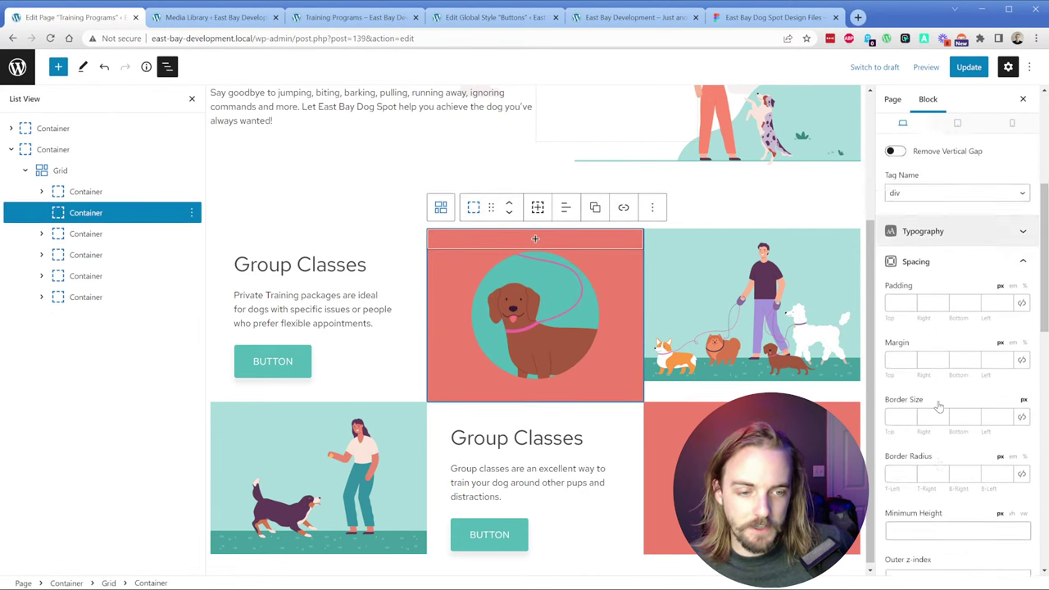
pyautogui.scroll(-1, 940, 399)
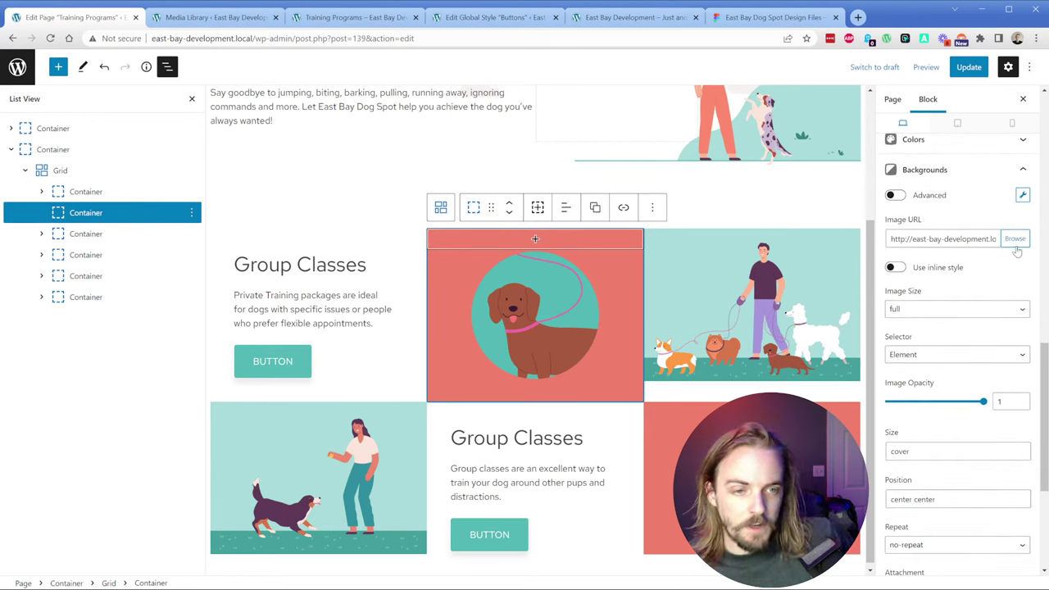
pyautogui.scroll(-1, 972, 364)
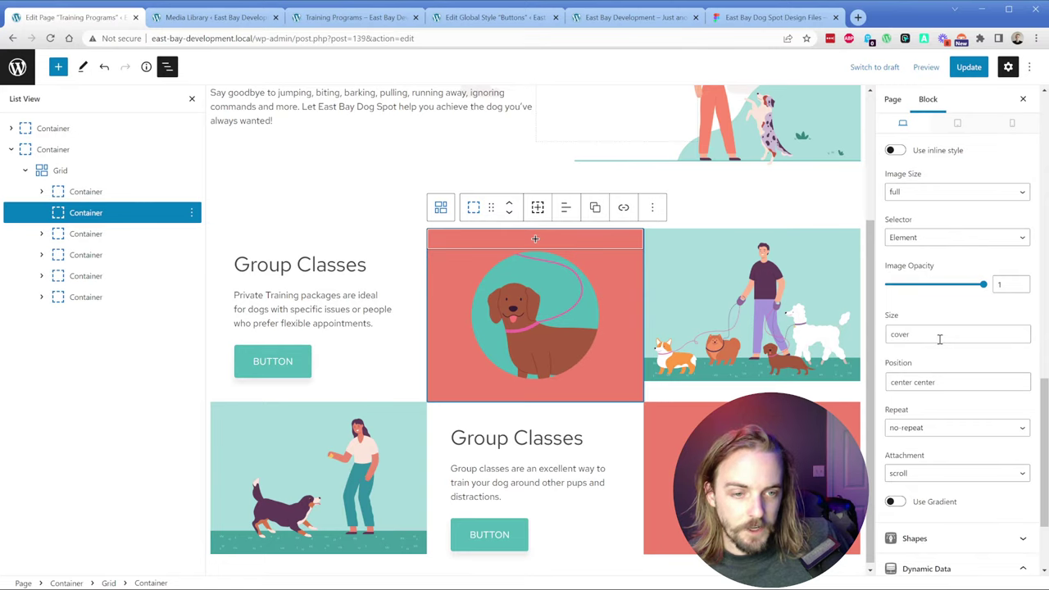
pyautogui.click(939, 334)
pyautogui.hotkey('ctrl', 'a')
pyautogui.write('contai')
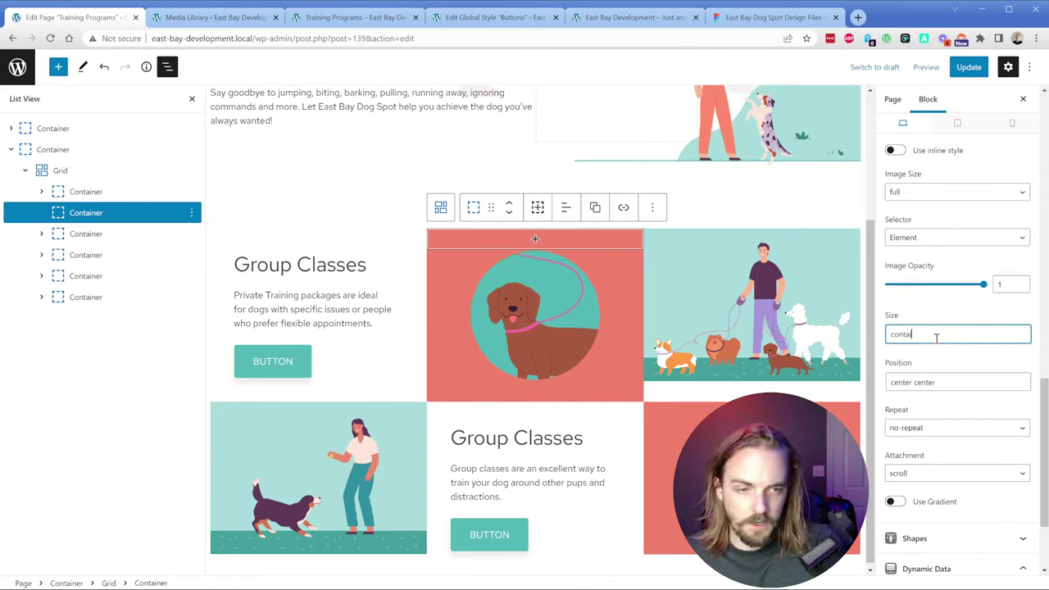
pyautogui.write('n')
pyautogui.press('Tab')
pyautogui.click(936, 334)
pyautogui.hotkey('ctrl', 'a')
pyautogui.write('cover')
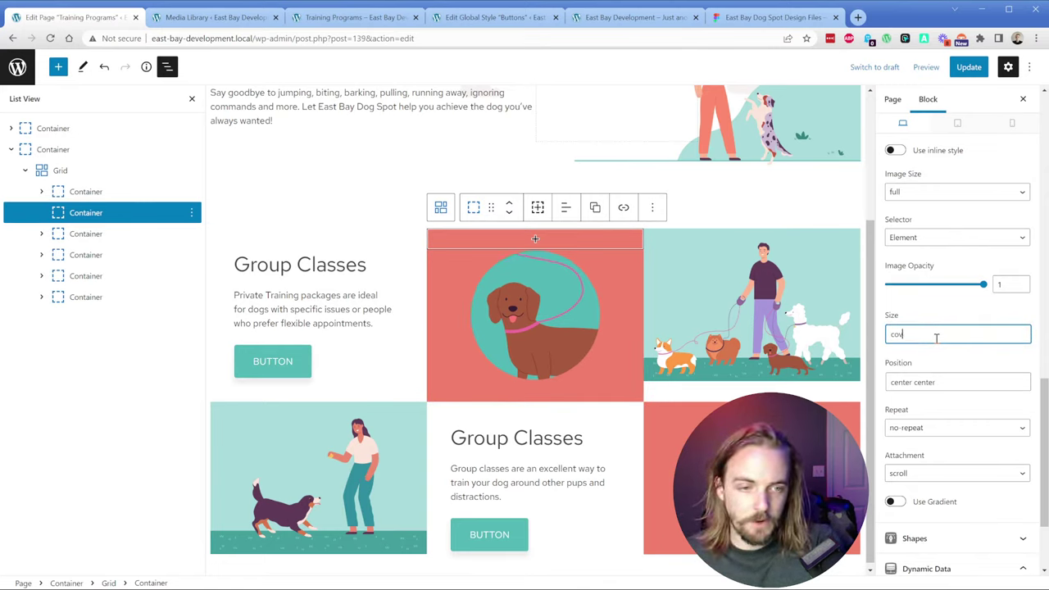
# Step: Expand the remaining grid containers in List View
pyautogui.click(42, 234)
pyautogui.click(42, 275)
pyautogui.click(42, 317)
# Step: Delete the Dog Walker Image block from the third cell's container
pyautogui.click(45, 358)
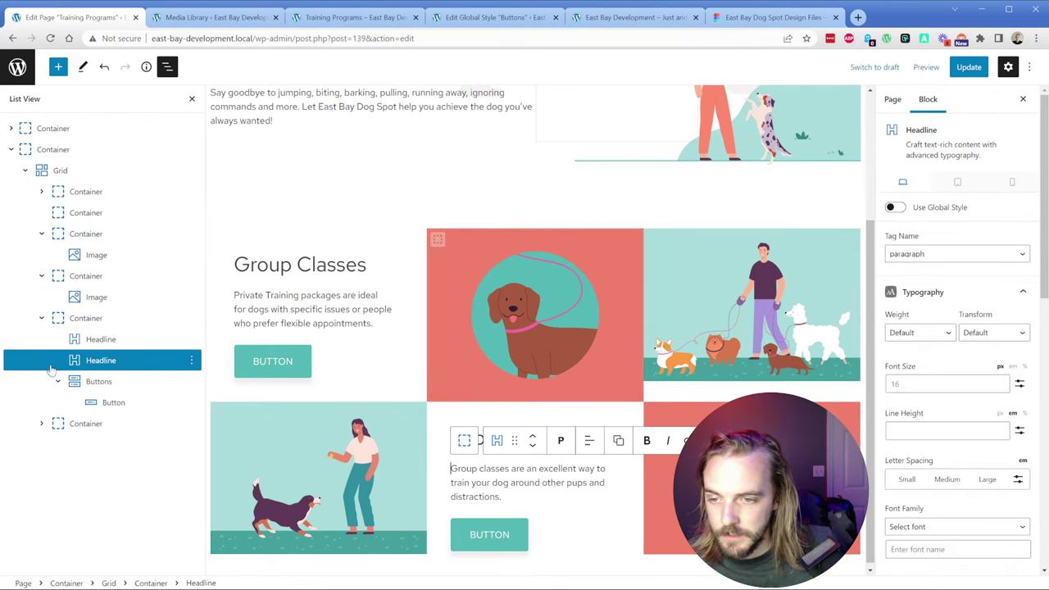
pyautogui.click(42, 423)
pyautogui.click(93, 446)
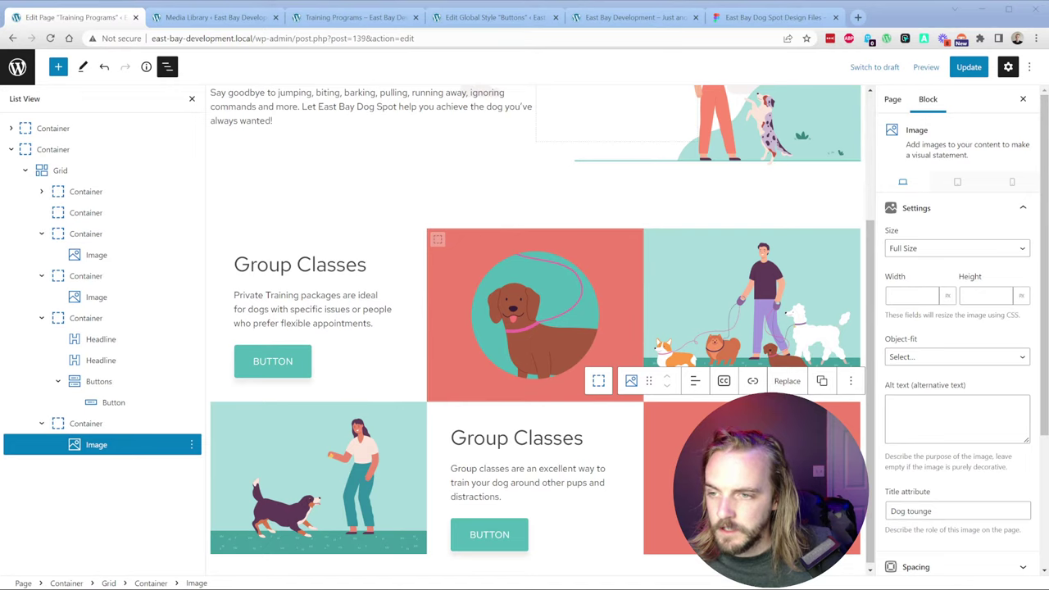
pyautogui.click(648, 270)
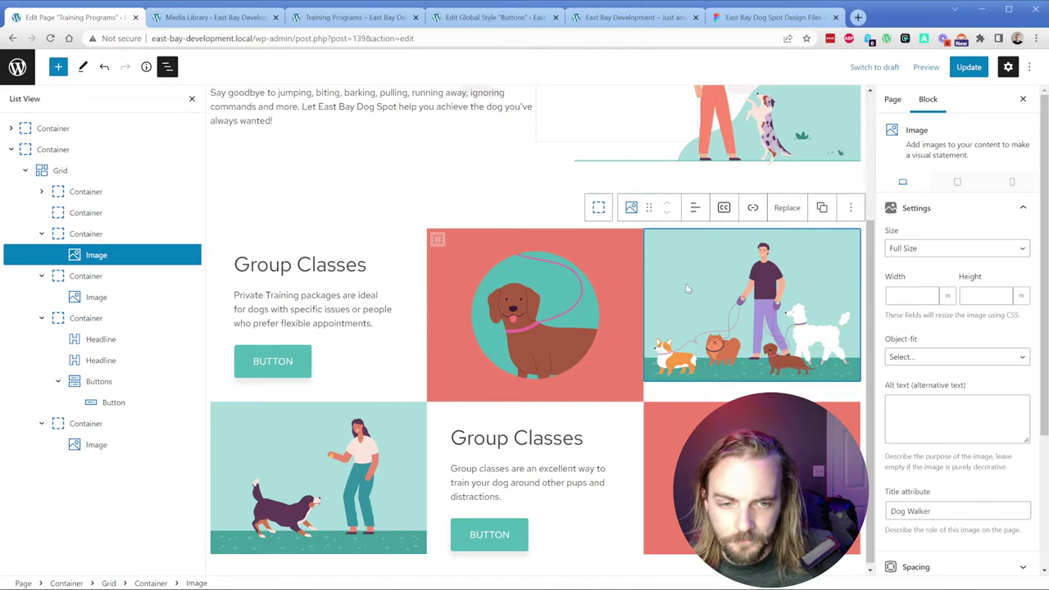
pyautogui.press('Delete')
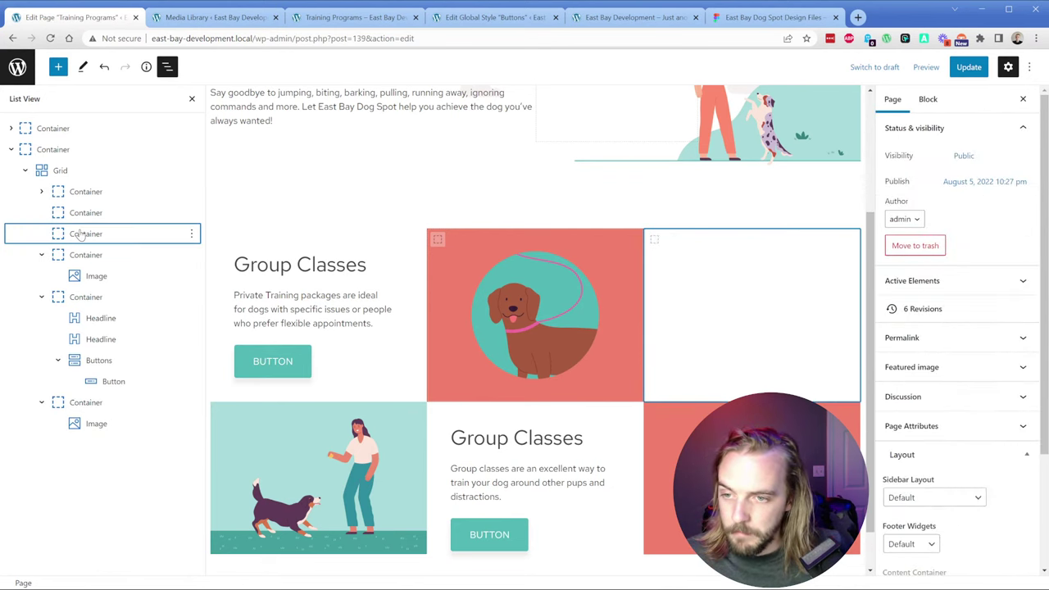
# Step: Set Dog Walker as that container's background image
pyautogui.click(721, 261)
pyautogui.scroll(-5, 957, 410)
pyautogui.scroll(-4, 957, 410)
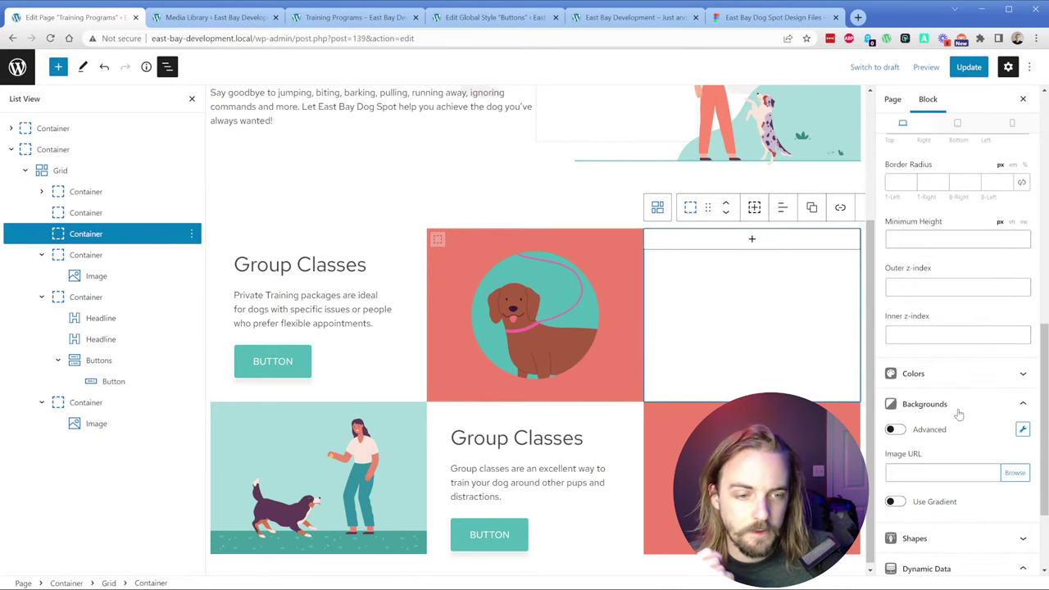
pyautogui.click(1024, 476)
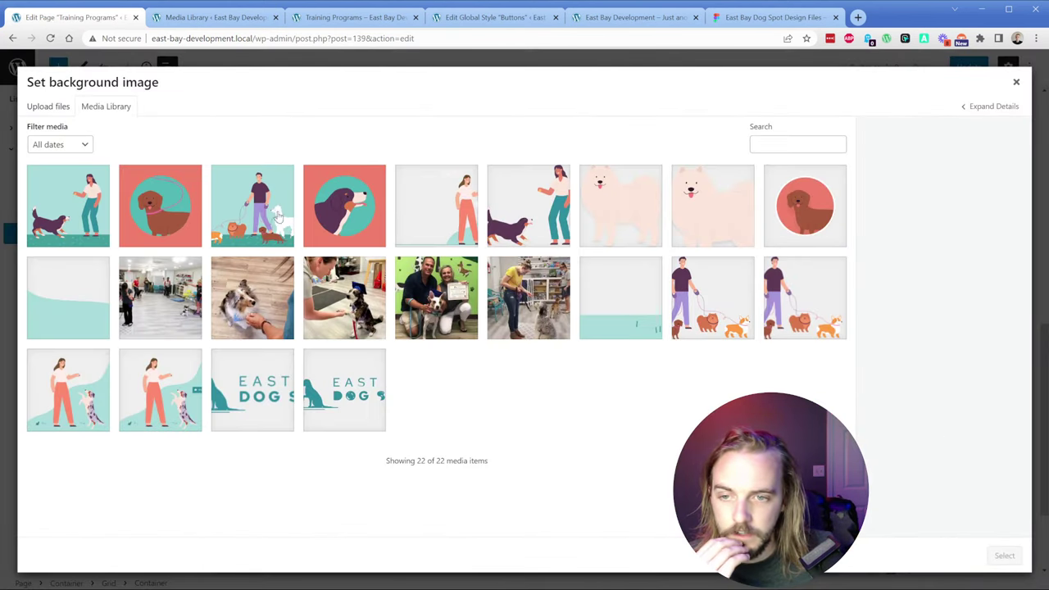
pyautogui.click(274, 214)
pyautogui.click(1004, 555)
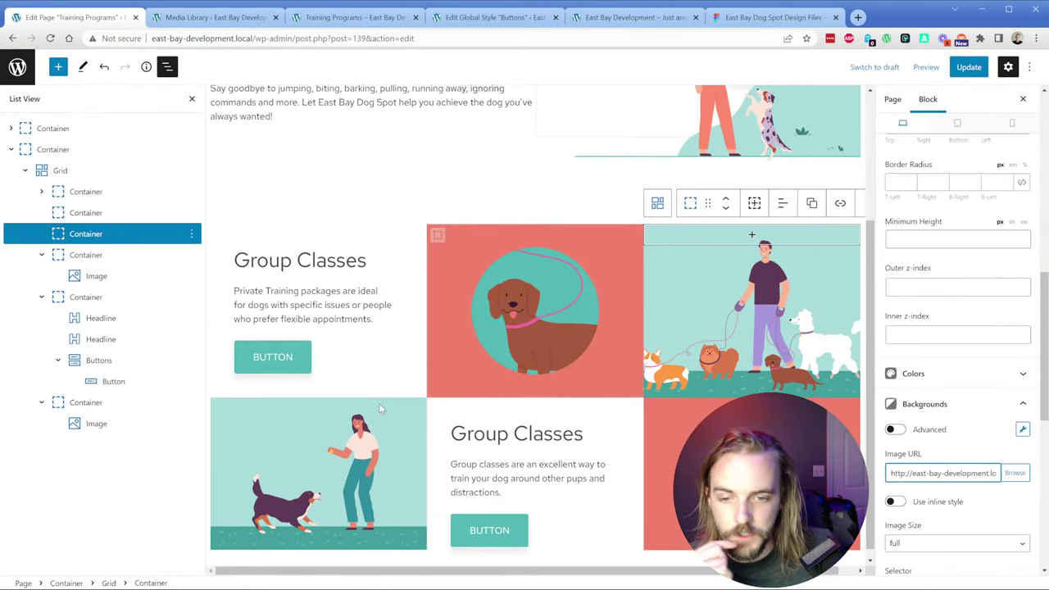
pyautogui.click(368, 443)
# Step: Replace the woman-with-dog image block with that illustration as its container's background image
pyautogui.press('Delete')
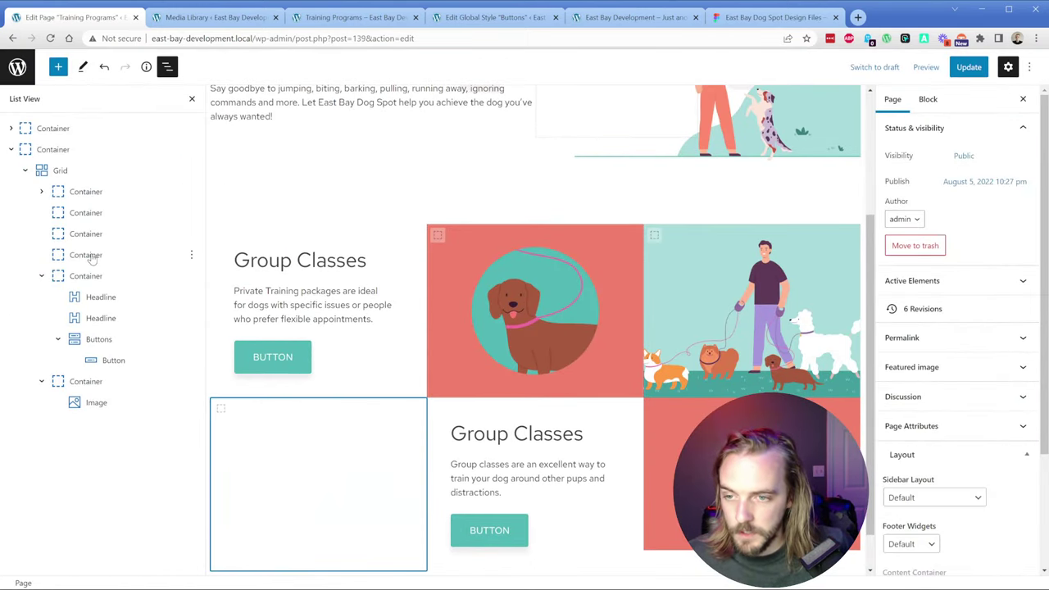
pyautogui.scroll(-10, 971, 416)
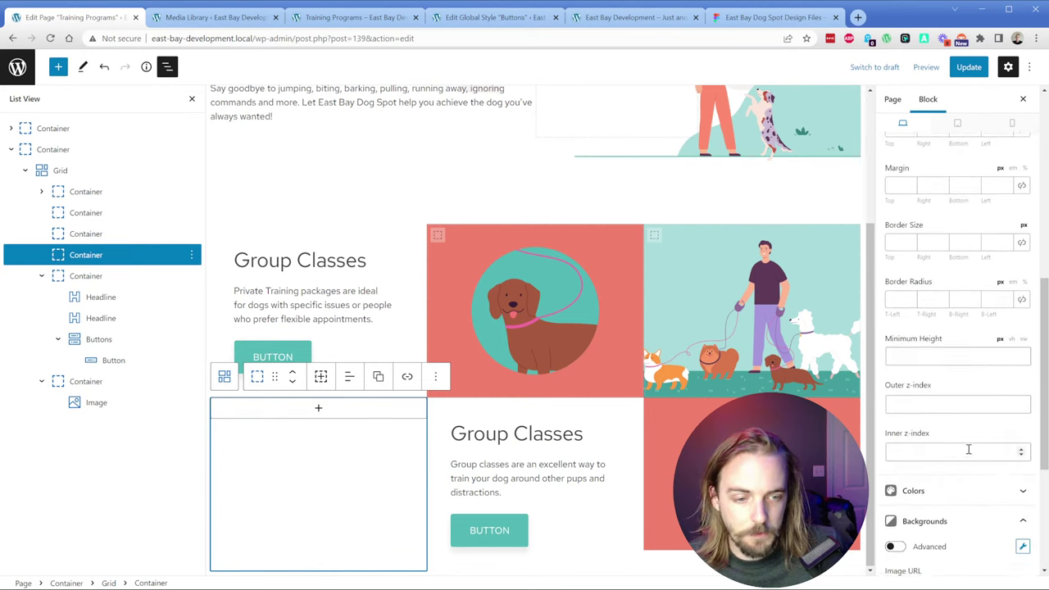
pyautogui.click(1016, 474)
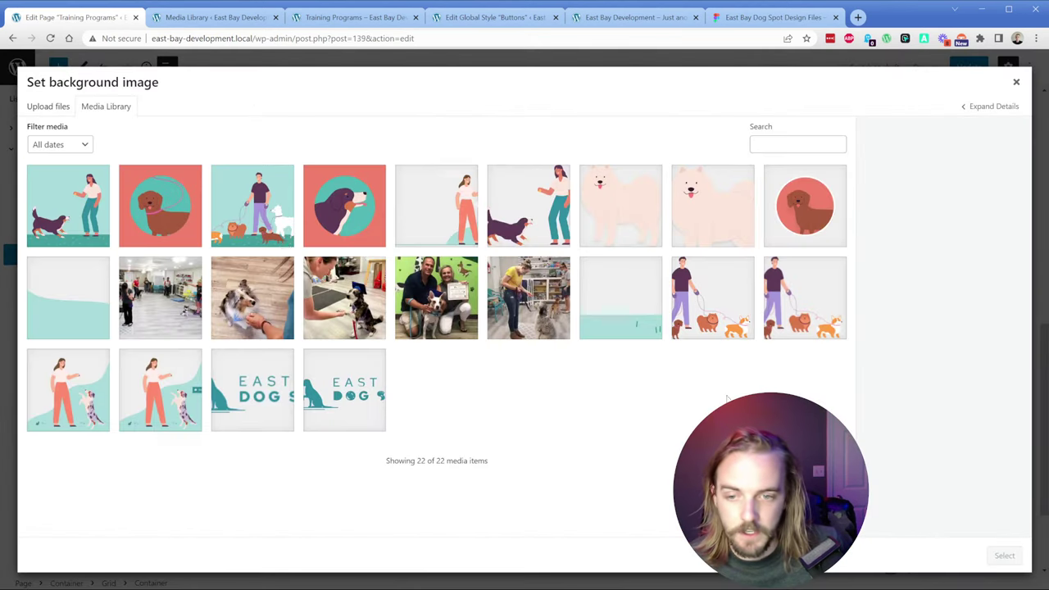
pyautogui.click(69, 218)
pyautogui.click(1005, 555)
# Step: Swap the bottom-right image block for a Bernese dog container background, then update and preview the page
pyautogui.click(737, 475)
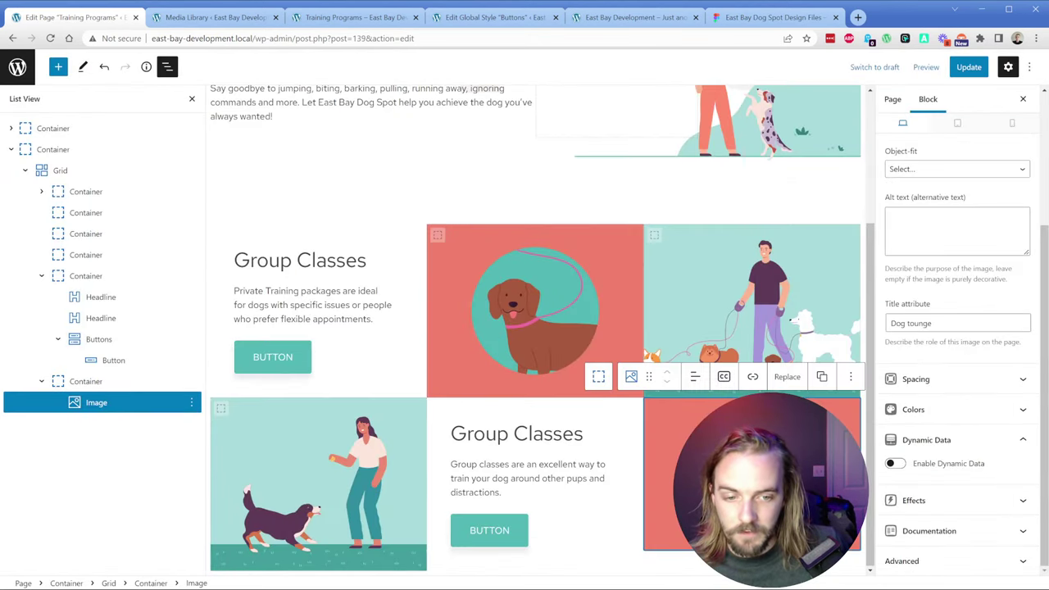
pyautogui.press('Delete')
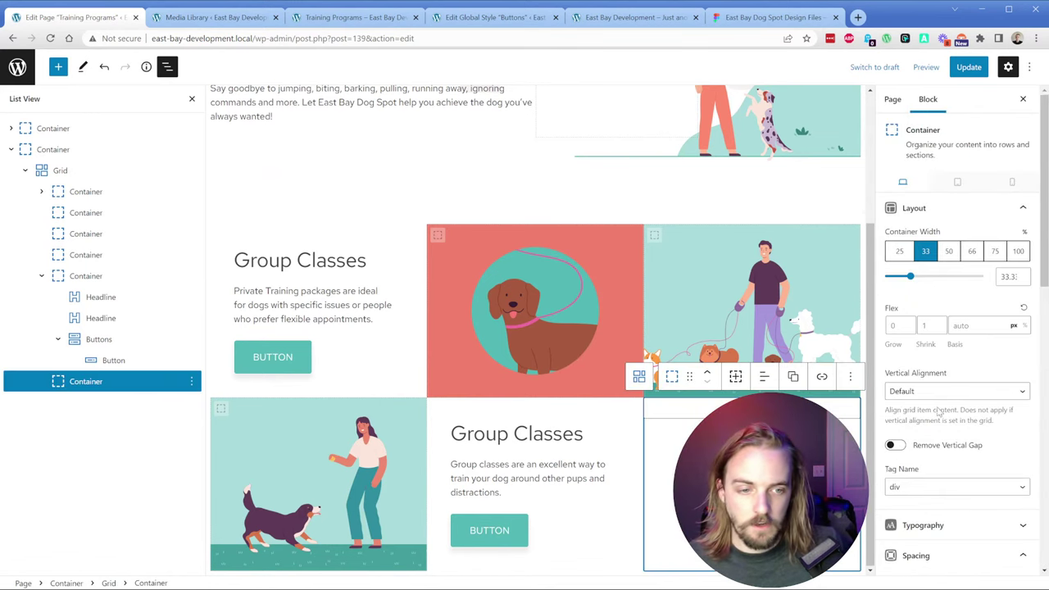
pyautogui.scroll(-4, 957, 443)
pyautogui.scroll(-3, 957, 443)
pyautogui.click(1016, 534)
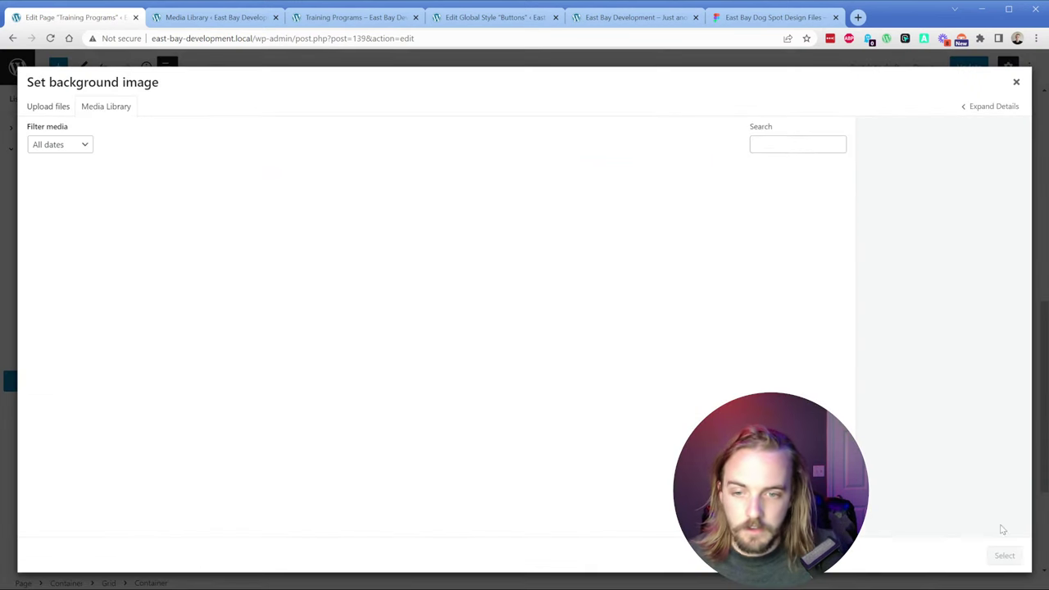
pyautogui.click(320, 214)
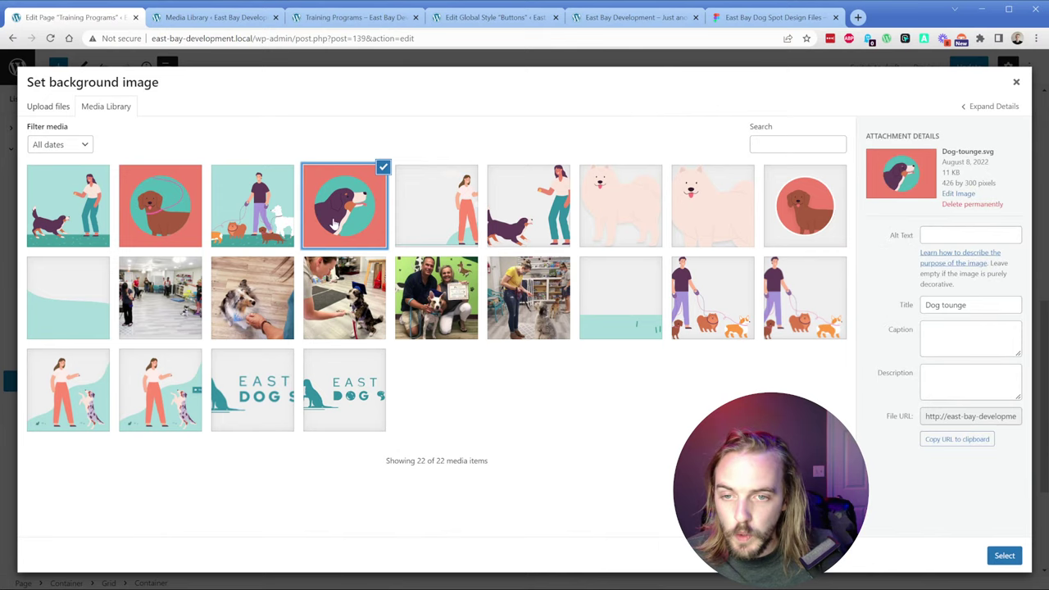
pyautogui.click(1004, 555)
pyautogui.click(969, 67)
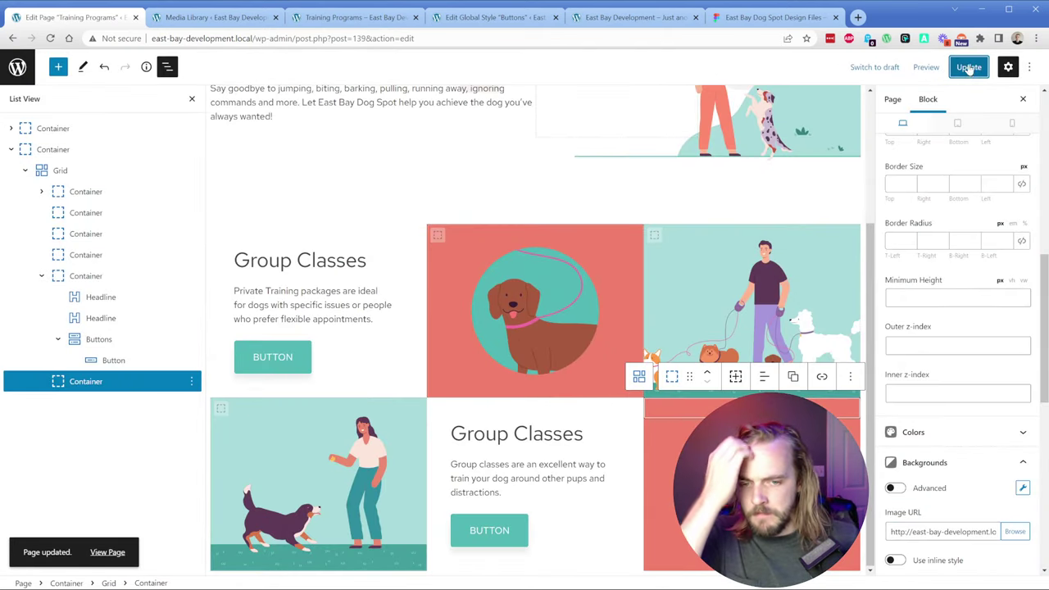
pyautogui.click(358, 18)
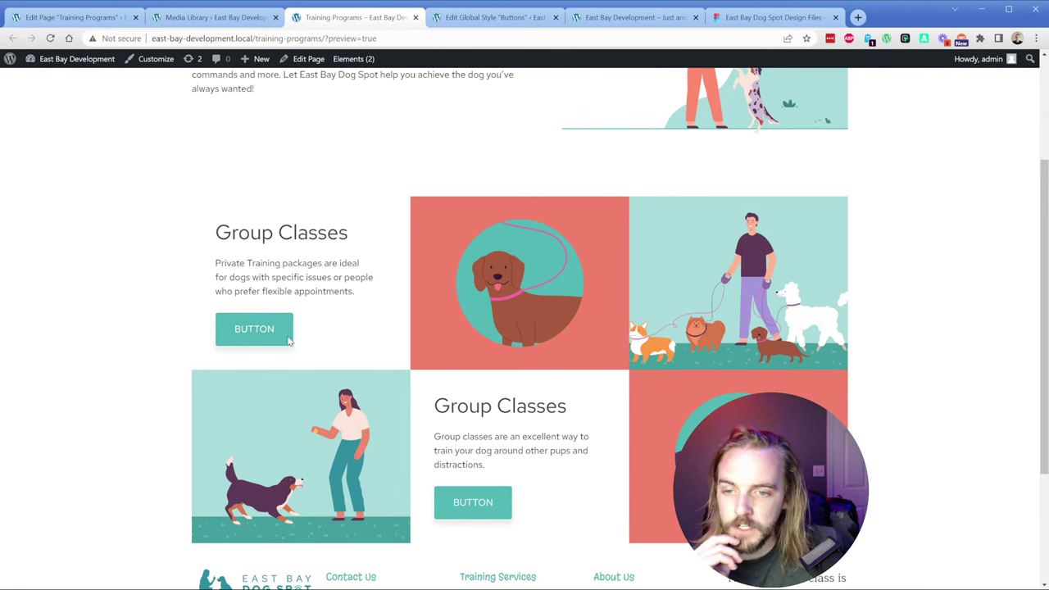
# Step: From the dashboard, open GenerateBlocks Global Styles, edit Buttons and select its primary button
pyautogui.click(211, 18)
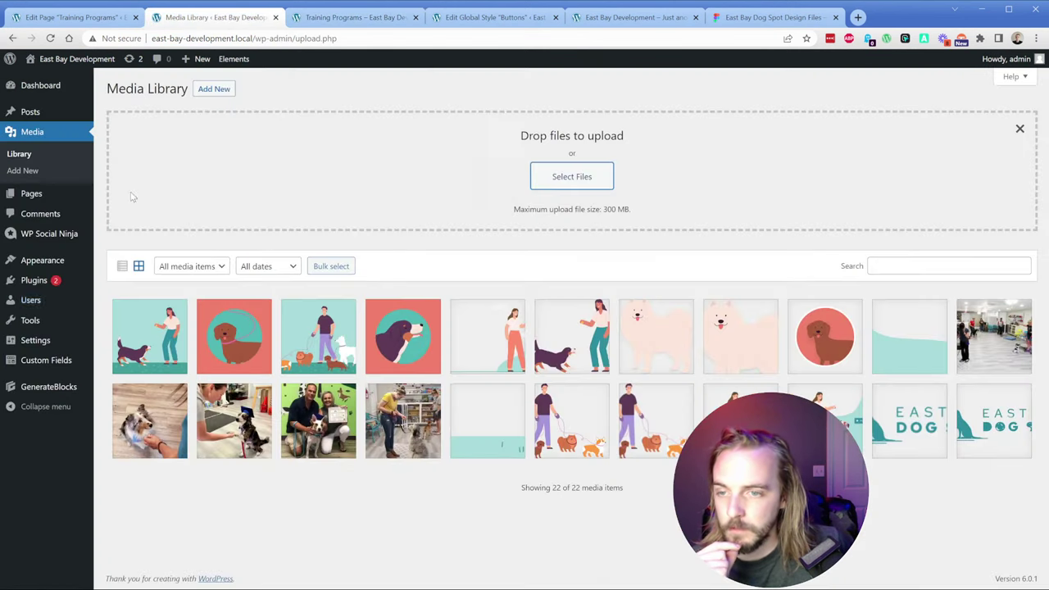
pyautogui.moveTo(51, 397)
pyautogui.click(129, 423)
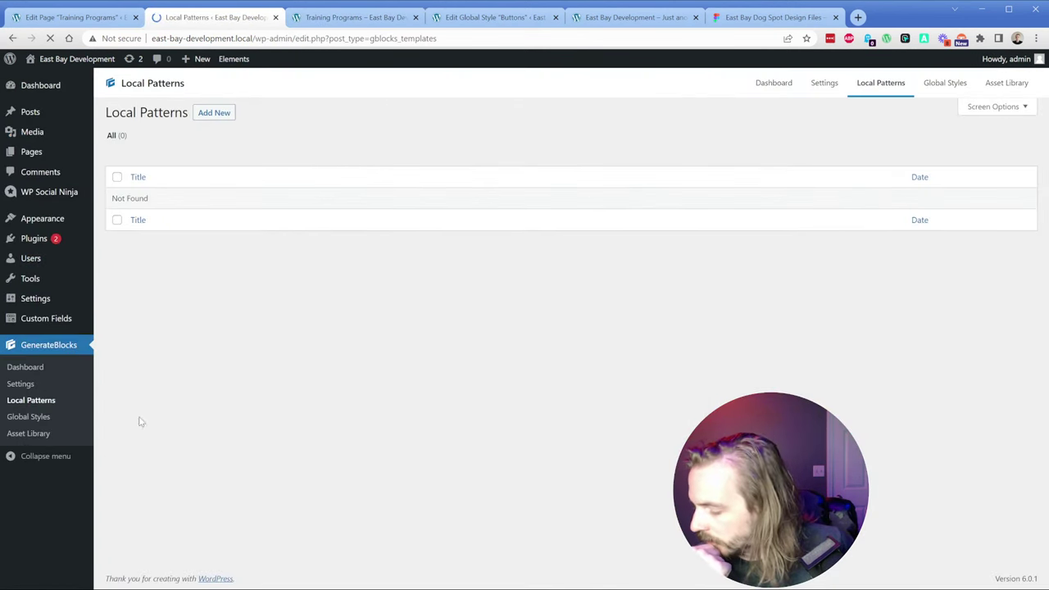
pyautogui.click(47, 418)
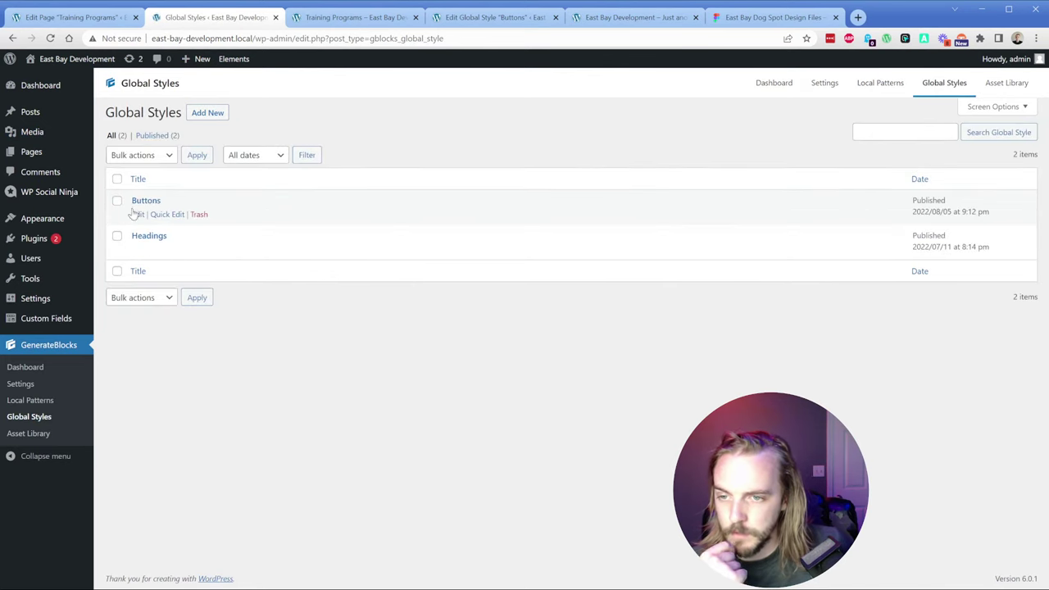
pyautogui.click(137, 214)
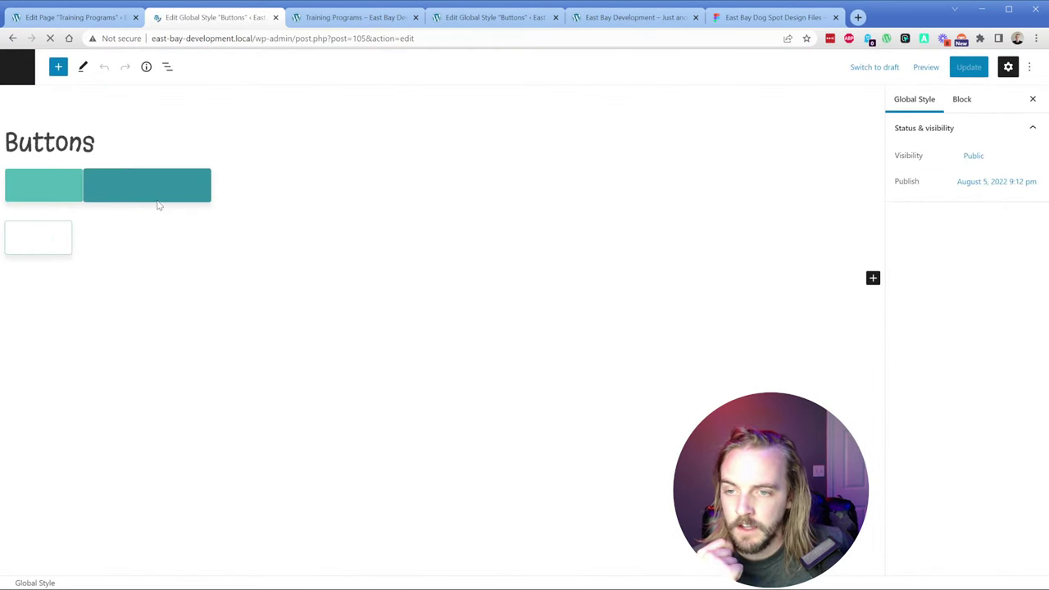
pyautogui.click(69, 182)
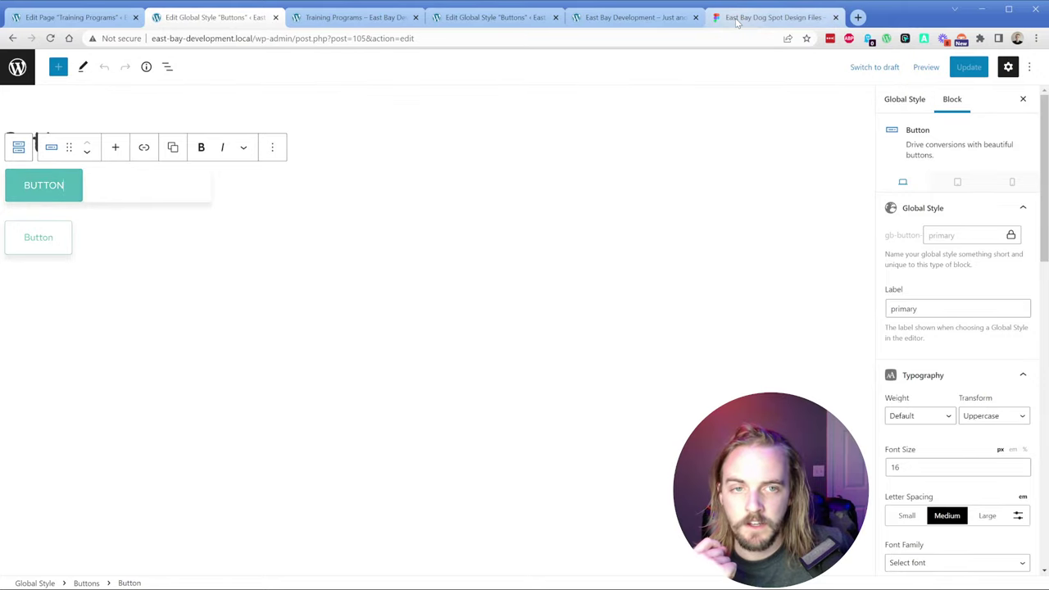
pyautogui.click(774, 16)
pyautogui.keyDown('ctrl'); pyautogui.scroll(-3, 313, 285); pyautogui.keyUp('ctrl')
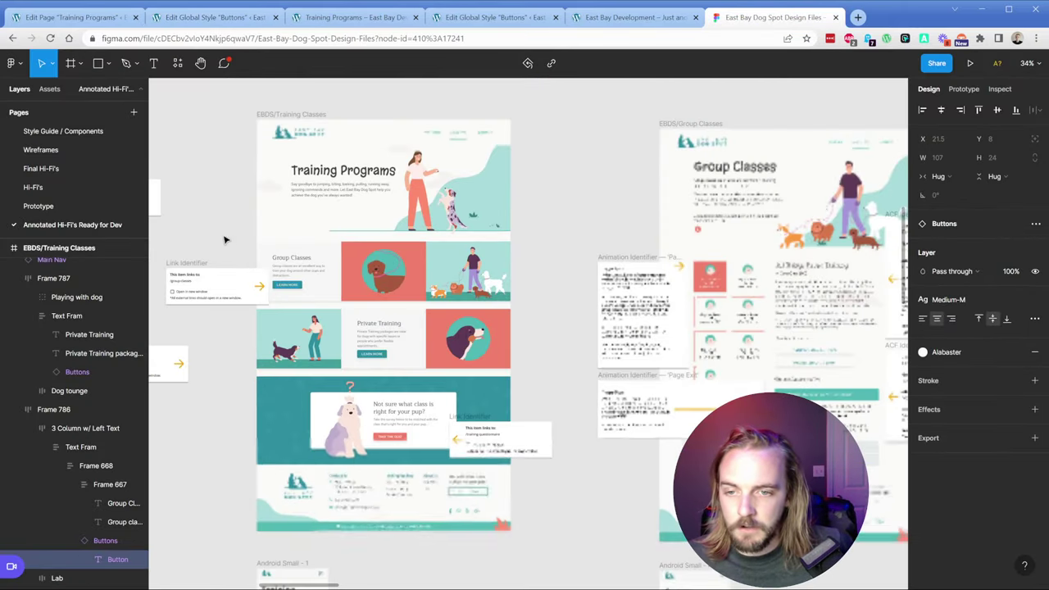
pyautogui.hscroll(-6, 312, 286)
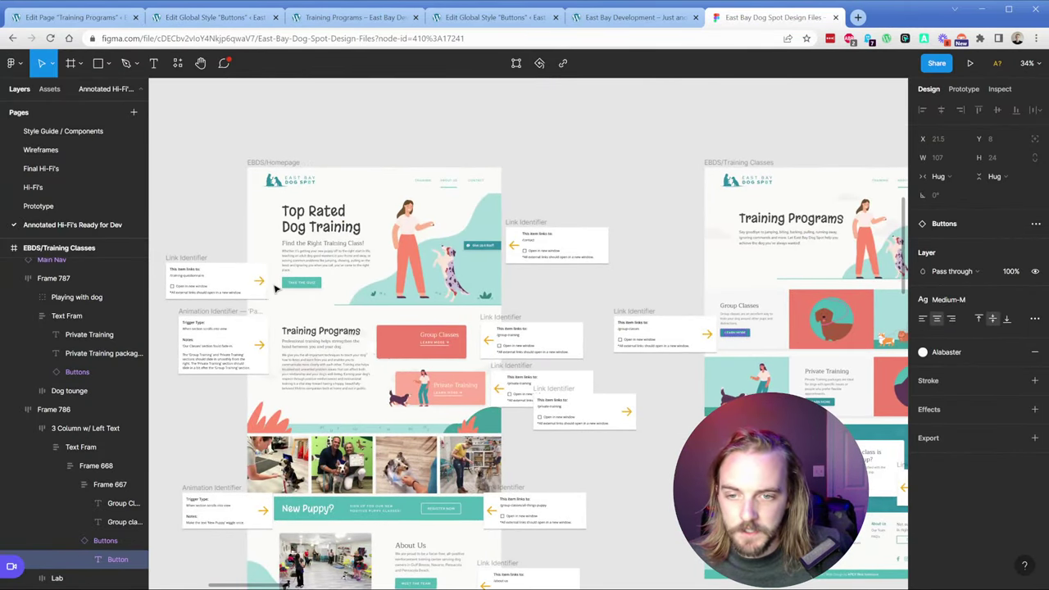
pyautogui.doubleClick(321, 283)
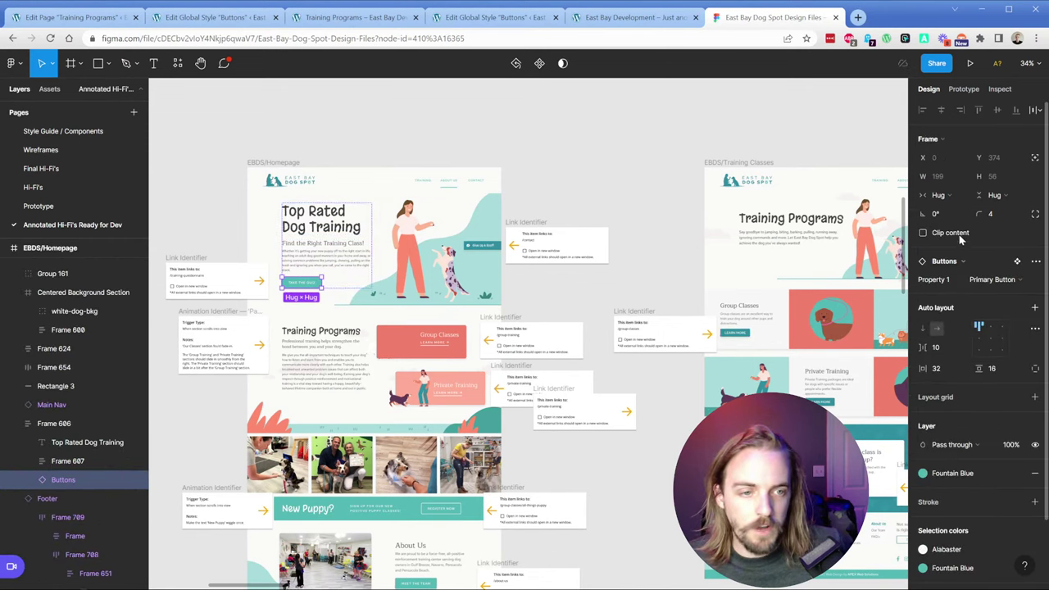
pyautogui.click(748, 338)
pyautogui.doubleClick(748, 338)
pyautogui.doubleClick(748, 339)
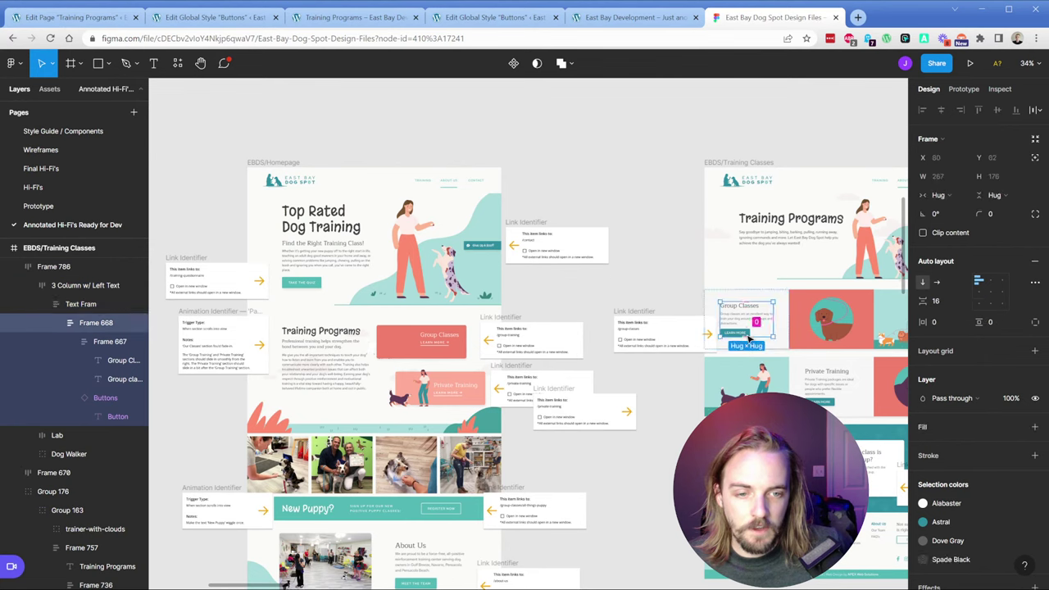
pyautogui.doubleClick(742, 336)
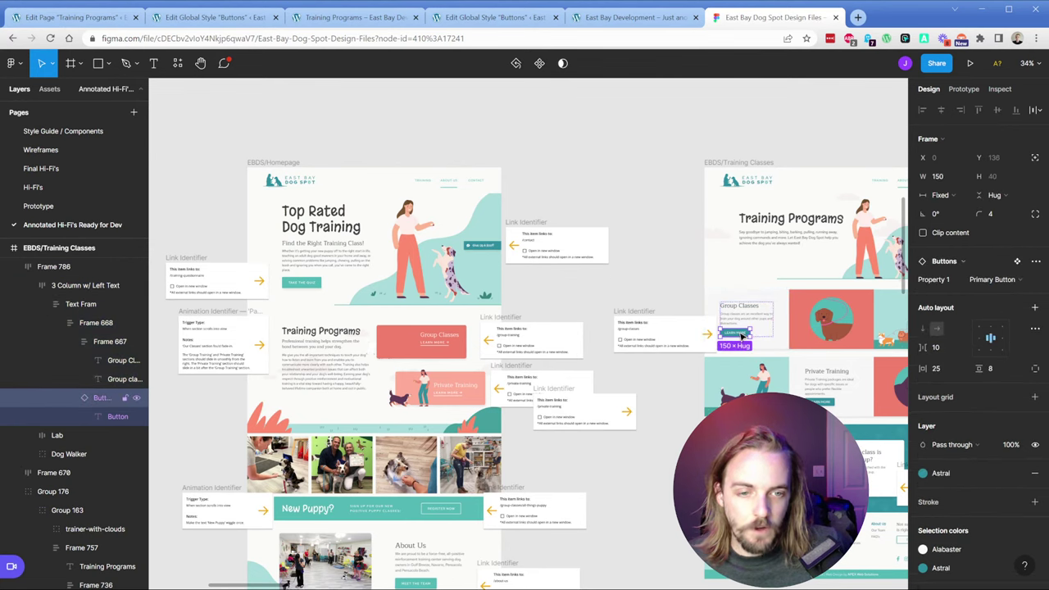
pyautogui.click(677, 284)
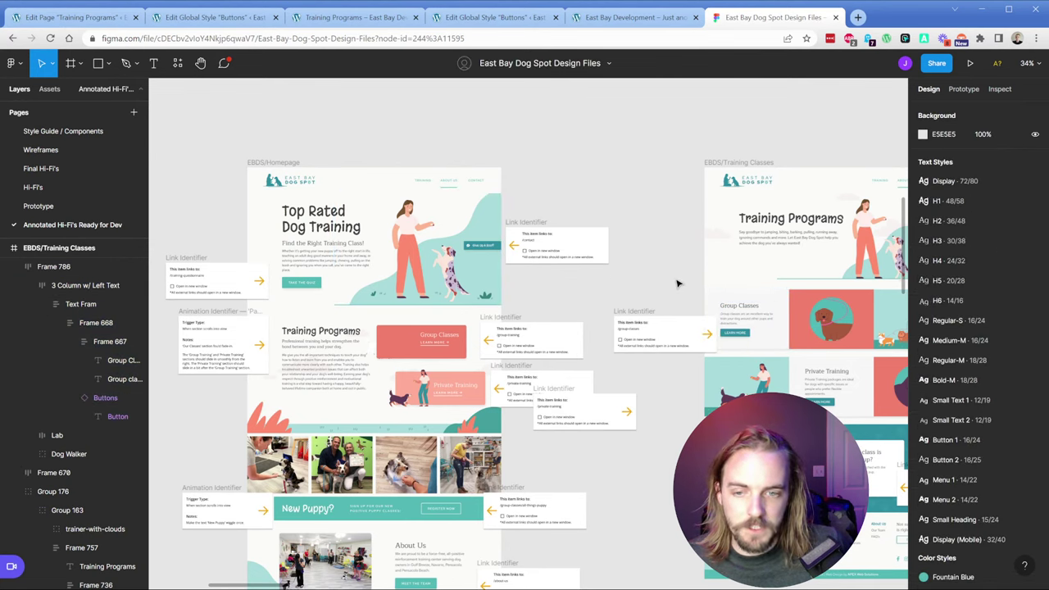
pyautogui.keyDown('ctrl'); pyautogui.scroll(10, 709, 315); pyautogui.keyUp('ctrl')
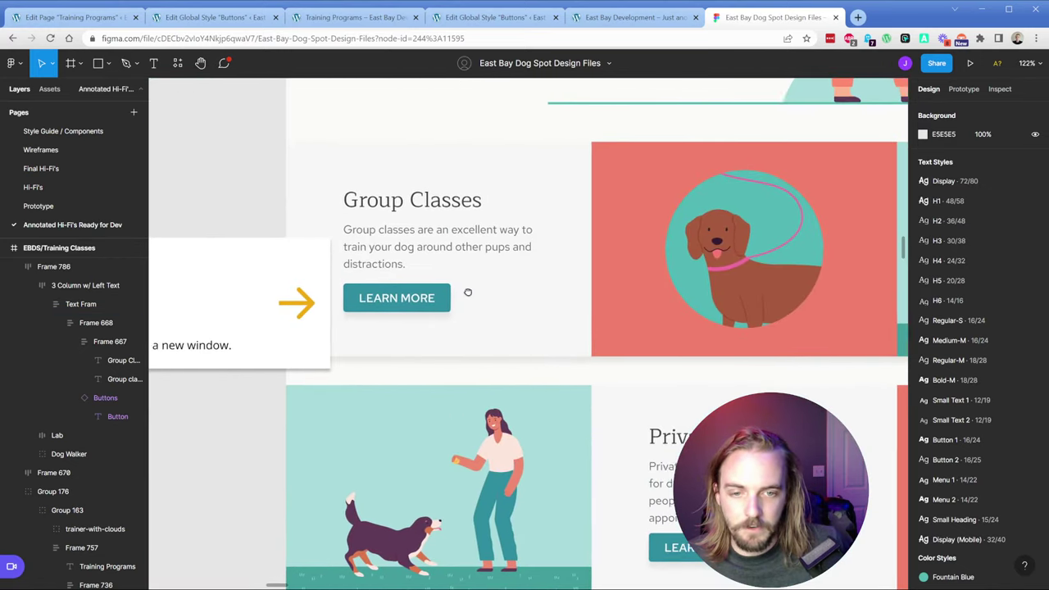
pyautogui.click(197, 18)
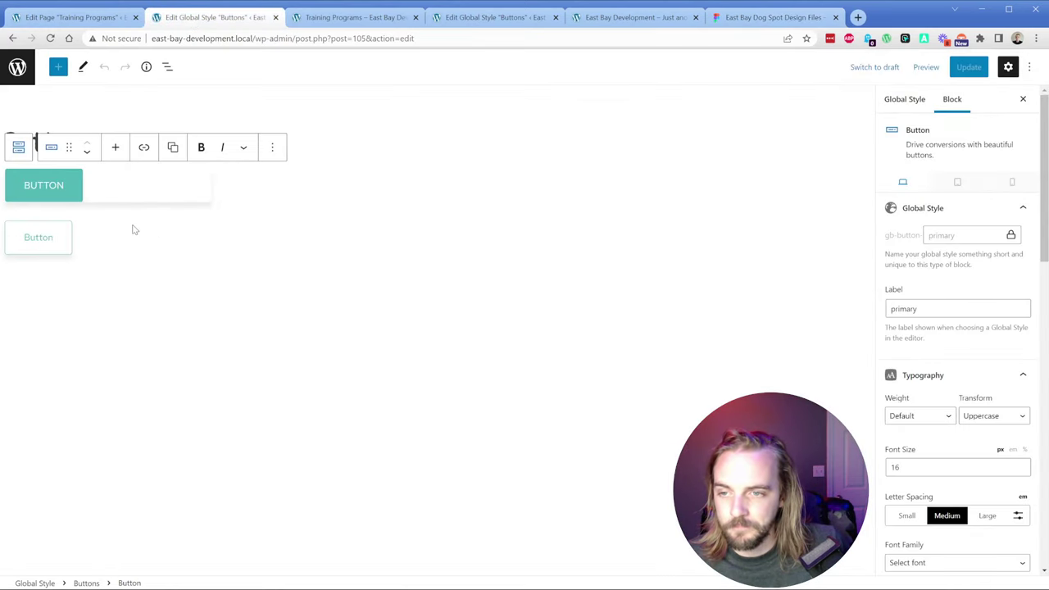
# Step: Check the secondary button, show List View and insert a new Buttons block
pyautogui.click(100, 248)
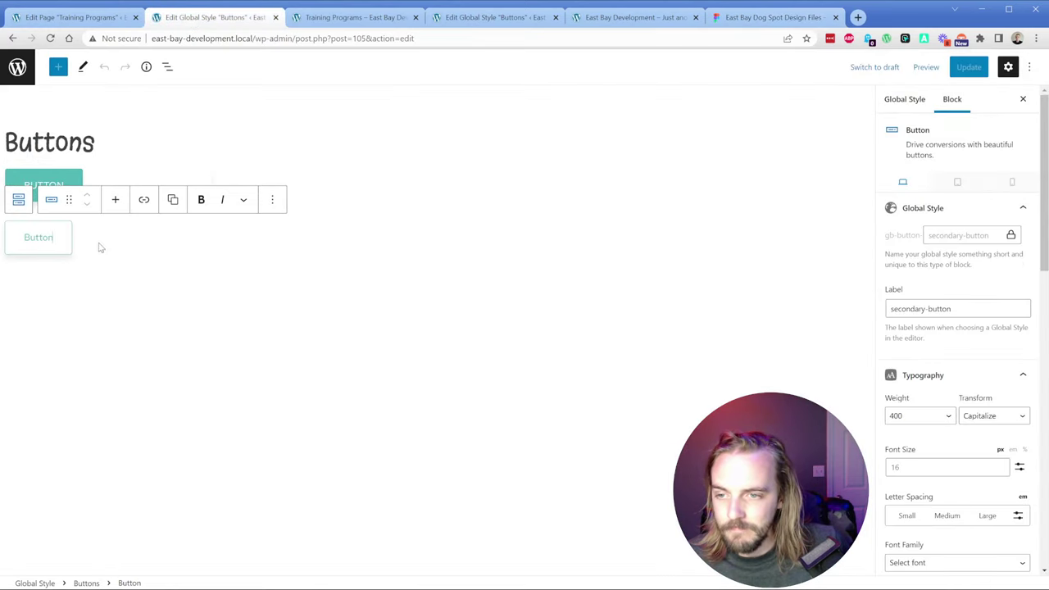
pyautogui.click(156, 262)
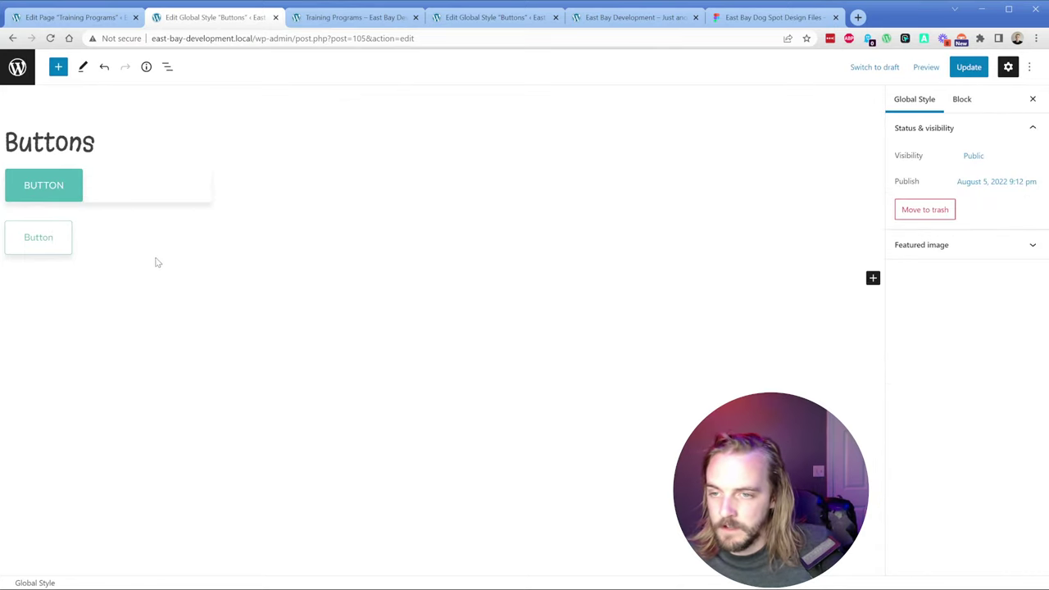
pyautogui.click(167, 68)
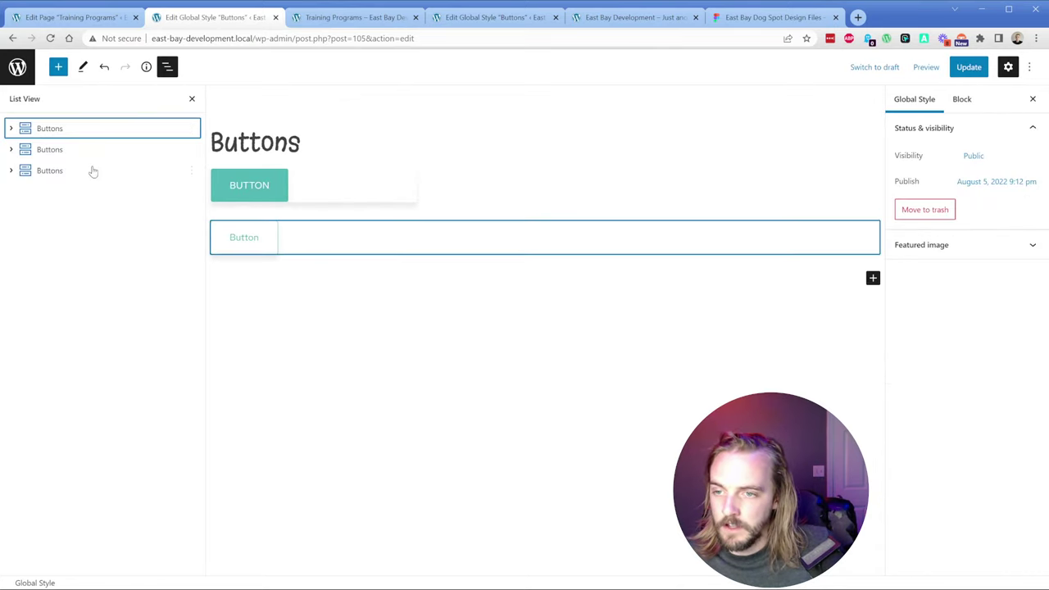
pyautogui.click(873, 278)
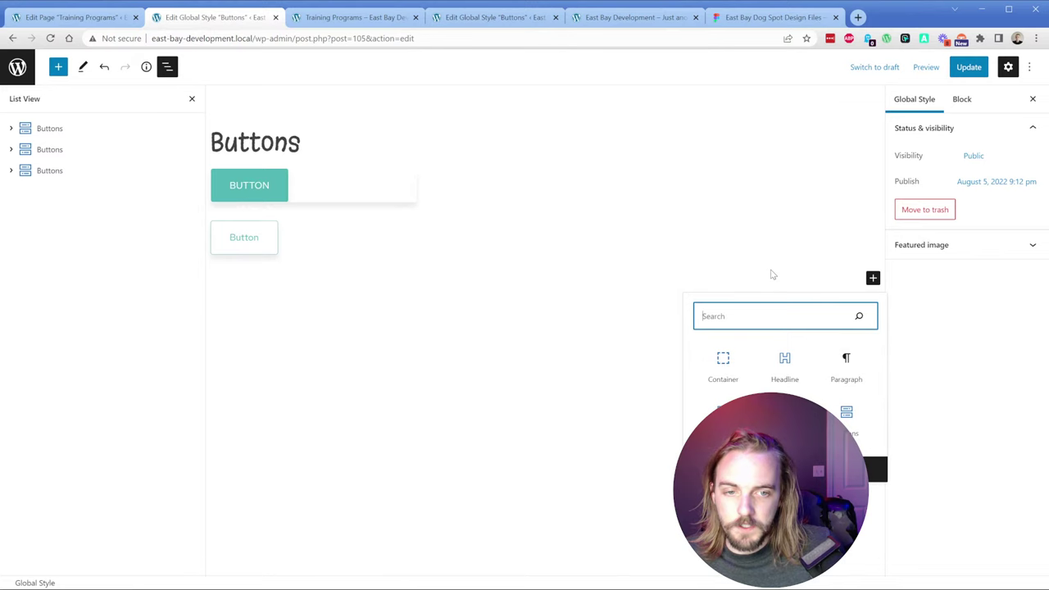
pyautogui.click(848, 417)
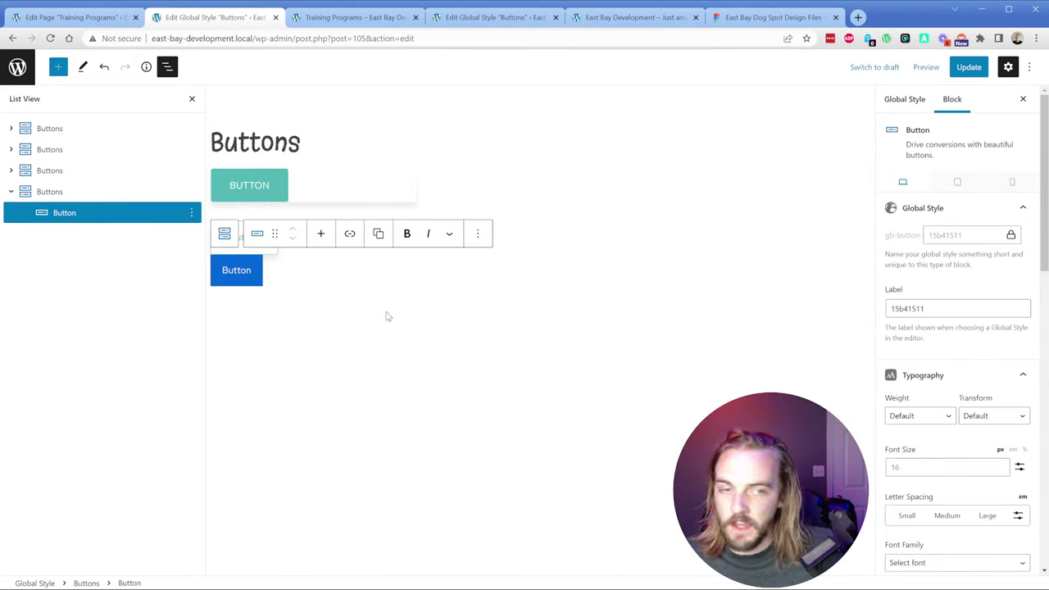
# Step: Unlock the new button's Global Style ID and rename it thin-button
pyautogui.click(1011, 235)
pyautogui.press('Return')
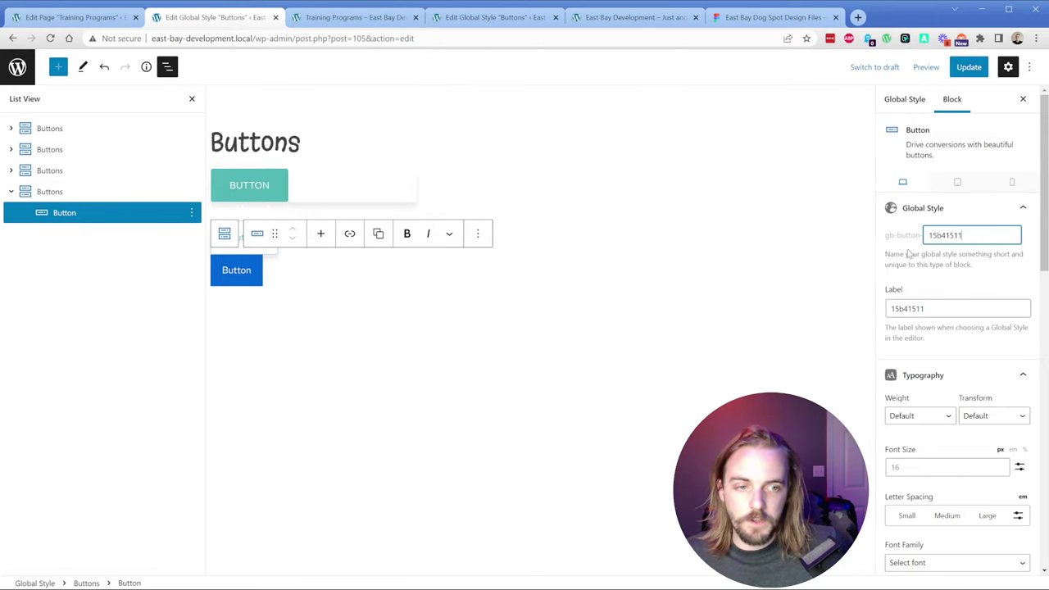
pyautogui.write('button-th')
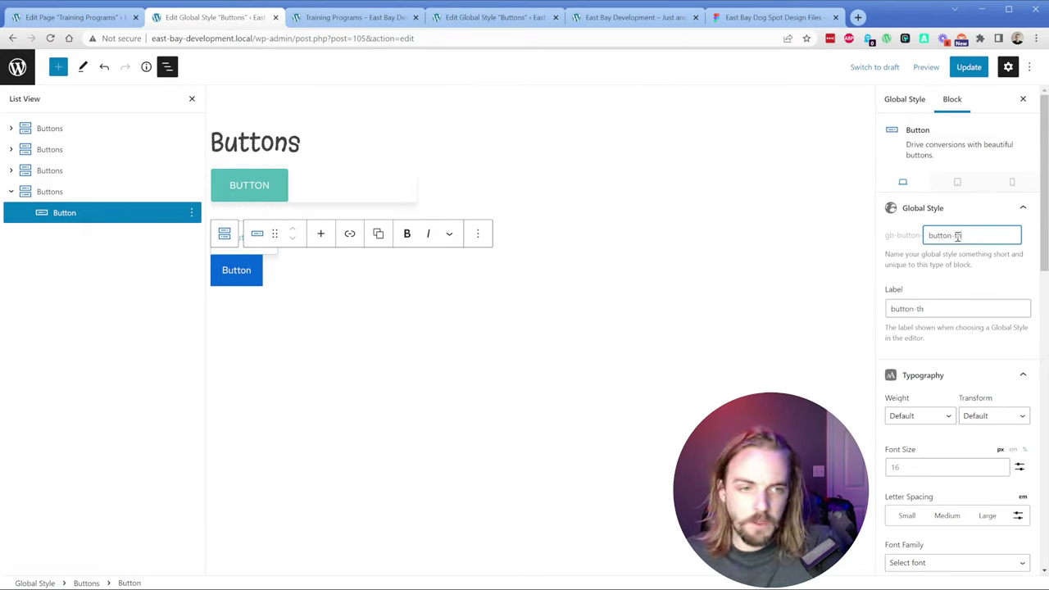
pyautogui.hotkey('ctrl', 'a')
pyautogui.write('thing-button')
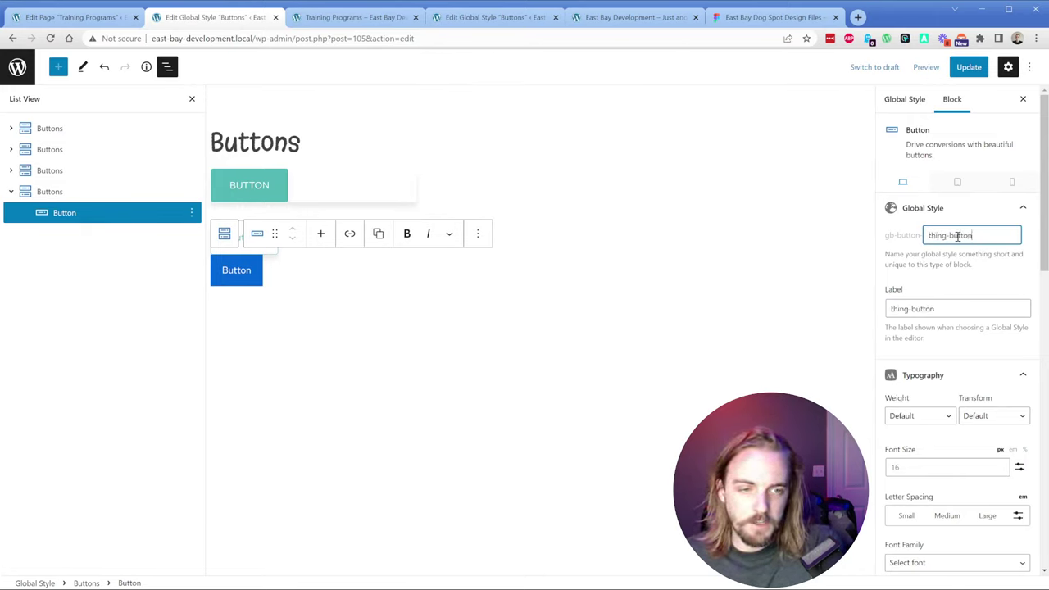
pyautogui.press('BackSpace')
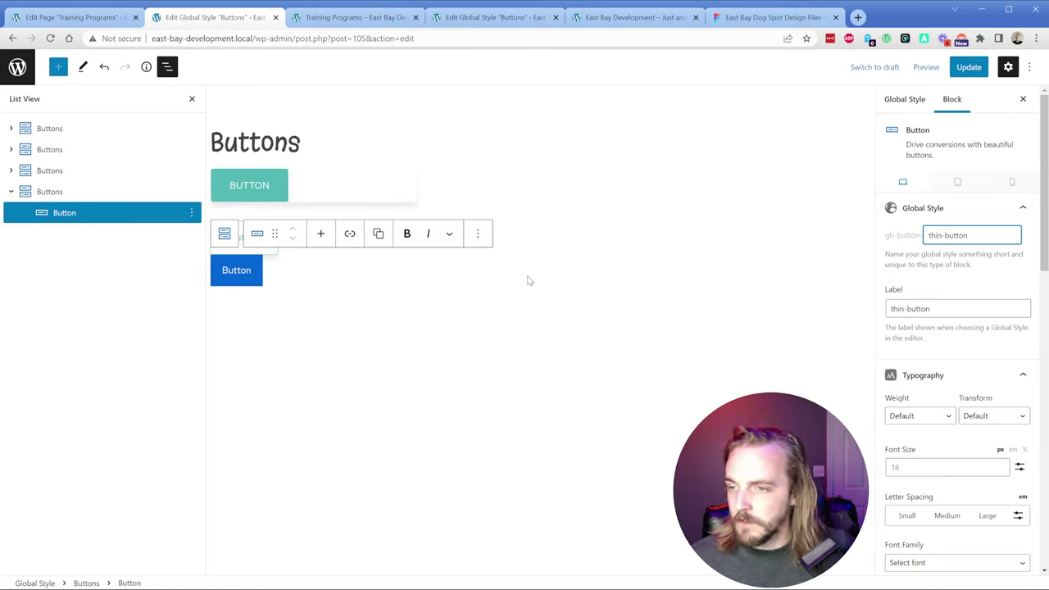
# Step: In the Training Programs editor, select the coral dog container and check its background attachment option
pyautogui.click(75, 17)
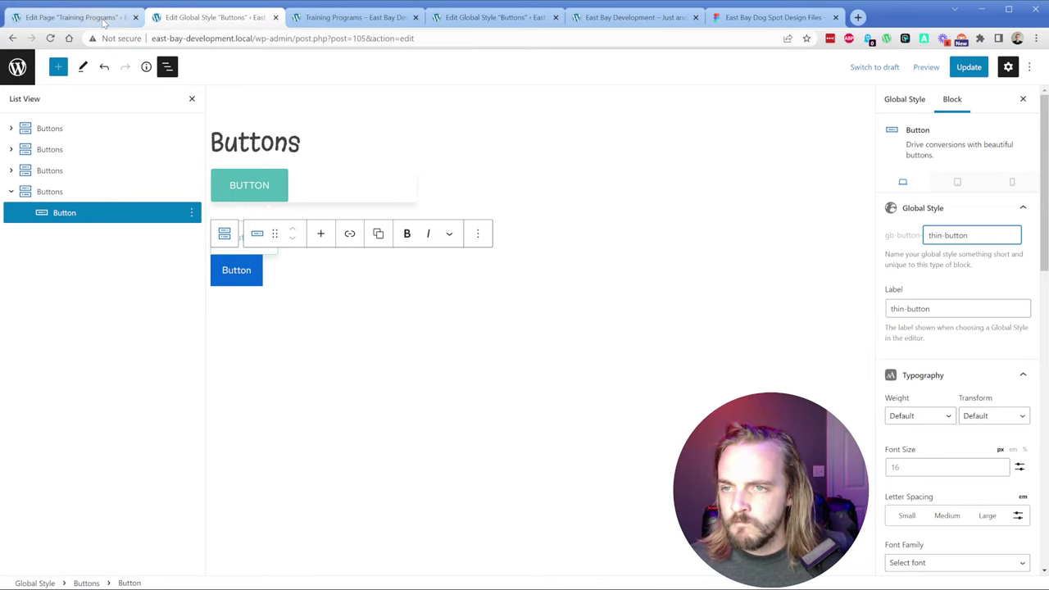
pyautogui.click(625, 252)
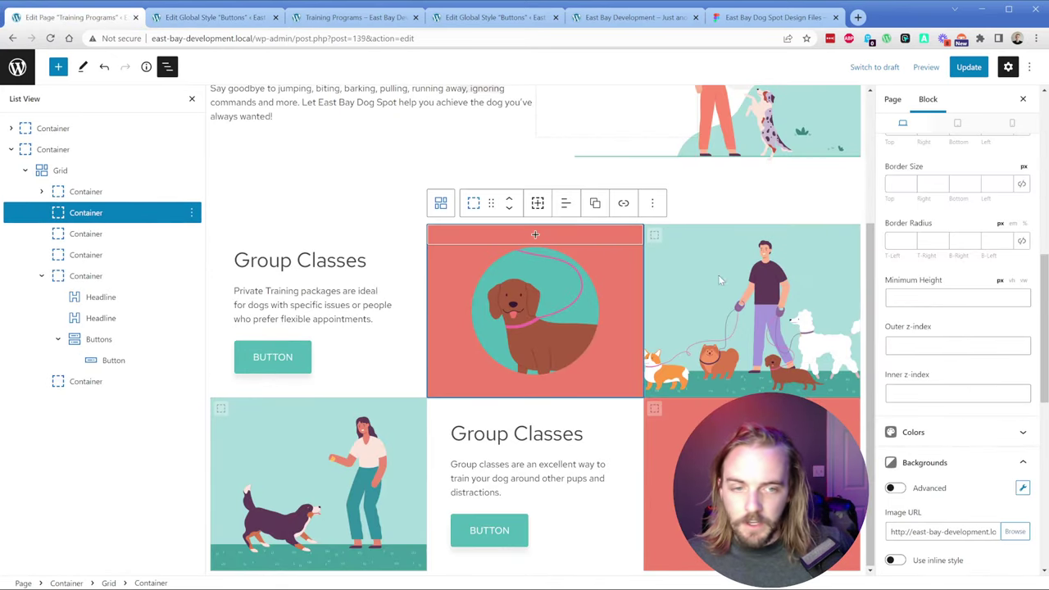
pyautogui.click(85, 191)
pyautogui.click(86, 212)
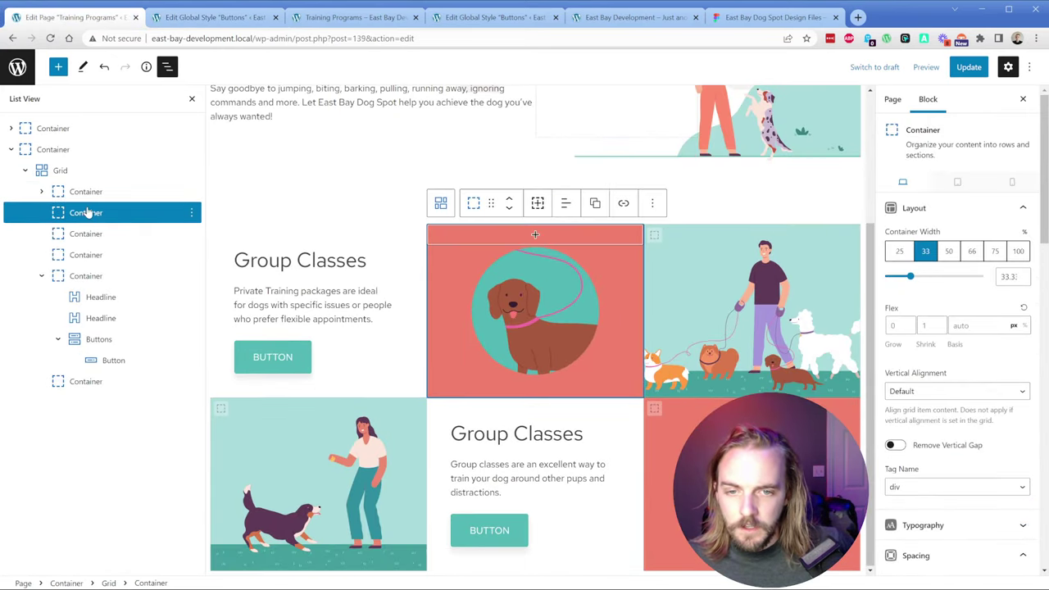
pyautogui.scroll(-10, 955, 393)
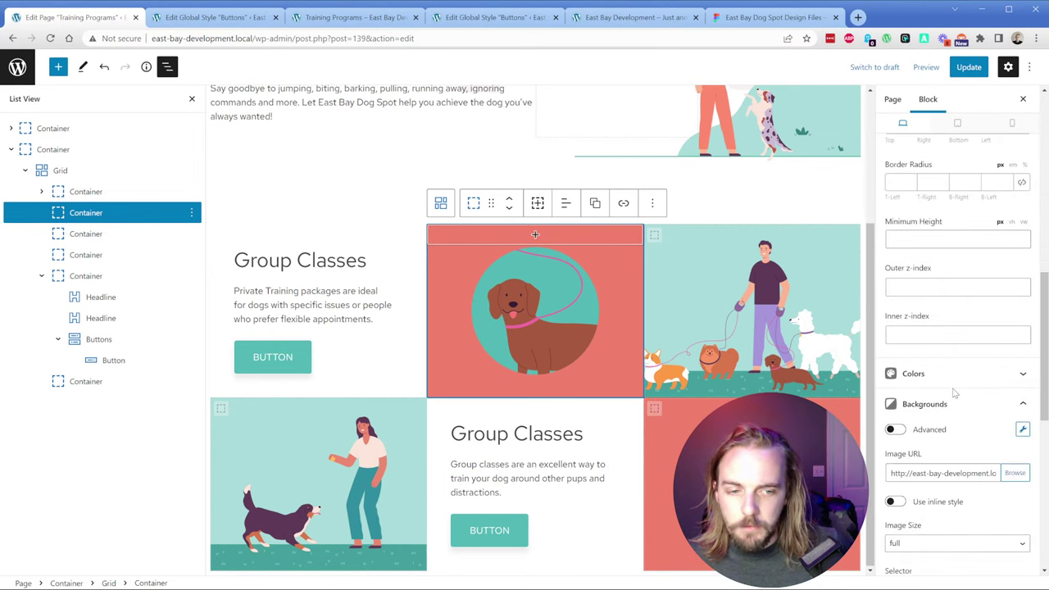
pyautogui.scroll(-2, 954, 369)
pyautogui.scroll(-4, 963, 352)
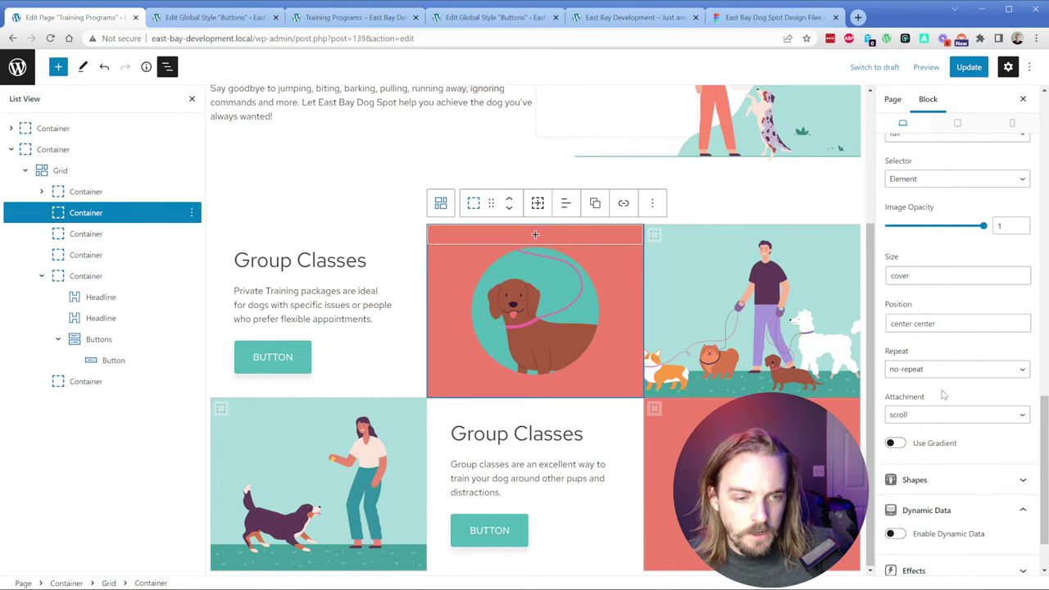
pyautogui.click(942, 416)
pyautogui.scroll(-1, 949, 443)
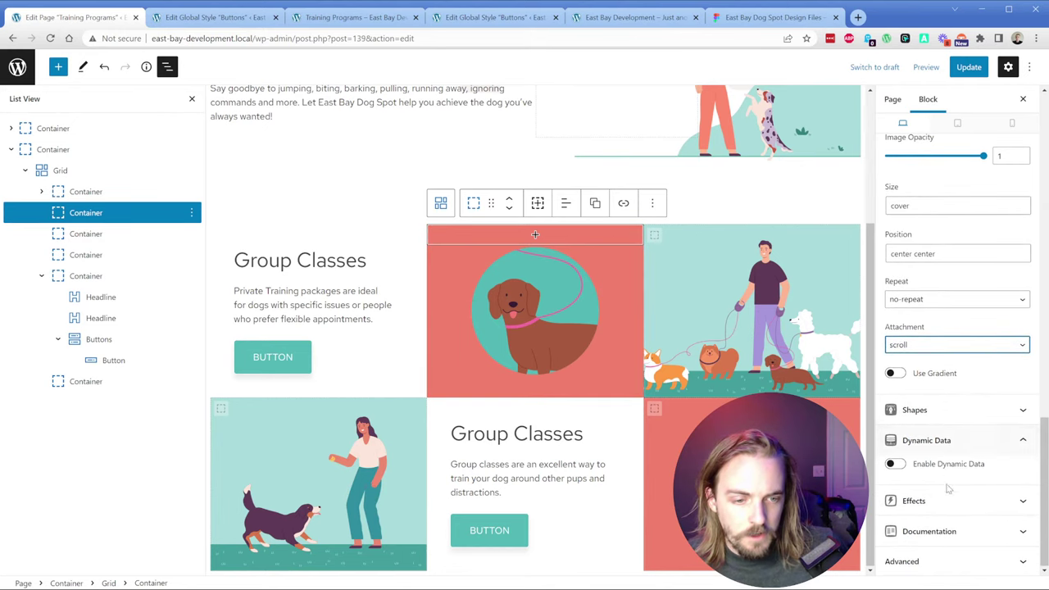
# Step: Try adding a custom attribute in the container's Advanced panel, collapse it, and return to the Buttons style
pyautogui.click(948, 558)
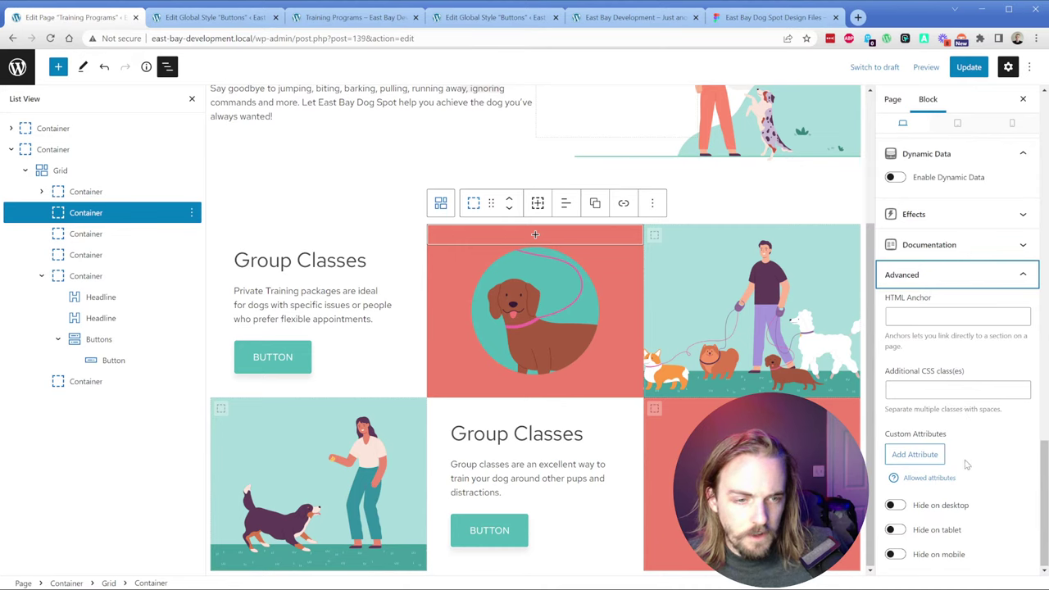
pyautogui.click(939, 462)
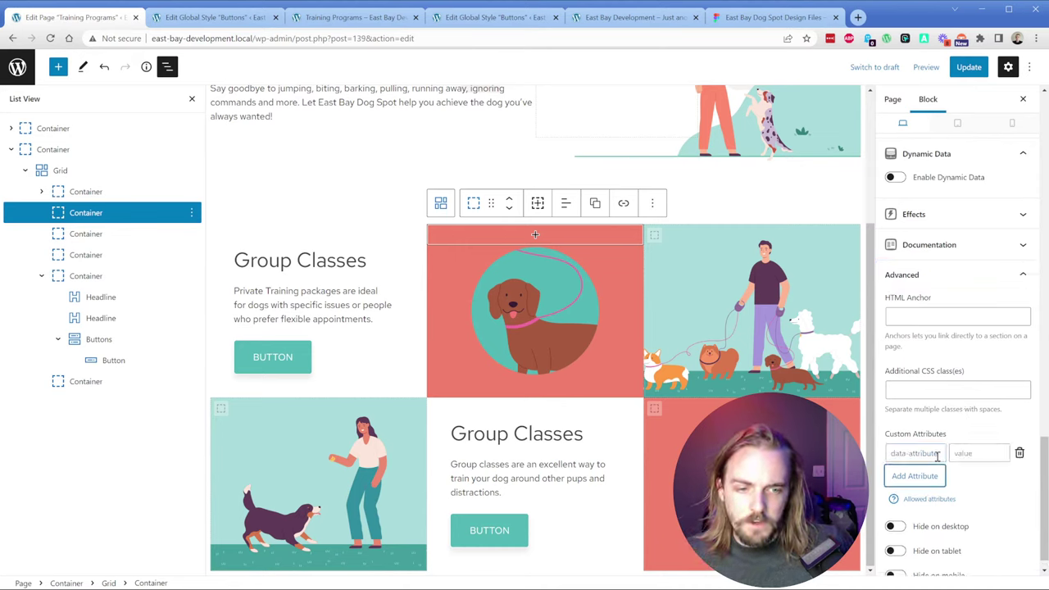
pyautogui.click(937, 457)
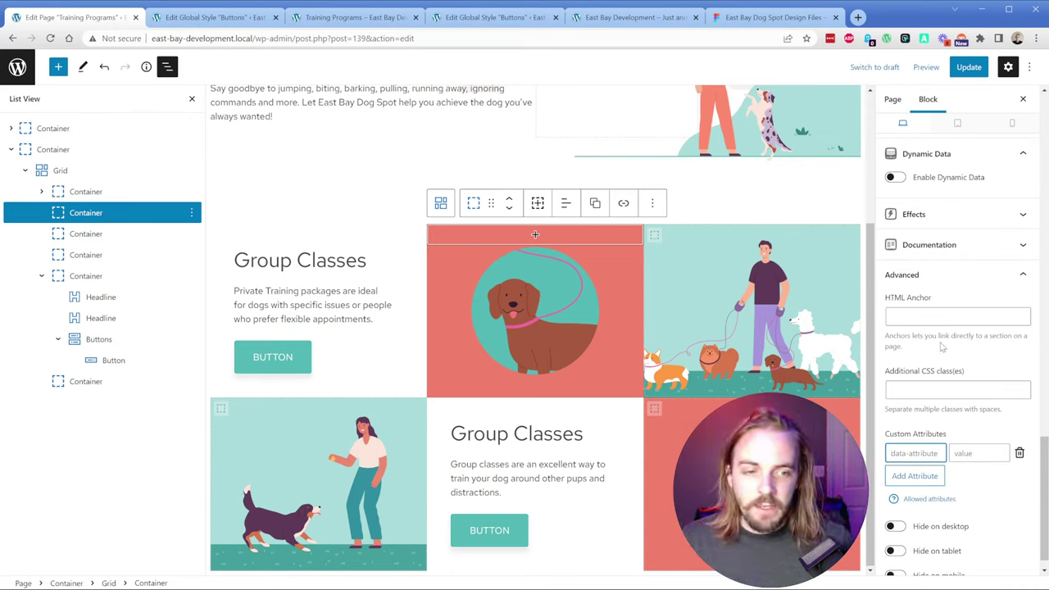
pyautogui.click(935, 276)
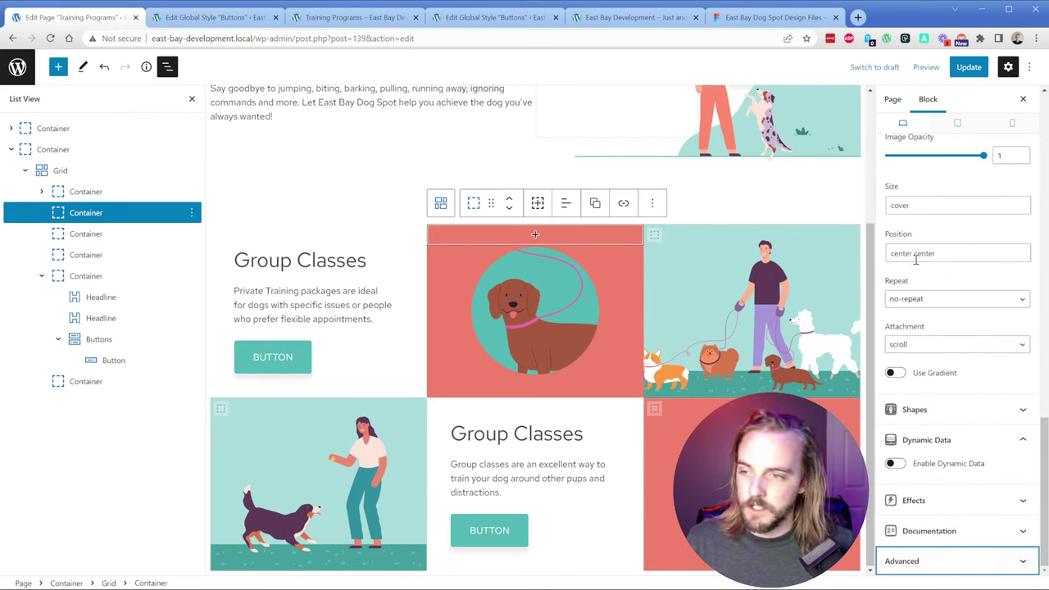
pyautogui.scroll(2, 918, 272)
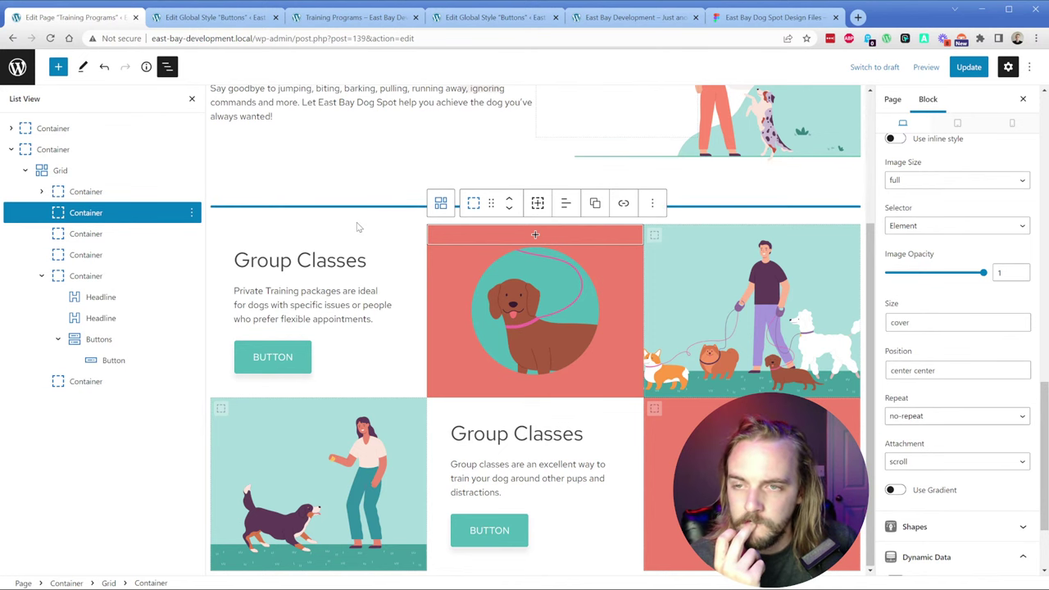
pyautogui.hotkey('ctrl', 'Tab')
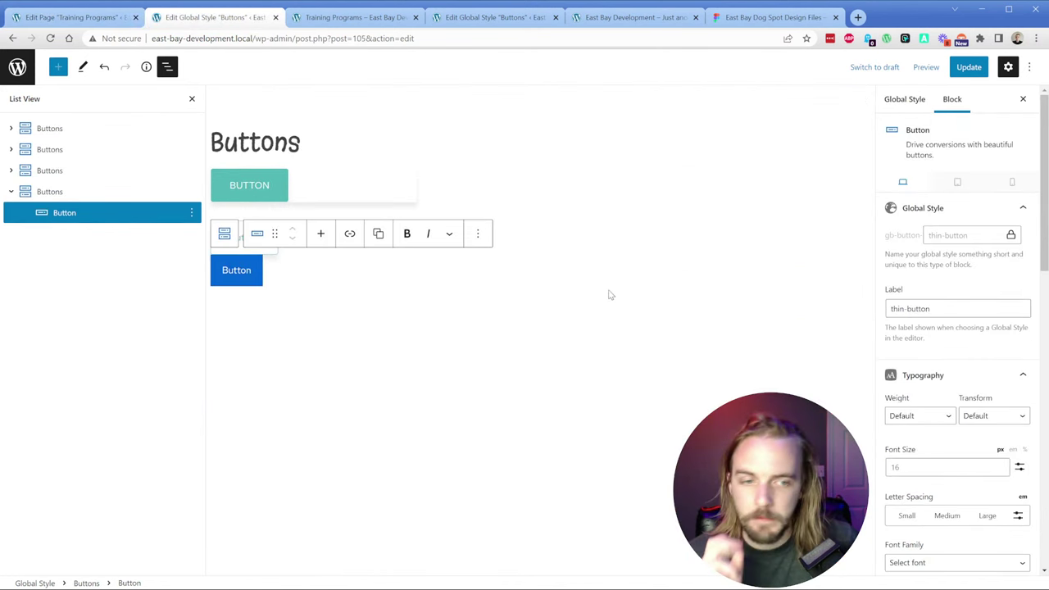
pyautogui.click(766, 18)
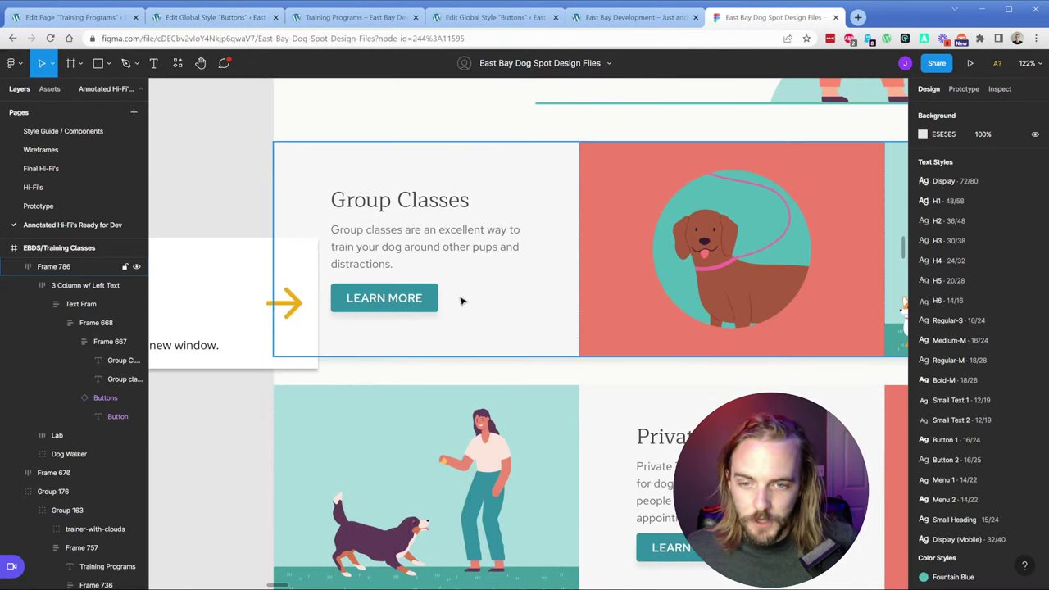
pyautogui.doubleClick(425, 301)
pyautogui.doubleClick(433, 301)
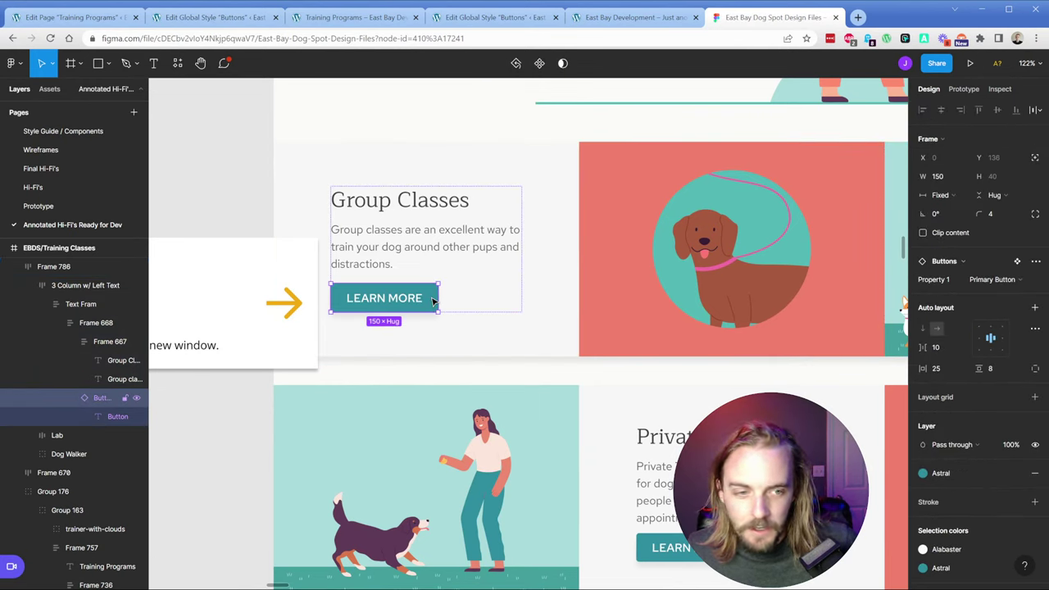
pyautogui.doubleClick(368, 302)
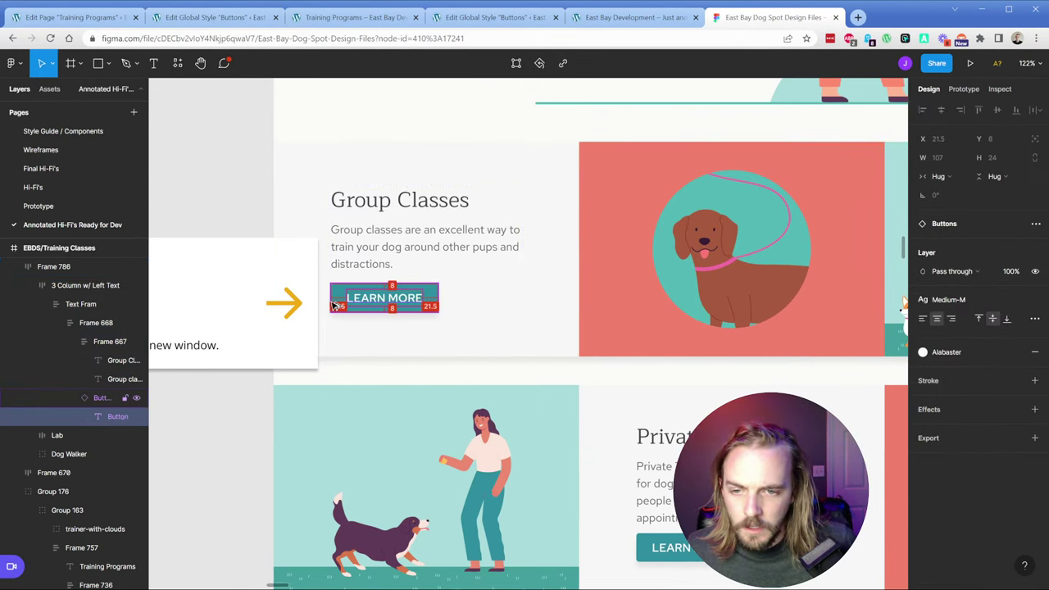
pyautogui.click(76, 19)
pyautogui.click(214, 17)
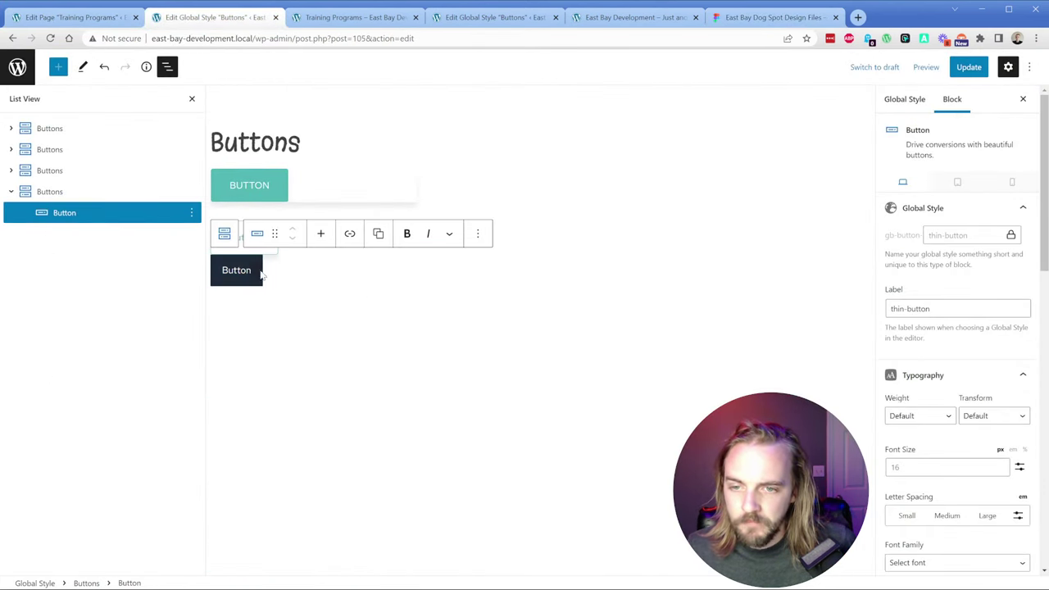
# Step: Give thin-button 8/22/8/22 px padding and a 4 px radius on all corners
pyautogui.scroll(-4, 937, 435)
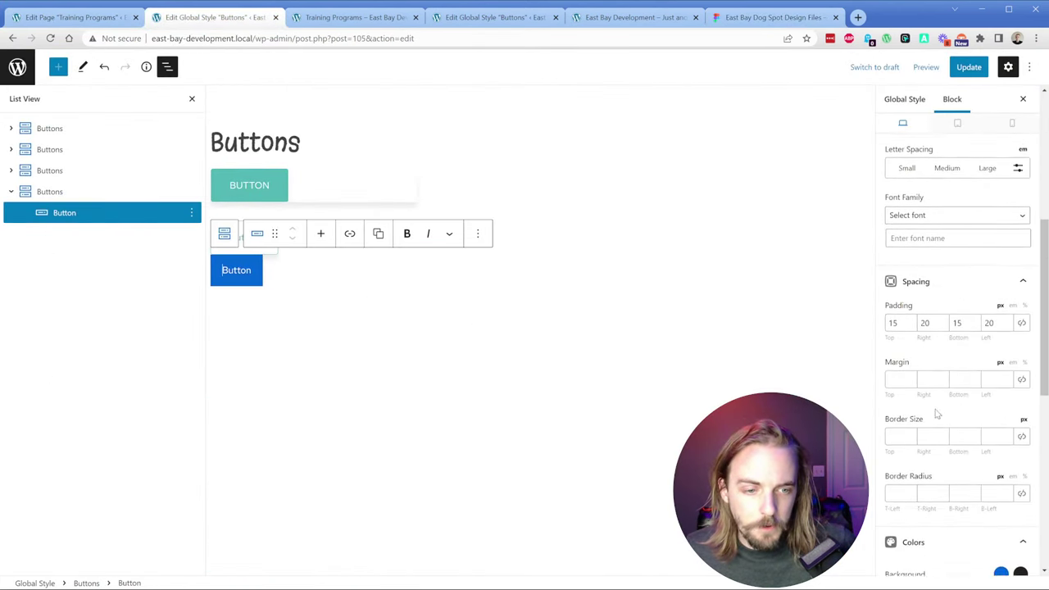
pyautogui.doubleClick(900, 319)
pyautogui.write('8')
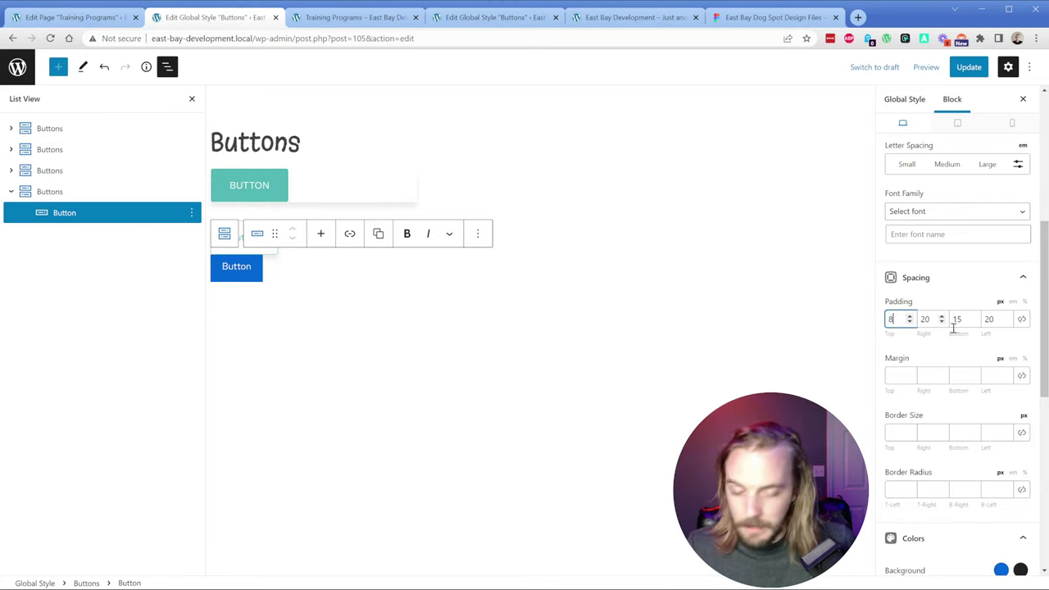
pyautogui.doubleClick(955, 319)
pyautogui.write('8')
pyautogui.doubleClick(924, 320)
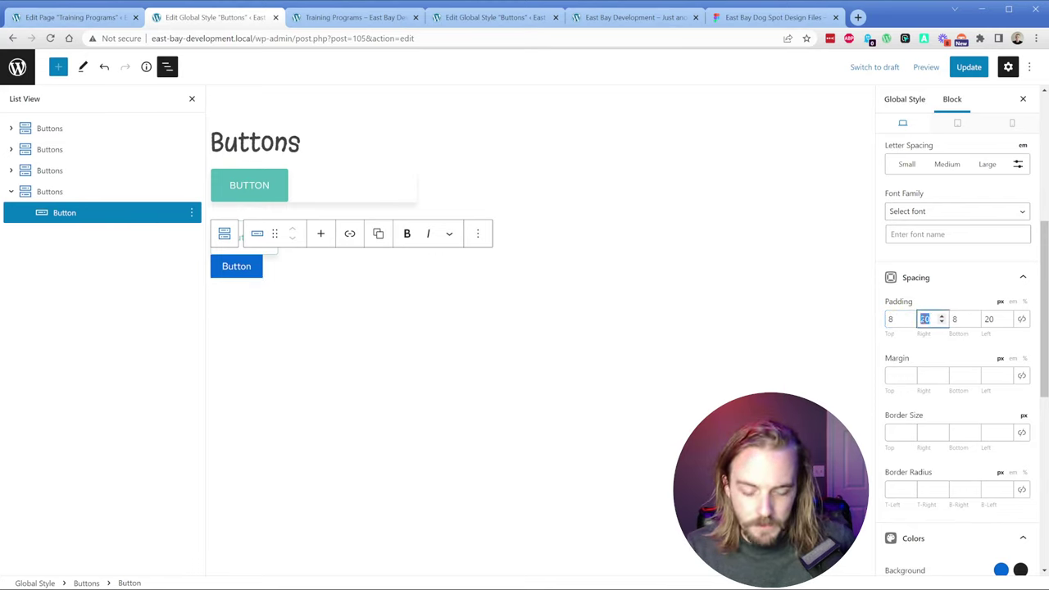
pyautogui.write('22')
pyautogui.doubleClick(989, 320)
pyautogui.write('22')
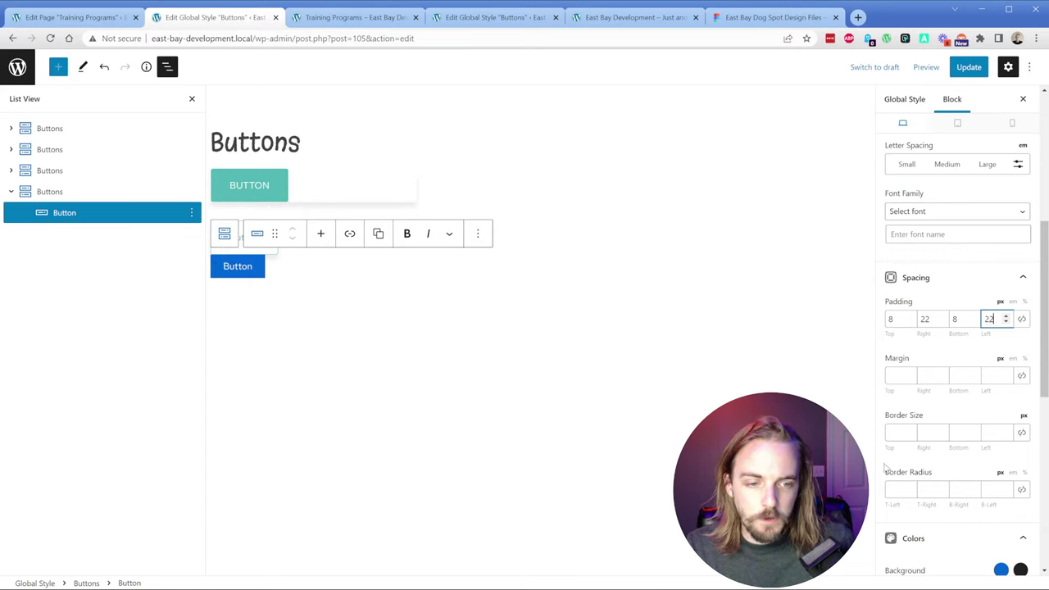
pyautogui.click(899, 489)
pyautogui.write('4')
pyautogui.click(1020, 490)
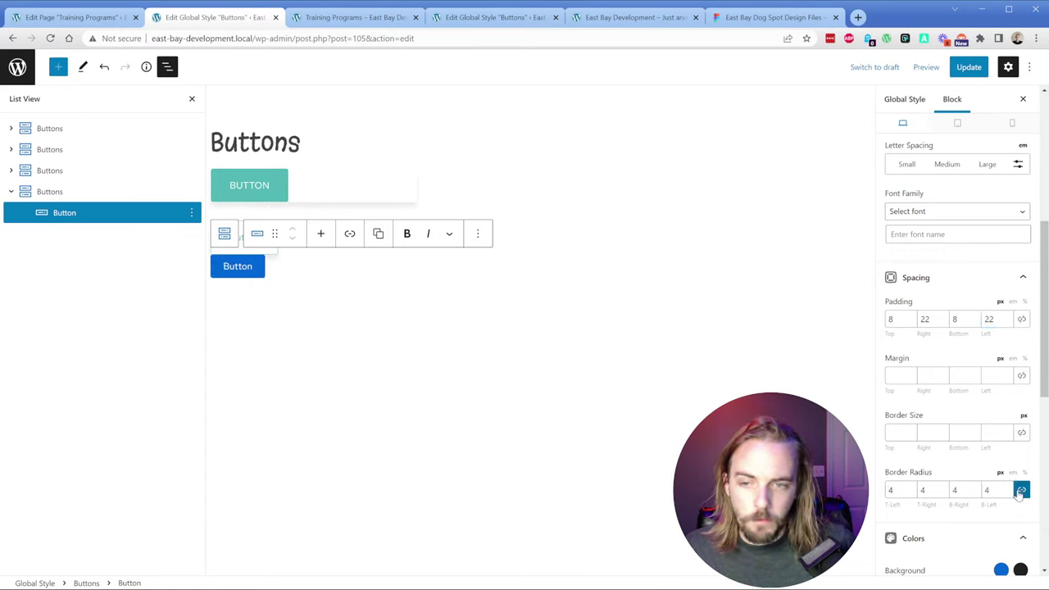
# Step: Set the background to Astral teal and the hover background to Fountain Blue
pyautogui.scroll(-3, 983, 492)
pyautogui.click(994, 397)
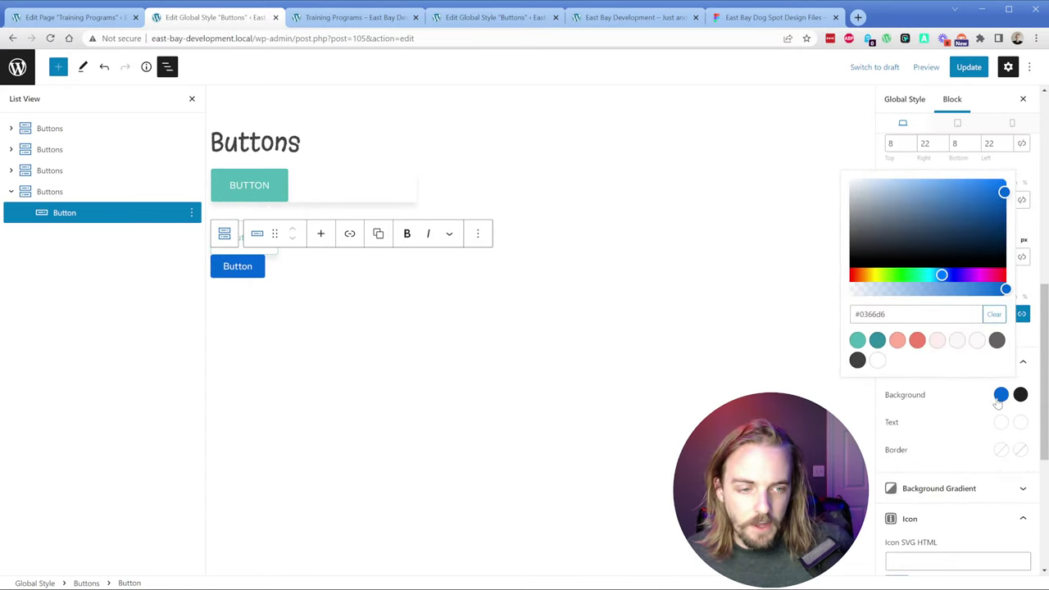
pyautogui.click(876, 343)
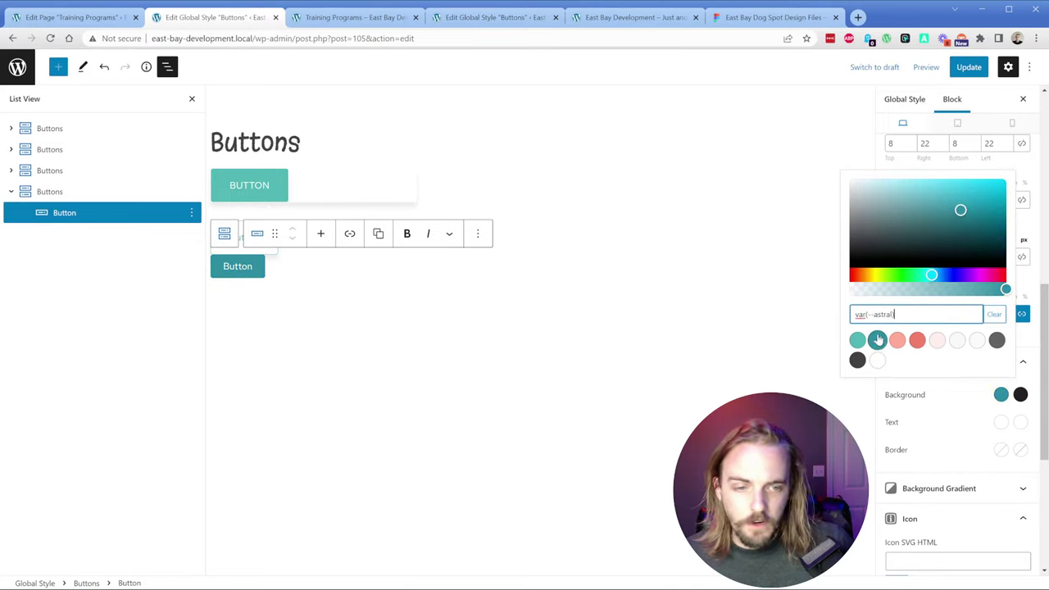
pyautogui.click(1019, 395)
pyautogui.click(877, 339)
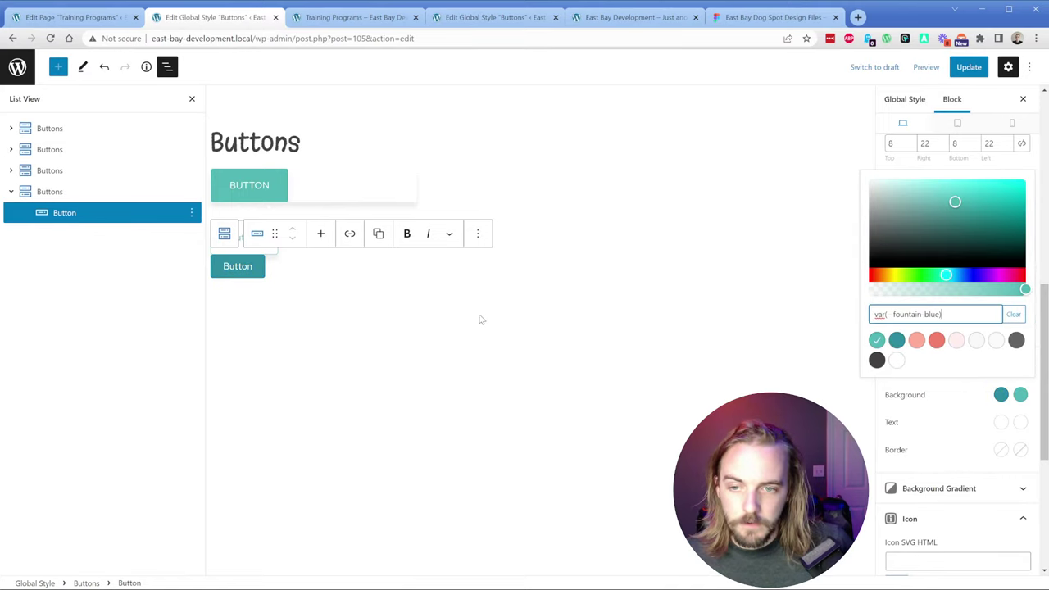
pyautogui.click(889, 422)
# Step: Set the button text transform to Uppercase
pyautogui.scroll(4, 893, 340)
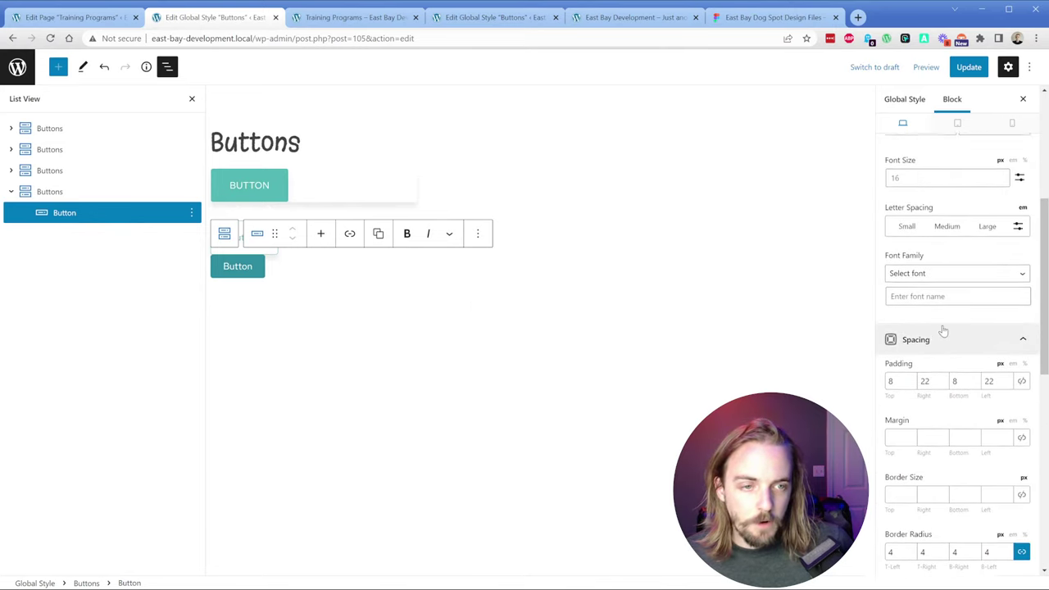
pyautogui.click(980, 245)
pyautogui.click(999, 271)
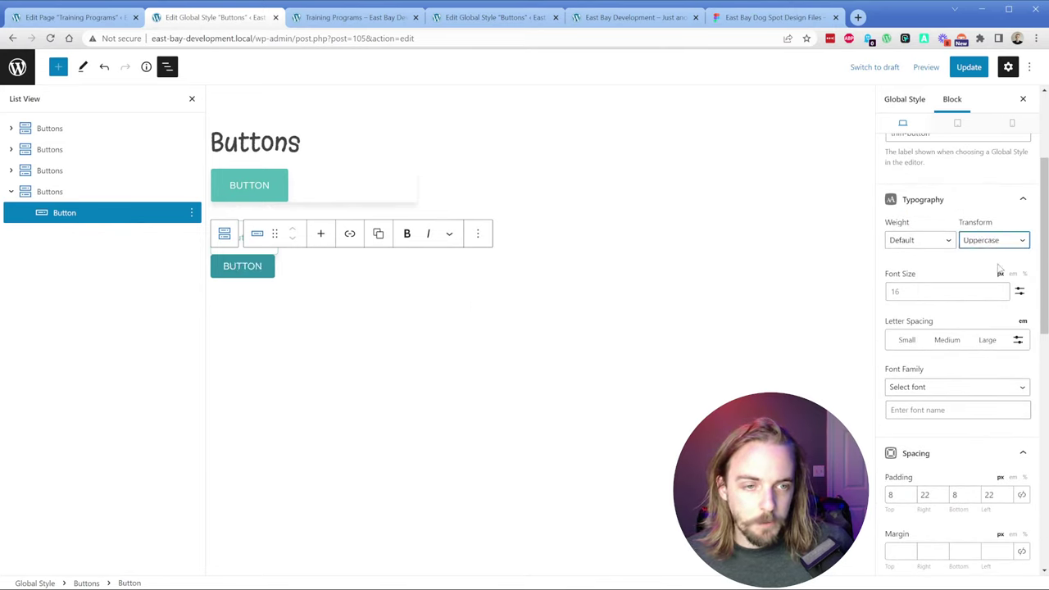
# Step: Check the Figma text CSS and set the thin-button font weight to 500 to match
pyautogui.click(741, 18)
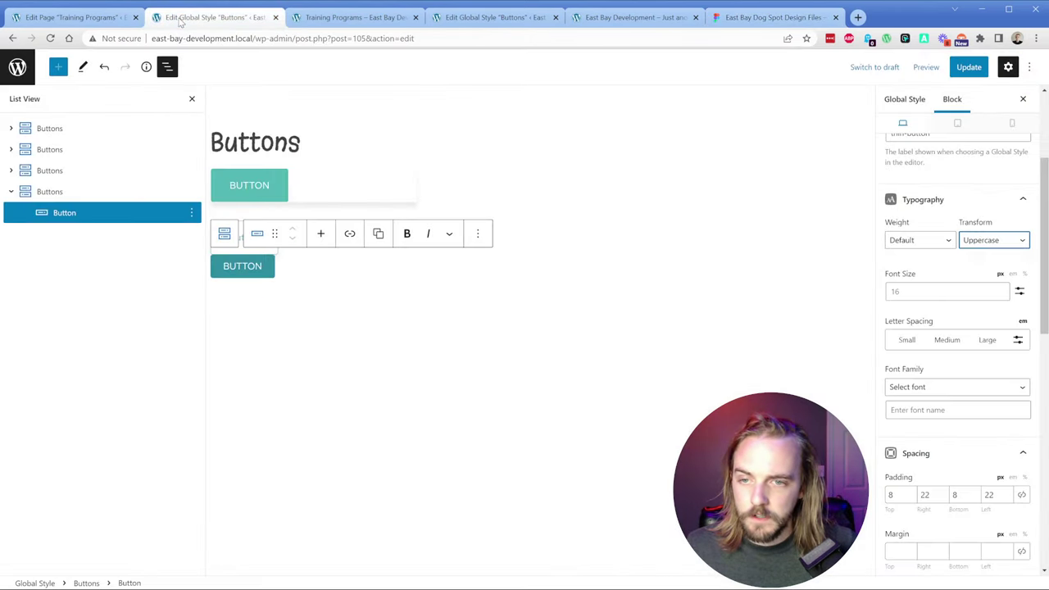
pyautogui.click(215, 18)
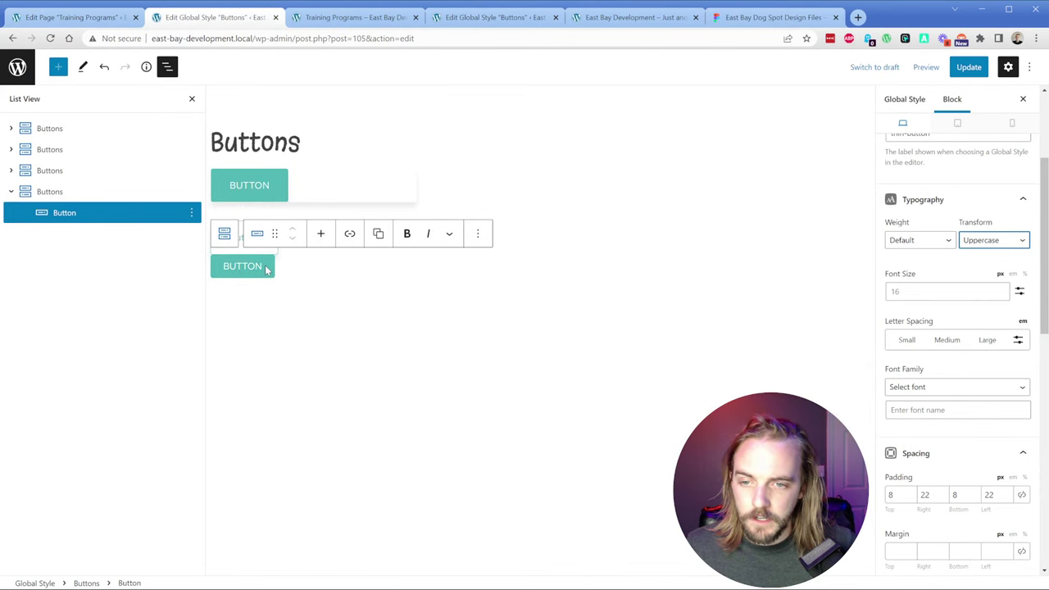
pyautogui.click(742, 17)
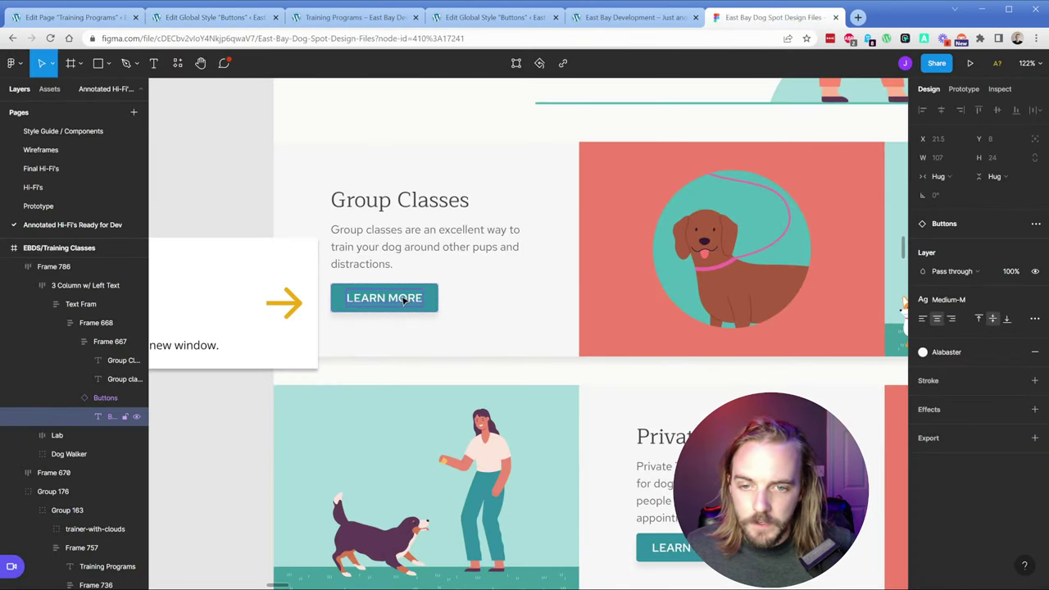
pyautogui.click(999, 89)
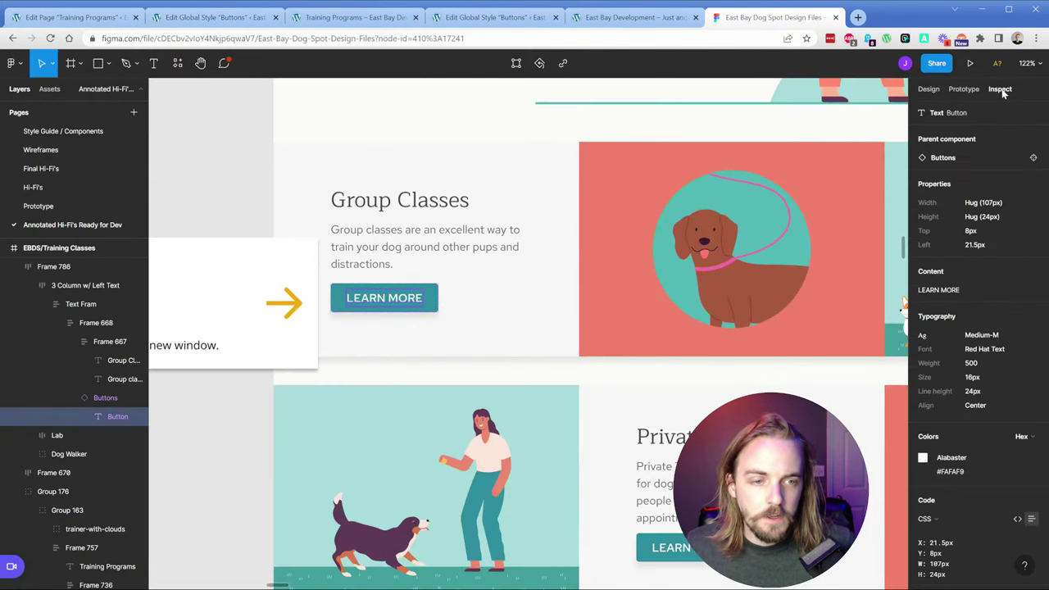
pyautogui.click(203, 21)
pyautogui.click(926, 240)
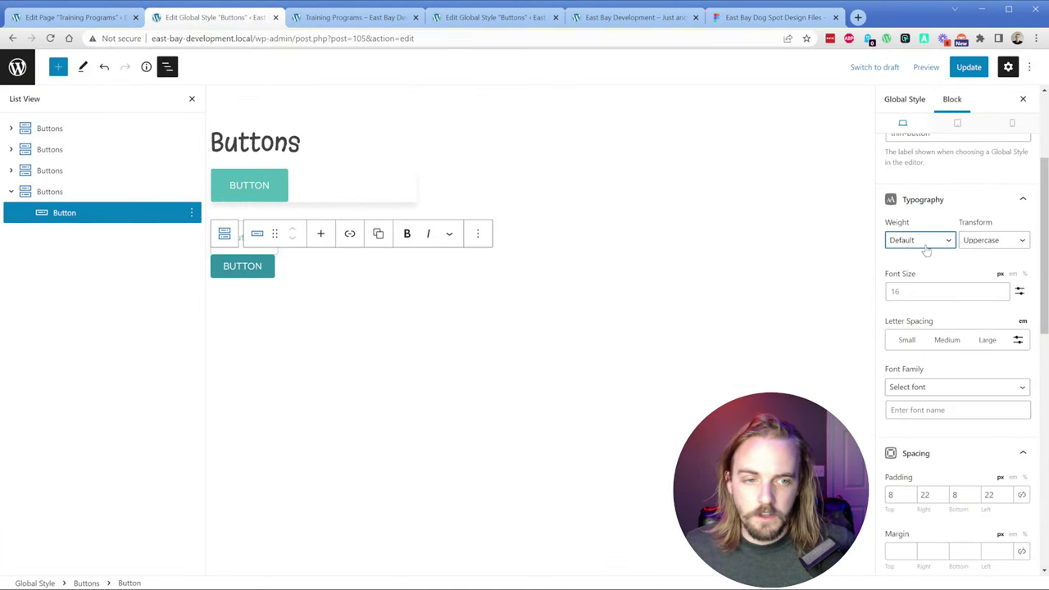
pyautogui.click(911, 331)
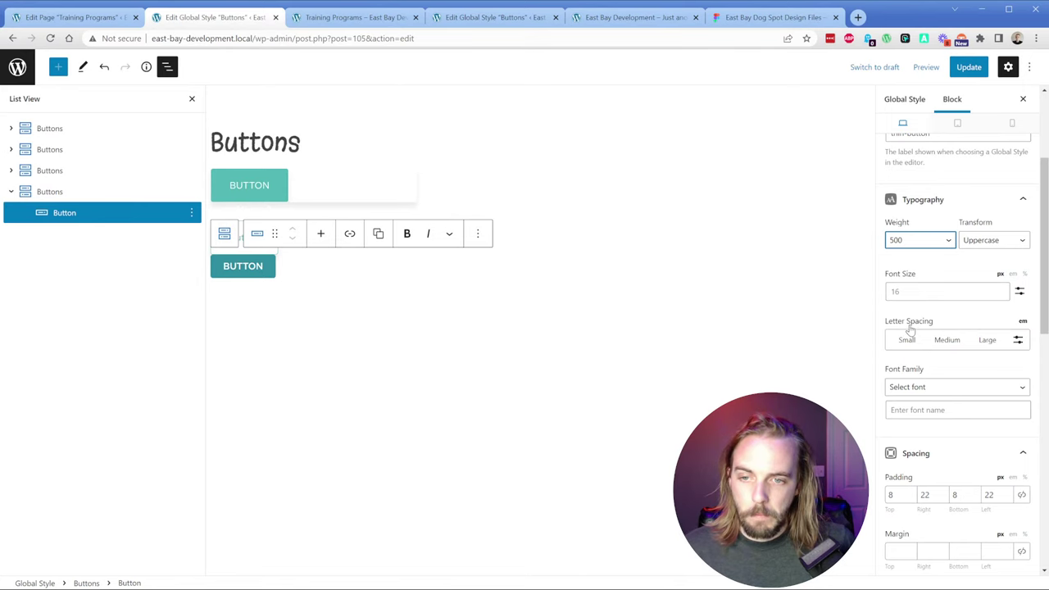
pyautogui.click(734, 19)
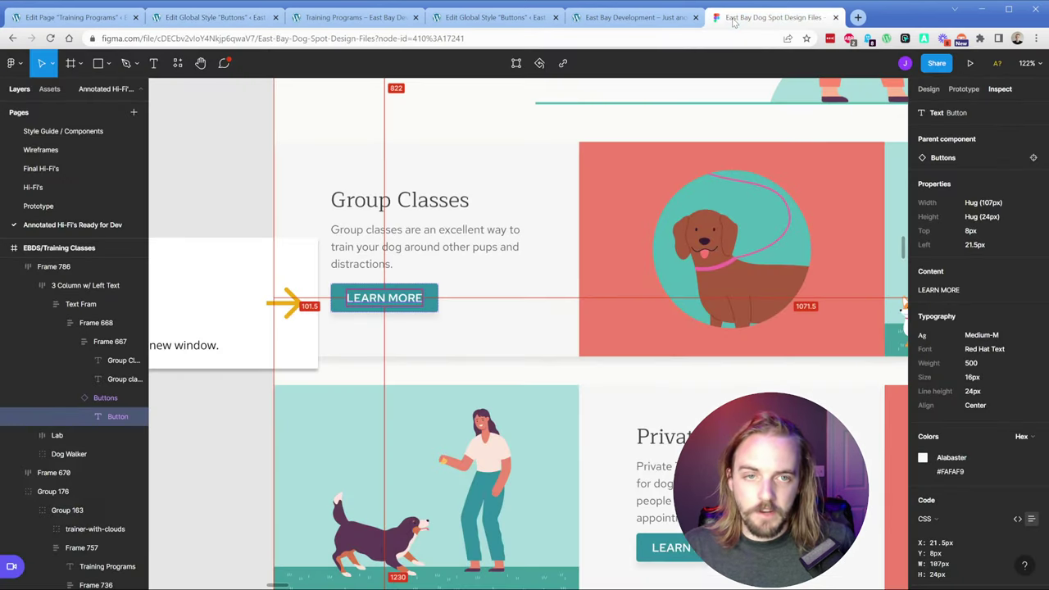
pyautogui.click(428, 296)
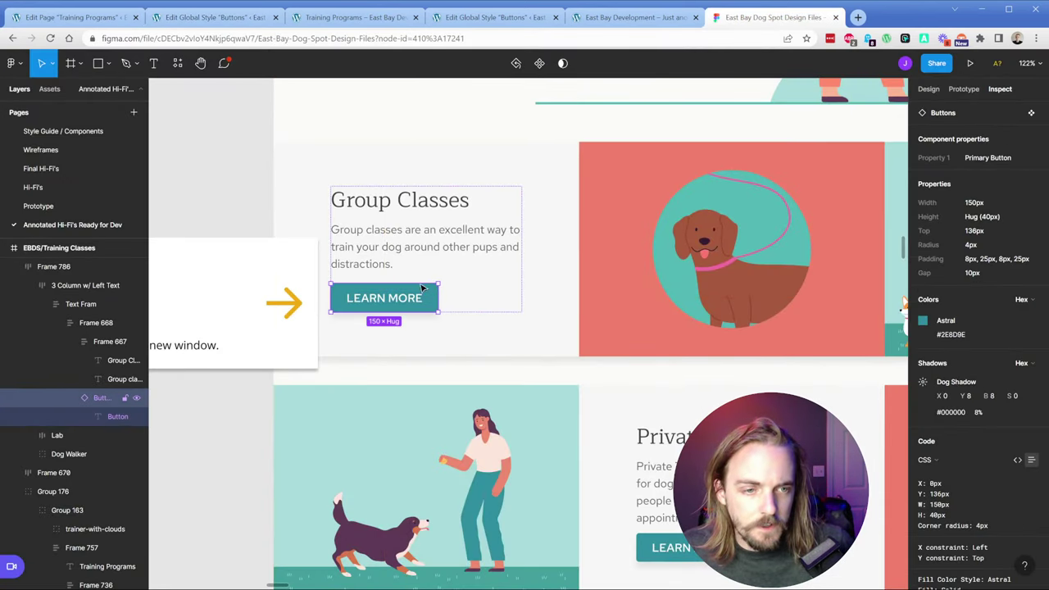
pyautogui.click(214, 17)
# Step: Update the Buttons global style, then reload the Training Programs page editor to apply it
pyautogui.click(963, 67)
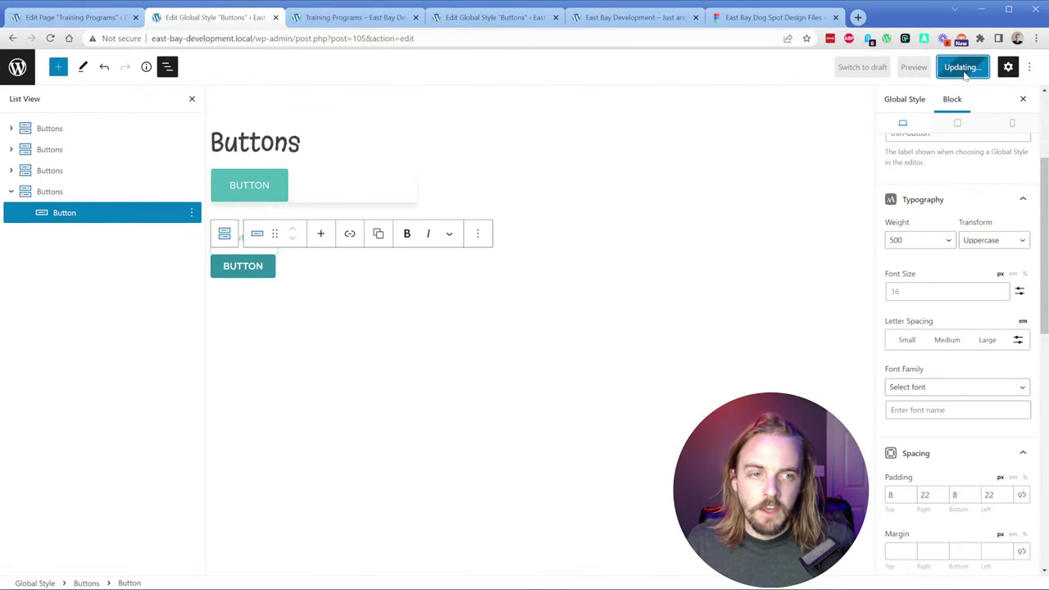
pyautogui.click(352, 17)
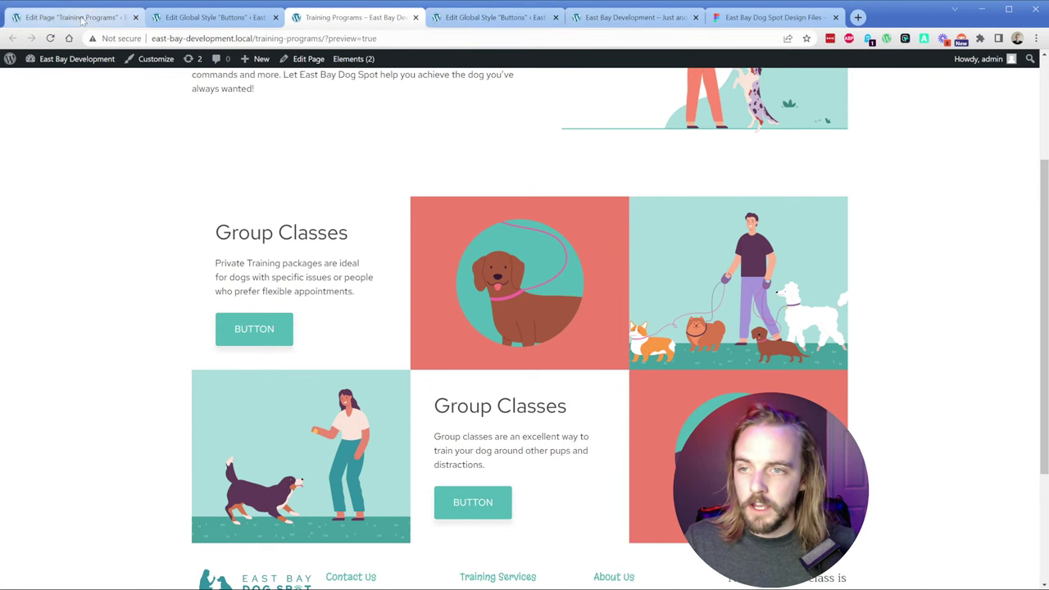
pyautogui.hotkey('ctrl', '1')
pyautogui.press('F5')
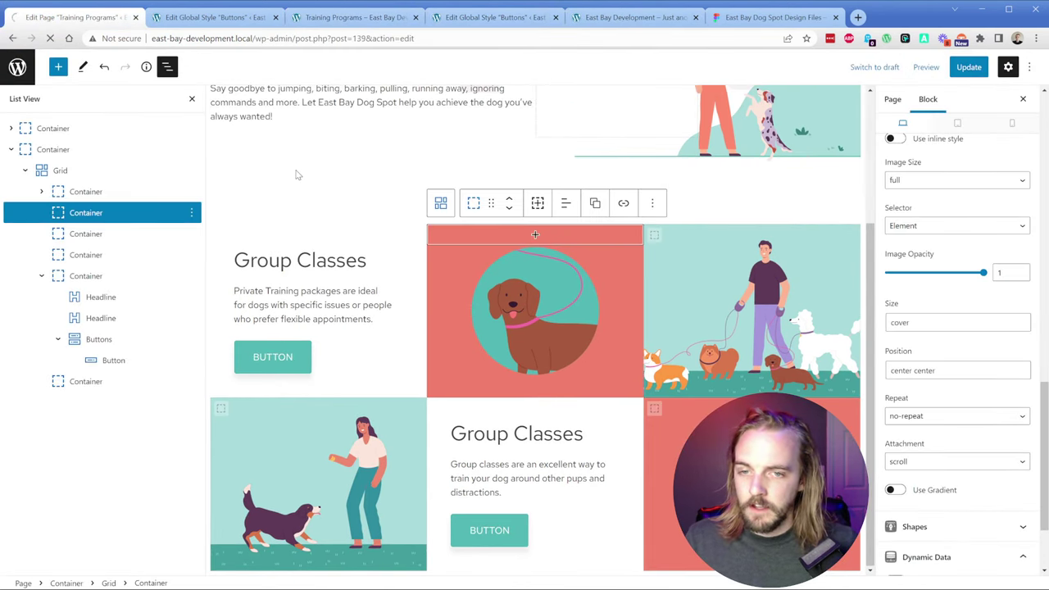
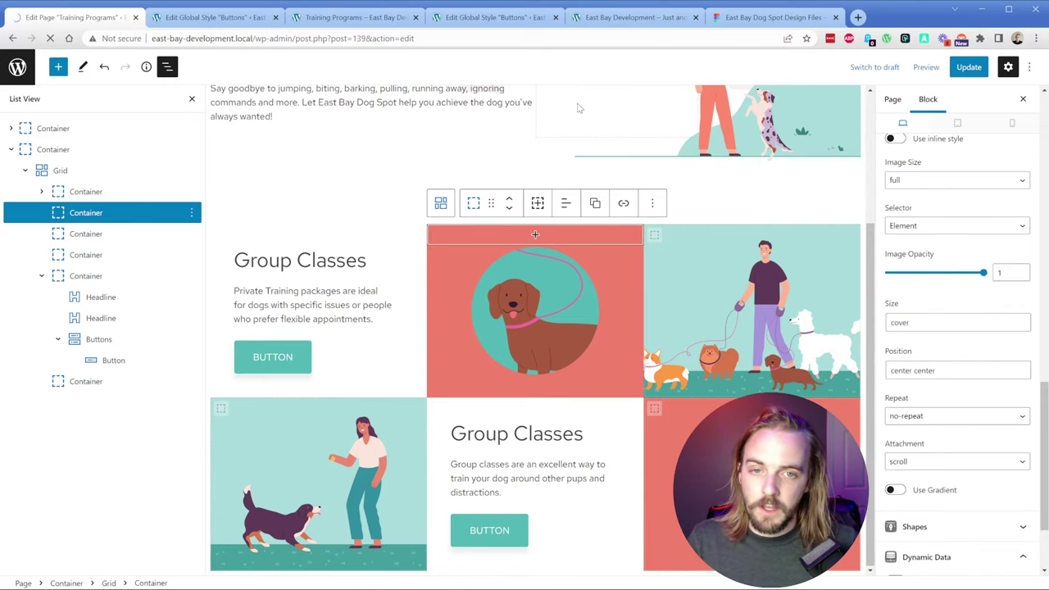
# Step: Toggle the Buttons global style's transition effect on and back off, then save the style
pyautogui.click(215, 18)
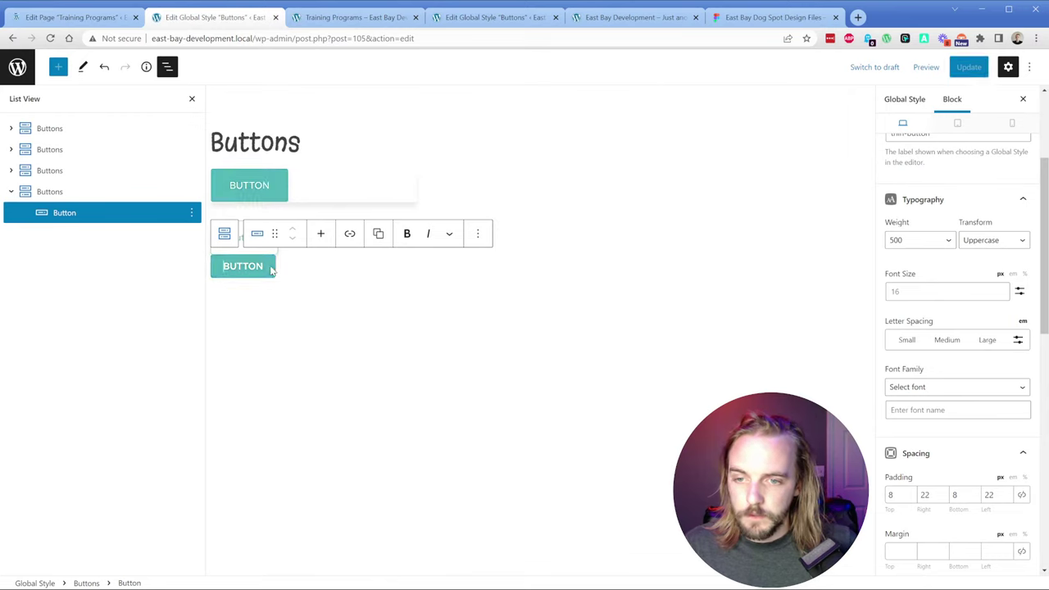
pyautogui.scroll(-10, 1005, 489)
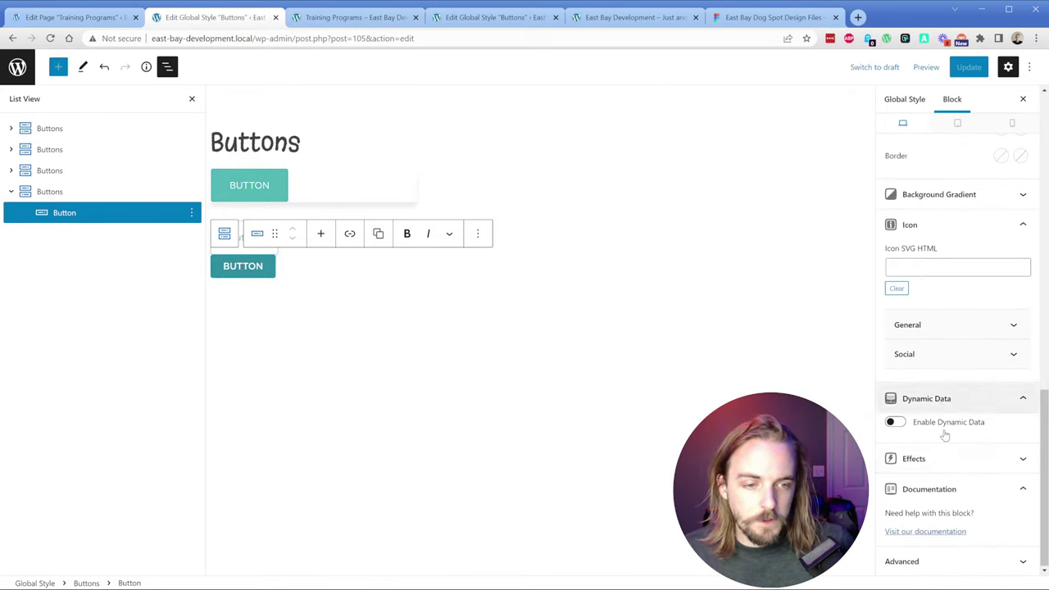
pyautogui.click(942, 456)
pyautogui.scroll(-2, 942, 451)
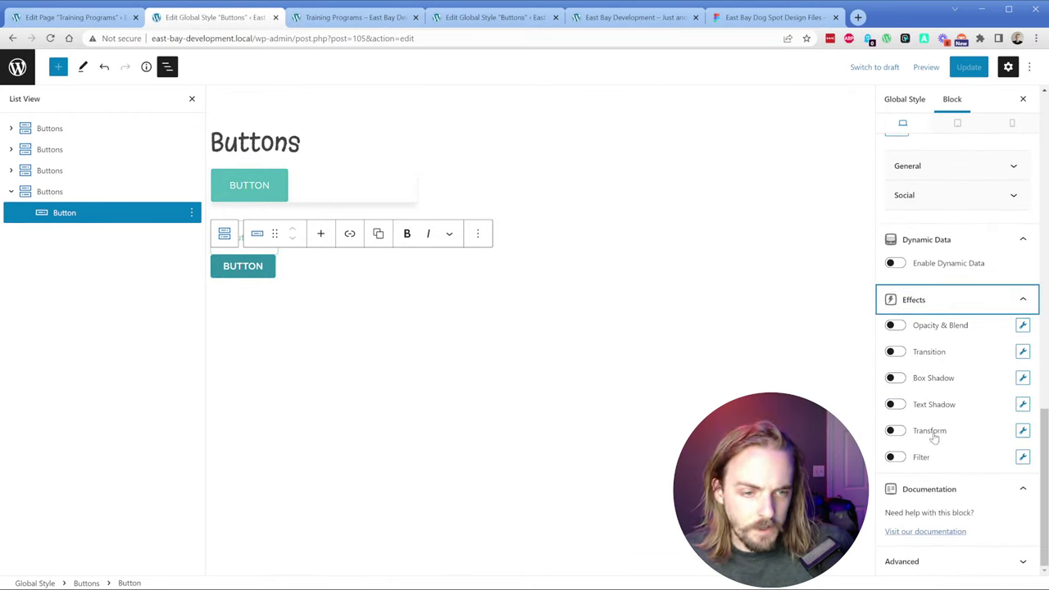
pyautogui.click(898, 354)
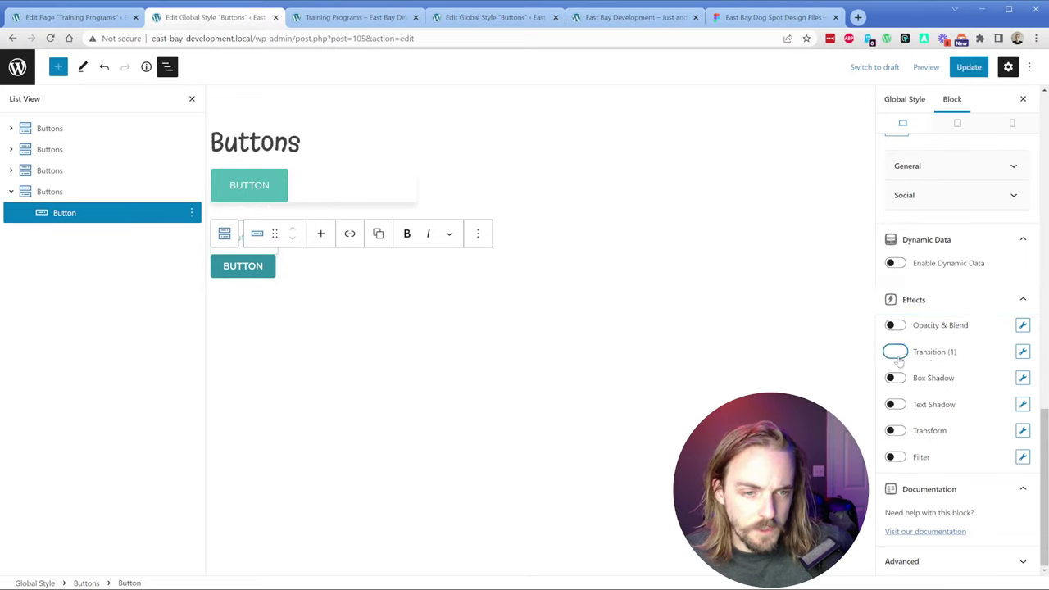
pyautogui.click(1022, 352)
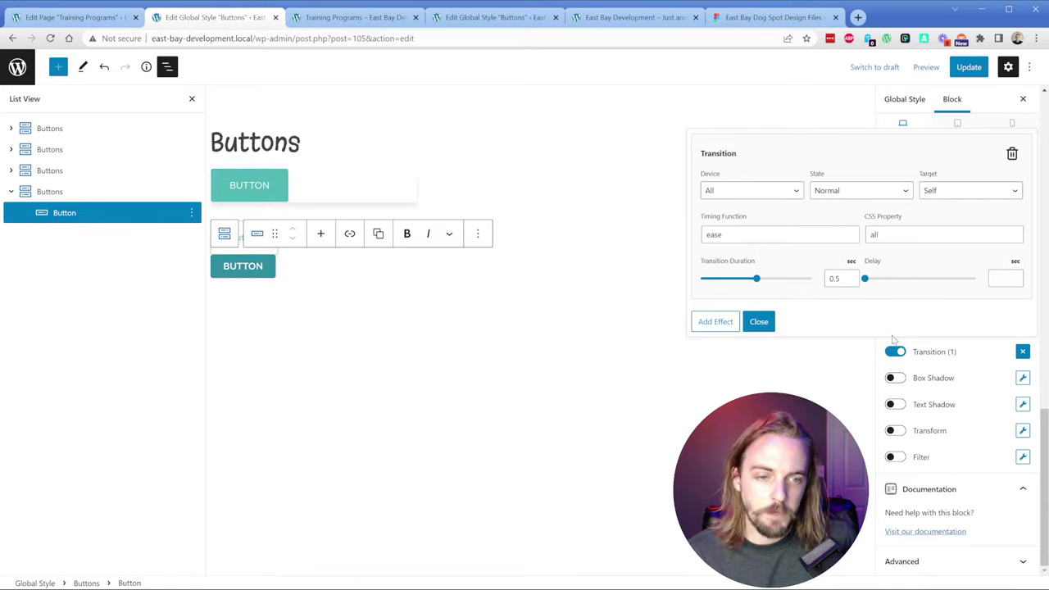
pyautogui.click(759, 322)
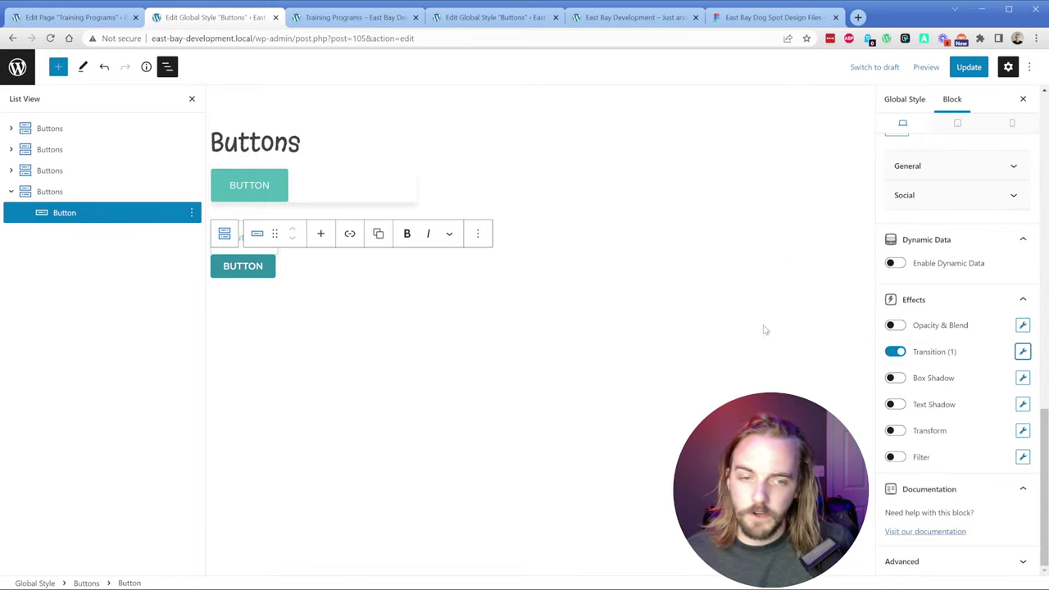
pyautogui.click(894, 351)
pyautogui.click(957, 70)
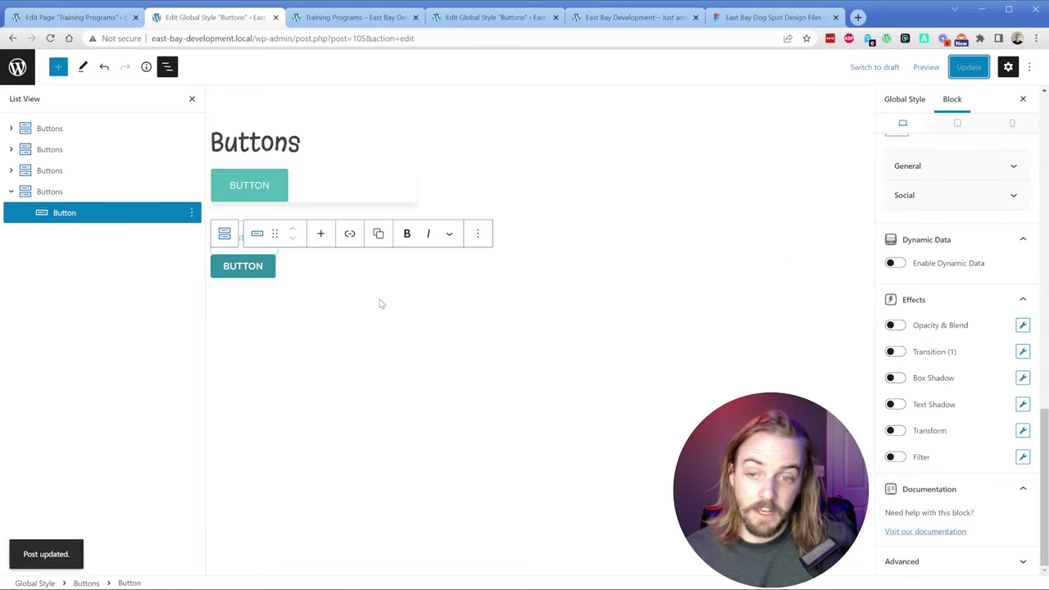
pyautogui.click(114, 17)
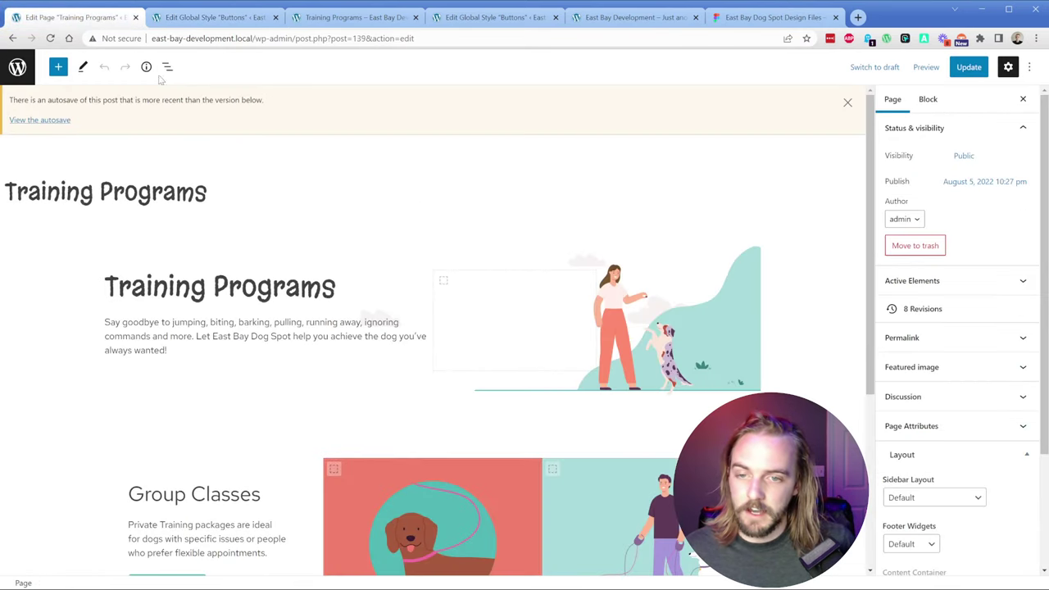
# Step: Close the duplicate Buttons global style and home page tabs and return to the page editor
pyautogui.scroll(-2, 338, 301)
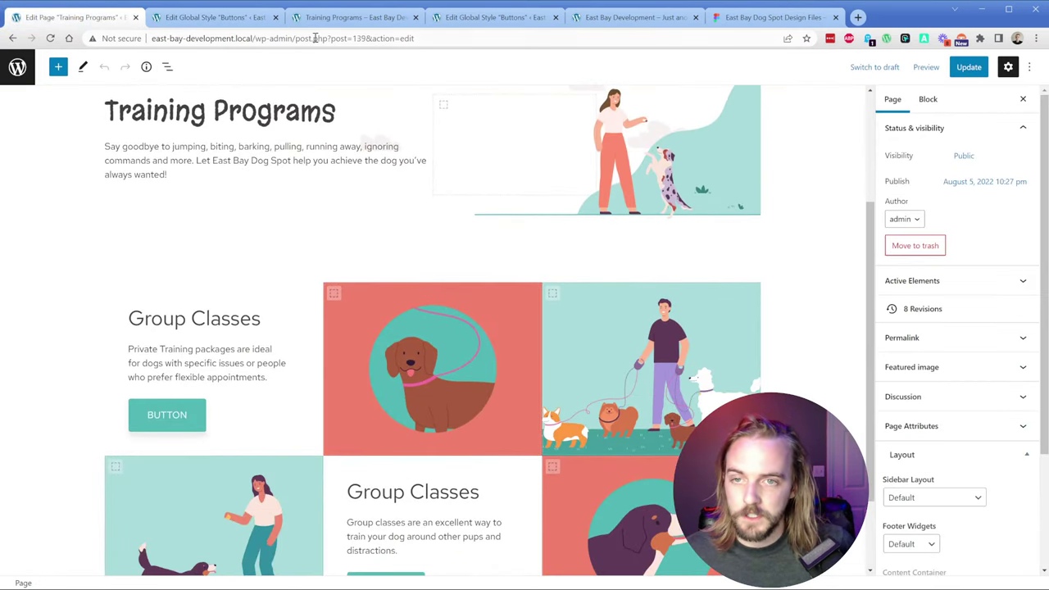
pyautogui.click(343, 22)
pyautogui.click(492, 20)
pyautogui.click(611, 21)
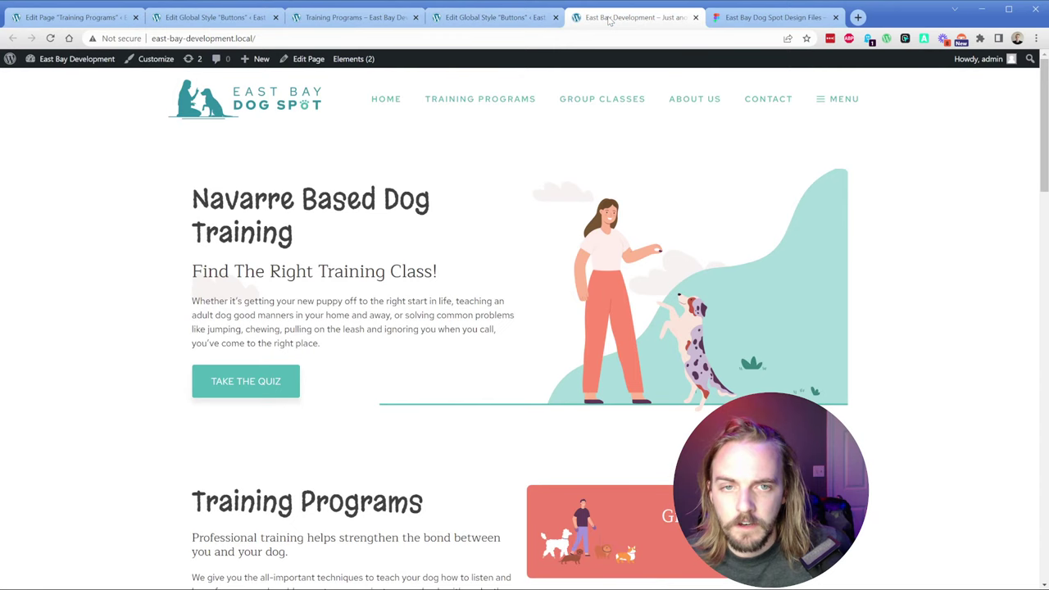
pyautogui.click(531, 20)
pyautogui.click(556, 17)
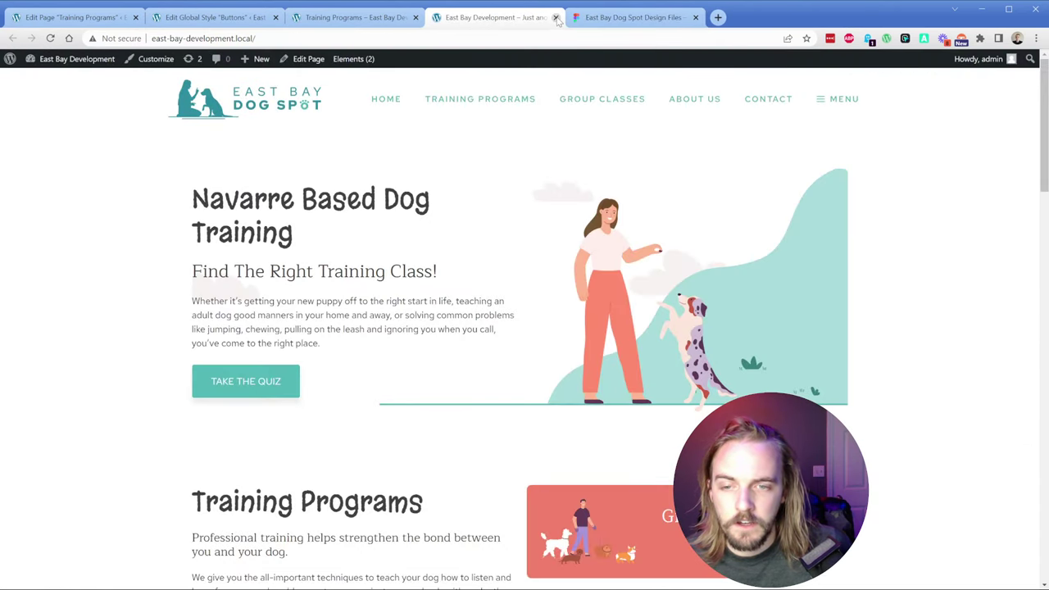
pyautogui.click(556, 17)
pyautogui.click(82, 20)
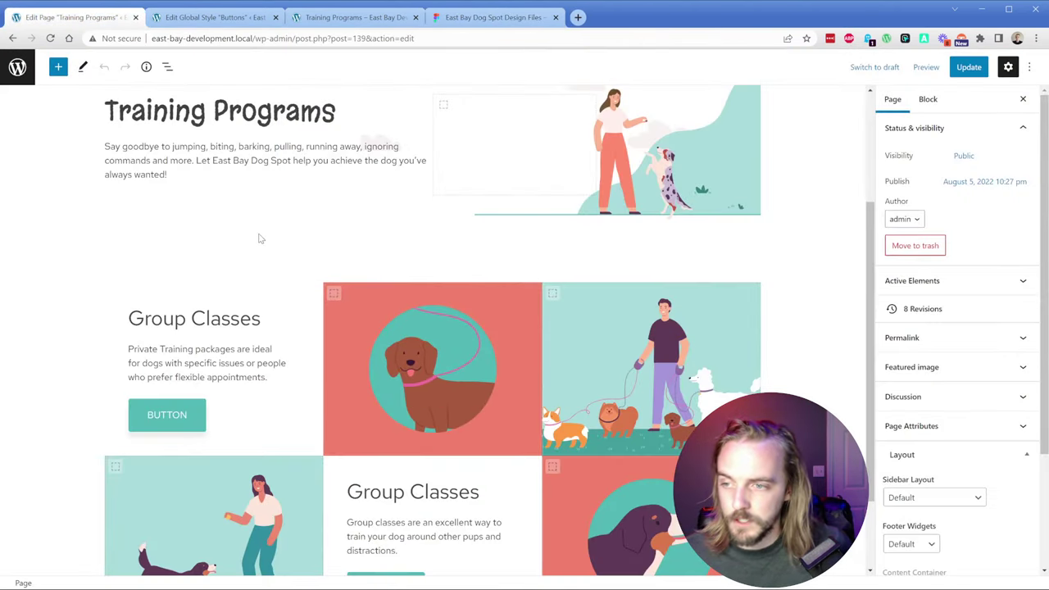
# Step: Apply the thin-button global style to both Group Classes buttons
pyautogui.scroll(-1, 231, 228)
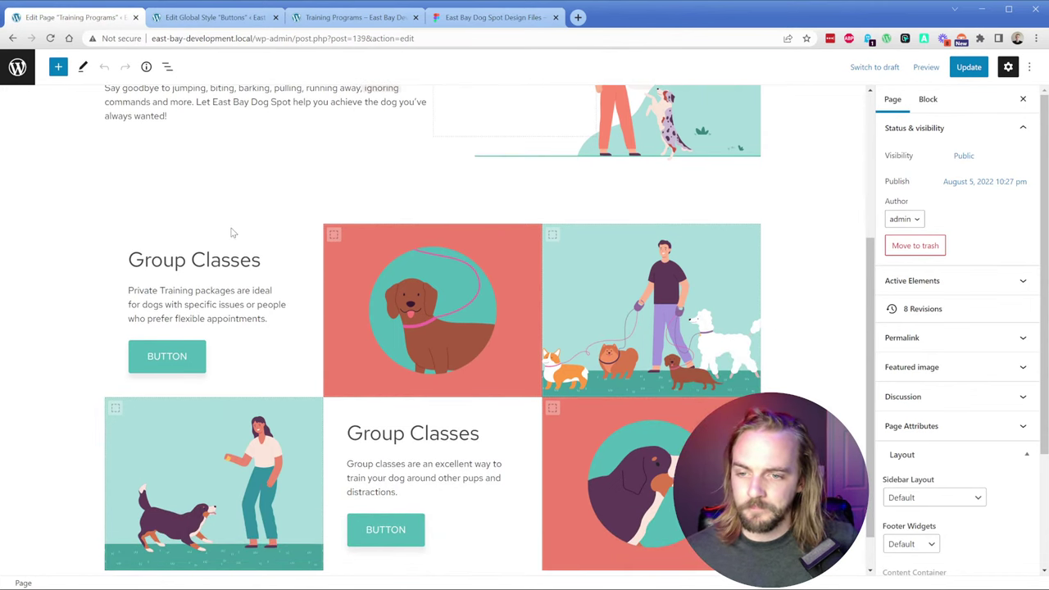
pyautogui.click(204, 366)
pyautogui.click(938, 236)
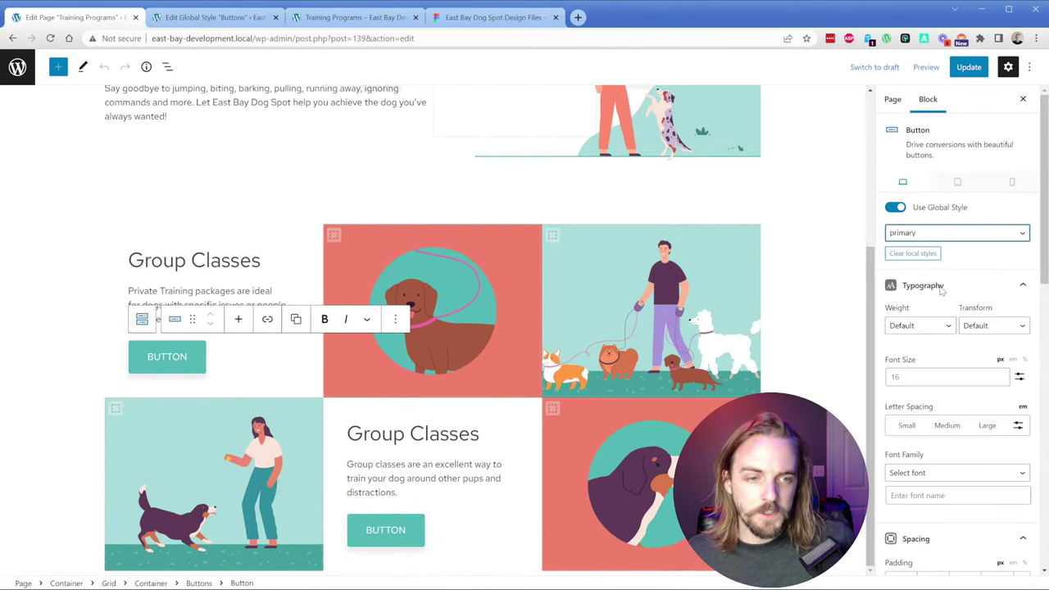
pyautogui.click(938, 304)
pyautogui.click(414, 529)
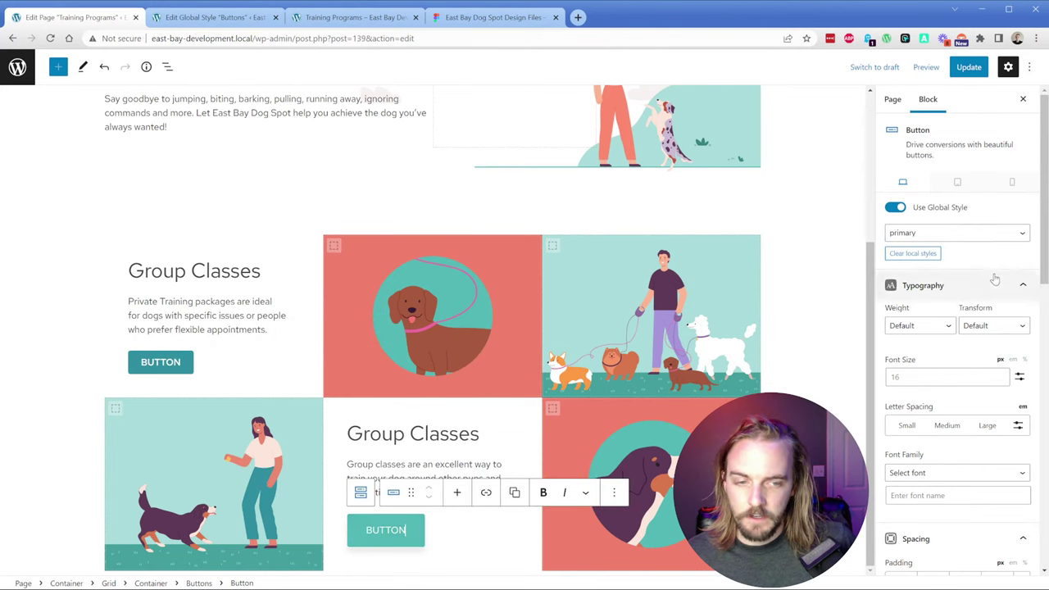
pyautogui.click(932, 307)
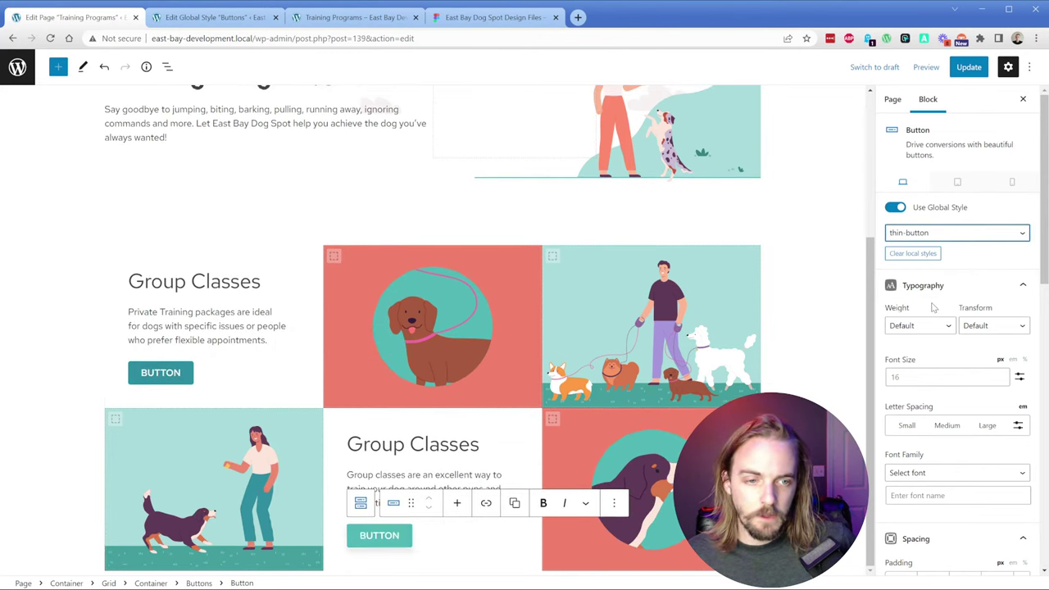
# Step: Relabel both Group Classes buttons 'Learn More' to match the design wording
pyautogui.click(272, 373)
pyautogui.click(80, 348)
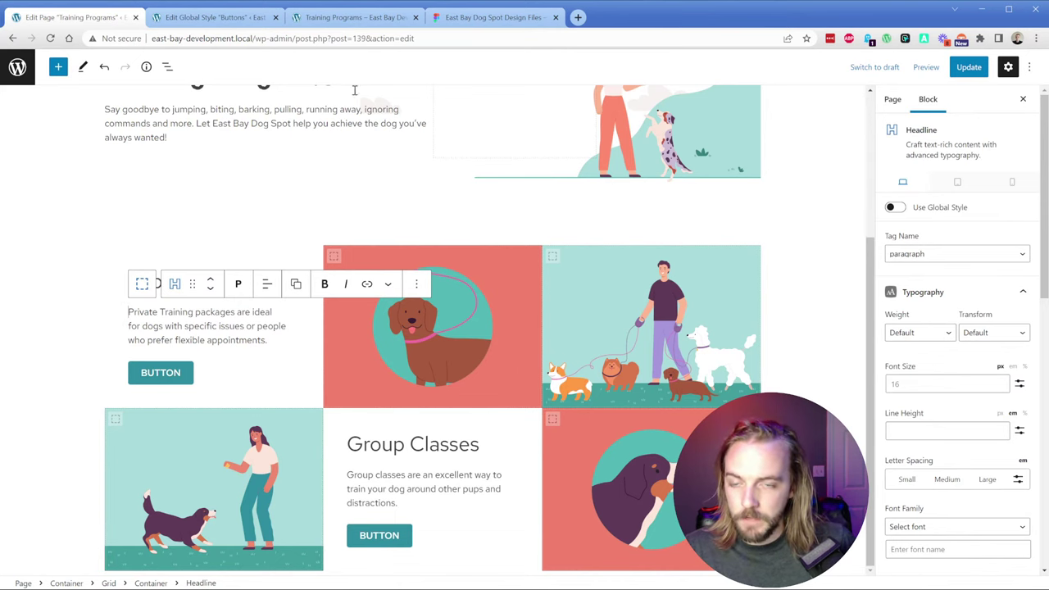
pyautogui.click(492, 17)
pyautogui.click(74, 18)
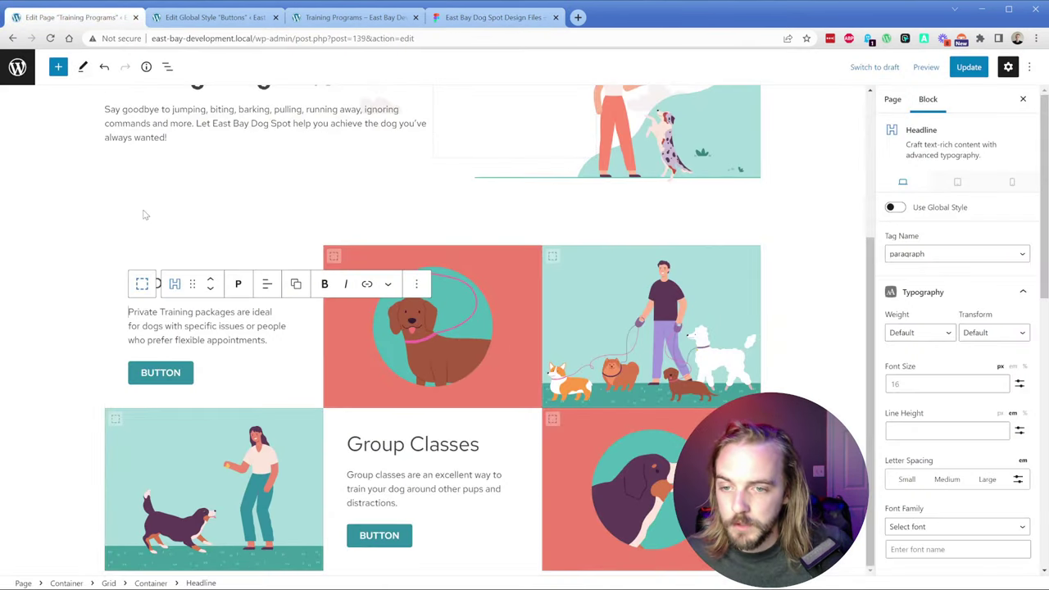
pyautogui.doubleClick(168, 373)
pyautogui.write('Learn More')
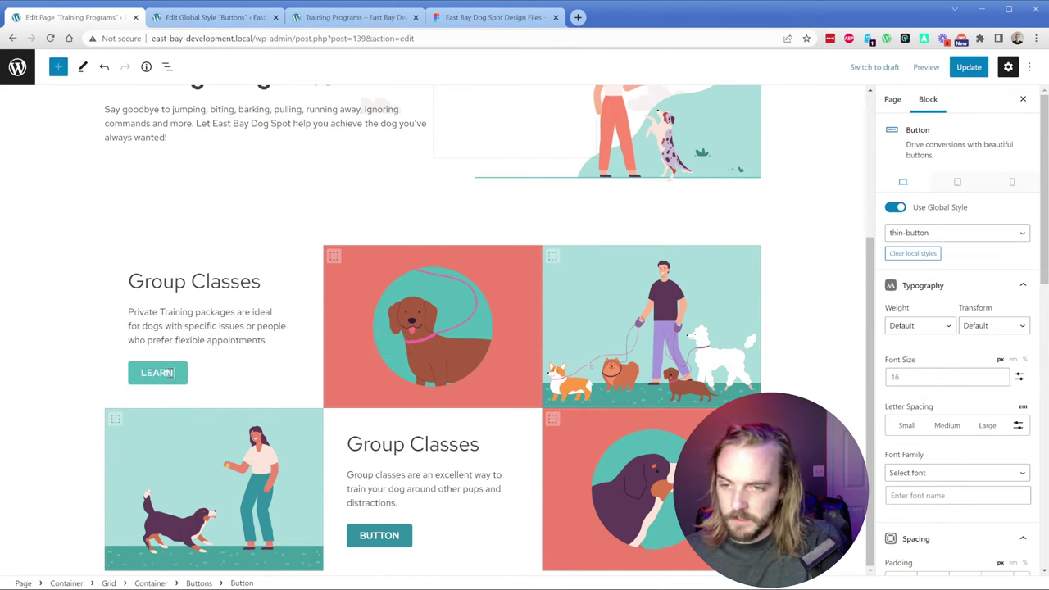
pyautogui.doubleClick(372, 535)
pyautogui.write('Learn More')
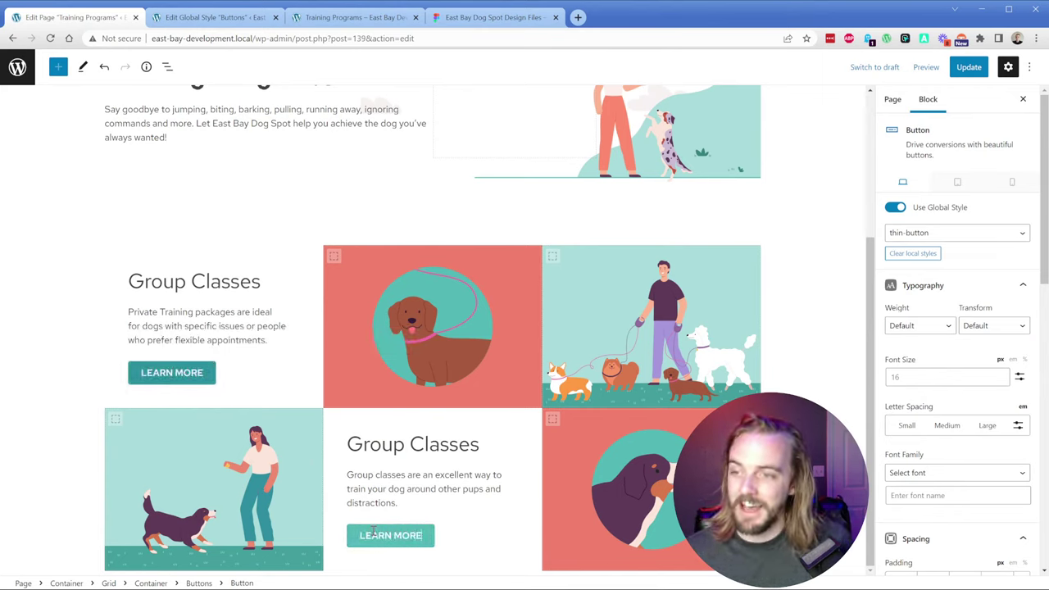
# Step: Update the Training Programs page and reload its preview
pyautogui.click(968, 66)
pyautogui.click(344, 20)
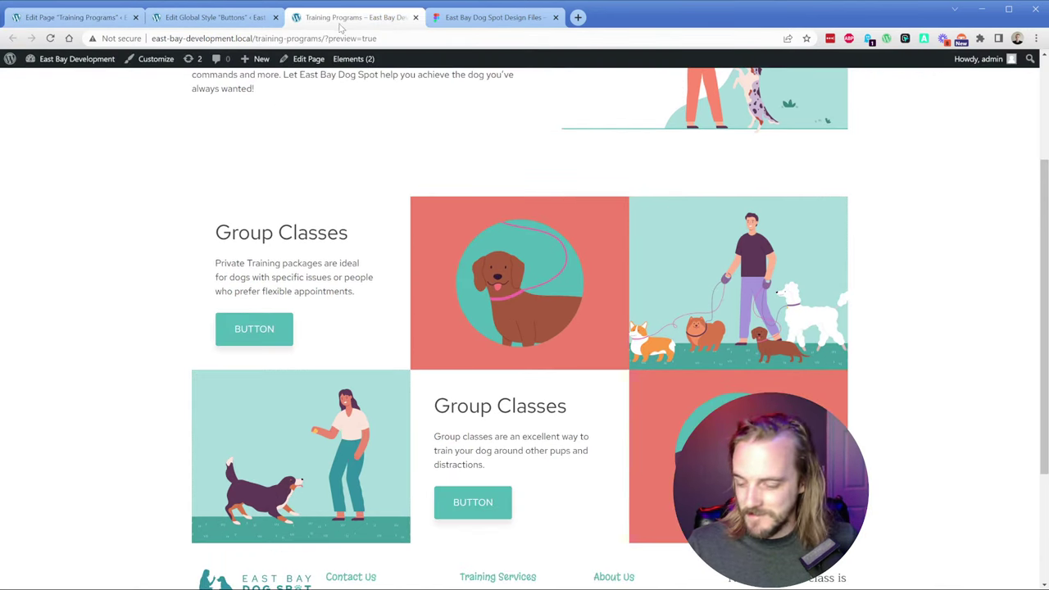
pyautogui.hotkey('ctrl', 'r')
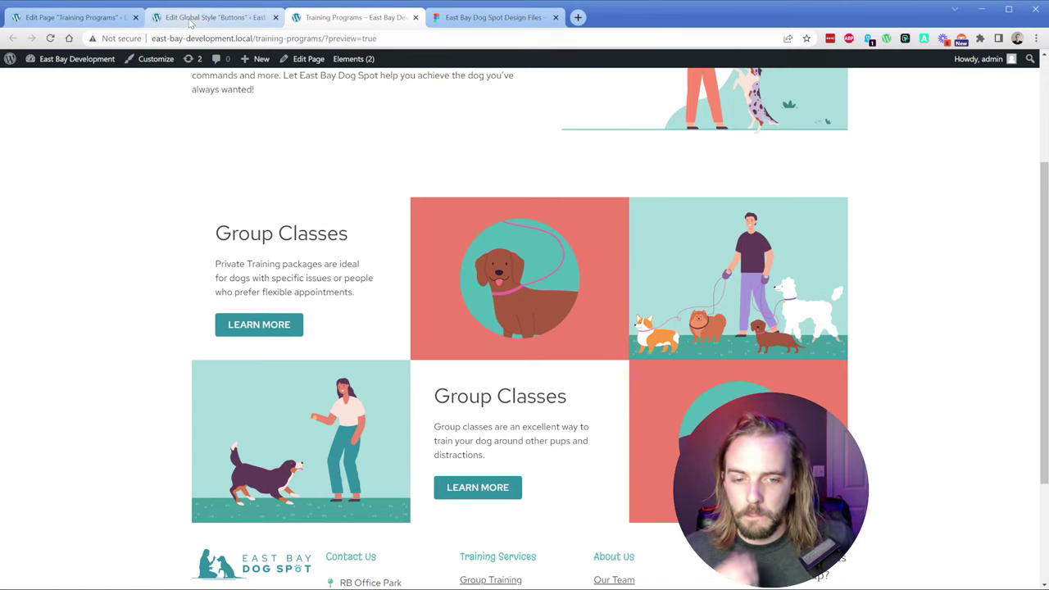
# Step: Inspect the Figma quiz section's teal frame, white card and question-pup illustration frame
pyautogui.click(476, 17)
pyautogui.scroll(-1, 566, 278)
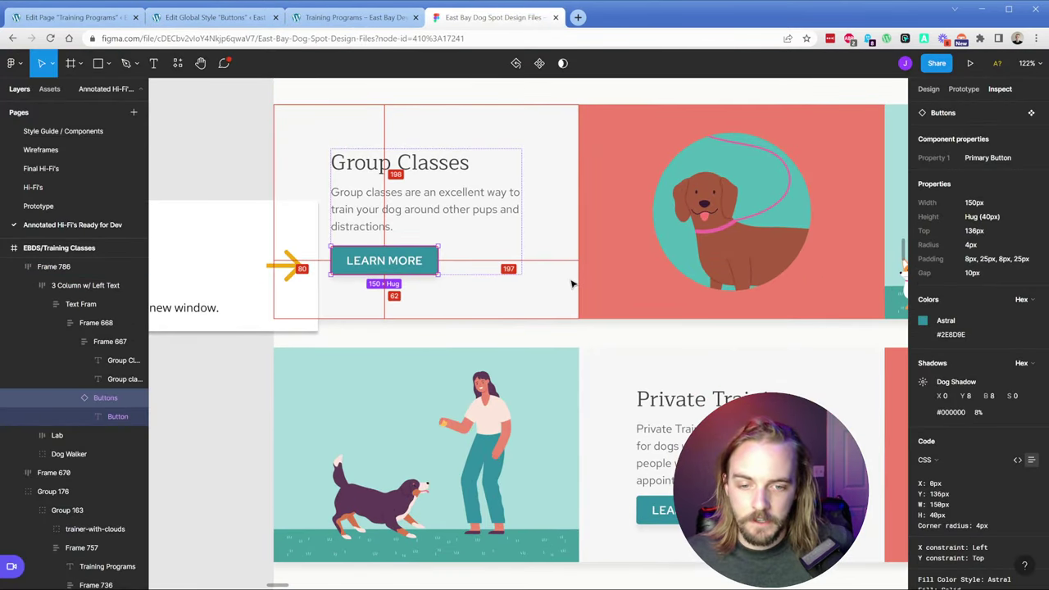
pyautogui.scroll(-3, 573, 281)
pyautogui.scroll(-5, 624, 356)
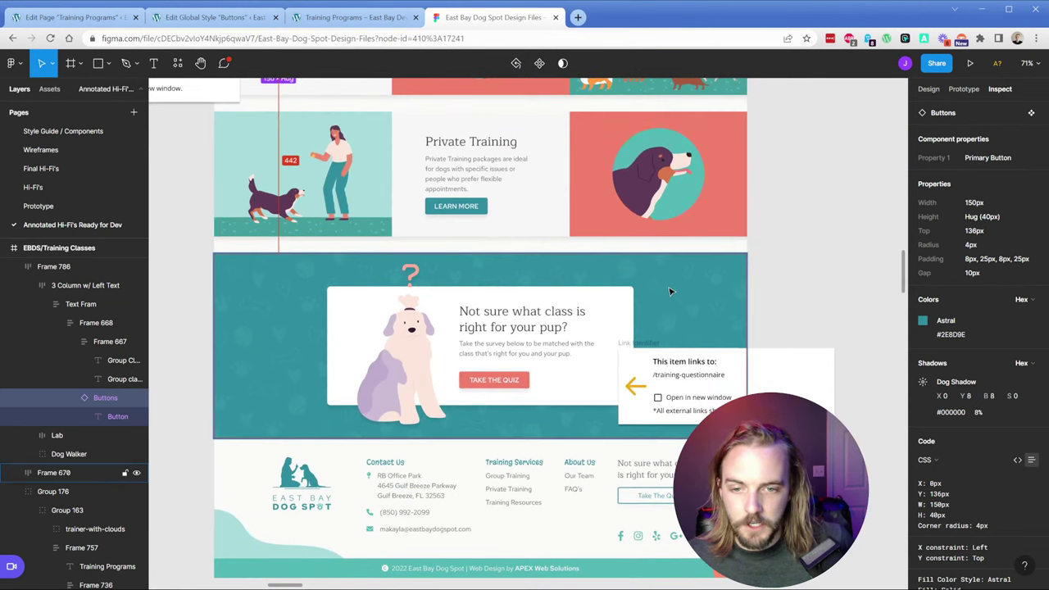
pyautogui.click(680, 292)
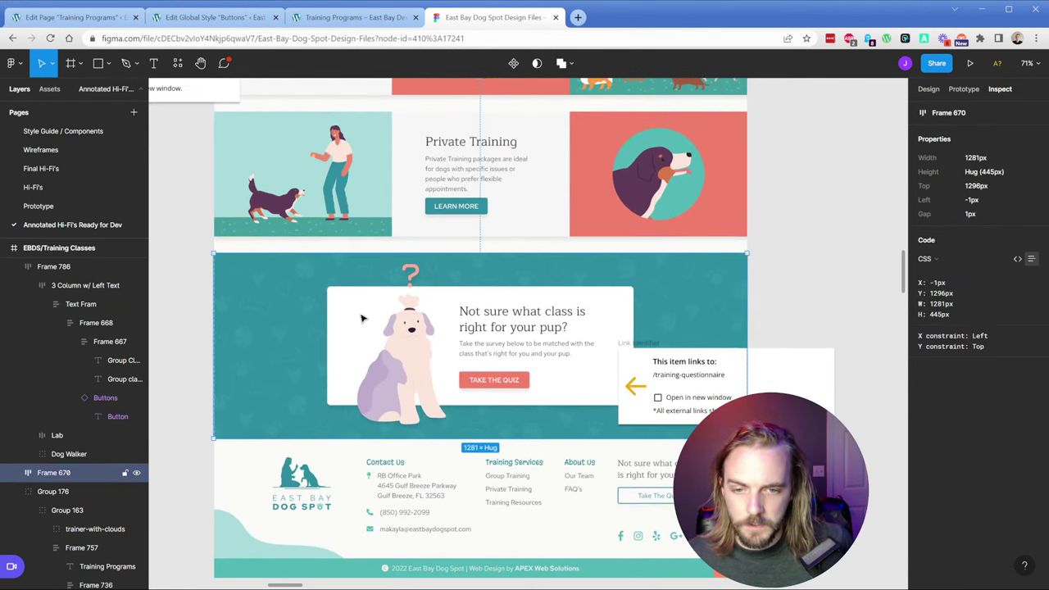
pyautogui.doubleClick(407, 347)
pyautogui.doubleClick(406, 347)
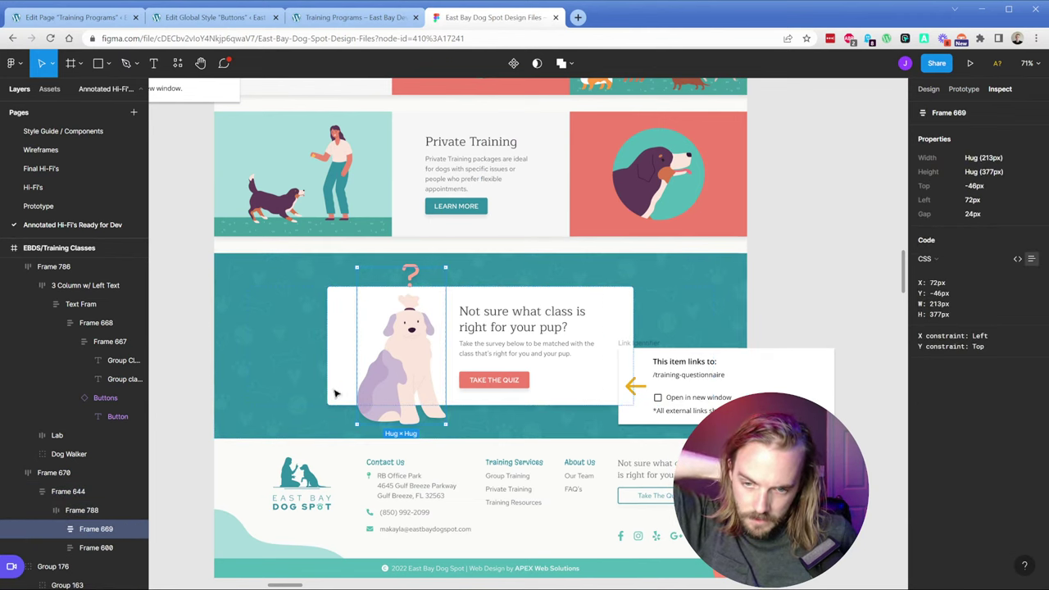
pyautogui.click(275, 375)
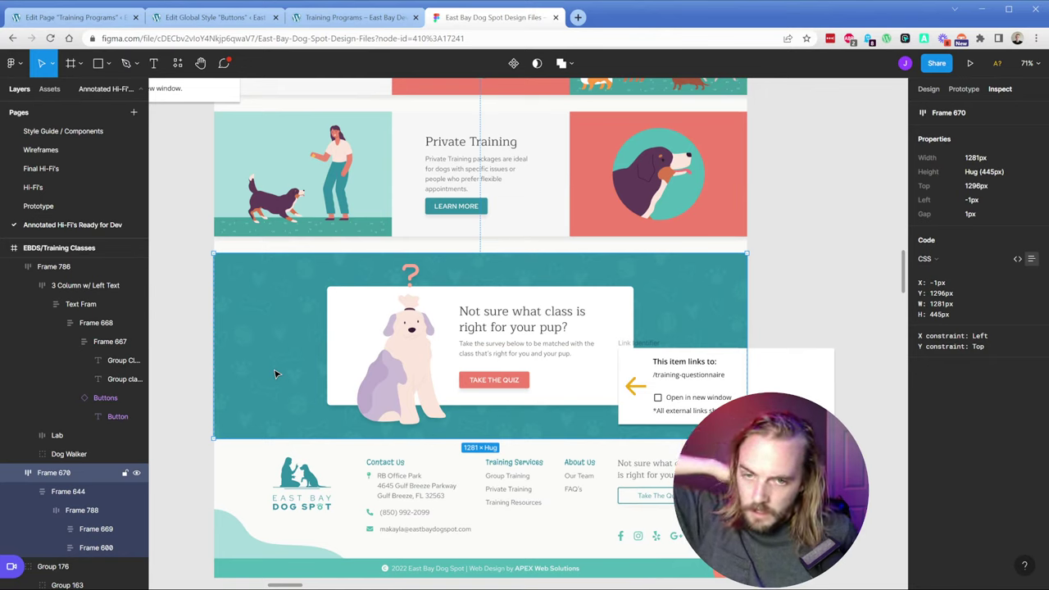
pyautogui.click(99, 20)
# Step: Insert a GenerateBlocks Container below Group Classes with a nested Container inside it
pyautogui.click(167, 66)
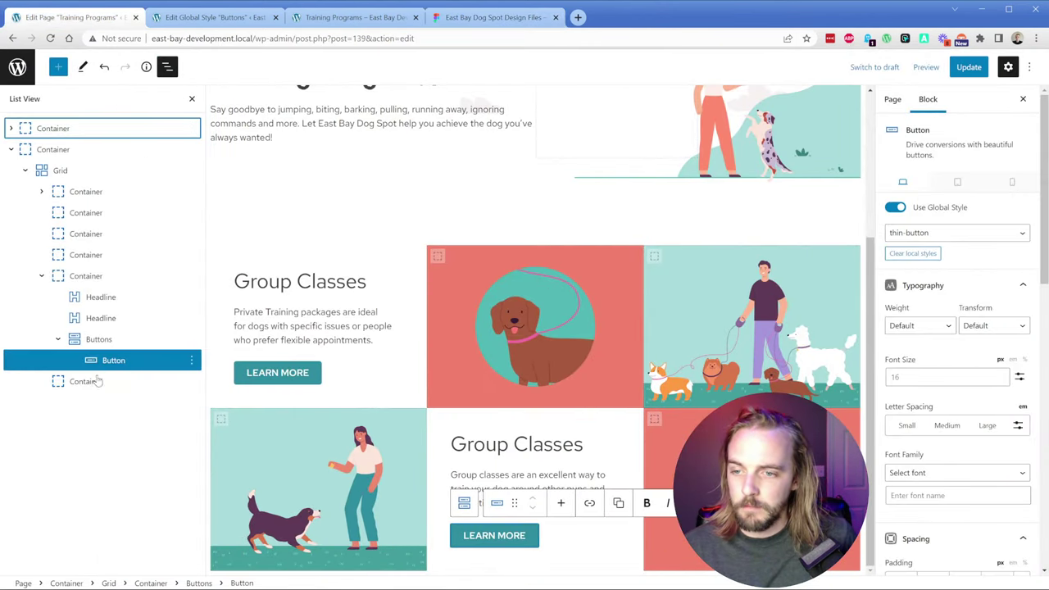
pyautogui.click(23, 584)
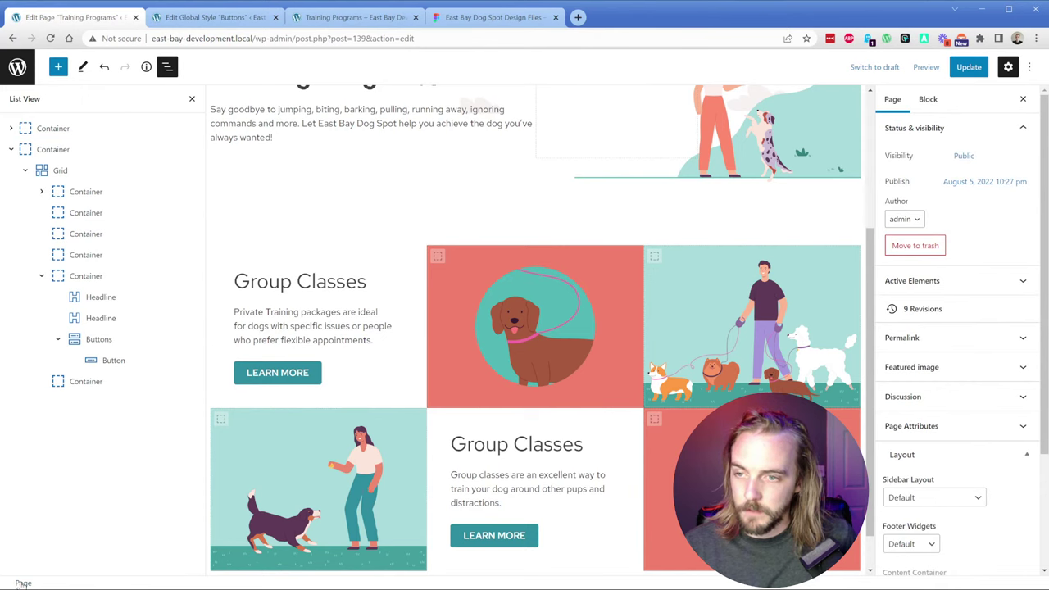
pyautogui.click(57, 66)
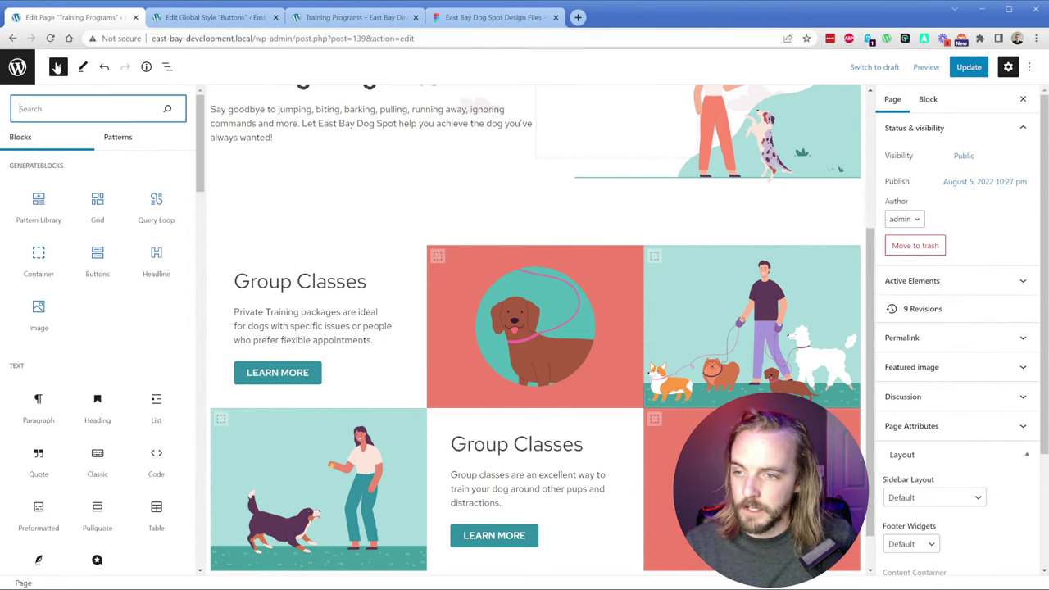
pyautogui.click(39, 254)
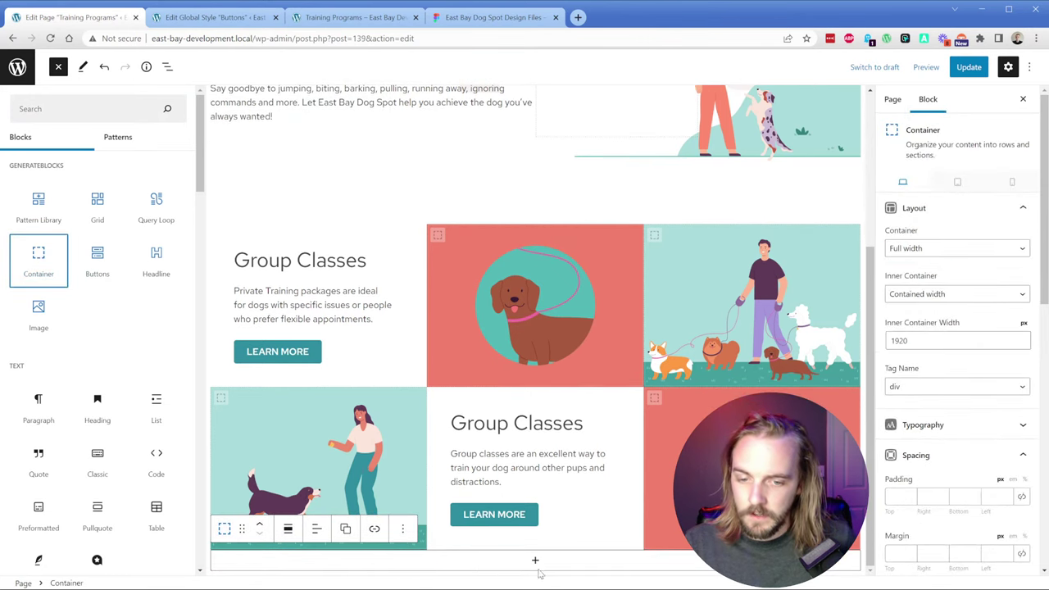
pyautogui.click(534, 564)
pyautogui.click(372, 422)
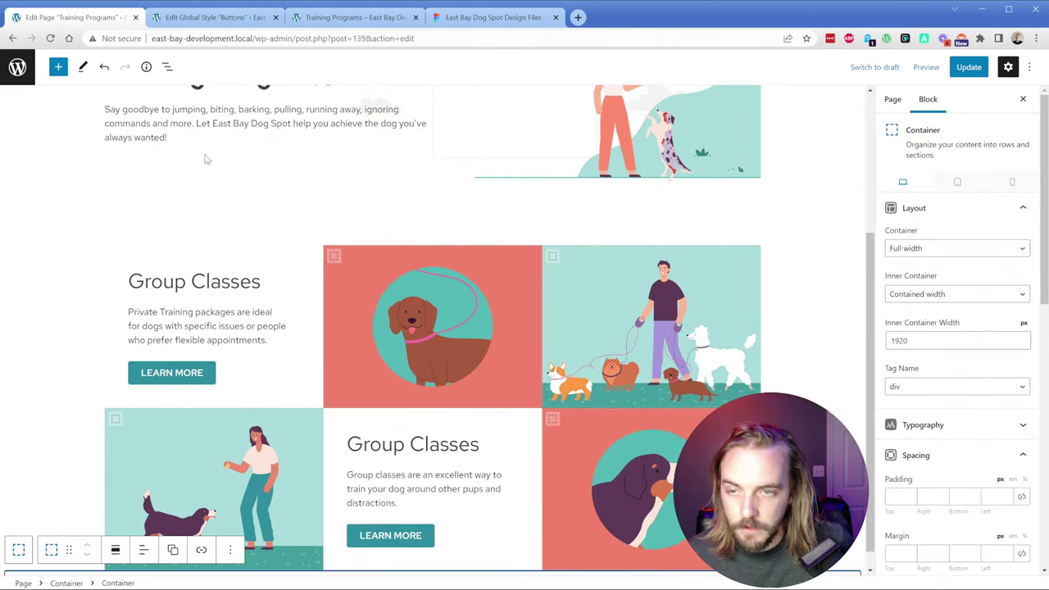
# Step: Set the nested container's inner width to 1120 and reselect the outer container
pyautogui.click(168, 67)
pyautogui.click(65, 171)
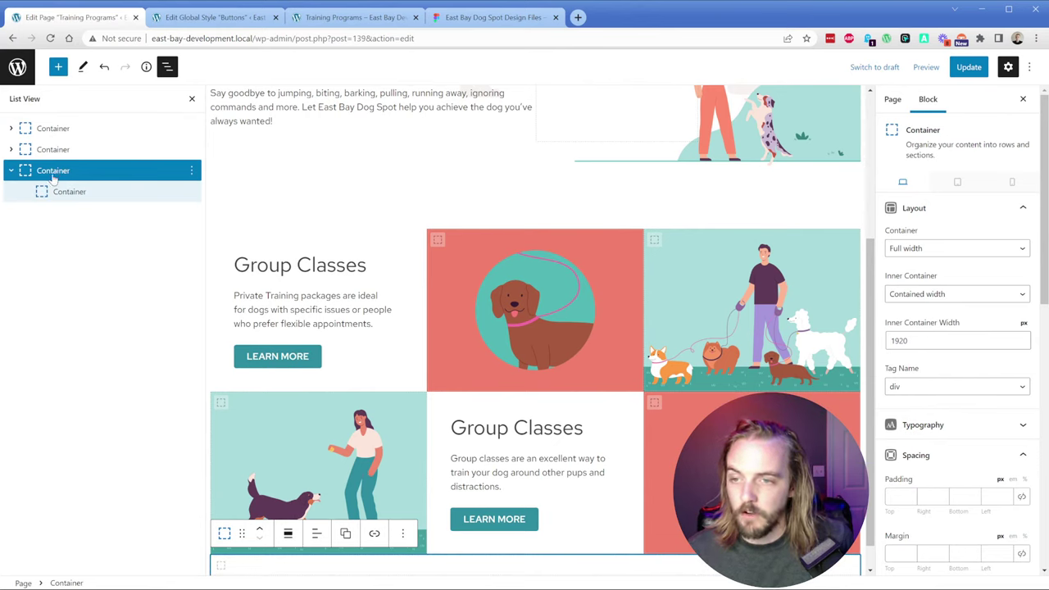
pyautogui.click(85, 195)
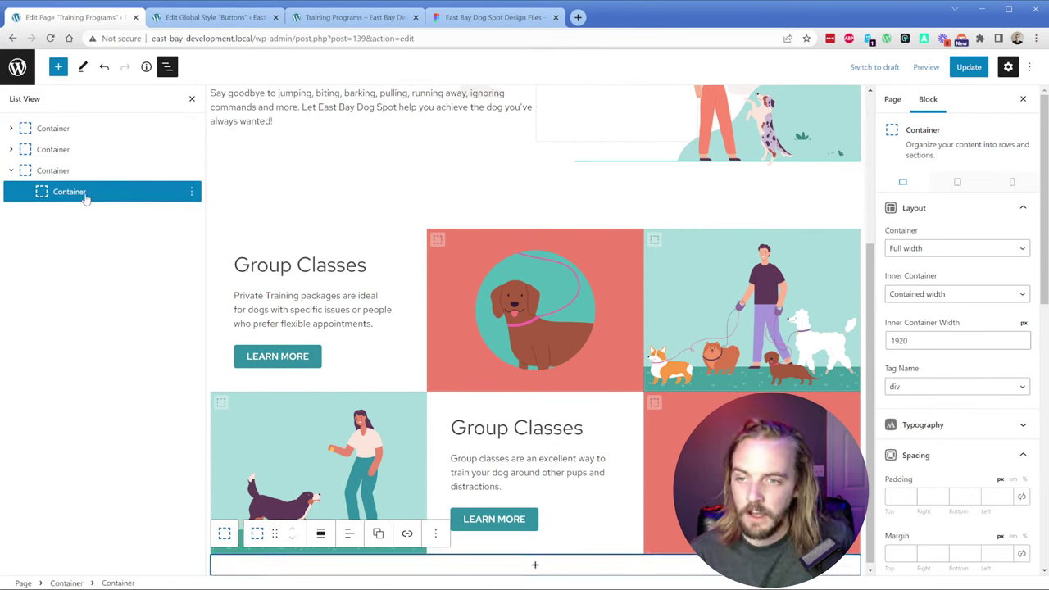
pyautogui.moveTo(1015, 341); pyautogui.dragTo(885, 351)
pyautogui.write('1120')
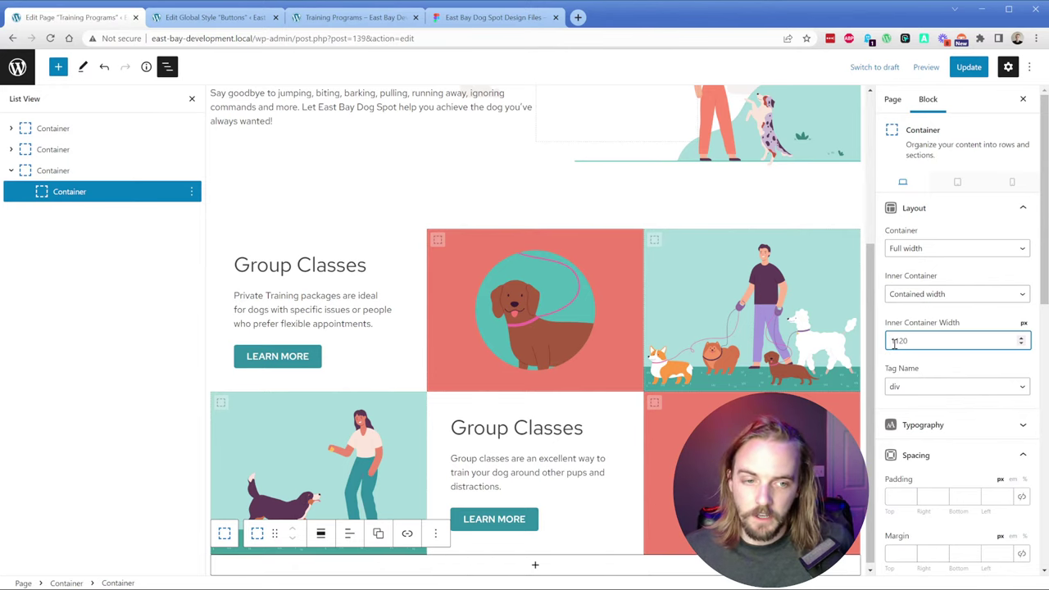
pyautogui.click(74, 170)
pyautogui.scroll(-1, 425, 478)
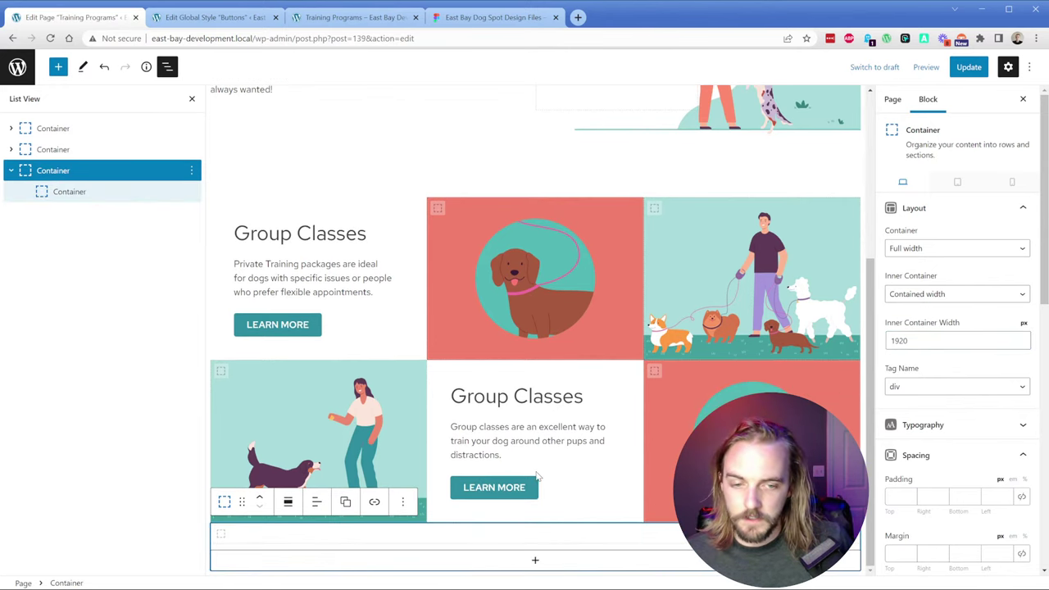
pyautogui.click(460, 20)
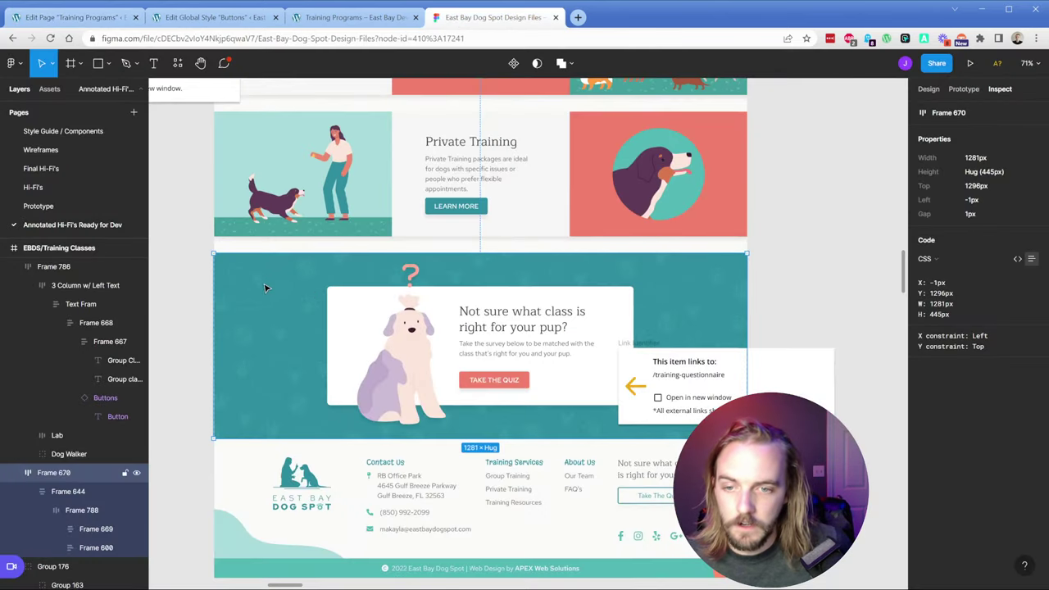
# Step: Inspect Frames 644, 788, 670, 669, 600 and Group 176 in the Figma layers
pyautogui.click(71, 492)
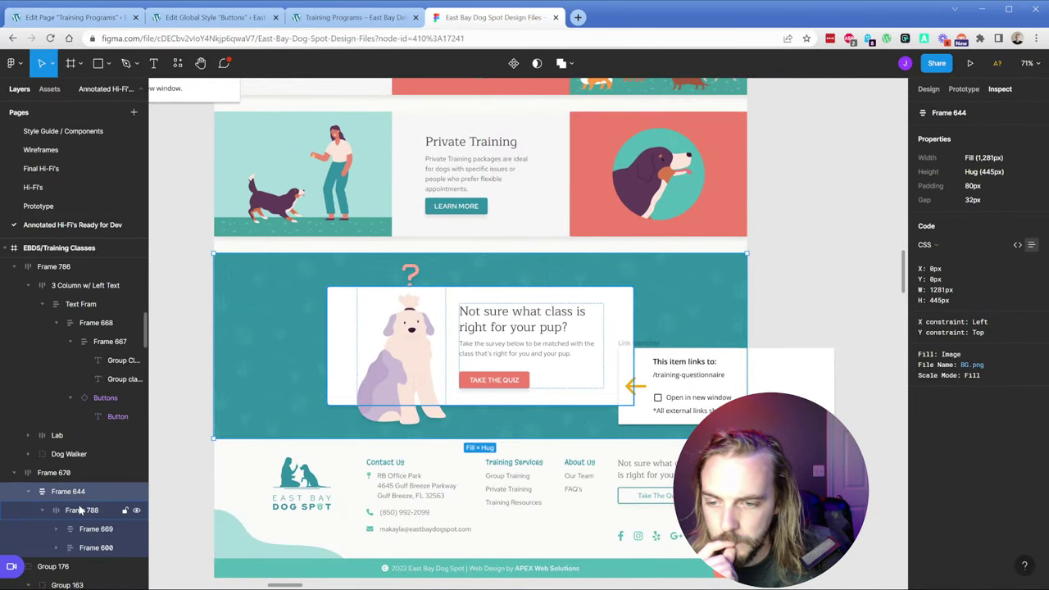
pyautogui.click(74, 509)
pyautogui.click(57, 475)
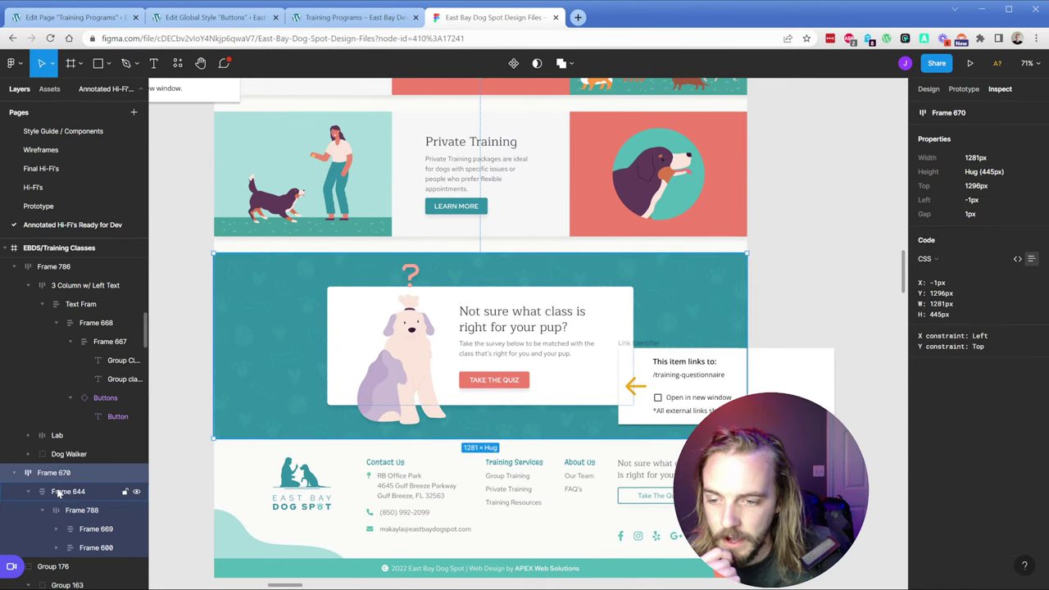
pyautogui.click(68, 491)
pyautogui.click(78, 529)
pyautogui.click(83, 547)
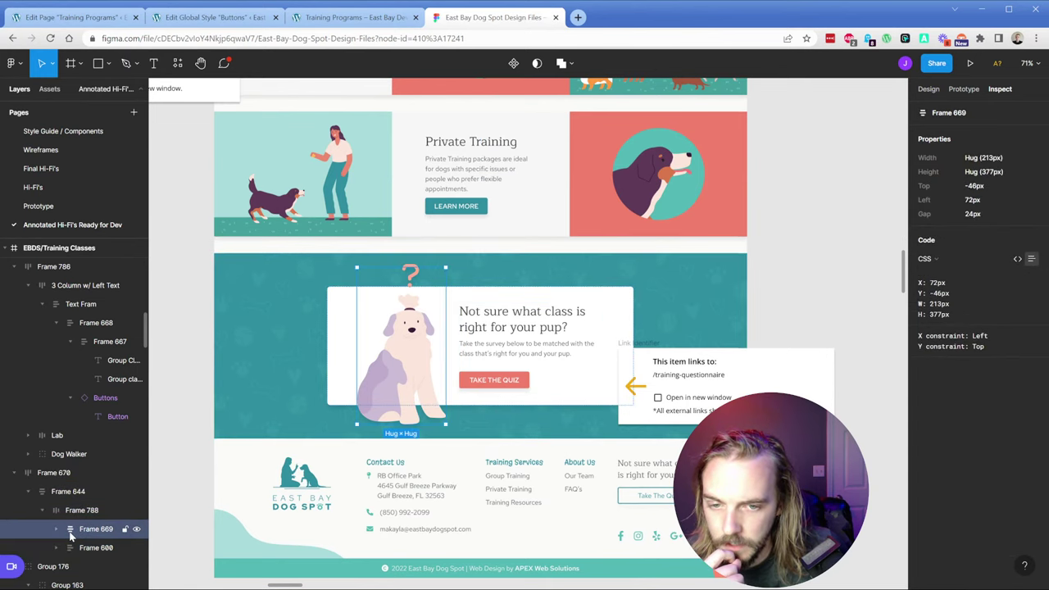
pyautogui.scroll(-3, 82, 540)
pyautogui.click(49, 390)
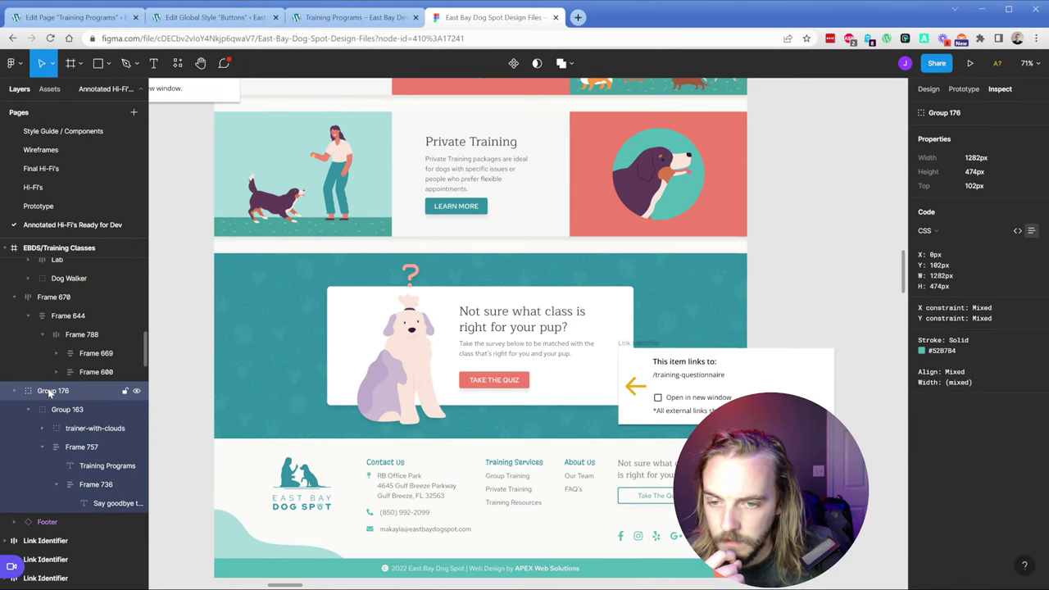
# Step: Check Frame 670's properties and Frame 644's background fill and padding
pyautogui.click(215, 364)
pyautogui.click(66, 299)
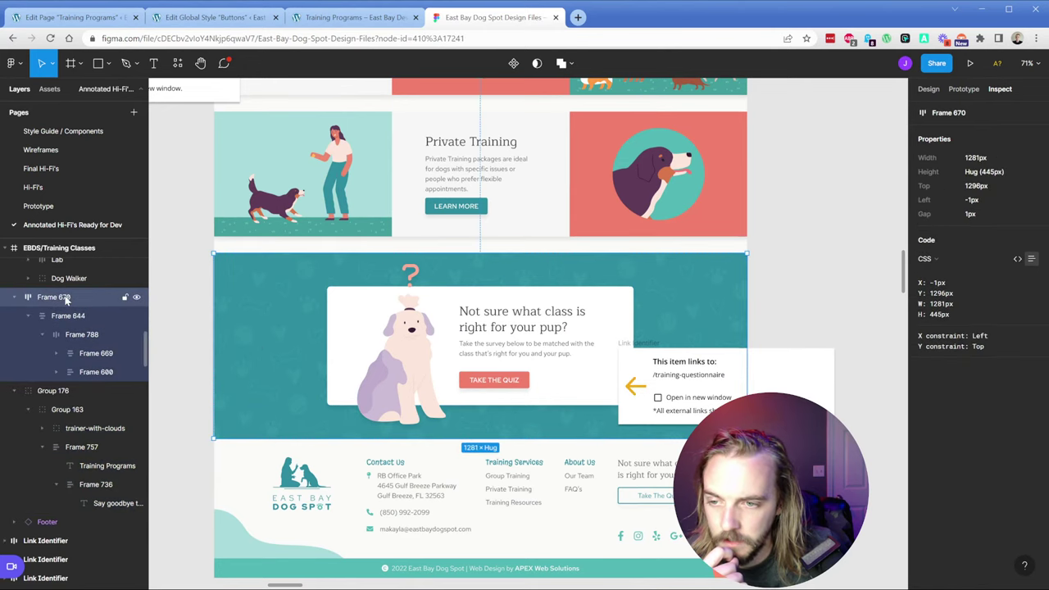
pyautogui.click(927, 89)
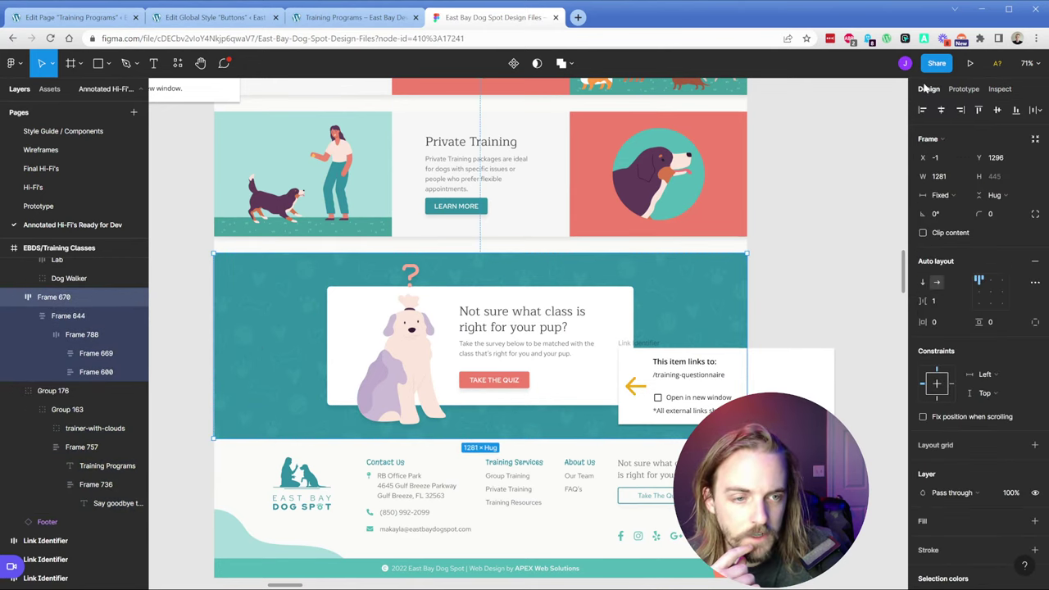
pyautogui.click(993, 90)
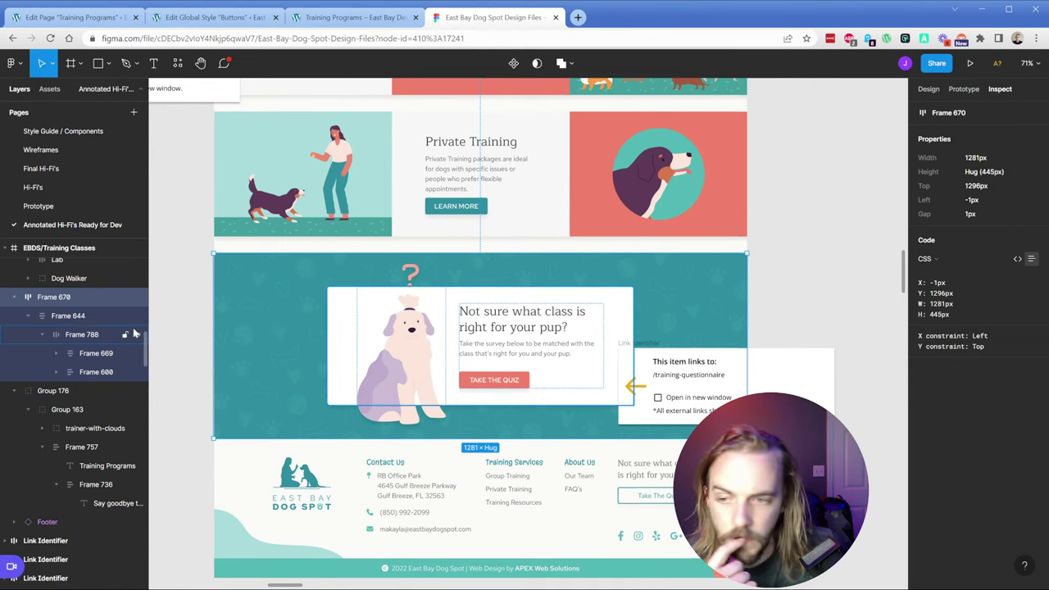
pyautogui.click(236, 303)
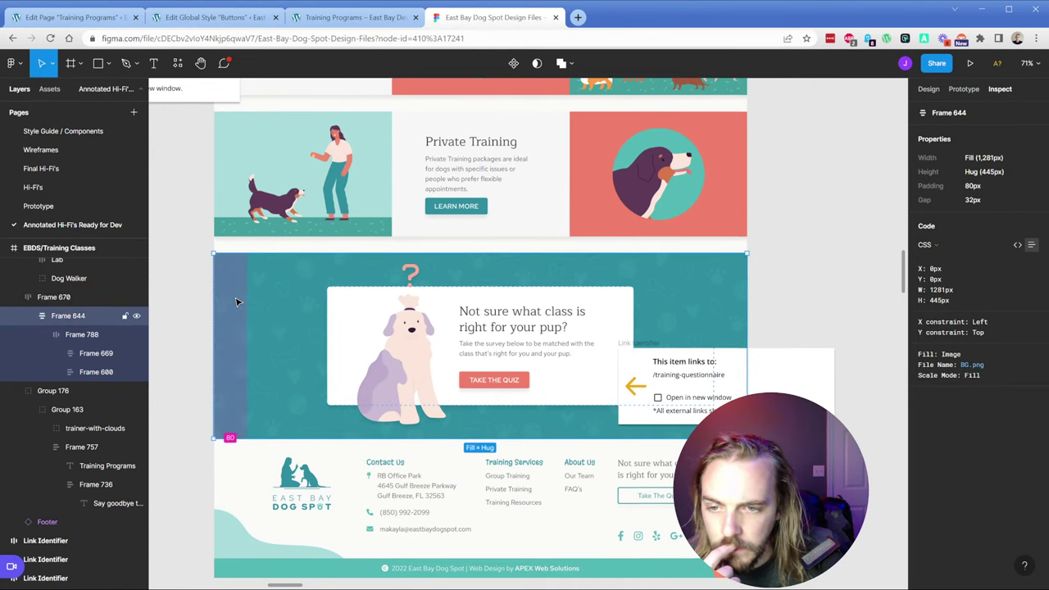
# Step: Open Frame 644's BG.png background in a new tab and add an SVG export setting
pyautogui.click(971, 364)
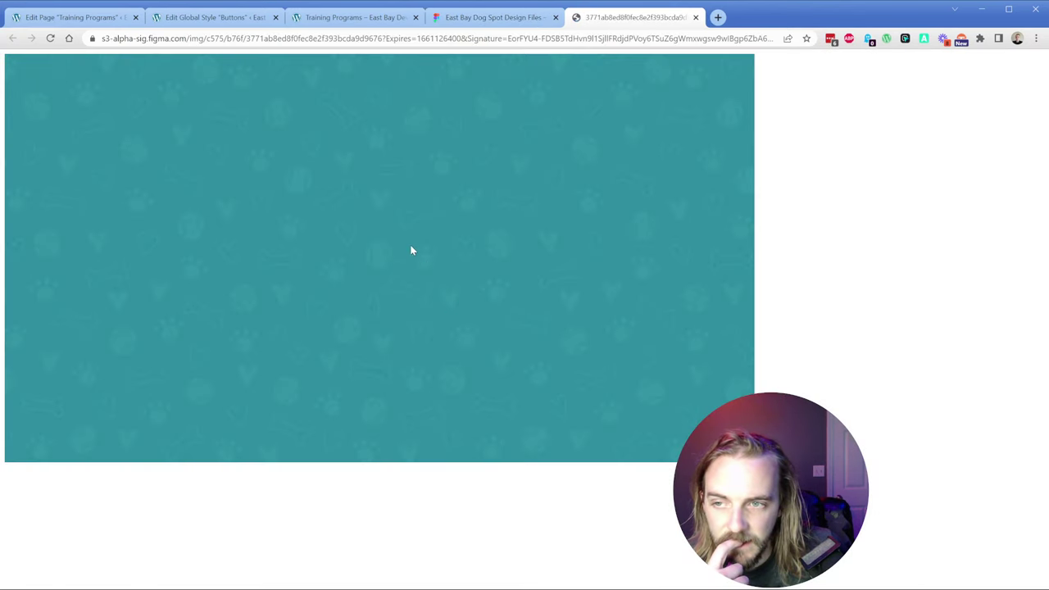
pyautogui.click(492, 17)
pyautogui.click(928, 89)
pyautogui.scroll(-5, 1016, 459)
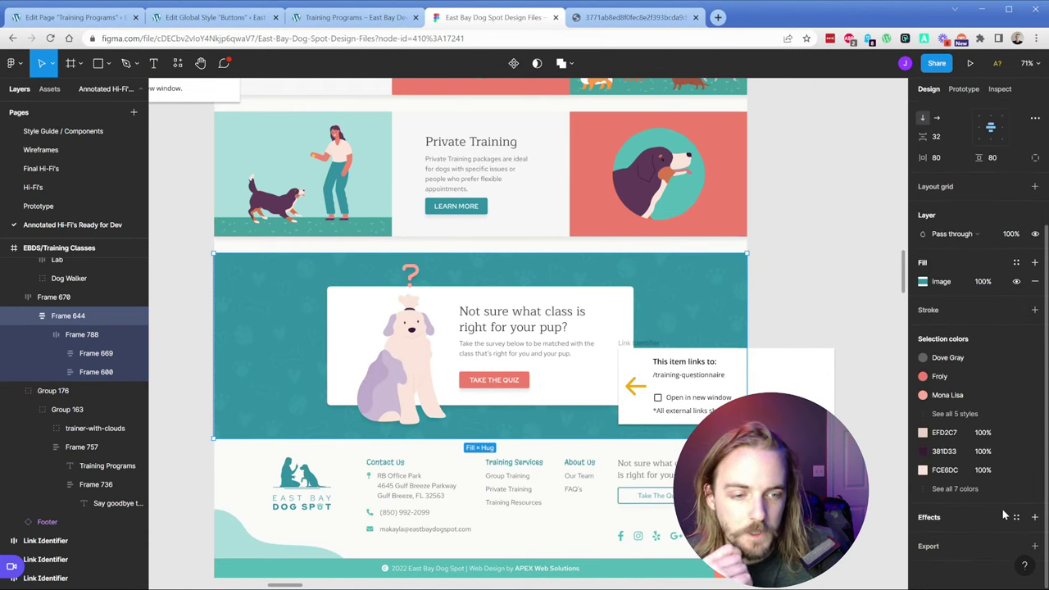
pyautogui.click(992, 545)
pyautogui.click(1014, 499)
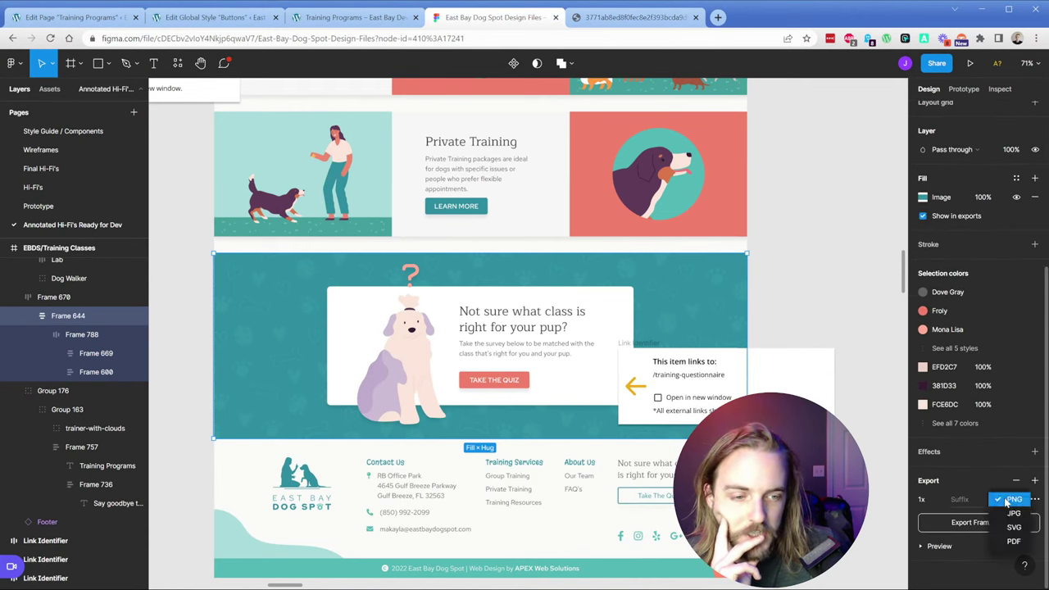
pyautogui.click(1013, 527)
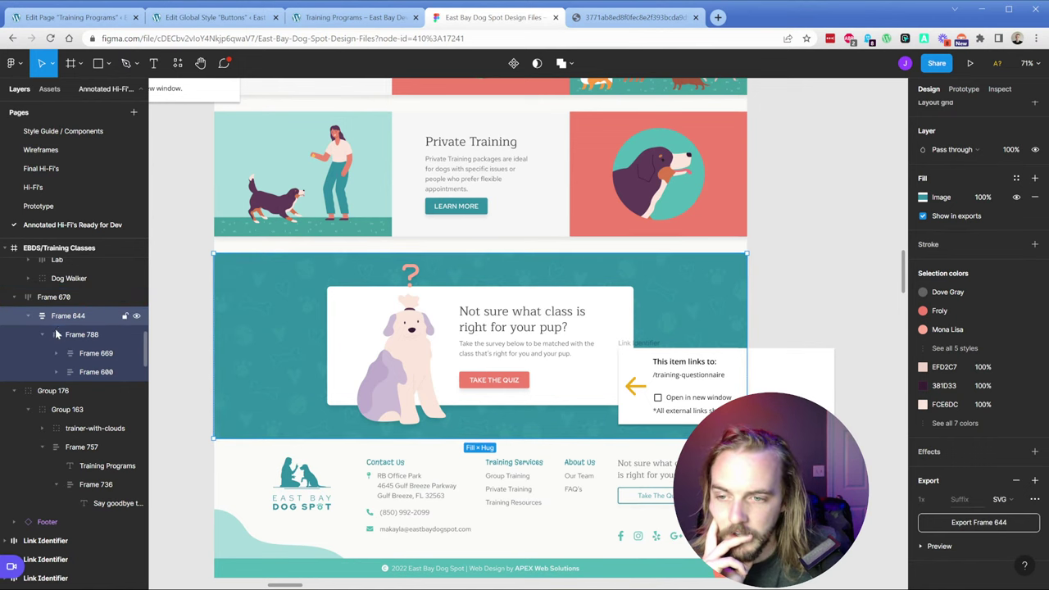
# Step: Toggle Frame 644's visibility and review Frames 788, 669, 600 and 644's CSS
pyautogui.click(136, 317)
pyautogui.click(136, 317)
pyautogui.click(82, 334)
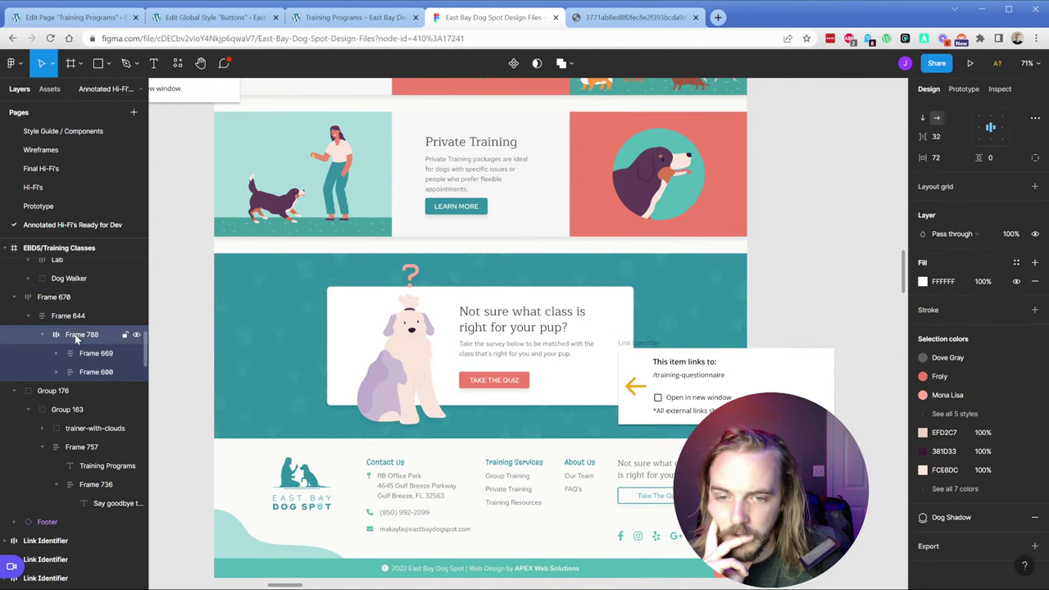
pyautogui.click(82, 352)
pyautogui.click(90, 371)
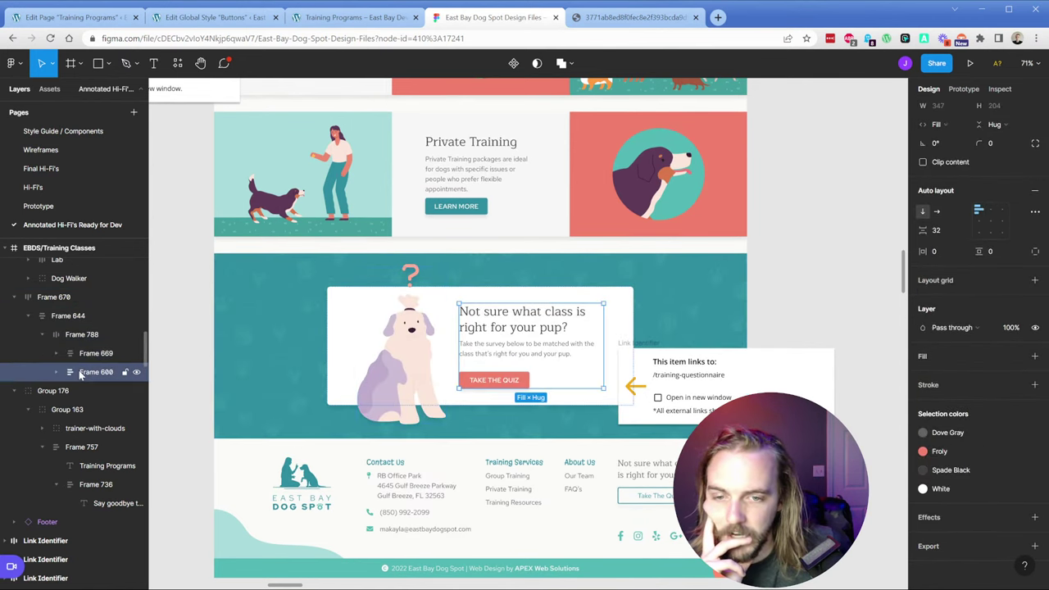
pyautogui.click(60, 317)
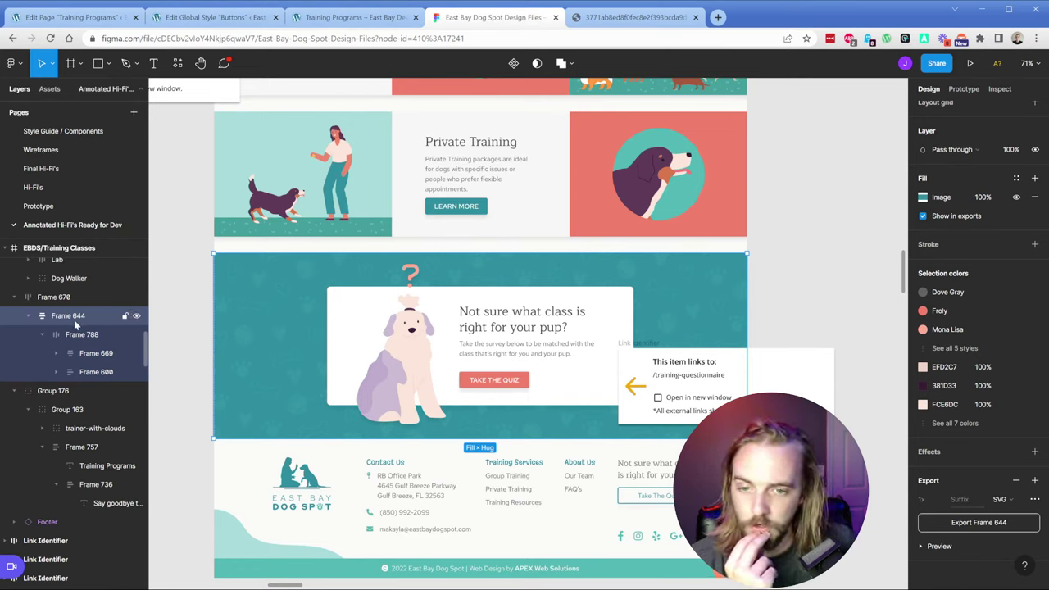
pyautogui.click(999, 90)
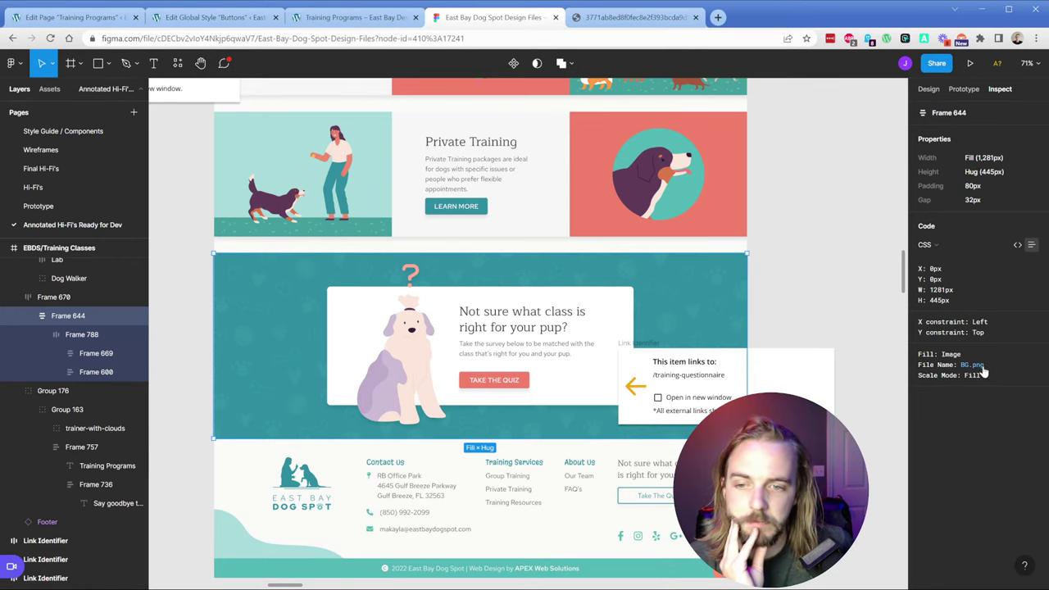
# Step: Save the background image as a bones-background JPG
pyautogui.click(635, 17)
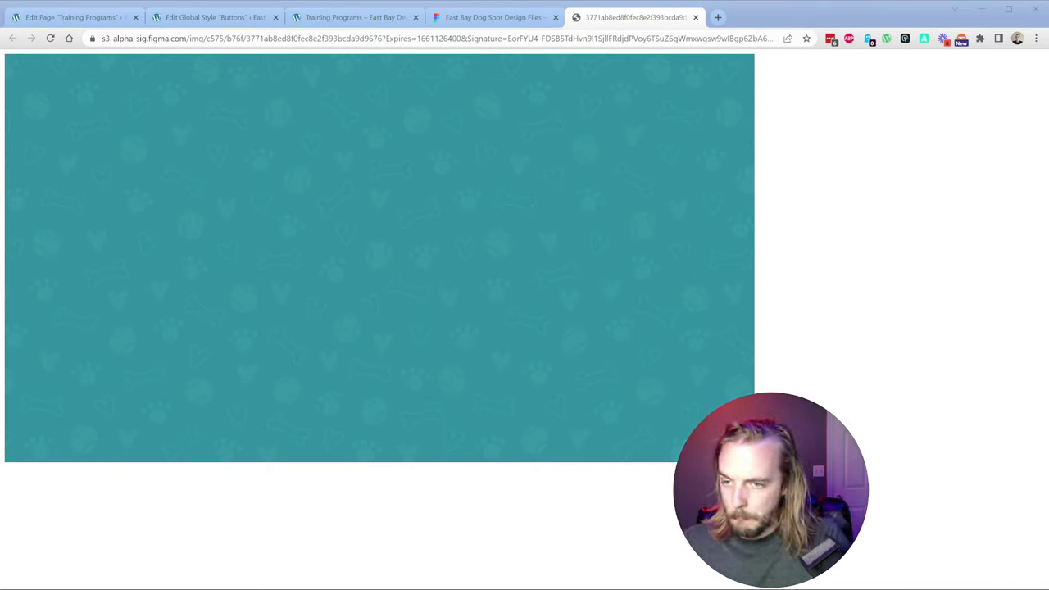
pyautogui.press('Return')
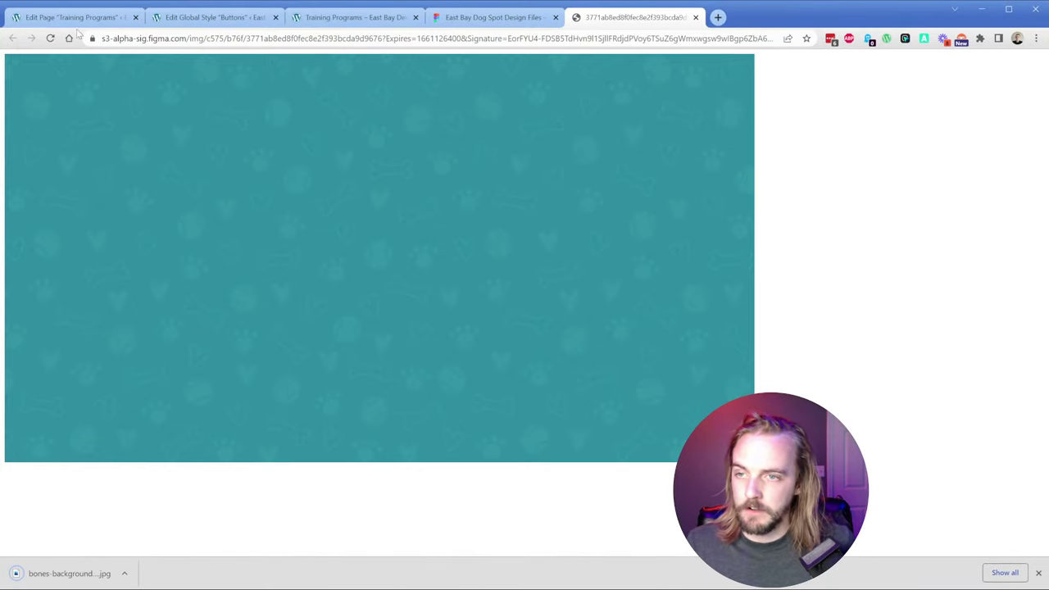
pyautogui.click(78, 17)
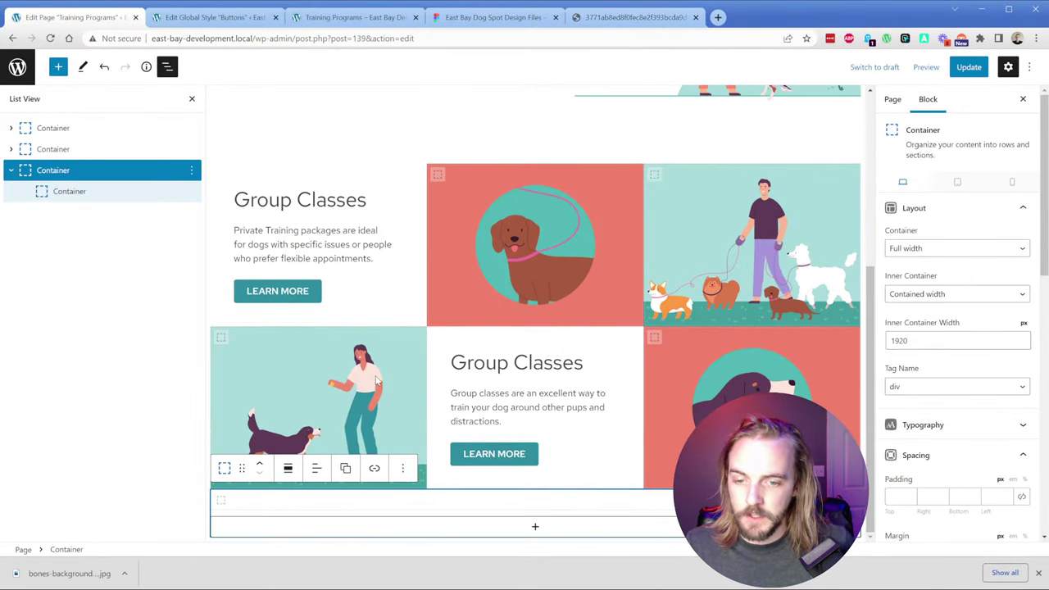
# Step: Upload the bones background JPG and apply it as the outer container's background image
pyautogui.scroll(-6, 975, 483)
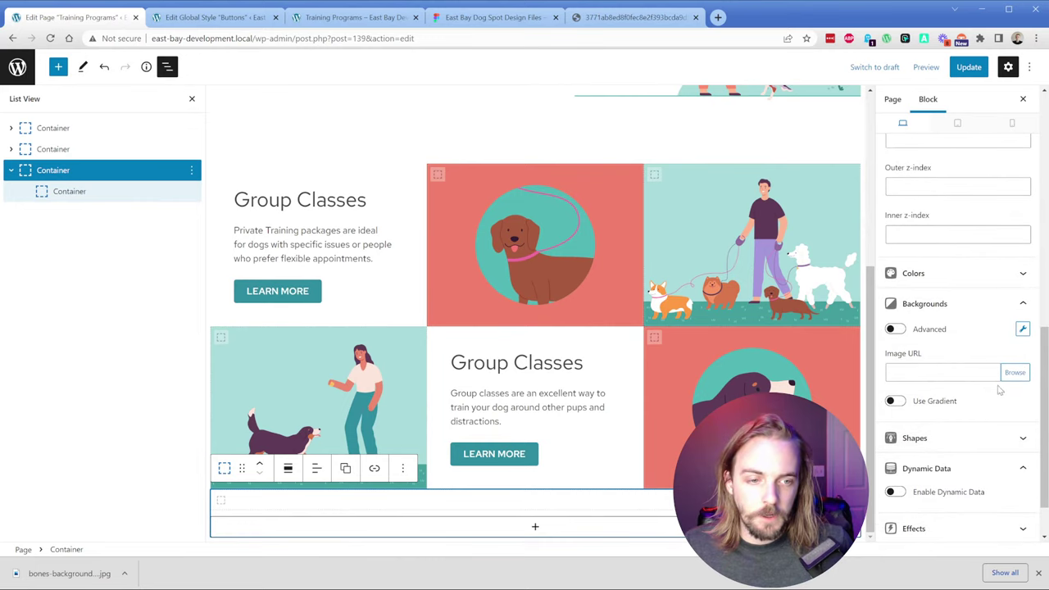
pyautogui.click(1016, 371)
pyautogui.moveTo(70, 574); pyautogui.dragTo(457, 462)
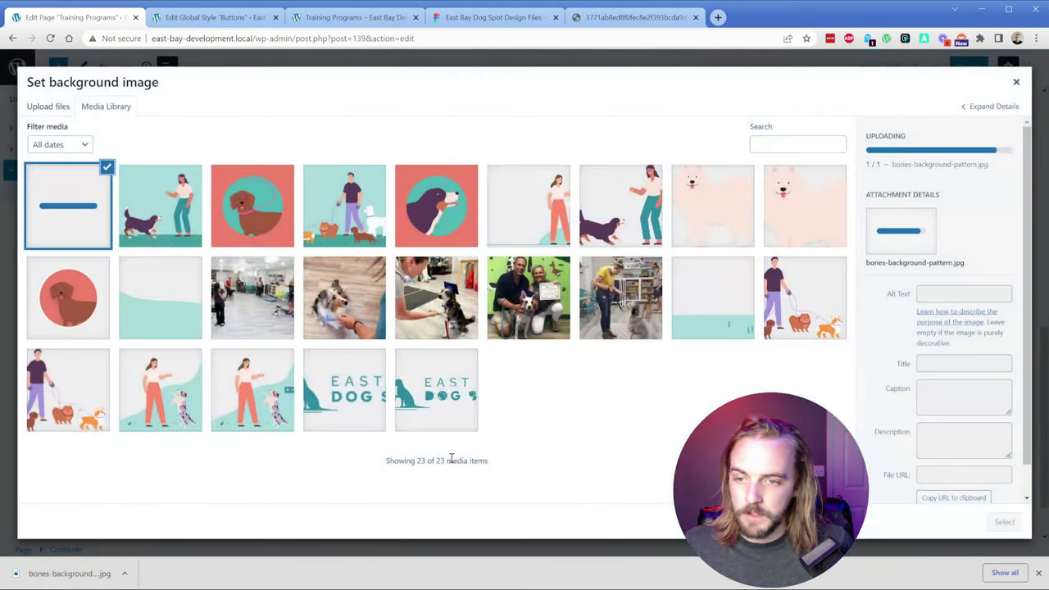
pyautogui.click(1038, 573)
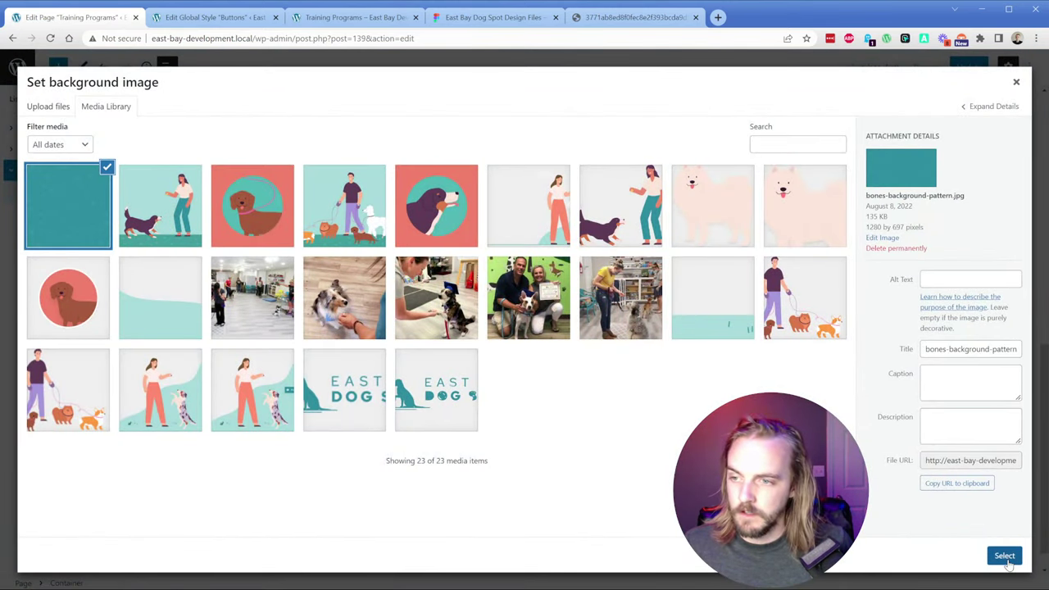
pyautogui.click(1004, 557)
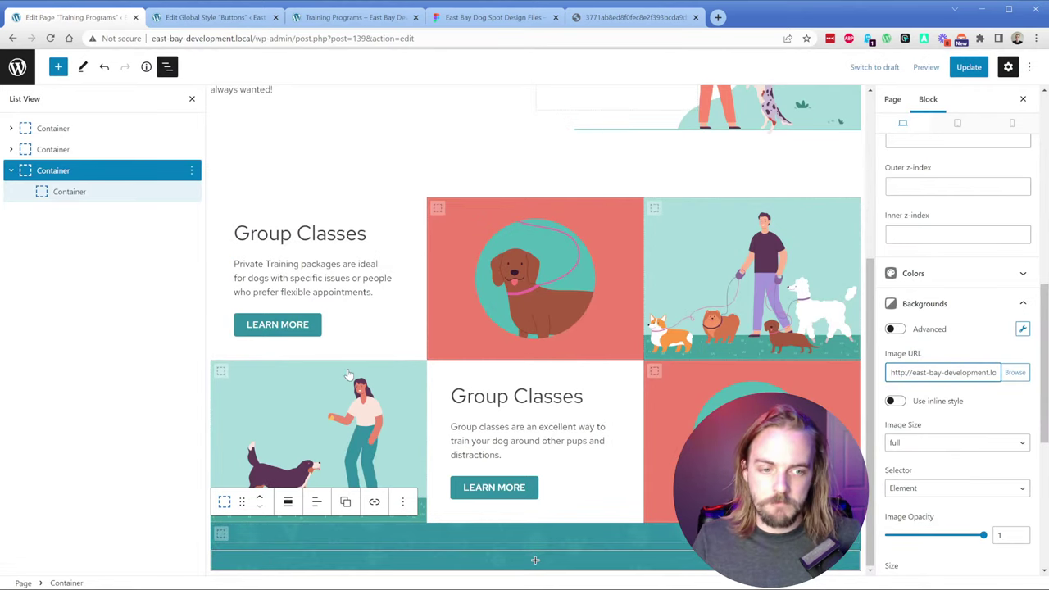
# Step: Give the inner card container a white (var(--white)) background
pyautogui.click(82, 196)
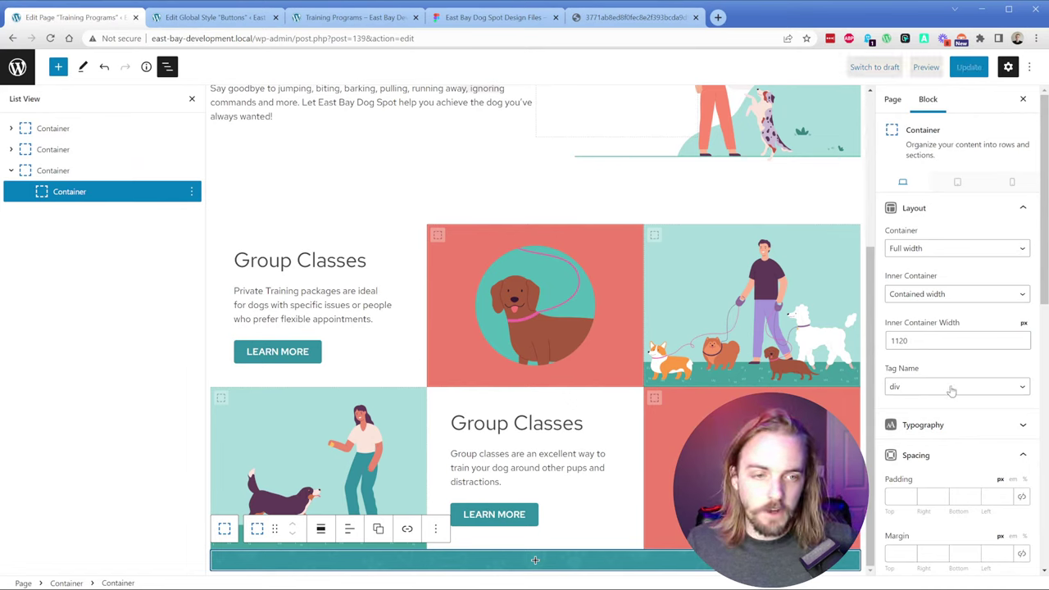
pyautogui.scroll(-7, 947, 401)
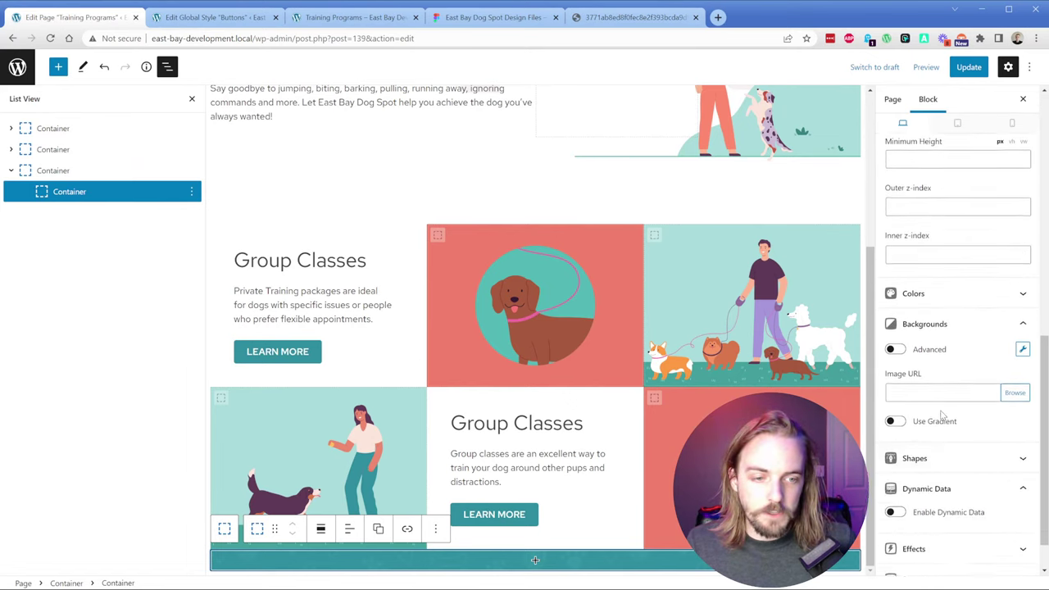
pyautogui.scroll(-1, 940, 410)
pyautogui.click(939, 246)
pyautogui.click(1000, 279)
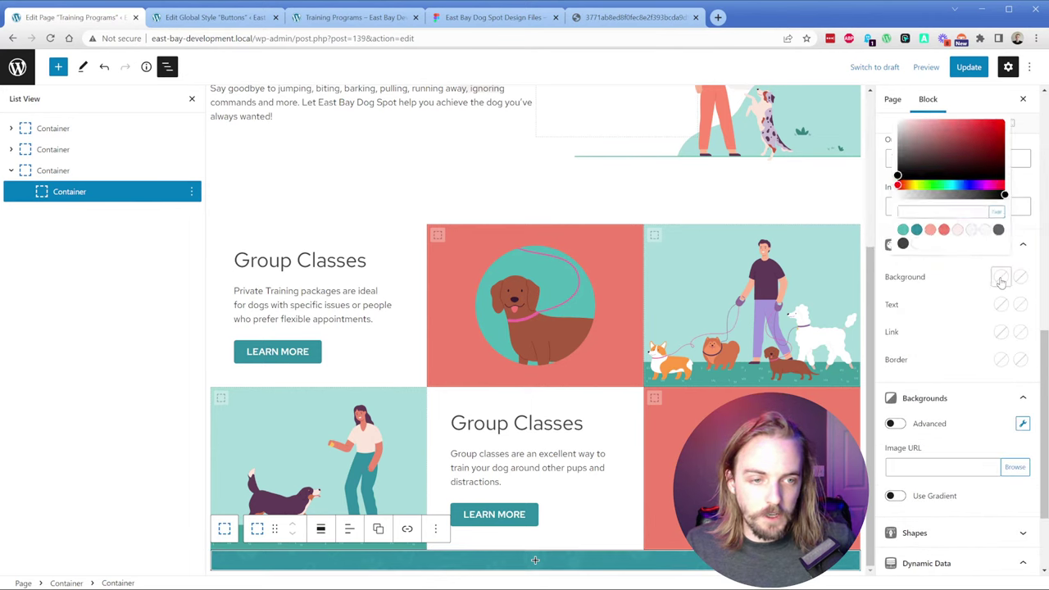
pyautogui.click(877, 243)
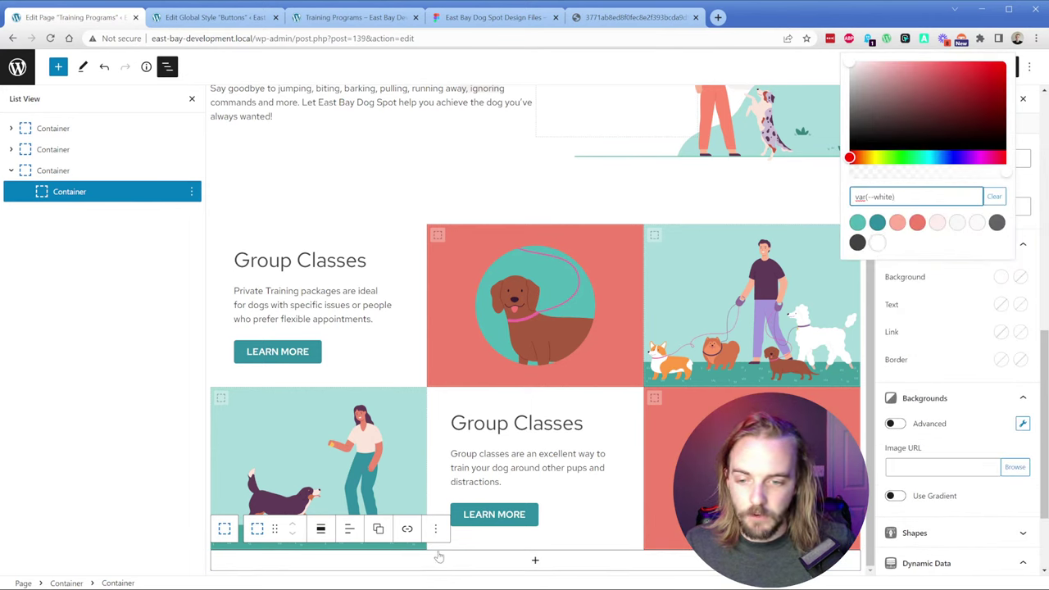
# Step: Add a Headline block inside the white card container and check the Figma quiz card frame
pyautogui.click(498, 561)
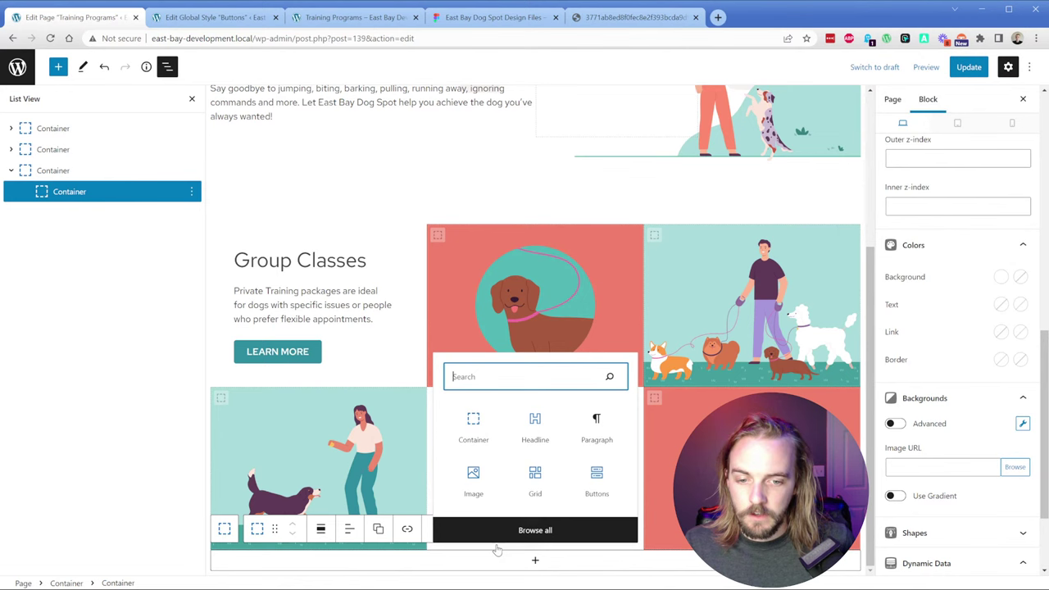
pyautogui.click(534, 442)
pyautogui.click(56, 172)
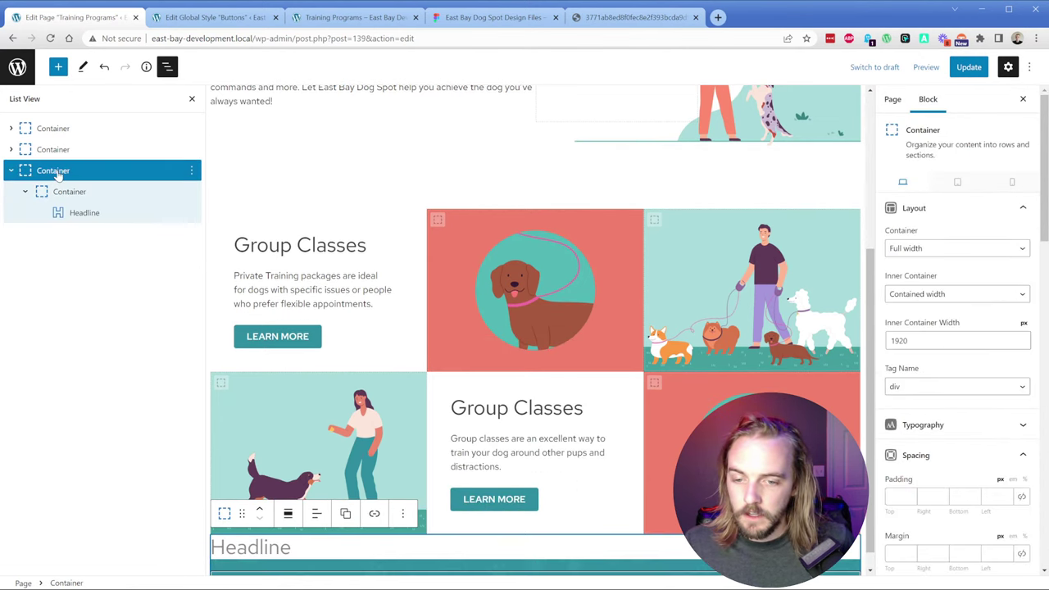
pyautogui.click(61, 192)
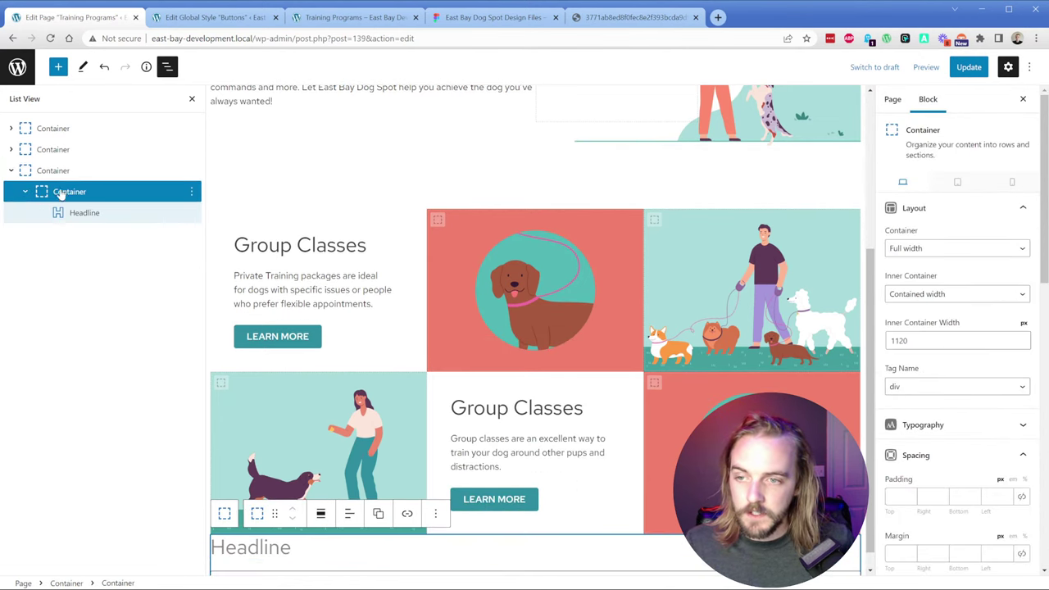
pyautogui.click(496, 23)
pyautogui.click(354, 300)
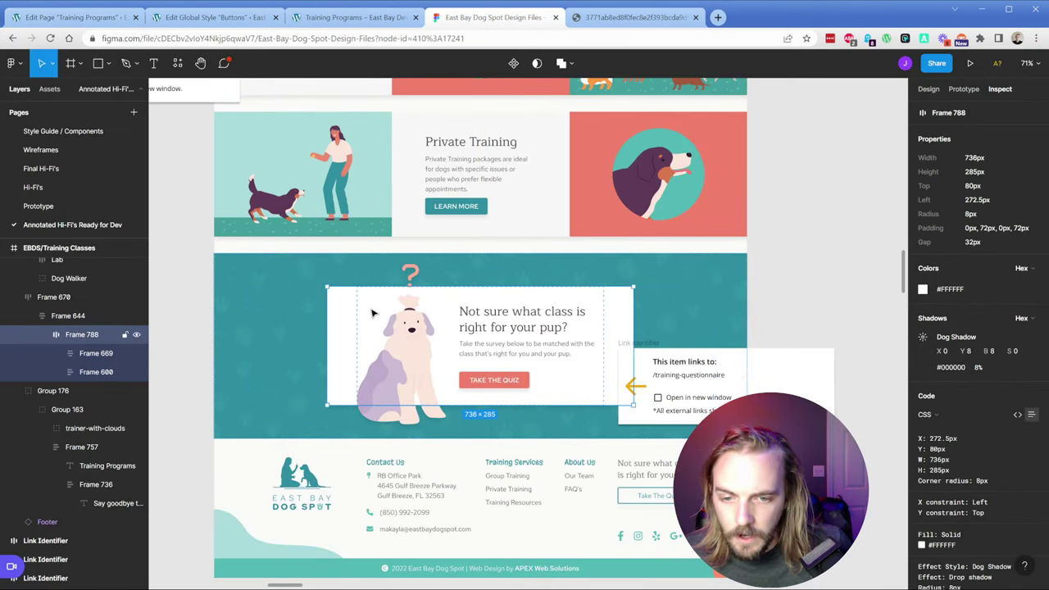
# Step: Change the card container's inner width from 1120 to 730 and make it Contained width
pyautogui.press('alt')
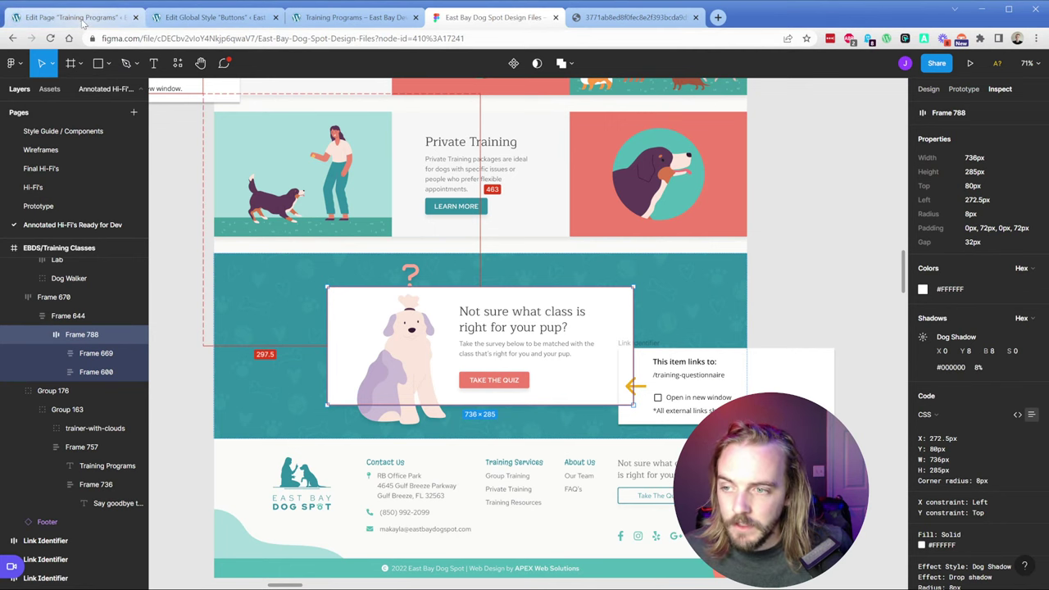
pyautogui.click(73, 17)
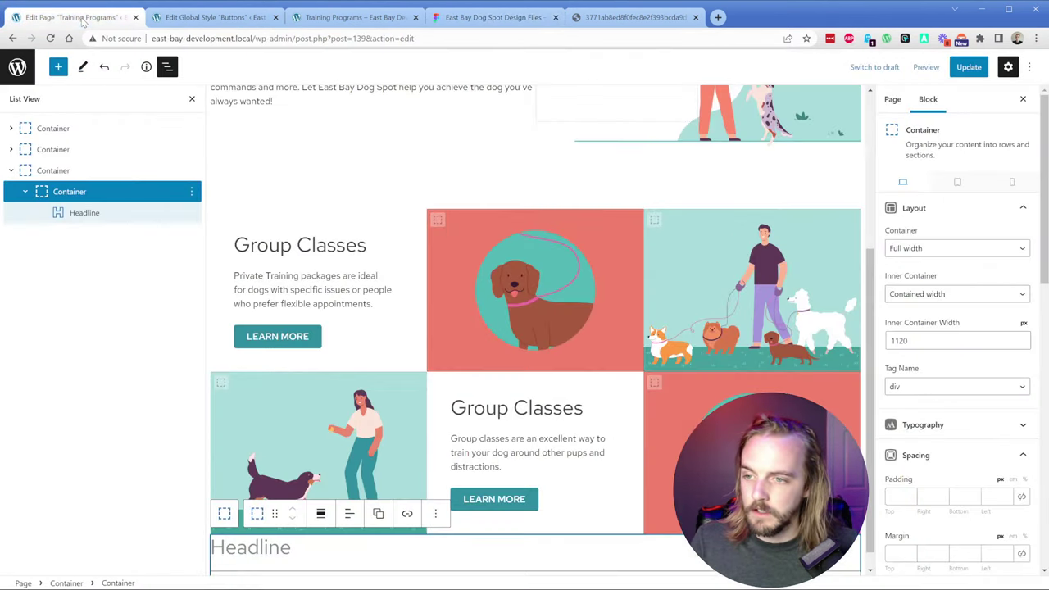
pyautogui.scroll(-1, 744, 338)
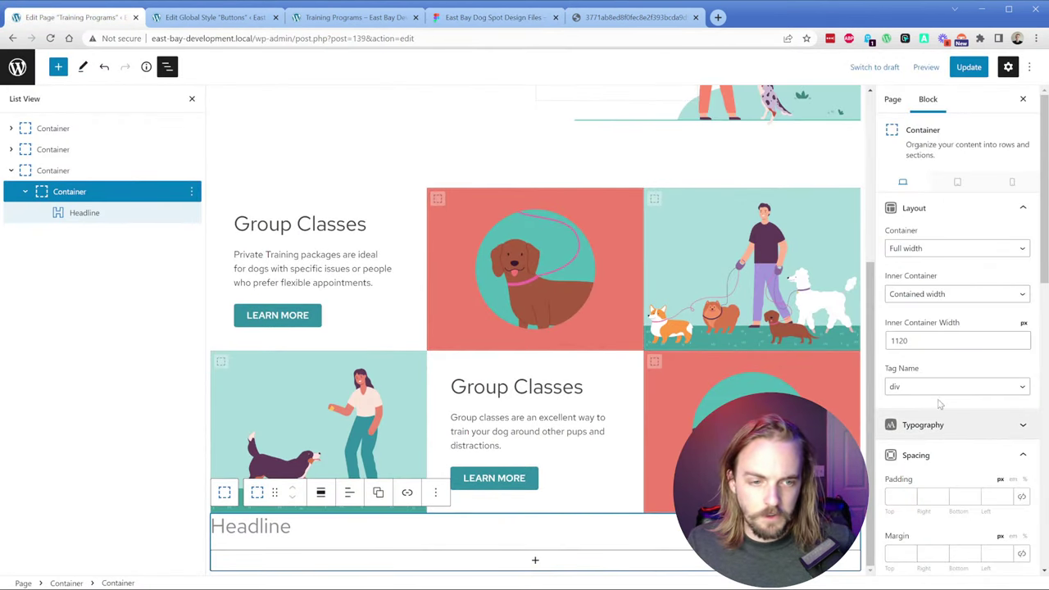
pyautogui.moveTo(936, 335); pyautogui.dragTo(876, 339)
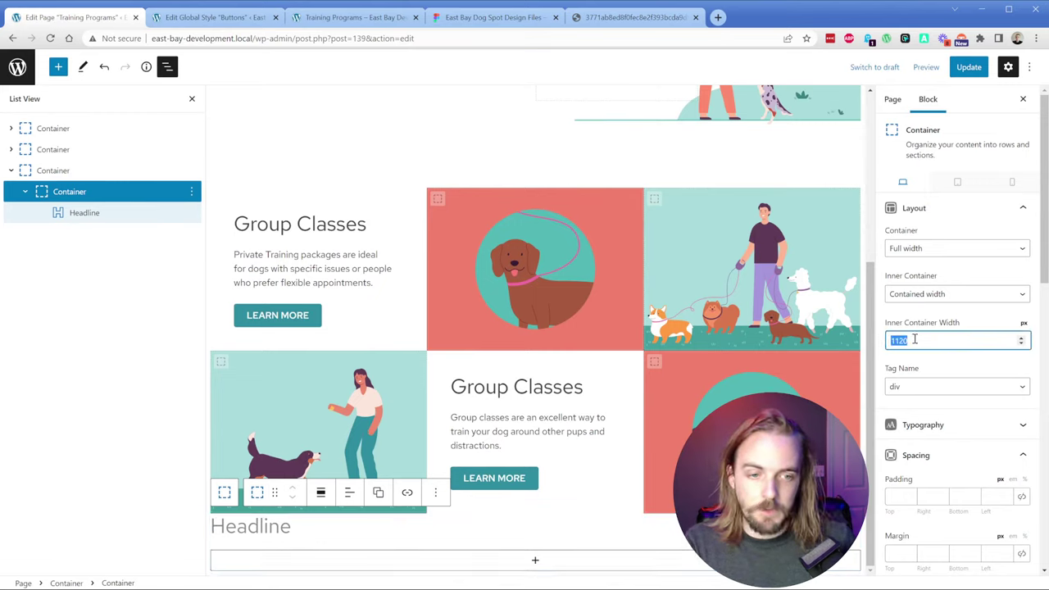
pyautogui.write('730')
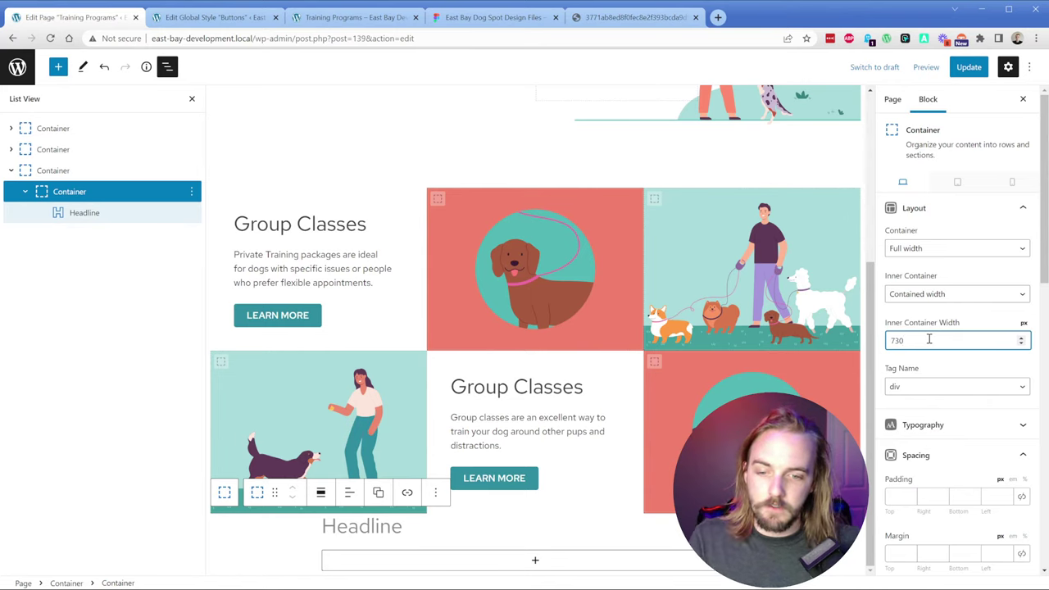
pyautogui.click(938, 250)
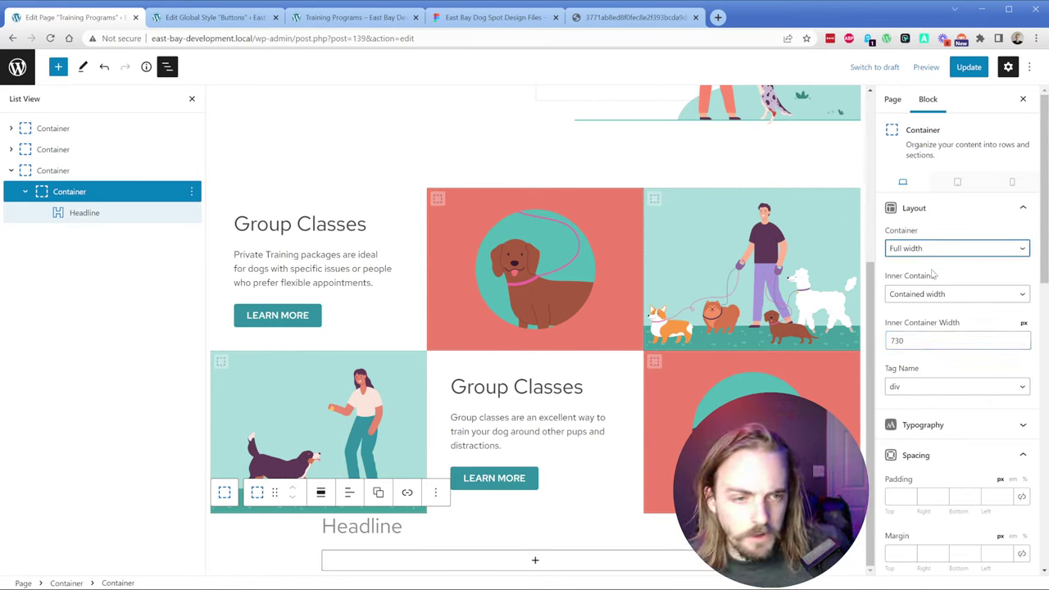
pyautogui.click(933, 275)
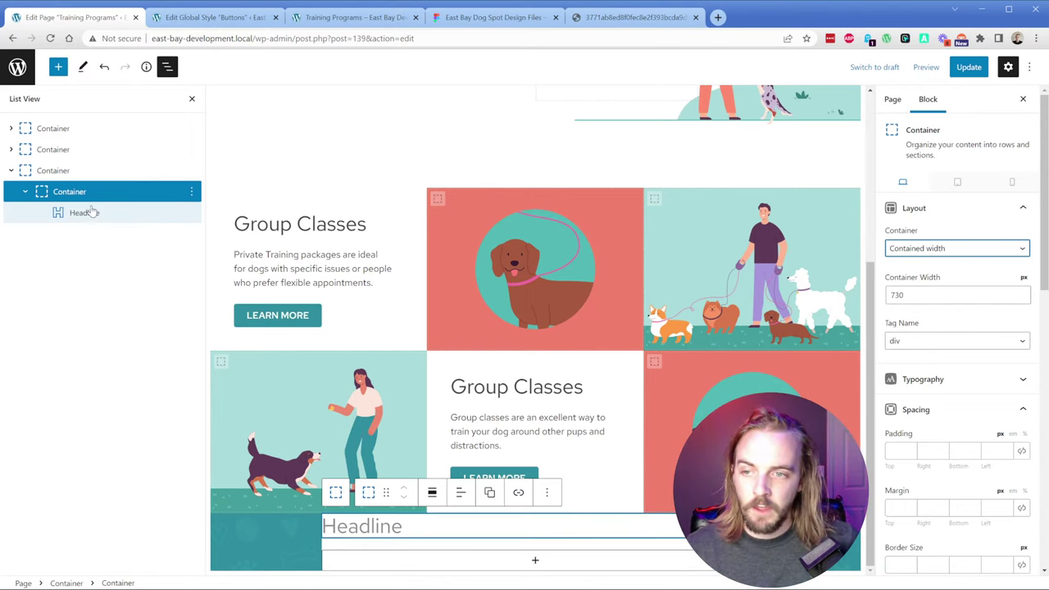
pyautogui.click(53, 170)
pyautogui.click(490, 18)
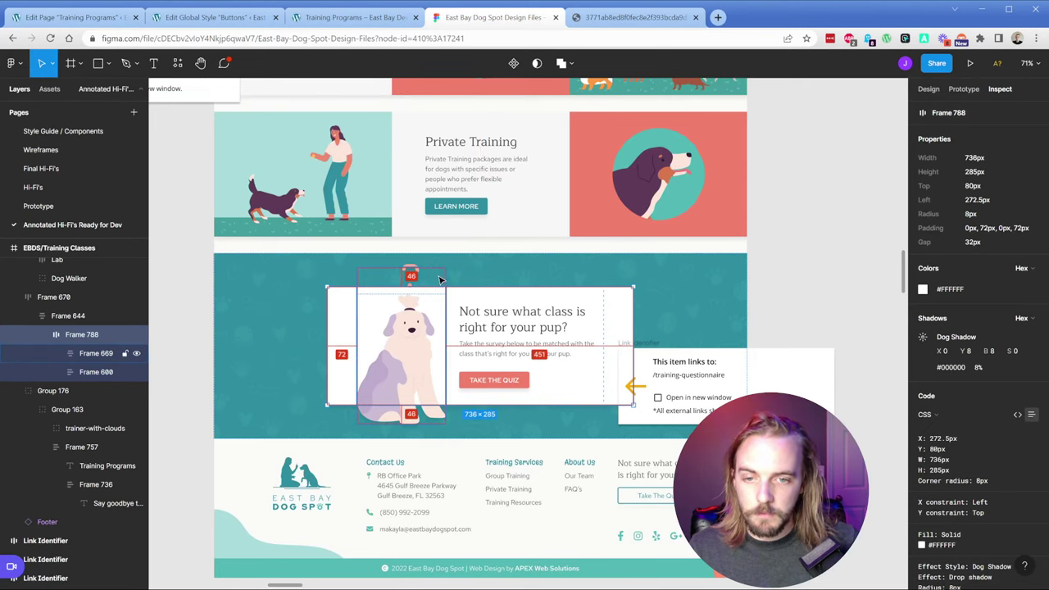
# Step: Give the teal section container 80 px top and bottom padding
pyautogui.click(72, 17)
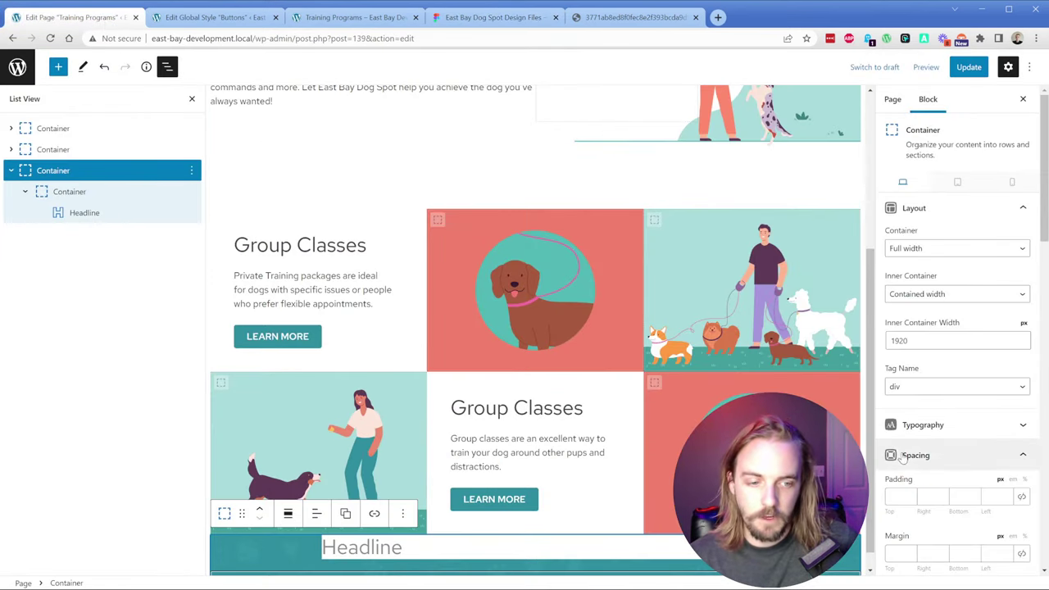
pyautogui.scroll(-2, 901, 344)
pyautogui.click(892, 320)
pyautogui.write('80')
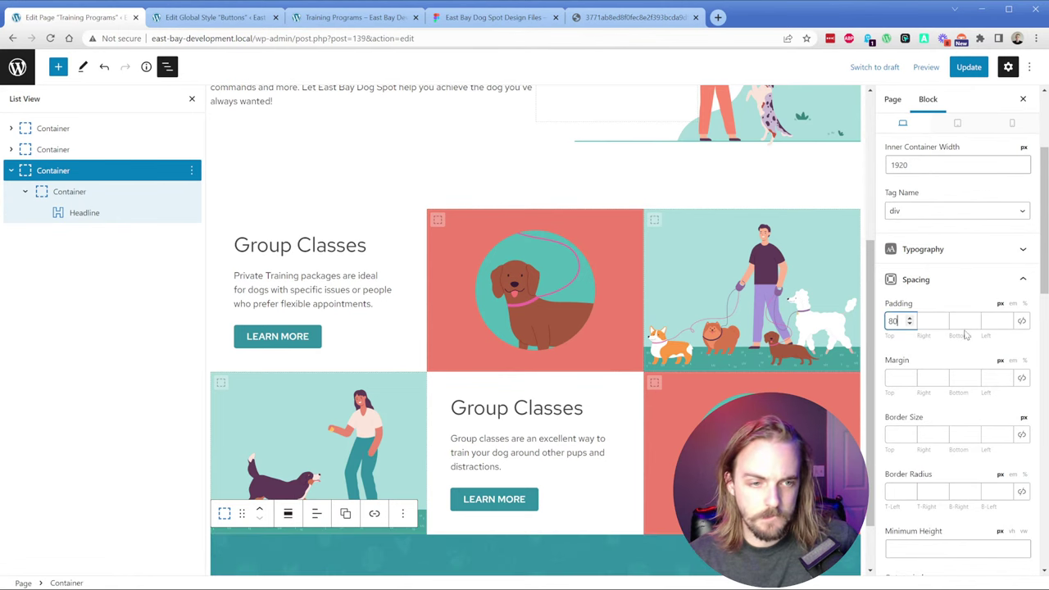
pyautogui.click(959, 321)
pyautogui.write('80')
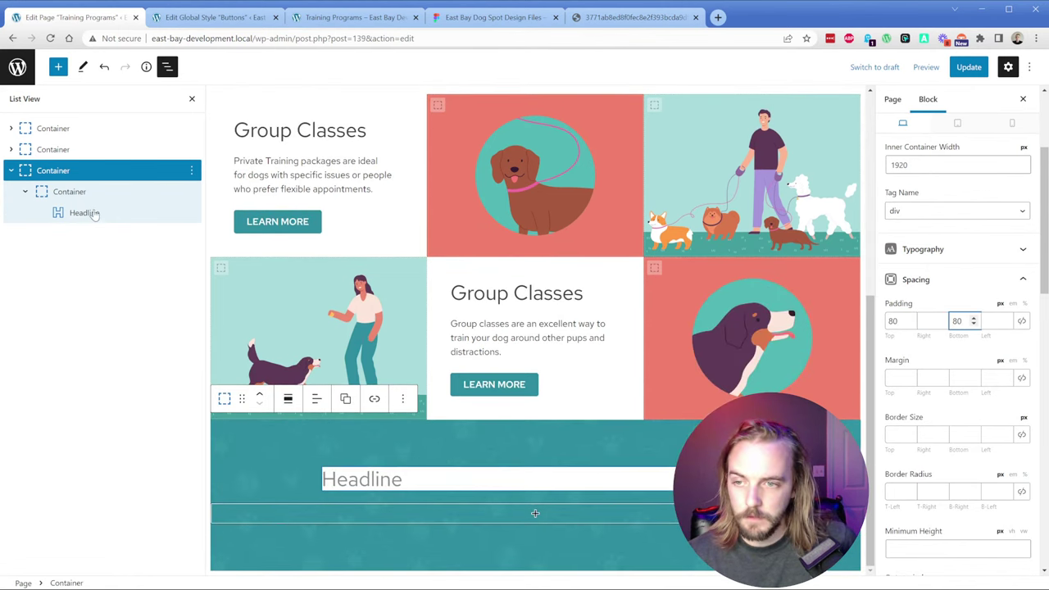
# Step: Measure the Figma card's text spacing and give the card container 40 px top and bottom padding
pyautogui.click(492, 17)
pyautogui.click(529, 320)
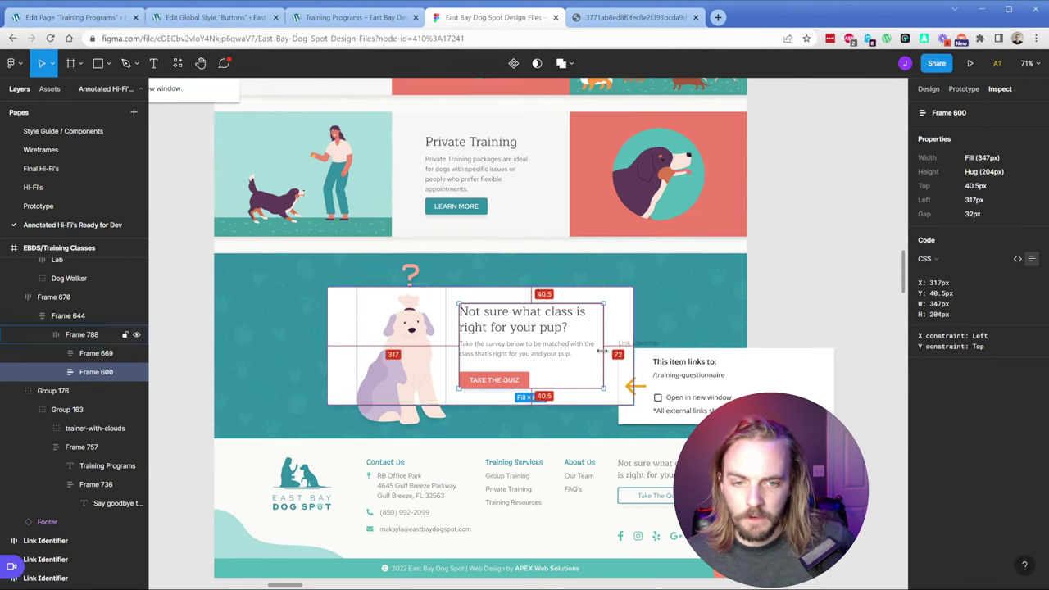
pyautogui.click(73, 17)
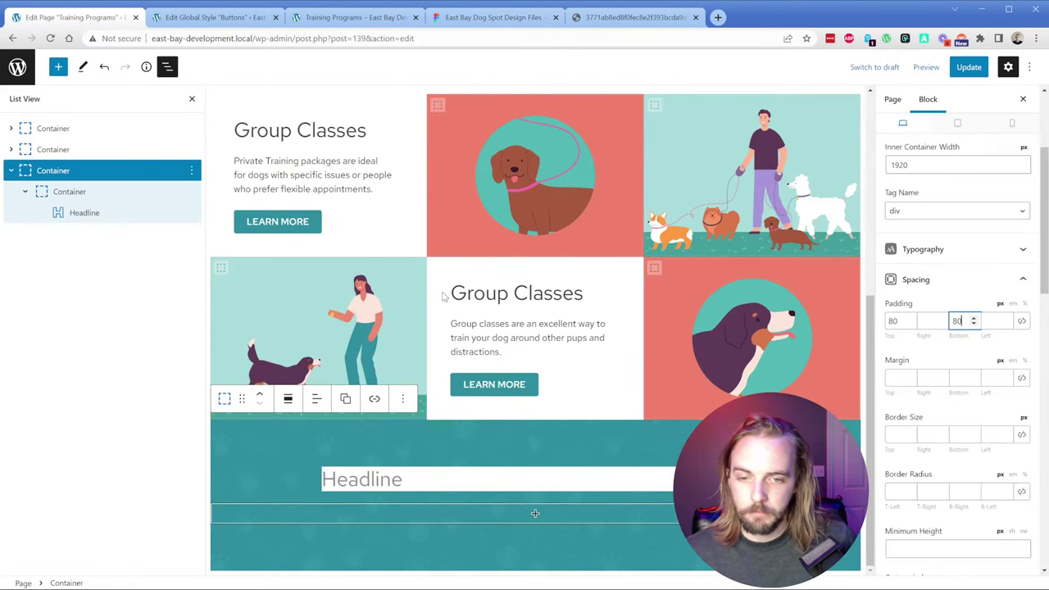
pyautogui.click(70, 193)
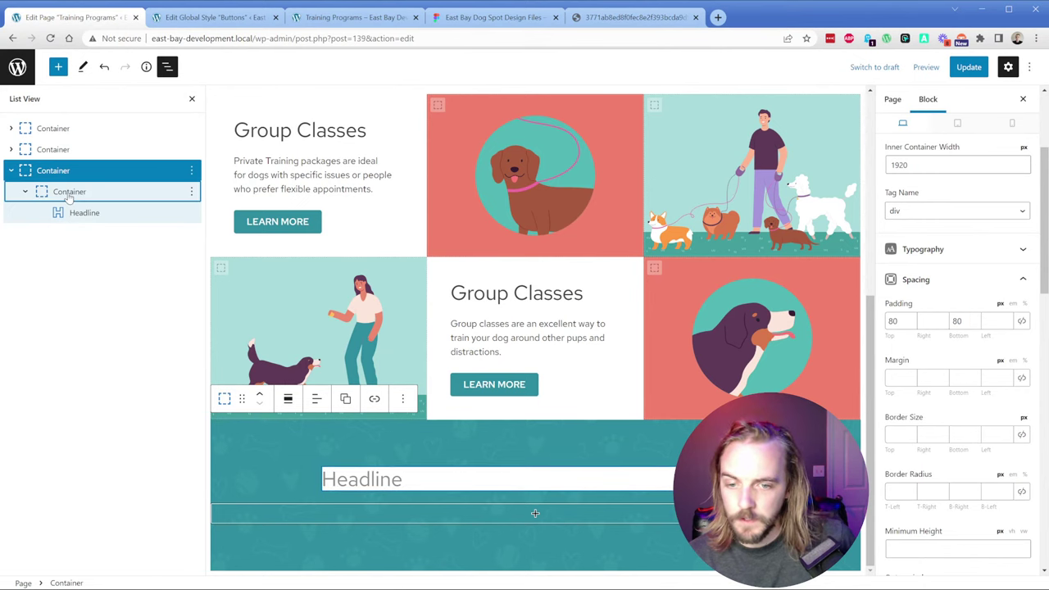
pyautogui.click(901, 334)
pyautogui.write('40')
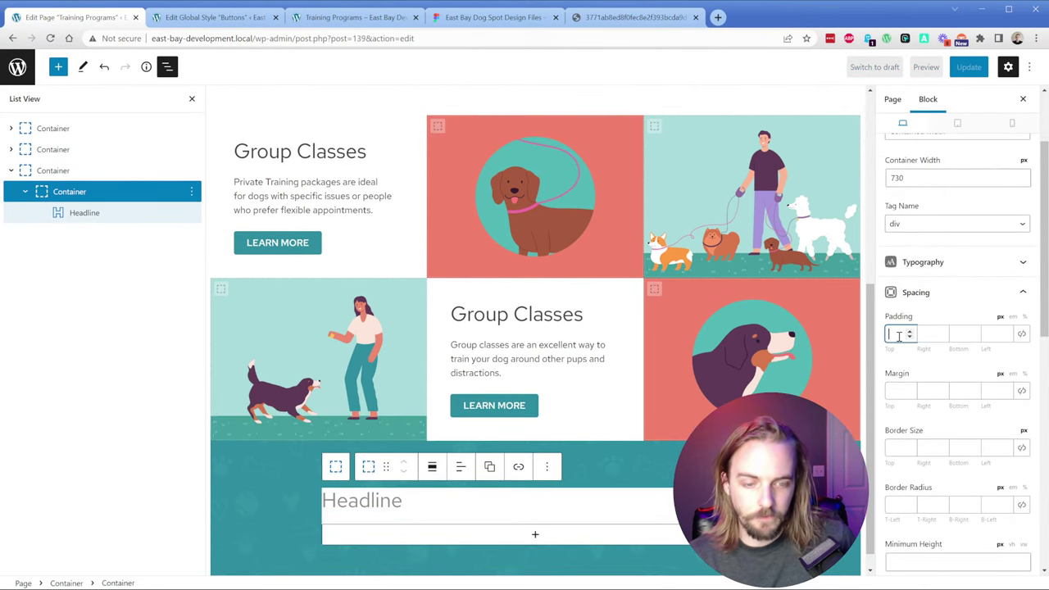
pyautogui.click(956, 333)
pyautogui.write('40')
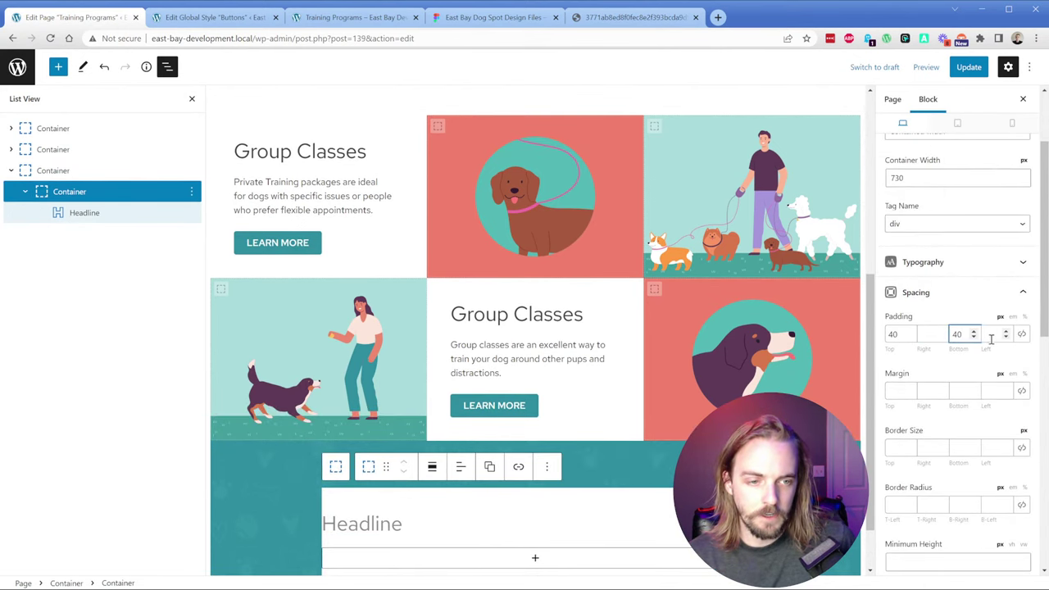
# Step: Give the card container 72 px left and right padding and select its Headline block
pyautogui.scroll(-2, 991, 336)
pyautogui.click(926, 158)
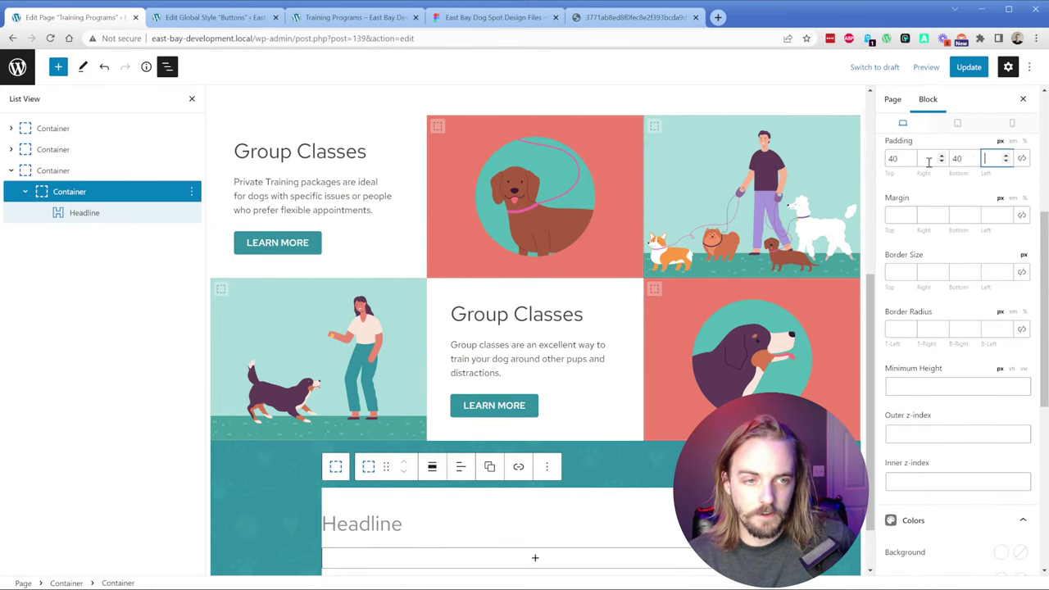
pyautogui.write('72')
pyautogui.click(993, 158)
pyautogui.write('72')
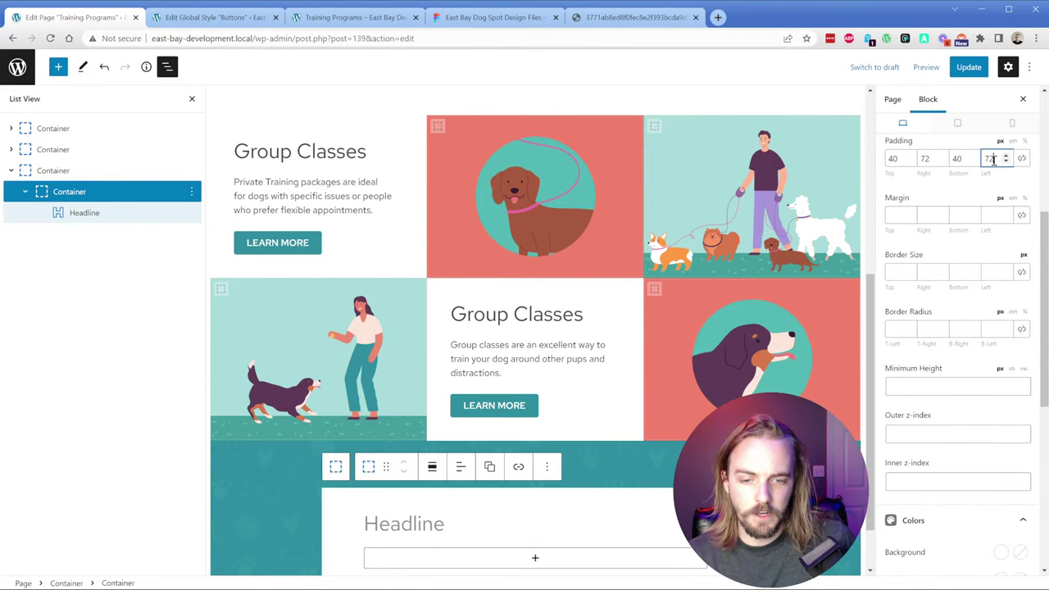
pyautogui.scroll(-1, 525, 454)
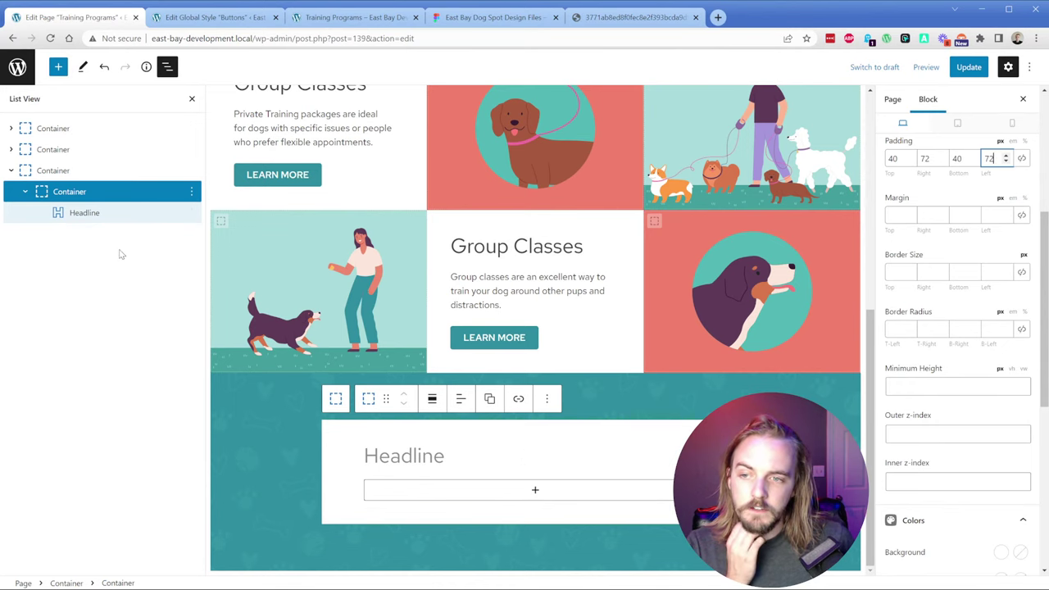
pyautogui.click(112, 213)
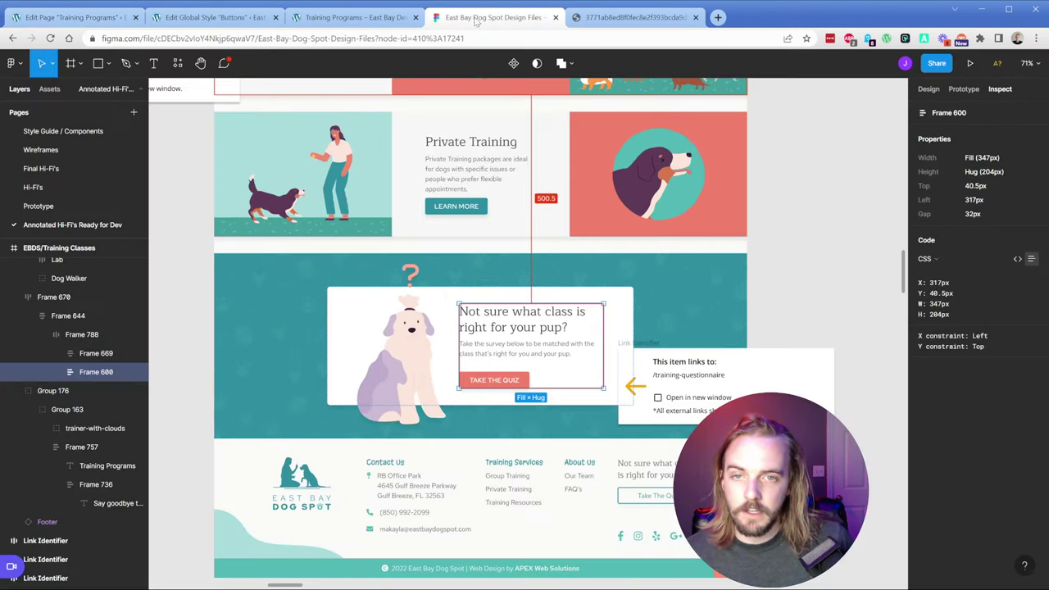
pyautogui.hotkey('ctrl', '4')
# Step: Paste the quiz heading from Figma into the Headline block and apply the h3 global style
pyautogui.click(536, 315)
pyautogui.doubleClick(537, 315)
pyautogui.hotkey('ctrl', 'c')
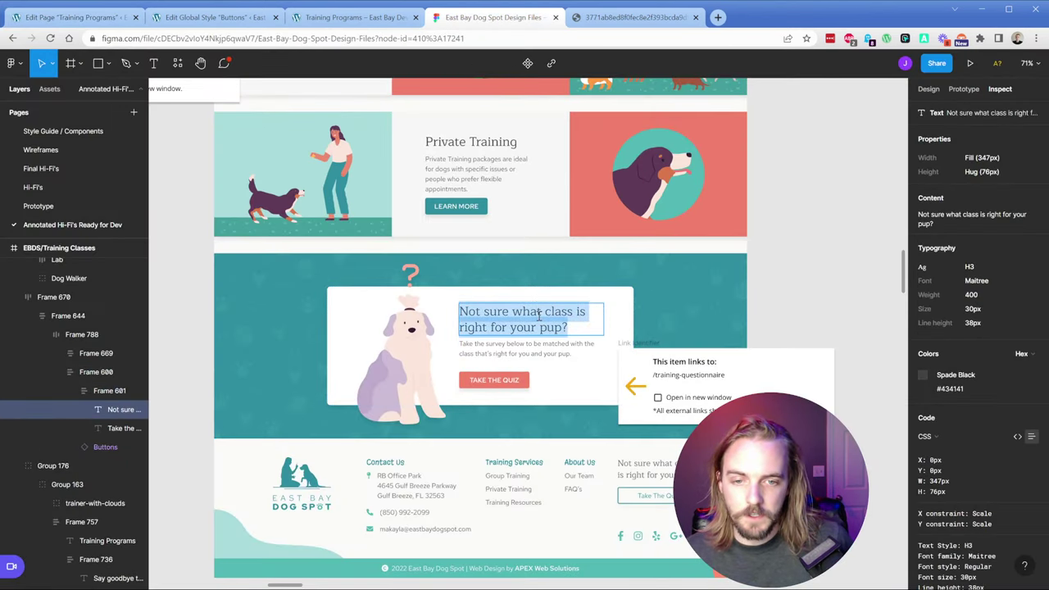
pyautogui.click(73, 16)
pyautogui.hotkey('ctrl', 'v')
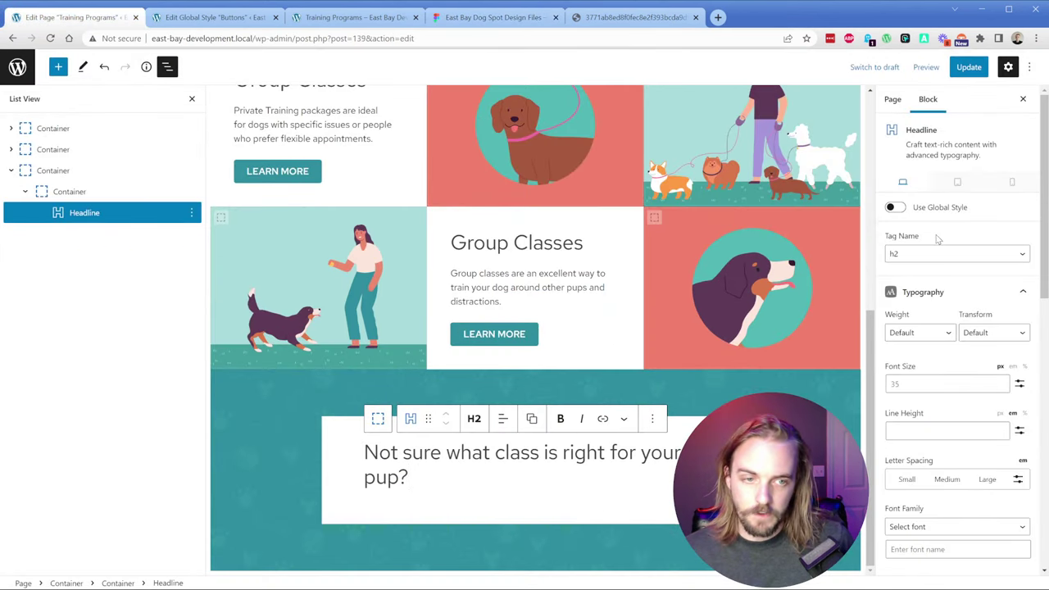
pyautogui.click(895, 207)
pyautogui.click(920, 234)
pyautogui.click(920, 291)
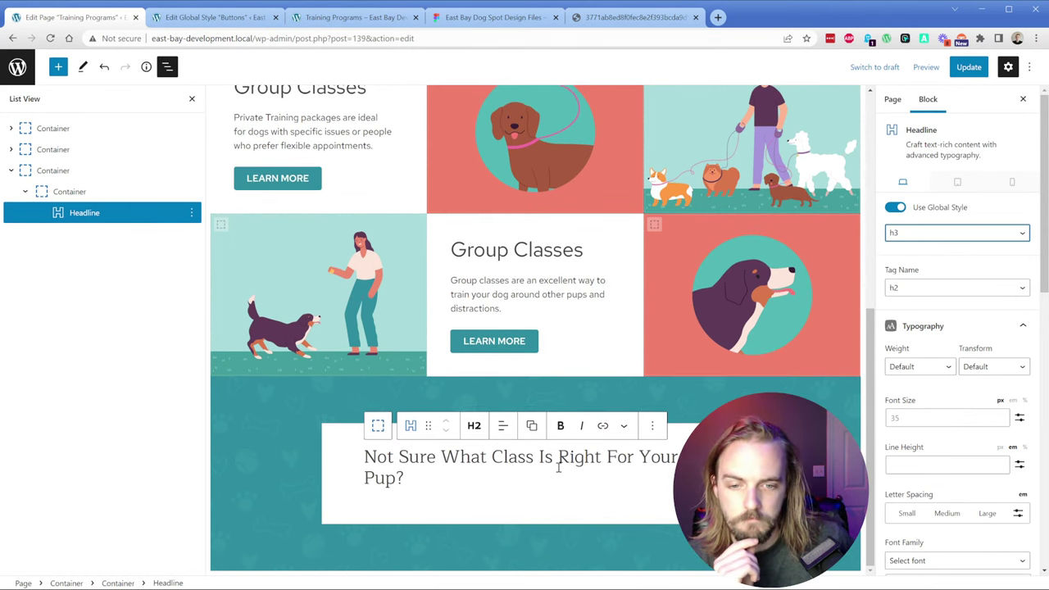
# Step: Add a new Headline block below the heading and set it to a paragraph
pyautogui.click(482, 480)
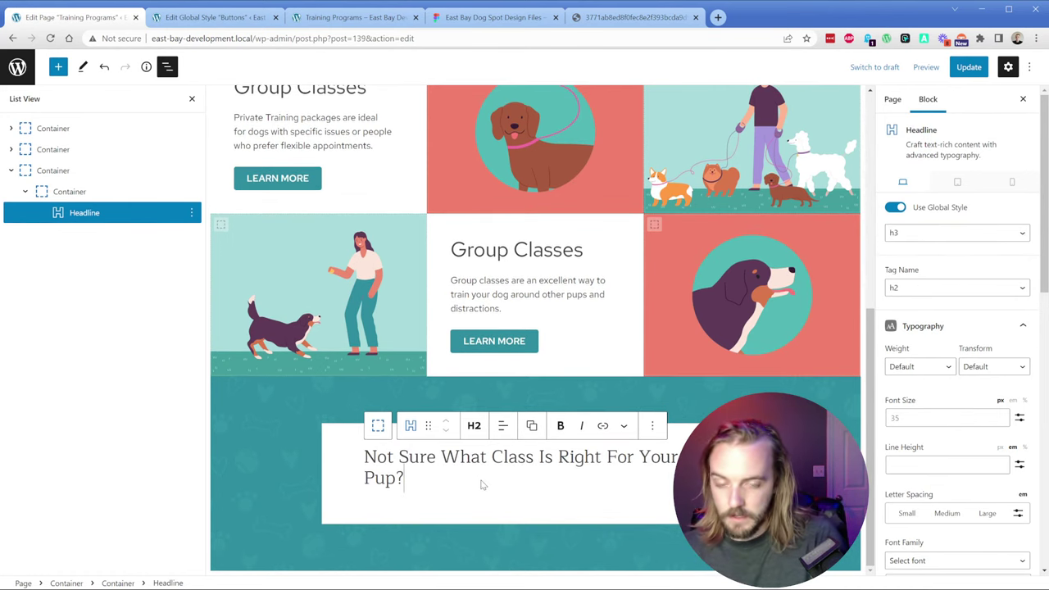
pyautogui.press('Return')
pyautogui.write('/head')
pyautogui.press('Down')
pyautogui.press('Return')
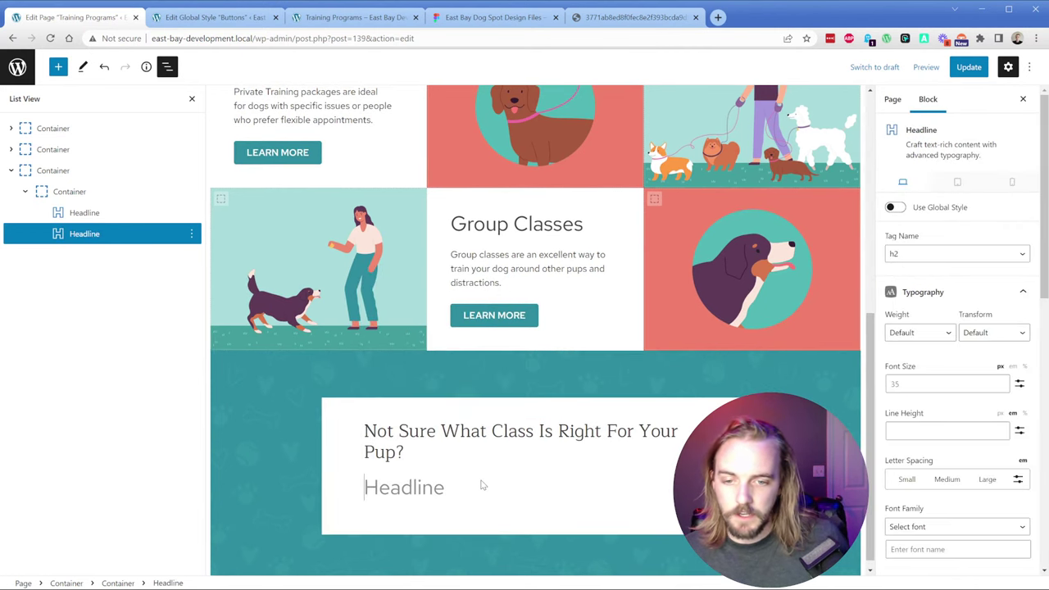
pyautogui.click(473, 453)
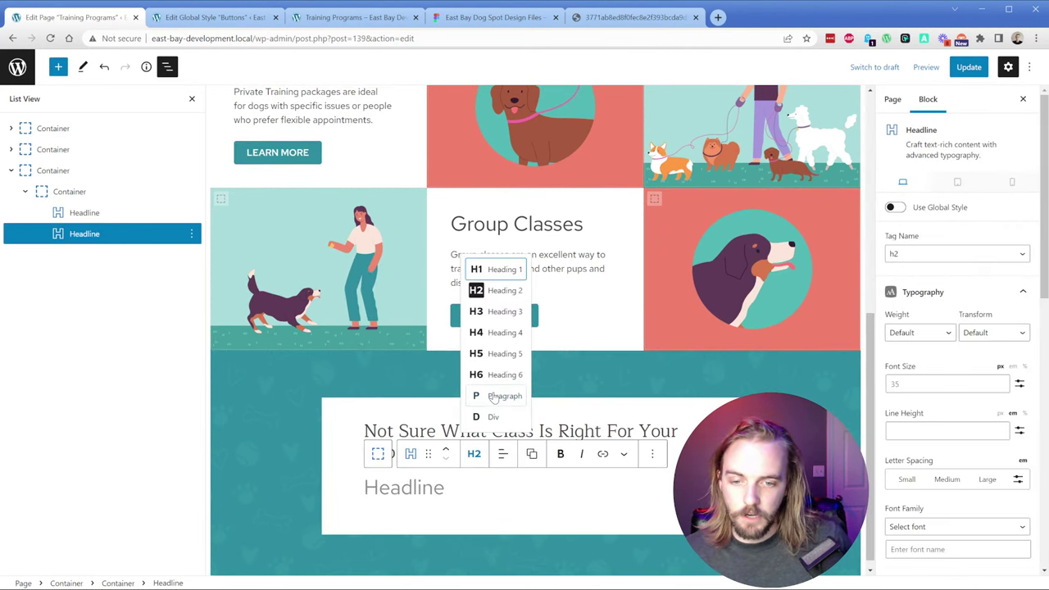
pyautogui.click(494, 397)
# Step: Paste the Figma survey description into the paragraph and insert a Button block below it
pyautogui.click(490, 17)
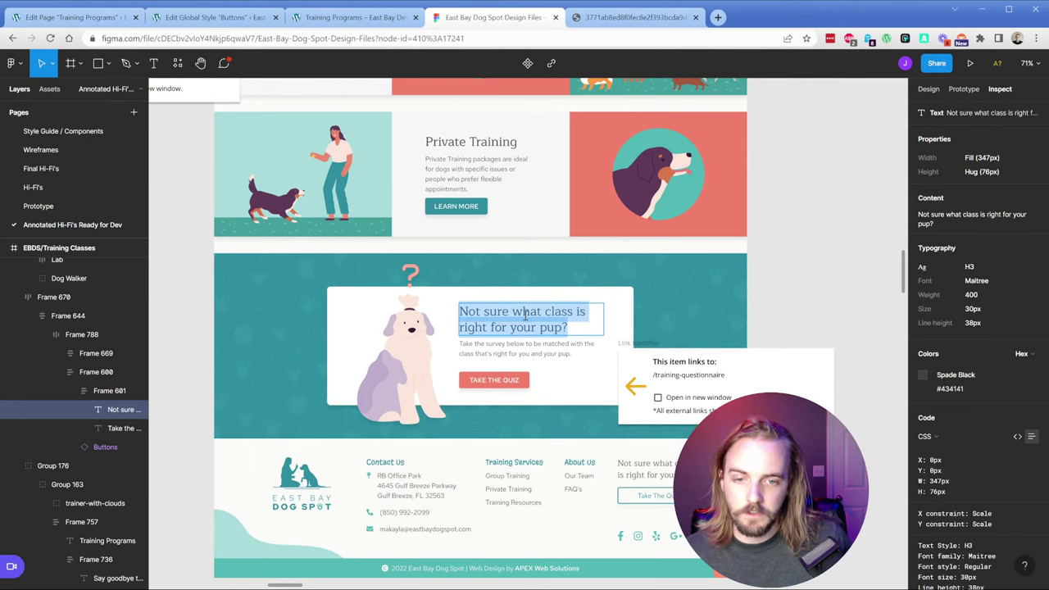
pyautogui.doubleClick(525, 344)
pyautogui.hotkey('ctrl', 'a')
pyautogui.hotkey('ctrl', 'c')
pyautogui.hotkey('ctrl', '1')
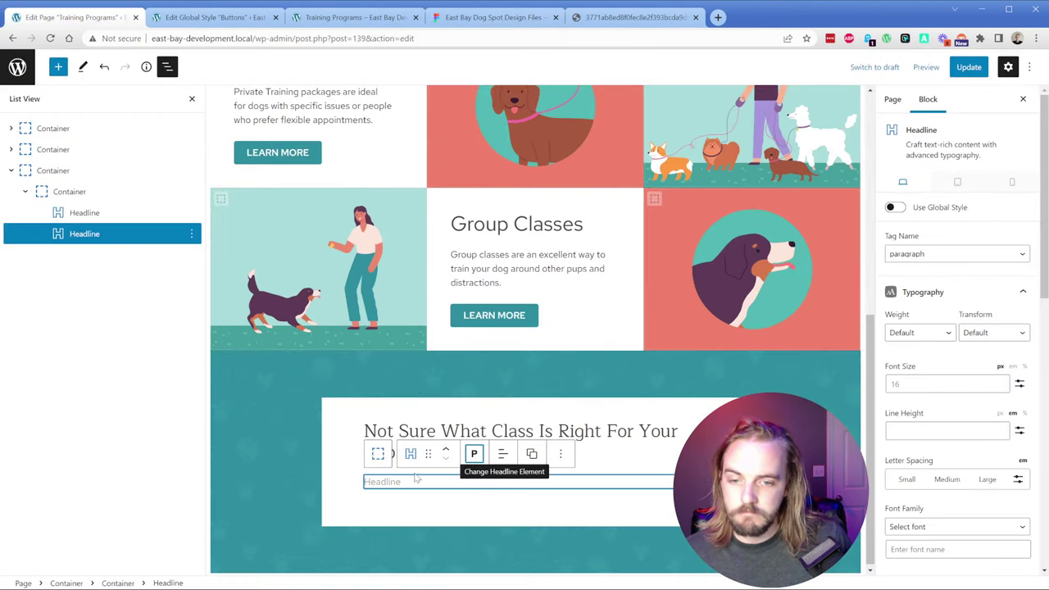
pyautogui.hotkey('ctrl', 'v')
pyautogui.press('Return')
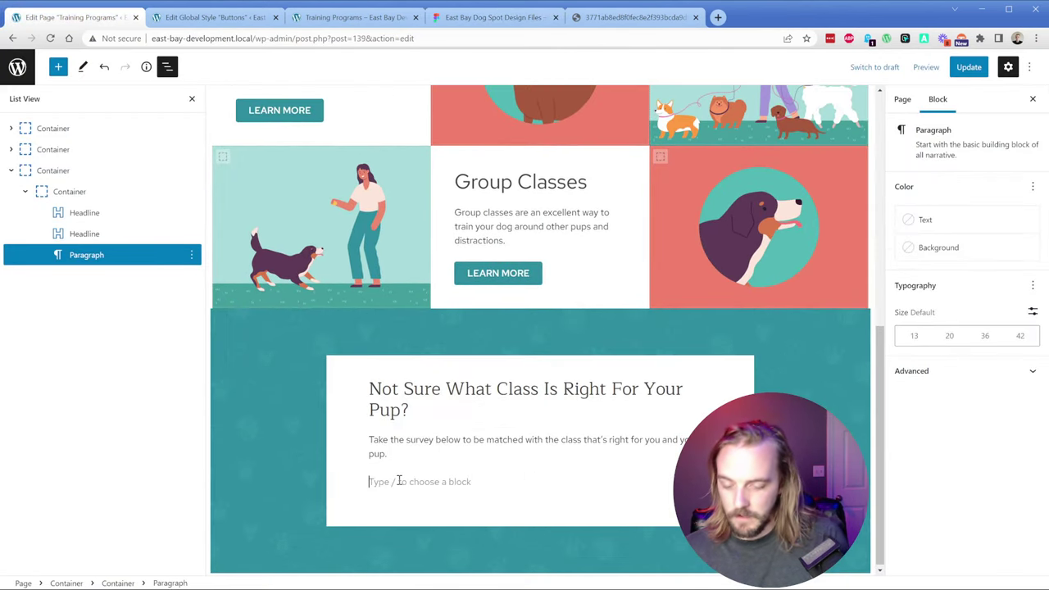
pyautogui.write('/butt')
pyautogui.press('Return')
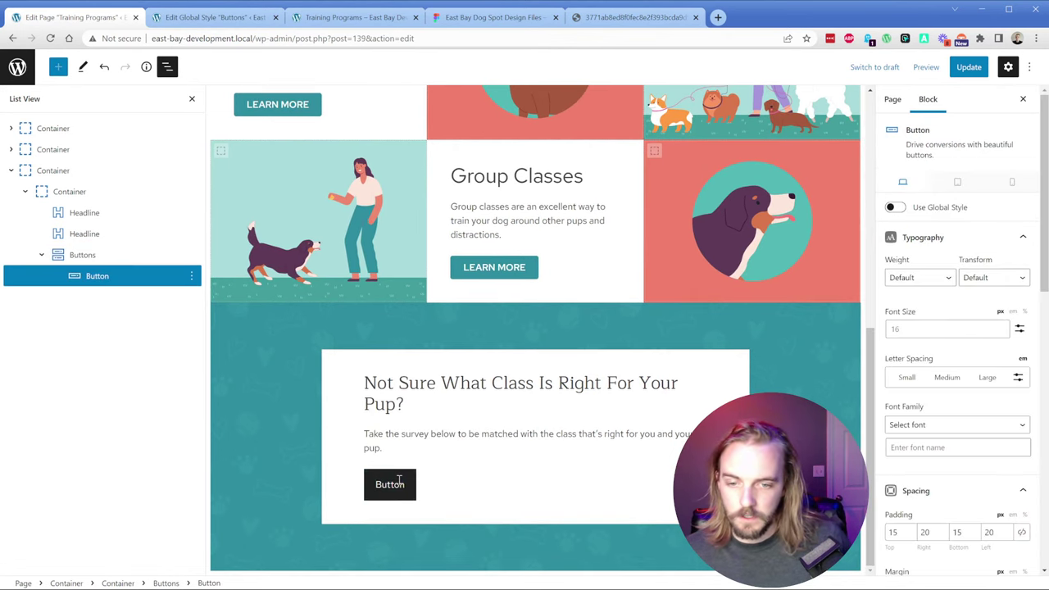
# Step: Check the Take the Quiz button in Figma and duplicate an existing global button
pyautogui.click(490, 18)
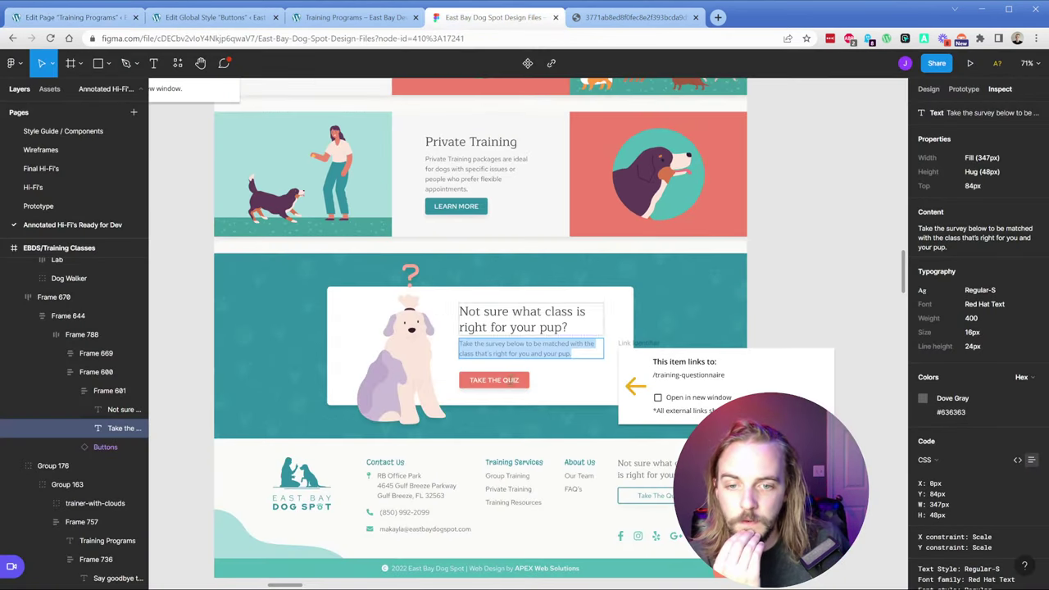
pyautogui.click(526, 381)
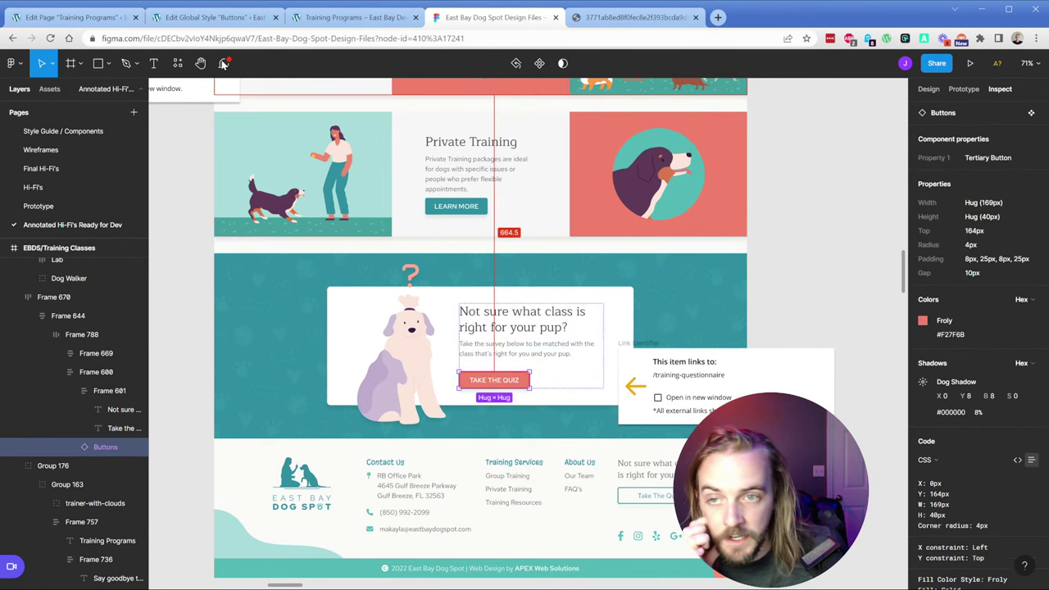
pyautogui.click(214, 17)
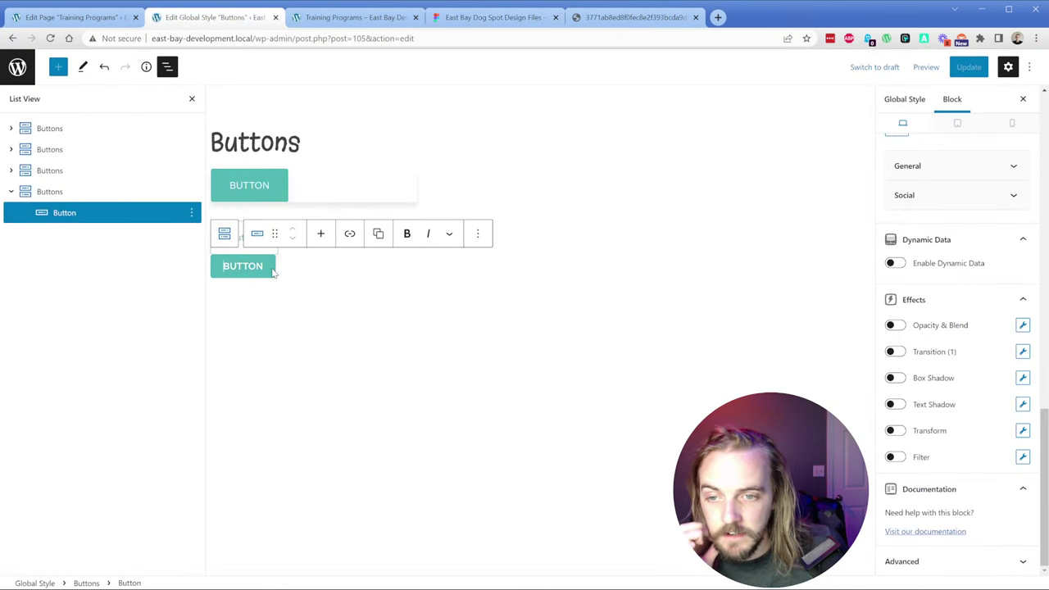
pyautogui.click(477, 239)
pyautogui.click(500, 333)
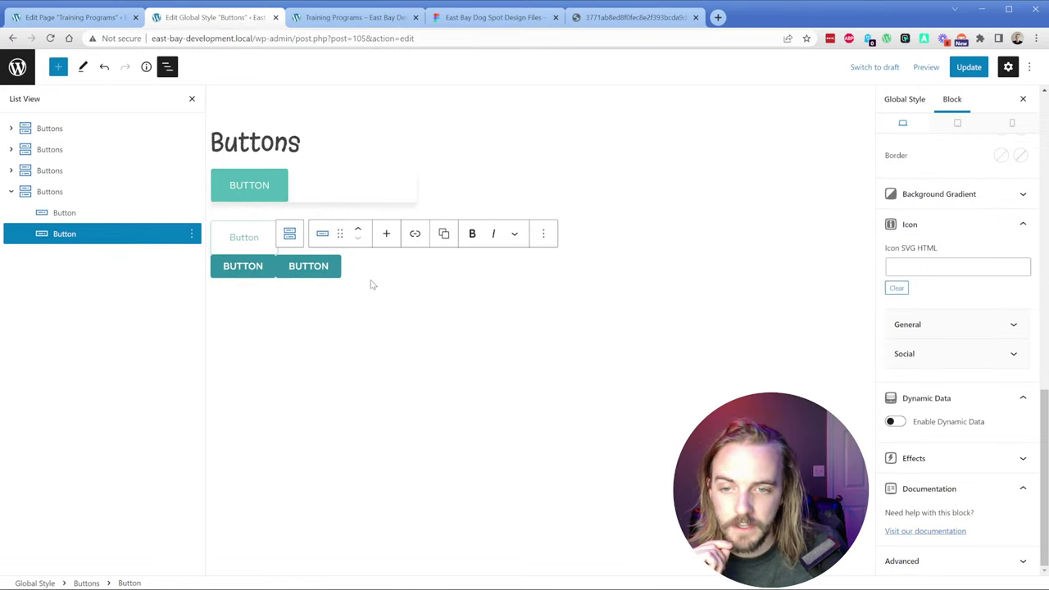
# Step: Unlock the duplicate's global style ID and rename it to tertiary-button
pyautogui.scroll(10, 951, 328)
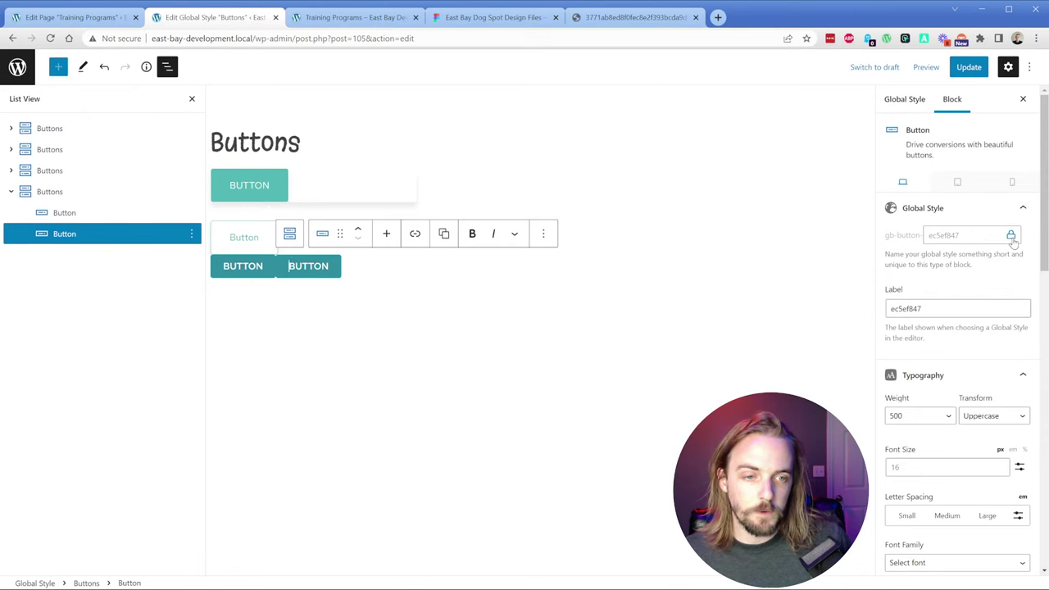
pyautogui.click(1011, 235)
pyautogui.click(584, 111)
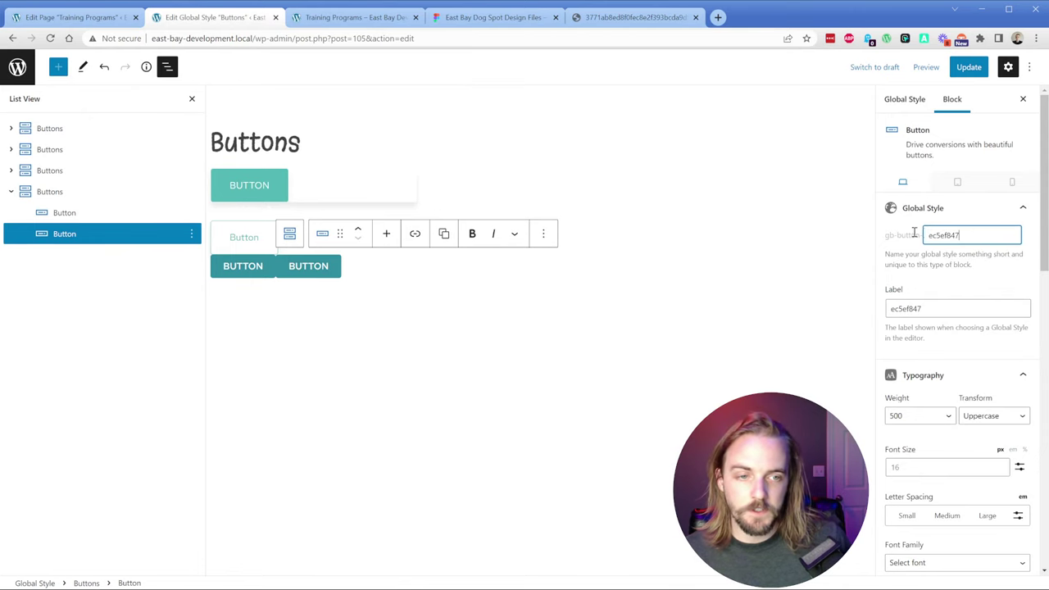
pyautogui.doubleClick(973, 242)
pyautogui.click(507, 17)
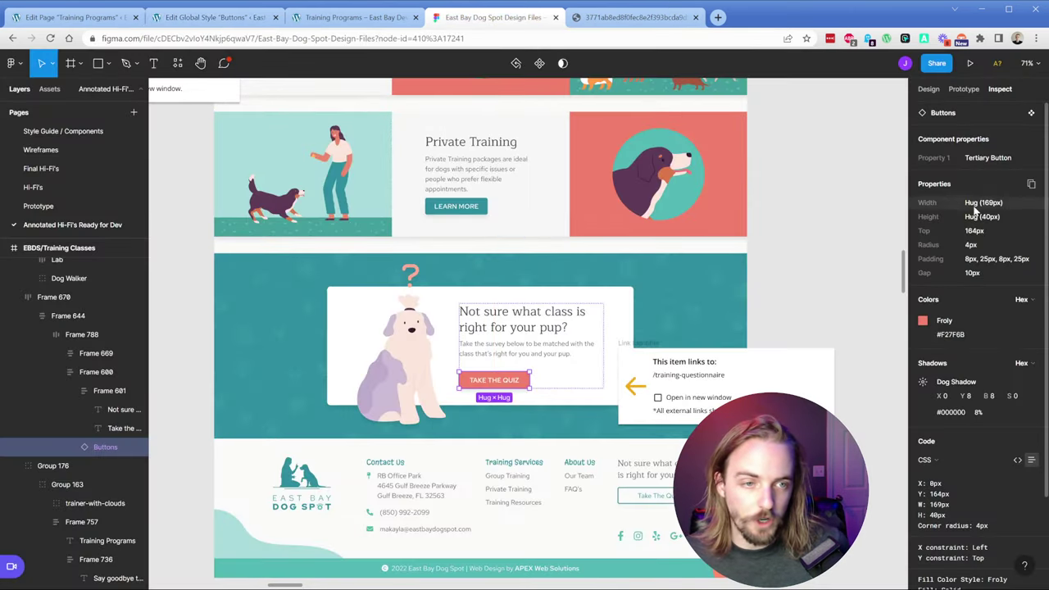
pyautogui.click(986, 158)
pyautogui.click(78, 18)
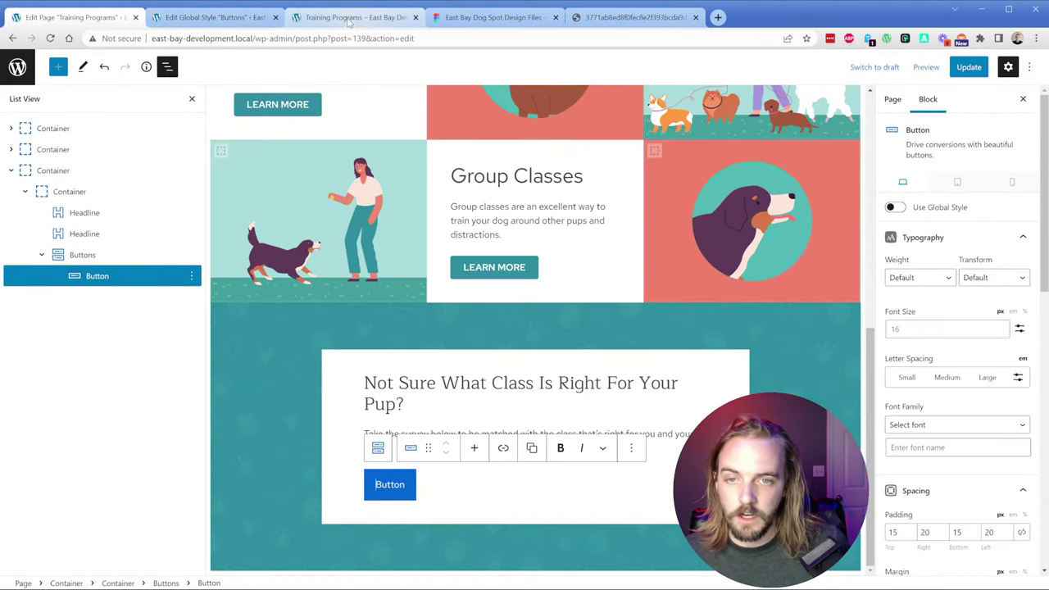
pyautogui.click(215, 17)
pyautogui.hotkey('ctrl', 'v')
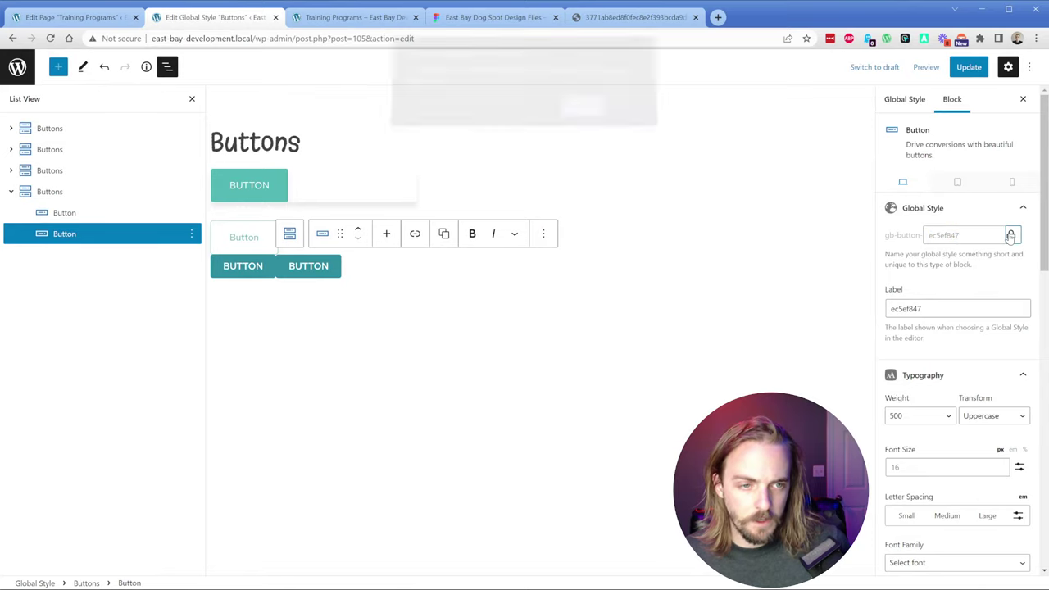
pyautogui.press('Return')
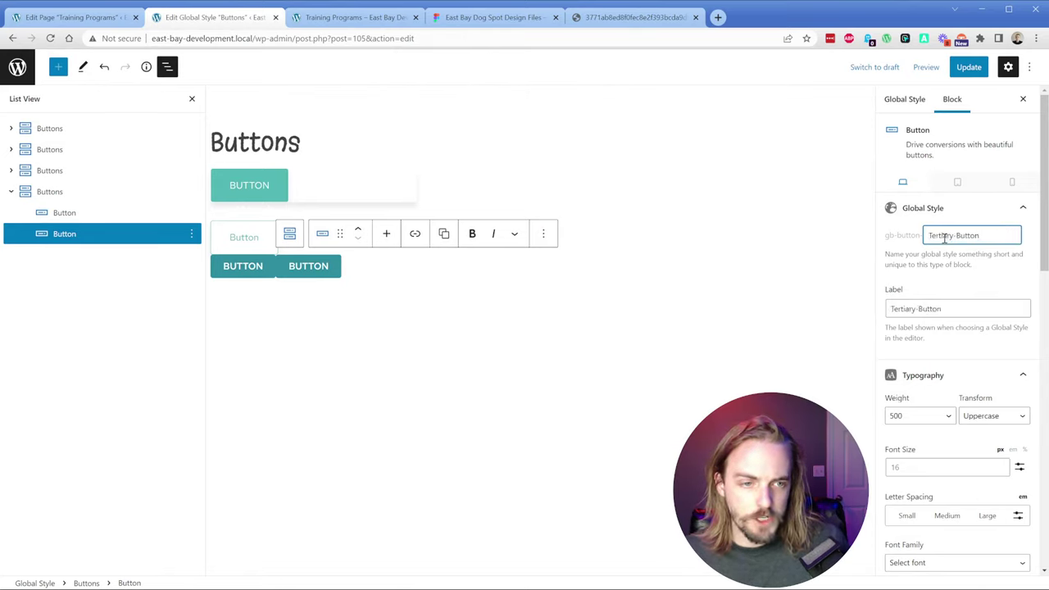
pyautogui.click(932, 236)
pyautogui.press('BackSpace')
pyautogui.write('t')
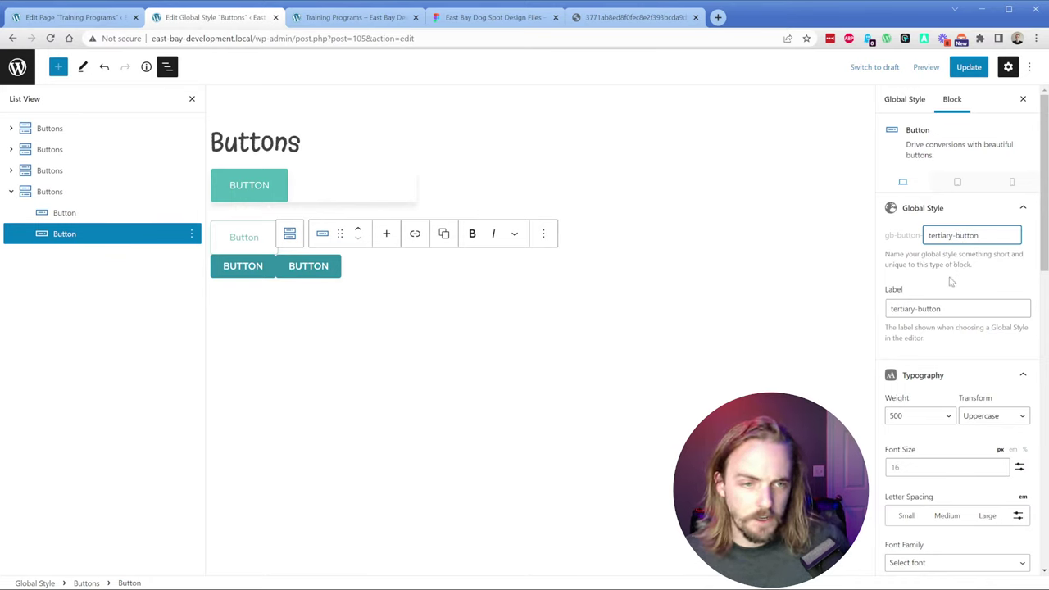
# Step: Set the background to froly red and the hover background to mona-lisa, then update
pyautogui.scroll(-8, 950, 352)
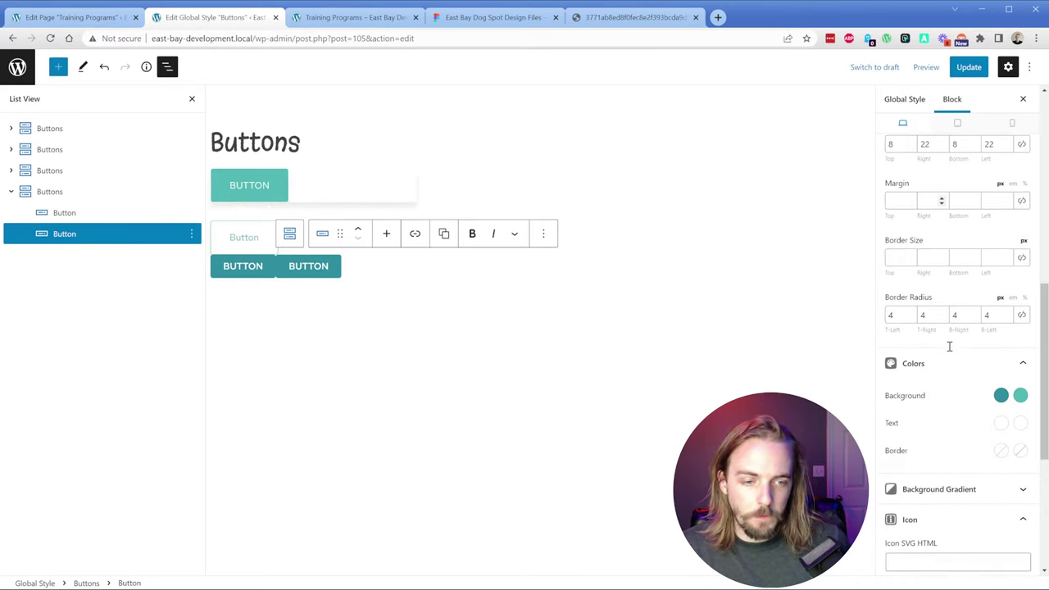
pyautogui.scroll(-3, 951, 347)
pyautogui.click(1001, 278)
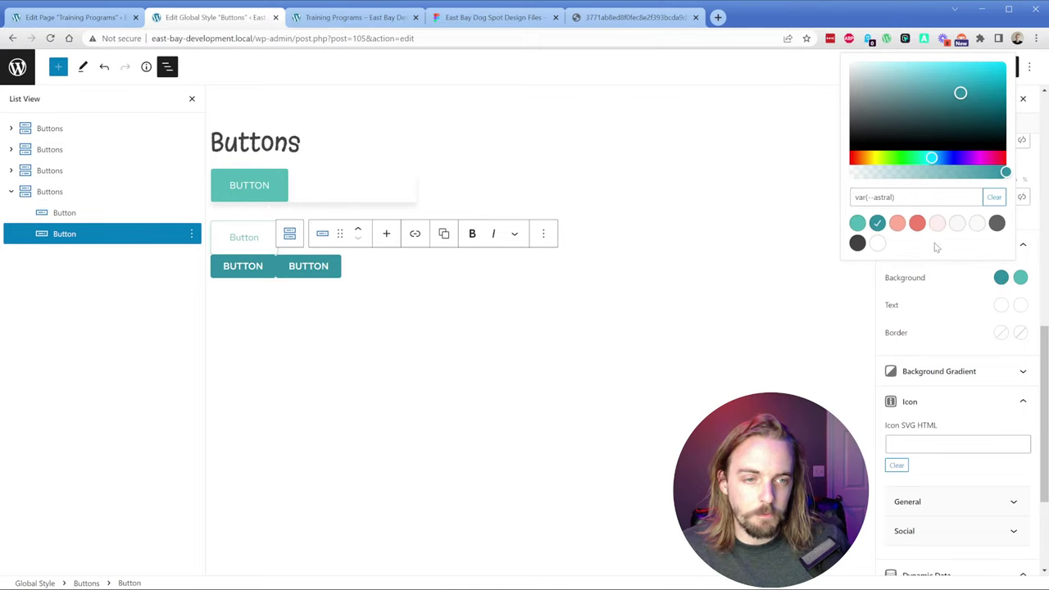
pyautogui.click(917, 223)
pyautogui.click(1020, 277)
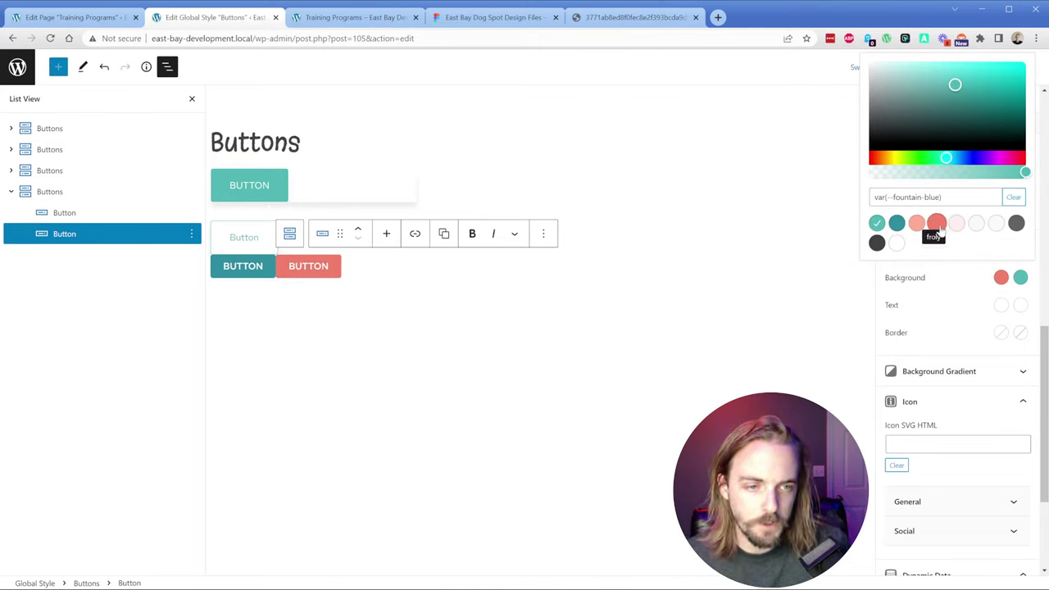
pyautogui.click(916, 223)
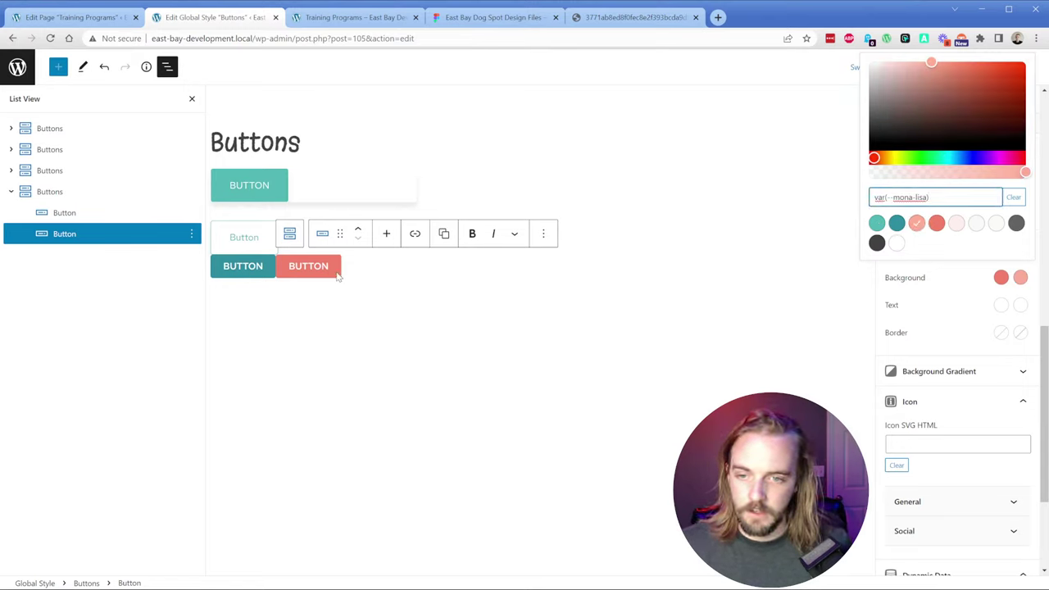
pyautogui.click(879, 351)
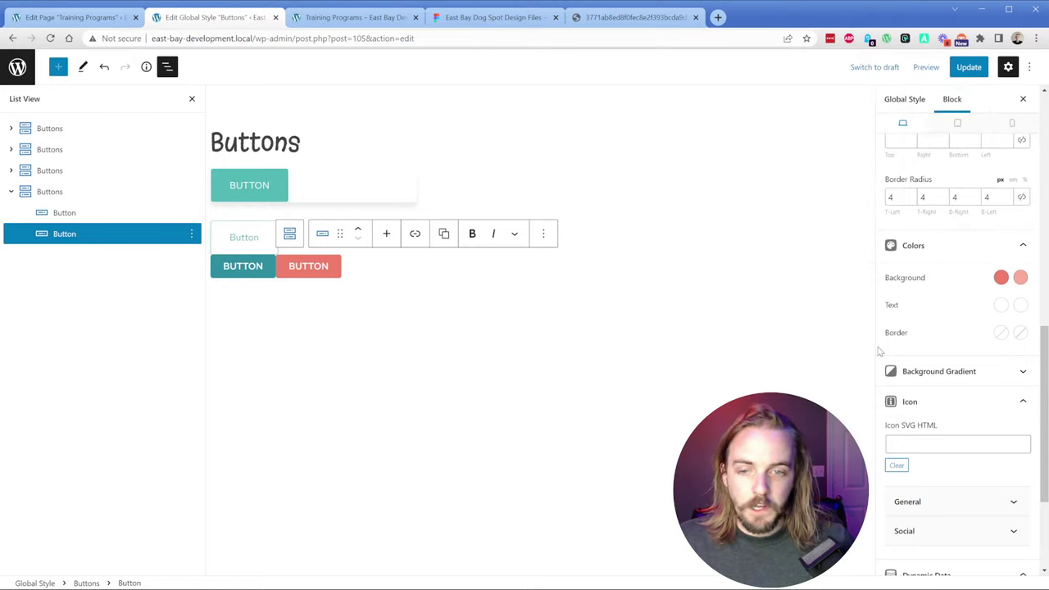
pyautogui.click(968, 70)
# Step: Apply the tertiary-button global style to the quiz card's button and update the page
pyautogui.click(353, 17)
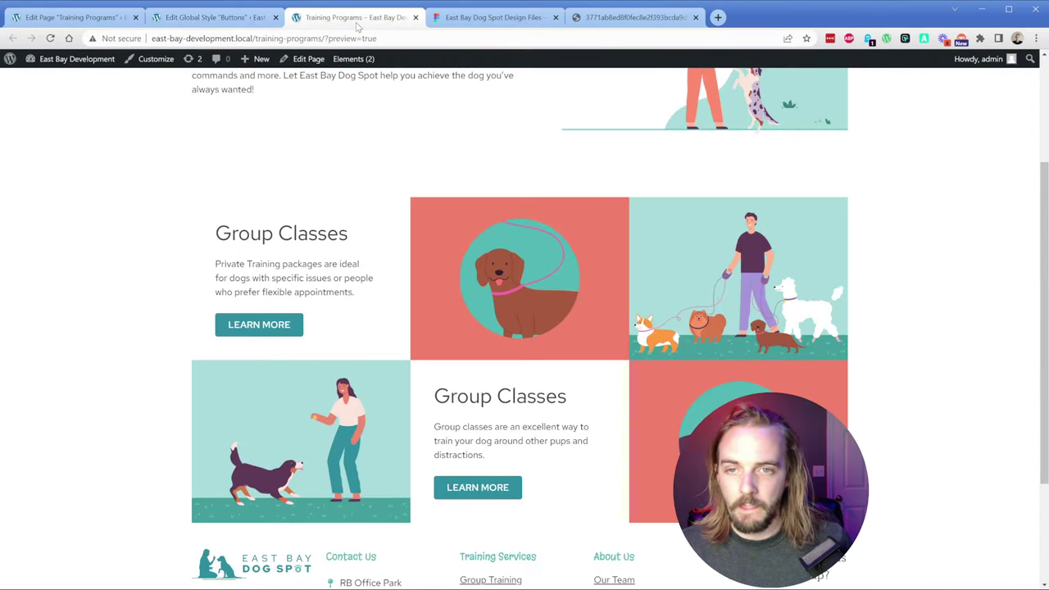
pyautogui.click(74, 17)
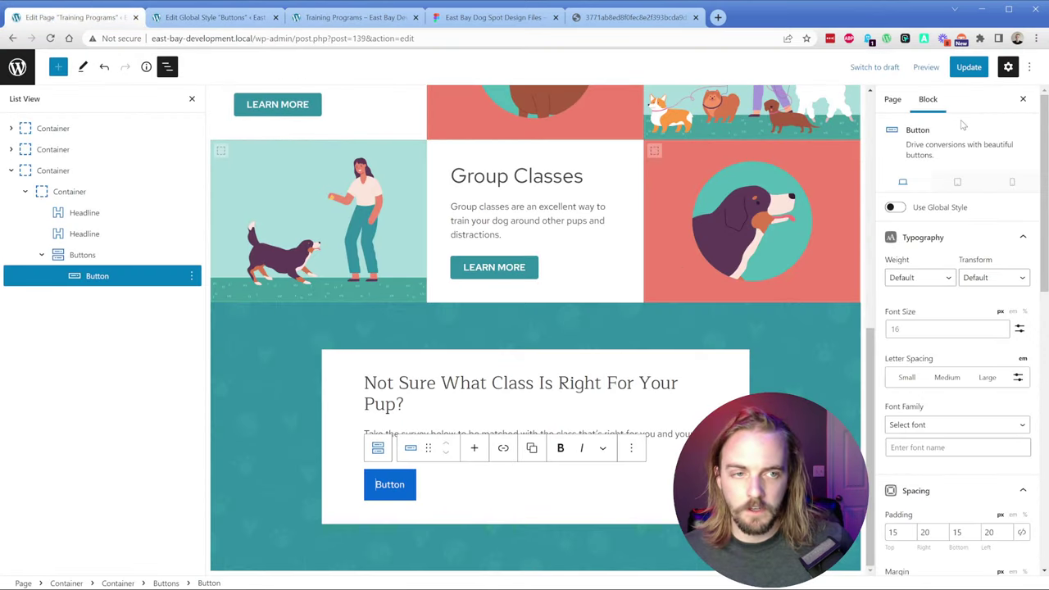
pyautogui.click(967, 72)
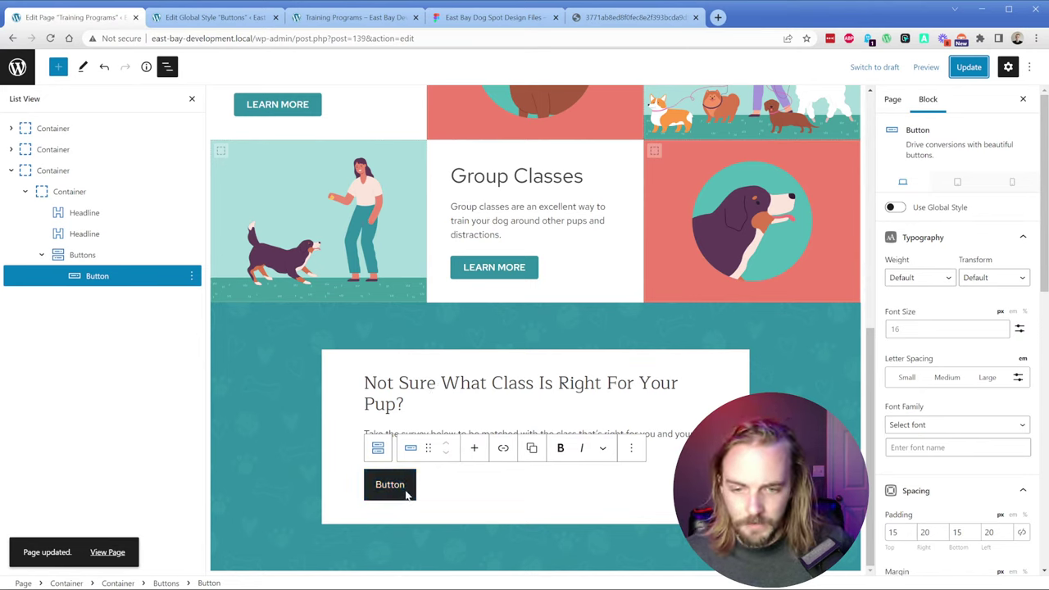
pyautogui.click(930, 209)
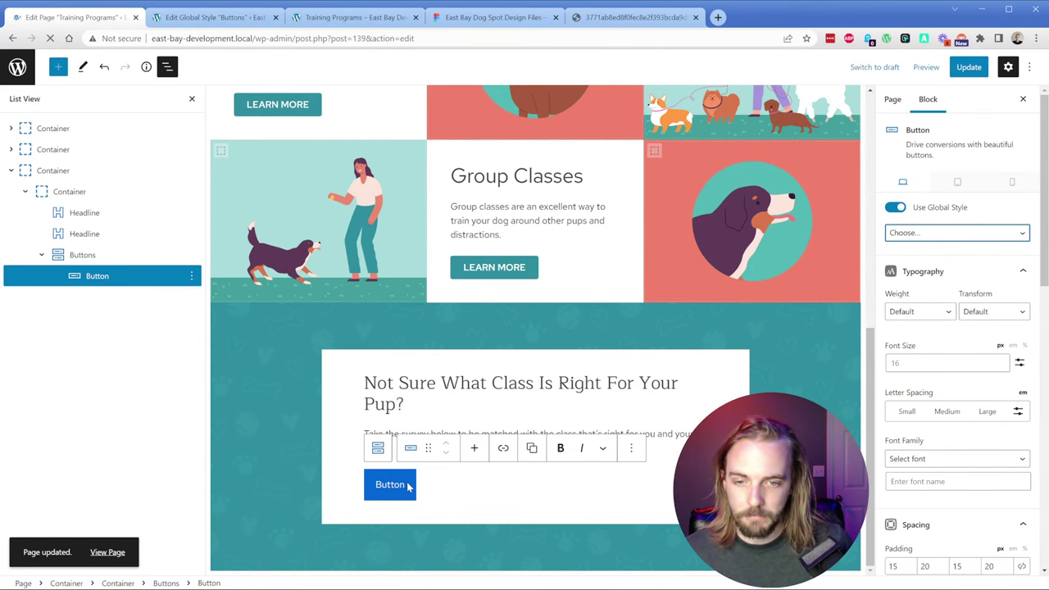
pyautogui.scroll(-10, 376, 371)
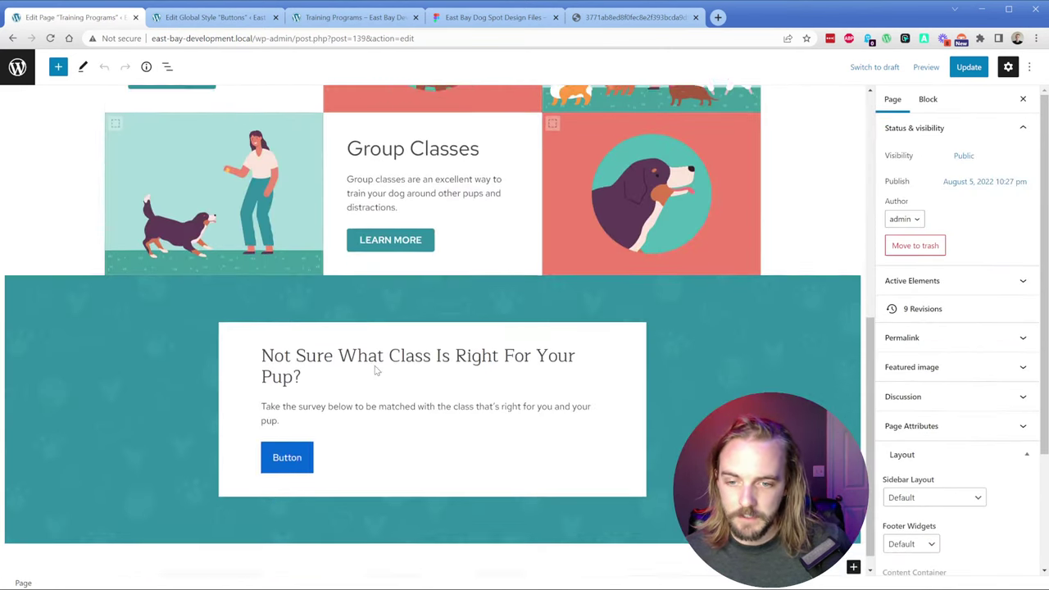
pyautogui.click(287, 457)
pyautogui.click(934, 208)
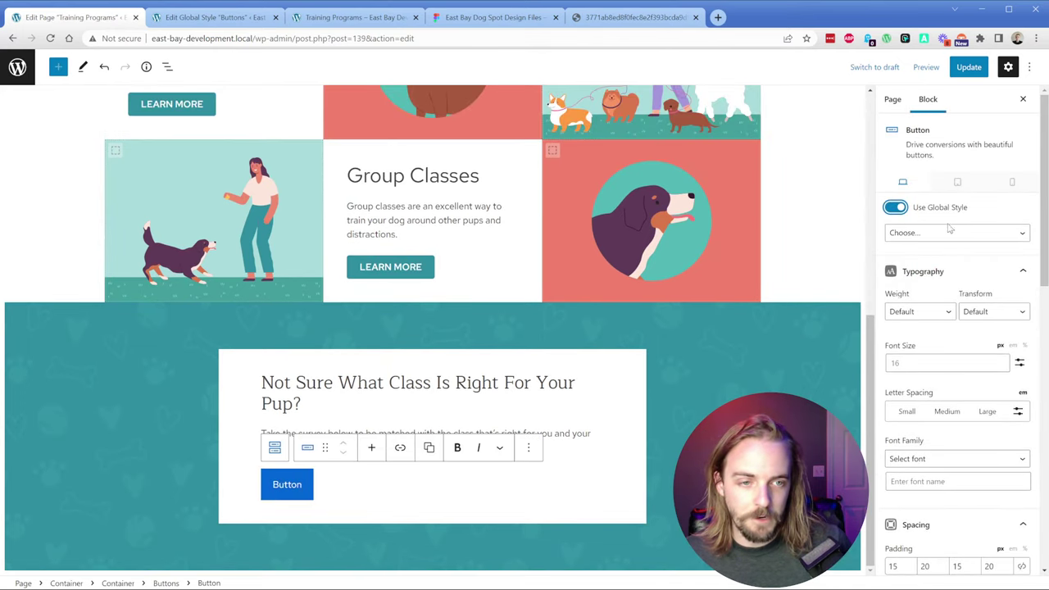
pyautogui.click(949, 232)
pyautogui.click(934, 315)
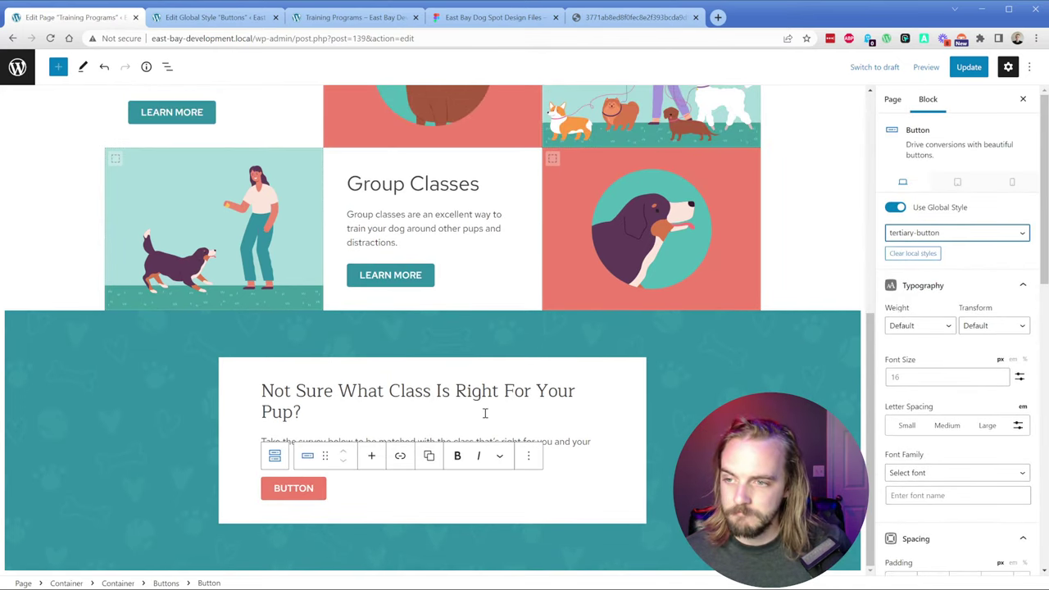
pyautogui.click(968, 70)
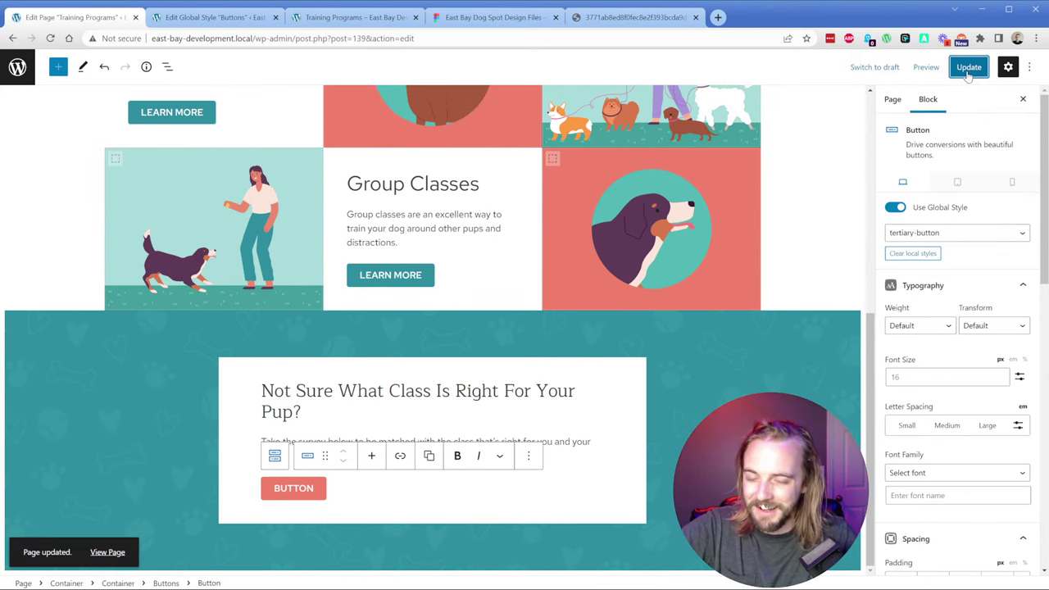
# Step: Compare against Figma, then select the parent Buttons block and show List View
pyautogui.click(481, 23)
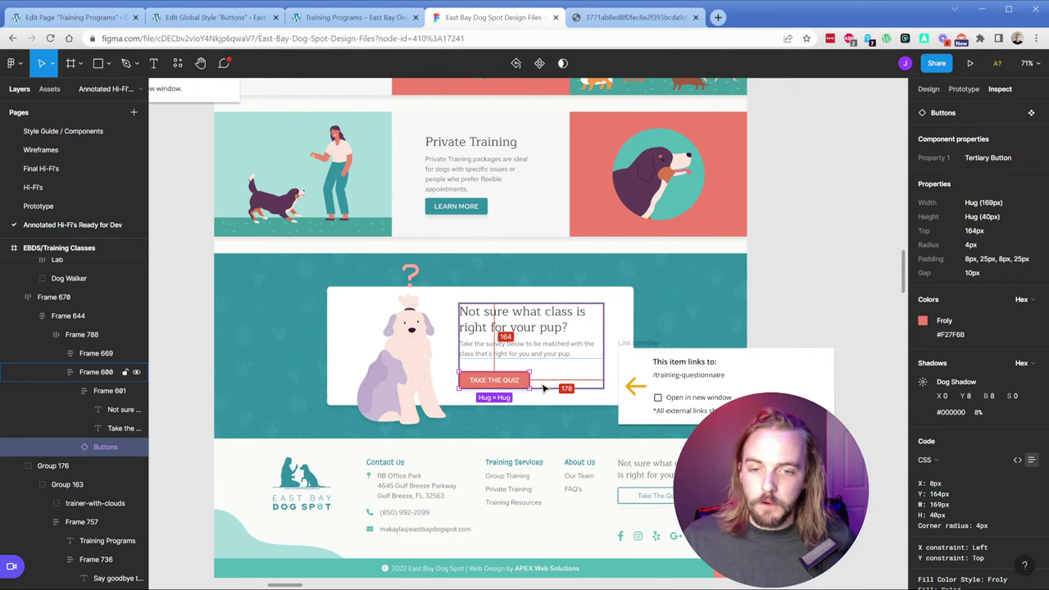
pyautogui.click(69, 17)
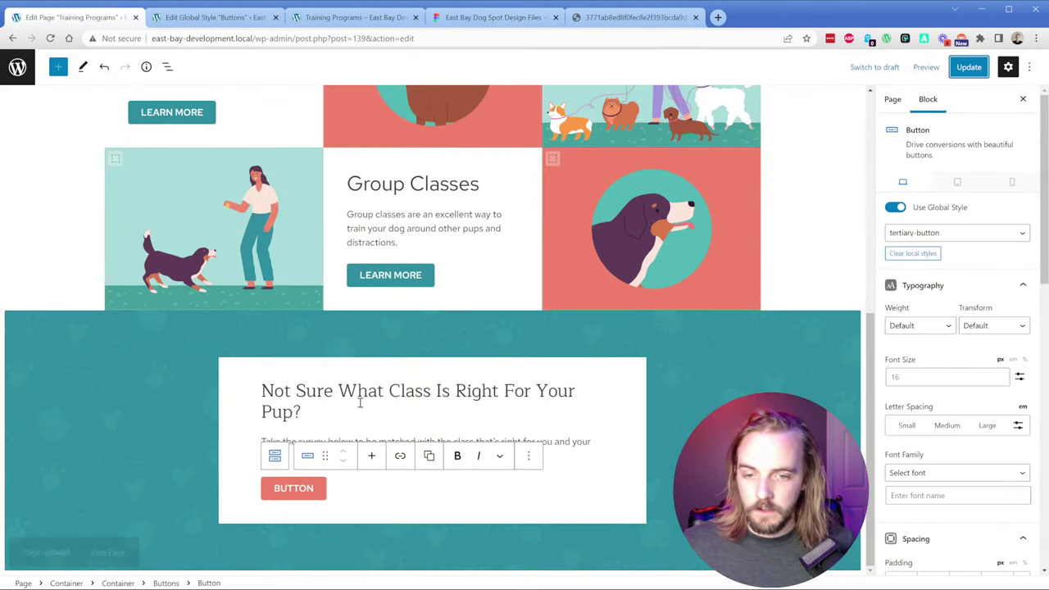
pyautogui.click(353, 493)
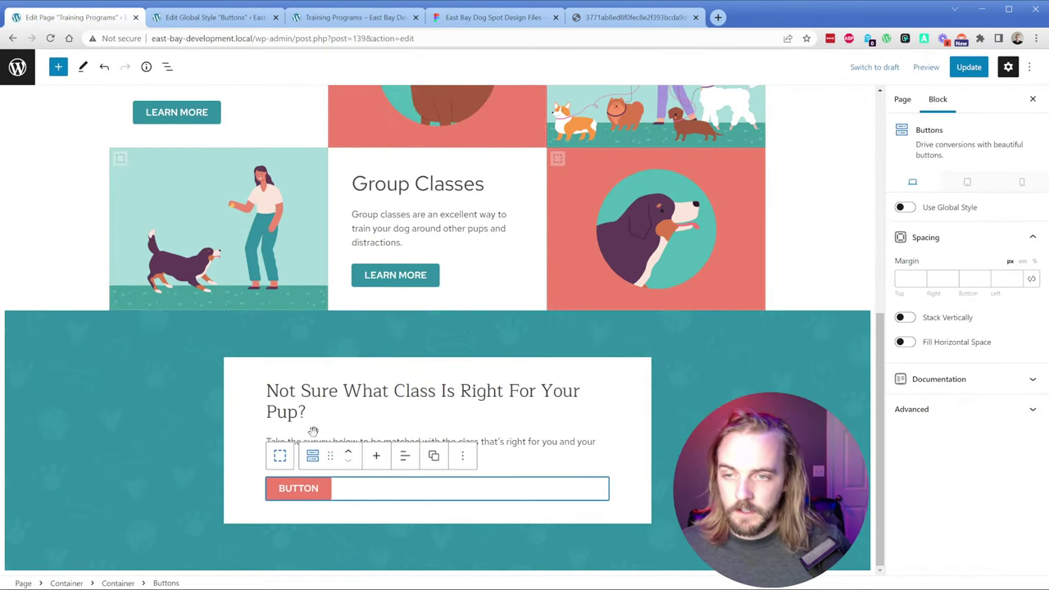
pyautogui.click(167, 66)
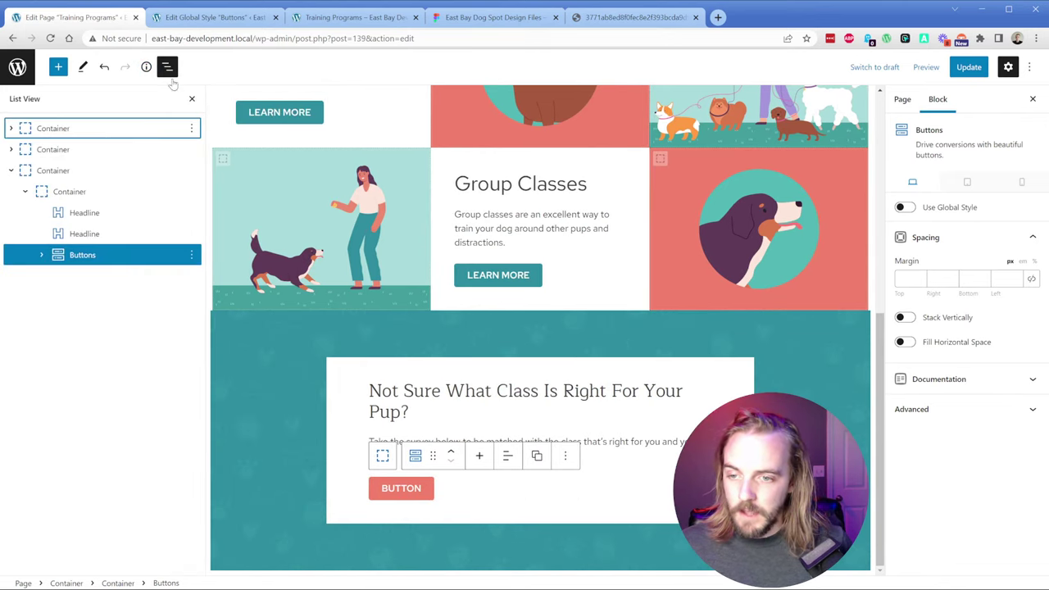
# Step: Insert a two-column Grid block inside the quiz card container
pyautogui.click(70, 192)
pyautogui.click(492, 514)
pyautogui.write('grid')
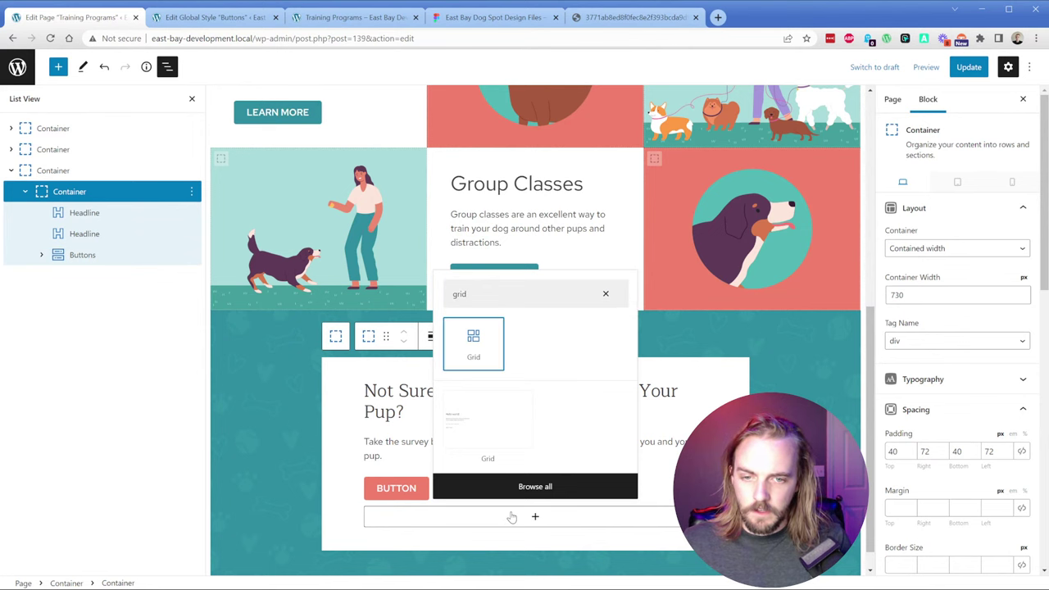
pyautogui.click(471, 343)
pyautogui.click(482, 410)
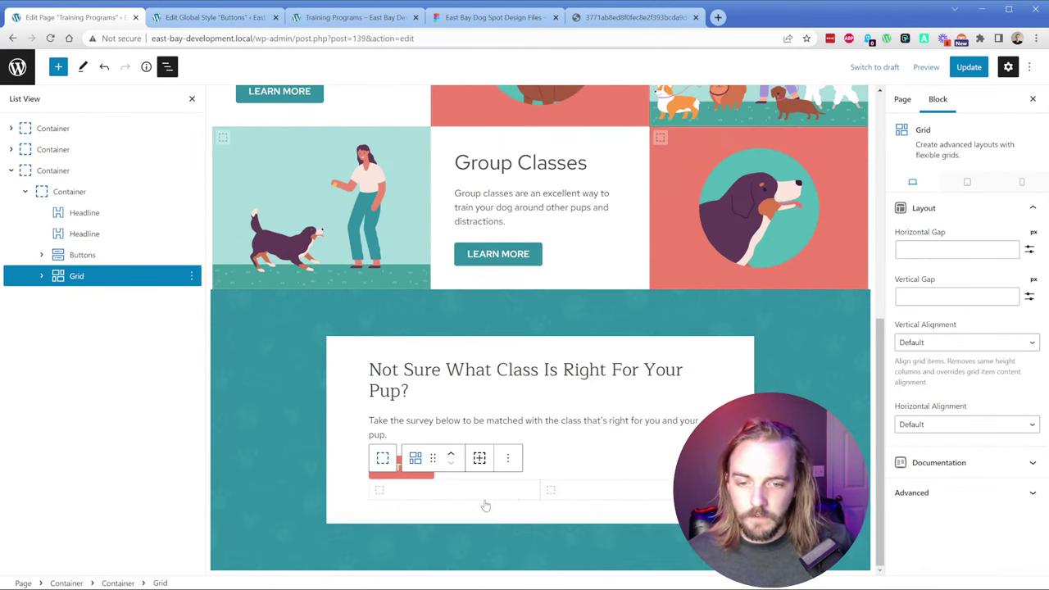
pyautogui.click(42, 277)
pyautogui.click(90, 297)
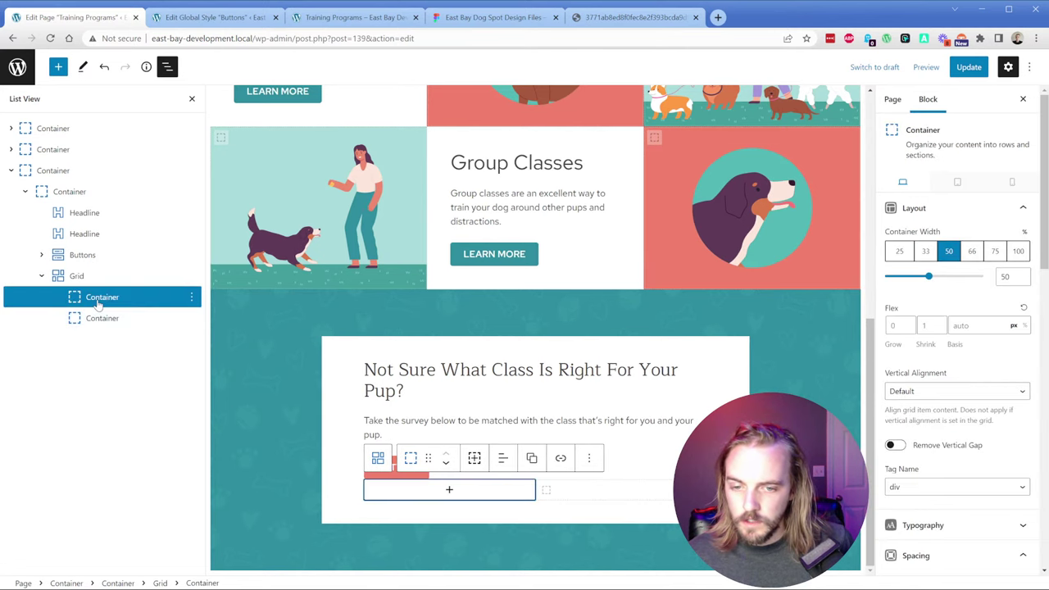
# Step: Drag the heading, survey paragraph and button into the grid's right column
pyautogui.click(431, 383)
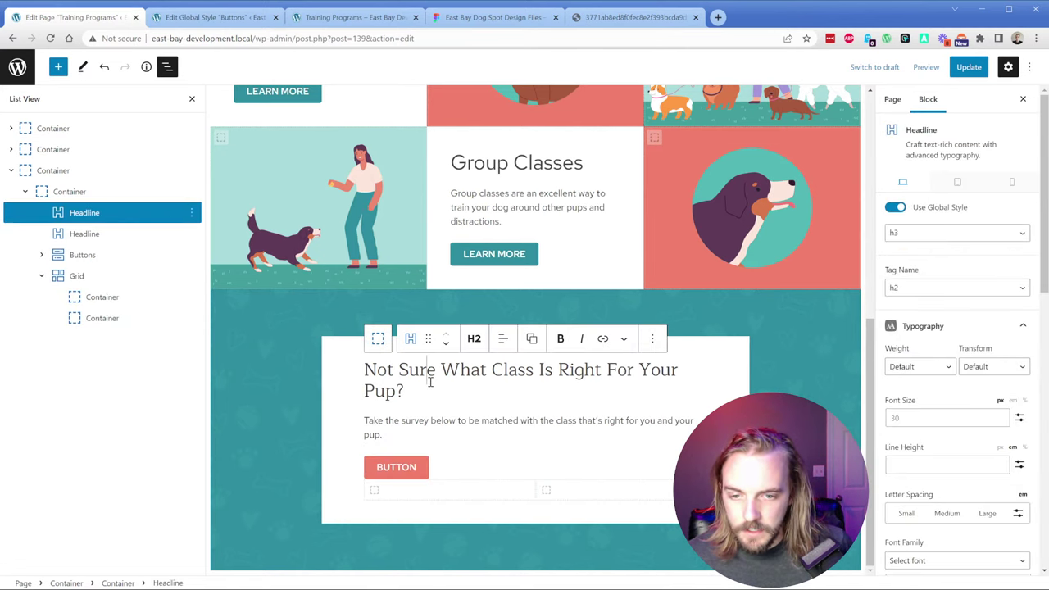
pyautogui.moveTo(430, 338); pyautogui.dragTo(392, 495)
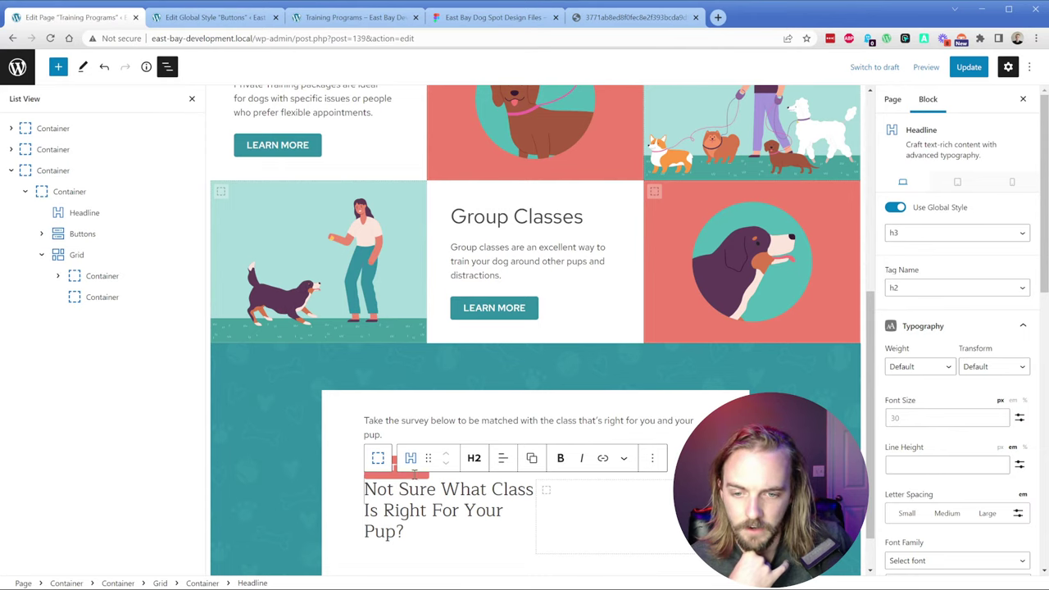
pyautogui.moveTo(428, 457); pyautogui.dragTo(548, 493)
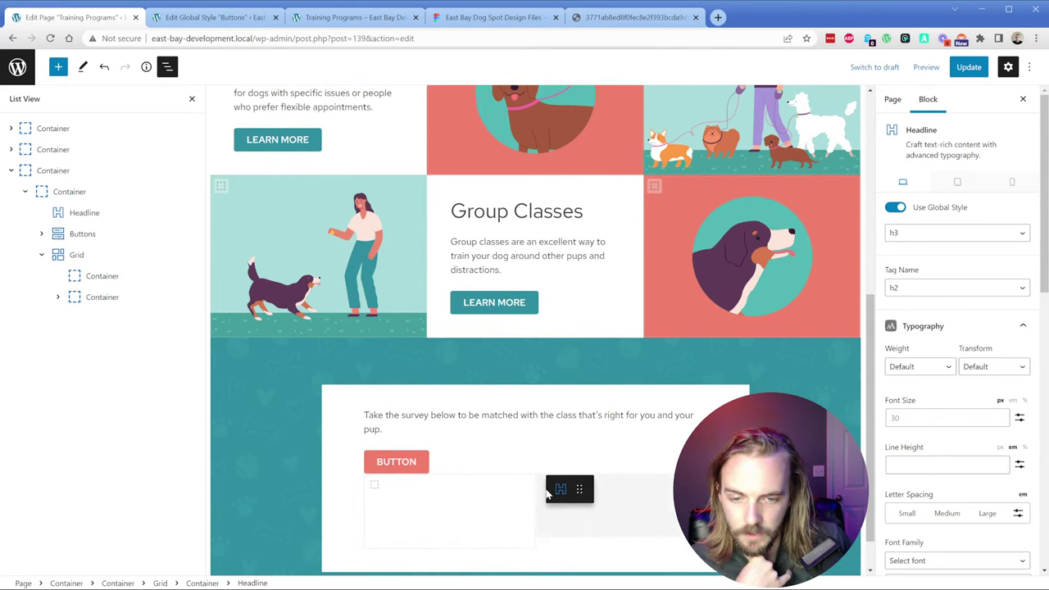
pyautogui.click(396, 415)
pyautogui.moveTo(429, 385); pyautogui.dragTo(586, 480)
pyautogui.click(418, 371)
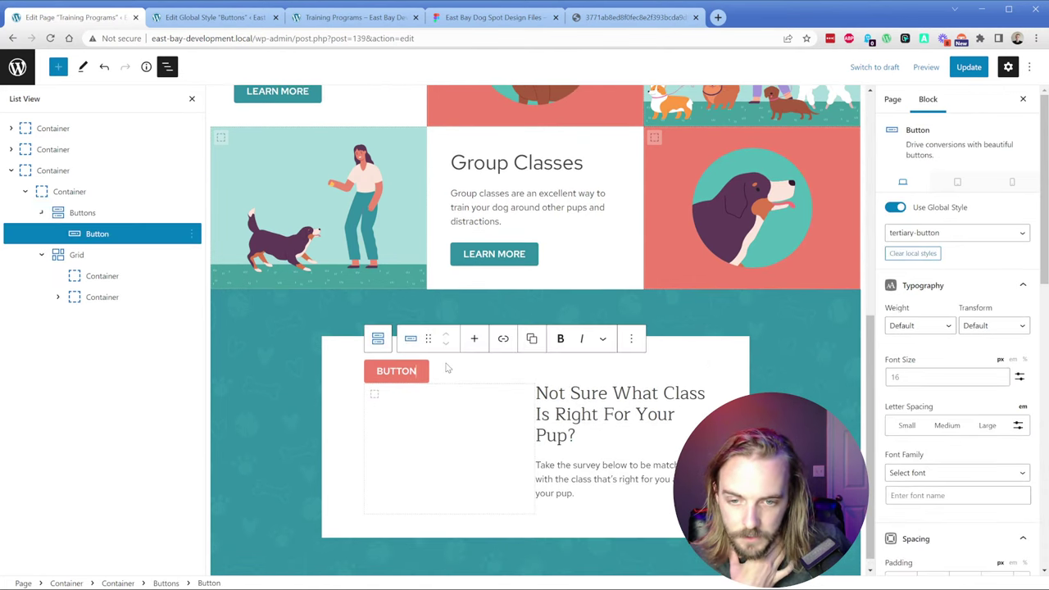
pyautogui.moveTo(428, 339); pyautogui.dragTo(575, 478)
pyautogui.moveTo(430, 325); pyautogui.dragTo(564, 478)
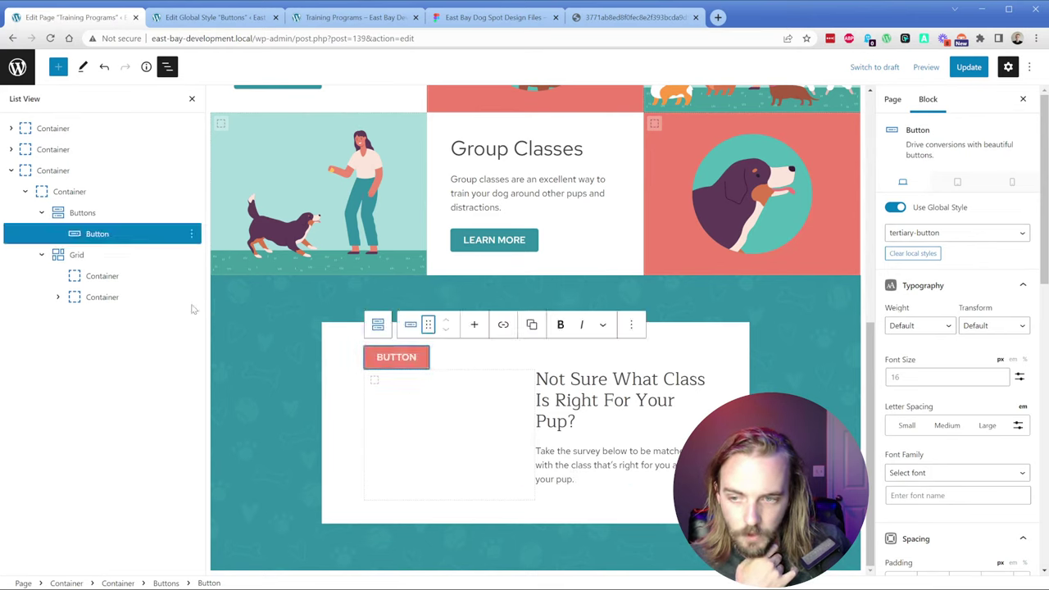
# Step: Move the Buttons group into the right column and order it below the heading and text
pyautogui.click(40, 213)
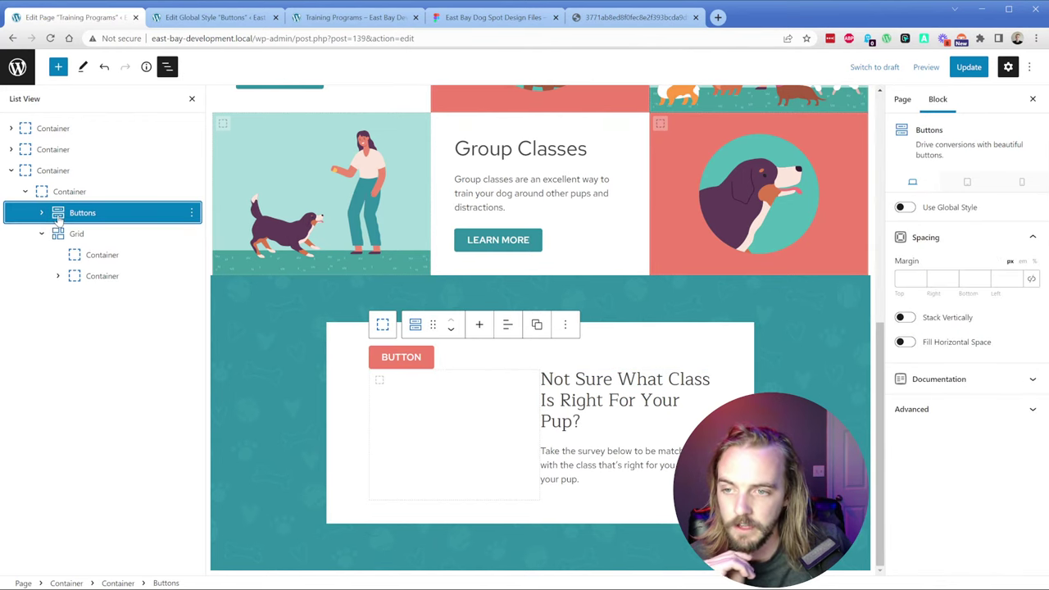
pyautogui.moveTo(51, 216); pyautogui.dragTo(141, 319)
pyautogui.click(58, 256)
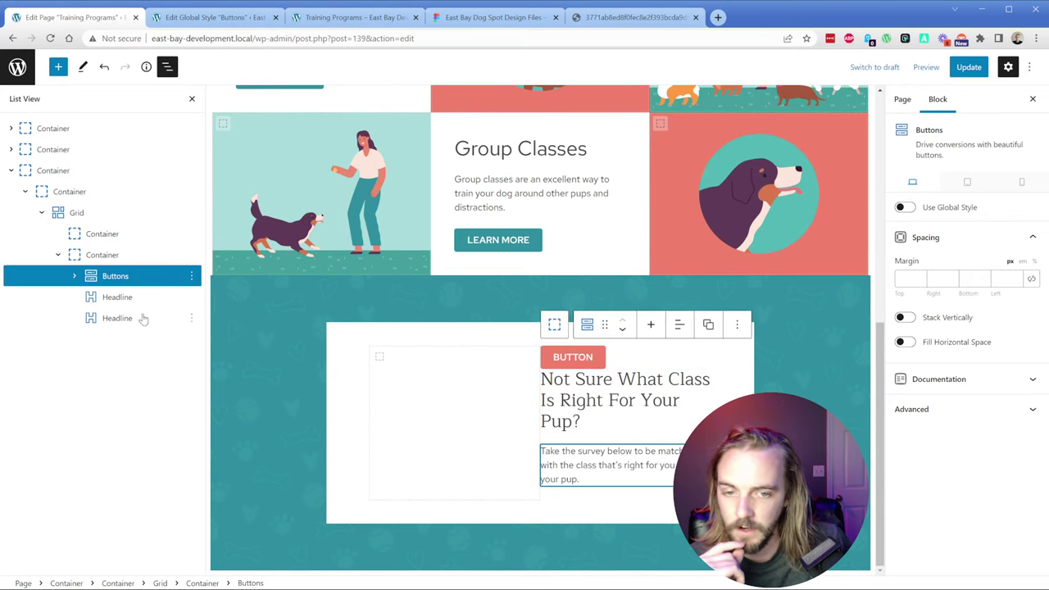
pyautogui.click(628, 364)
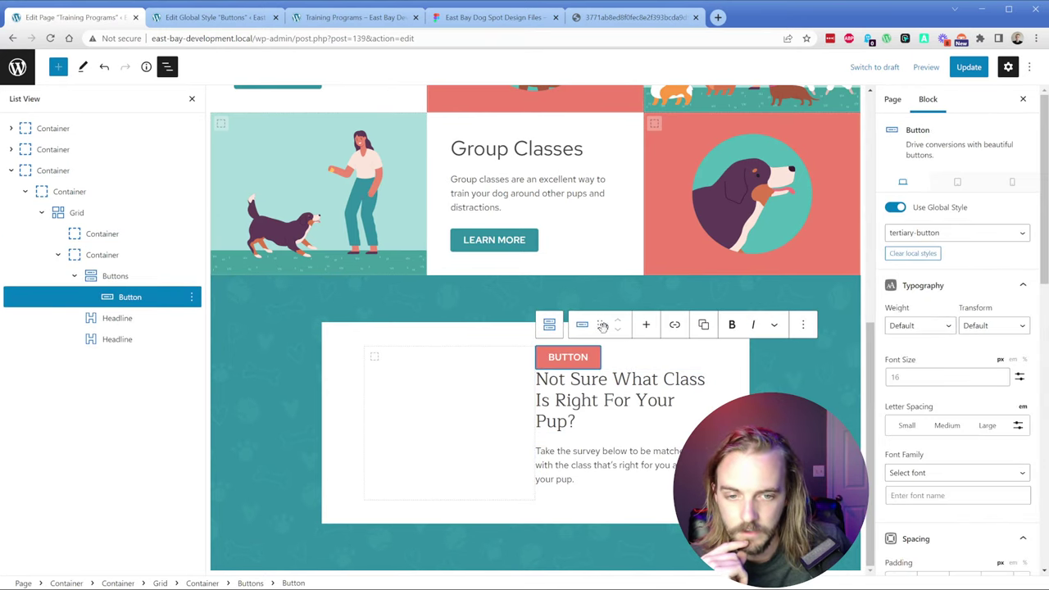
pyautogui.moveTo(599, 324); pyautogui.dragTo(566, 483)
pyautogui.click(115, 276)
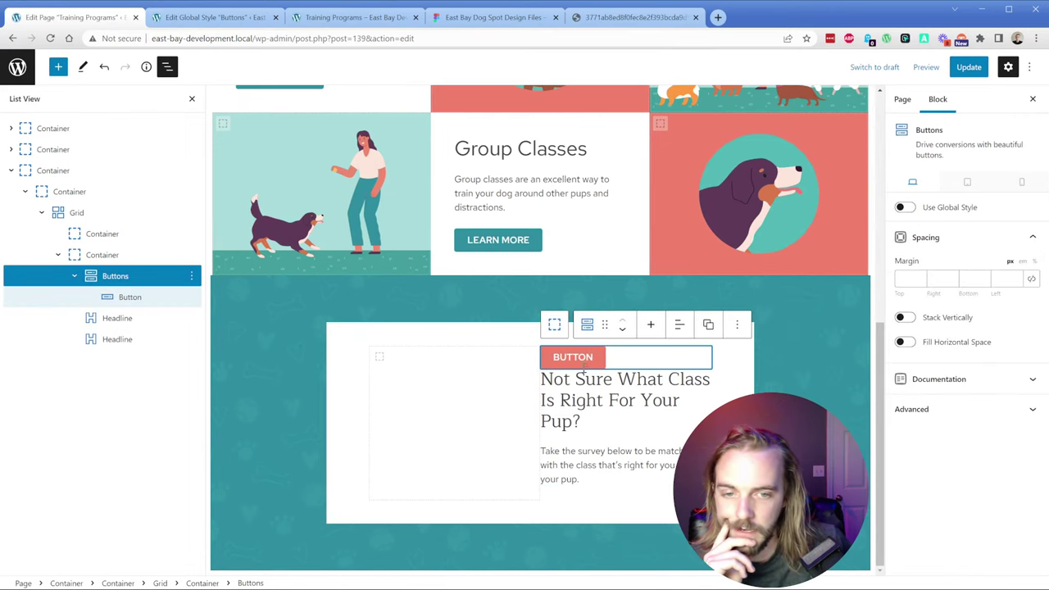
pyautogui.click(621, 331)
pyautogui.click(622, 401)
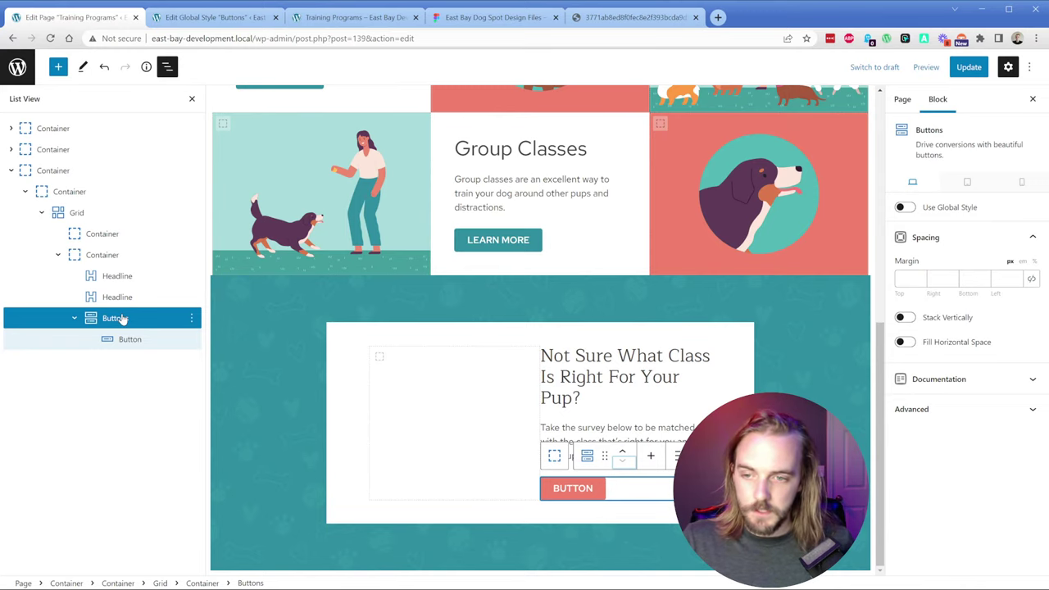
pyautogui.click(74, 318)
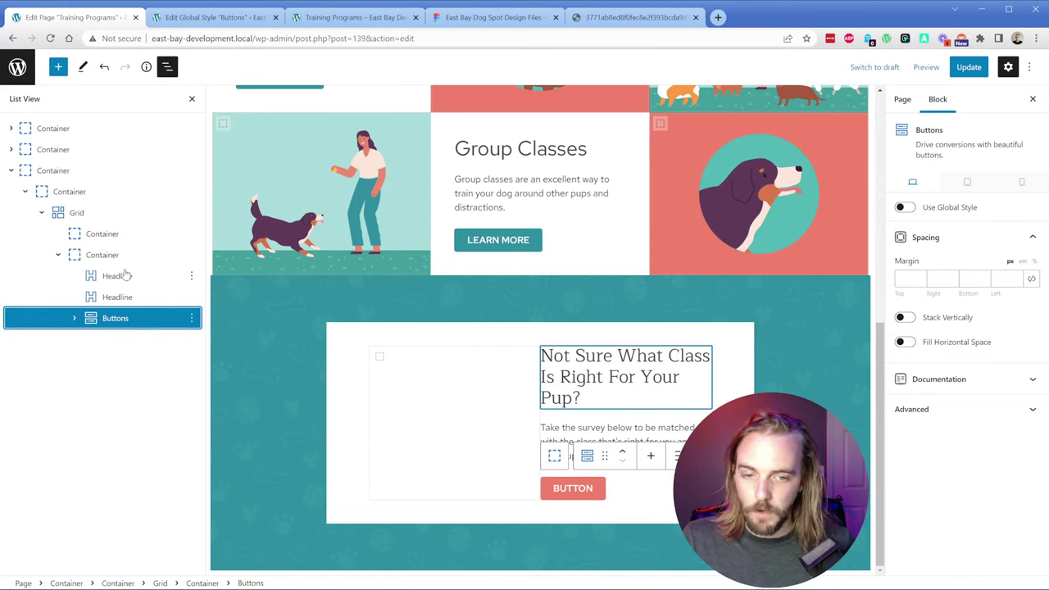
pyautogui.click(492, 385)
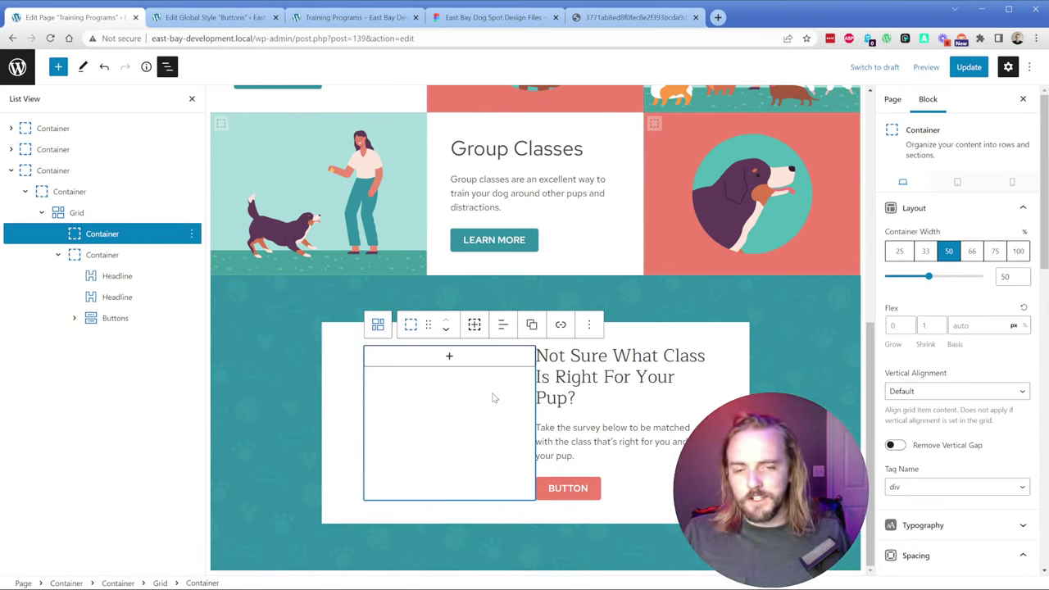
# Step: Select the outer card container and browse for its Backgrounds image URL
pyautogui.click(591, 447)
pyautogui.click(445, 424)
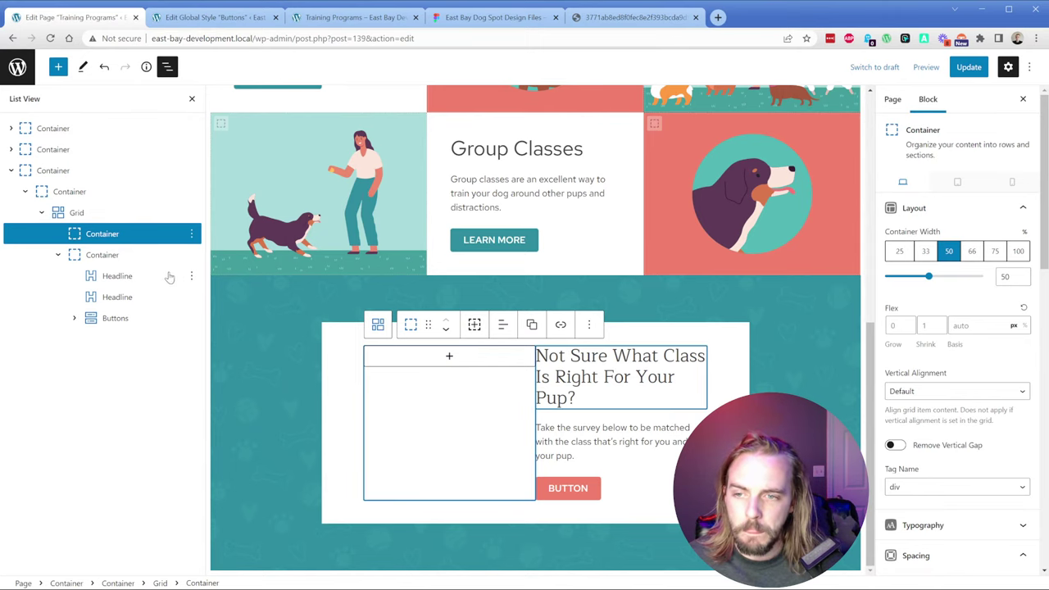
pyautogui.click(78, 212)
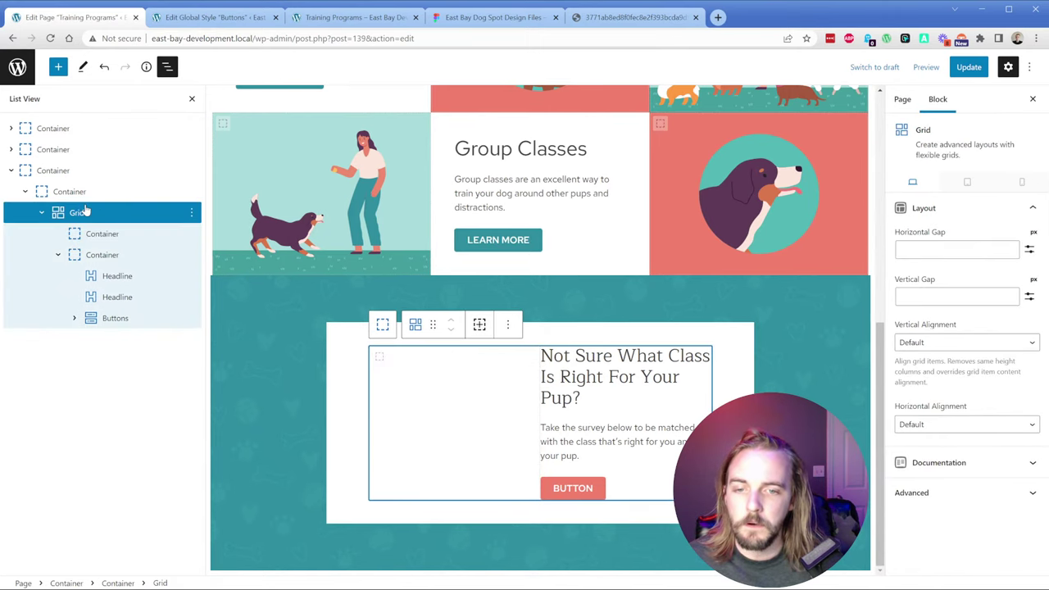
pyautogui.click(66, 191)
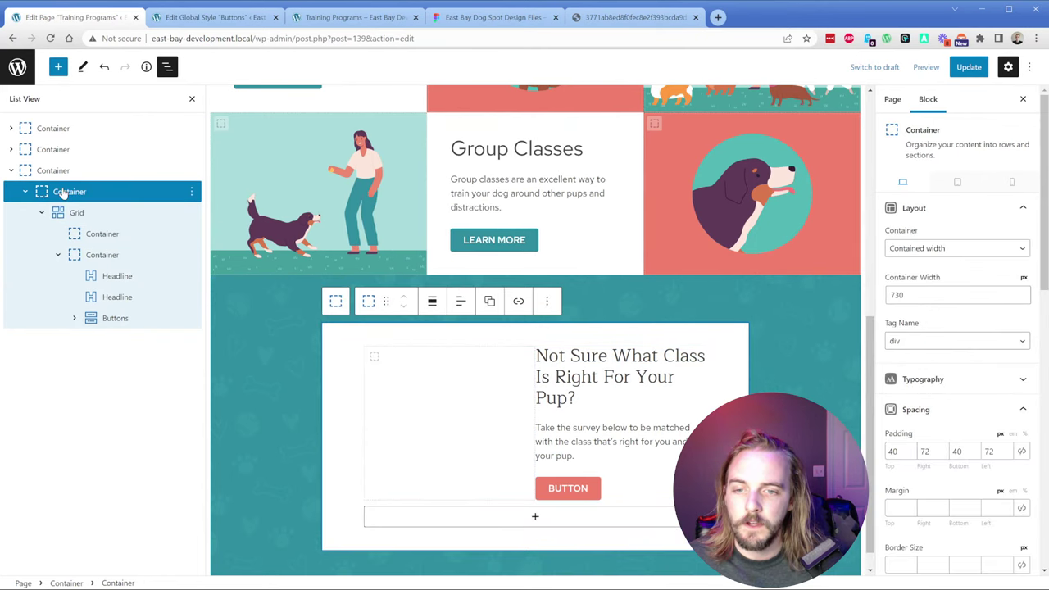
pyautogui.scroll(-6, 950, 337)
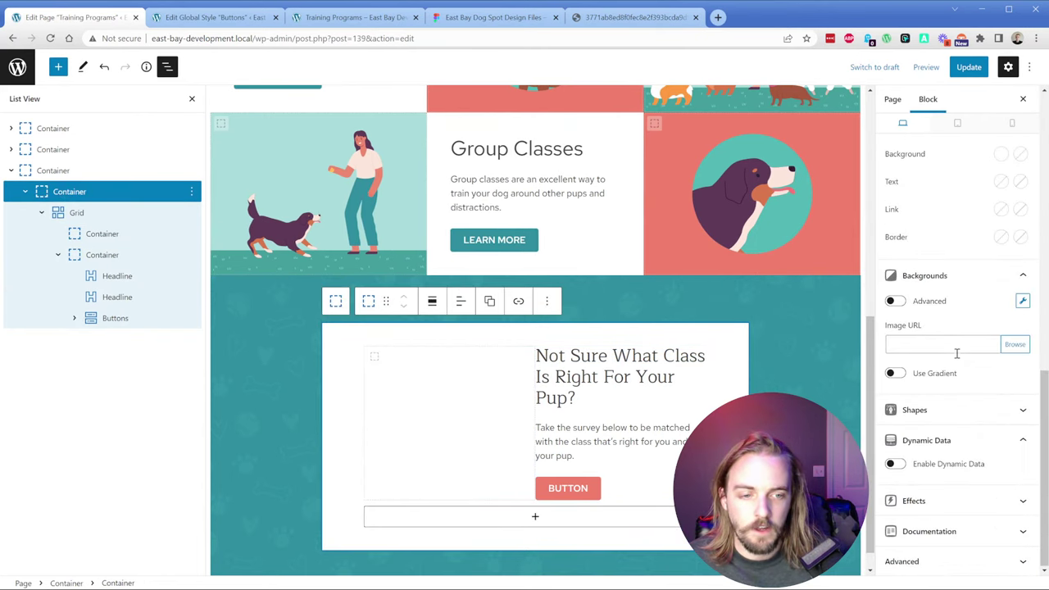
pyautogui.click(1015, 344)
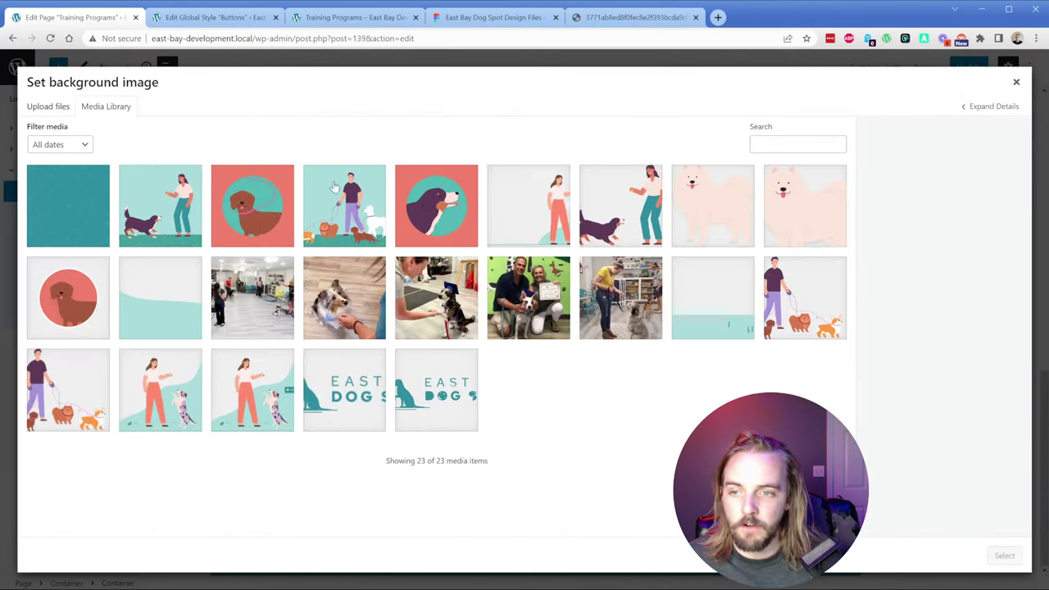
# Step: Rename the Frame 669 dog illustration layer to Question-pup
pyautogui.click(473, 18)
pyautogui.click(96, 353)
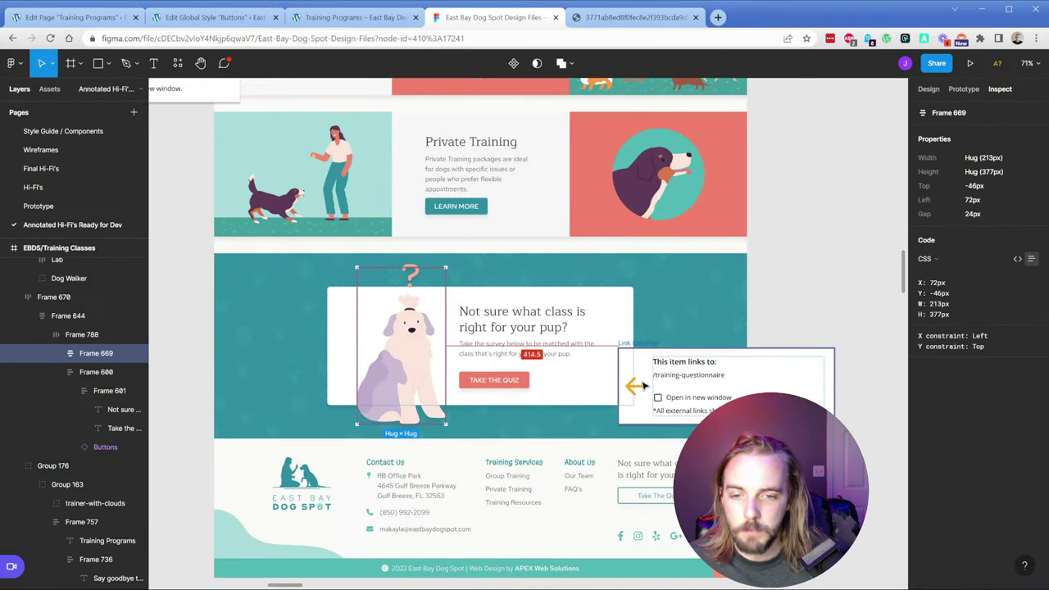
pyautogui.doubleClick(89, 353)
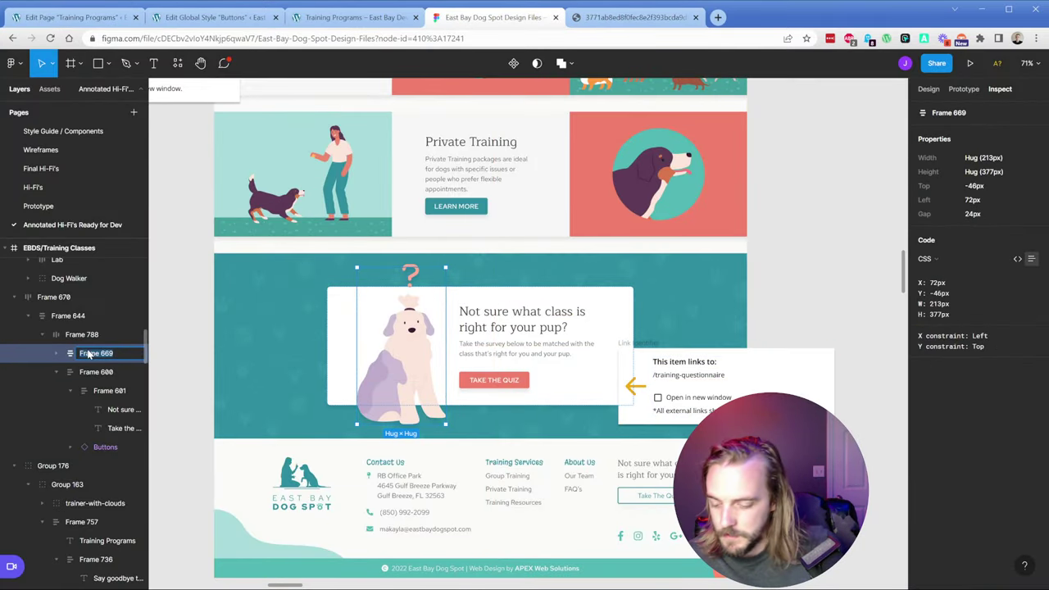
pyautogui.write('Question-pup')
pyautogui.press('Return')
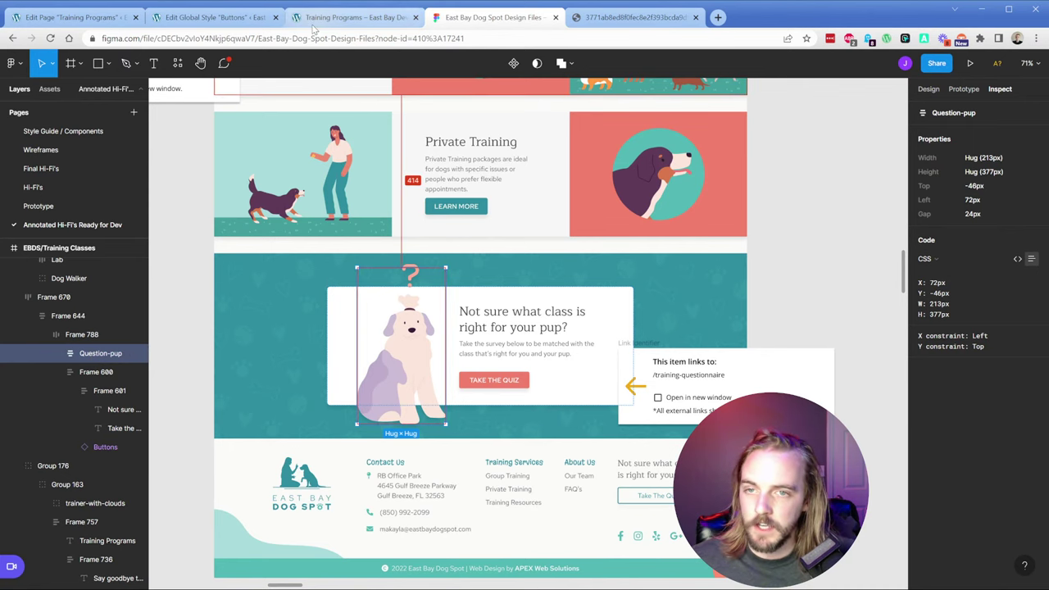
# Step: Add an SVG export setting to Question-pup and export it
pyautogui.click(353, 17)
pyautogui.click(74, 16)
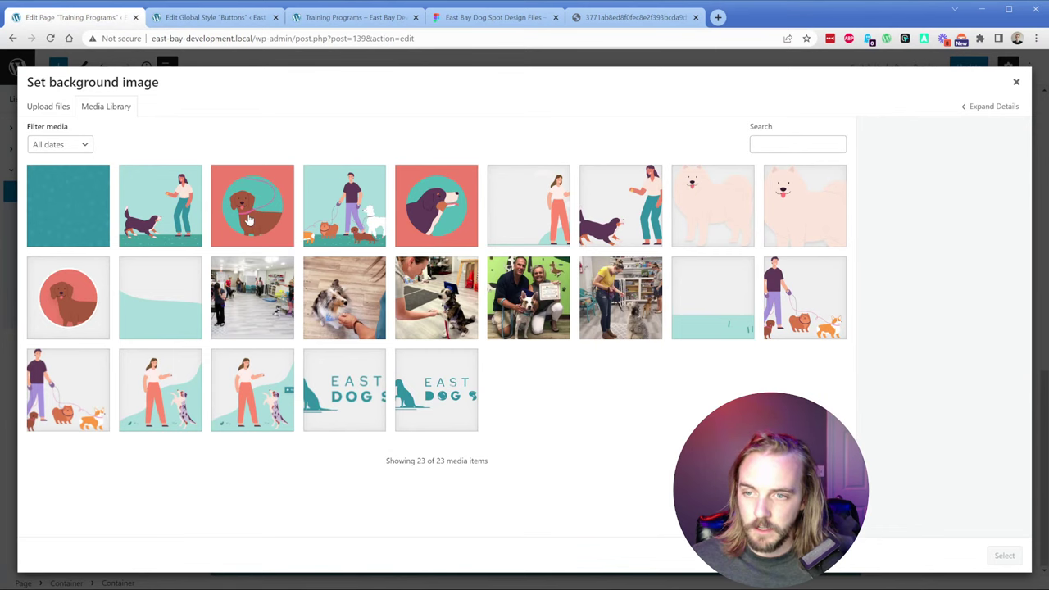
pyautogui.click(481, 16)
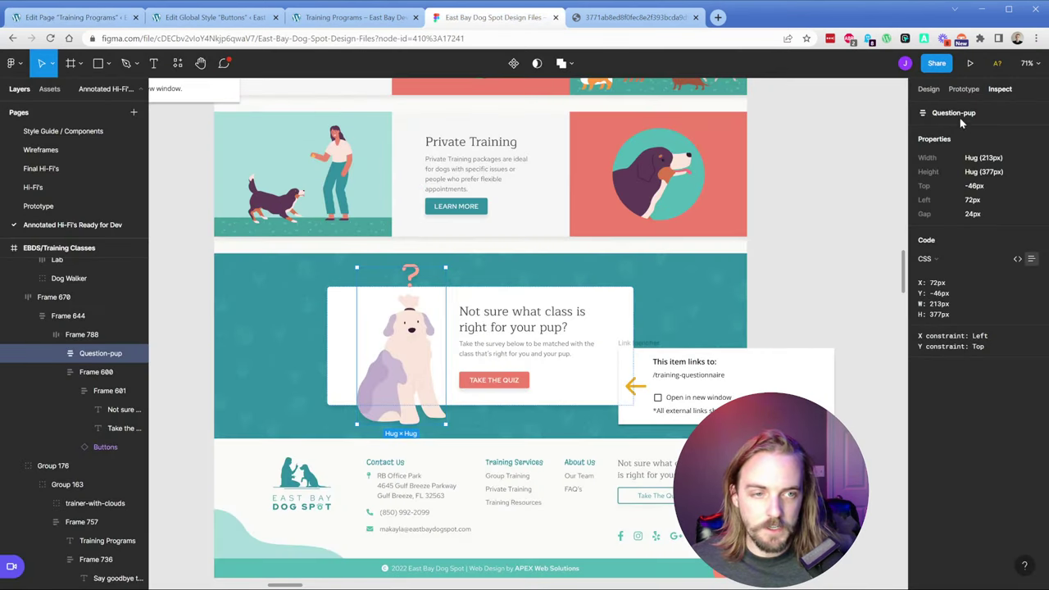
pyautogui.click(928, 89)
pyautogui.scroll(-3, 991, 500)
pyautogui.click(1034, 480)
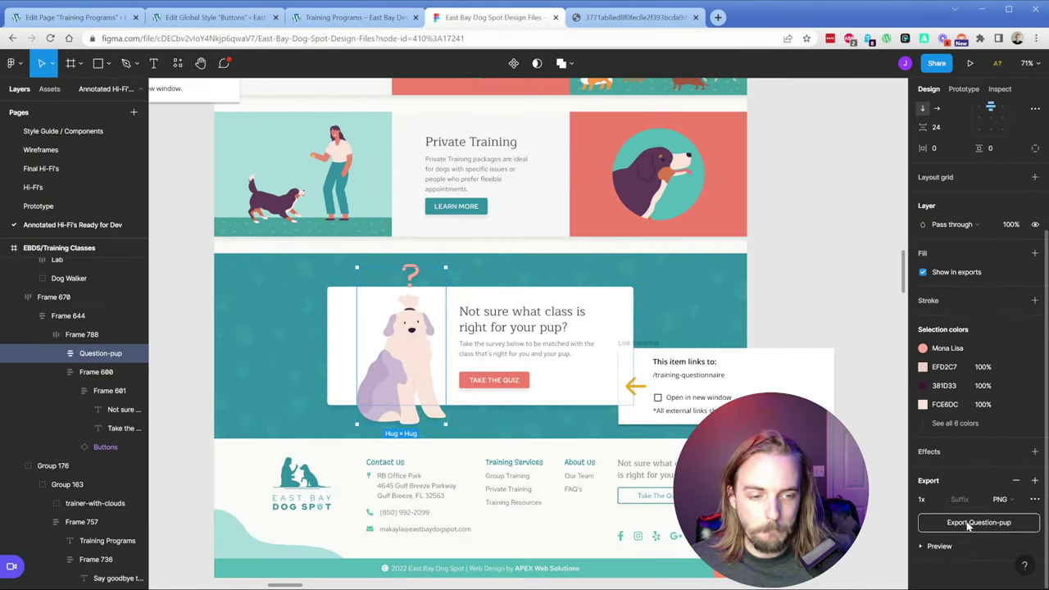
pyautogui.click(1000, 499)
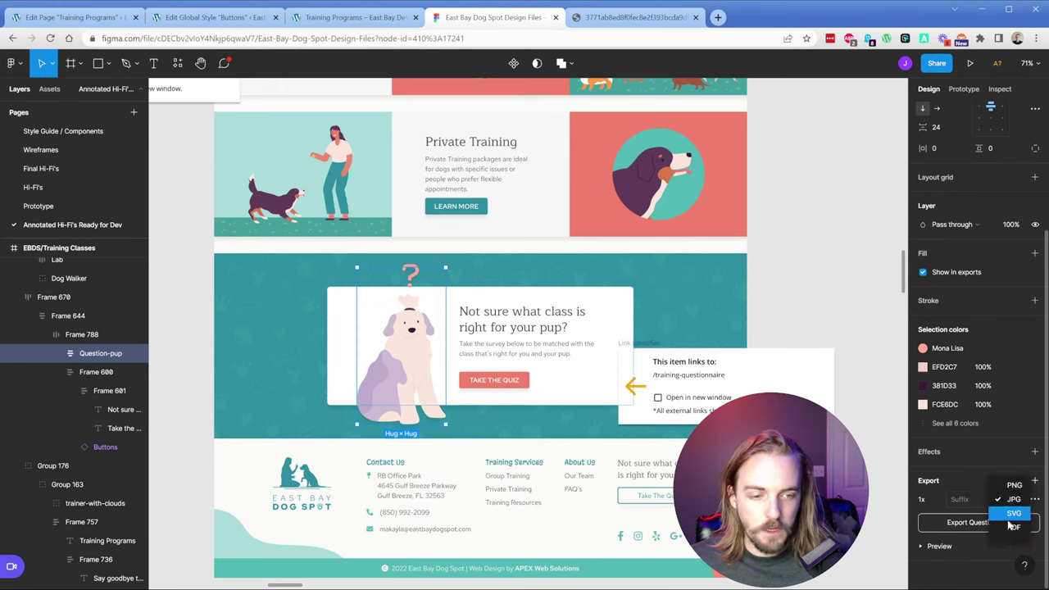
pyautogui.click(1013, 525)
pyautogui.click(972, 523)
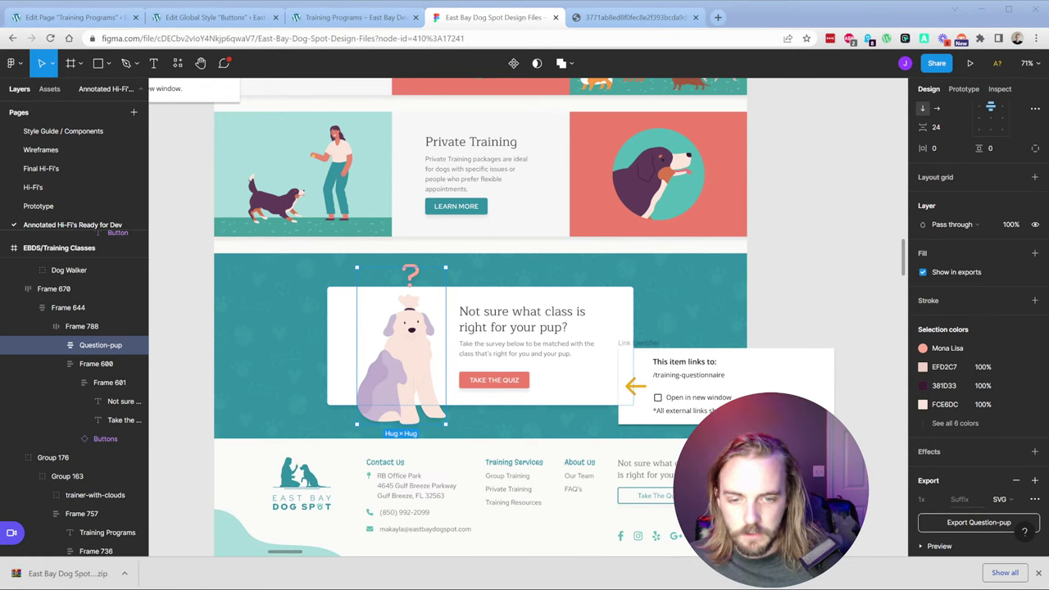
# Step: Upload Question-pup.svg to the media library and select it as the card background
pyautogui.hotkey('ctrl', '1')
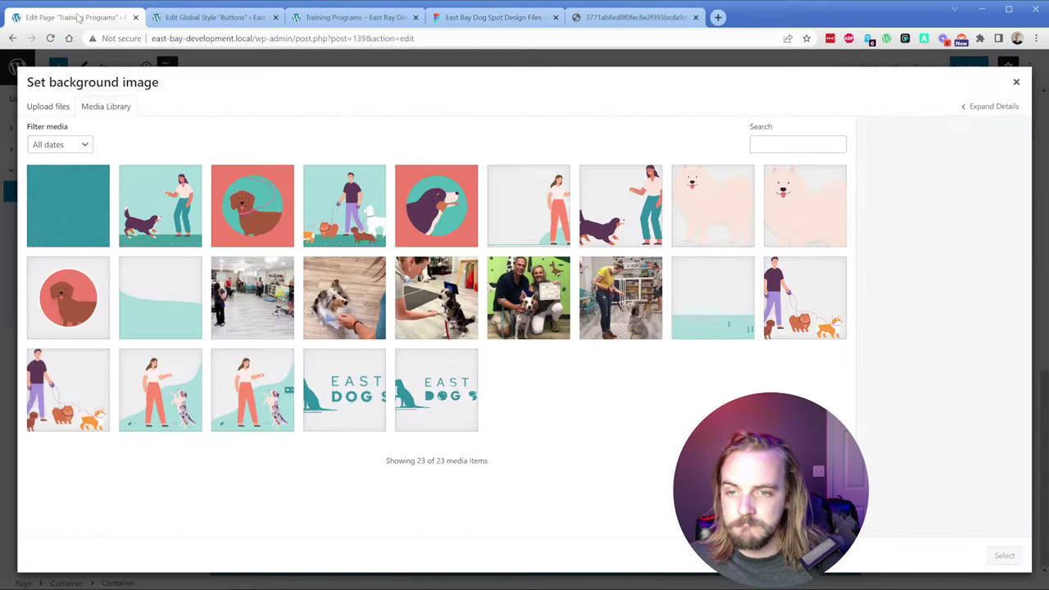
pyautogui.click(43, 107)
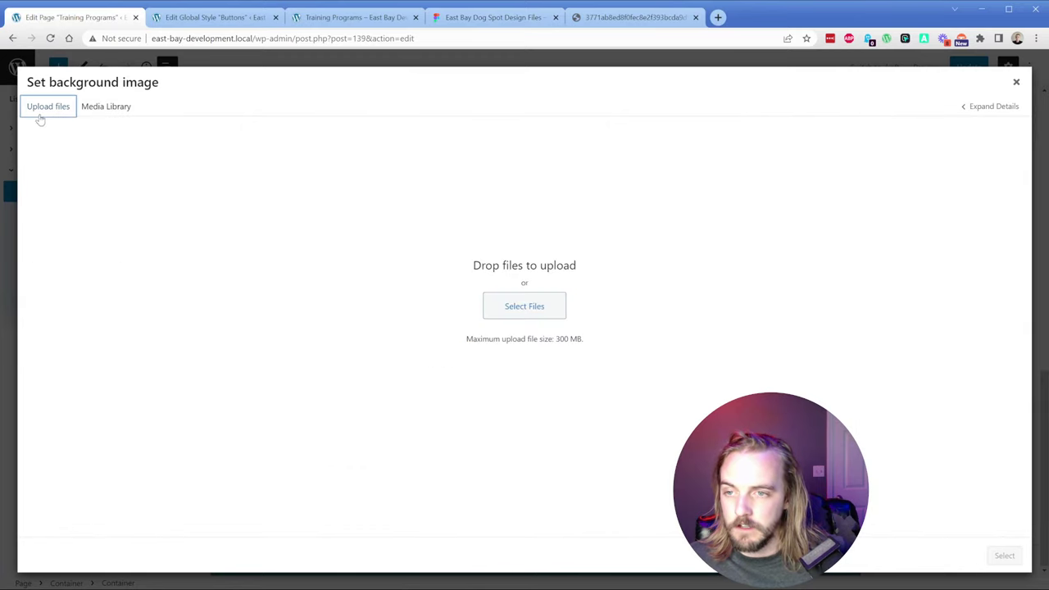
pyautogui.click(525, 317)
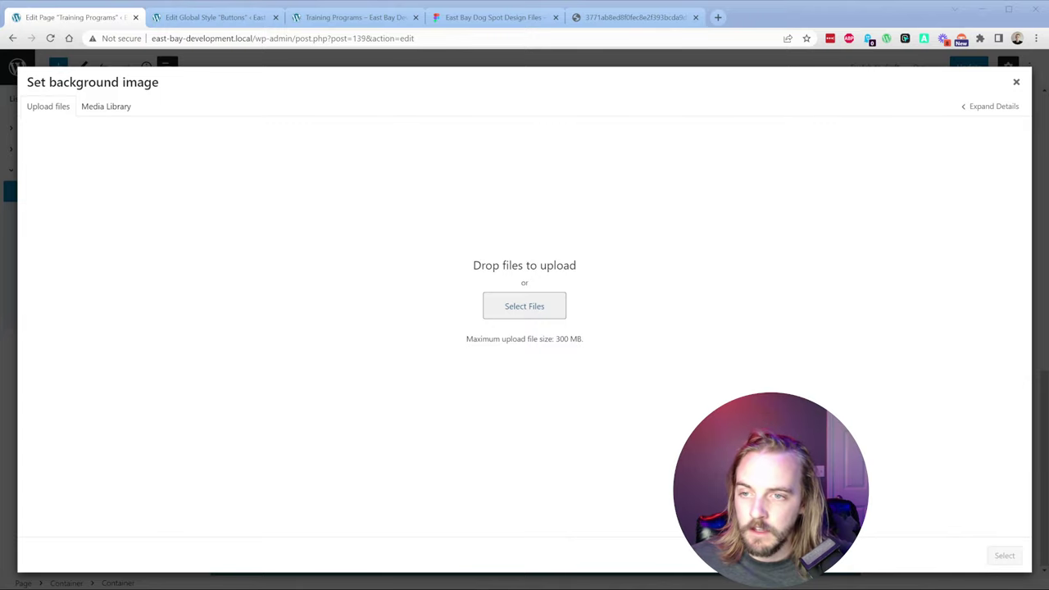
pyautogui.moveTo(1040, 312); pyautogui.dragTo(495, 348)
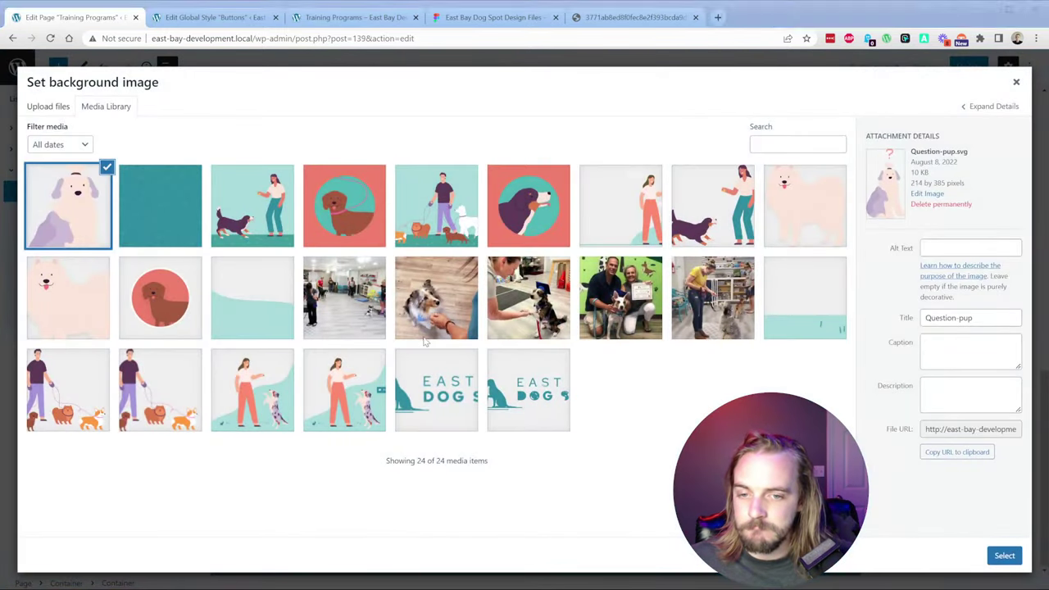
pyautogui.click(999, 557)
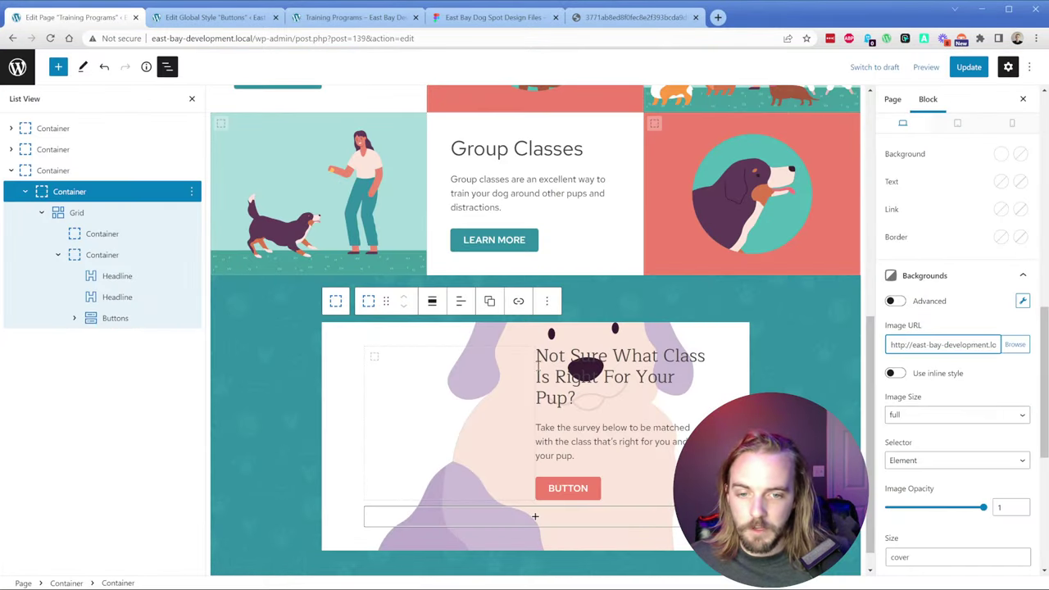
# Step: Click through the section and card containers to find the right block to edit
pyautogui.click(432, 409)
pyautogui.press('Escape')
pyautogui.press('Escape')
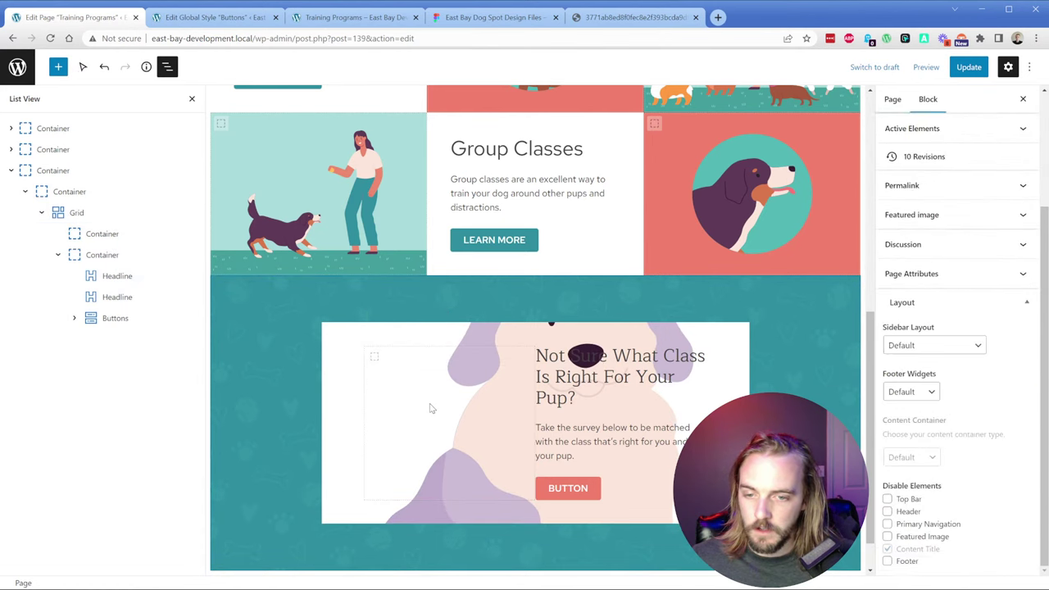
pyautogui.click(514, 334)
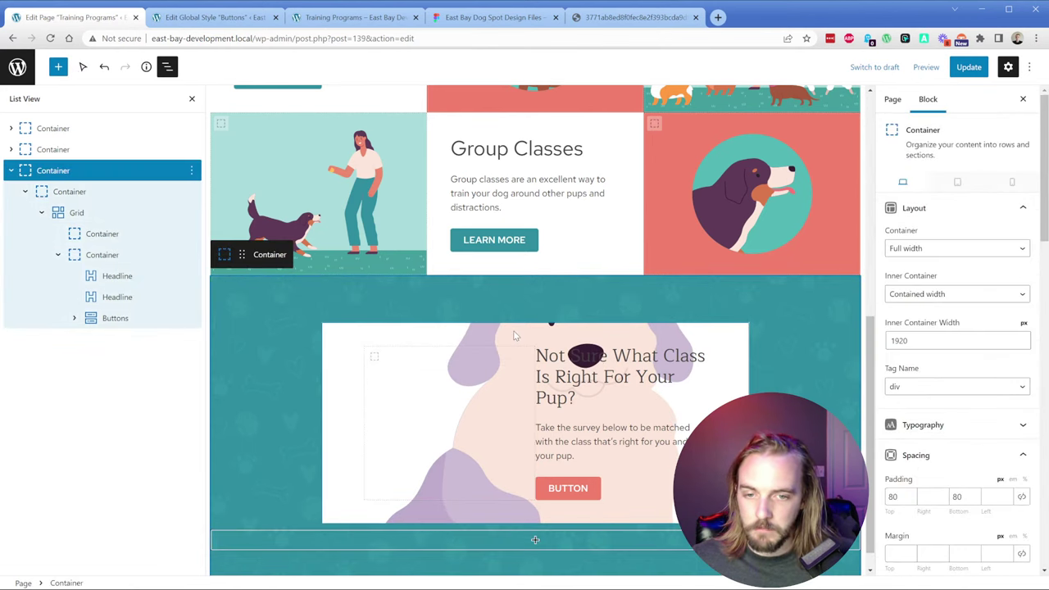
pyautogui.click(524, 344)
pyautogui.press('Escape')
pyautogui.press('Escape')
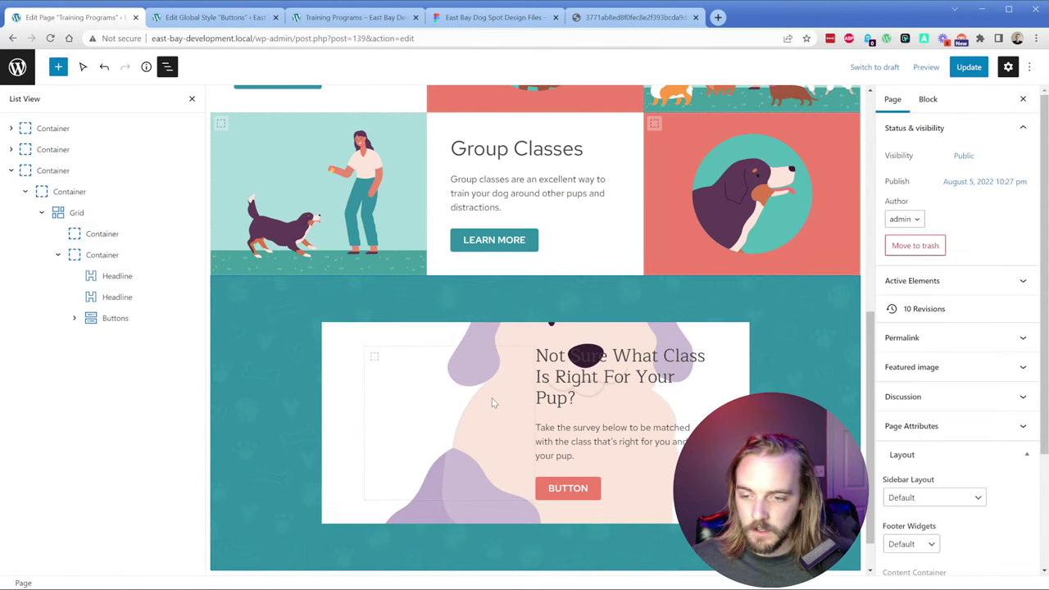
pyautogui.click(455, 329)
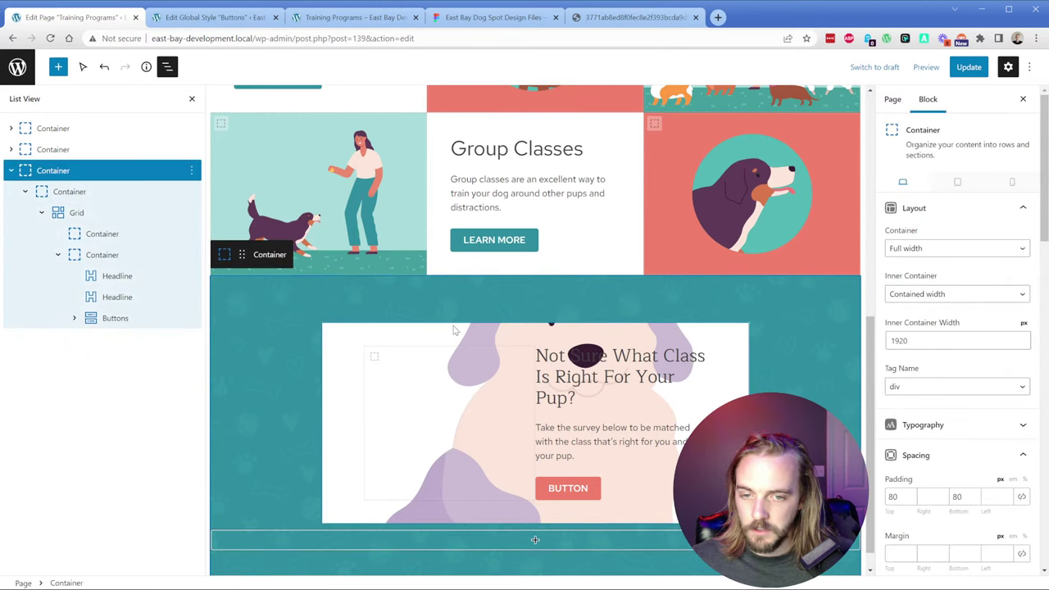
pyautogui.press('Escape')
pyautogui.click(365, 385)
pyautogui.press('Escape')
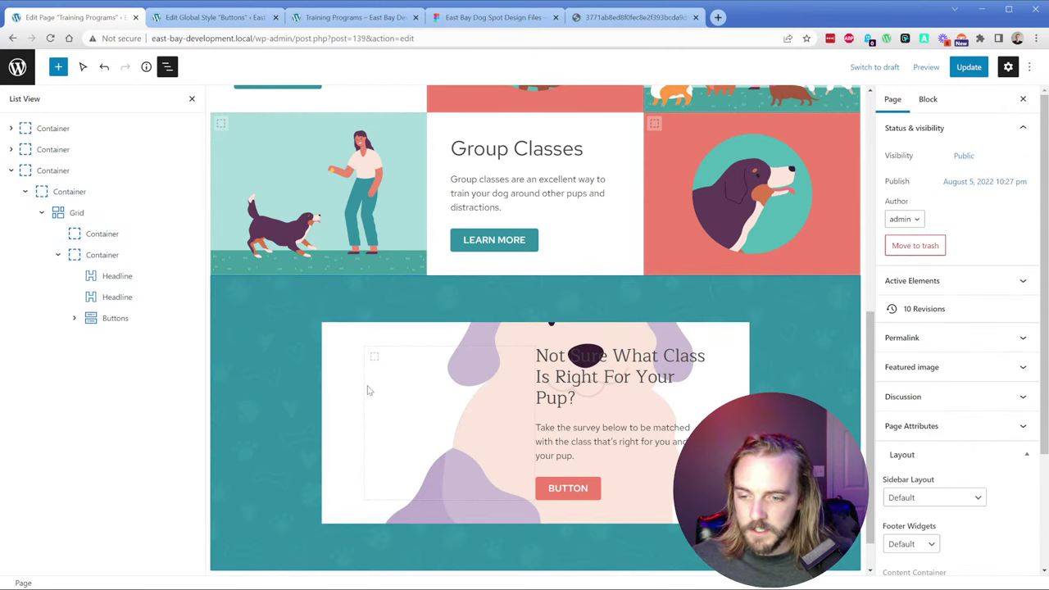
pyautogui.click(599, 389)
pyautogui.press('Escape')
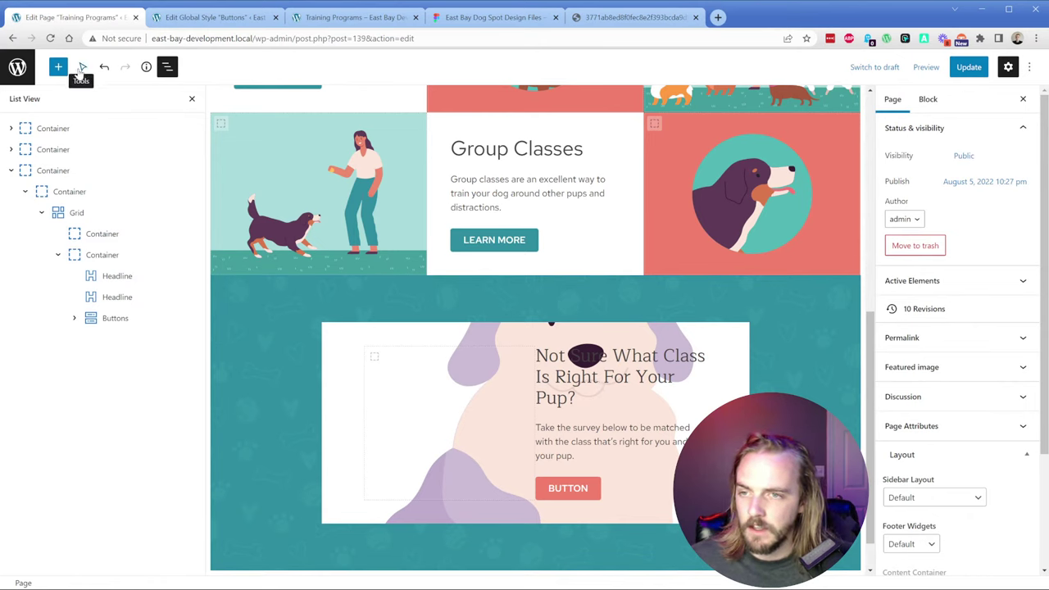
pyautogui.click(82, 67)
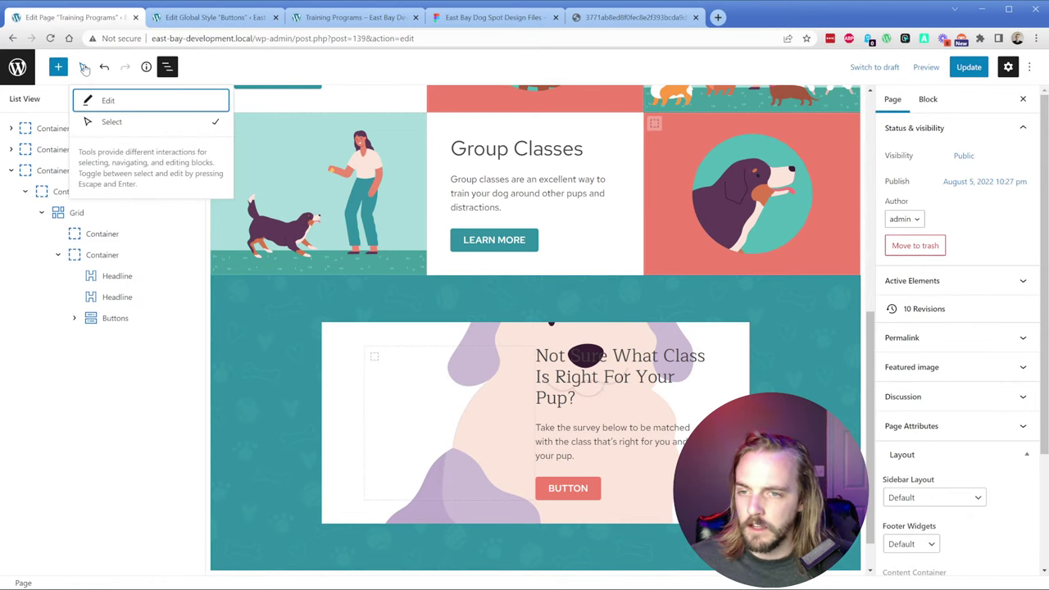
pyautogui.click(83, 68)
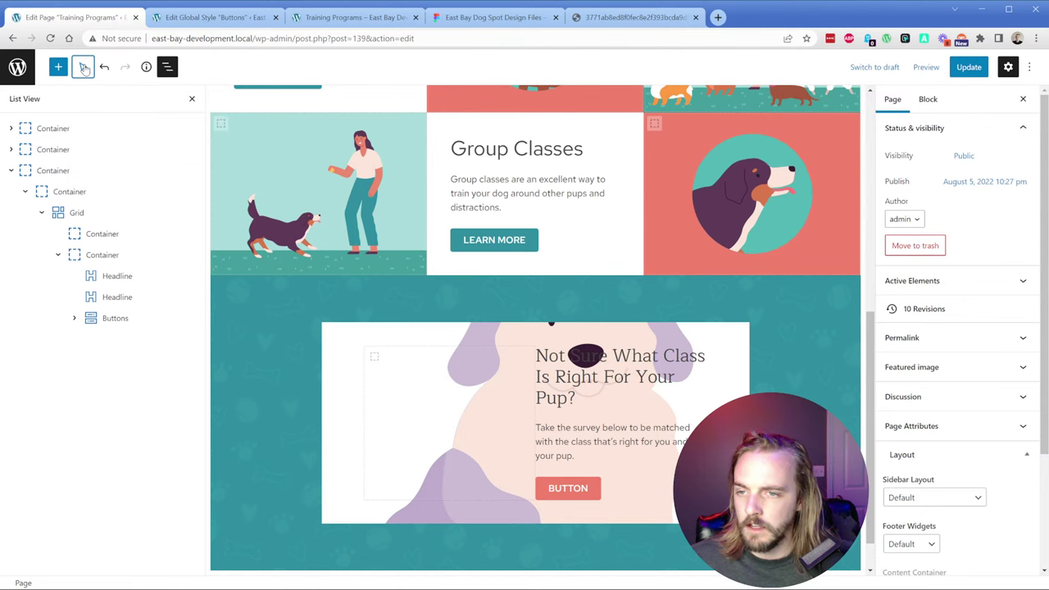
pyautogui.click(550, 340)
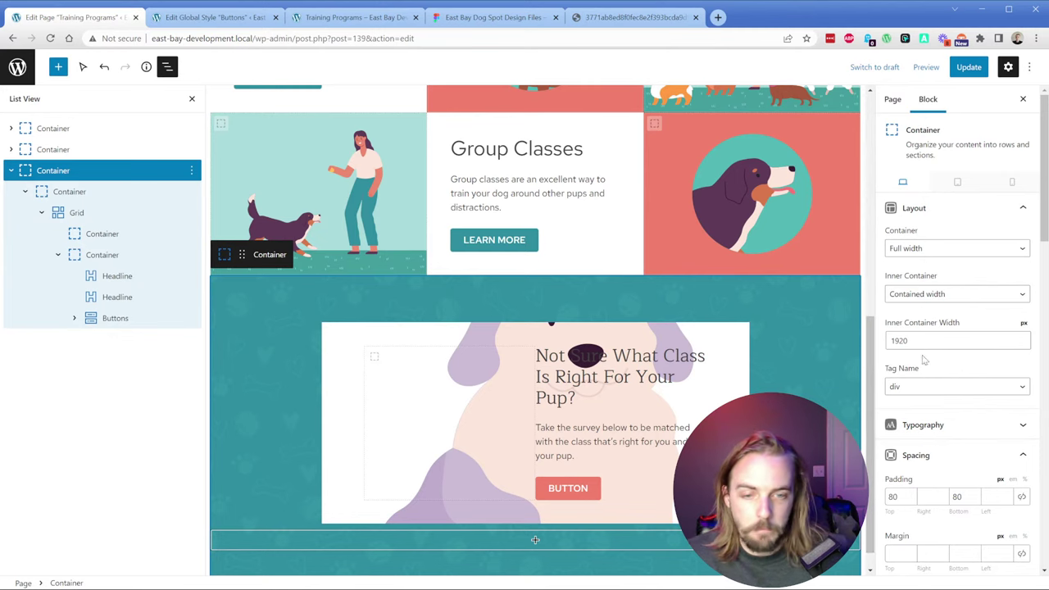
# Step: Select the white quiz card container, turn on Advanced backgrounds and open its editor
pyautogui.click(69, 191)
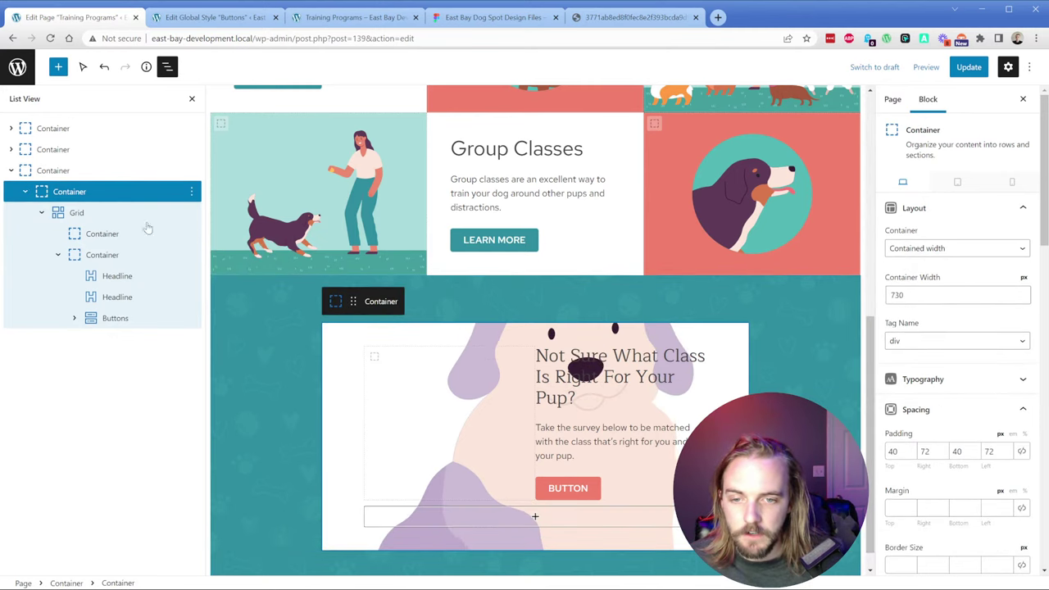
pyautogui.scroll(-3, 920, 420)
pyautogui.scroll(-5, 920, 420)
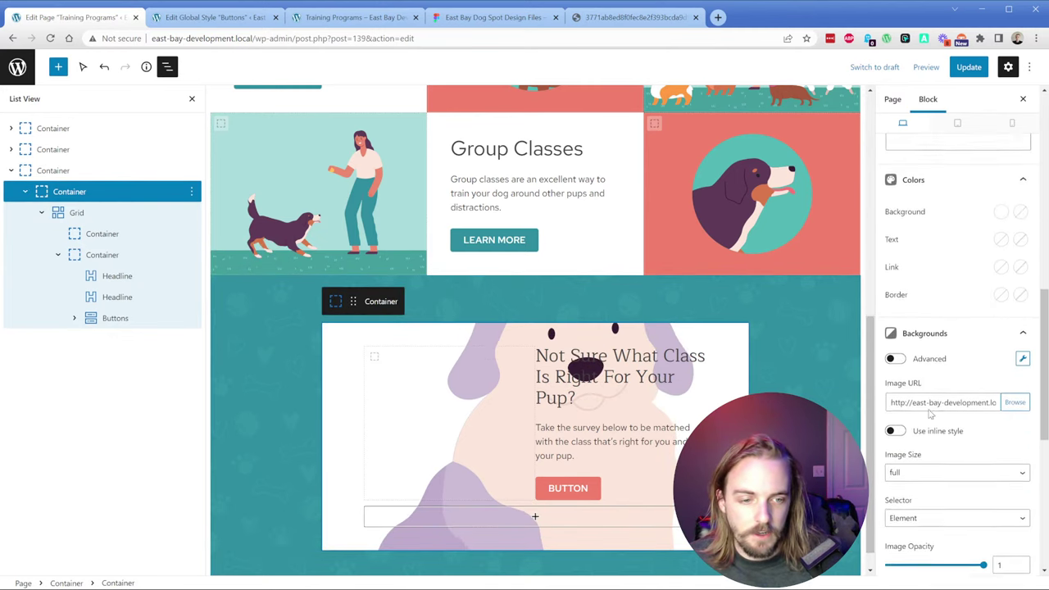
pyautogui.click(894, 347)
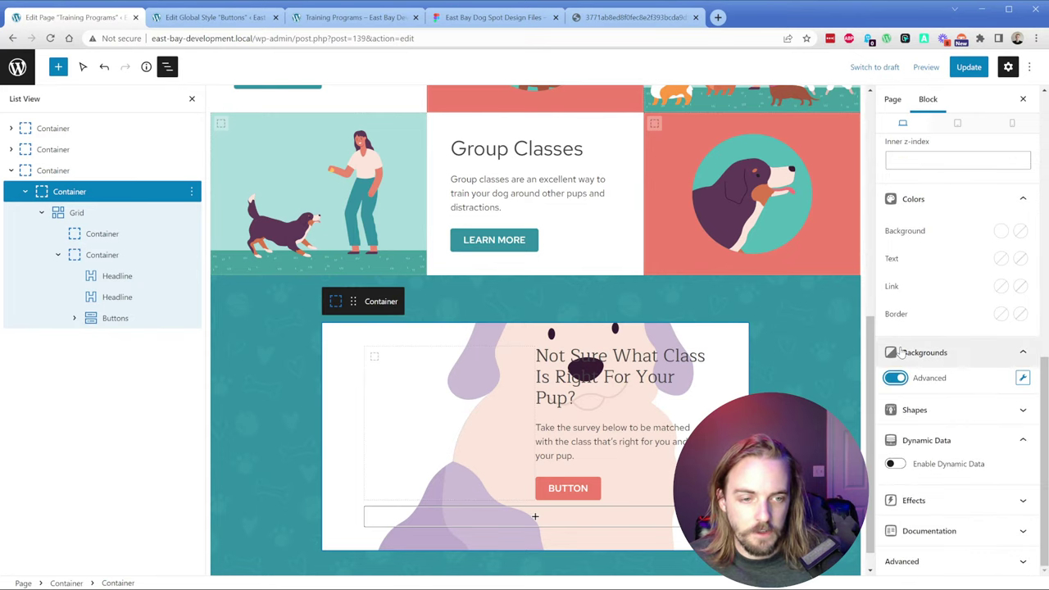
pyautogui.click(1023, 378)
# Step: Add a new image background layer to the quiz card using the Question-pup image
pyautogui.click(726, 347)
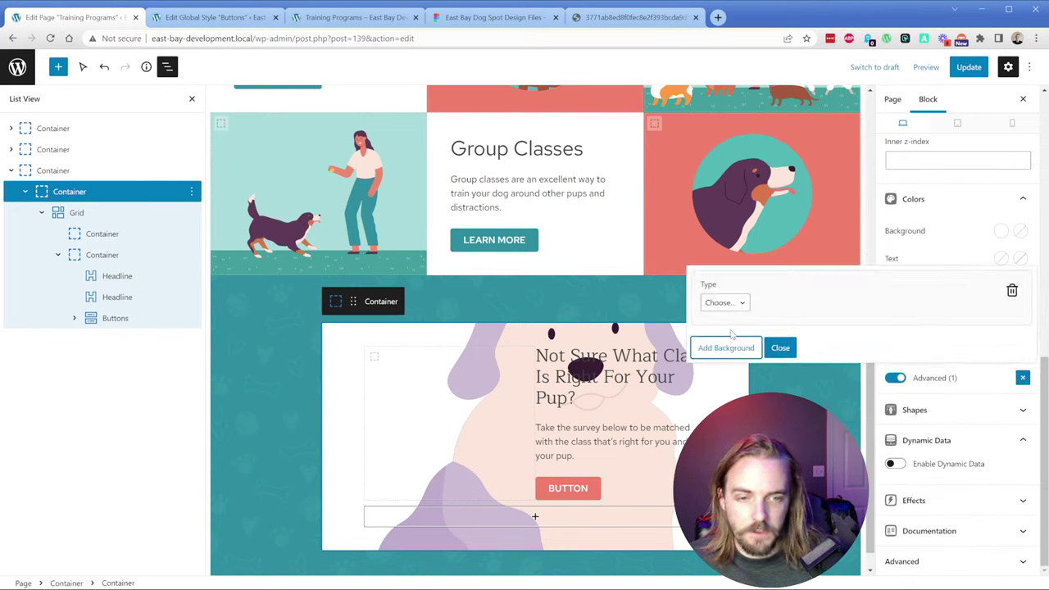
pyautogui.click(723, 307)
pyautogui.click(727, 327)
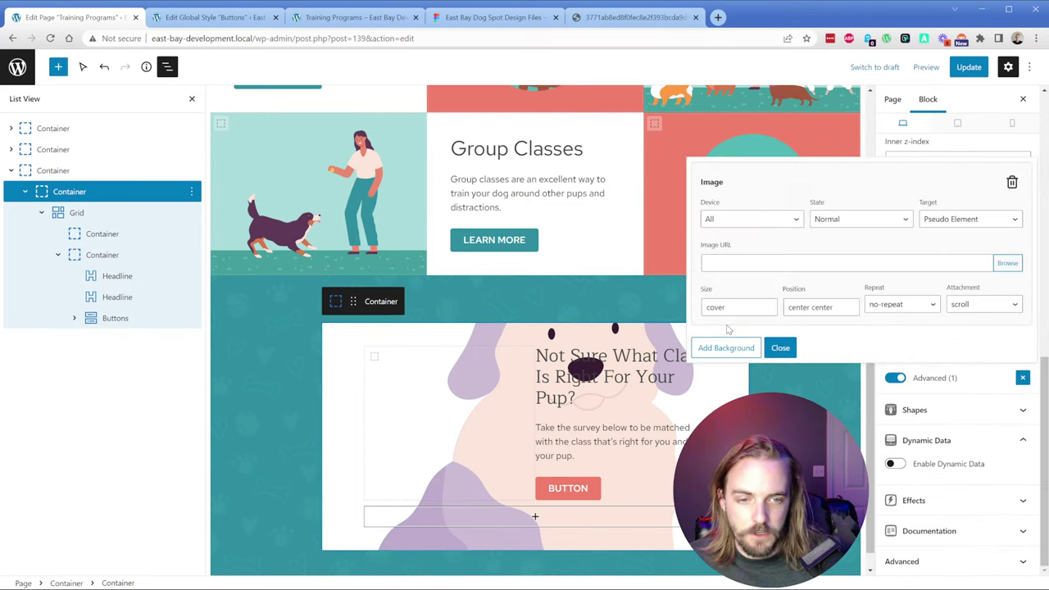
pyautogui.click(1008, 265)
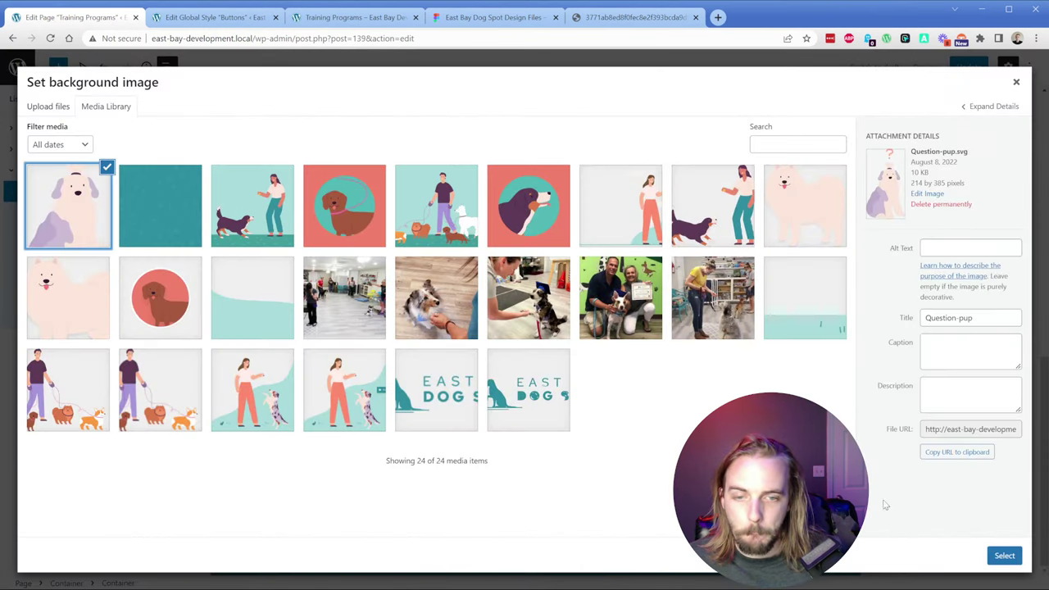
pyautogui.click(1003, 556)
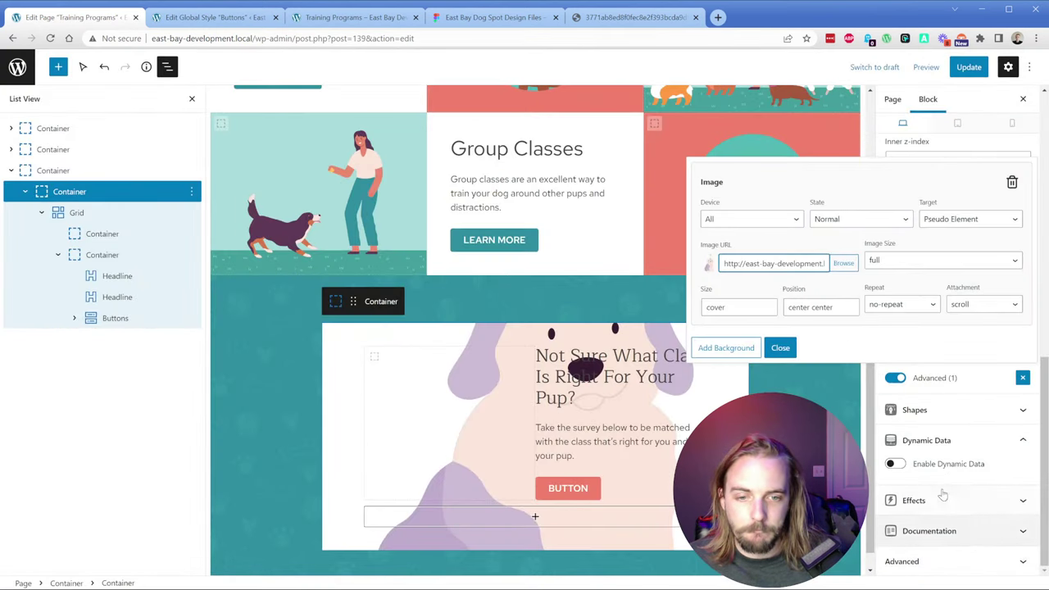
pyautogui.click(780, 347)
# Step: Check the background image address under basic backgrounds, then reopen the Question-pup image settings
pyautogui.click(893, 378)
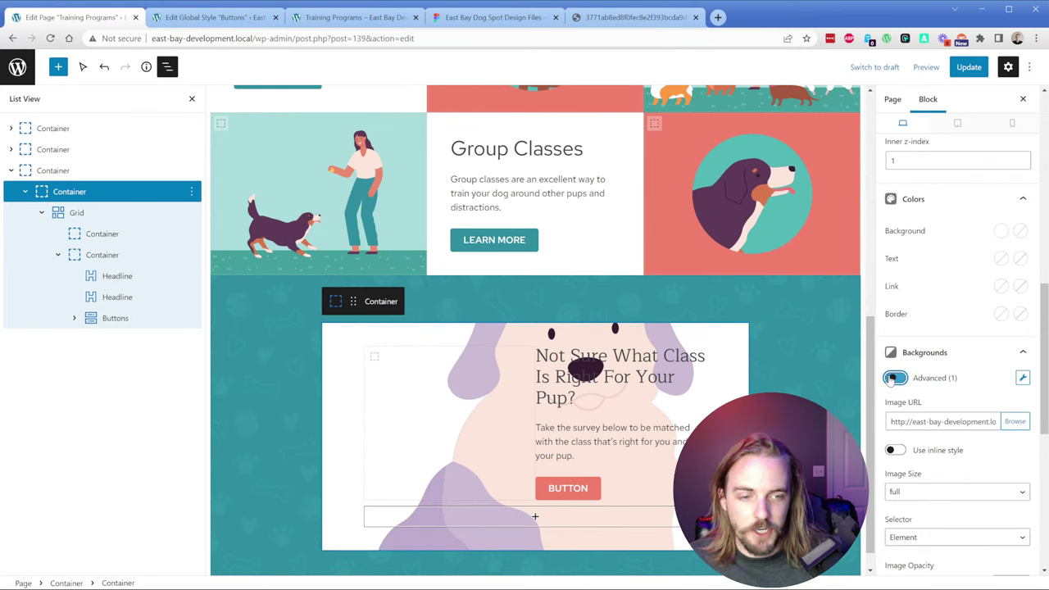
pyautogui.tripleClick(919, 419)
pyautogui.click(916, 417)
pyautogui.click(1023, 377)
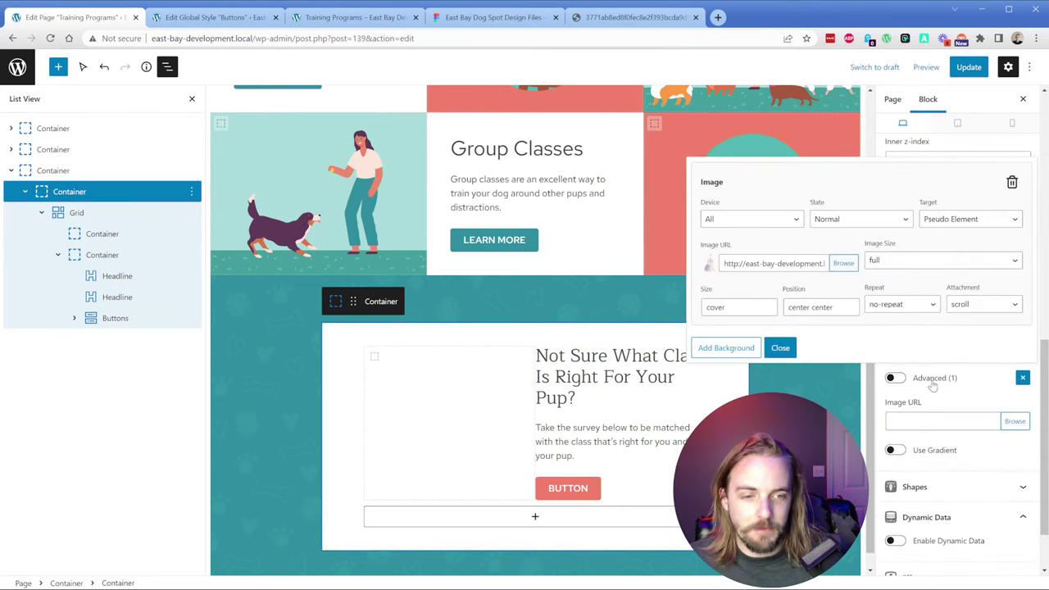
pyautogui.click(893, 379)
pyautogui.click(1022, 378)
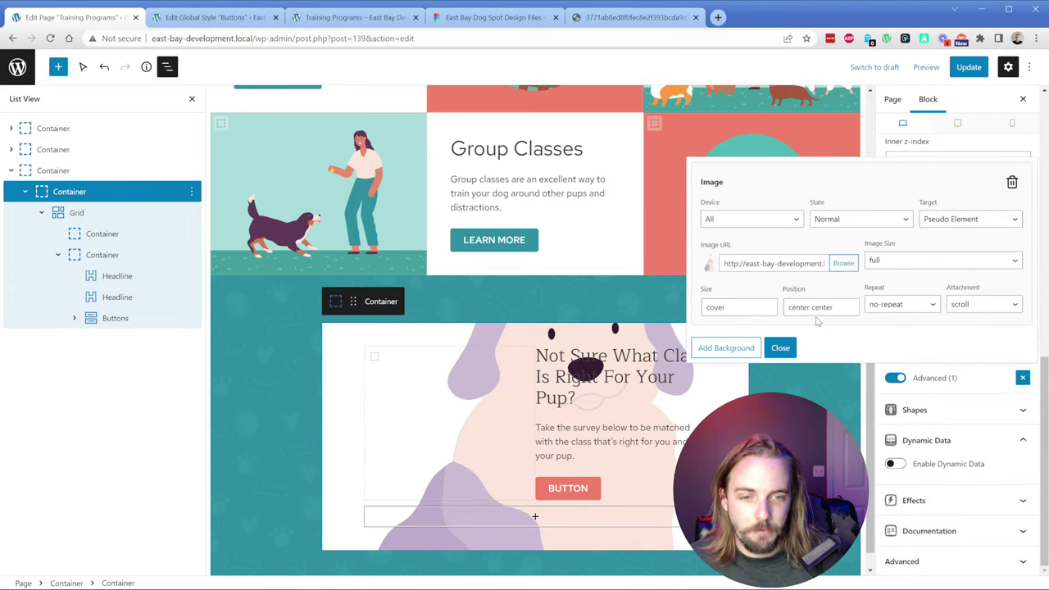
# Step: Set the illustration's background size to contain and its position to -25px
pyautogui.click(738, 309)
pyautogui.hotkey('ctrl', 'a')
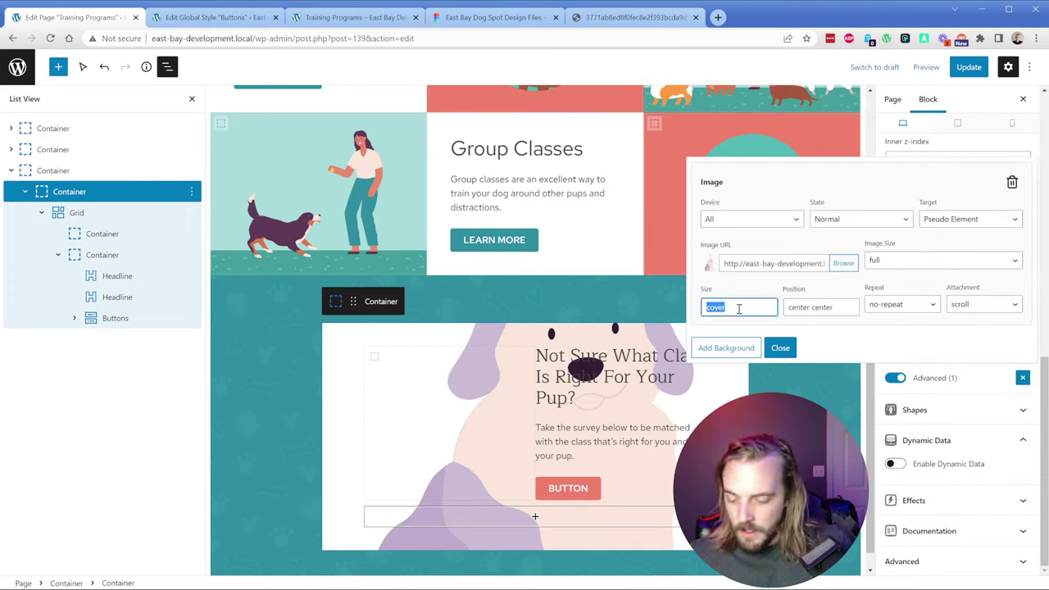
pyautogui.press('Tab')
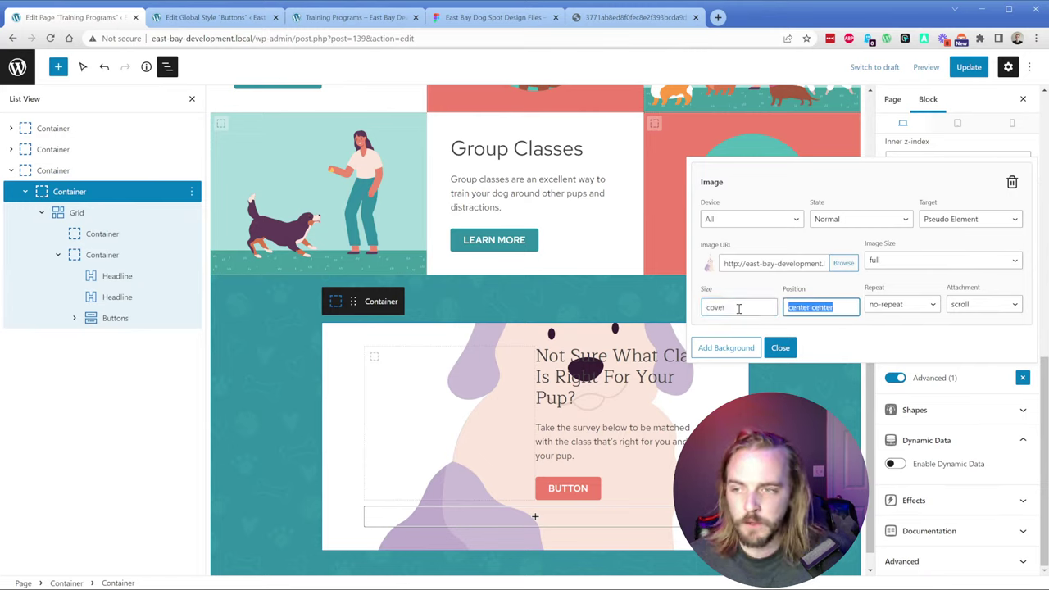
pyautogui.write('0px')
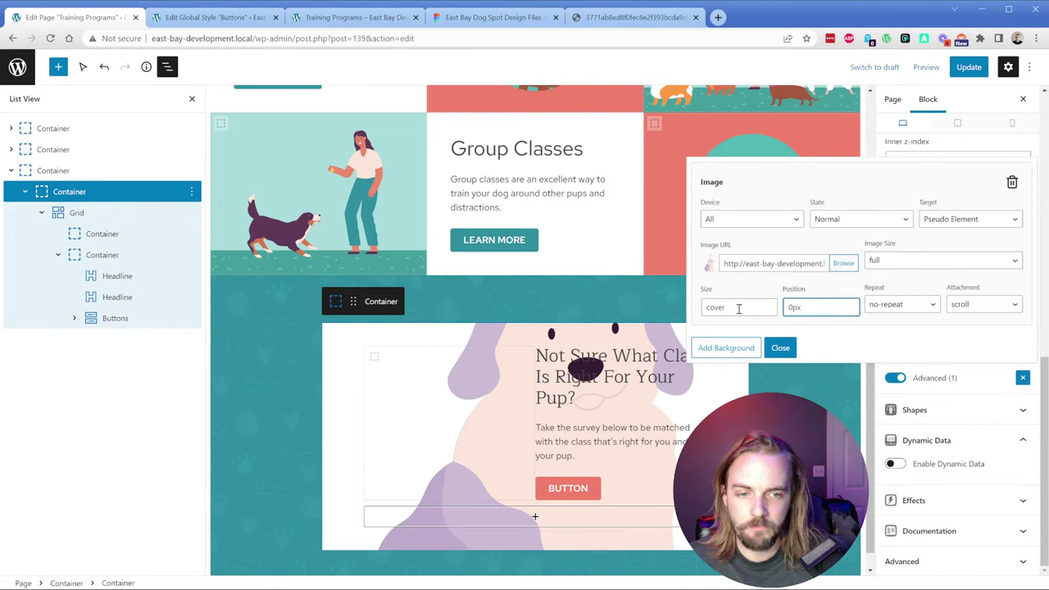
pyautogui.press('BackSpace')
pyautogui.press('BackSpace')
pyautogui.press('BackSpace')
pyautogui.write('-5')
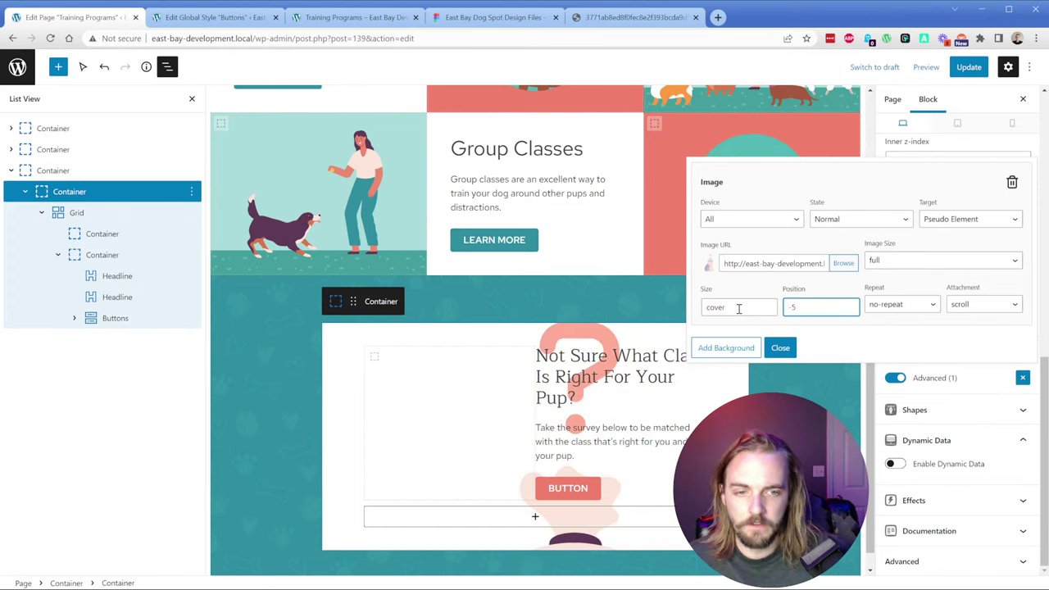
pyautogui.write('px')
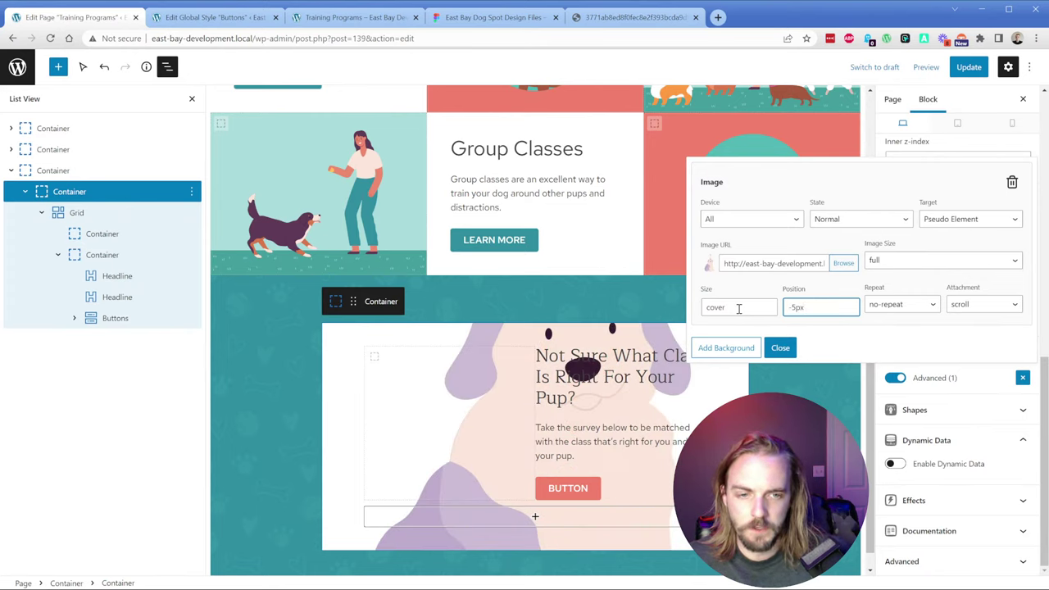
pyautogui.doubleClick(738, 308)
pyautogui.write('contain')
pyautogui.press('Tab')
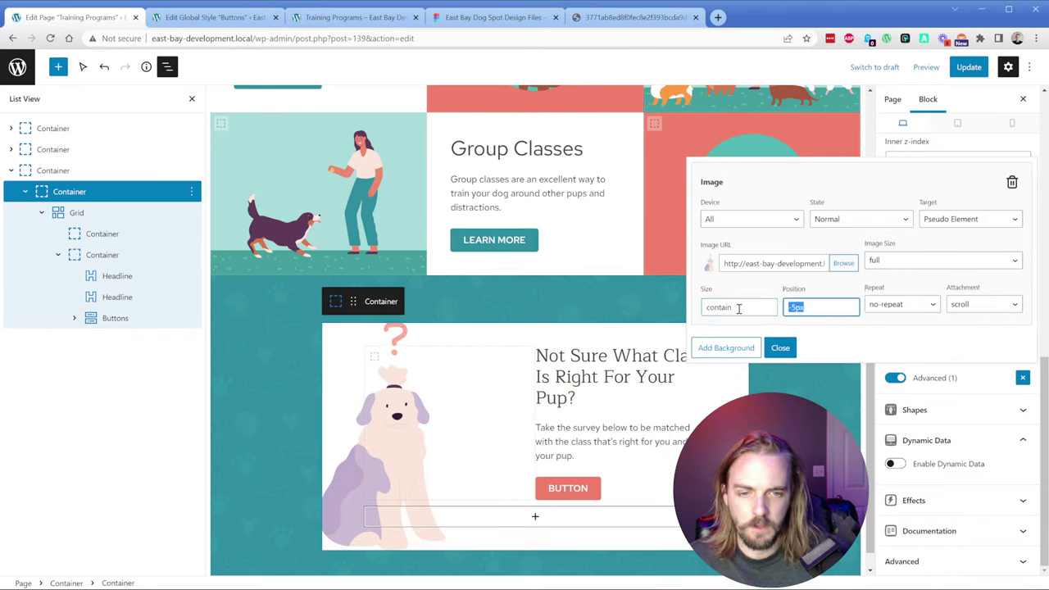
pyautogui.write('-25px')
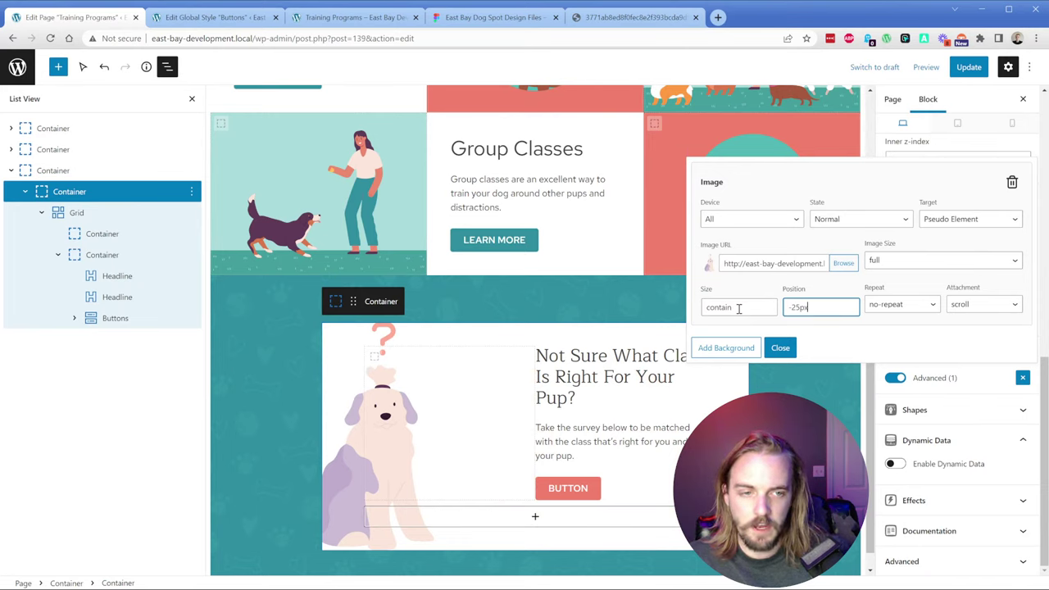
# Step: Set position to -25px -25px, size back to cover, and image size to full
pyautogui.click(987, 223)
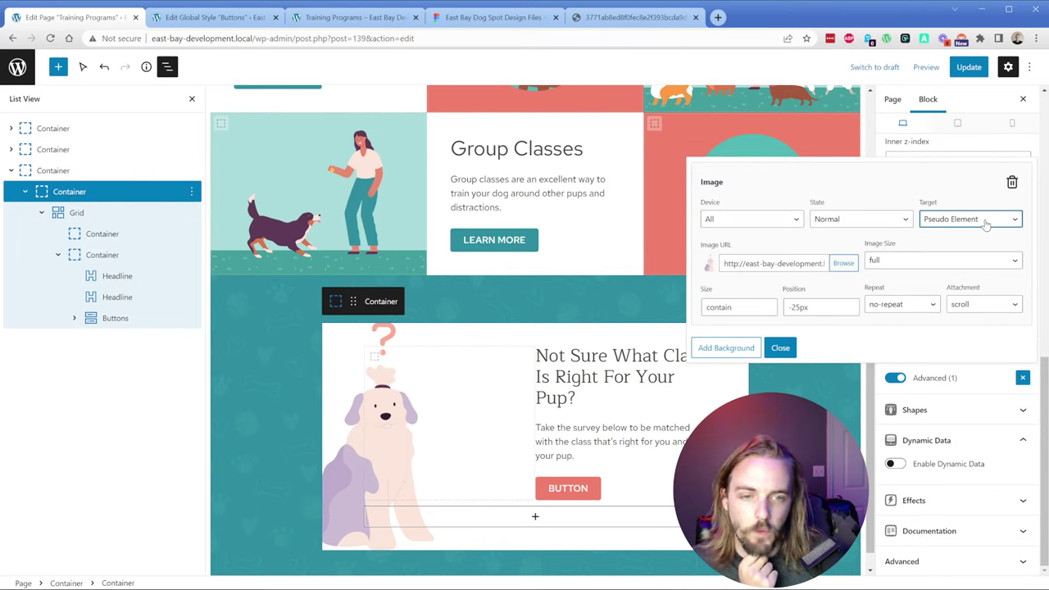
pyautogui.click(819, 310)
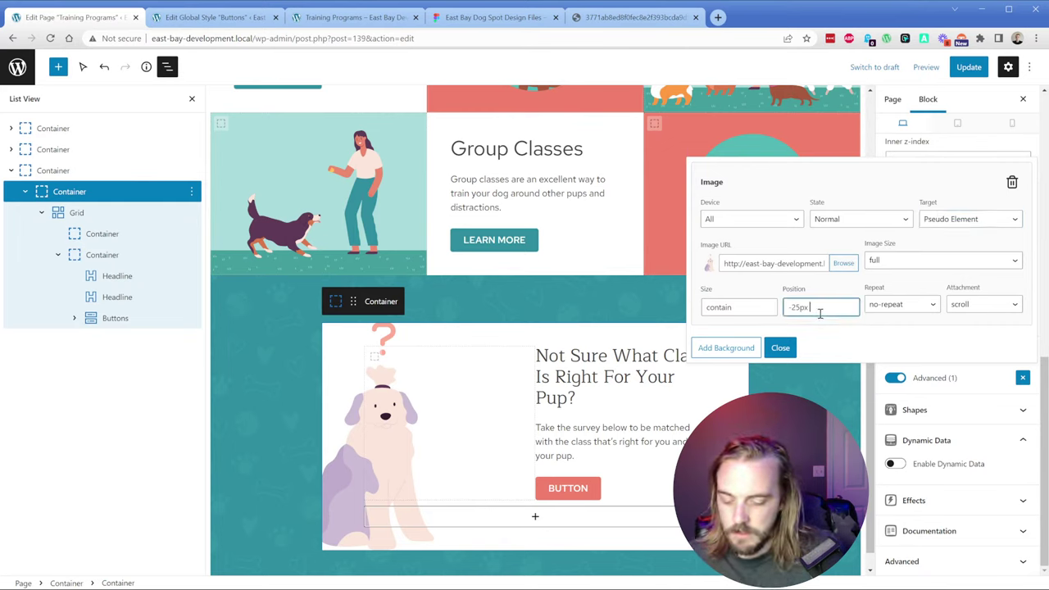
pyautogui.write('-25px')
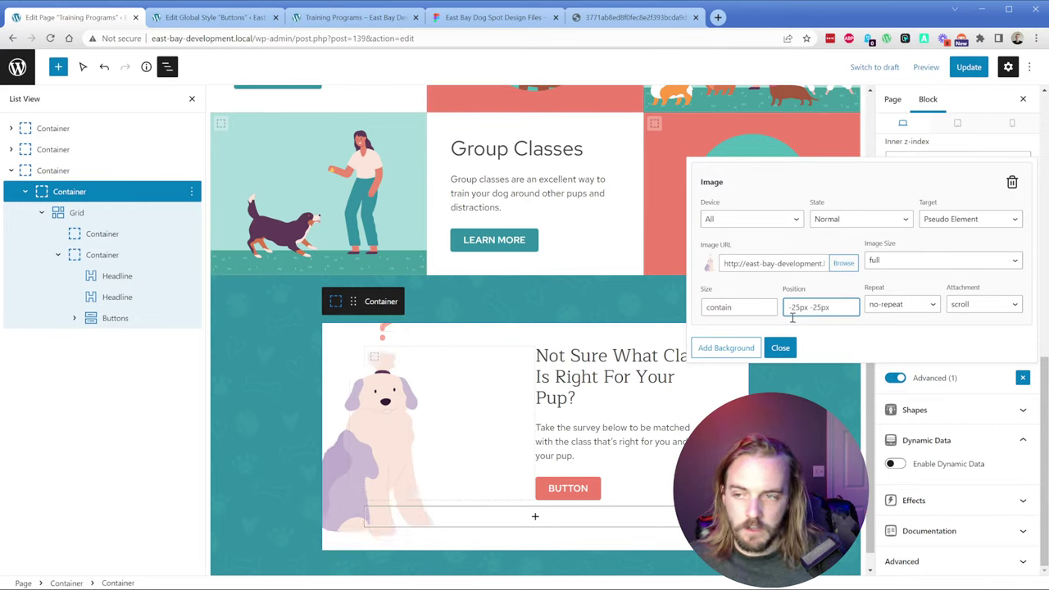
pyautogui.doubleClick(746, 307)
pyautogui.write('cover')
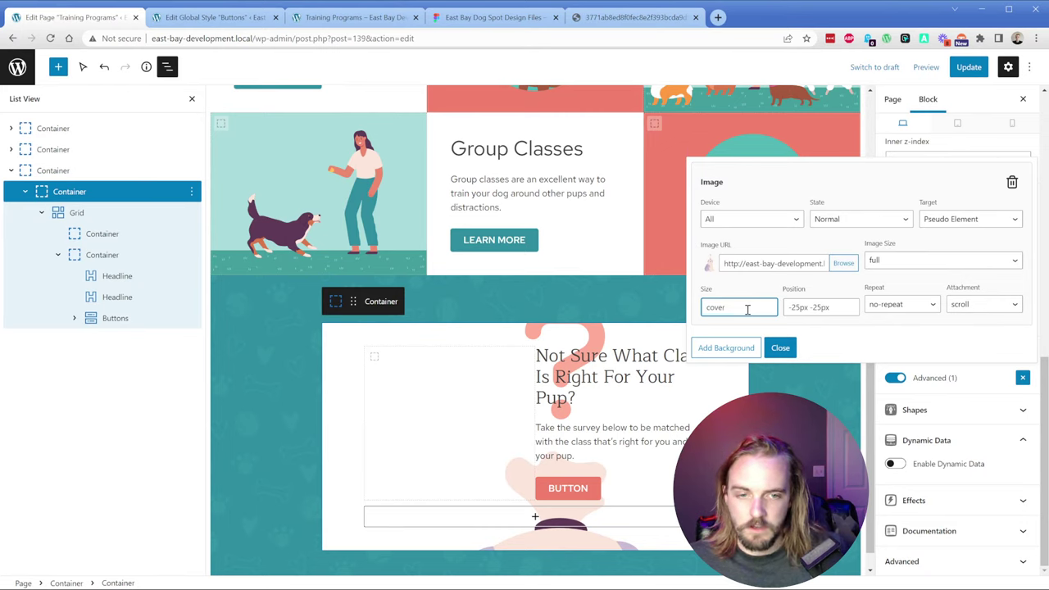
pyautogui.click(891, 262)
pyautogui.click(897, 306)
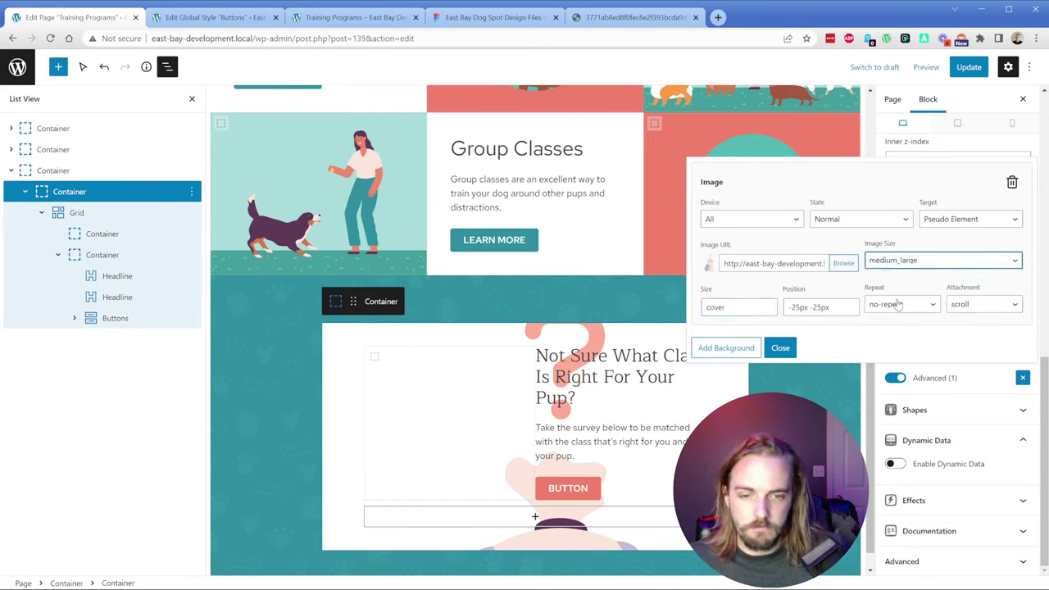
pyautogui.hotkey('ctrl', 'a')
pyautogui.write('full')
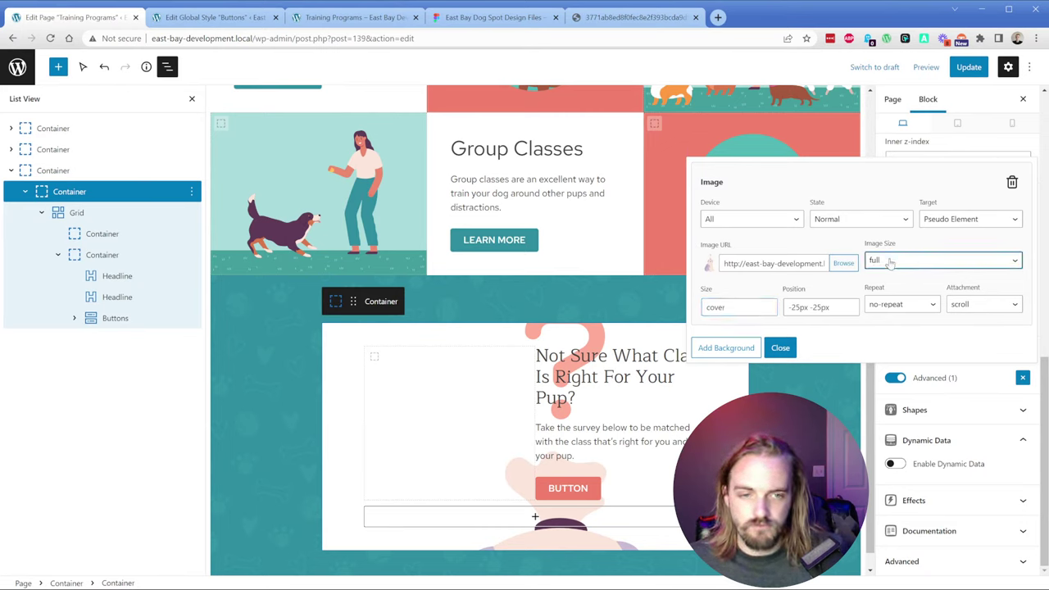
# Step: Change the background size from cover to contain and update the page
pyautogui.tripleClick(799, 307)
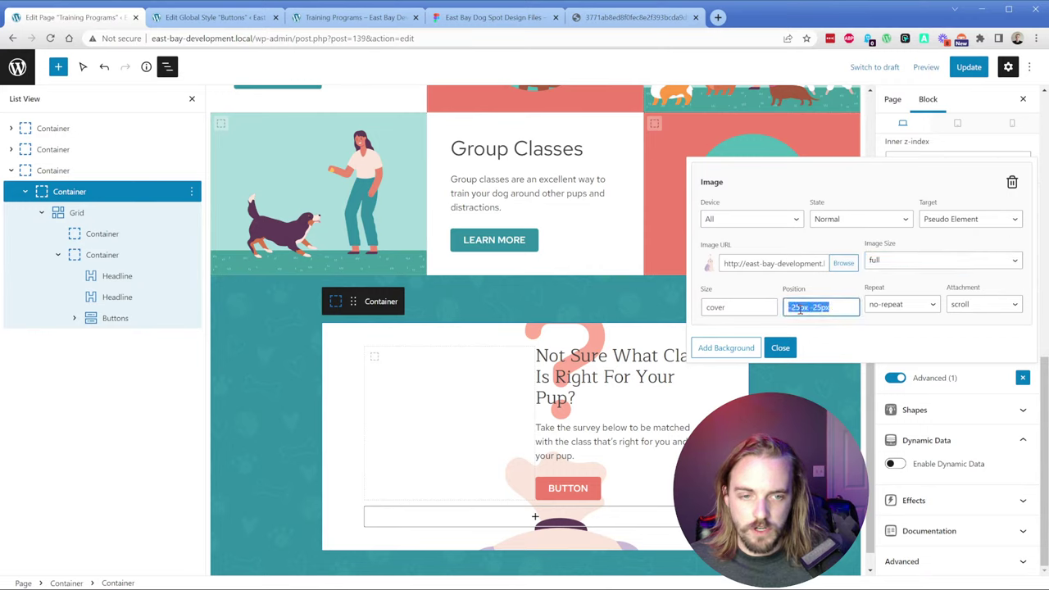
pyautogui.doubleClick(754, 306)
pyautogui.write('contain')
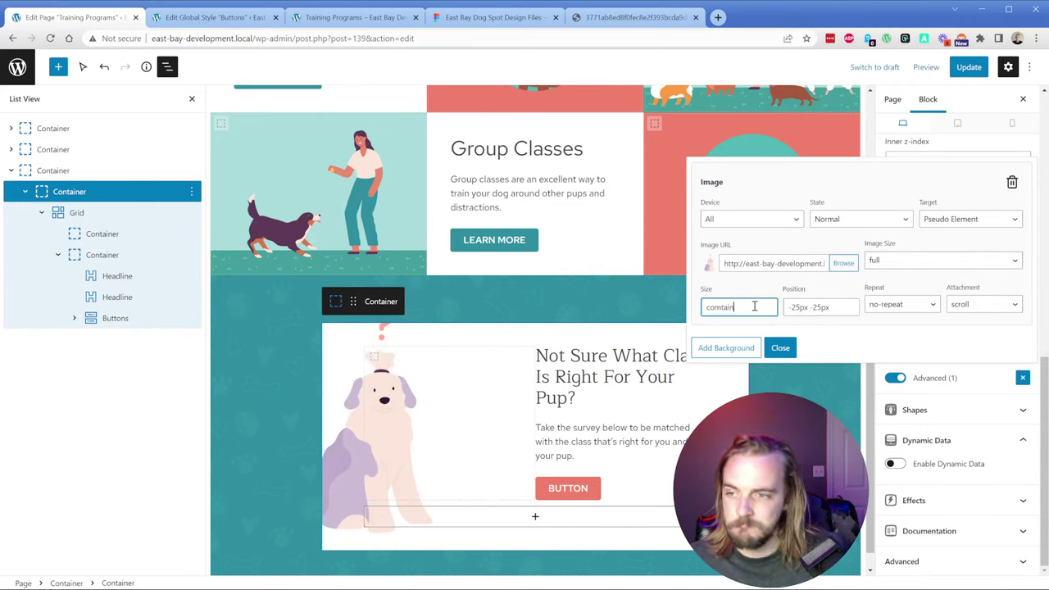
pyautogui.doubleClick(754, 305)
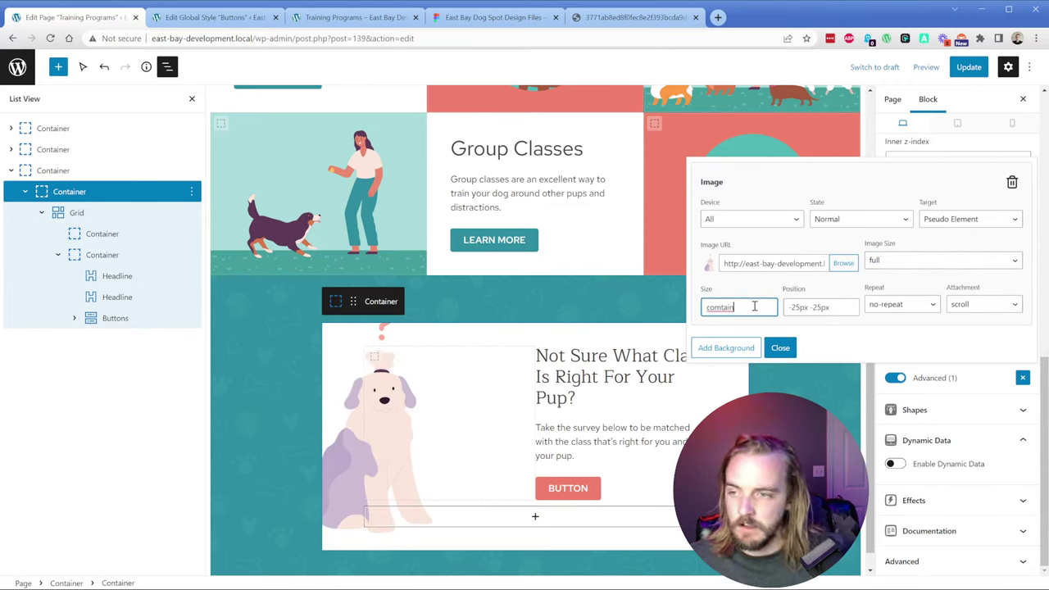
pyautogui.click(780, 348)
pyautogui.click(968, 70)
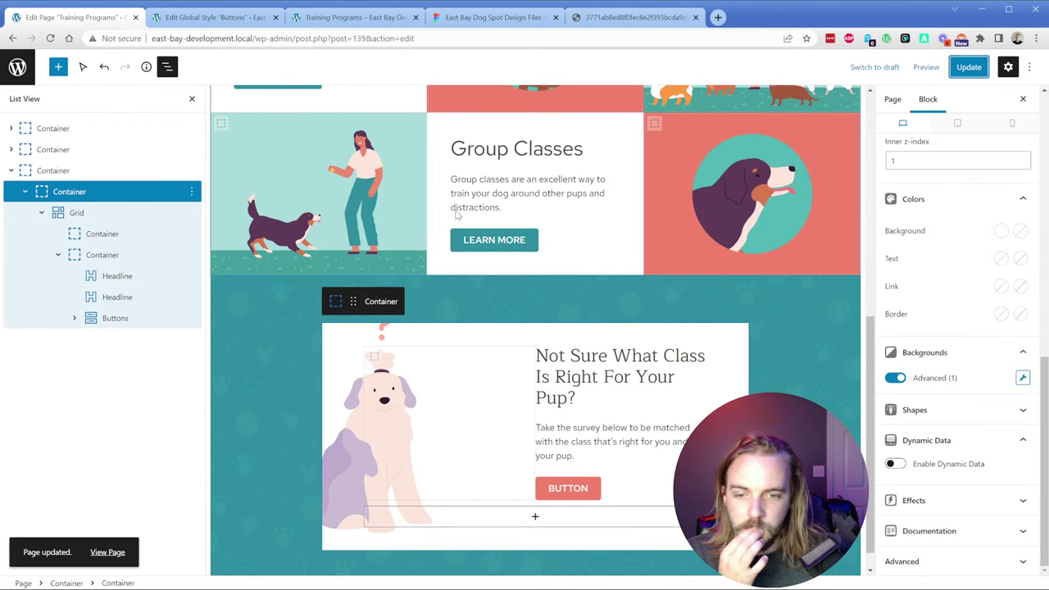
# Step: Open Additional CSS in the Customizer, then view the quiz card on the live Training Programs page
pyautogui.click(209, 17)
pyautogui.click(17, 70)
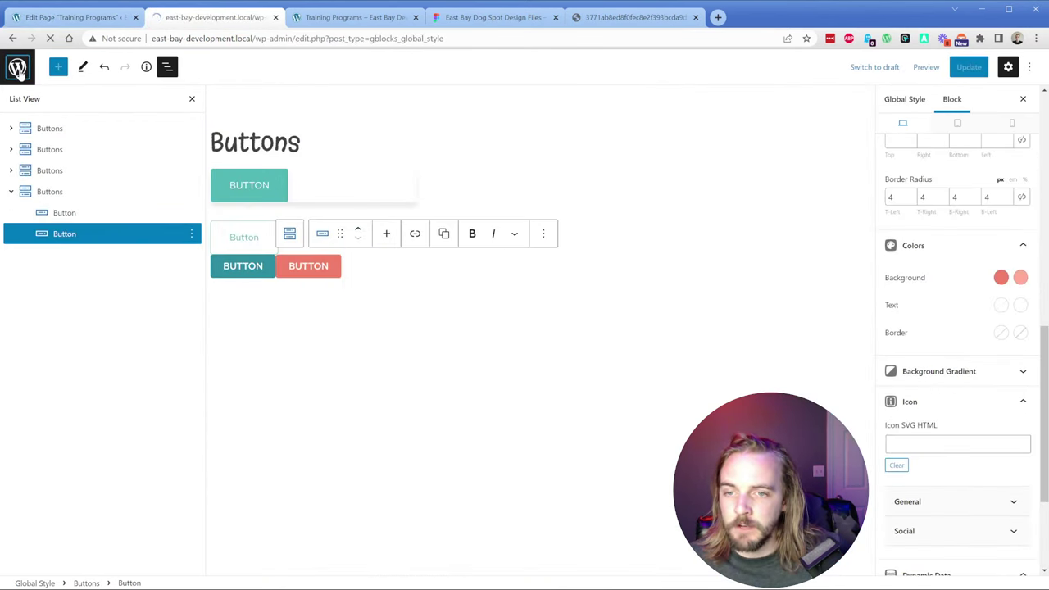
pyautogui.moveTo(45, 218)
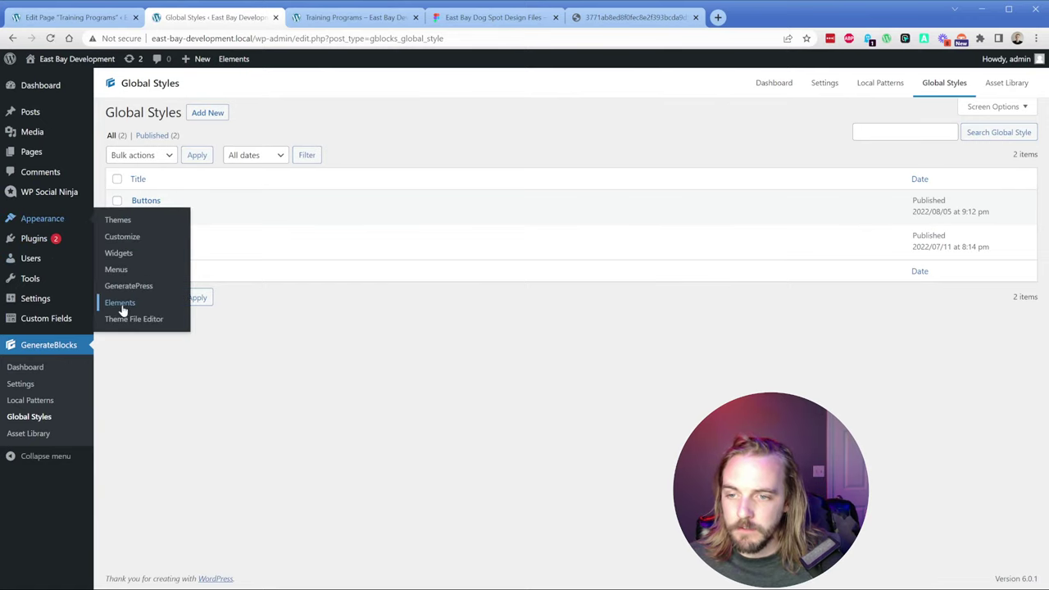
pyautogui.click(125, 236)
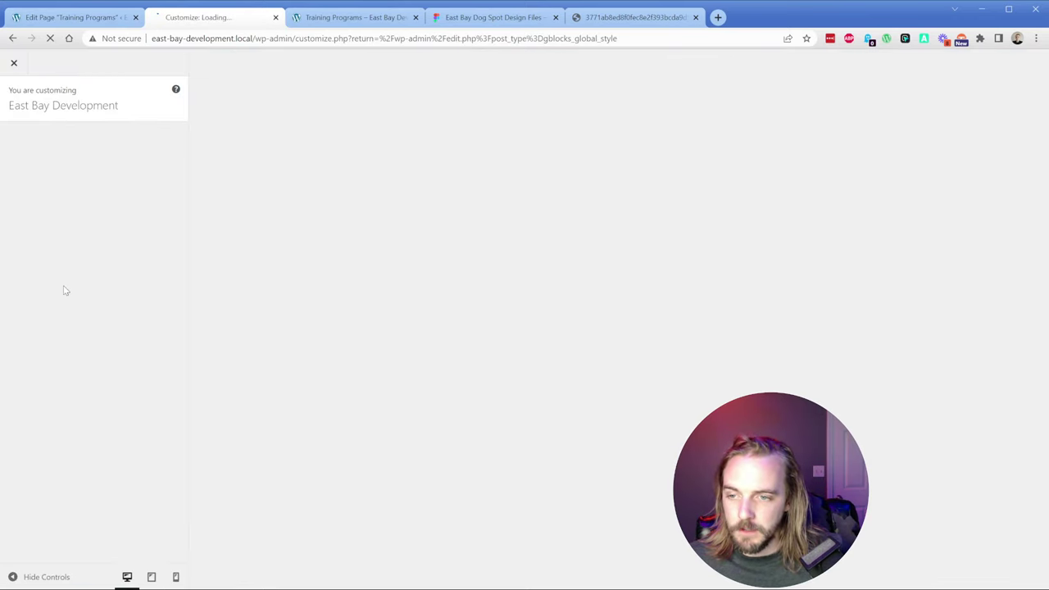
pyautogui.click(84, 420)
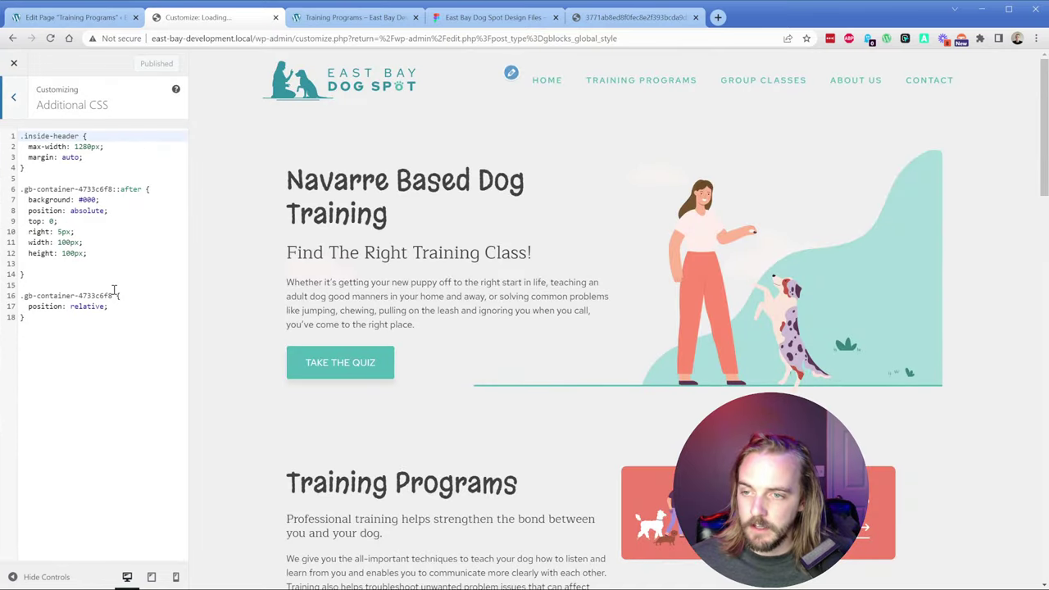
pyautogui.click(348, 17)
pyautogui.scroll(-6, 316, 350)
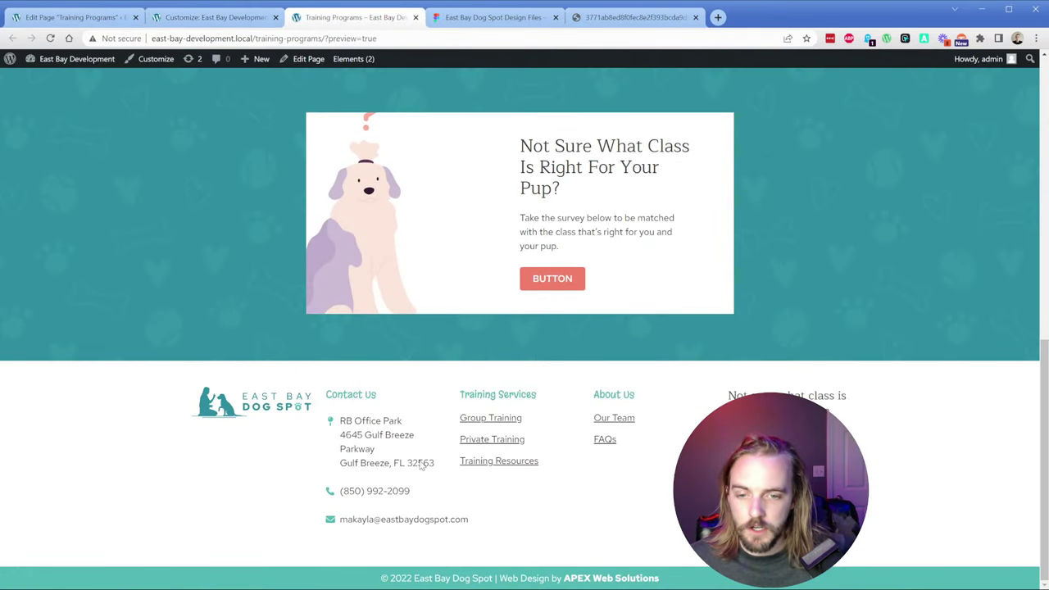
# Step: In DevTools, add z-index: 25 to the quiz card's ::before illustration rule
pyautogui.hotkey('ctrl', 'shift', 'i')
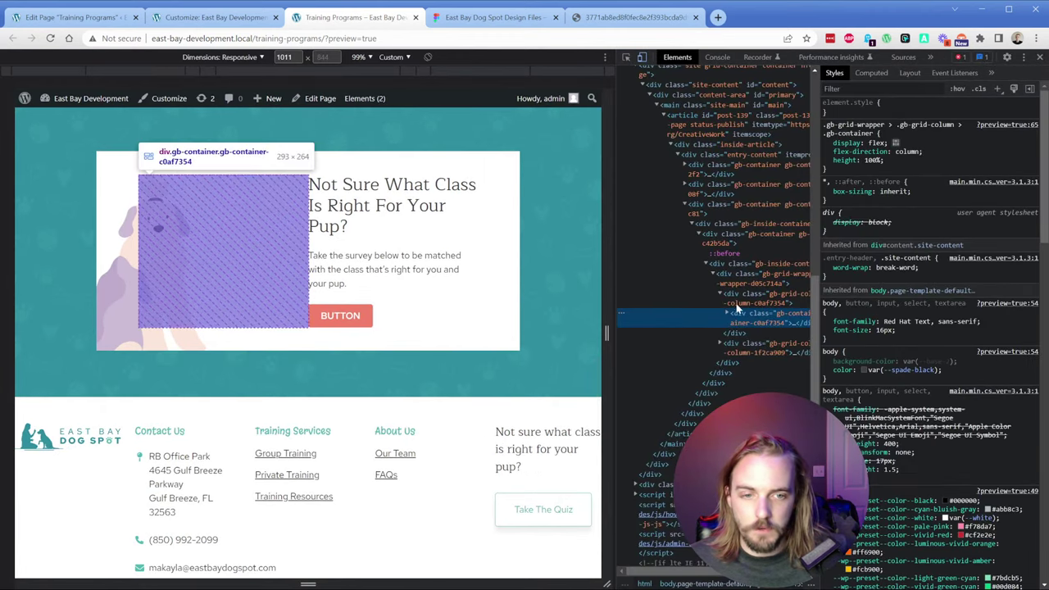
pyautogui.click(732, 254)
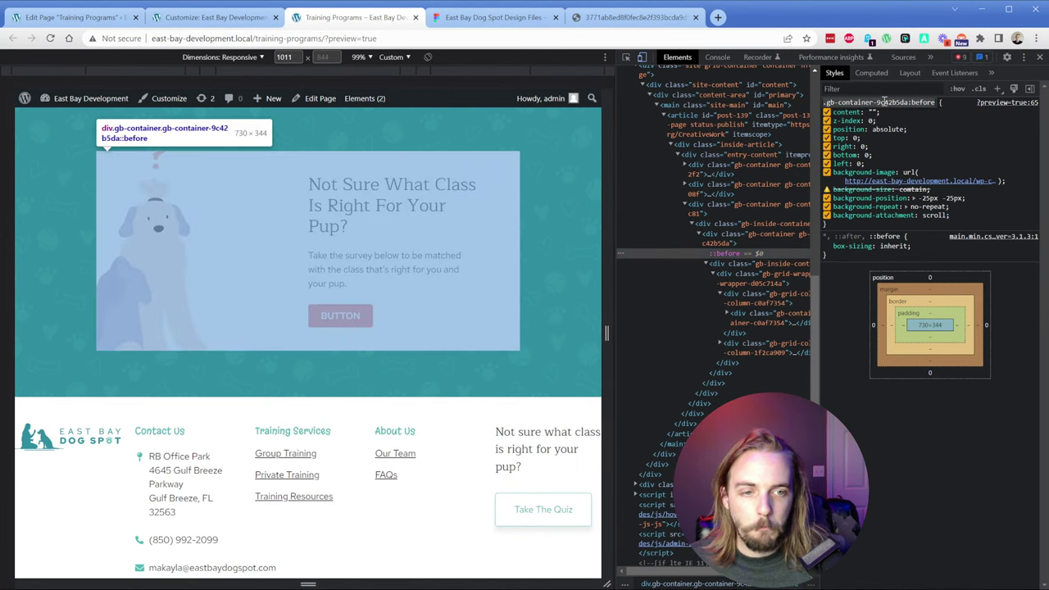
pyautogui.click(969, 216)
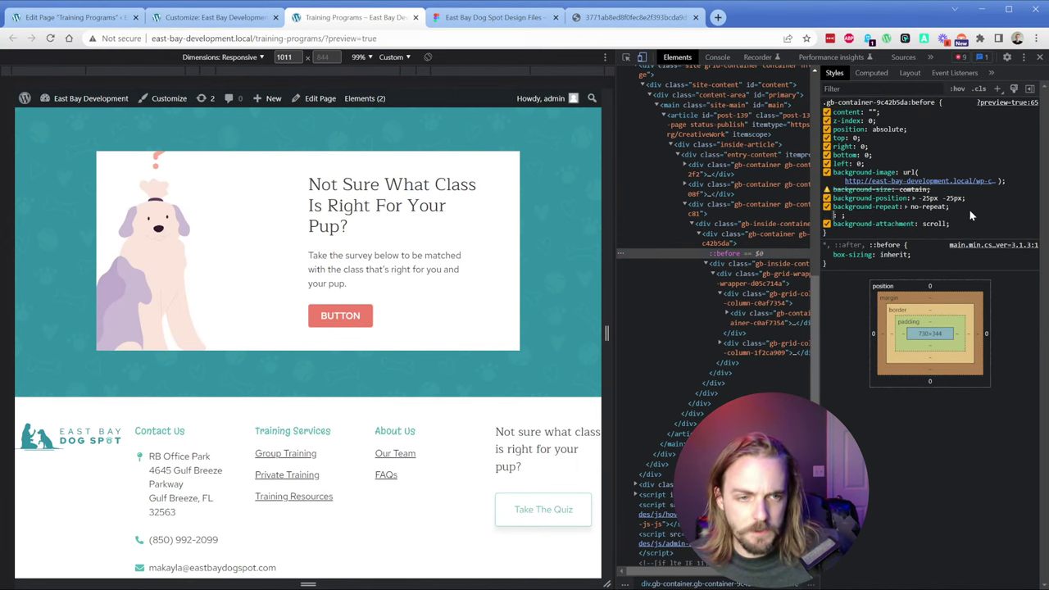
pyautogui.write('z-index')
pyautogui.press('Tab')
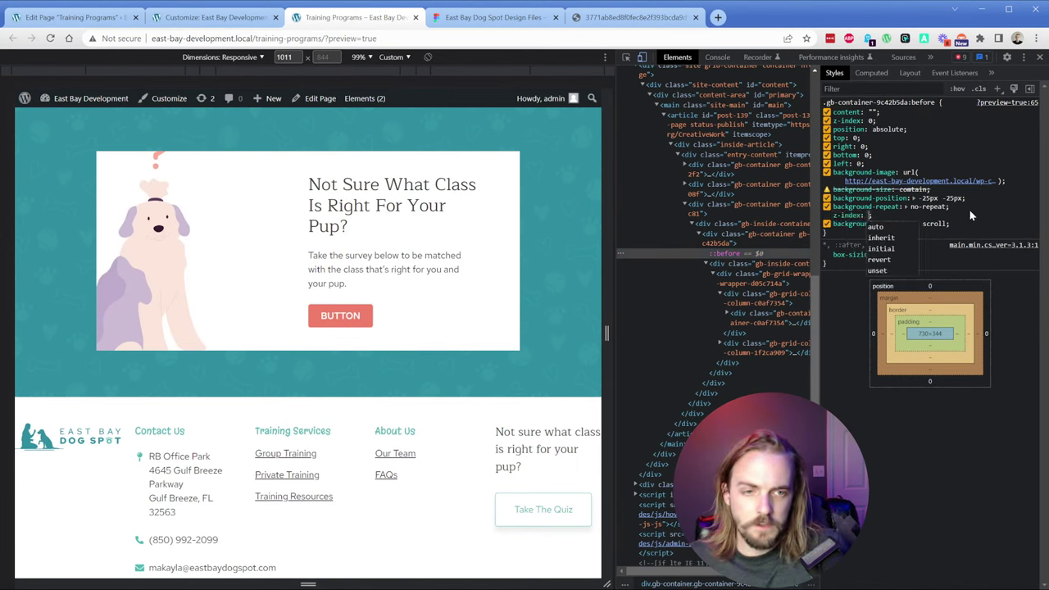
pyautogui.write('25px;')
pyautogui.press('Return')
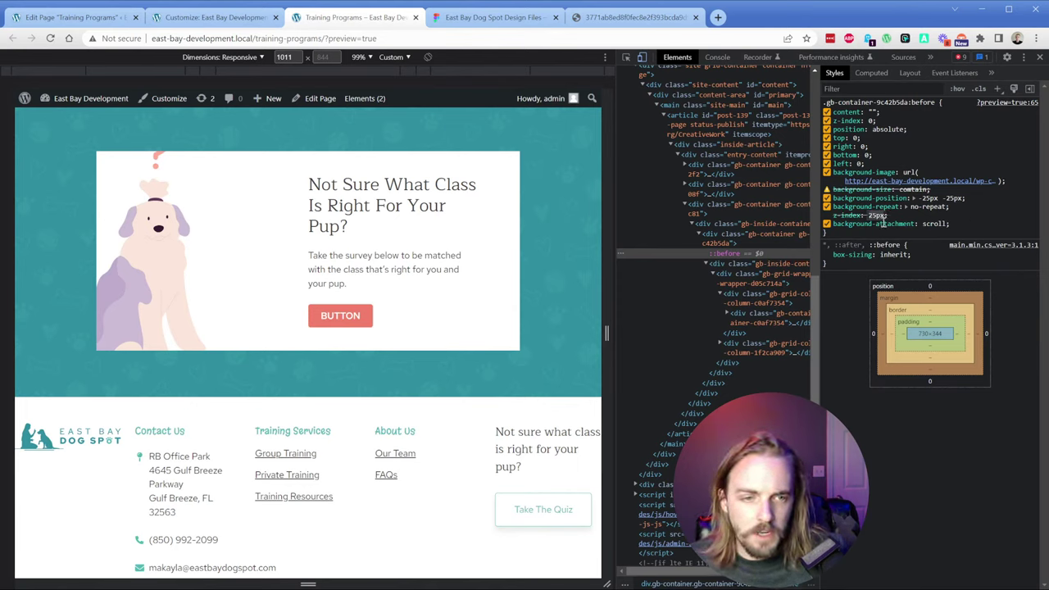
pyautogui.press('BackSpace')
pyautogui.press('BackSpace')
pyautogui.press('Return')
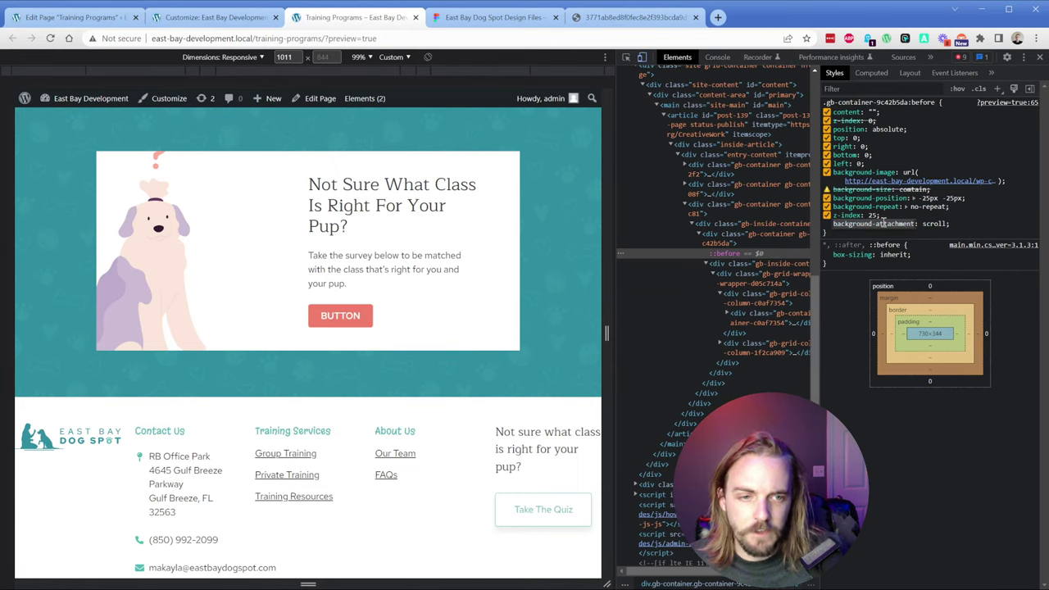
pyautogui.press('Escape')
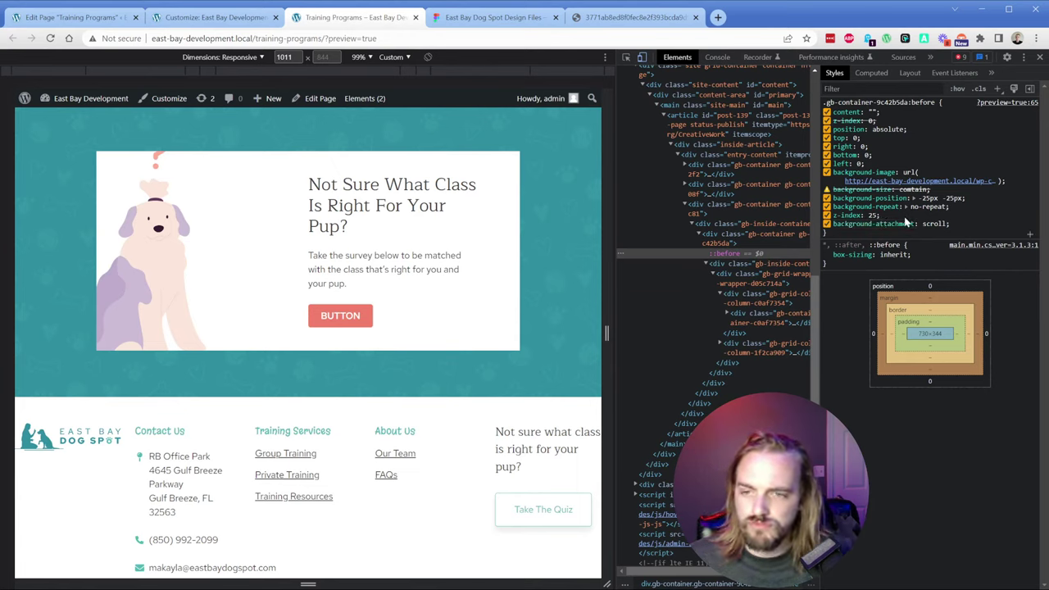
# Step: Add z-index: 5 to the quiz card container rule
pyautogui.click(826, 172)
pyautogui.click(826, 172)
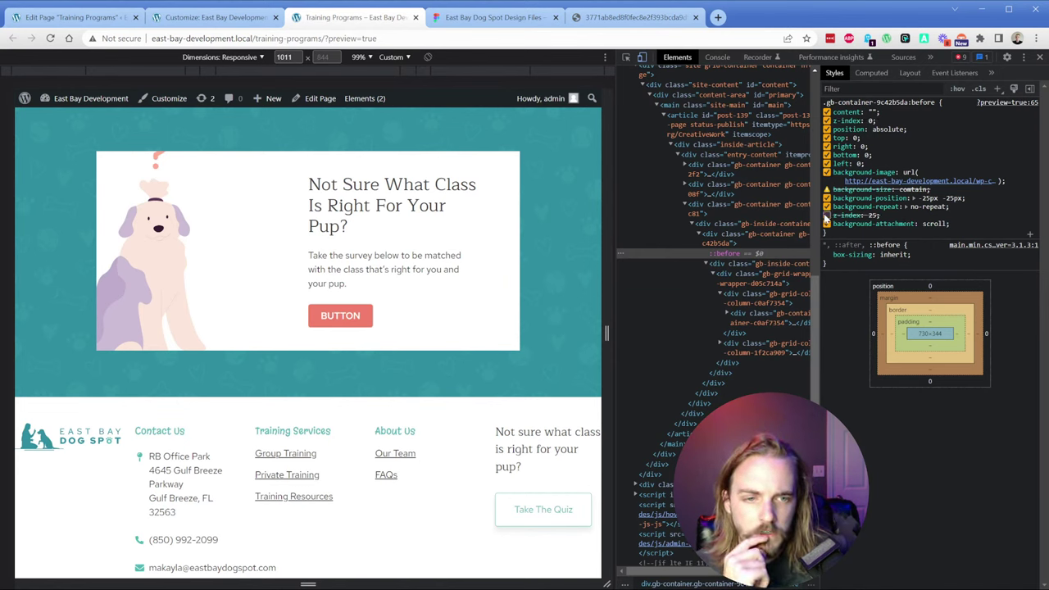
pyautogui.click(730, 242)
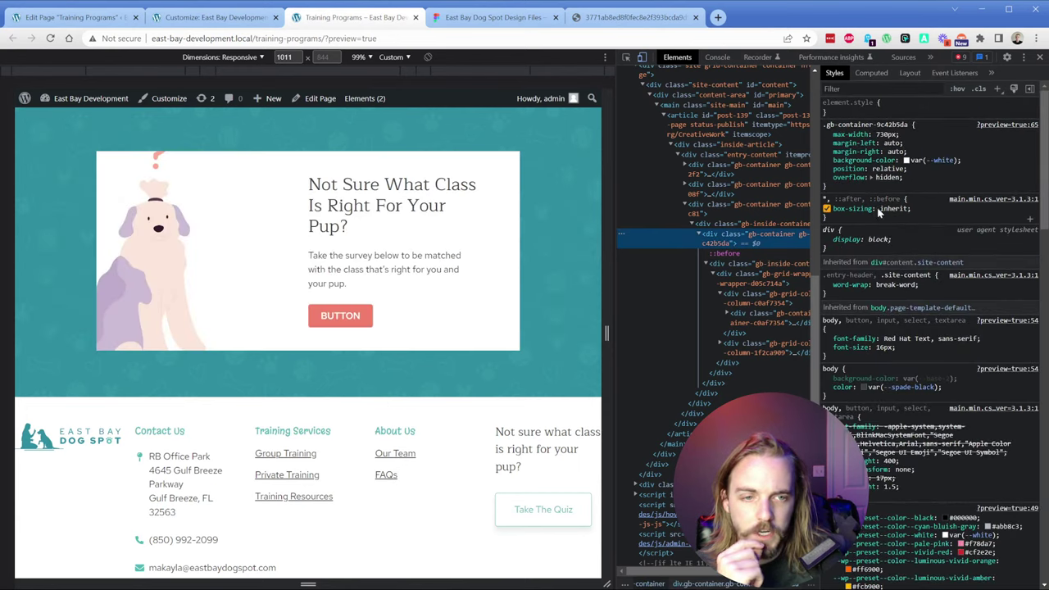
pyautogui.click(917, 186)
pyautogui.write('z-index:5')
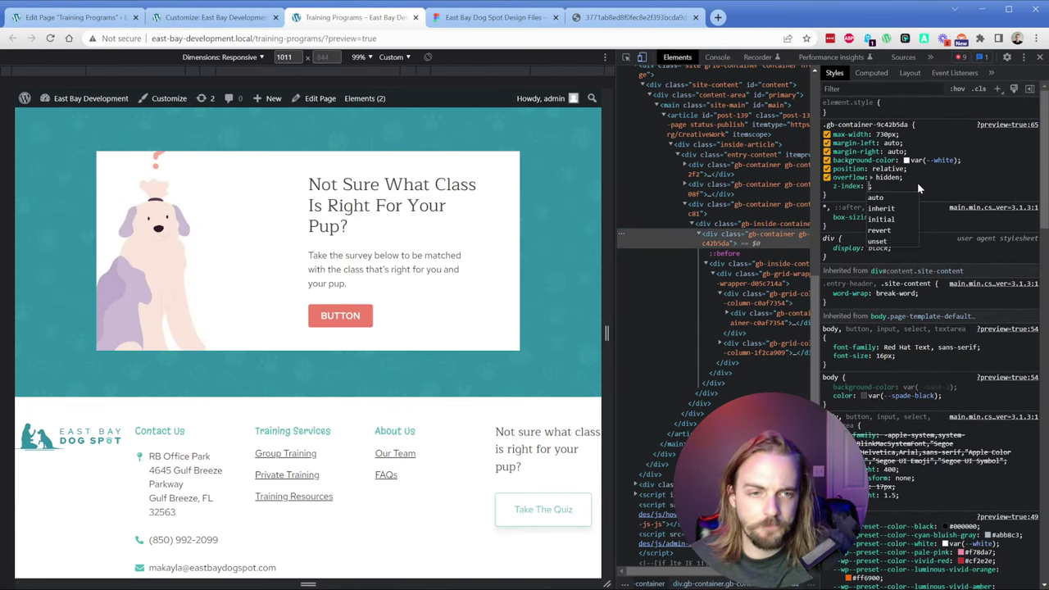
pyautogui.press('Return')
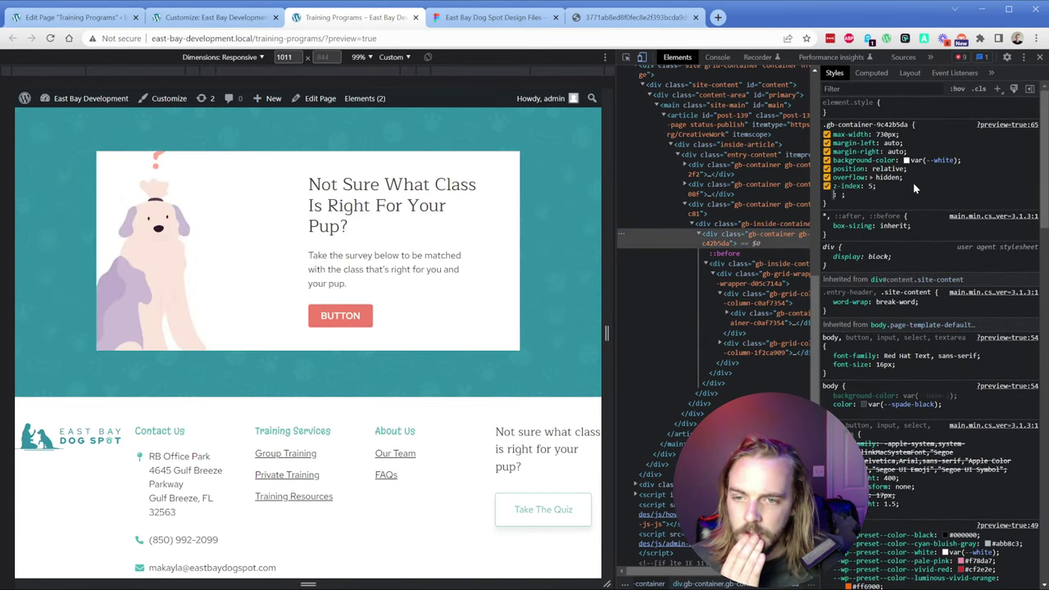
# Step: Change the card container's overflow from hidden to visible
pyautogui.click(729, 254)
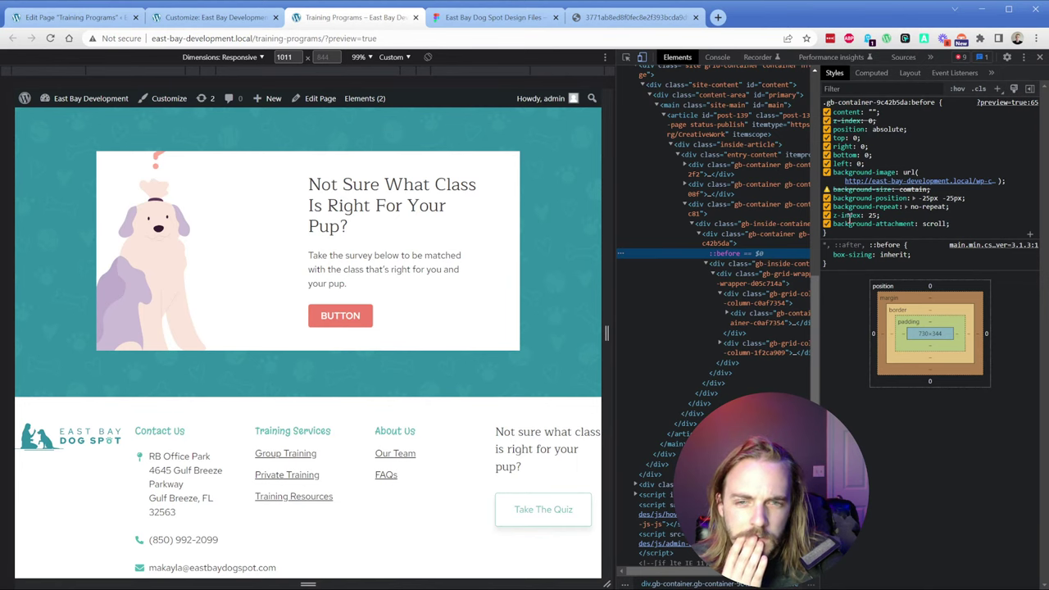
pyautogui.press('Up')
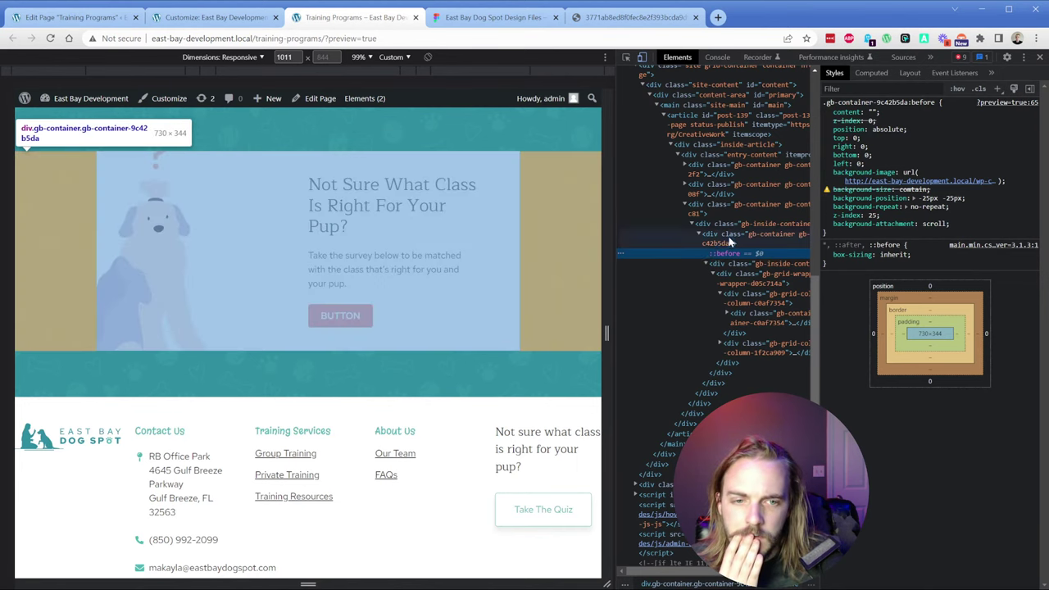
pyautogui.click(827, 177)
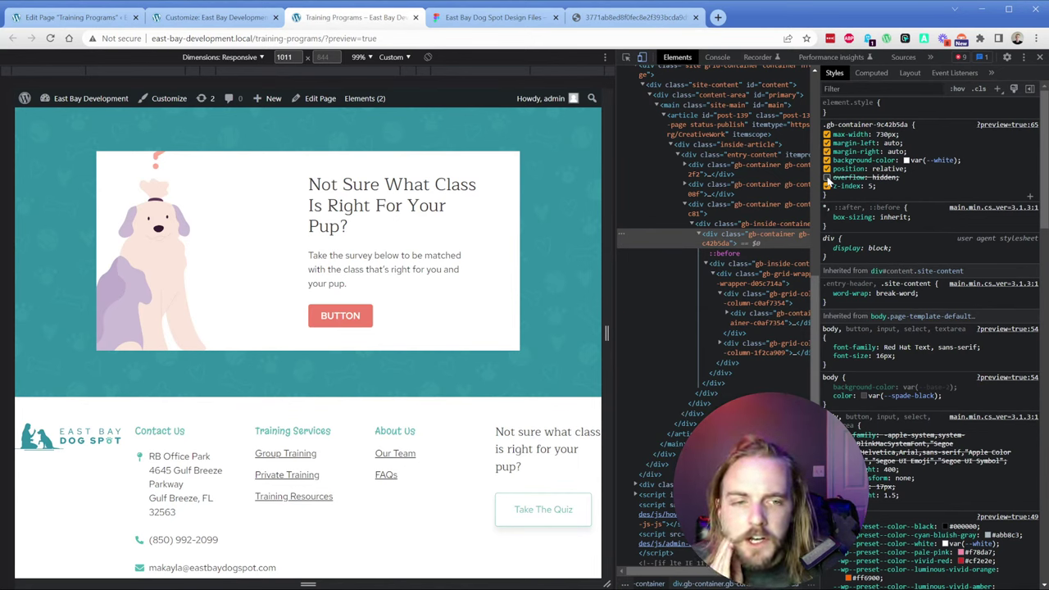
pyautogui.click(827, 177)
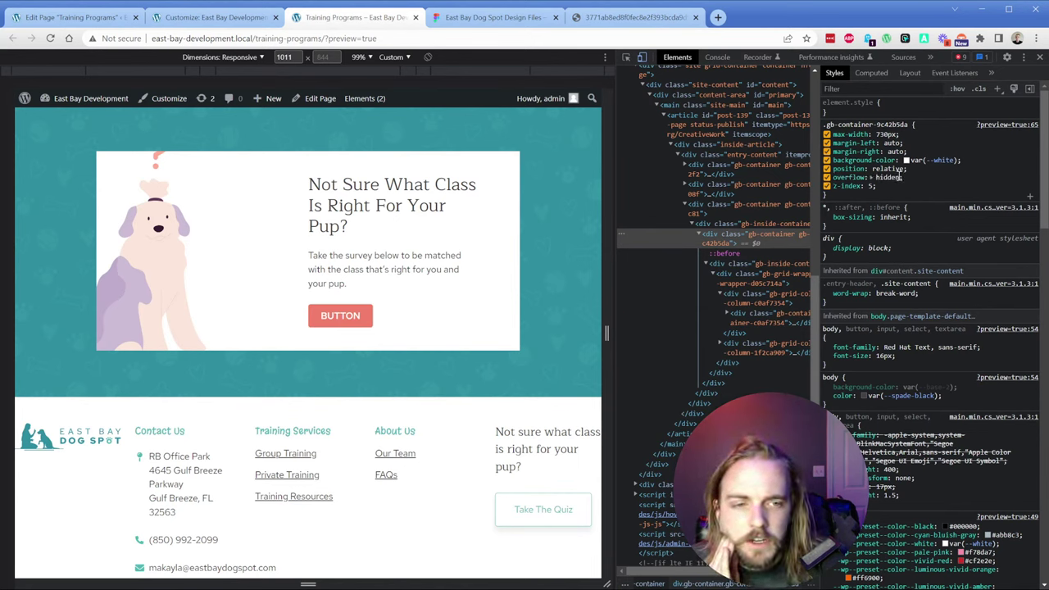
pyautogui.write('v')
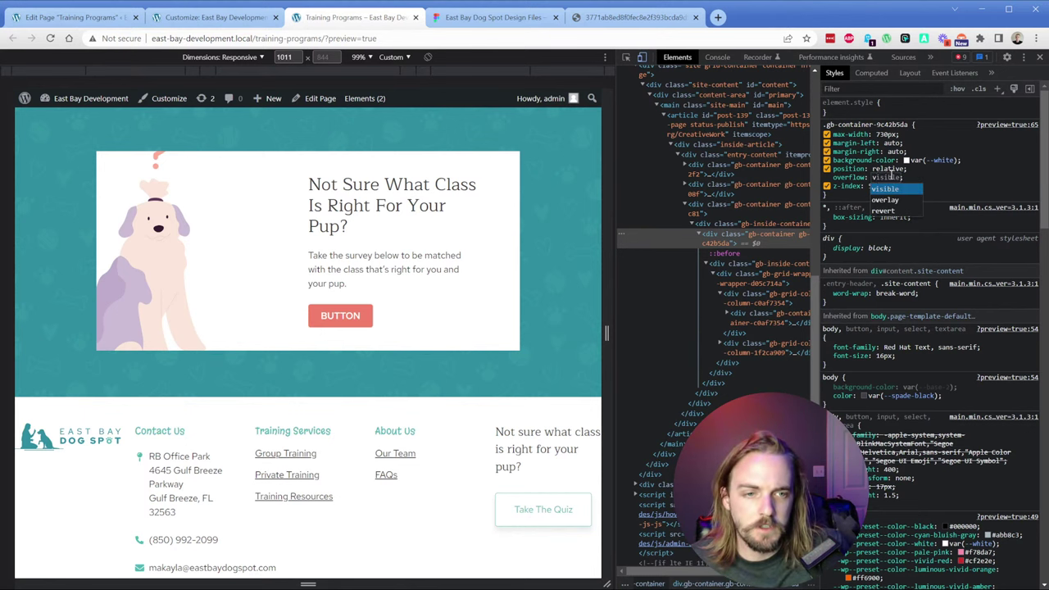
pyautogui.press('Return')
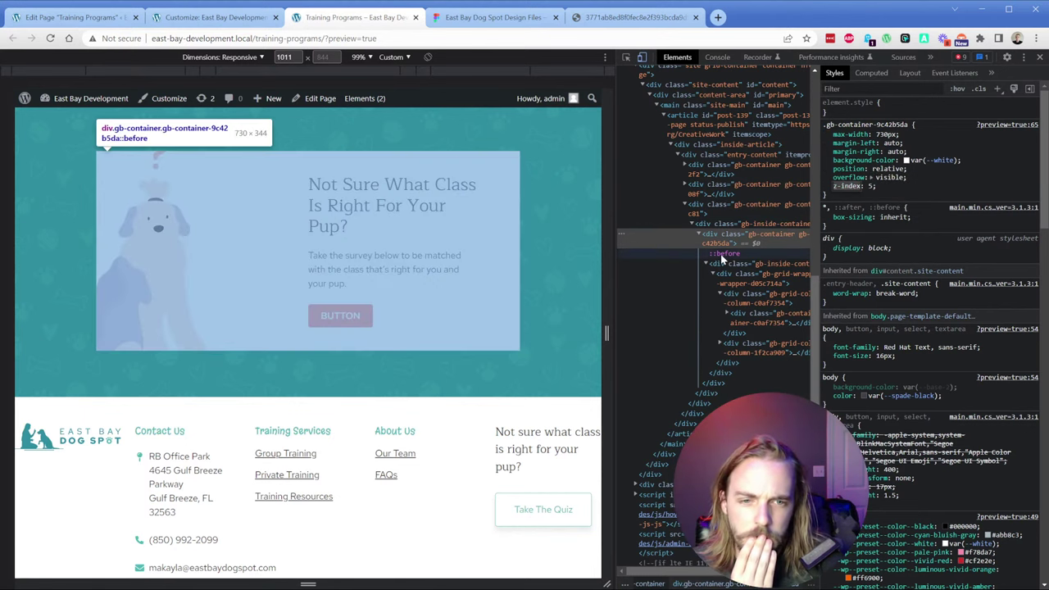
# Step: Test the illustration's no-repeat and -25px -25px position by toggling them off and back on
pyautogui.click(744, 253)
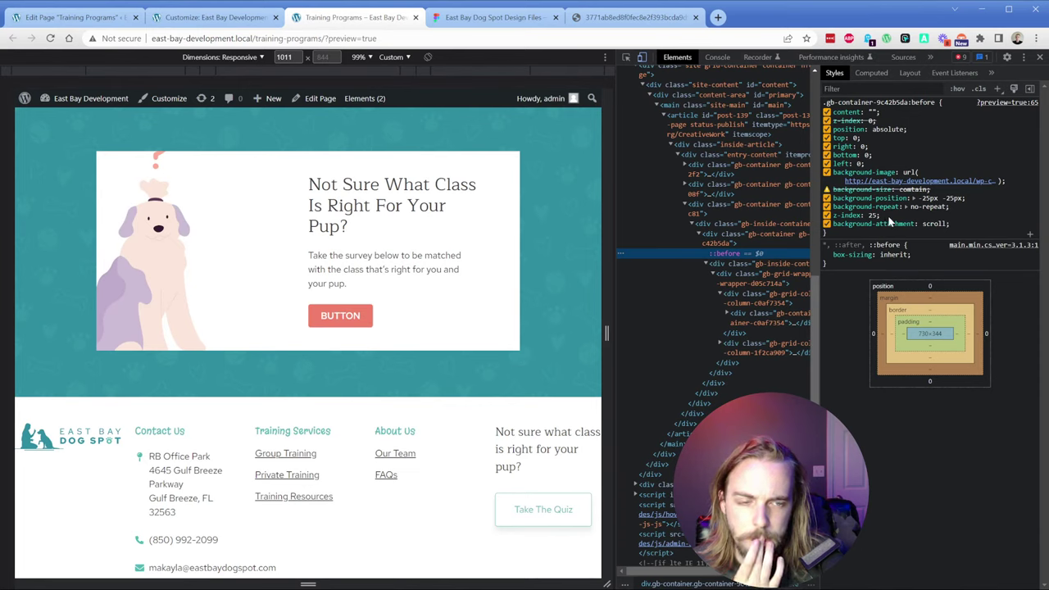
pyautogui.click(826, 207)
pyautogui.click(827, 206)
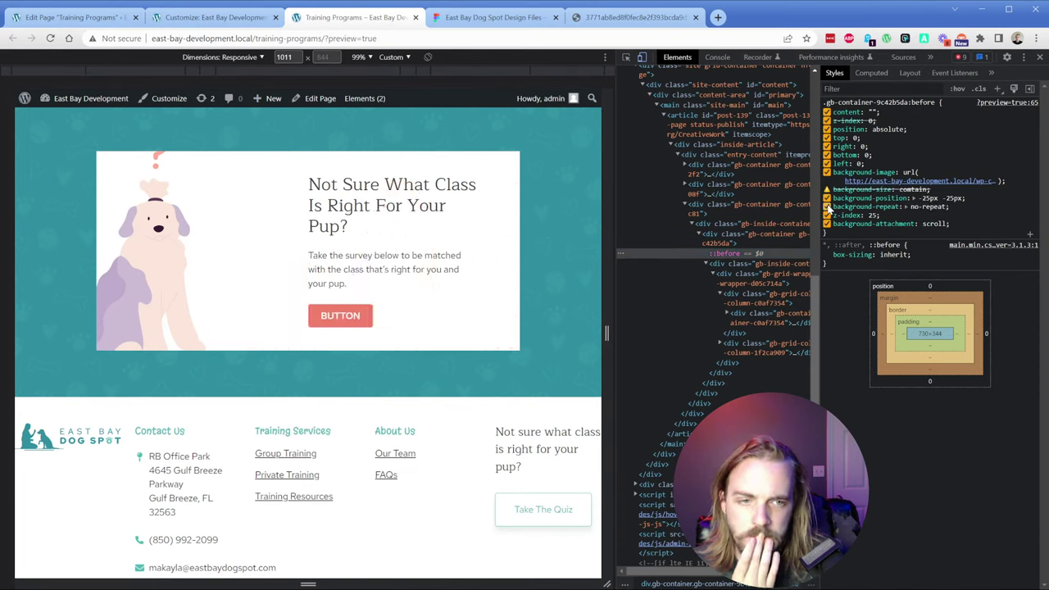
pyautogui.click(826, 199)
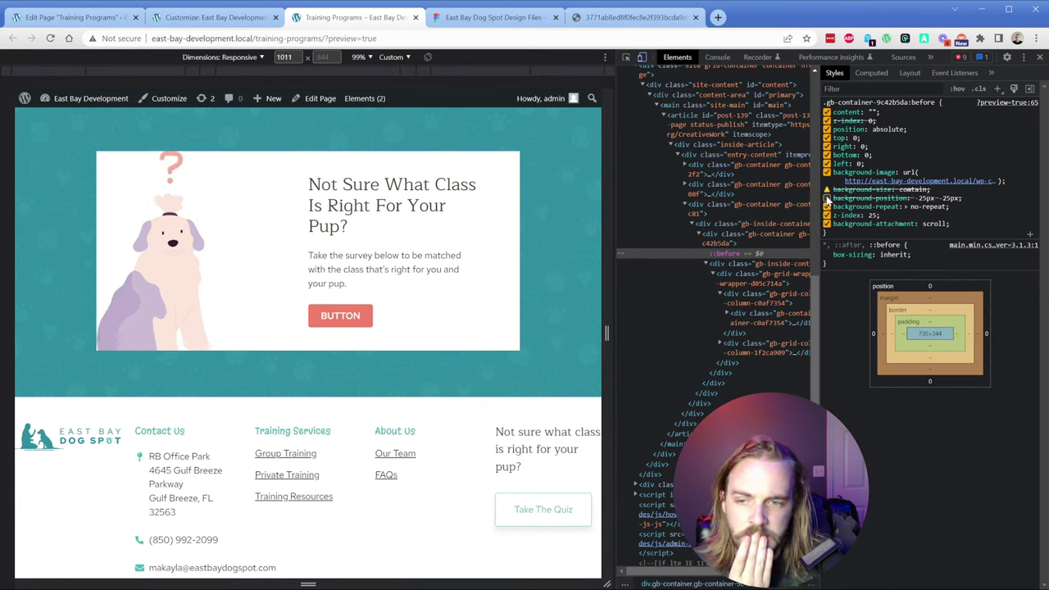
pyautogui.click(827, 198)
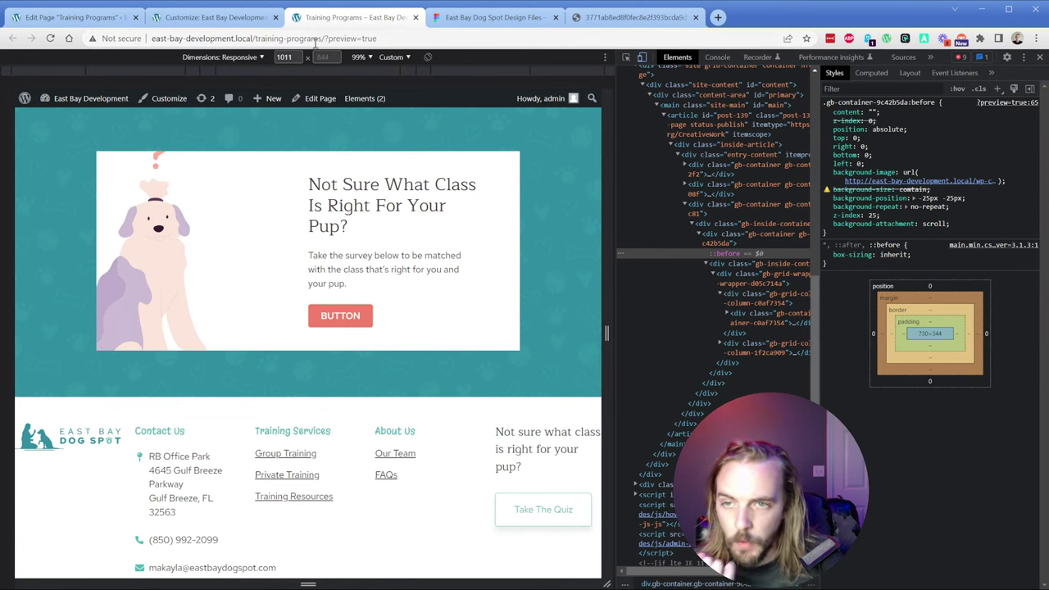
# Step: Re-enter contain as the Question-pup background size, update the page, and return to the preview
pyautogui.click(69, 16)
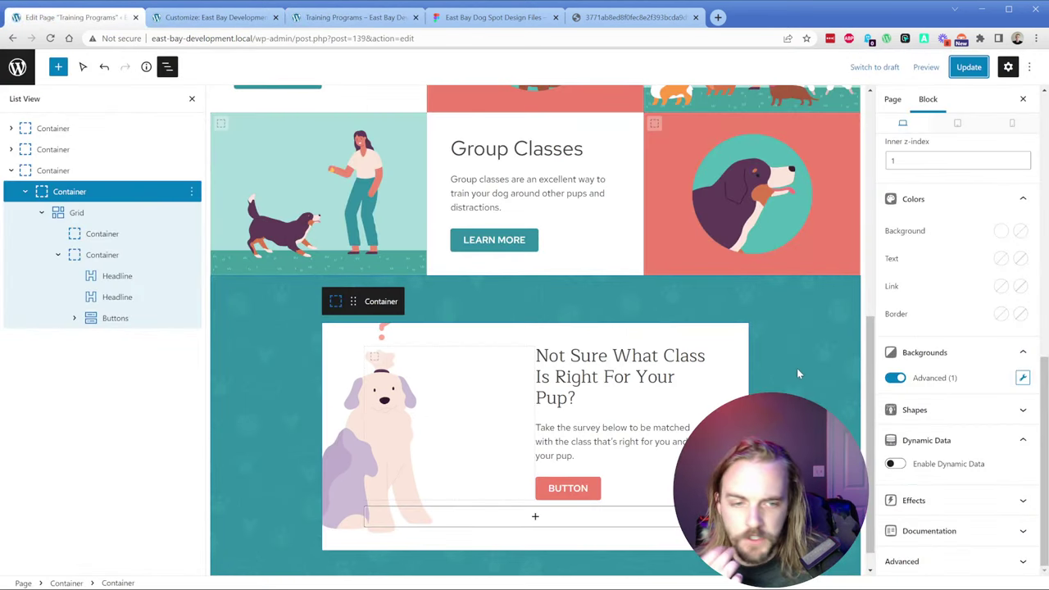
pyautogui.click(1022, 378)
pyautogui.doubleClick(754, 313)
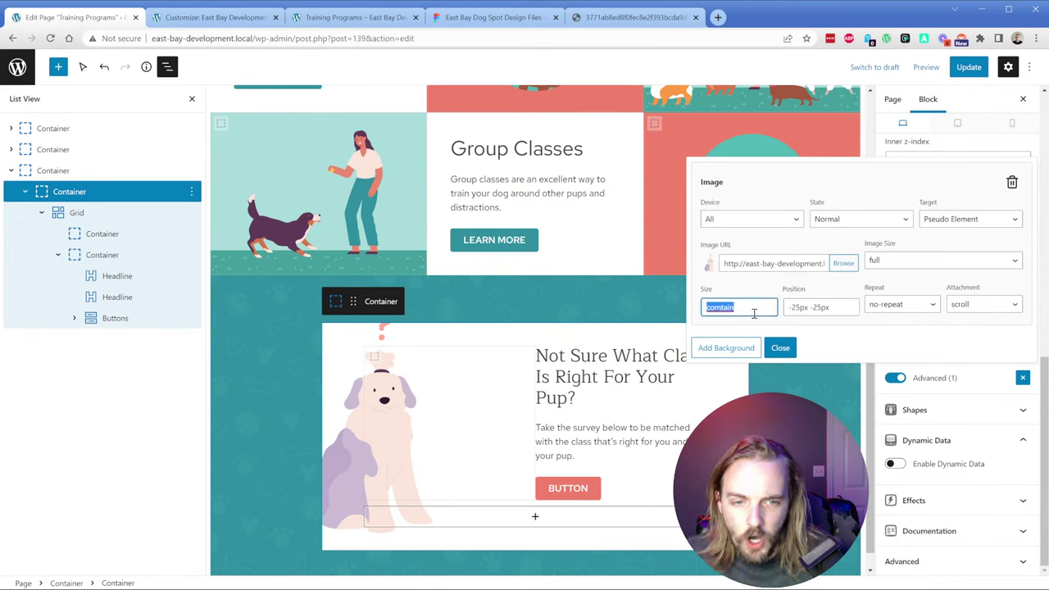
pyautogui.write('contain')
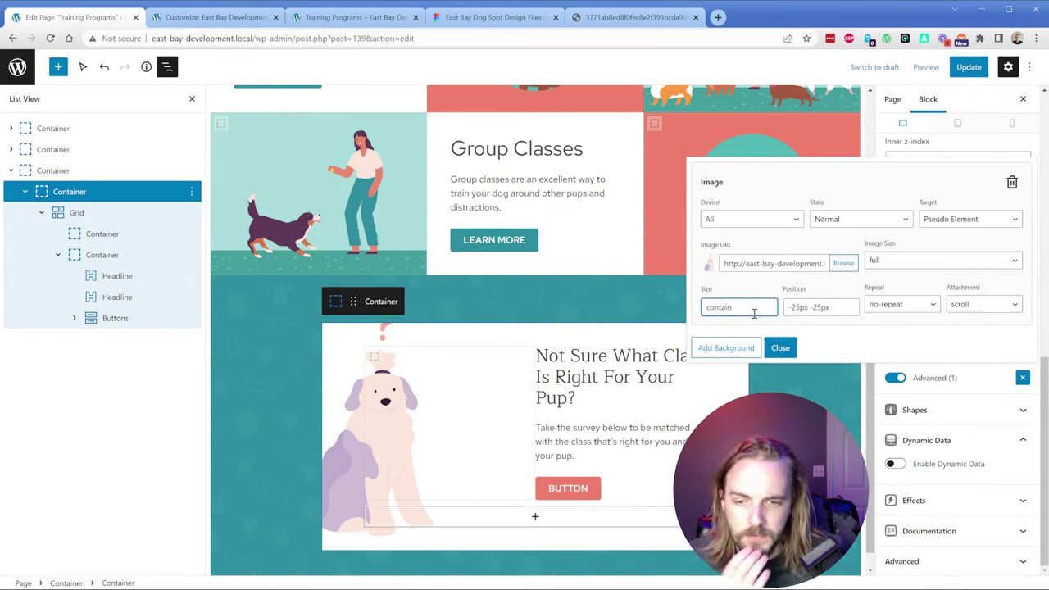
pyautogui.click(780, 348)
pyautogui.click(968, 67)
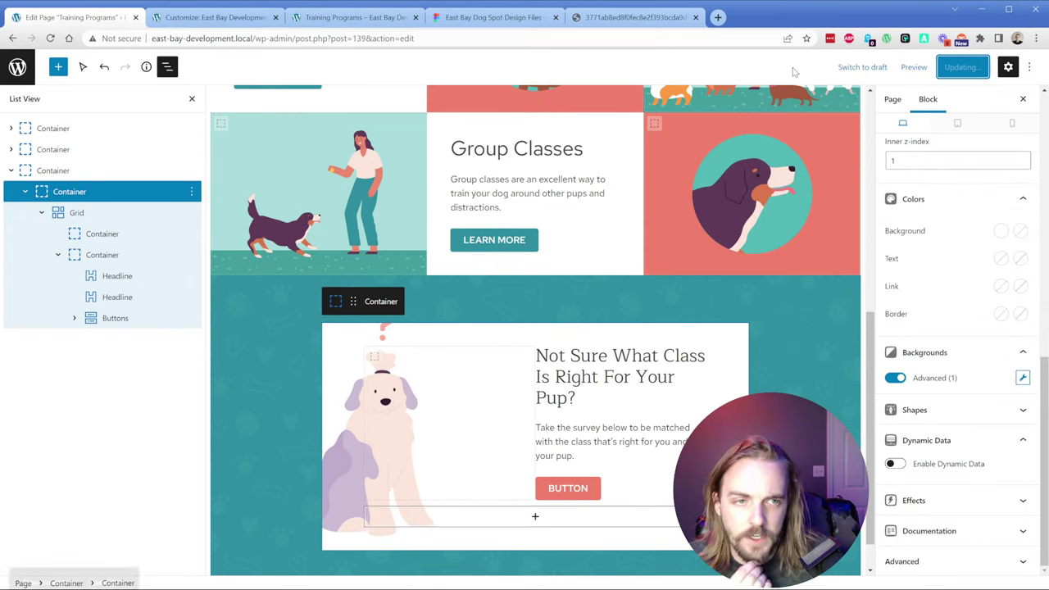
pyautogui.click(353, 17)
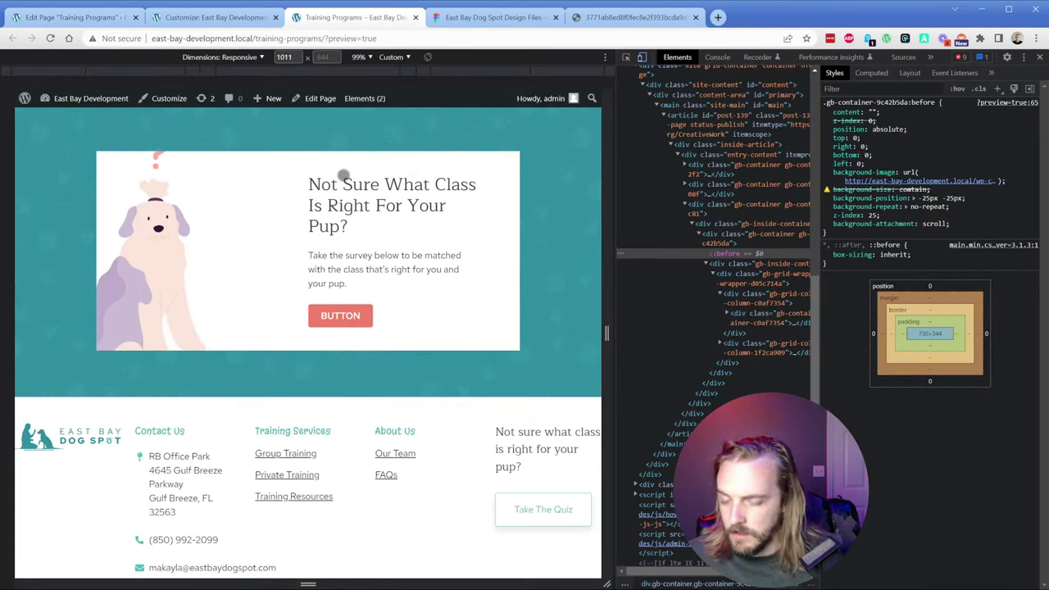
# Step: Reload the preview and add z-index: 25 to the card's ::before illustration rule
pyautogui.hotkey('ctrl', 'r')
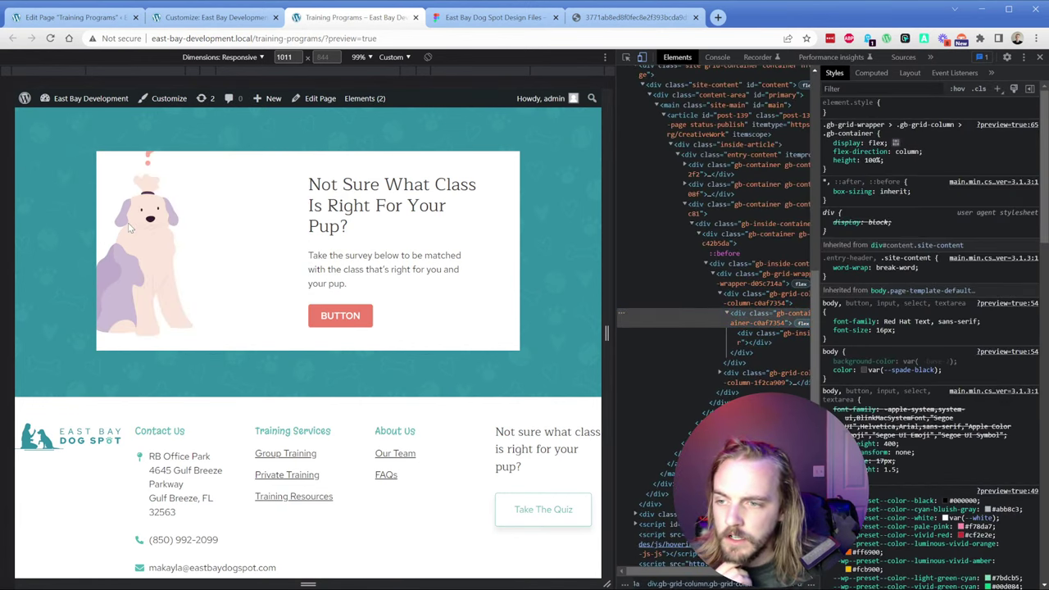
pyautogui.click(721, 266)
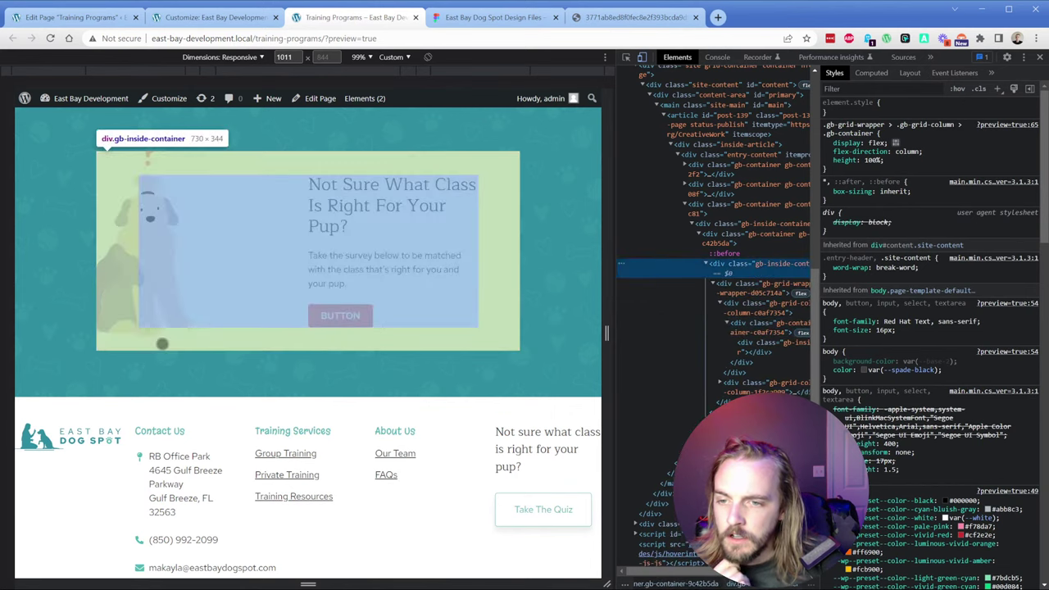
pyautogui.click(723, 255)
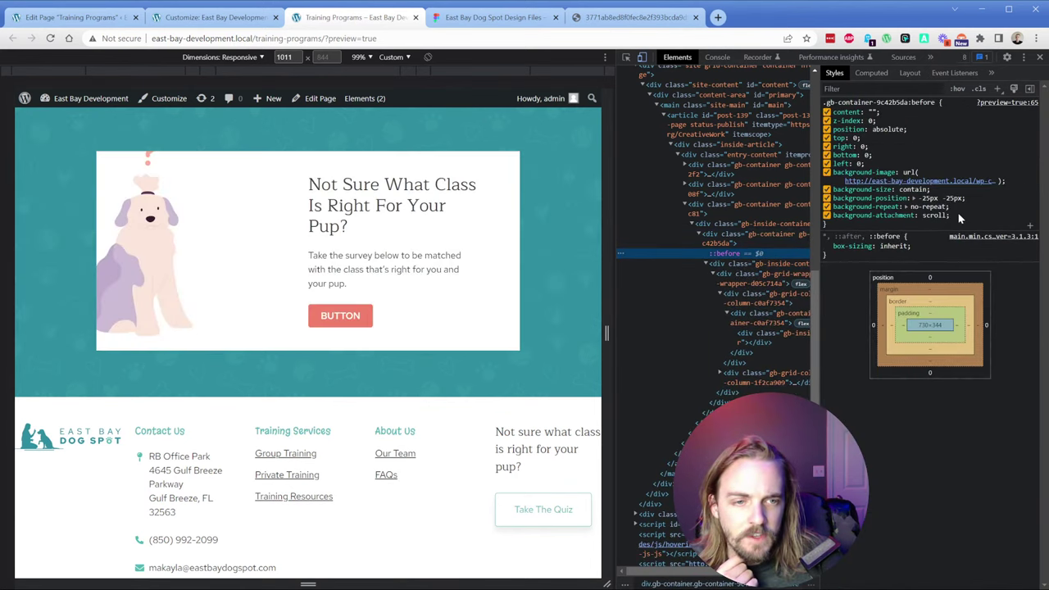
pyautogui.click(964, 213)
pyautogui.write('z-index')
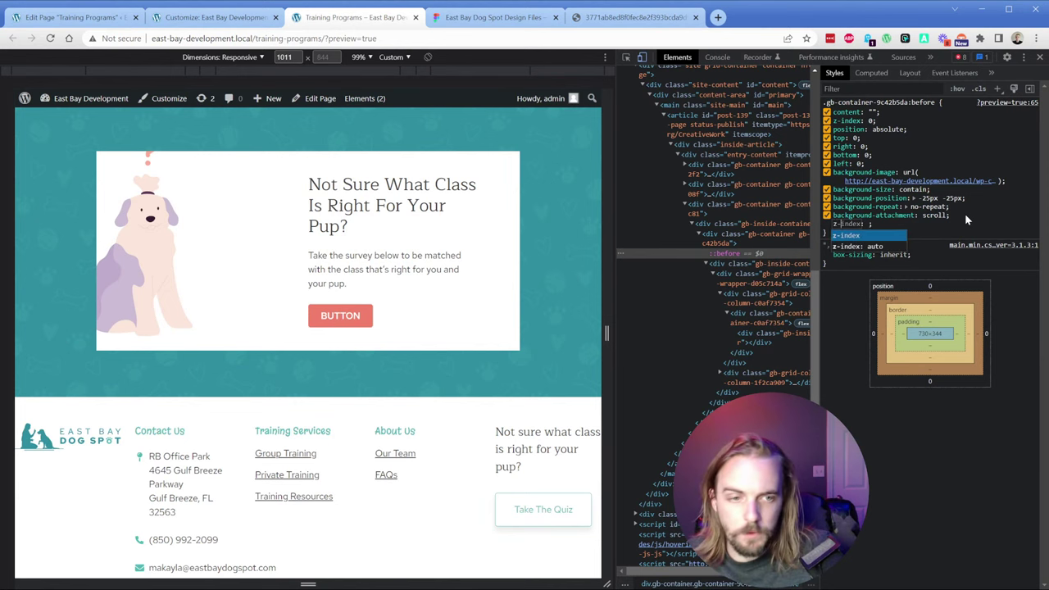
pyautogui.press('Tab')
pyautogui.write('25')
pyautogui.press('Return')
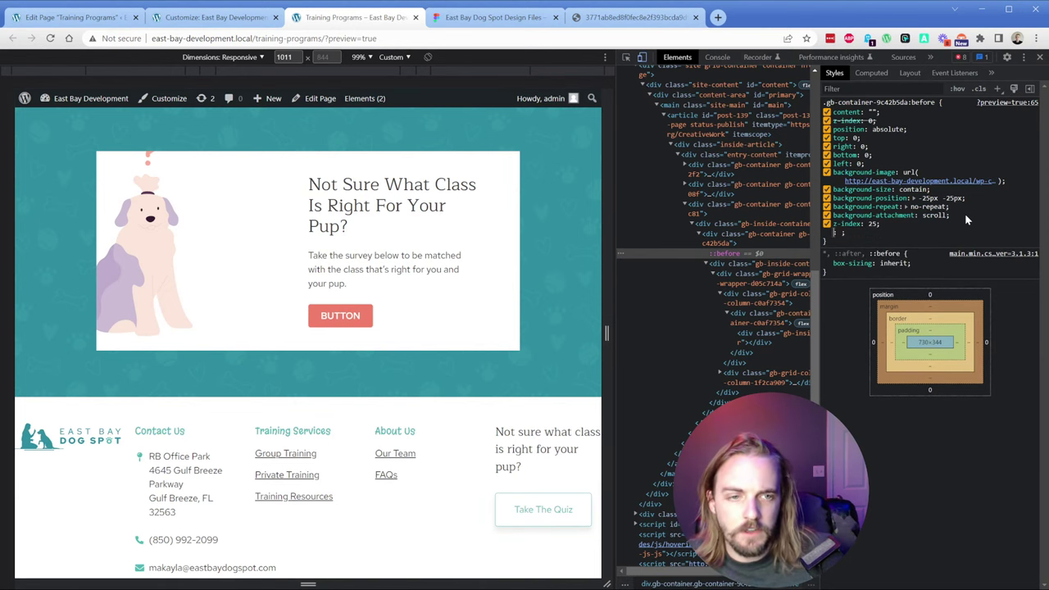
# Step: Disable the card's overflow: hidden and the illustration's background-position
pyautogui.click(799, 242)
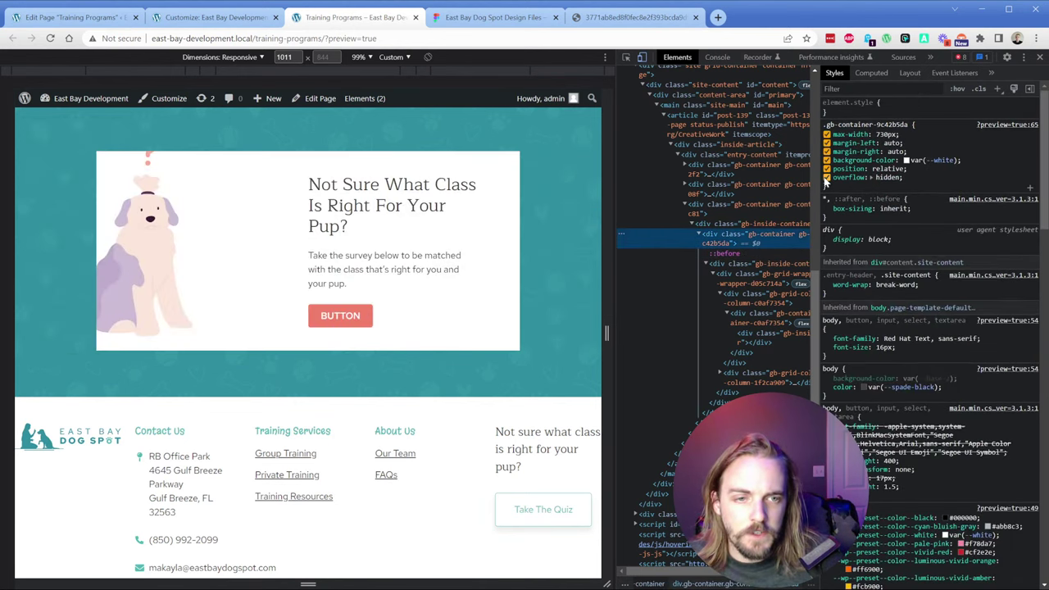
pyautogui.click(826, 178)
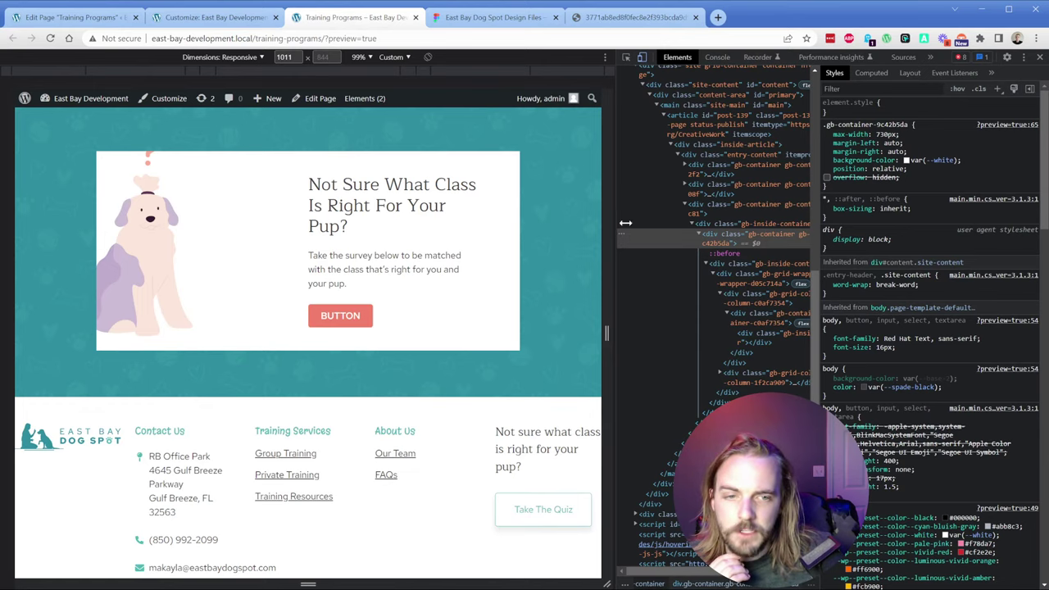
pyautogui.click(725, 253)
pyautogui.moveTo(887, 169)
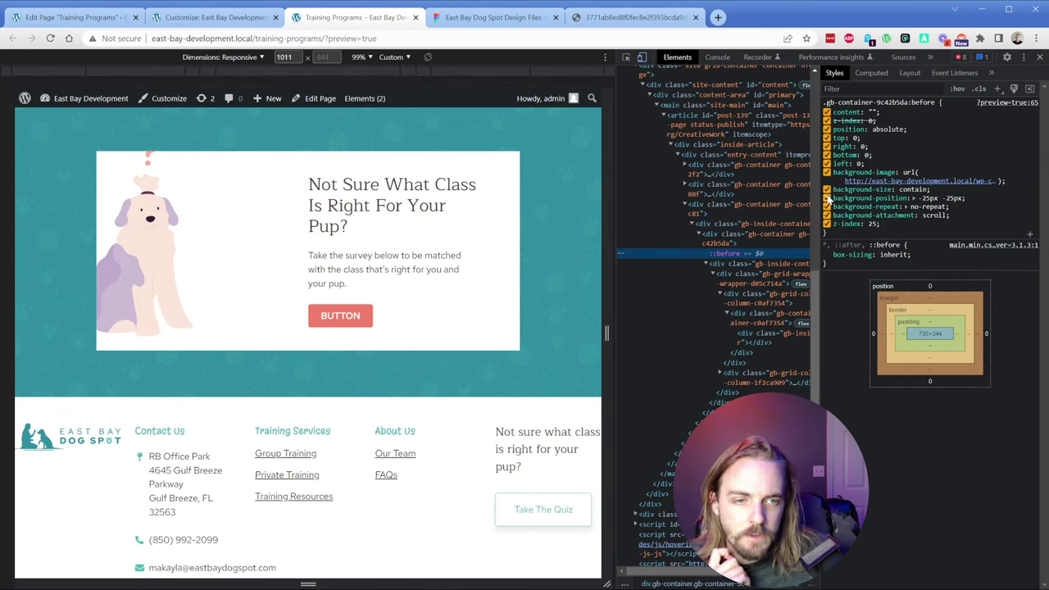
pyautogui.click(827, 198)
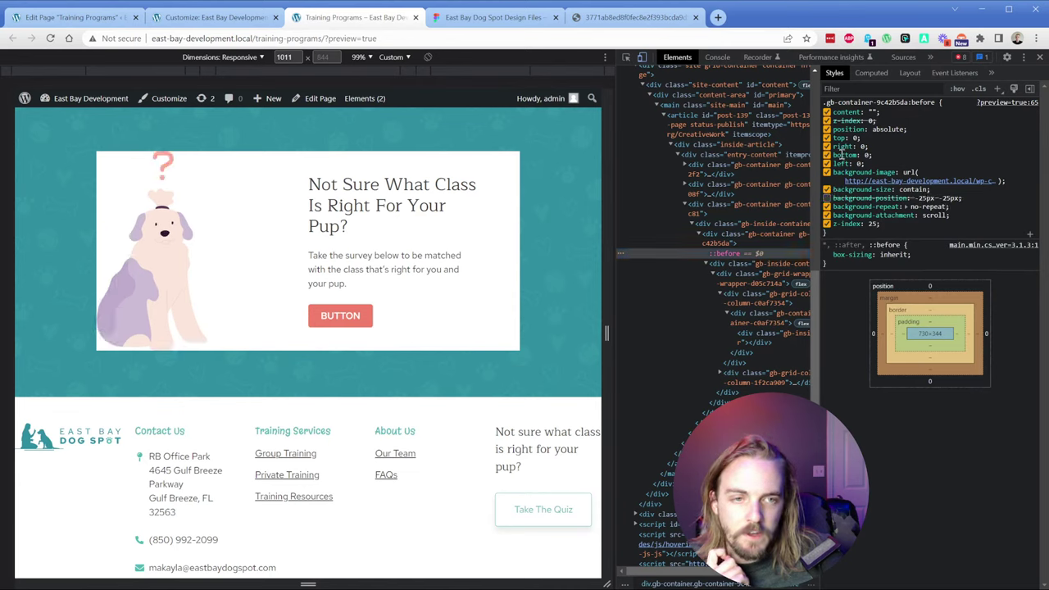
# Step: Set the ::before offsets to top -50px, left 0, and bottom -50px
pyautogui.moveTo(856, 196)
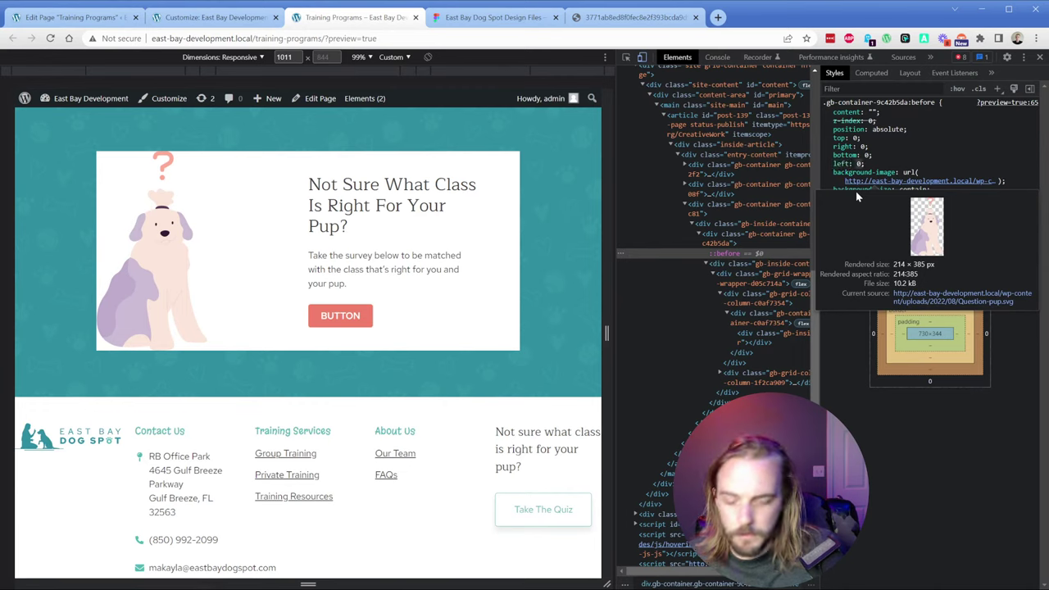
pyautogui.write('-25px')
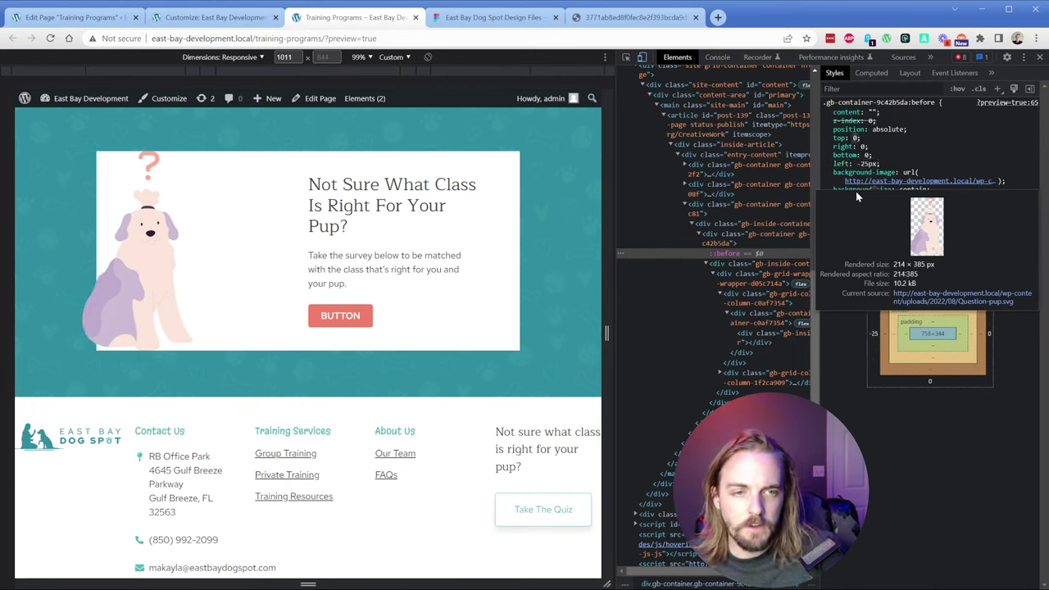
pyautogui.press('Tab')
pyautogui.press('Tab')
pyautogui.press('Tab')
pyautogui.press('Tab')
pyautogui.press('Tab')
pyautogui.press('Tab')
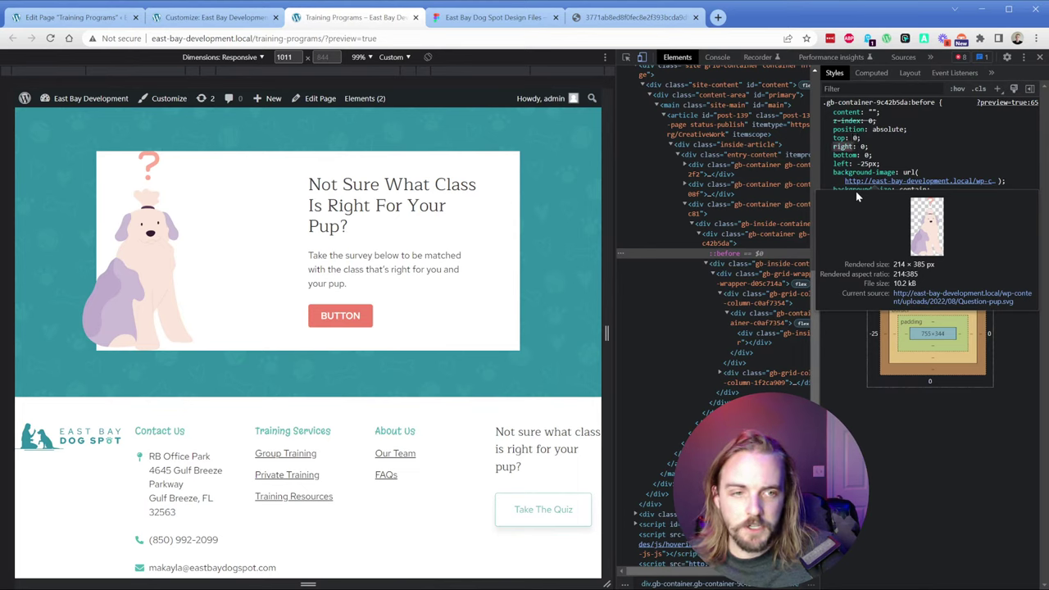
pyautogui.write('0')
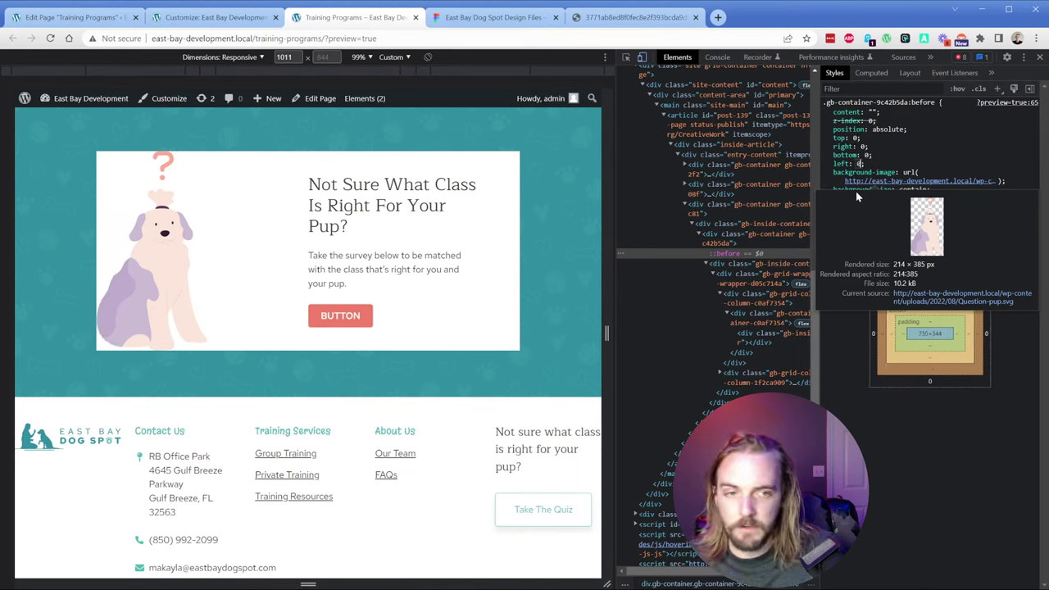
pyautogui.hotkey('shift', 'Tab')
pyautogui.hotkey('shift', 'Tab')
pyautogui.hotkey('shift', 'Tab')
pyautogui.hotkey('shift', 'Tab')
pyautogui.hotkey('shift', 'Tab')
pyautogui.hotkey('shift', 'Tab')
pyautogui.write('-50')
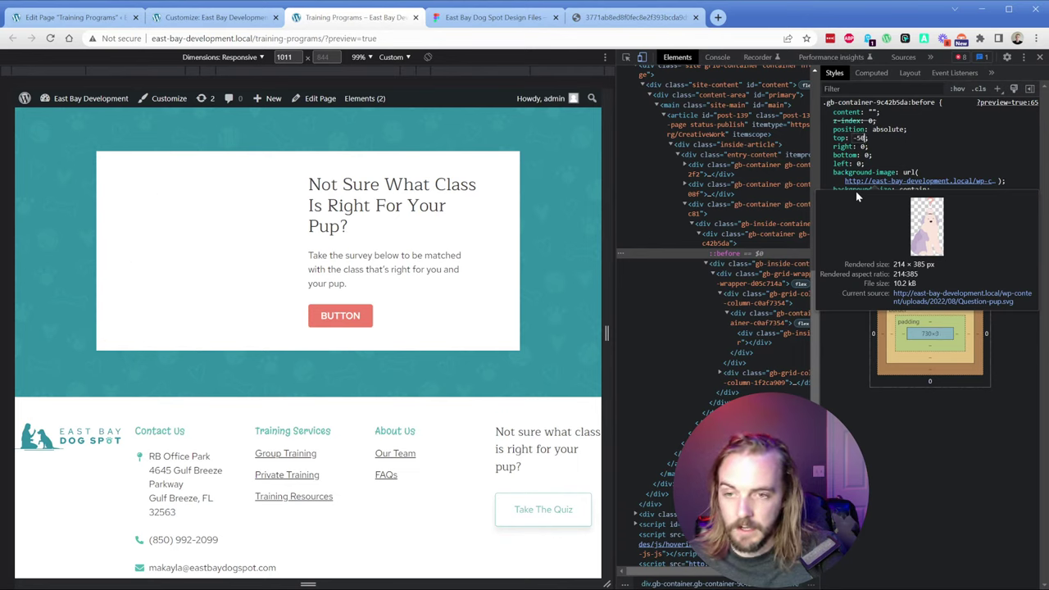
pyautogui.press('Tab')
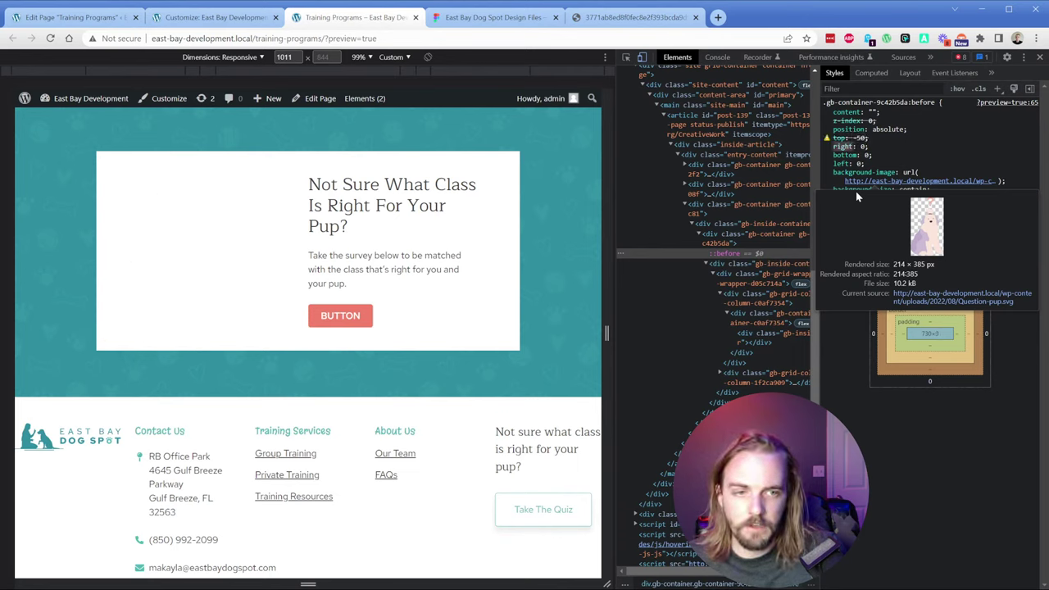
pyautogui.hotkey('shift', 'Tab')
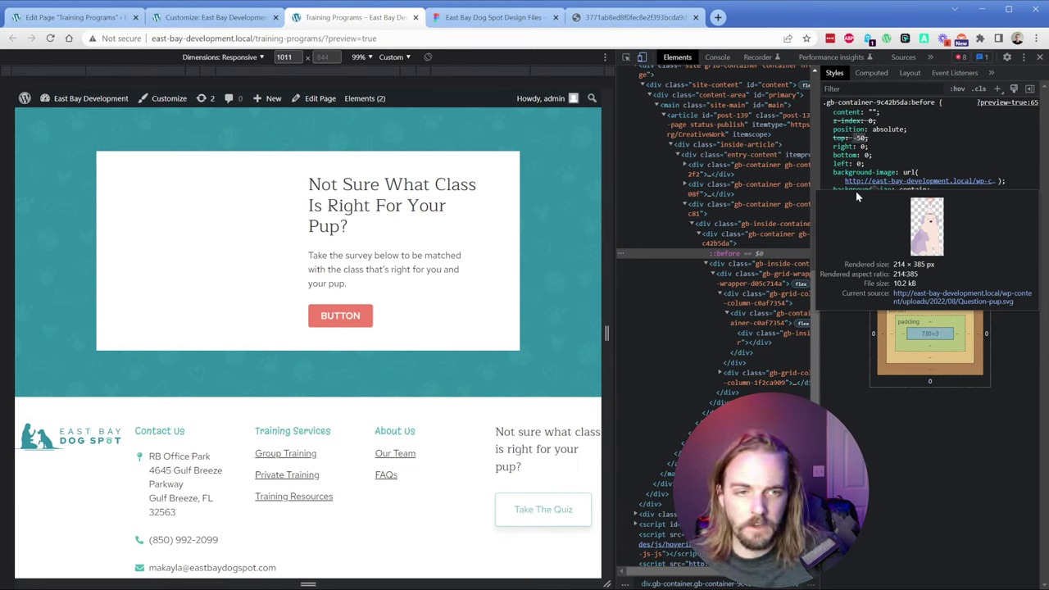
pyautogui.write('px')
pyautogui.press('Tab')
pyautogui.press('Tab')
pyautogui.press('Tab')
pyautogui.press('Tab')
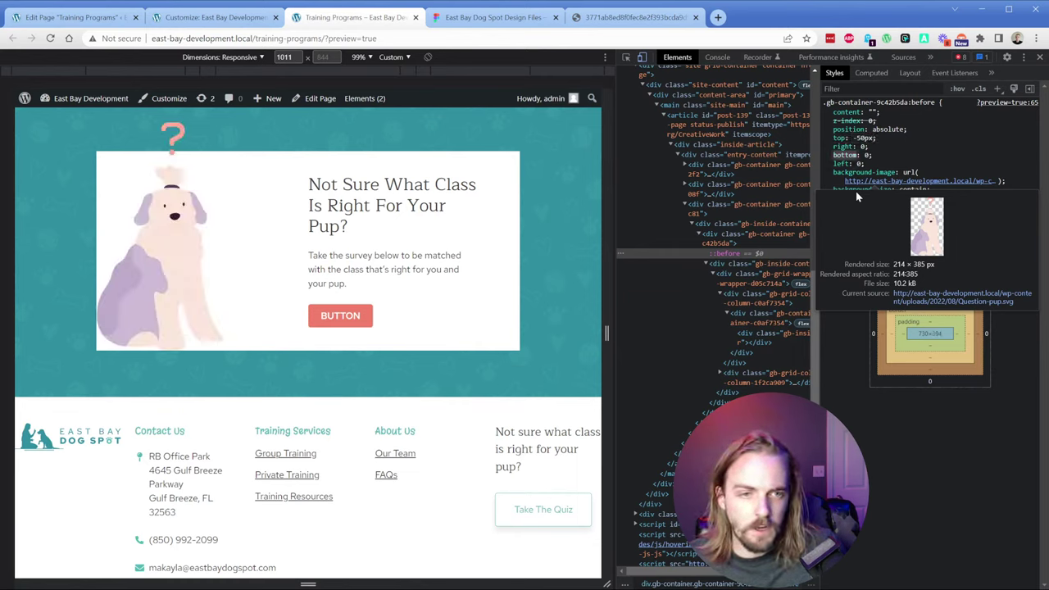
pyautogui.write('5-px')
pyautogui.press('BackSpace')
pyautogui.press('BackSpace')
pyautogui.press('BackSpace')
pyautogui.press('BackSpace')
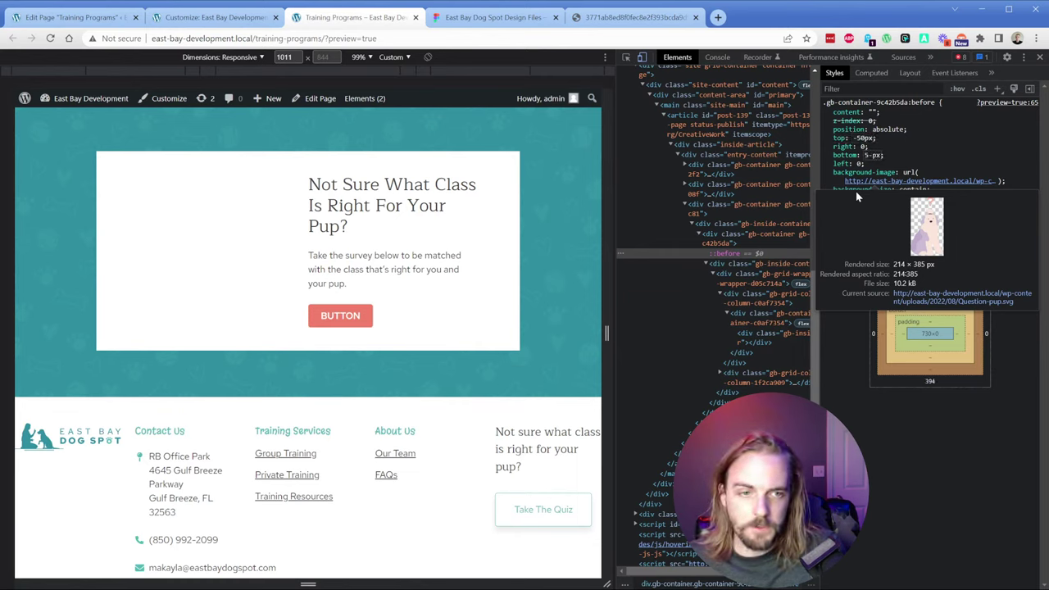
pyautogui.write('-50px')
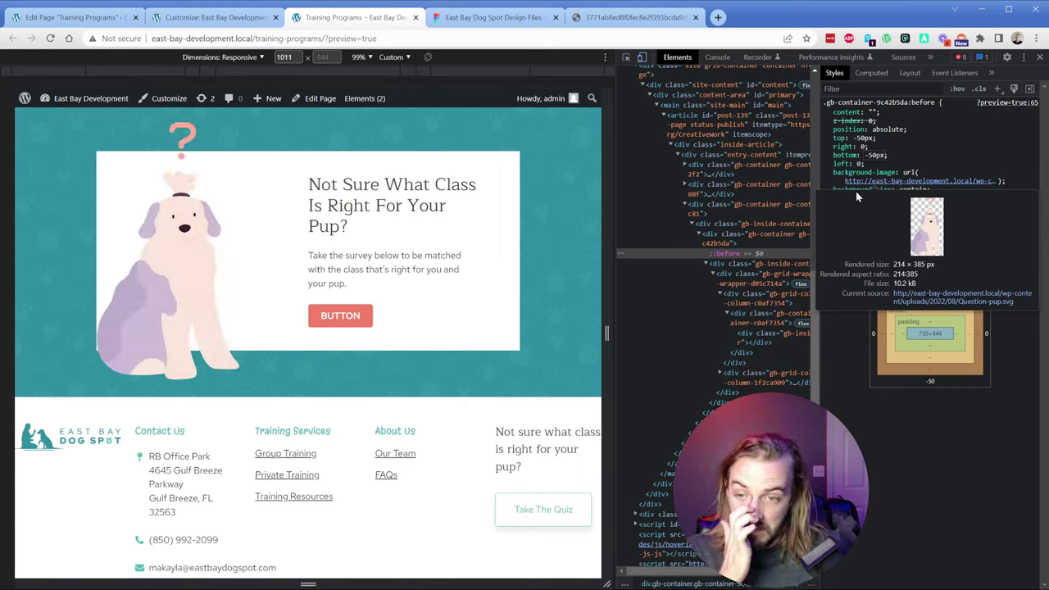
# Step: Check the Question-pup layer in Figma's Frame 788, then go to the teal paw-pattern image tab
pyautogui.click(469, 18)
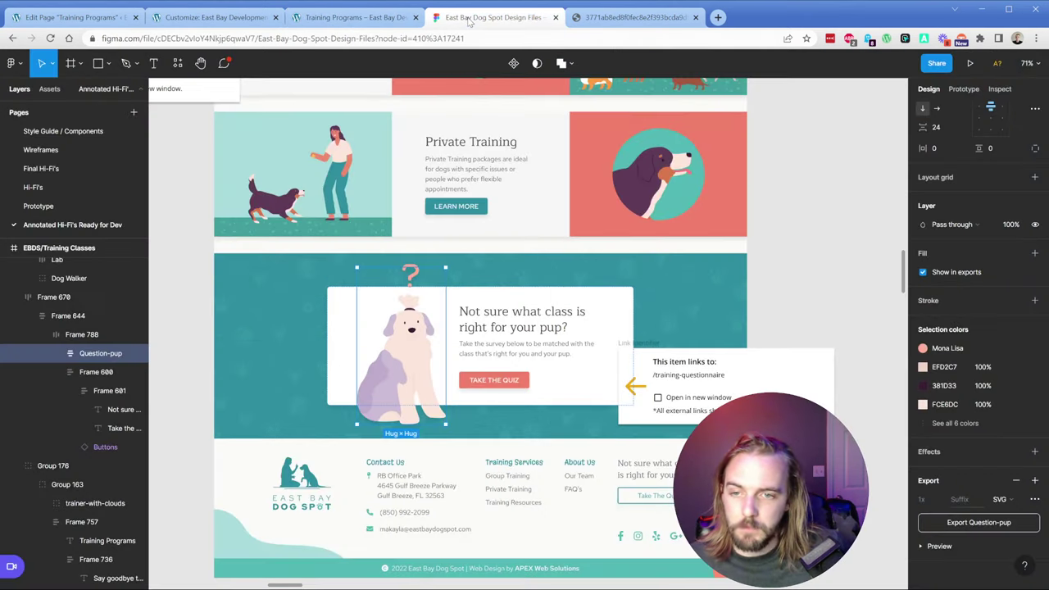
pyautogui.click(336, 342)
pyautogui.click(416, 340)
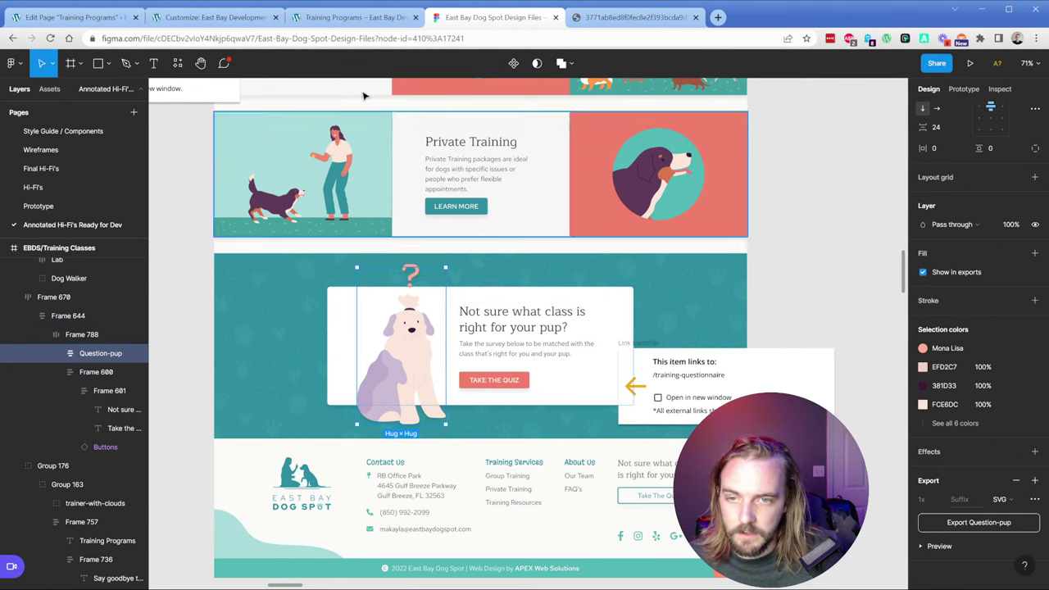
pyautogui.click(82, 18)
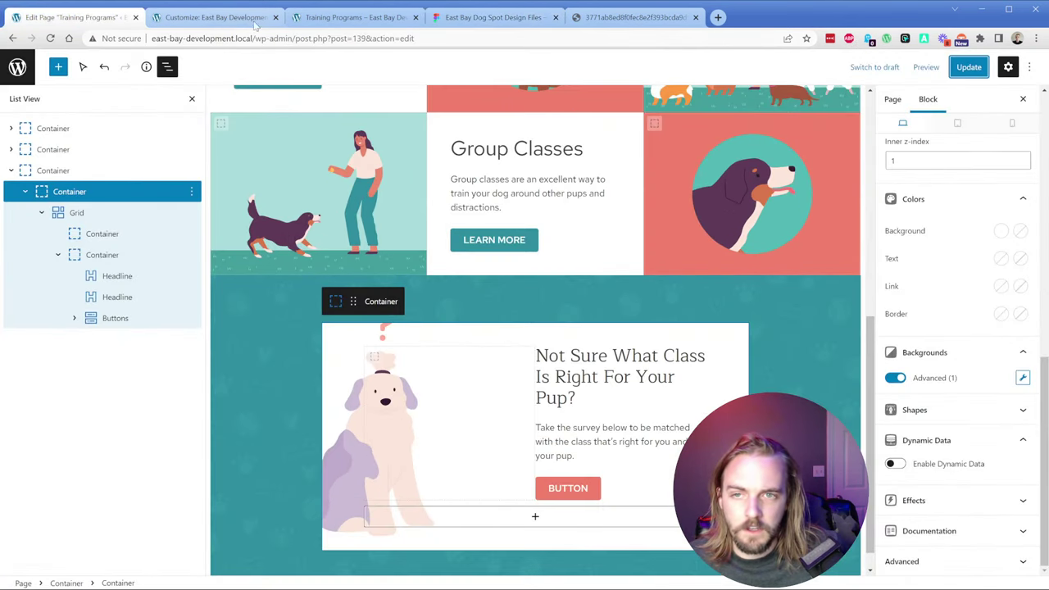
pyautogui.click(217, 18)
pyautogui.click(630, 17)
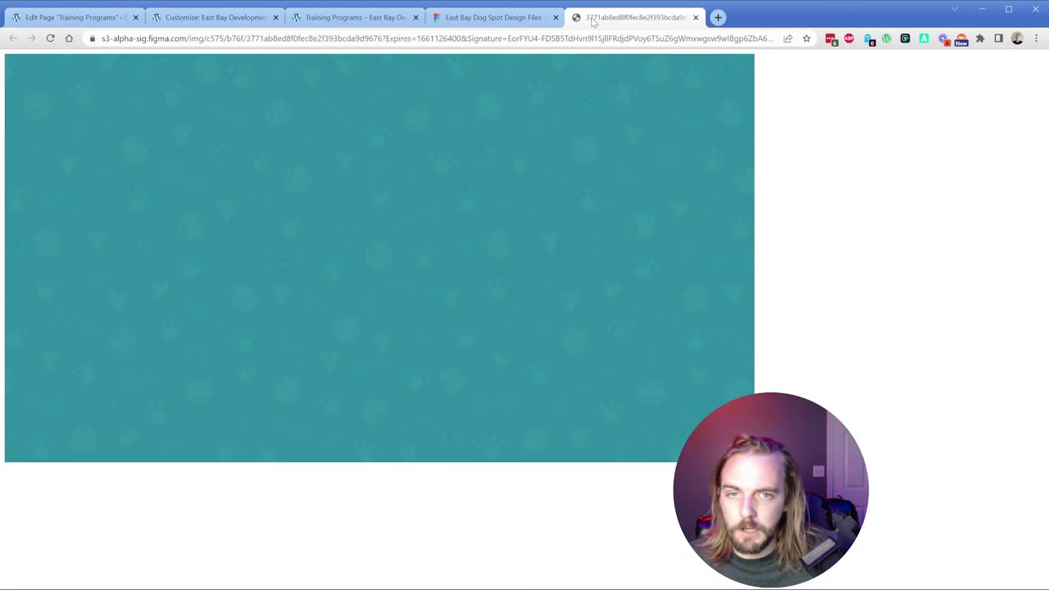
# Step: Change the ::before illustration's left offset to 72px in the preview's Styles pane
pyautogui.click(352, 17)
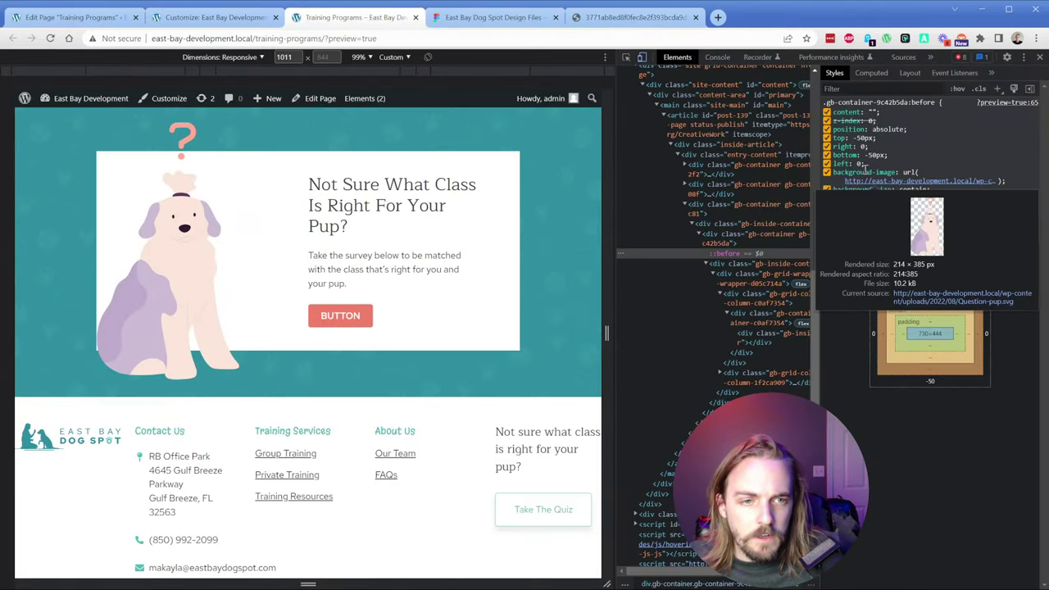
pyautogui.write('72px')
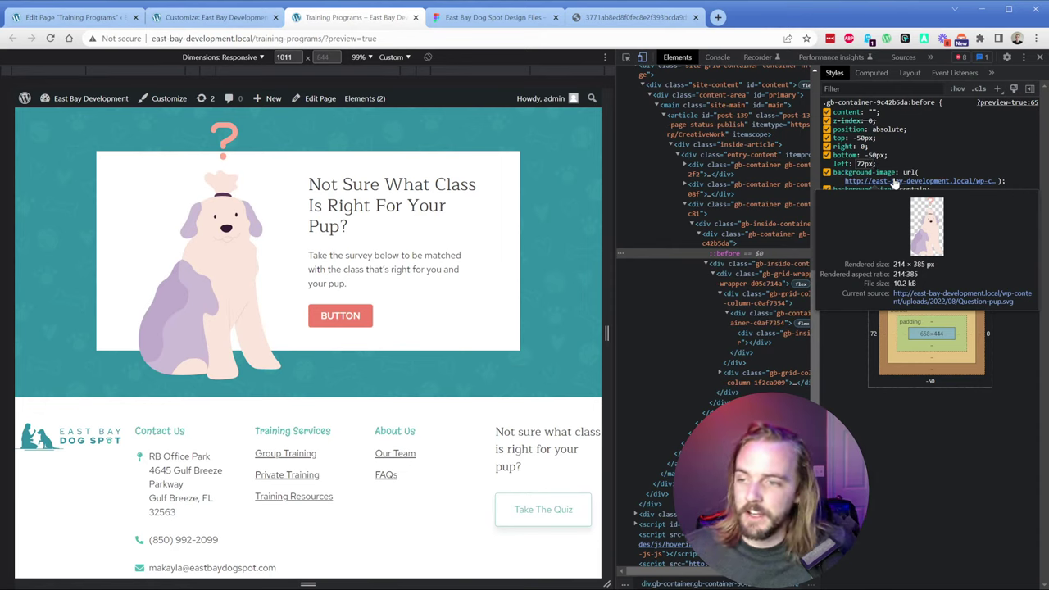
pyautogui.press('Return')
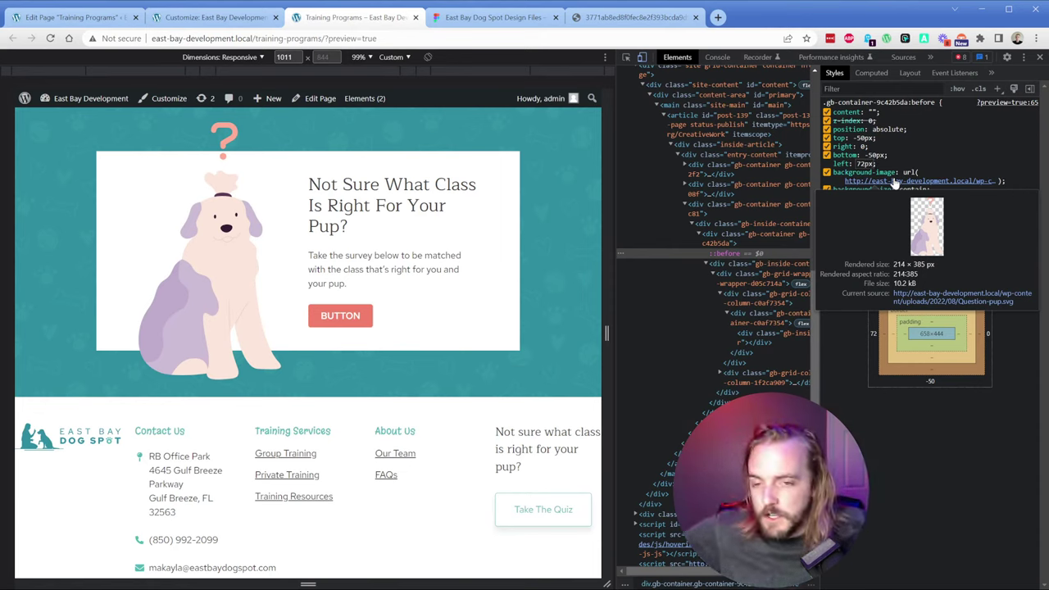
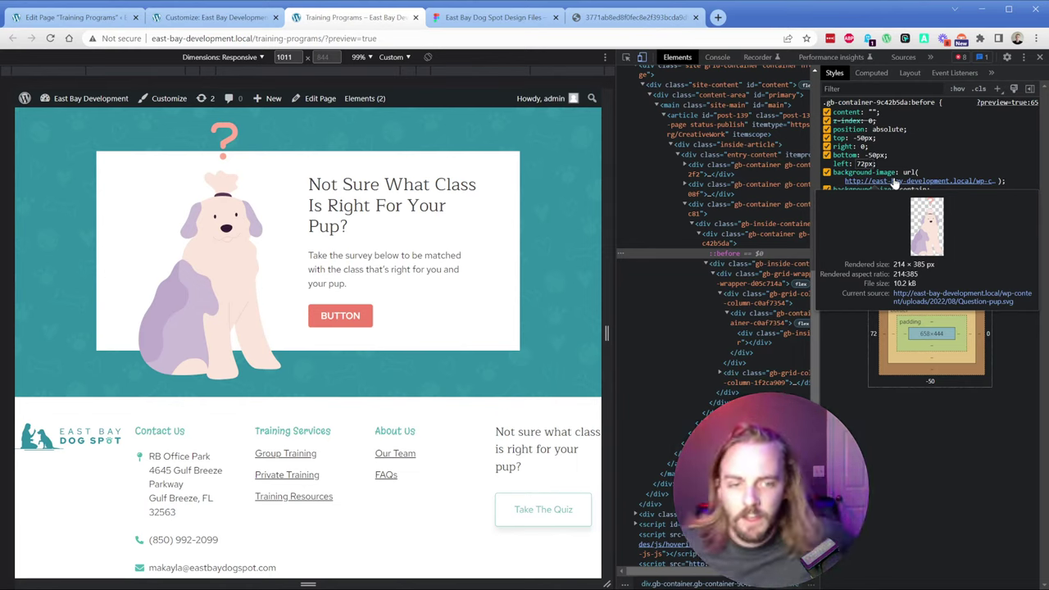
# Step: Commit left: 72px on the pup's ::before rule in DevTools
pyautogui.press('Return')
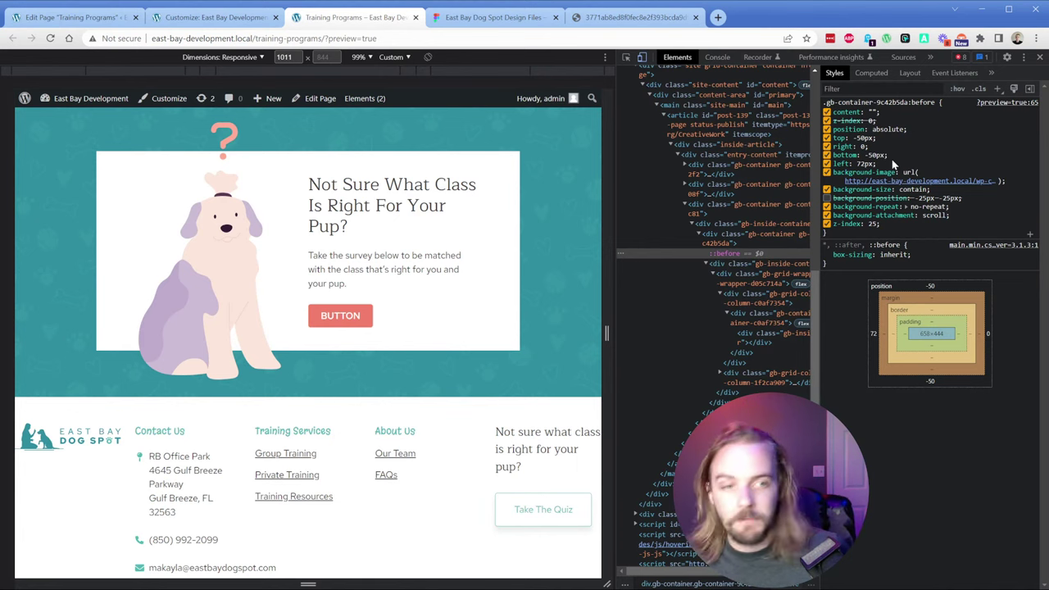
# Step: Start a new .gb-container-9c42b5da:before rule at the end of Additional CSS
pyautogui.click(221, 17)
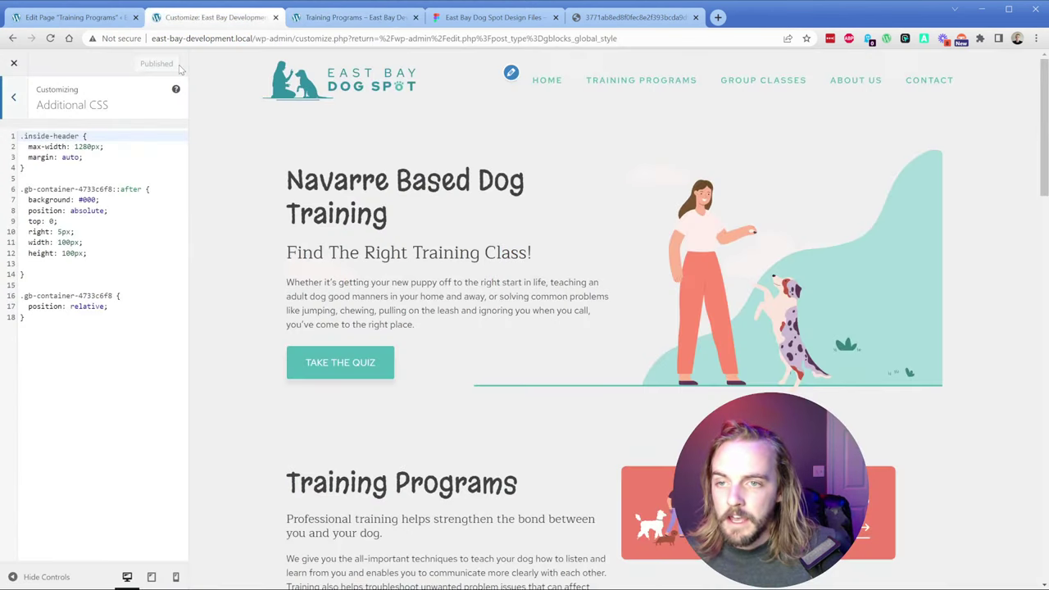
pyautogui.click(79, 344)
pyautogui.press('Return')
pyautogui.press('Return')
pyautogui.write('.gb-container-9c4b5da')
pyautogui.write(':before {')
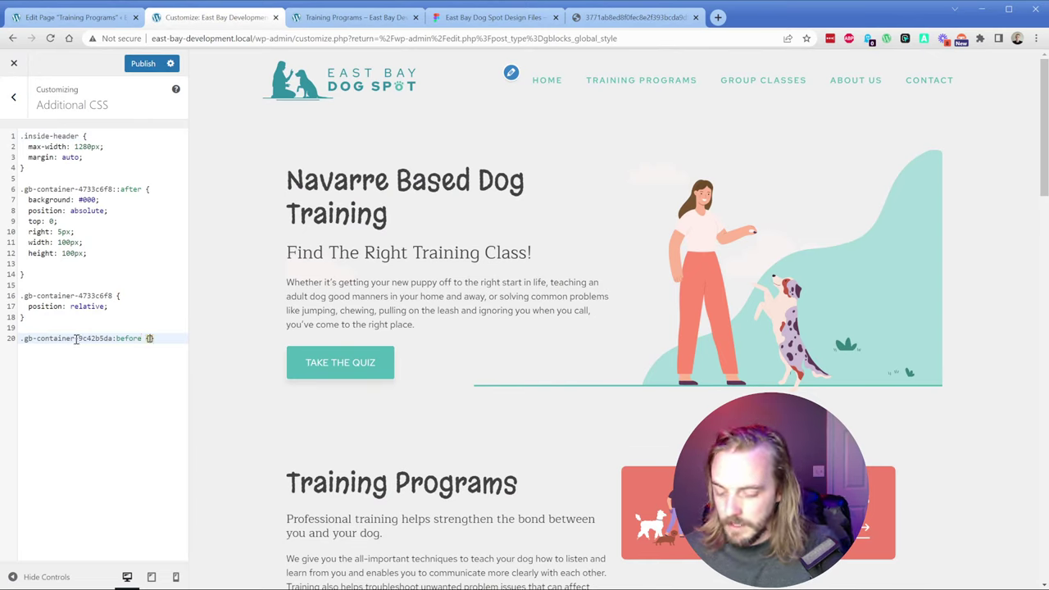
pyautogui.press('Return')
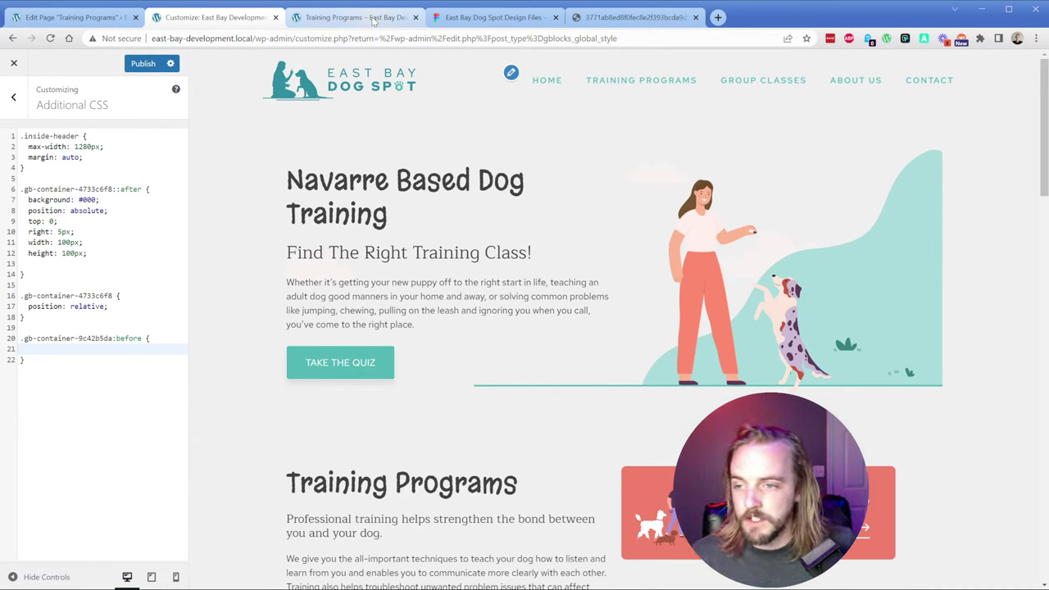
# Step: Fill the rule with the top, right, bottom and left declarations copied from DevTools, aligned
pyautogui.click(373, 18)
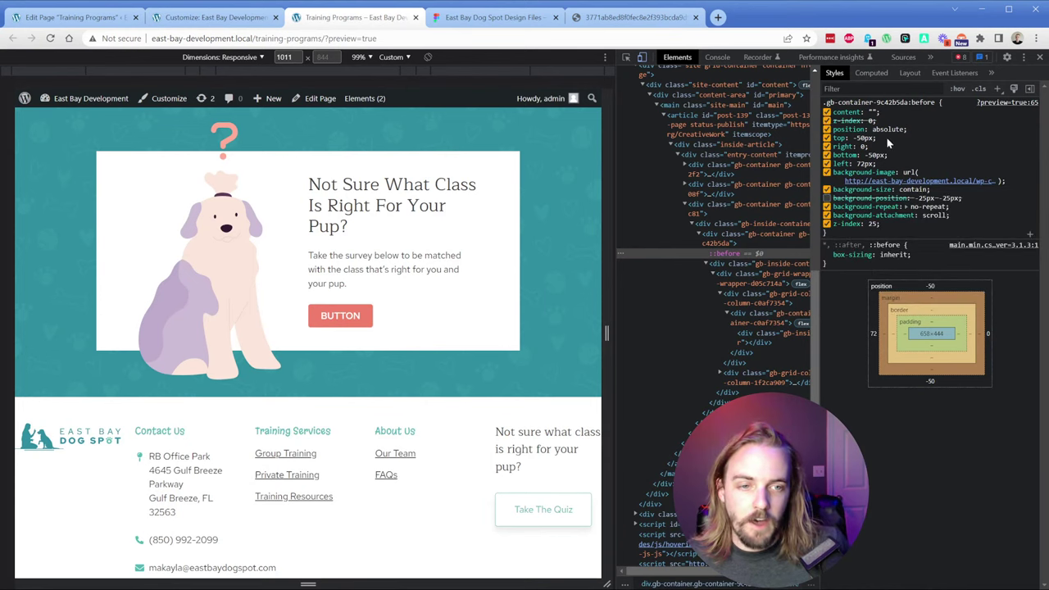
pyautogui.moveTo(881, 168); pyautogui.dragTo(836, 135)
pyautogui.hotkey('ctrl', 'c')
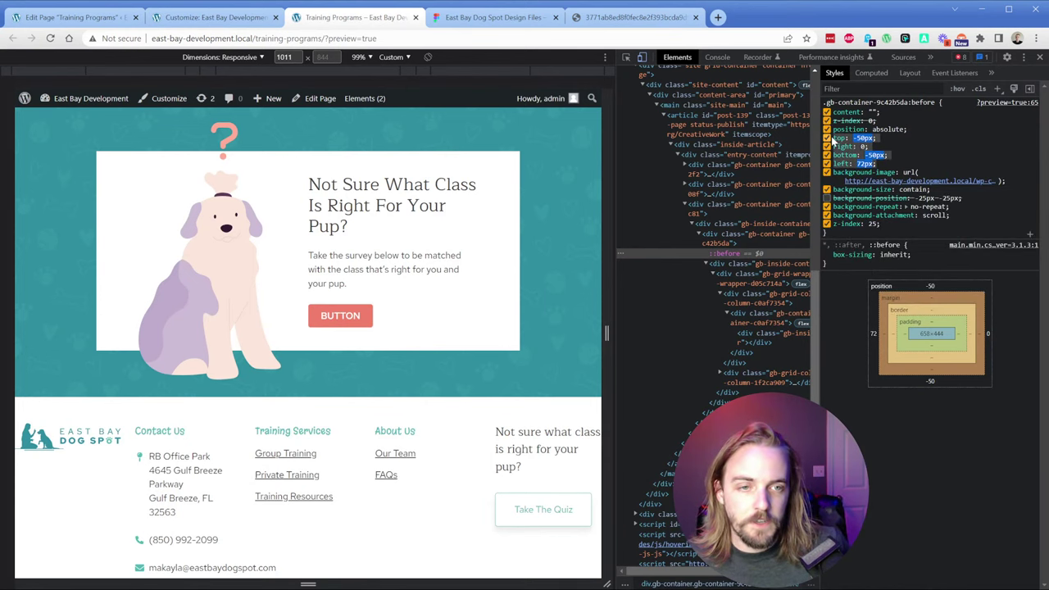
pyautogui.click(213, 17)
pyautogui.hotkey('ctrl', 'v')
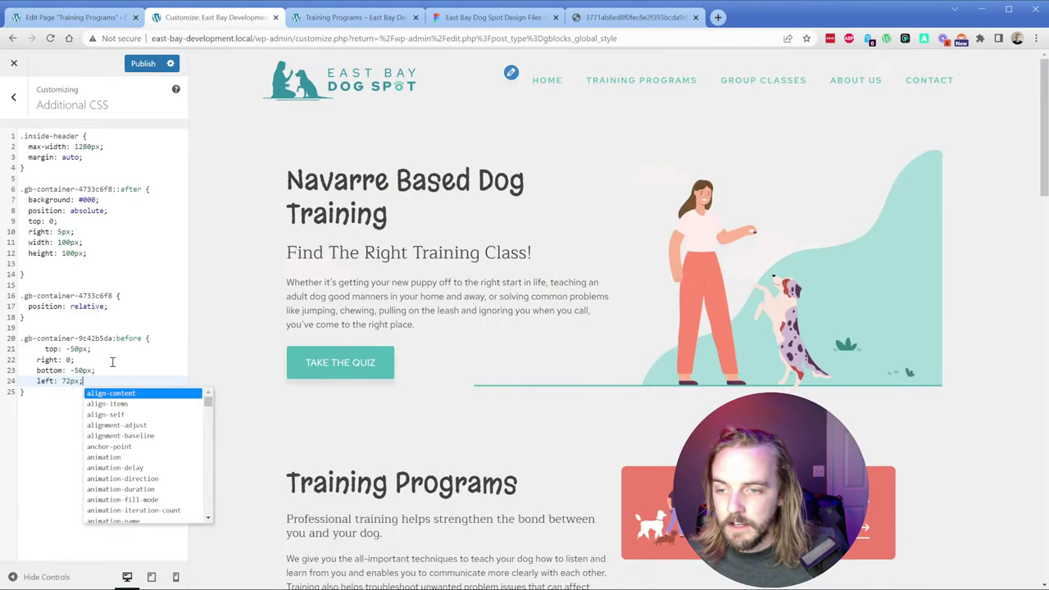
pyautogui.click(44, 349)
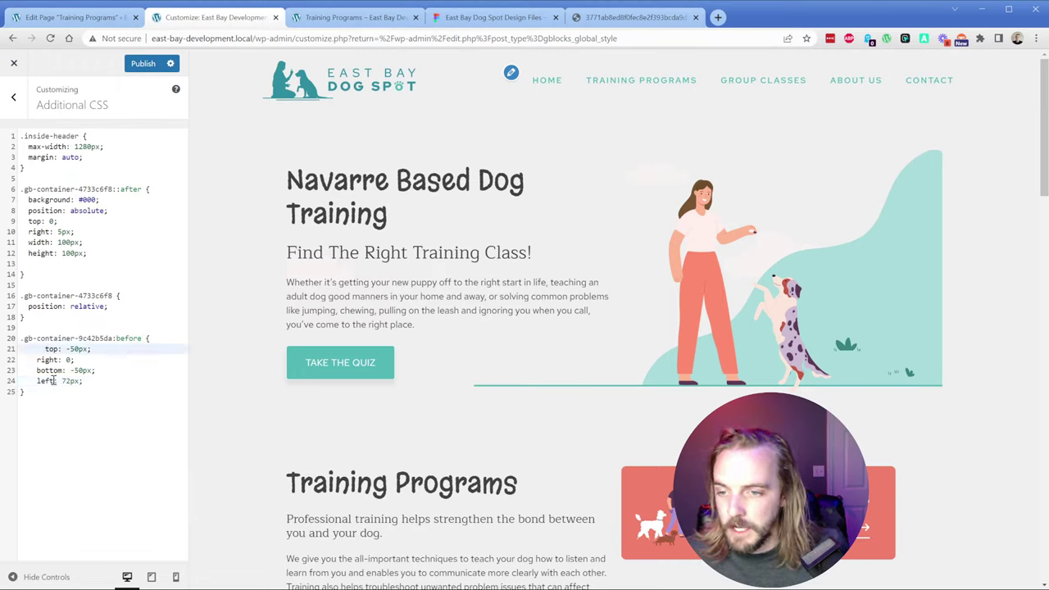
pyautogui.press('BackSpace')
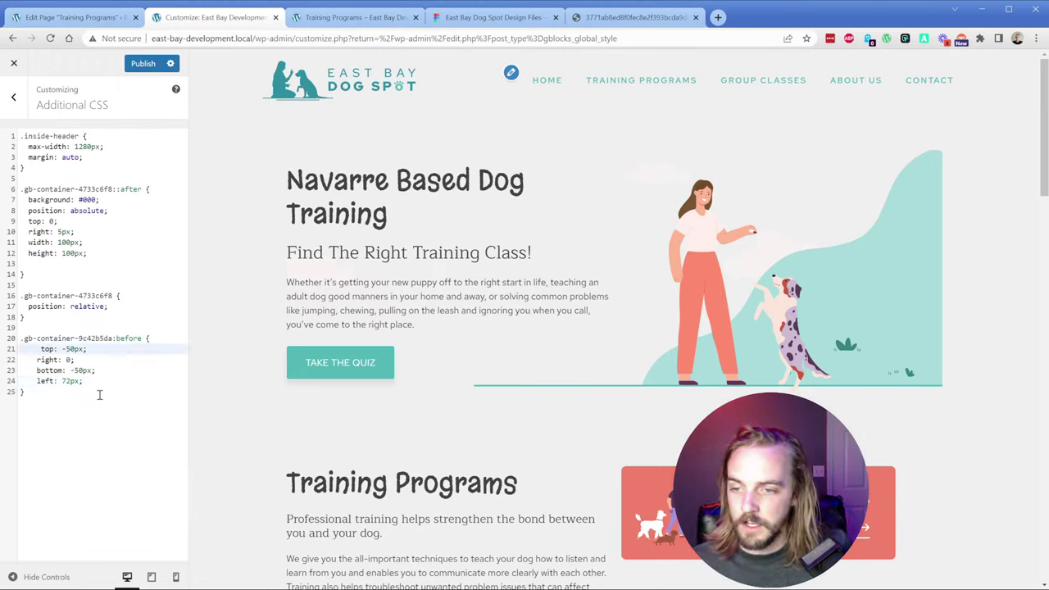
pyautogui.press('BackSpace')
# Step: Publish the CSS and close DevTools on the Training Programs preview
pyautogui.click(145, 63)
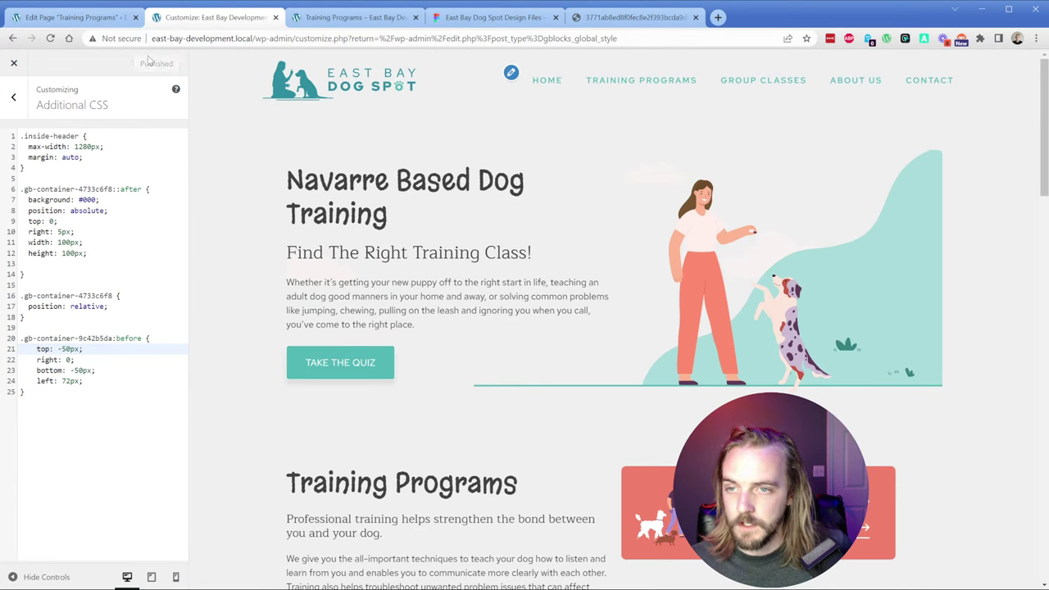
pyautogui.click(354, 17)
pyautogui.click(1039, 59)
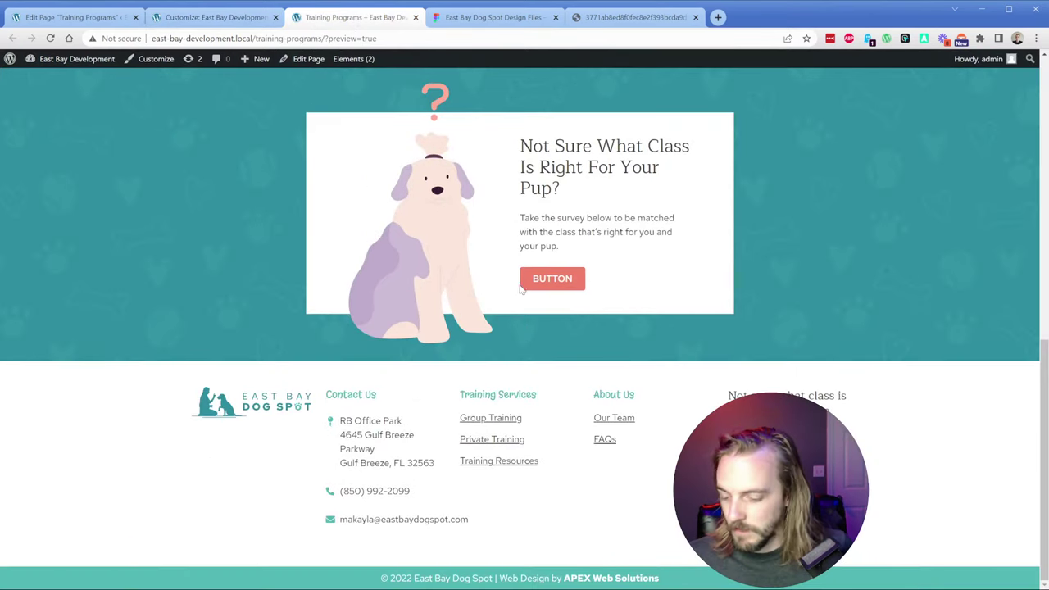
# Step: Reload the preview and switch off the white card's overflow: hidden in DevTools
pyautogui.press('F5')
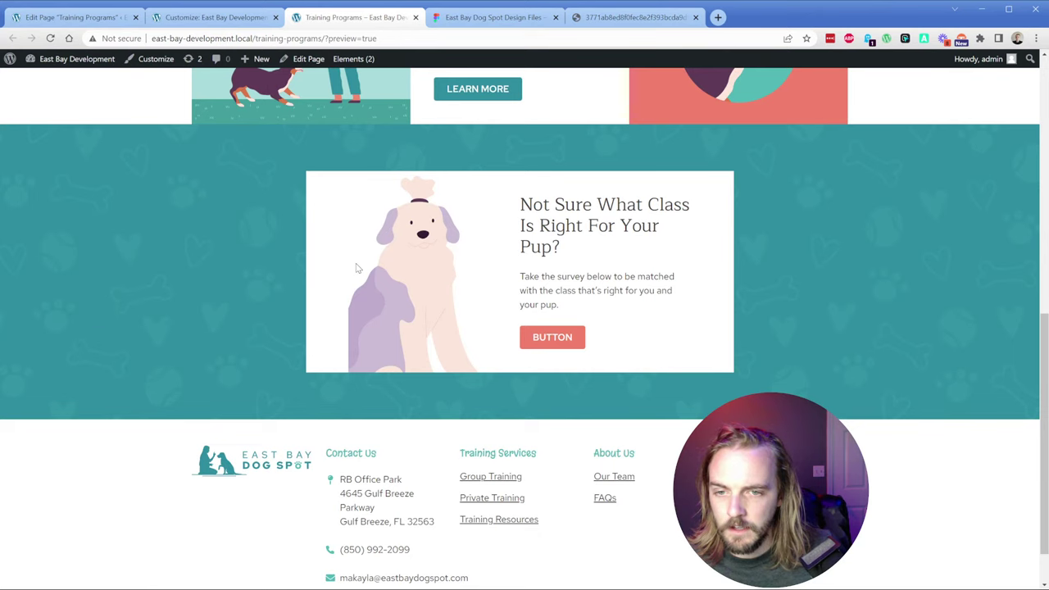
pyautogui.hotkey('ctrl', 'shift', 'i')
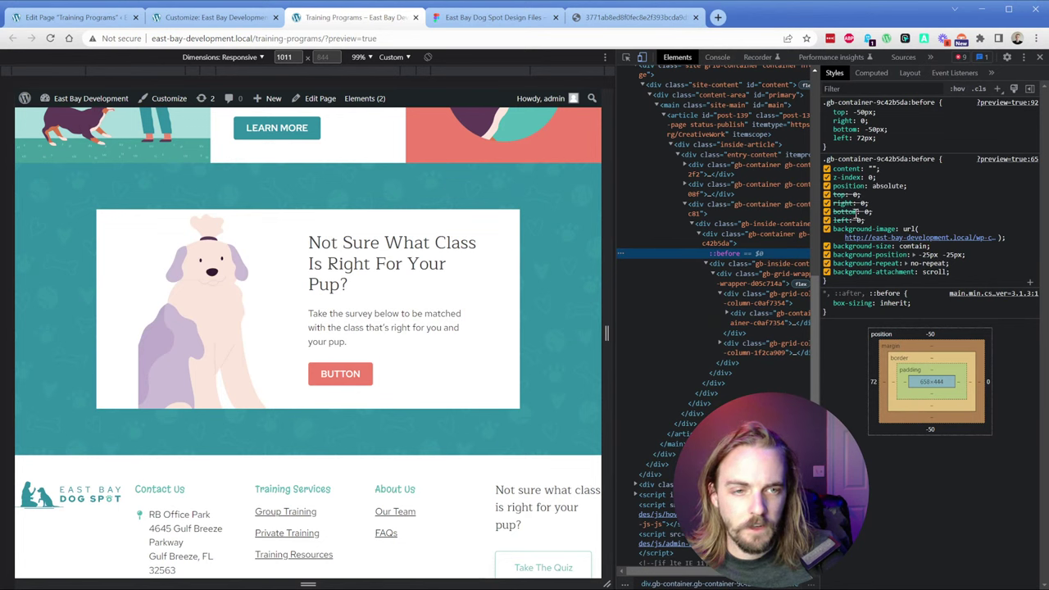
pyautogui.click(736, 236)
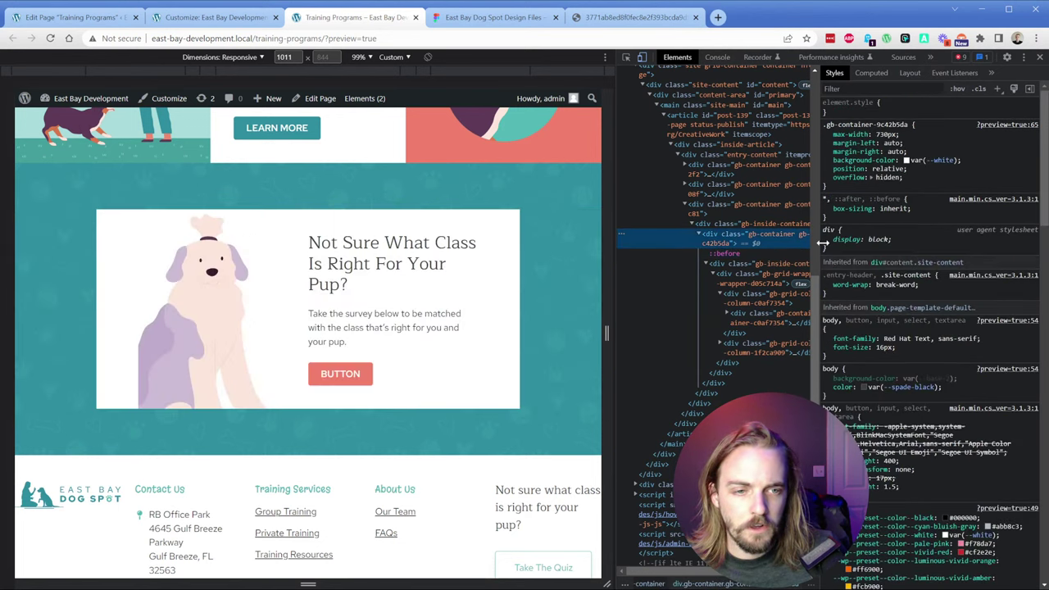
pyautogui.click(826, 177)
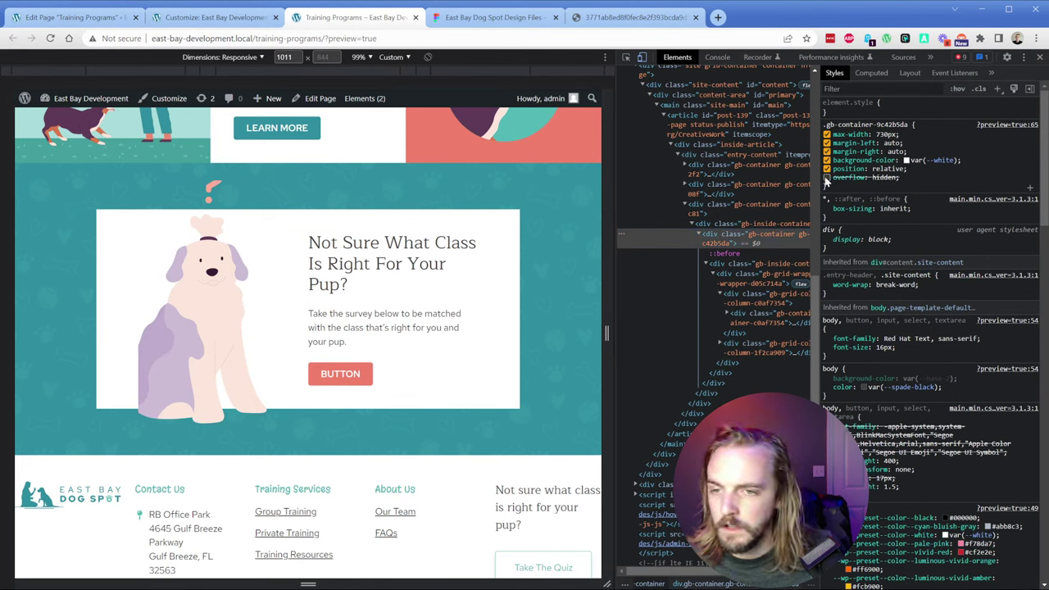
pyautogui.doubleClick(826, 178)
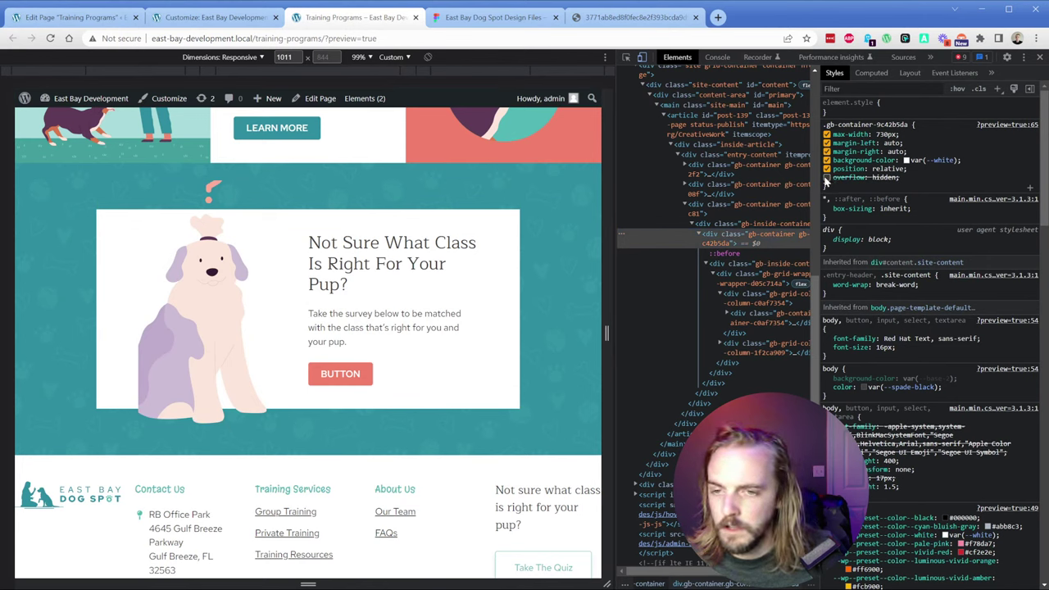
pyautogui.press('F12')
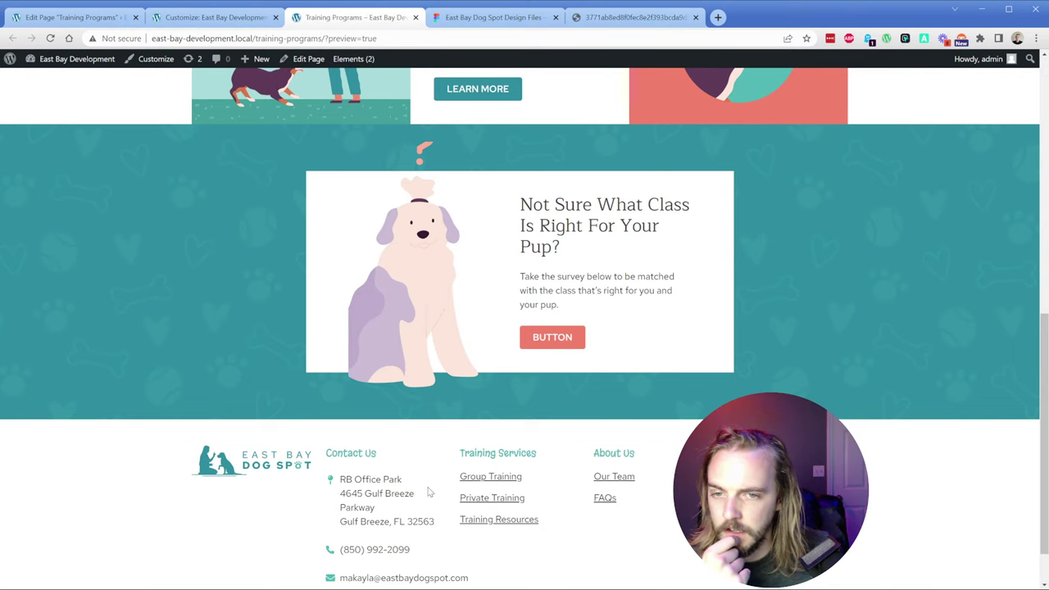
# Step: Switch off background-position on the pup's ::before element
pyautogui.press('F12')
pyautogui.click(742, 255)
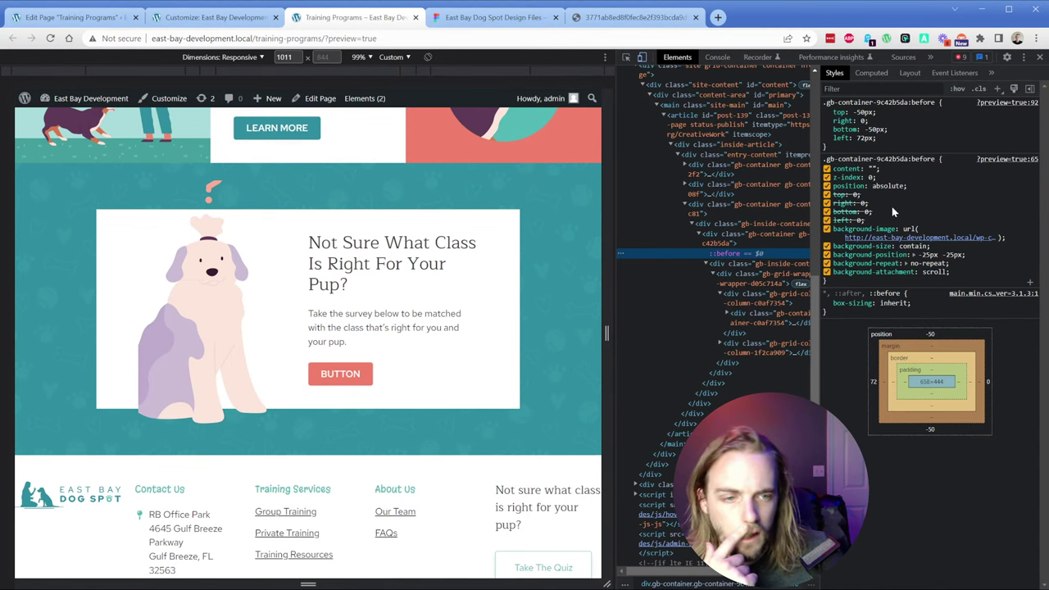
pyautogui.click(827, 254)
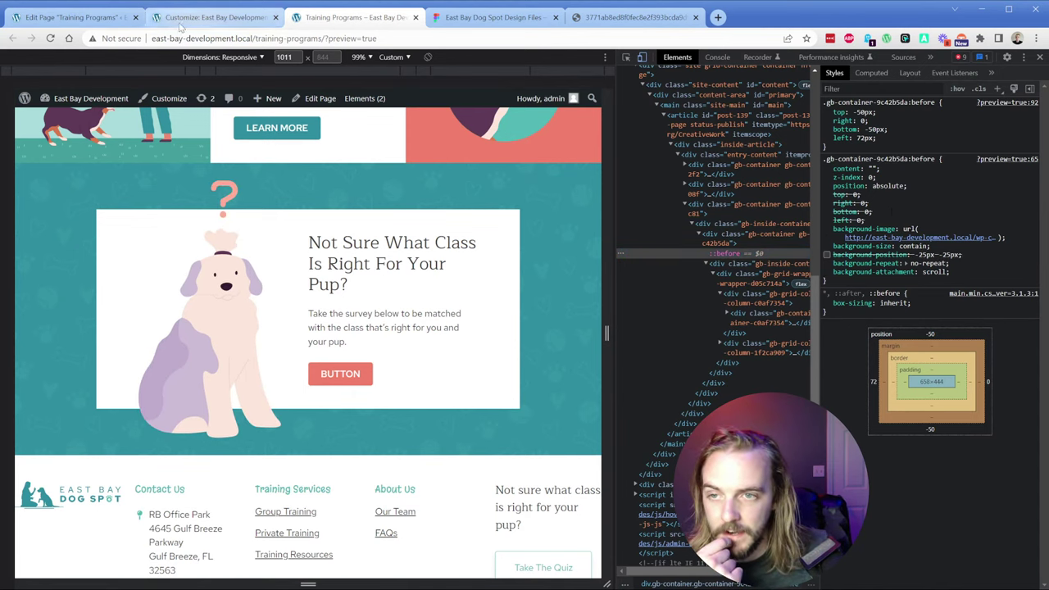
pyautogui.click(72, 17)
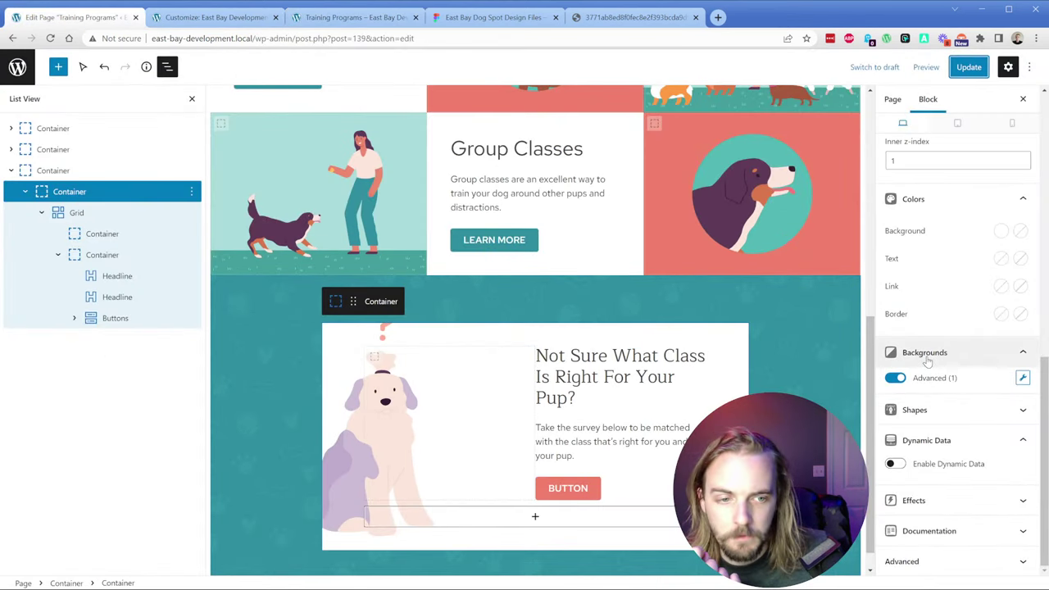
# Step: Clear the card's -25px -25px background position and save the page
pyautogui.click(1022, 378)
pyautogui.tripleClick(826, 306)
pyautogui.press('BackSpace')
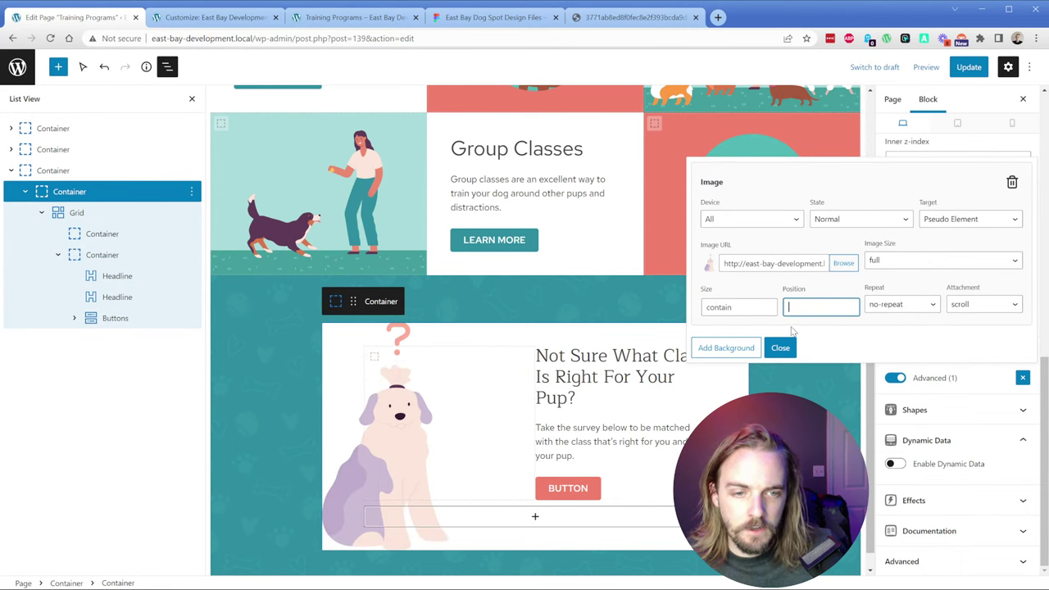
pyautogui.click(780, 348)
pyautogui.click(968, 66)
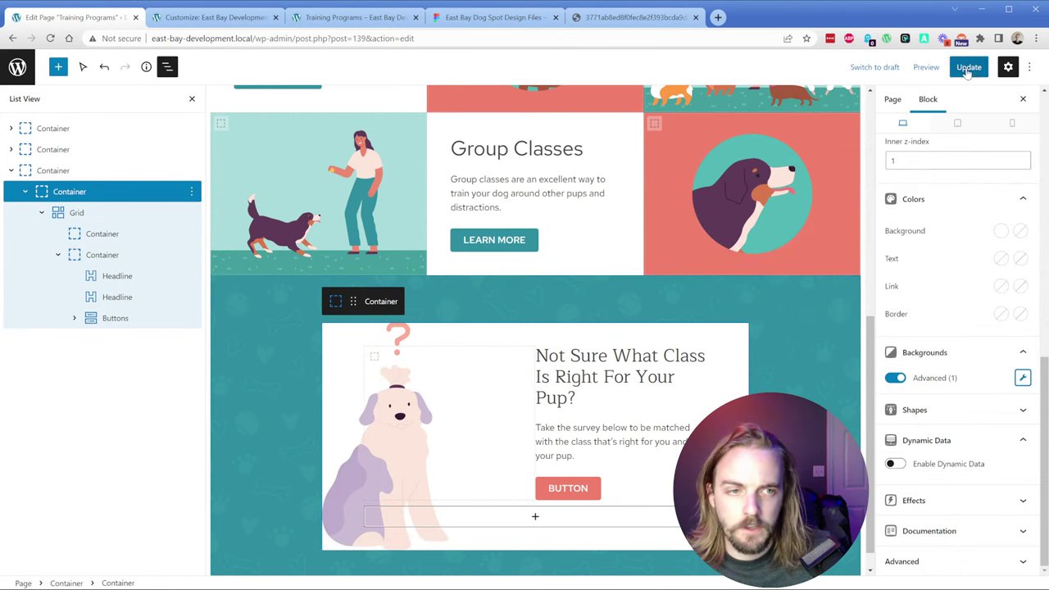
# Step: Reload the preview and disable the quiz card's hidden overflow to test the pup overflowing
pyautogui.click(327, 22)
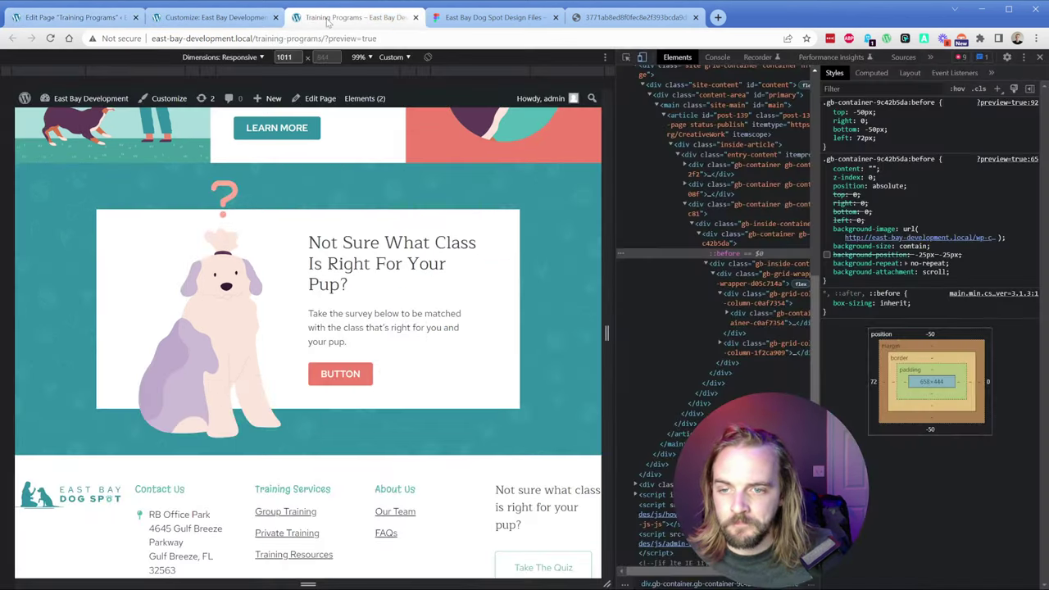
pyautogui.press('F5')
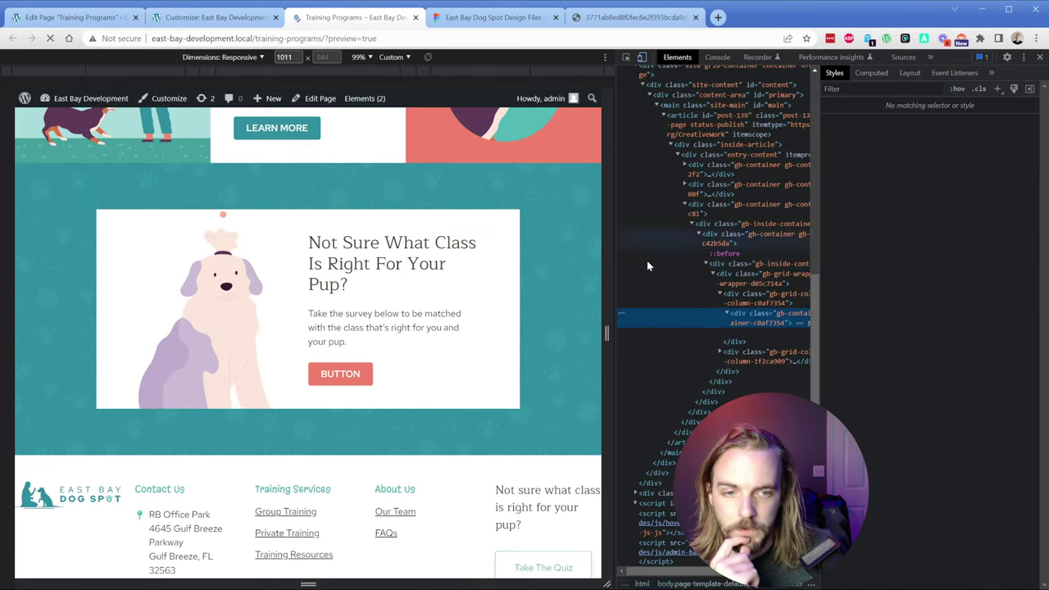
pyautogui.click(733, 239)
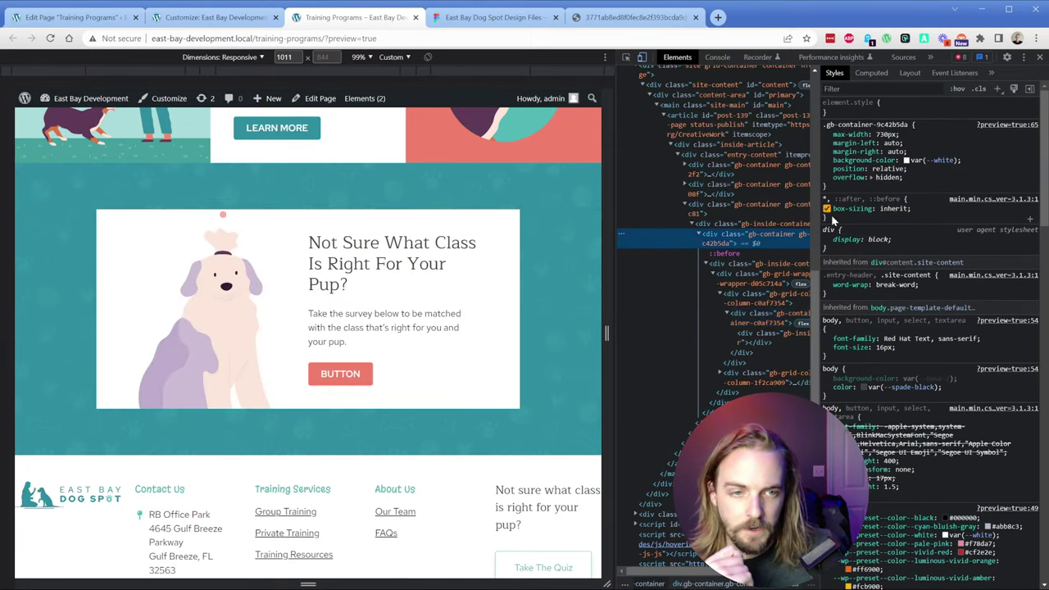
pyautogui.click(827, 177)
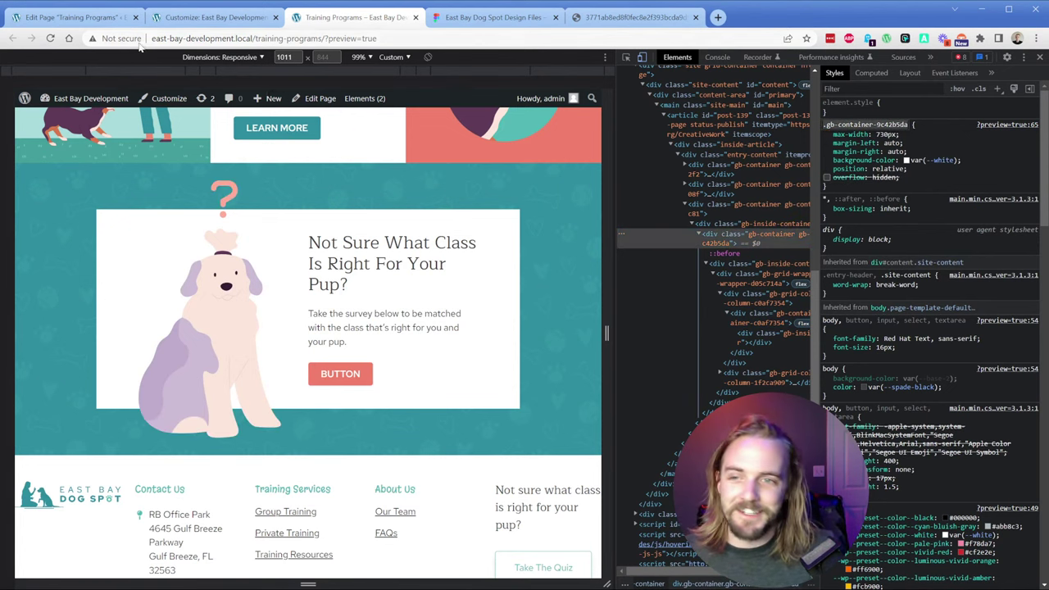
pyautogui.click(74, 17)
# Step: Add a .gb-container-9c42b5da rule with an overflow declaration to Additional CSS
pyautogui.click(209, 17)
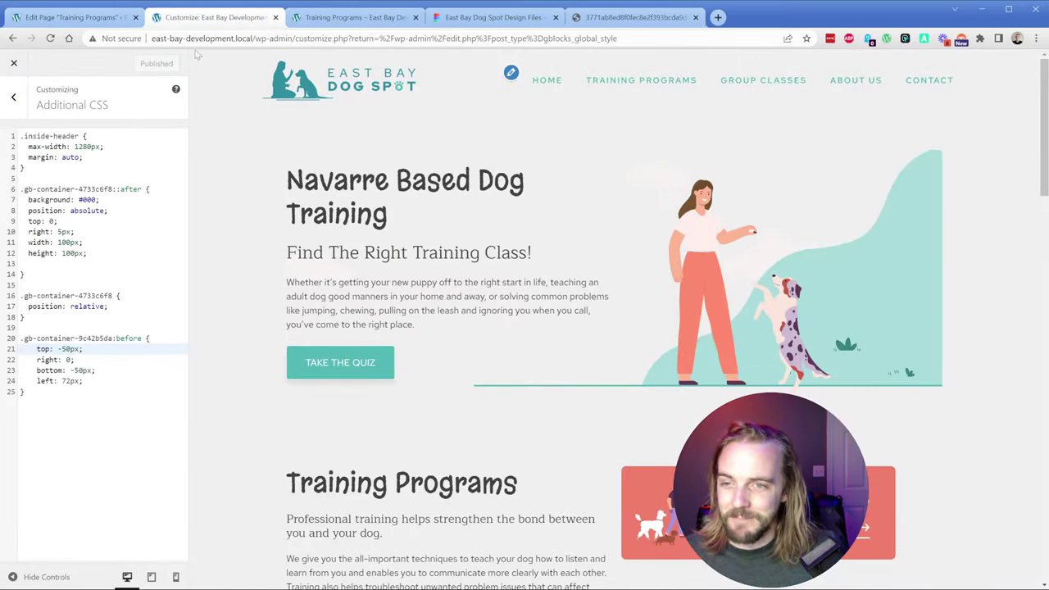
pyautogui.click(60, 392)
pyautogui.press('Return')
pyautogui.press('Return')
pyautogui.write('.gb-container-9c42b5da')
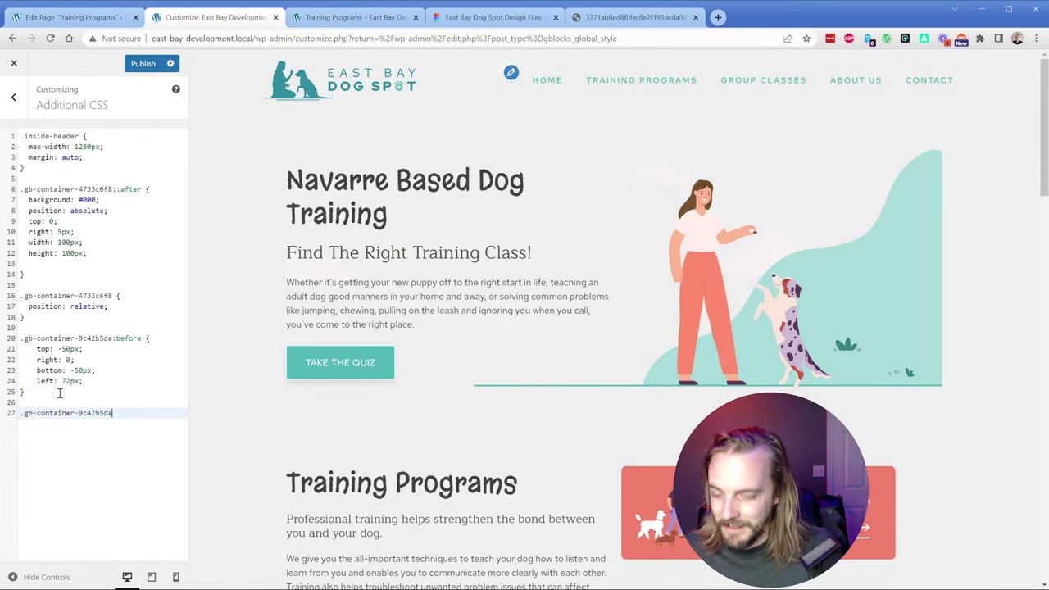
pyautogui.write('{')
pyautogui.press('Return')
pyautogui.write('overflow')
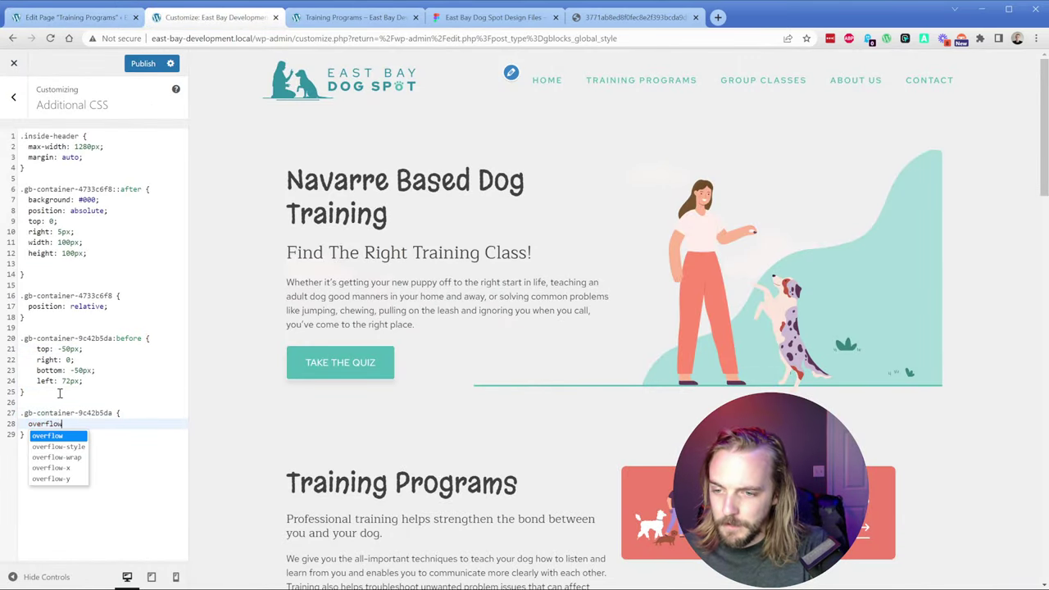
pyautogui.press('Return')
pyautogui.write('unset')
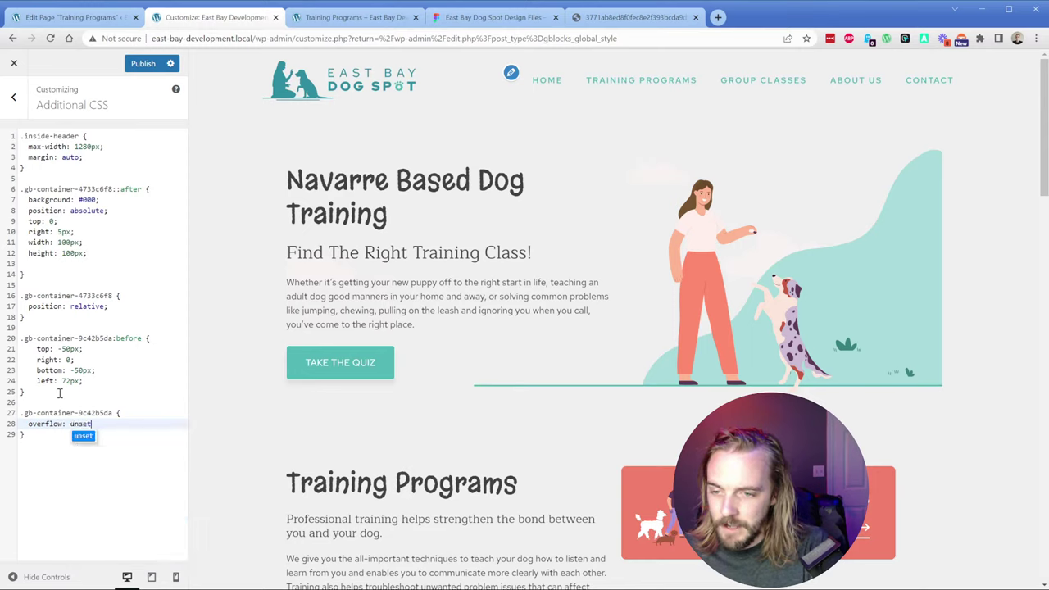
pyautogui.press('Return')
pyautogui.write(';')
# Step: Change the overflow value to visible and publish the CSS
pyautogui.doubleClick(82, 425)
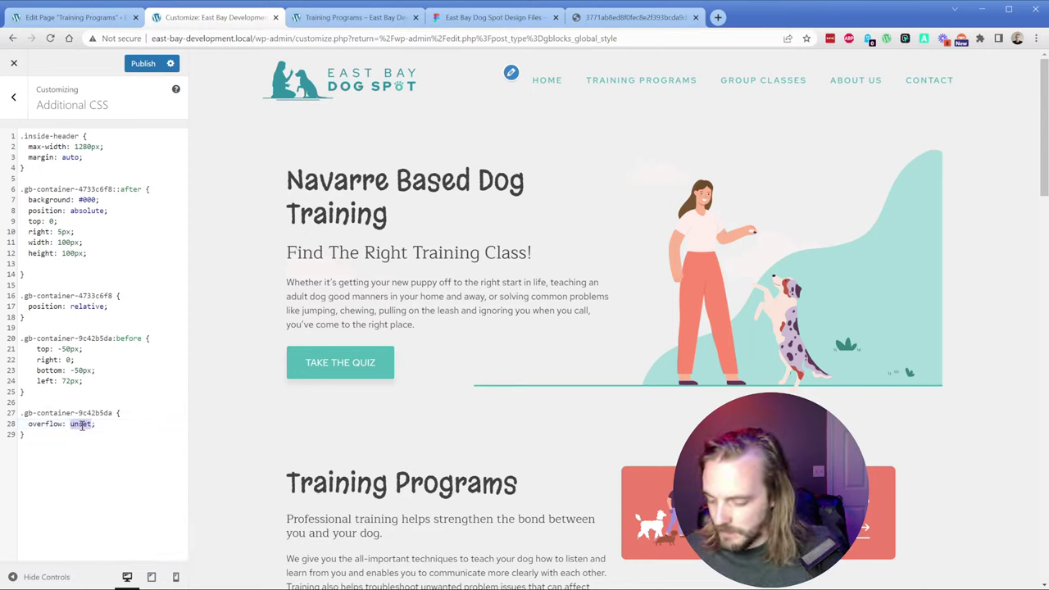
pyautogui.write('visible')
pyautogui.press('Return')
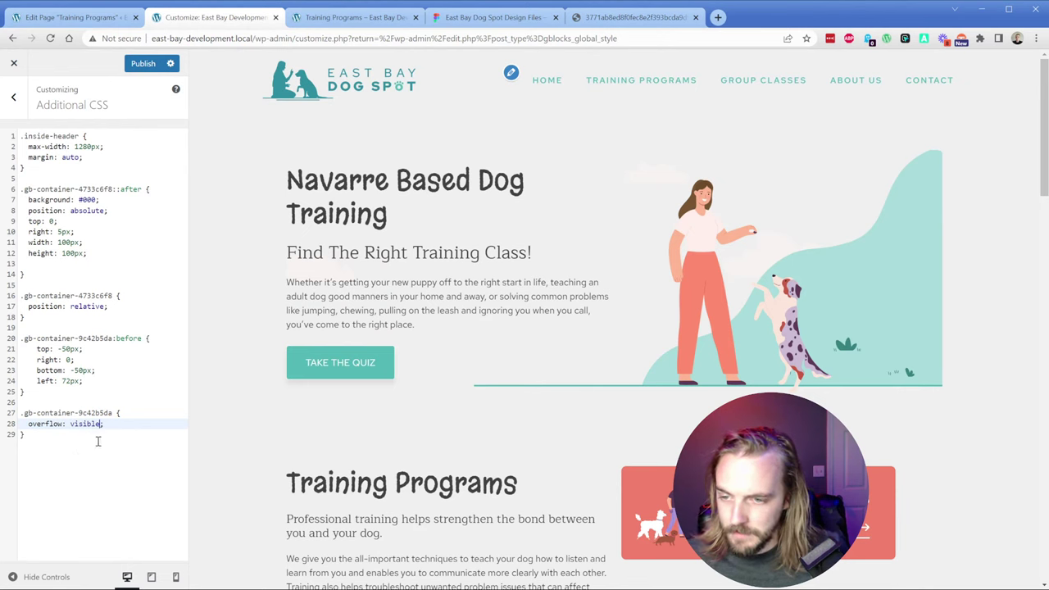
pyautogui.click(97, 442)
pyautogui.click(138, 63)
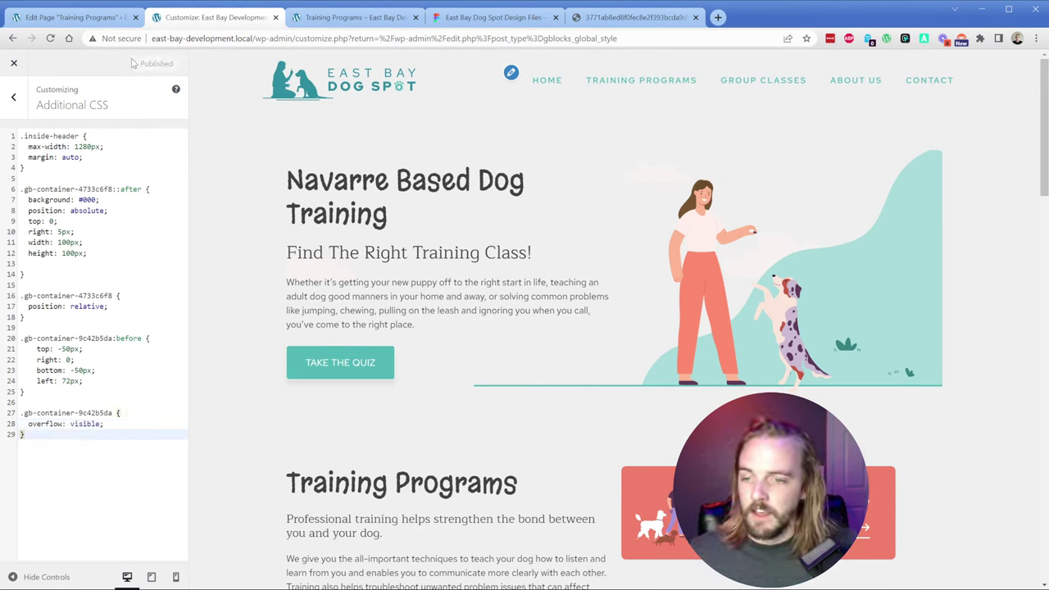
pyautogui.click(352, 17)
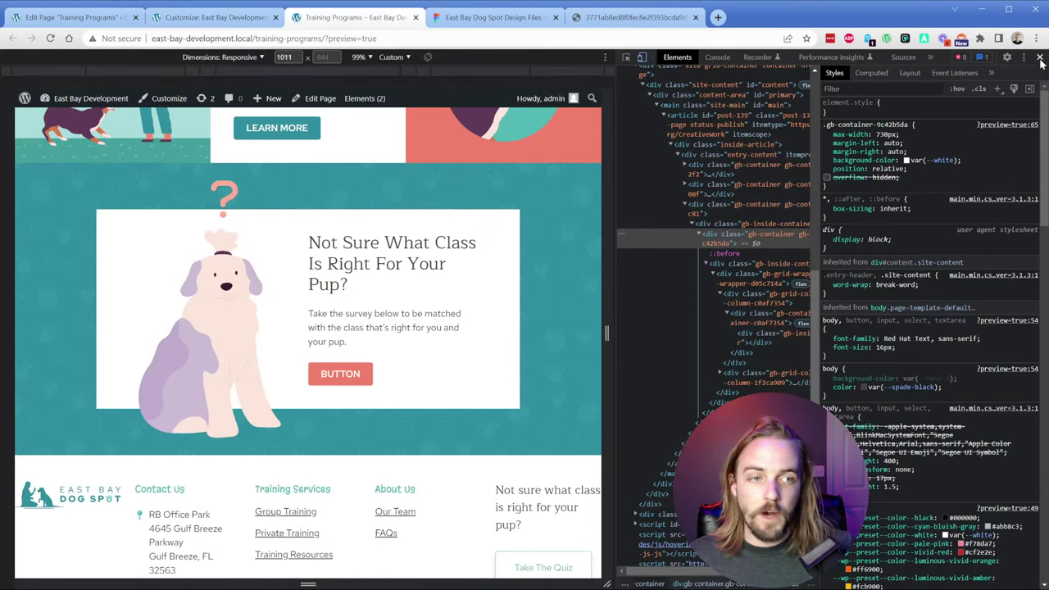
# Step: Close DevTools, reload to see the pup rise above the card, and compare with Figma
pyautogui.click(1039, 59)
pyautogui.hotkey('ctrl', 'r')
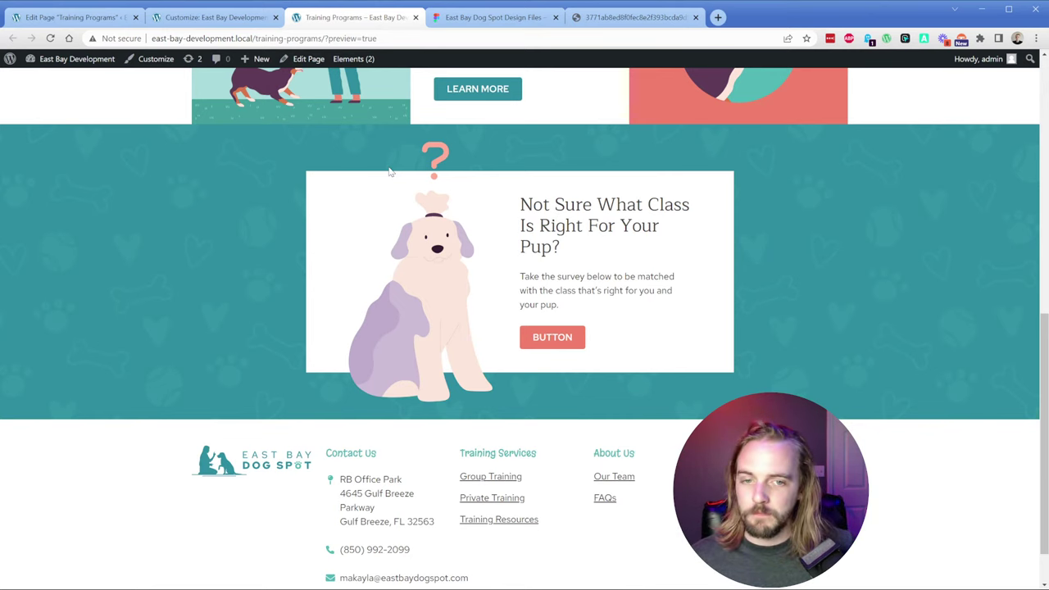
pyautogui.click(509, 17)
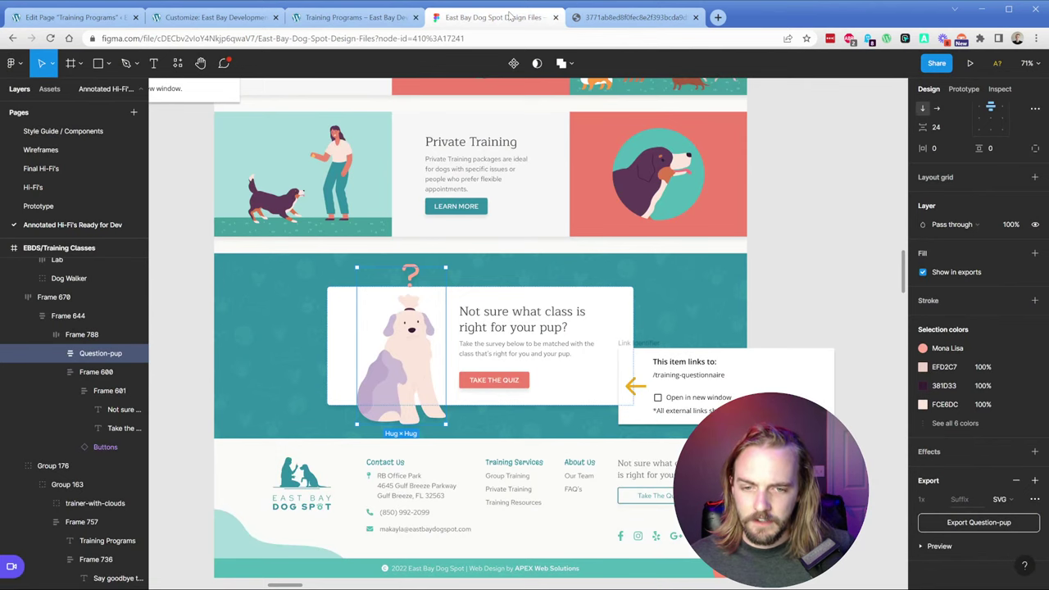
pyautogui.click(104, 17)
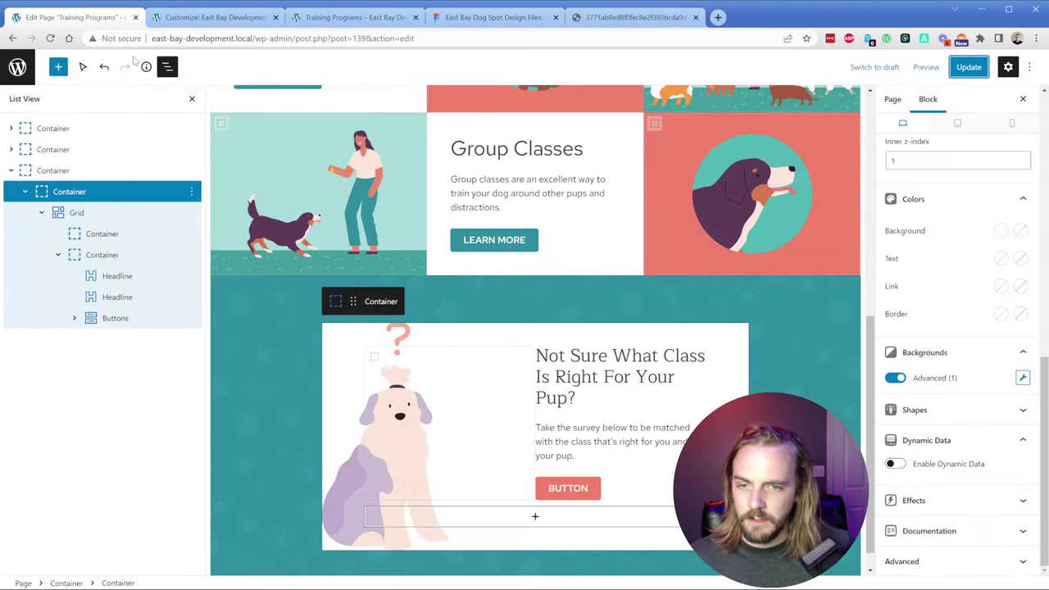
# Step: Relabel the quiz card's button 'TAKE THE QUIZ', update the page and reload the preview
pyautogui.click(569, 490)
pyautogui.click(570, 490)
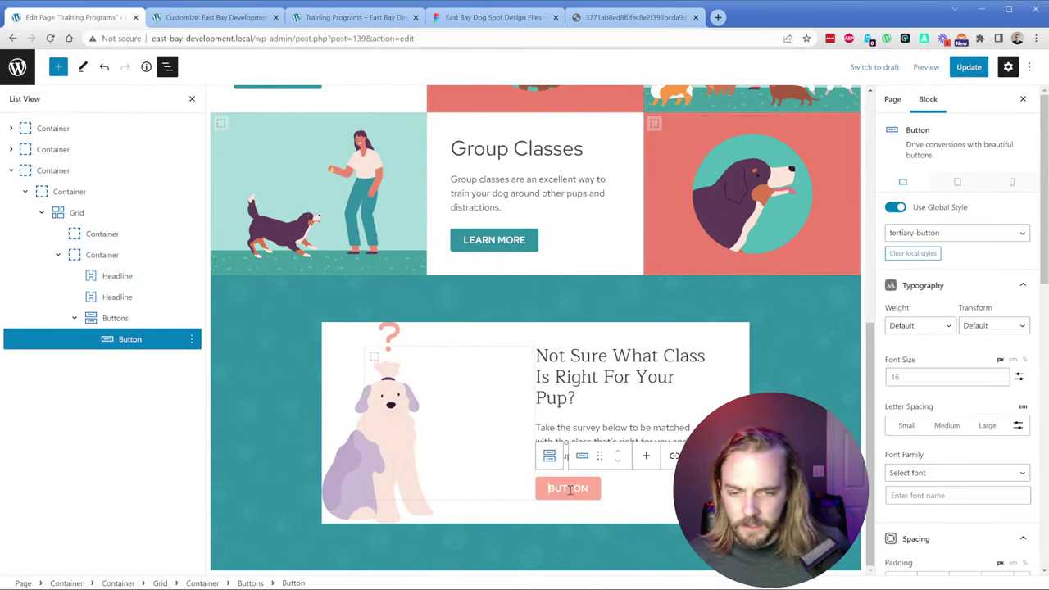
pyautogui.doubleClick(569, 490)
pyautogui.write('TAKE THE')
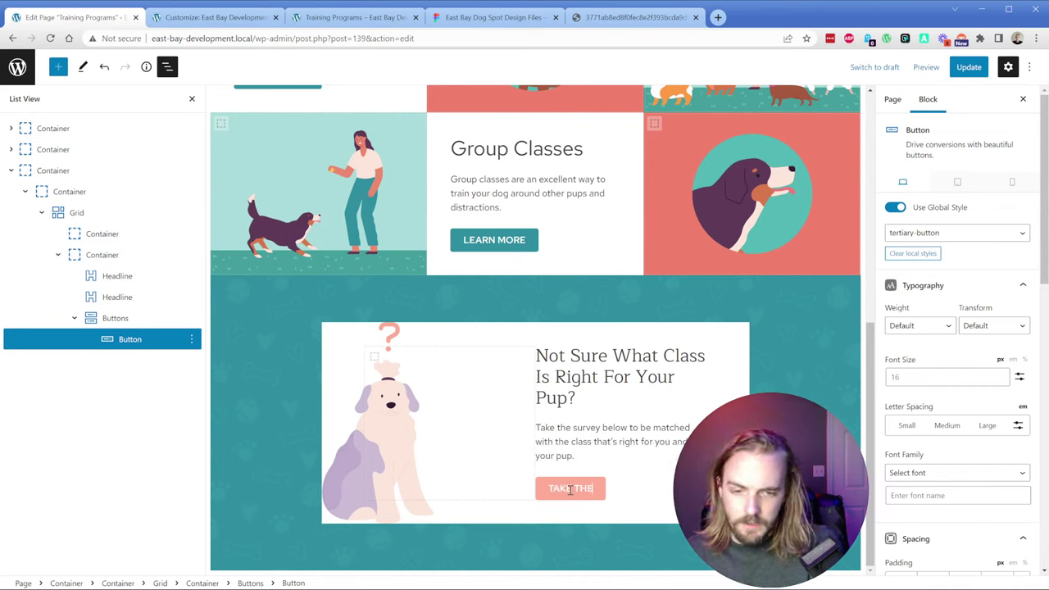
pyautogui.write(' QUICZ')
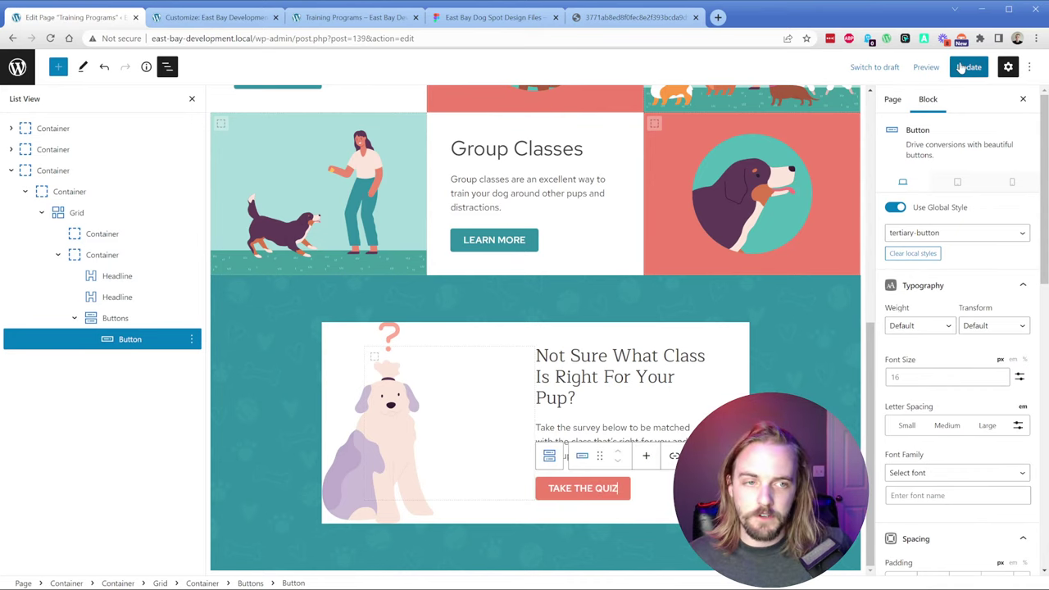
pyautogui.click(968, 70)
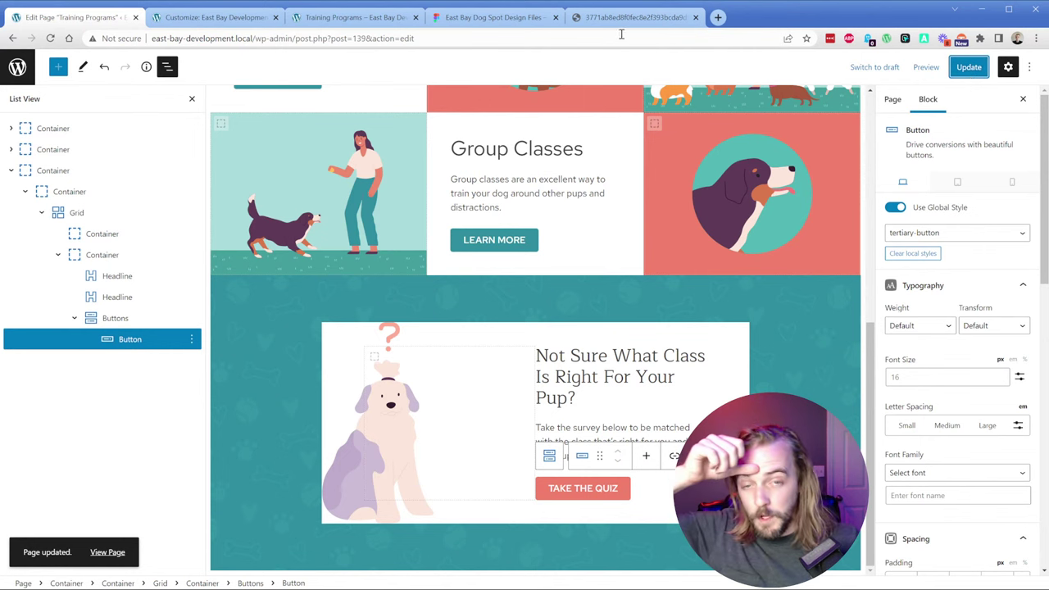
pyautogui.click(354, 19)
pyautogui.hotkey('ctrl', 'r')
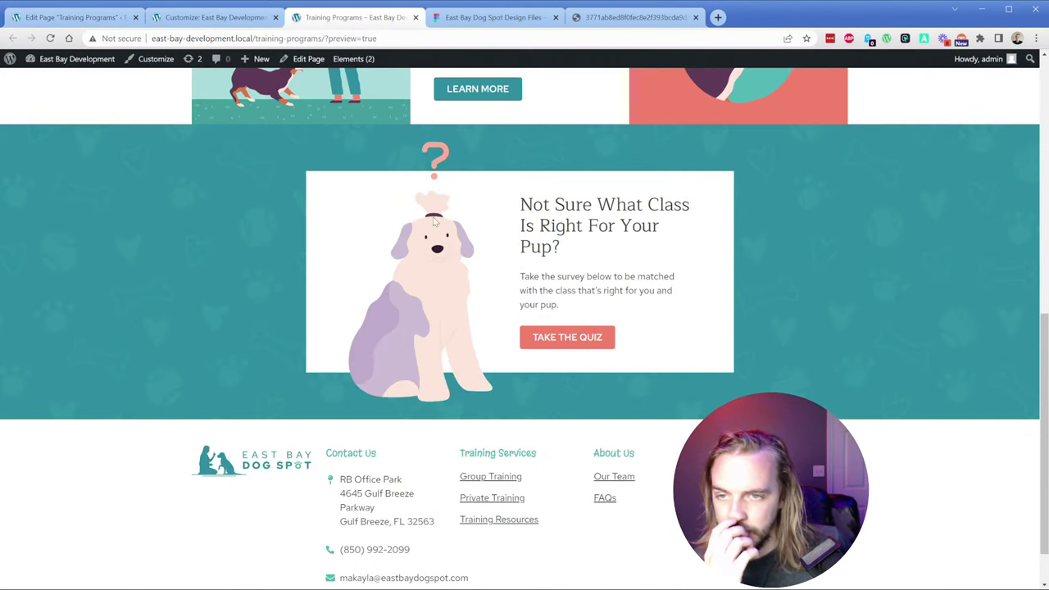
# Step: Check section spacing in Figma and select the container holding the class rows
pyautogui.click(514, 18)
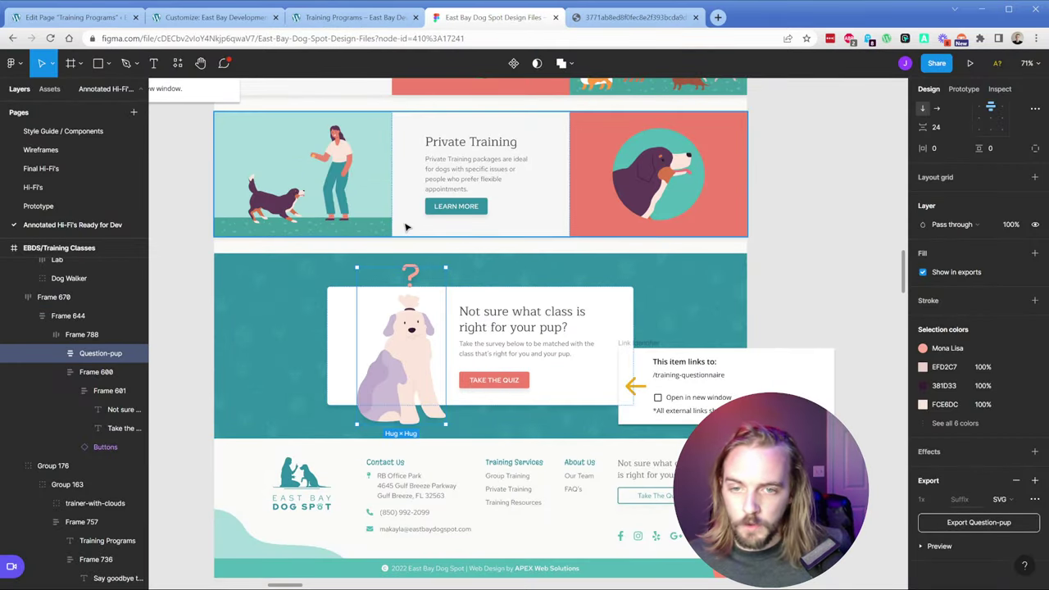
pyautogui.click(69, 17)
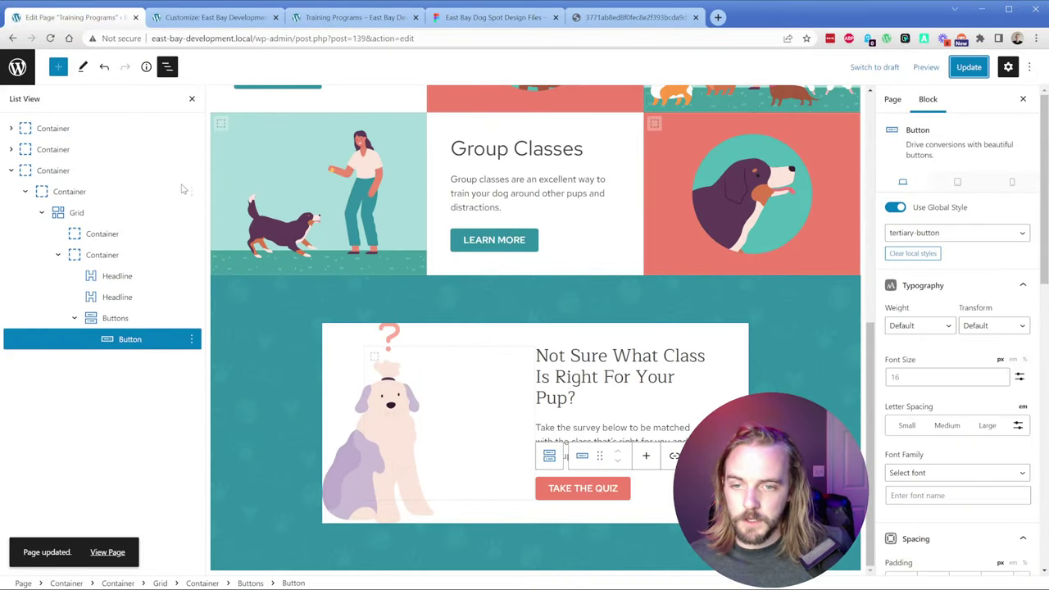
pyautogui.click(72, 213)
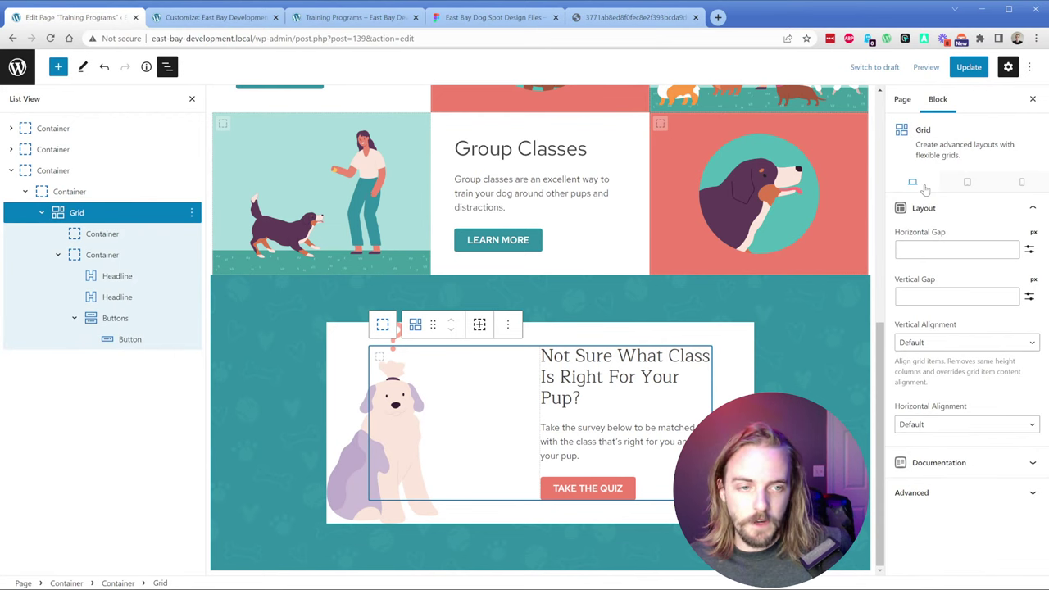
pyautogui.click(69, 195)
pyautogui.click(60, 150)
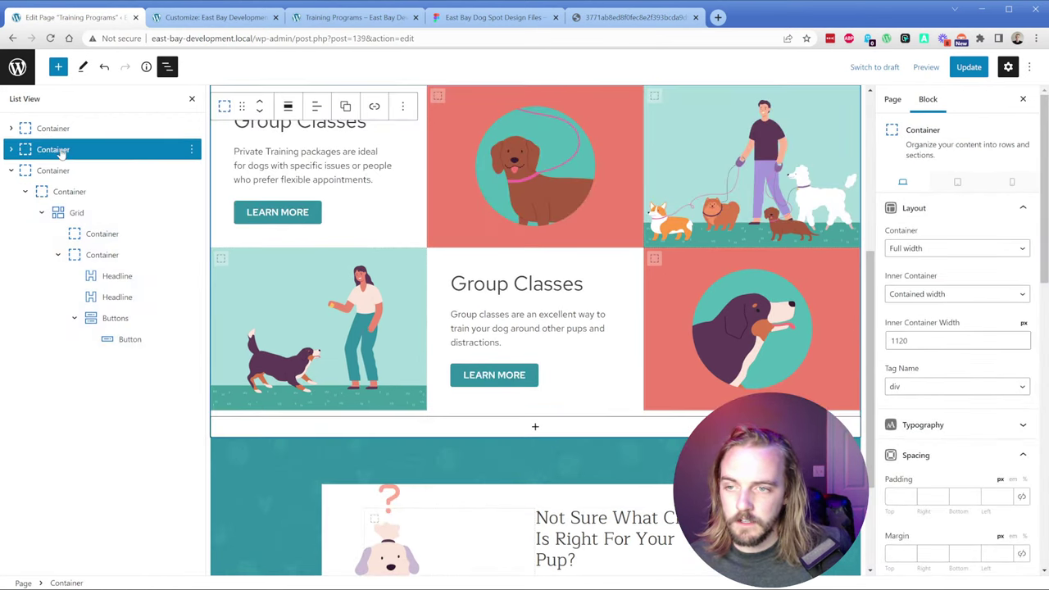
pyautogui.scroll(-2, 951, 386)
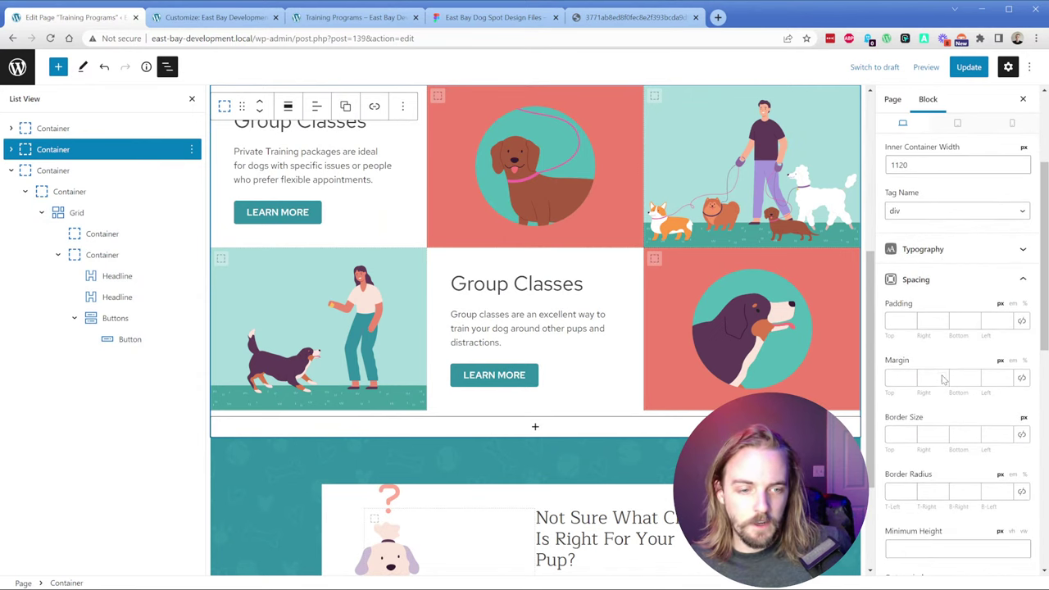
# Step: Give that container a 40px bottom margin, update the page and reload the preview
pyautogui.click(958, 378)
pyautogui.write('30')
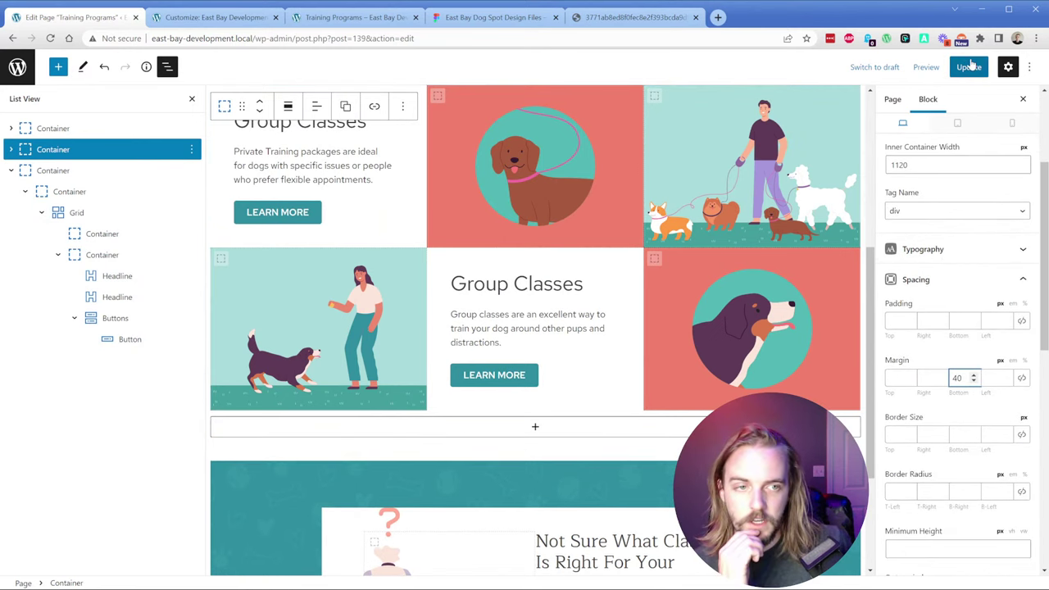
pyautogui.click(968, 67)
pyautogui.click(348, 17)
pyautogui.hotkey('ctrl', 'r')
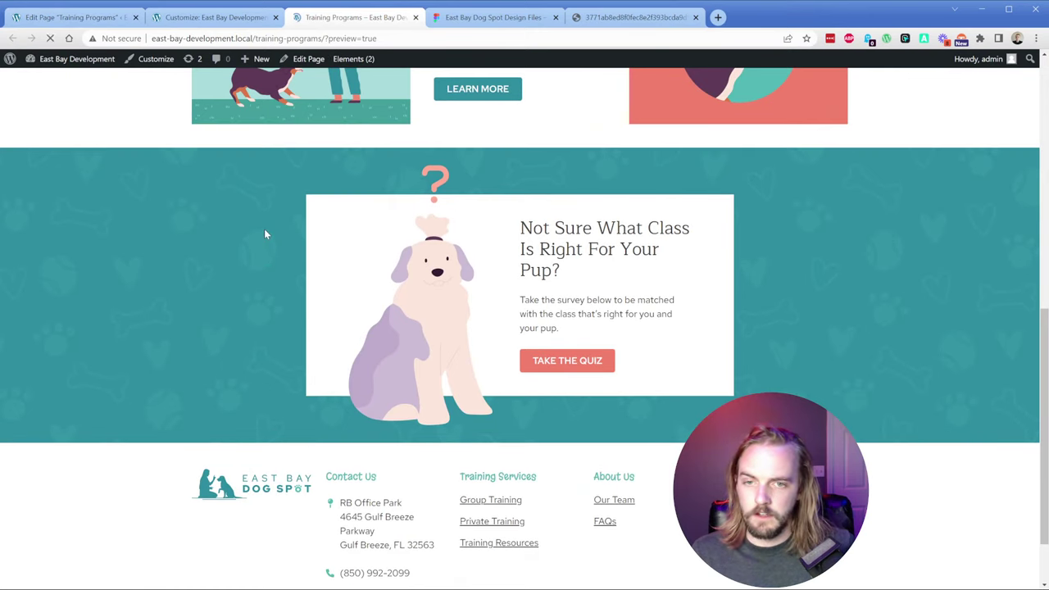